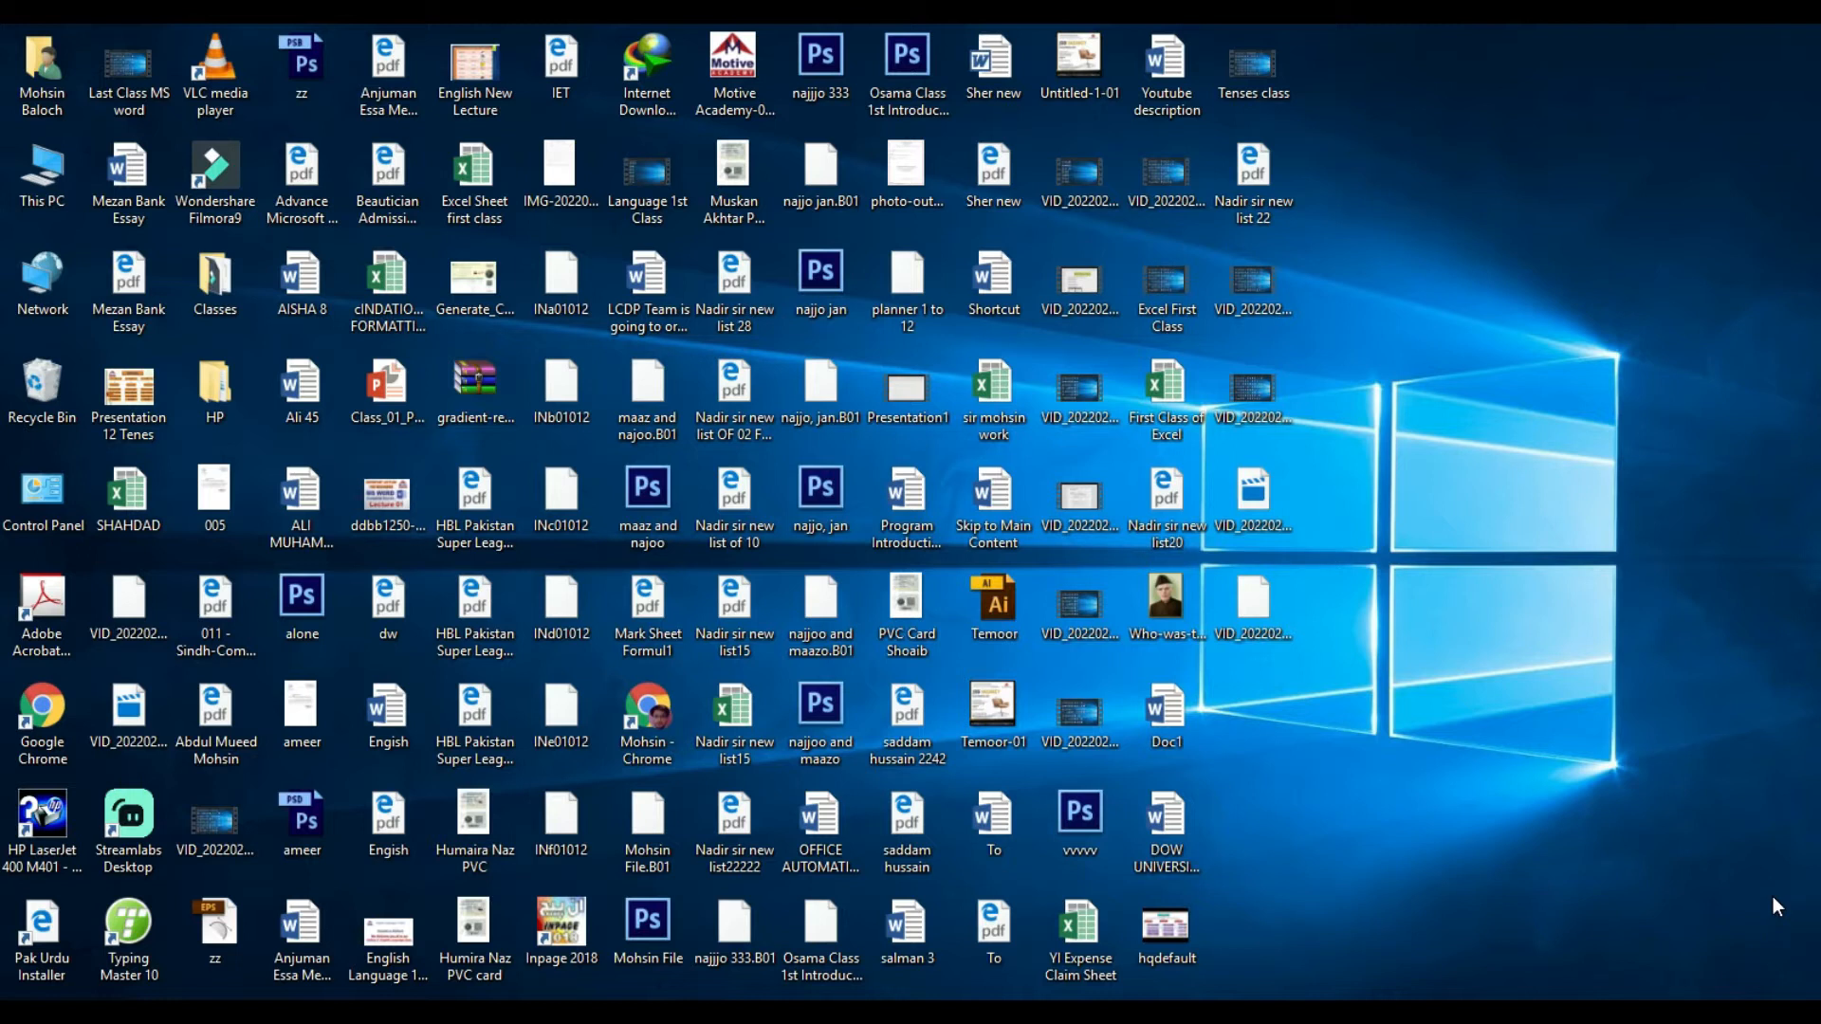
Hide the screen recorder and switch to the blank Book1 workbook in Excel.
{"action": "mouse_move", "coordinate": [1714, 893]}
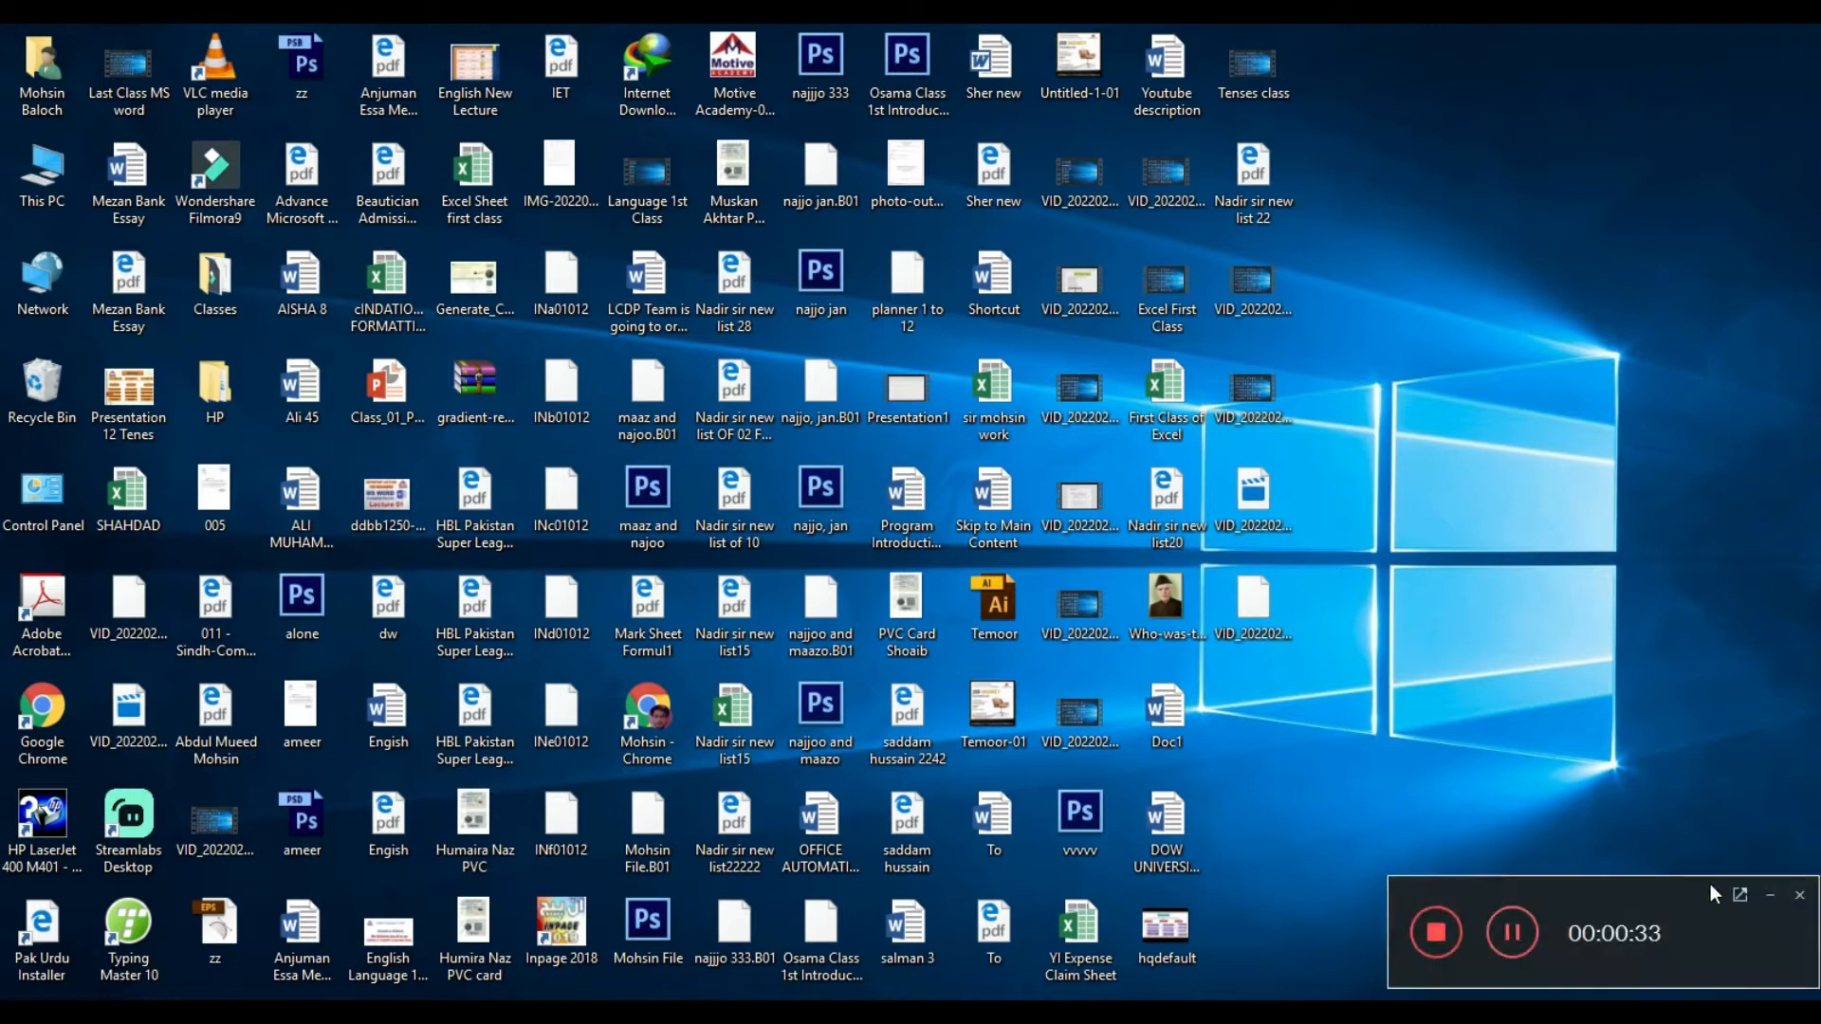
{"action": "left_click", "coordinate": [1772, 894]}
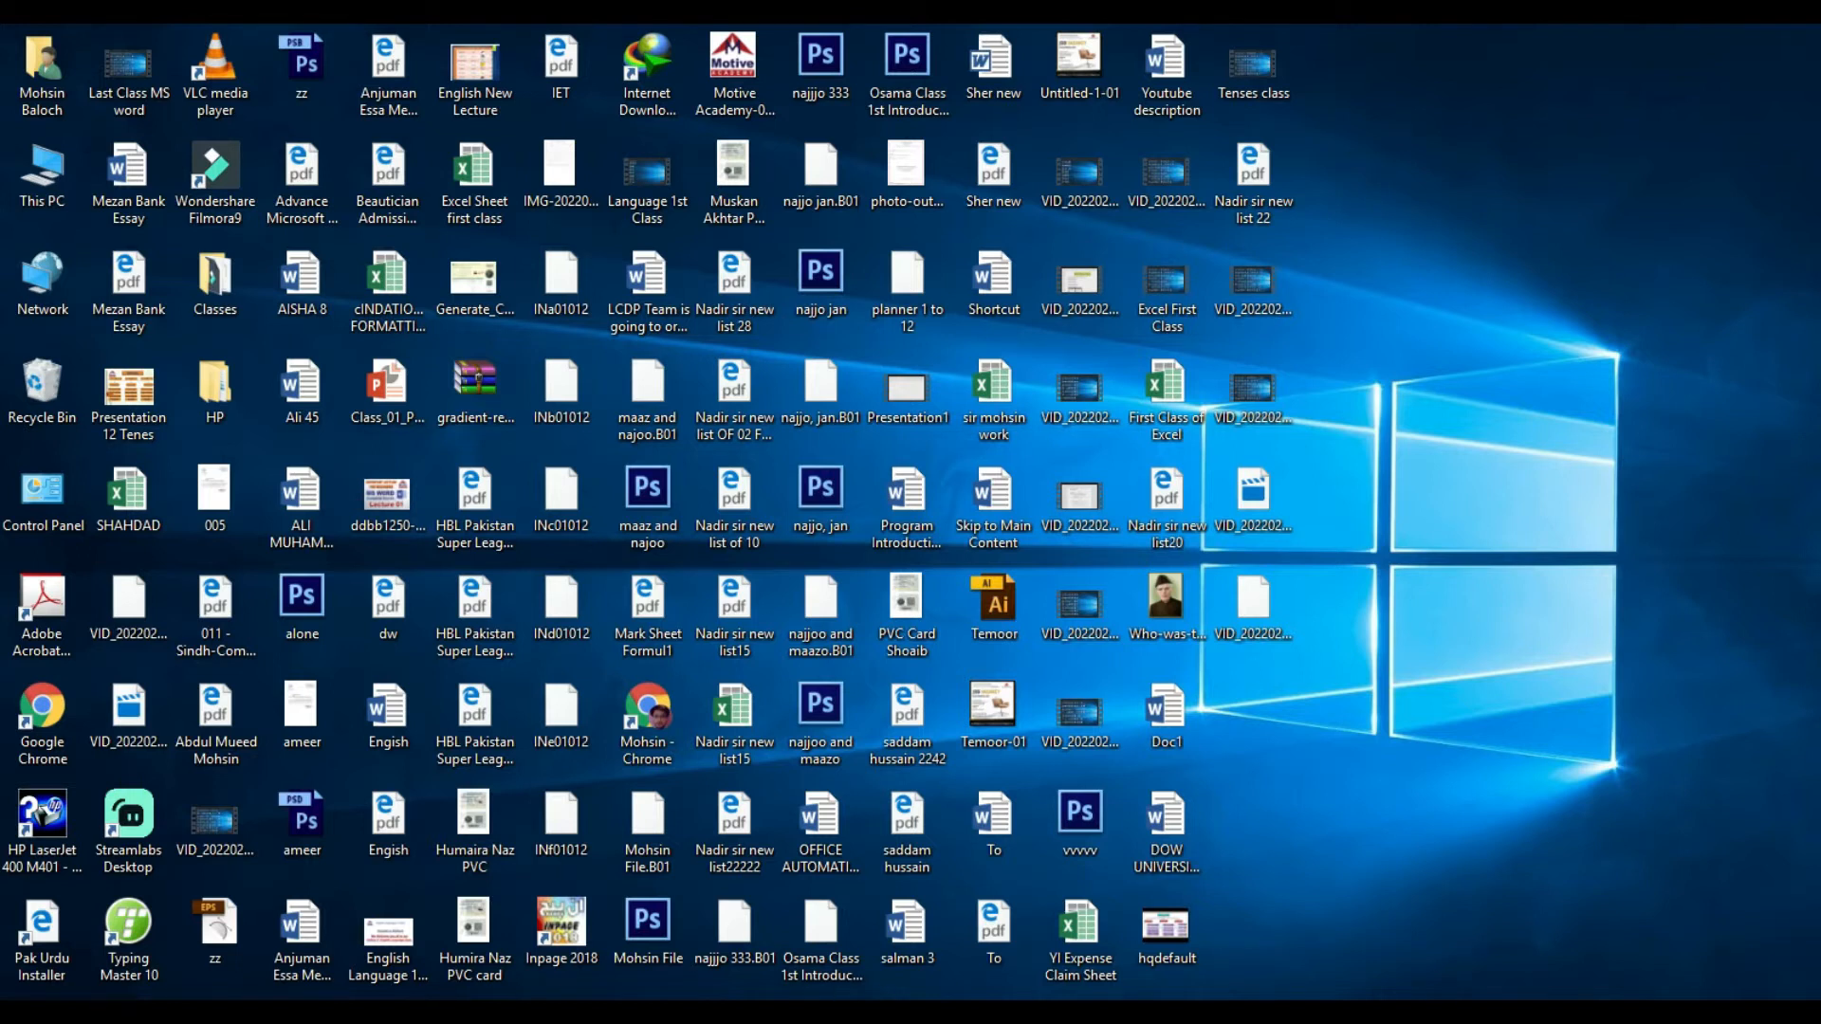
{"action": "mouse_move", "coordinate": [809, 1013]}
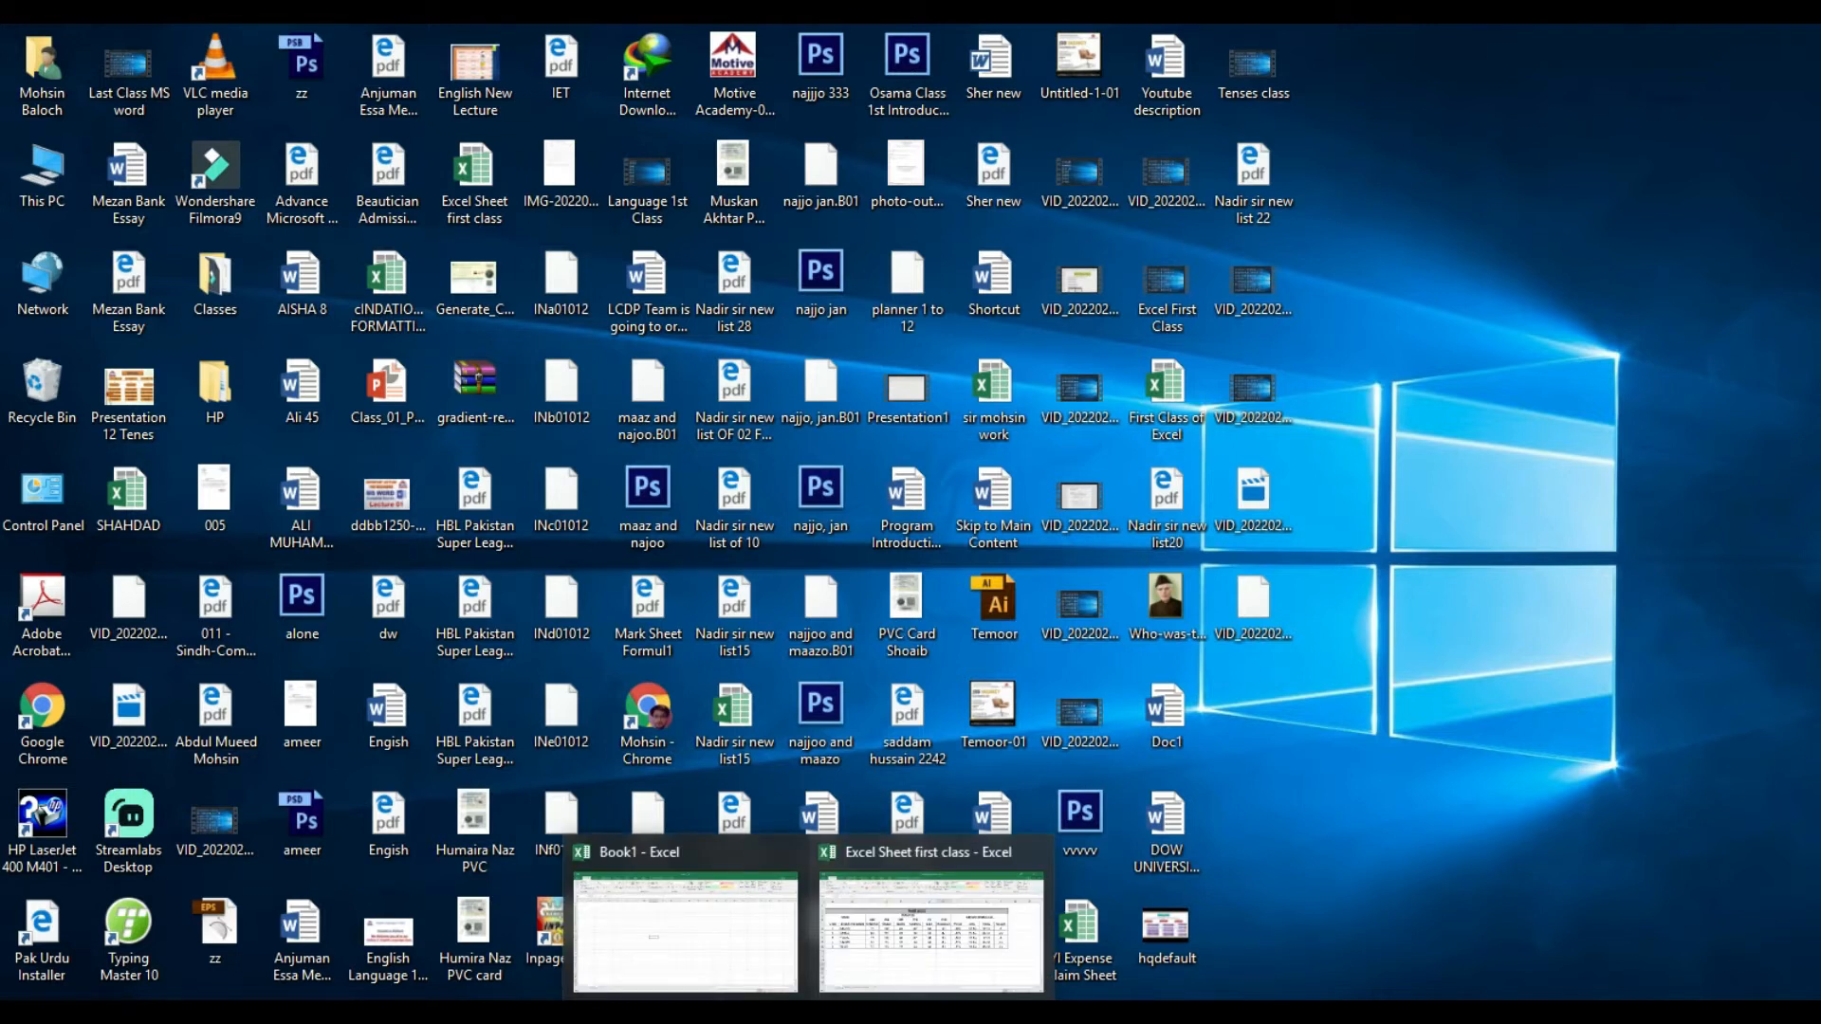
{"action": "left_click", "coordinate": [780, 964]}
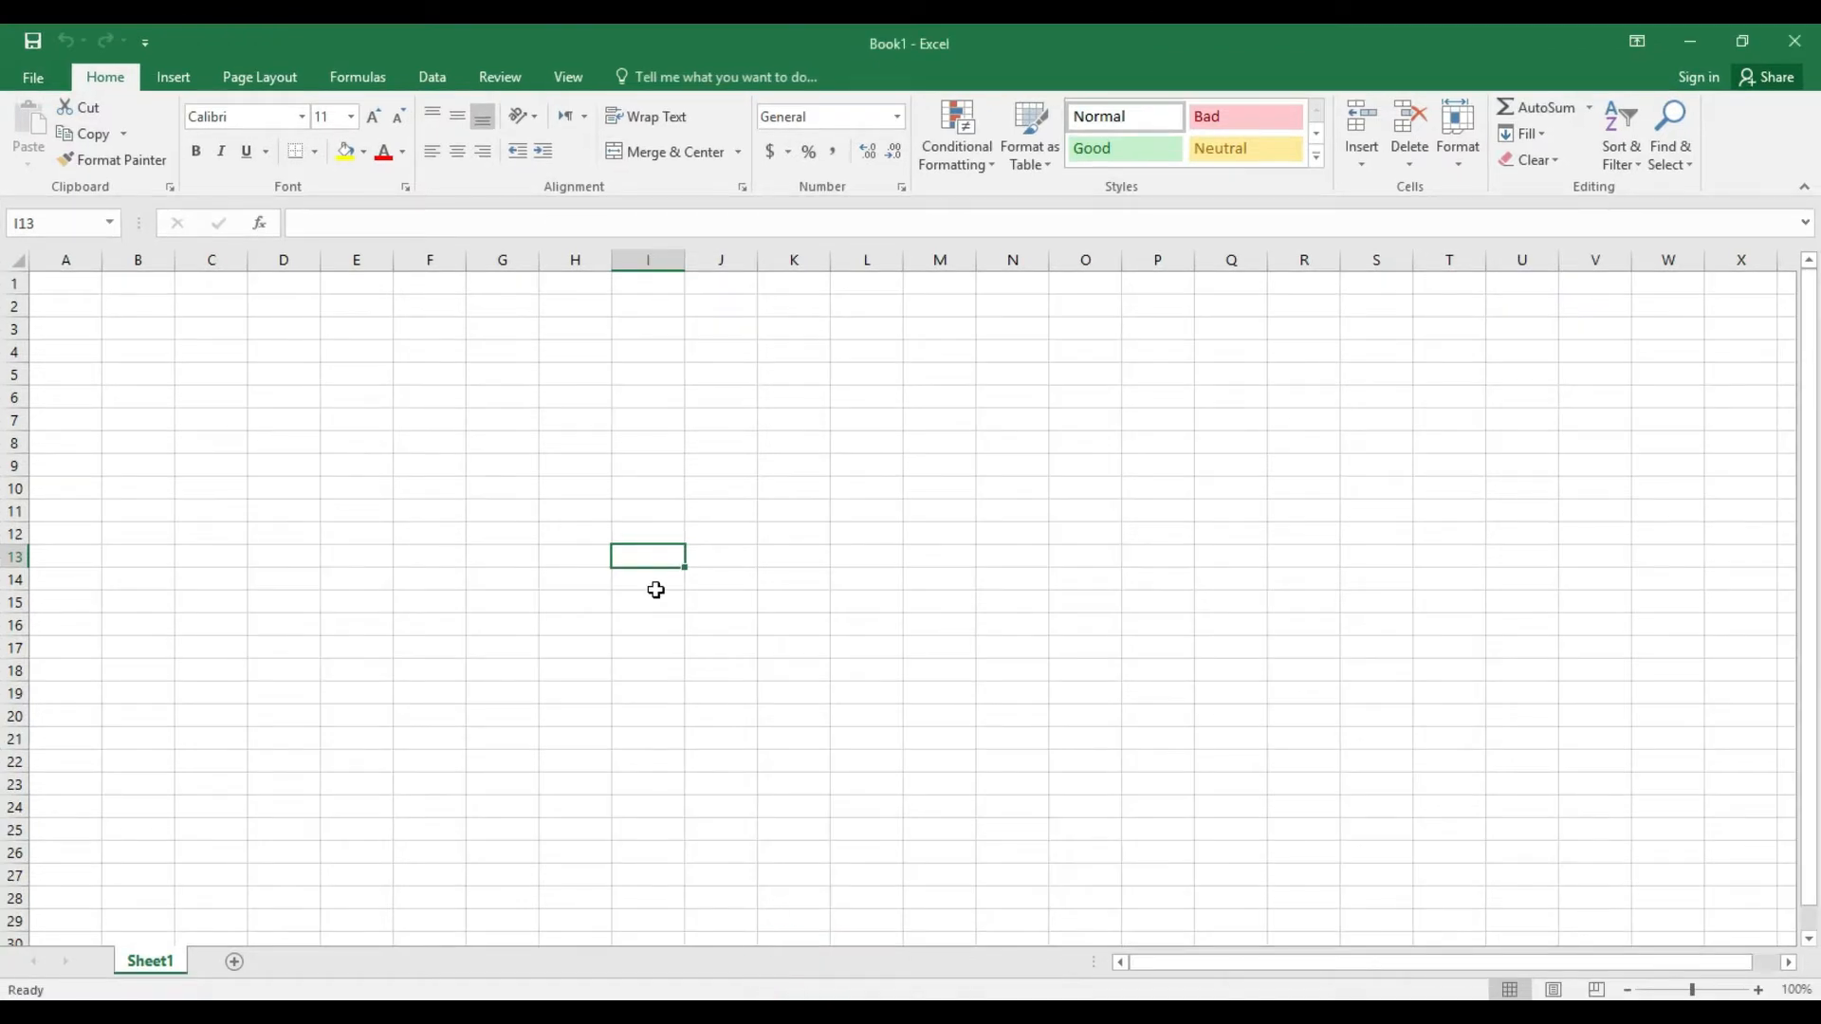
{"action": "left_click", "coordinate": [433, 457]}
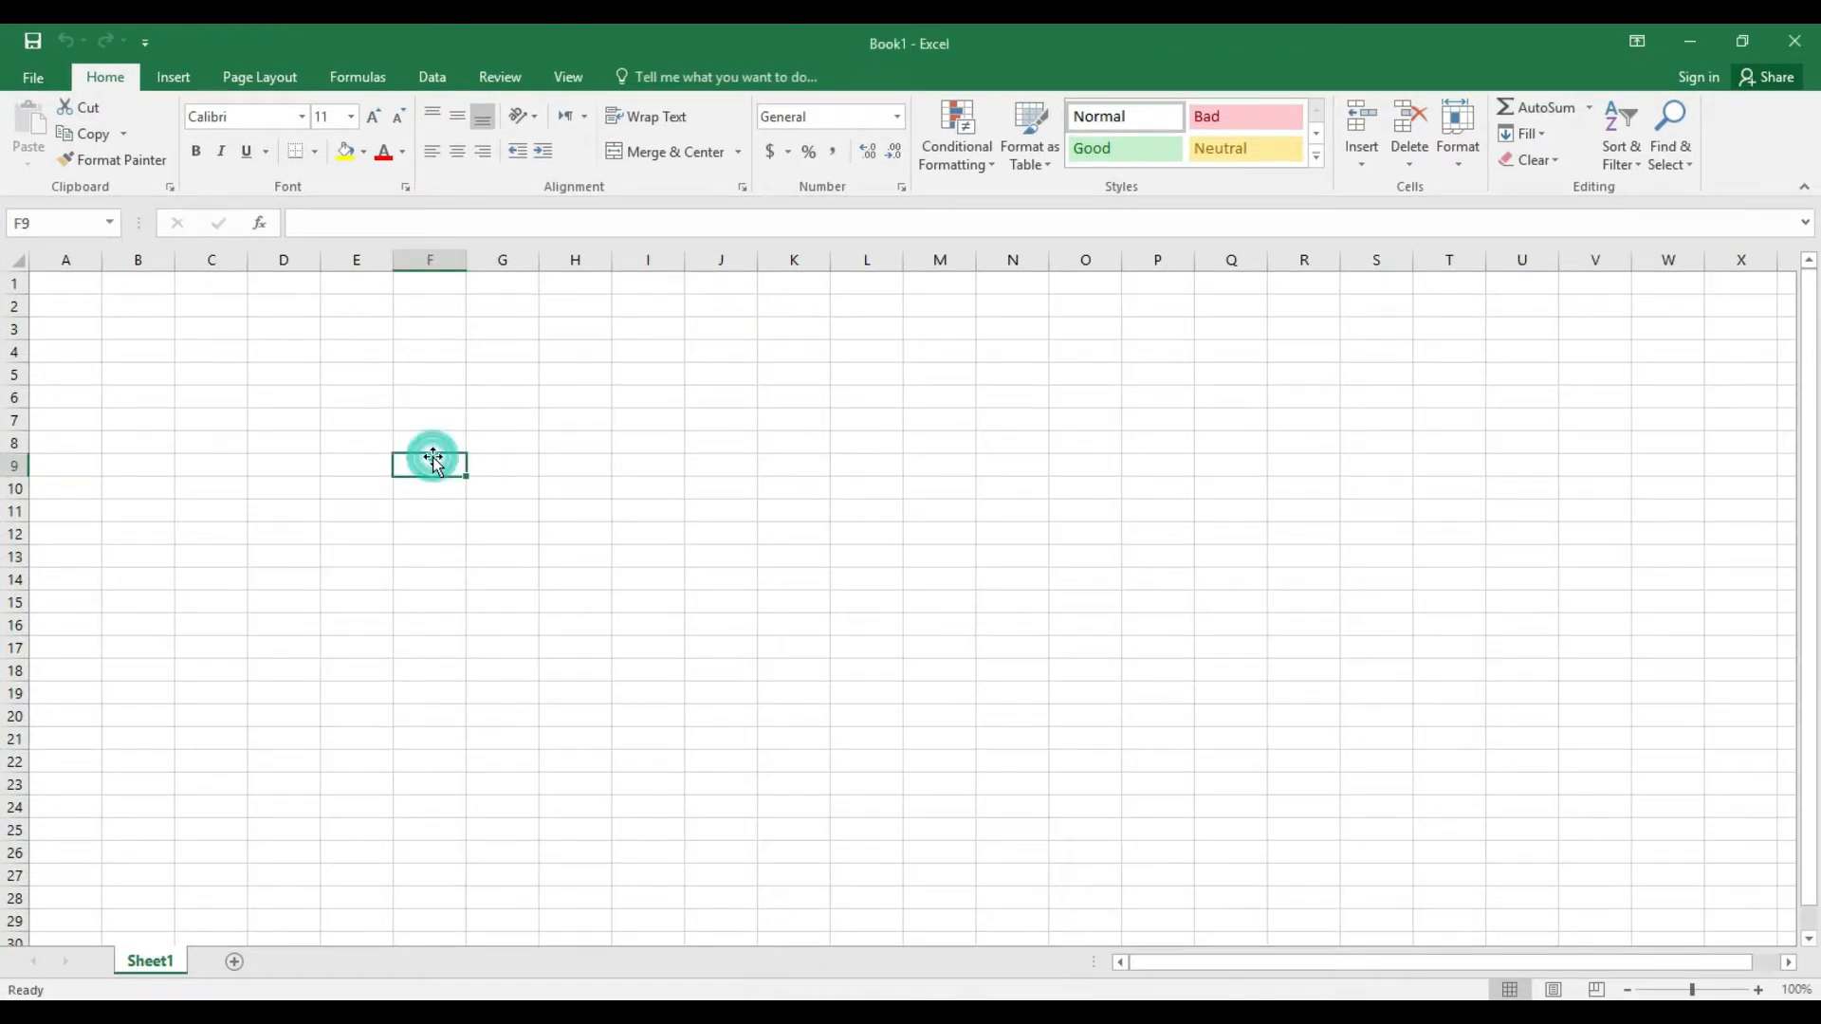
Examine the available chart types, including the pie, column, bar, hierarchy, waterfall and stock charts.
{"action": "left_click", "coordinate": [167, 74]}
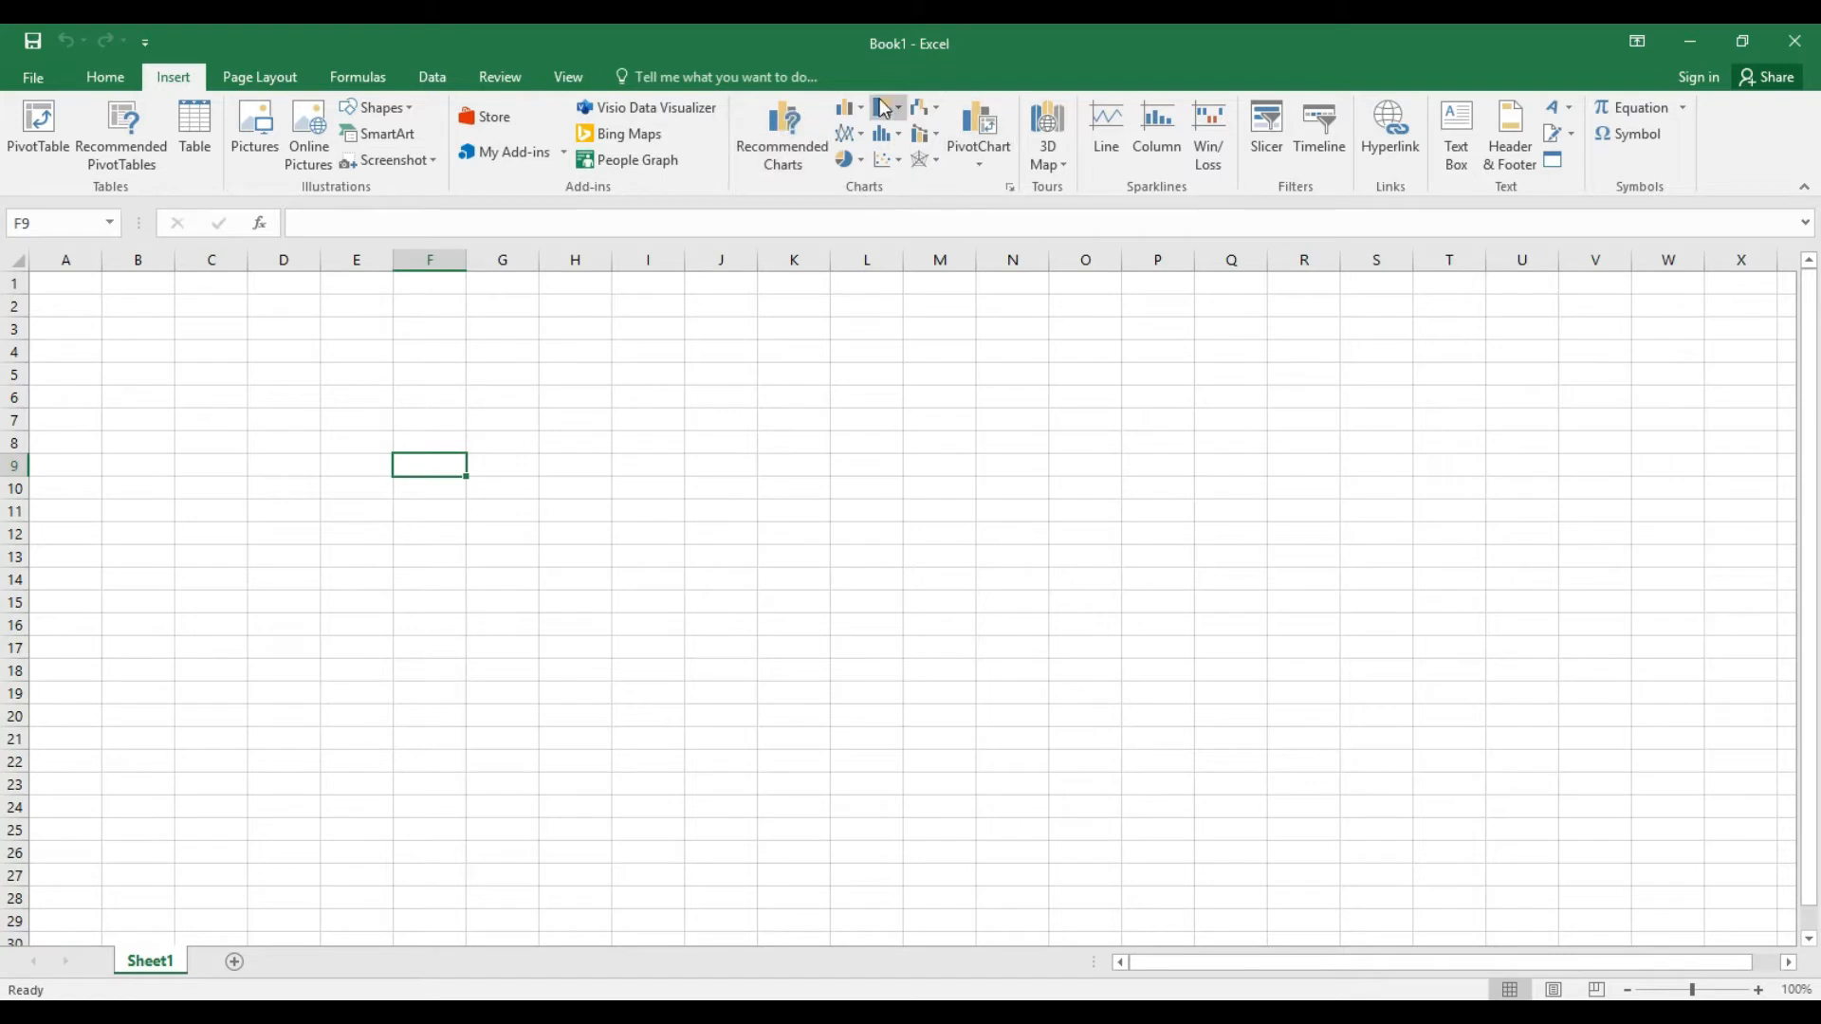
{"action": "left_click", "coordinate": [862, 163]}
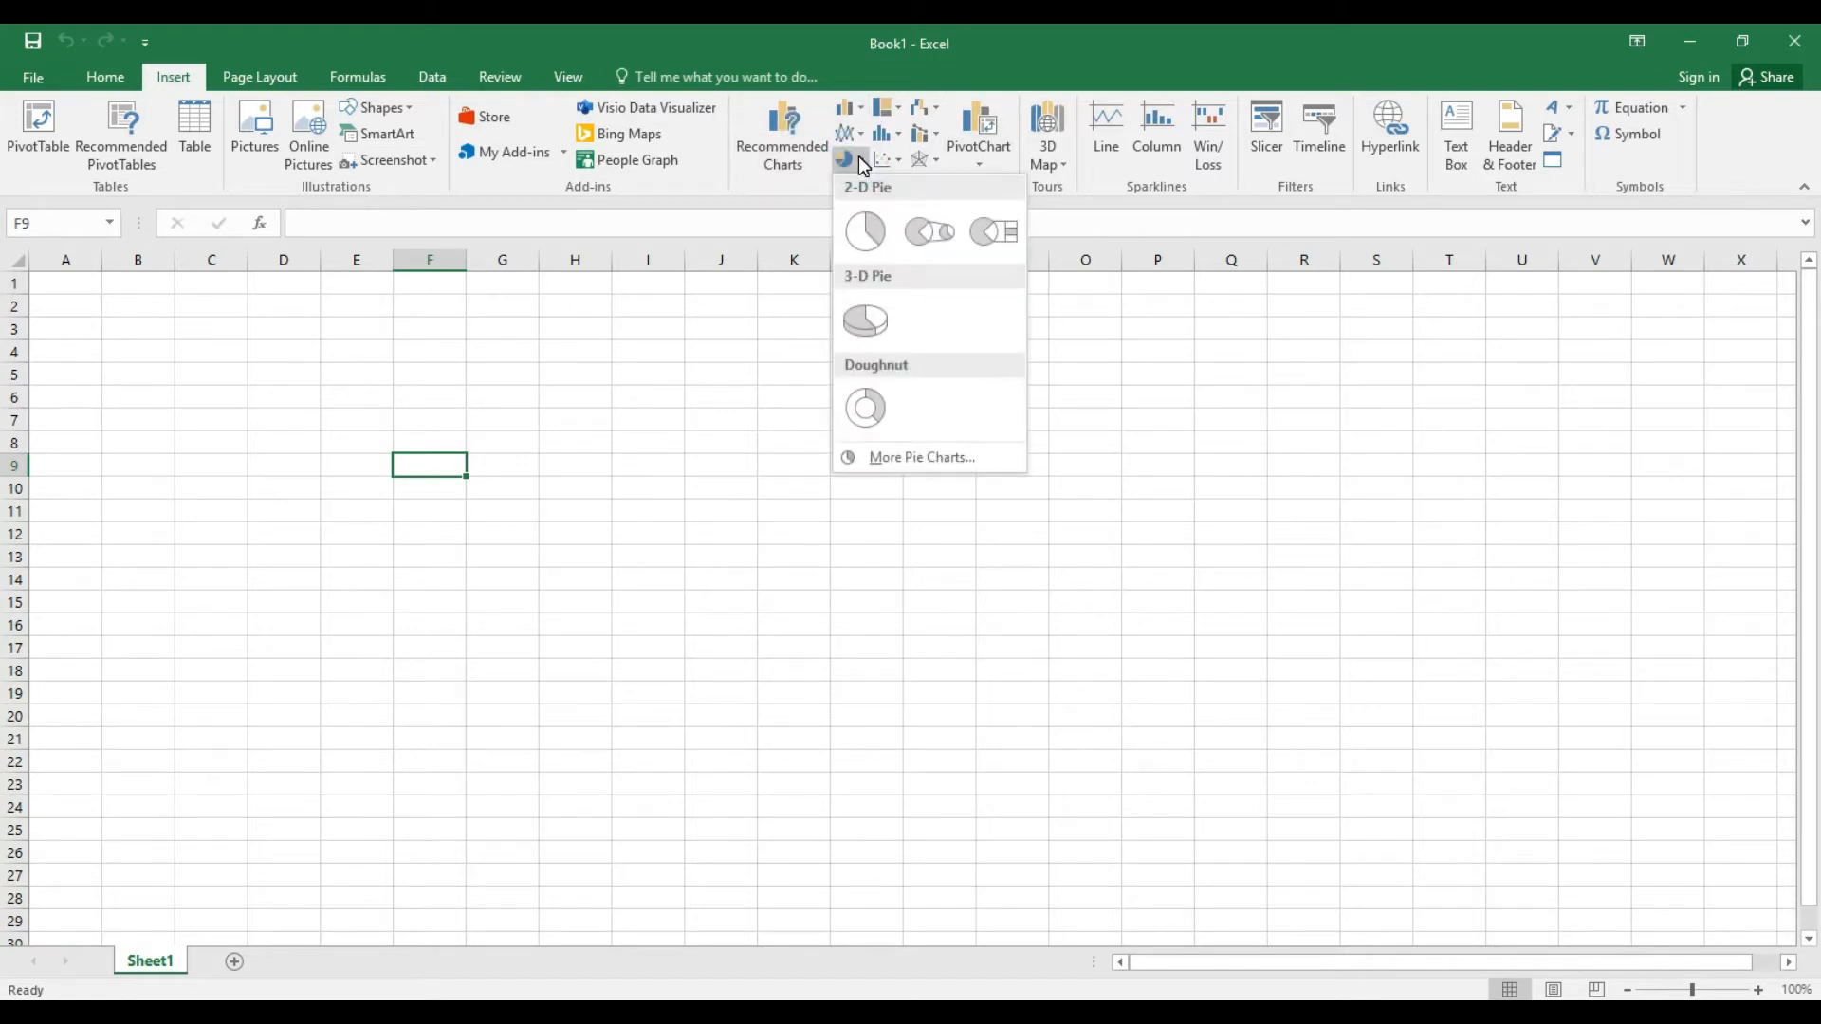
{"action": "left_click", "coordinate": [853, 158]}
{"action": "left_click", "coordinate": [847, 107]}
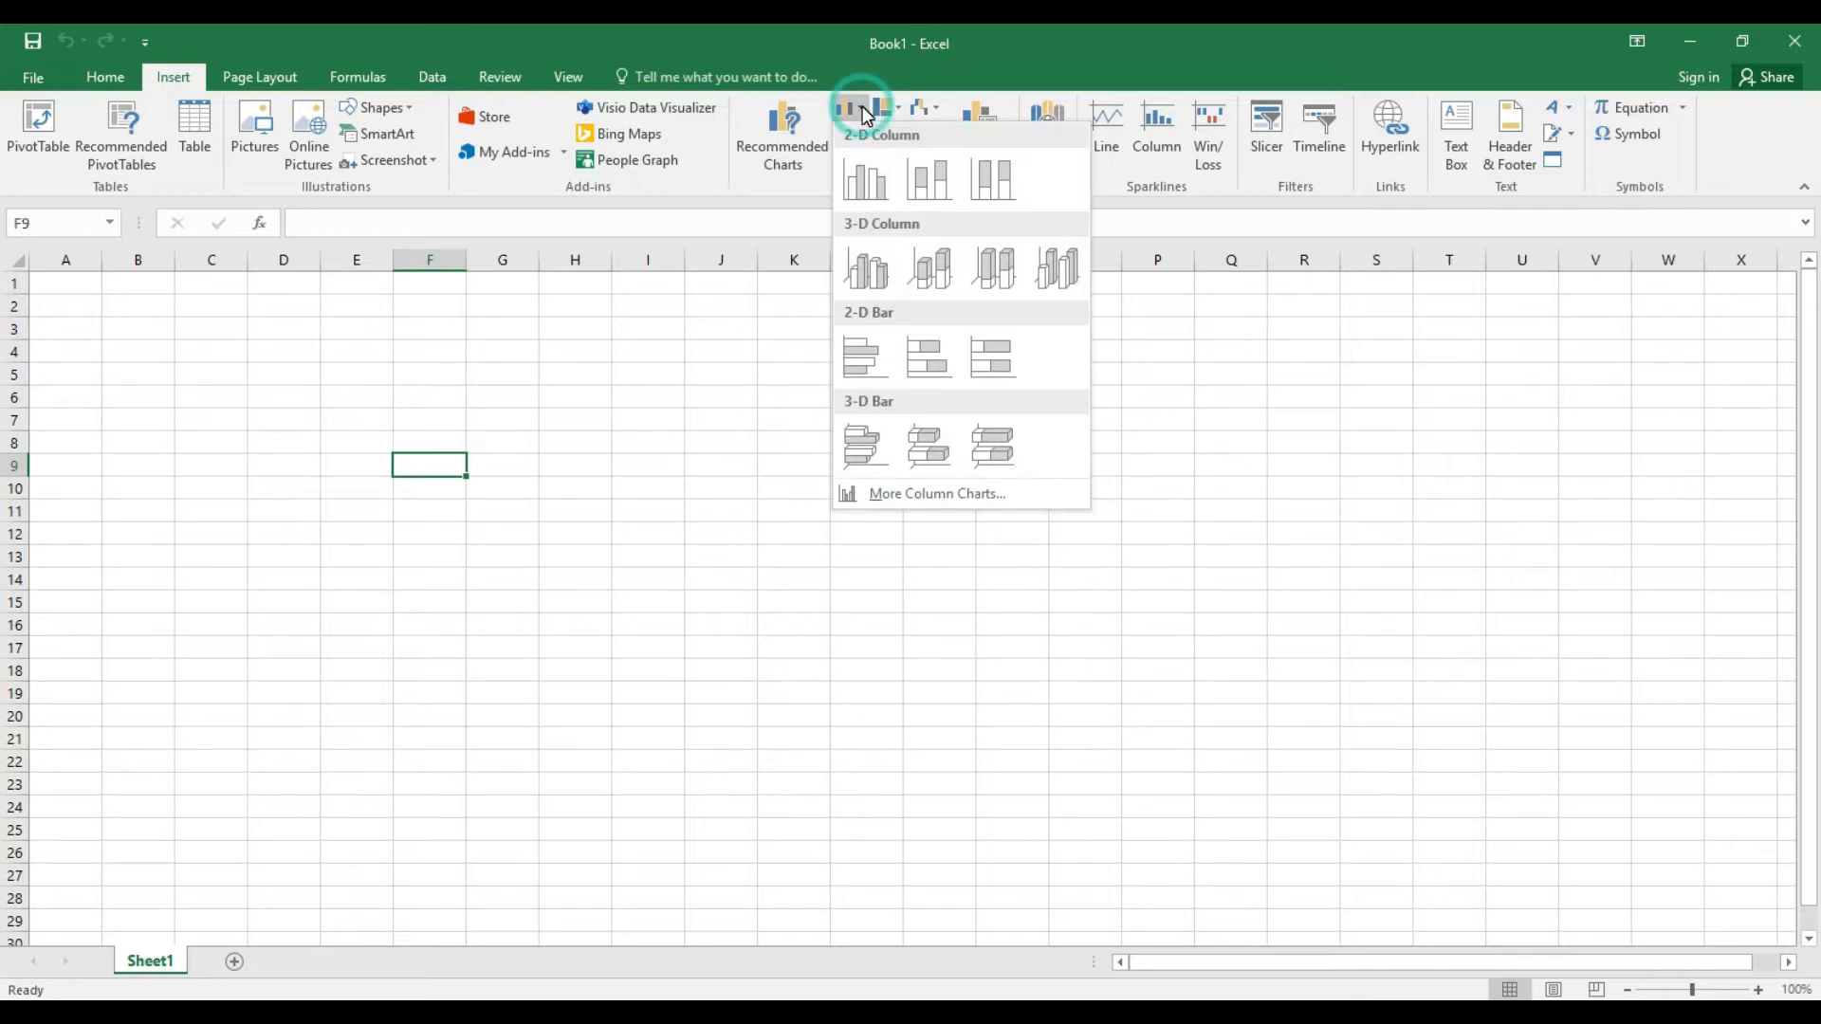
{"action": "left_click", "coordinate": [893, 108]}
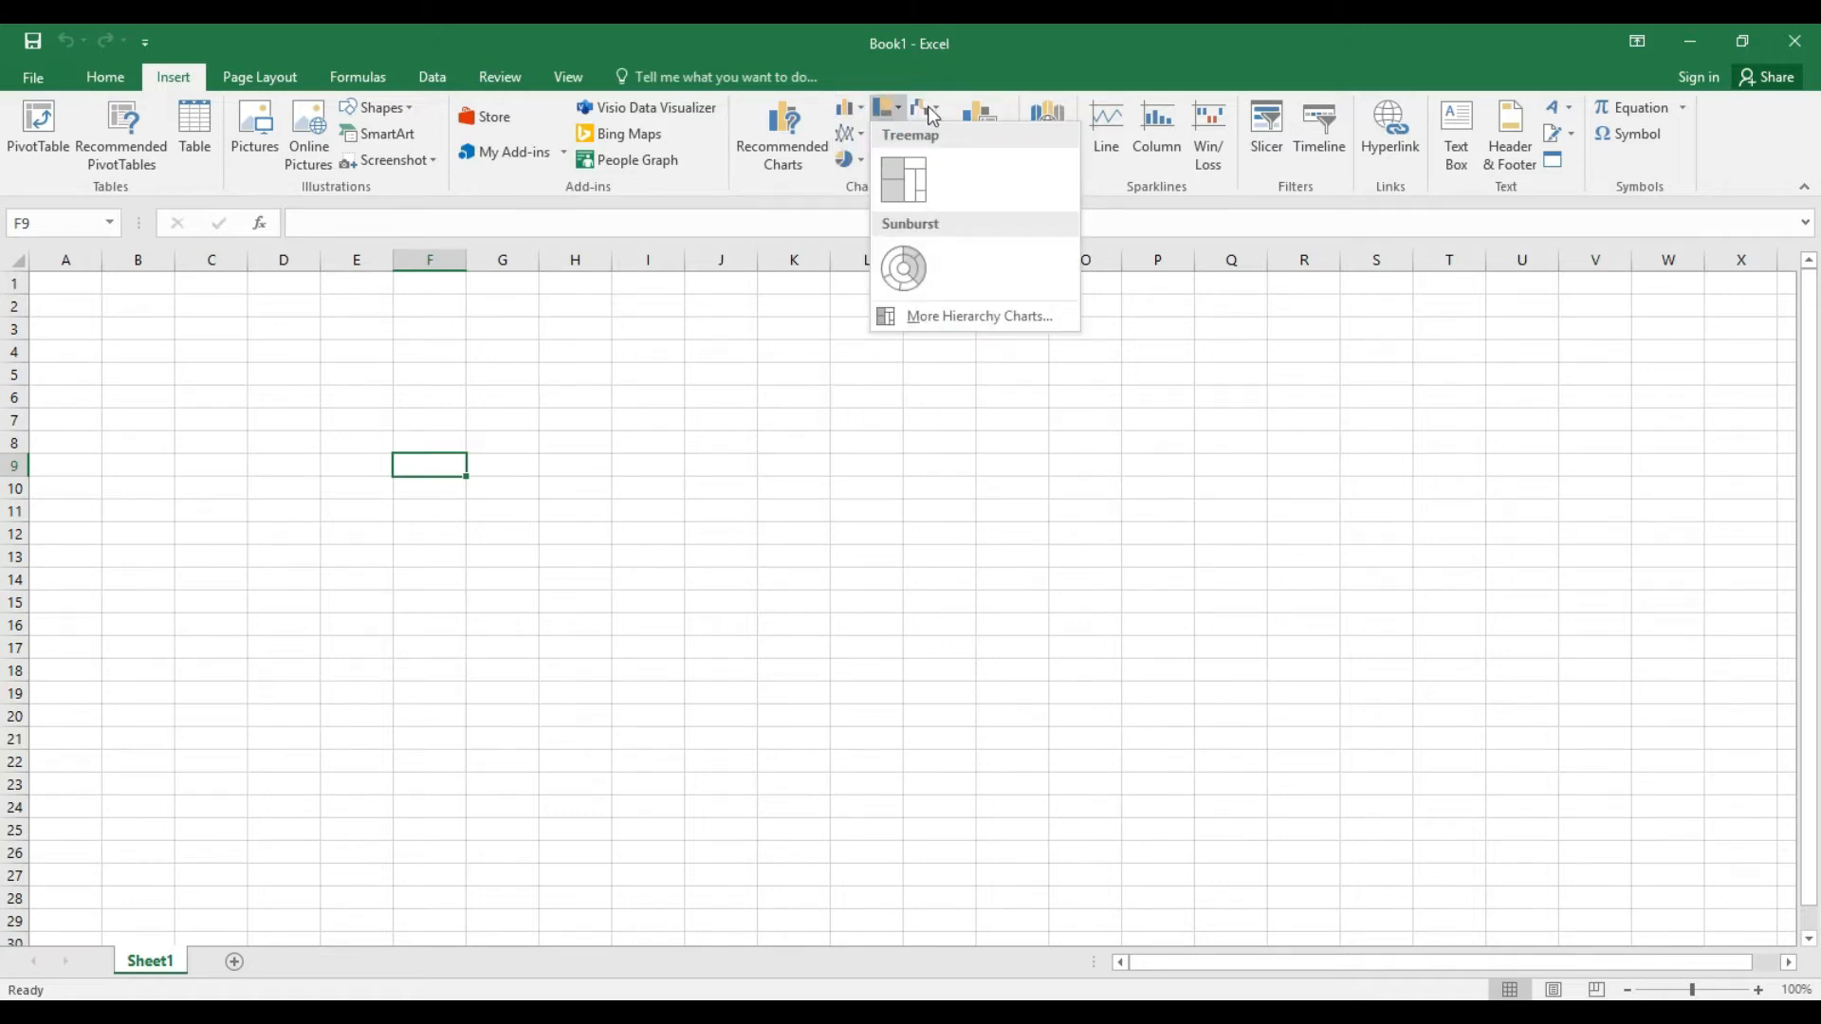
{"action": "left_click", "coordinate": [938, 111]}
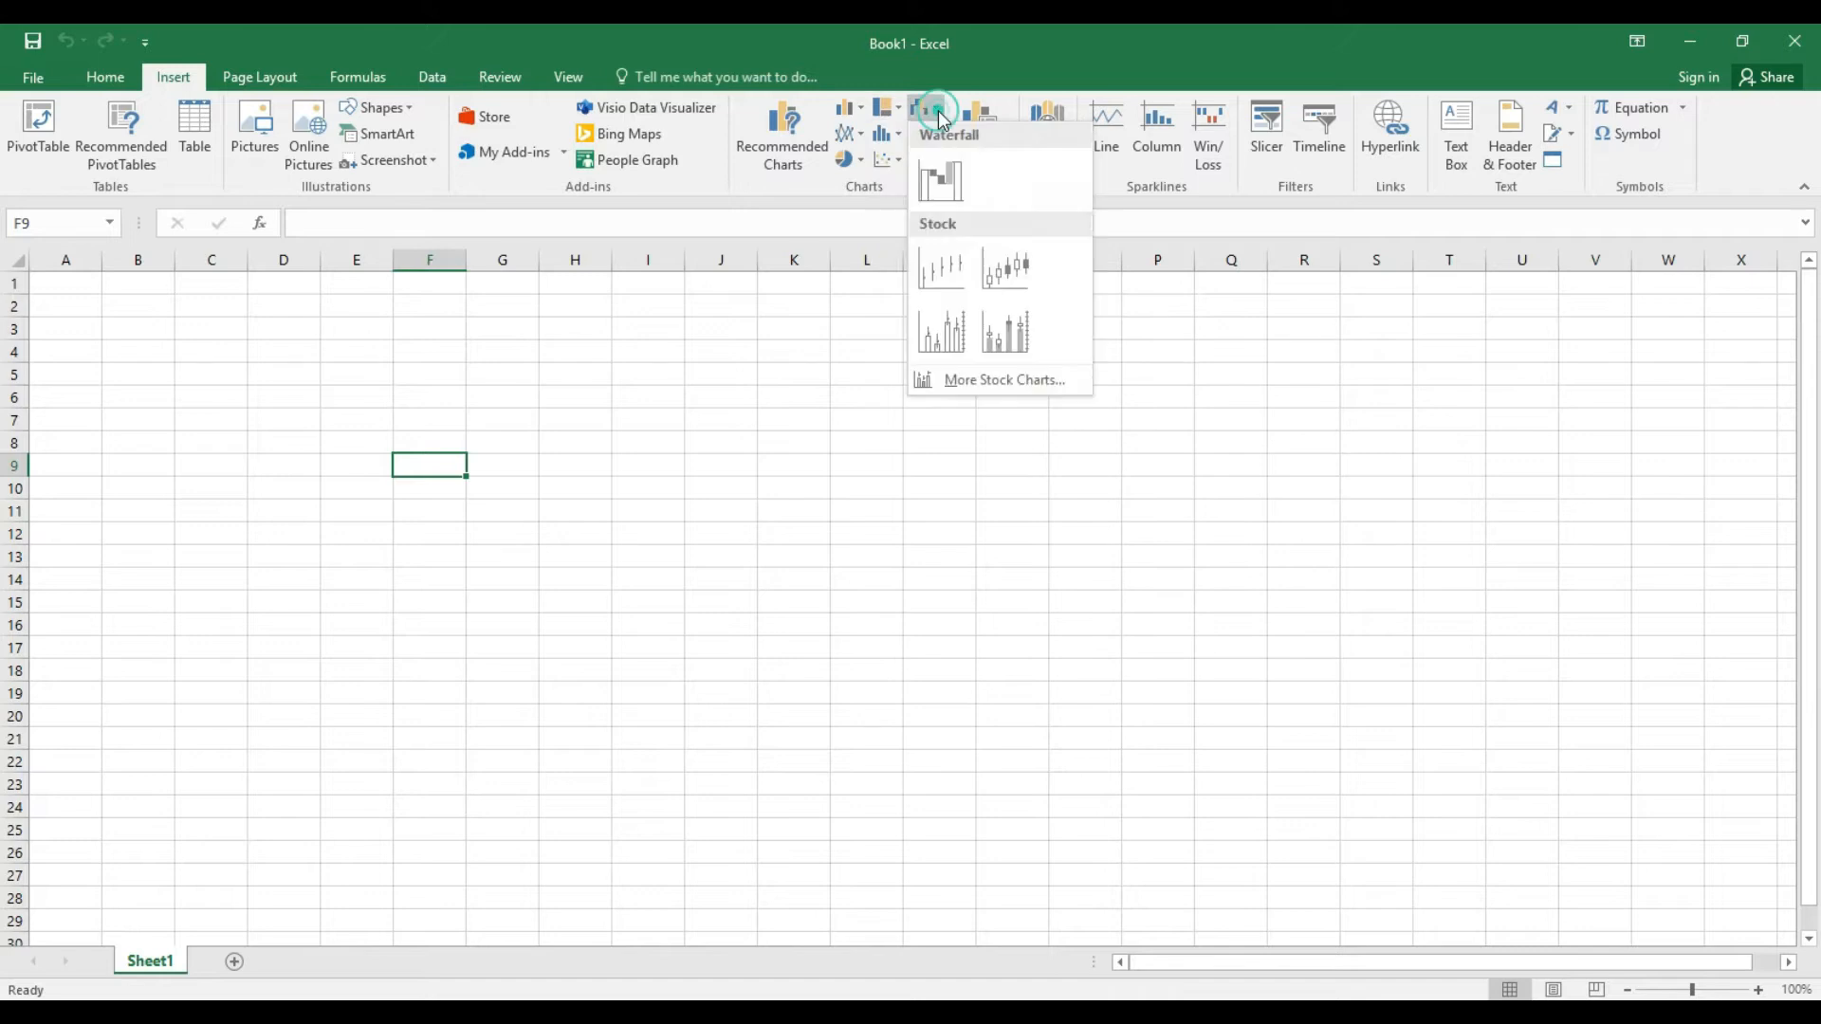
{"action": "left_click", "coordinate": [861, 108]}
{"action": "left_click", "coordinate": [861, 108]}
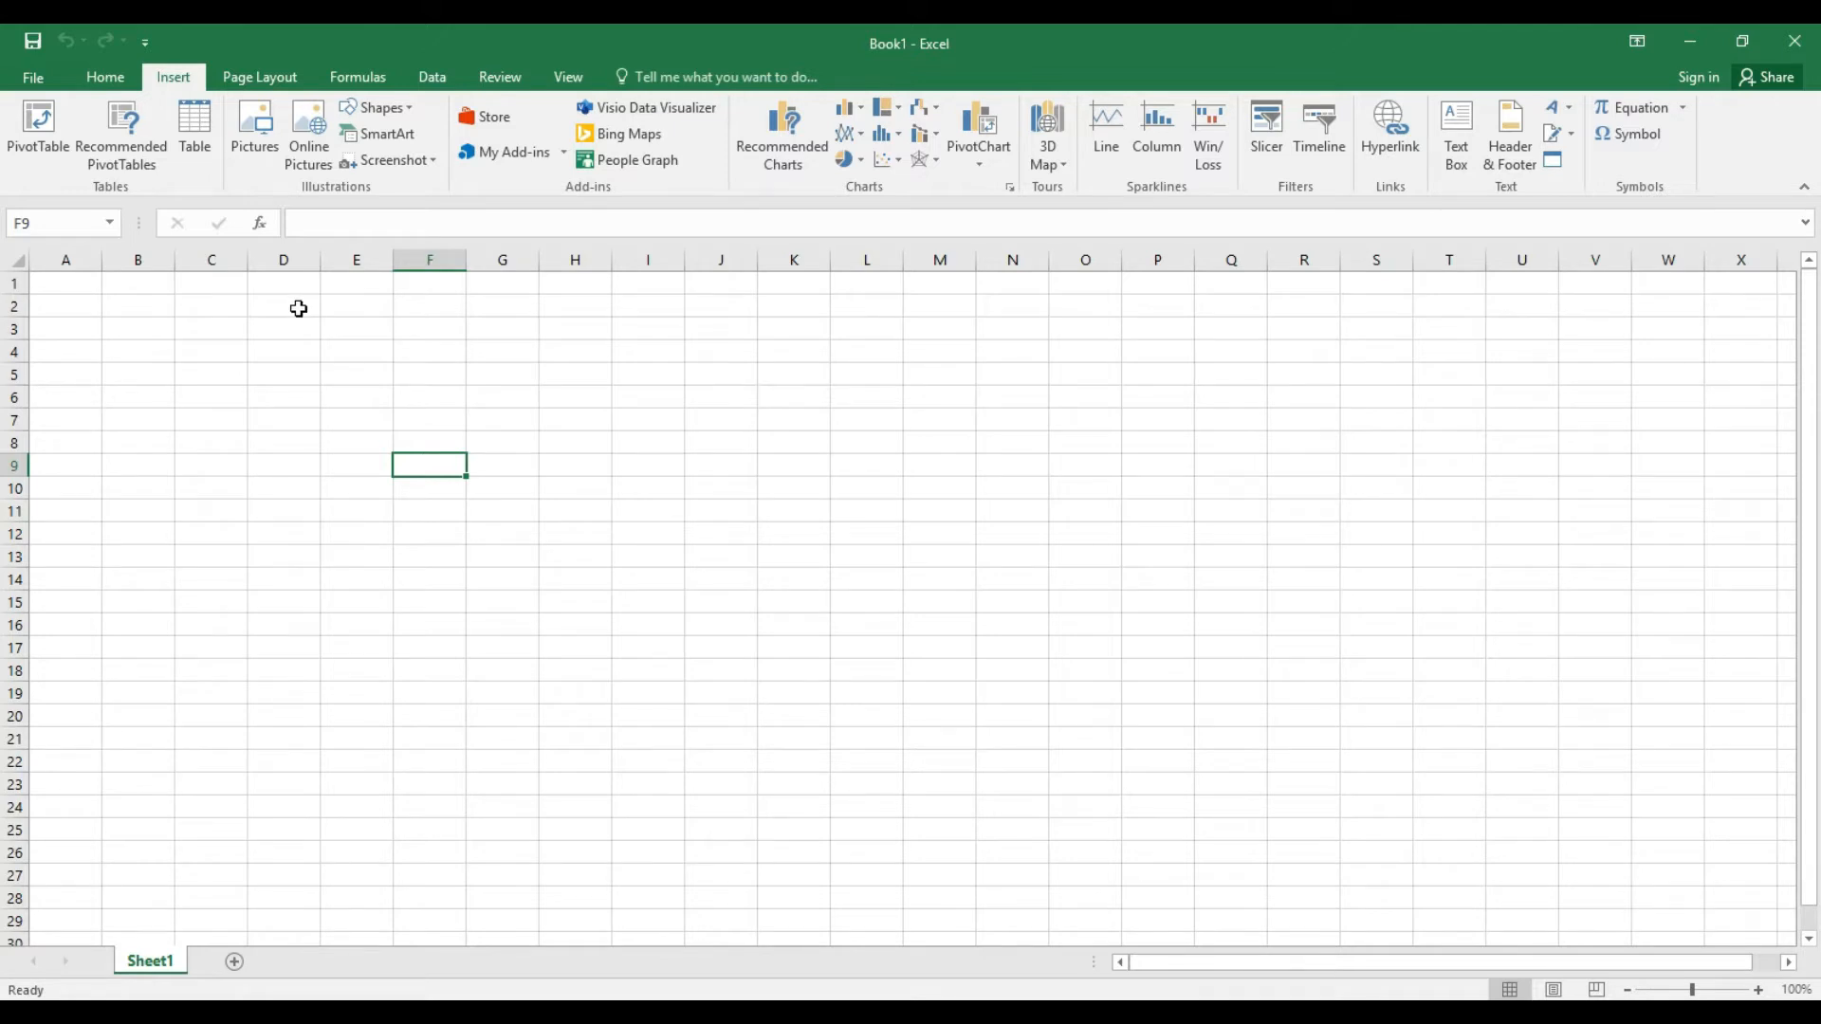
Merge and center cells D2 through M2 for the report title.
{"action": "left_click_drag", "start_coordinate": [298, 309], "coordinate": [911, 298]}
{"action": "left_click", "coordinate": [123, 80]}
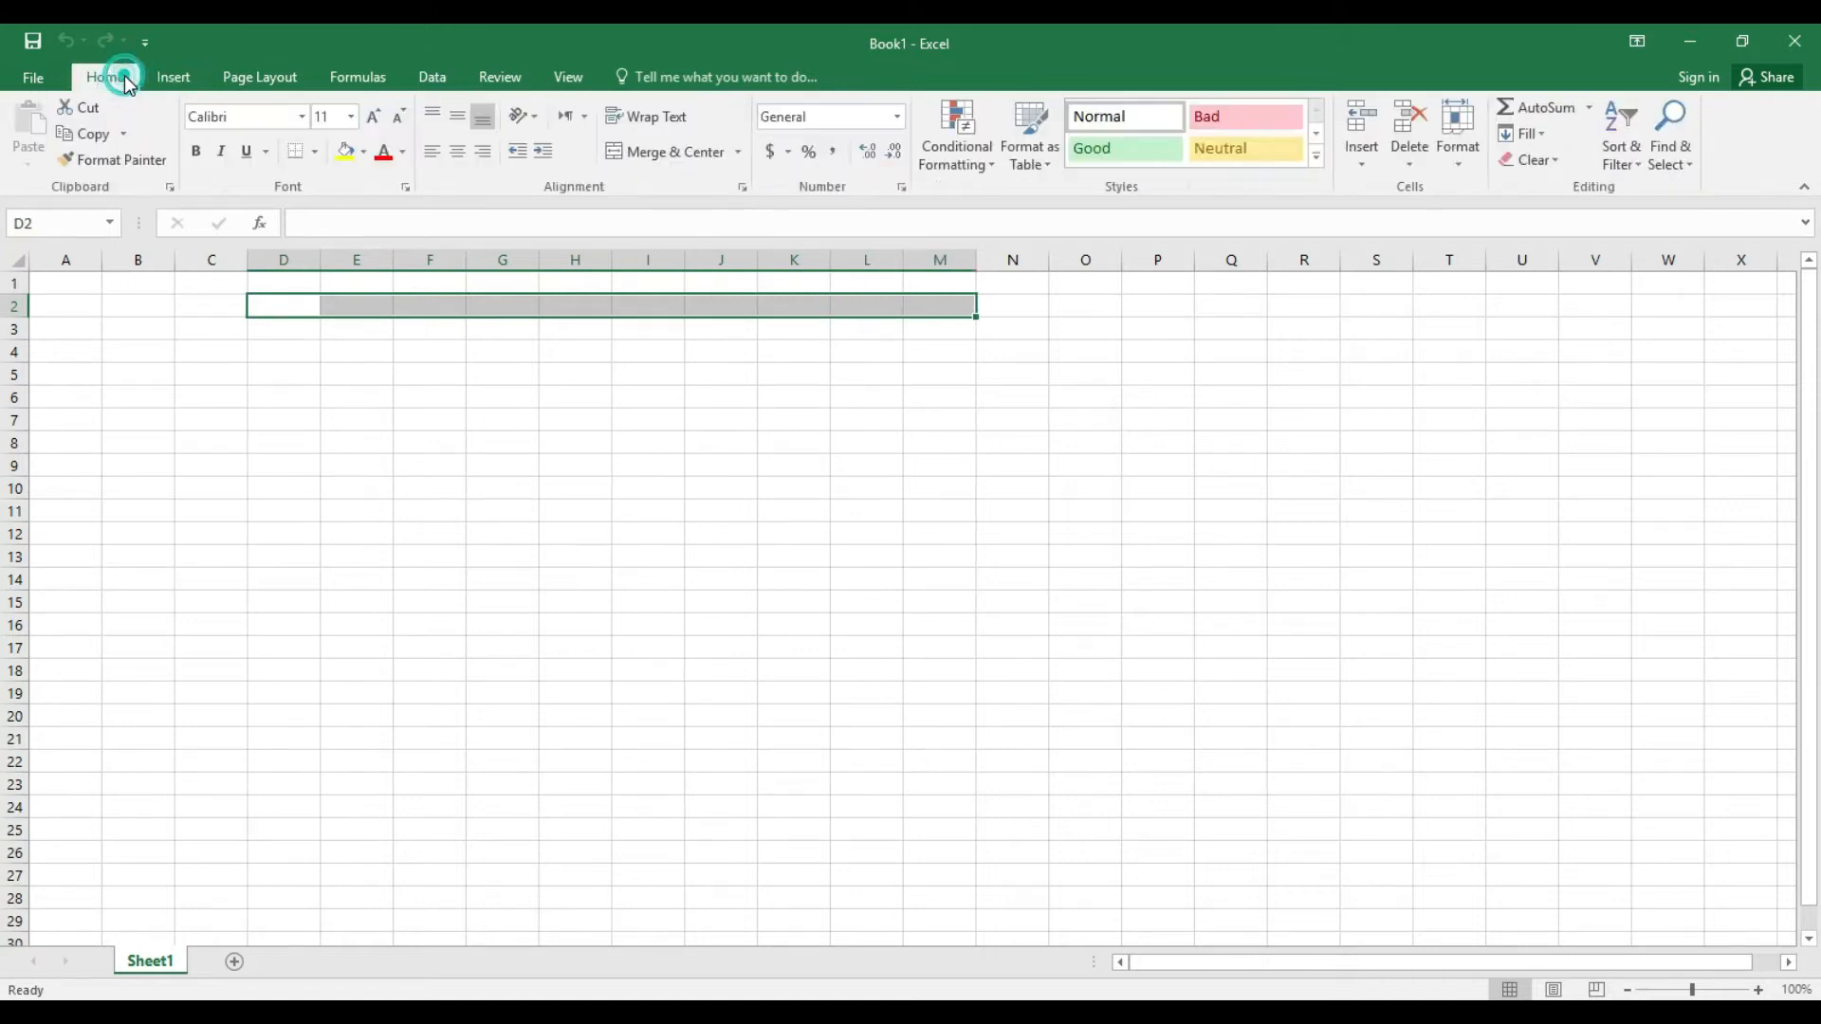
{"action": "left_click", "coordinate": [675, 152]}
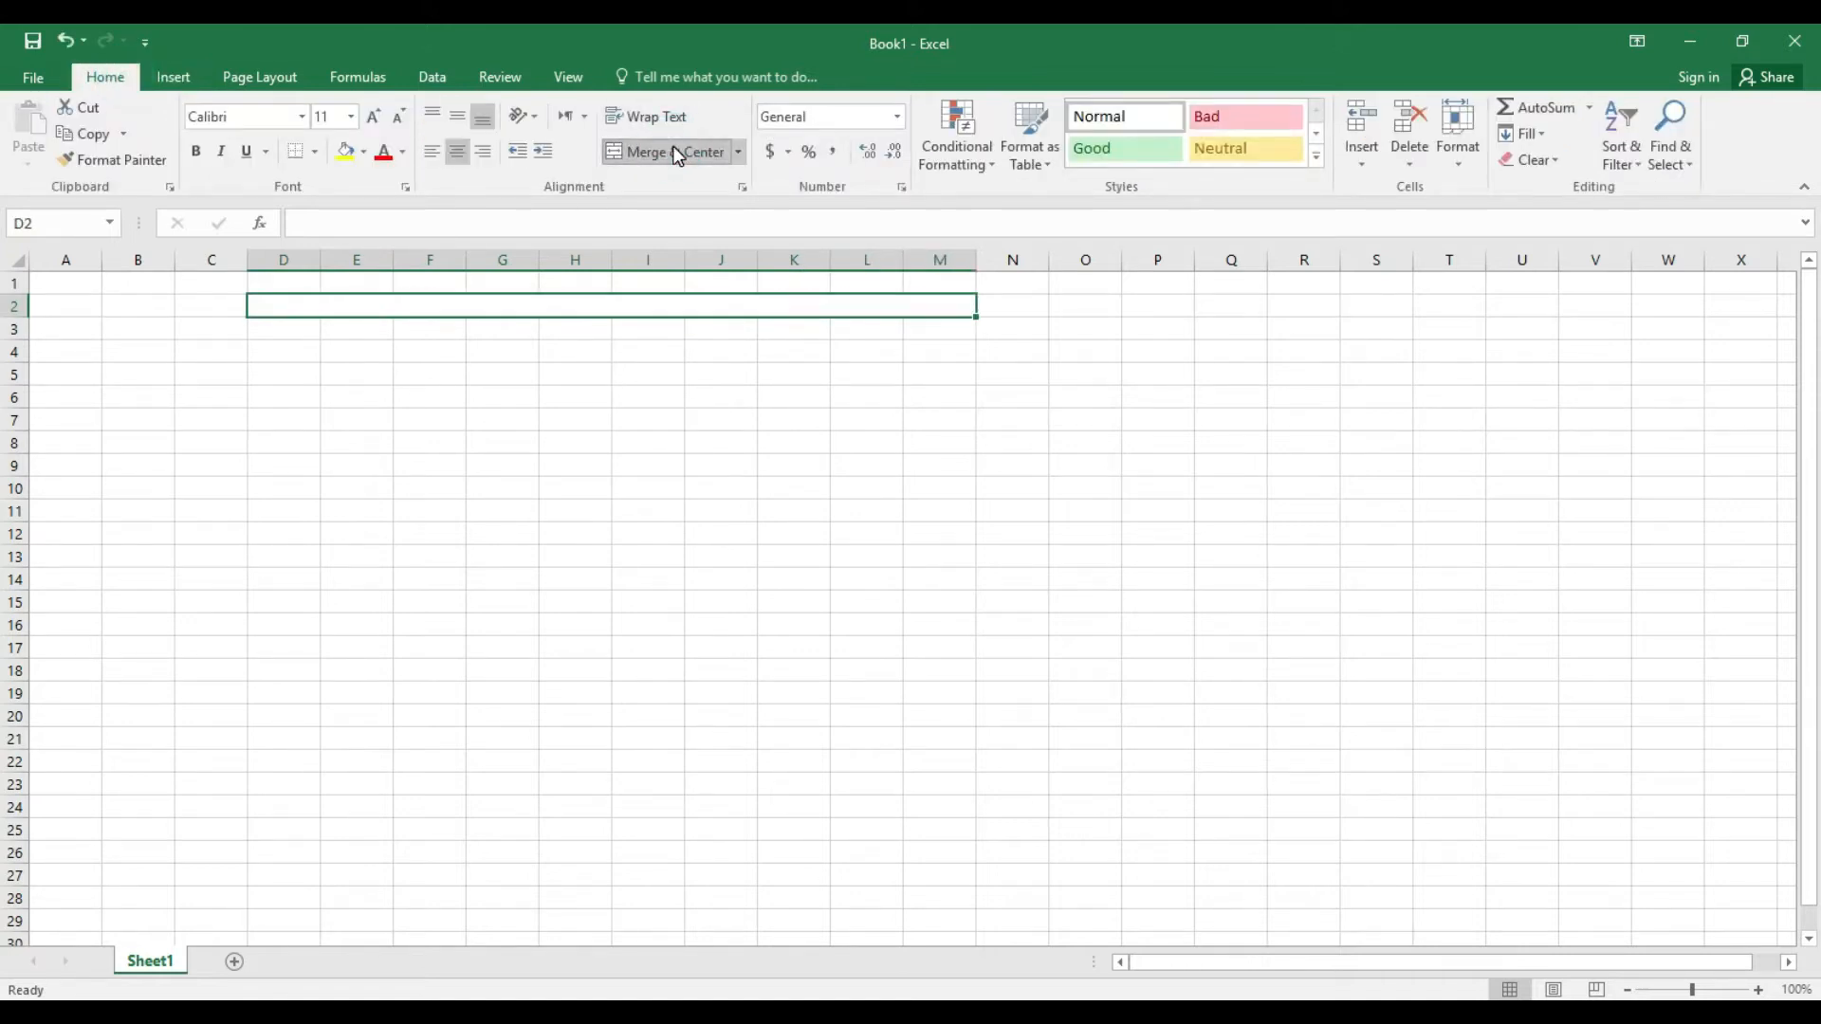
Format the merged title cell as bold and underlined with font size 14.
{"action": "left_click", "coordinate": [195, 152]}
{"action": "left_click", "coordinate": [248, 154]}
{"action": "left_click", "coordinate": [376, 118]}
{"action": "left_click", "coordinate": [379, 121]}
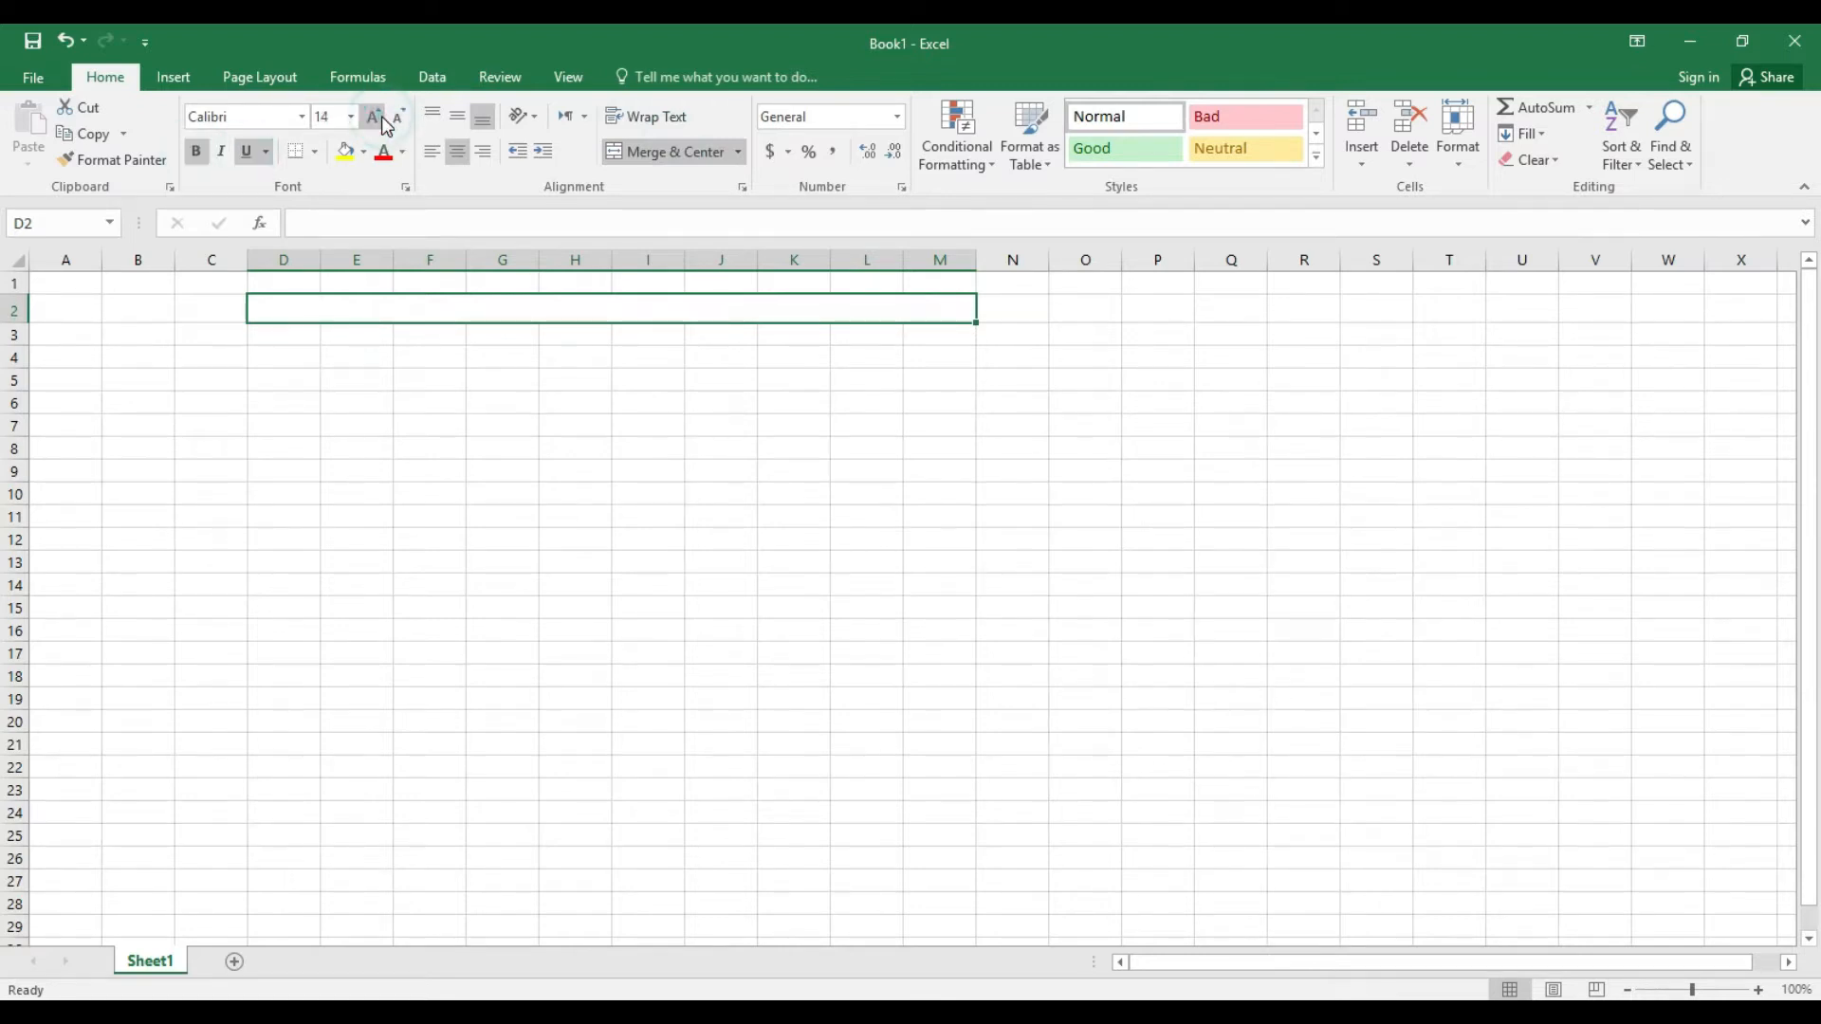
Change the merged title cell's font to Times New Roman.
{"action": "left_click", "coordinate": [302, 116]}
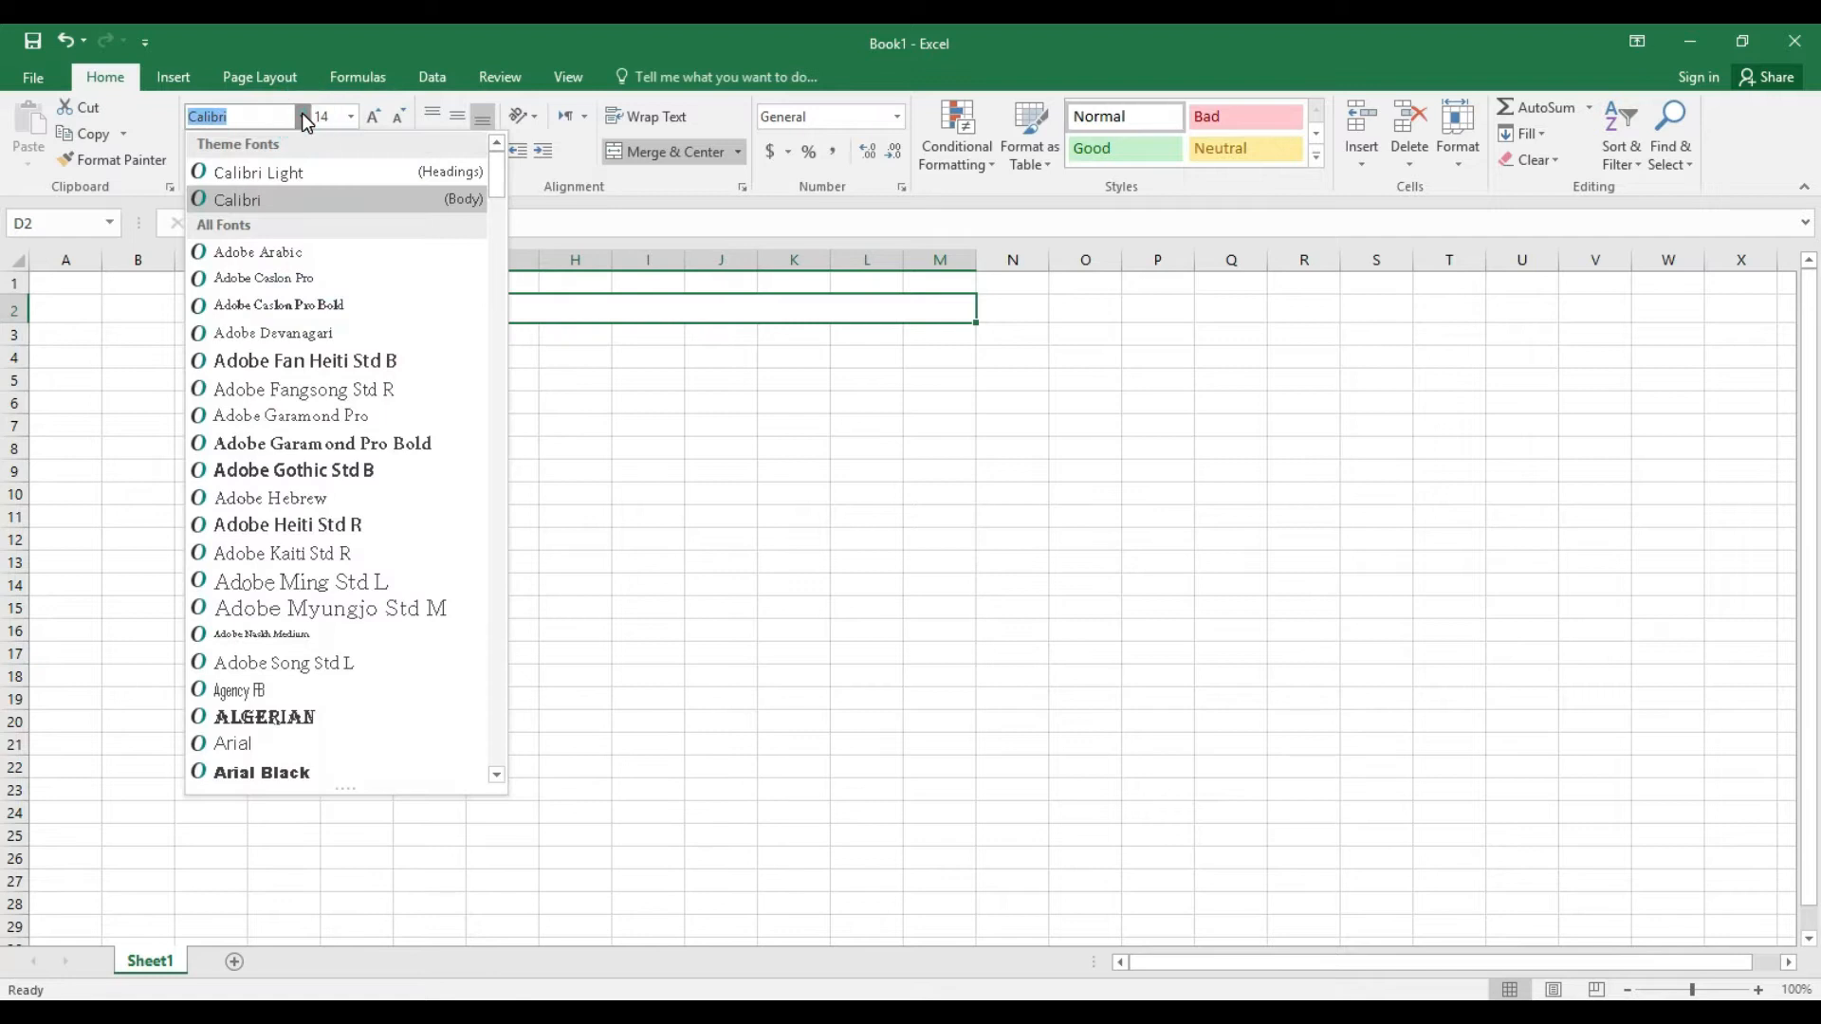
{"action": "type", "text": "t"}
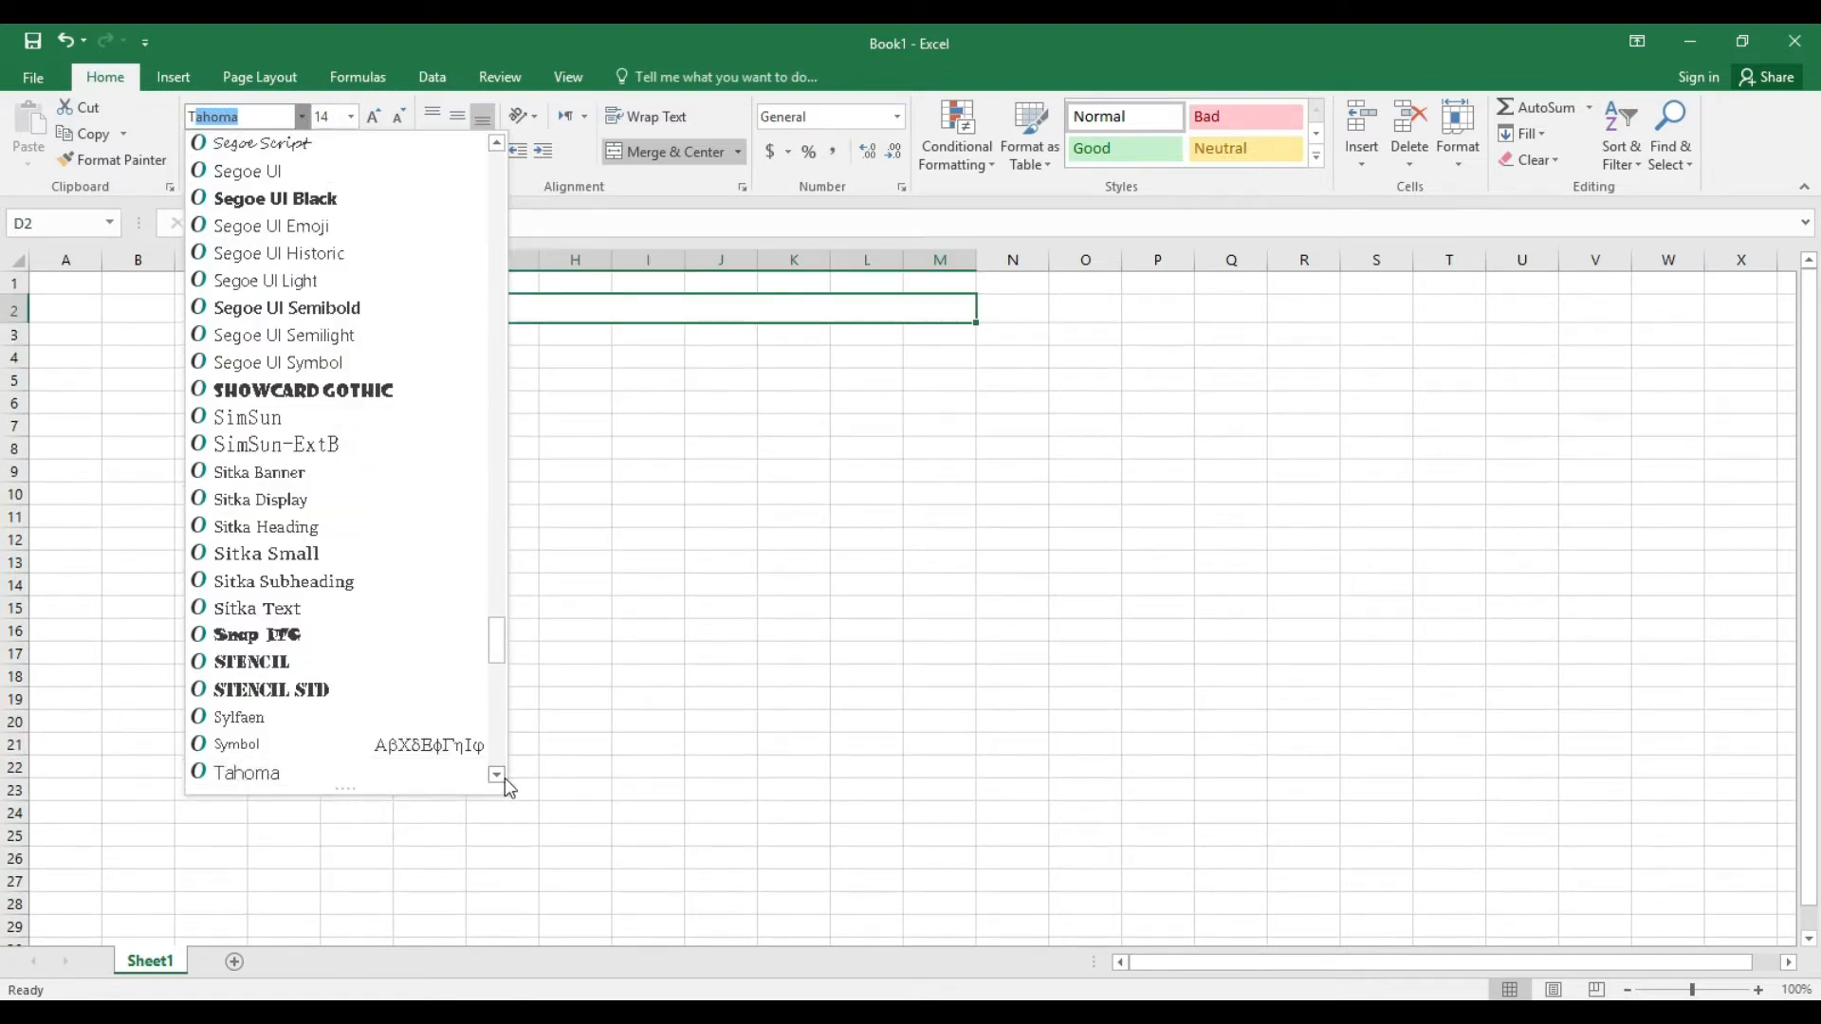
{"action": "left_click", "coordinate": [496, 775]}
{"action": "left_click", "coordinate": [496, 775]}
{"action": "left_click", "coordinate": [496, 775]}
{"action": "left_click", "coordinate": [496, 775]}
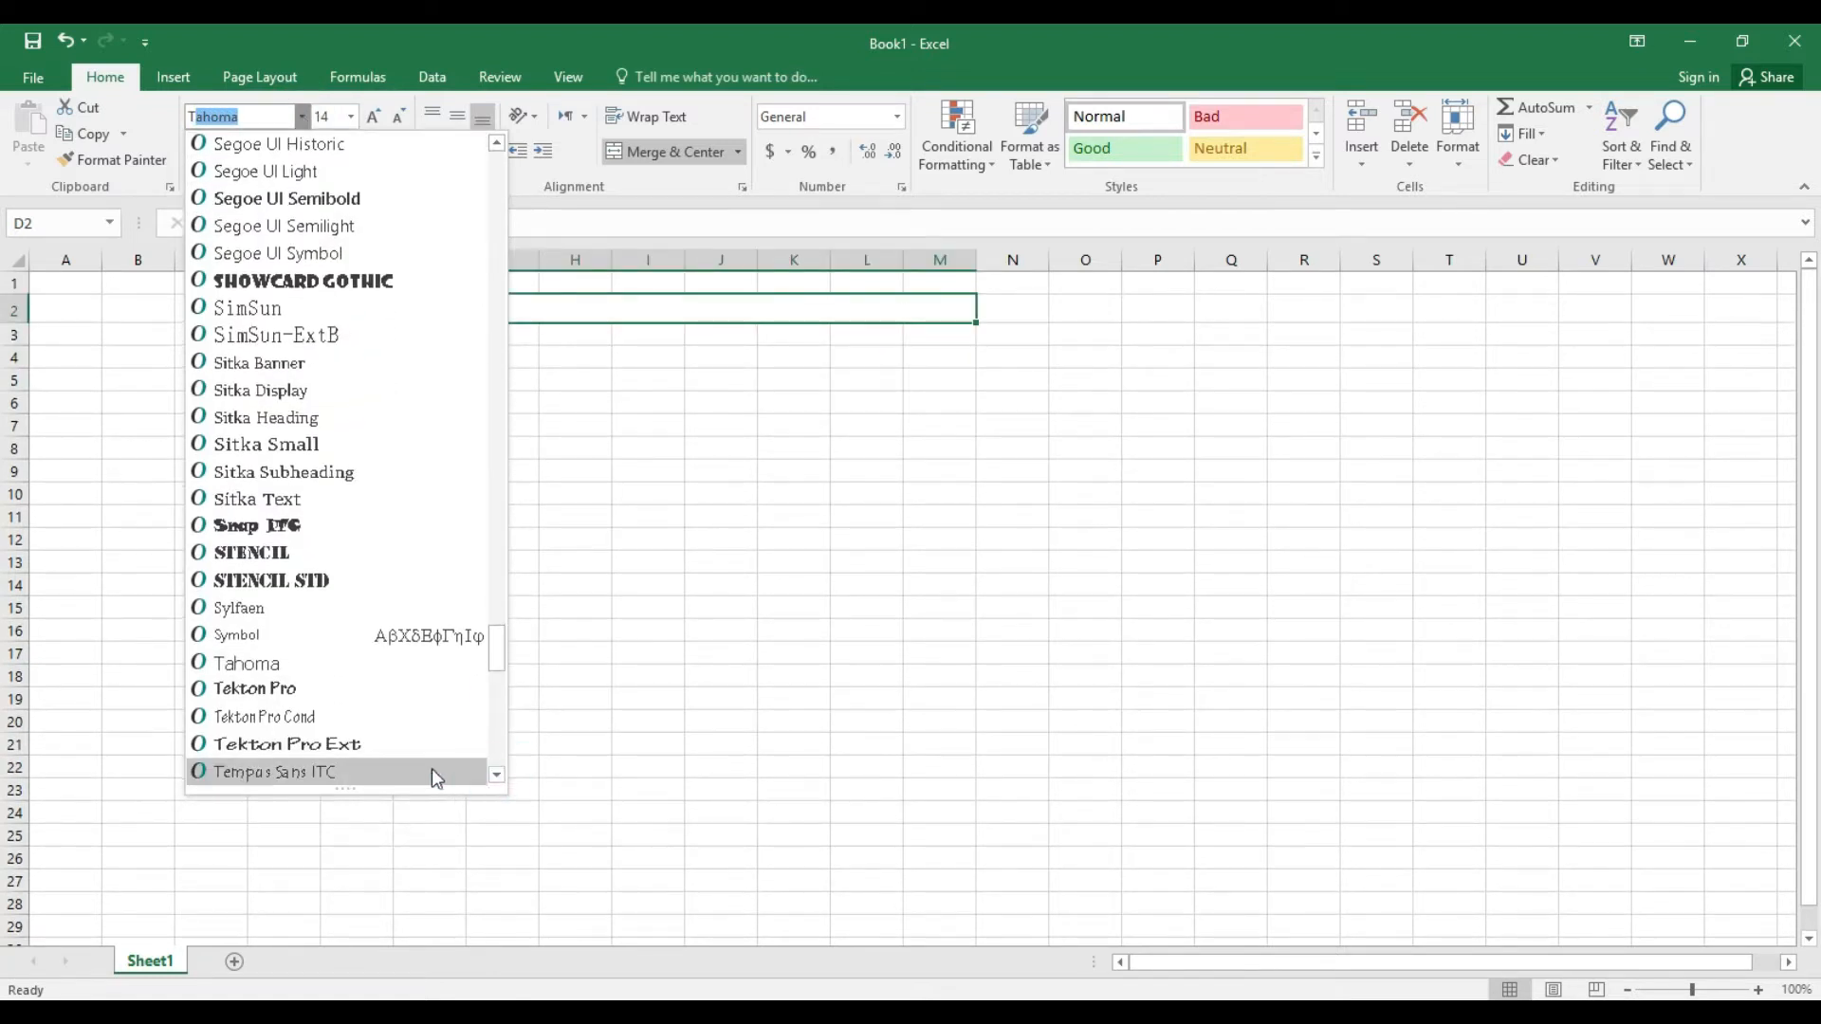
{"action": "left_click", "coordinate": [496, 775]}
{"action": "left_click", "coordinate": [496, 775]}
{"action": "left_click", "coordinate": [496, 775]}
{"action": "left_click", "coordinate": [403, 718]}
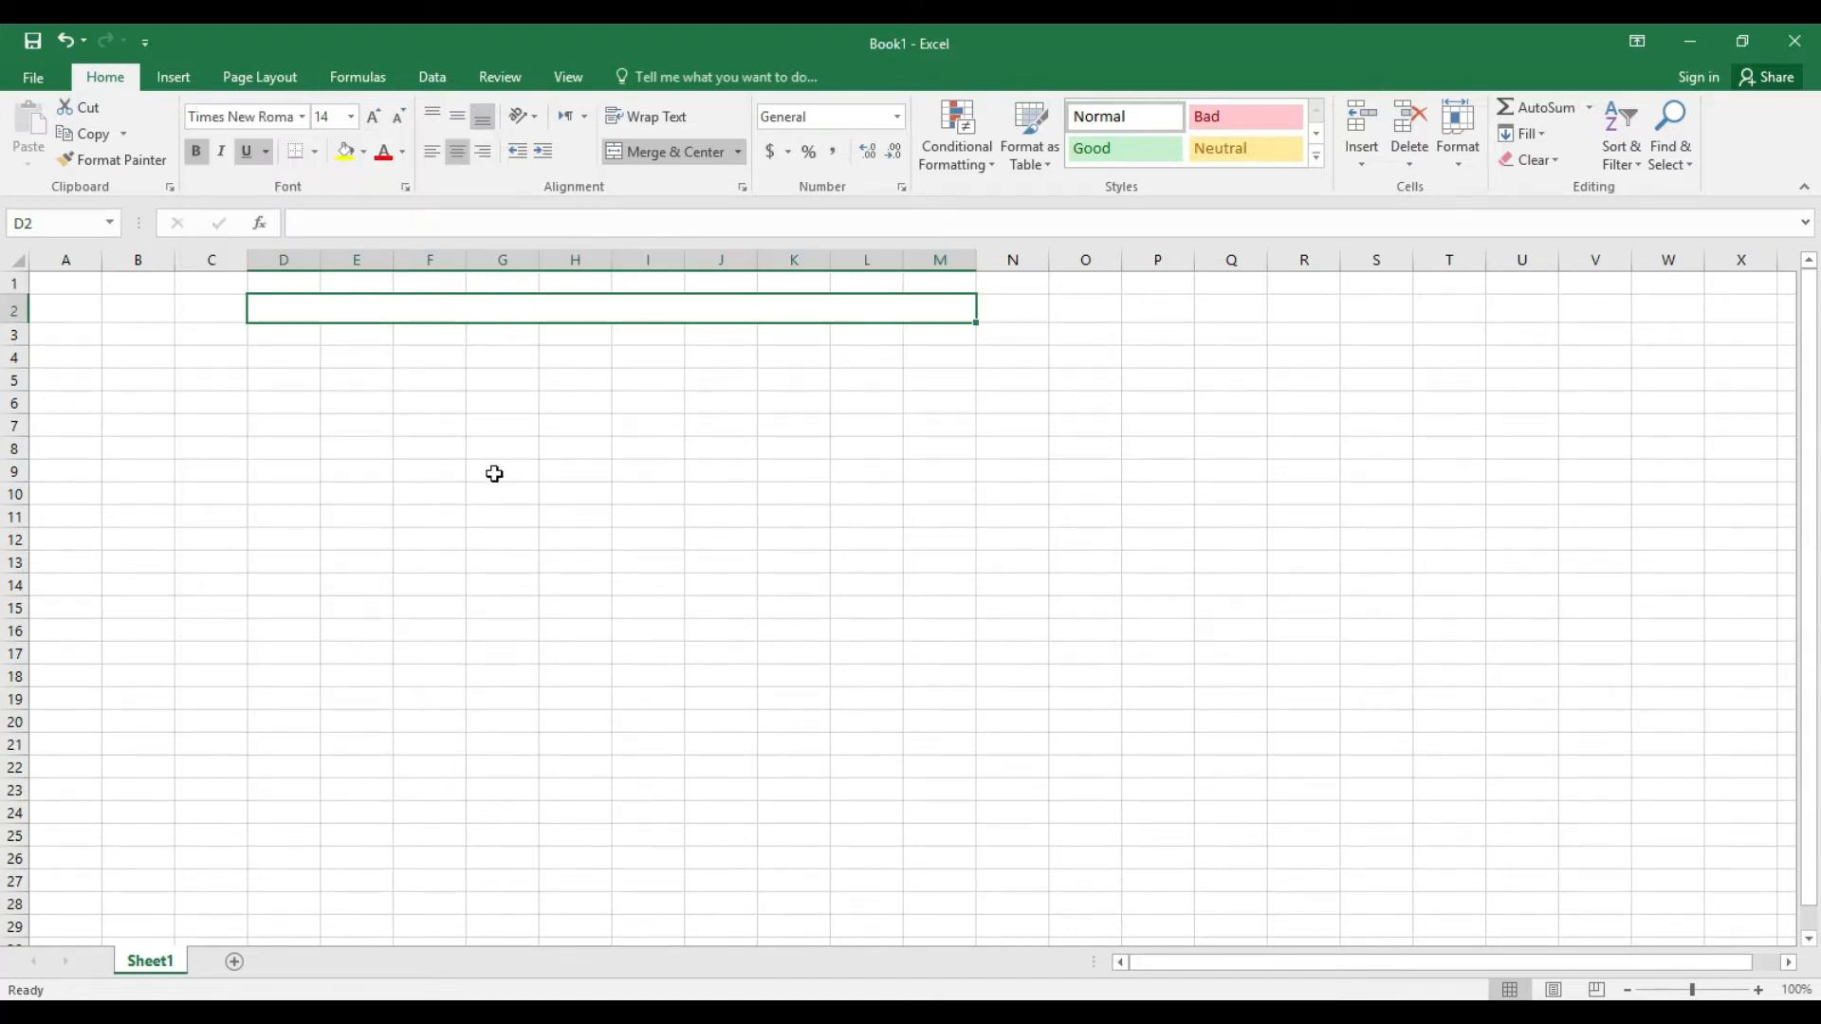
{"action": "type", "text": "KARACHI"}
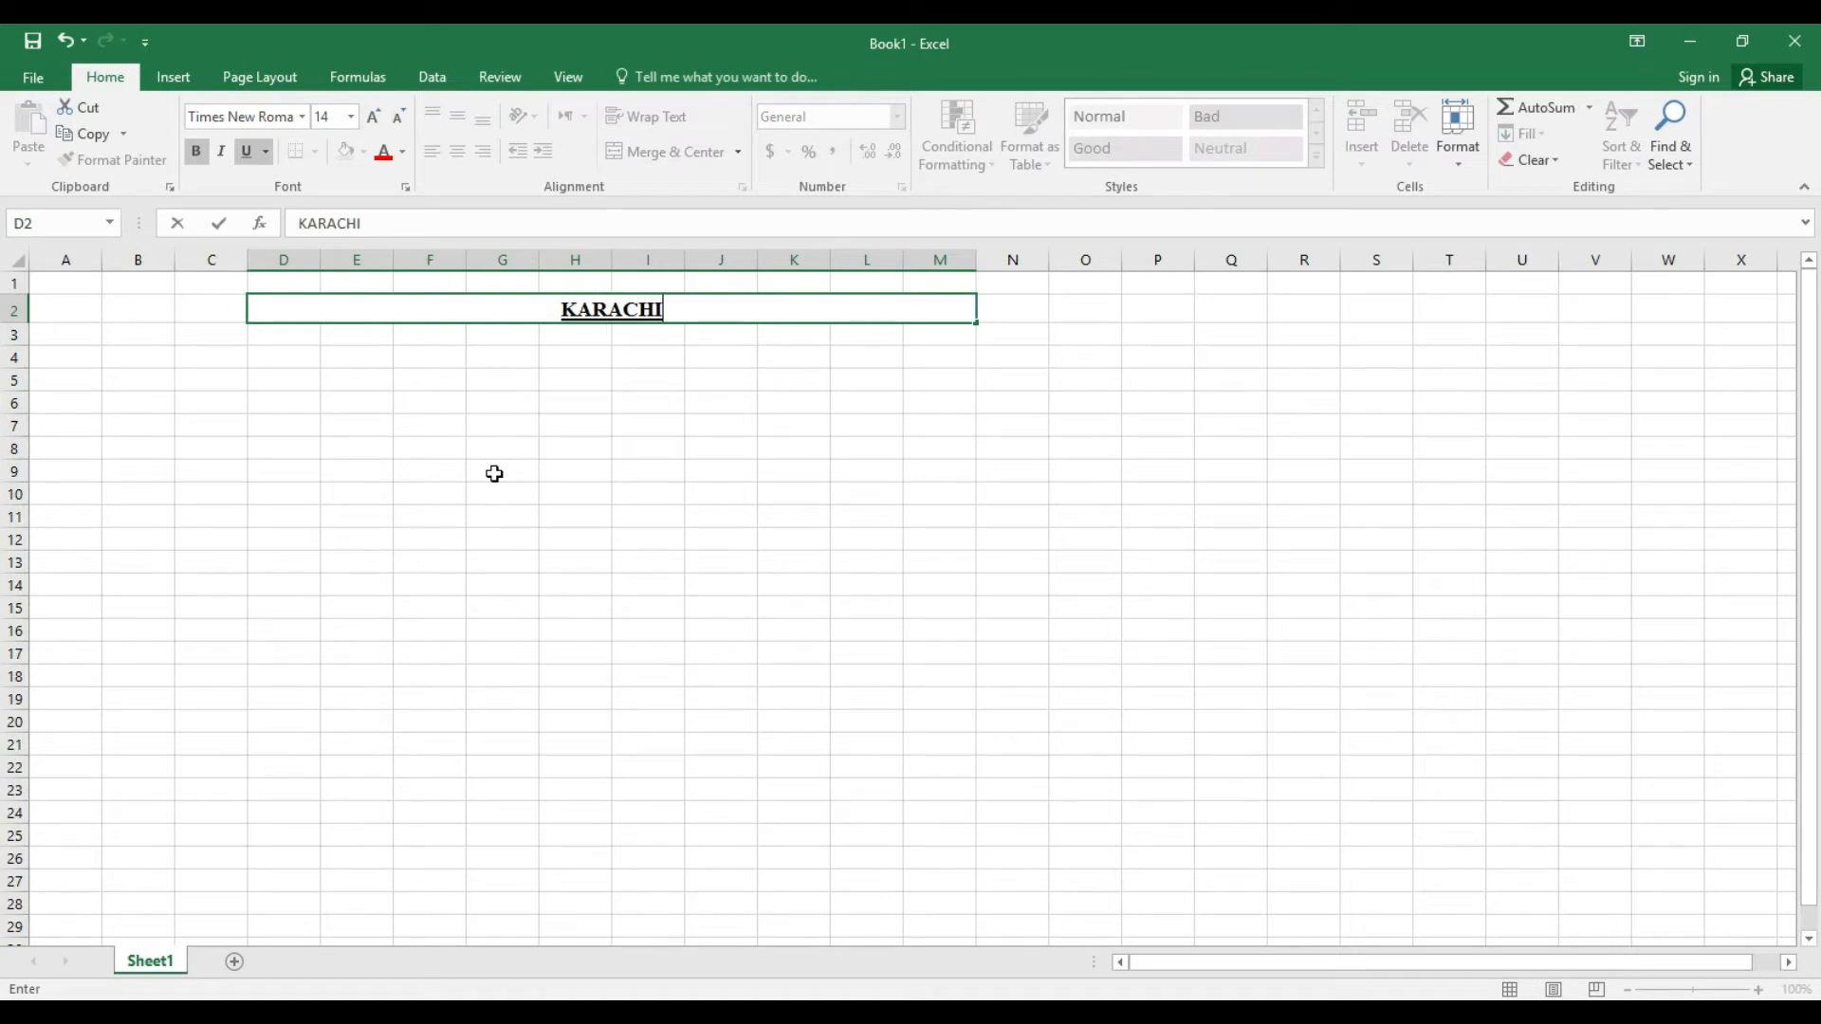
{"action": "key", "text": "BackSpace"}
{"action": "key", "text": "BackSpace"}
{"action": "key", "text": "BackSpace"}
{"action": "key", "text": "BackSpace"}
{"action": "key", "text": "BackSpace"}
{"action": "key", "text": "BackSpace"}
{"action": "key", "text": "BackSpace"}
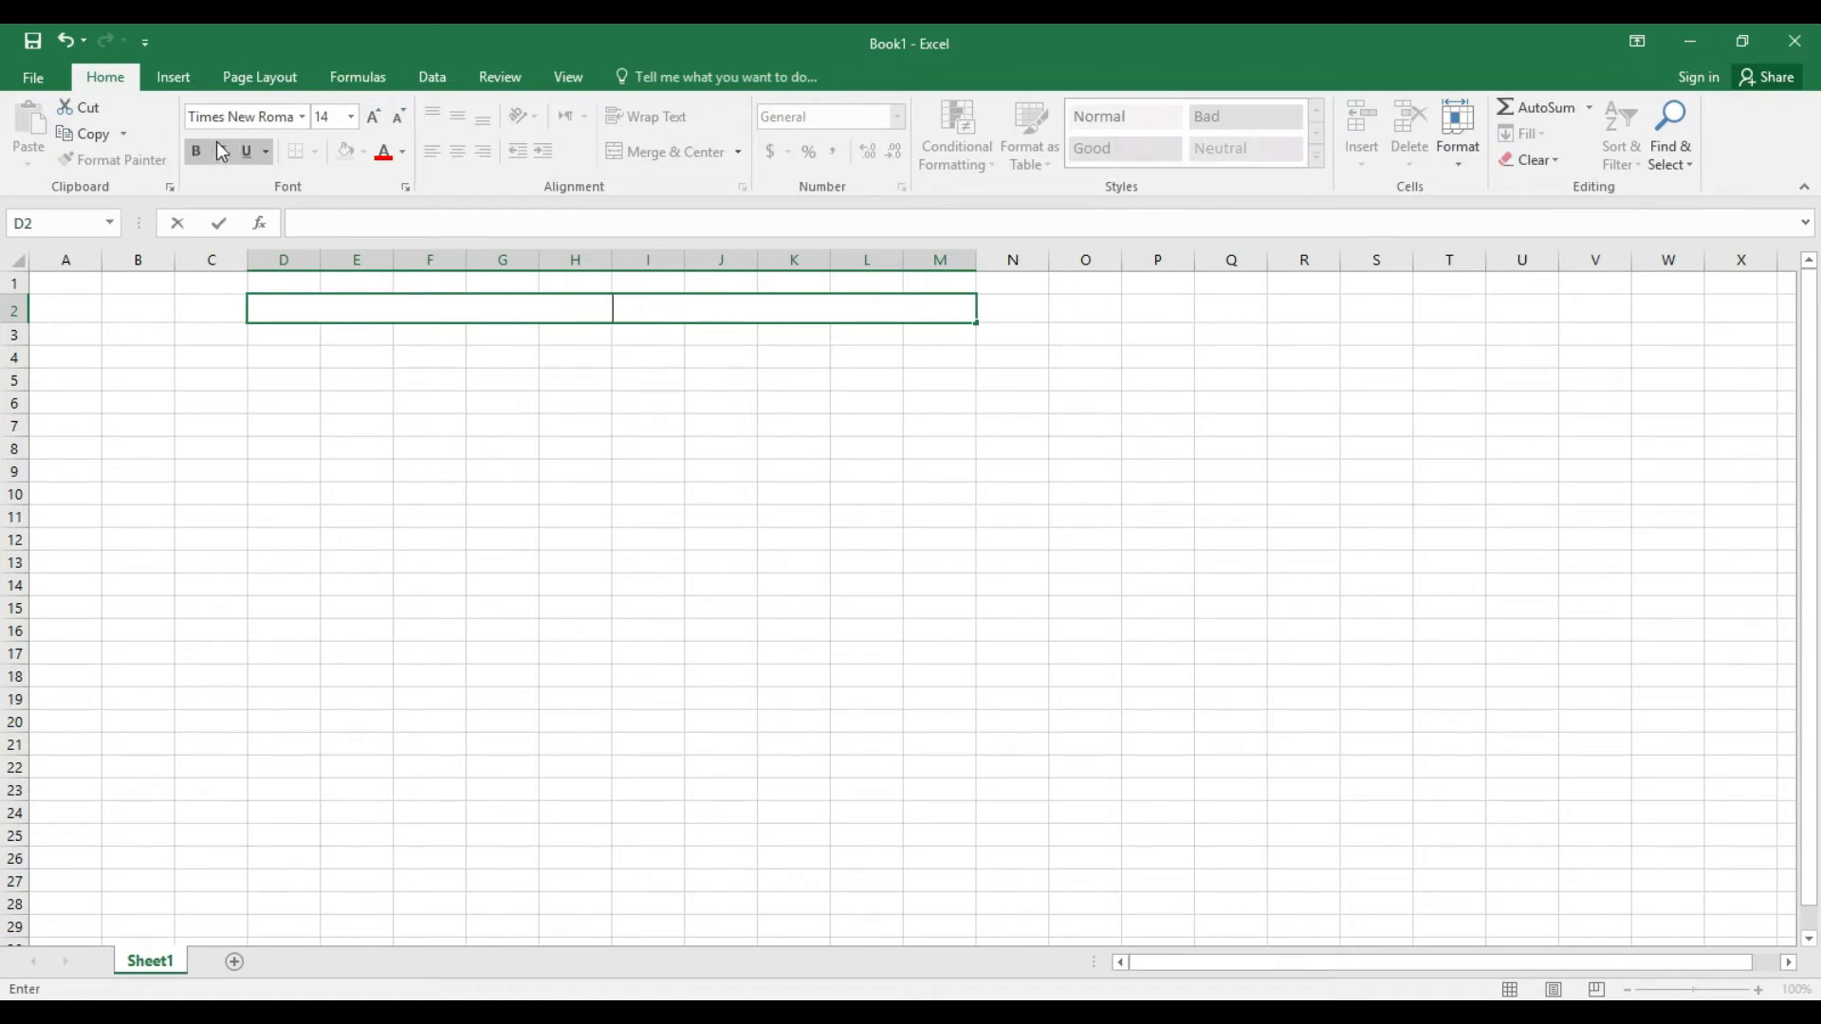
Remove the title cell's underline and enter "KARACHI (18) TOWNS TARGET KILLING REPORT 2013" in it.
{"action": "left_click", "coordinate": [246, 152]}
{"action": "type", "text": "KARACHI"}
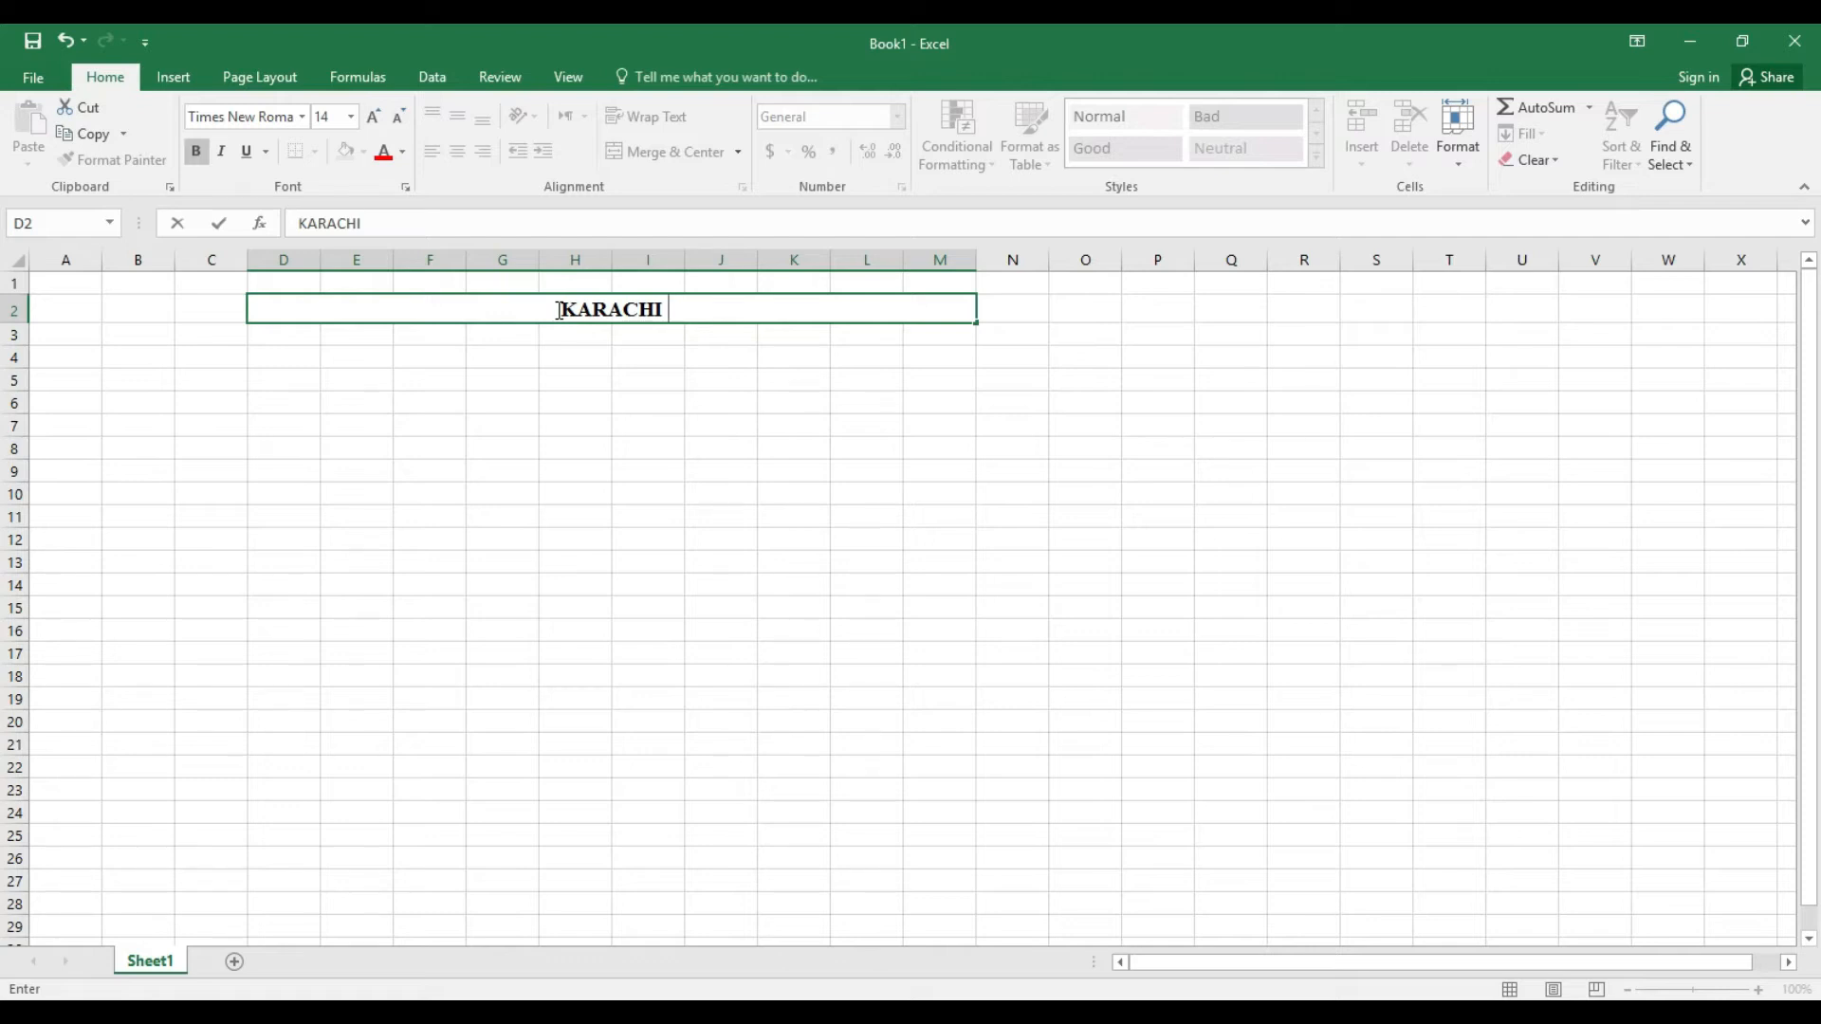
{"action": "type", "text": "(18) TOWNS "}
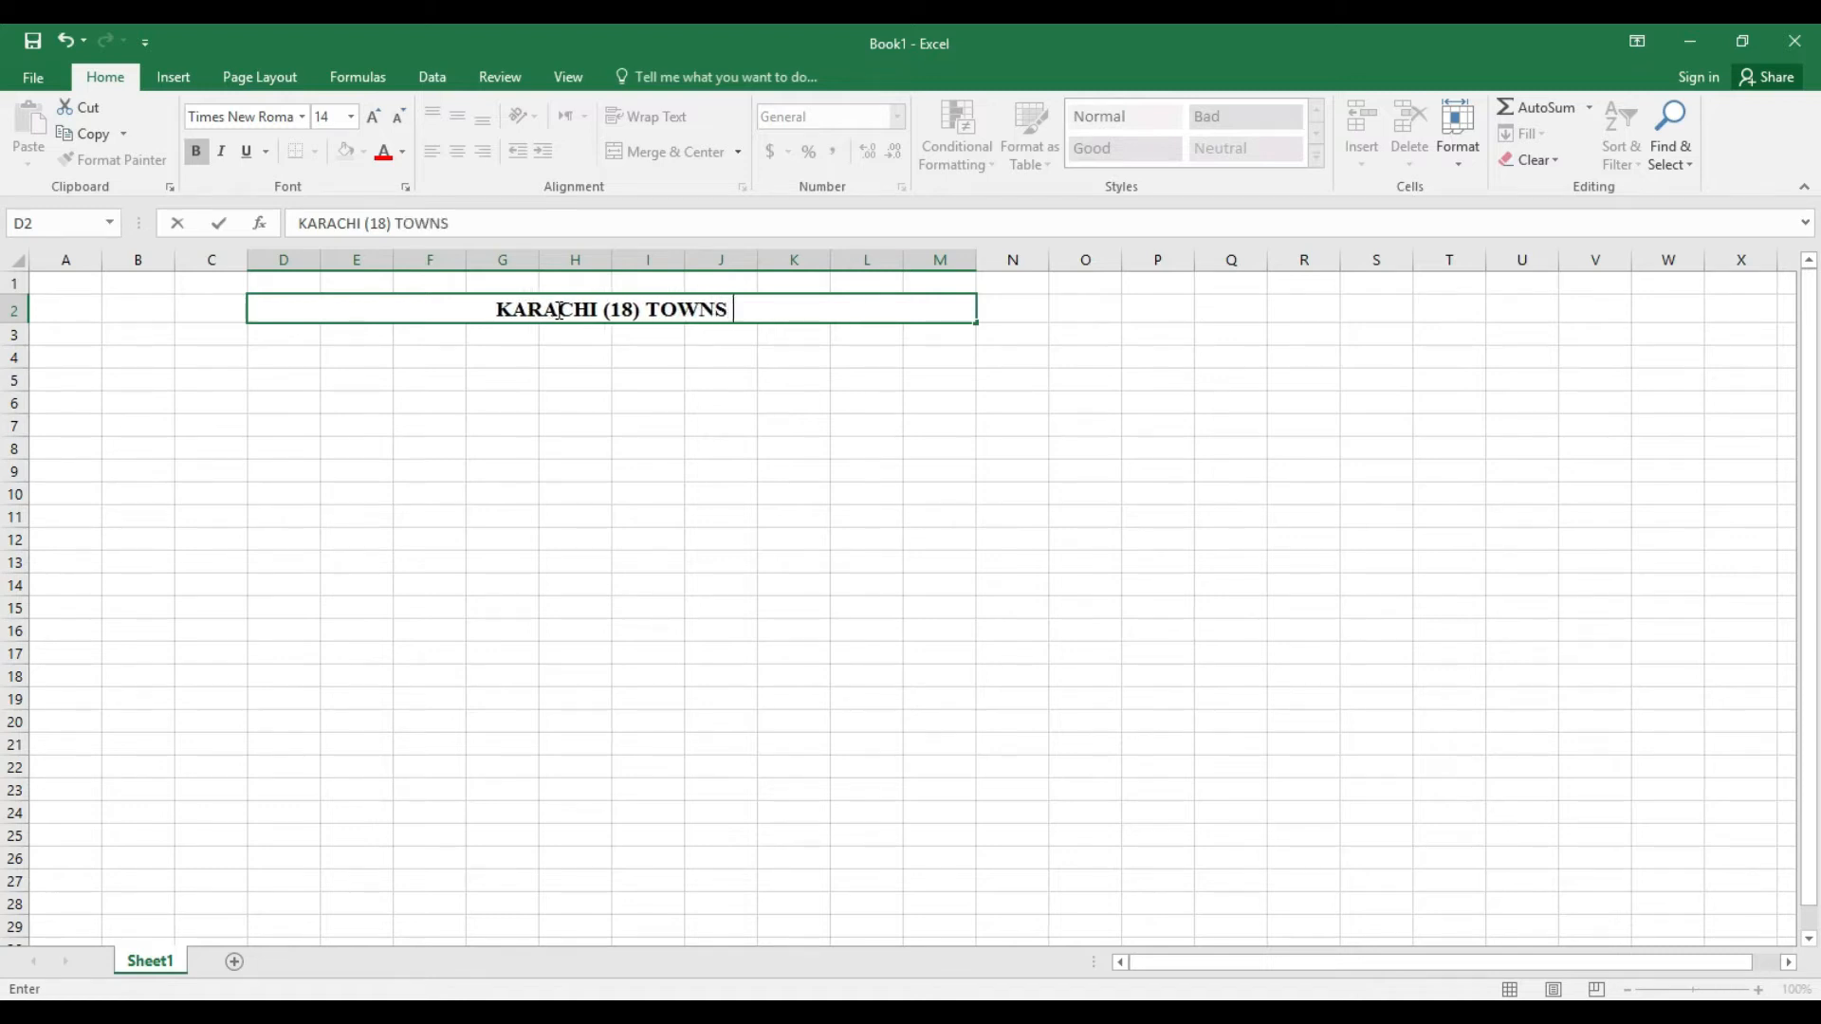
{"action": "type", "text": "TARGET"}
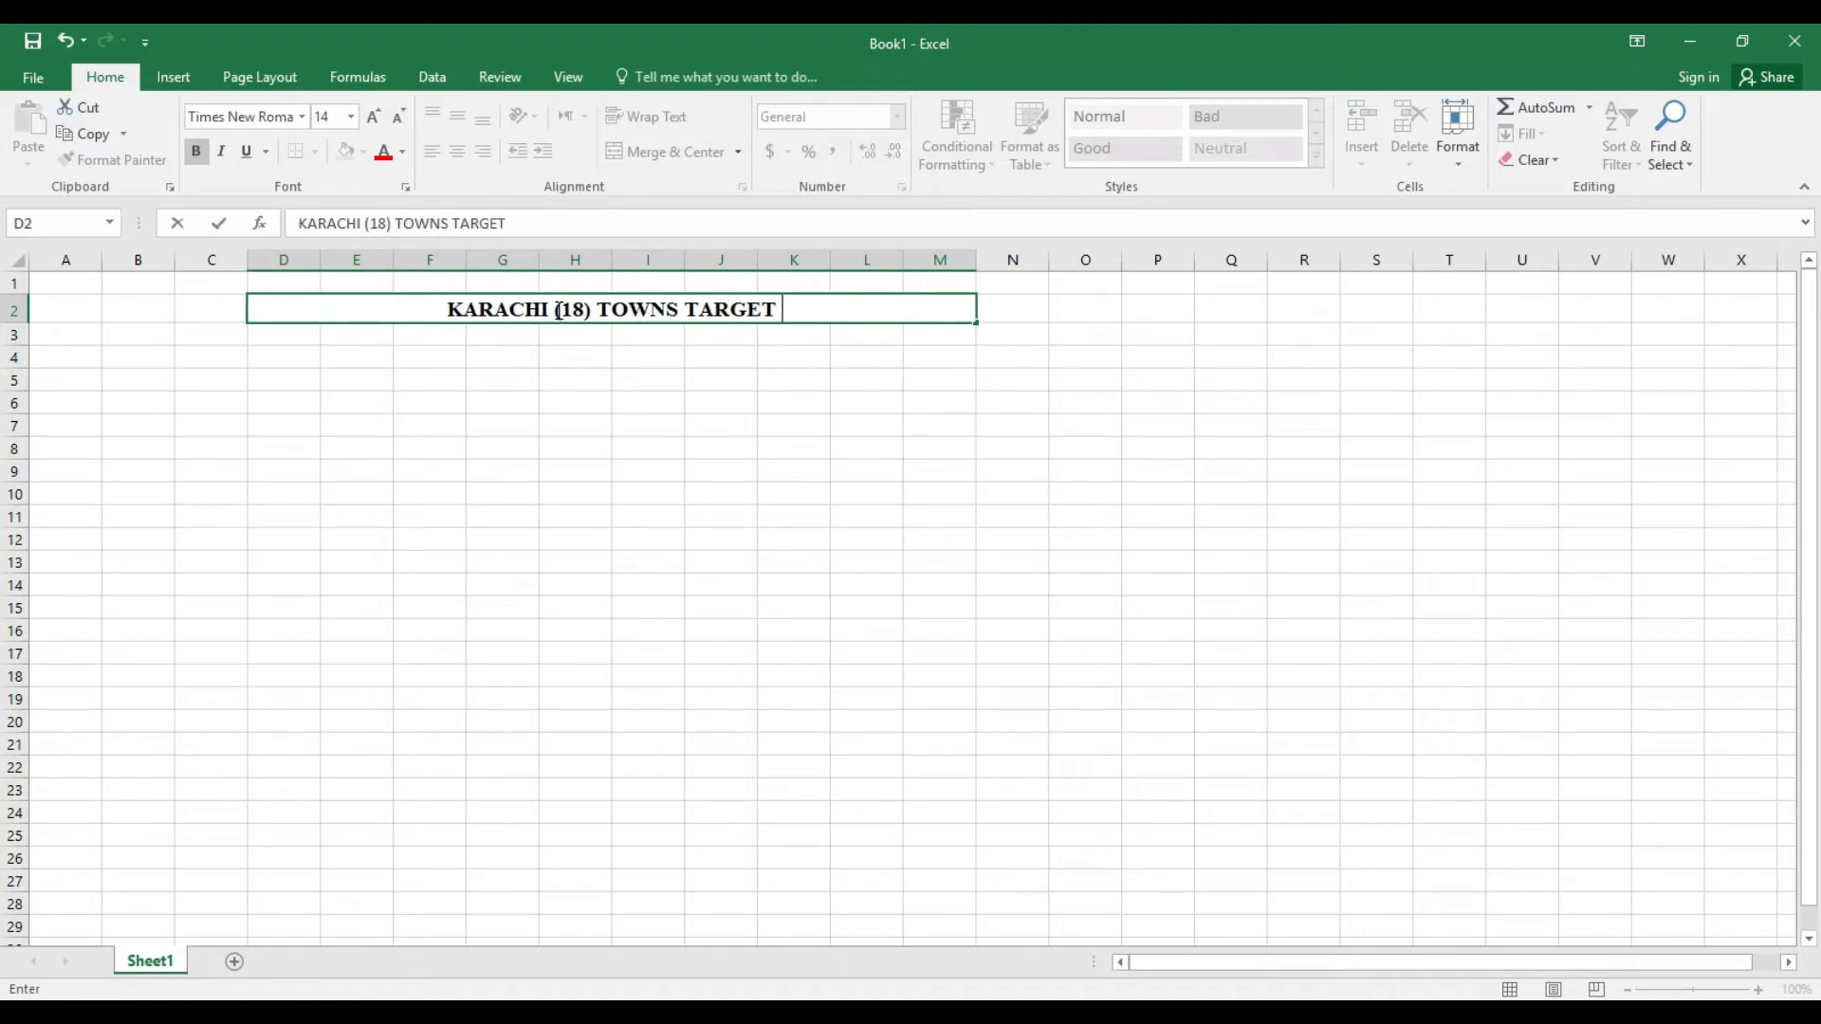
{"action": "type", "text": " KILLING "}
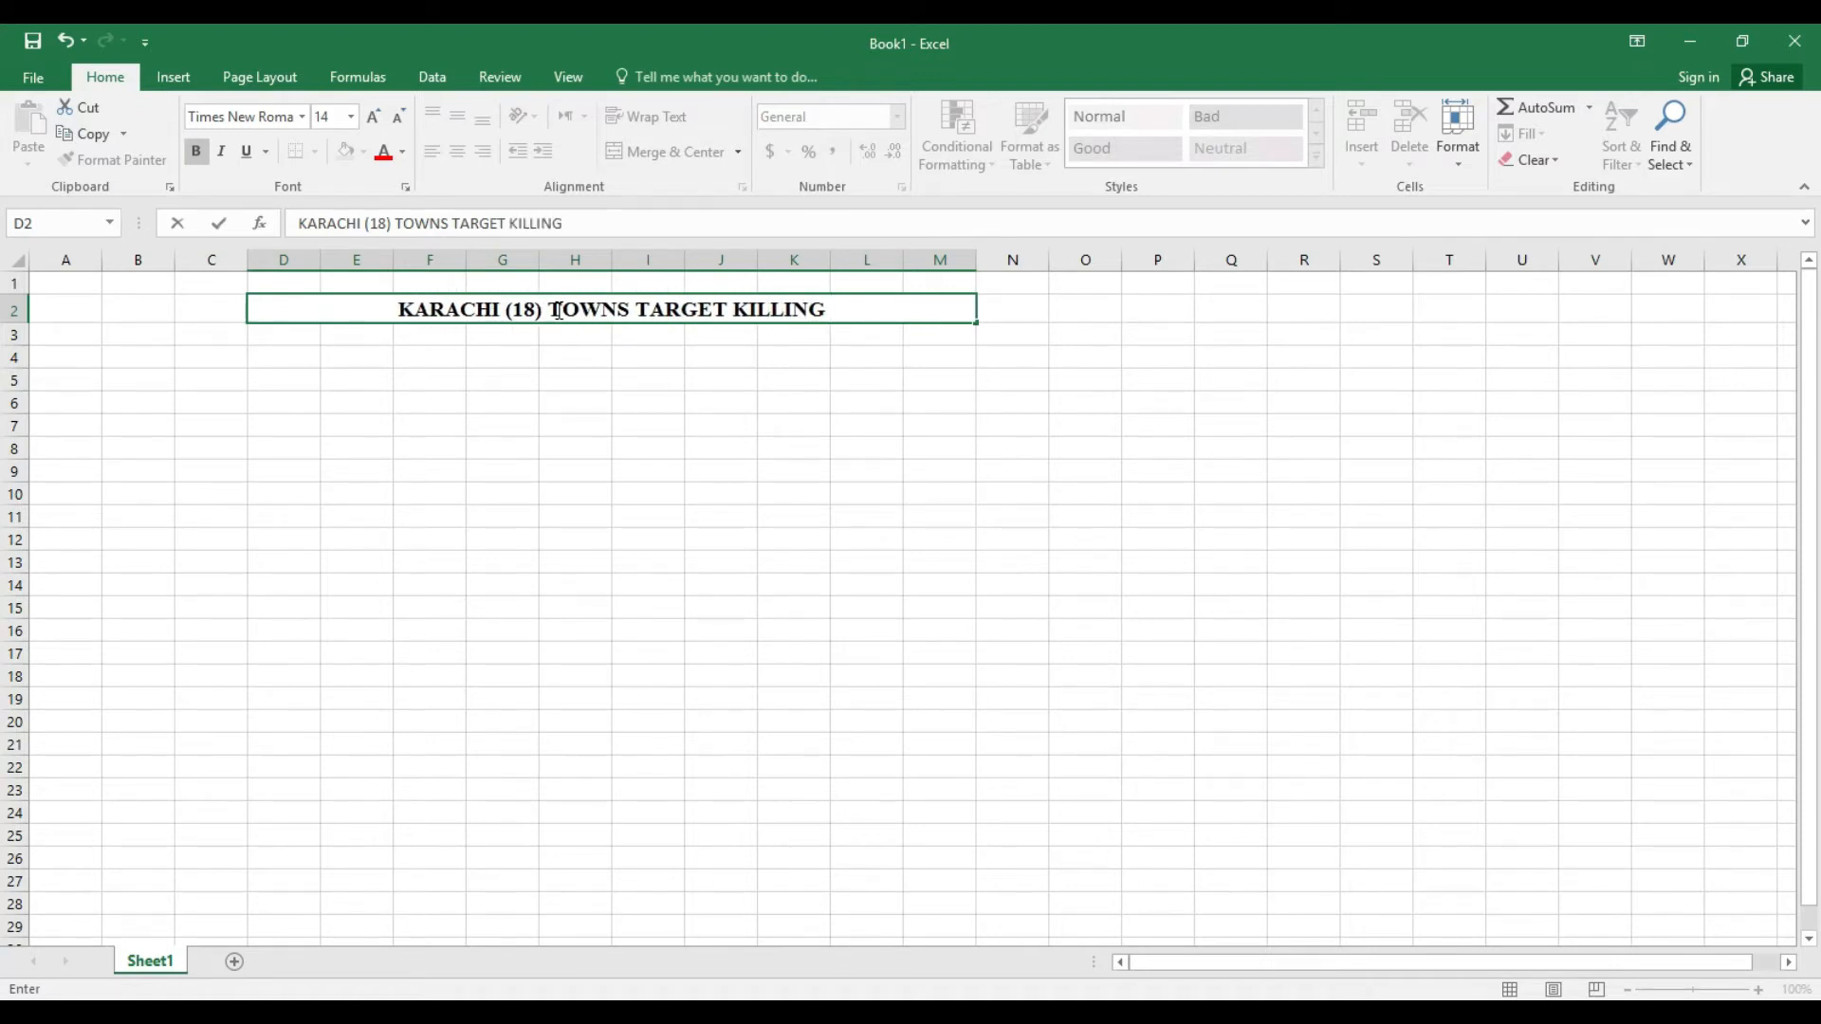
{"action": "type", "text": "REPO"}
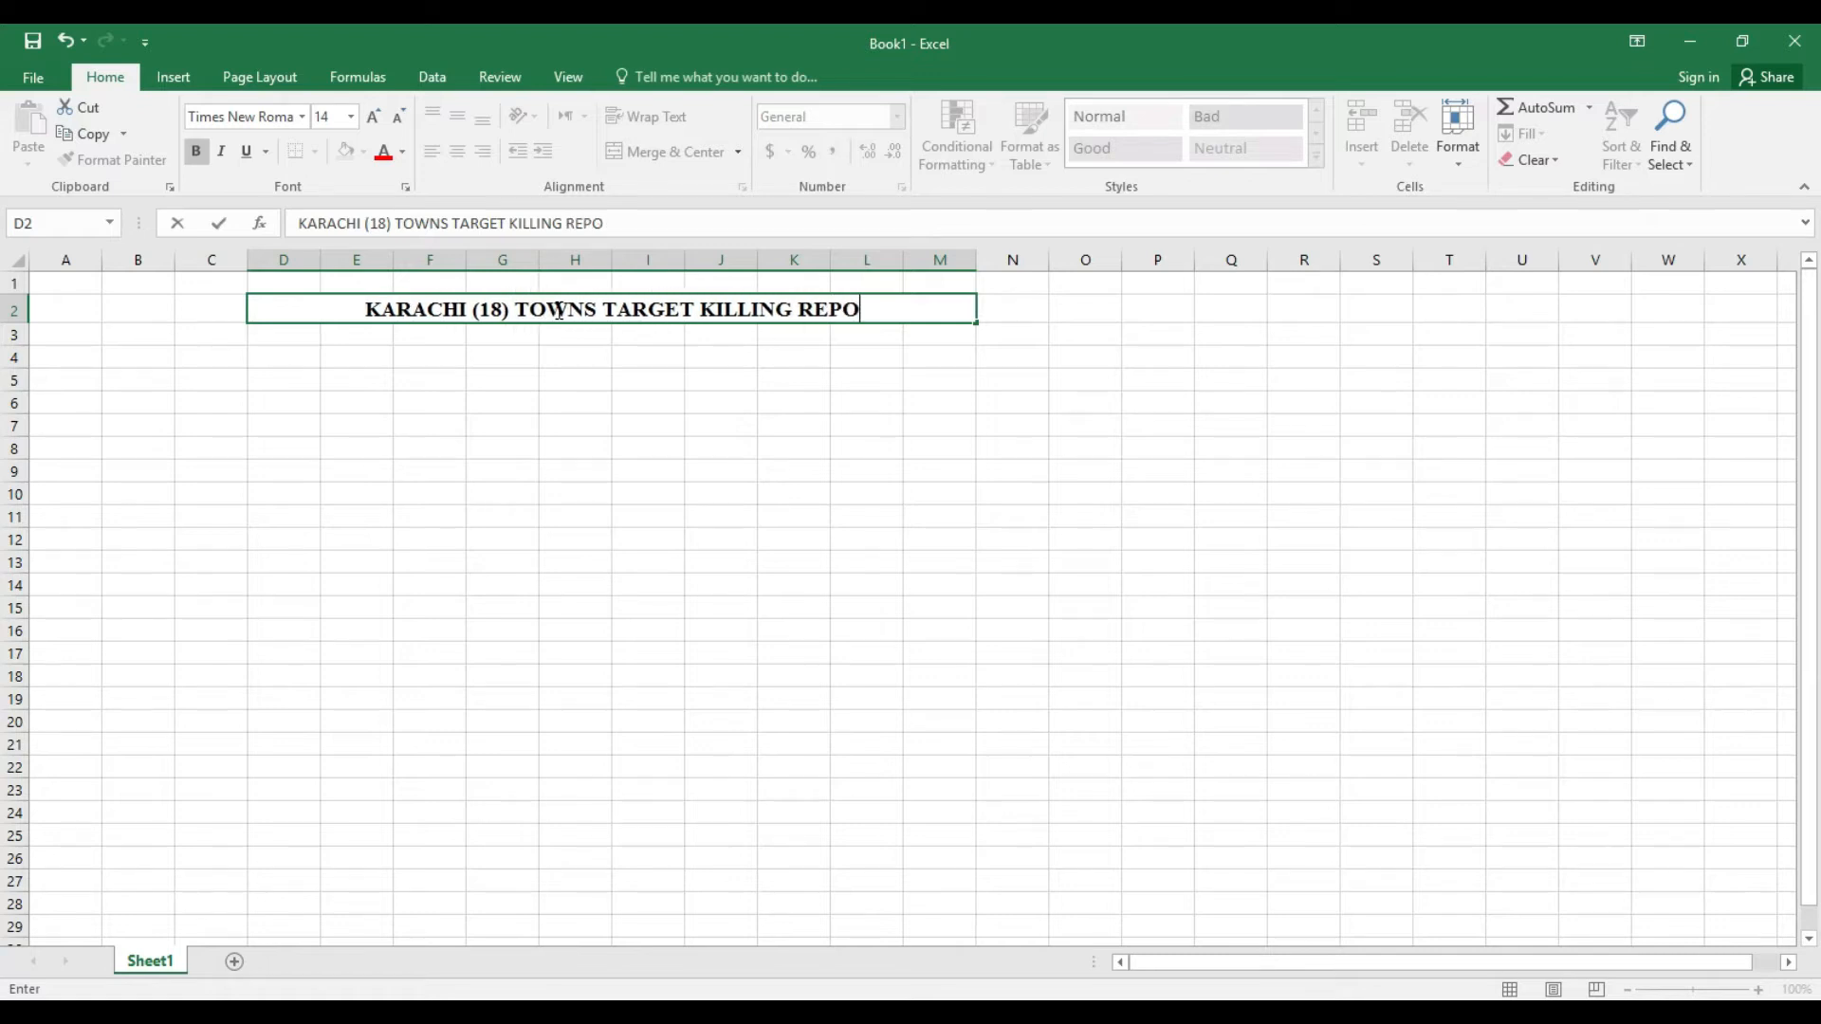
{"action": "type", "text": "RT 2"}
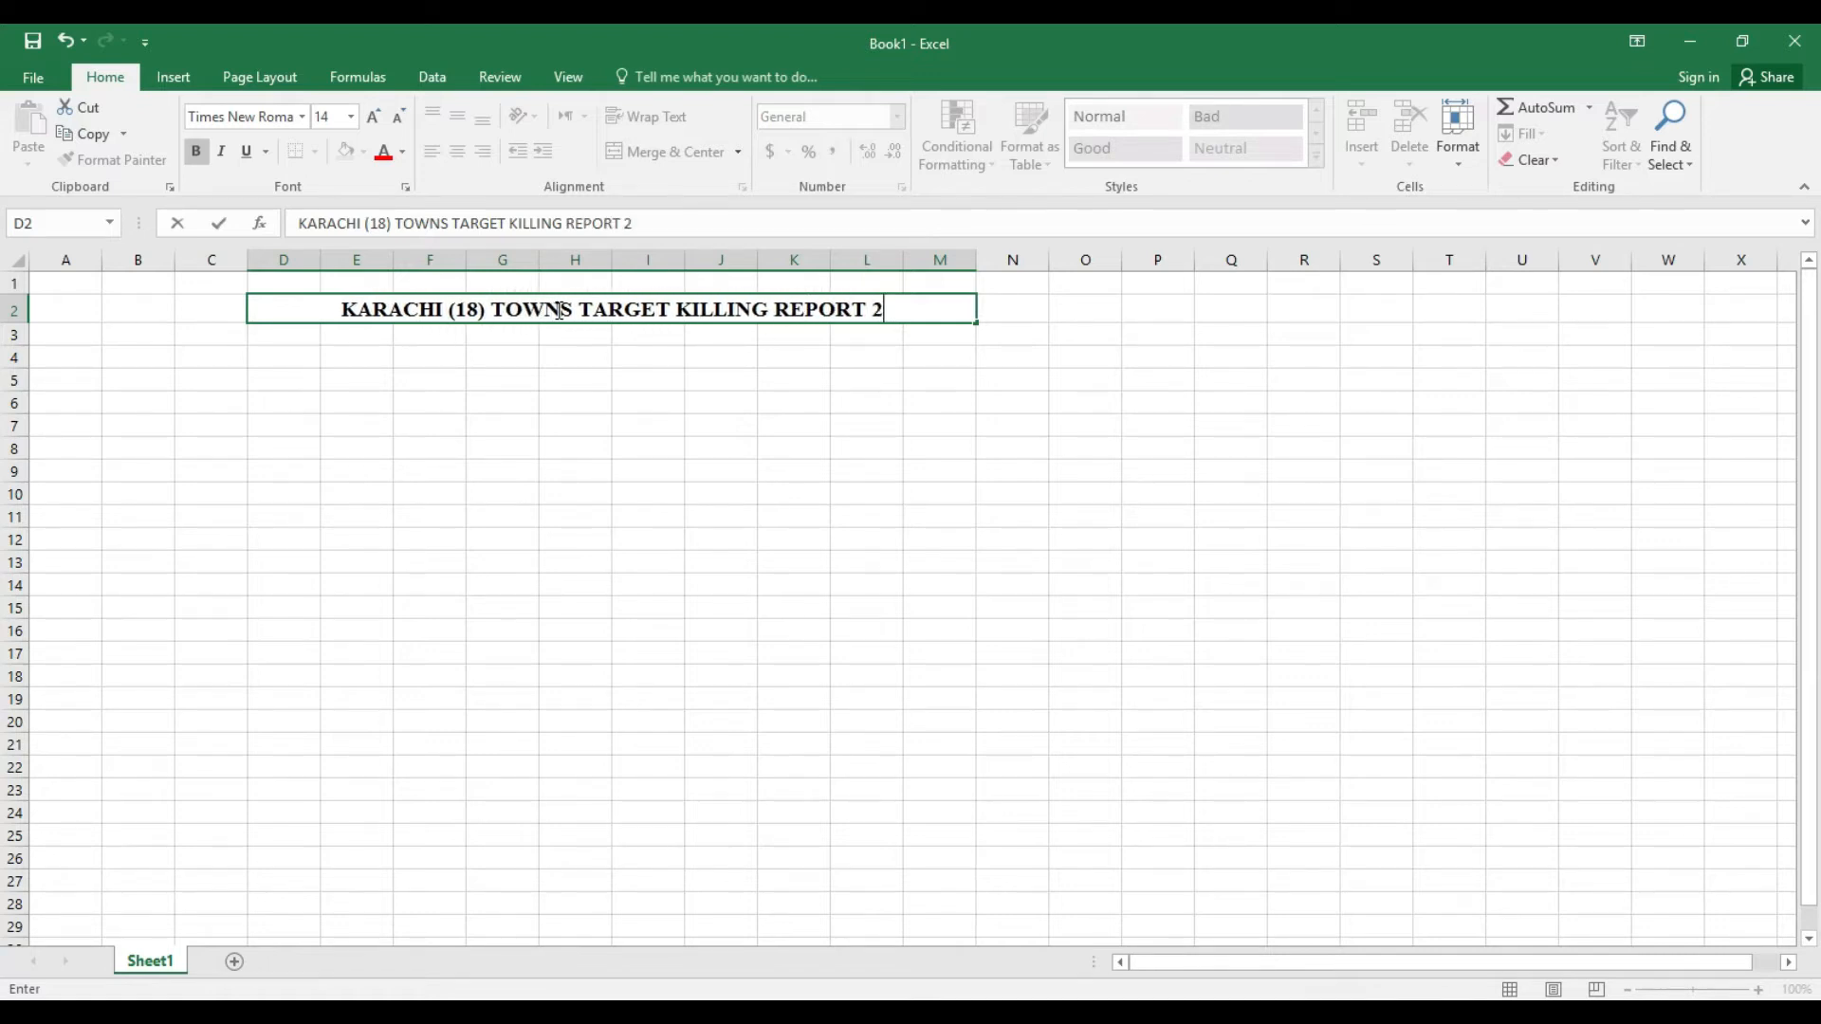
{"action": "type", "text": "0134"}
{"action": "key", "text": "BackSpace"}
{"action": "key", "text": "BackSpace"}
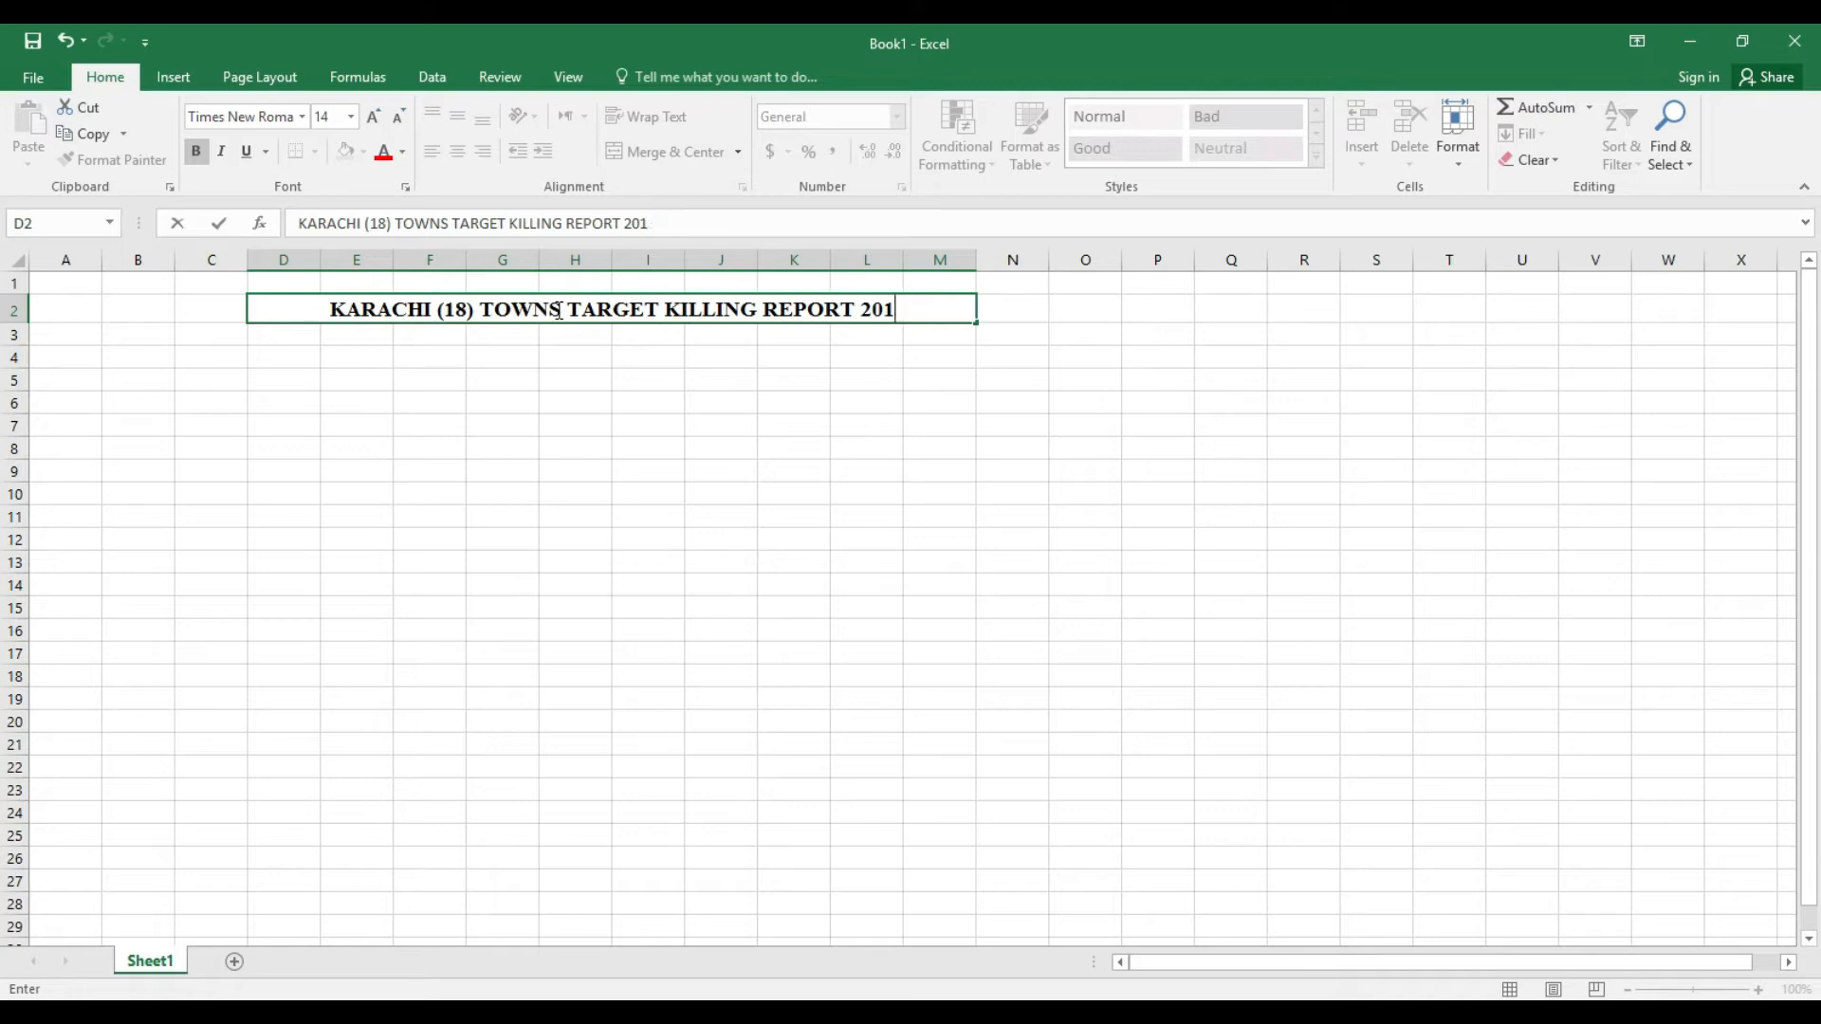
{"action": "type", "text": "34"}
{"action": "key", "text": "BackSpace"}
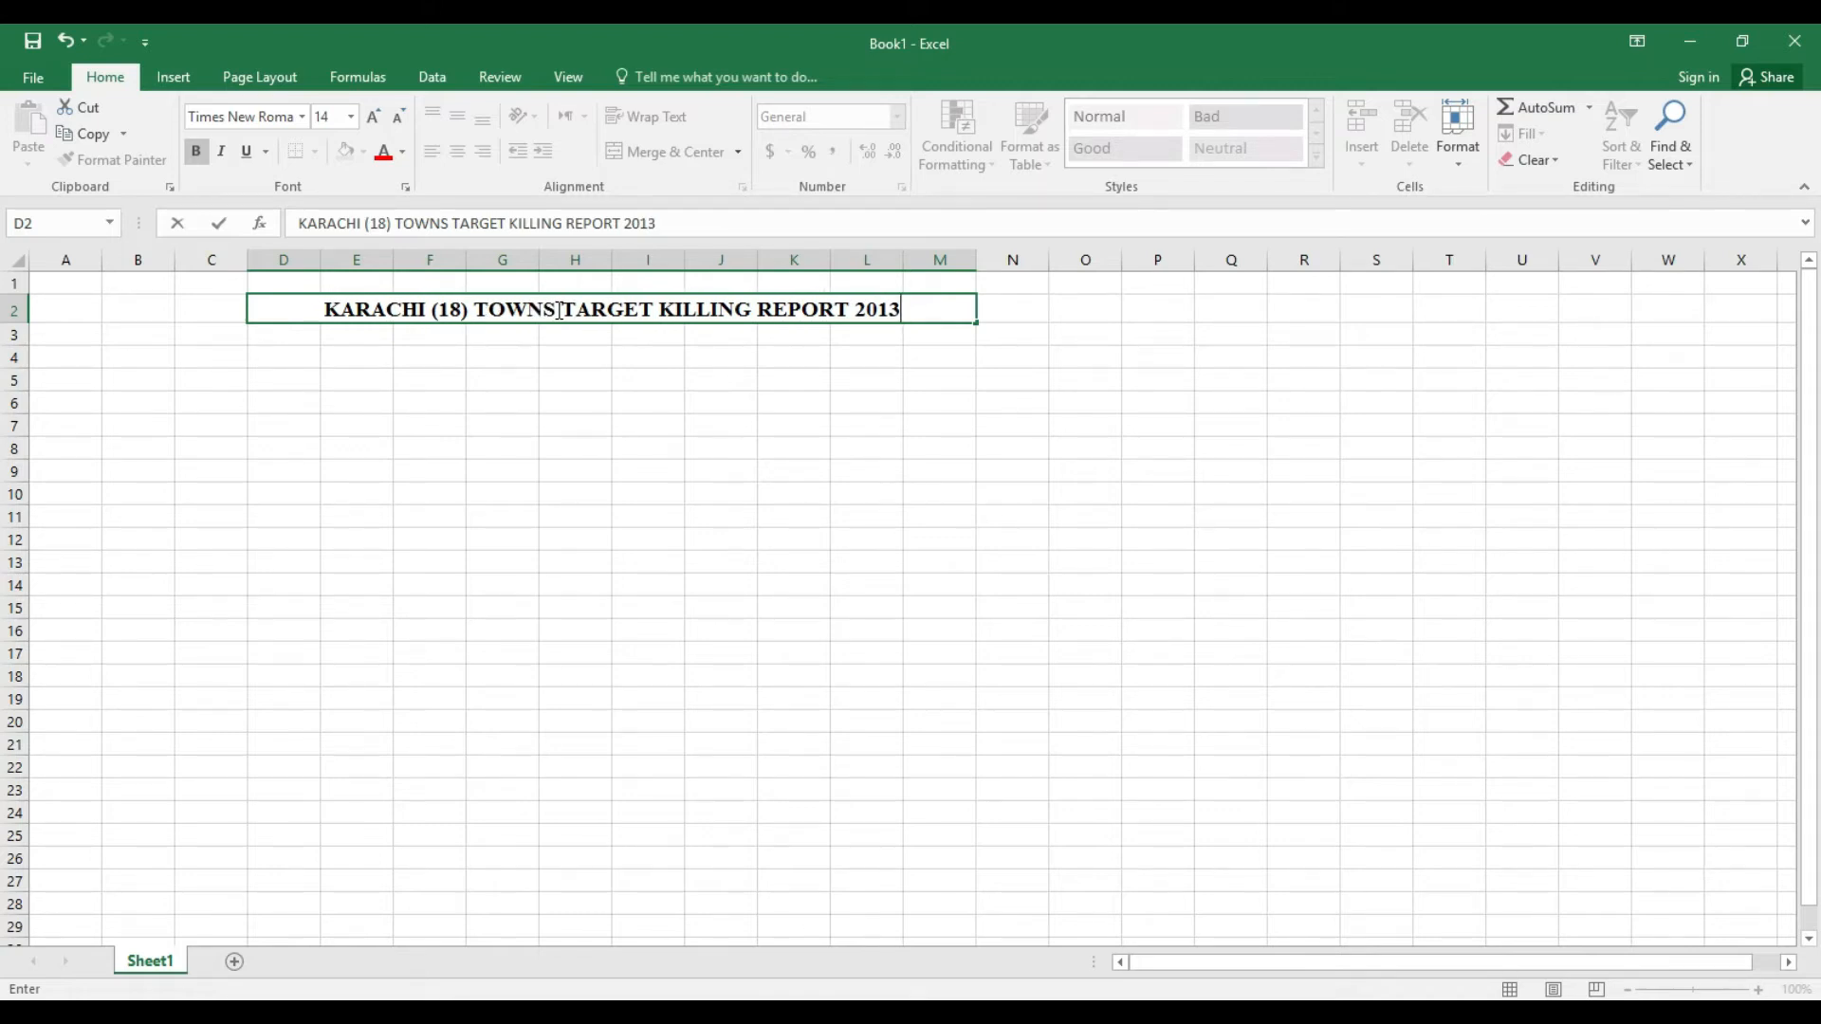
Enclose the year at the end of the title in parentheses so it reads "(2013)".
{"action": "key", "text": "Left"}
{"action": "key", "text": "Left"}
{"action": "key", "text": "Right"}
{"action": "key", "text": "Right"}
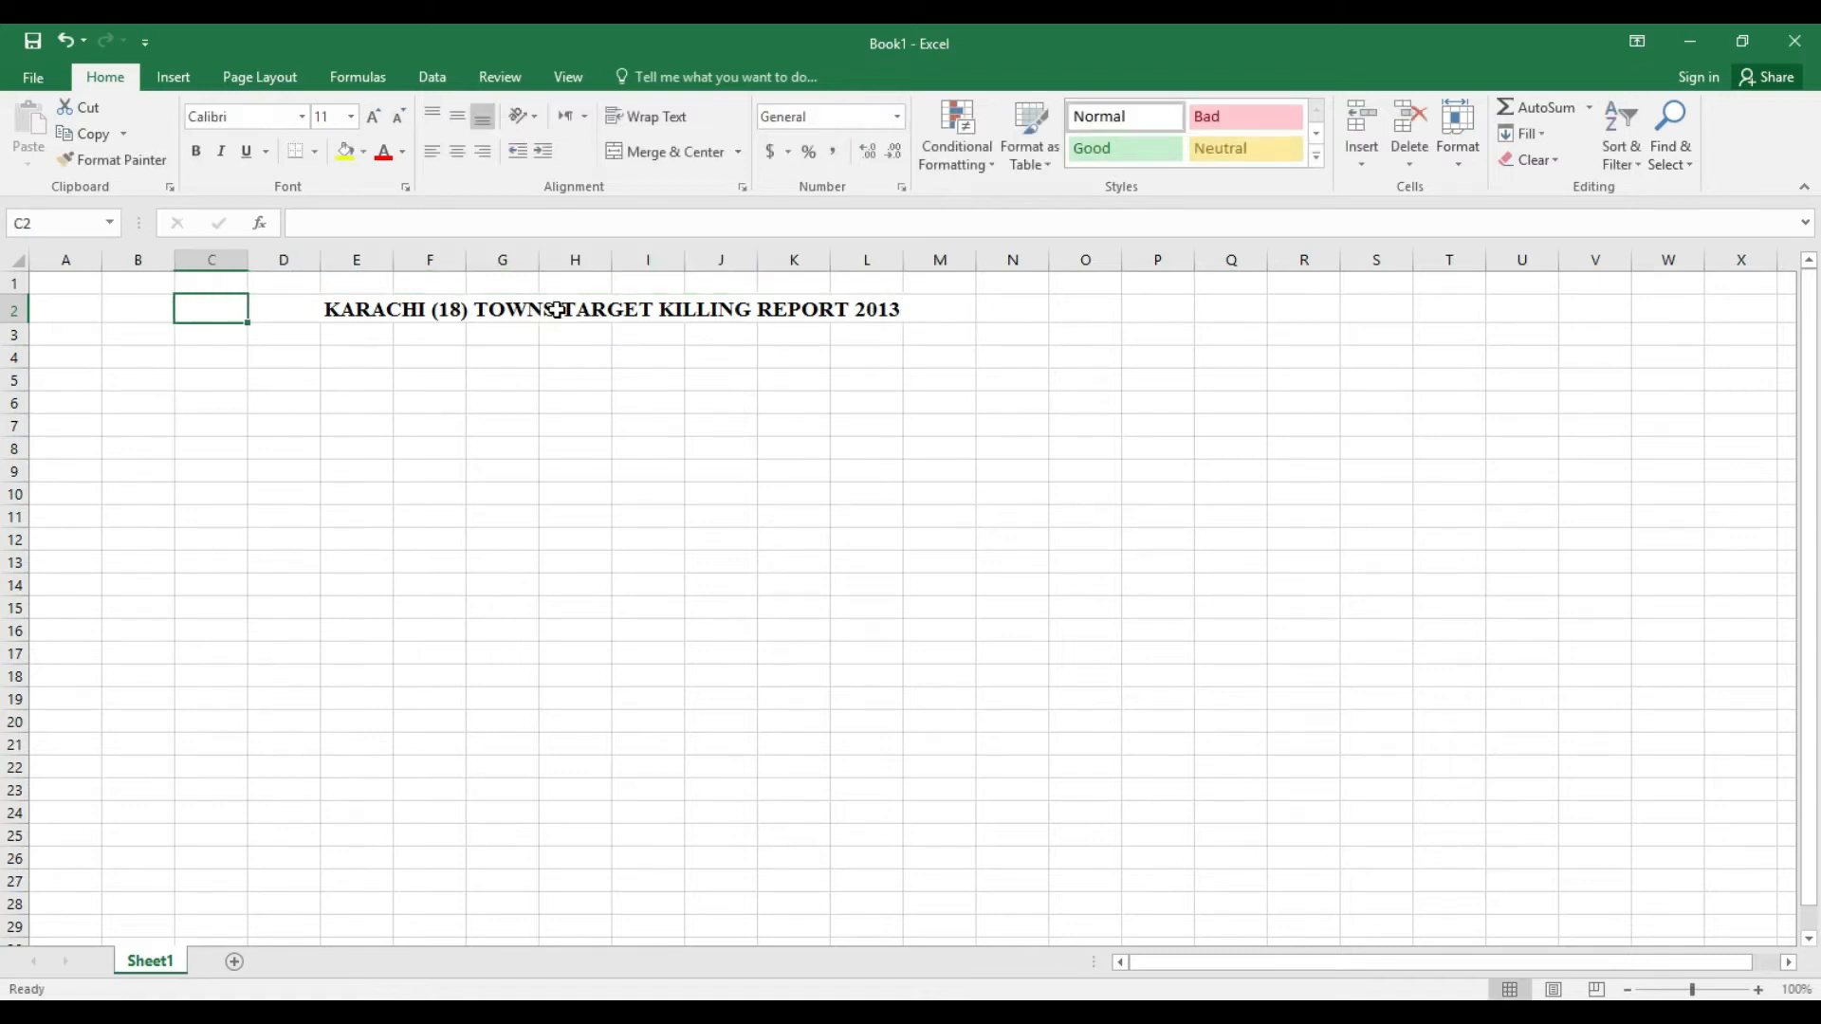
{"action": "key", "text": "F2"}
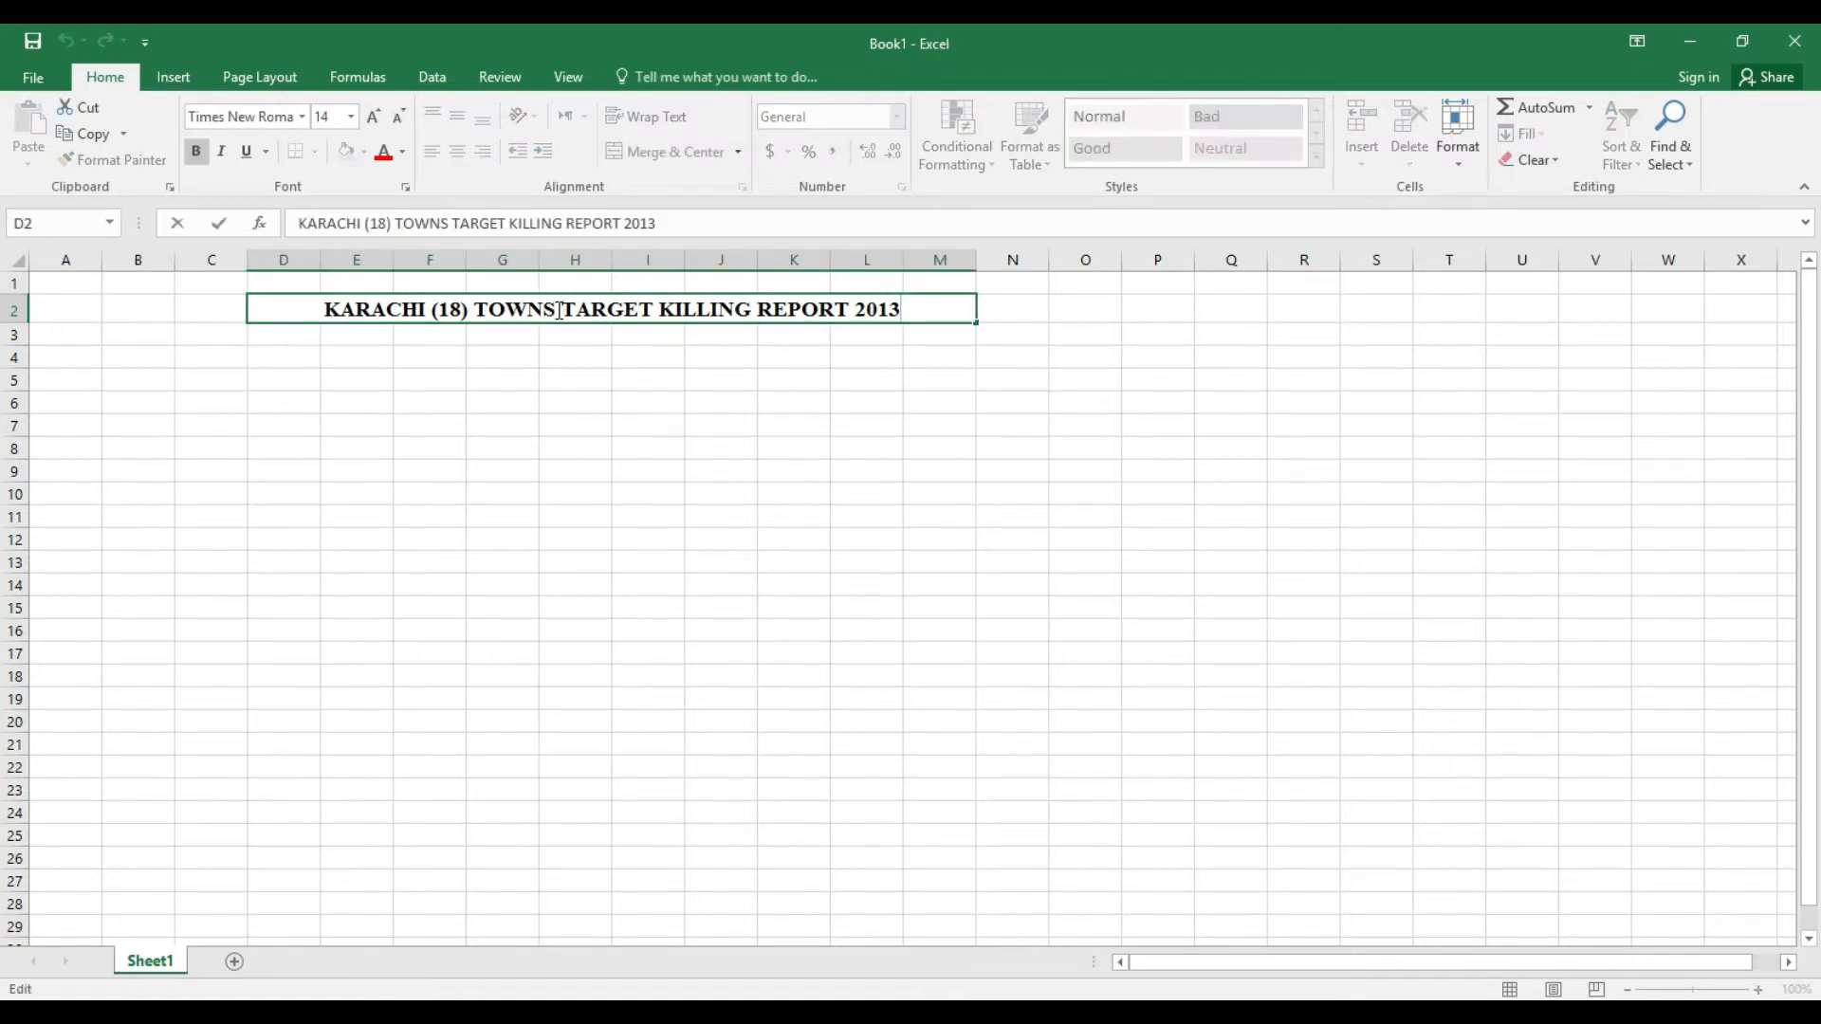
{"action": "type", "text": ")"}
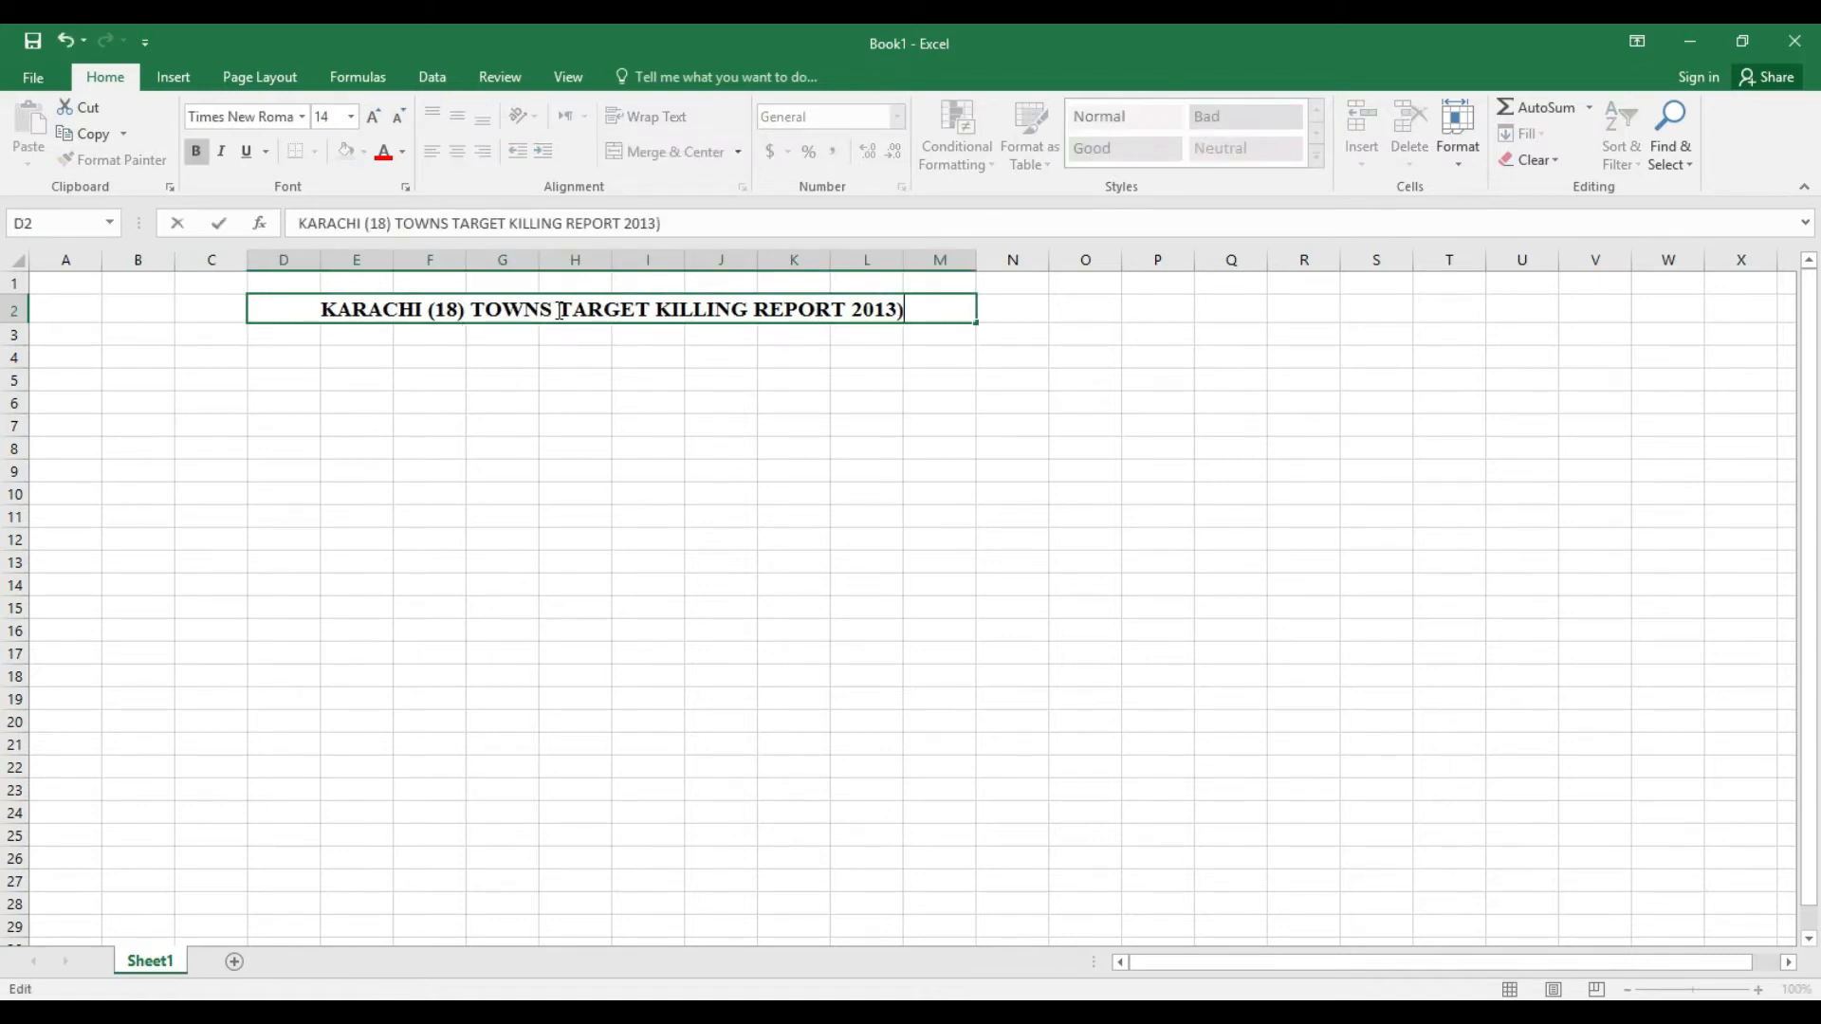
{"action": "left_click", "coordinate": [848, 309]}
{"action": "type", "text": "("}
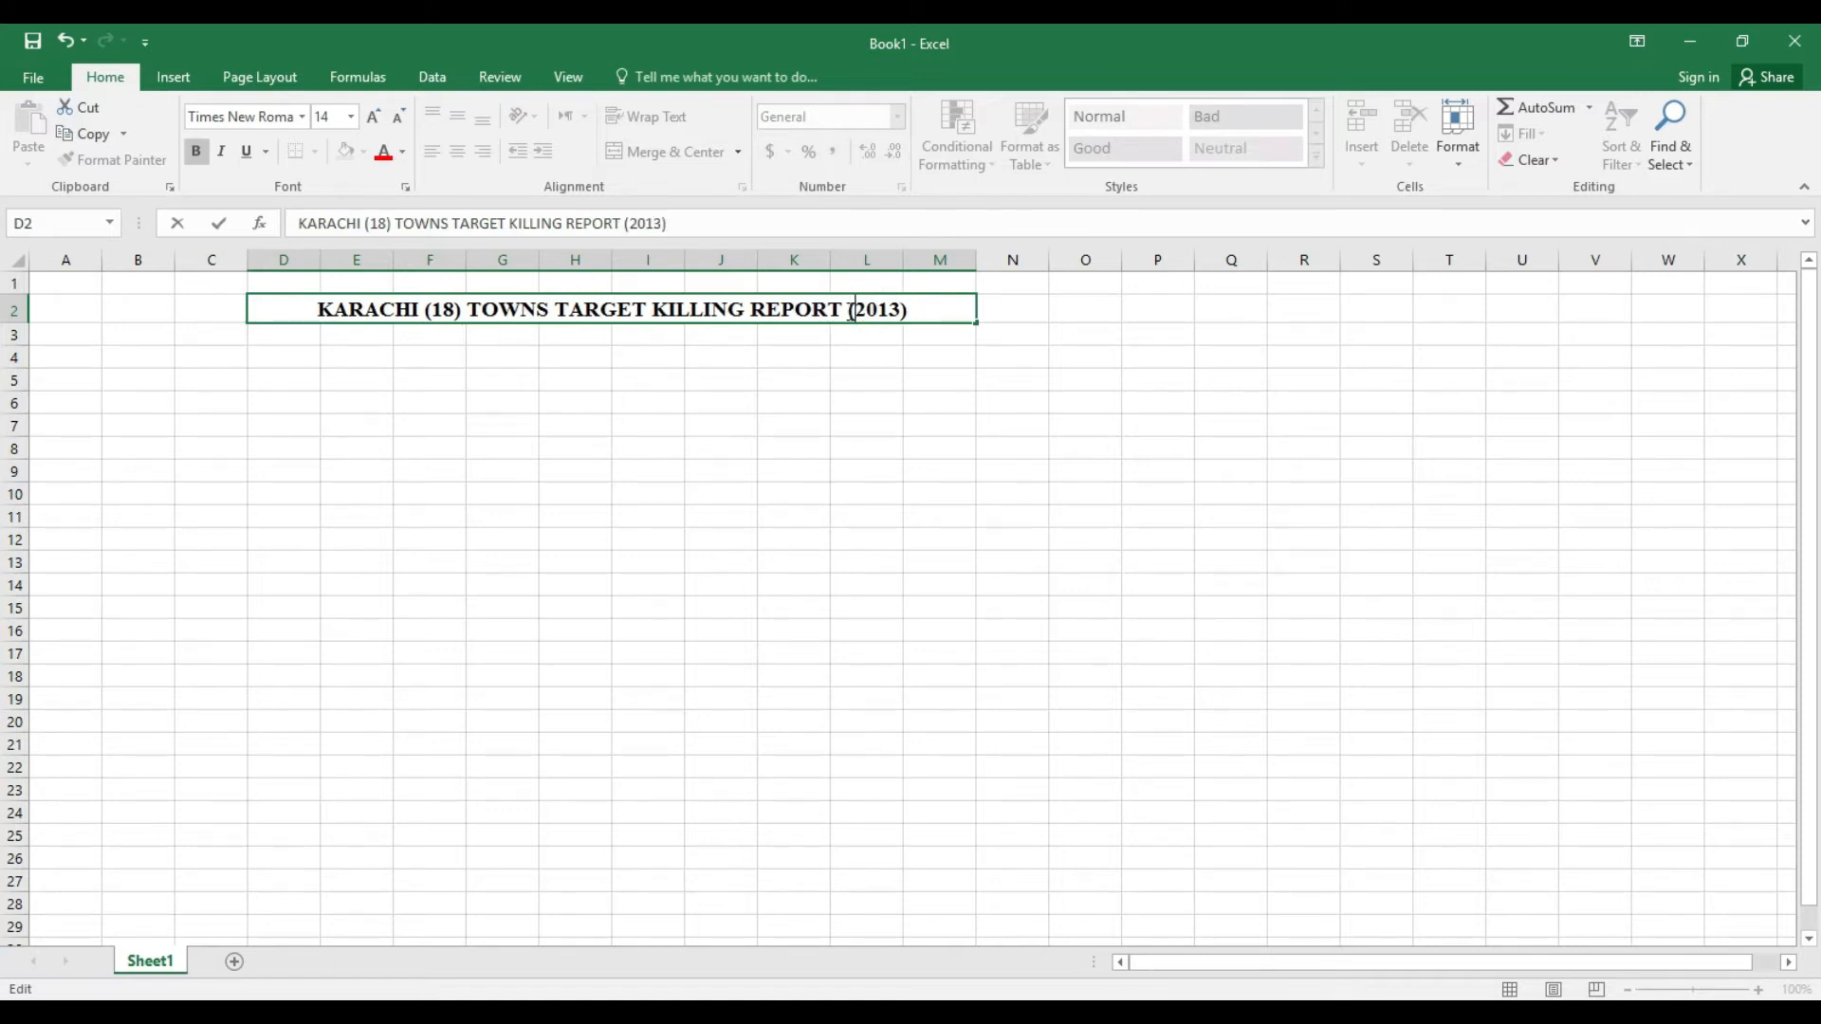
{"action": "left_click", "coordinate": [878, 355]}
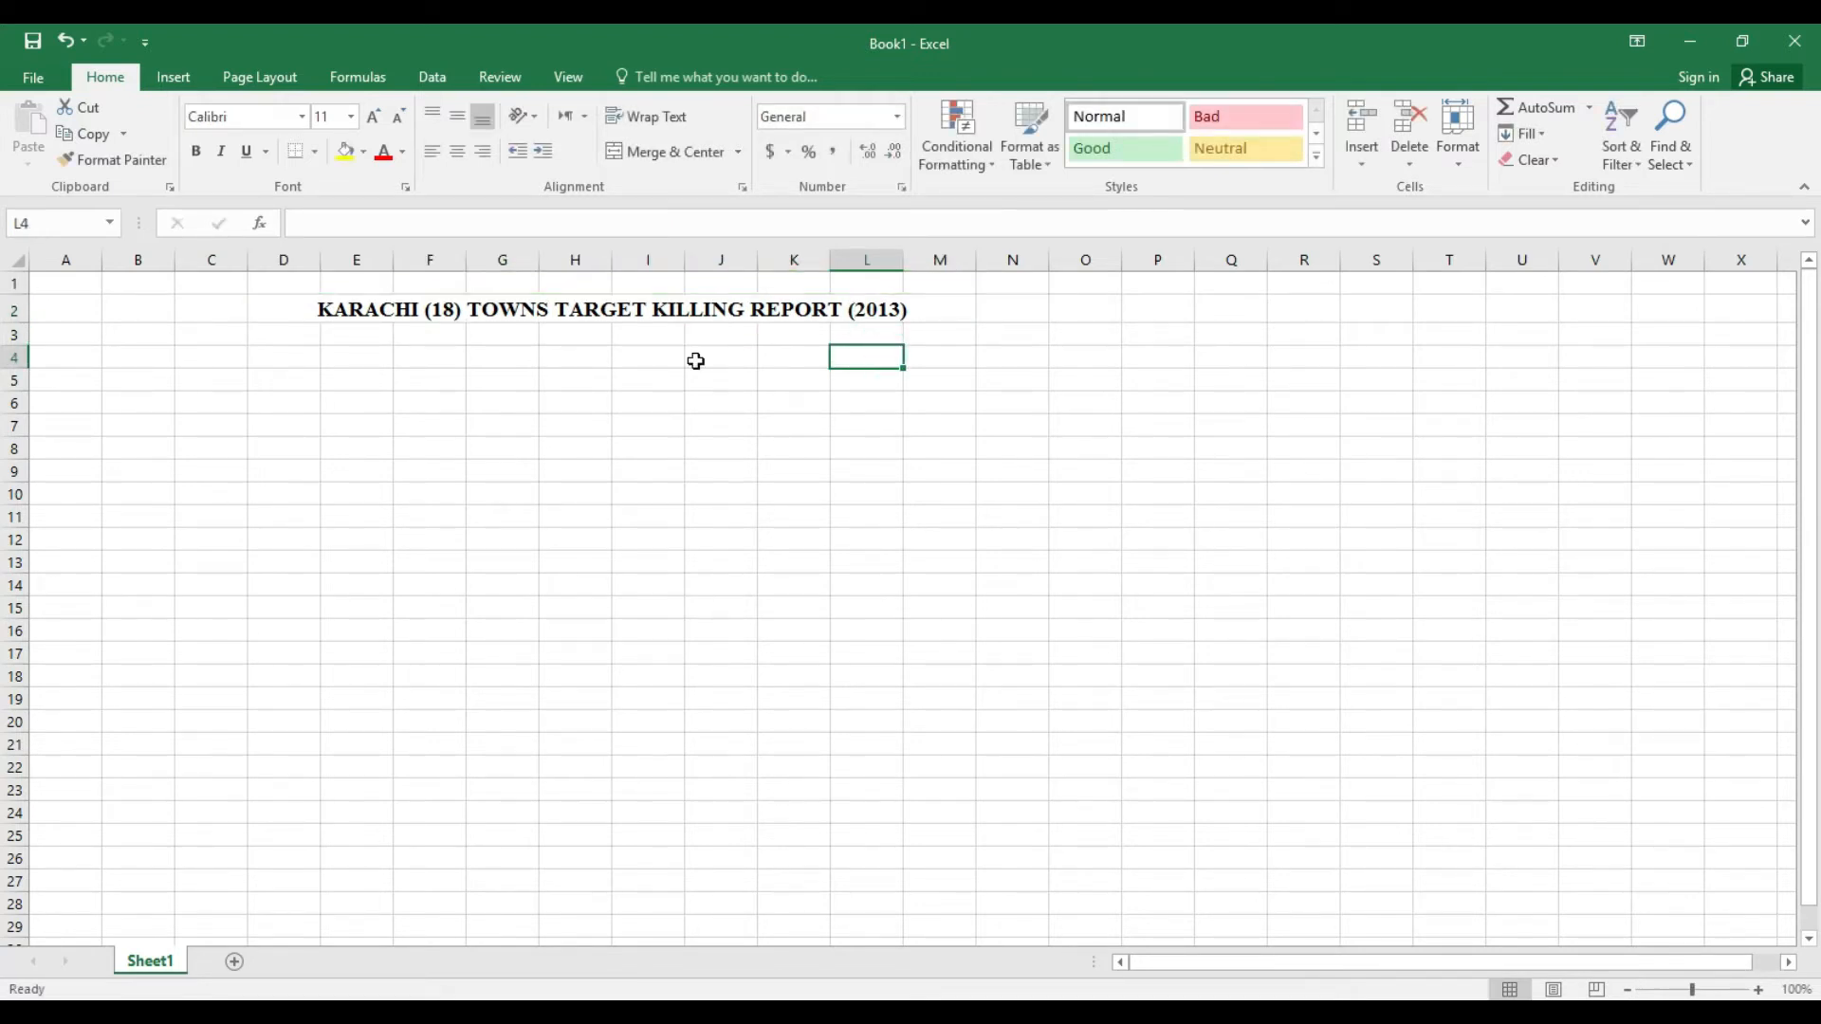
Enter the column headers S.NO, TOWN NAME, INJURED and KILLED in cells A4 to D4.
{"action": "left_click", "coordinate": [81, 351]}
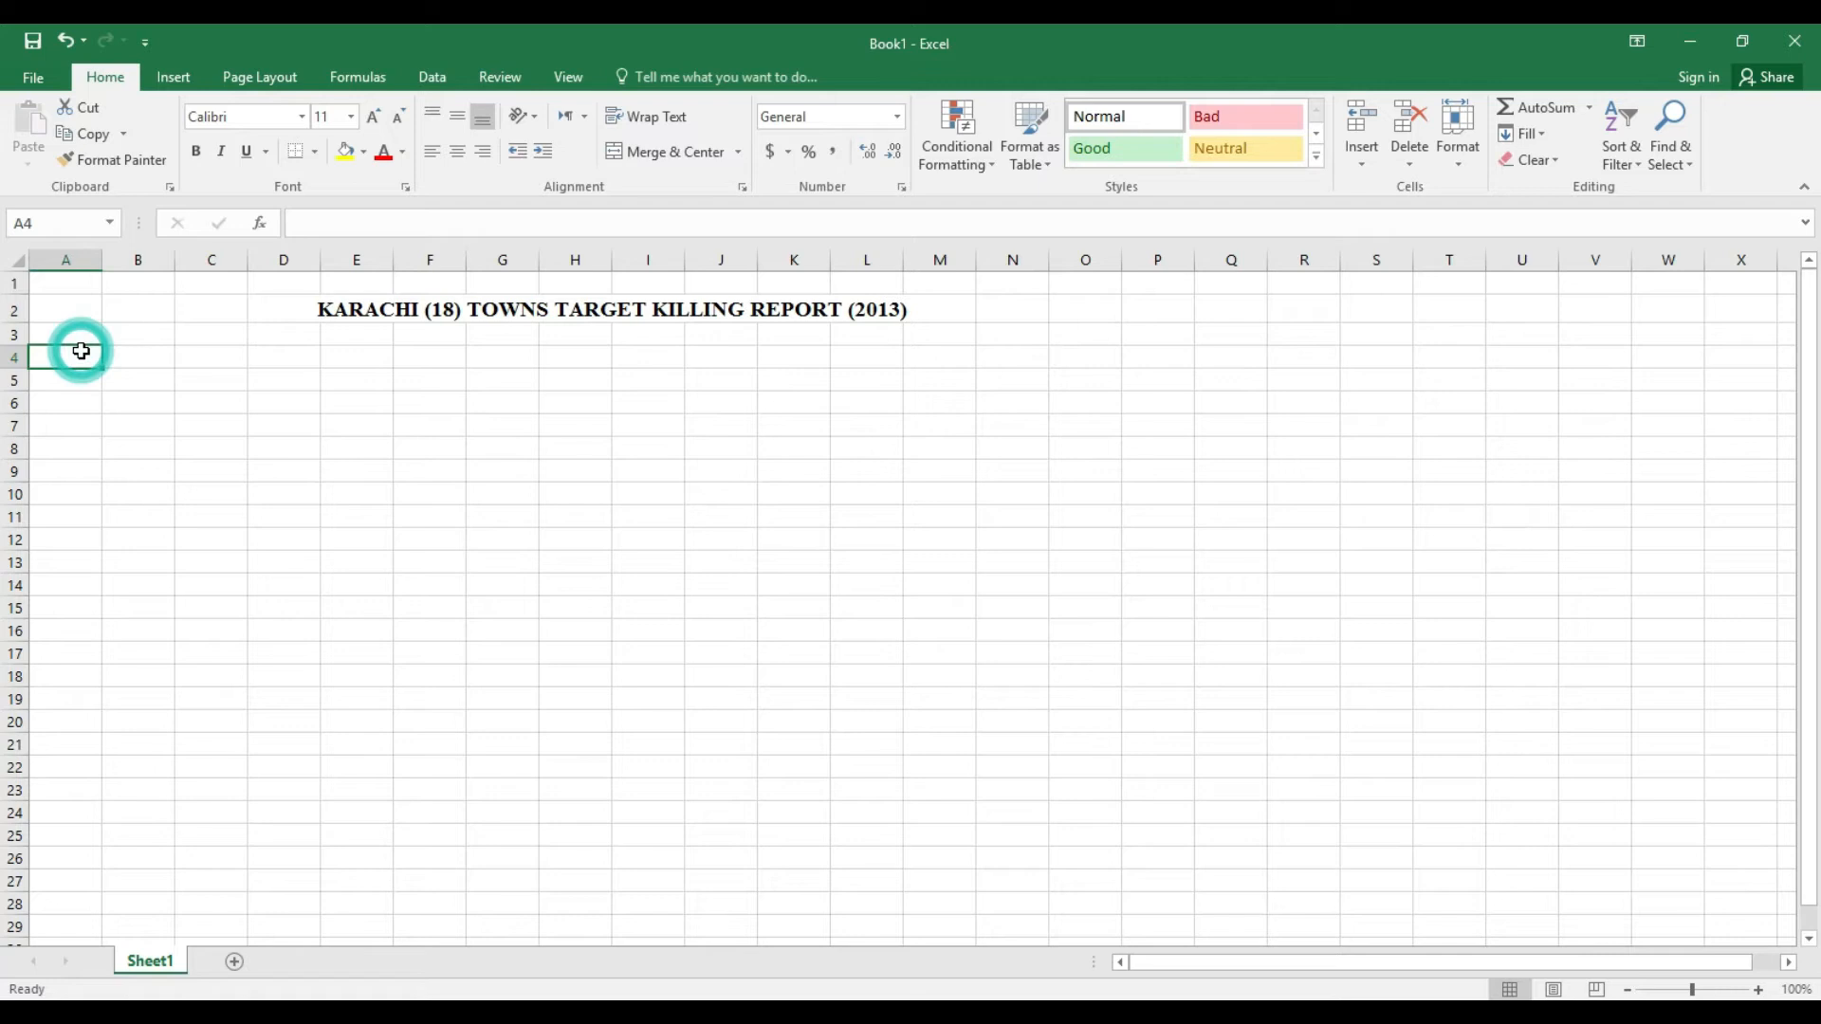
{"action": "type", "text": "S.NO"}
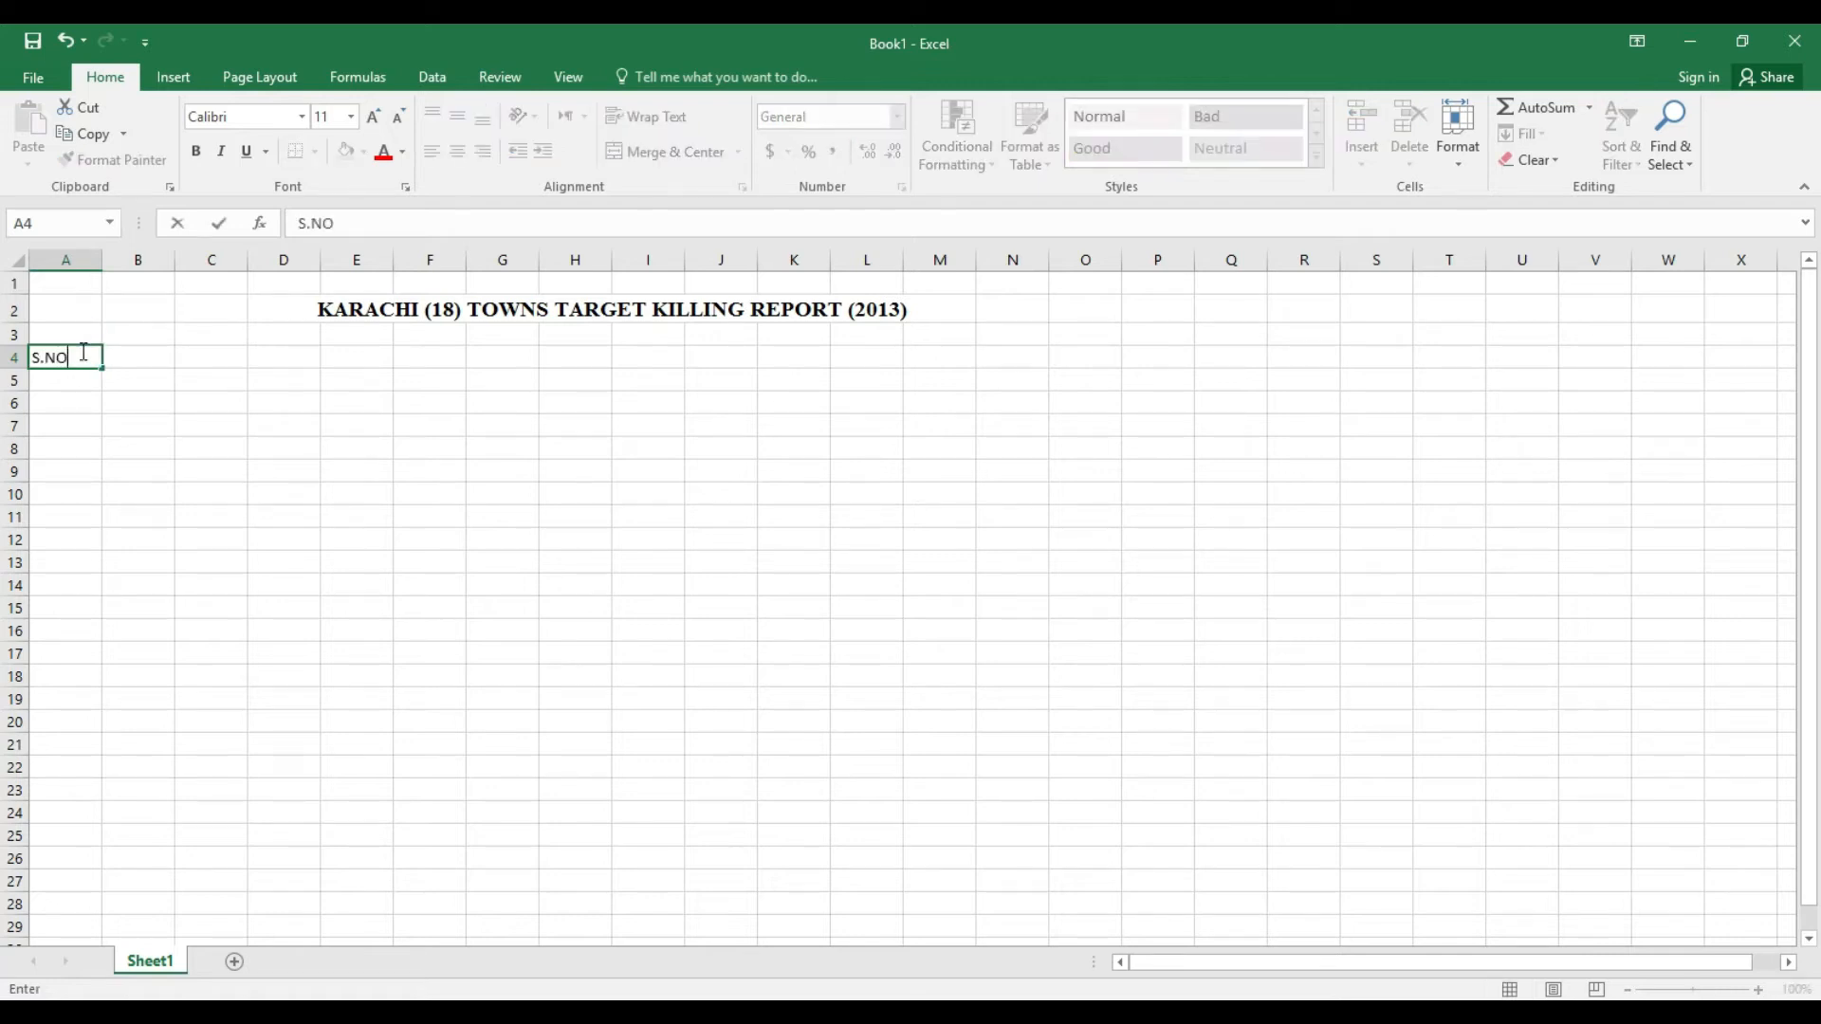
{"action": "key", "text": "Tab"}
{"action": "type", "text": "TOWN NAME"}
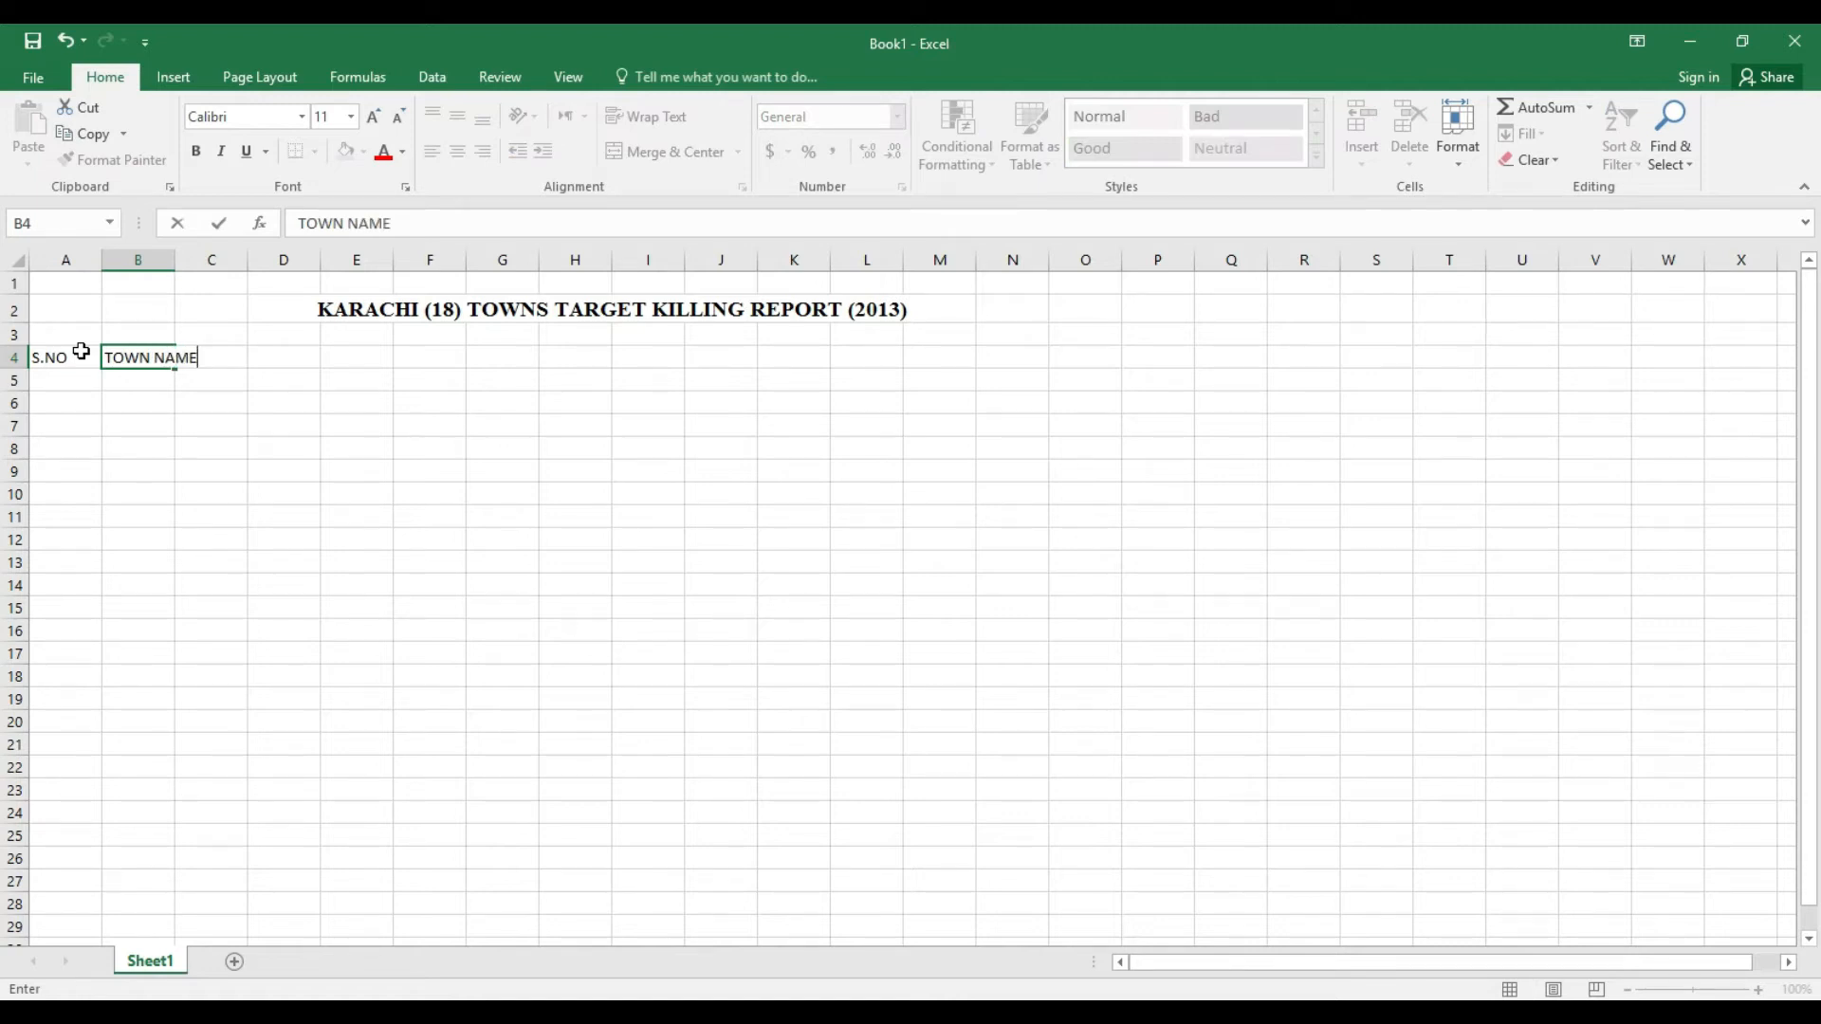
{"action": "key", "text": "Tab"}
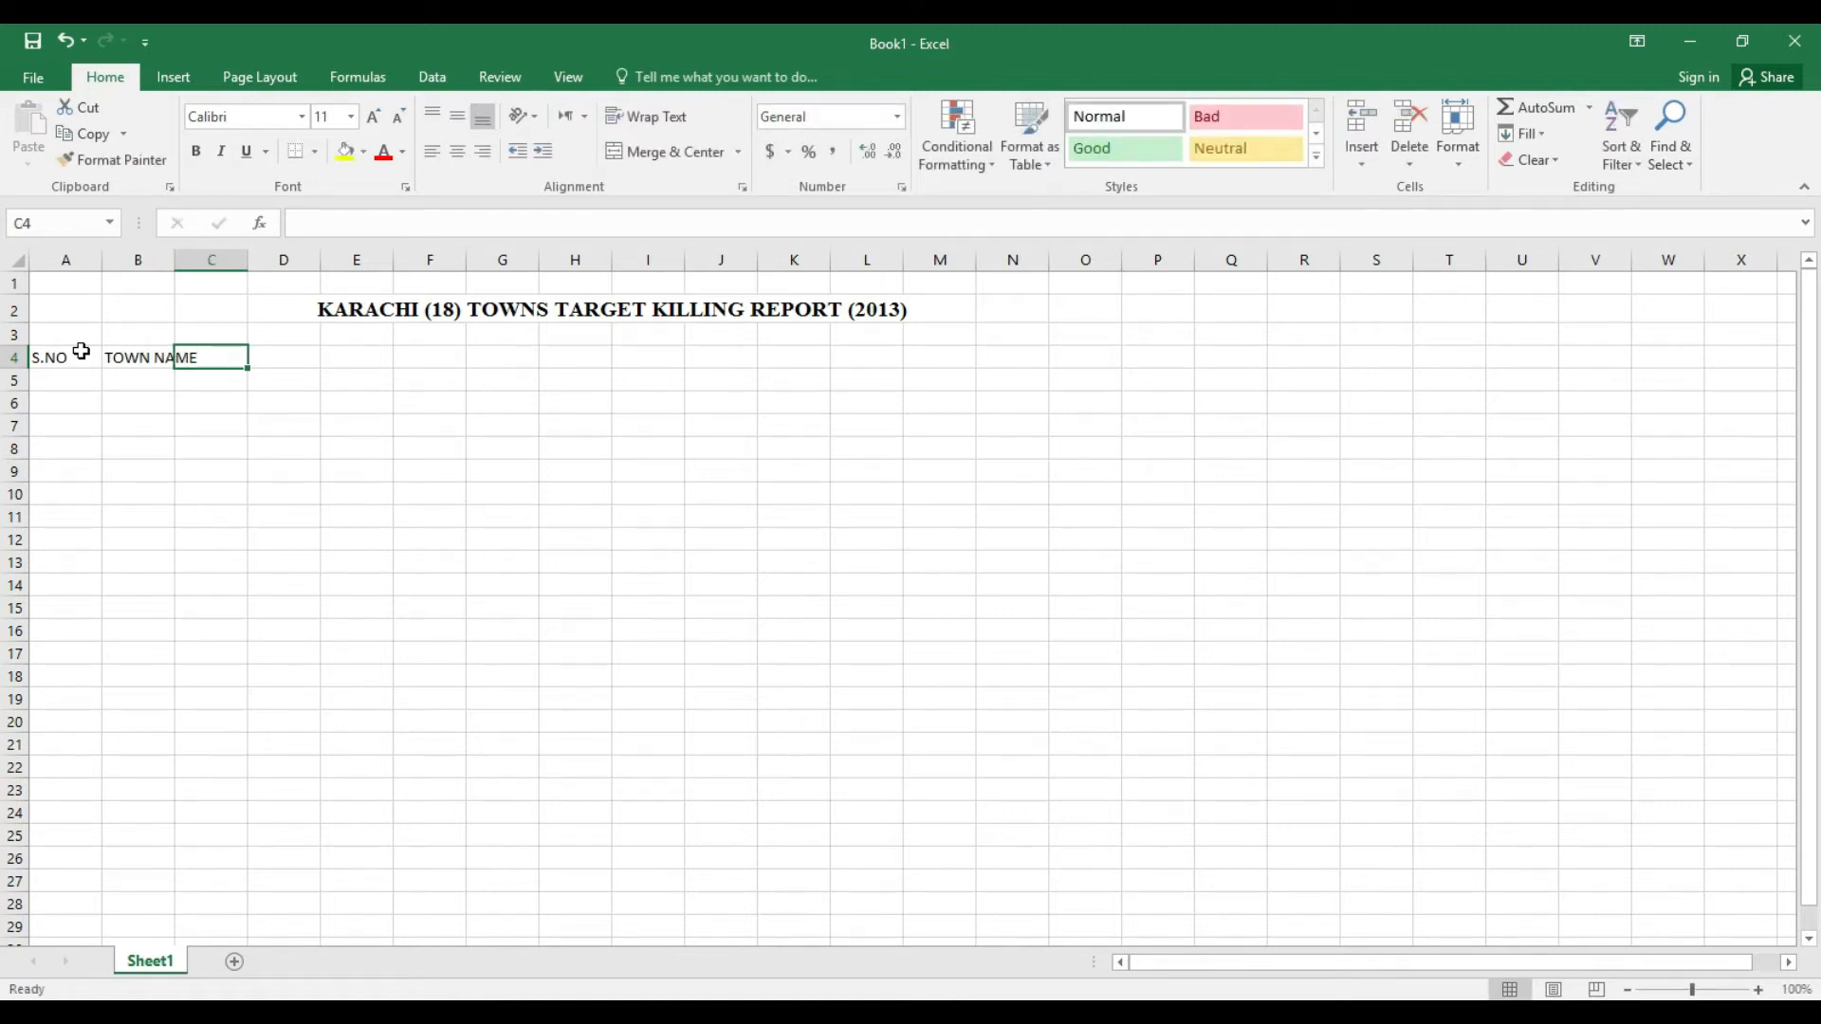
{"action": "type", "text": "INJURED"}
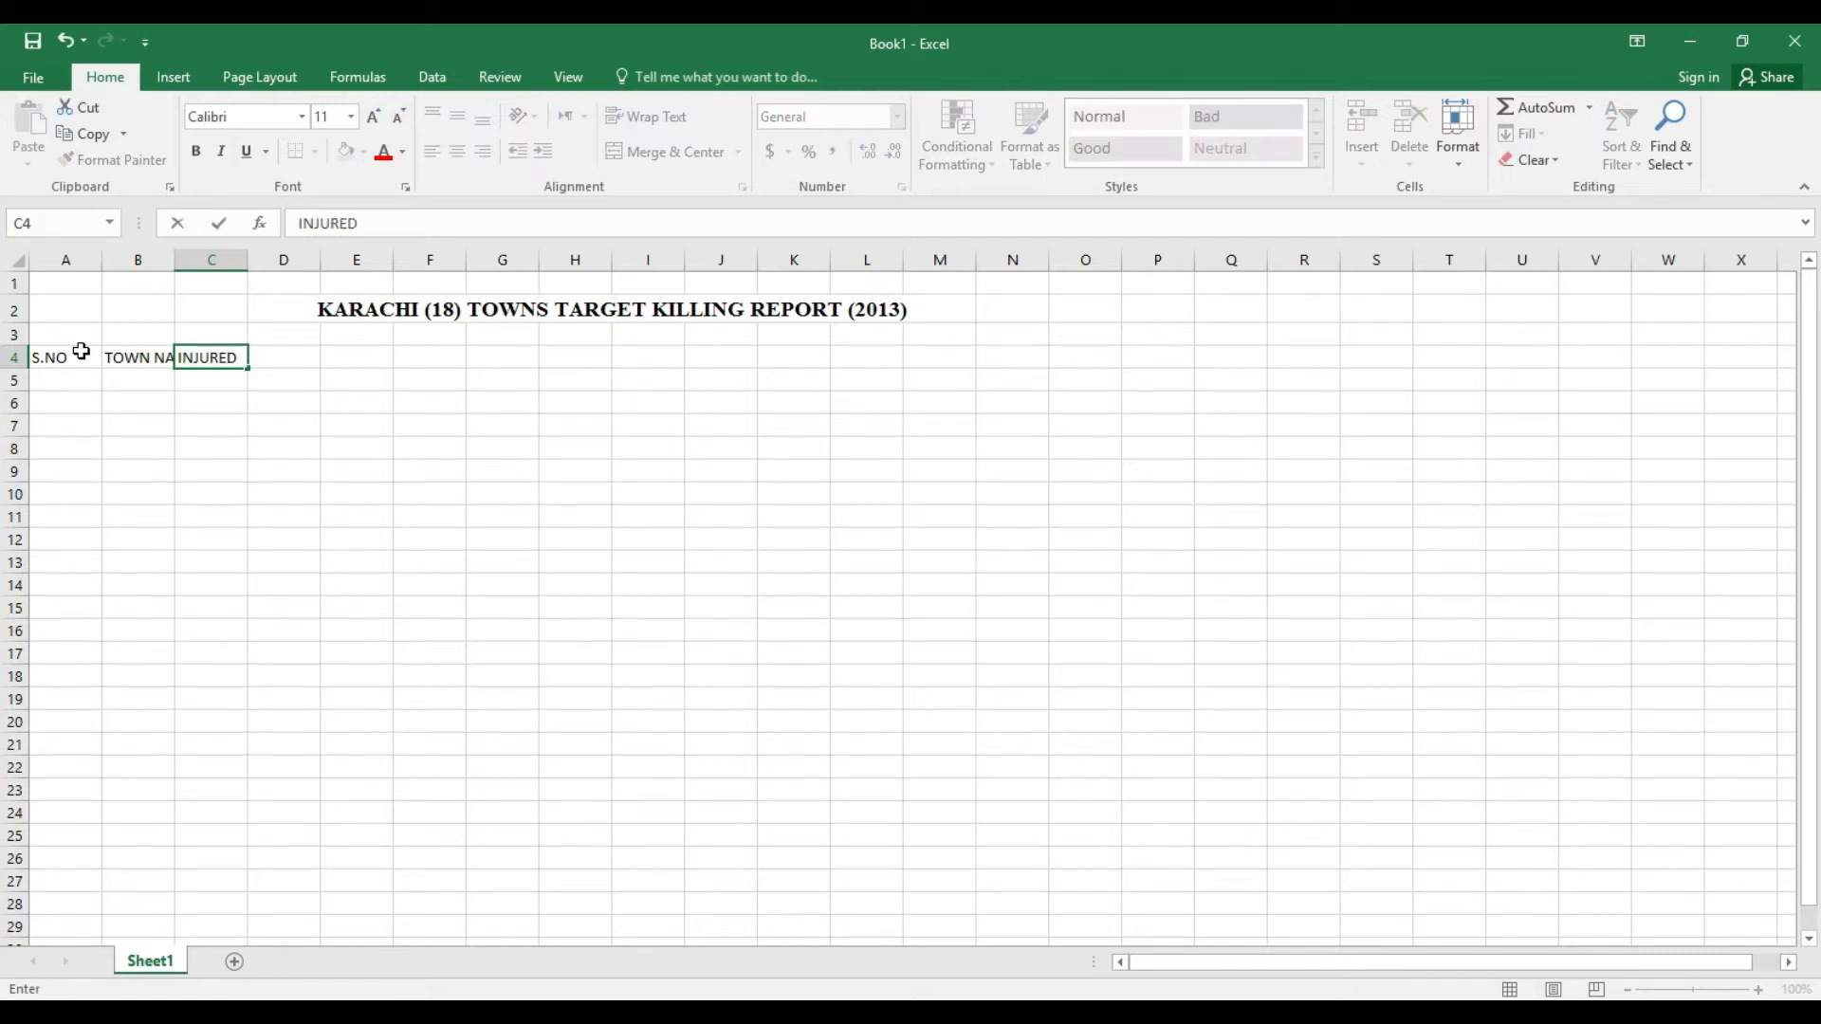
{"action": "key", "text": "Tab"}
{"action": "type", "text": "KI"}
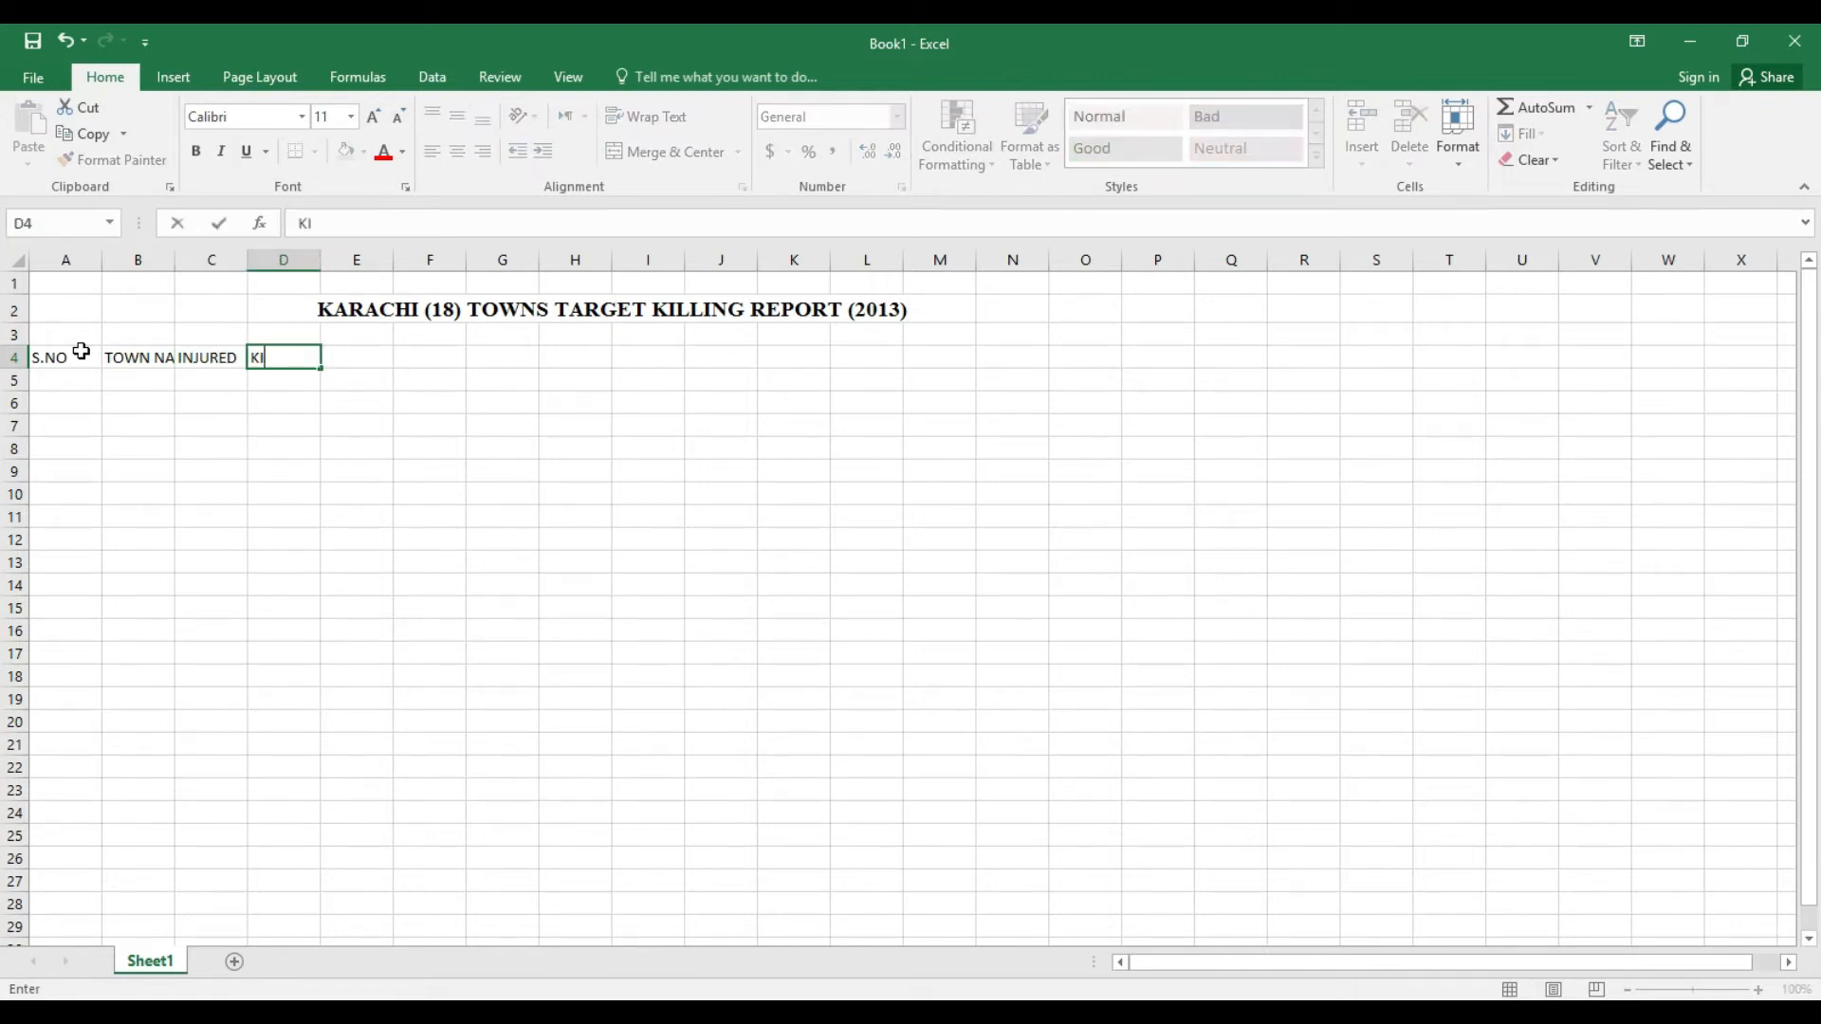
{"action": "type", "text": "LLED"}
{"action": "left_click", "coordinate": [253, 475]}
Centre and bold the four column headers and widen columns B to D to fit their text.
{"action": "left_click_drag", "start_coordinate": [32, 354], "coordinate": [256, 357]}
{"action": "left_click", "coordinate": [460, 153]}
{"action": "left_click", "coordinate": [196, 151]}
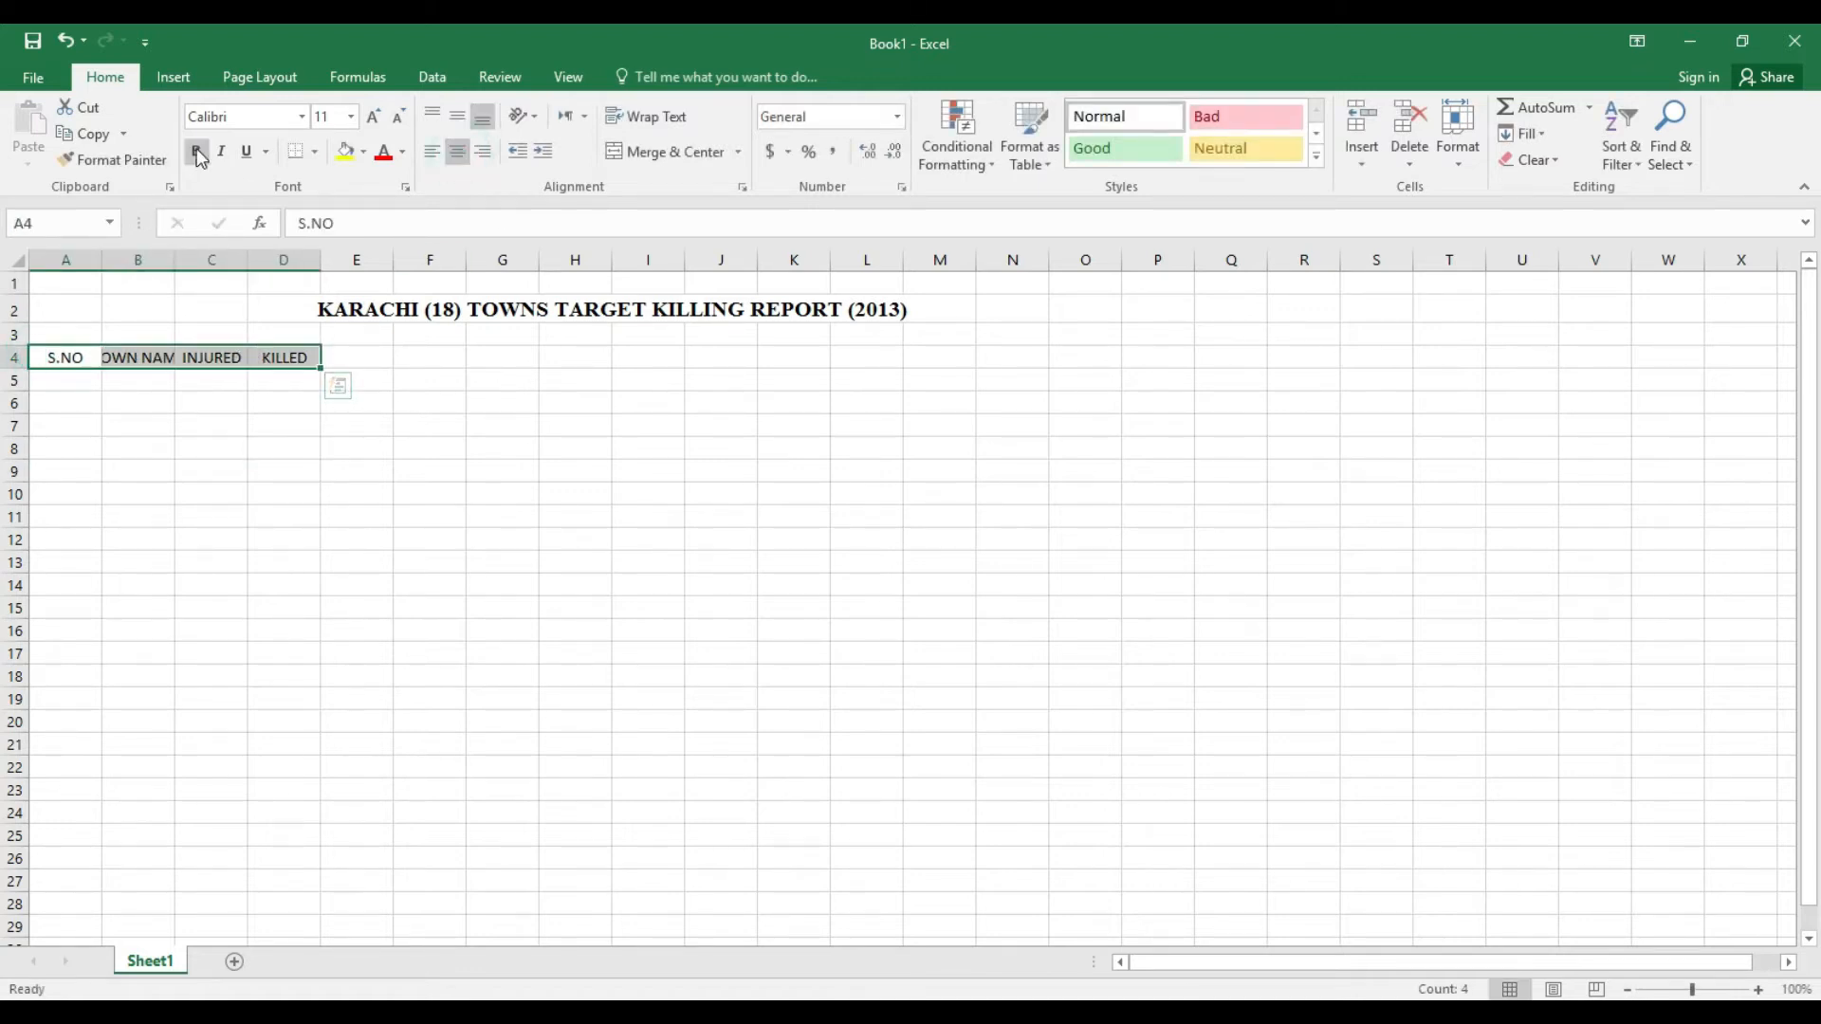
{"action": "left_click_drag", "start_coordinate": [175, 262], "coordinate": [413, 257]}
Fill the S.NO column with the serial numbers 1 to 18 in A5:A22 and centre them.
{"action": "left_click", "coordinate": [71, 388]}
{"action": "type", "text": "1"}
{"action": "key", "text": "Return"}
{"action": "type", "text": "2"}
{"action": "key", "text": "Return"}
{"action": "left_click_drag", "start_coordinate": [73, 379], "coordinate": [89, 776]}
{"action": "left_click", "coordinate": [457, 152]}
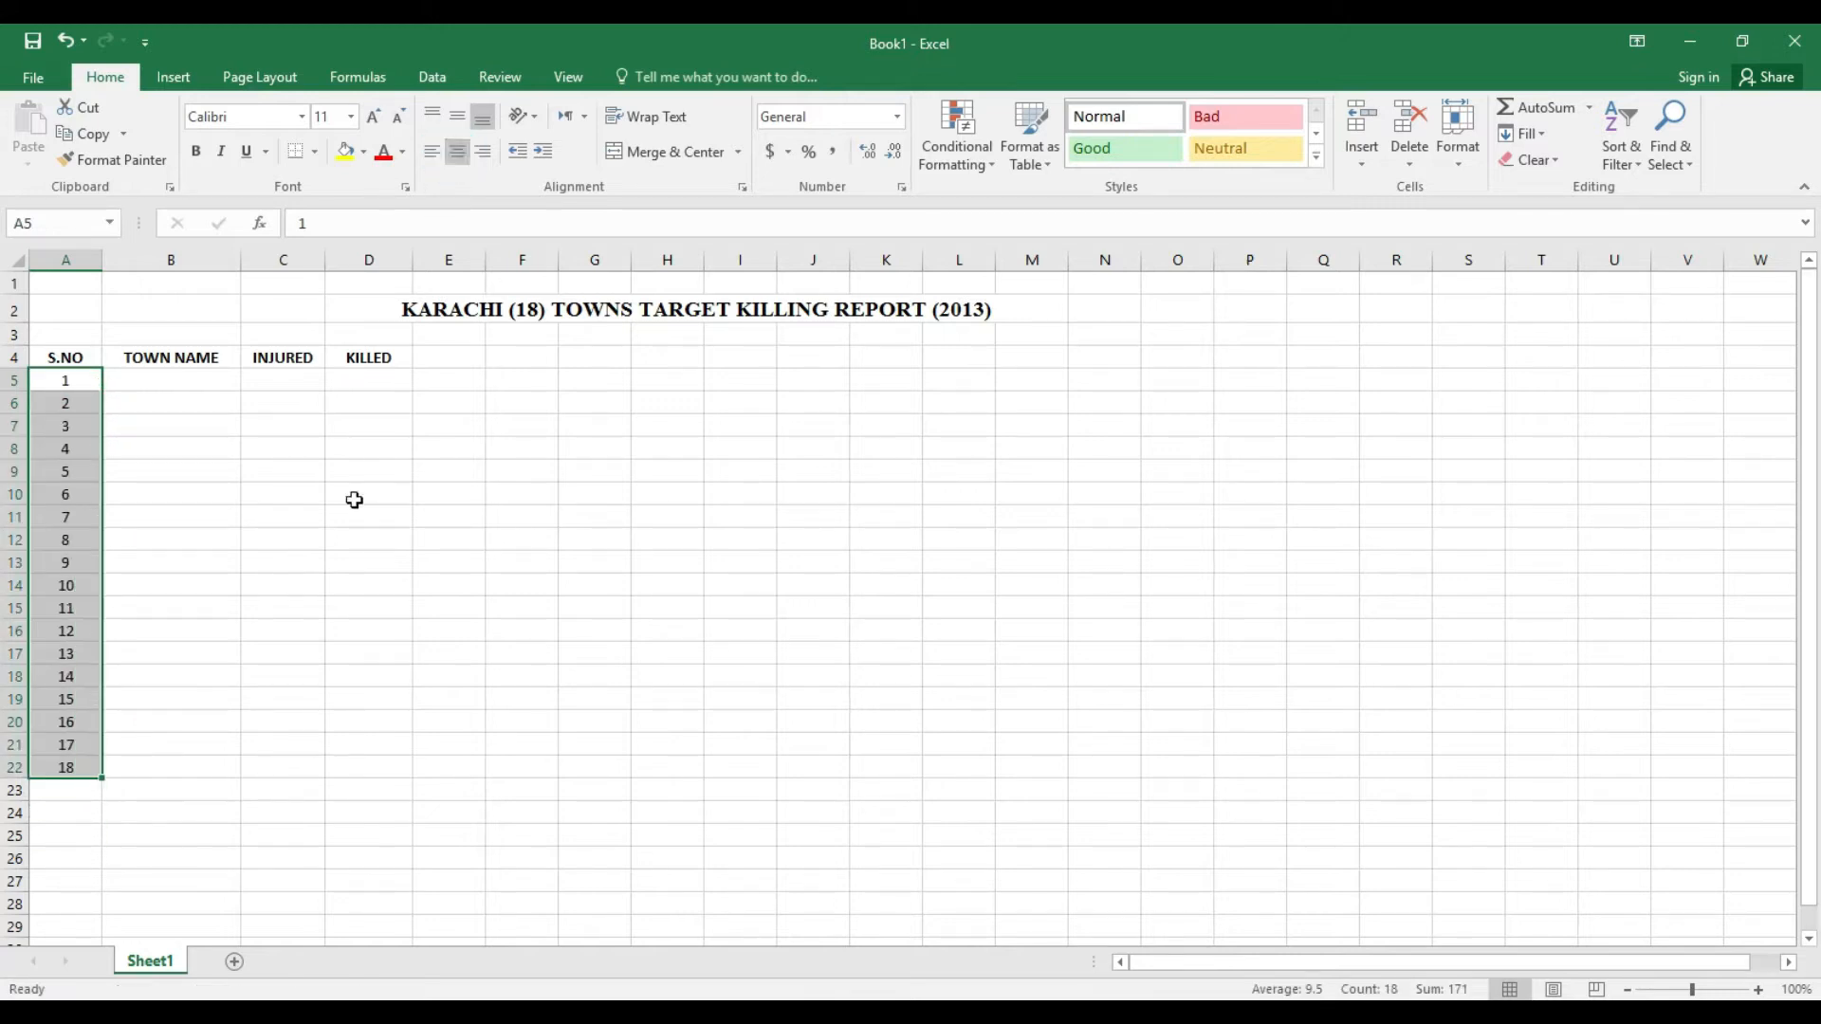
Apply borders around every cell of the table range A4:D23.
{"action": "left_click", "coordinate": [354, 500]}
{"action": "left_click_drag", "start_coordinate": [71, 358], "coordinate": [359, 792]}
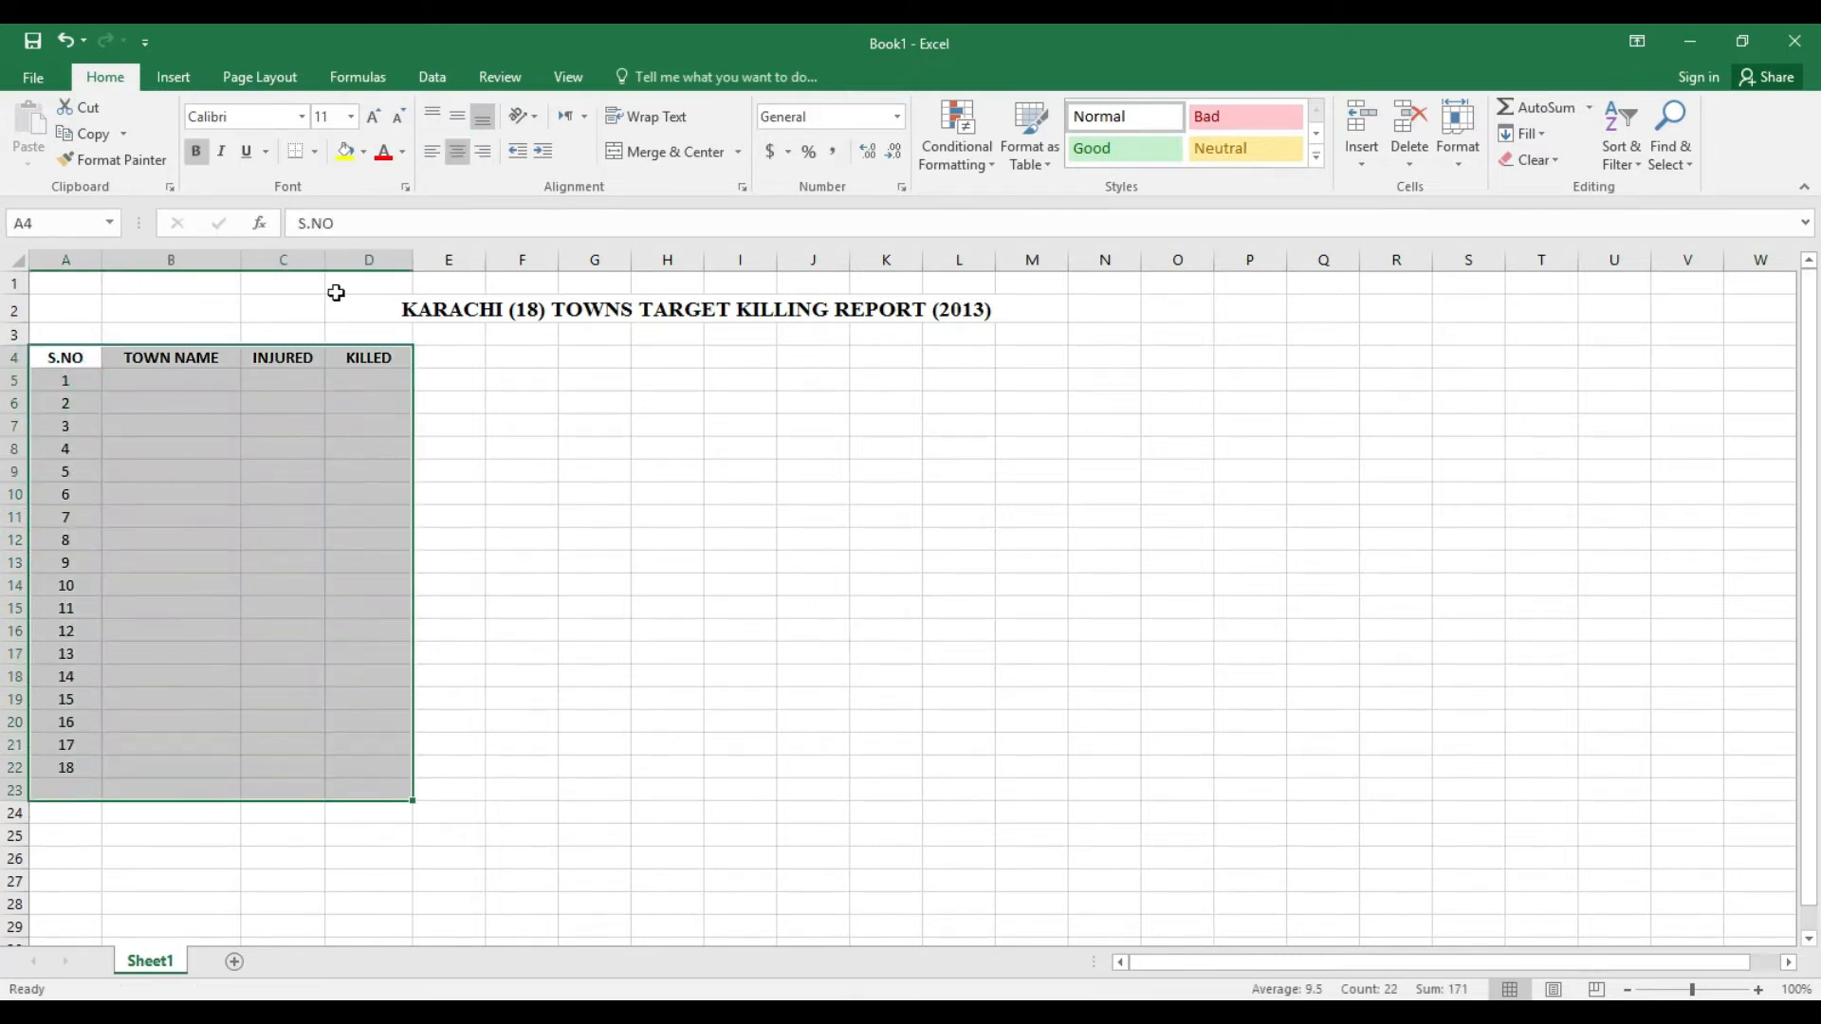
{"action": "left_click", "coordinate": [314, 152]}
{"action": "left_click", "coordinate": [307, 346]}
{"action": "left_click", "coordinate": [312, 509]}
Enter the town names BALDIA, KEAMARI and LYARI for serial numbers 1 to 3.
{"action": "left_click", "coordinate": [200, 384]}
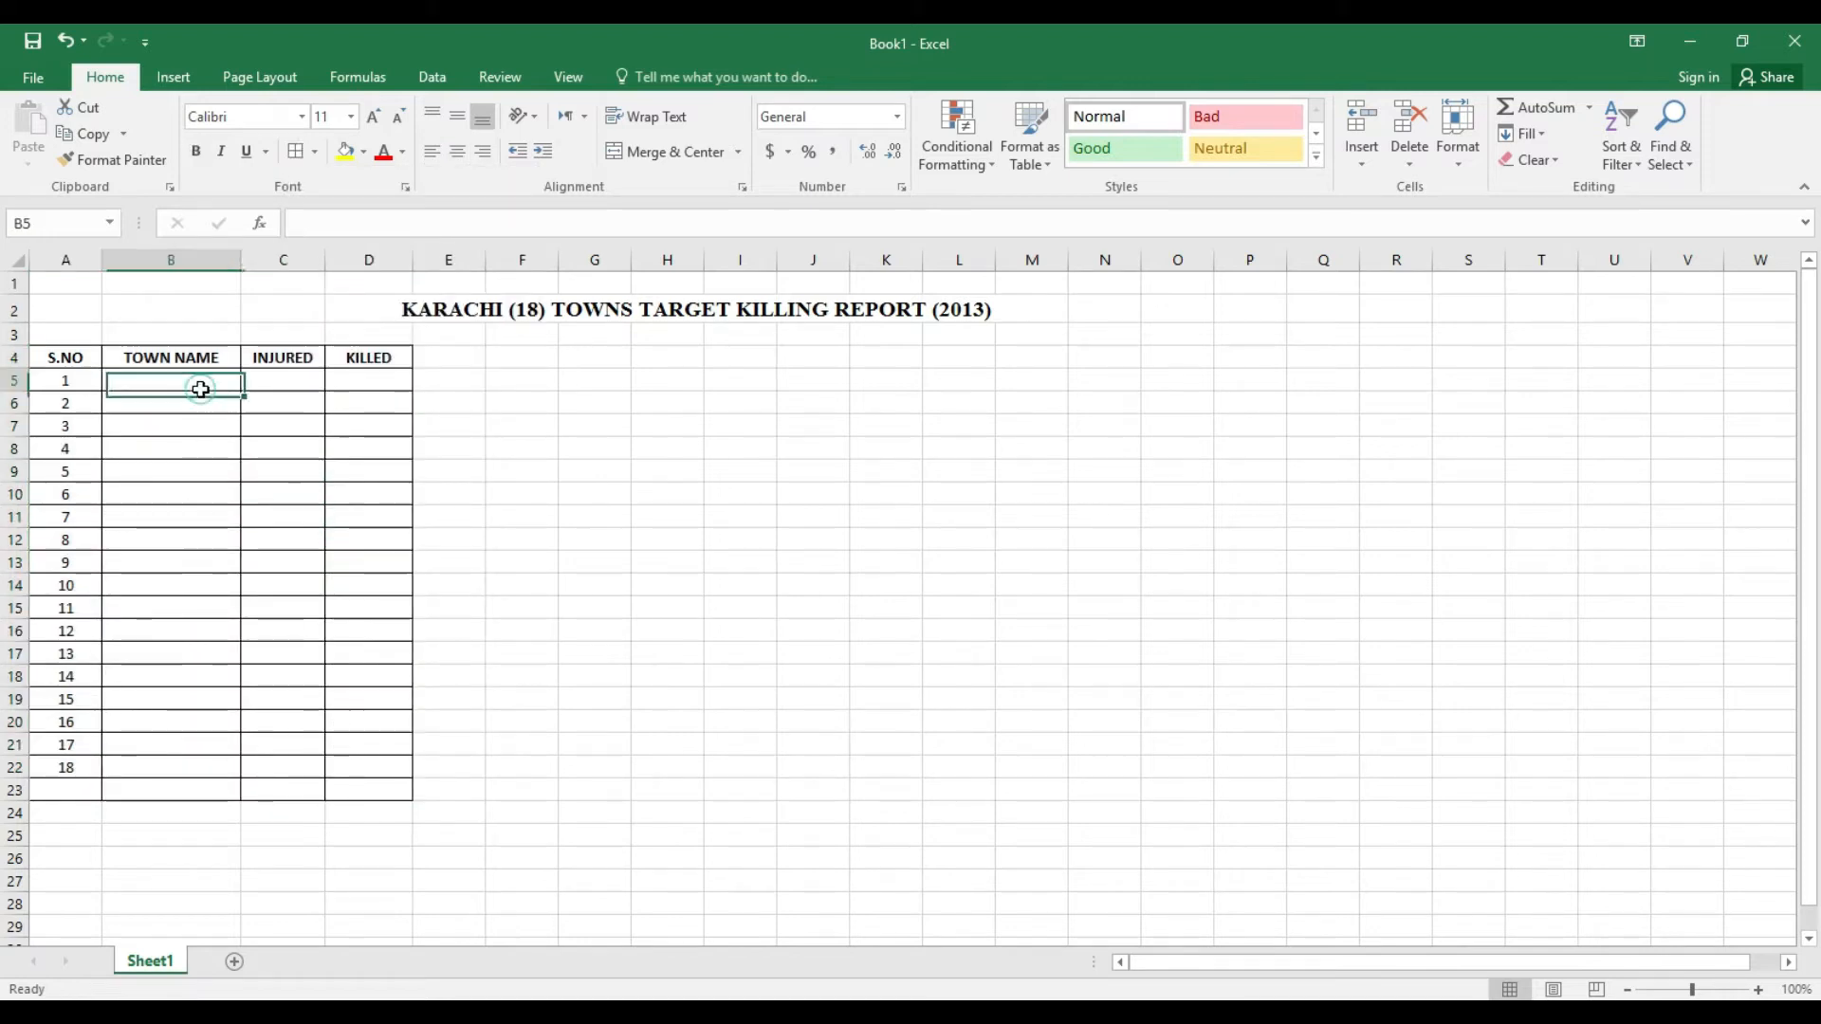
{"action": "type", "text": "BALDIA"}
{"action": "key", "text": "Return"}
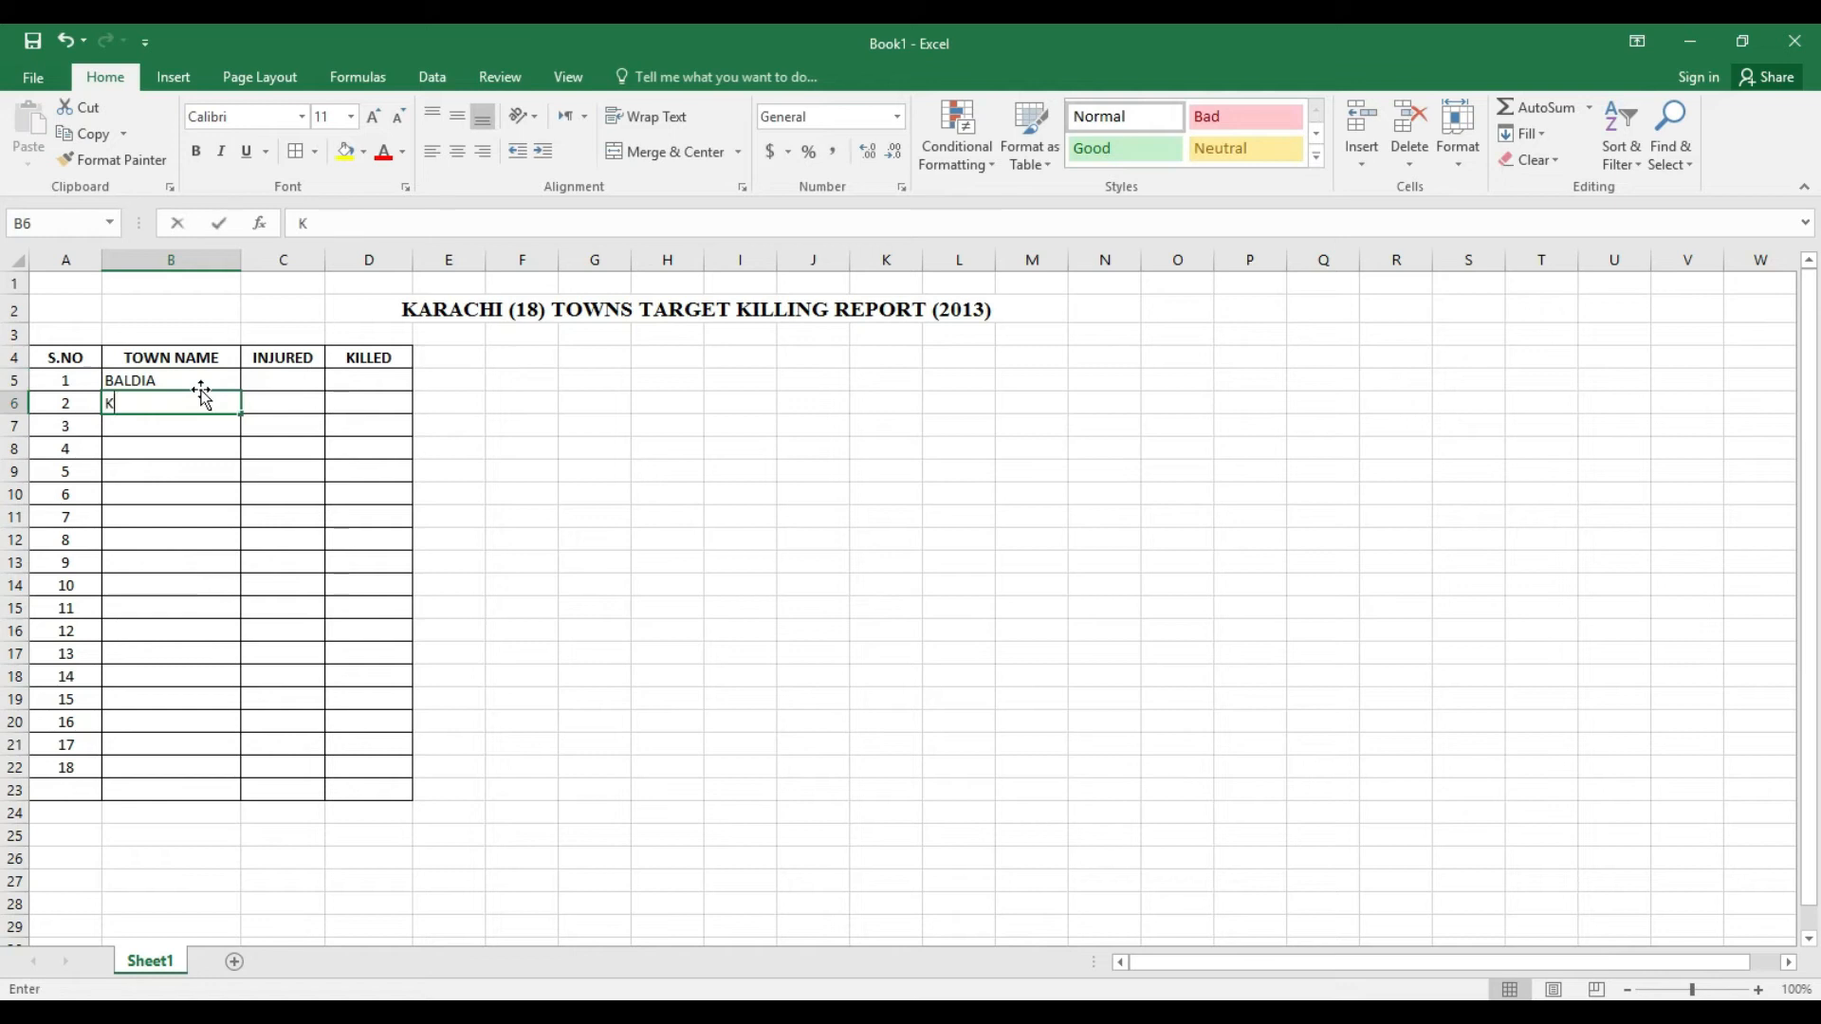
{"action": "type", "text": "KEAMARI"}
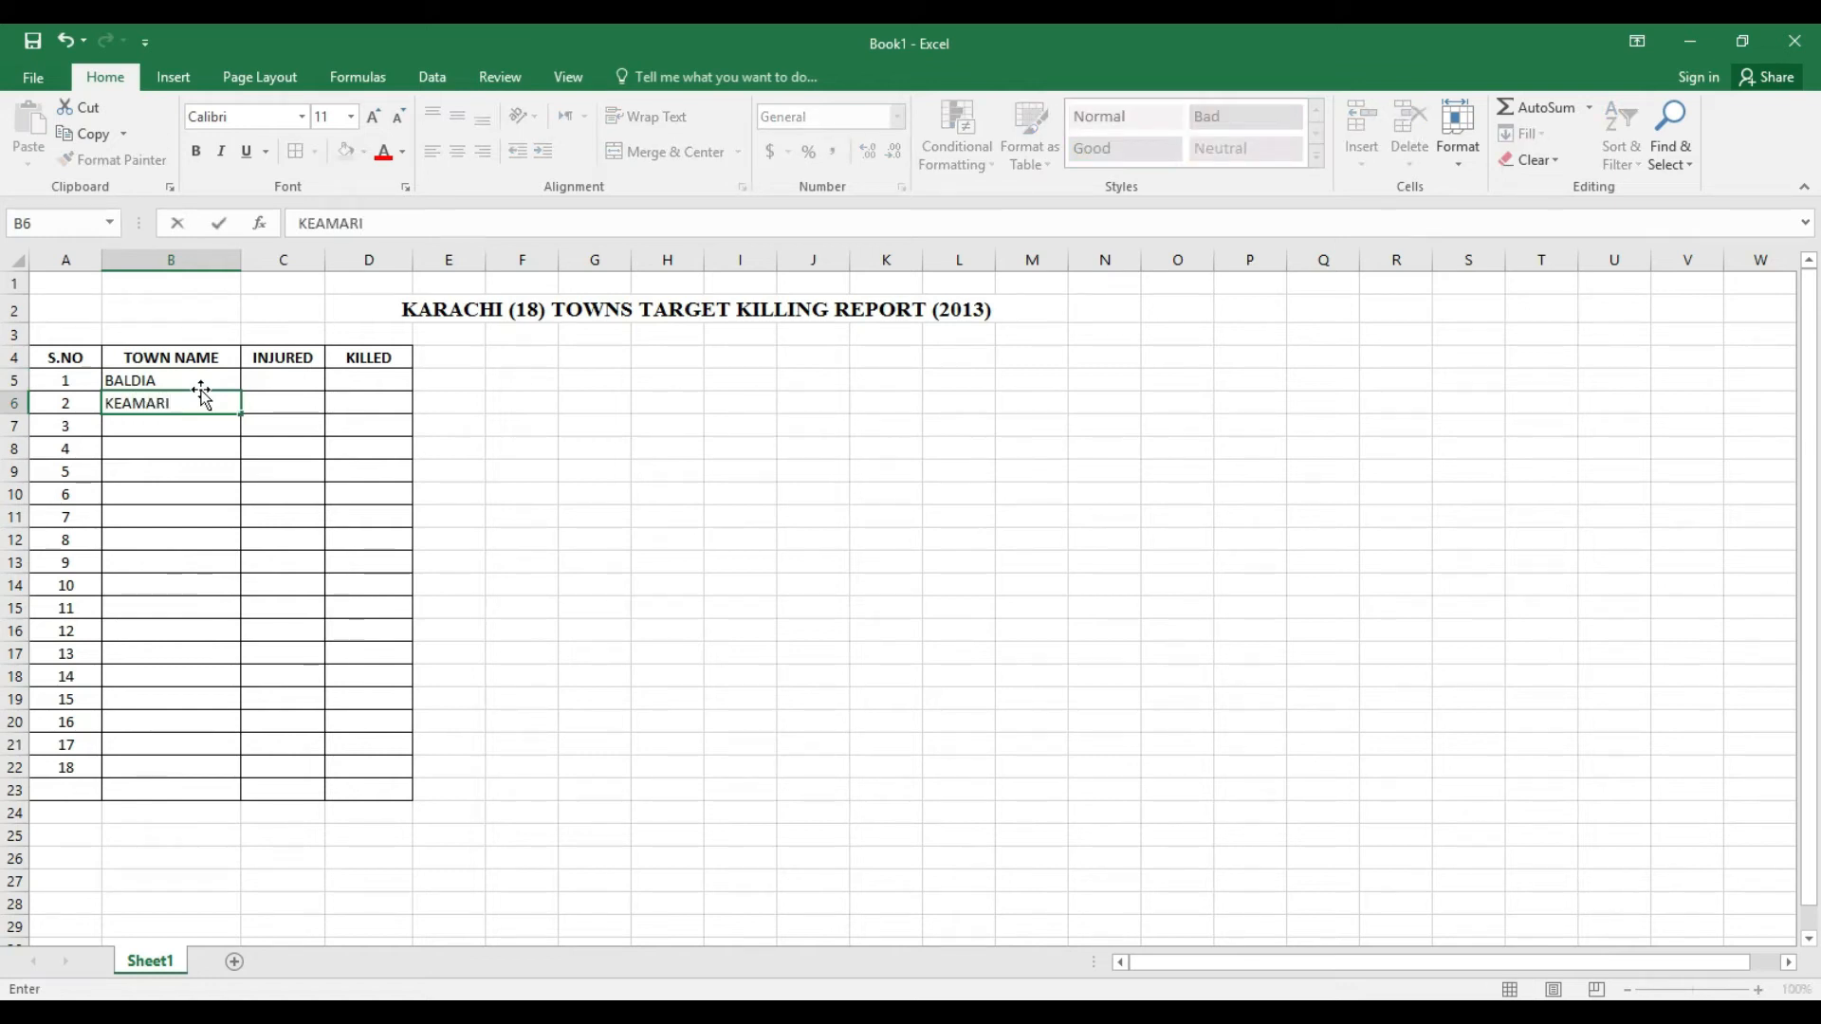
{"action": "key", "text": "Return"}
{"action": "type", "text": "LYARI"}
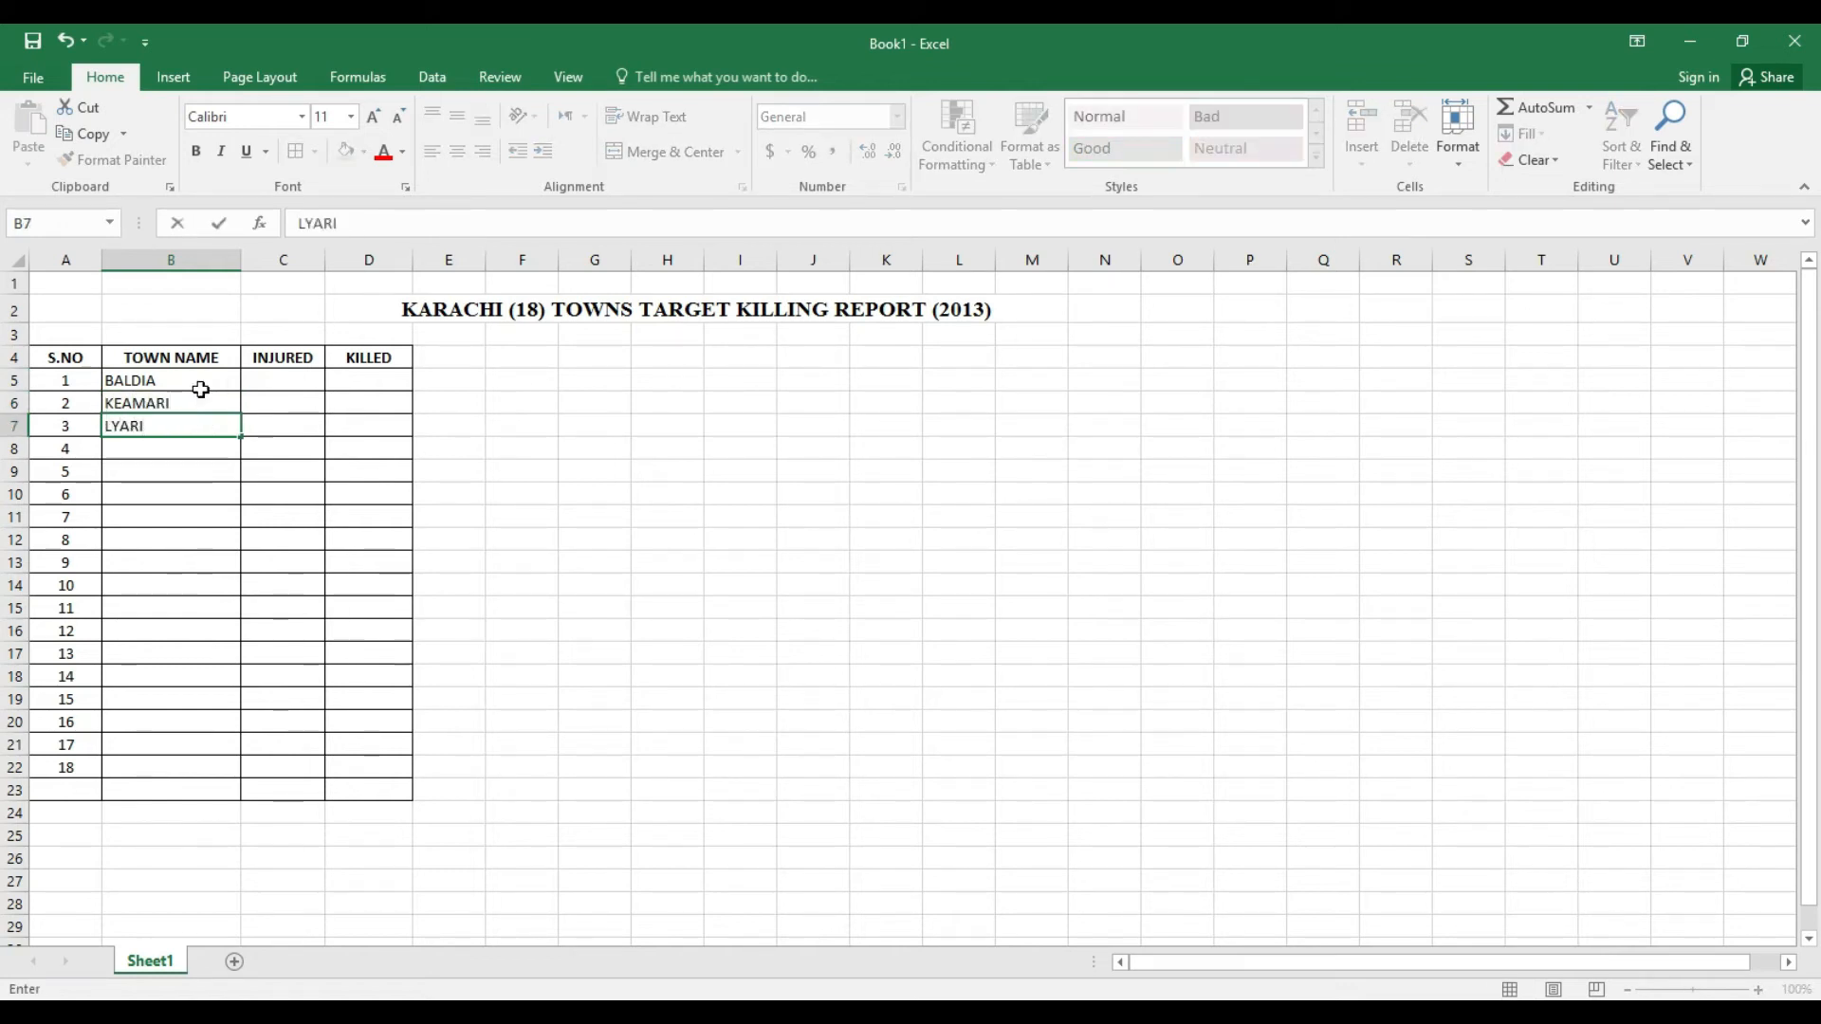
{"action": "key", "text": "Return"}
Enter the town names SADDAR, SITE AREA and JAMSHED for serial numbers 4 to 6.
{"action": "type", "text": "SADDAR"}
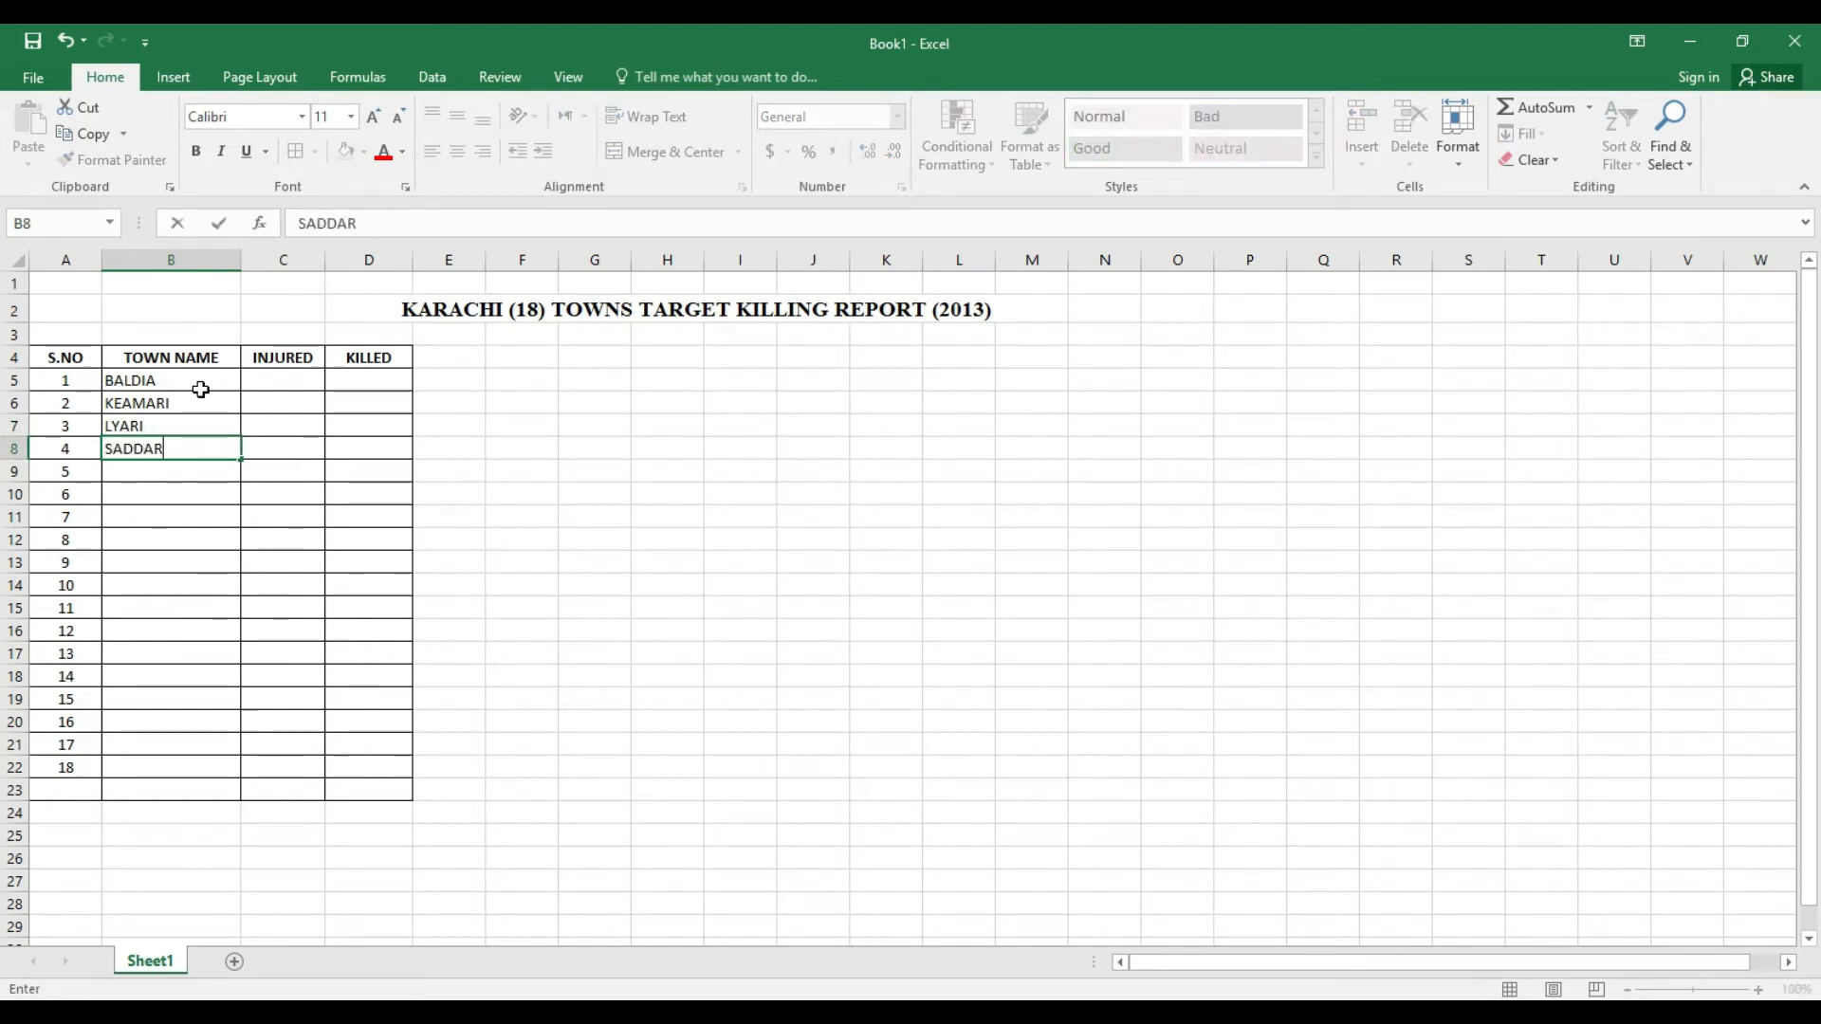
{"action": "key", "text": "Return"}
{"action": "type", "text": "SITE"}
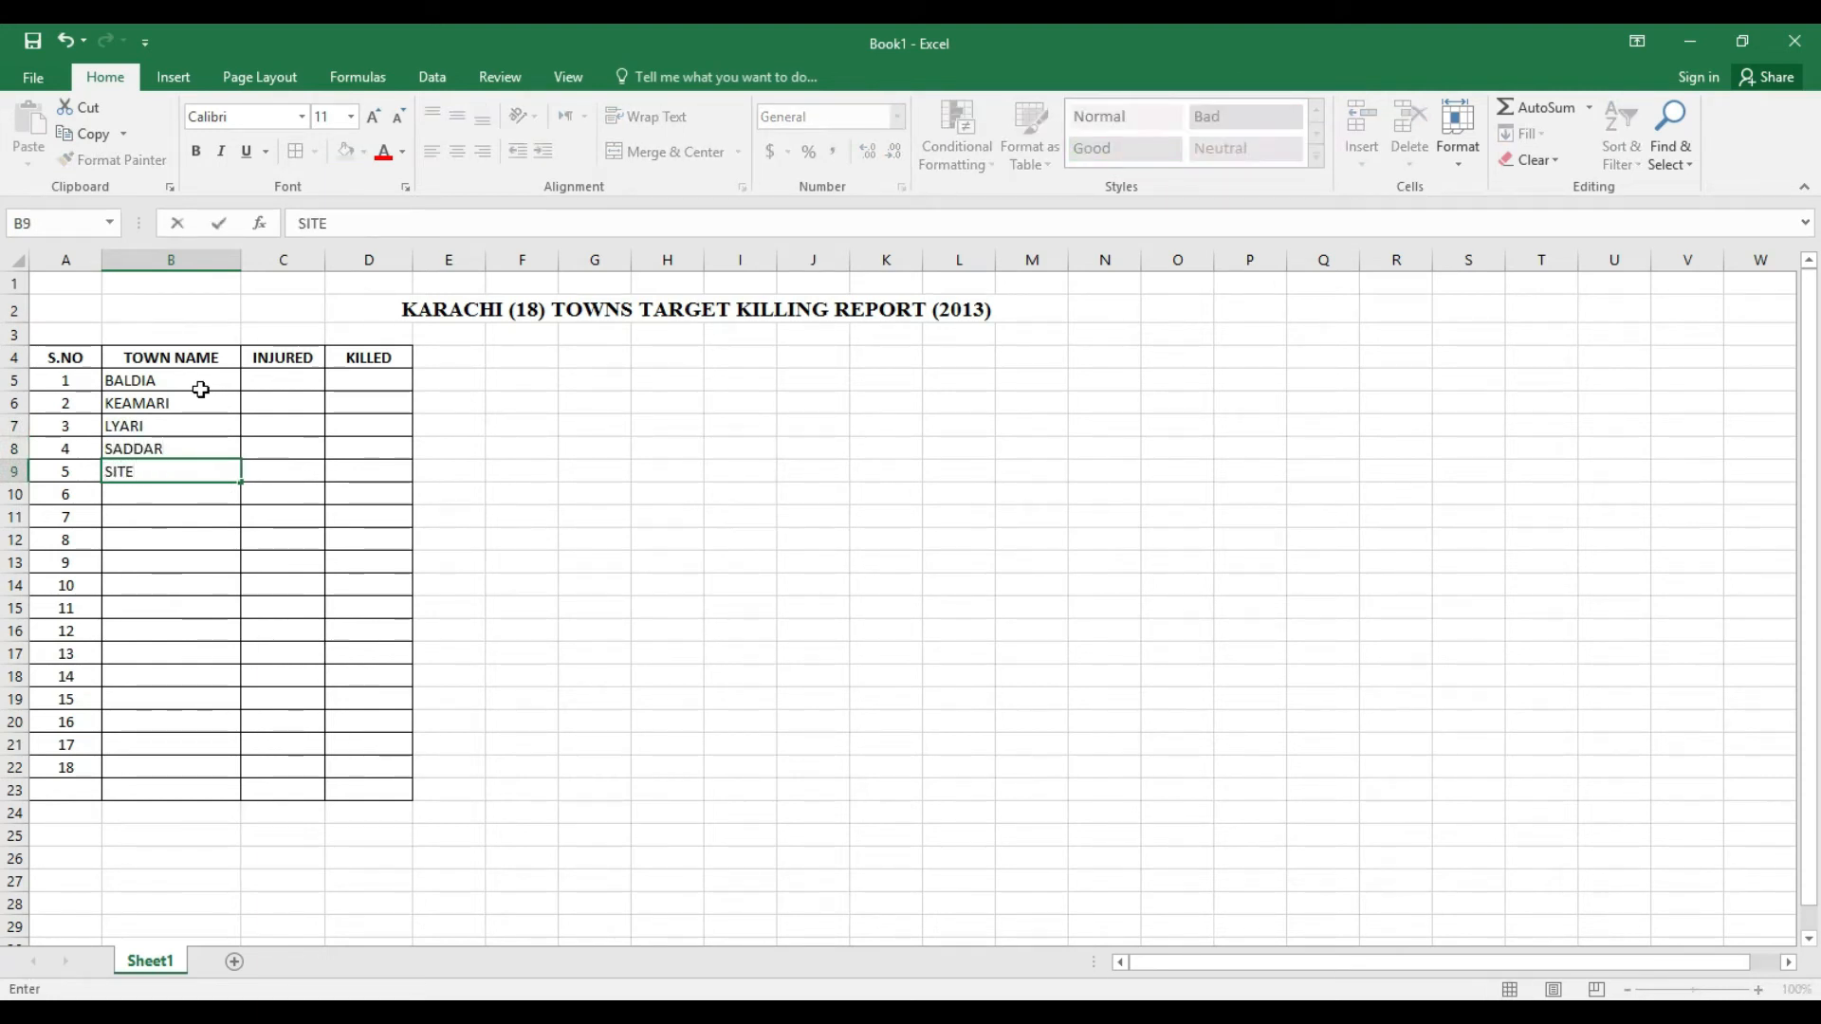
{"action": "type", "text": " AREA"}
{"action": "key", "text": "Return"}
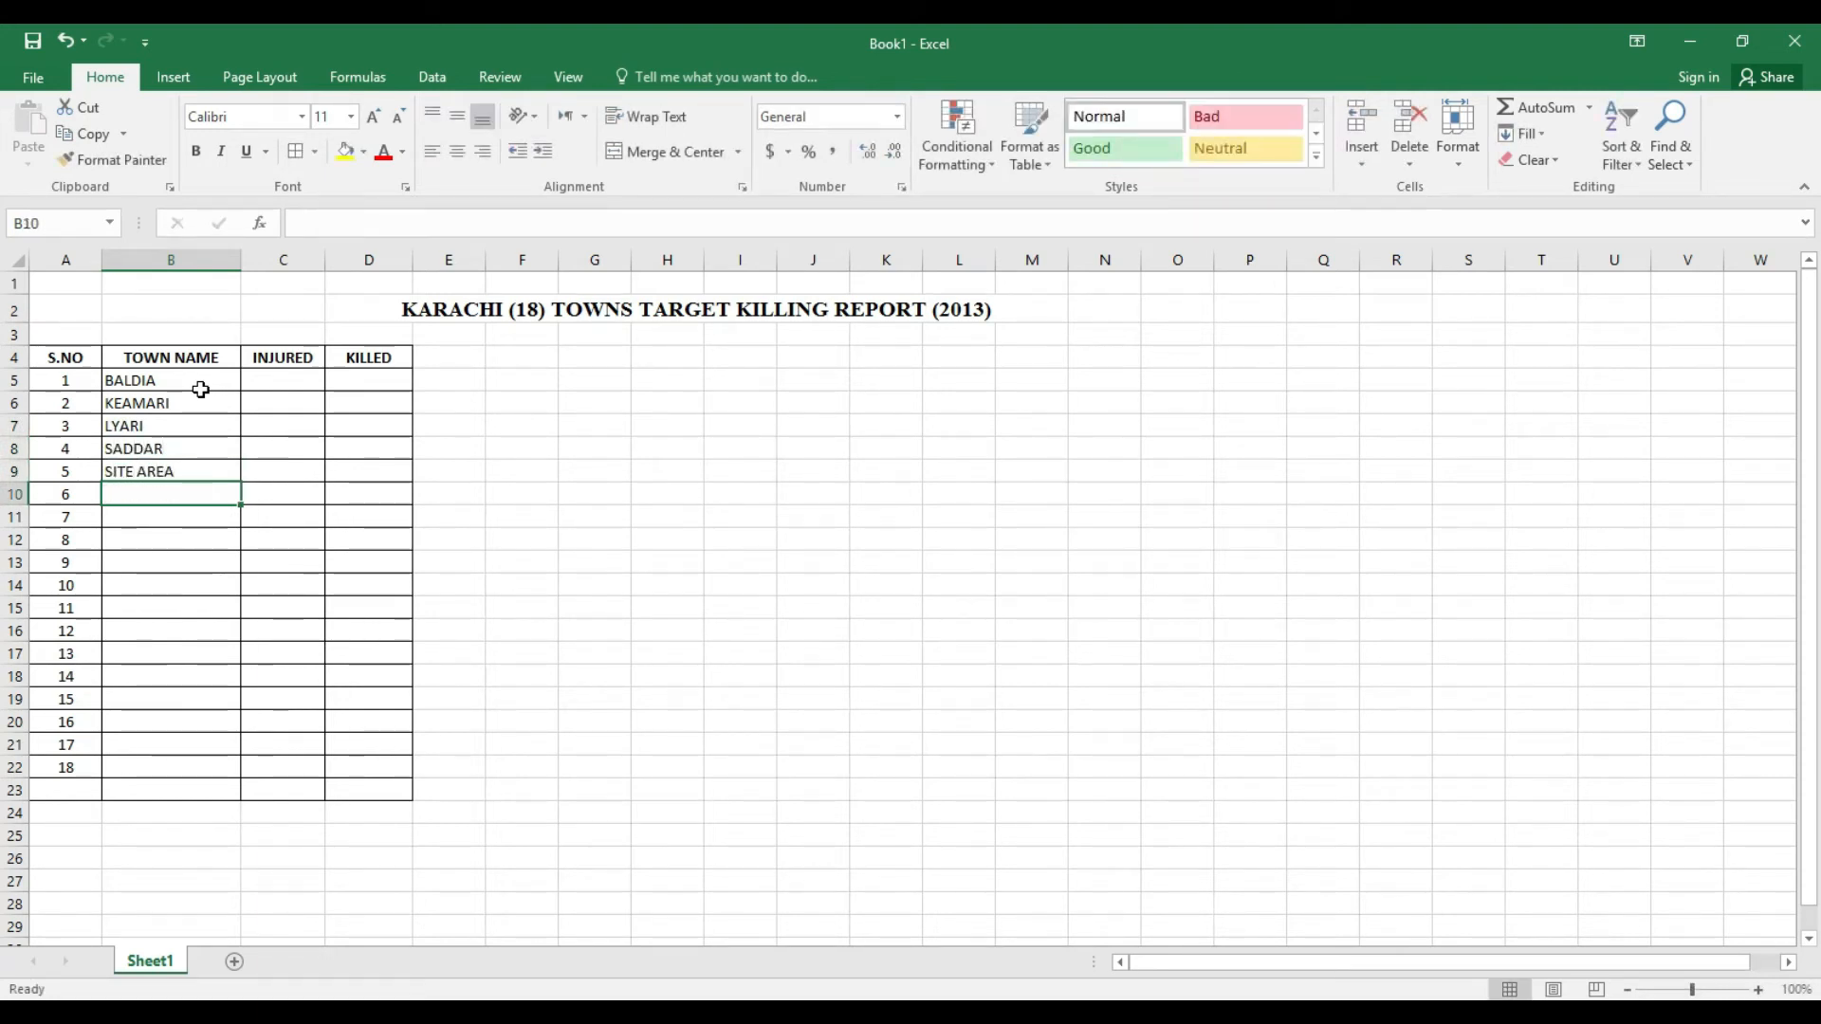
{"action": "type", "text": "JAMSHED"}
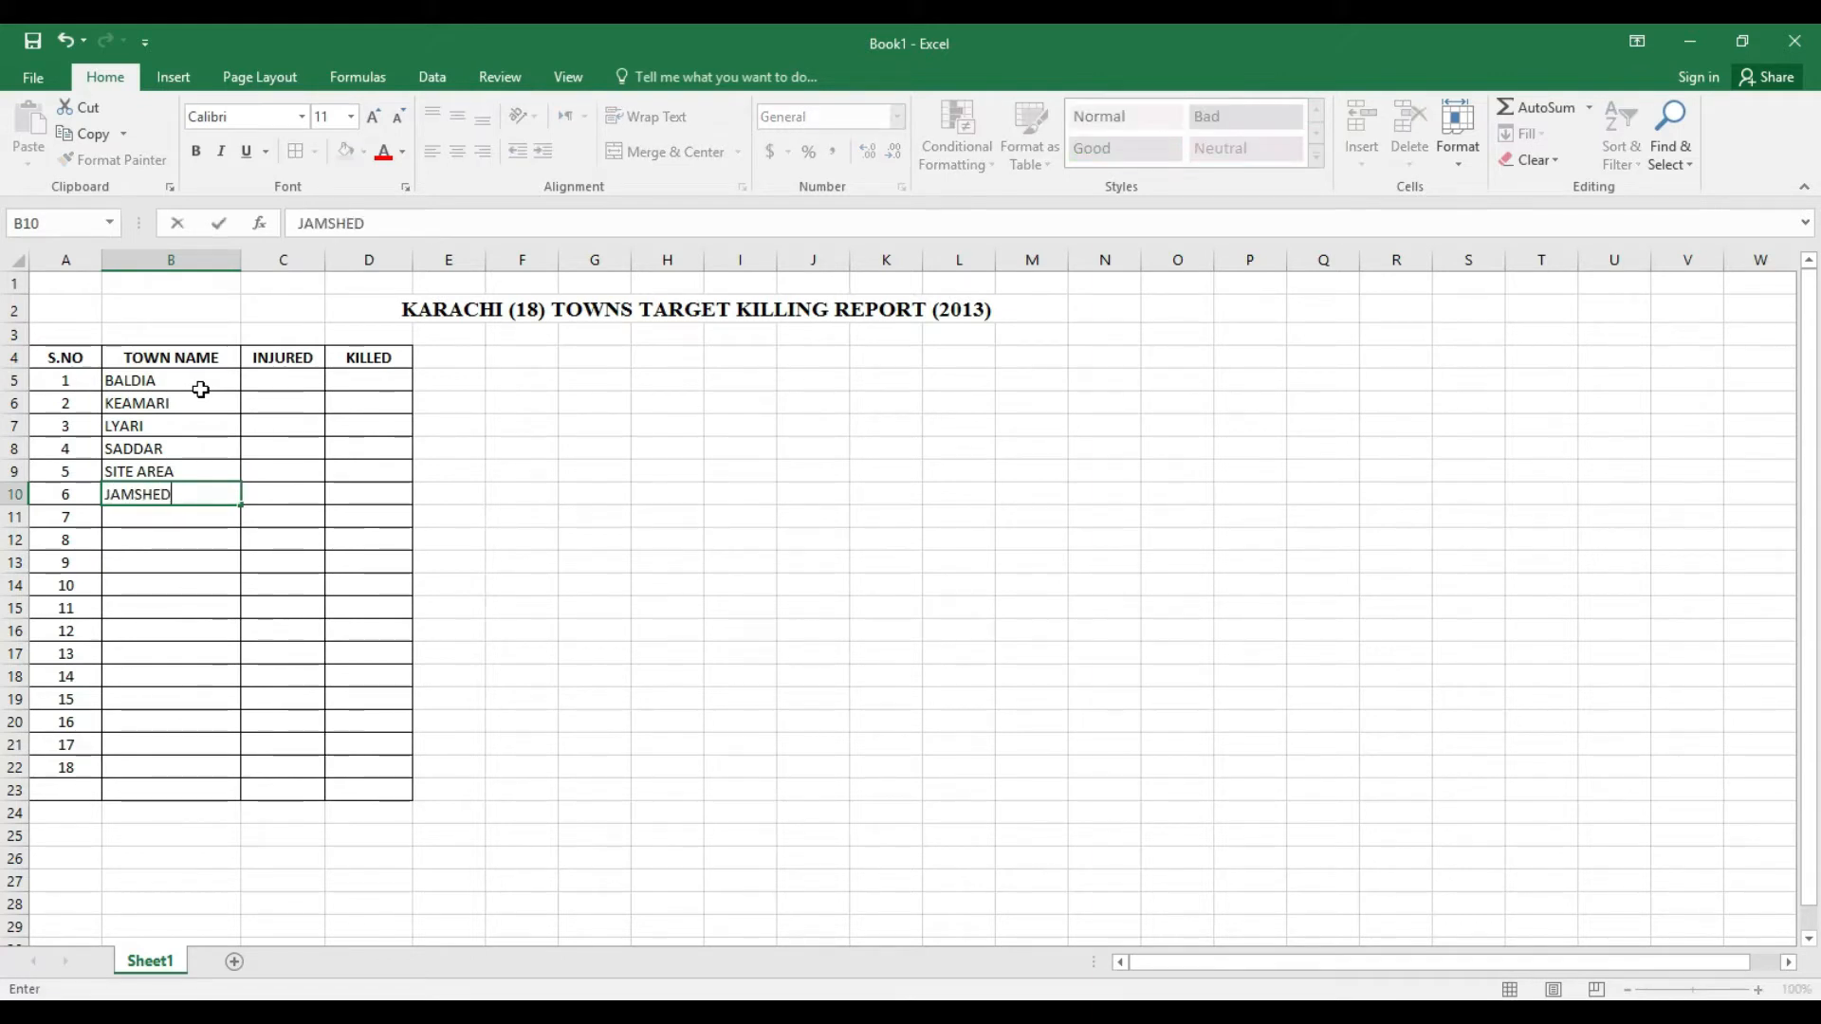
{"action": "key", "text": "Return"}
Enter the town names LANDHI, SHAHFISAL and ORANGI for serial numbers 7 to 9.
{"action": "type", "text": "LYARIANDHI"}
{"action": "type", "text": "SH"}
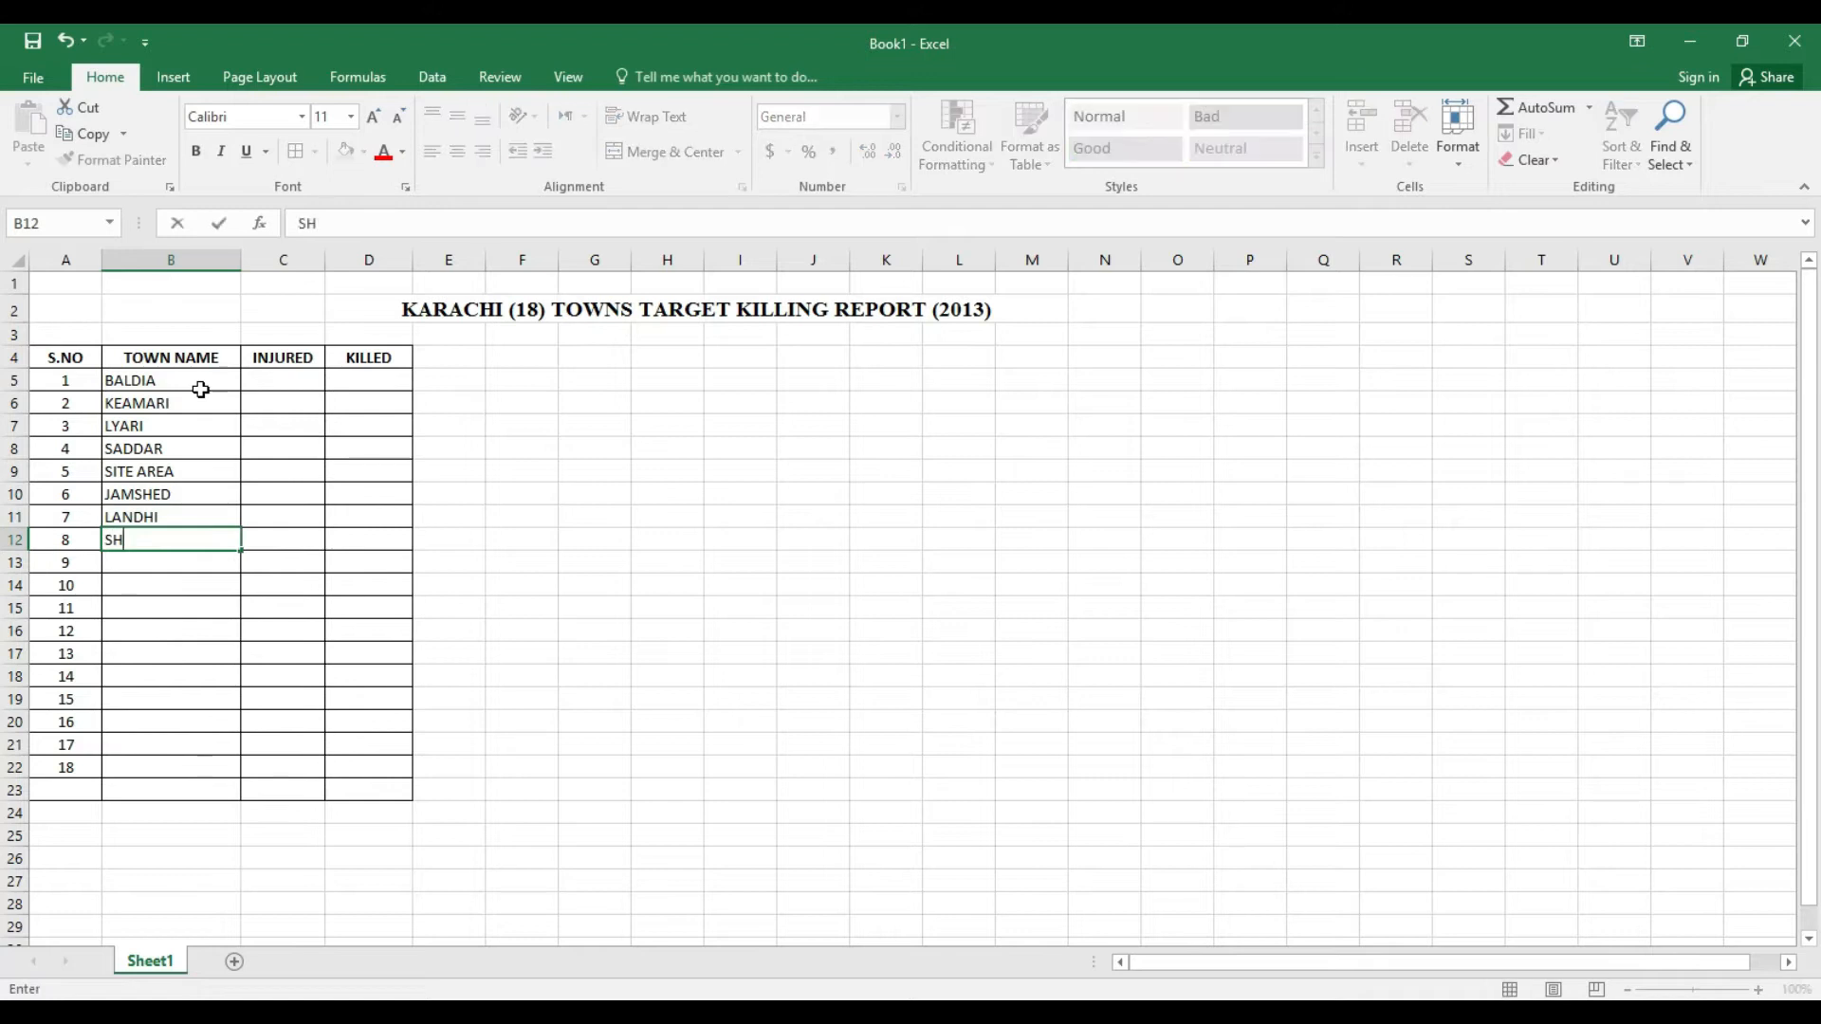
{"action": "type", "text": "AHFISAL"}
{"action": "key", "text": "Return"}
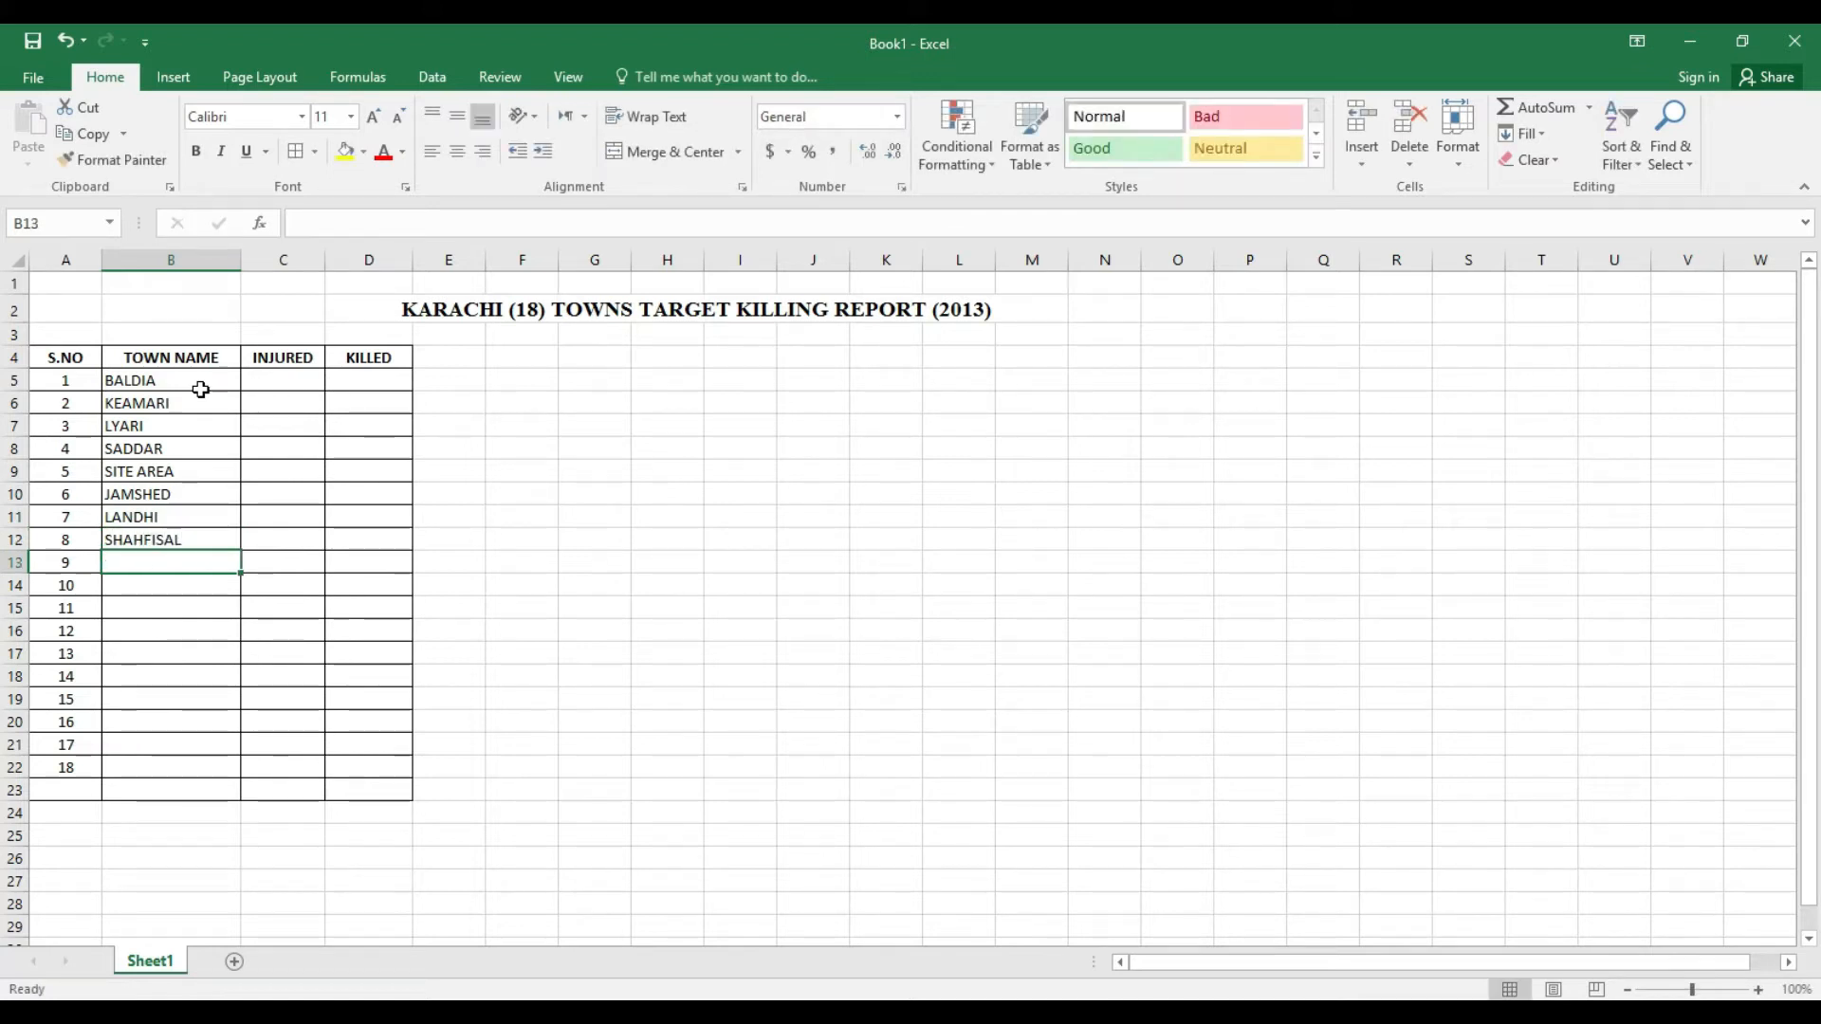
{"action": "type", "text": "ORANGI"}
{"action": "key", "text": "Return"}
Enter the town names KORANGI and BIN WASIM for serial numbers 10 and 11.
{"action": "type", "text": "KO"}
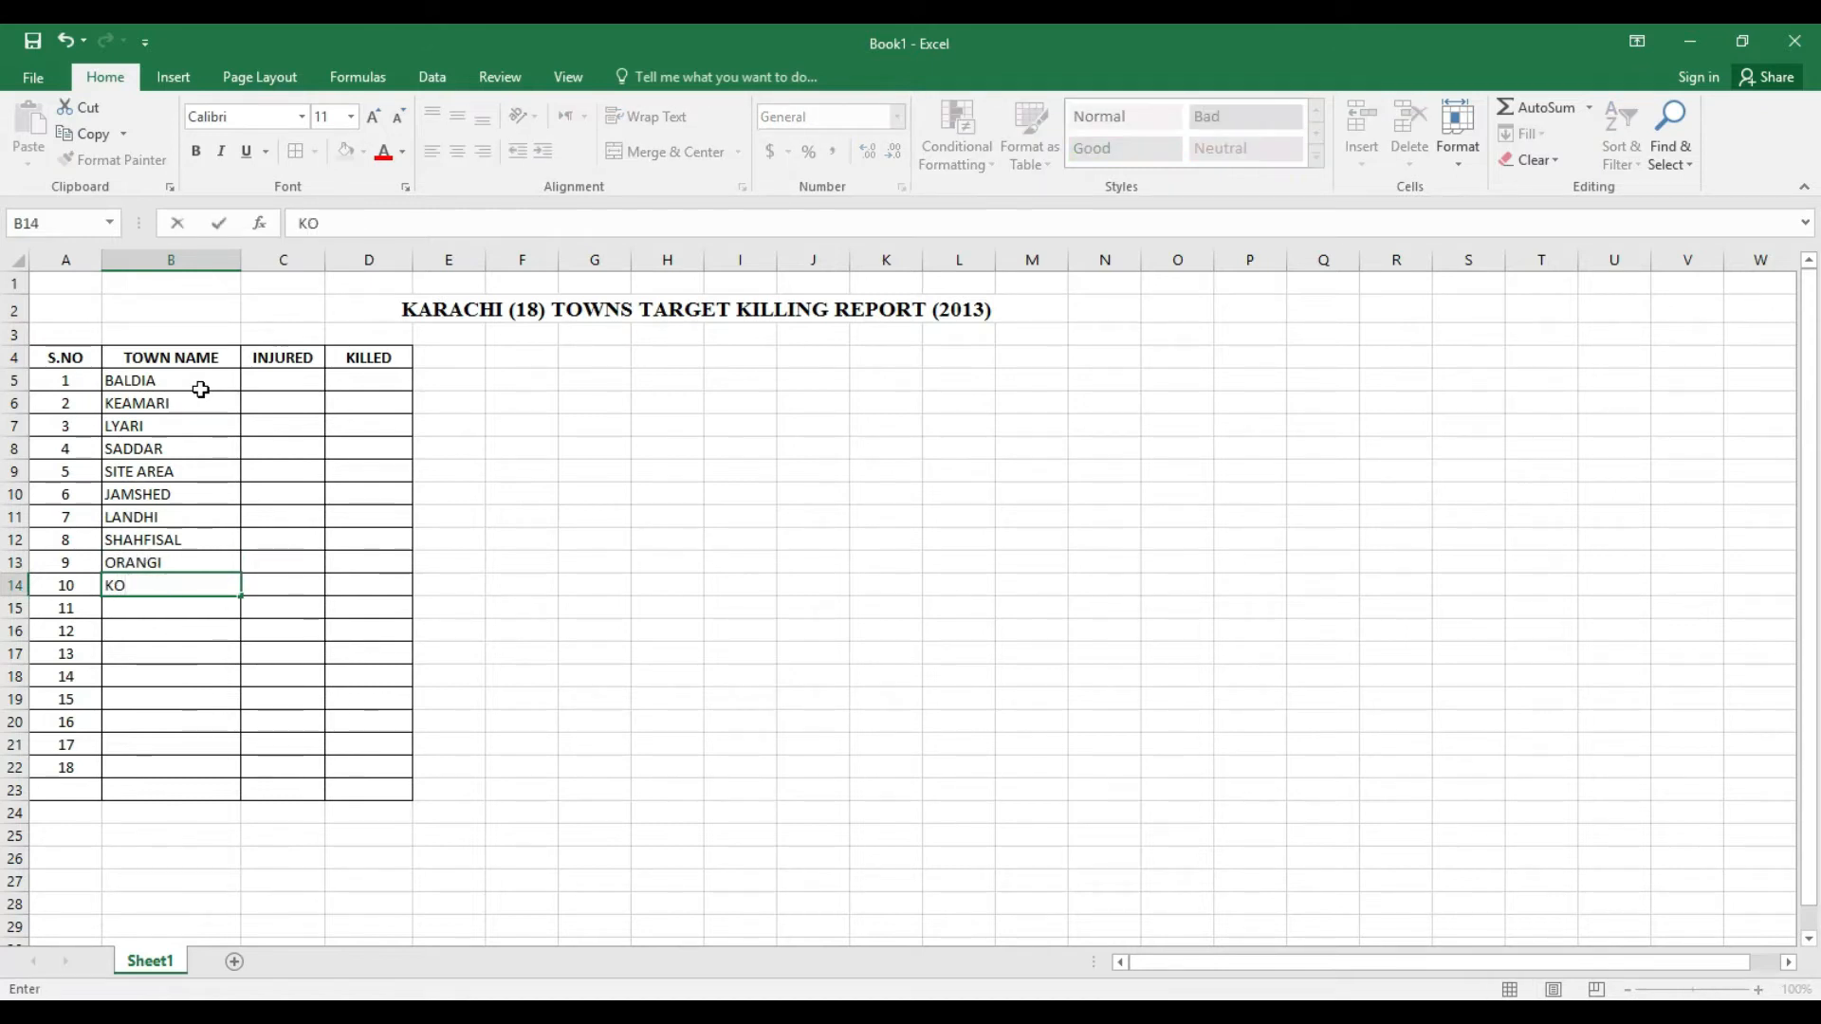
{"action": "type", "text": "RANGI"}
{"action": "key", "text": "Return"}
{"action": "type", "text": "BIN WASIM"}
{"action": "key", "text": "Return"}
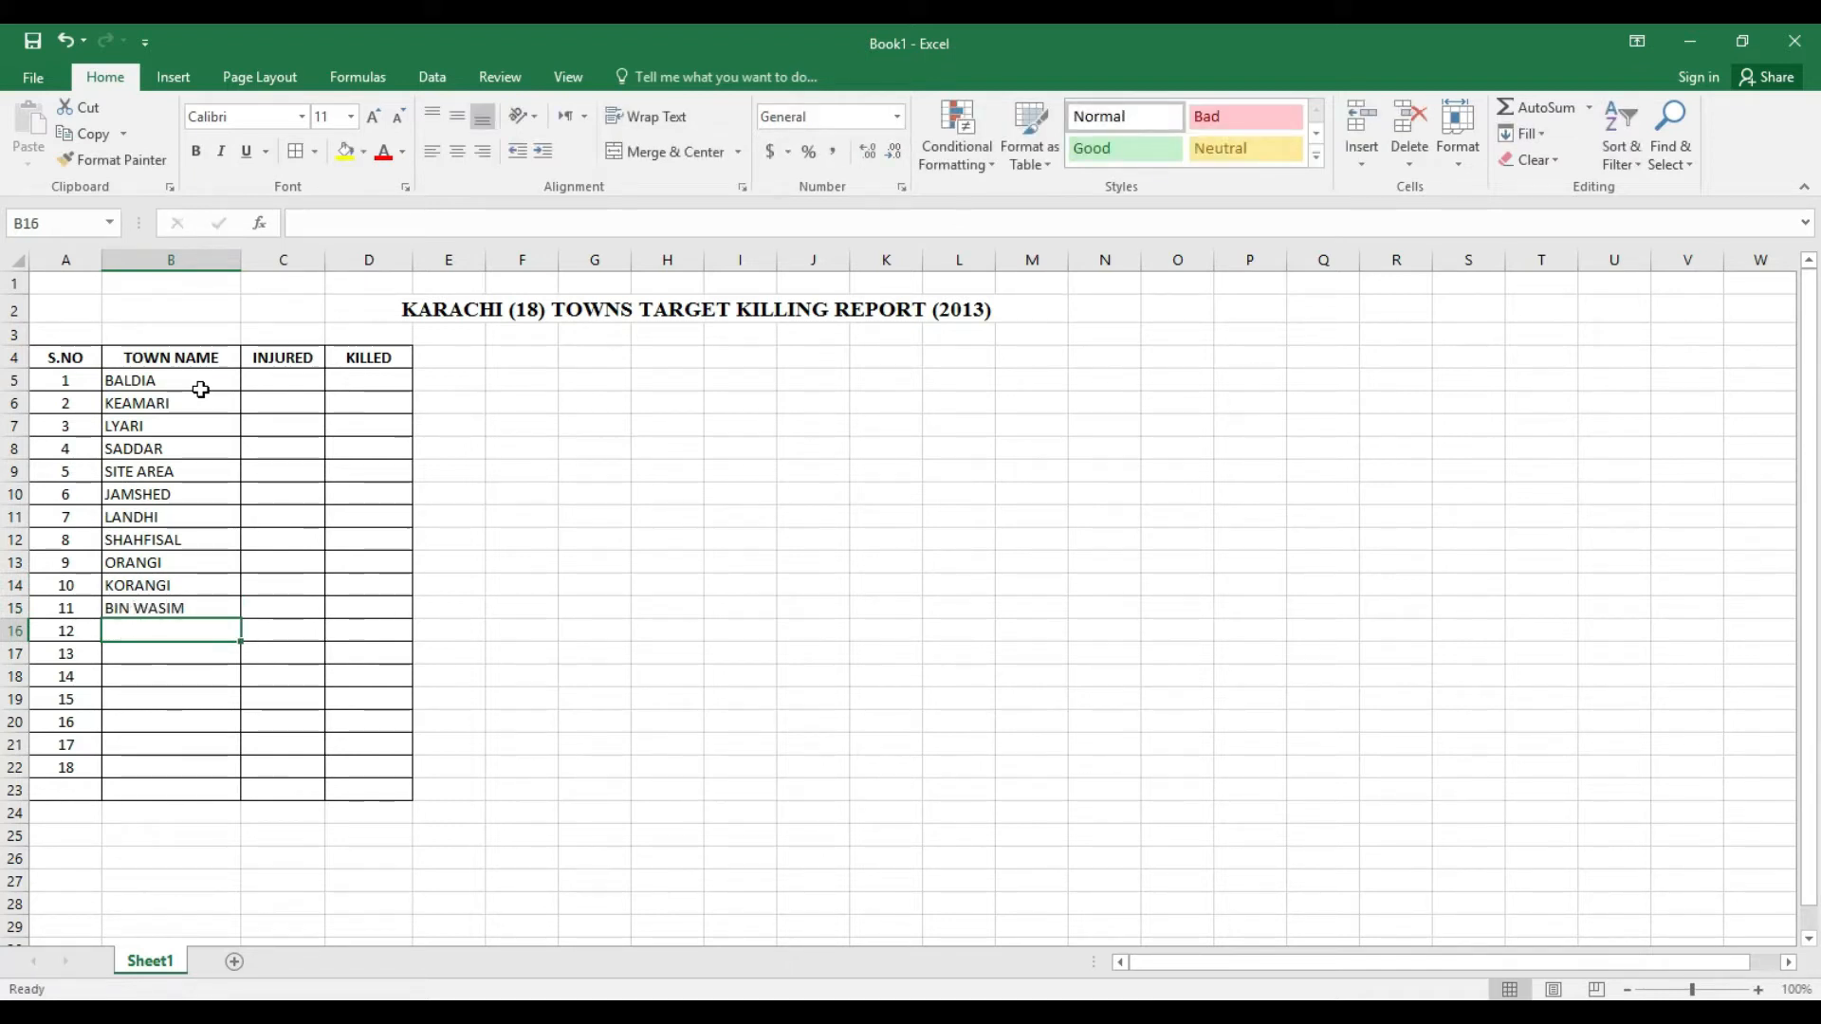
Enter the town names GADDAP, LIAQUATABAD and MALIR for serial numbers 12 to 14.
{"action": "type", "text": "GADDAP"}
{"action": "key", "text": "Return"}
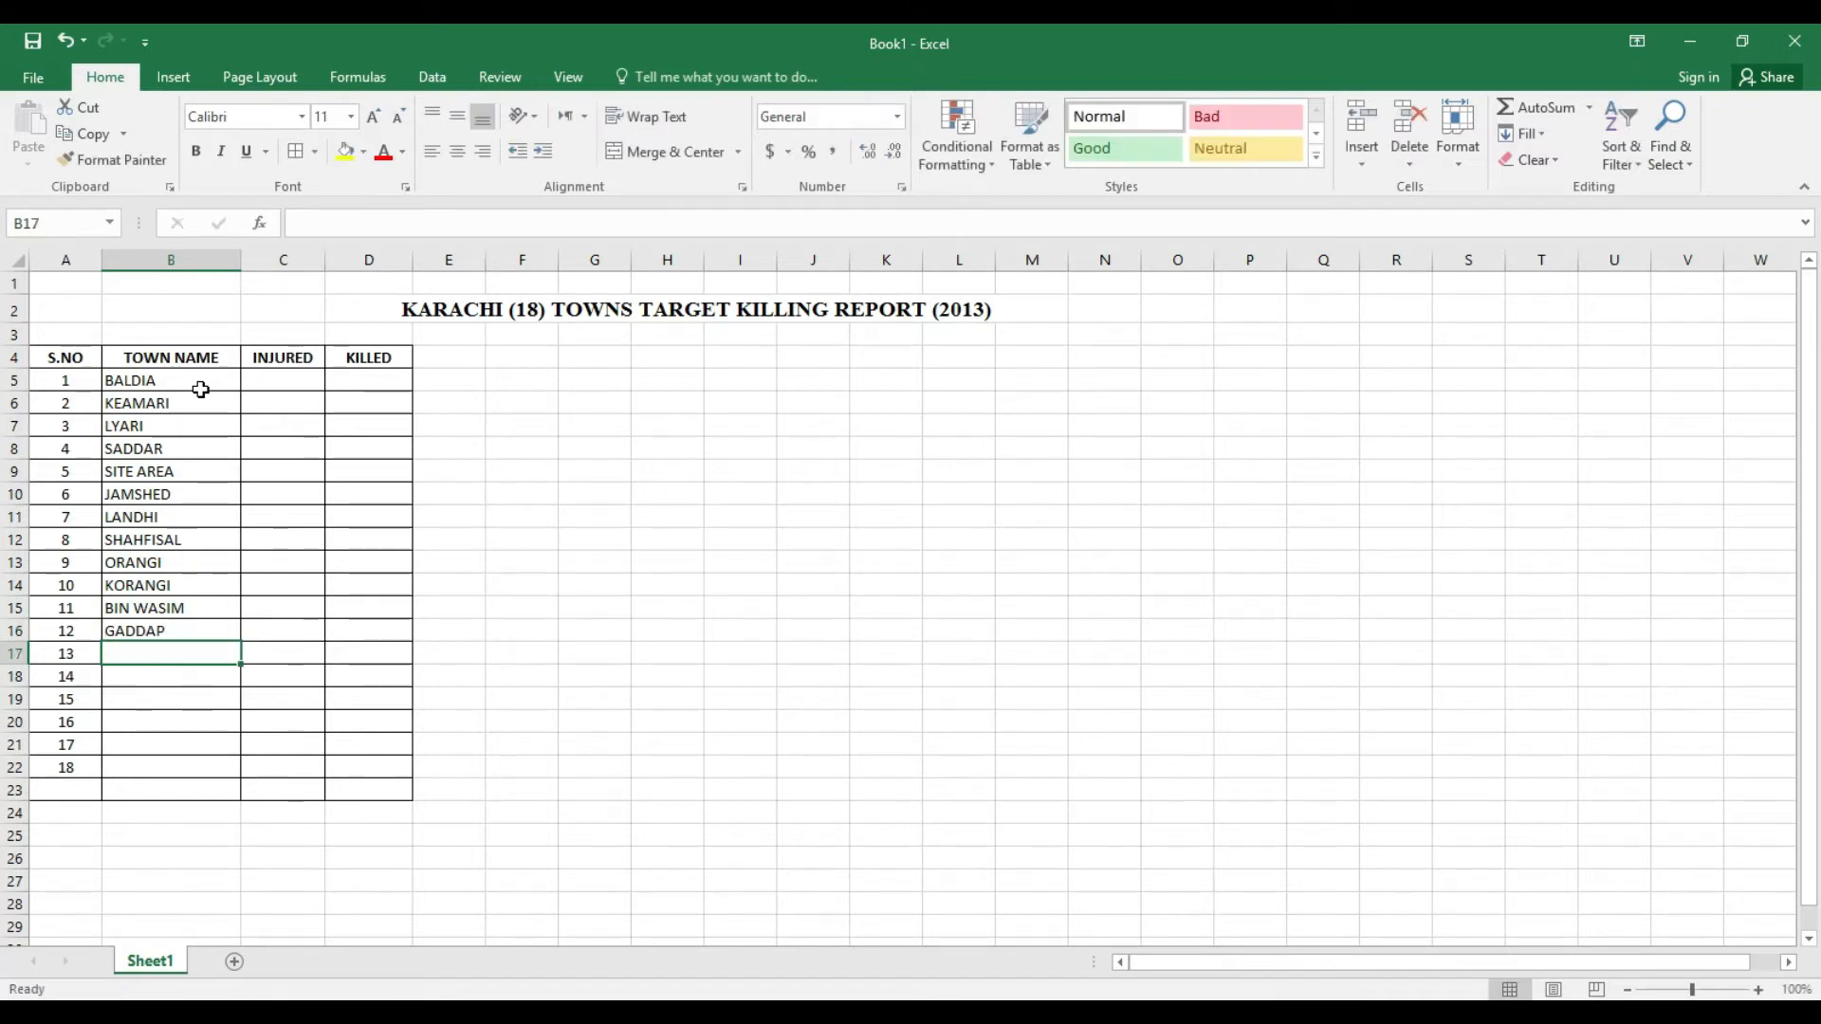
{"action": "type", "text": "LIAQ"}
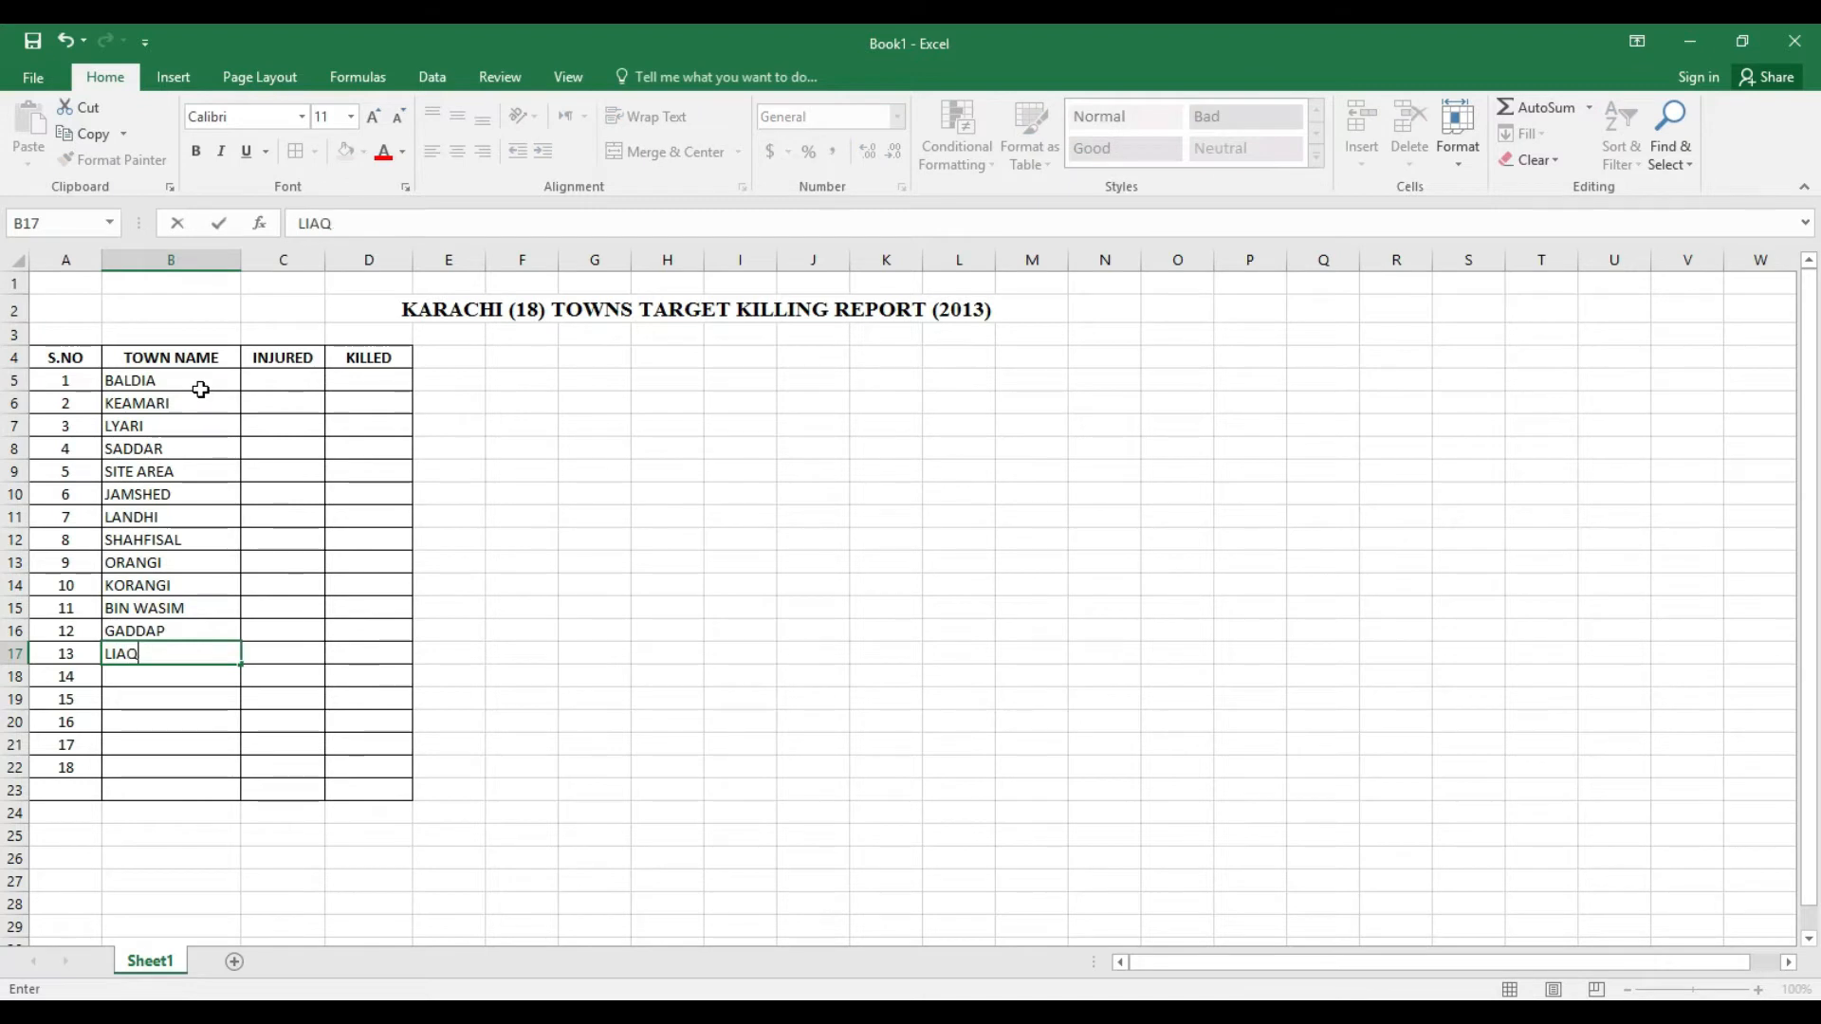
{"action": "type", "text": "UATABAD"}
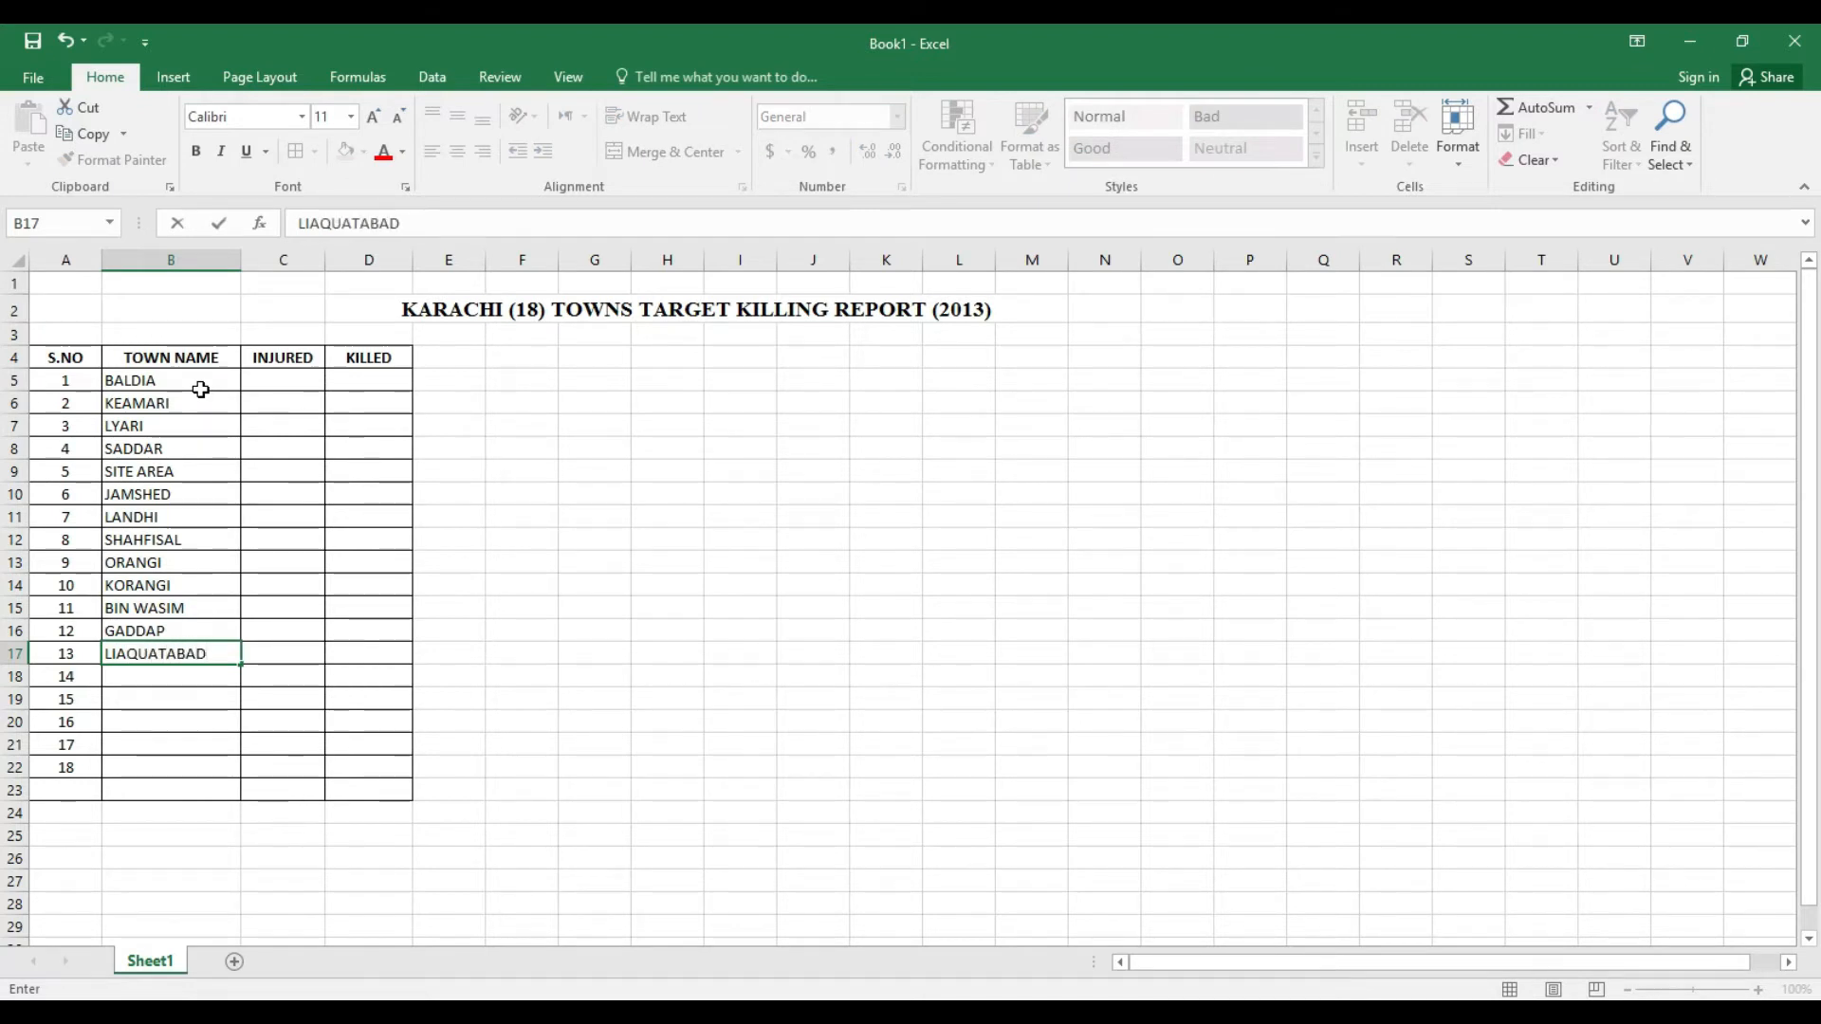
{"action": "key", "text": "Return"}
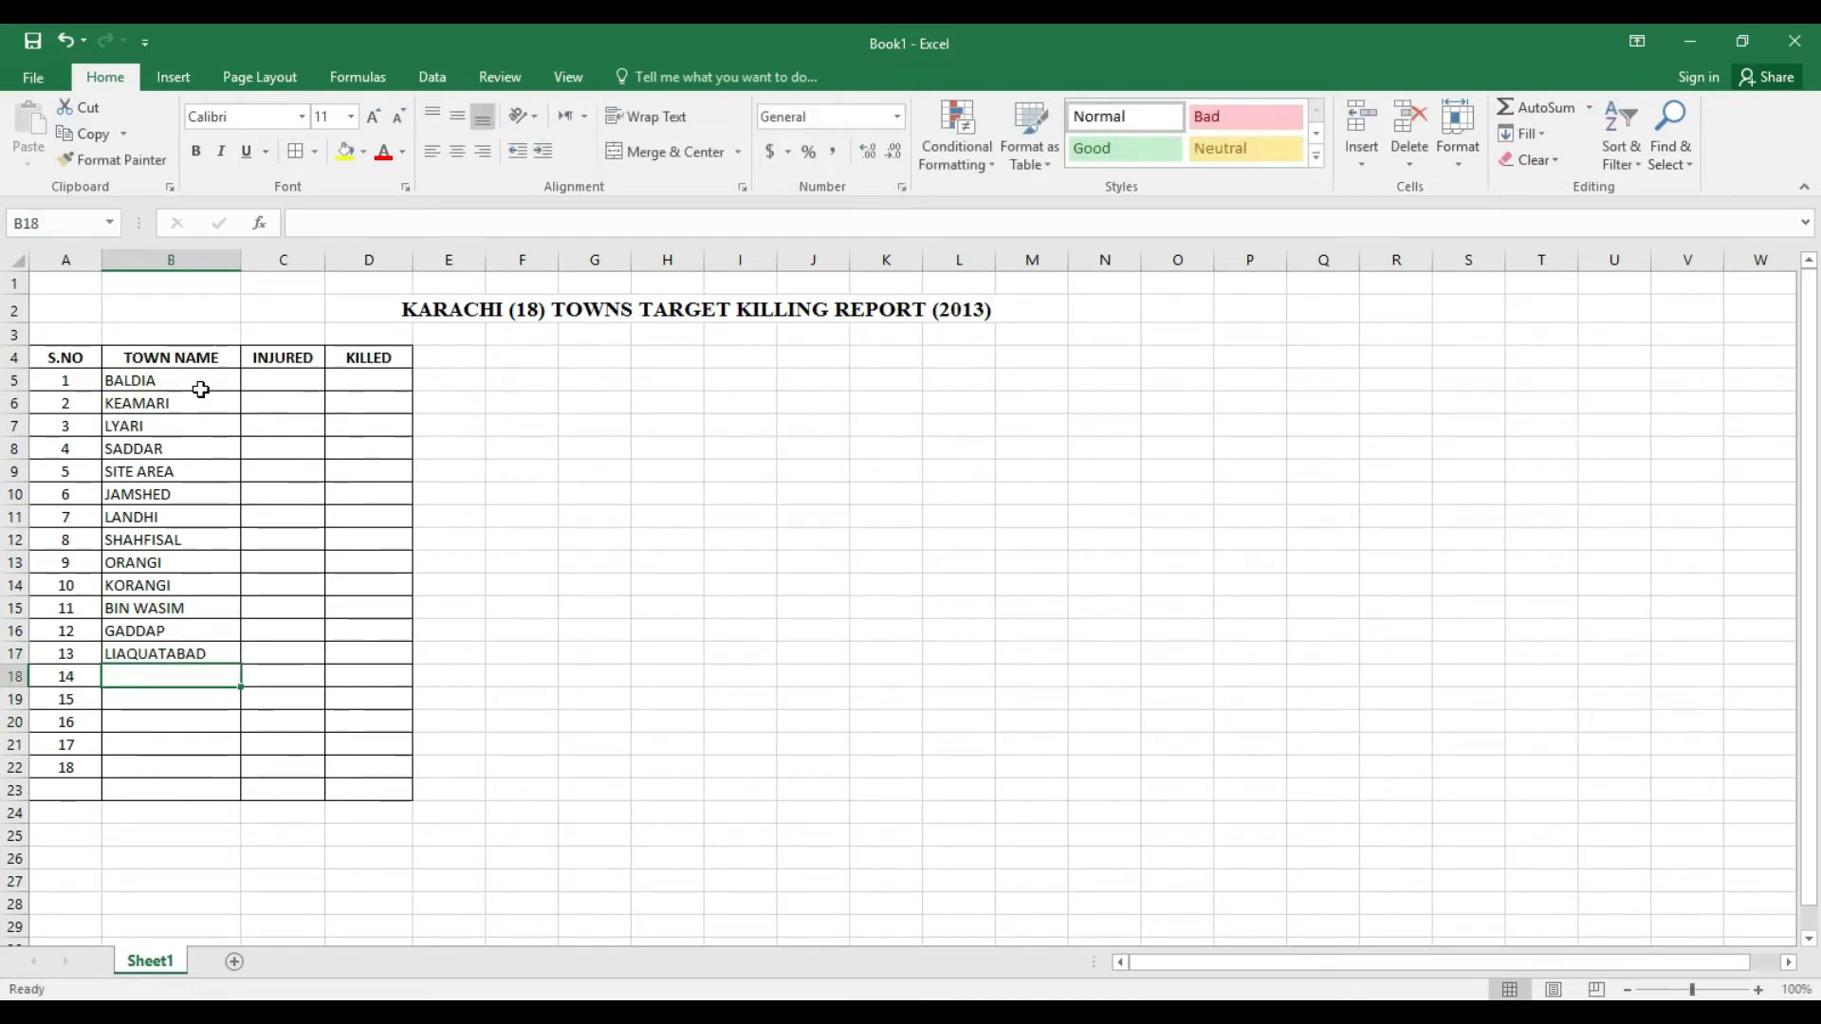
{"action": "type", "text": "MLIR"}
{"action": "key", "text": "BackSpace"}
{"action": "key", "text": "BackSpace"}
{"action": "key", "text": "BackSpace"}
{"action": "key", "text": "Return"}
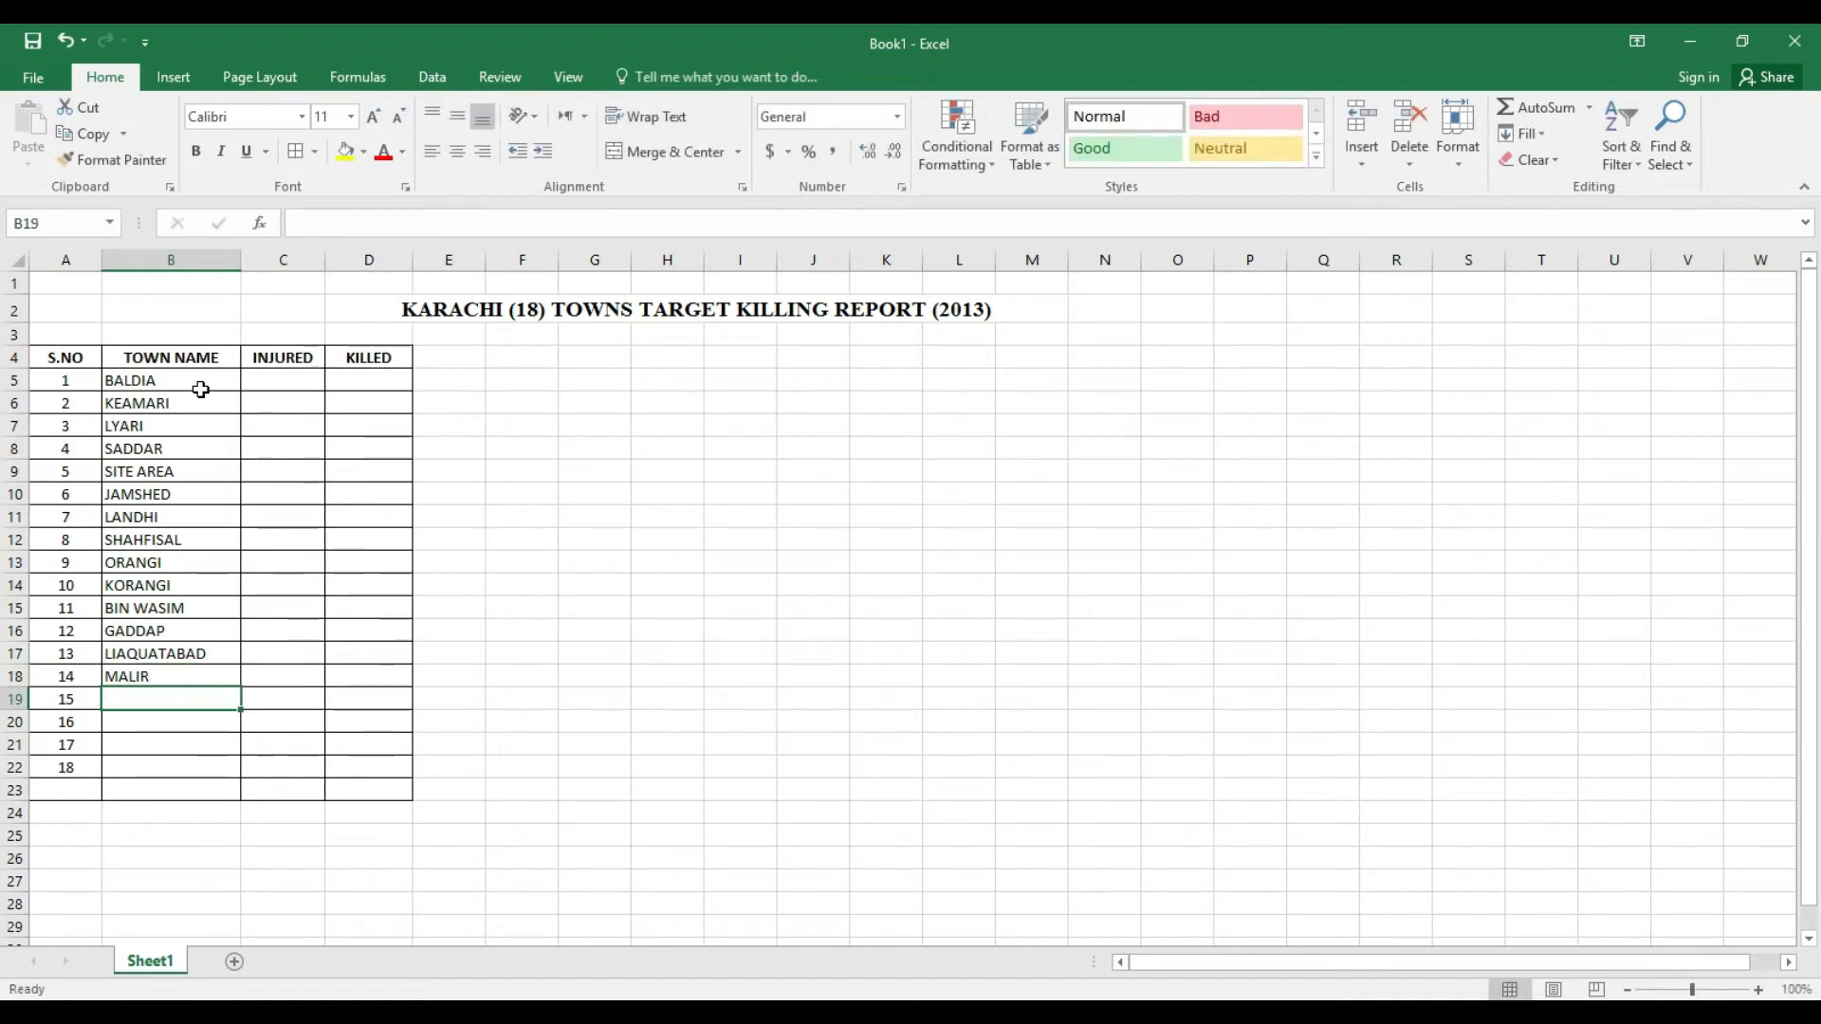
Enter the town names NEW KARACHI and GULBARG for serial numbers 15 and 16.
{"action": "type", "text": "NEW"}
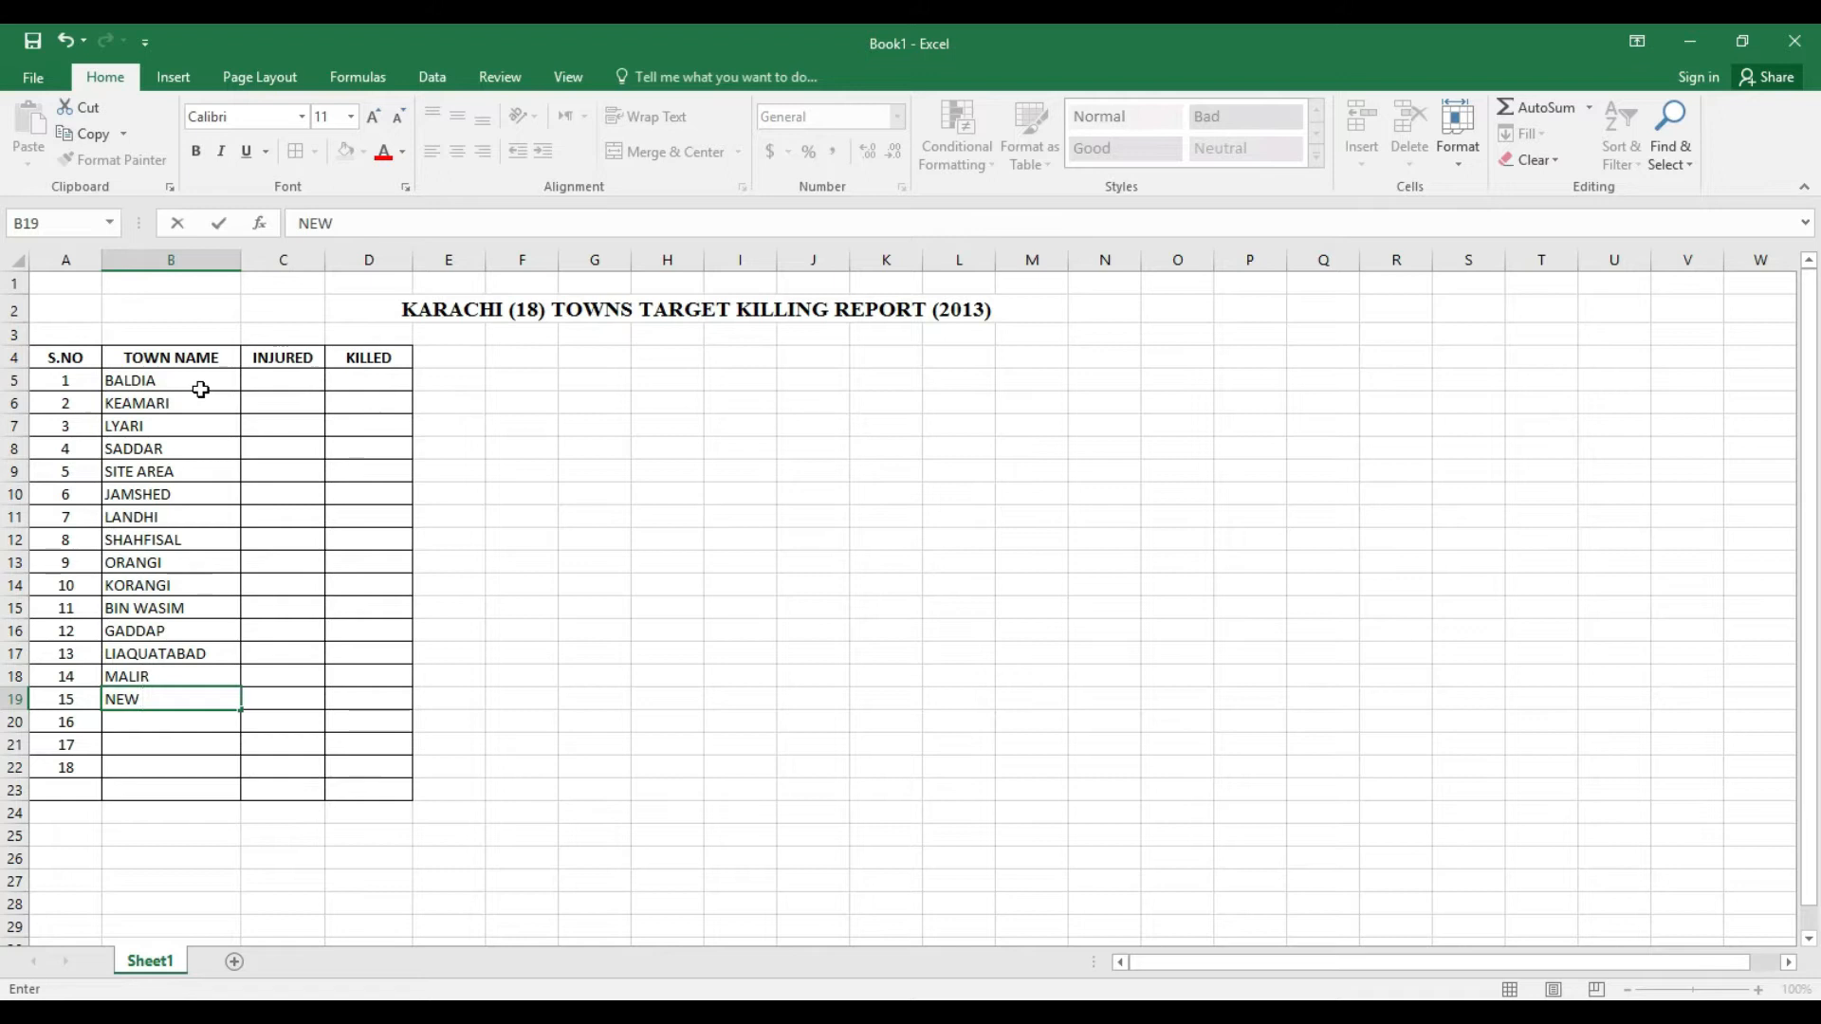
{"action": "type", "text": " KARACHI"}
{"action": "key", "text": "Return"}
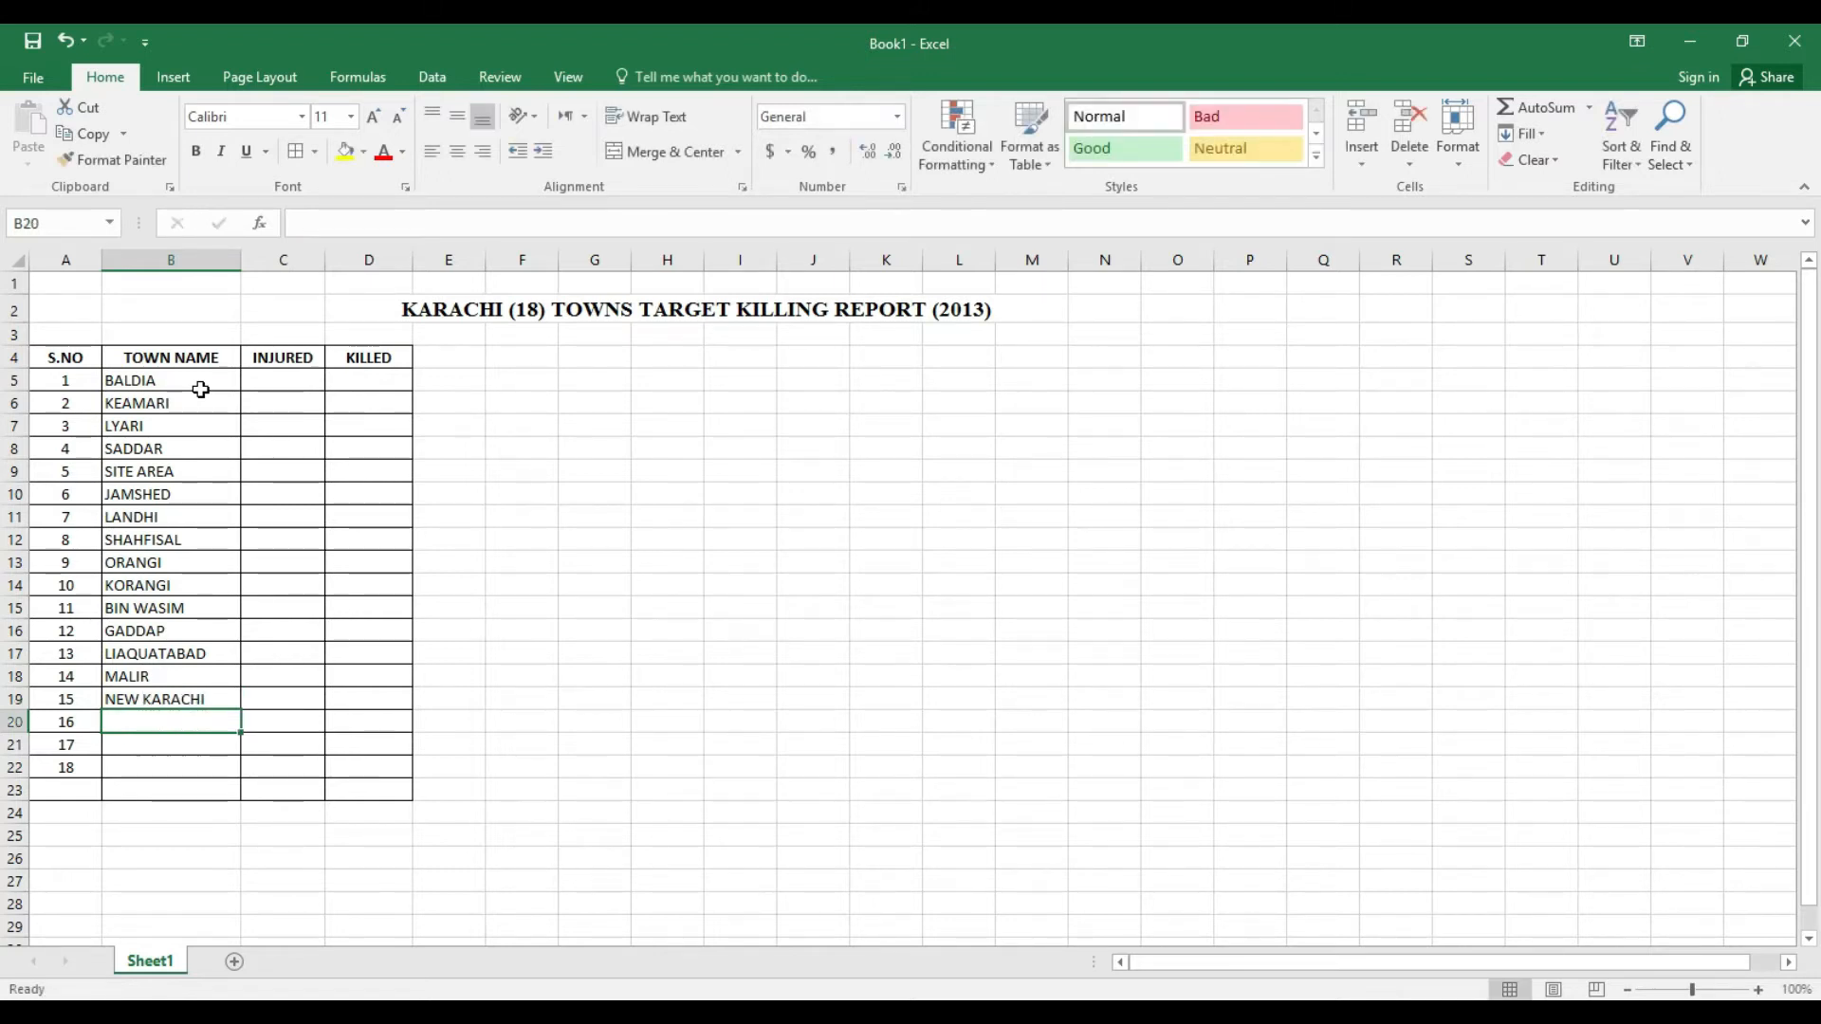
{"action": "type", "text": "GU"}
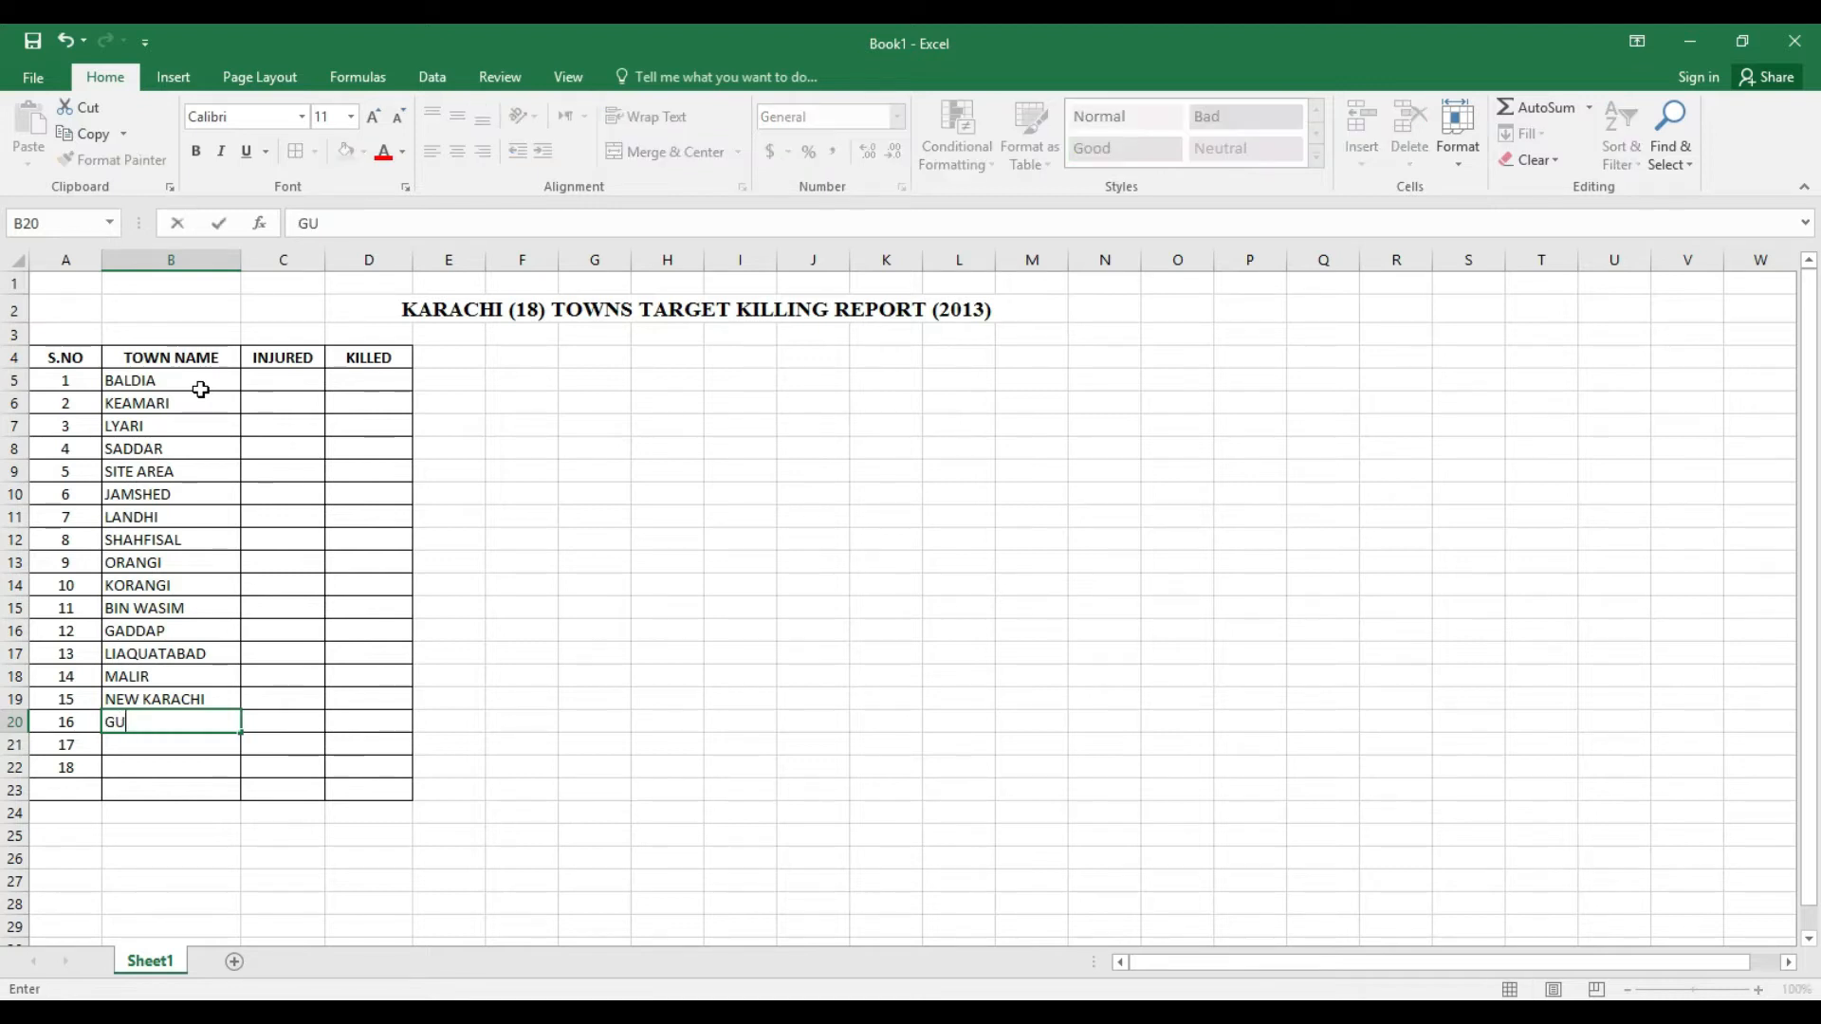
{"action": "type", "text": "LBARG"}
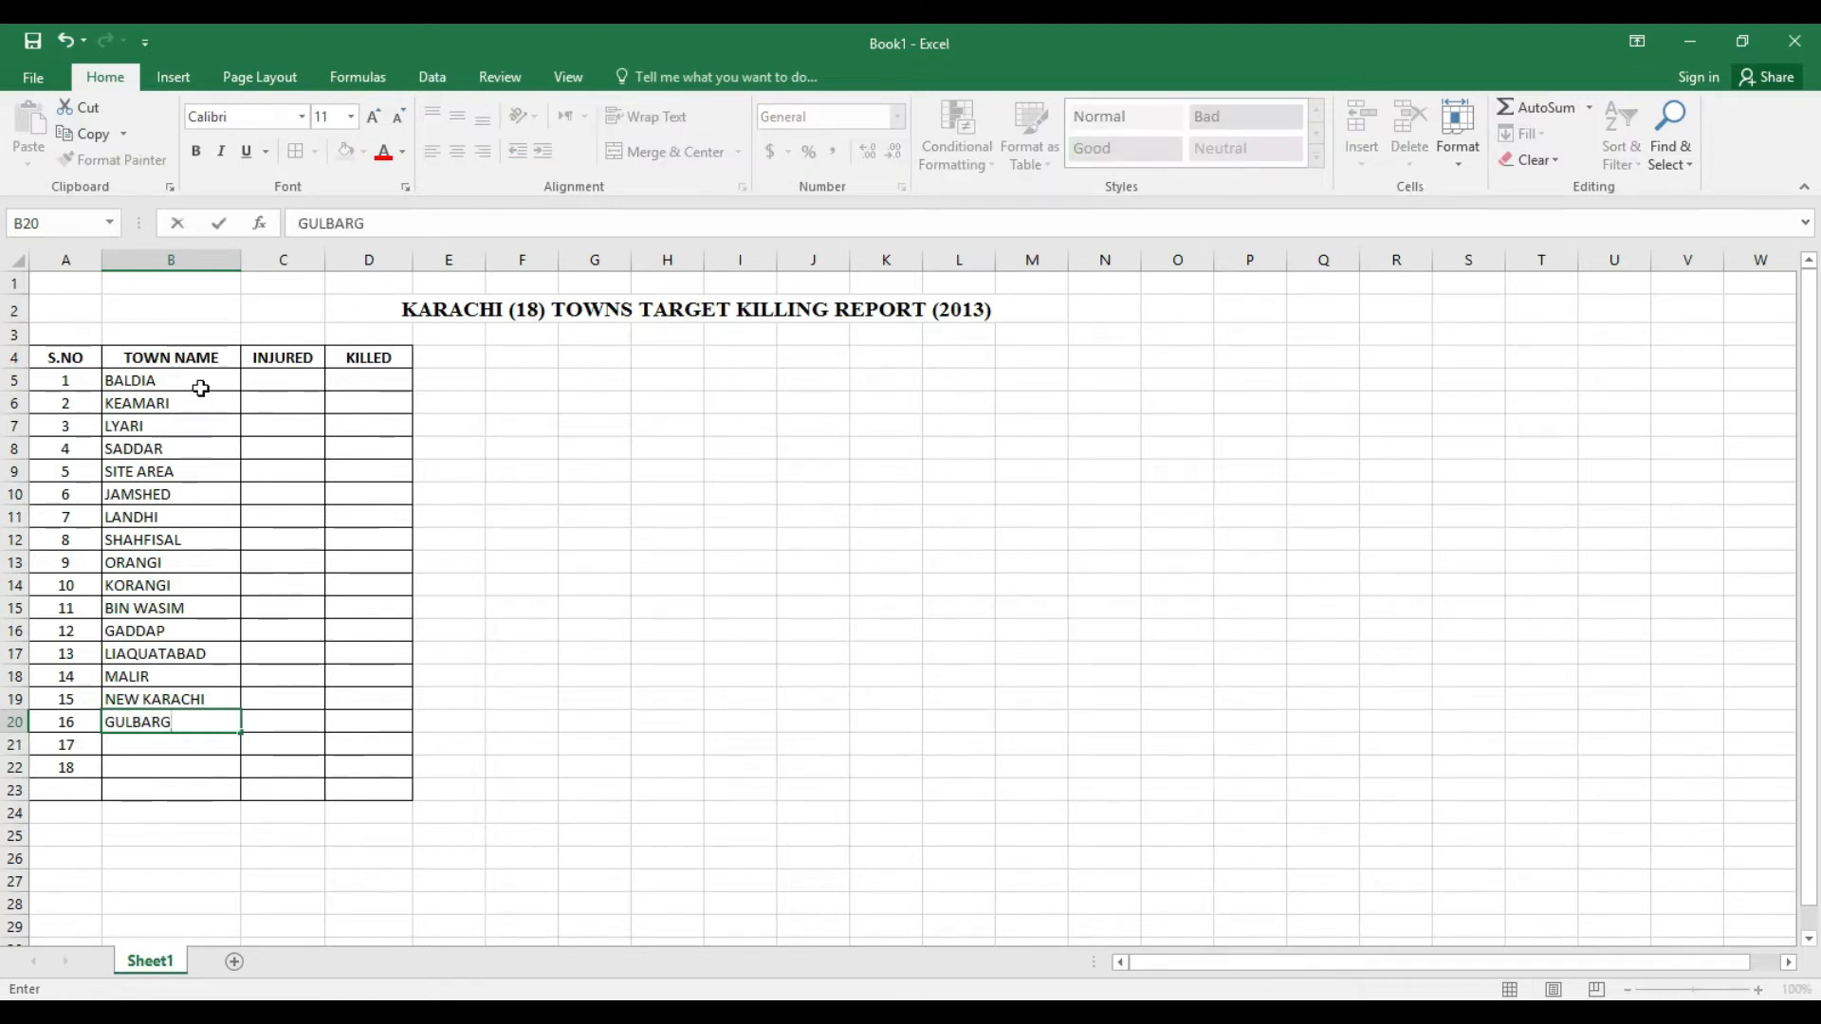
{"action": "key", "text": "Return"}
Enter the town names NORTH KARACHI and NAZIMABAD for serial numbers 17 and 18, and select the first INJURED cell.
{"action": "type", "text": "NOT"}
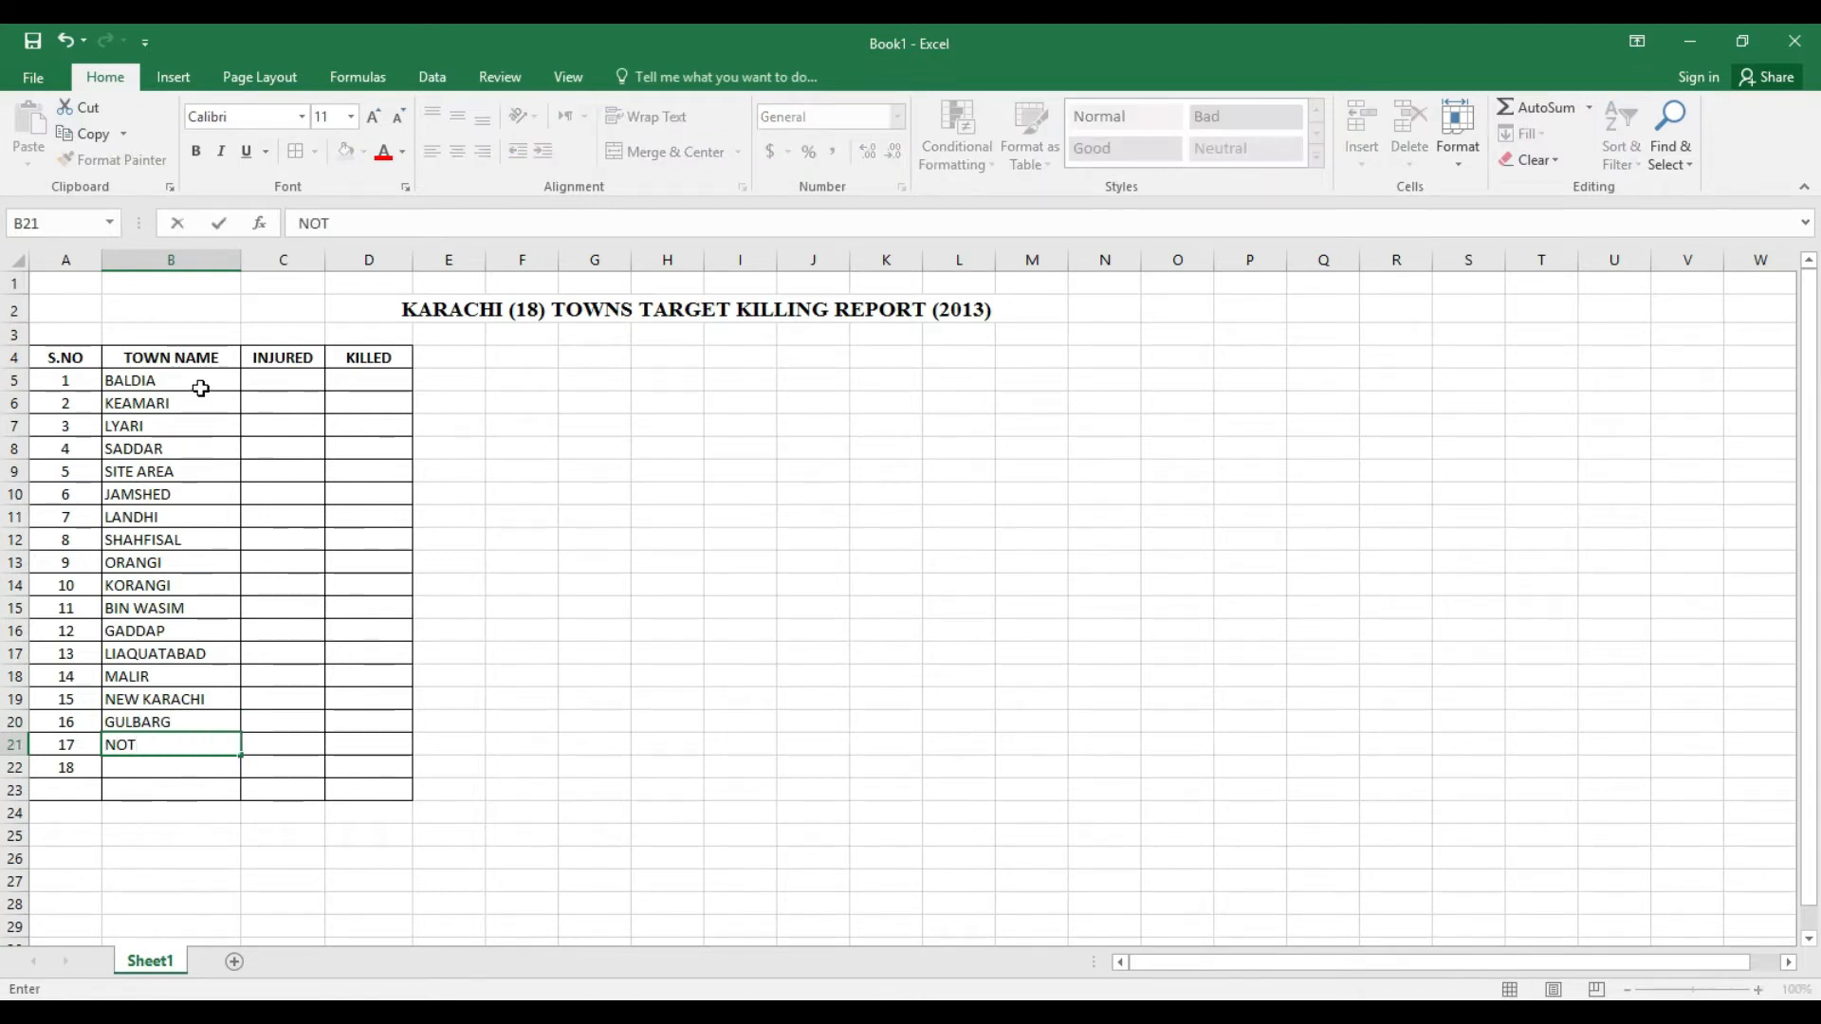
{"action": "type", "text": "H "}
{"action": "type", "text": "RTH KARACHI"}
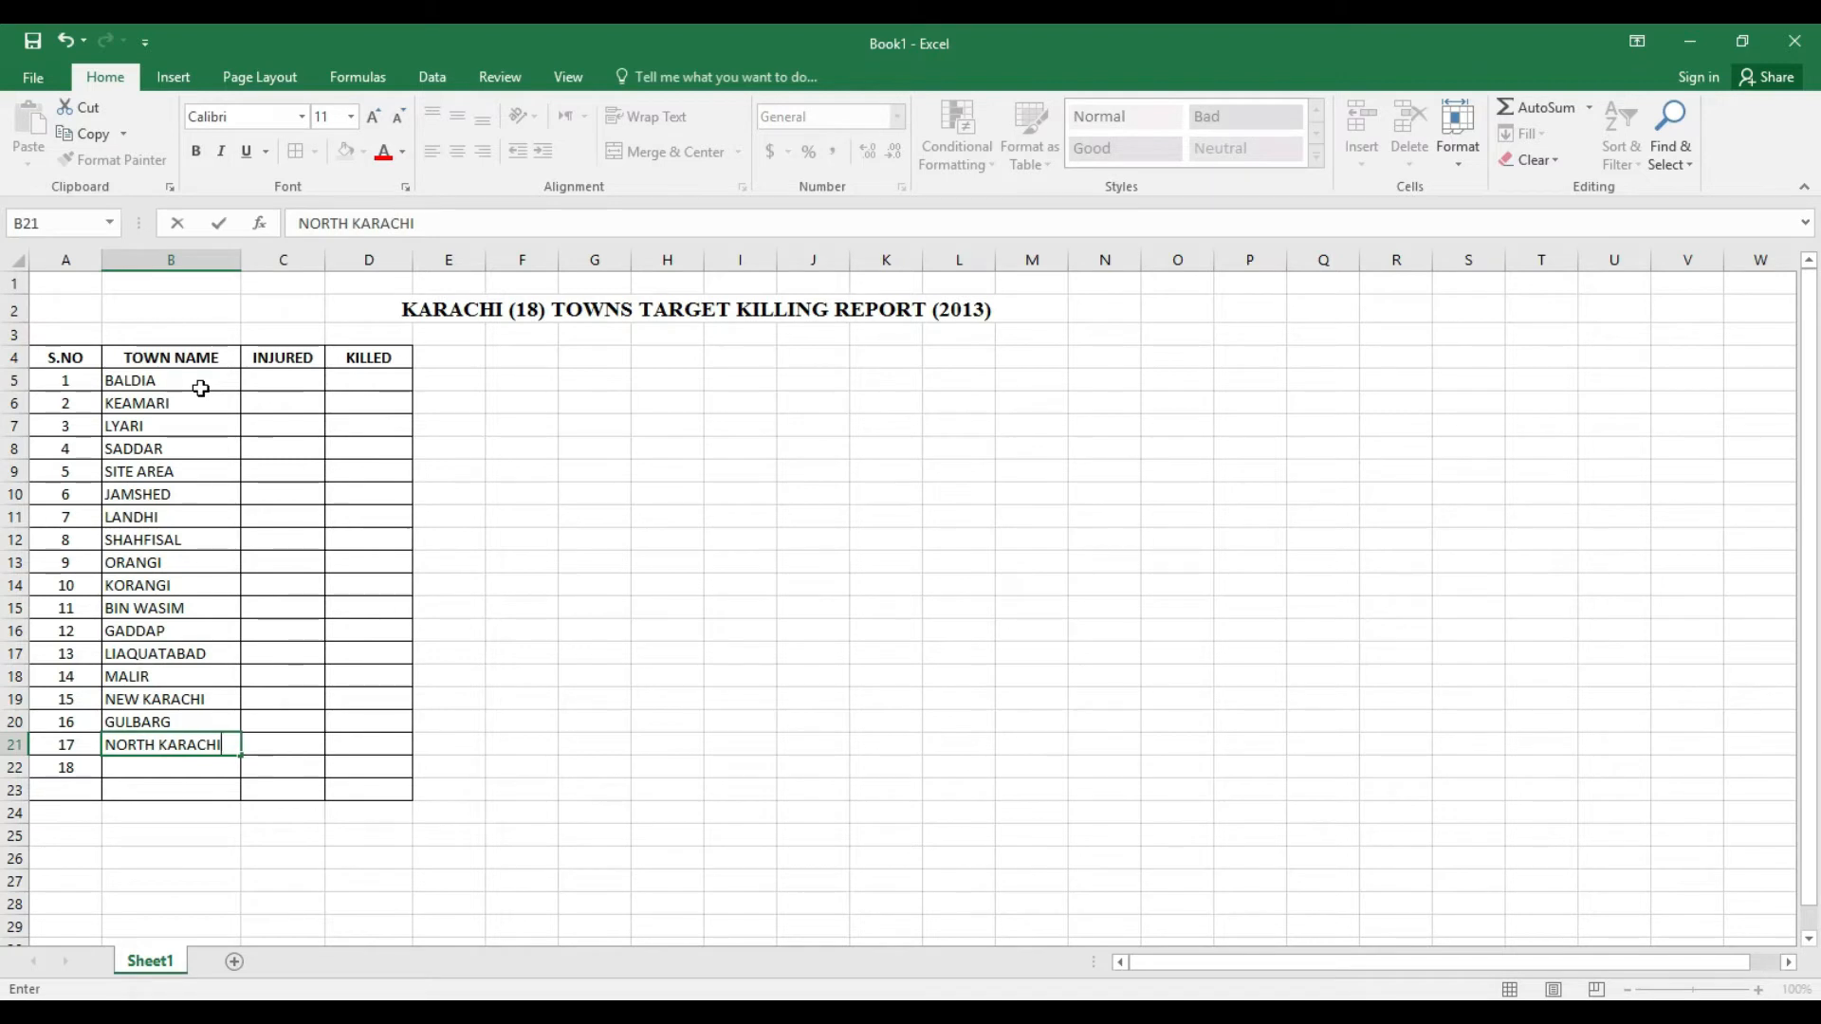
{"action": "key", "text": "Return"}
{"action": "type", "text": "NAZIMA"}
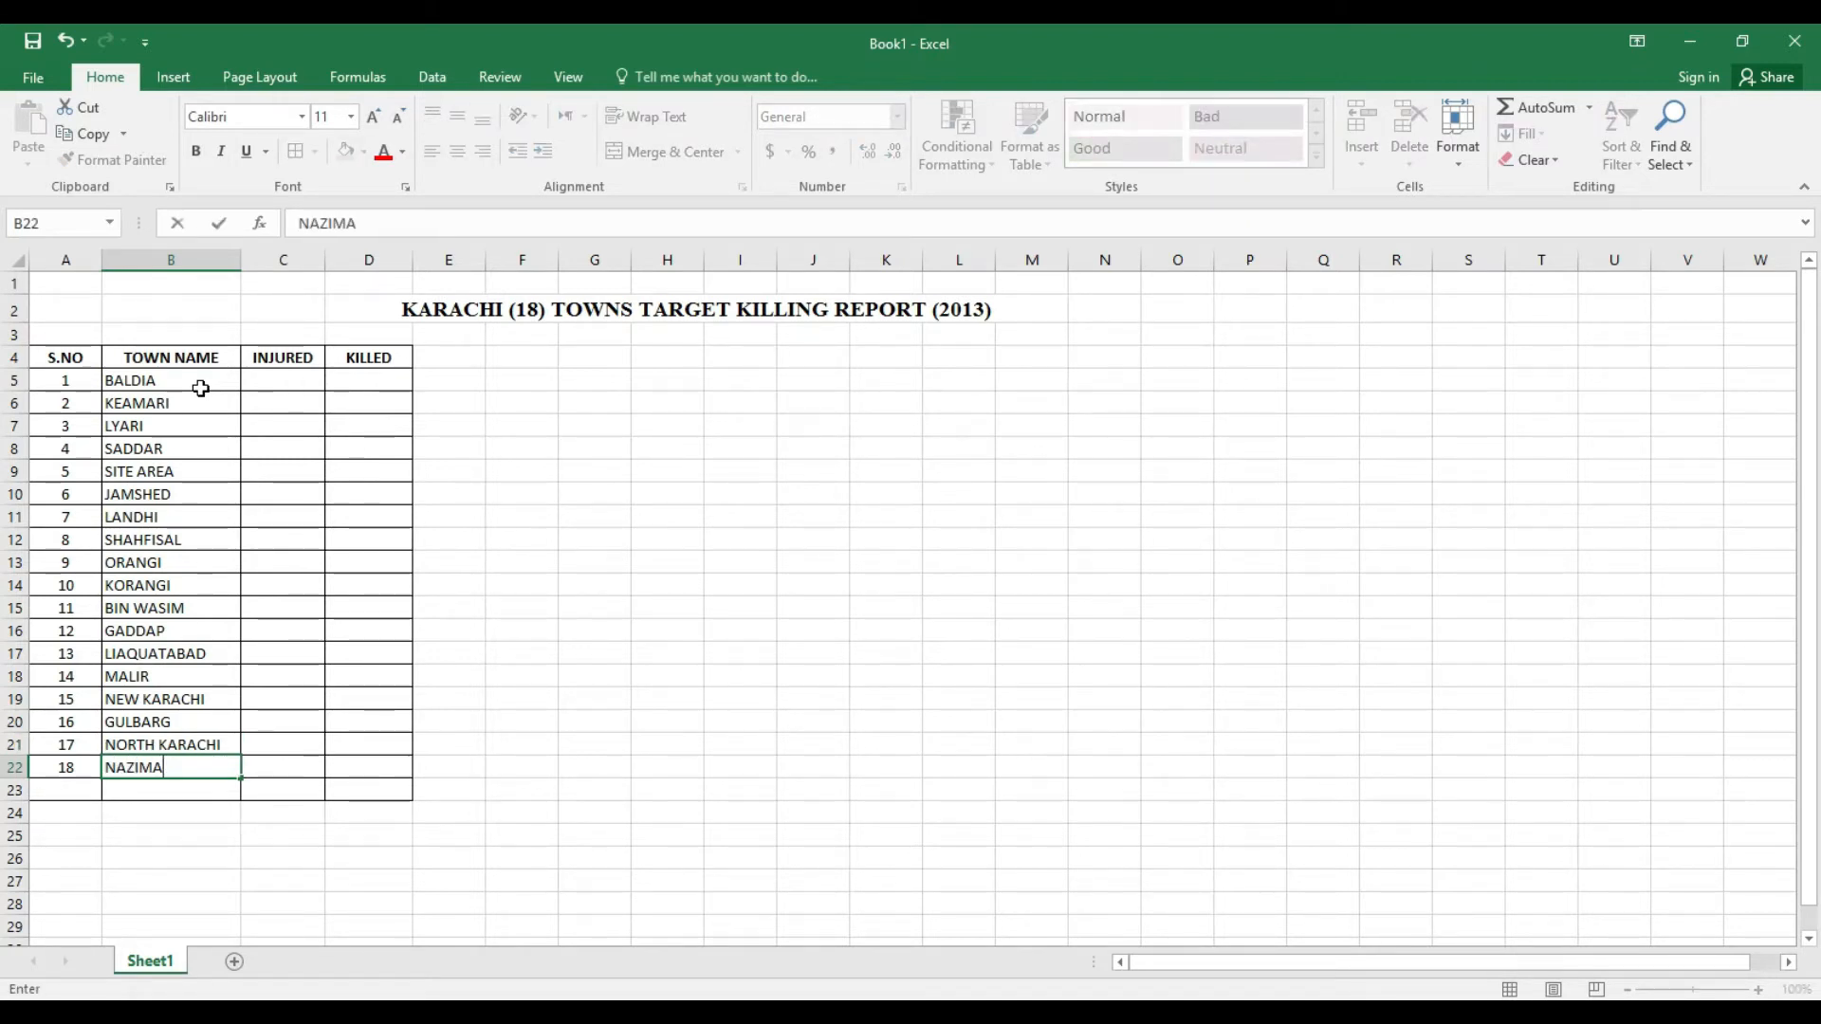
{"action": "type", "text": "BAD"}
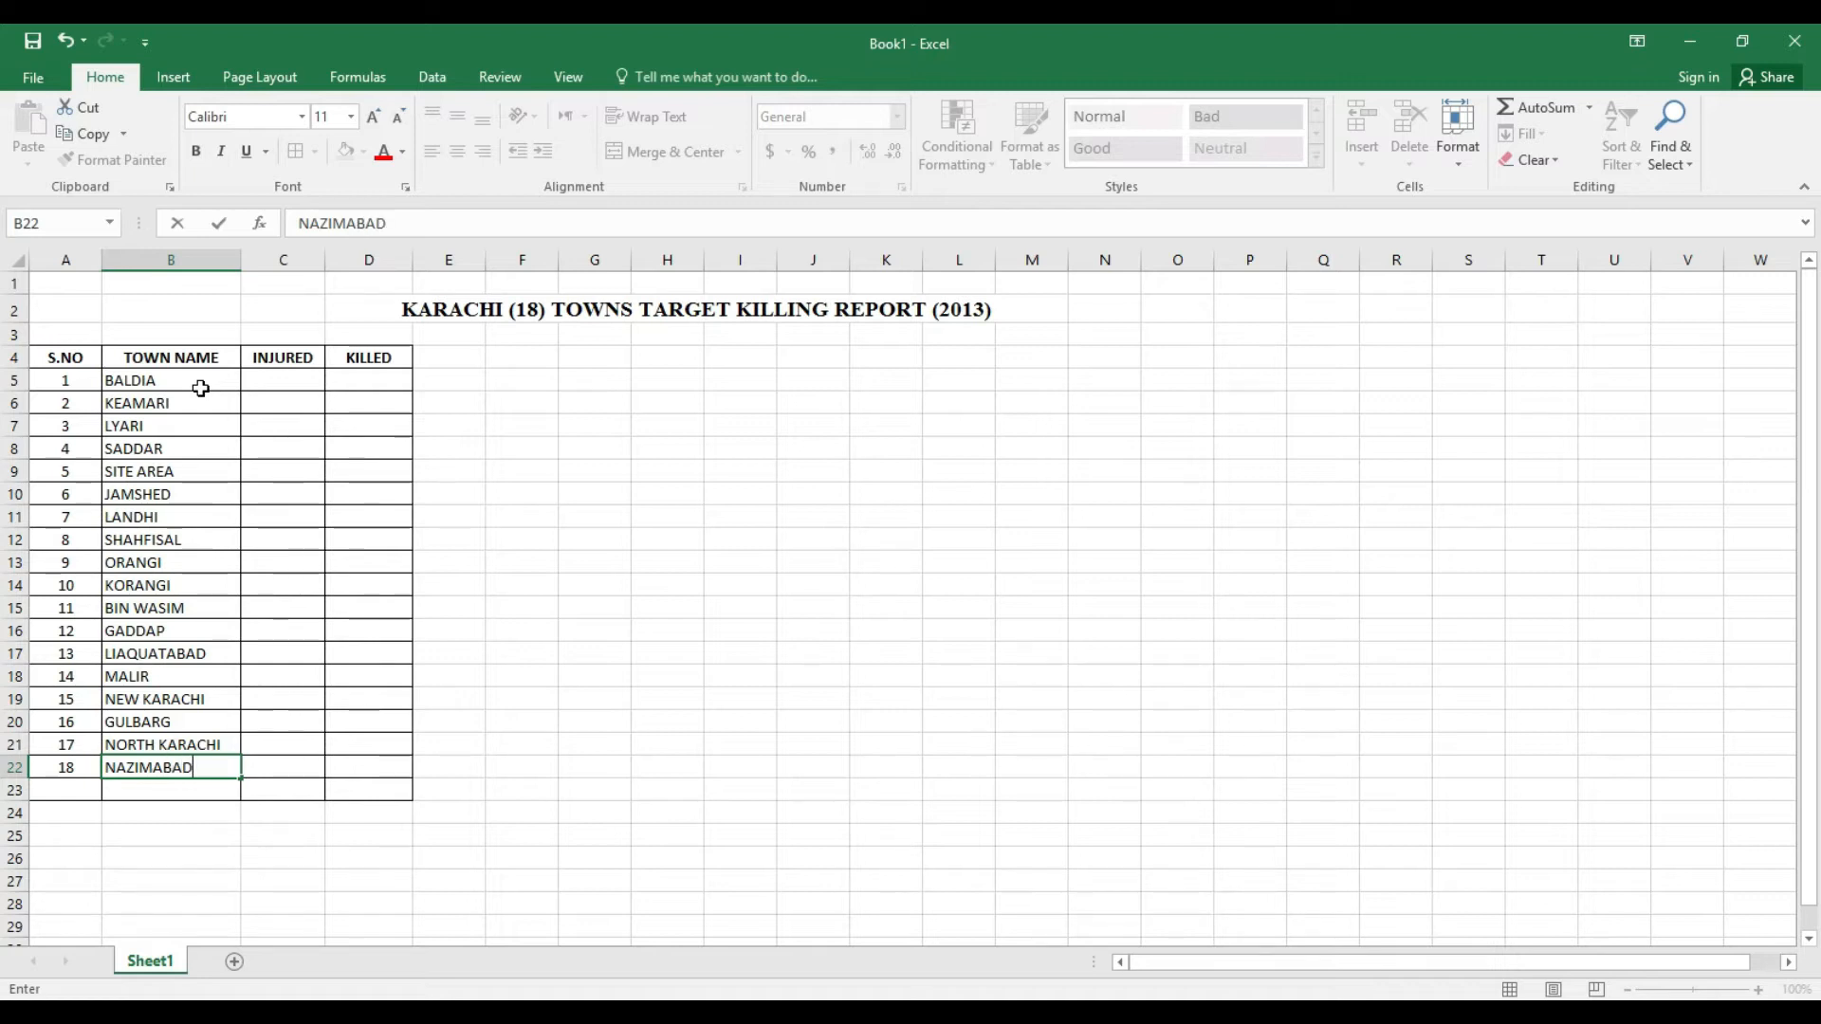
{"action": "left_click", "coordinate": [349, 528]}
{"action": "left_click", "coordinate": [284, 380]}
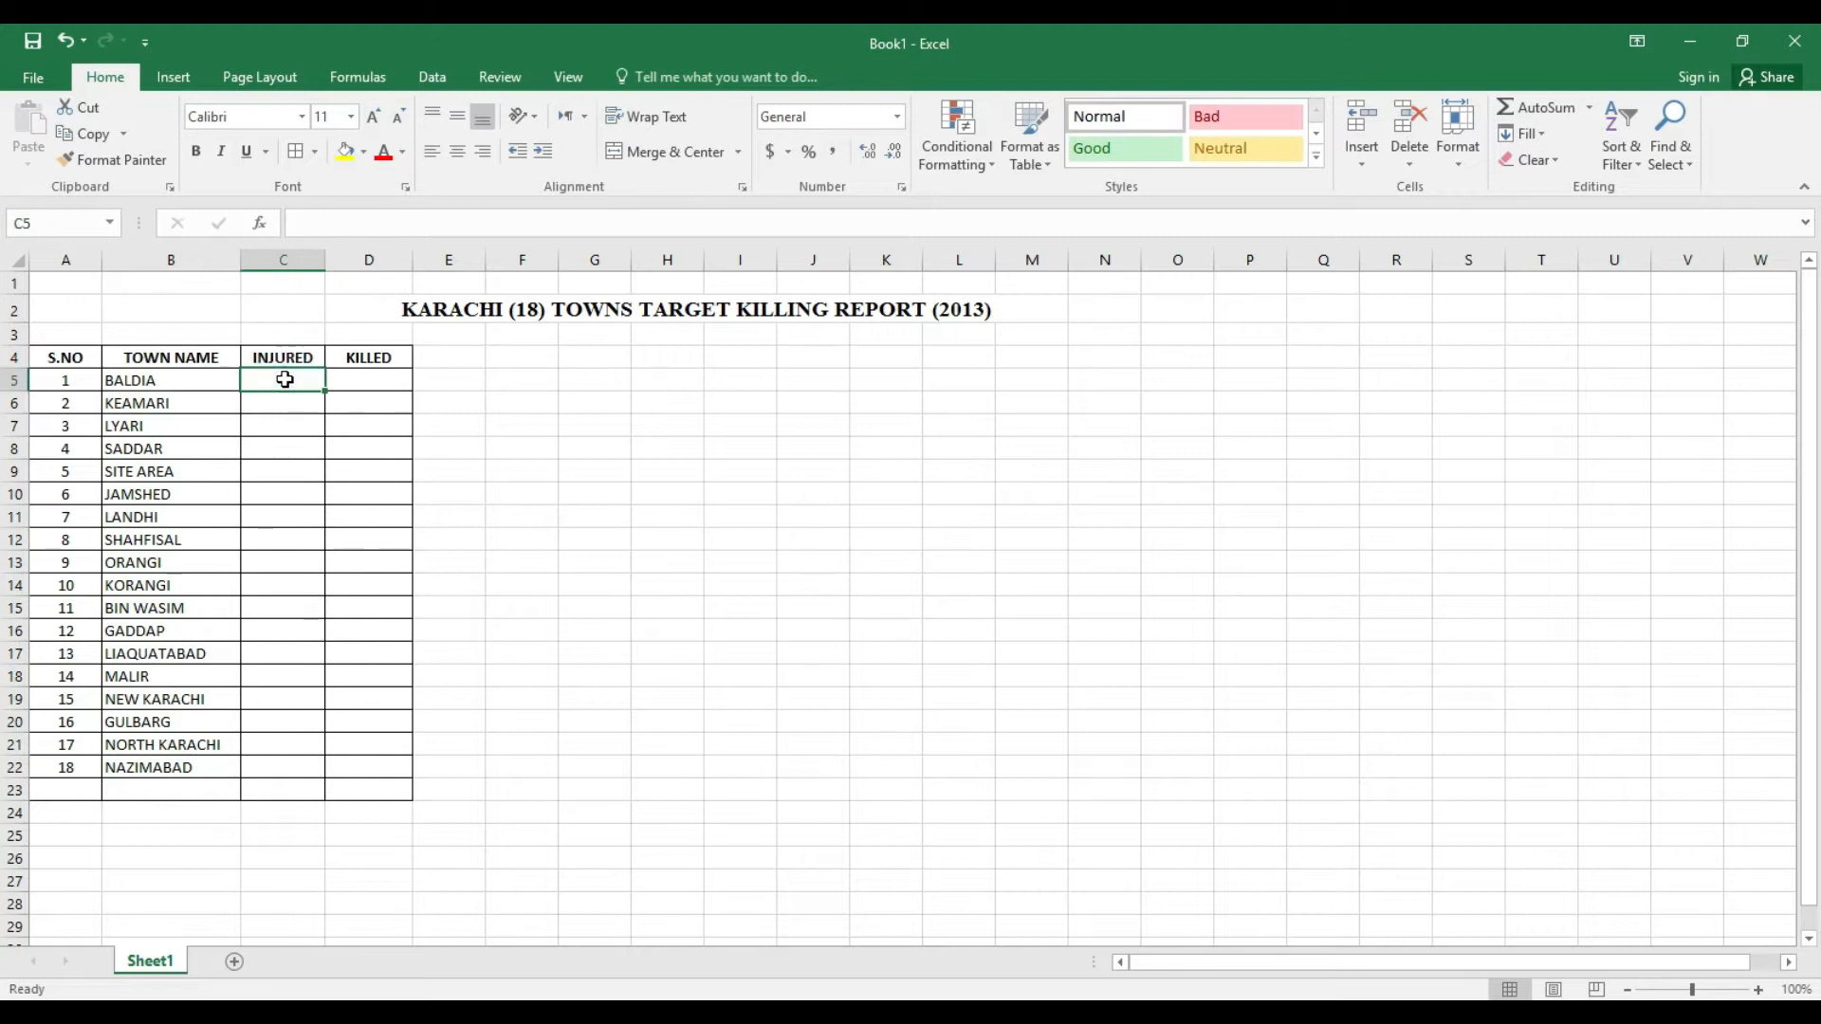
Enter 185 injured and 89 killed for BALDIA, and 165 injured and 68 killed for KEAMARI.
{"action": "type", "text": "1854"}
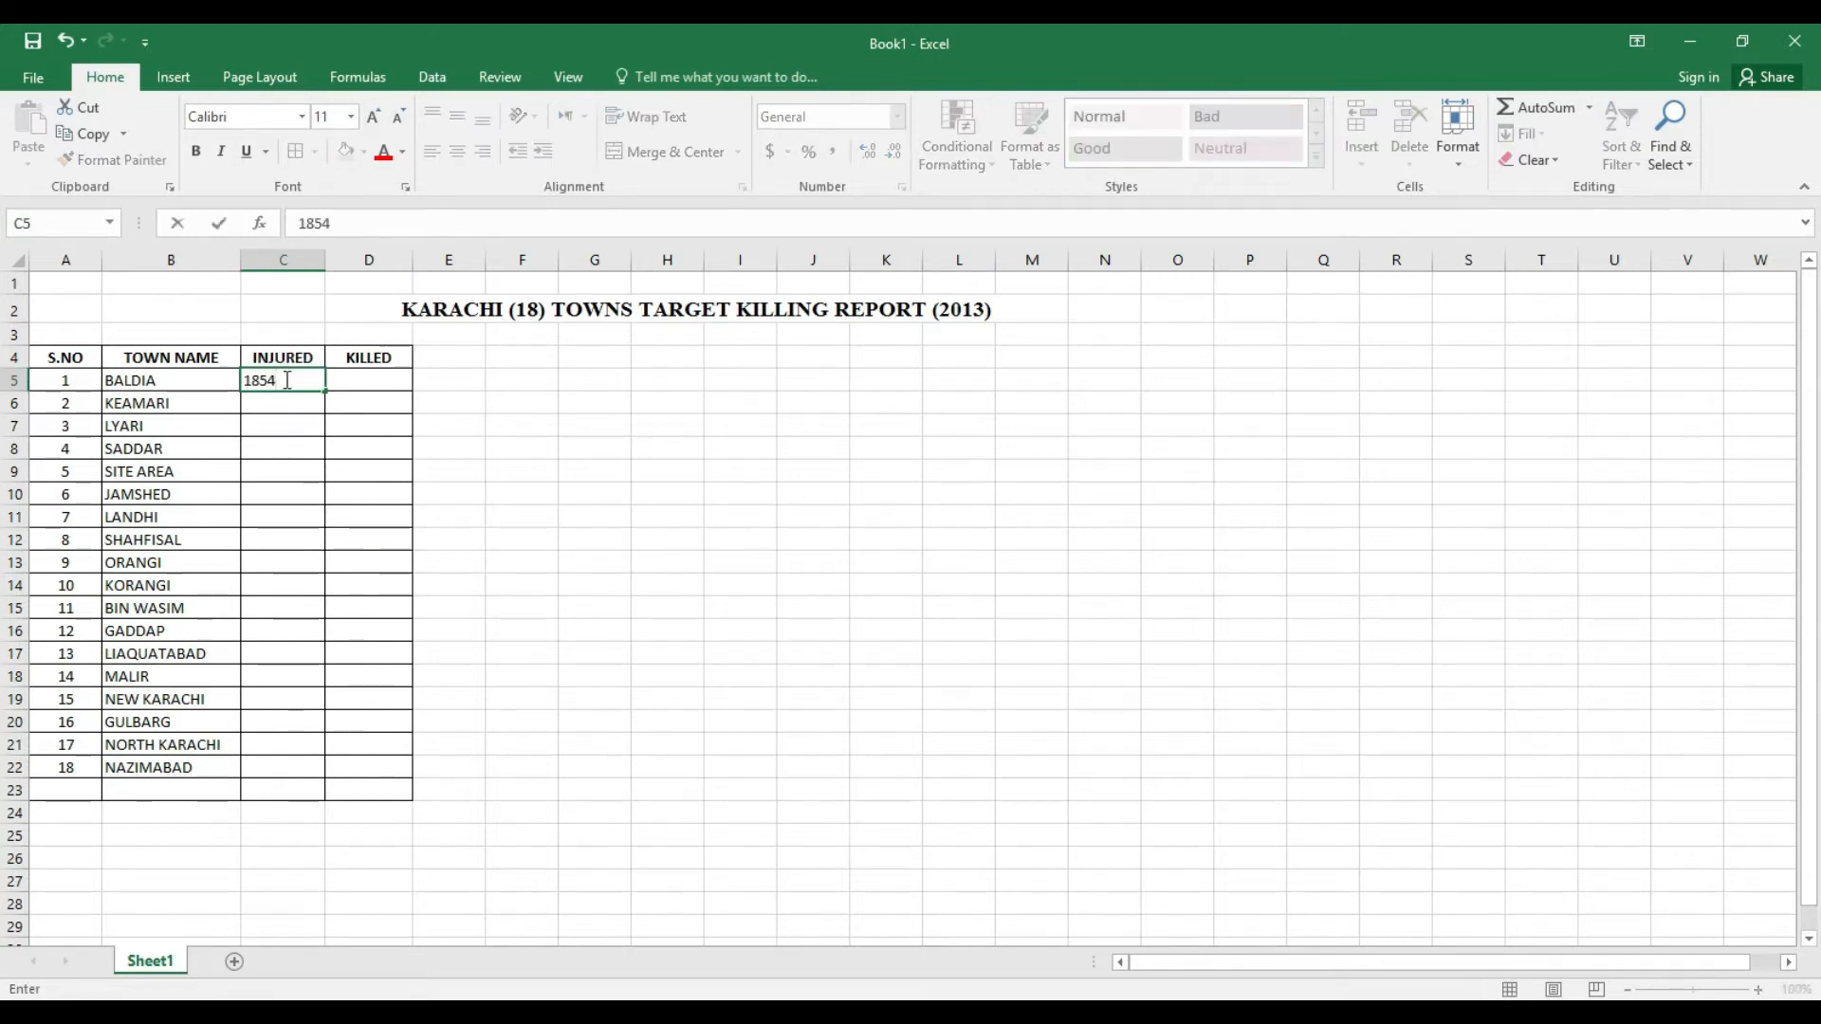
{"action": "key", "text": "Tab"}
{"action": "type", "text": "89"}
{"action": "key", "text": "Return"}
{"action": "key", "text": "Left"}
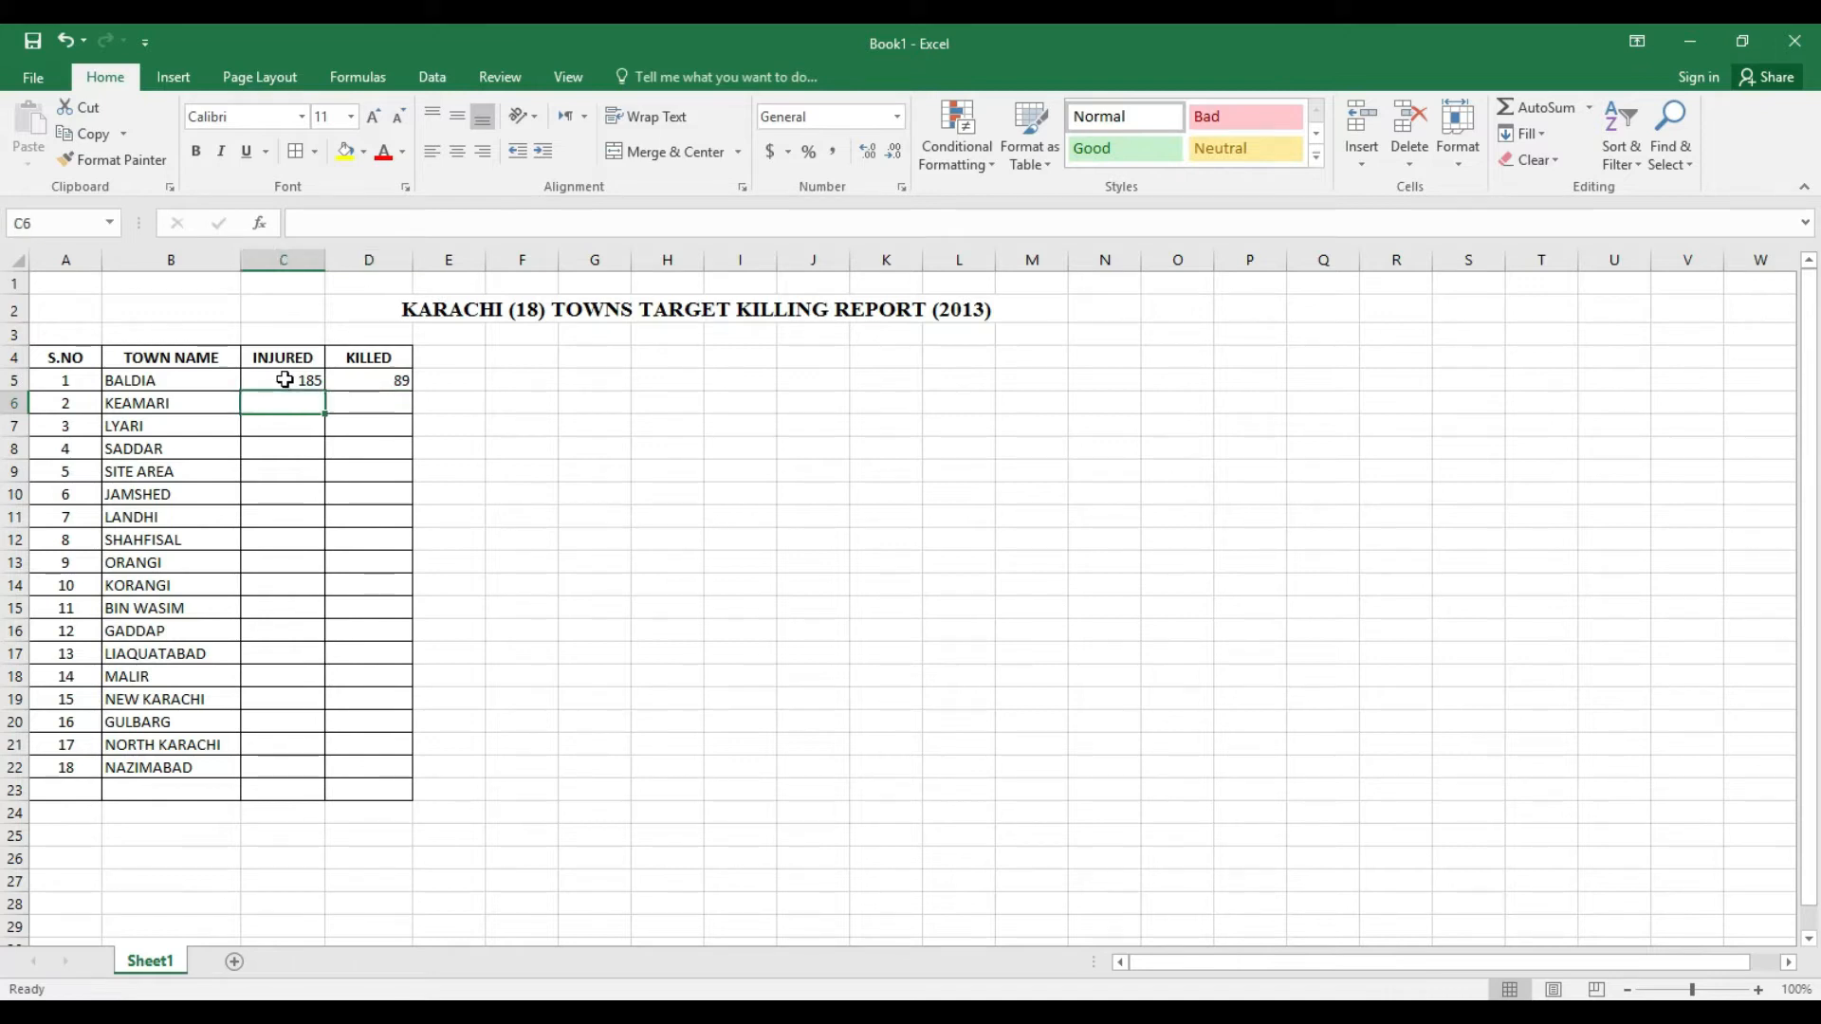
{"action": "type", "text": "1654"}
{"action": "key", "text": "Right"}
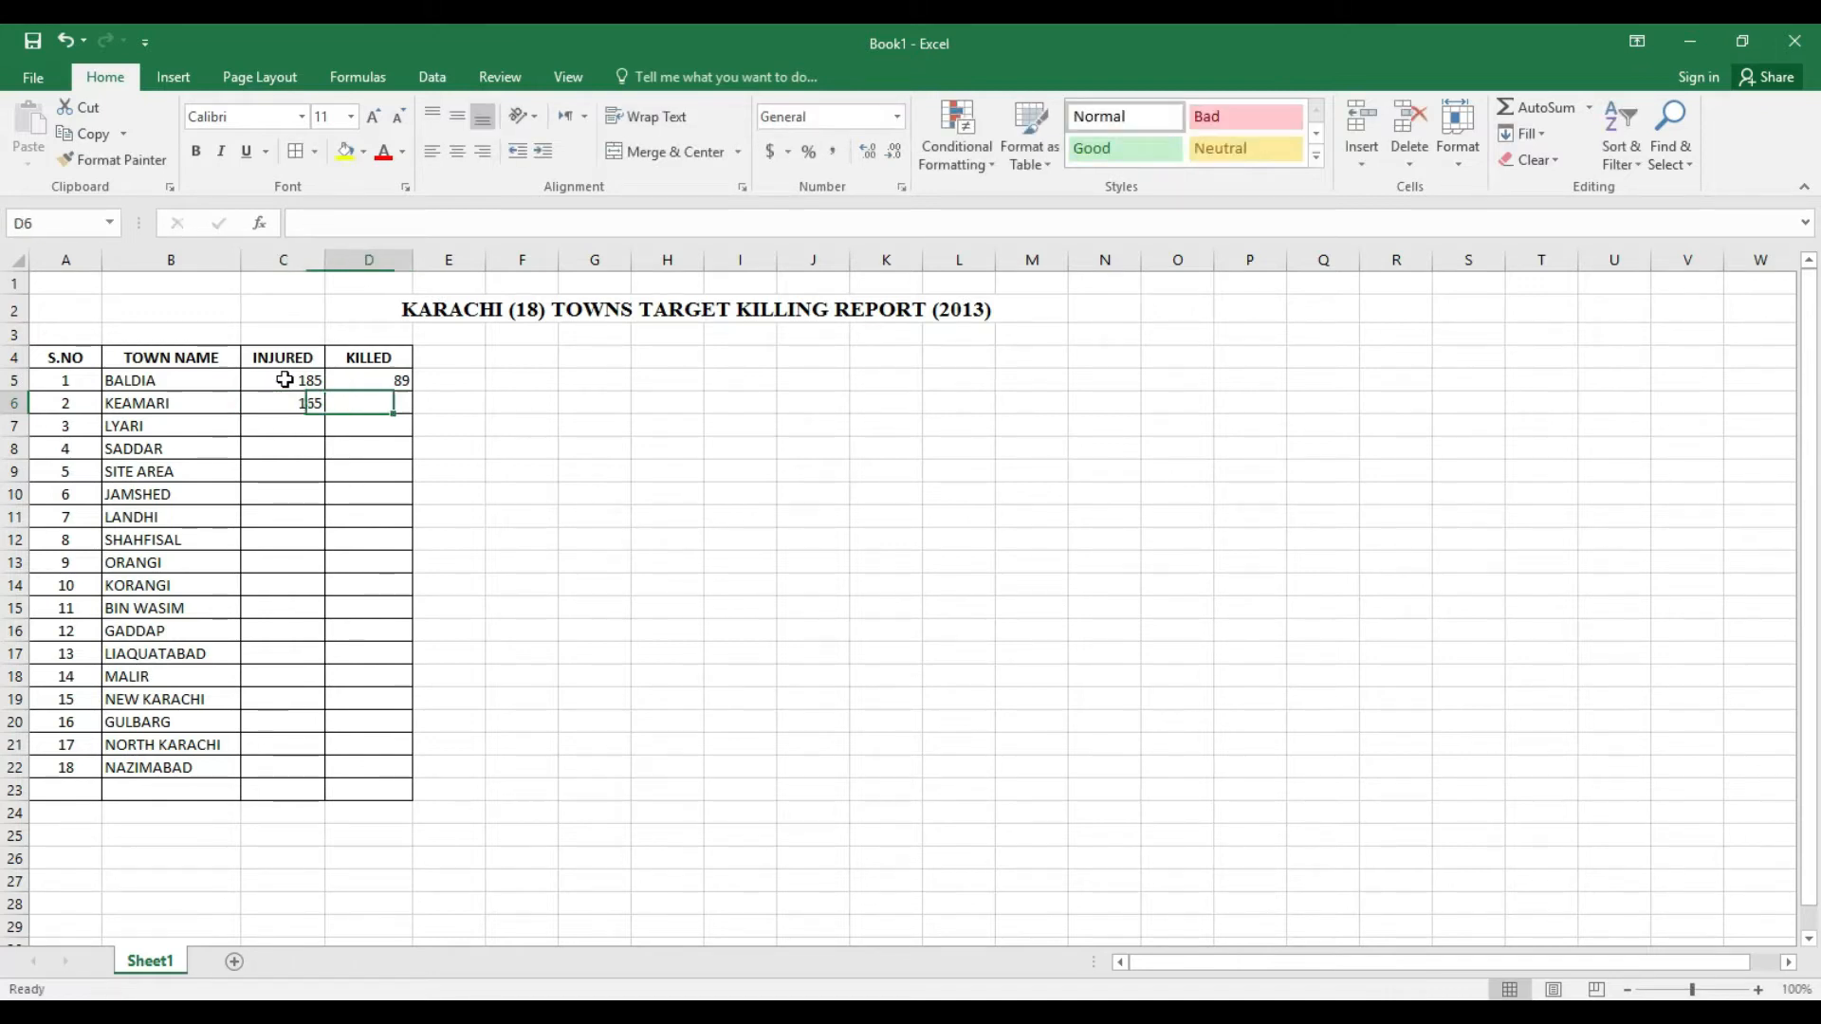
{"action": "type", "text": "68"}
{"action": "key", "text": "Down"}
{"action": "key", "text": "Left"}
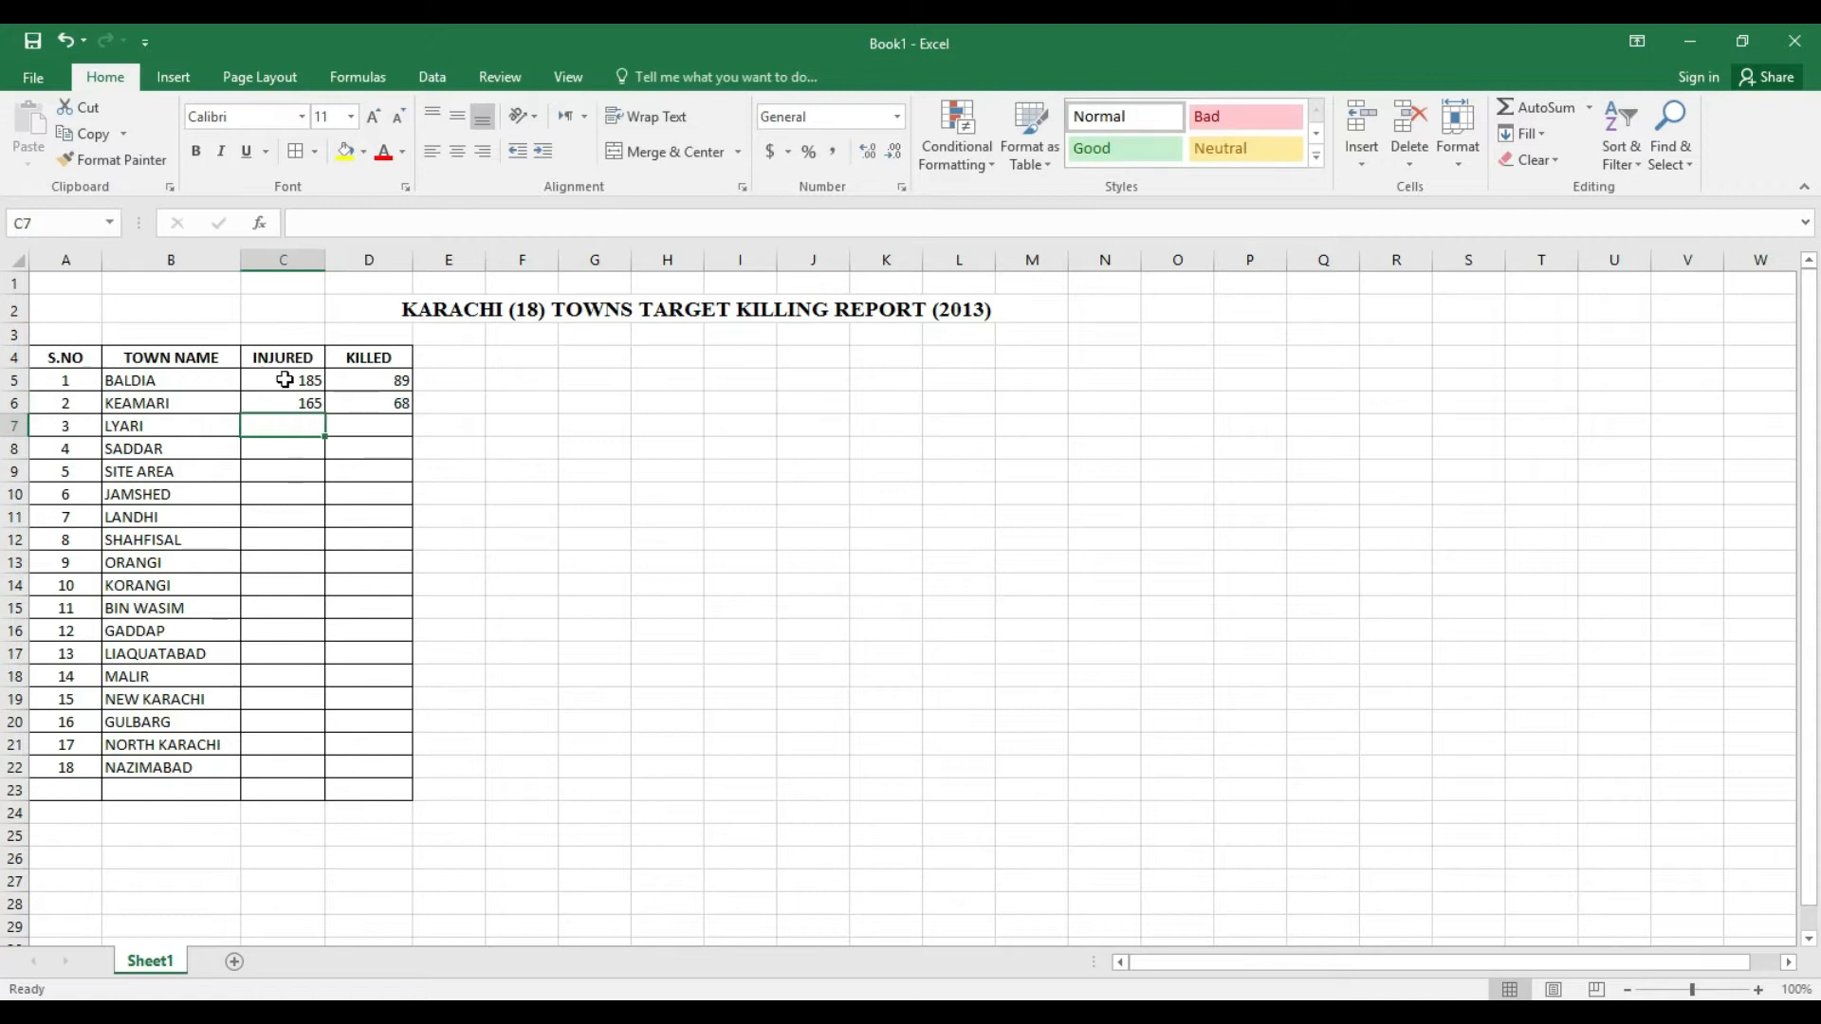
Enter 172 injured and 118 killed for LYARI.
{"action": "type", "text": "172"}
{"action": "key", "text": "Right"}
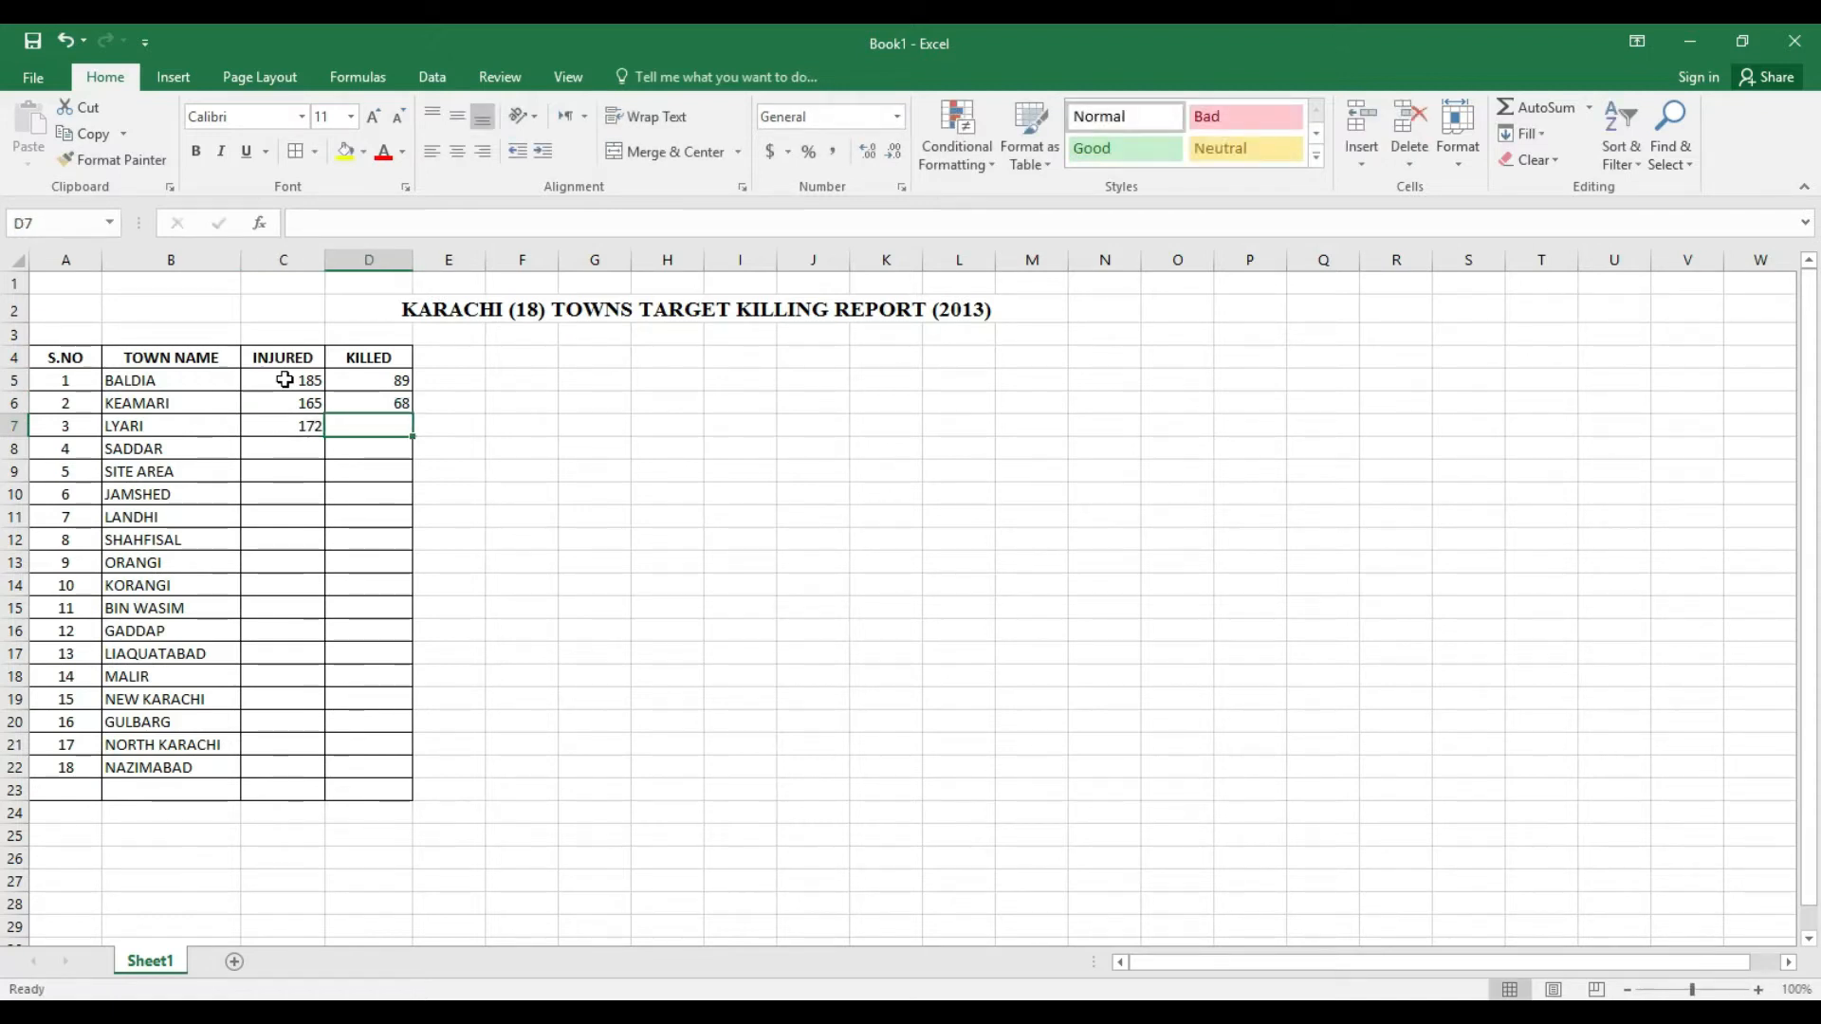
{"action": "type", "text": "118"}
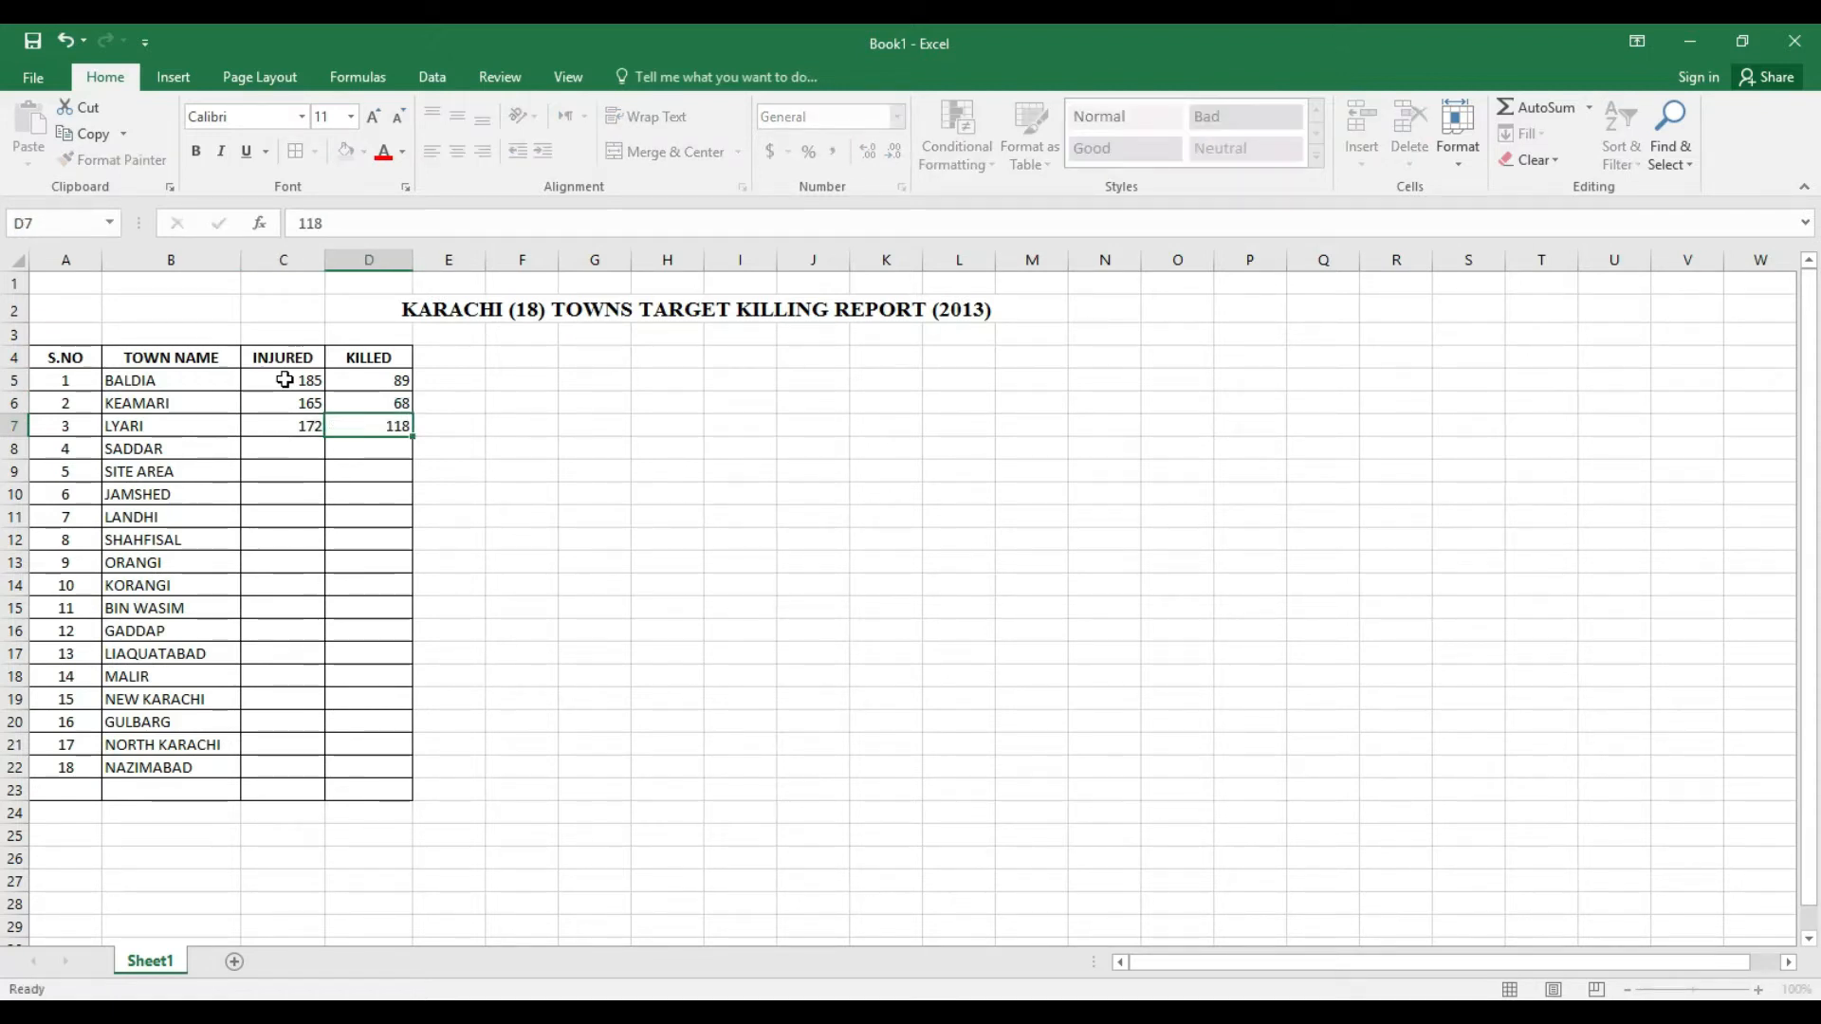
{"action": "key", "text": "Down"}
{"action": "key", "text": "Left"}
Enter 135 injured and 165 killed for SADDAR.
{"action": "type", "text": "134"}
{"action": "key", "text": "BackSpace"}
{"action": "type", "text": "54"}
{"action": "key", "text": "Right"}
{"action": "key", "text": "Left"}
{"action": "type", "text": "13"}
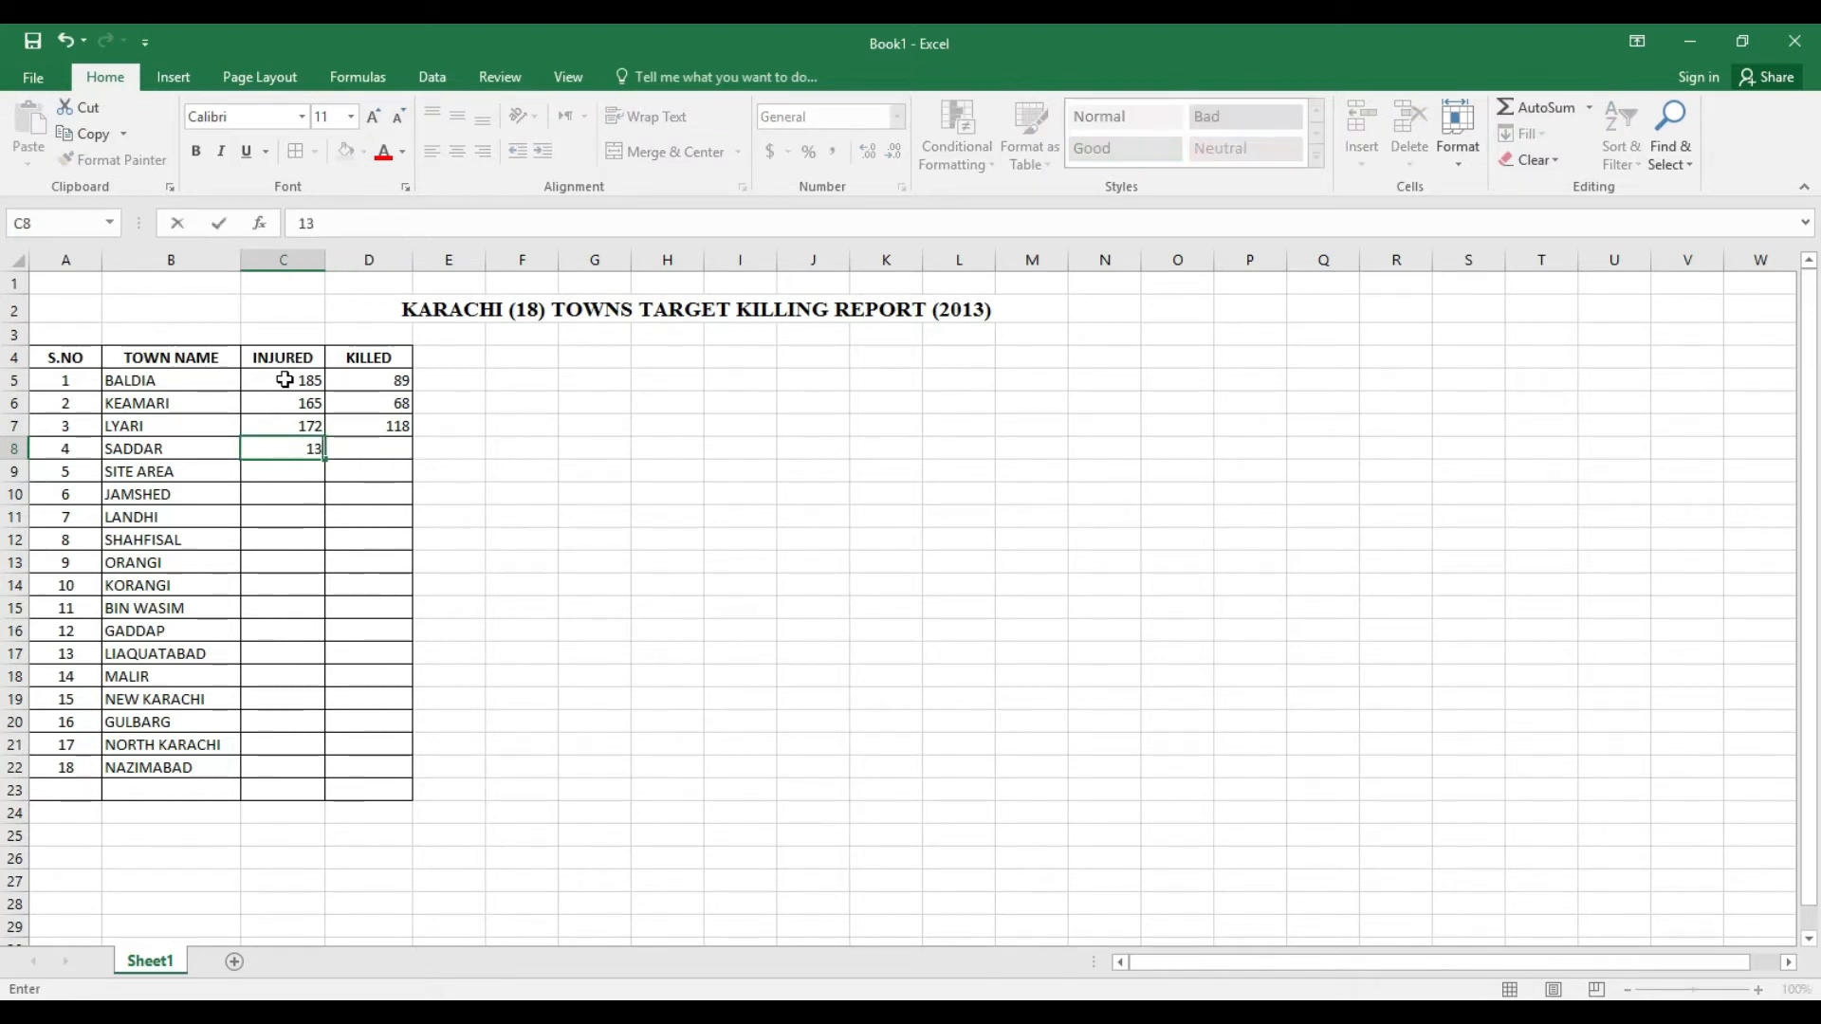
{"action": "key", "text": "Right"}
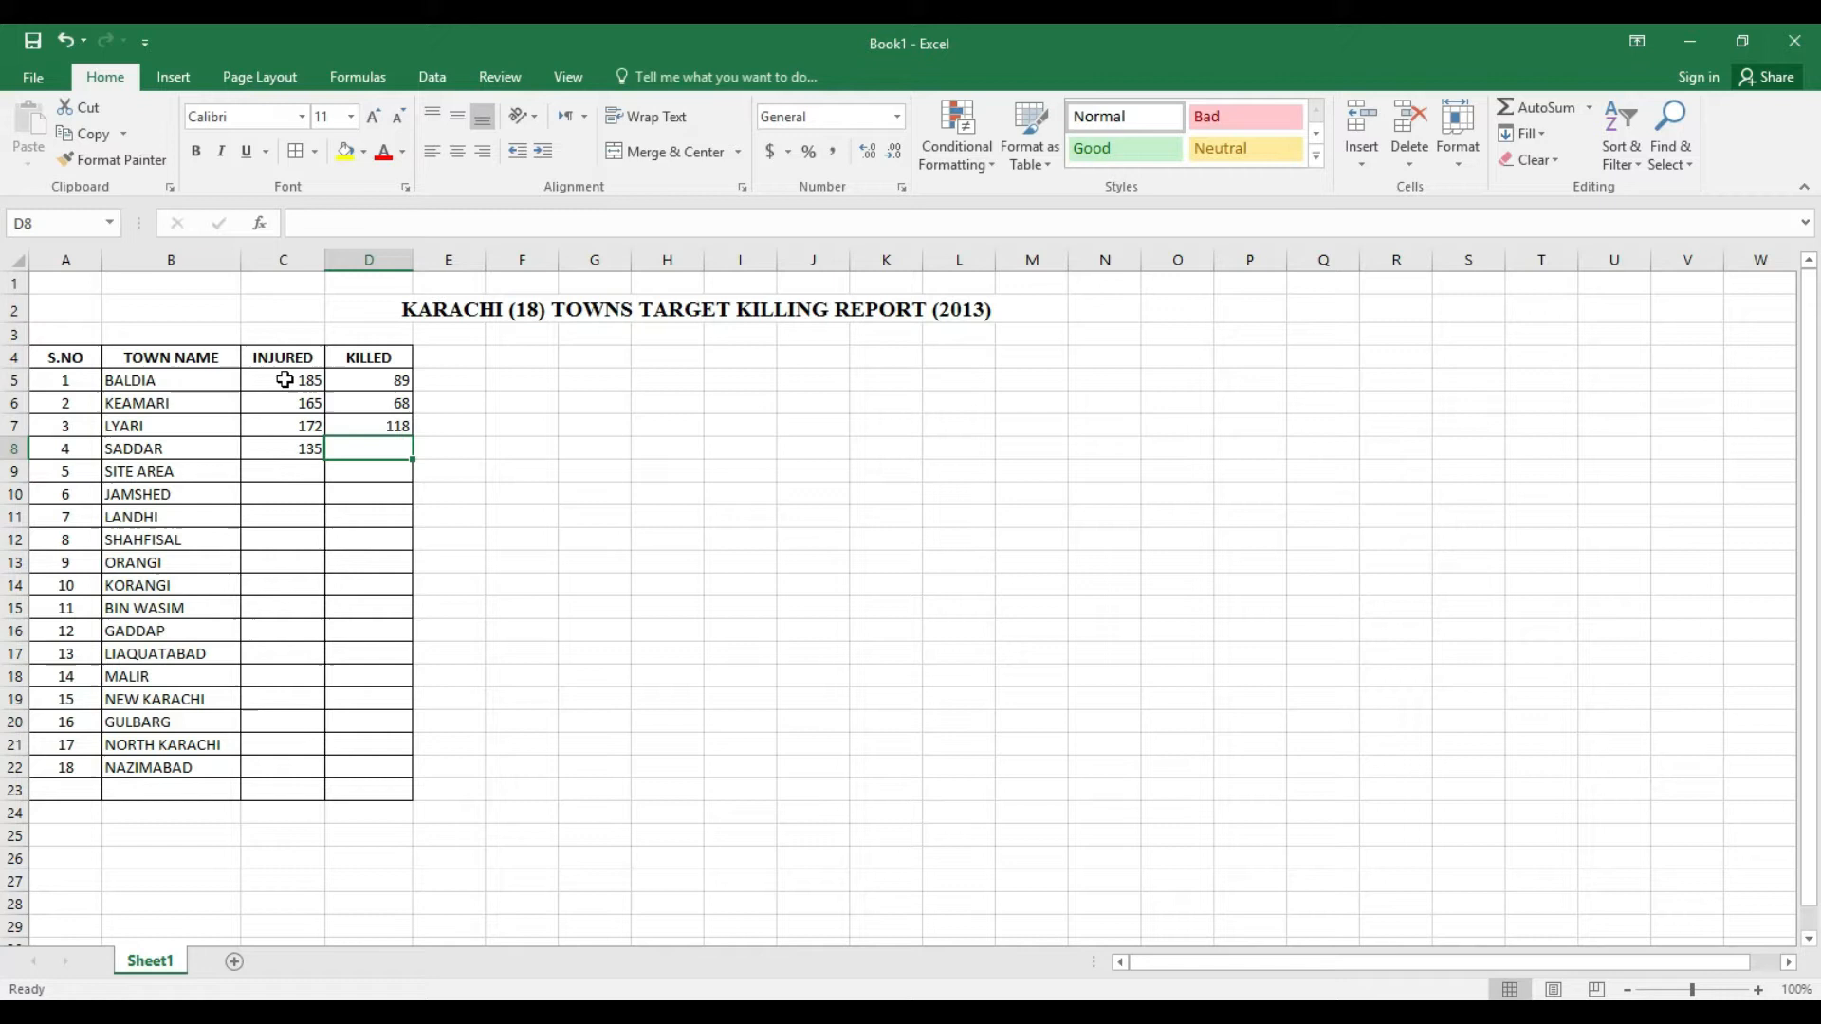
{"action": "type", "text": "61"}
{"action": "type", "text": "165"}
{"action": "key", "text": "Return"}
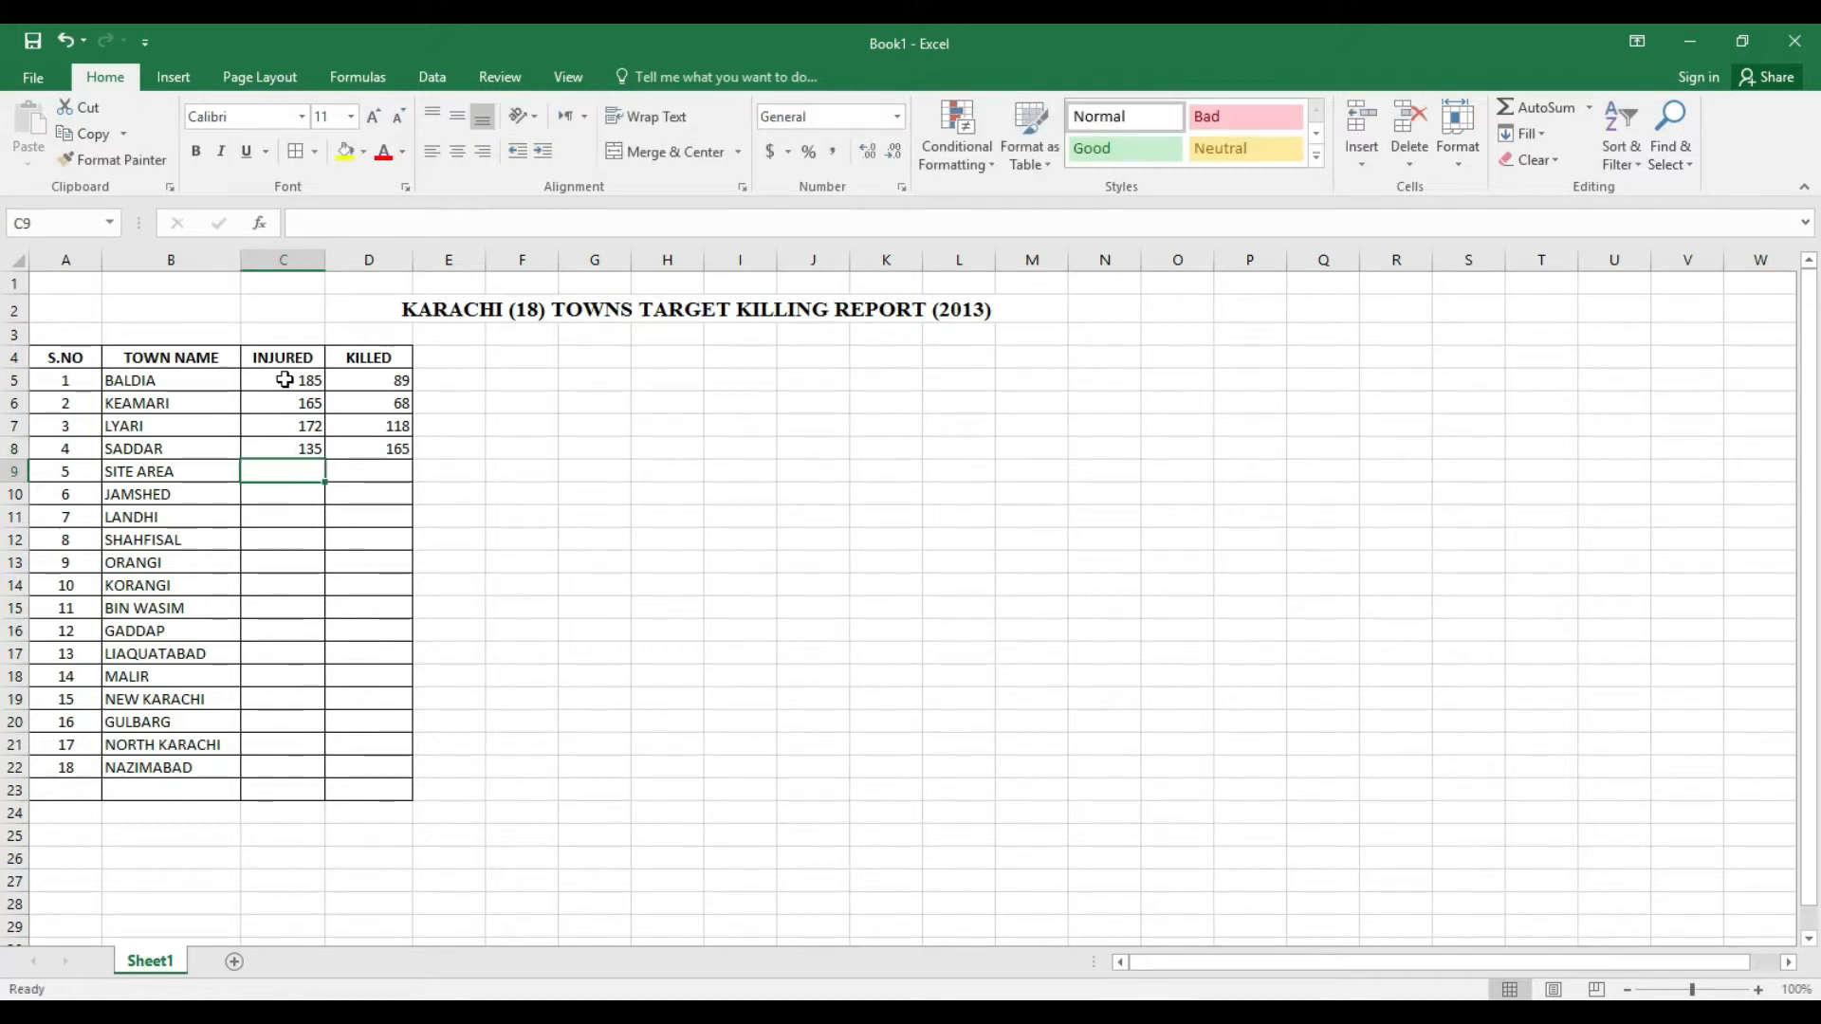
Enter 168 injured and 110 killed for SITE AREA, and 133 injured and 65 killed for JAMSHED.
{"action": "type", "text": "168"}
{"action": "key", "text": "Tab"}
{"action": "type", "text": "110"}
{"action": "key", "text": "Return"}
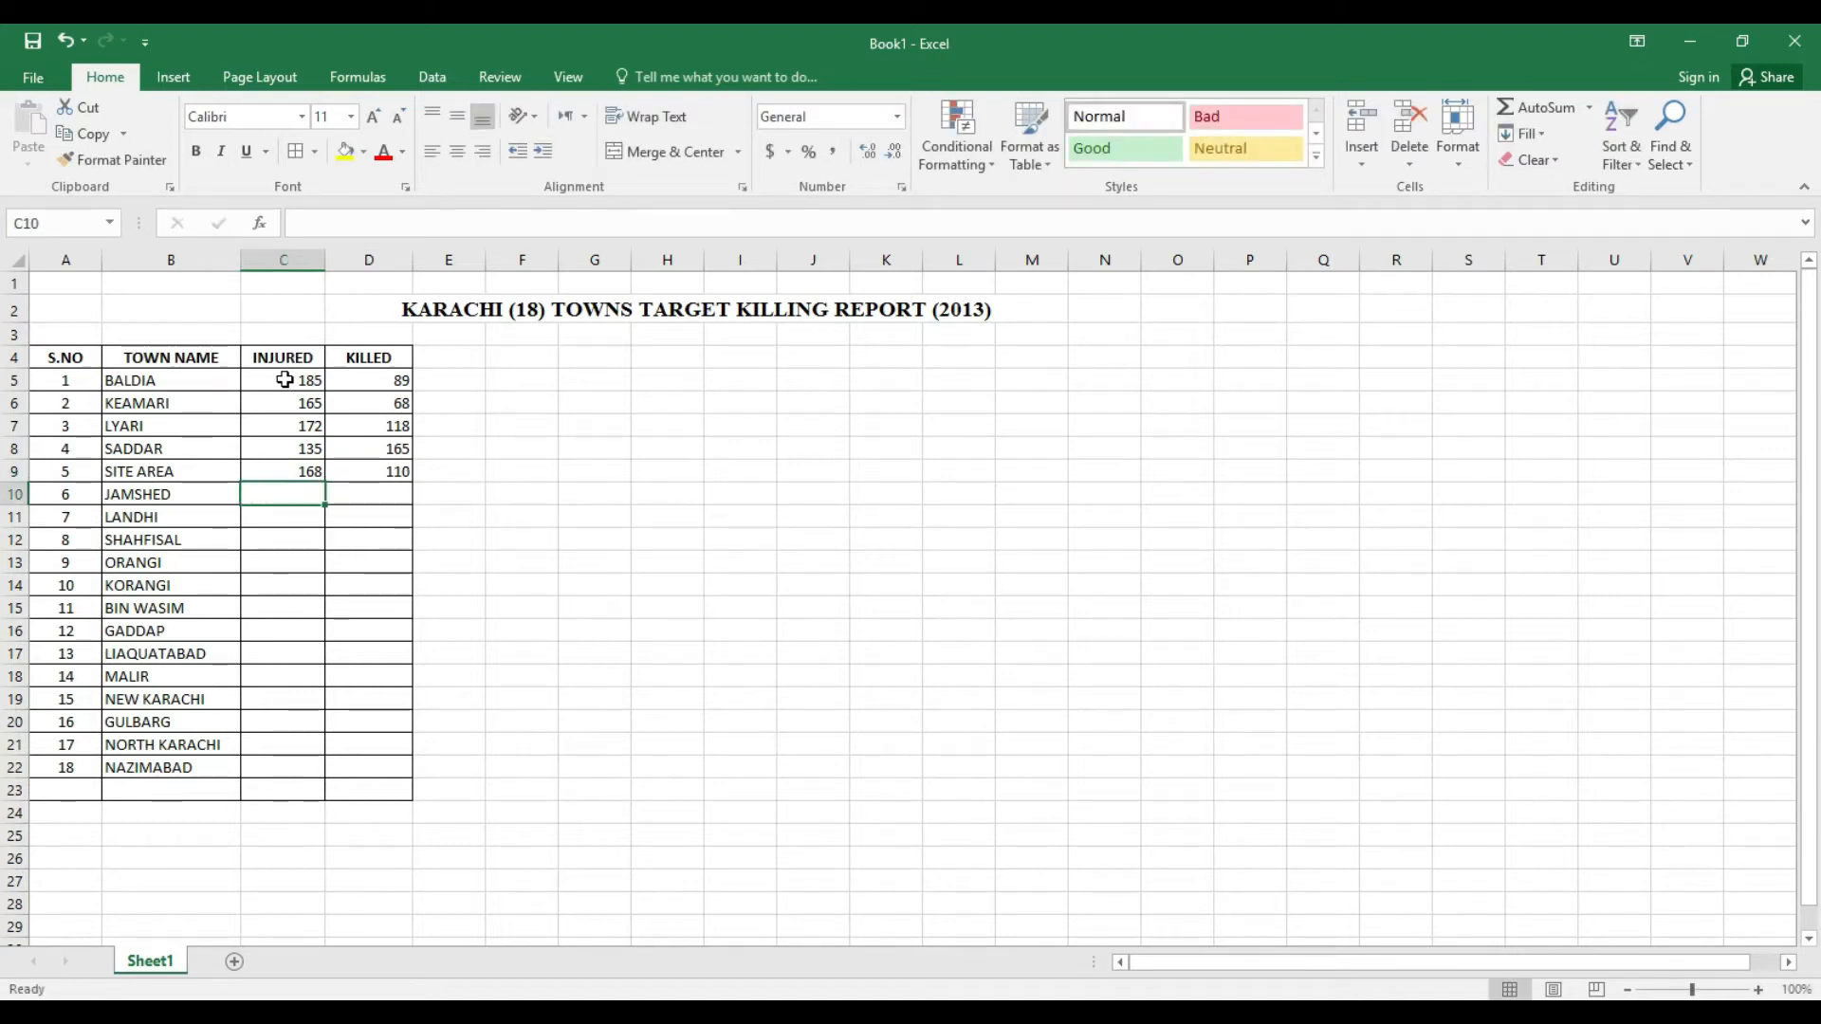
{"action": "type", "text": "133"}
{"action": "key", "text": "Tab"}
{"action": "type", "text": "65"}
{"action": "key", "text": "Return"}
Enter 188 injured and 92 killed for LANDHI, and 159 injured and 72 killed for SHAHFISAL.
{"action": "type", "text": "188"}
{"action": "key", "text": "Tab"}
{"action": "type", "text": "92"}
{"action": "key", "text": "Return"}
{"action": "type", "text": "15"}
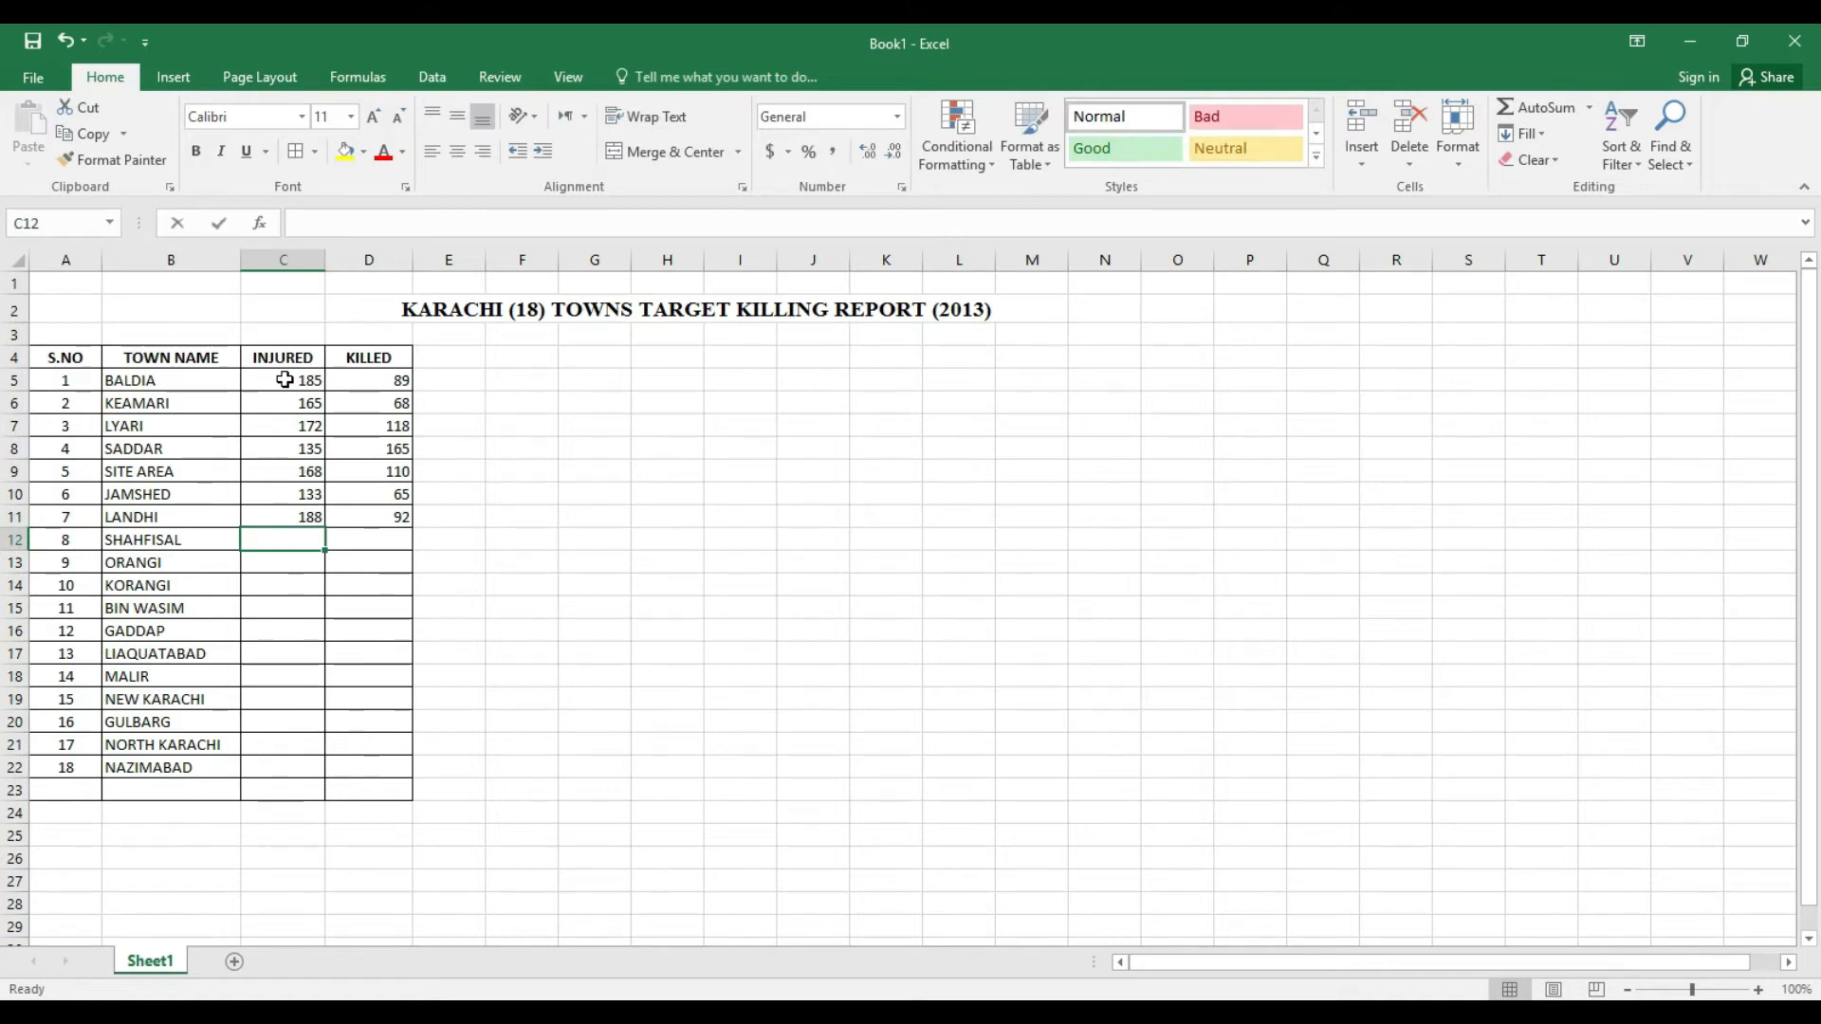
{"action": "key", "text": "Tab"}
{"action": "type", "text": "72"}
{"action": "key", "text": "Return"}
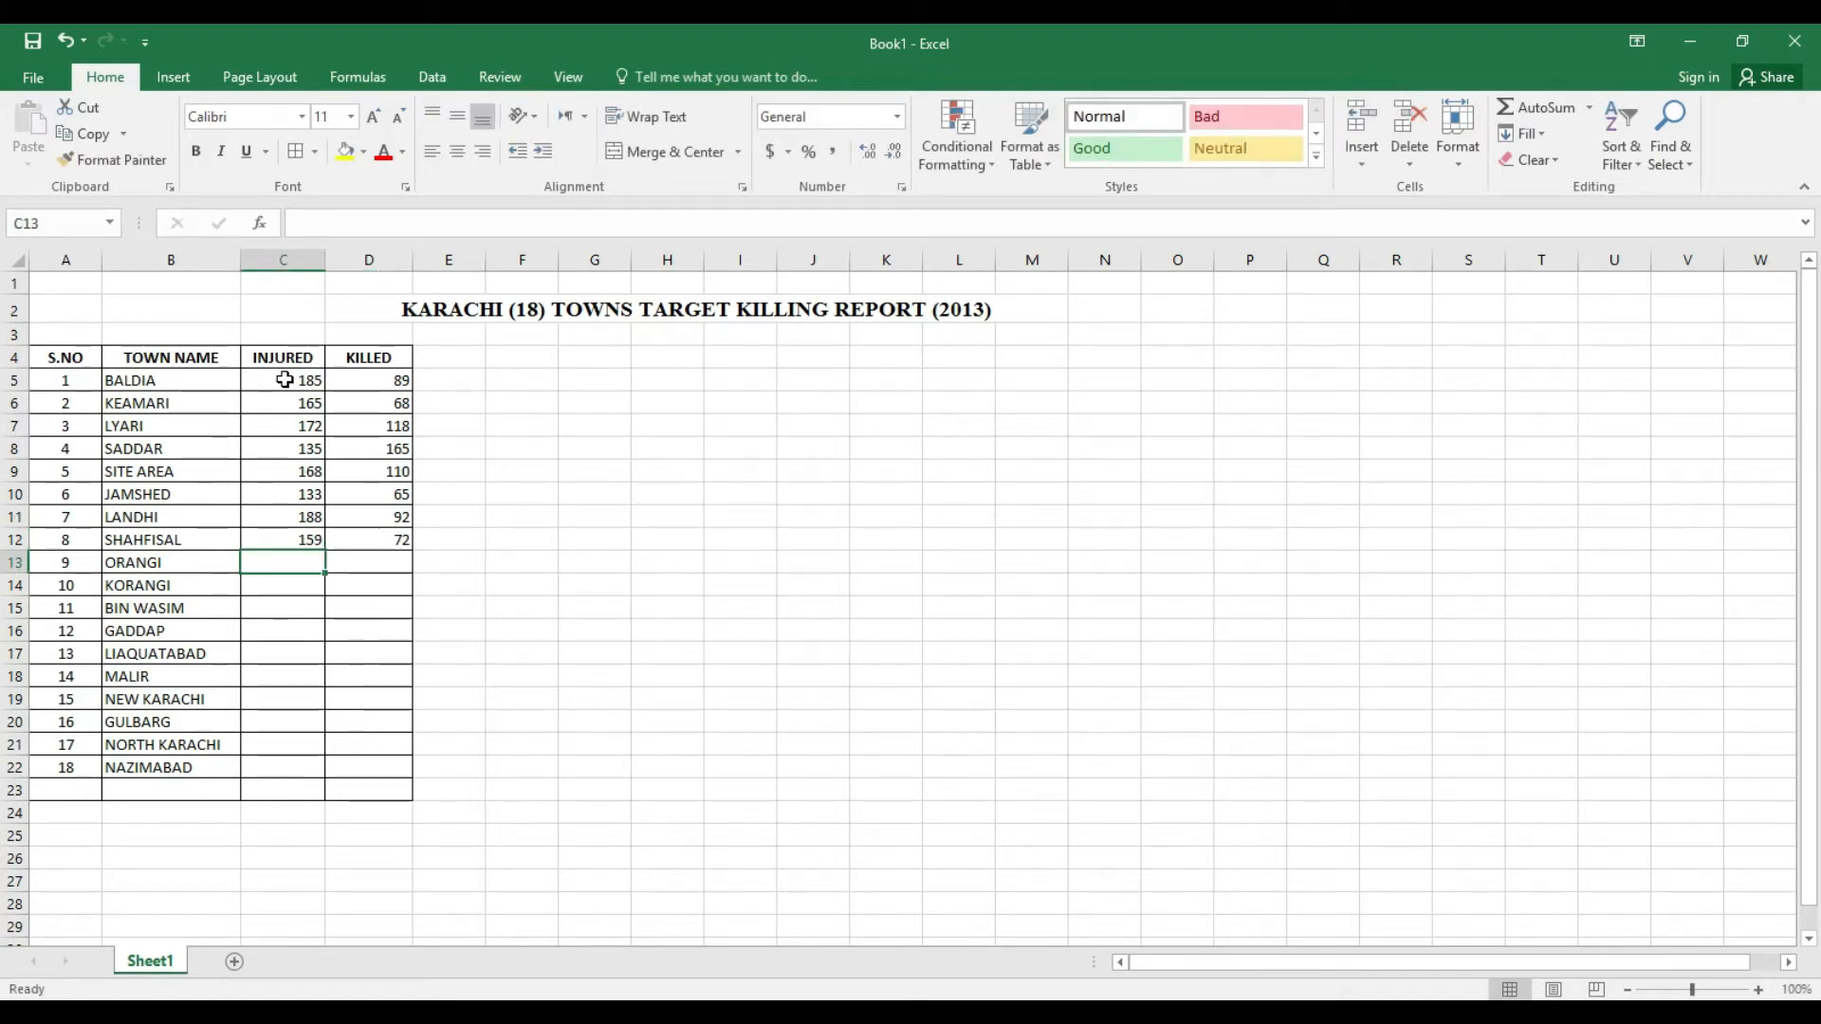
Enter 238 injured and 165 killed for ORANGI, and 147 injured and 88 killed for KORANGI.
{"action": "type", "text": "238"}
{"action": "key", "text": "Tab"}
{"action": "type", "text": "1"}
{"action": "key", "text": "Return"}
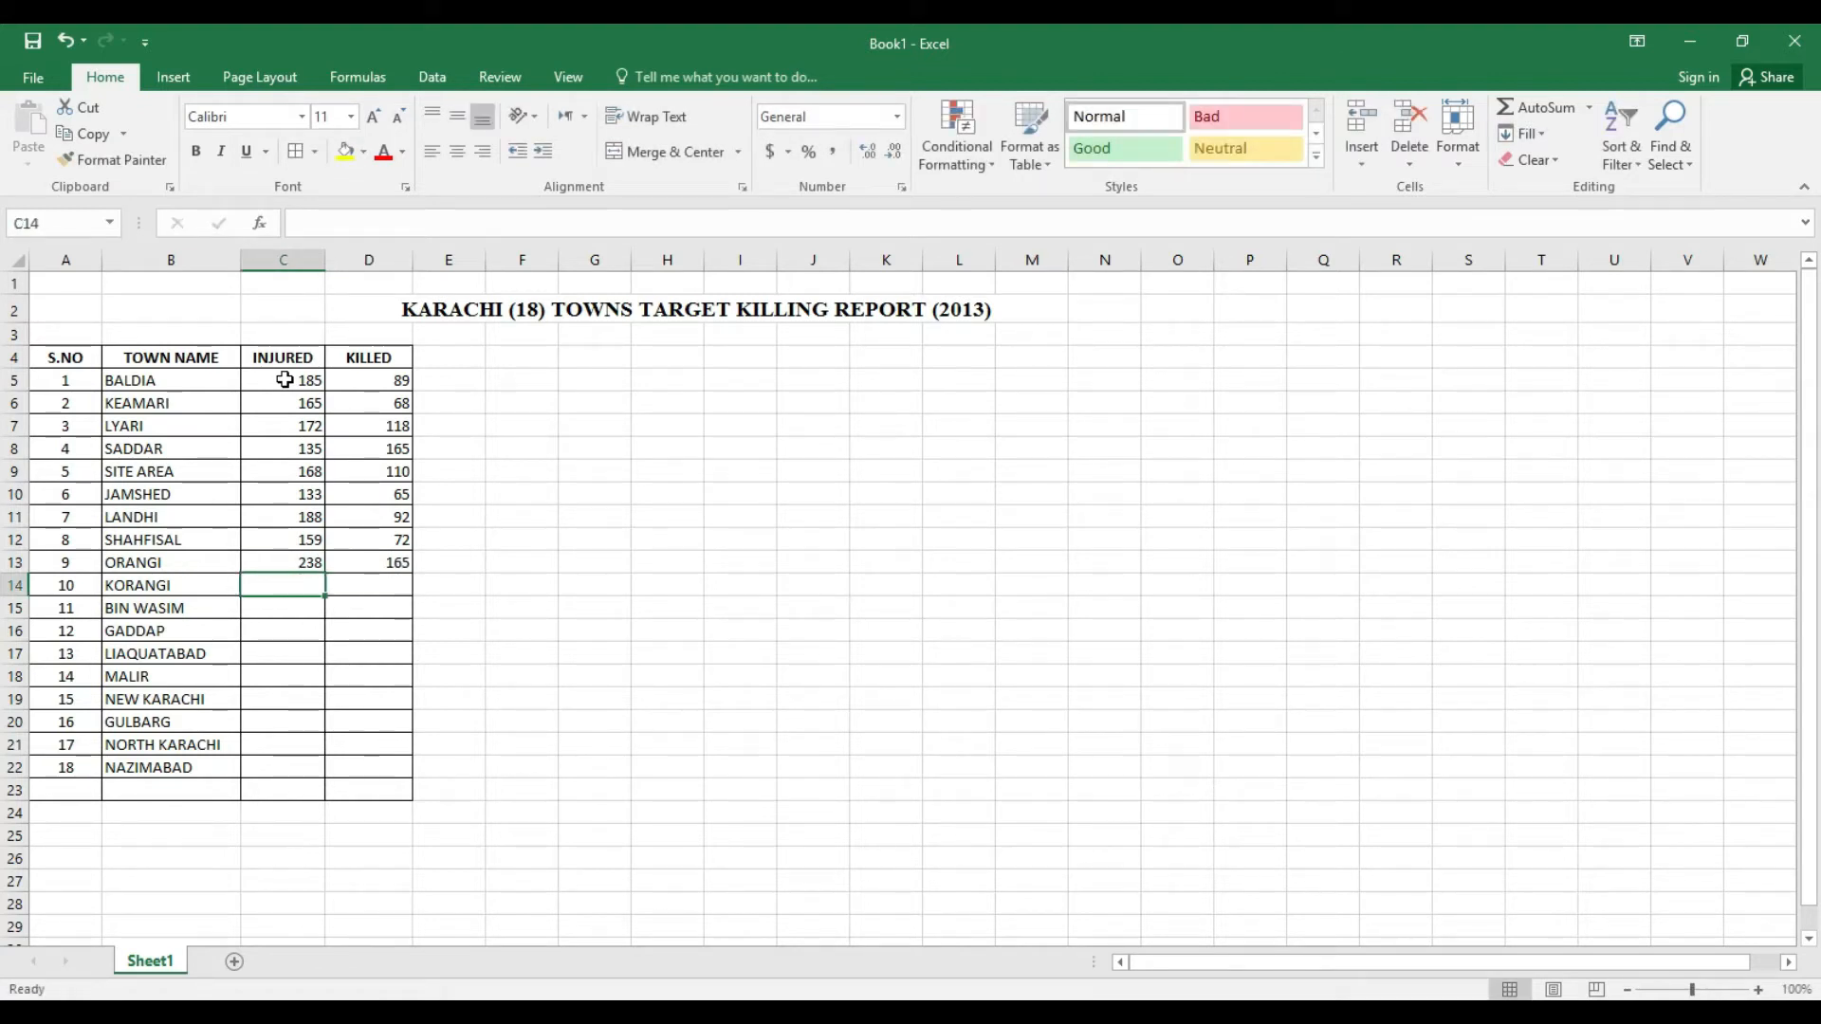
{"action": "type", "text": "147"}
{"action": "key", "text": "Tab"}
{"action": "type", "text": "88"}
{"action": "key", "text": "Return"}
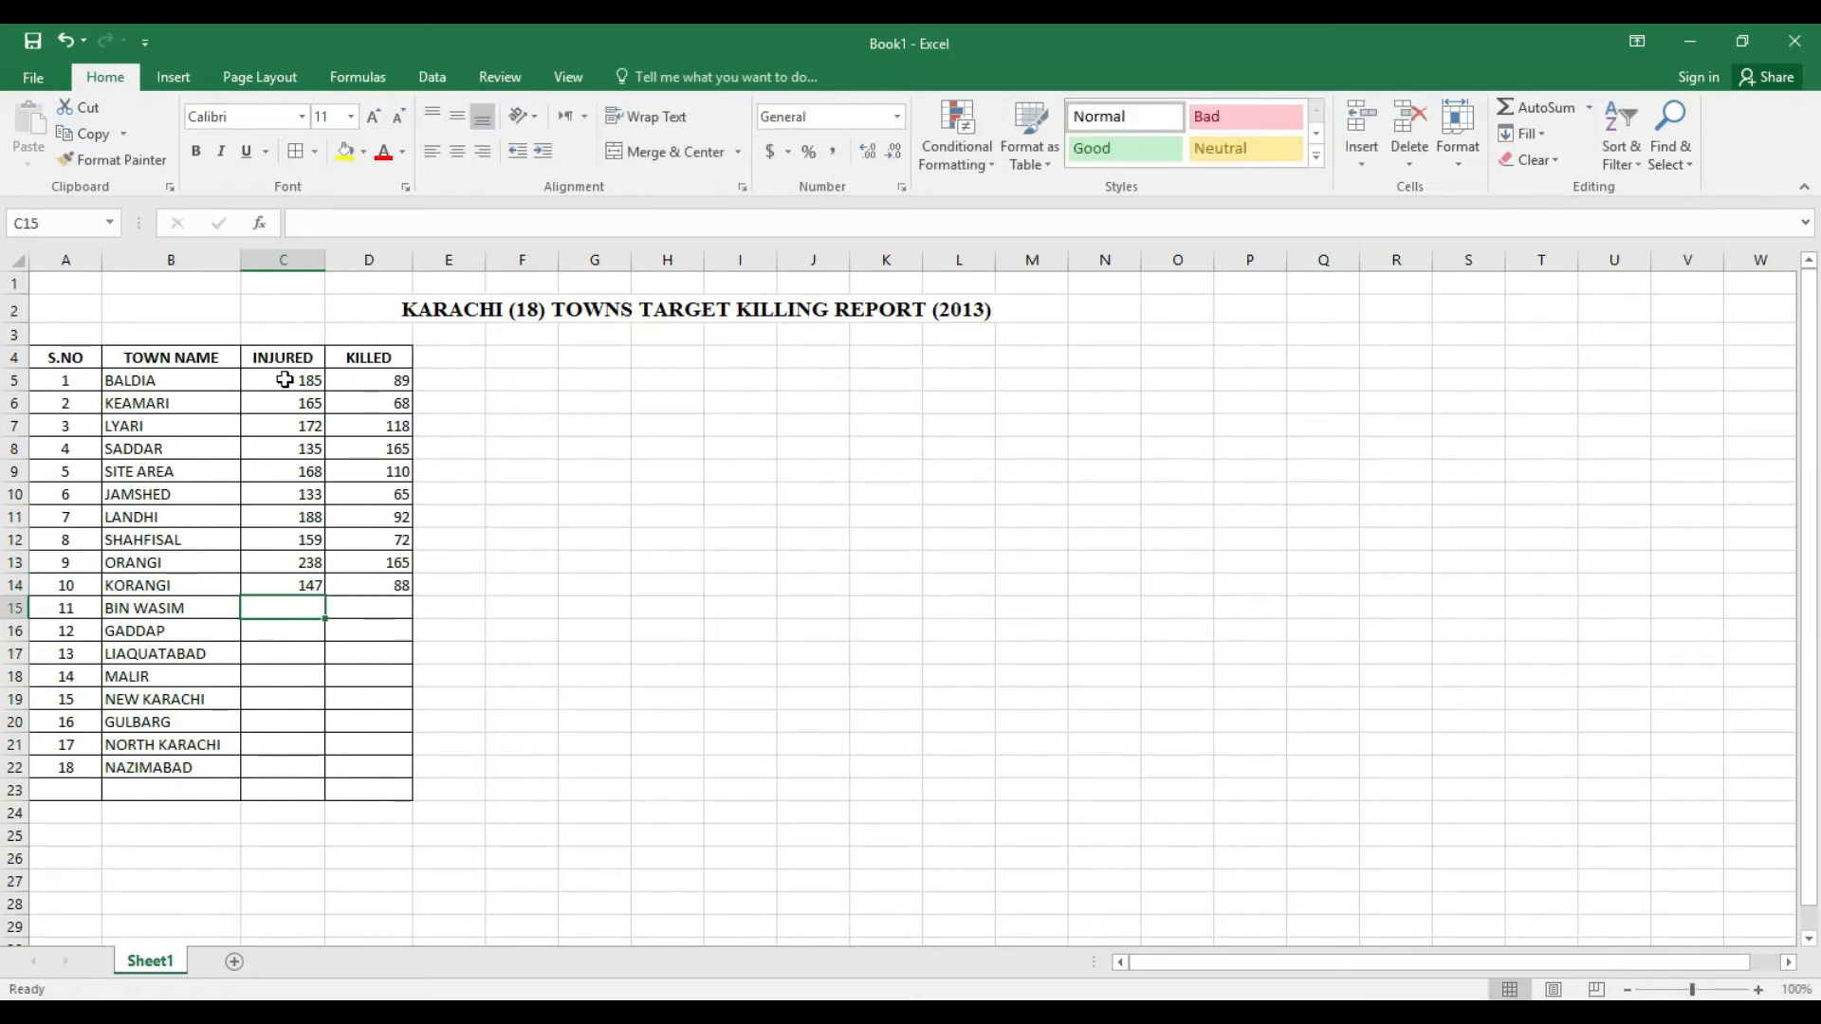
Enter 136 injured and 78 killed for BIN WASIM, and 110 injured and 65 killed for GADDAP.
{"action": "type", "text": "136"}
{"action": "key", "text": "Tab"}
{"action": "type", "text": "78"}
{"action": "key", "text": "Return"}
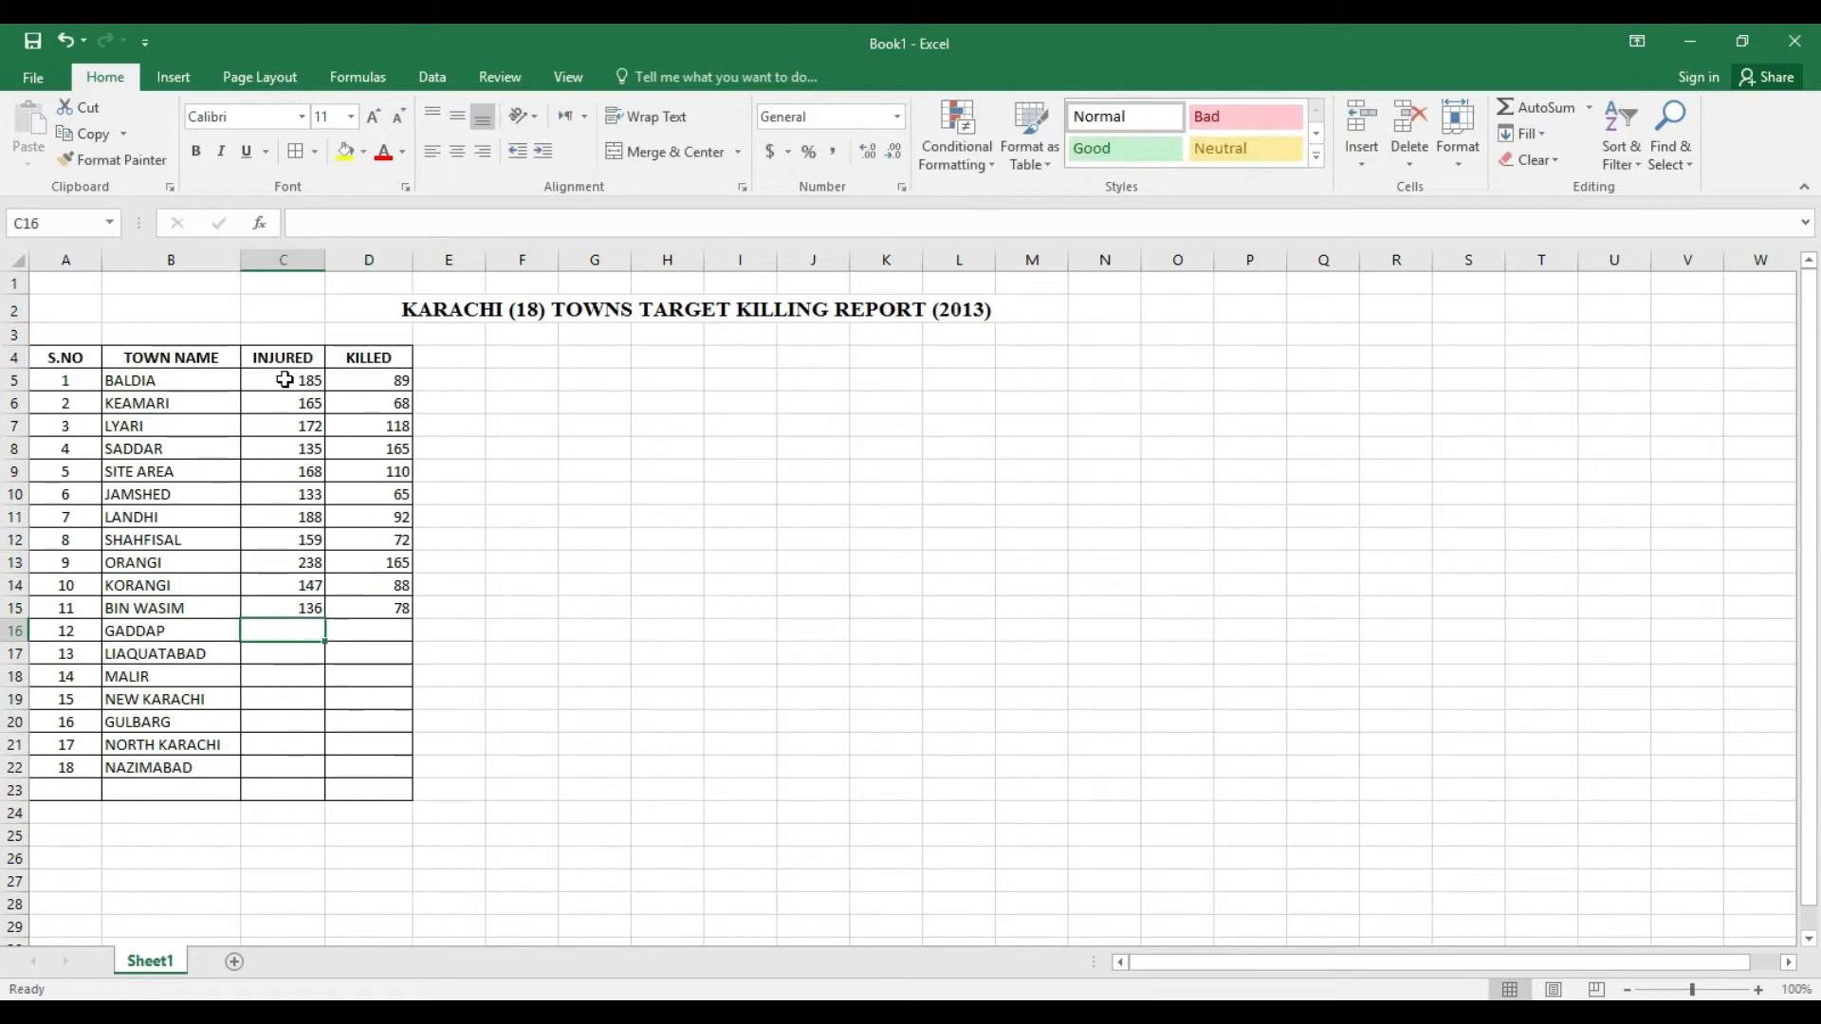
{"action": "type", "text": "110"}
{"action": "key", "text": "Tab"}
{"action": "type", "text": "65"}
{"action": "key", "text": "Return"}
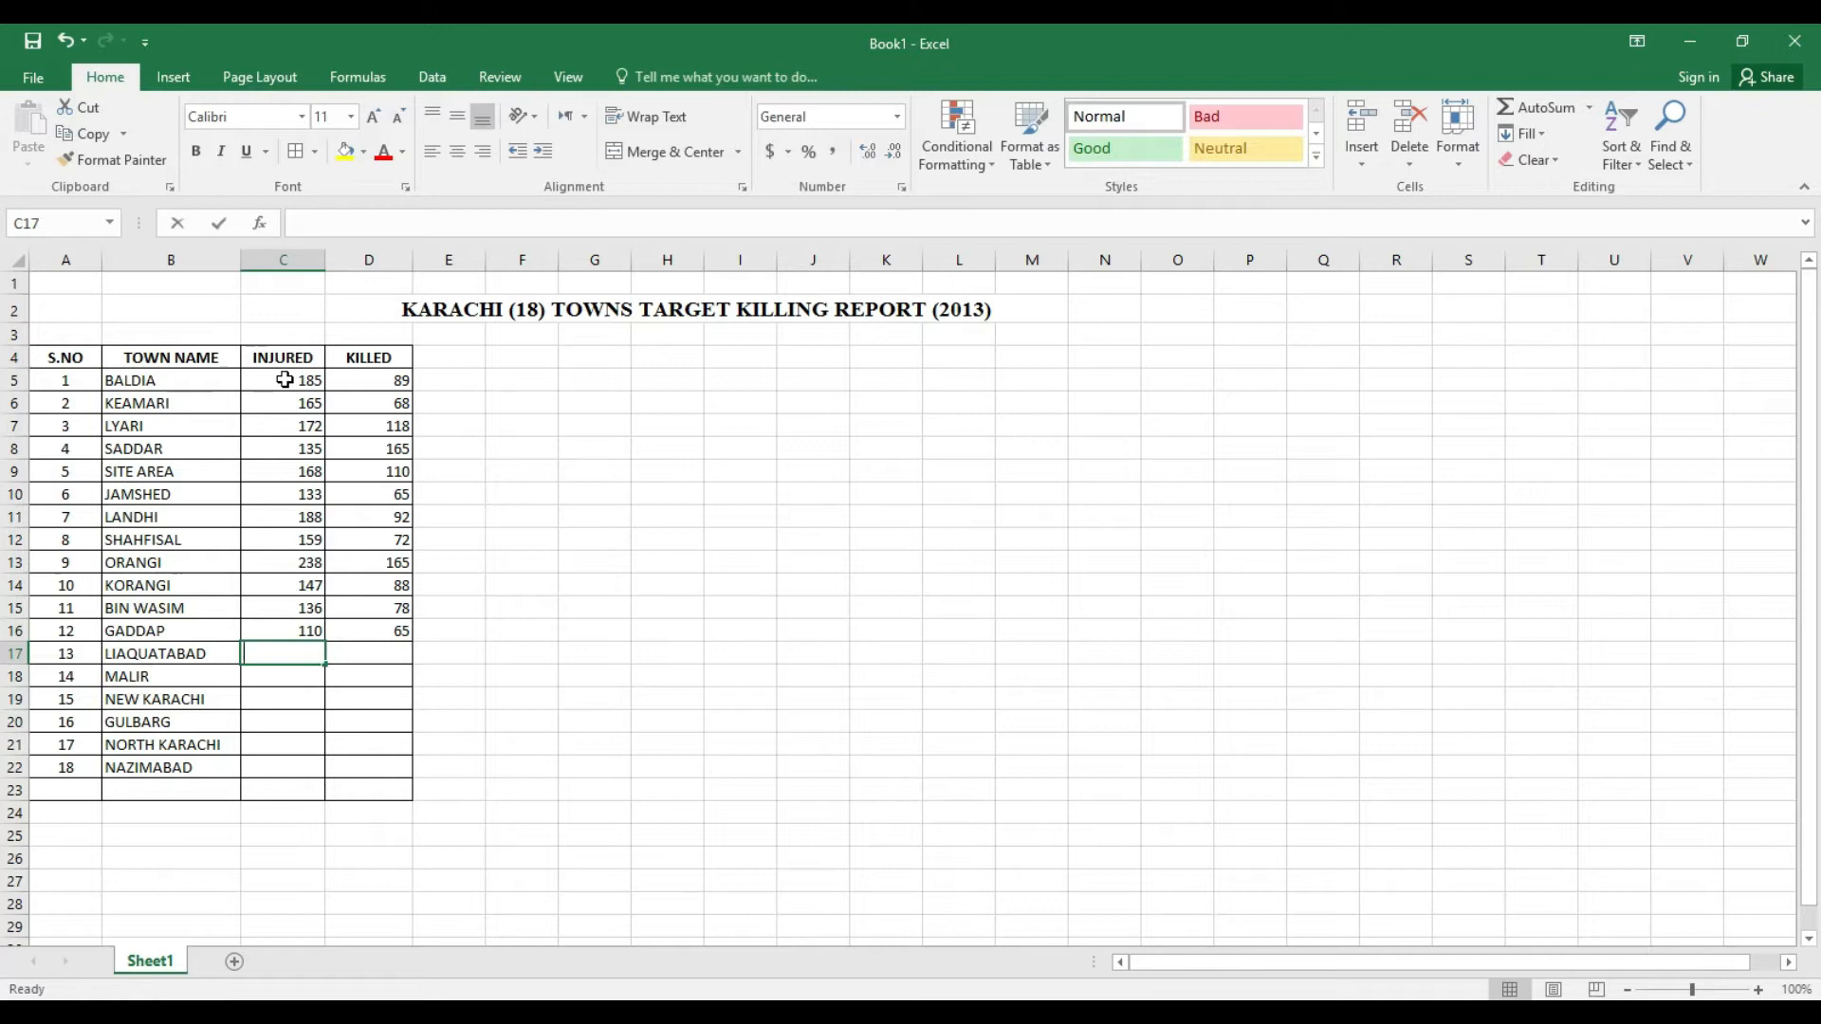
Enter 187 injured and 48 killed for LIAQUATABAD, and 228 injured and 154 killed for MALIR.
{"action": "type", "text": "187"}
{"action": "key", "text": "Tab"}
{"action": "type", "text": "48"}
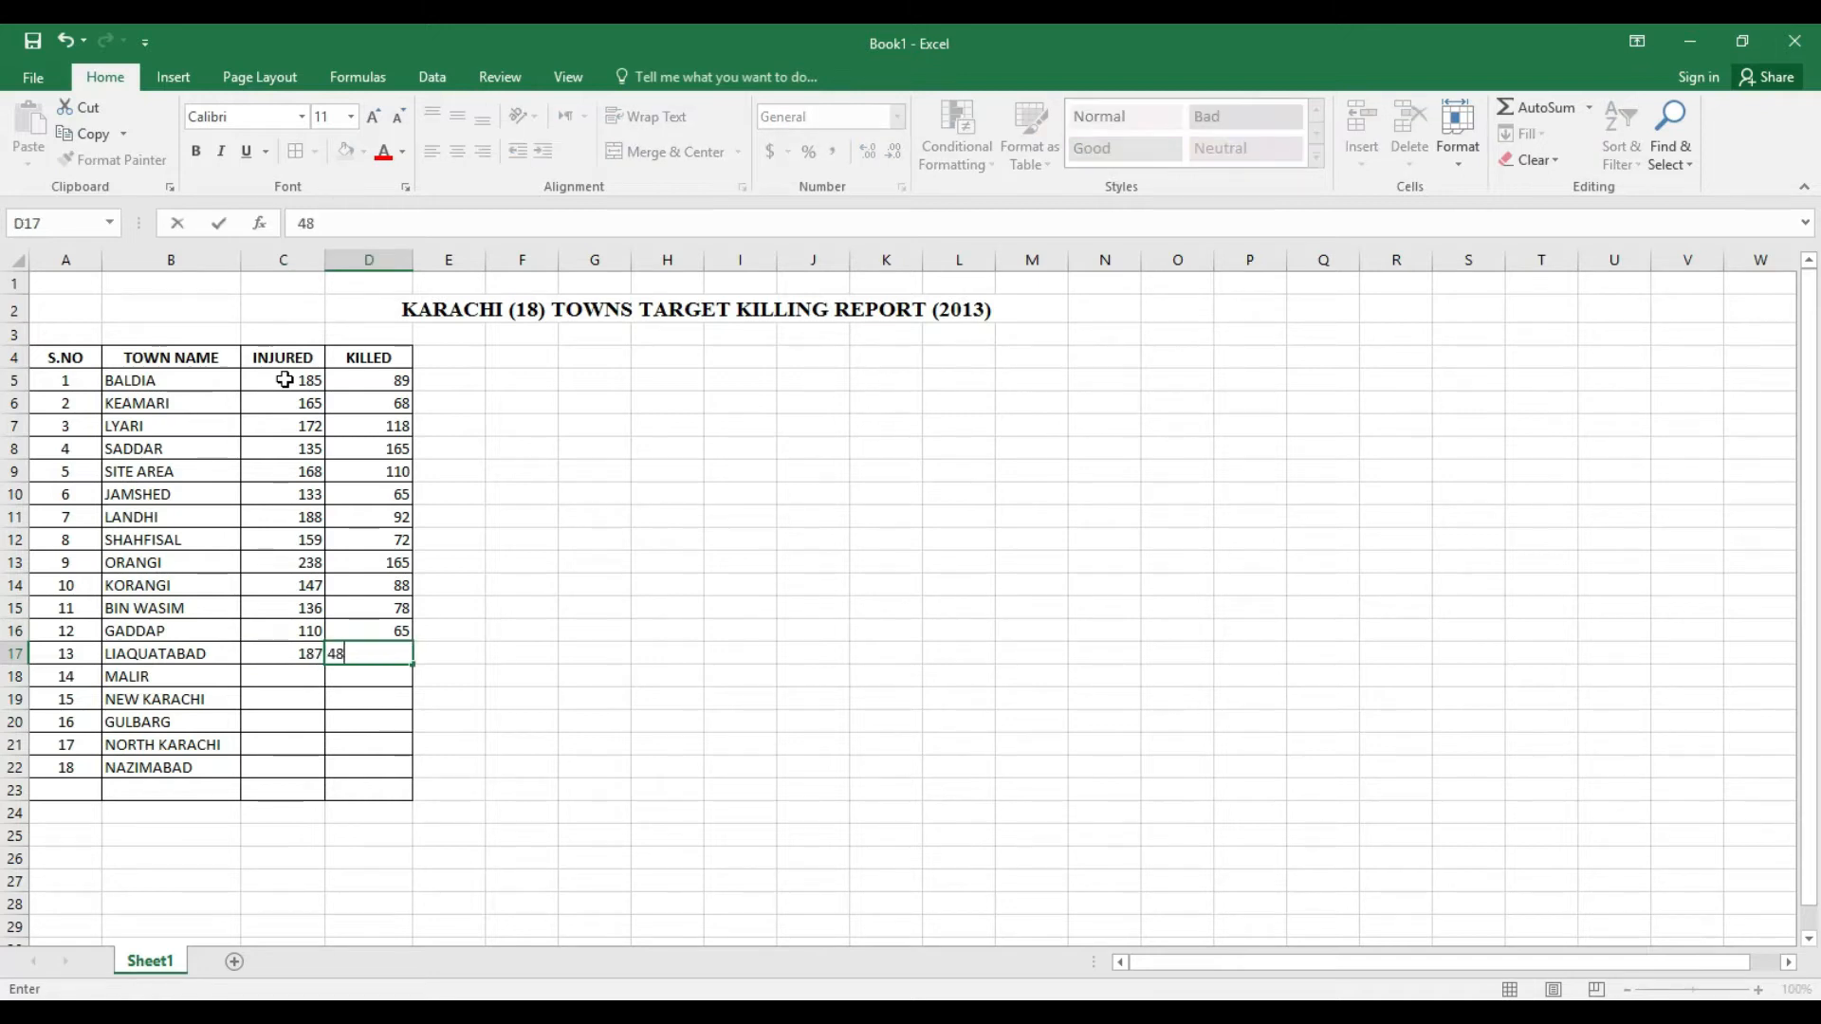
{"action": "key", "text": "Return"}
{"action": "type", "text": "22"}
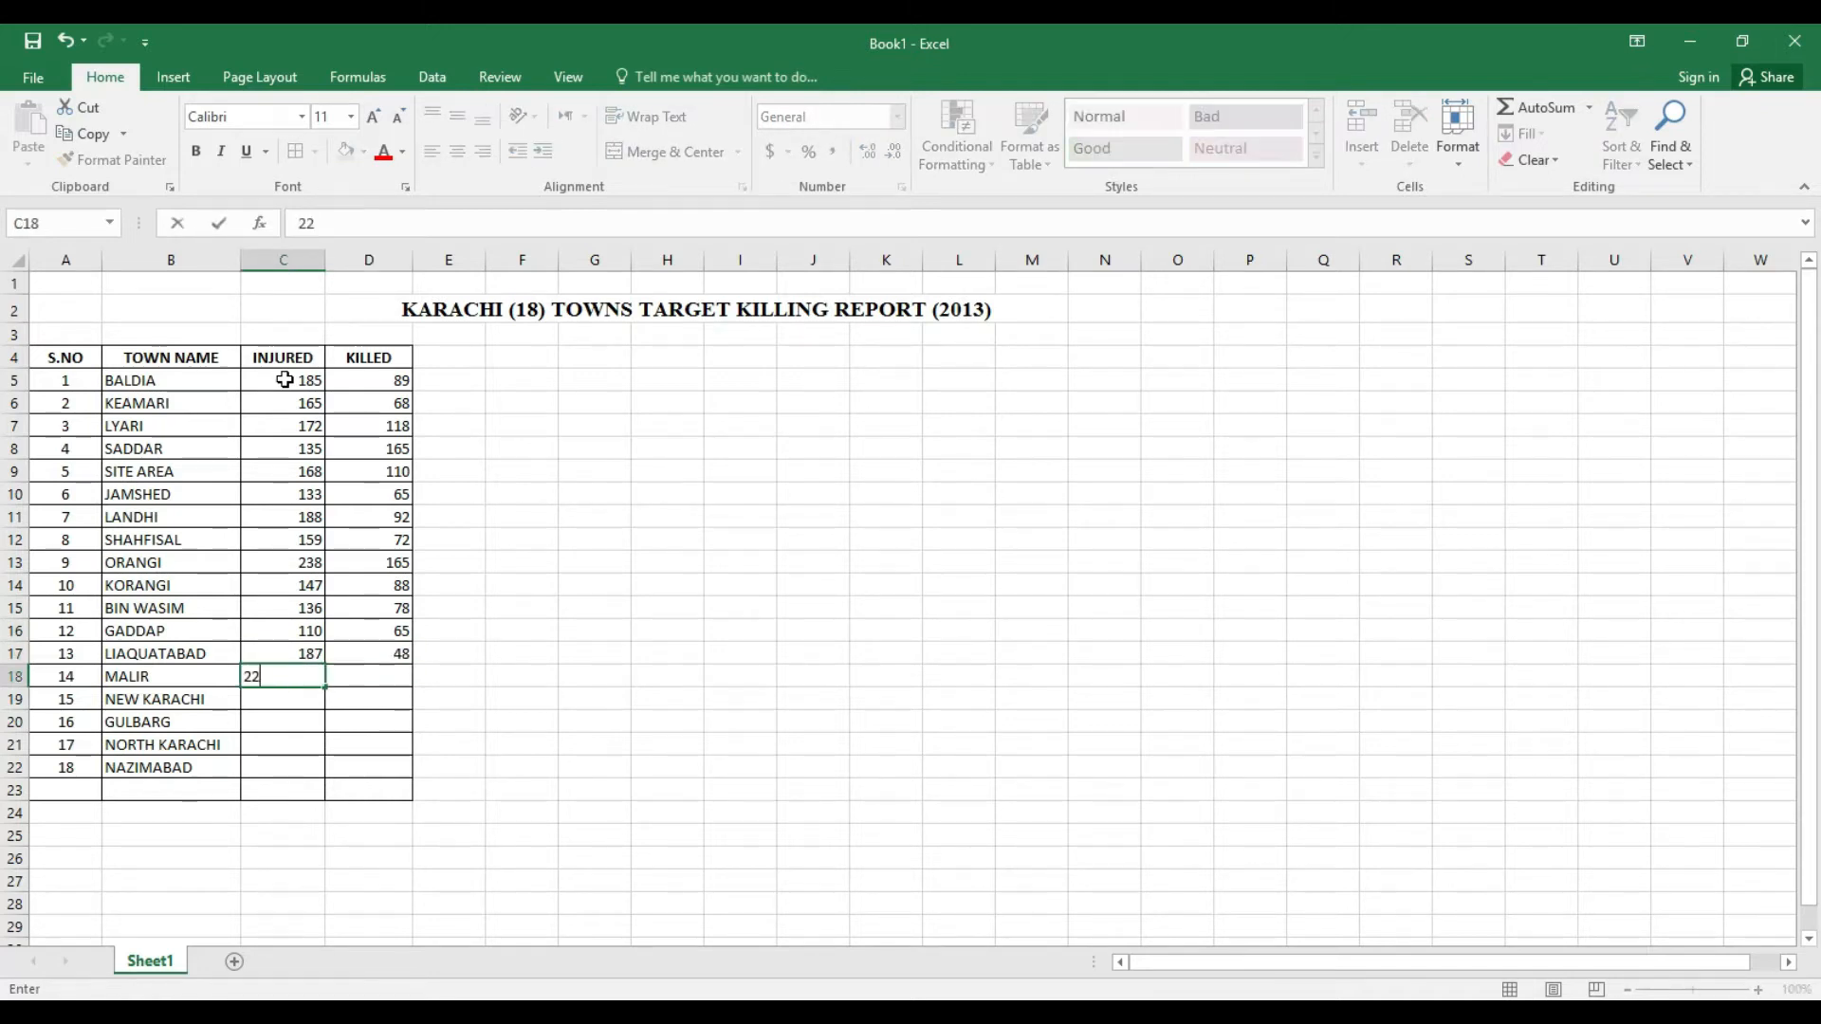
{"action": "key", "text": "Tab"}
{"action": "type", "text": "1544"}
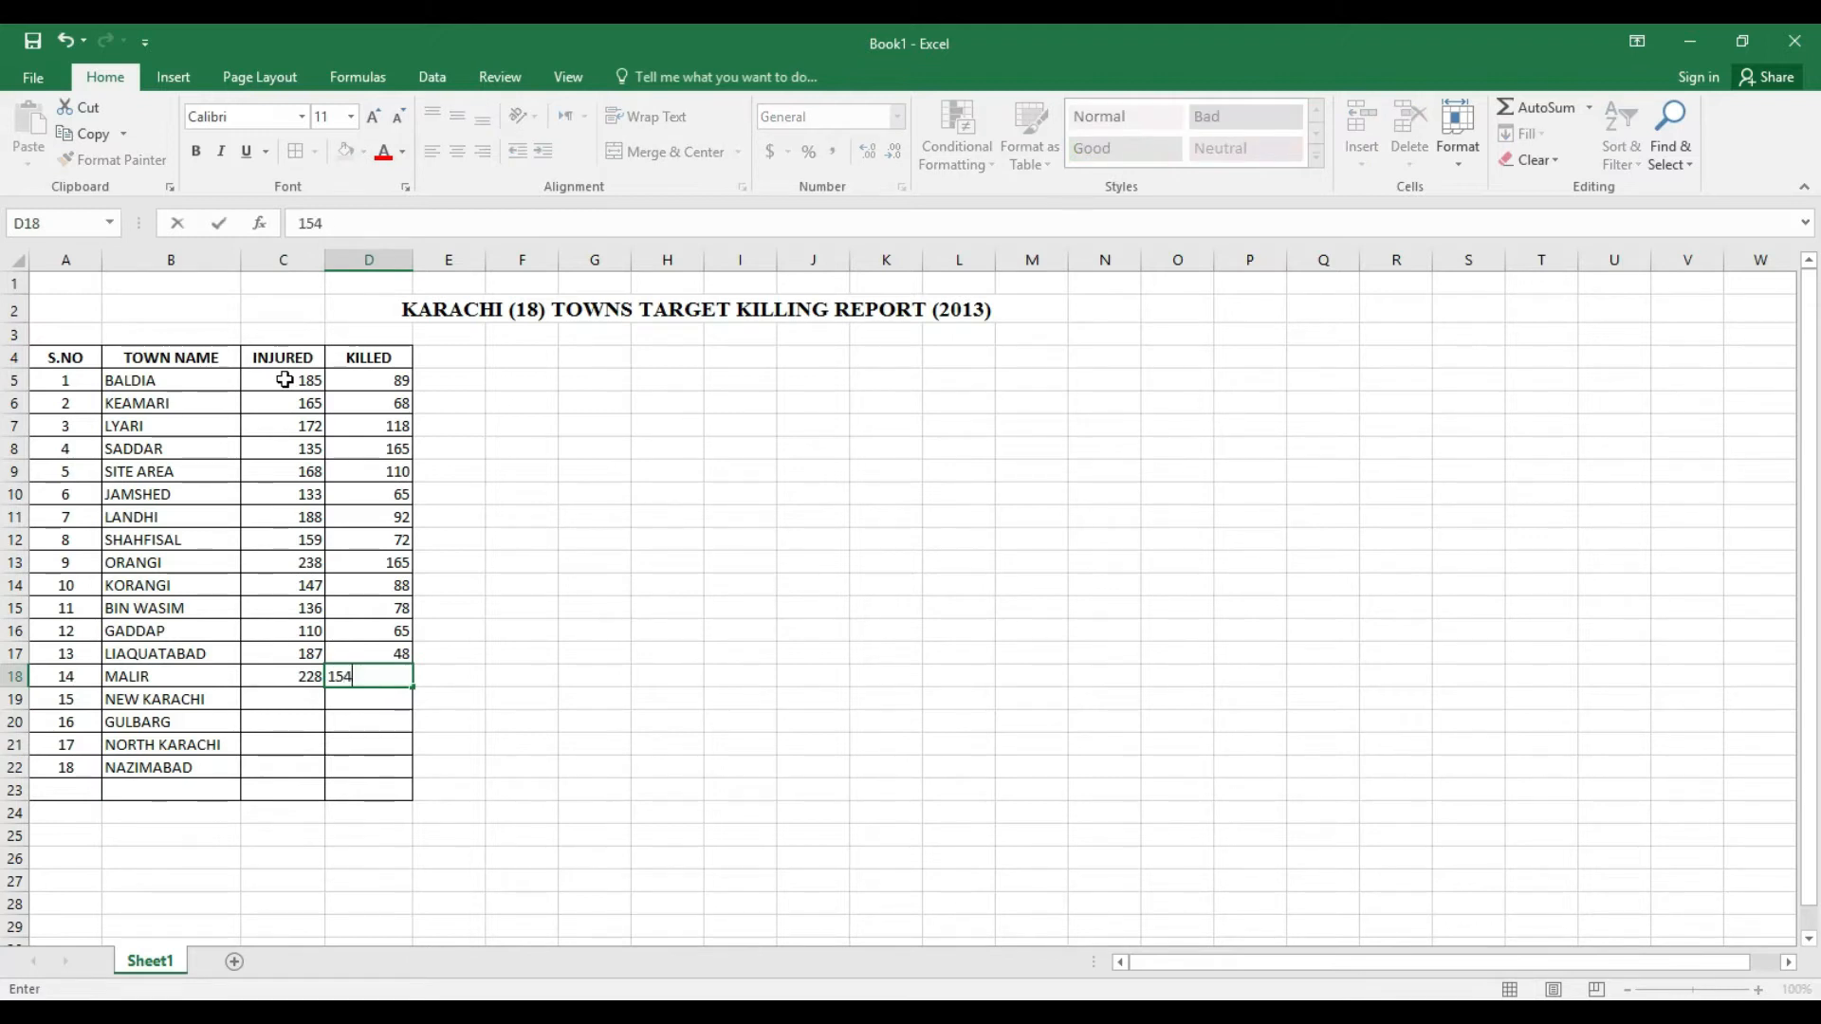
{"action": "key", "text": "Return"}
Enter 176 injured and 56 killed for NEW KARACHI, and 136 injured and 44 killed for GULBARG.
{"action": "type", "text": "176"}
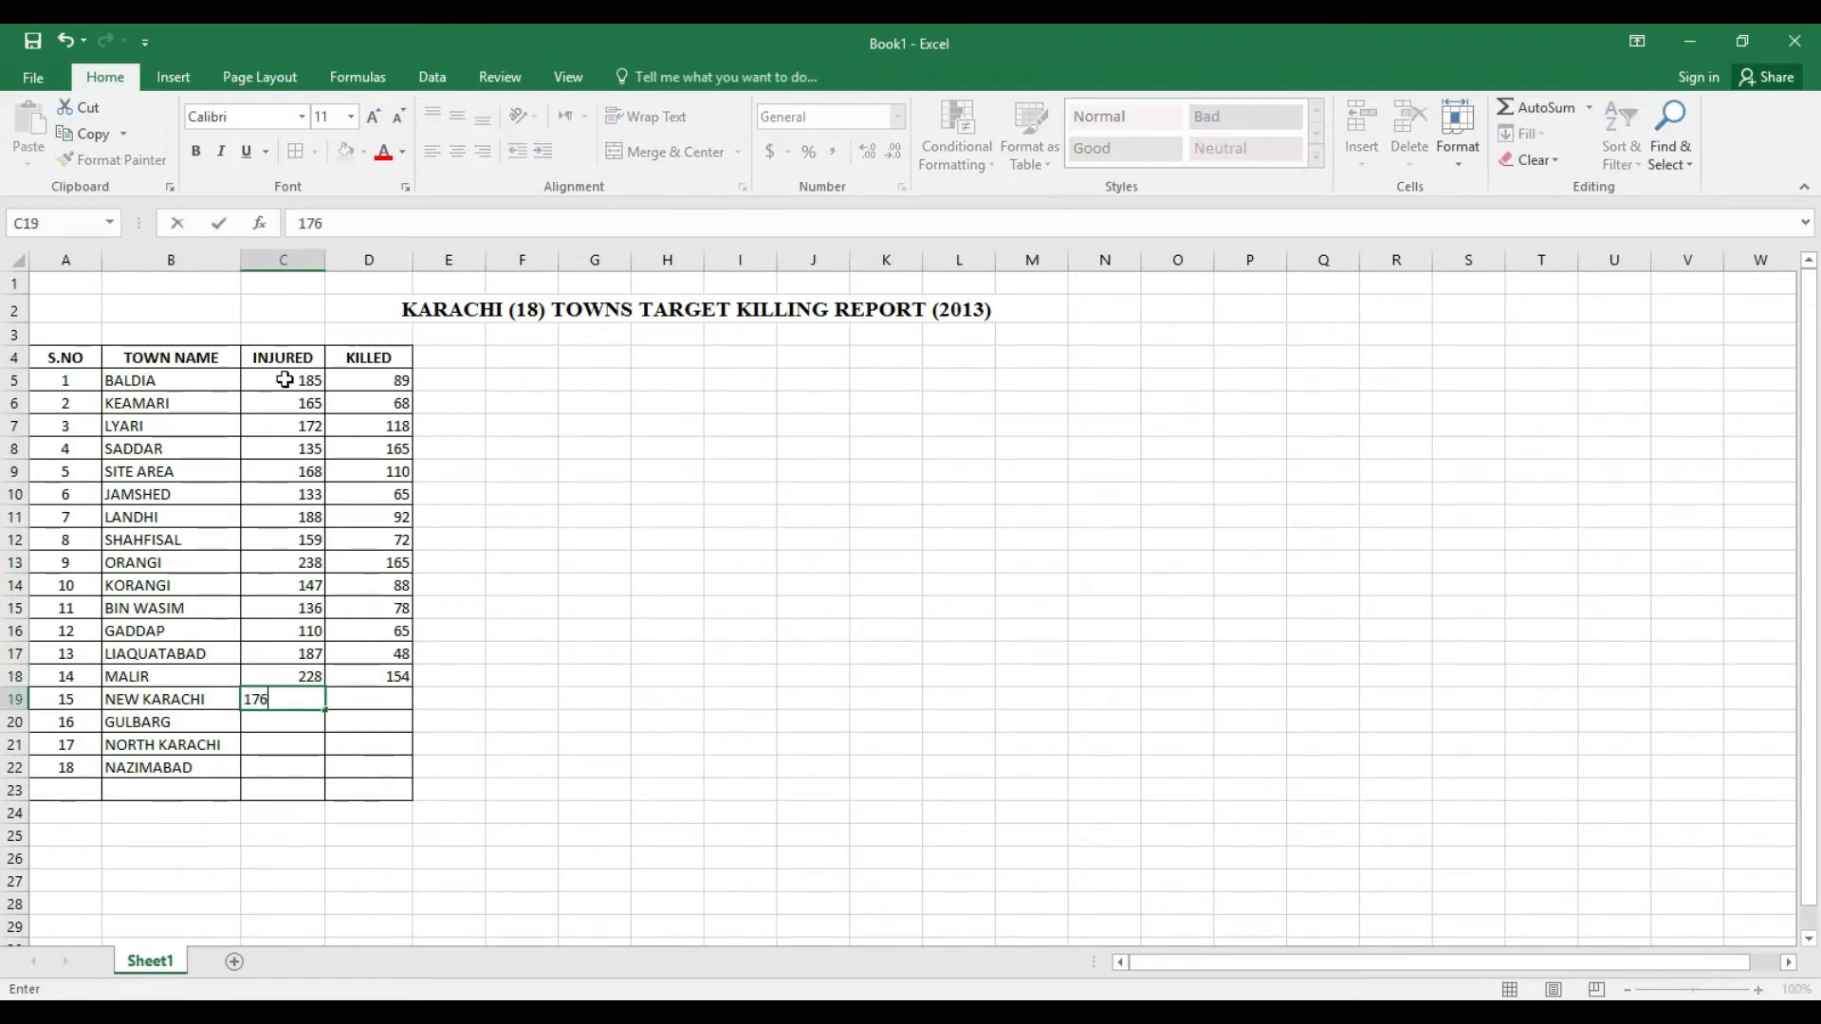
{"action": "key", "text": "Tab"}
{"action": "type", "text": "56"}
{"action": "key", "text": "Return"}
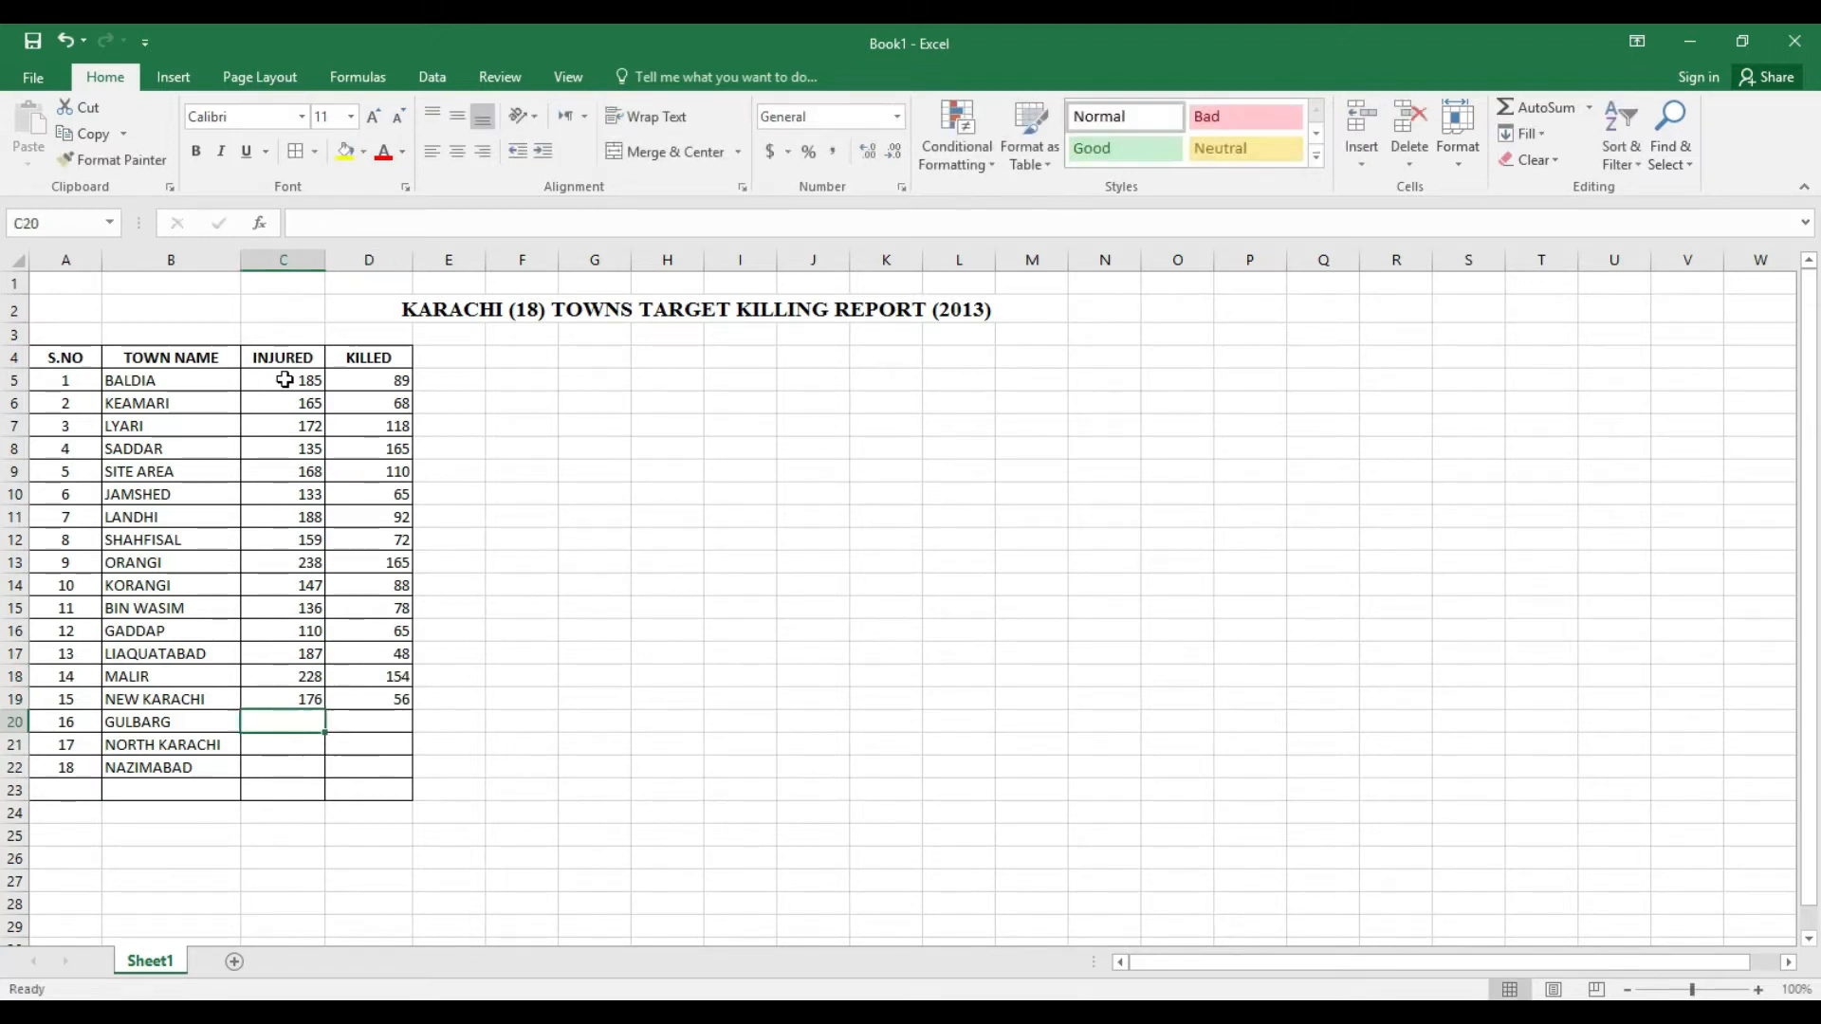
{"action": "type", "text": "136"}
{"action": "key", "text": "Tab"}
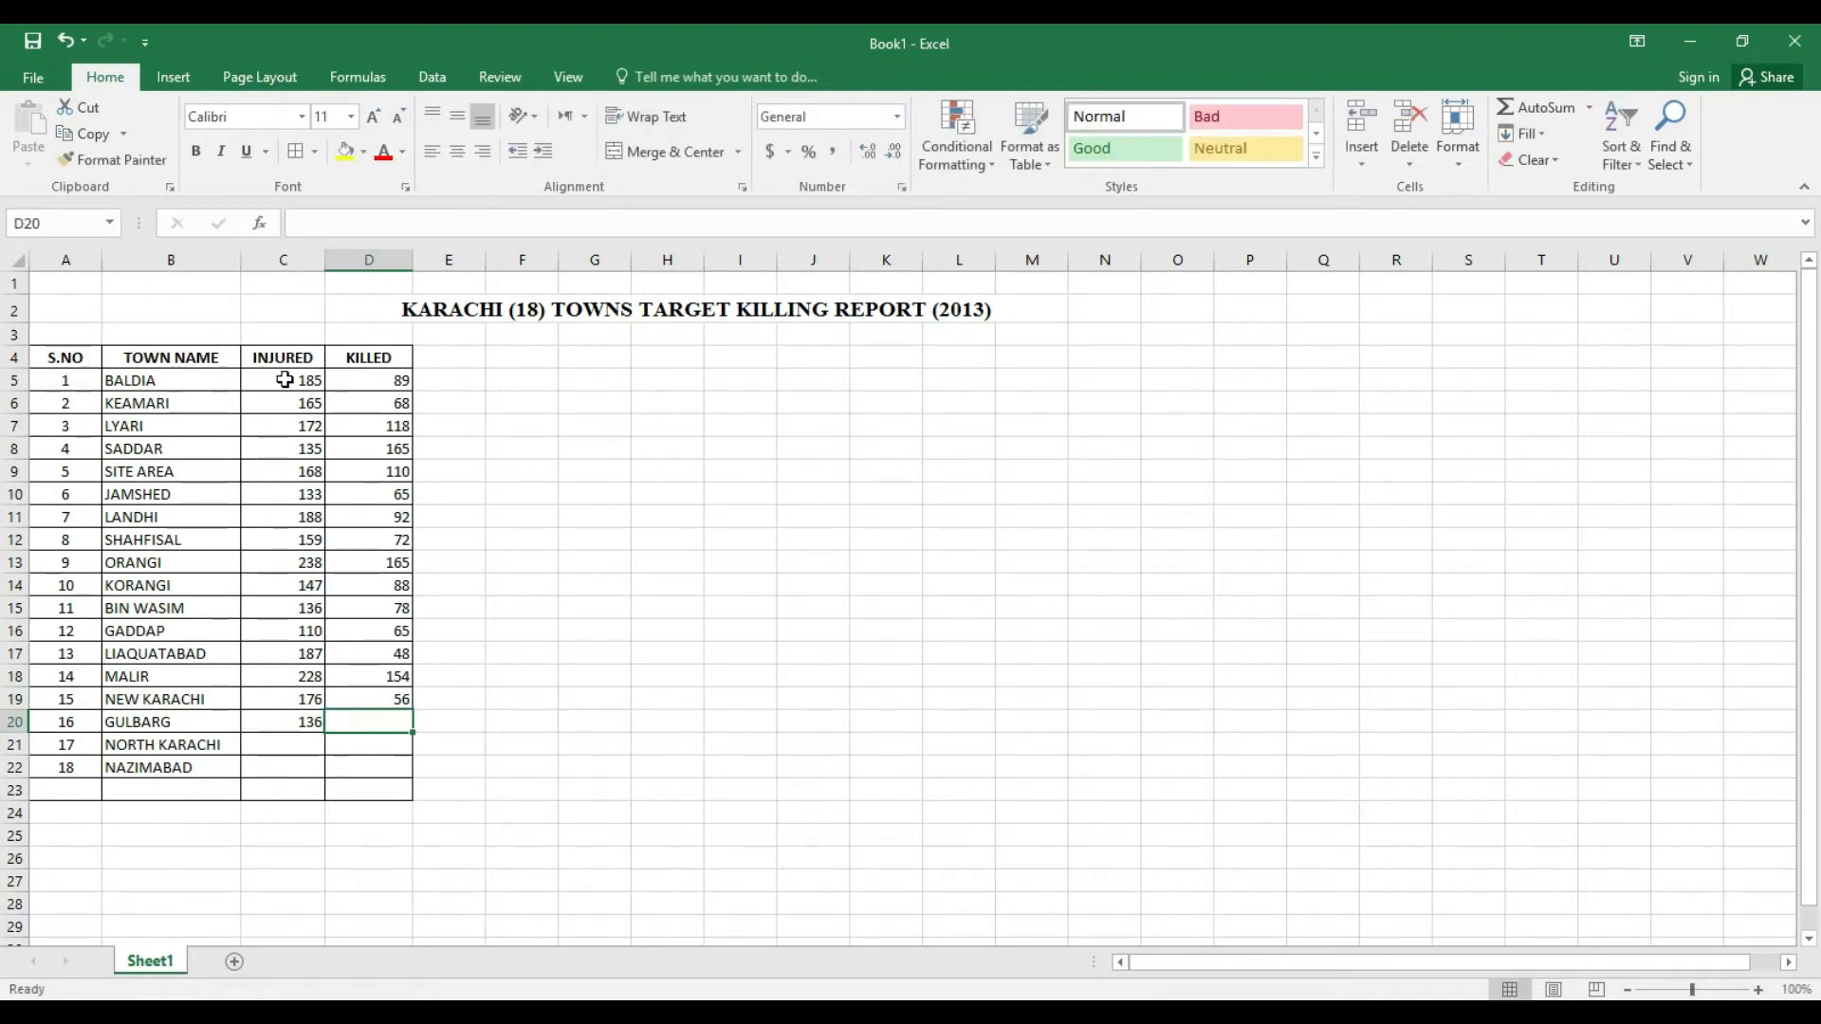
{"action": "type", "text": "44"}
{"action": "key", "text": "Return"}
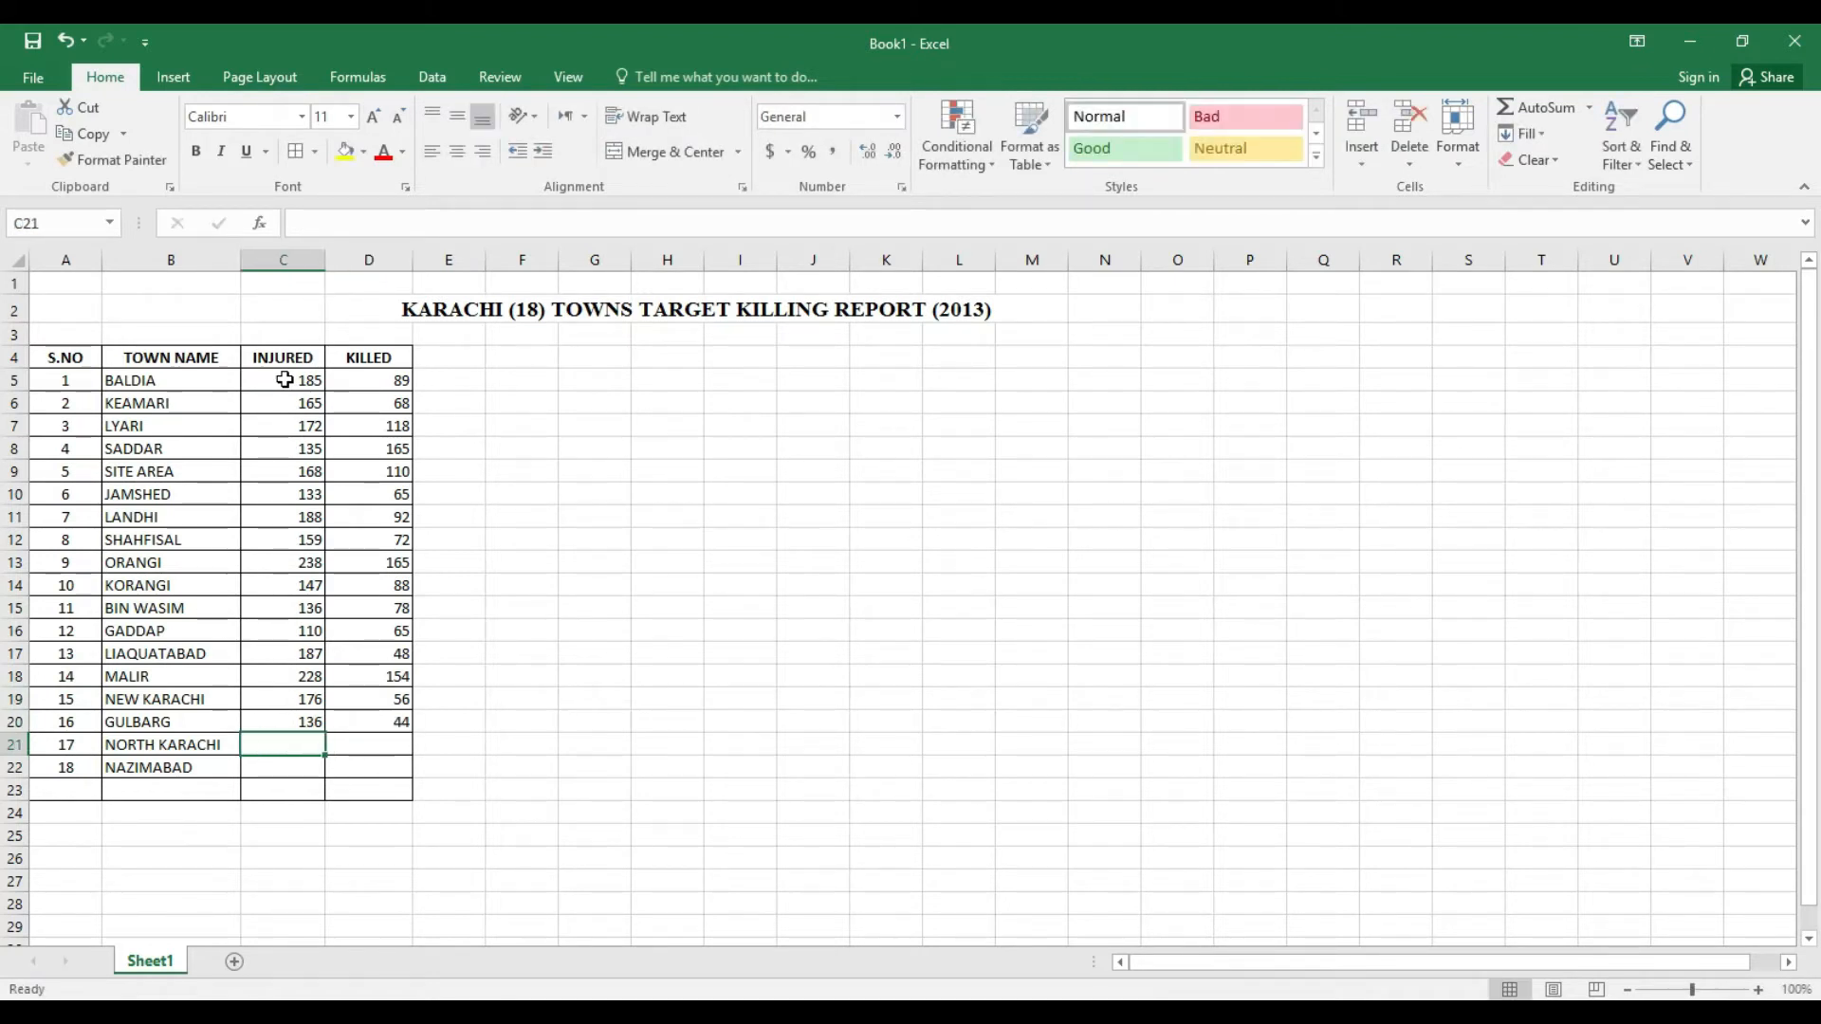
Enter 87 injured and 36 killed for NORTH KARACHI.
{"action": "type", "text": "87"}
{"action": "key", "text": "Tab"}
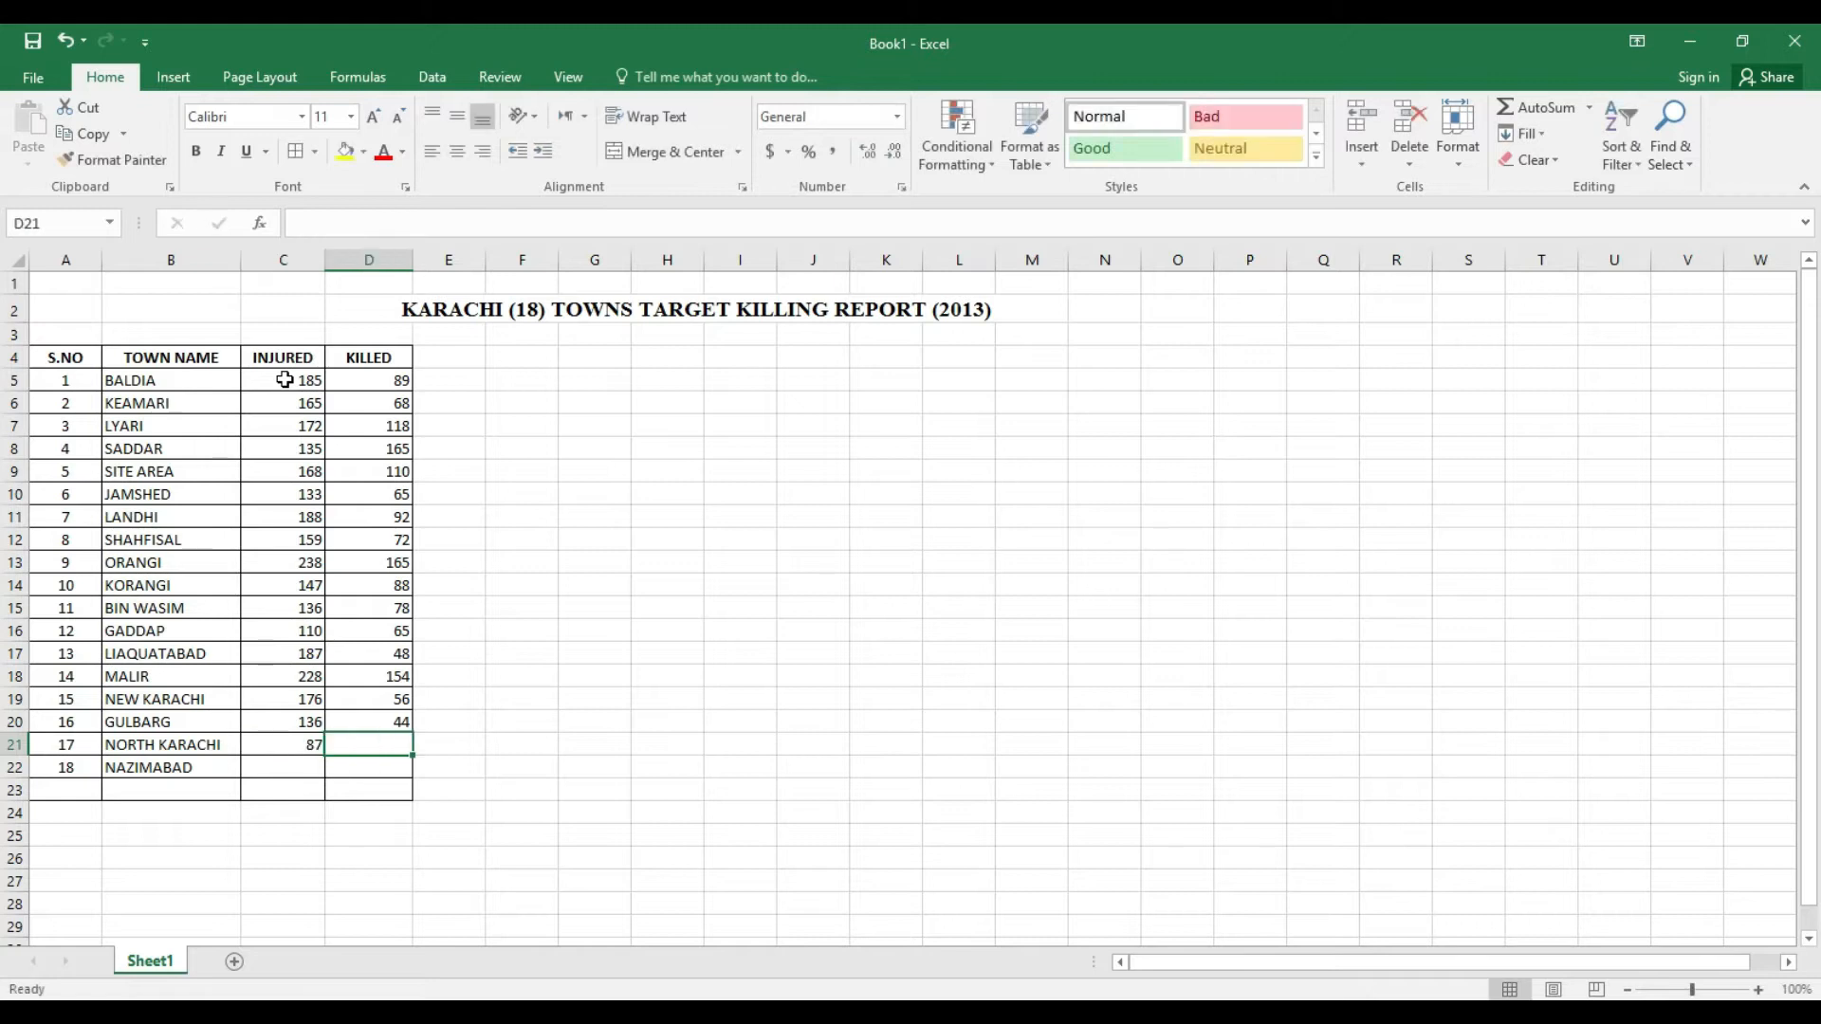
{"action": "type", "text": "344464"}
{"action": "key", "text": "BackSpace"}
{"action": "key", "text": "BackSpace"}
{"action": "key", "text": "BackSpace"}
{"action": "key", "text": "BackSpace"}
{"action": "key", "text": "BackSpace"}
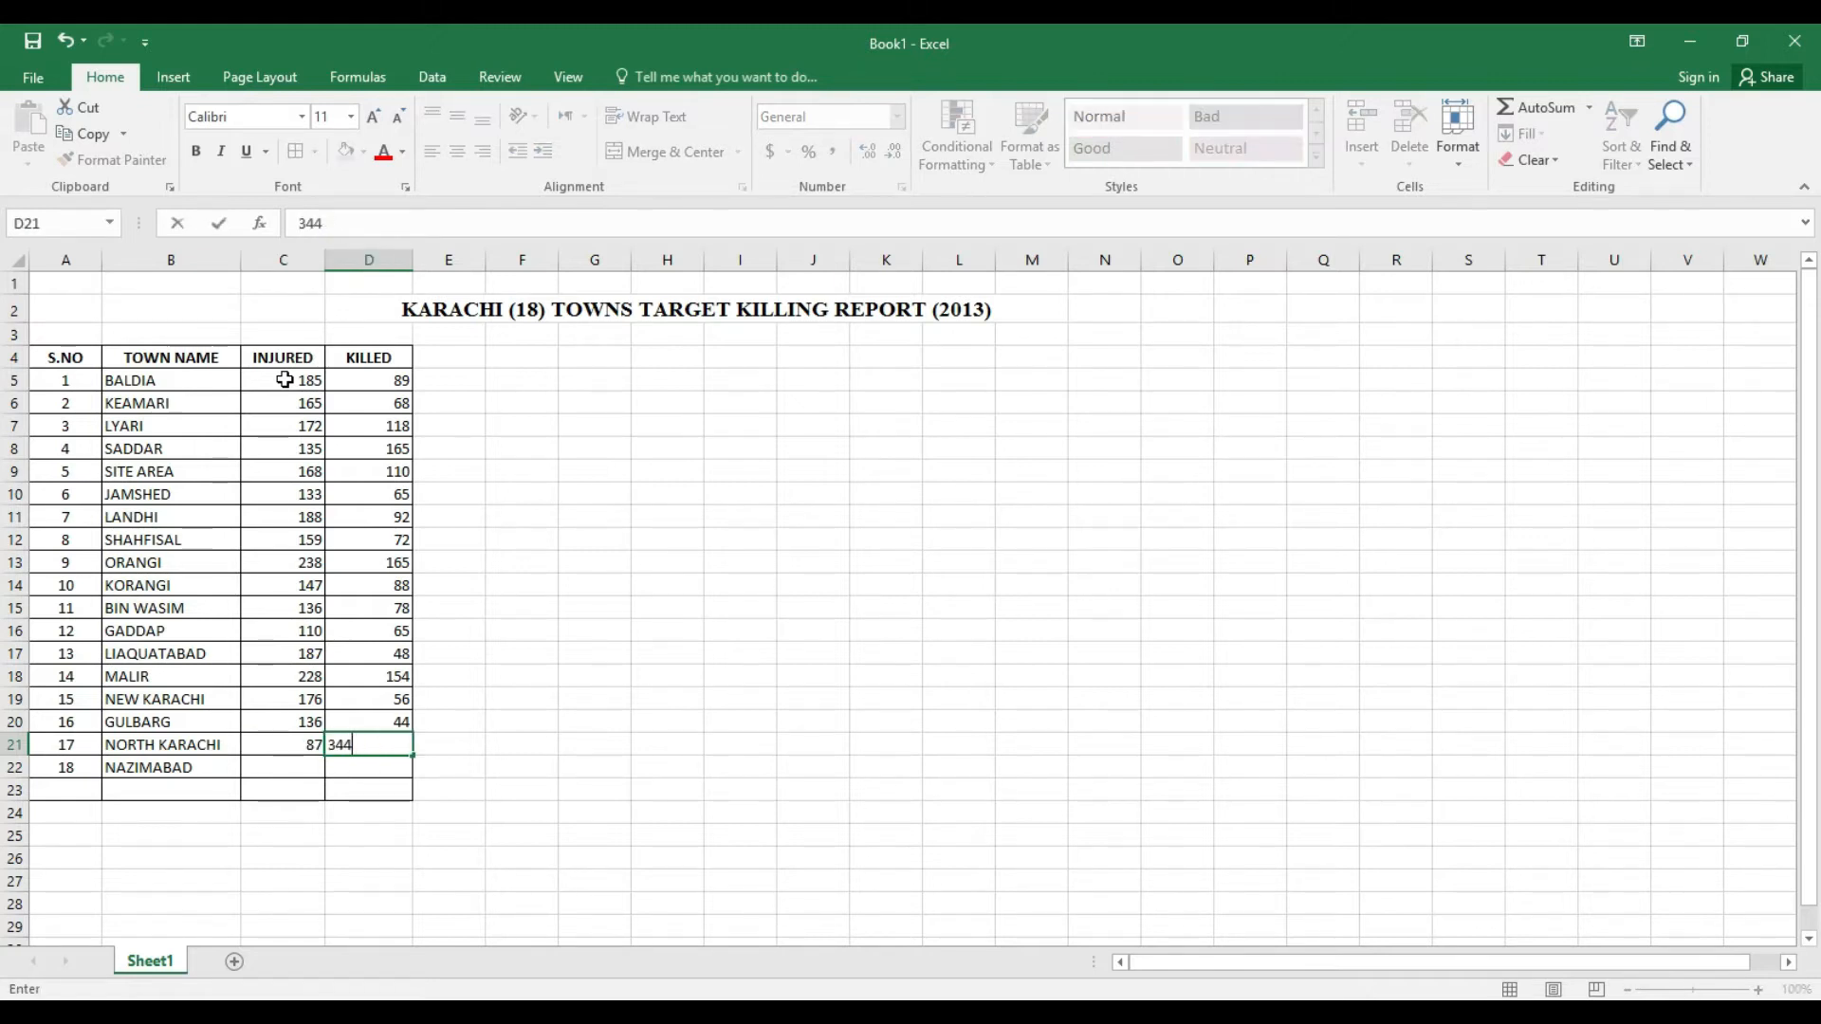
{"action": "key", "text": "Return"}
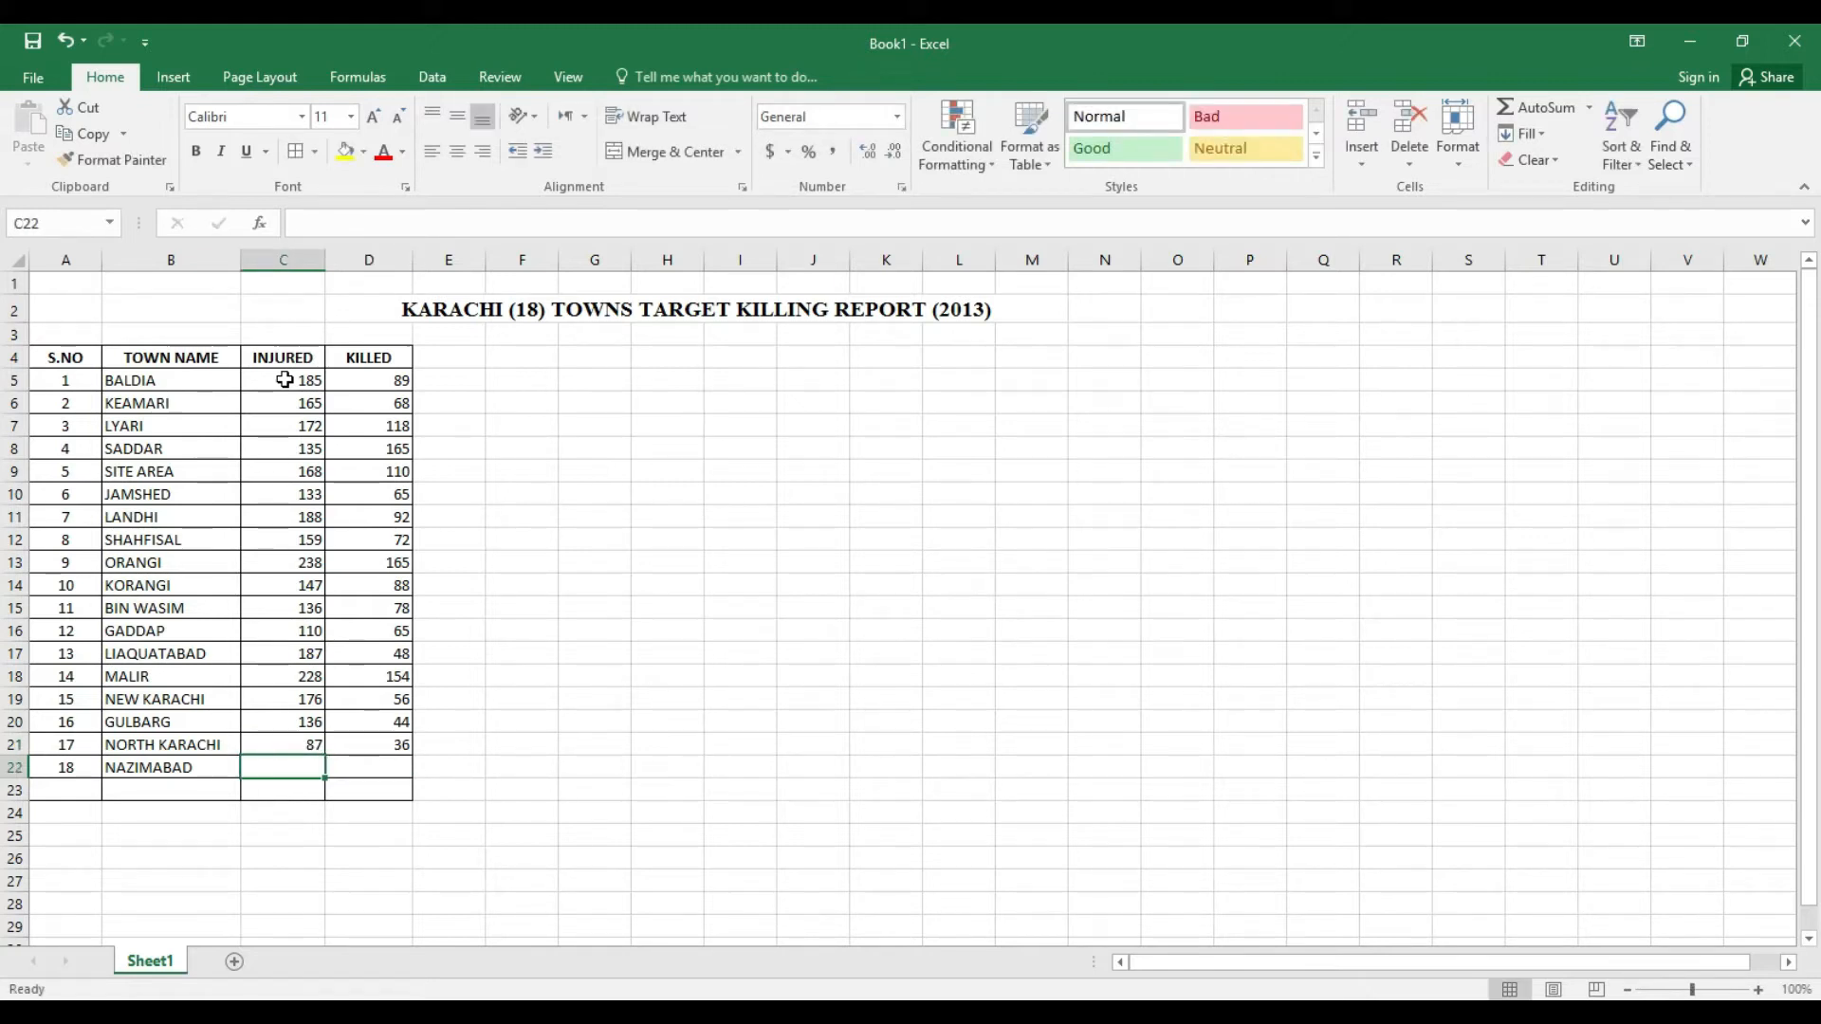
Enter 113 injured and 136 killed for NAZIMABAD.
{"action": "type", "text": "113444444444"}
{"action": "key", "text": "BackSpace"}
{"action": "key", "text": "BackSpace"}
{"action": "key", "text": "BackSpace"}
{"action": "key", "text": "BackSpace"}
{"action": "key", "text": "BackSpace"}
{"action": "key", "text": "BackSpace"}
{"action": "key", "text": "BackSpace"}
{"action": "key", "text": "BackSpace"}
{"action": "key", "text": "BackSpace"}
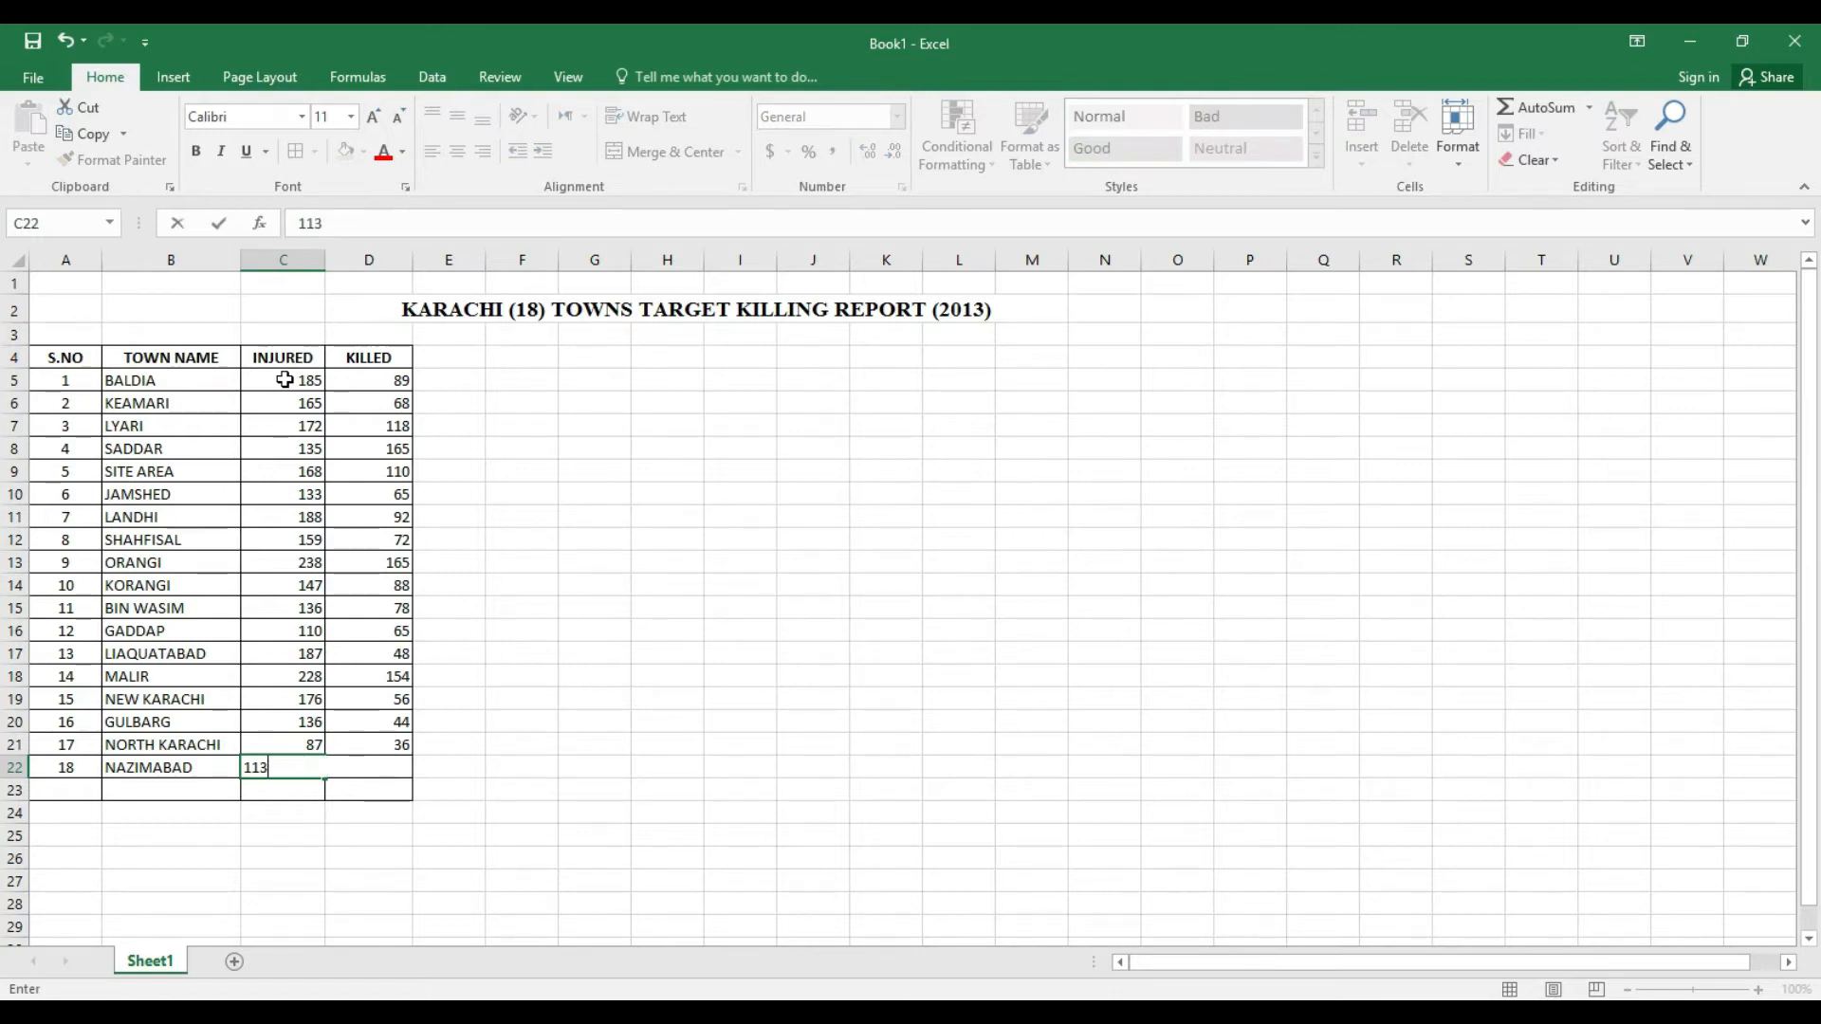
{"action": "key", "text": "Tab"}
{"action": "type", "text": "134444"}
{"action": "key", "text": "BackSpace"}
{"action": "key", "text": "BackSpace"}
{"action": "key", "text": "BackSpace"}
{"action": "key", "text": "BackSpace"}
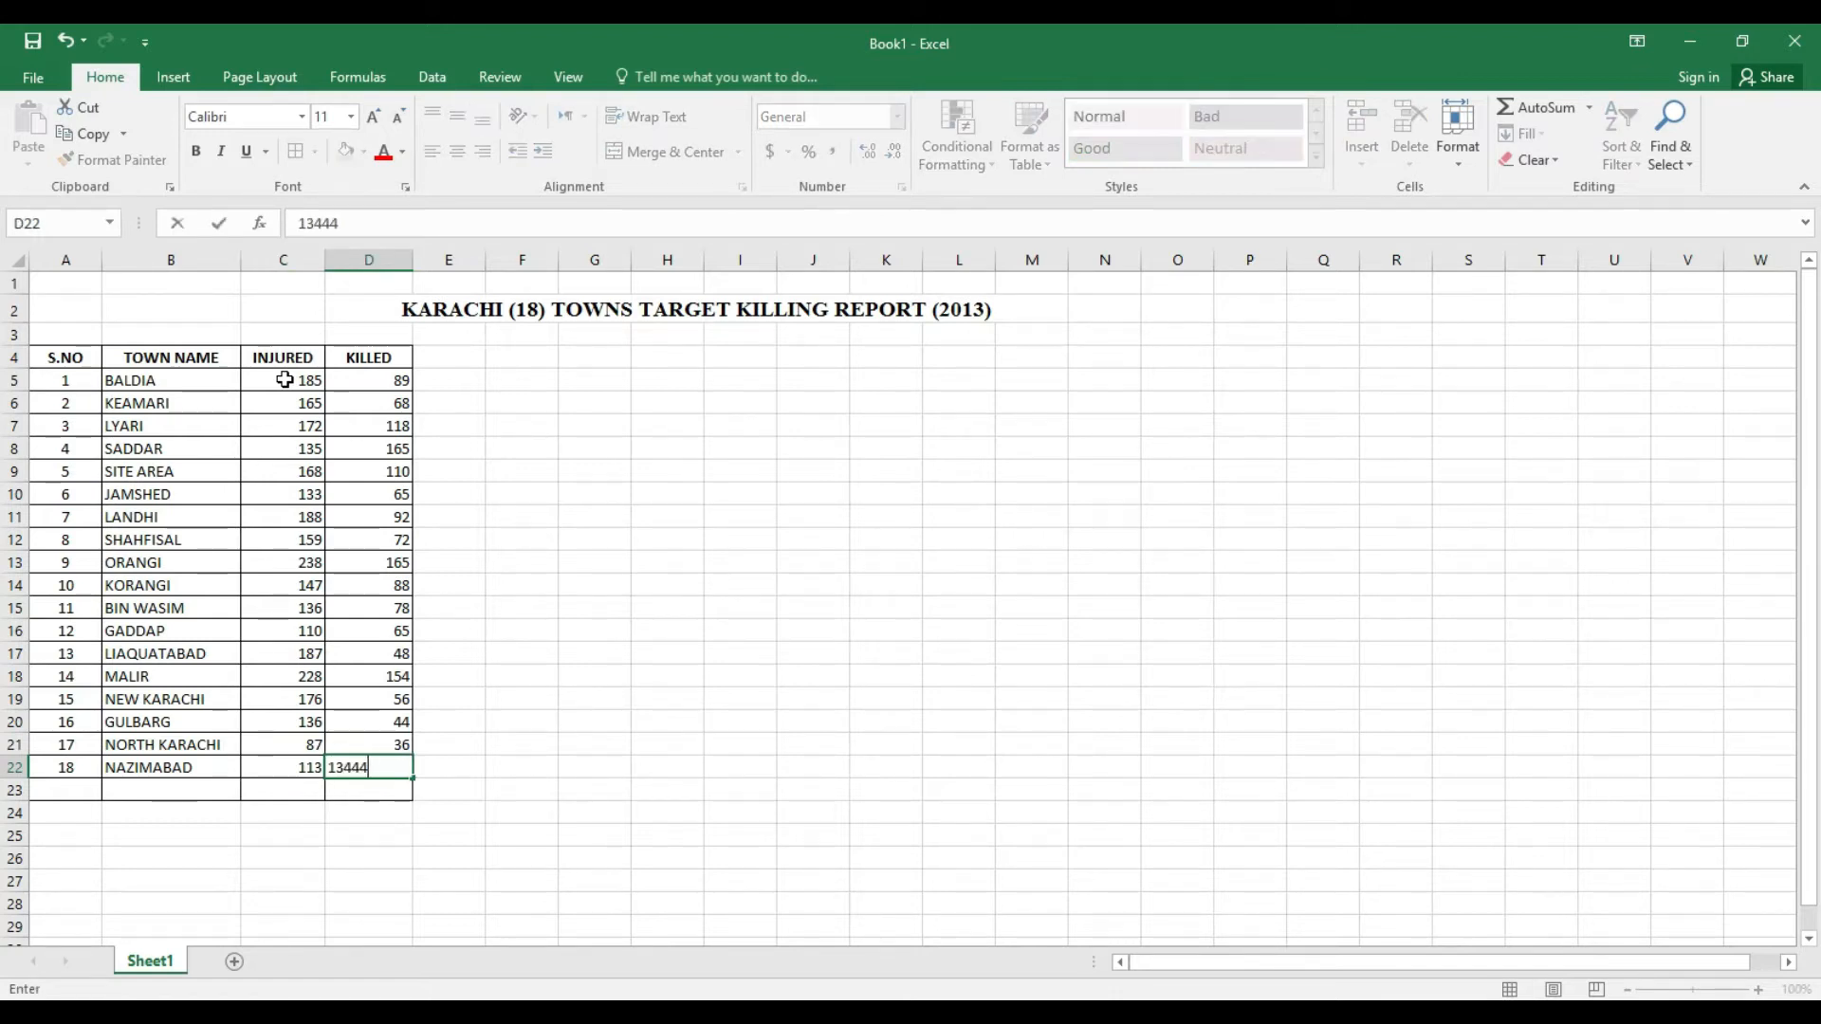
{"action": "type", "text": "6444444444"}
{"action": "key", "text": "BackSpace"}
{"action": "key", "text": "BackSpace"}
{"action": "key", "text": "BackSpace"}
{"action": "key", "text": "BackSpace"}
{"action": "key", "text": "BackSpace"}
{"action": "key", "text": "BackSpace"}
{"action": "key", "text": "BackSpace"}
{"action": "key", "text": "BackSpace"}
{"action": "key", "text": "BackSpace"}
{"action": "left_click", "coordinate": [478, 672]}
Center the INJURED and KILLED figures of all 18 towns in cells C5:D22.
{"action": "left_click_drag", "start_coordinate": [285, 379], "coordinate": [394, 767]}
{"action": "left_click", "coordinate": [457, 150]}
{"action": "left_click", "coordinate": [594, 471]}
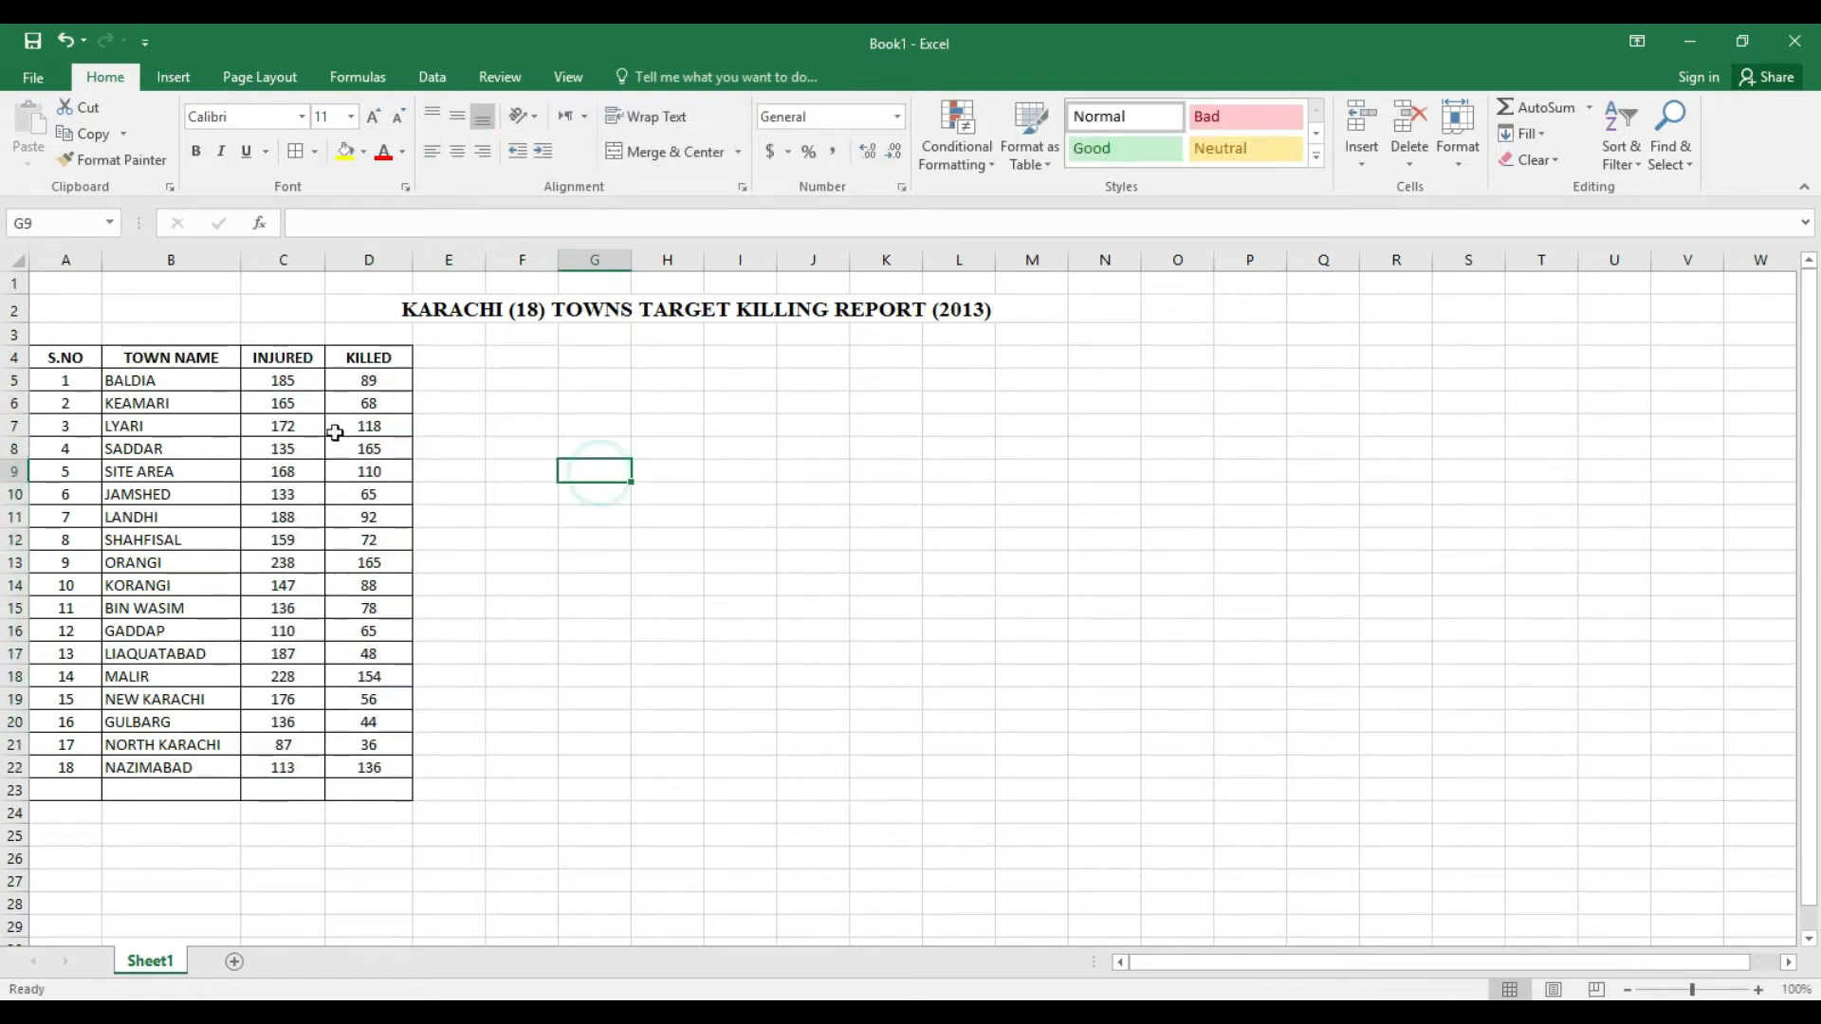
Sum the INJURED and KILLED columns with AutoSum in cells C23 and D23.
{"action": "left_click", "coordinate": [296, 792]}
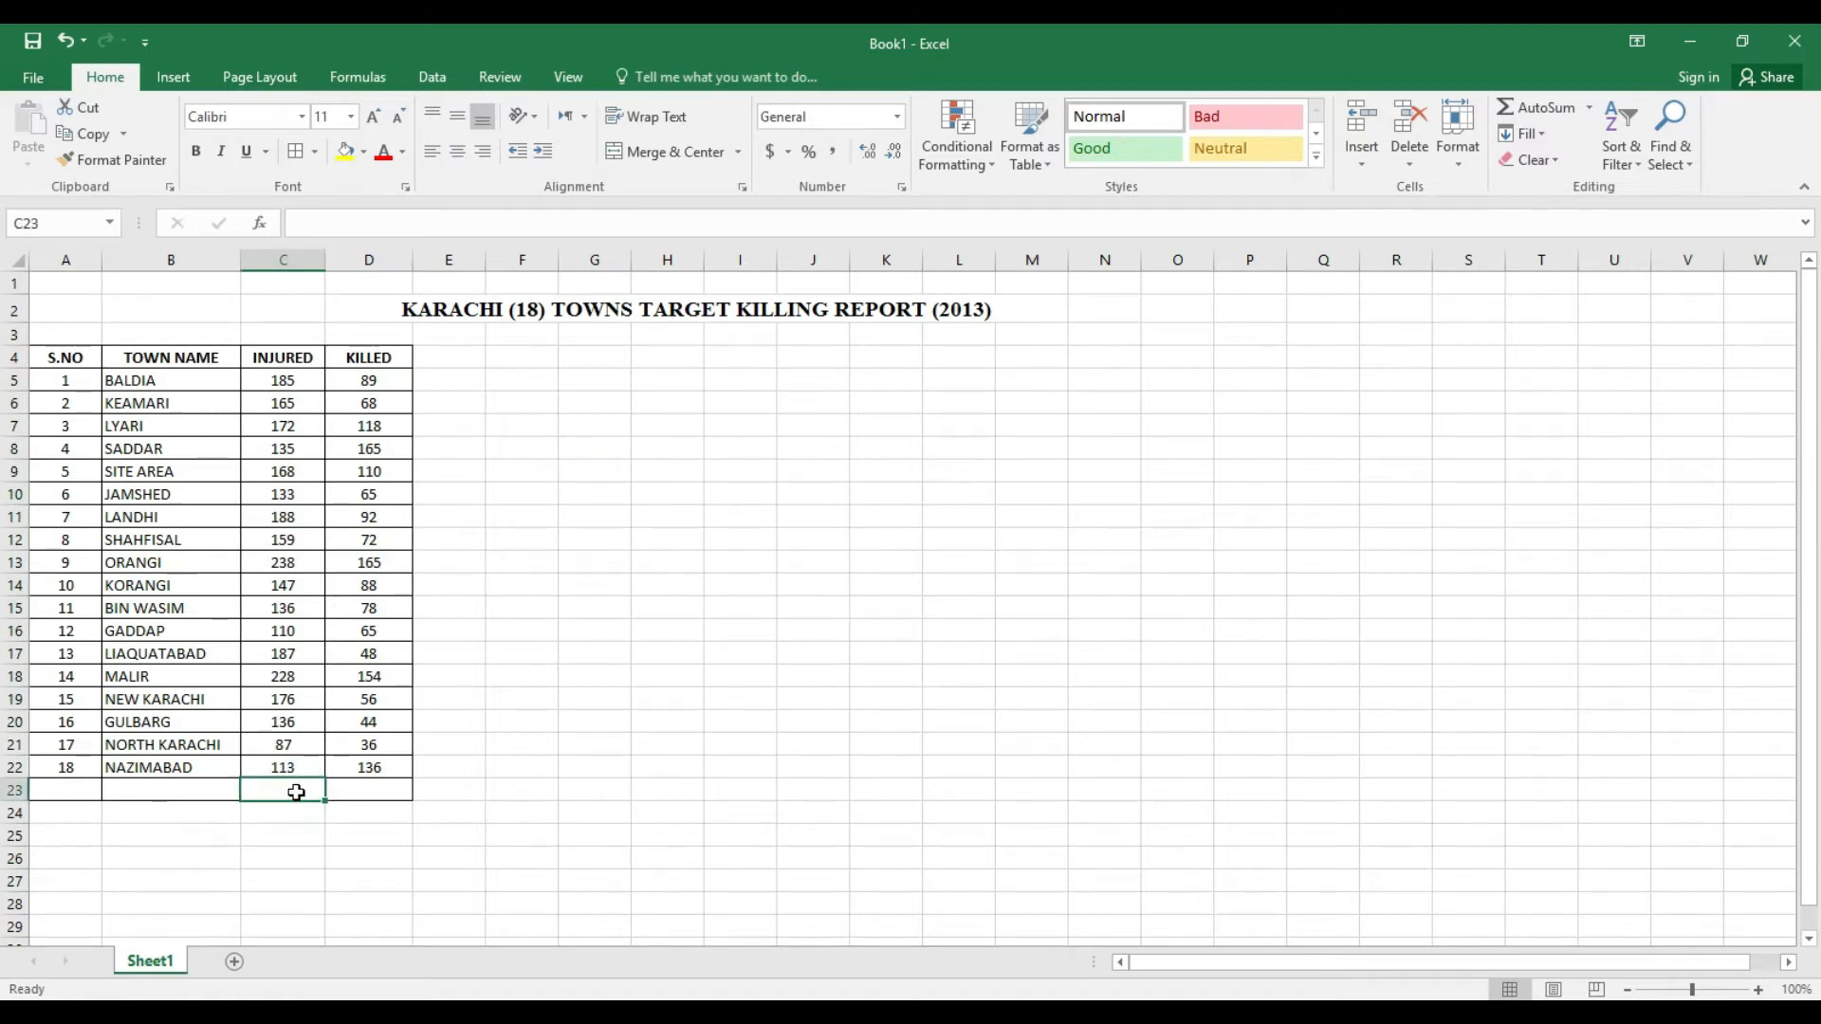
{"action": "key", "text": "alt+equal"}
{"action": "key", "text": "Return"}
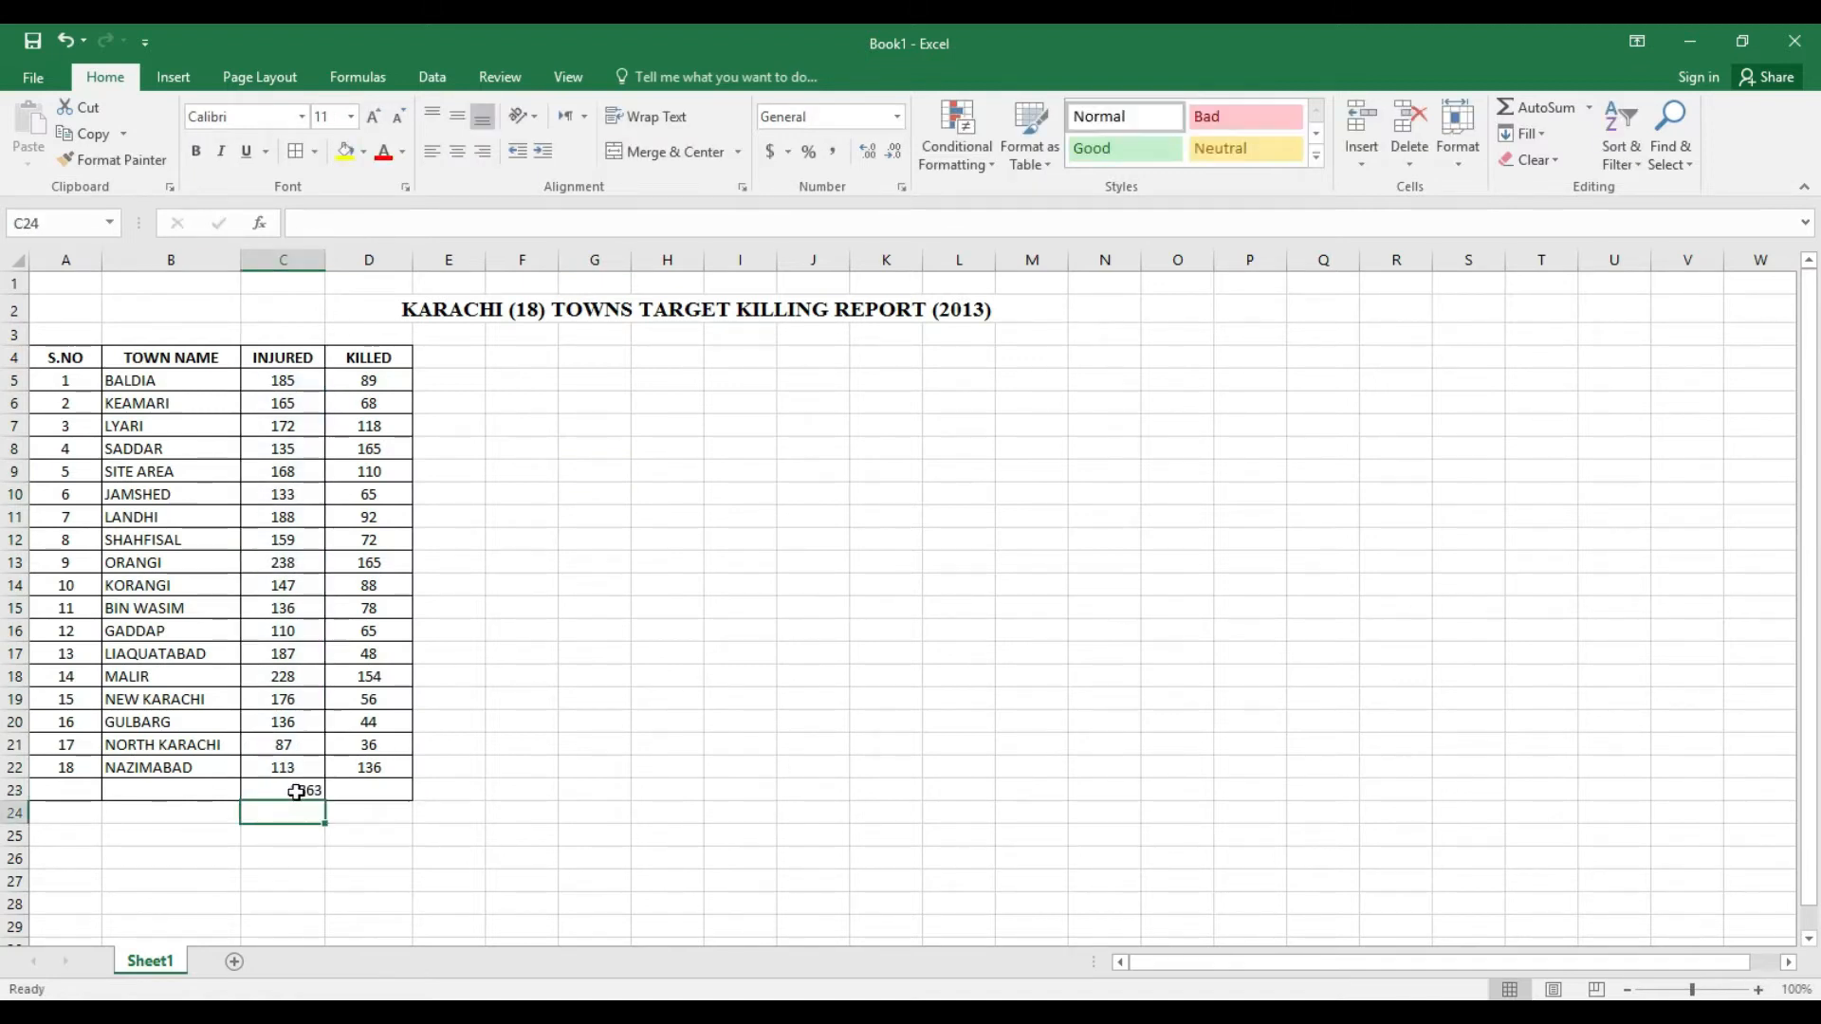
{"action": "left_click", "coordinate": [361, 793]}
{"action": "key", "text": "alt+equal"}
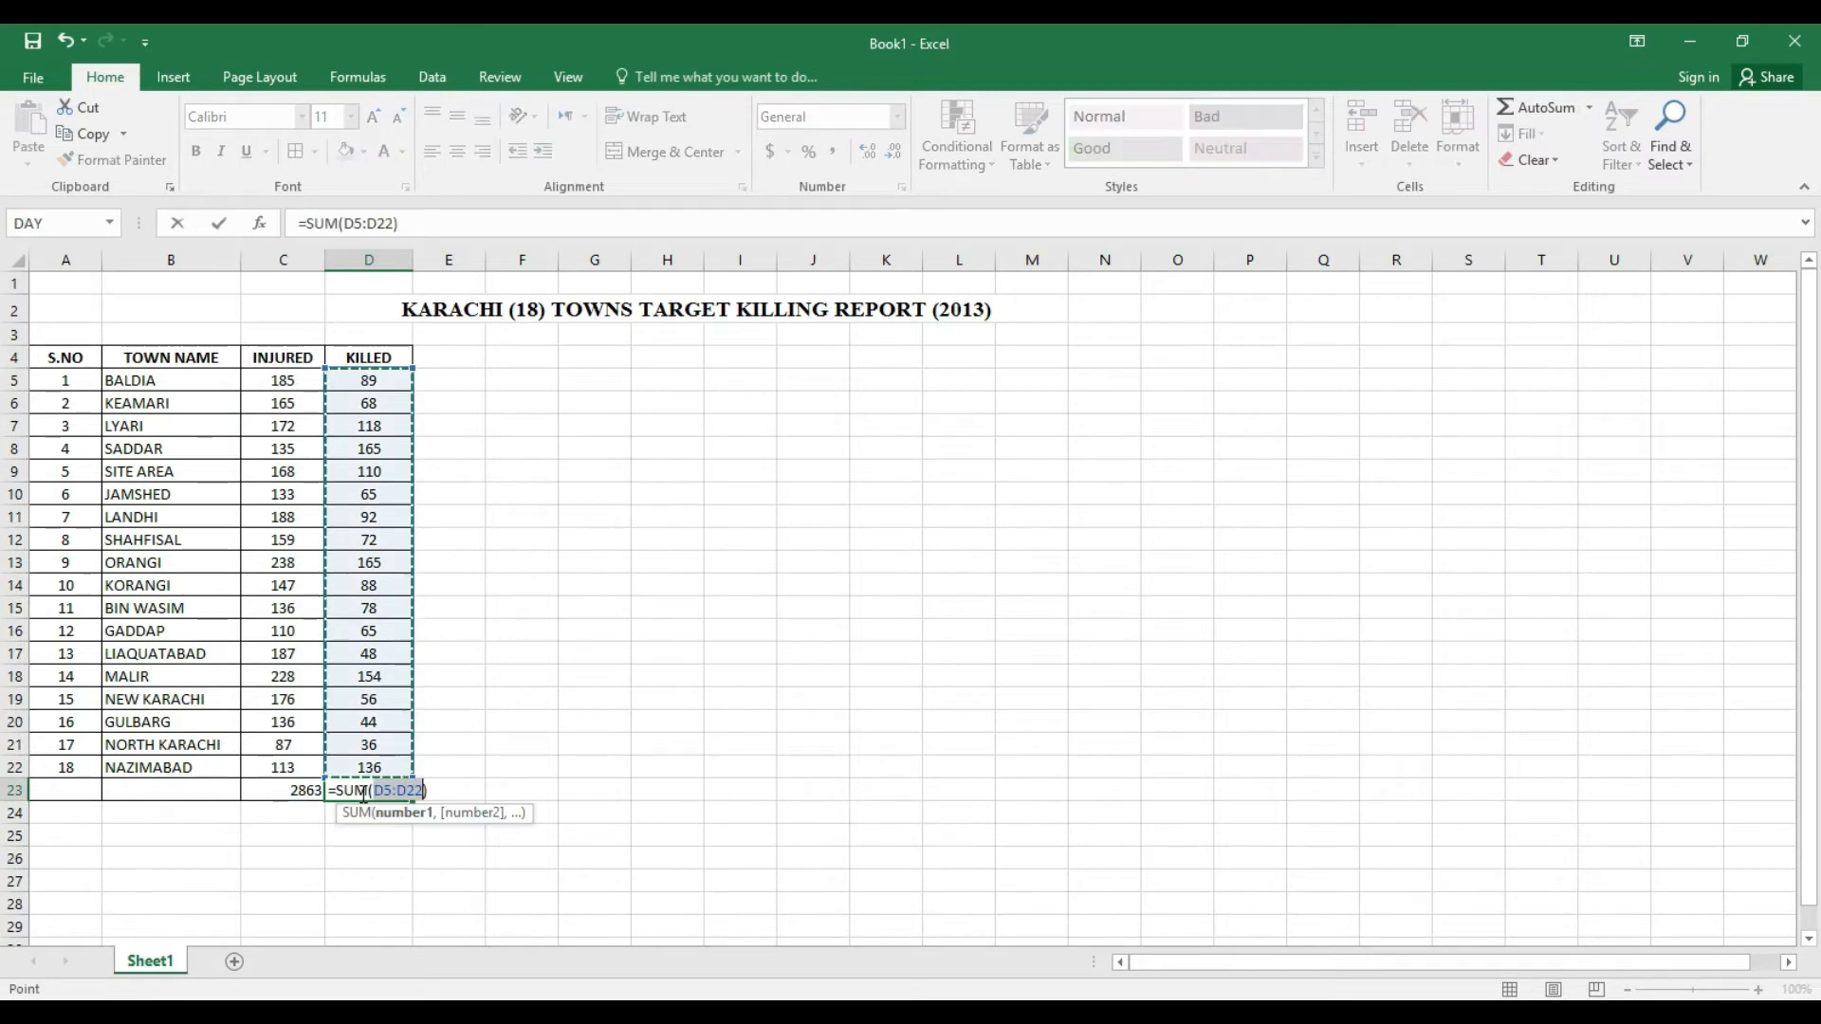
{"action": "key", "text": "Return"}
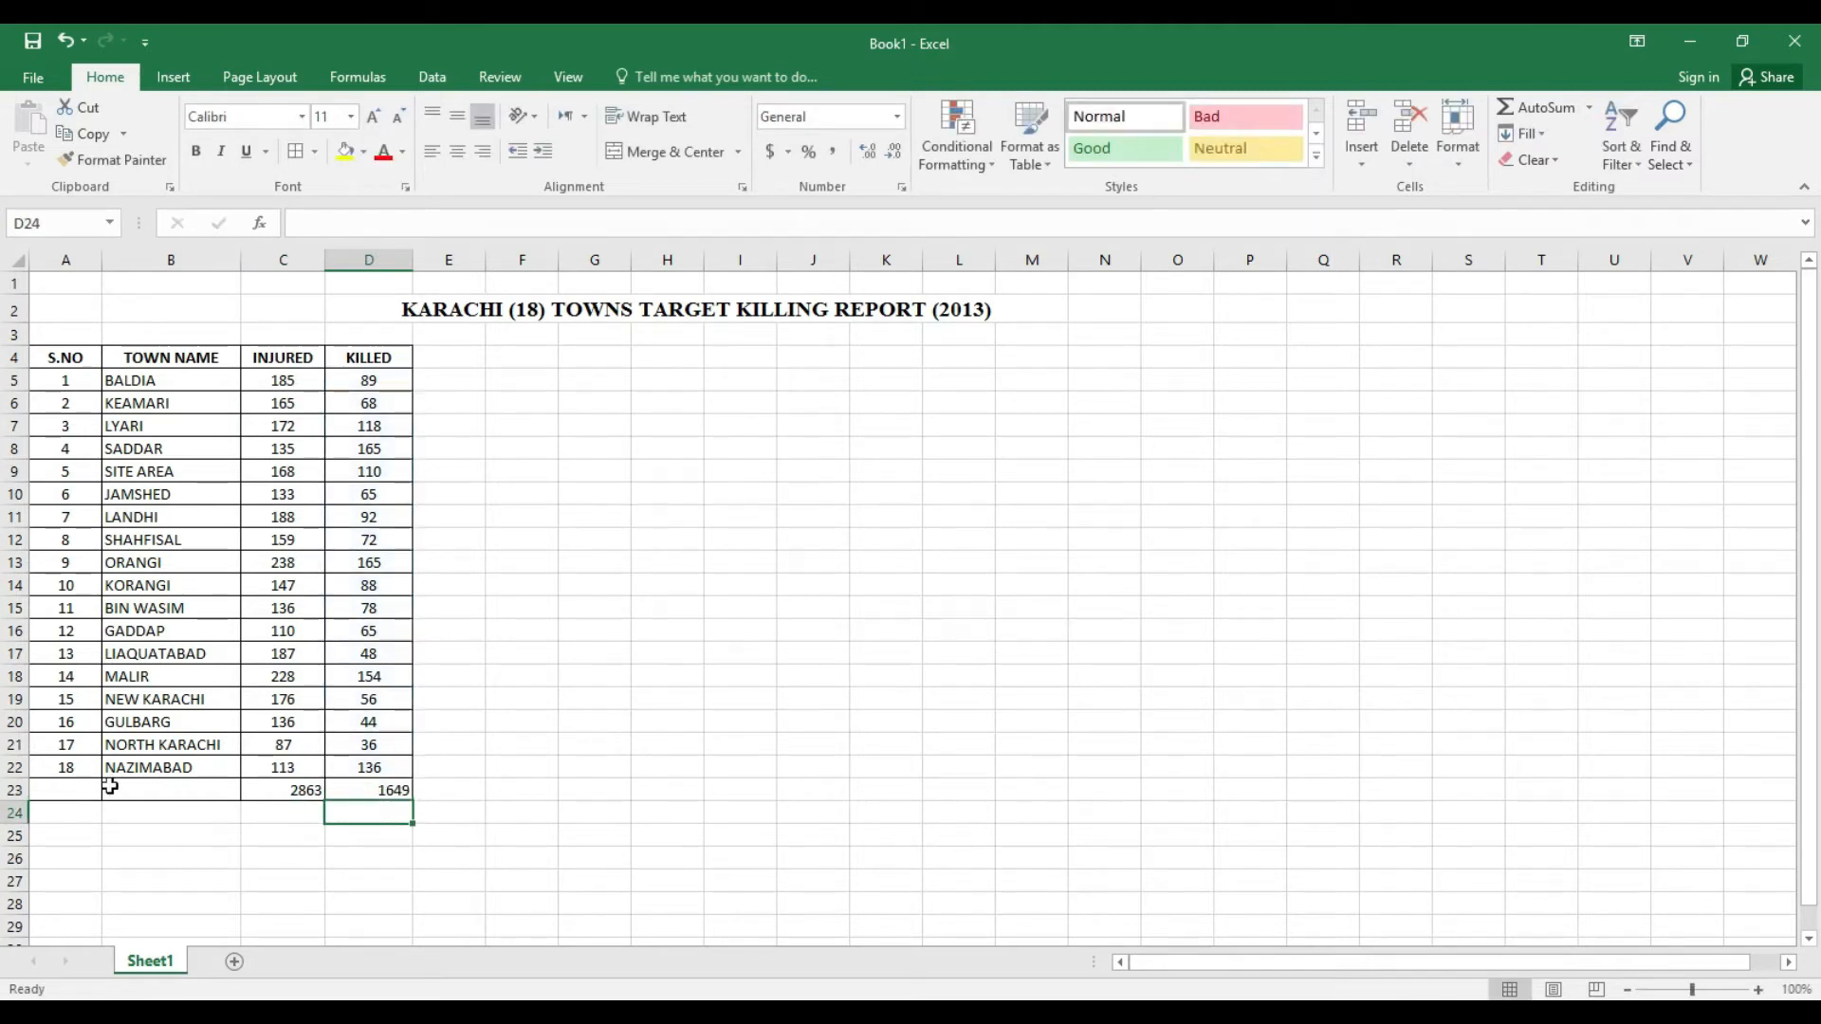
Merge and center cells A23:B23 and enter the label TOTAL.
{"action": "left_click_drag", "start_coordinate": [82, 790], "coordinate": [167, 790]}
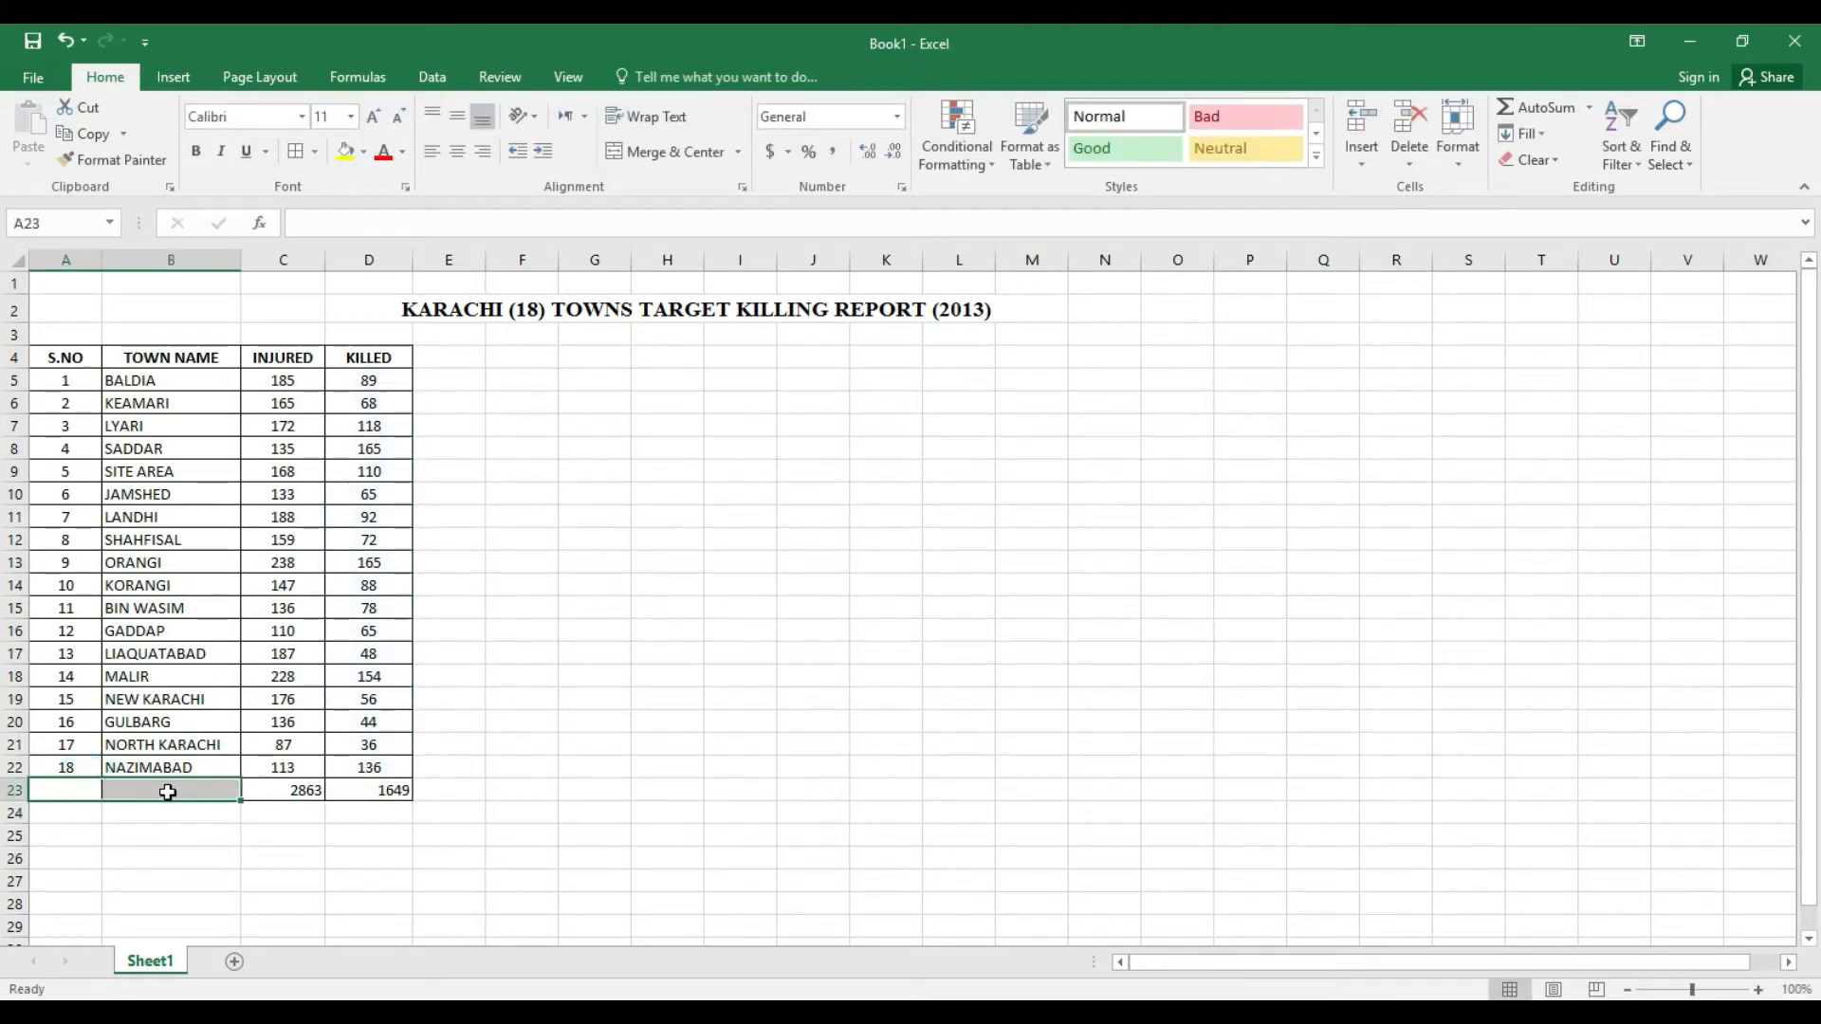
{"action": "left_click", "coordinate": [636, 152]}
{"action": "type", "text": "TOTAL"}
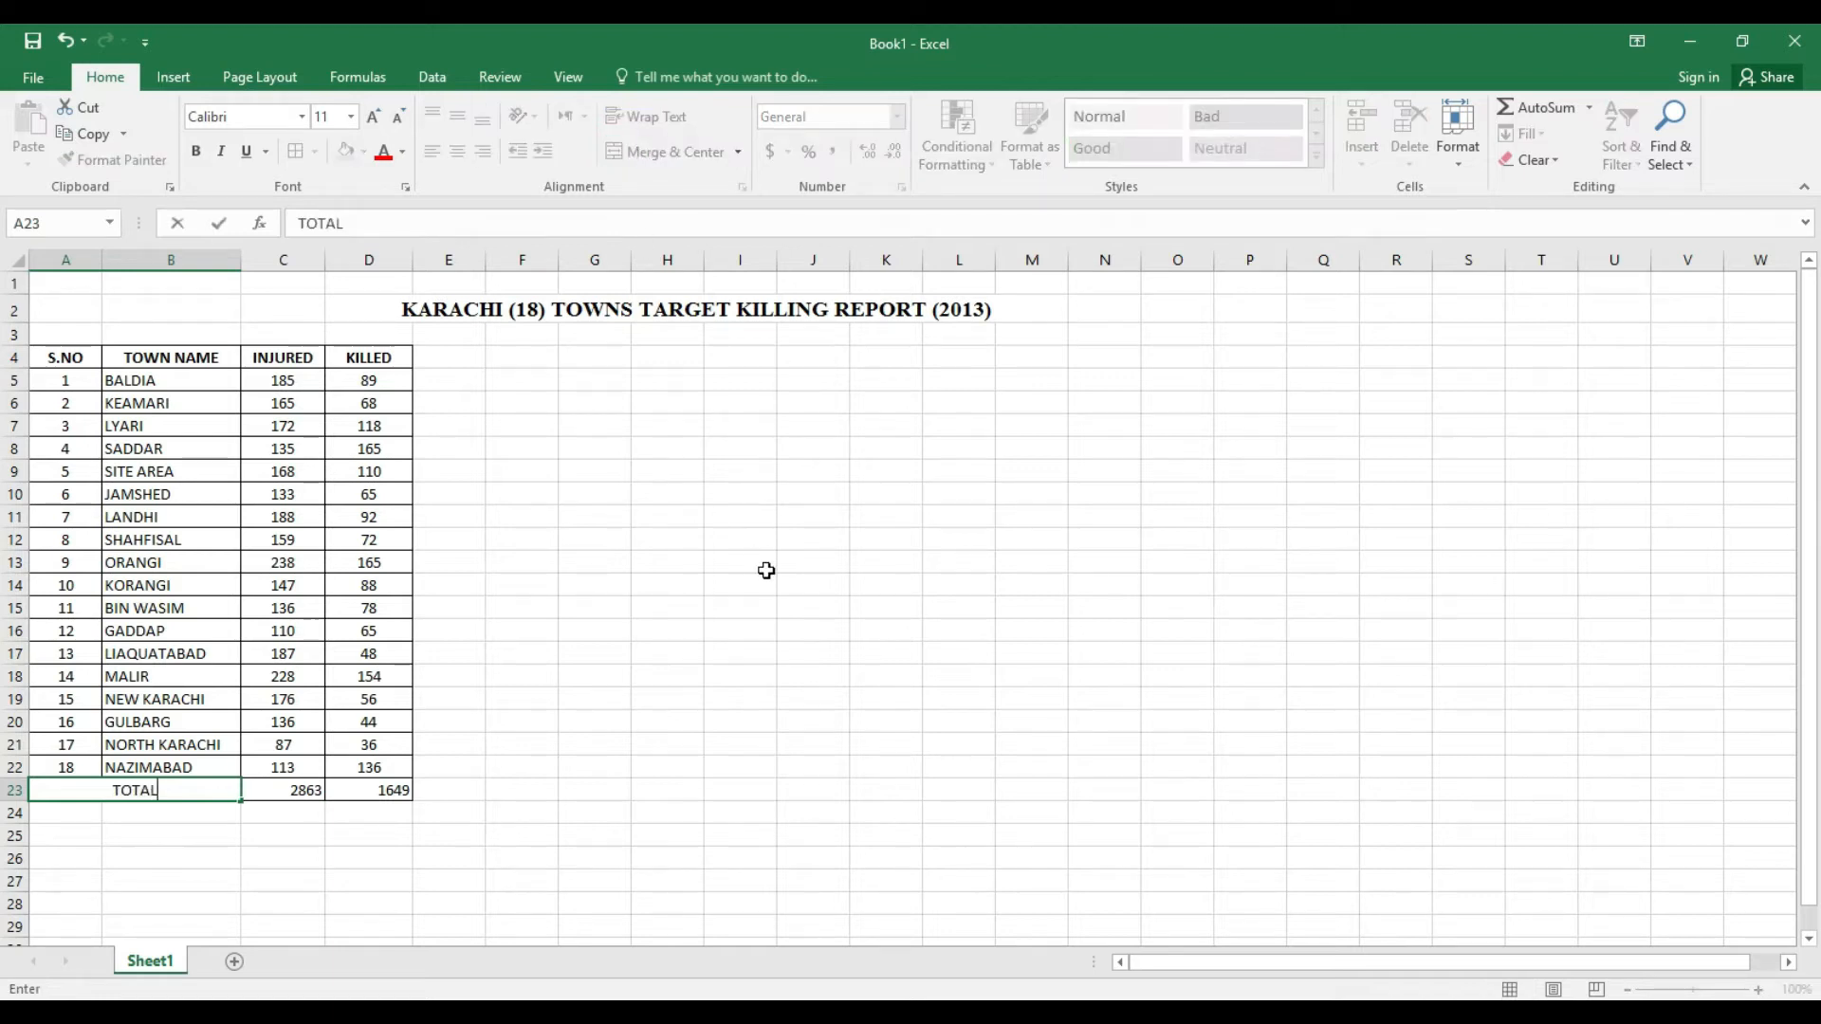
Center and bold the TOTAL row in cells A23:D23 and set its font size to 12.
{"action": "left_click", "coordinate": [724, 686]}
{"action": "left_click", "coordinate": [149, 792]}
{"action": "left_click_drag", "start_coordinate": [149, 792], "coordinate": [384, 790]}
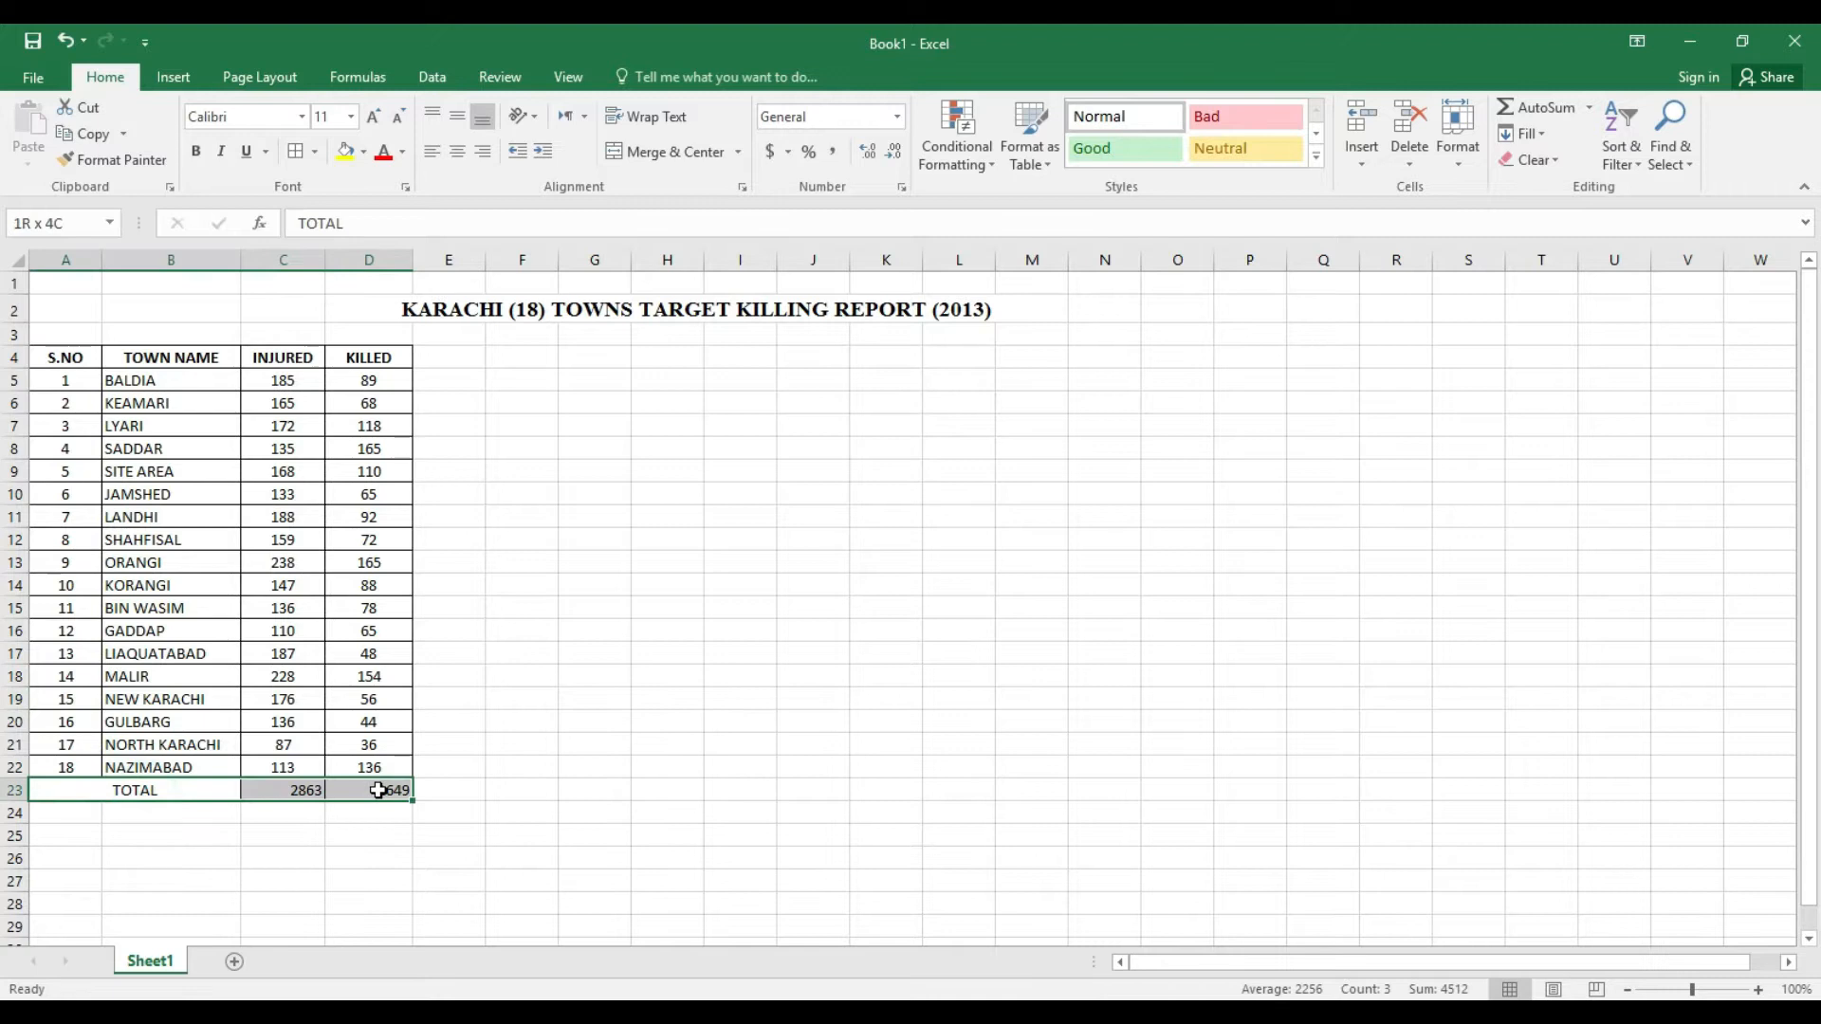
{"action": "left_click", "coordinate": [456, 152]}
{"action": "left_click", "coordinate": [456, 152]}
{"action": "left_click", "coordinate": [197, 156]}
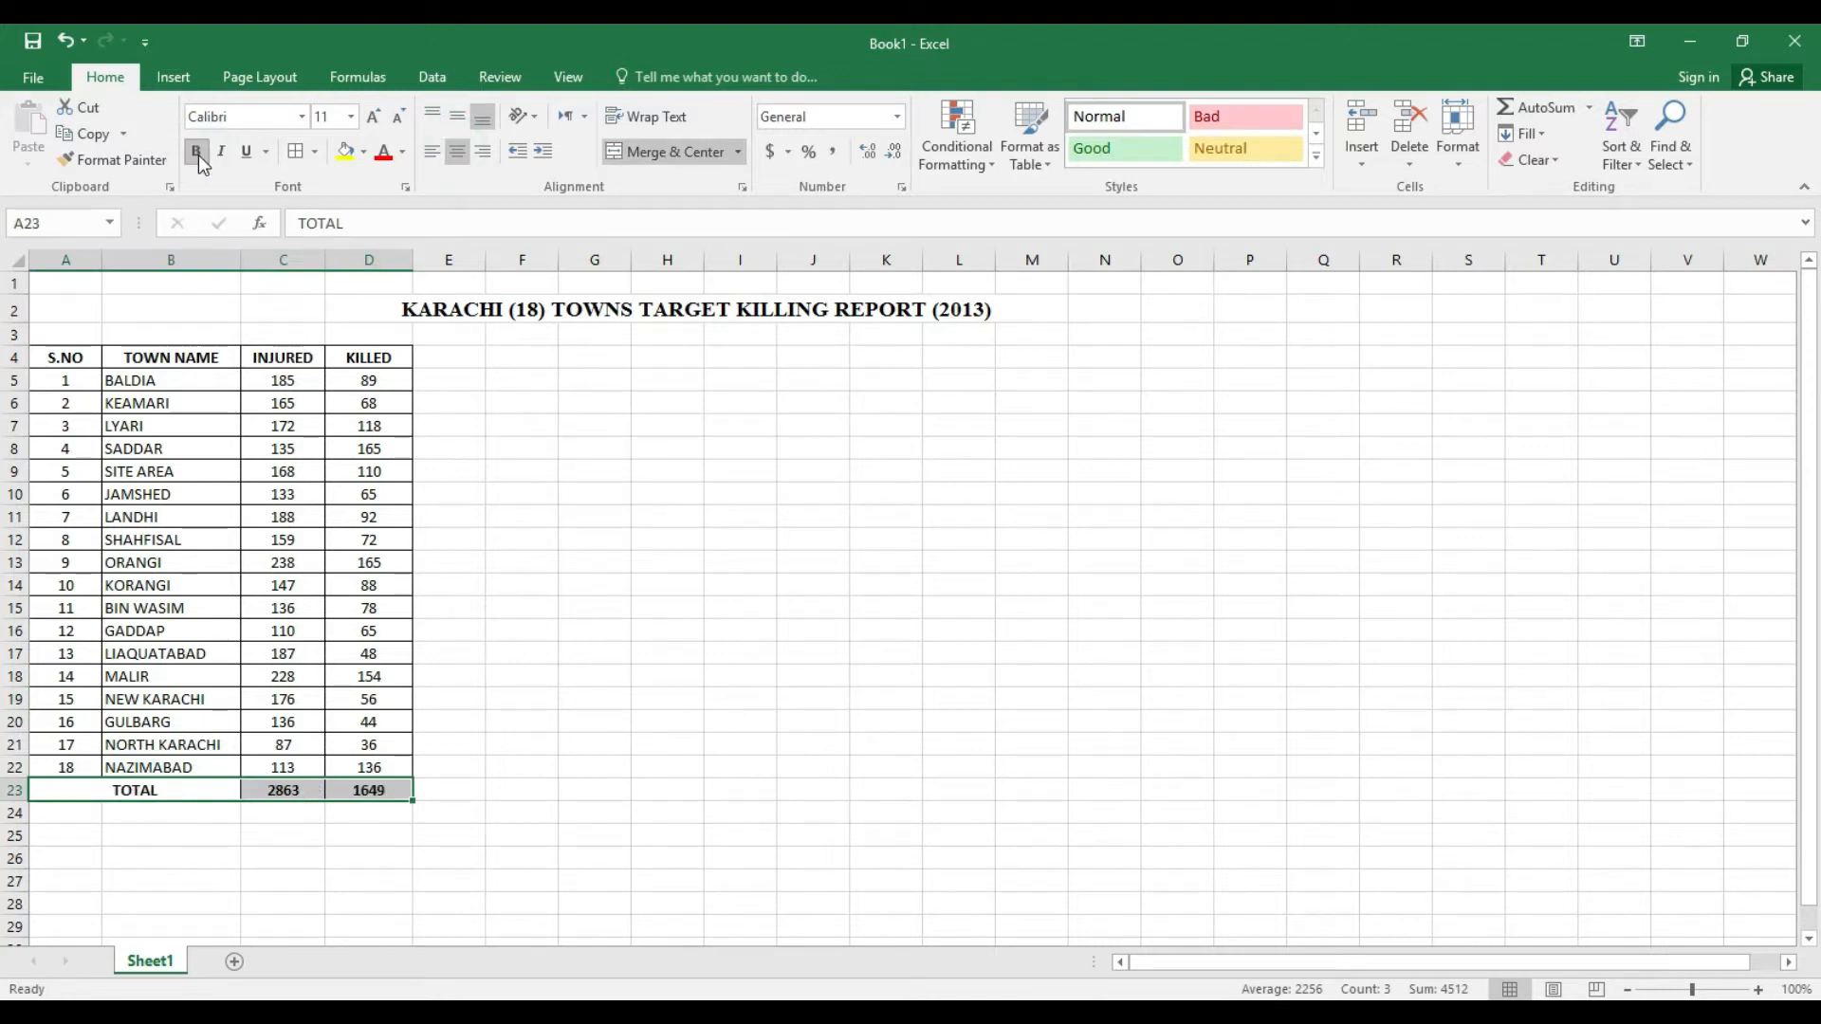
{"action": "left_click", "coordinate": [374, 115]}
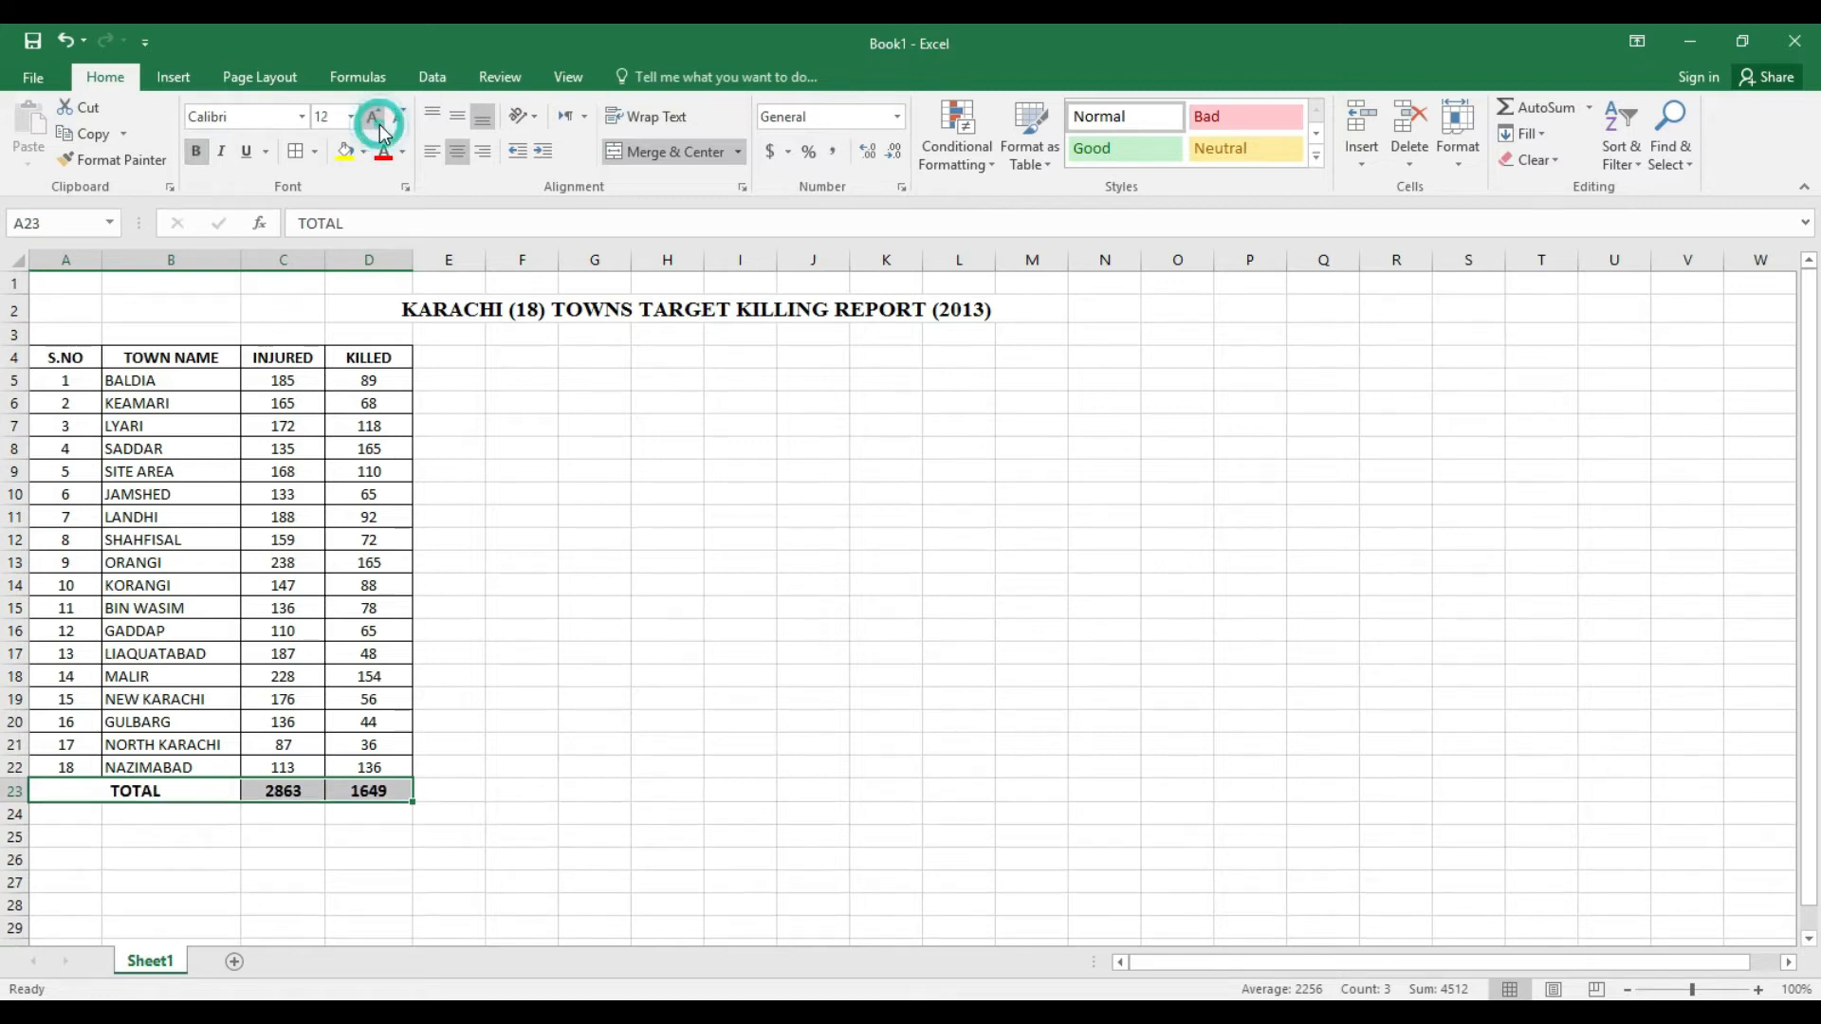
{"action": "left_click", "coordinate": [650, 560]}
Give the header row A4:D4 a black fill and a white font color.
{"action": "left_click_drag", "start_coordinate": [60, 361], "coordinate": [366, 356]}
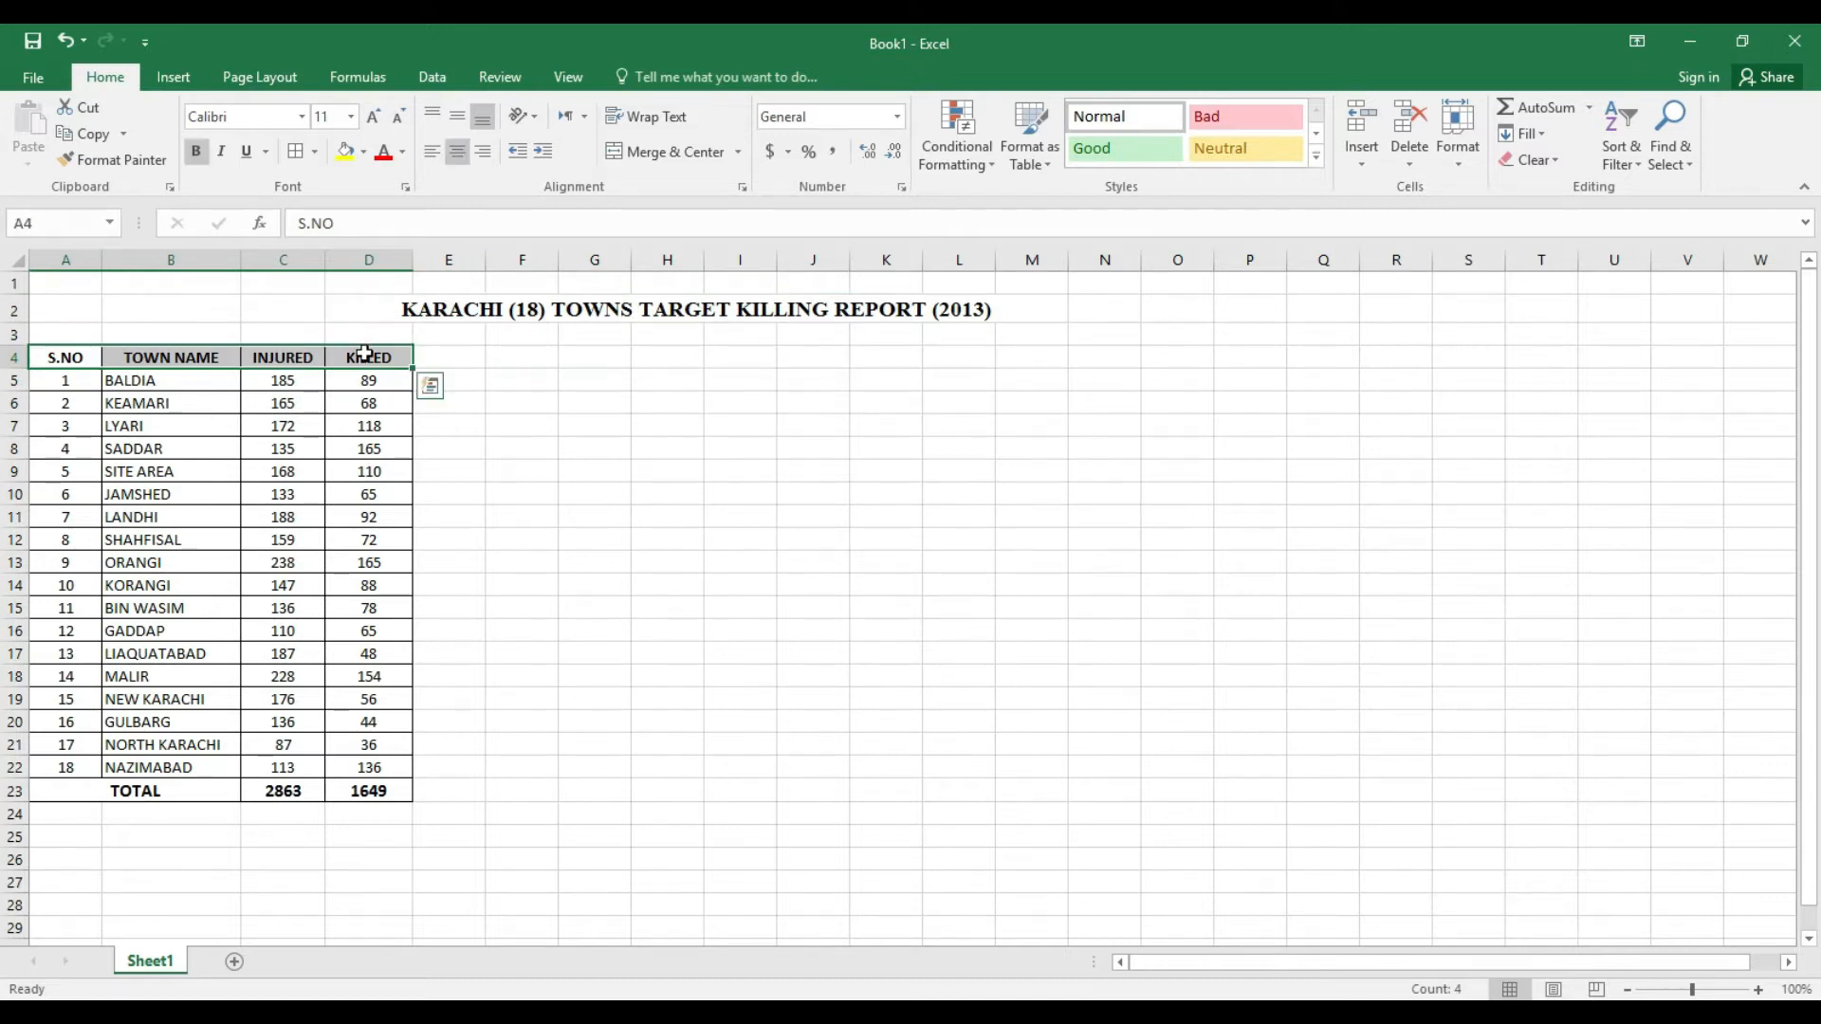
{"action": "left_click", "coordinate": [364, 153]}
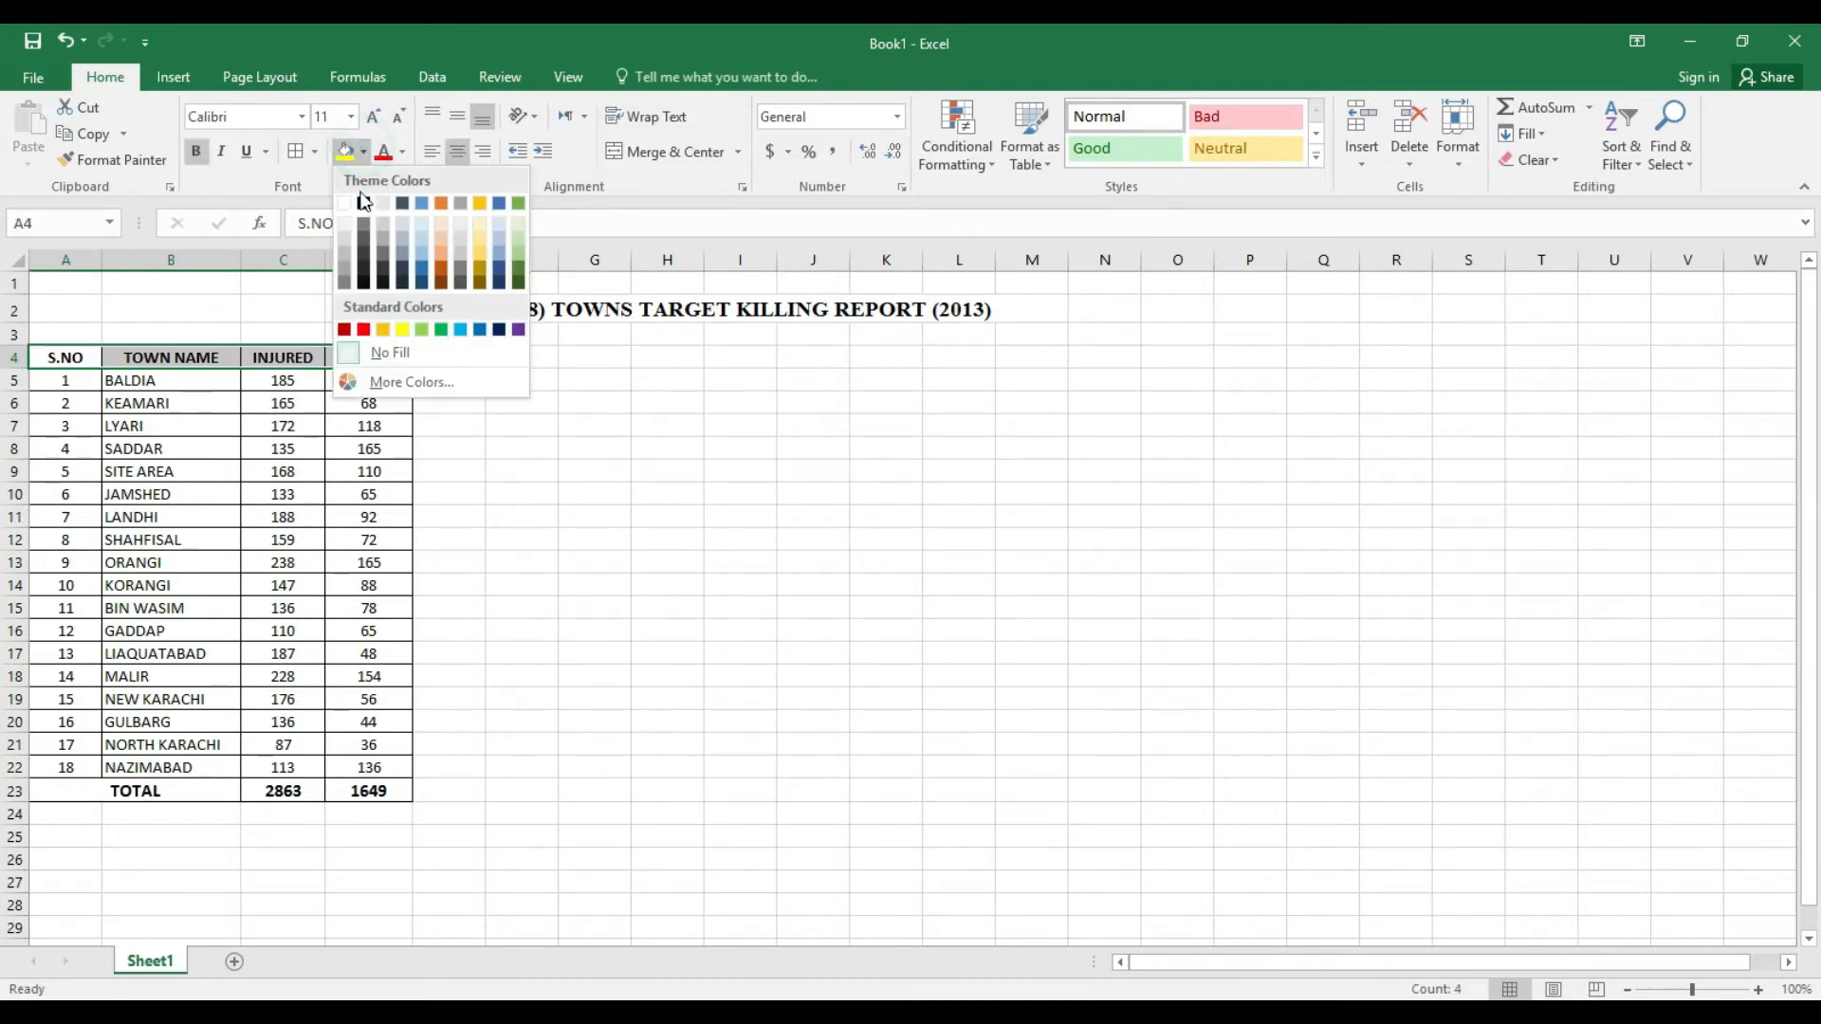
{"action": "left_click", "coordinate": [364, 280]}
{"action": "left_click", "coordinate": [405, 158]}
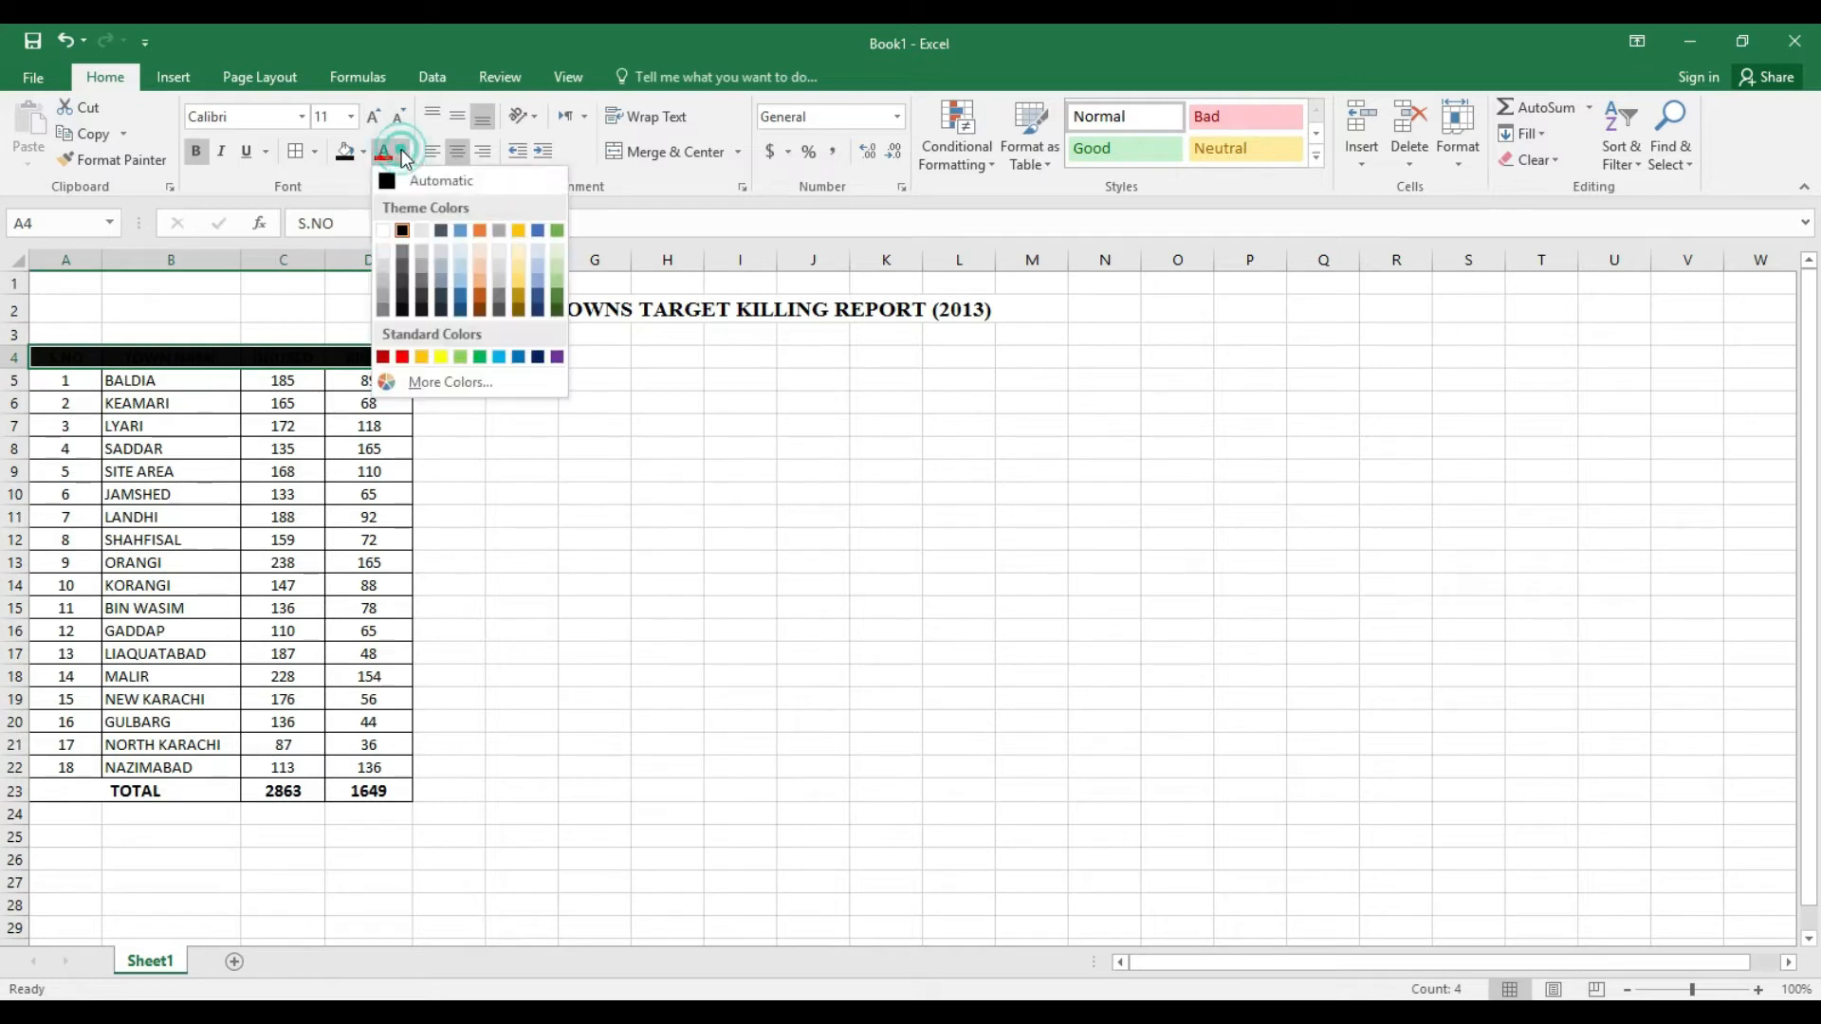
{"action": "left_click", "coordinate": [386, 249]}
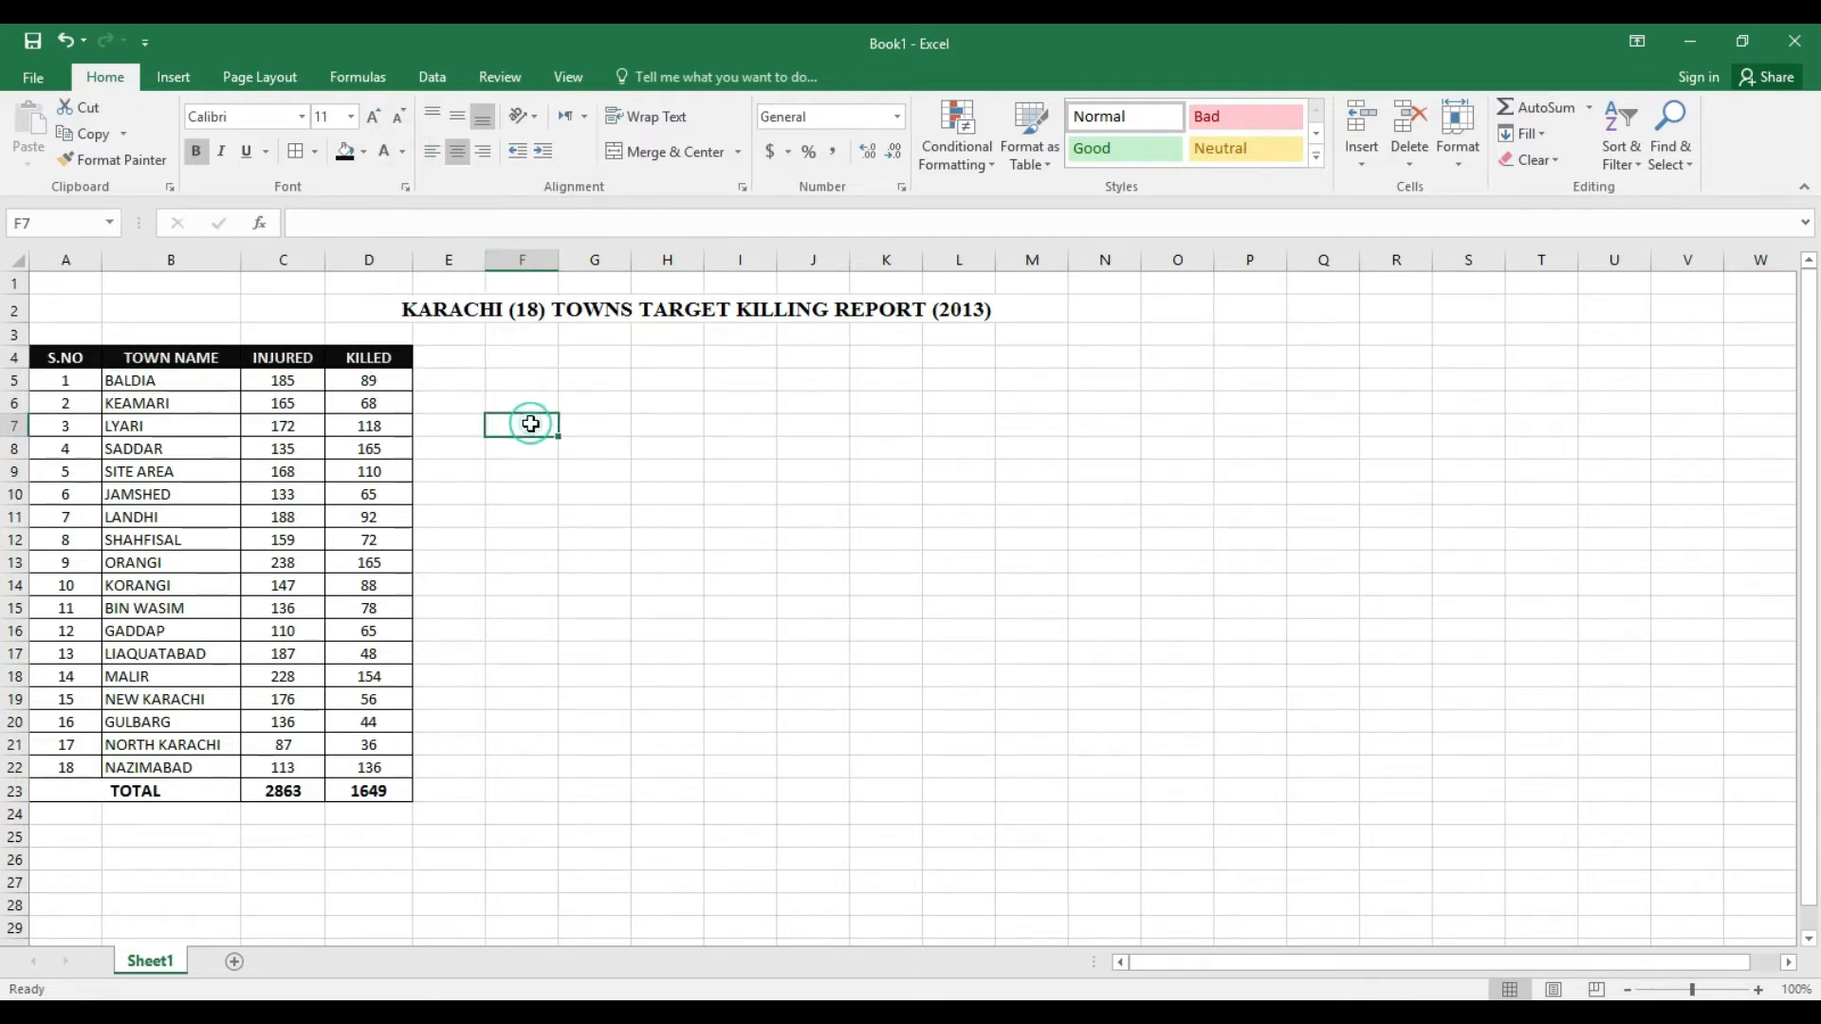
Fill columns A to D of rows 5, 7, 9, 11, 13, 15, 17, 19, 20 and 22 with light gray.
{"action": "left_click_drag", "start_coordinate": [80, 384], "coordinate": [378, 382]}
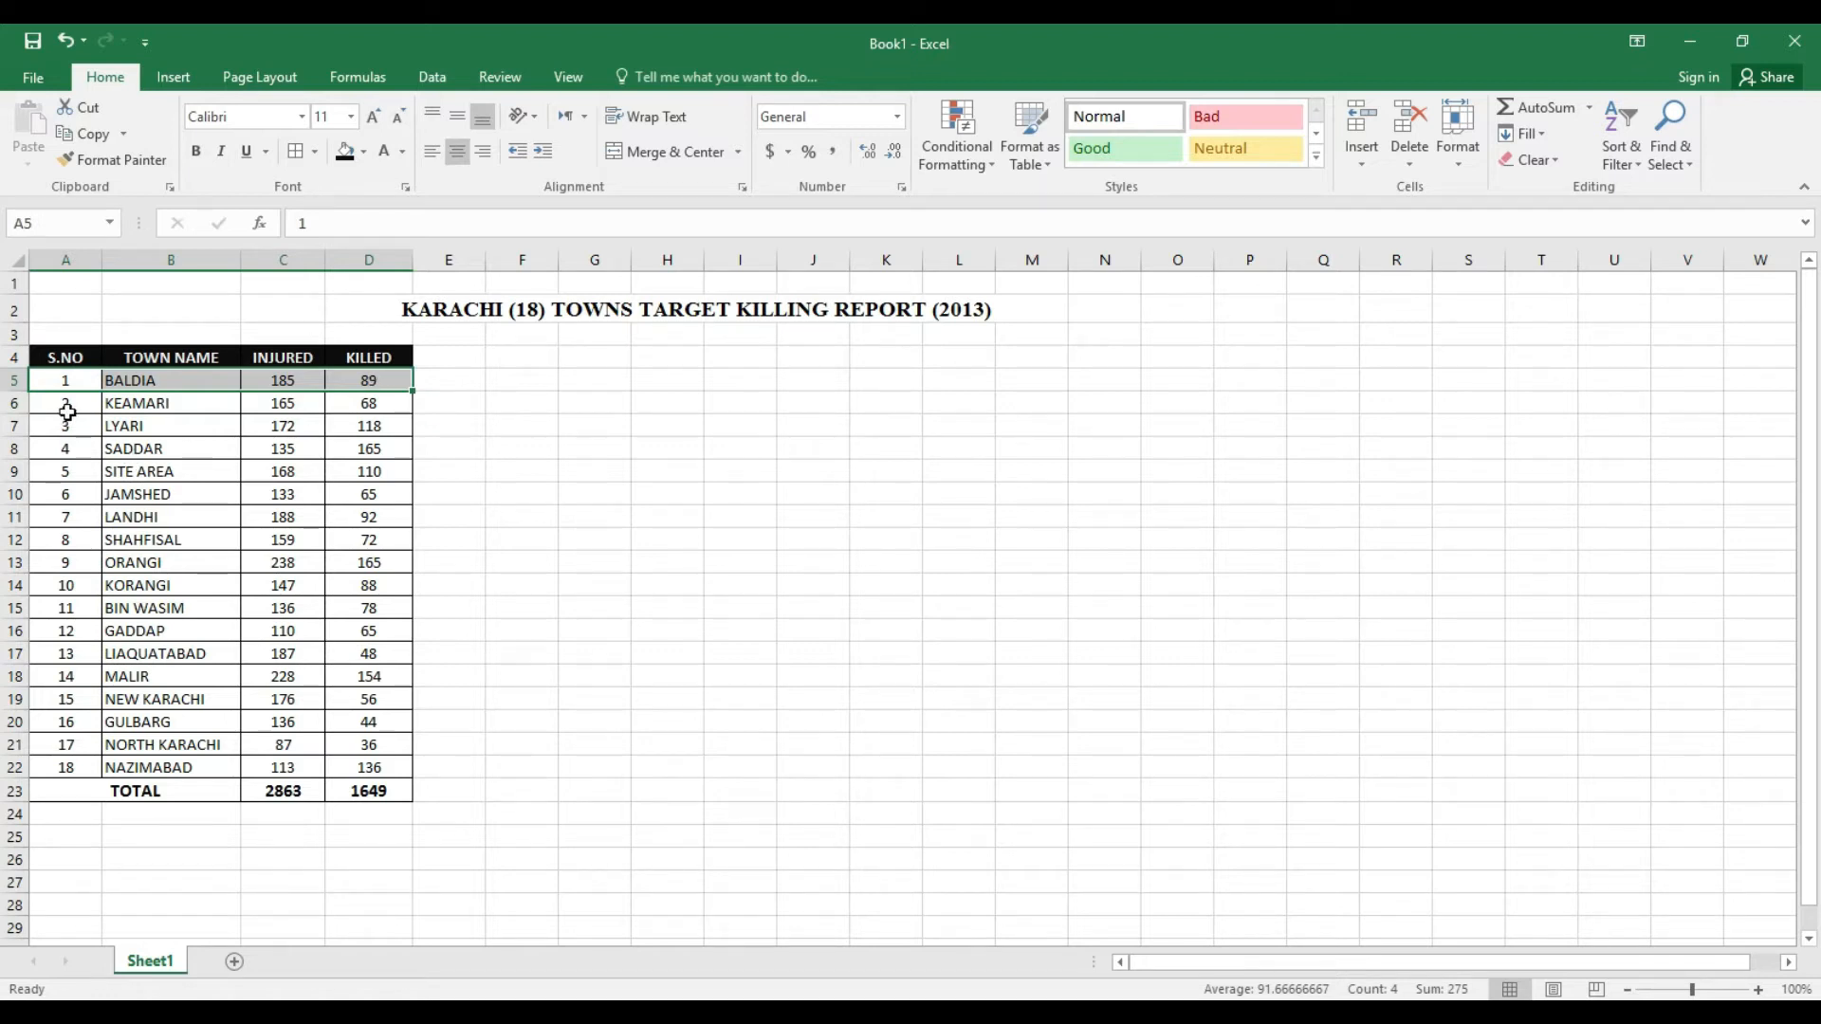
{"action": "key", "text": "alt"}
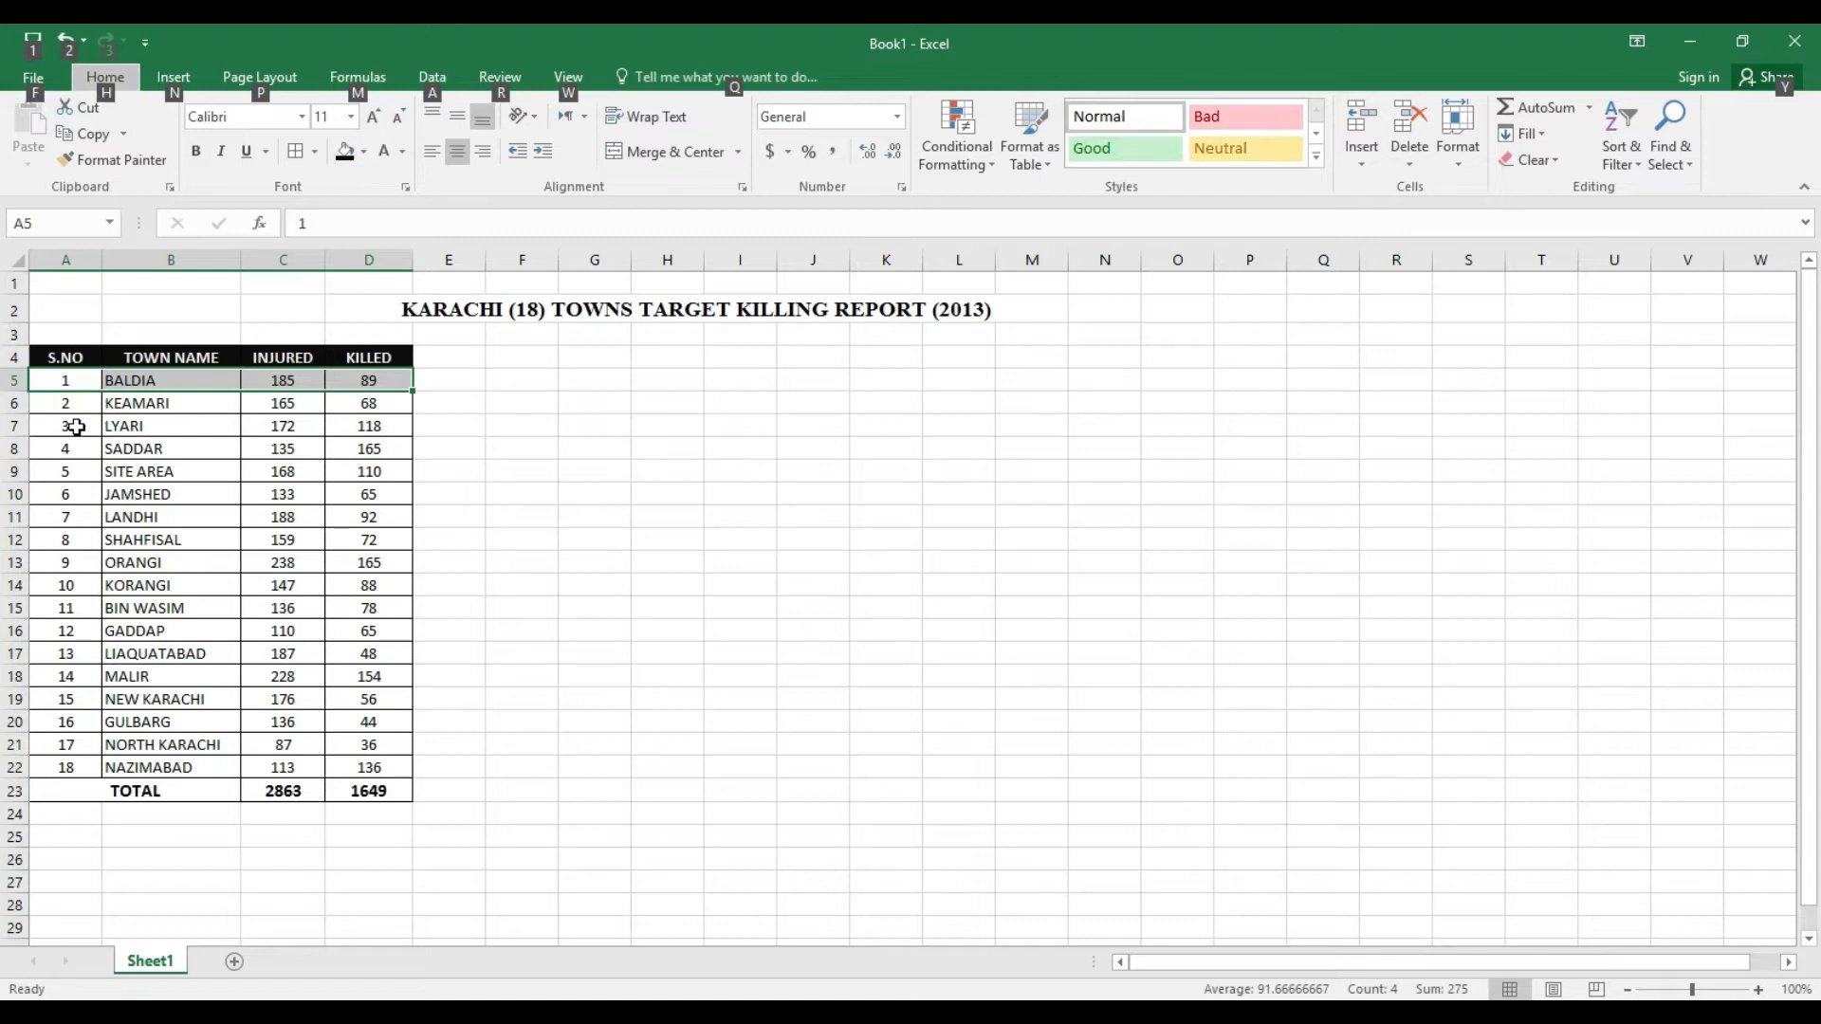
{"action": "left_click_drag", "start_coordinate": [72, 424], "coordinate": [347, 424]}
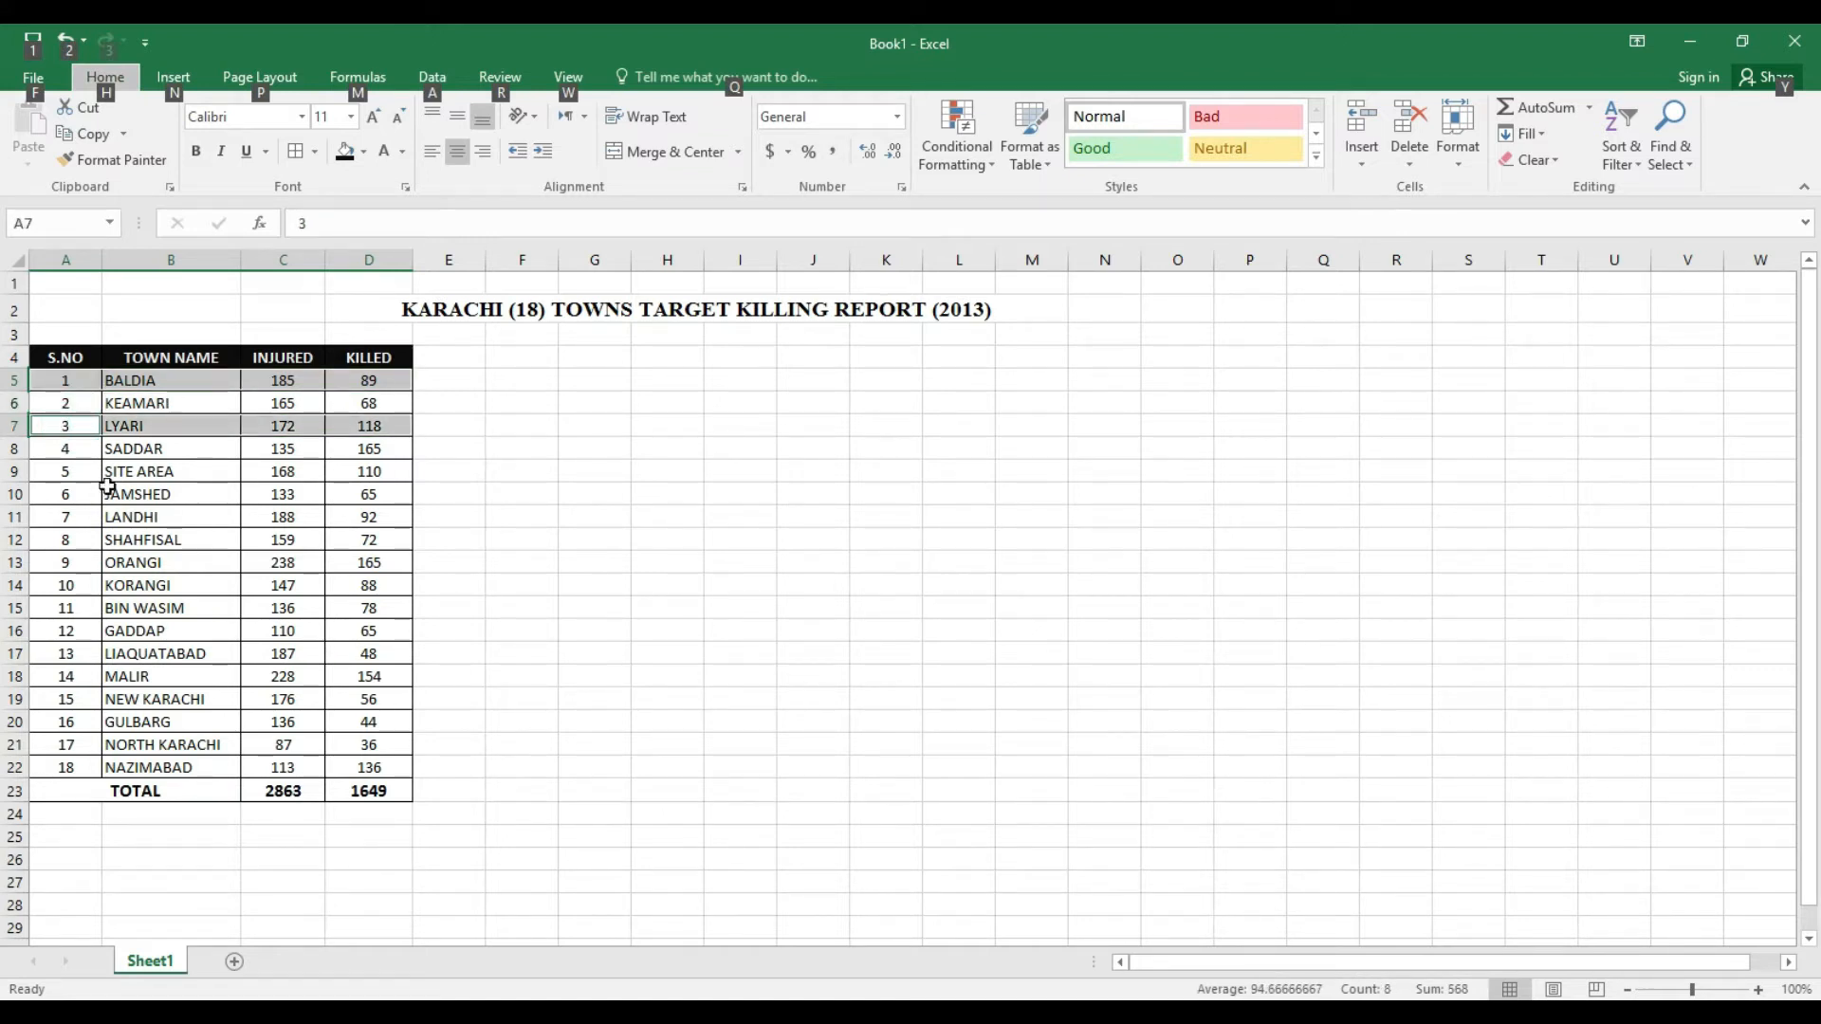
{"action": "left_click_drag", "start_coordinate": [73, 473], "coordinate": [367, 468]}
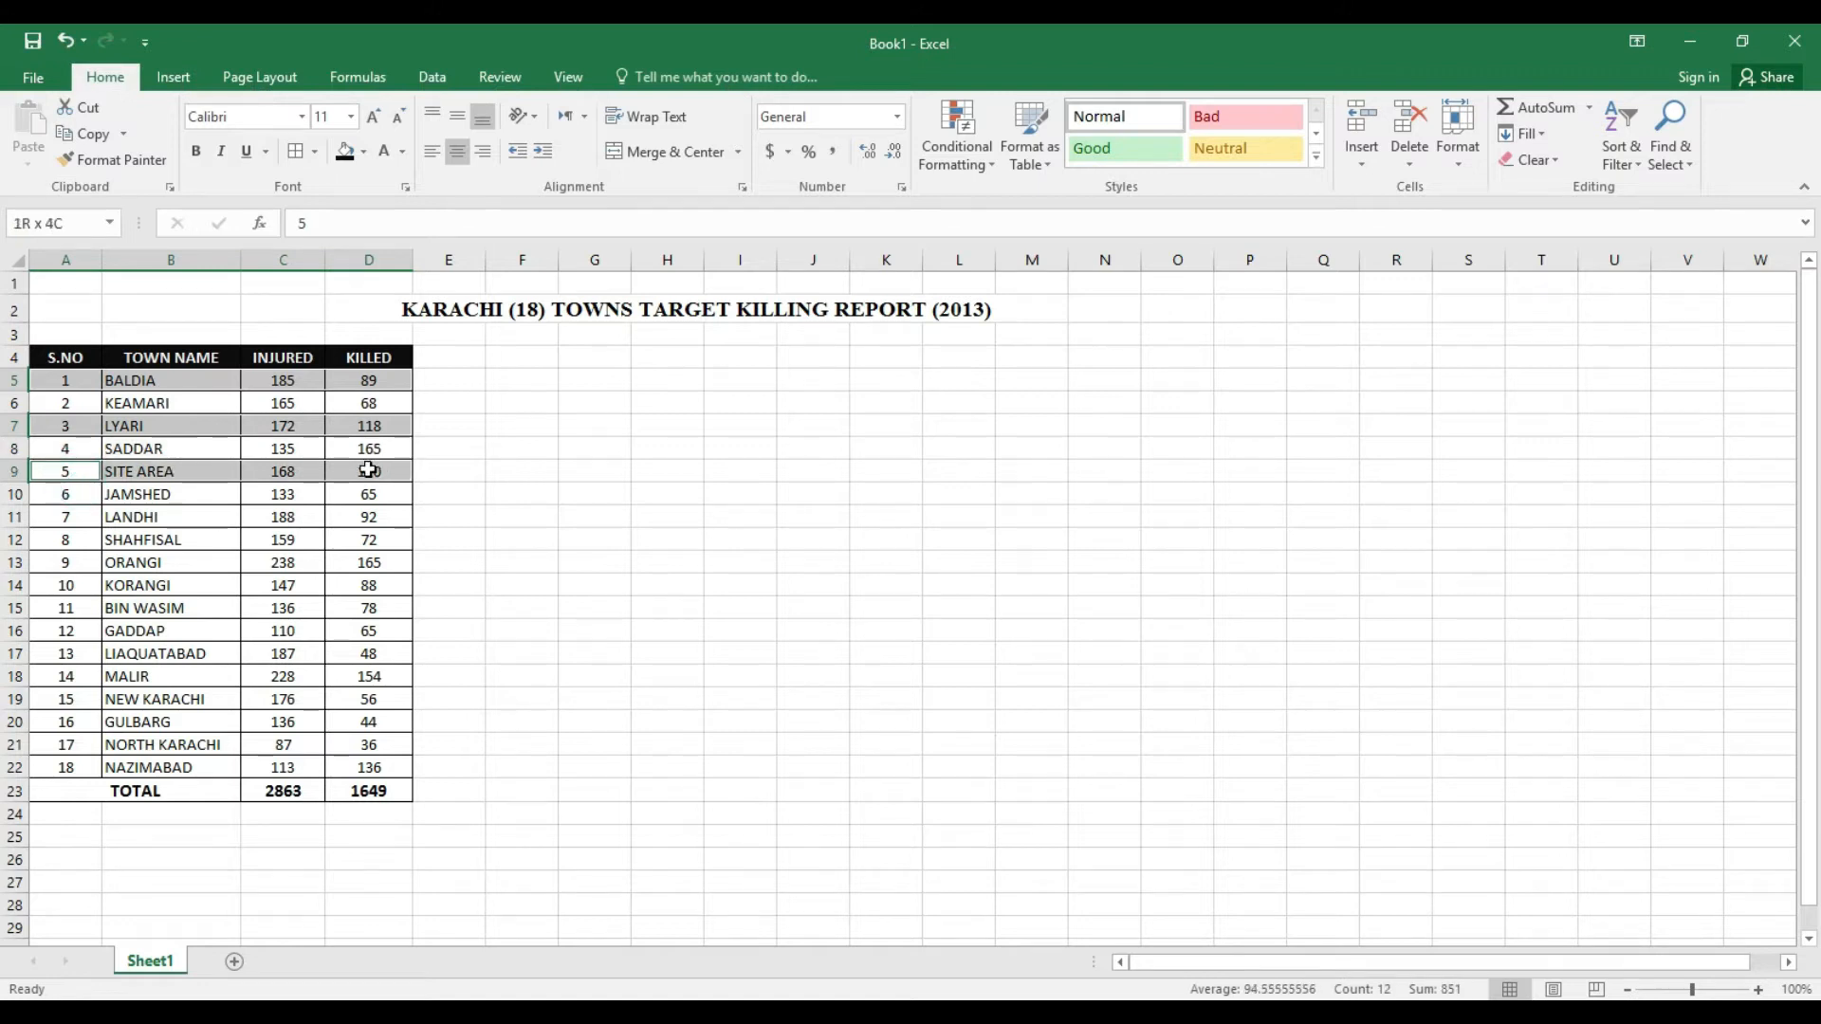
{"action": "left_click_drag", "start_coordinate": [76, 517], "coordinate": [349, 509], "text": "ctrl"}
{"action": "left_click_drag", "start_coordinate": [81, 564], "coordinate": [346, 563], "text": "ctrl"}
{"action": "left_click_drag", "start_coordinate": [71, 611], "coordinate": [347, 617], "text": "ctrl"}
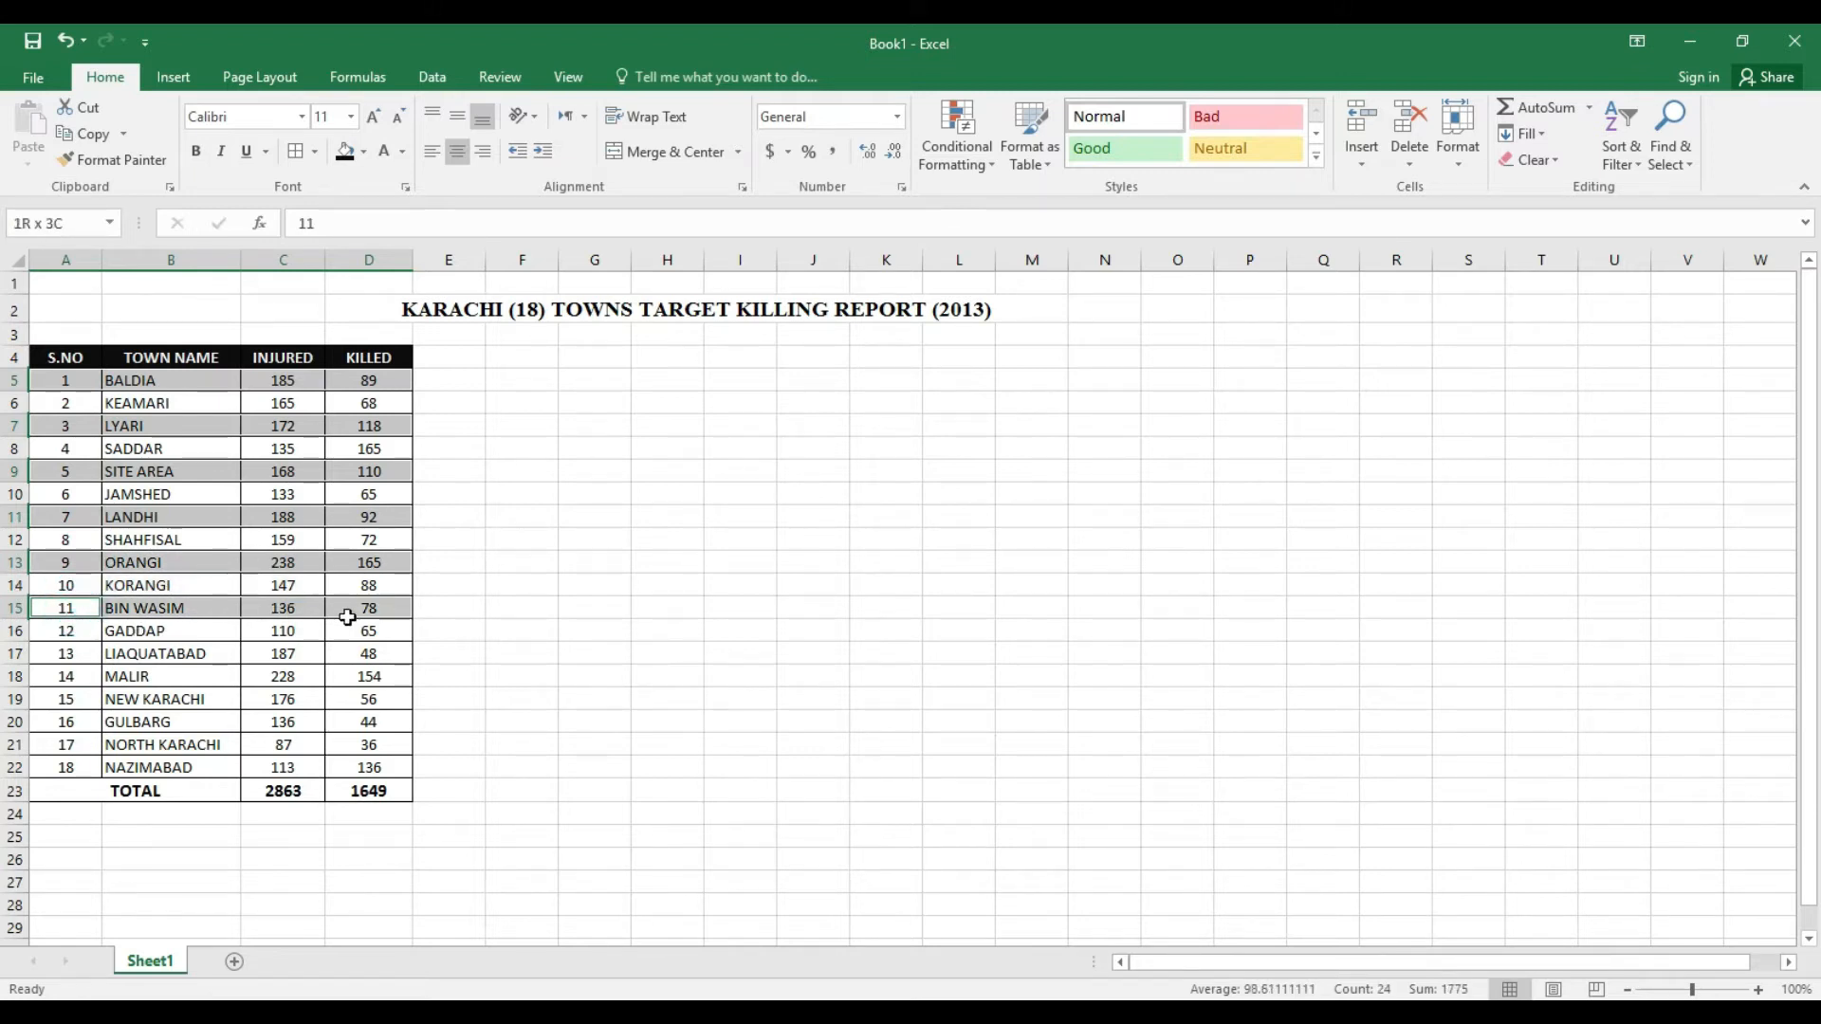
{"action": "left_click_drag", "start_coordinate": [71, 655], "coordinate": [351, 661], "text": "ctrl"}
{"action": "left_click_drag", "start_coordinate": [88, 700], "coordinate": [357, 710]}
{"action": "key", "text": "Return"}
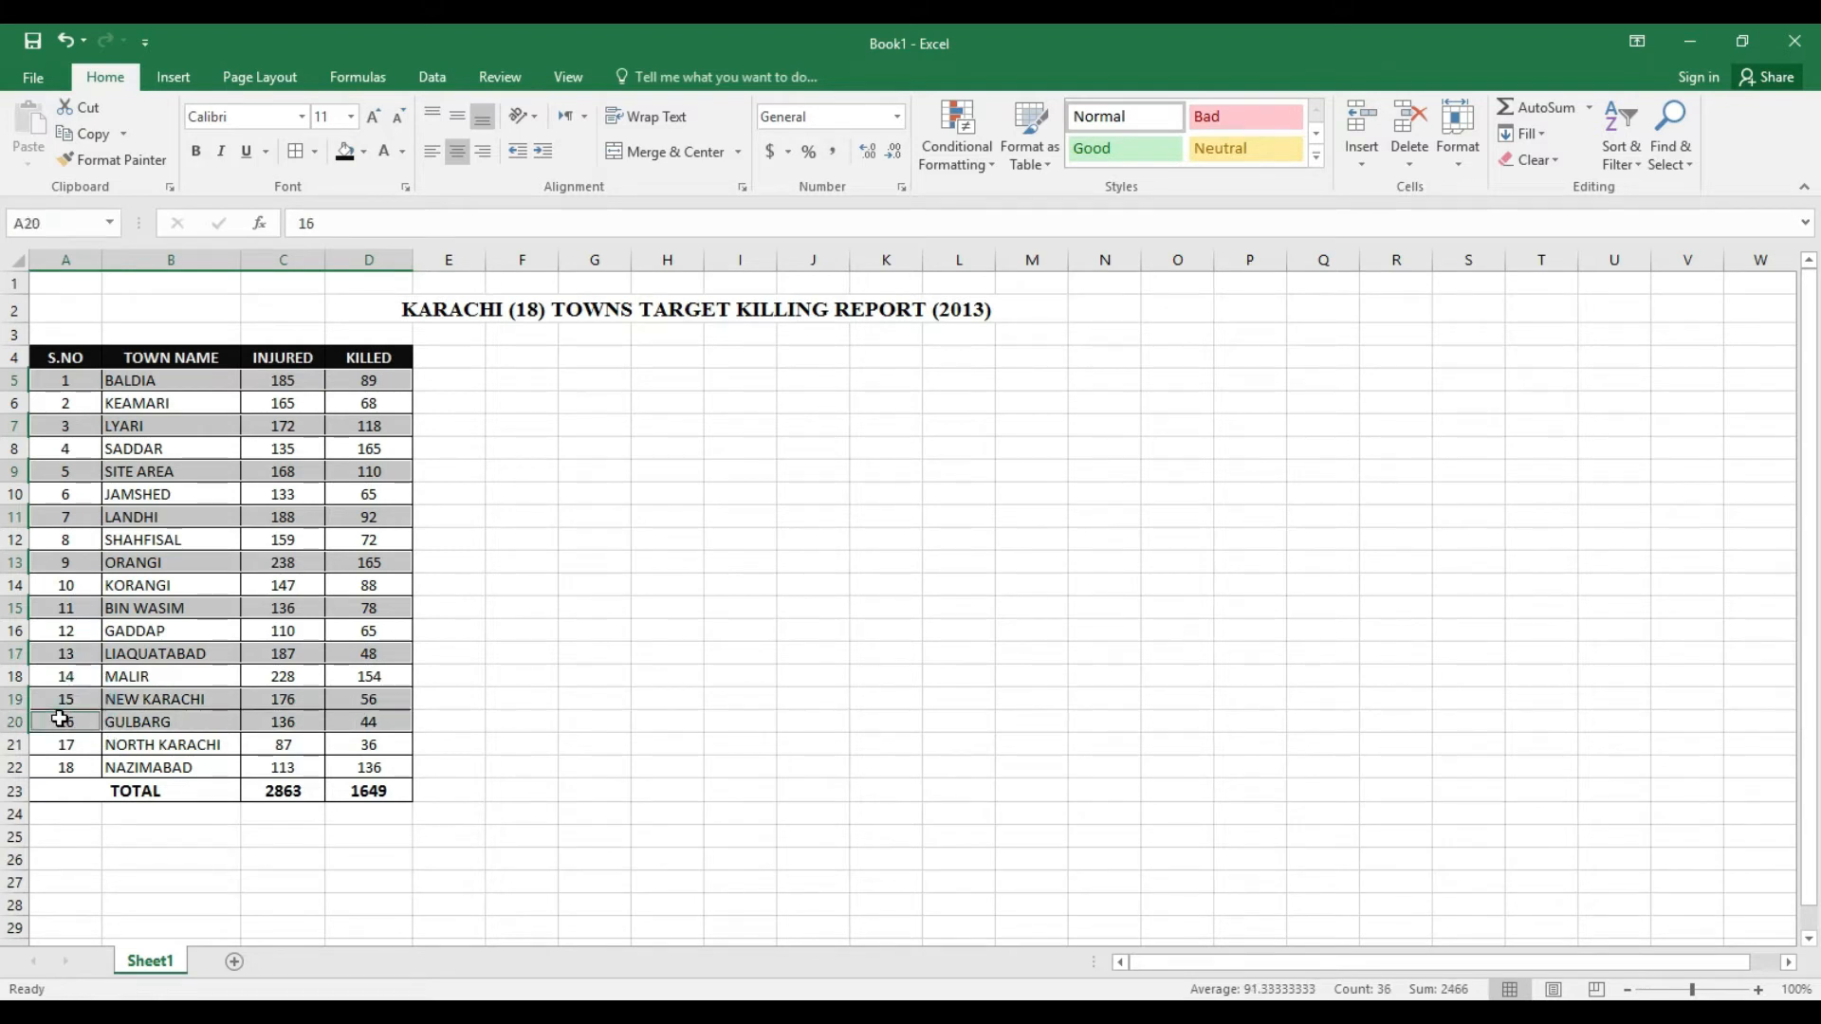
{"action": "left_click_drag", "start_coordinate": [63, 764], "coordinate": [346, 767]}
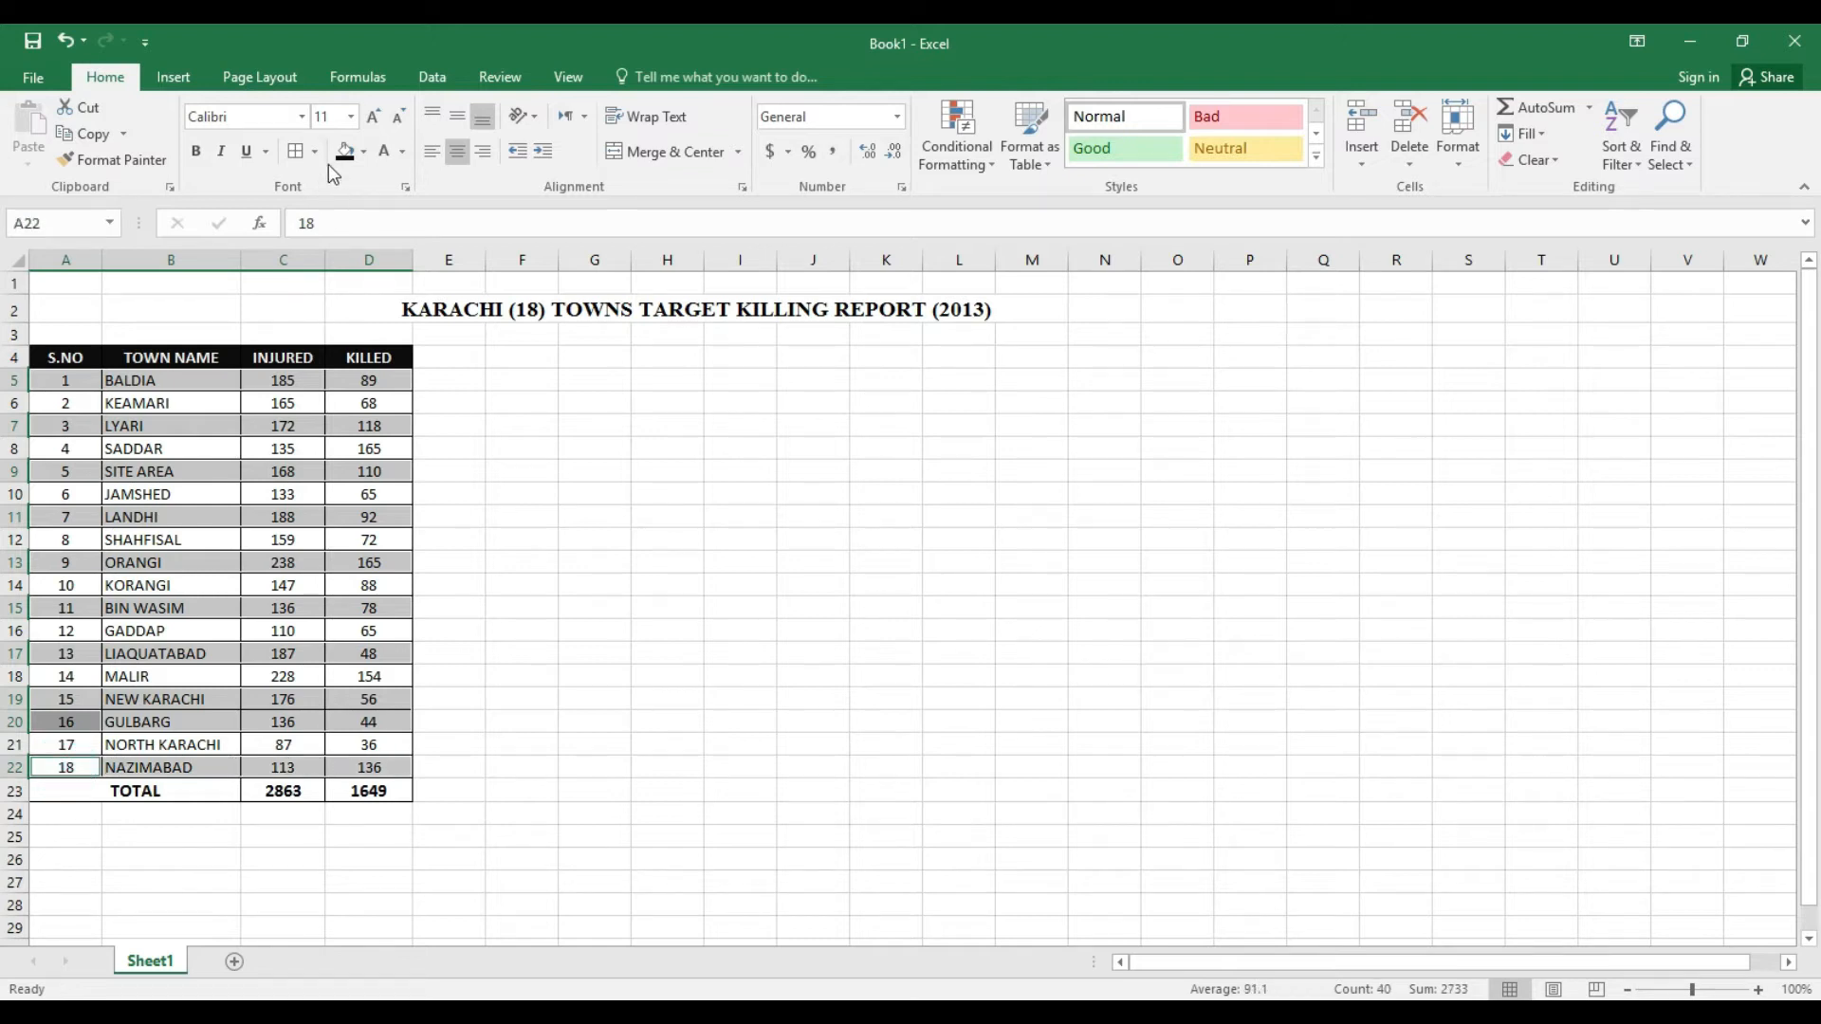
{"action": "left_click", "coordinate": [364, 152]}
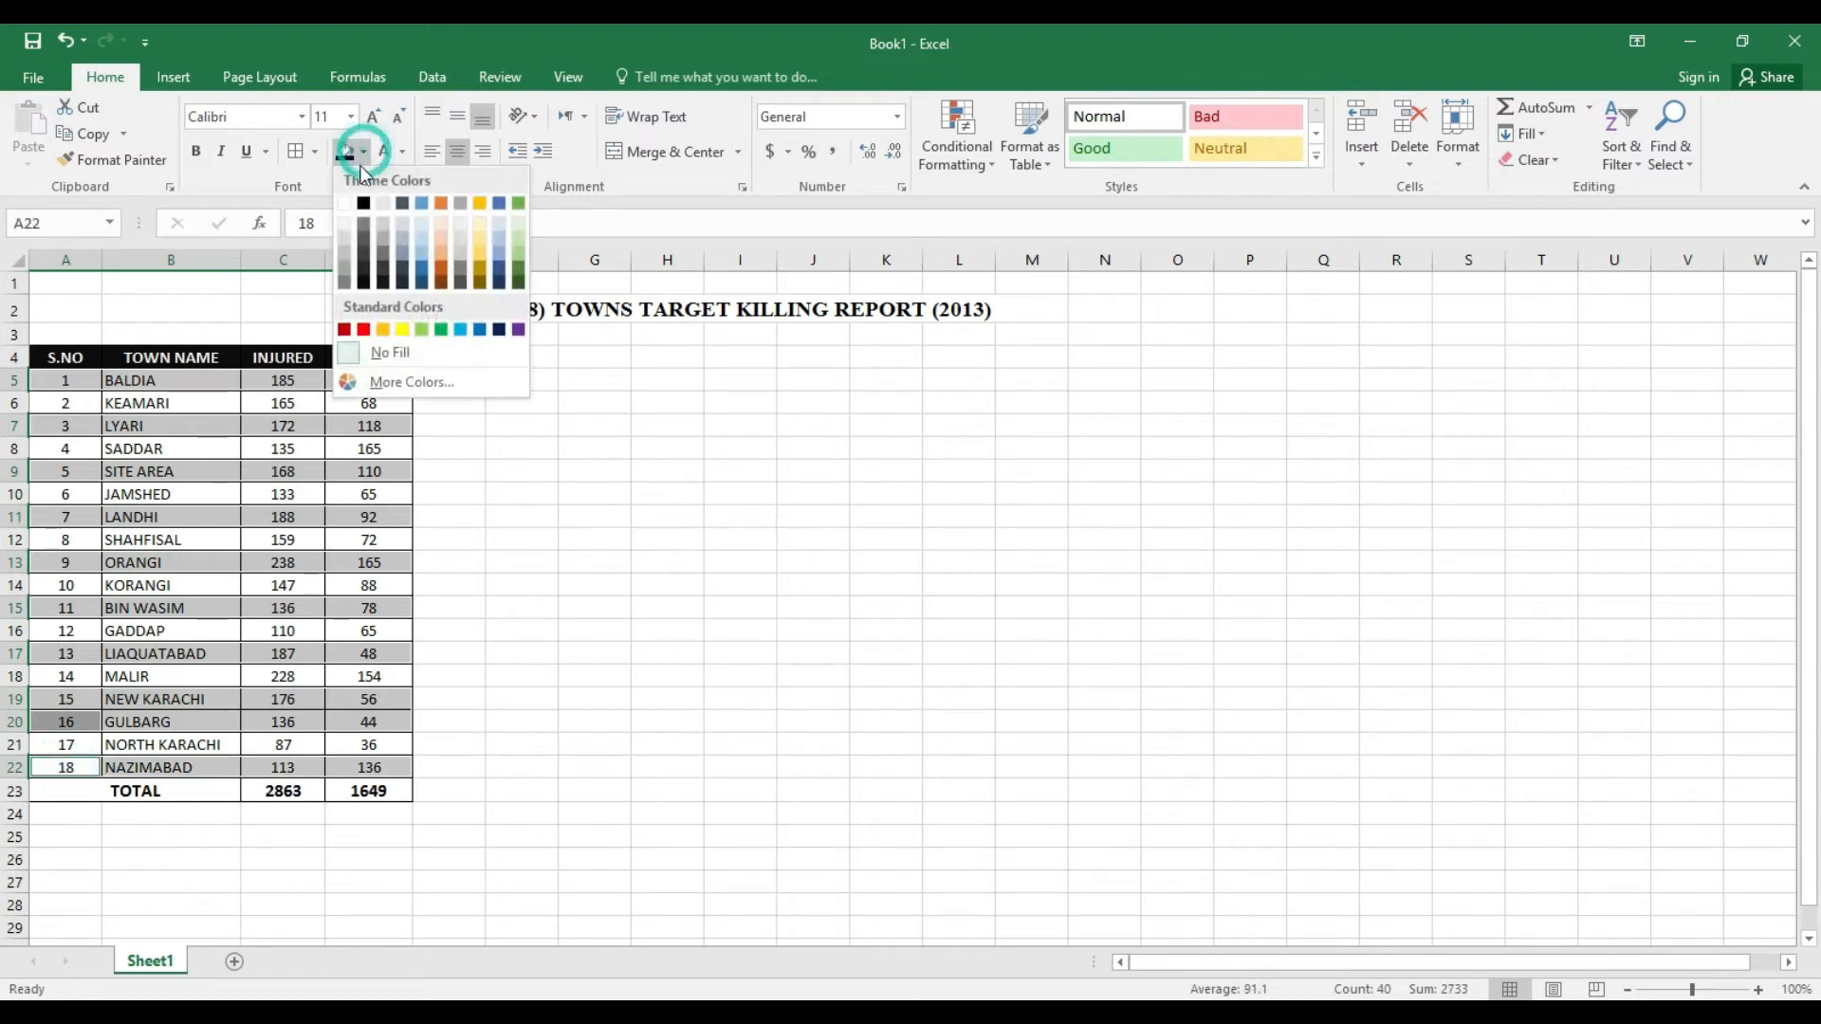
{"action": "left_click", "coordinate": [345, 254]}
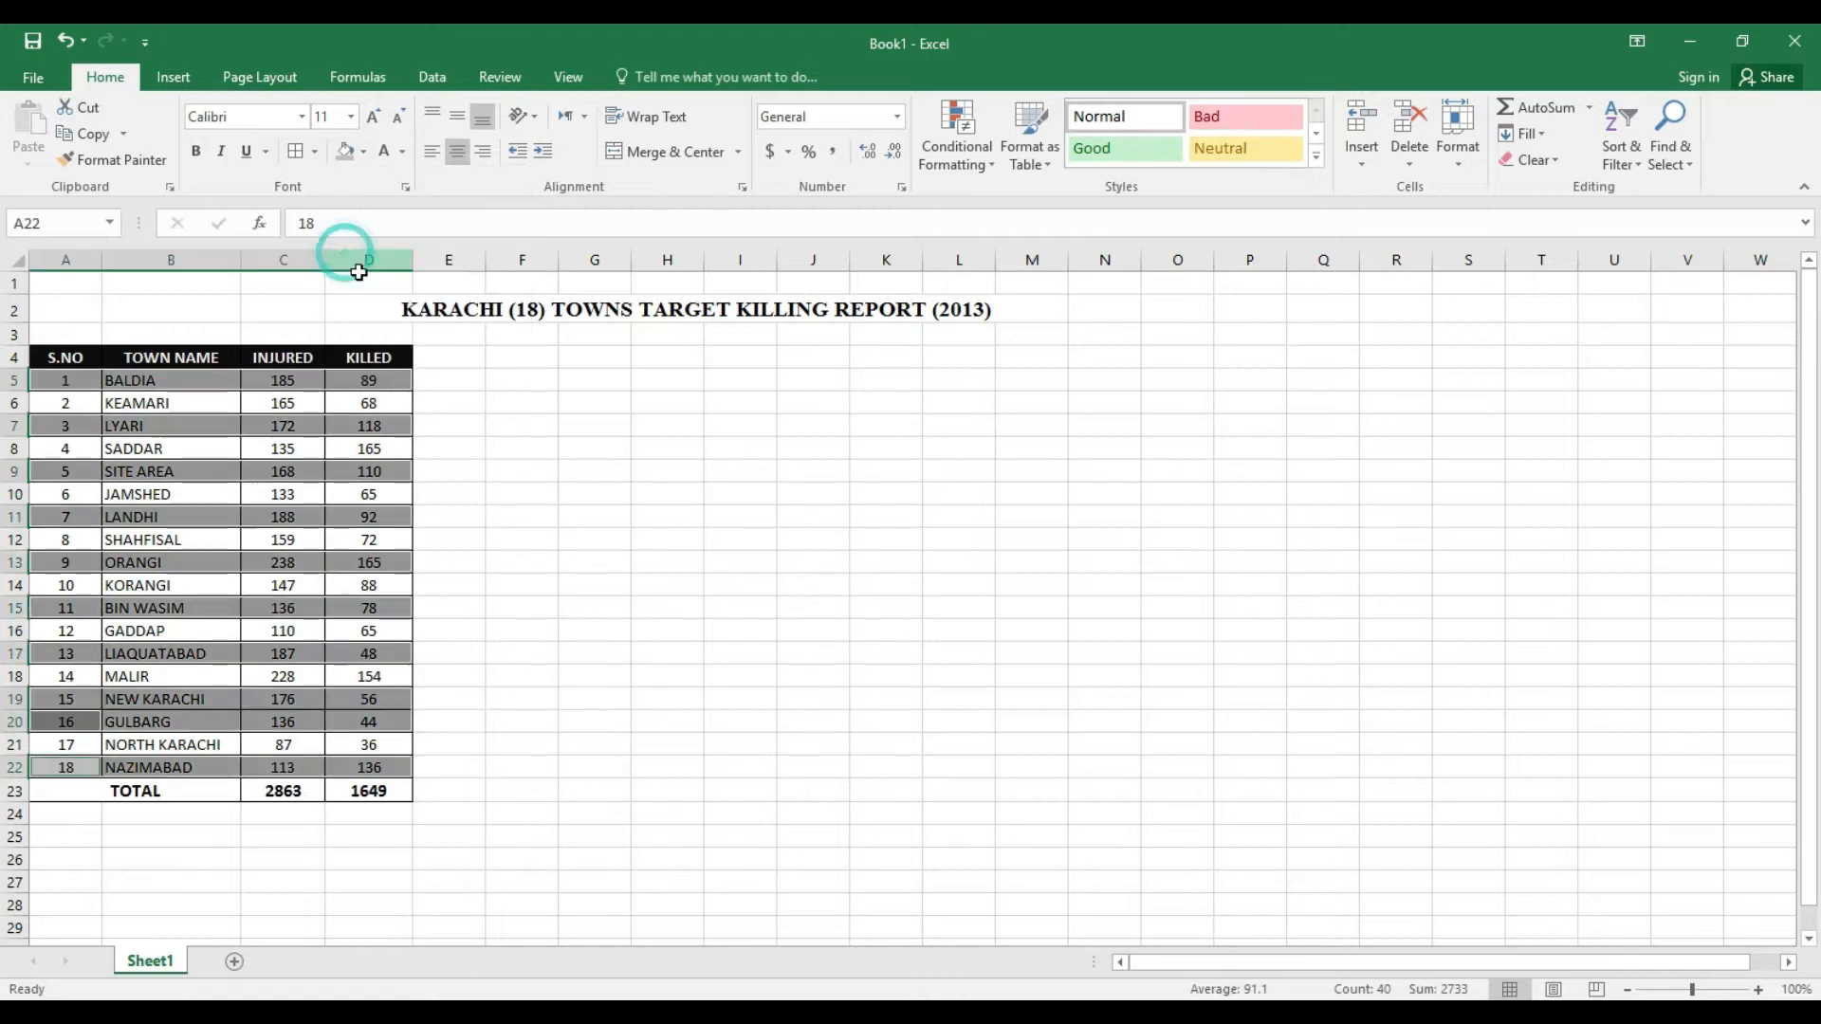
{"action": "left_click", "coordinate": [505, 444]}
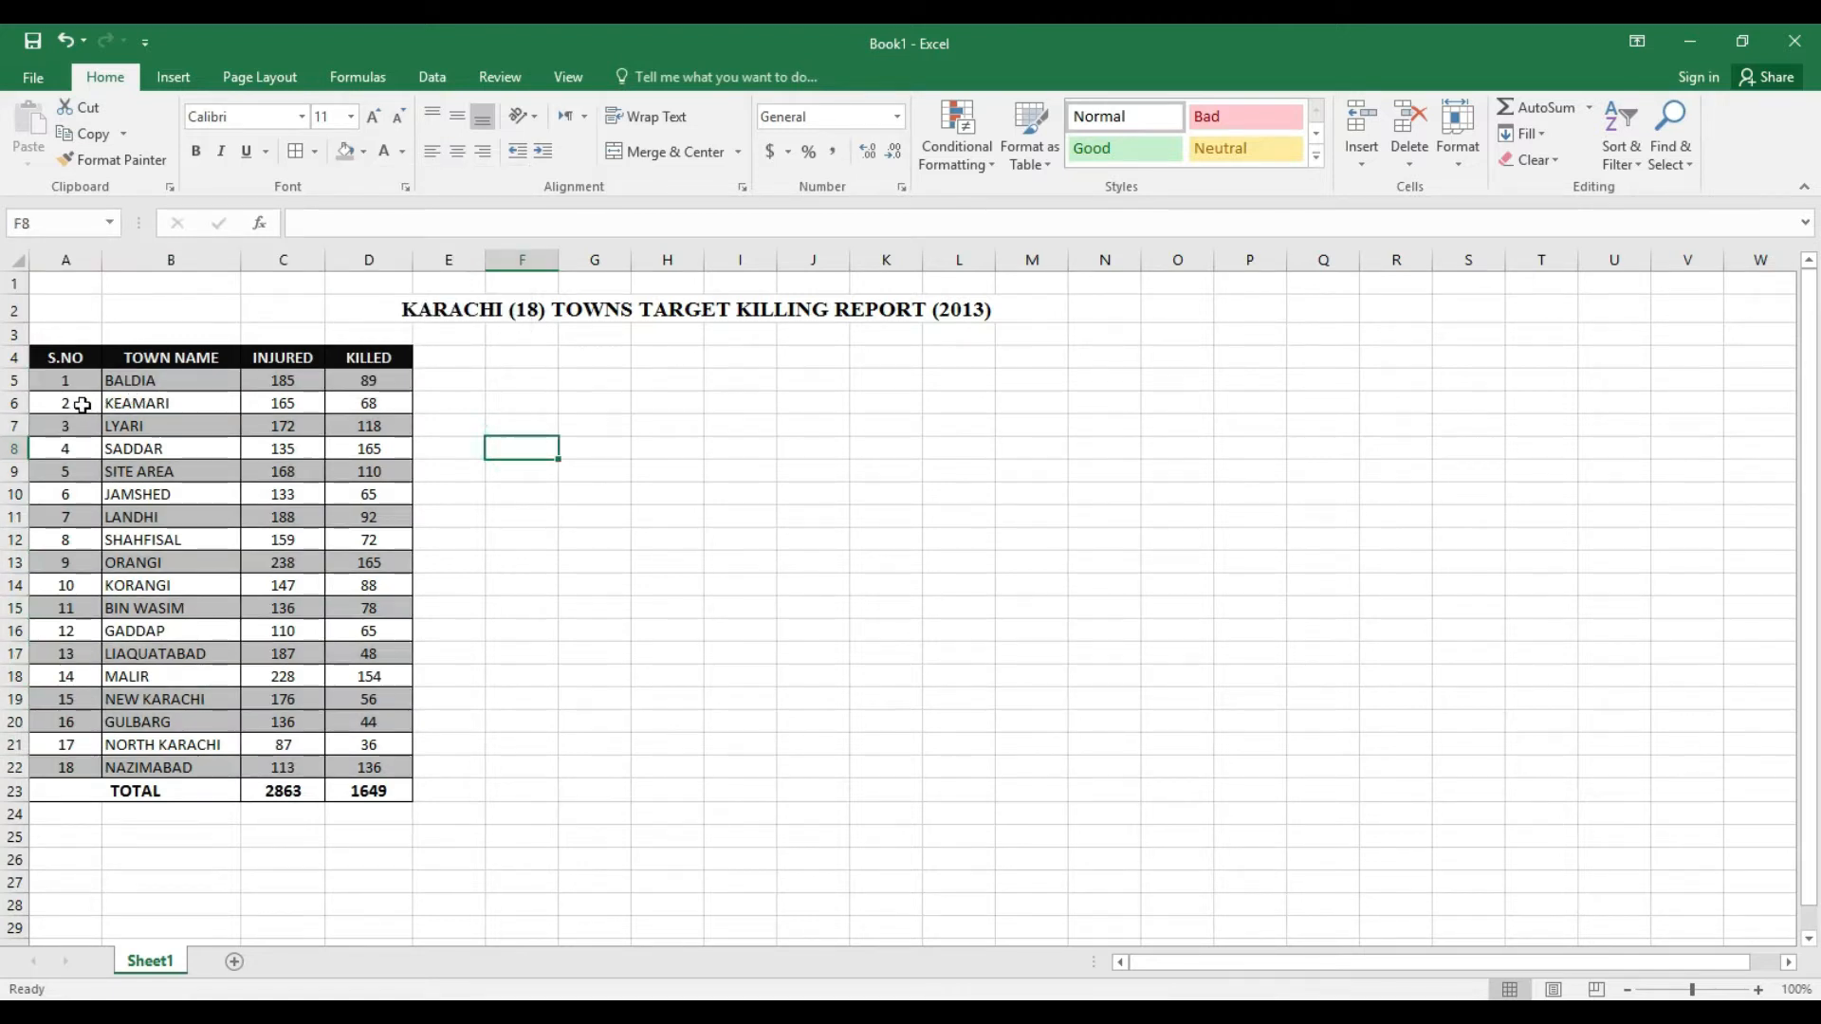
{"action": "left_click_drag", "start_coordinate": [79, 405], "coordinate": [338, 410]}
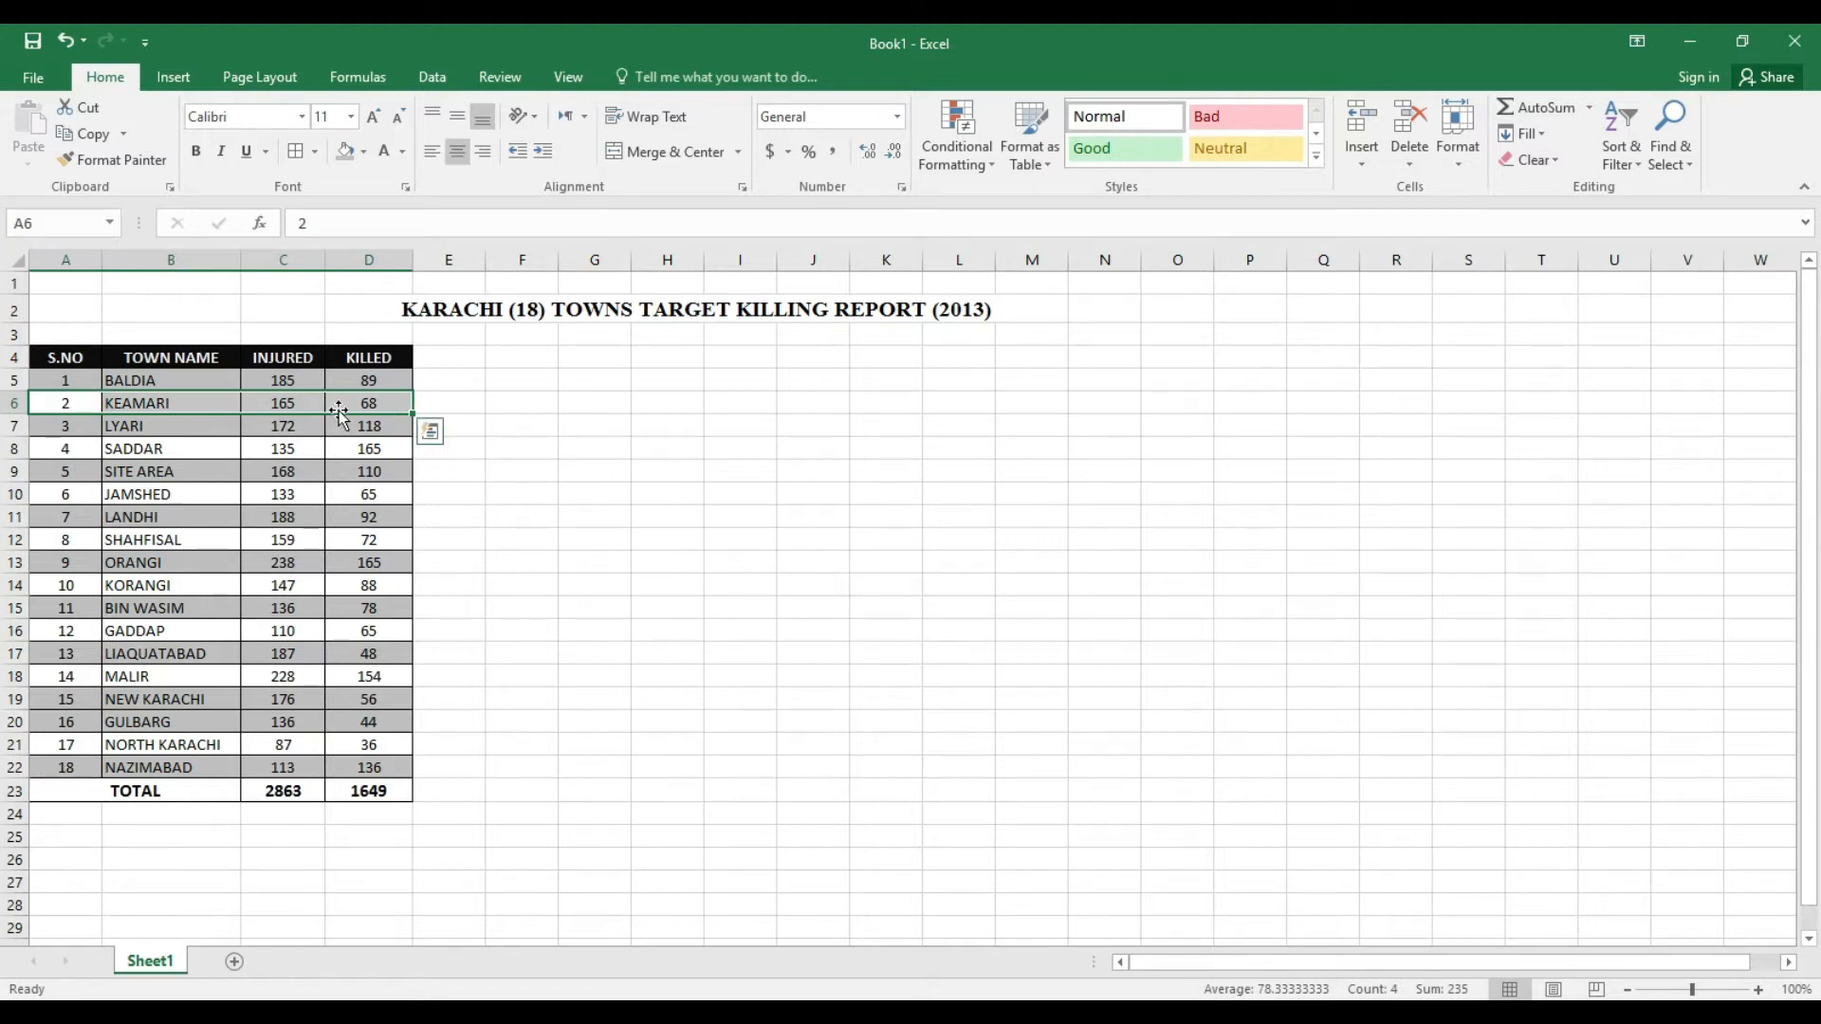
{"action": "left_click", "coordinate": [48, 448], "text": "shift"}
{"action": "left_click", "coordinate": [131, 460], "text": "shift"}
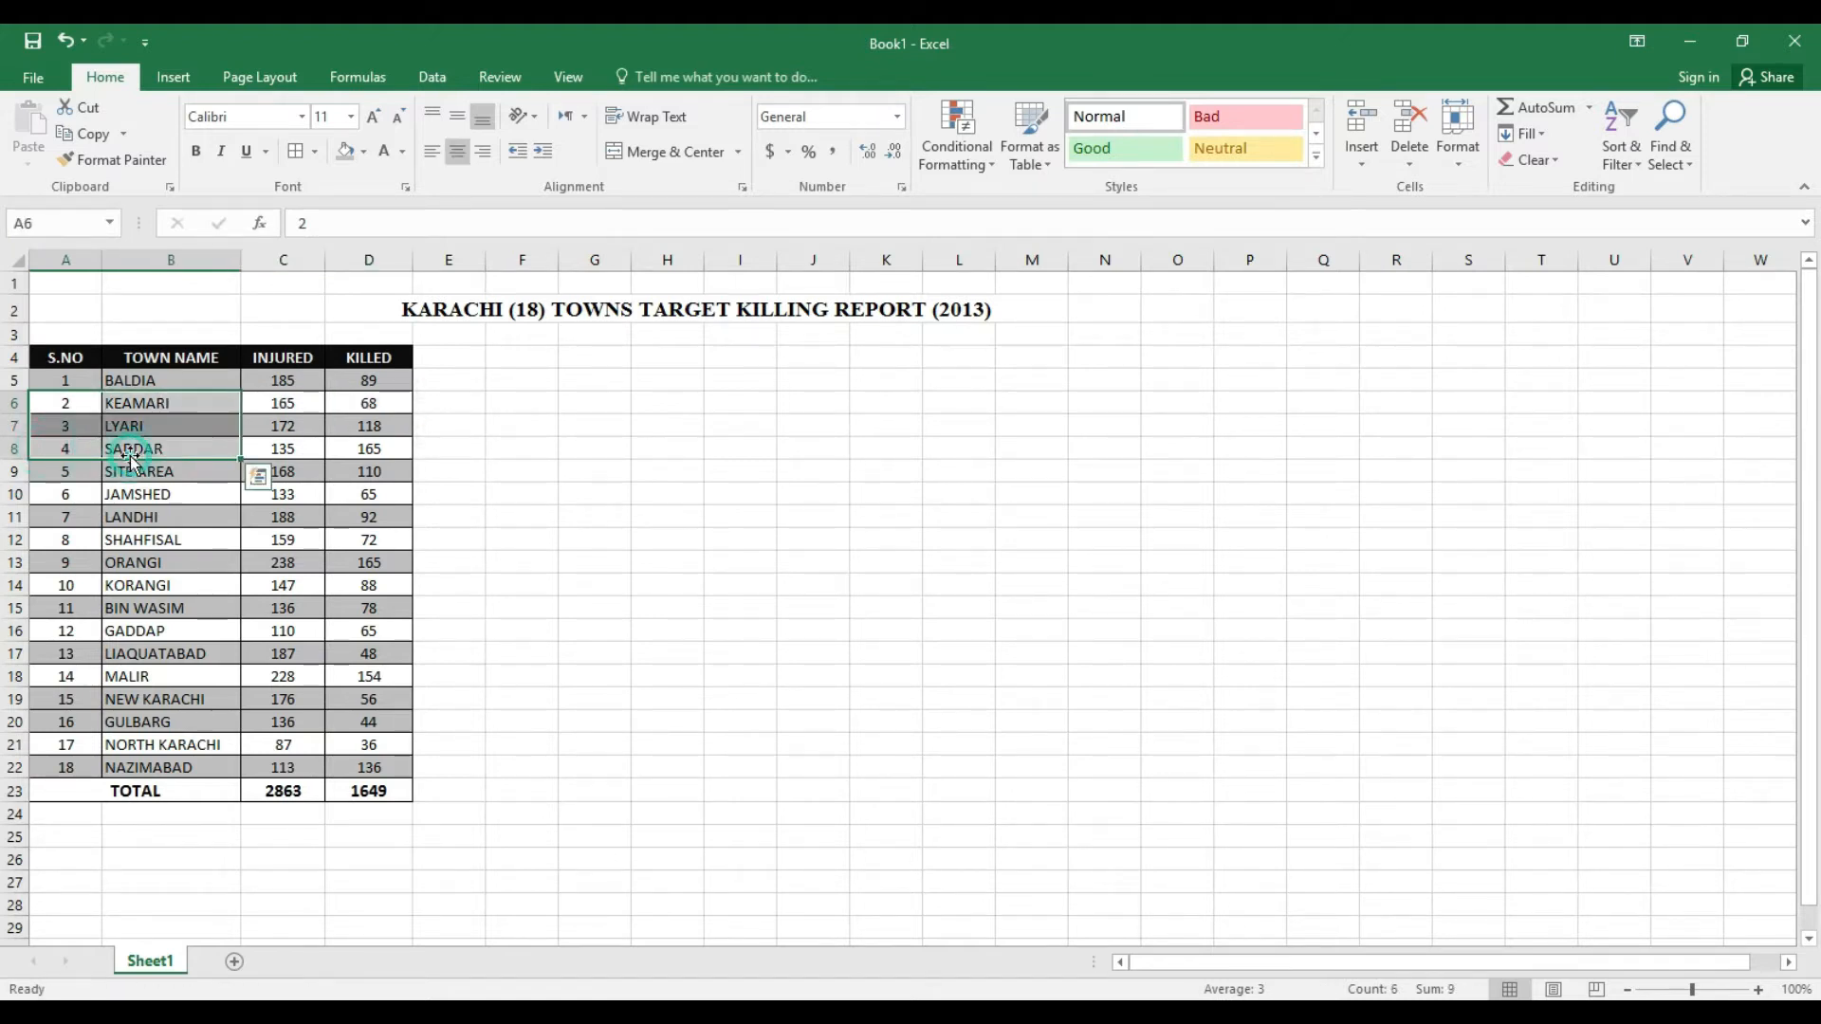
Fill columns A to D of rows 6, 8, 10, 12, 14, 16, 18 and 21 with dark gray.
{"action": "left_click_drag", "start_coordinate": [69, 402], "coordinate": [370, 407]}
{"action": "left_click_drag", "start_coordinate": [72, 449], "coordinate": [374, 450], "text": "ctrl"}
{"action": "left_click_drag", "start_coordinate": [91, 500], "coordinate": [363, 492], "text": "ctrl"}
{"action": "left_click_drag", "start_coordinate": [71, 546], "coordinate": [358, 537], "text": "ctrl"}
{"action": "left_click_drag", "start_coordinate": [92, 590], "coordinate": [337, 587], "text": "ctrl"}
{"action": "left_click_drag", "start_coordinate": [77, 636], "coordinate": [344, 631], "text": "ctrl"}
{"action": "left_click_drag", "start_coordinate": [79, 680], "coordinate": [356, 681], "text": "ctrl"}
{"action": "left_click_drag", "start_coordinate": [75, 748], "coordinate": [334, 740], "text": "ctrl"}
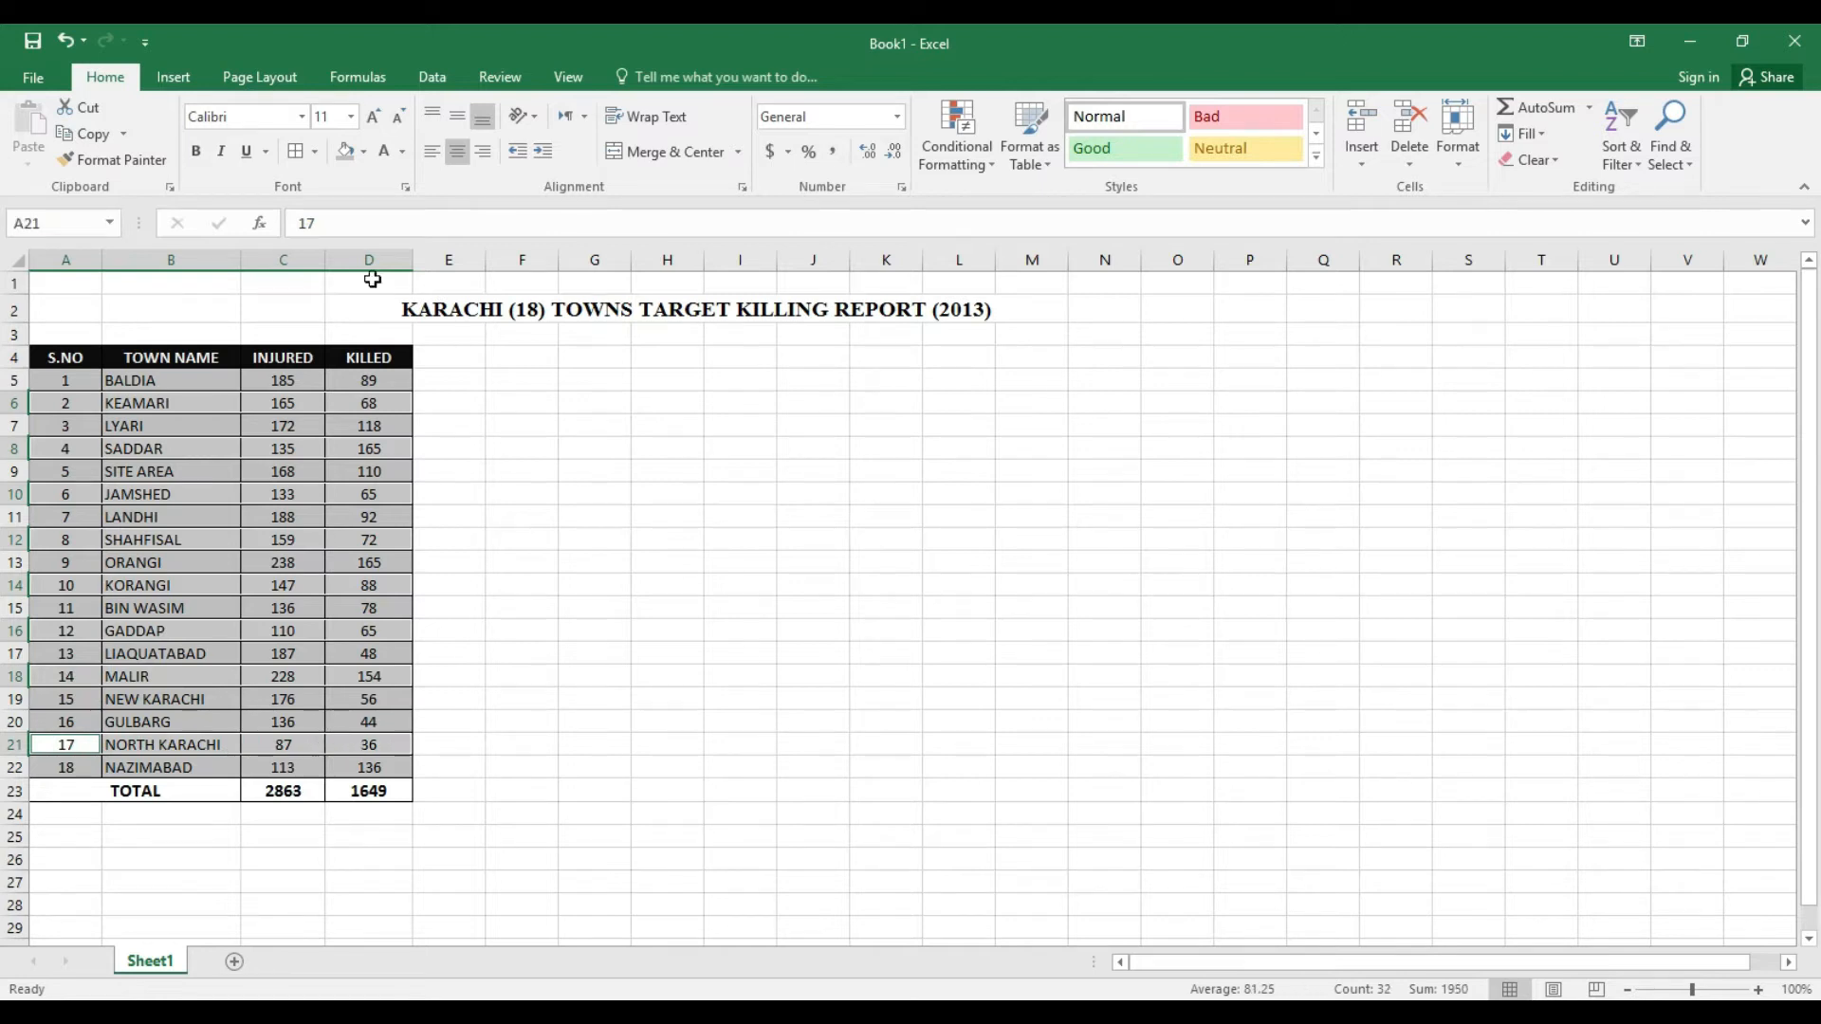
{"action": "left_click", "coordinate": [363, 152]}
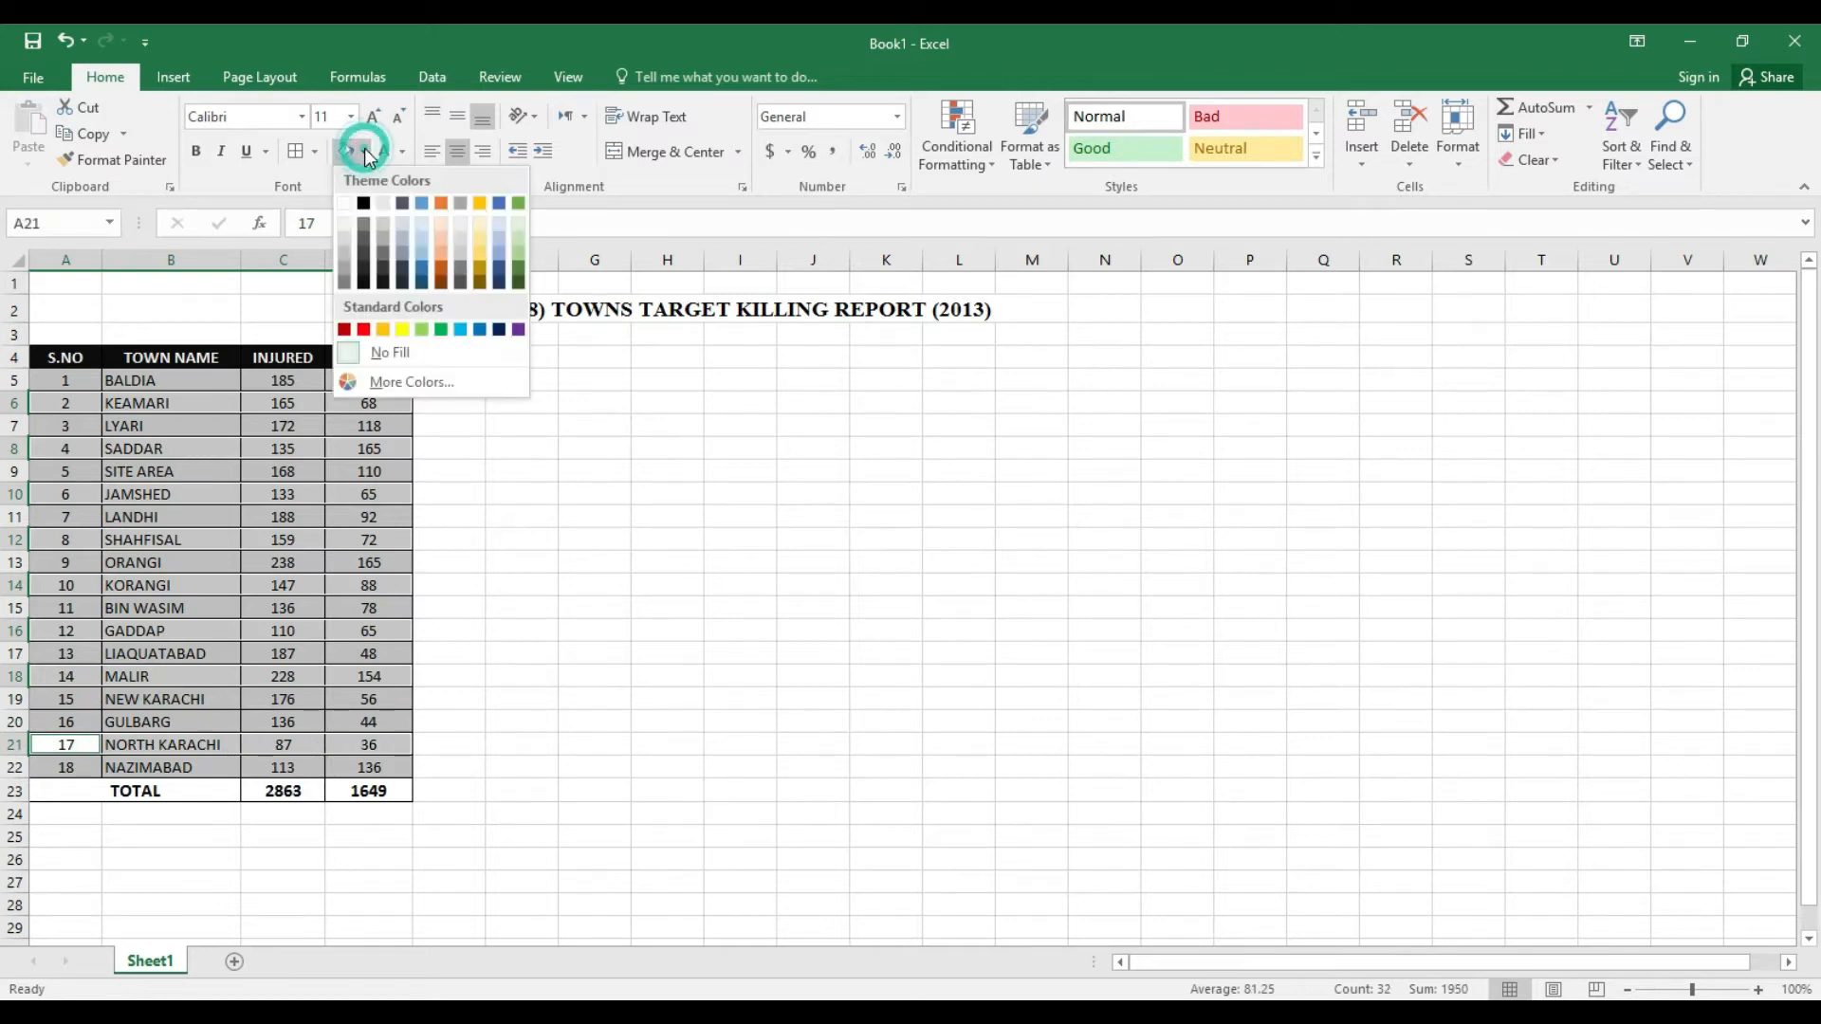
{"action": "left_click", "coordinate": [345, 277]}
{"action": "left_click", "coordinate": [656, 563]}
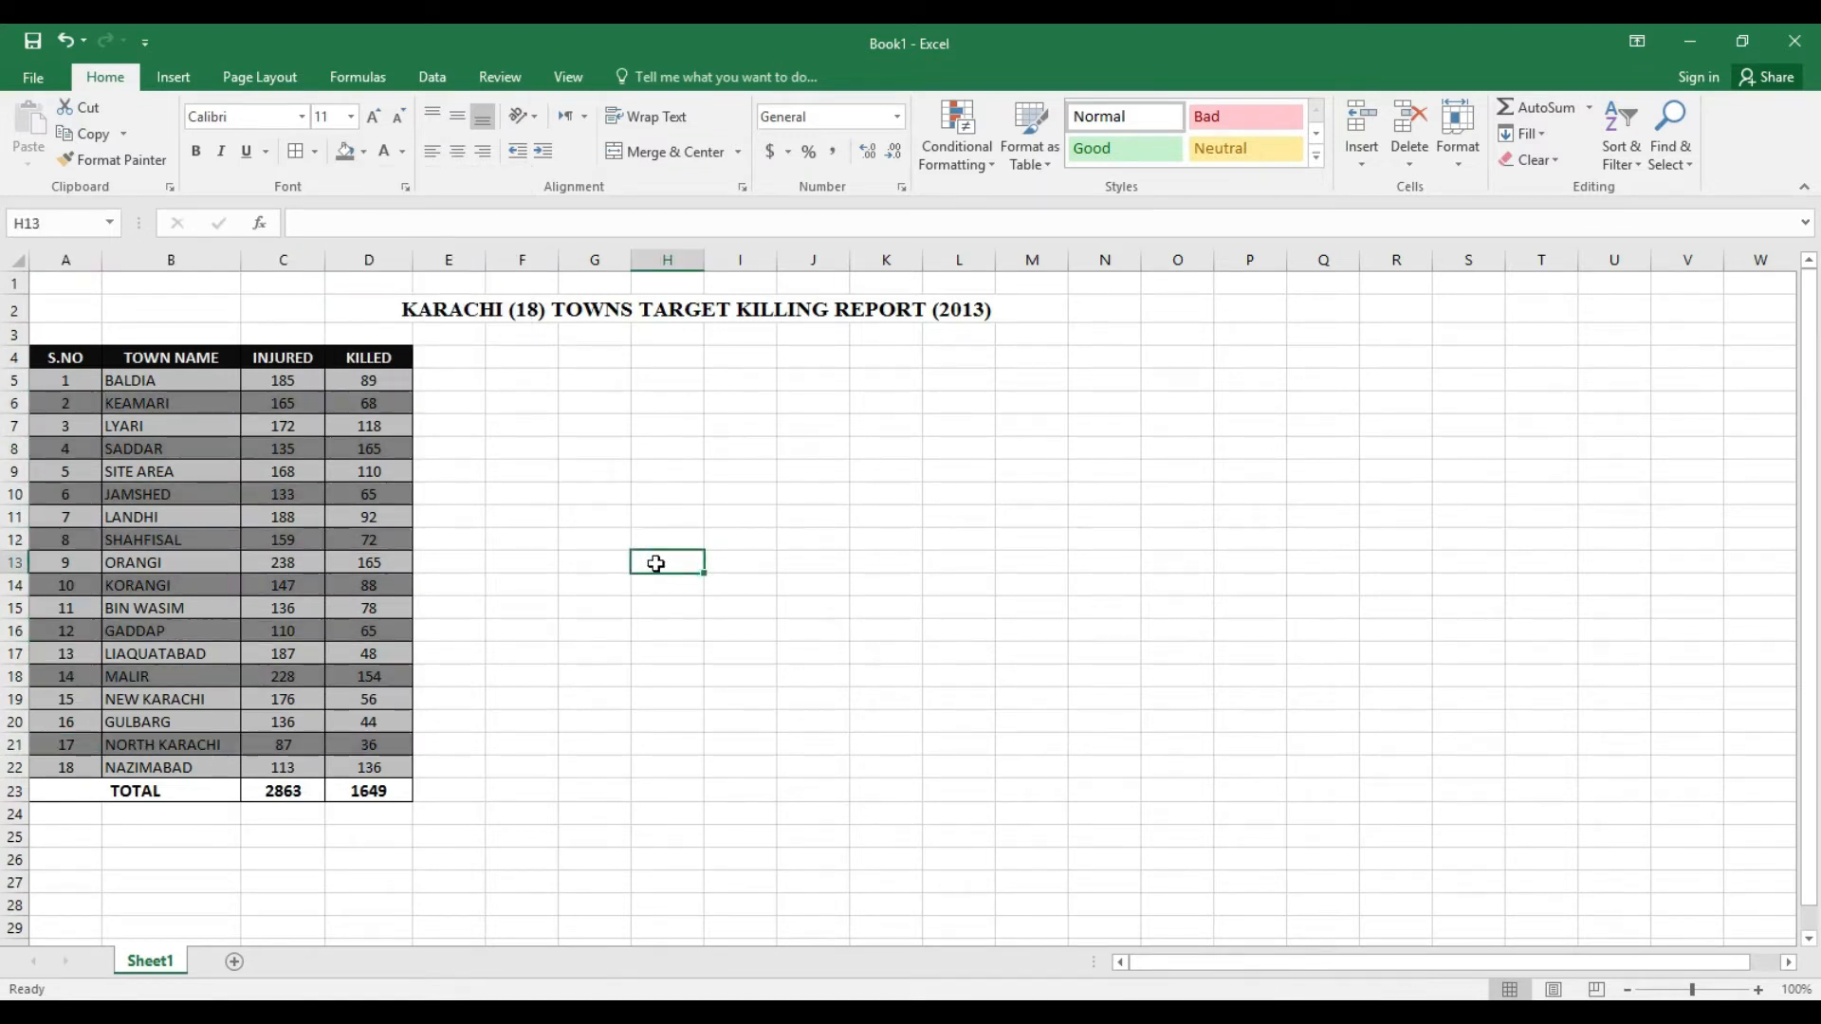
Increase the row height of the table A4:D23 and align its contents vertically to the middle.
{"action": "left_click_drag", "start_coordinate": [66, 363], "coordinate": [368, 791]}
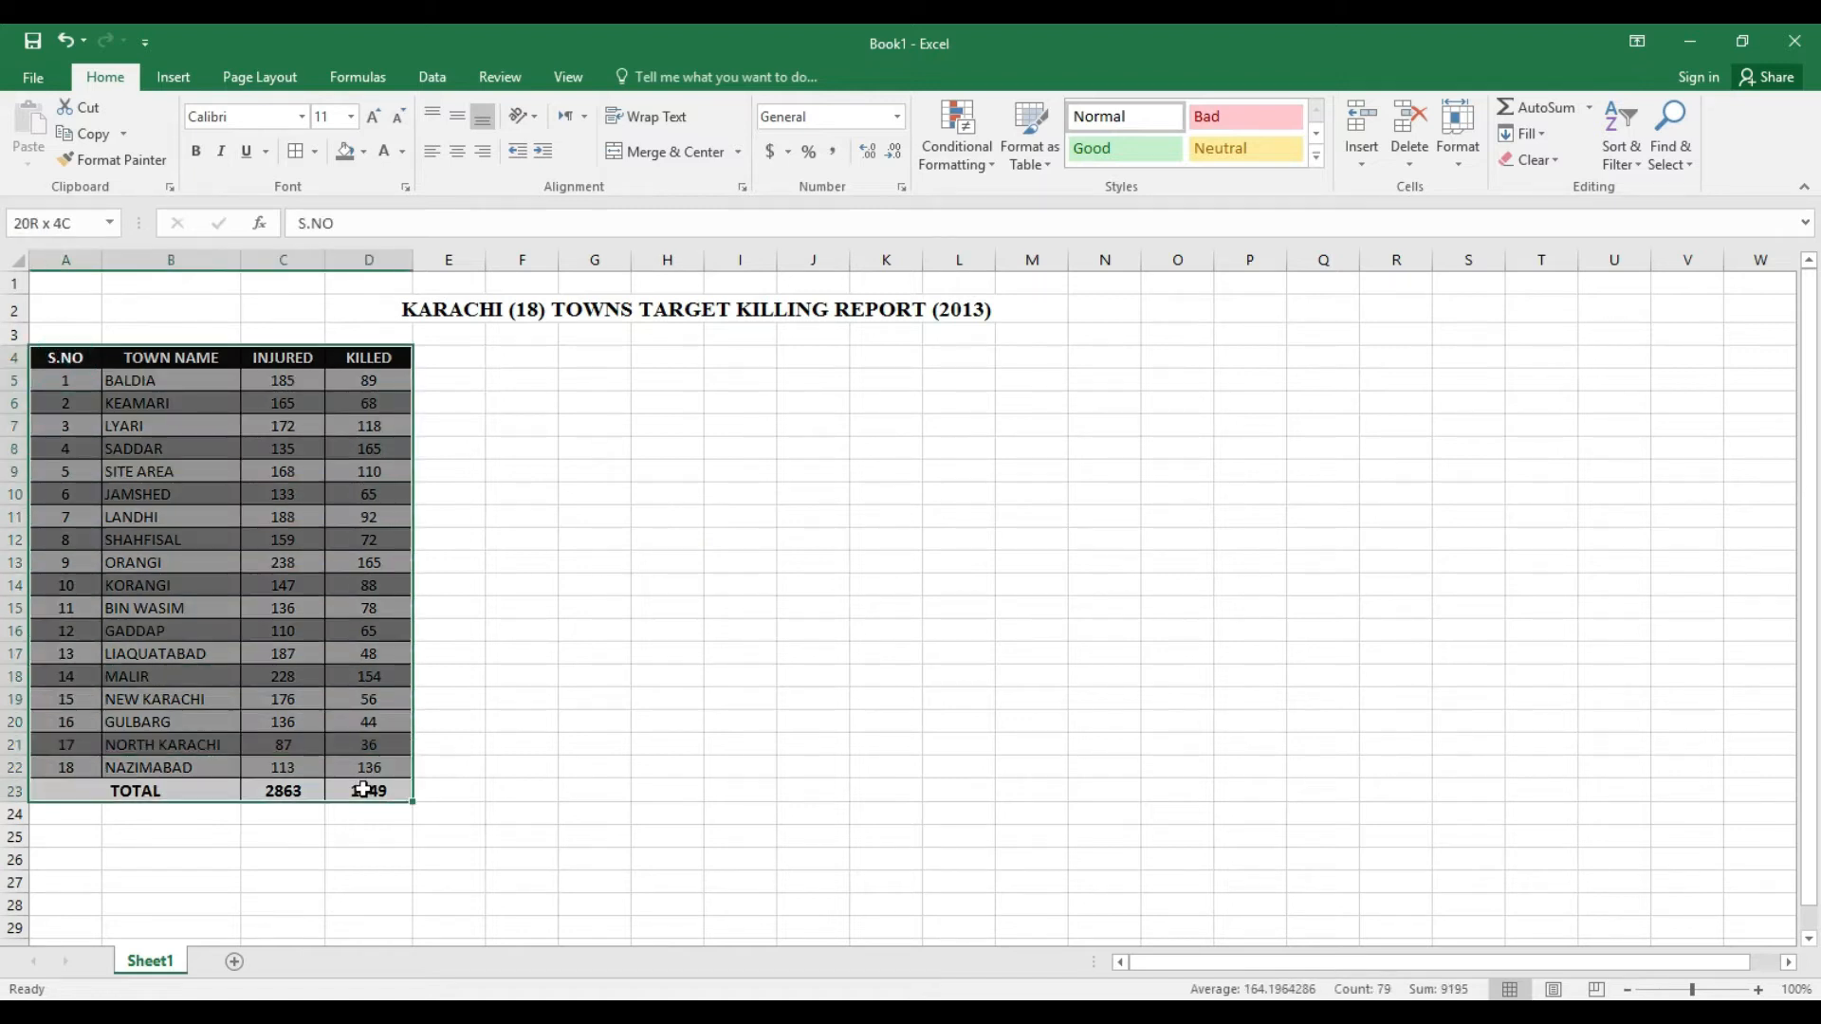
{"action": "left_click", "coordinate": [1458, 143]}
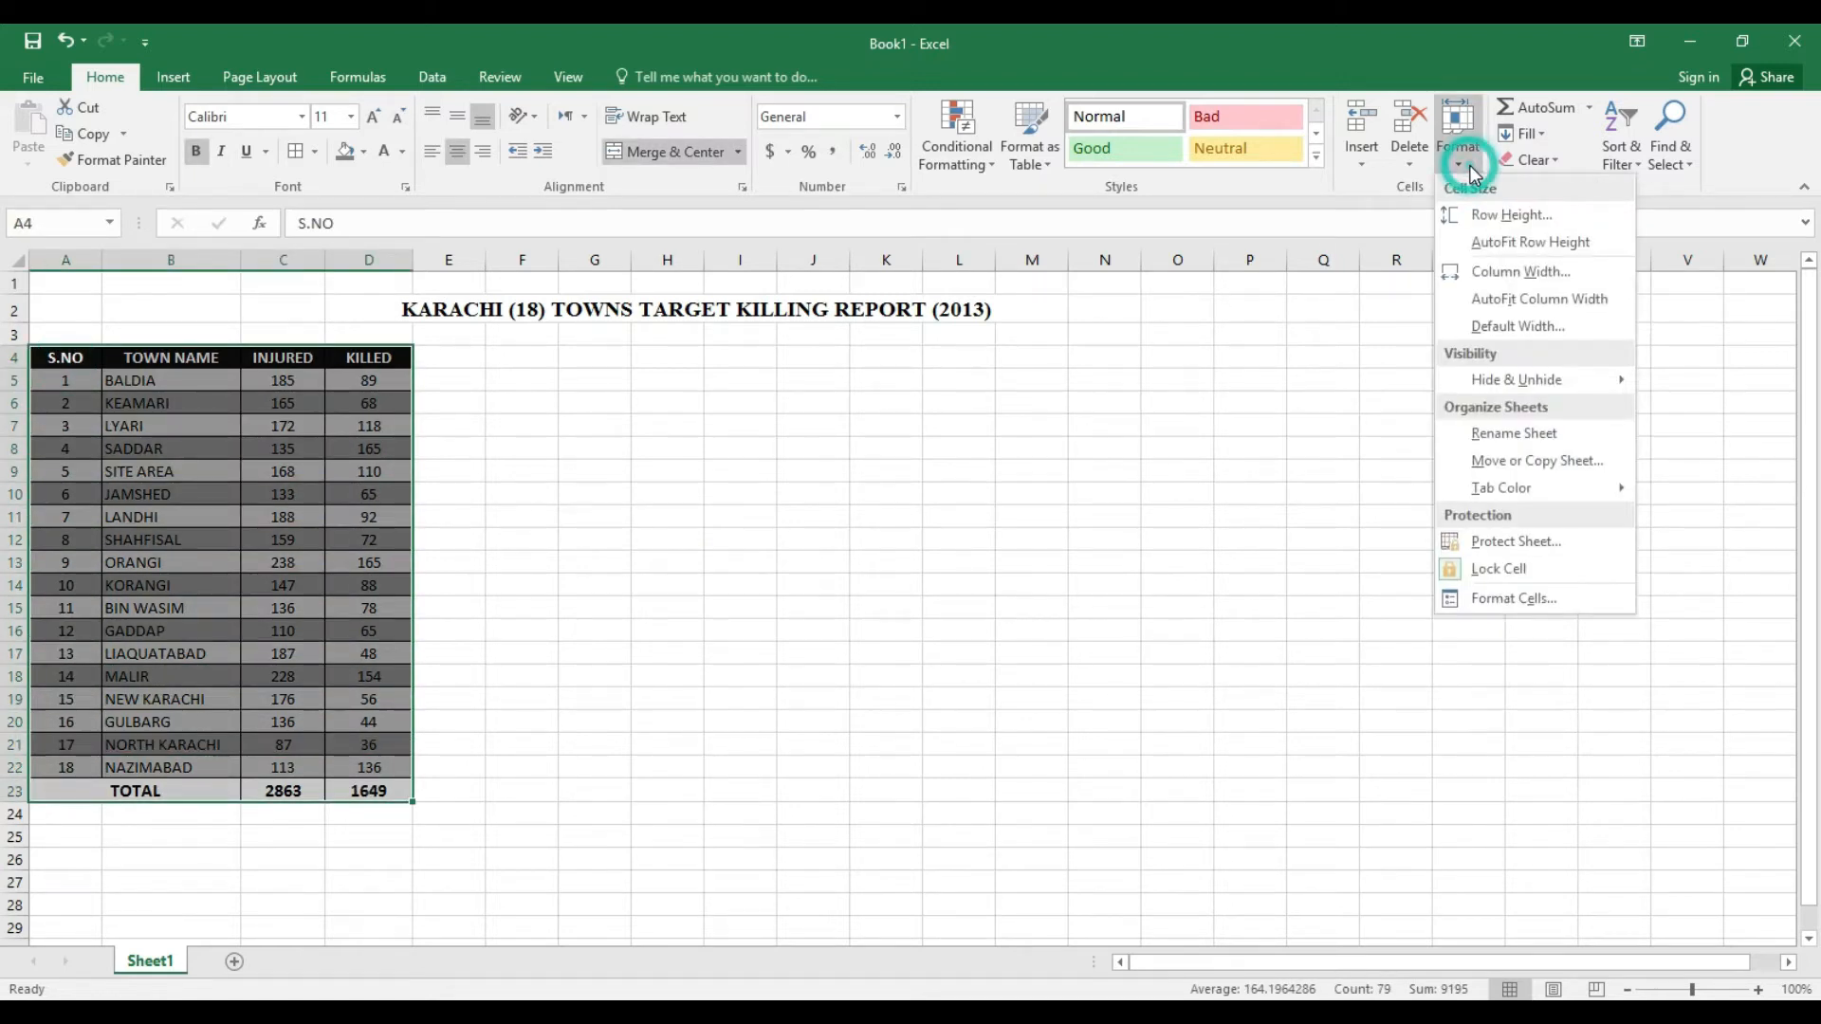
{"action": "left_click", "coordinate": [1495, 216]}
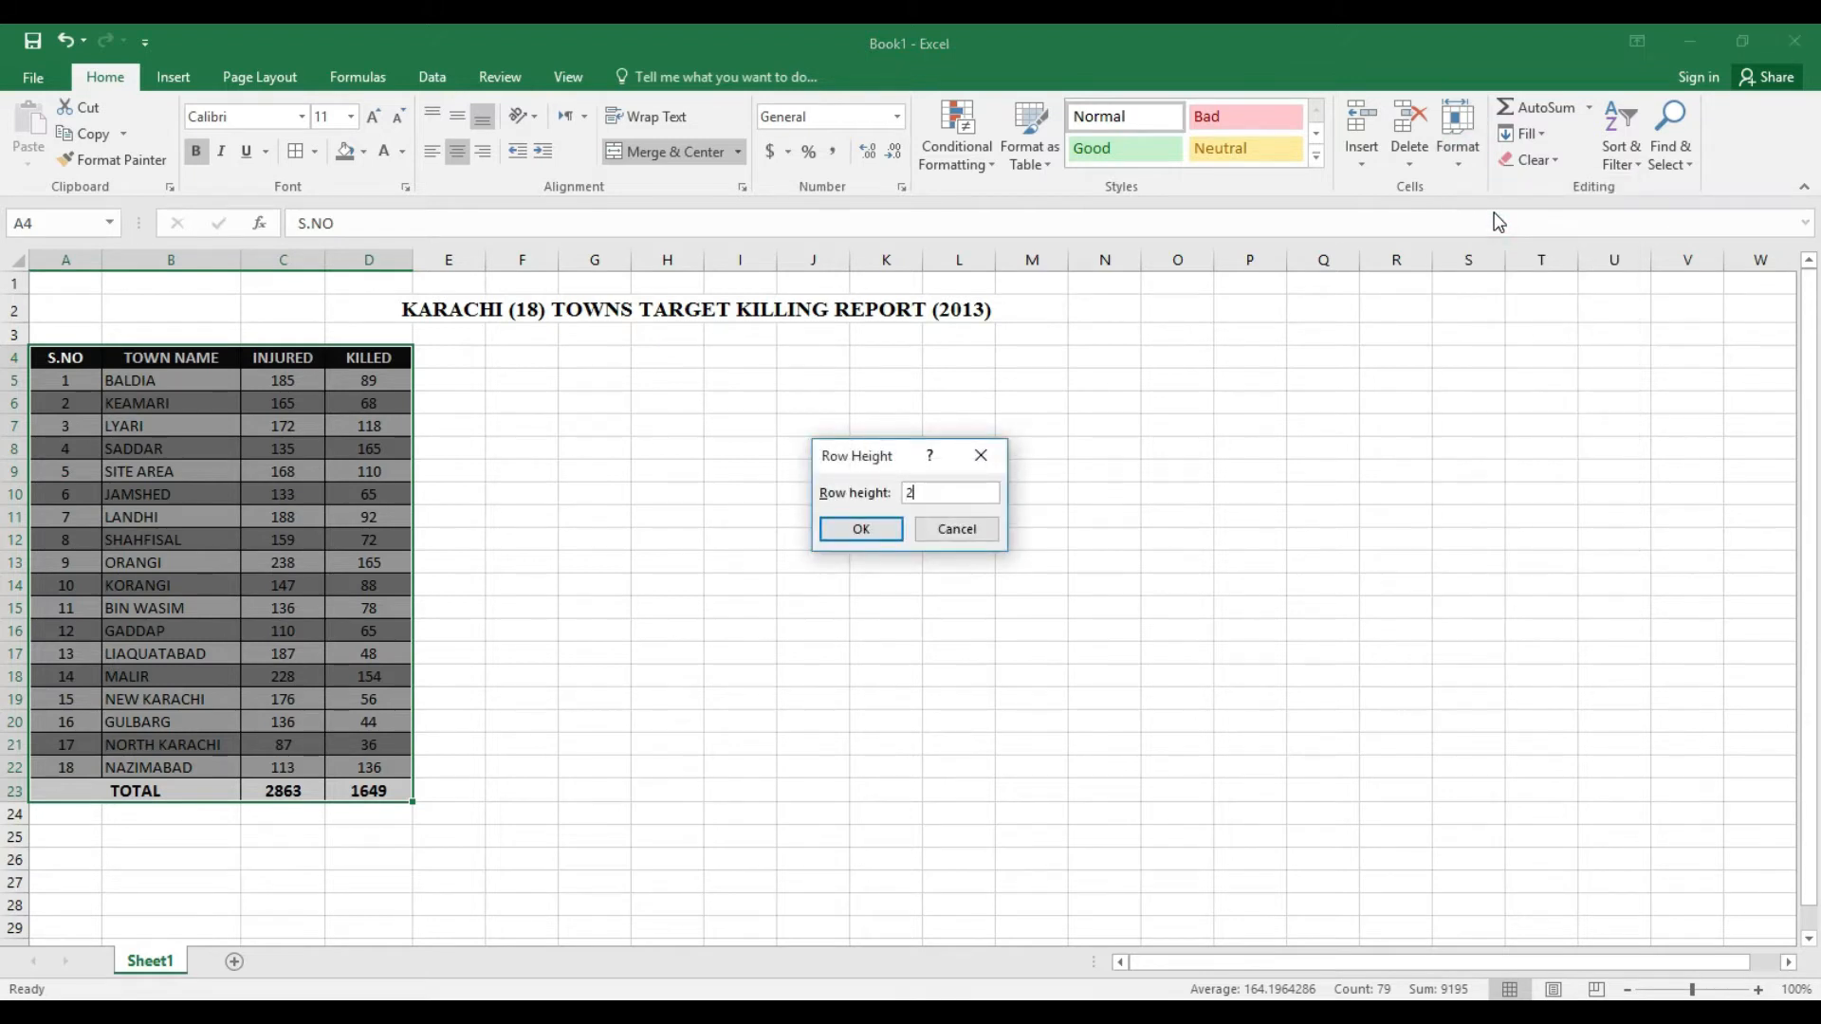
{"action": "key", "text": "Return"}
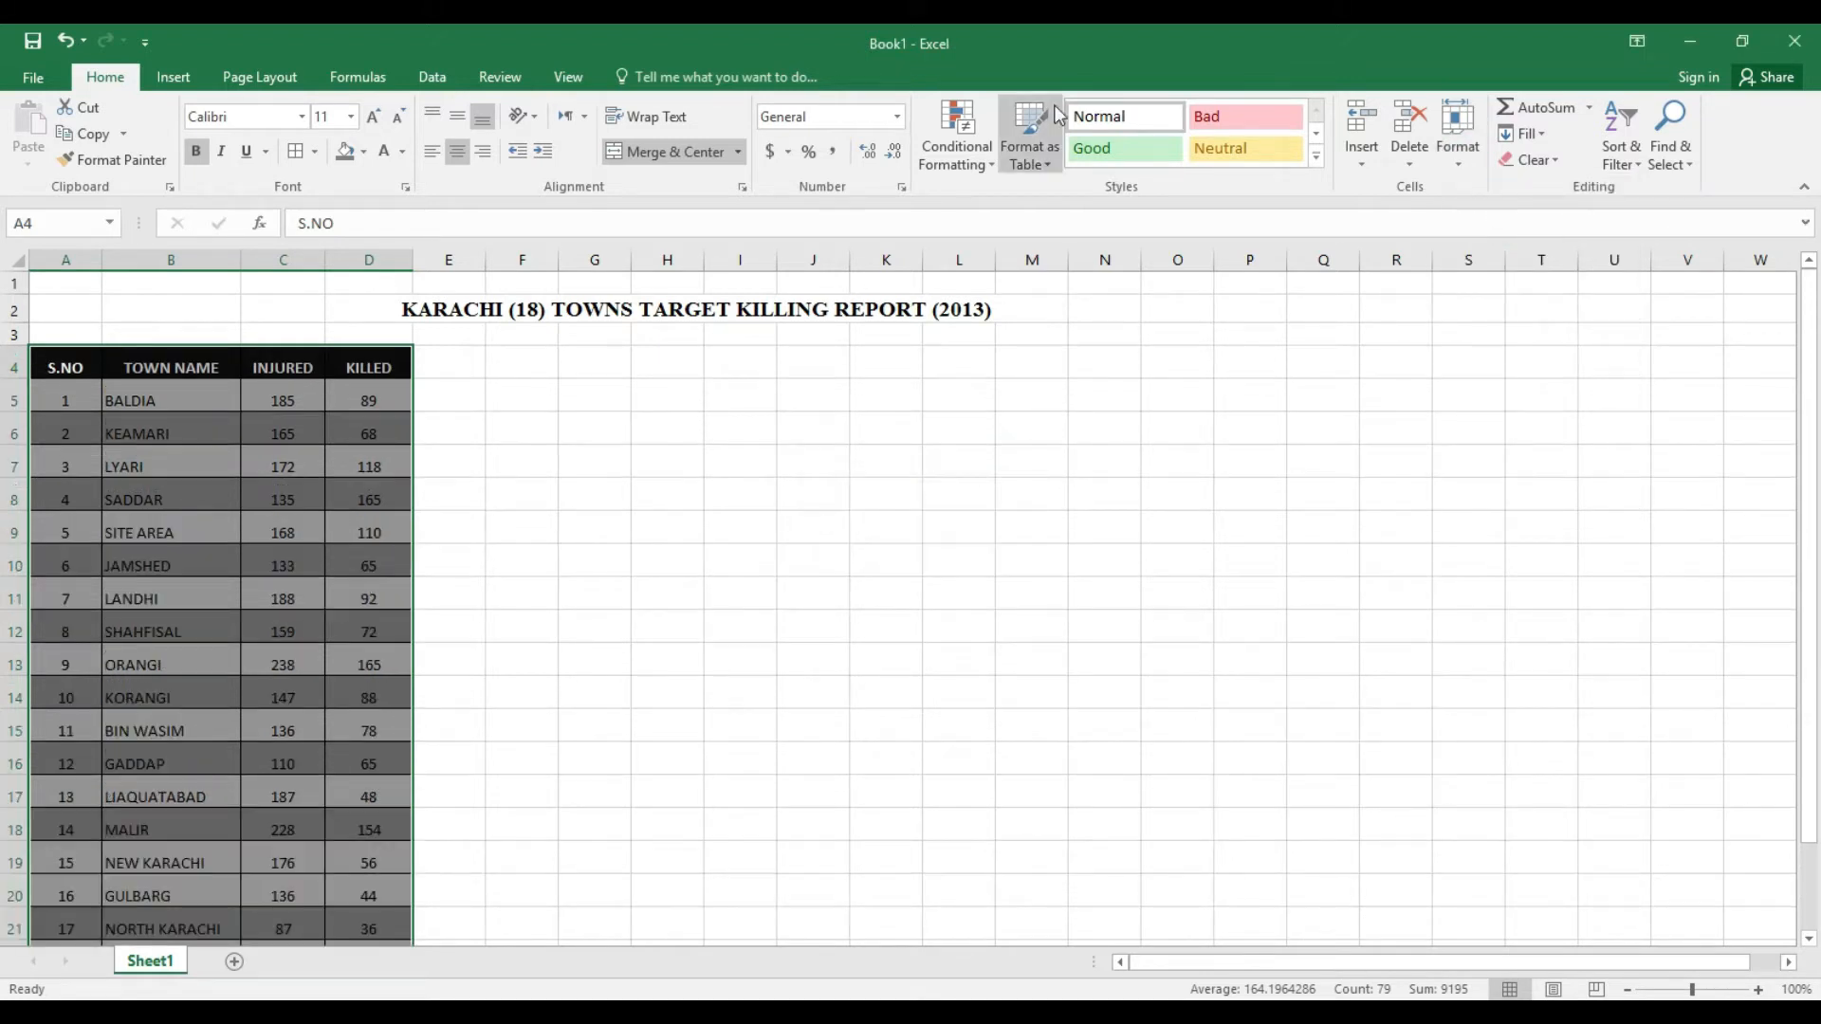
{"action": "left_click", "coordinate": [454, 116]}
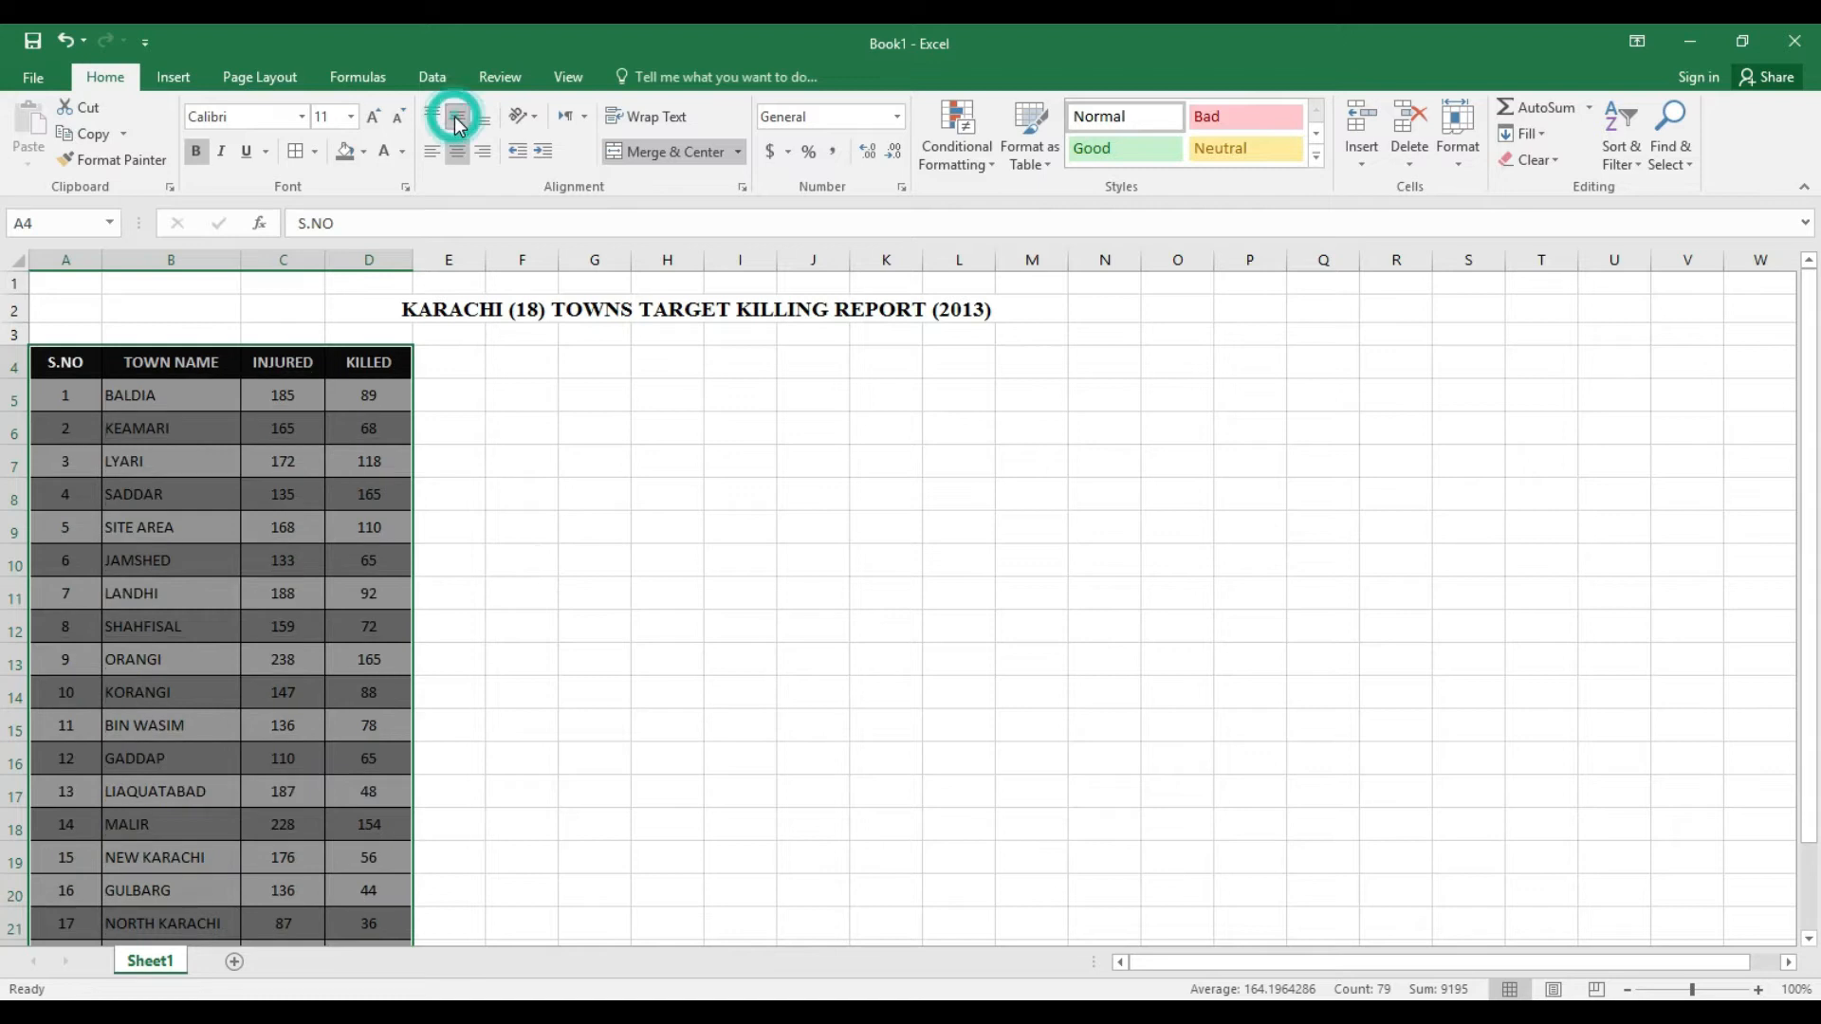
Widen the TOWN NAME, INJURED and KILLED columns.
{"action": "left_click", "coordinate": [533, 555]}
{"action": "left_click_drag", "start_coordinate": [243, 271], "coordinate": [477, 260]}
{"action": "left_click", "coordinate": [689, 428]}
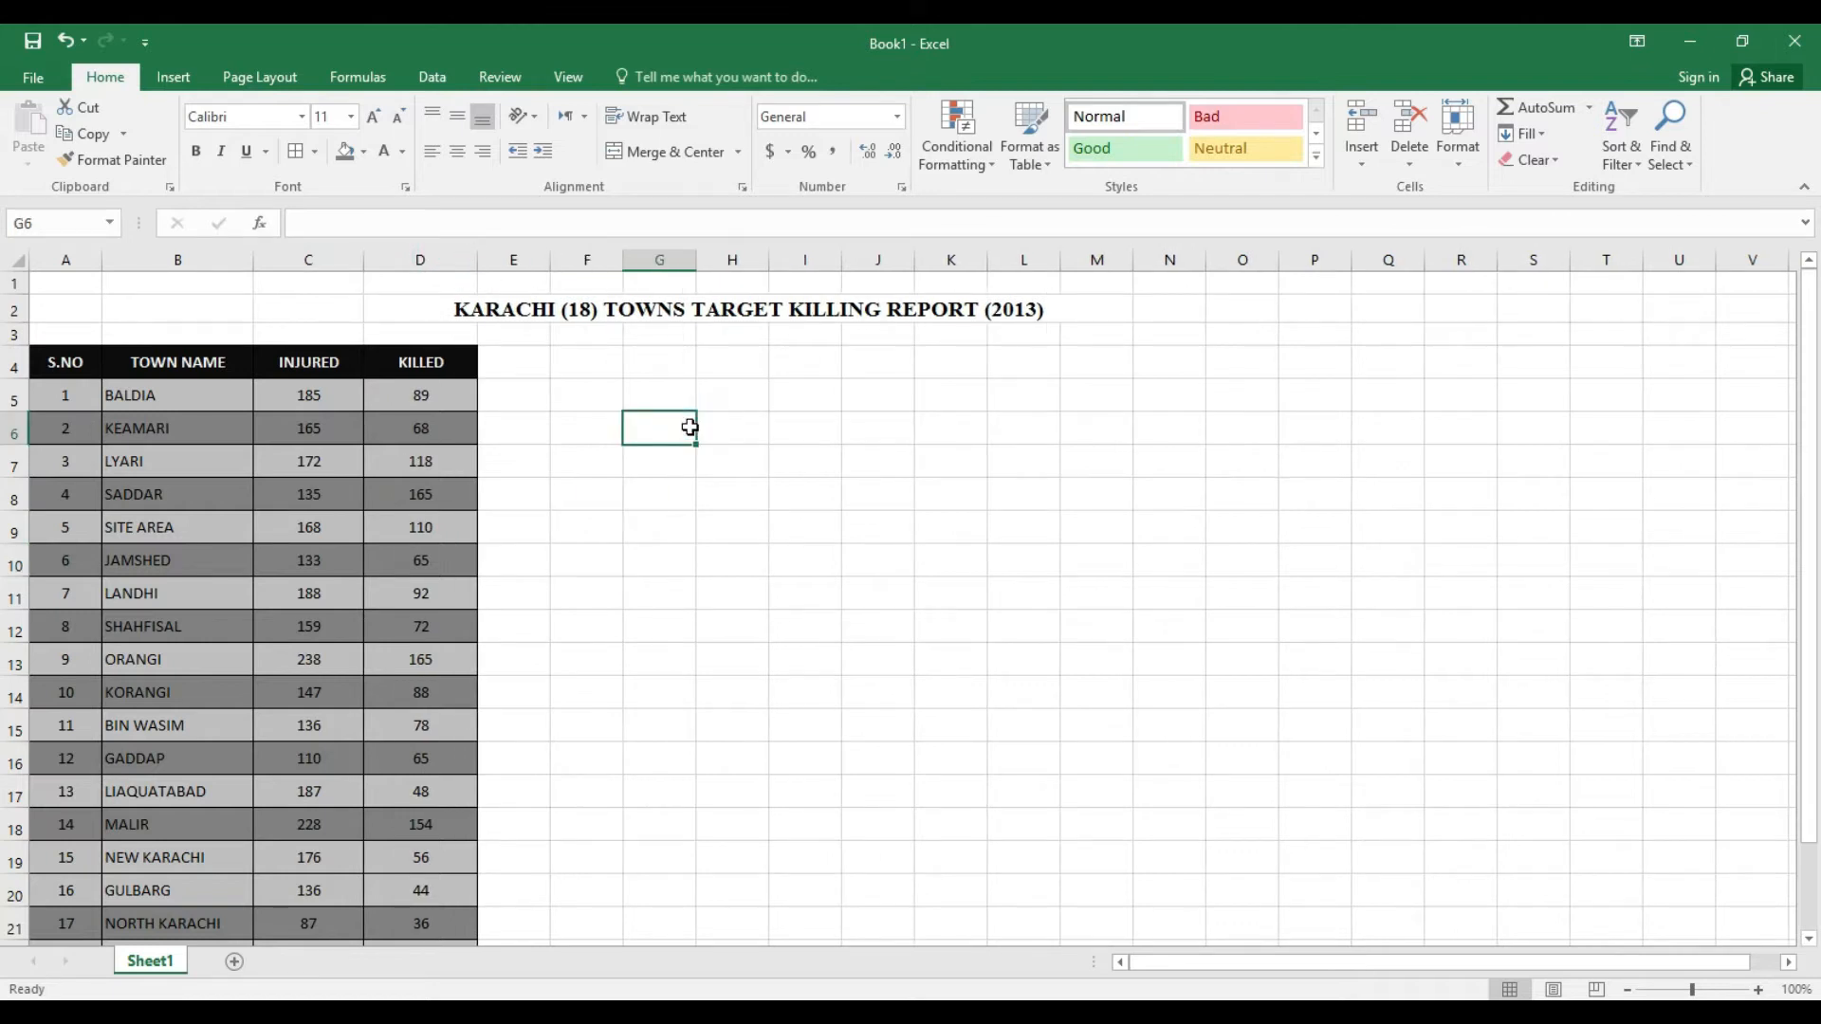
Insert a clustered column chart of the town names and injured figures in B5:C22 and place it beside the table under the title.
{"action": "left_click_drag", "start_coordinate": [152, 384], "coordinate": [325, 847]}
{"action": "left_click", "coordinate": [173, 76]}
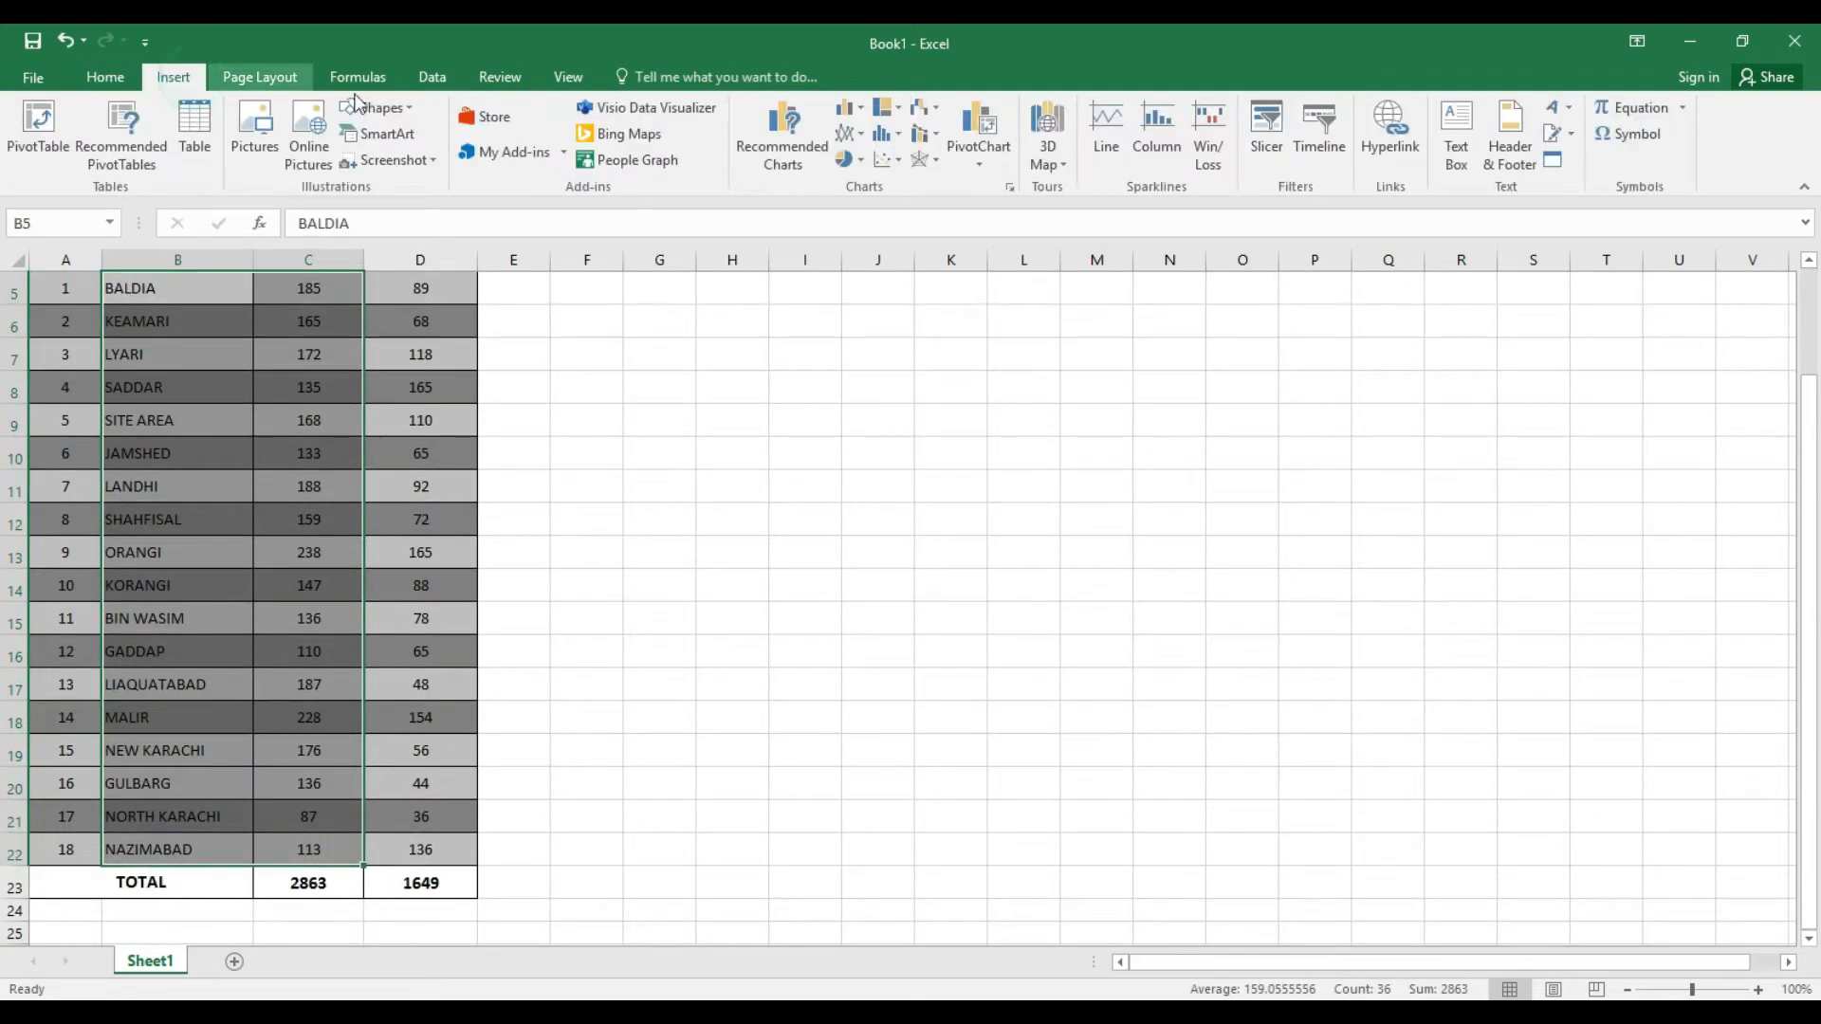
{"action": "left_click", "coordinate": [846, 107]}
{"action": "left_click", "coordinate": [869, 186]}
{"action": "left_click_drag", "start_coordinate": [1810, 477], "coordinate": [1809, 399]}
{"action": "mouse_move", "coordinate": [1126, 558]}
{"action": "left_mouse_down"}
{"action": "mouse_move", "coordinate": [1061, 342]}
{"action": "mouse_move", "coordinate": [1004, 338]}
{"action": "mouse_move", "coordinate": [1024, 338]}
{"action": "left_mouse_up"}
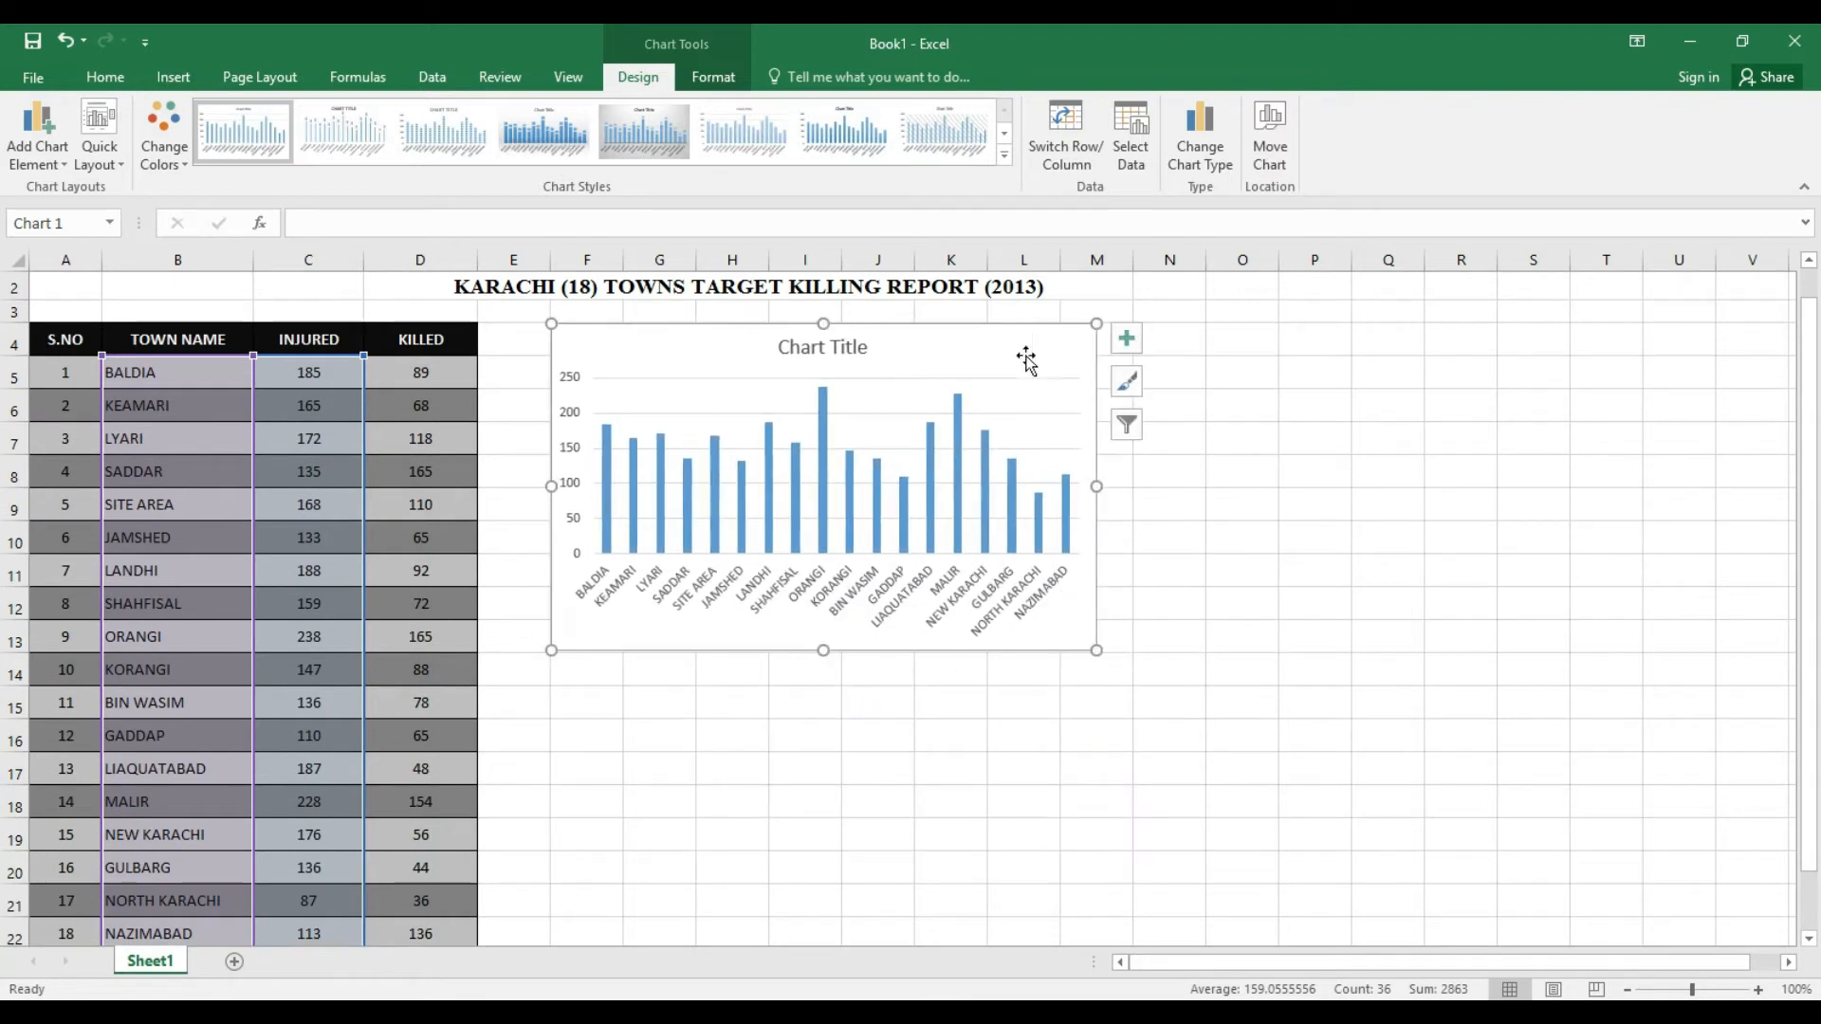
Delete the column chart from the sheet.
{"action": "left_click", "coordinate": [840, 345]}
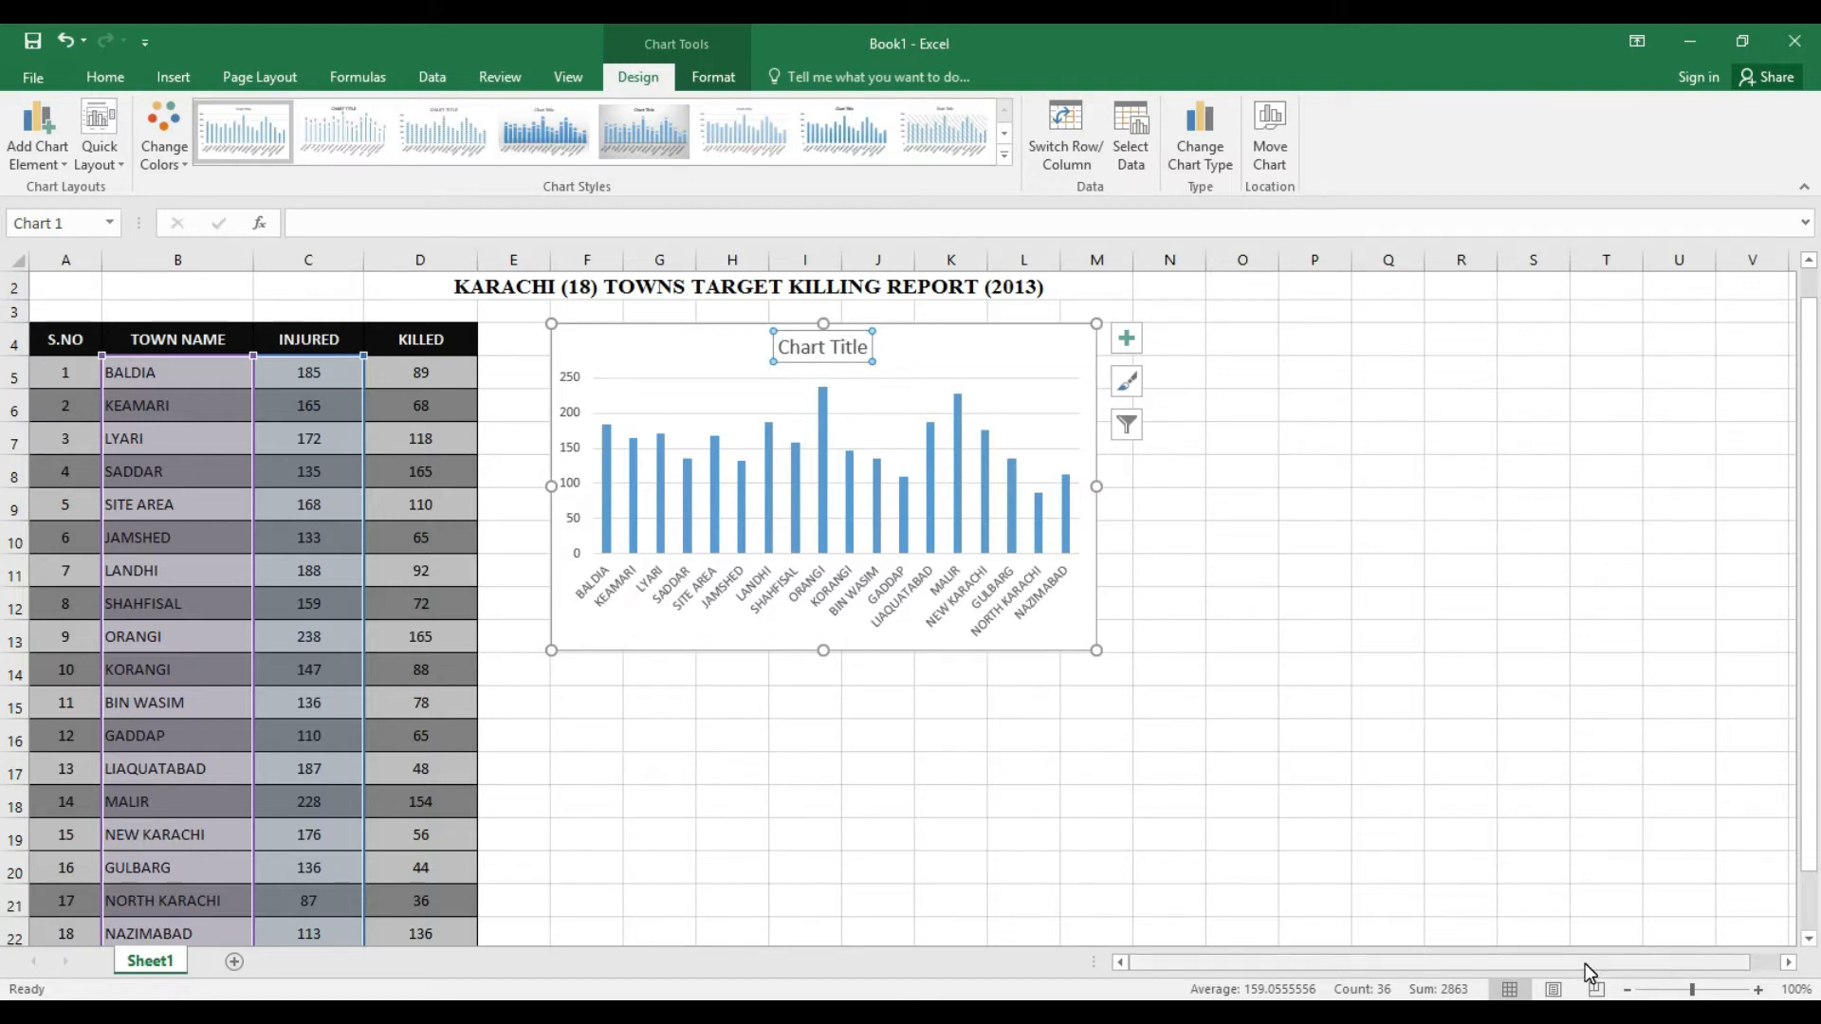
{"action": "left_click", "coordinate": [925, 336]}
{"action": "left_click", "coordinate": [910, 337]}
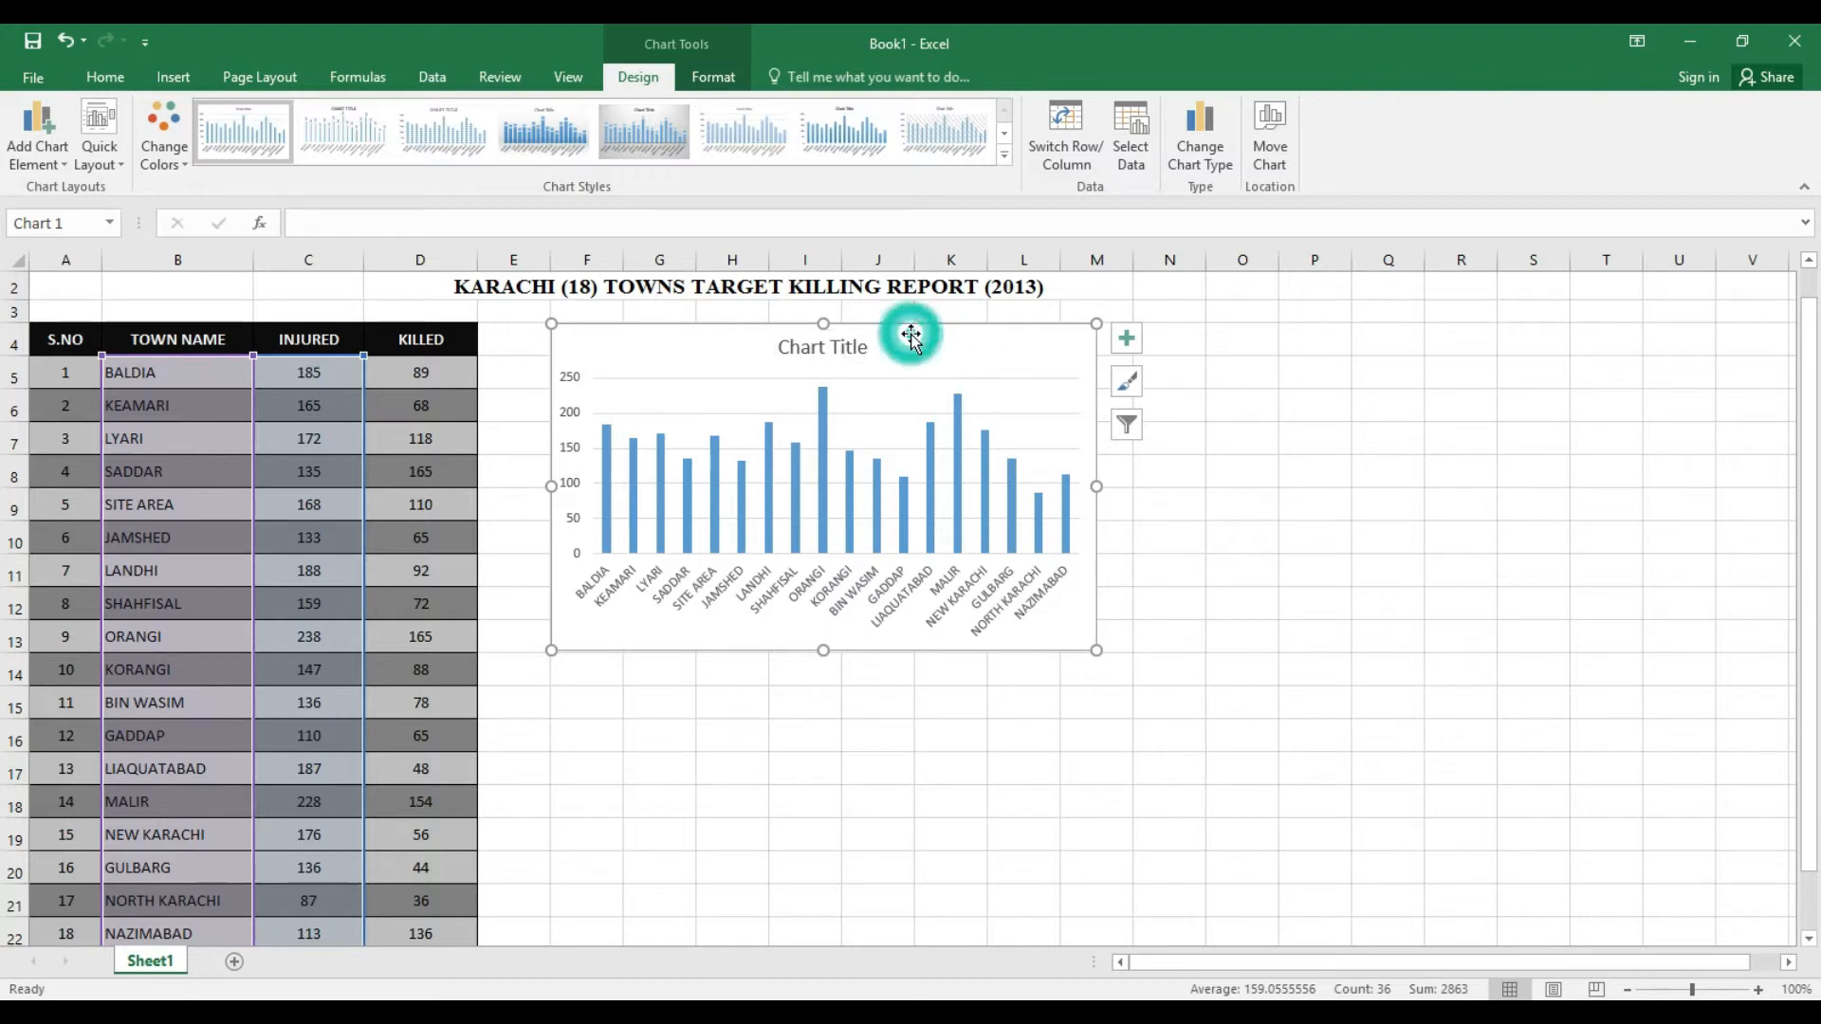
{"action": "left_click", "coordinate": [932, 335]}
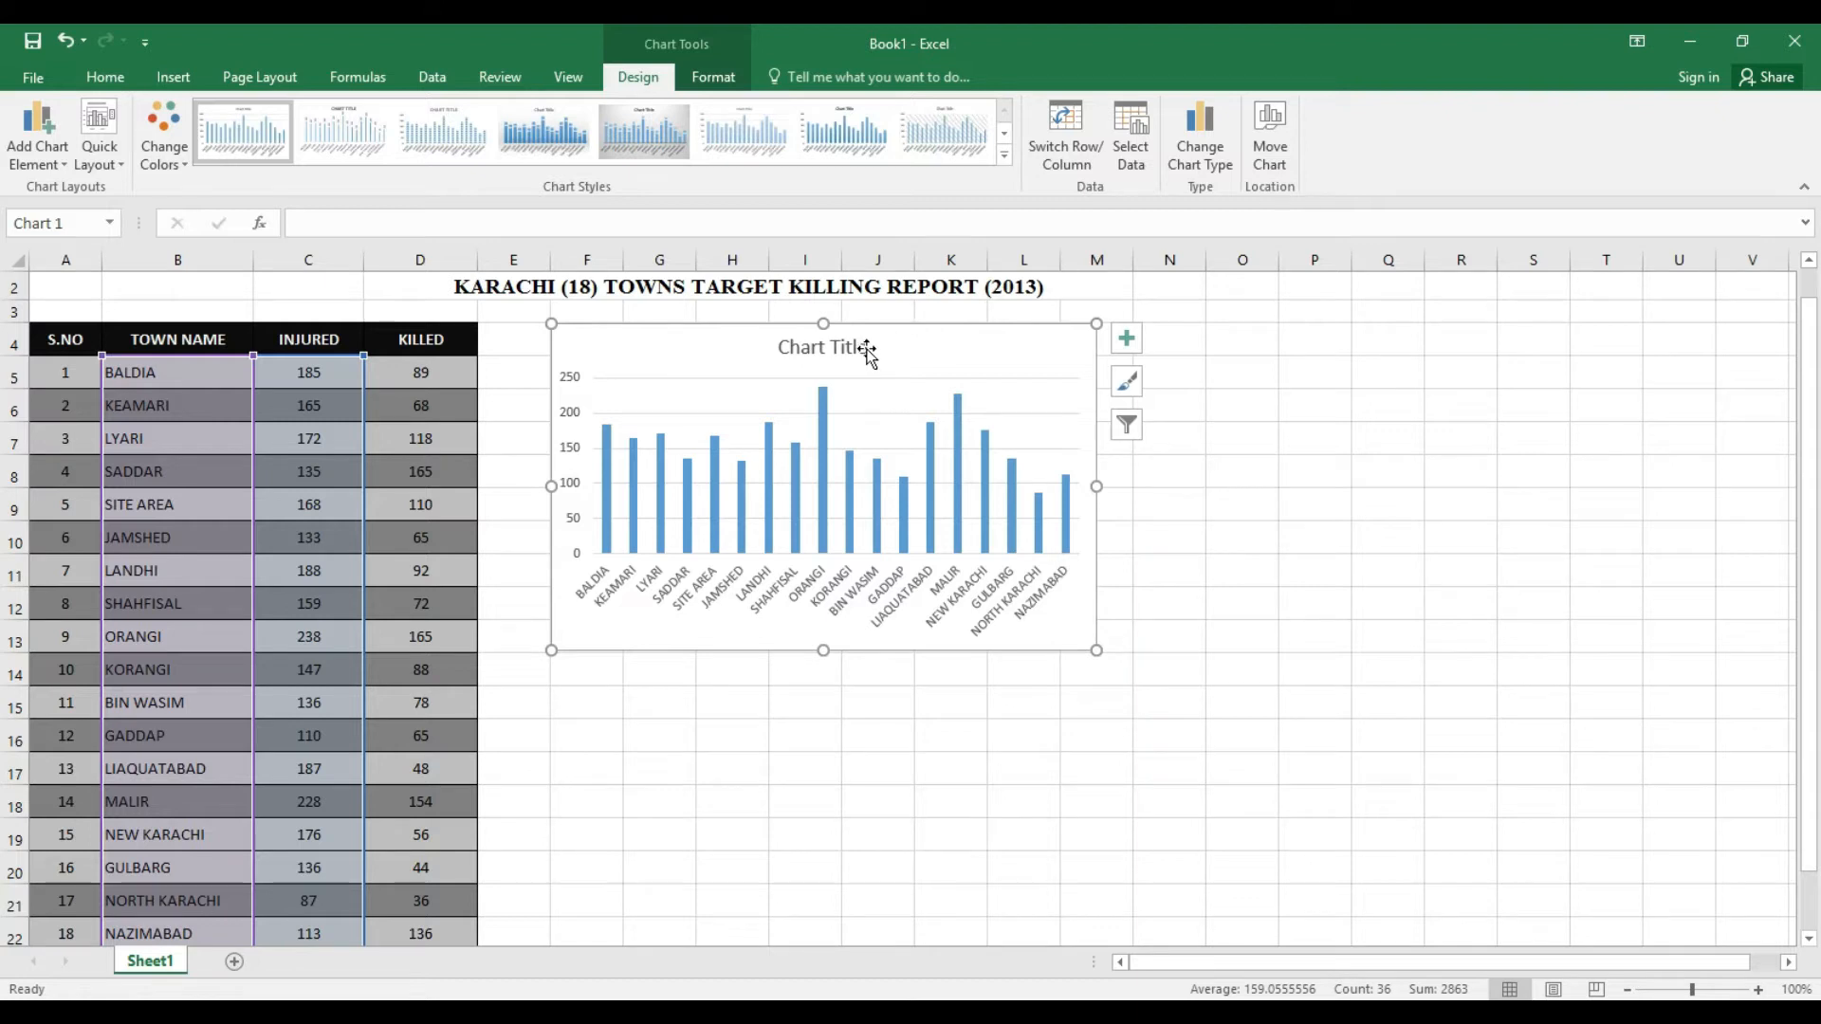
{"action": "left_click", "coordinate": [853, 350]}
{"action": "left_click", "coordinate": [942, 337]}
{"action": "key", "text": "Delete"}
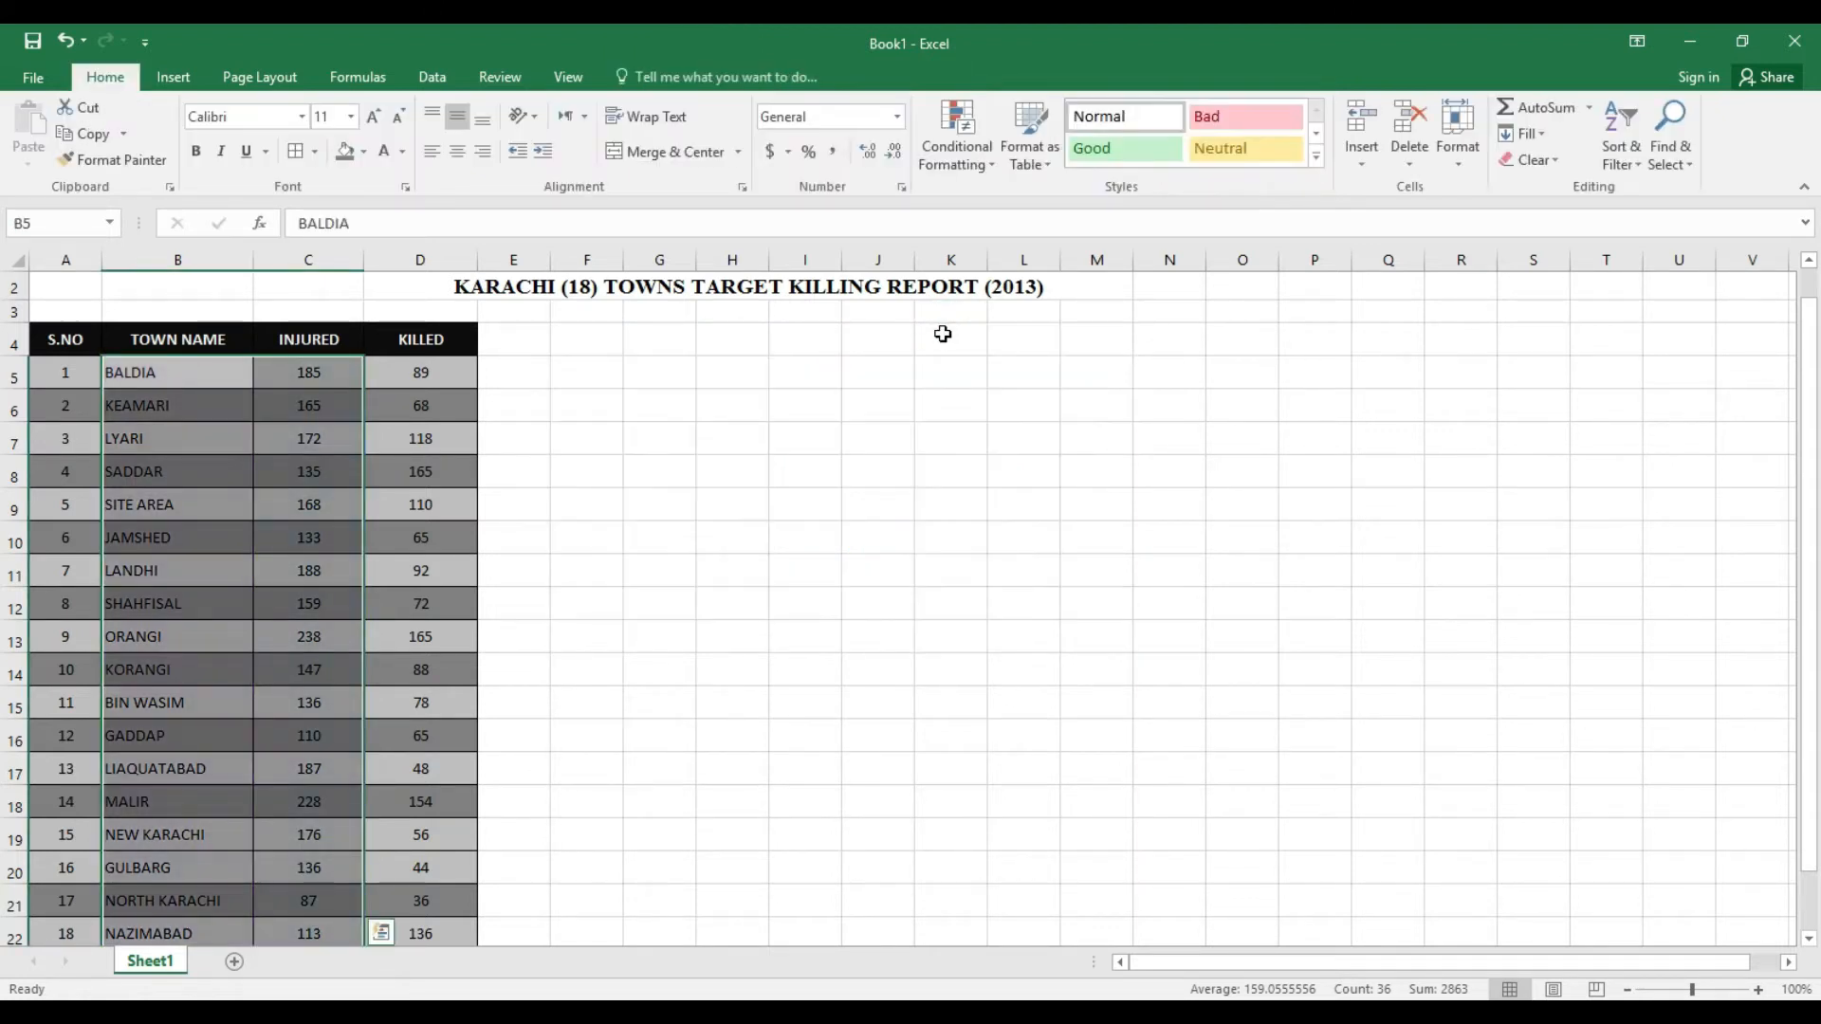
Insert a clustered column chart of the town names and injured figures B5:C22 and move it beside the table, just below the report title.
{"action": "left_click", "coordinate": [588, 474]}
{"action": "left_click_drag", "start_coordinate": [187, 379], "coordinate": [308, 844]}
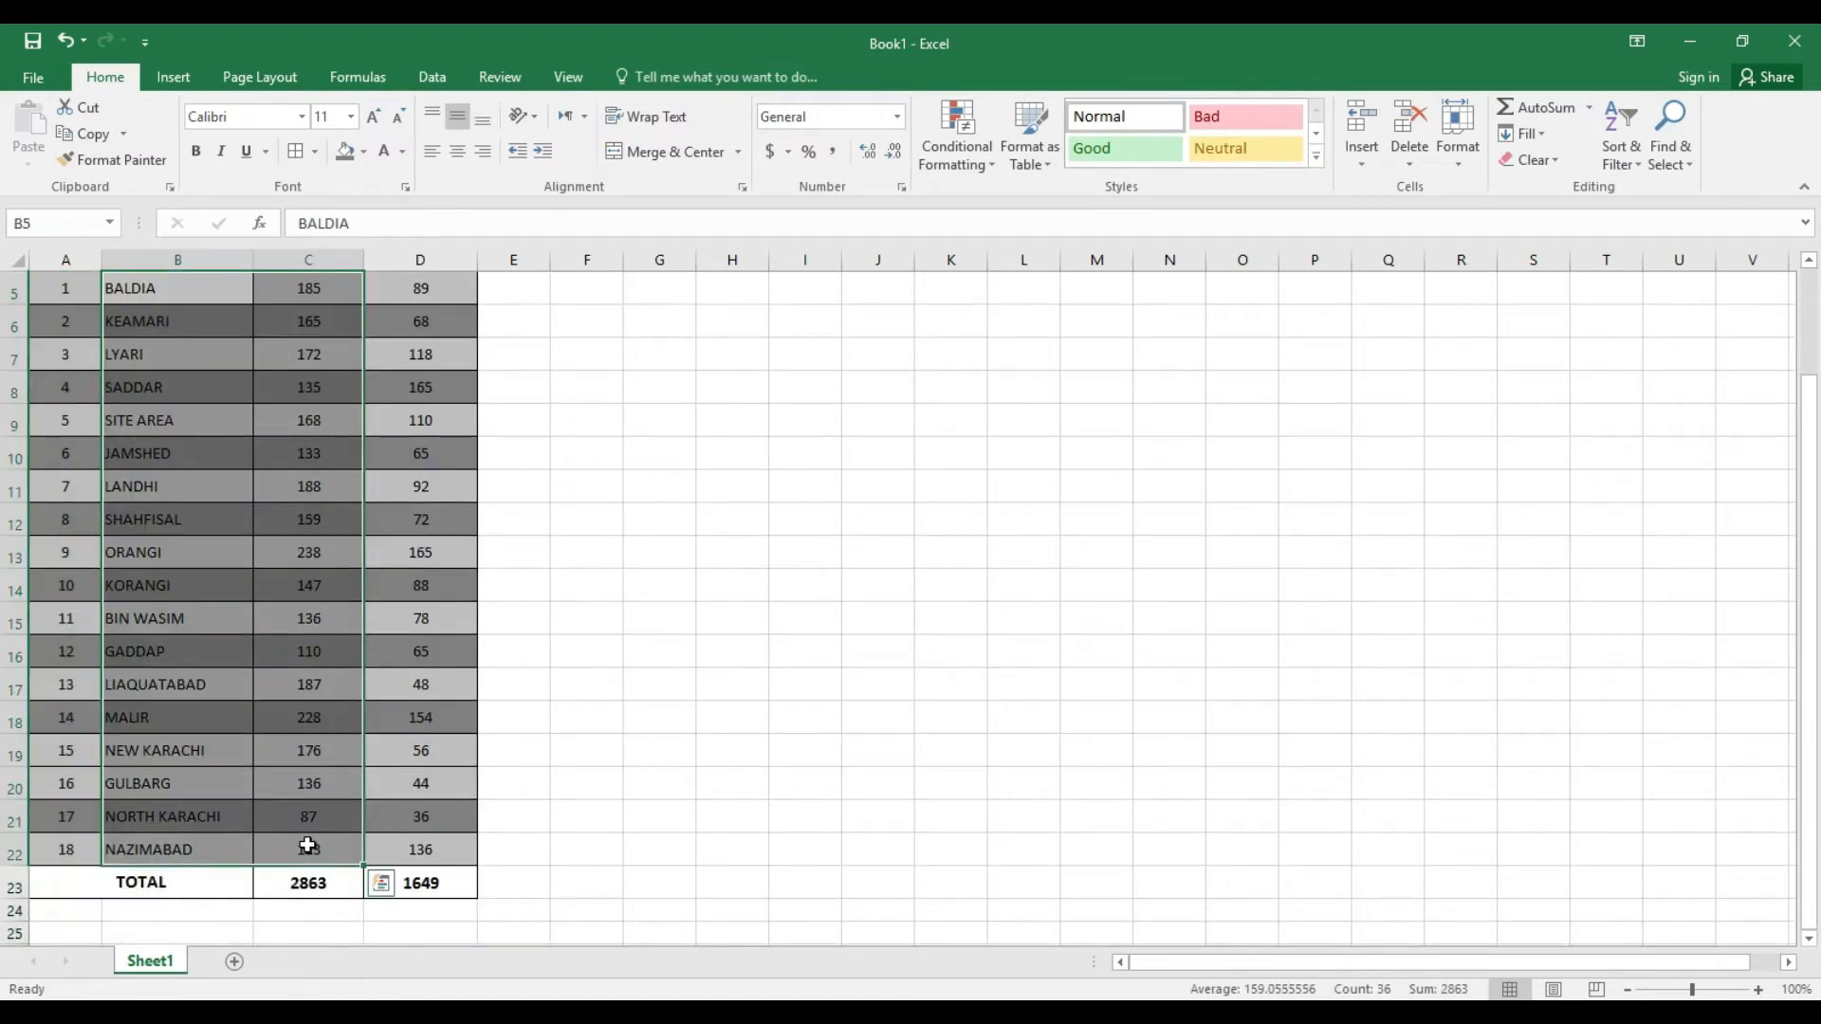
{"action": "left_click", "coordinate": [183, 82]}
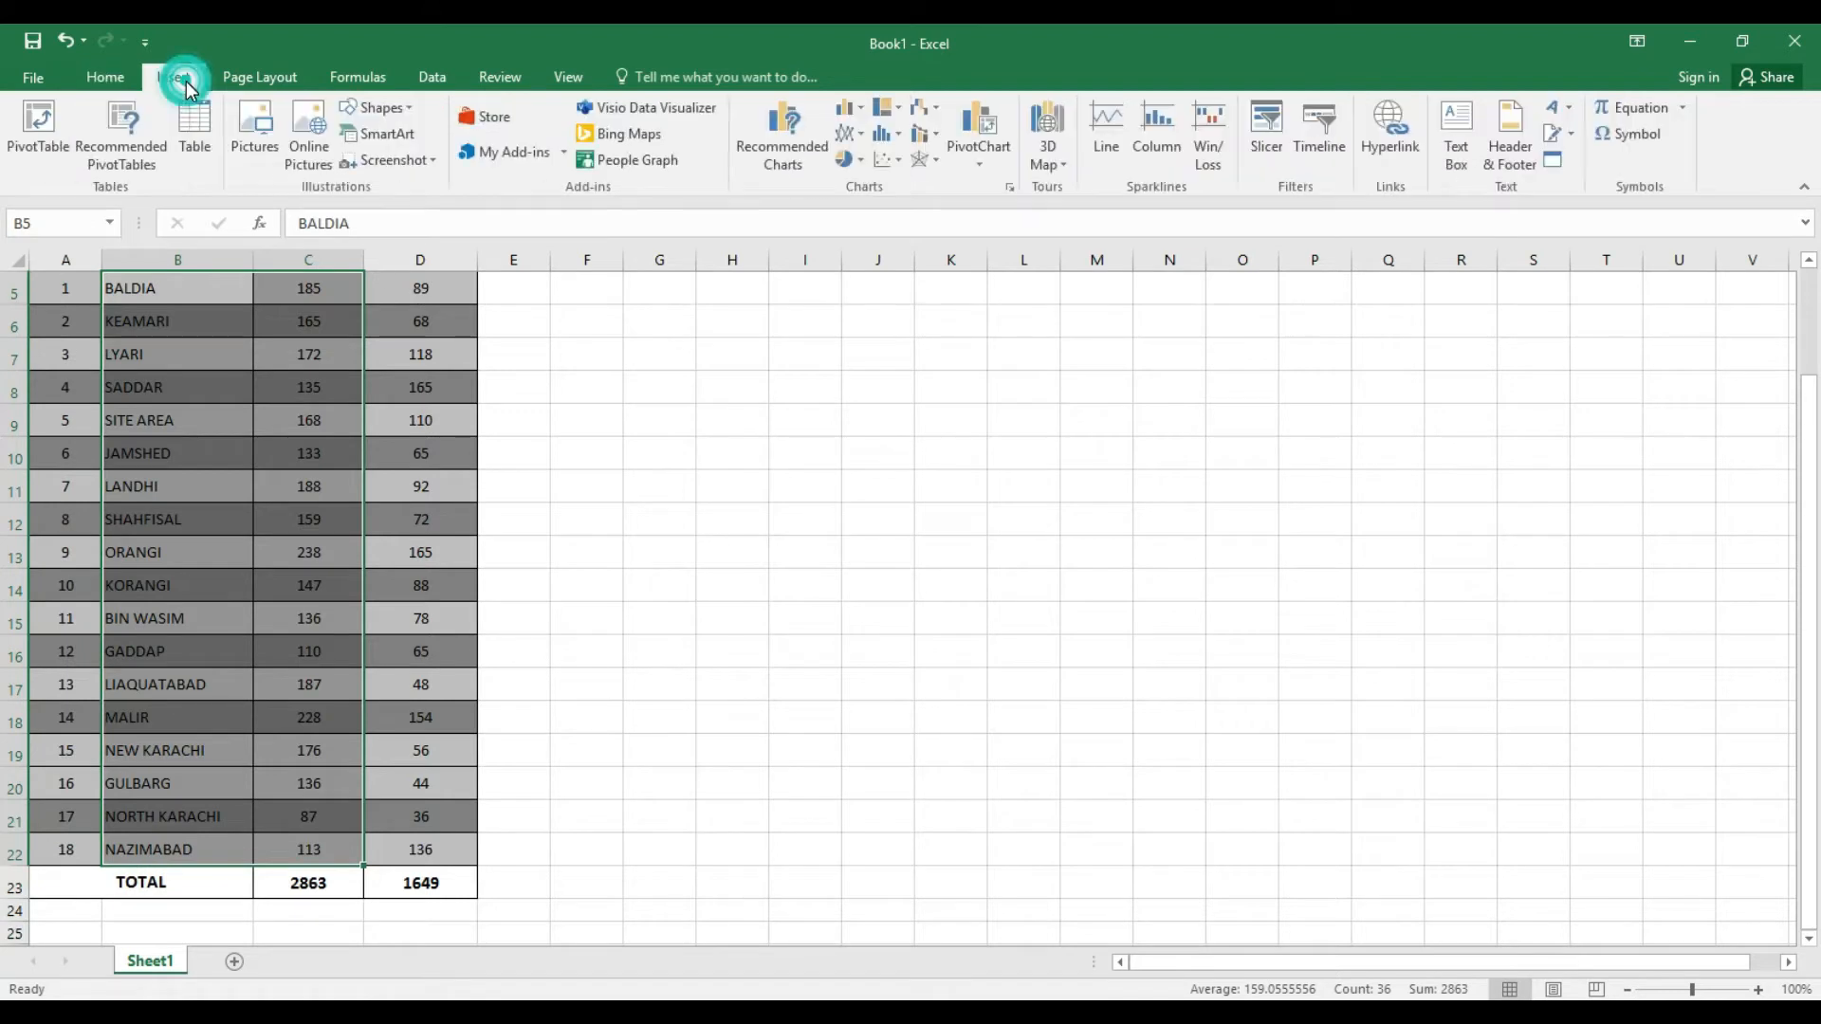
{"action": "left_click", "coordinate": [856, 110]}
{"action": "left_click", "coordinate": [865, 180]}
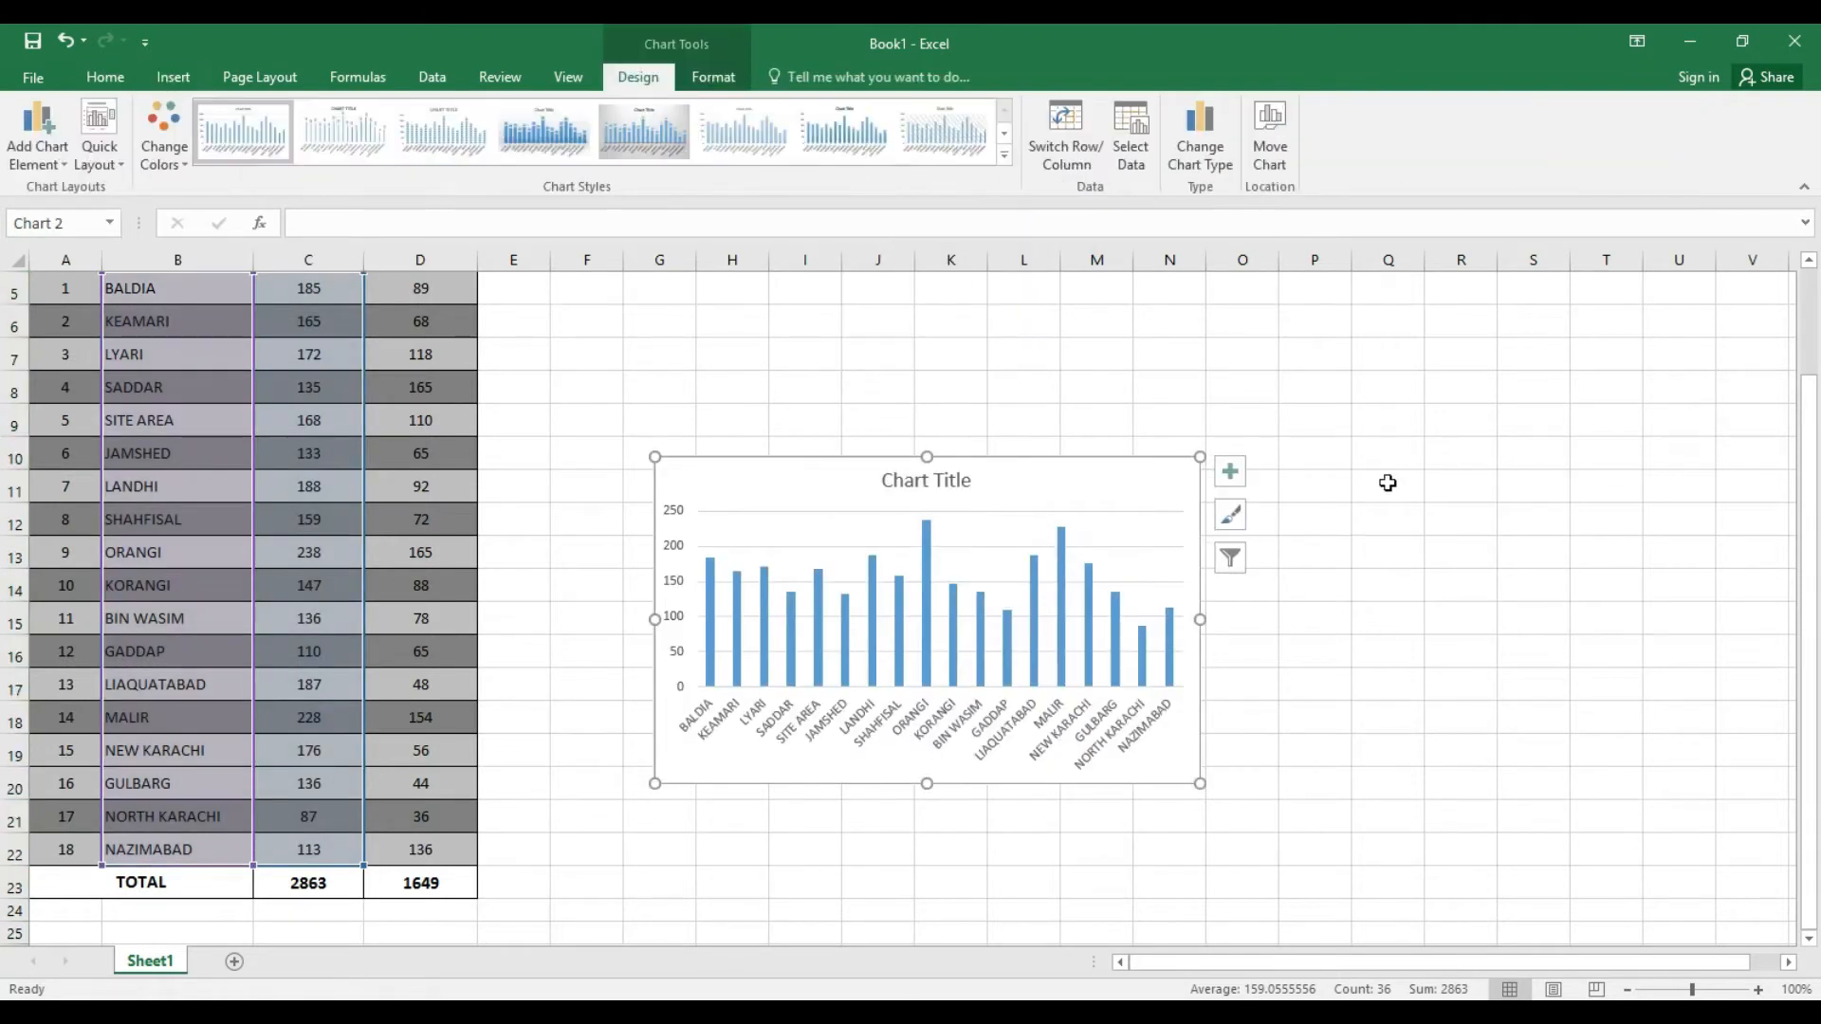
{"action": "left_click_drag", "start_coordinate": [1815, 568], "coordinate": [1819, 468]}
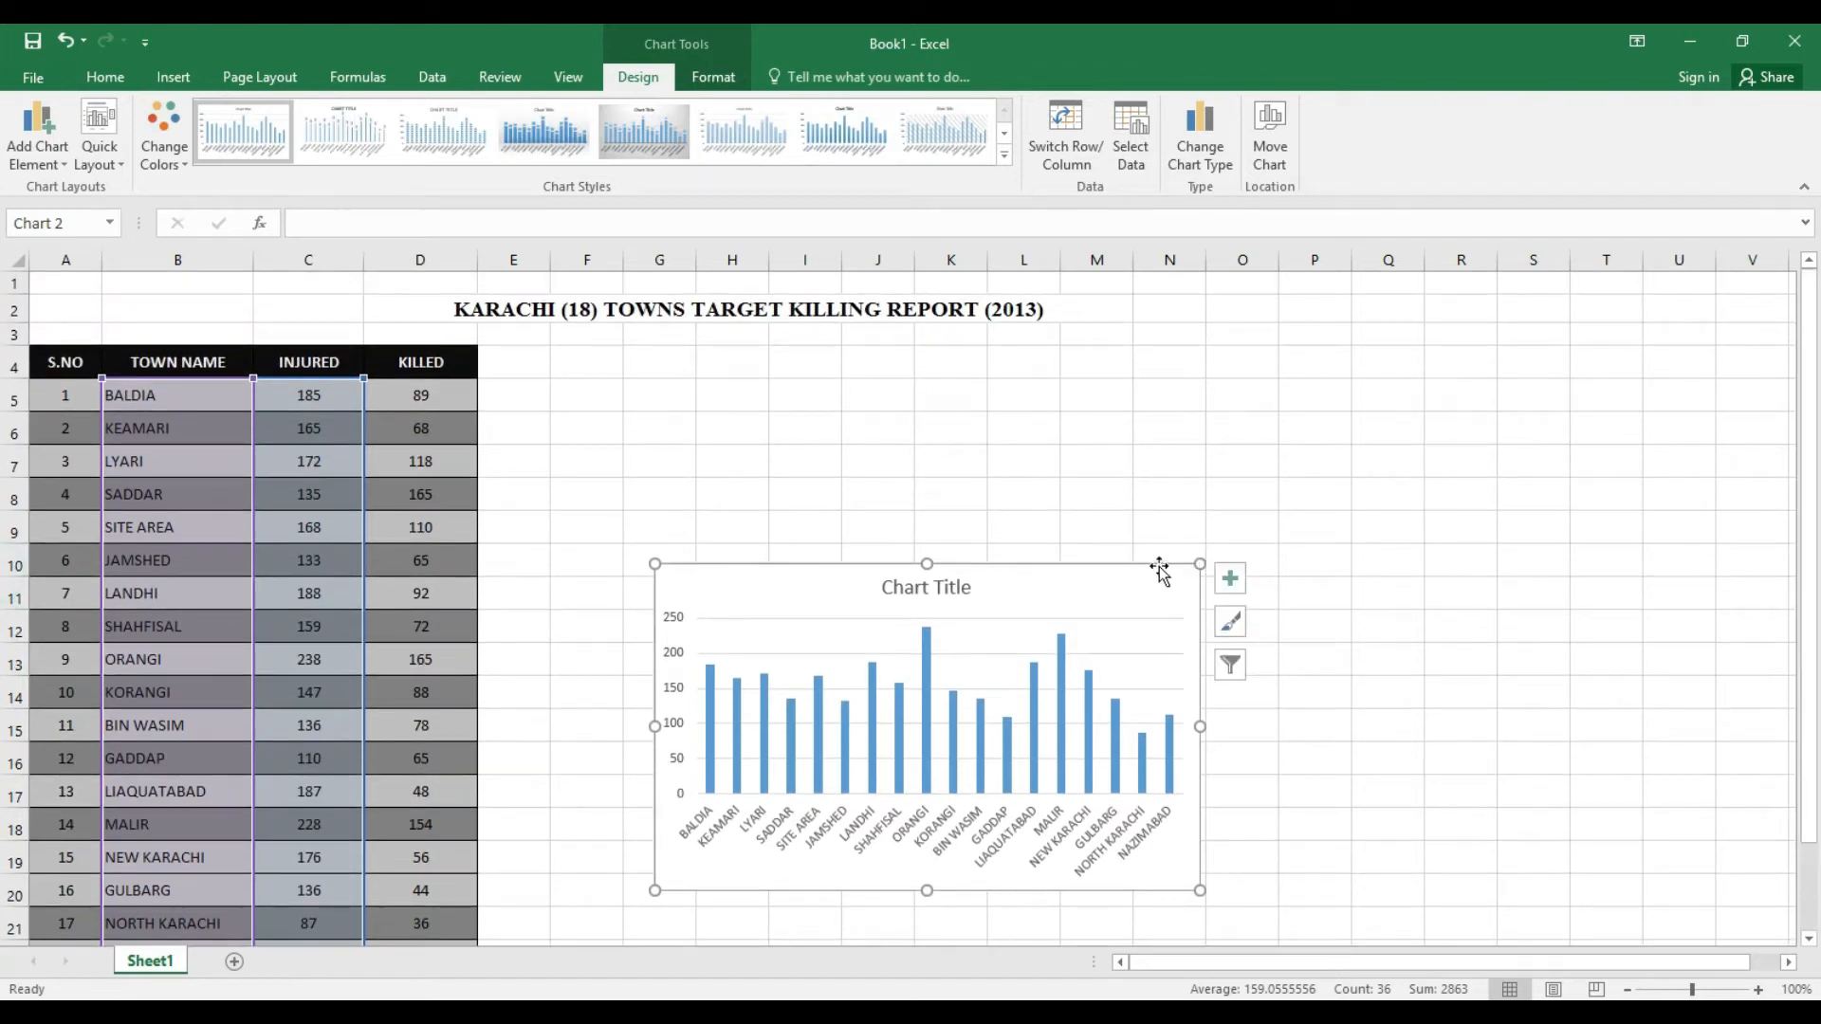
{"action": "mouse_move", "coordinate": [1133, 577]}
{"action": "left_mouse_down"}
{"action": "mouse_move", "coordinate": [1069, 355]}
{"action": "mouse_move", "coordinate": [1026, 357]}
{"action": "left_mouse_up"}
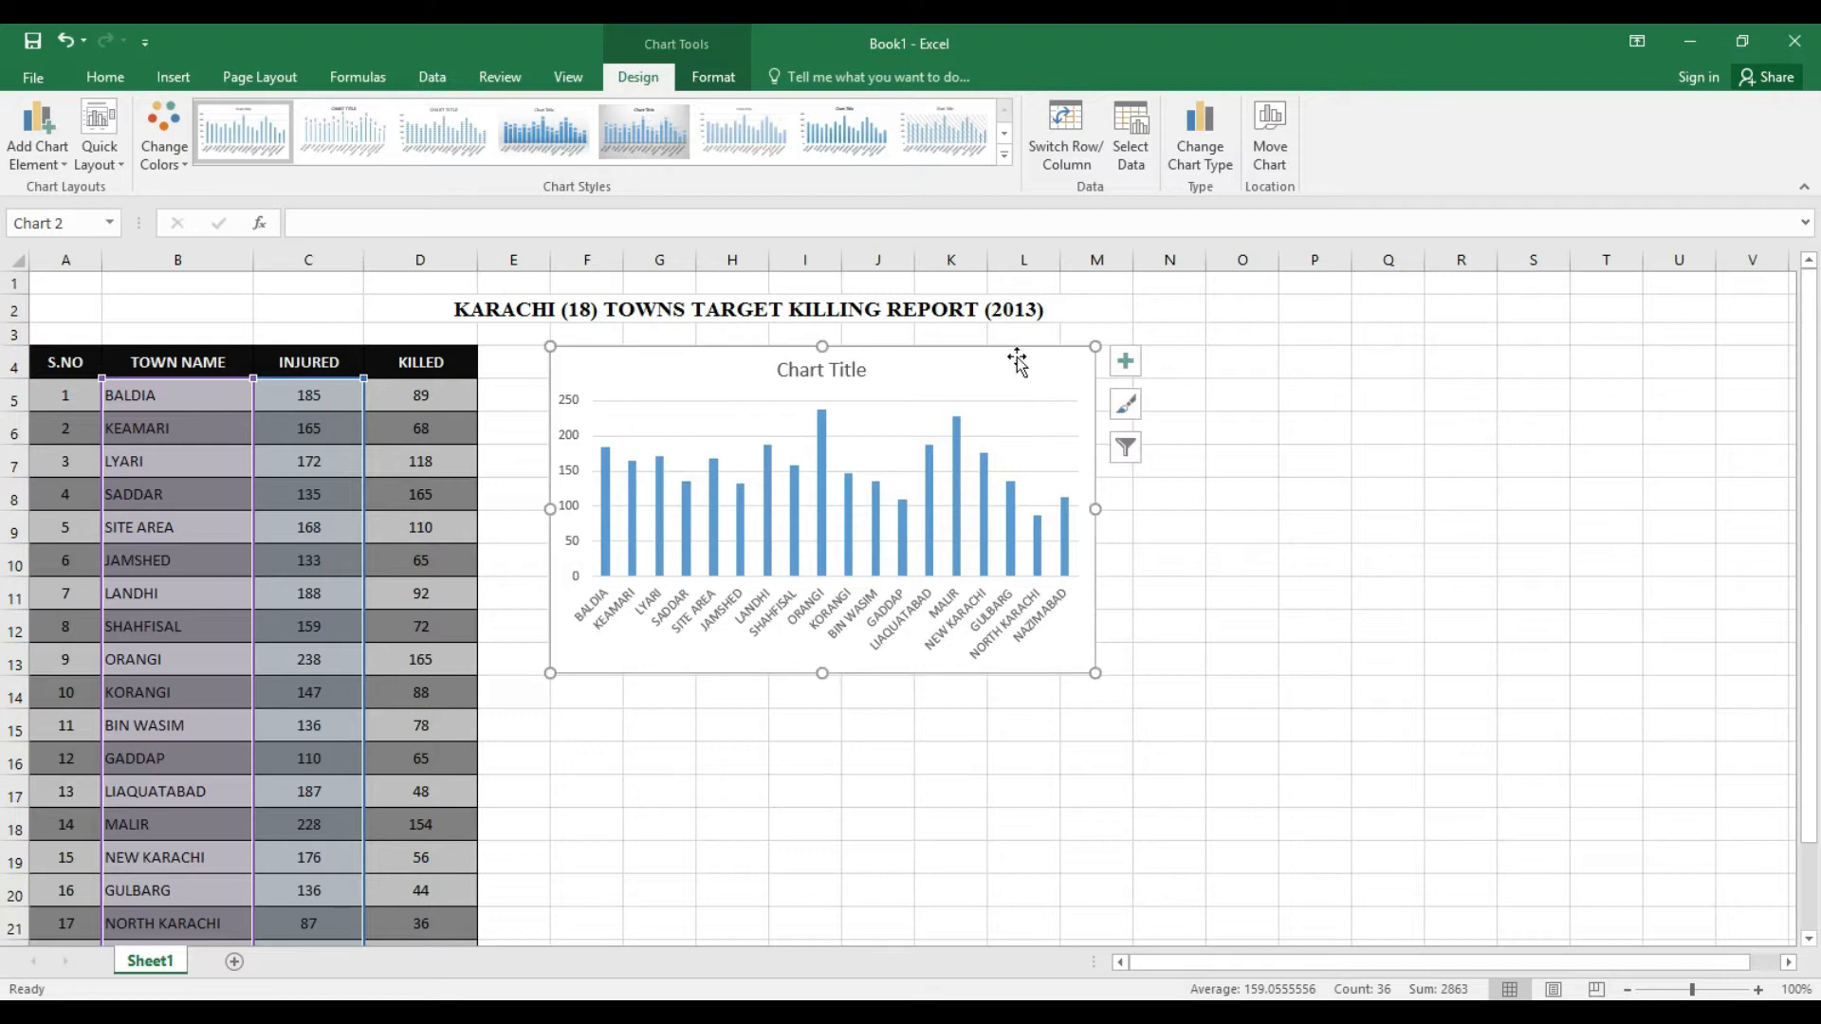
Delete the placeholder title of the column chart.
{"action": "left_click", "coordinate": [859, 379]}
{"action": "left_click", "coordinate": [870, 371]}
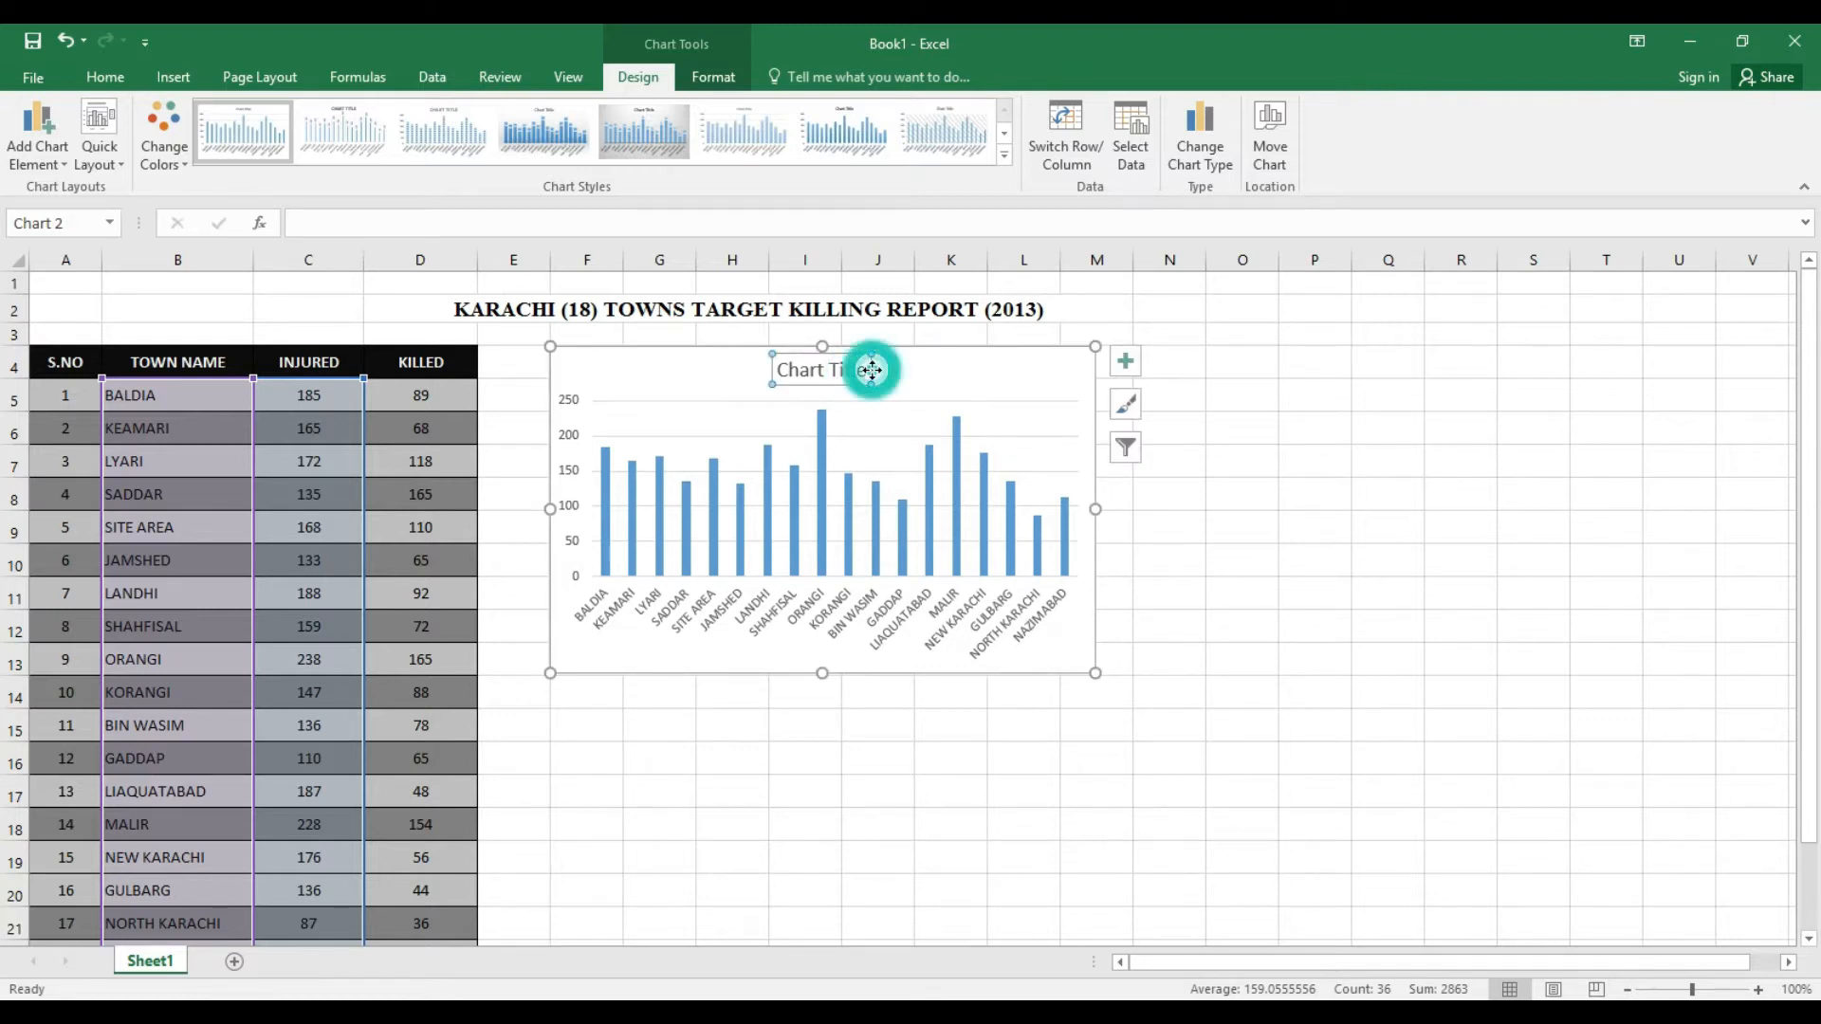
{"action": "key", "text": "Delete"}
Apply the quick layout that has a title above the columns and a legend below them to the chart.
{"action": "left_click", "coordinate": [881, 396]}
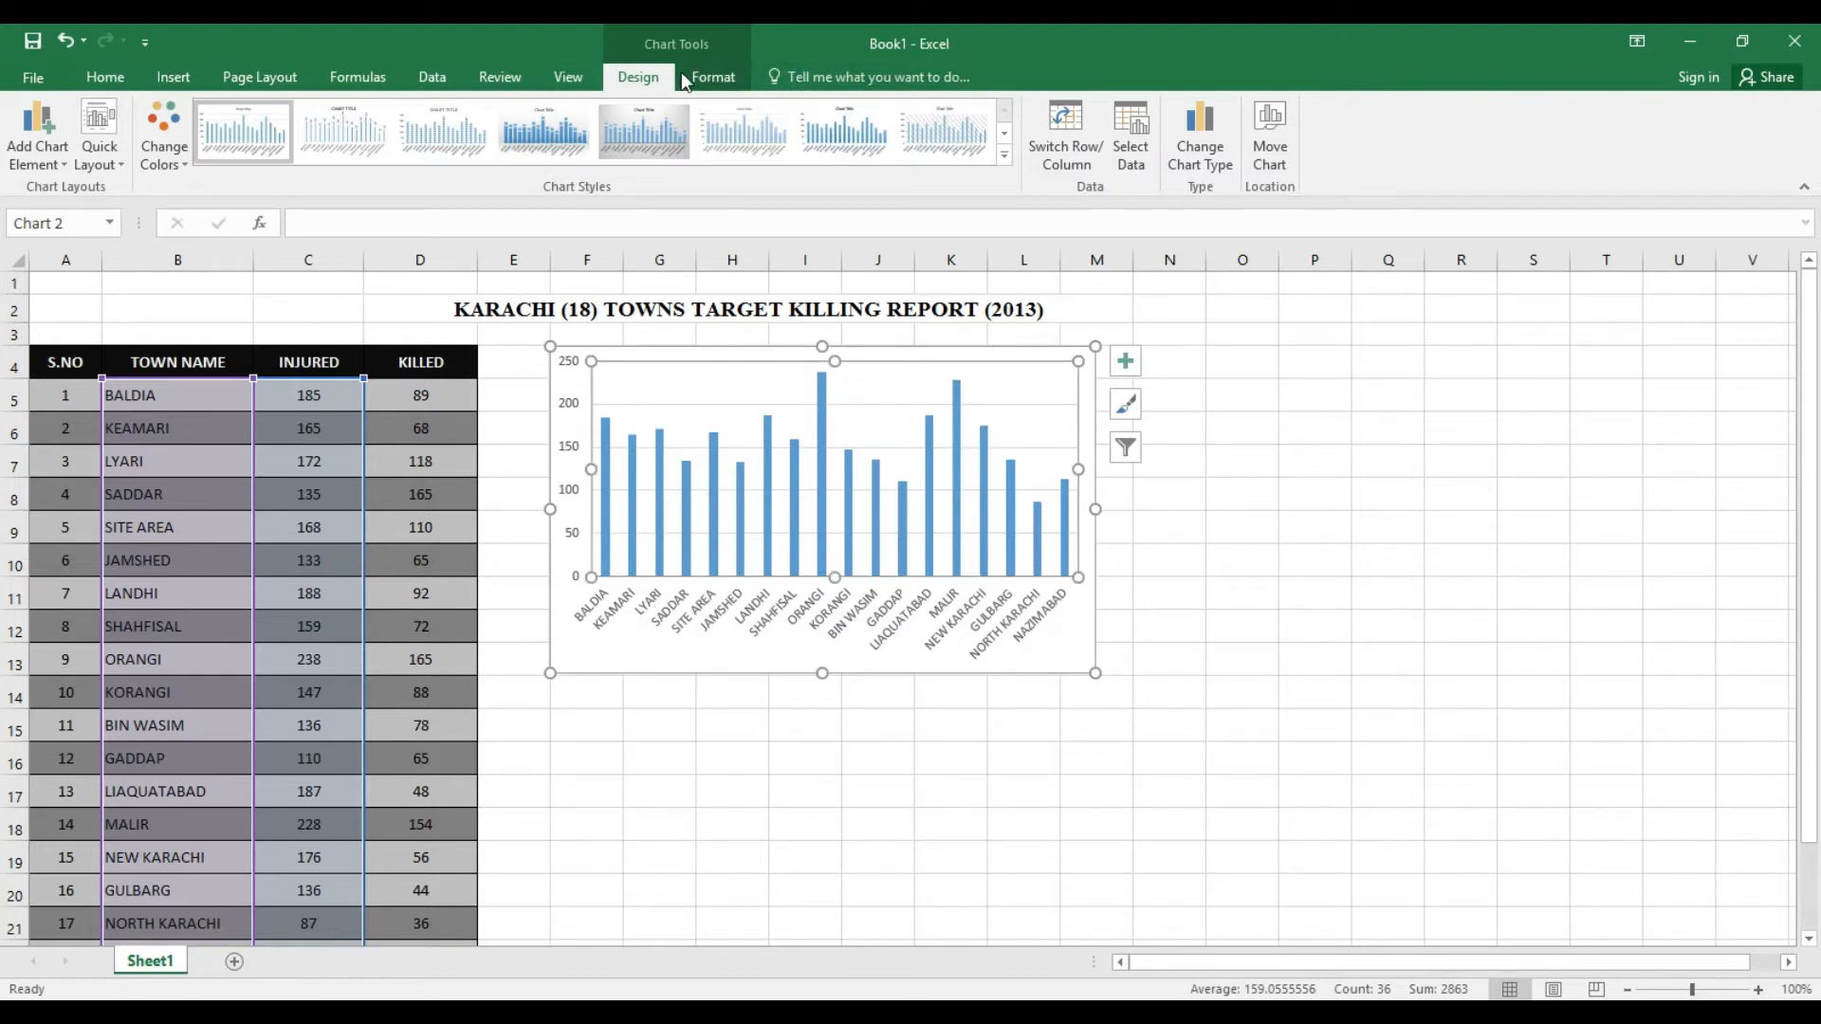
{"action": "left_click", "coordinate": [109, 161]}
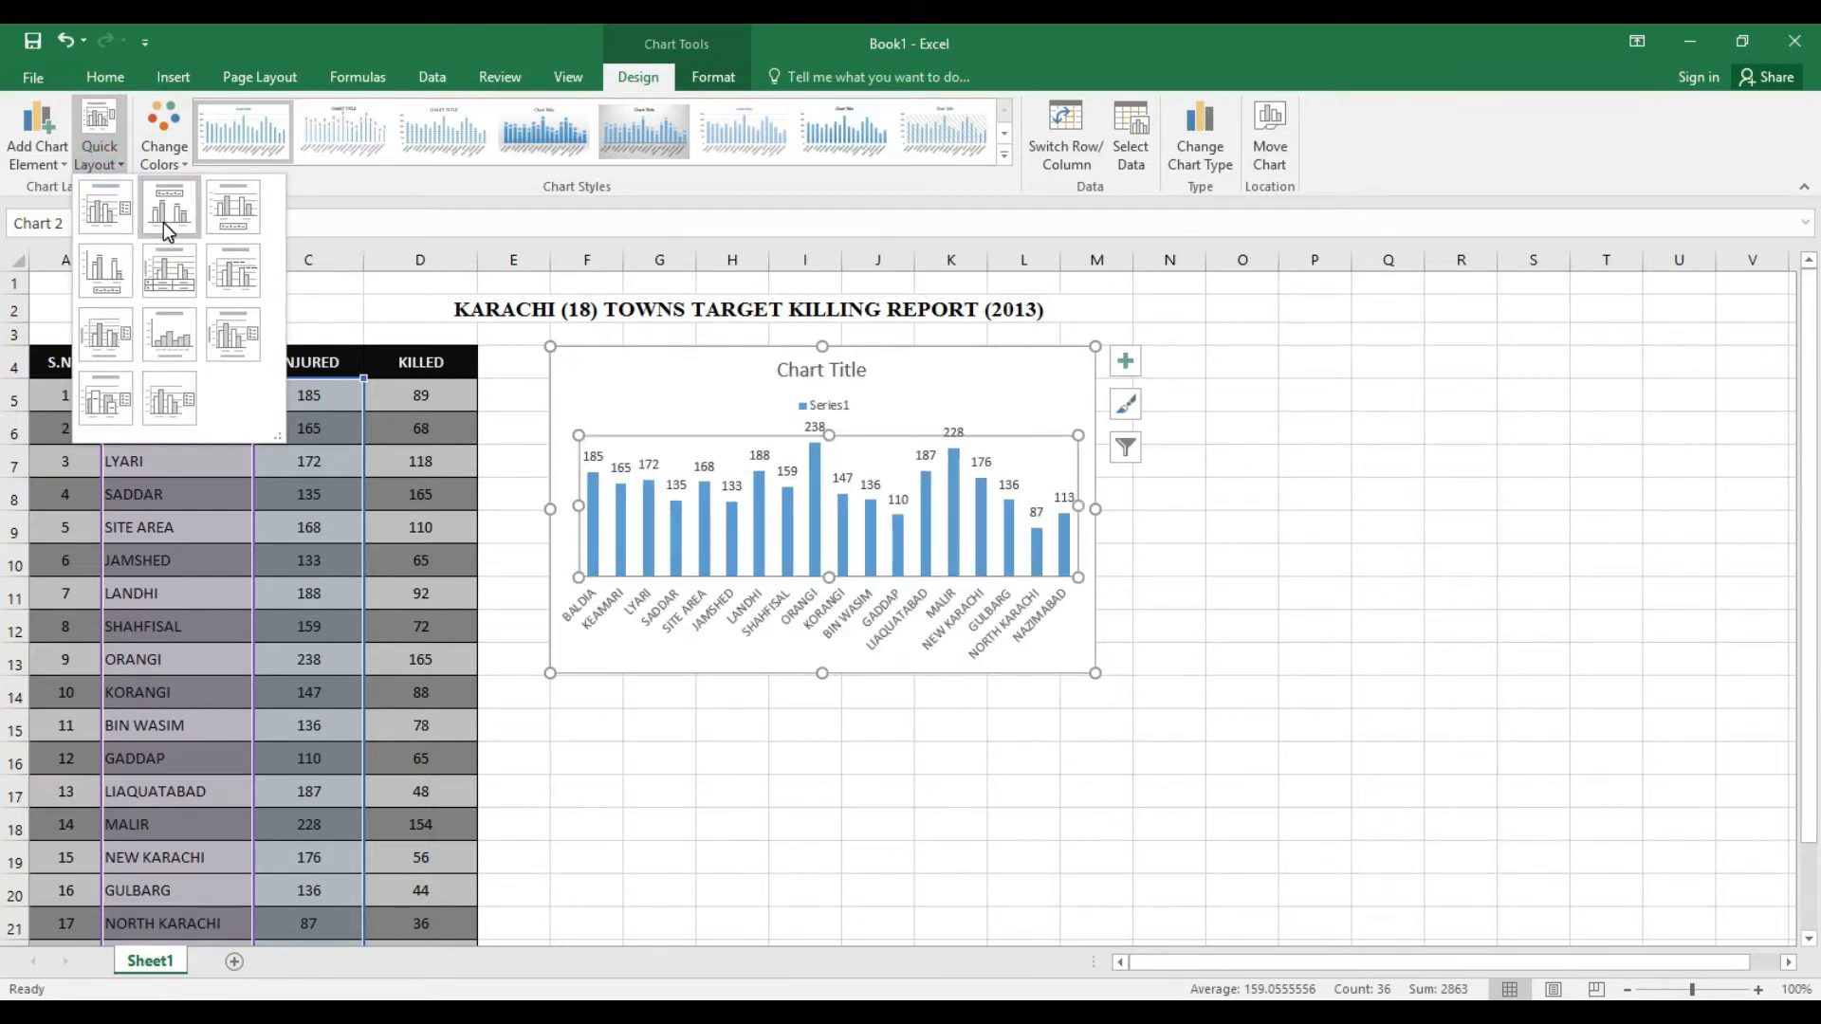
{"action": "left_click", "coordinate": [725, 76]}
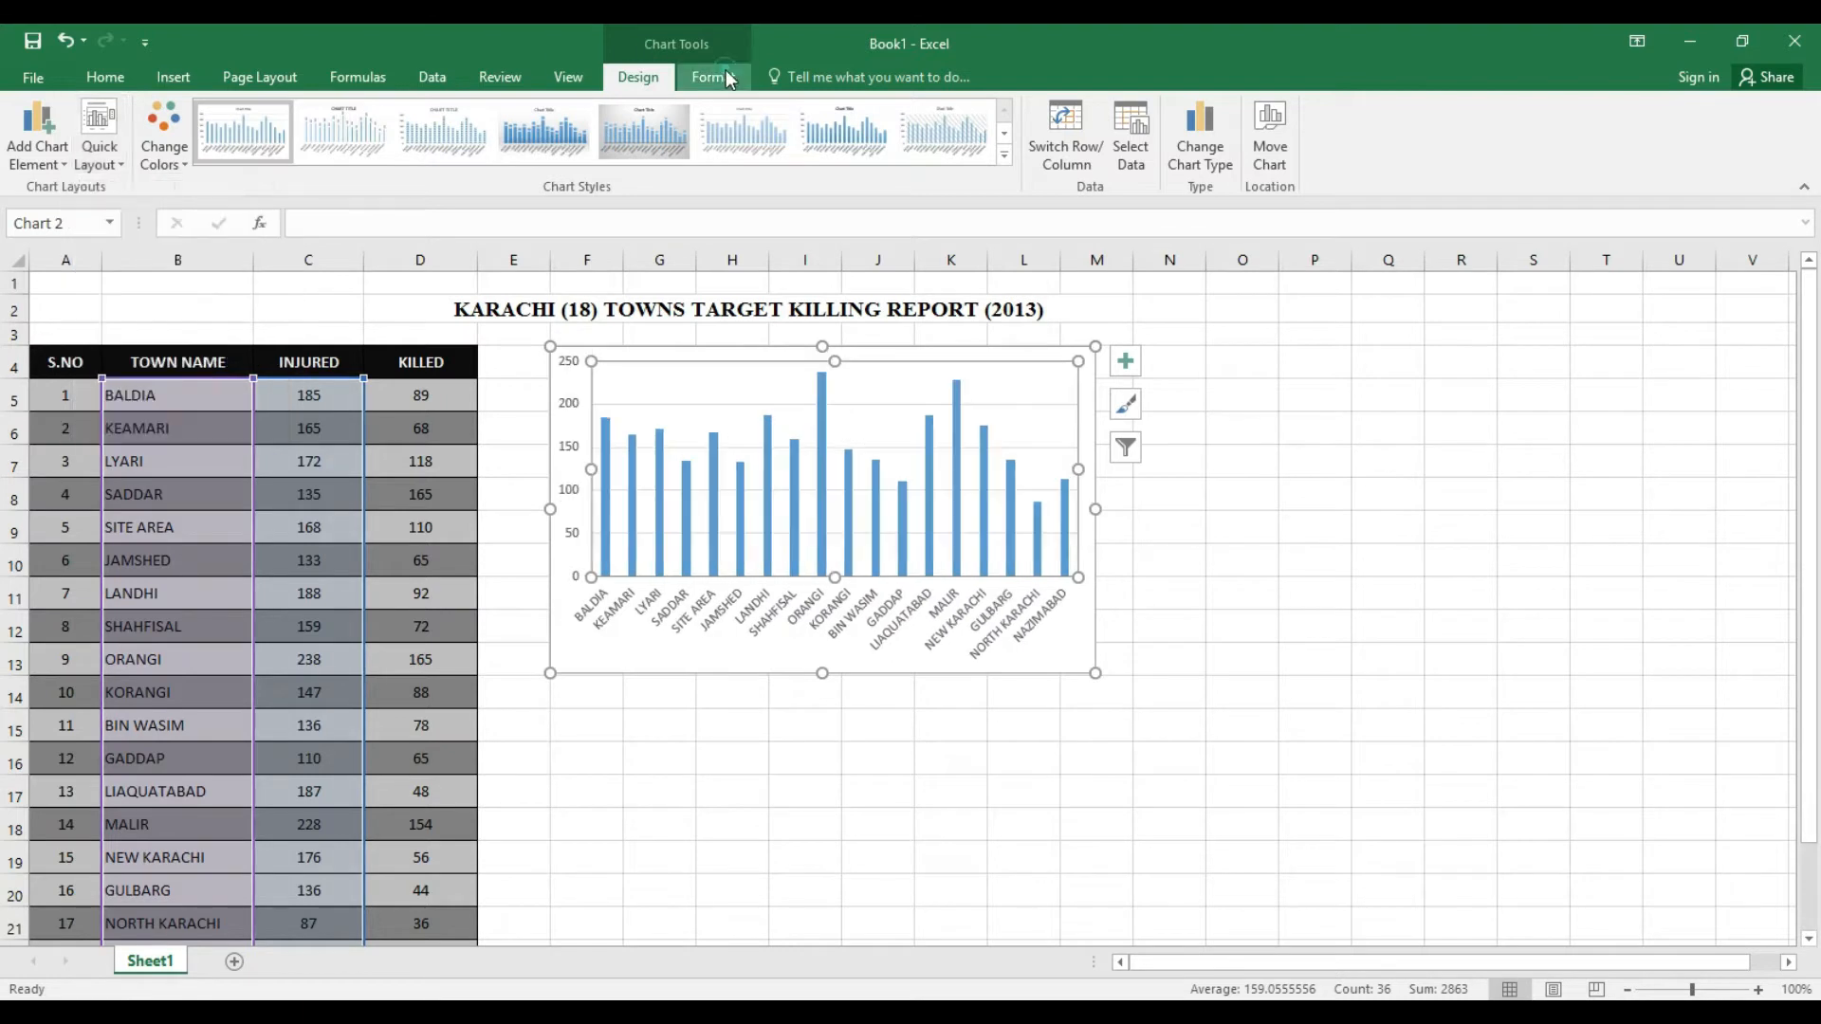
{"action": "left_click", "coordinate": [625, 79]}
{"action": "left_click", "coordinate": [106, 165]}
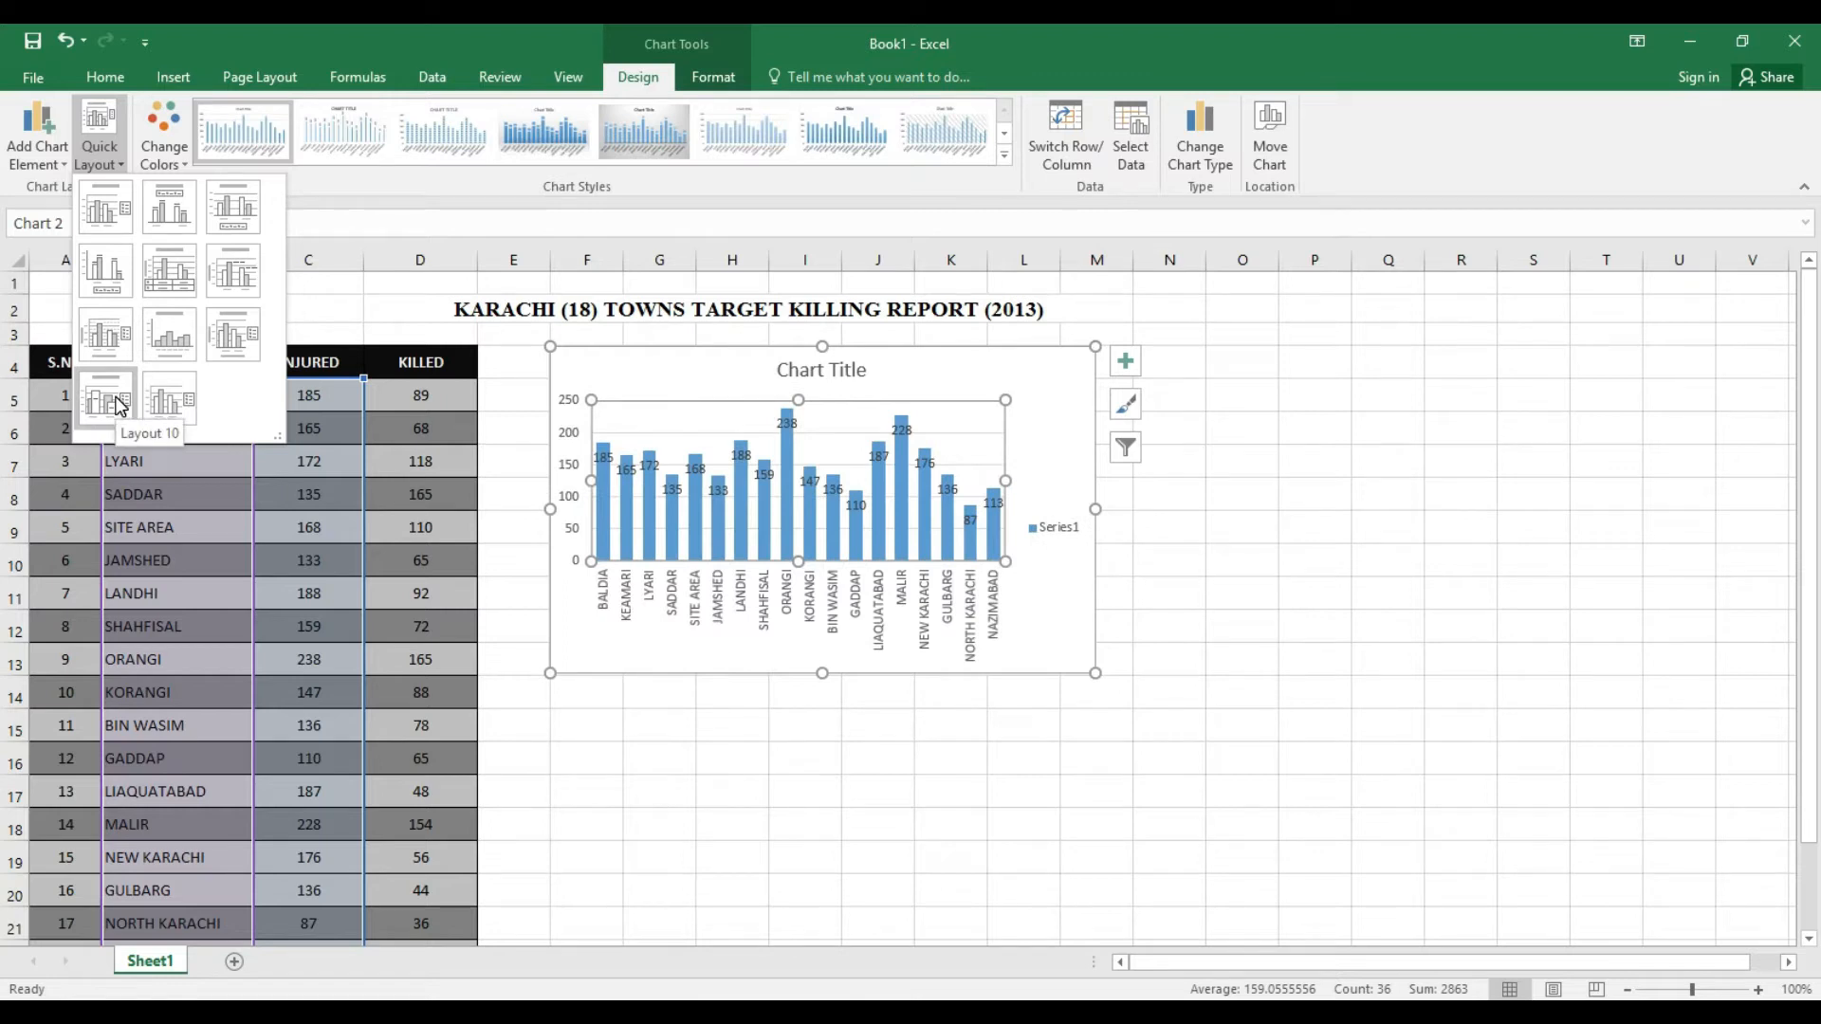
{"action": "left_click", "coordinate": [238, 210]}
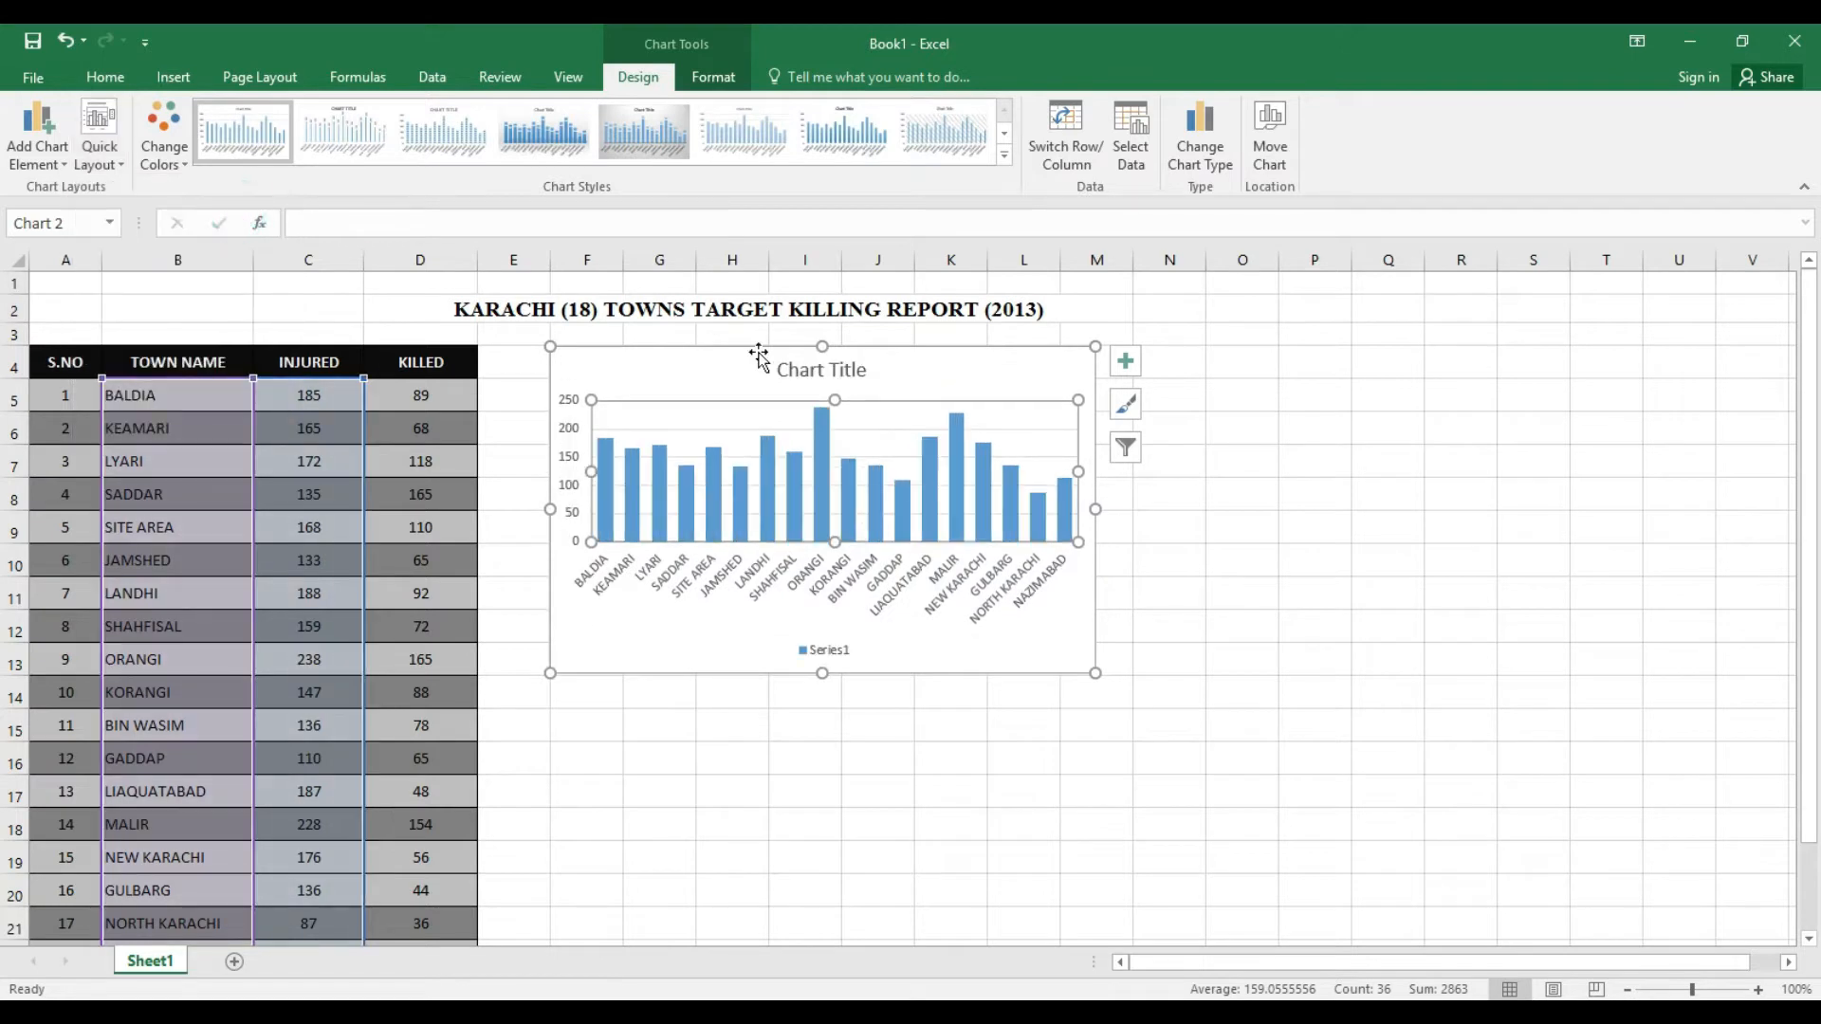
Replace the chart's placeholder title with INJURED.
{"action": "left_click", "coordinate": [848, 366]}
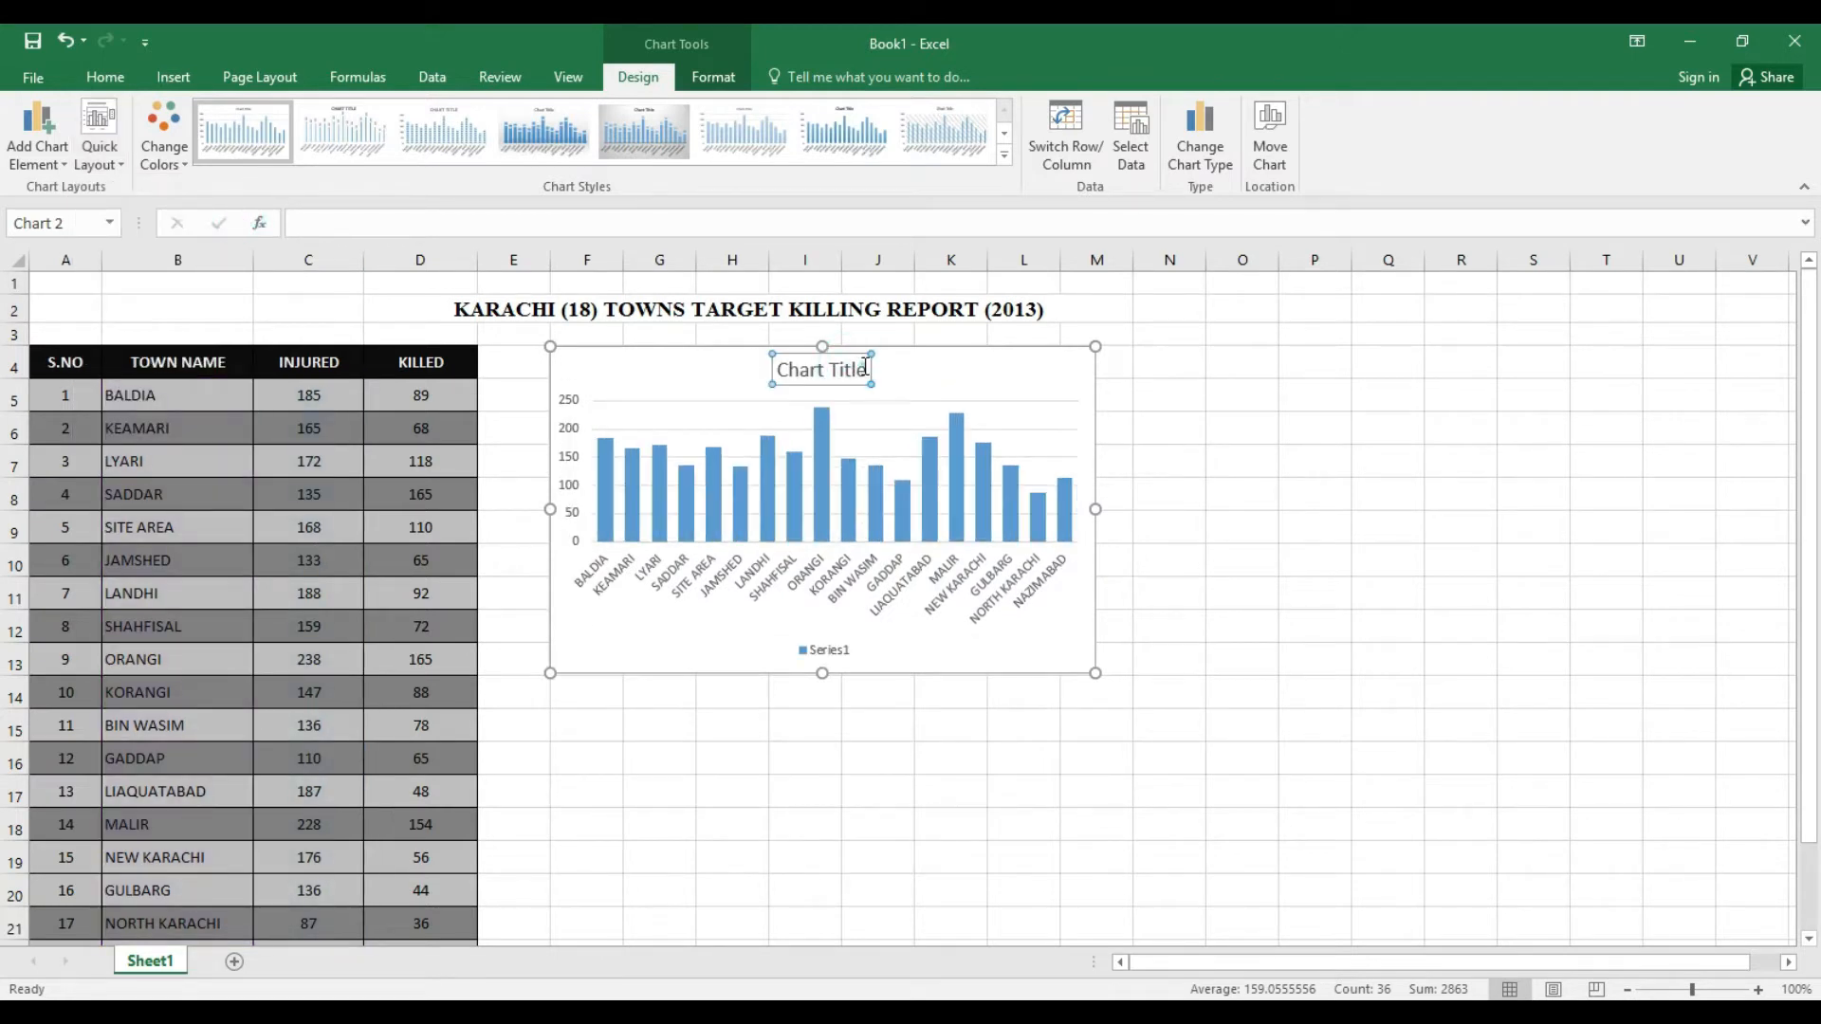
{"action": "key", "text": "BackSpace"}
{"action": "key", "text": "BackSpace"}
{"action": "key", "text": "BackSpace"}
{"action": "key", "text": "BackSpace"}
{"action": "key", "text": "BackSpace"}
{"action": "key", "text": "BackSpace"}
{"action": "key", "text": "BackSpace"}
{"action": "key", "text": "BackSpace"}
{"action": "key", "text": "BackSpace"}
{"action": "key", "text": "BackSpace"}
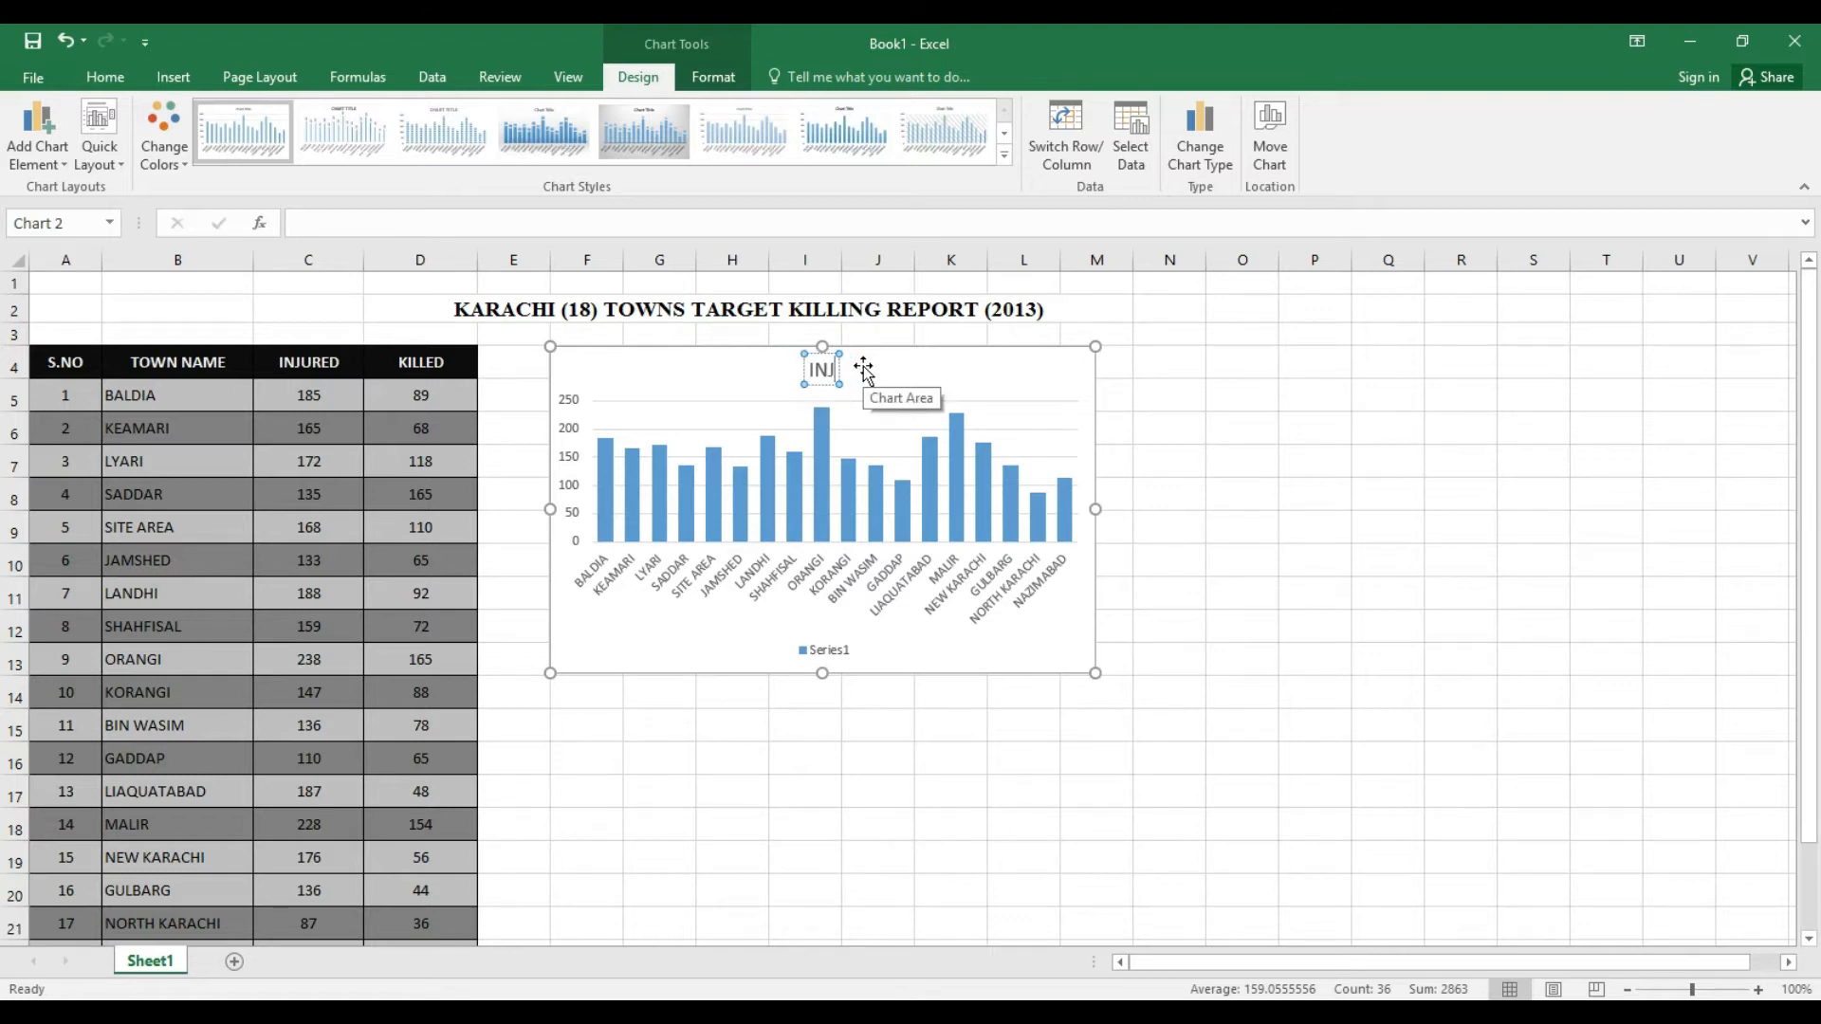
{"action": "type", "text": "INJURED"}
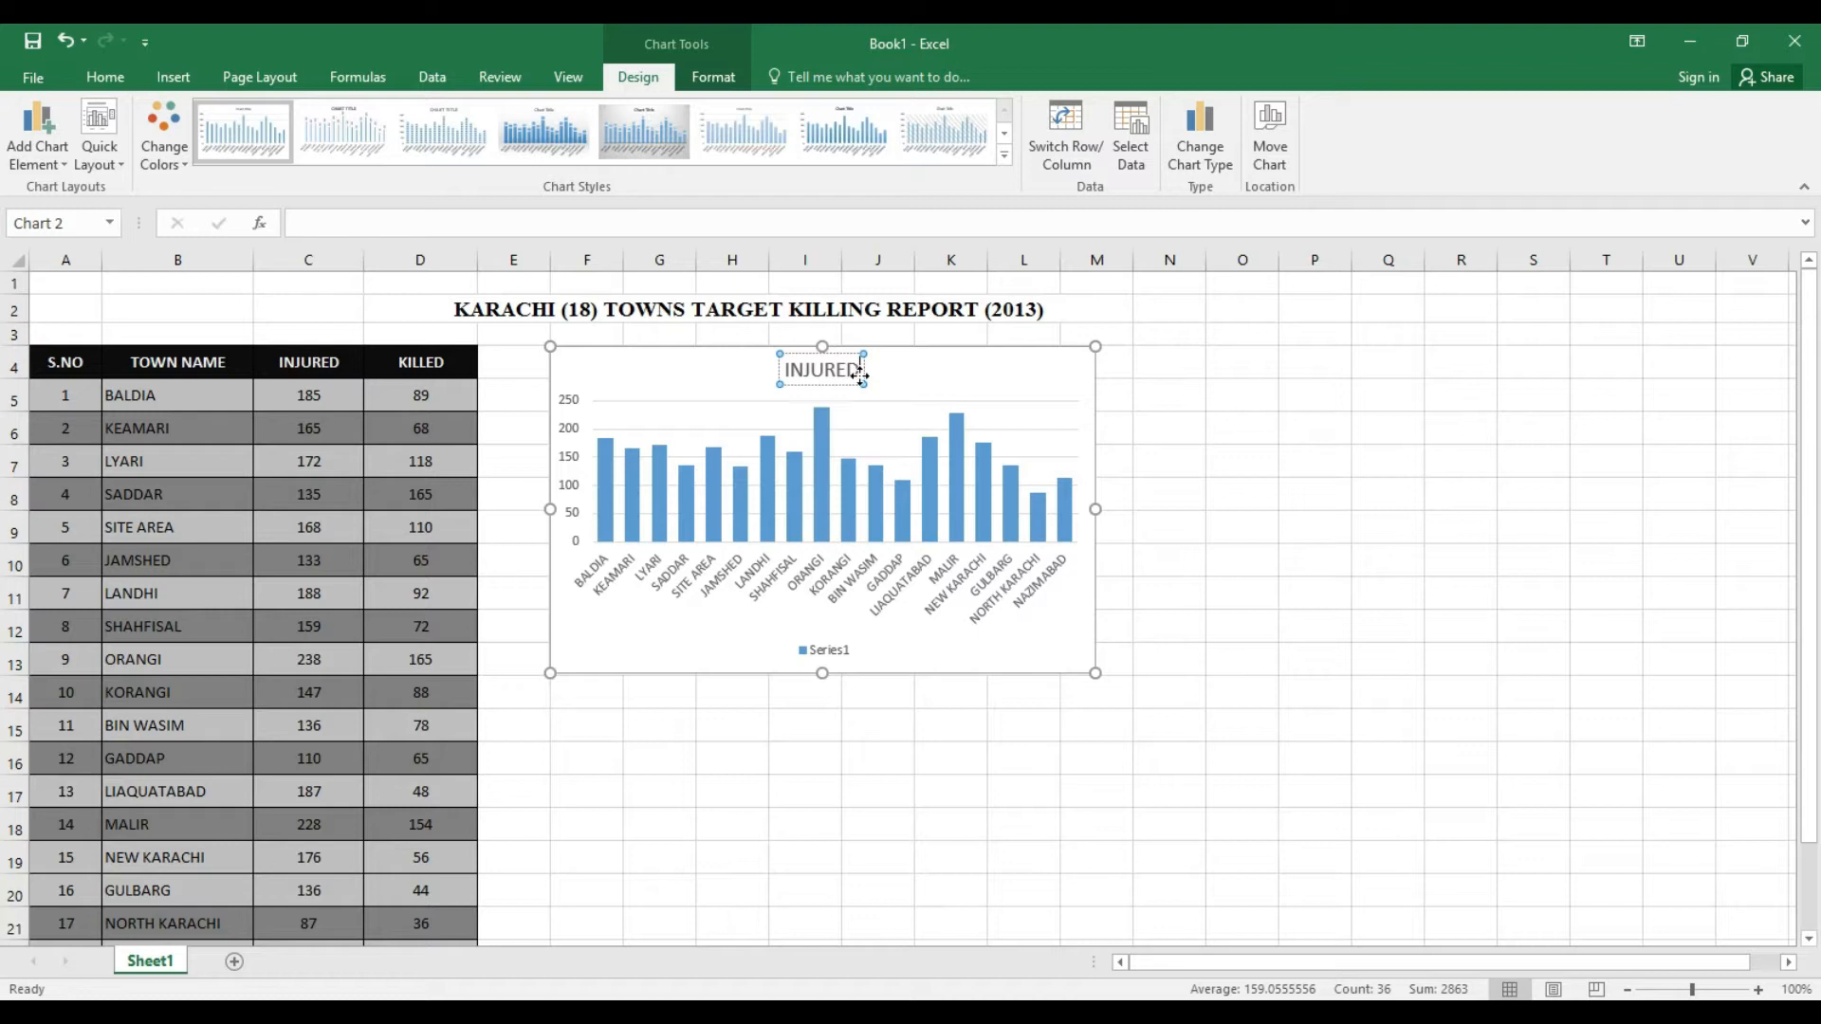
Set the chart title INJURED to font size 20 and make it bold.
{"action": "left_click_drag", "start_coordinate": [858, 370], "coordinate": [798, 367]}
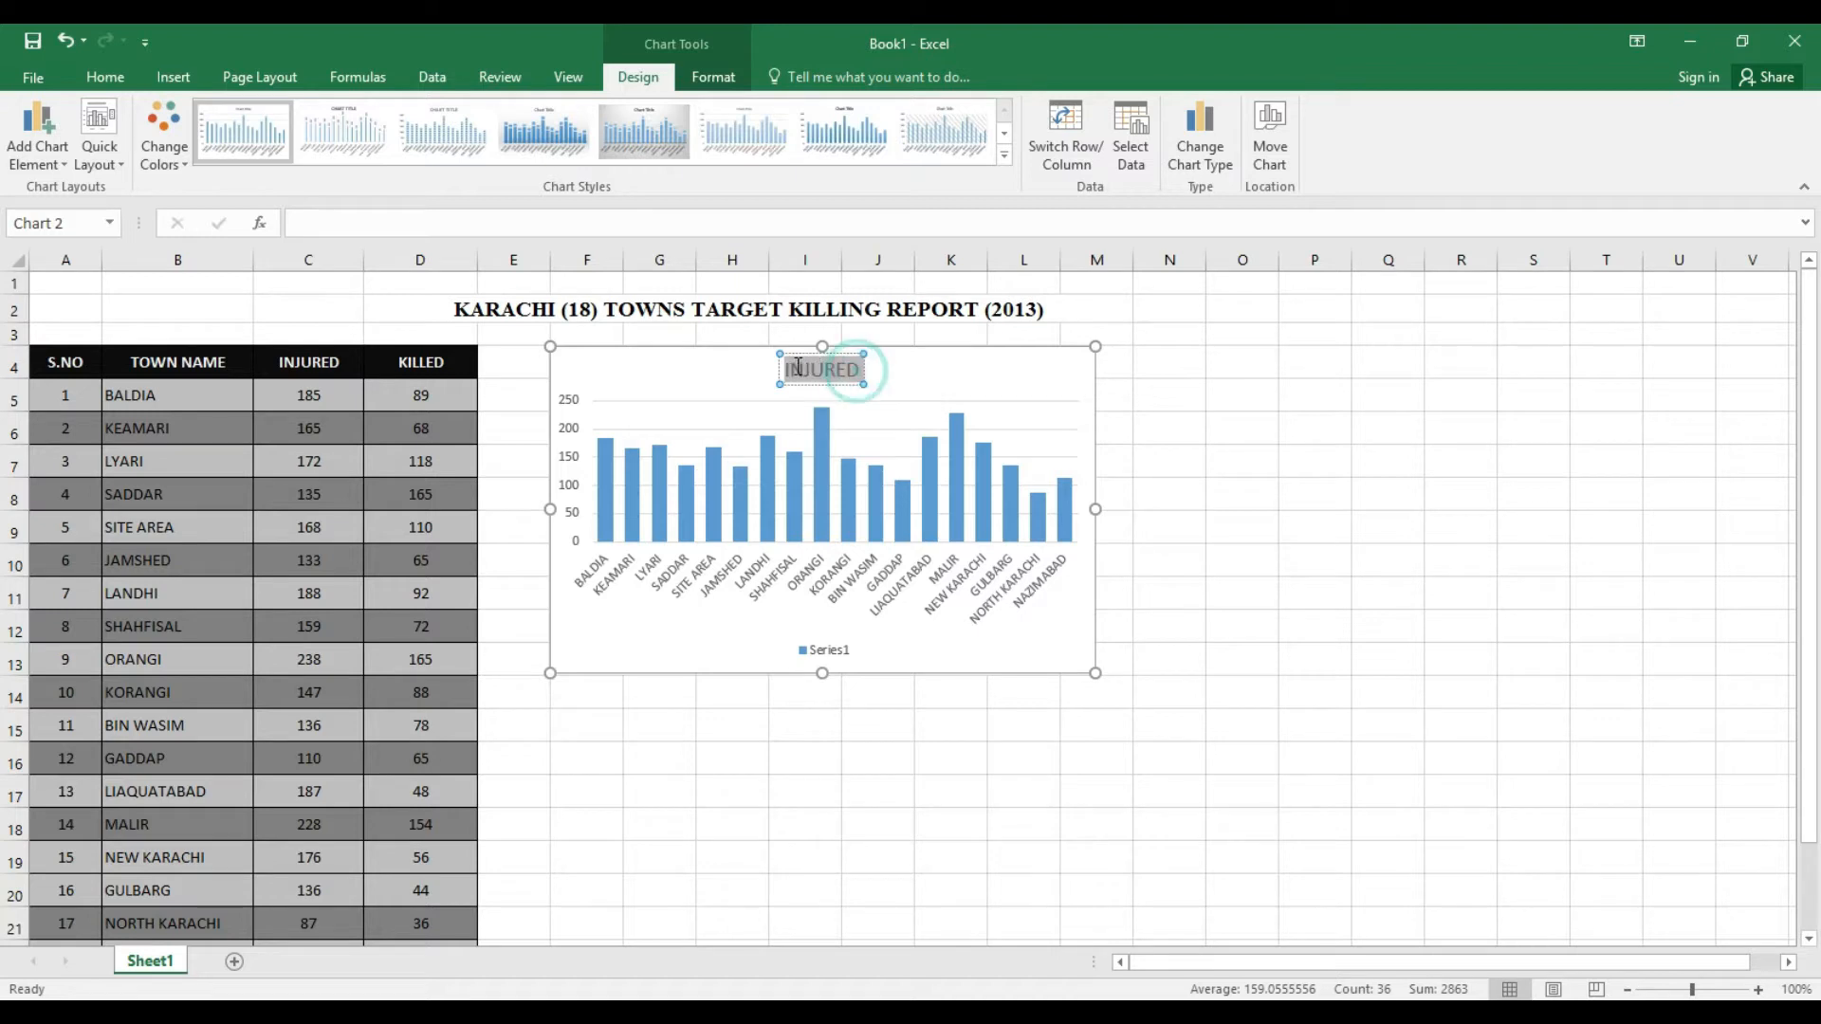
{"action": "left_click", "coordinate": [104, 77]}
{"action": "left_click", "coordinate": [371, 116]}
{"action": "left_click", "coordinate": [370, 117]}
{"action": "left_click", "coordinate": [370, 116]}
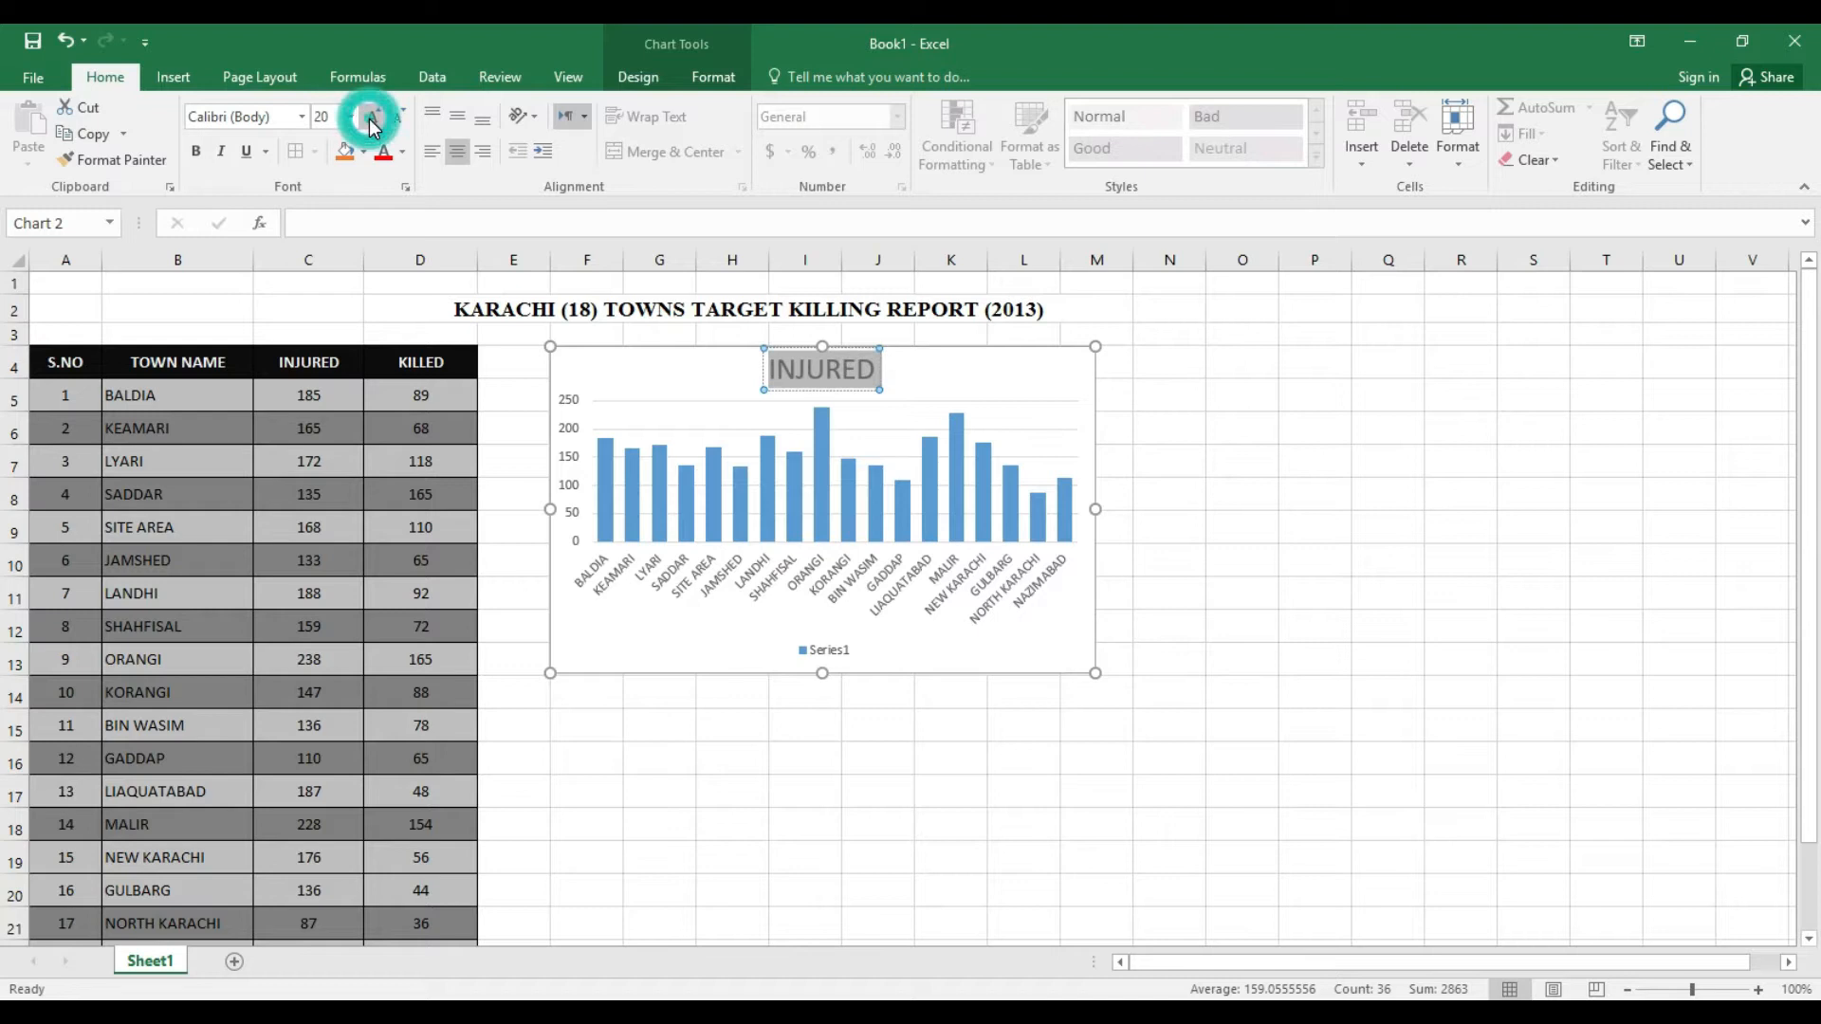
{"action": "left_click", "coordinate": [858, 391]}
{"action": "left_click_drag", "start_coordinate": [857, 392], "coordinate": [851, 398]}
{"action": "left_click", "coordinate": [195, 151]}
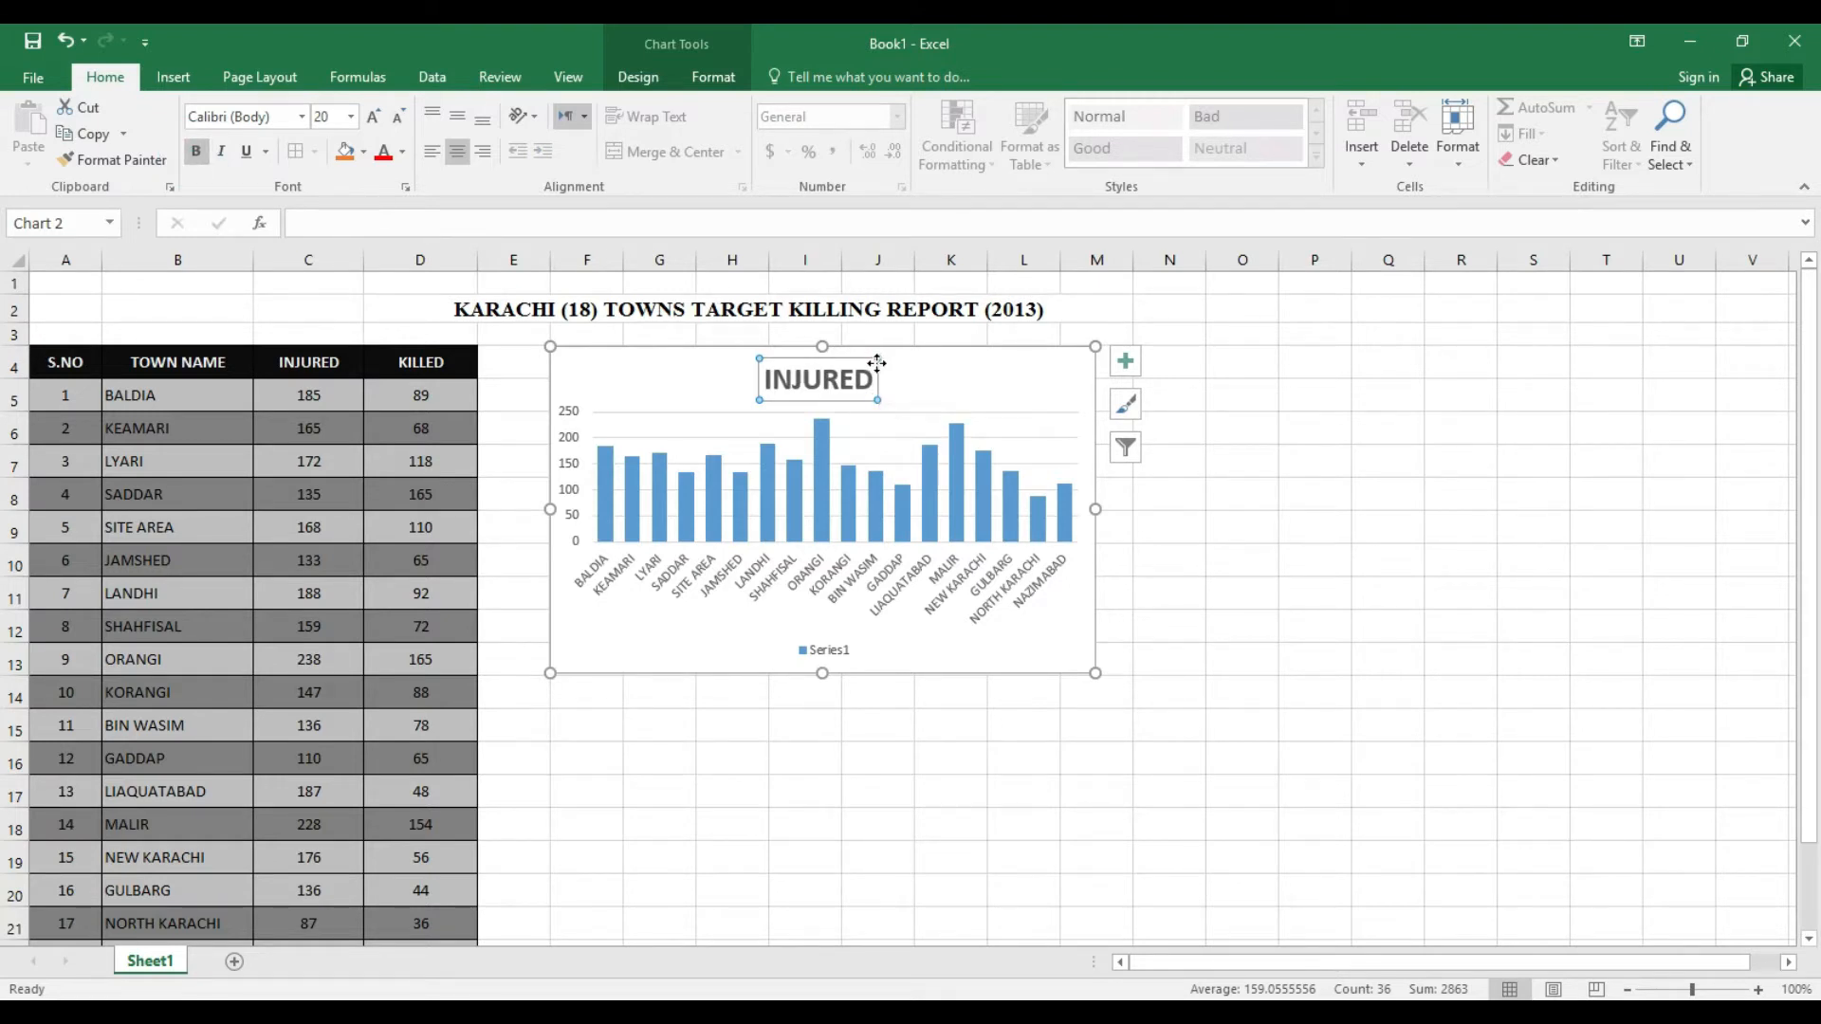
Delete the legend from the INJURED chart and widen the chart to about 5.31 inches.
{"action": "left_click", "coordinate": [915, 434]}
{"action": "left_click", "coordinate": [838, 654]}
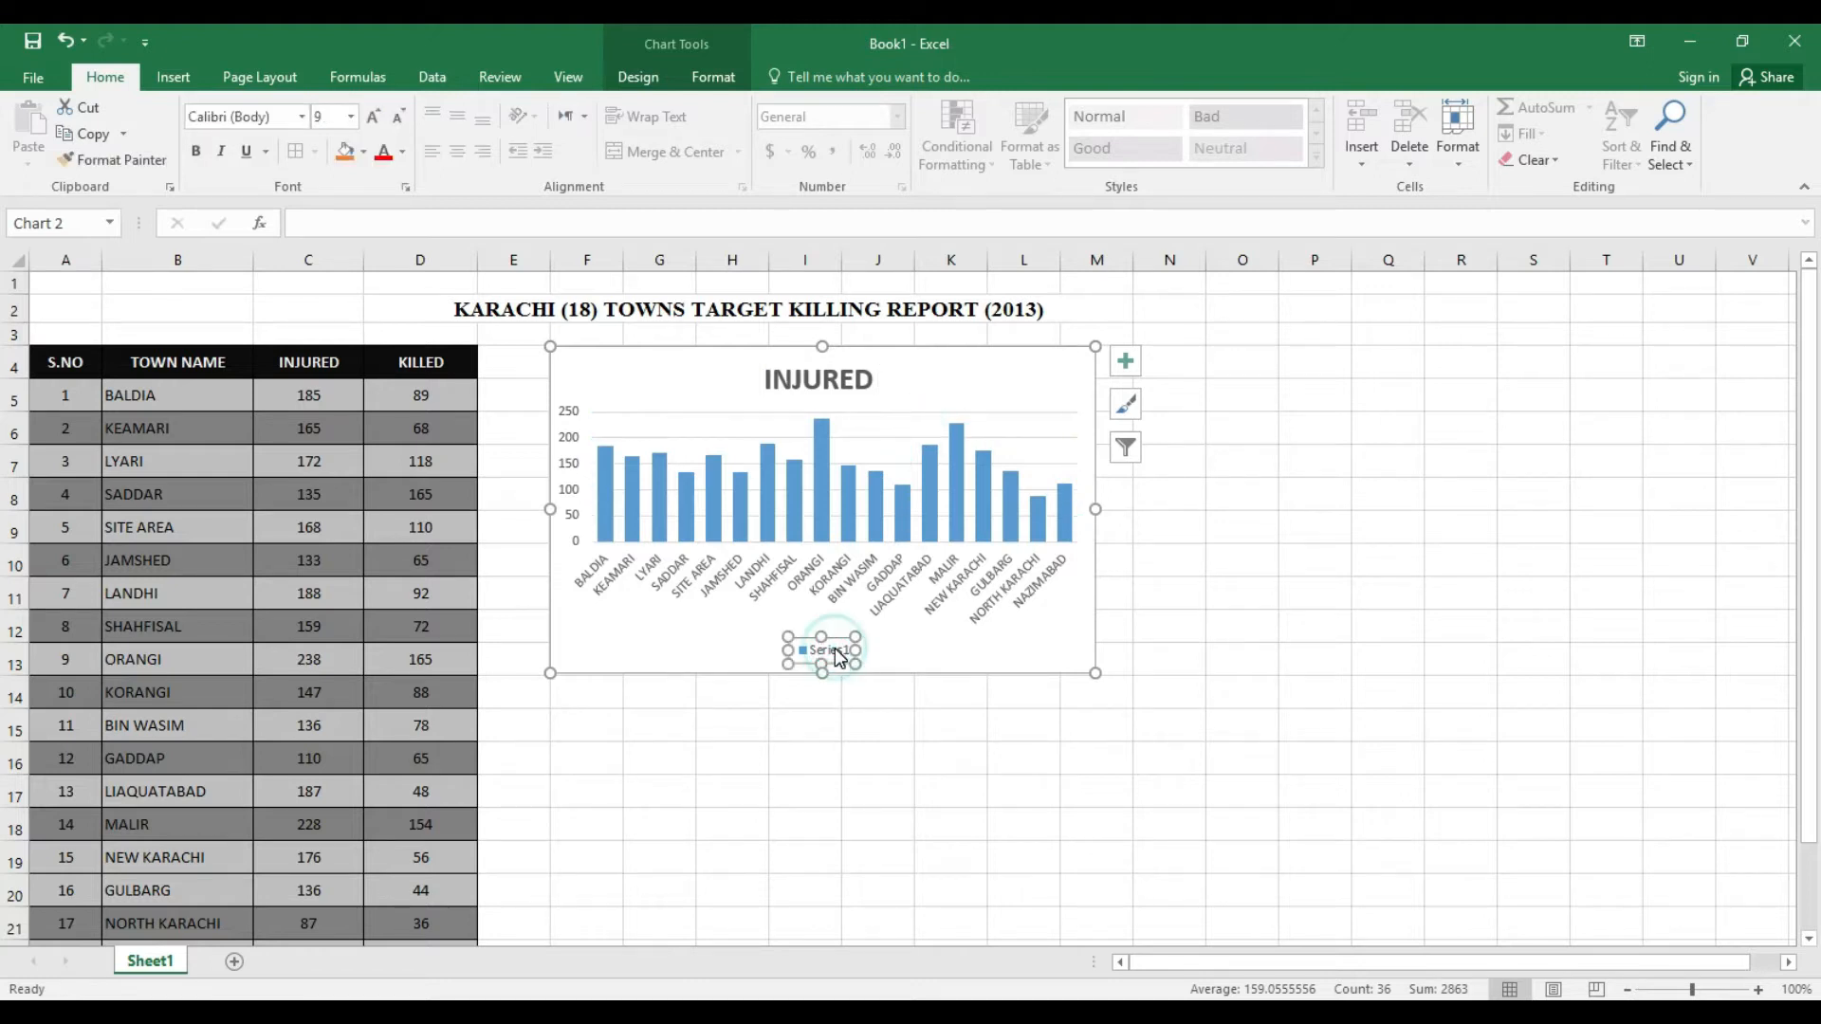
{"action": "key", "text": "Delete"}
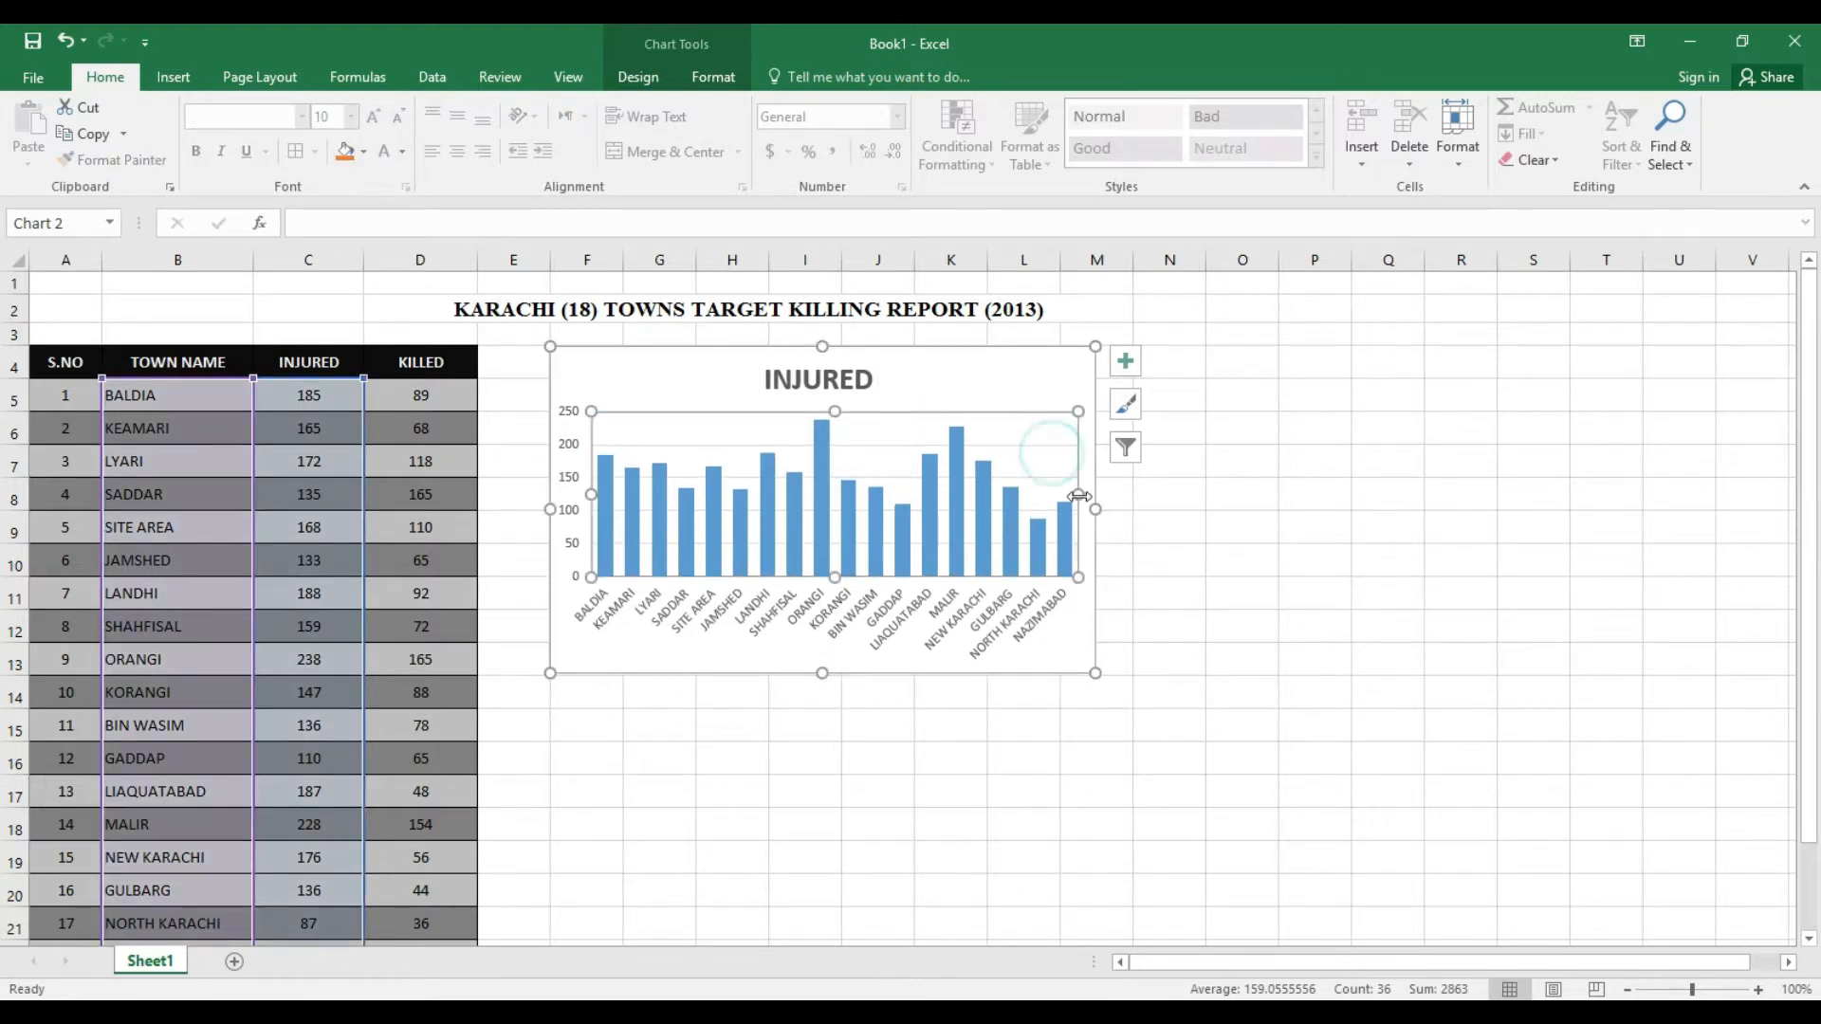
{"action": "left_click_drag", "start_coordinate": [1095, 509], "coordinate": [1129, 511]}
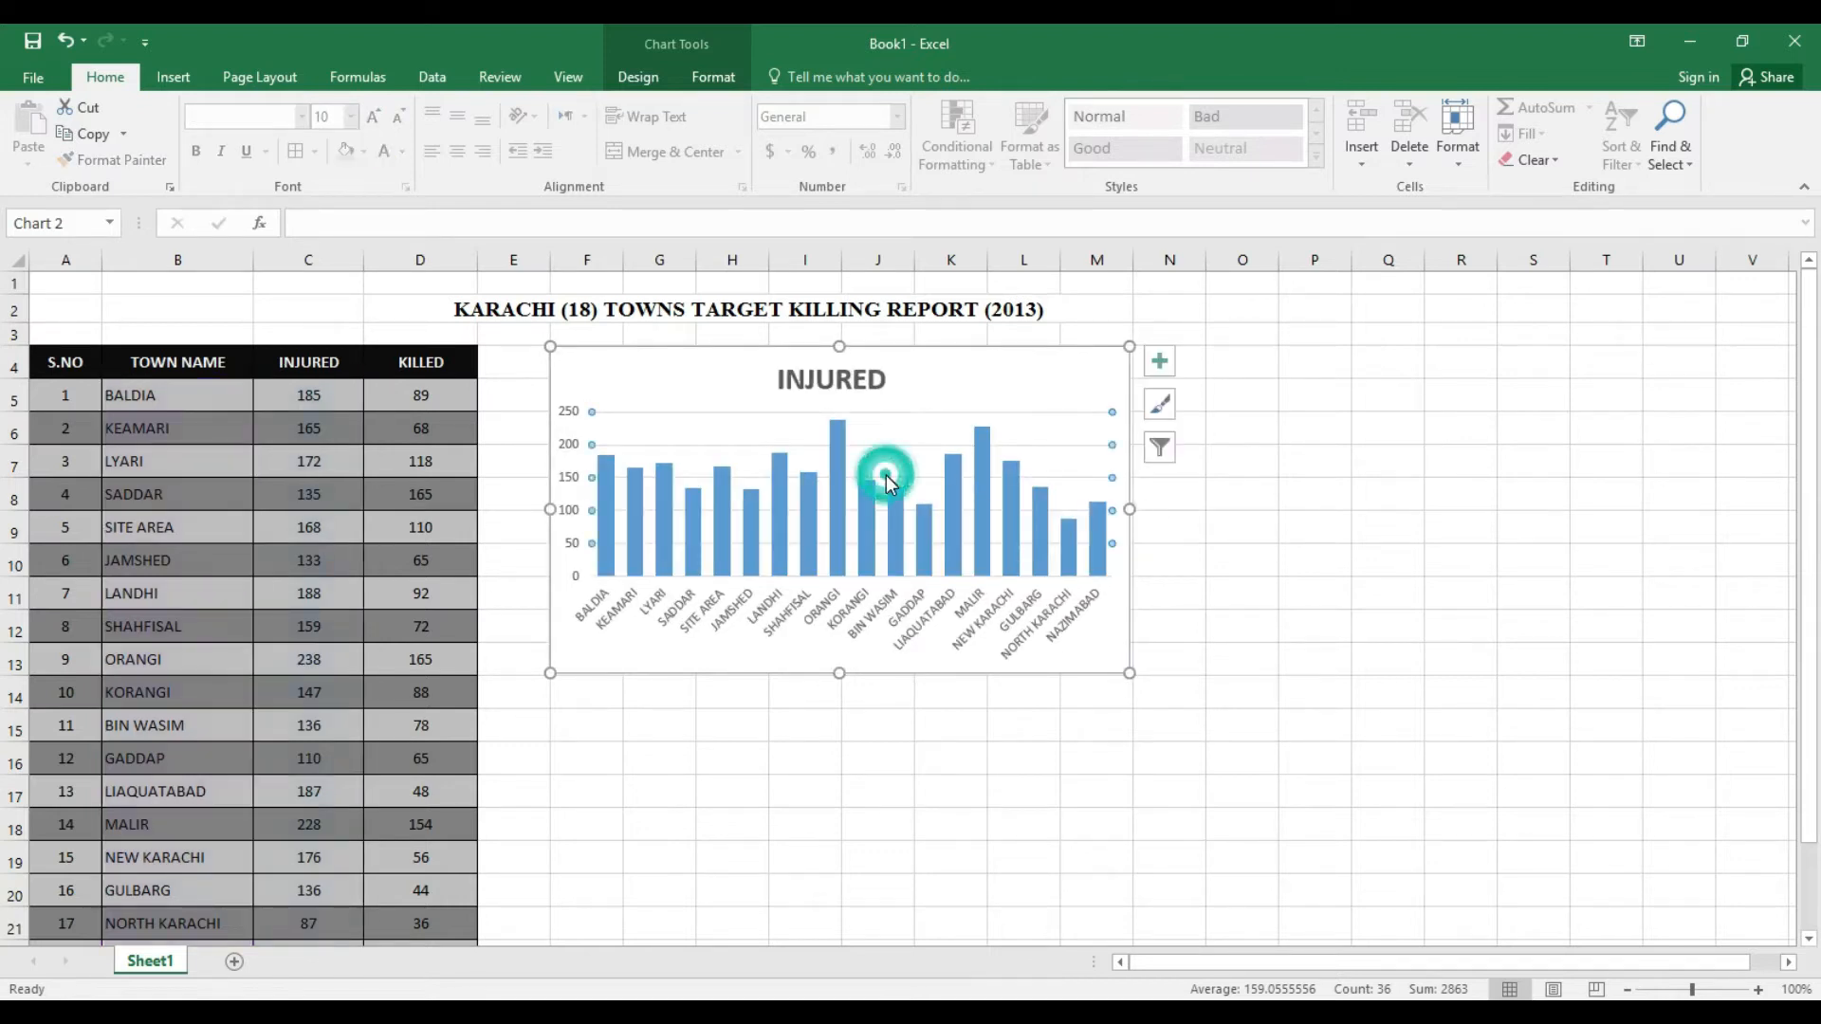
Apply the chart style with blue gradient columns on a white background to the INJURED chart.
{"action": "left_click", "coordinate": [910, 418]}
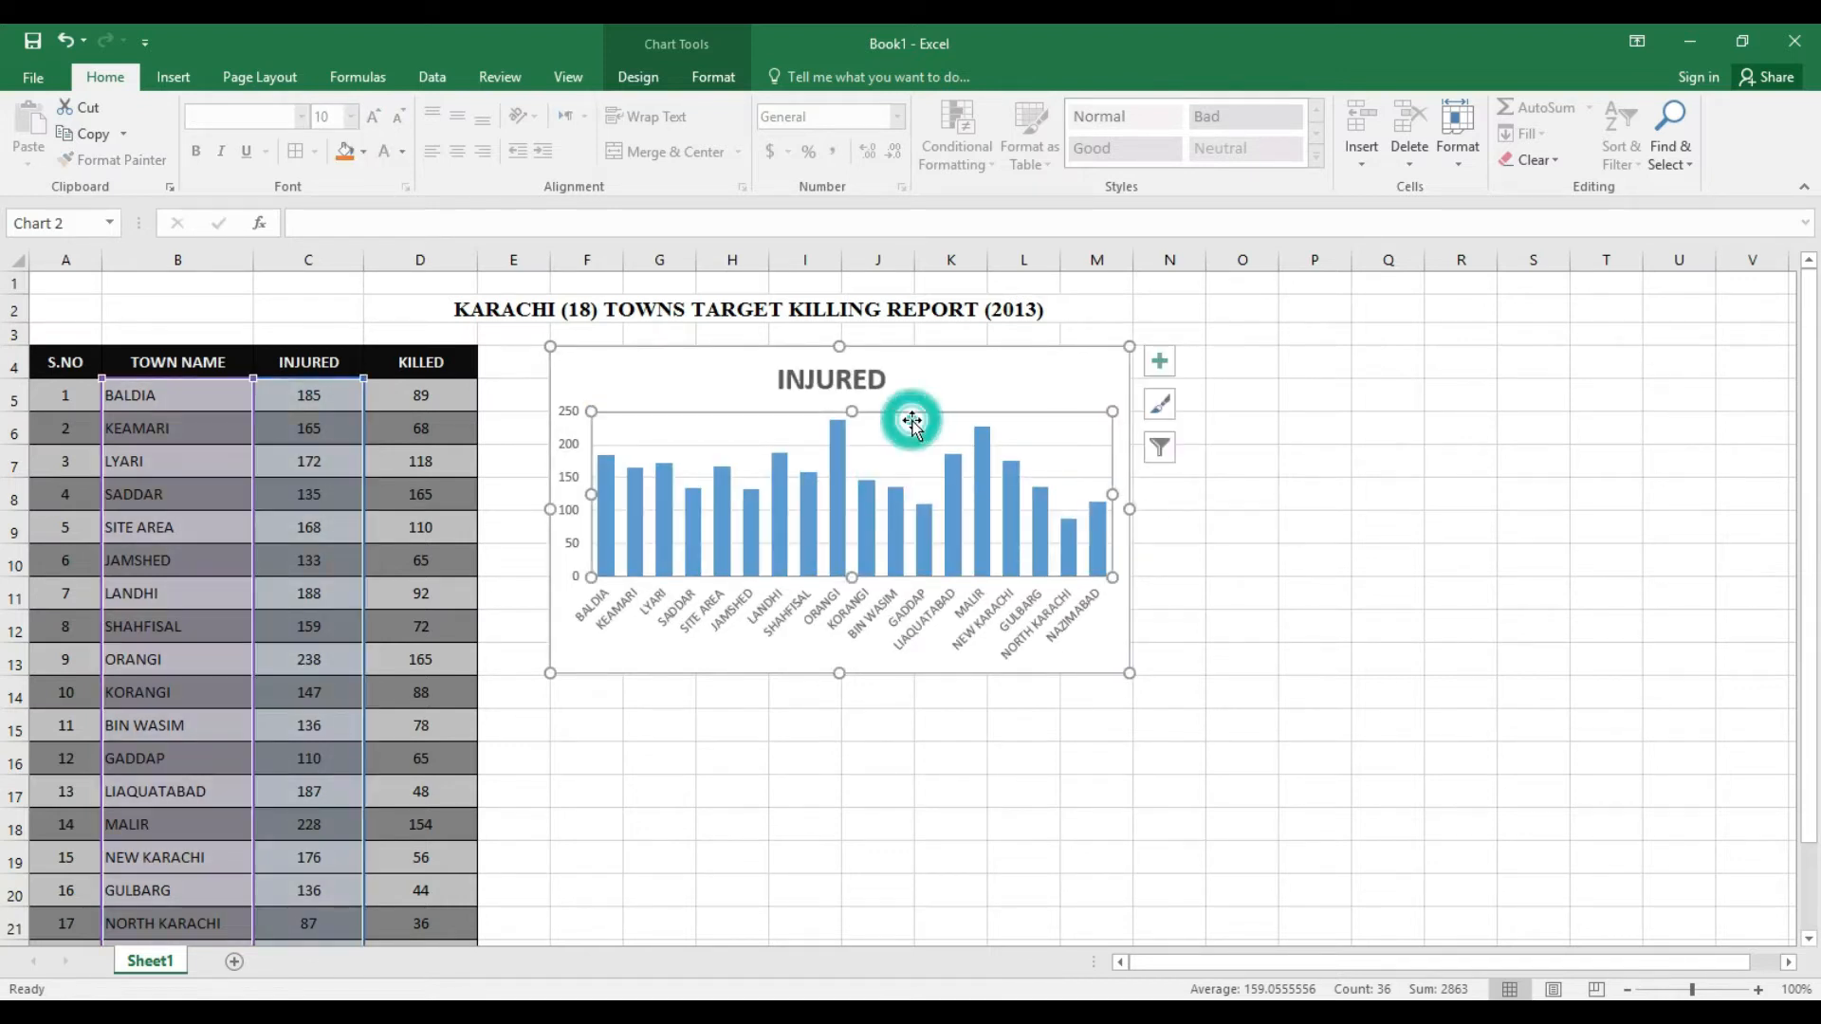
{"action": "left_click", "coordinate": [713, 76]}
{"action": "left_click", "coordinate": [637, 77]}
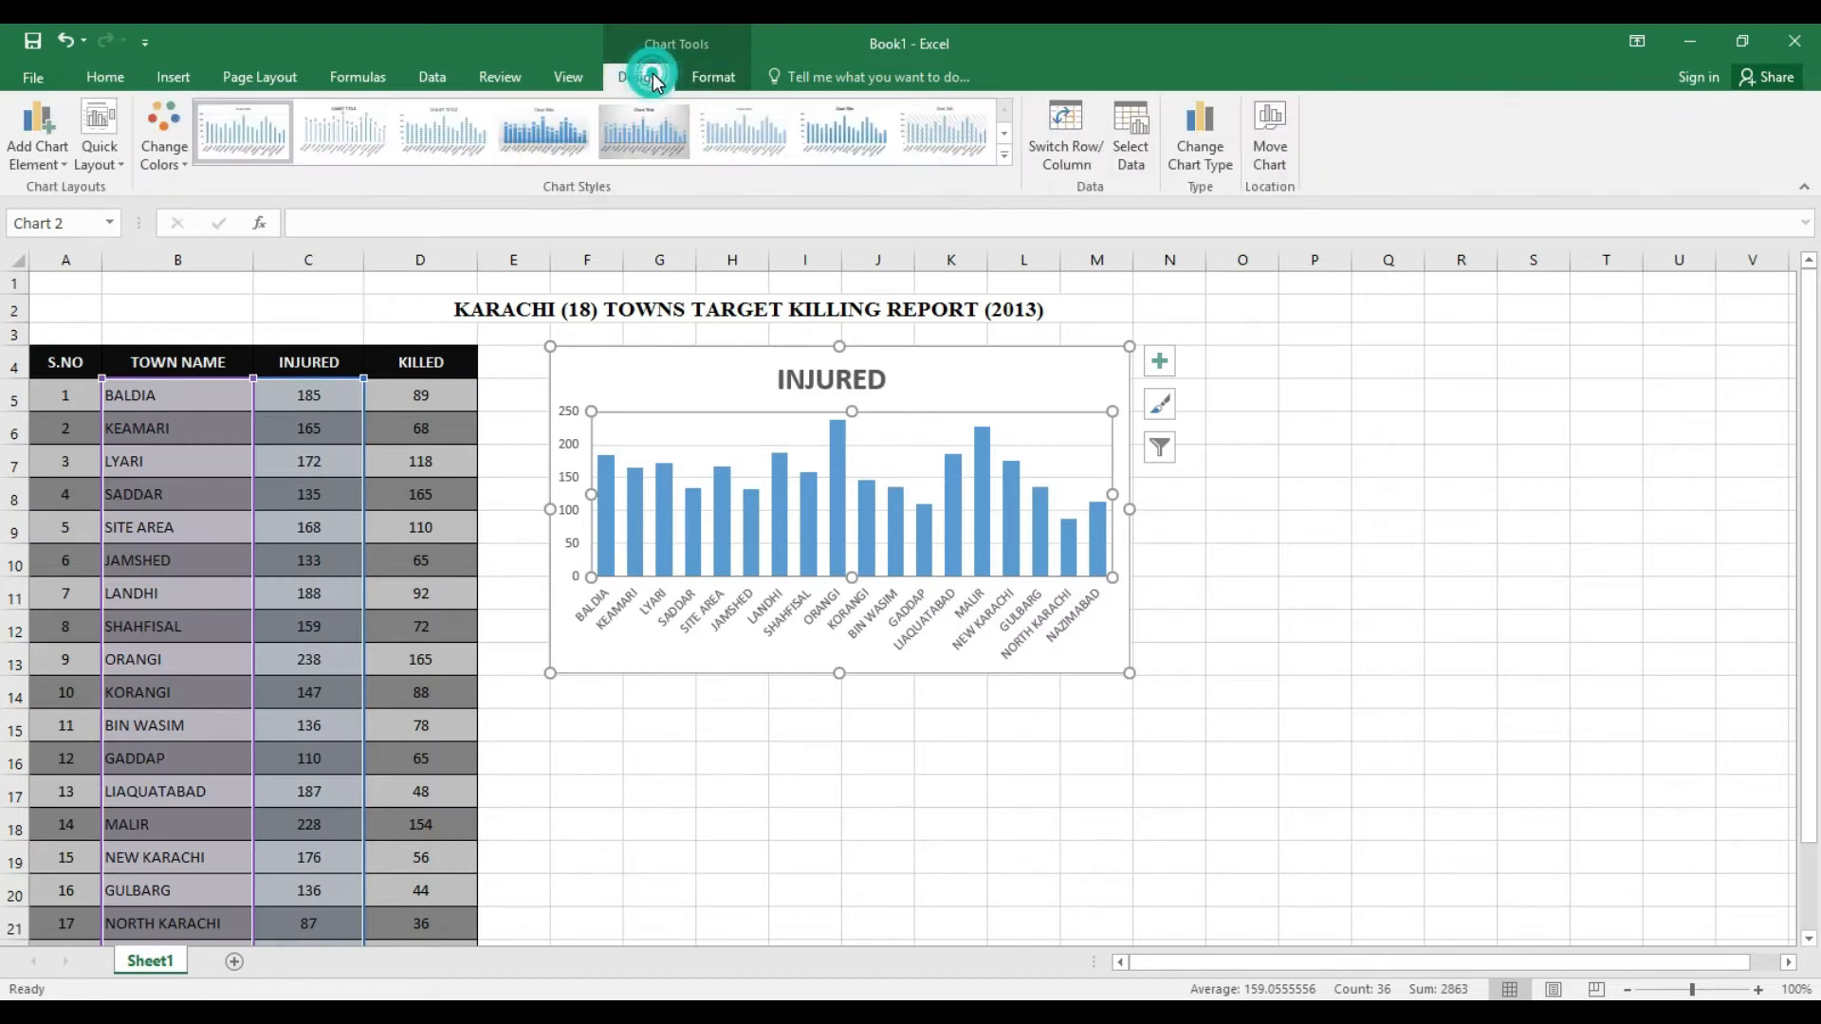
{"action": "left_click", "coordinate": [1006, 159]}
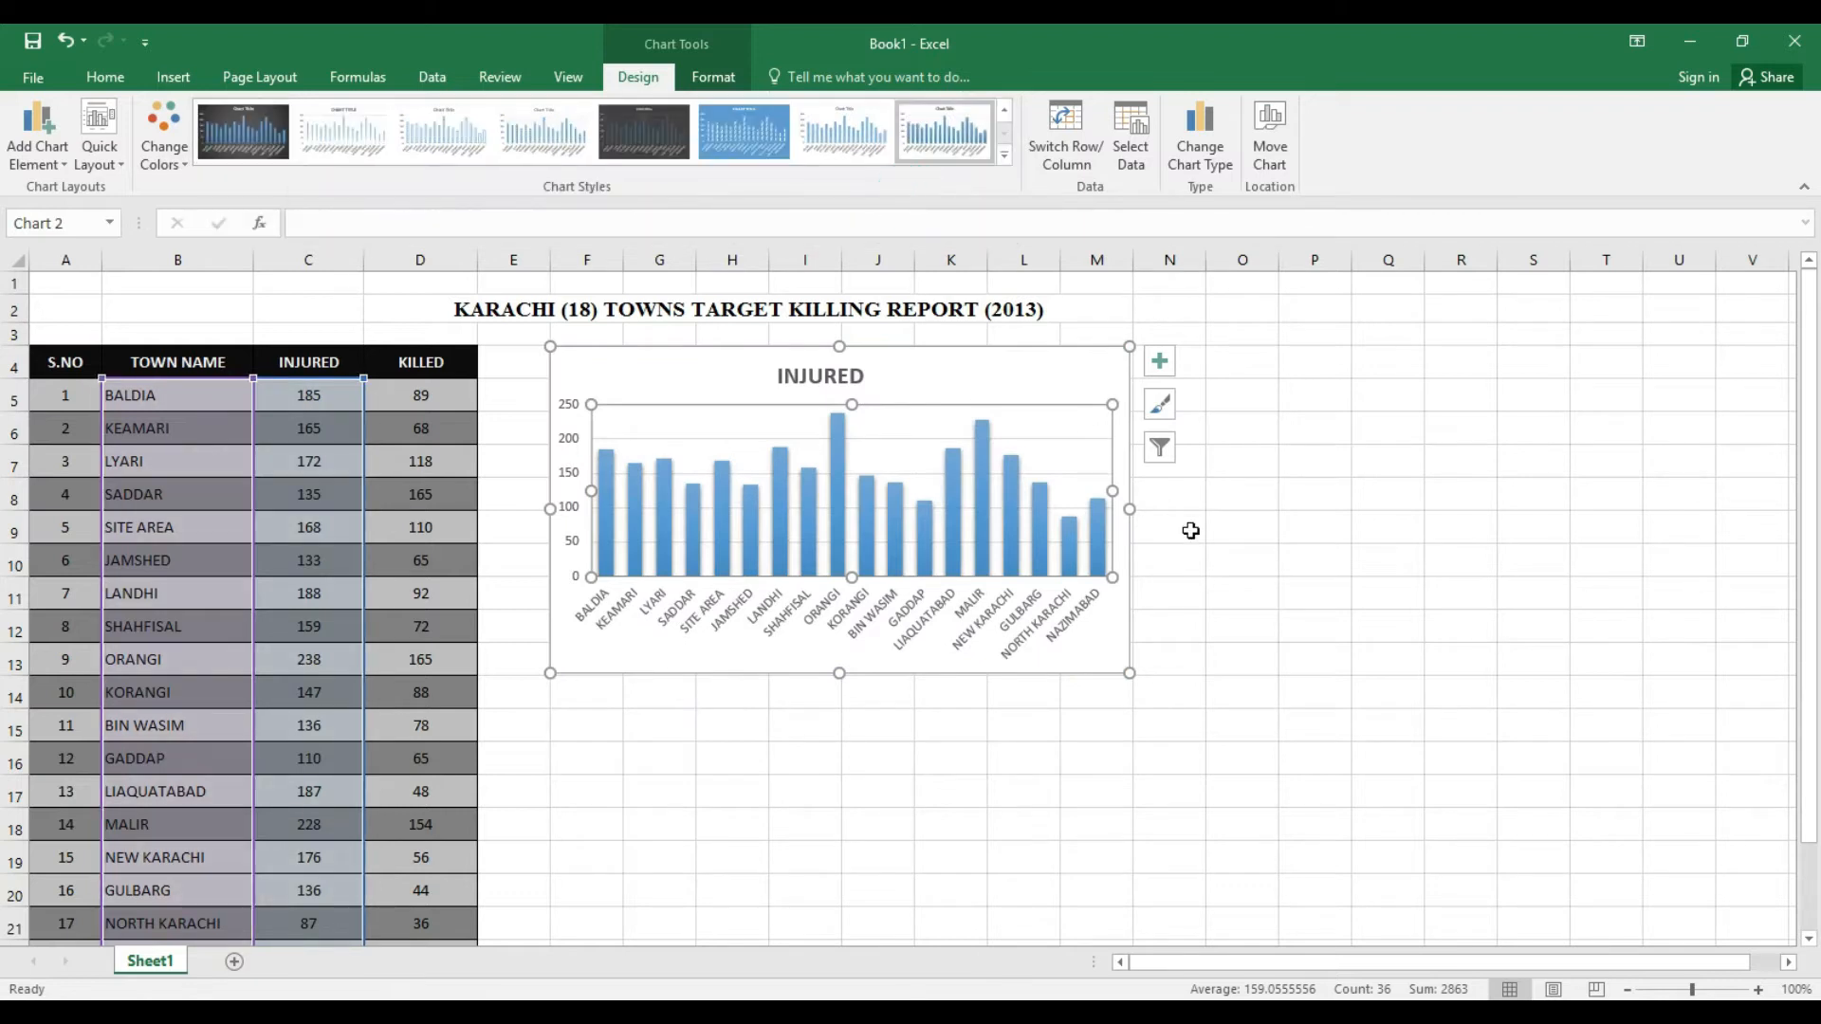
{"action": "left_click", "coordinate": [1250, 556]}
Set the outline weight of the INJURED chart's border to 2¼ pt.
{"action": "left_click", "coordinate": [1097, 385]}
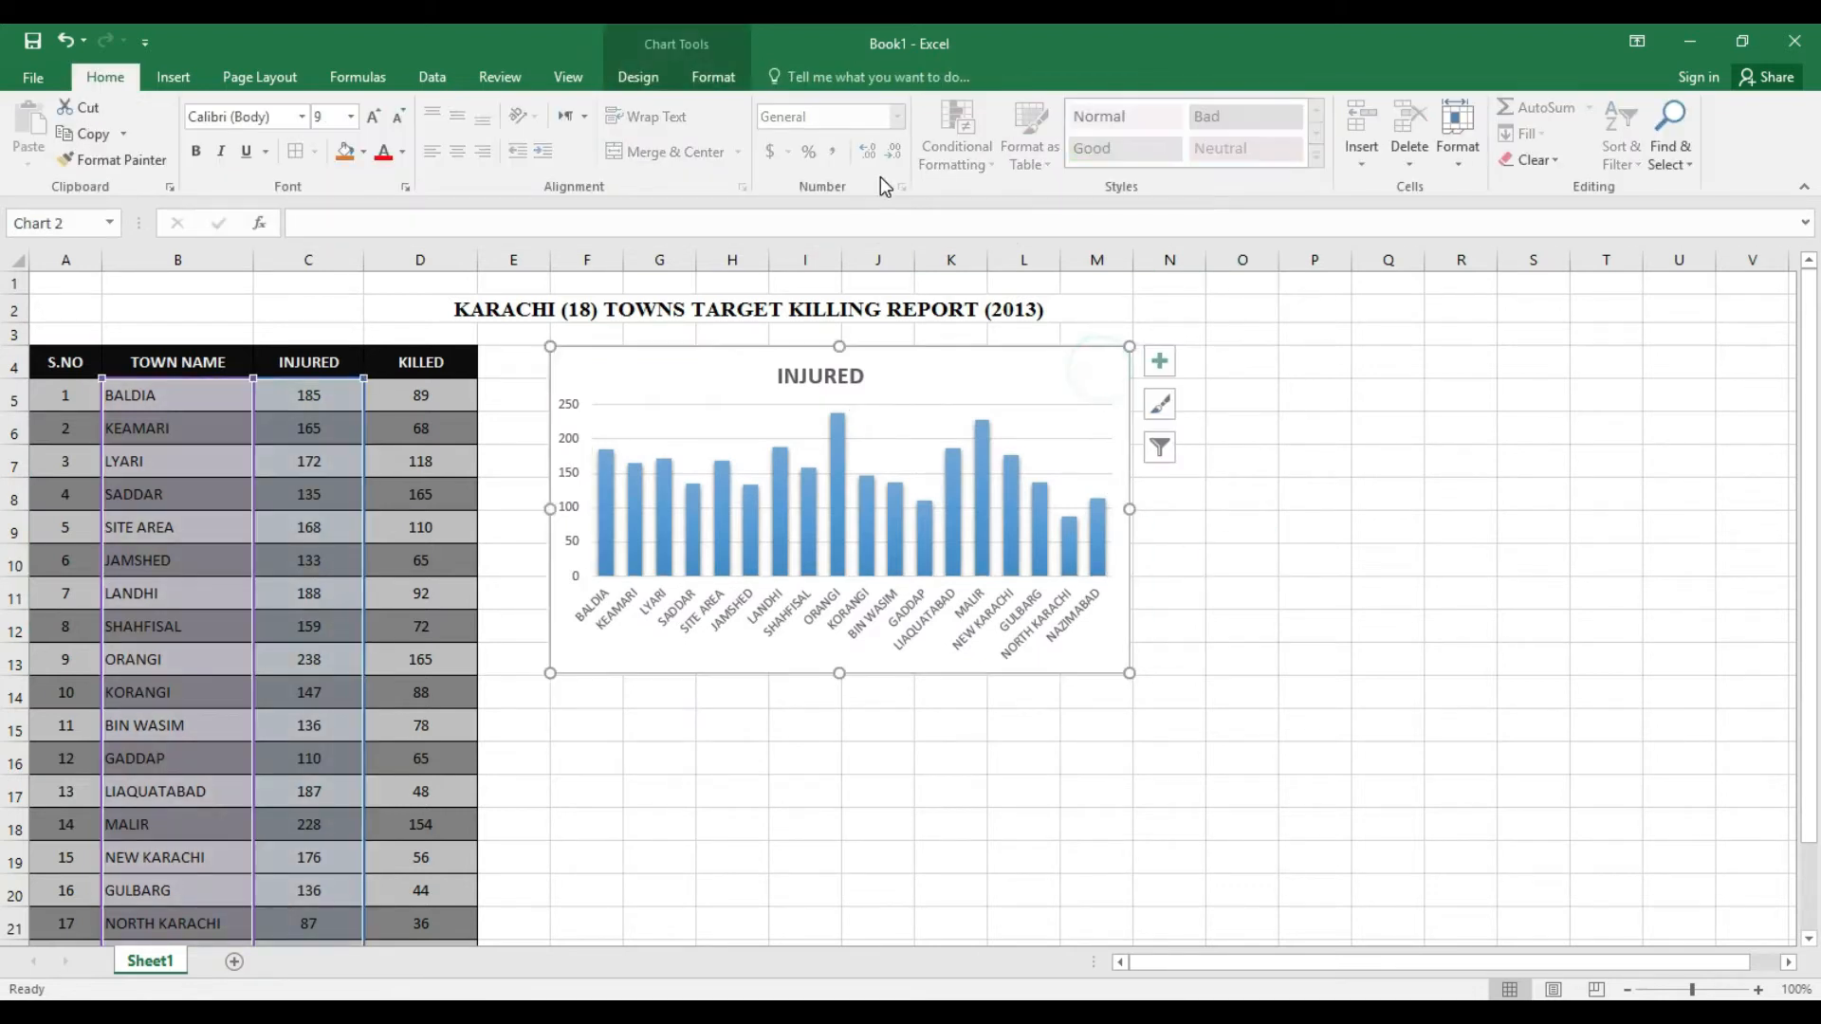
{"action": "left_click", "coordinate": [712, 75]}
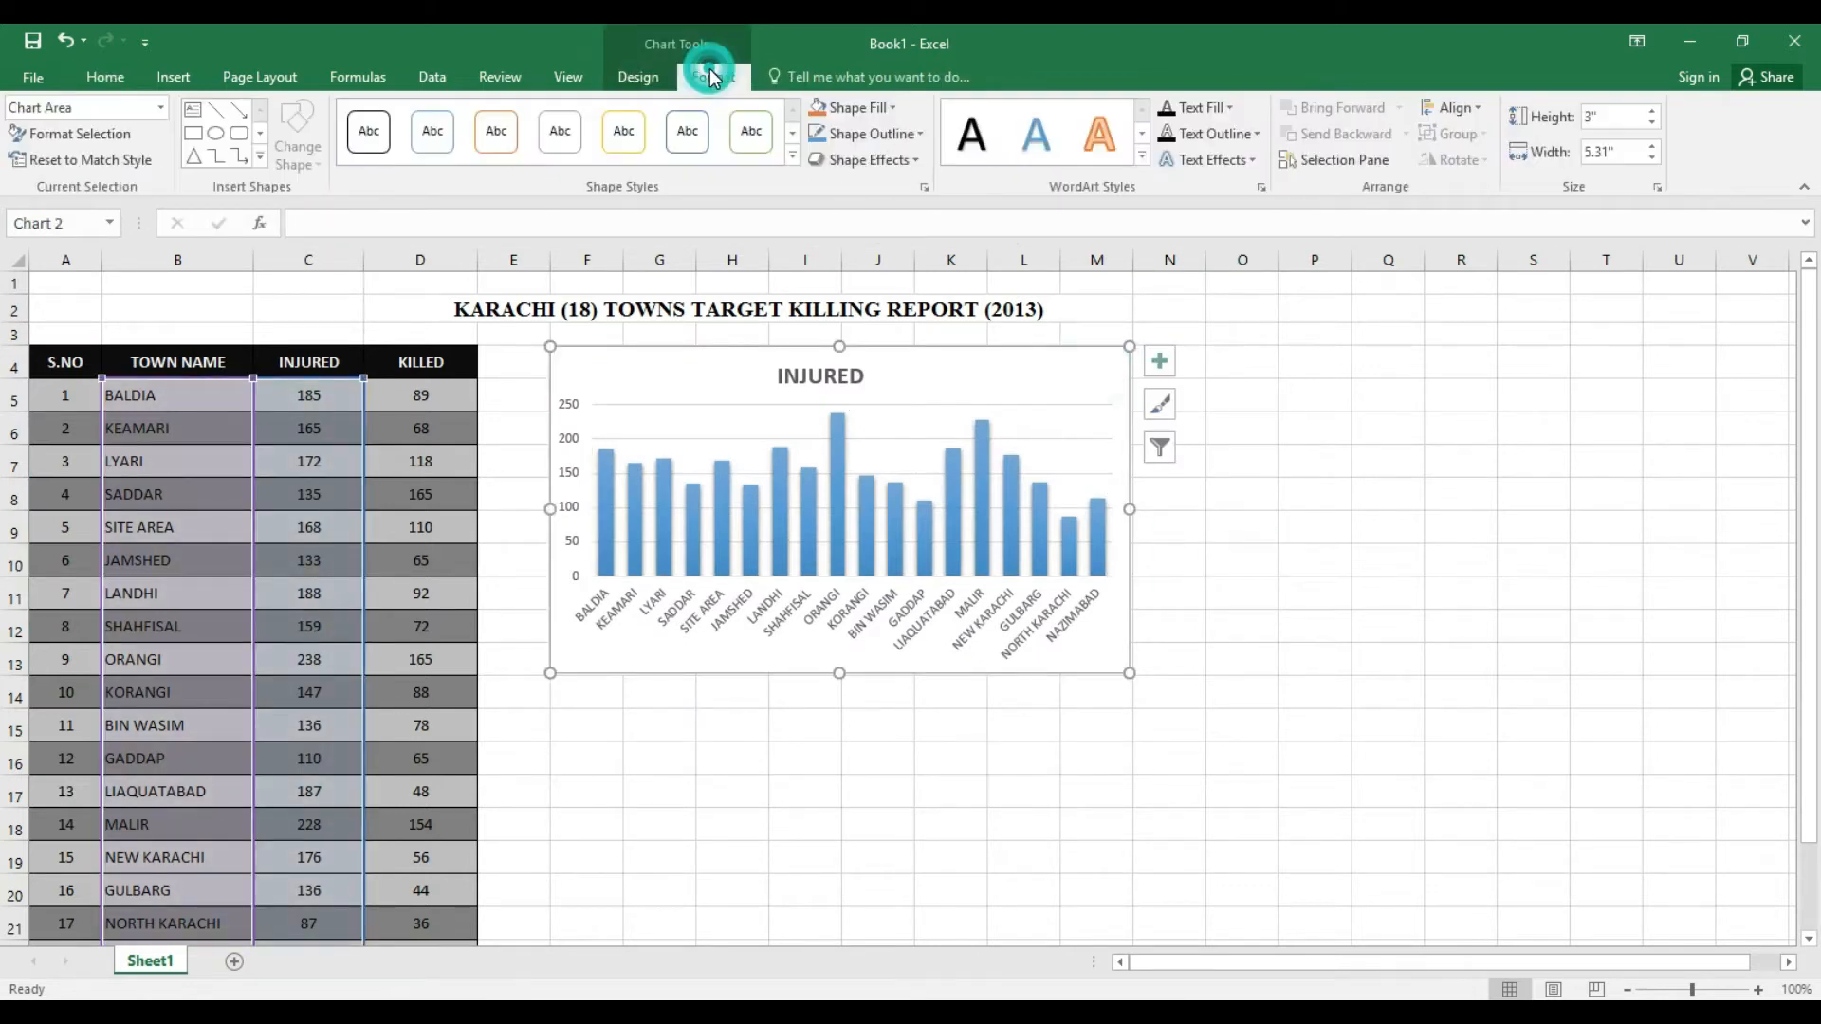
{"action": "left_click", "coordinate": [866, 133]}
{"action": "mouse_move", "coordinate": [942, 418]}
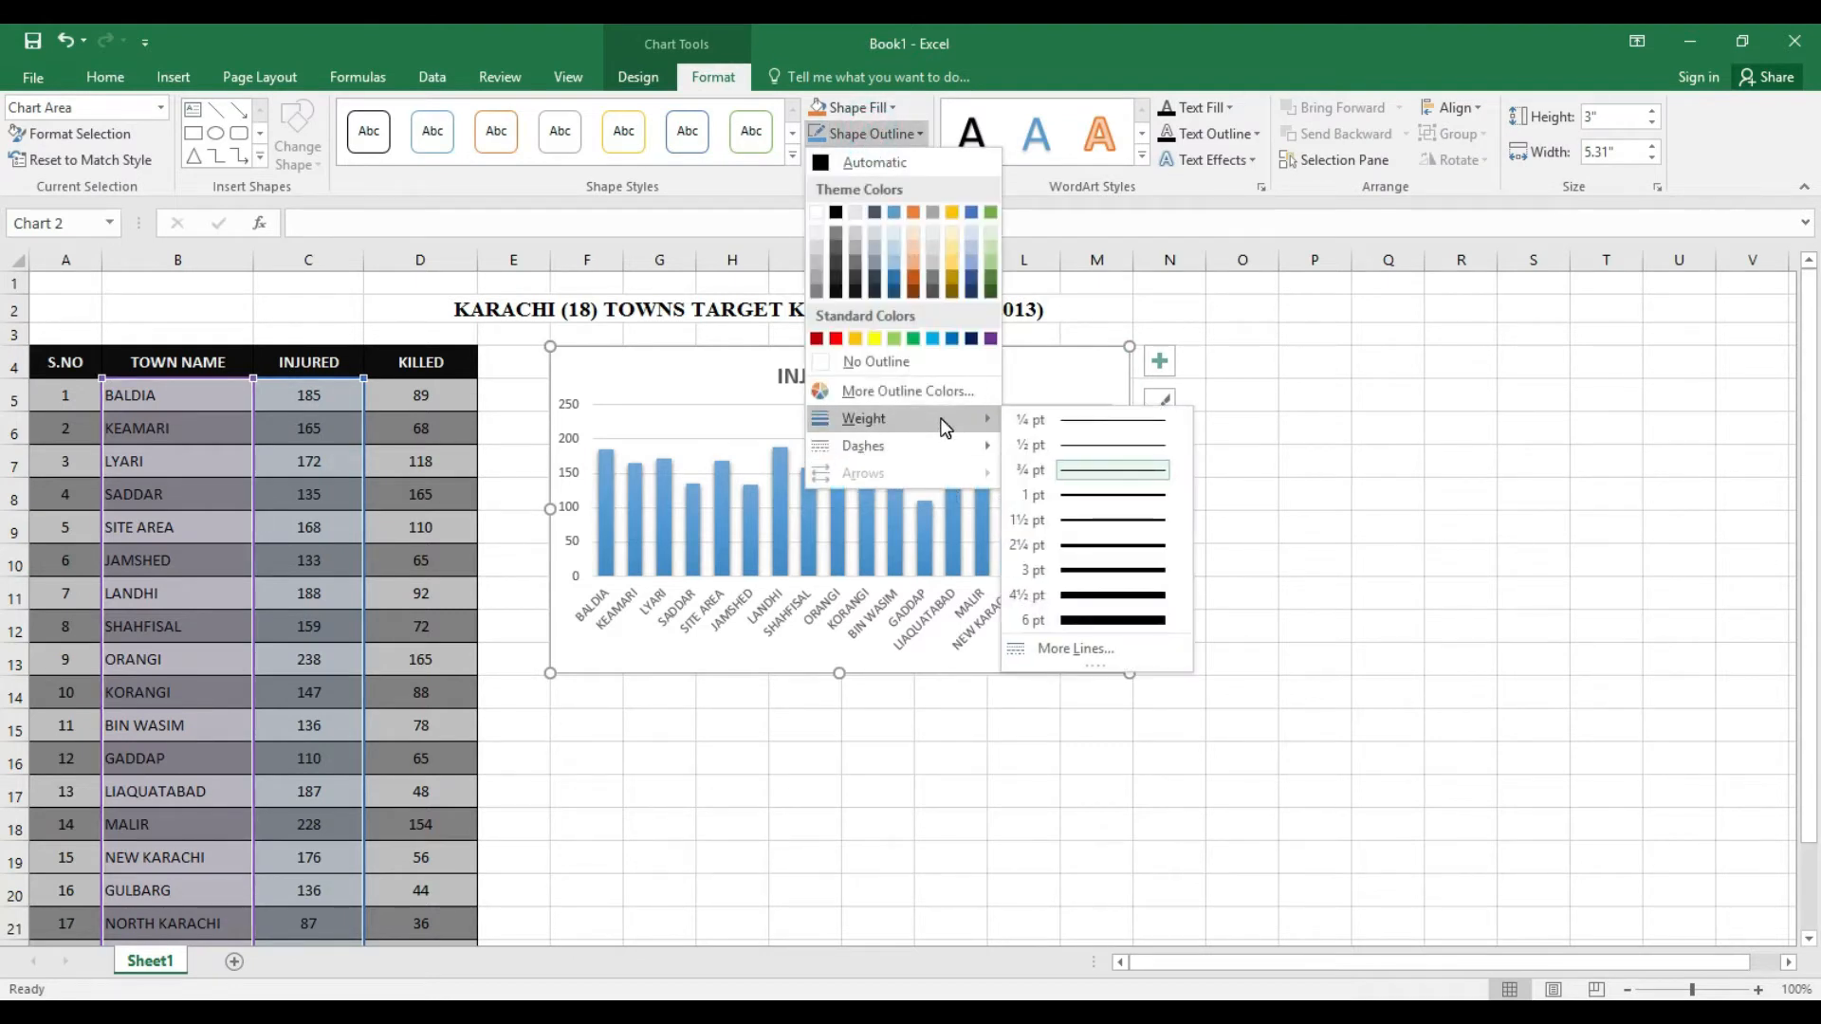
{"action": "left_click", "coordinate": [1115, 547]}
{"action": "left_click", "coordinate": [1320, 589]}
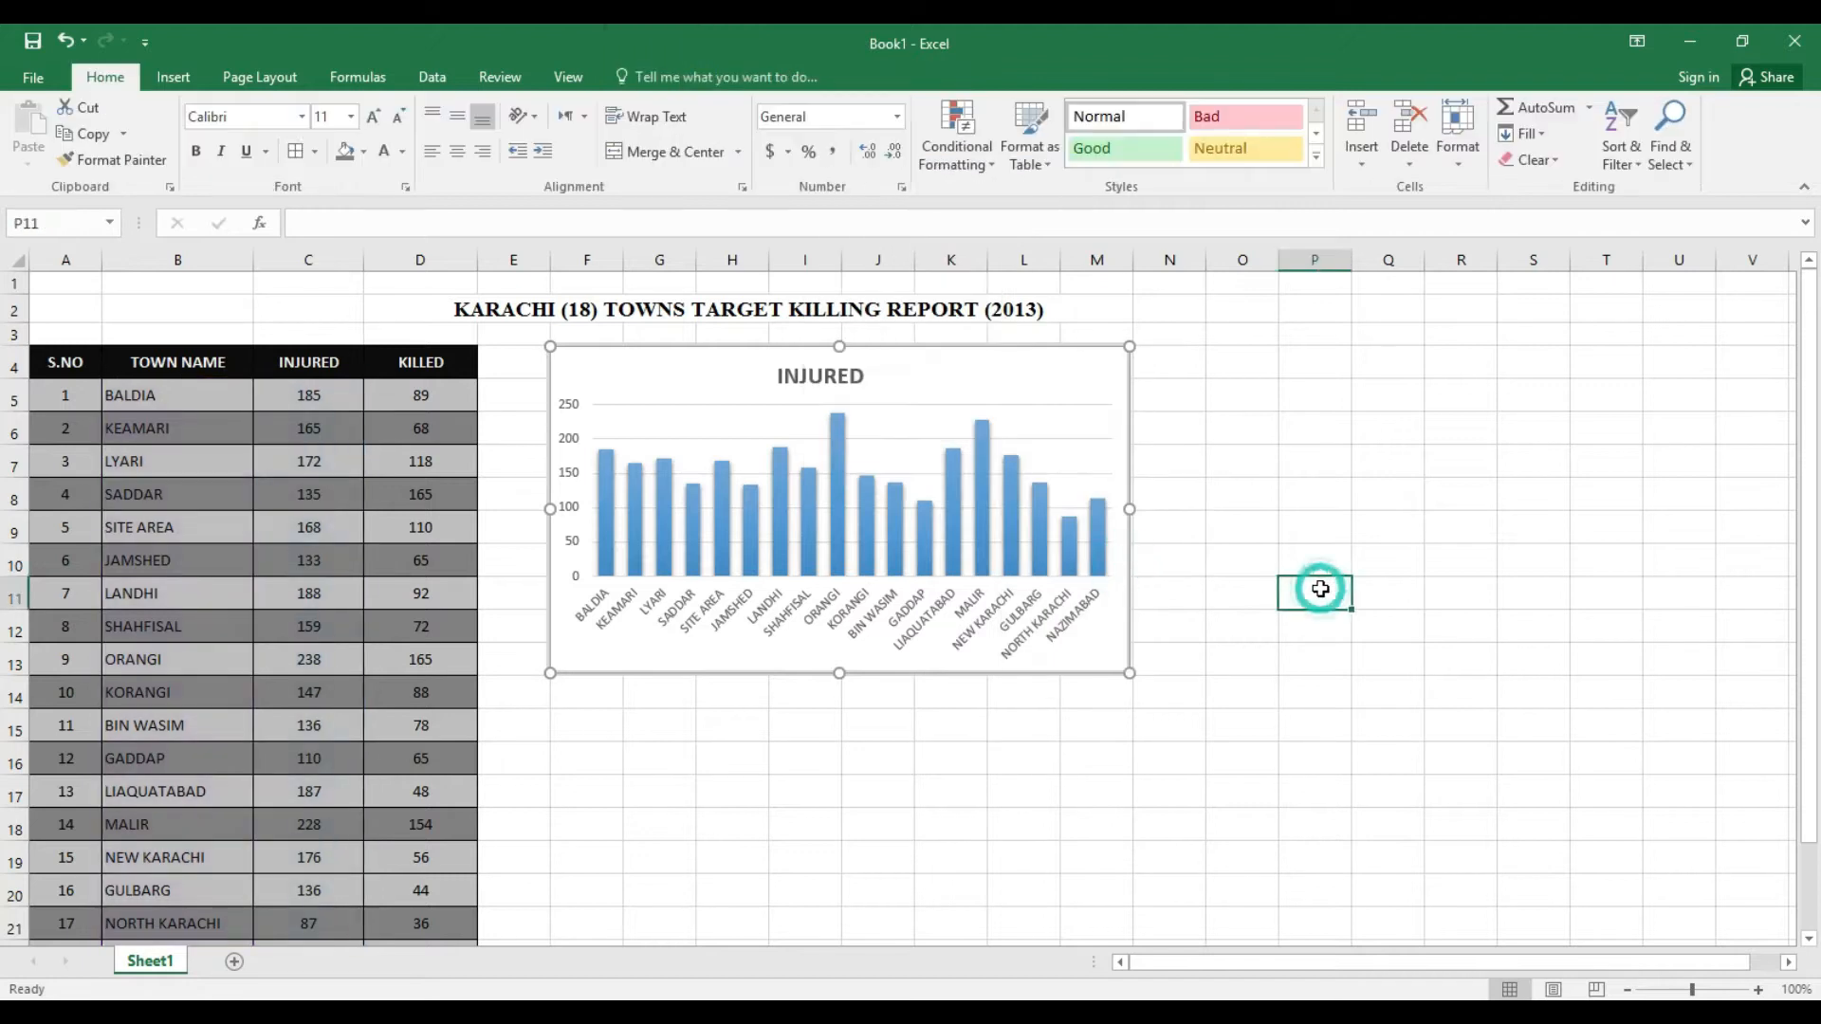
{"action": "left_click", "coordinate": [1118, 381]}
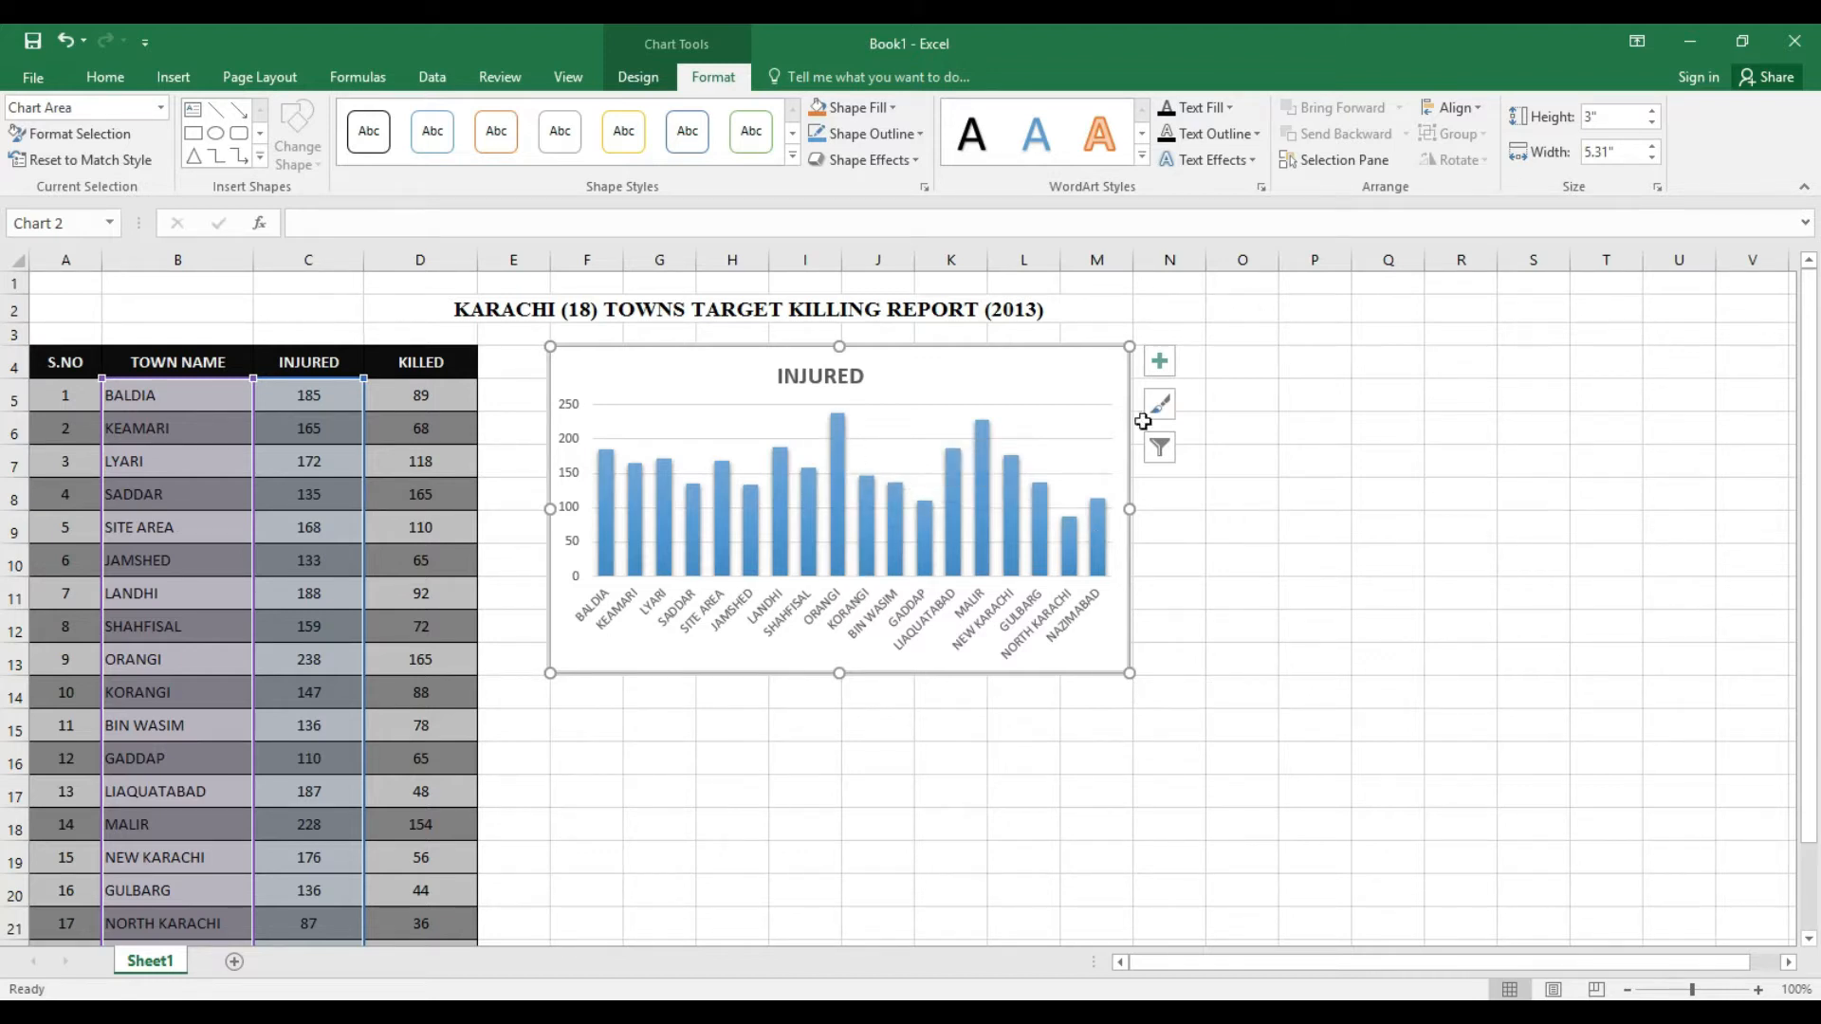
{"action": "left_click", "coordinate": [726, 726]}
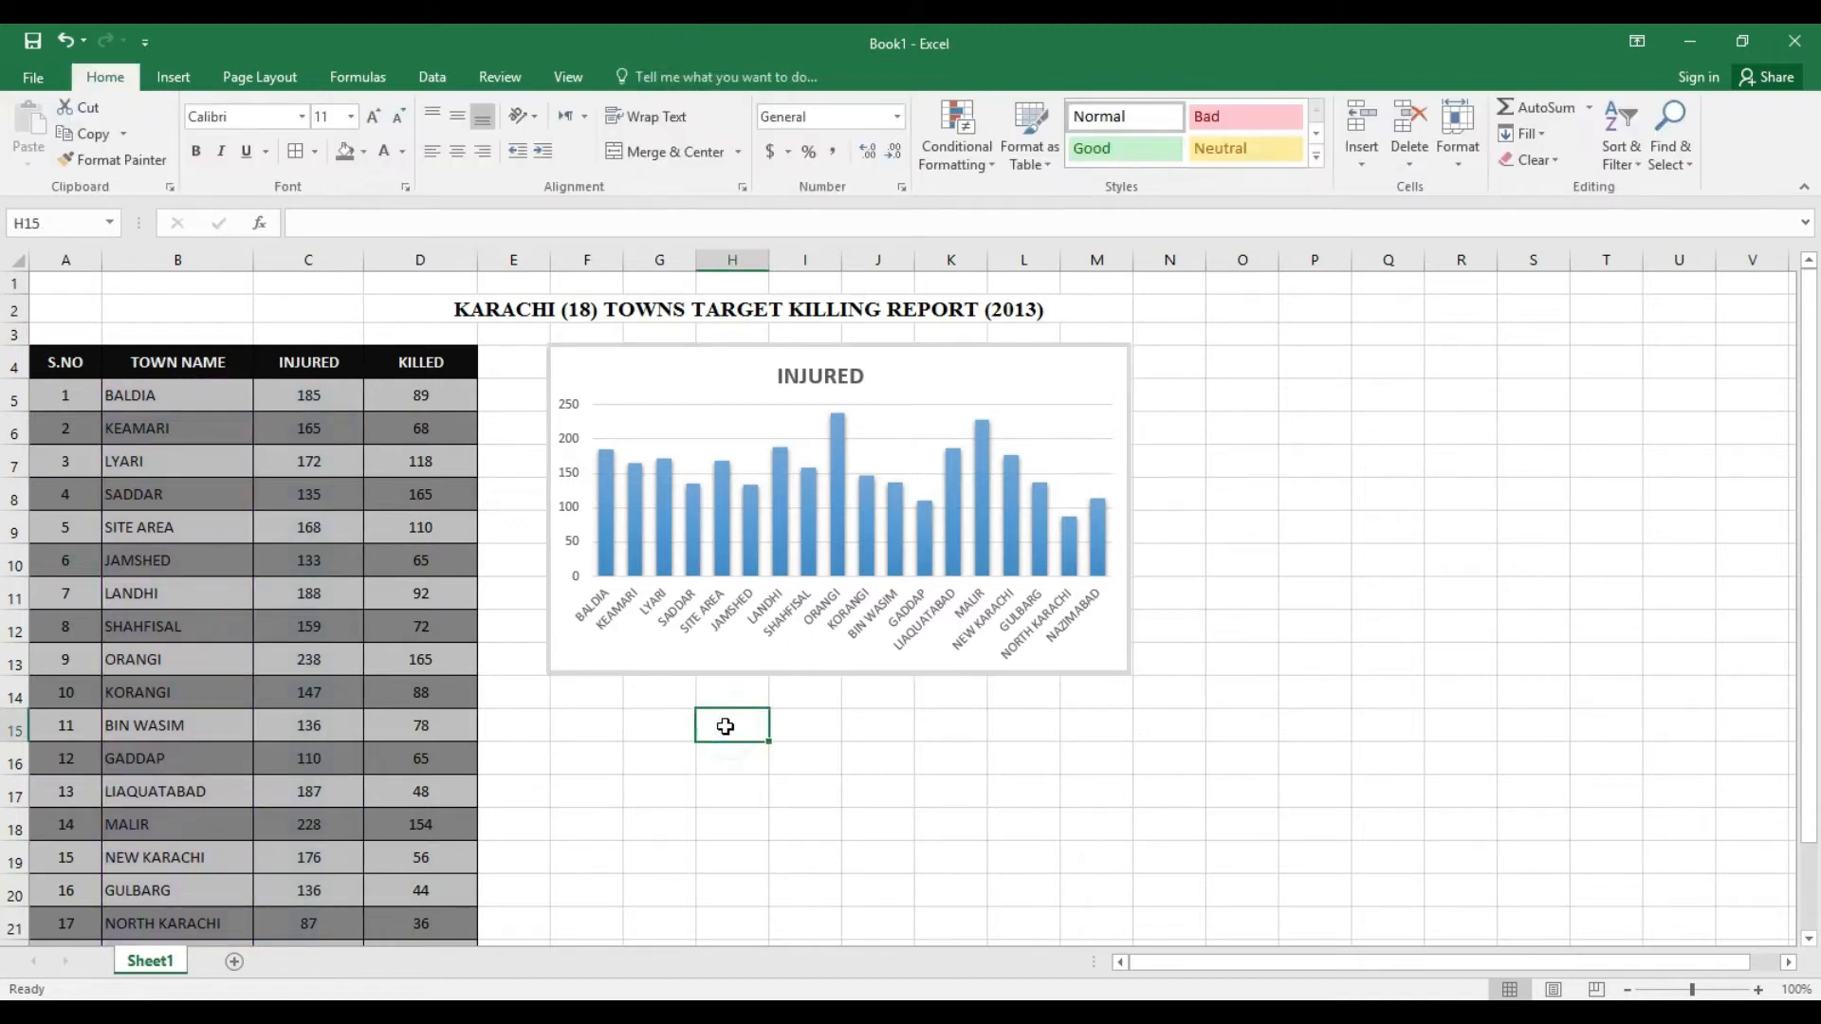
Insert a clustered column chart of the town names B5:B22 and killed figures D5:D22, placed below the INJURED chart and widened to match it.
{"action": "left_click_drag", "start_coordinate": [178, 400], "coordinate": [165, 833]}
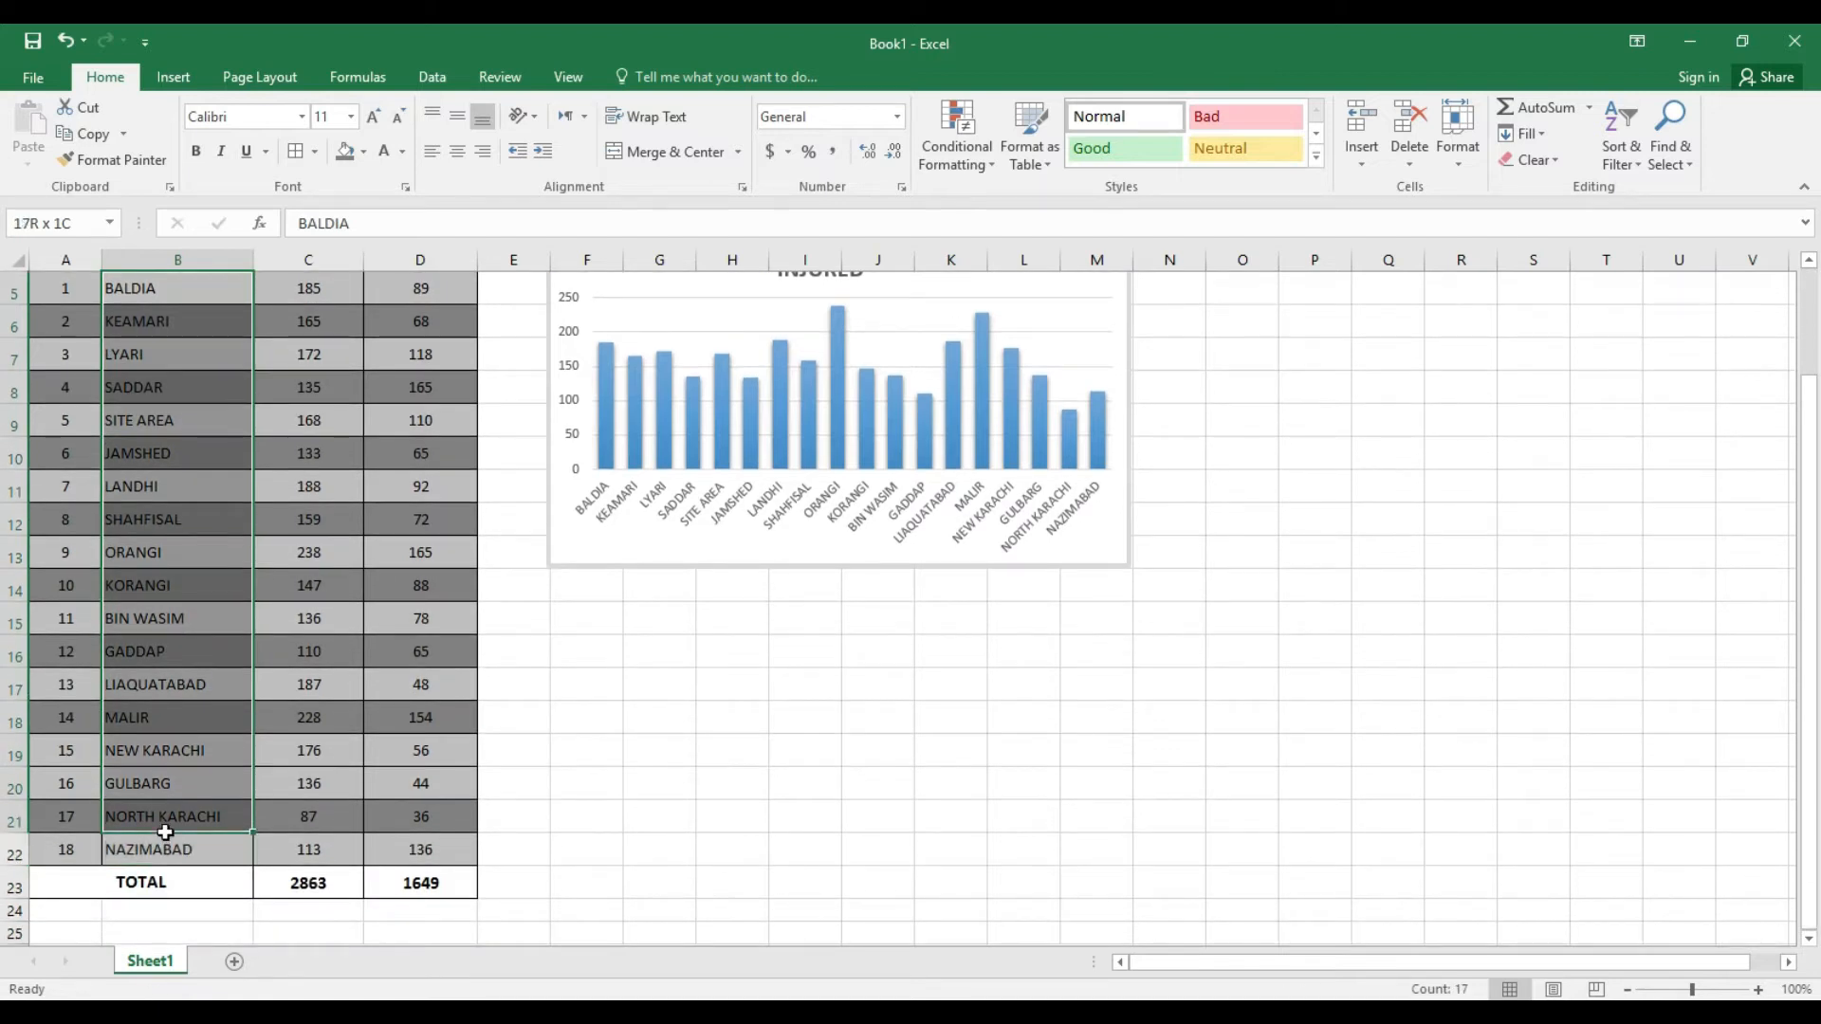
{"action": "left_click", "coordinate": [216, 380]}
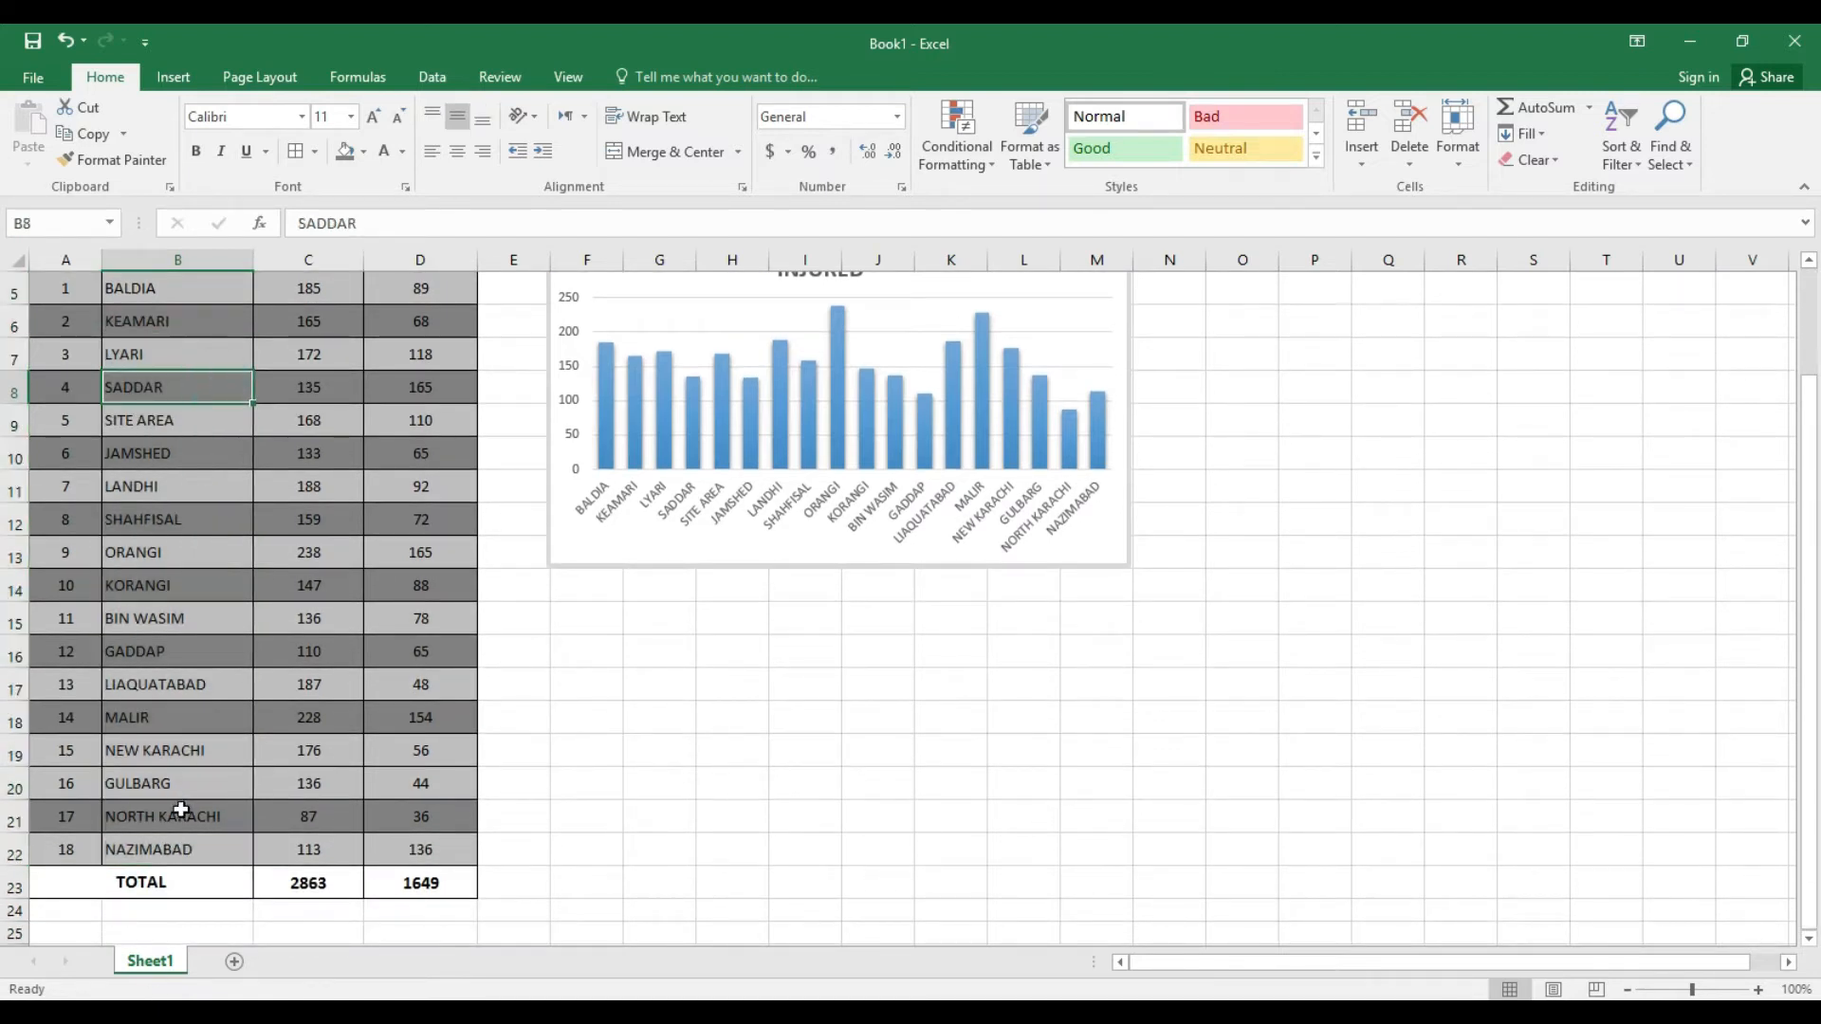
{"action": "left_click_drag", "start_coordinate": [192, 848], "coordinate": [181, 351]}
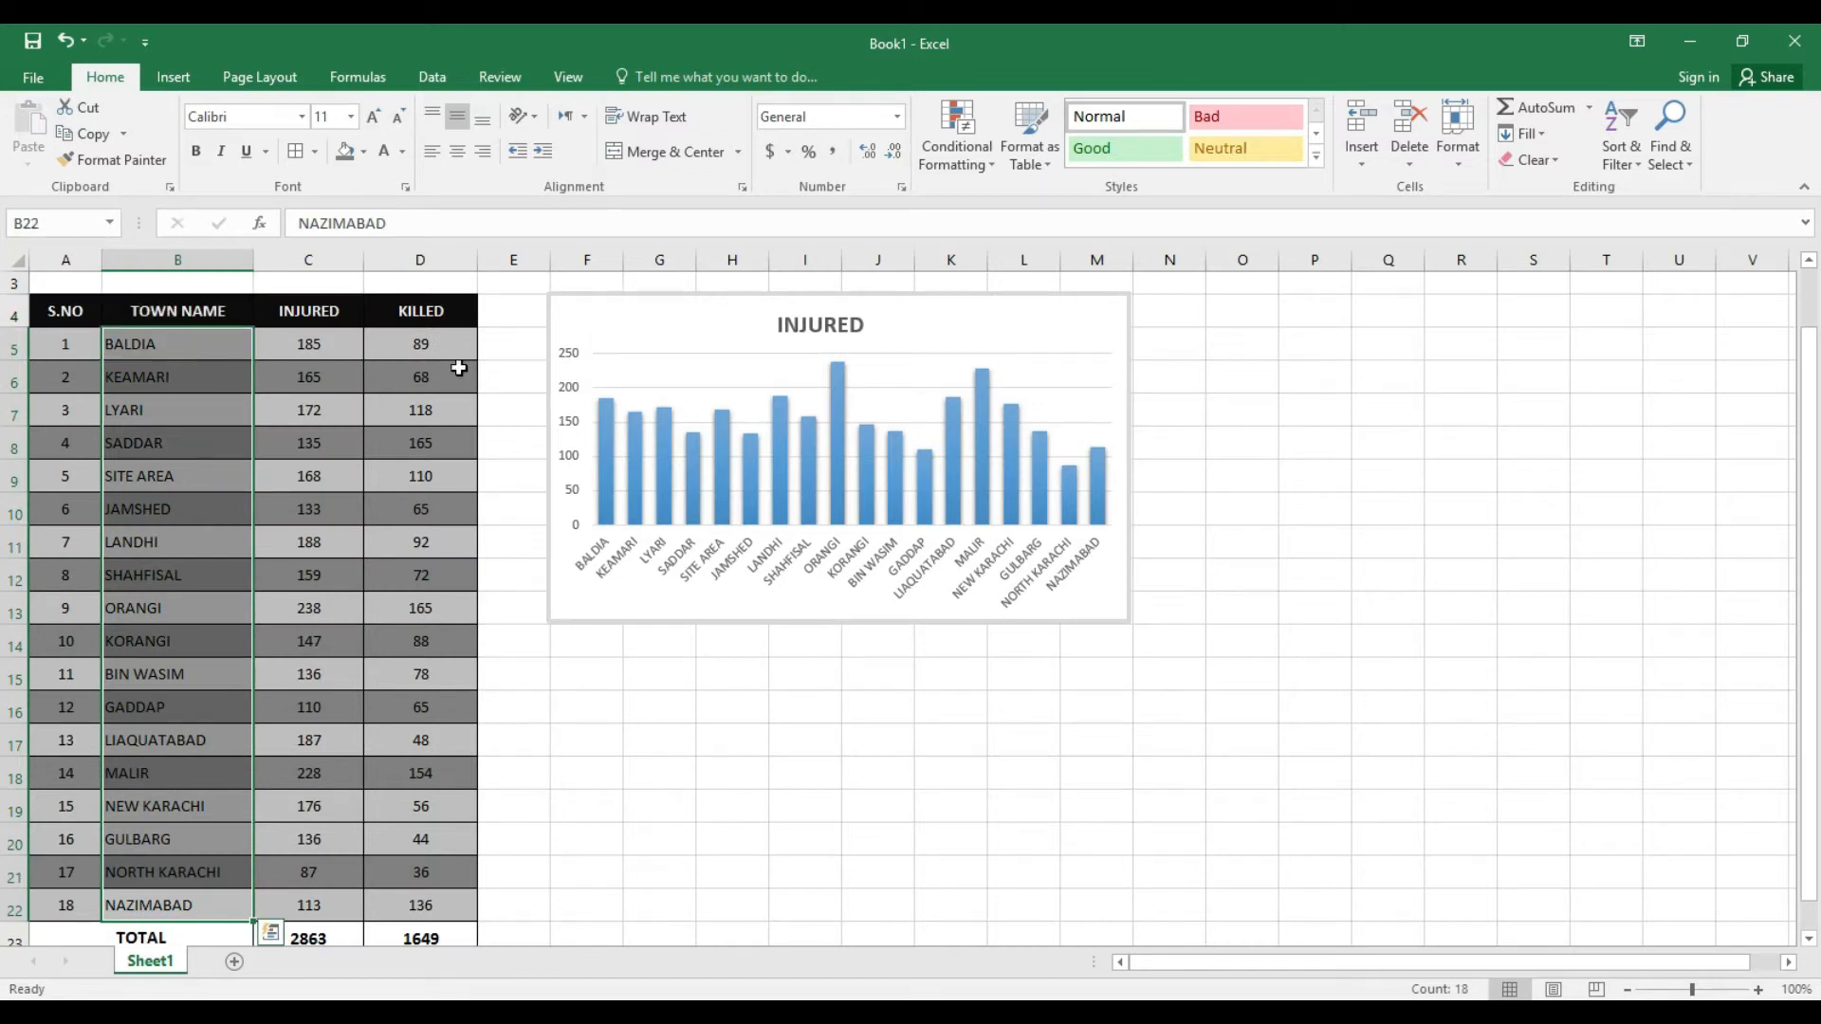
{"action": "left_click_drag", "start_coordinate": [438, 347], "coordinate": [444, 901], "text": "ctrl"}
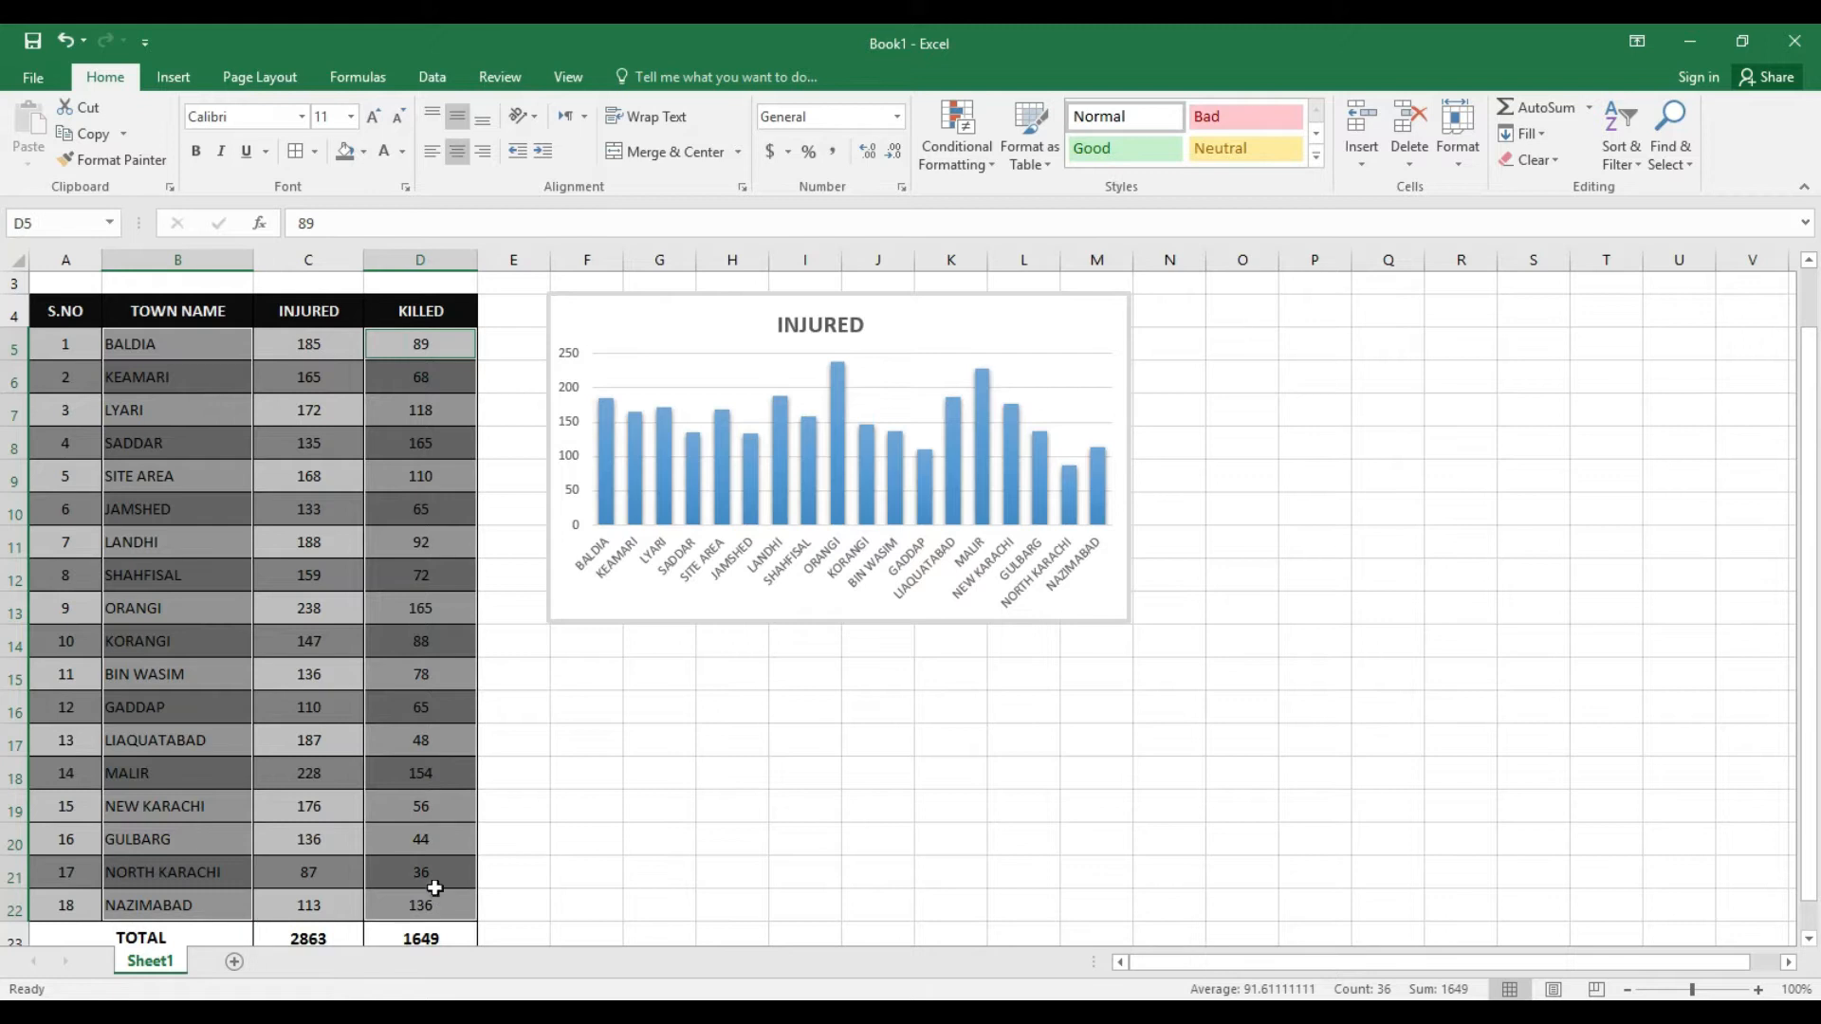
{"action": "left_click", "coordinate": [185, 76]}
{"action": "left_click", "coordinate": [849, 121]}
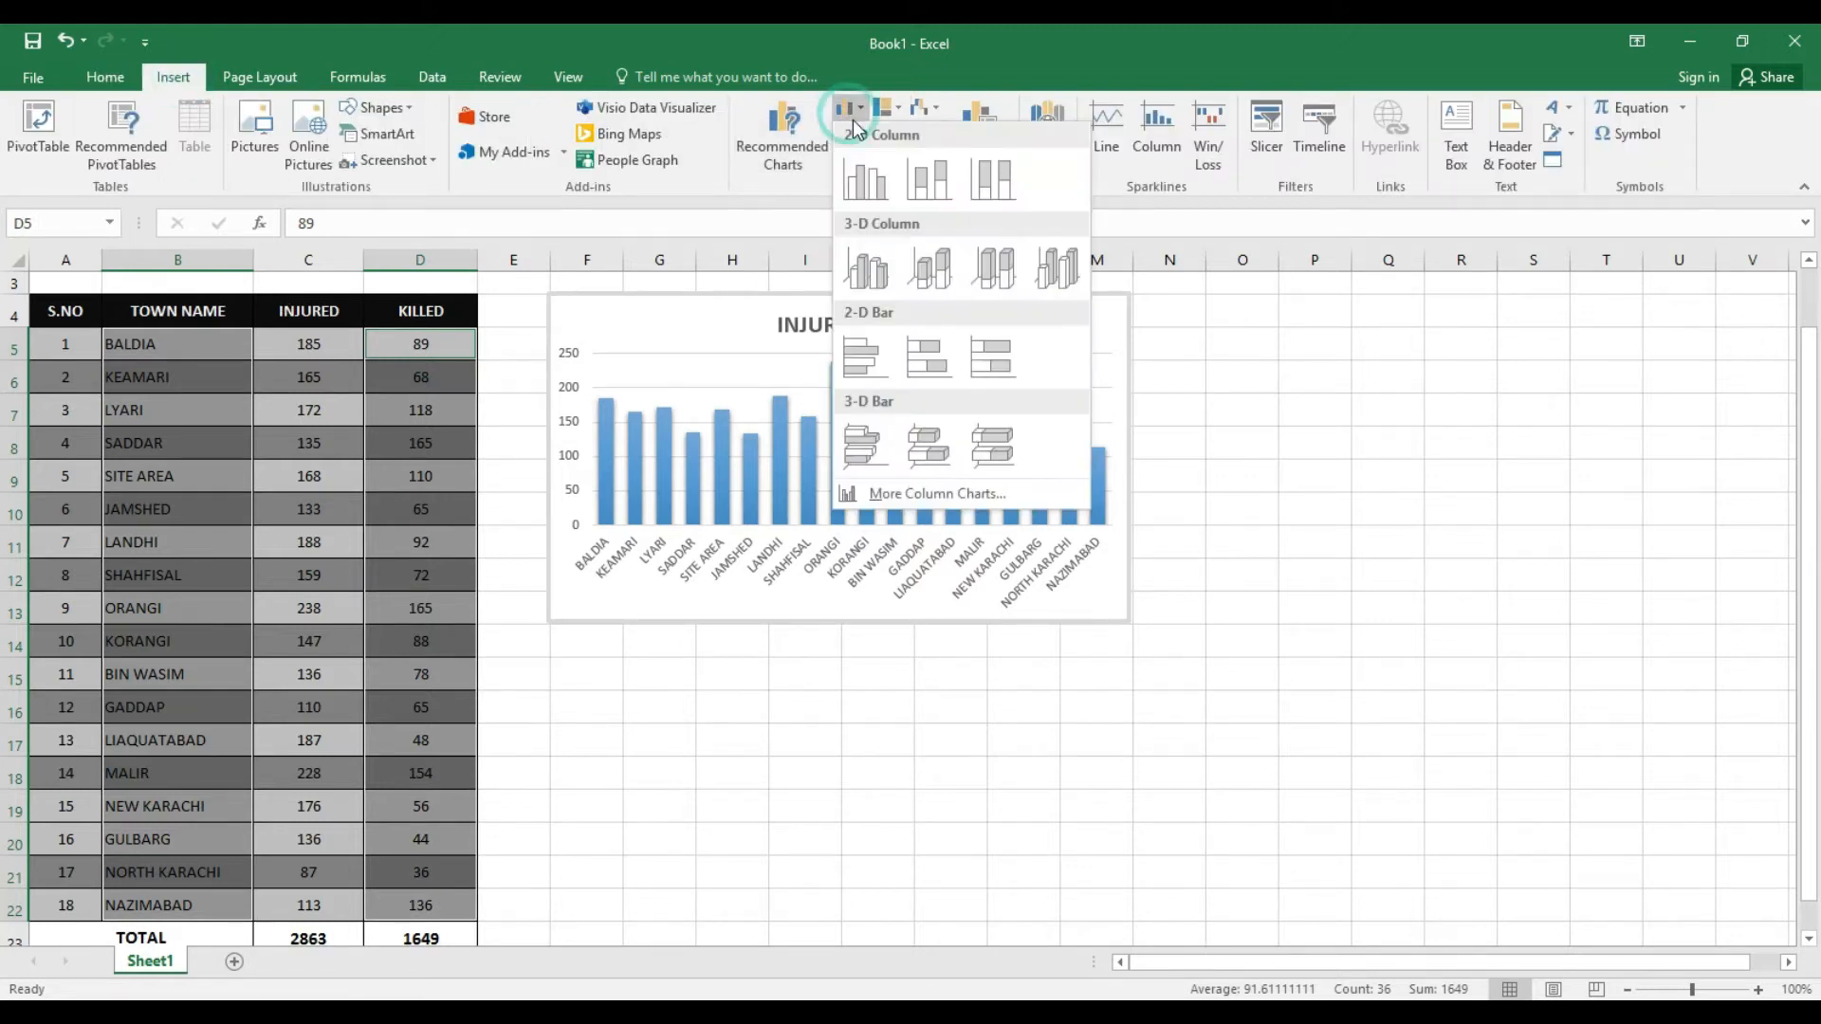
{"action": "left_click", "coordinate": [869, 175]}
{"action": "left_click_drag", "start_coordinate": [1029, 458], "coordinate": [926, 642]}
{"action": "left_click_drag", "start_coordinate": [1101, 805], "coordinate": [1133, 805]}
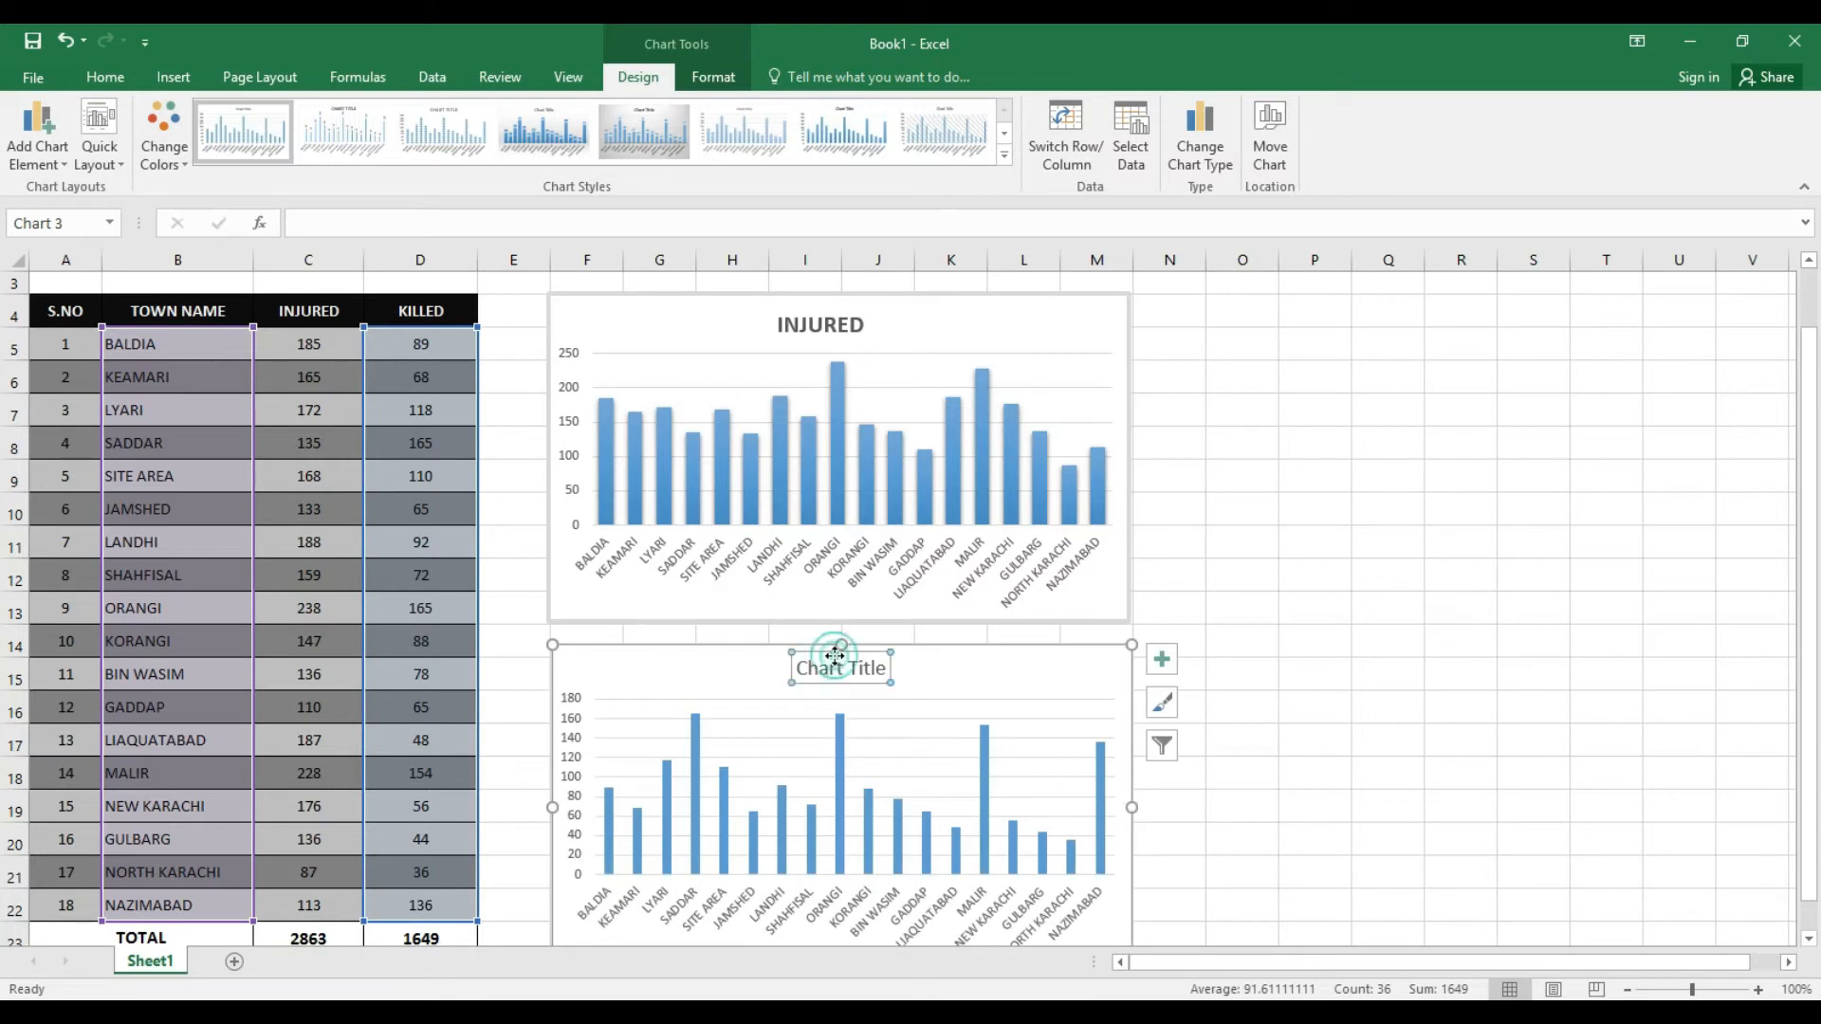
Replace the placeholder title of the lower chart with KILLED.
{"action": "left_click", "coordinate": [881, 668]}
{"action": "key", "text": "BackSpace"}
{"action": "key", "text": "BackSpace"}
{"action": "key", "text": "BackSpace"}
{"action": "key", "text": "BackSpace"}
{"action": "key", "text": "BackSpace"}
{"action": "key", "text": "BackSpace"}
{"action": "key", "text": "BackSpace"}
{"action": "key", "text": "BackSpace"}
{"action": "key", "text": "BackSpace"}
{"action": "key", "text": "BackSpace"}
{"action": "key", "text": "BackSpace"}
{"action": "type", "text": "KILLED"}
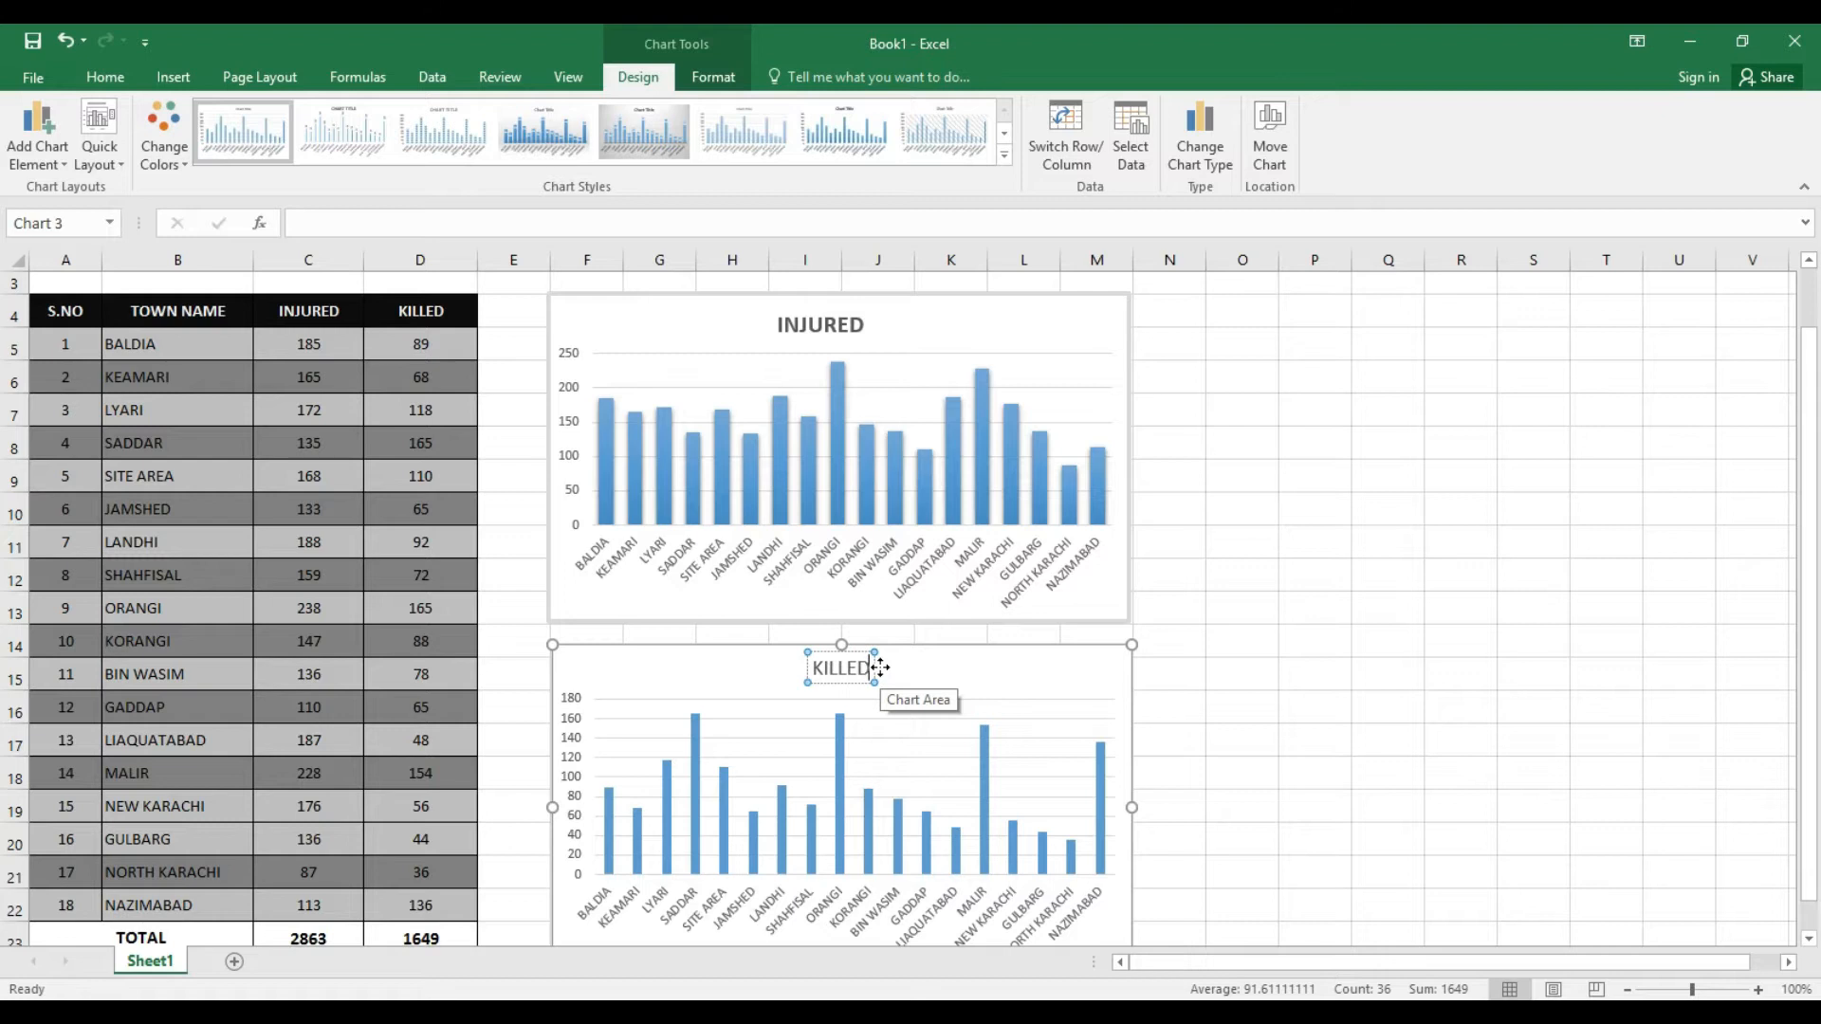
Format the KILLED chart title as 18 pt bold and nudge it slightly down within the chart.
{"action": "double_click", "coordinate": [858, 667]}
{"action": "left_click", "coordinate": [120, 81]}
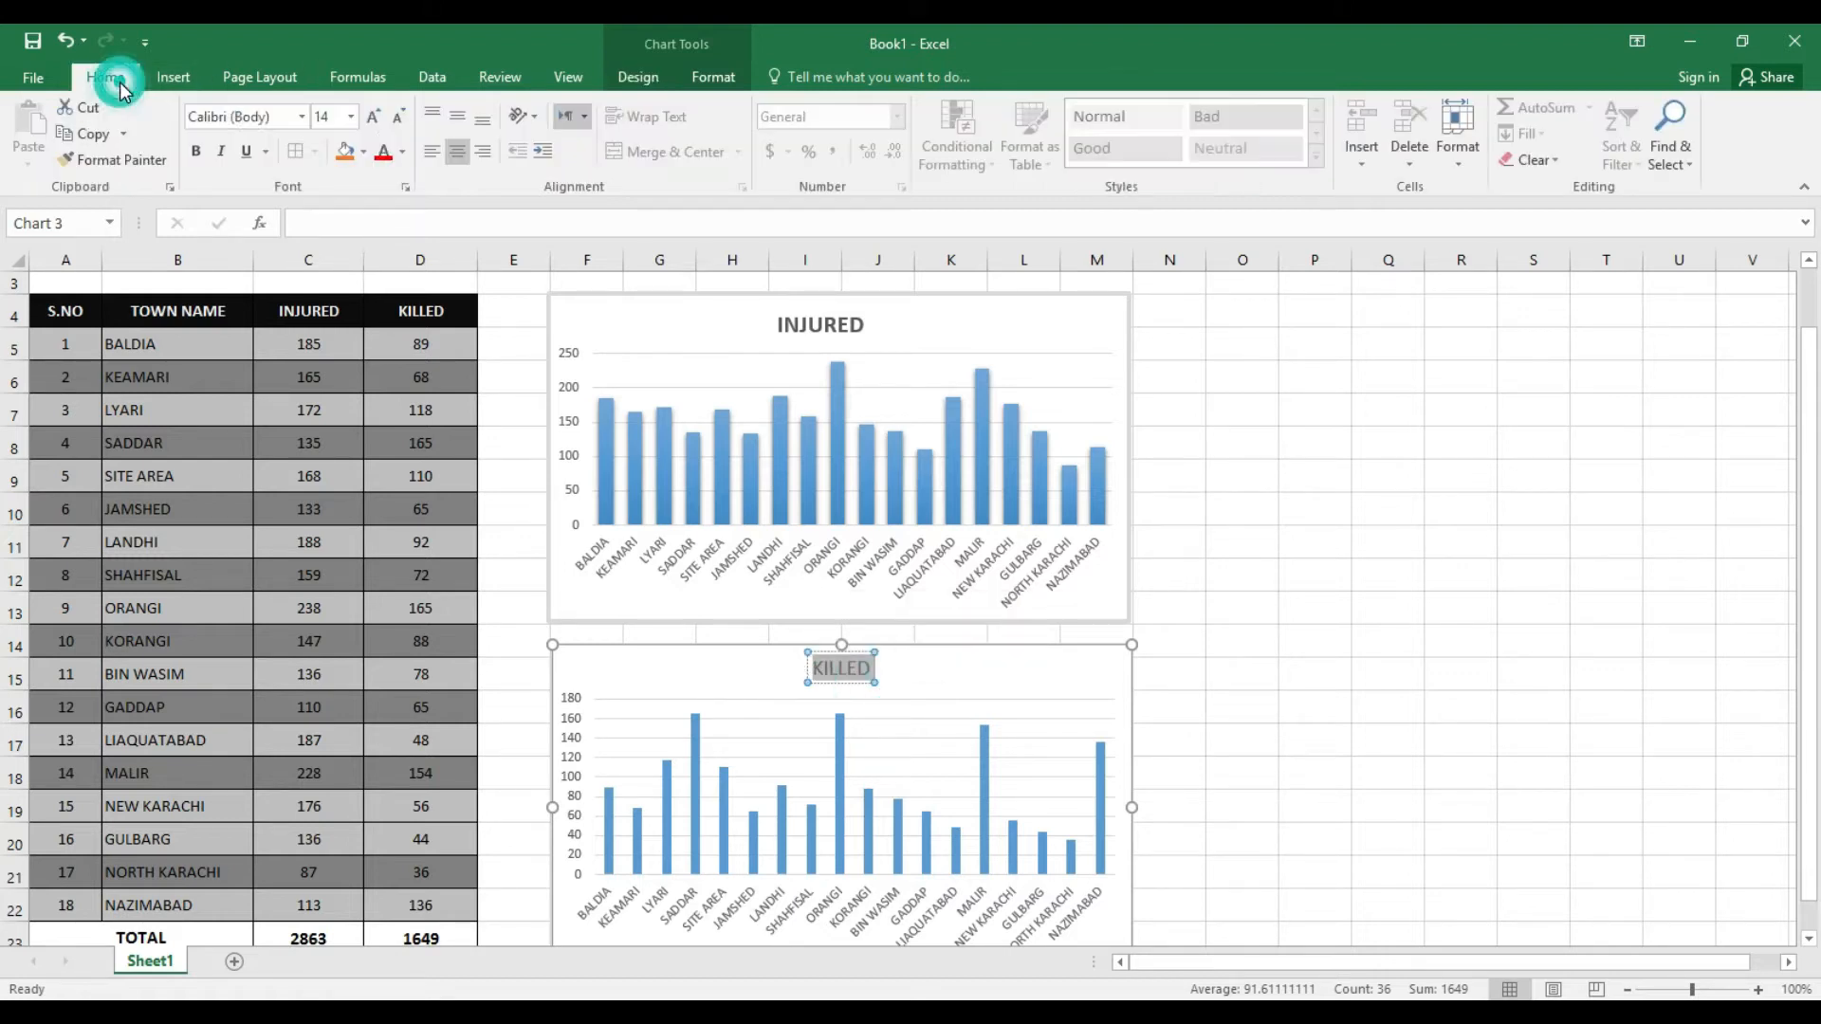
{"action": "left_click", "coordinate": [371, 120]}
{"action": "left_click", "coordinate": [371, 123]}
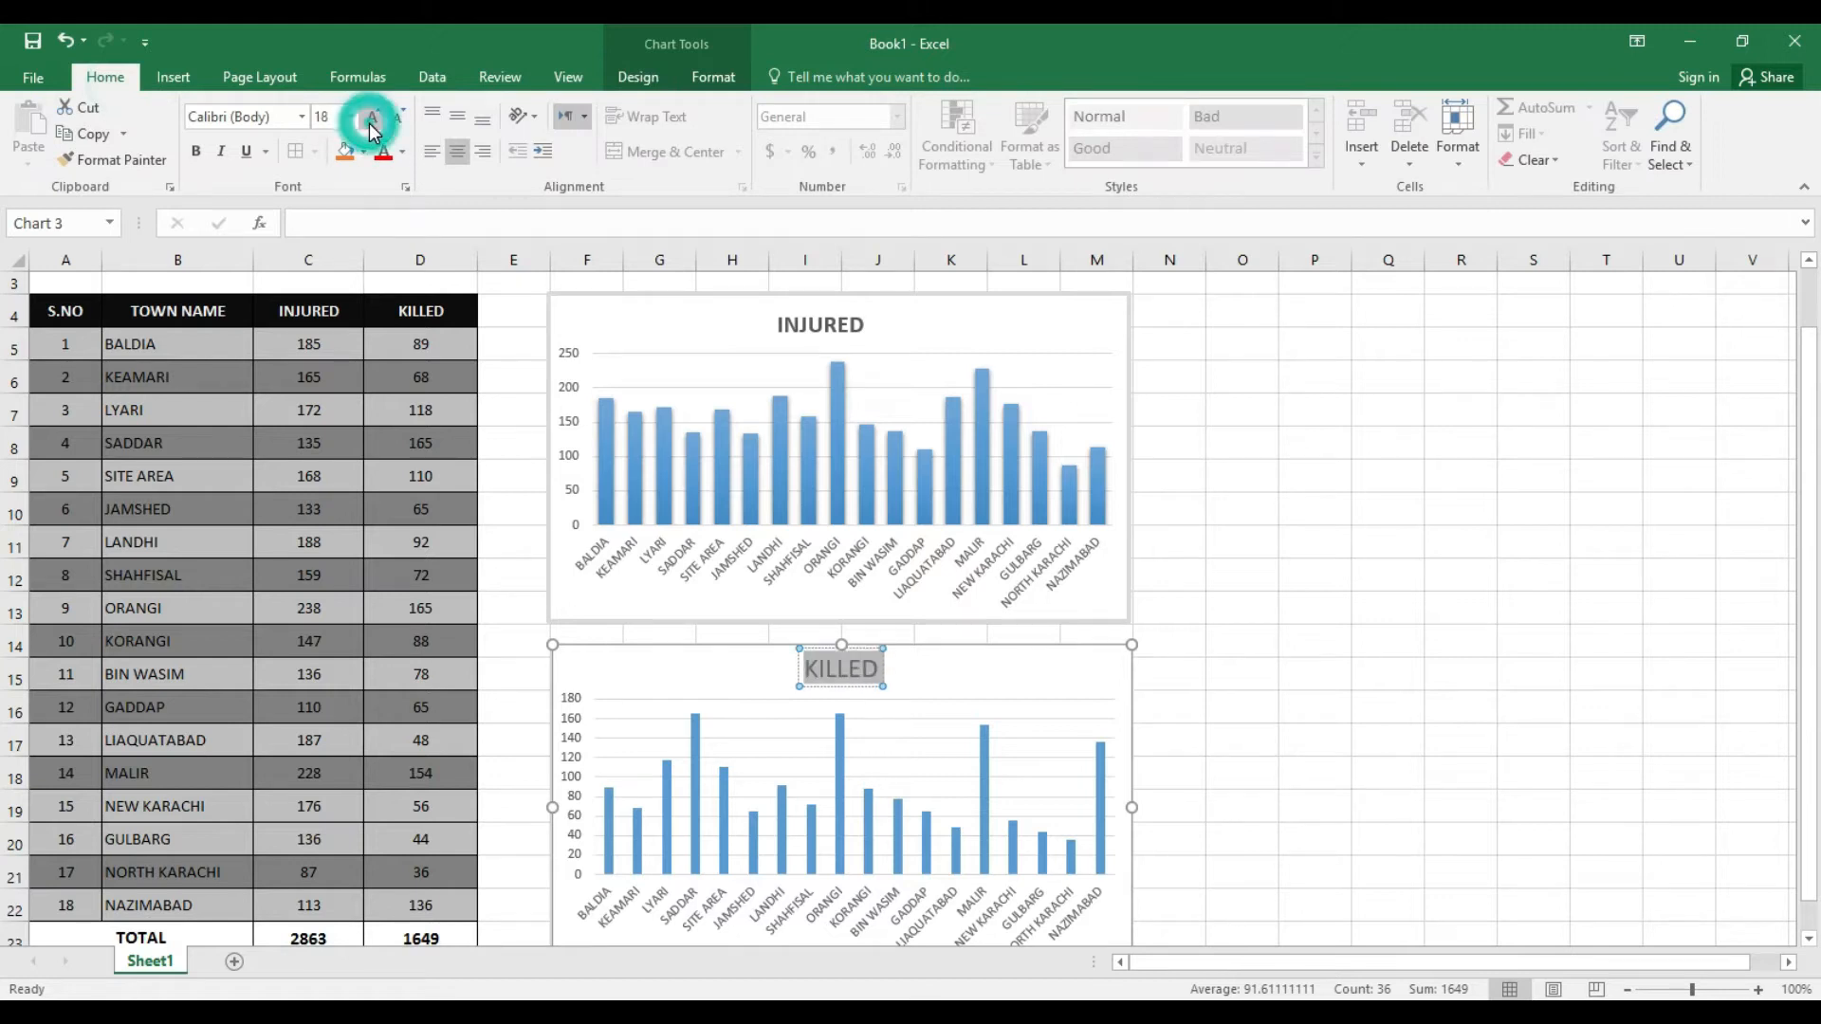
{"action": "left_click", "coordinate": [195, 151]}
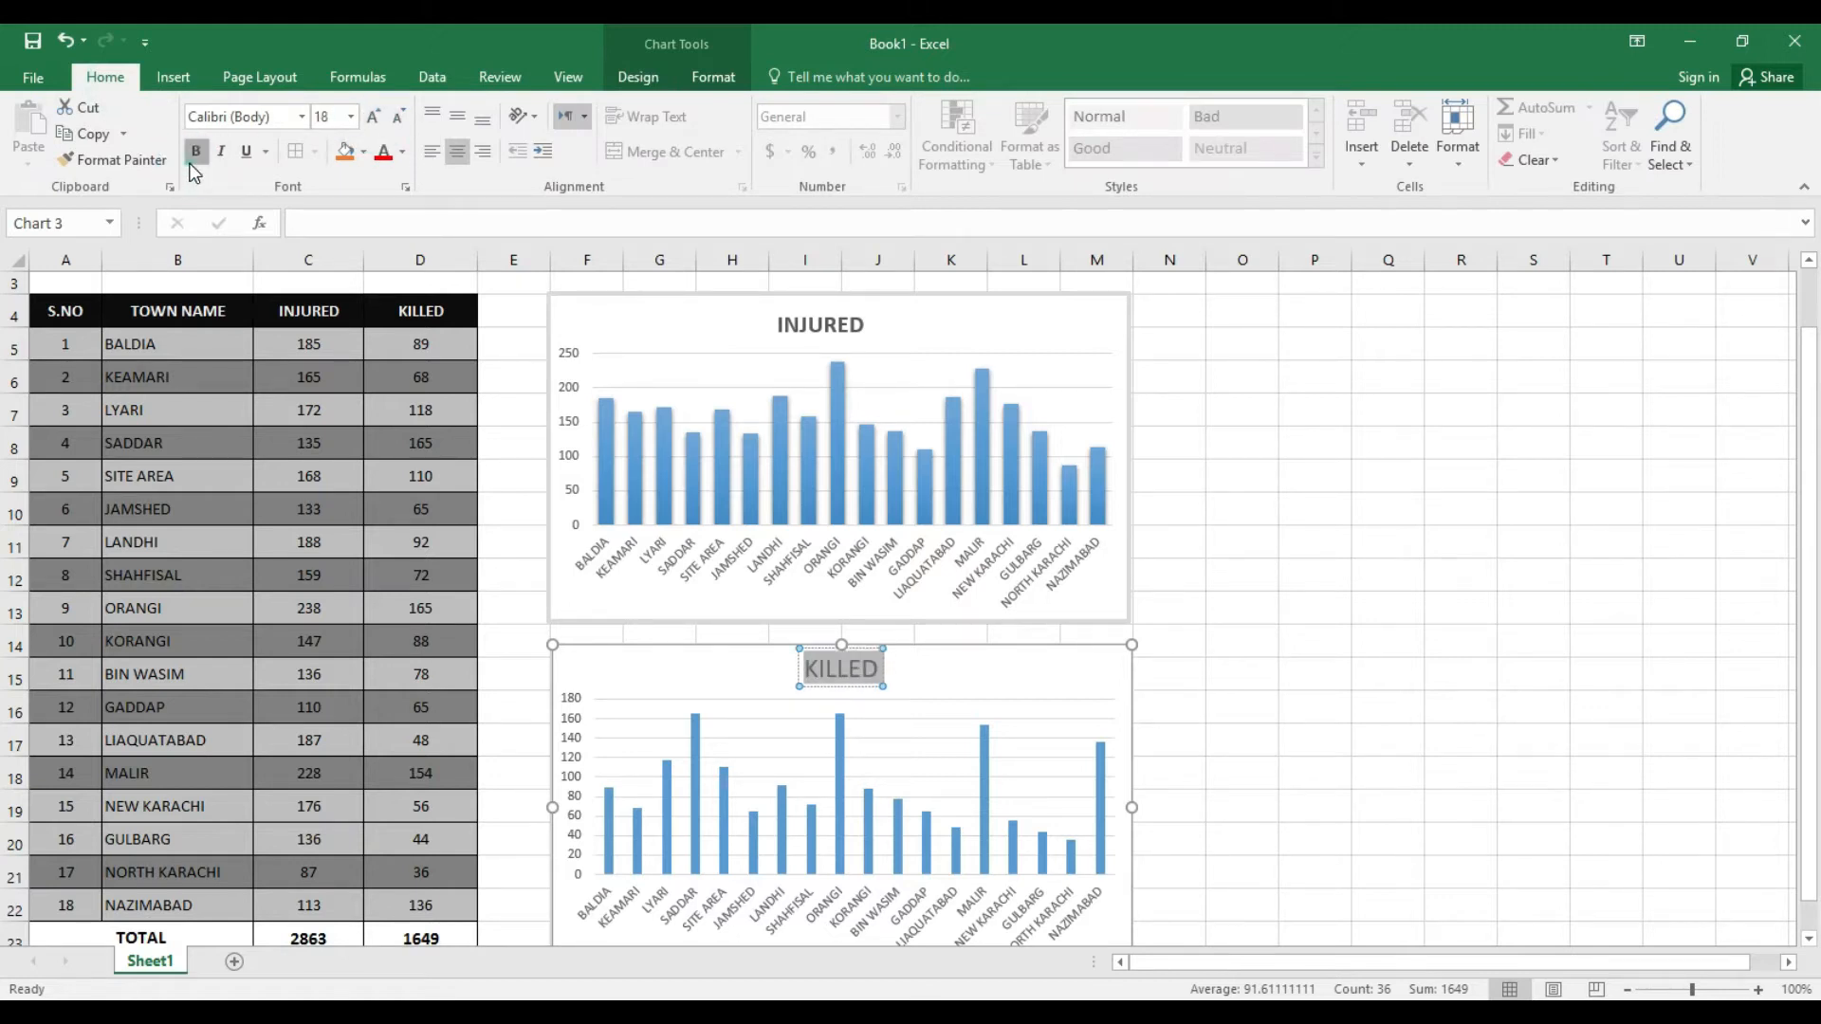
{"action": "left_click", "coordinate": [886, 687]}
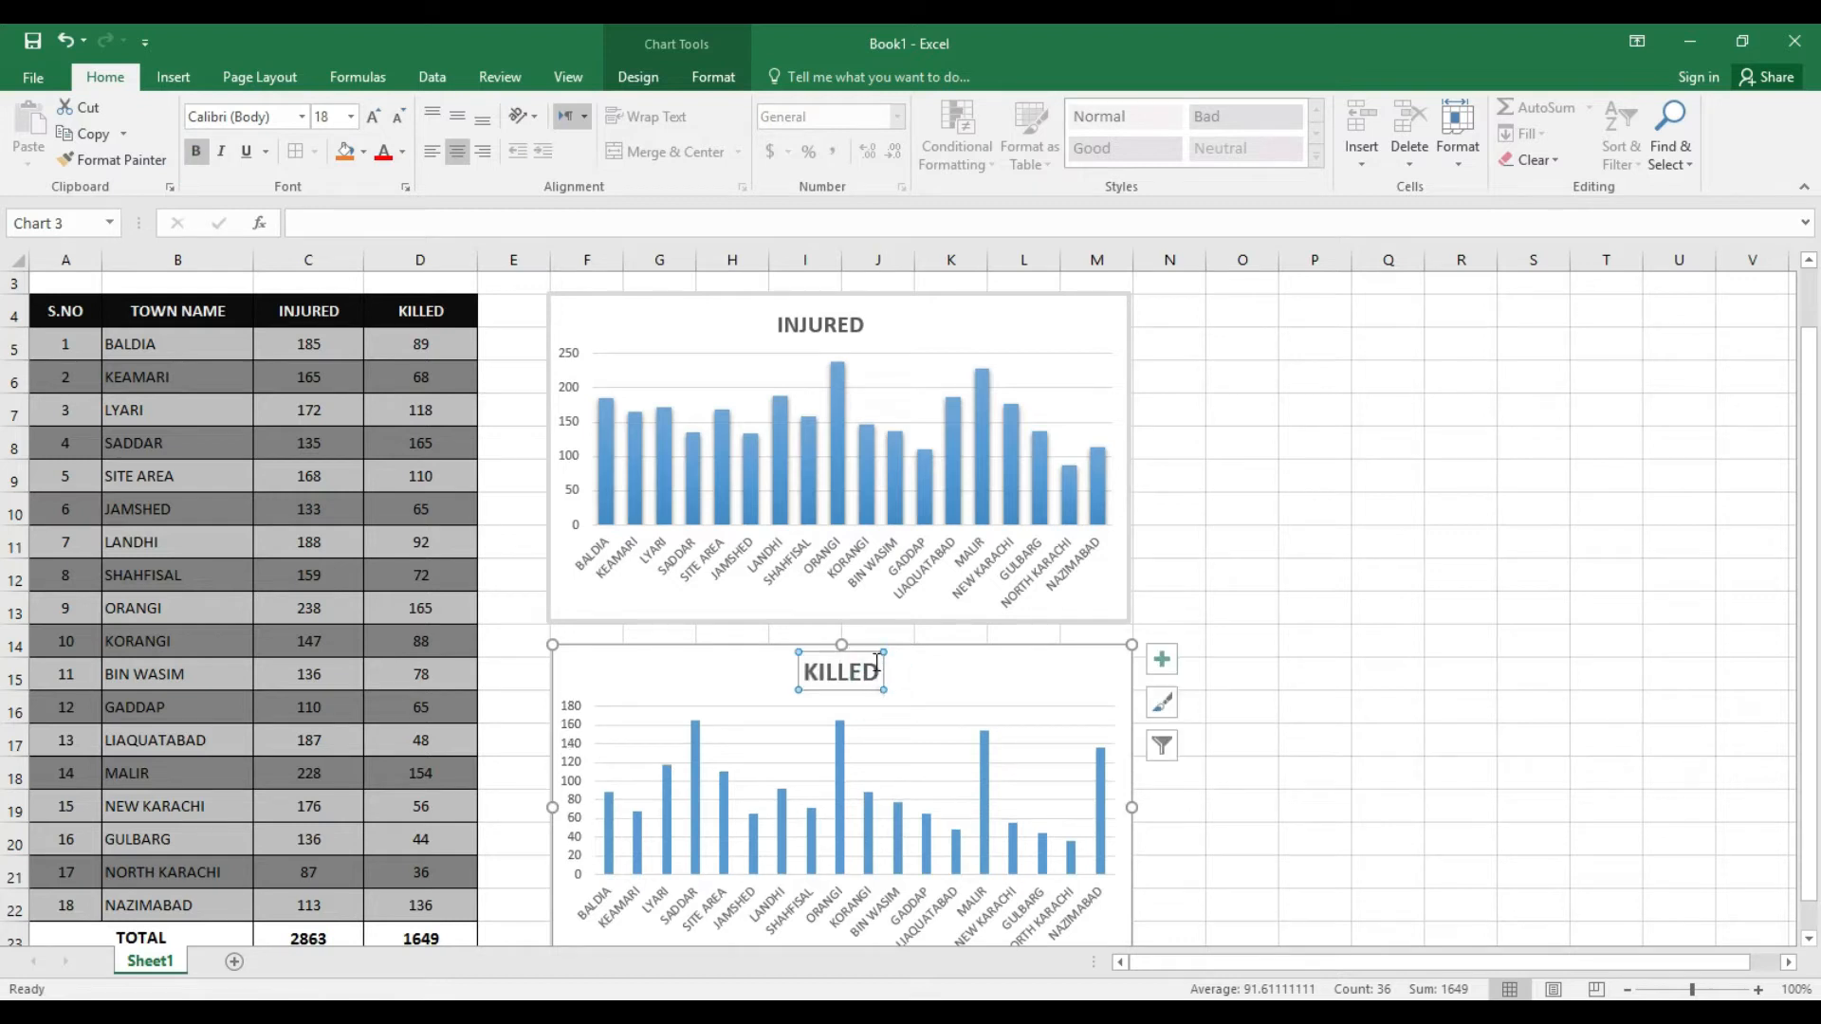
{"action": "left_click_drag", "start_coordinate": [884, 681], "coordinate": [876, 686]}
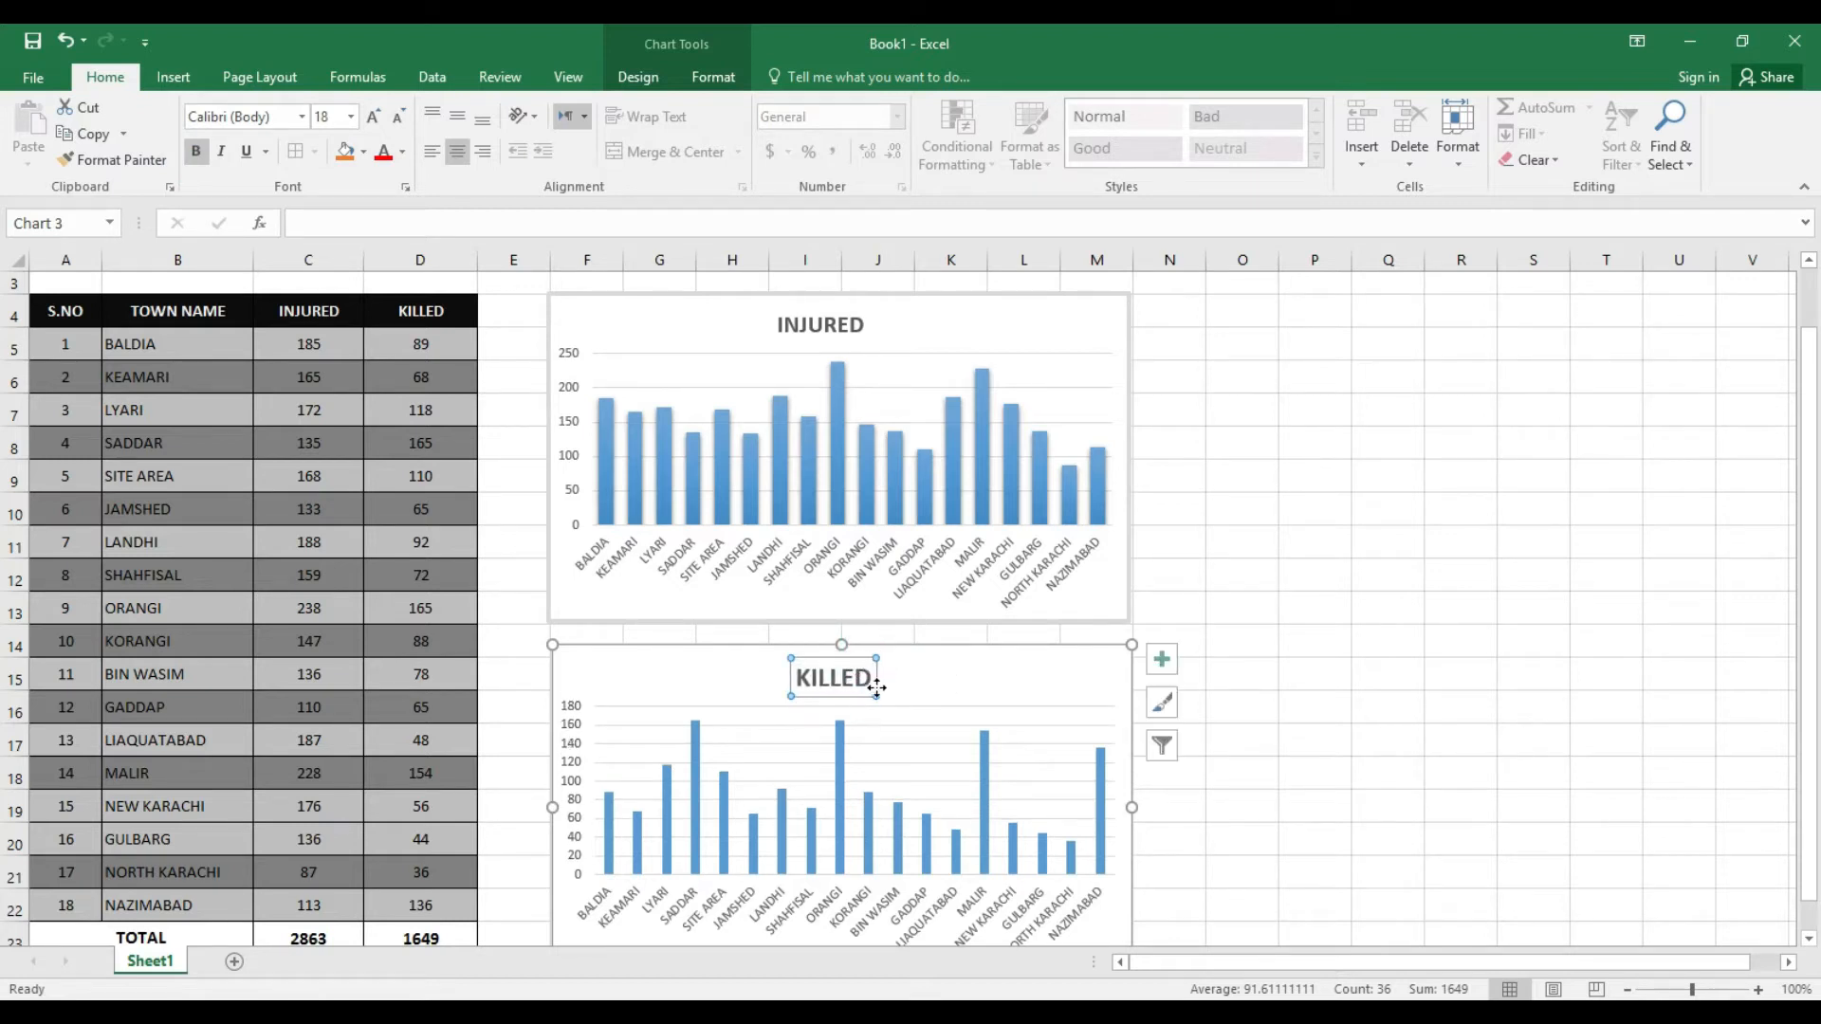
Apply the chart style with blue gradient columns on a white background to the KILLED chart.
{"action": "left_click", "coordinate": [997, 768]}
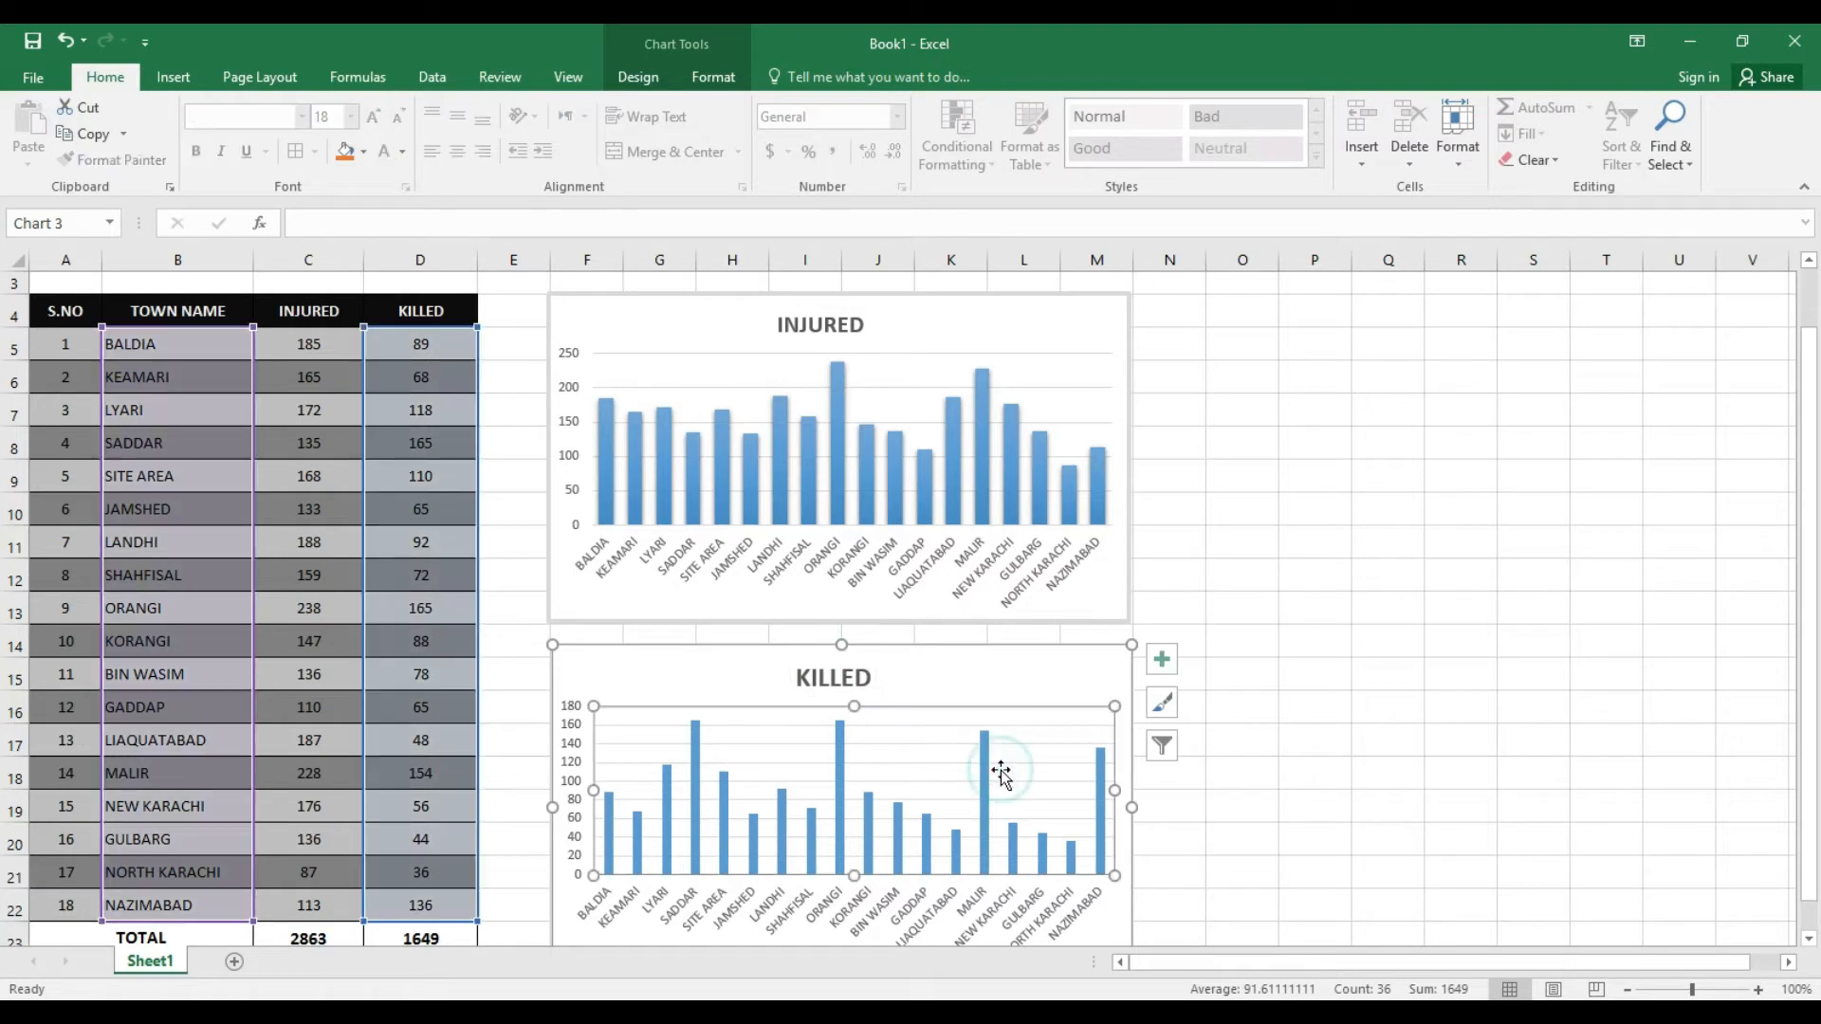
{"action": "left_click", "coordinate": [660, 75]}
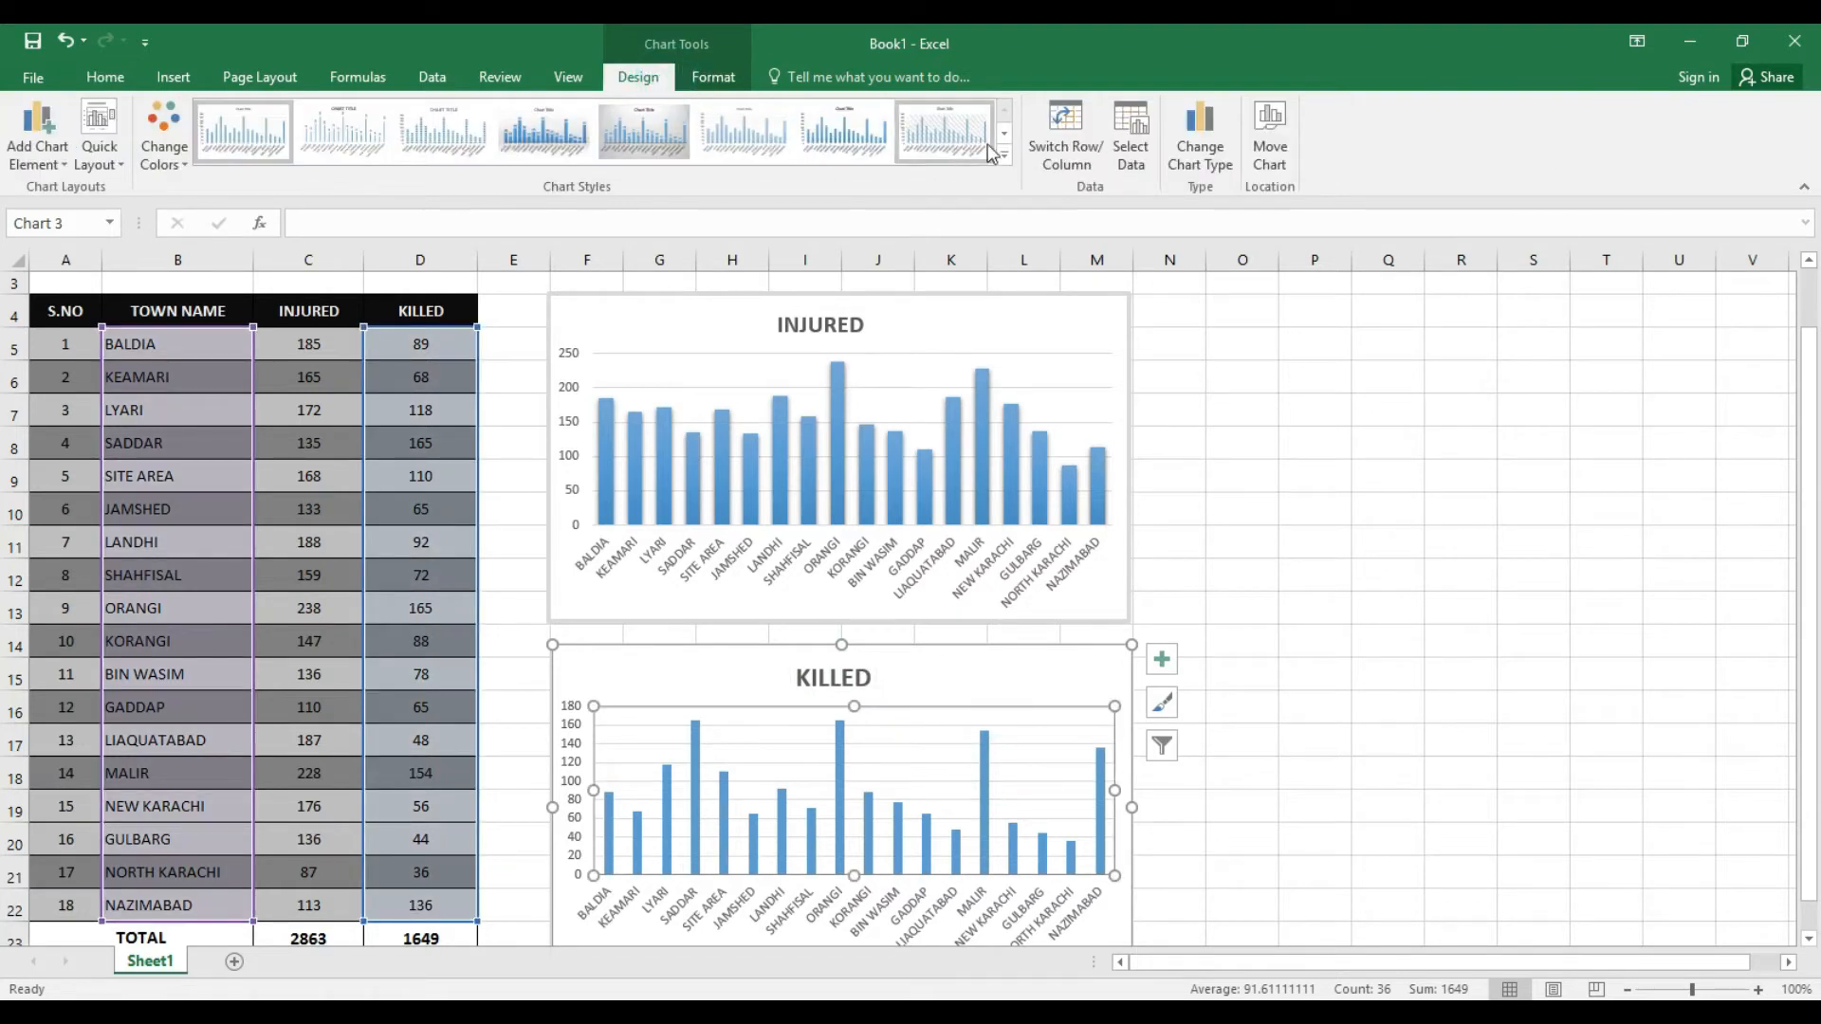
{"action": "left_click", "coordinate": [1008, 157]}
{"action": "left_click", "coordinate": [949, 223]}
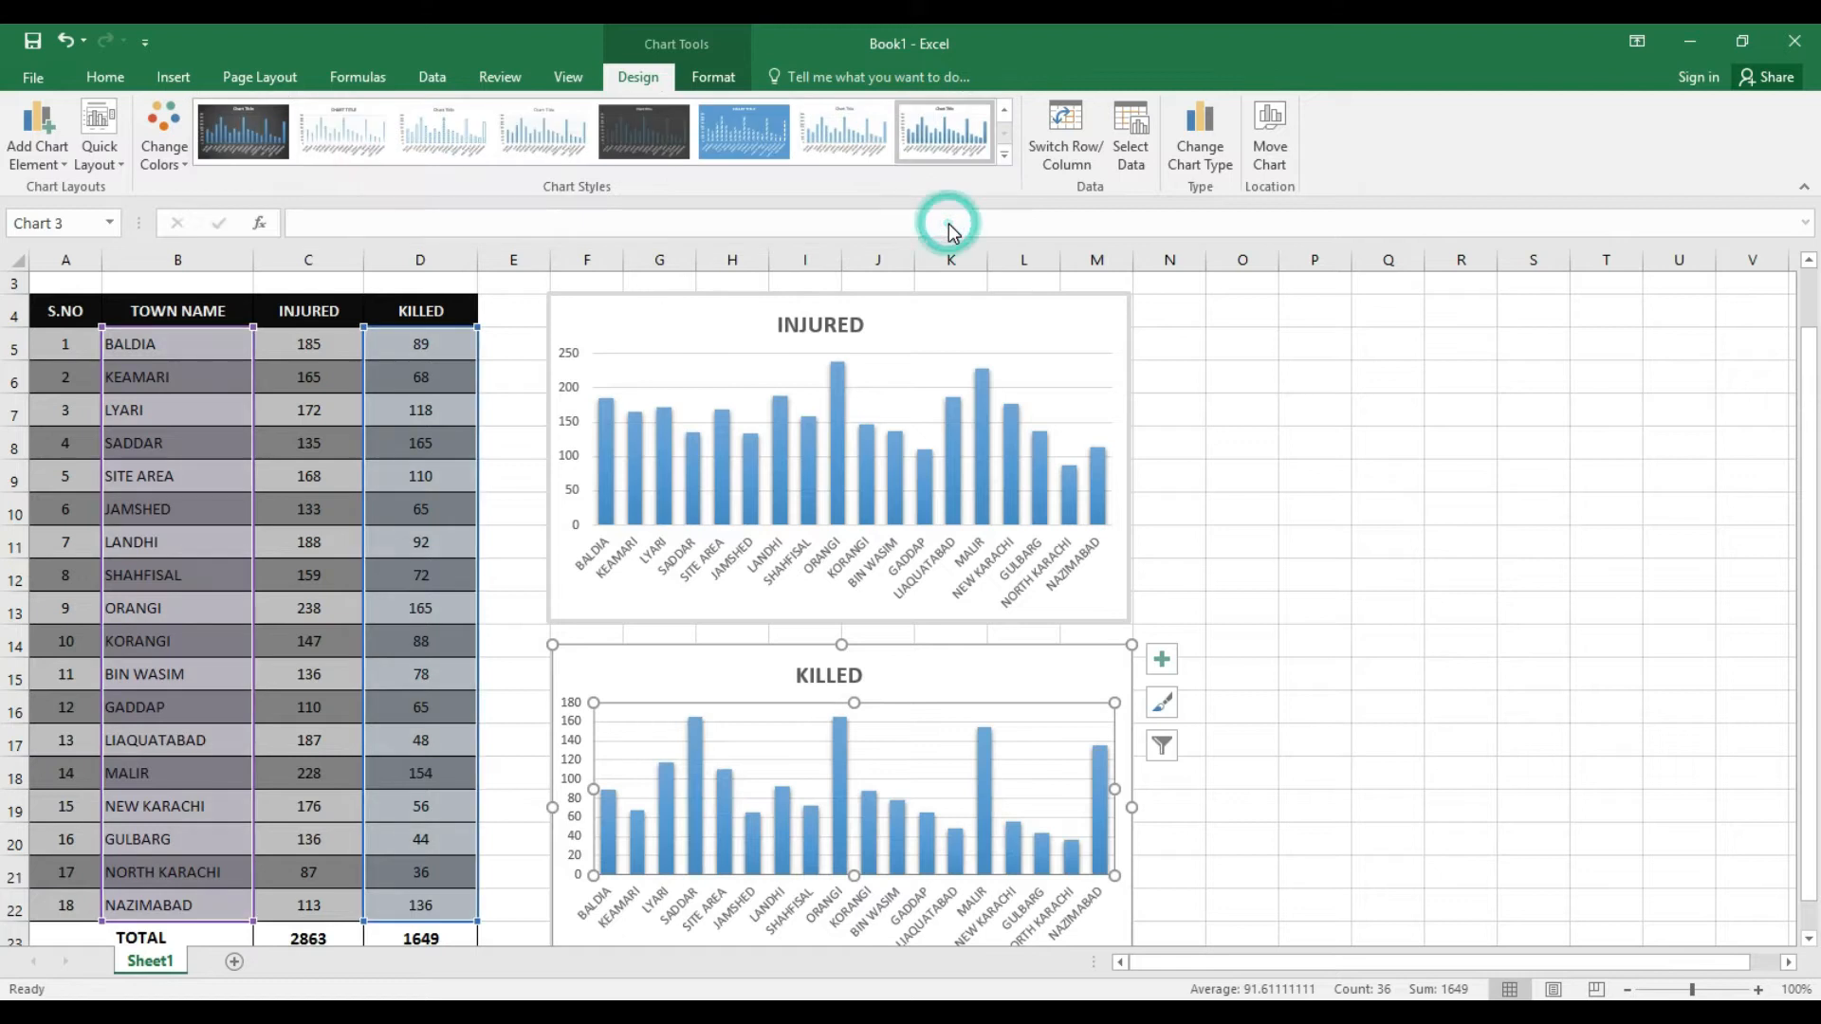
Set a heavier outline weight on the plot area of the KILLED chart.
{"action": "left_click_drag", "start_coordinate": [1817, 522], "coordinate": [1817, 541]}
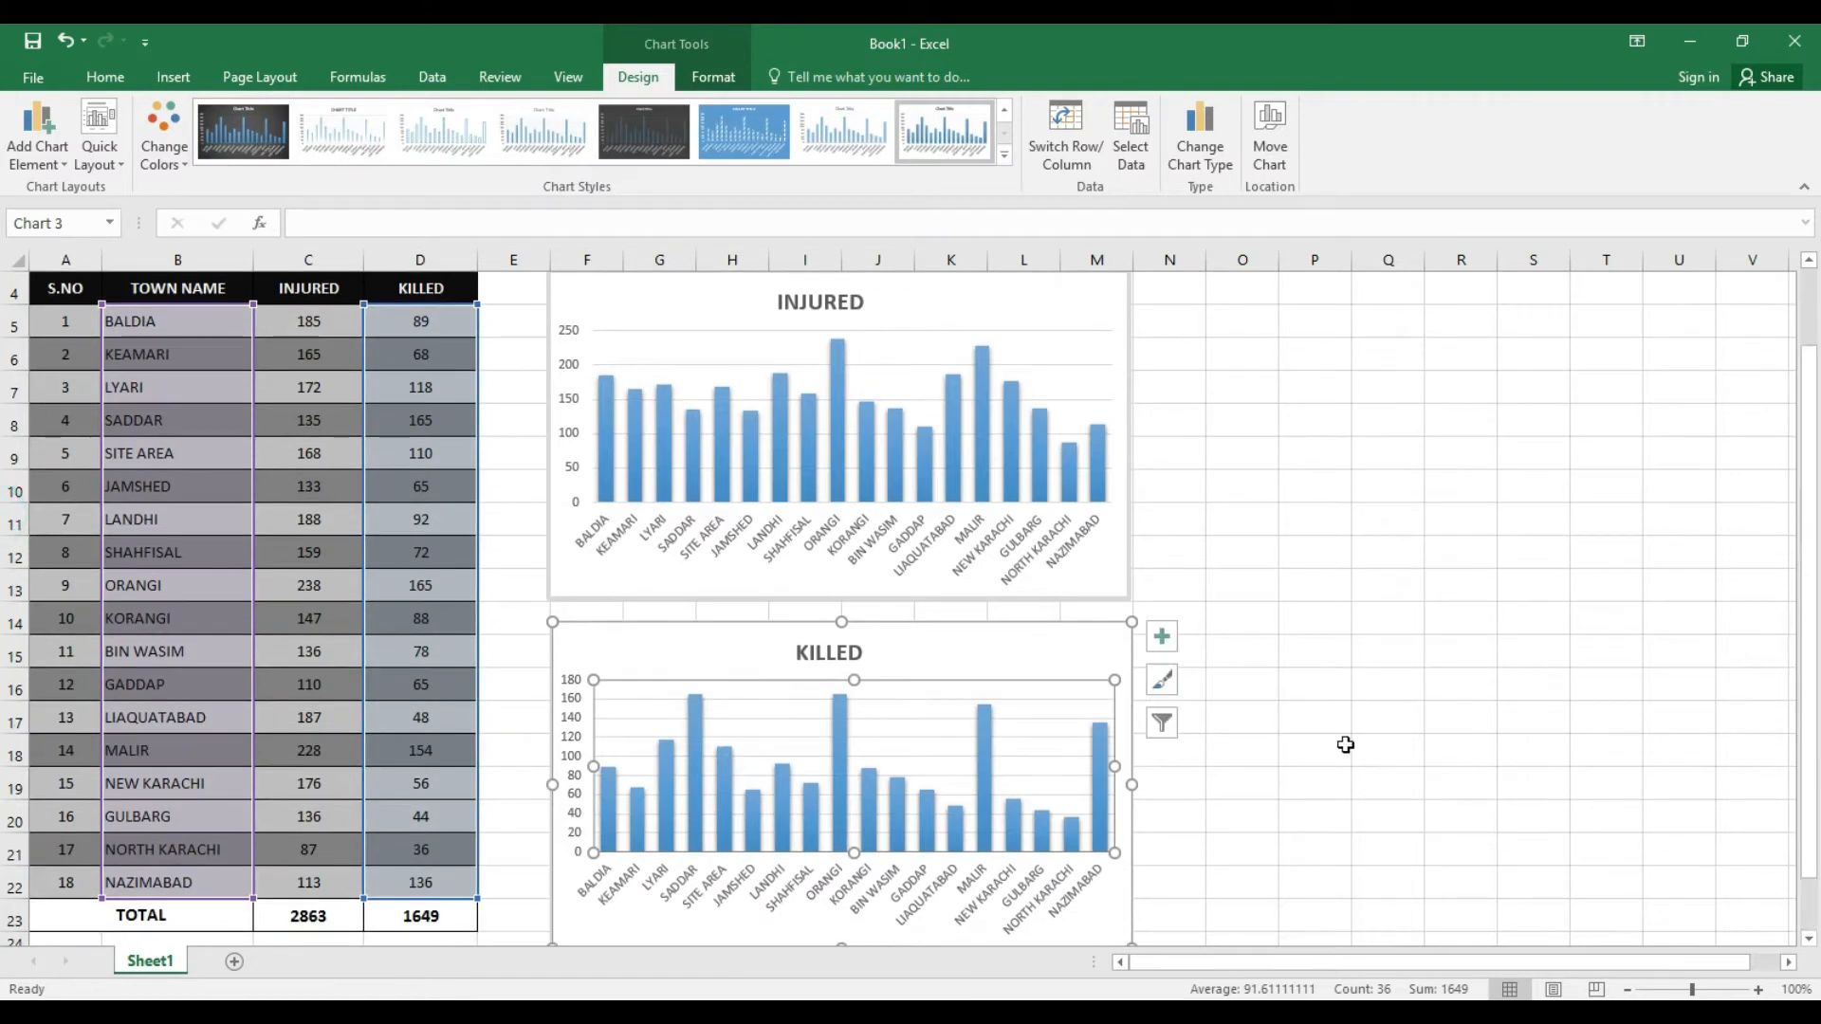
{"action": "left_click", "coordinate": [717, 76]}
{"action": "left_click", "coordinate": [863, 133]}
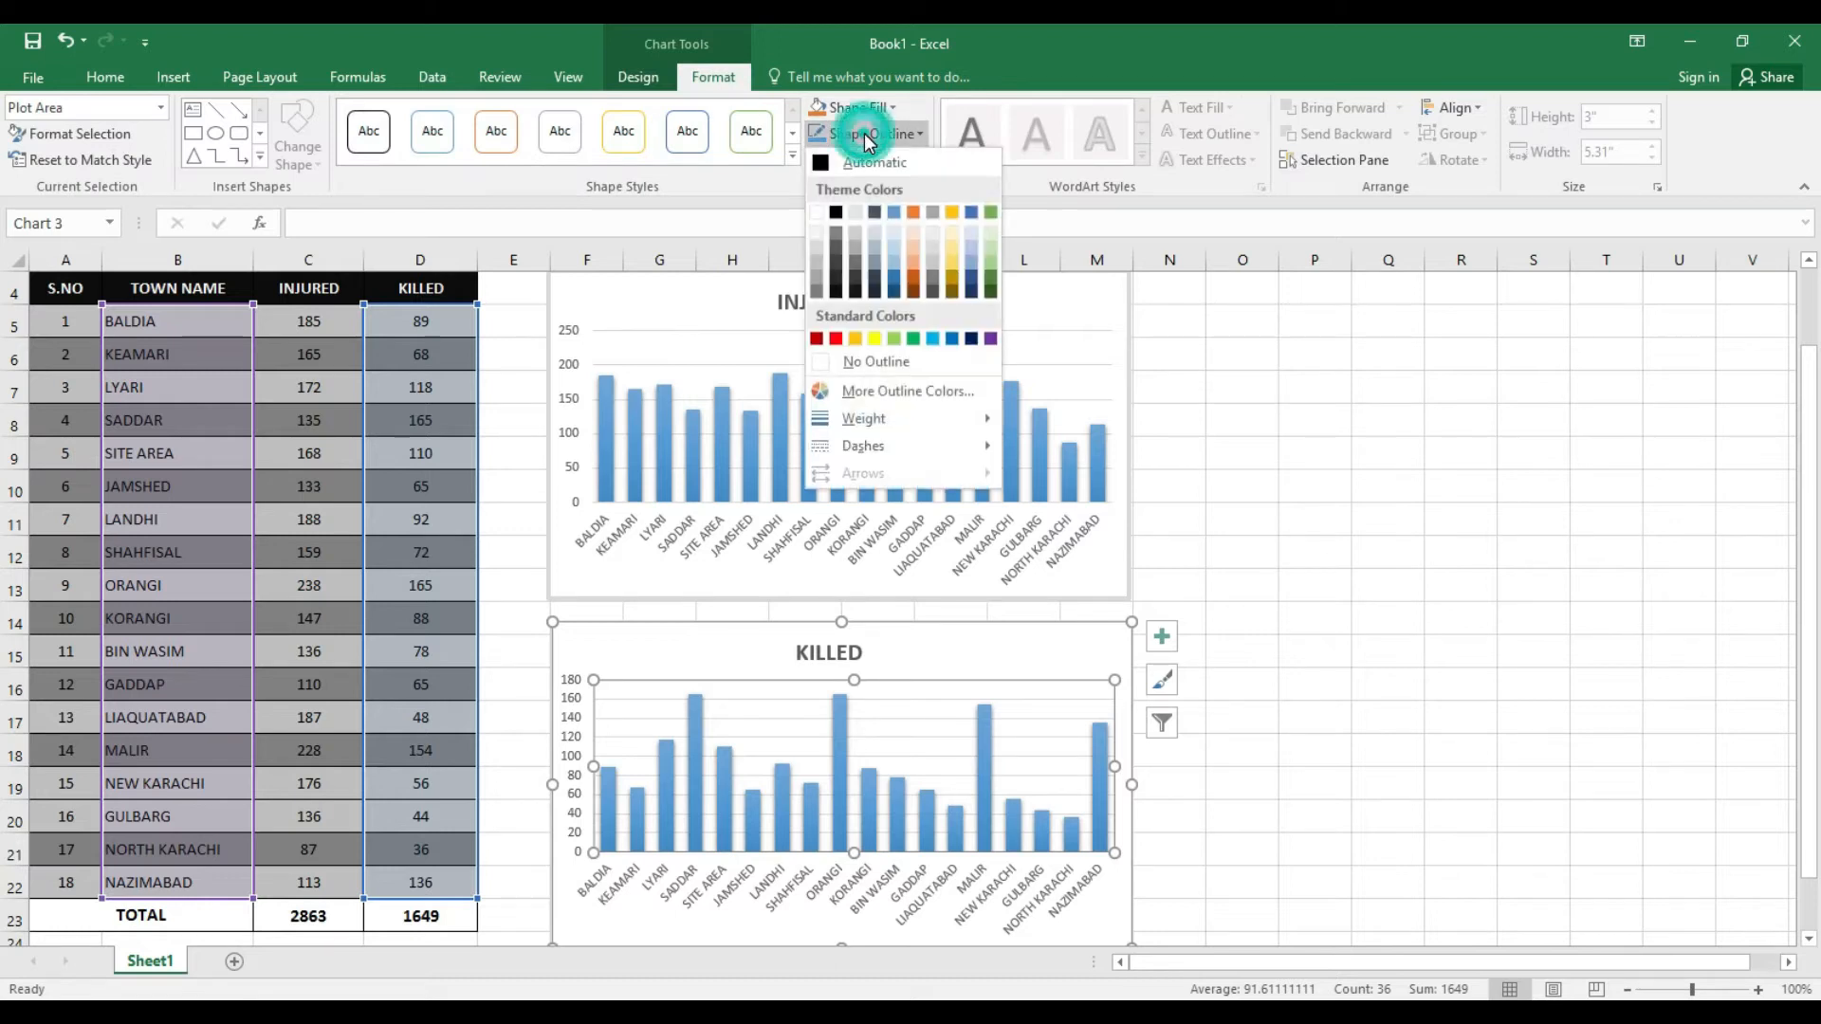
{"action": "mouse_move", "coordinate": [950, 427]}
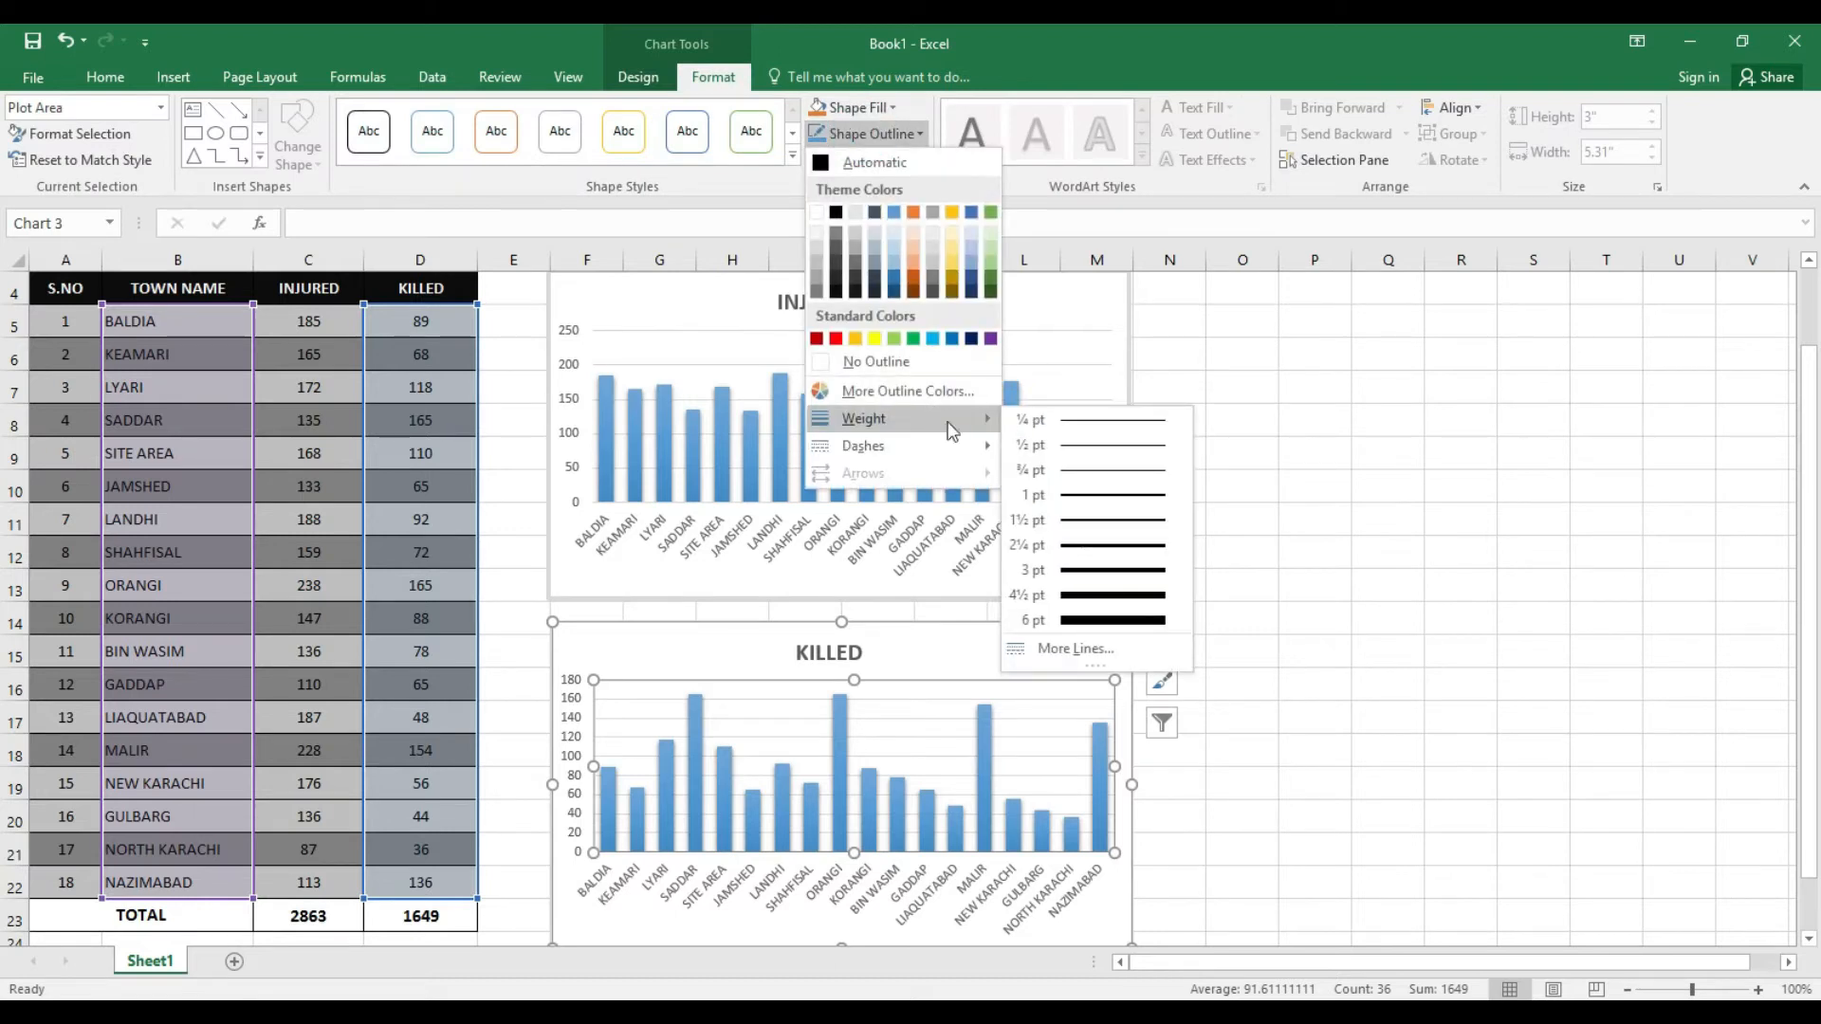
{"action": "left_click", "coordinate": [1131, 561]}
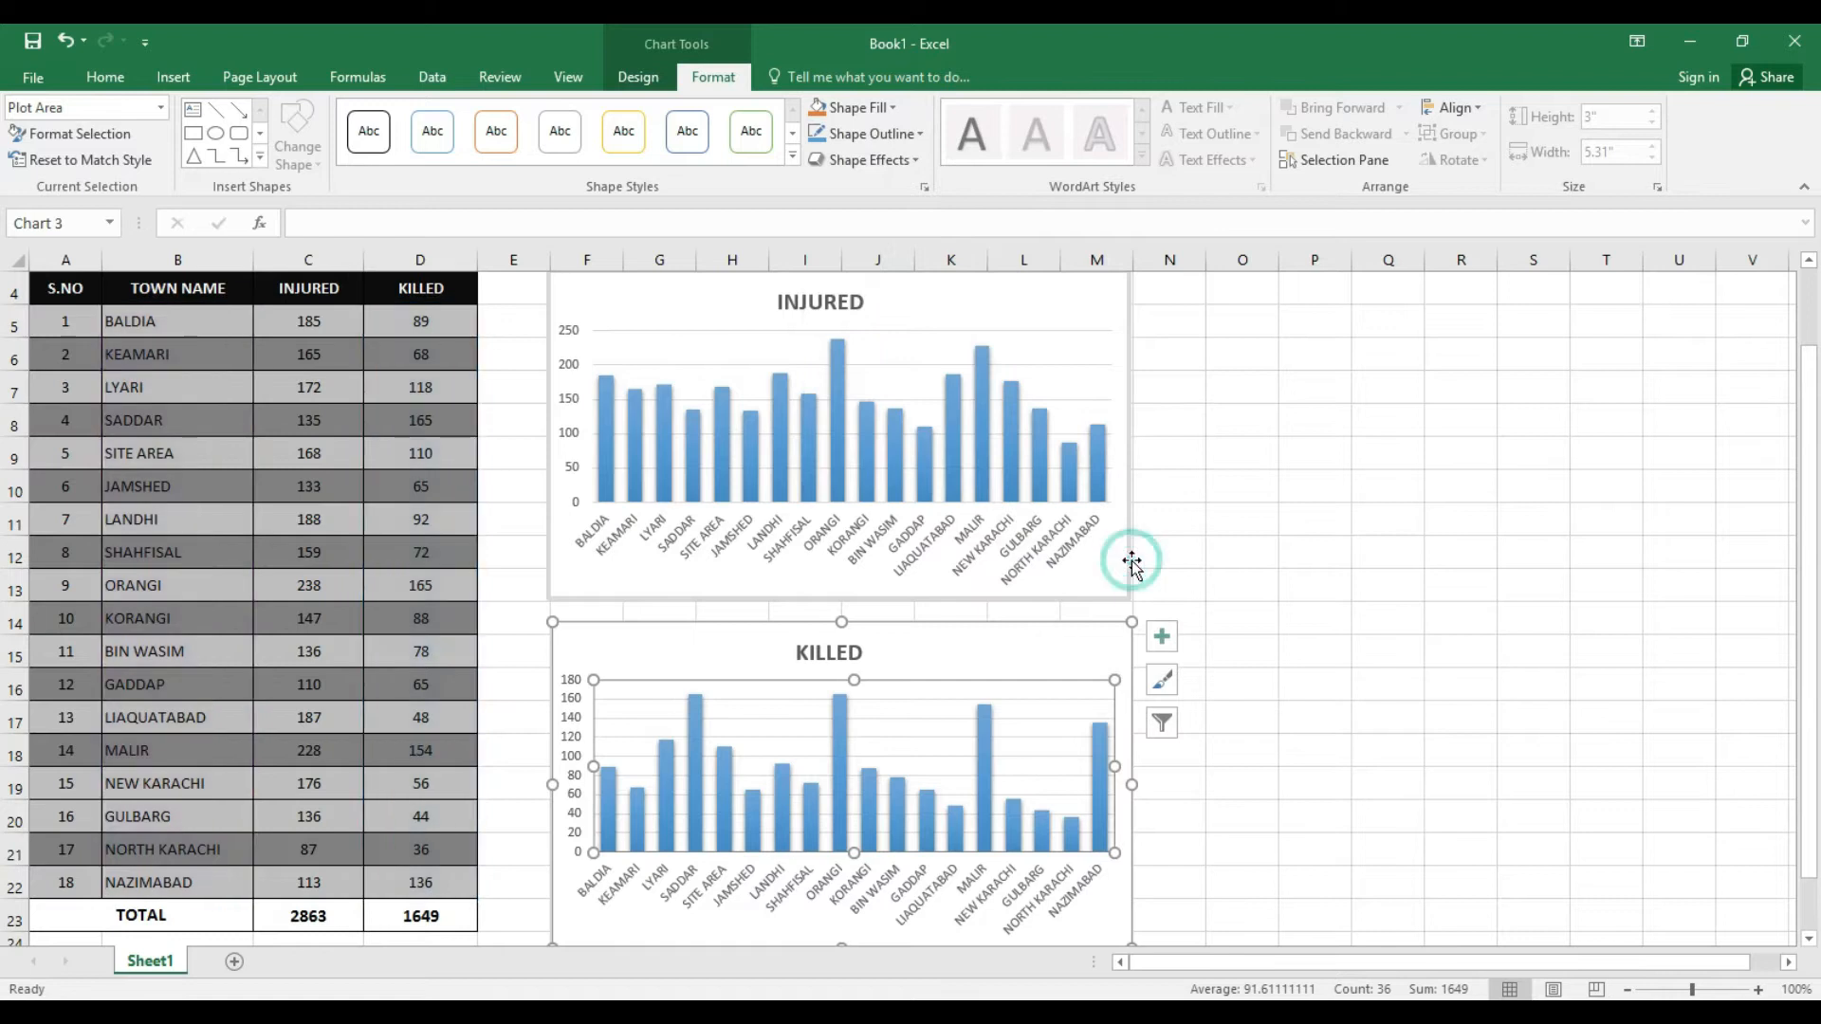
Shorten the KILLED chart from below so its lower edge lines up with the end of the TOTAL row.
{"action": "left_click", "coordinate": [1360, 565]}
{"action": "left_click_drag", "start_coordinate": [1811, 509], "coordinate": [1819, 681]}
{"action": "left_click", "coordinate": [959, 862]}
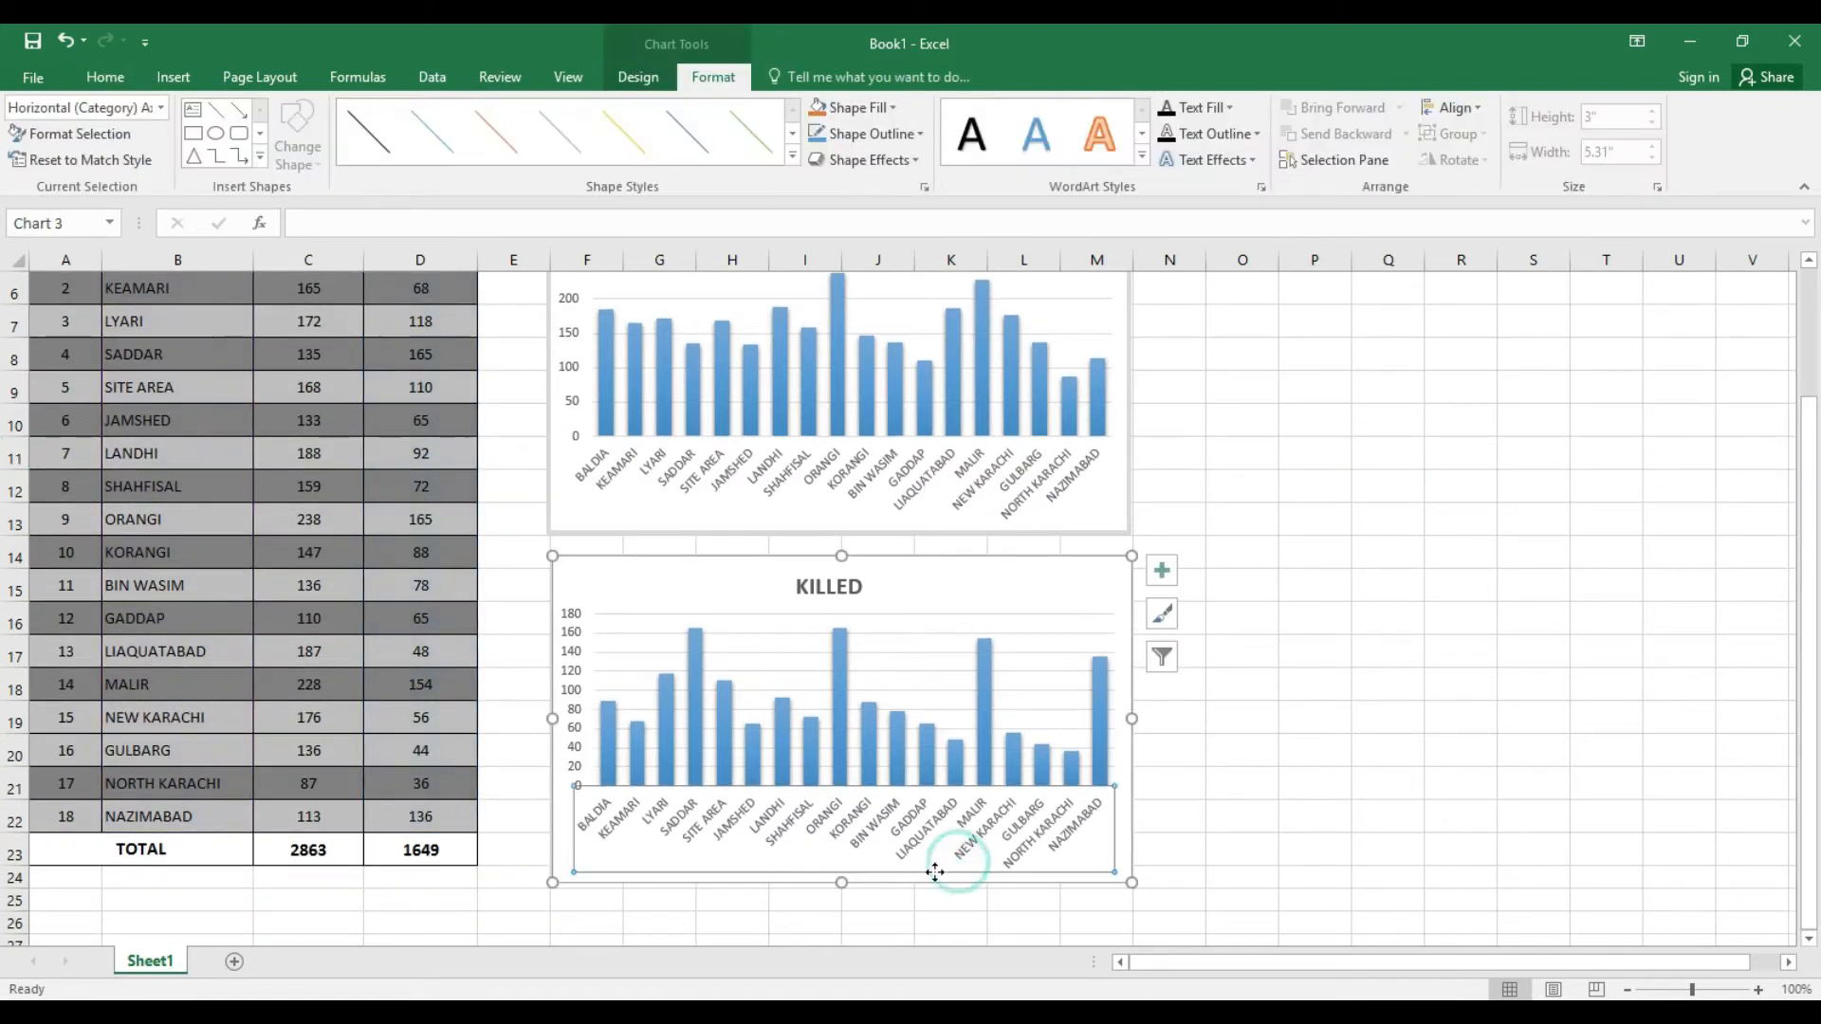
{"action": "left_click_drag", "start_coordinate": [838, 875], "coordinate": [839, 866]}
{"action": "left_click", "coordinate": [1232, 755]}
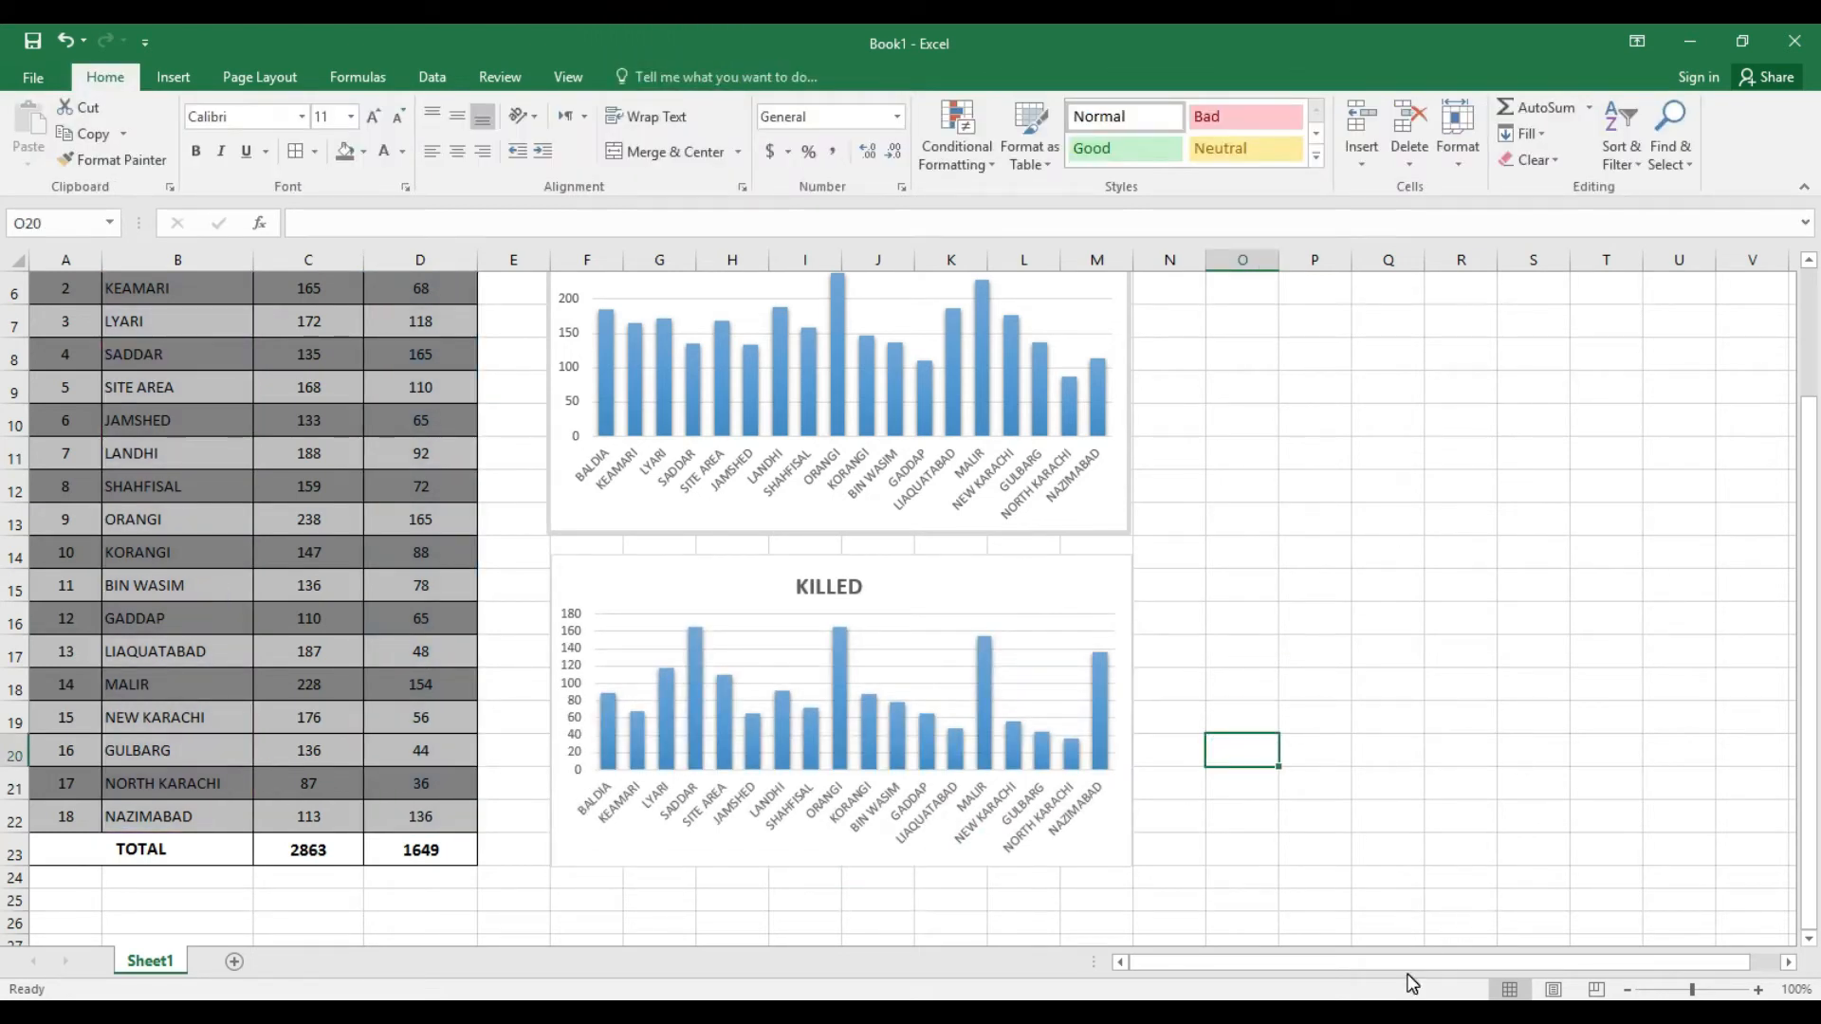
Recolour the INJURED chart with the colorful palette that starts with green.
{"action": "left_click_drag", "start_coordinate": [1808, 760], "coordinate": [1816, 595]}
{"action": "left_click", "coordinate": [1050, 357]}
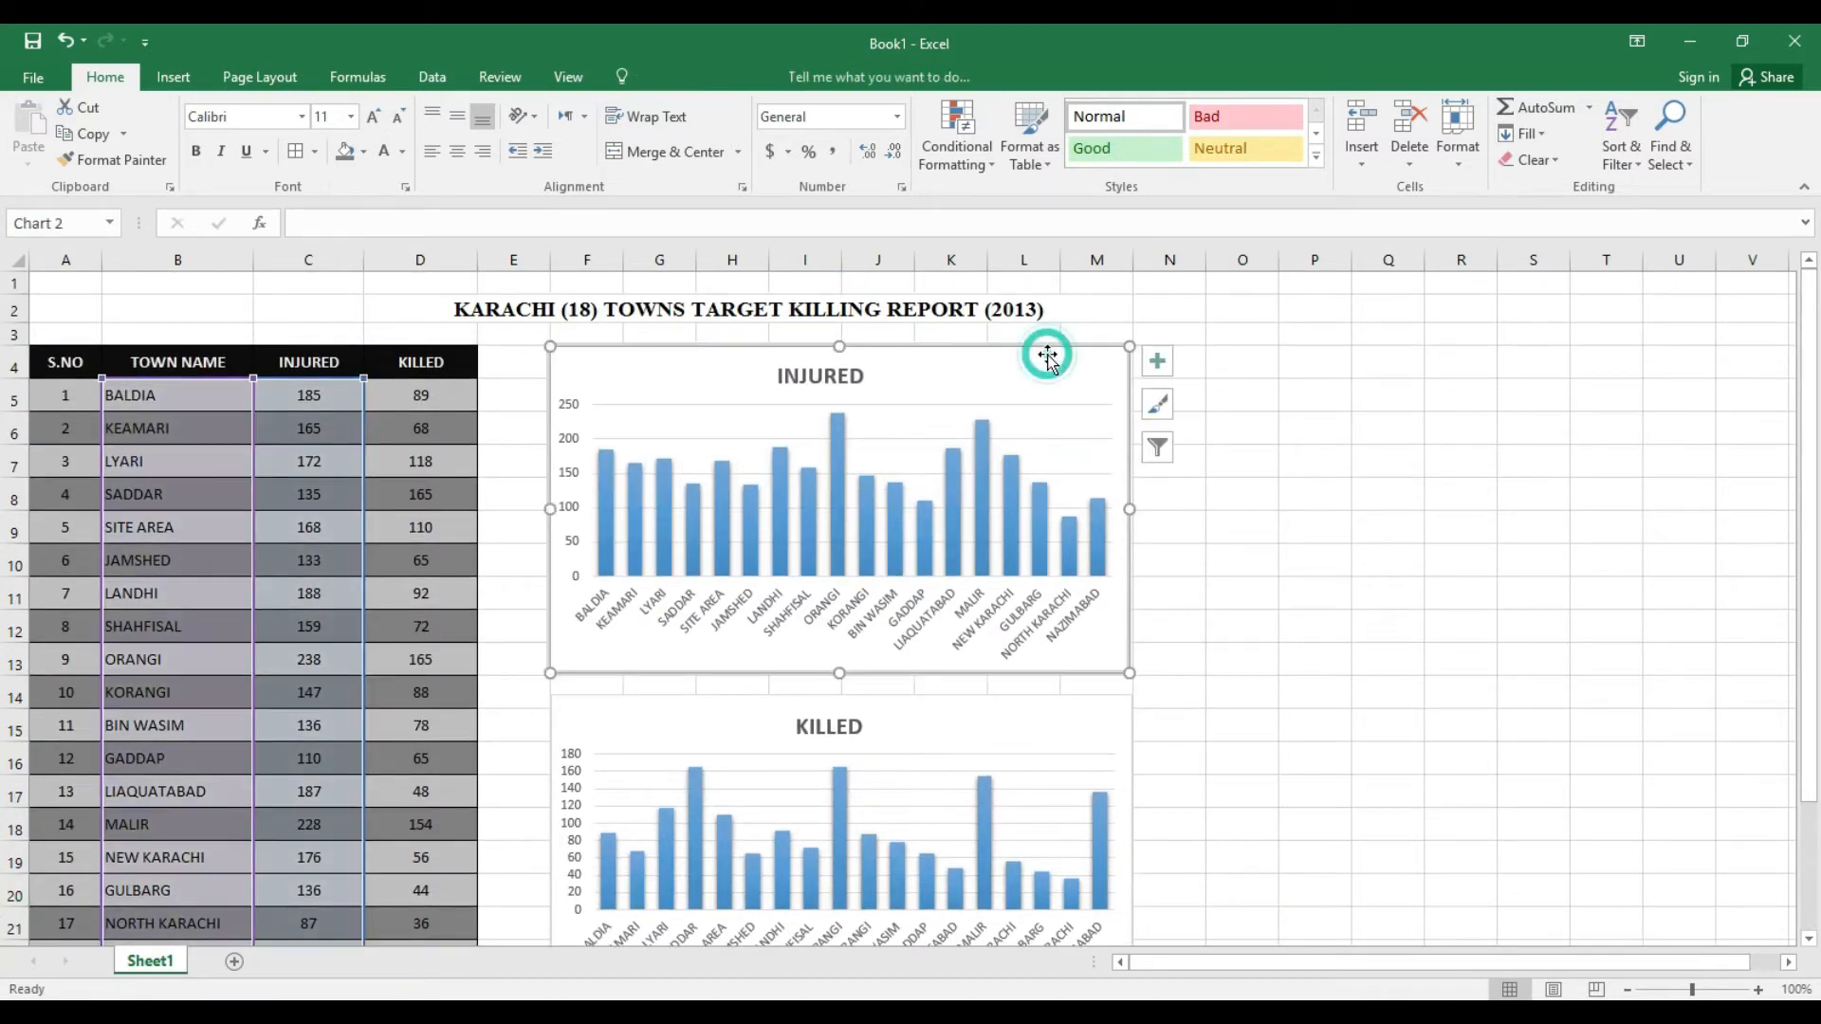
{"action": "left_click", "coordinate": [652, 77]}
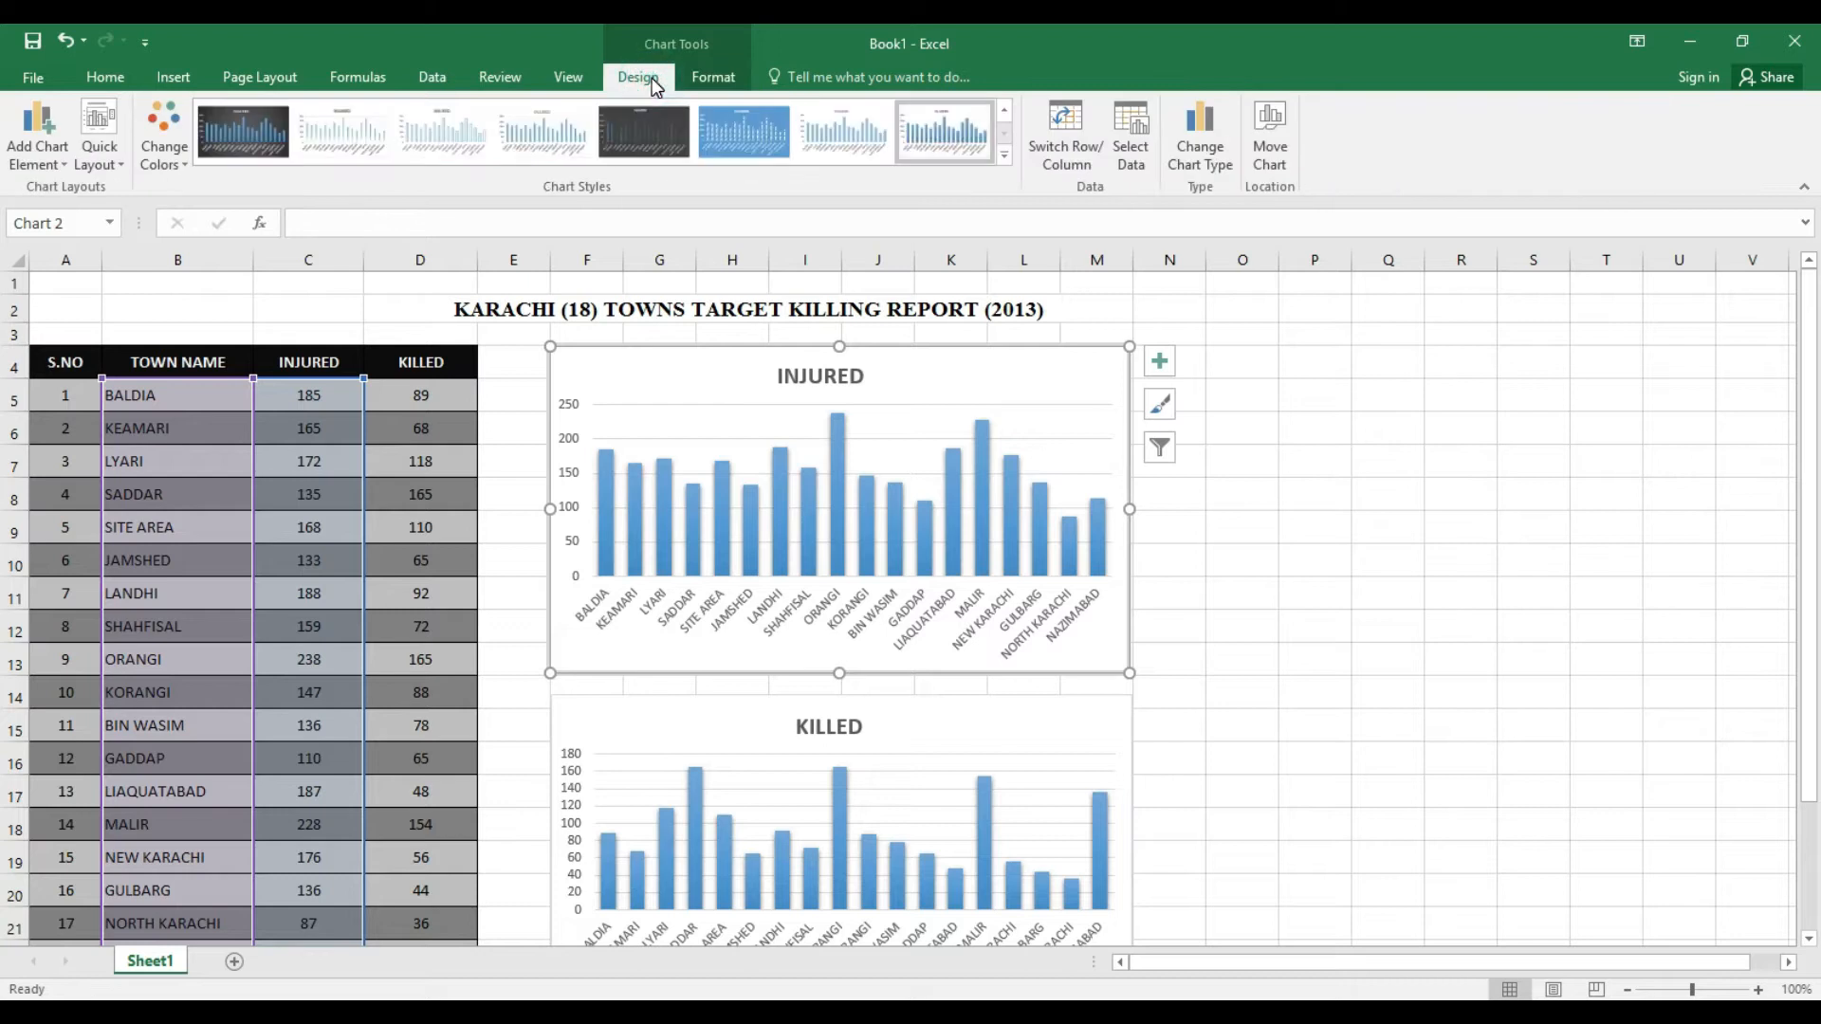
{"action": "left_click", "coordinate": [176, 165]}
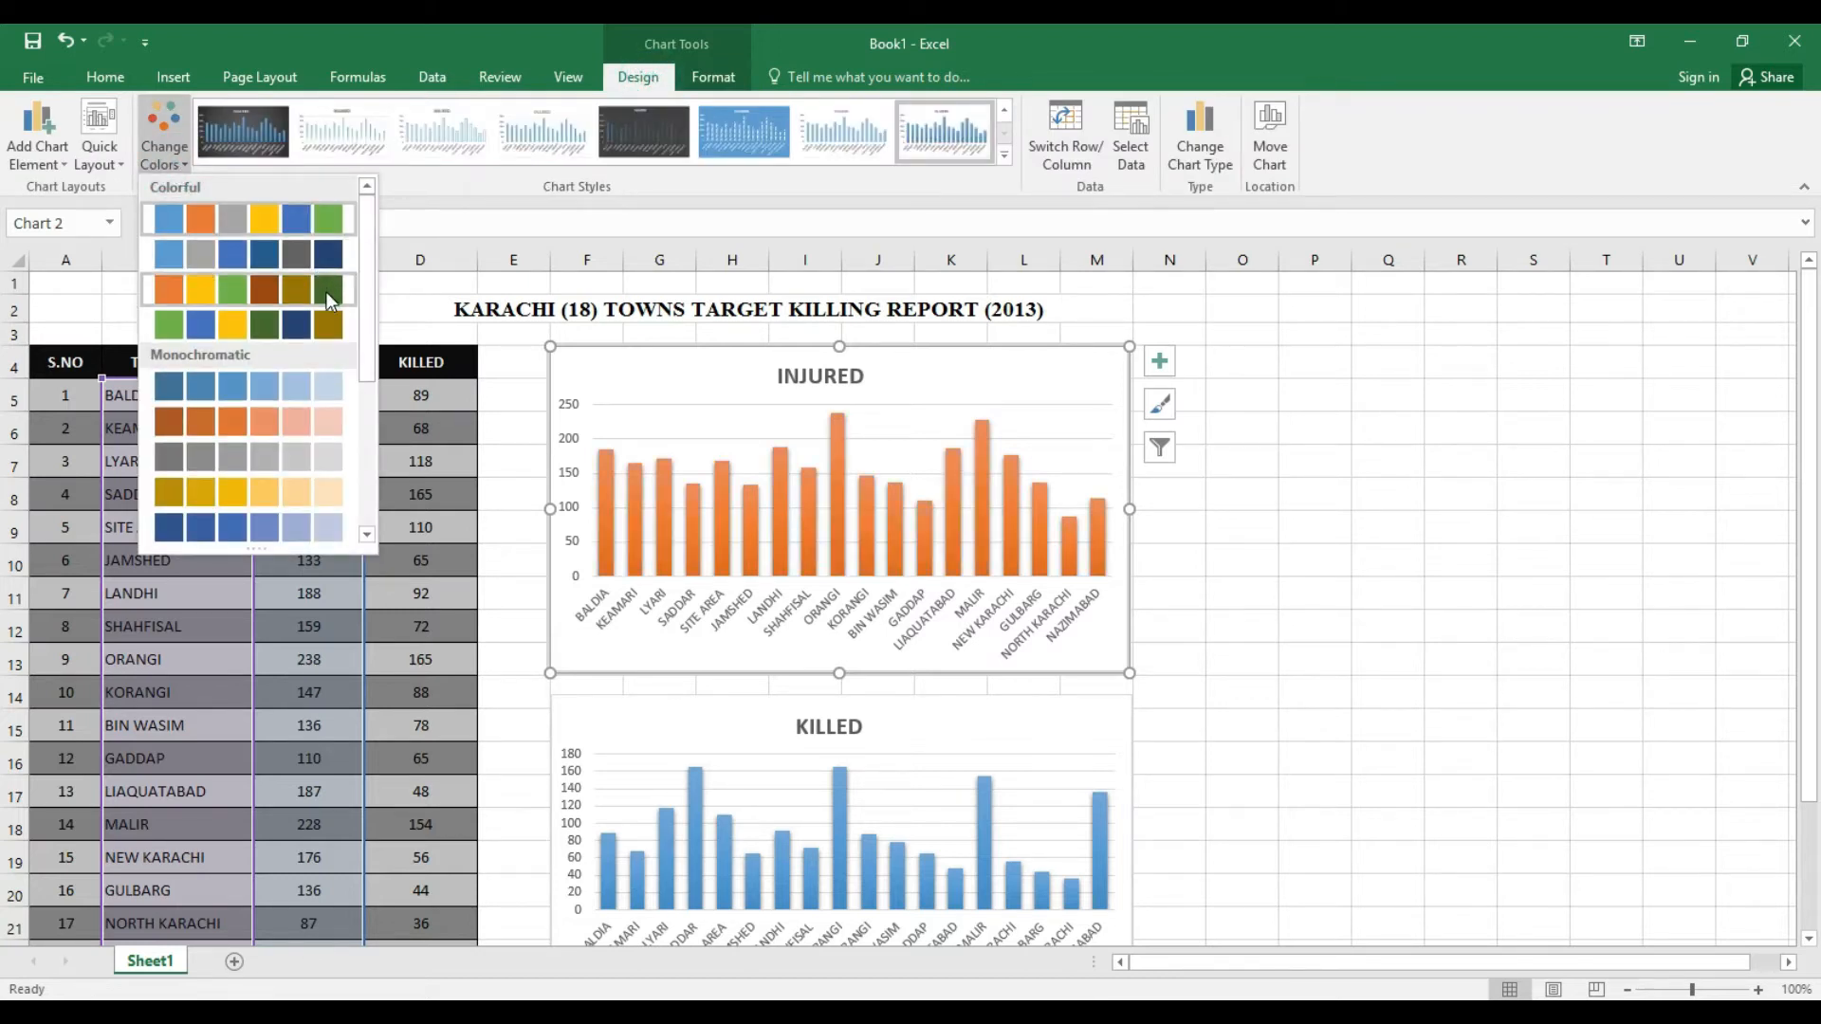
{"action": "left_click", "coordinate": [237, 325]}
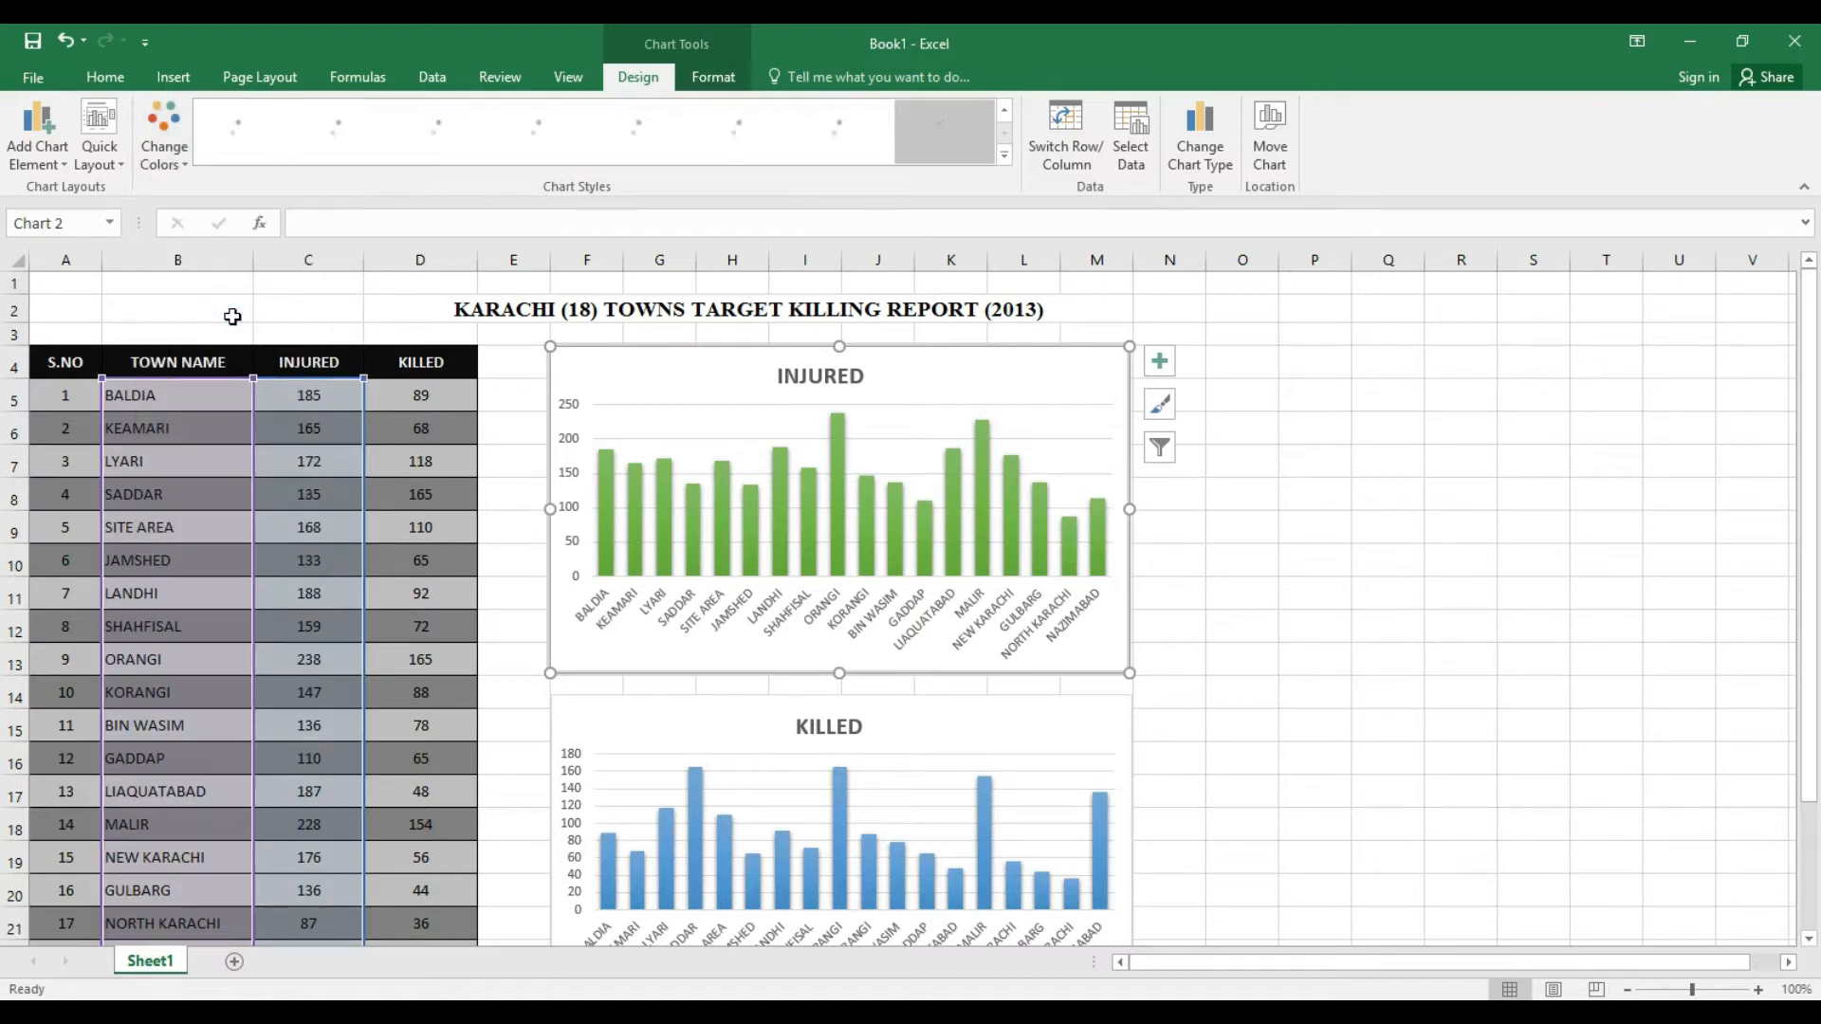
{"action": "left_click", "coordinate": [54, 156]}
{"action": "mouse_move", "coordinate": [78, 218]}
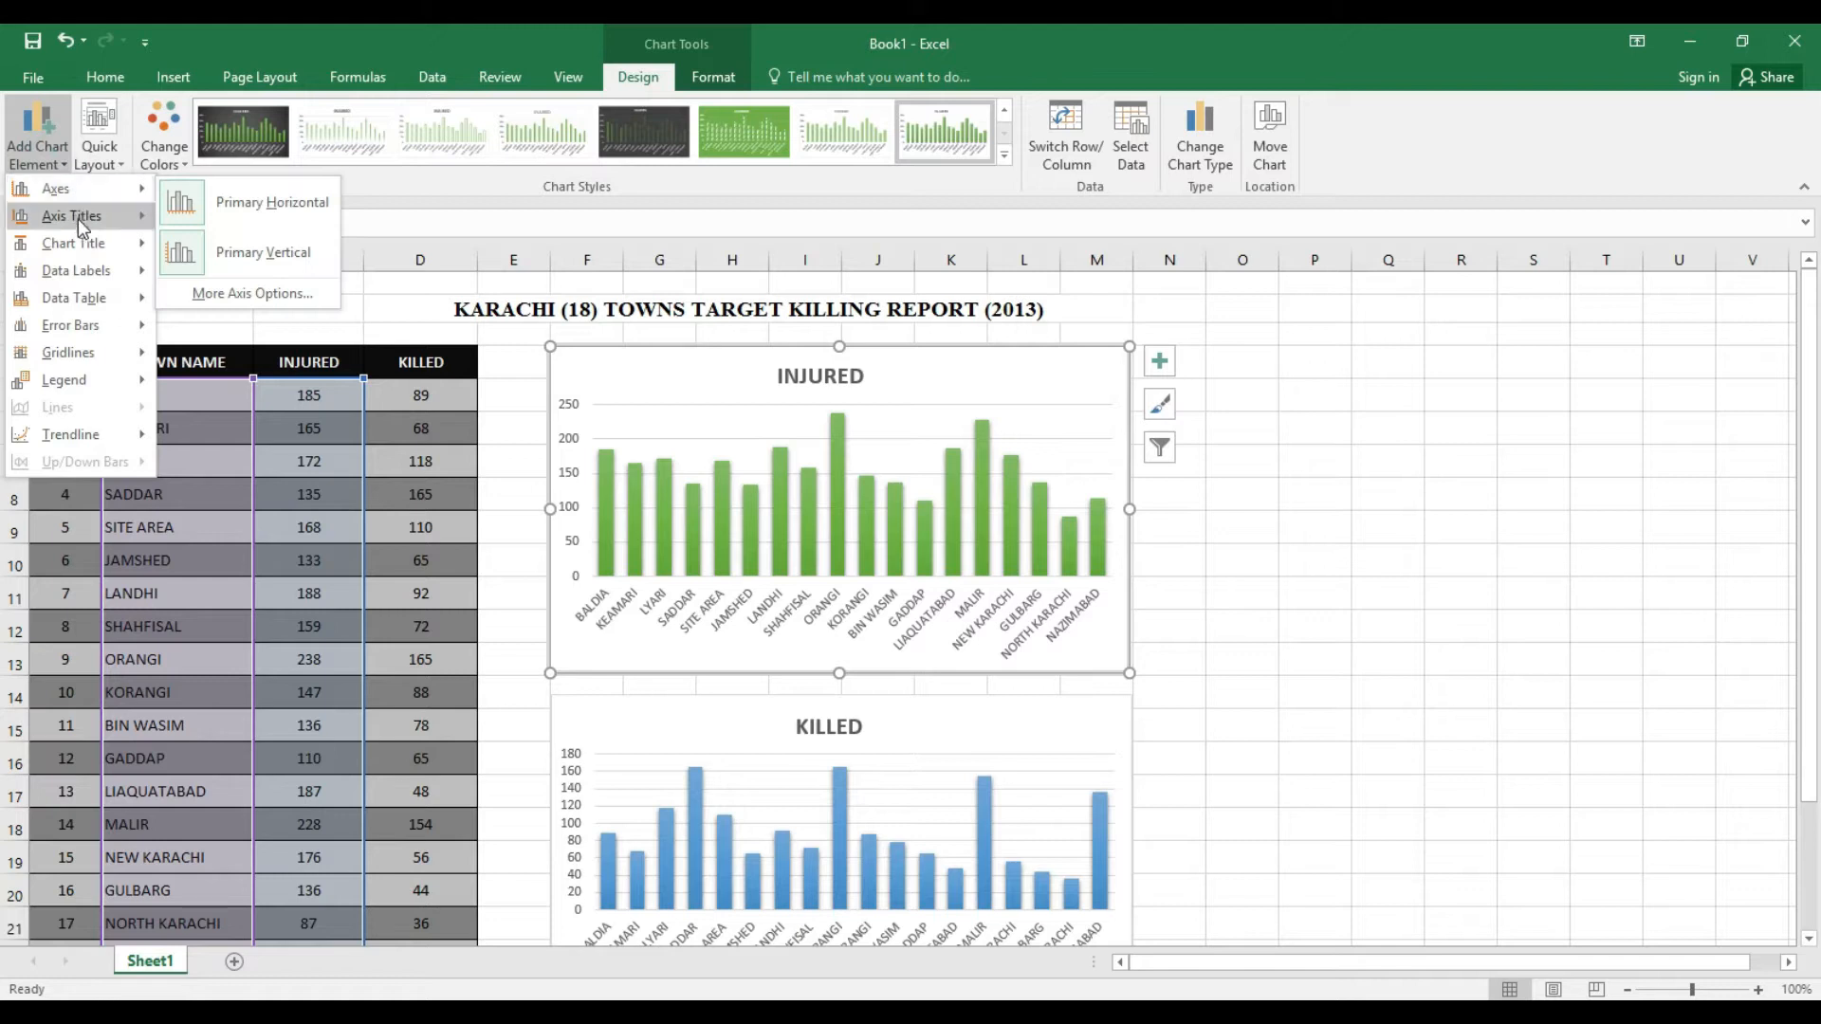
{"action": "mouse_move", "coordinate": [77, 250]}
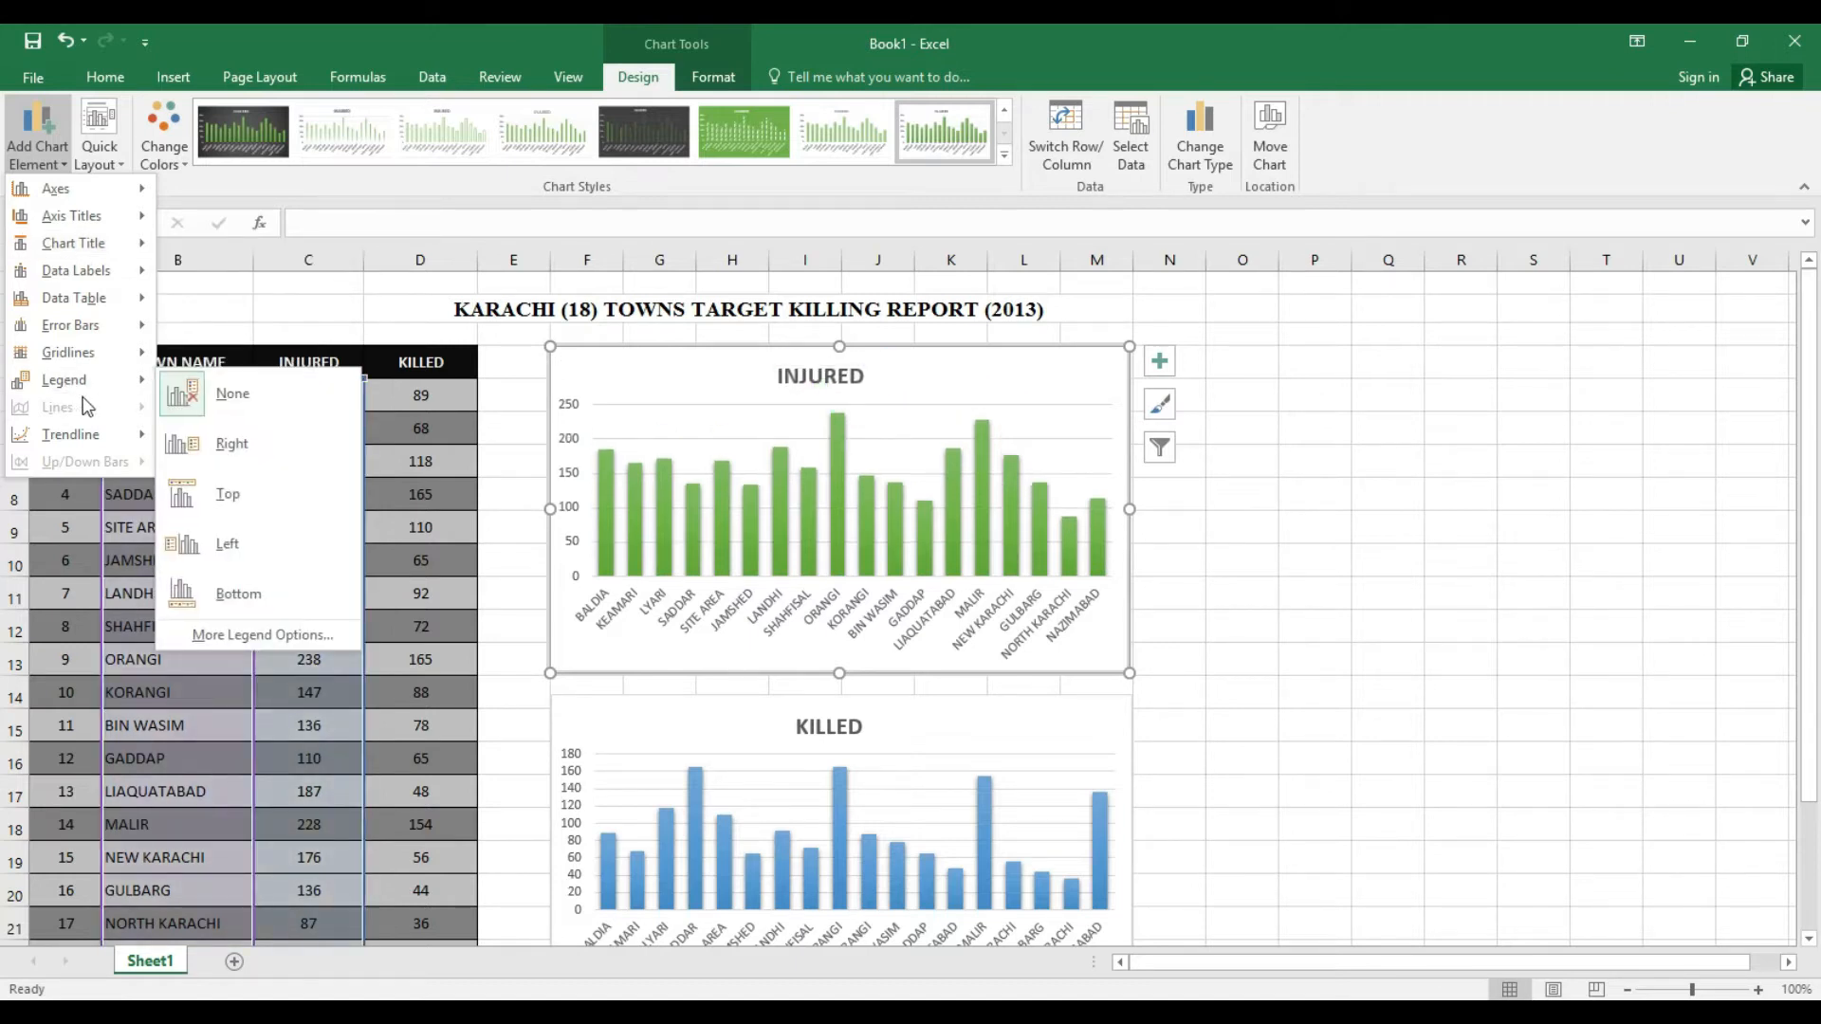
{"action": "mouse_move", "coordinate": [98, 434]}
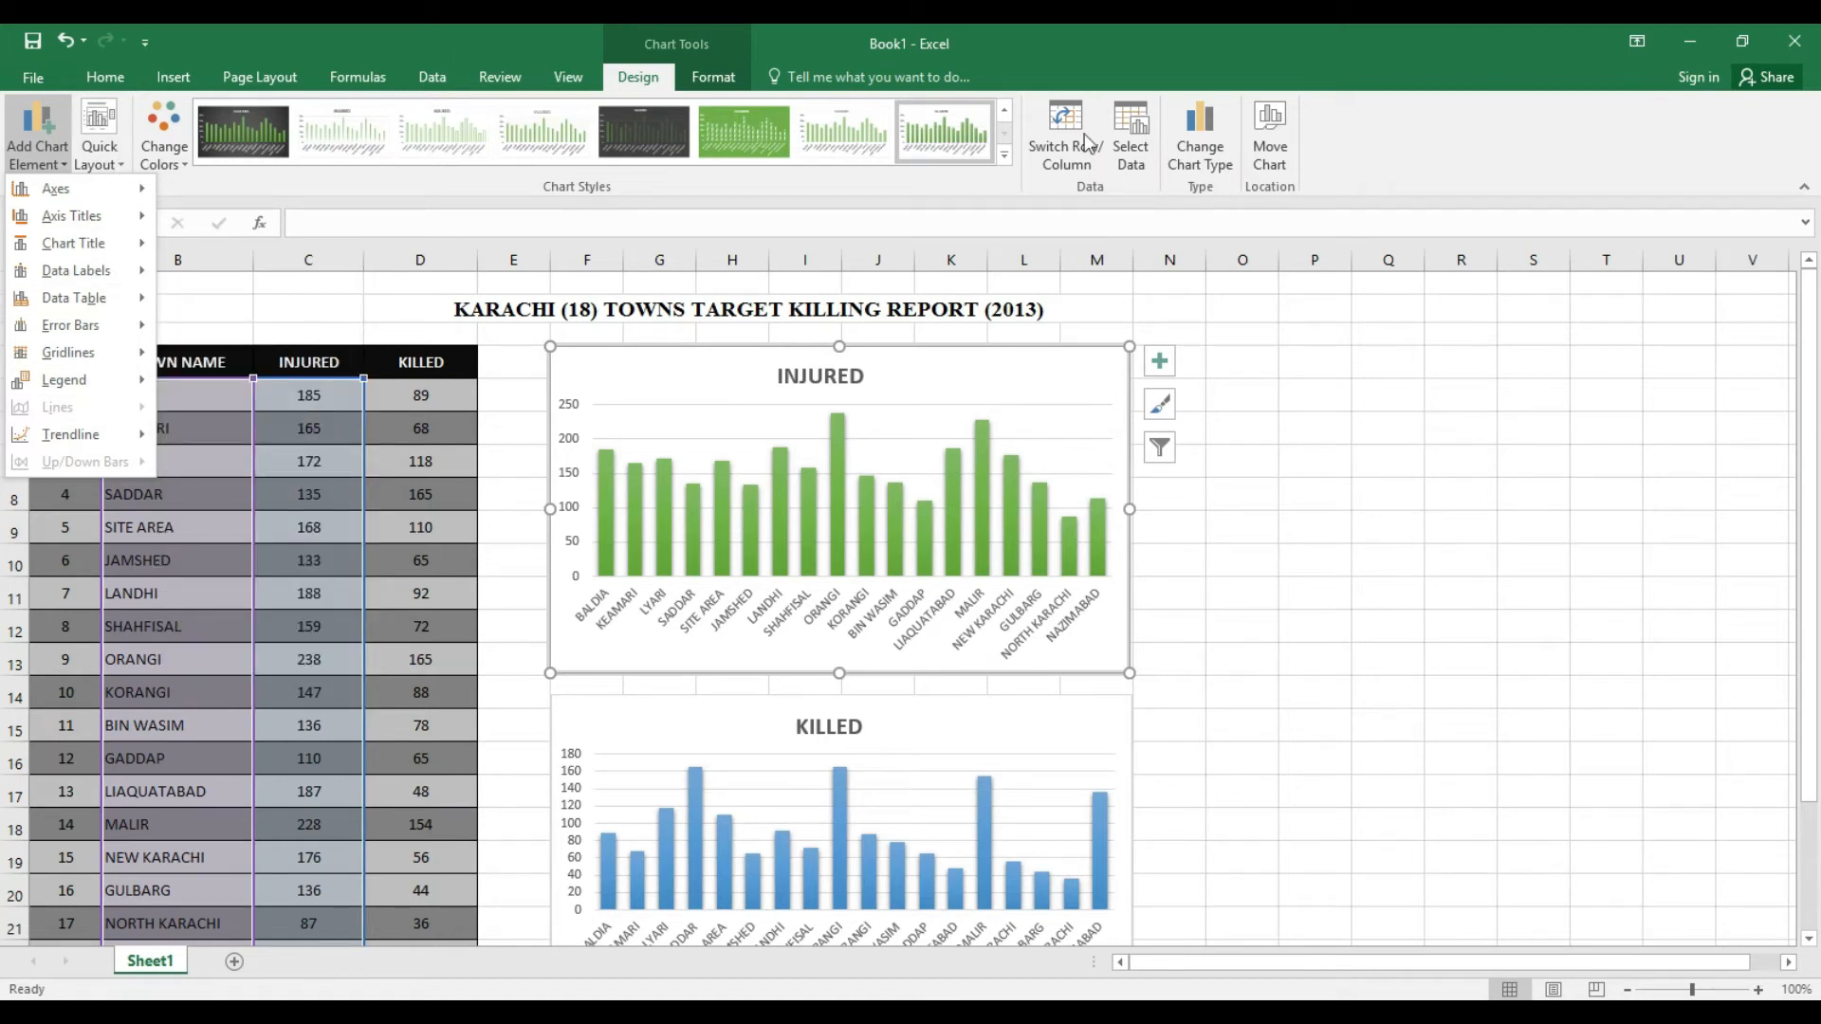
Change the INJURED chart's type to a standard Pie.
{"action": "left_click", "coordinate": [1228, 171]}
{"action": "left_click", "coordinate": [1228, 171]}
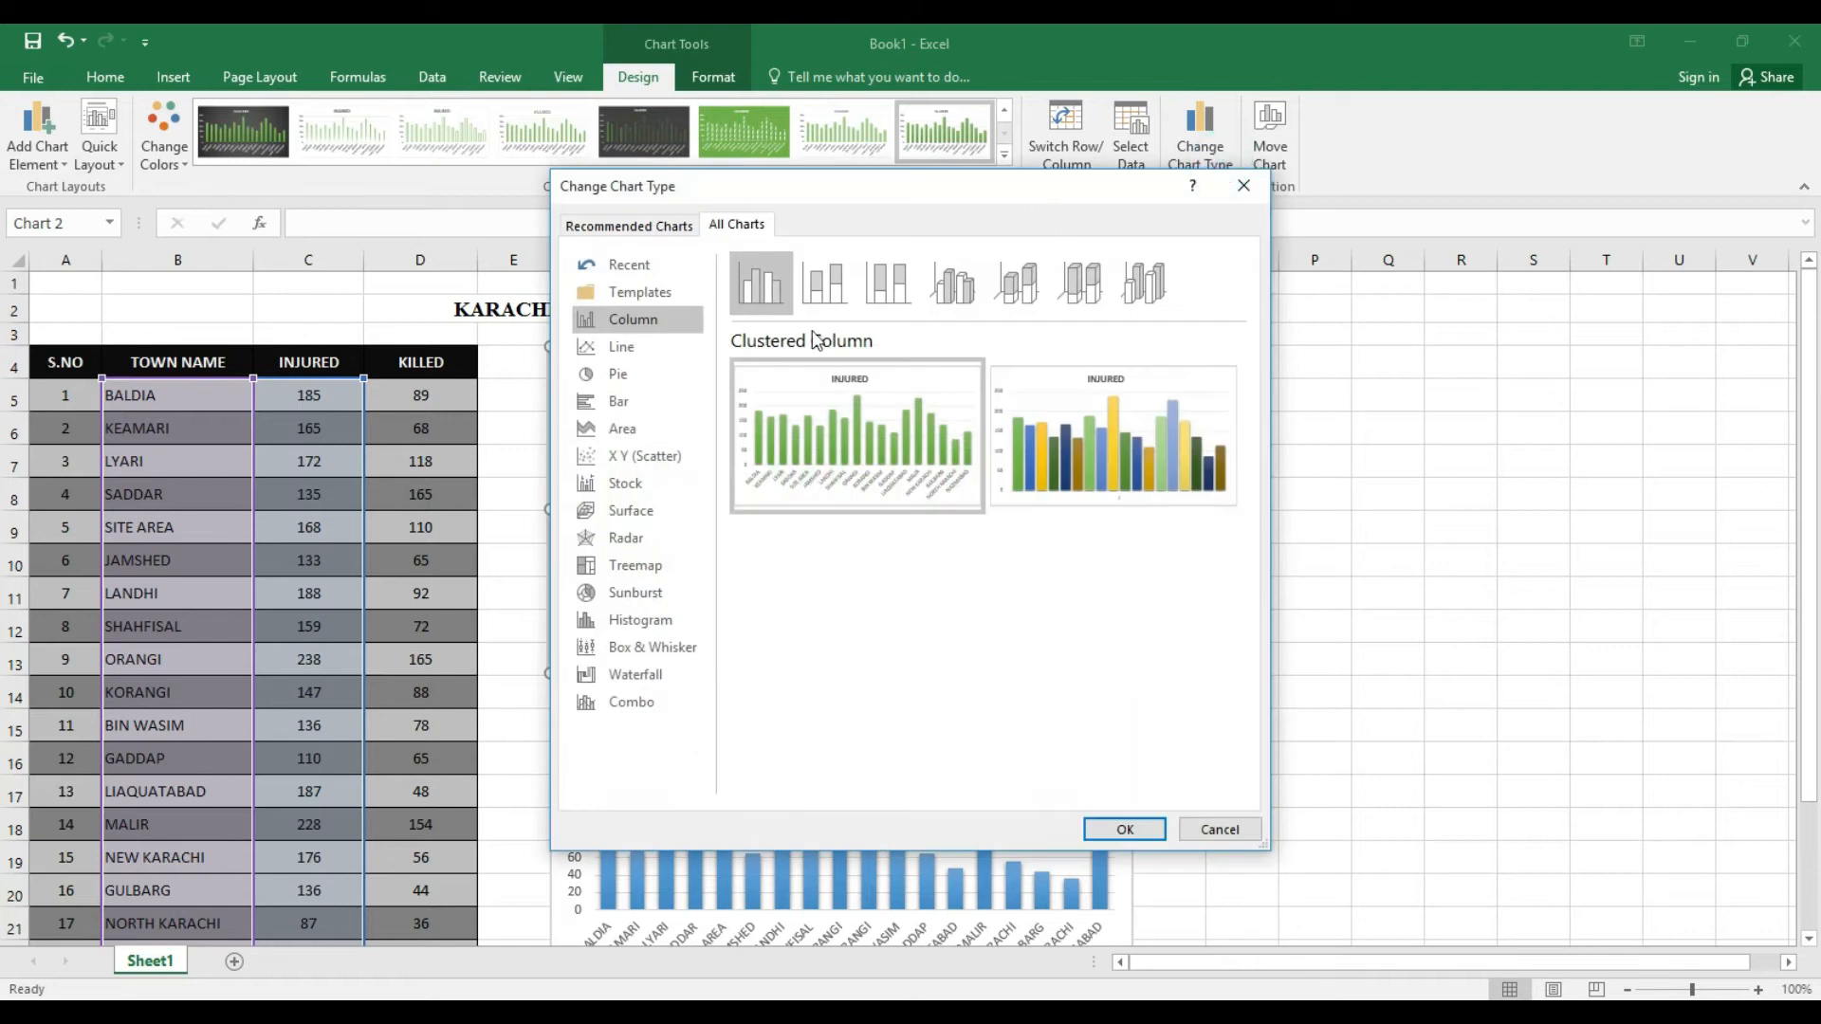
{"action": "left_click_drag", "start_coordinate": [865, 185], "coordinate": [1395, 225]}
{"action": "left_click", "coordinate": [1143, 402]}
{"action": "mouse_move", "coordinate": [1404, 460]}
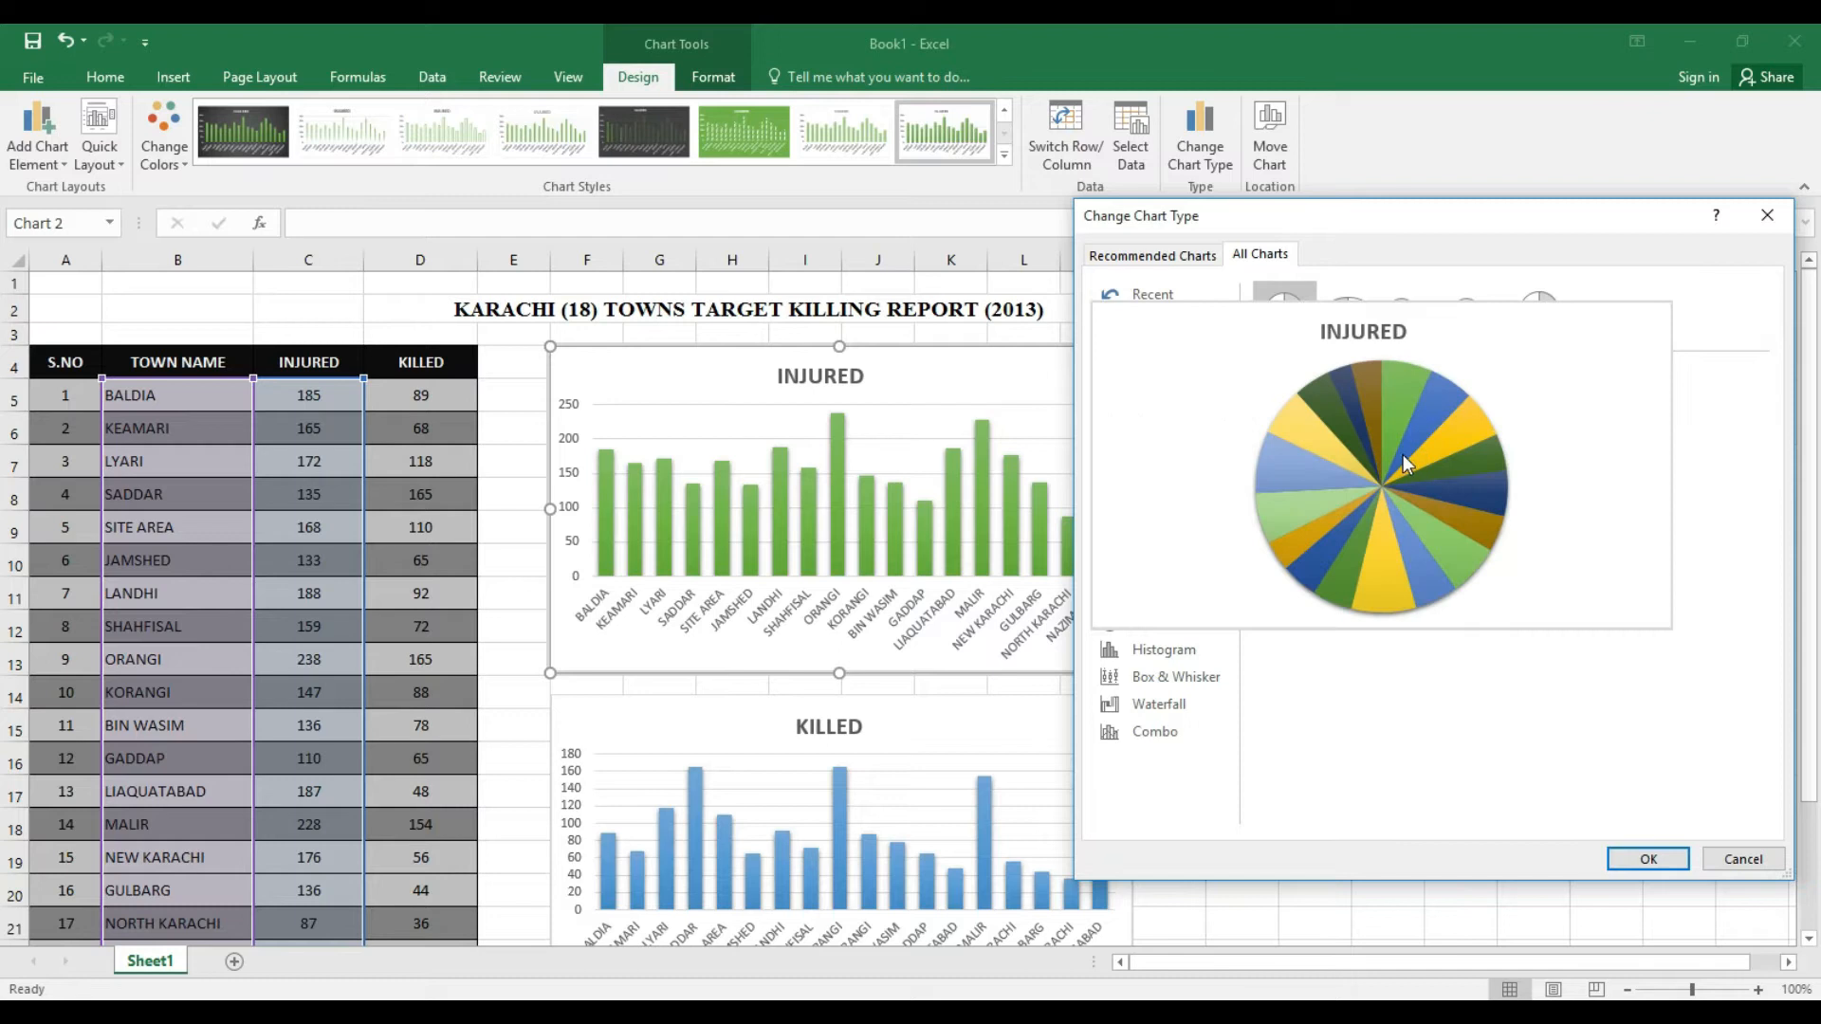
{"action": "left_click", "coordinate": [1650, 858]}
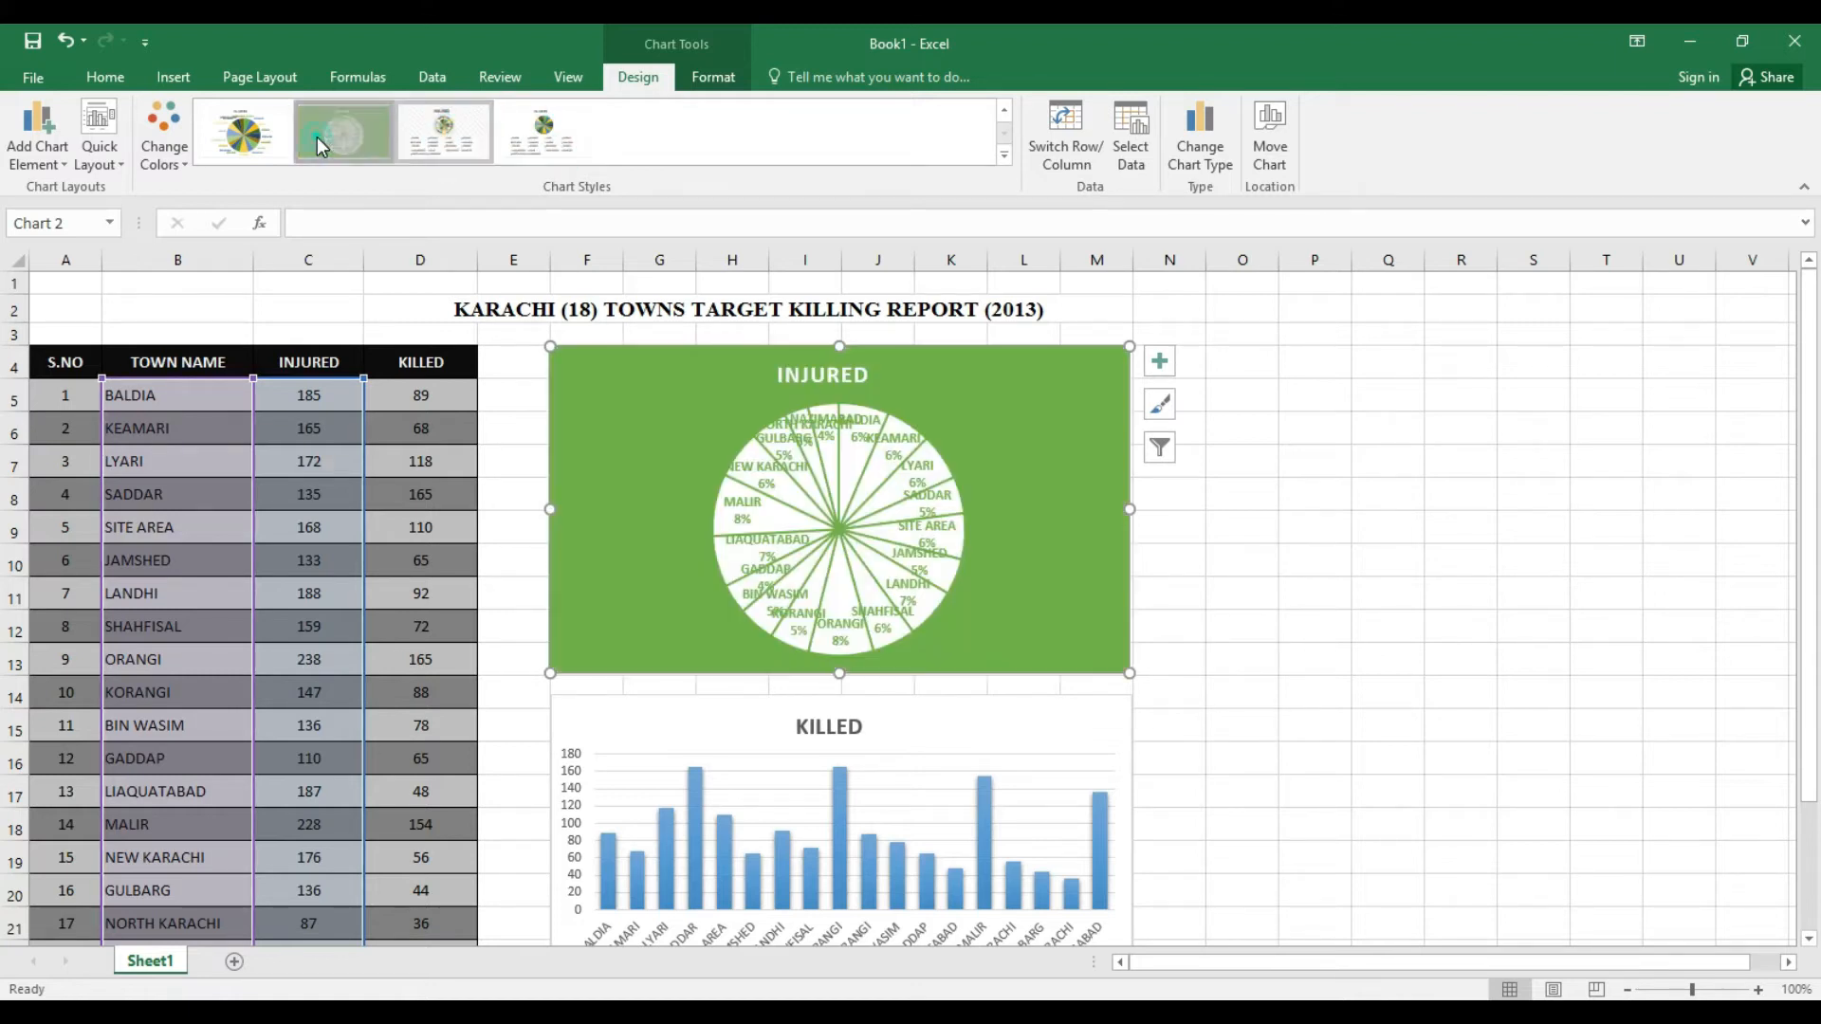
Try several styles and a quick layout on the INJURED pie, settling on the white style with coloured town-and-percentage labels outside the slices.
{"action": "left_click", "coordinate": [249, 140]}
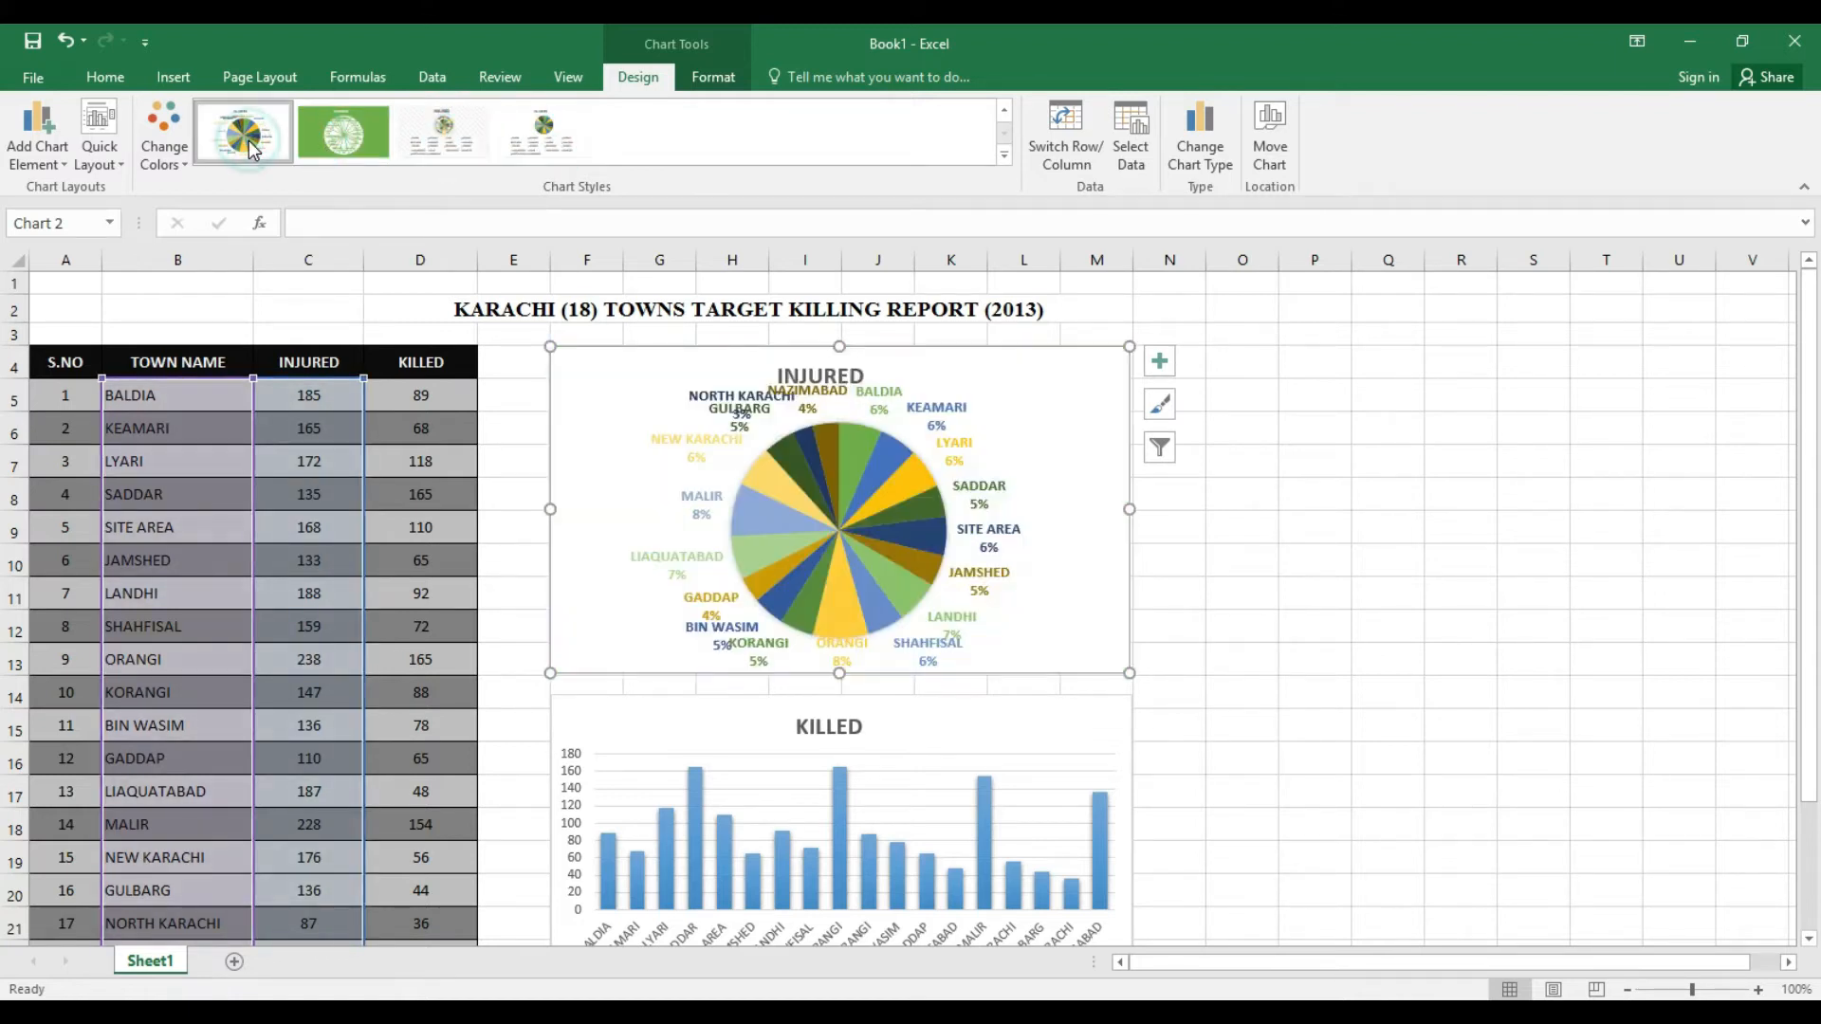
{"action": "mouse_move", "coordinate": [784, 482]}
{"action": "left_click", "coordinate": [115, 163]}
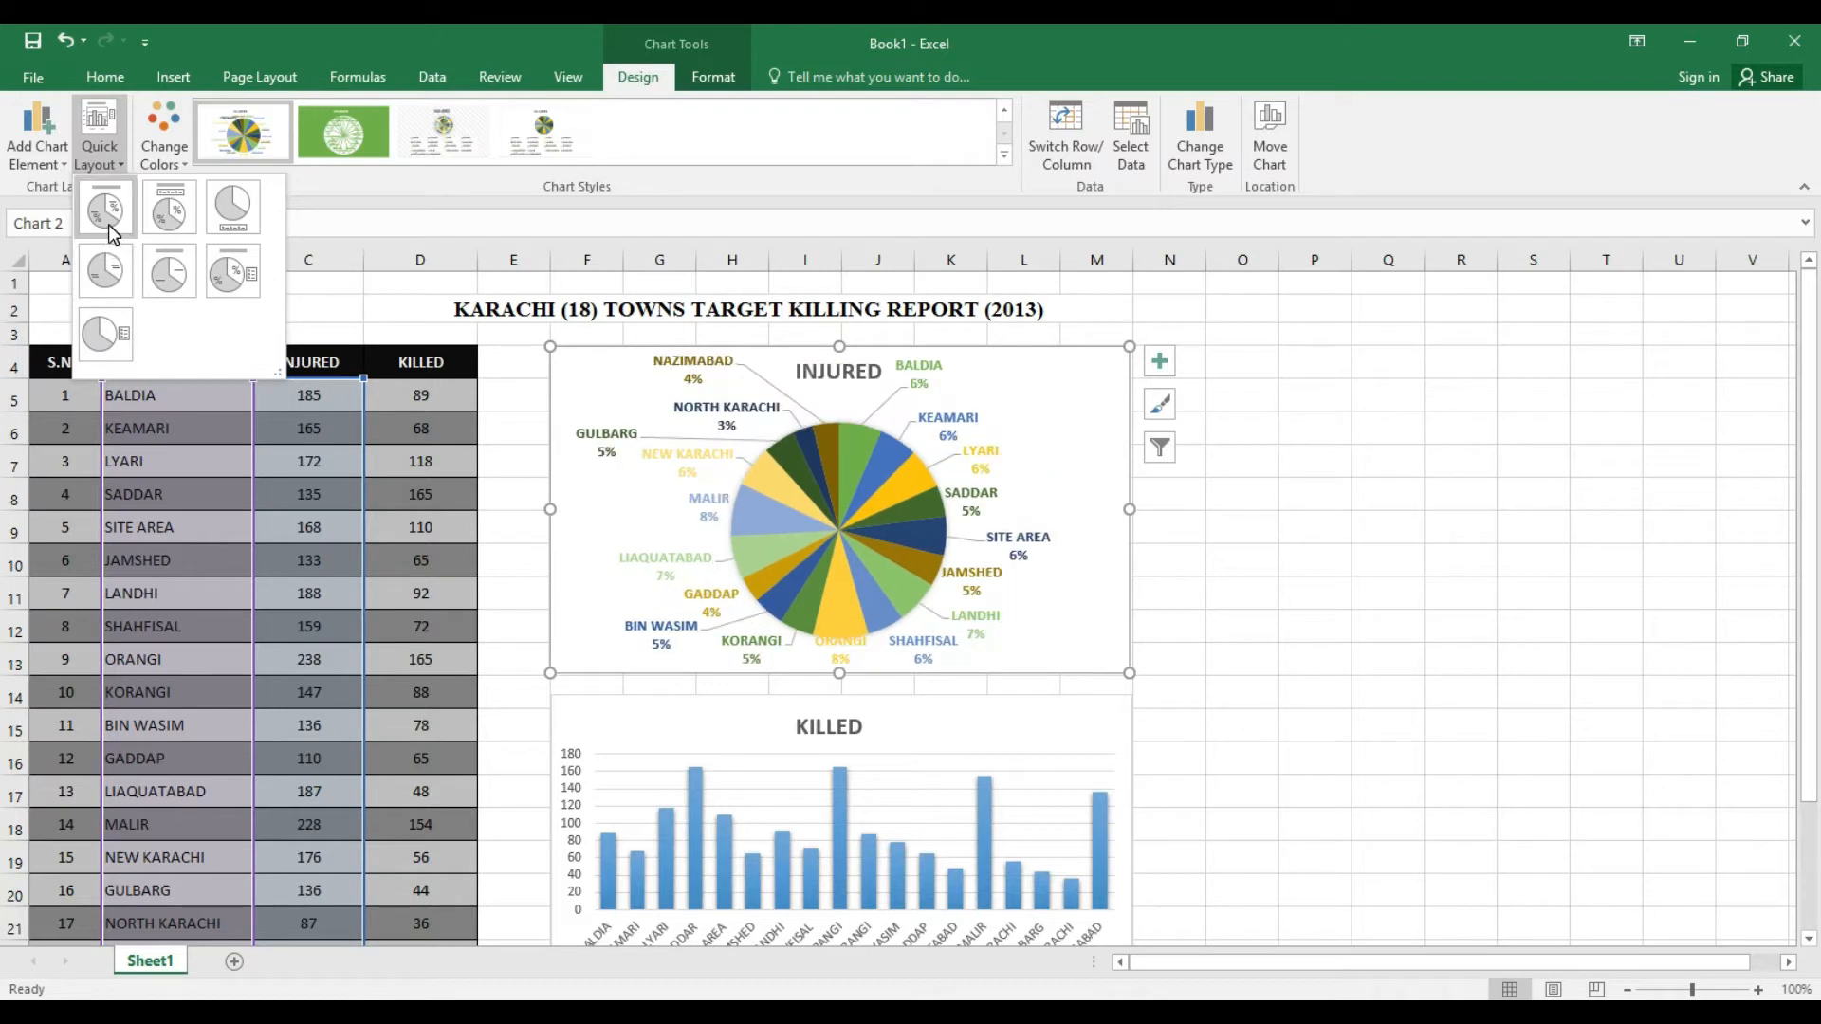
{"action": "left_click", "coordinate": [108, 228]}
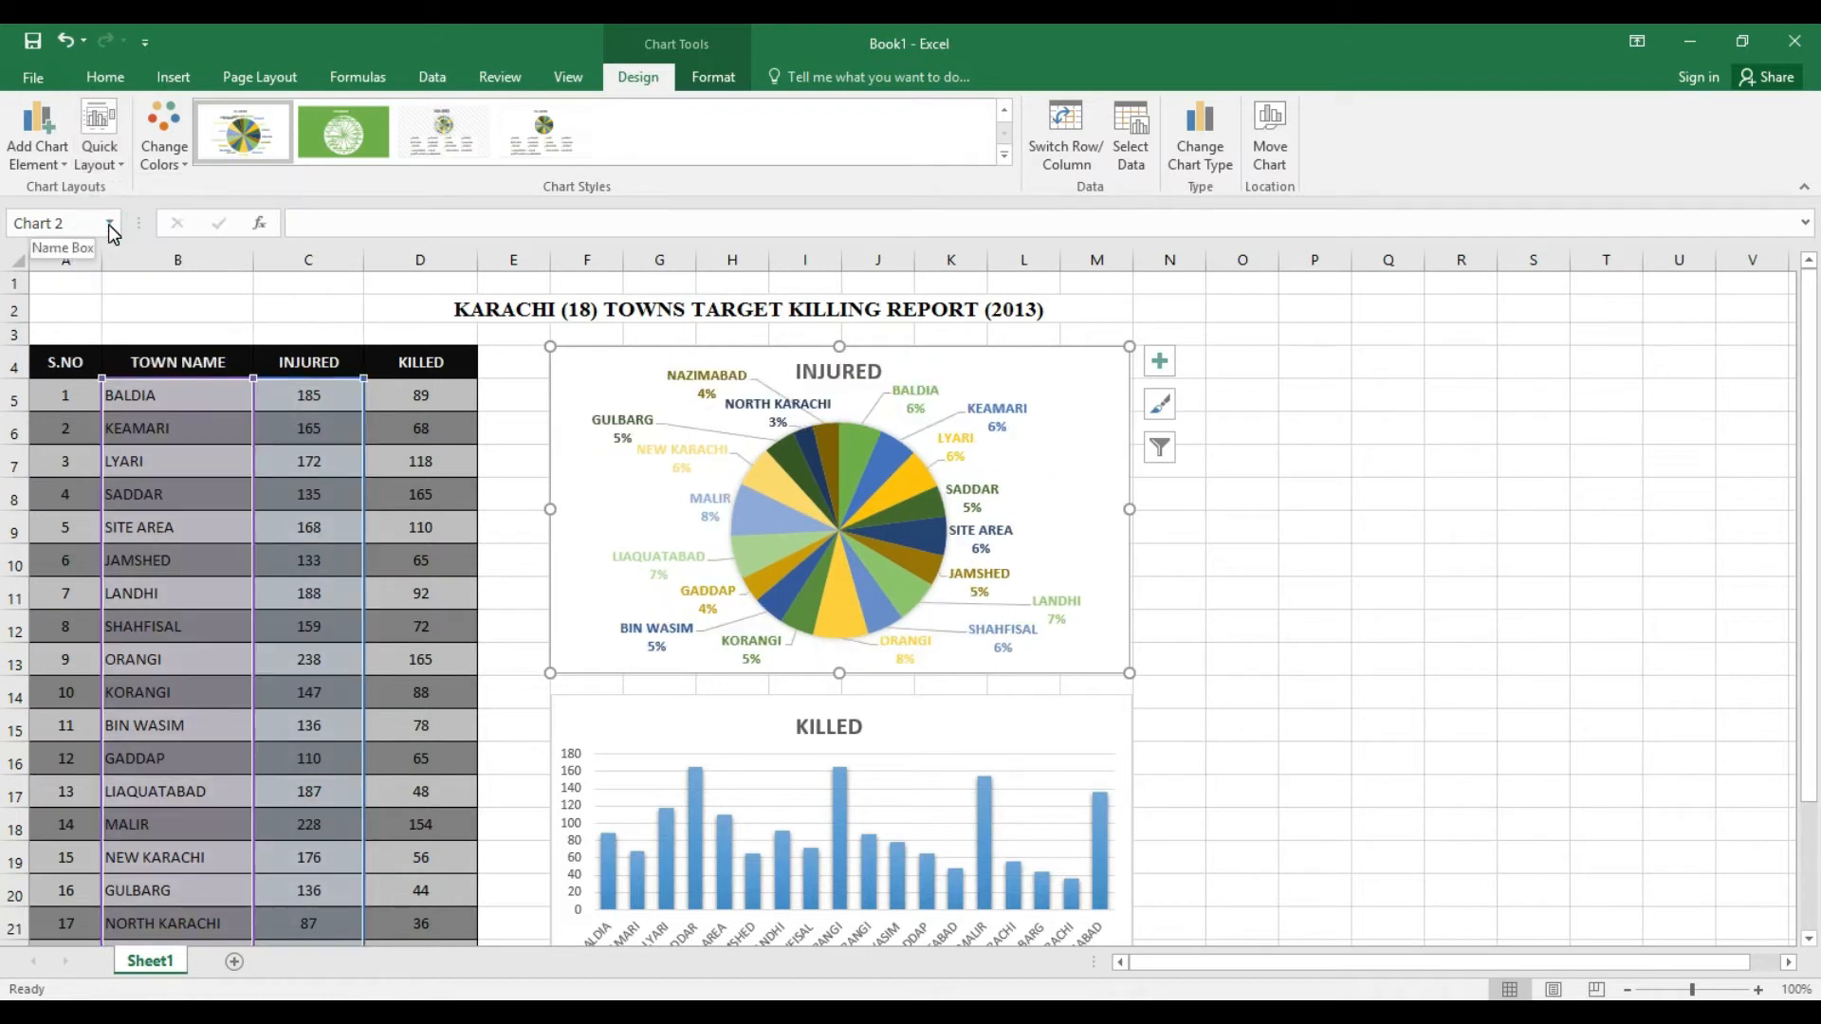
{"action": "left_click", "coordinate": [537, 138]}
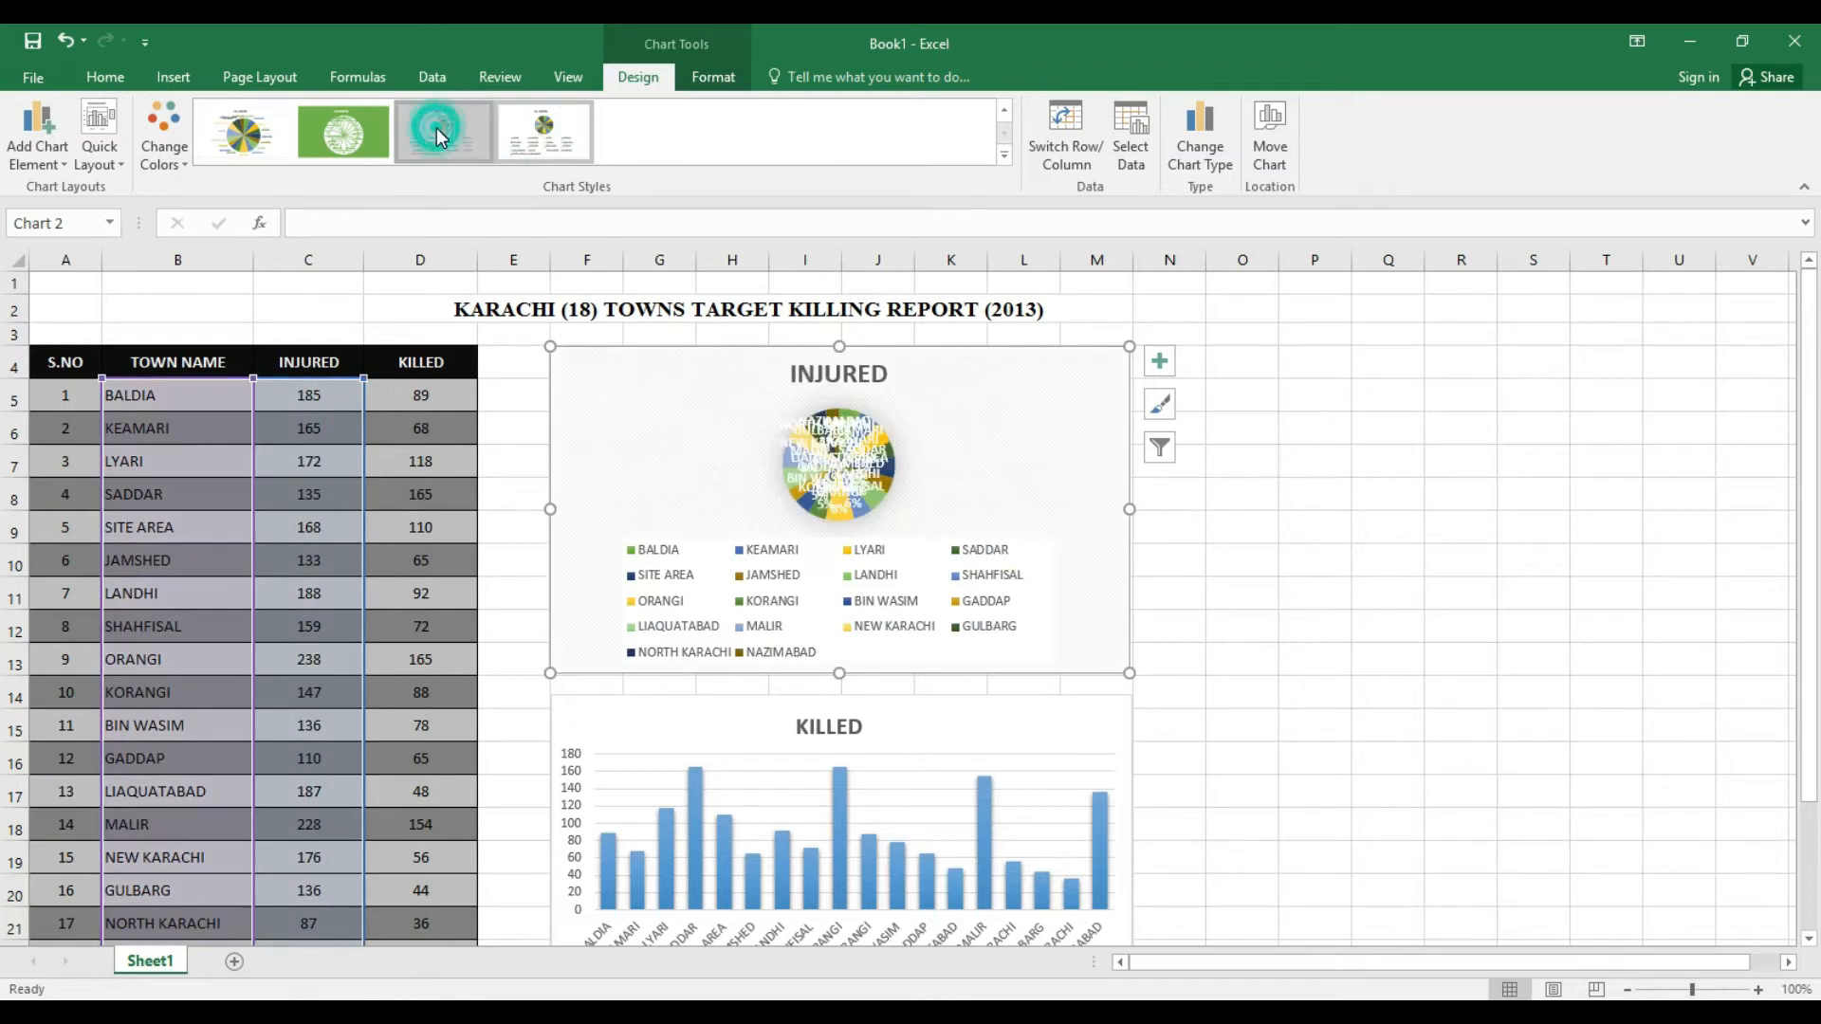
{"action": "left_click", "coordinate": [341, 133]}
{"action": "left_click", "coordinate": [276, 140]}
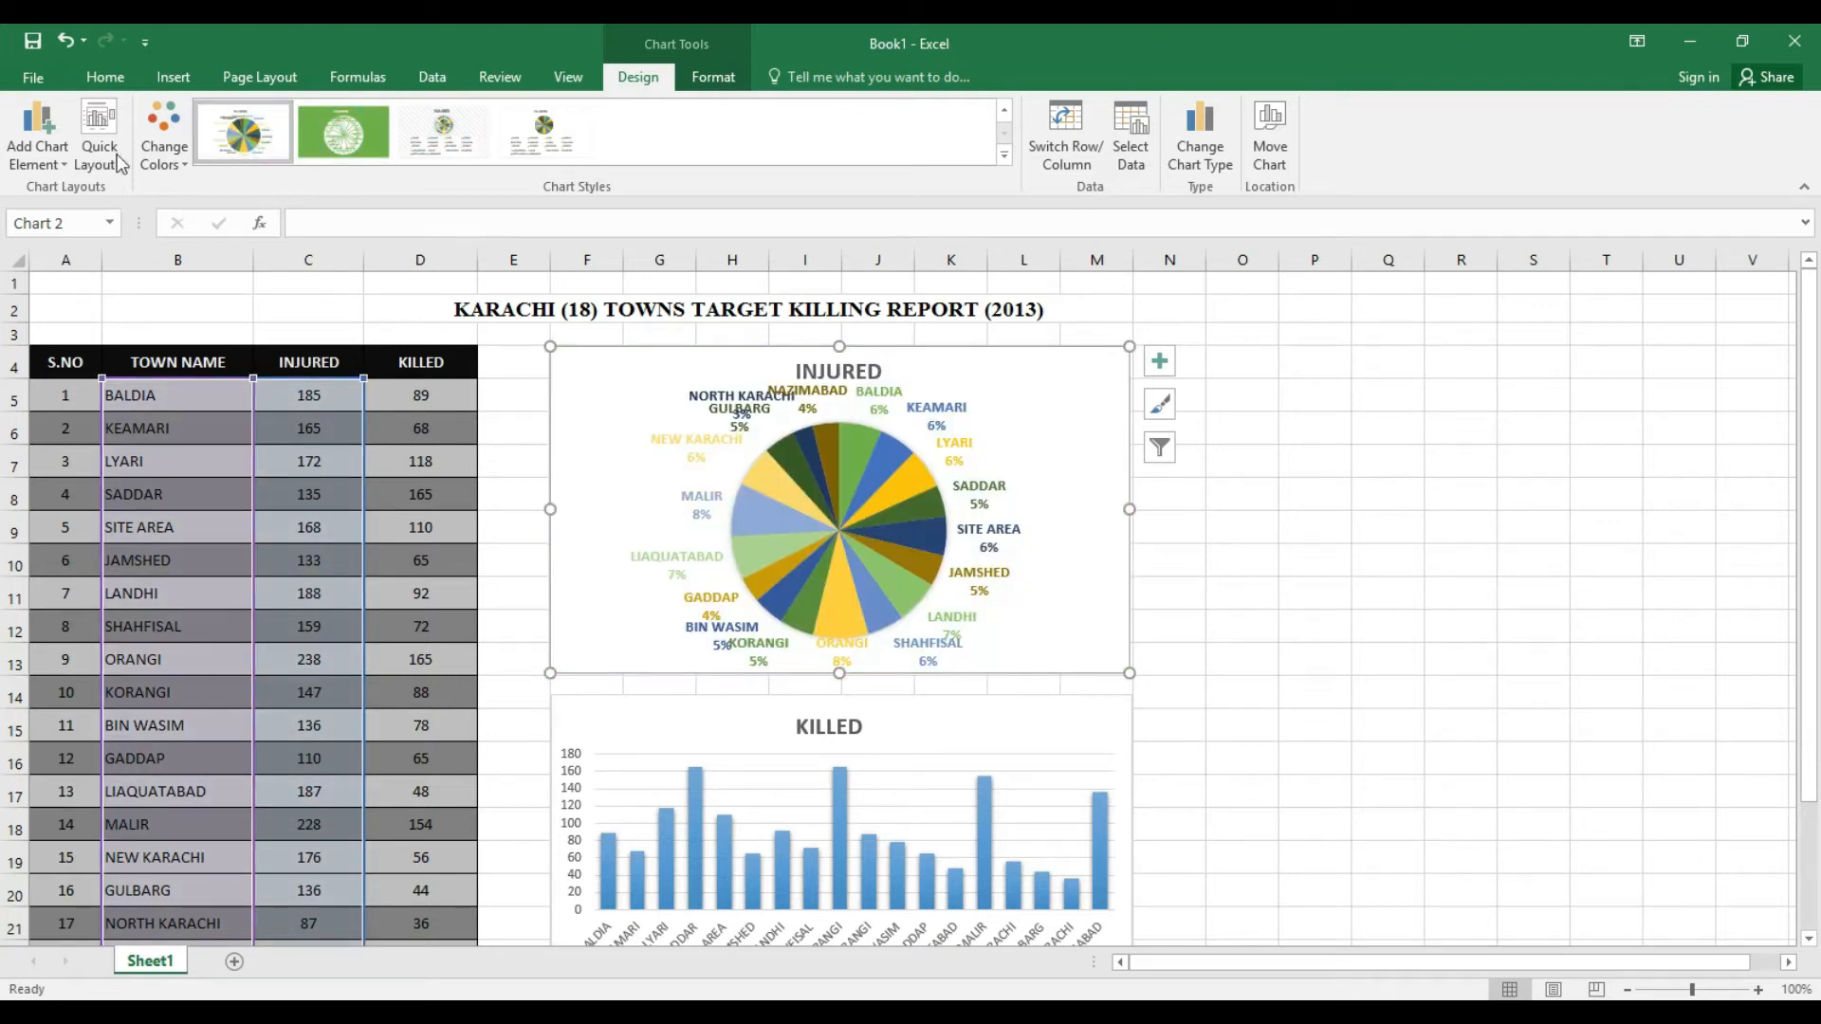
Apply the quick layout that labels the INJURED pie slices with town names only, without percentages.
{"action": "left_click", "coordinate": [55, 163]}
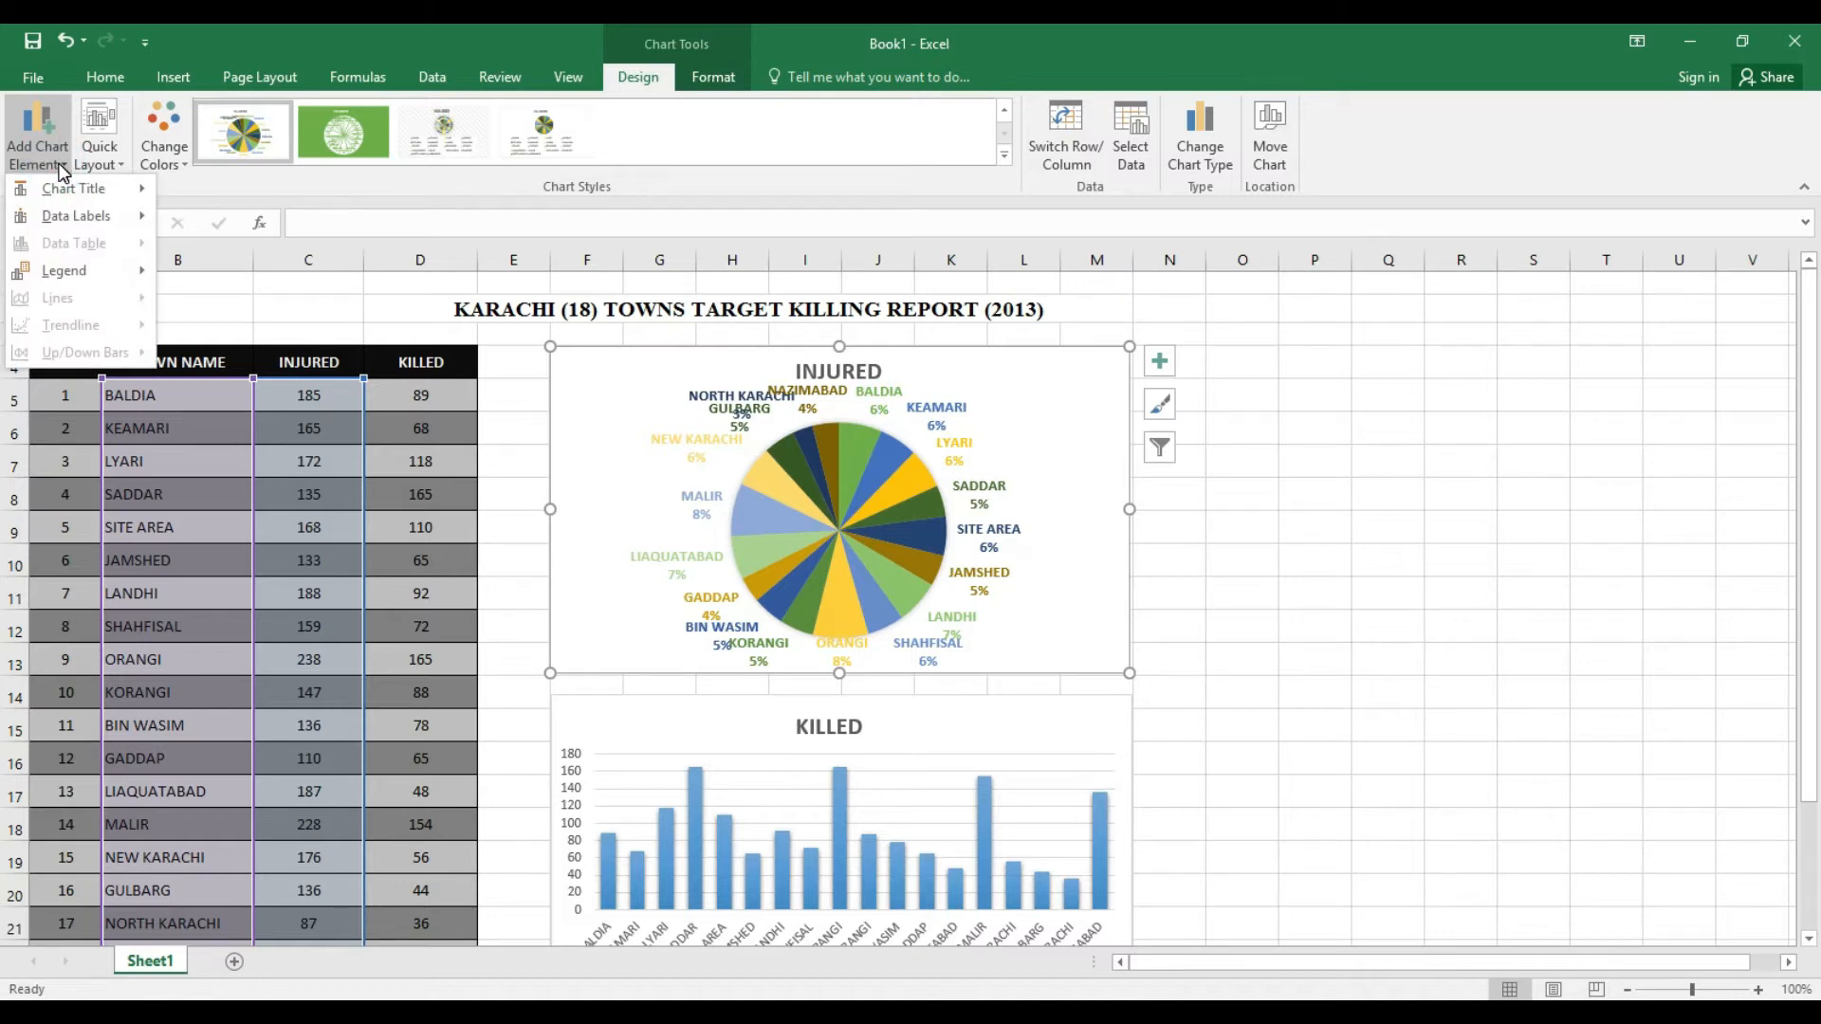
{"action": "left_click", "coordinate": [48, 142]}
{"action": "left_click", "coordinate": [99, 156]}
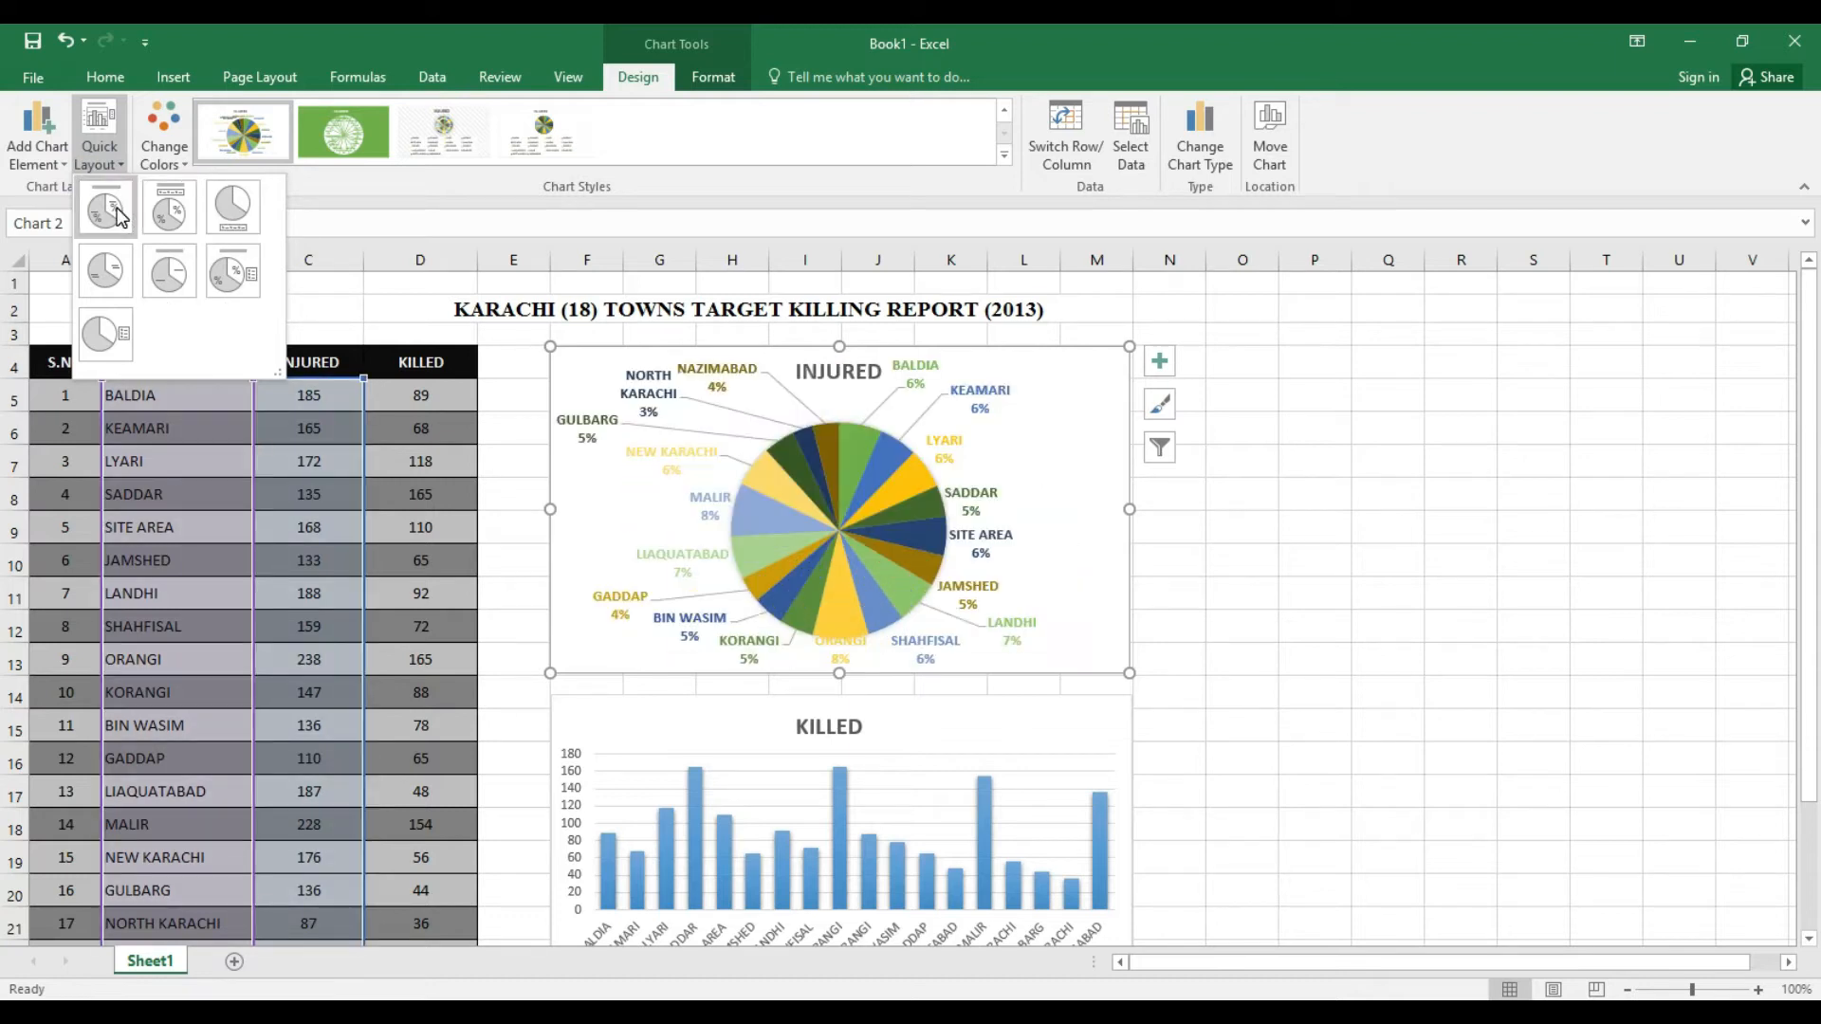
{"action": "left_click", "coordinate": [169, 280]}
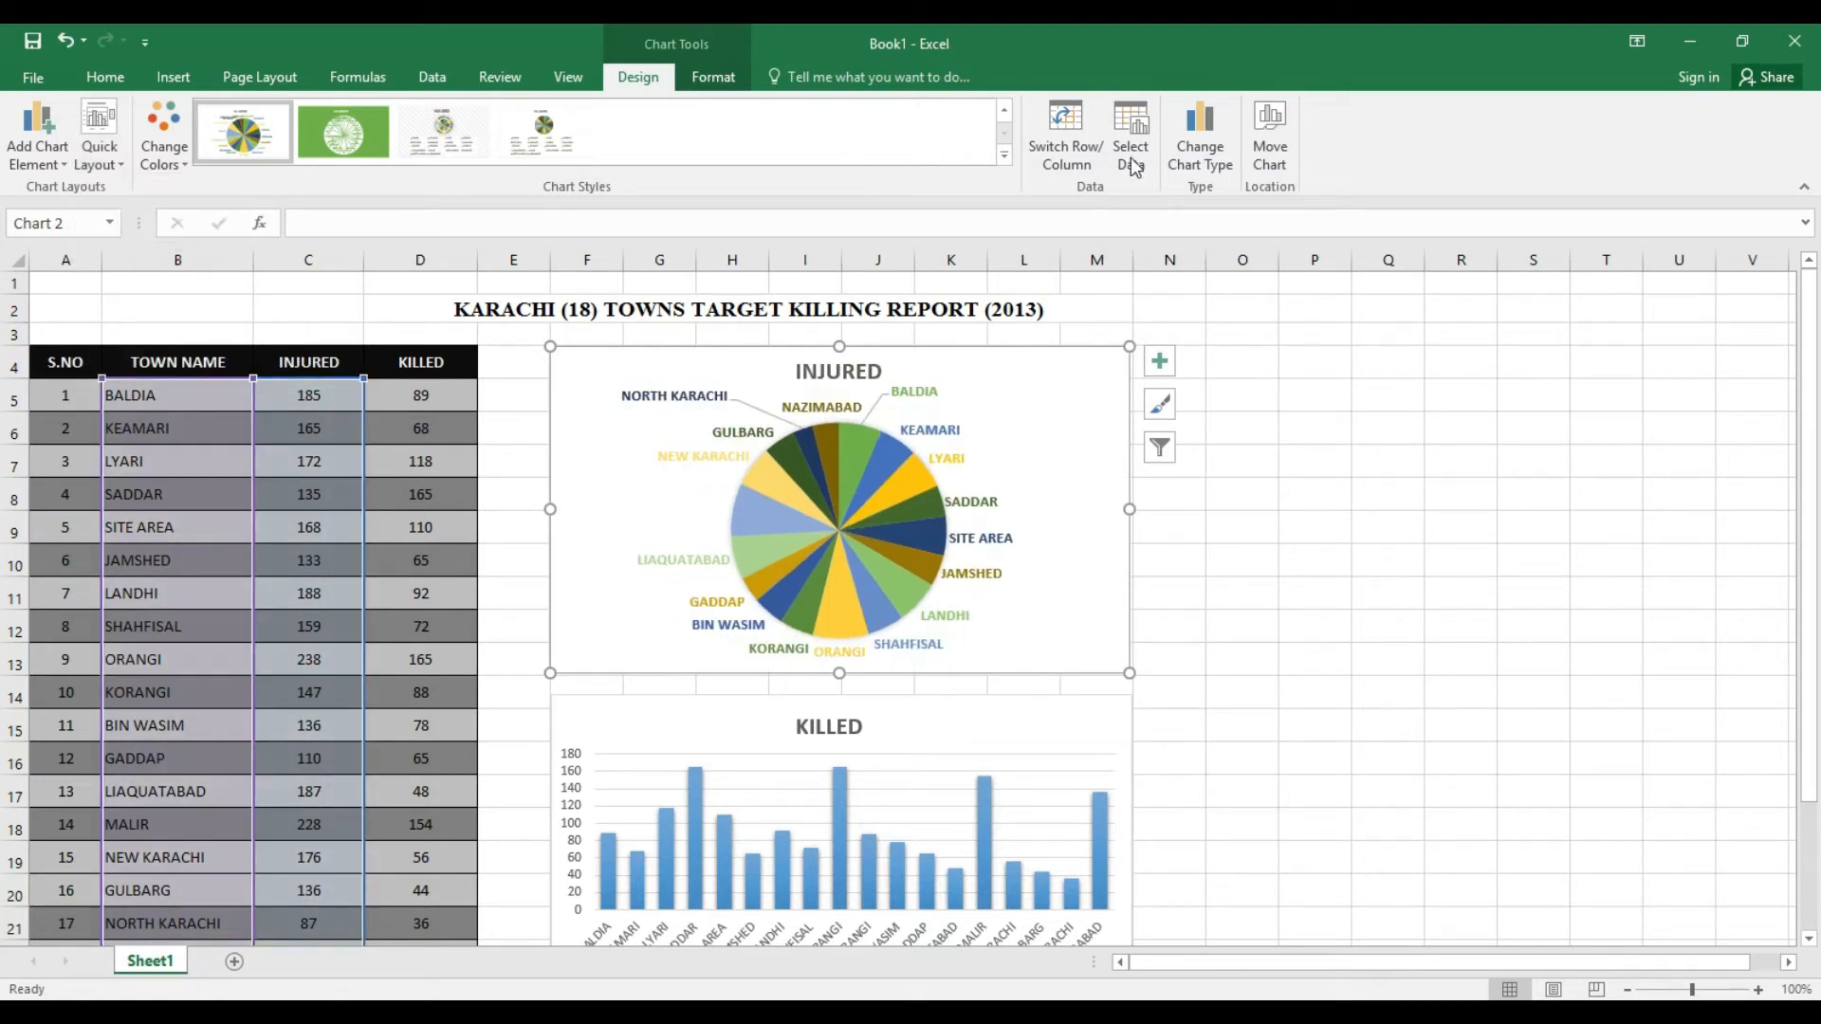
Change the INJURED chart to Clustered Column, trying the single-colour variant before choosing the one with a differently coloured column per town.
{"action": "left_click", "coordinate": [1200, 142]}
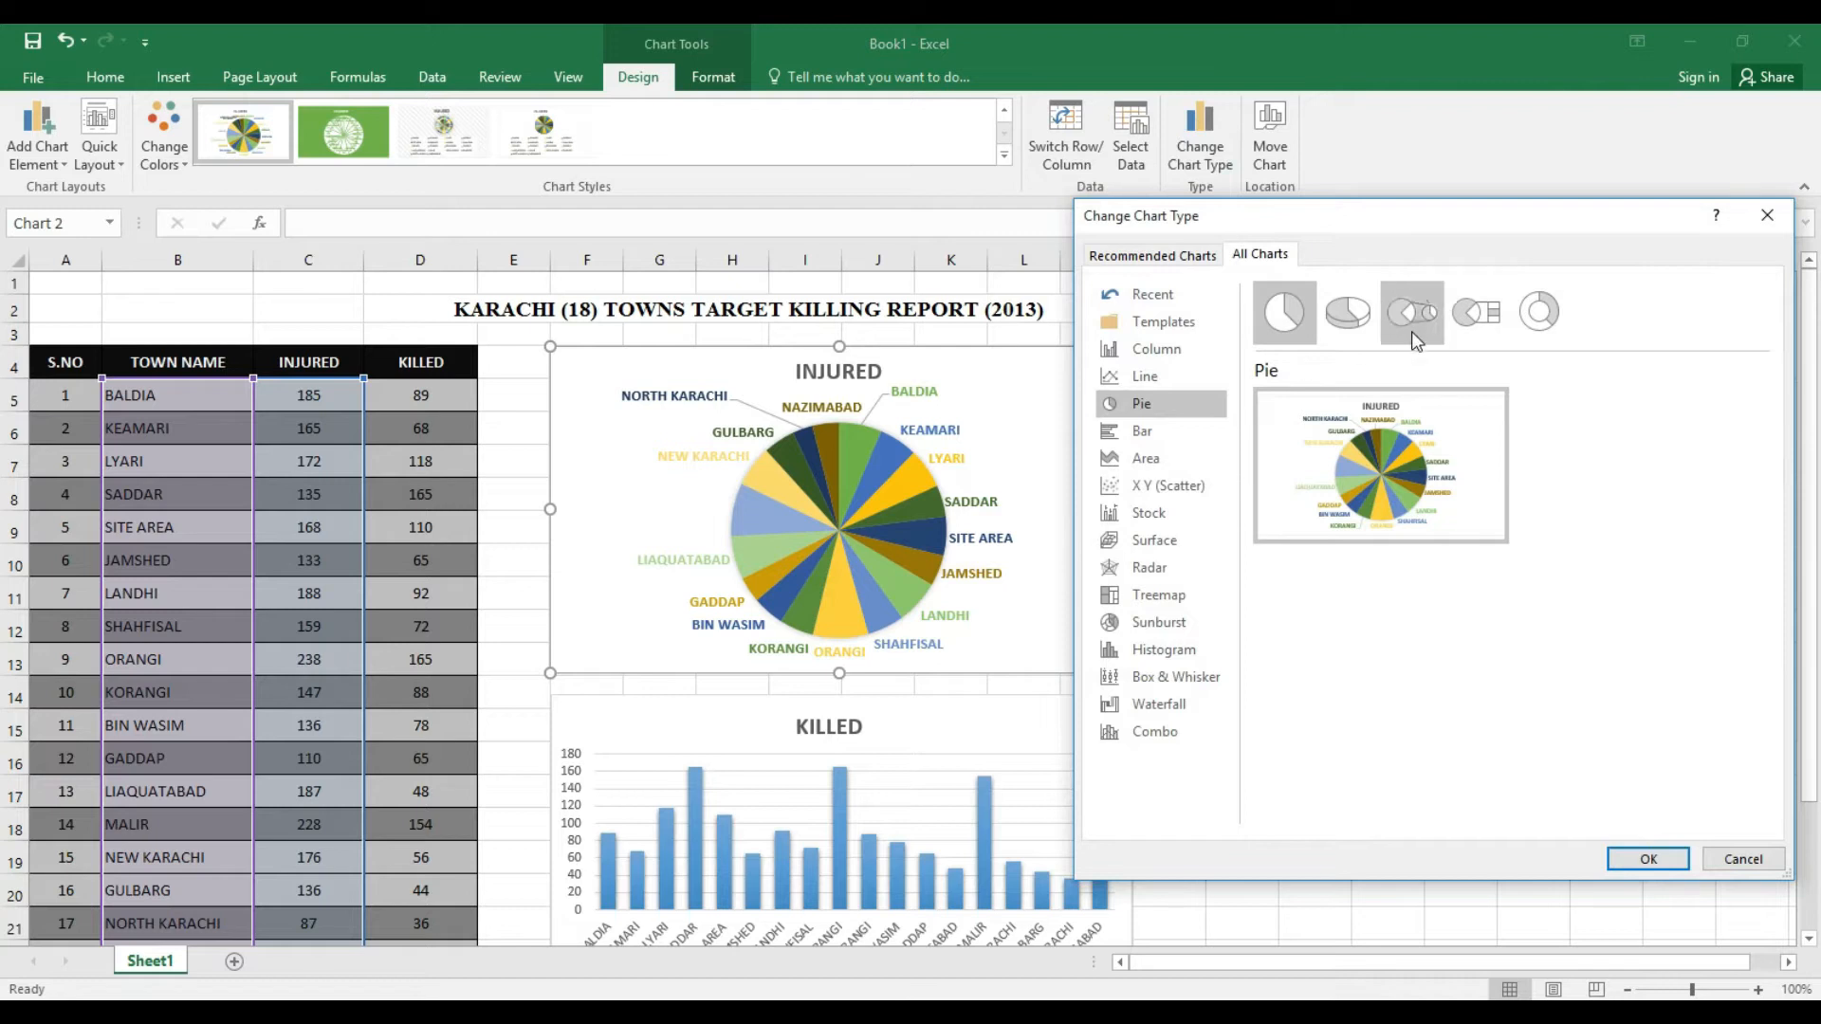
{"action": "left_click", "coordinate": [1157, 349]}
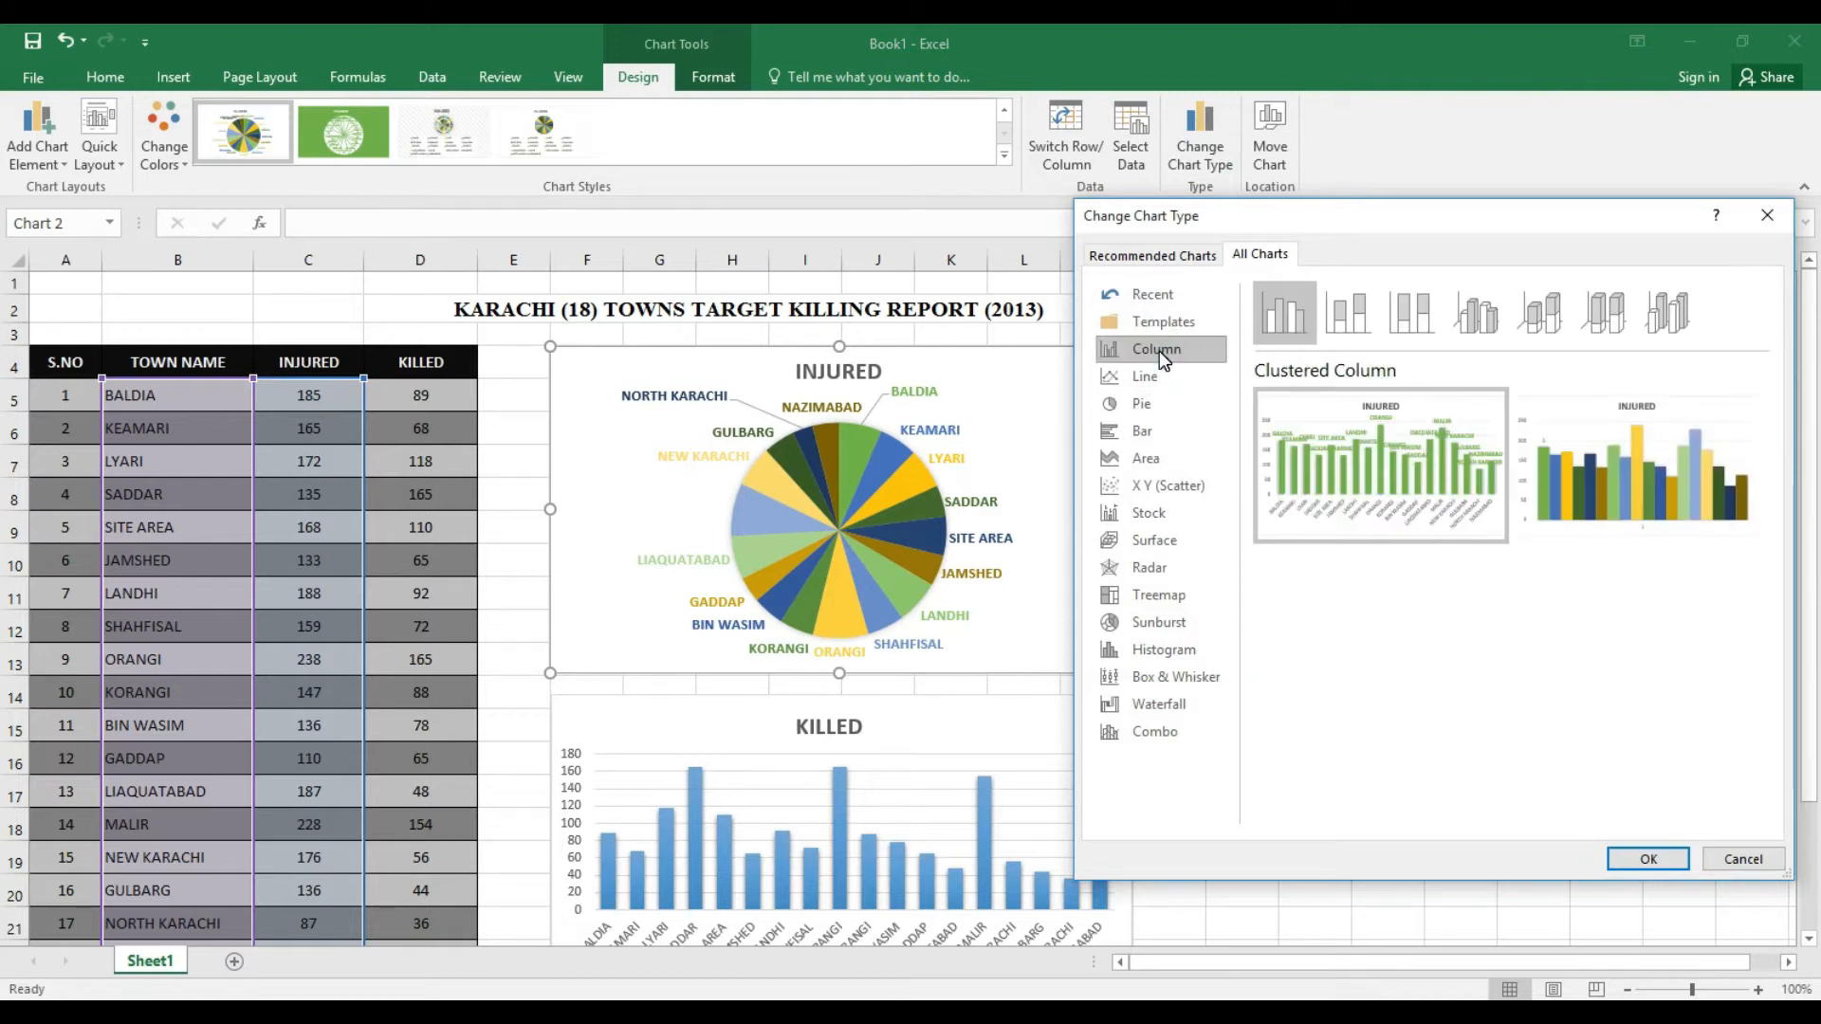
{"action": "mouse_move", "coordinate": [1389, 493]}
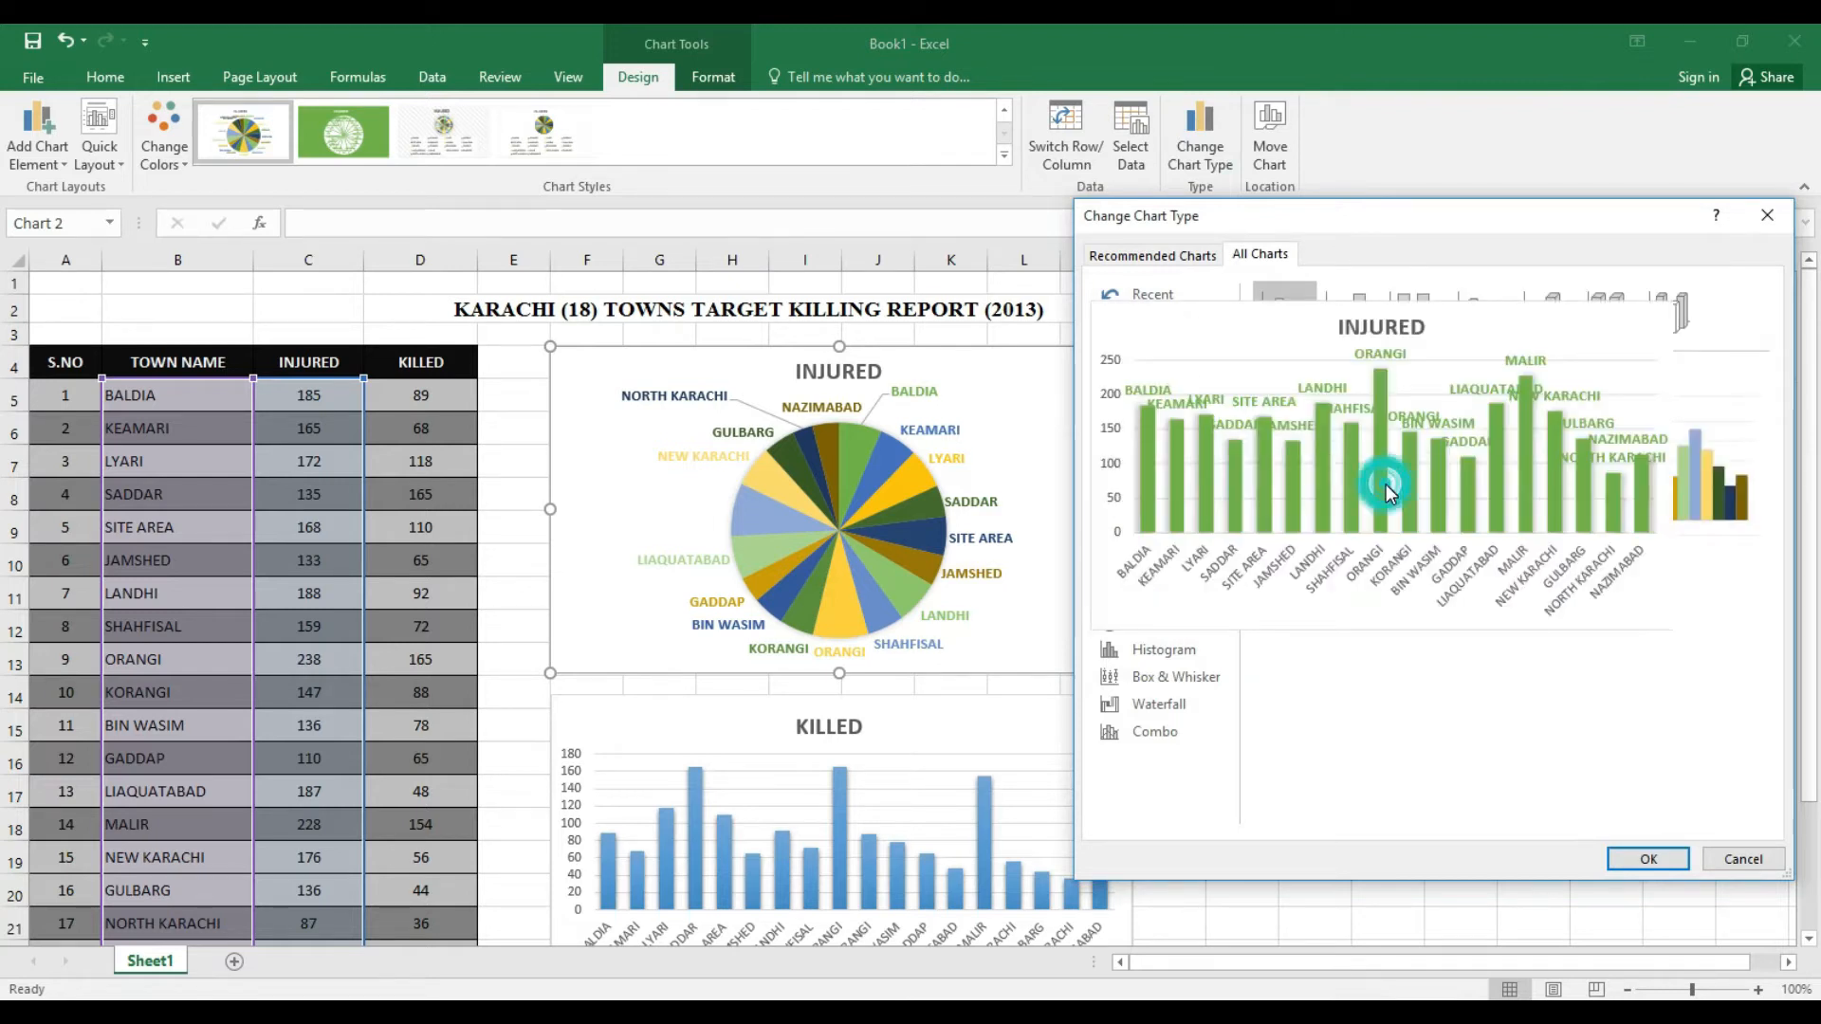
{"action": "left_click", "coordinate": [1644, 858]}
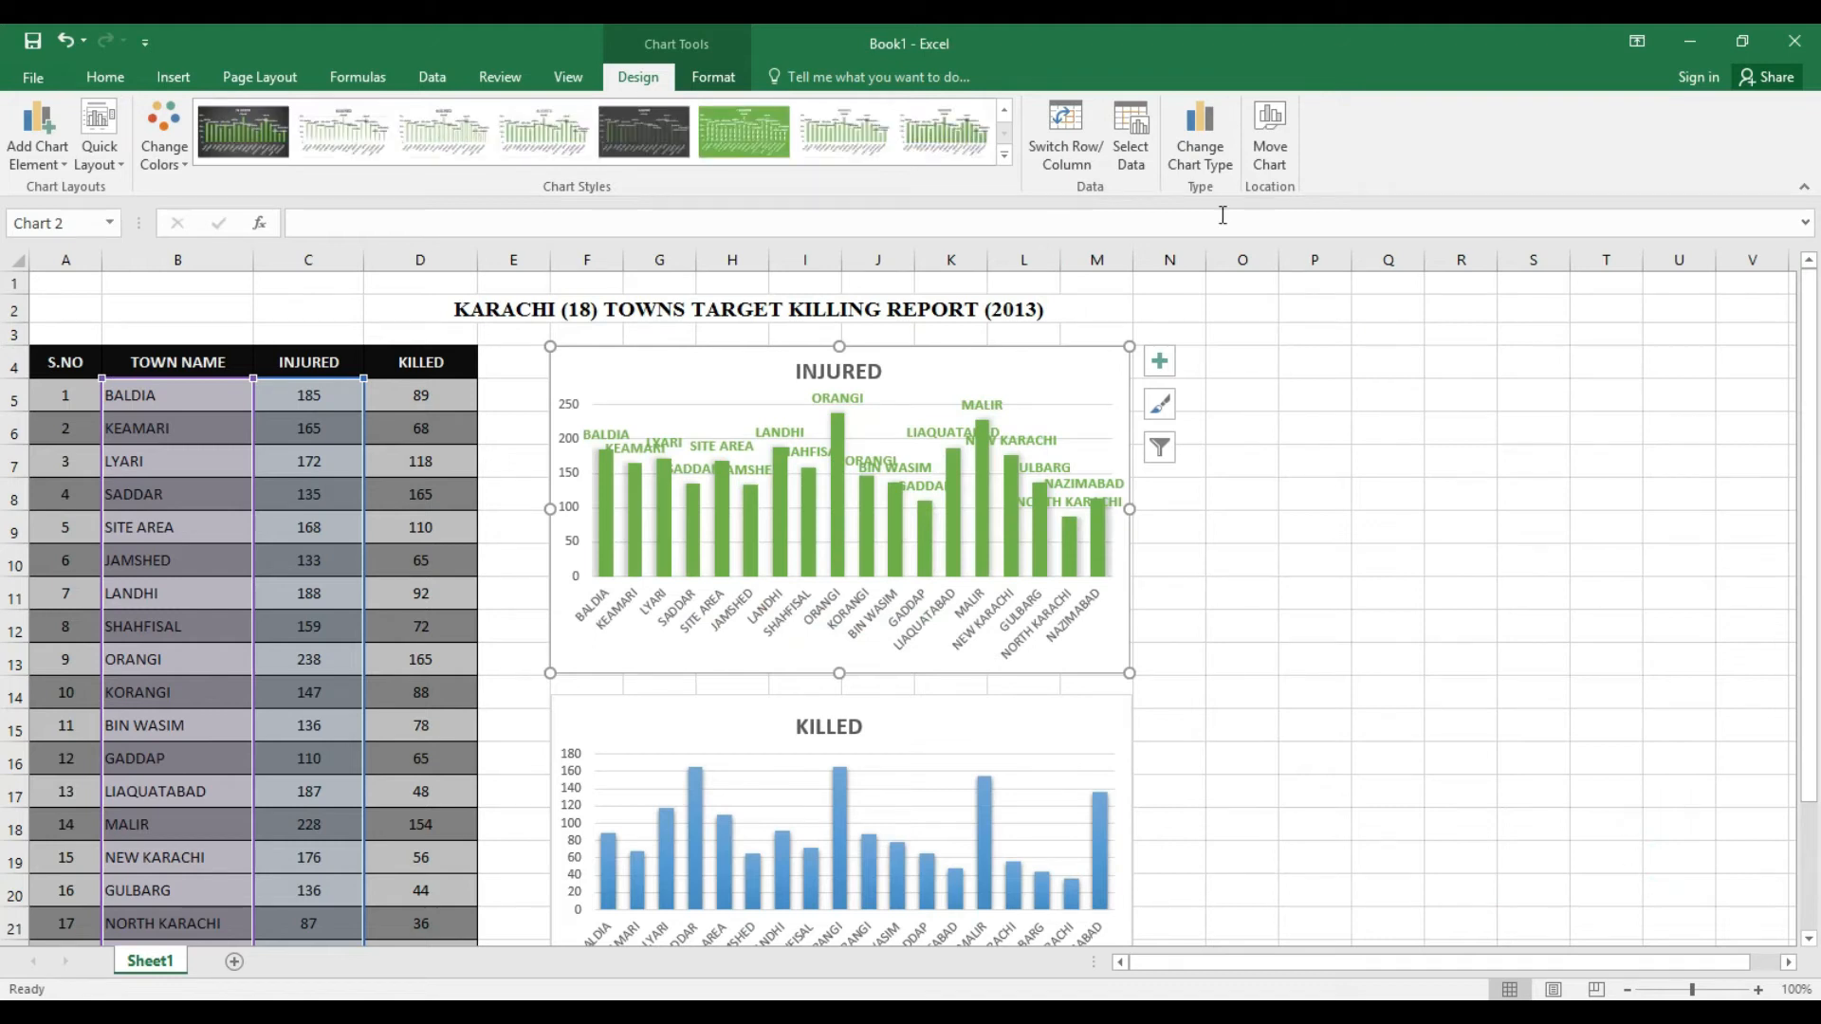
{"action": "left_click", "coordinate": [1196, 170]}
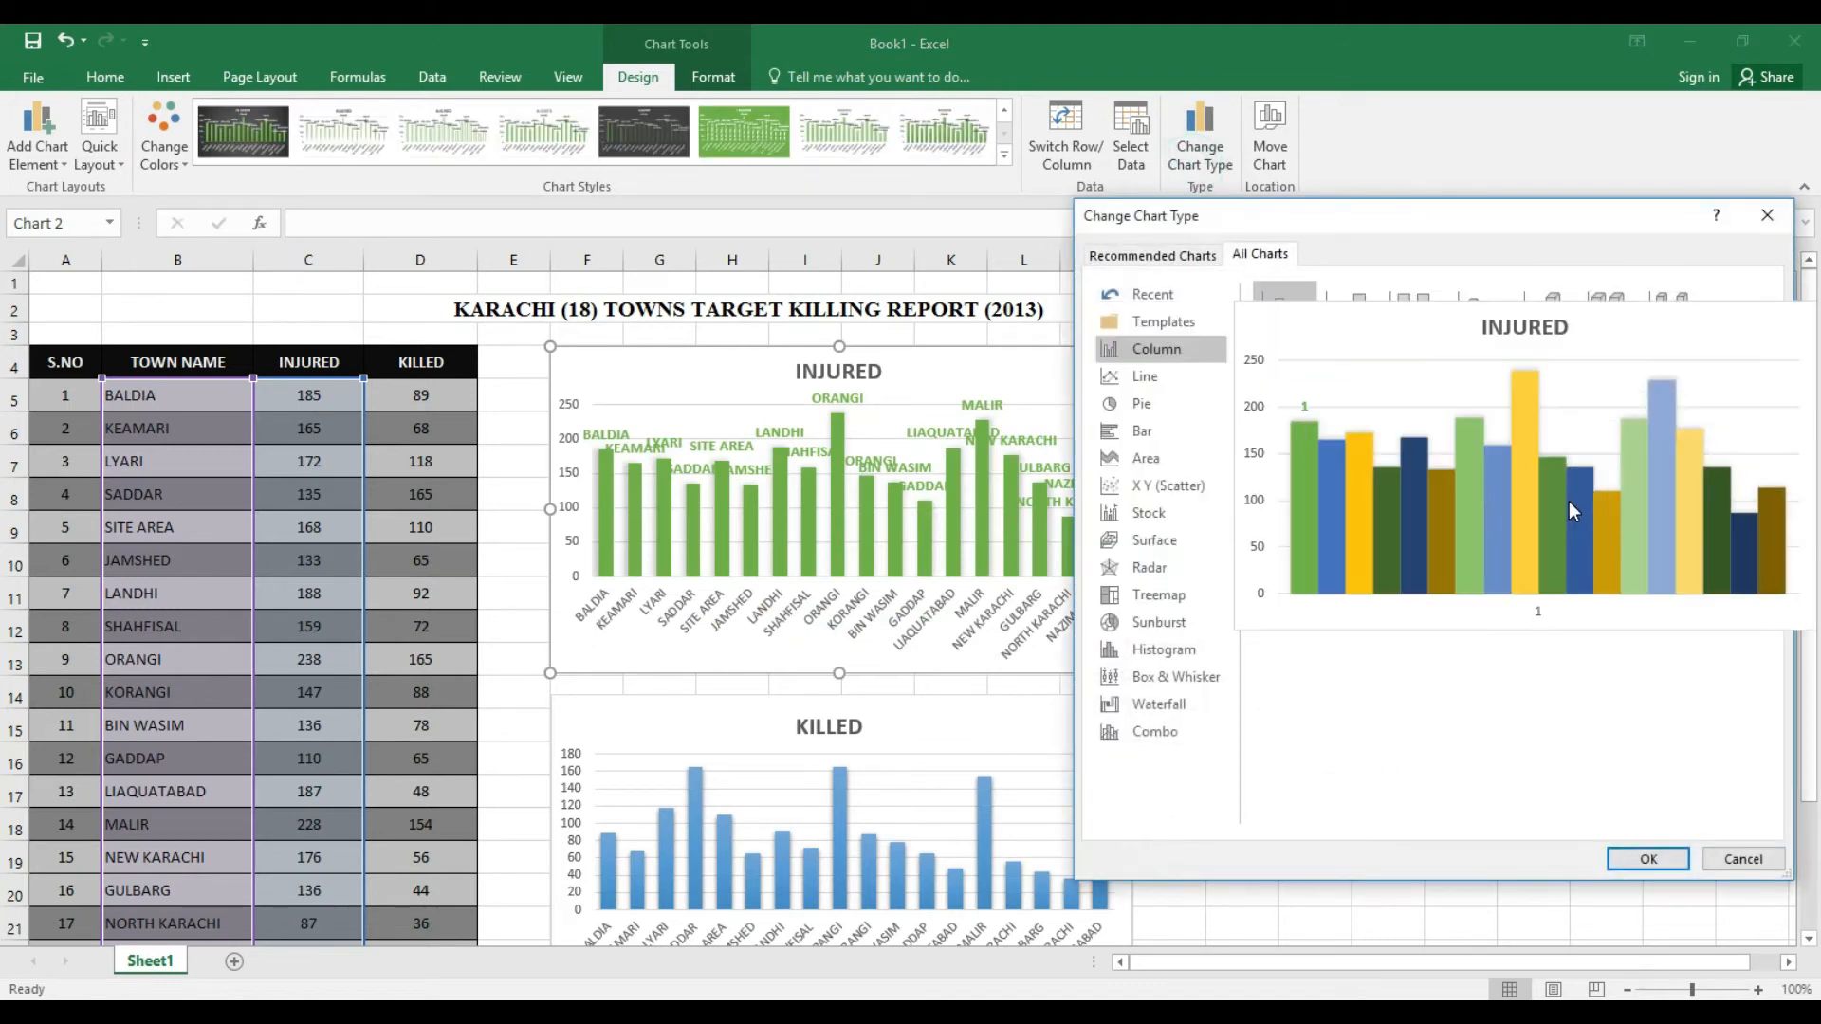
{"action": "left_click", "coordinate": [1659, 874]}
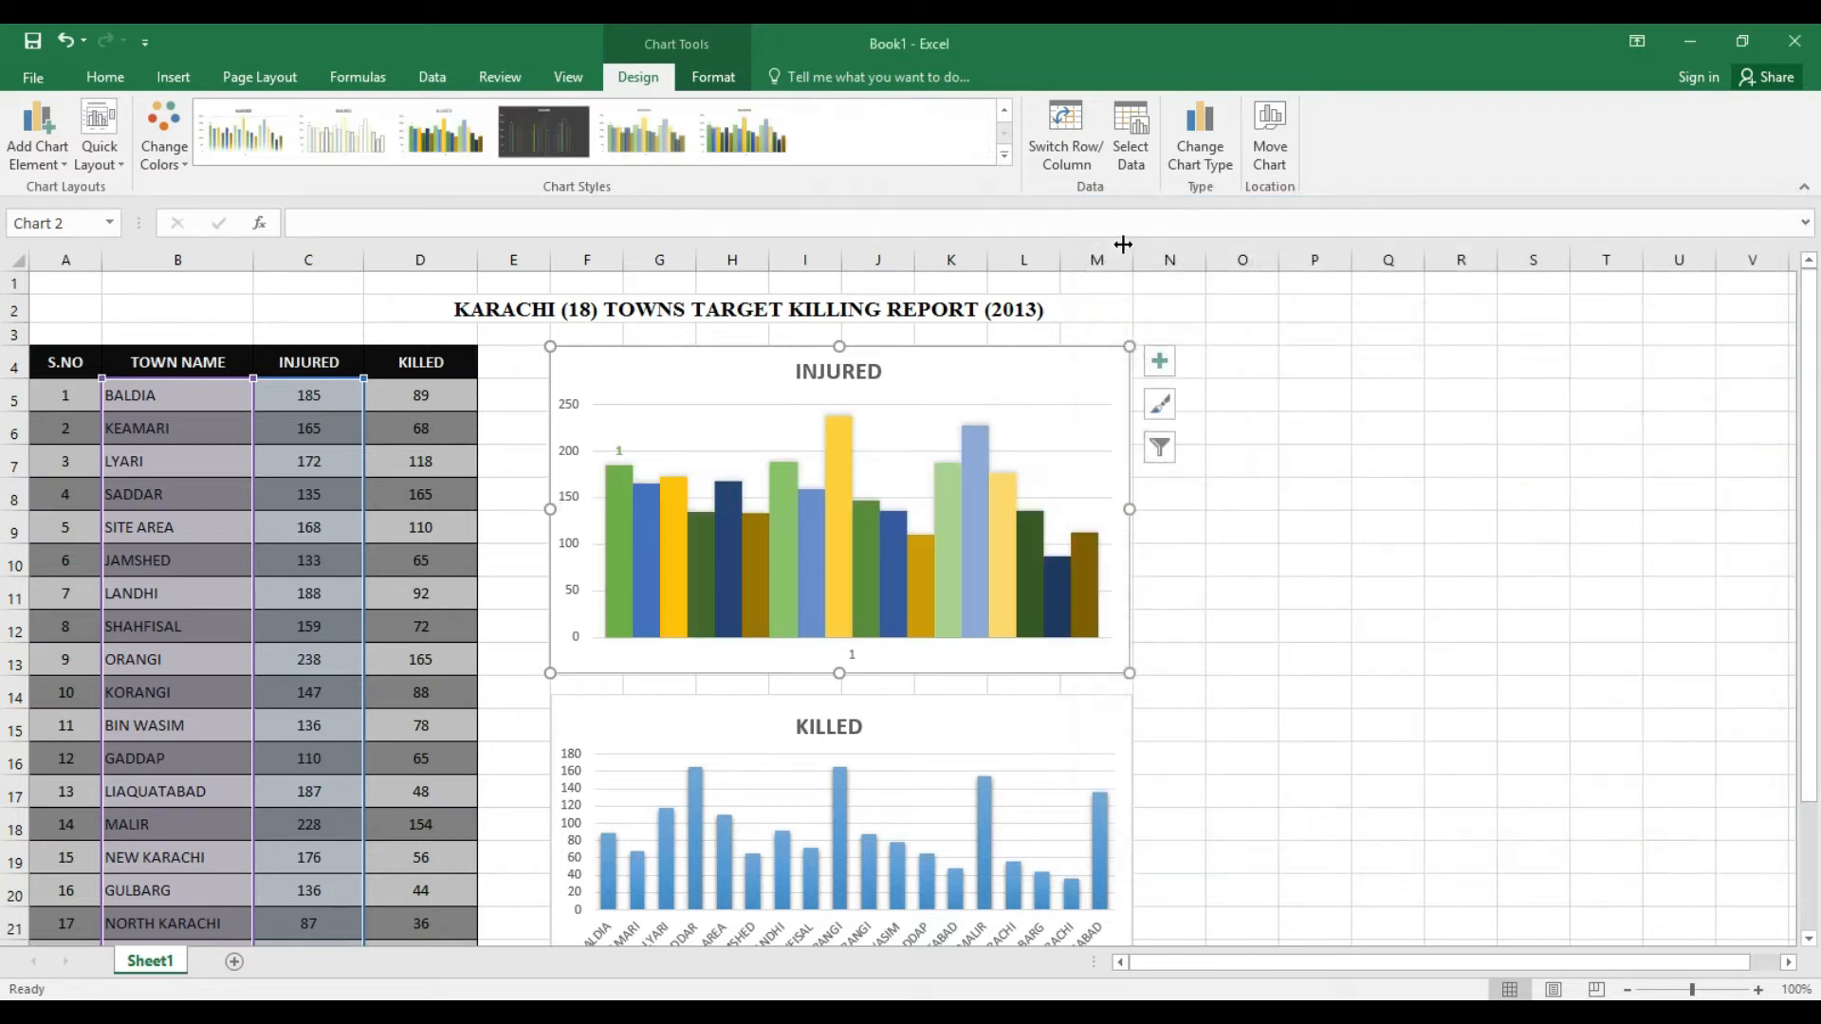
Try several styles on the INJURED column chart, settling on columns that fade to white at the base, and preview the quick layouts.
{"action": "left_click", "coordinate": [649, 133]}
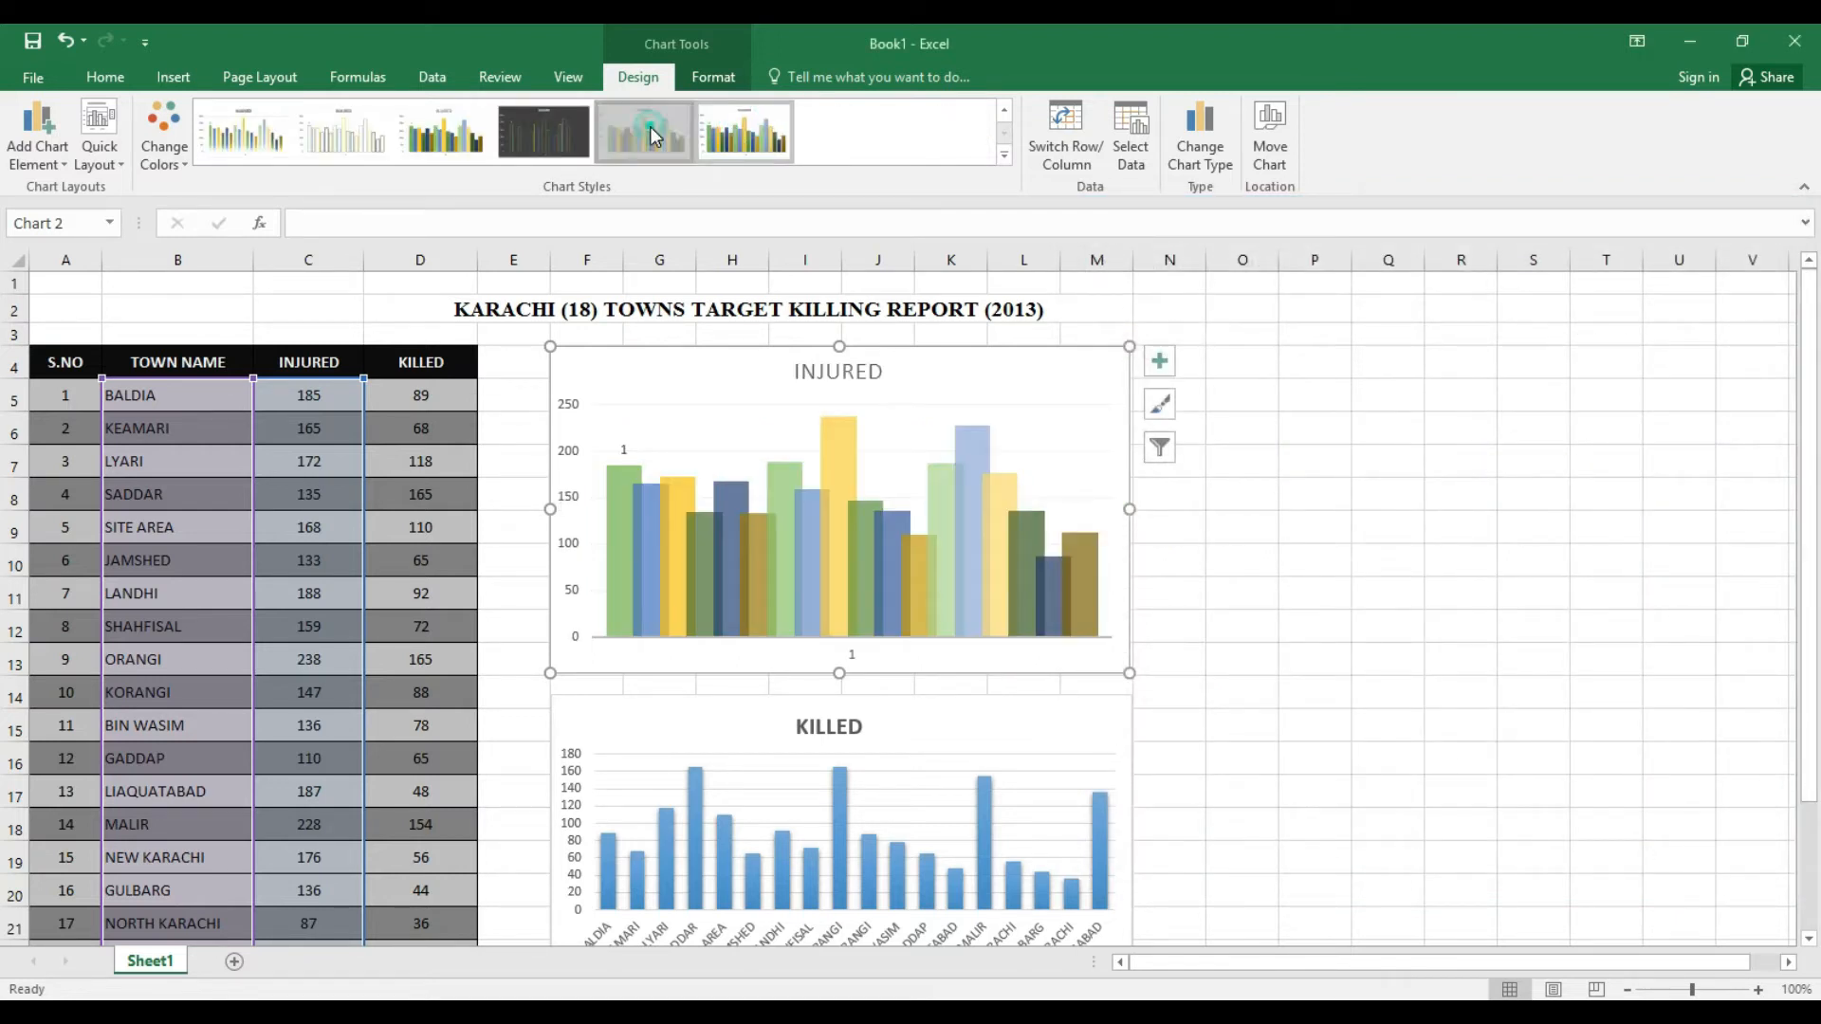
{"action": "left_click", "coordinate": [341, 142]}
{"action": "left_click", "coordinate": [252, 141]}
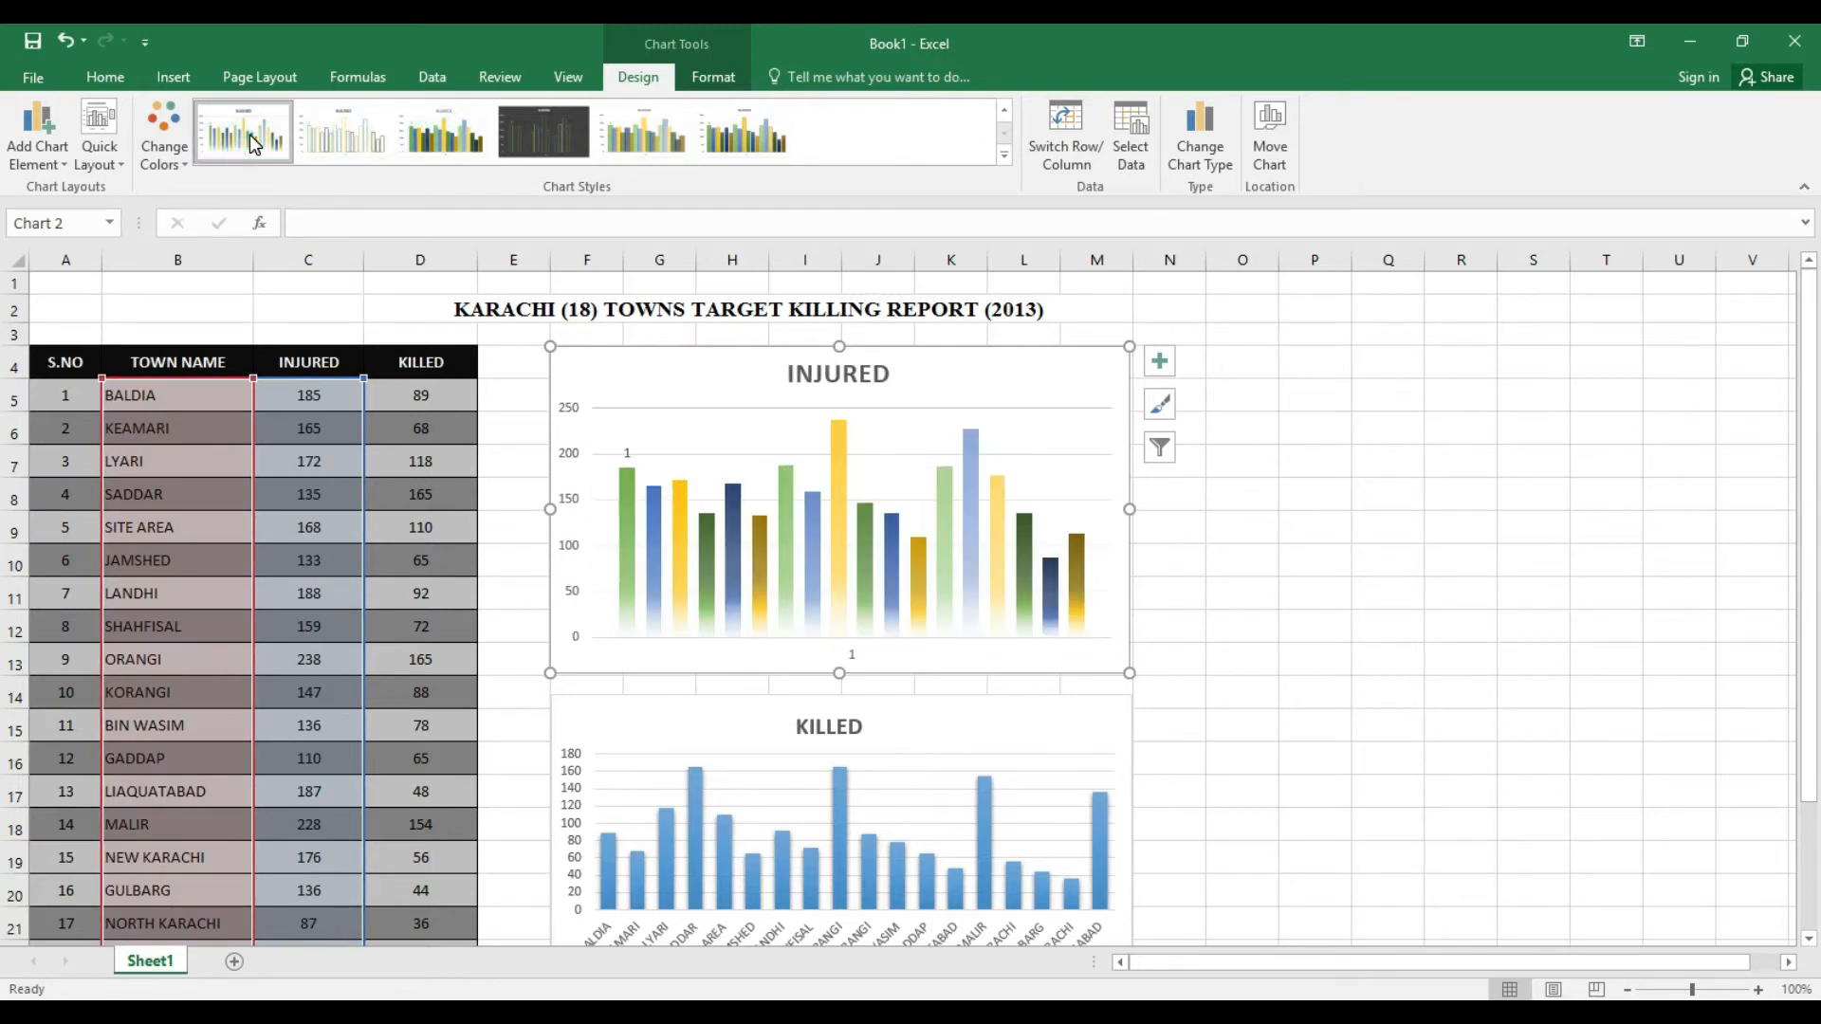
{"action": "left_click", "coordinate": [101, 166]}
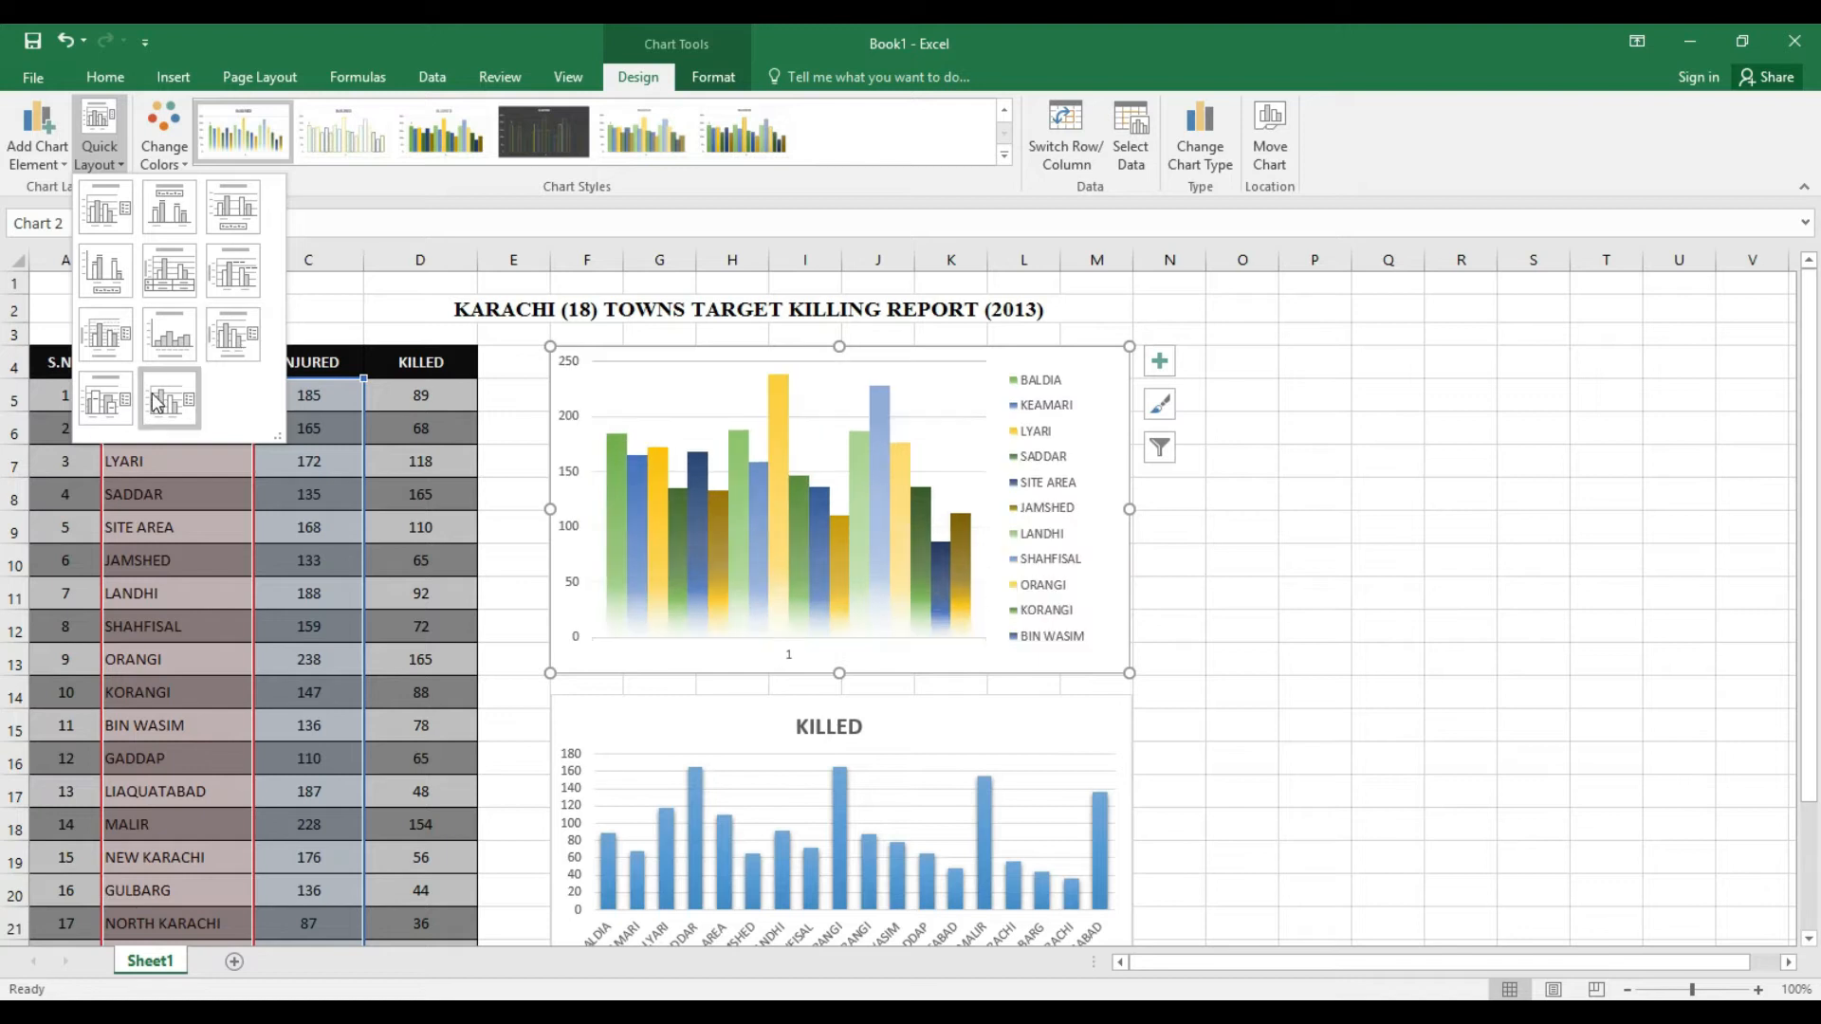
{"action": "left_click", "coordinate": [1188, 57]}
Change the INJURED chart to Clustered Bar and apply the style with hollow, outlined bars.
{"action": "left_click", "coordinate": [1193, 103]}
{"action": "left_click", "coordinate": [1148, 403]}
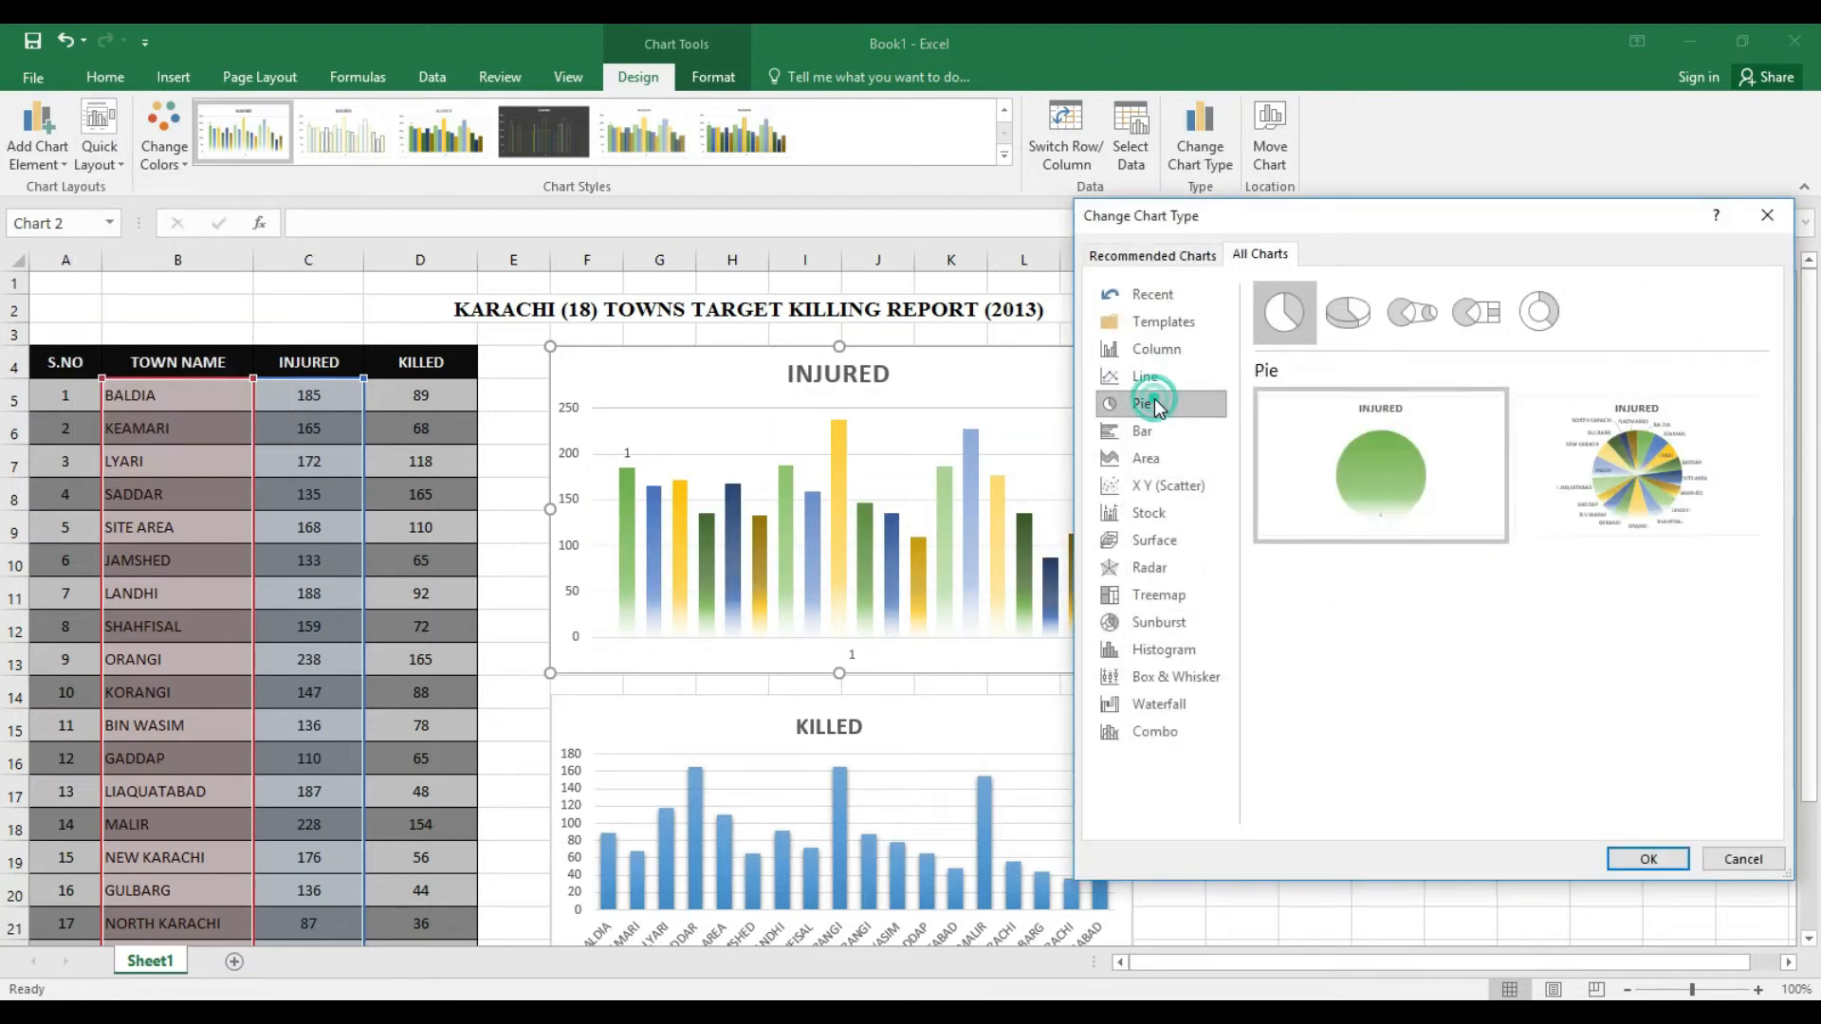
{"action": "left_click", "coordinate": [1164, 432]}
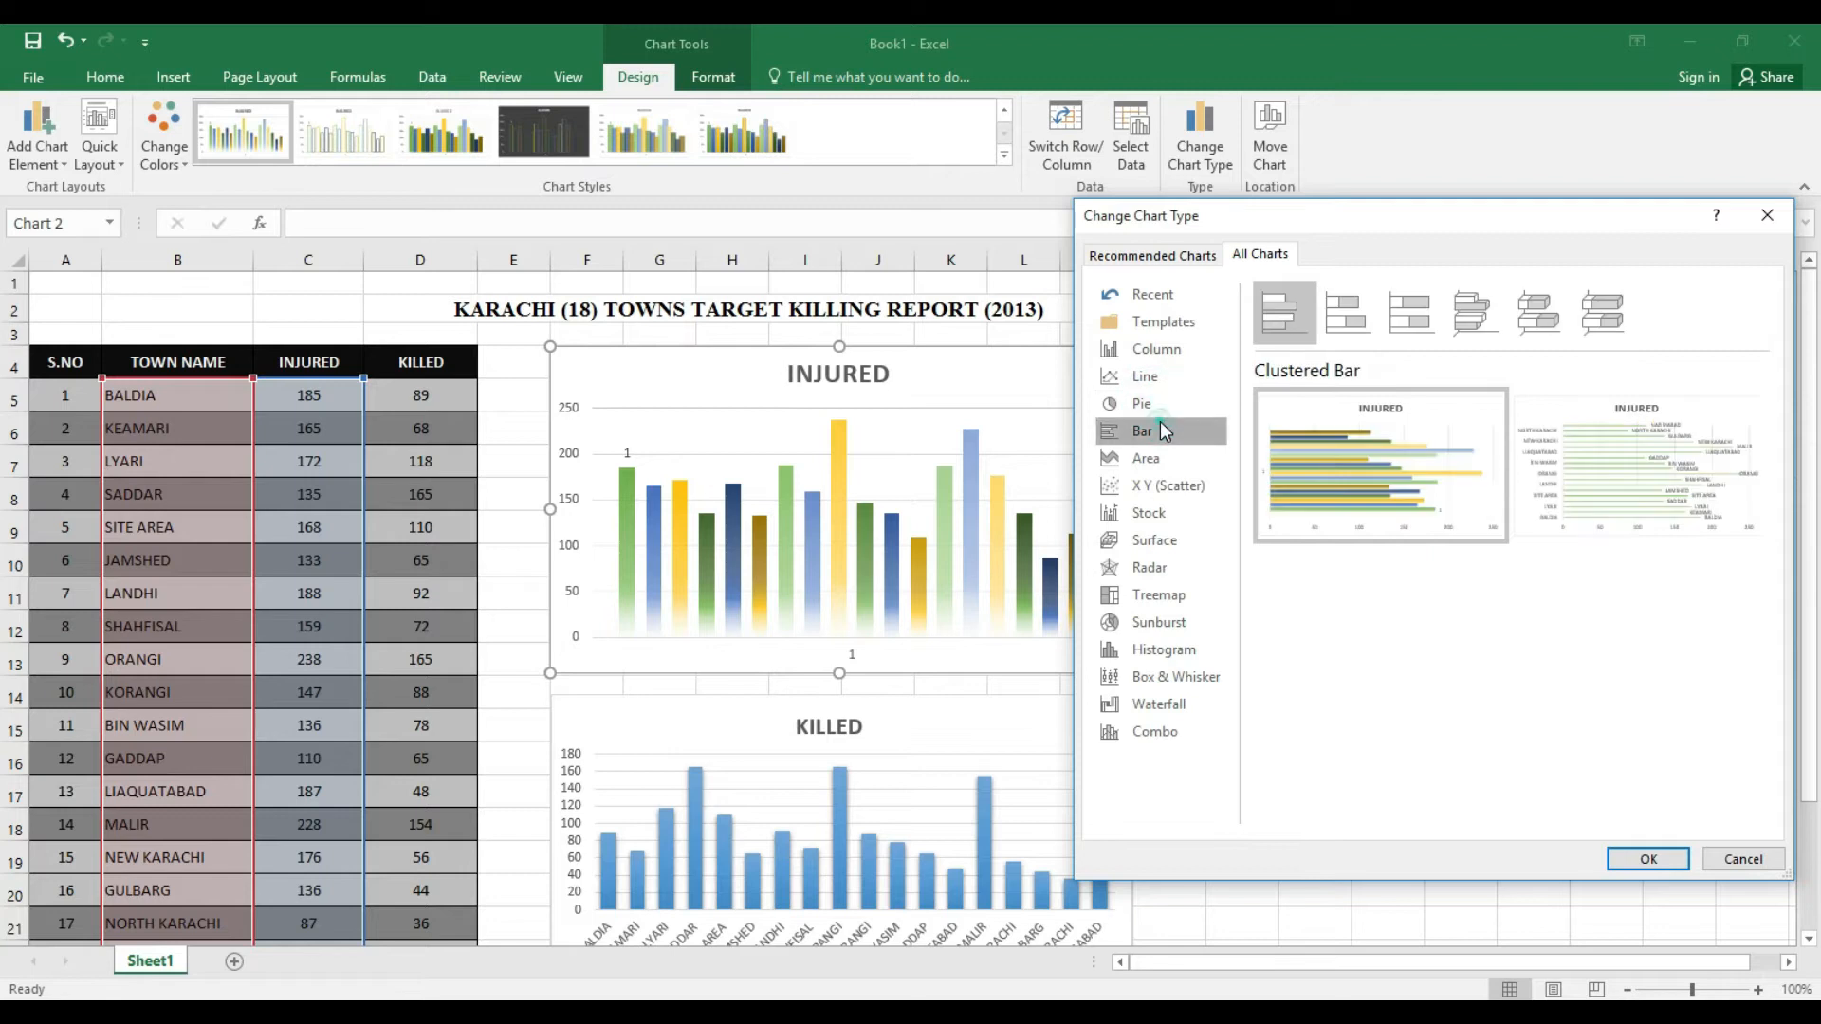
{"action": "left_click", "coordinate": [1648, 859]}
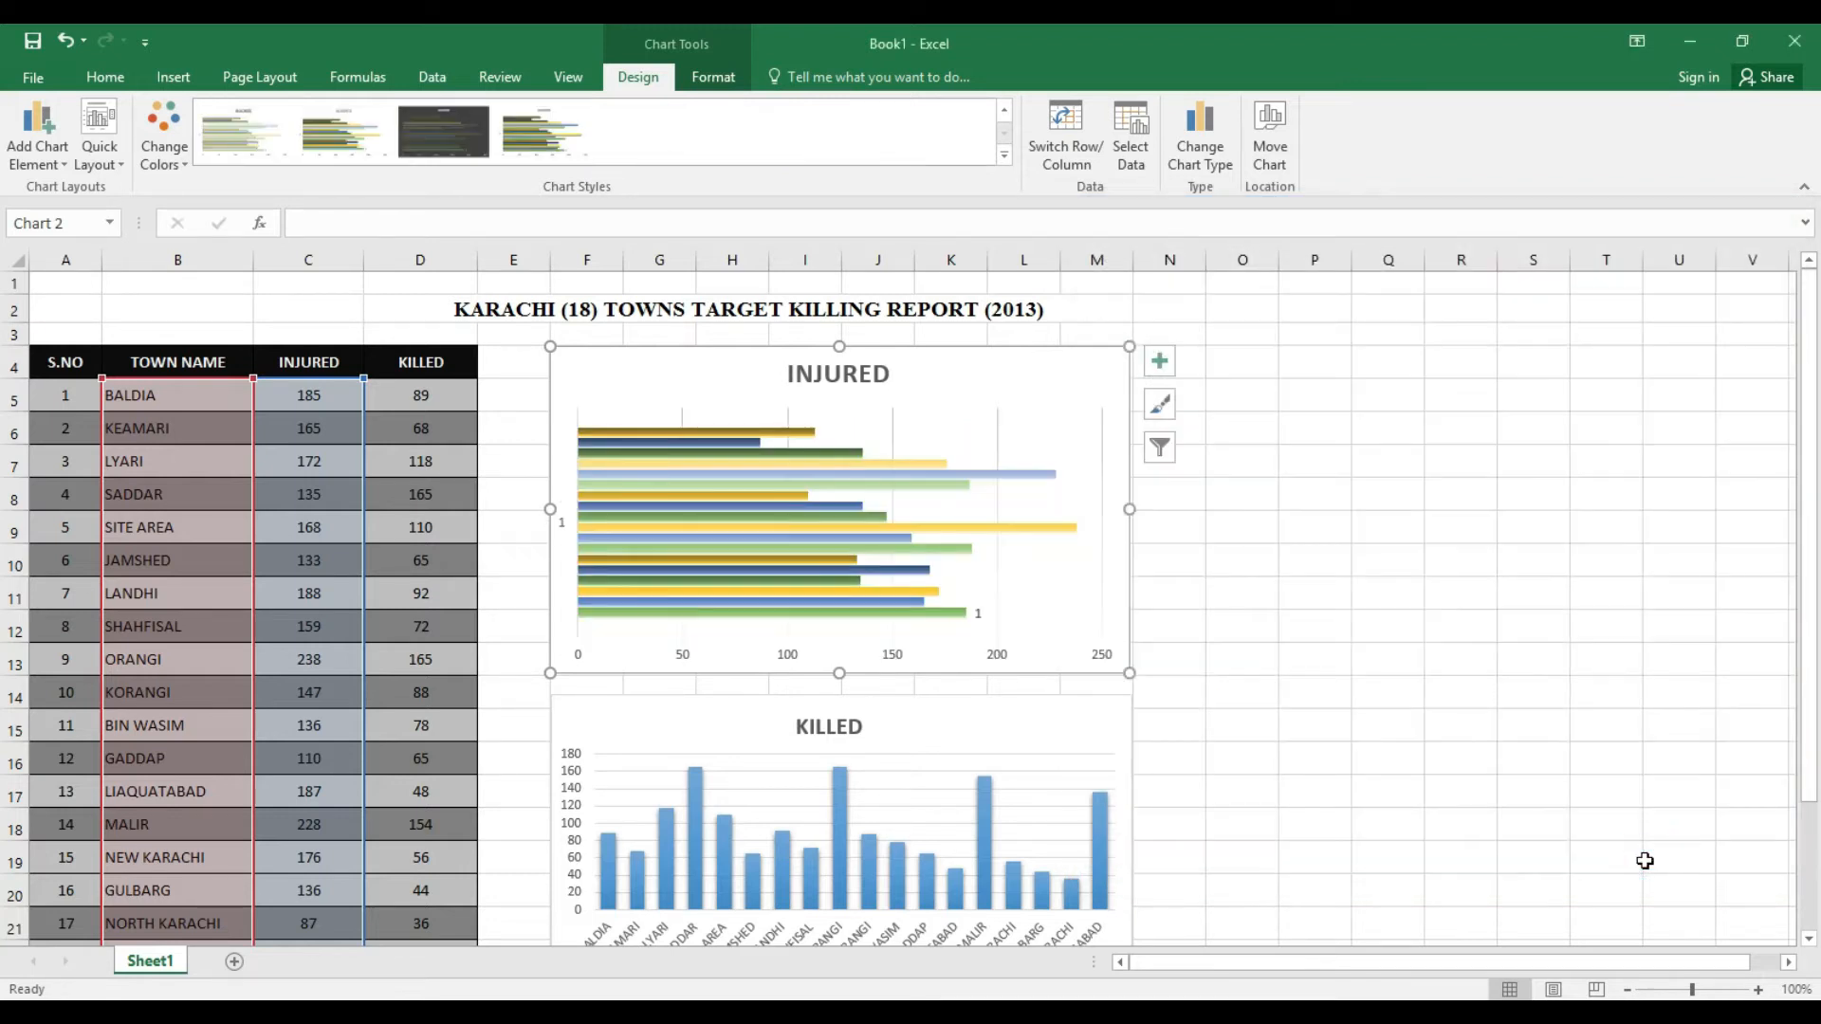
{"action": "left_click", "coordinate": [216, 136]}
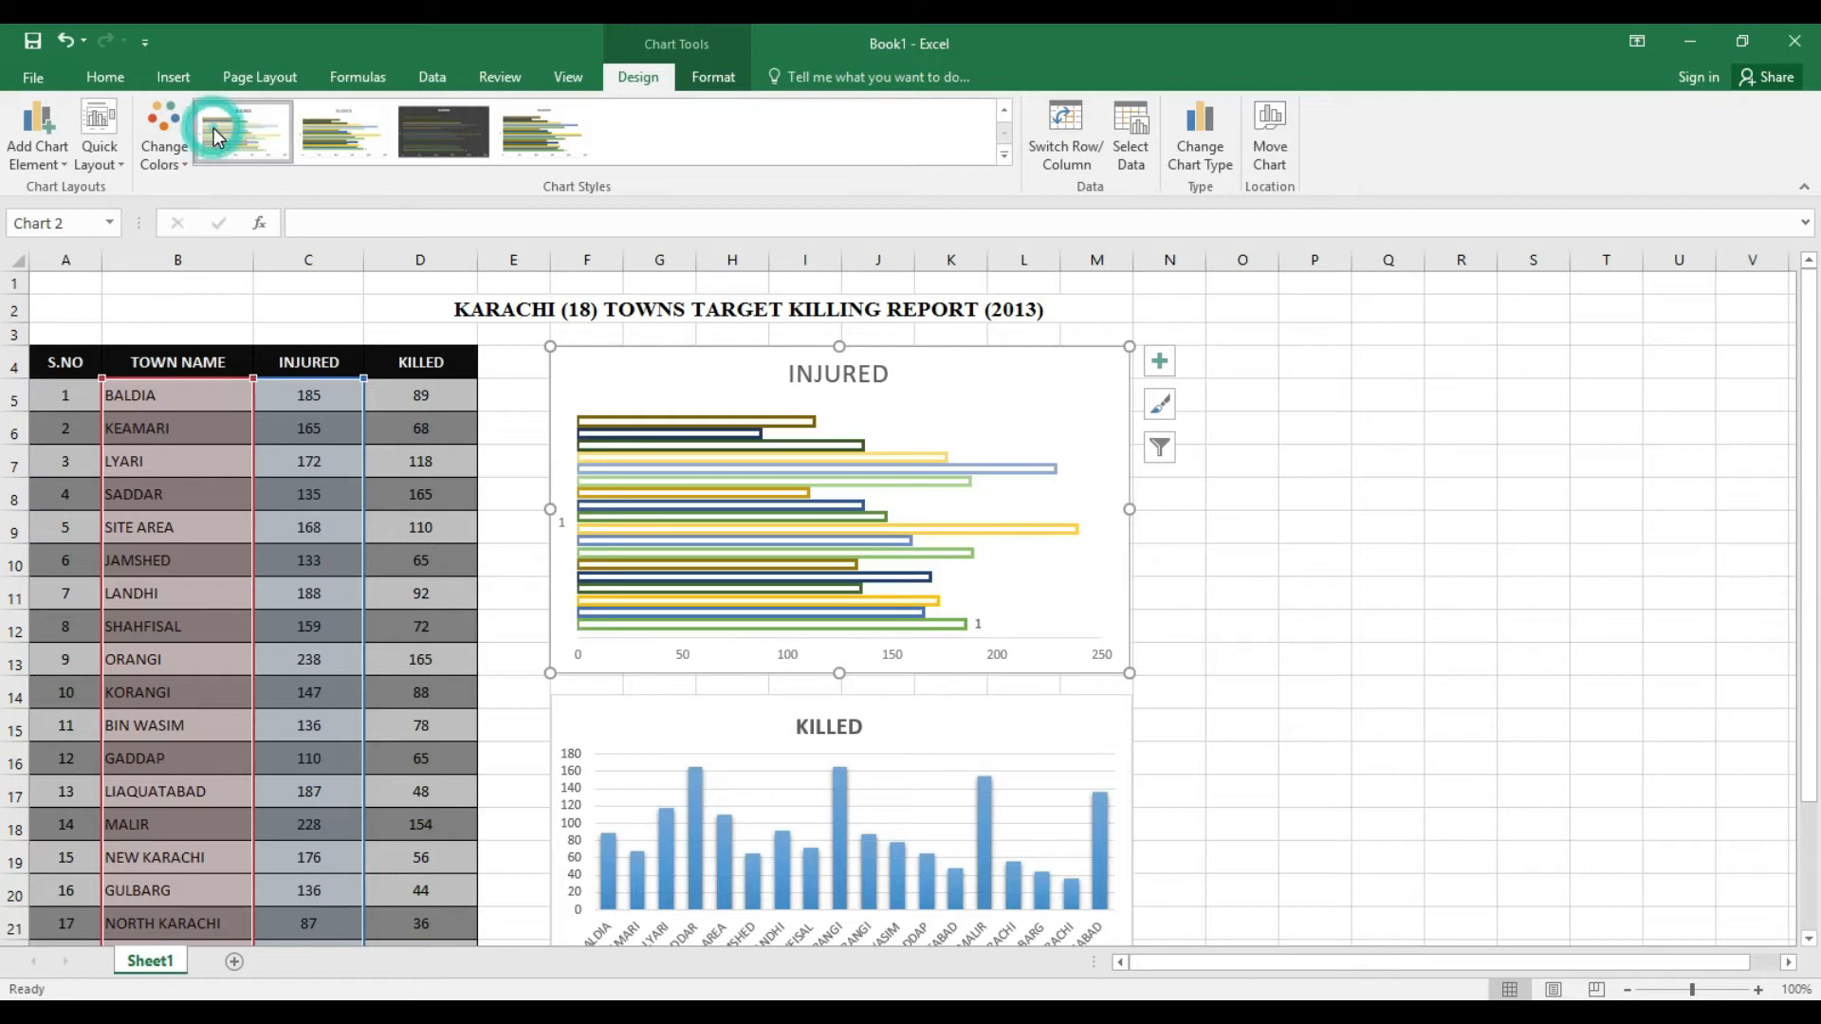
{"action": "left_click", "coordinate": [100, 142]}
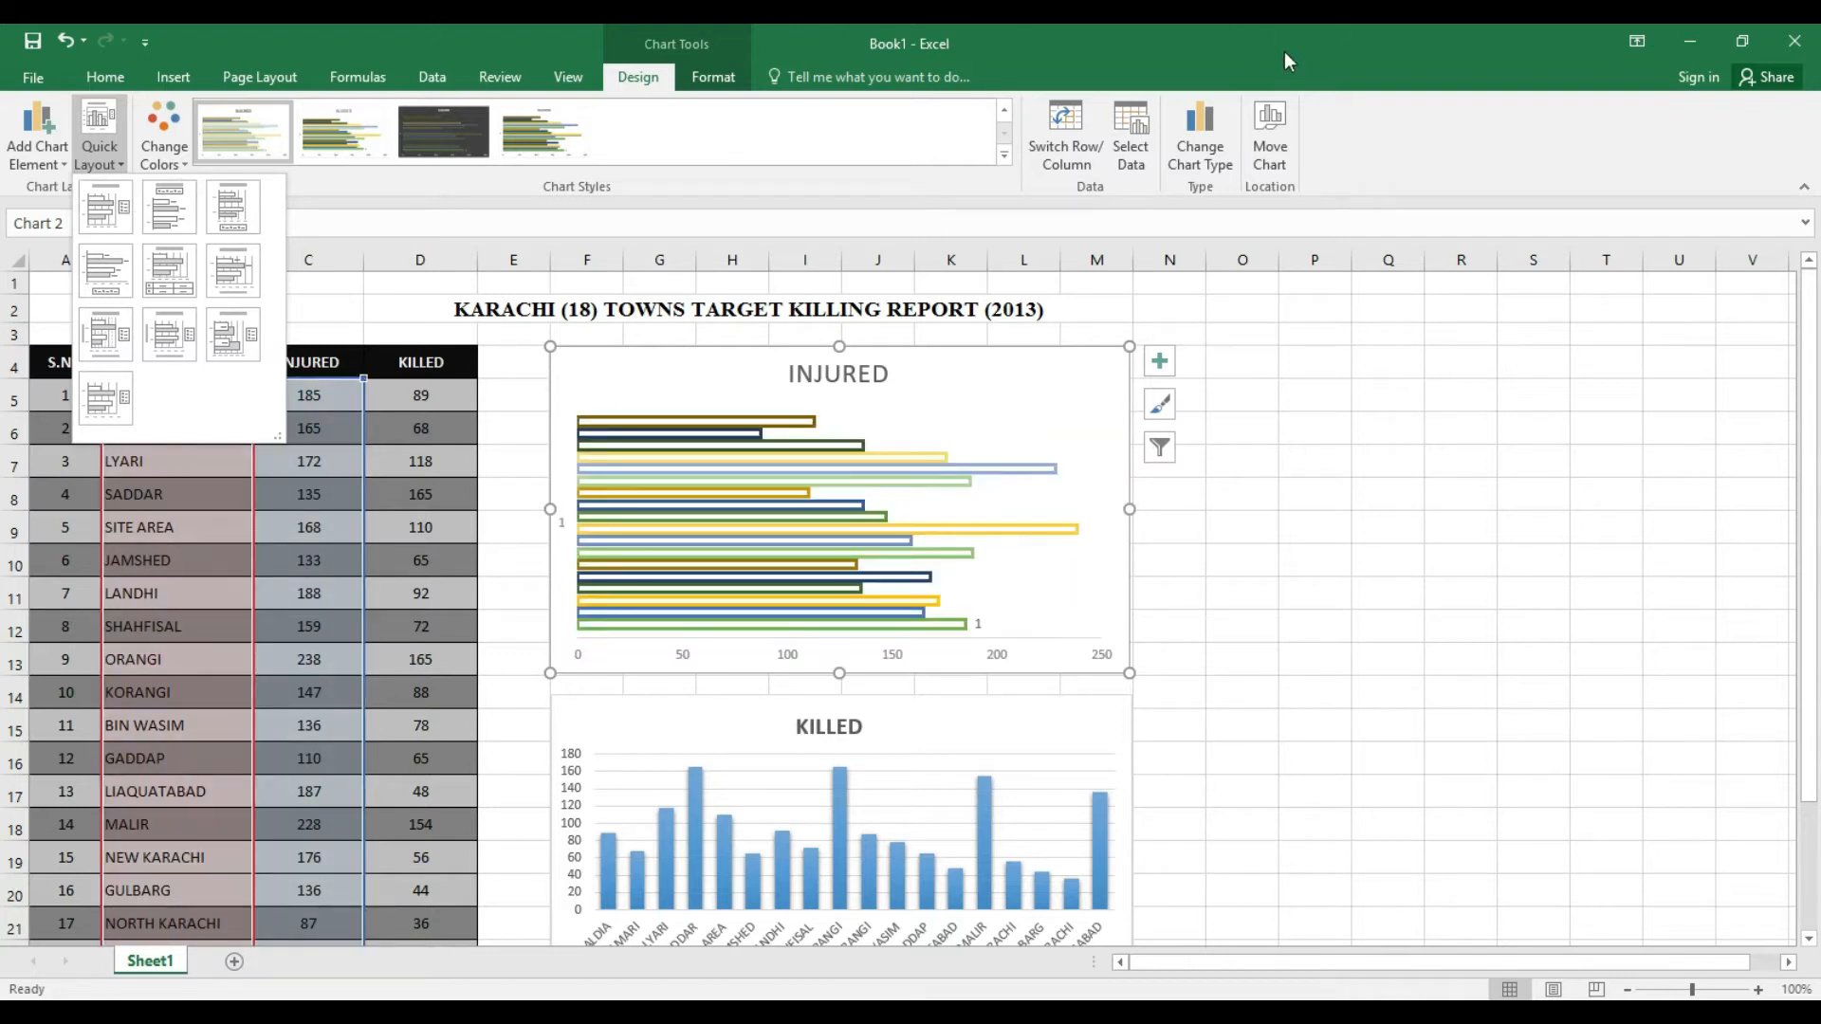
Browse the Area, Stock and X Y (Scatter) chart types, and change the INJURED chart to 3-D Bubble.
{"action": "left_click", "coordinate": [1200, 138]}
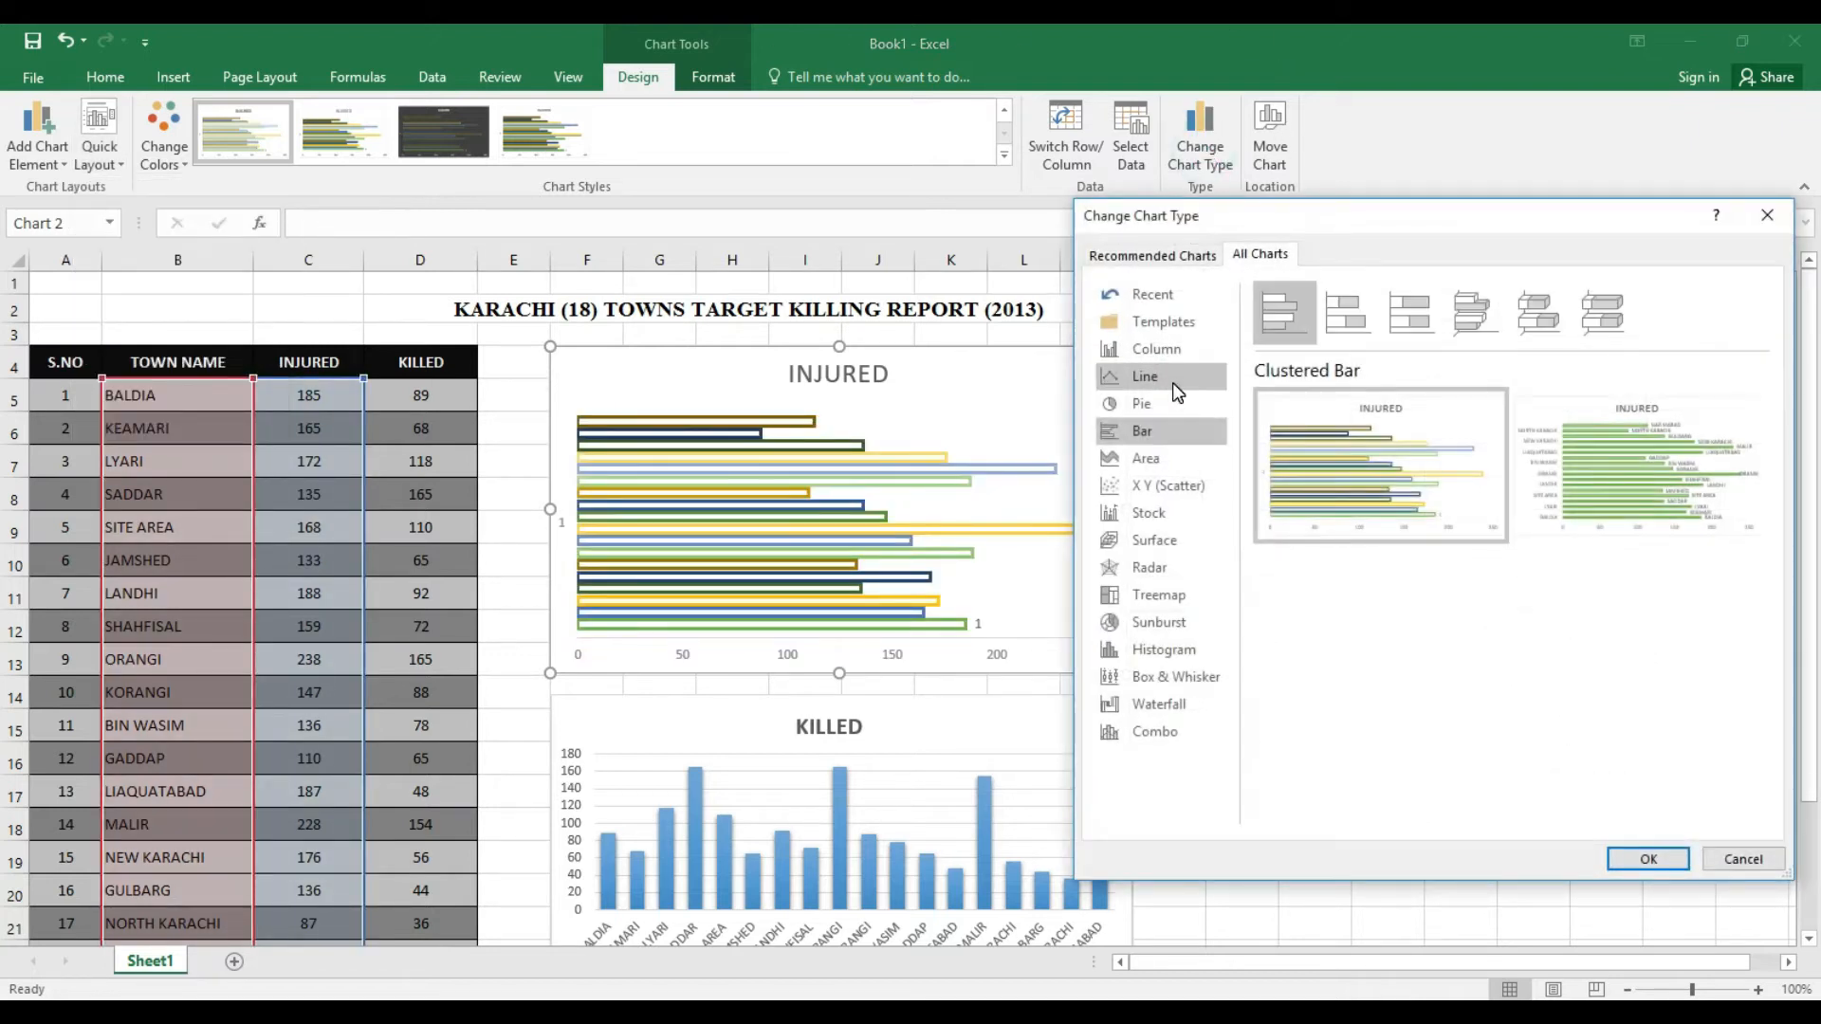
{"action": "left_click", "coordinate": [1166, 459]}
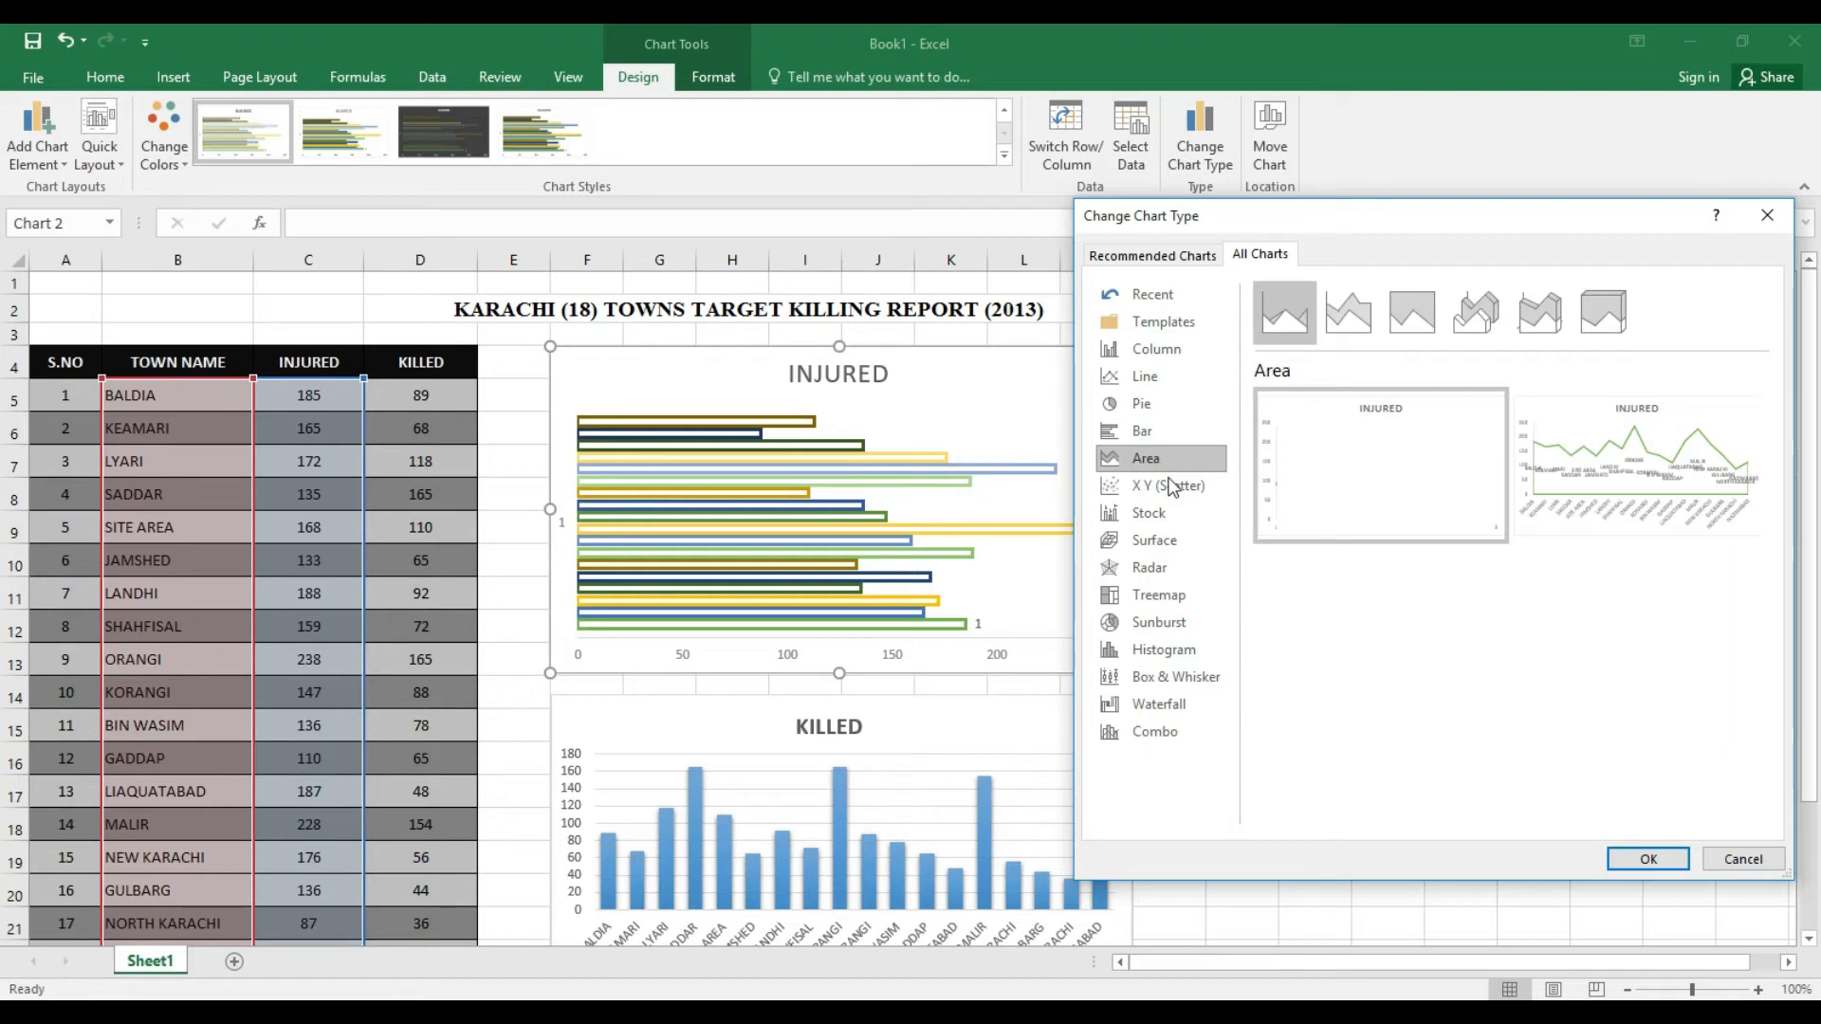
{"action": "left_click", "coordinate": [1169, 492]}
{"action": "left_click", "coordinate": [1165, 514]}
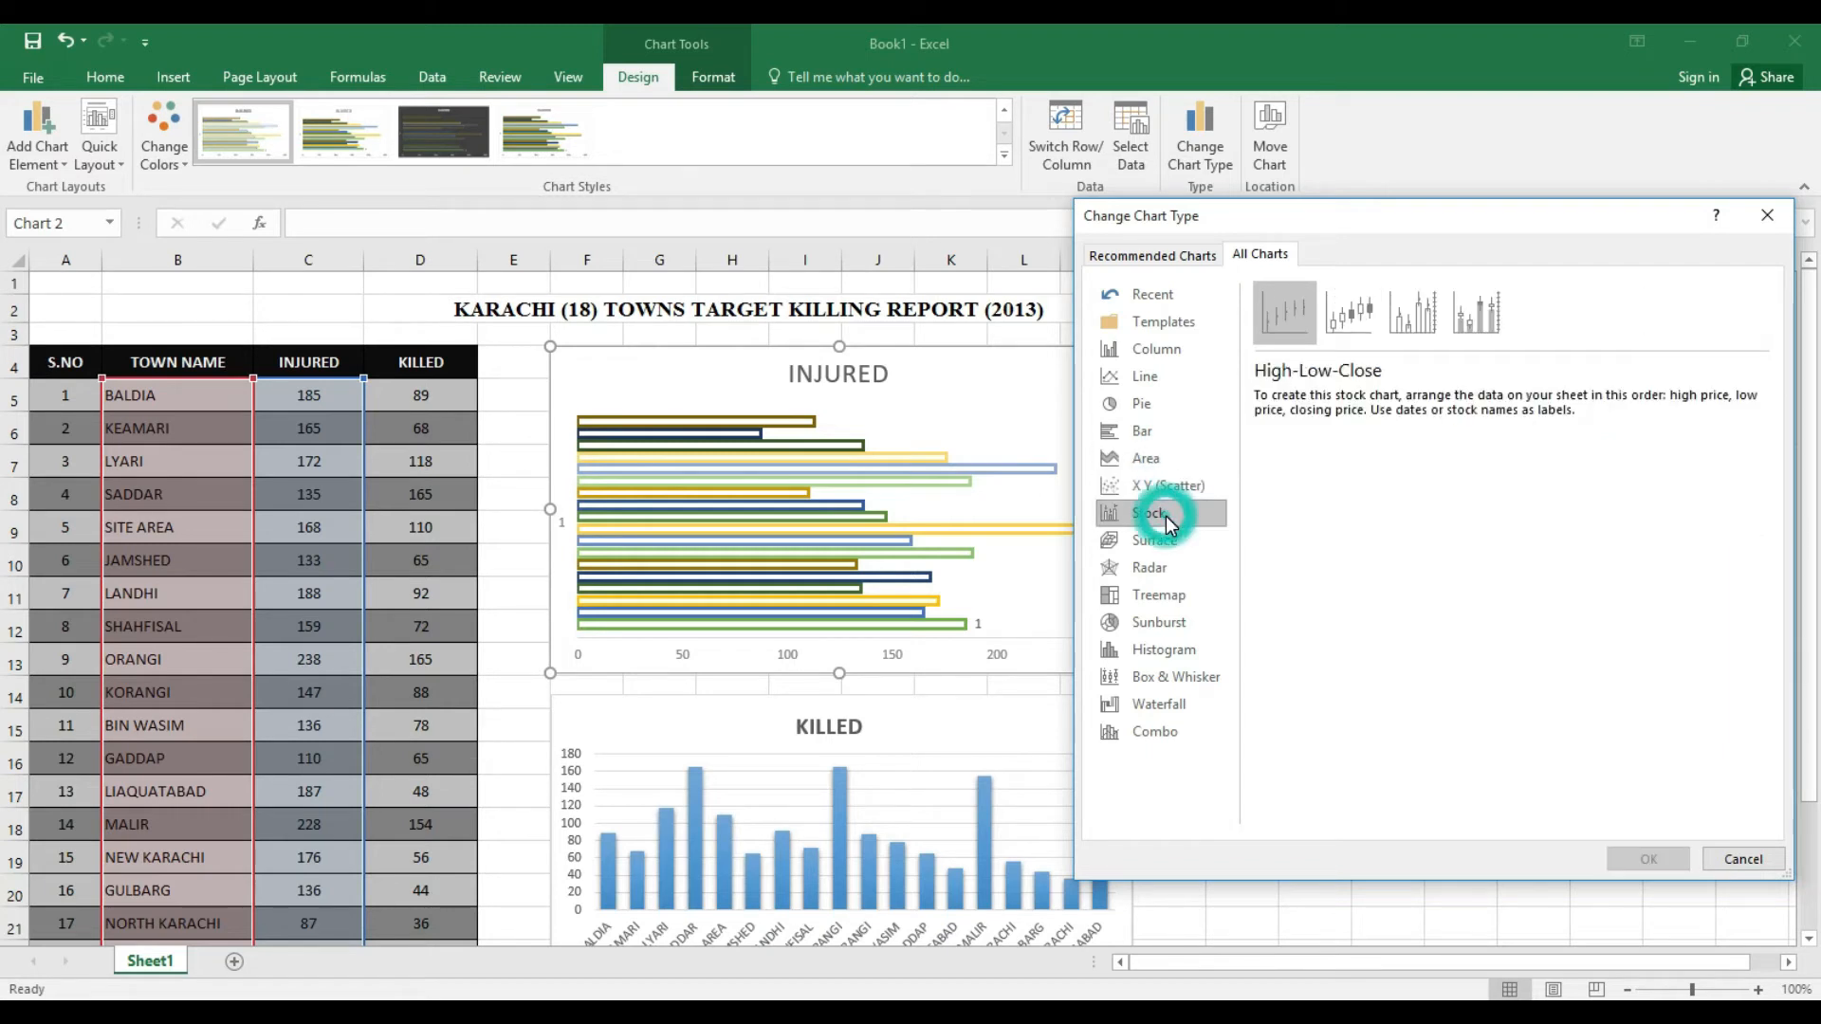
{"action": "left_click", "coordinate": [1164, 488]}
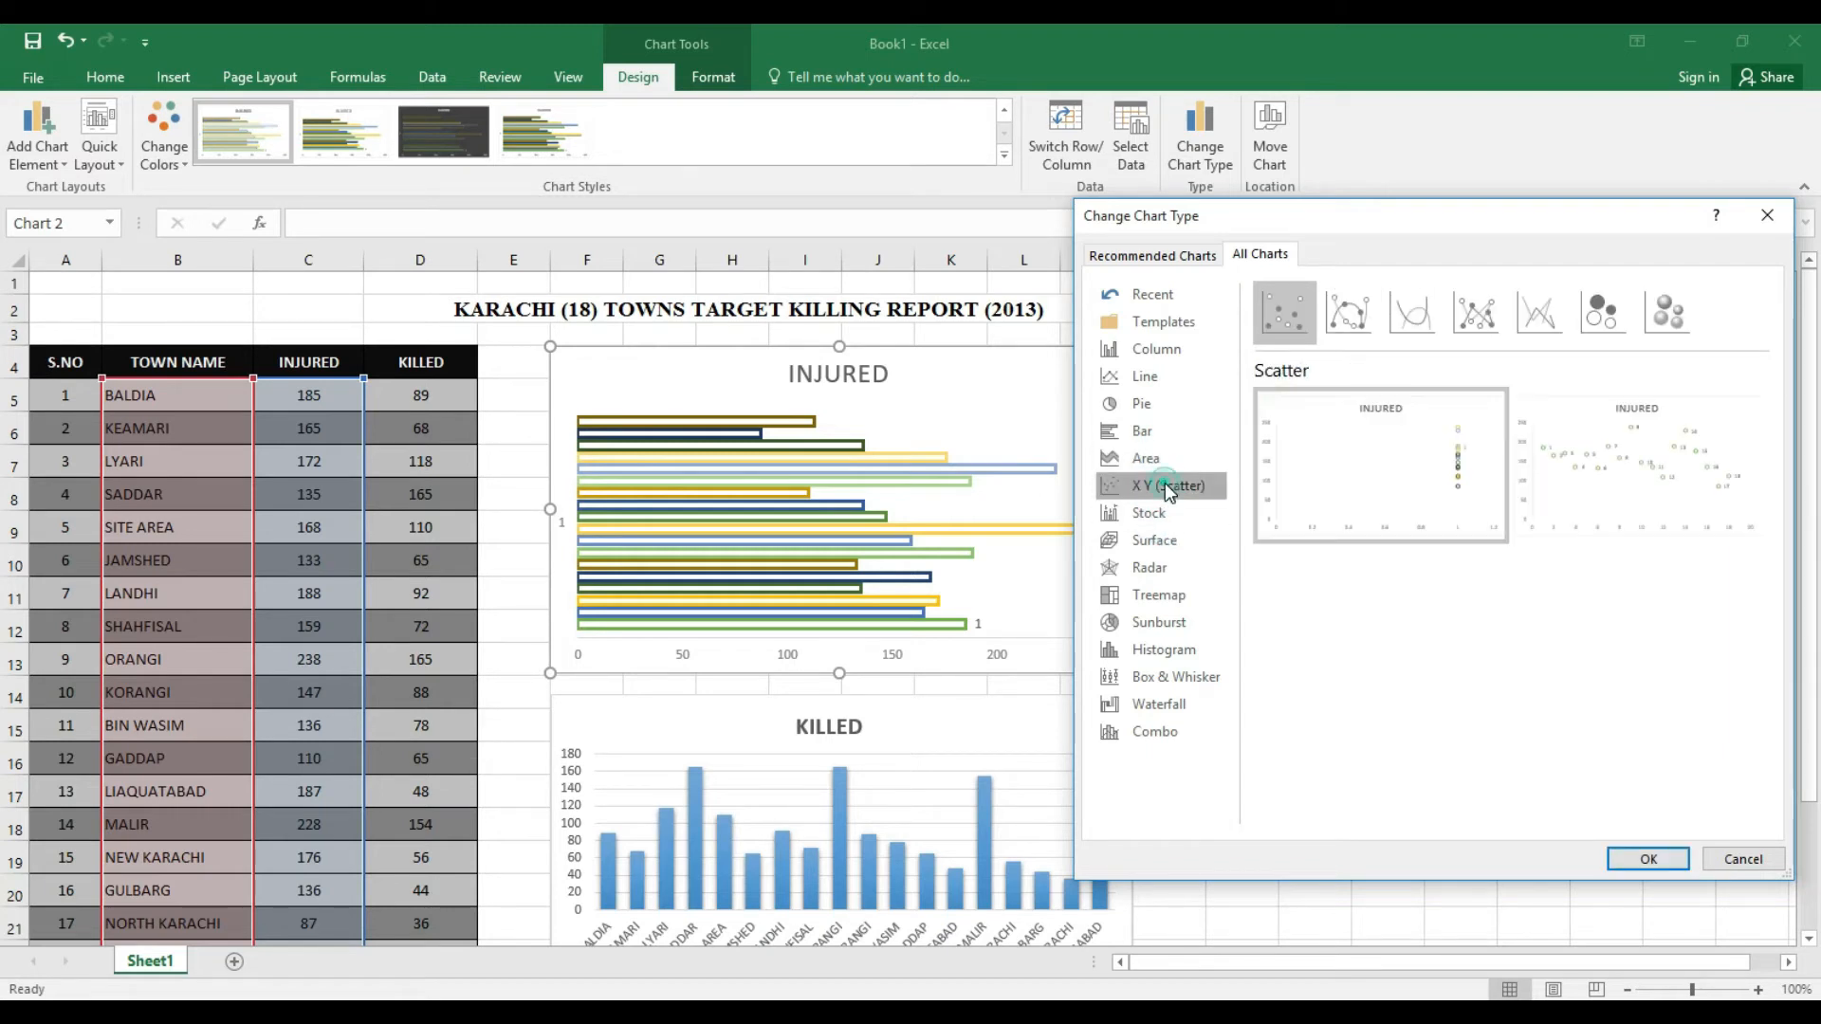
{"action": "left_click", "coordinate": [1660, 315]}
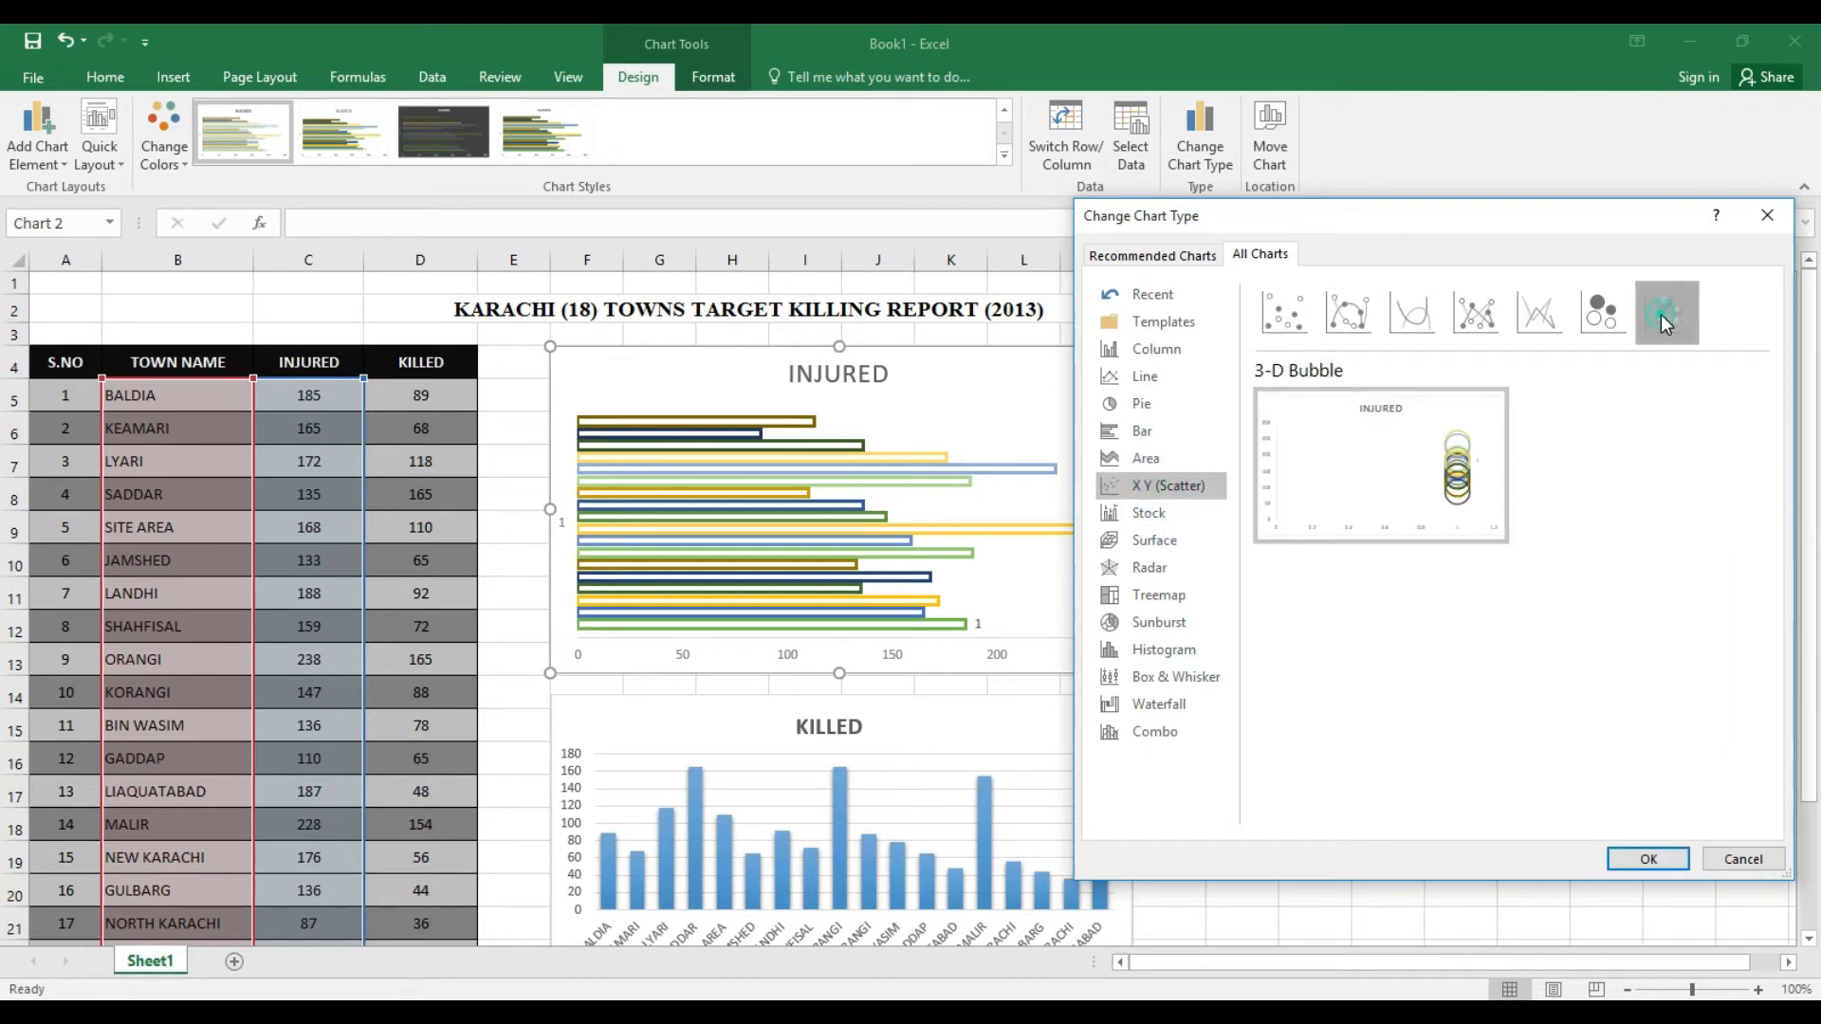
{"action": "left_click", "coordinate": [1646, 859]}
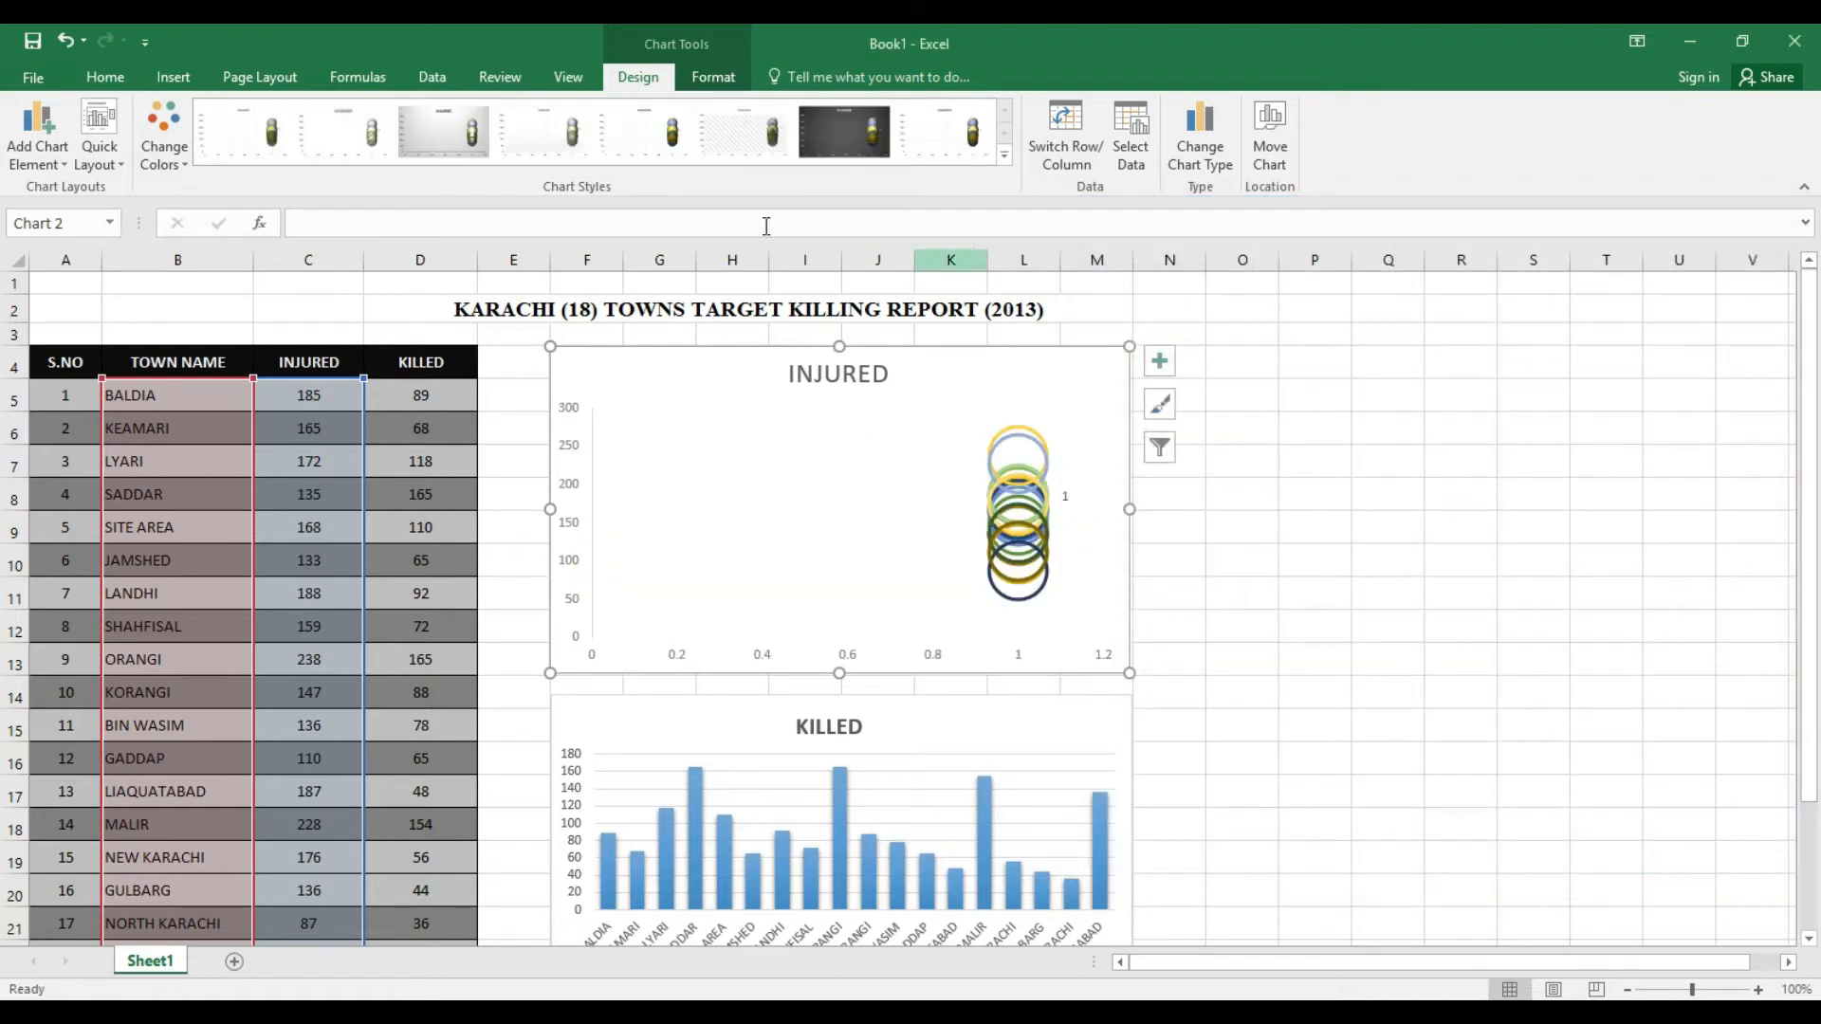
Try styles on the INJURED bubble chart, settling on the hatched plot area with value labels inside the bubbles.
{"action": "left_click", "coordinate": [545, 150]}
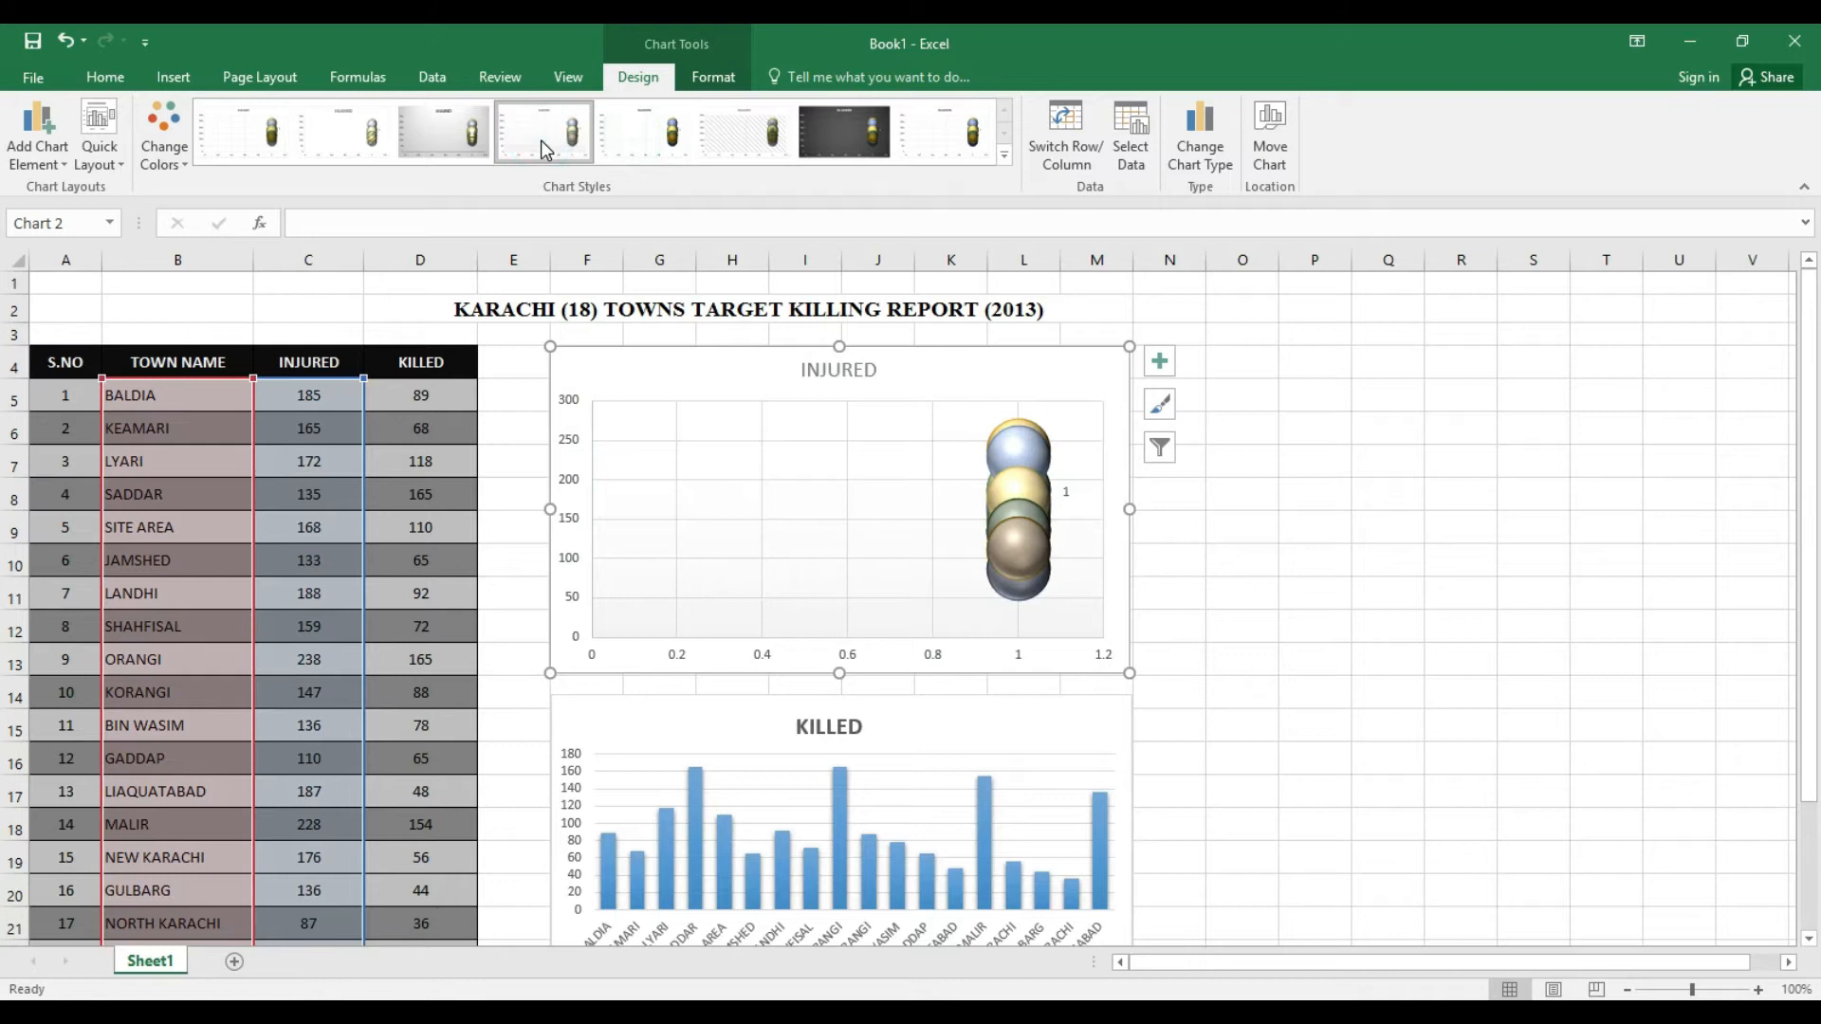
{"action": "left_click", "coordinate": [764, 133]}
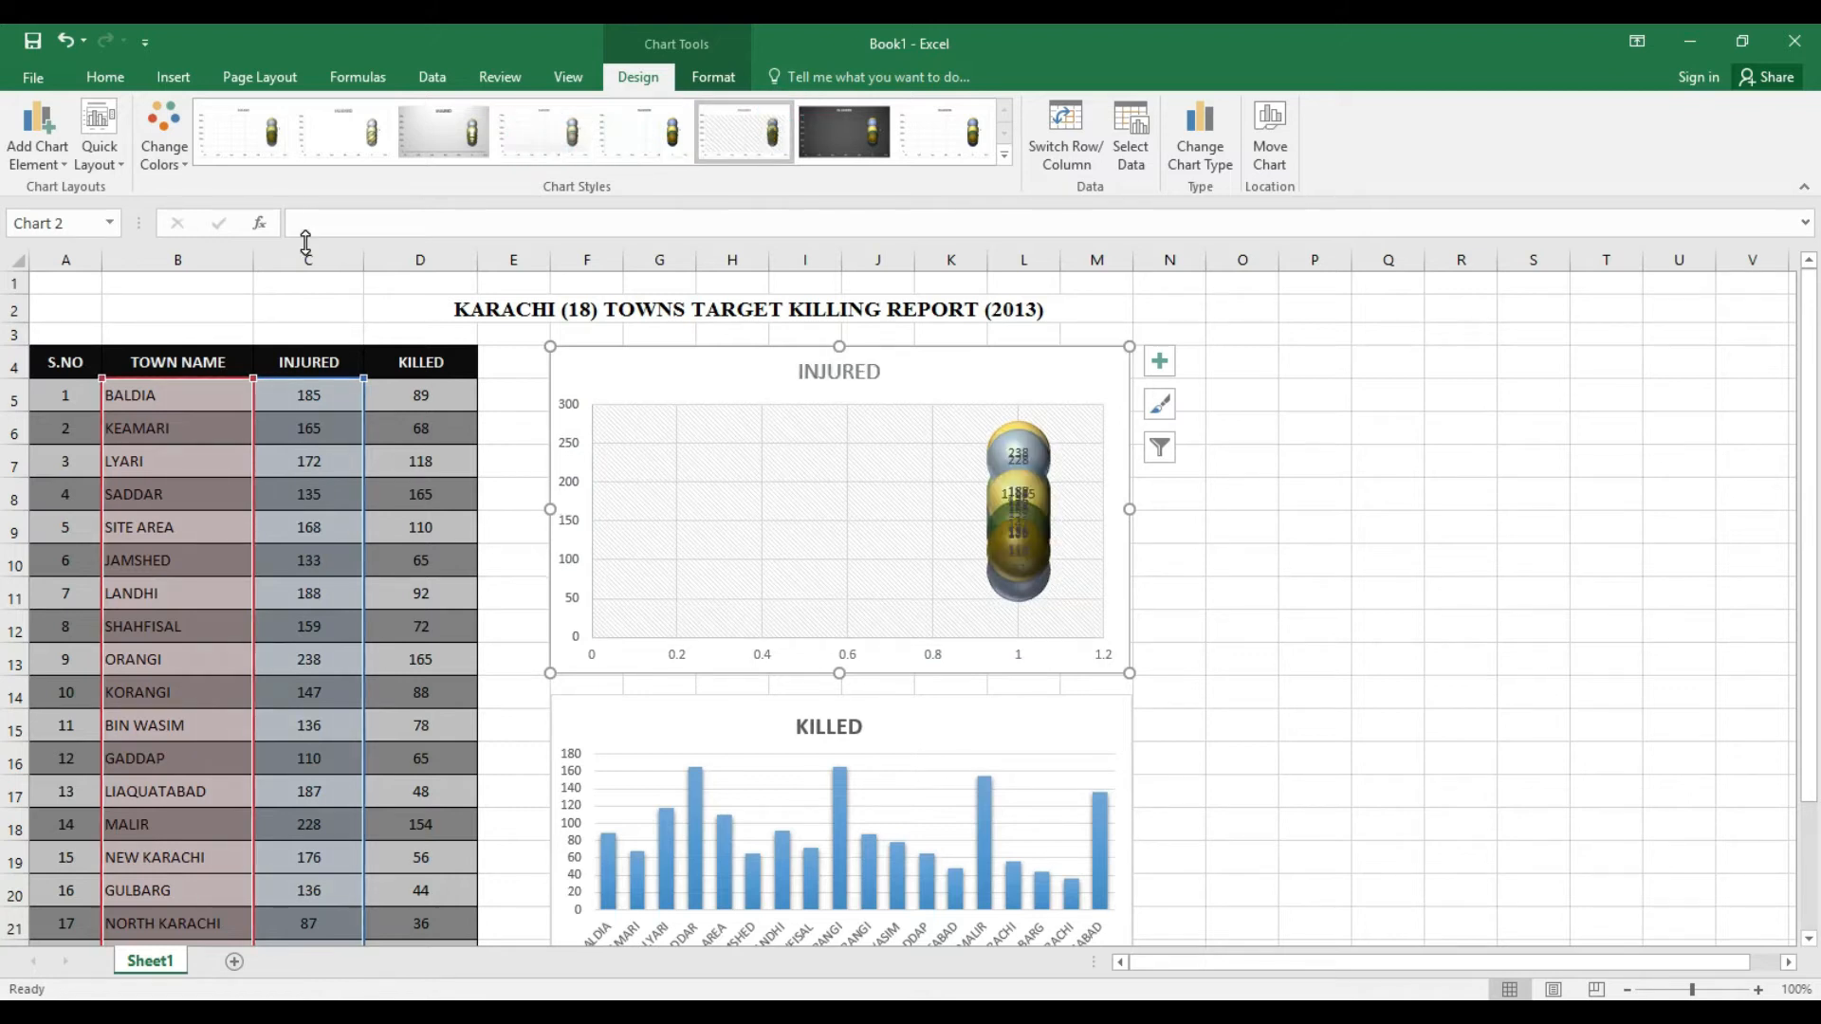
{"action": "left_click", "coordinate": [106, 152]}
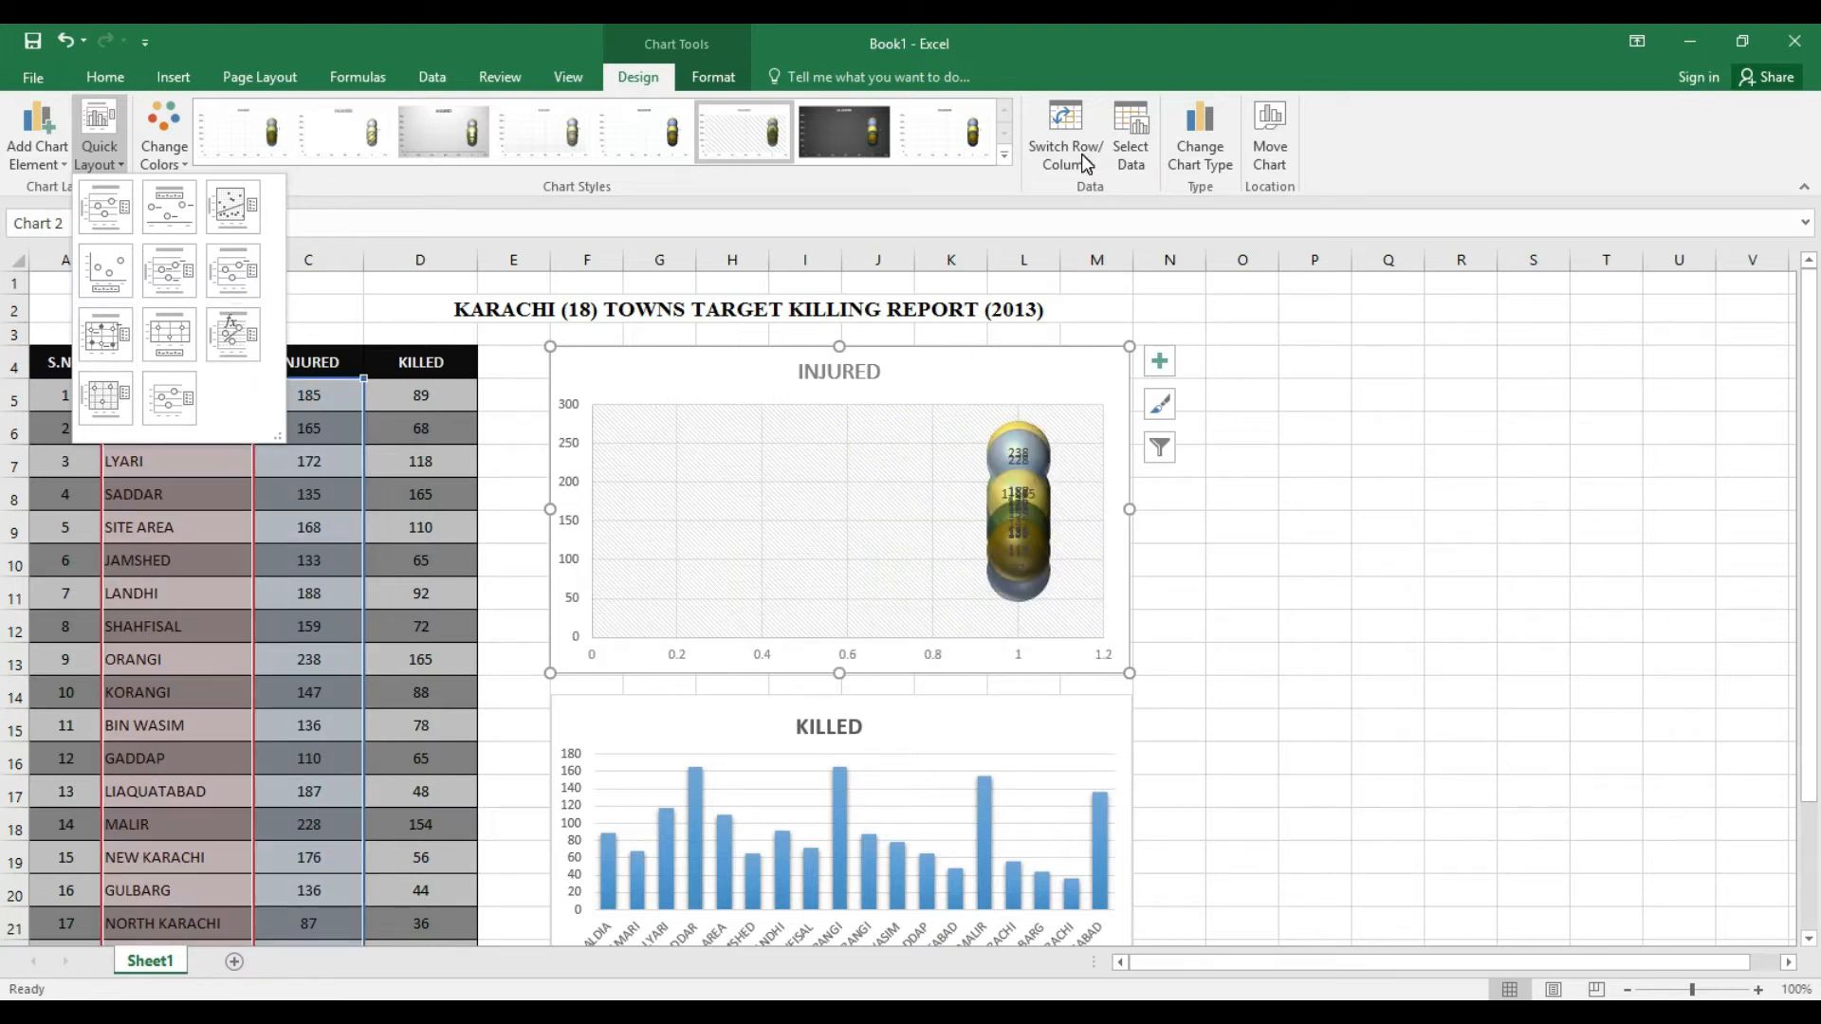
Browse the Sunburst and Histogram types, and change the INJURED chart to Clustered Column with a differently coloured column per town.
{"action": "left_click", "coordinate": [1185, 162]}
{"action": "left_click", "coordinate": [1200, 142]}
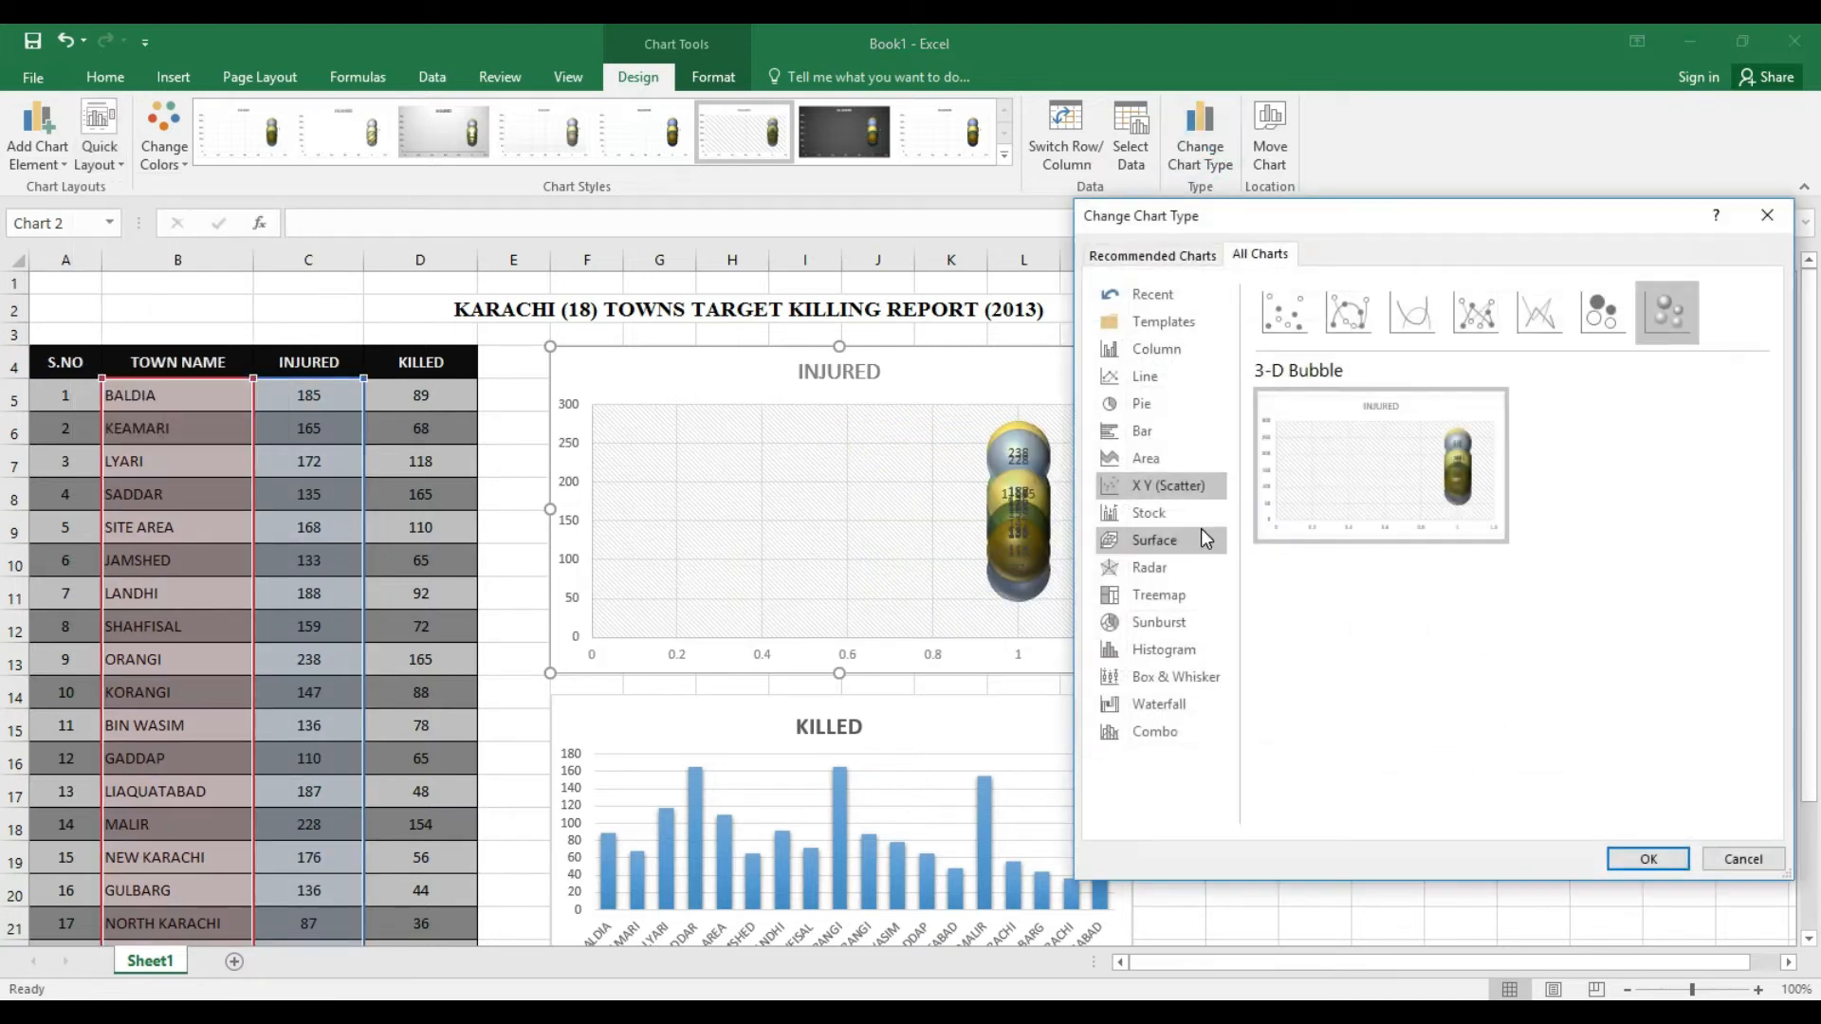
{"action": "left_click", "coordinate": [1164, 598]}
{"action": "left_click", "coordinate": [1167, 621]}
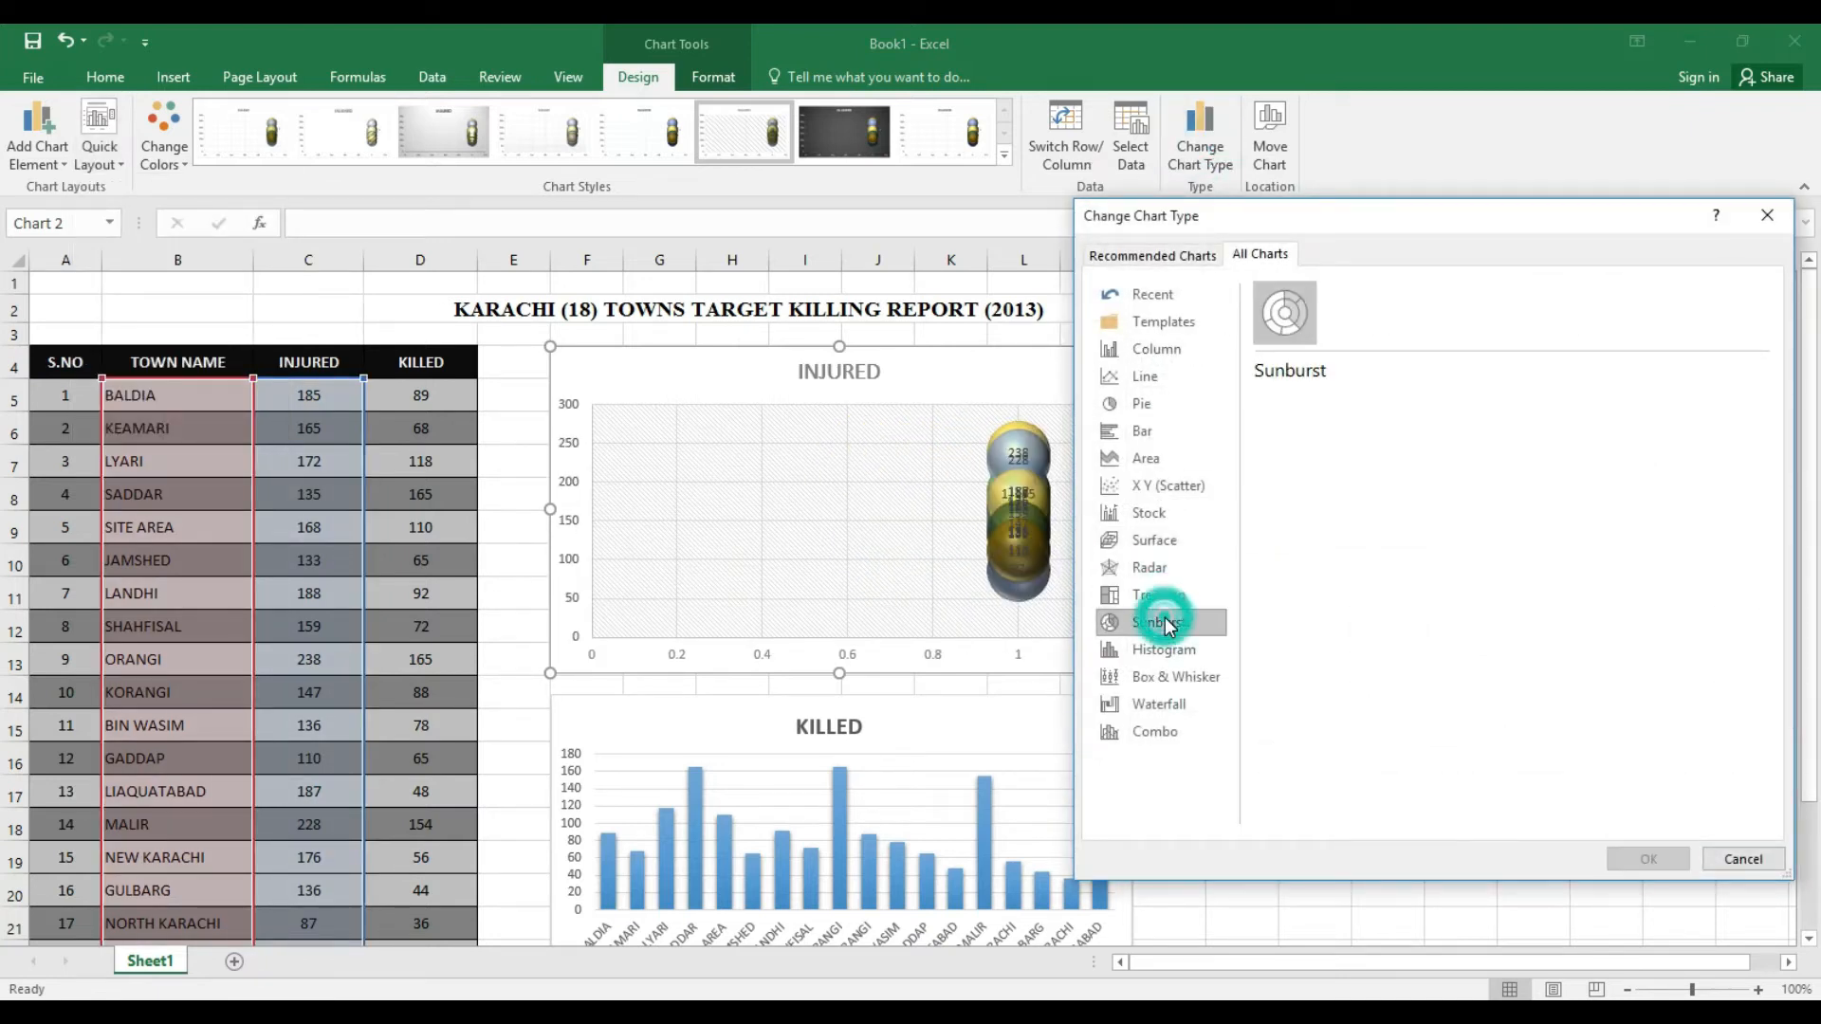
{"action": "left_click", "coordinate": [1165, 654]}
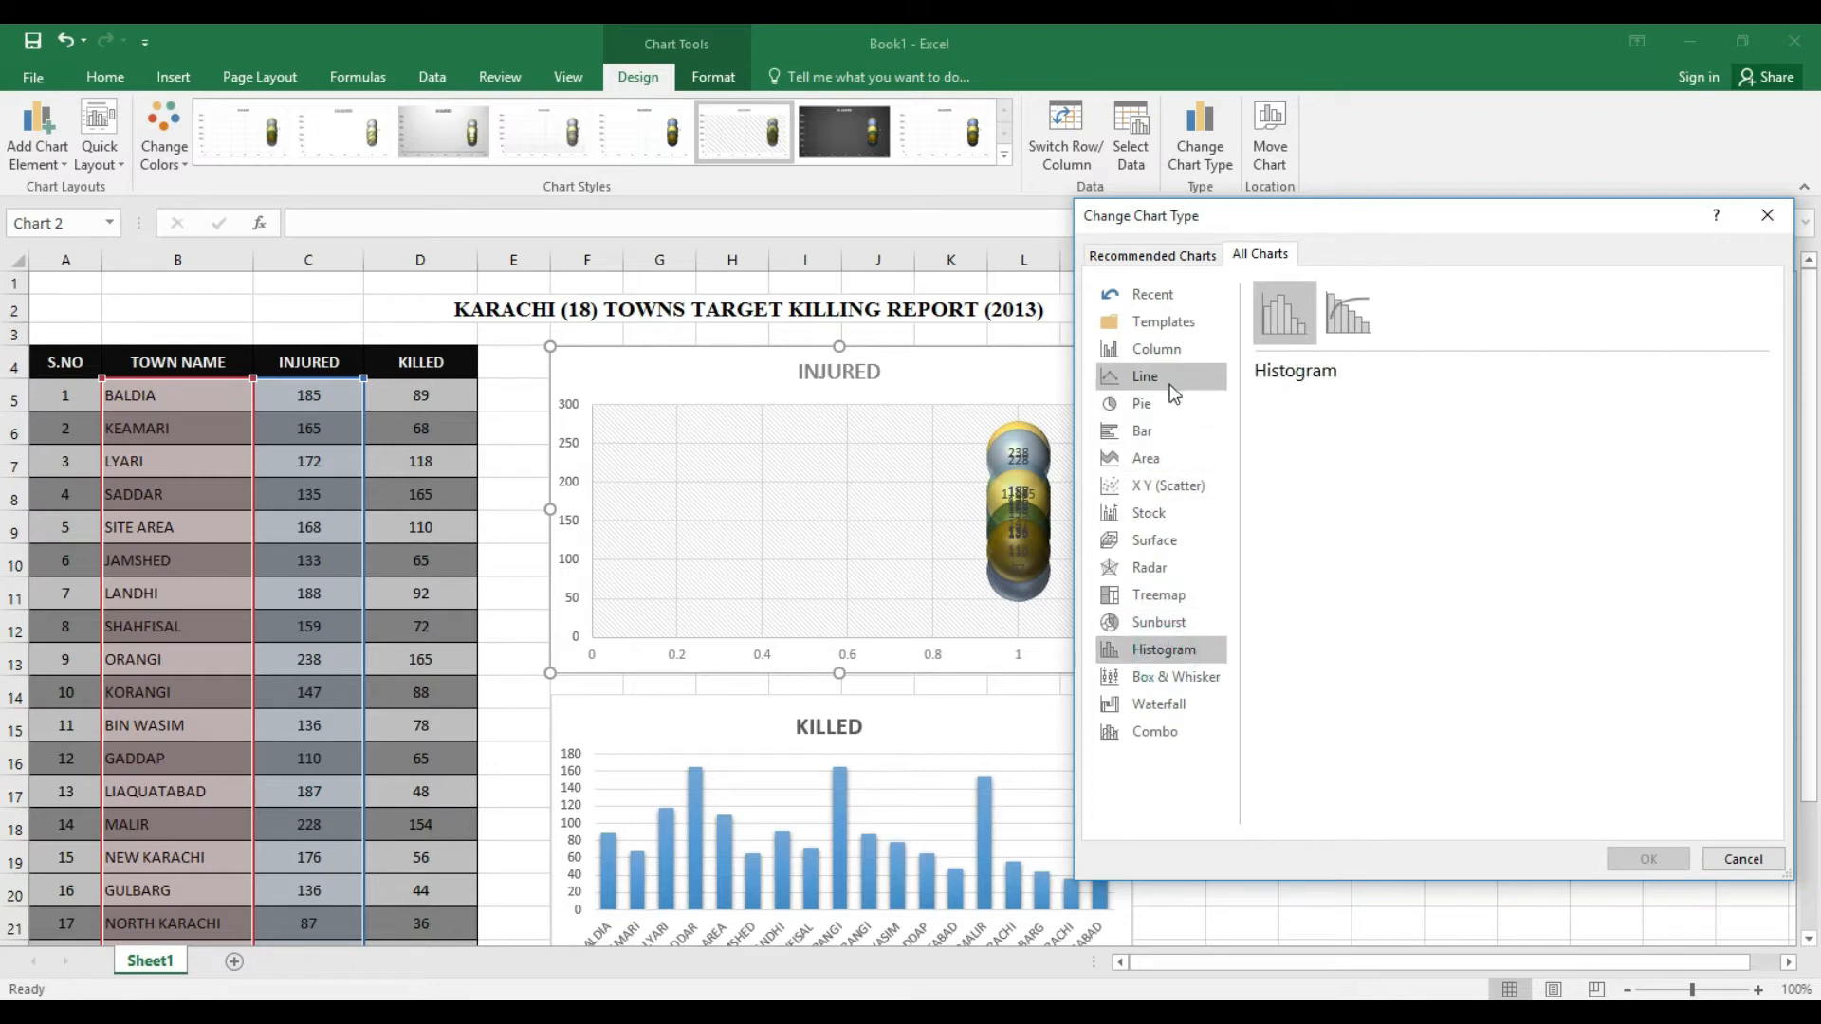
{"action": "left_click", "coordinate": [1164, 347]}
{"action": "mouse_move", "coordinate": [1386, 435]}
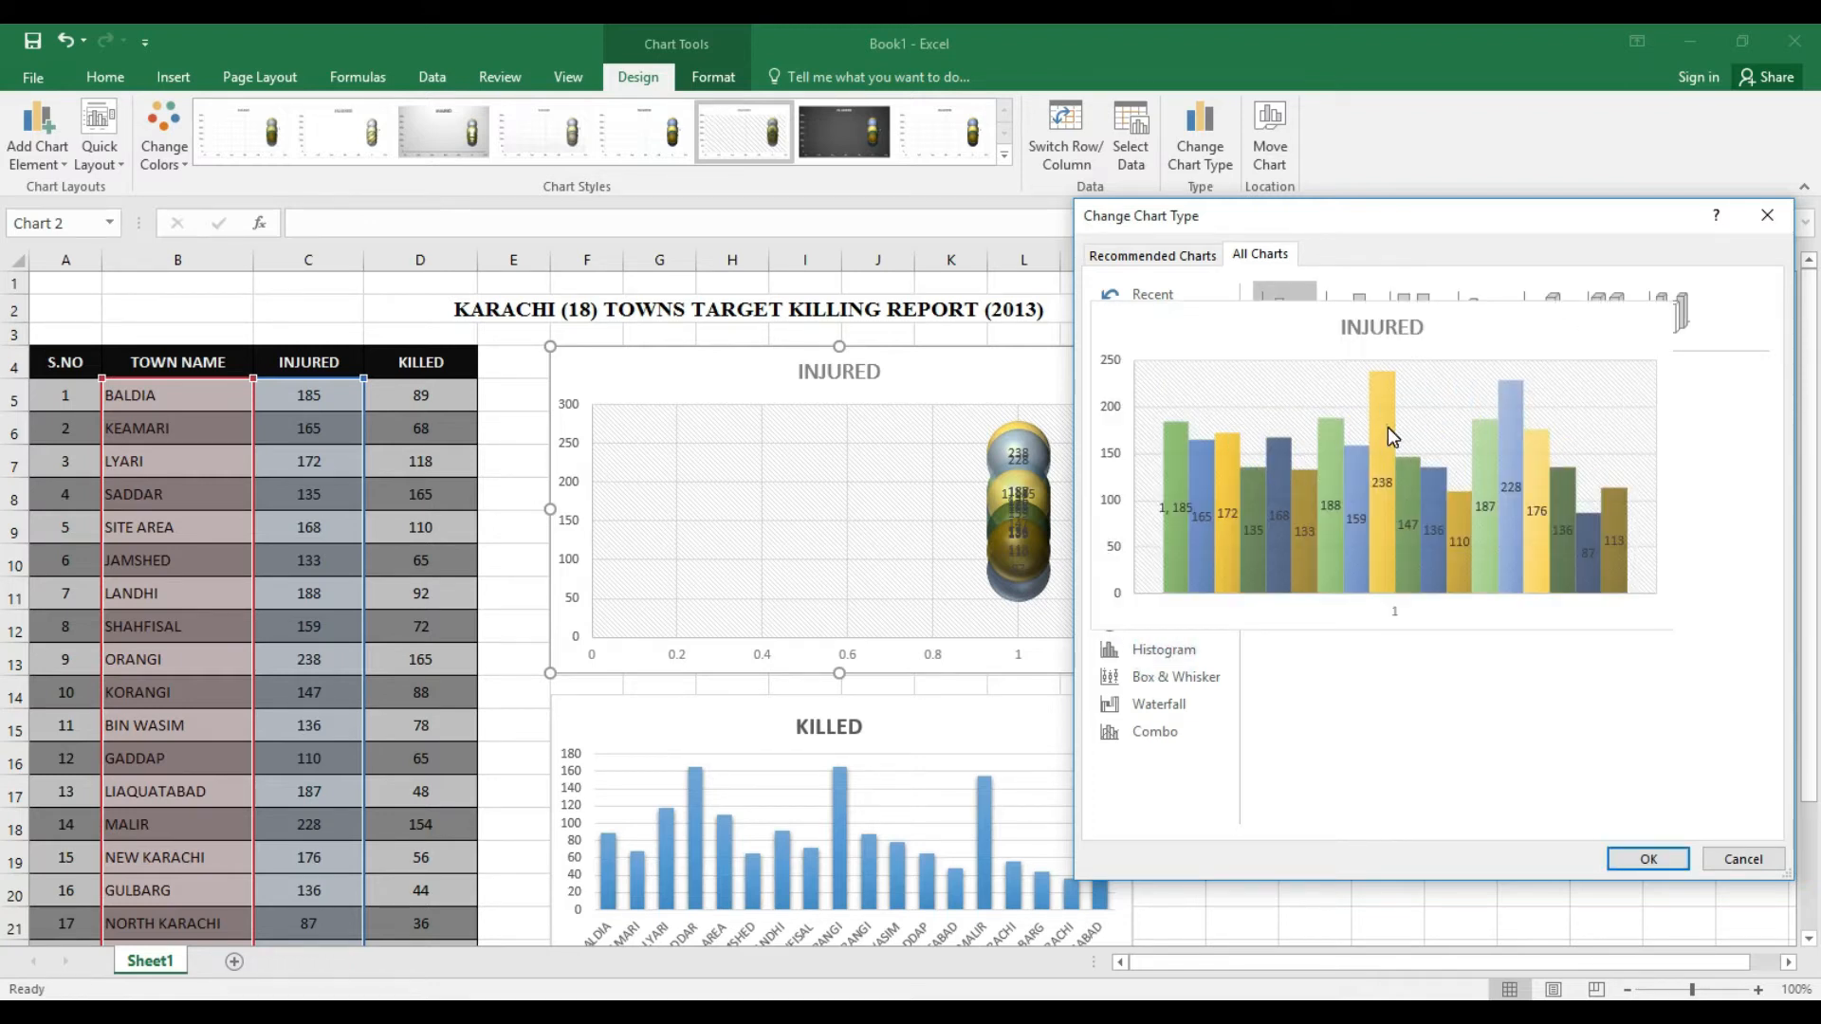
{"action": "left_click", "coordinate": [1644, 863]}
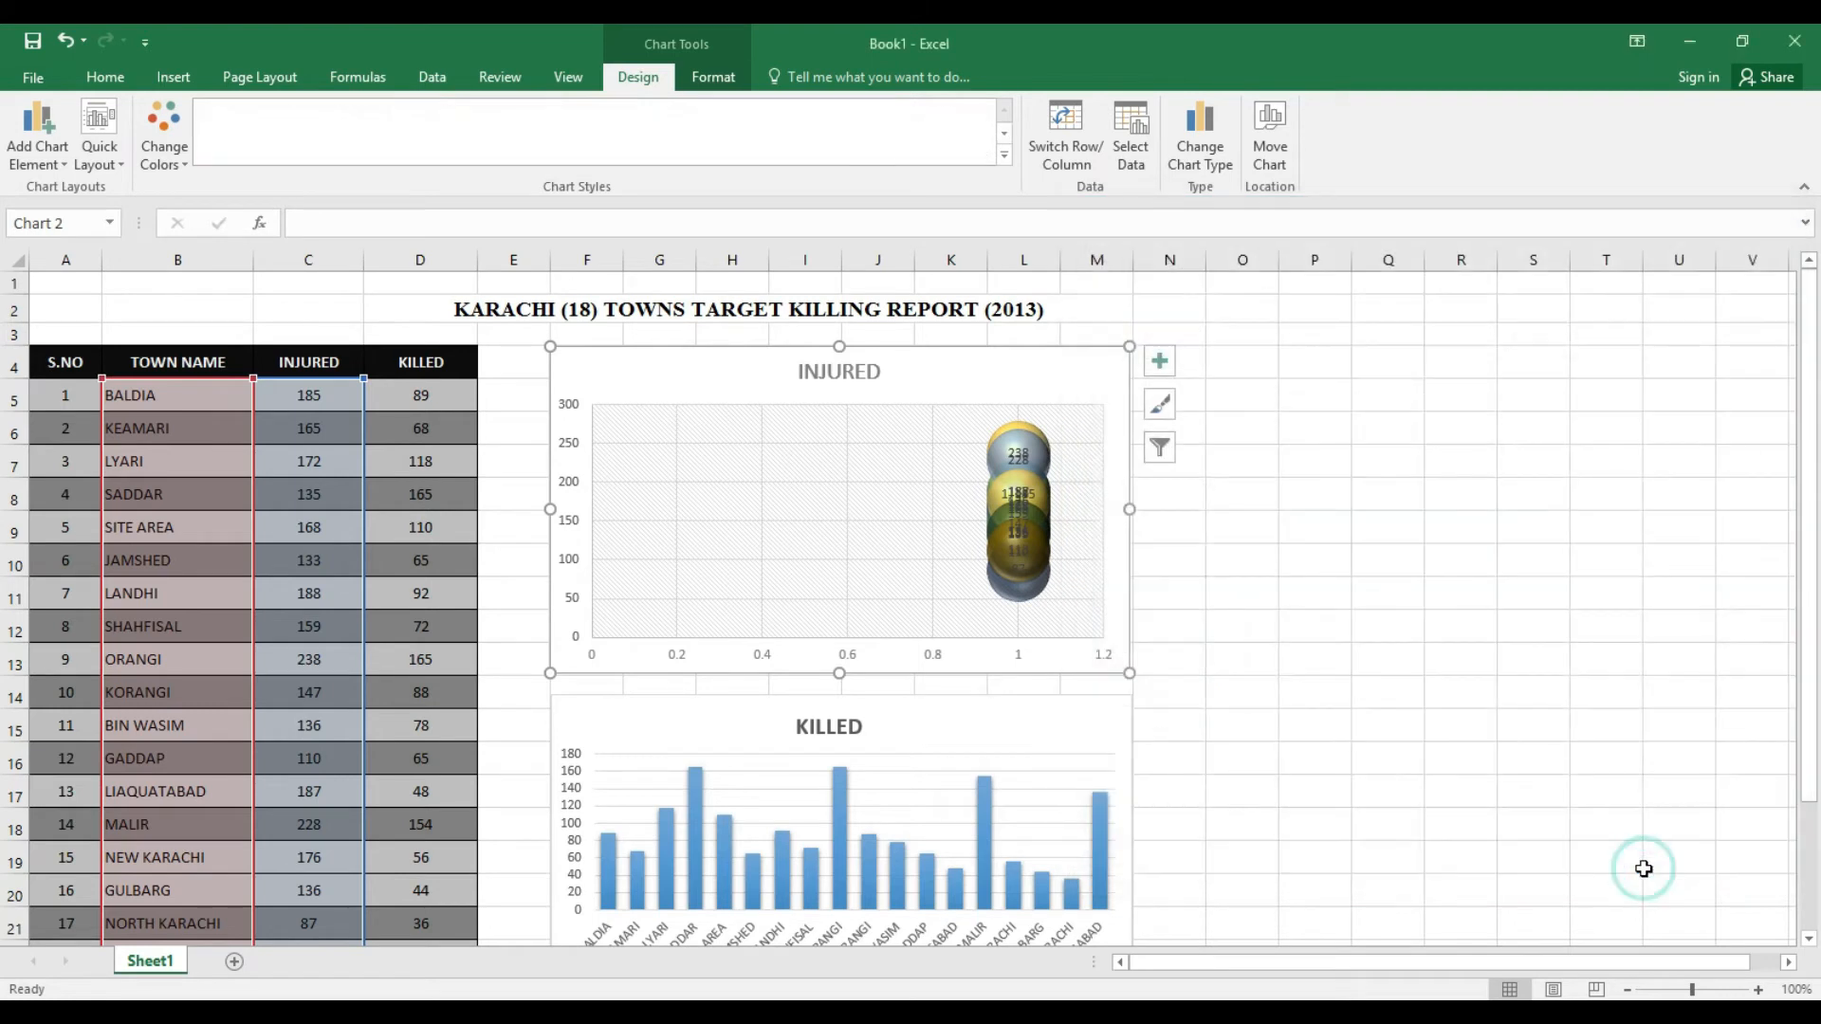
{"action": "left_click", "coordinate": [1410, 662]}
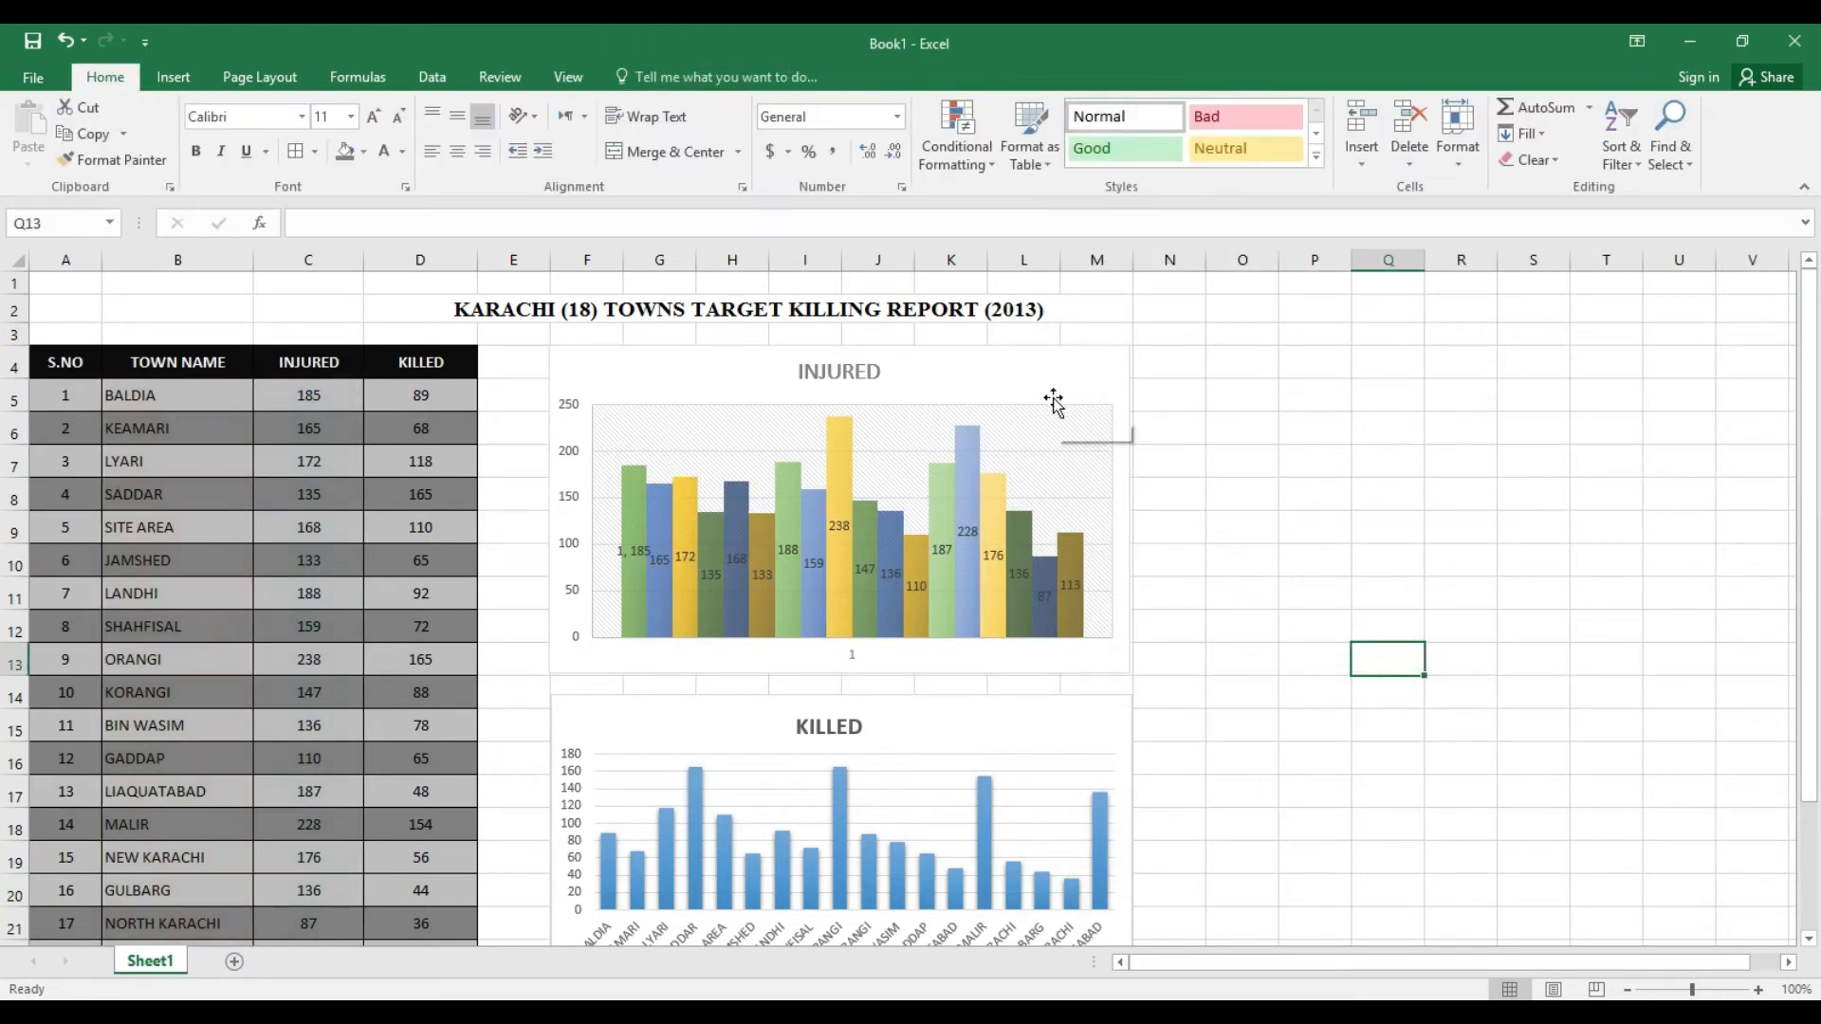
Apply the style with solid coloured columns on a plain white background and value labels above them to the INJURED chart.
{"action": "left_click", "coordinate": [1052, 402]}
{"action": "left_click", "coordinate": [341, 149]}
{"action": "left_click", "coordinate": [237, 136]}
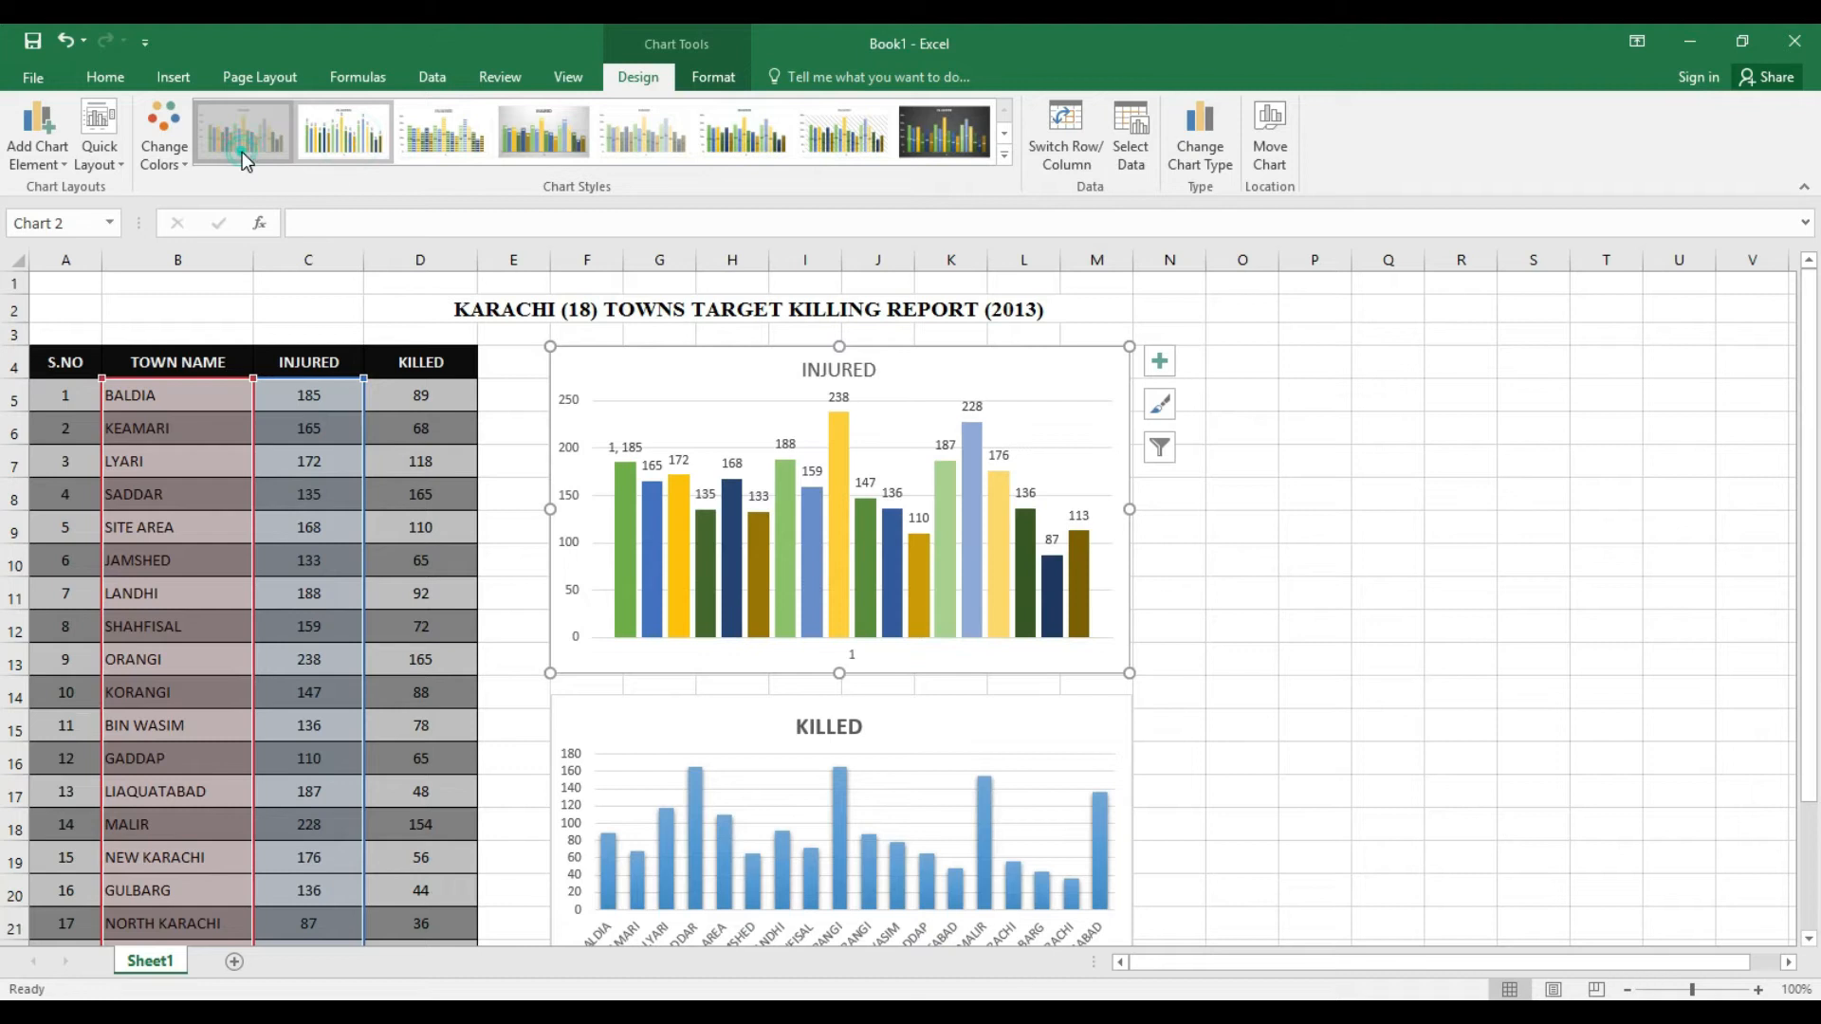
{"action": "left_click", "coordinate": [1337, 513]}
Examine the report's print preview and return to the sheet.
{"action": "mouse_move", "coordinate": [973, 452]}
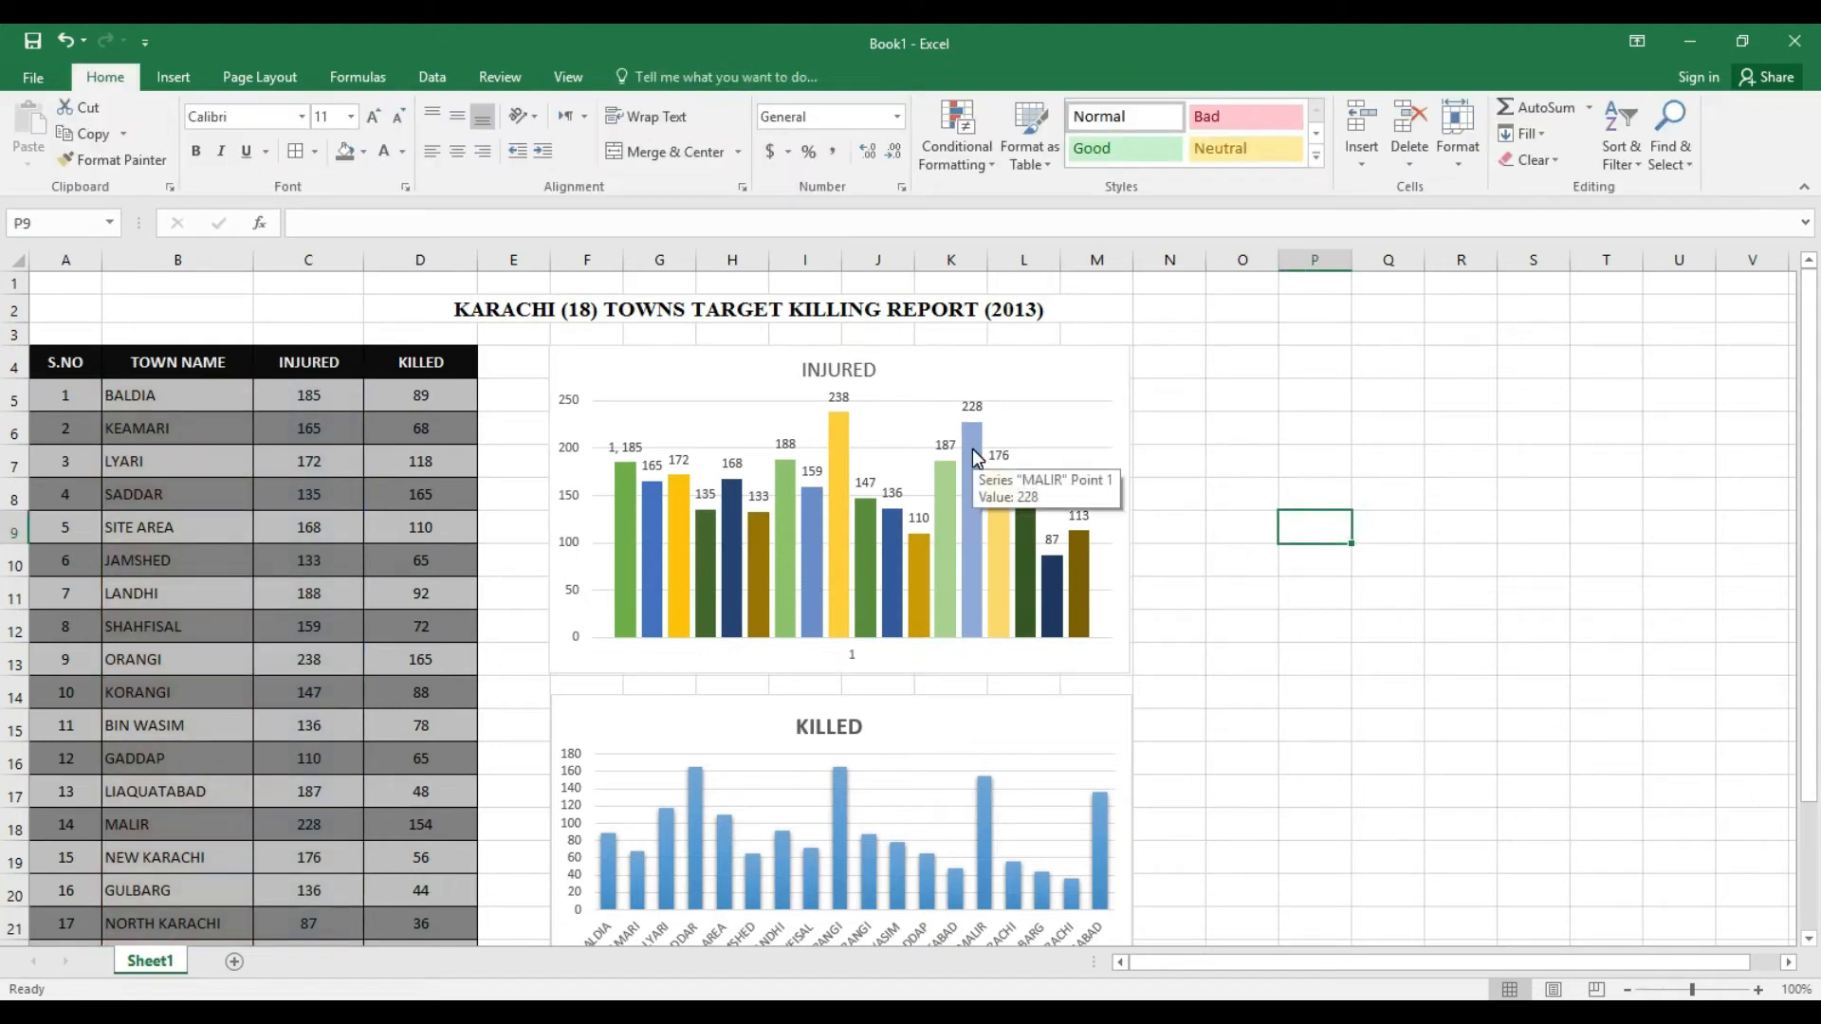
{"action": "key", "text": "ctrl+p"}
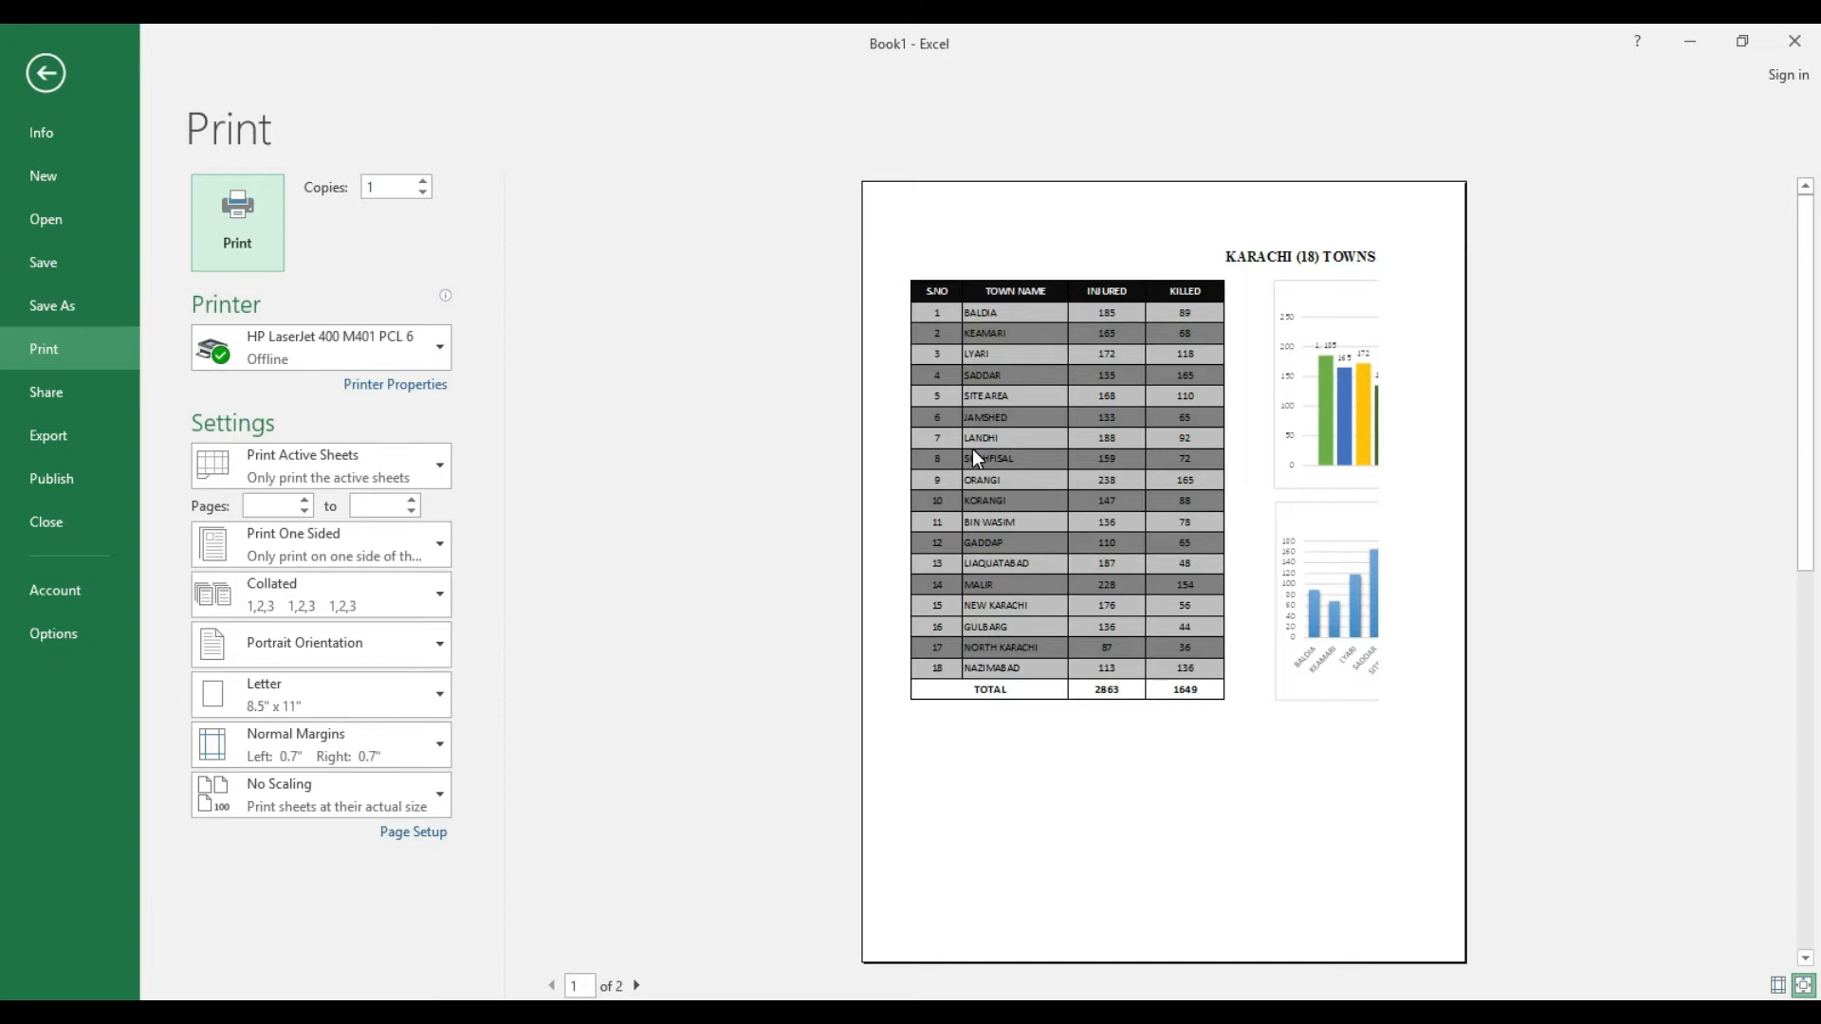
{"action": "left_click", "coordinate": [43, 86]}
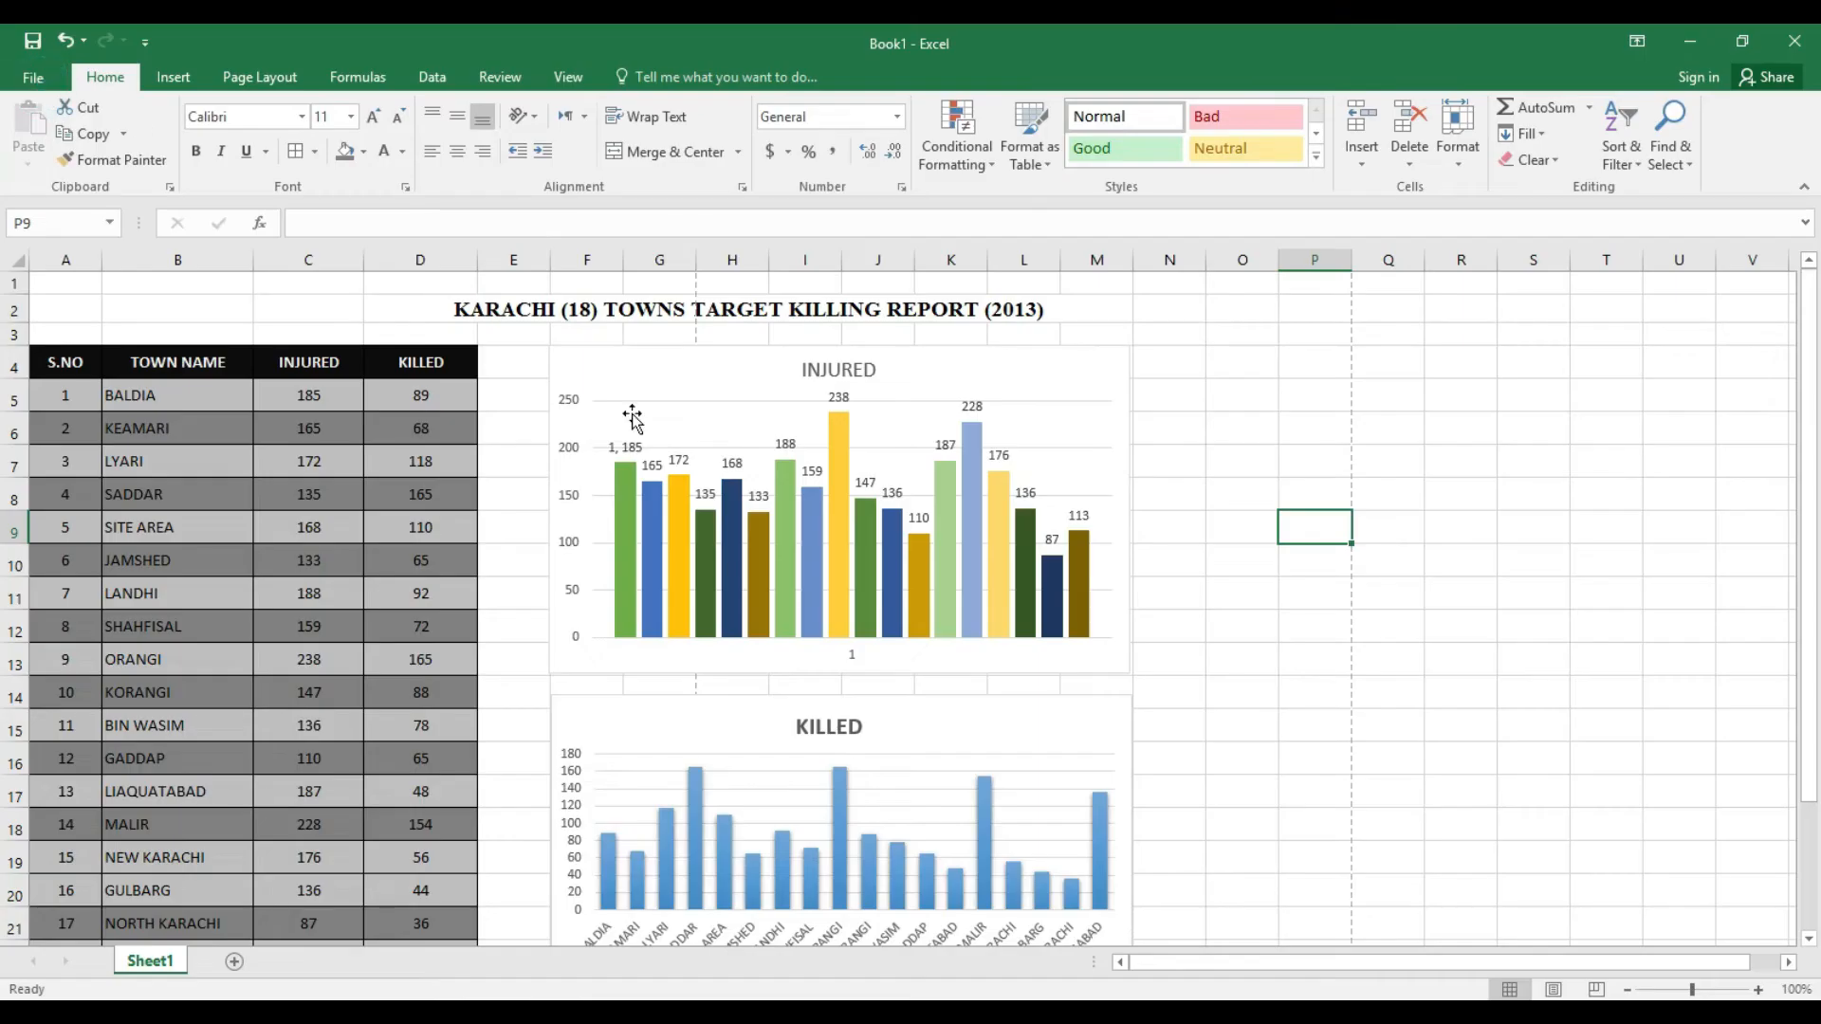
Open the Save As options for the workbook and return to the sheet.
{"action": "left_click", "coordinate": [1312, 491]}
{"action": "key", "text": "ctrl+s"}
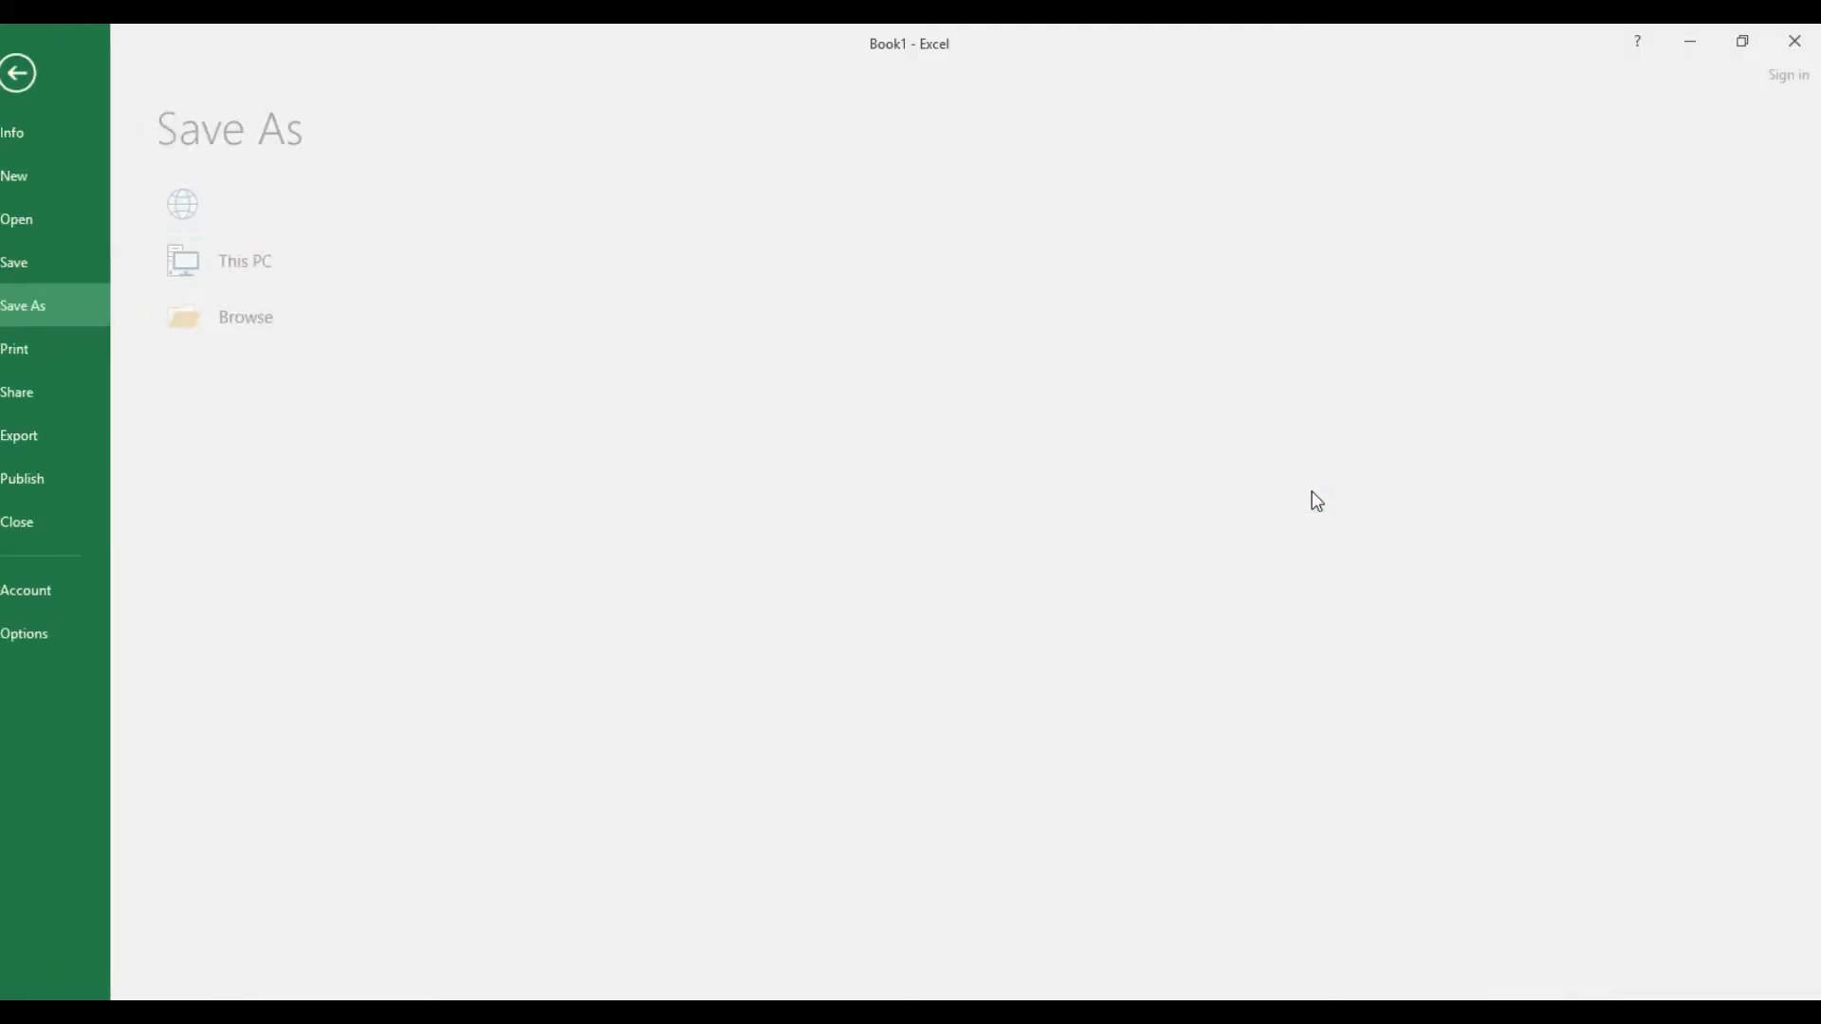
{"action": "left_click", "coordinate": [45, 73]}
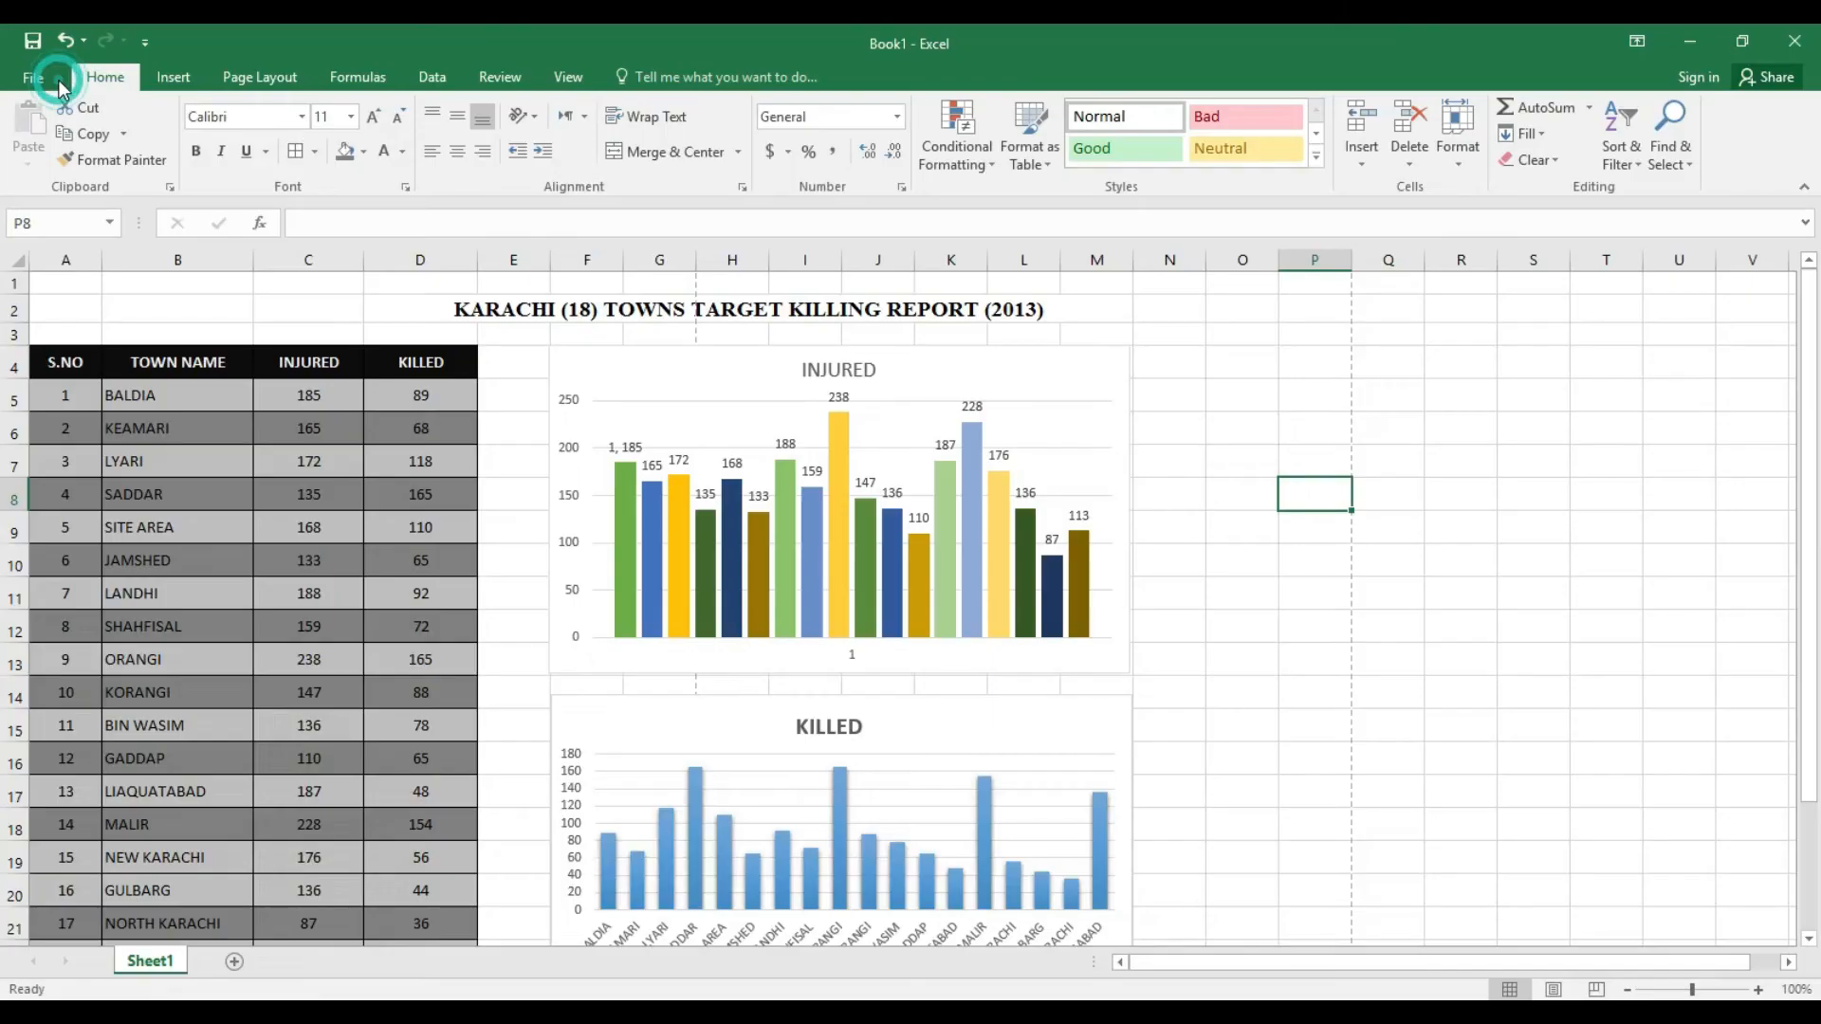
Add a new blank worksheet after Sheet1.
{"action": "left_click", "coordinate": [1216, 416]}
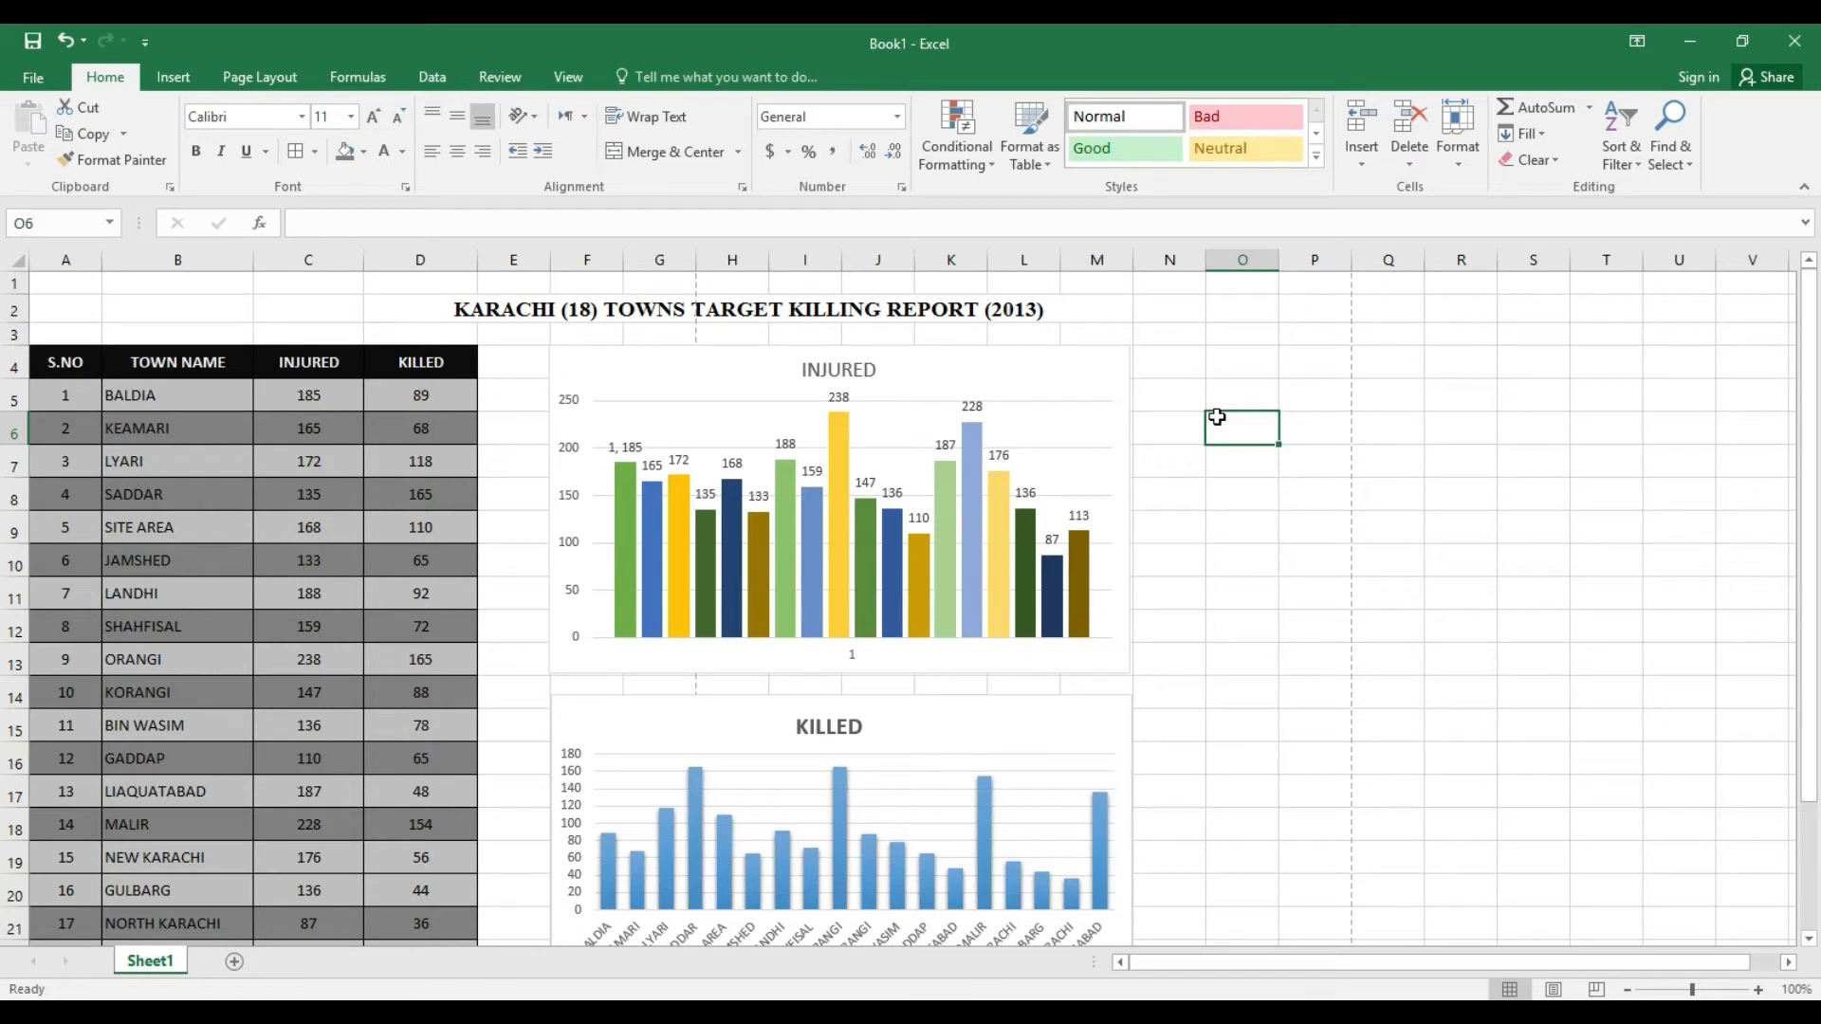
{"action": "left_click", "coordinate": [1266, 966]}
{"action": "left_click", "coordinate": [234, 963]}
{"action": "left_click", "coordinate": [429, 605]}
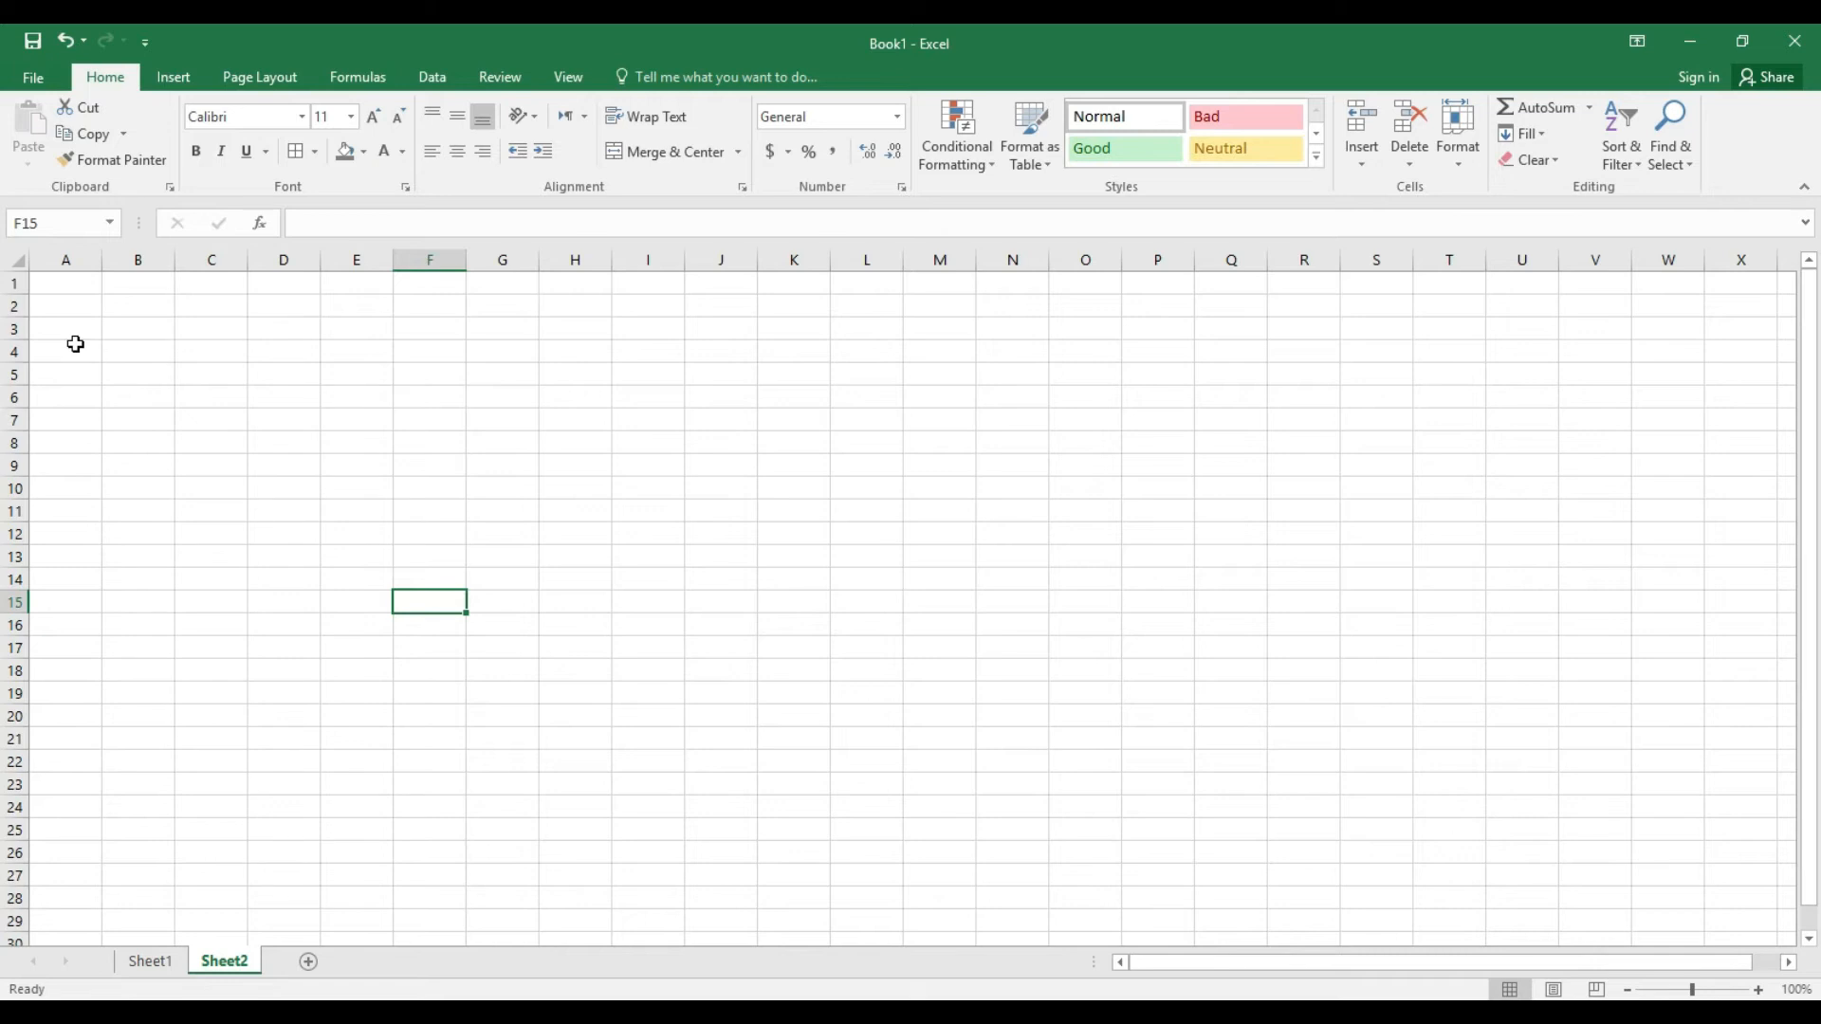
Merge and center cells A2:K2 and enter the heading "Information About College" in them.
{"action": "left_click", "coordinate": [66, 303]}
{"action": "left_click_drag", "start_coordinate": [344, 300], "coordinate": [807, 301]}
{"action": "left_click", "coordinate": [660, 152]}
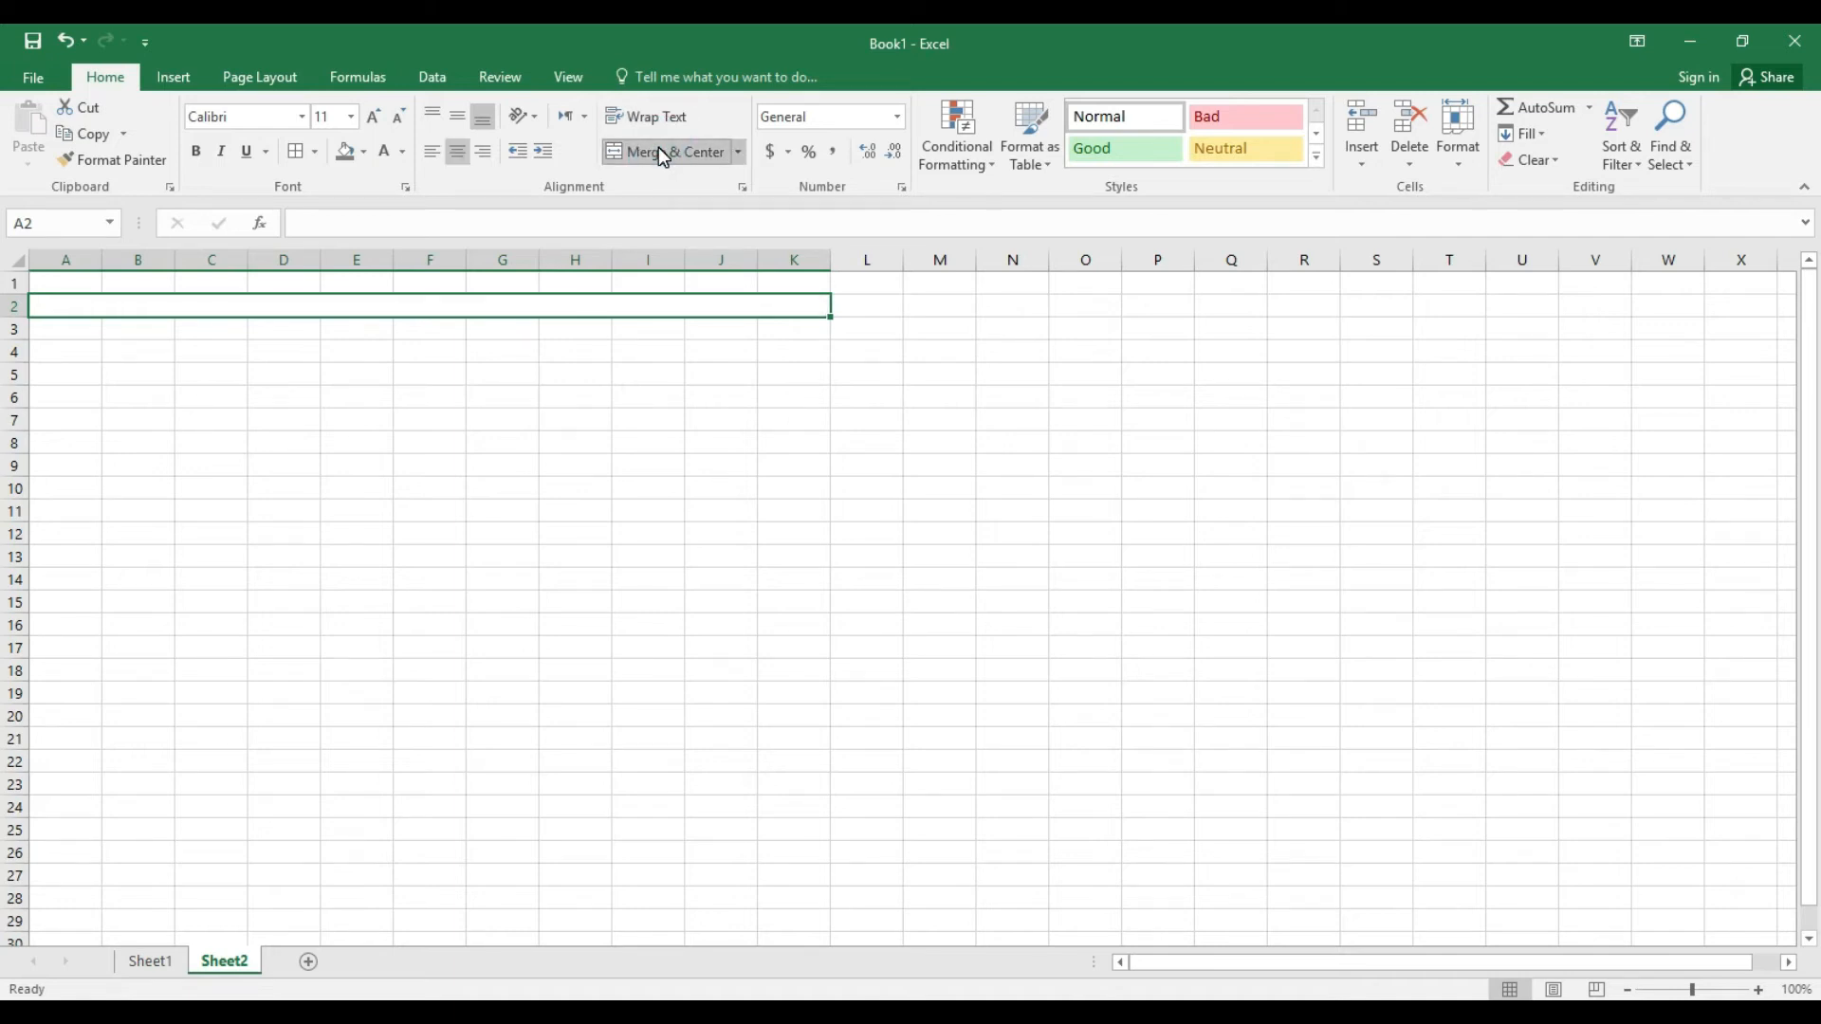
{"action": "type", "text": "Inf"}
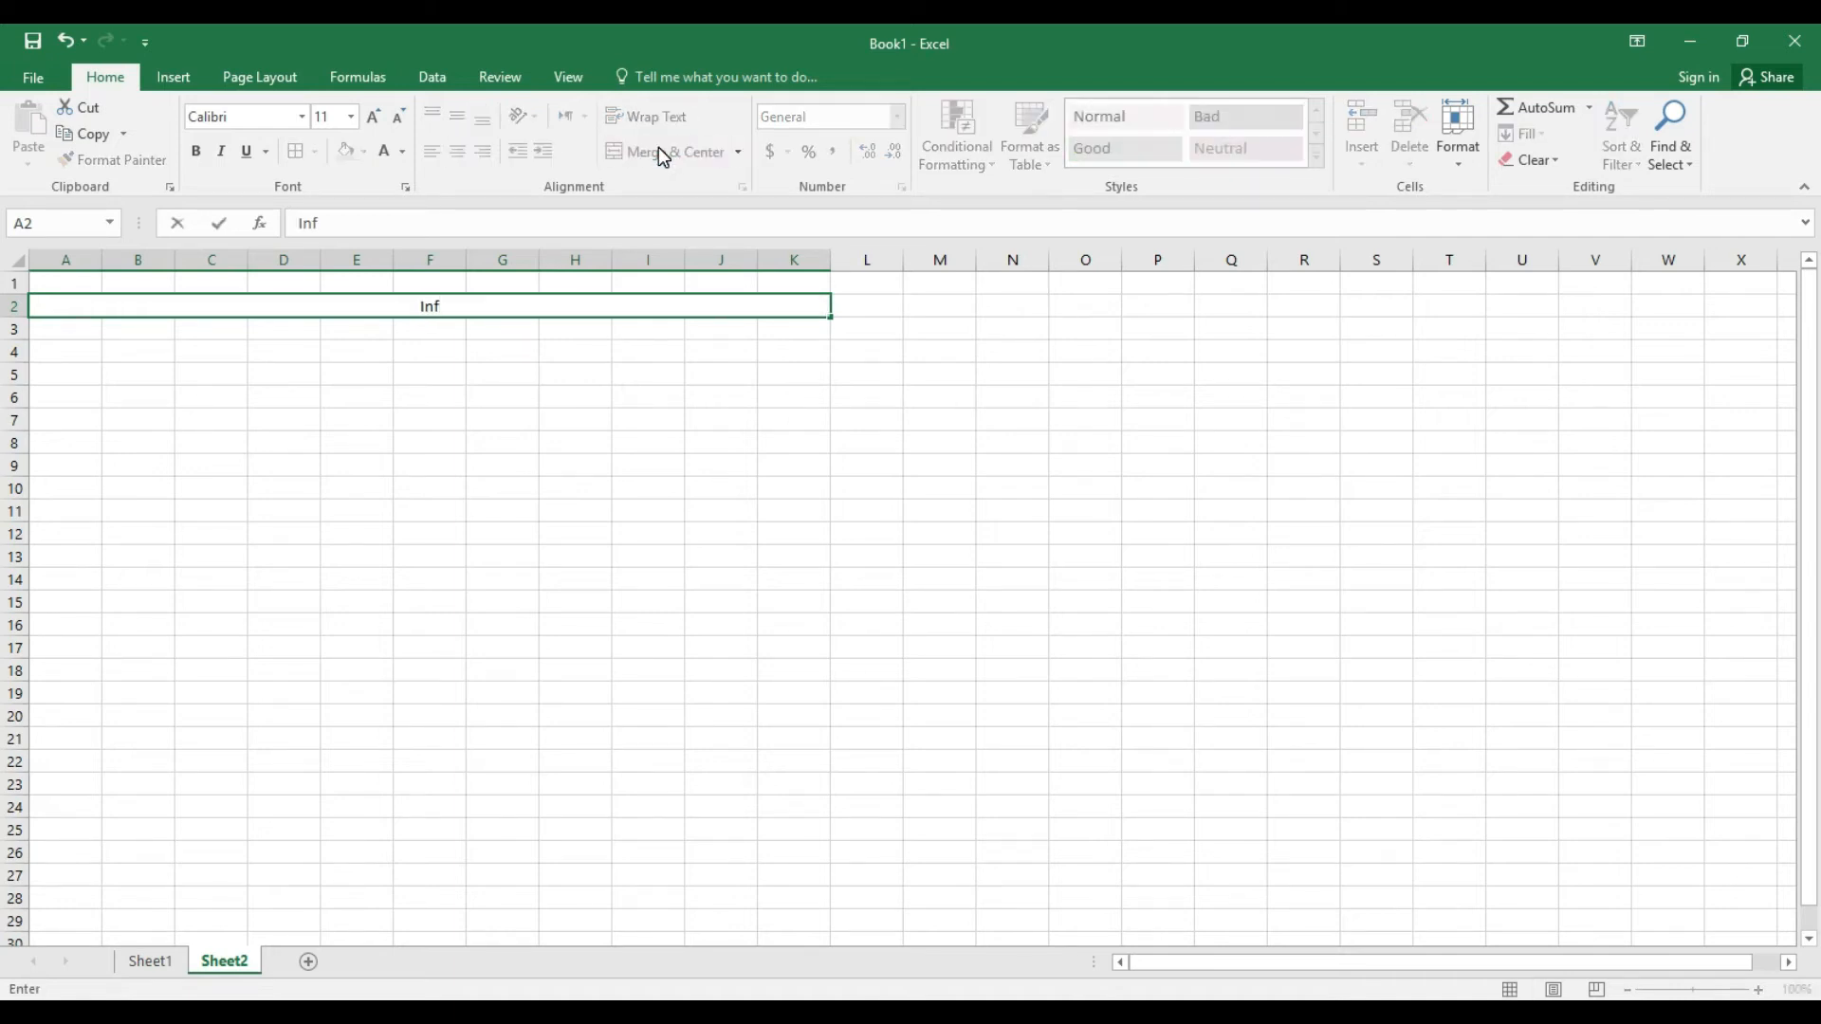
{"action": "type", "text": "ormation About"}
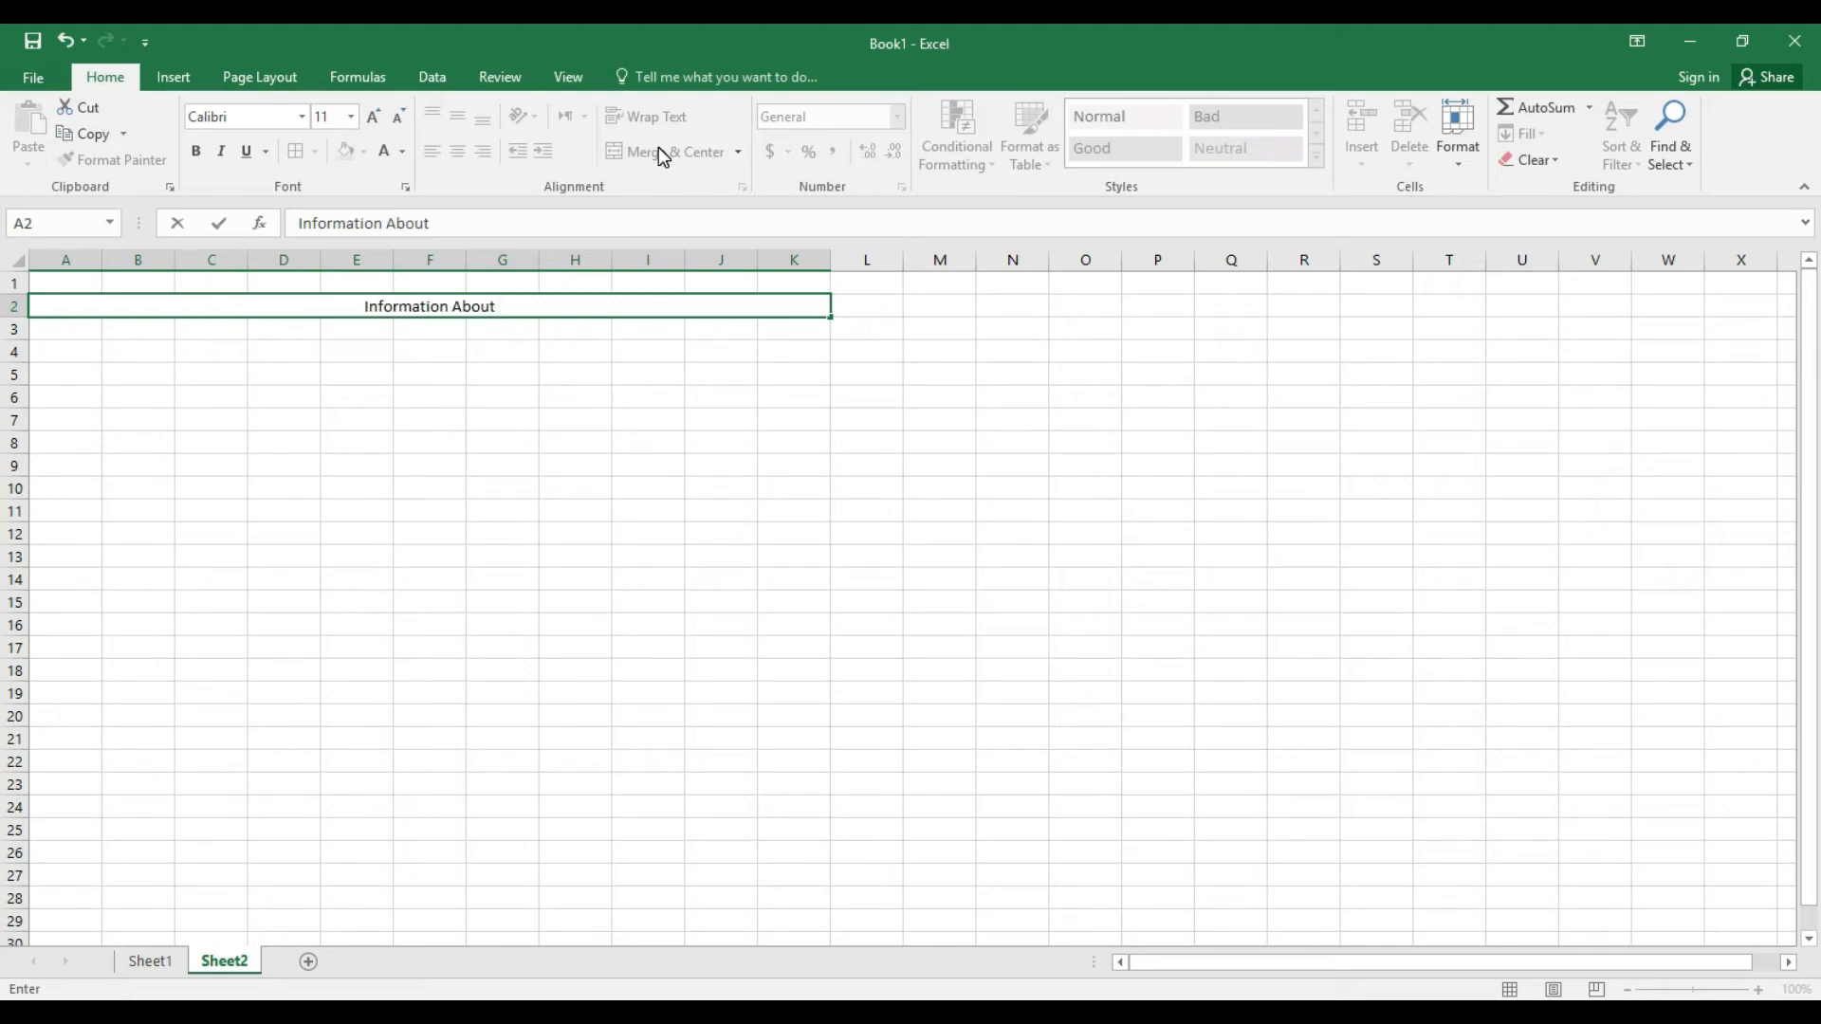
{"action": "type", "text": " Coll"}
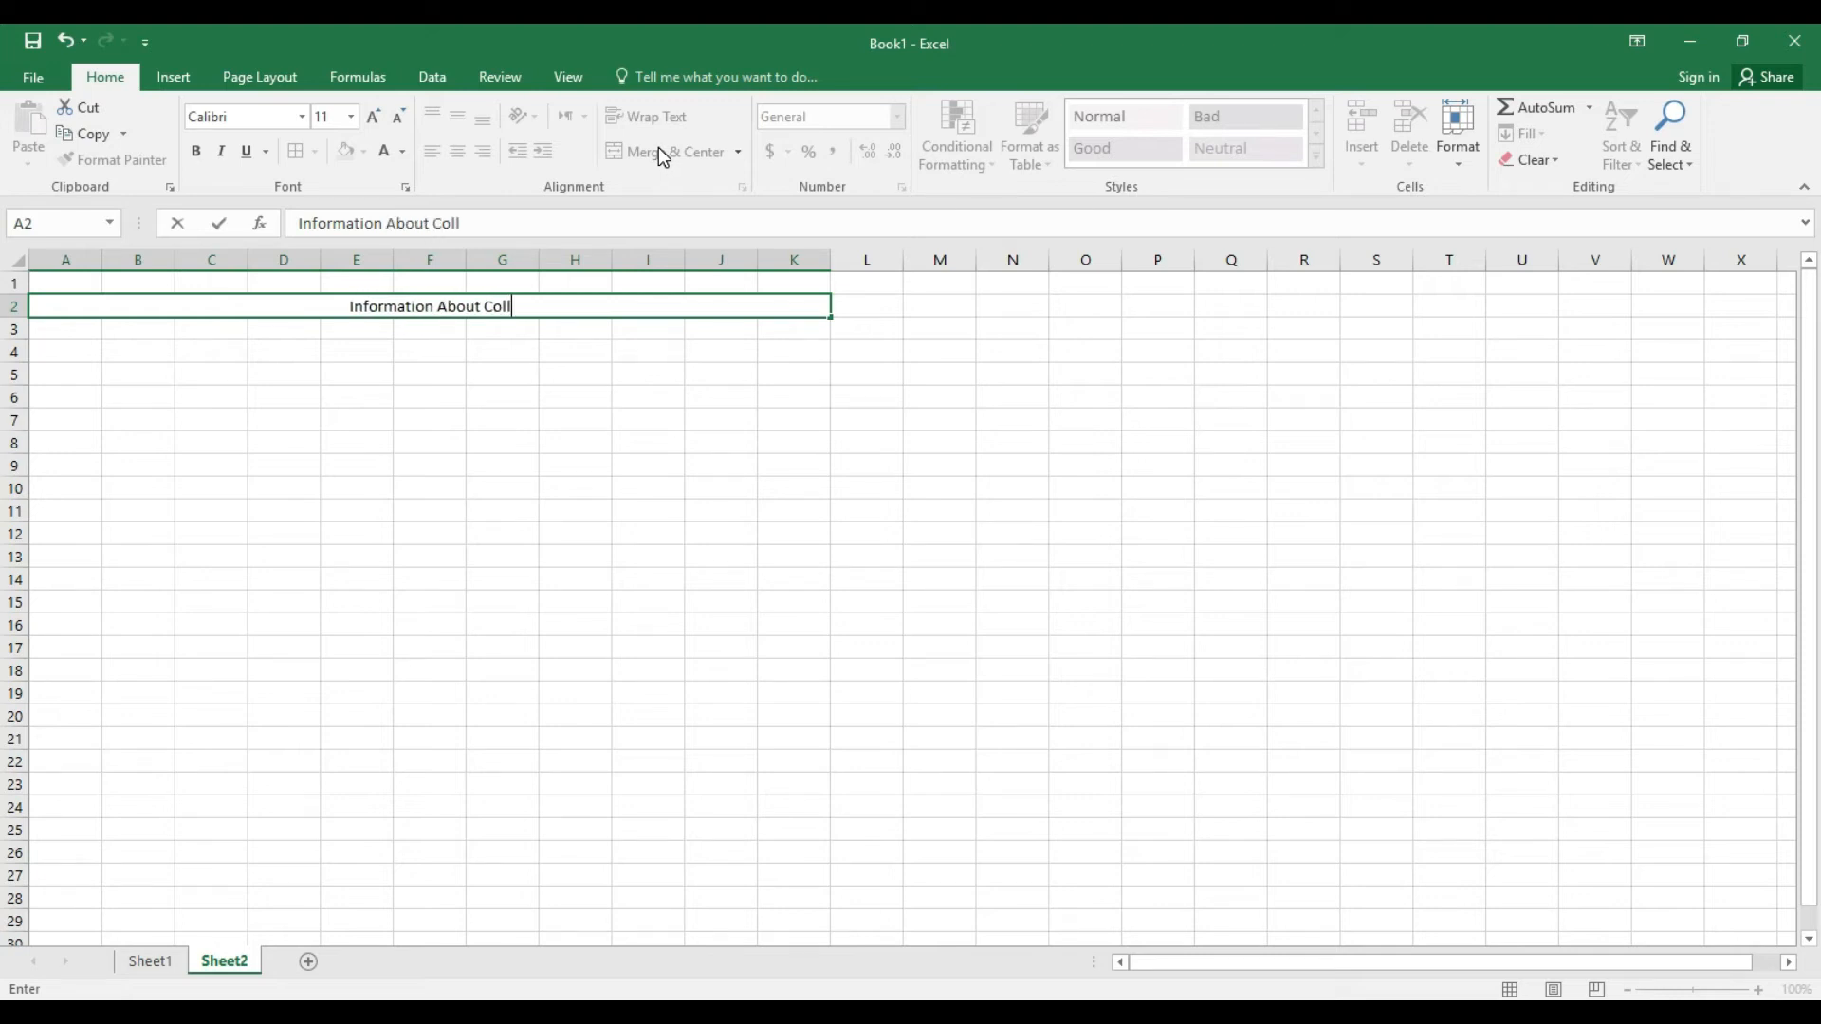
{"action": "type", "text": "ege44444444444444"}
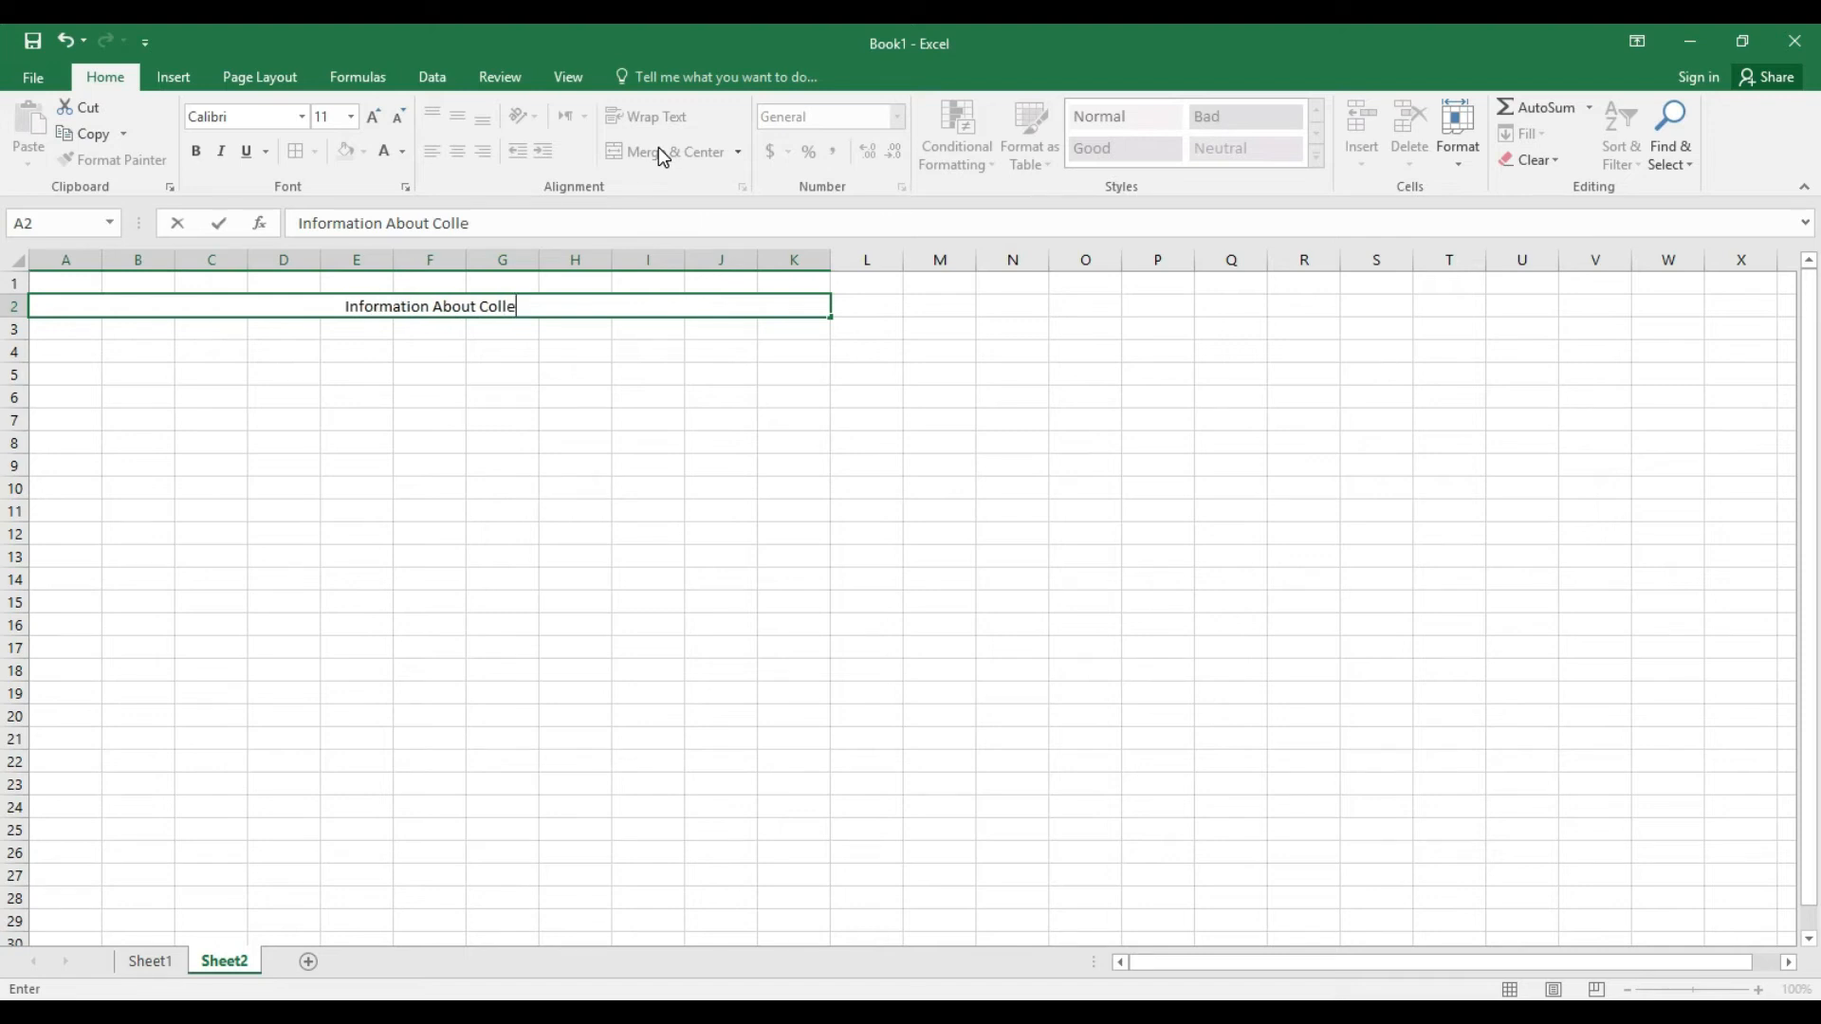
{"action": "key", "text": "BackSpace"}
{"action": "key", "text": "BackSpace"}
{"action": "key", "text": "BackSpace"}
{"action": "key", "text": "BackSpace"}
{"action": "key", "text": "BackSpace"}
{"action": "key", "text": "BackSpace"}
{"action": "key", "text": "BackSpace"}
{"action": "key", "text": "BackSpace"}
{"action": "key", "text": "BackSpace"}
{"action": "key", "text": "BackSpace"}
{"action": "key", "text": "BackSpace"}
{"action": "key", "text": "BackSpace"}
{"action": "key", "text": "BackSpace"}
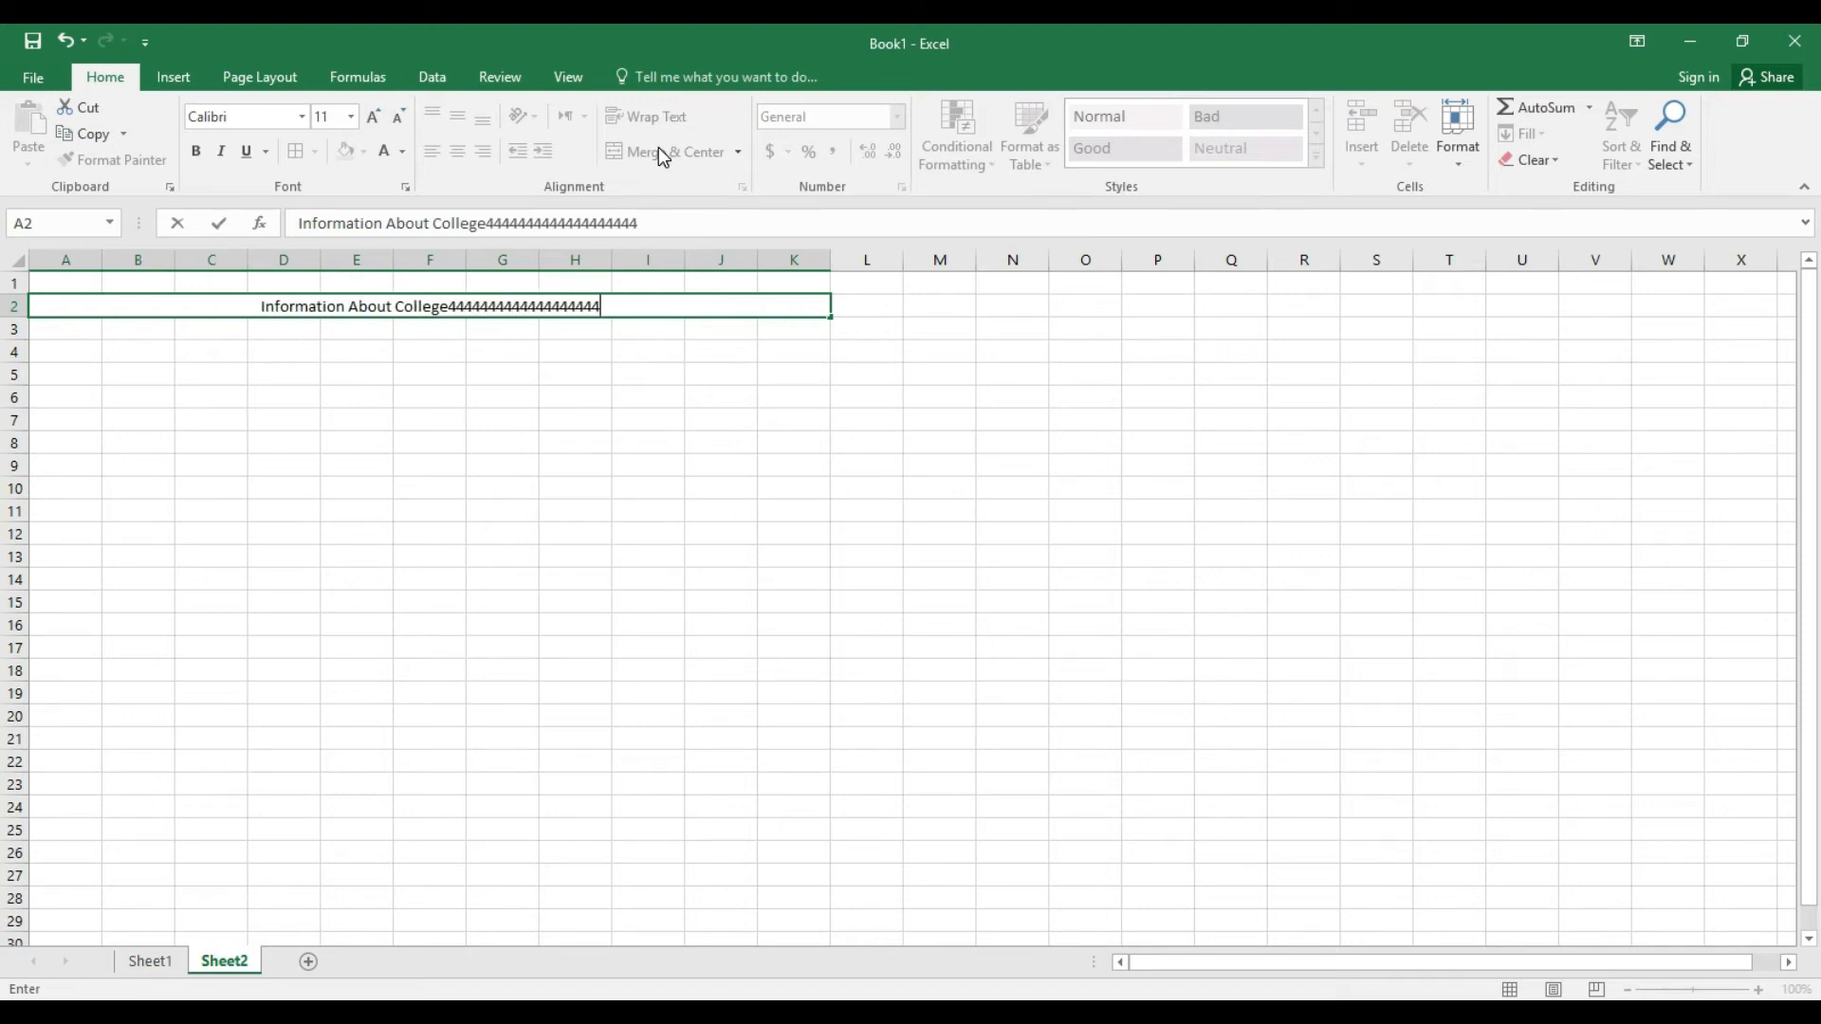
{"action": "key", "text": "BackSpace"}
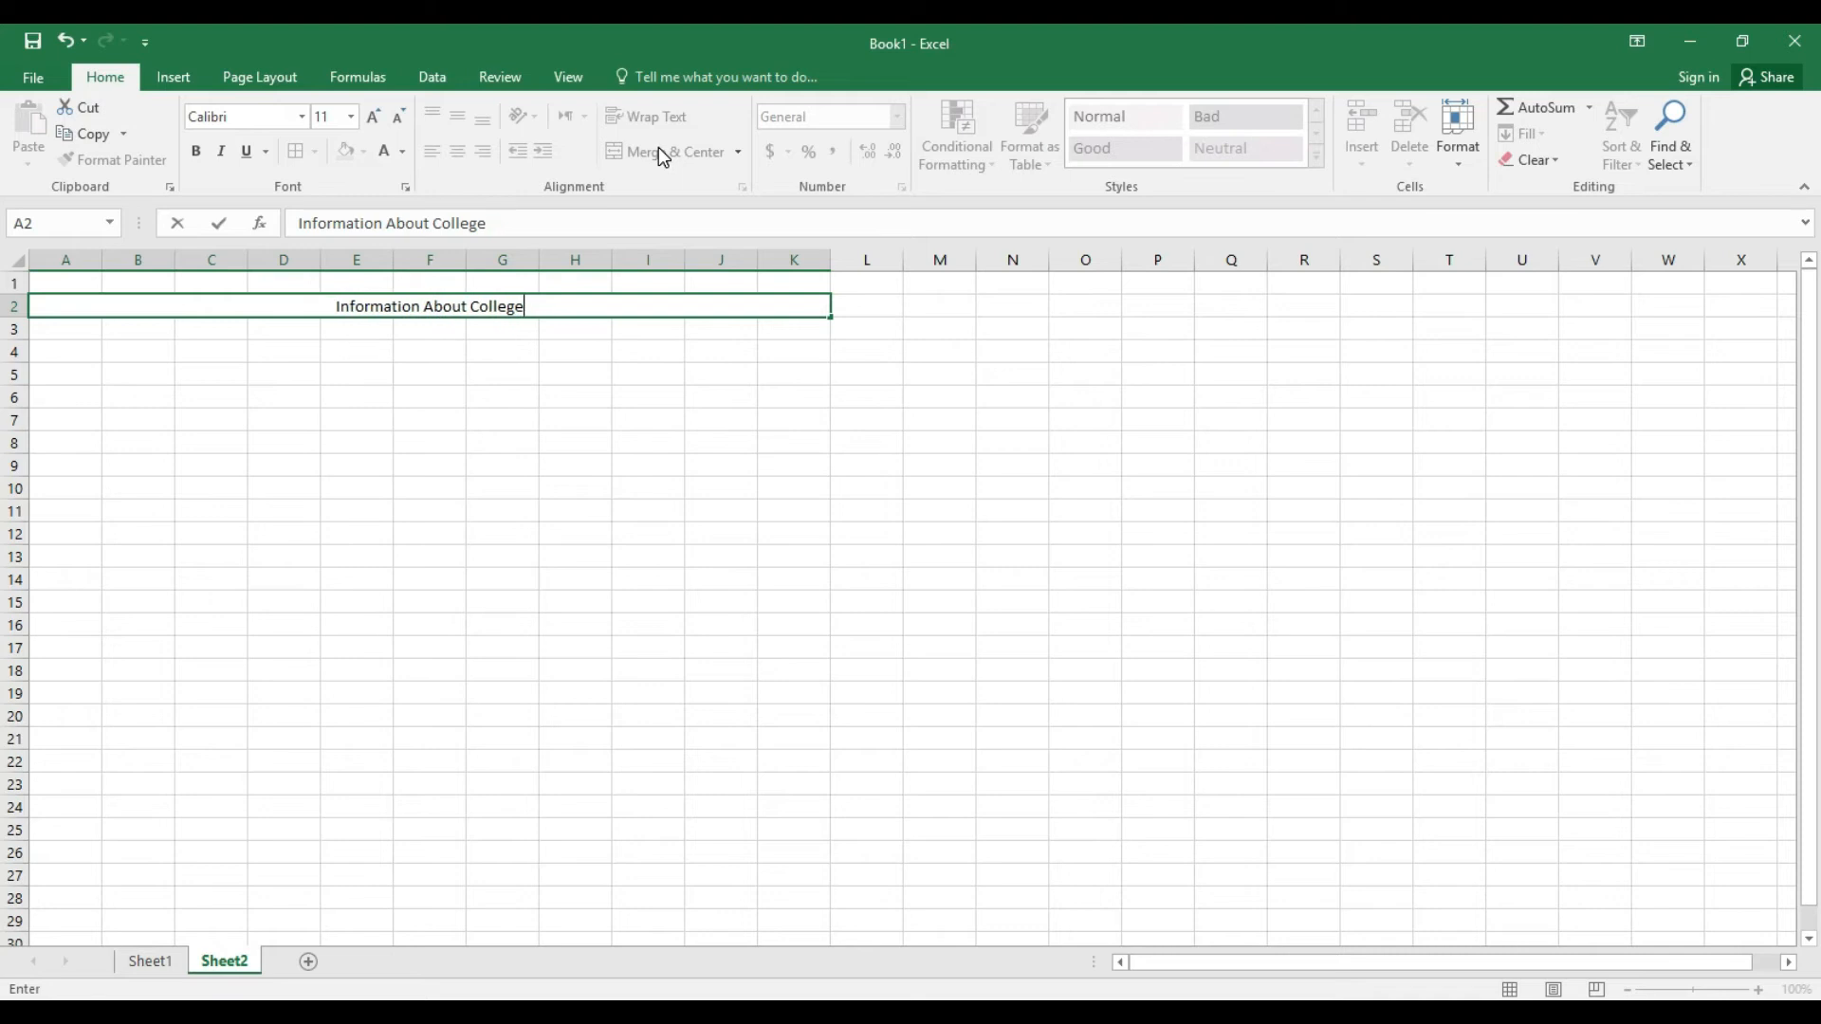
{"action": "left_click", "coordinate": [649, 445]}
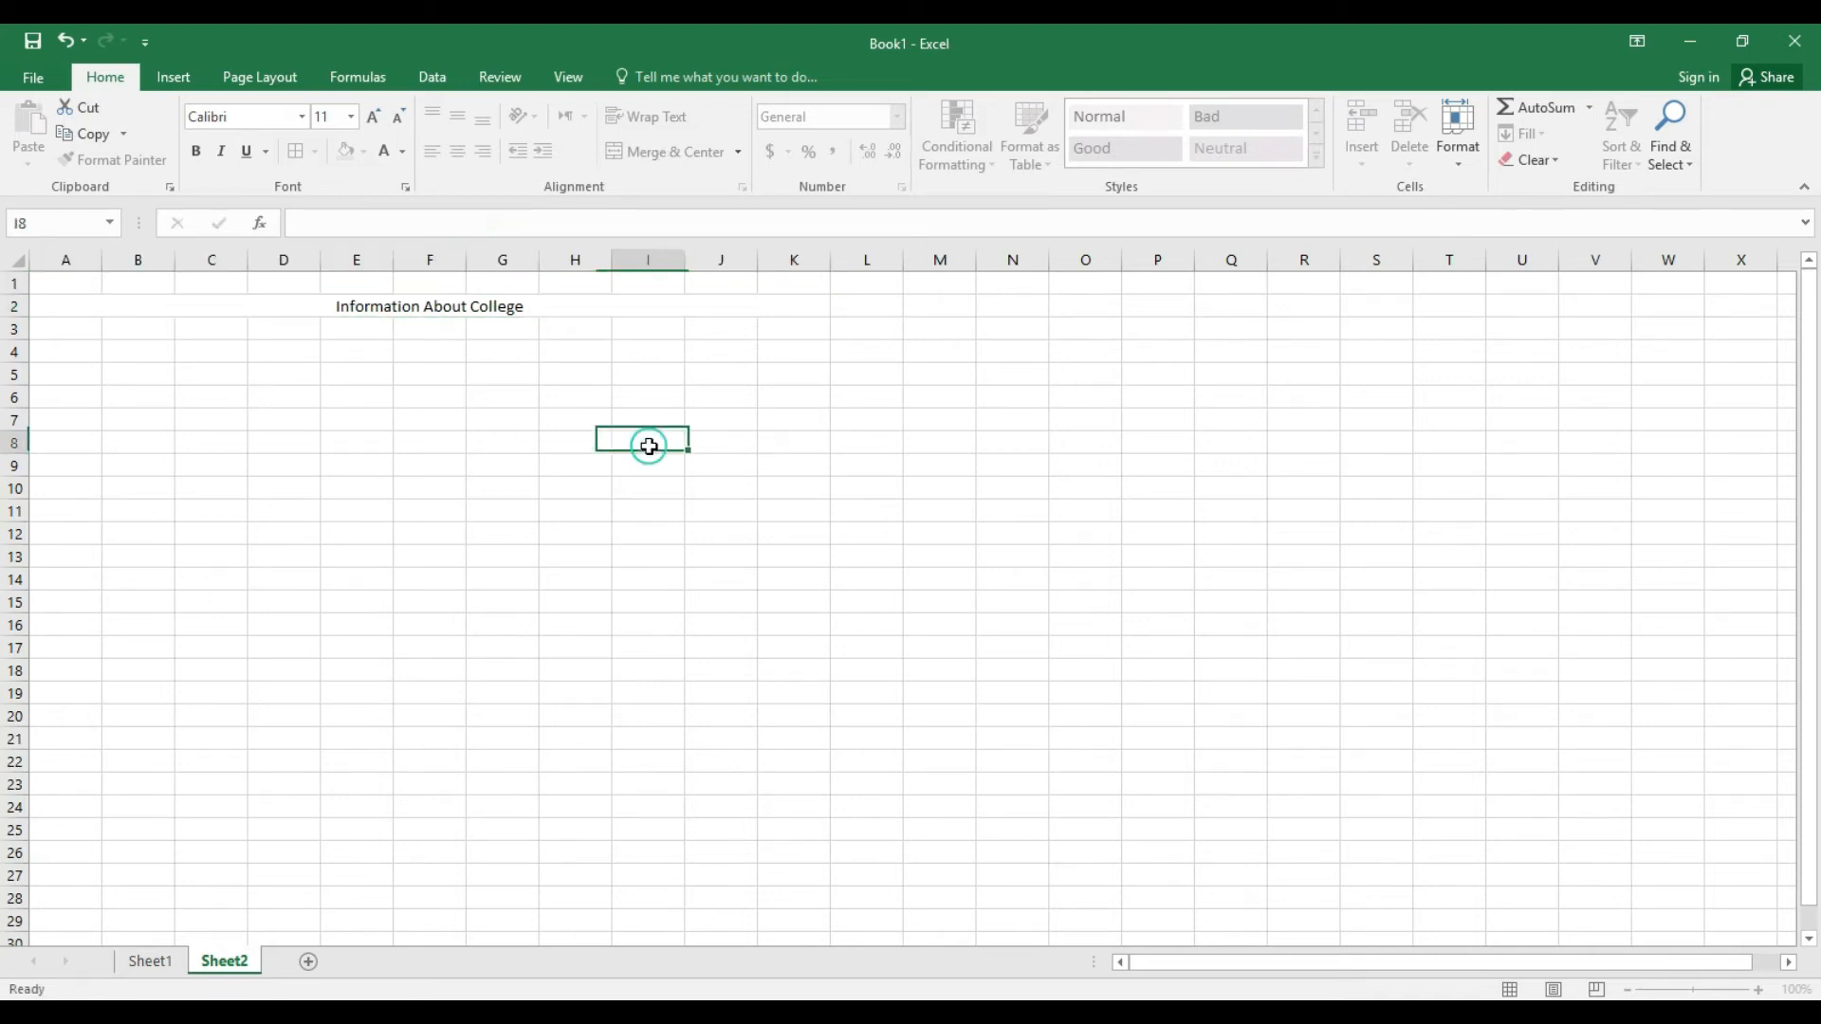
Make the "Information About College" heading bold and set its font size to 14.
{"action": "left_click", "coordinate": [480, 306]}
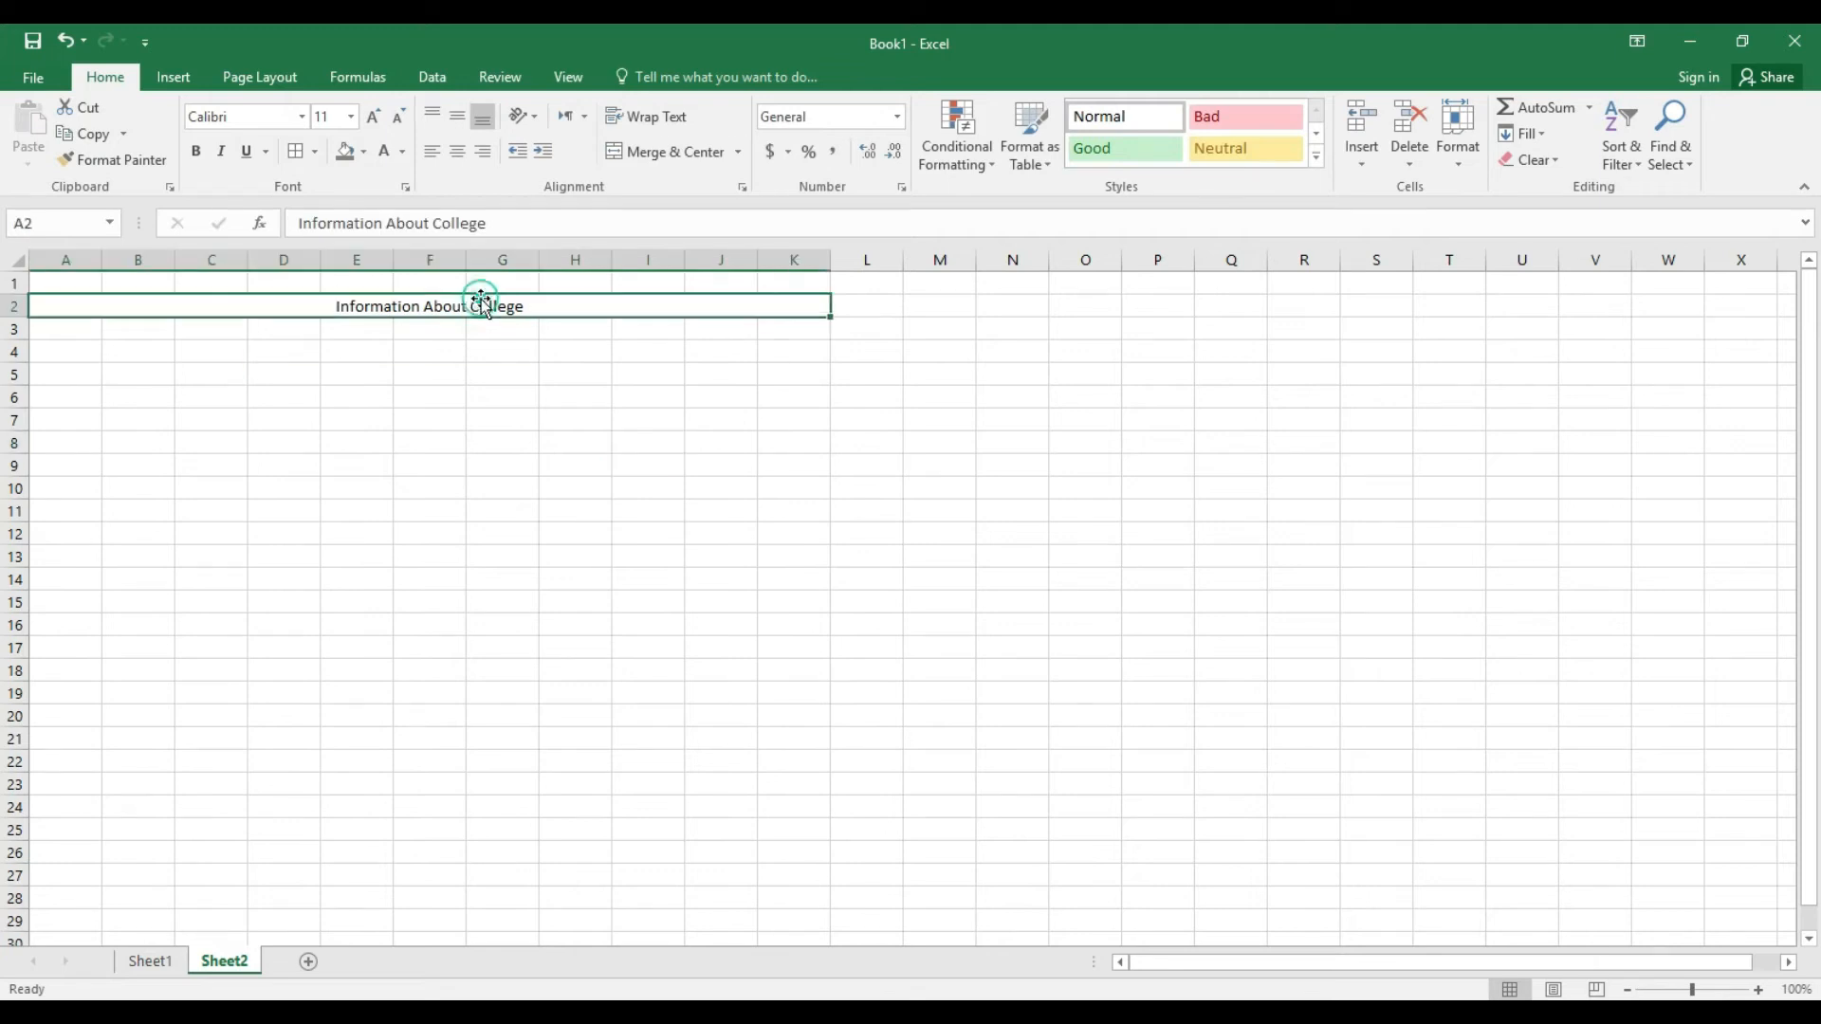
{"action": "left_click", "coordinate": [196, 152]}
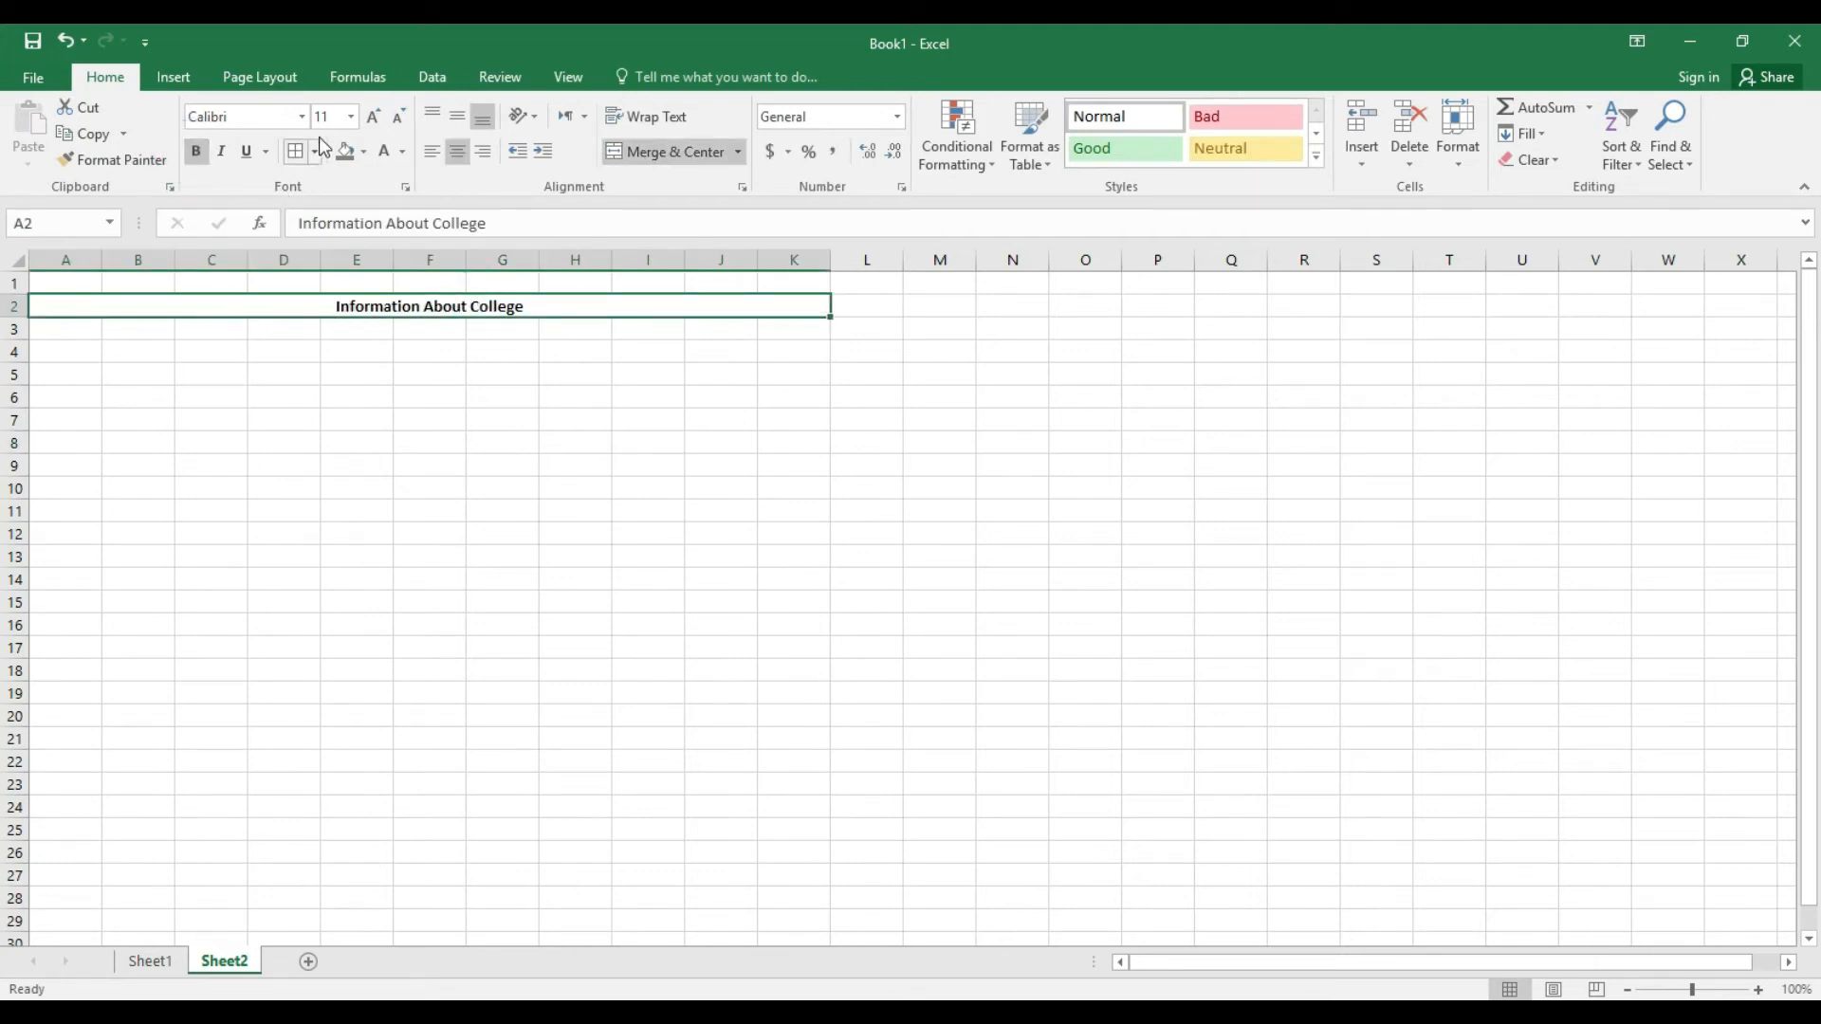
{"action": "left_click", "coordinate": [370, 116]}
{"action": "left_click", "coordinate": [371, 115]}
{"action": "left_click", "coordinate": [371, 120]}
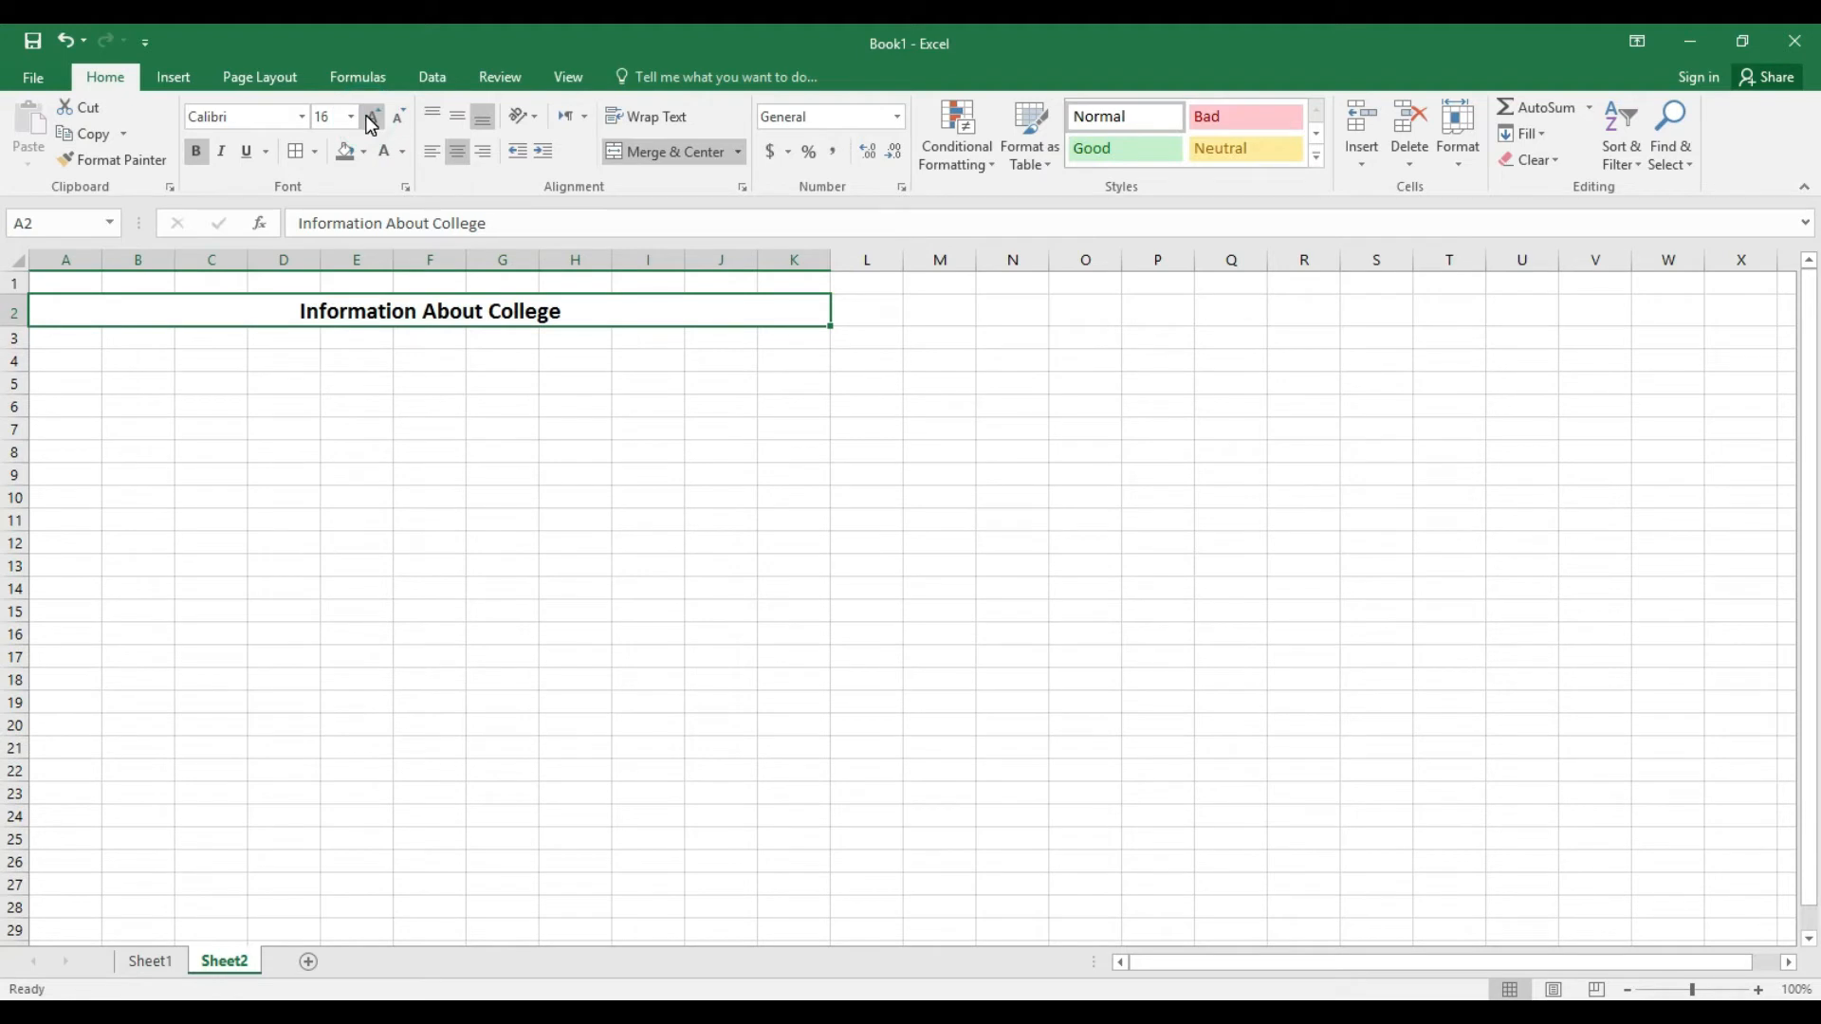
{"action": "left_click", "coordinate": [399, 116]}
{"action": "left_click", "coordinate": [512, 605]}
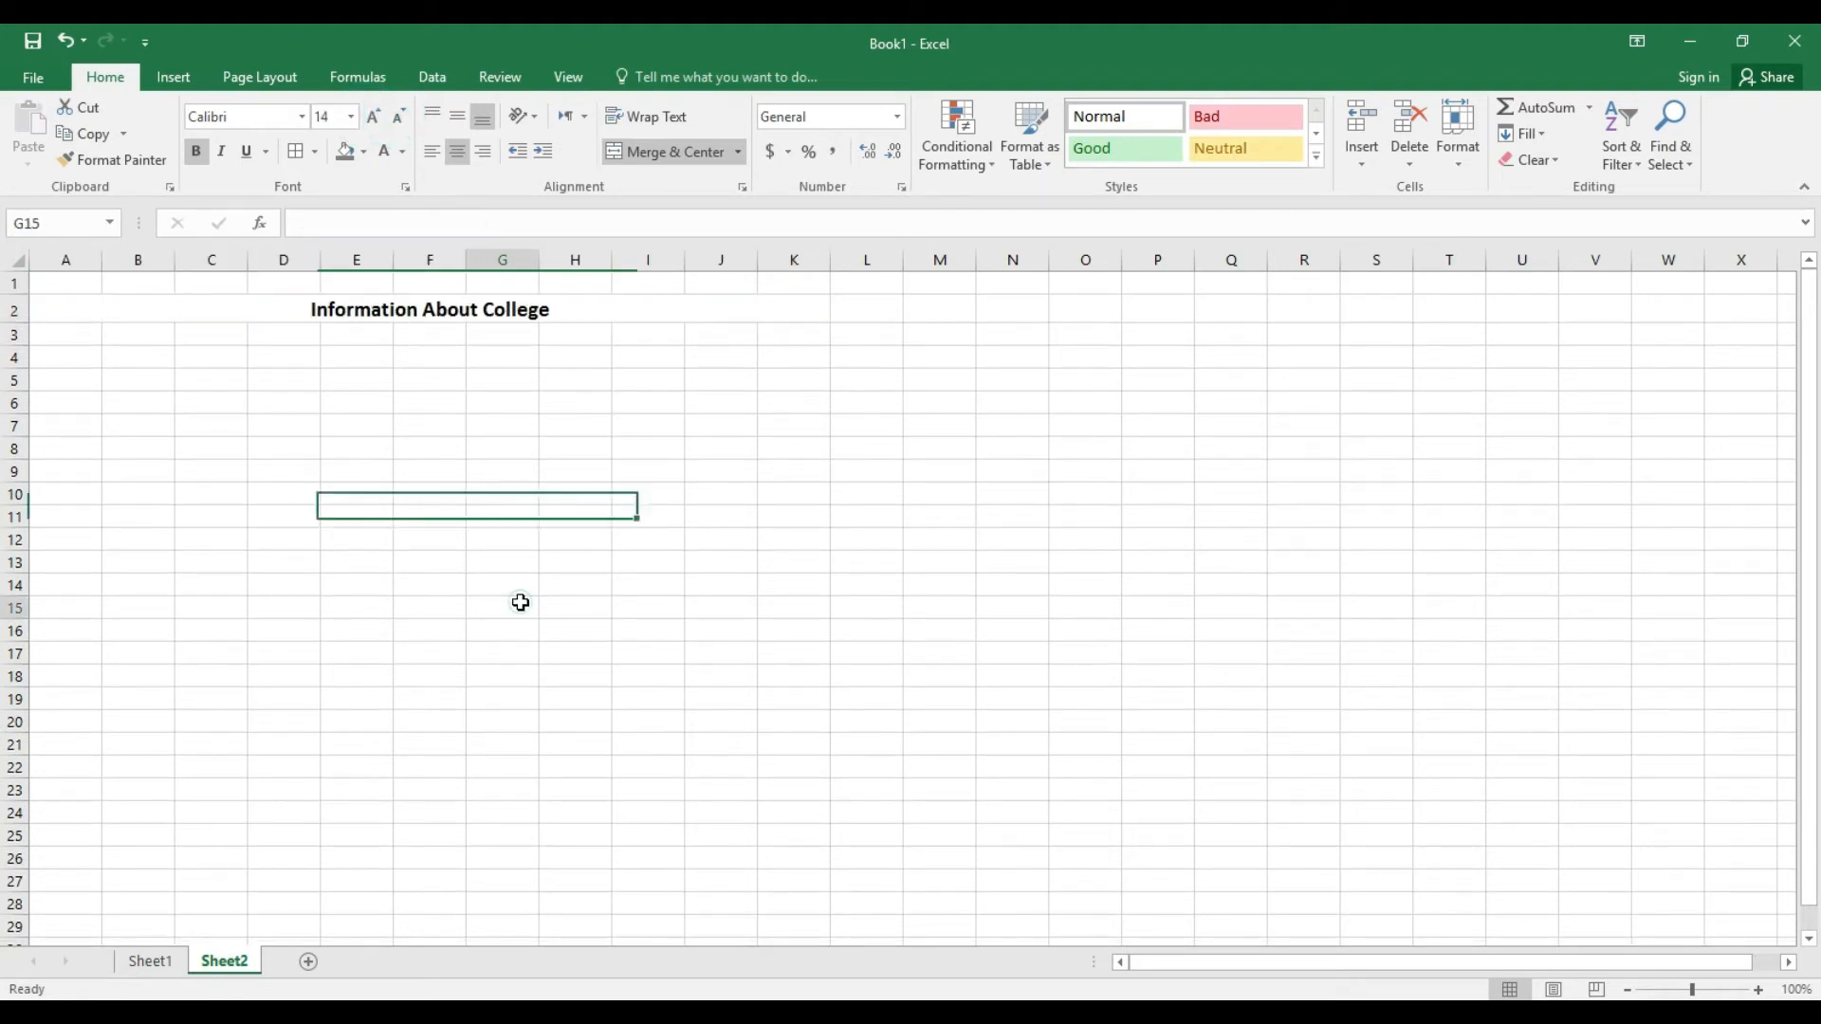
Enter "Name of College:", "Reporting Period" and "Total No. of Class Performed: Tobectomy" in A3, each followed by an underscore fill-in line.
{"action": "left_click", "coordinate": [85, 339]}
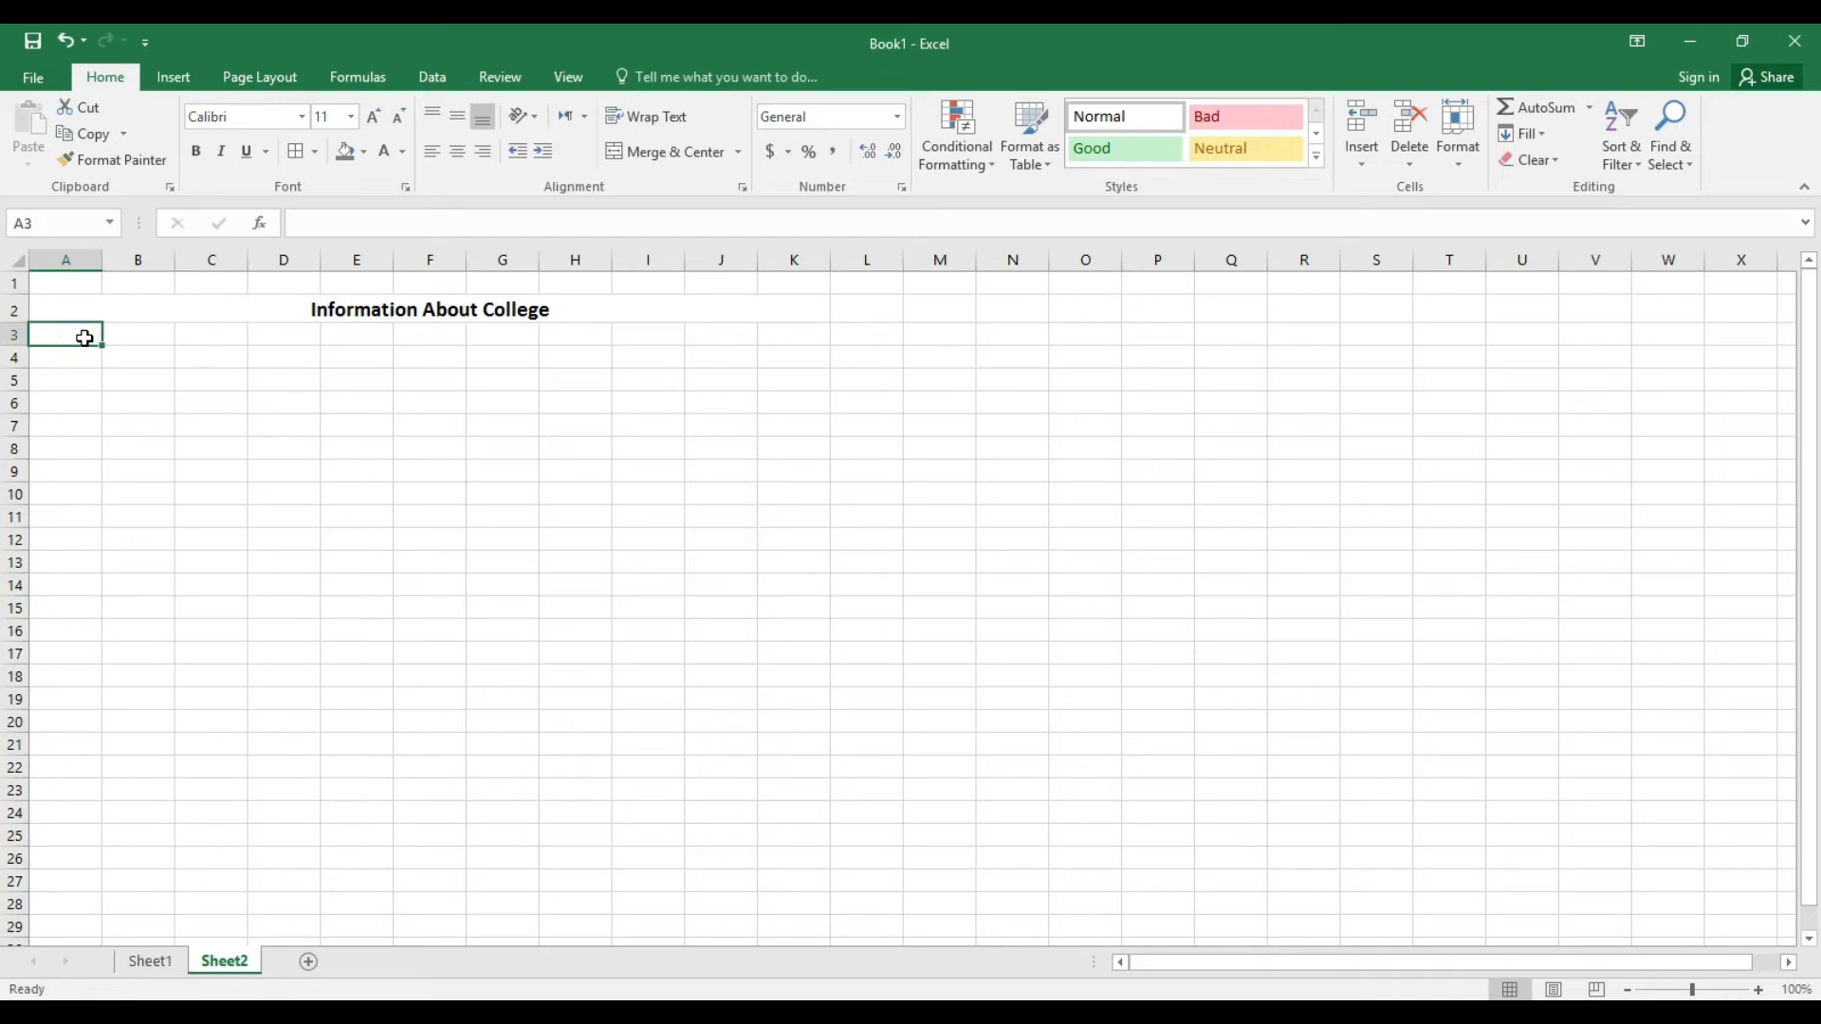
{"action": "type", "text": "Name of"}
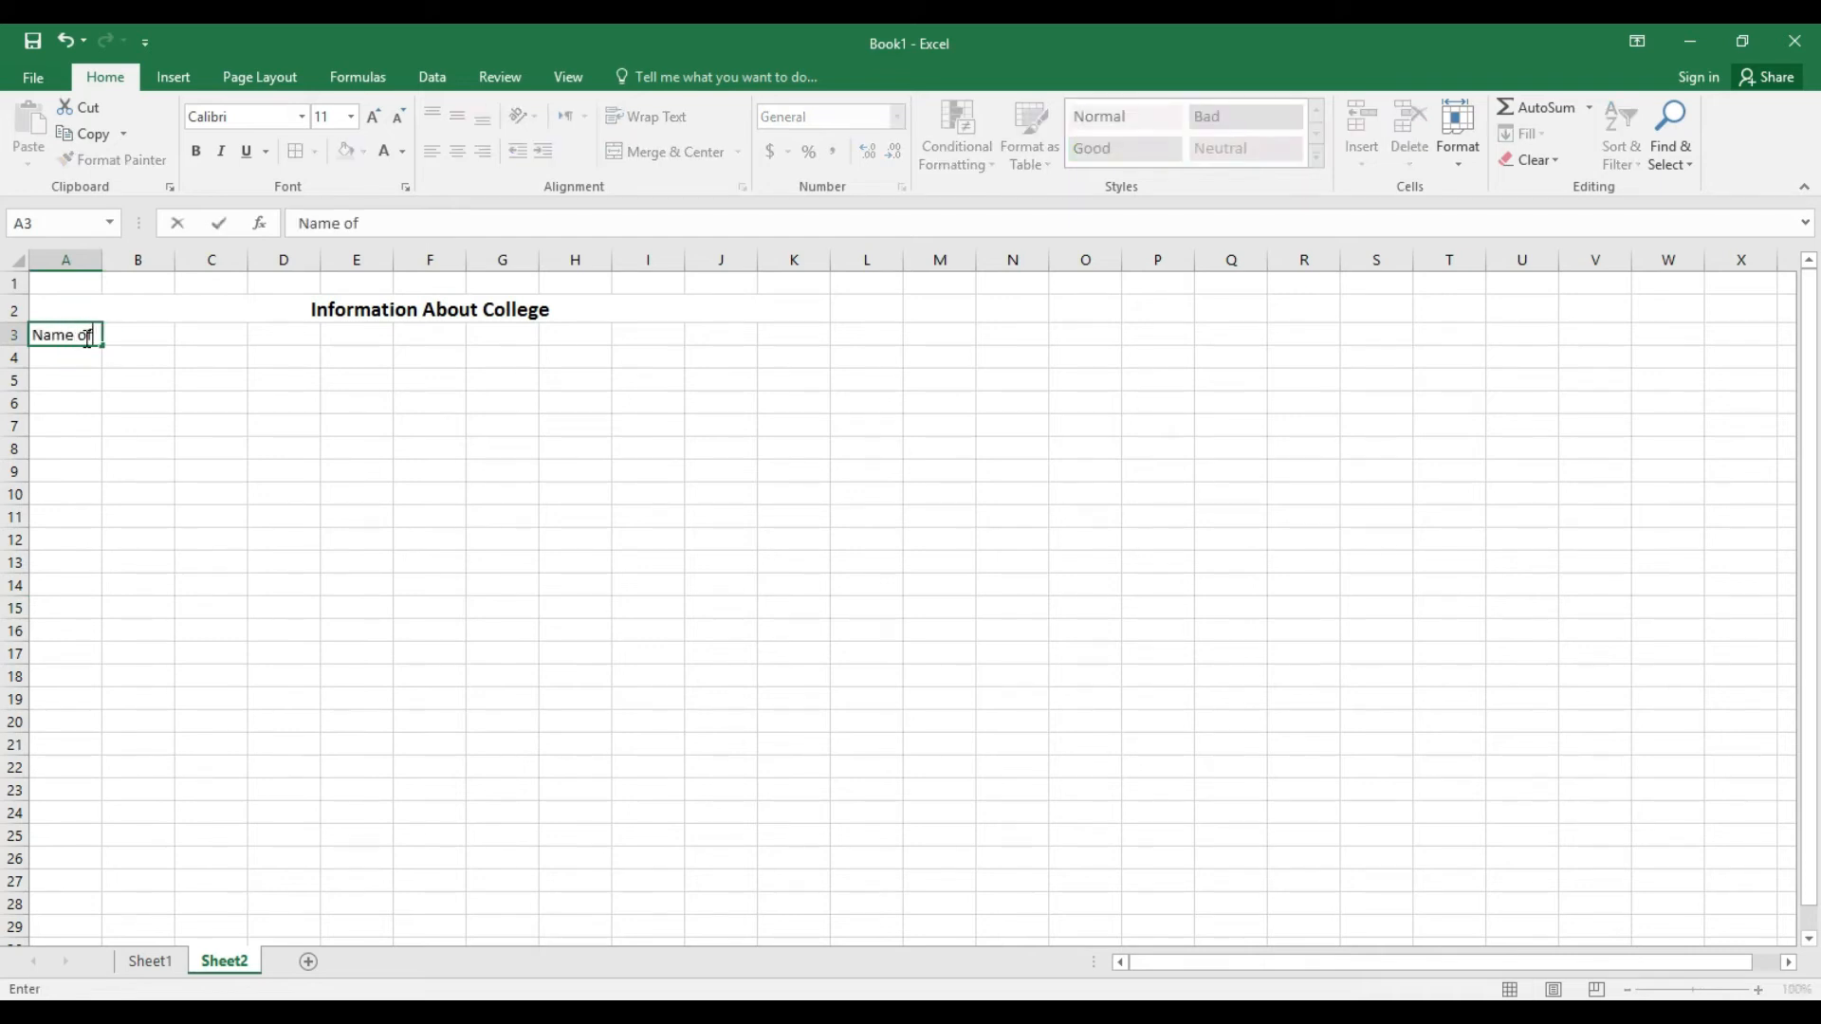
{"action": "type", "text": " Colleg"}
{"action": "type", "text": "_______________________"}
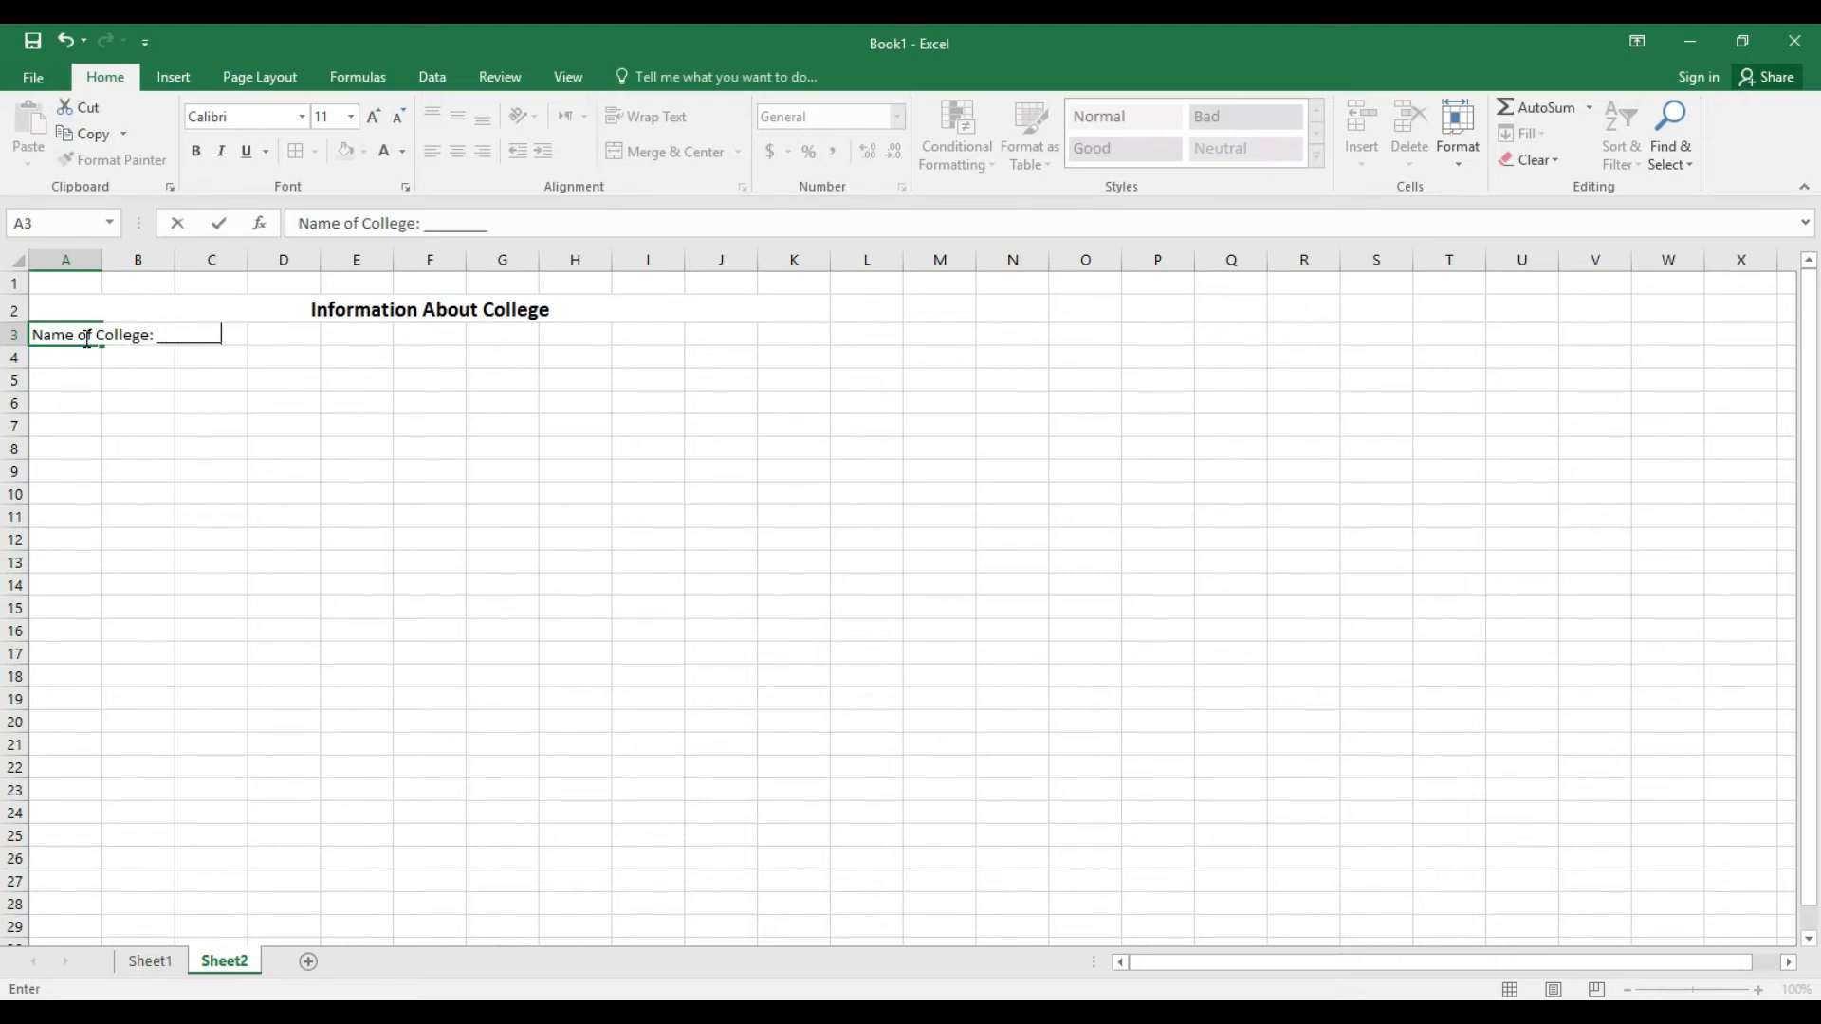
{"action": "type", "text": " Reportin"}
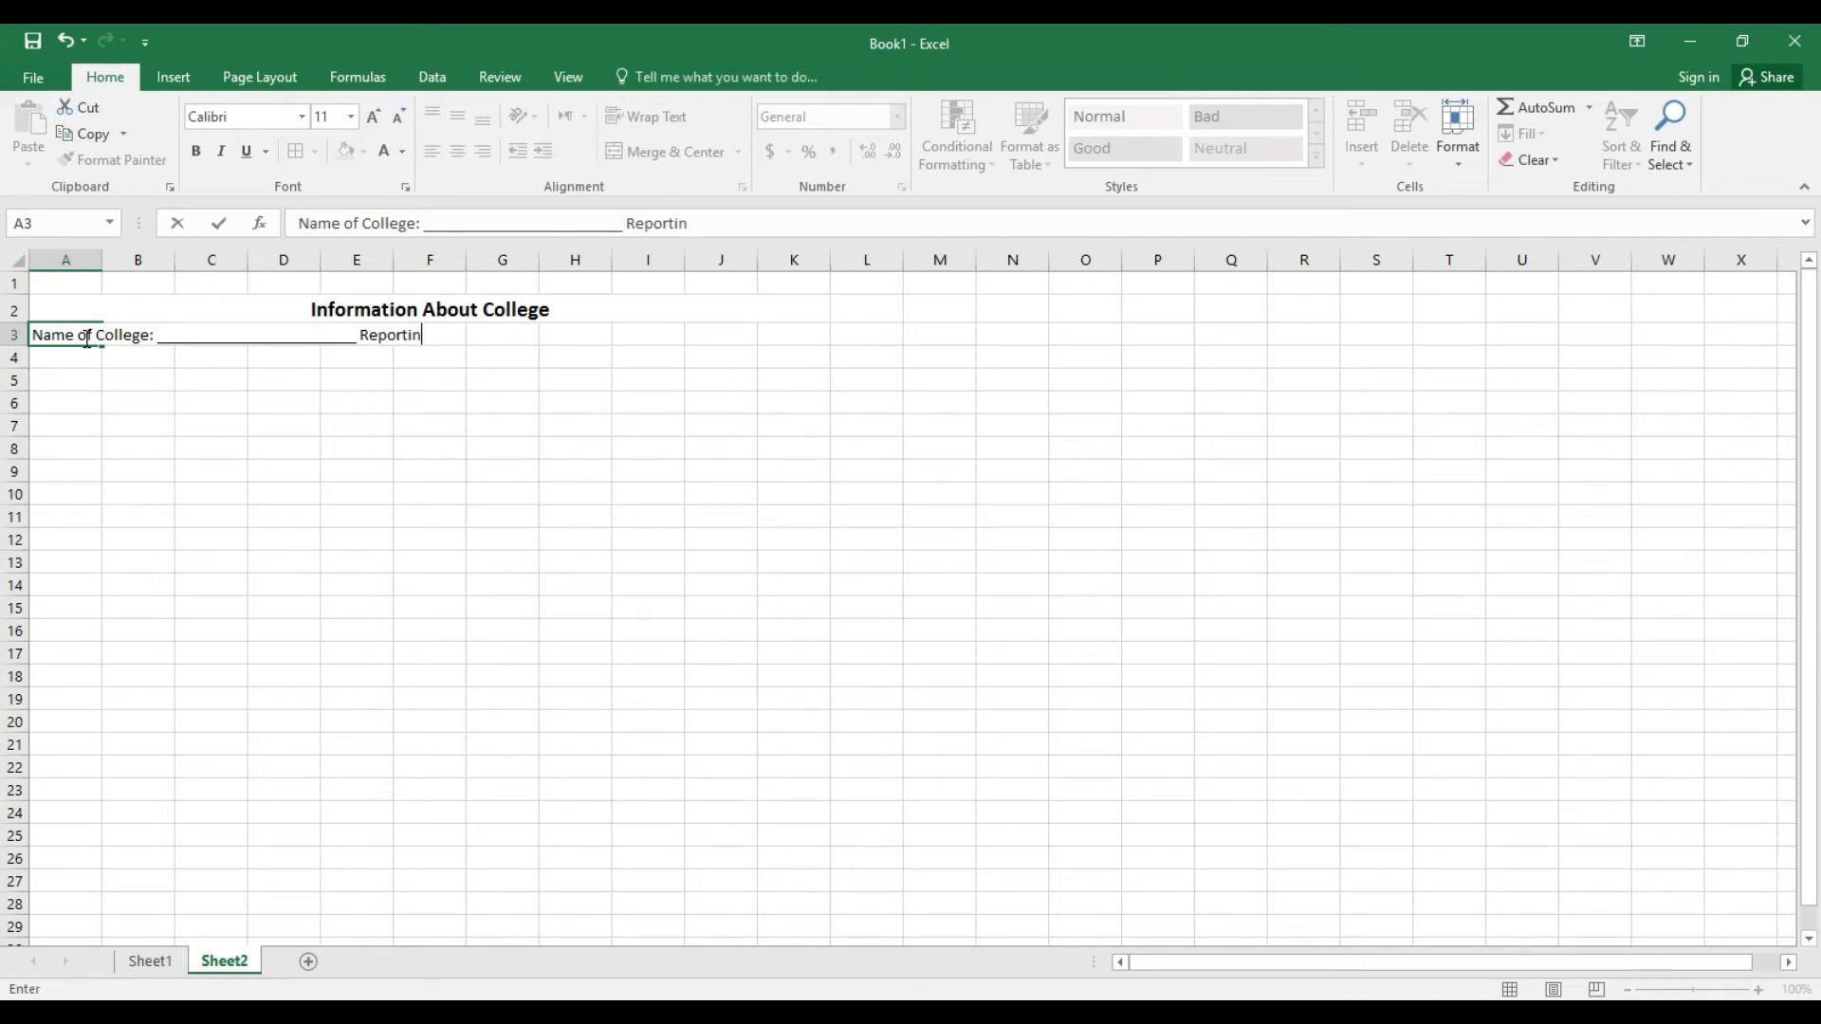
{"action": "type", "text": "g Period _______________________________ total No"}
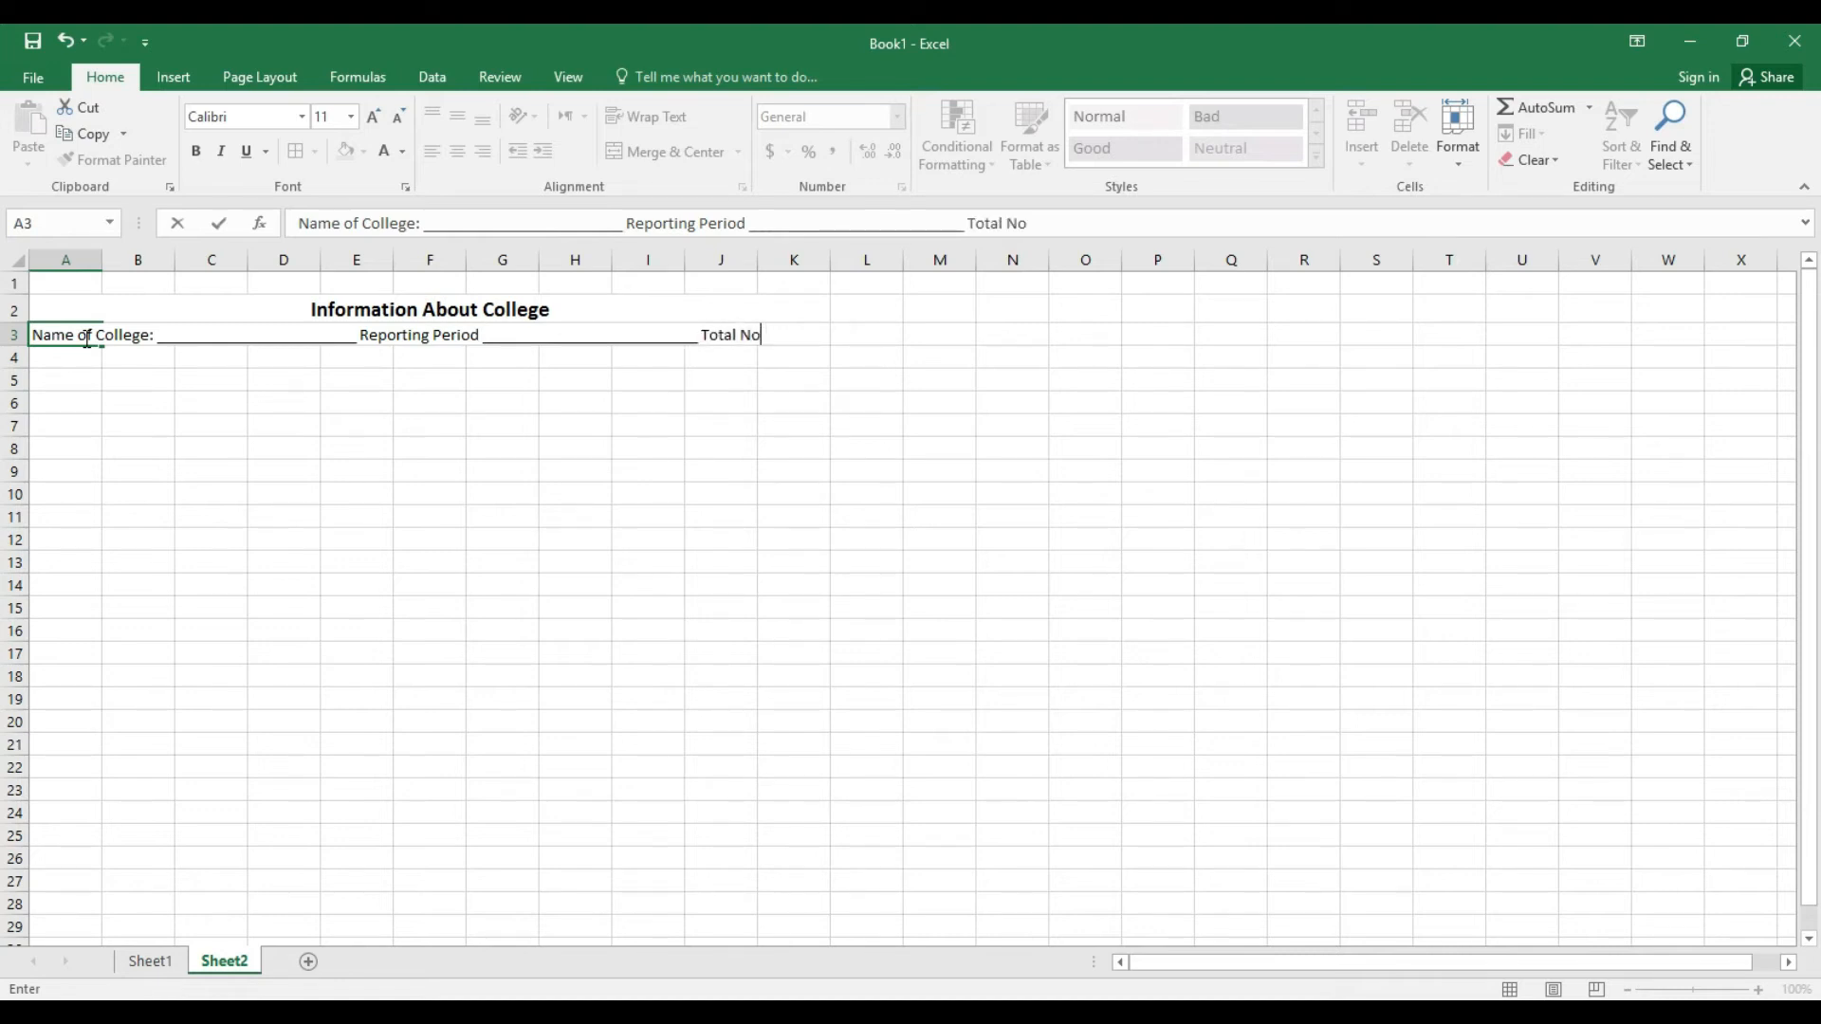
{"action": "type", "text": ". of Cass"}
{"action": "key", "text": "BackSpace"}
{"action": "key", "text": "BackSpace"}
{"action": "key", "text": "BackSpace"}
{"action": "key", "text": "BackSpace"}
{"action": "type", "text": "Class Performed"}
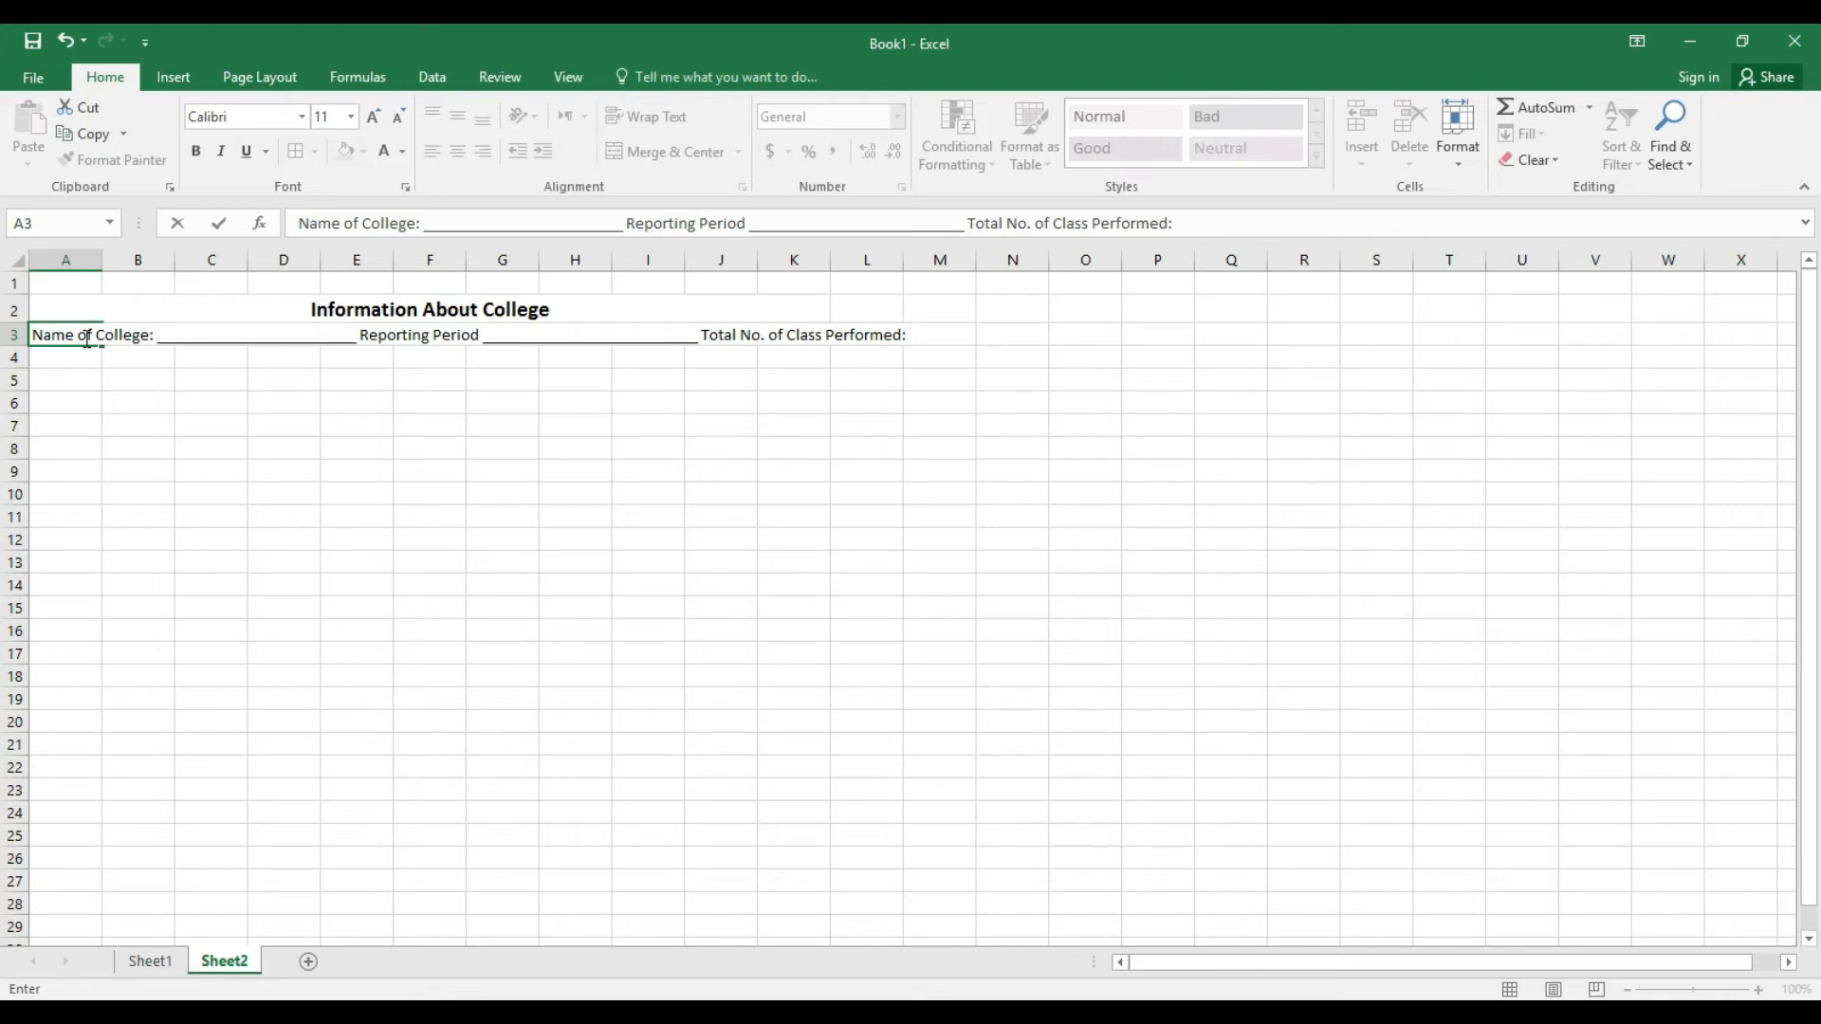
{"action": "type", "text": ": Tobectomy _________________________"}
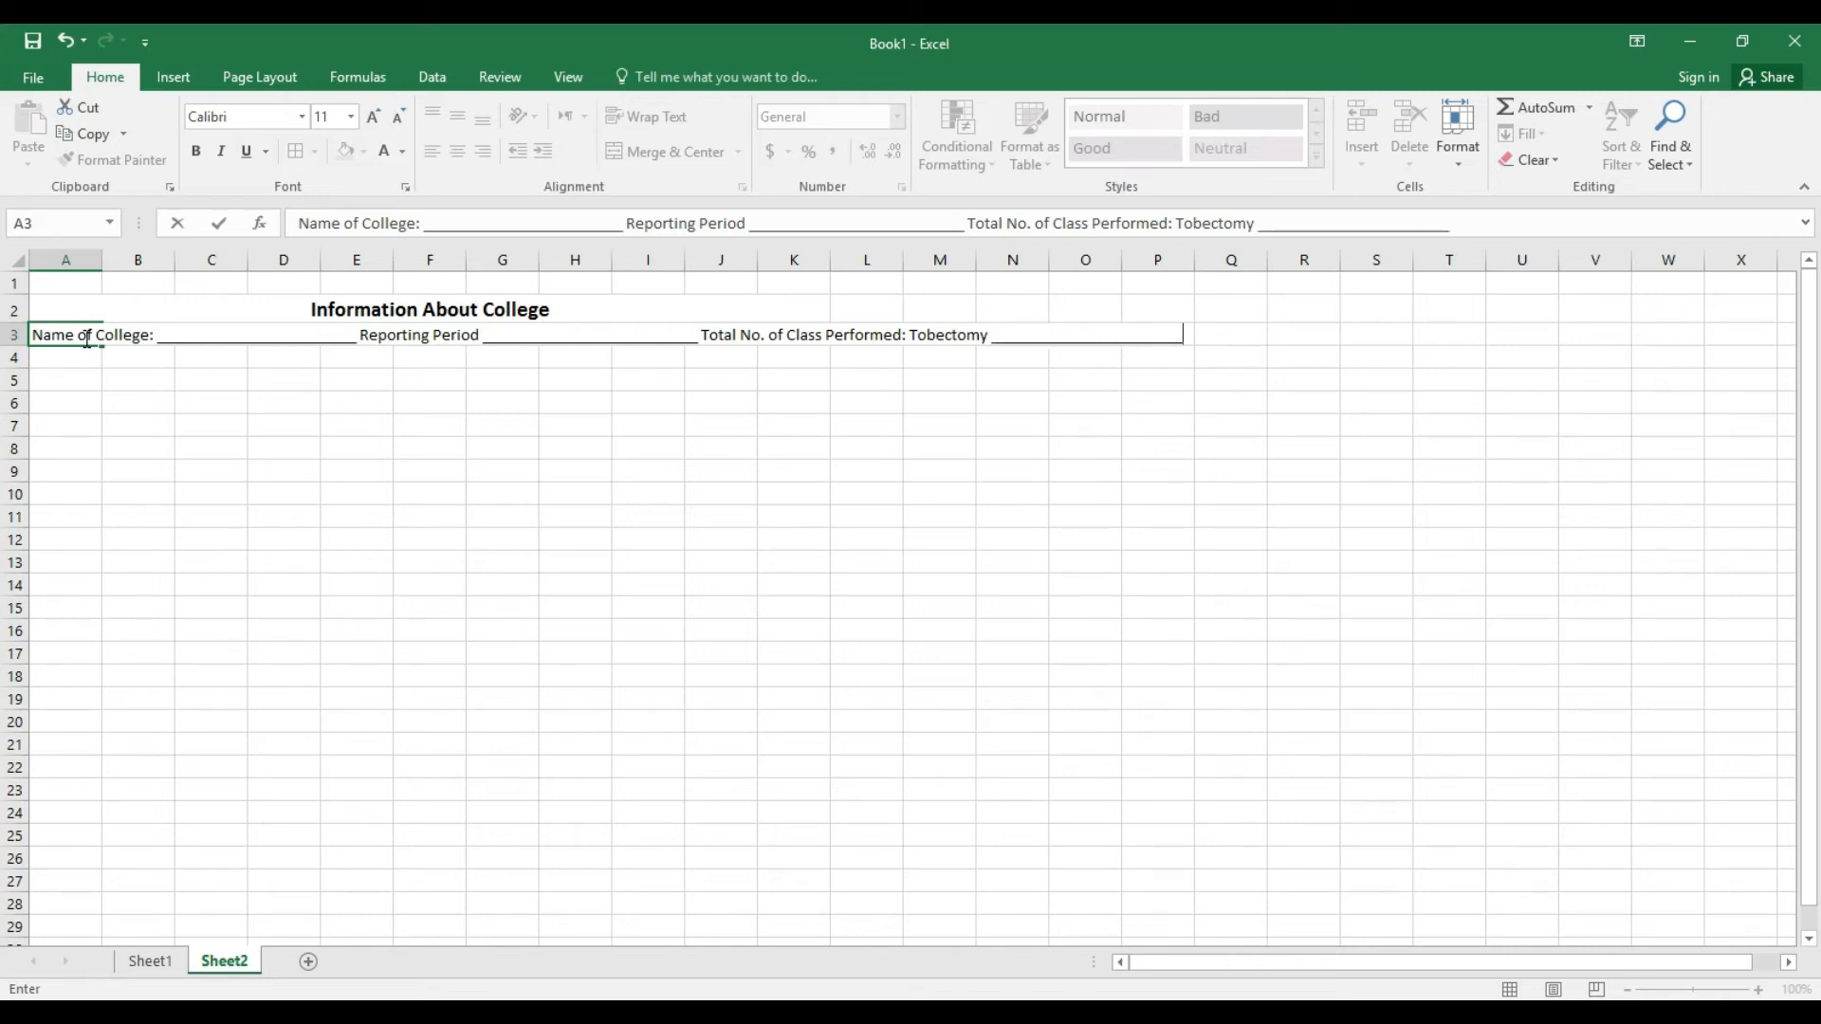
{"action": "left_click", "coordinate": [442, 371]}
Enter "/Rejct" and "/Reasons P : Social" in J4, each followed by an underscore fill-in line.
{"action": "left_click", "coordinate": [79, 378]}
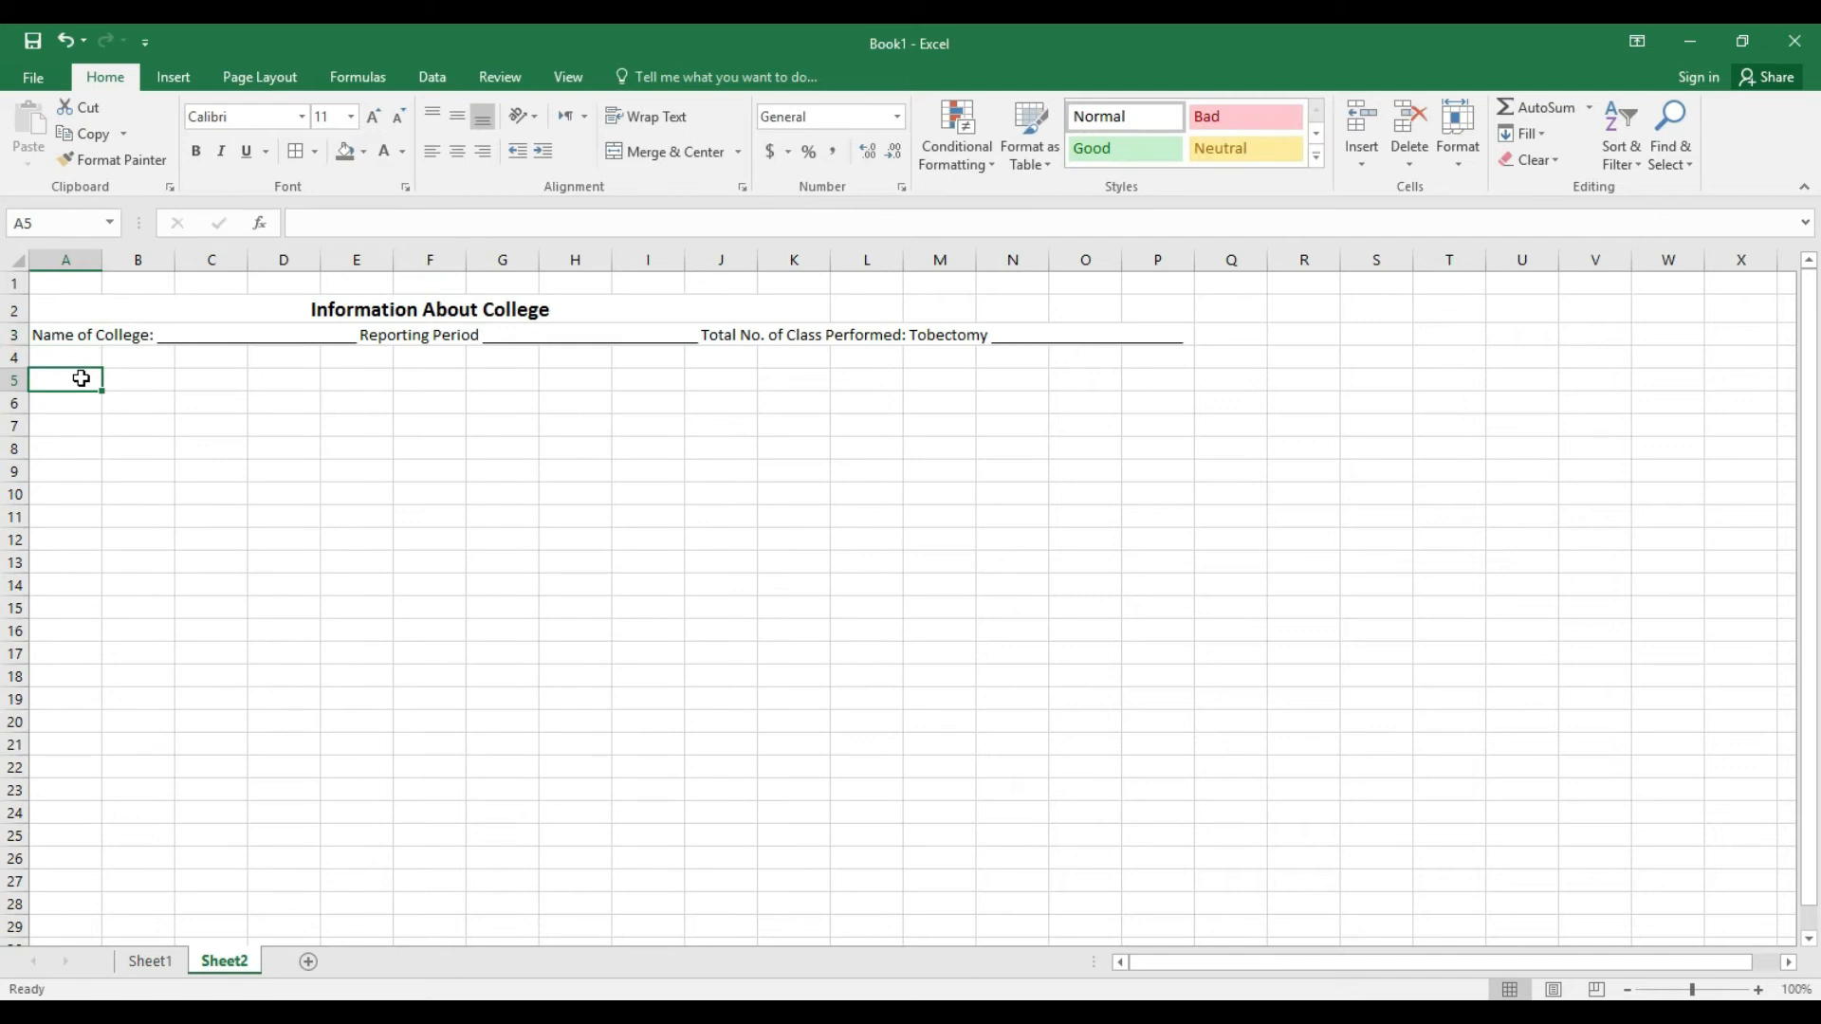
{"action": "key", "text": "Up"}
{"action": "key", "text": "Right"}
{"action": "key", "text": "Right"}
{"action": "key", "text": "Right"}
{"action": "key", "text": "Right"}
{"action": "key", "text": "Right"}
{"action": "key", "text": "Right"}
{"action": "key", "text": "Right"}
{"action": "key", "text": "Right"}
{"action": "key", "text": "Right"}
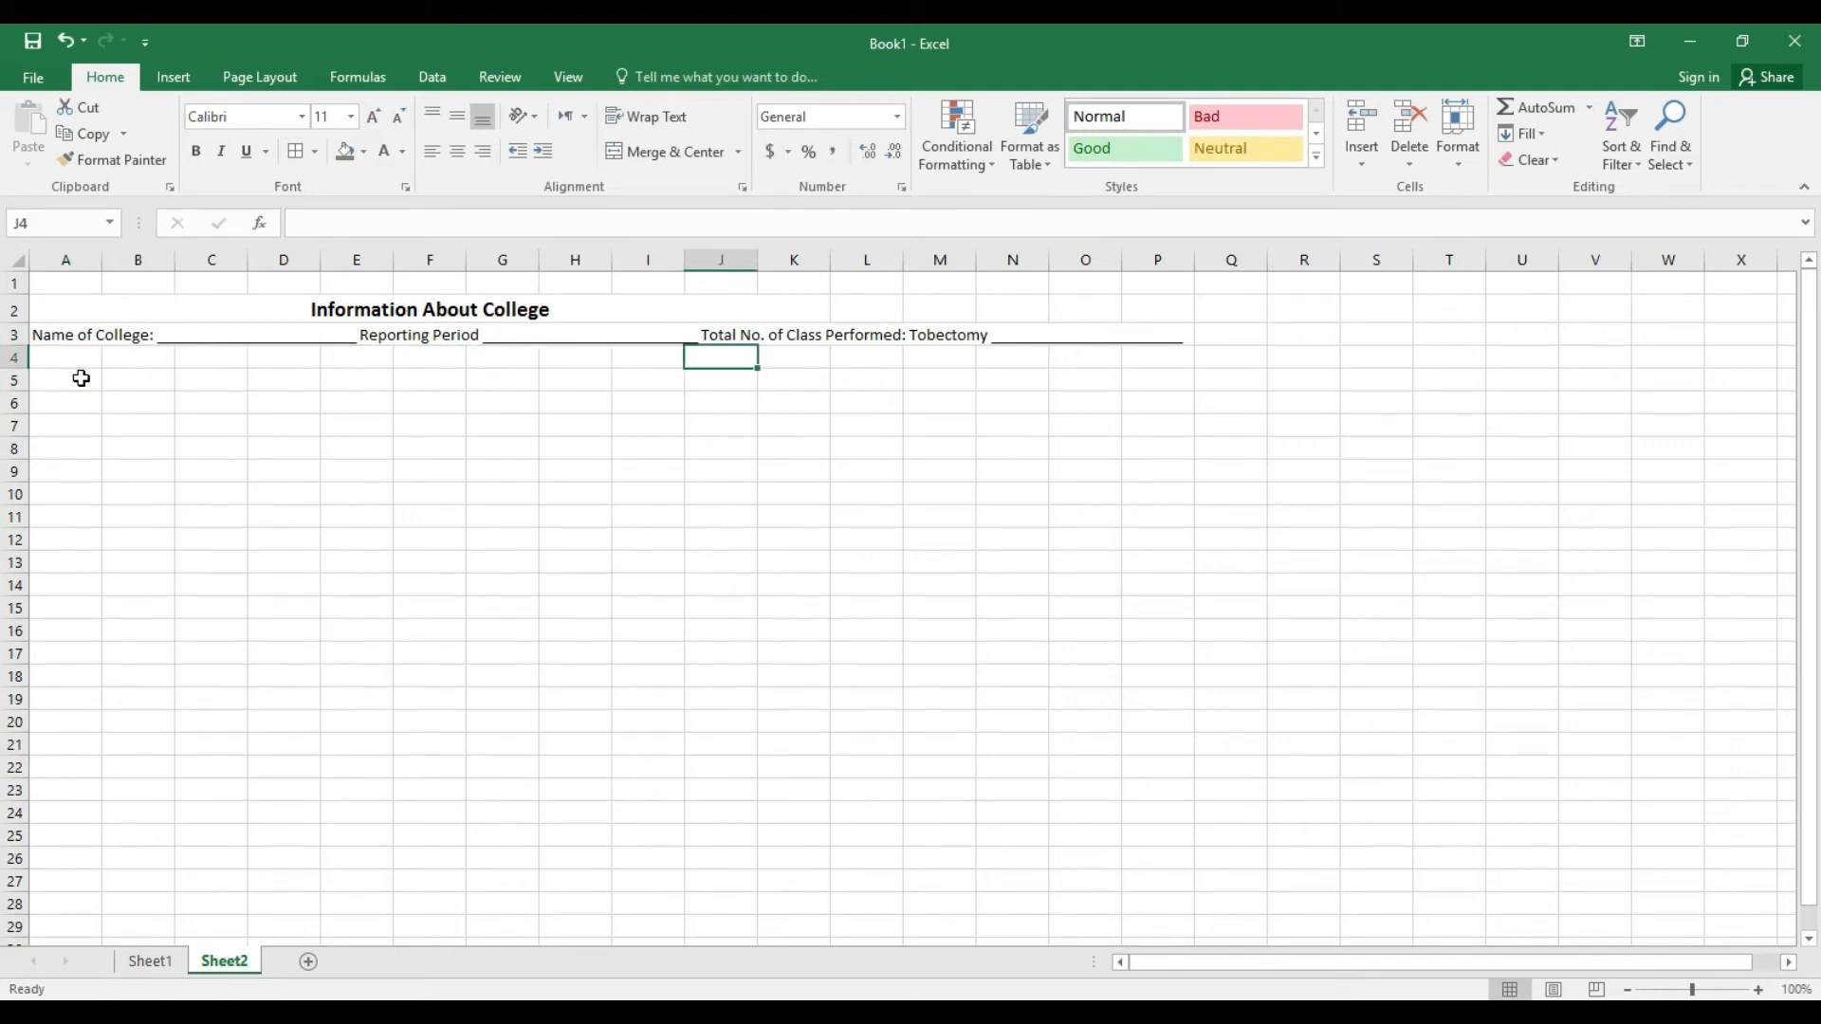
{"action": "key", "text": "alt+r"}
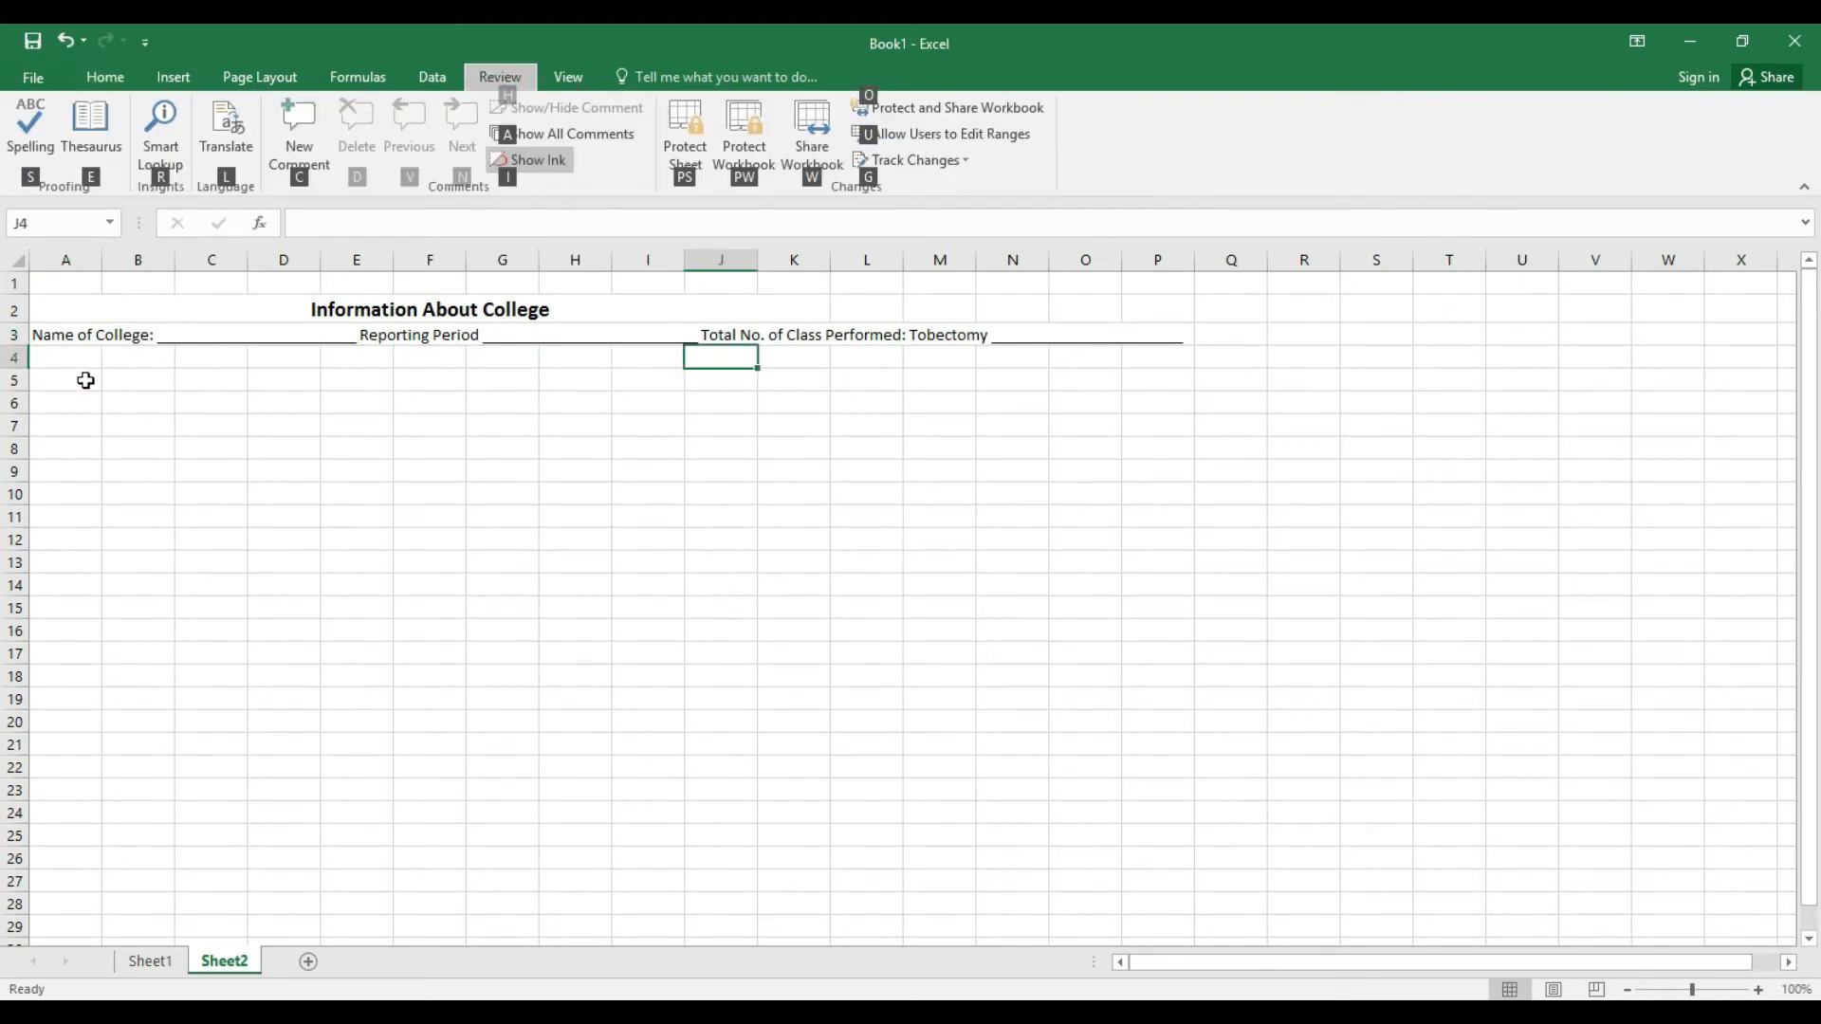
{"action": "double_click", "coordinate": [704, 359]}
{"action": "type", "text": "/"}
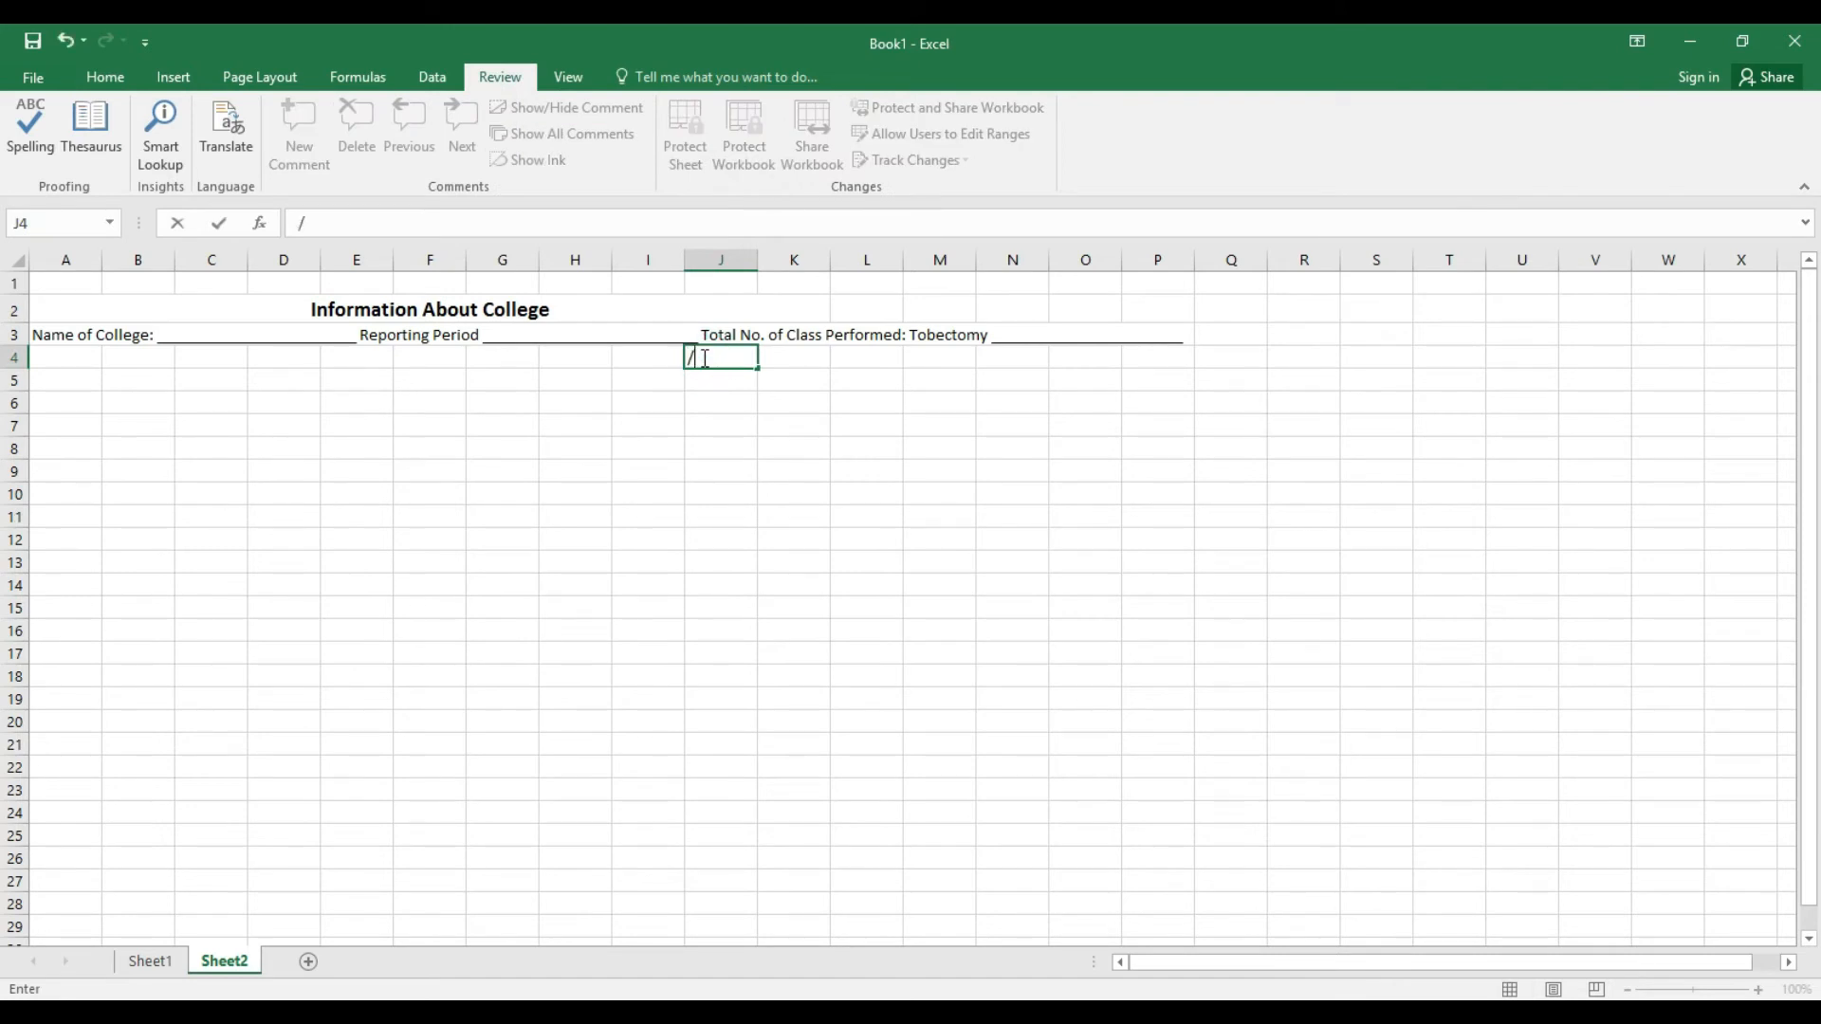
{"action": "type", "text": "Rejct___________________"}
{"action": "key", "text": "BackSpace"}
{"action": "key", "text": "BackSpace"}
{"action": "type", "text": "/Re"}
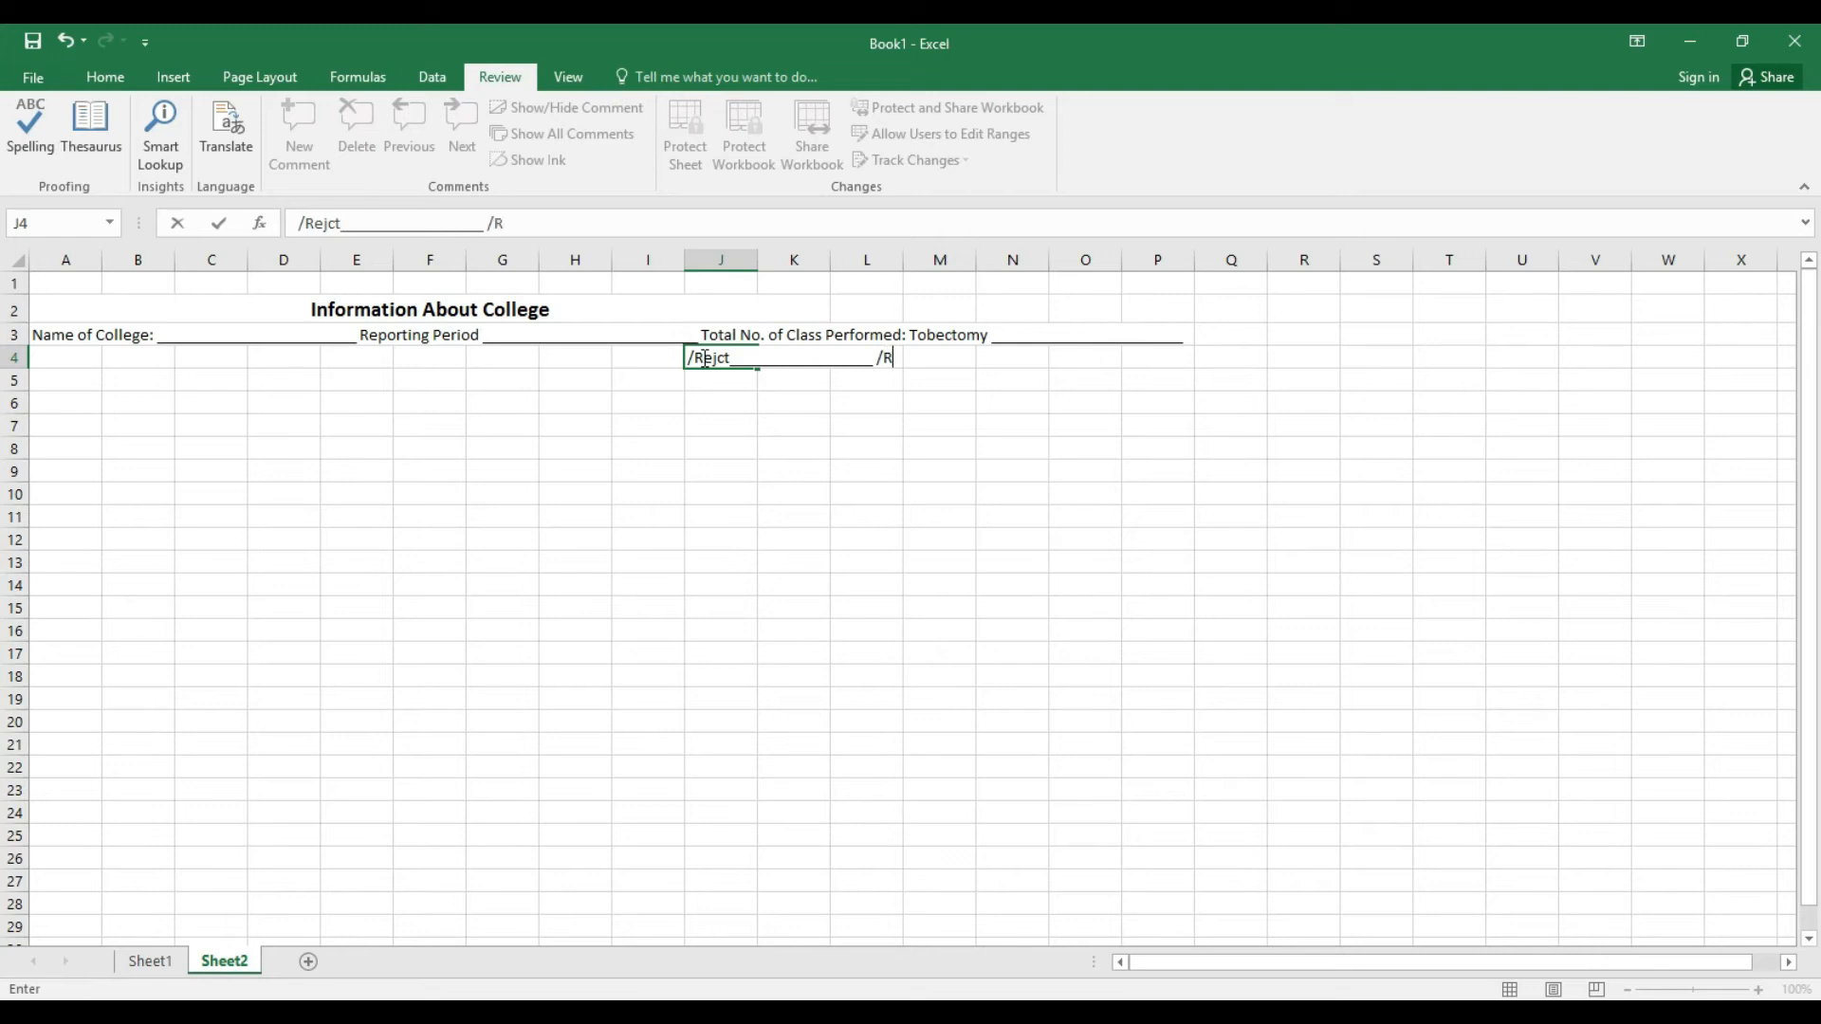
{"action": "type", "text": "asons P : Social"}
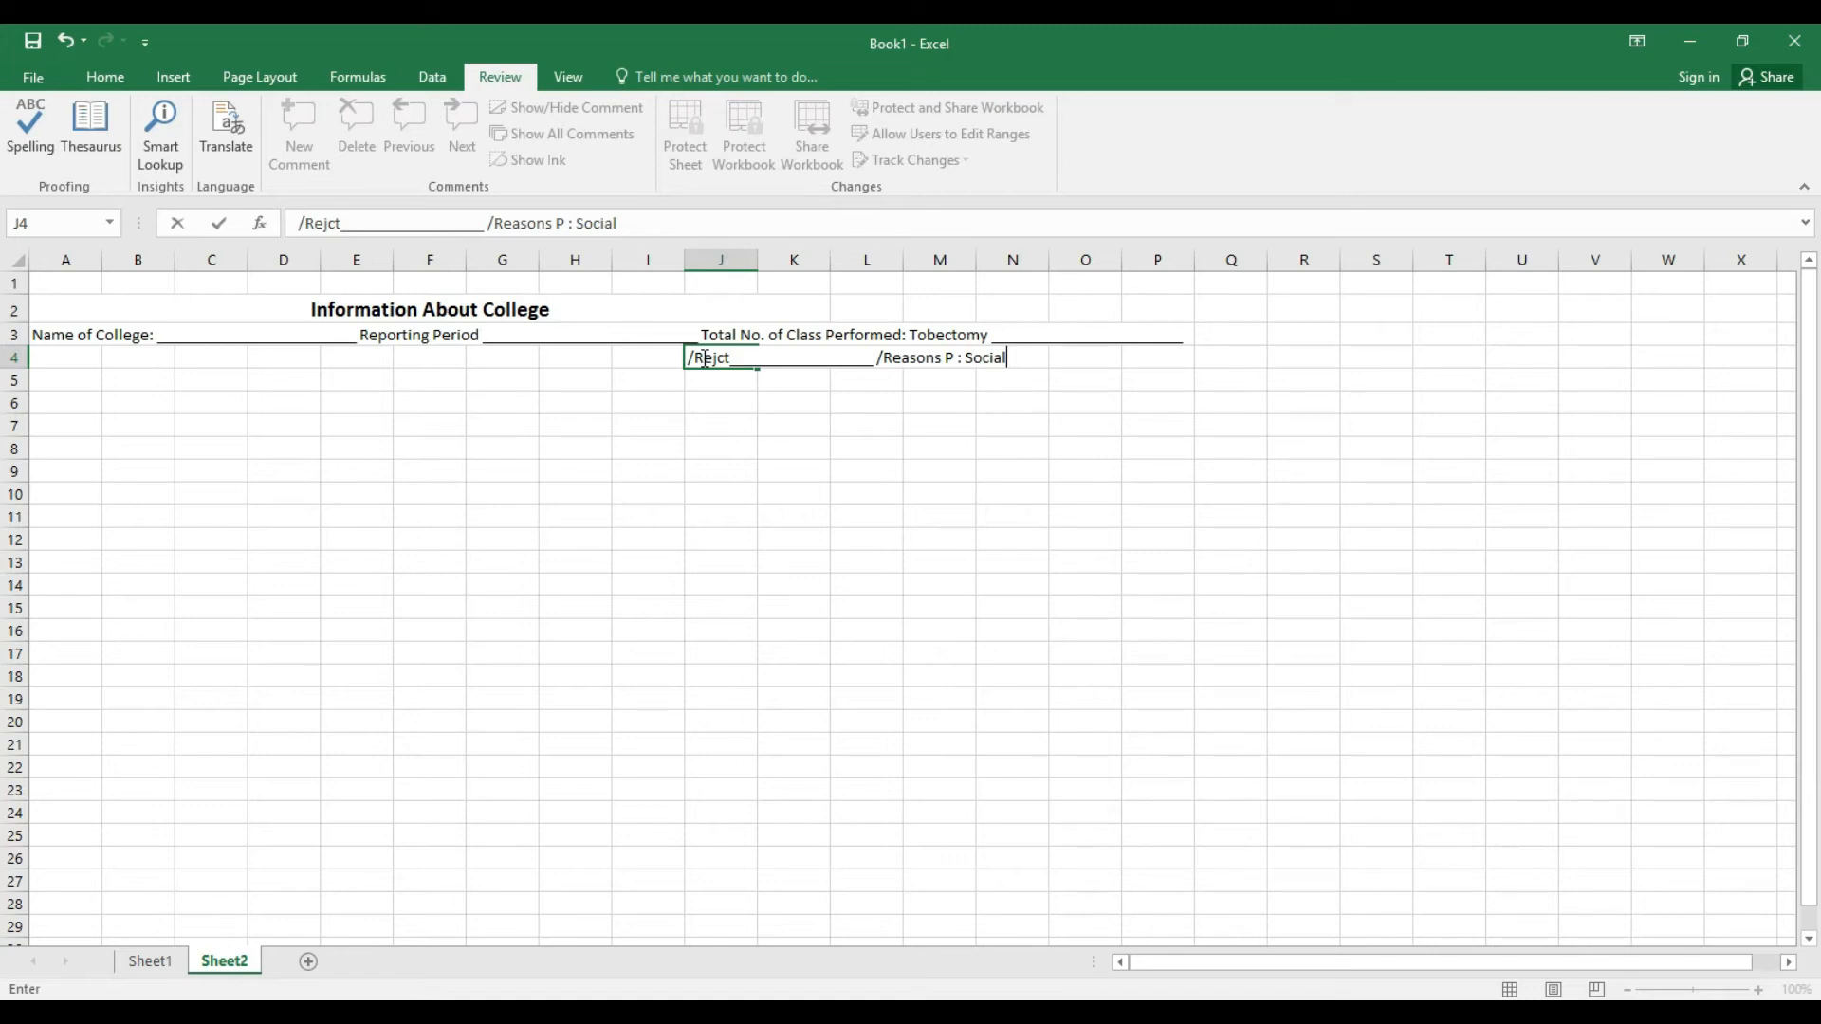
{"action": "type", "text": "__________________________"}
{"action": "left_click", "coordinate": [697, 447]}
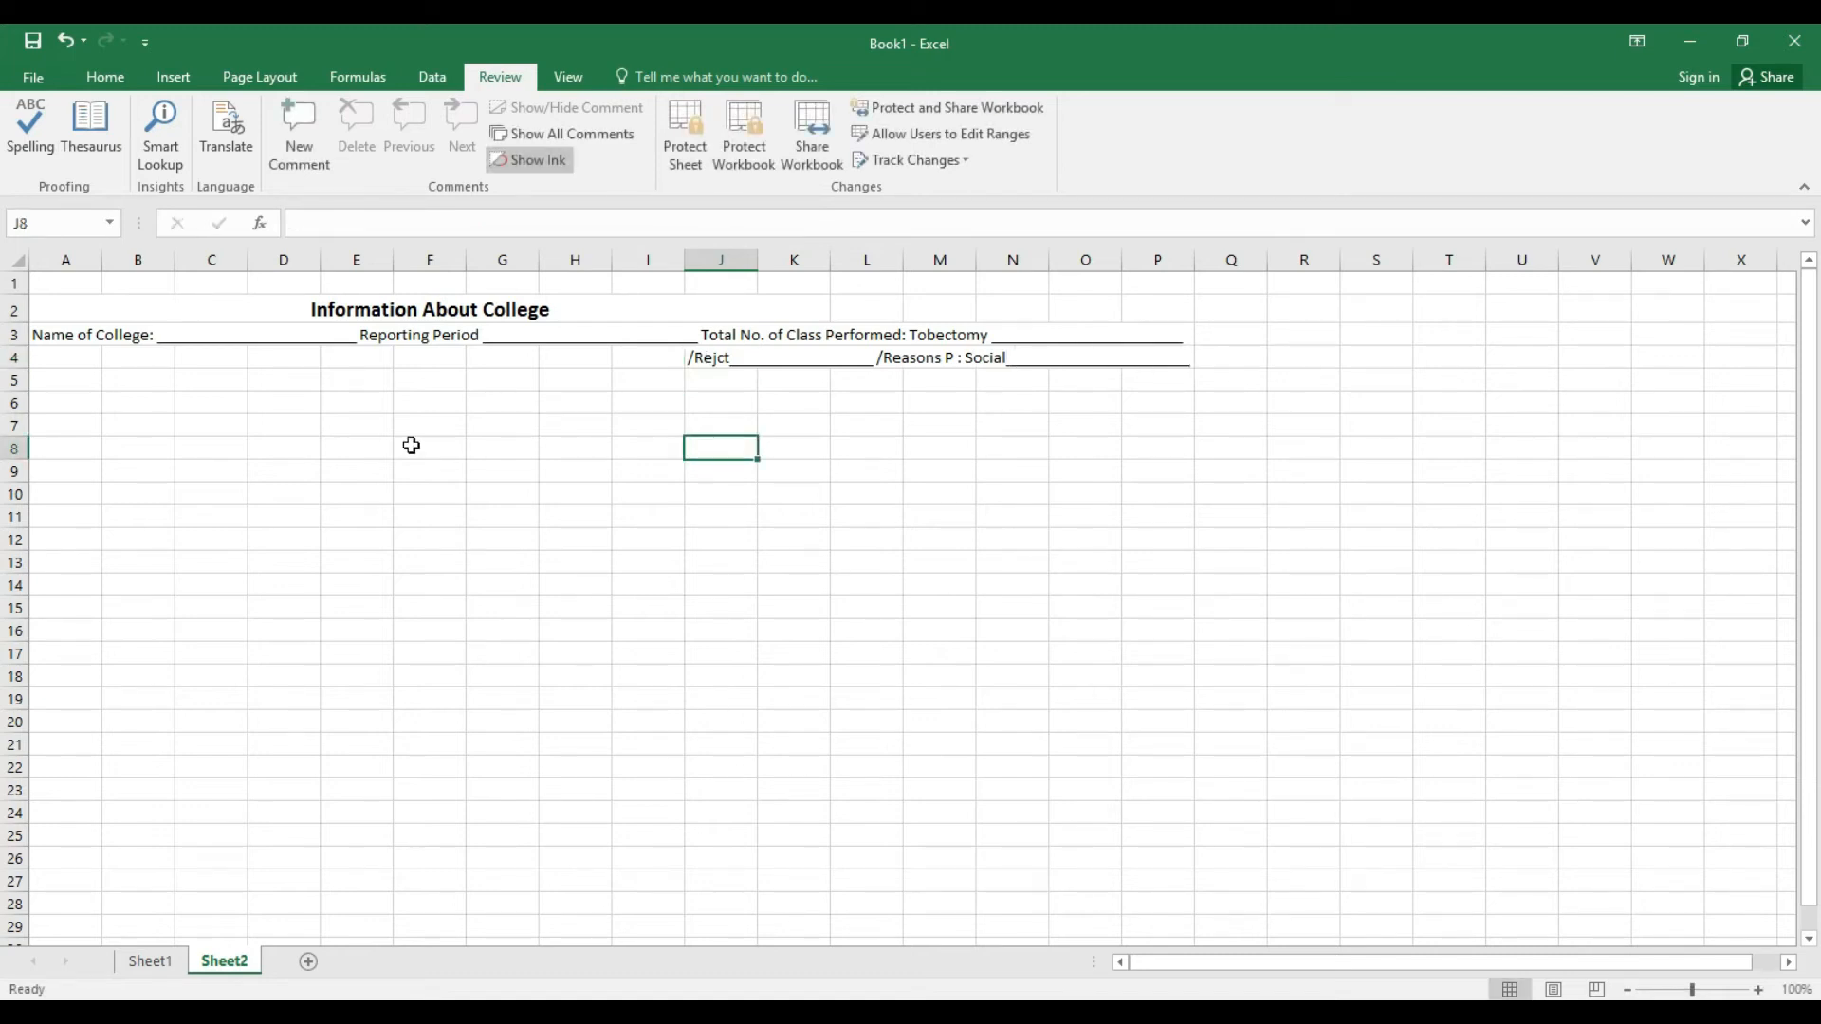
Merge and center cells A6:K6 below the fill-in lines.
{"action": "left_click_drag", "start_coordinate": [53, 400], "coordinate": [878, 406]}
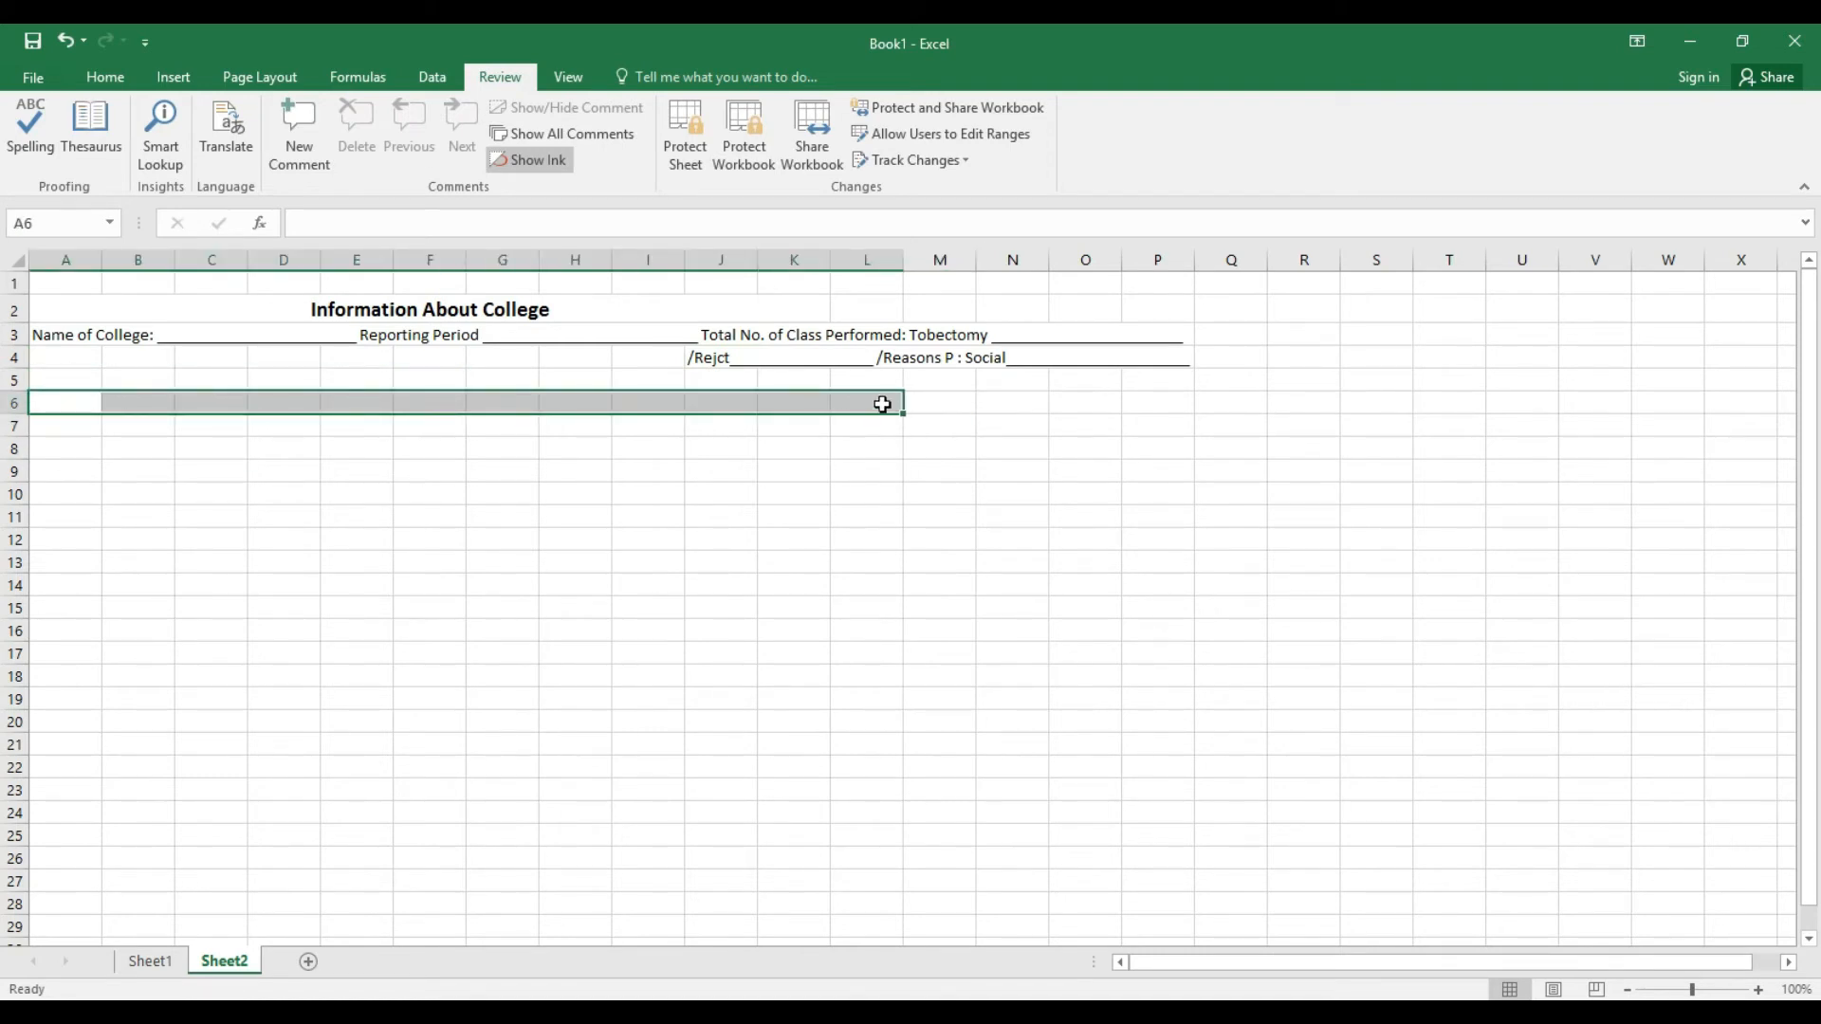
{"action": "left_click", "coordinate": [112, 76]}
{"action": "left_click", "coordinate": [128, 470]}
{"action": "left_click_drag", "start_coordinate": [78, 404], "coordinate": [811, 402]}
{"action": "left_click", "coordinate": [657, 152]}
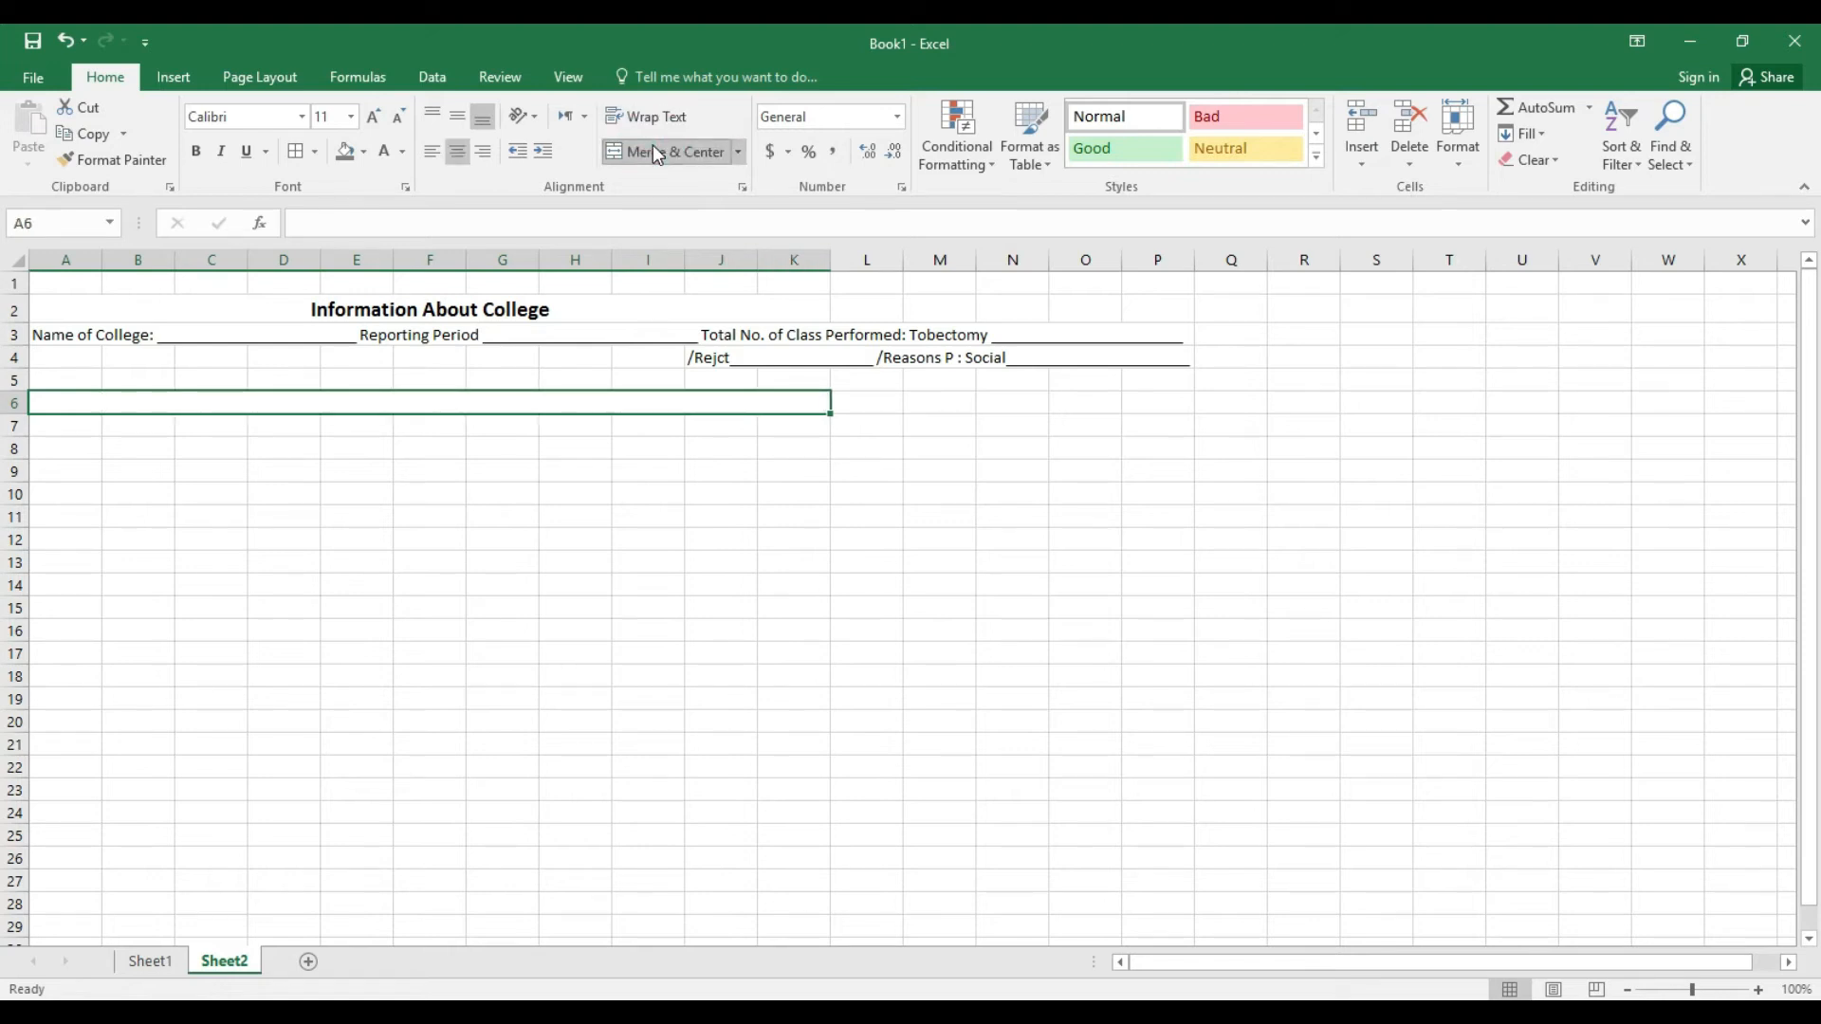
Enter the subheading "Pre-Engineering (Female)" in the merged row 6 cell and make it bold.
{"action": "type", "text": "Pre-E"}
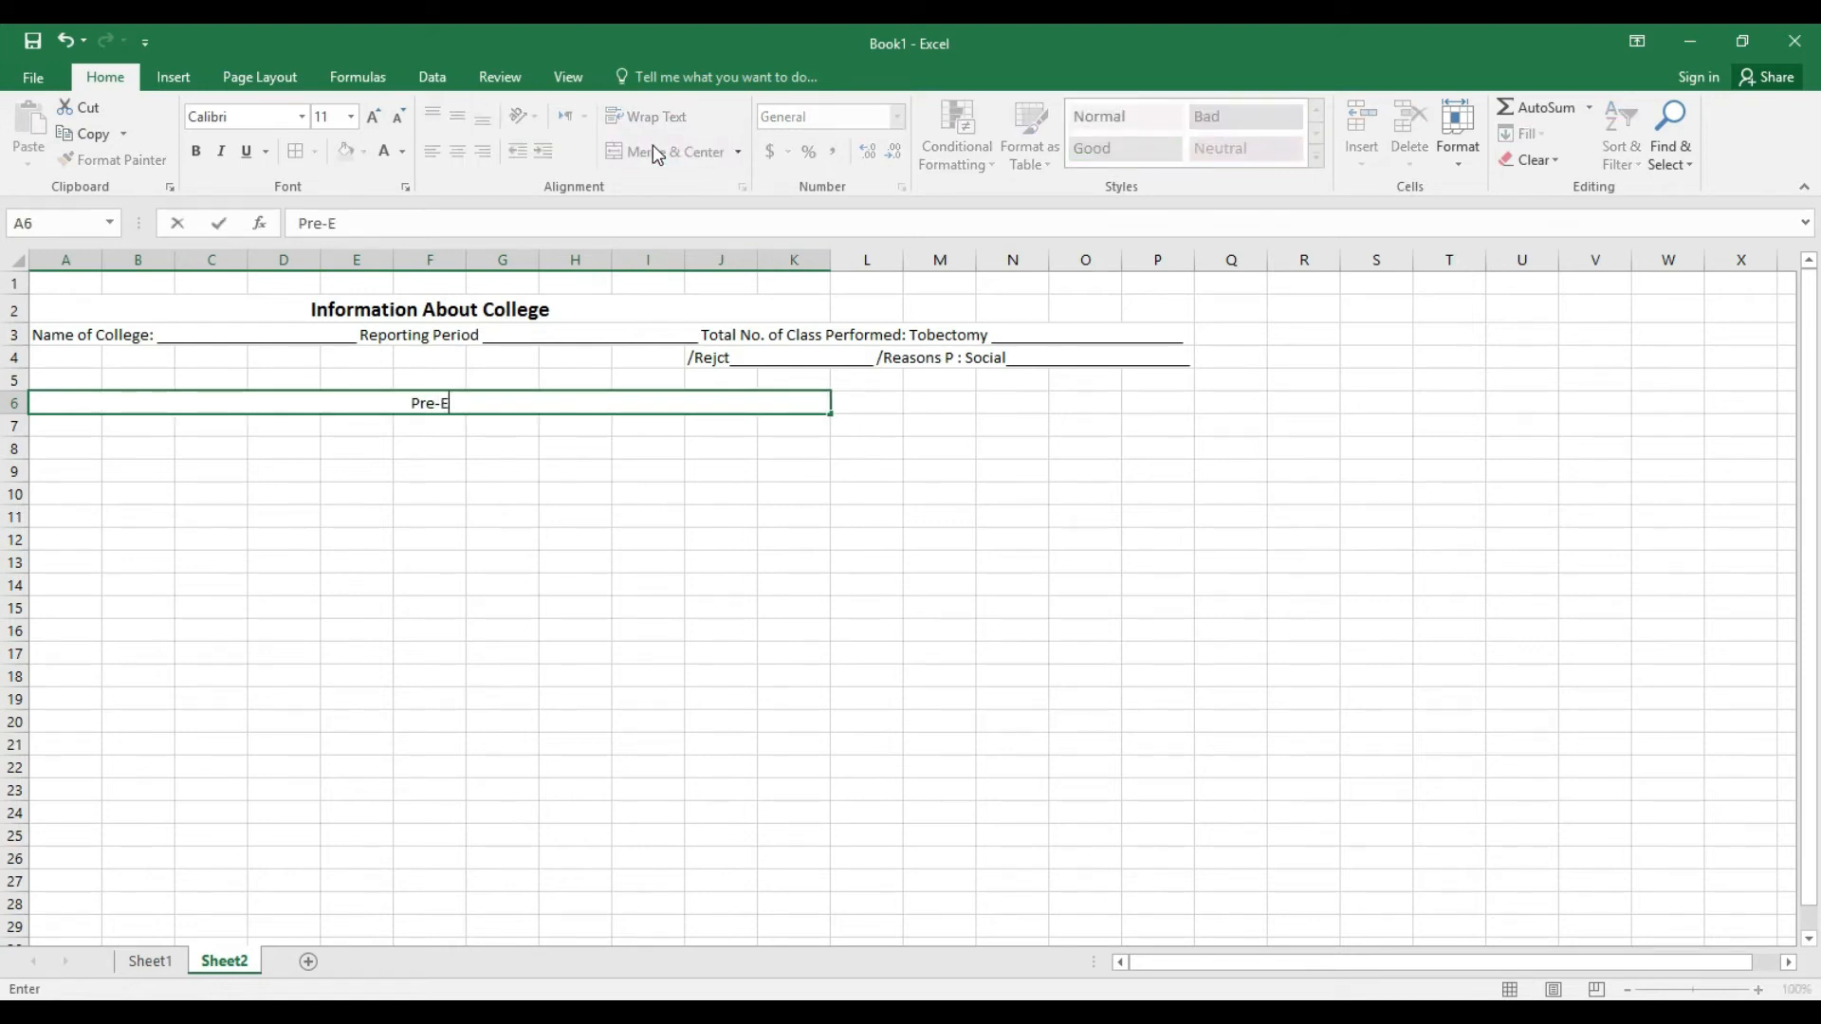
{"action": "type", "text": "ngineering "}
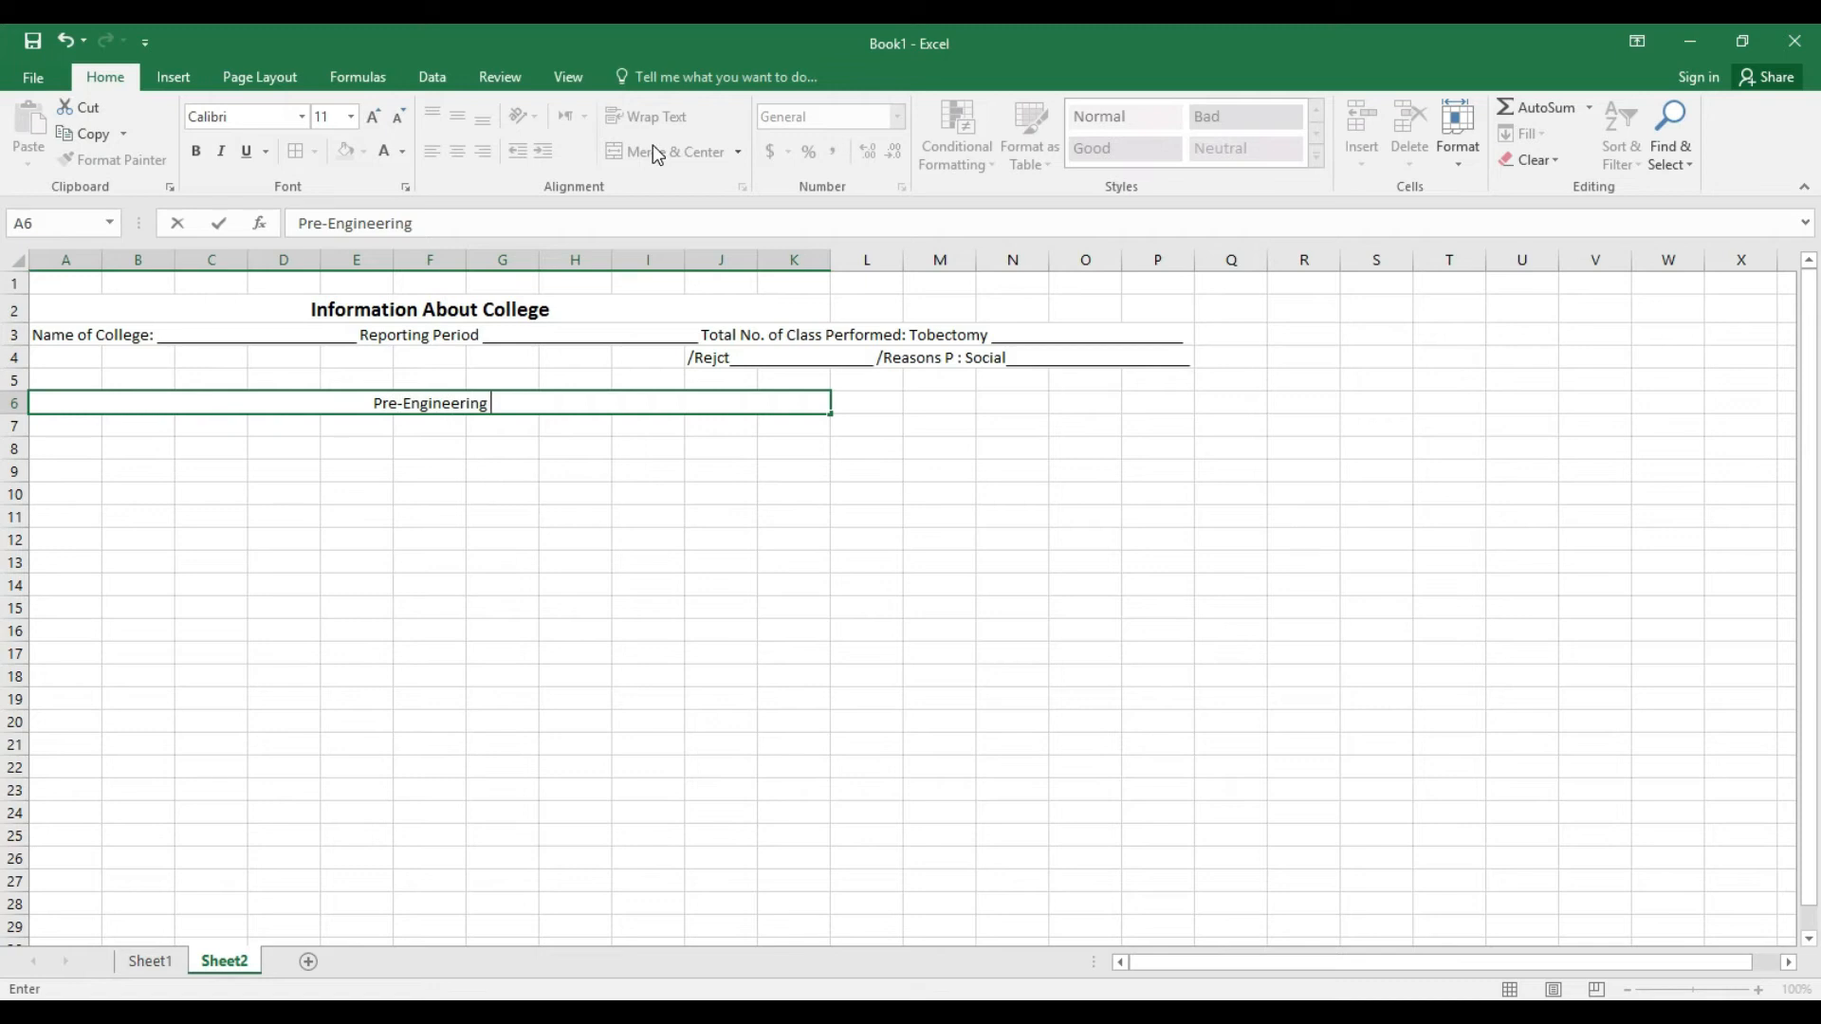
{"action": "type", "text": "(Female)"}
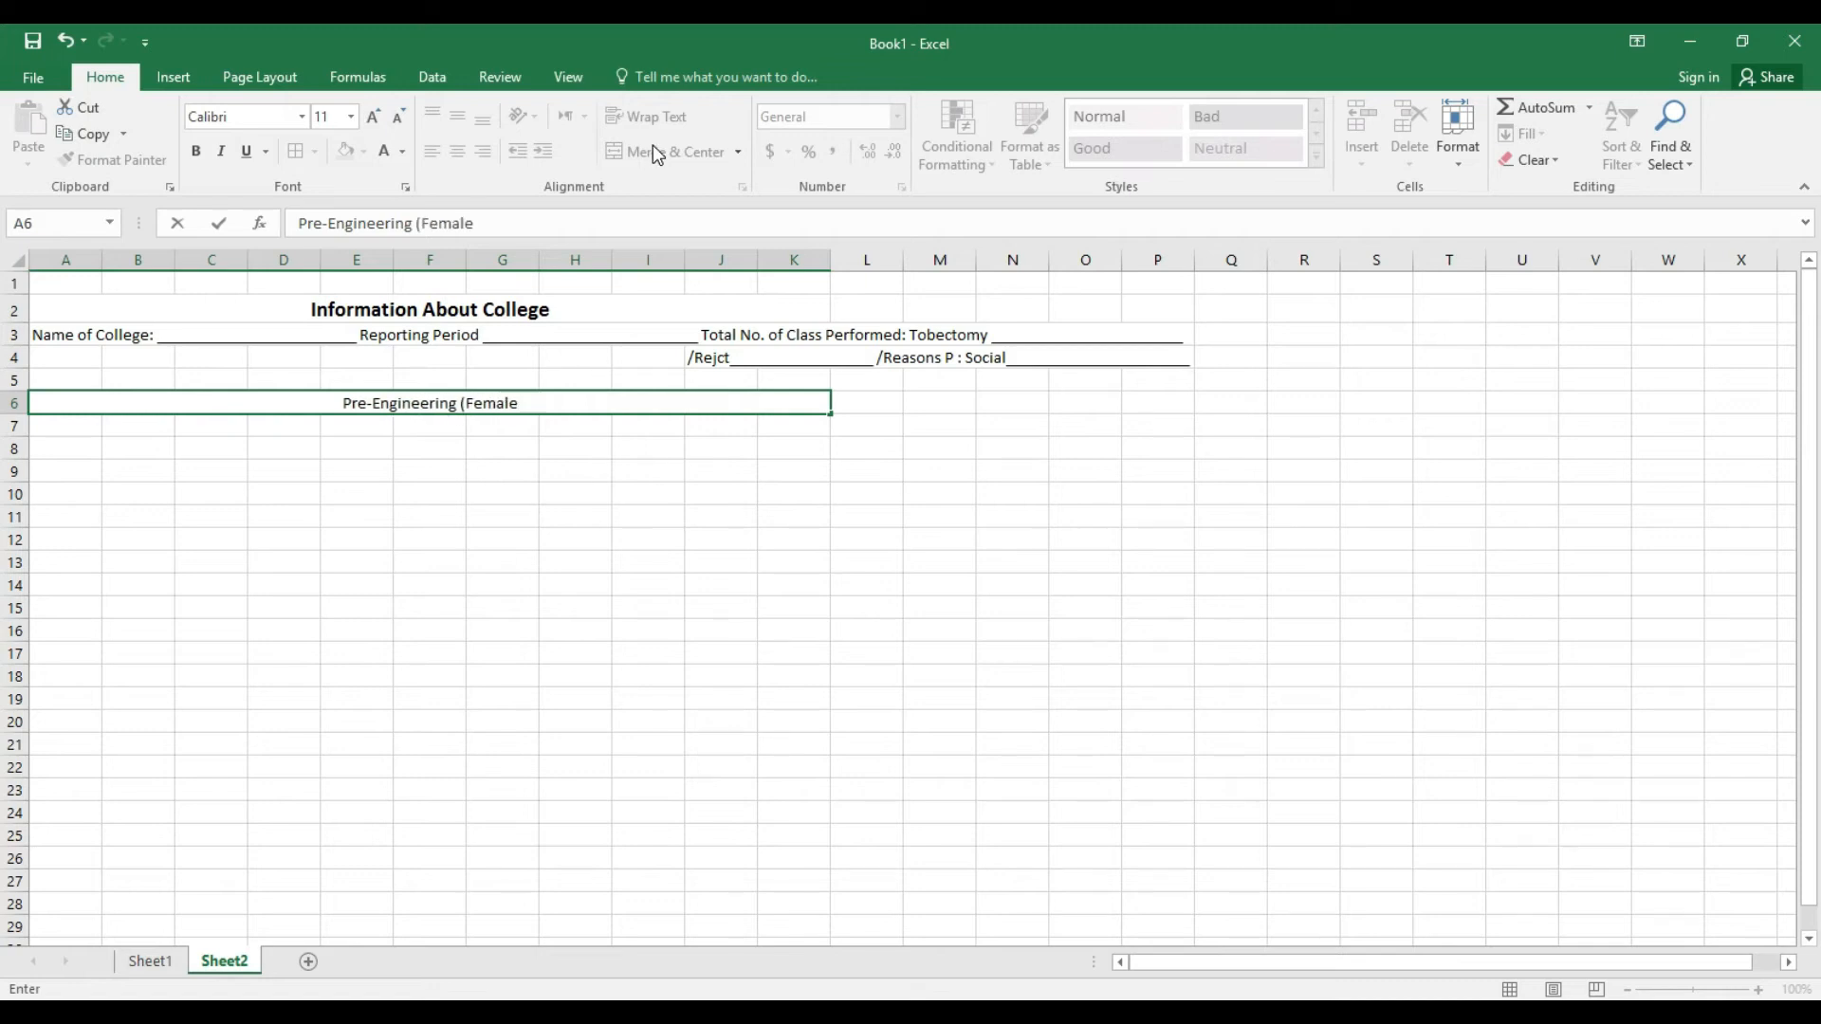
{"action": "left_click", "coordinate": [622, 492]}
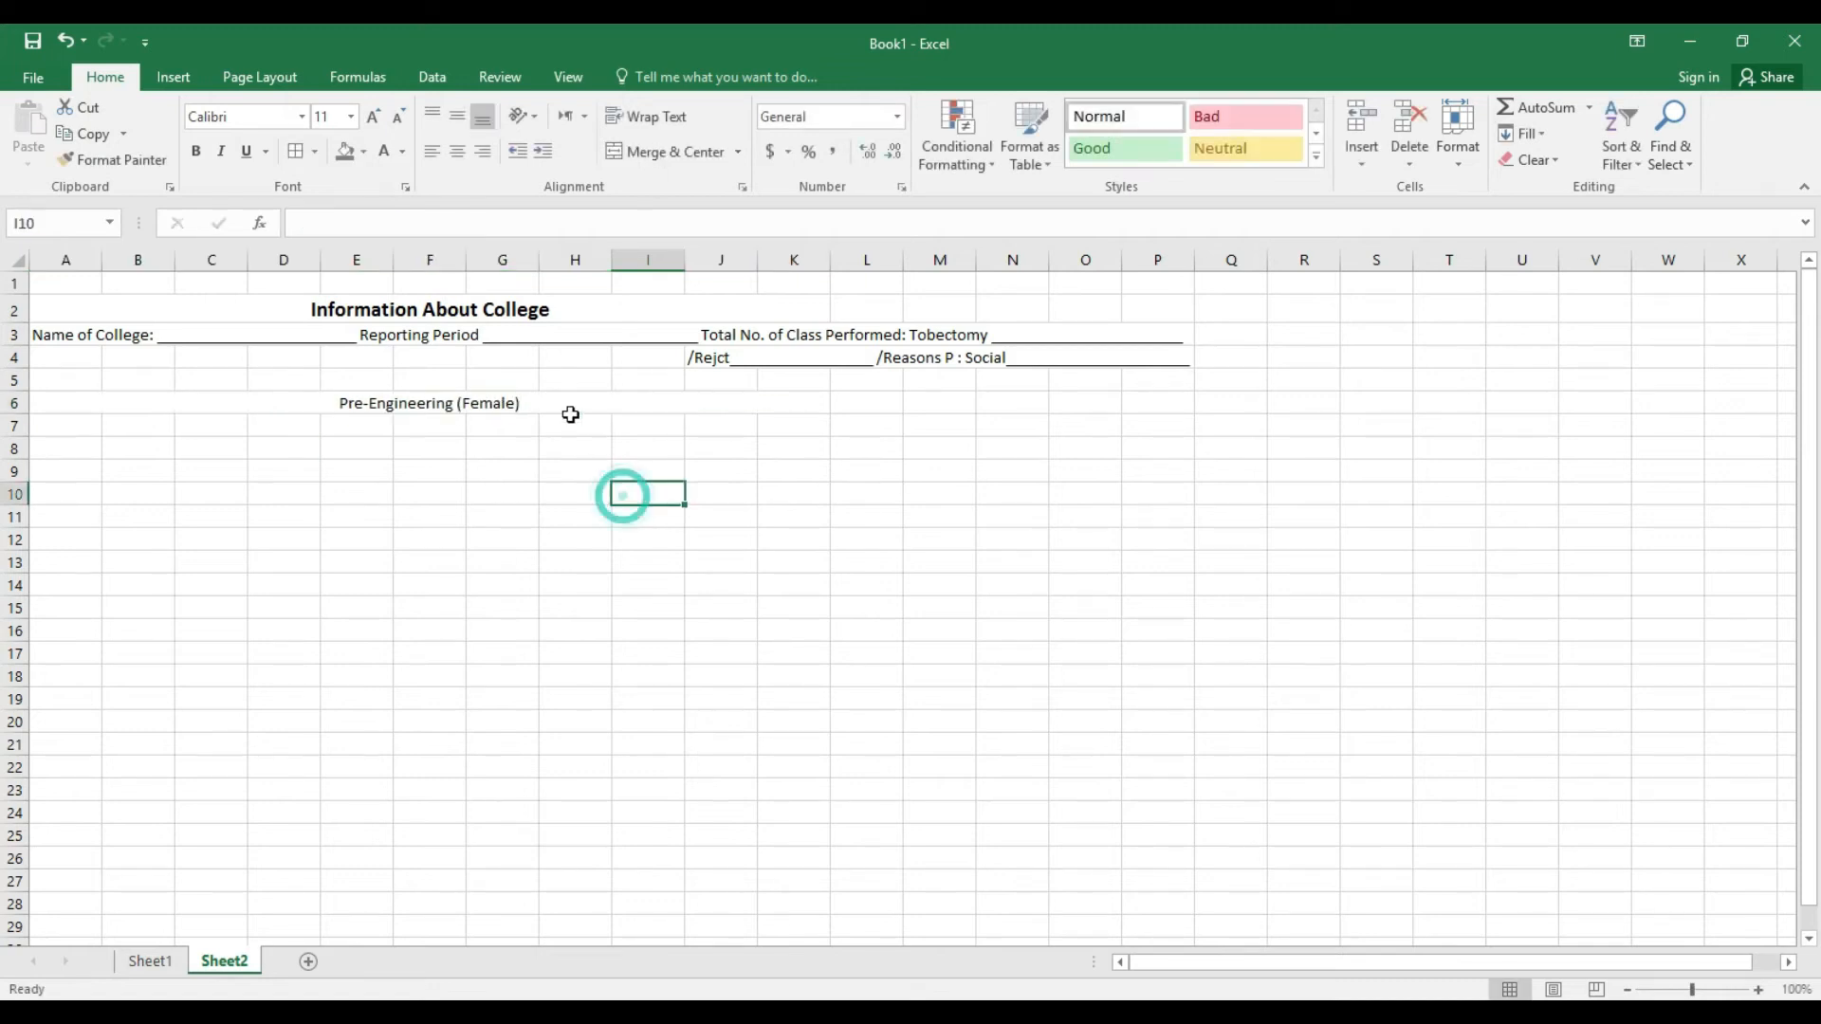
{"action": "left_click", "coordinate": [573, 408]}
{"action": "left_click", "coordinate": [196, 154]}
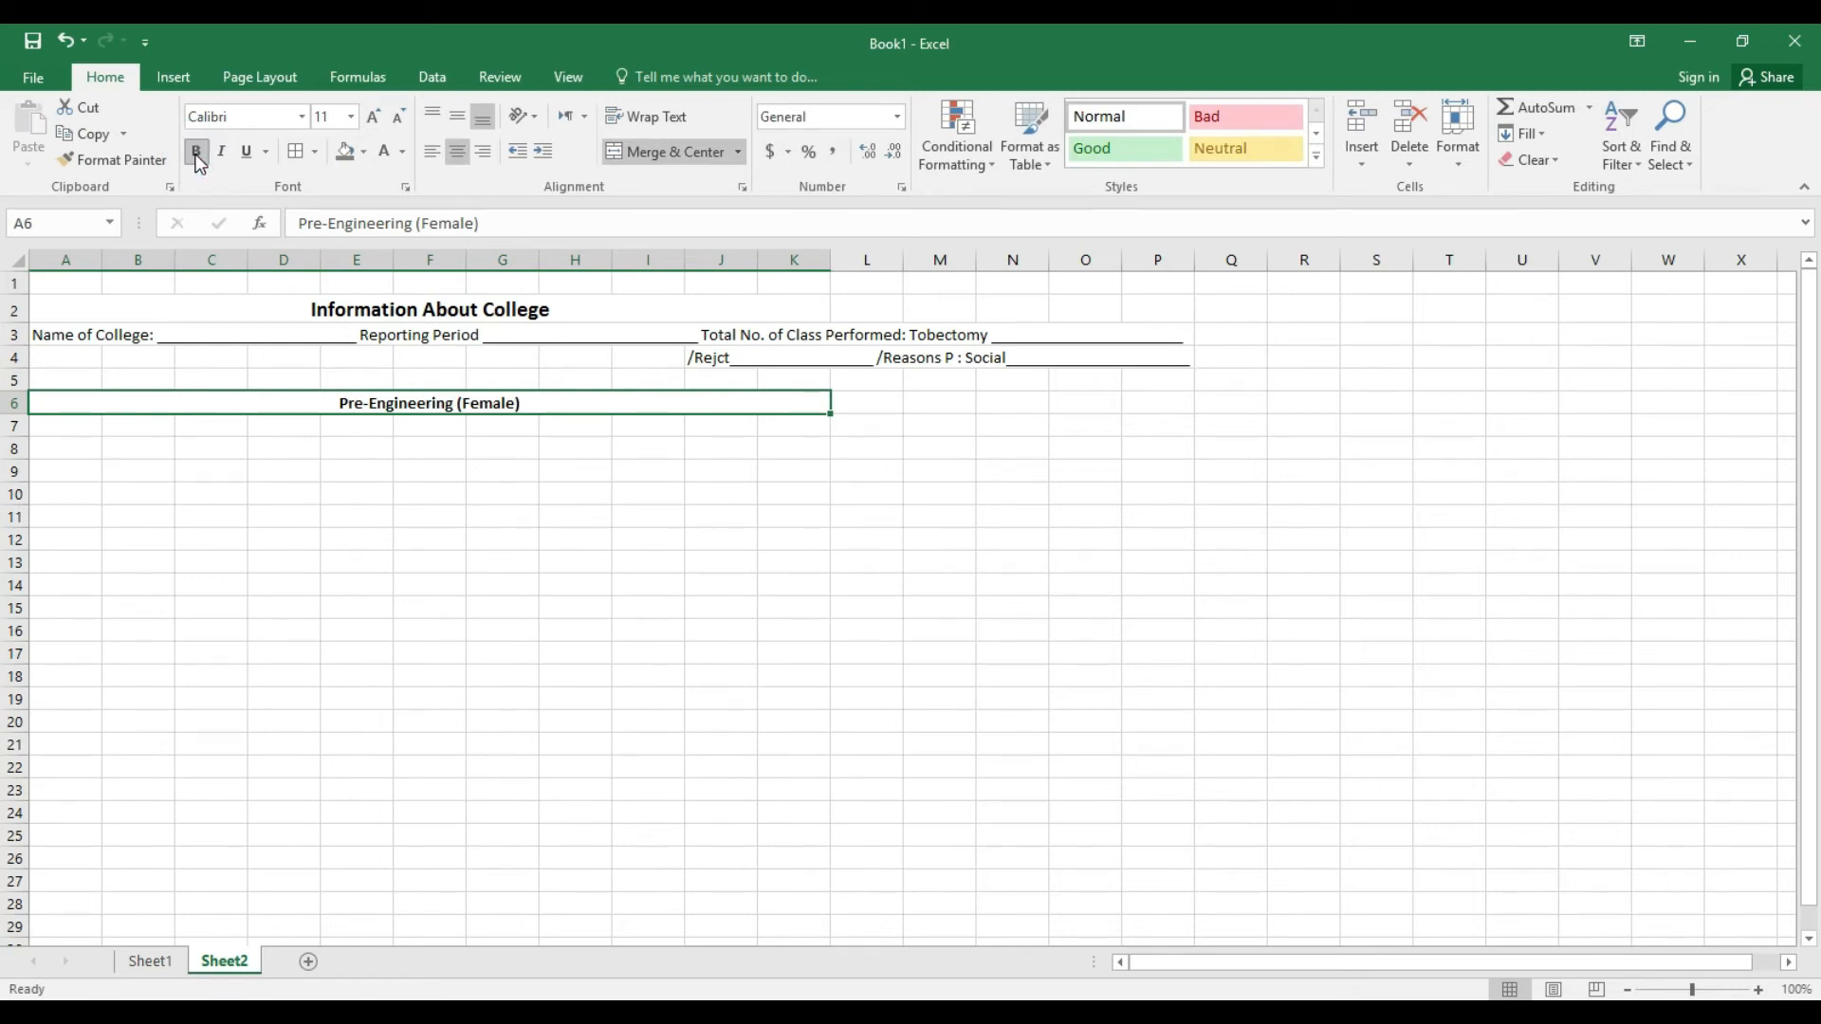
Merge and center A7:A12 and B7:B12 below the subheading, then widen column B considerably and column A slightly.
{"action": "left_click", "coordinate": [357, 425]}
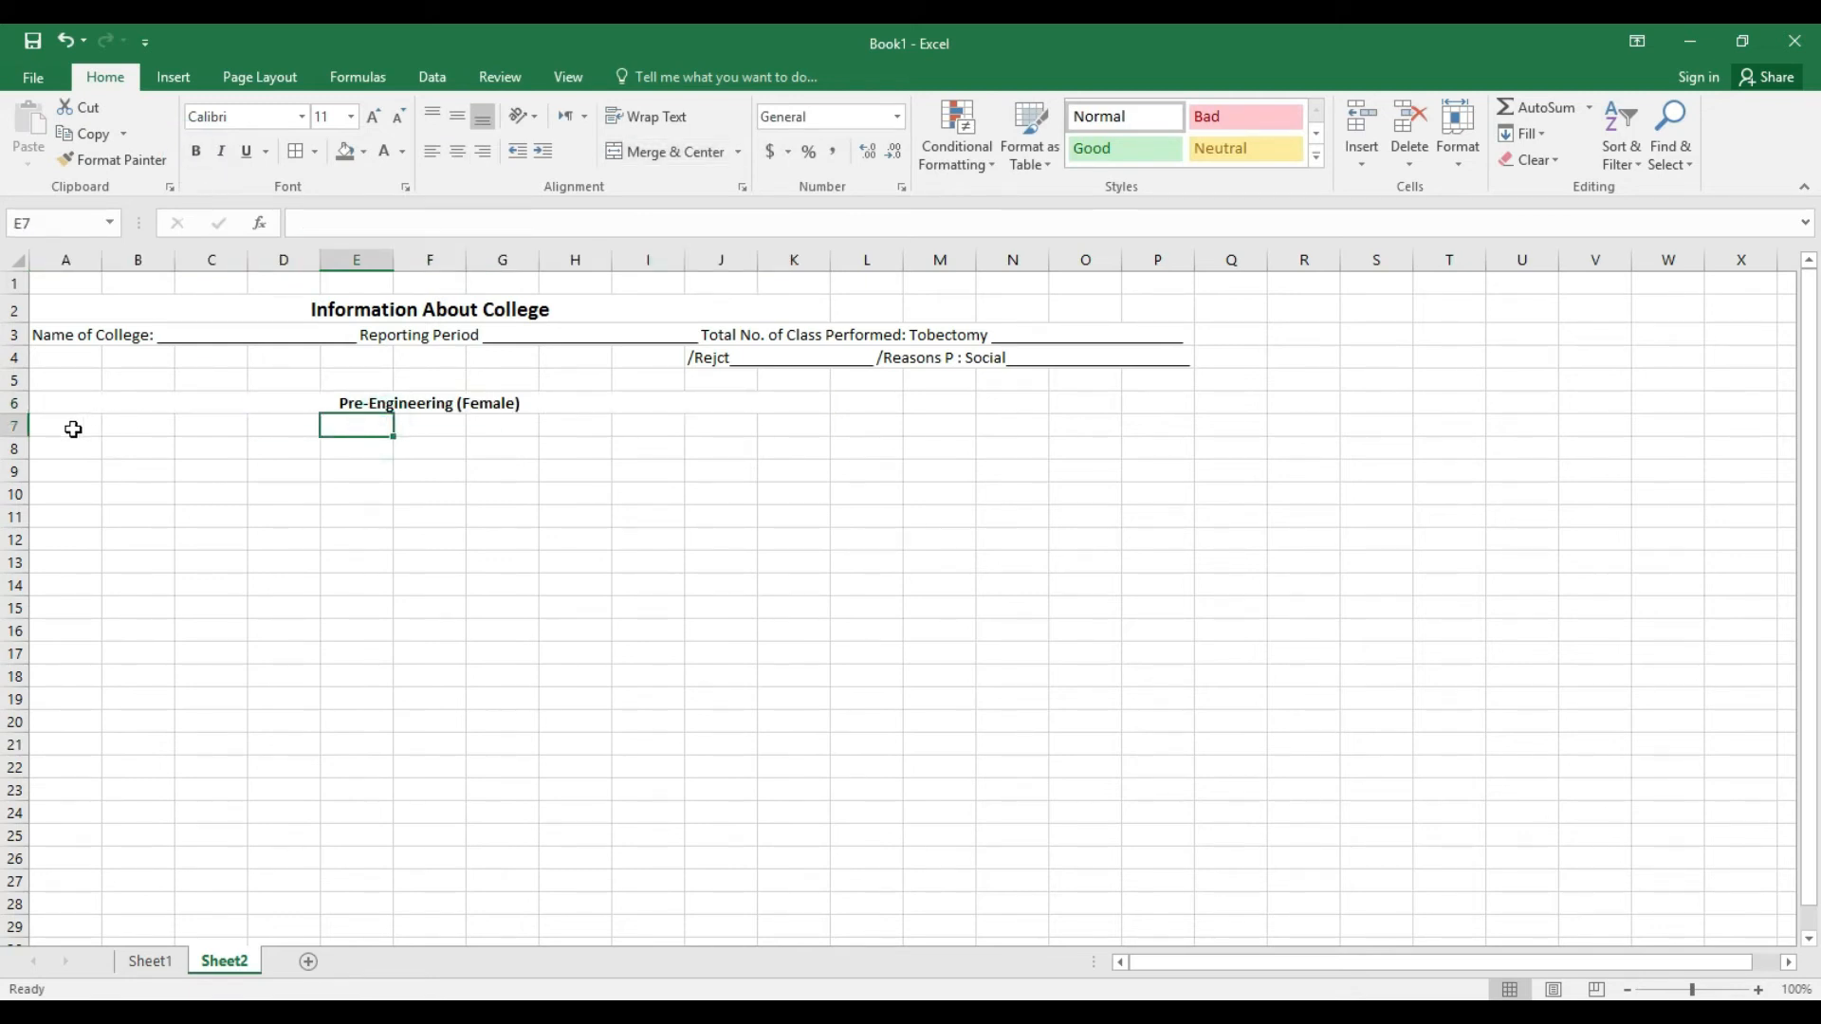
{"action": "left_click_drag", "start_coordinate": [78, 429], "coordinate": [149, 561]}
{"action": "left_click", "coordinate": [671, 152]}
{"action": "left_click", "coordinate": [142, 489]}
{"action": "left_click_drag", "start_coordinate": [174, 259], "coordinate": [588, 260]}
{"action": "mouse_move", "coordinate": [101, 260]}
{"action": "left_mouse_down"}
{"action": "mouse_move", "coordinate": [60, 256]}
{"action": "mouse_move", "coordinate": [116, 259]}
{"action": "left_mouse_up"}
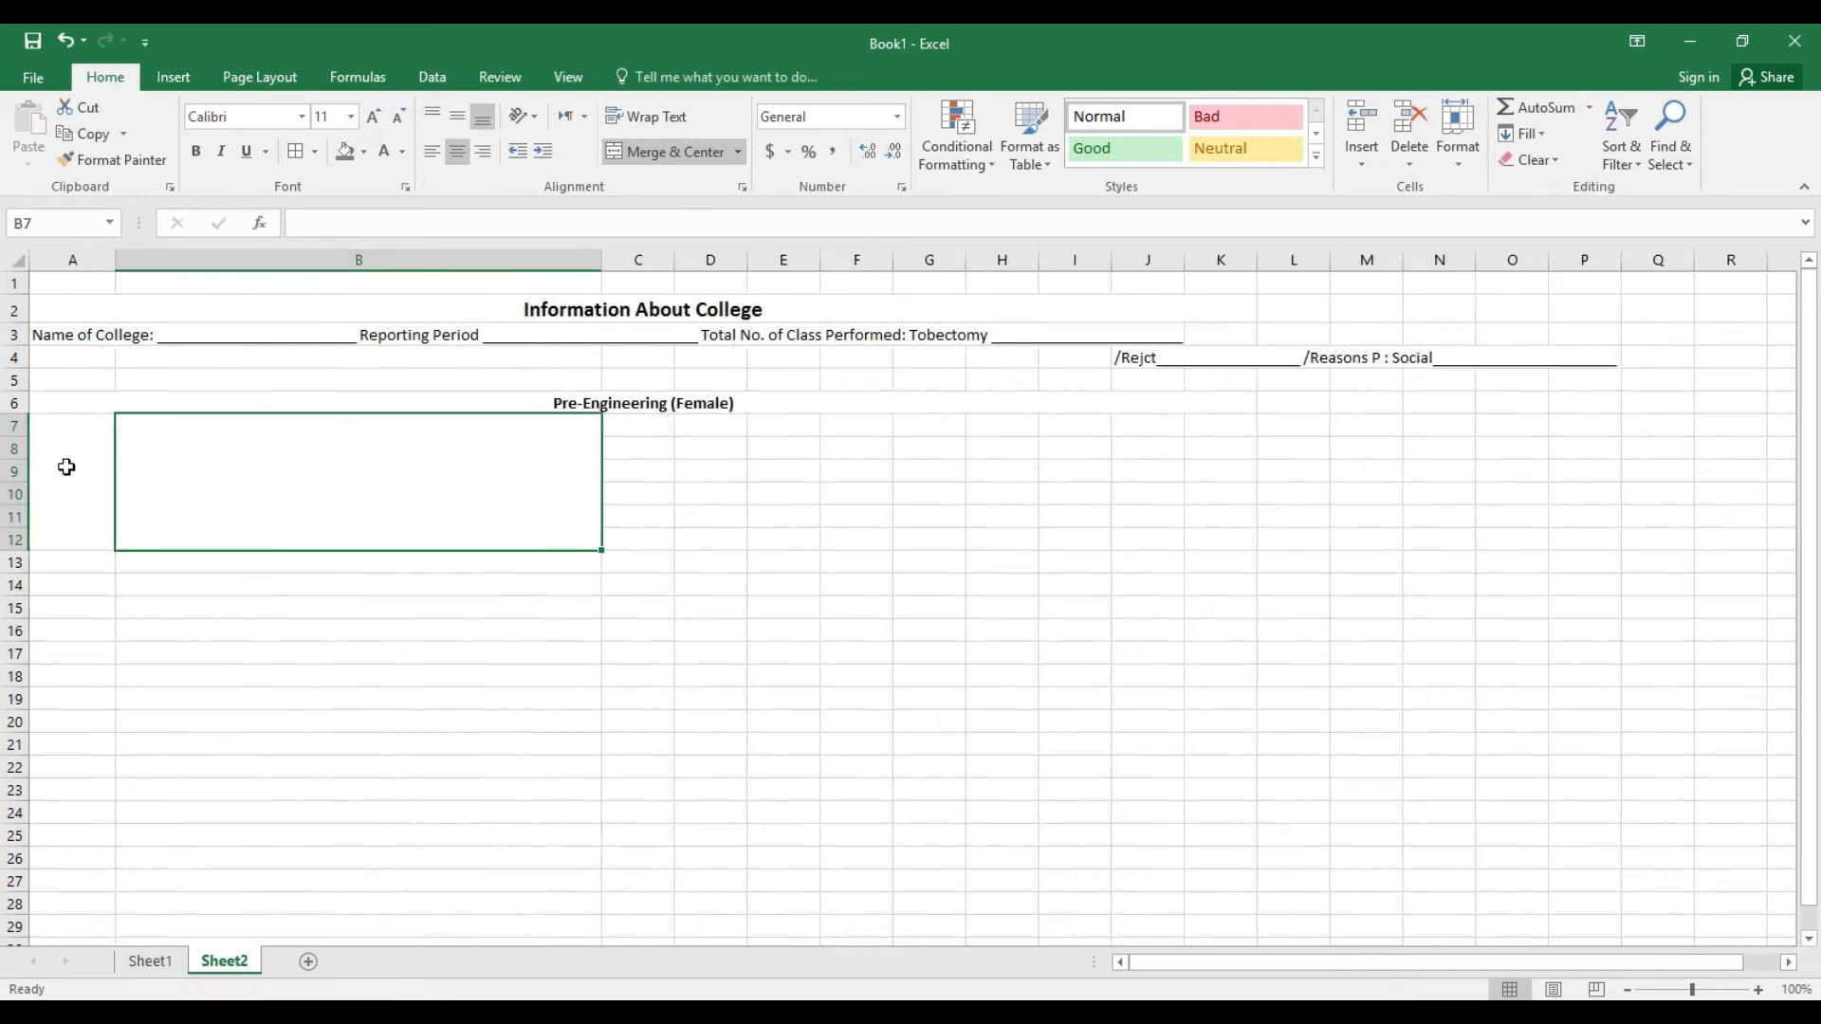
Enter the column heading "S.NO" in the merged A7 cell.
{"action": "left_click", "coordinate": [62, 464]}
{"action": "type", "text": "s.no"}
{"action": "key", "text": "BackSpace"}
{"action": "key", "text": "BackSpace"}
{"action": "key", "text": "BackSpace"}
{"action": "key", "text": "BackSpace"}
{"action": "type", "text": "S.NO"}
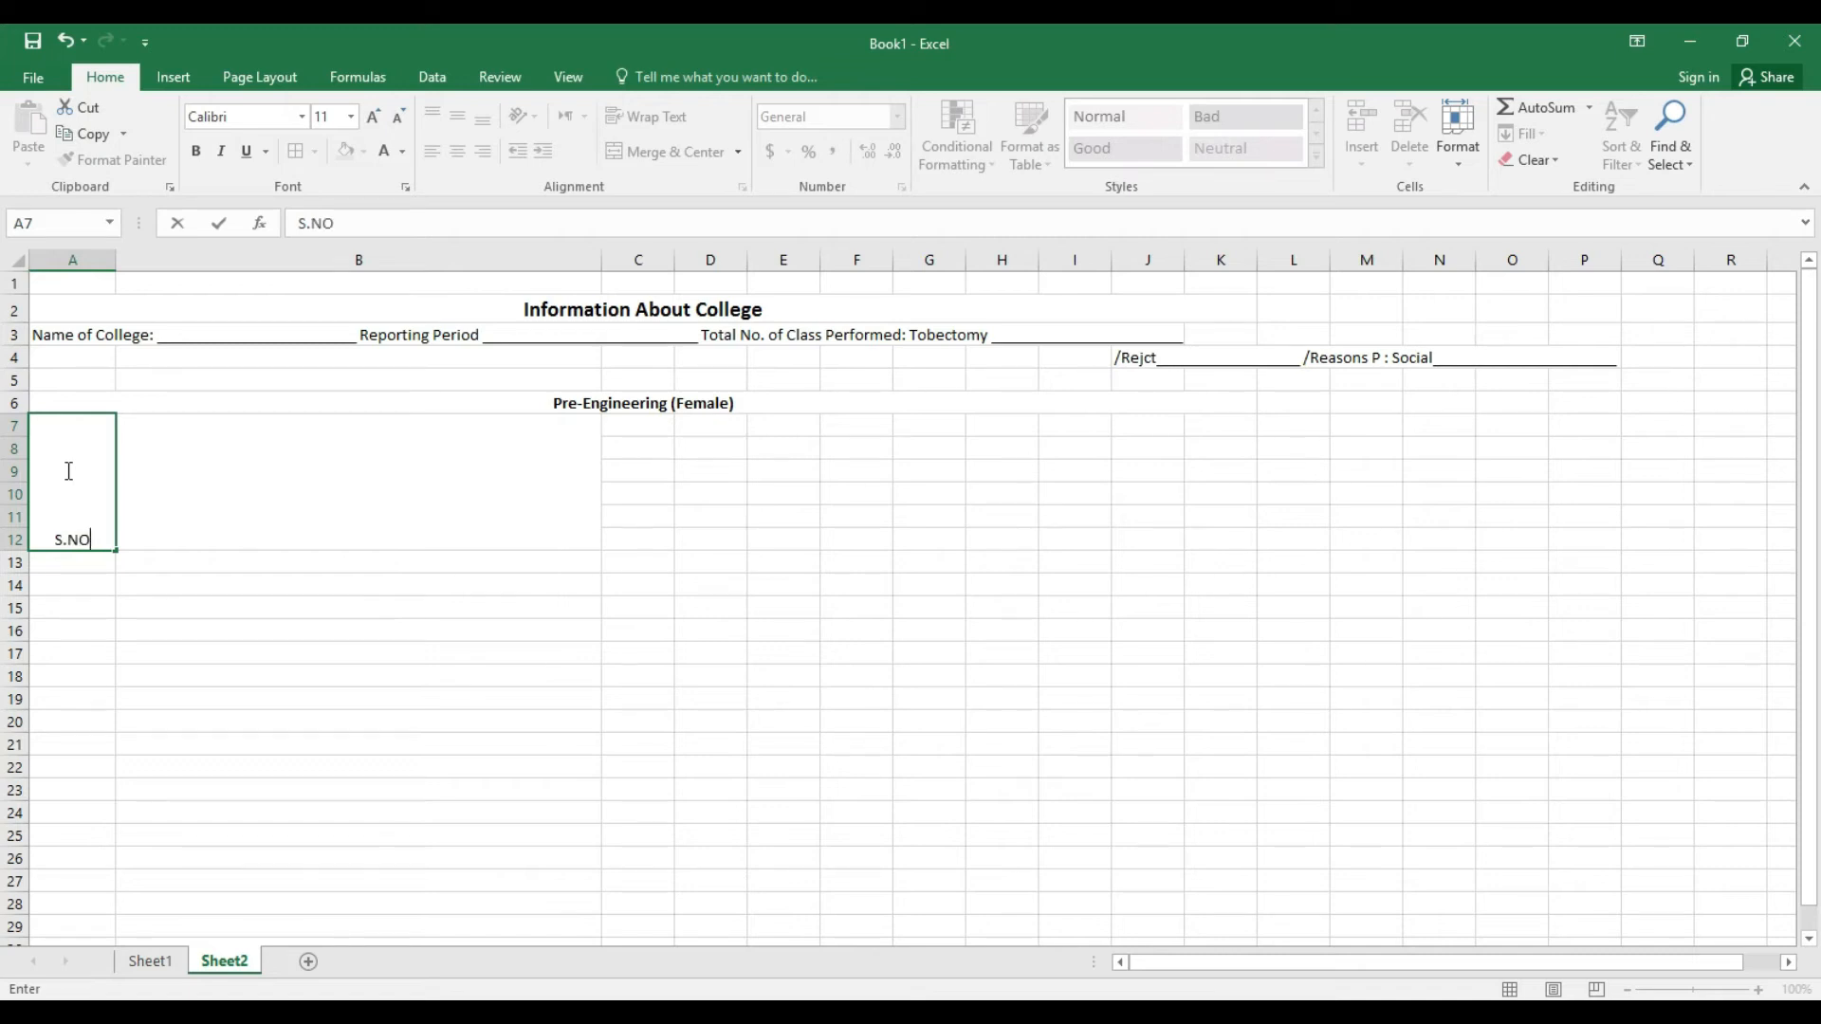
Enter the column heading "Name of College" in the merged B7 cell.
{"action": "key", "text": "Tab"}
{"action": "type", "text": "name"}
{"action": "key", "text": "BackSpace"}
{"action": "key", "text": "BackSpace"}
{"action": "key", "text": "BackSpace"}
{"action": "key", "text": "BackSpace"}
{"action": "type", "text": "Name of C"}
{"action": "key", "text": "BackSpace"}
{"action": "type", "text": "Coll"}
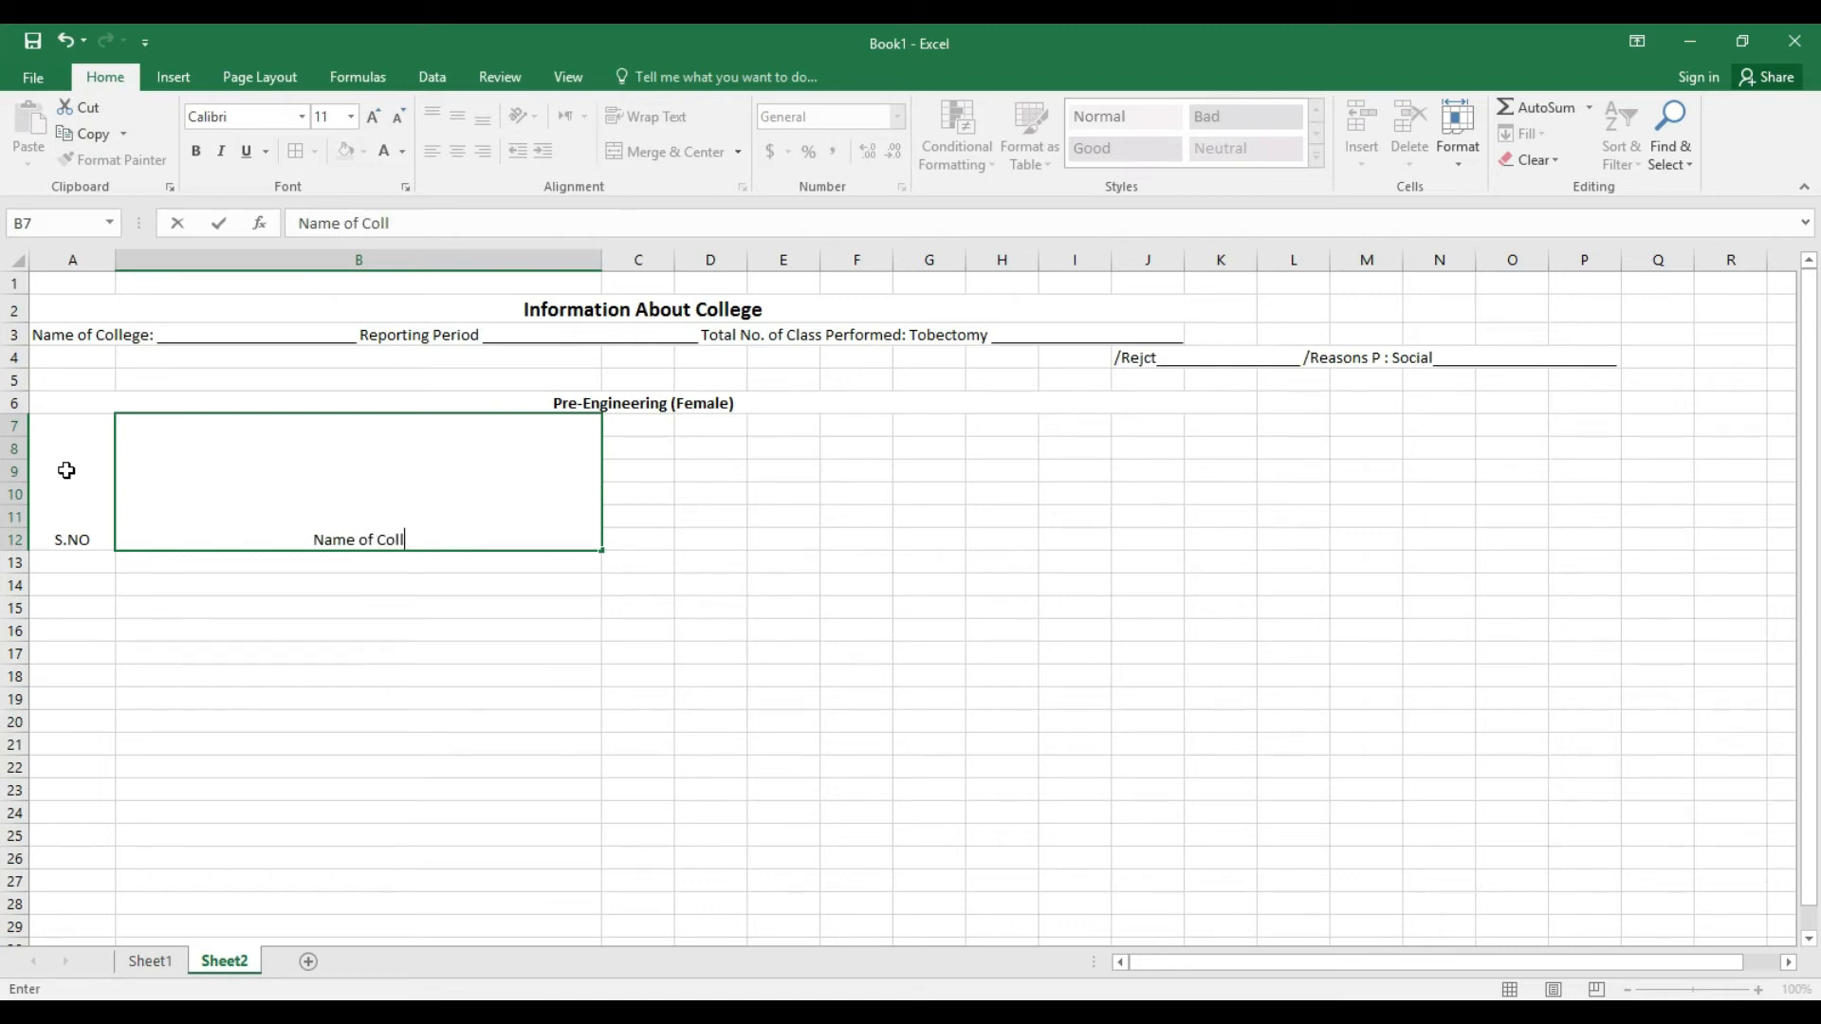
{"action": "type", "text": "ege"}
Make the S.NO and Name of College headings bold and align them vertically to the middle.
{"action": "left_click_drag", "start_coordinate": [89, 509], "coordinate": [300, 496]}
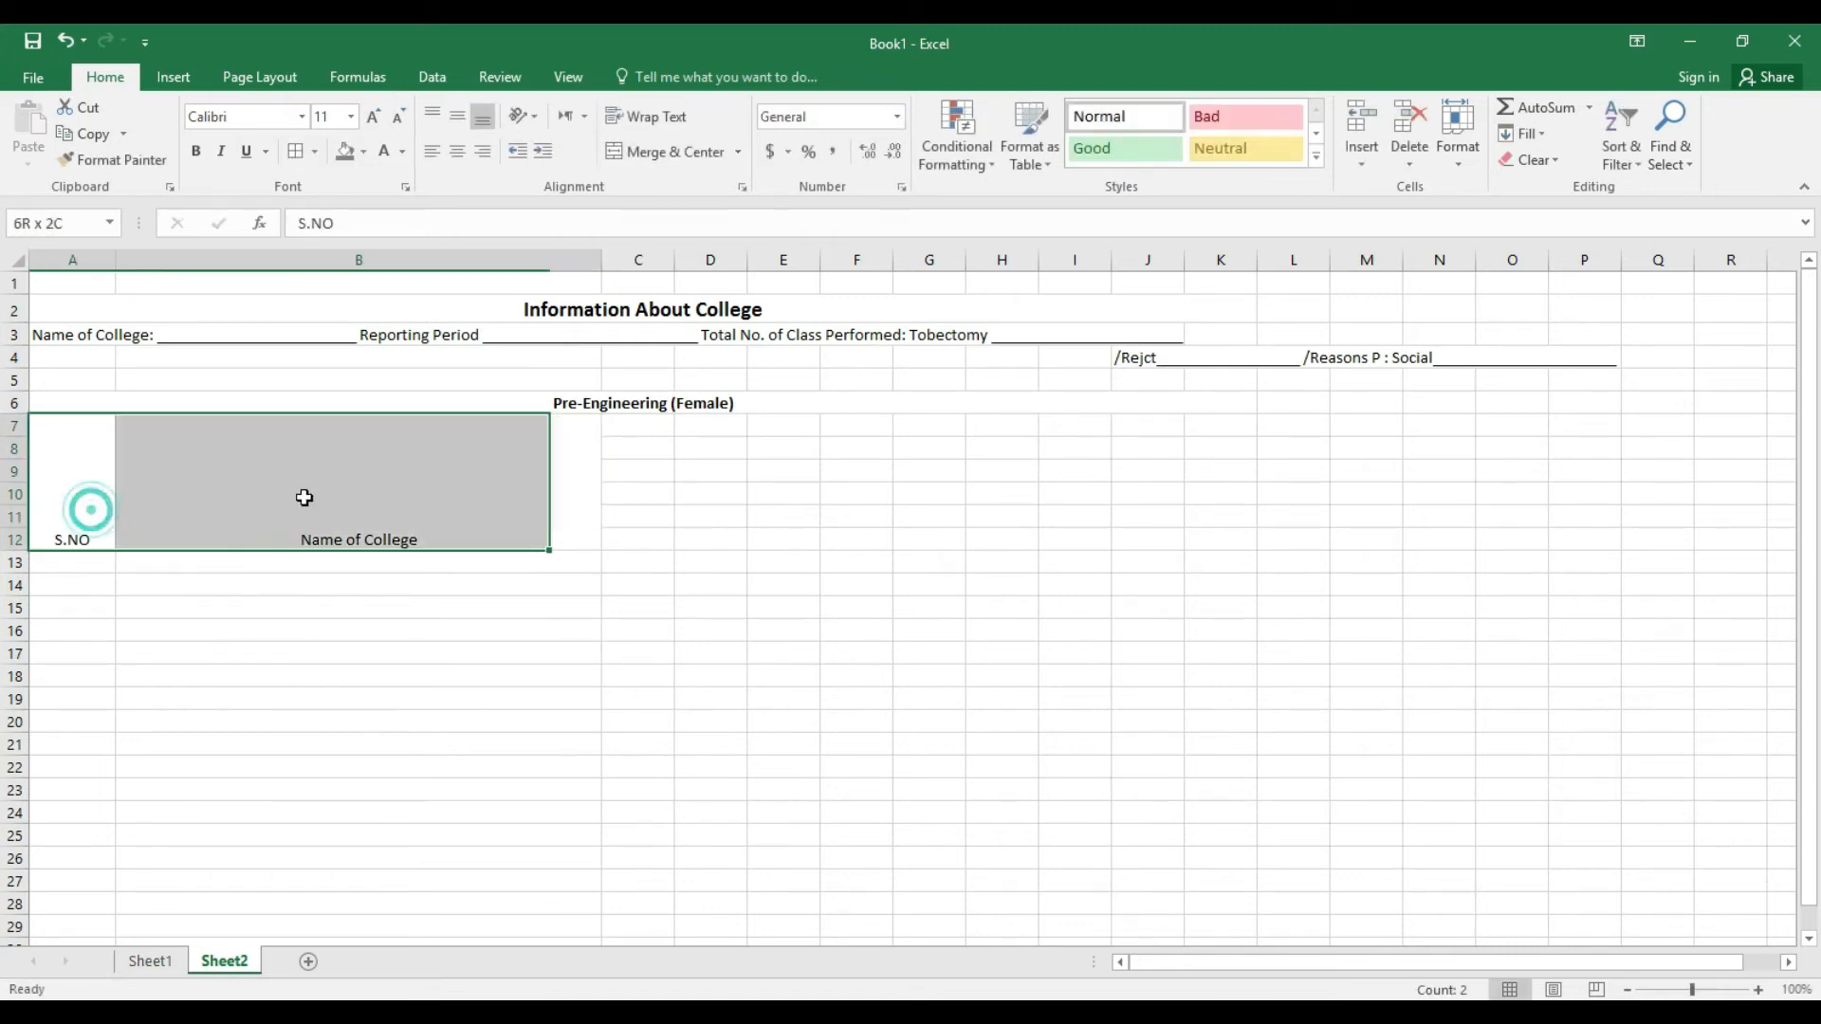
{"action": "left_click", "coordinate": [196, 152]}
{"action": "left_click", "coordinate": [457, 115]}
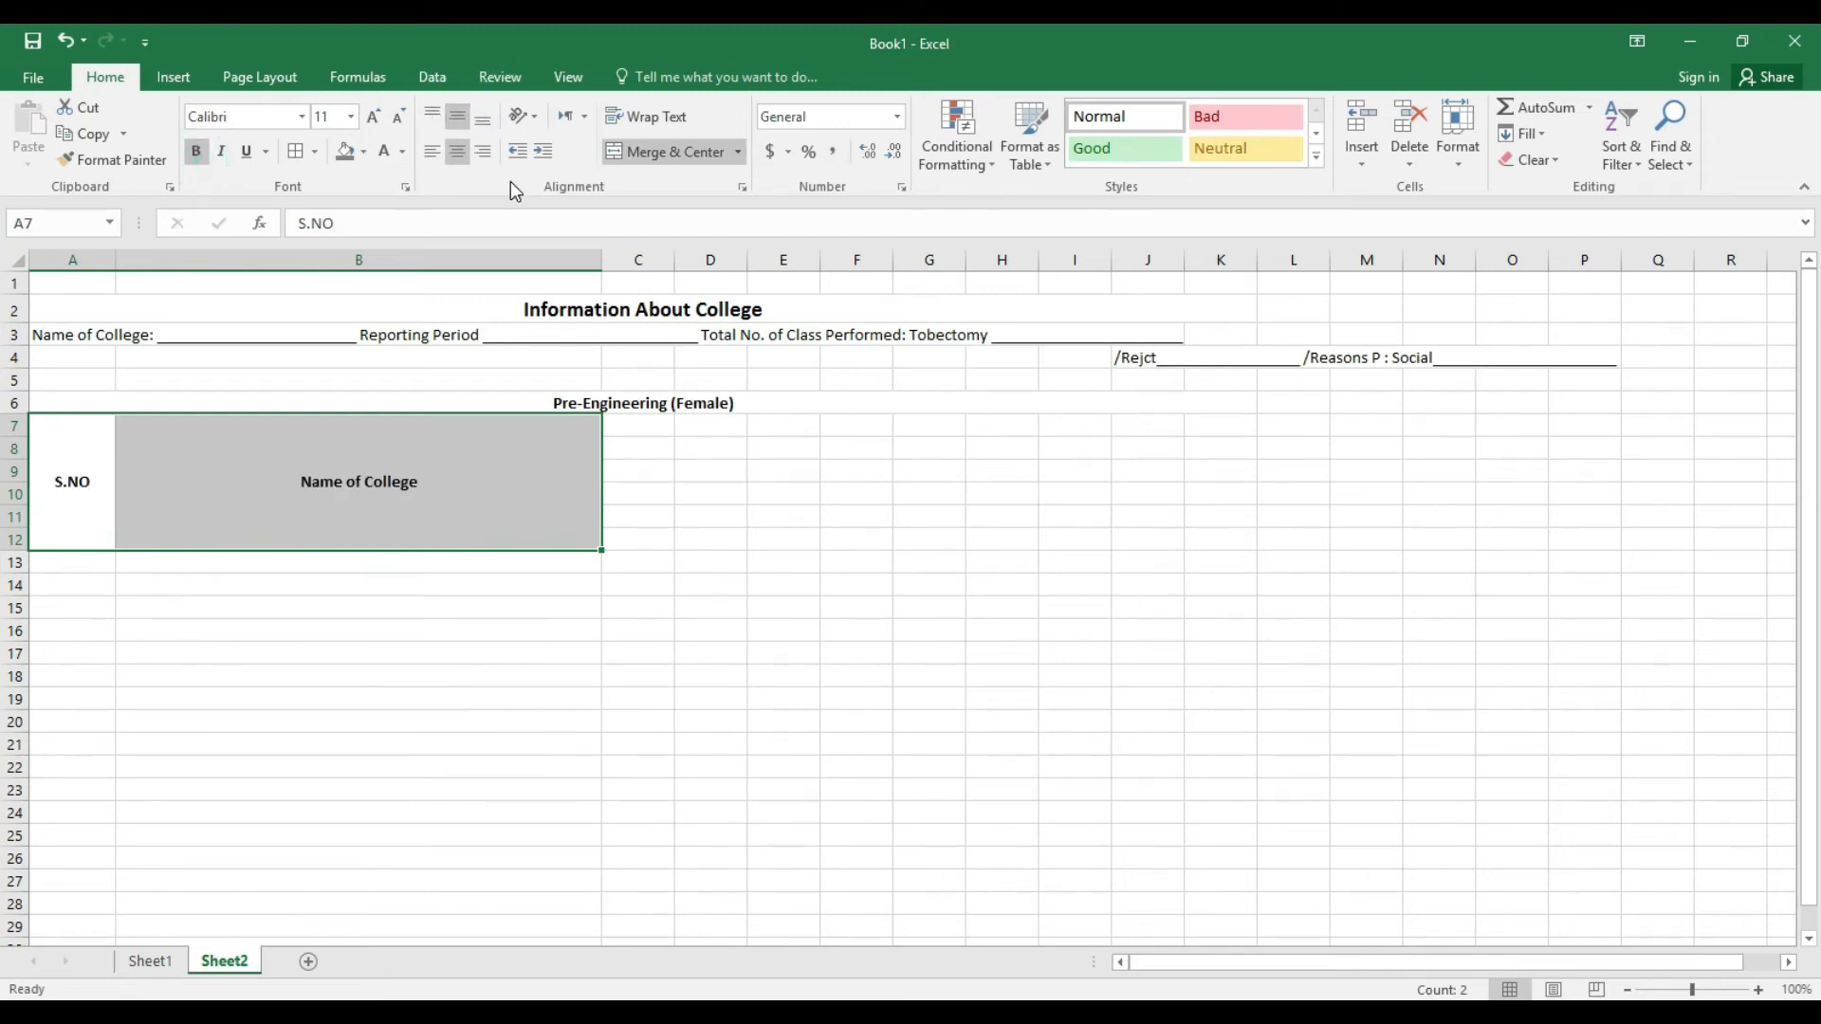
Merge and center C7:E9 and enter the heading "Student Admitted before information of CAP" in it.
{"action": "left_click_drag", "start_coordinate": [657, 420], "coordinate": [796, 471]}
{"action": "left_click", "coordinate": [664, 153]}
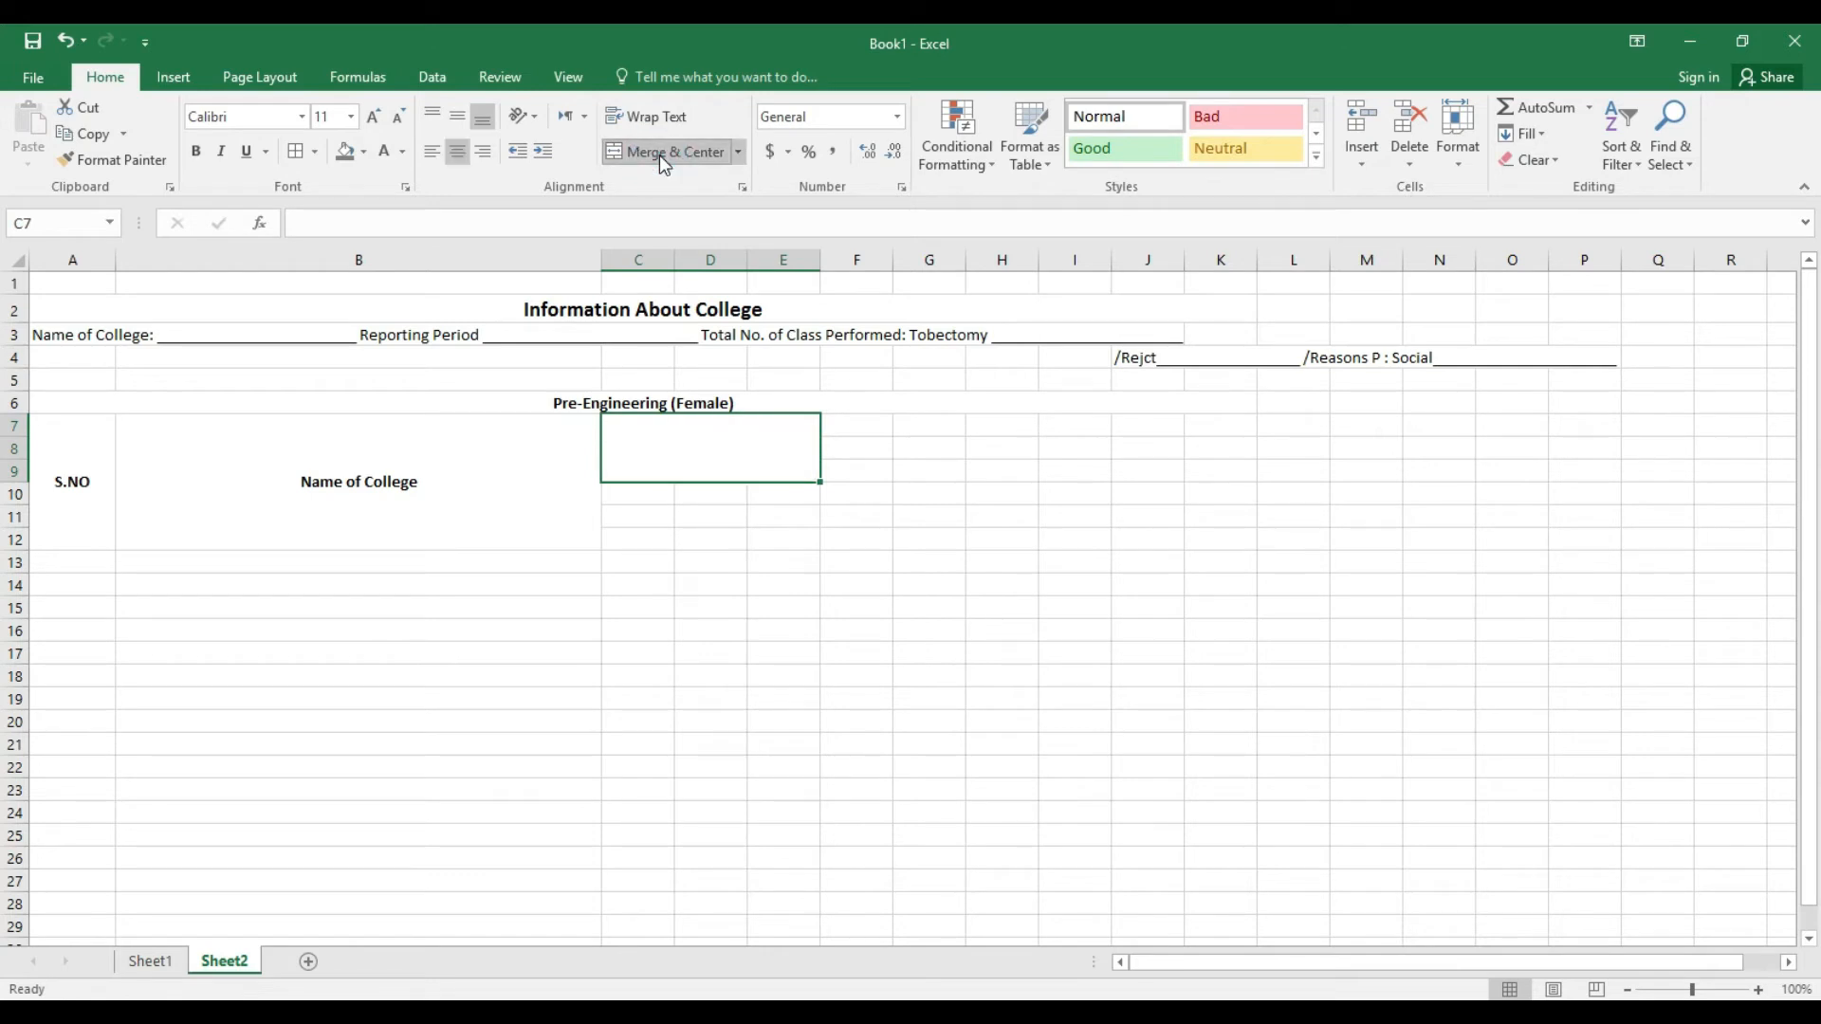
{"action": "type", "text": "Student"}
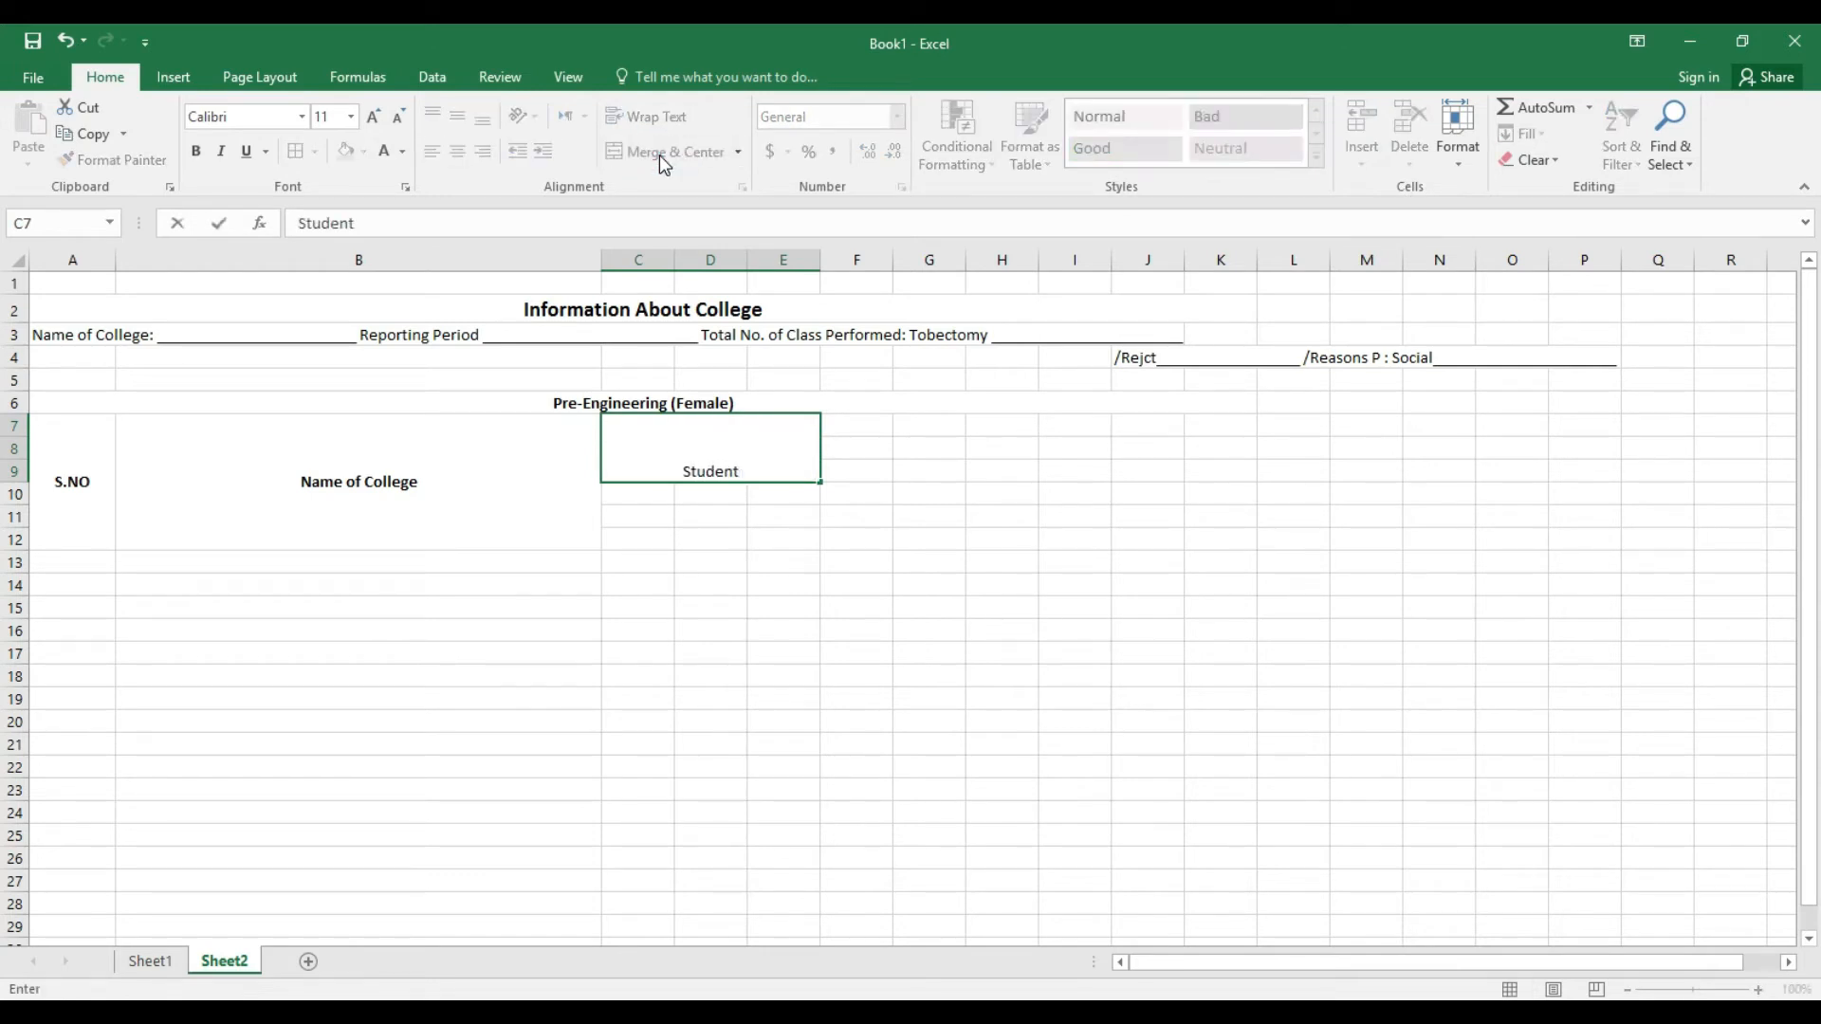
{"action": "type", "text": " Admitted"}
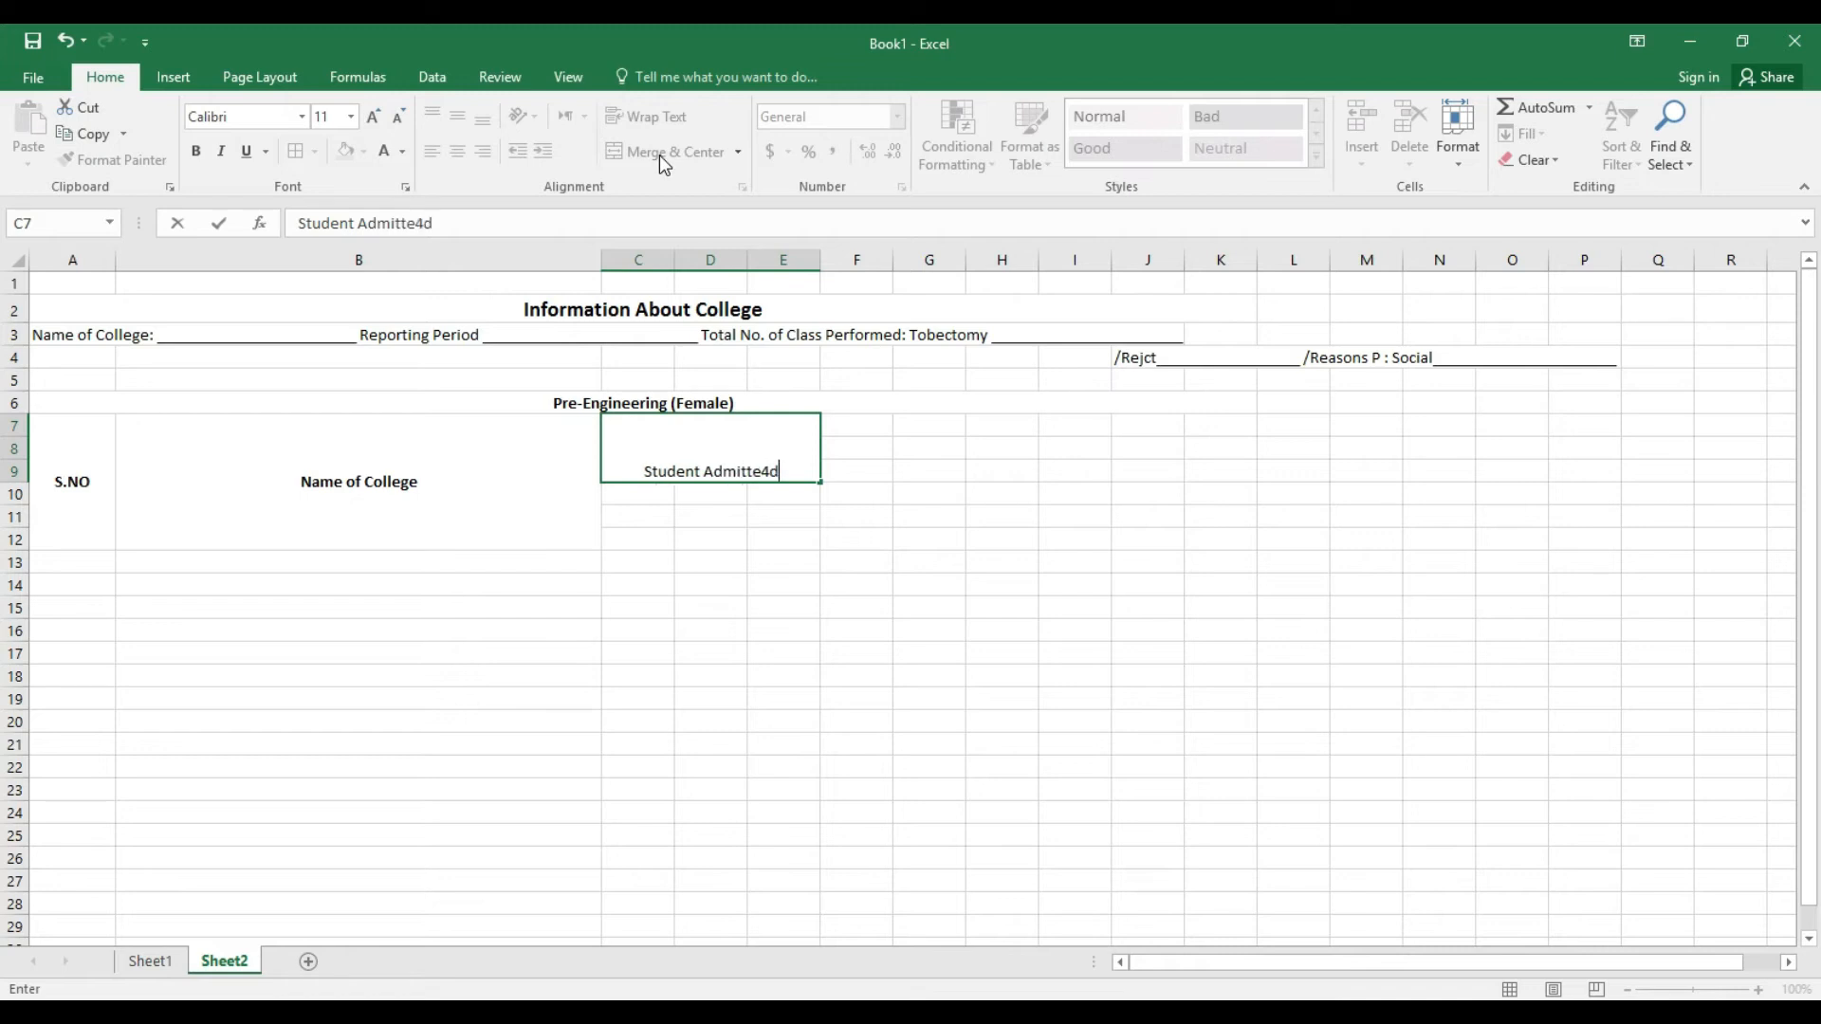
{"action": "type", "text": " befhore t"}
{"action": "key", "text": "BackSpace"}
{"action": "key", "text": "BackSpace"}
{"action": "key", "text": "BackSpace"}
{"action": "key", "text": "BackSpace"}
{"action": "key", "text": "BackSpace"}
{"action": "key", "text": "BackSpace"}
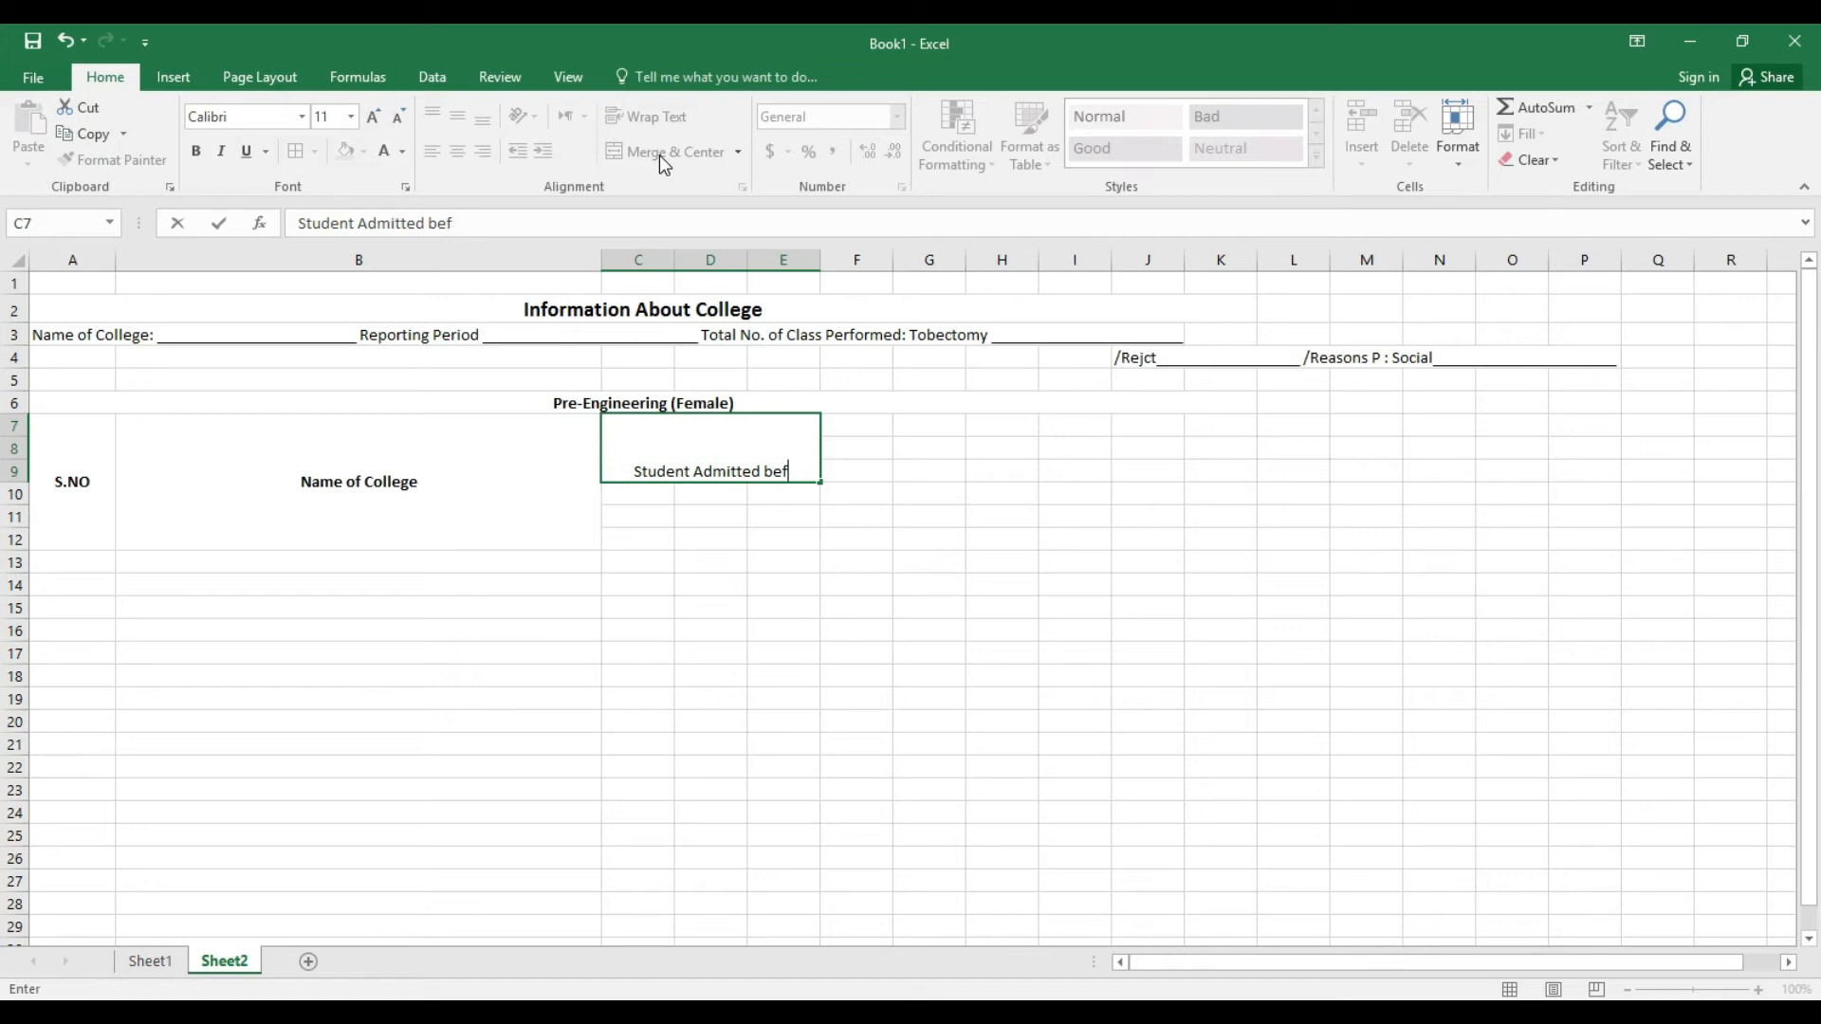
{"action": "type", "text": "ore "}
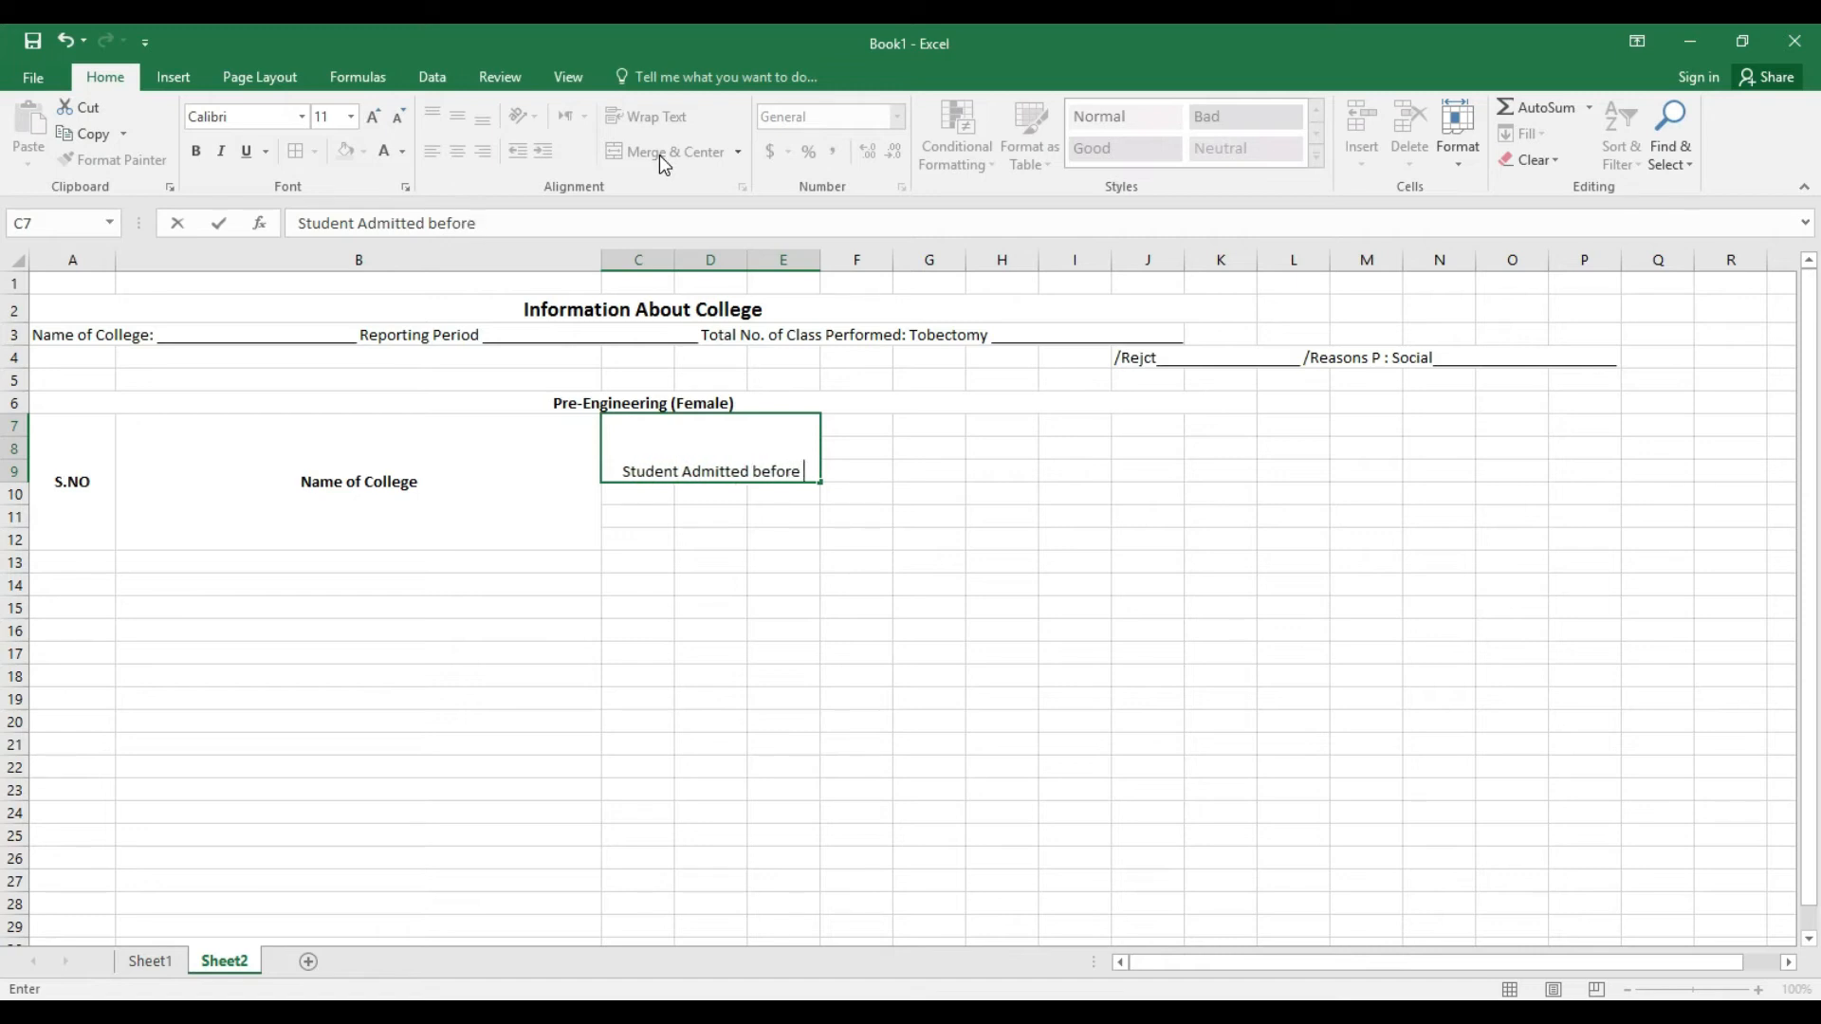
{"action": "type", "text": "inforkmation"}
{"action": "key", "text": "BackSpace"}
{"action": "key", "text": "BackSpace"}
{"action": "key", "text": "BackSpace"}
{"action": "key", "text": "BackSpace"}
{"action": "key", "text": "BackSpace"}
{"action": "key", "text": "BackSpace"}
{"action": "key", "text": "BackSpace"}
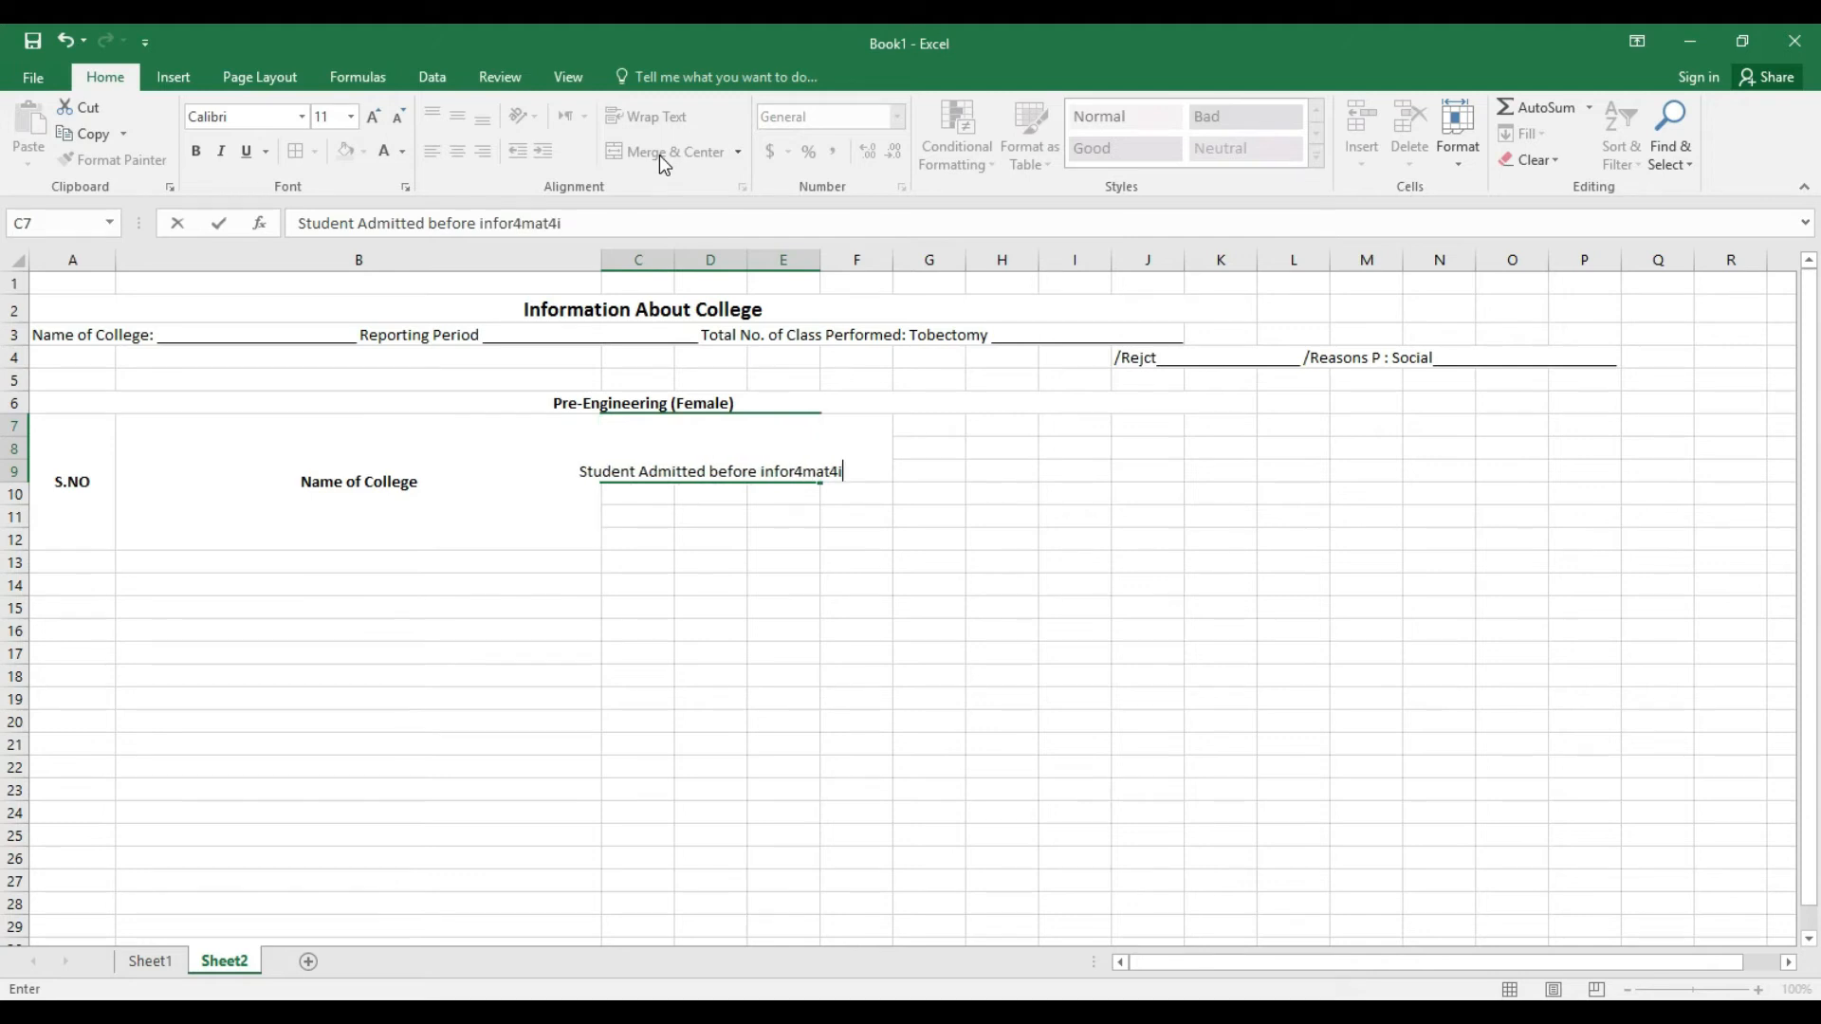
{"action": "type", "text": "mati"}
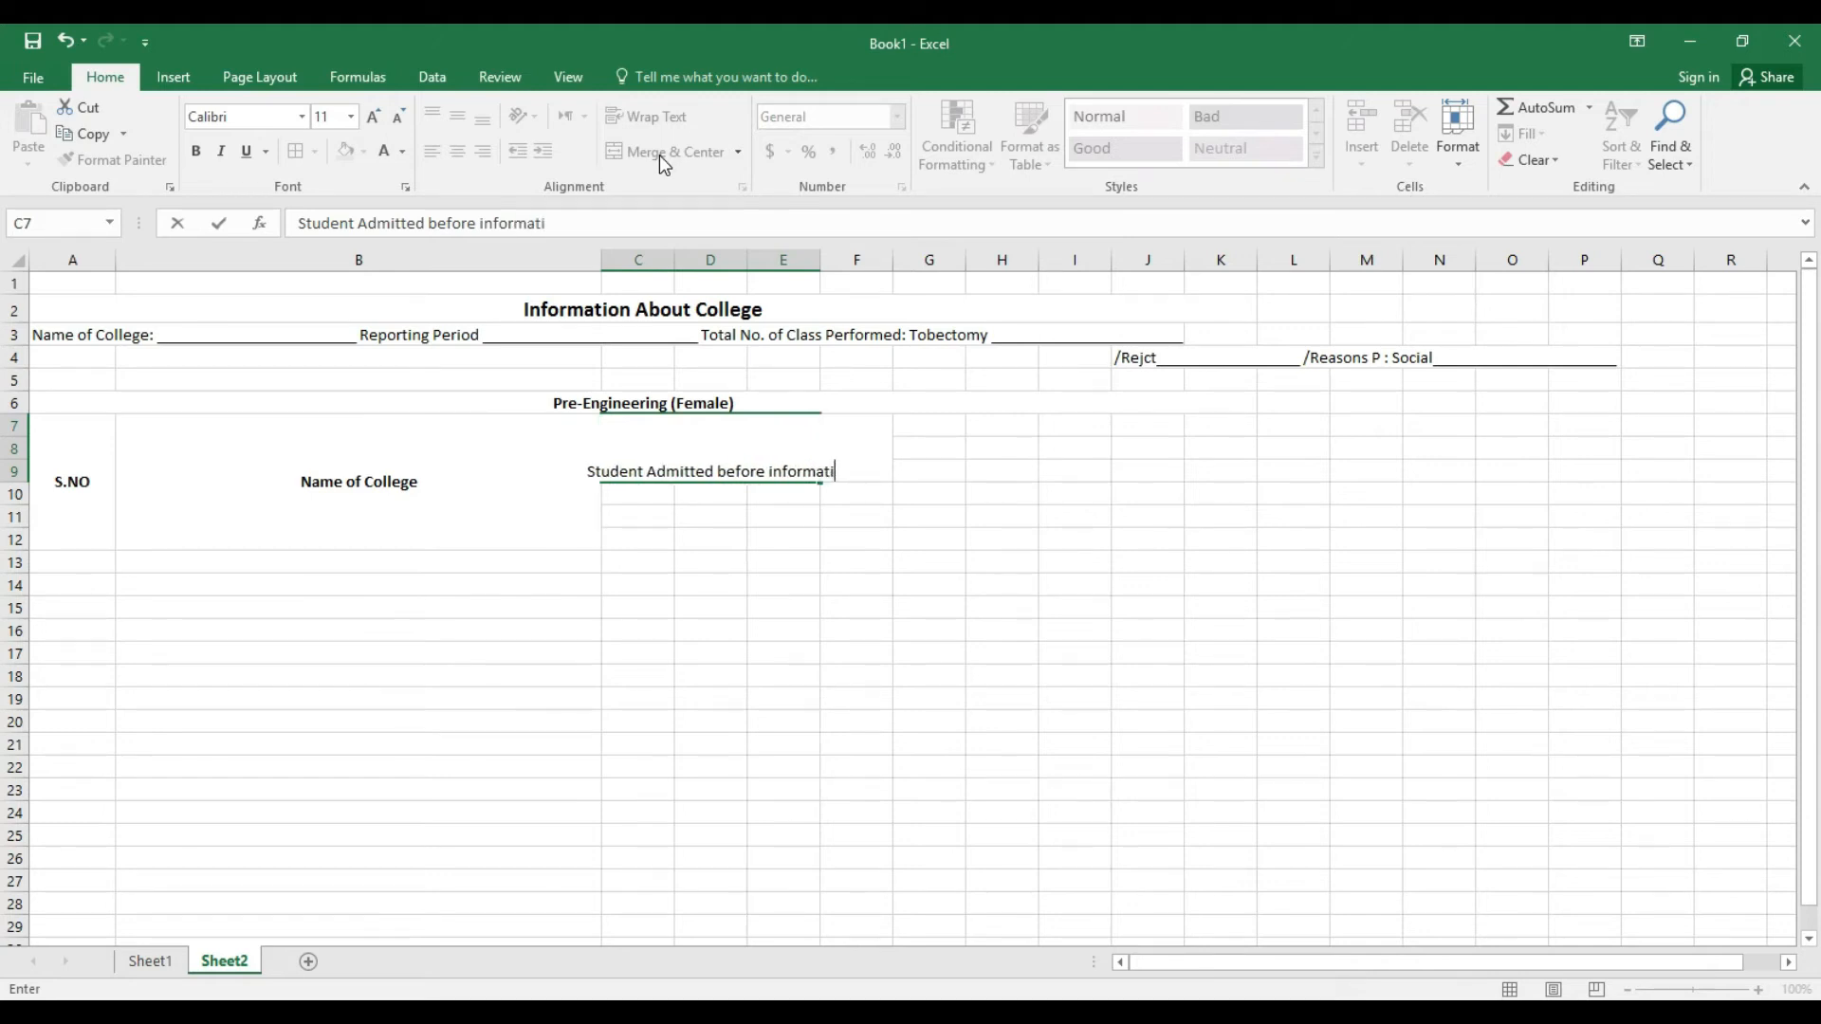
{"action": "type", "text": "on of CAP"}
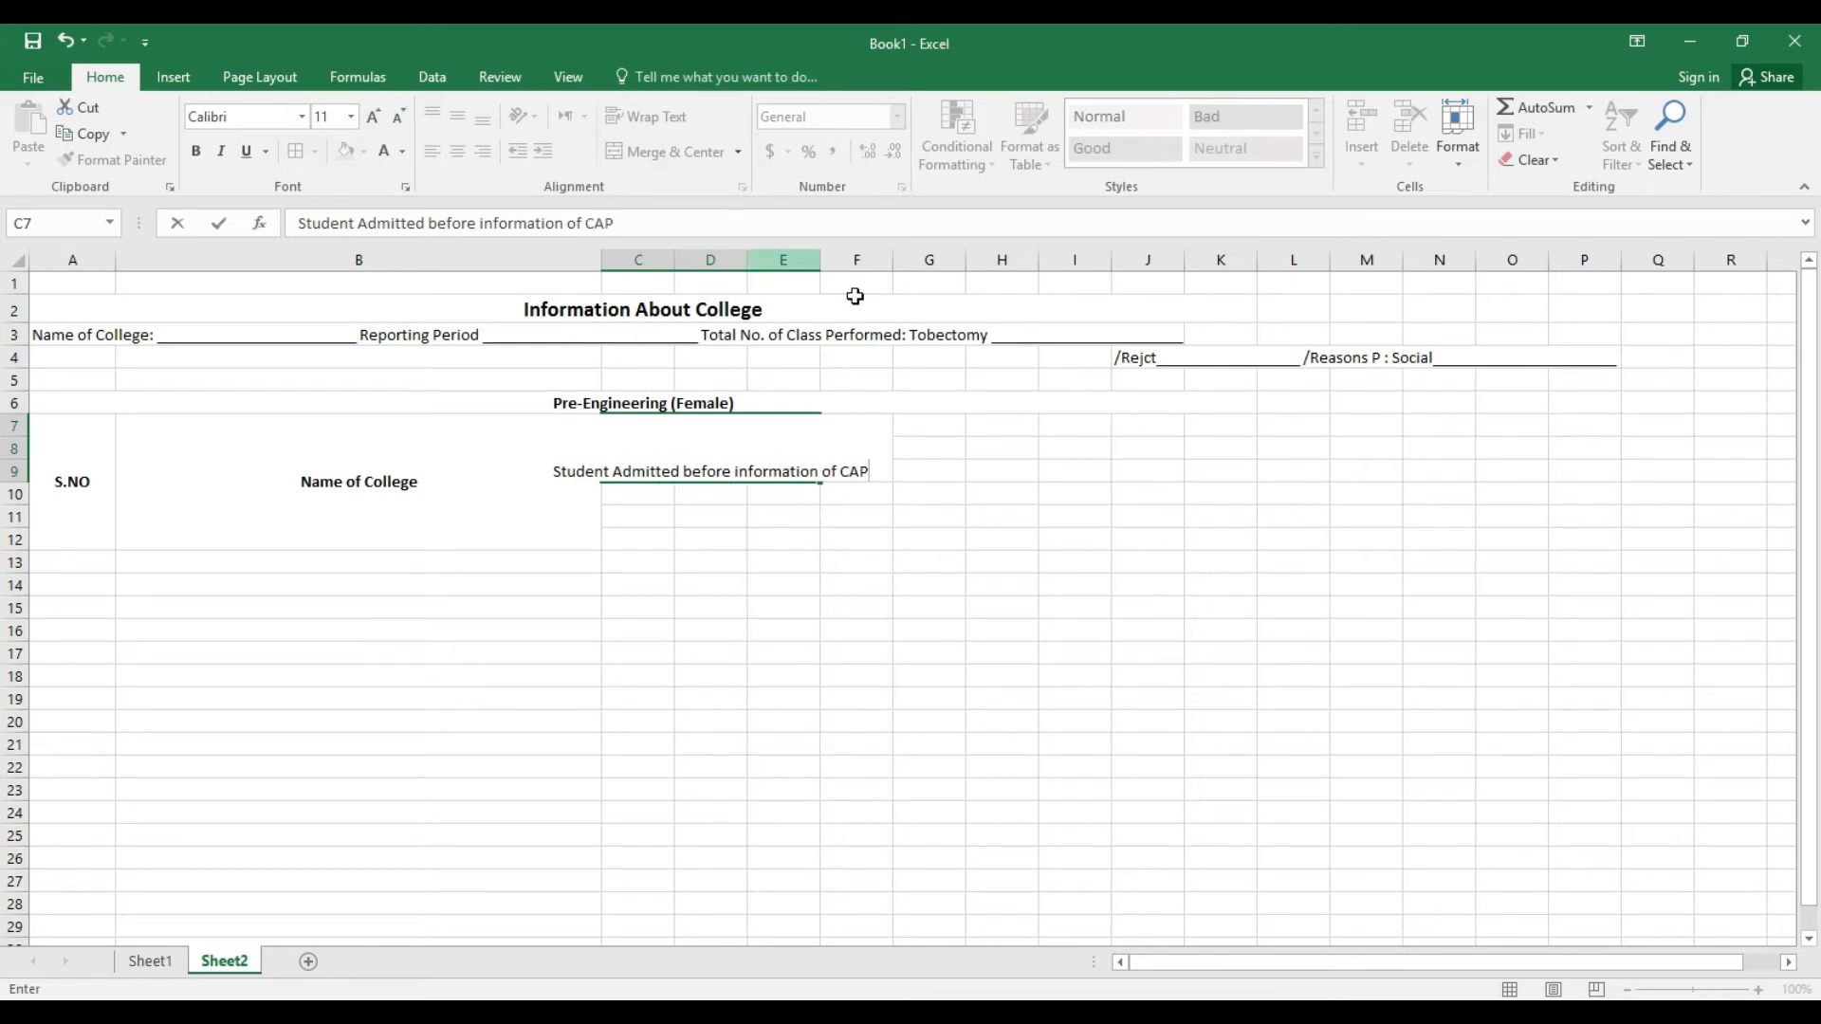
{"action": "left_click", "coordinate": [946, 629]}
Wrap, middle-align and bold the heading in C7, and narrow columns C to E.
{"action": "left_click", "coordinate": [727, 456]}
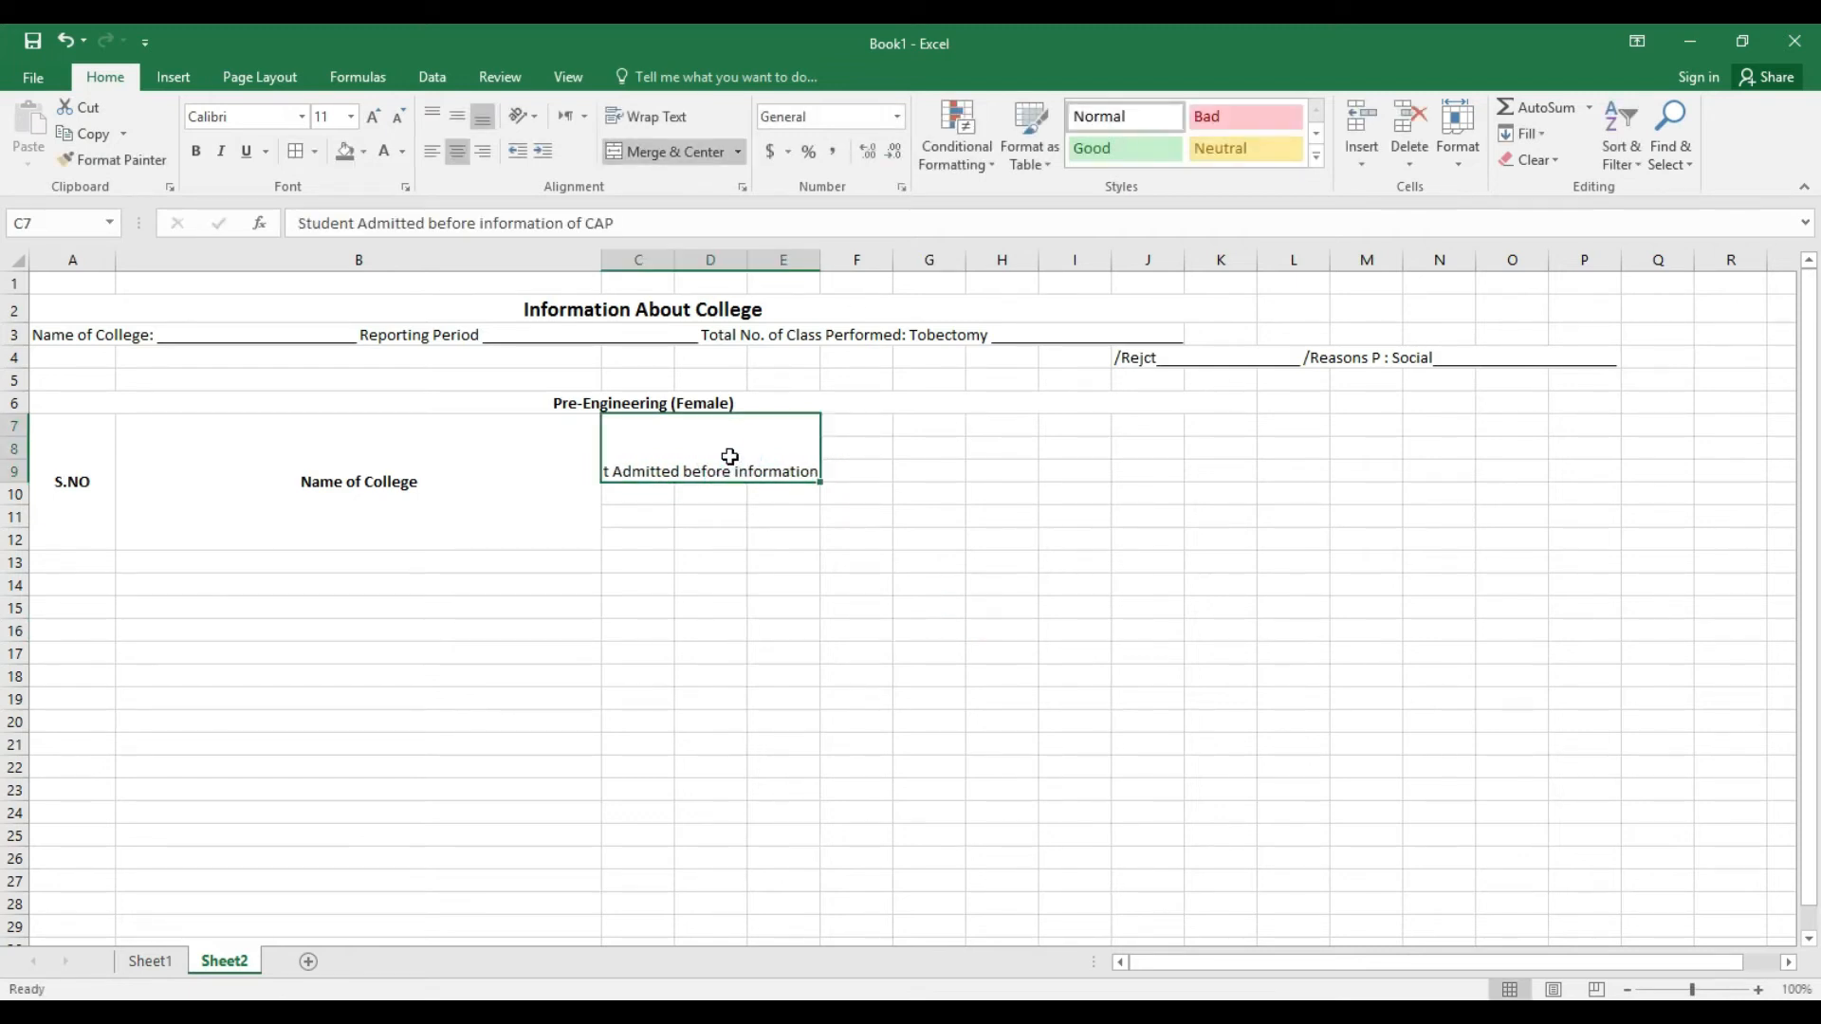
{"action": "left_click", "coordinate": [649, 118]}
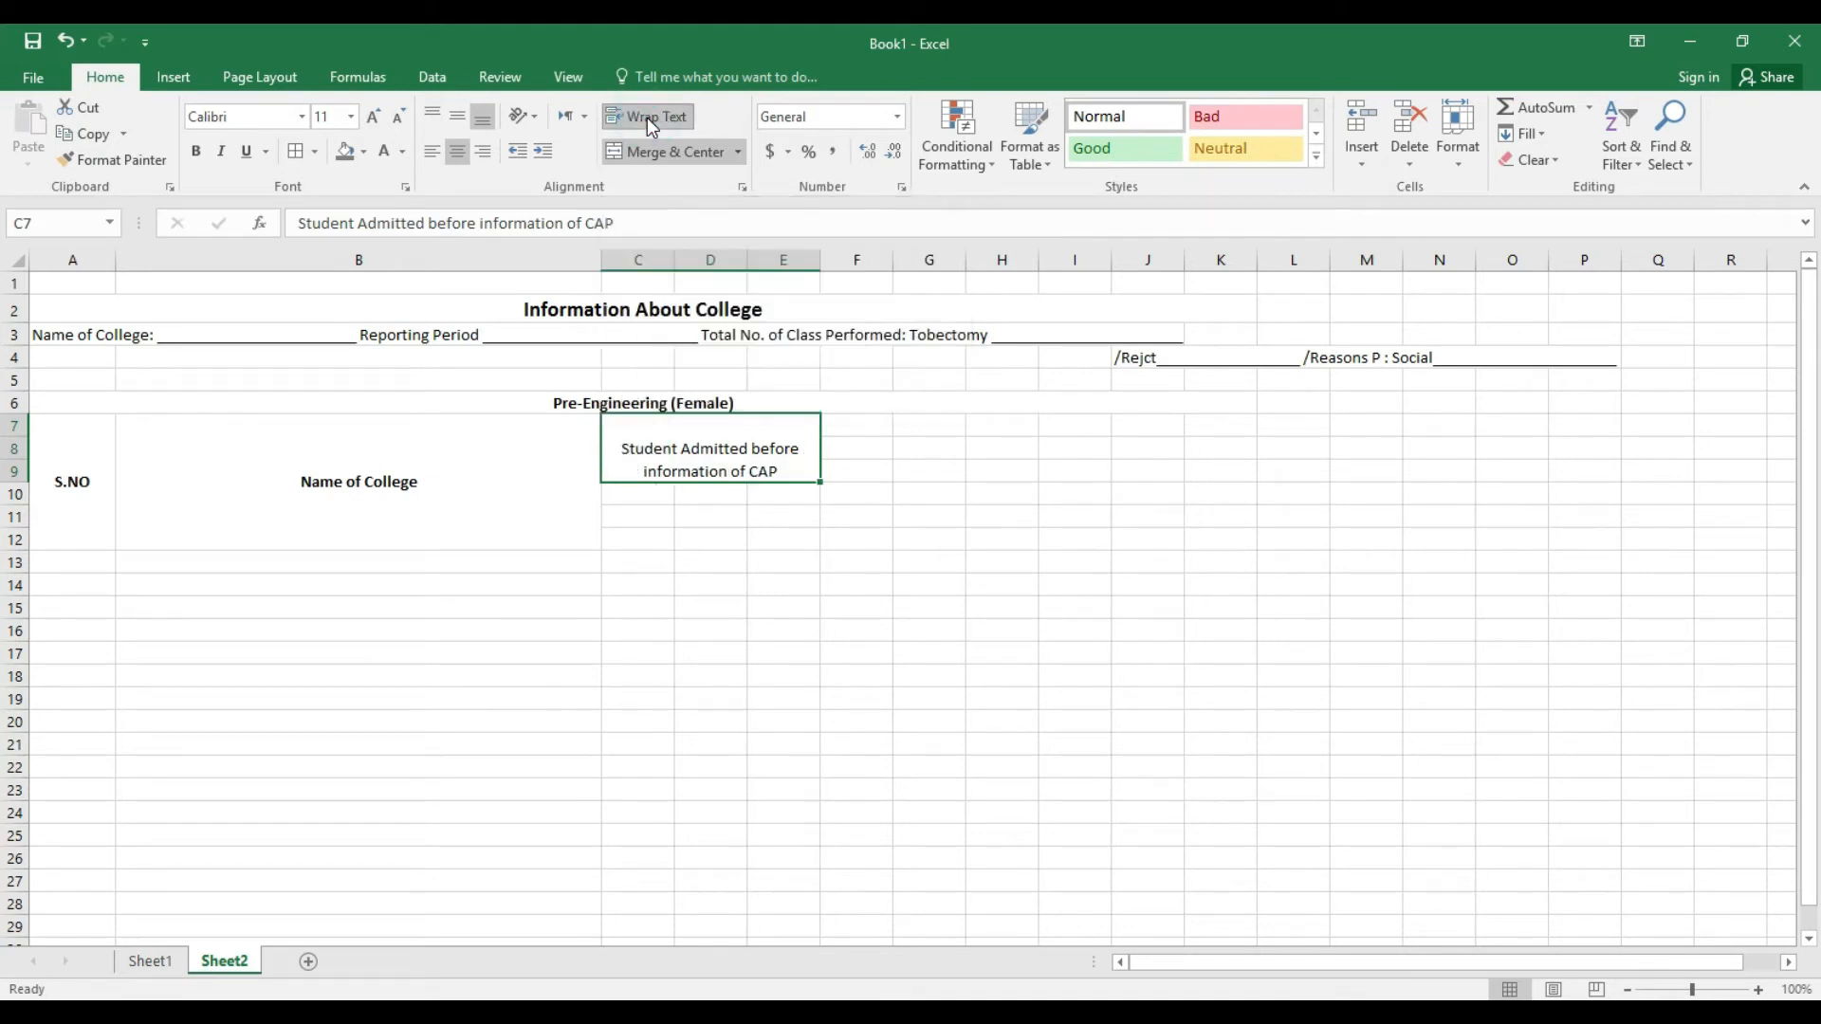
{"action": "left_click", "coordinate": [456, 119]}
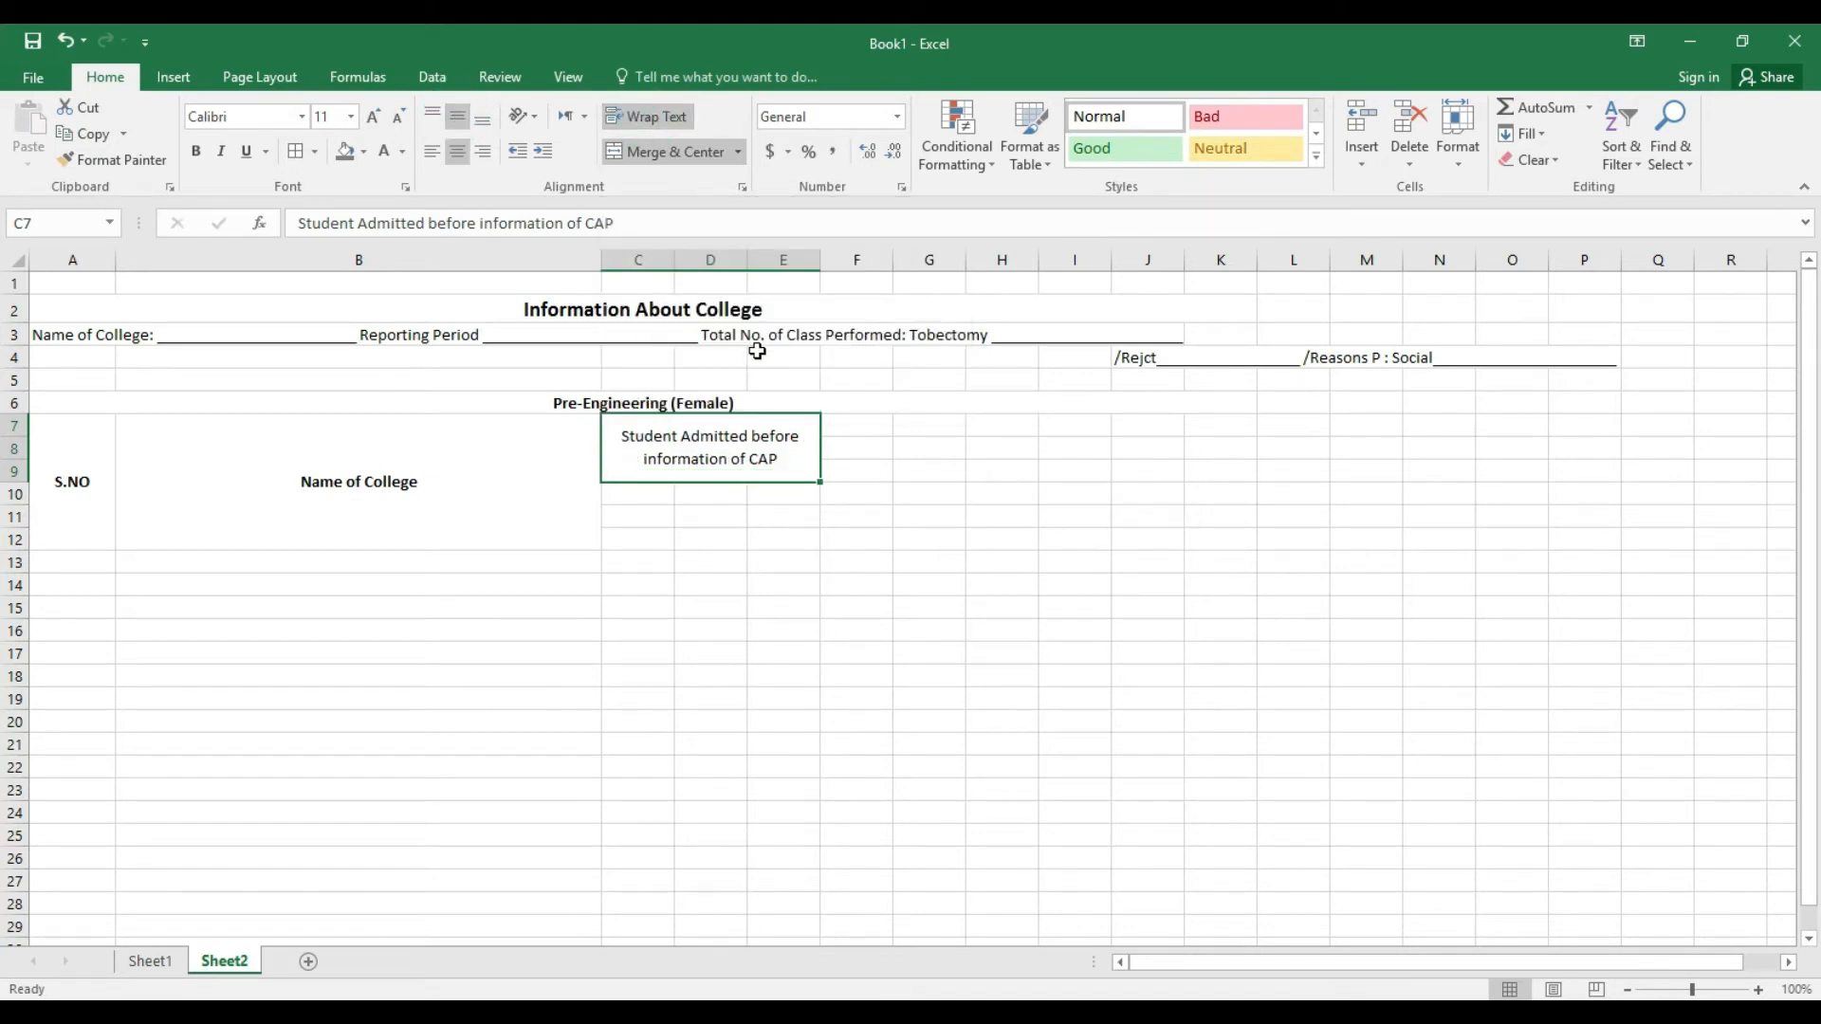
{"action": "left_click", "coordinate": [196, 152]}
{"action": "left_click_drag", "start_coordinate": [674, 261], "coordinate": [775, 263]}
{"action": "left_click_drag", "start_coordinate": [734, 263], "coordinate": [720, 266]}
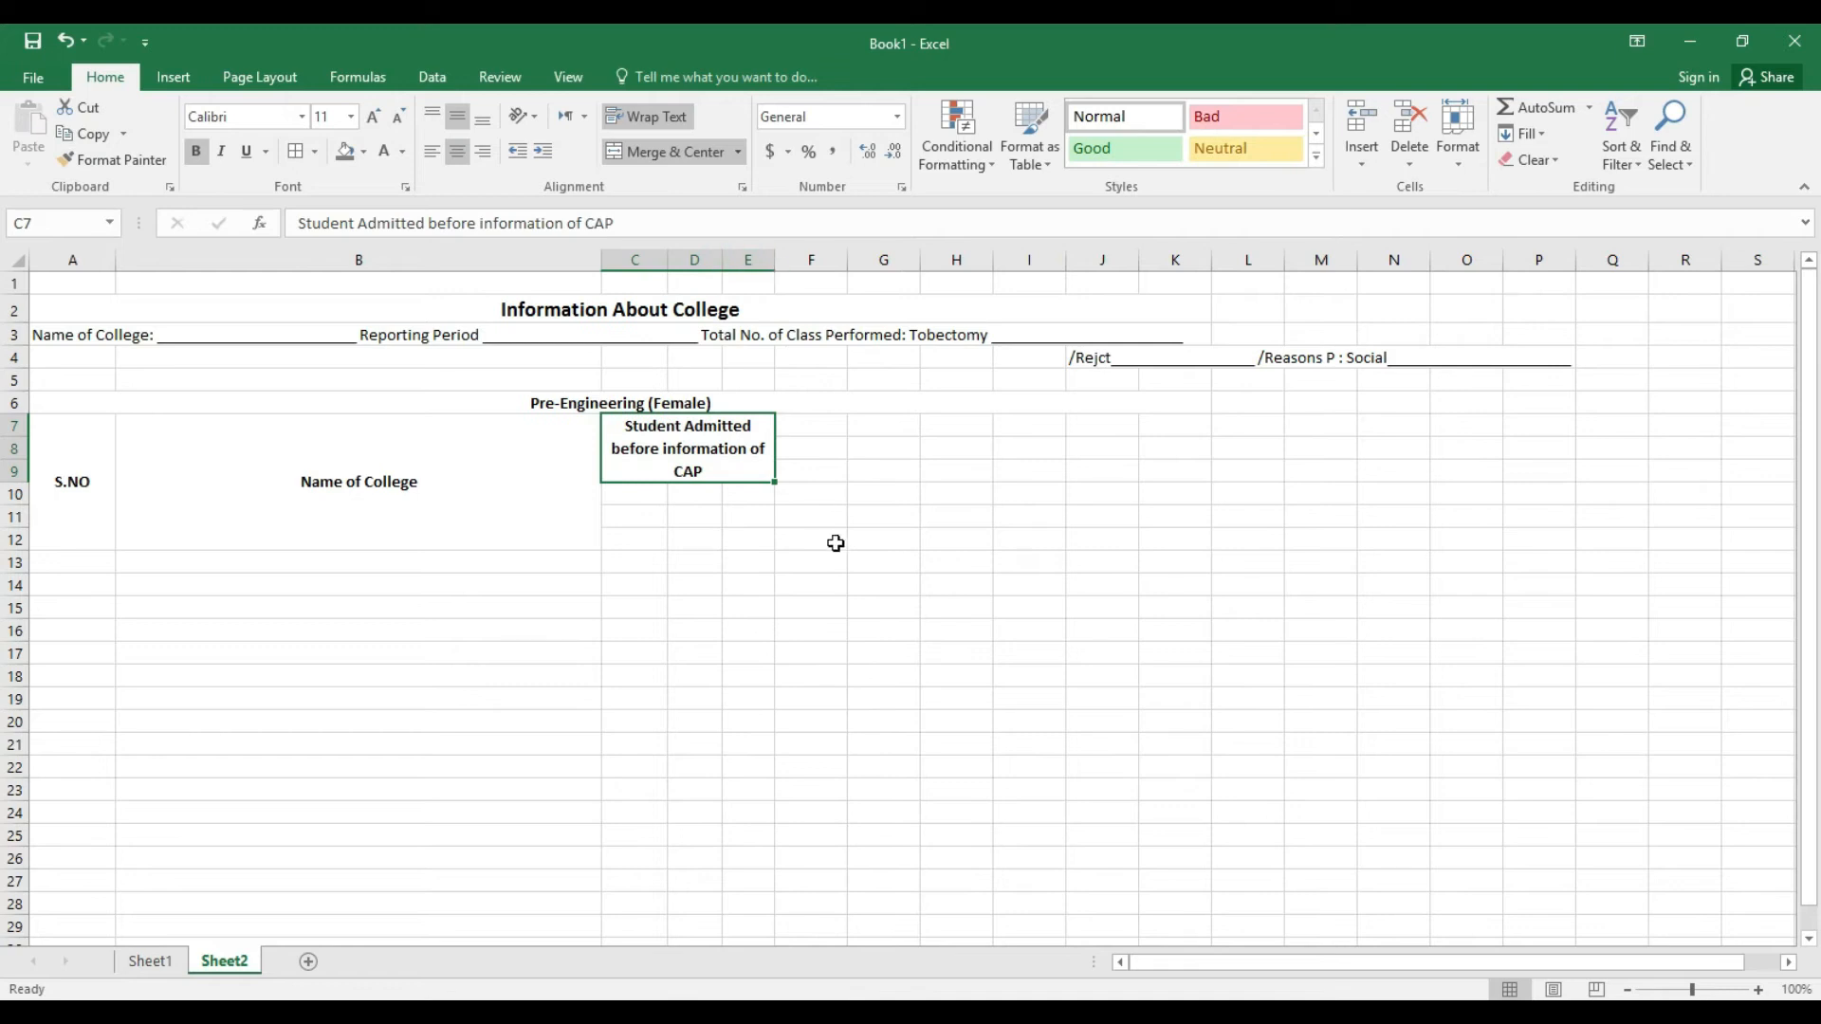
Merge and center C10:E10 below the Student Admitted heading and enter the year 2011.
{"action": "left_click", "coordinate": [1758, 989]}
{"action": "left_click", "coordinate": [1757, 989]}
{"action": "left_click", "coordinate": [1757, 989]}
{"action": "left_click", "coordinate": [1758, 989]}
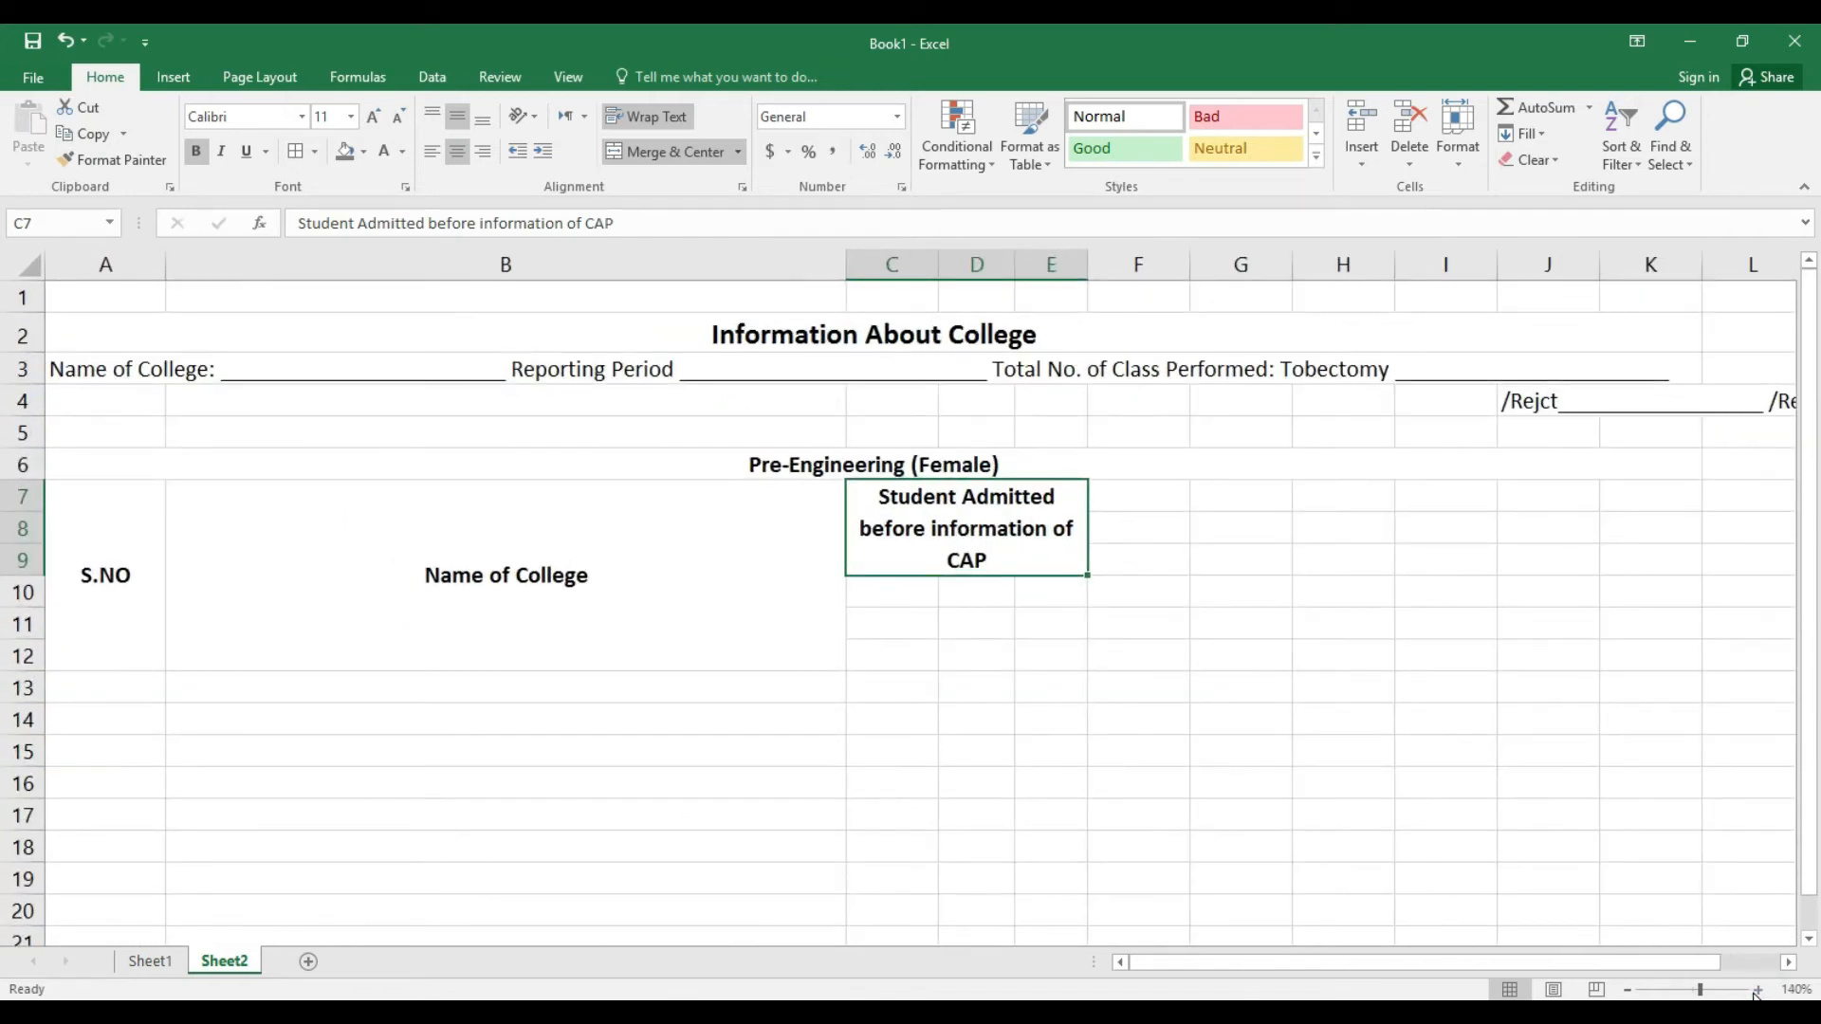
{"action": "left_click", "coordinate": [1757, 989]}
{"action": "left_click_drag", "start_coordinate": [949, 615], "coordinate": [1129, 621]}
{"action": "left_click", "coordinate": [676, 152]}
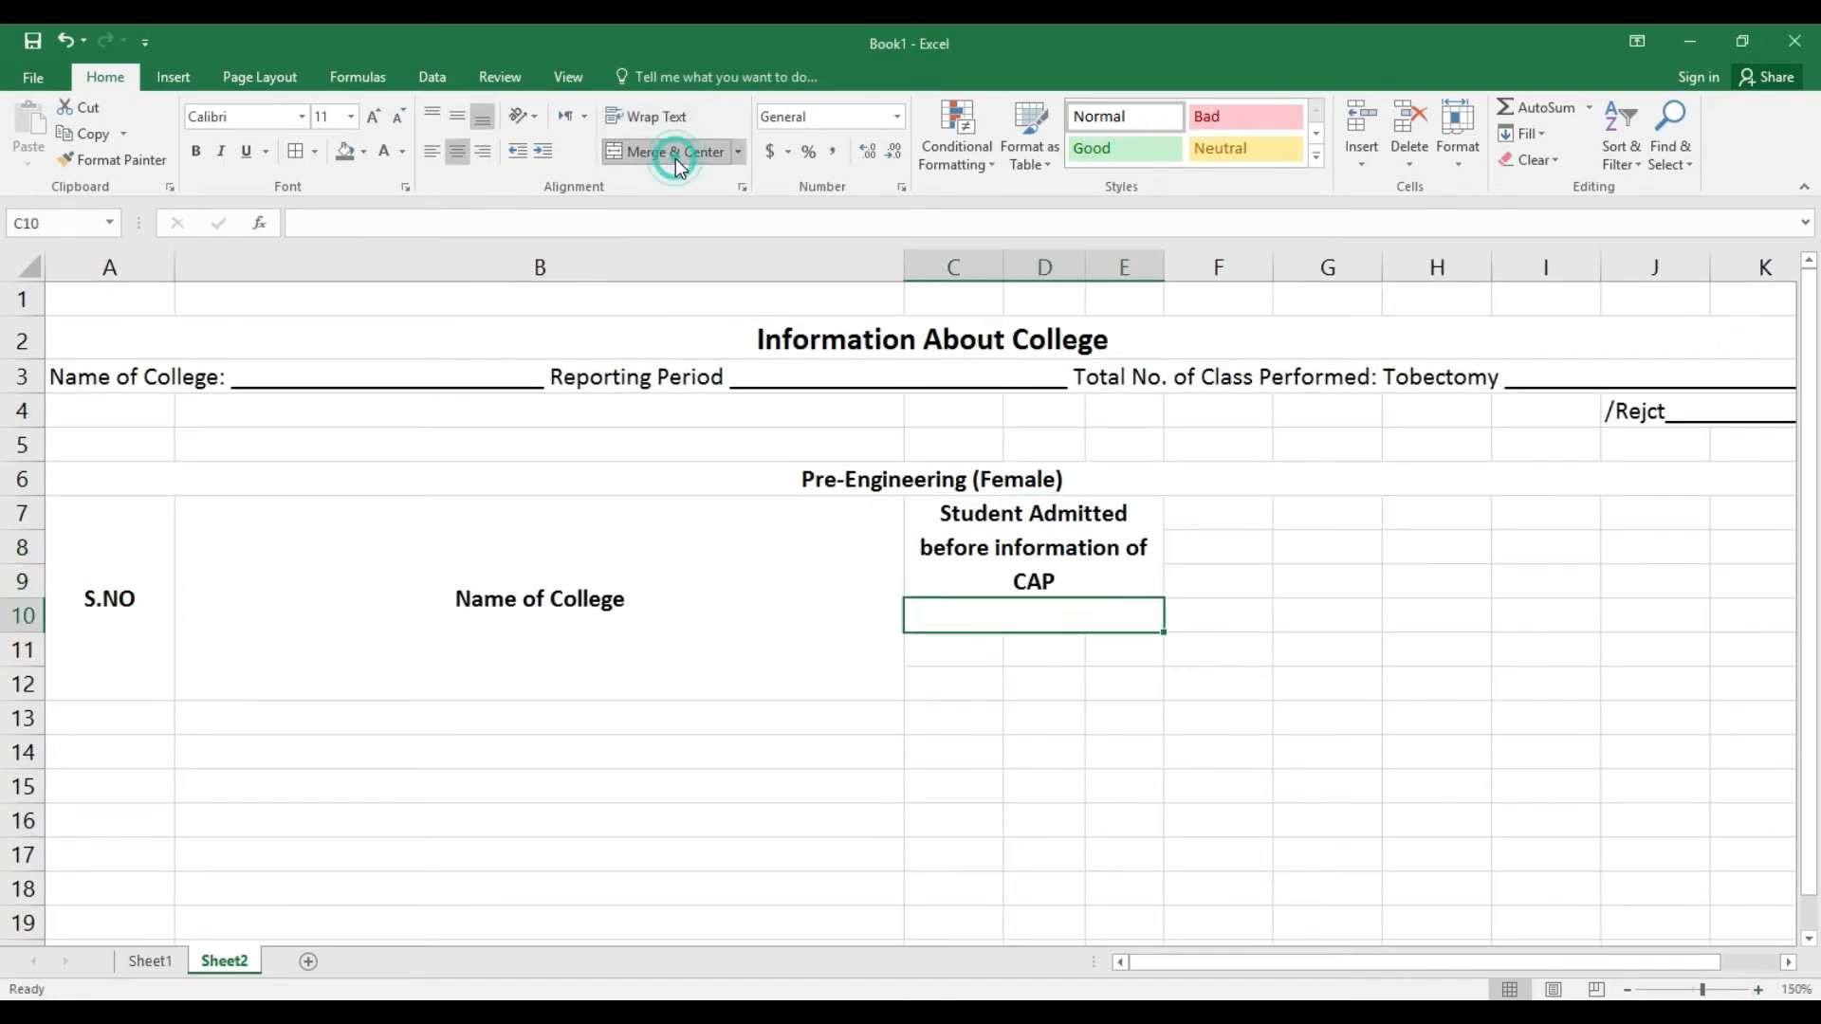
{"action": "type", "text": "2011"}
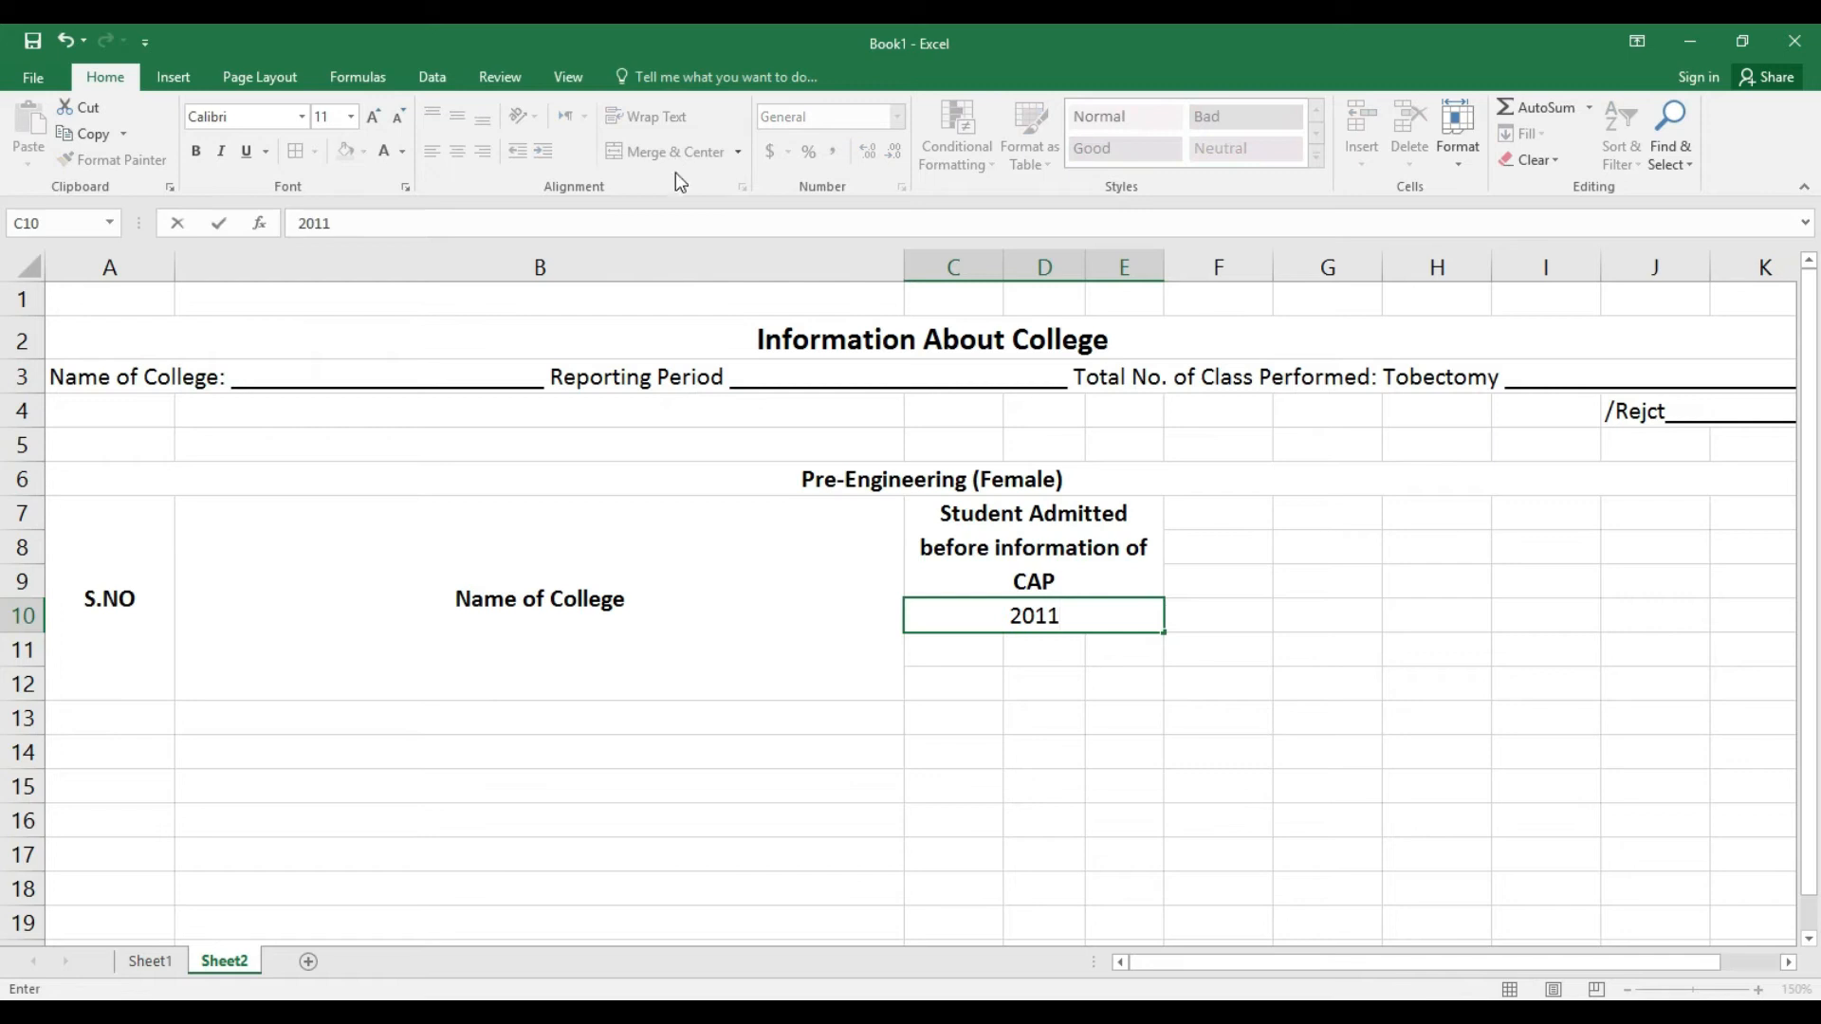
{"action": "left_click", "coordinate": [1047, 690]}
Merge and center C11:C12, D11:D12 and E11:E12 as separate cells, and enter "Reg" in C11.
{"action": "mouse_move", "coordinate": [956, 647]}
{"action": "left_mouse_down"}
{"action": "mouse_move", "coordinate": [959, 674]}
{"action": "mouse_move", "coordinate": [1176, 695]}
{"action": "mouse_move", "coordinate": [948, 661]}
{"action": "left_mouse_up"}
{"action": "left_click", "coordinate": [675, 152]}
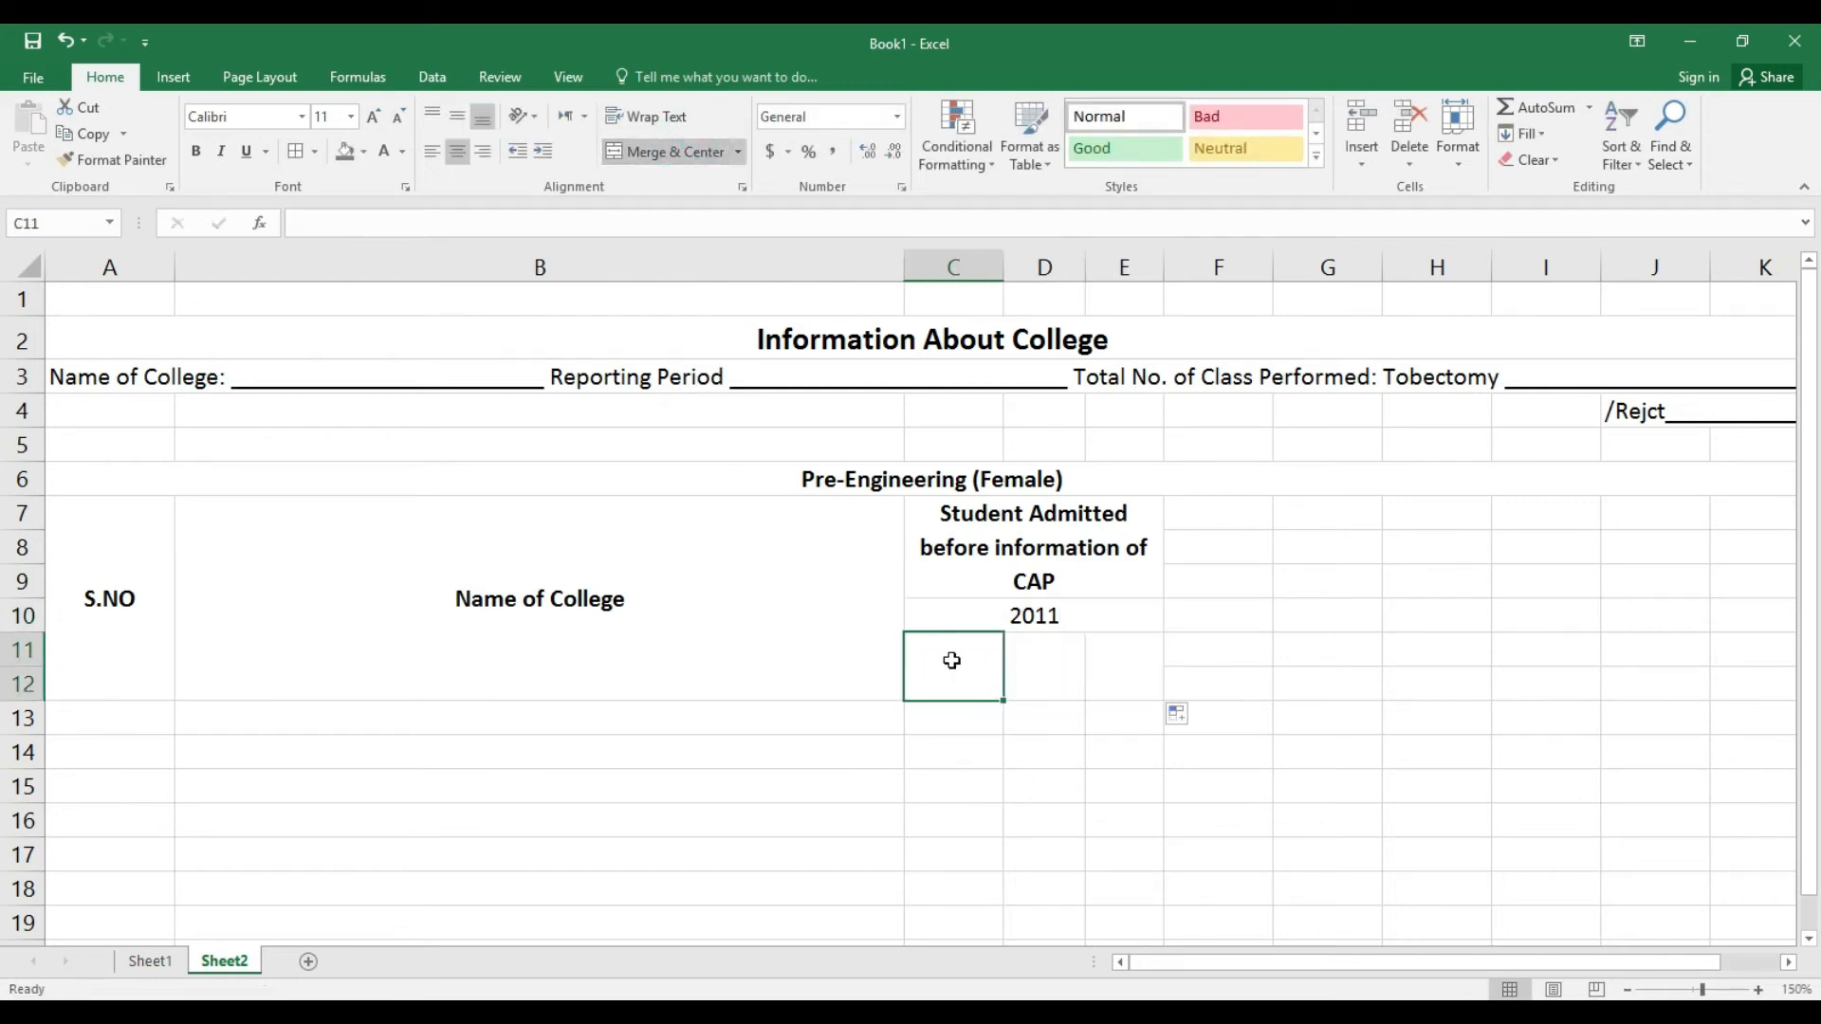
{"action": "type", "text": "R4e"}
{"action": "key", "text": "BackSpace"}
{"action": "key", "text": "BackSpace"}
{"action": "type", "text": "eg"}
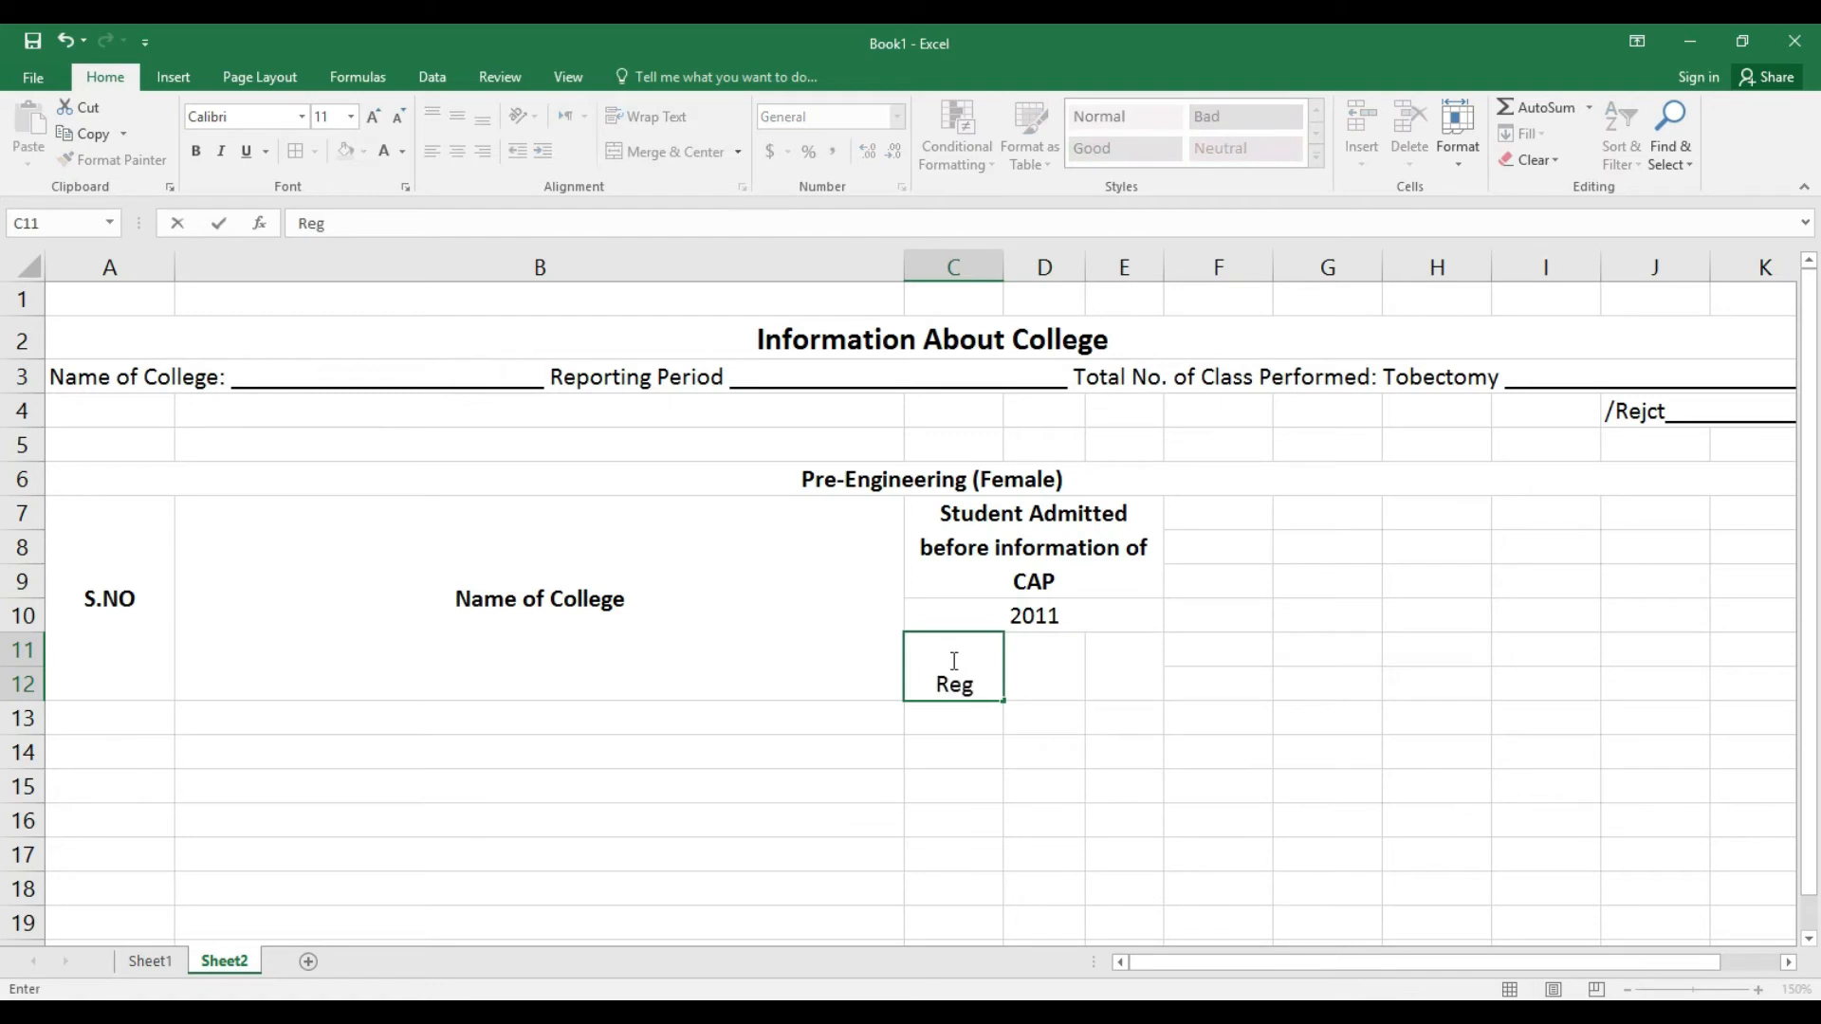
Enter the subheadings "Pass" in D11 and "Pass % age" in E11.
{"action": "key", "text": "Tab"}
{"action": "type", "text": "Pass"}
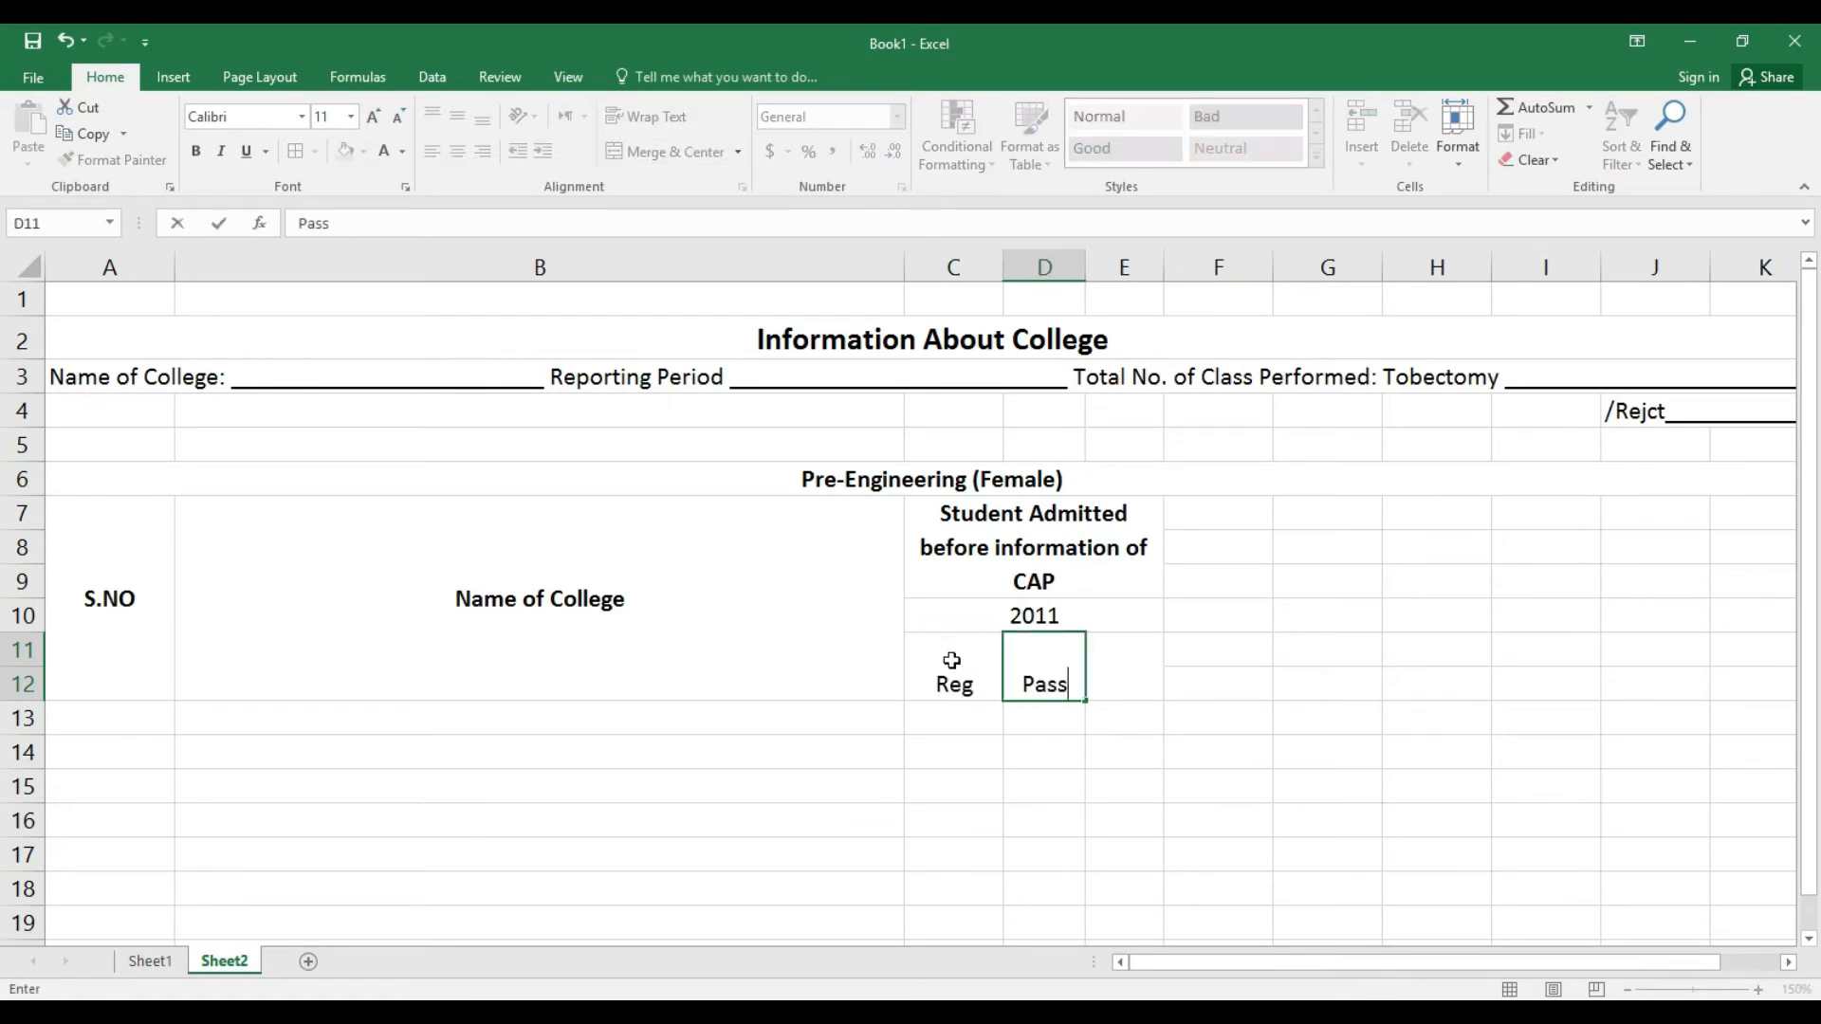
{"action": "key", "text": "Tab"}
{"action": "type", "text": "Pass"}
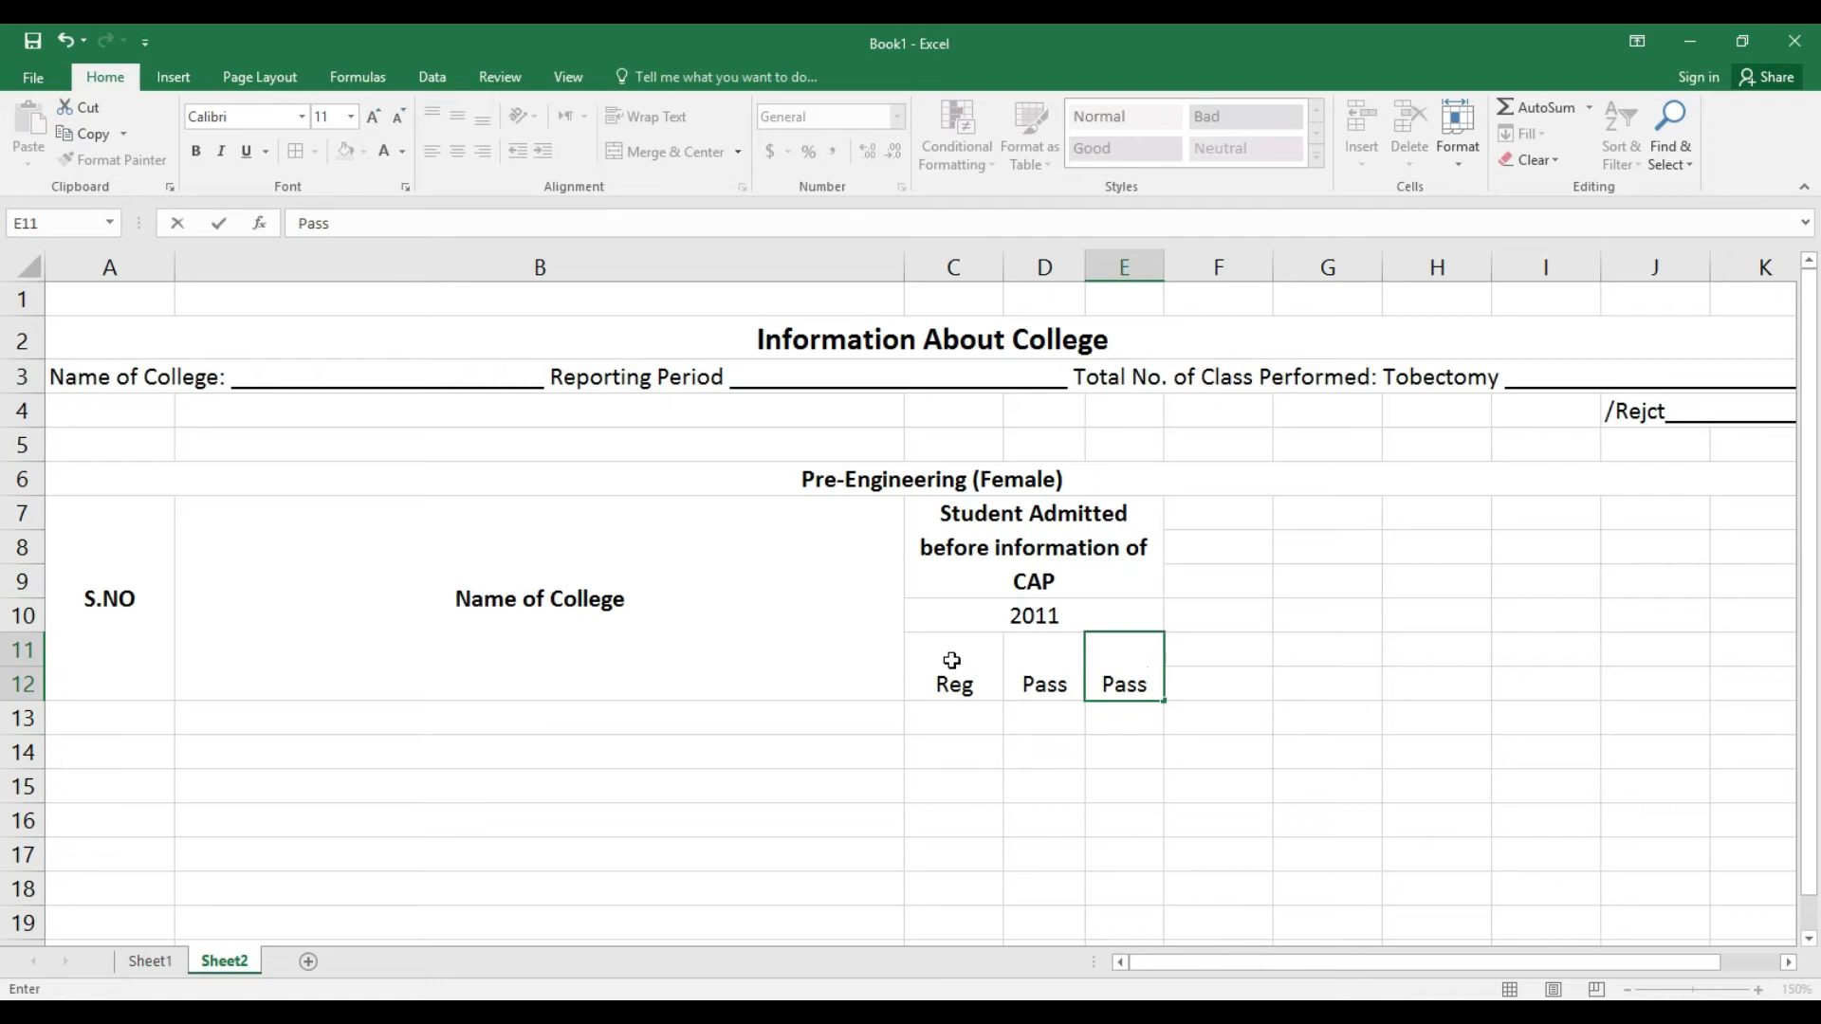
{"action": "type", "text": " %"}
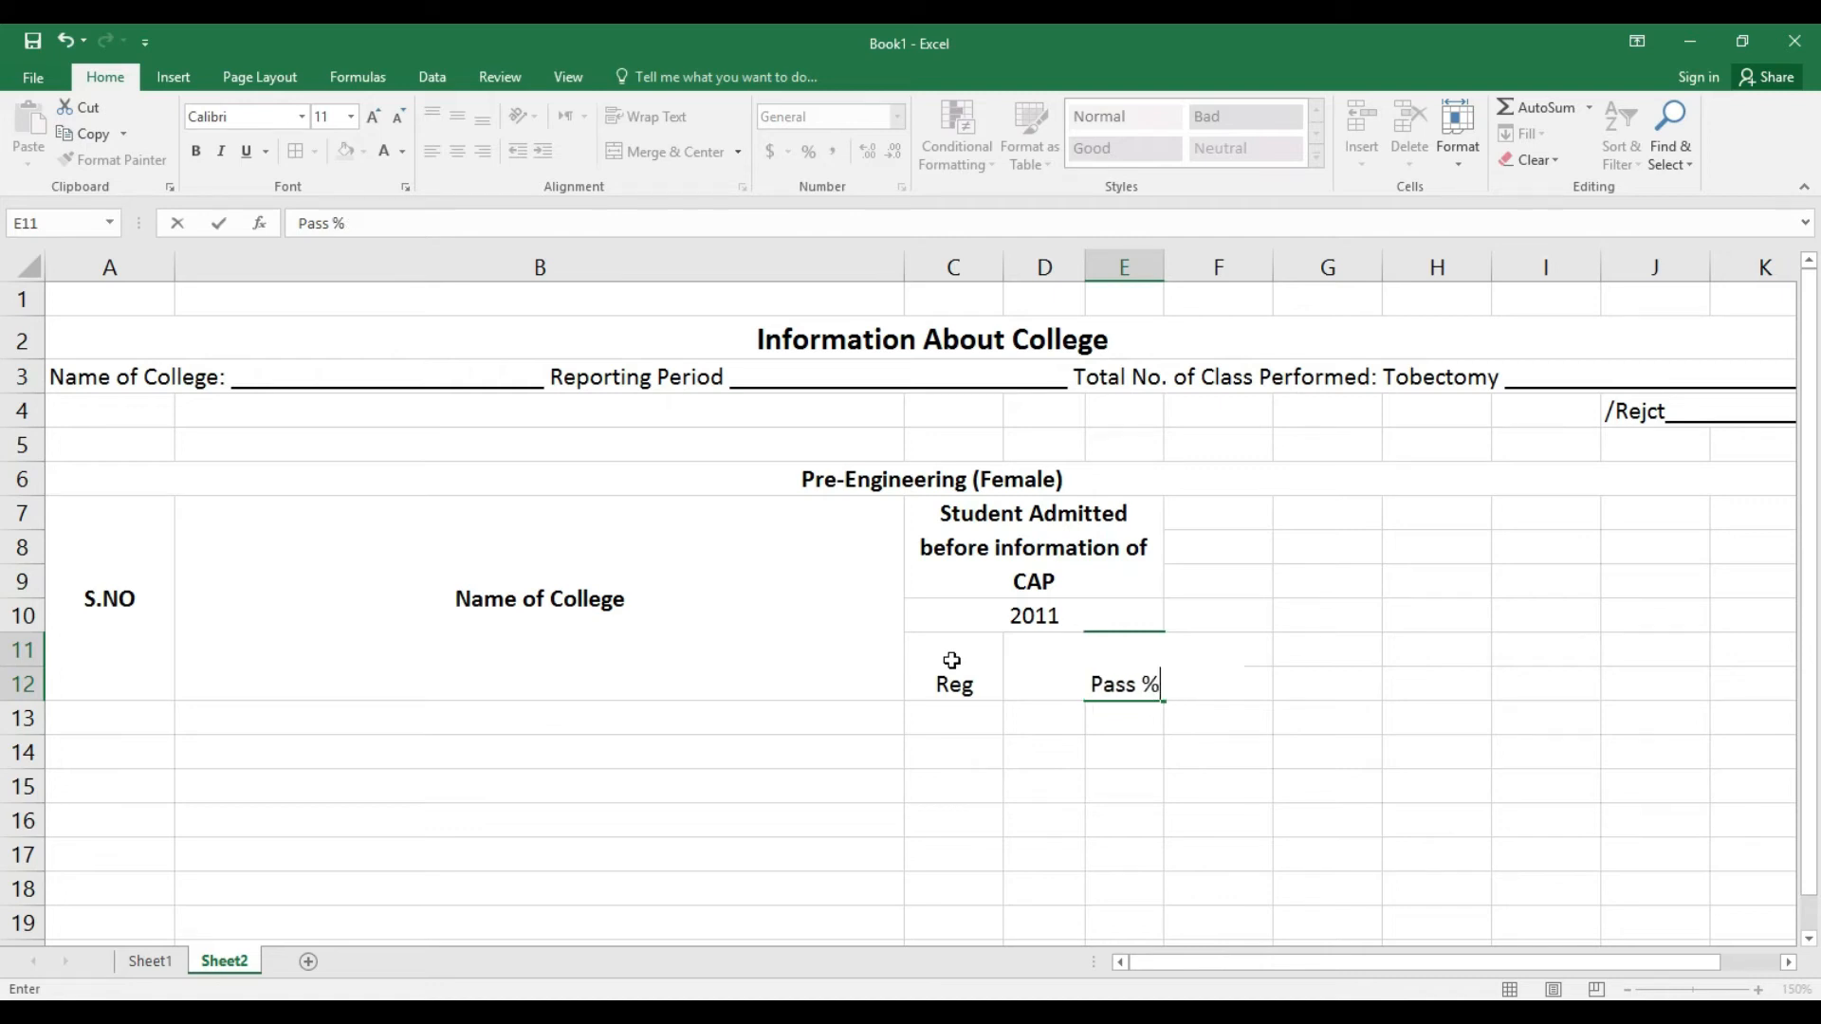
{"action": "type", "text": " age"}
{"action": "left_click", "coordinate": [1124, 814]}
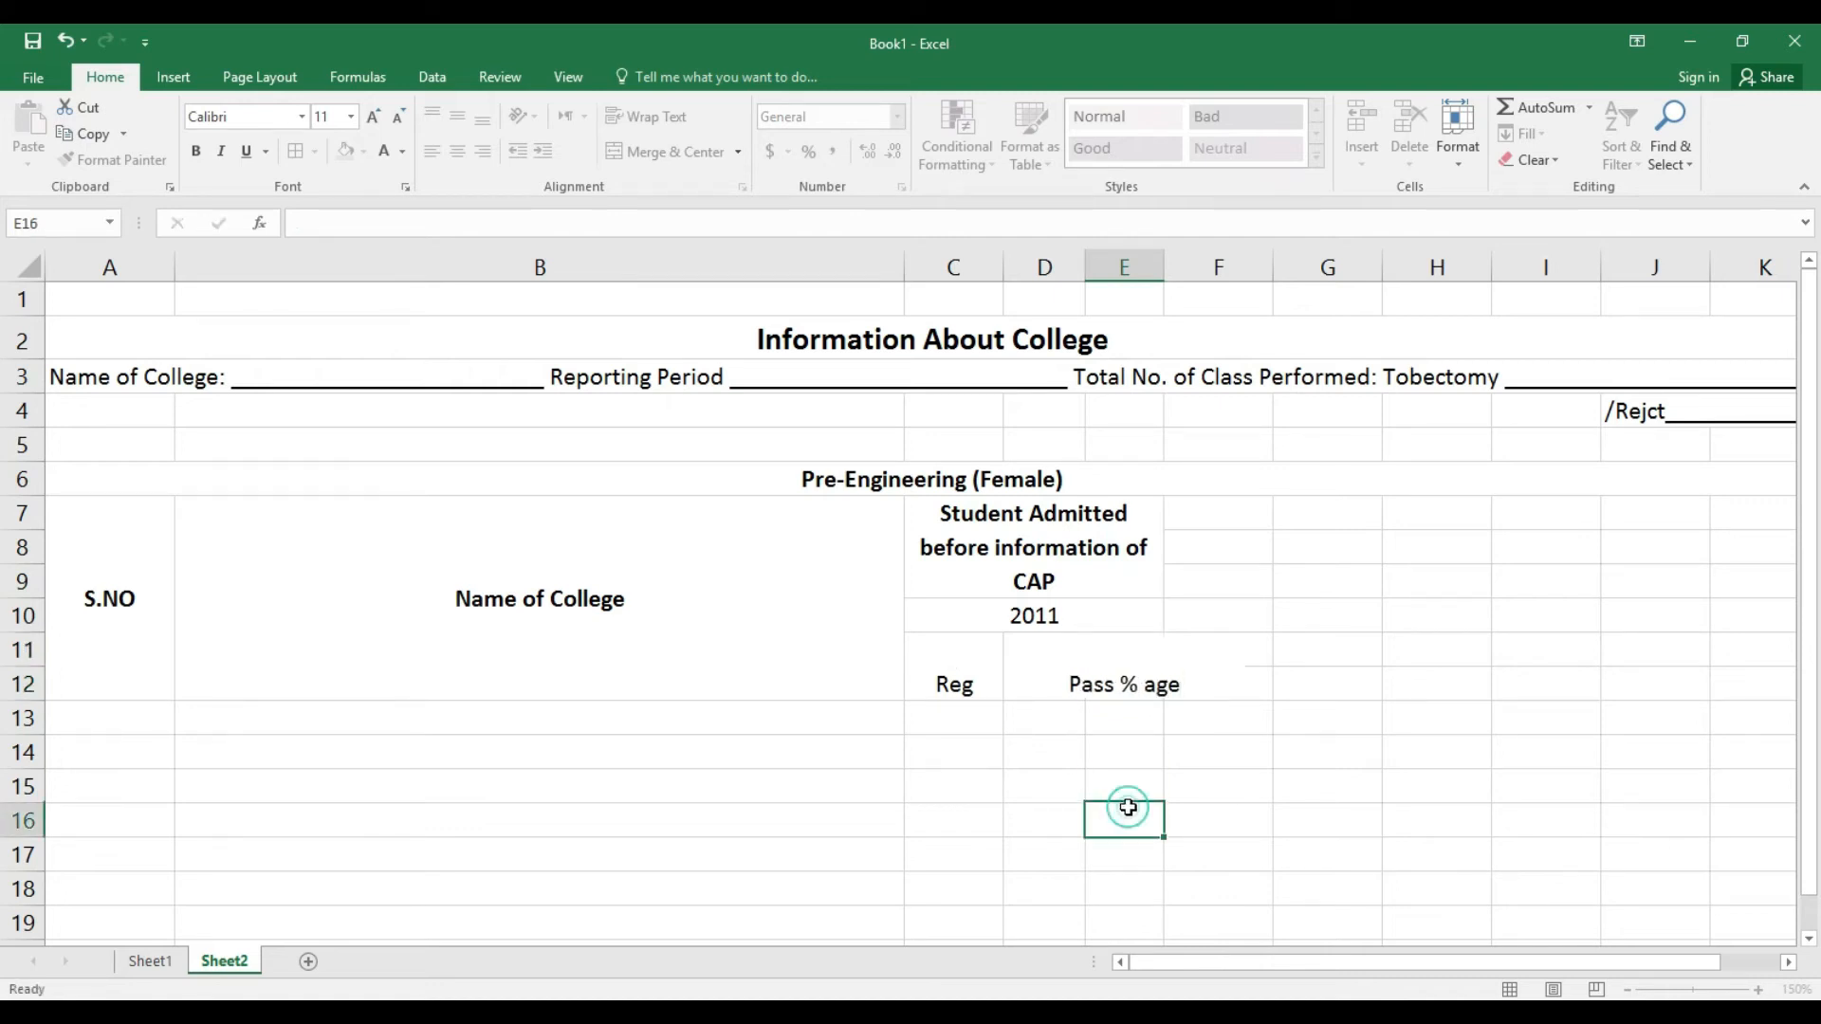
Wrap the text of the Pass % age cell and middle-align the three subheadings in C11:E12.
{"action": "left_click", "coordinate": [1129, 691]}
{"action": "left_click", "coordinate": [646, 116]}
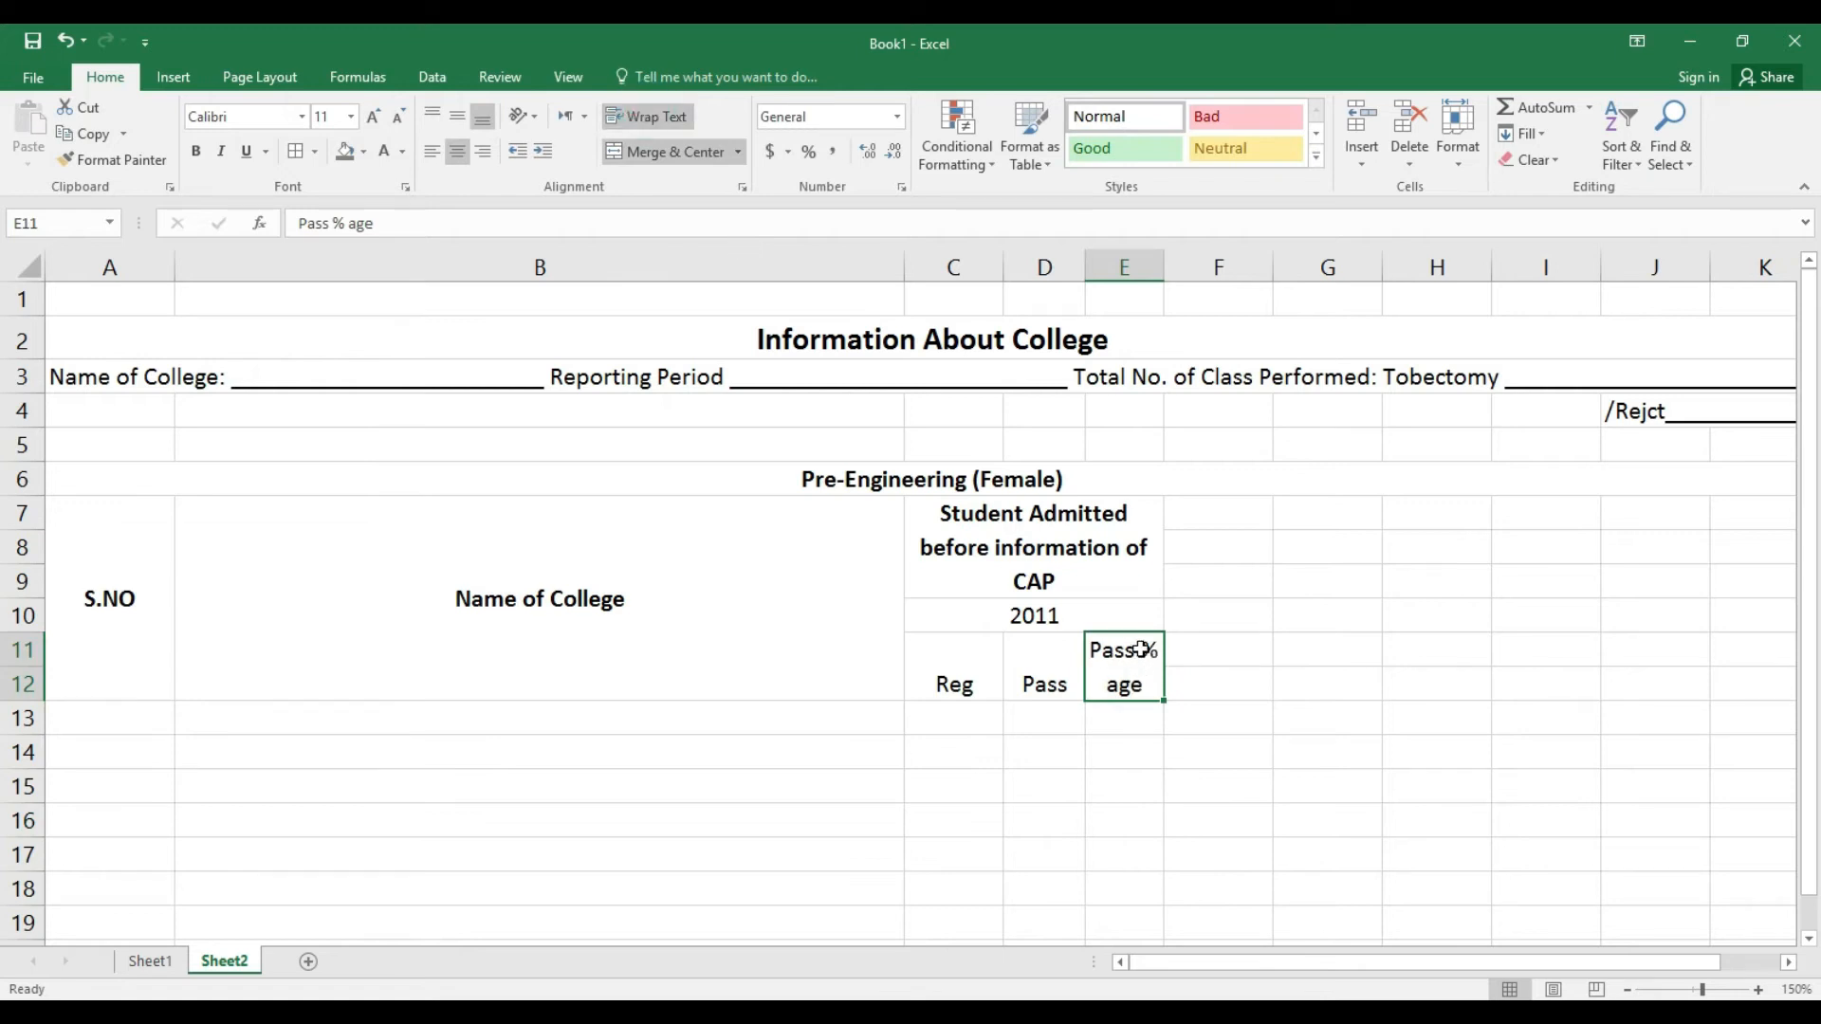
{"action": "left_click_drag", "start_coordinate": [951, 663], "coordinate": [1176, 669]}
{"action": "left_click_drag", "start_coordinate": [927, 655], "coordinate": [1124, 668]}
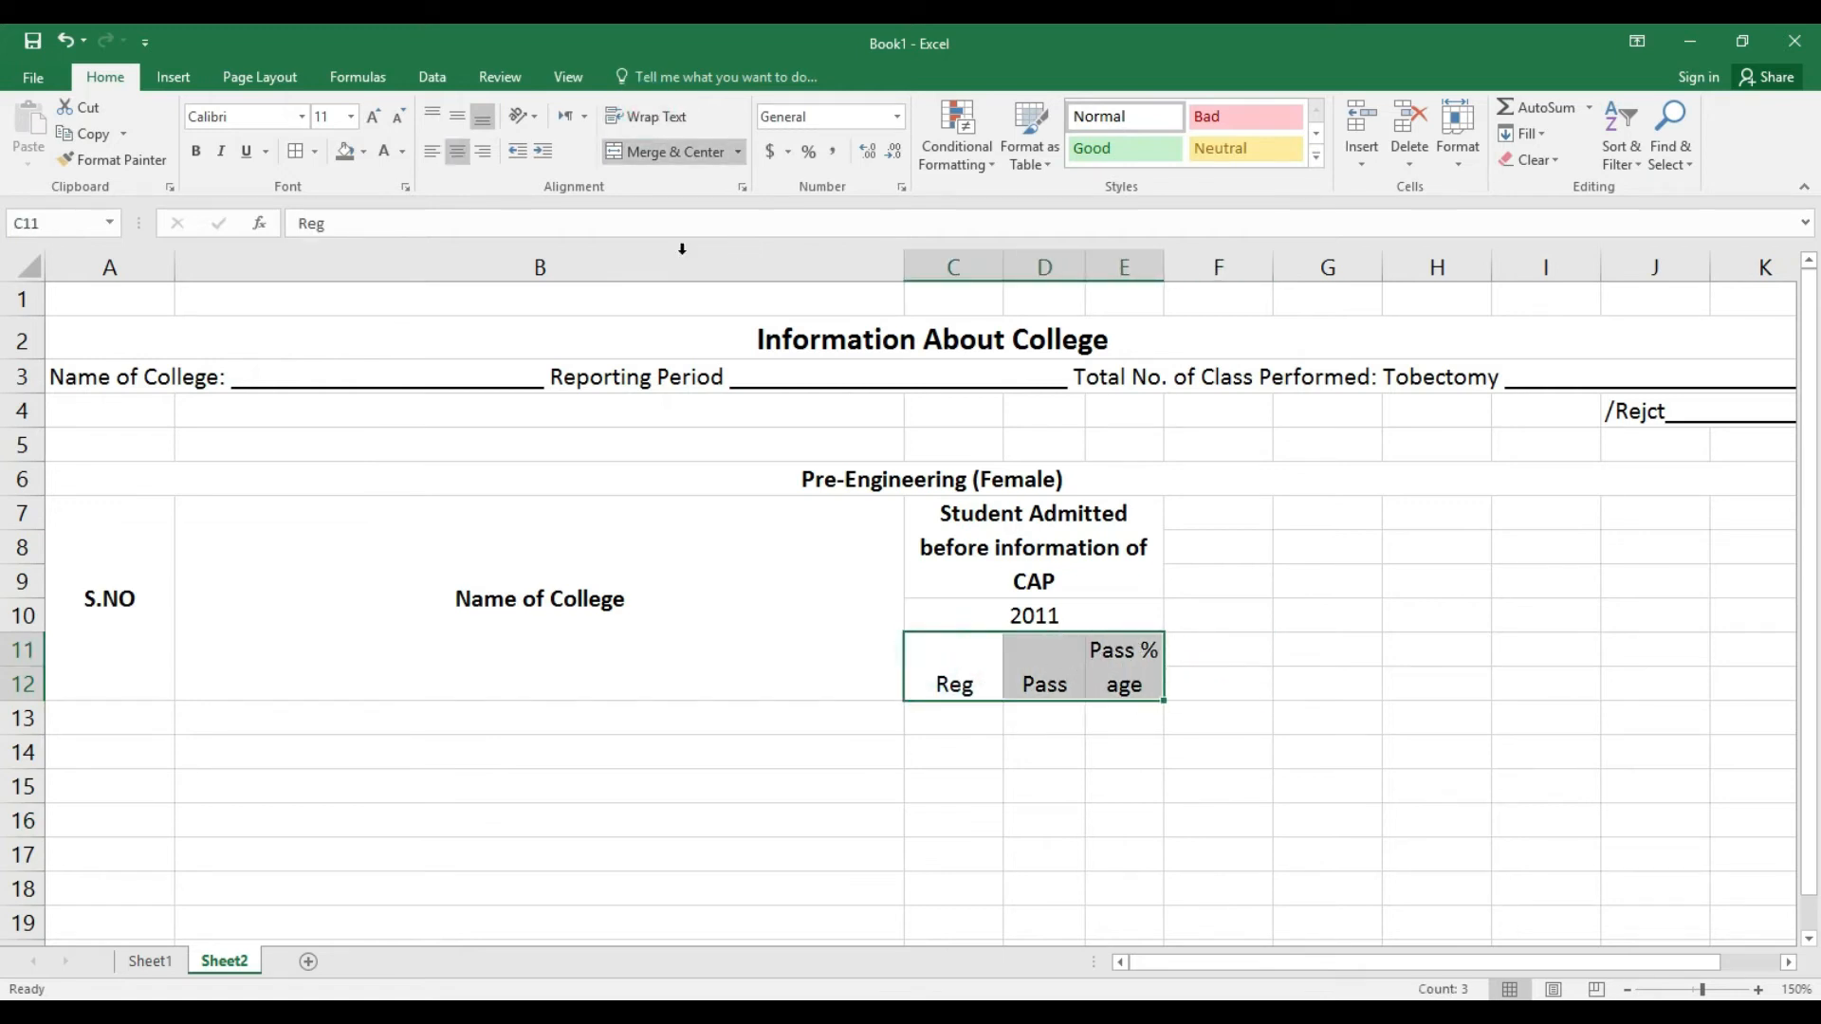
{"action": "left_click", "coordinate": [459, 121]}
Copy the Student Admitted heading block from C7:E9 across to F7:H9 and I7:K9.
{"action": "left_click", "coordinate": [1328, 650]}
{"action": "left_click", "coordinate": [1138, 583]}
{"action": "left_click_drag", "start_coordinate": [1164, 598], "coordinate": [1764, 583]}
{"action": "left_click", "coordinate": [1430, 531]}
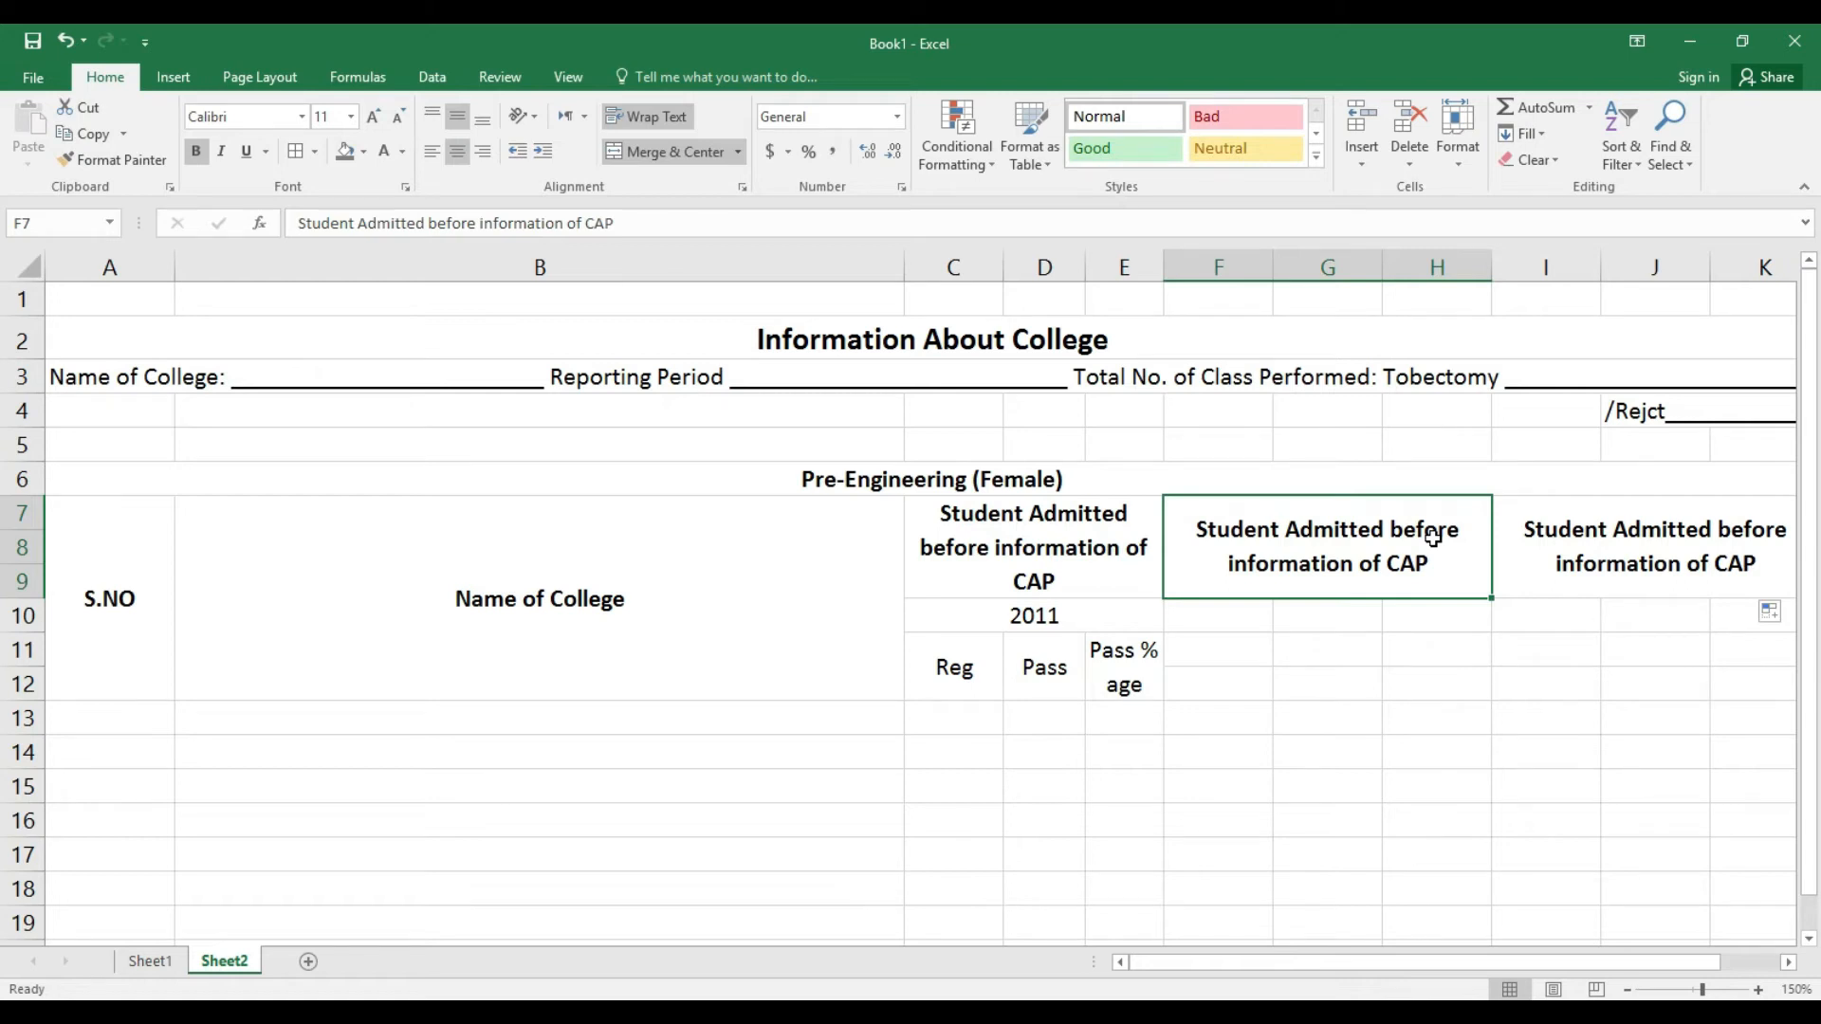
Merge and center F10:H10 below the second Student Admitted heading and enter the year 2012.
{"action": "left_click_drag", "start_coordinate": [1211, 622], "coordinate": [1387, 617]}
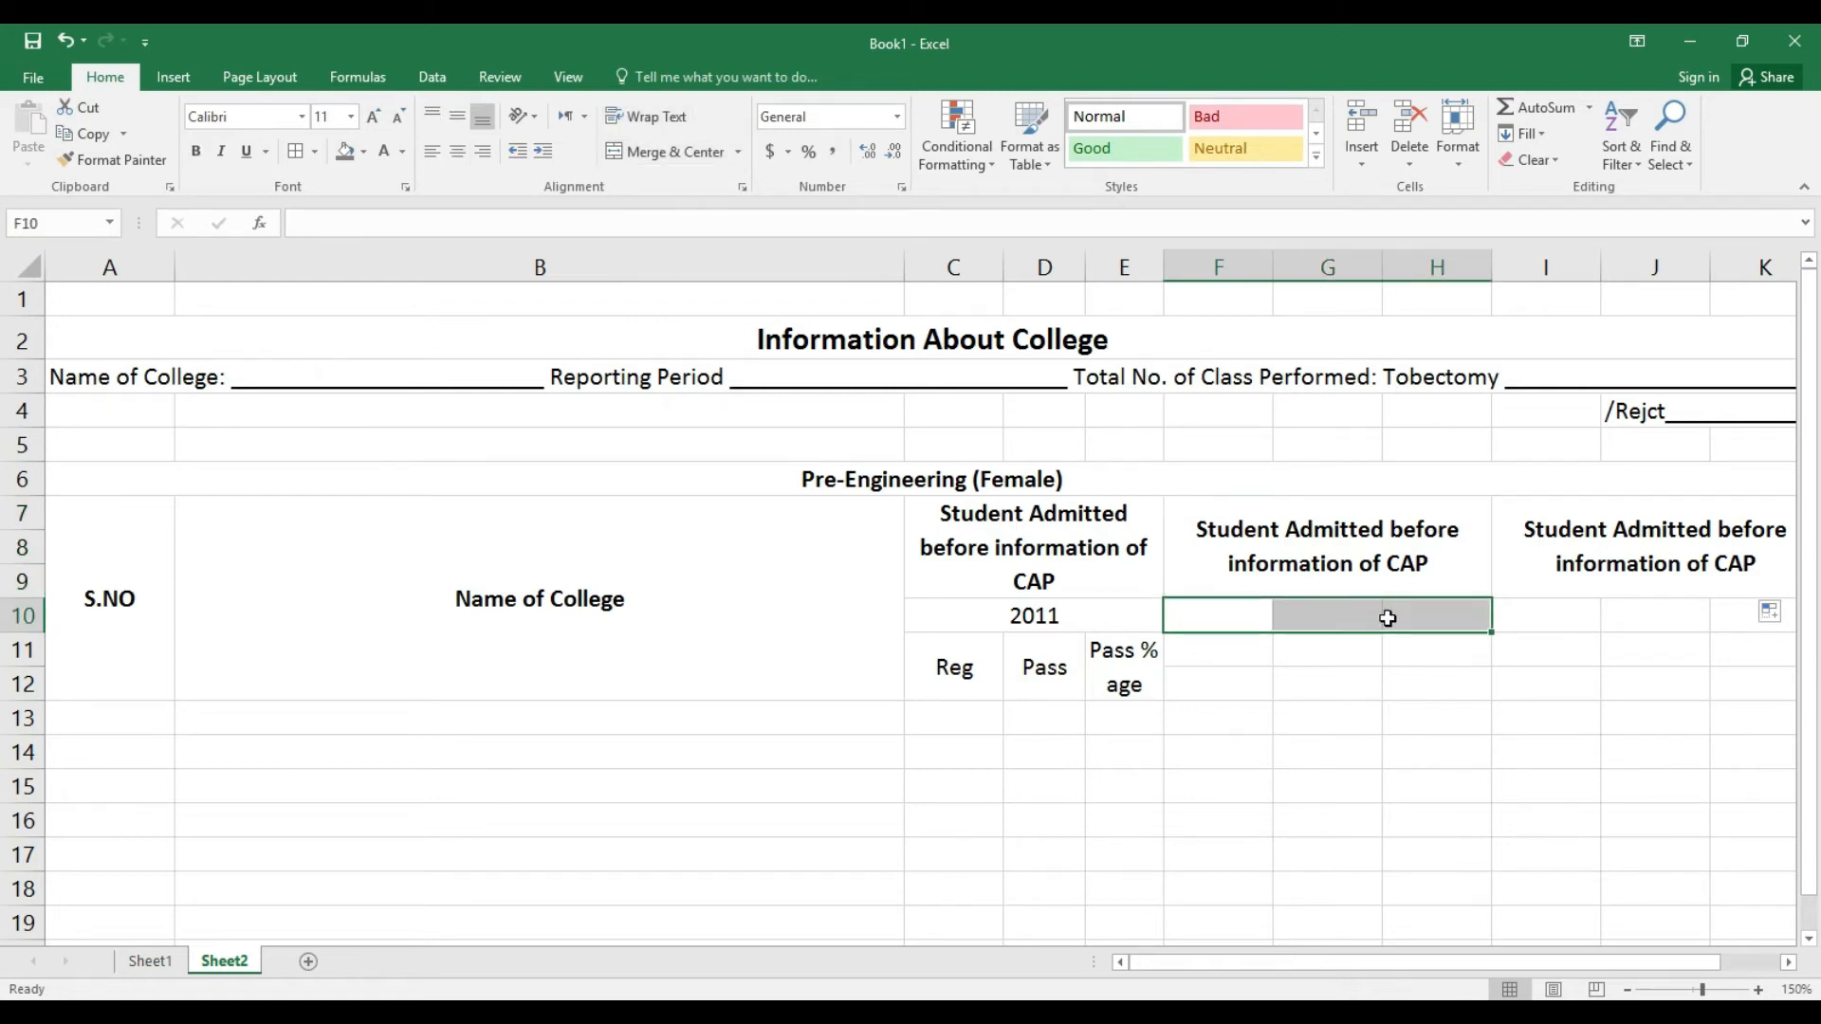
{"action": "left_click", "coordinate": [671, 155]}
{"action": "type", "text": "20134"}
{"action": "key", "text": "BackSpace"}
{"action": "key", "text": "BackSpace"}
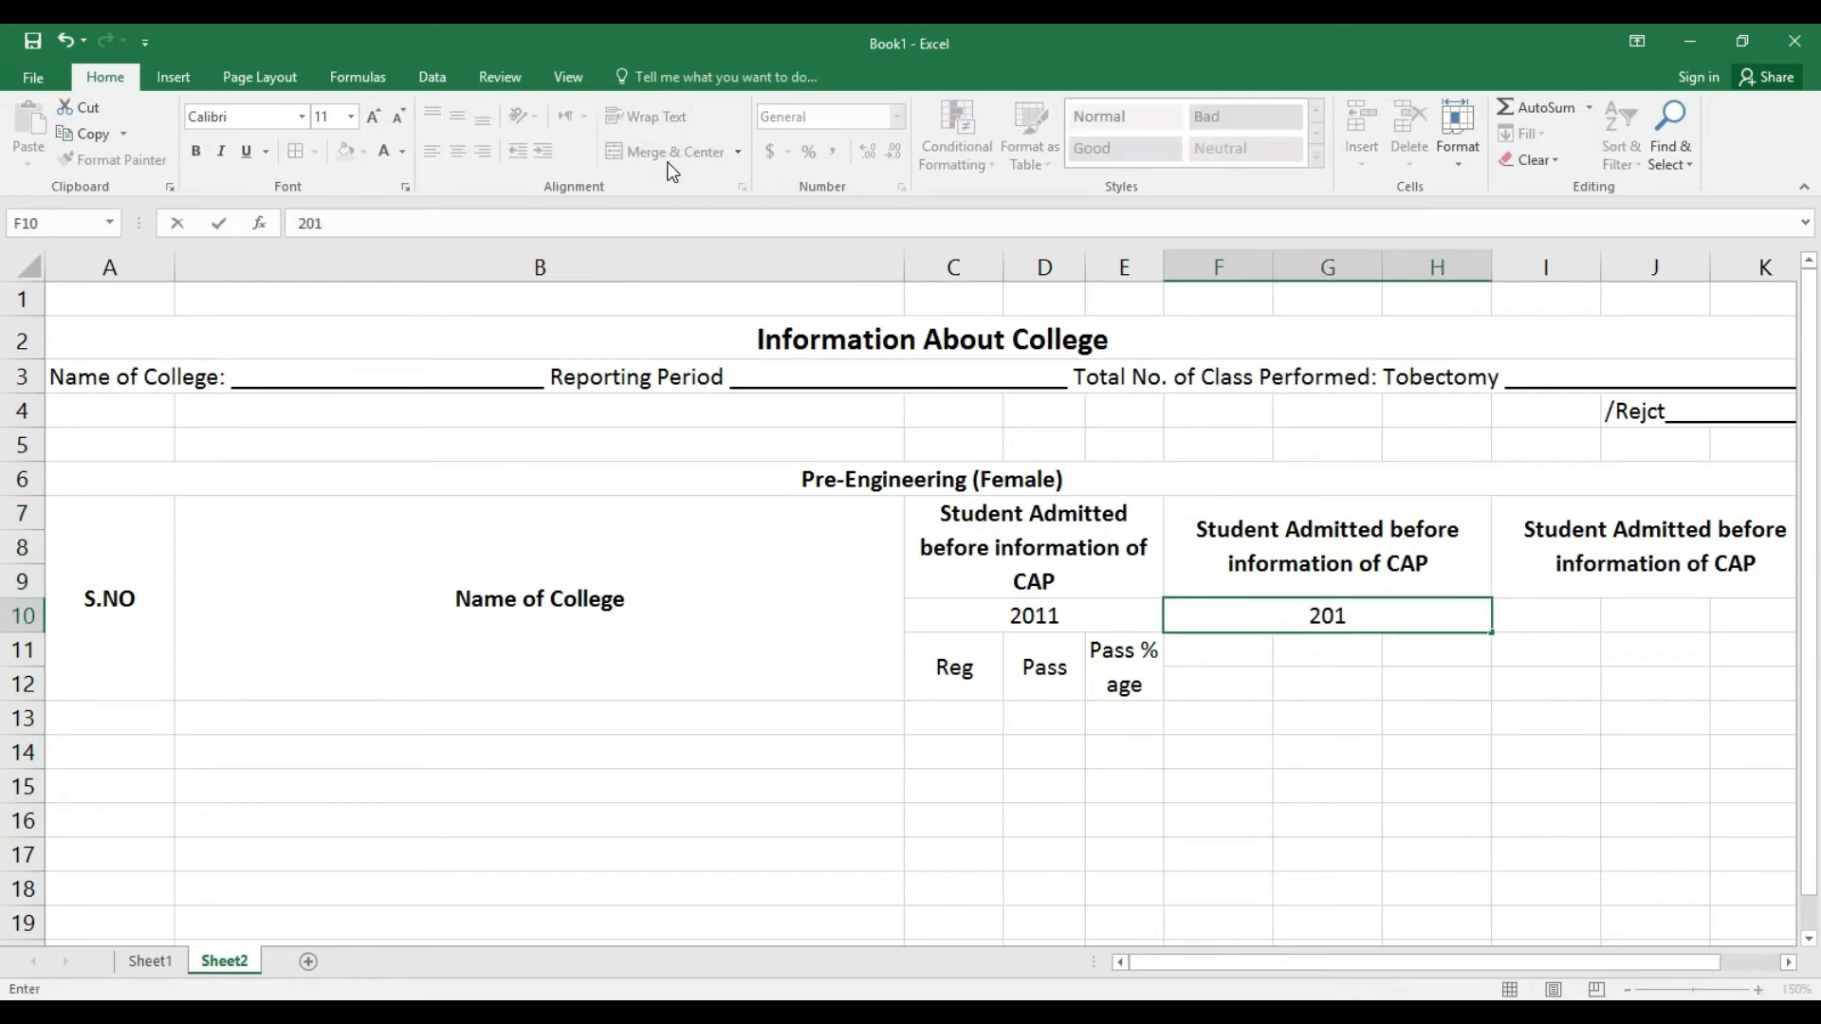
{"action": "type", "text": "24"}
{"action": "key", "text": "BackSpace"}
{"action": "key", "text": "Tab"}
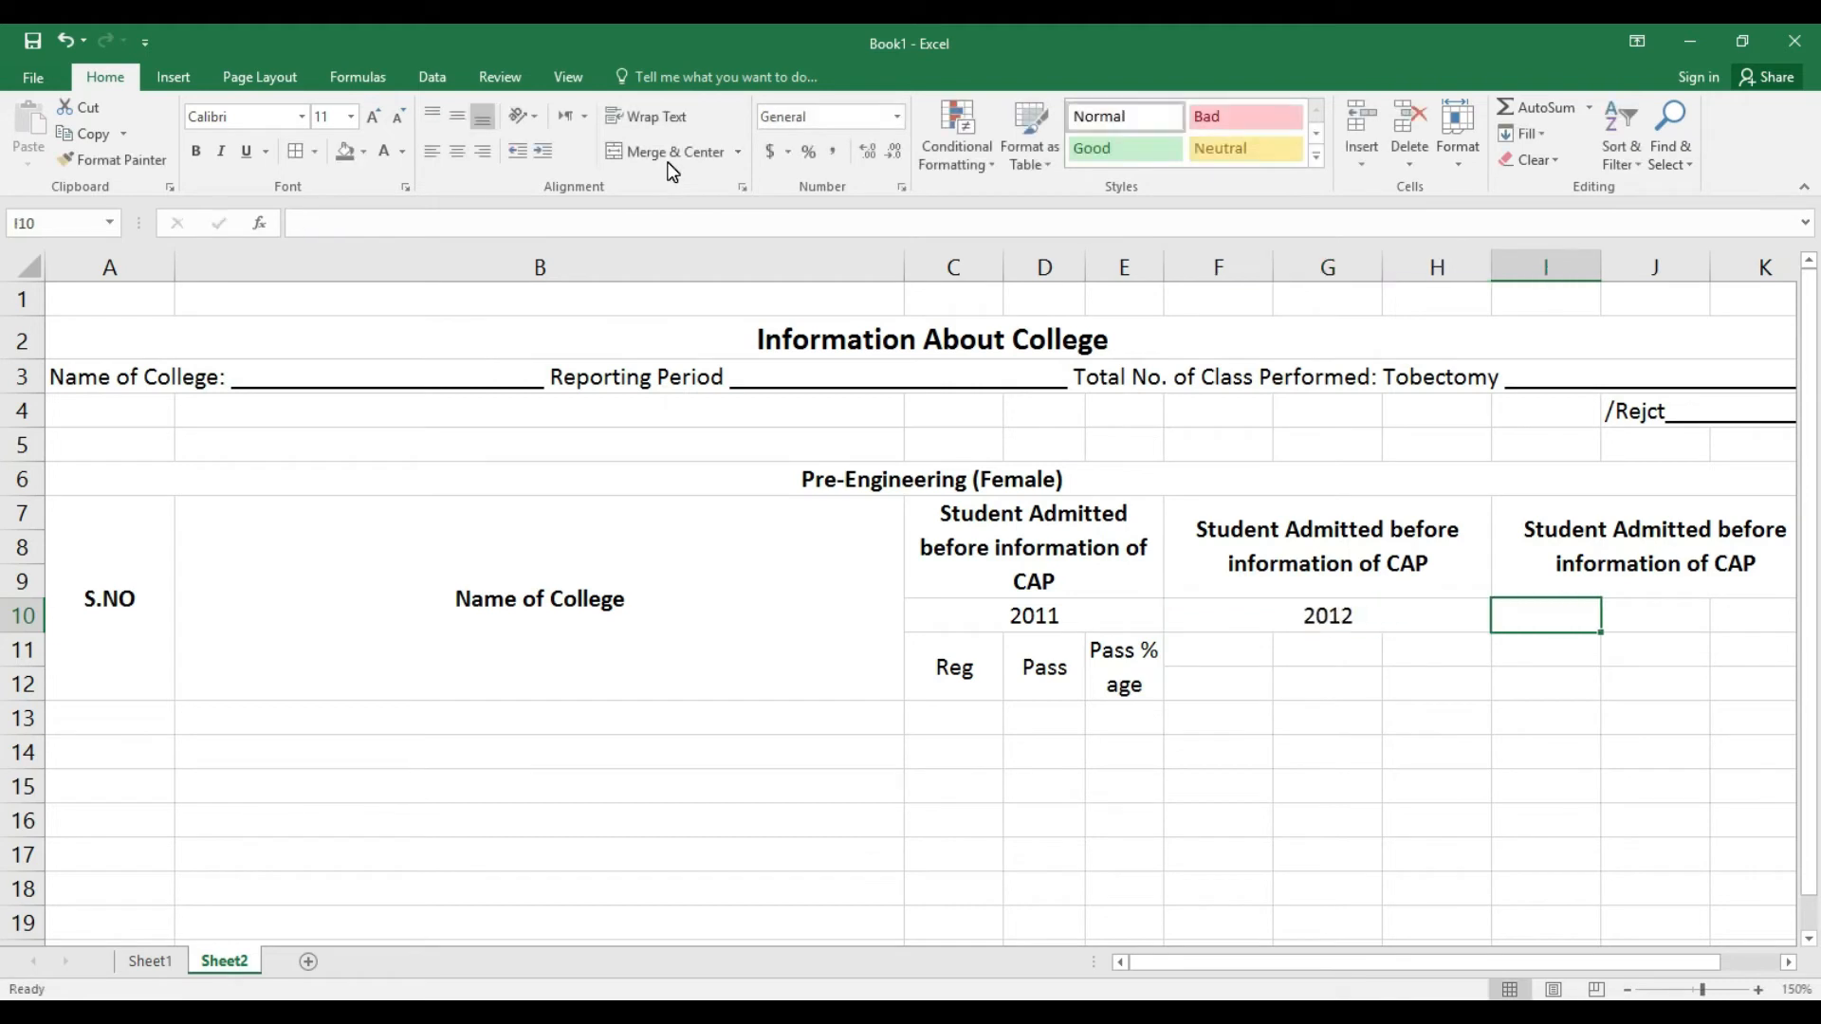
Extend the merged year cell F10:H10 into I10:K10 with the year 2013.
{"action": "left_click", "coordinate": [1423, 622]}
{"action": "left_click_drag", "start_coordinate": [1491, 632], "coordinate": [1696, 614]}
{"action": "double_click", "coordinate": [1696, 612]}
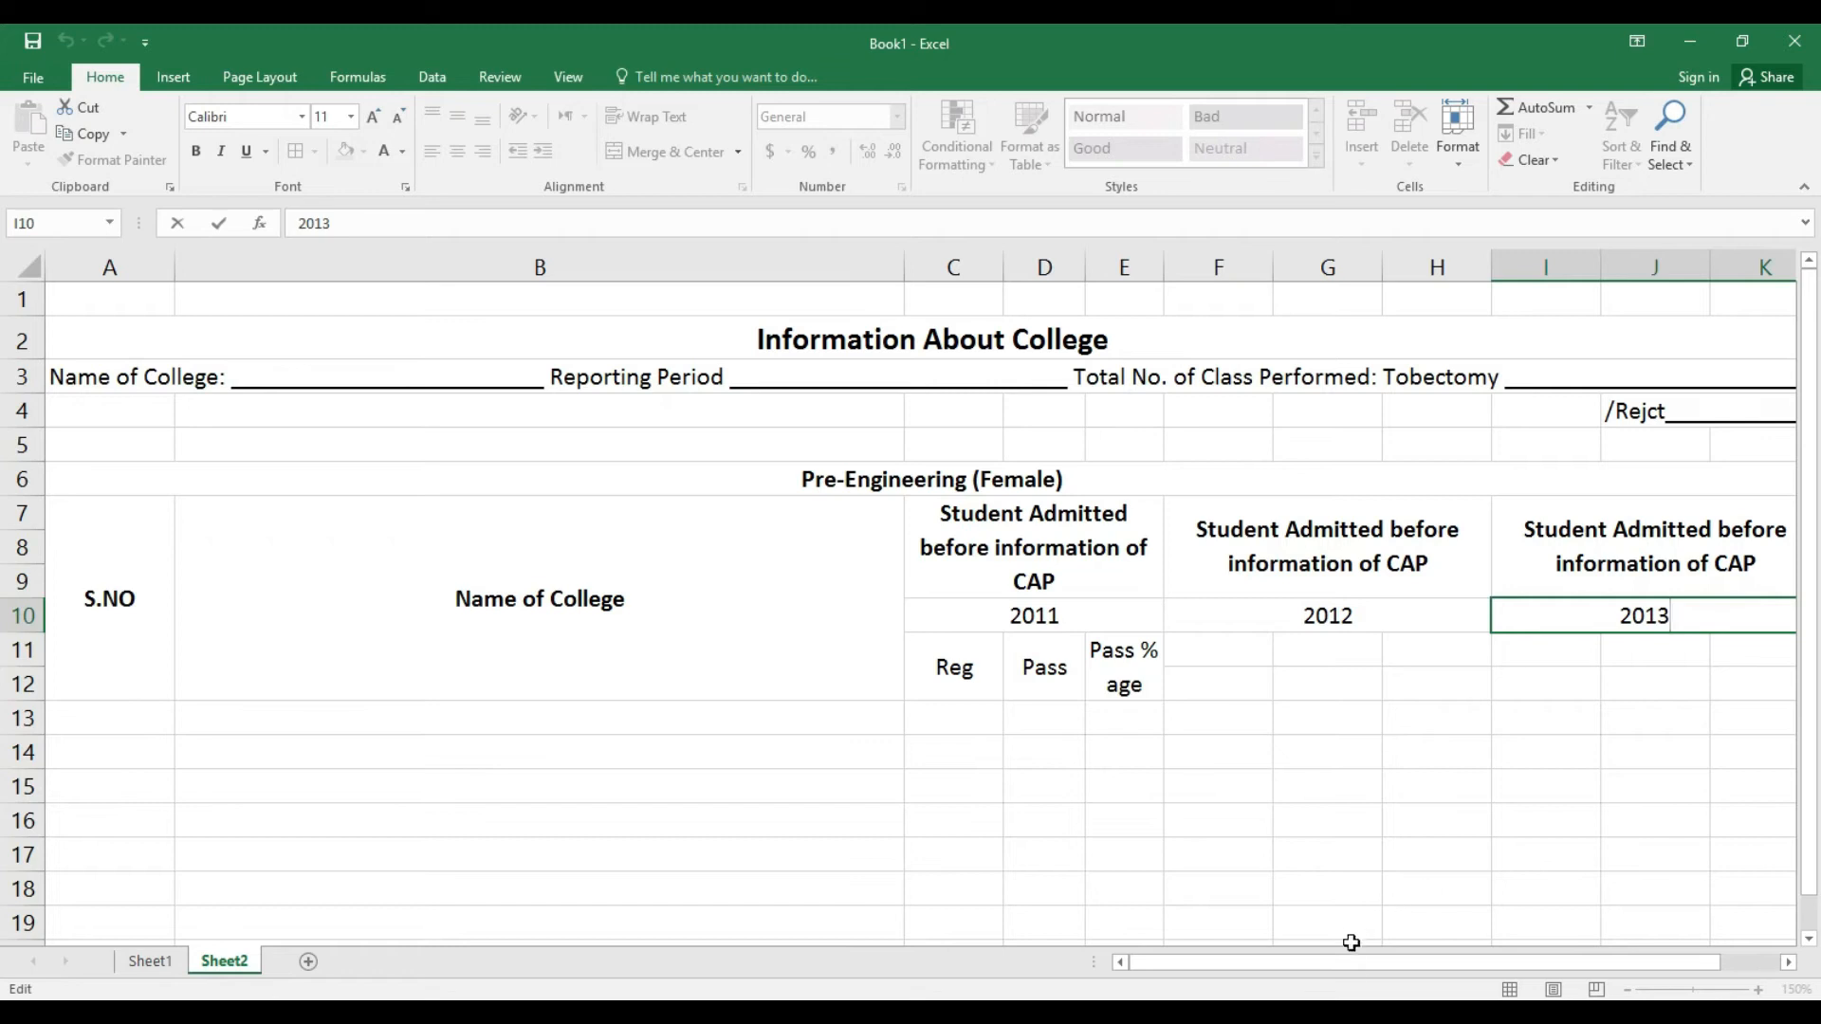
{"action": "left_click_drag", "start_coordinate": [1370, 962], "coordinate": [1430, 962]}
{"action": "left_click", "coordinate": [1539, 743]}
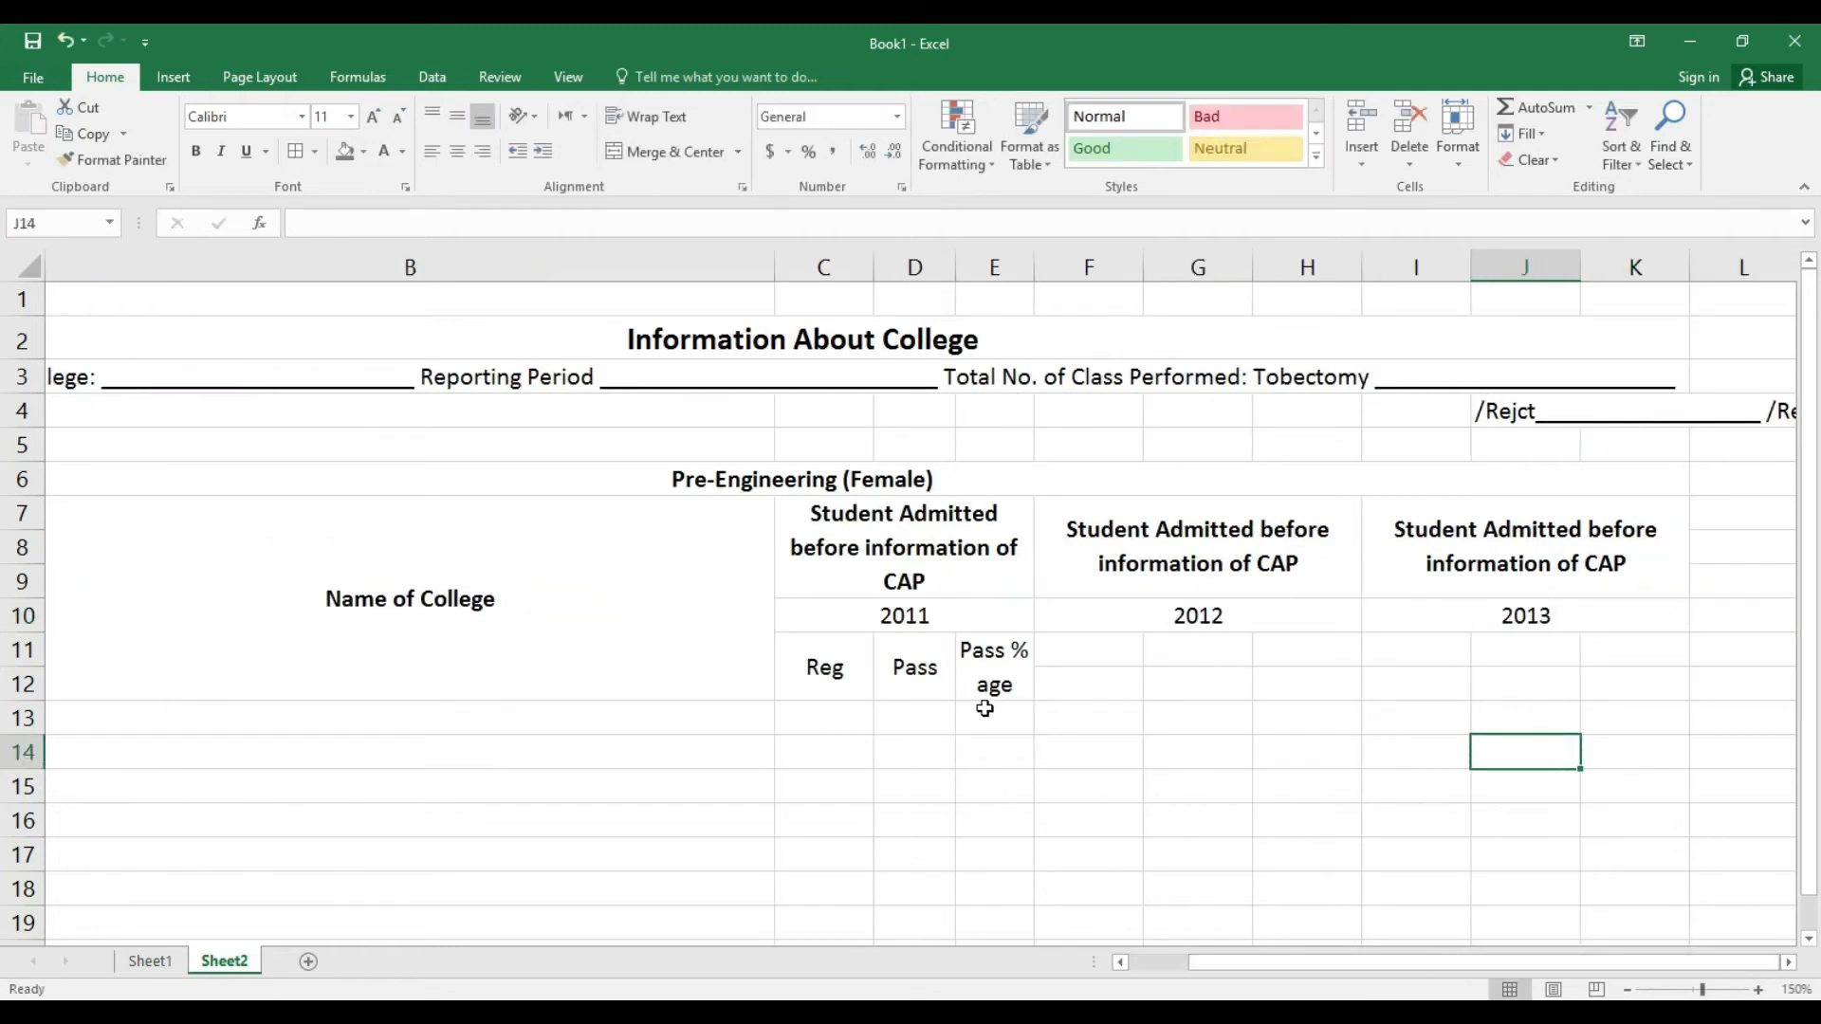
Extend the Reg, Pass and Pass % age subheadings from C11:E12 across F11:K12 under 2012 and 2013.
{"action": "left_click_drag", "start_coordinate": [1098, 654], "coordinate": [1102, 681]}
{"action": "left_click_drag", "start_coordinate": [853, 674], "coordinate": [1675, 675]}
{"action": "left_click", "coordinate": [1462, 772]}
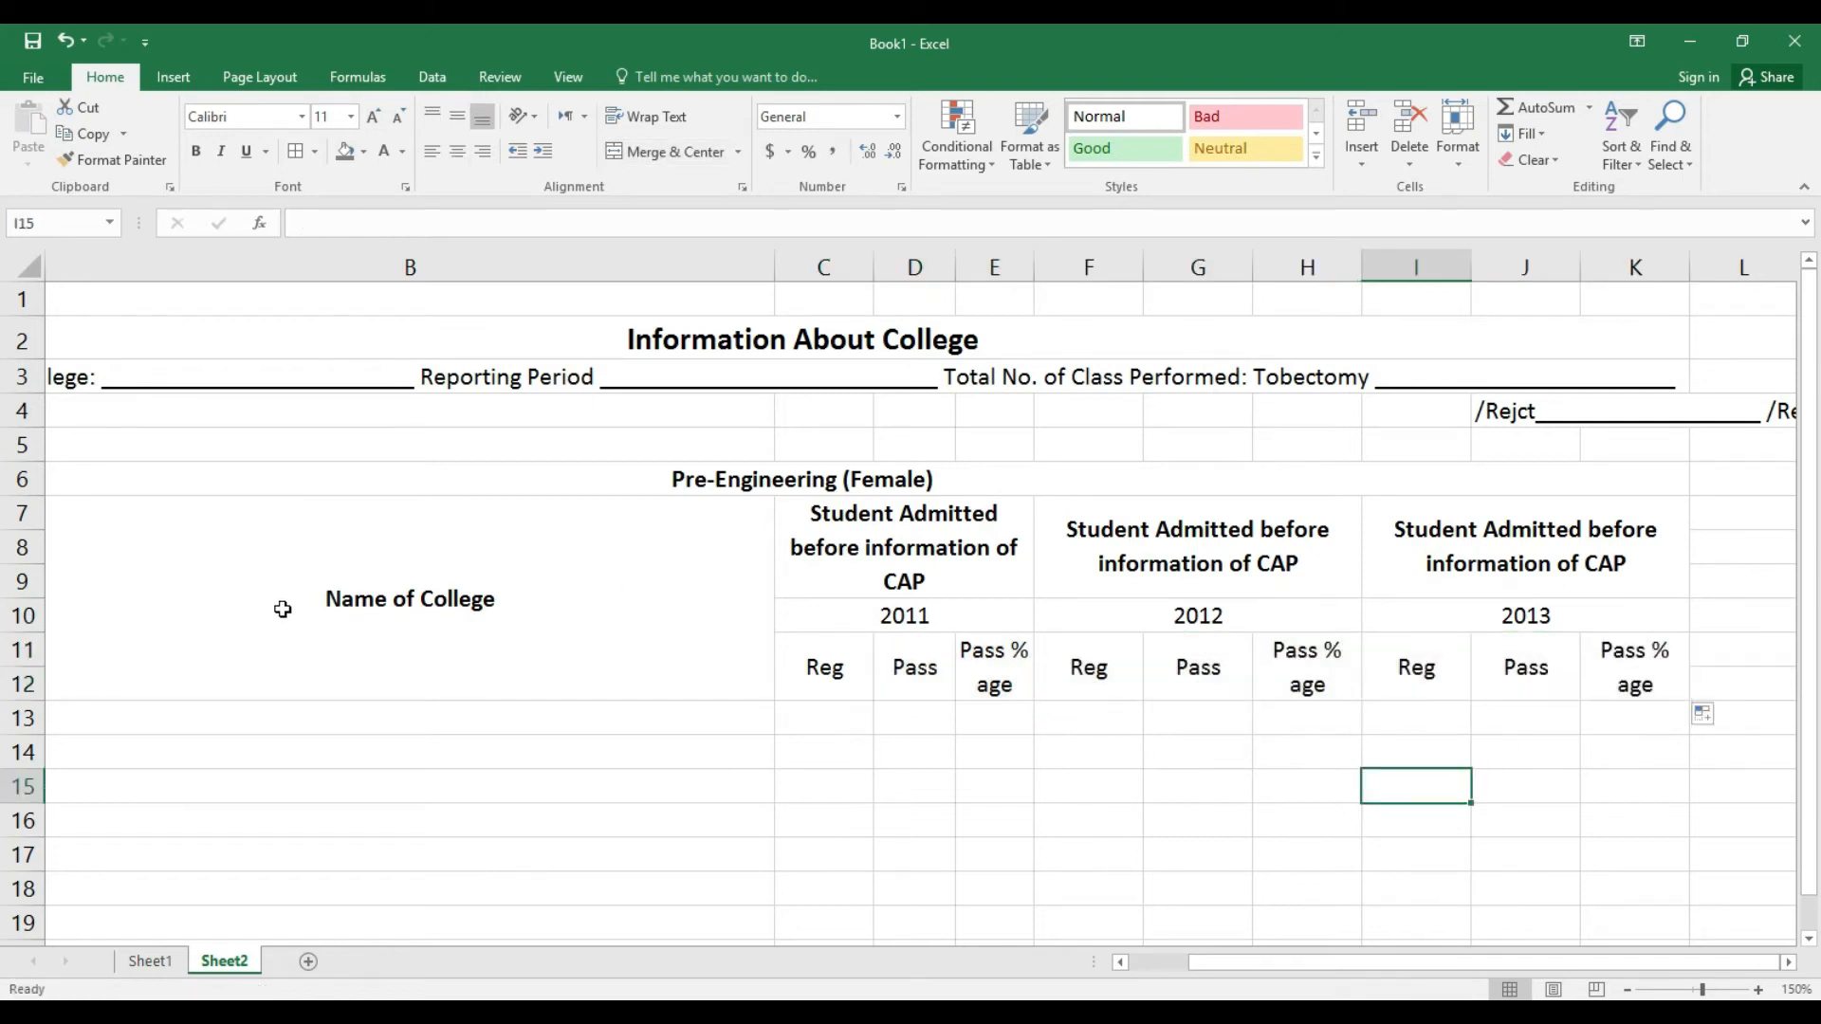
Apply all borders to the admissions table range A7:K19.
{"action": "left_click", "coordinate": [1627, 990]}
{"action": "left_click", "coordinate": [1627, 990]}
{"action": "left_click", "coordinate": [1627, 990]}
{"action": "left_click", "coordinate": [1627, 990]}
{"action": "left_click", "coordinate": [1757, 990]}
{"action": "left_click", "coordinate": [1757, 990]}
{"action": "left_click", "coordinate": [1757, 990]}
{"action": "left_click_drag", "start_coordinate": [92, 587], "coordinate": [1609, 868]}
{"action": "left_click", "coordinate": [294, 151]}
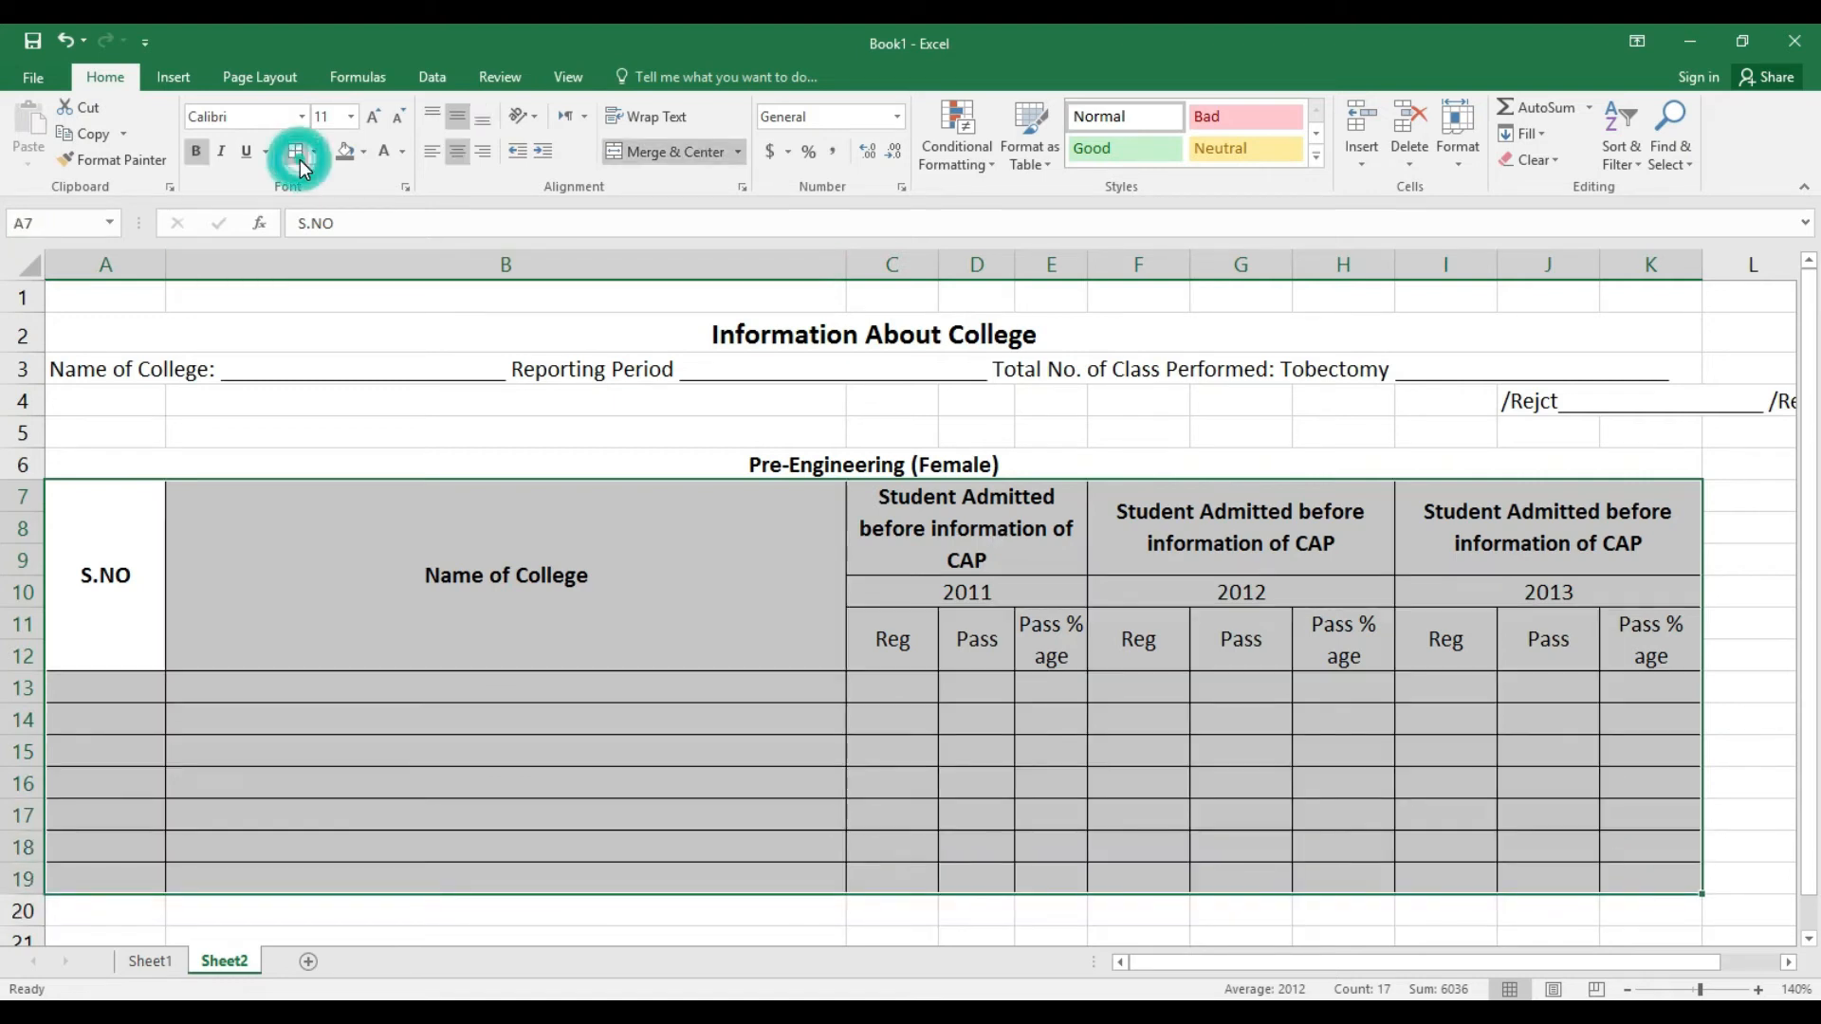
{"action": "left_click", "coordinate": [743, 703]}
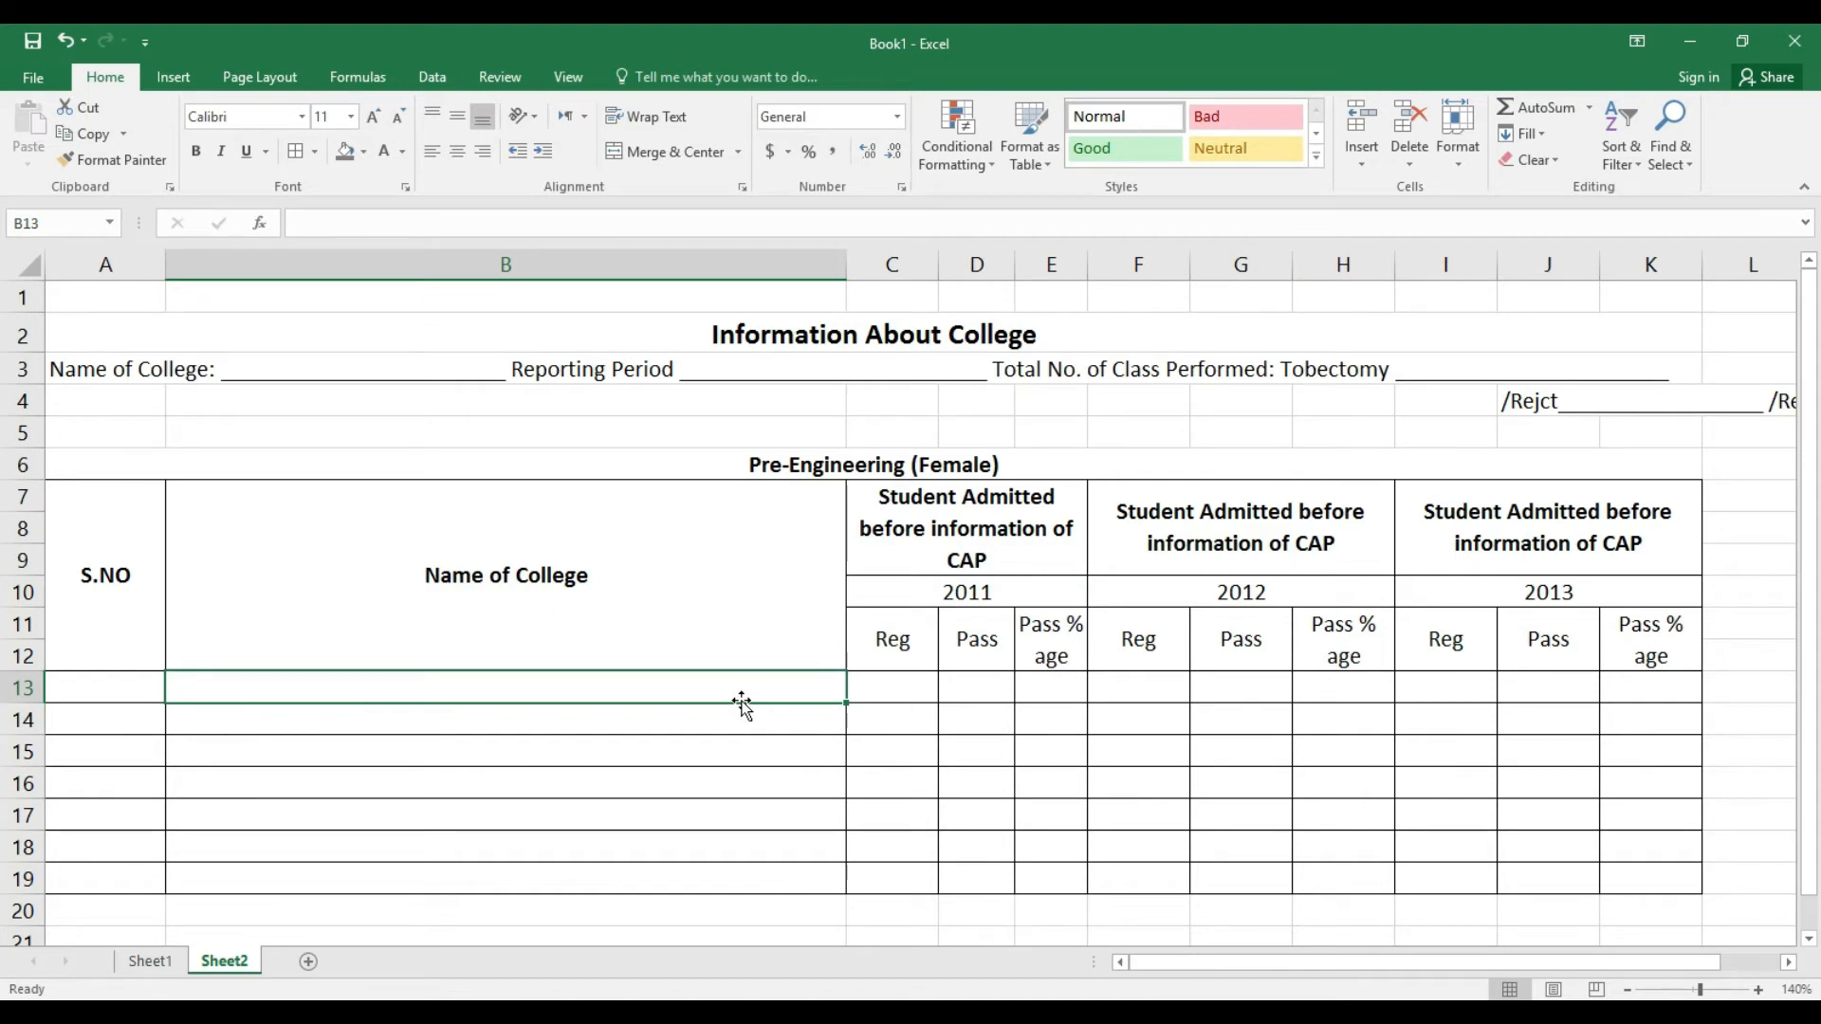
Fill the merged Pre-Engineering (Female) heading in row 6 with gray and add outside borders.
{"action": "left_click", "coordinate": [749, 467]}
{"action": "left_click", "coordinate": [345, 151]}
{"action": "left_click", "coordinate": [313, 151]}
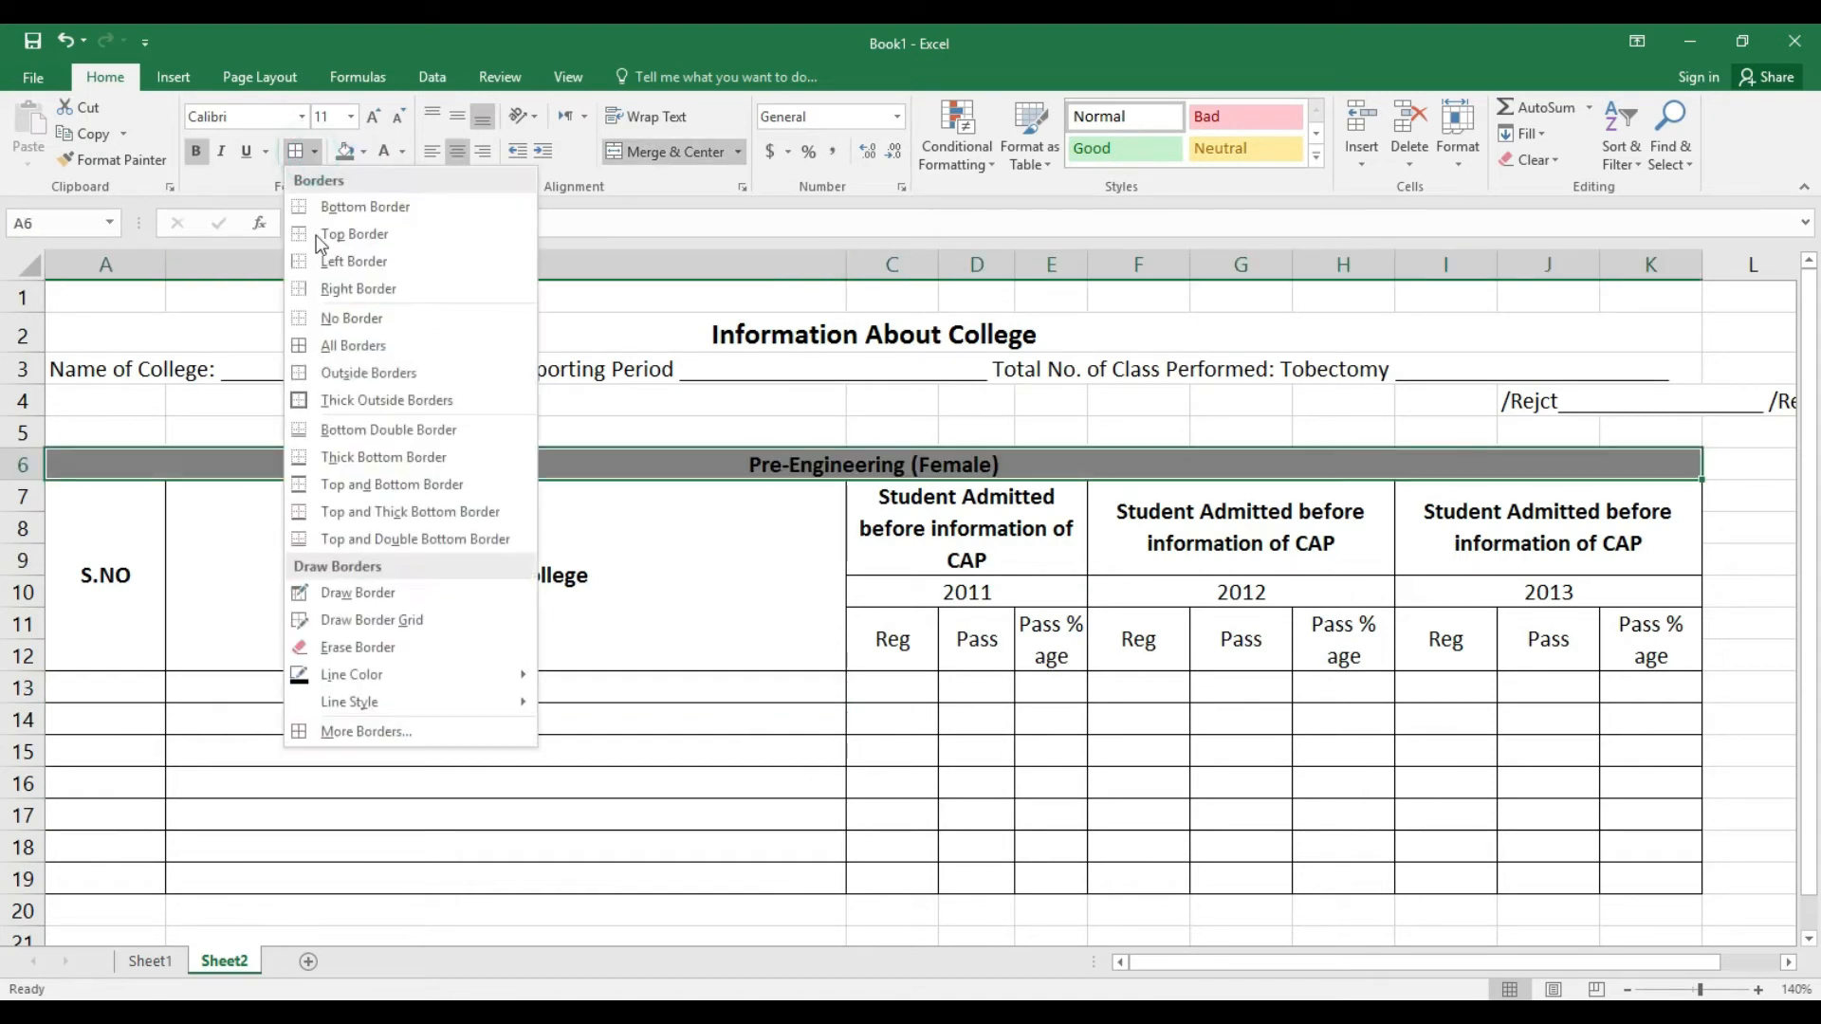
{"action": "left_click", "coordinate": [354, 373]}
{"action": "left_click", "coordinate": [768, 685]}
Narrow the Name of College column and slightly narrow the S.NO column.
{"action": "left_click_drag", "start_coordinate": [846, 264], "coordinate": [779, 265]}
{"action": "left_click", "coordinate": [865, 755]}
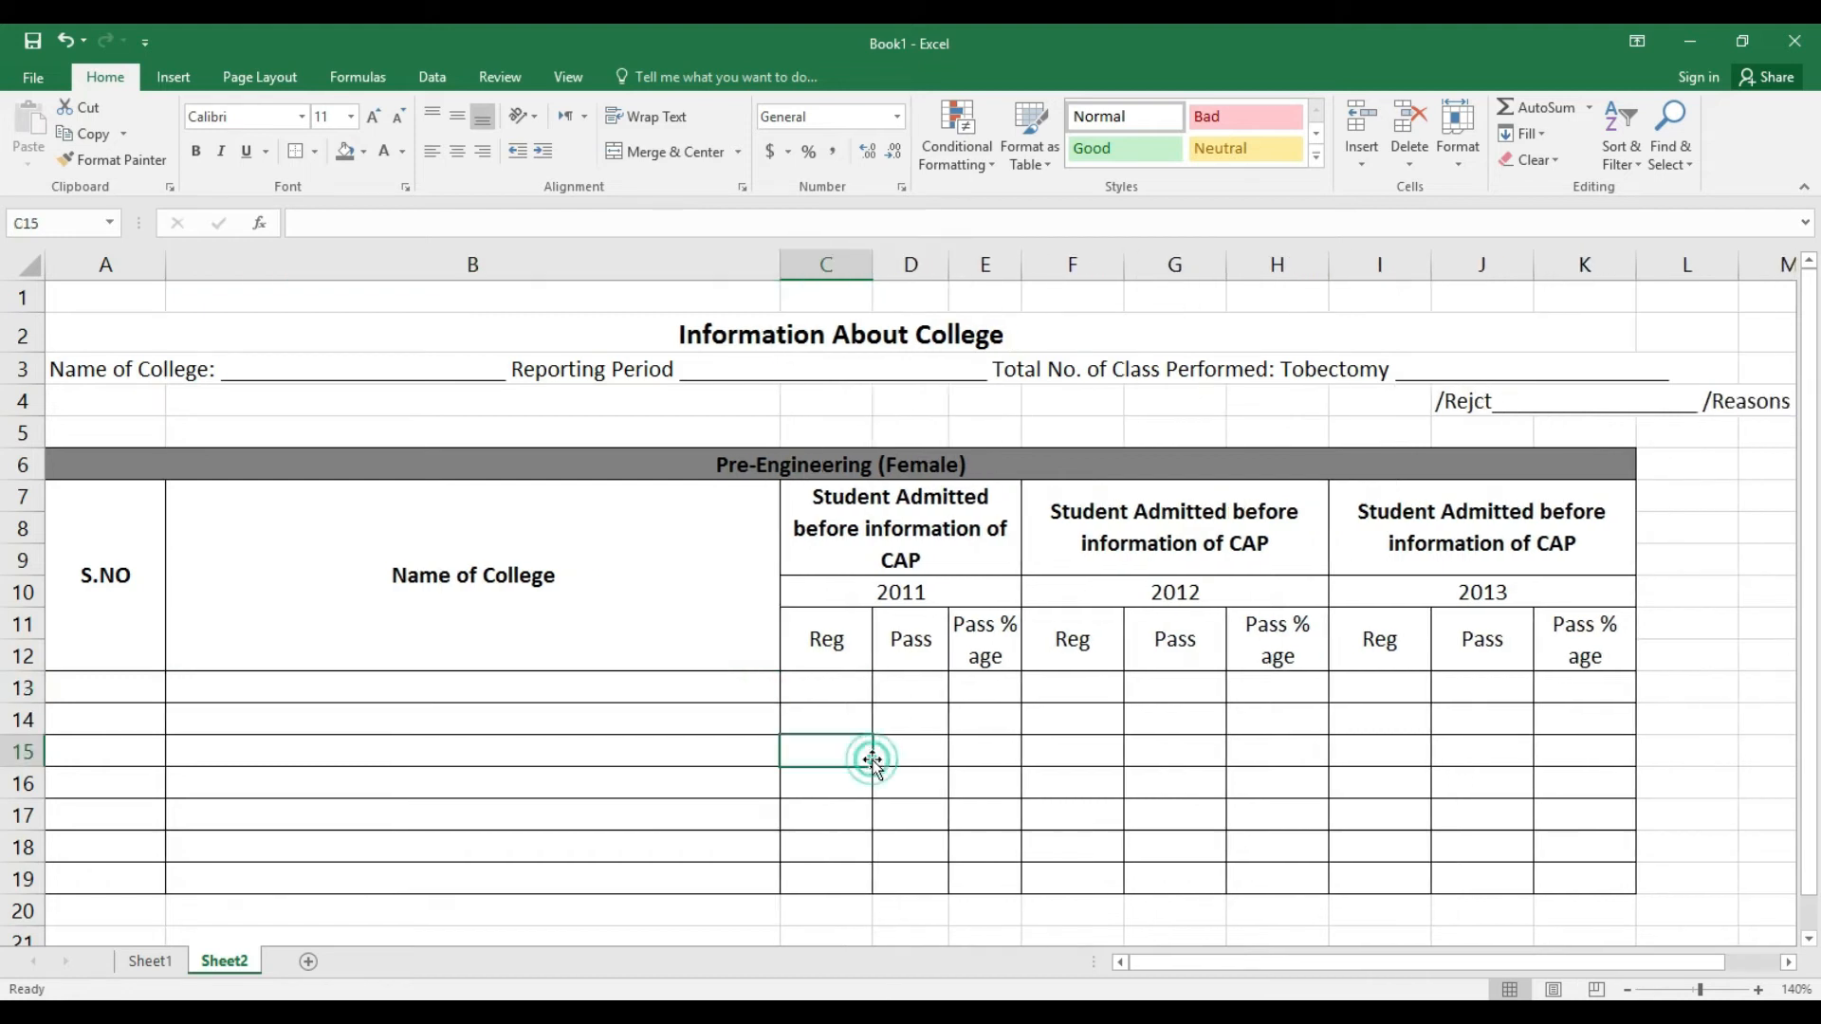
{"action": "left_click", "coordinate": [144, 687]}
{"action": "left_click_drag", "start_coordinate": [165, 265], "coordinate": [149, 264]}
Number the table rows 1 to 7 in A13:A19 and center the serial numbers.
{"action": "type", "text": "1"}
{"action": "key", "text": "Return"}
{"action": "type", "text": "2"}
{"action": "key", "text": "Return"}
{"action": "left_click_drag", "start_coordinate": [98, 686], "coordinate": [142, 886]}
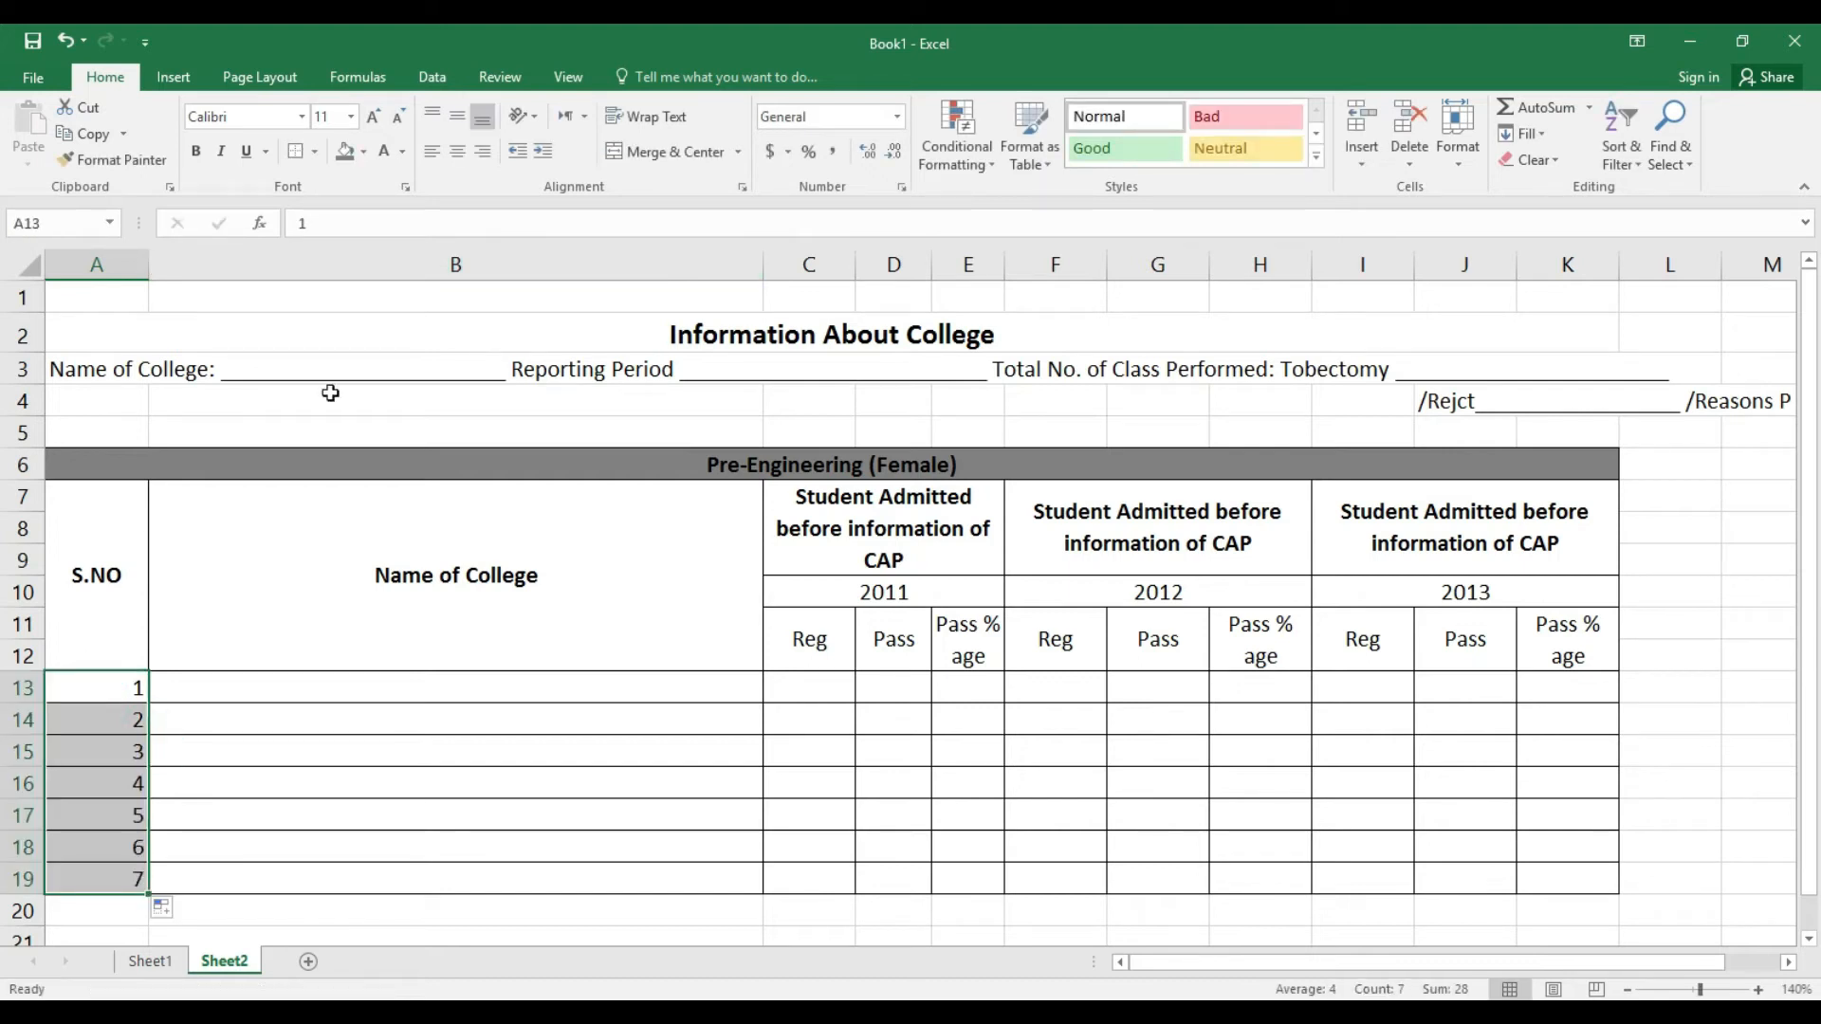
{"action": "left_click", "coordinate": [464, 153]}
{"action": "left_click", "coordinate": [407, 720]}
Narrow the Name of College column further so the whole table takes less width.
{"action": "left_click", "coordinate": [410, 689]}
{"action": "left_click_drag", "start_coordinate": [764, 264], "coordinate": [650, 269]}
{"action": "left_click_drag", "start_coordinate": [650, 269], "coordinate": [614, 277]}
{"action": "mouse_move", "coordinate": [613, 287]}
{"action": "left_mouse_down"}
{"action": "mouse_move", "coordinate": [634, 288]}
{"action": "mouse_move", "coordinate": [625, 268]}
{"action": "left_mouse_up"}
{"action": "left_click", "coordinate": [728, 728]}
Enter the first college name, St.Joseph's Govt College for Women Karachi, in B13.
{"action": "left_click", "coordinate": [486, 695]}
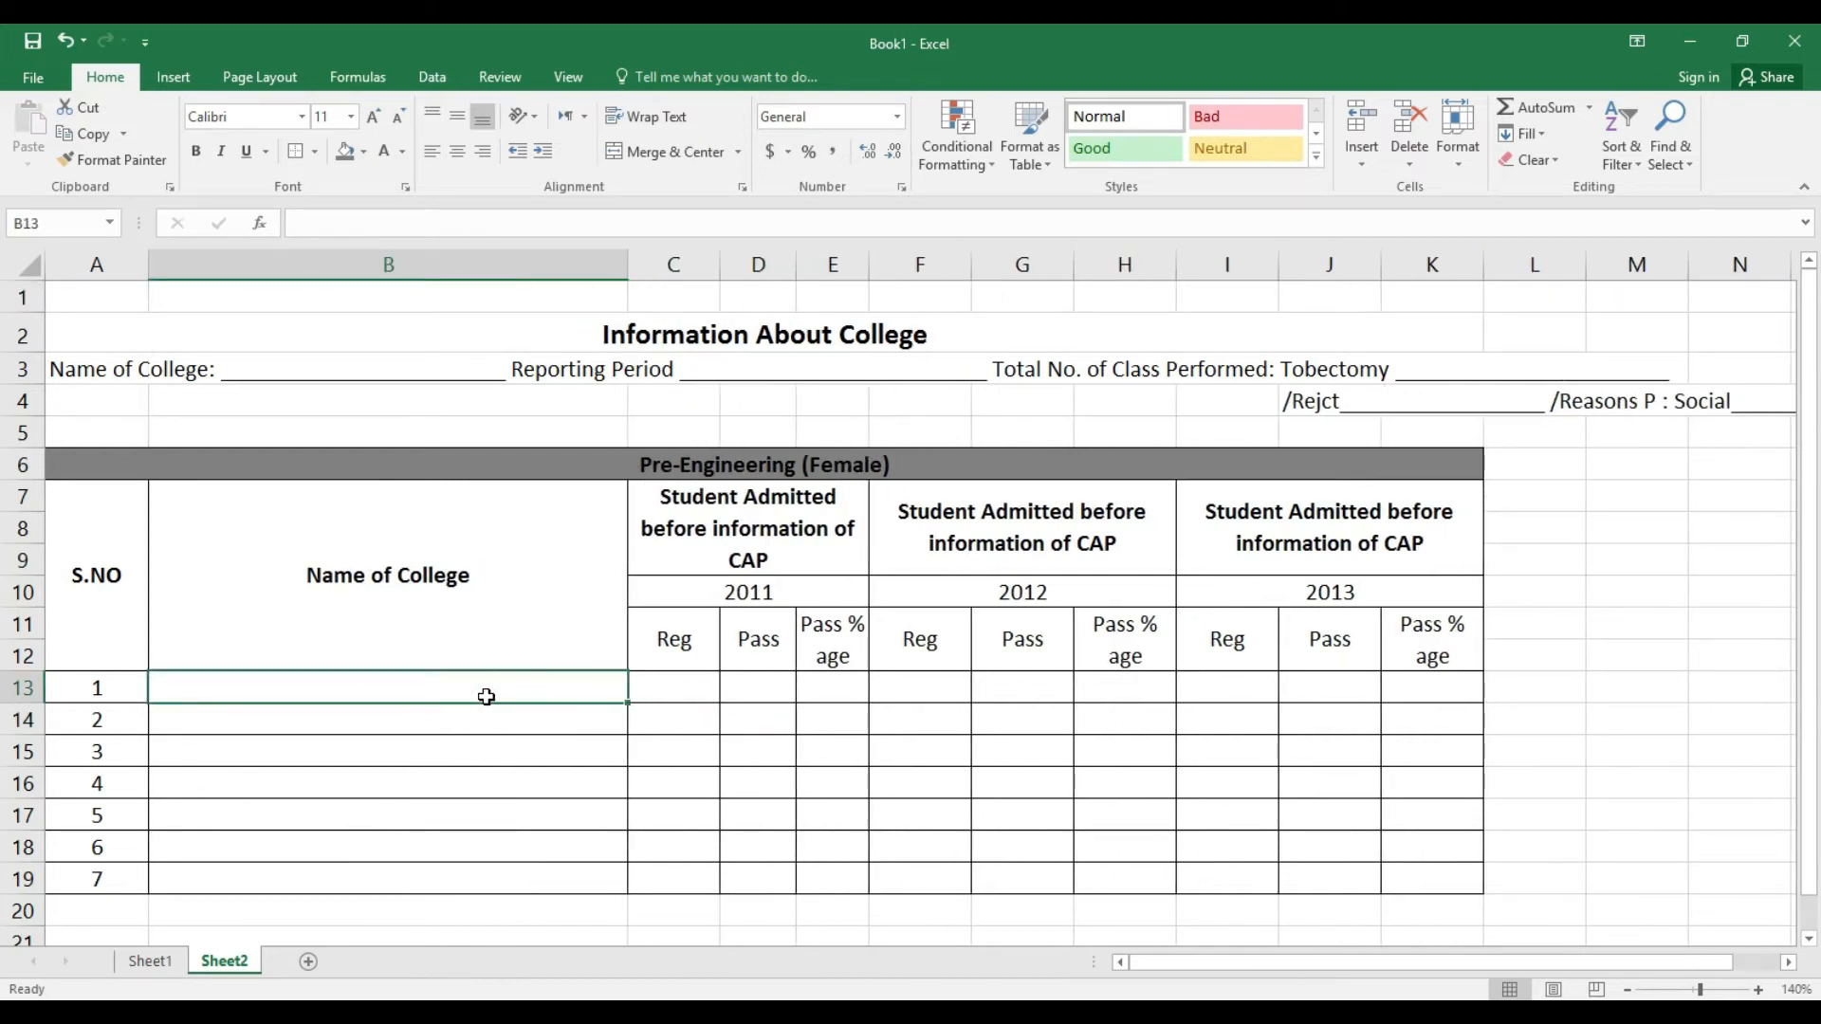
{"action": "type", "text": "Studen"}
{"action": "key", "text": "BackSpace"}
{"action": "key", "text": "BackSpace"}
{"action": "key", "text": "BackSpace"}
{"action": "key", "text": "BackSpace"}
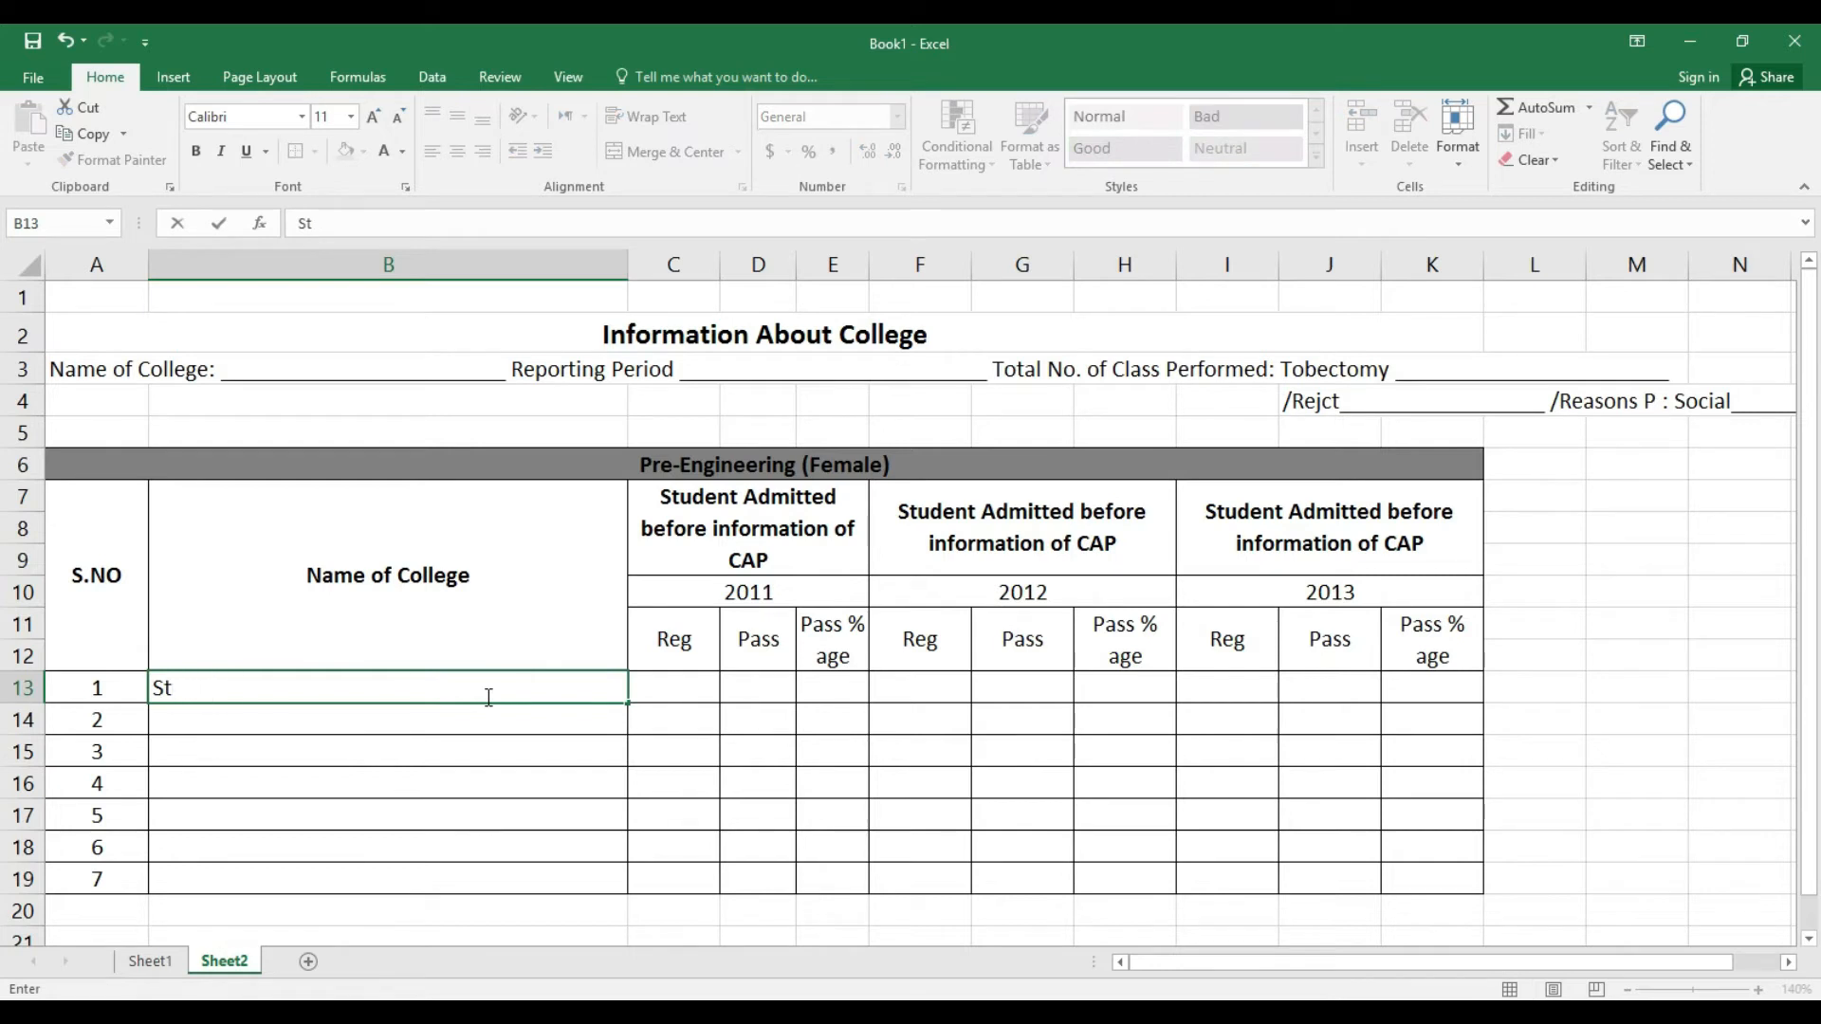
{"action": "type", "text": ".Joseph's "}
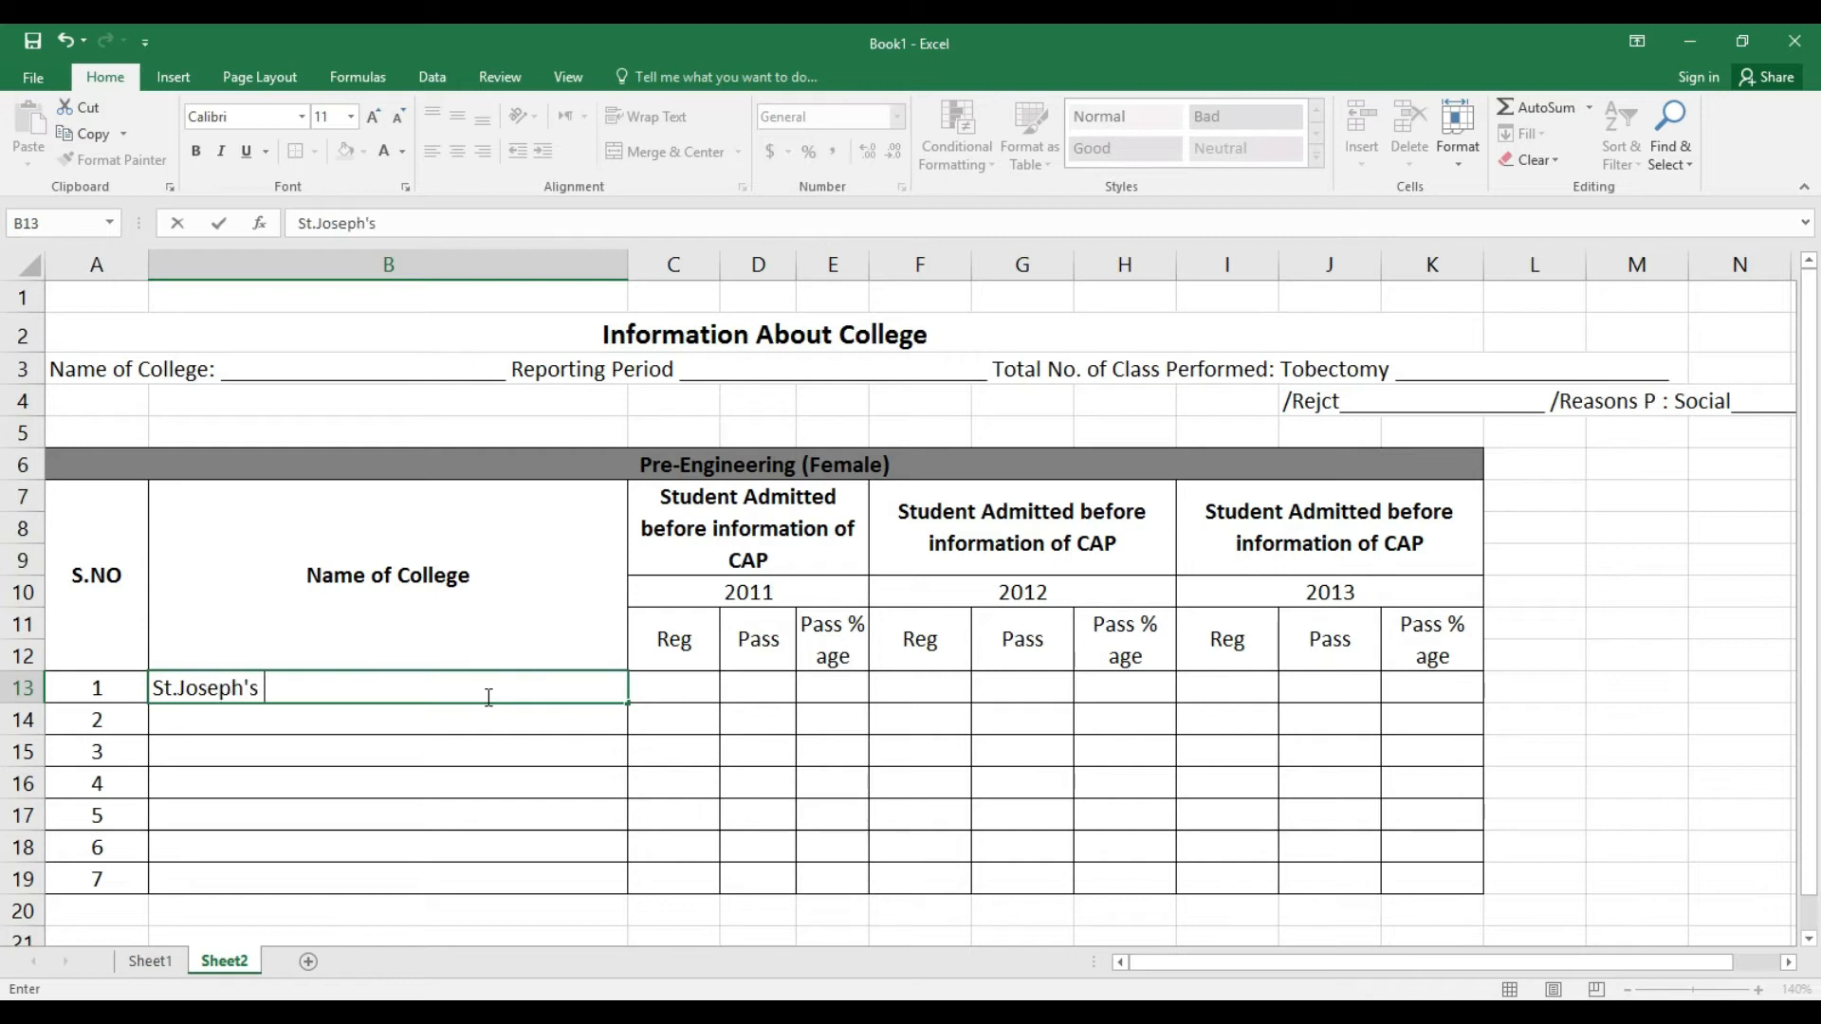
{"action": "type", "text": "Govt Colledge"}
{"action": "key", "text": "BackSpace"}
{"action": "key", "text": "BackSpace"}
{"action": "key", "text": "BackSpace"}
{"action": "type", "text": "ge for "}
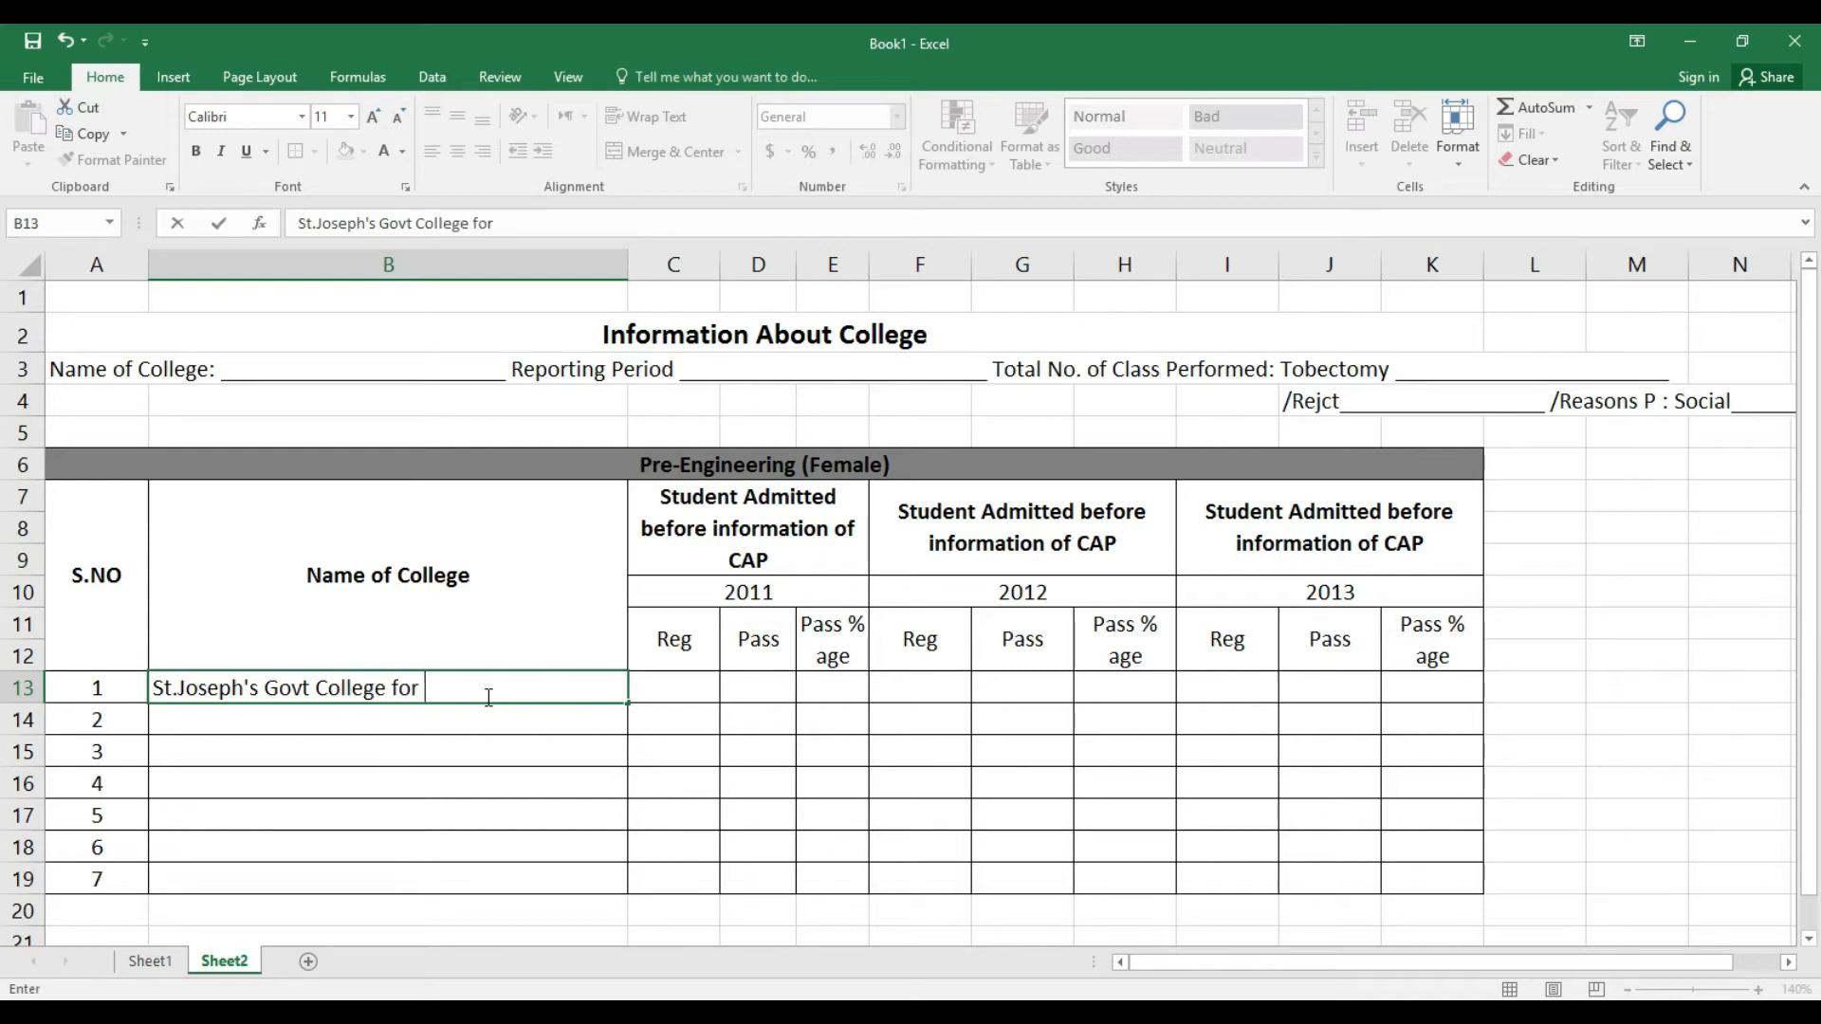
{"action": "type", "text": "Women Karachi"}
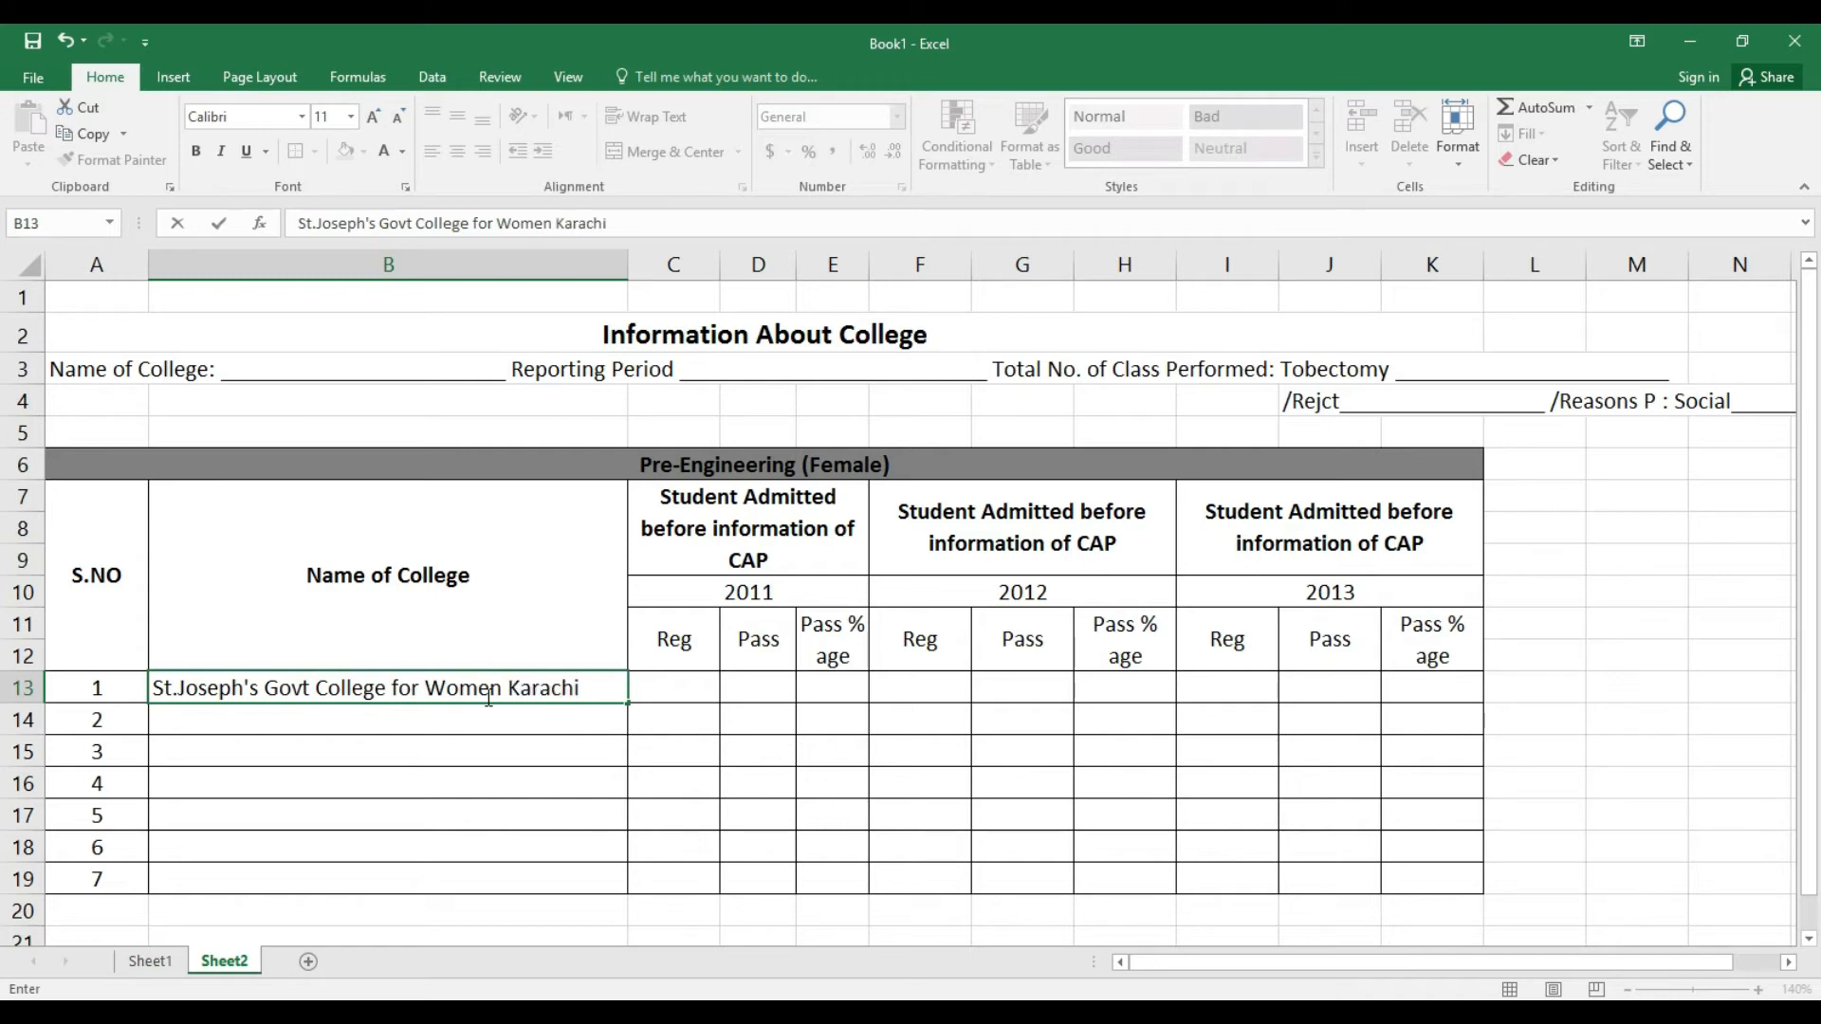
Enter the second college name, PECH Govt Colege for Women Karachi, in B14.
{"action": "left_click", "coordinate": [473, 723]}
{"action": "type", "text": "PEC"}
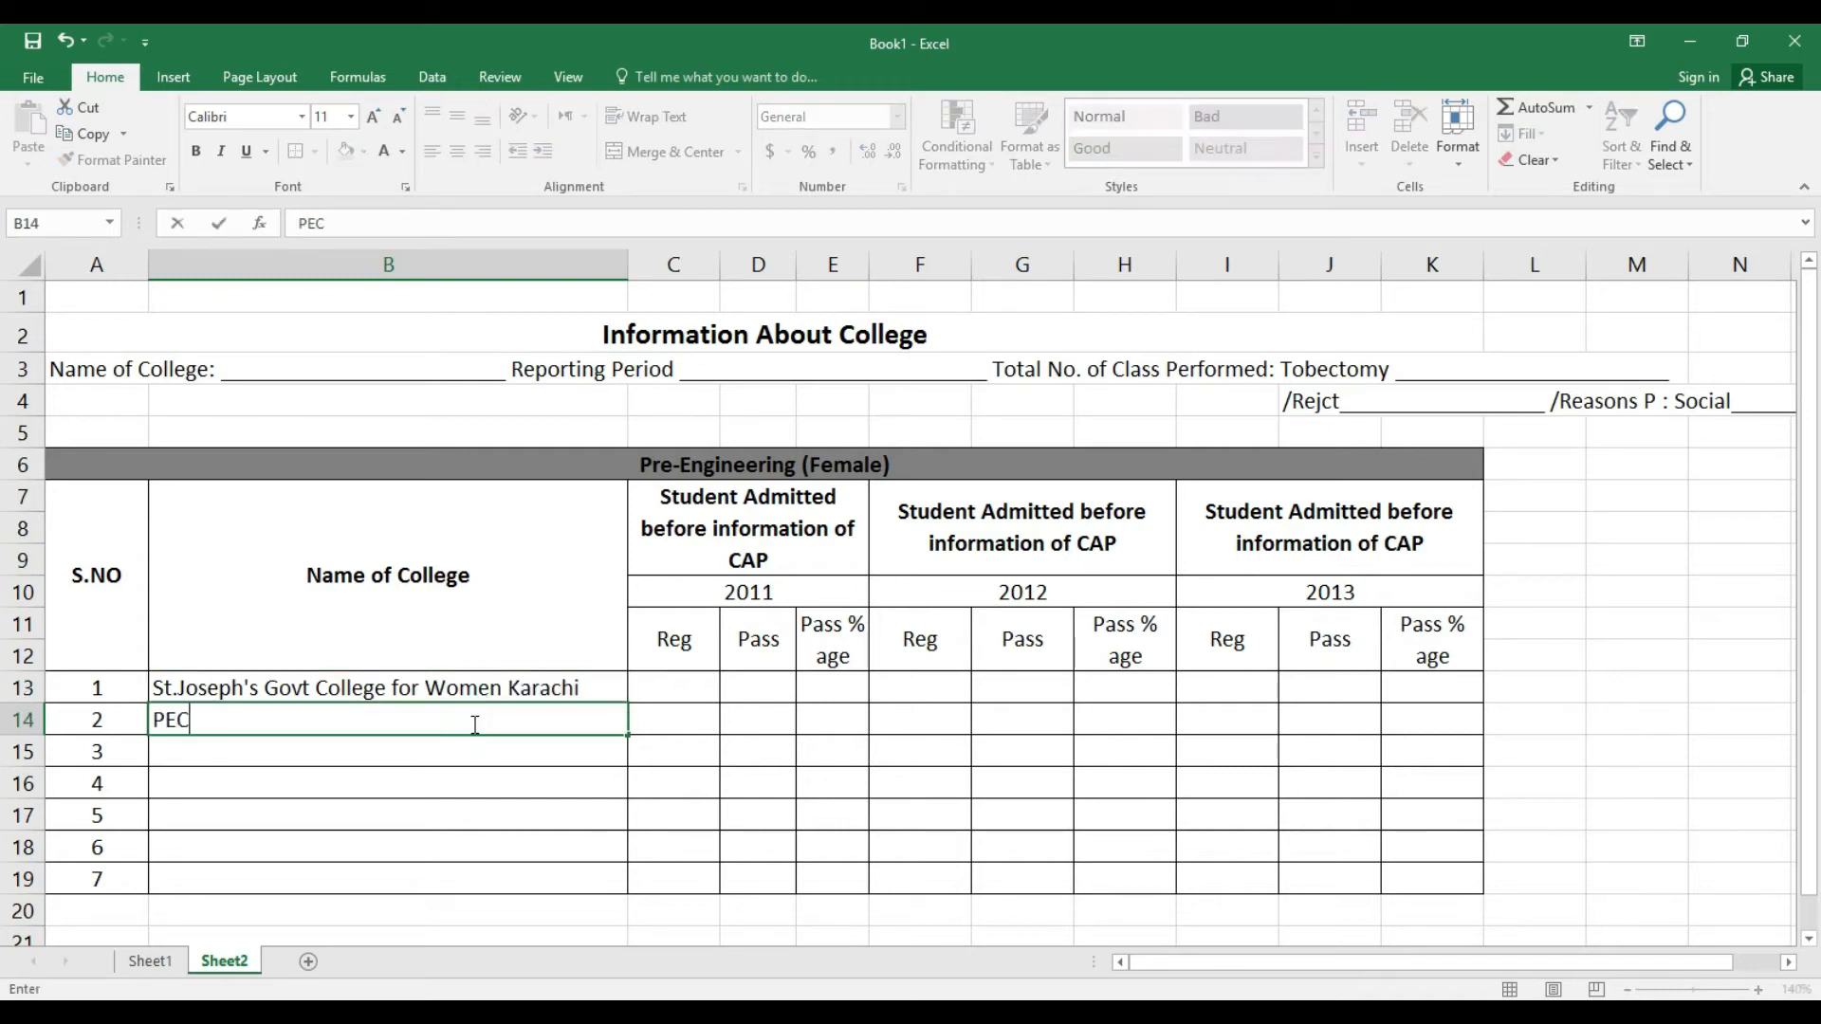
{"action": "type", "text": "H Govt Col"}
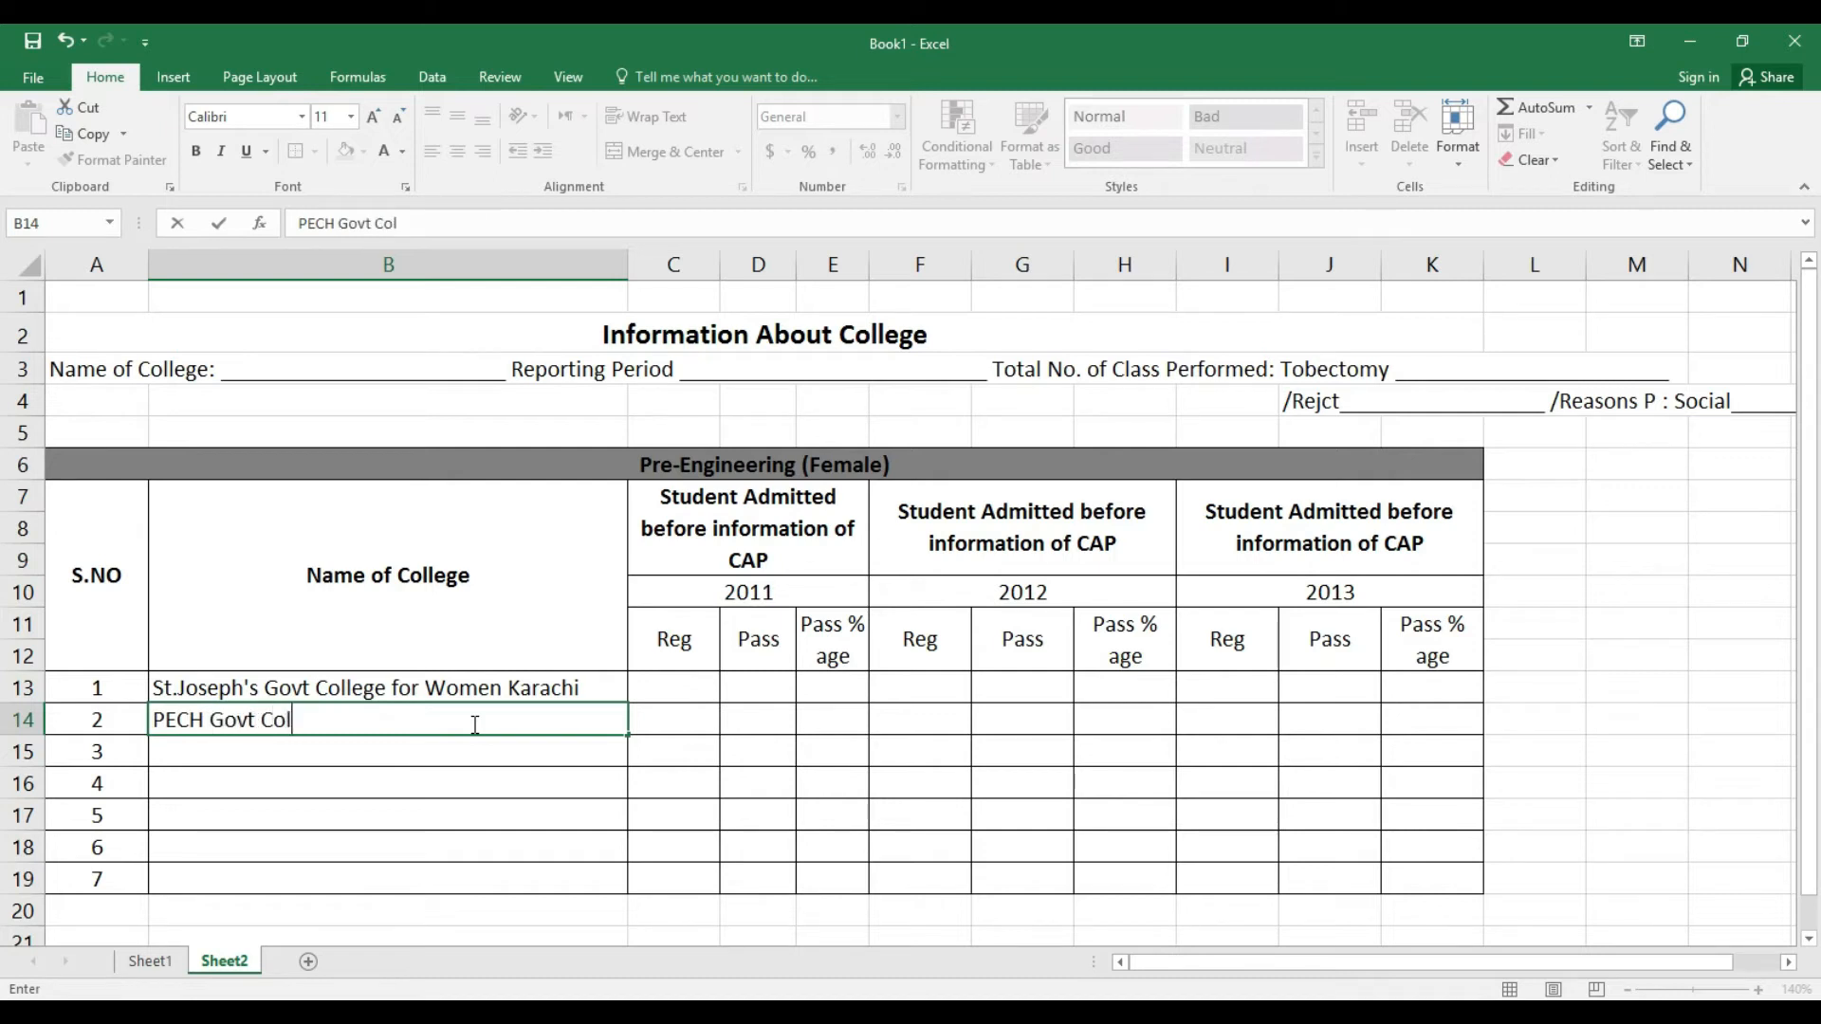
{"action": "type", "text": "ege for Women Karachi"}
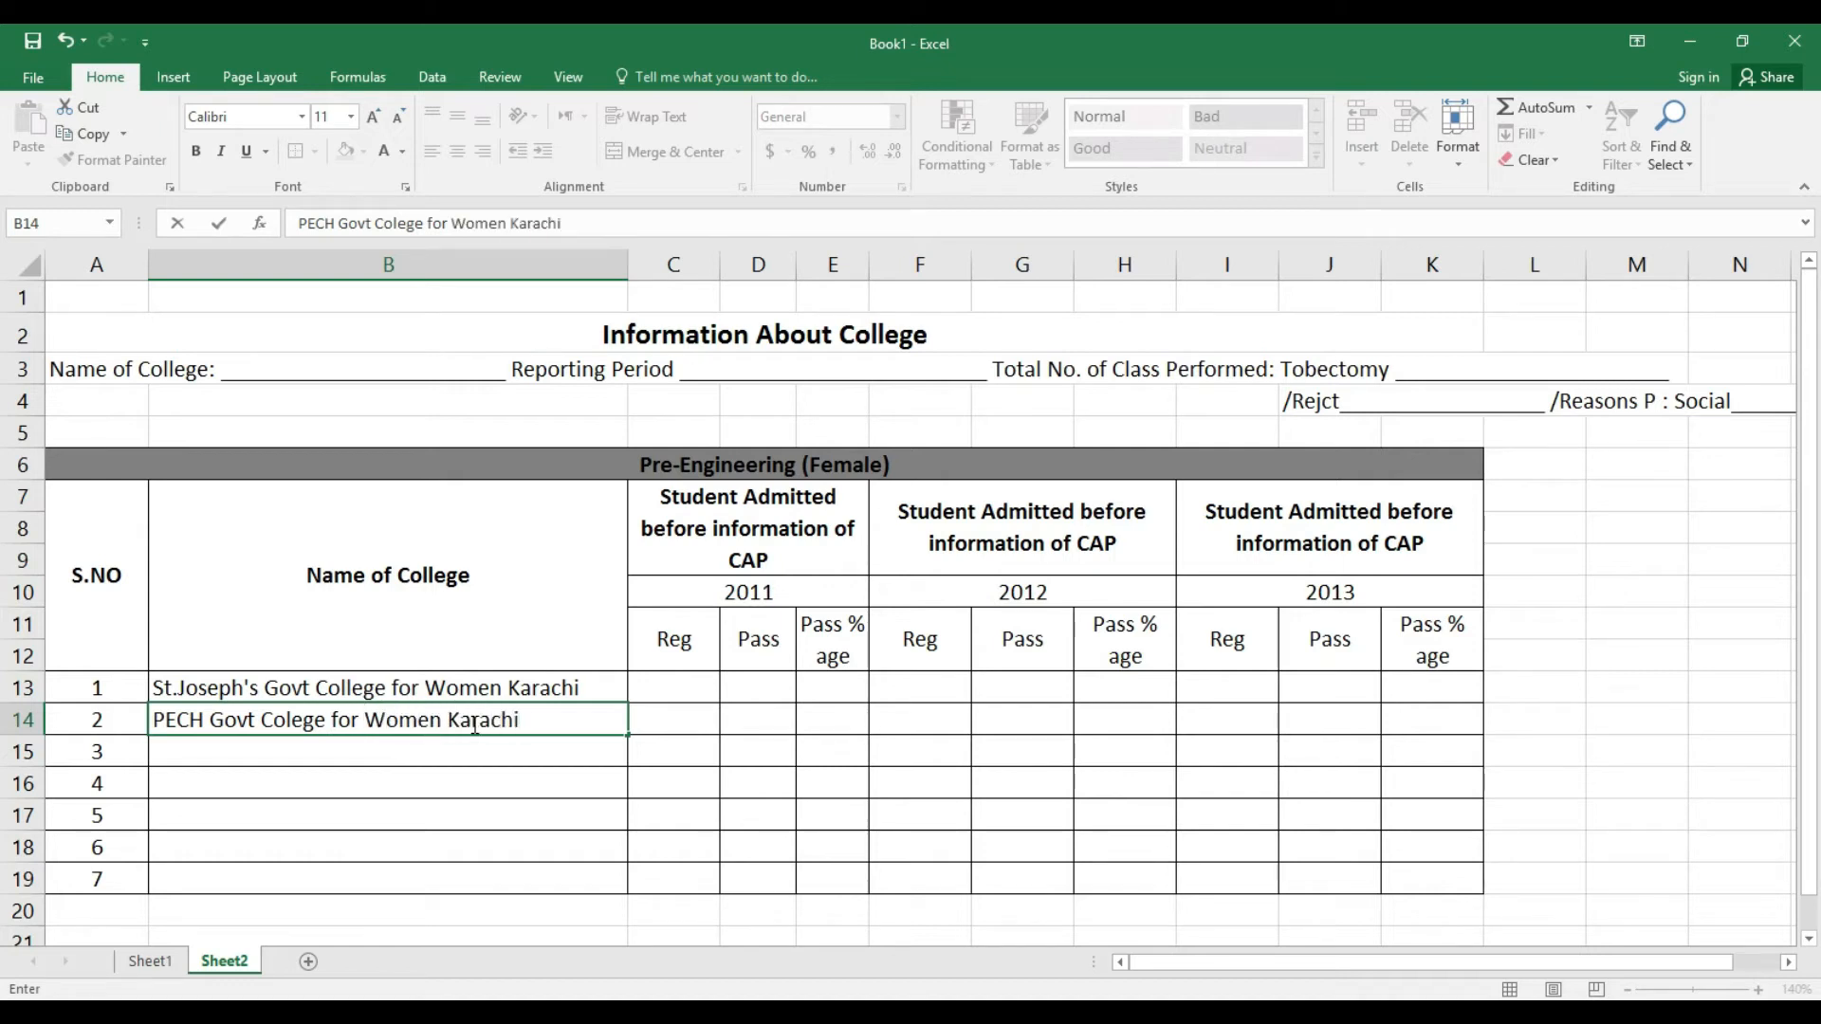
{"action": "left_click", "coordinate": [693, 741]}
Copy the two college names from B13:B14 into B15:B18.
{"action": "left_click_drag", "start_coordinate": [537, 689], "coordinate": [536, 723]}
{"action": "key", "text": "ctrl+c"}
{"action": "left_click_drag", "start_coordinate": [402, 754], "coordinate": [414, 844]}
{"action": "key", "text": "ctrl+v"}
{"action": "key", "text": "ctrl+v"}
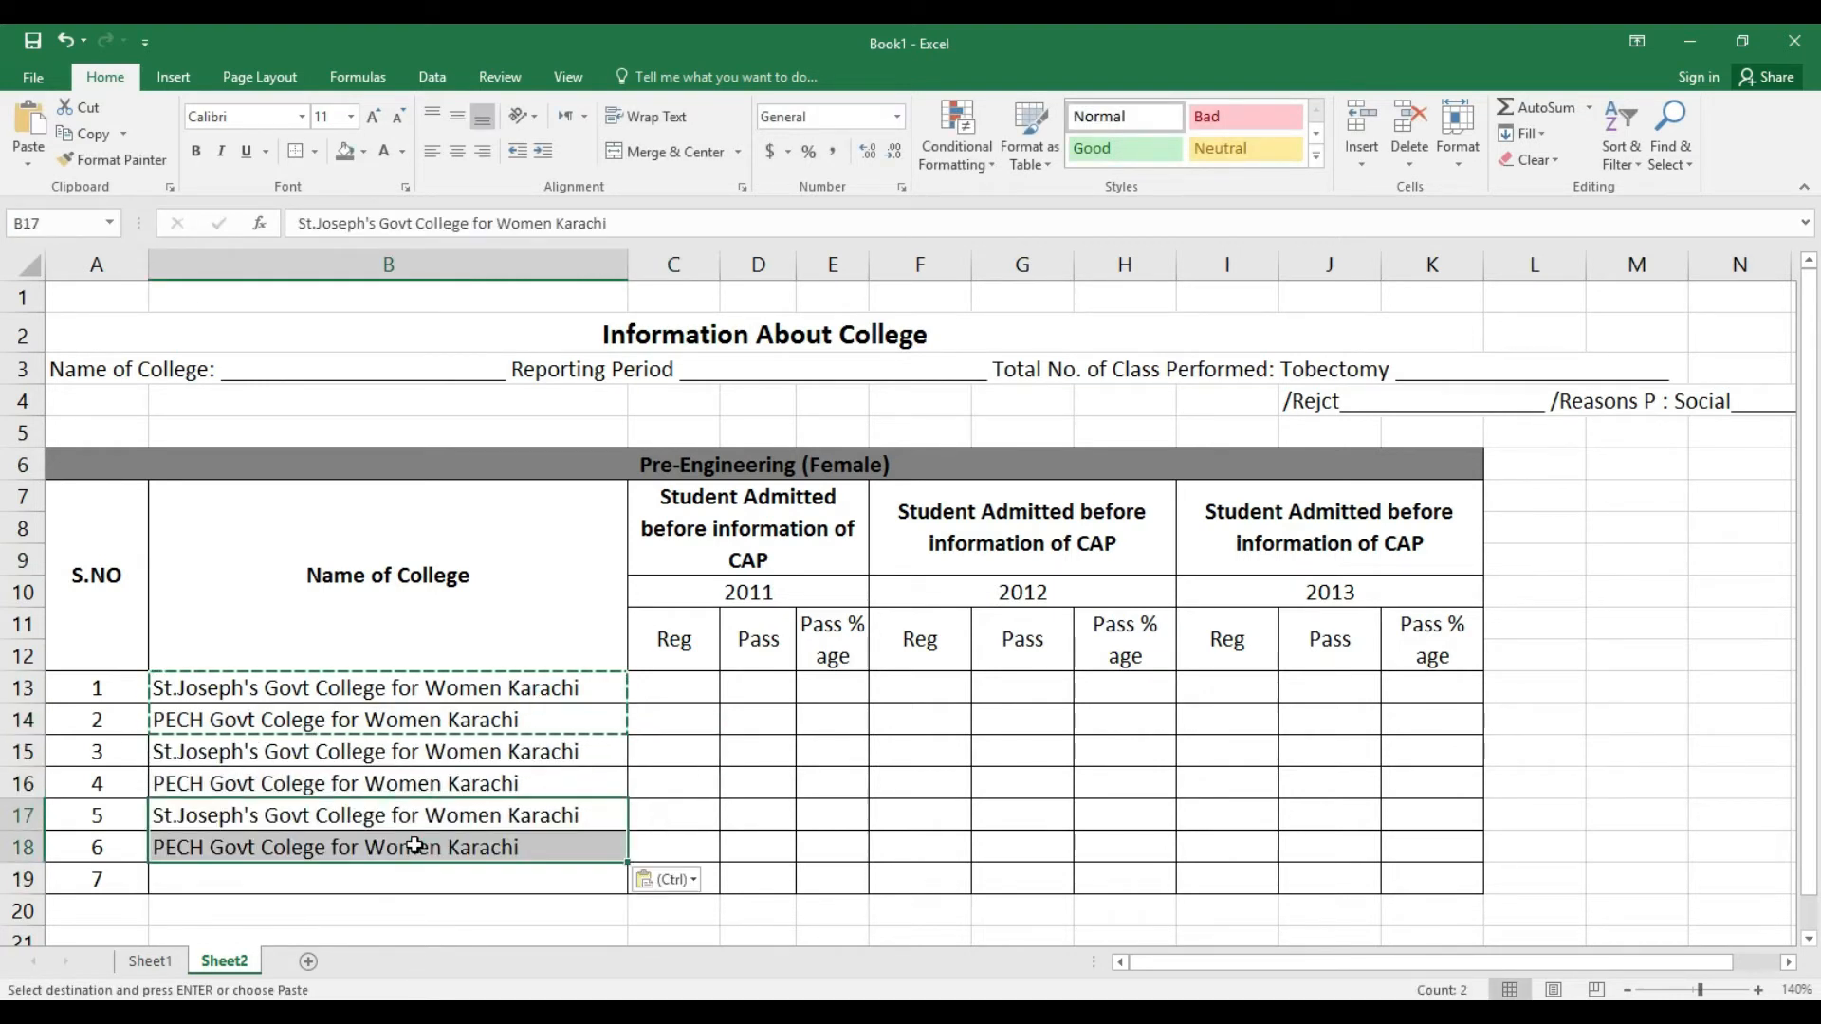
Copy the college name from B18 into B19 to complete the last numbered row.
{"action": "left_click", "coordinate": [414, 878]}
{"action": "left_click", "coordinate": [406, 852]}
{"action": "key", "text": "ctrl+c"}
{"action": "left_click", "coordinate": [406, 876]}
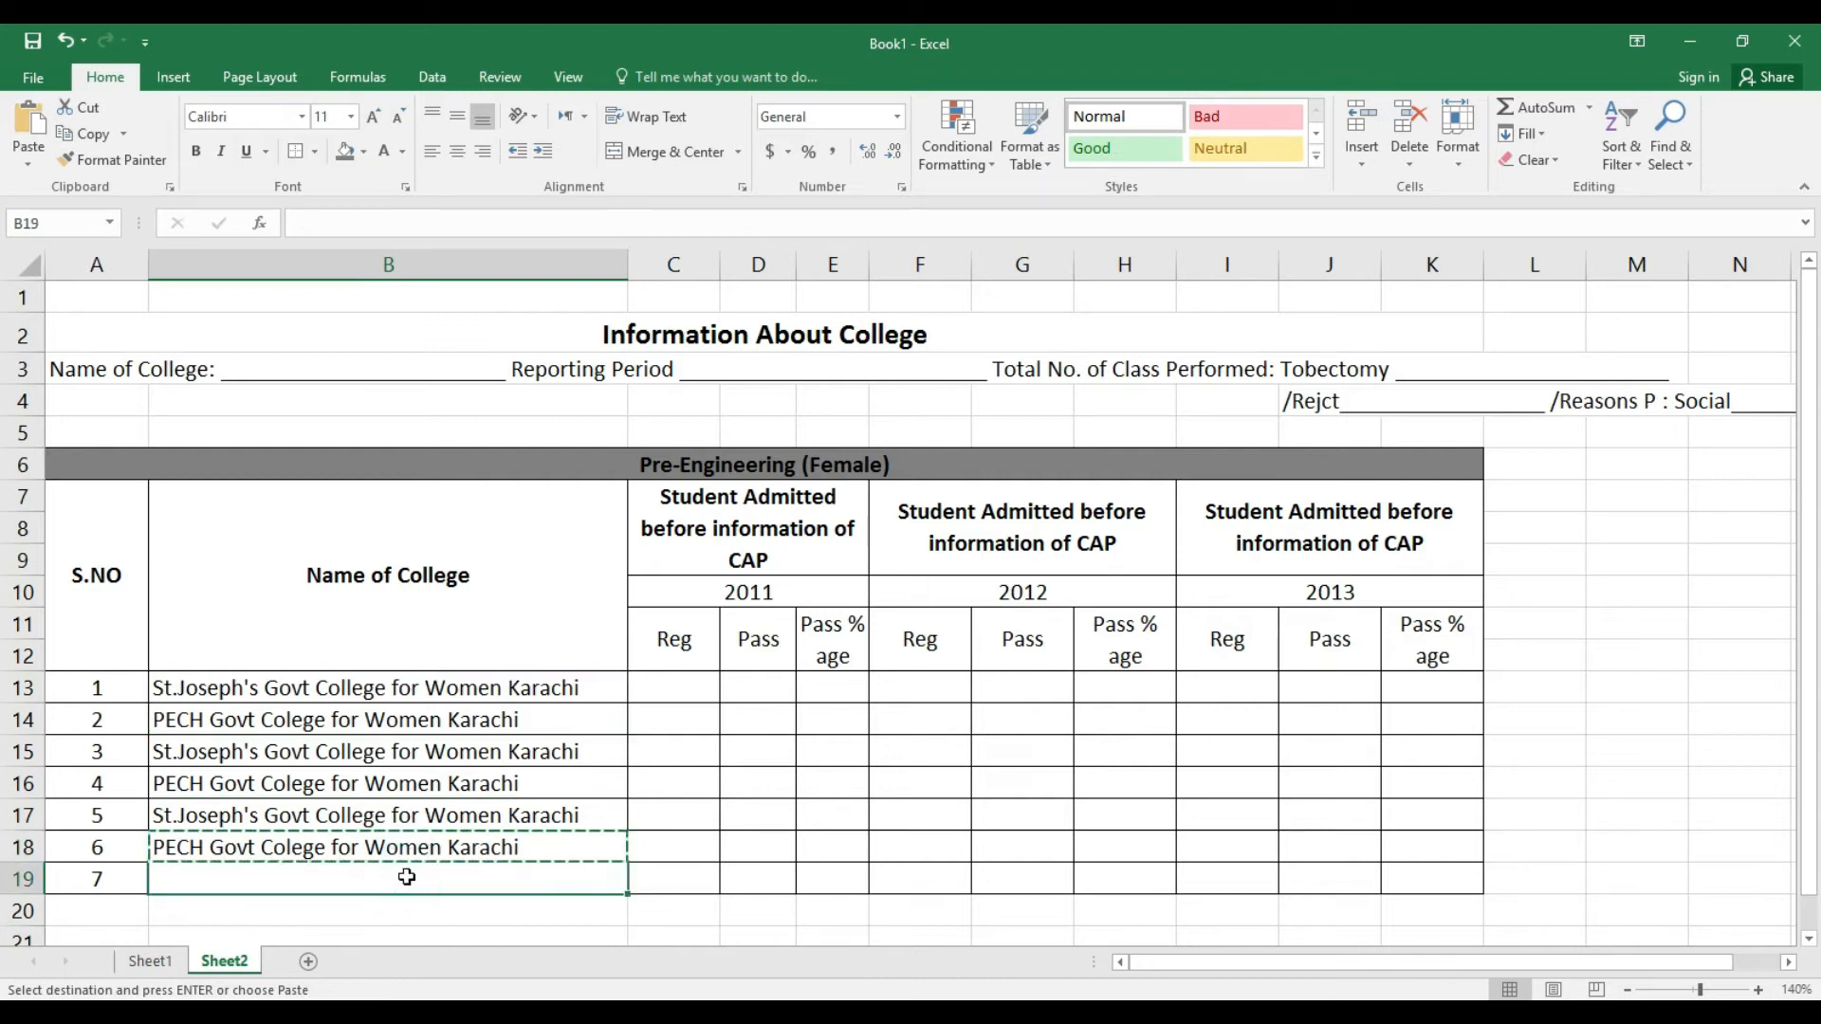
{"action": "key", "text": "ctrl+v"}
{"action": "left_click", "coordinate": [676, 693]}
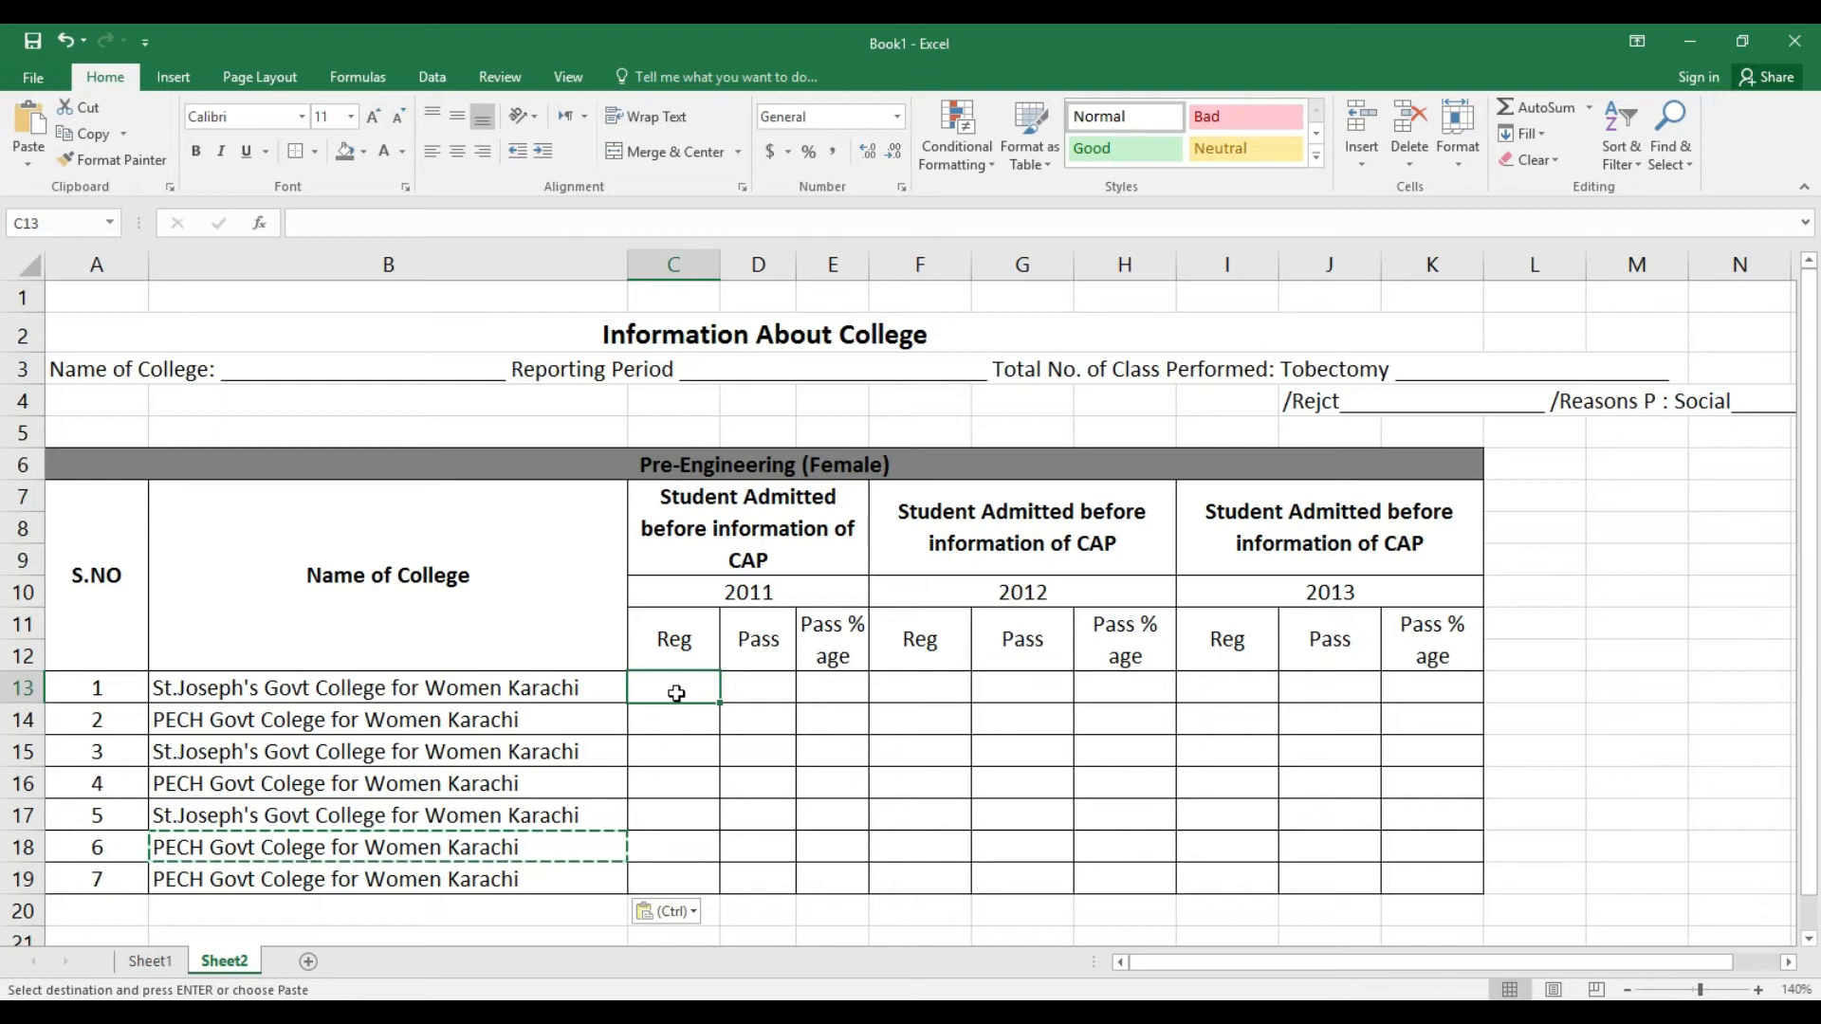
Enter 262 as Reg and 210 as Pass for 2011 in the first college's row.
{"action": "type", "text": "262"}
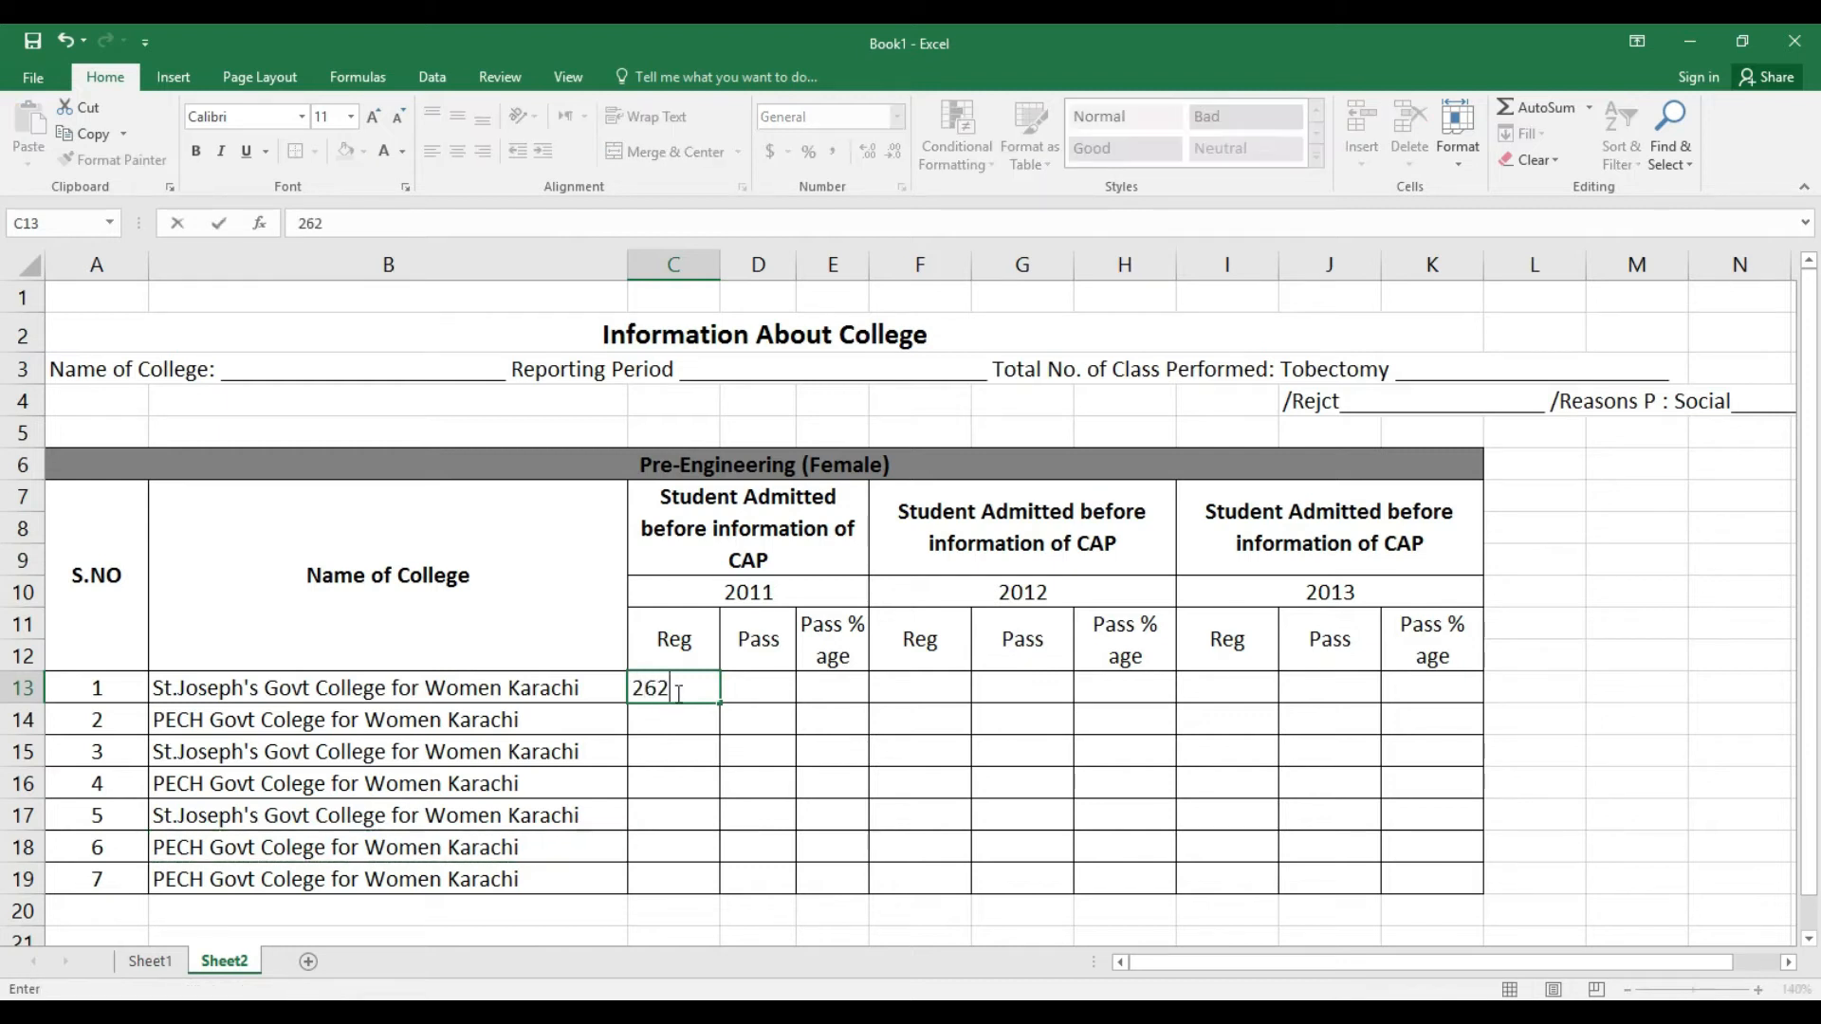
{"action": "key", "text": "Tab"}
{"action": "type", "text": "210"}
{"action": "key", "text": "Tab"}
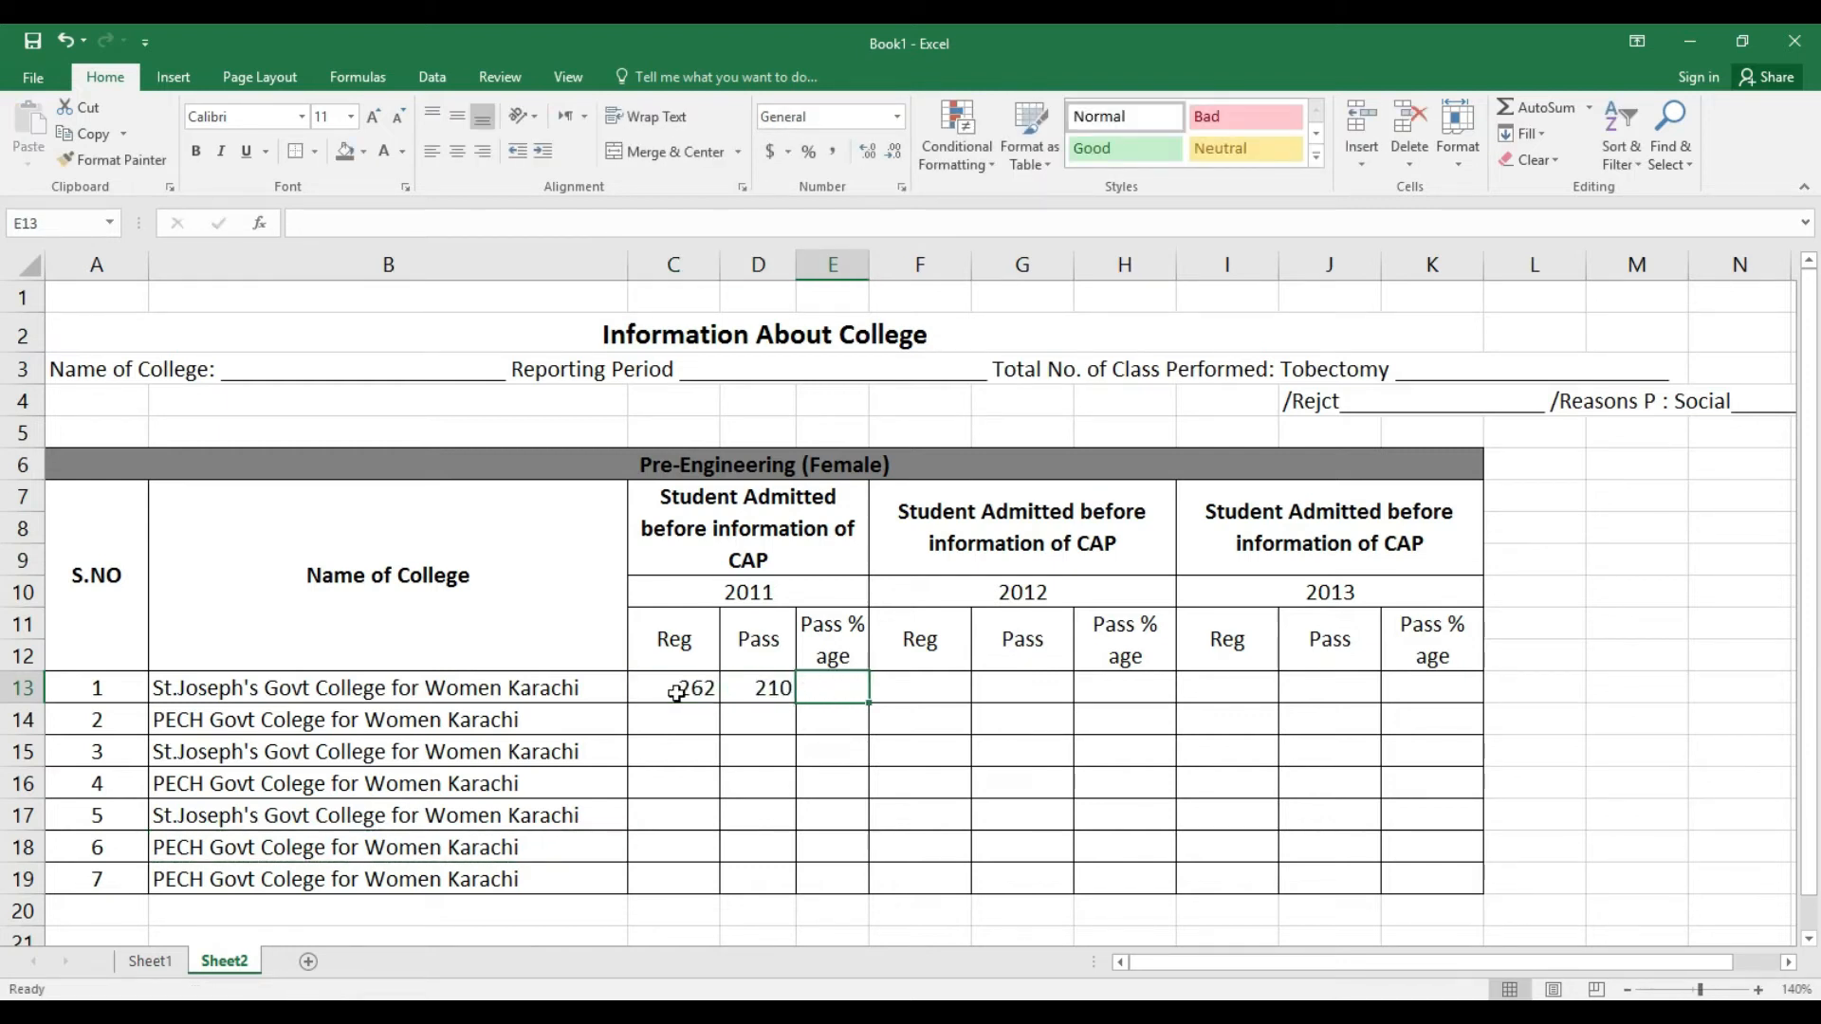
{"action": "type", "text": "="}
{"action": "key", "text": "BackSpace"}
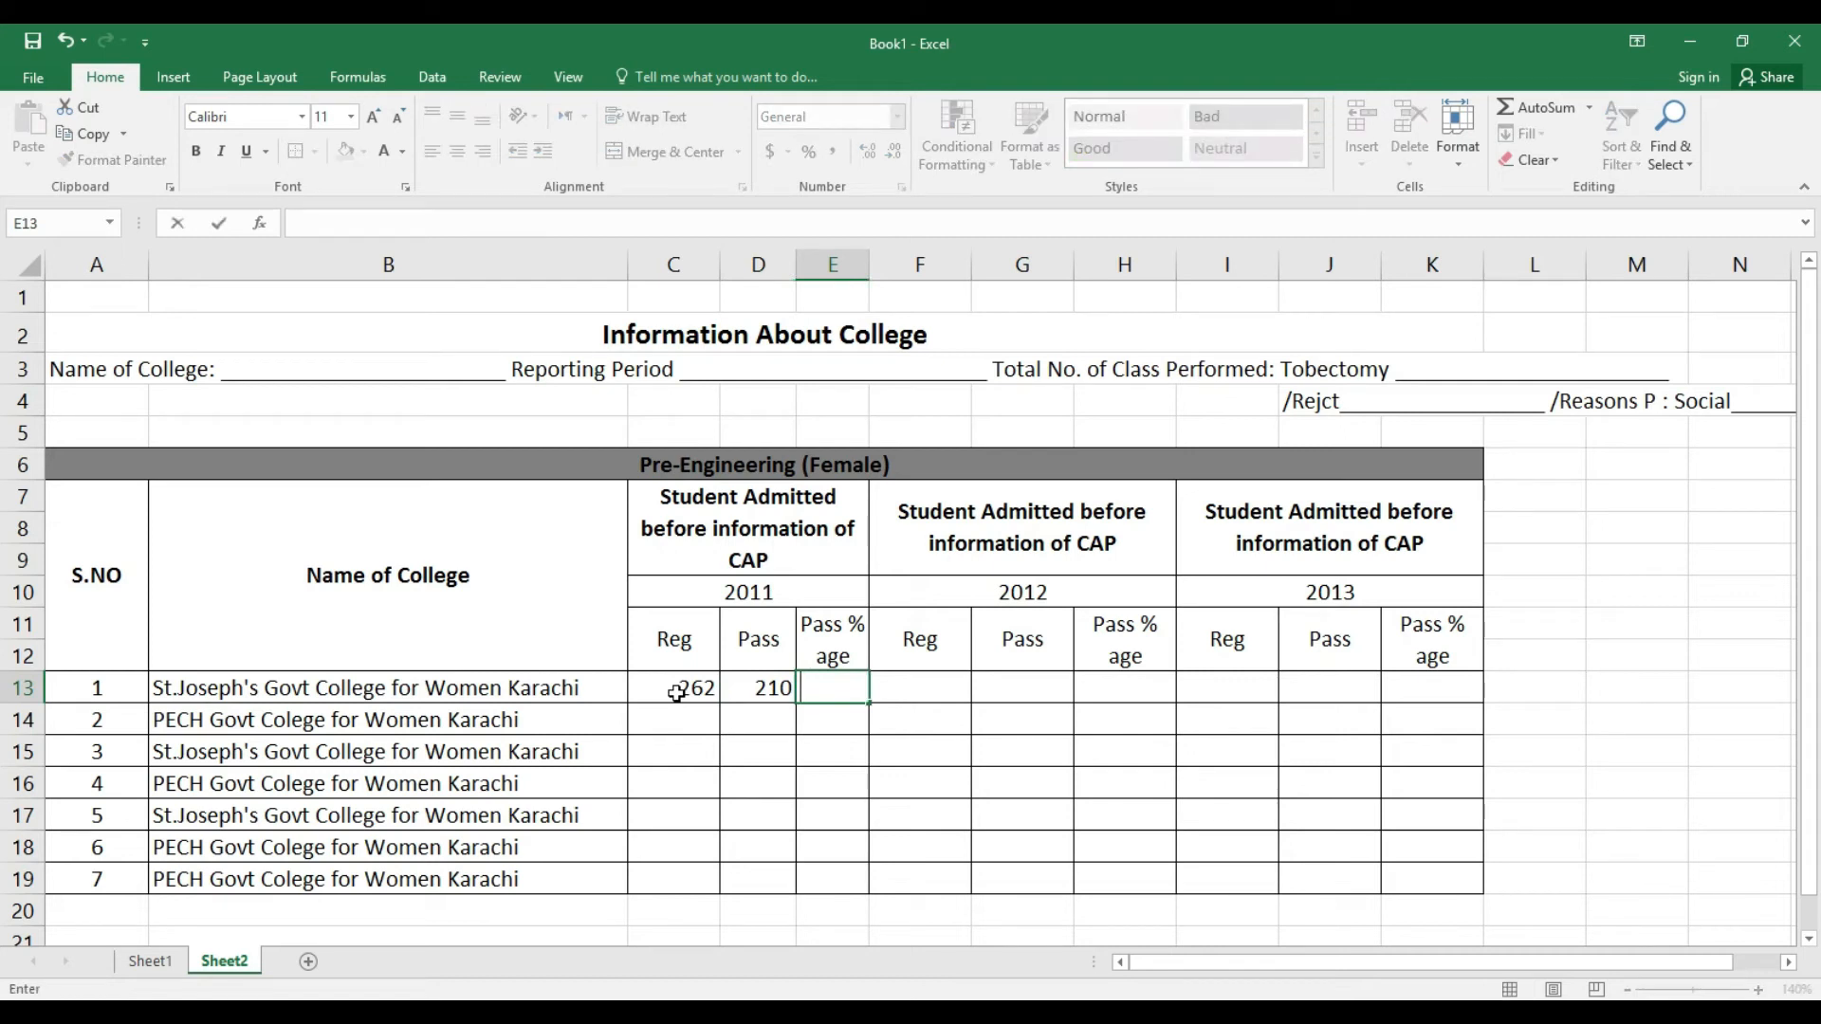
{"action": "left_click", "coordinate": [867, 731]}
{"action": "left_click", "coordinate": [840, 691]}
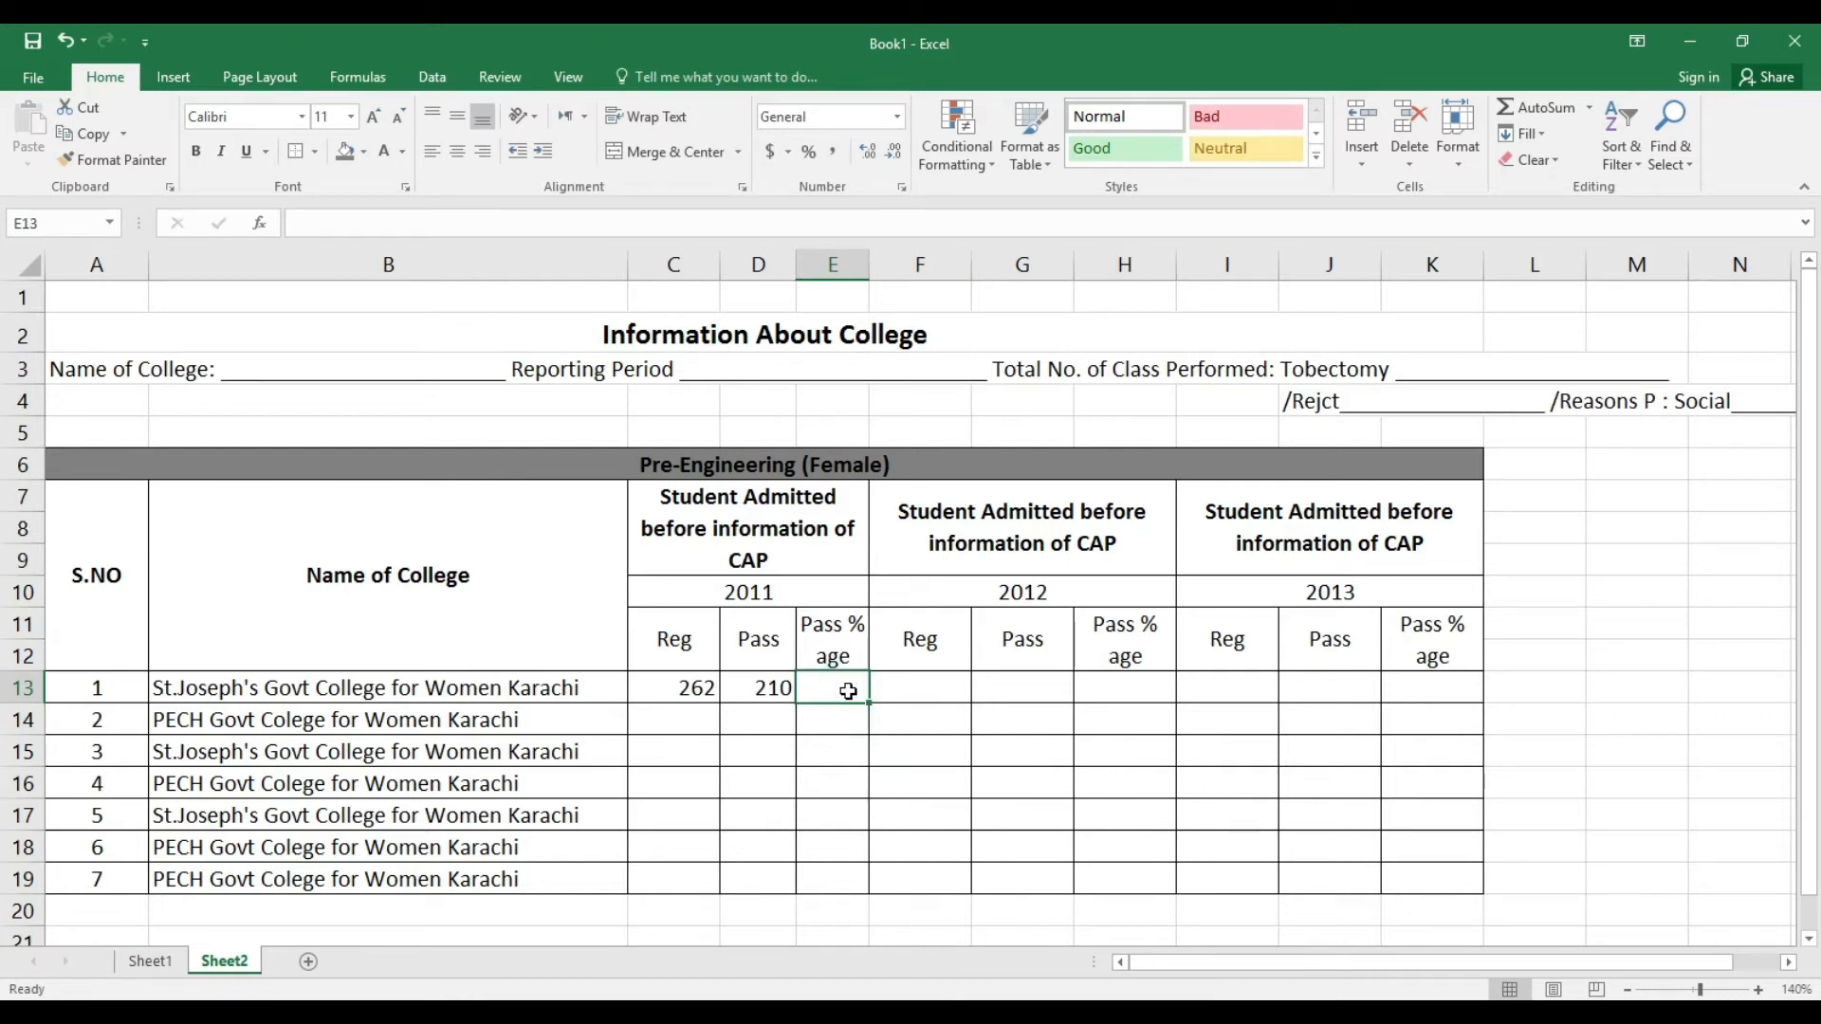
Set the first college's 2011 pass percentage to 80.15.
{"action": "type", "text": "80.1544444"}
{"action": "key", "text": "BackSpace"}
{"action": "key", "text": "BackSpace"}
{"action": "key", "text": "BackSpace"}
{"action": "key", "text": "BackSpace"}
{"action": "key", "text": "BackSpace"}
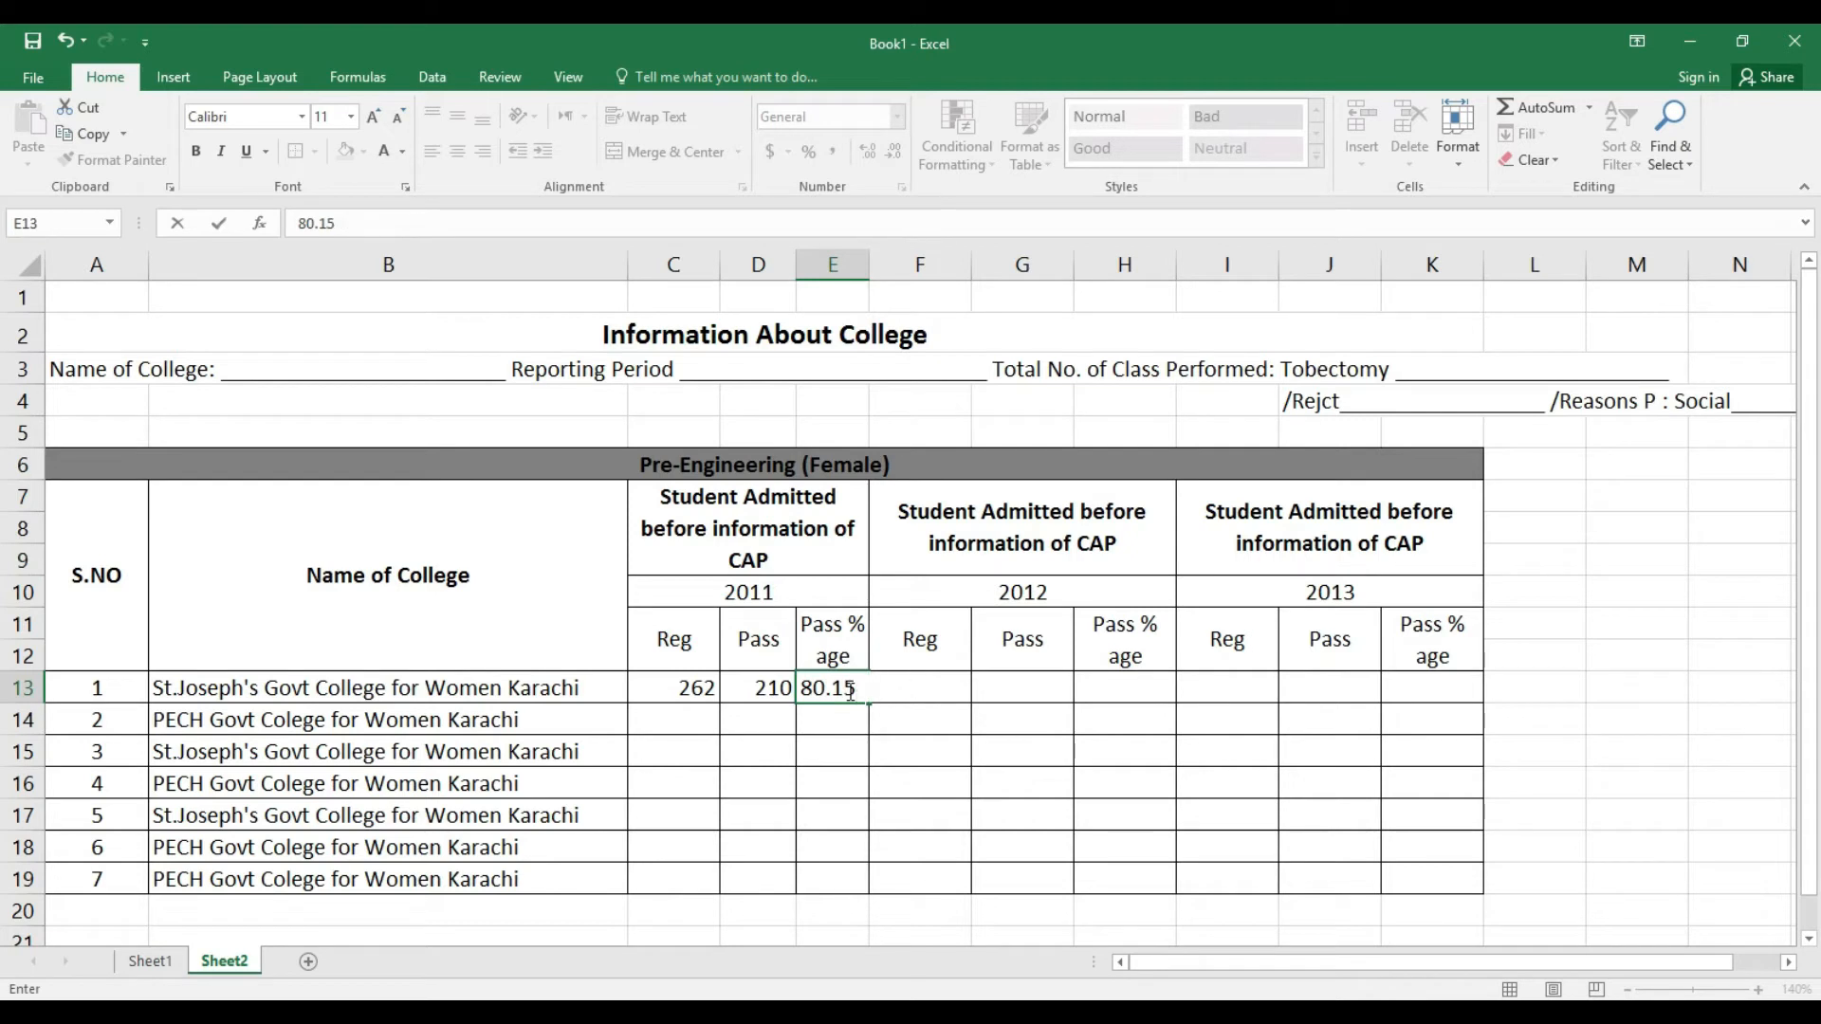
{"action": "left_click", "coordinate": [898, 732]}
{"action": "left_click", "coordinate": [850, 685]}
{"action": "left_click", "coordinate": [699, 717]}
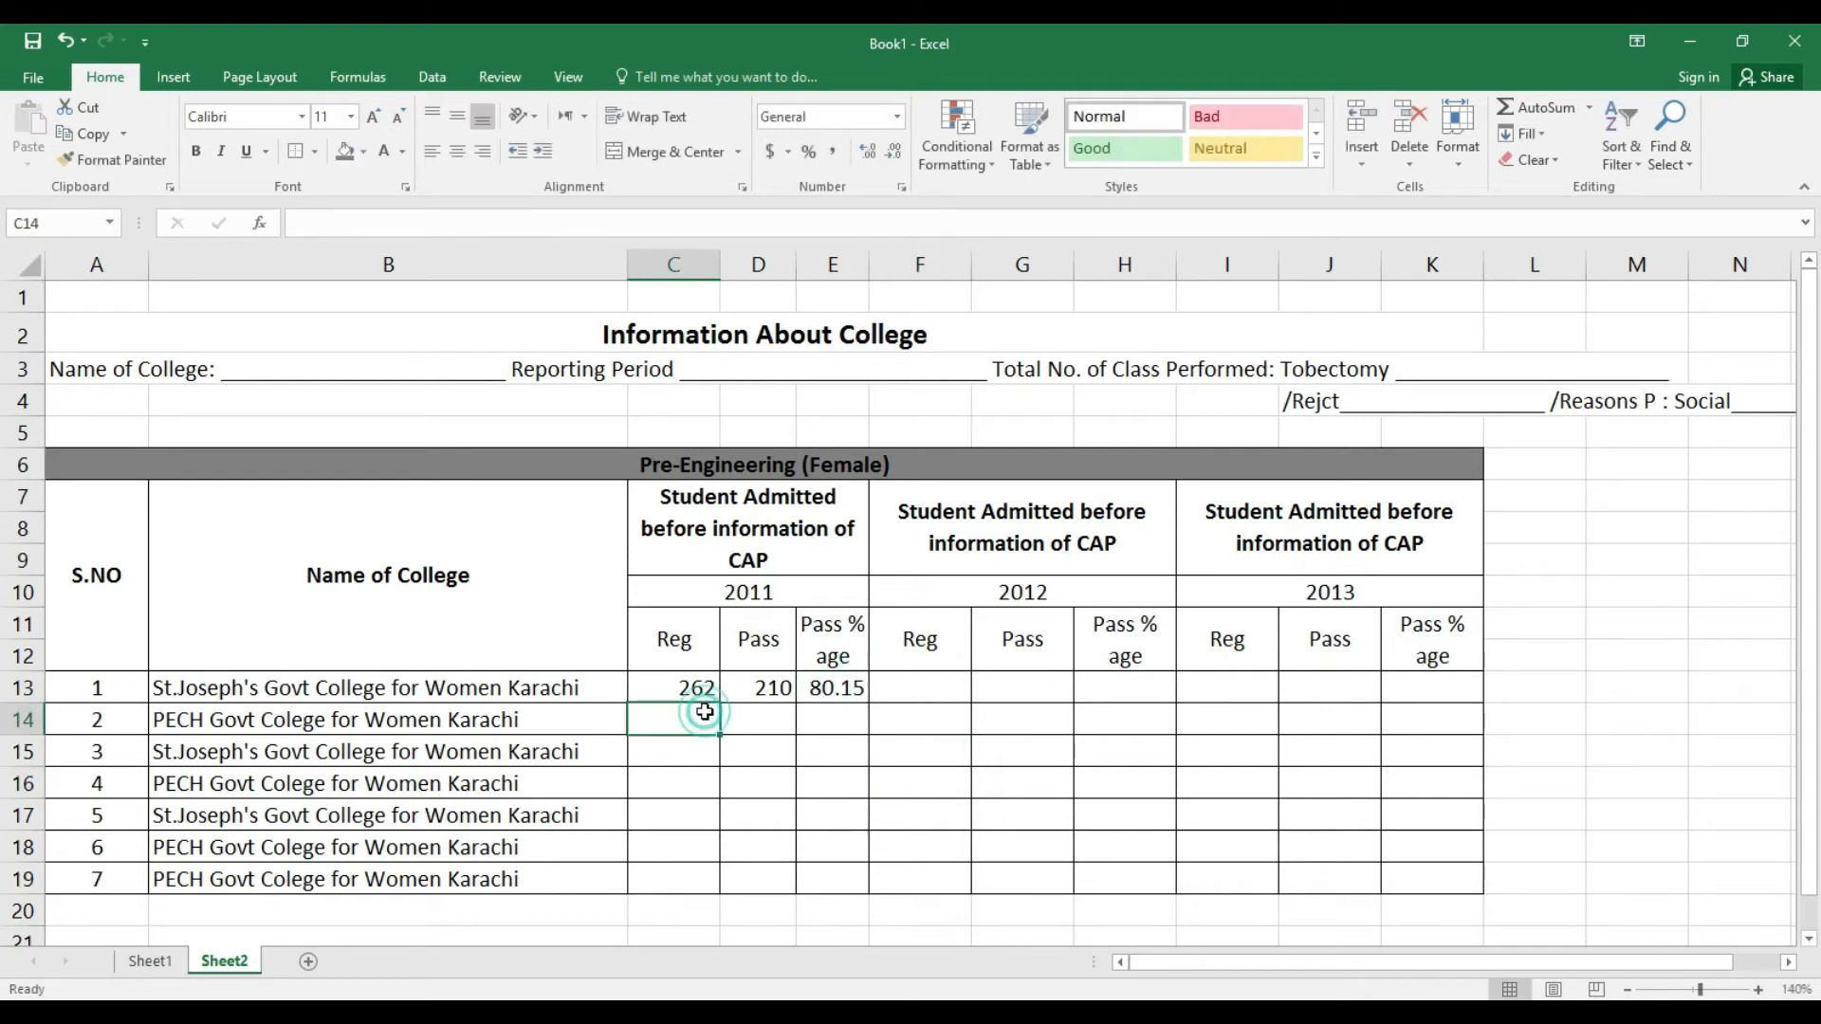
{"action": "left_click", "coordinate": [830, 690]}
{"action": "type", "text": "444444444444444444444444"}
{"action": "key", "text": "BackSpace"}
{"action": "key", "text": "BackSpace"}
{"action": "key", "text": "BackSpace"}
{"action": "key", "text": "BackSpace"}
{"action": "key", "text": "BackSpace"}
{"action": "key", "text": "BackSpace"}
{"action": "key", "text": "BackSpace"}
{"action": "key", "text": "BackSpace"}
{"action": "key", "text": "BackSpace"}
{"action": "key", "text": "BackSpace"}
{"action": "key", "text": "BackSpace"}
{"action": "key", "text": "BackSpace"}
{"action": "key", "text": "BackSpace"}
{"action": "key", "text": "BackSpace"}
{"action": "key", "text": "BackSpace"}
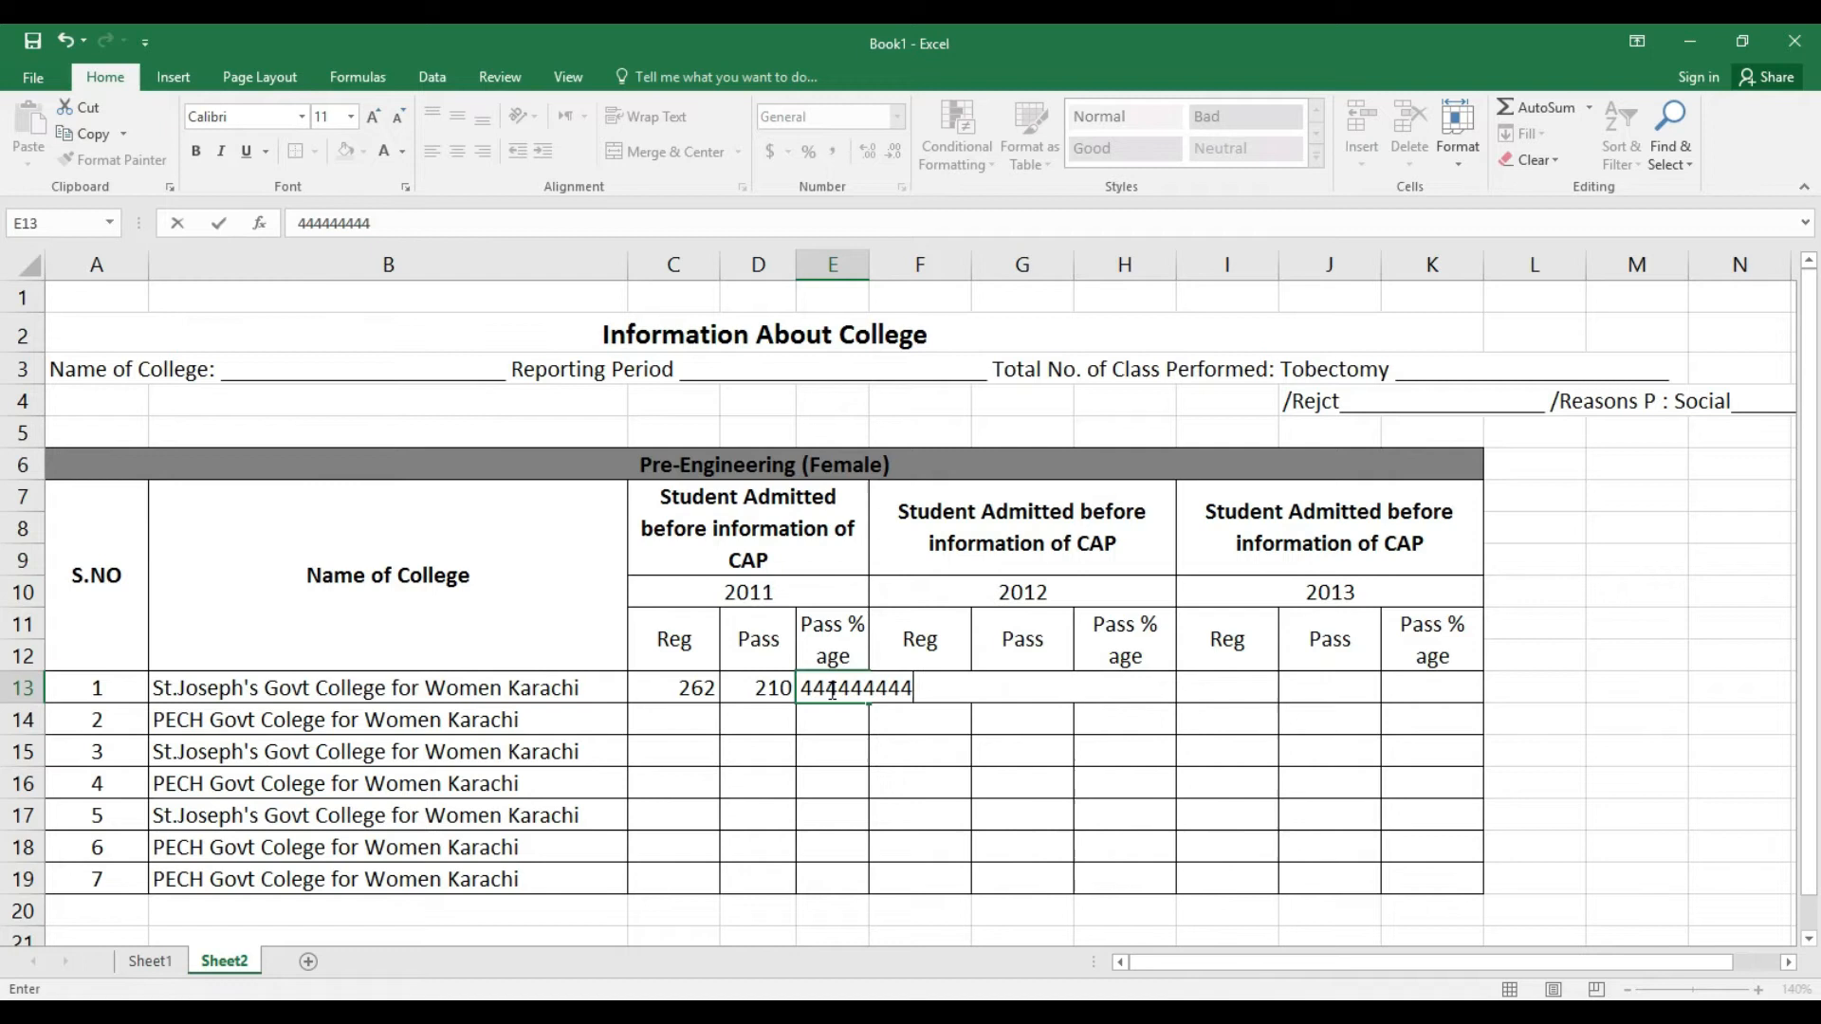
{"action": "key", "text": "BackSpace"}
{"action": "key", "text": "BackSpace"}
{"action": "key", "text": "BackSpace"}
{"action": "key", "text": "BackSpace"}
{"action": "key", "text": "BackSpace"}
{"action": "key", "text": "BackSpace"}
{"action": "key", "text": "BackSpace"}
{"action": "key", "text": "BackSpace"}
{"action": "key", "text": "BackSpace"}
{"action": "left_click", "coordinate": [859, 746]}
Try to calculate the first college's 2011 pass percentage in E13 with the formula =C13/D13*100.
{"action": "left_click", "coordinate": [844, 687]}
{"action": "type", "text": "="}
{"action": "key", "text": "Left"}
{"action": "key", "text": "Left"}
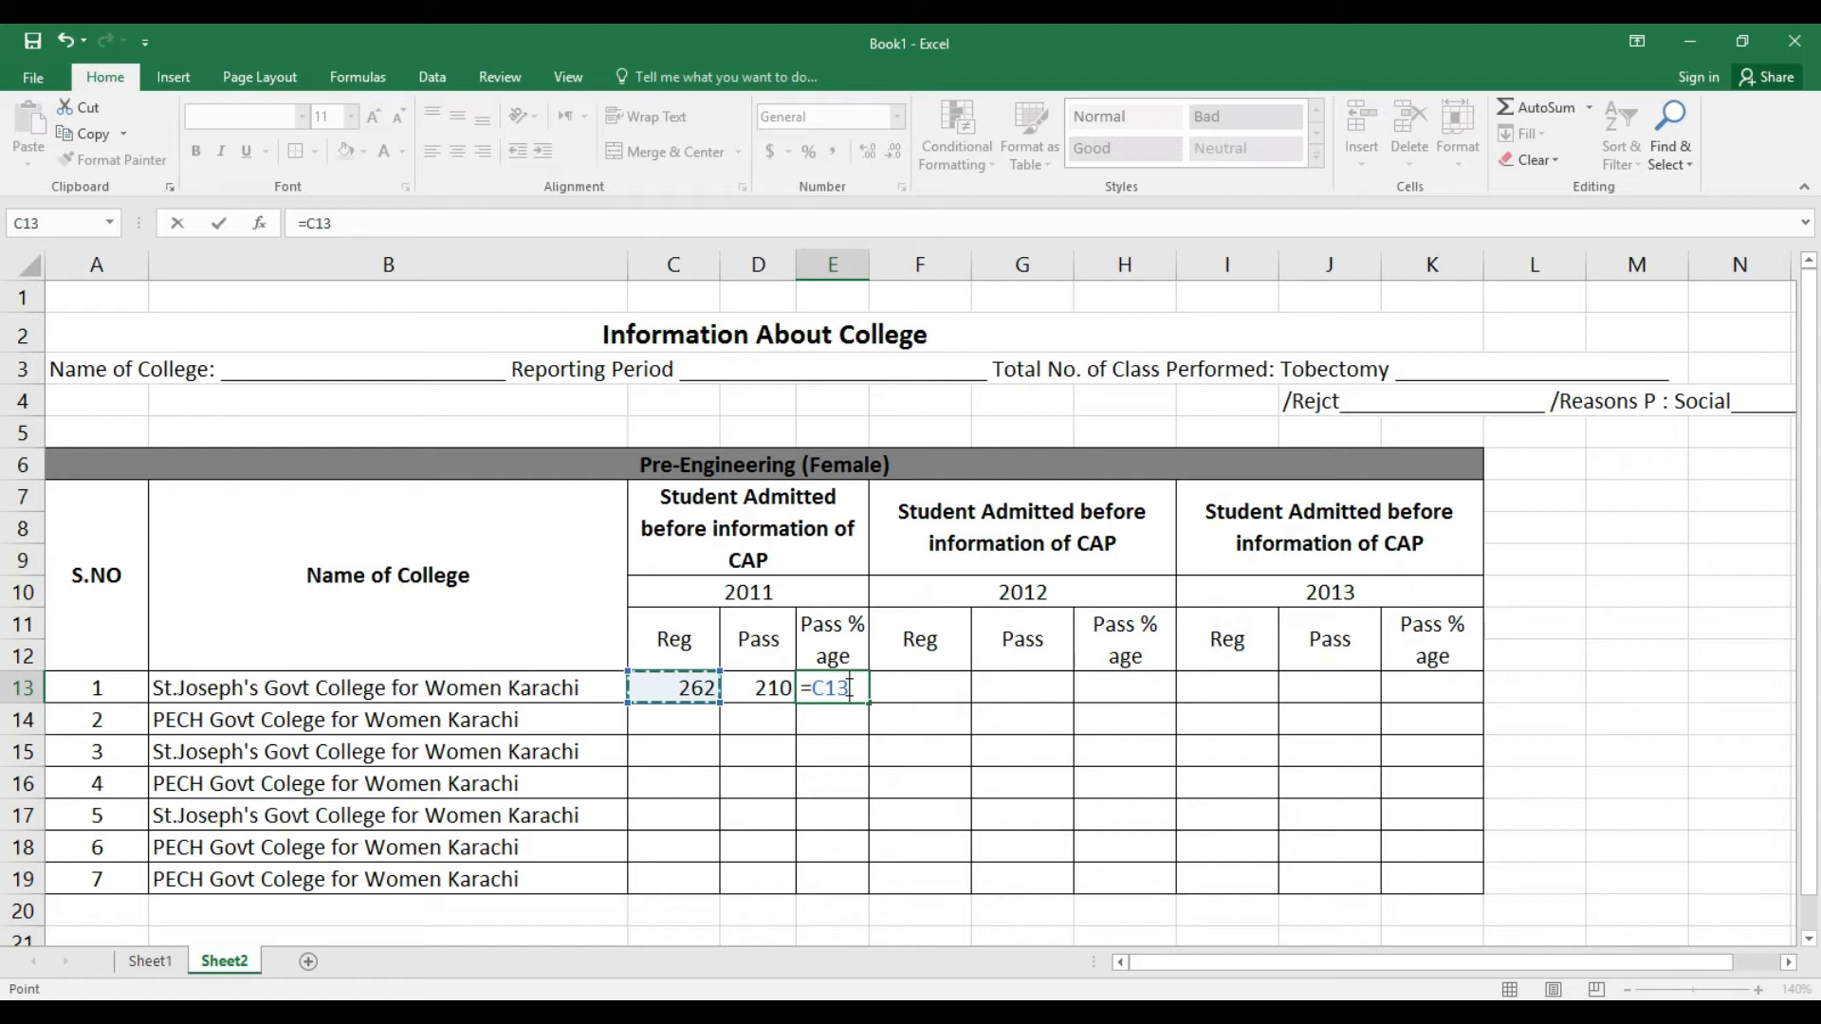
{"action": "type", "text": "/"}
{"action": "left_click", "coordinate": [781, 692]}
{"action": "type", "text": "*100"}
{"action": "key", "text": "Return"}
{"action": "left_click", "coordinate": [838, 679]}
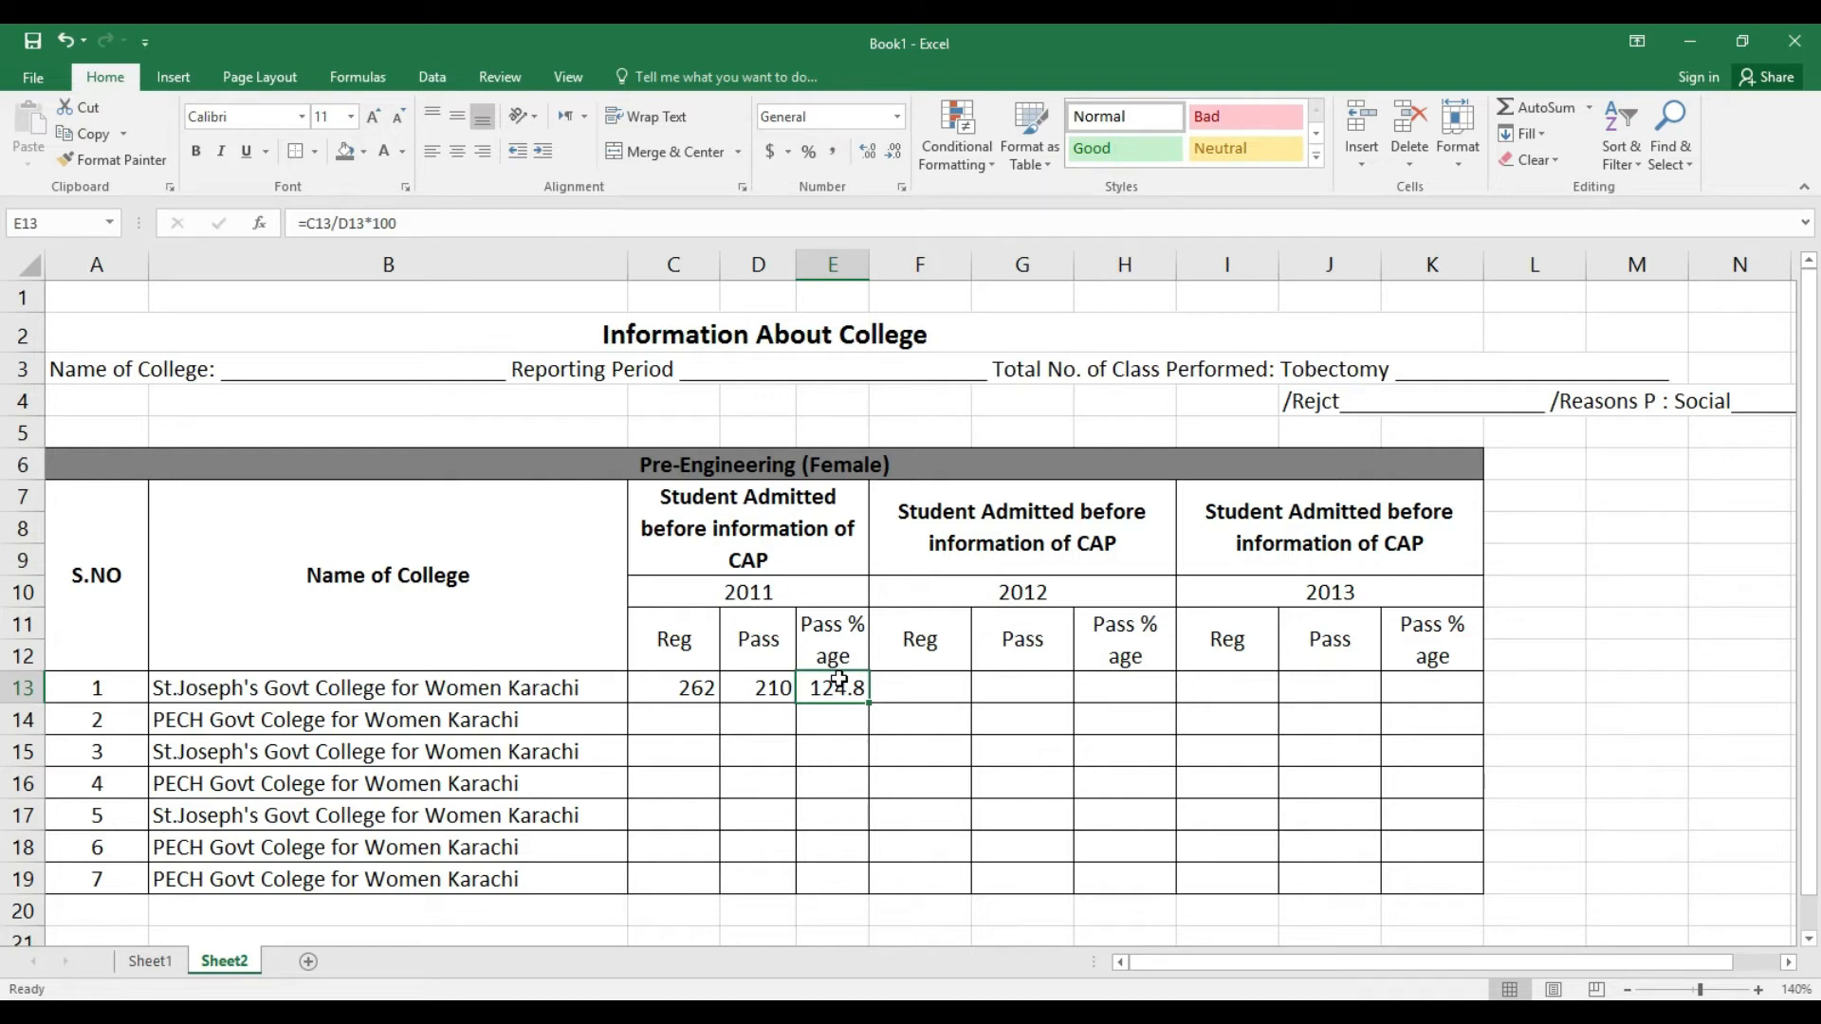
{"action": "type", "text": "="}
{"action": "left_click", "coordinate": [768, 690]}
{"action": "type", "text": "/100"}
{"action": "left_click", "coordinate": [689, 691]}
Try the formula =C13/100*D13 in E13 for the first college's 2011 pass percentage.
{"action": "left_click", "coordinate": [838, 702]}
{"action": "type", "text": "="}
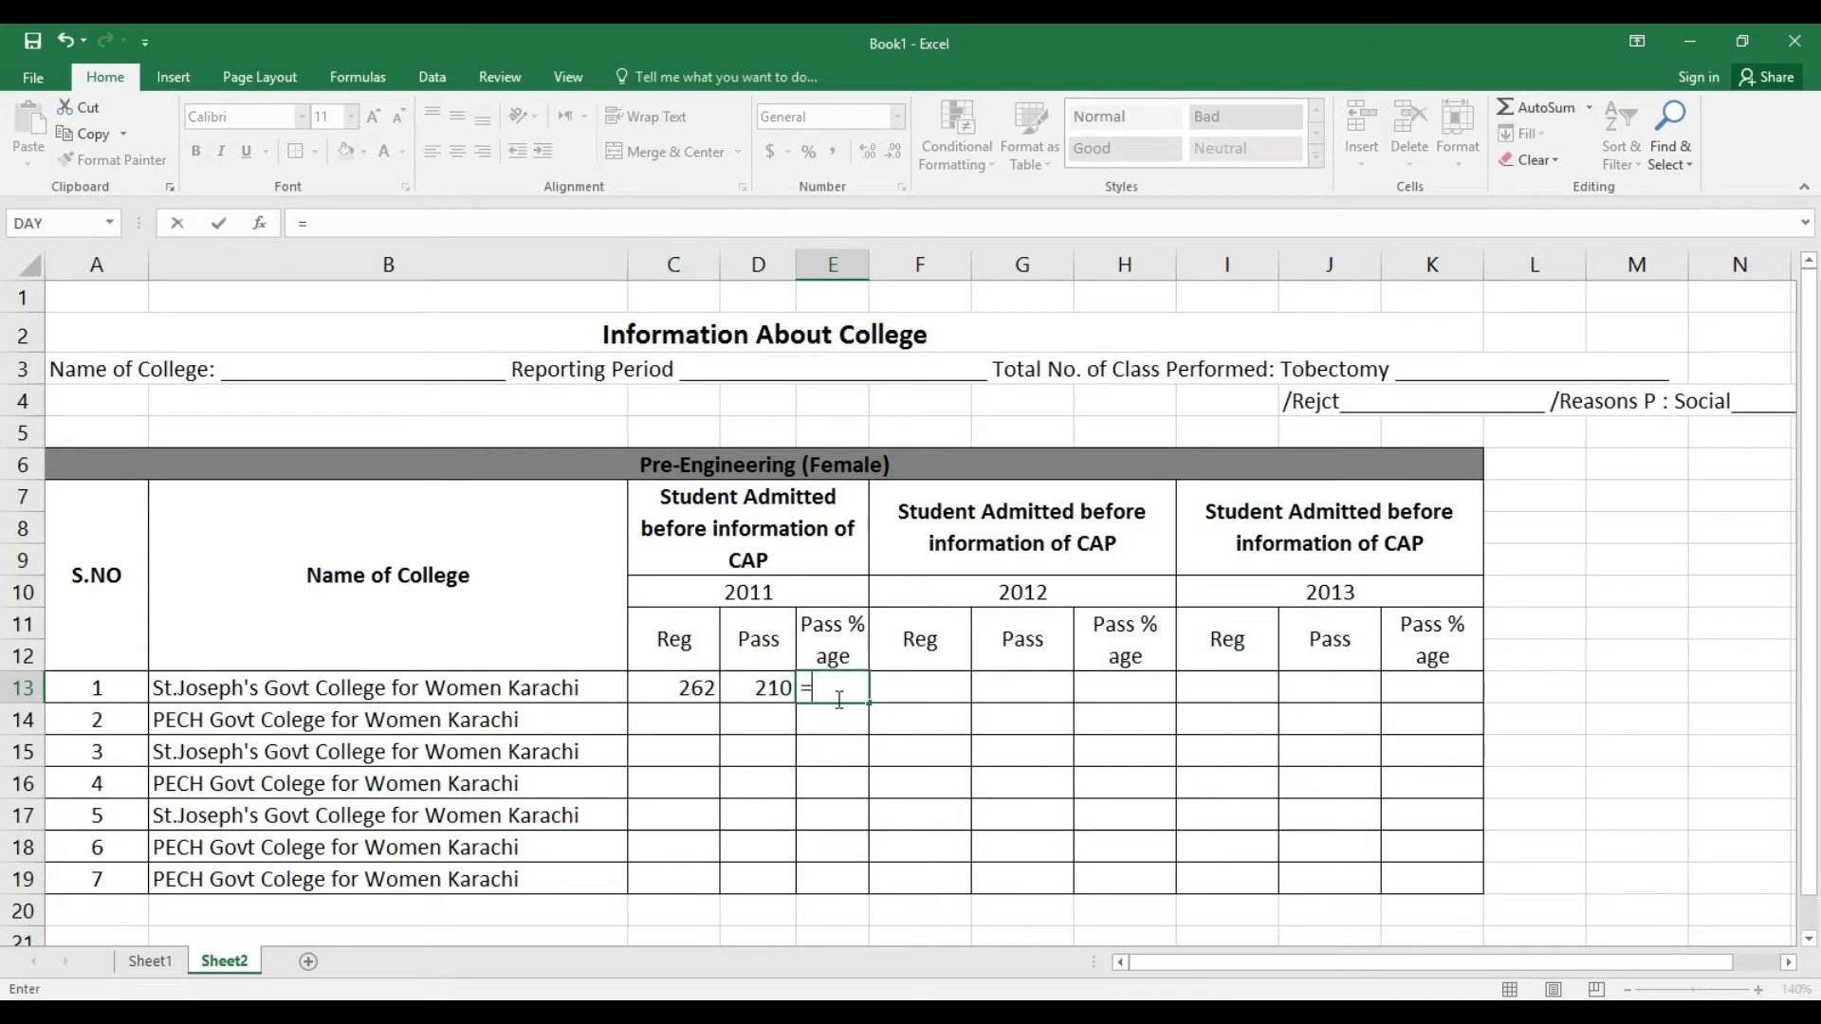
{"action": "key", "text": "Left"}
{"action": "key", "text": "Left"}
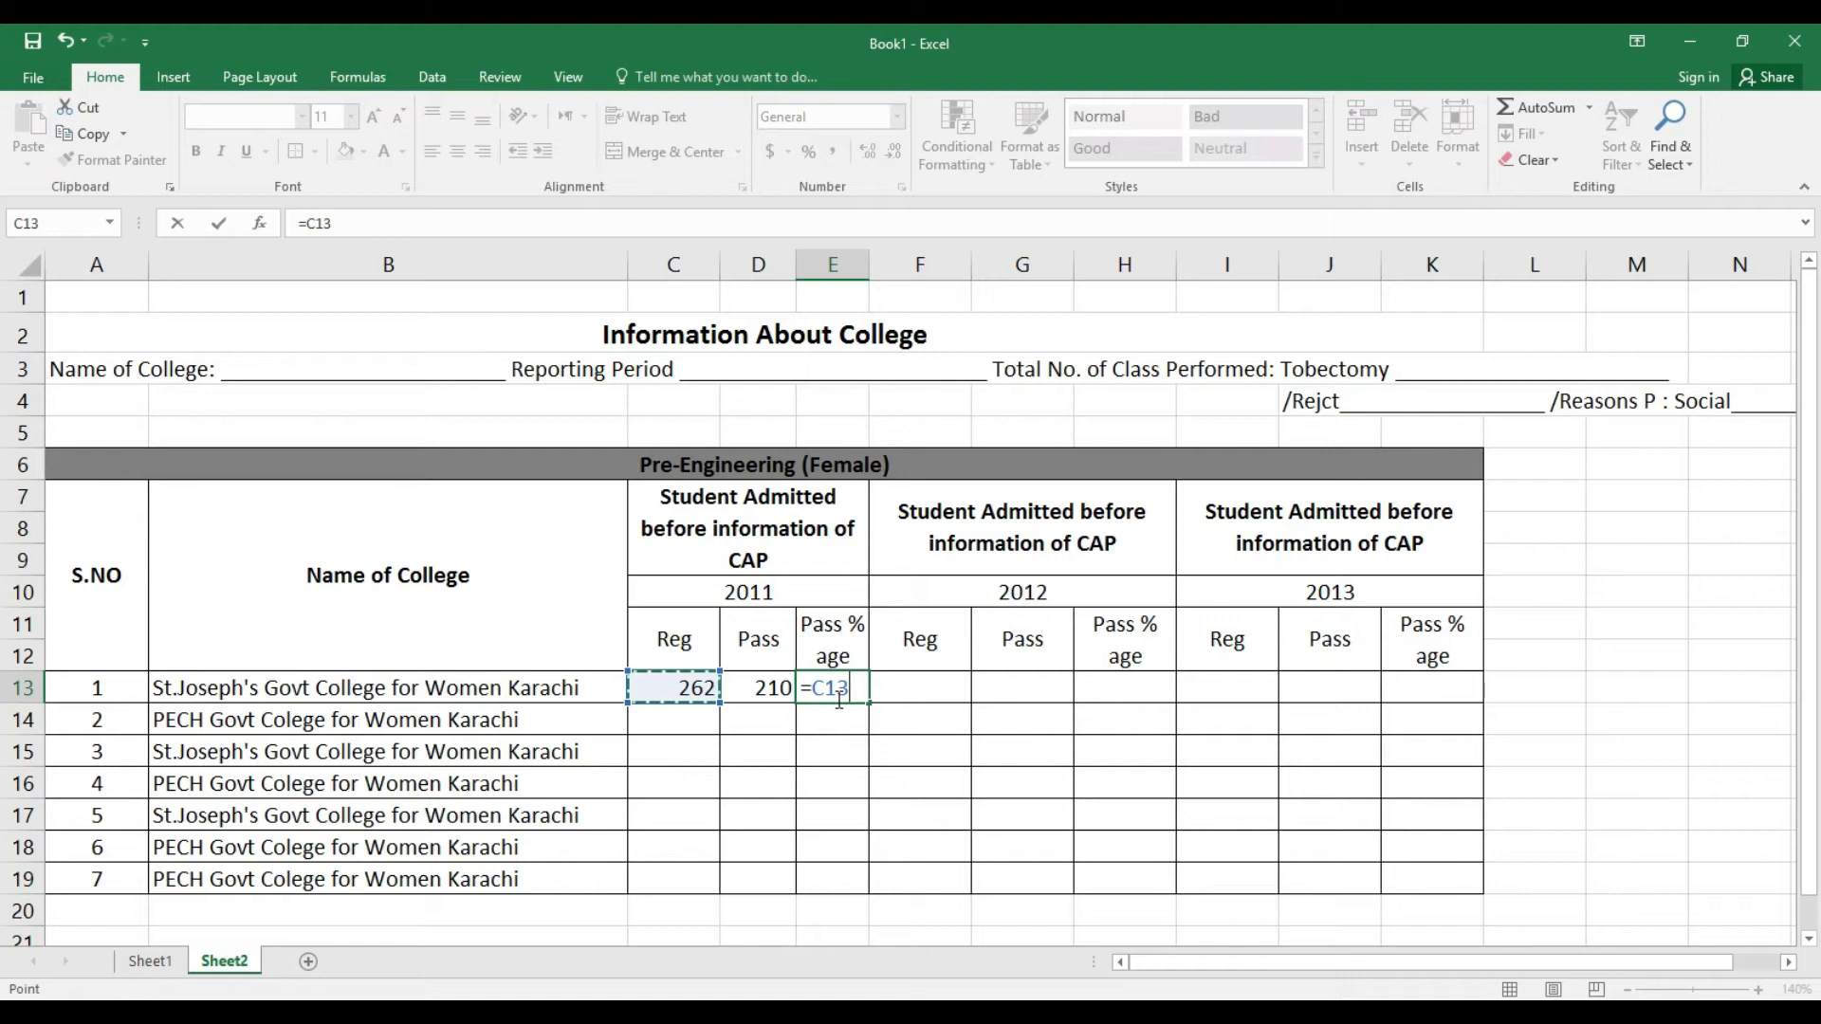
{"action": "type", "text": "/100*"}
{"action": "left_click", "coordinate": [755, 687]}
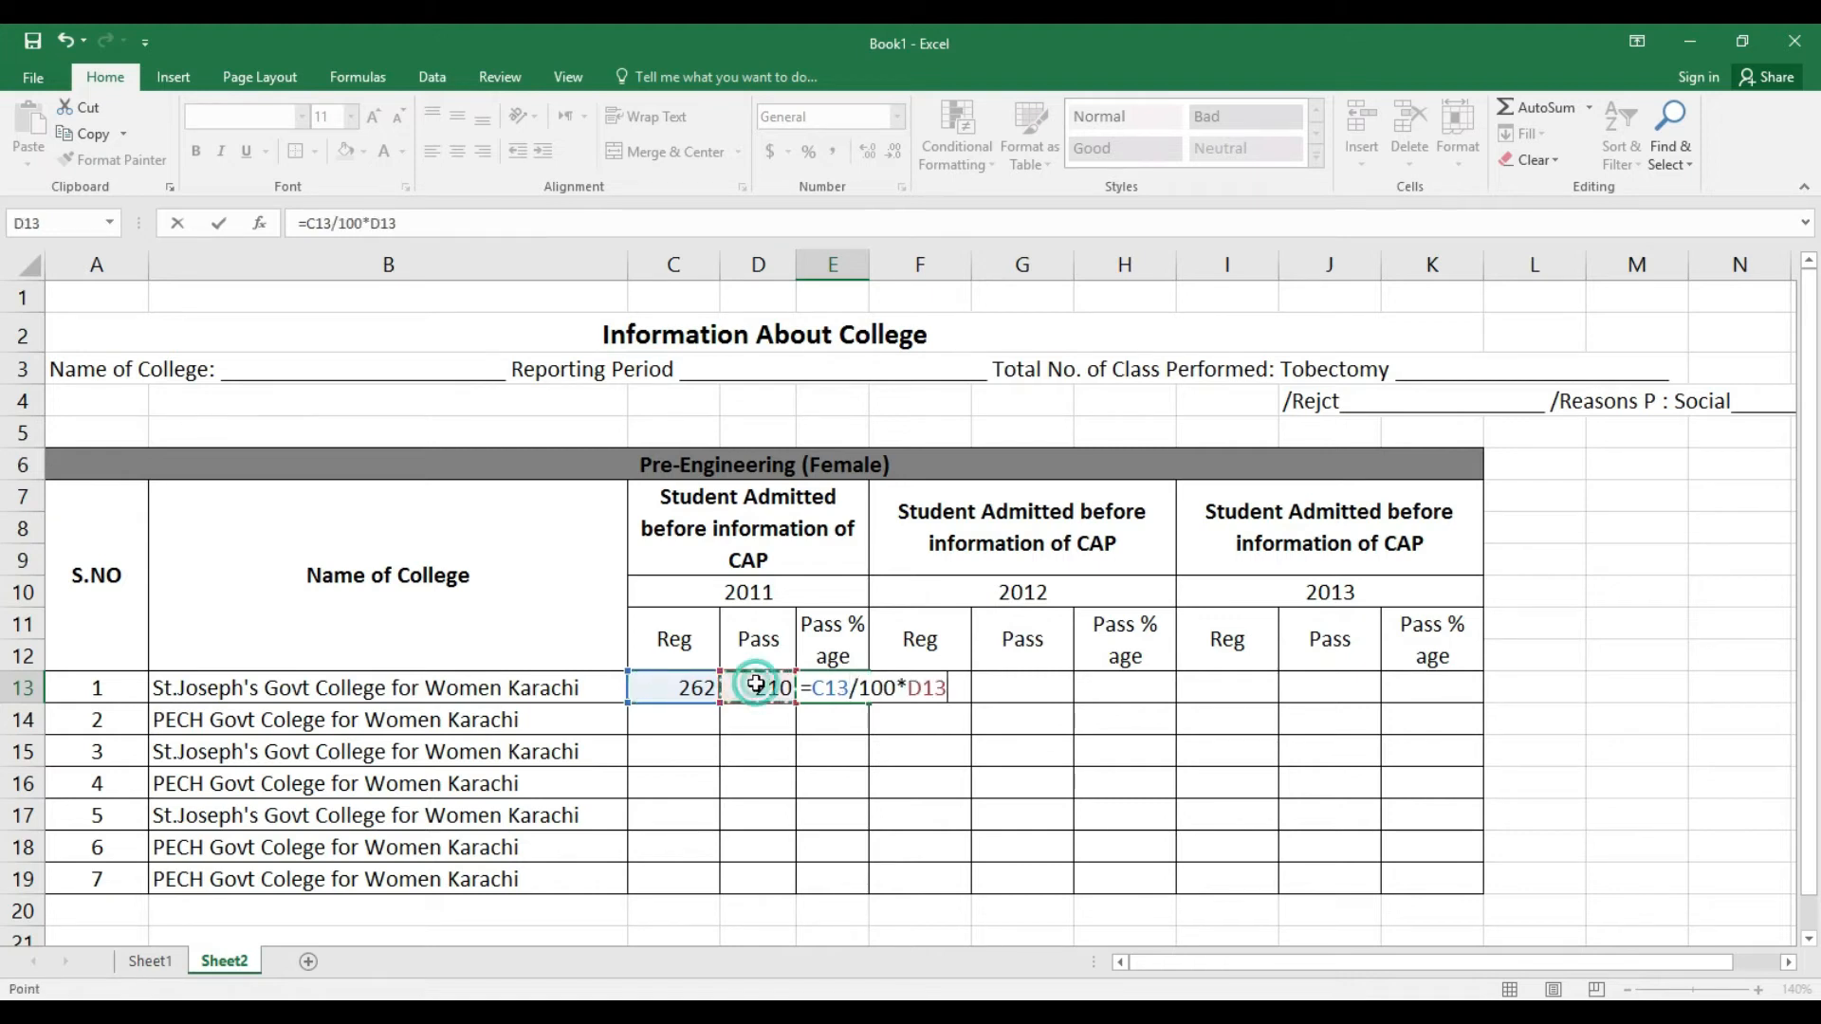
{"action": "key", "text": "Return"}
{"action": "left_click", "coordinate": [834, 685]}
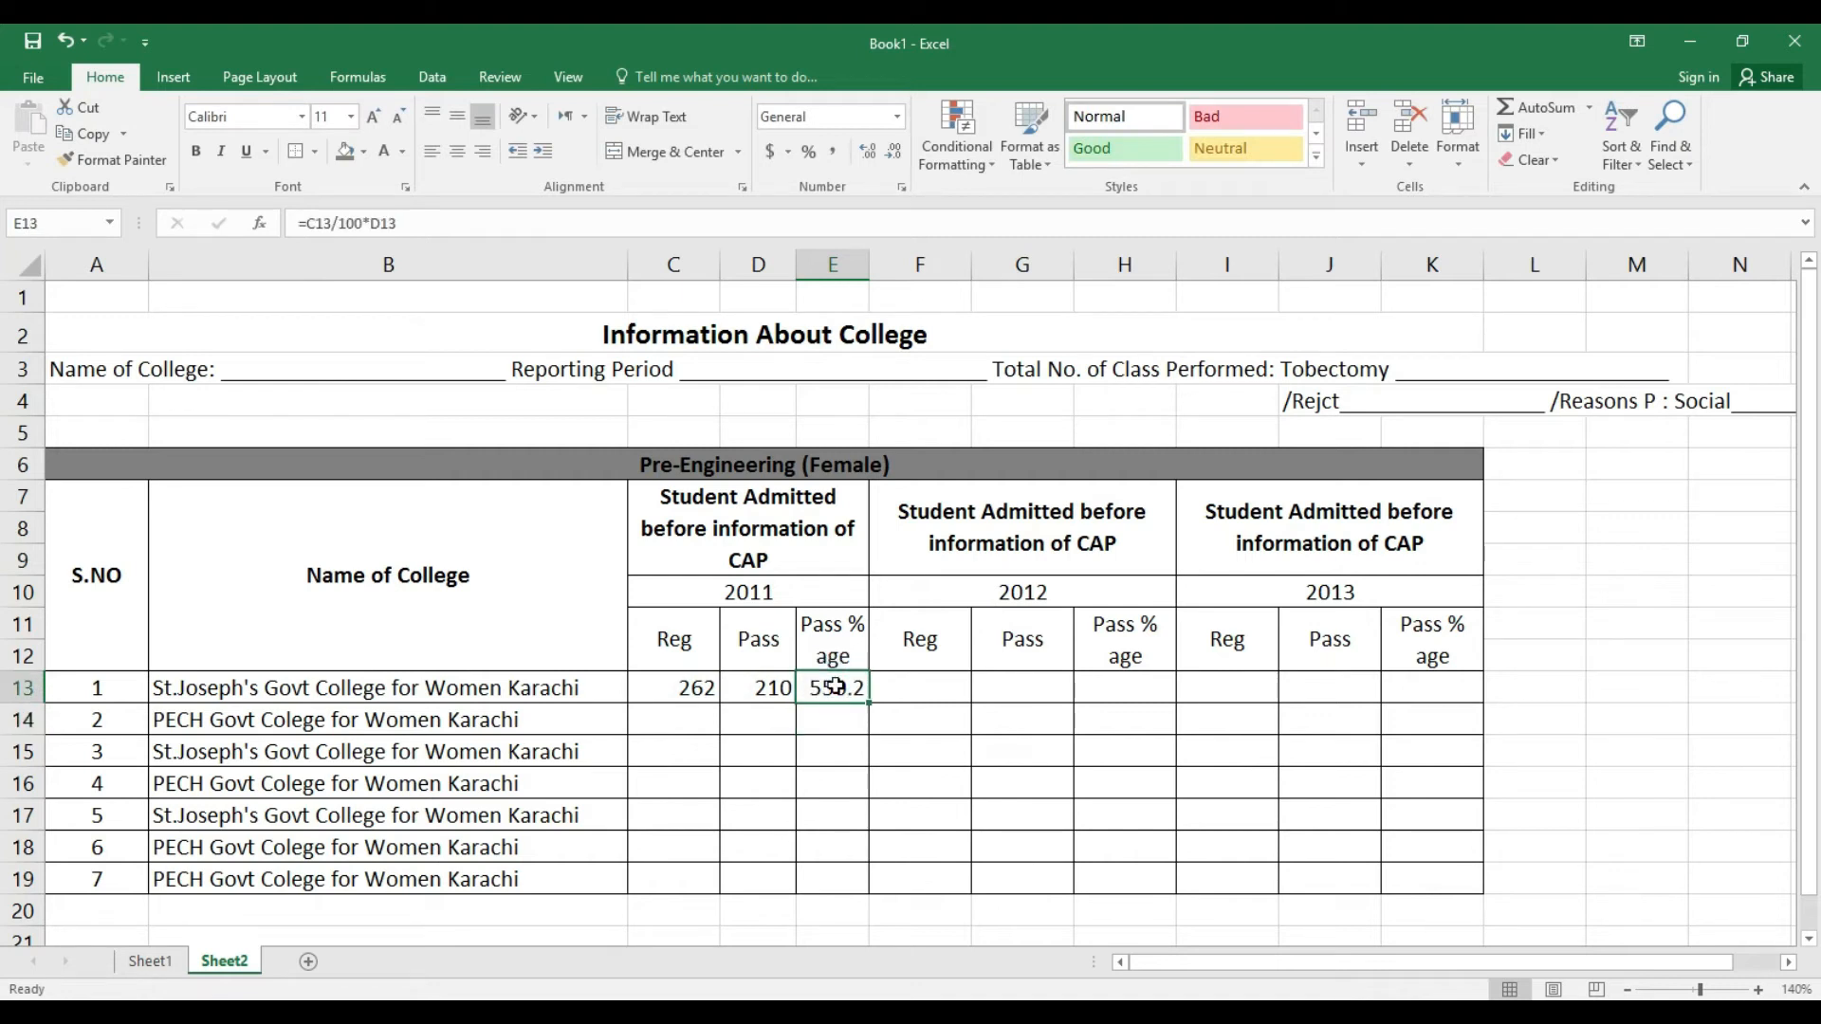
Clear the 2011 Reg, Pass and pass percentage cells in the first college's row.
{"action": "key", "text": "Delete"}
{"action": "left_click", "coordinate": [986, 741]}
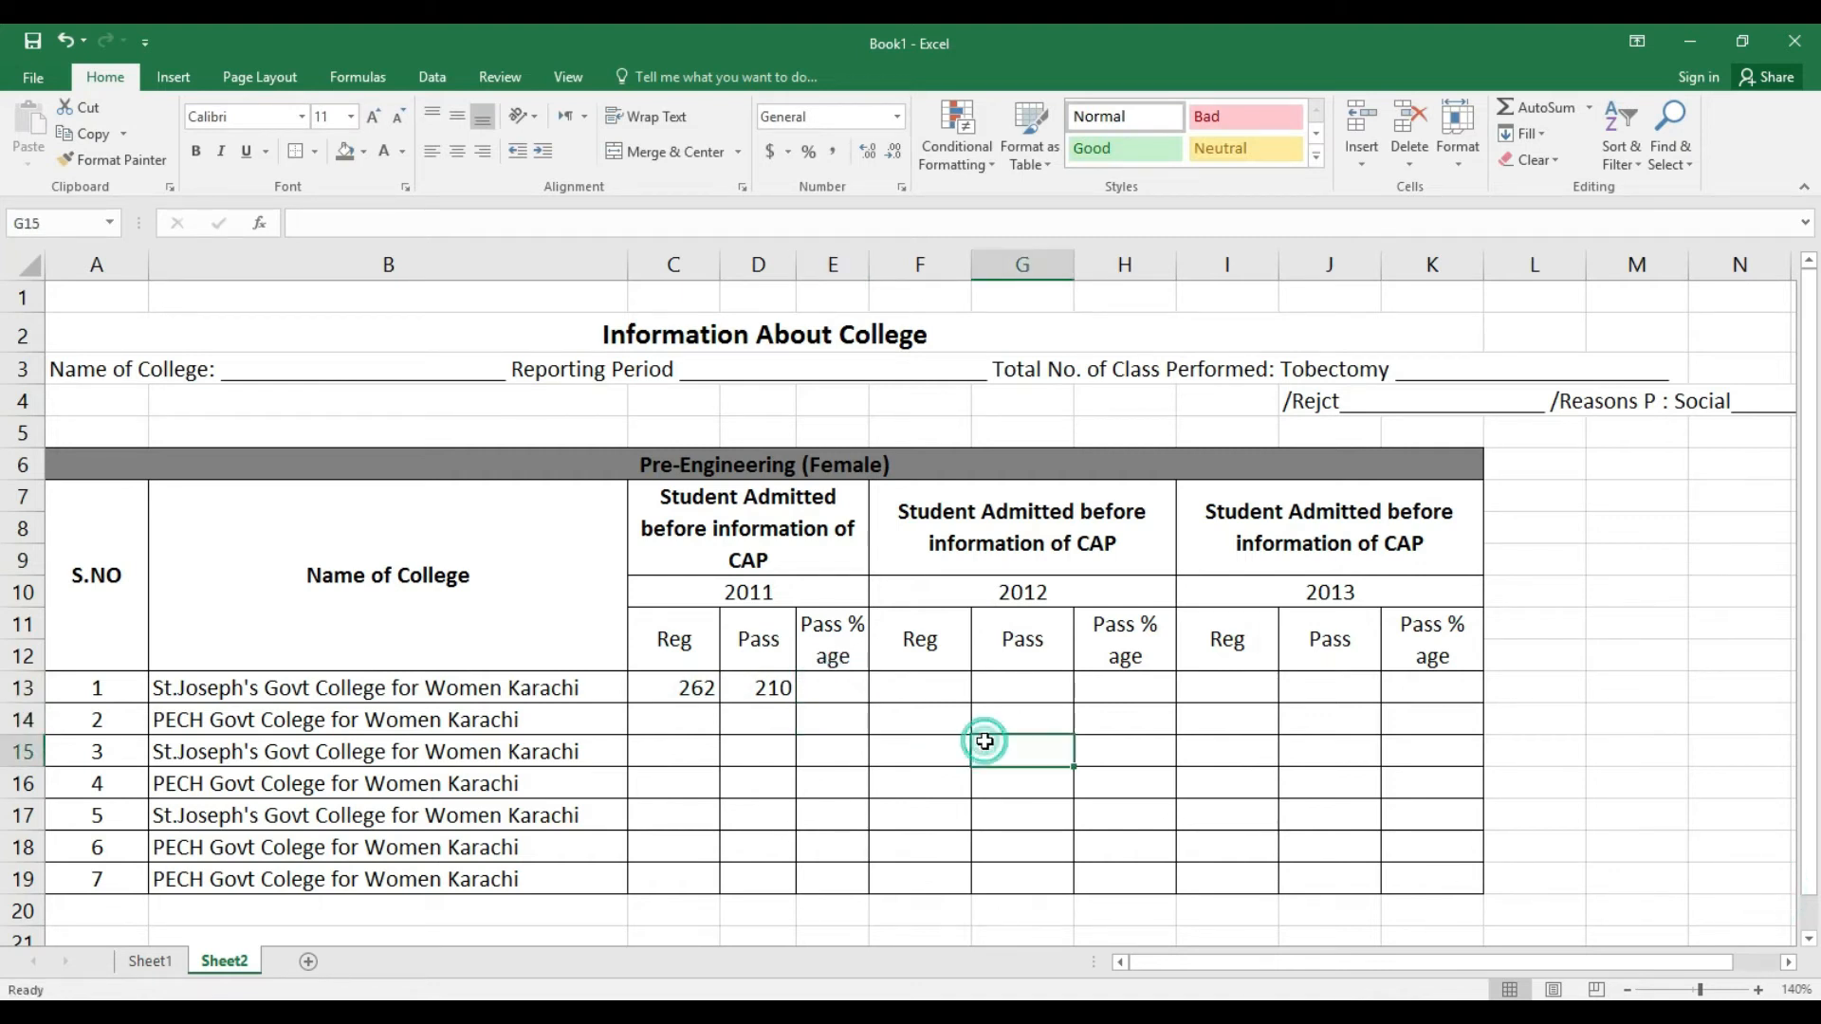
{"action": "left_click", "coordinate": [840, 694]}
{"action": "left_click_drag", "start_coordinate": [689, 688], "coordinate": [759, 691]}
{"action": "key", "text": "Delete"}
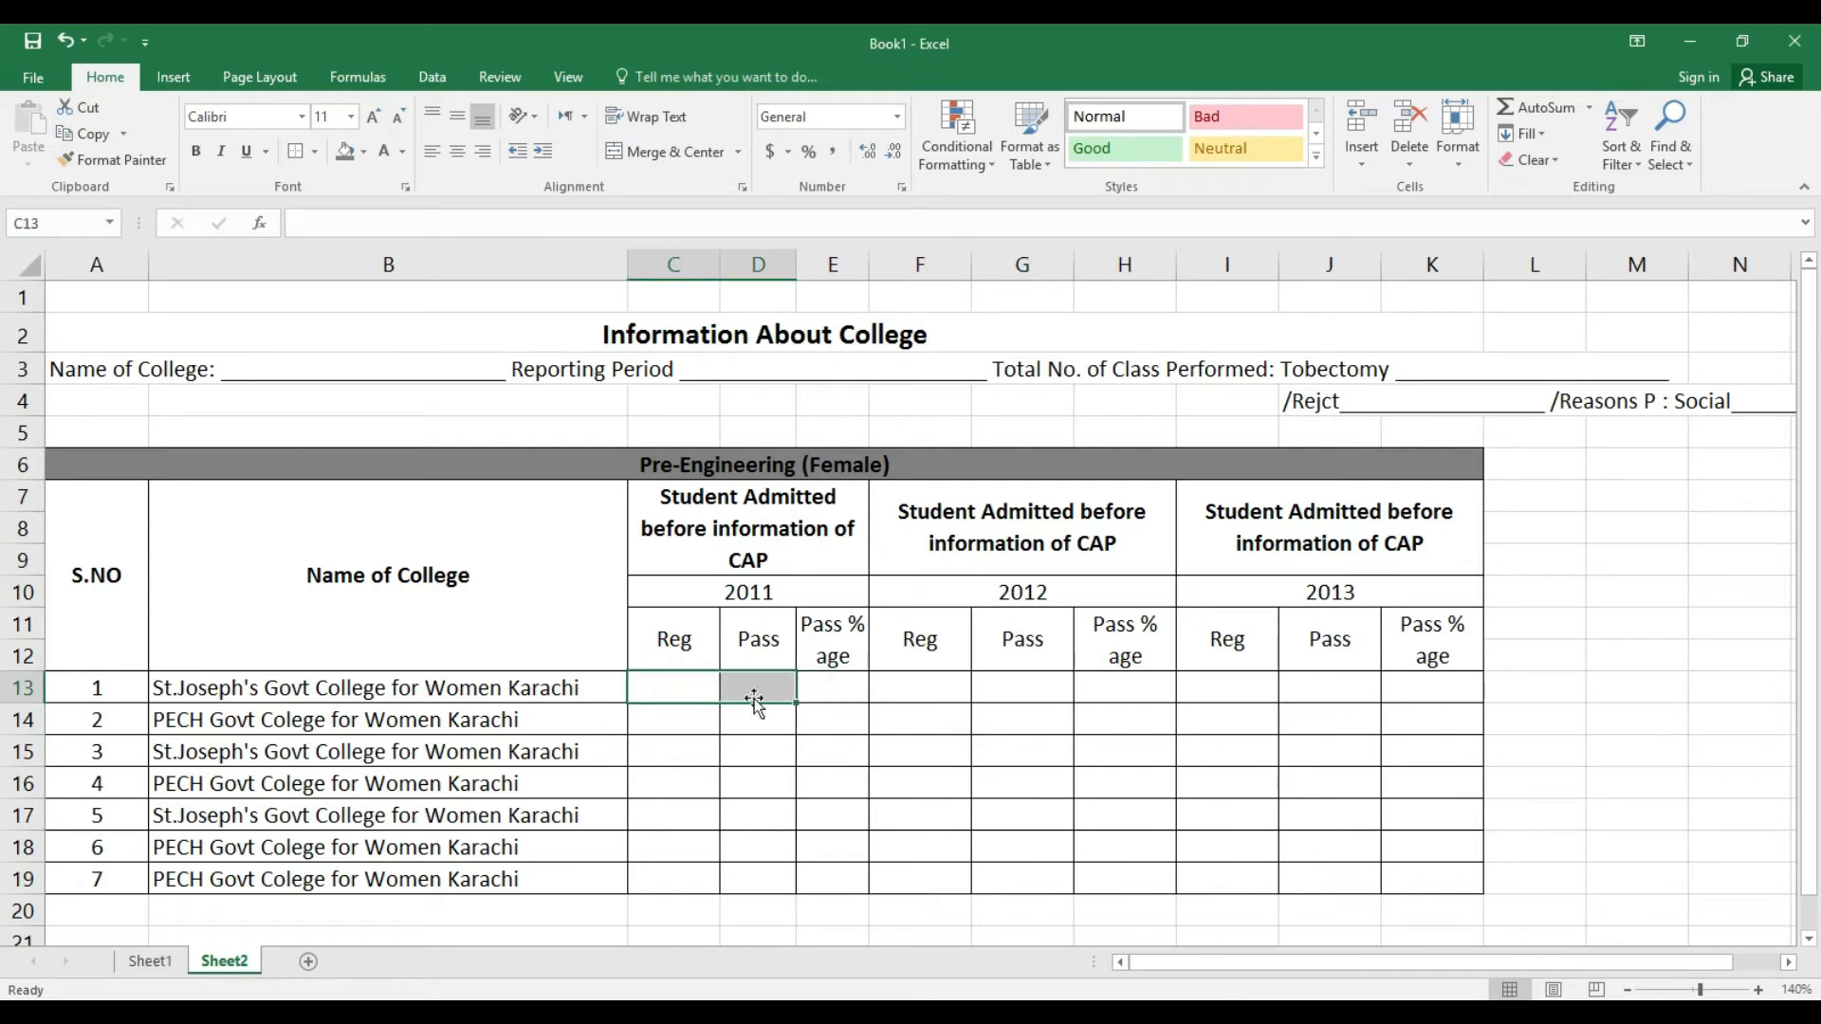
Enter 262 in C13 and 210 in D13 as the first college's 2011 Reg and Pass figures.
{"action": "left_click", "coordinate": [679, 693]}
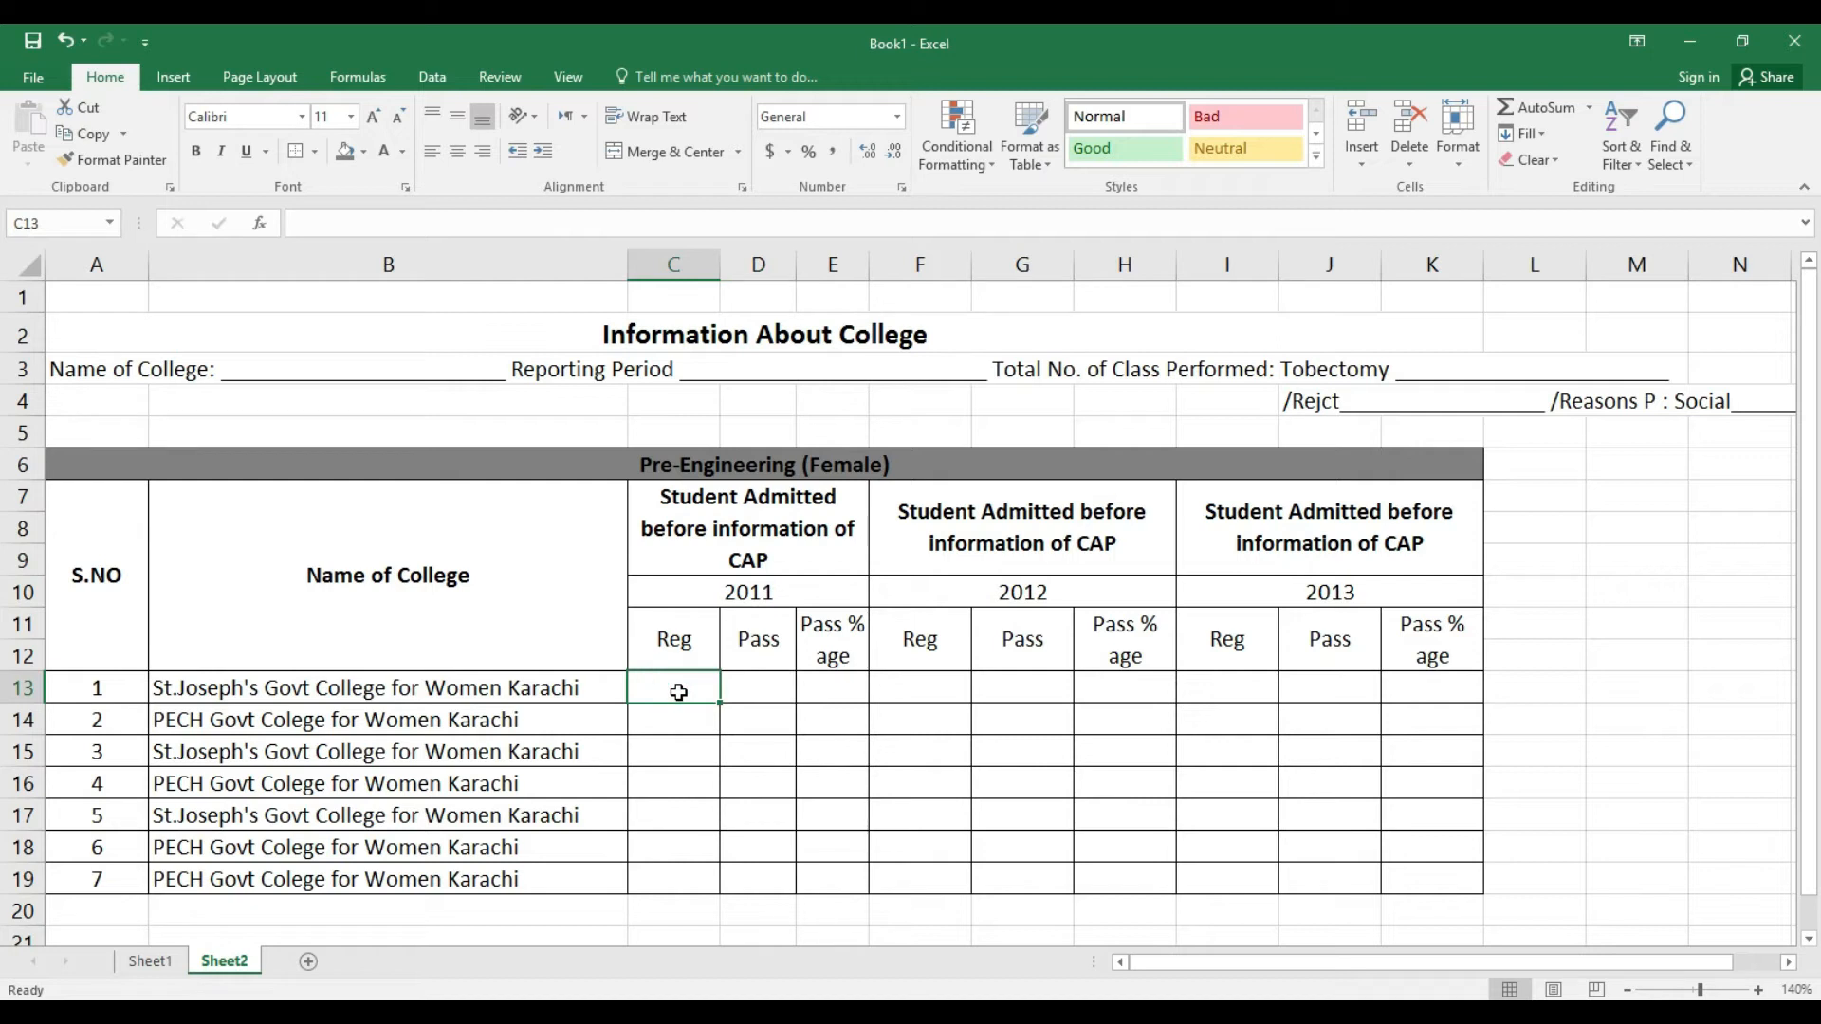
{"action": "type", "text": "262"}
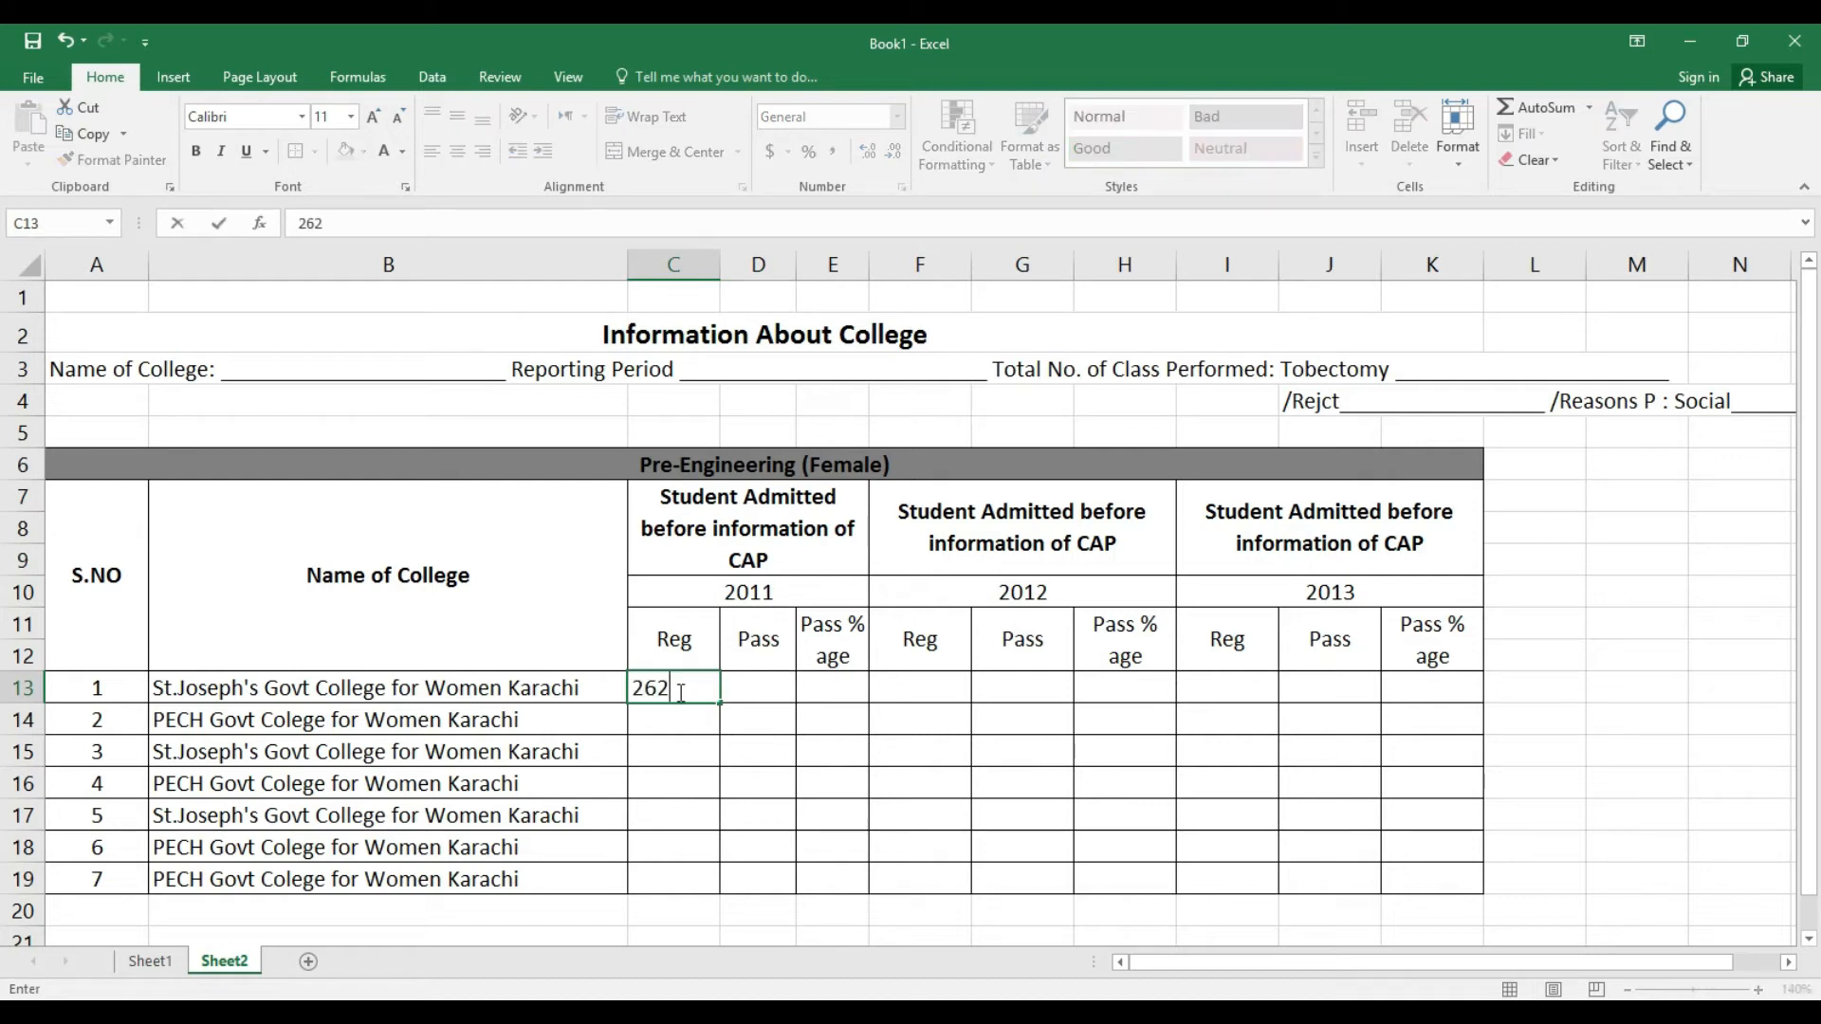
{"action": "key", "text": "Tab"}
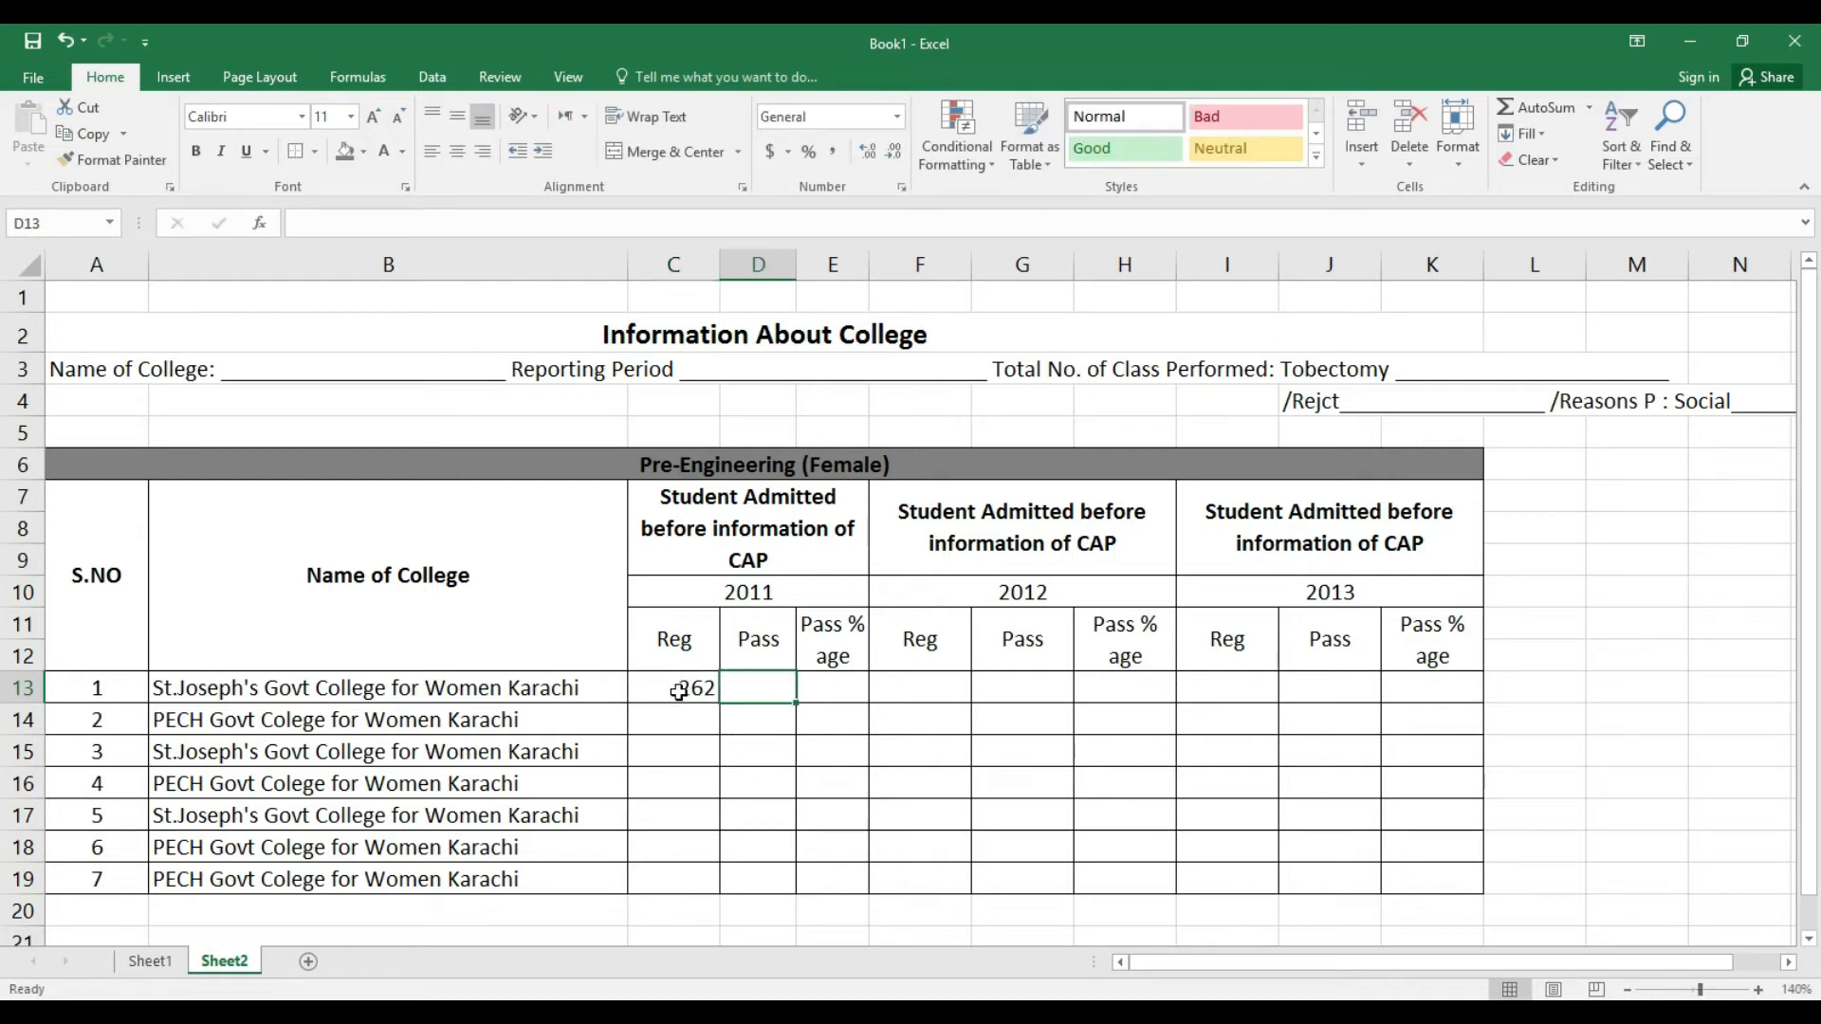
{"action": "type", "text": "210"}
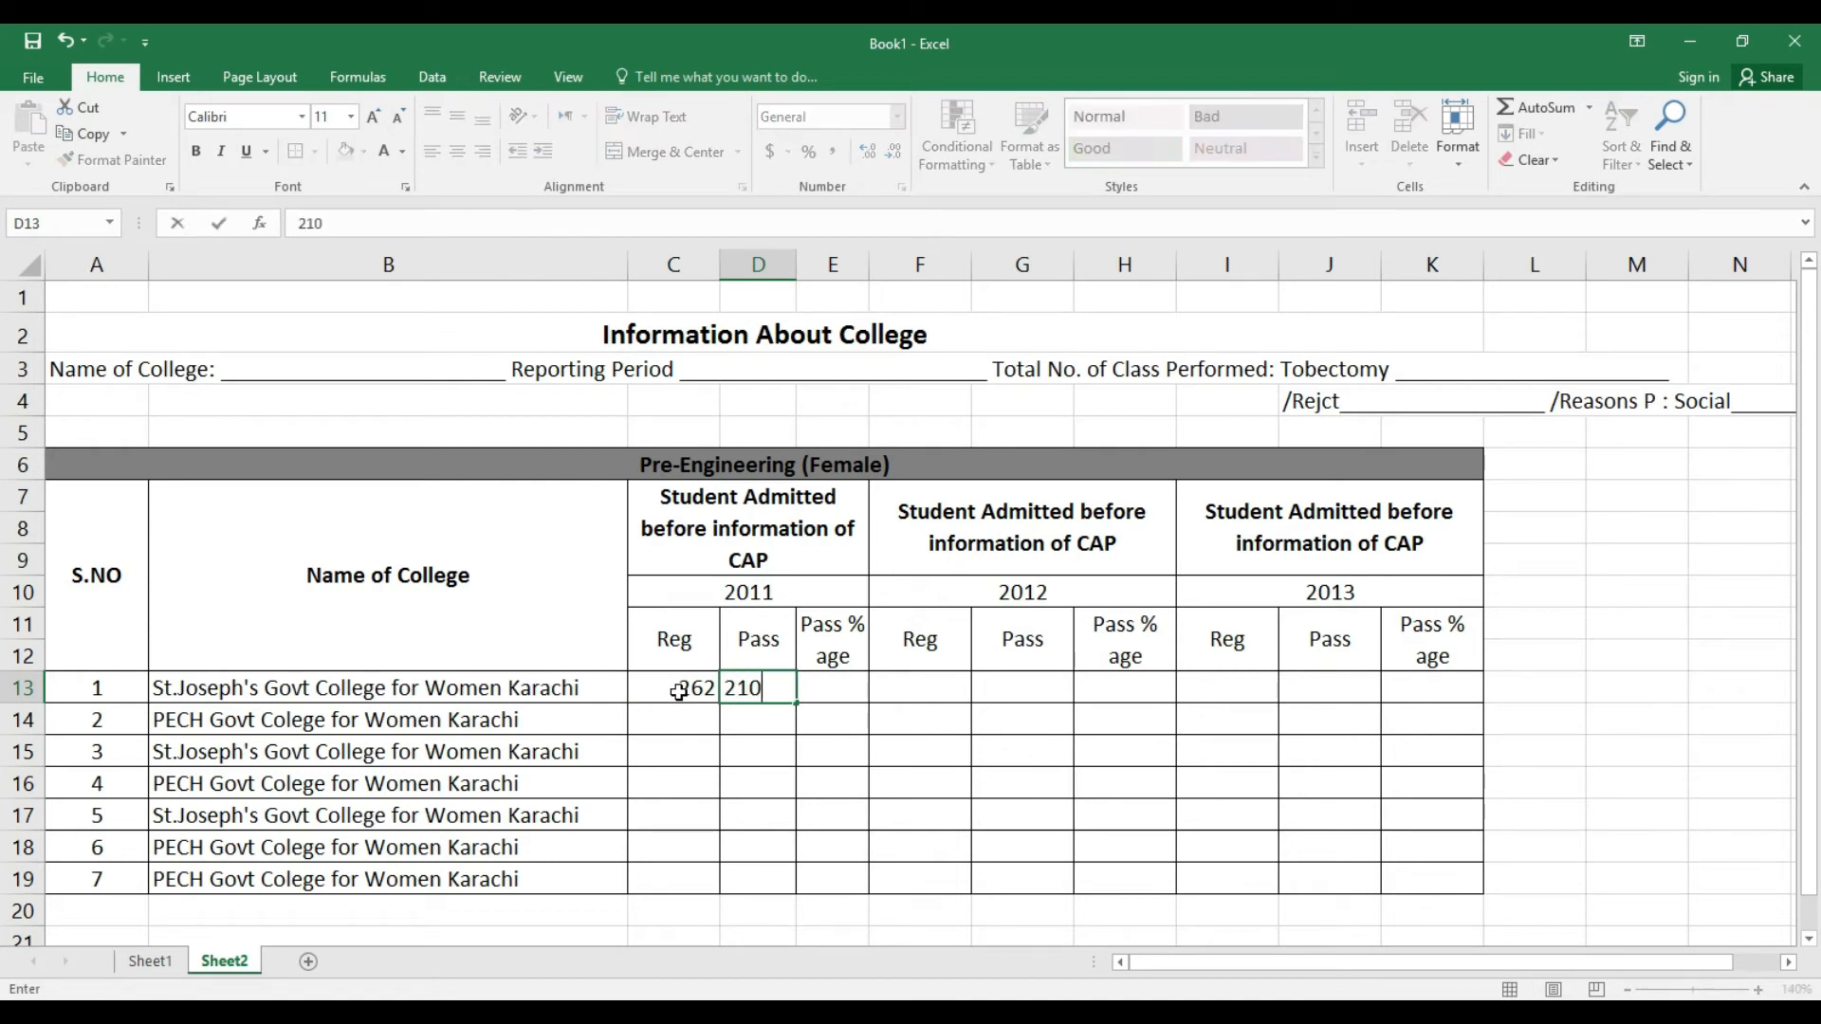
{"action": "key", "text": "Tab"}
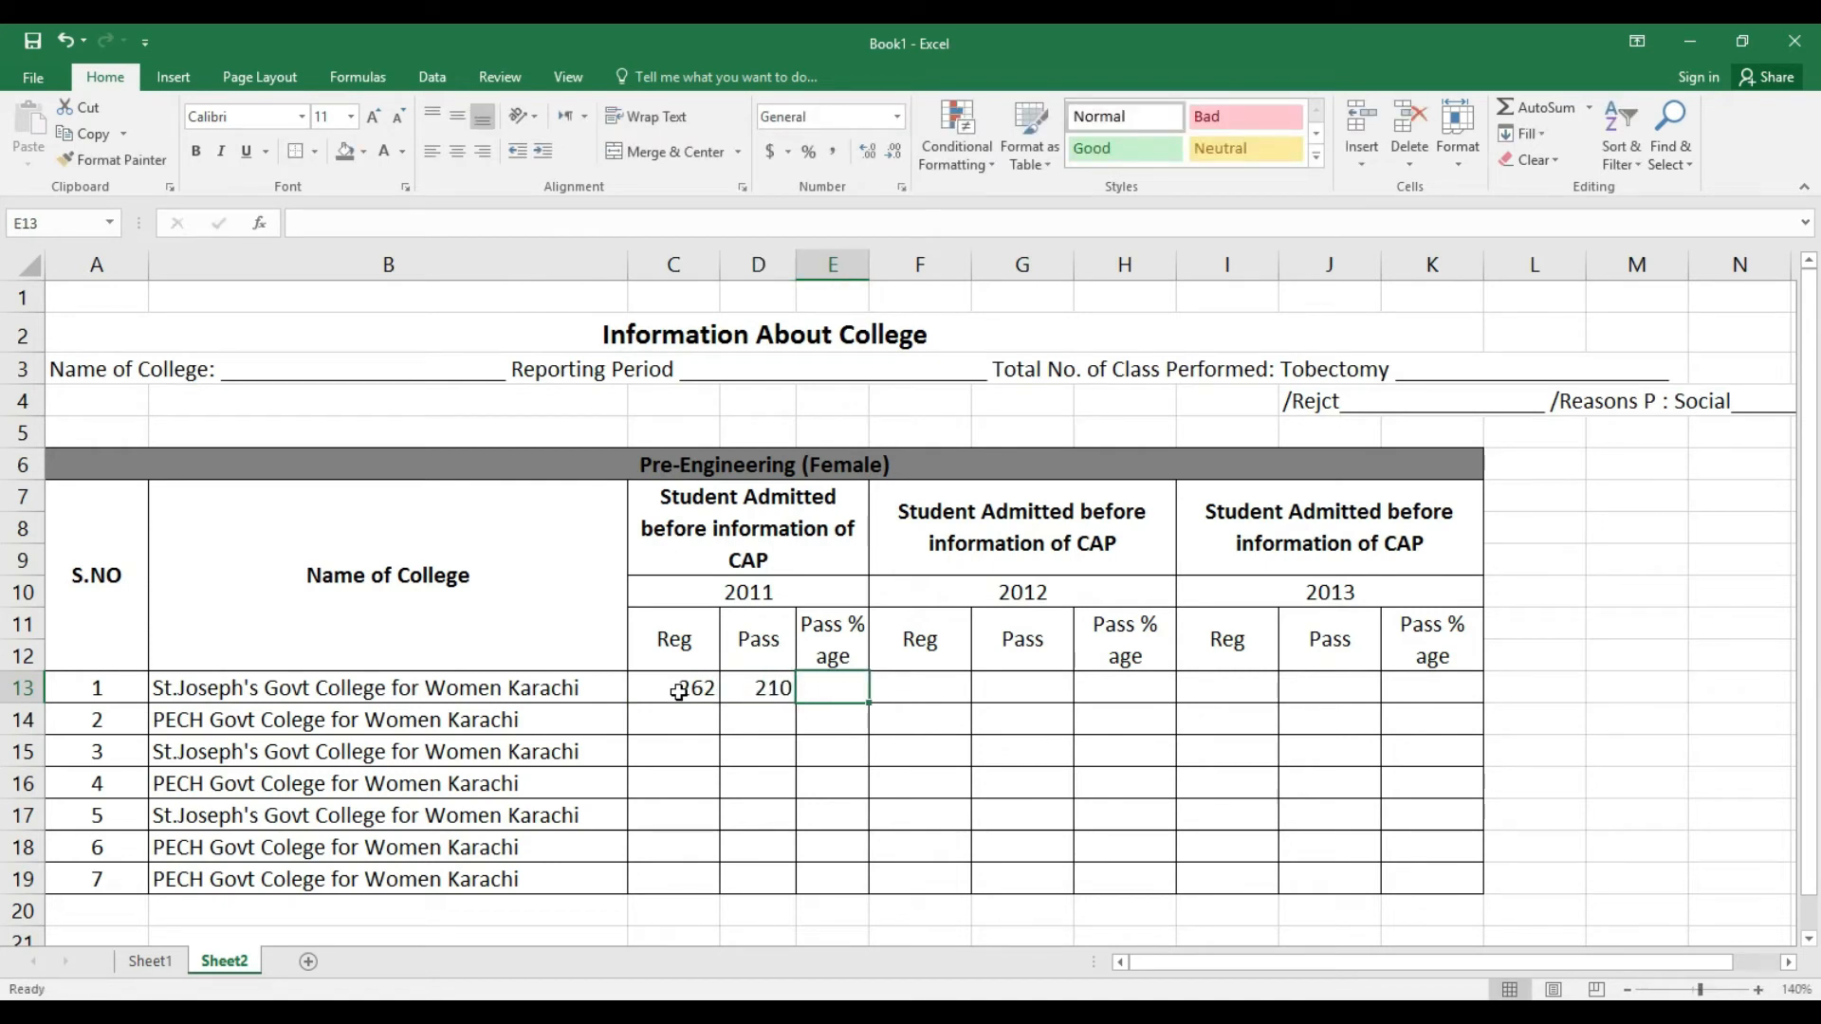
Enter 80.15 as the 2011 pass percentage in E13.
{"action": "type", "text": "80"}
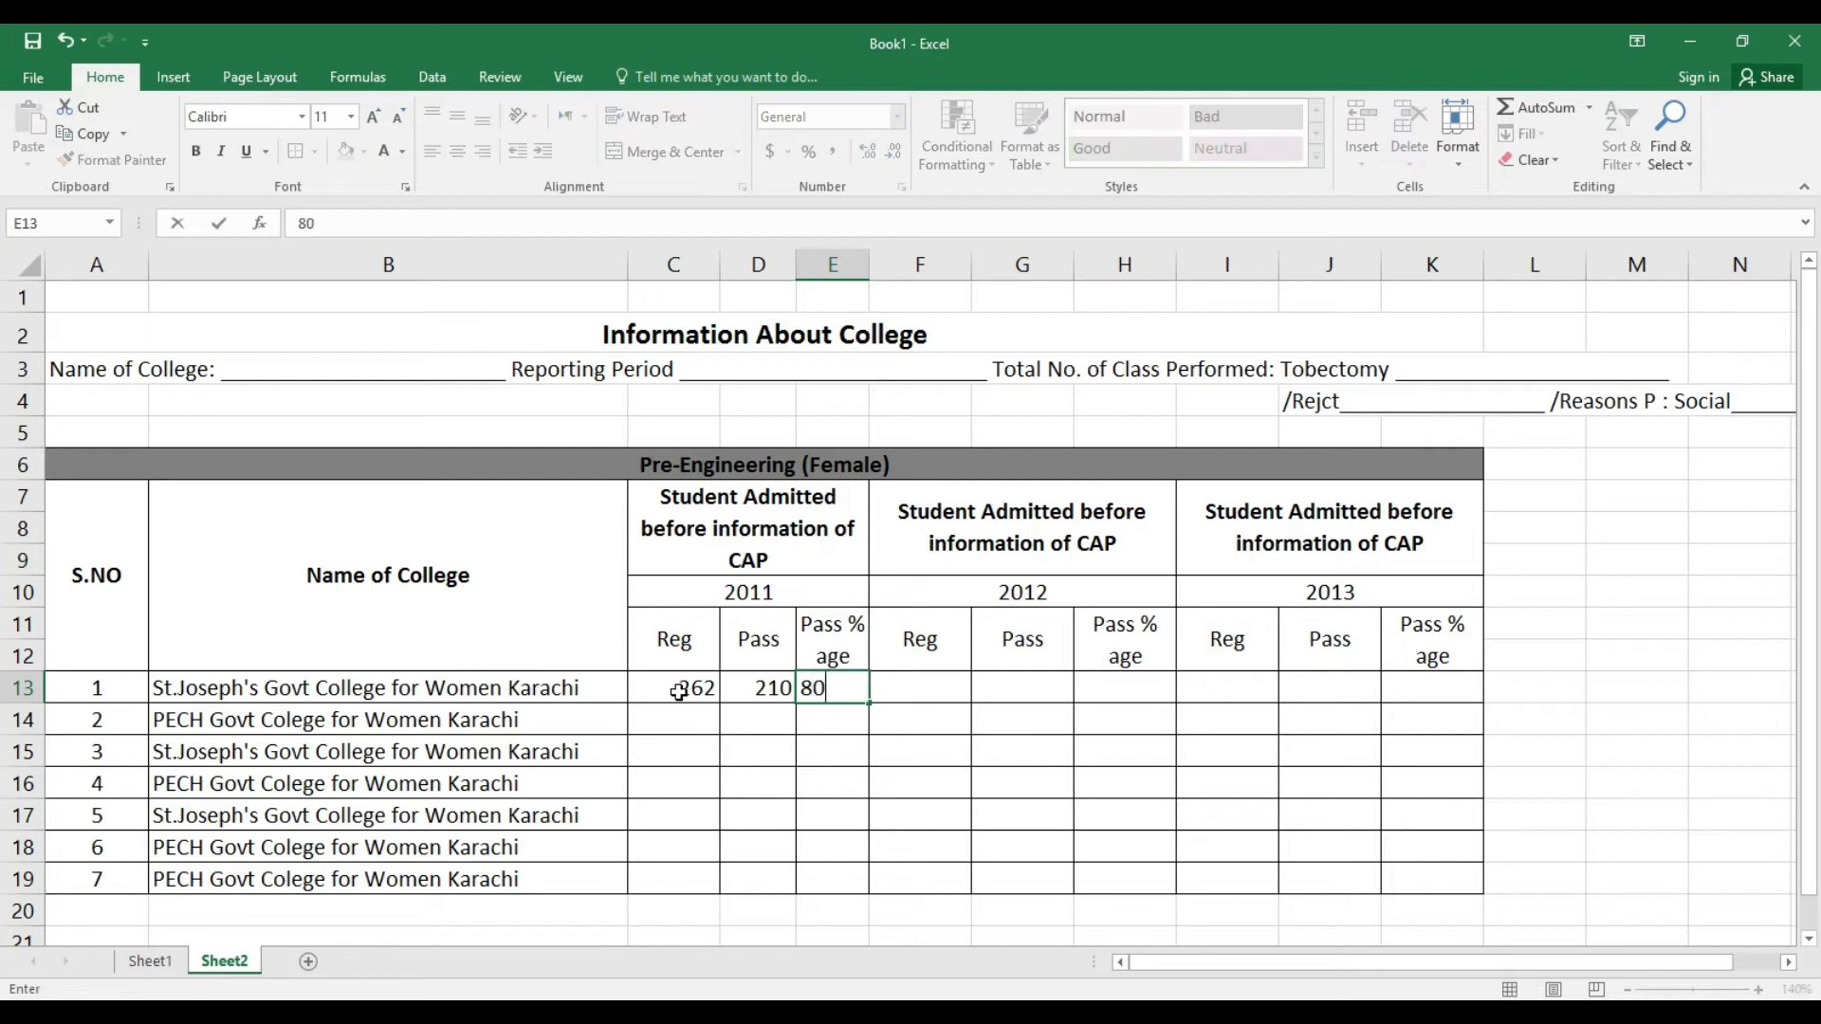
{"action": "type", "text": ".1544444"}
{"action": "key", "text": "BackSpace"}
{"action": "key", "text": "BackSpace"}
{"action": "key", "text": "BackSpace"}
{"action": "key", "text": "BackSpace"}
{"action": "key", "text": "BackSpace"}
{"action": "key", "text": "Return"}
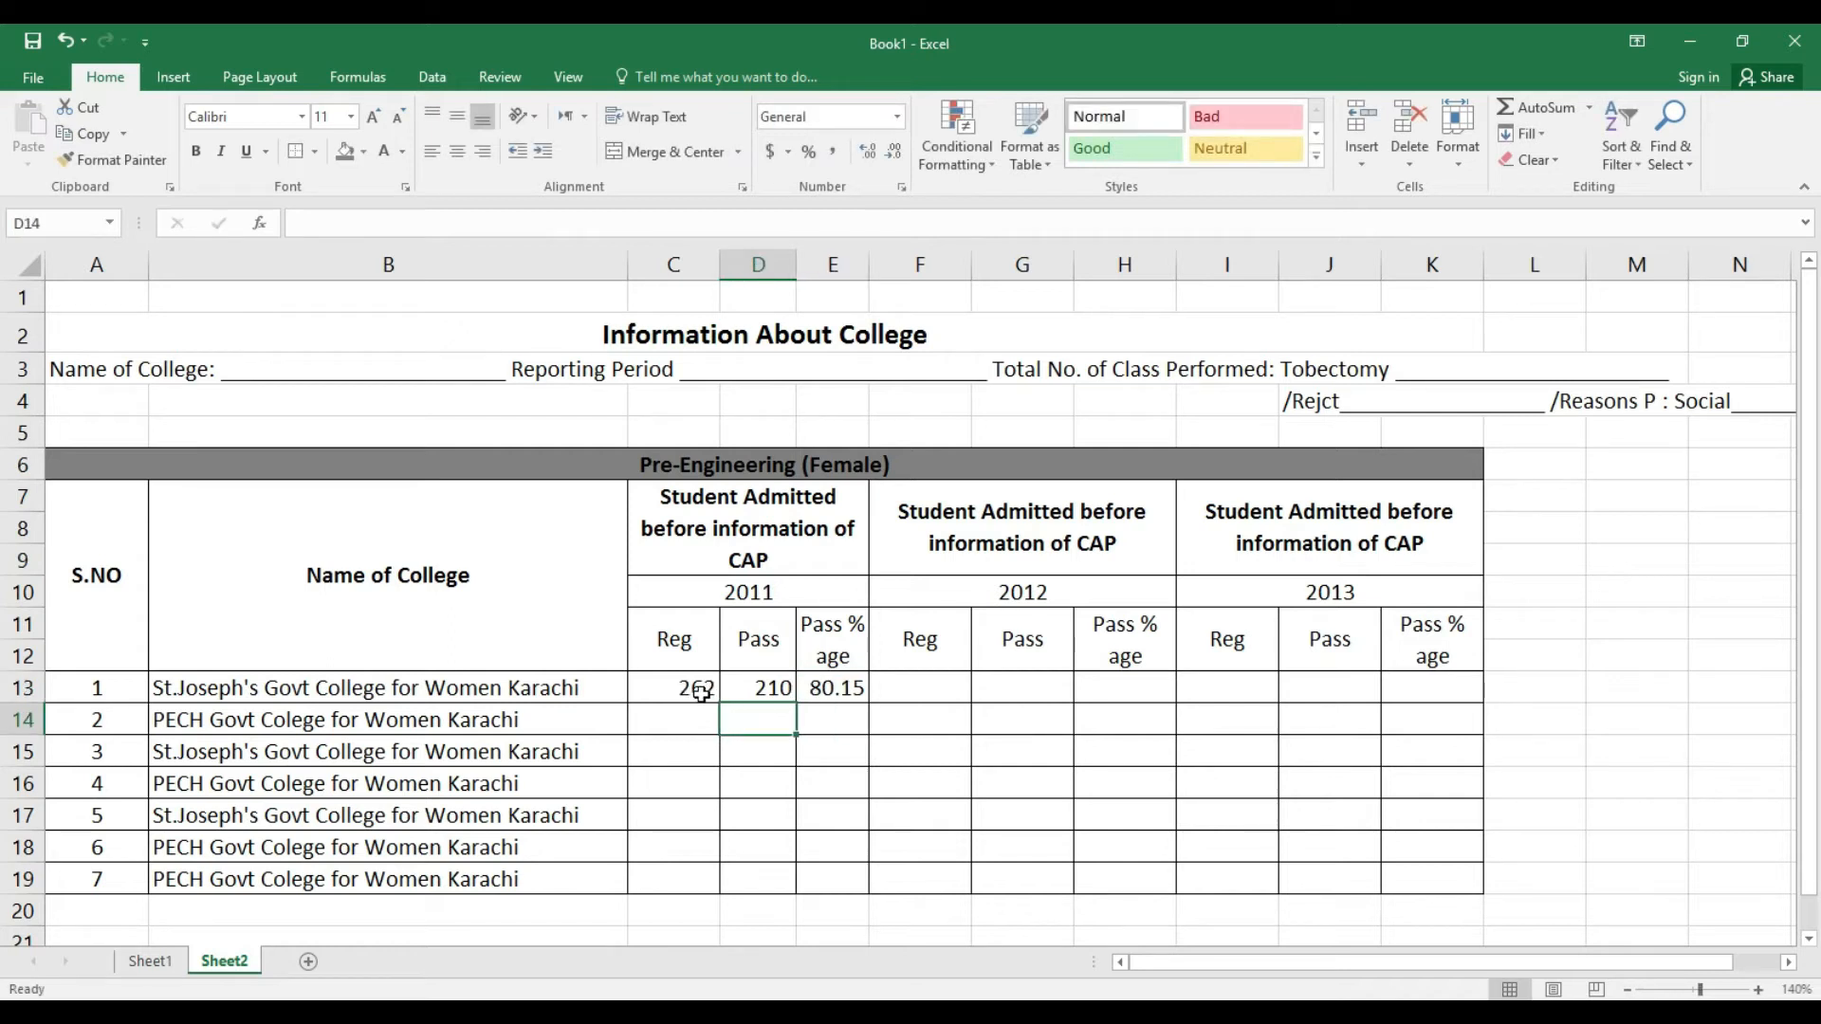
Fill the second college's 2011 figures with Reg 235, Pass 123 and pass percentage 52.34.
{"action": "left_click", "coordinate": [684, 718]}
{"action": "type", "text": "23454"}
{"action": "key", "text": "BackSpace"}
{"action": "key", "text": "BackSpace"}
{"action": "key", "text": "BackSpace"}
{"action": "type", "text": "5"}
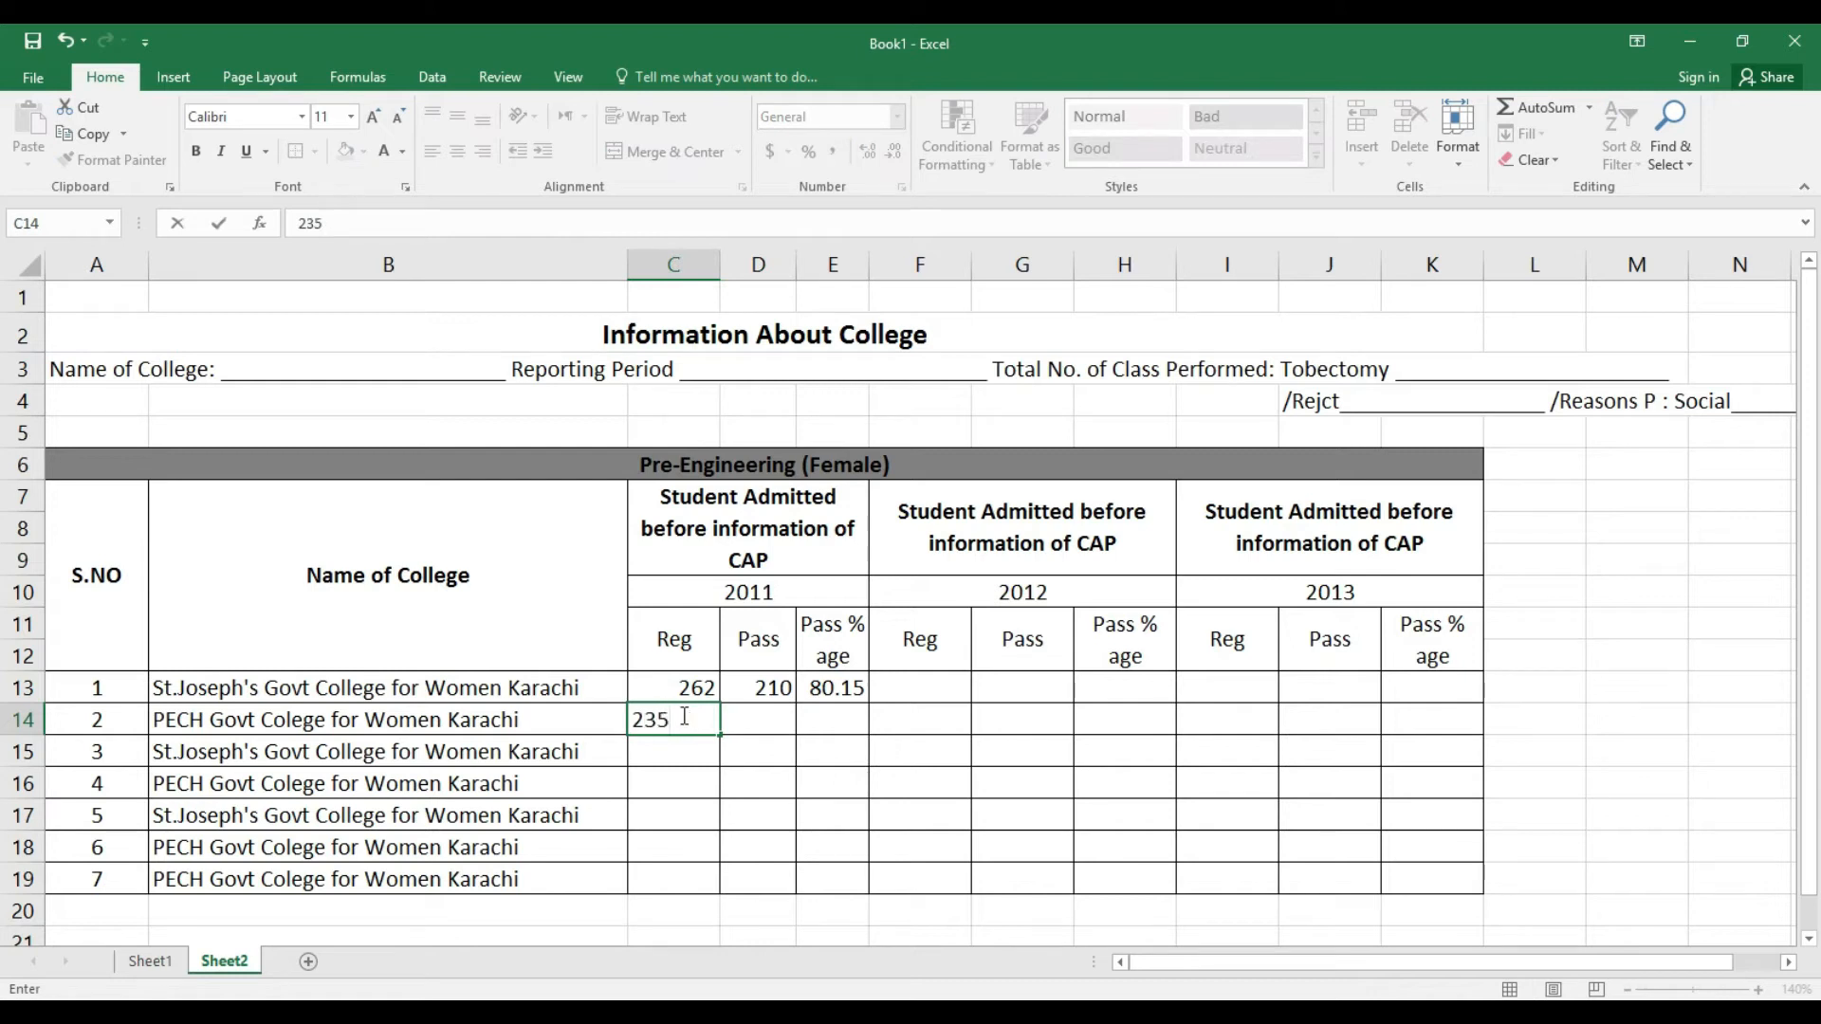
{"action": "key", "text": "Tab"}
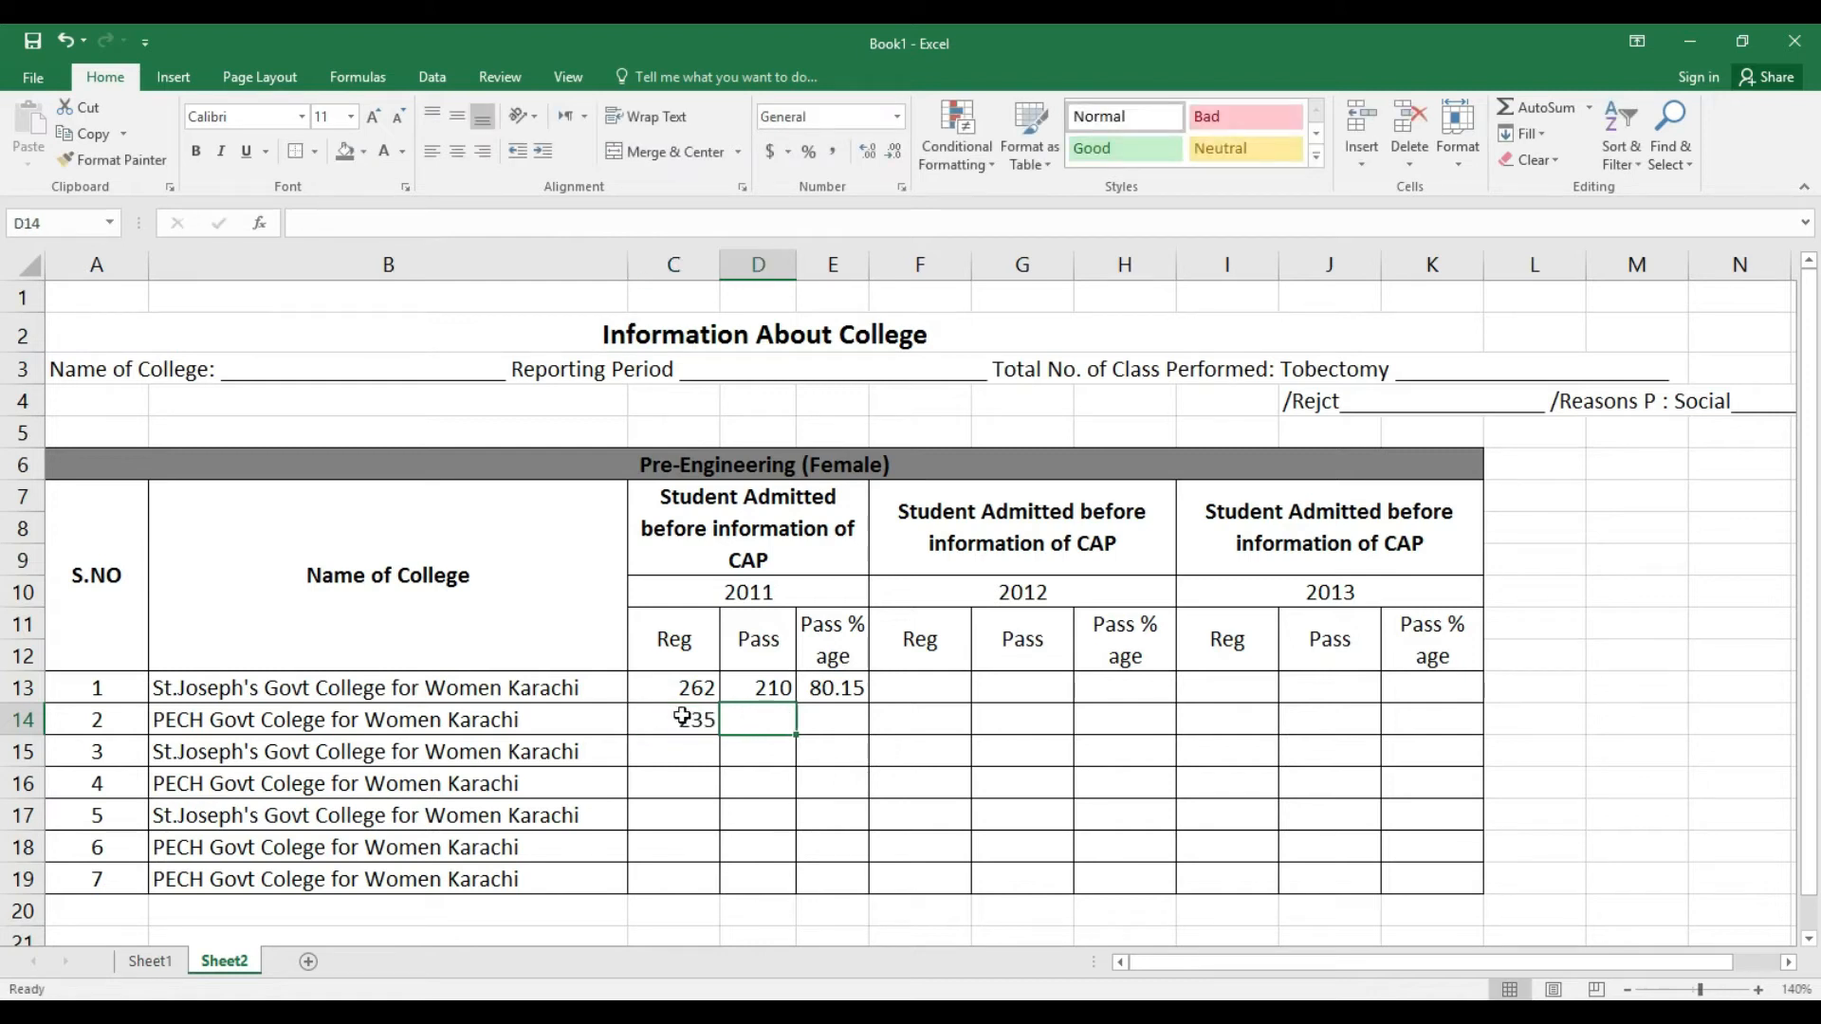
{"action": "type", "text": "123"}
{"action": "key", "text": "Tab"}
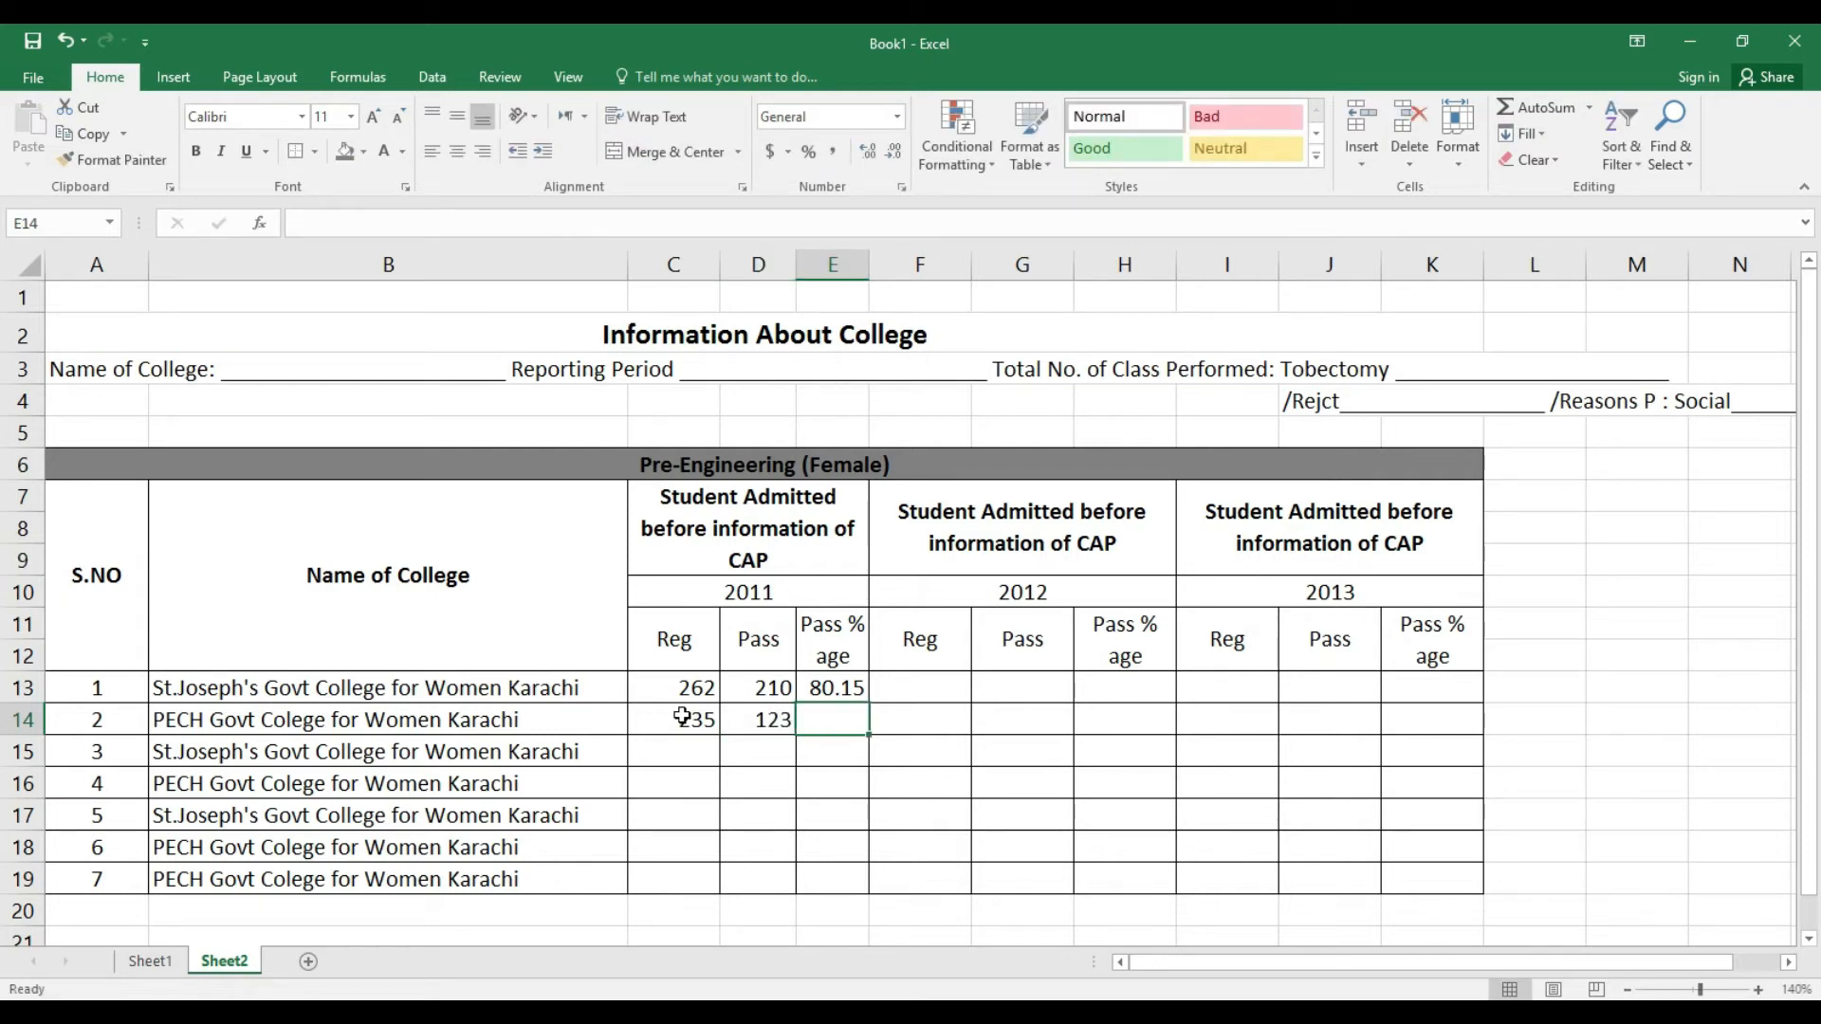
{"action": "type", "text": "52"}
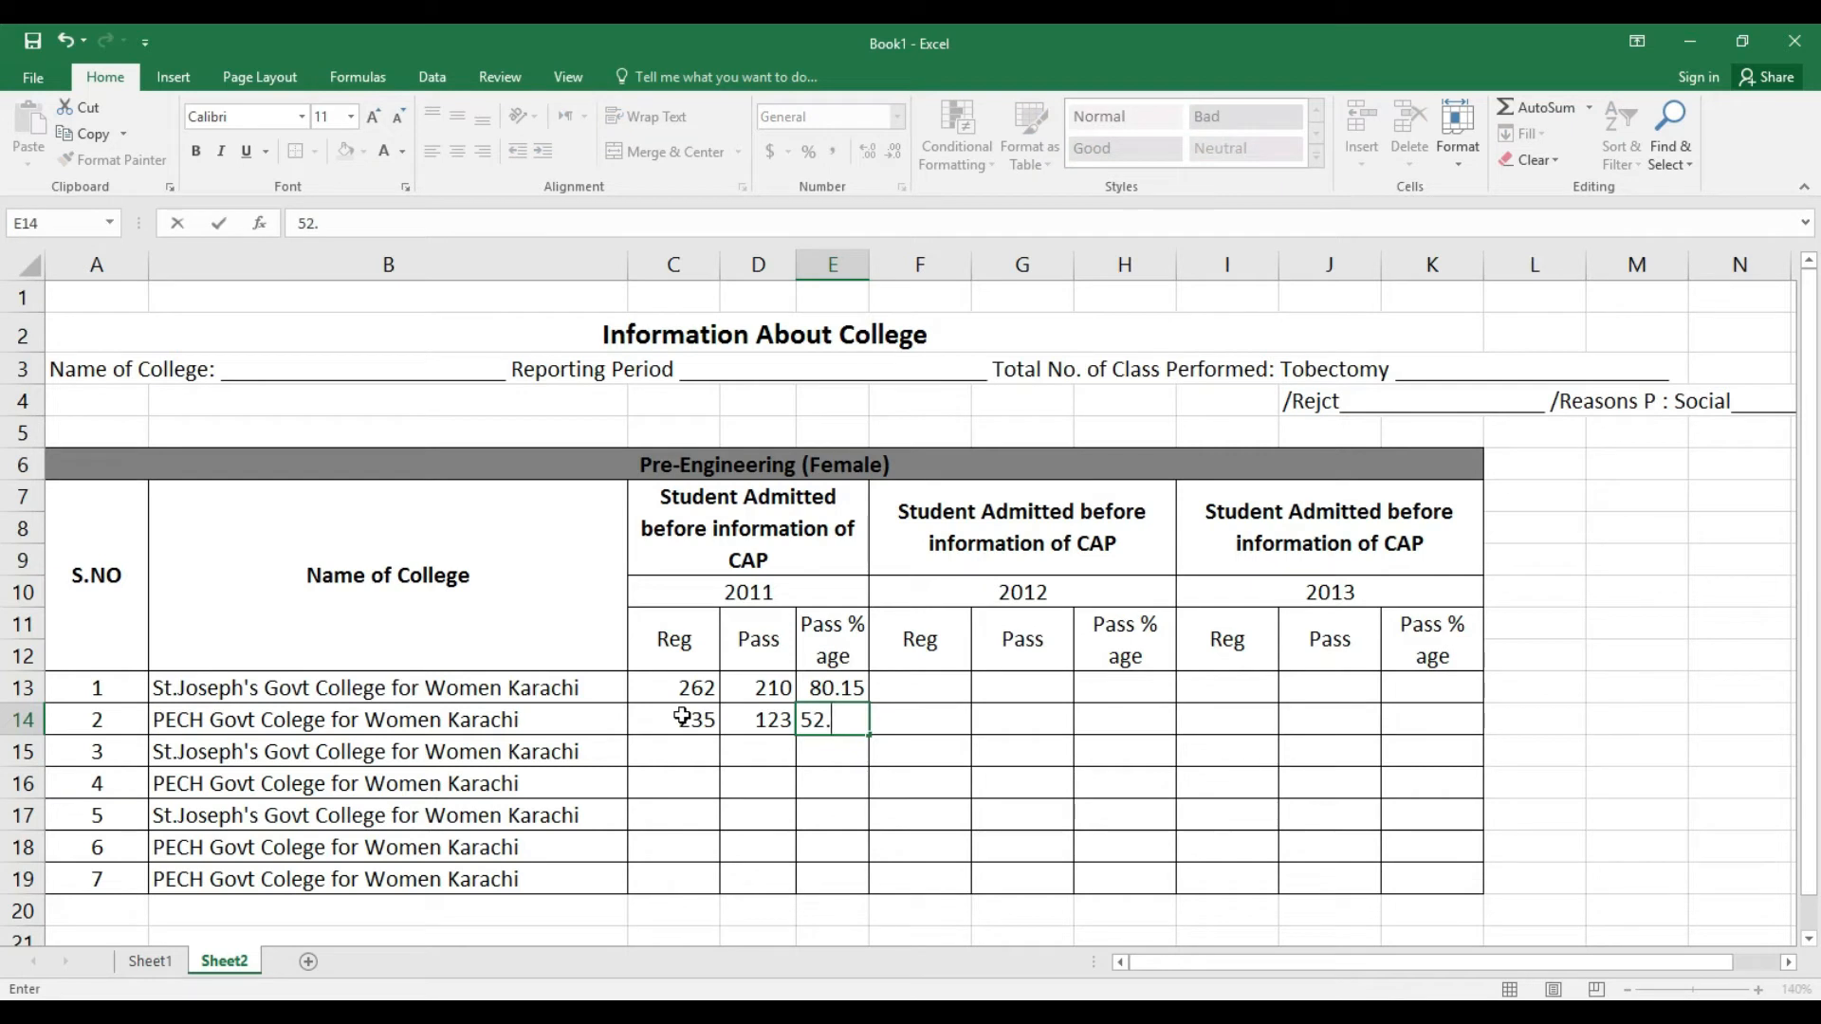
{"action": "type", "text": ".34"}
{"action": "key", "text": "Return"}
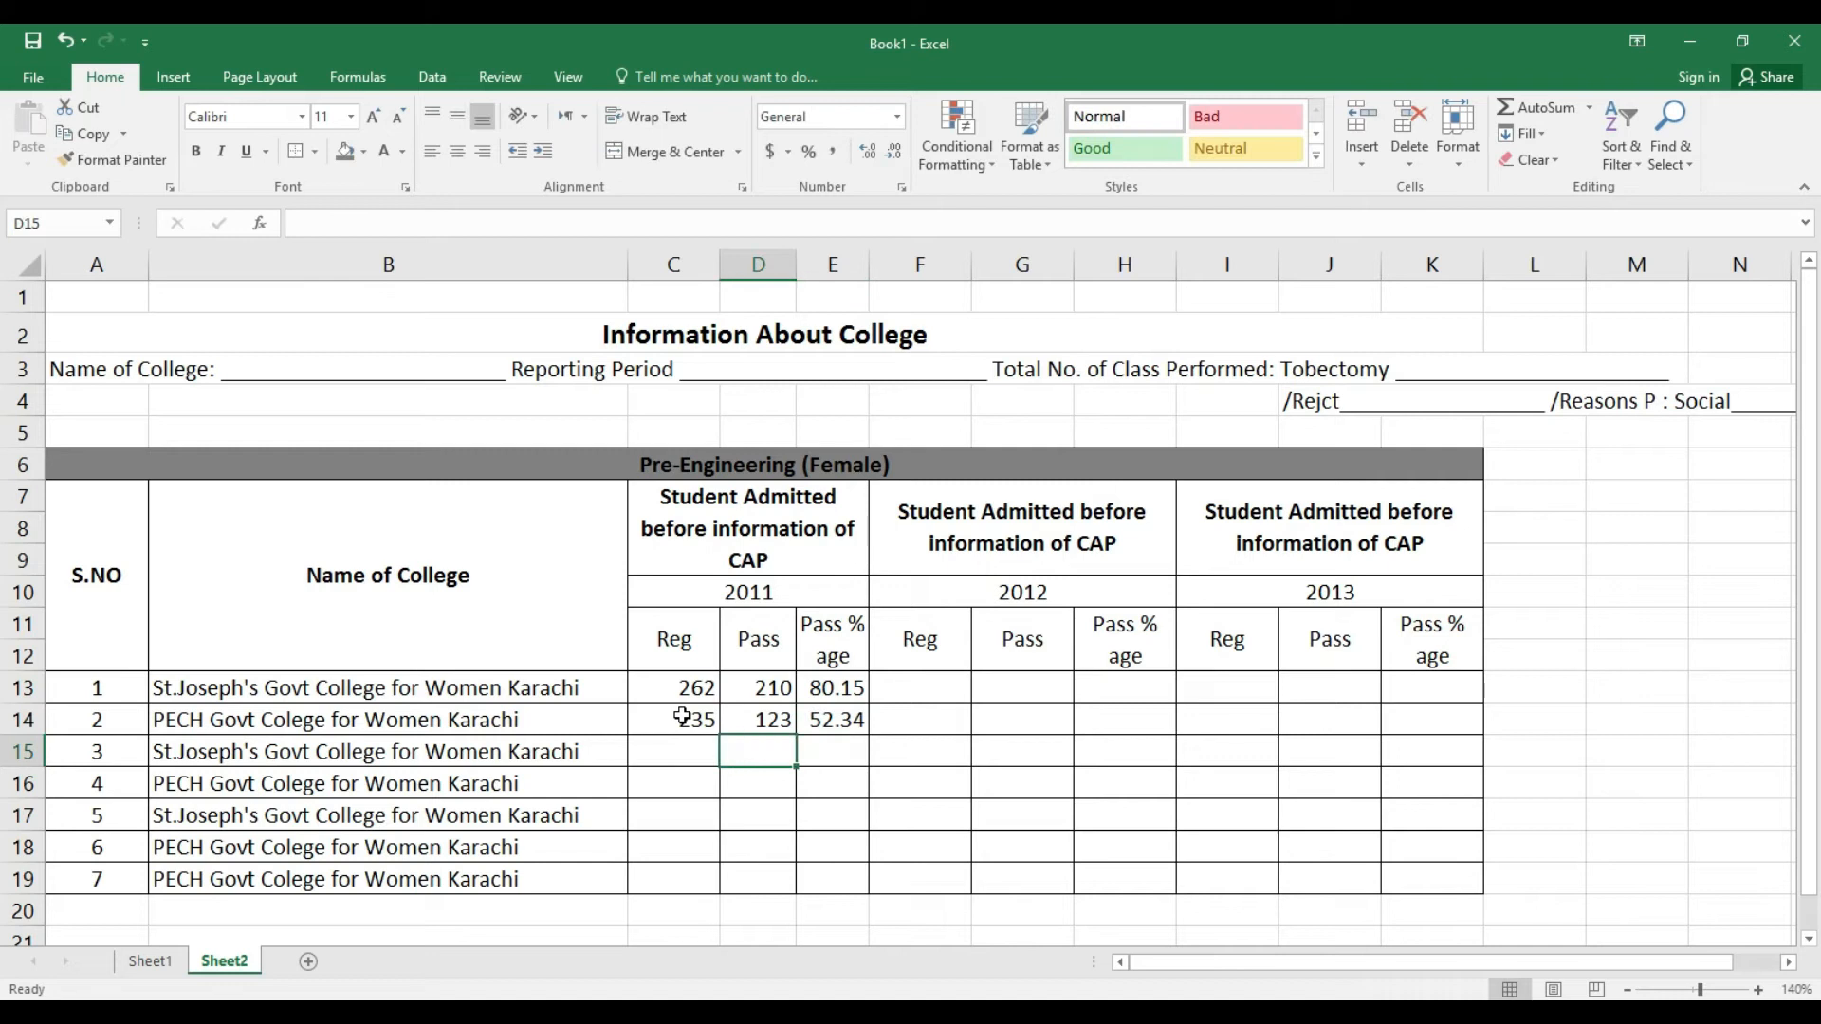
Fill the first college's 2011 Reg, Pass and pass percentage values down through row 19.
{"action": "left_click_drag", "start_coordinate": [697, 691], "coordinate": [815, 723]}
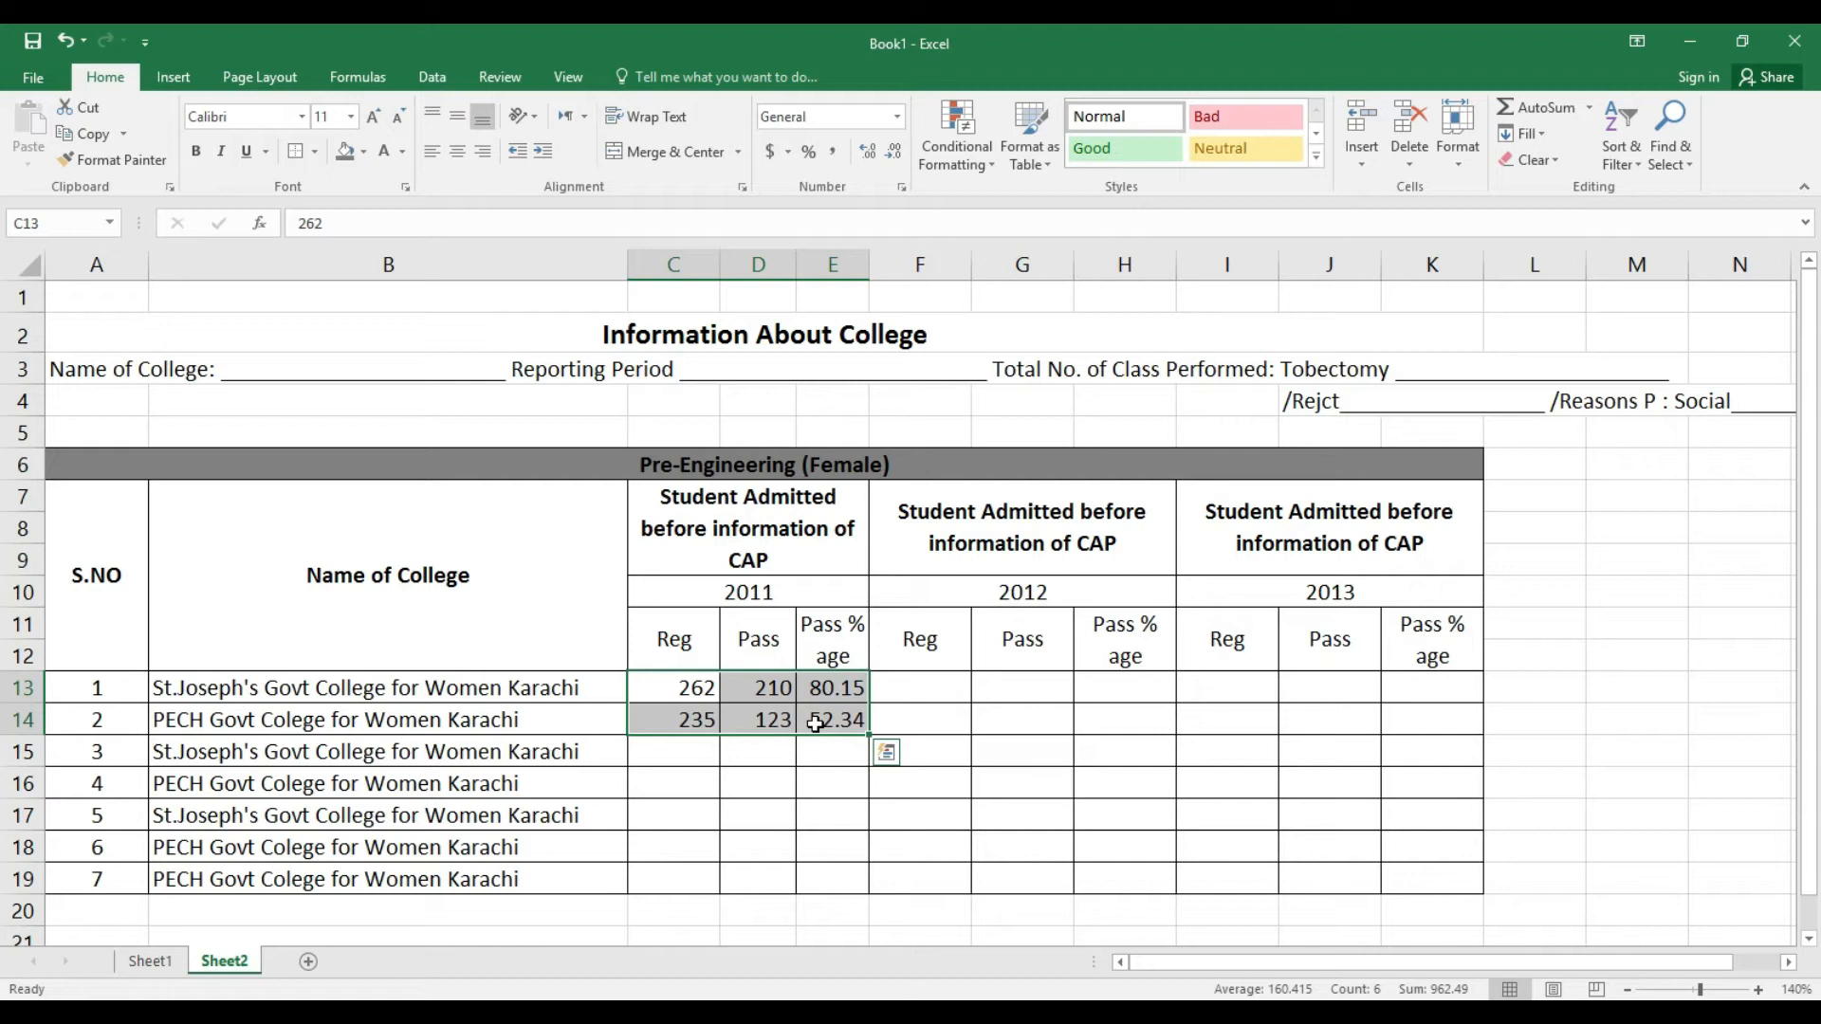
{"action": "left_click", "coordinate": [738, 772]}
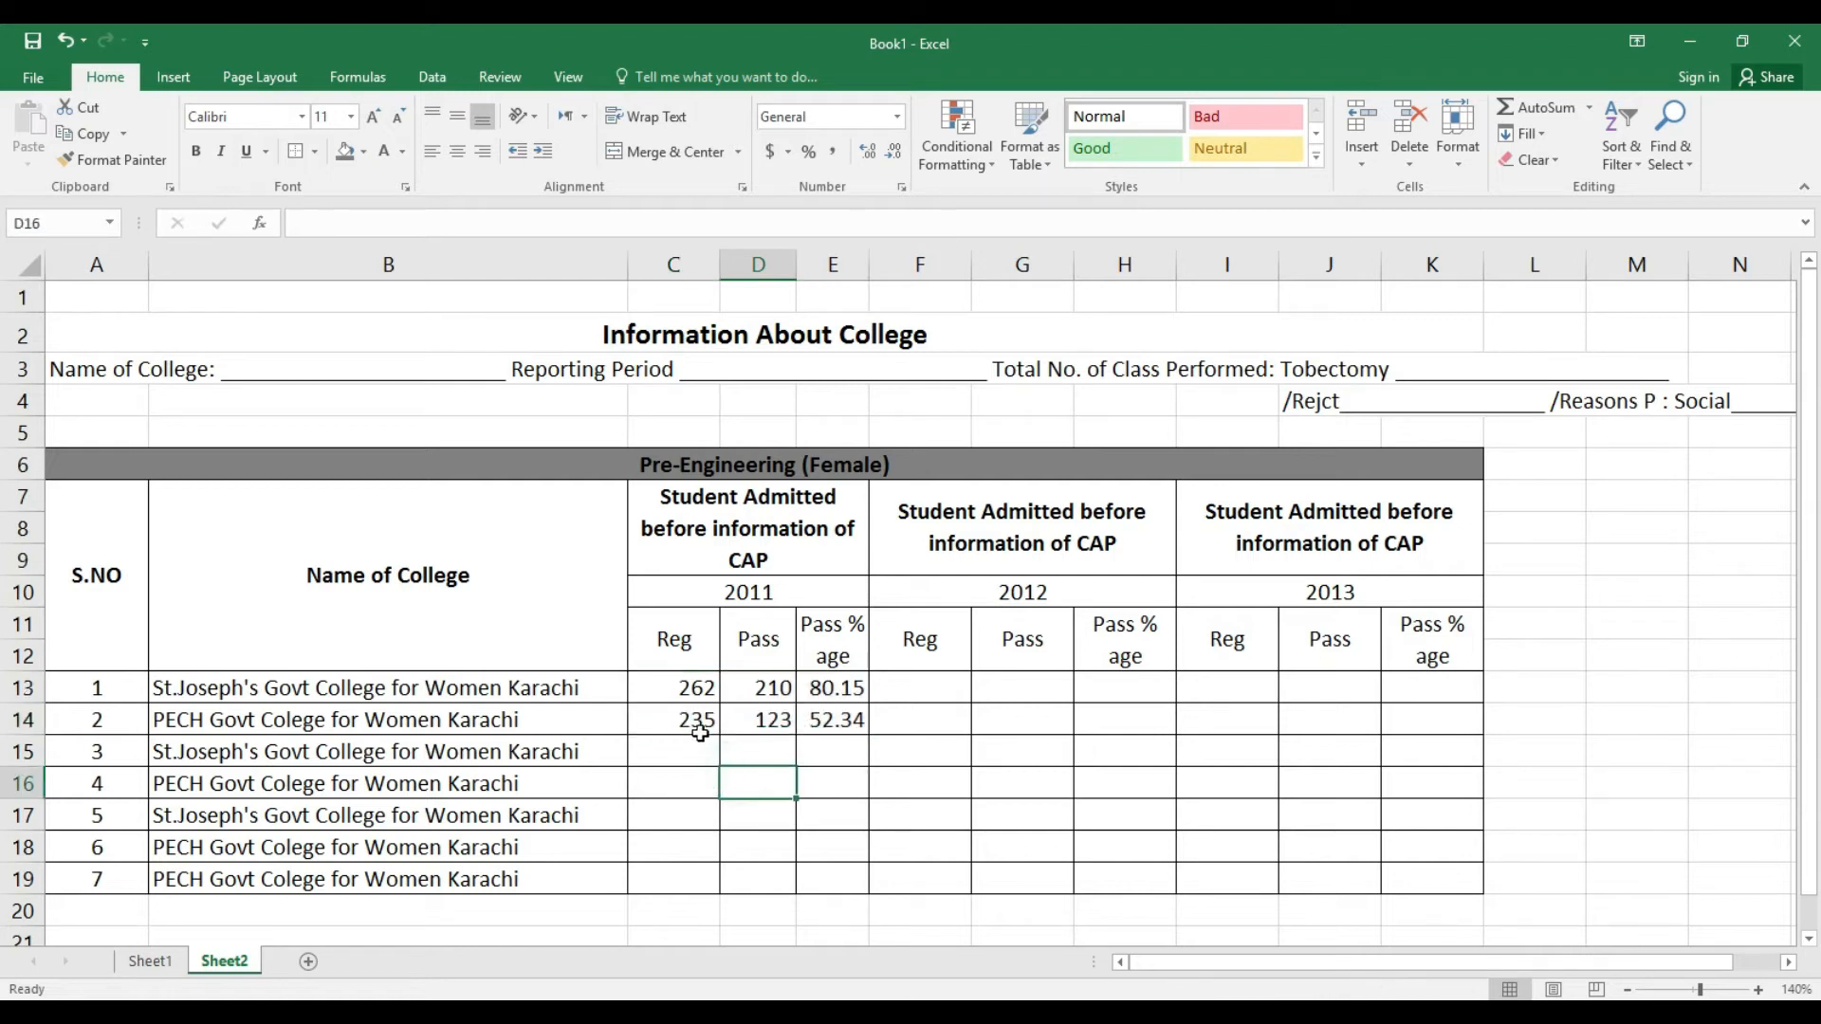
{"action": "left_click_drag", "start_coordinate": [703, 692], "coordinate": [839, 880]}
{"action": "key", "text": "ctrl+d"}
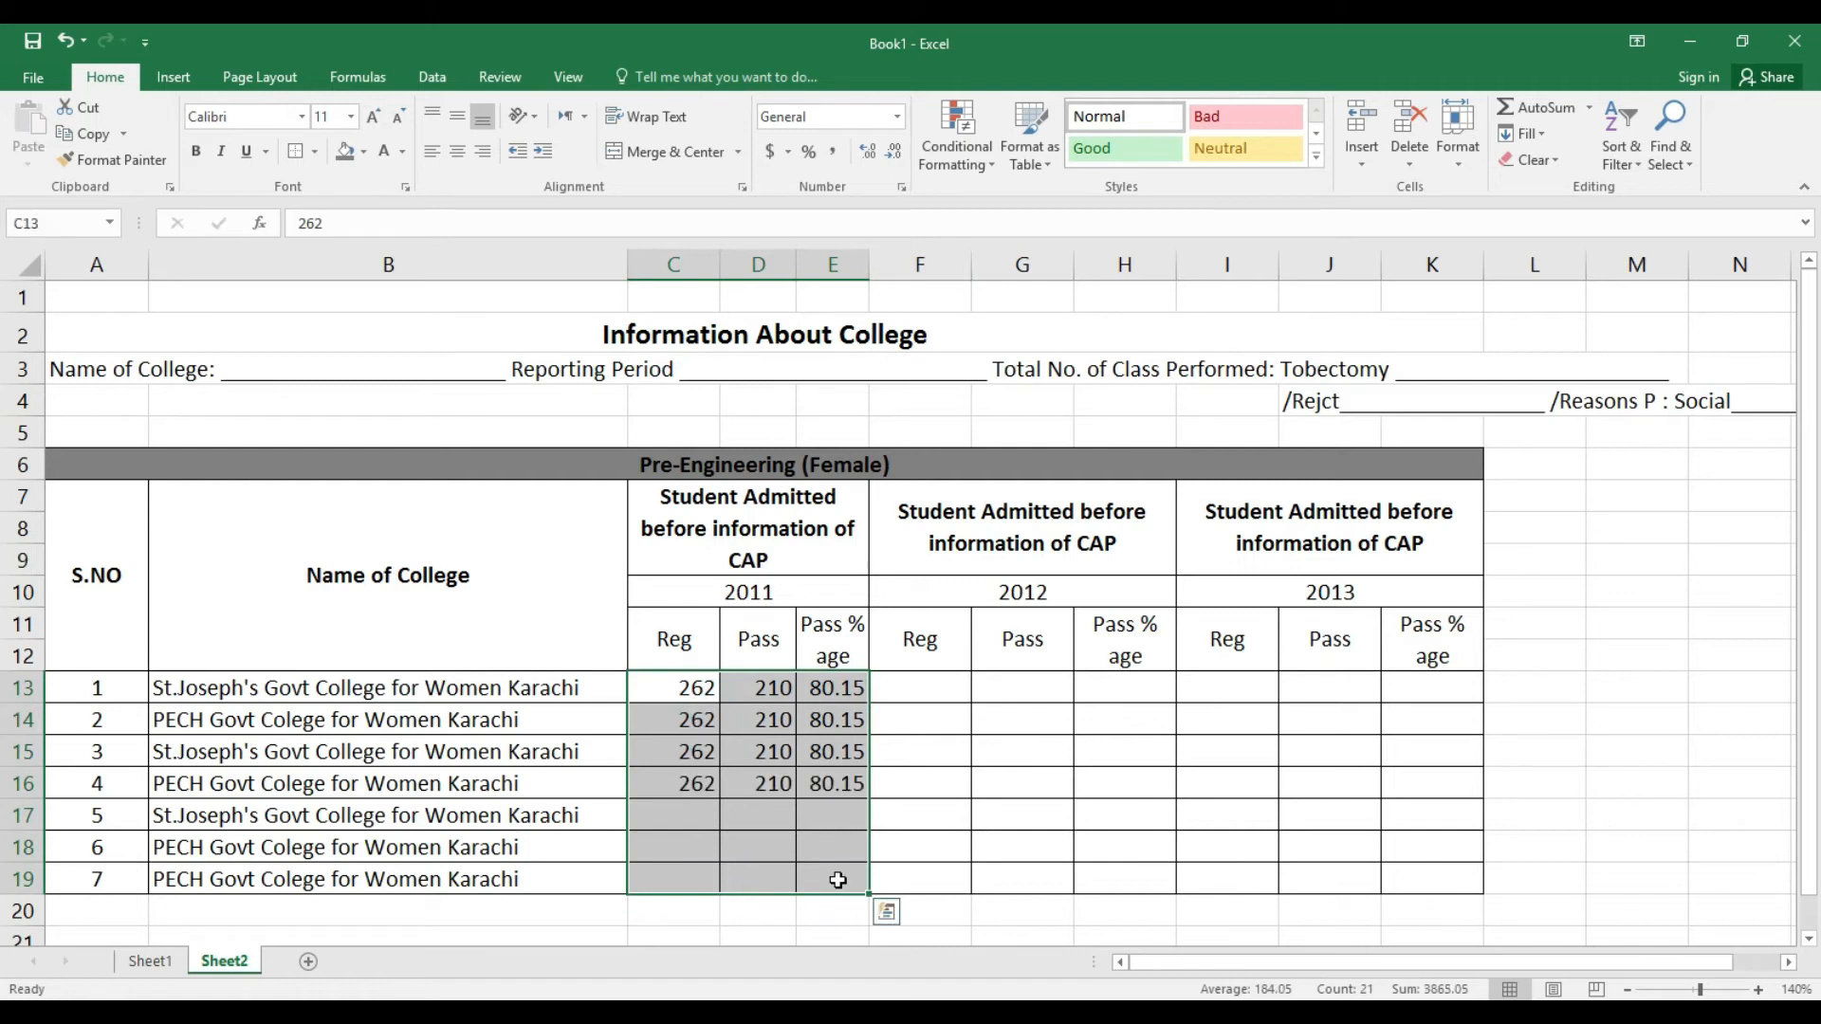
{"action": "left_click", "coordinate": [934, 714]}
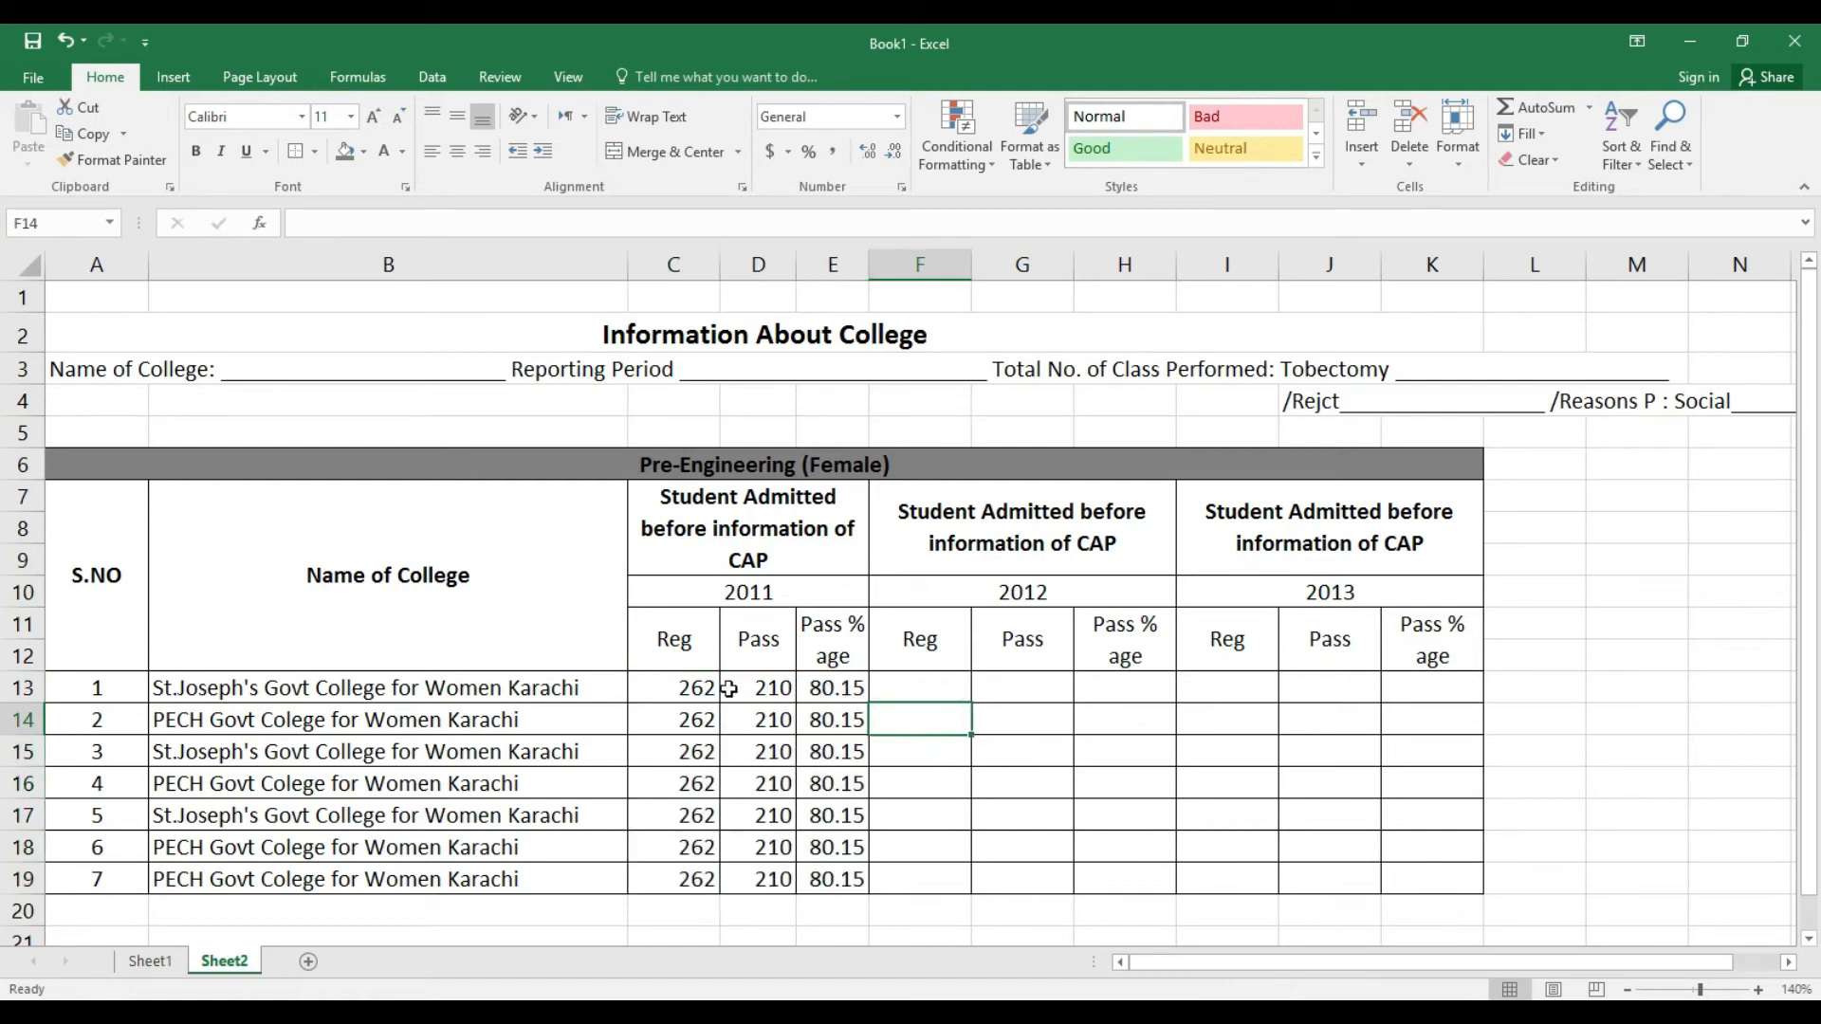
Fill the Reg value in C13 rightward across row 13 through J13.
{"action": "left_click_drag", "start_coordinate": [707, 689], "coordinate": [1335, 689]}
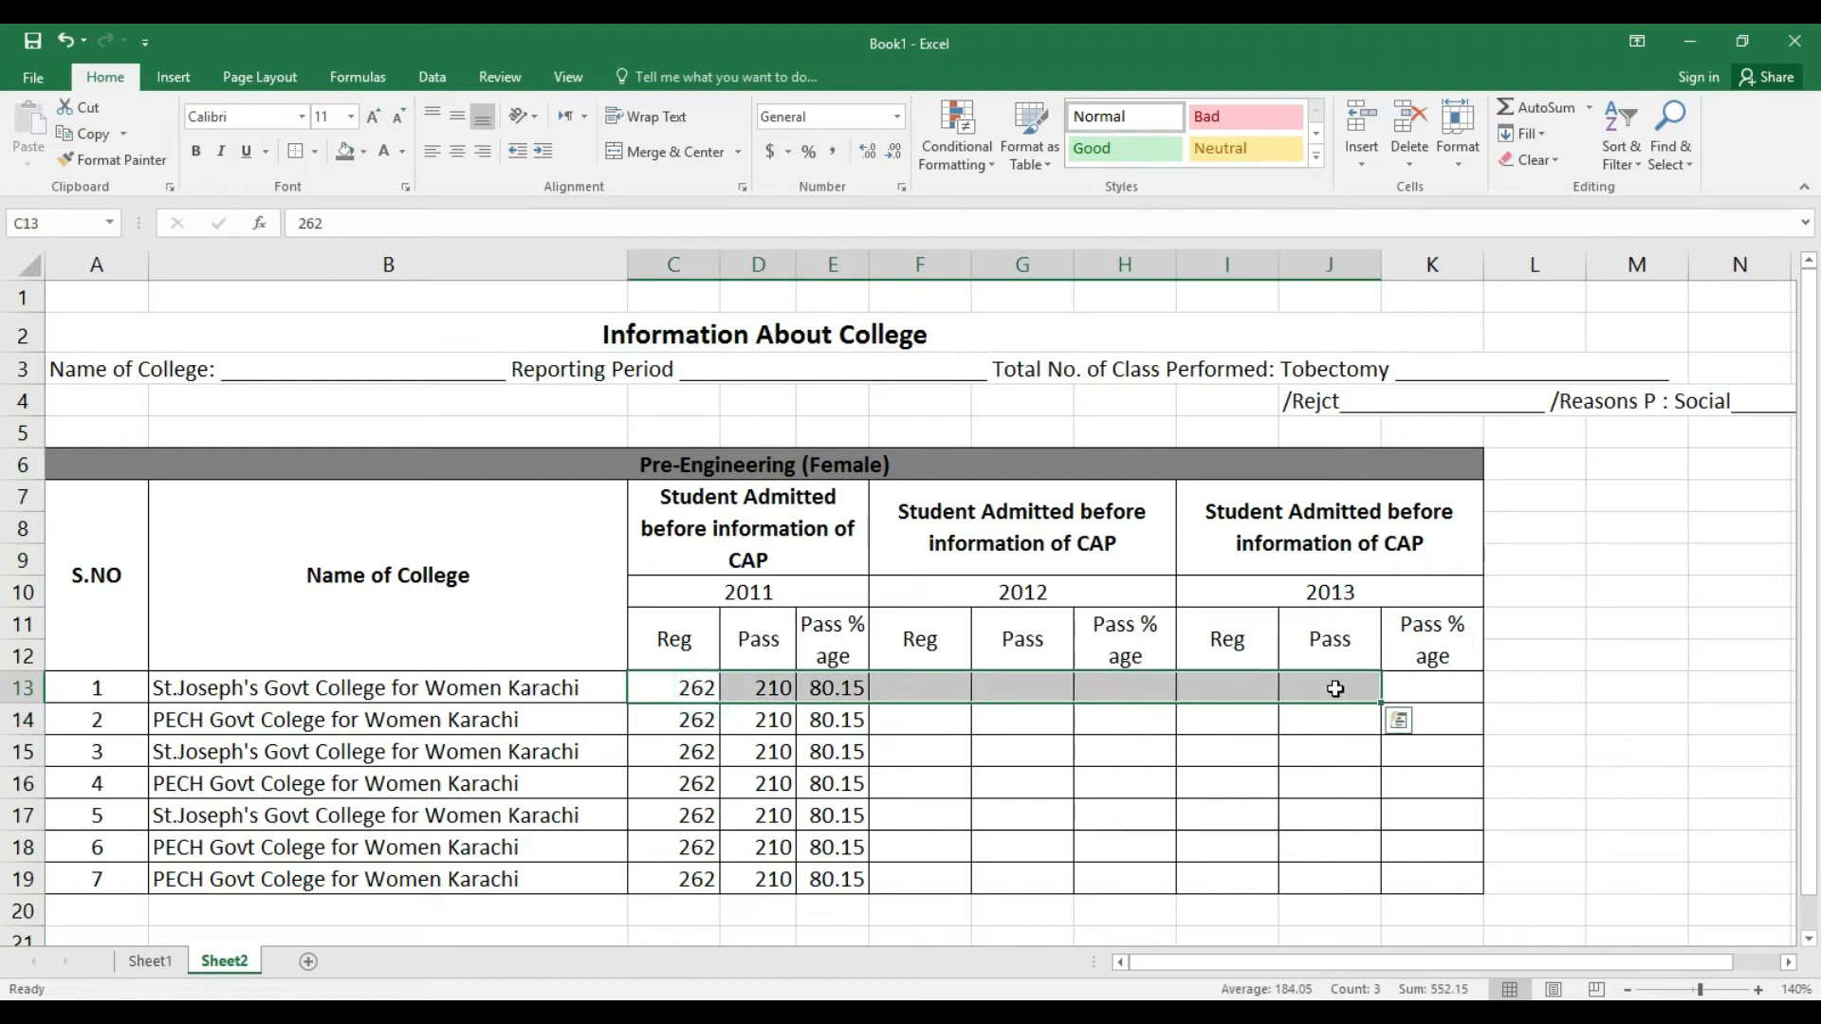
{"action": "key", "text": "ctrl+r"}
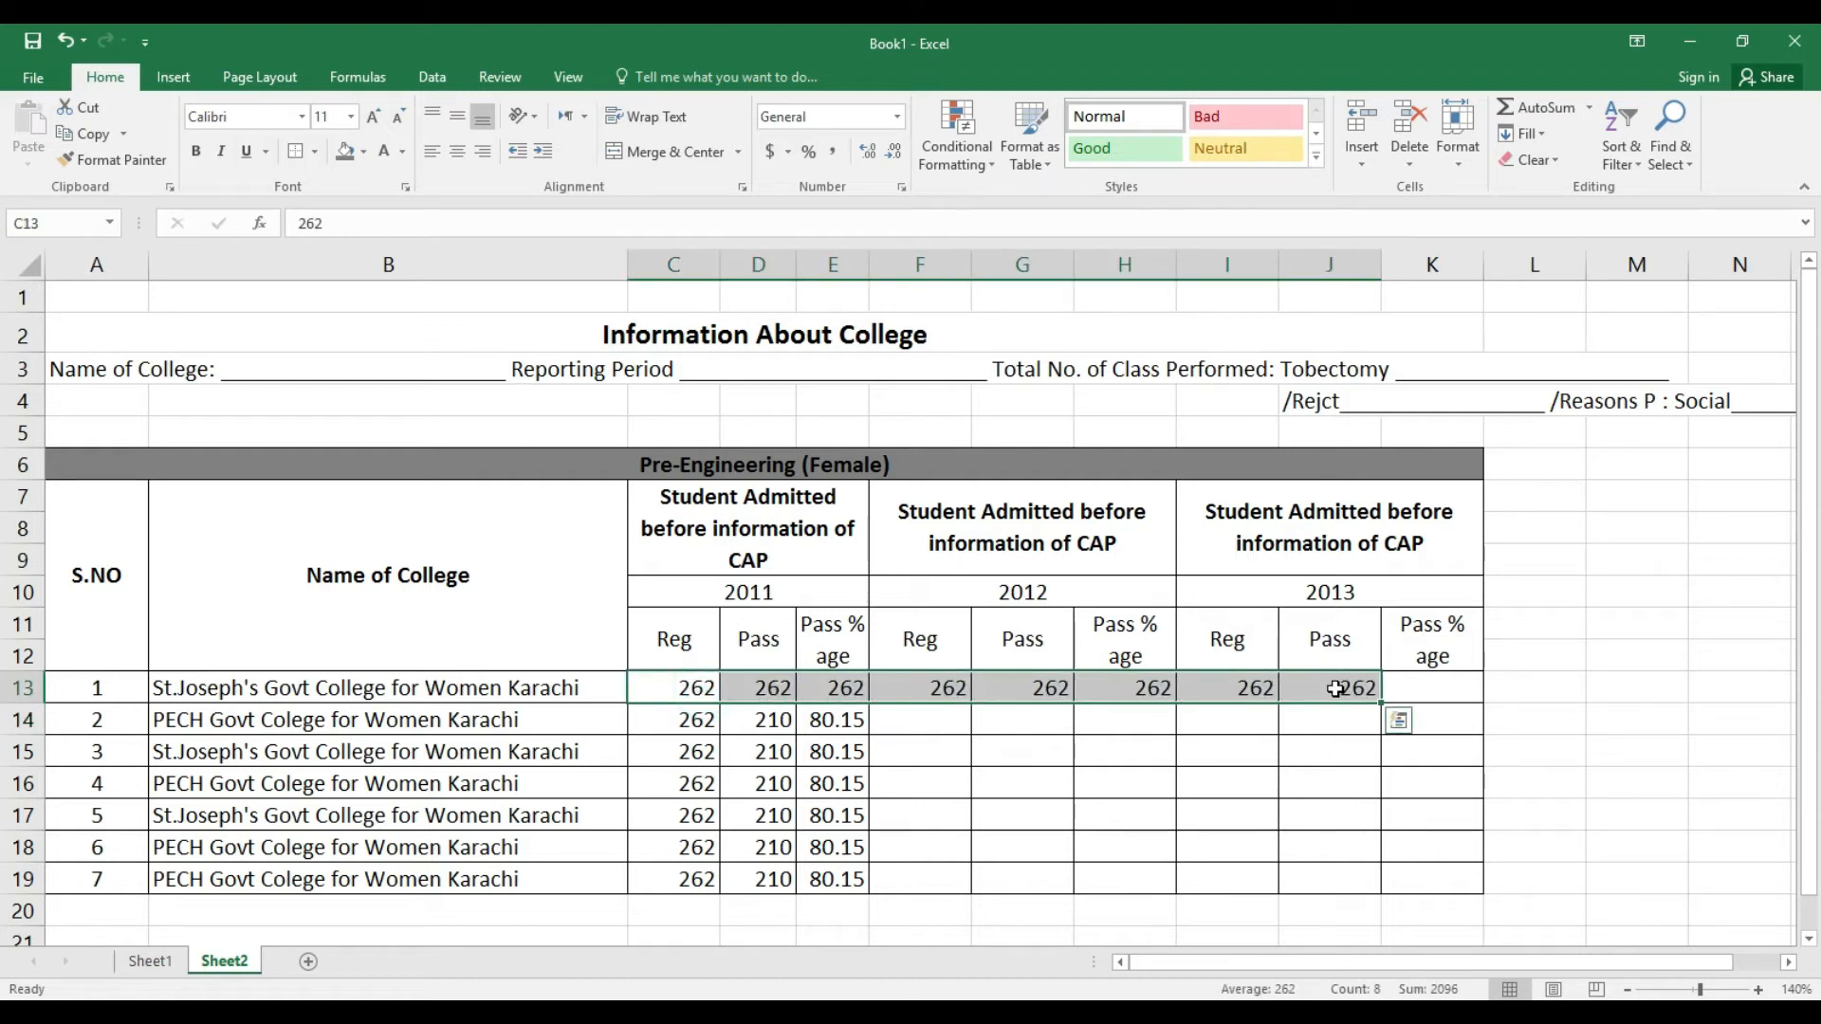
{"action": "left_click", "coordinate": [963, 727]}
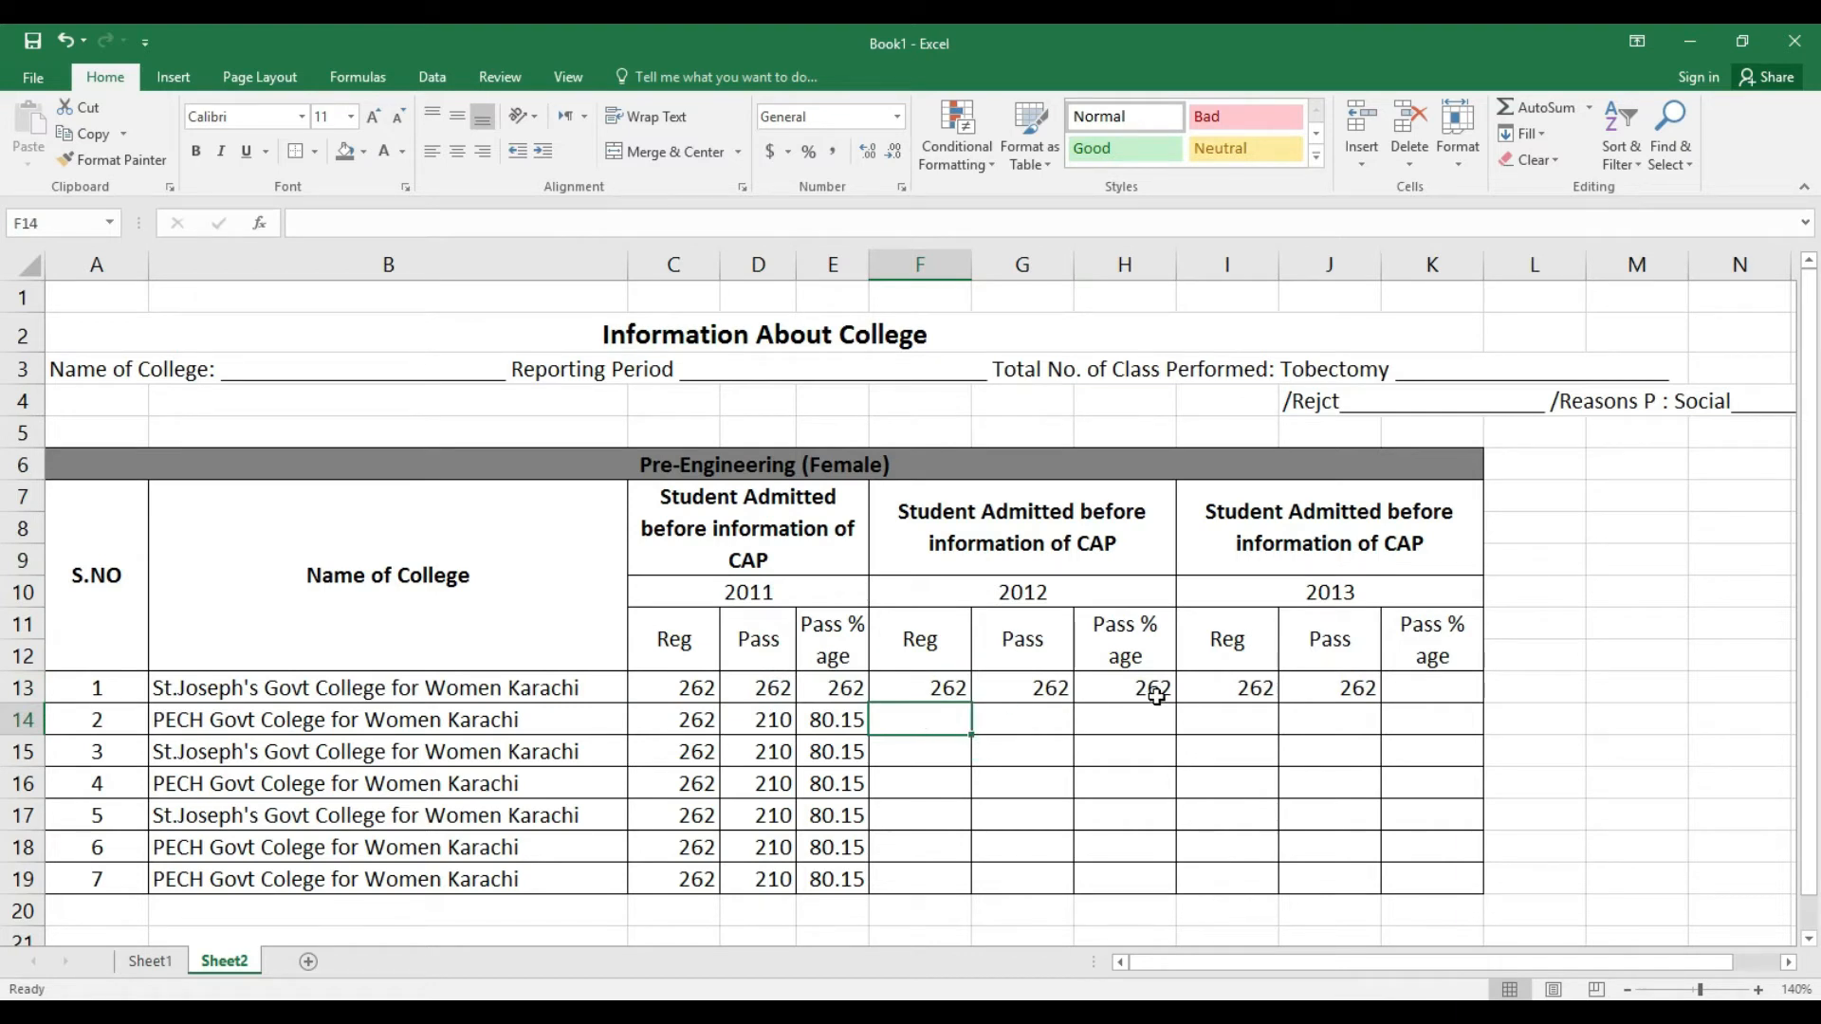
Clear the contents of cells H13 to J13.
{"action": "left_click_drag", "start_coordinate": [1156, 695], "coordinate": [1364, 697]}
{"action": "key", "text": "Delete"}
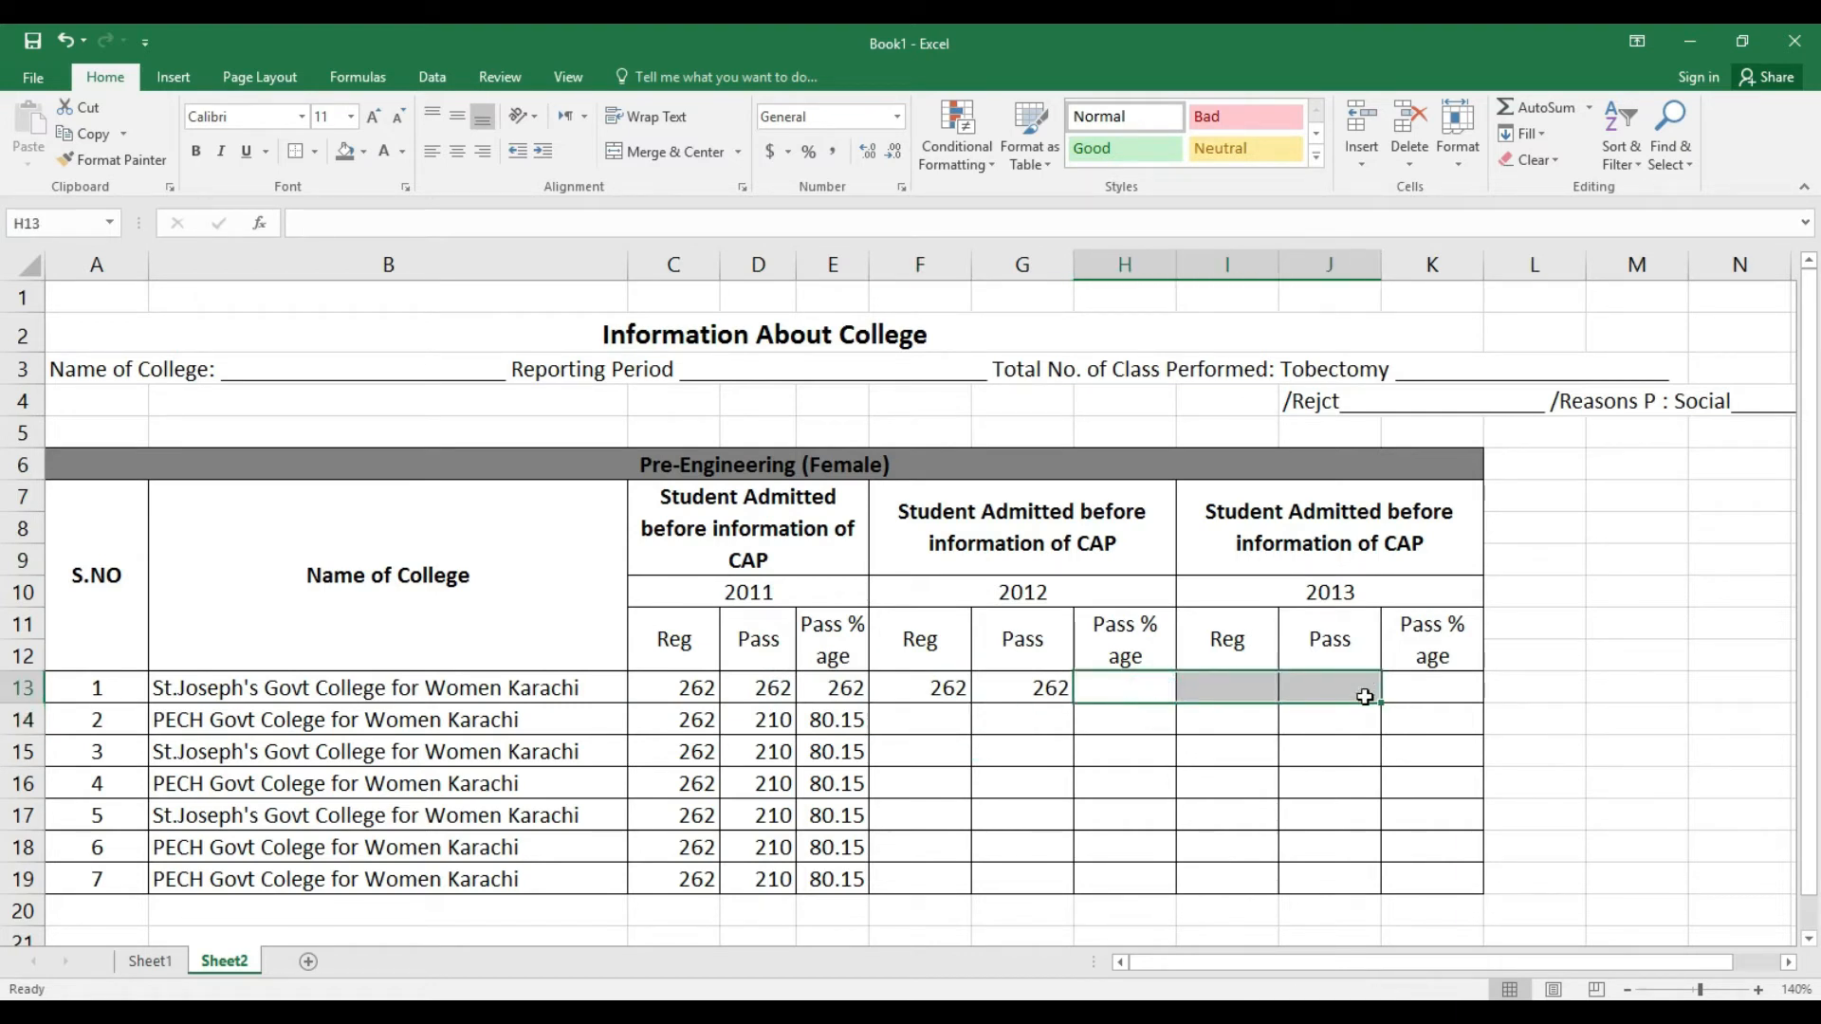
Clear the contents of cells F13 and G13 in the first college's 2012 columns.
{"action": "left_click", "coordinate": [947, 711]}
{"action": "left_click_drag", "start_coordinate": [943, 678], "coordinate": [1034, 688]}
{"action": "key", "text": "Delete"}
{"action": "left_click_drag", "start_coordinate": [673, 689], "coordinate": [842, 884]}
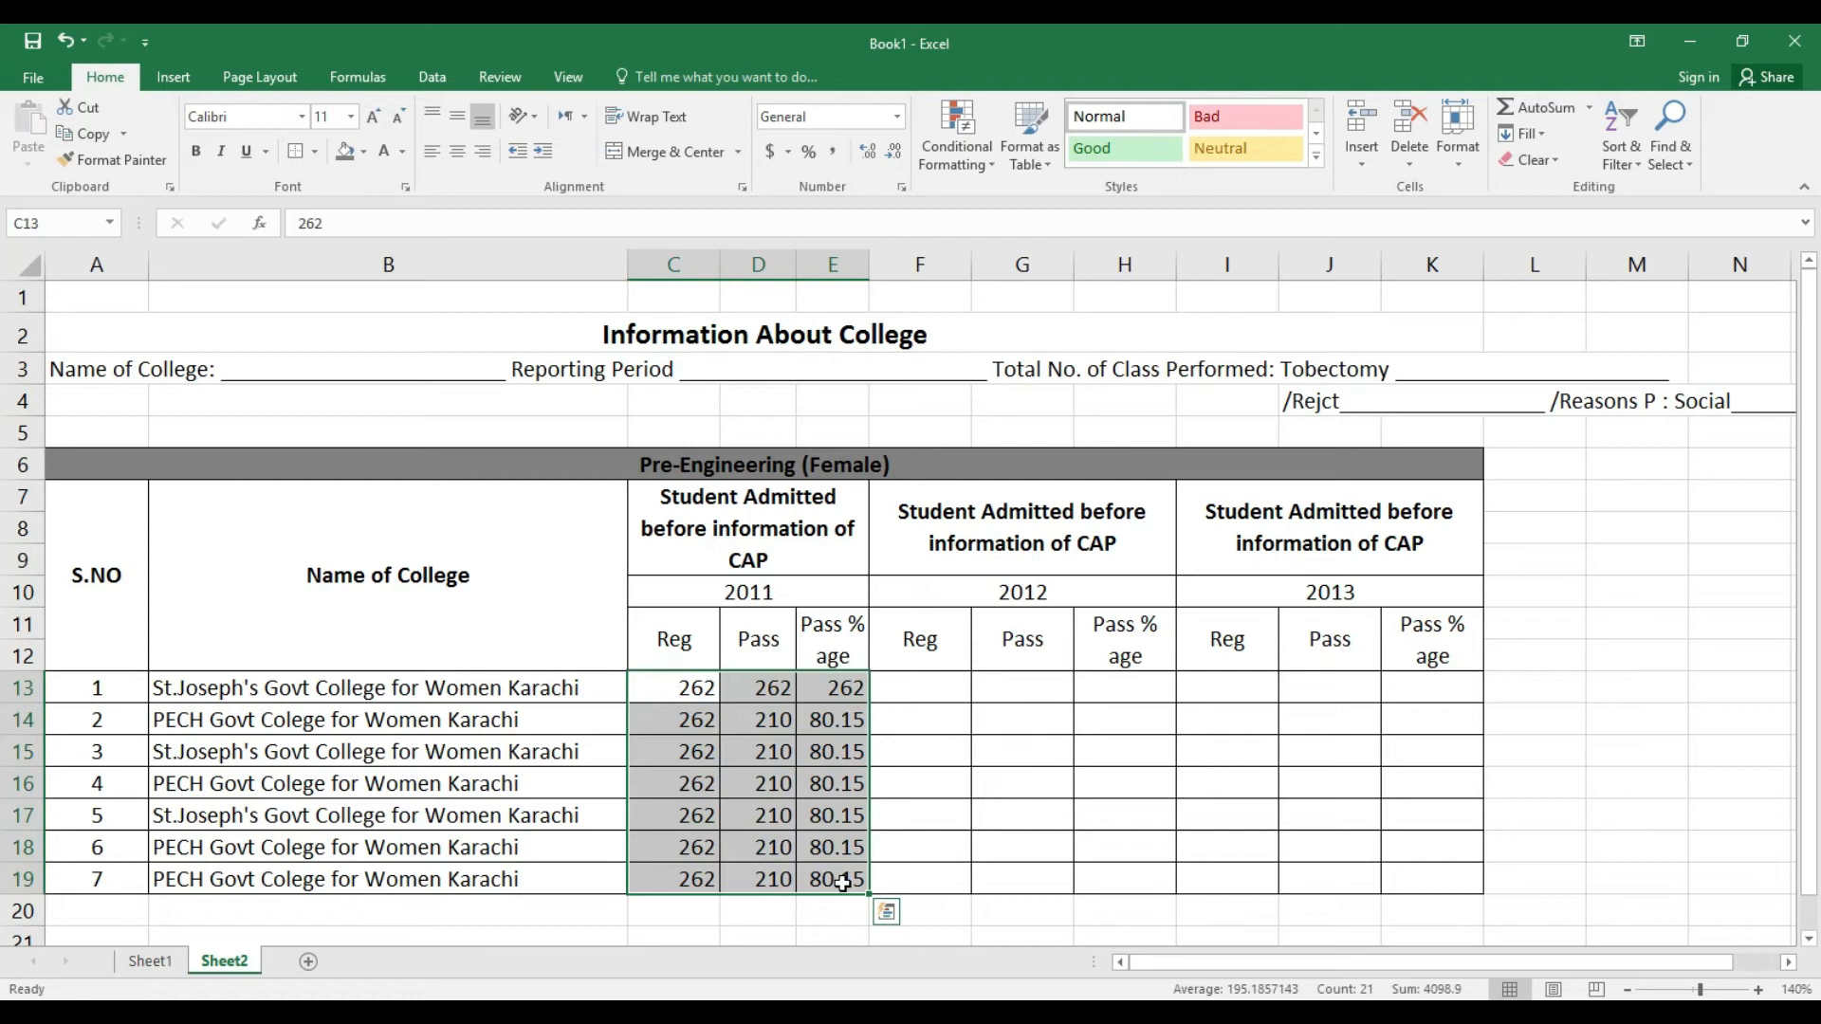
{"action": "key", "text": "ctrl"}
{"action": "key", "text": "ctrl"}
{"action": "key", "text": "ctrl+z"}
{"action": "left_click", "coordinate": [975, 779]}
{"action": "left_click_drag", "start_coordinate": [942, 686], "coordinate": [1007, 689]}
{"action": "key", "text": "Delete"}
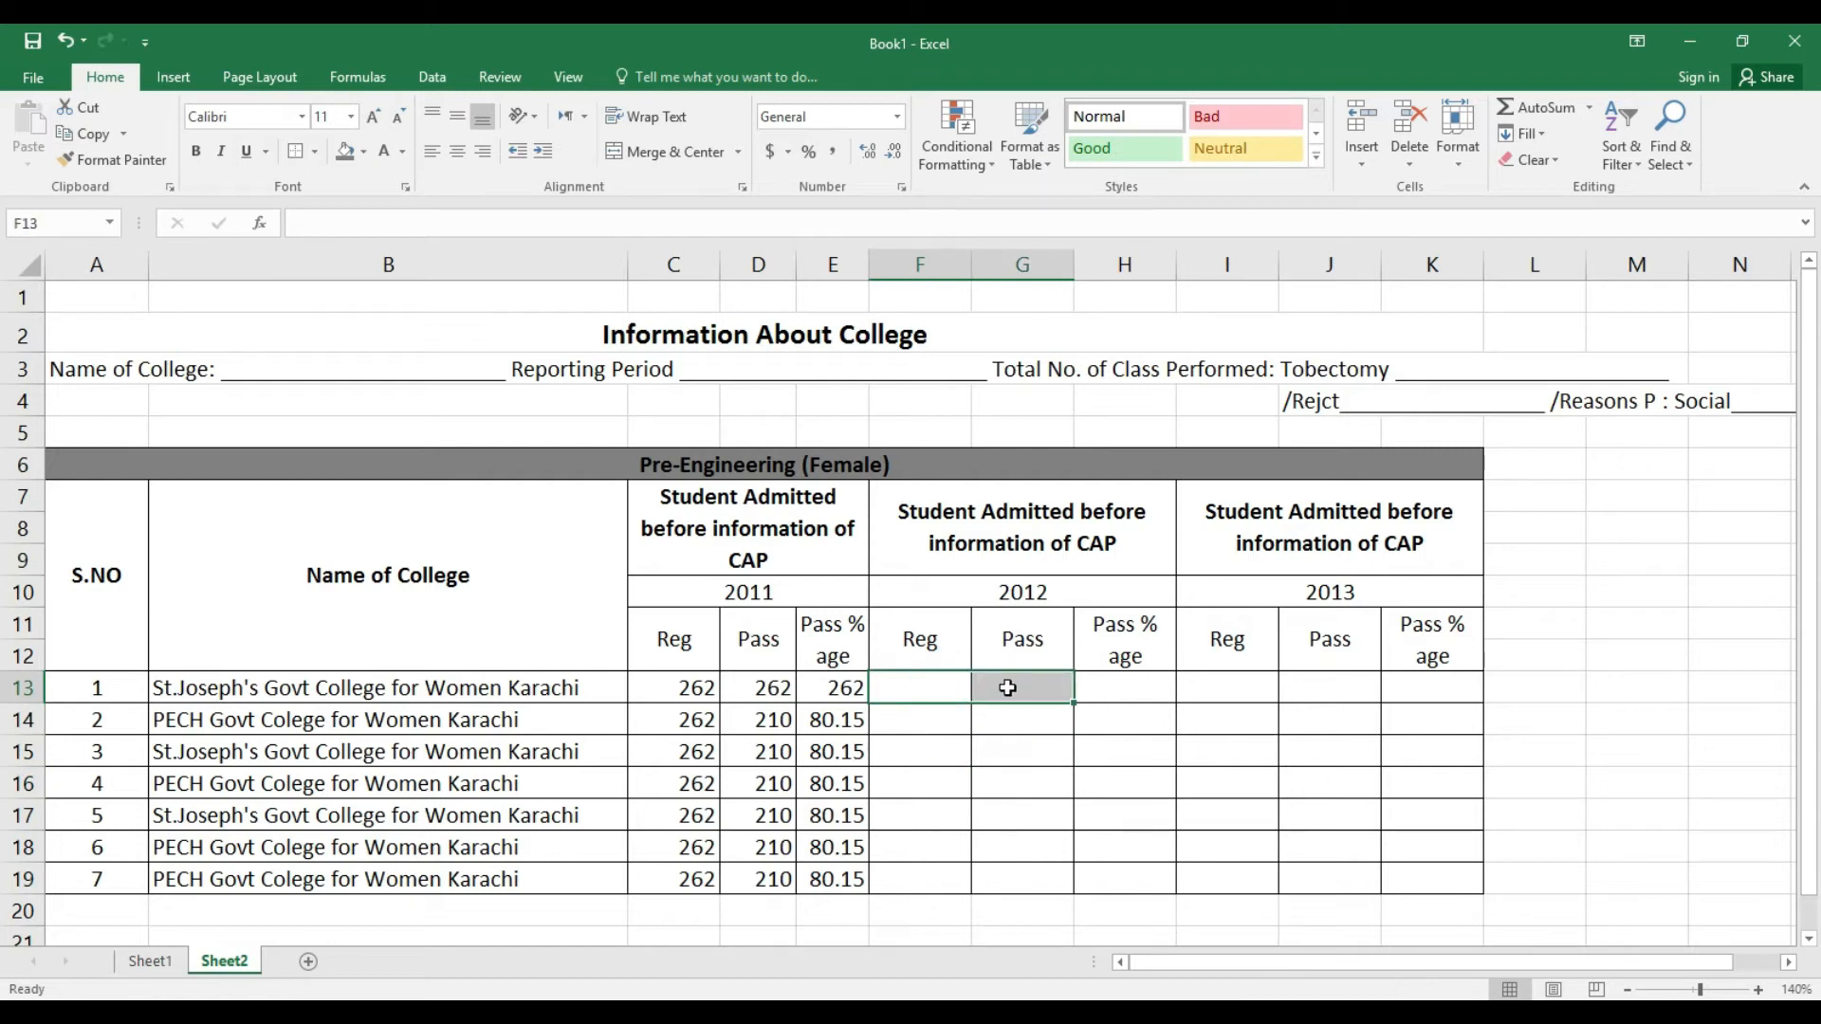
Center the 2011 Reg, Pass and pass percentage figures in C13:E19.
{"action": "left_click_drag", "start_coordinate": [666, 693], "coordinate": [836, 880]}
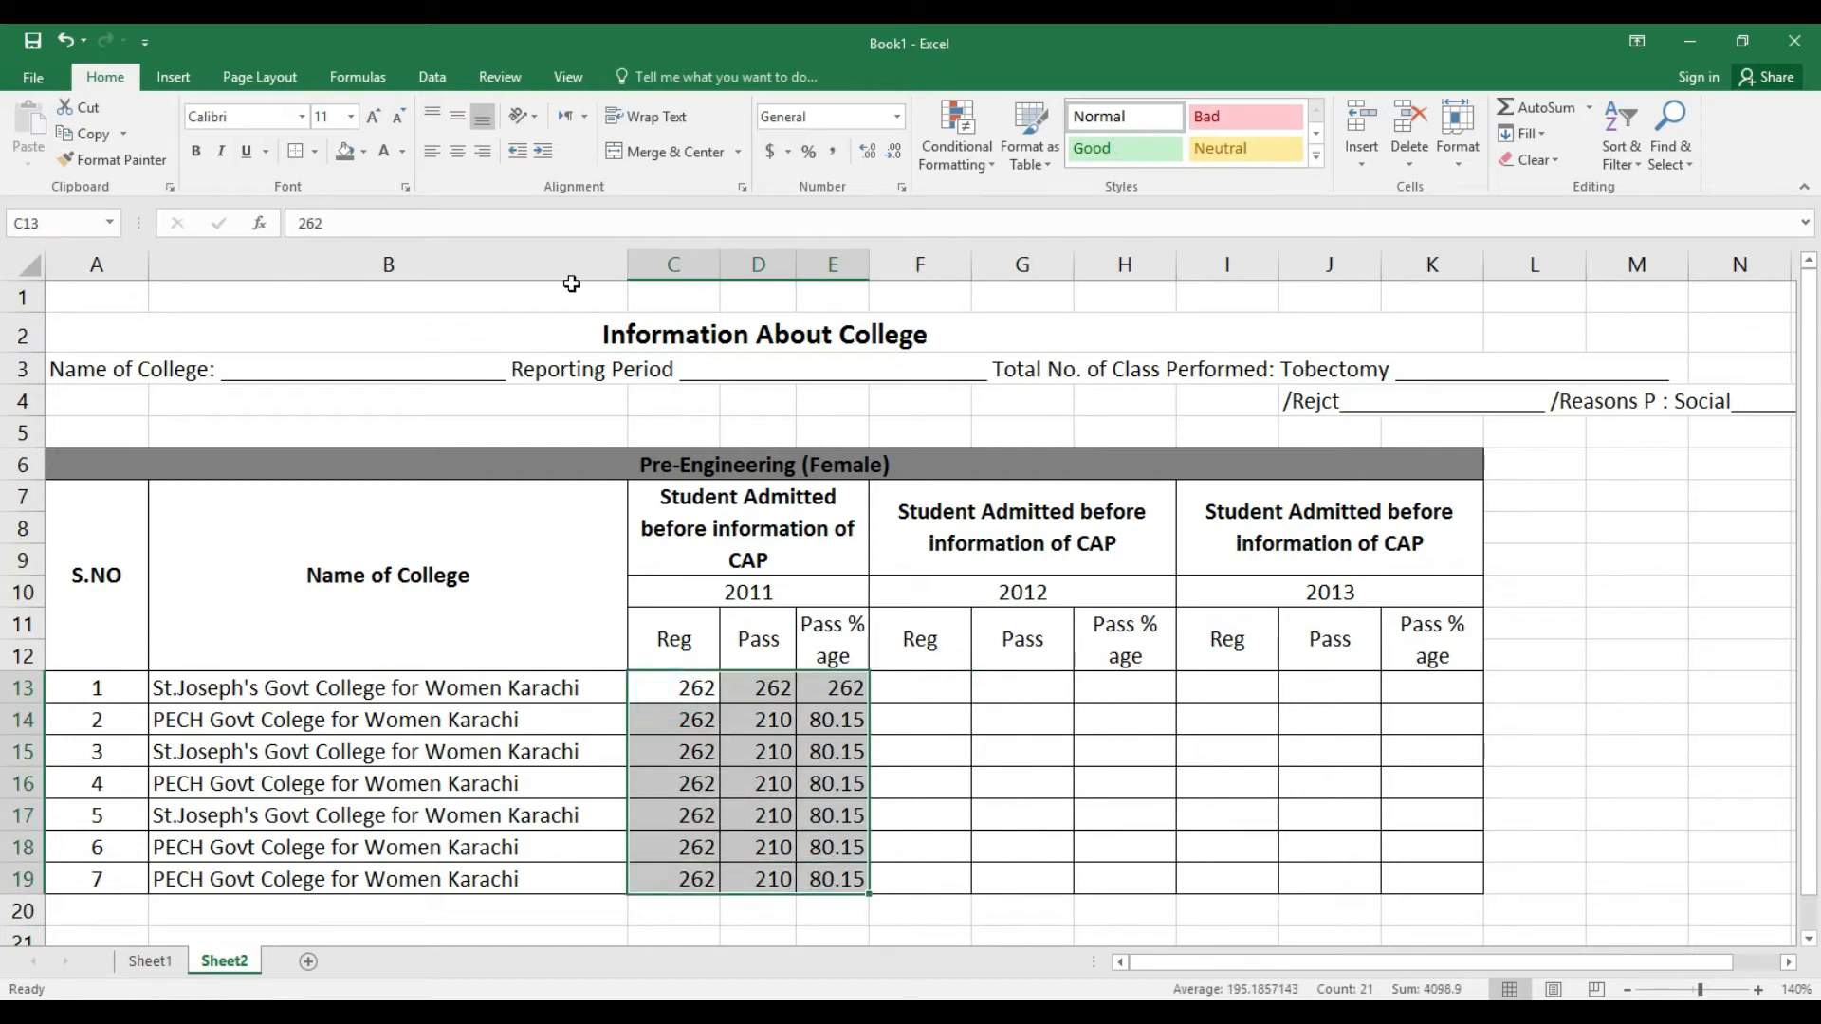
{"action": "left_click", "coordinate": [459, 153]}
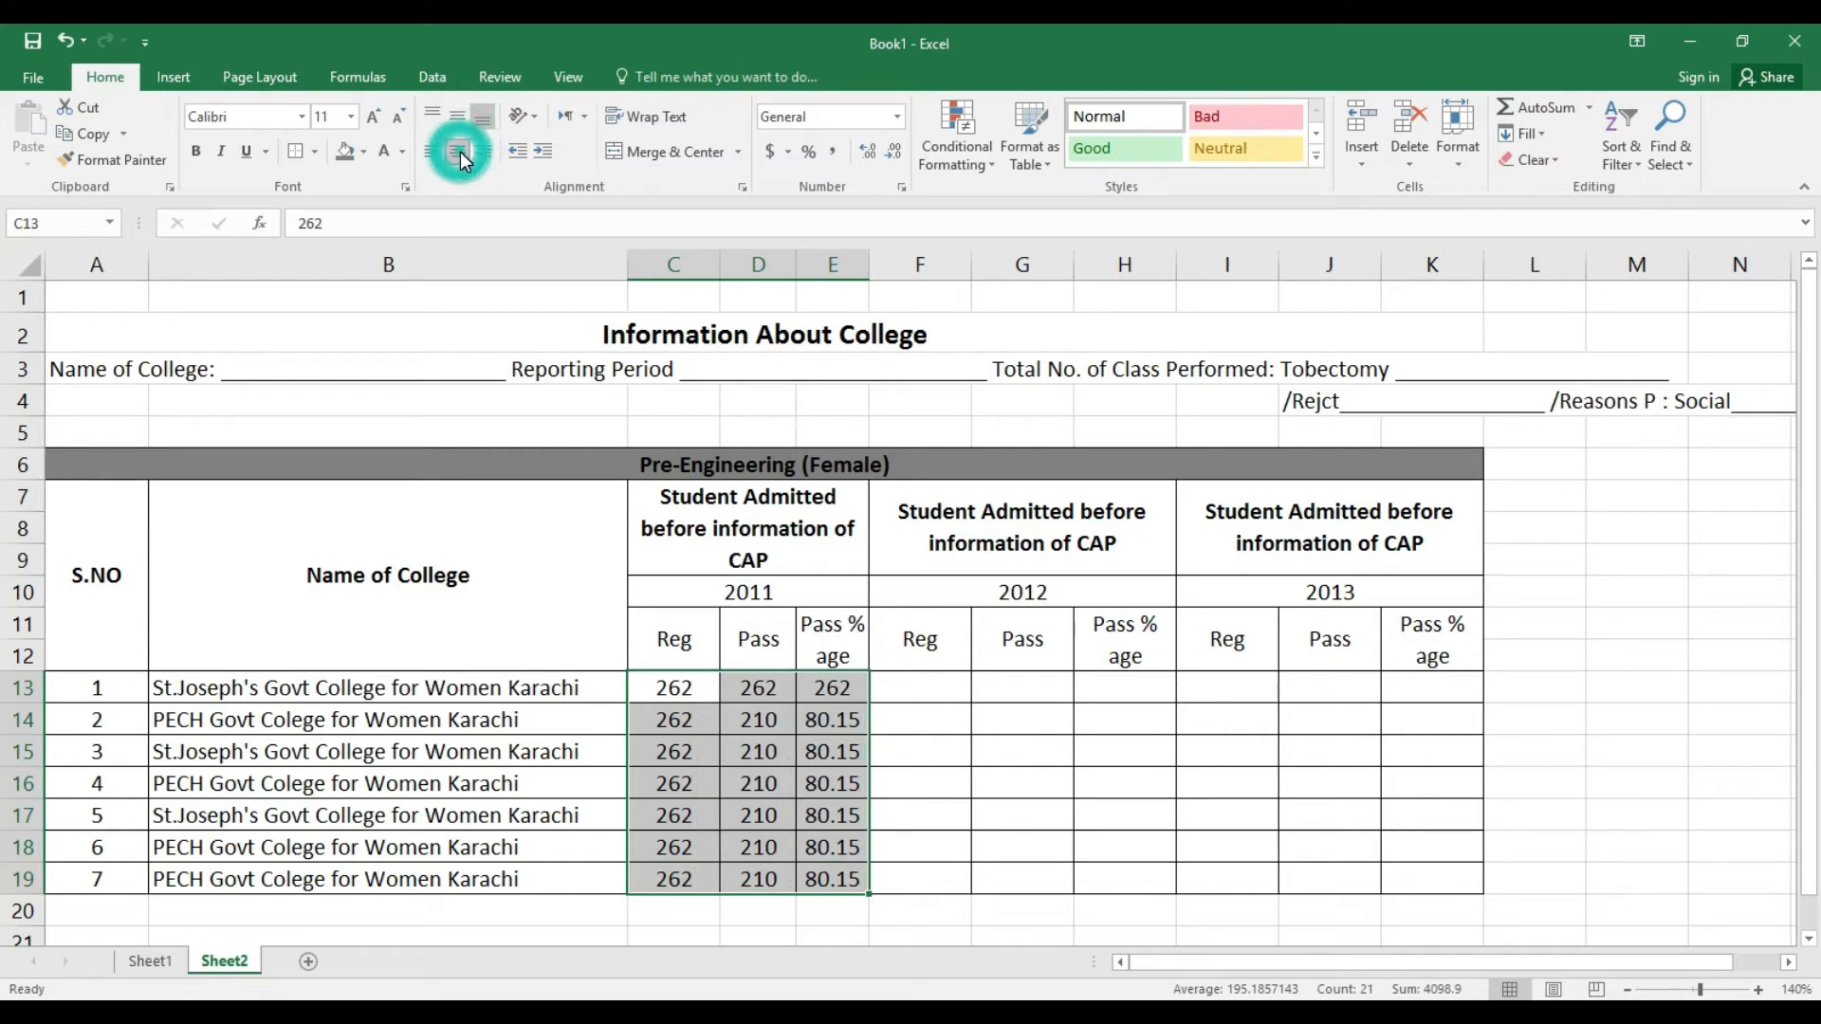
{"action": "left_click", "coordinate": [895, 695]}
{"action": "left_click_drag", "start_coordinate": [670, 690], "coordinate": [1299, 867]}
{"action": "key", "text": "ctrl+q"}
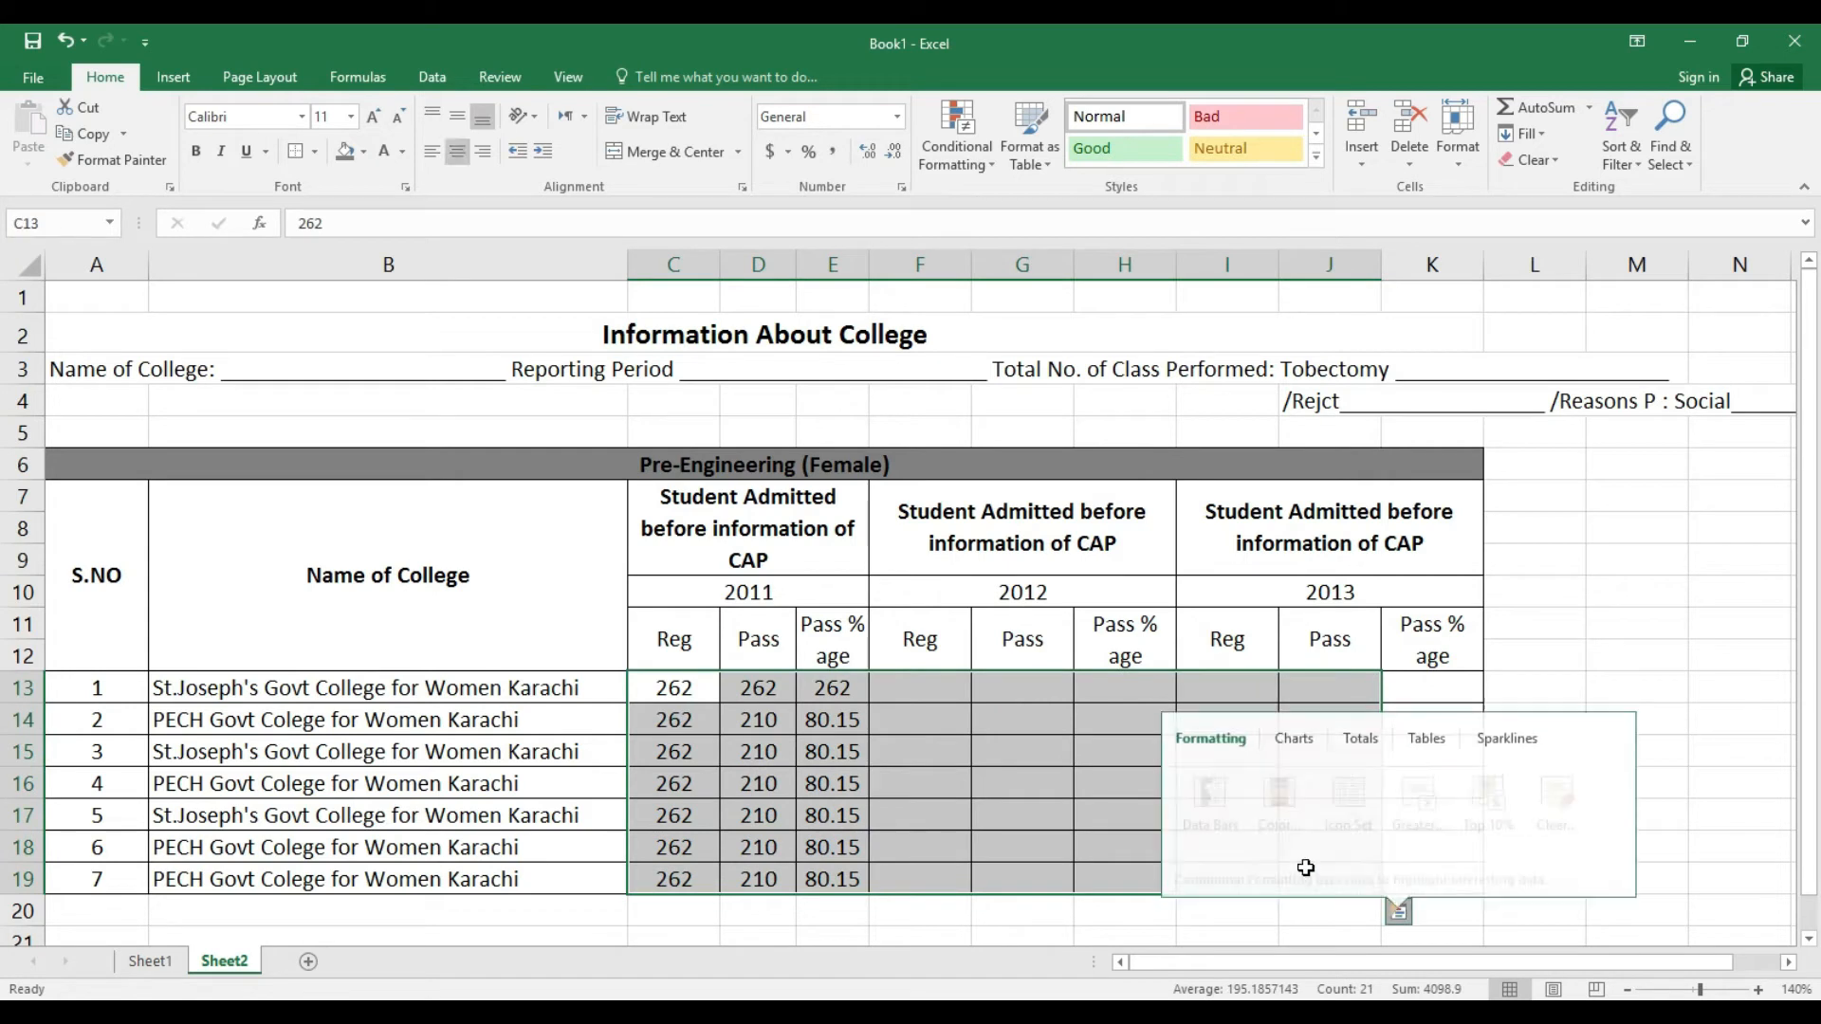
{"action": "left_click", "coordinate": [984, 752]}
{"action": "left_click_drag", "start_coordinate": [681, 688], "coordinate": [1472, 896]}
{"action": "key", "text": "ctrl+d"}
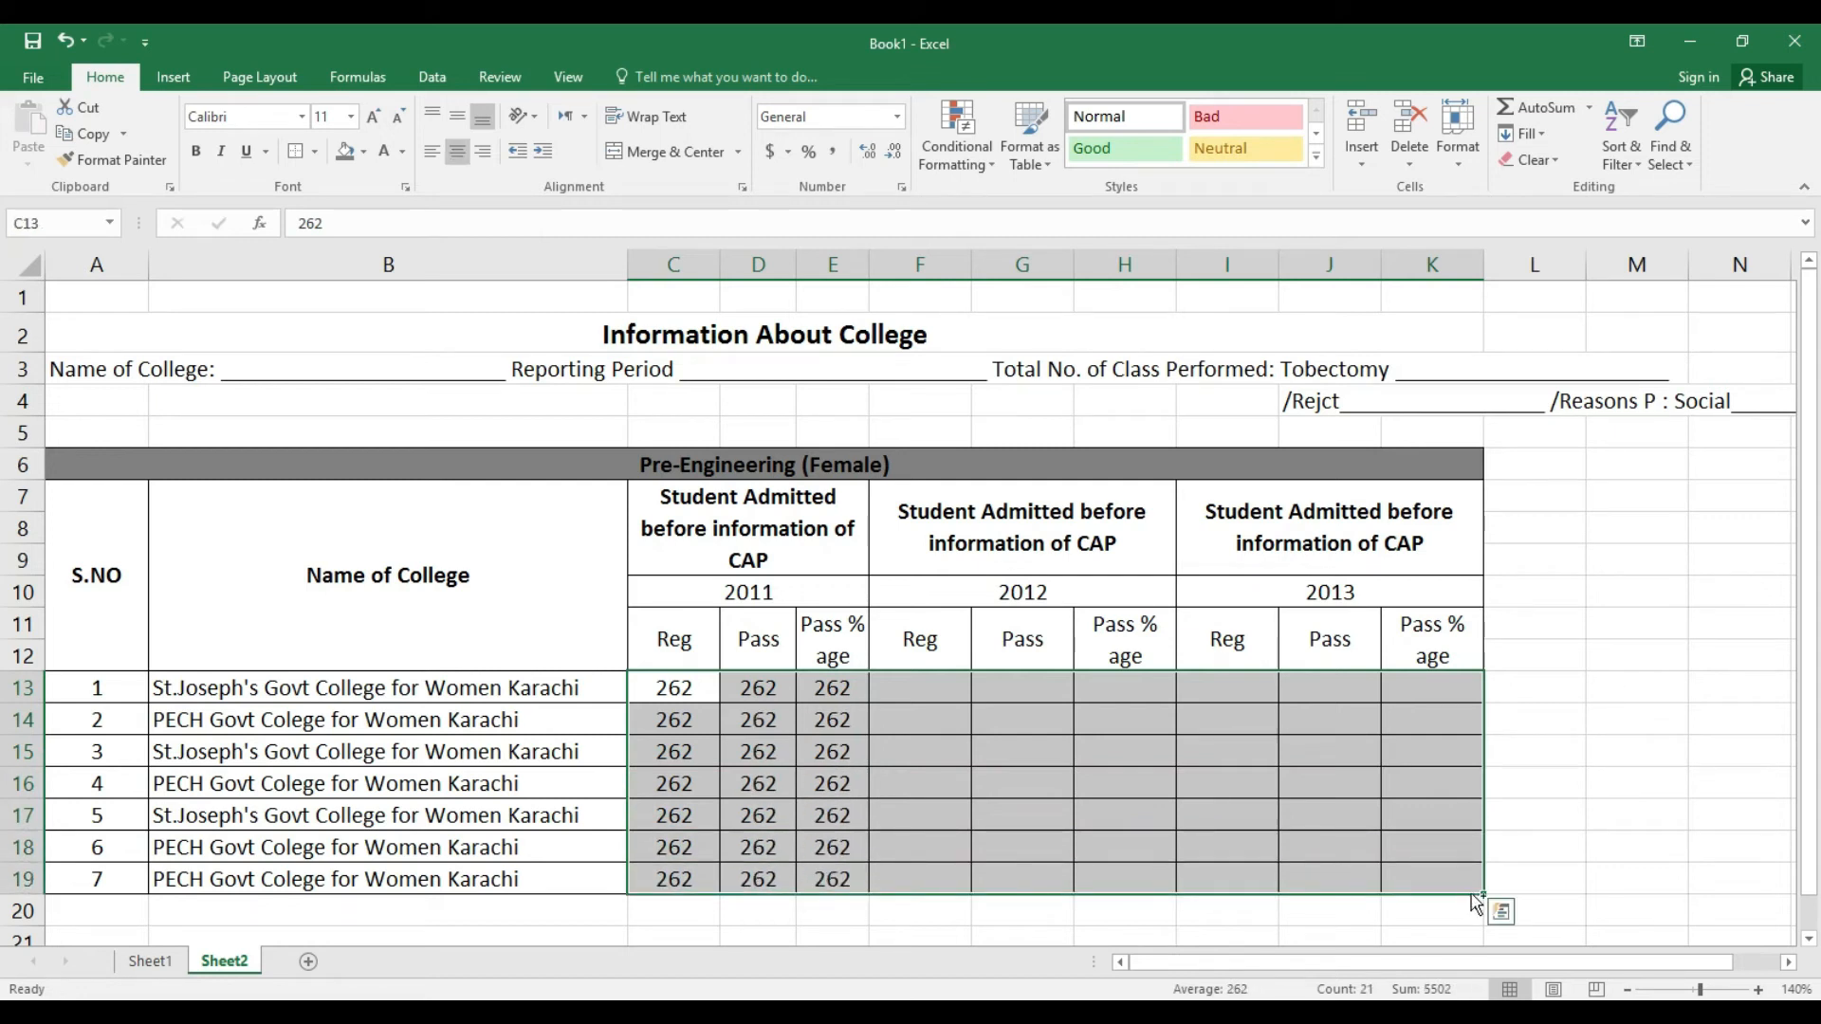
{"action": "key", "text": "ctrl+z"}
{"action": "left_click", "coordinate": [1002, 764]}
Copy the 2011 Reg and Pass figures in C13:D19 into the 2012 and 2013 columns, F13:G19 and I13:J19.
{"action": "left_click_drag", "start_coordinate": [707, 689], "coordinate": [751, 891]}
{"action": "key", "text": "ctrl+c"}
{"action": "left_click_drag", "start_coordinate": [932, 688], "coordinate": [1011, 862]}
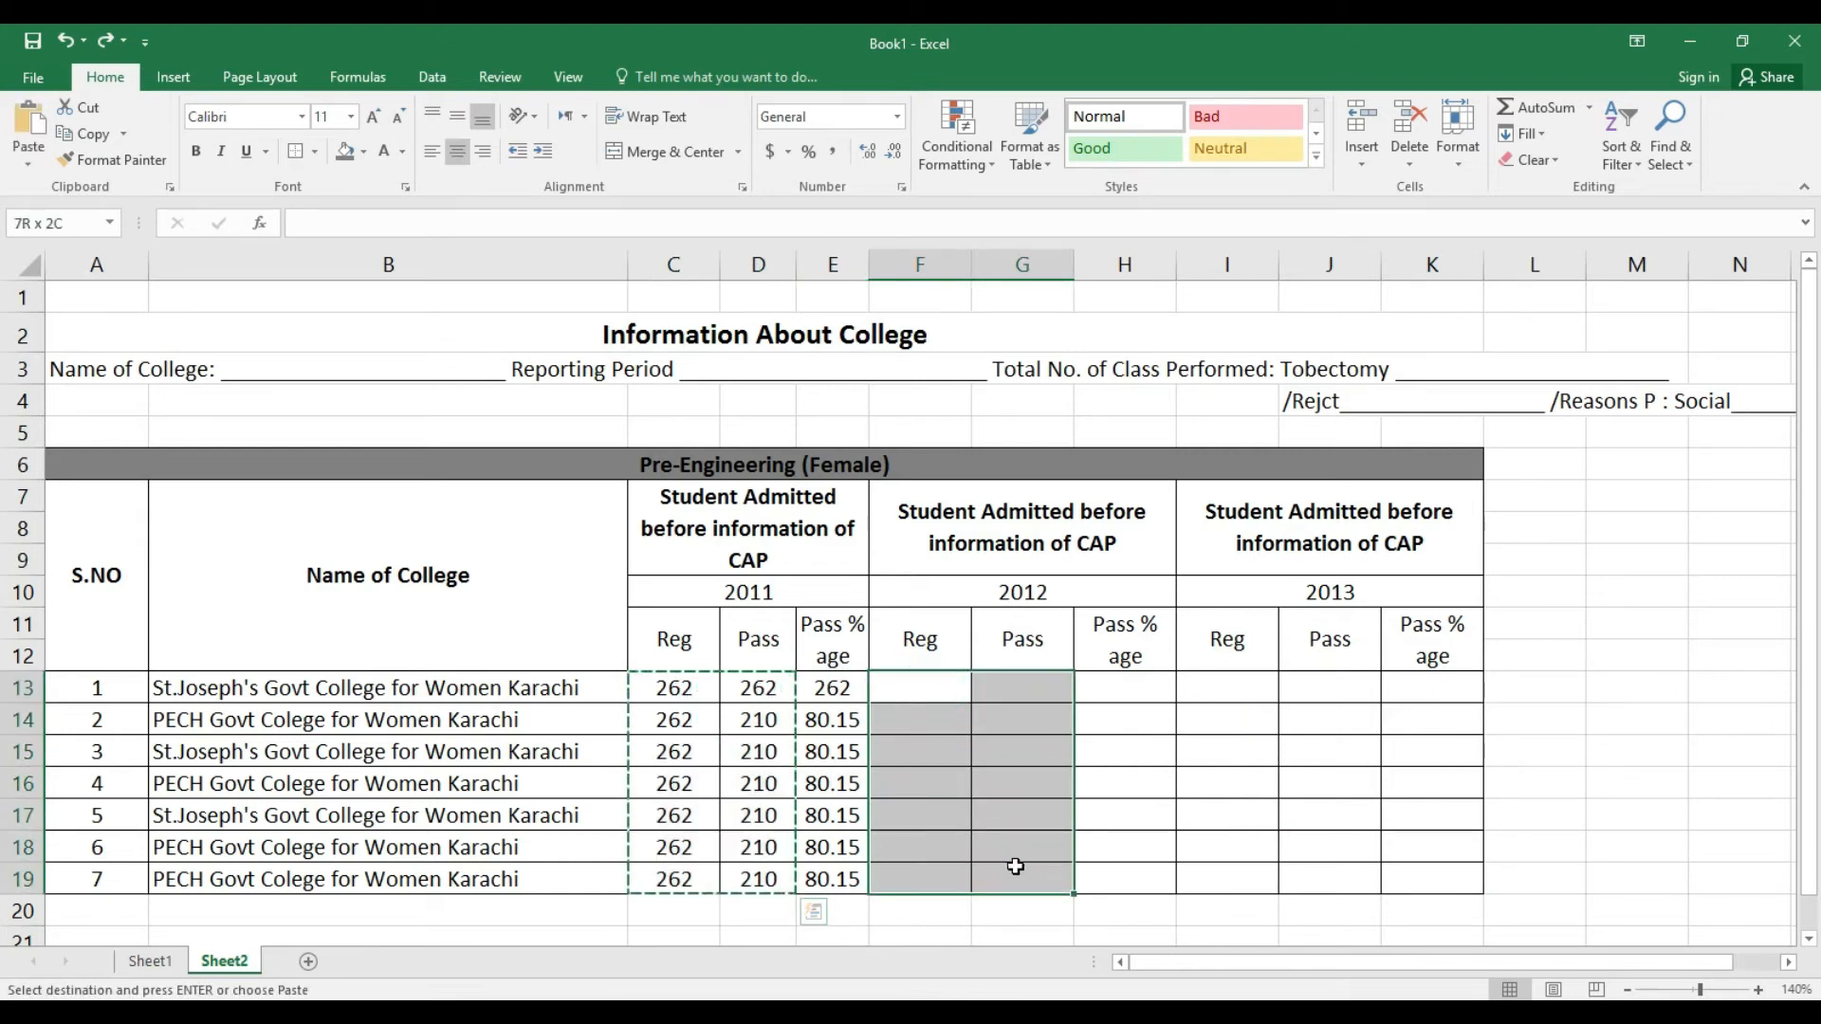
{"action": "key", "text": "ctrl+v"}
{"action": "left_click_drag", "start_coordinate": [1252, 684], "coordinate": [1293, 878]}
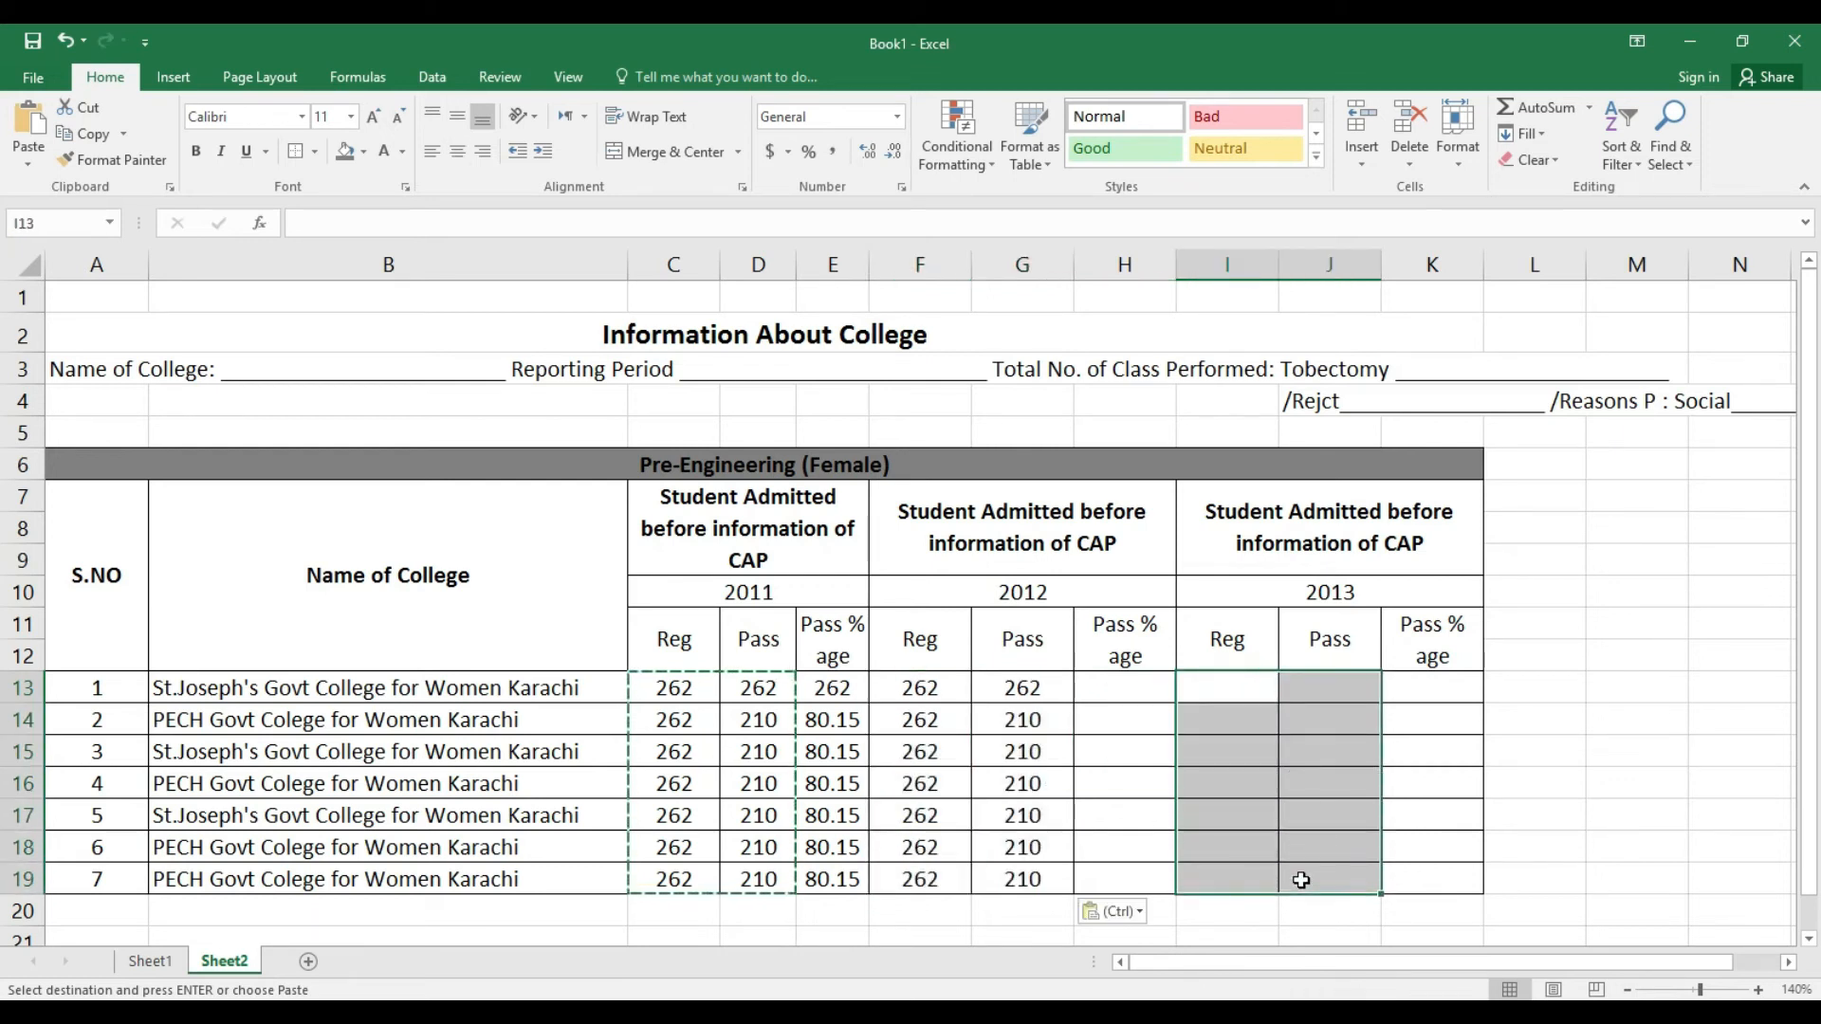
{"action": "key", "text": "ctrl+v"}
Copy the 2011 pass percentages in E13:E19 into the 2012 and 2013 columns, H13:H19 and K13:K19.
{"action": "left_click_drag", "start_coordinate": [833, 689], "coordinate": [840, 871]}
{"action": "key", "text": "ctrl+c"}
{"action": "left_click_drag", "start_coordinate": [1133, 689], "coordinate": [1144, 872]}
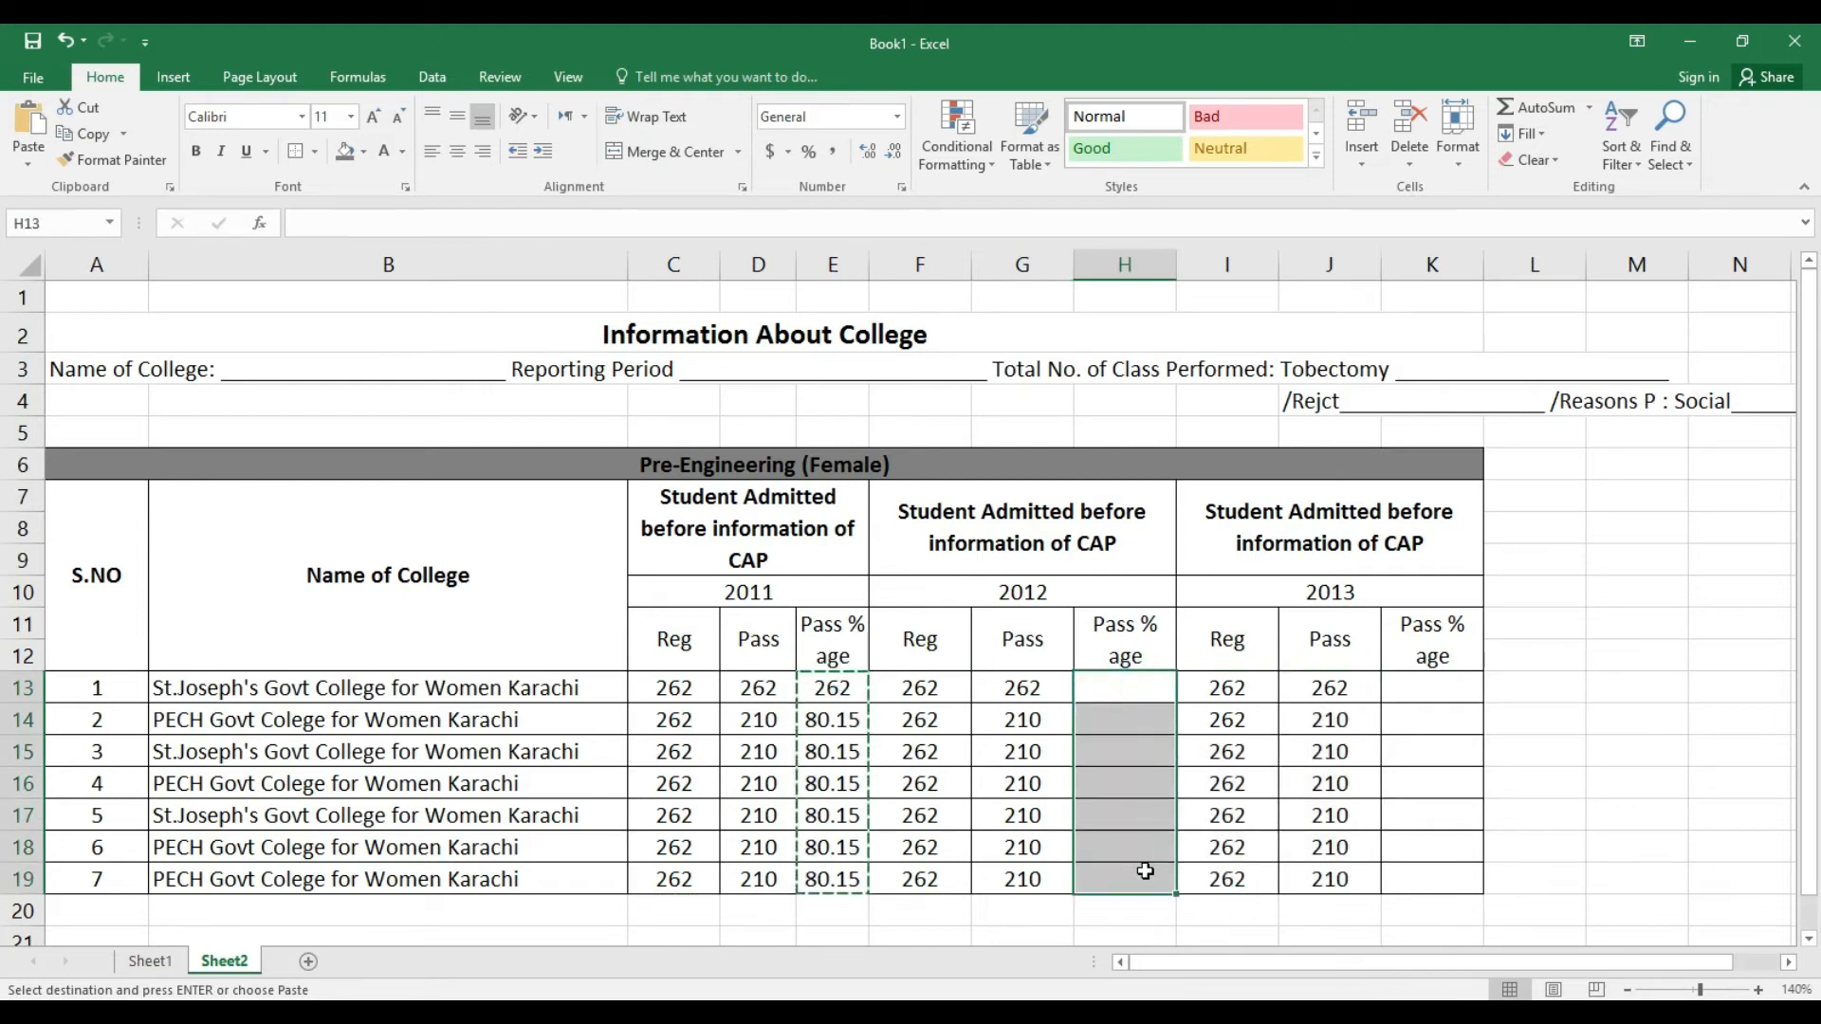
{"action": "key", "text": "ctrl+v"}
{"action": "left_click_drag", "start_coordinate": [1413, 689], "coordinate": [1418, 873]}
{"action": "key", "text": "ctrl+v"}
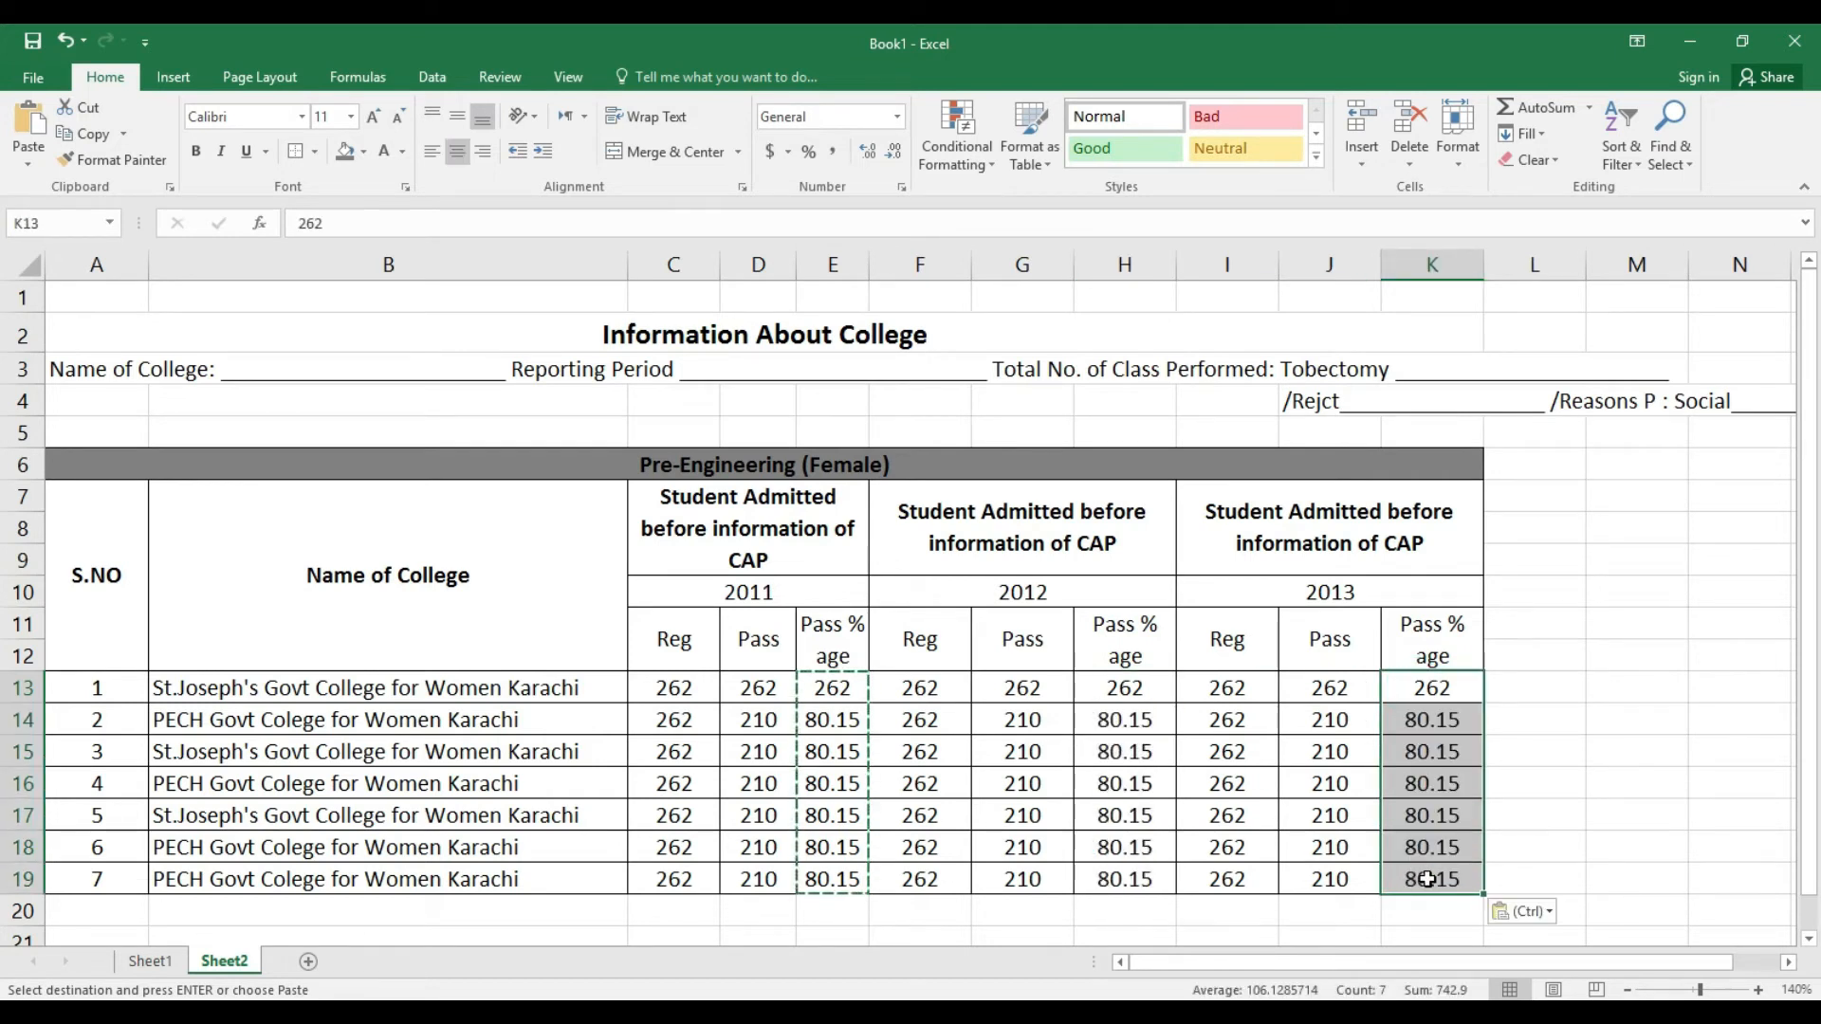
{"action": "left_click", "coordinate": [1699, 683]}
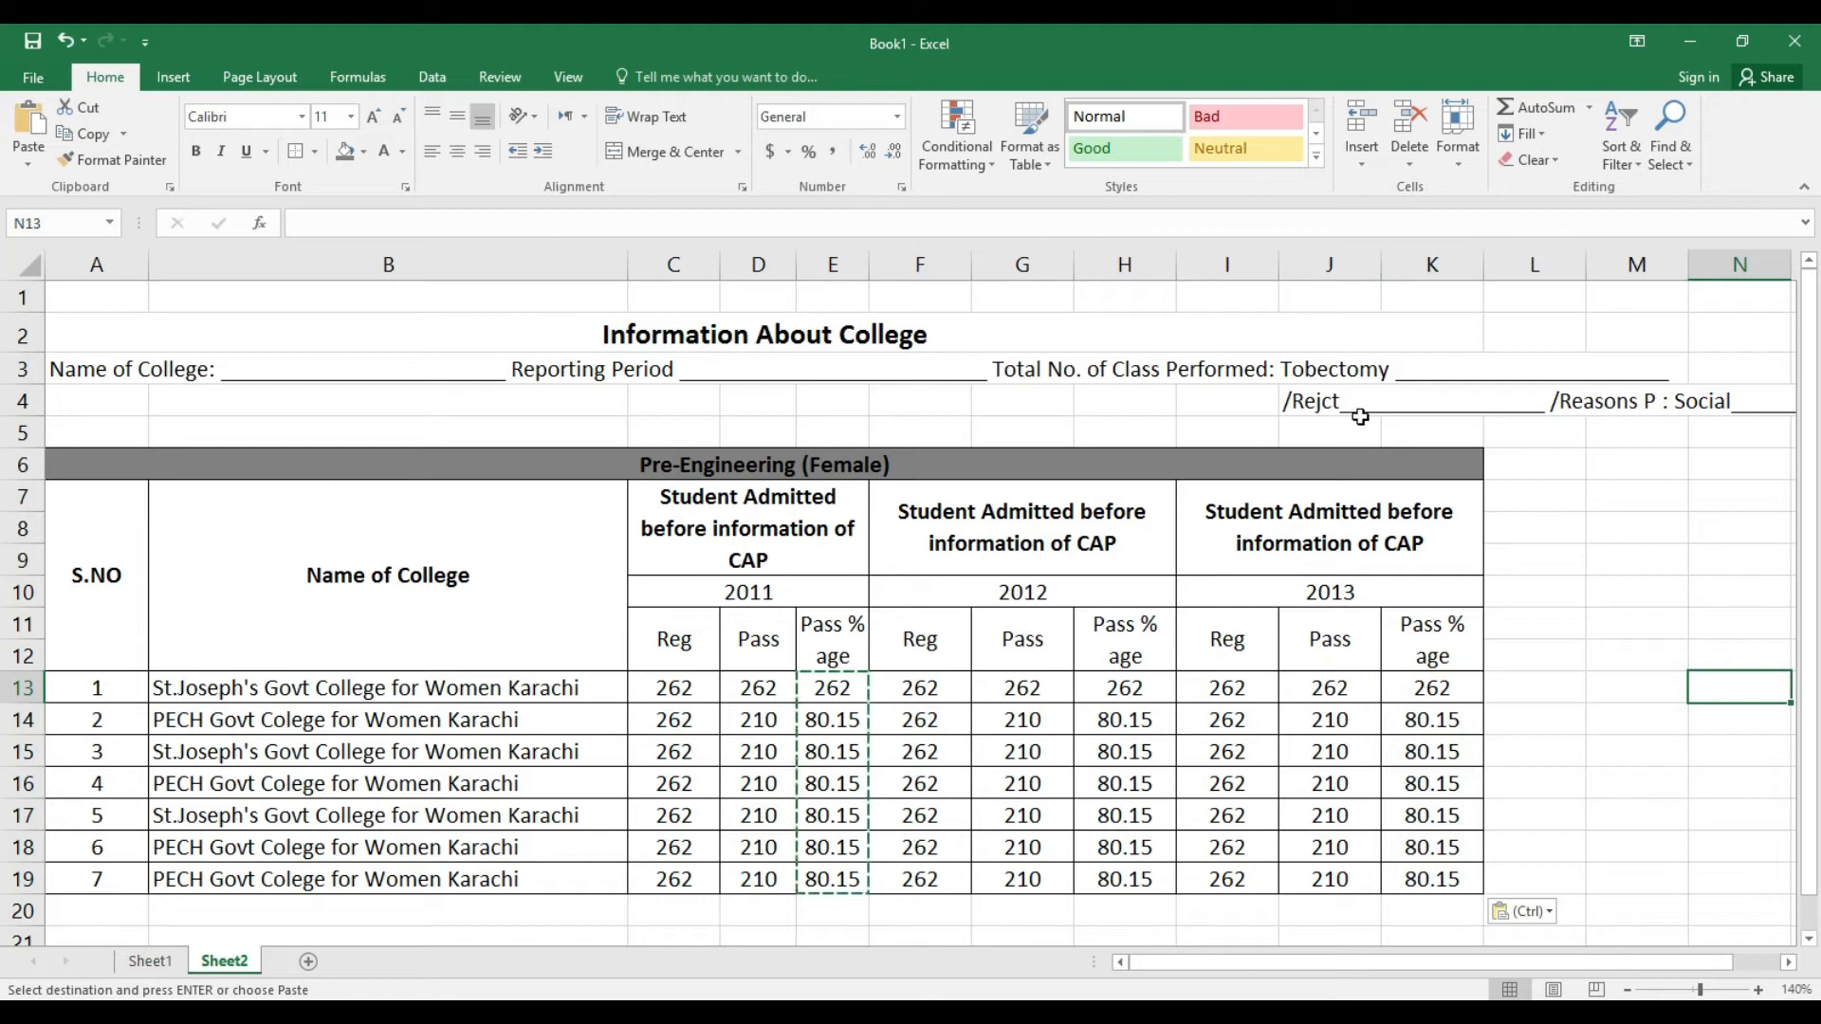
Shift the "/Rejct ... /Reasons P : Social" line in row 4 from J4 to start at G4.
{"action": "left_click_drag", "start_coordinate": [1286, 398], "coordinate": [752, 407]}
{"action": "key", "text": "ctrl+c"}
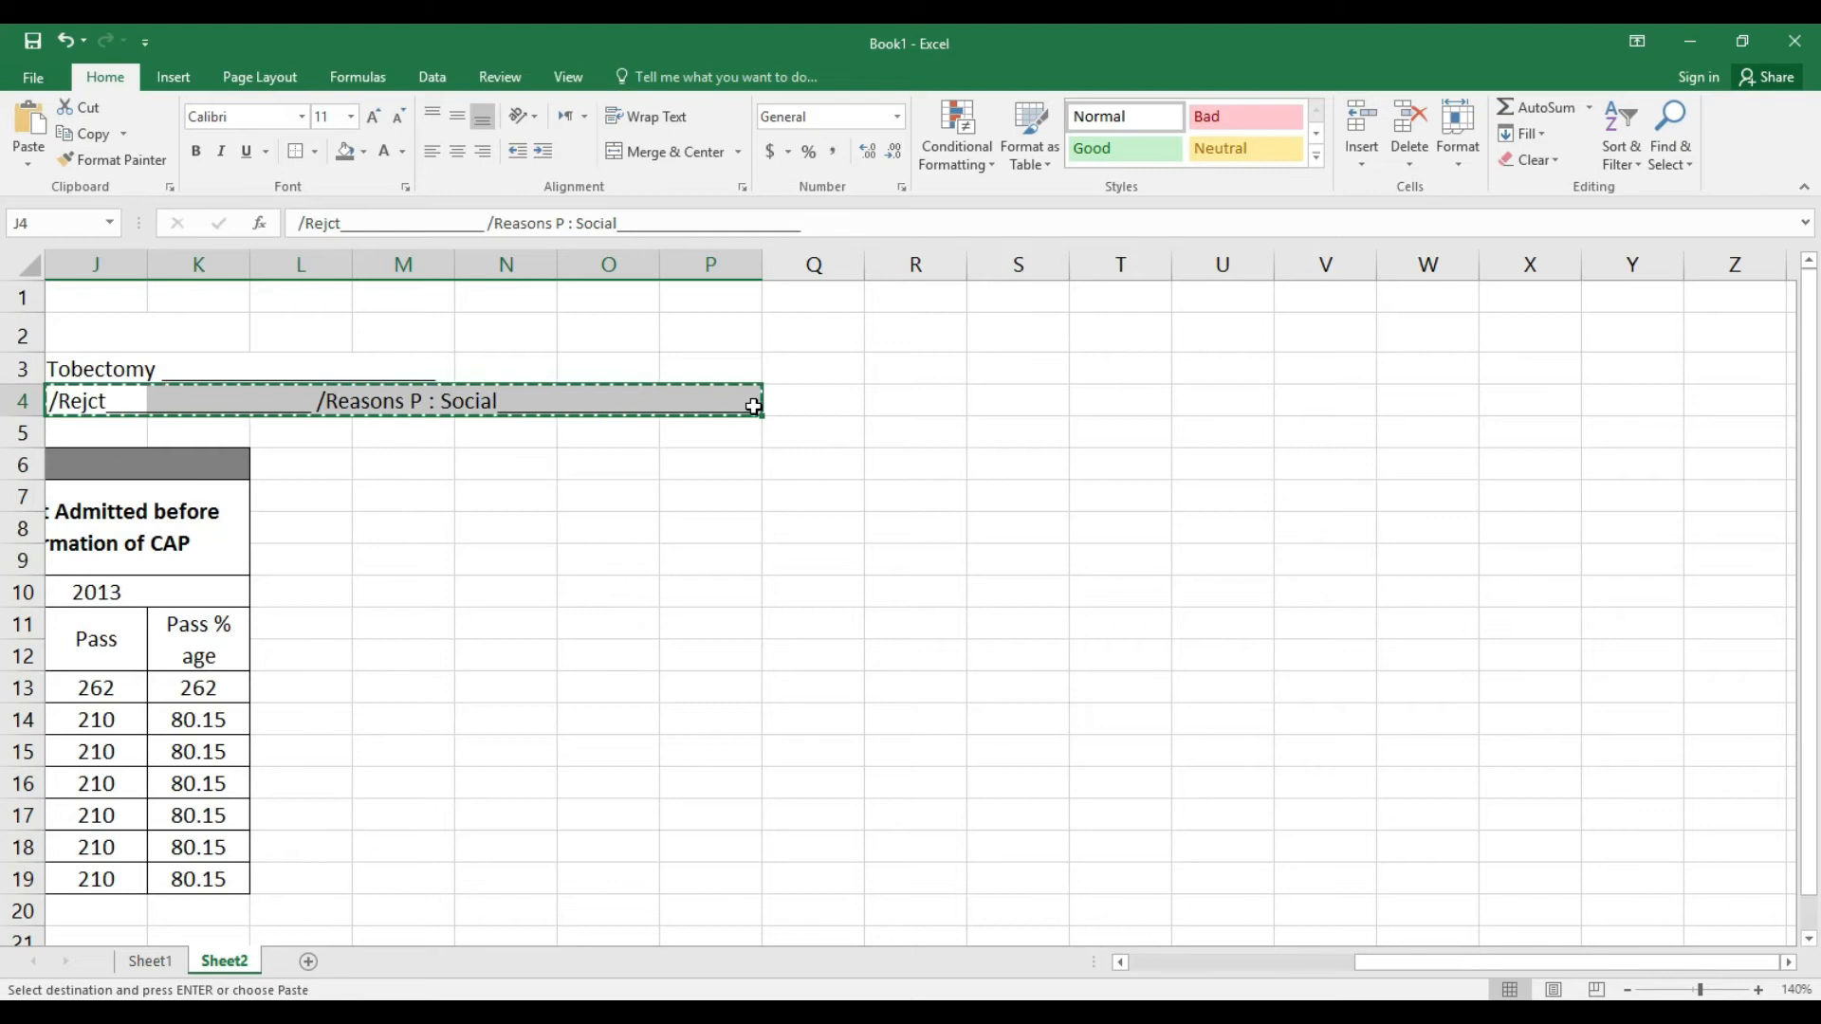
{"action": "left_click_drag", "start_coordinate": [1402, 969], "coordinate": [1159, 968]}
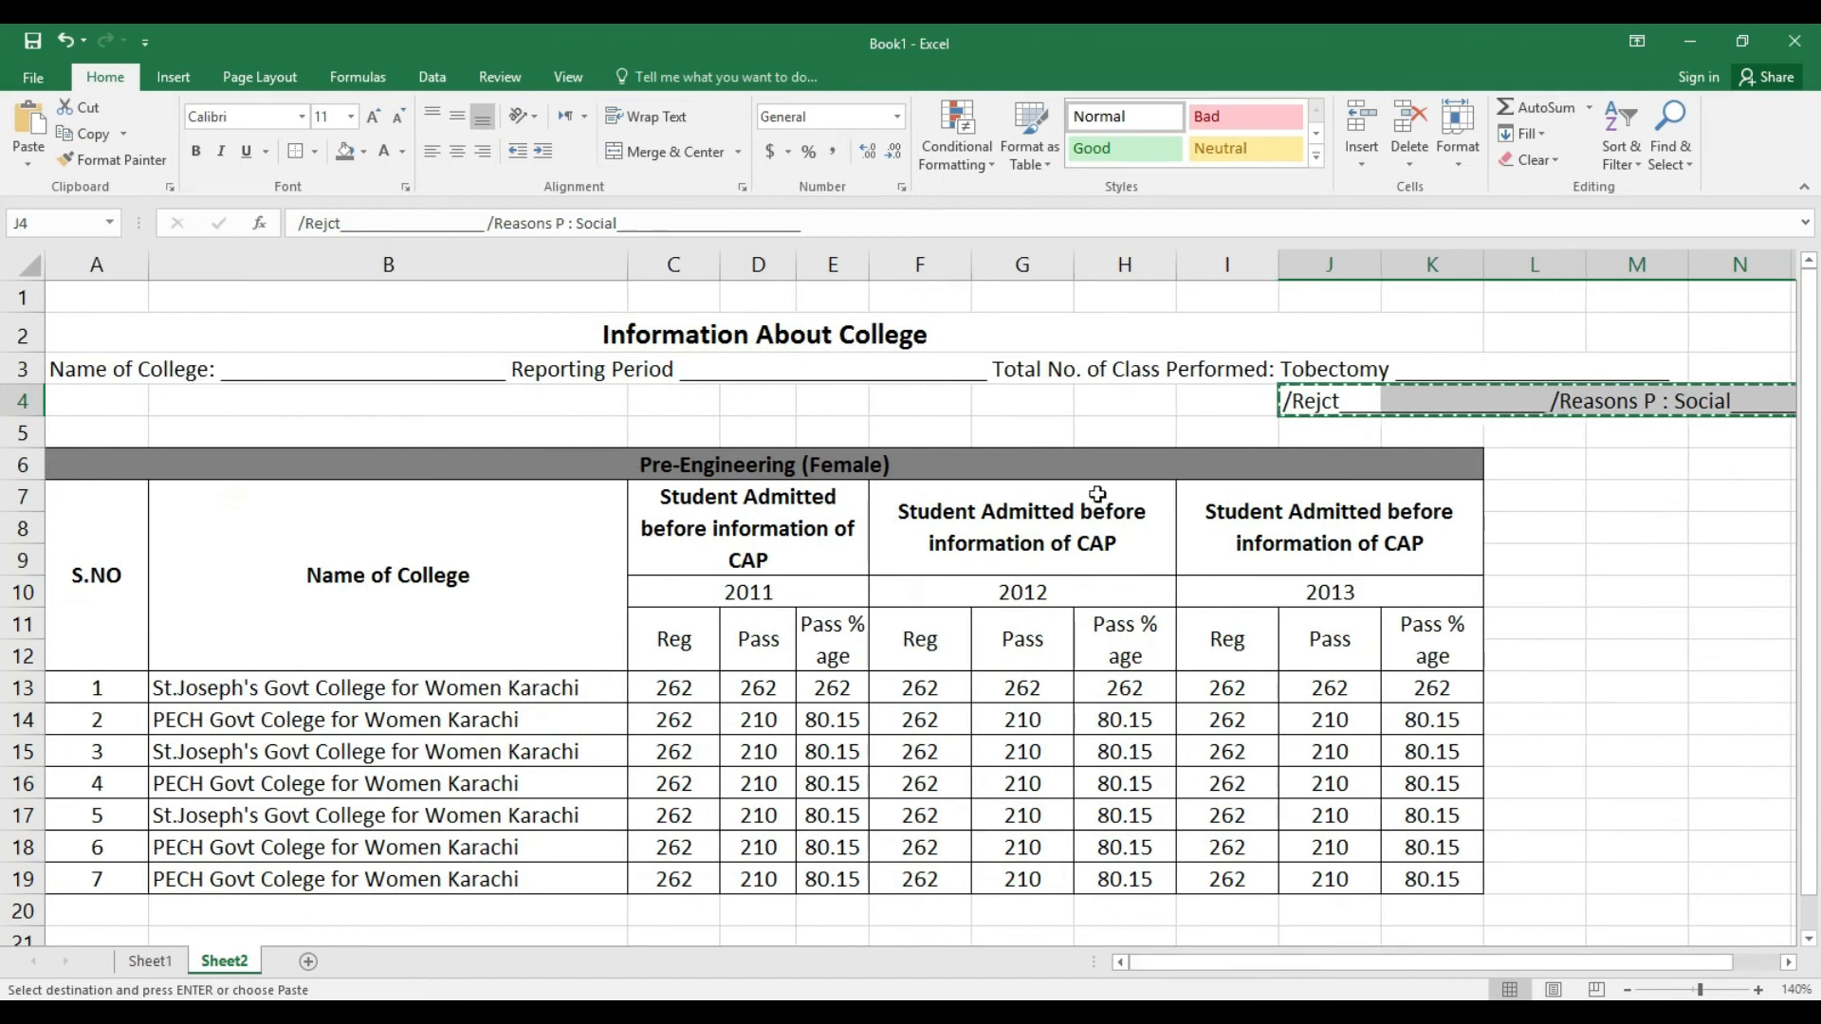
{"action": "left_click", "coordinate": [1001, 395]}
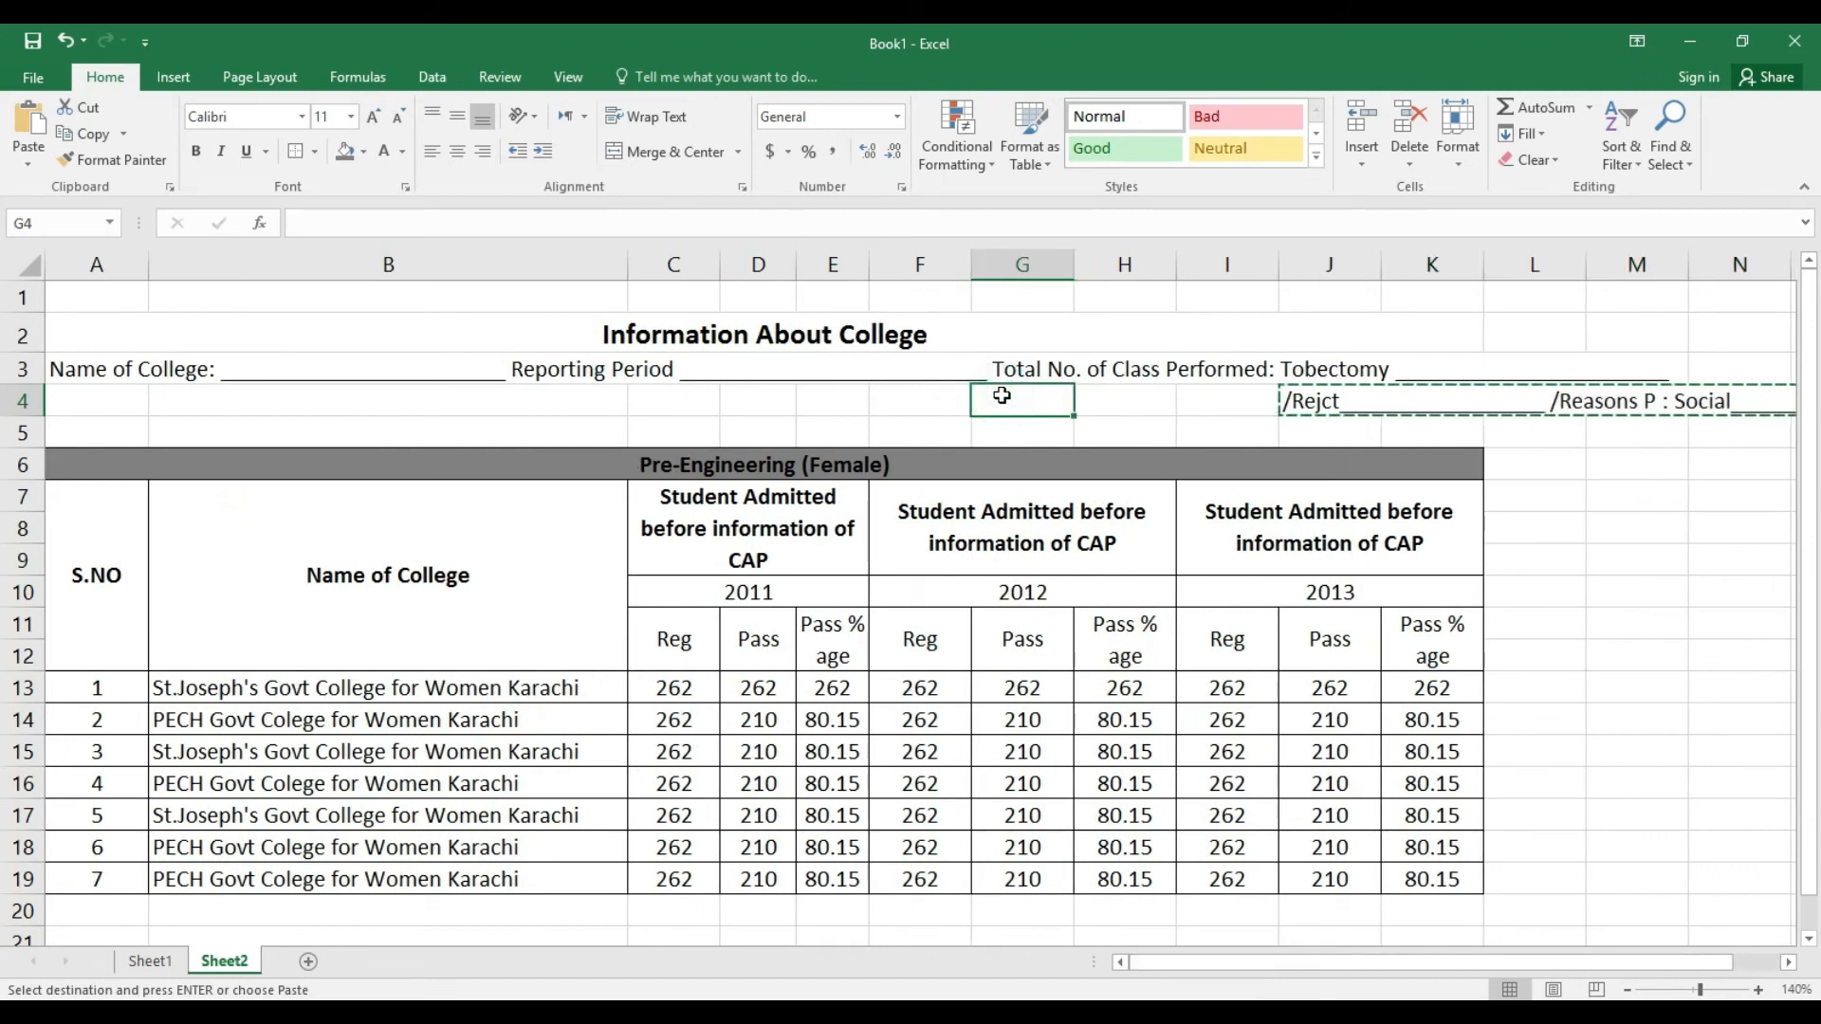
{"action": "key", "text": "Return"}
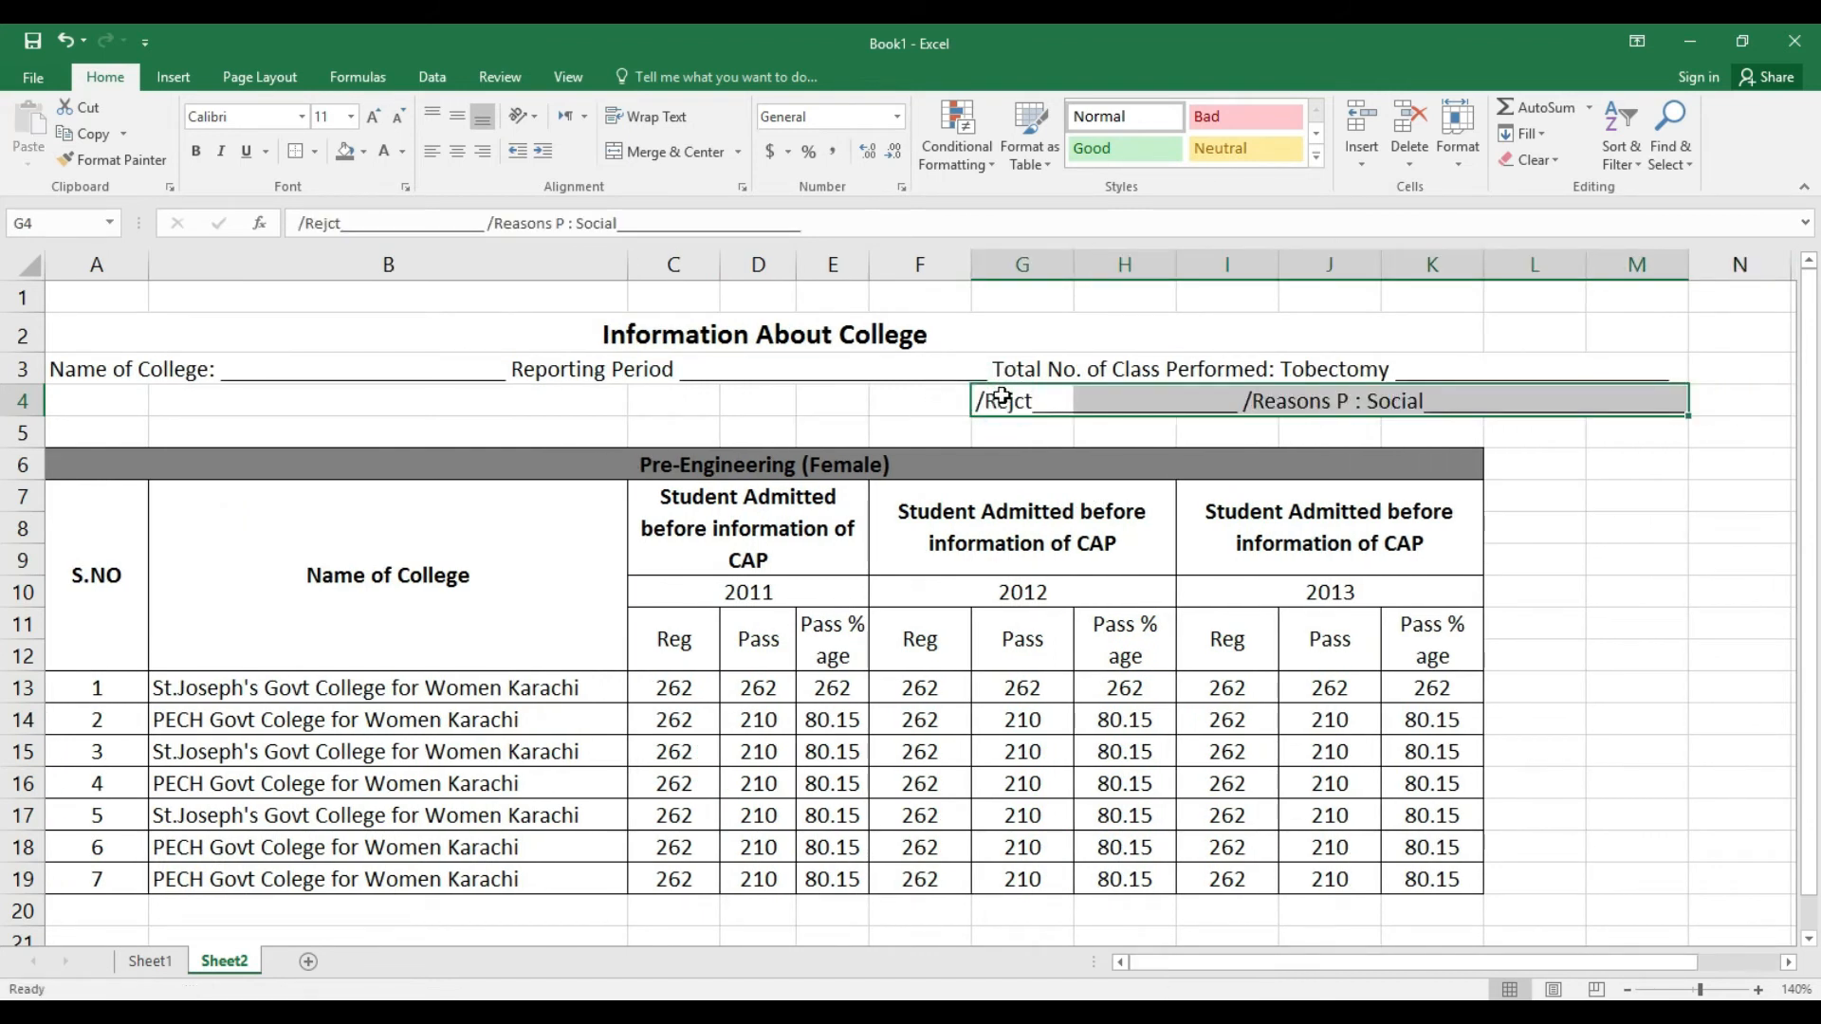
{"action": "left_click", "coordinate": [1596, 457]}
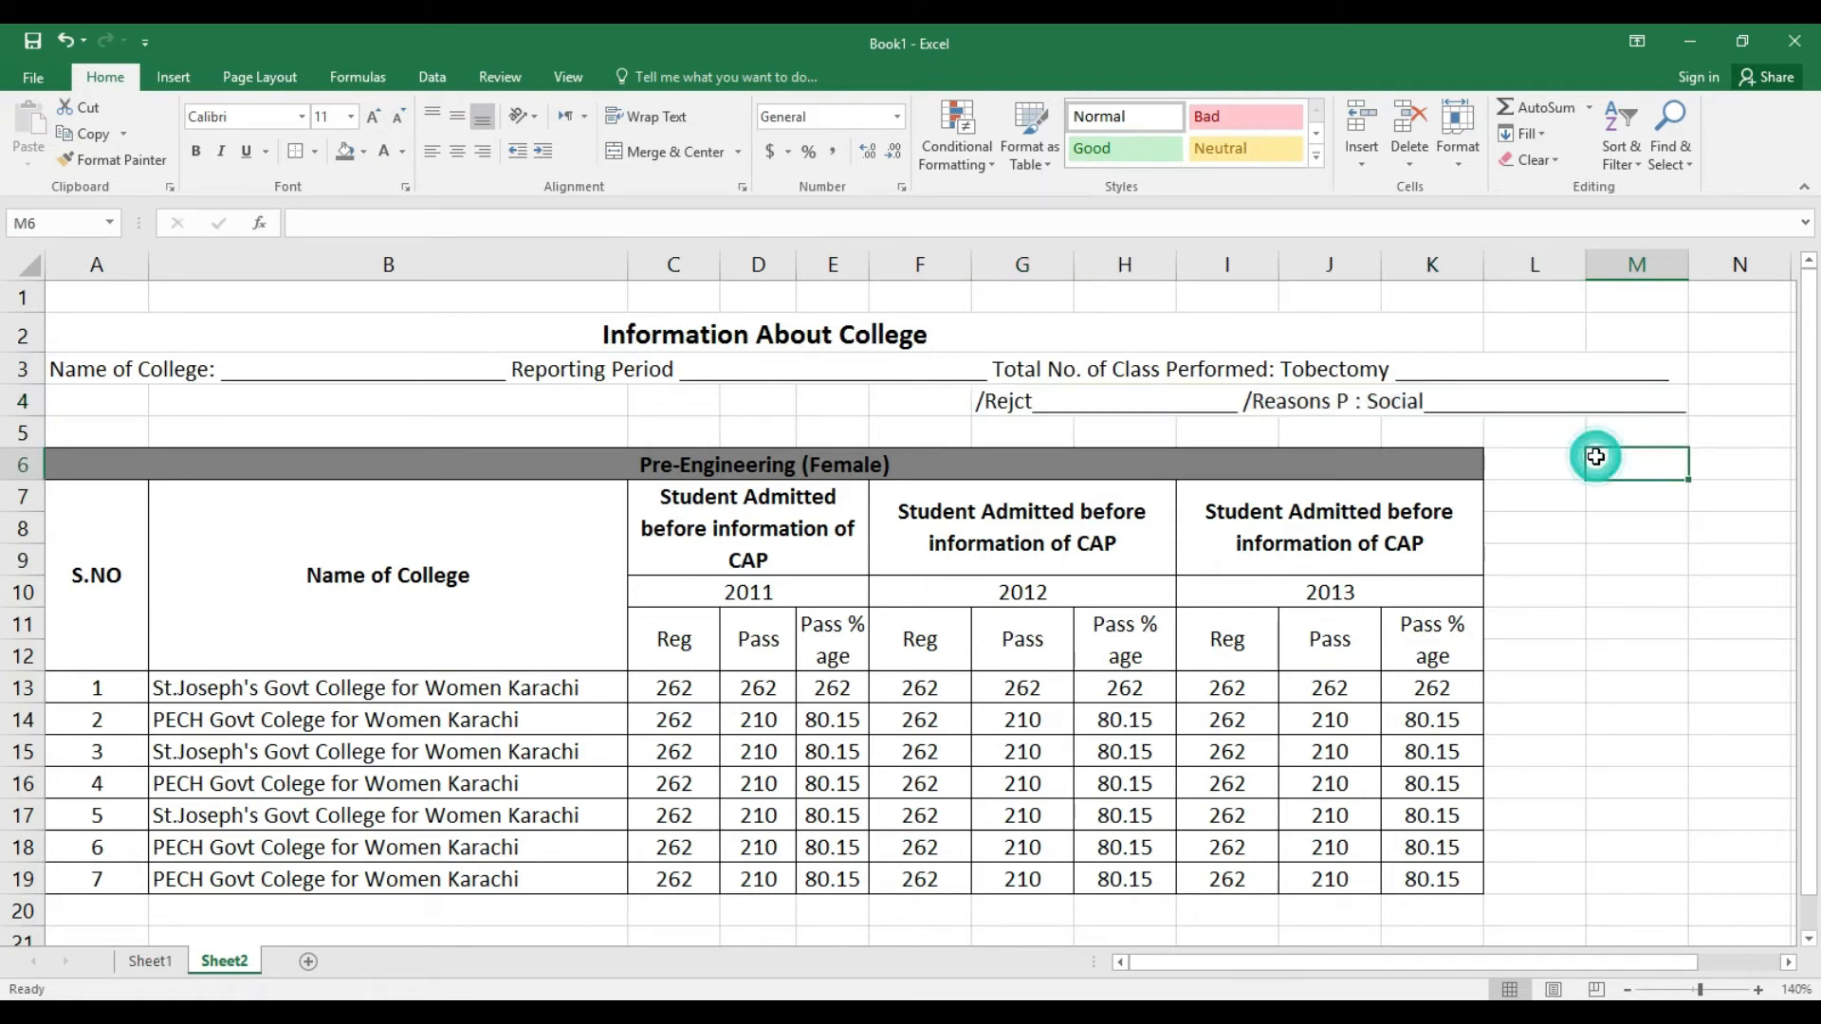
{"action": "left_click", "coordinate": [1531, 327]}
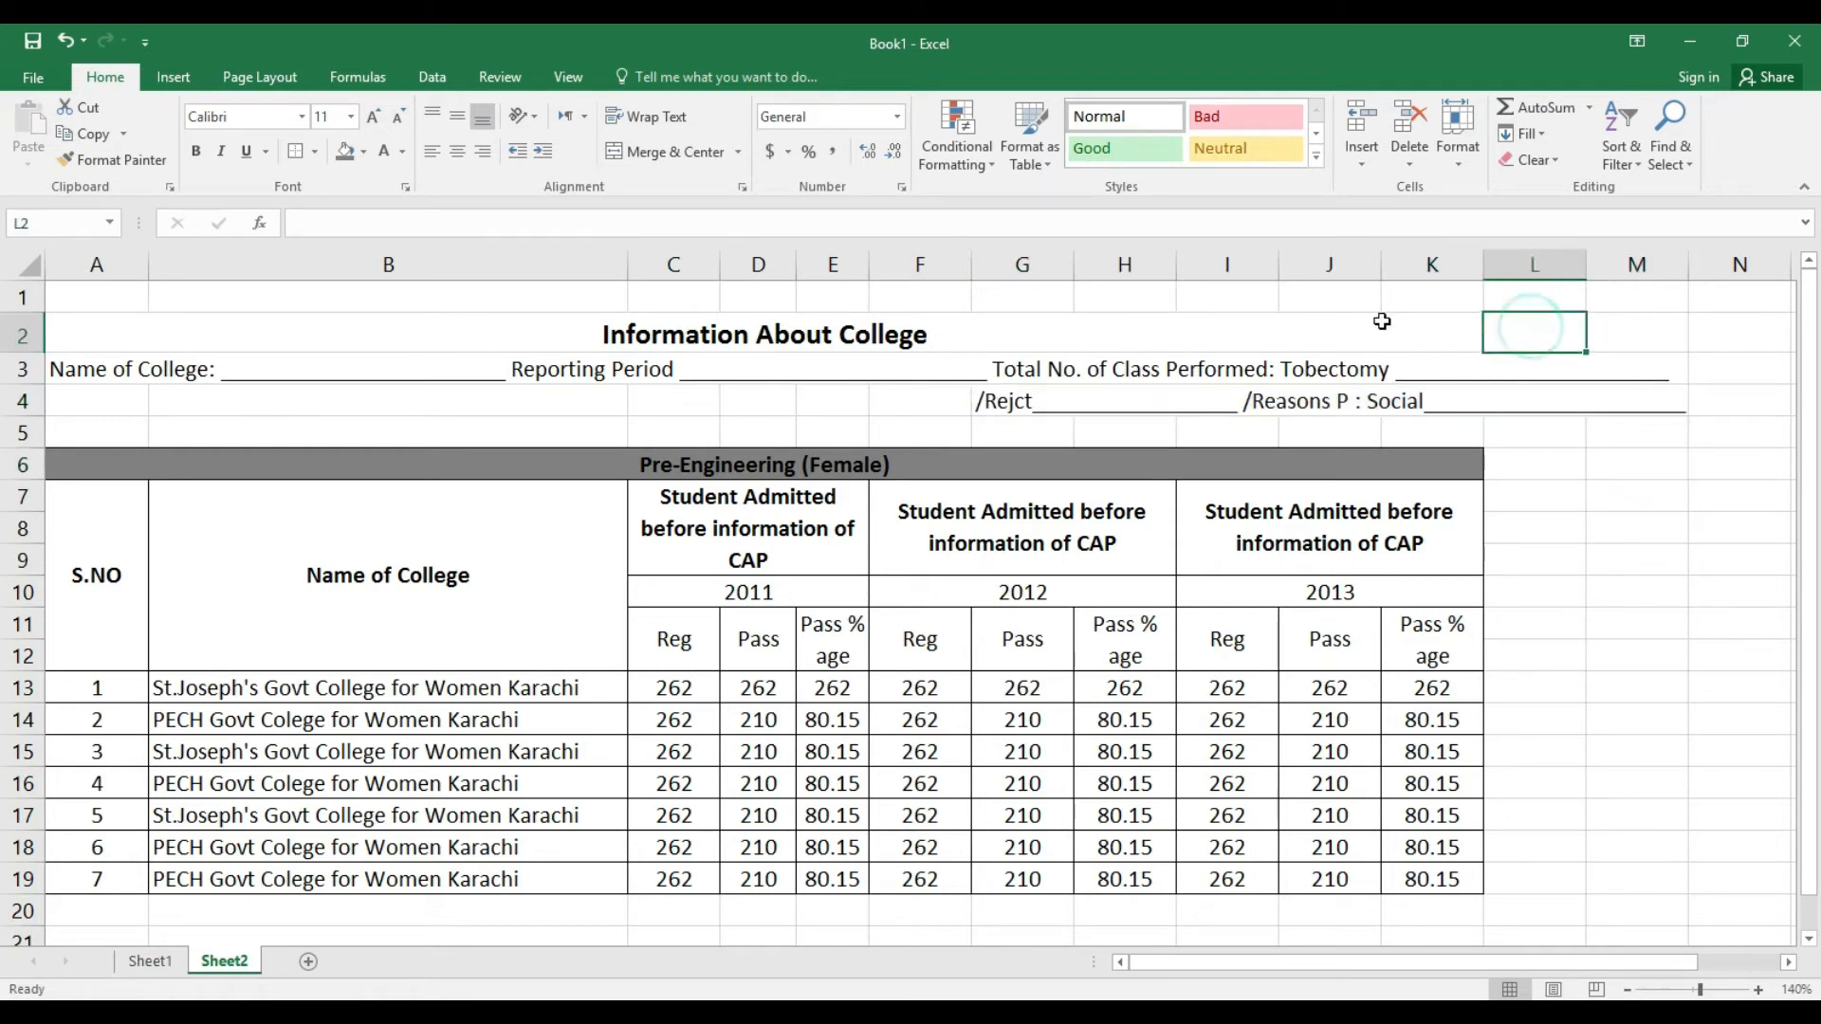
{"action": "left_click", "coordinate": [1382, 319]}
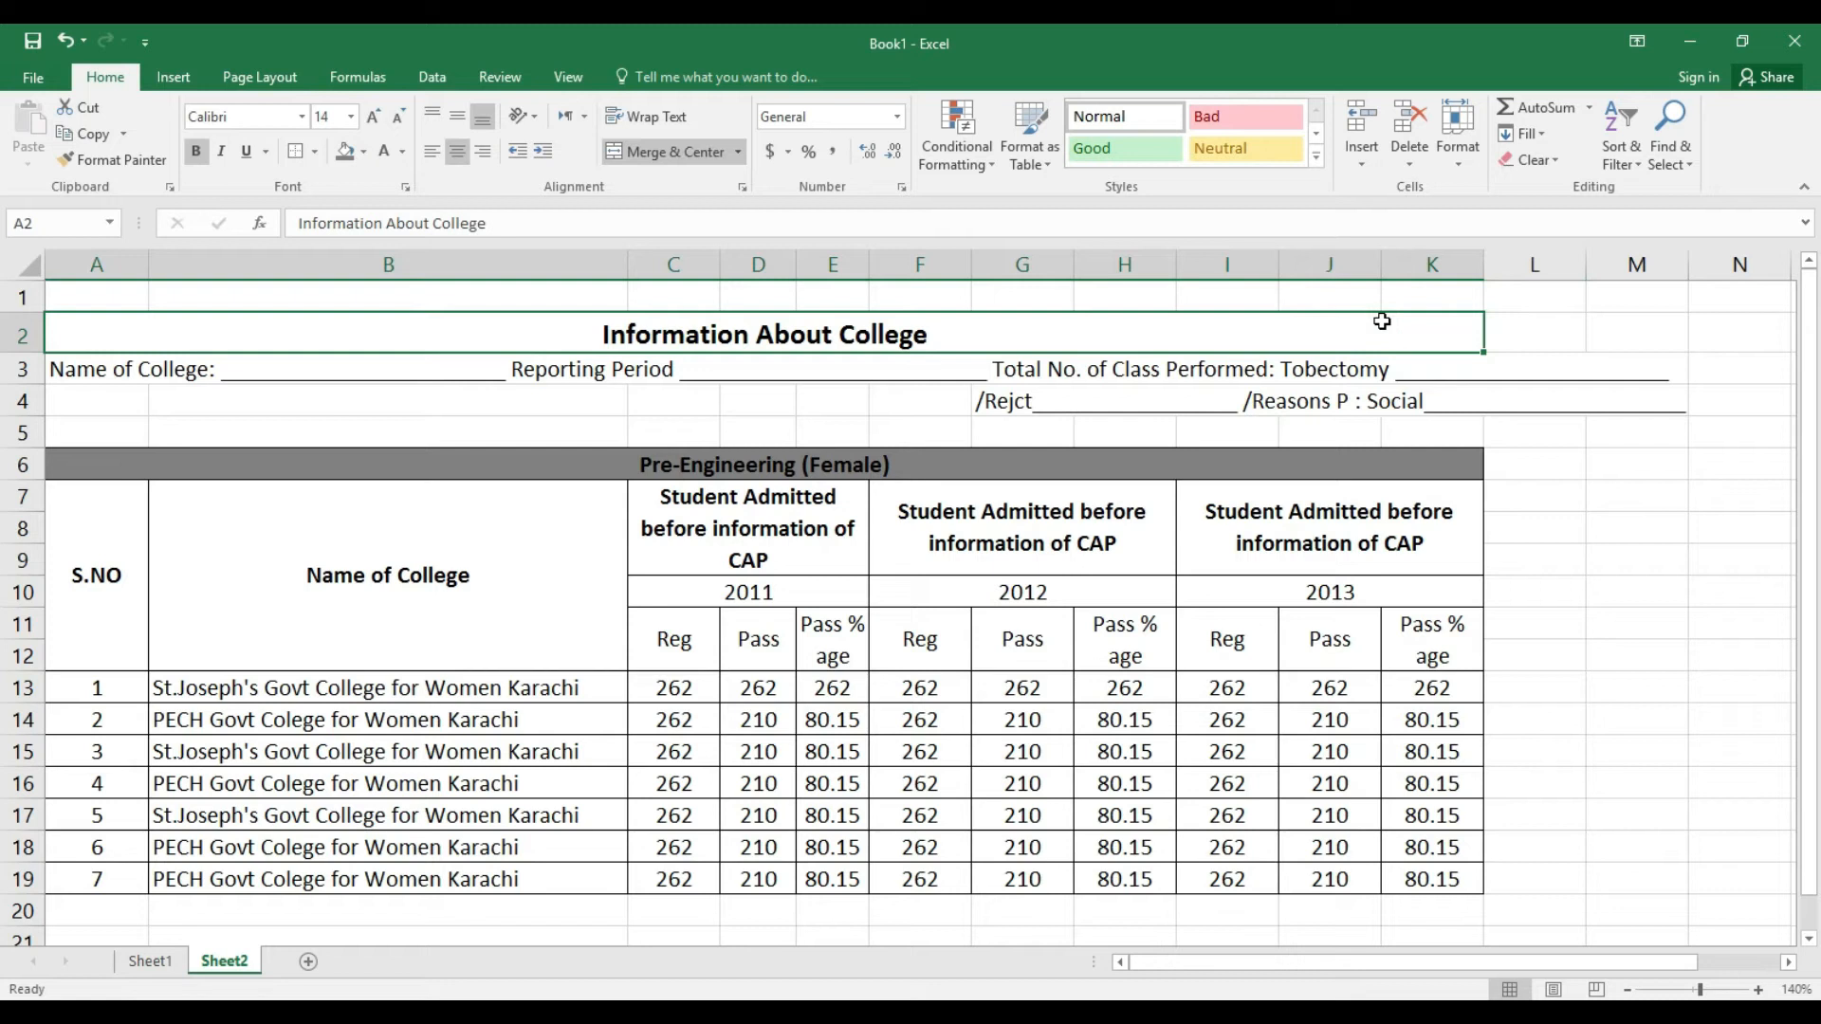
{"action": "left_click", "coordinate": [1583, 419]}
{"action": "left_click", "coordinate": [1451, 373]}
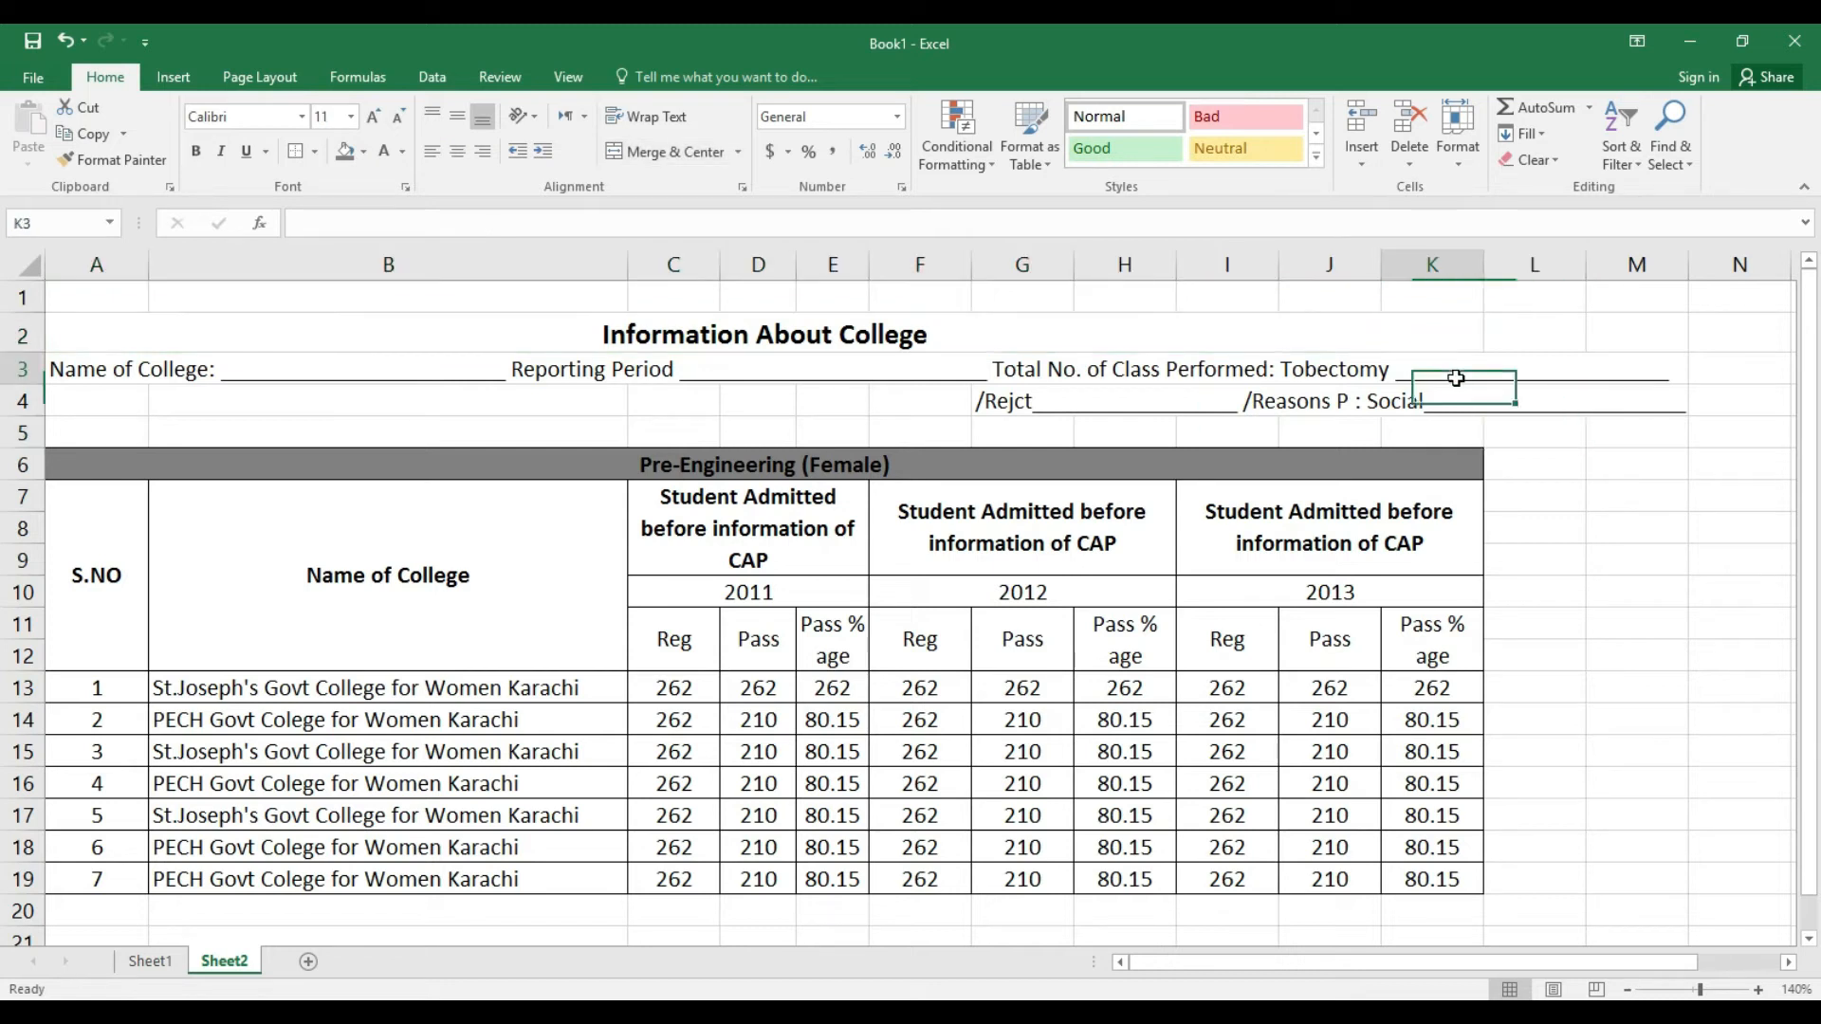
{"action": "left_click", "coordinate": [522, 375]}
{"action": "double_click", "coordinate": [507, 375]}
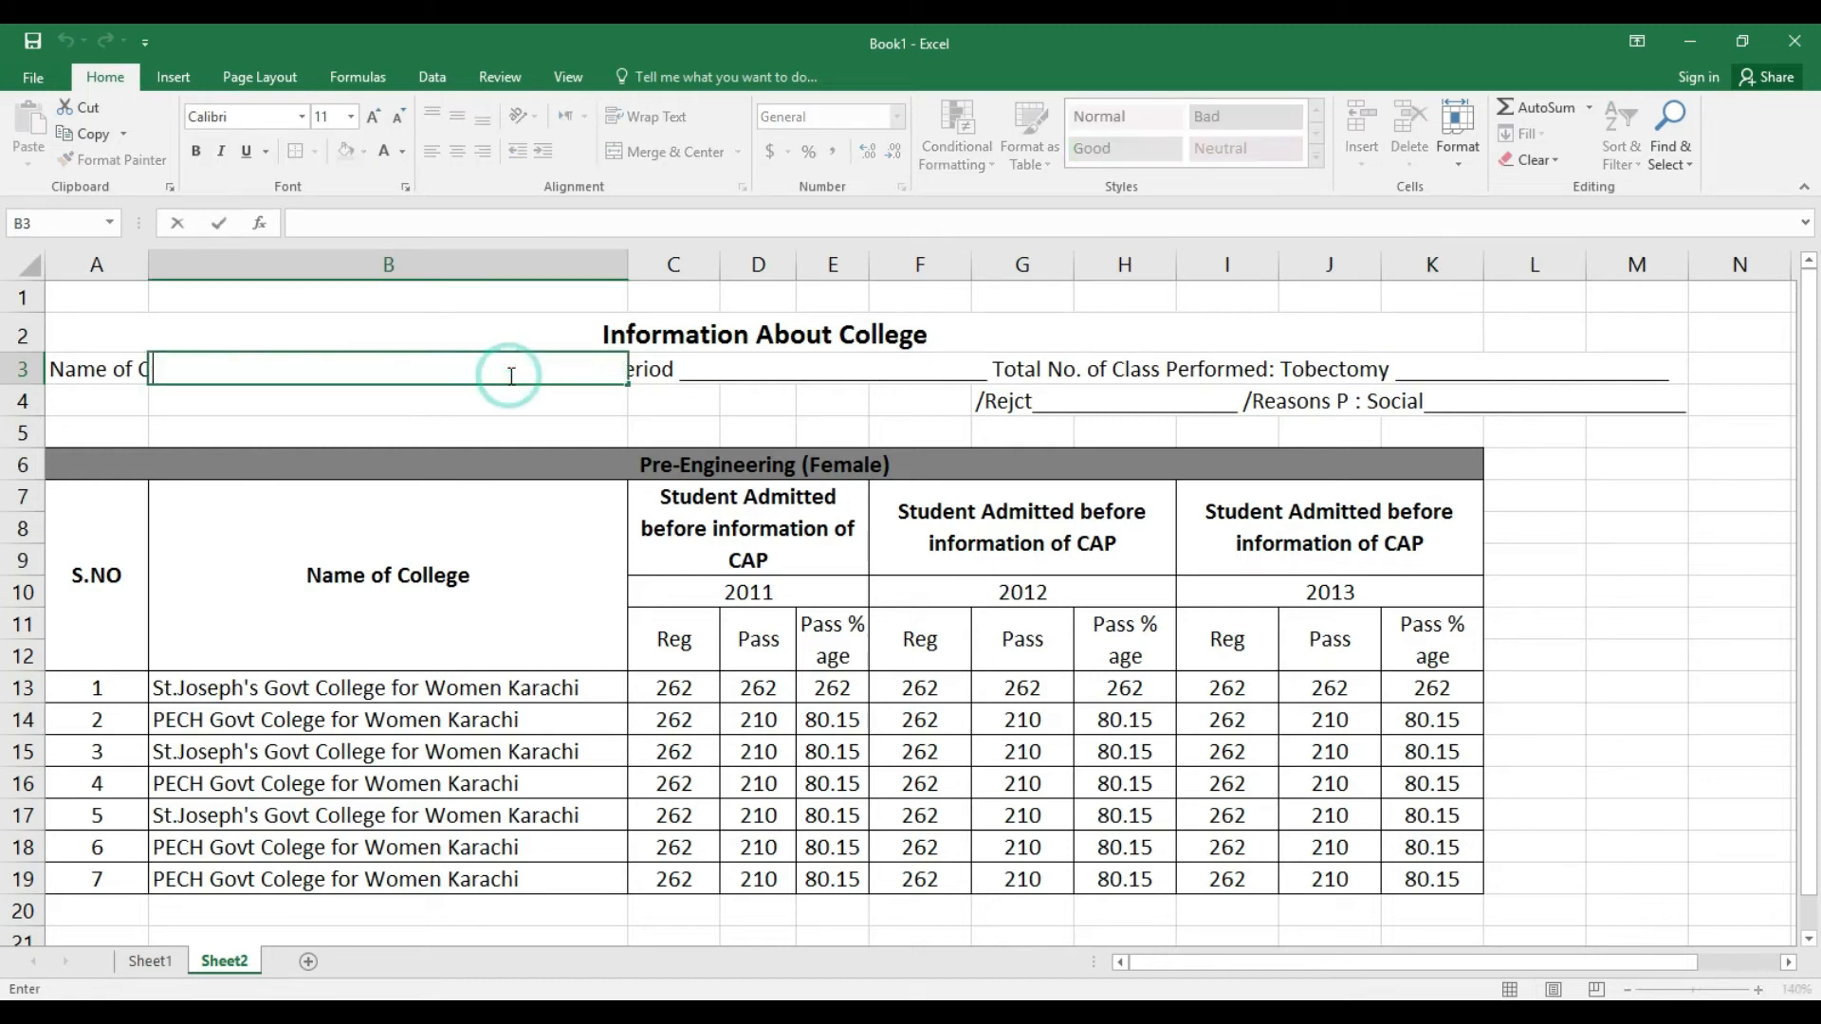
{"action": "left_click", "coordinate": [236, 457]}
{"action": "left_click", "coordinate": [83, 373]}
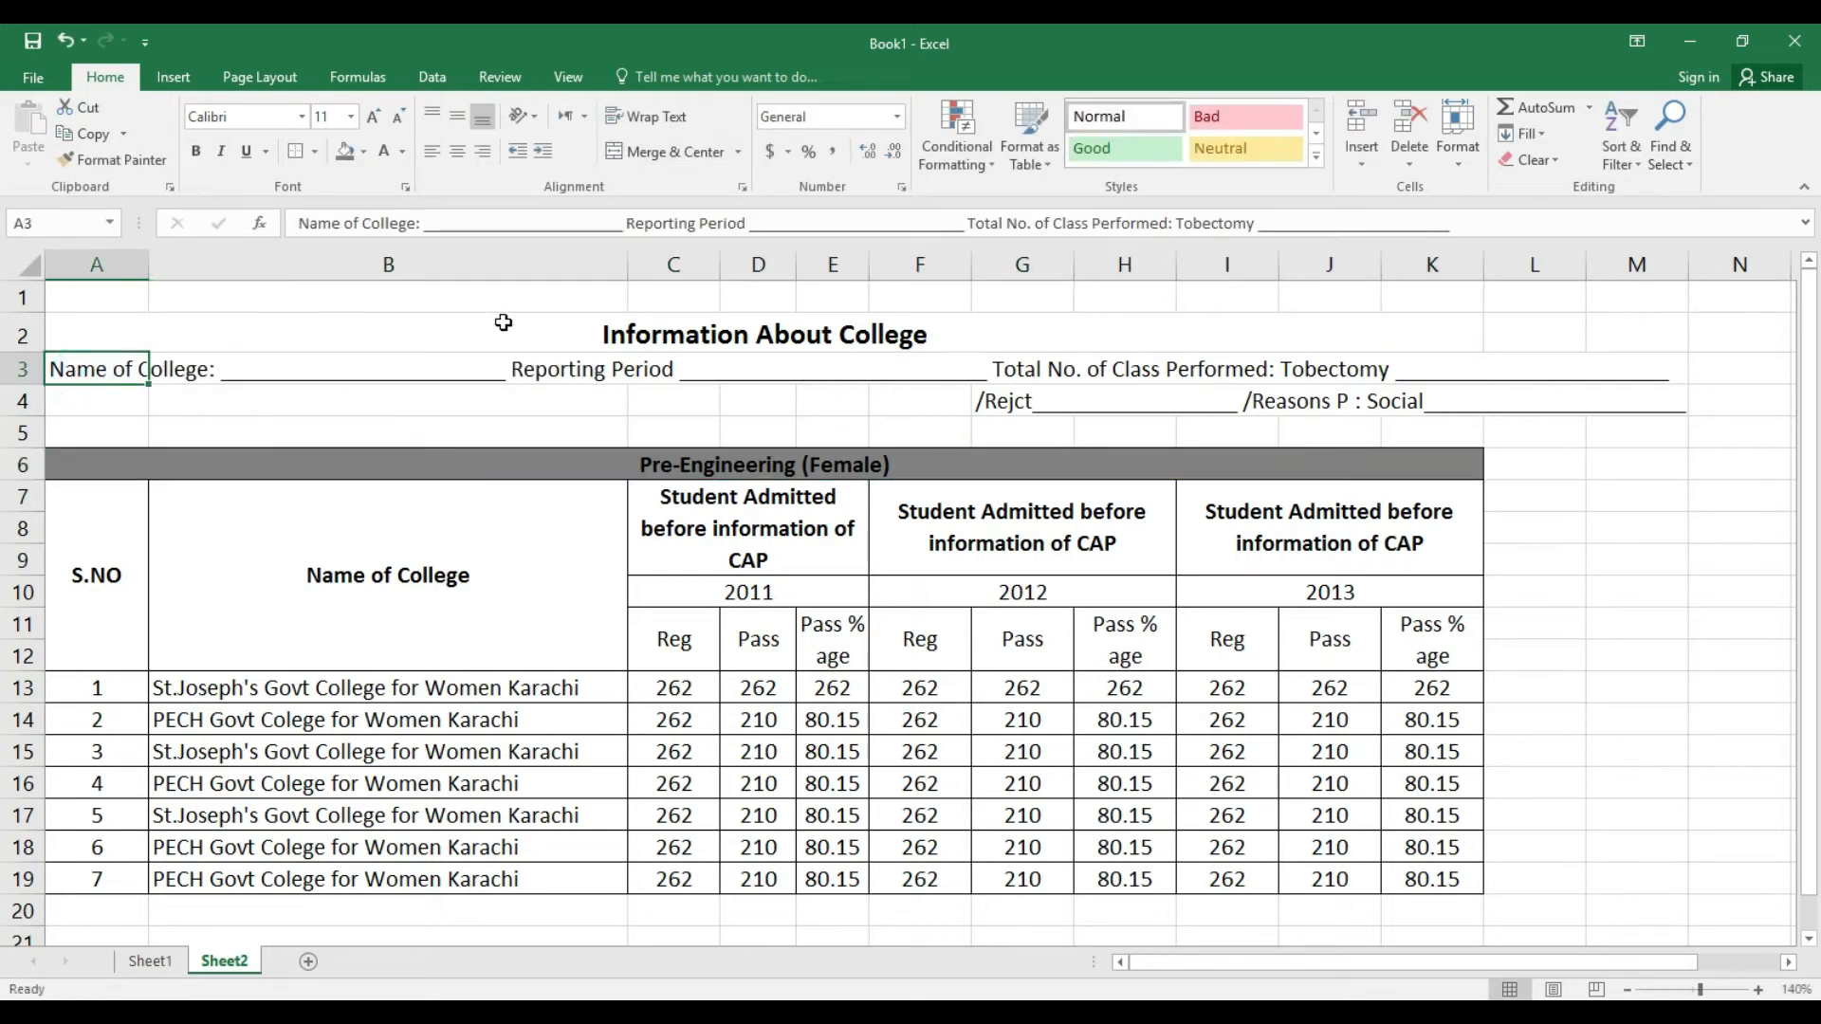
{"action": "left_click", "coordinate": [503, 376]}
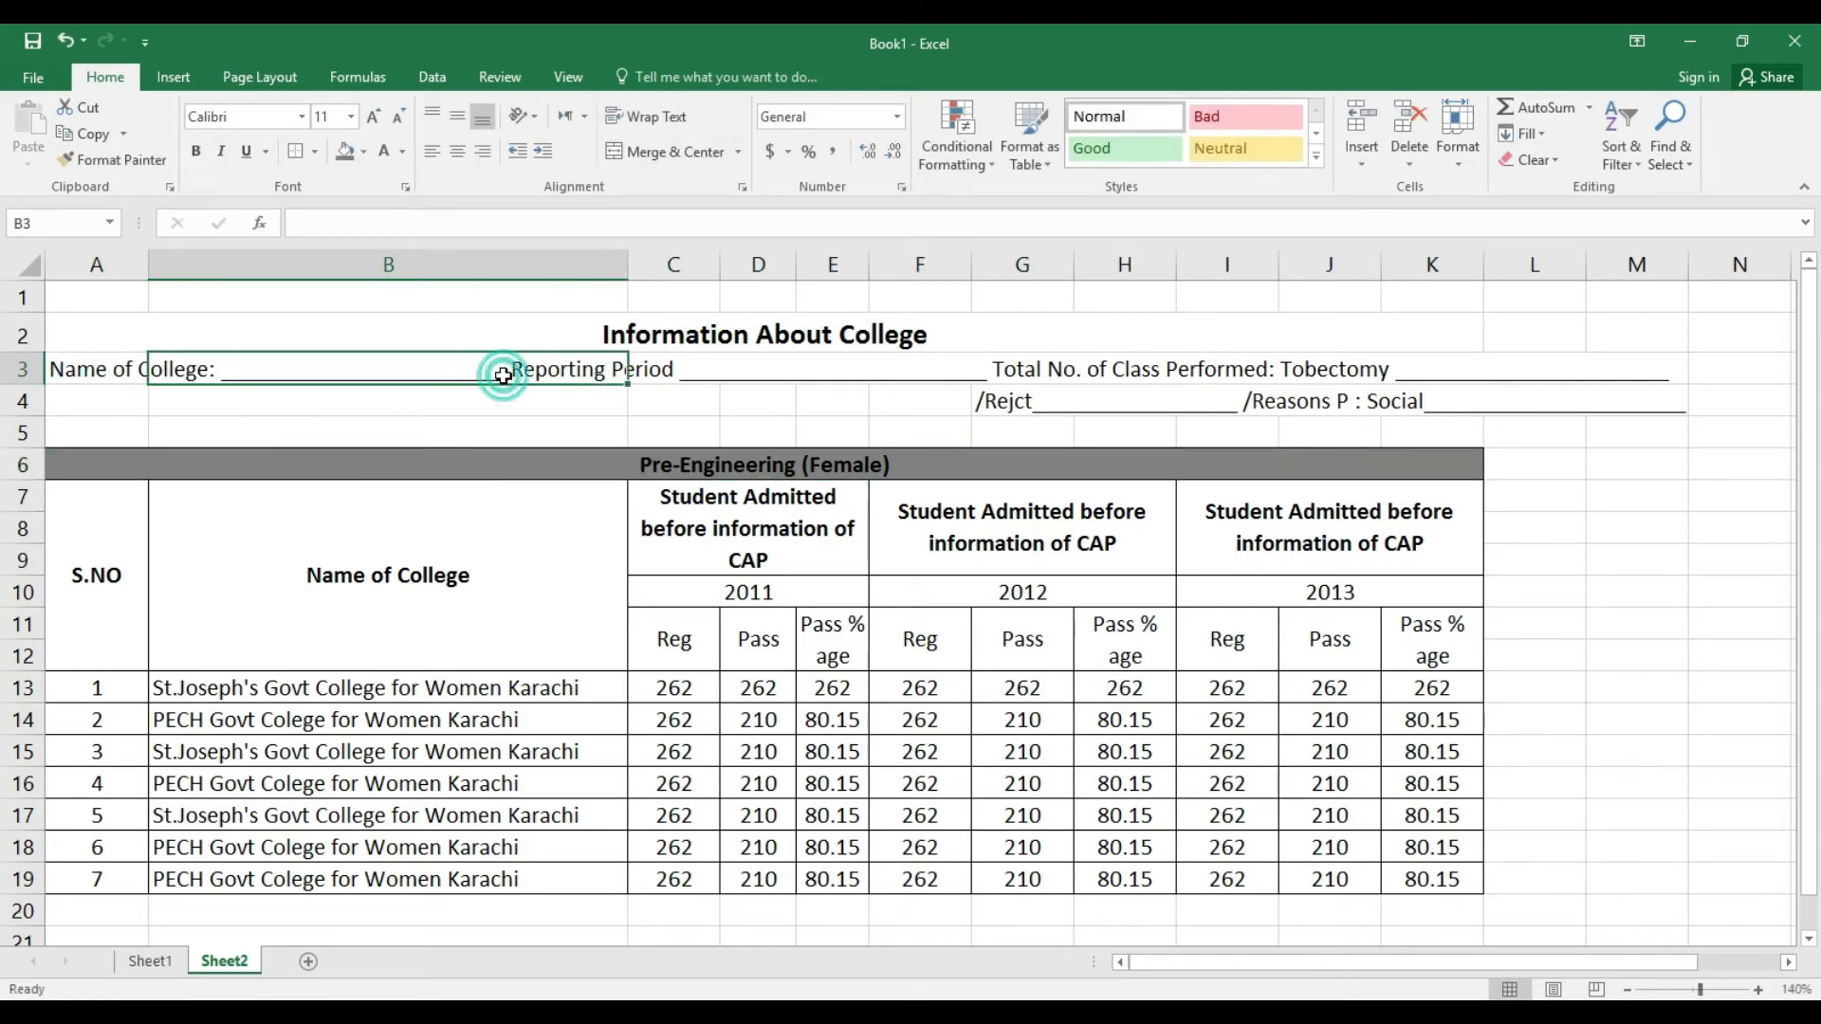
Shorten the underscore blanks after Name of College, Reporting Period and Tobectomy in A3 by a few characters each.
{"action": "left_click", "coordinate": [110, 377]}
{"action": "left_click", "coordinate": [626, 219]}
{"action": "key", "text": "BackSpace"}
{"action": "key", "text": "BackSpace"}
{"action": "key", "text": "BackSpace"}
{"action": "key", "text": "BackSpace"}
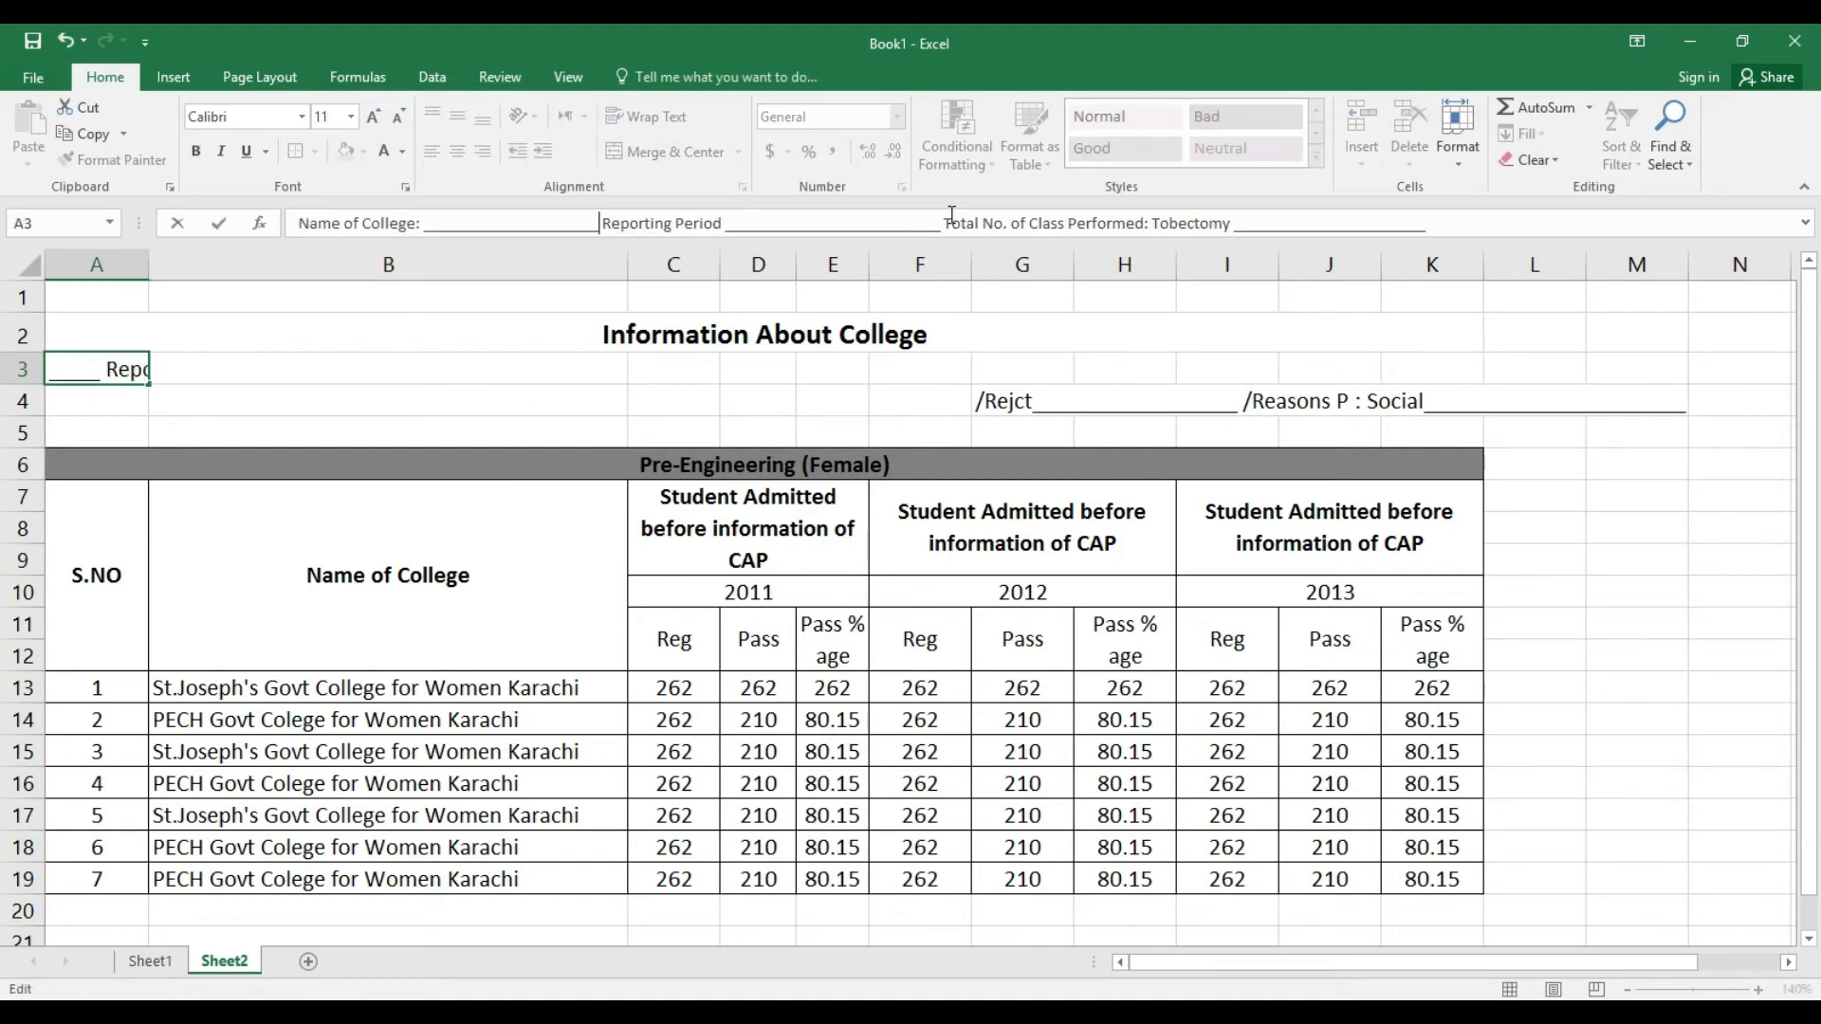
{"action": "left_click", "coordinate": [944, 223]}
{"action": "key", "text": "BackSpace"}
{"action": "key", "text": "BackSpace"}
{"action": "key", "text": "BackSpace"}
{"action": "key", "text": "BackSpace"}
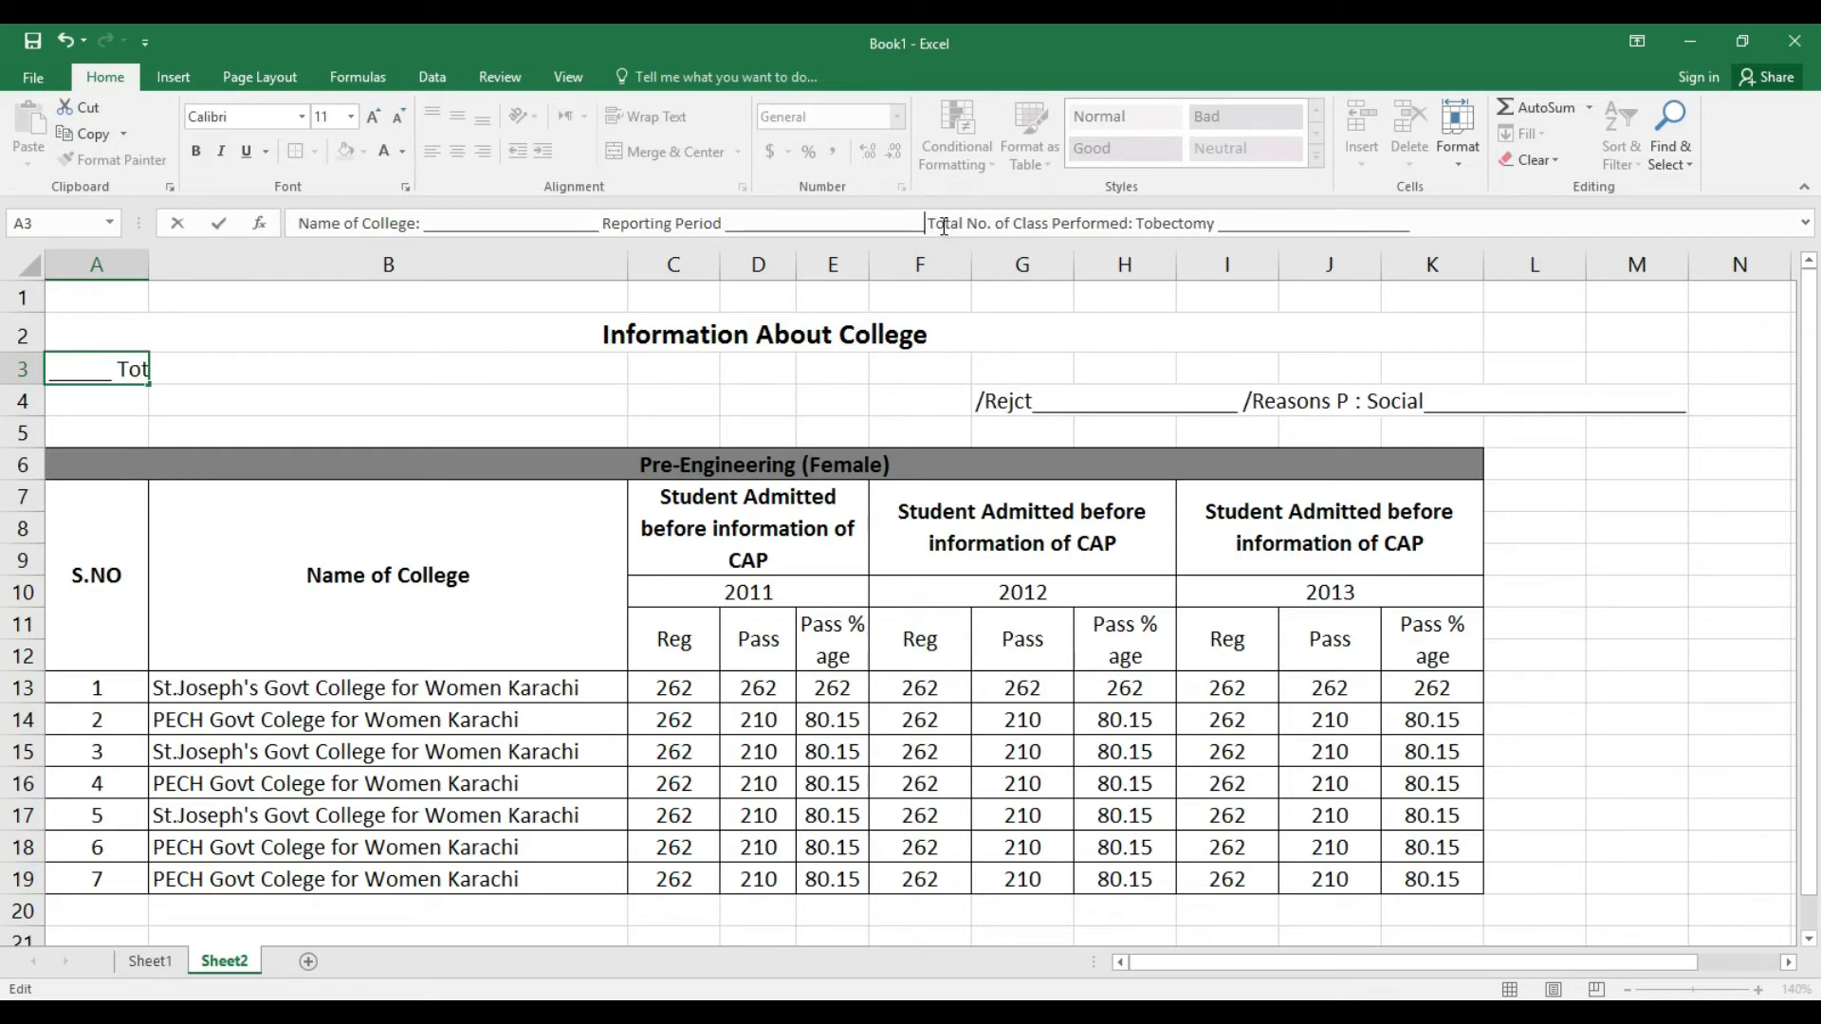
{"action": "left_click", "coordinate": [1409, 228]}
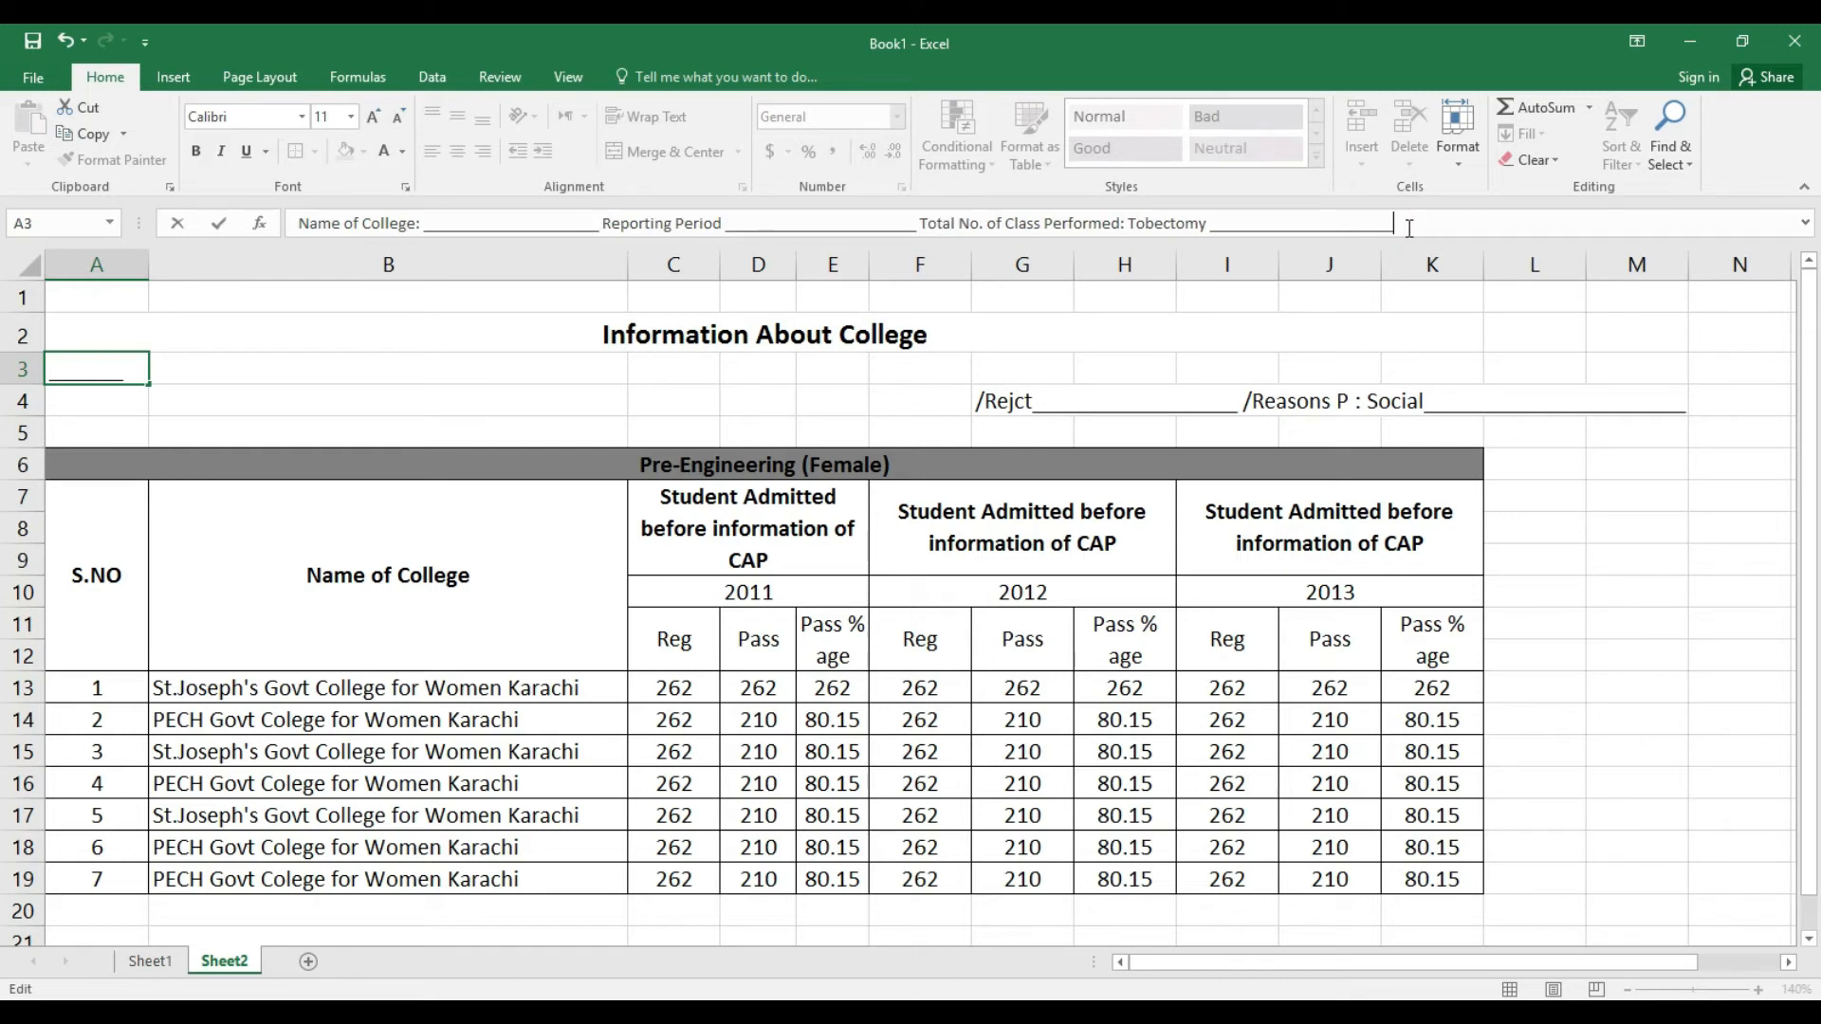
{"action": "left_click", "coordinate": [1635, 615]}
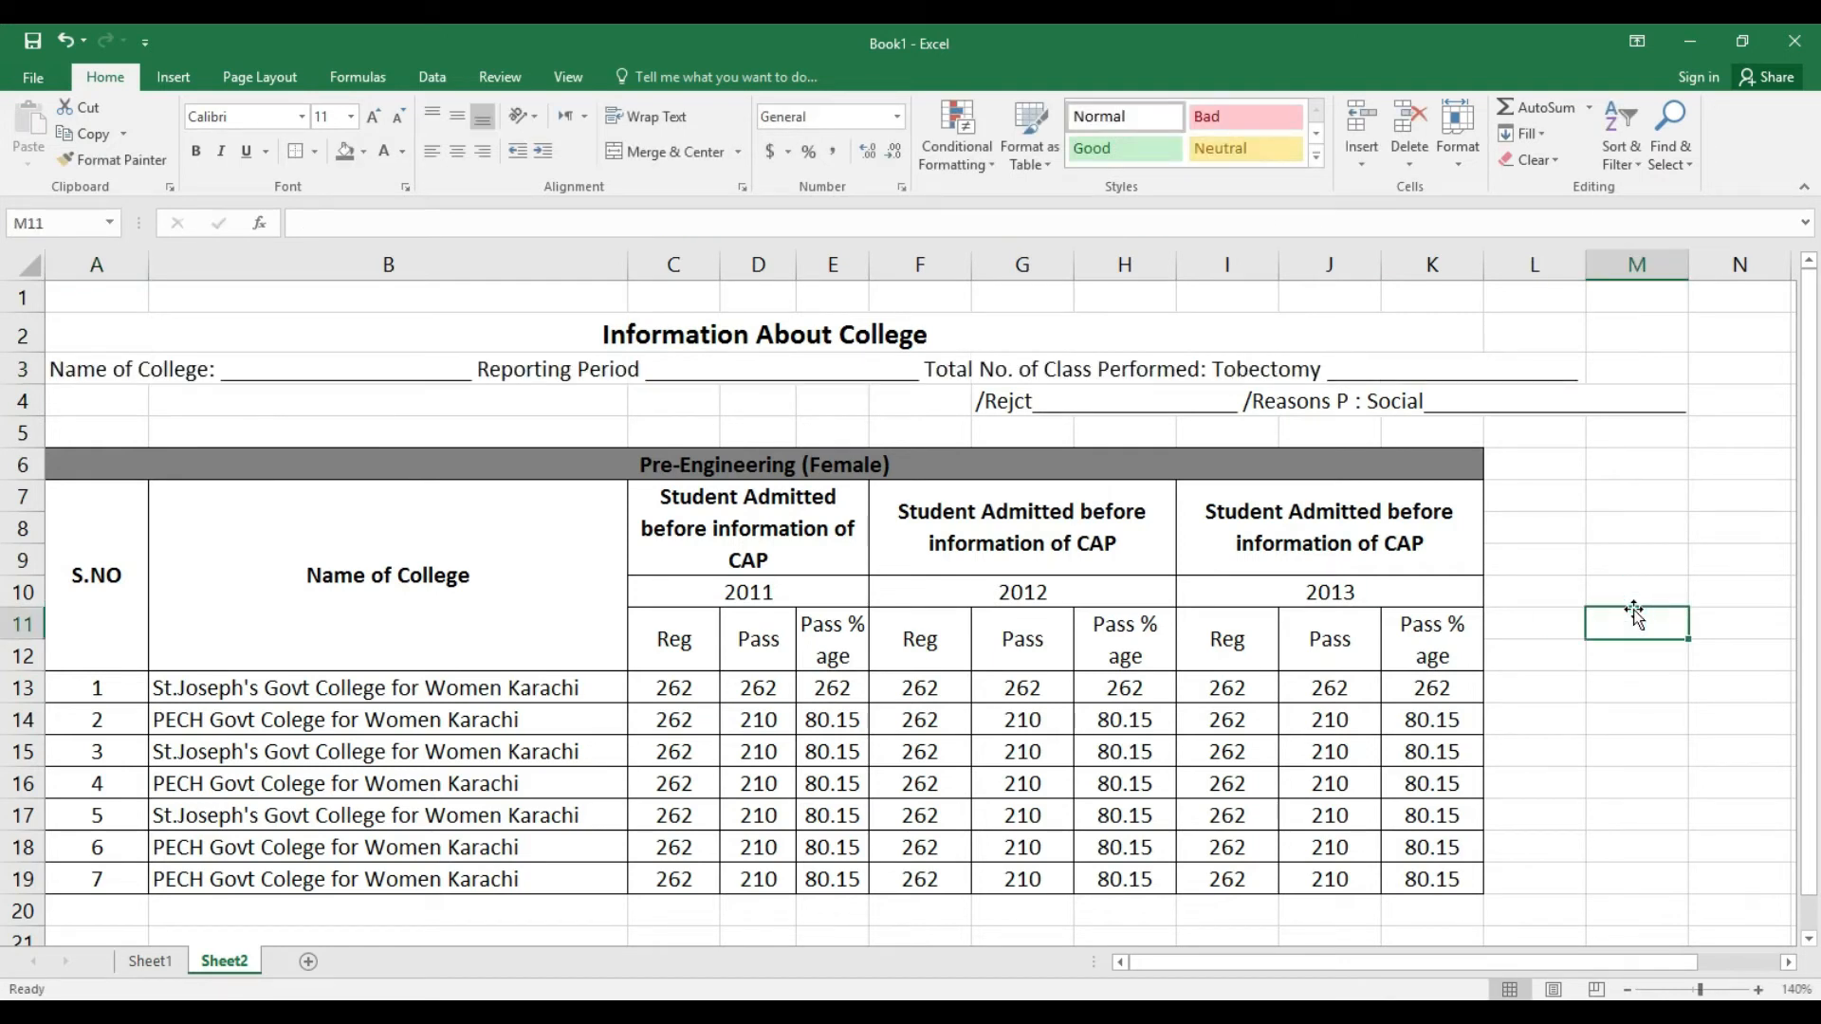
Shift the "/Rejct ... /Reasons P : Social" line one column over, from G4 to start at F4.
{"action": "left_click", "coordinate": [984, 401]}
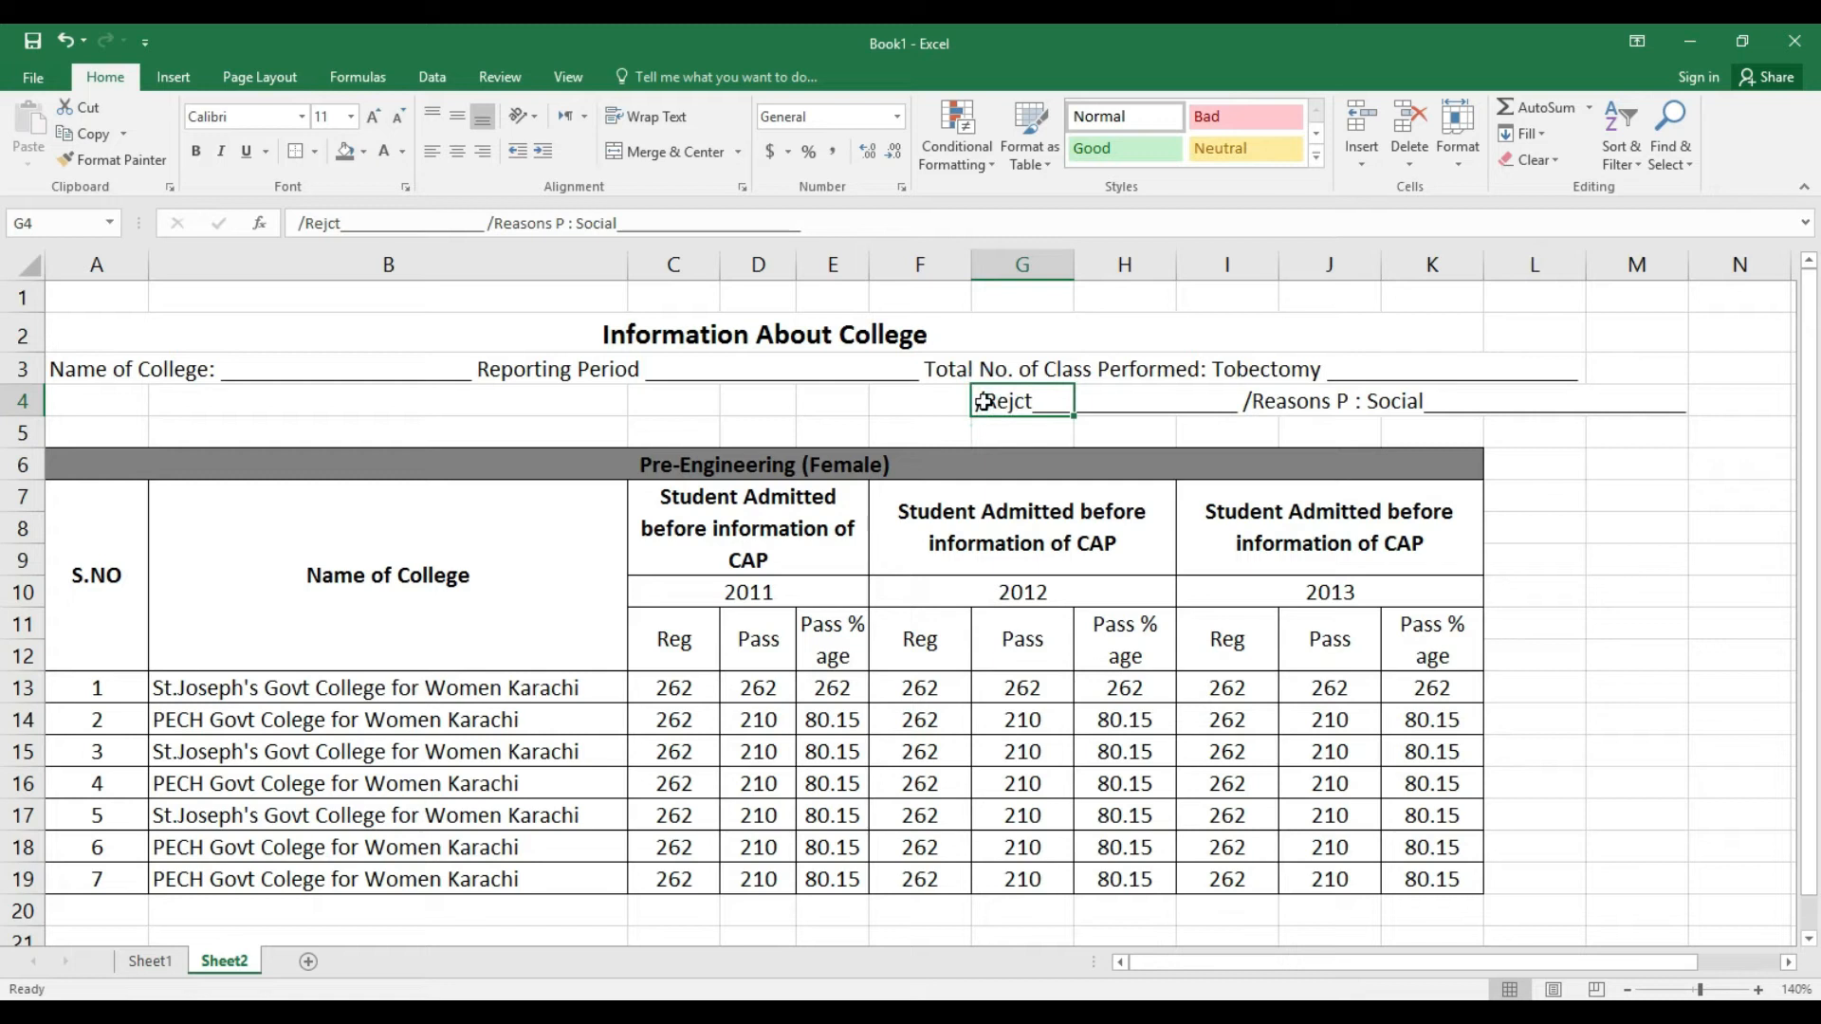
{"action": "left_click_drag", "start_coordinate": [984, 401], "coordinate": [1639, 405]}
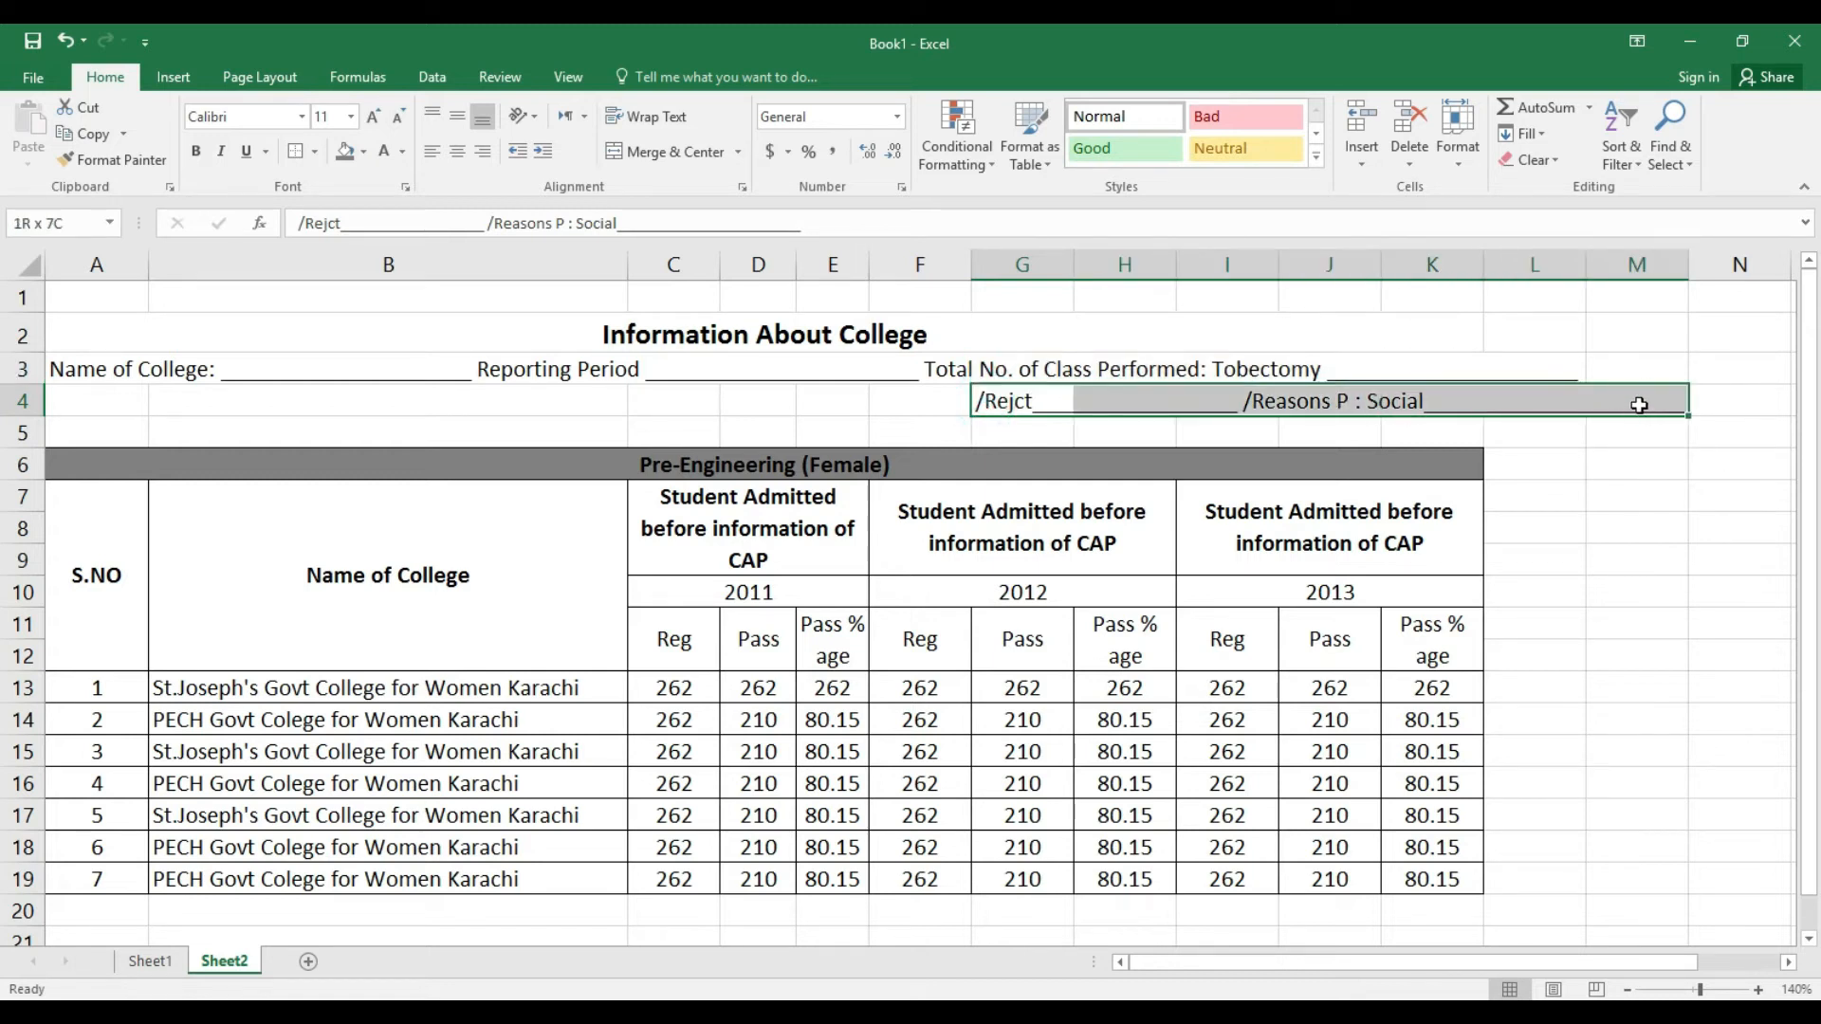
{"action": "key", "text": "ctrl+c"}
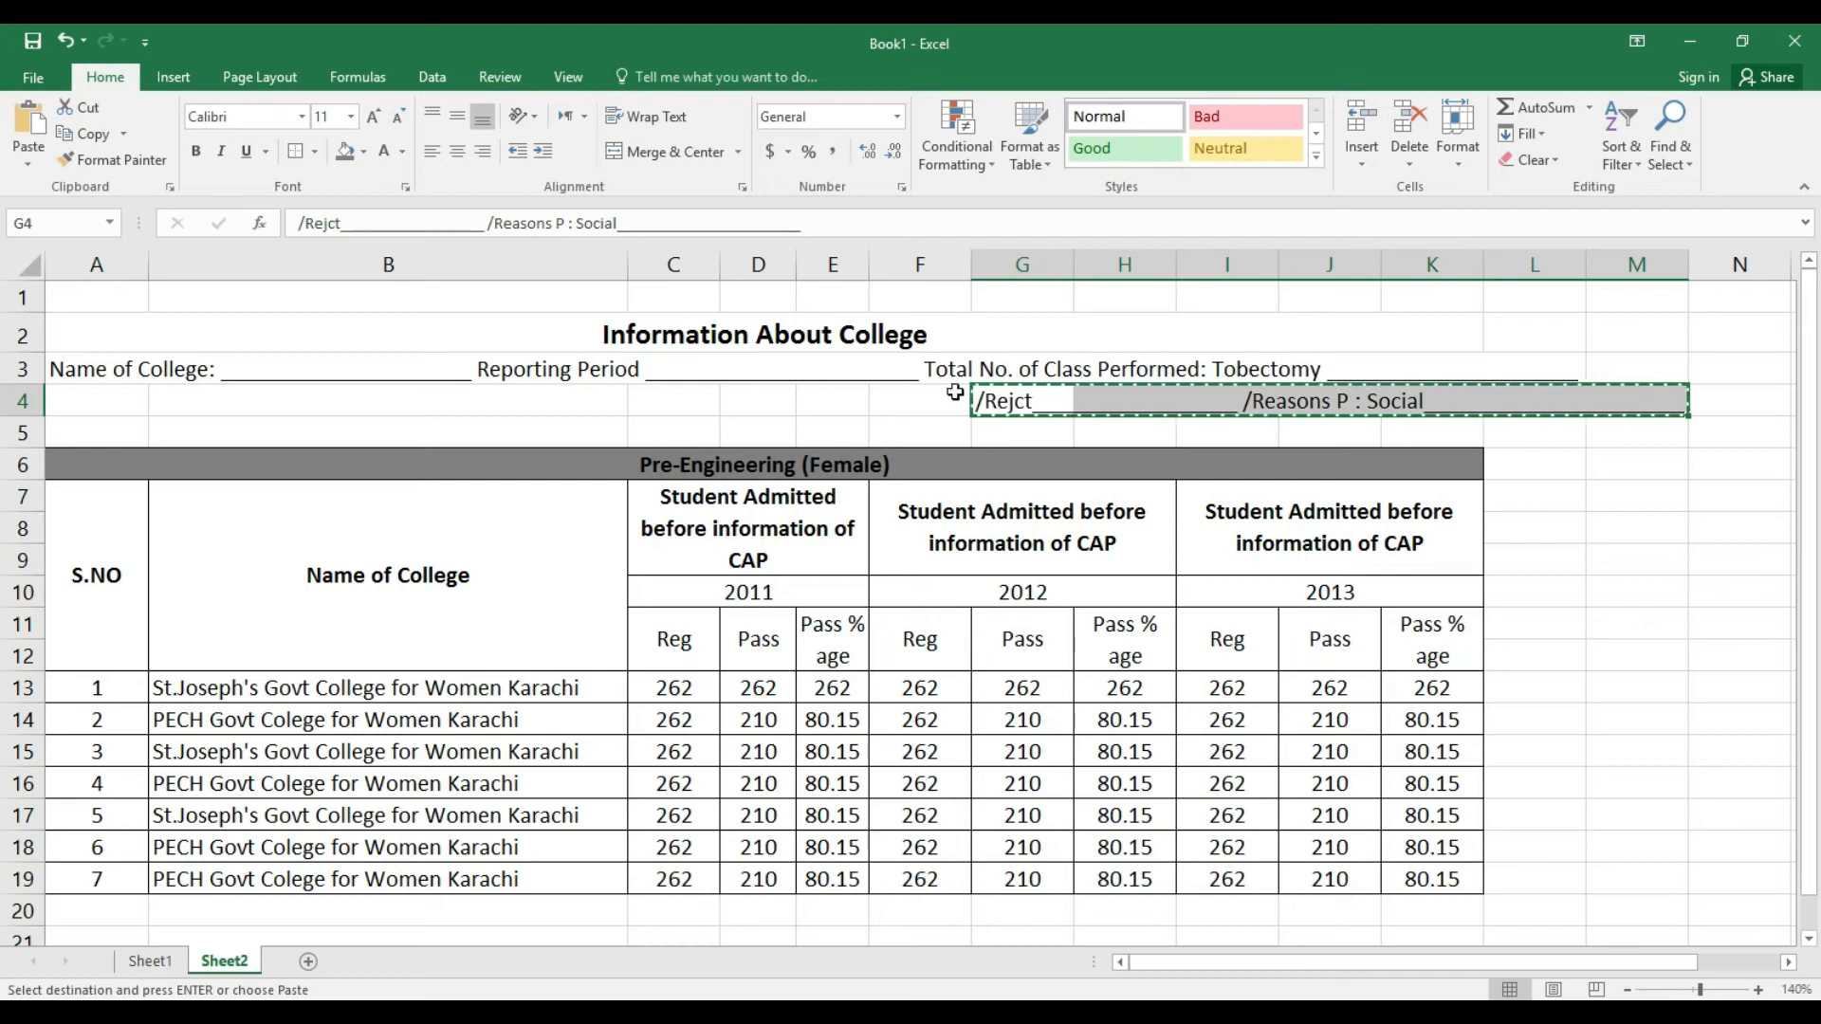
{"action": "left_click", "coordinate": [880, 399]}
{"action": "left_click_drag", "start_coordinate": [880, 399], "coordinate": [1510, 398]}
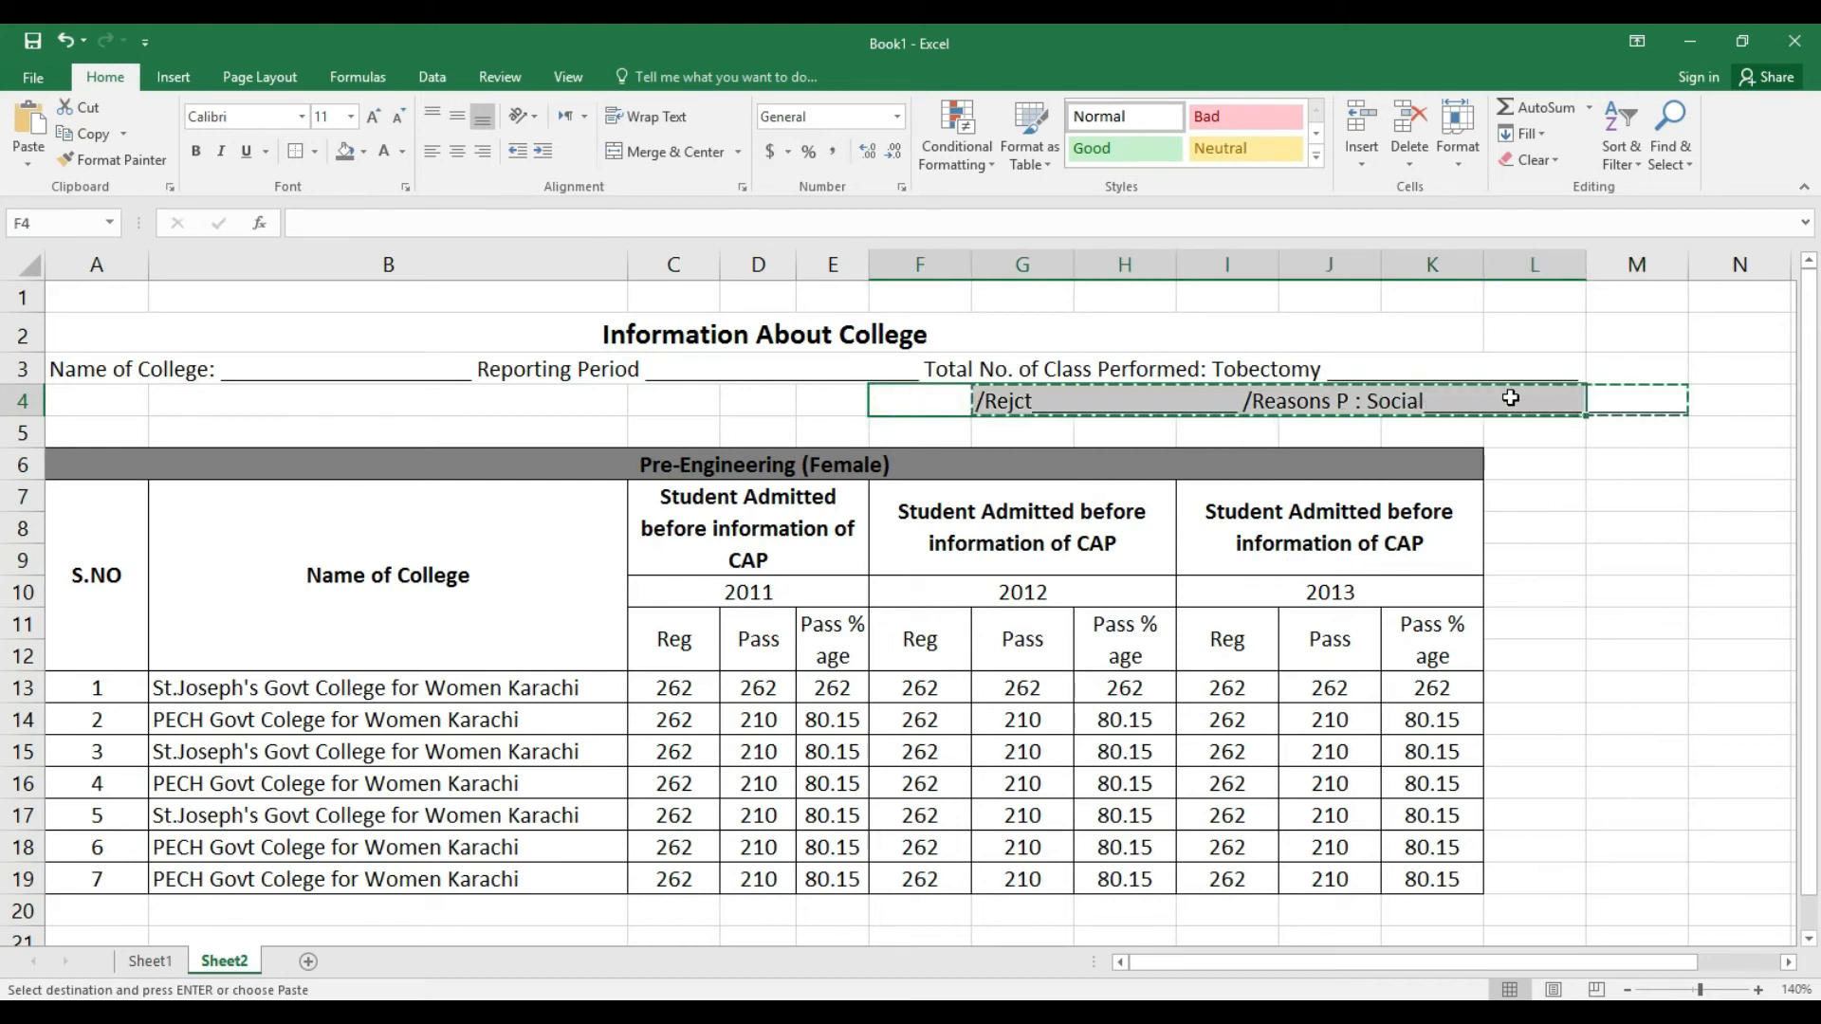
{"action": "key", "text": "Return"}
{"action": "left_click", "coordinate": [1671, 532]}
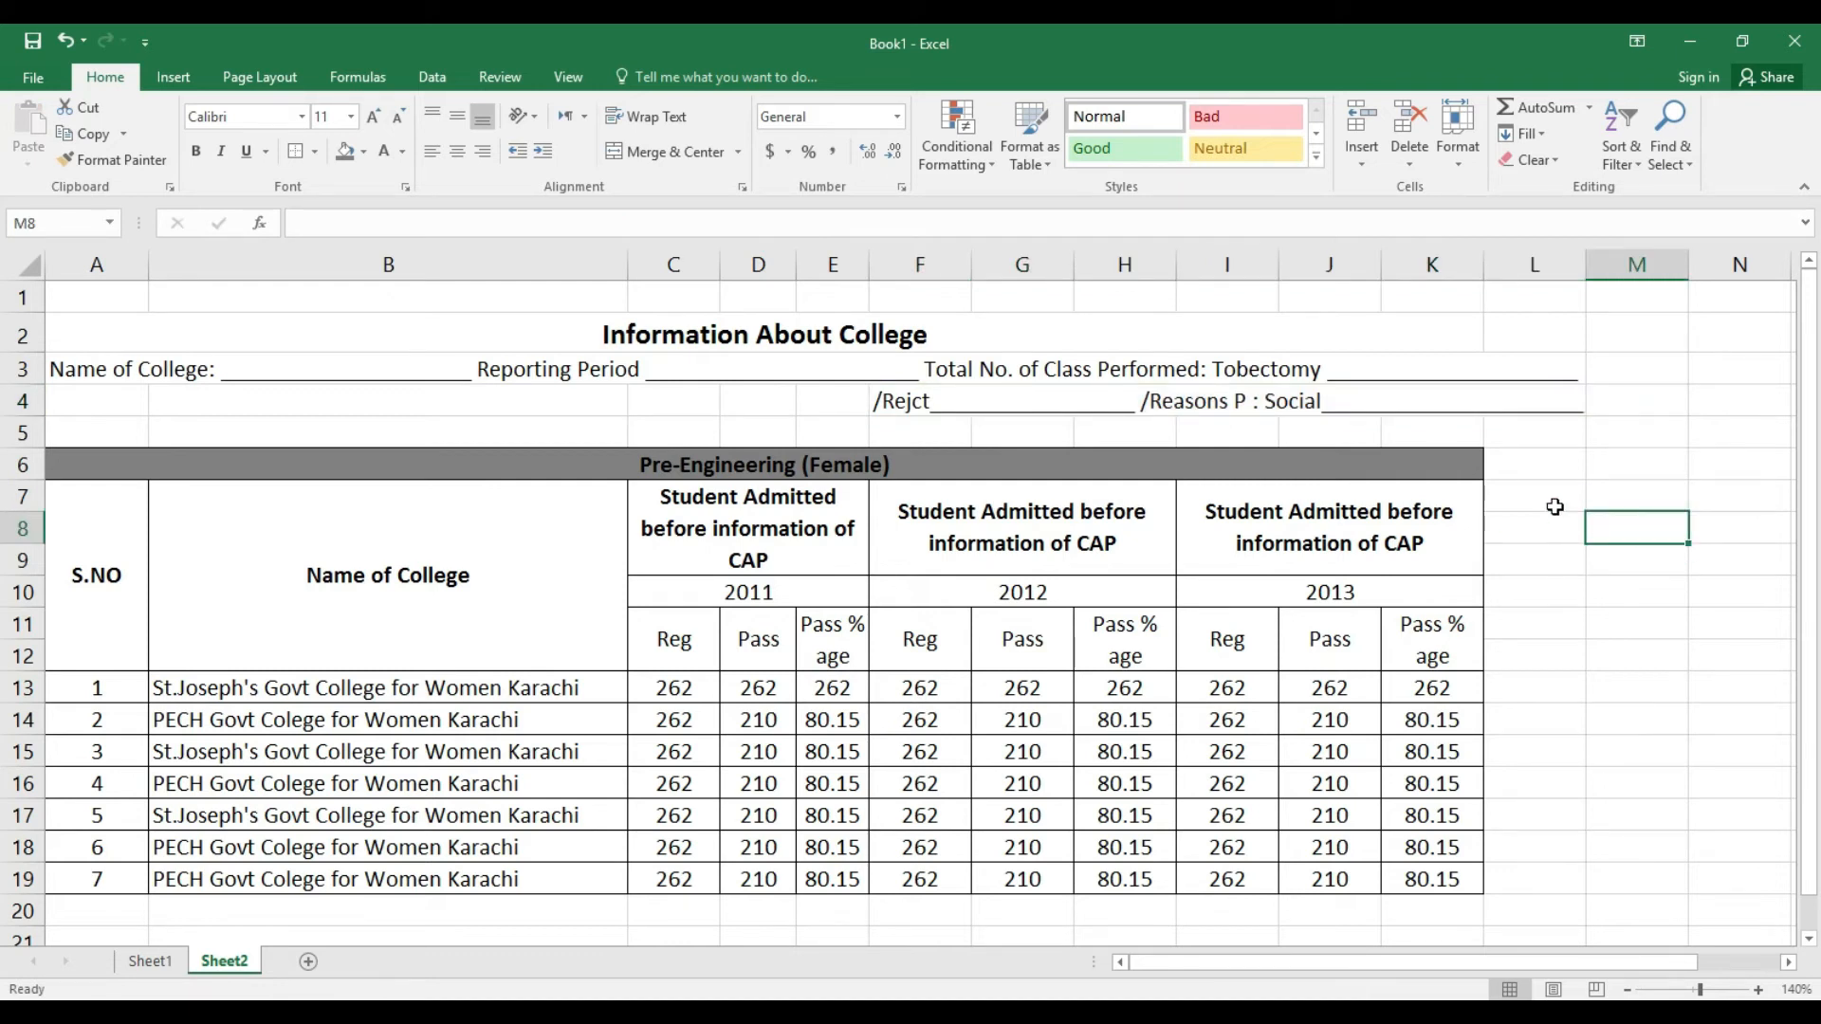
{"action": "left_click", "coordinate": [1415, 329]}
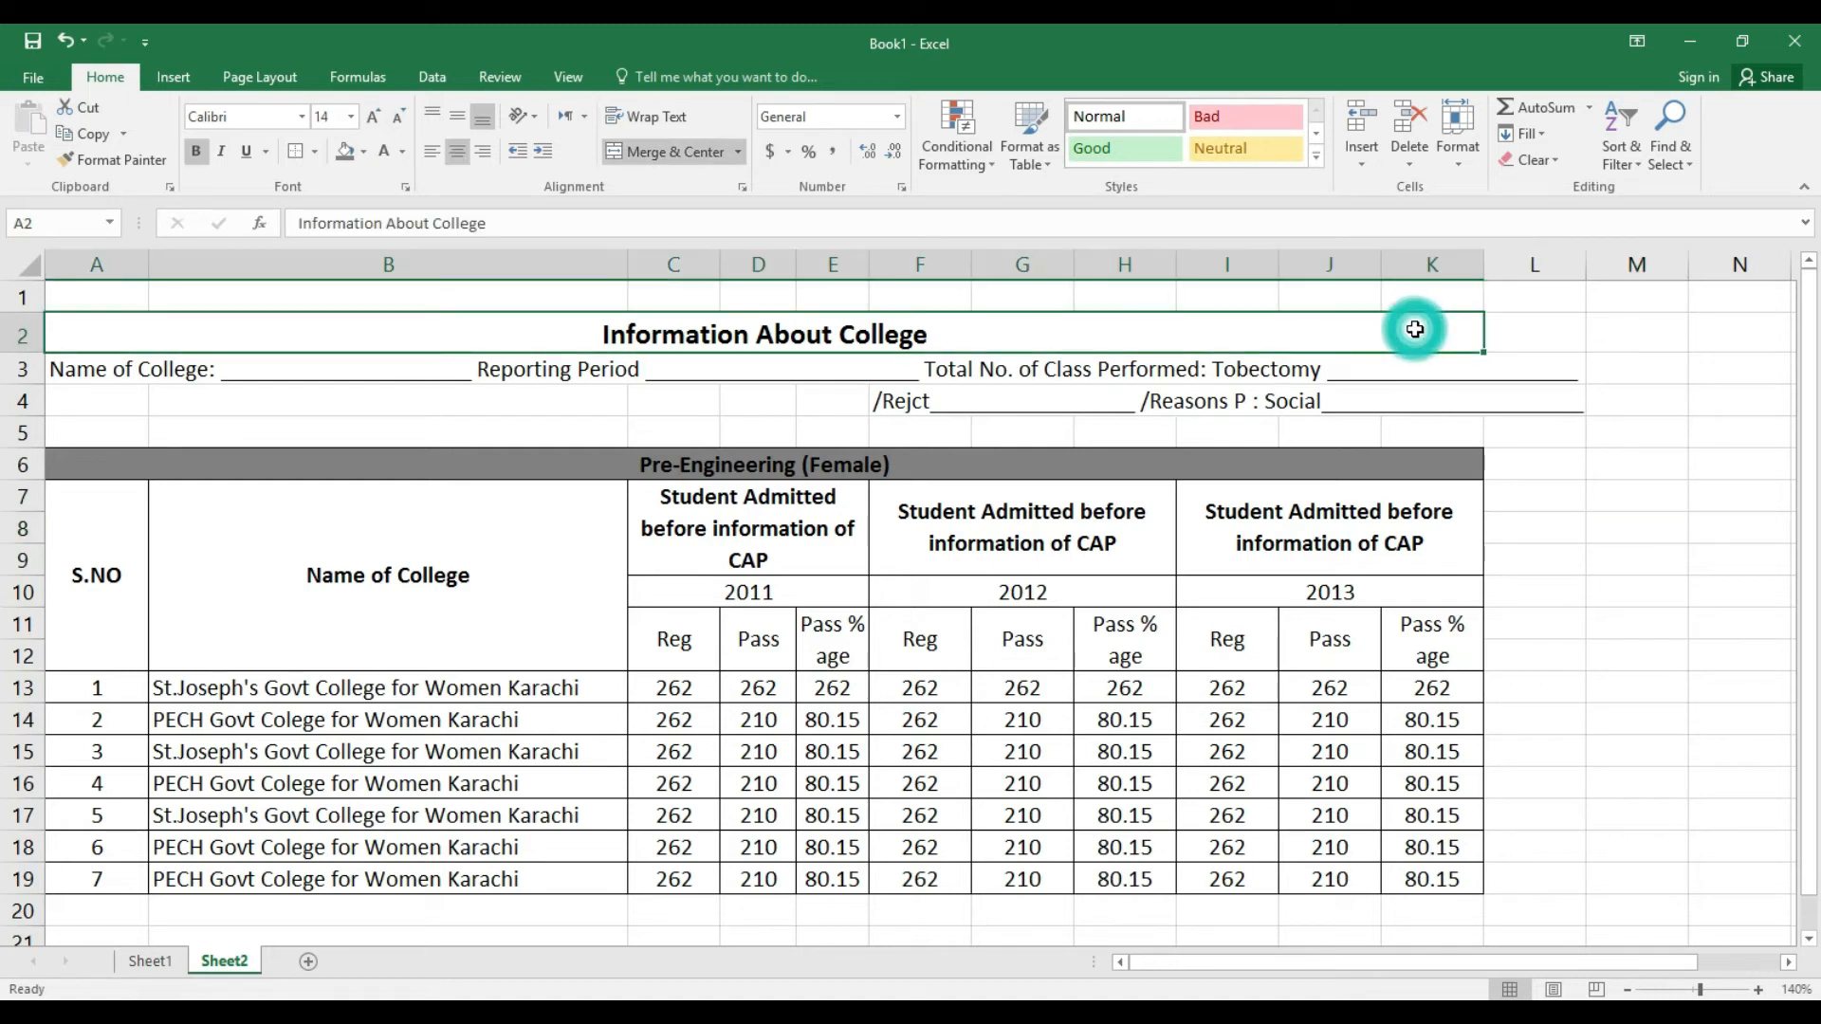
{"action": "left_click", "coordinate": [1513, 372]}
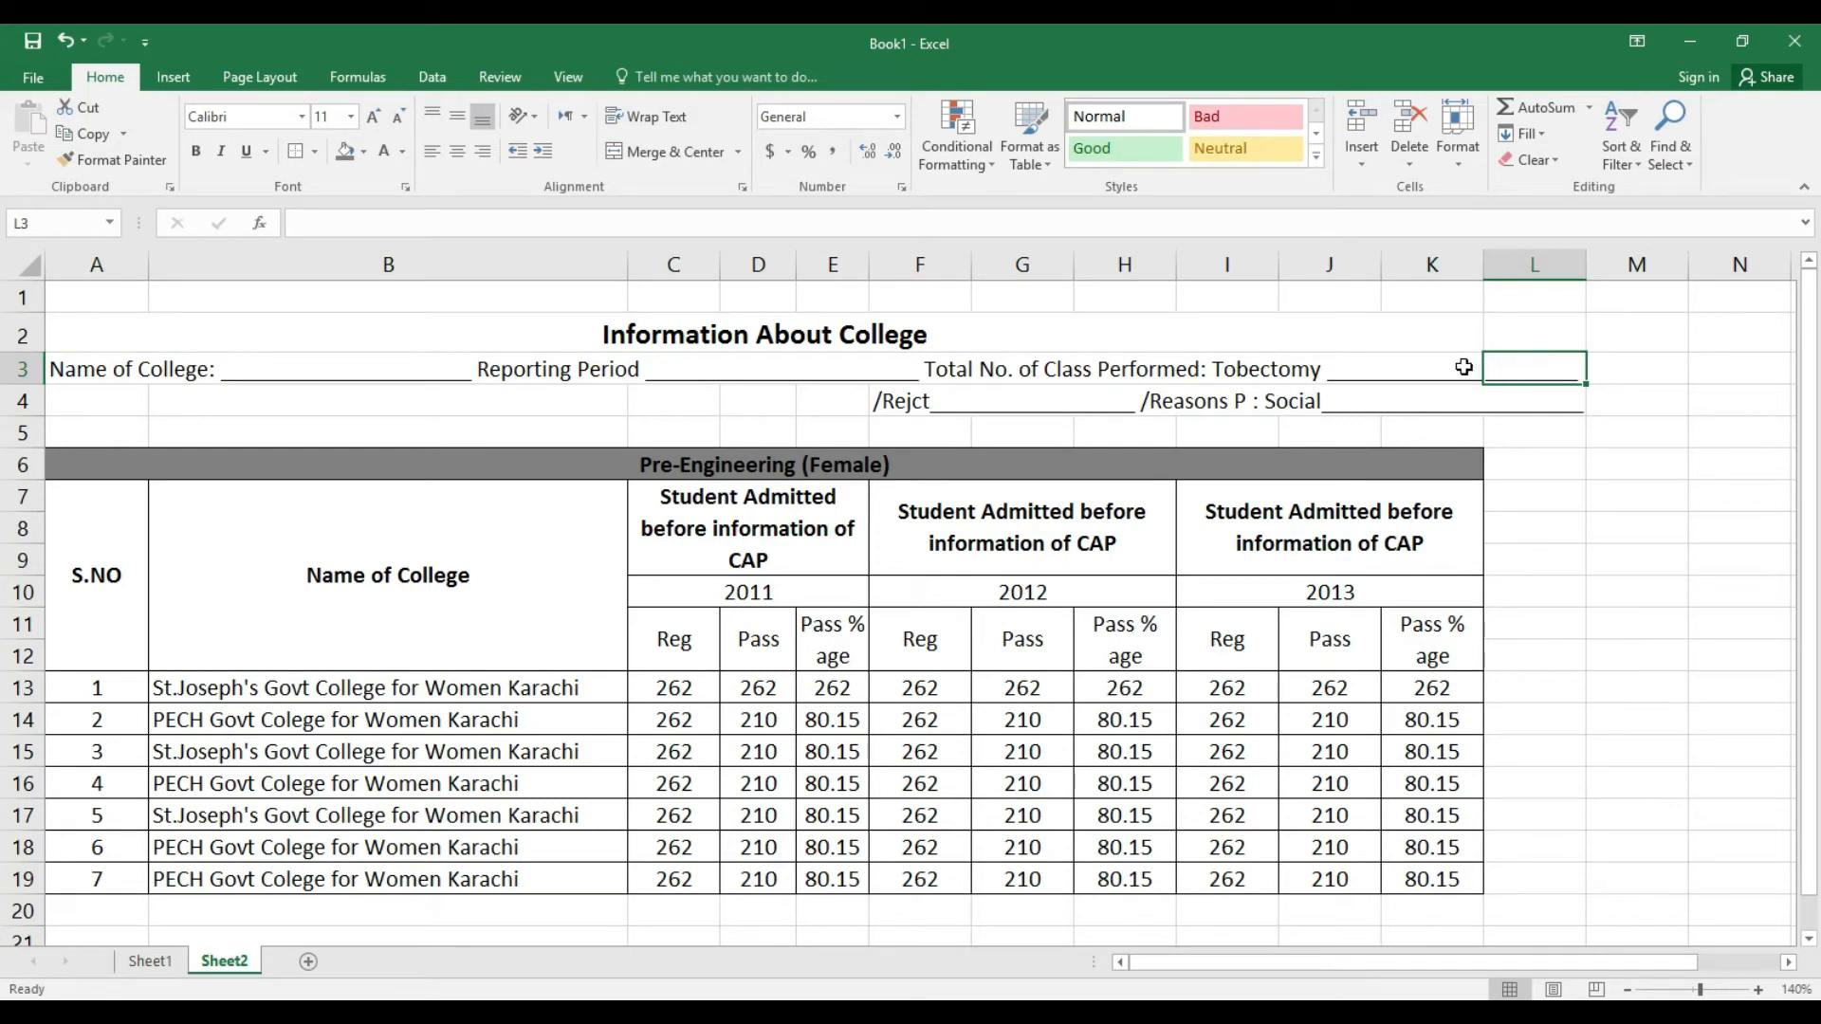
Duplicate the Pre-Engineering (Female) table in A6:K19 below the original, starting at A21.
{"action": "left_click_drag", "start_coordinate": [891, 464], "coordinate": [933, 892]}
{"action": "key", "text": "ctrl+c"}
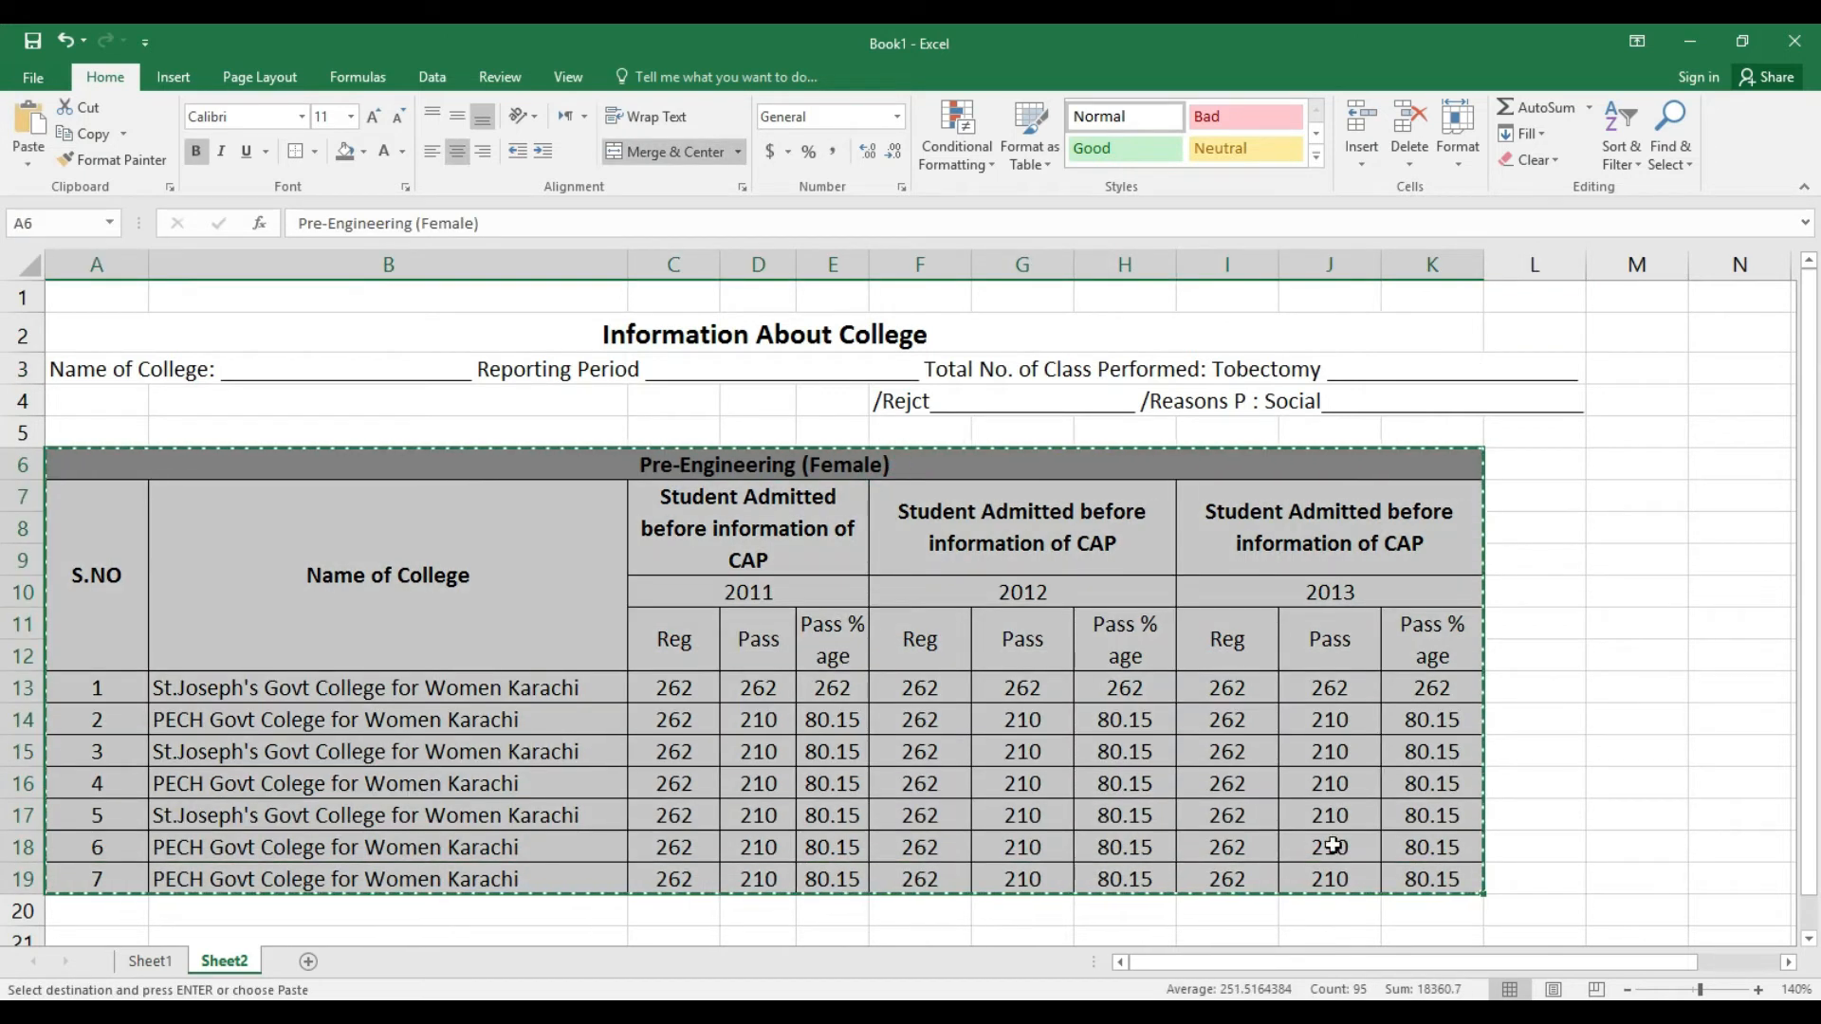
{"action": "left_click", "coordinate": [1808, 939]}
{"action": "left_click", "coordinate": [1808, 939]}
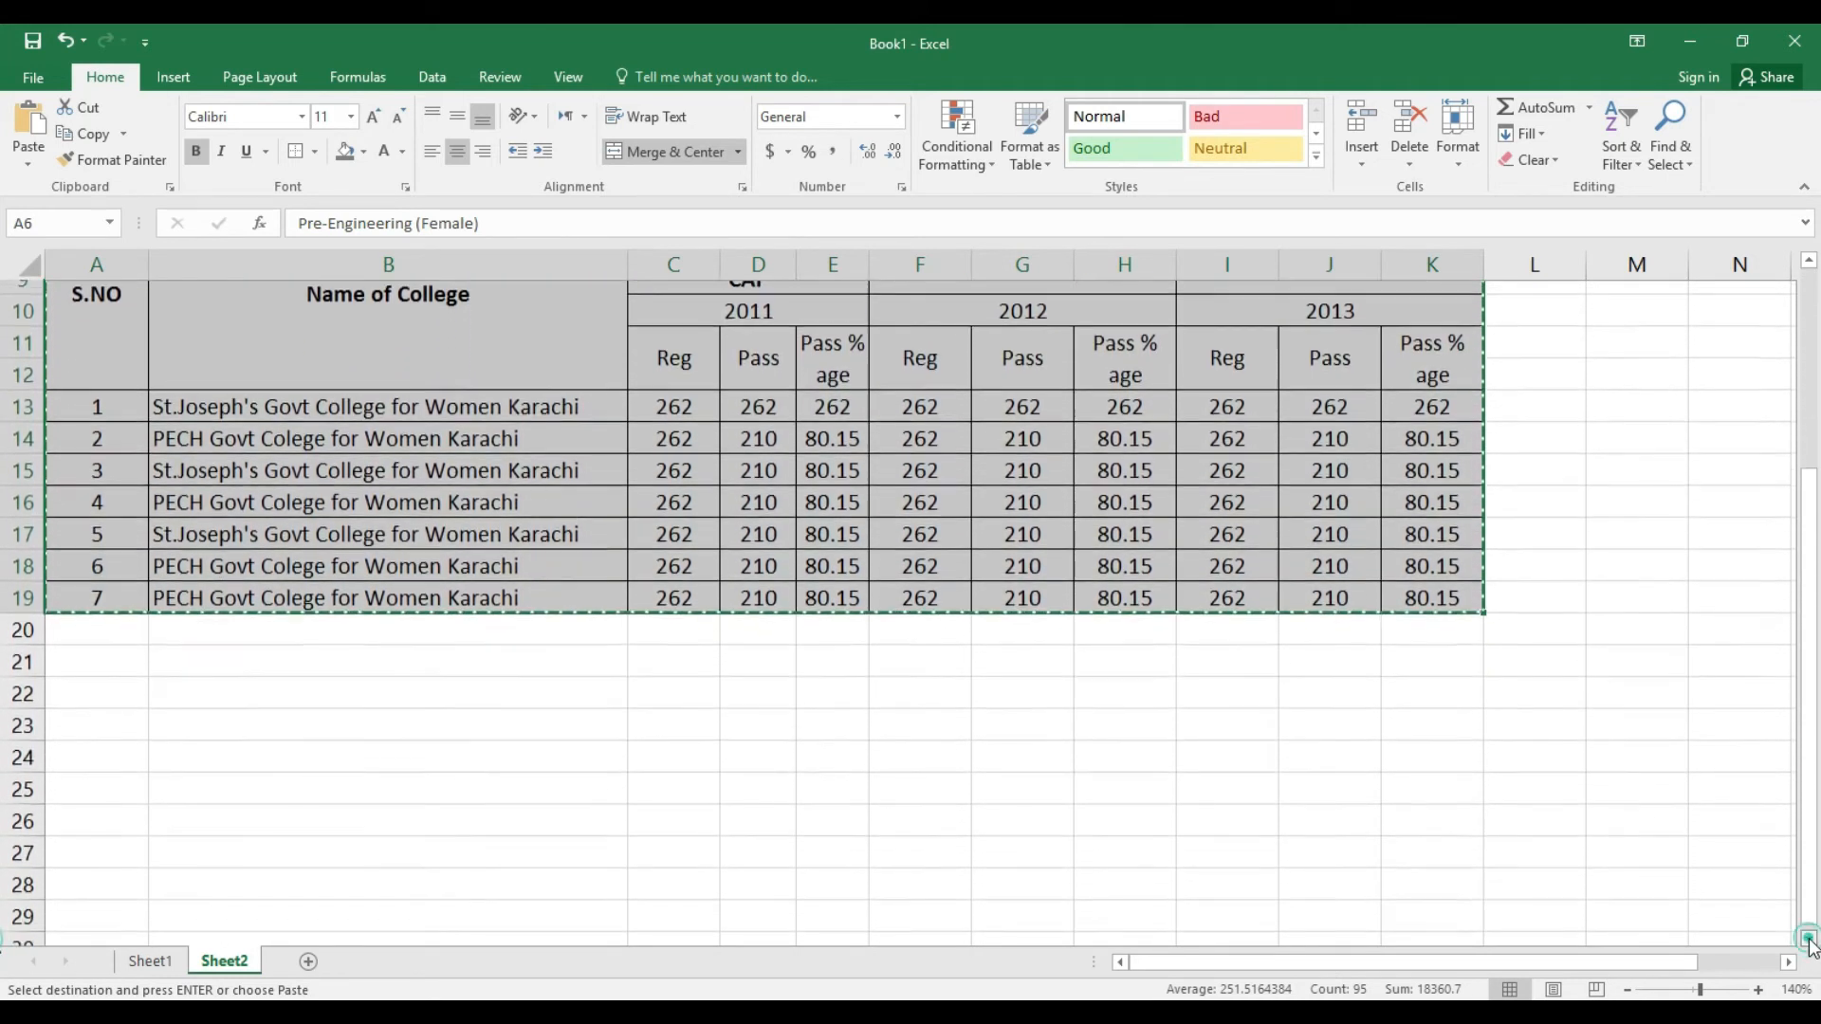
{"action": "left_click", "coordinate": [124, 616]}
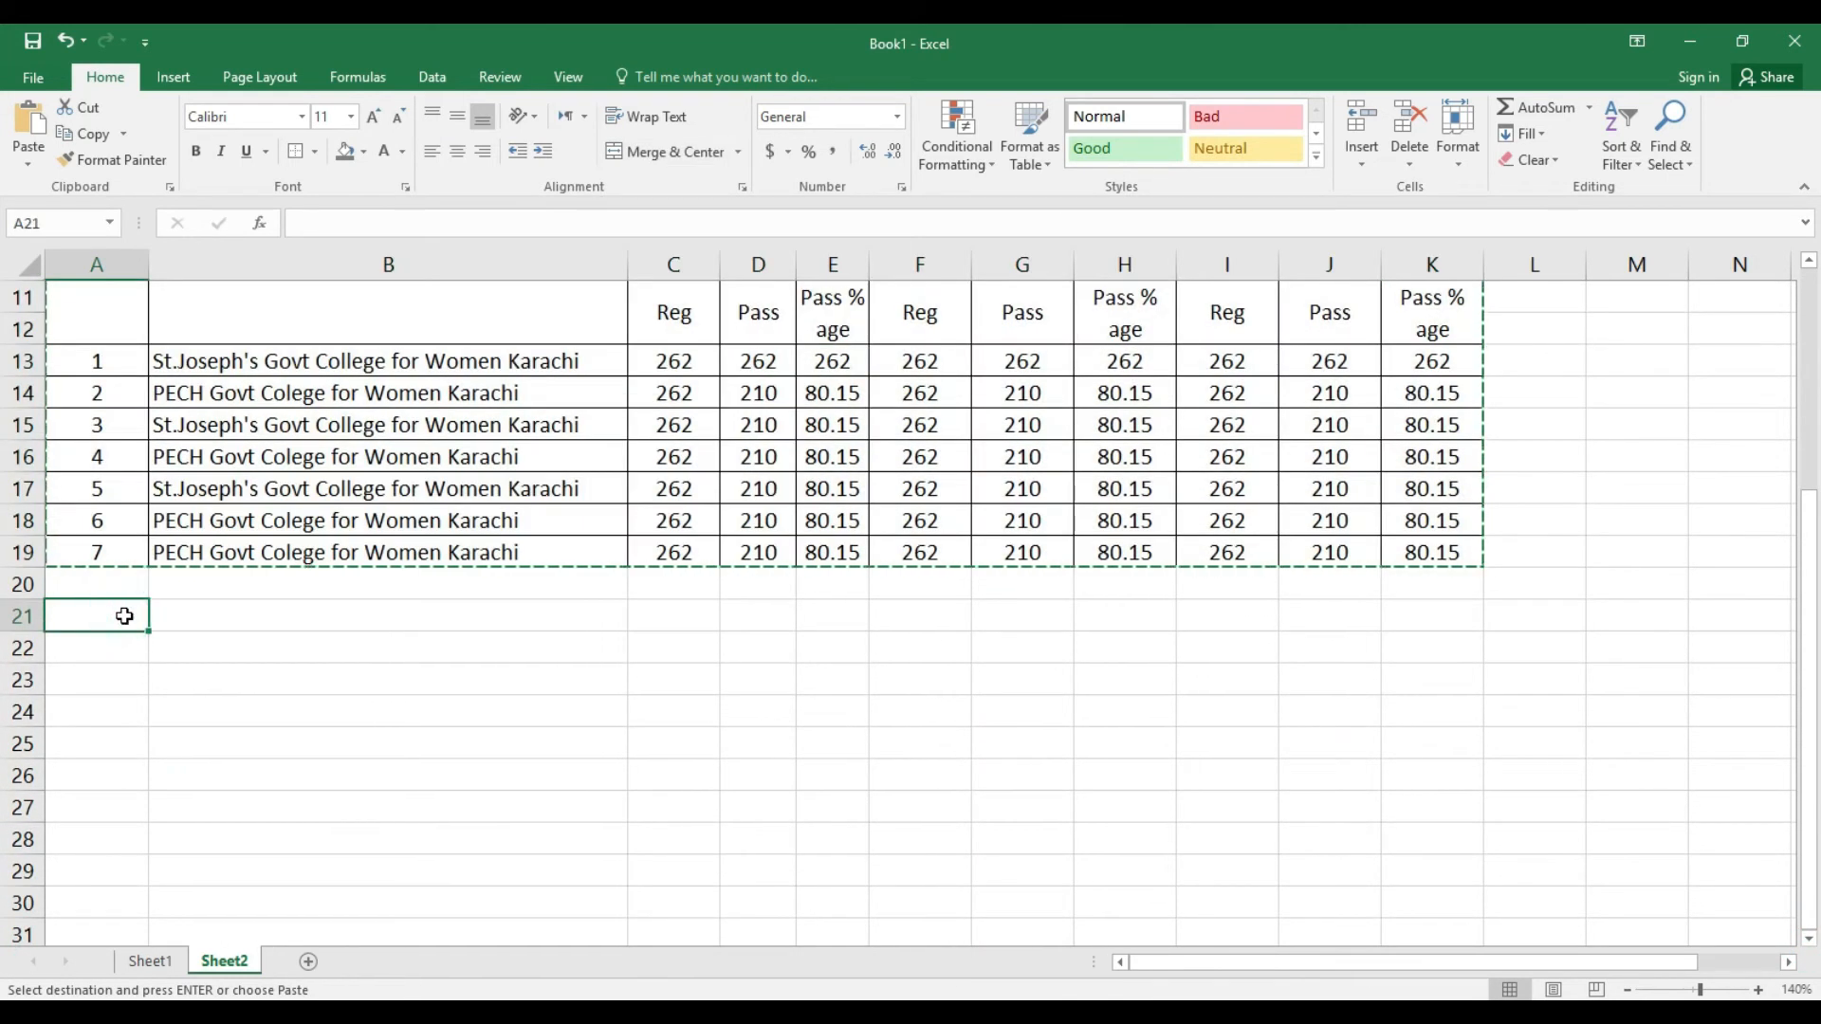
{"action": "key", "text": "ctrl+v"}
{"action": "mouse_move", "coordinate": [1815, 538]}
{"action": "left_mouse_down"}
{"action": "mouse_move", "coordinate": [1815, 385]}
{"action": "mouse_move", "coordinate": [1816, 573]}
{"action": "left_mouse_up"}
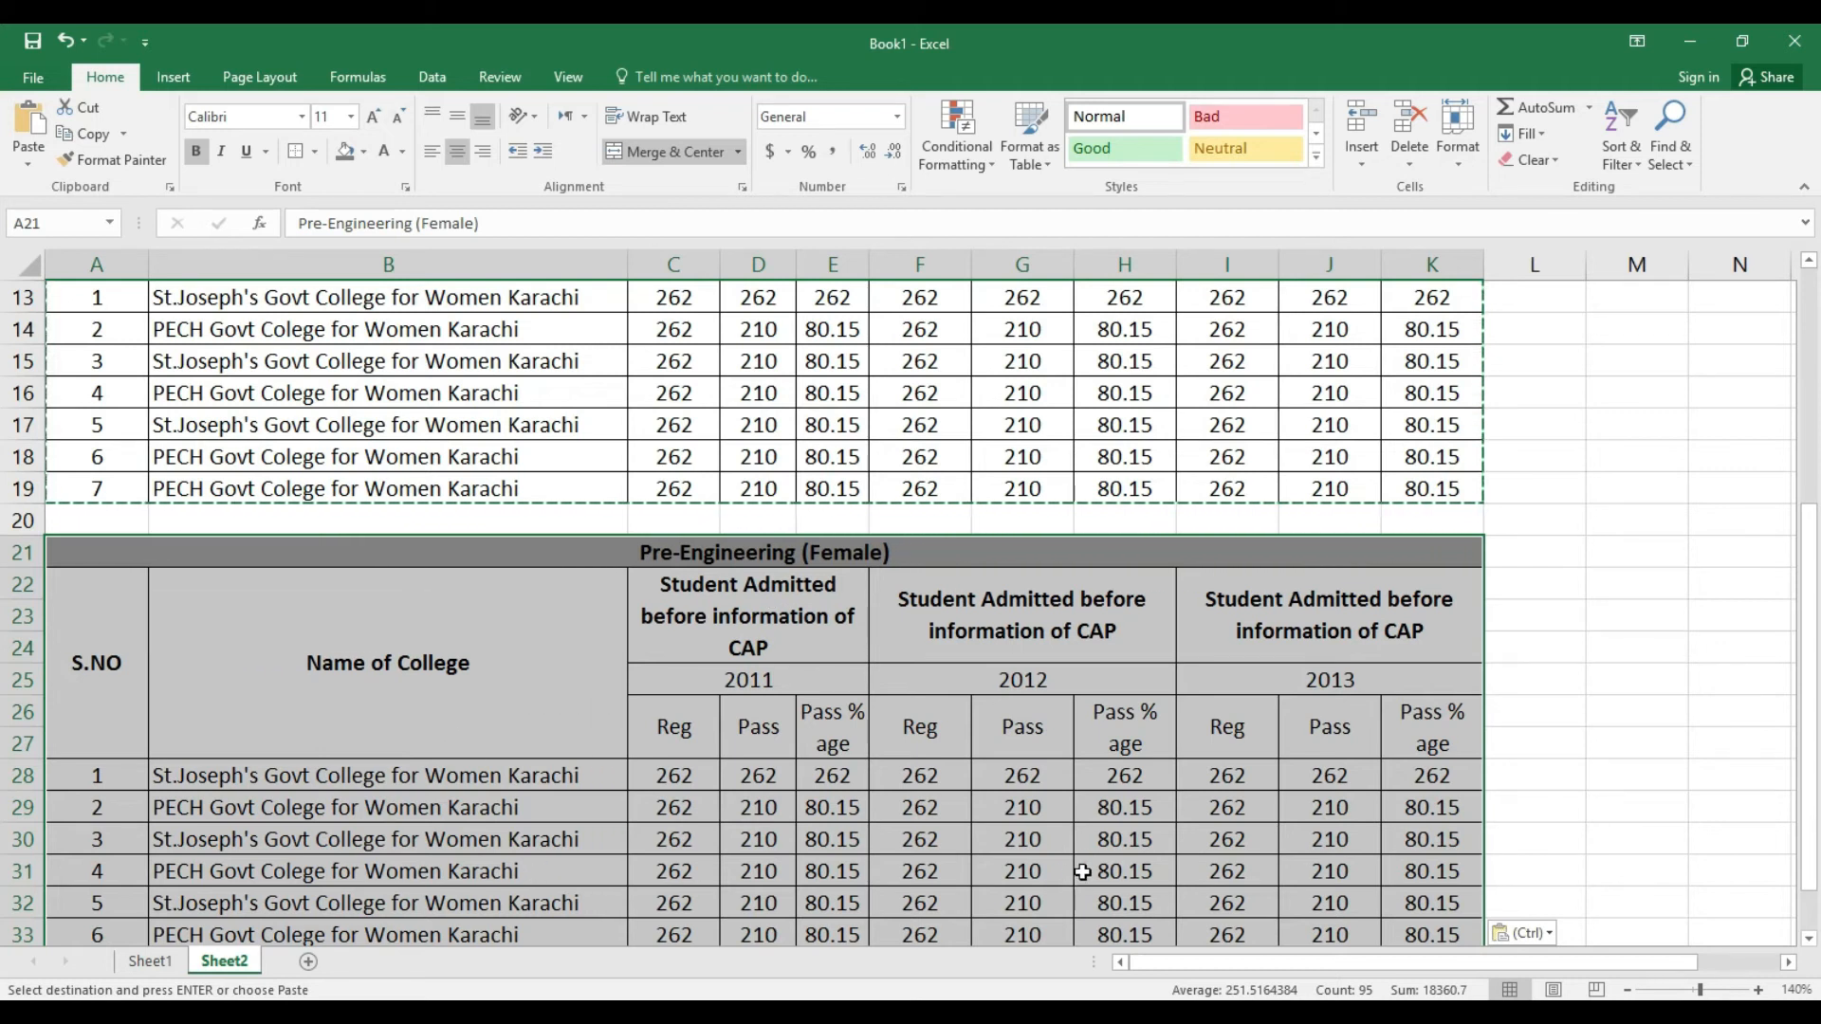
{"action": "left_click_drag", "start_coordinate": [1814, 569], "coordinate": [1818, 331]}
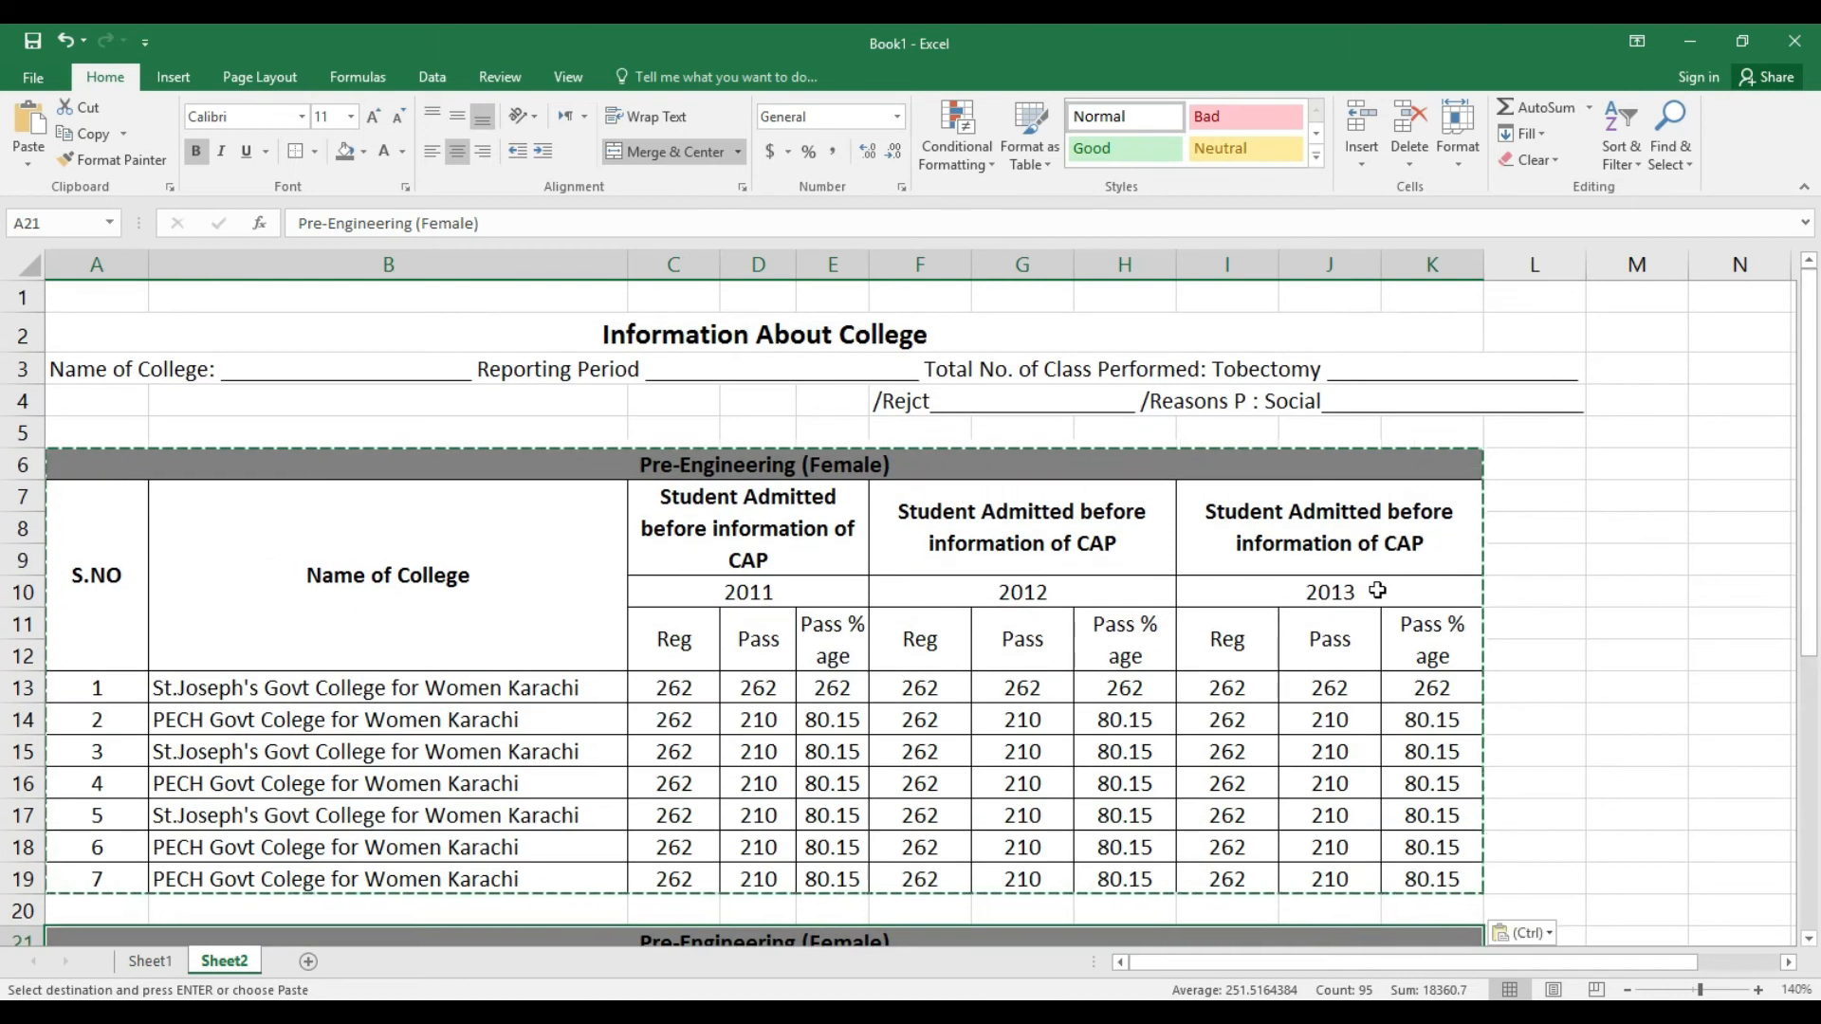
Check the print preview of the college information sheet and return to the worksheet.
{"action": "key", "text": "ctrl+p"}
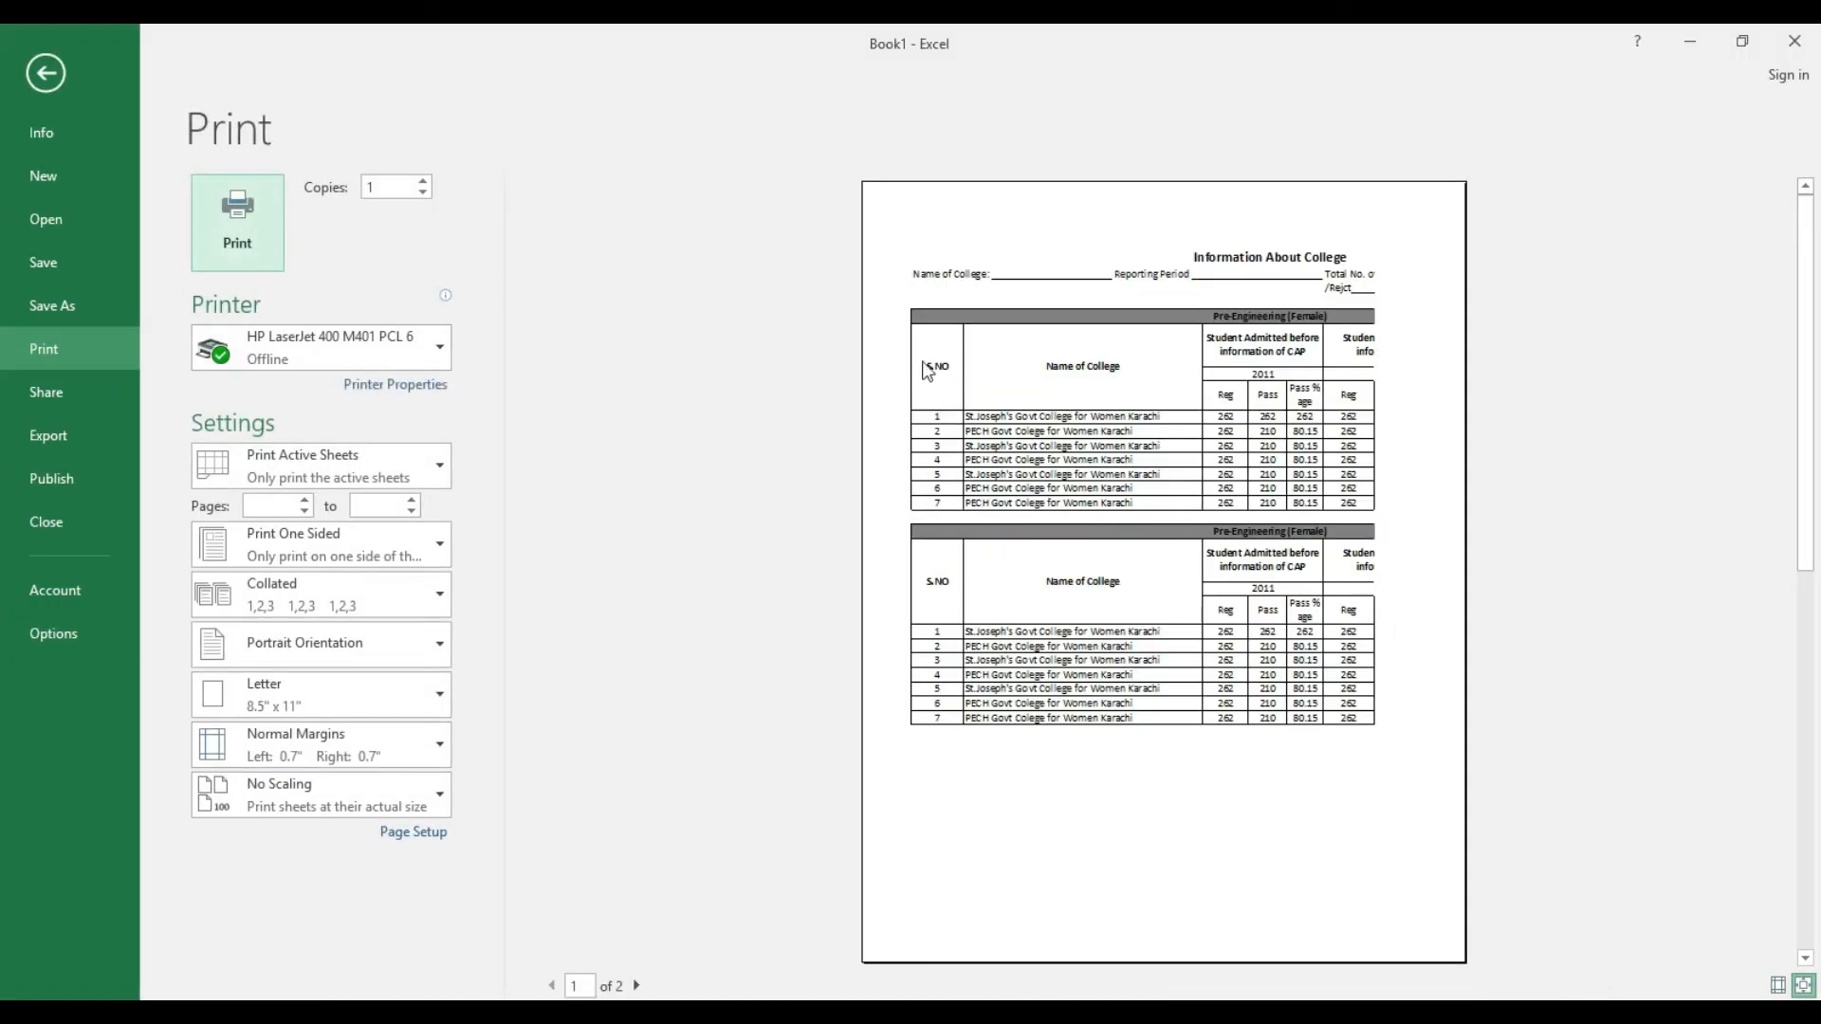
{"action": "left_click", "coordinate": [46, 75]}
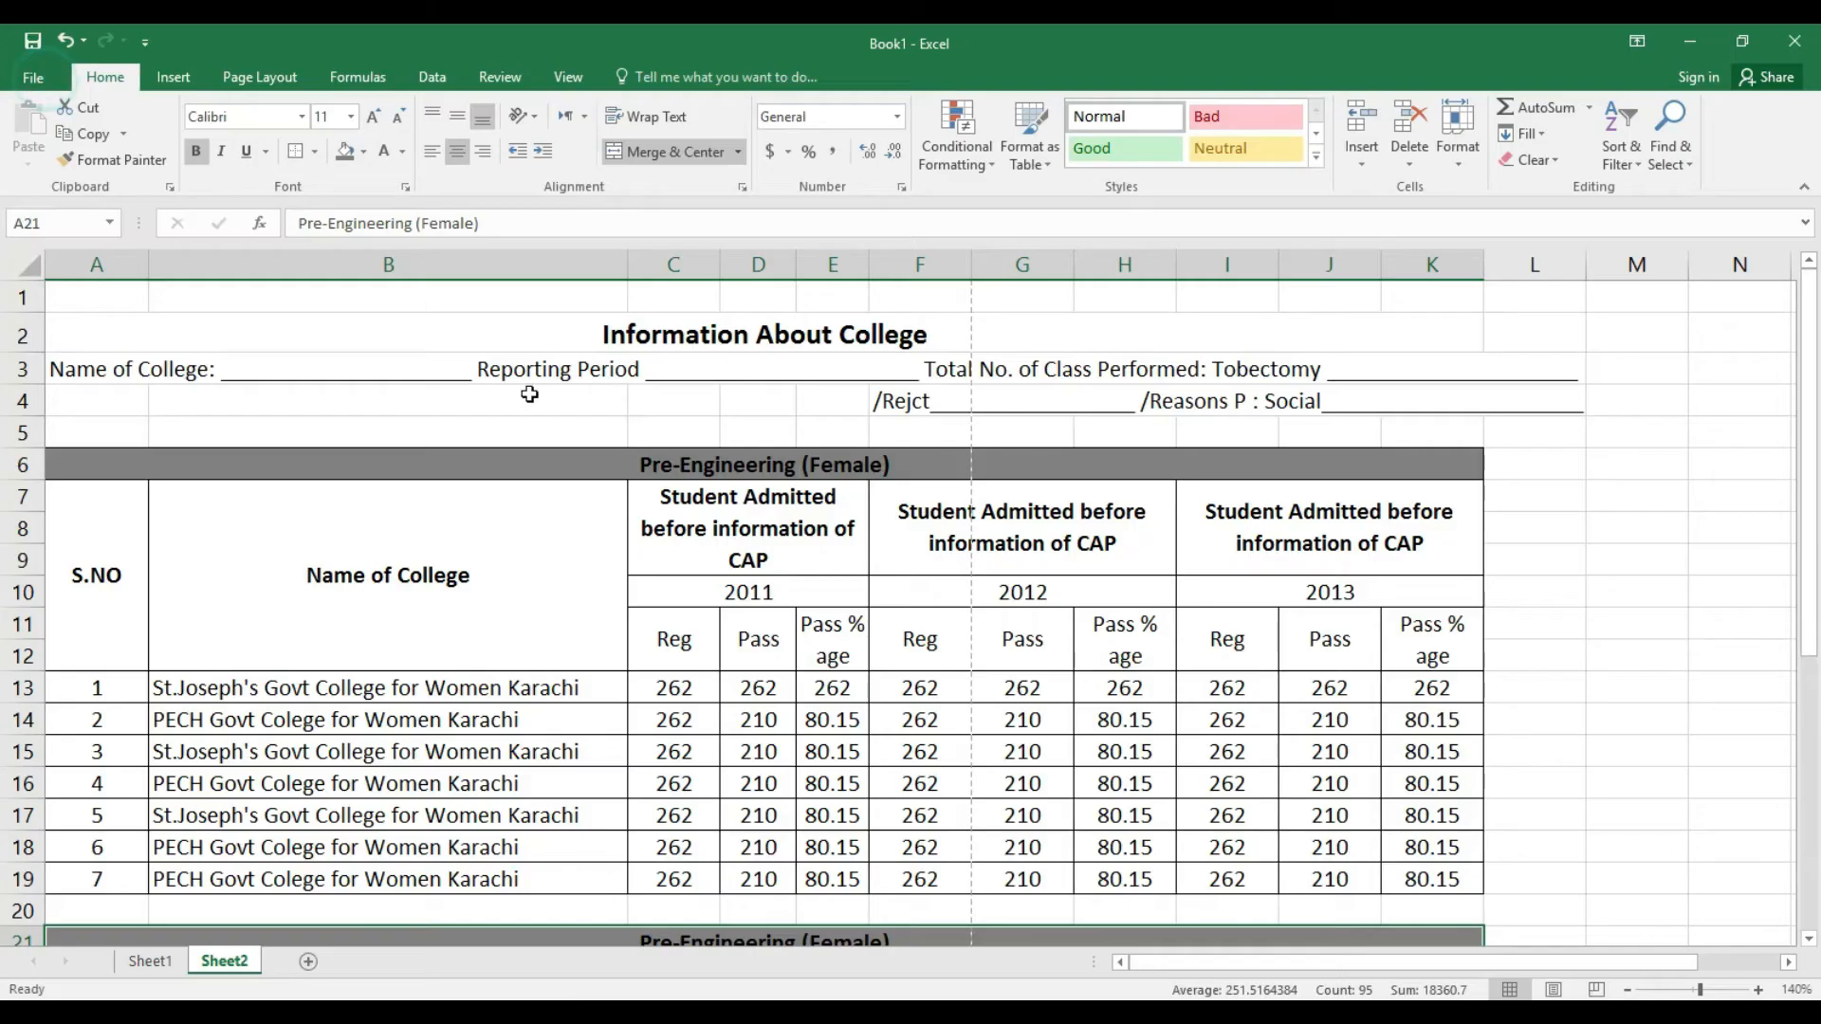
{"action": "left_click", "coordinate": [978, 528]}
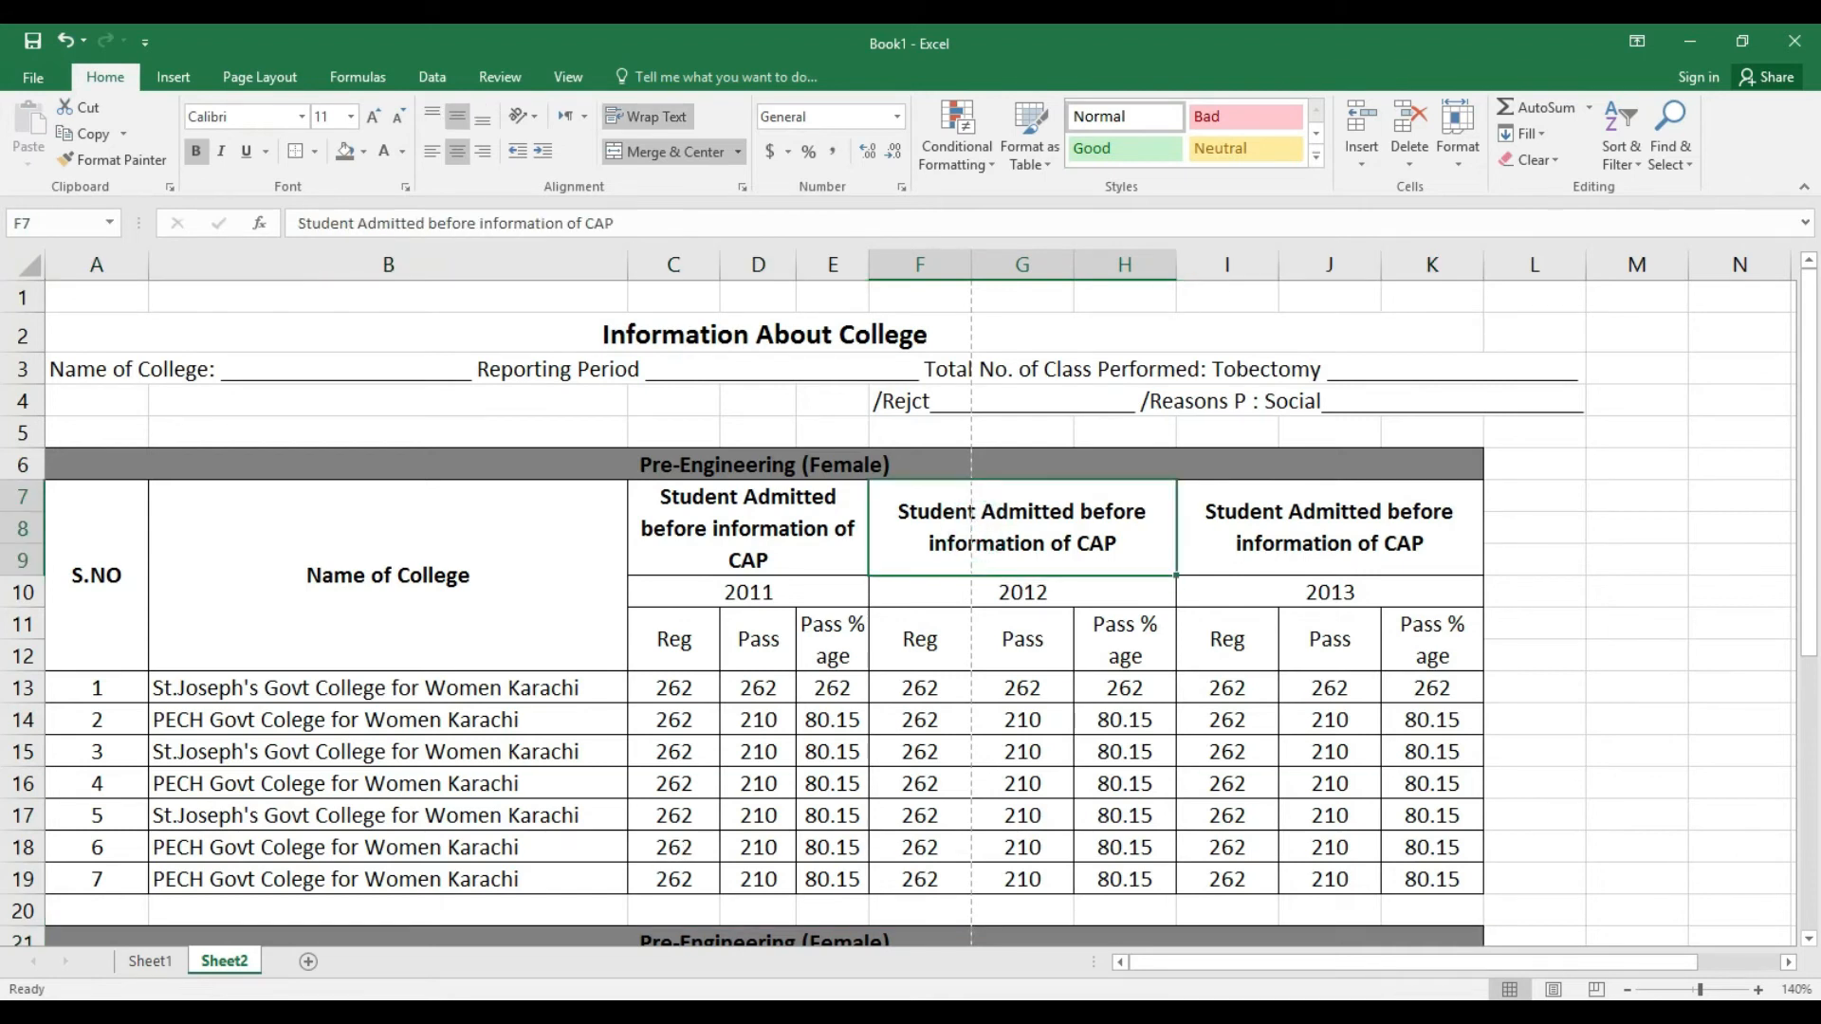
Switch to the workbook "Excel Sheet first class" and preview the printout of the mark sheet on Sheet1.
{"action": "mouse_move", "coordinate": [811, 1013]}
{"action": "left_click", "coordinate": [884, 962]}
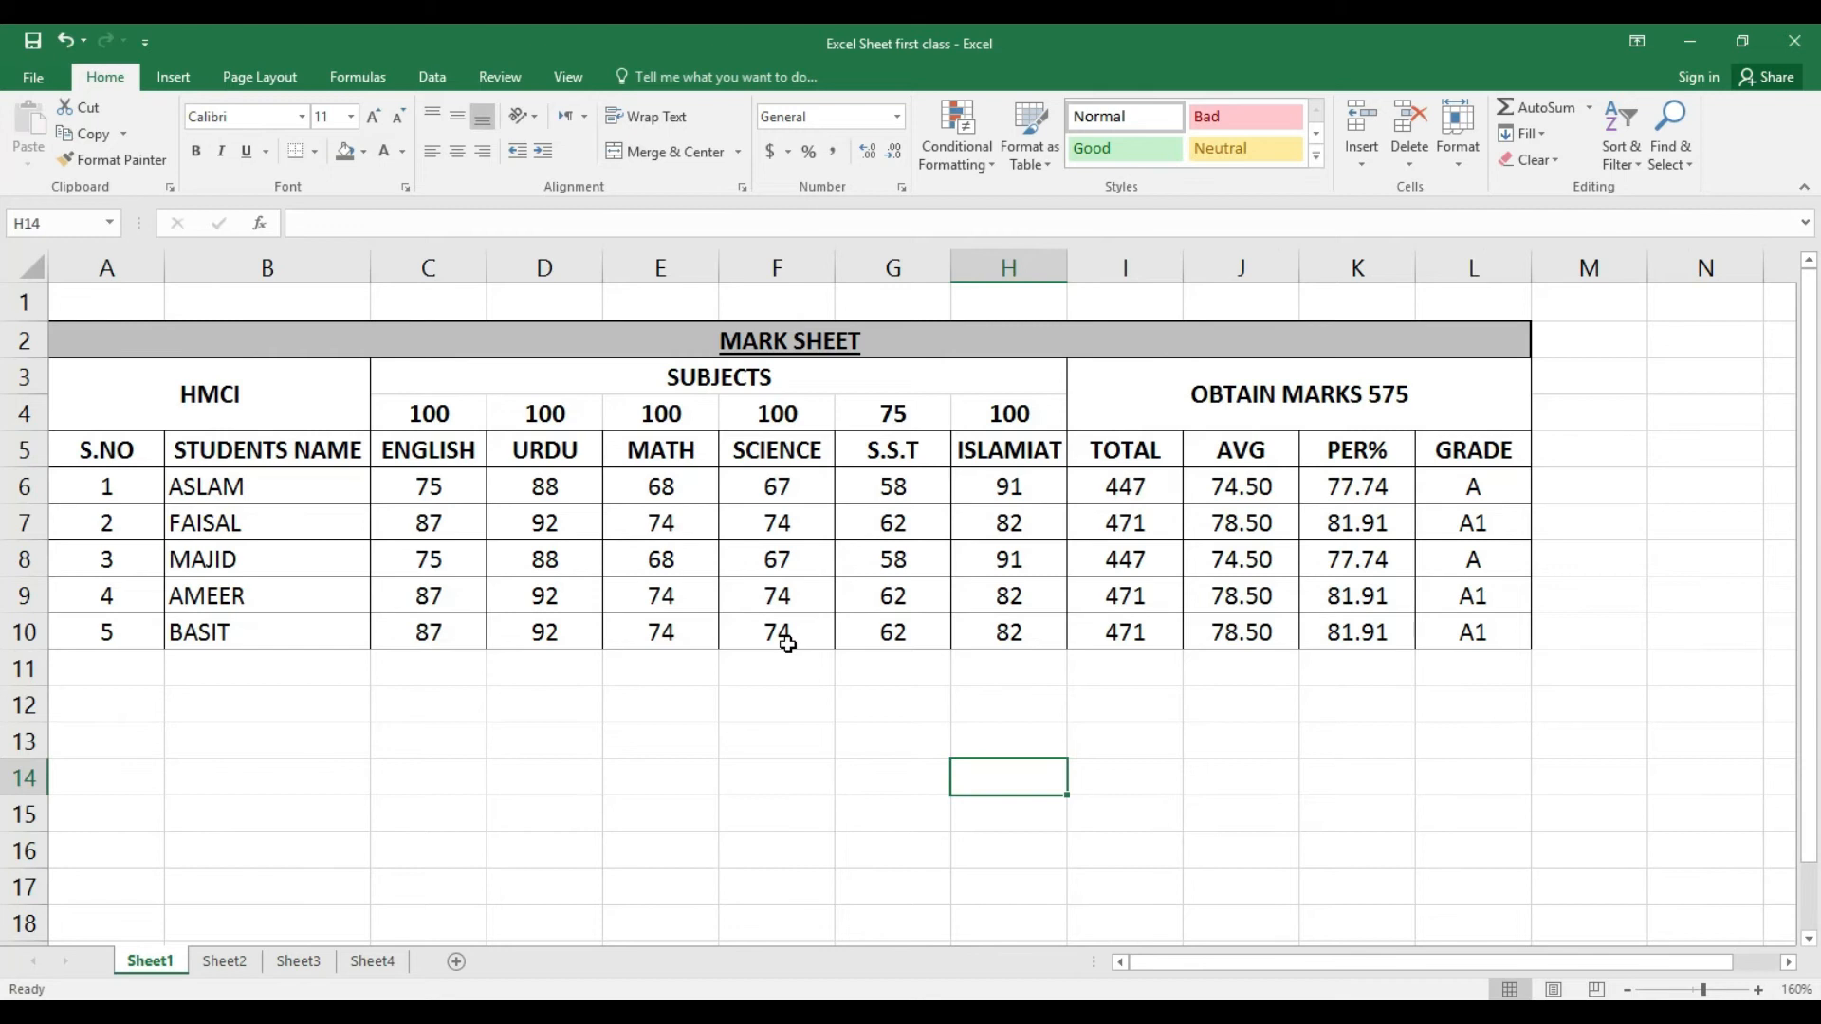
{"action": "left_click", "coordinate": [33, 78]}
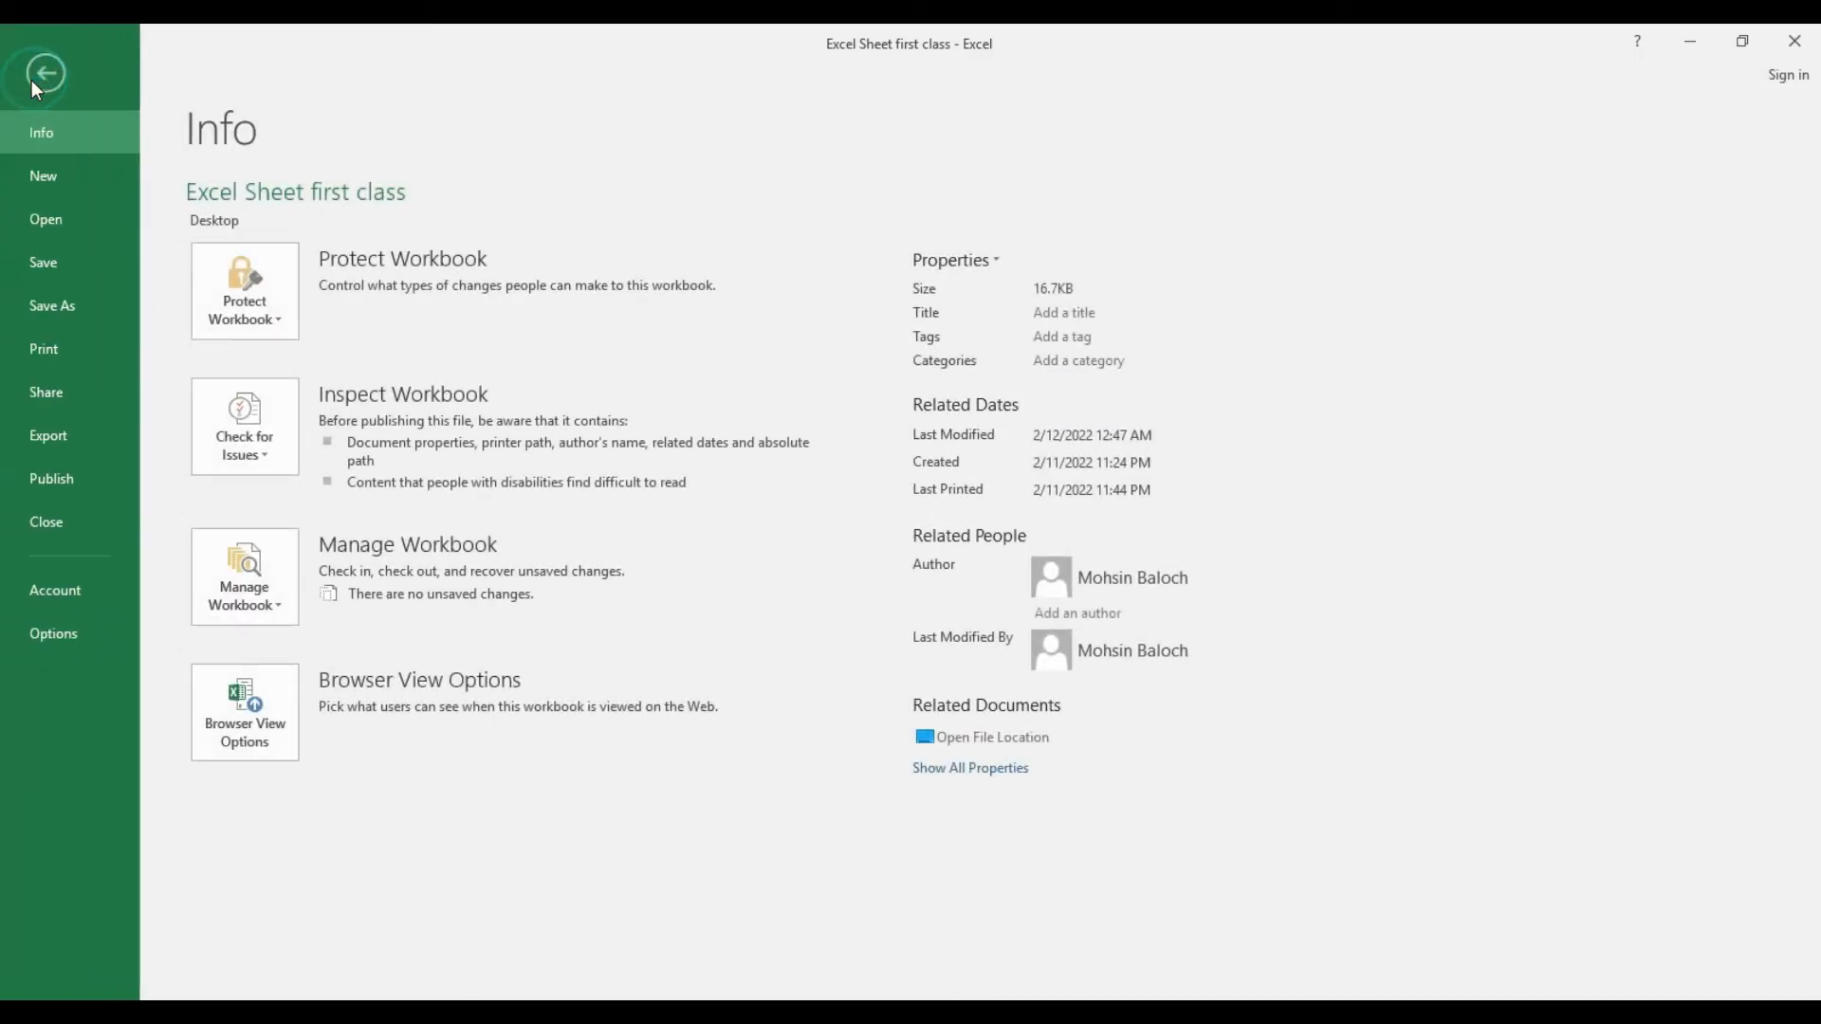
{"action": "left_click", "coordinate": [74, 350]}
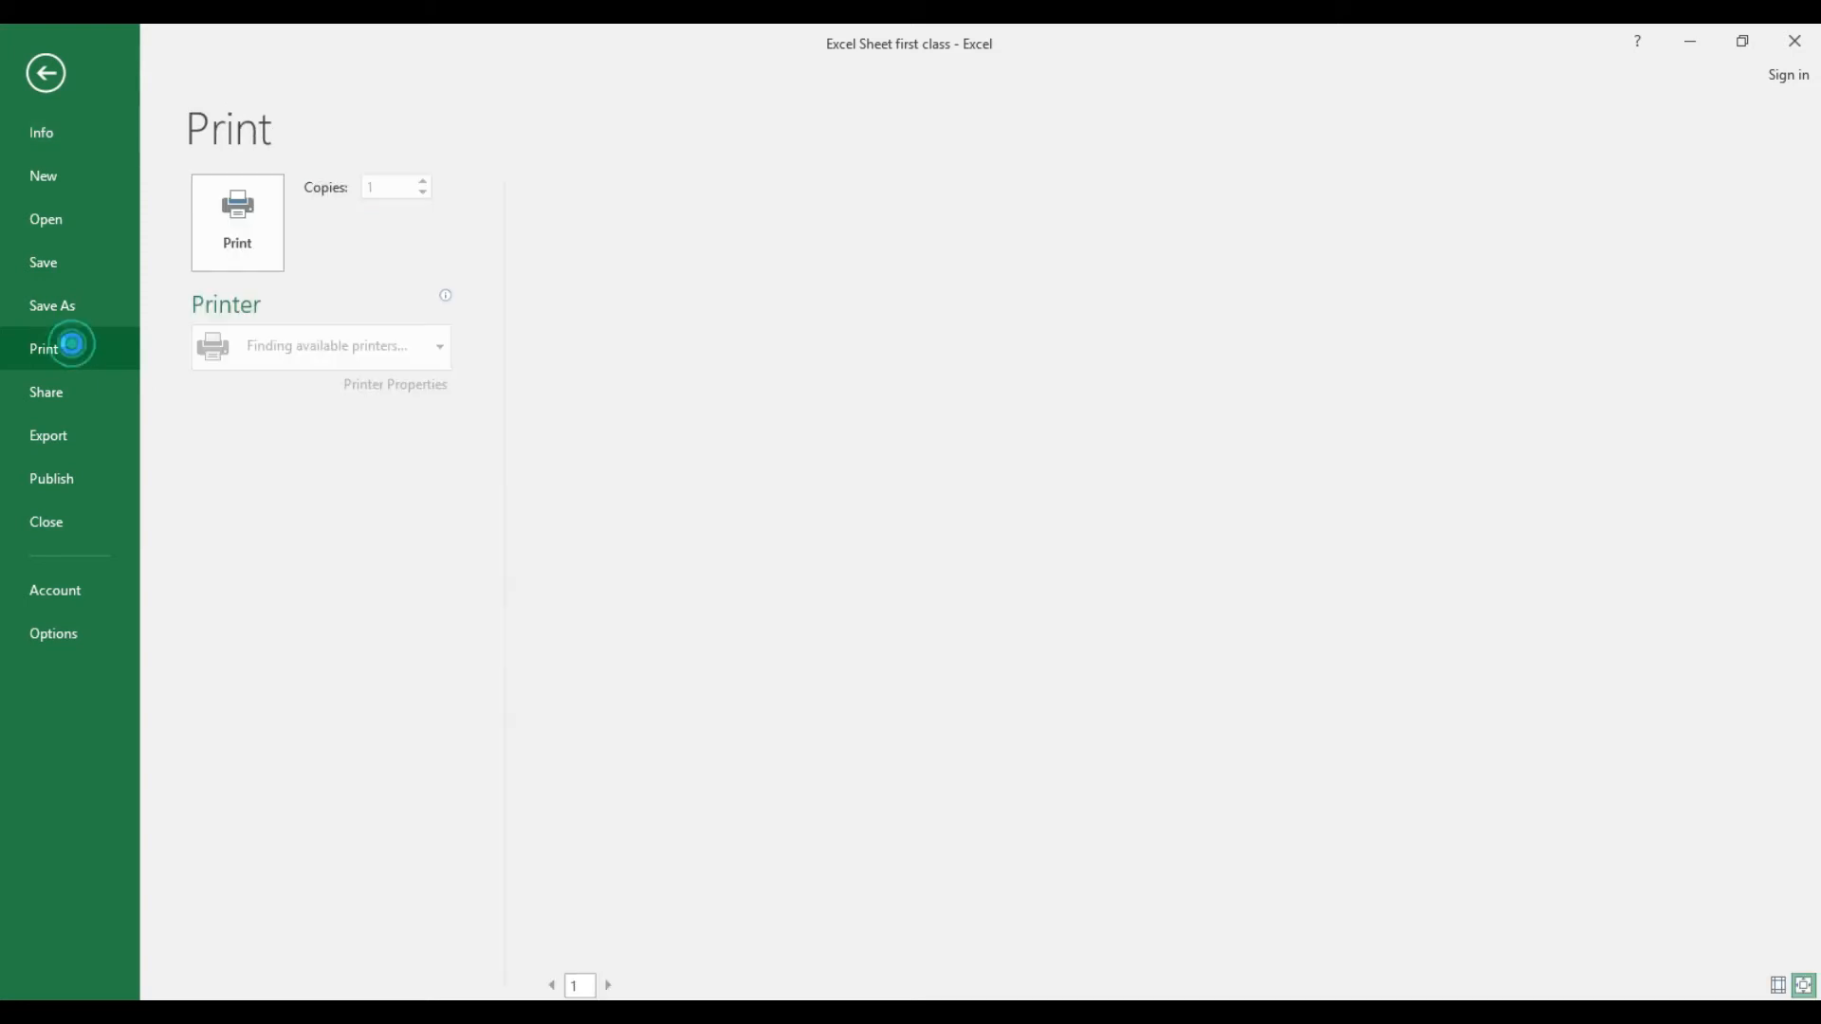
{"action": "left_click", "coordinate": [1306, 314]}
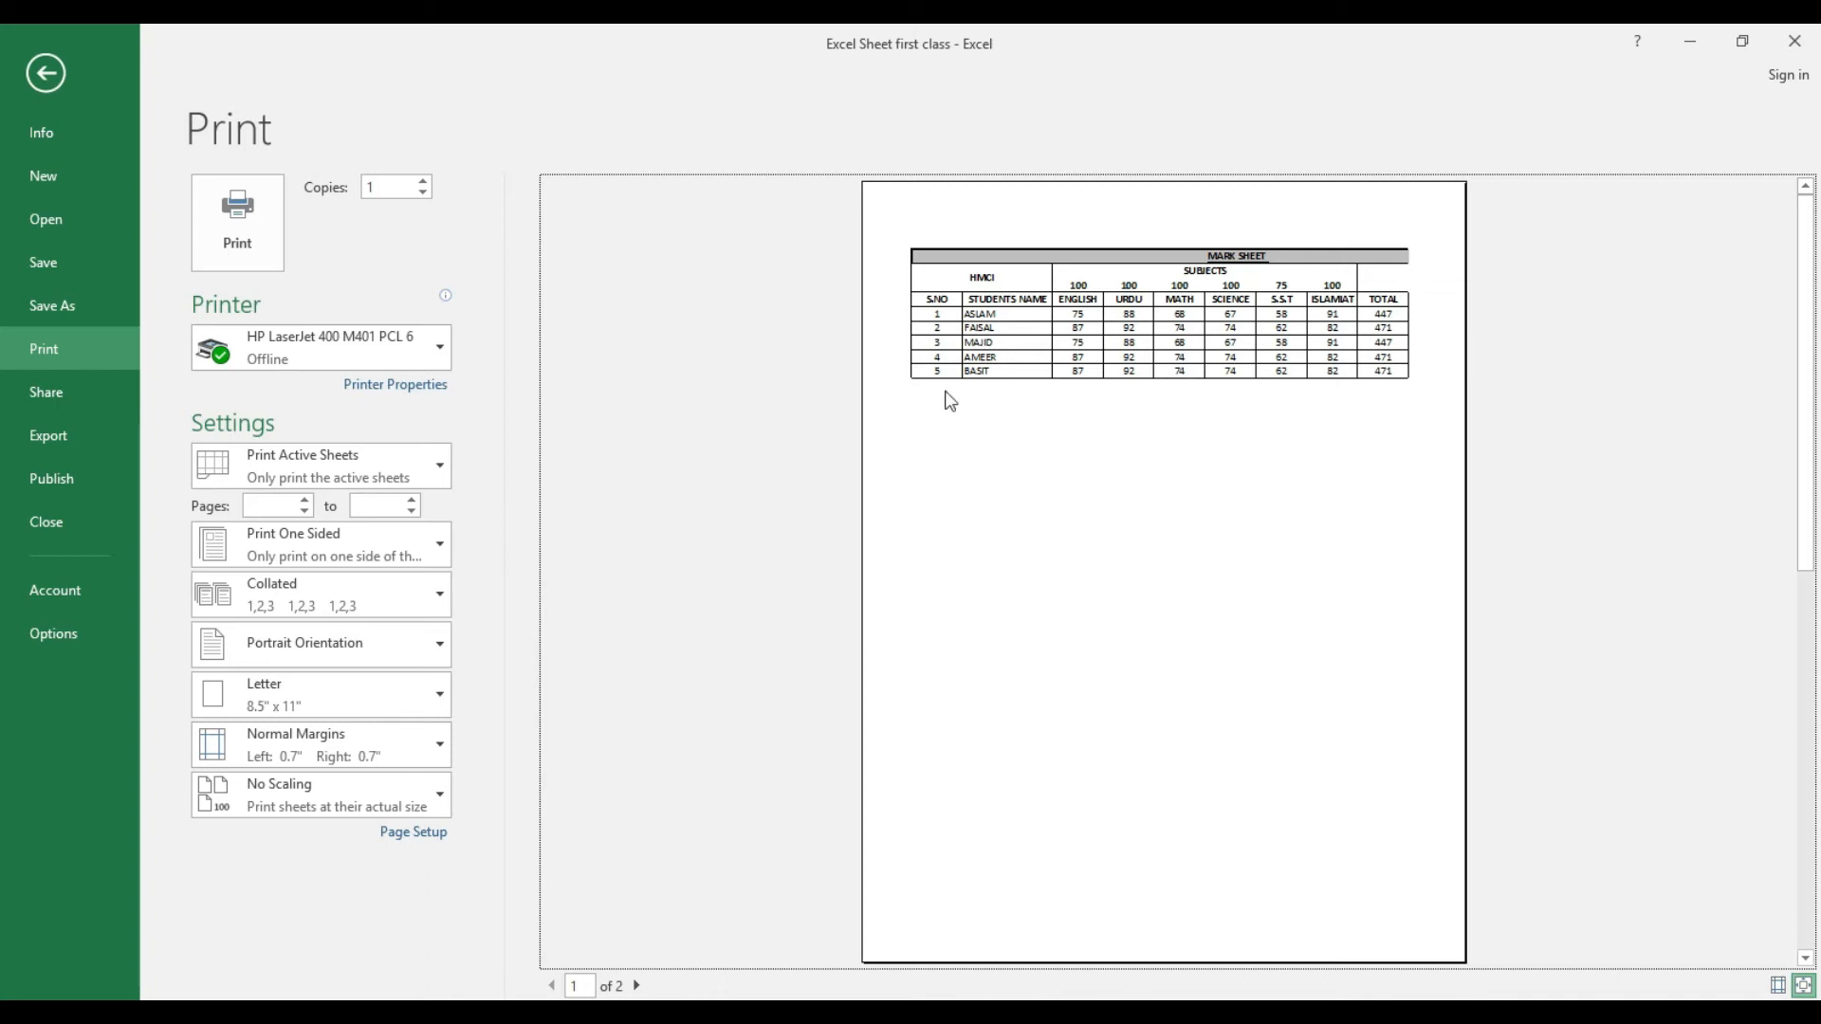
Set the mark sheet's print page to landscape orientation on A4 paper.
{"action": "left_click", "coordinate": [413, 833]}
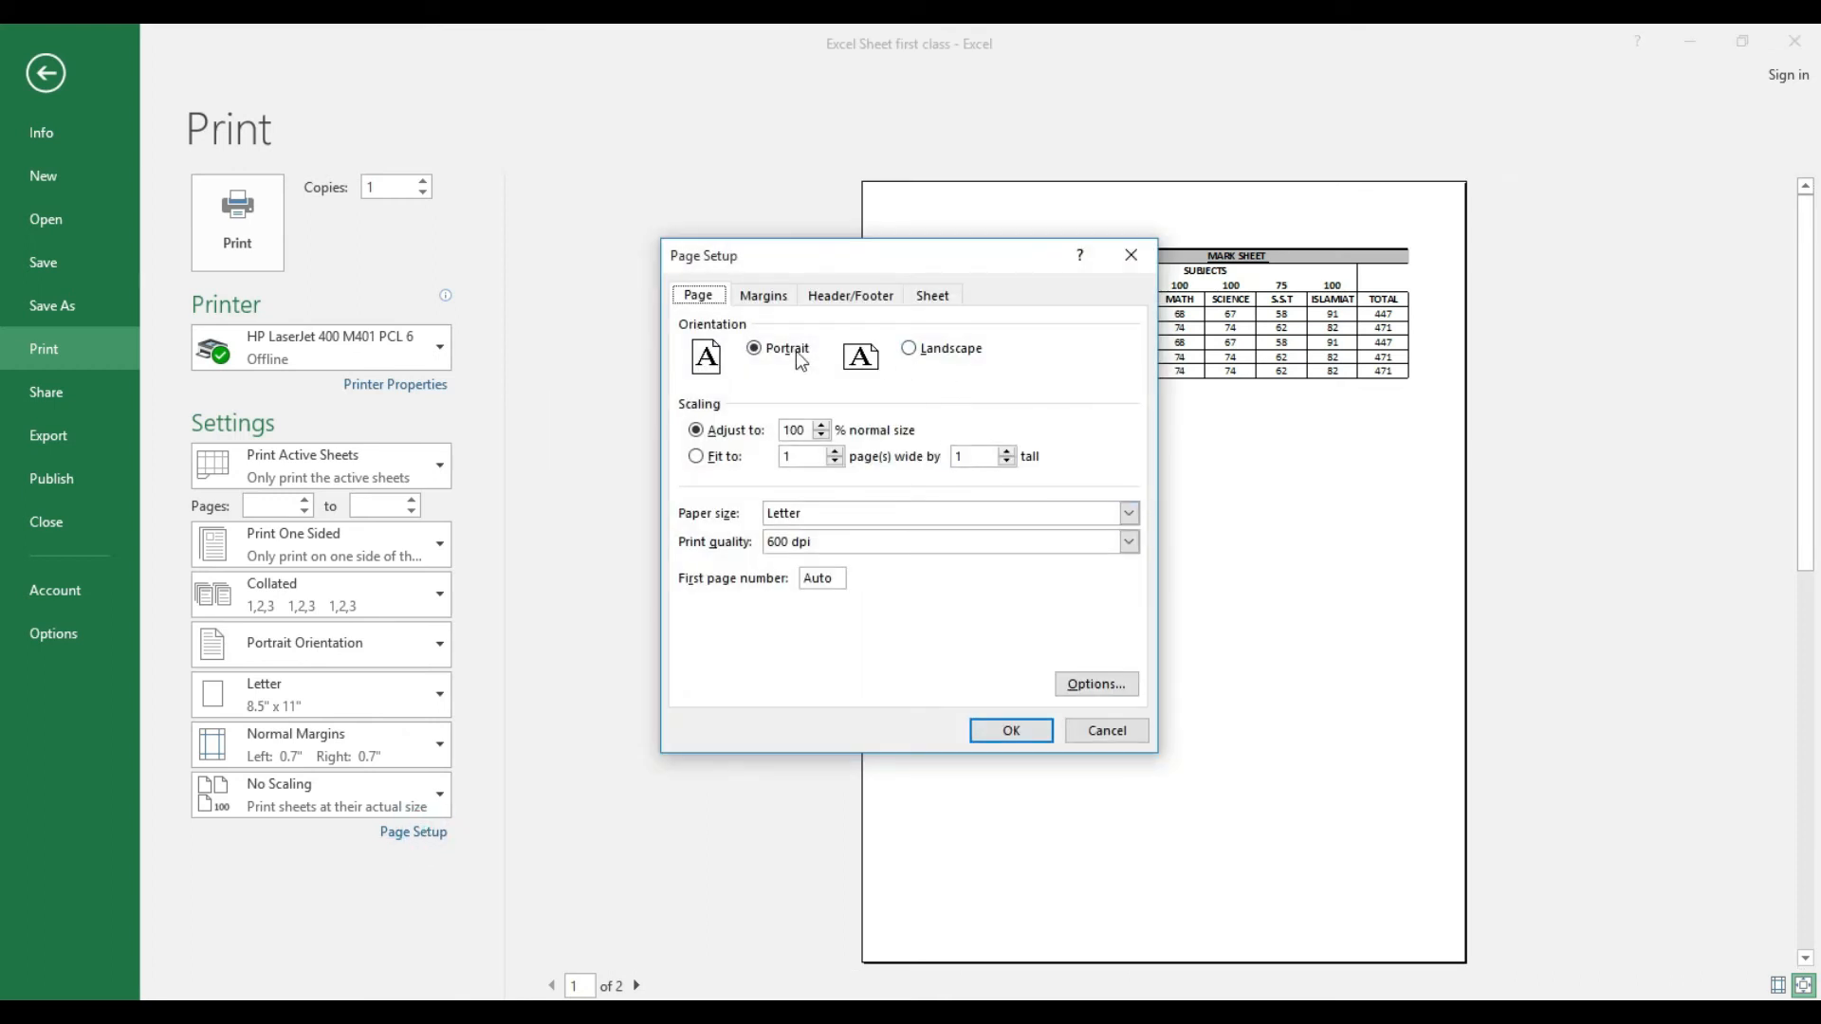
{"action": "left_click", "coordinate": [911, 348]}
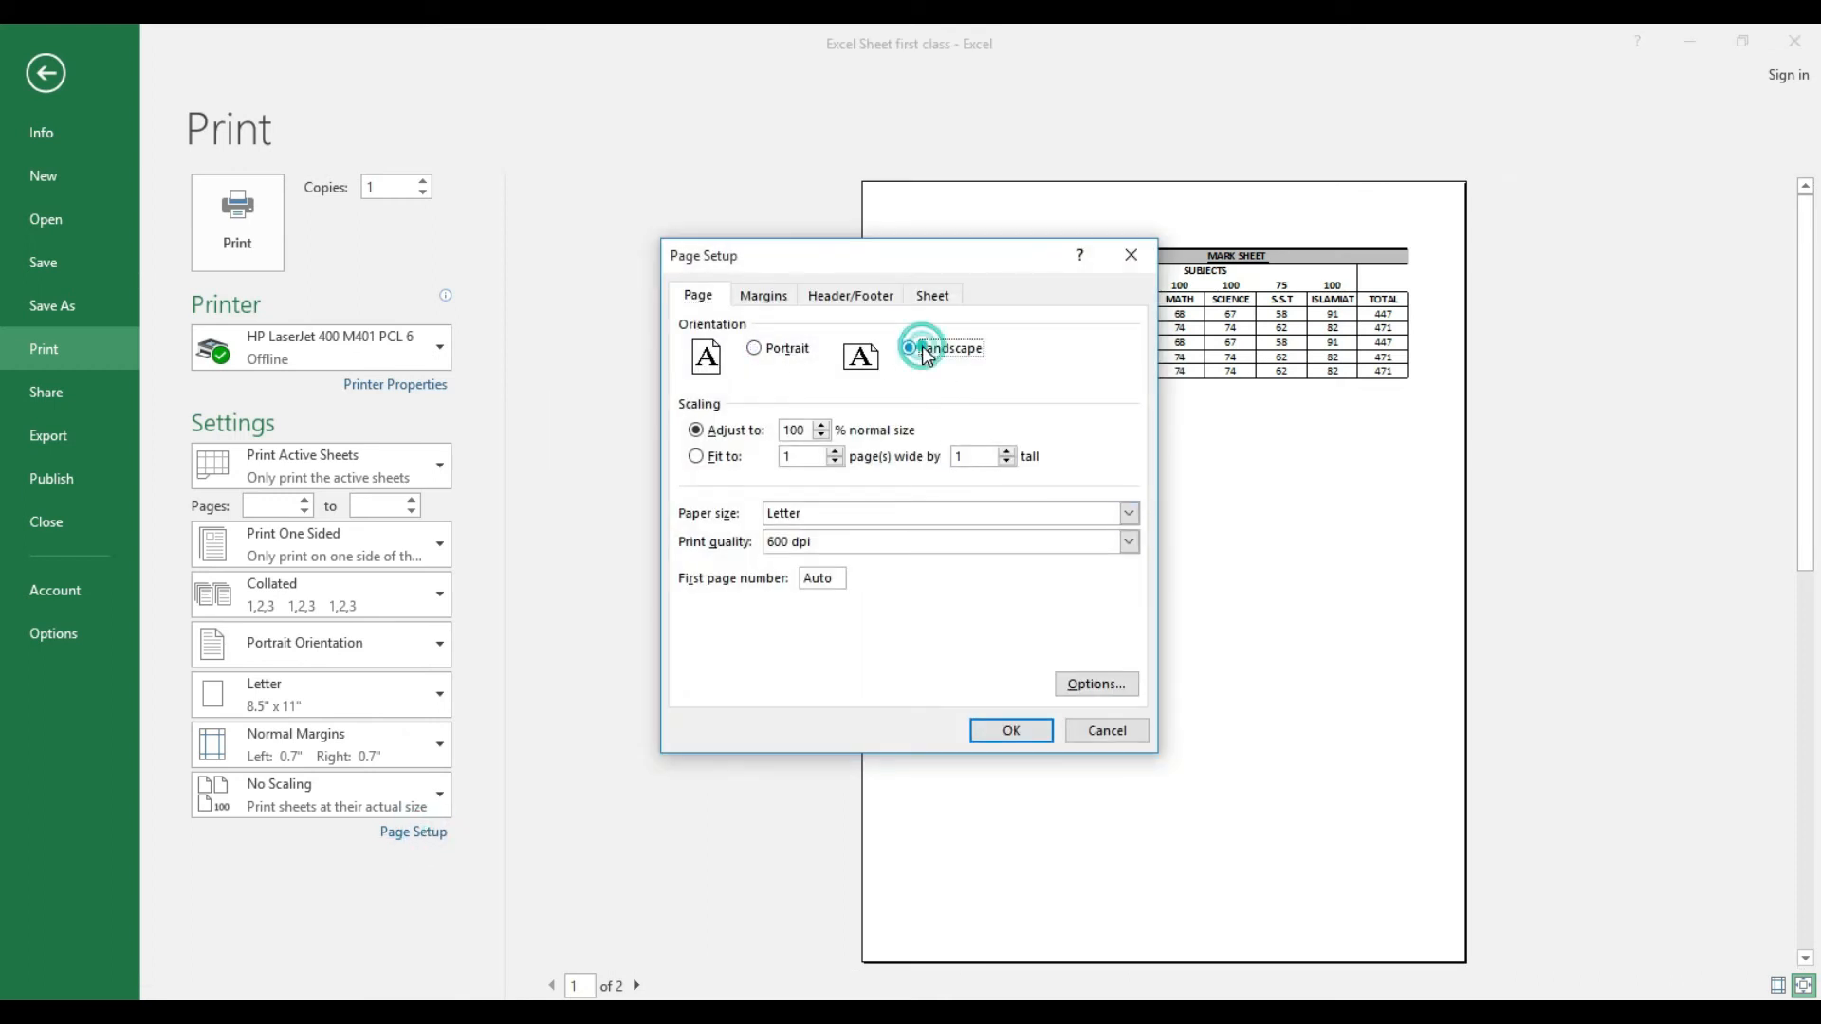
{"action": "left_click", "coordinate": [1130, 517]}
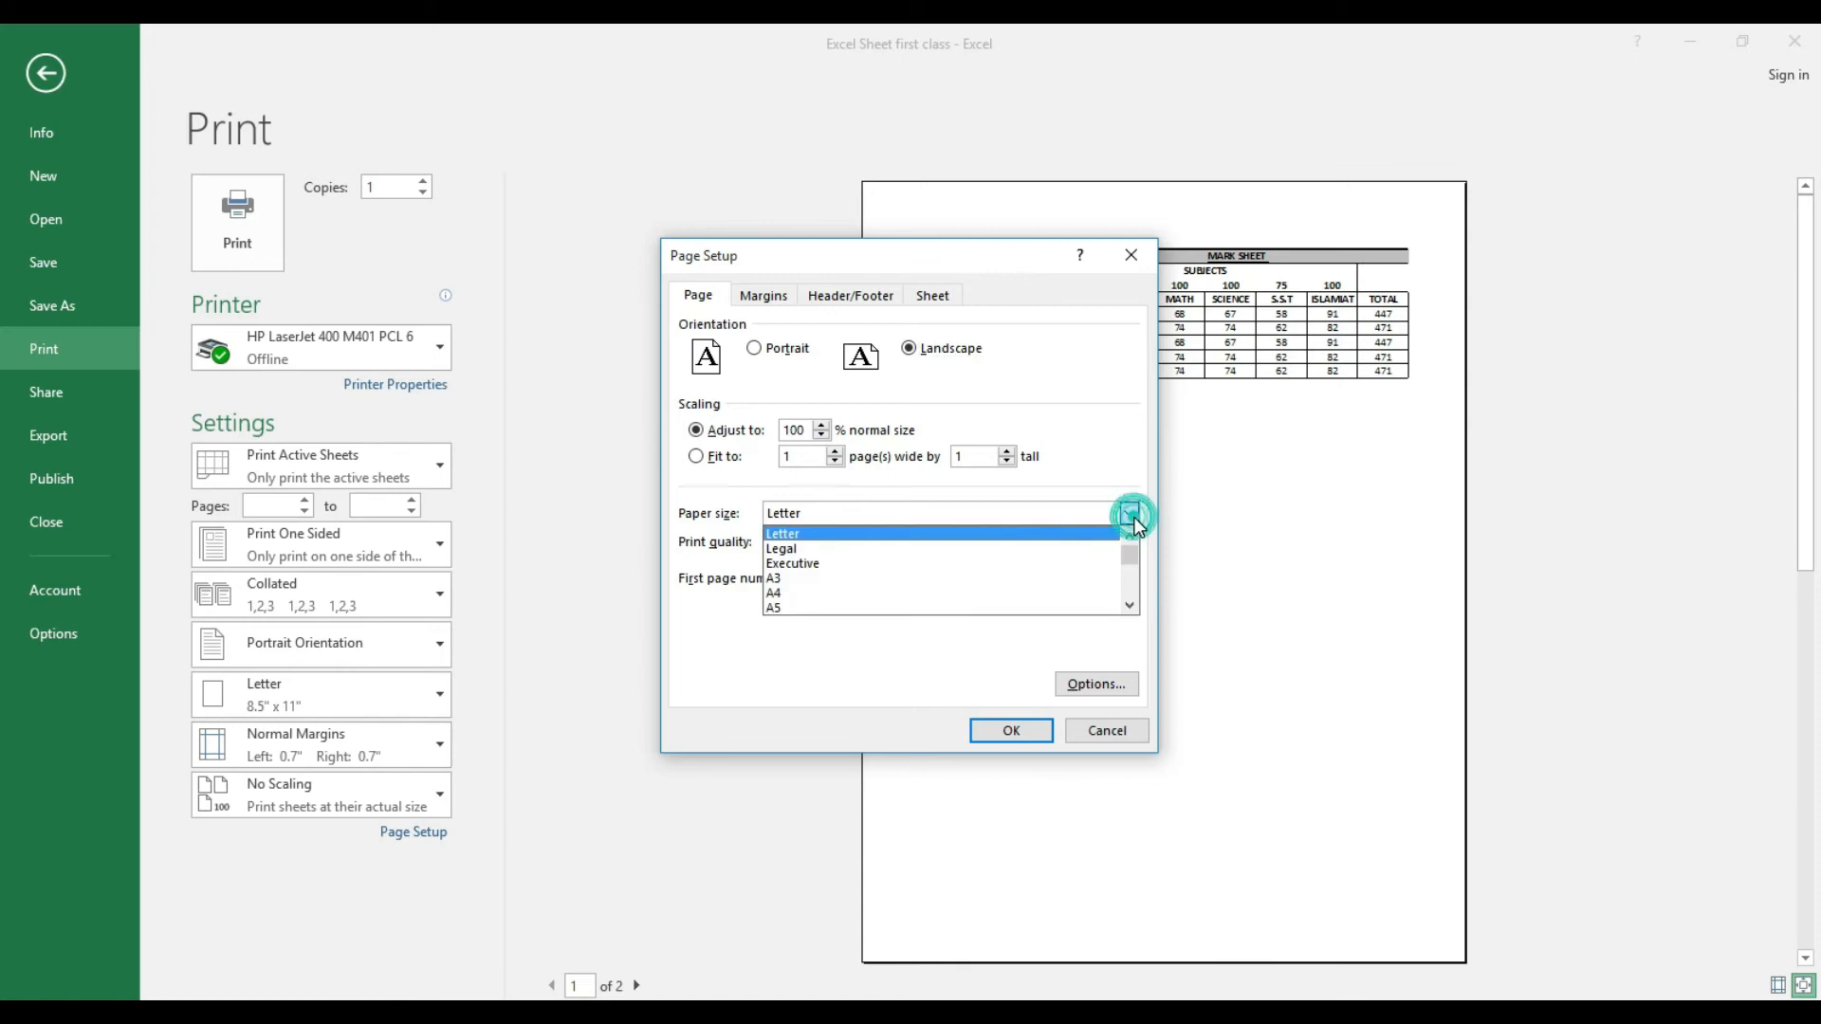
{"action": "left_click", "coordinate": [1065, 592]}
{"action": "left_click", "coordinate": [1024, 730]}
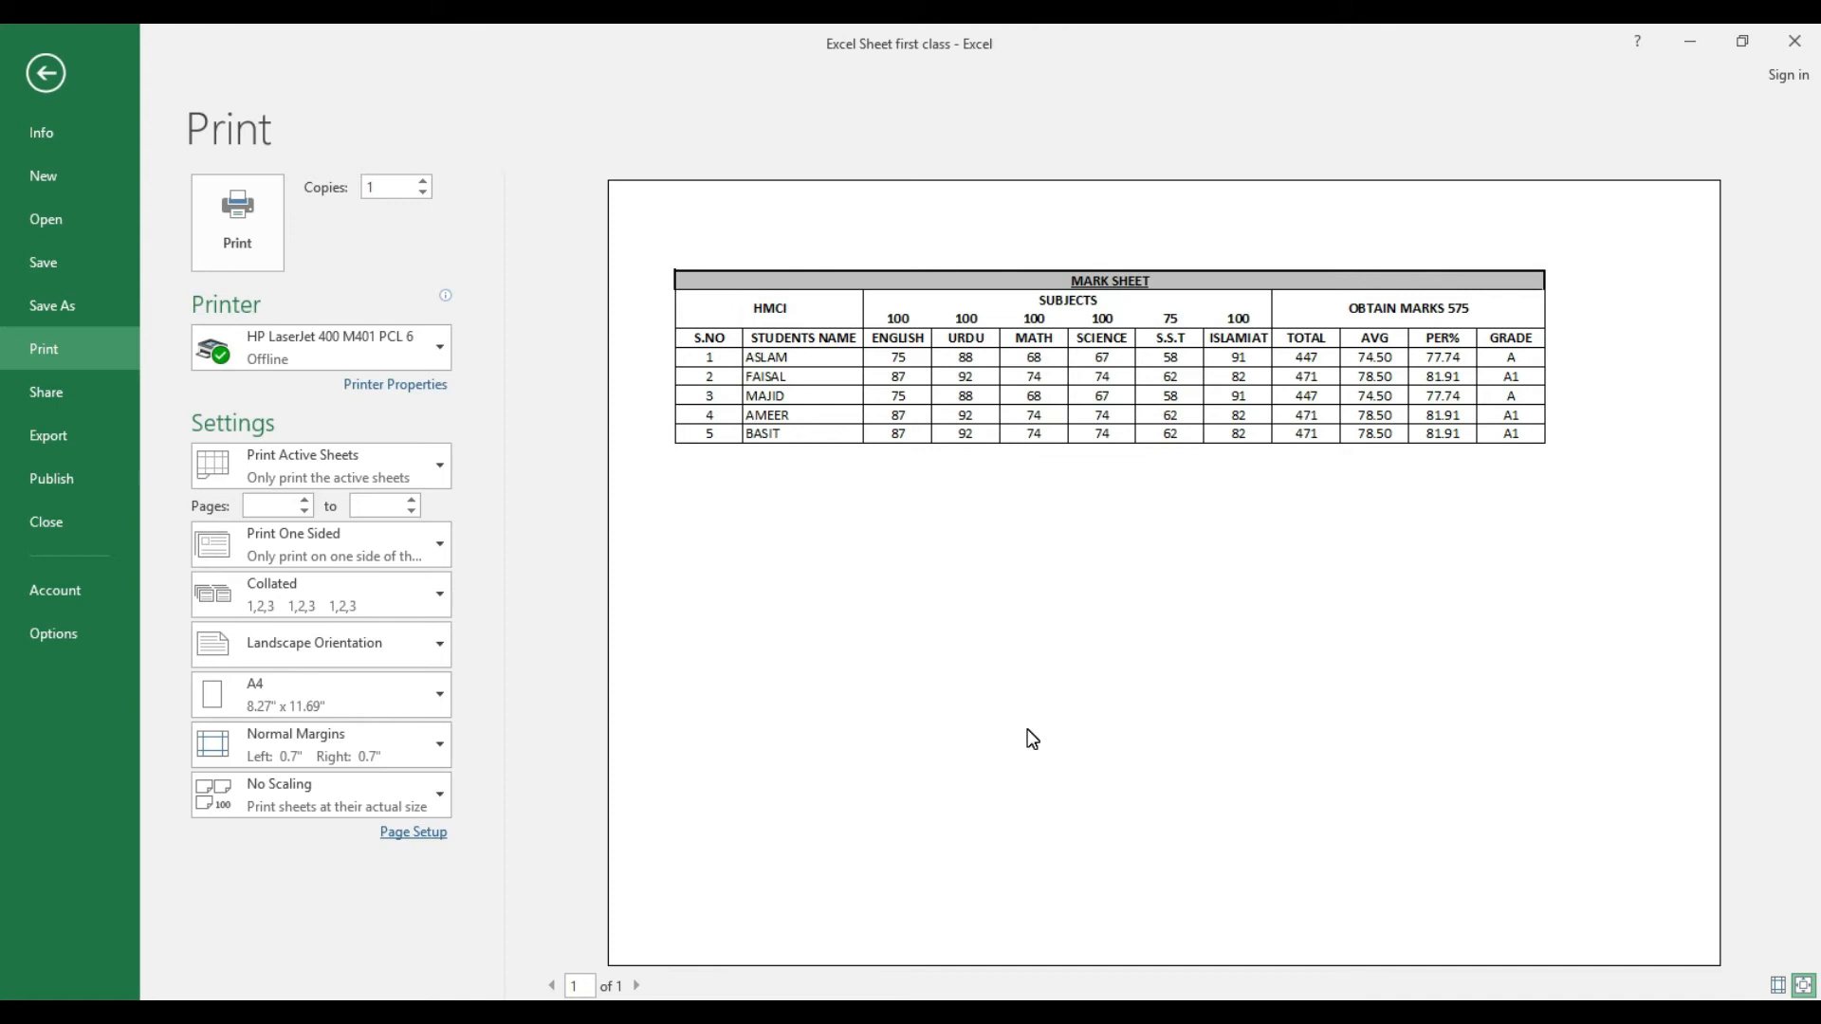
Center the mark sheet horizontally on the printed page and return to the worksheet.
{"action": "left_click", "coordinate": [413, 834]}
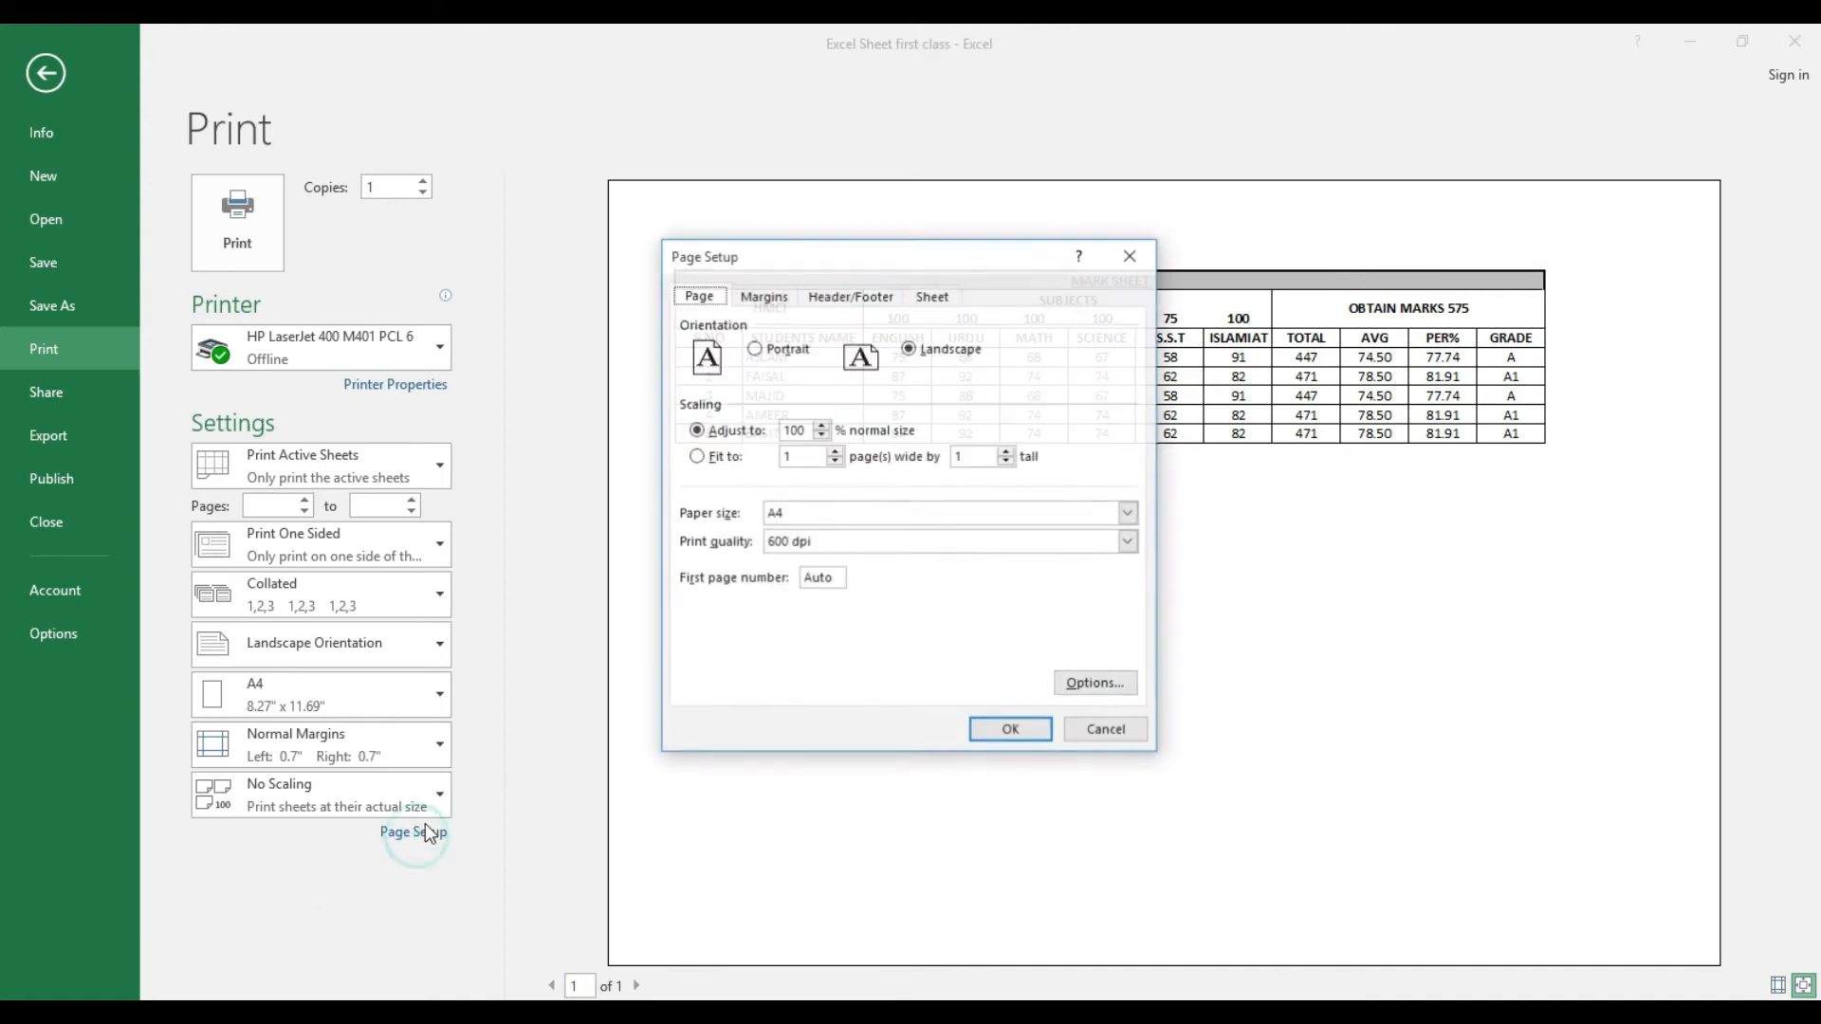
{"action": "left_click", "coordinate": [765, 296]}
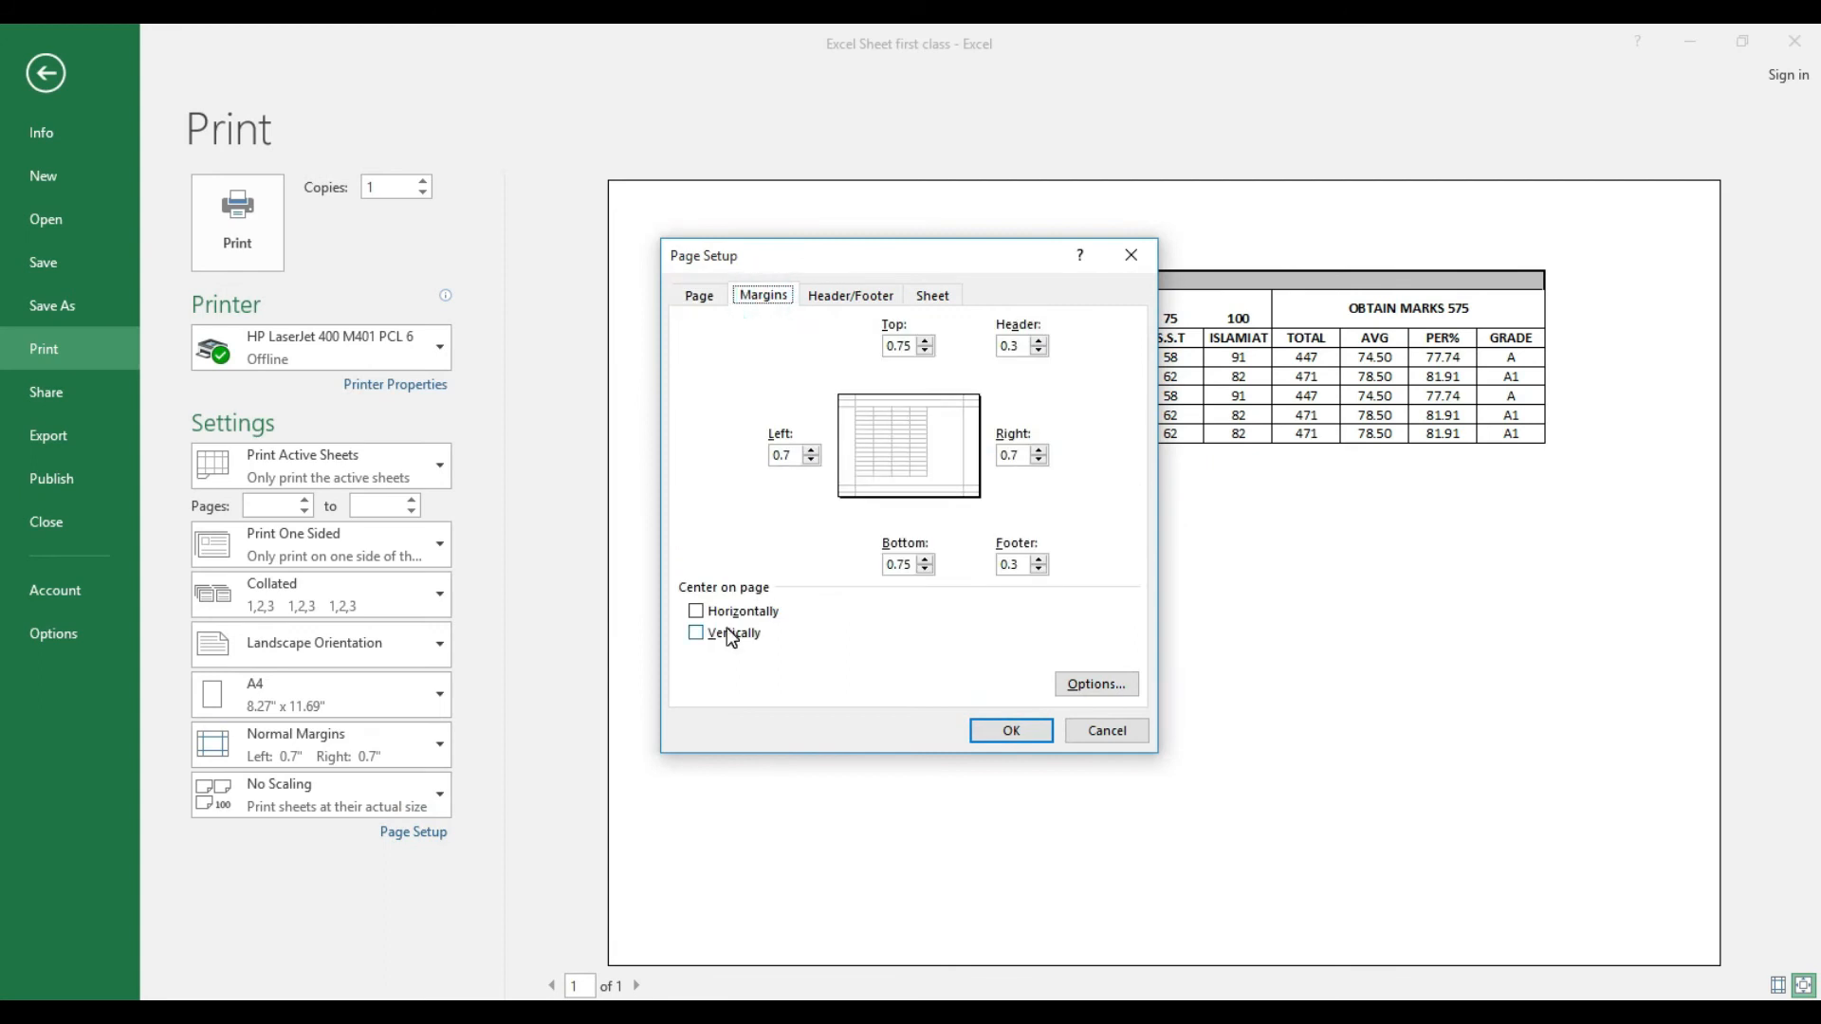
{"action": "left_click", "coordinate": [730, 616]}
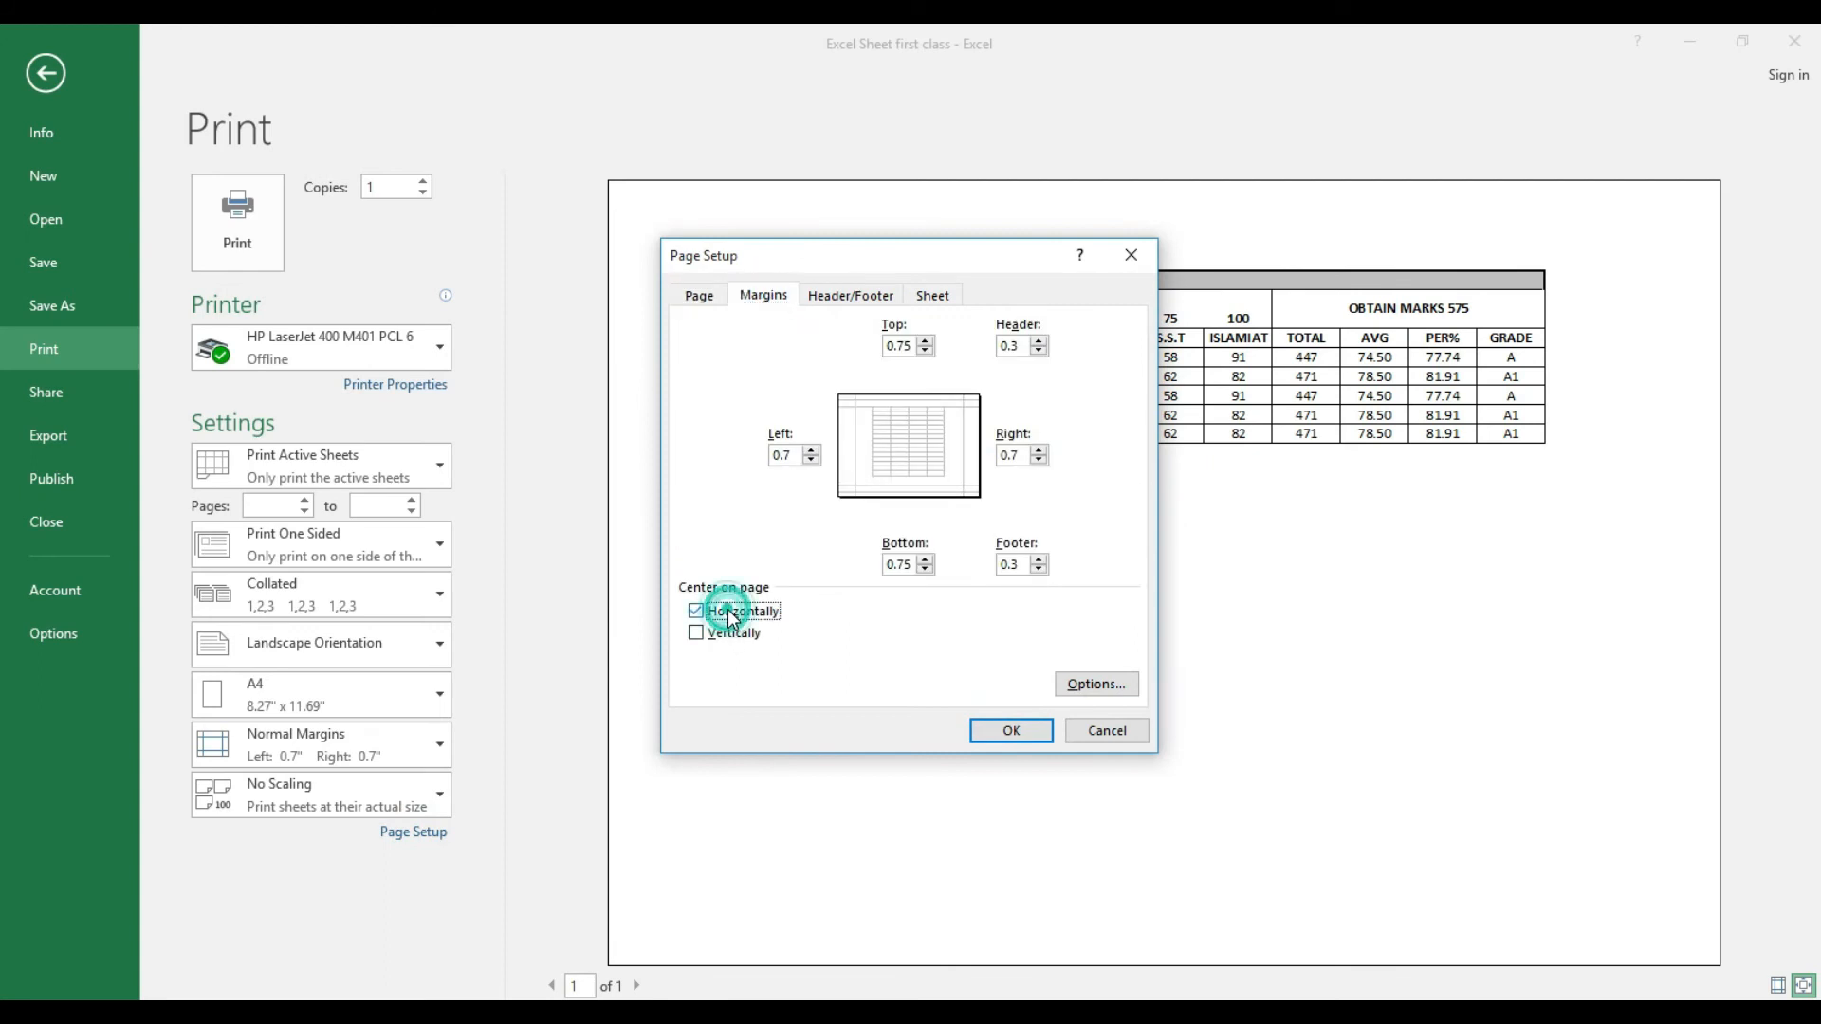
{"action": "left_click", "coordinate": [991, 729]}
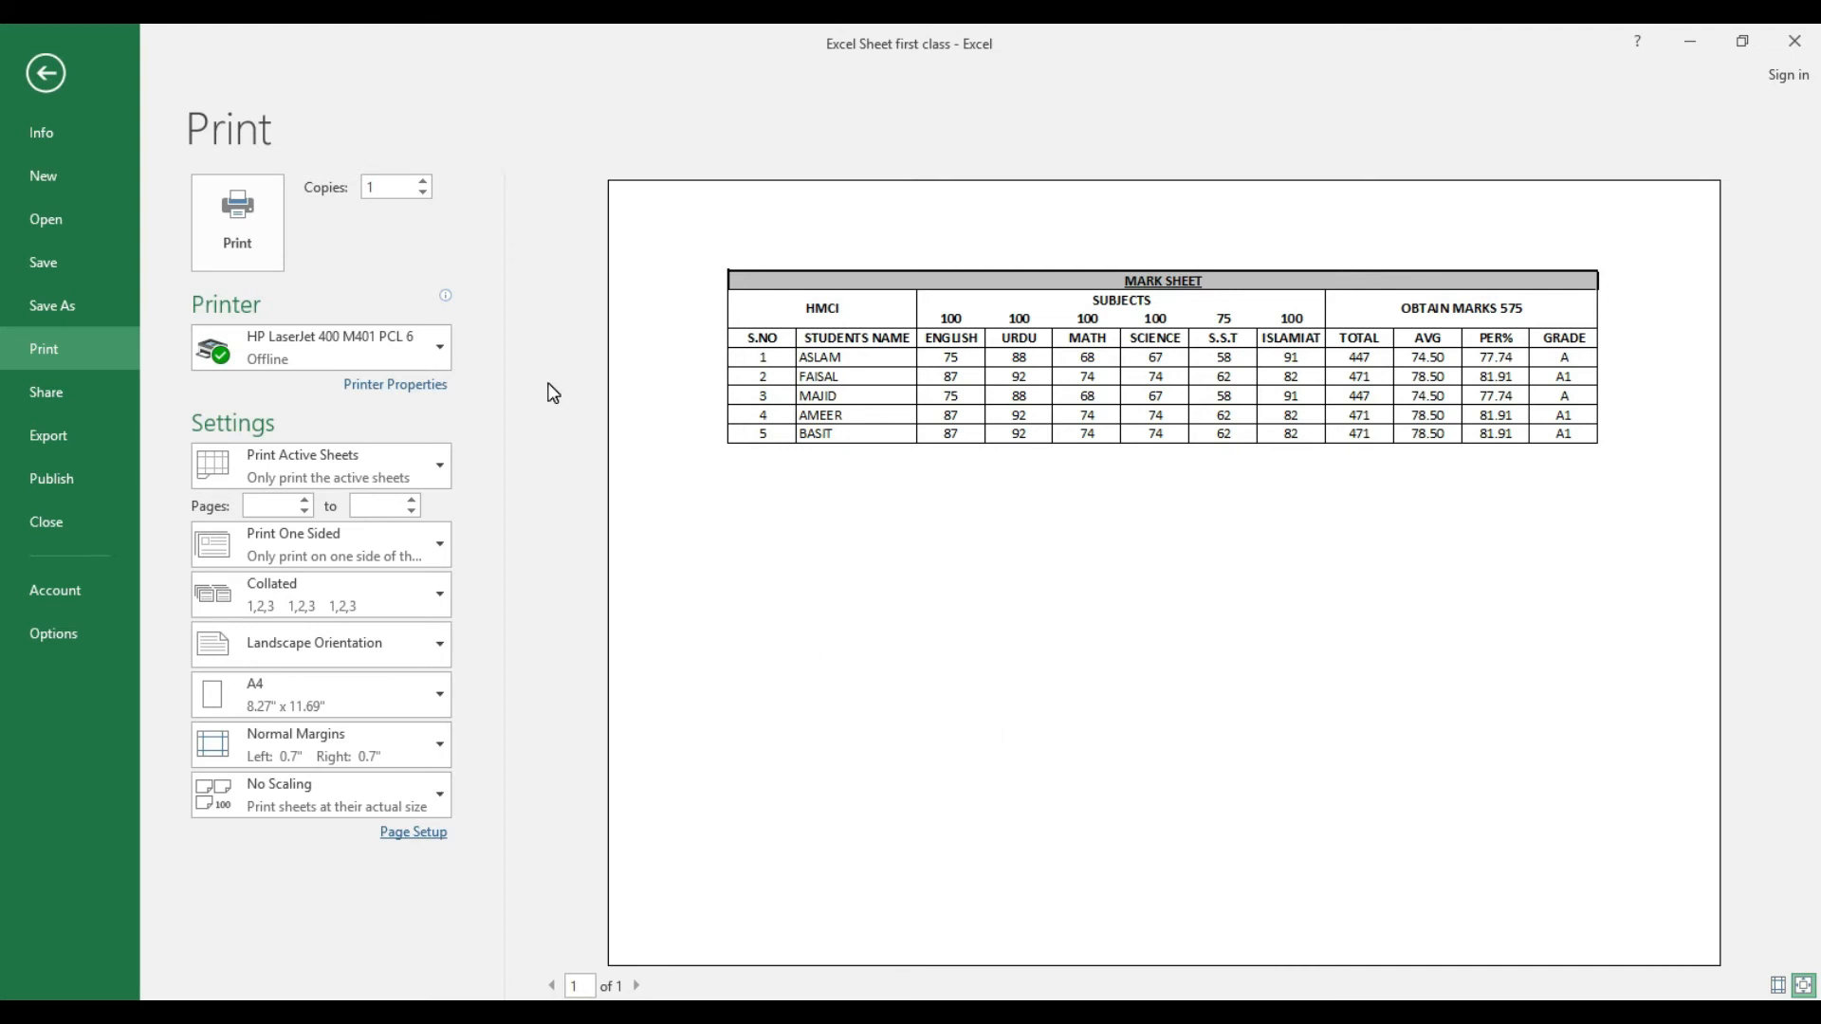
{"action": "left_click", "coordinate": [46, 73]}
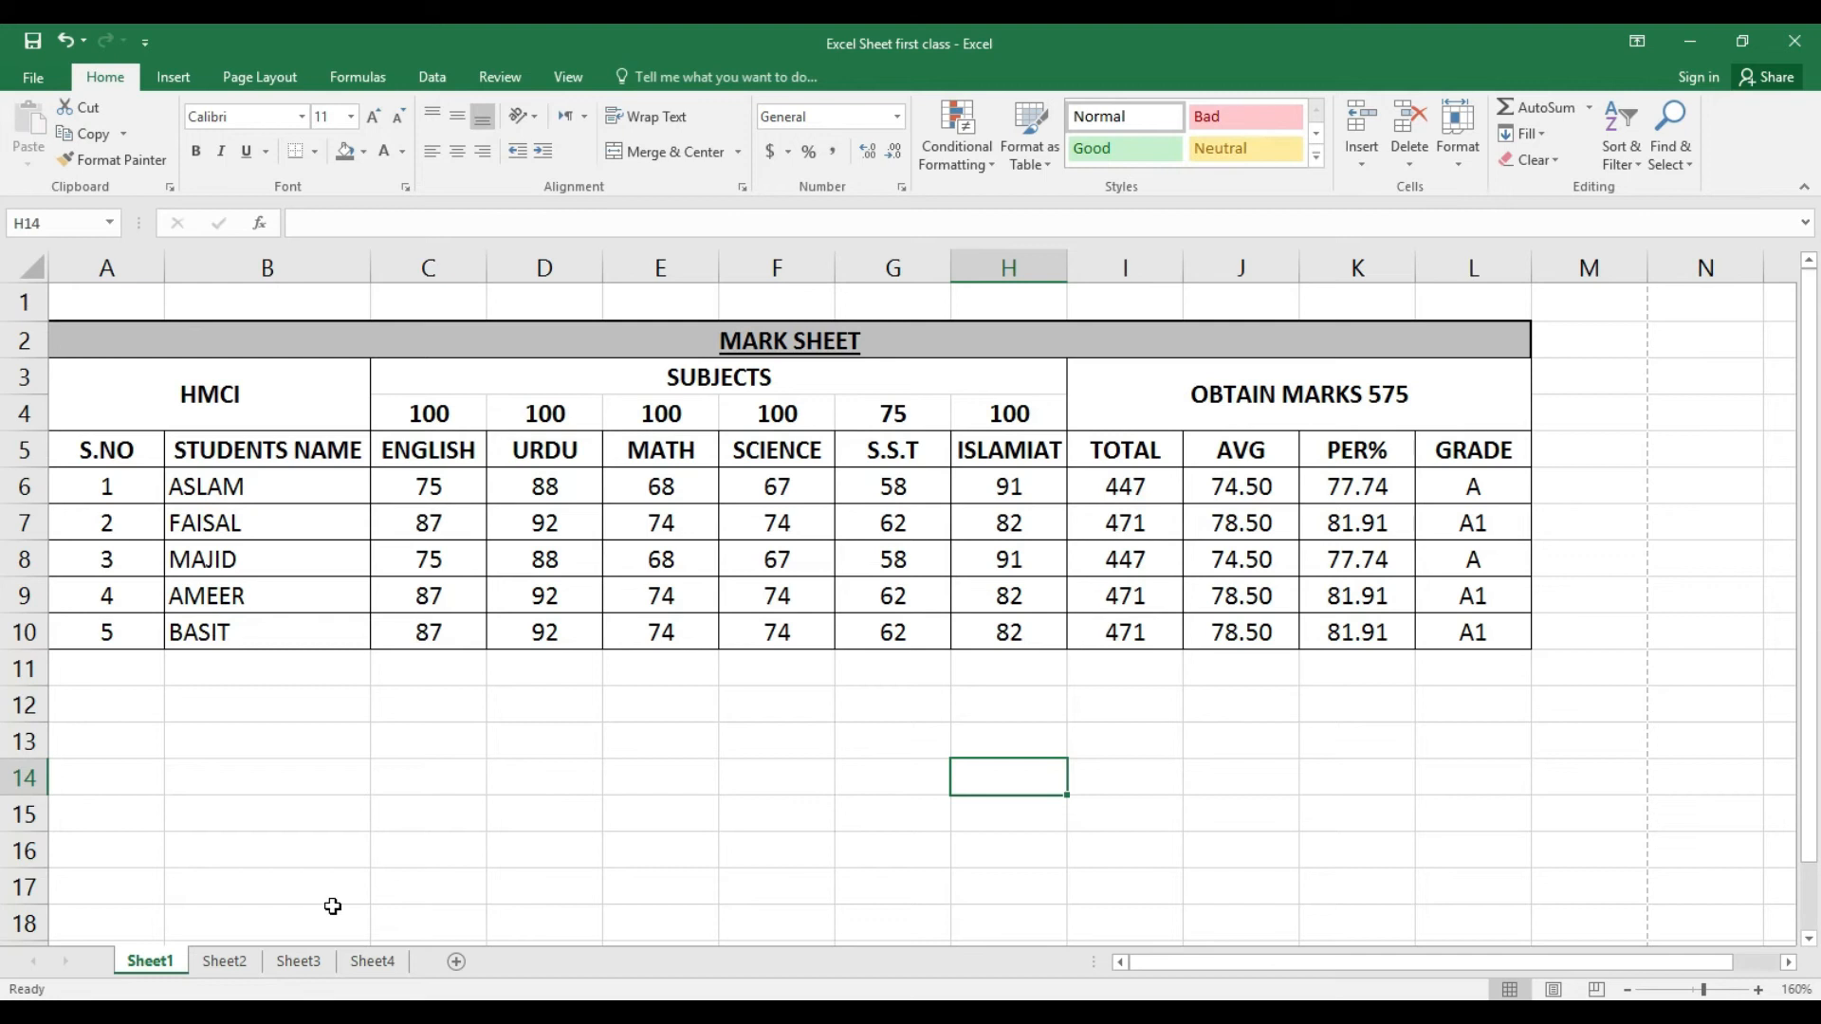
Set the page of the sales sheet on Sheet2 to landscape orientation with A4 paper for printing.
{"action": "left_click", "coordinate": [218, 963]}
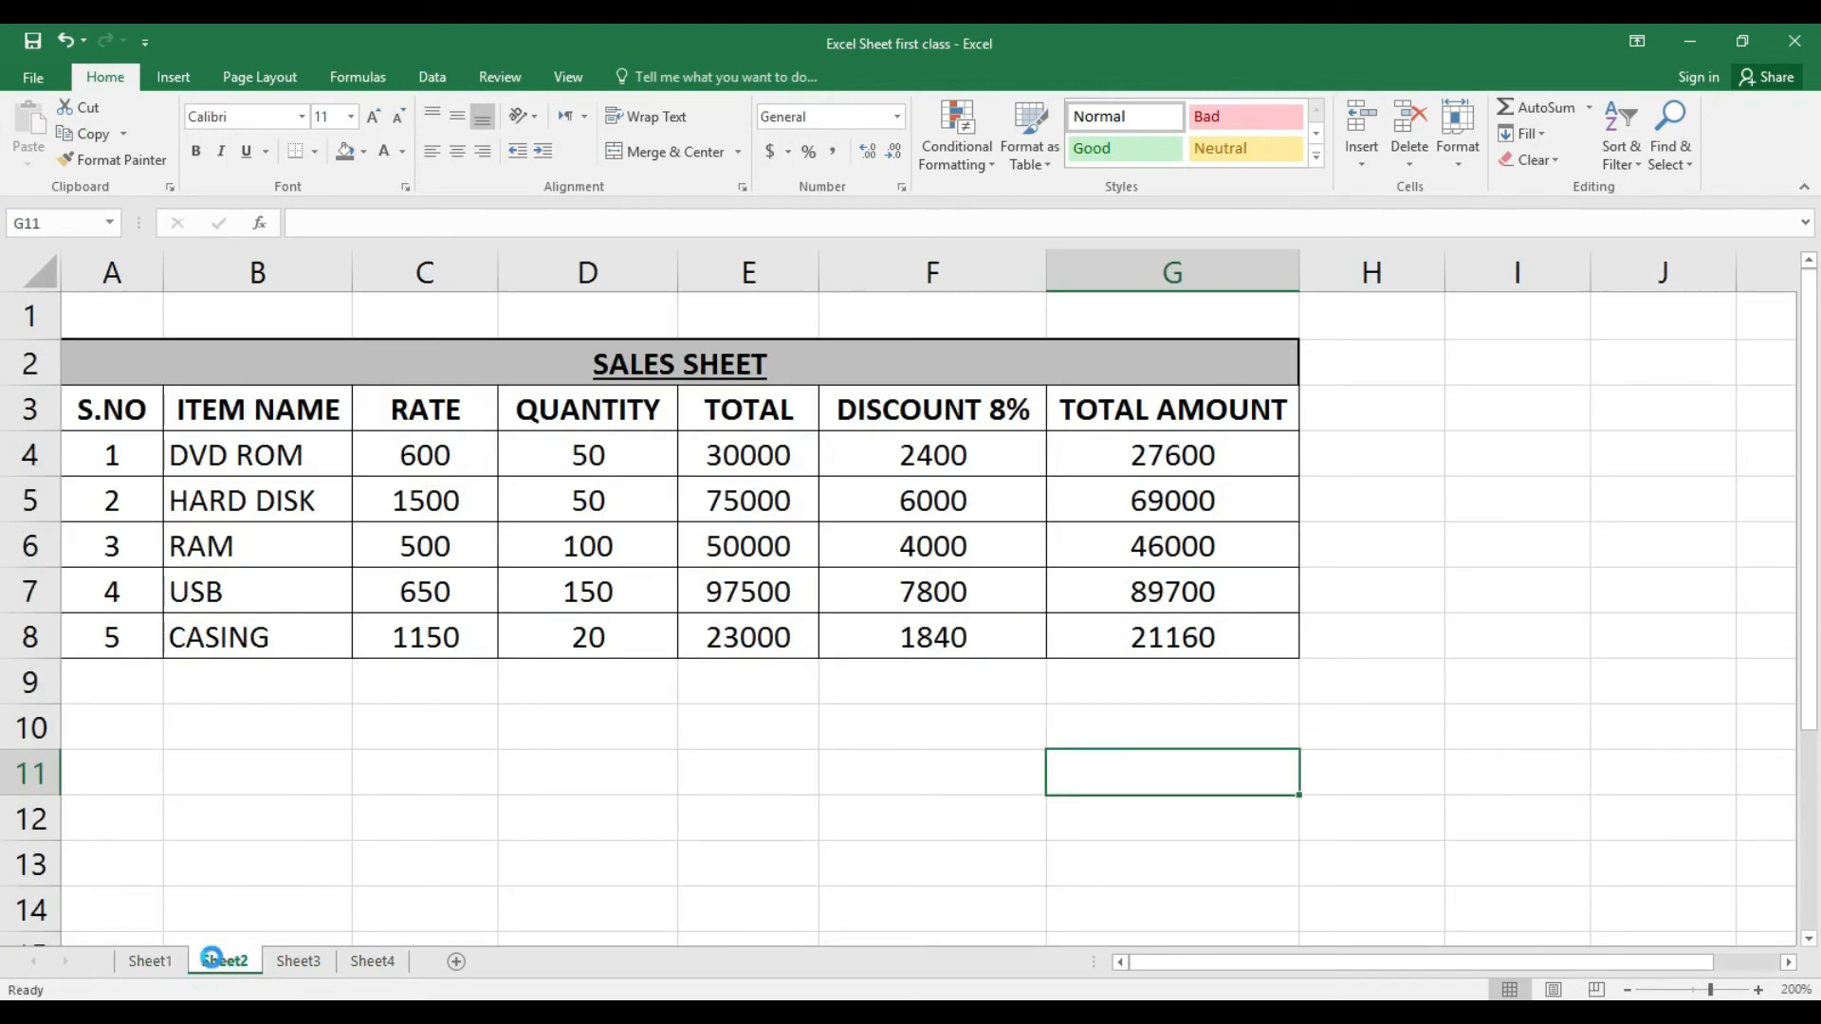
{"action": "key", "text": "ctrl+p"}
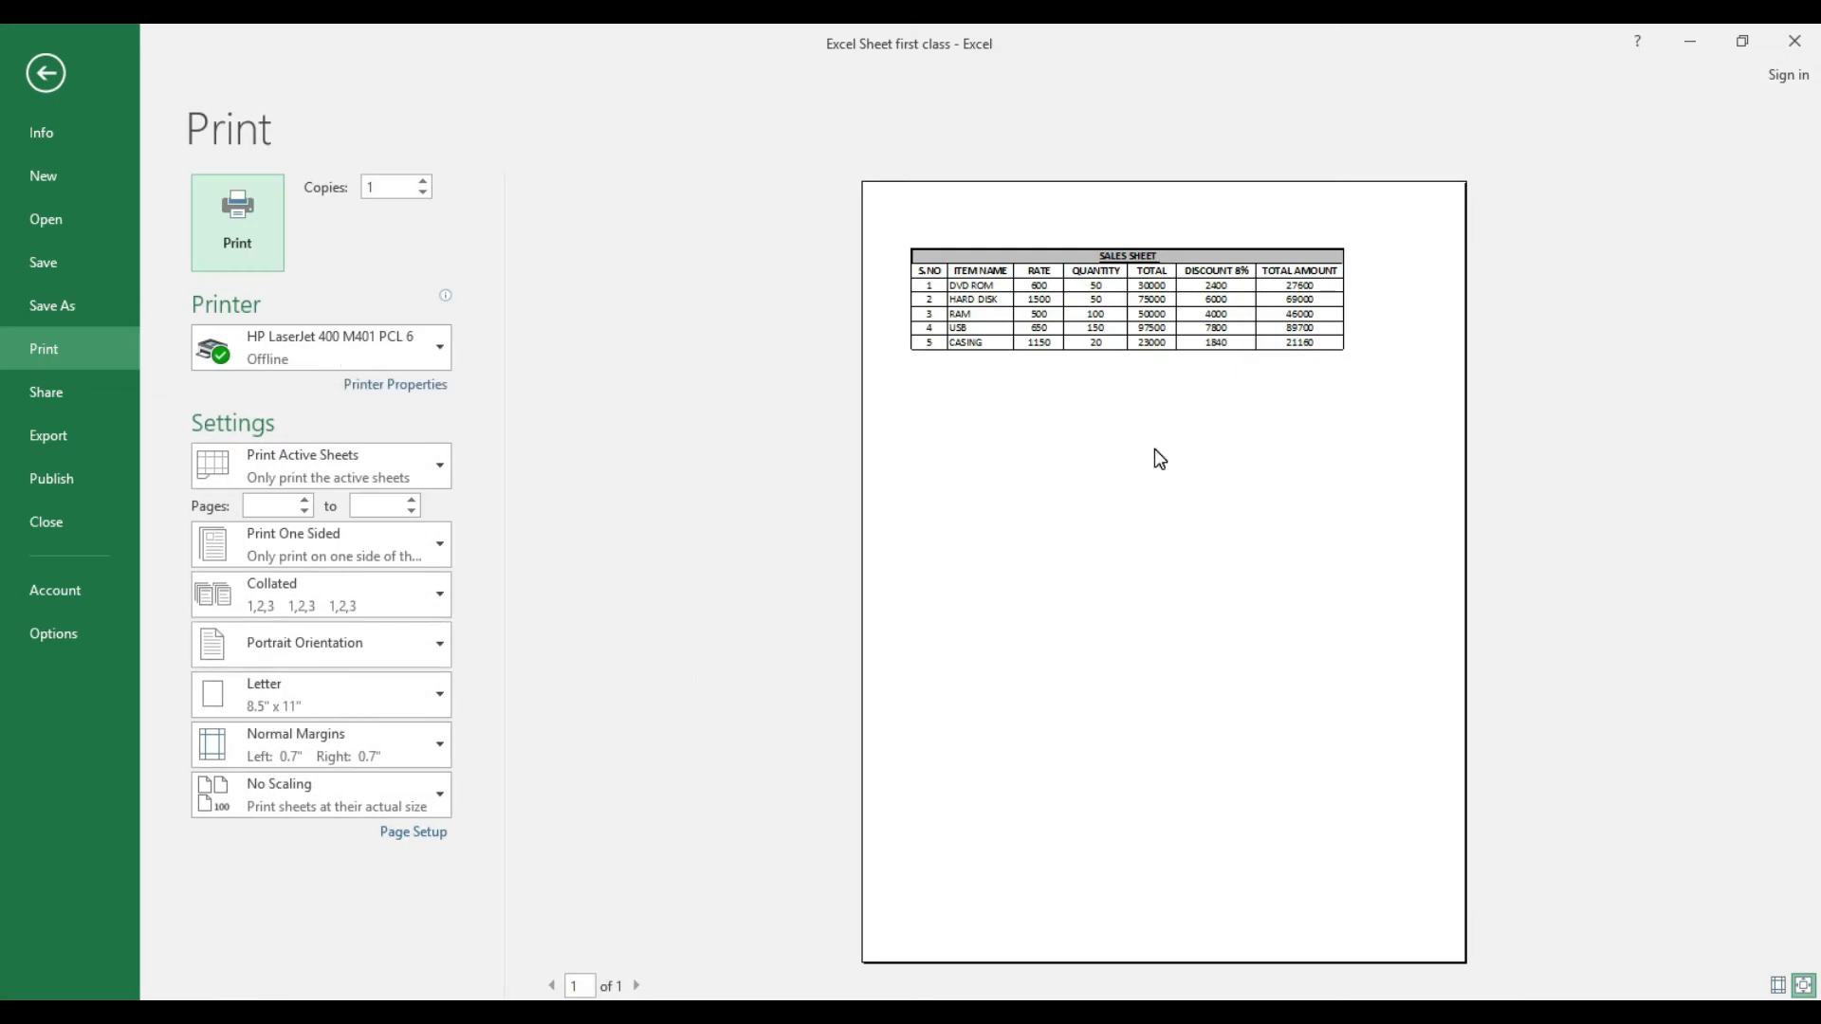
{"action": "left_click", "coordinate": [410, 833]}
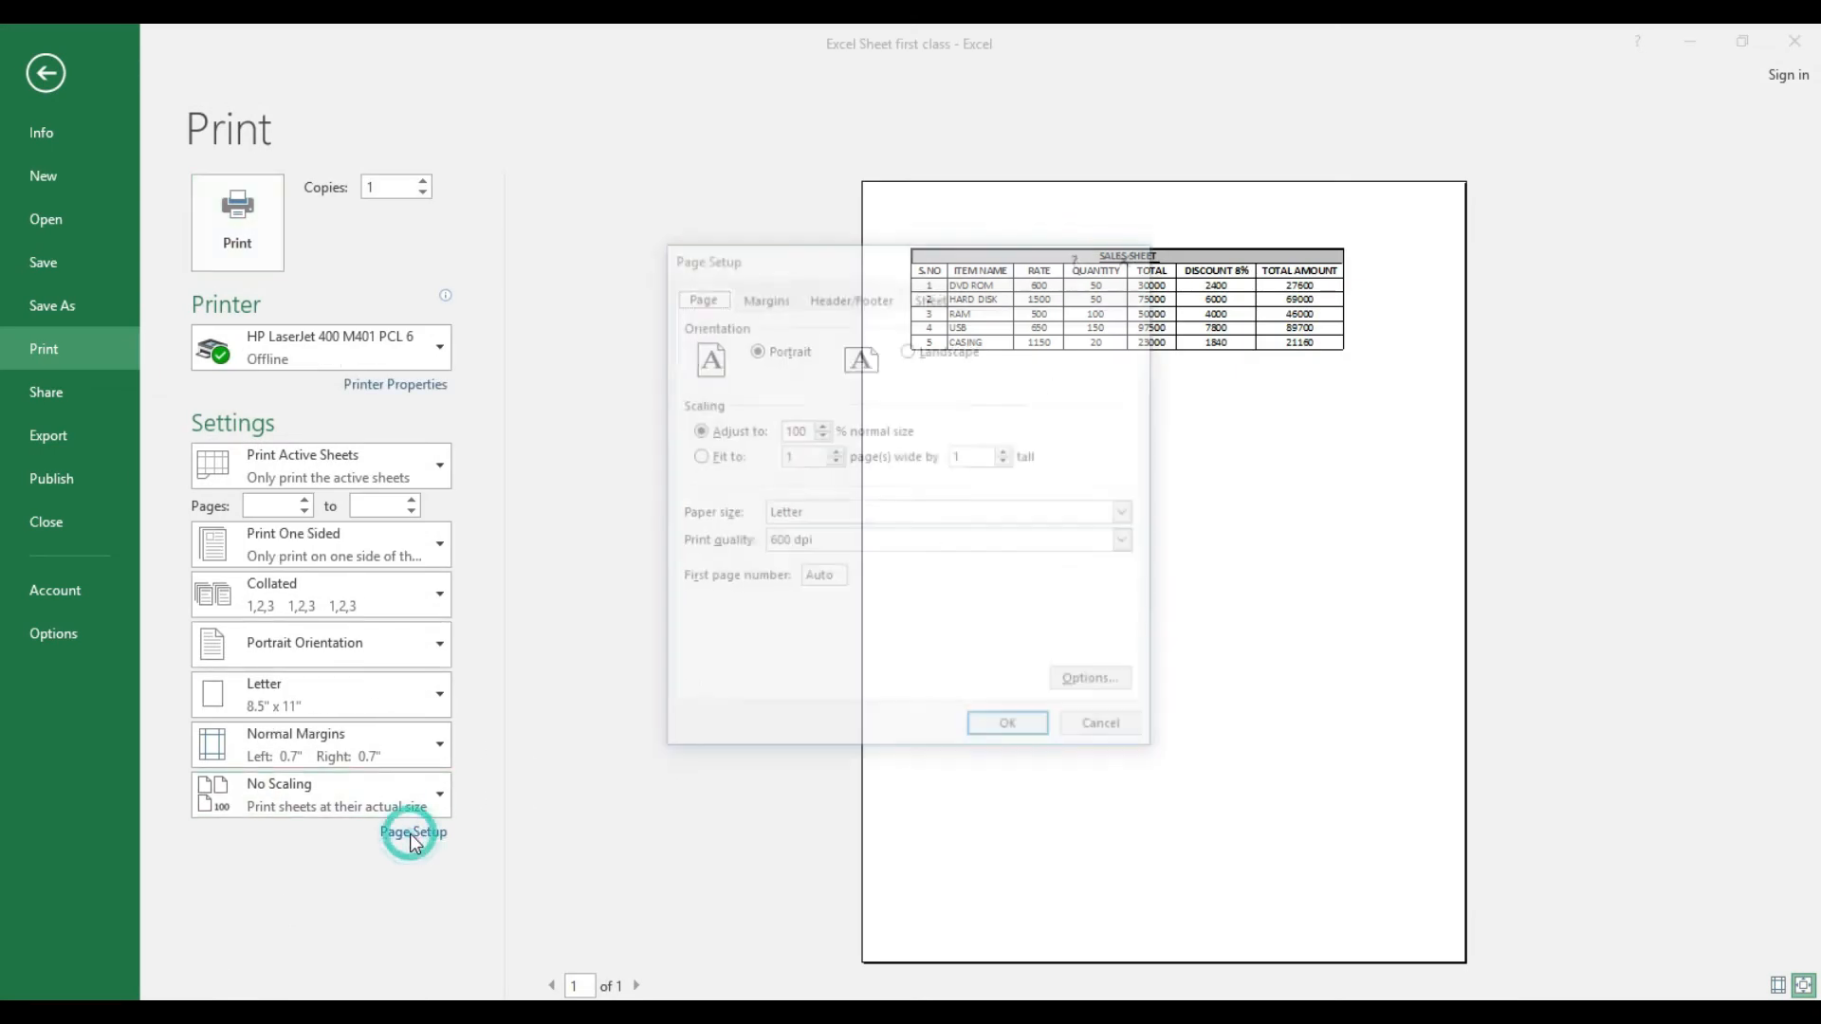
{"action": "left_click", "coordinate": [932, 352]}
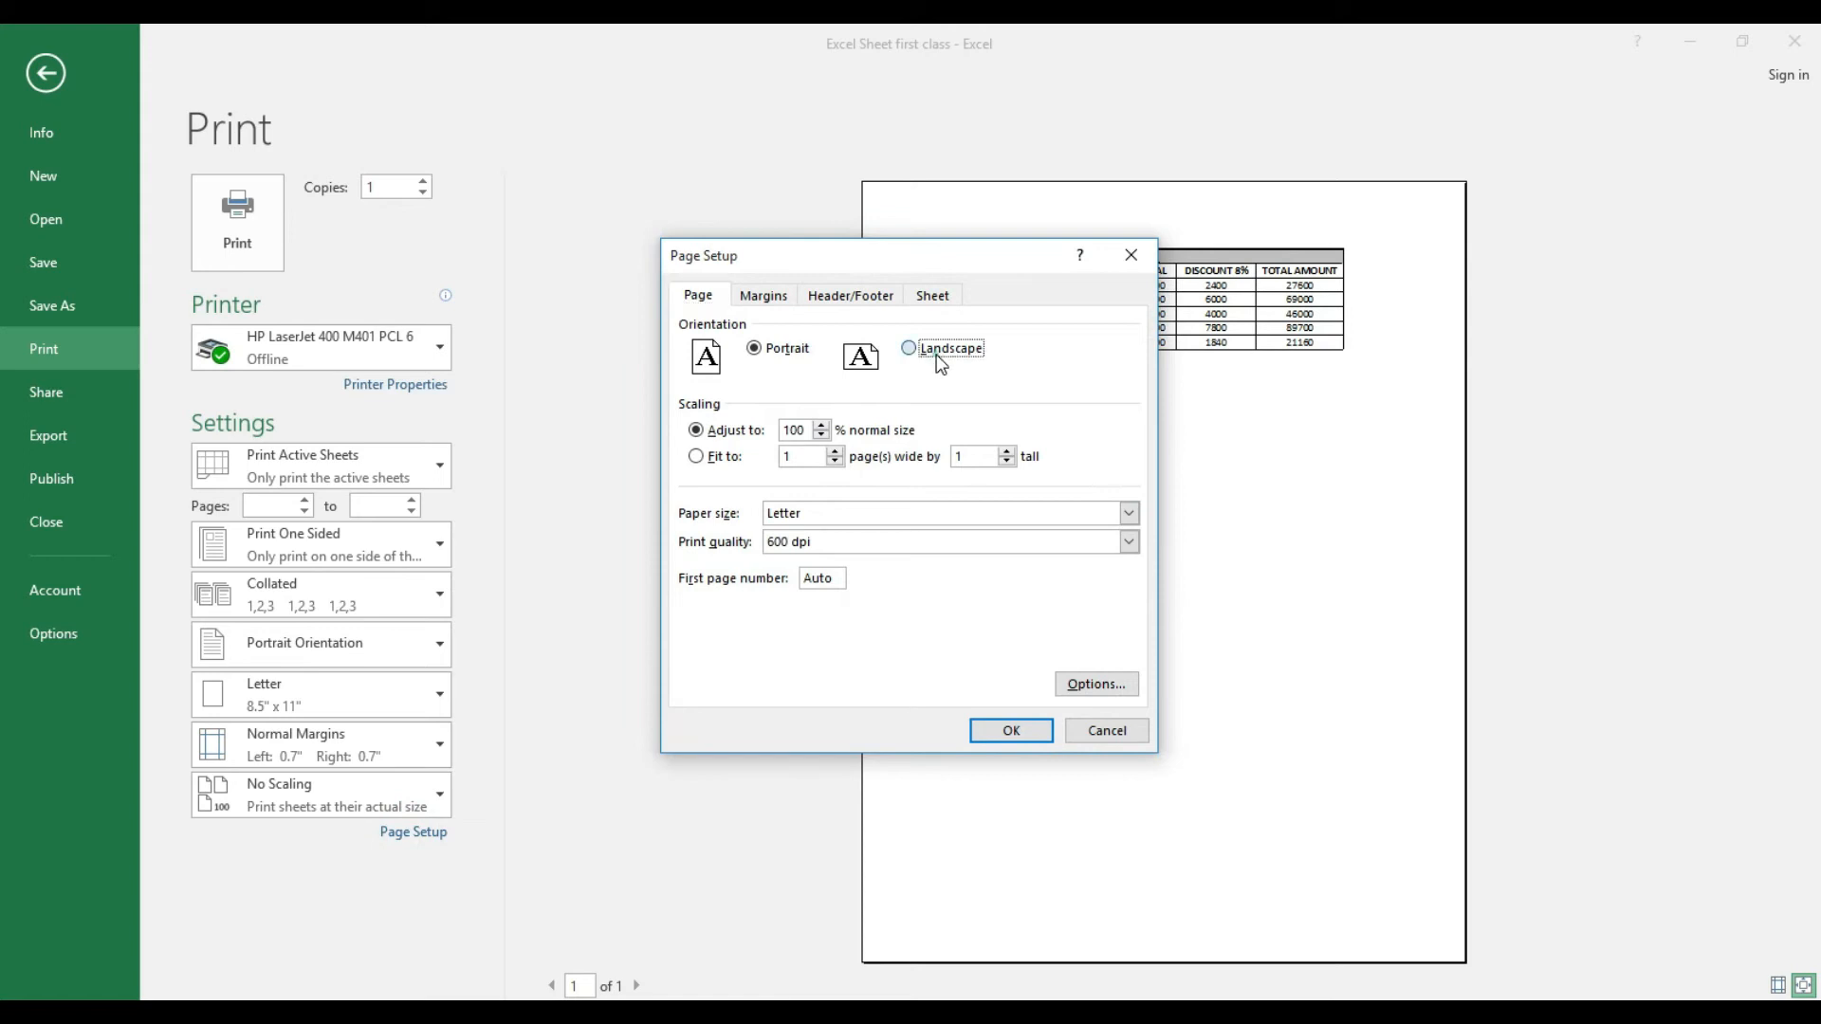
{"action": "left_click", "coordinate": [1129, 514]}
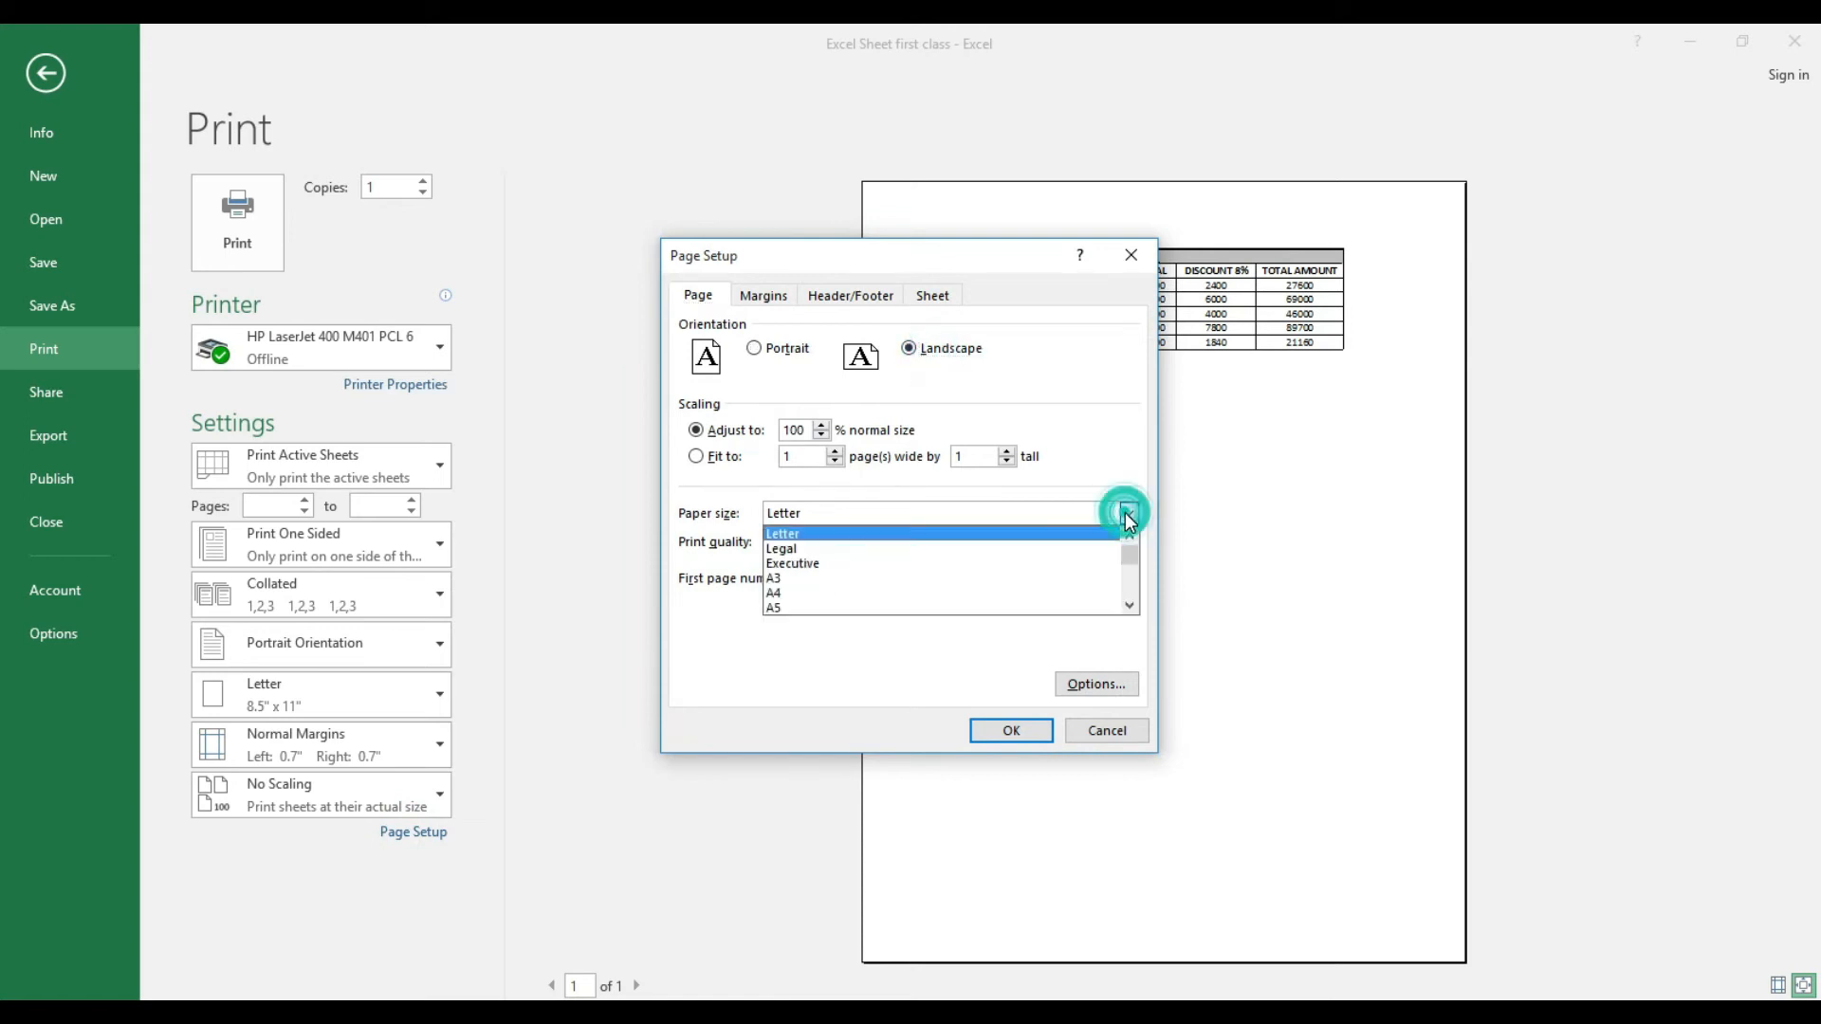
{"action": "left_click", "coordinate": [1031, 587]}
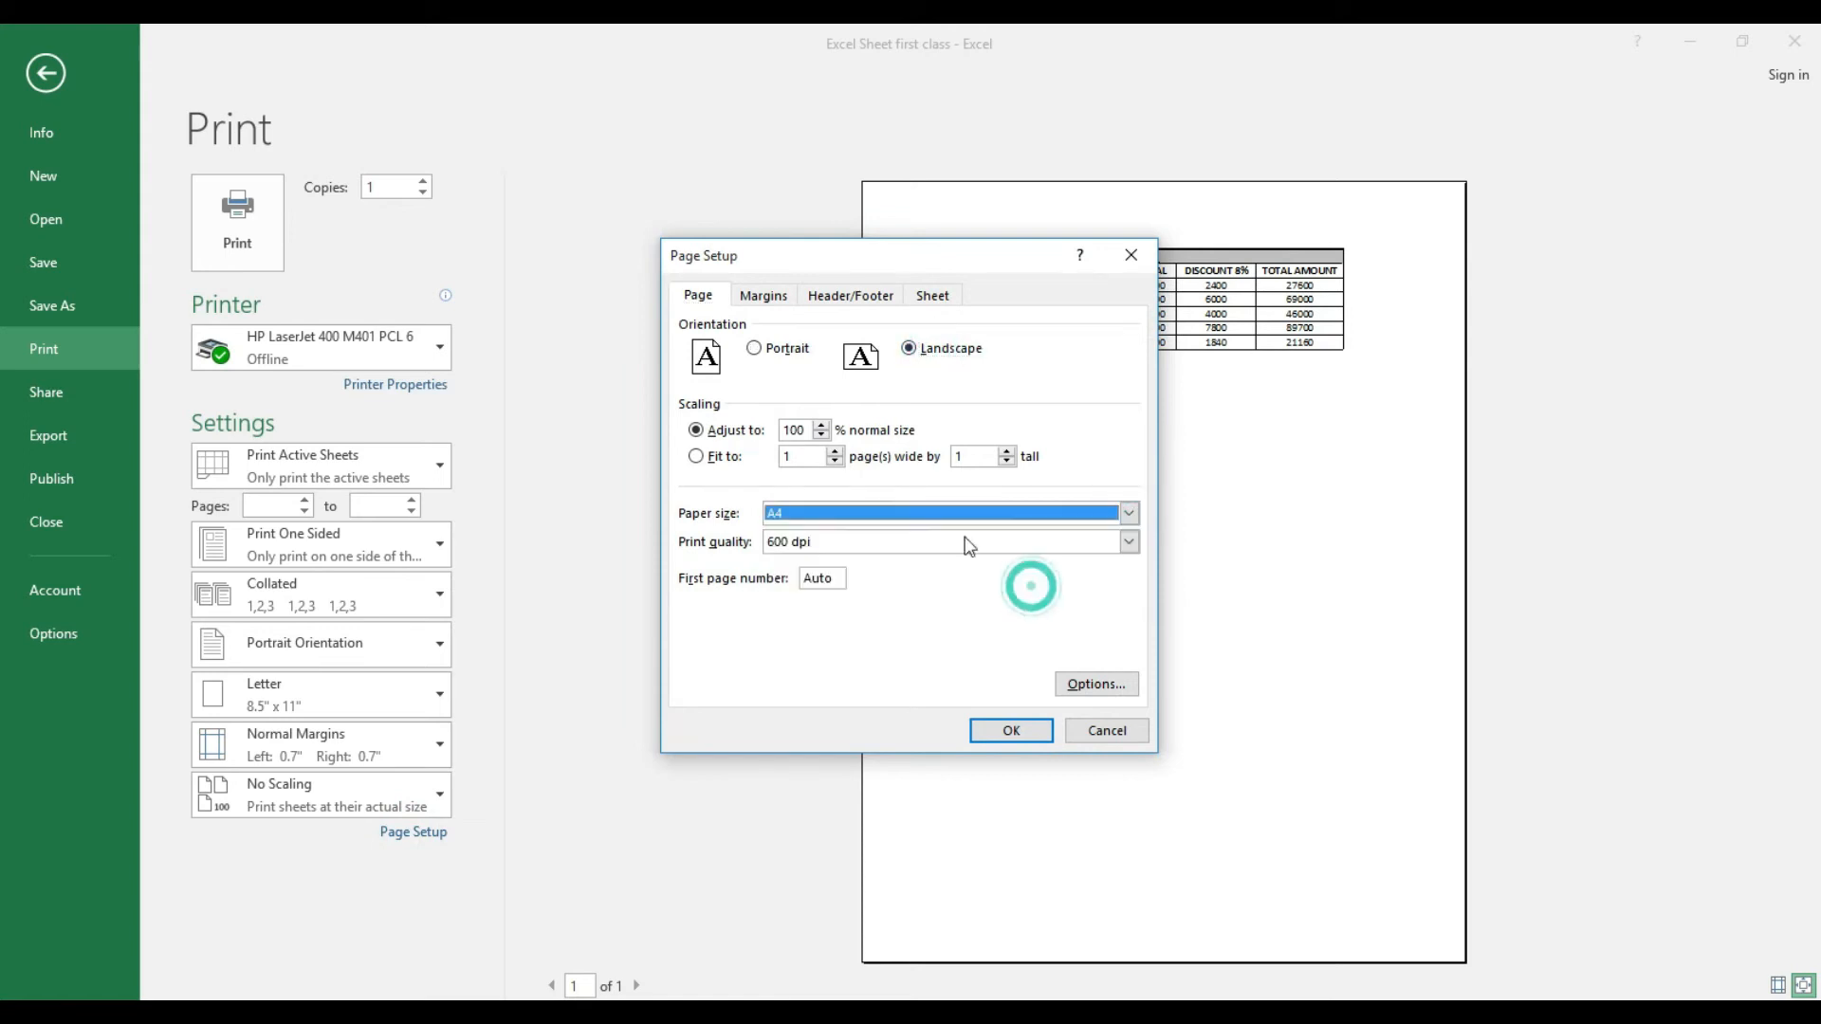
Center the sales sheet horizontally on the page, apply the page setup and return to the worksheet.
{"action": "left_click", "coordinate": [775, 298]}
{"action": "left_click", "coordinate": [731, 618]}
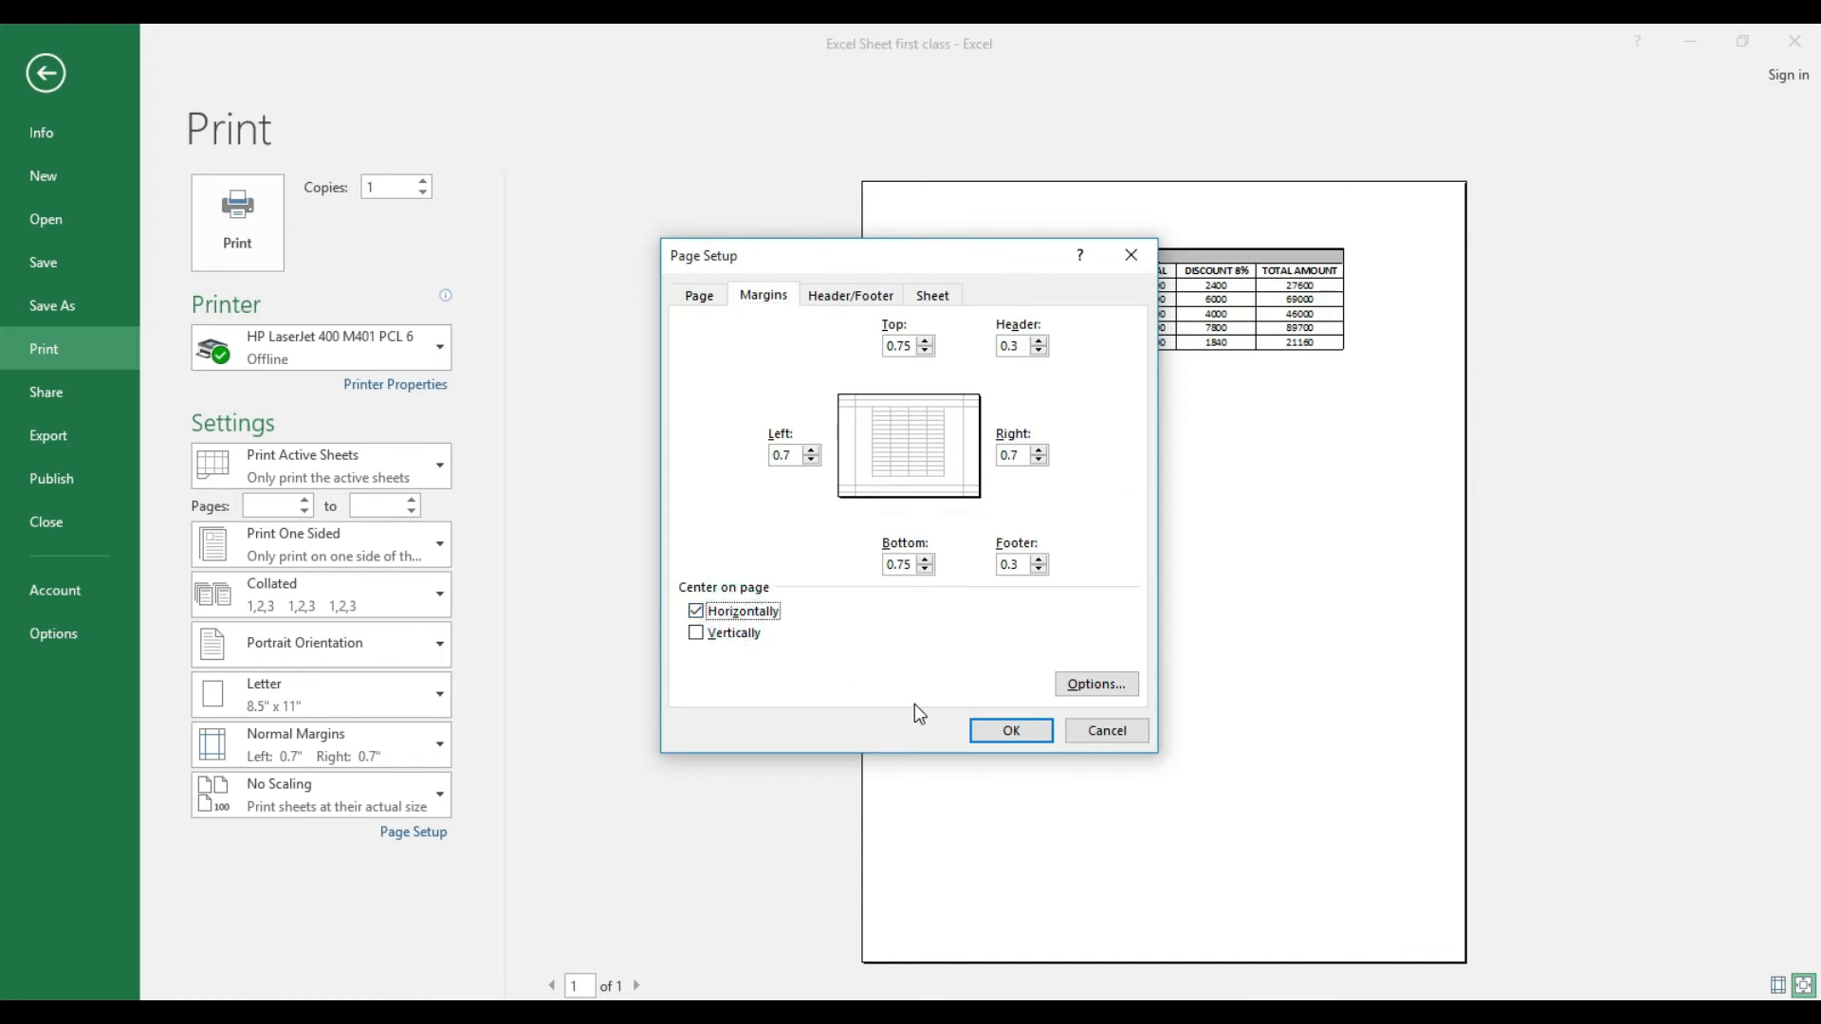
{"action": "left_click", "coordinate": [974, 725]}
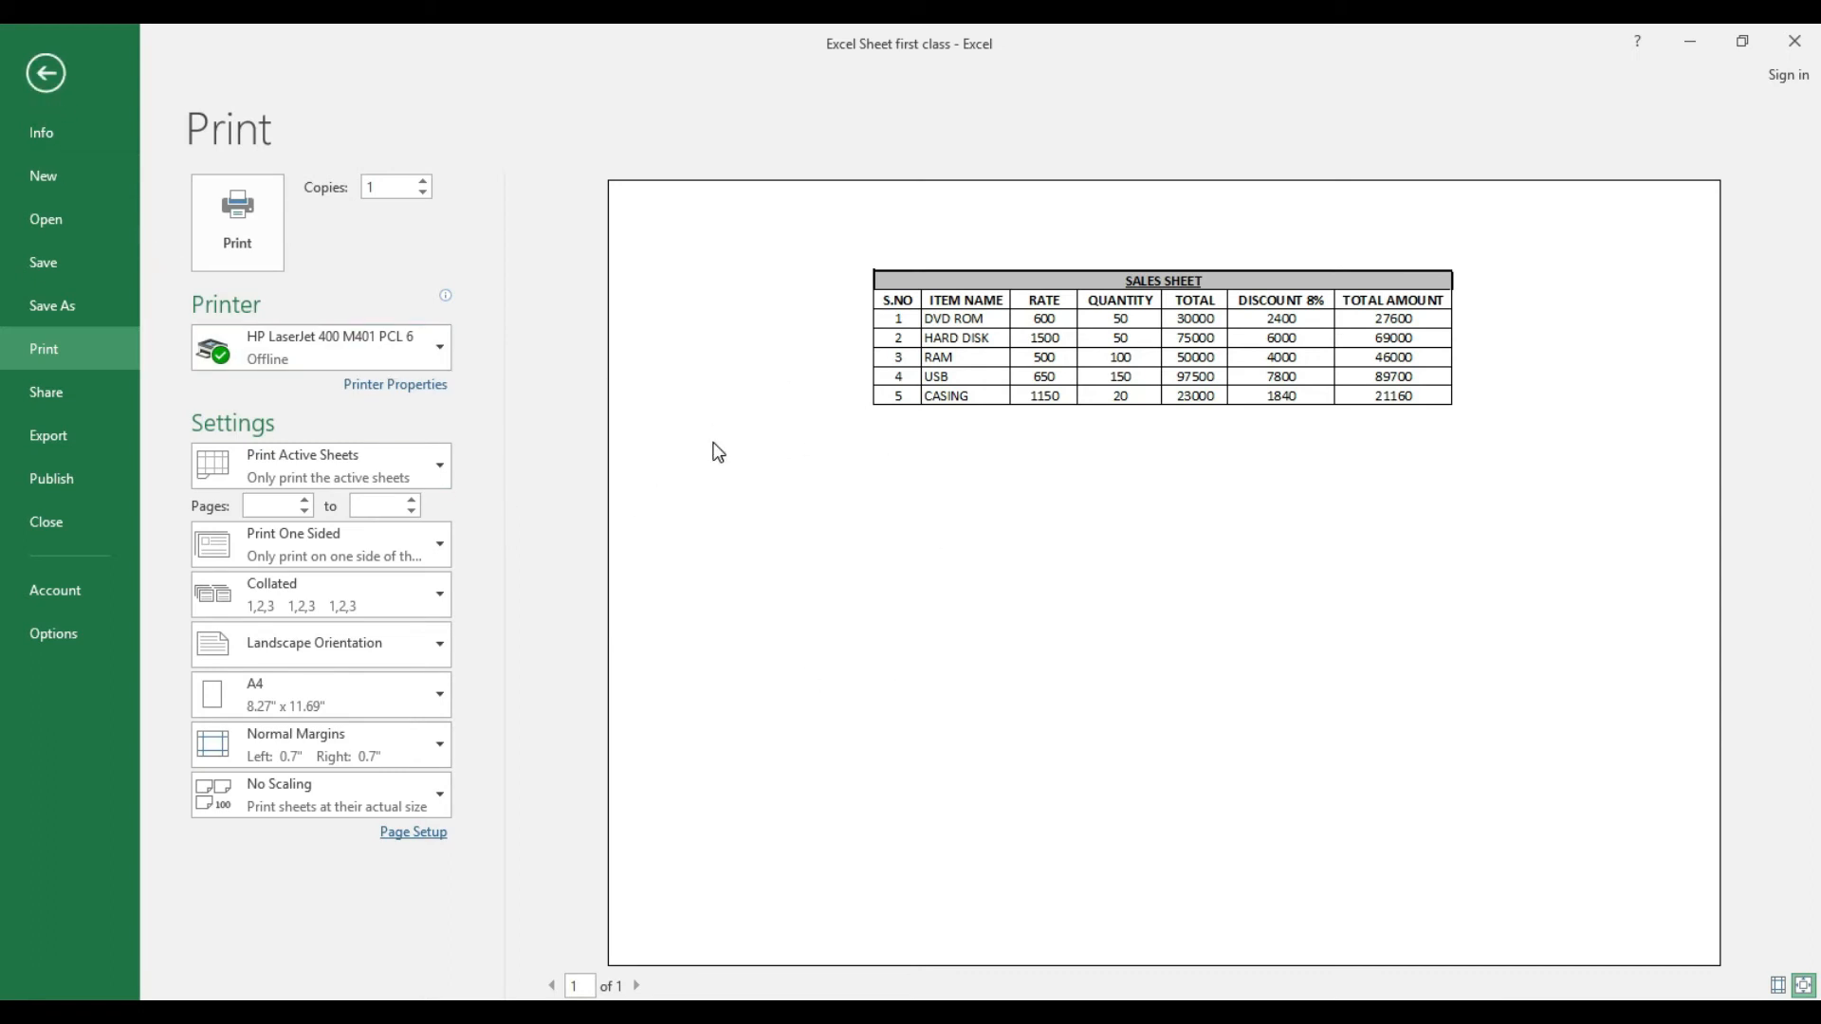
{"action": "left_click", "coordinate": [45, 74]}
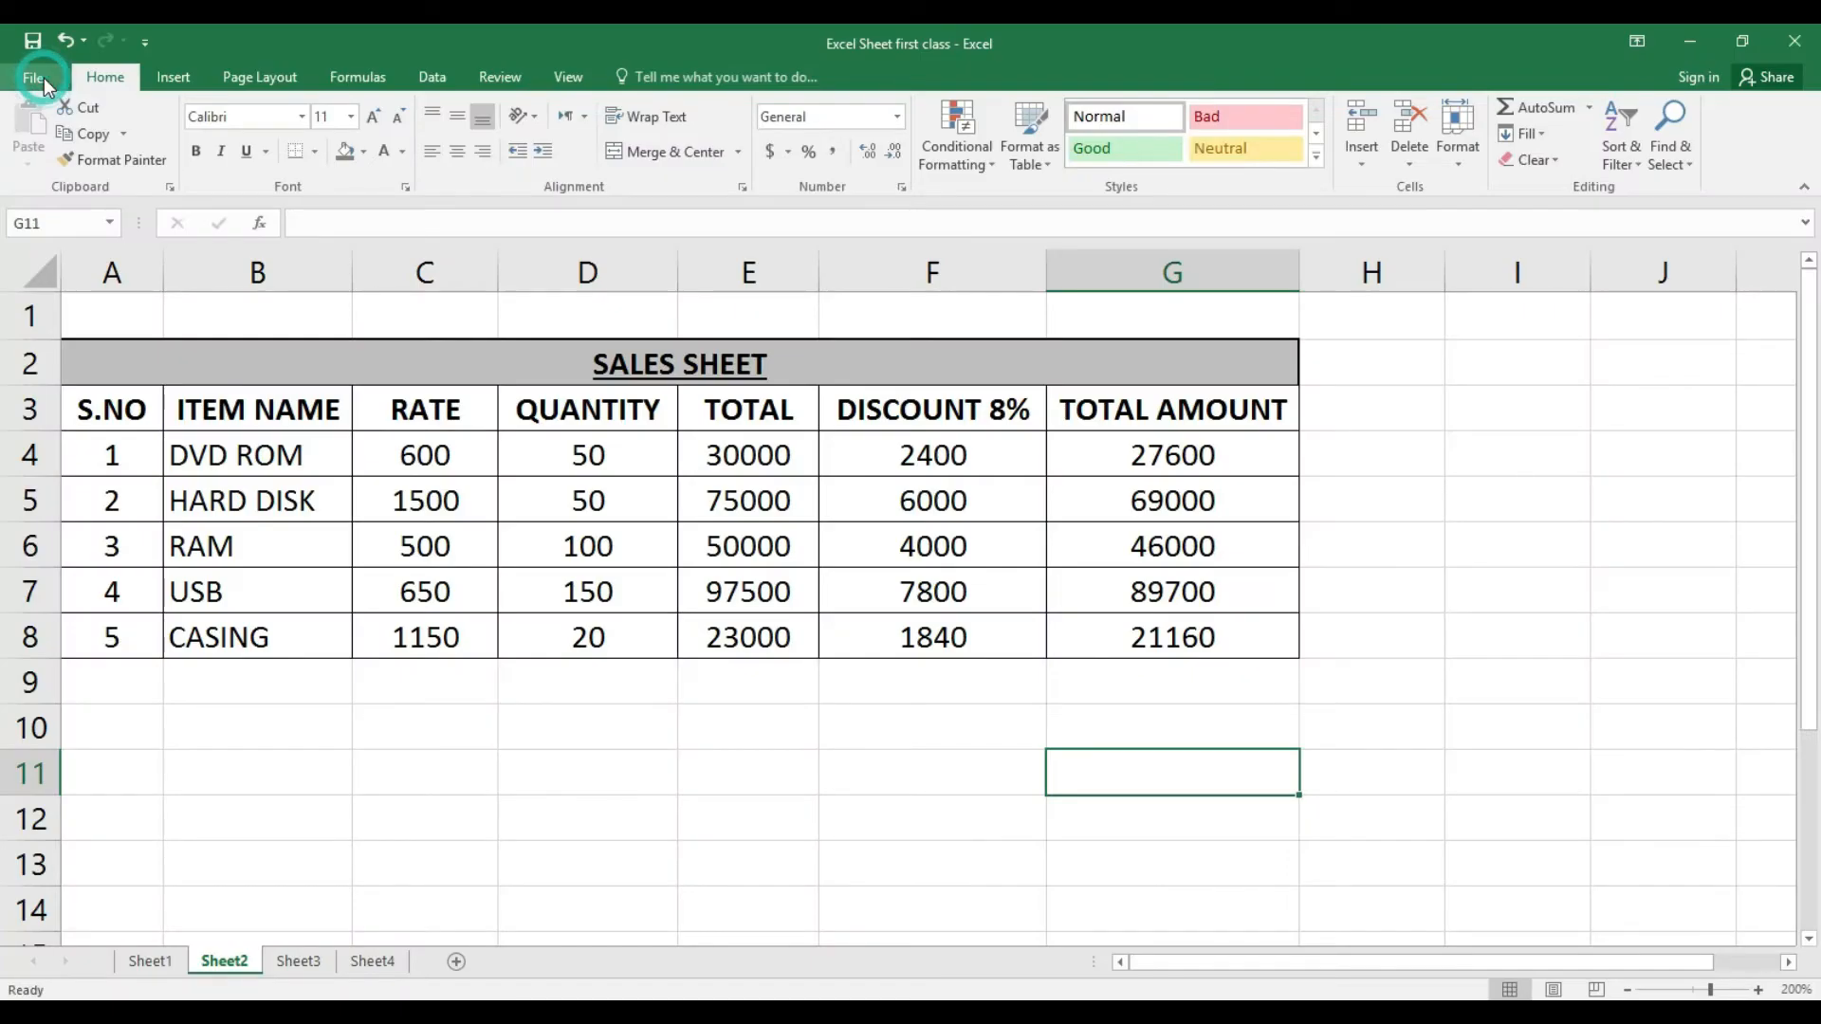
Set the print page of the salary sheet on Sheet3 to landscape orientation on A4 paper.
{"action": "left_click", "coordinate": [310, 964]}
{"action": "left_click", "coordinate": [38, 82]}
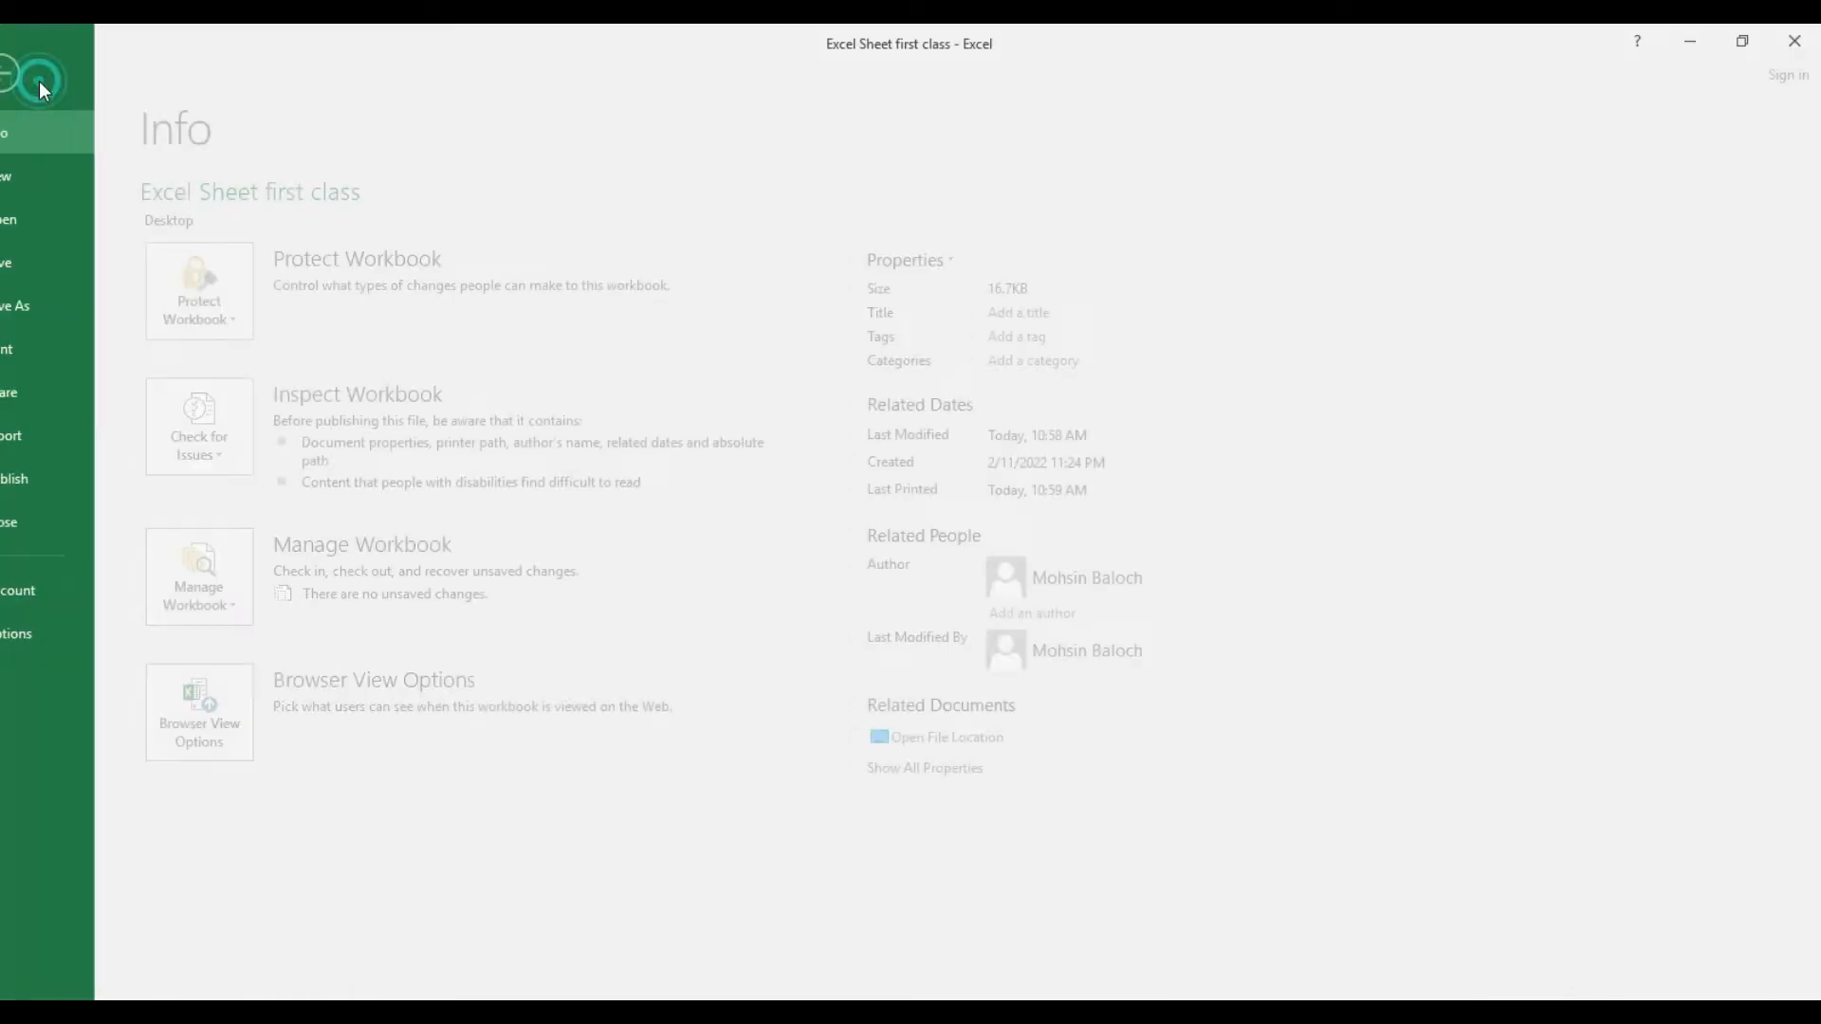
{"action": "left_click", "coordinate": [76, 348]}
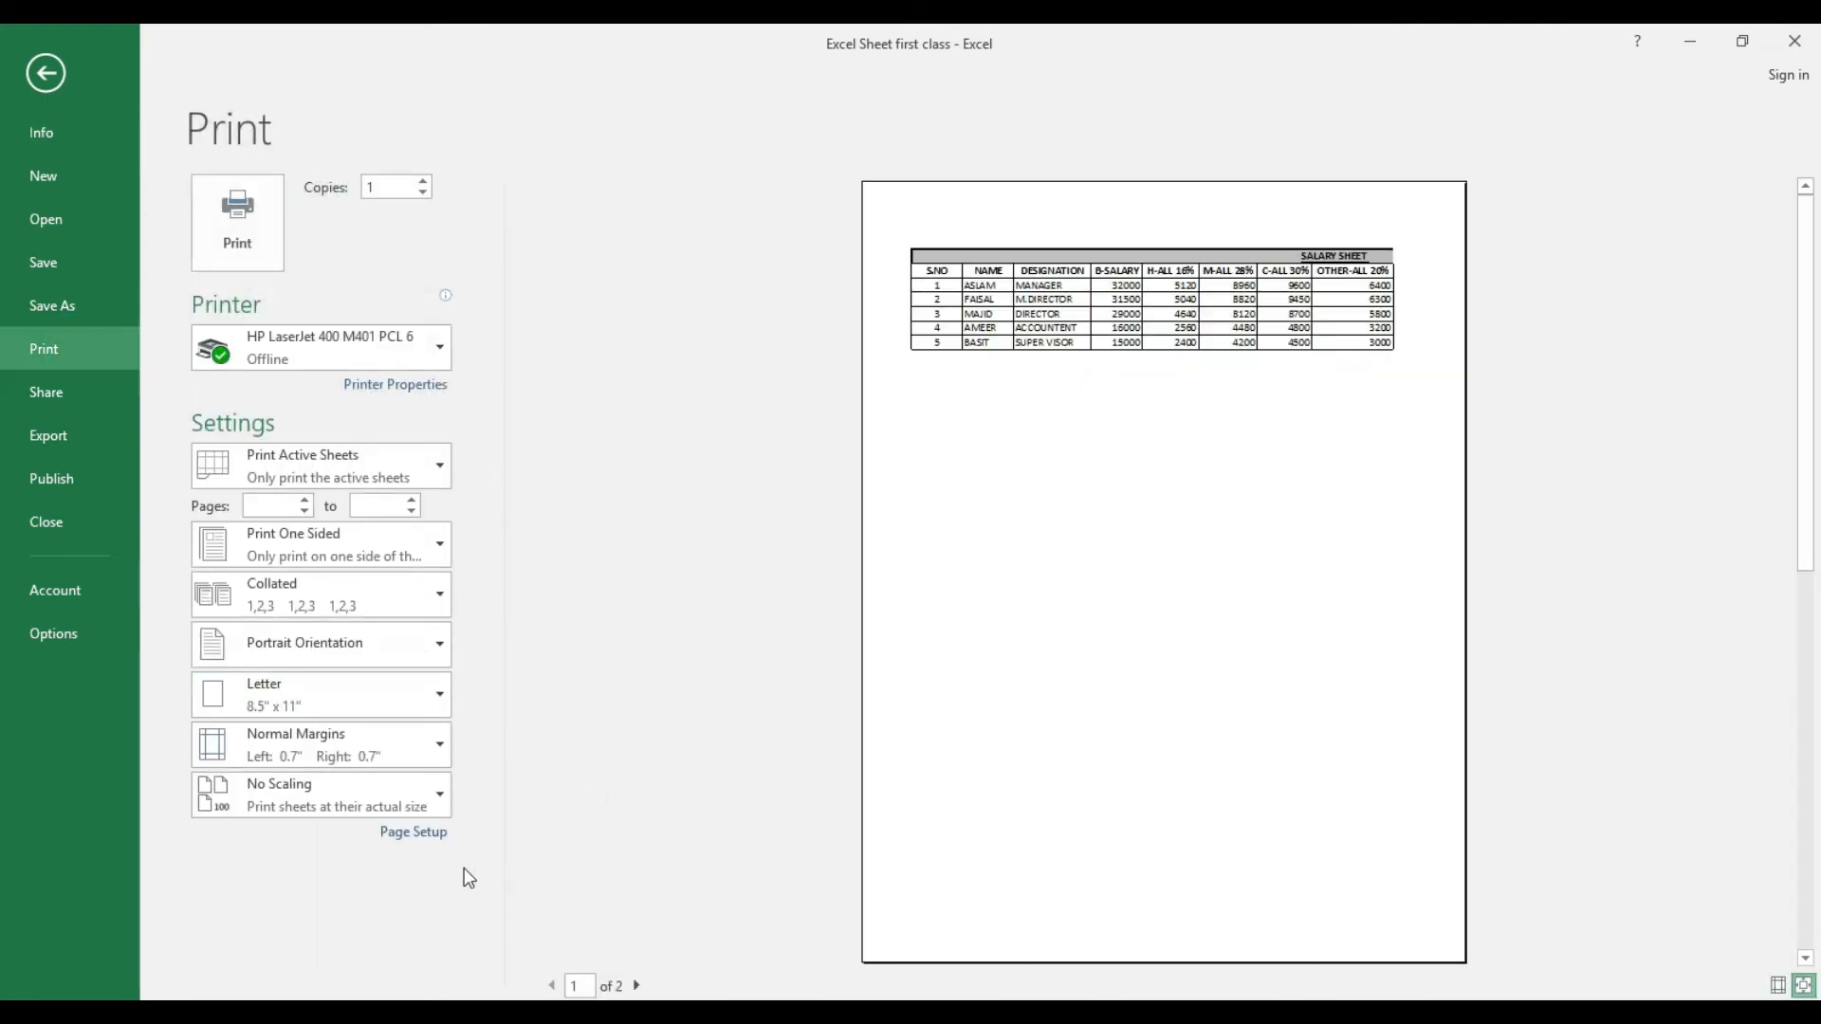
{"action": "left_click", "coordinate": [428, 832]}
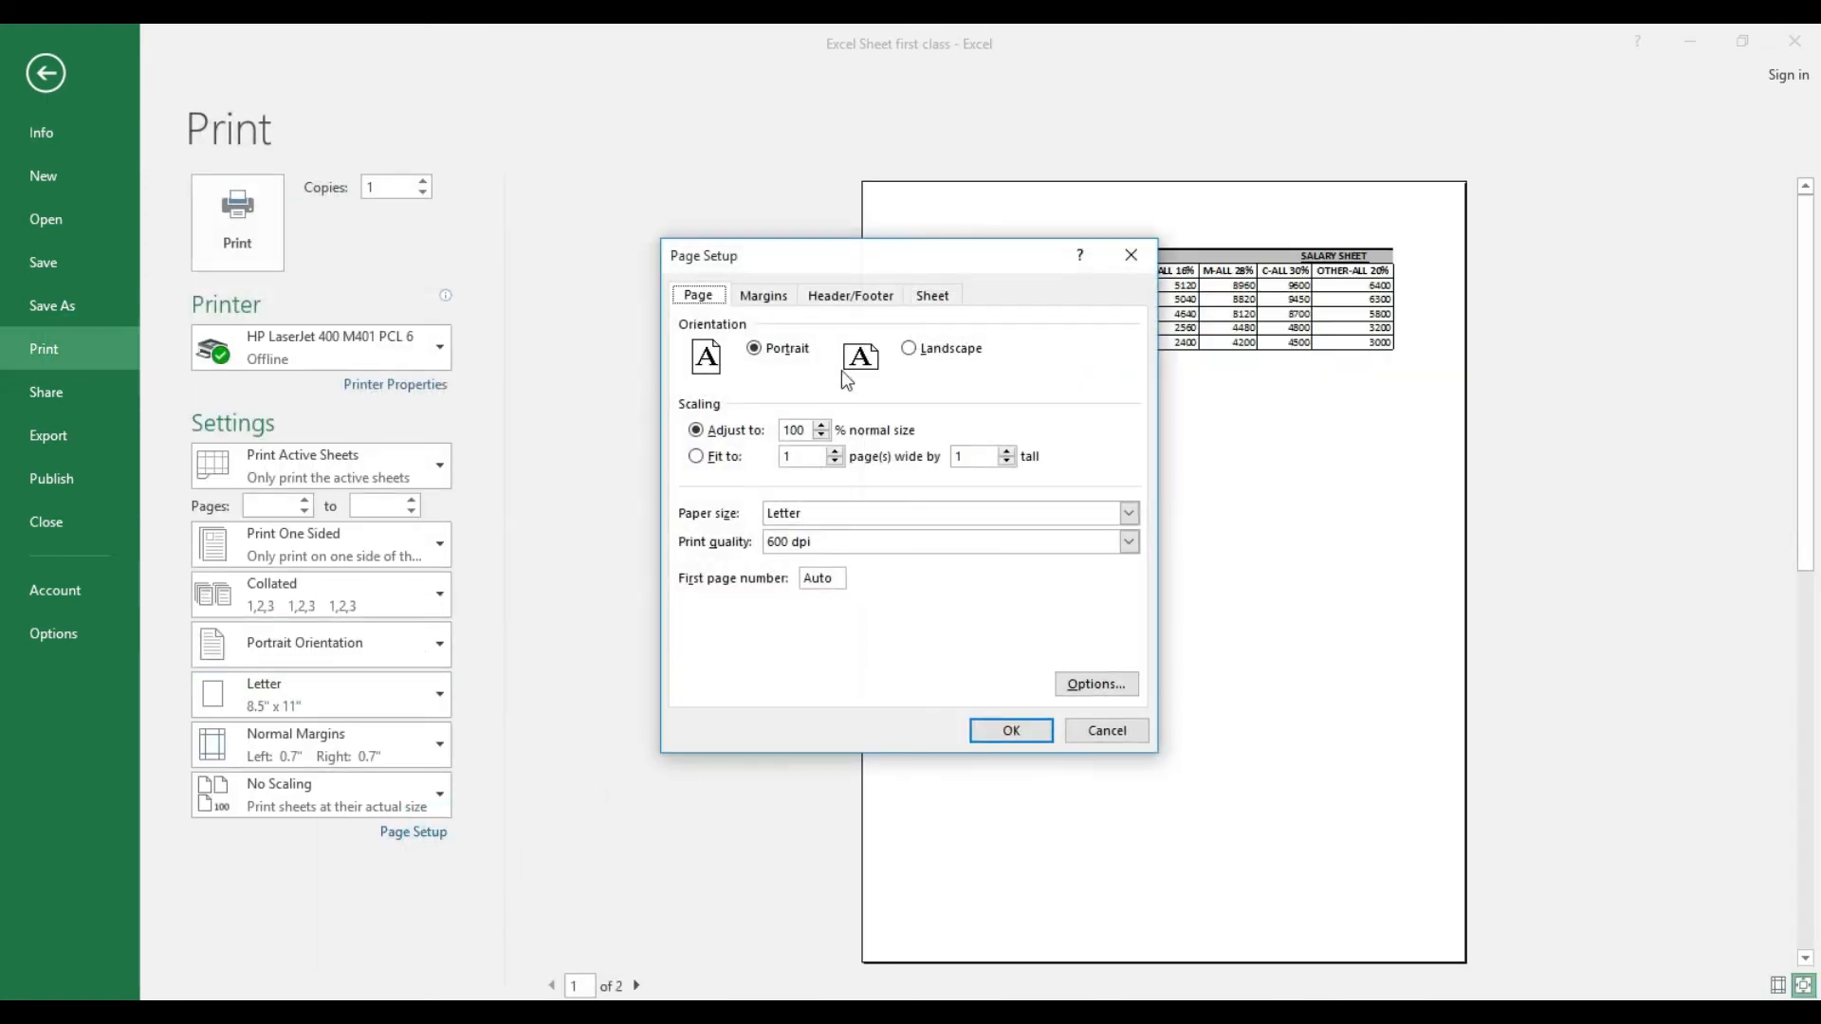
{"action": "left_click", "coordinate": [927, 353]}
{"action": "left_click", "coordinate": [953, 514]}
{"action": "left_click", "coordinate": [928, 595]}
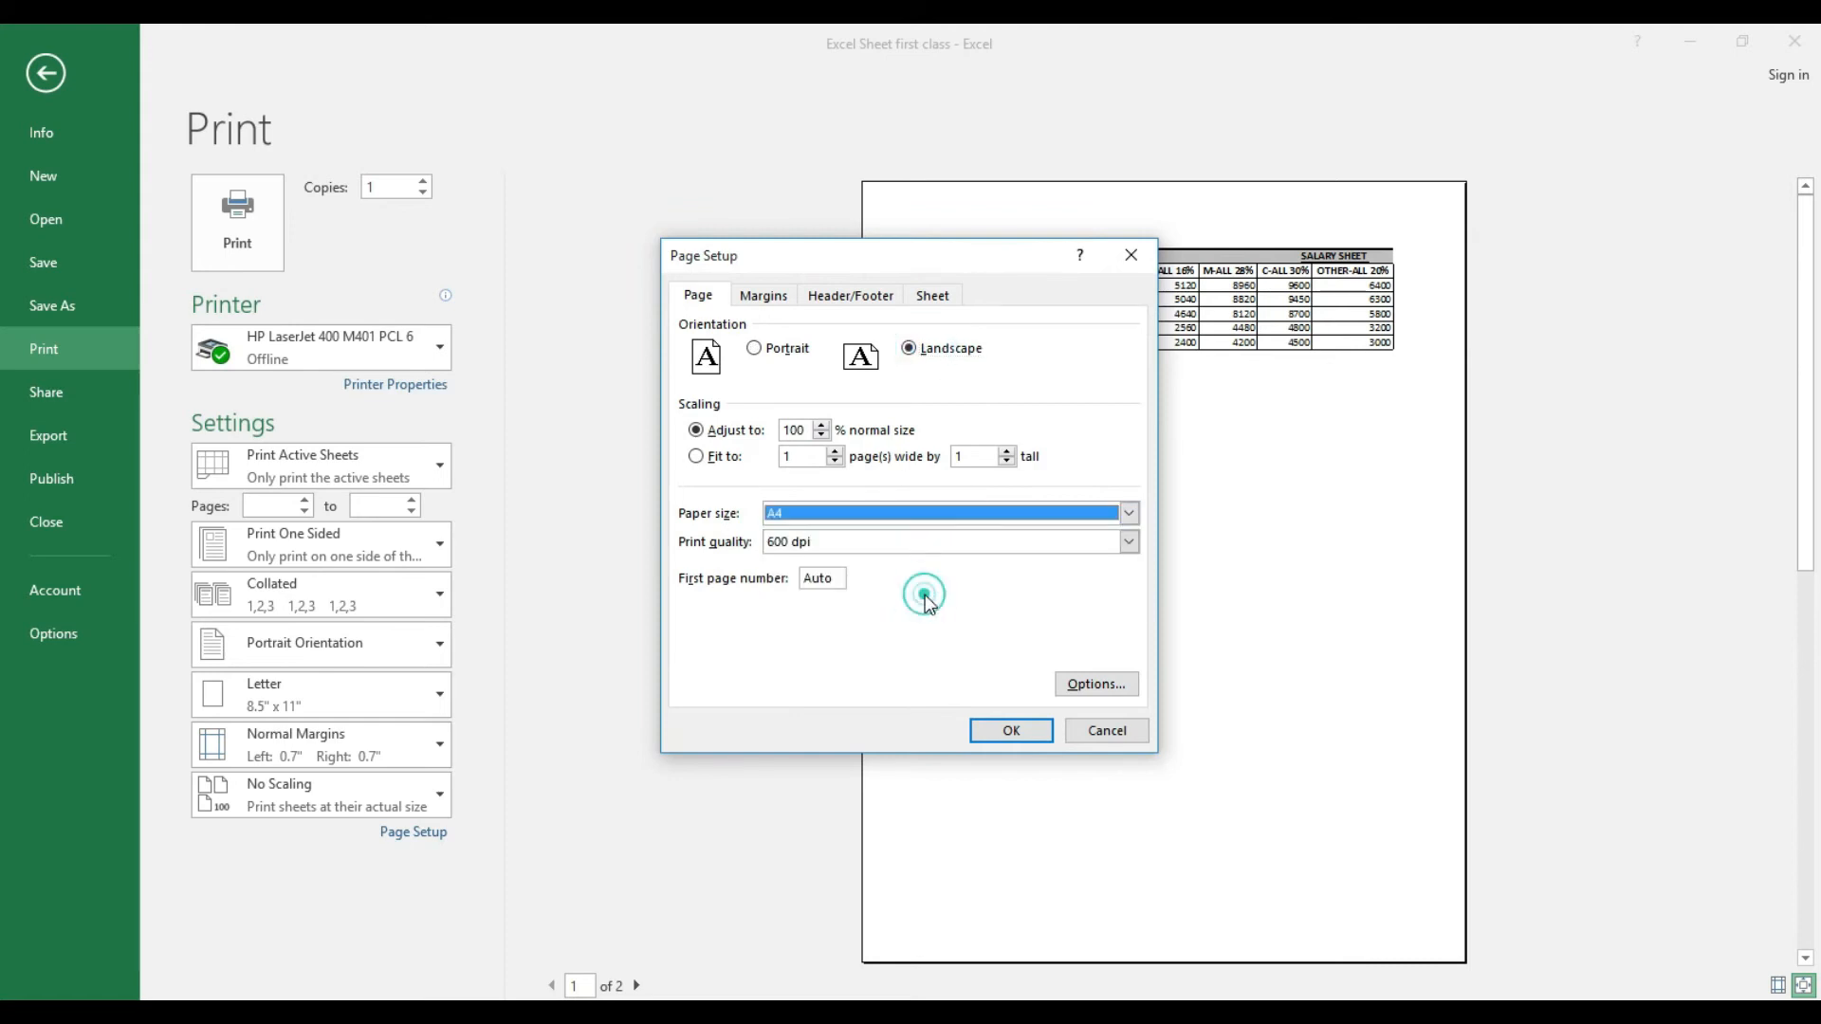
{"action": "left_click", "coordinate": [1007, 731]}
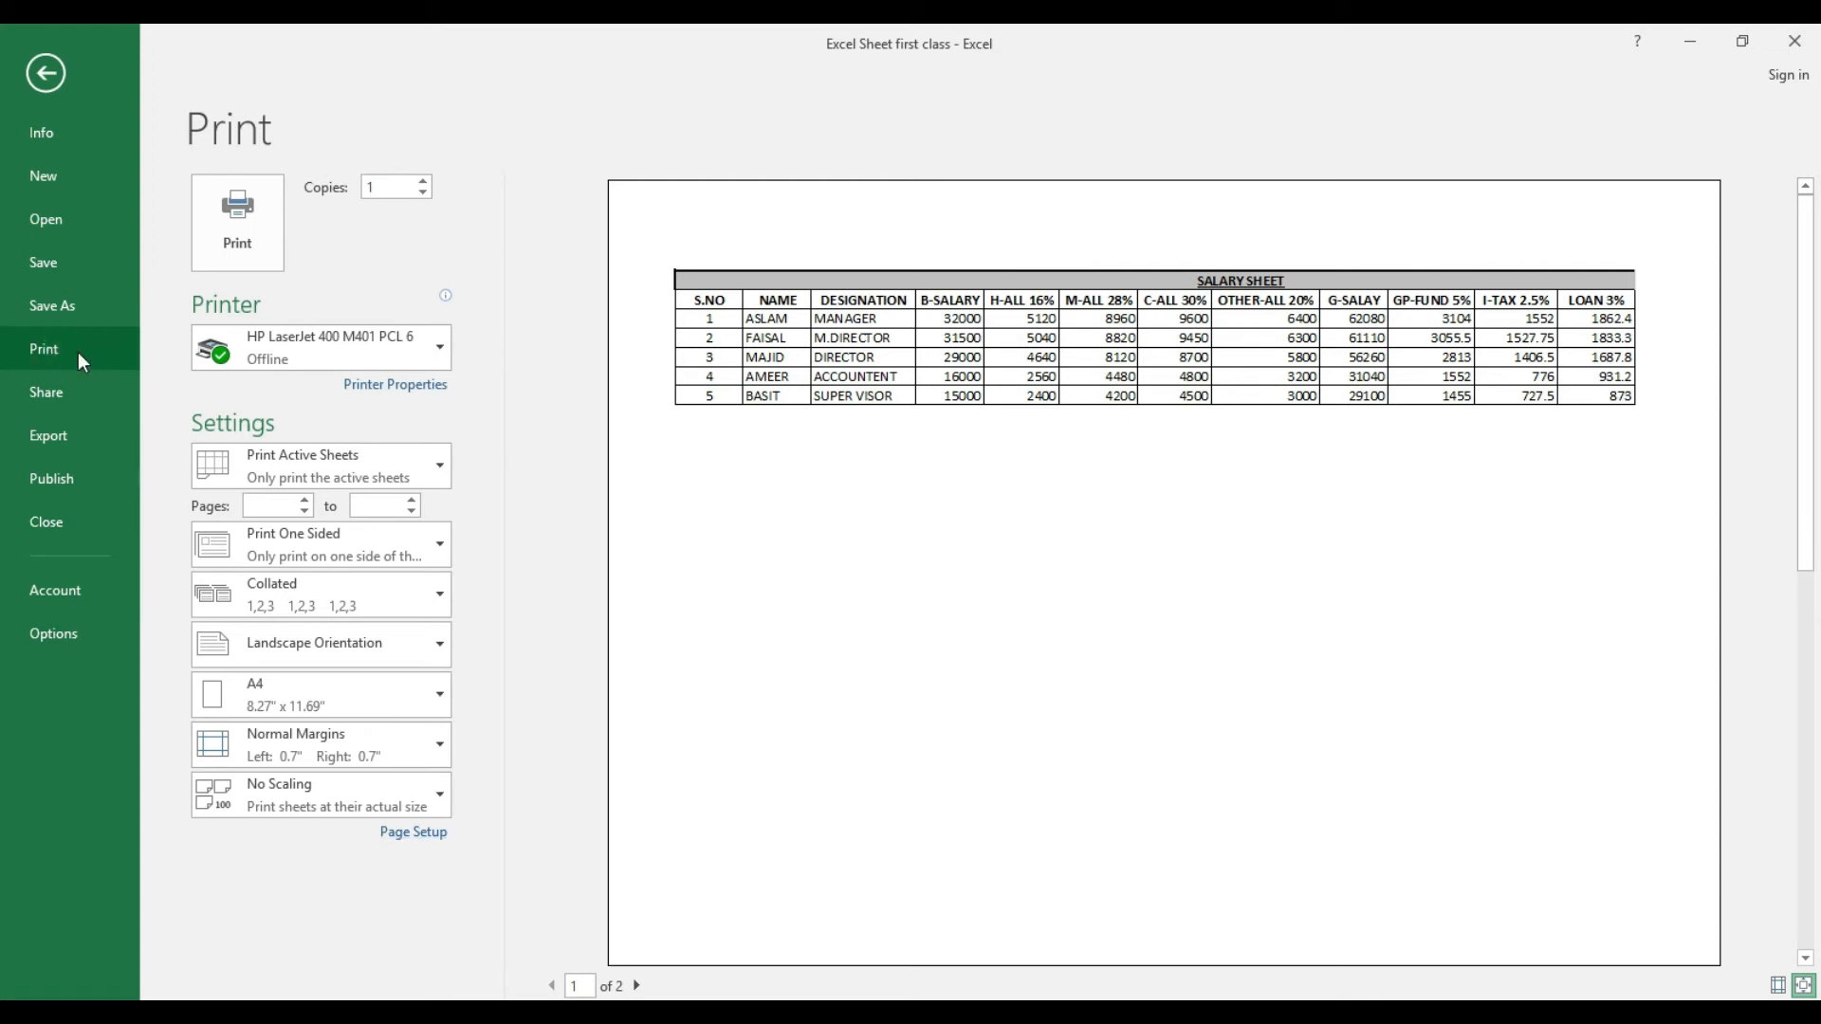
Reduce the print scaling of the salary sheet to 85% of normal size.
{"action": "left_click", "coordinate": [420, 834]}
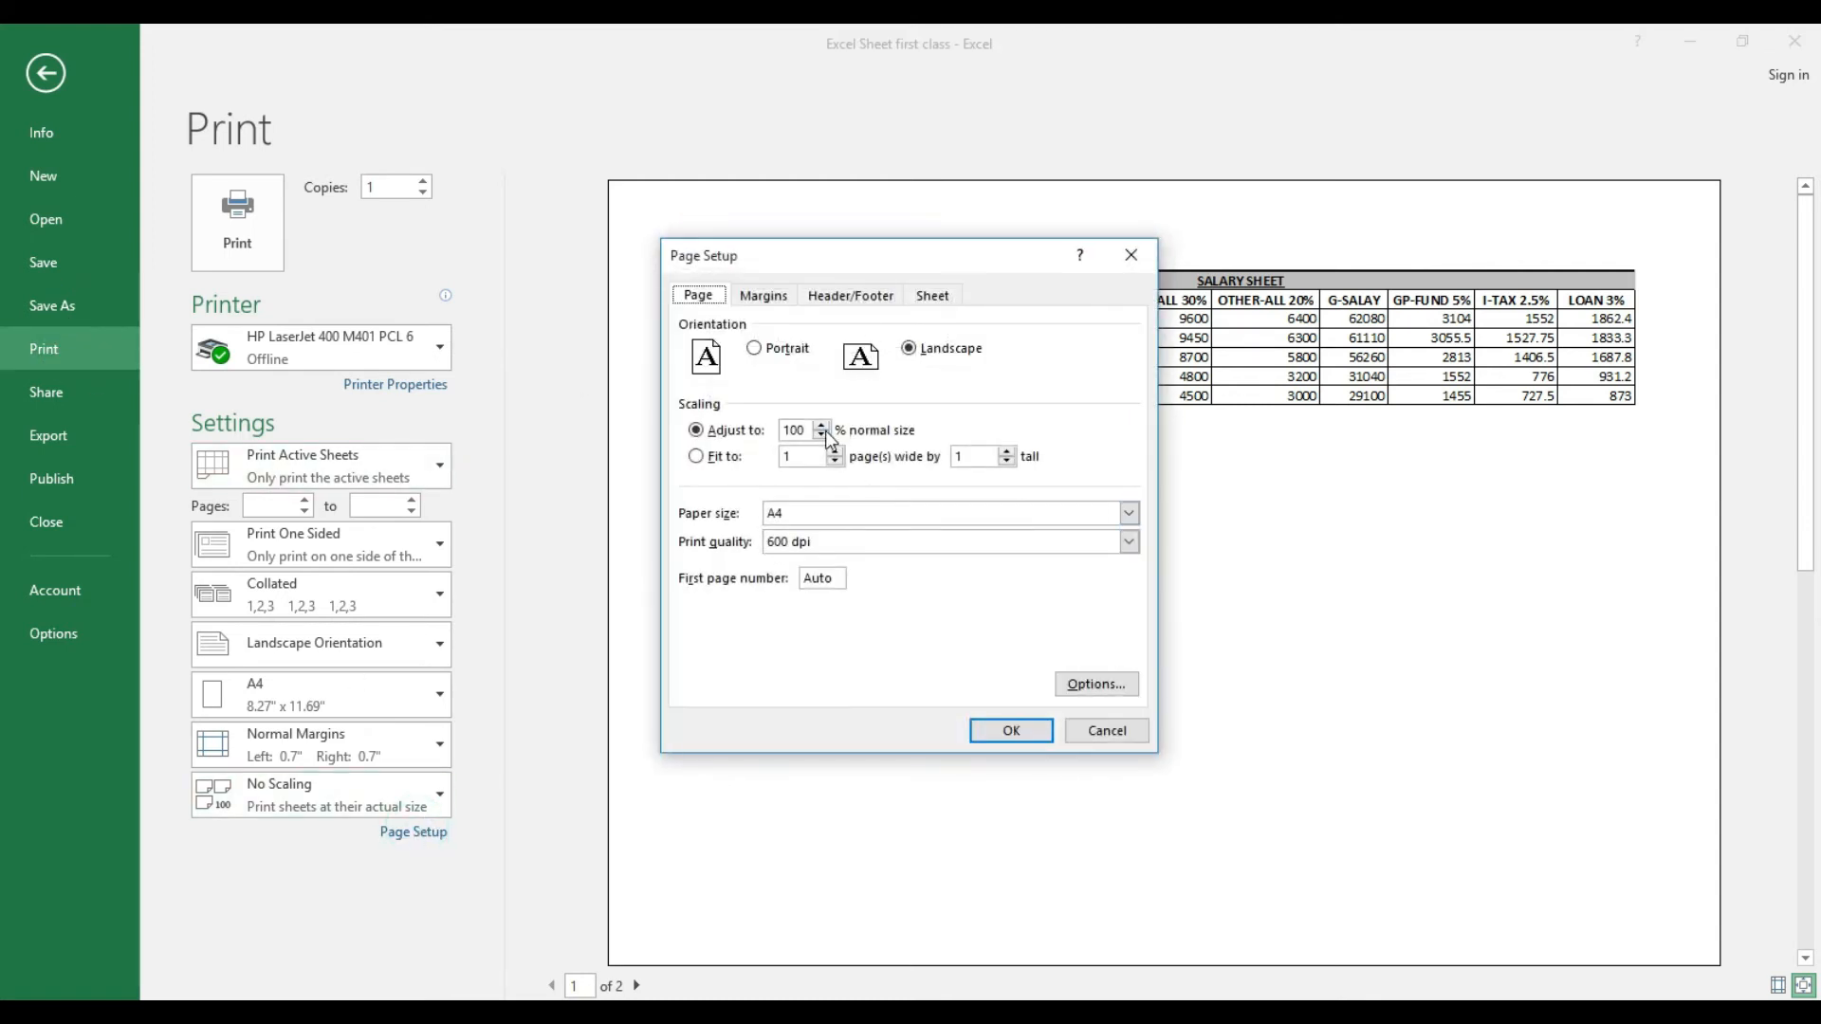
{"action": "left_click", "coordinate": [768, 294]}
{"action": "left_click", "coordinate": [986, 729]}
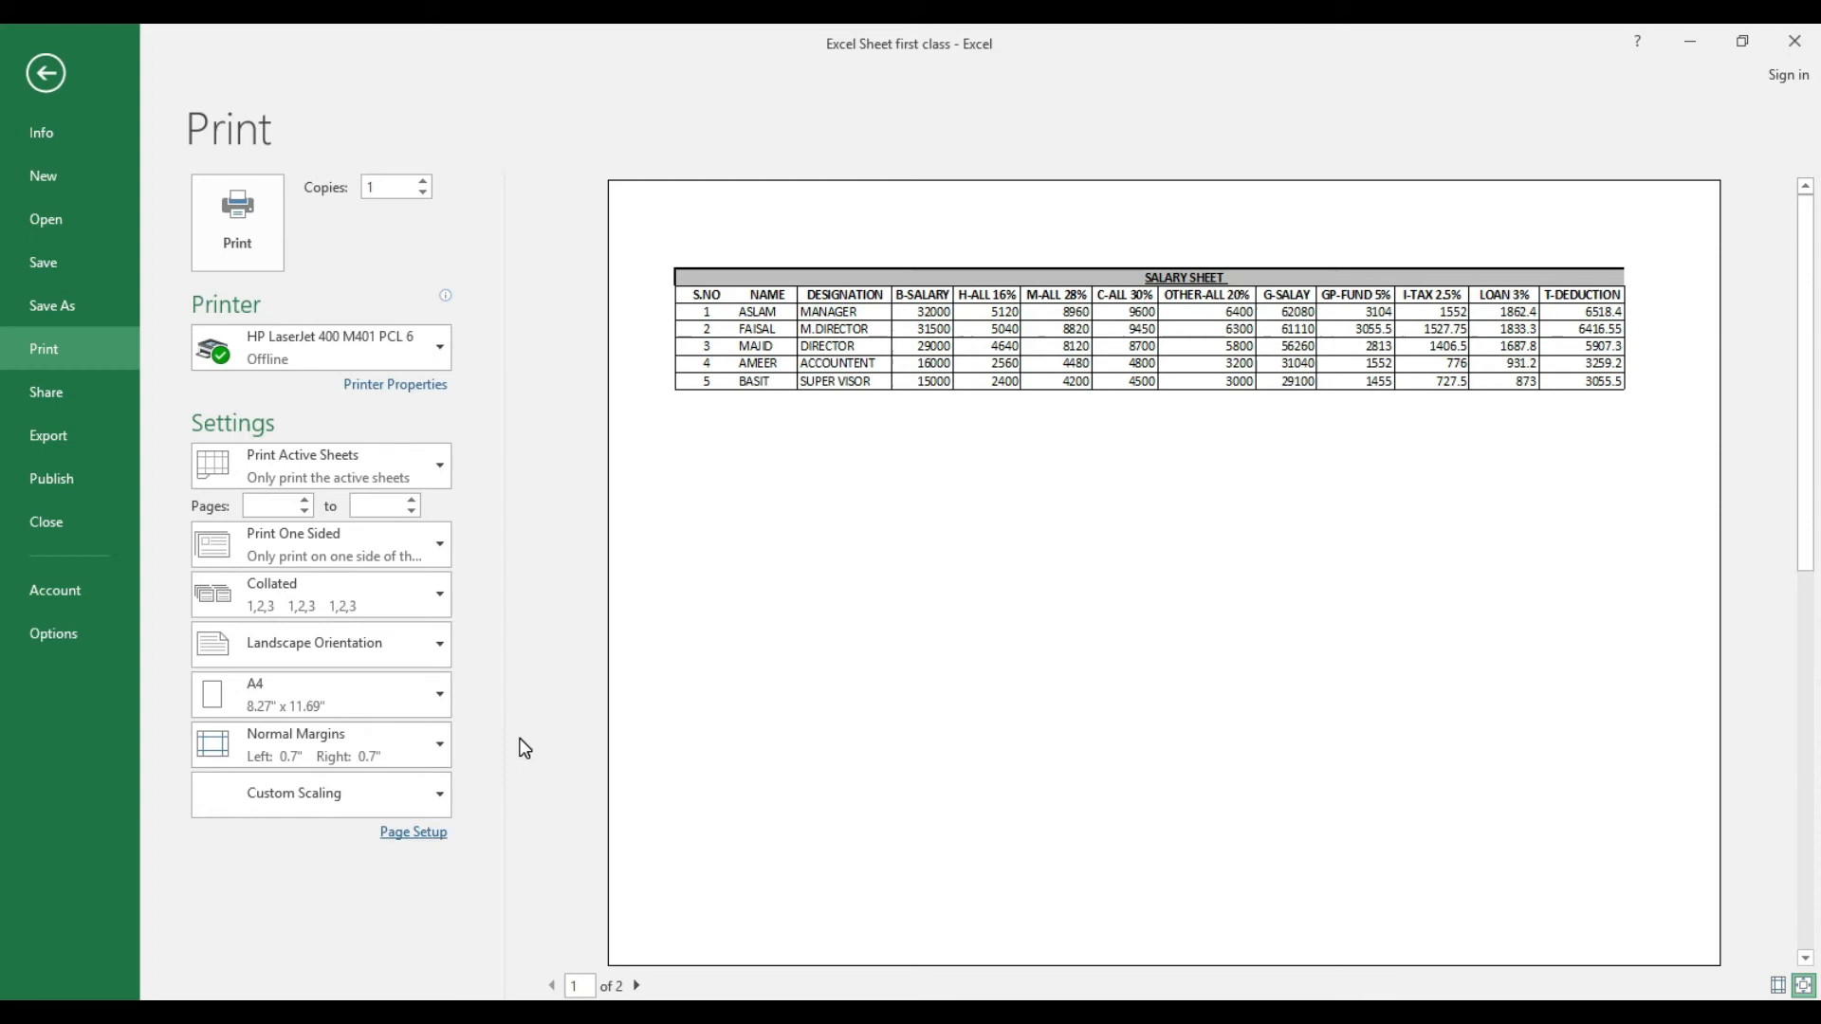
{"action": "left_click", "coordinate": [411, 834]}
{"action": "left_click", "coordinate": [821, 434]}
{"action": "left_click", "coordinate": [995, 727]}
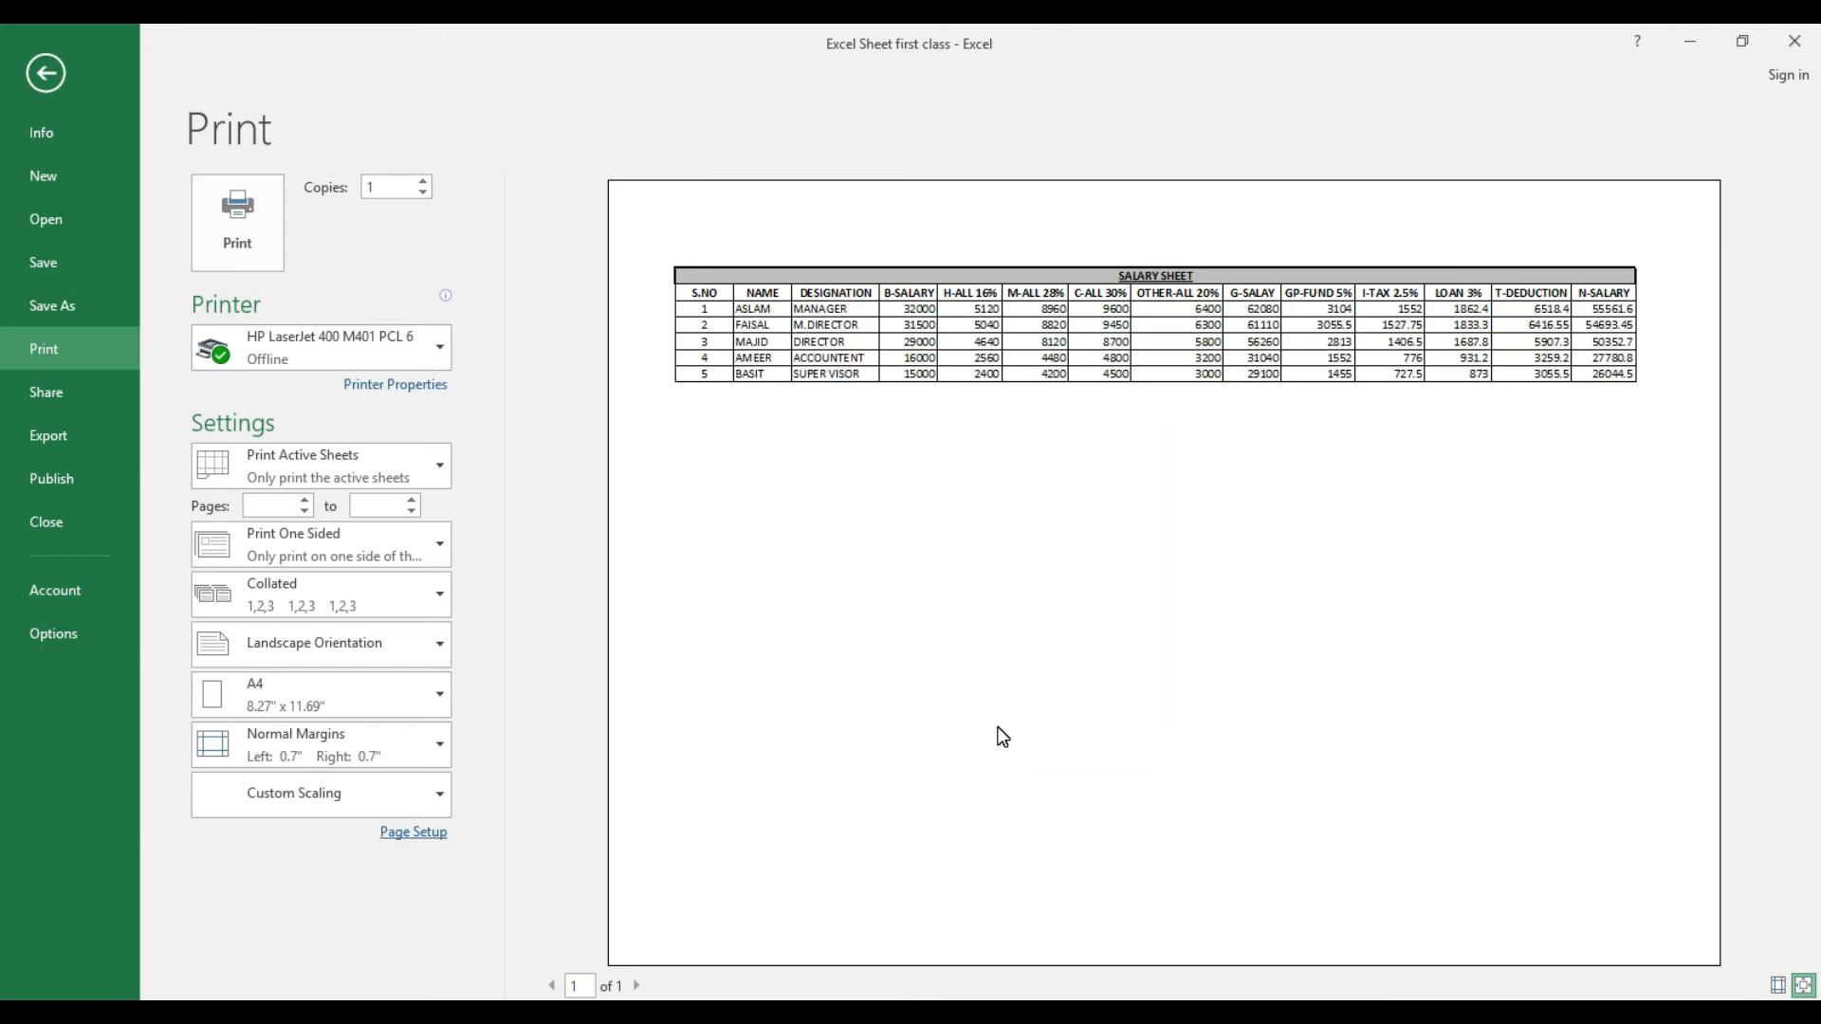
Center the salary sheet horizontally on the printed page and return to the worksheet.
{"action": "left_click", "coordinate": [398, 835]}
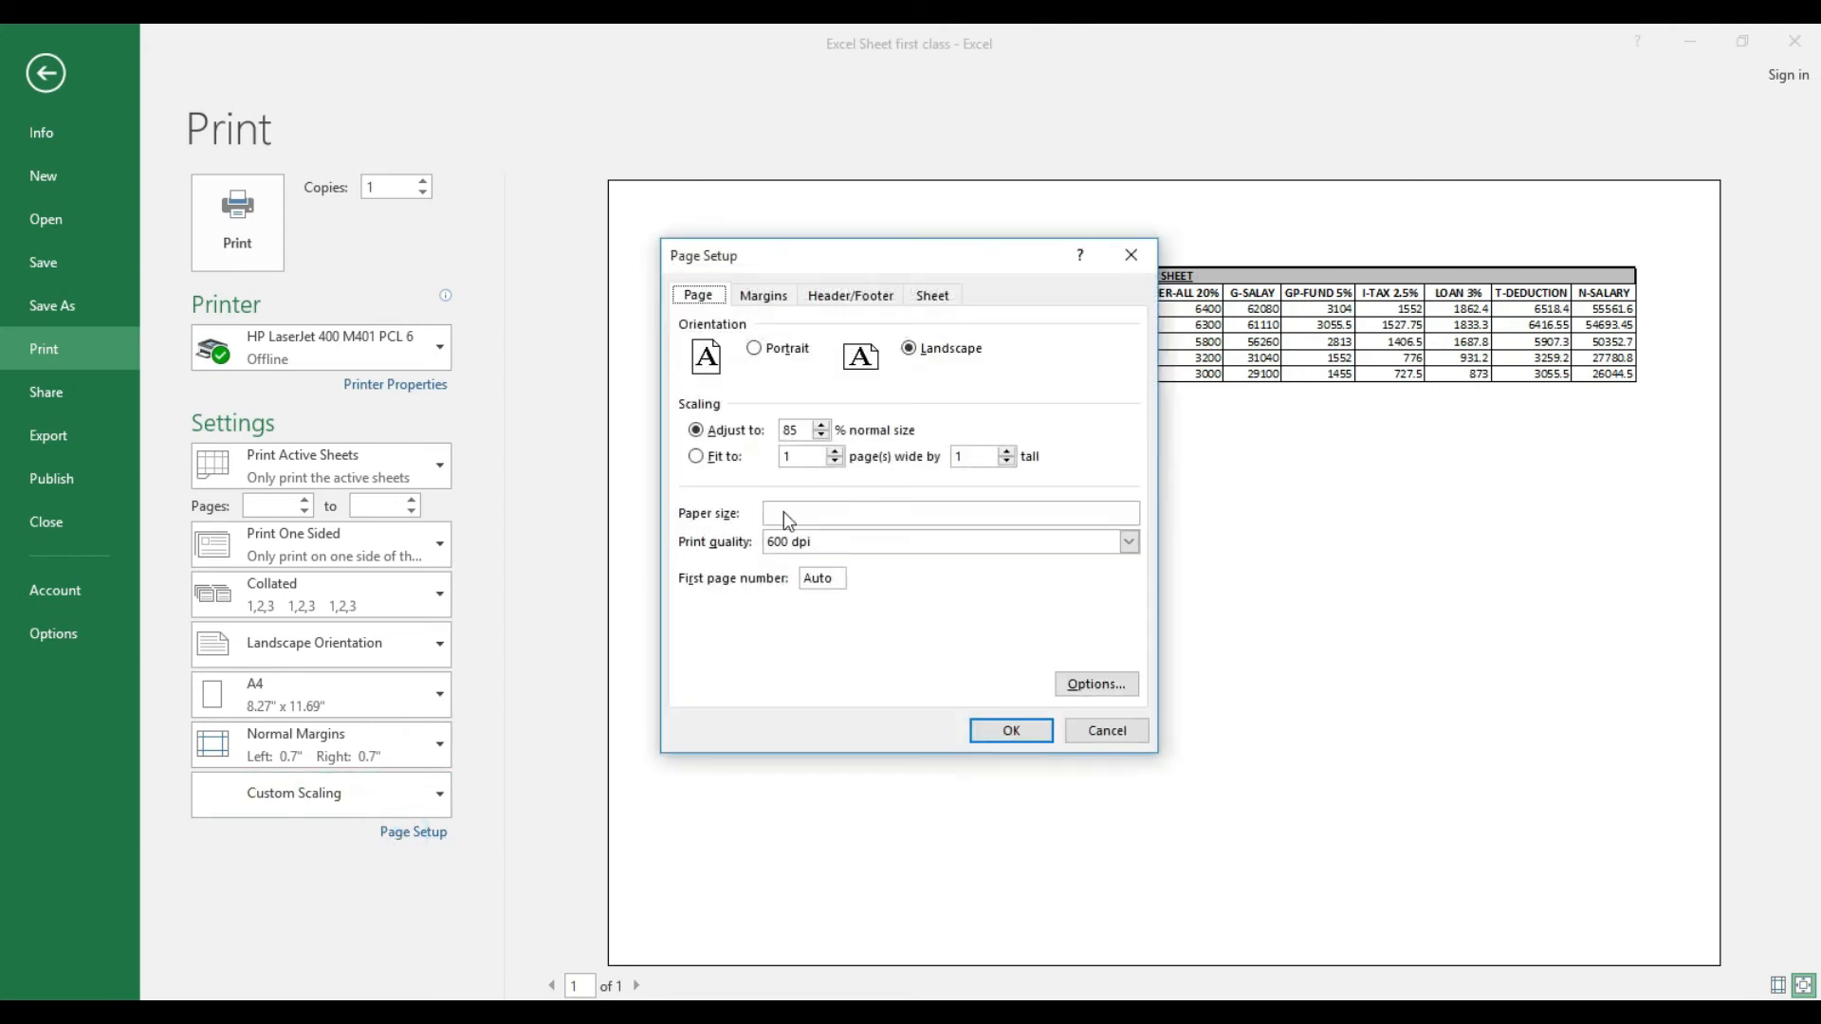
{"action": "left_click", "coordinate": [764, 295]}
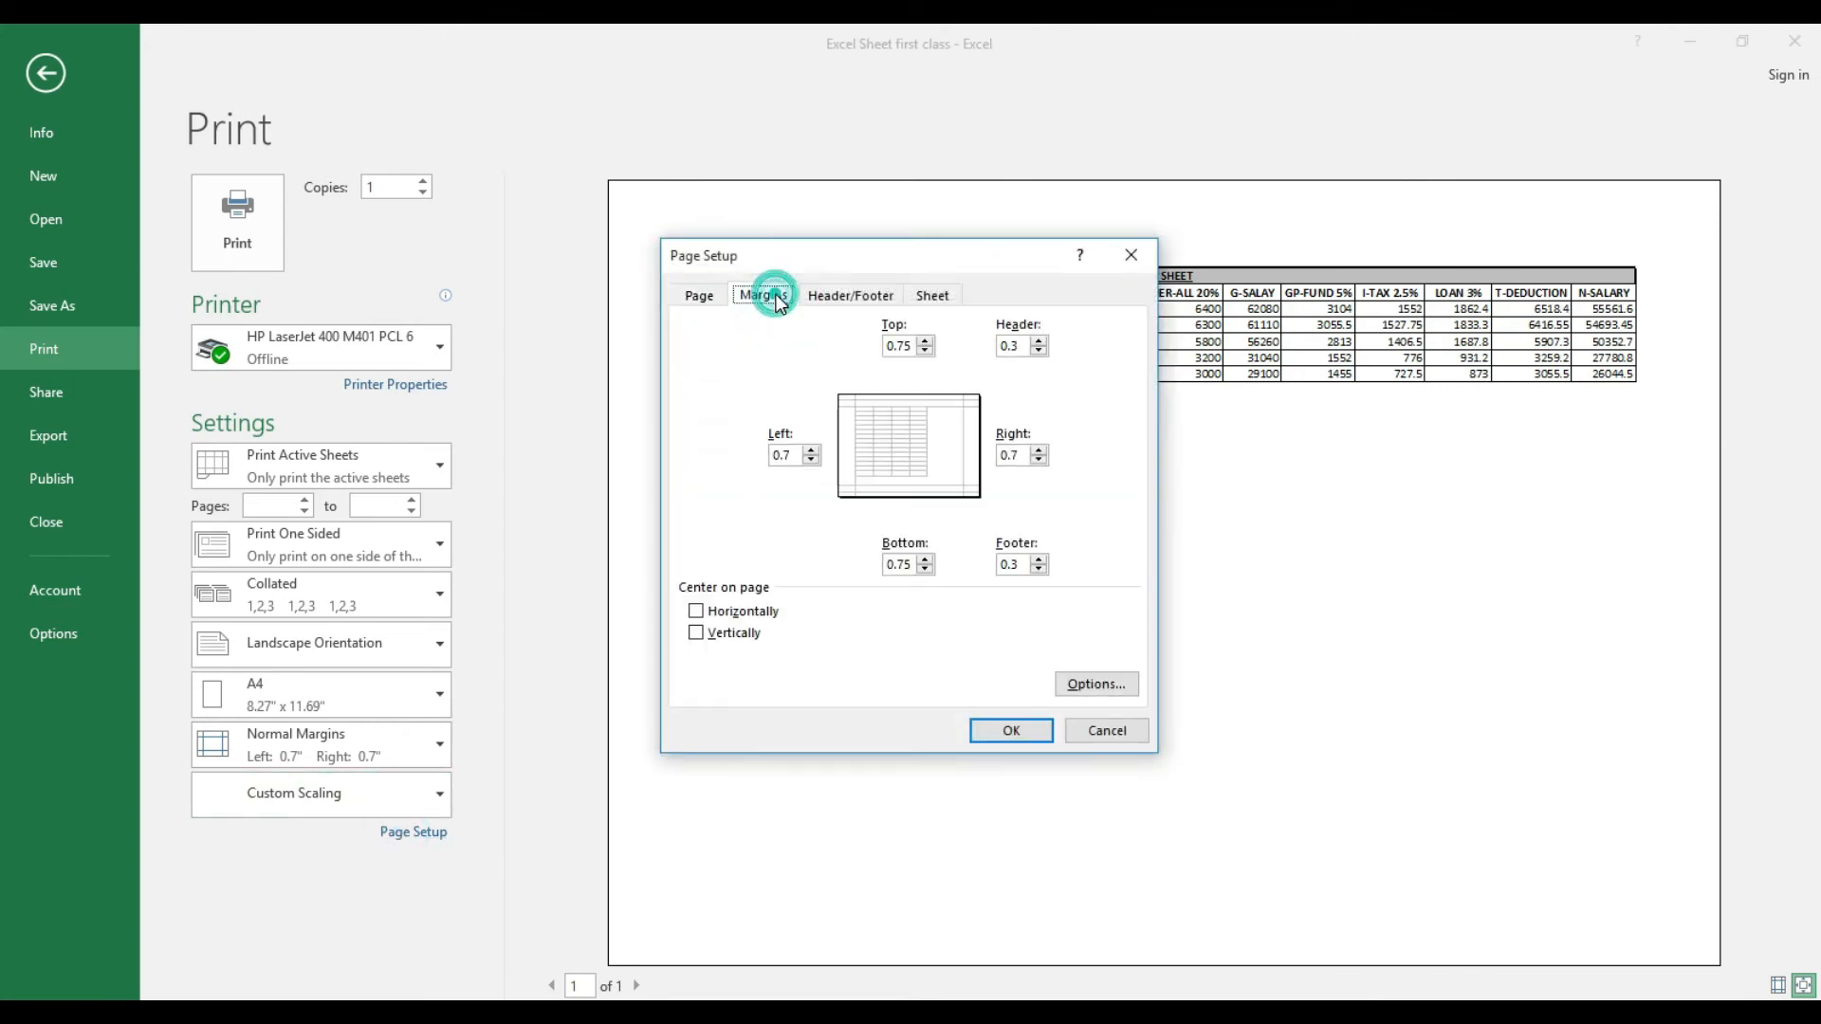
{"action": "left_click", "coordinate": [721, 617]}
{"action": "left_click", "coordinate": [1012, 730]}
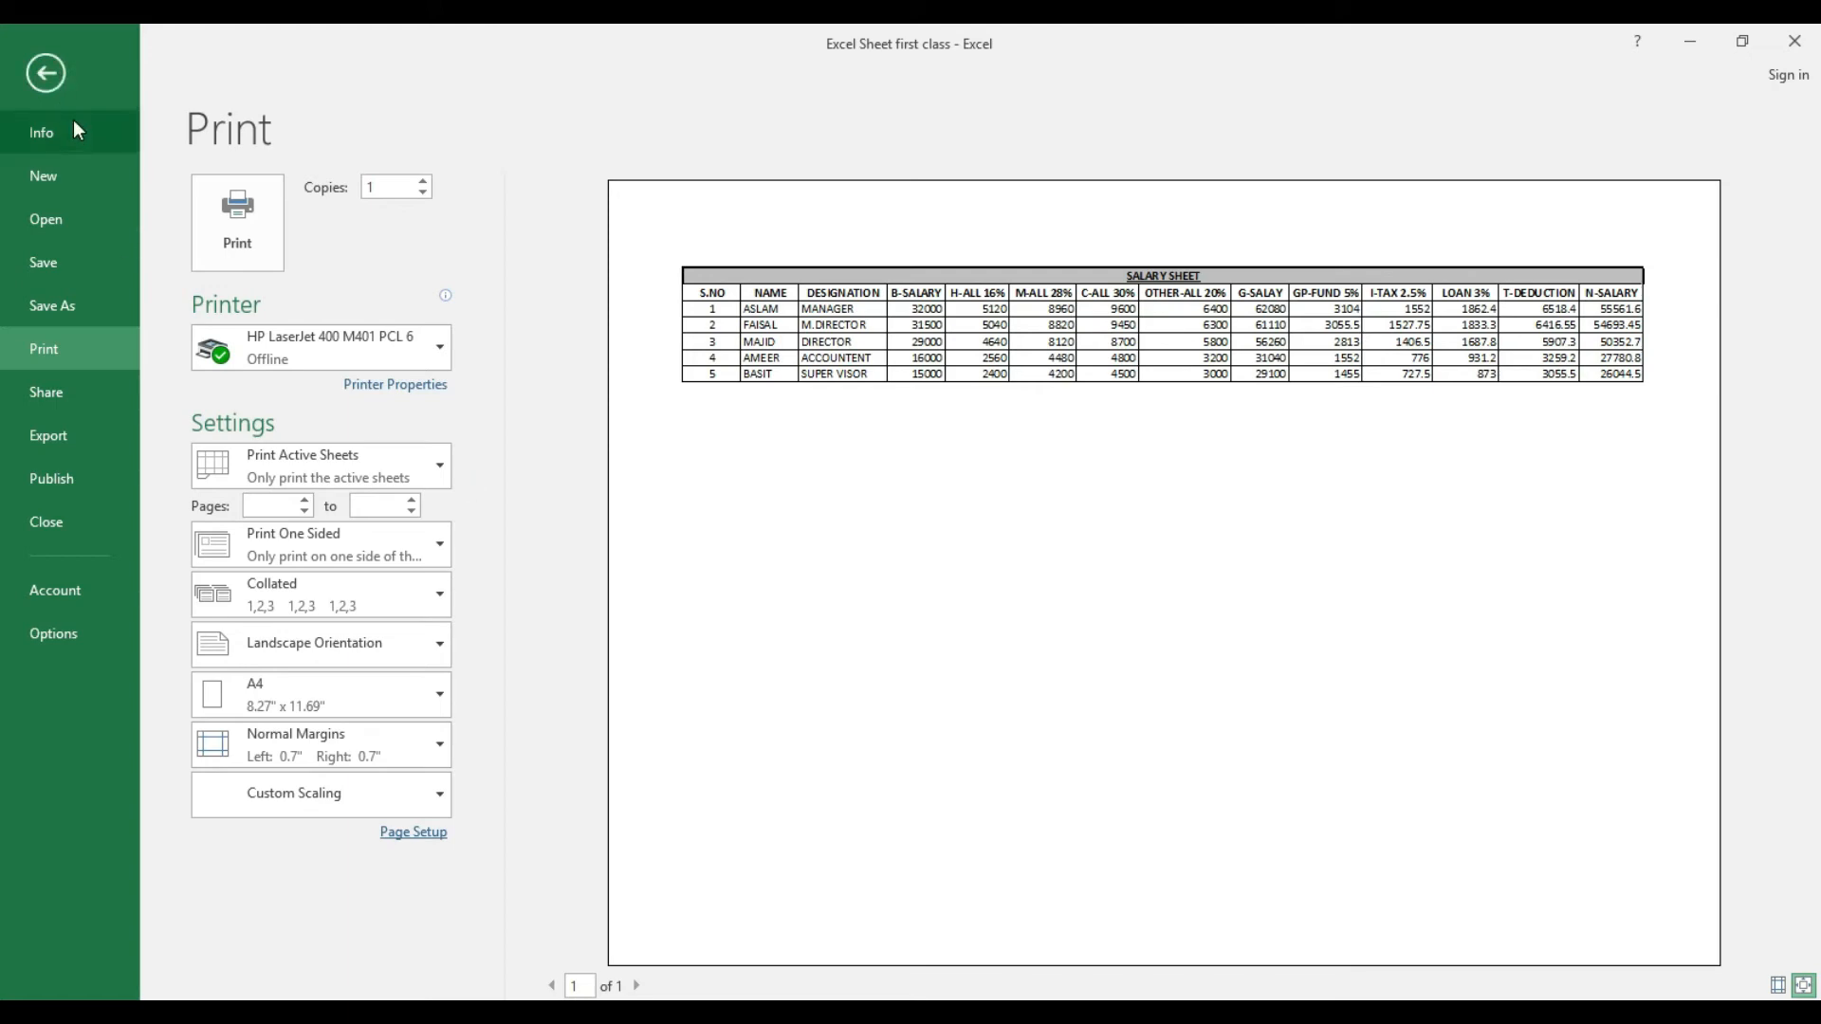
{"action": "left_click", "coordinate": [51, 76]}
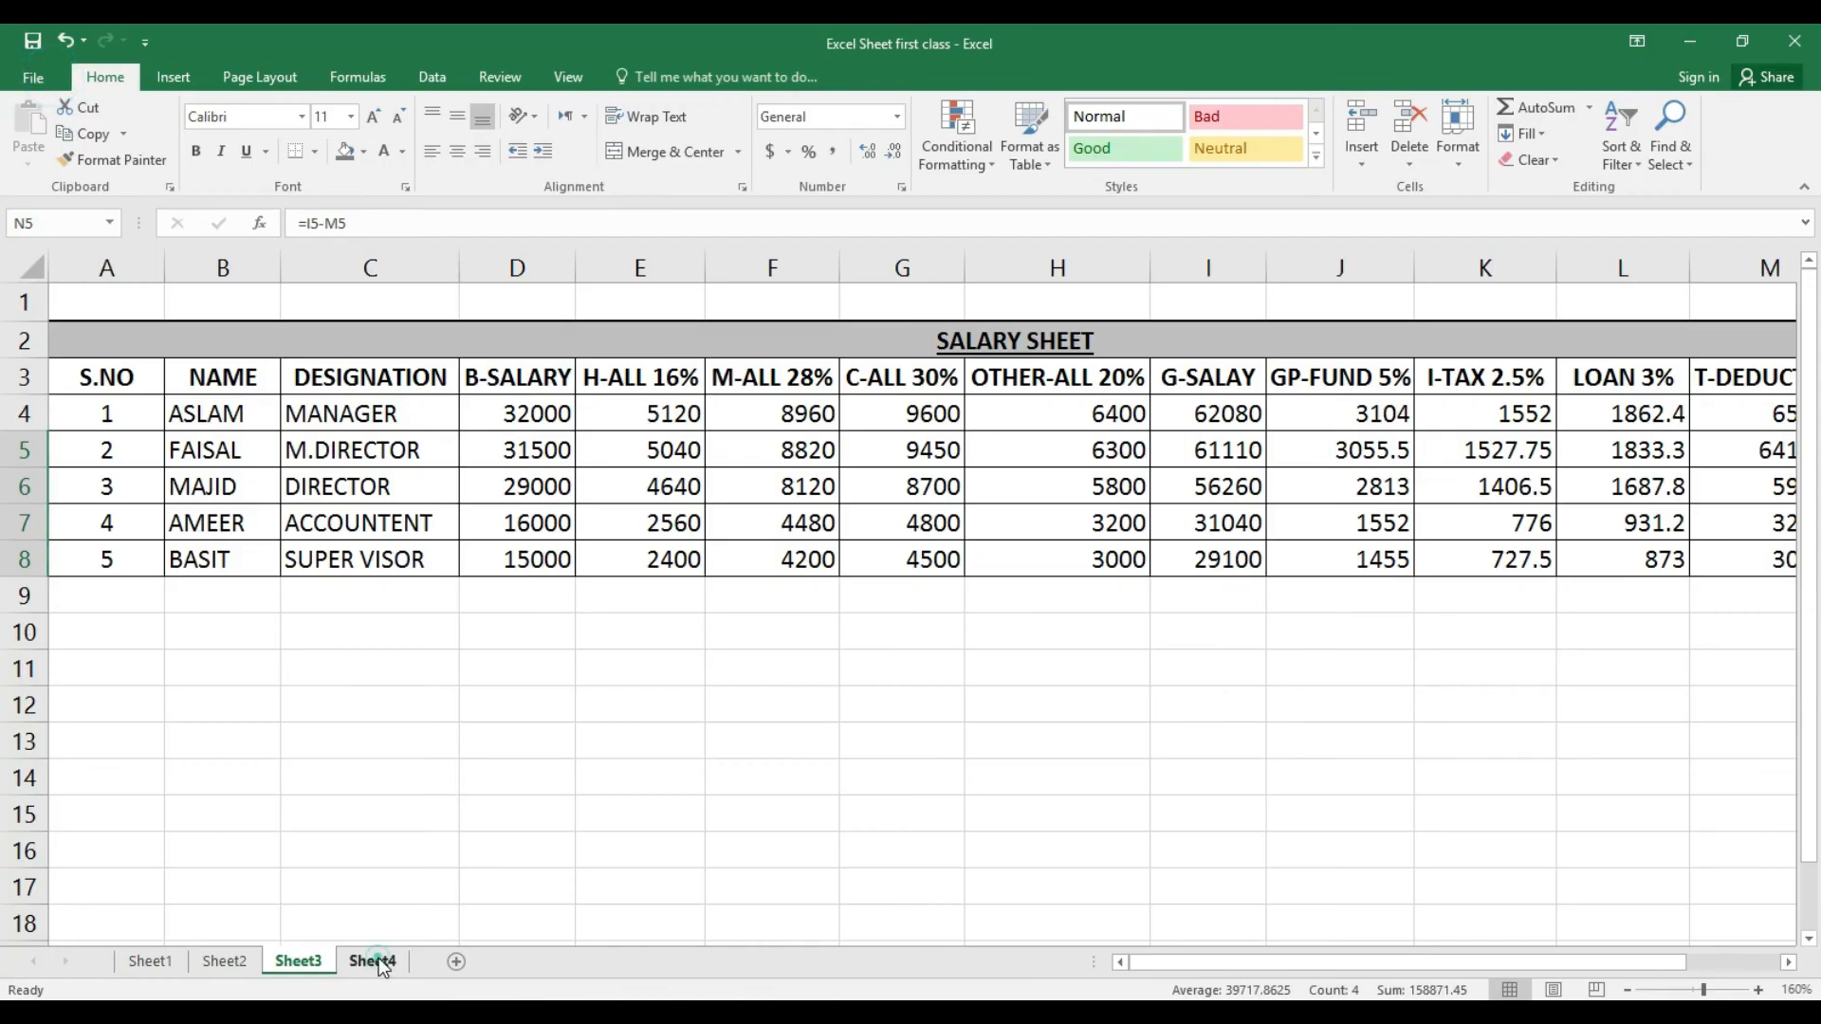
Set the print page of the attendance register on Sheet4 to landscape orientation with A4 paper.
{"action": "left_click", "coordinate": [378, 960]}
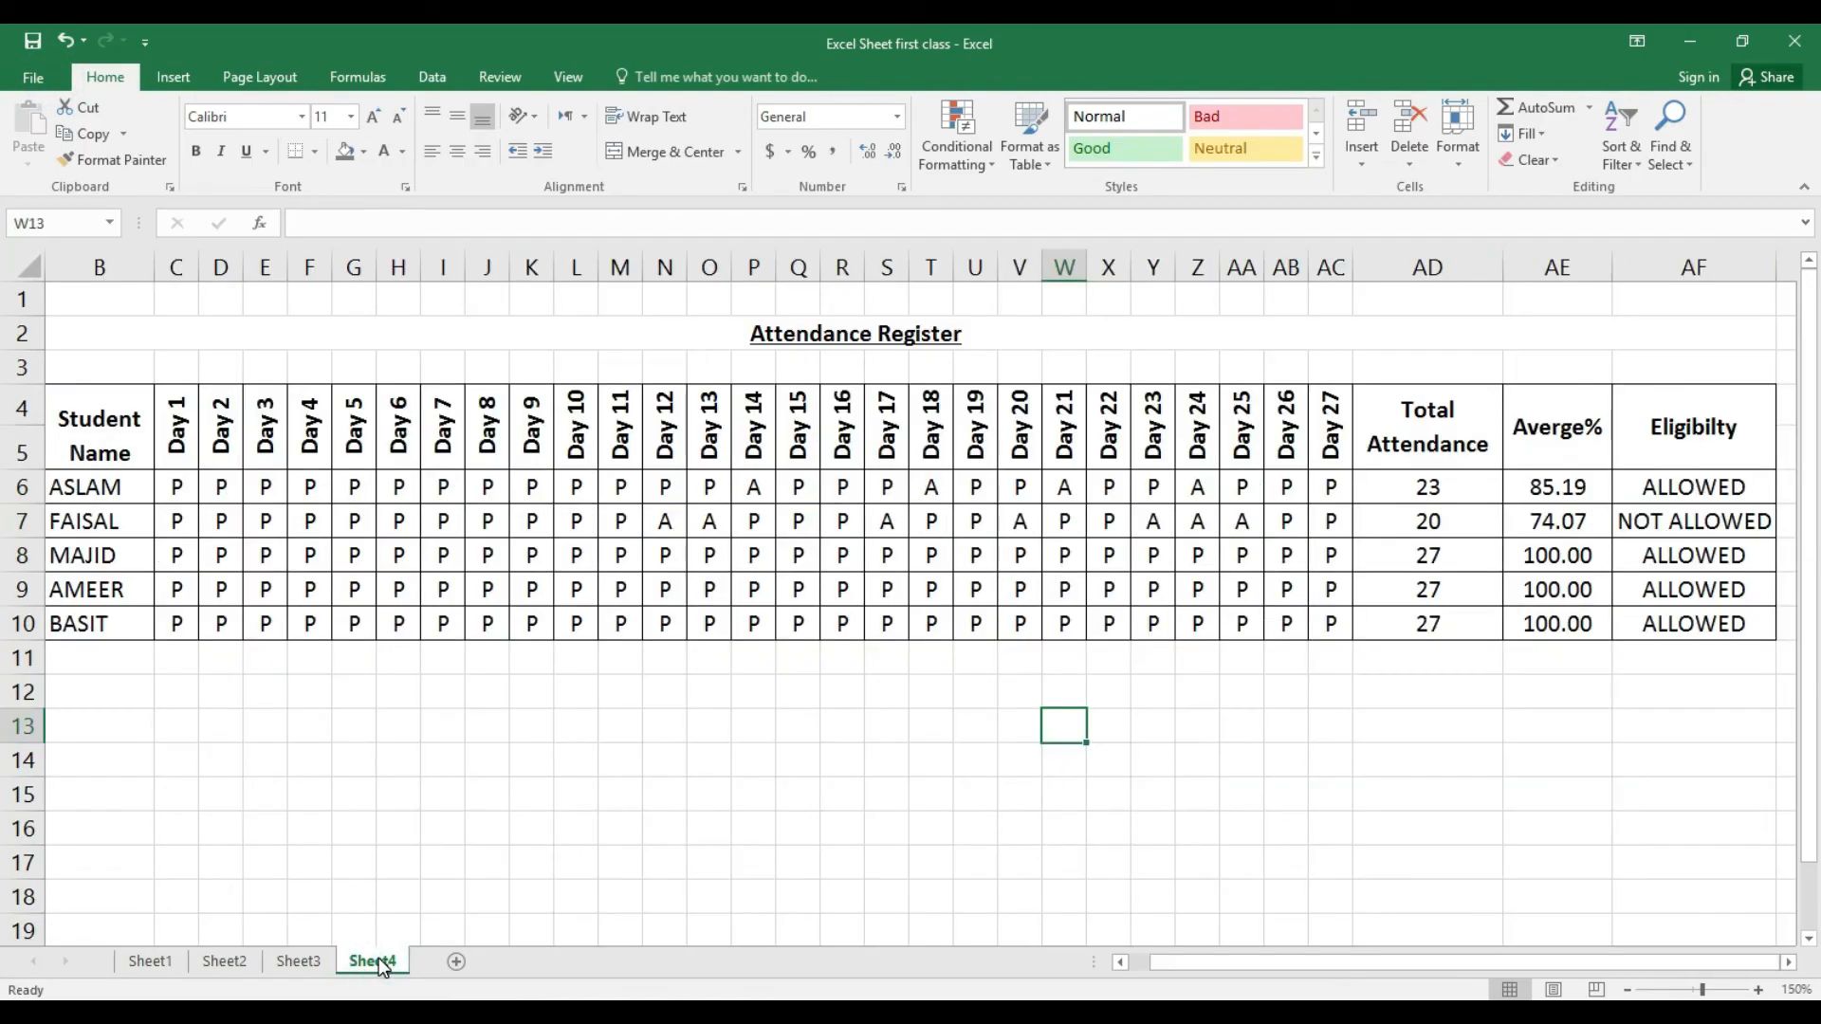
{"action": "left_click", "coordinate": [36, 80]}
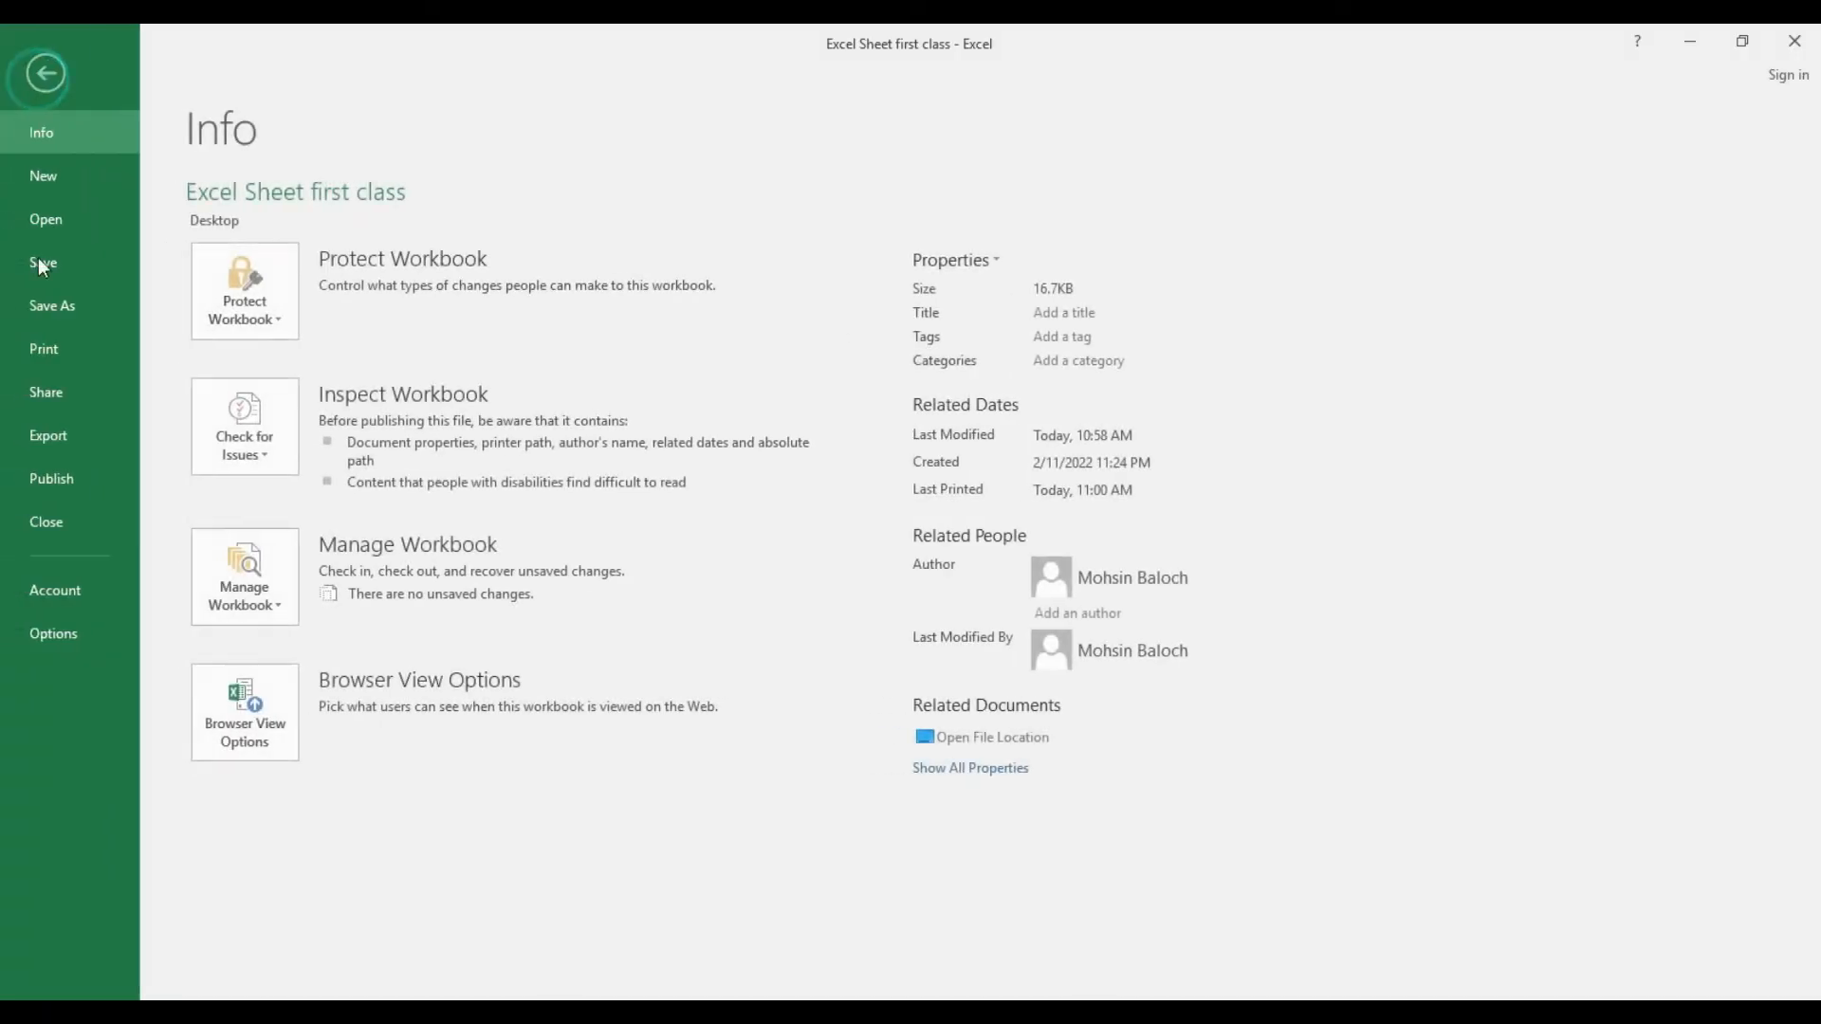
{"action": "left_click", "coordinate": [72, 361]}
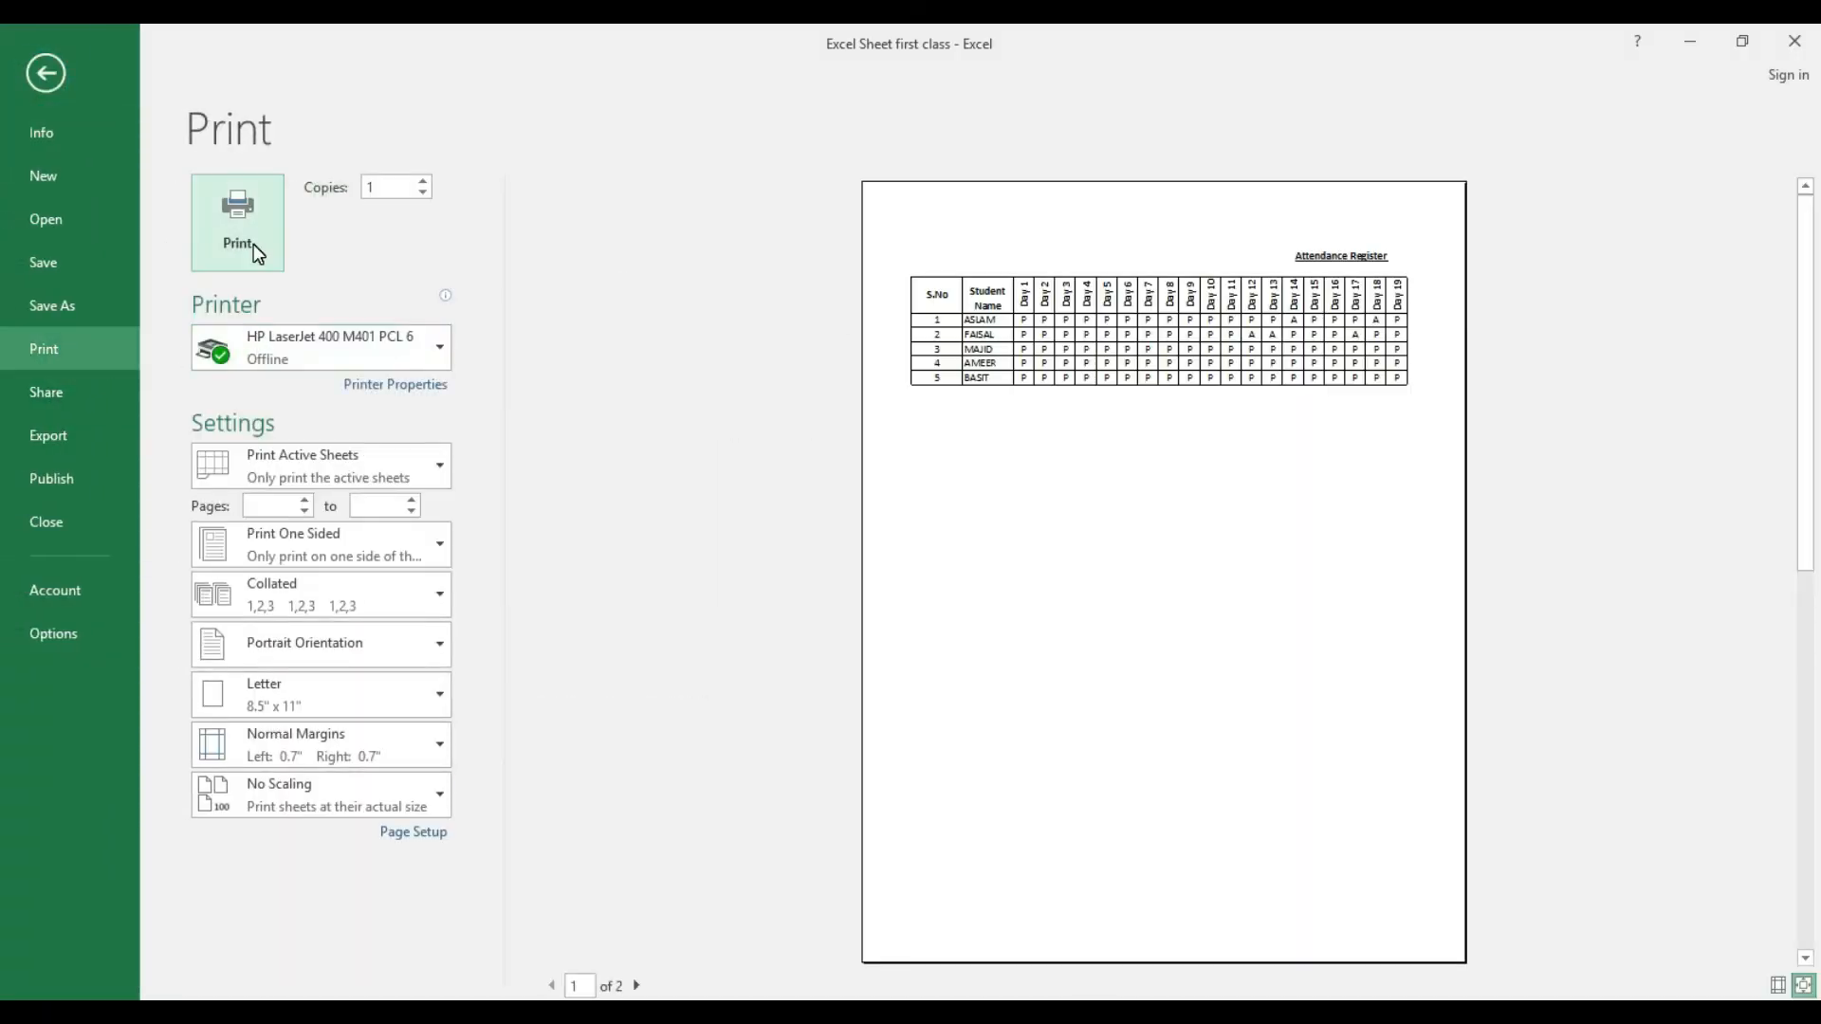
{"action": "left_click", "coordinate": [424, 831]}
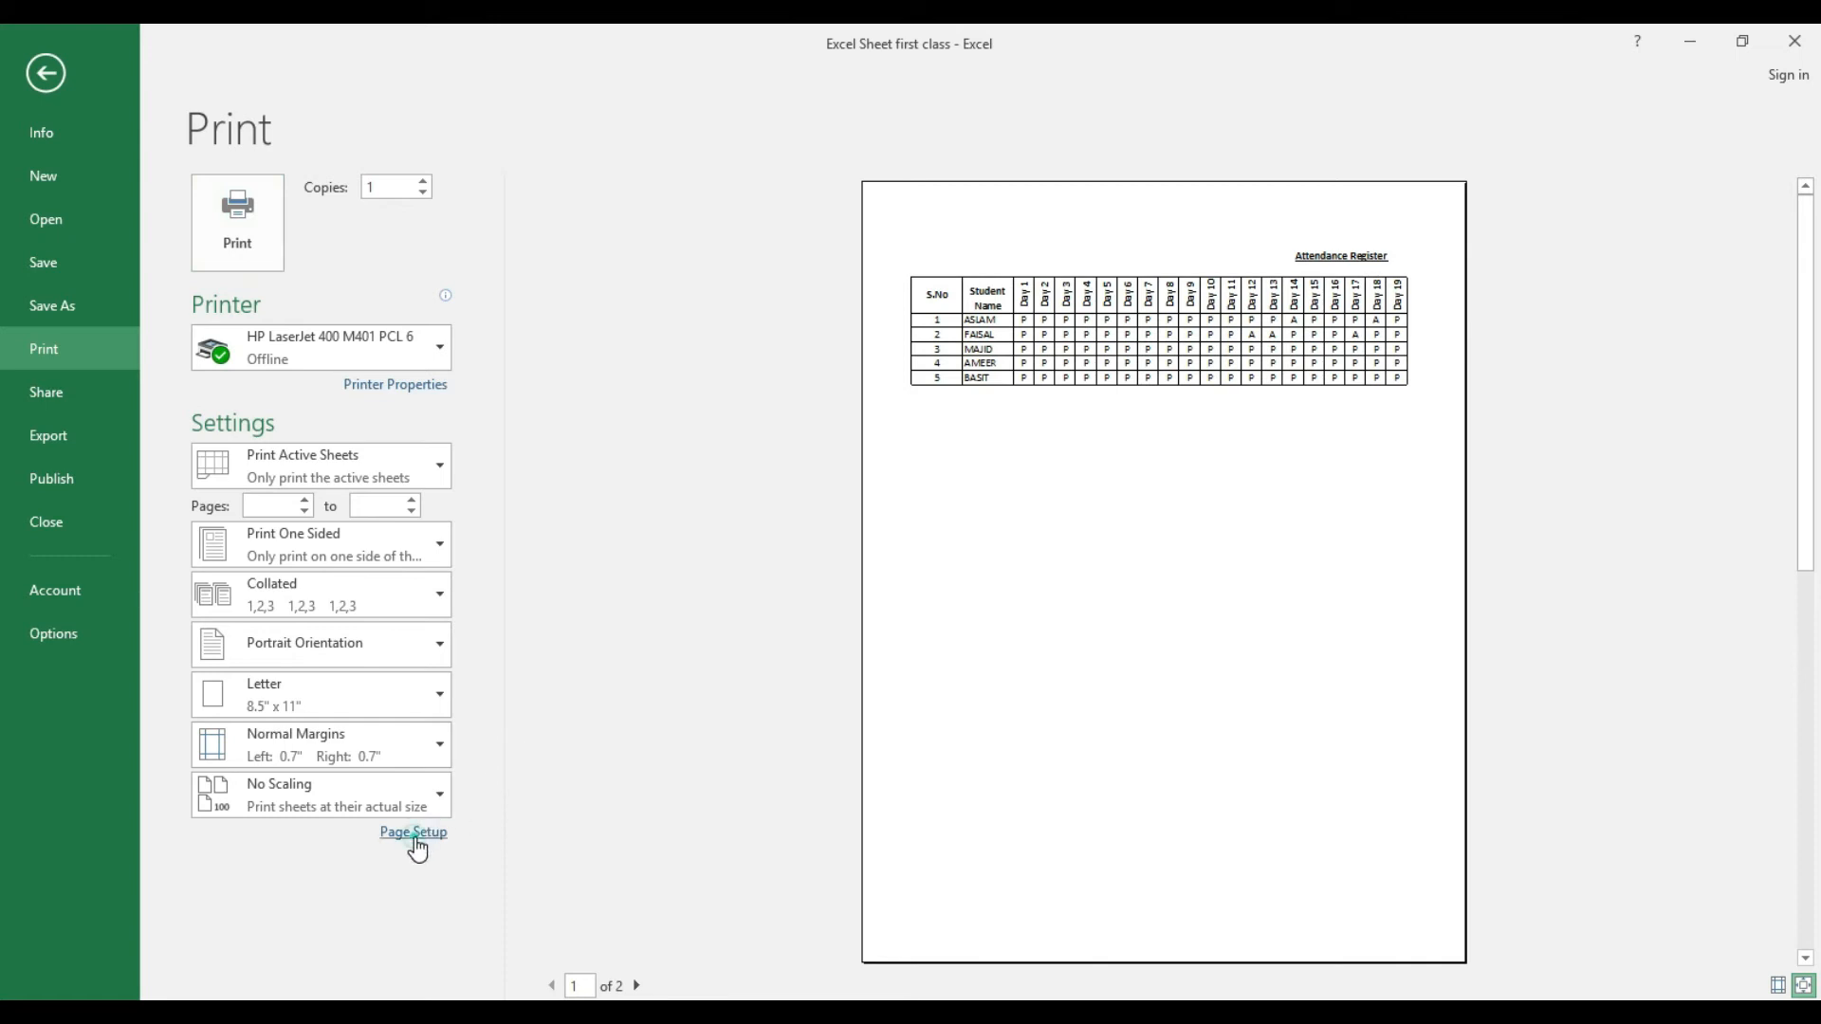
{"action": "left_click", "coordinate": [932, 353]}
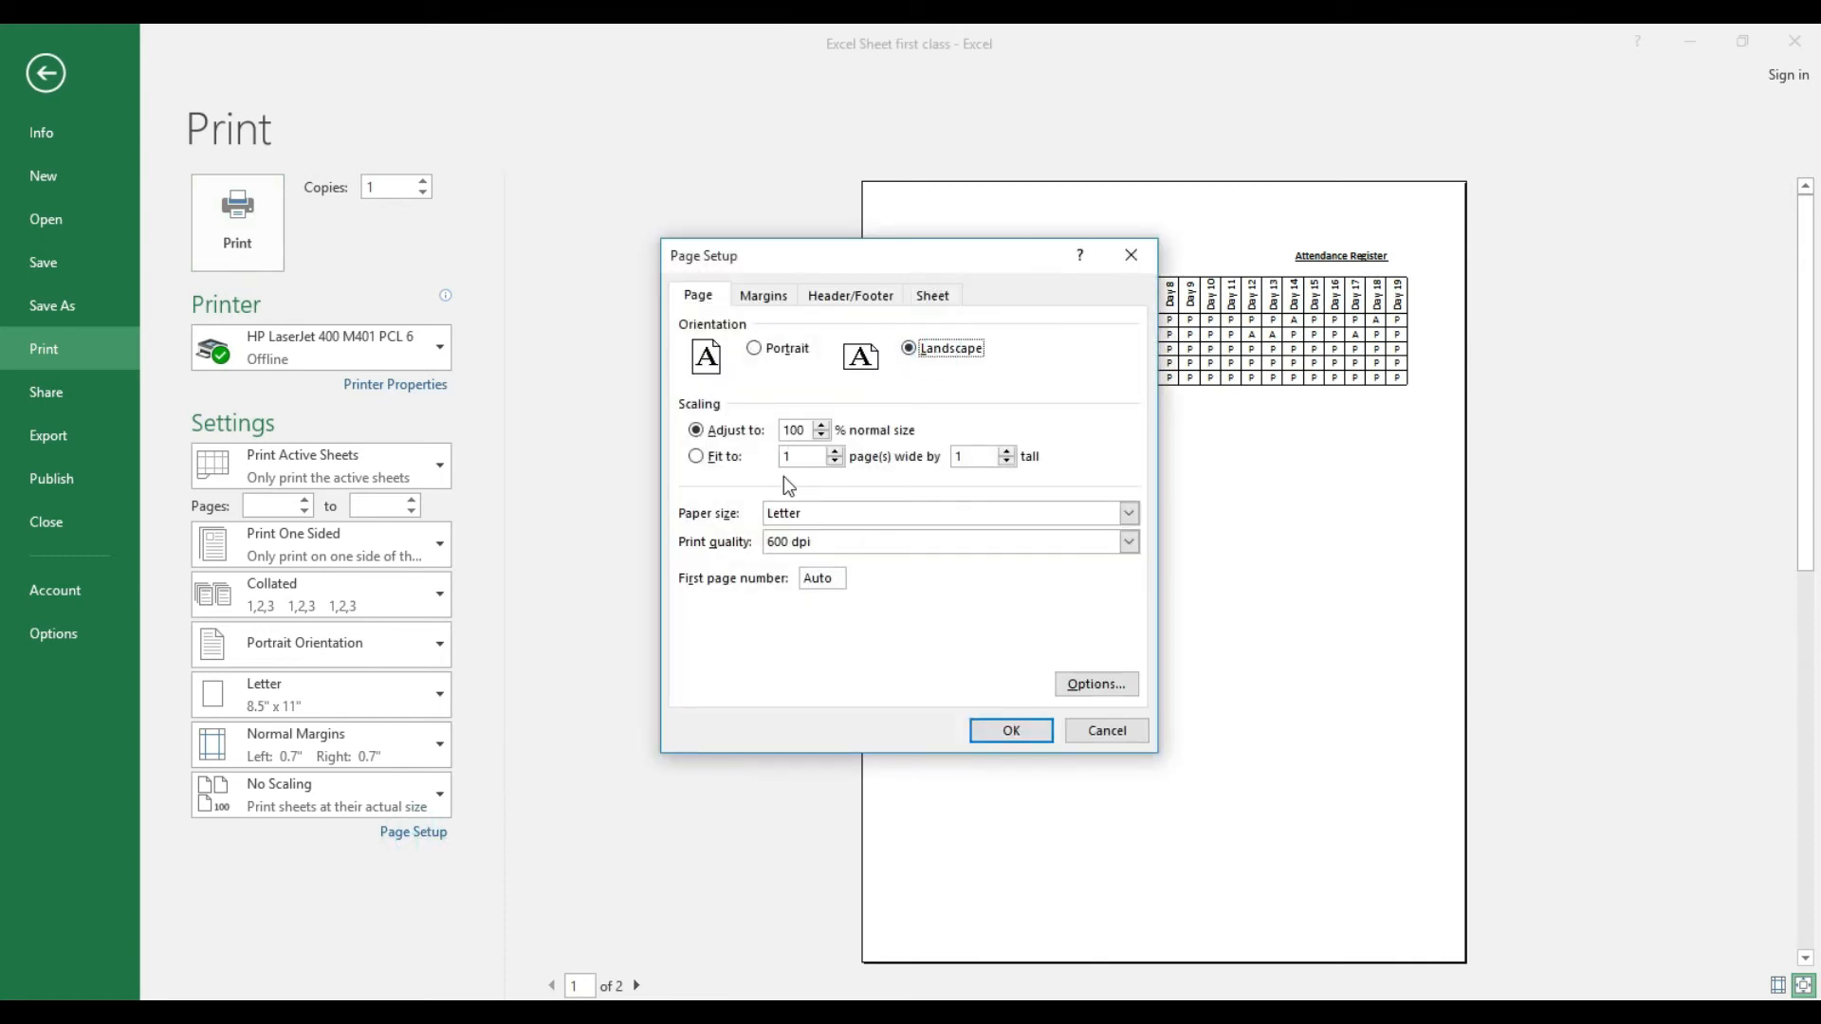
{"action": "left_click", "coordinate": [806, 508]}
{"action": "left_click", "coordinate": [814, 595]}
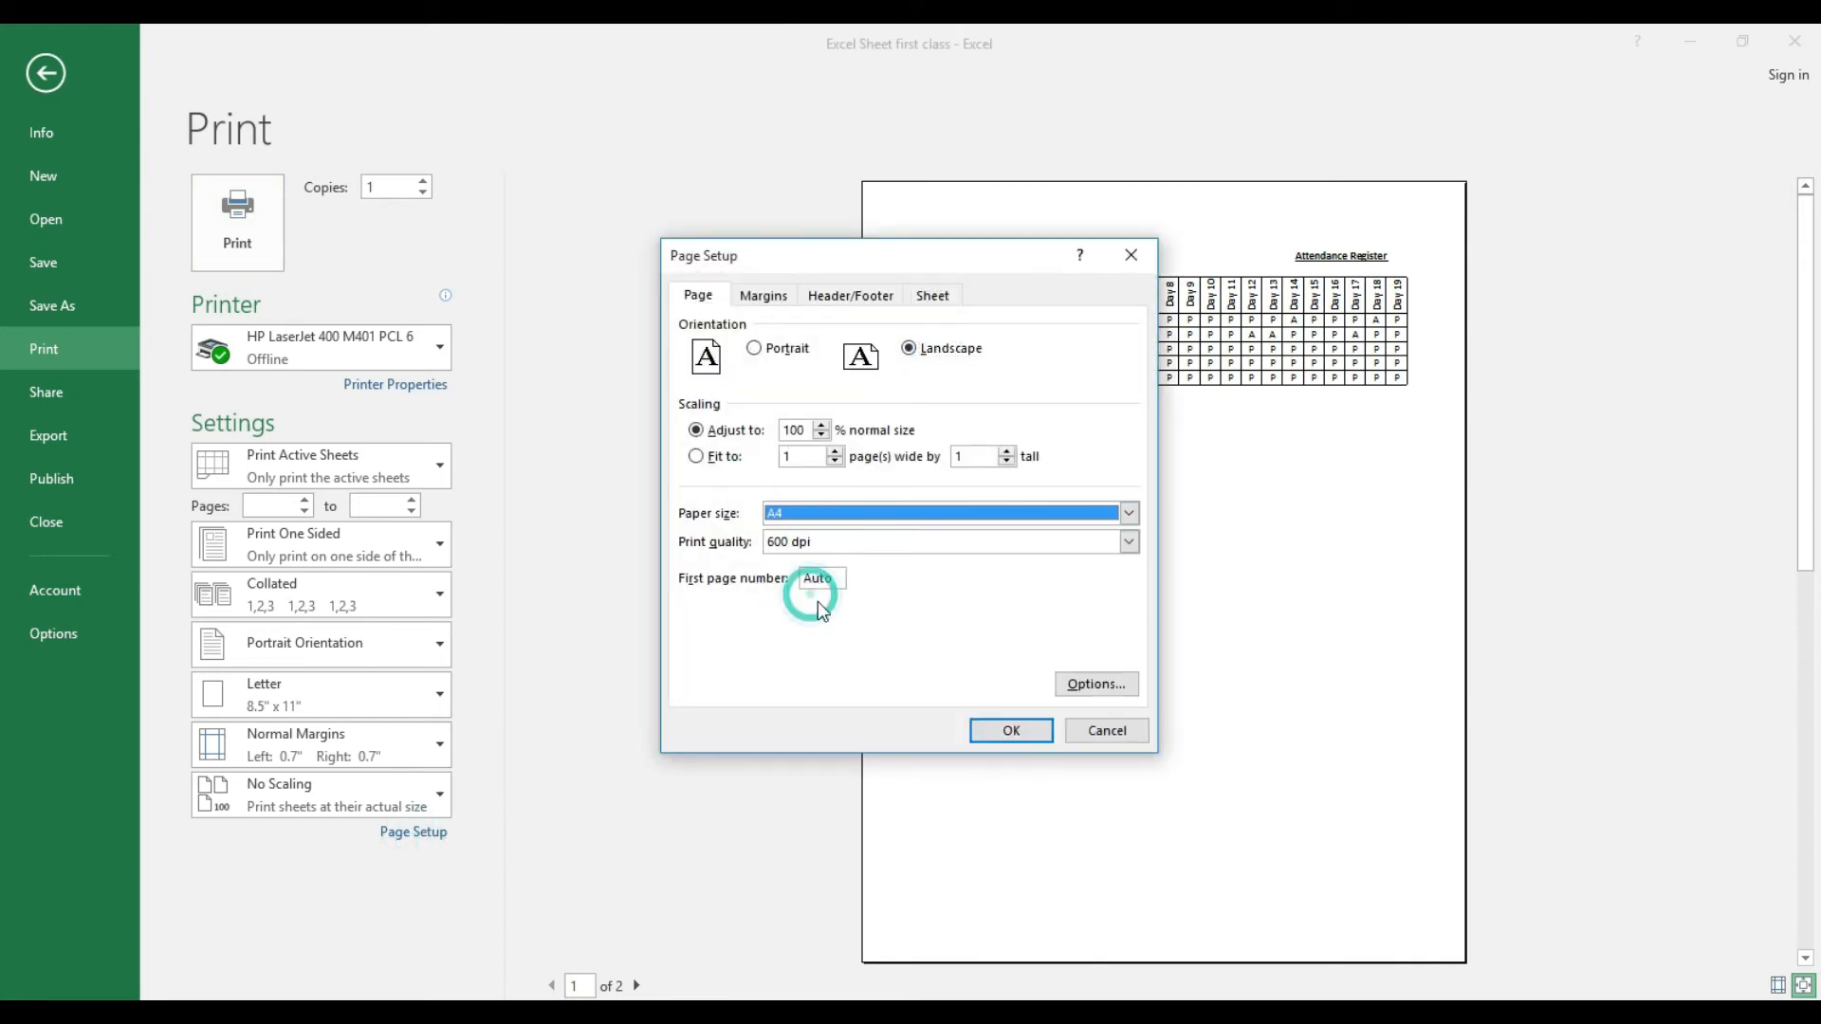
{"action": "left_click", "coordinate": [998, 731]}
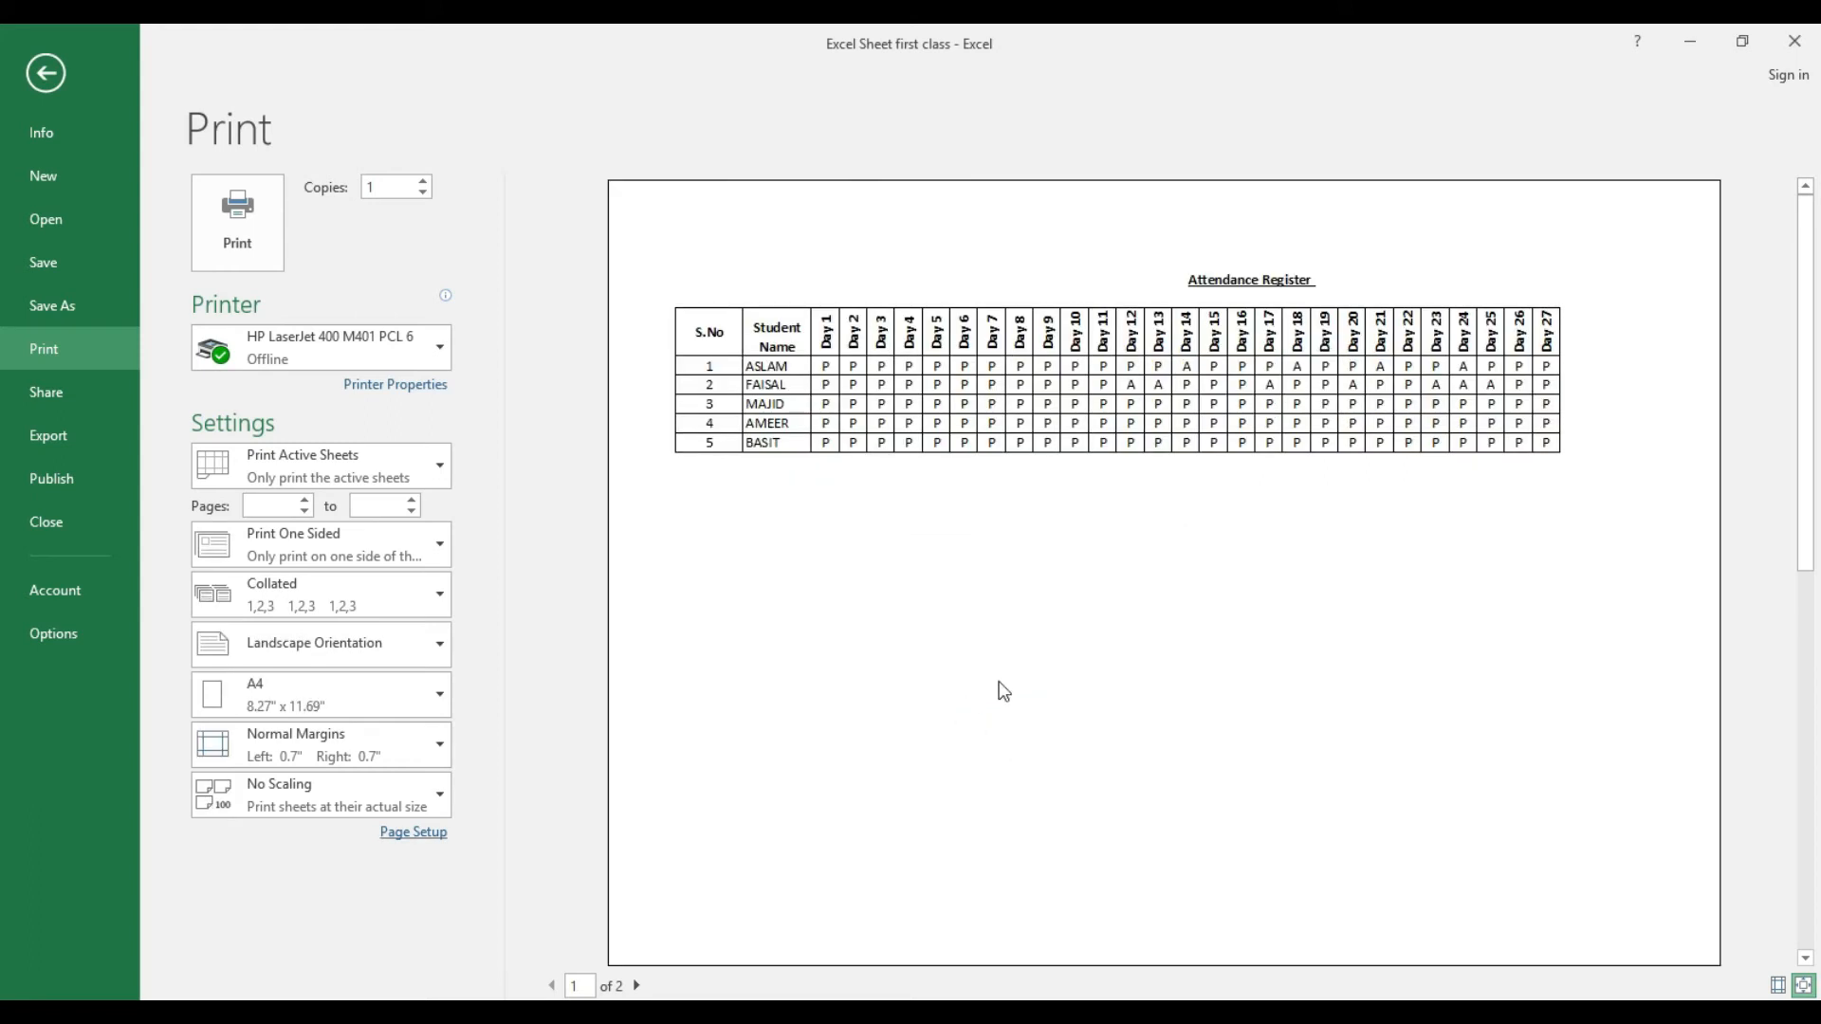
Reduce the print scaling of the attendance register to 90% of normal size.
{"action": "left_click", "coordinate": [426, 832]}
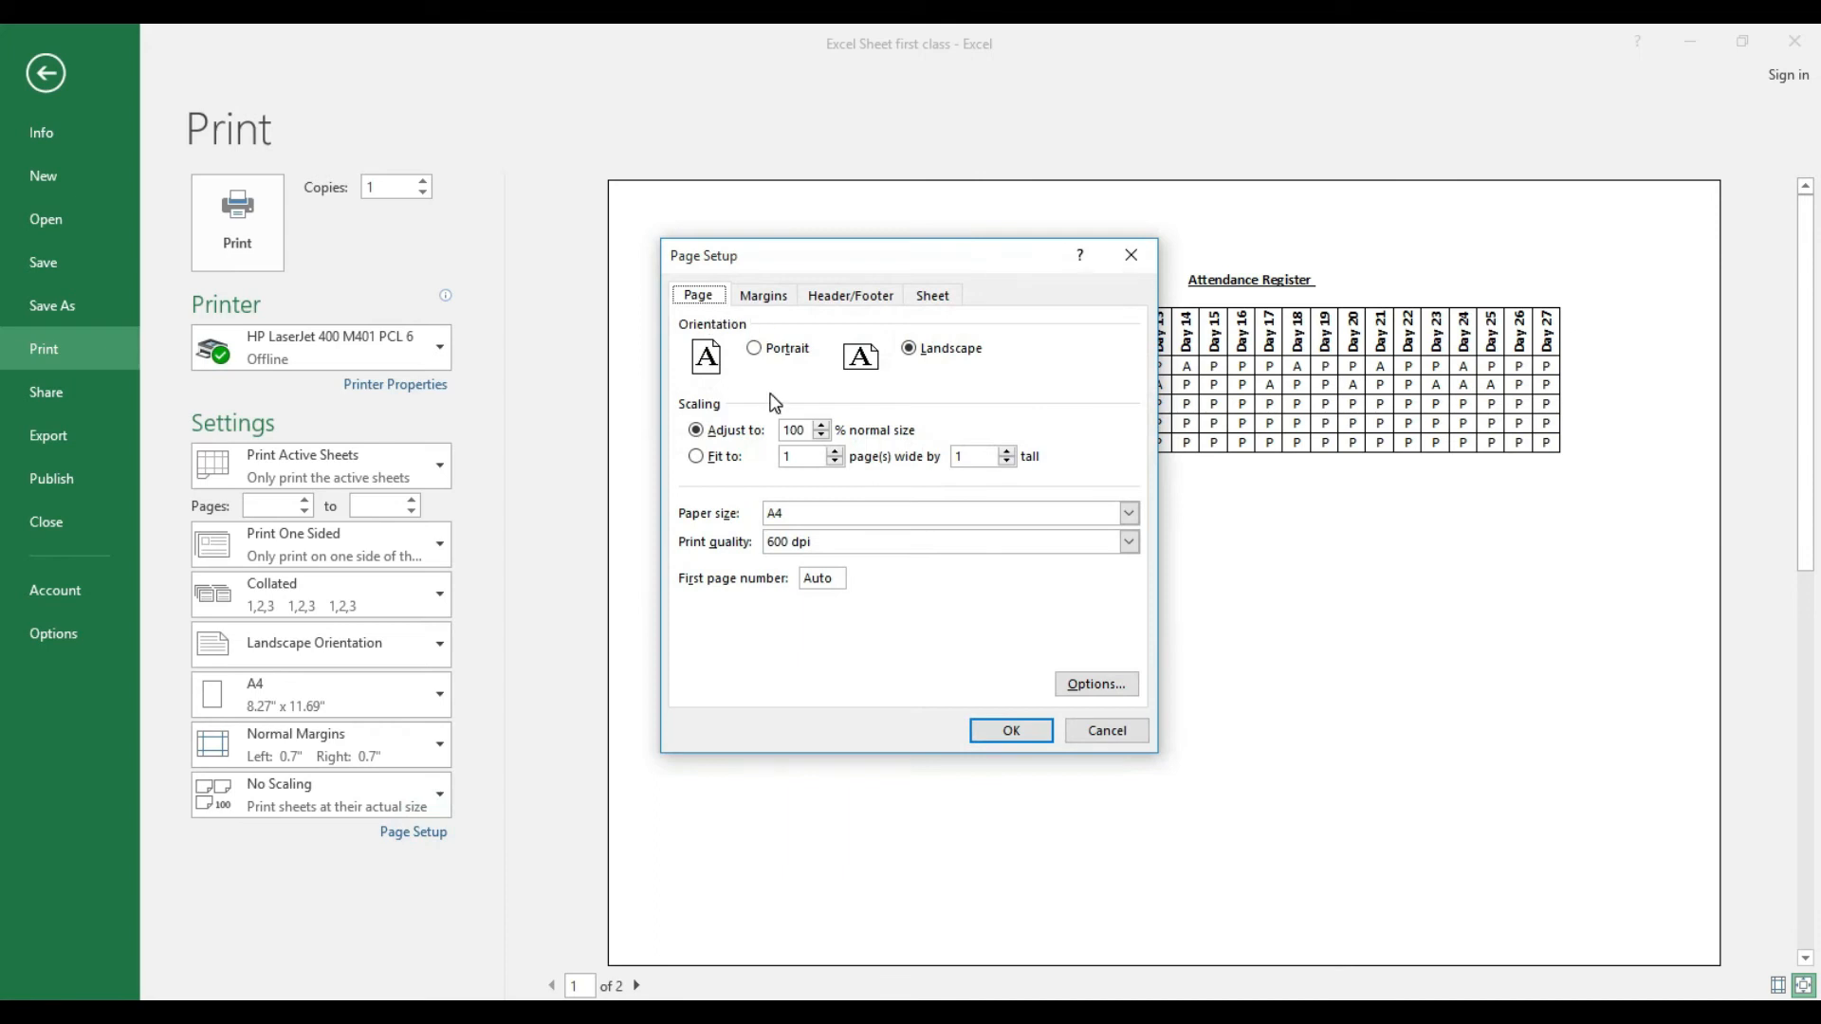
{"action": "left_click", "coordinate": [819, 437]}
{"action": "left_click", "coordinate": [988, 730]}
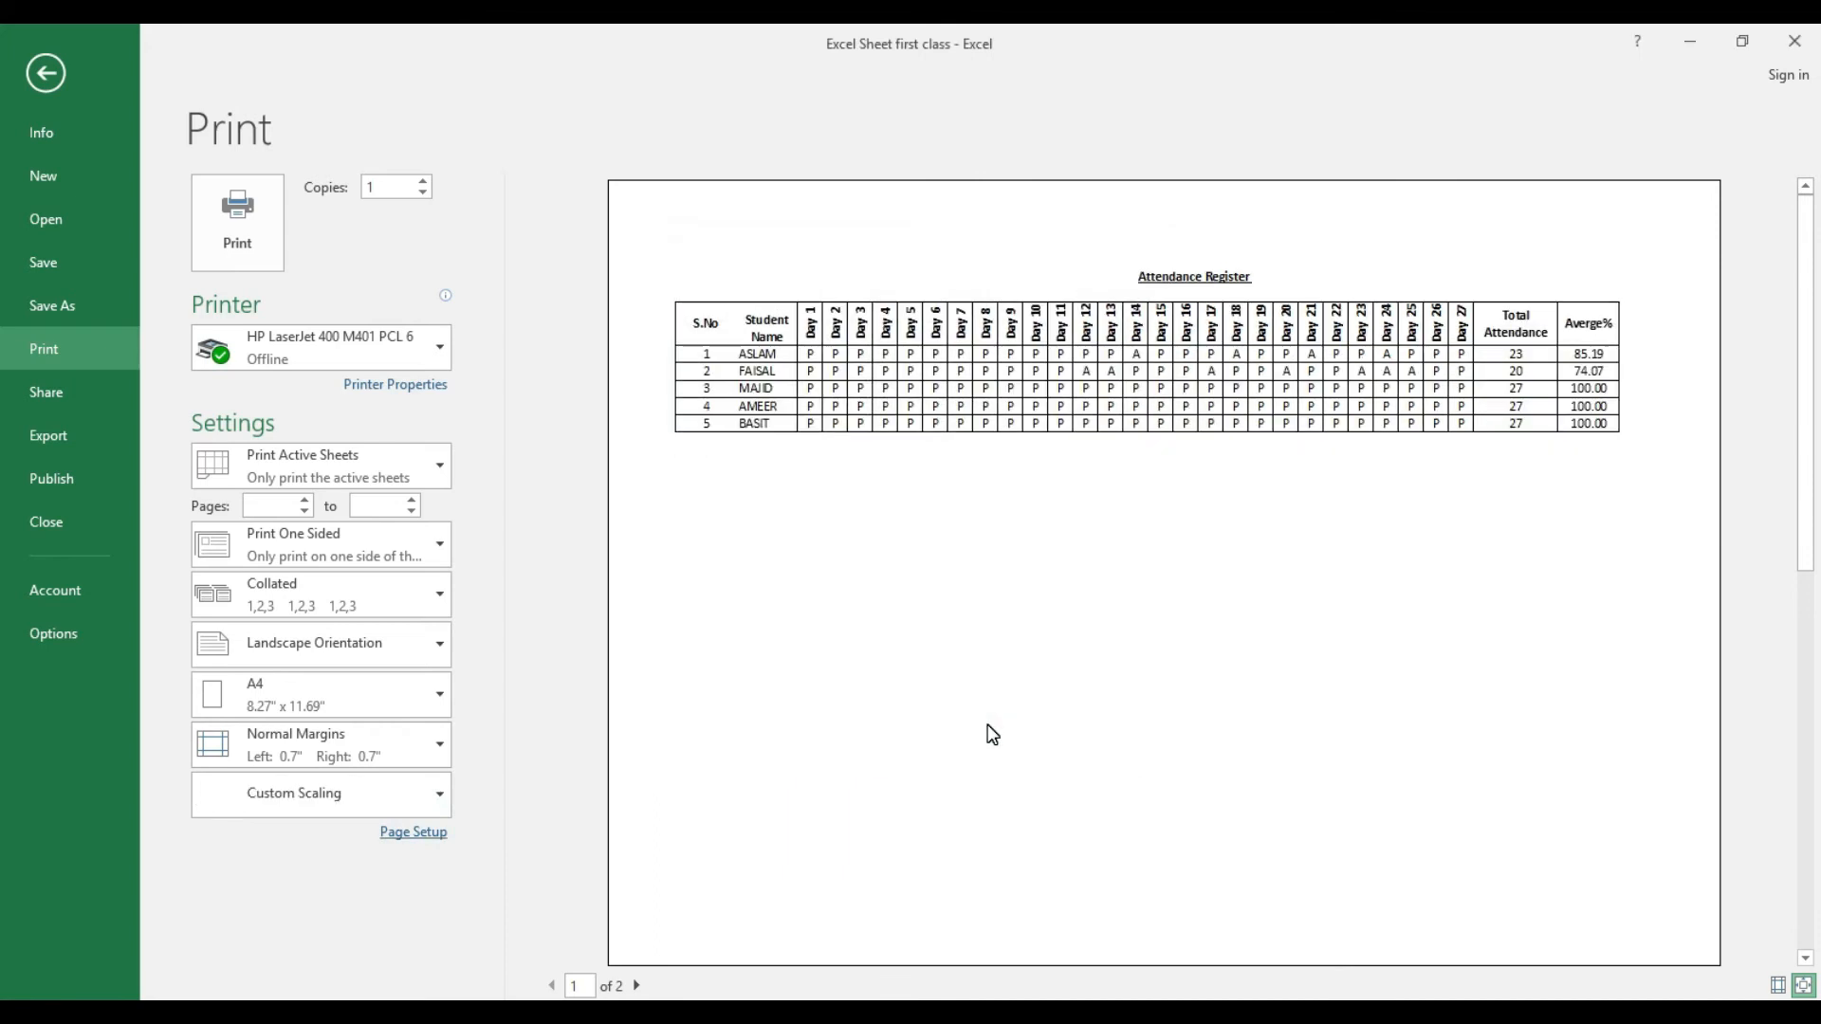
Try 85% print scaling on the attendance register and set it back to 90%.
{"action": "left_click", "coordinate": [418, 833]}
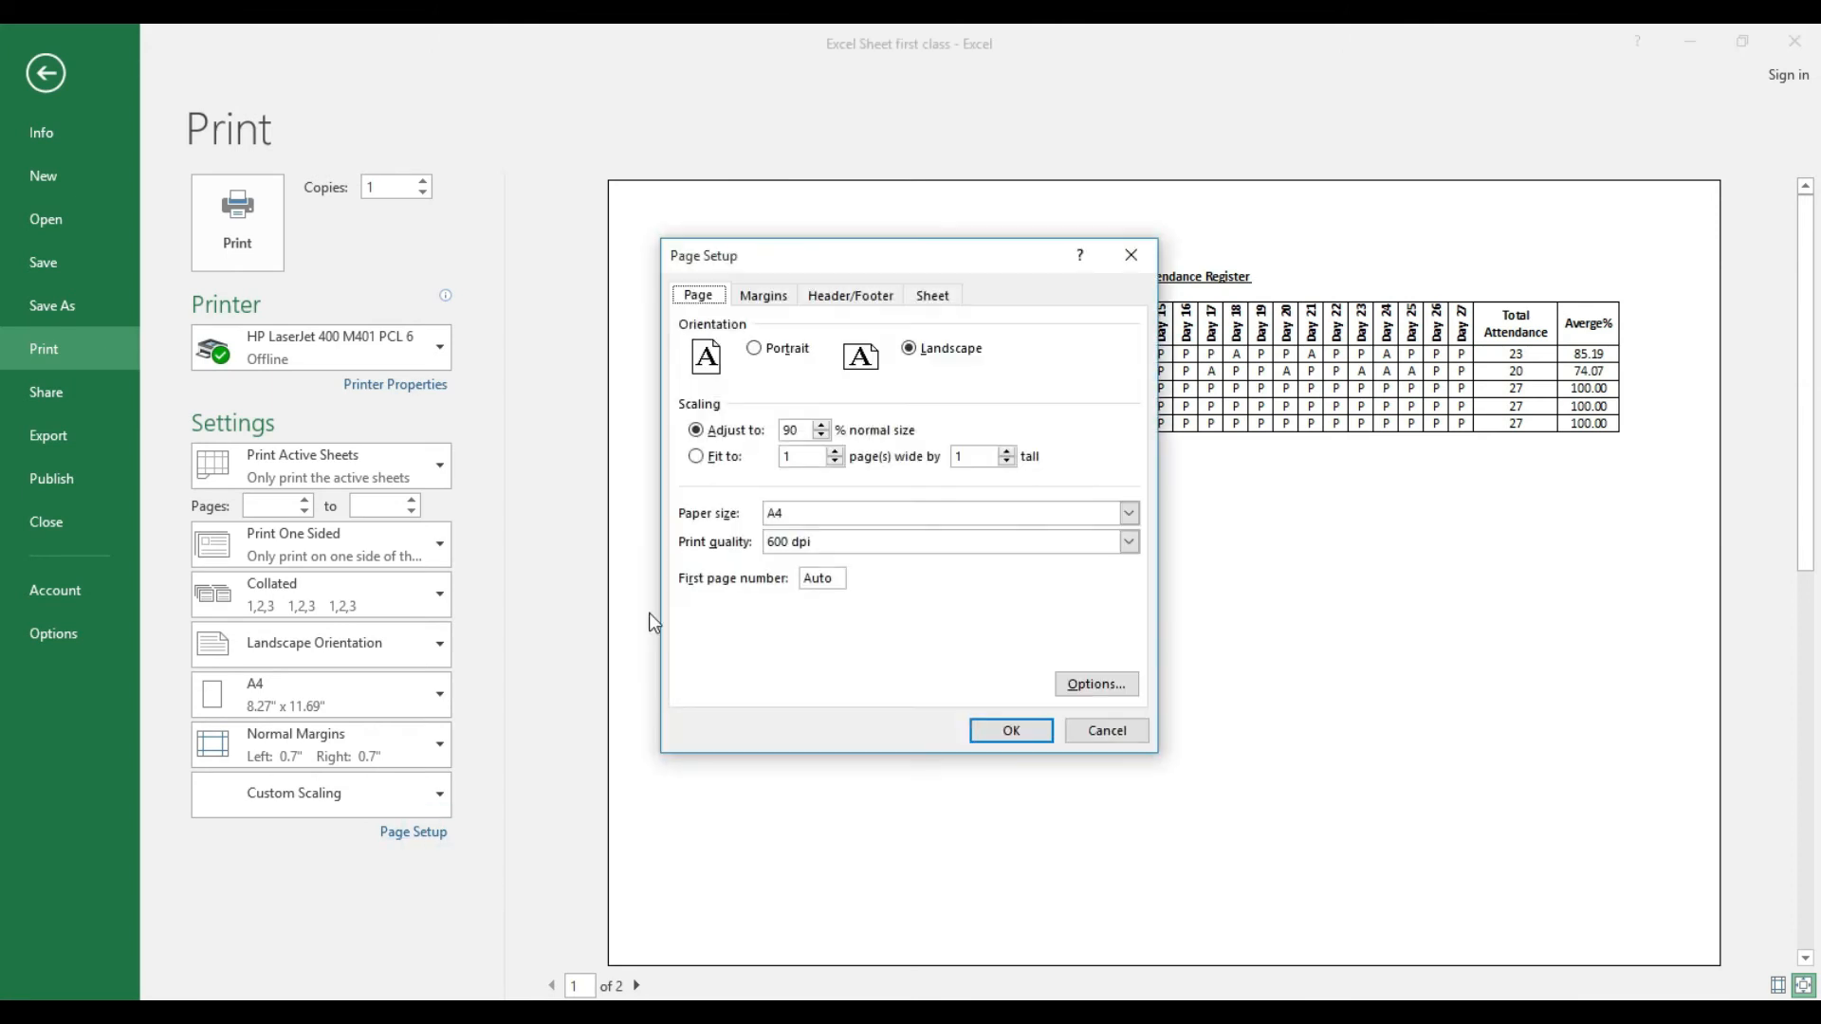
{"action": "left_click", "coordinate": [821, 437]}
{"action": "left_click", "coordinate": [1010, 730]}
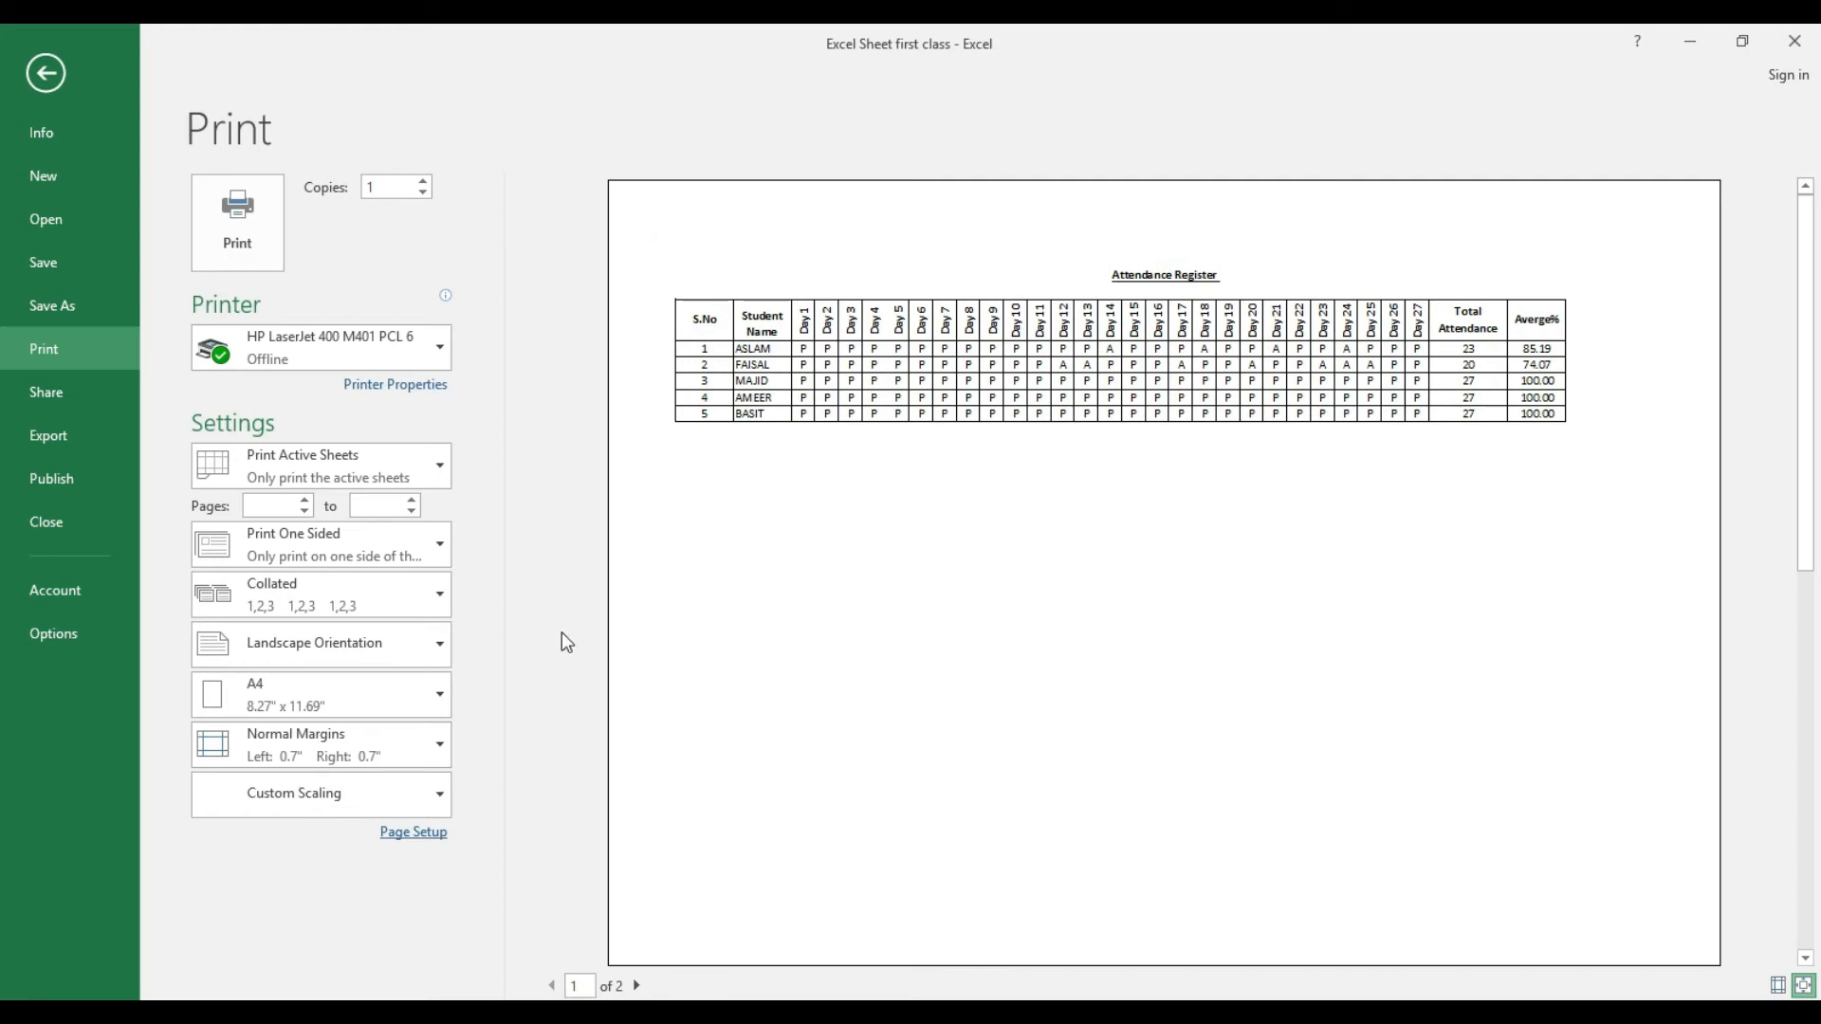
{"action": "left_click", "coordinate": [417, 832]}
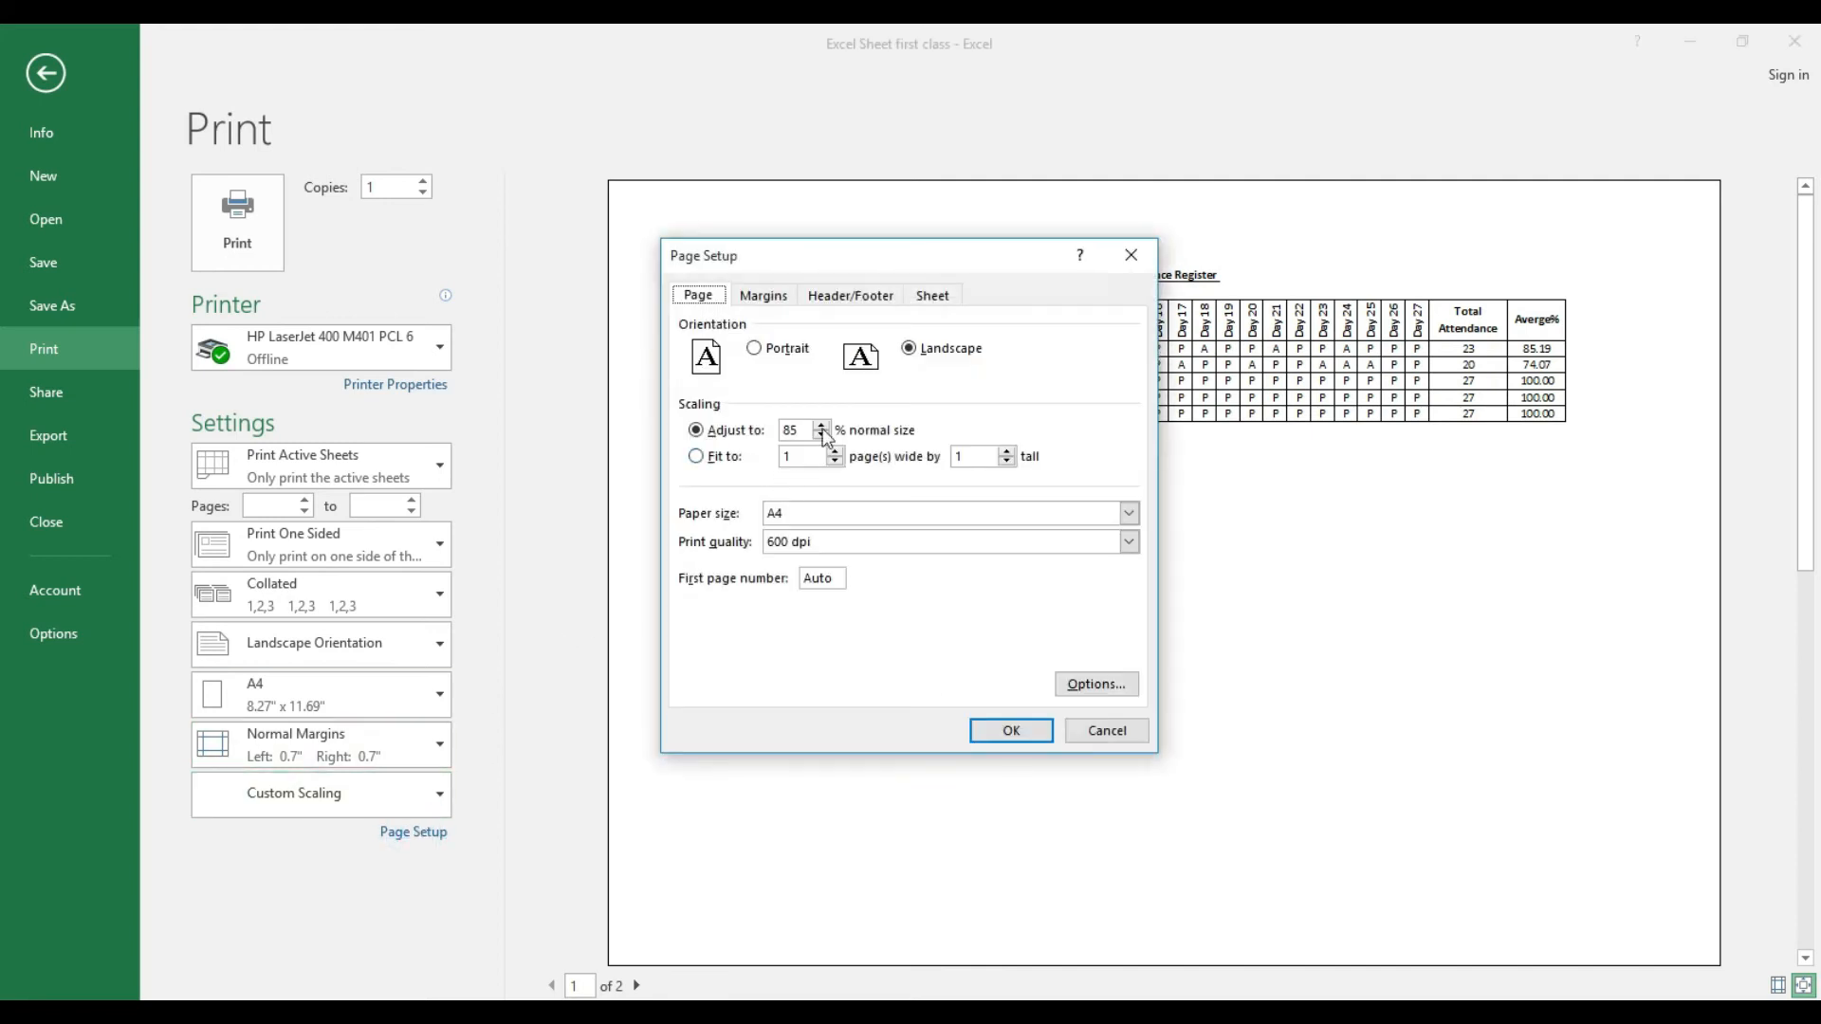
{"action": "left_click", "coordinate": [823, 423]}
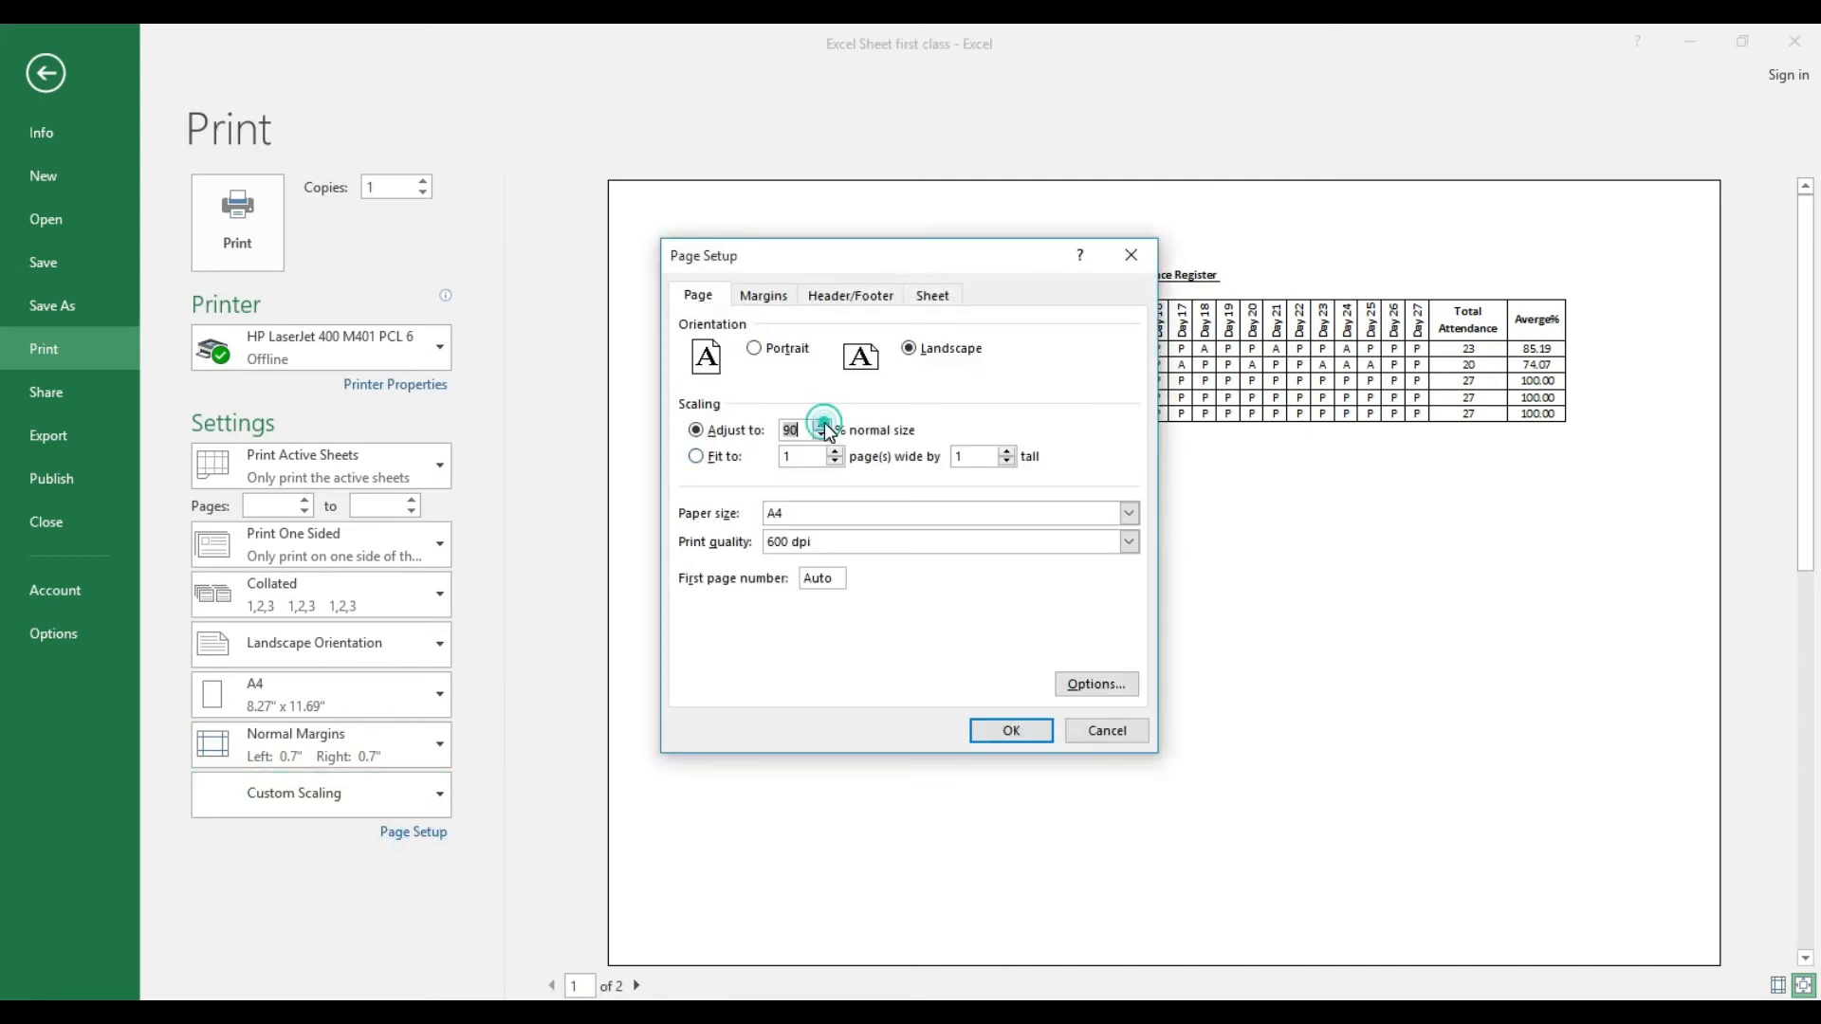
{"action": "left_click", "coordinate": [997, 728]}
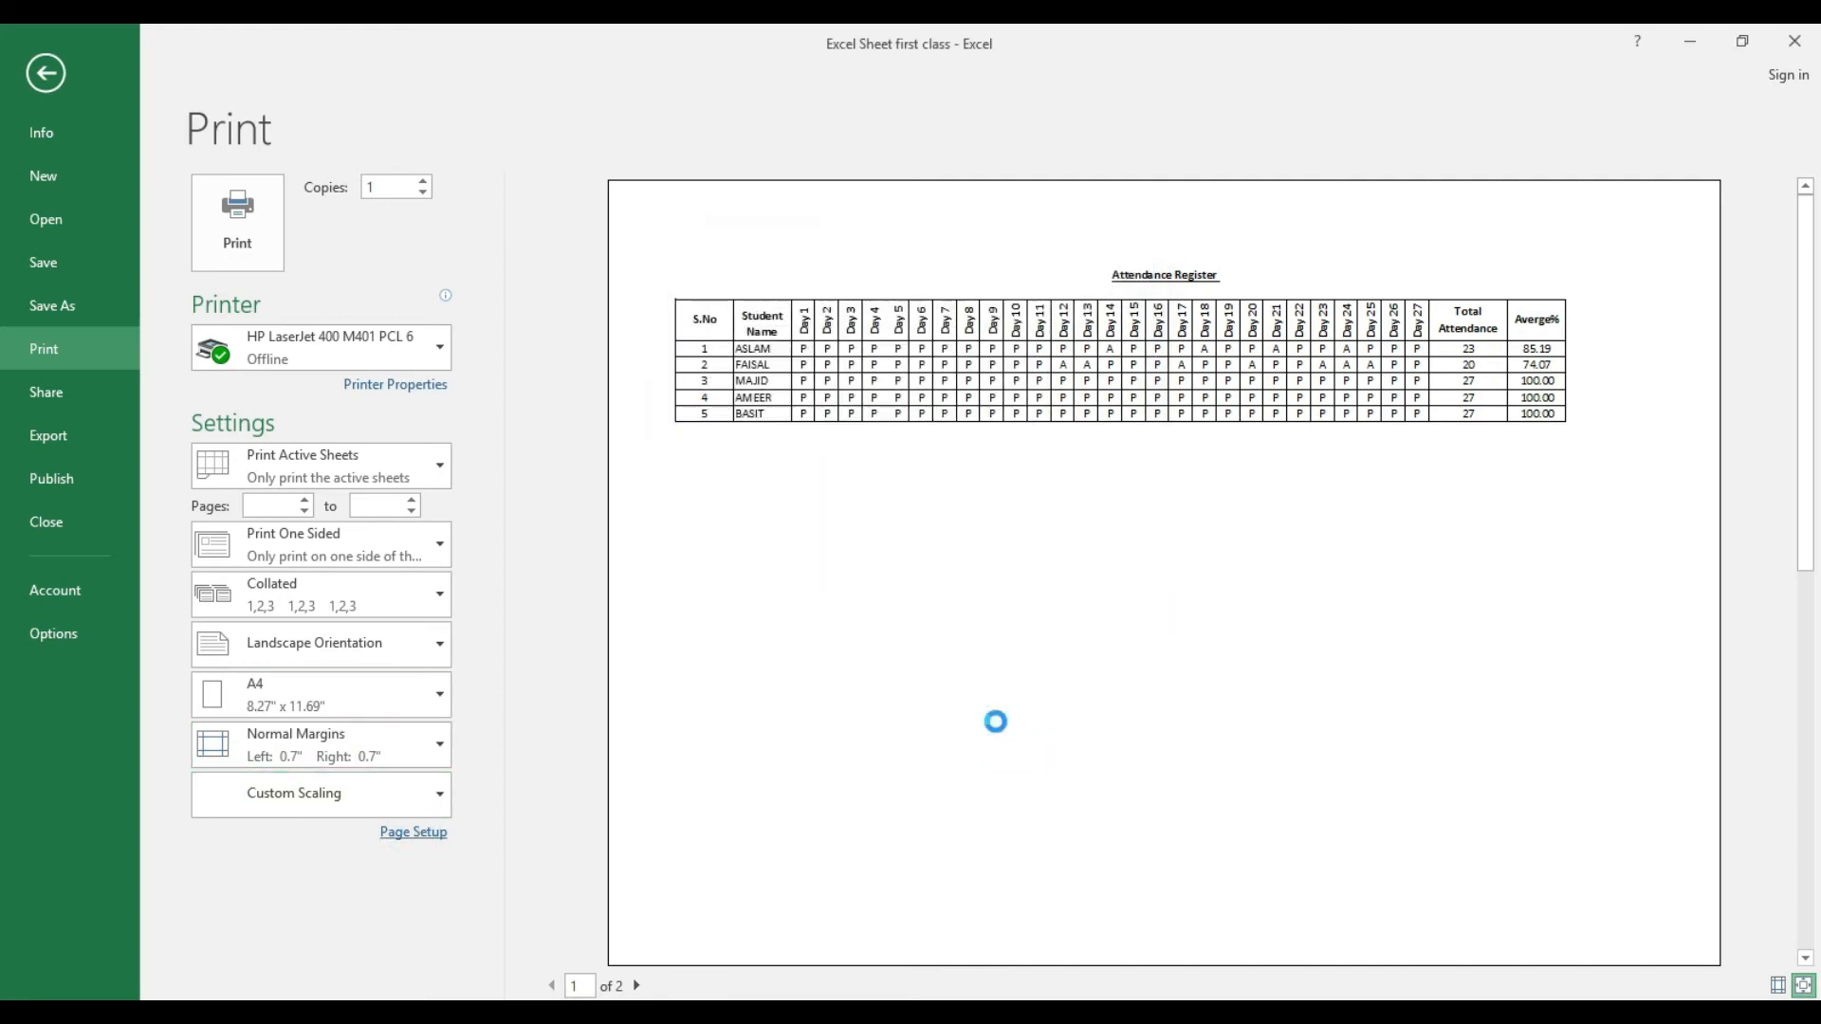
Center the attendance register horizontally on the printed page and return to the worksheet.
{"action": "left_click", "coordinate": [413, 833]}
{"action": "left_click", "coordinate": [764, 297]}
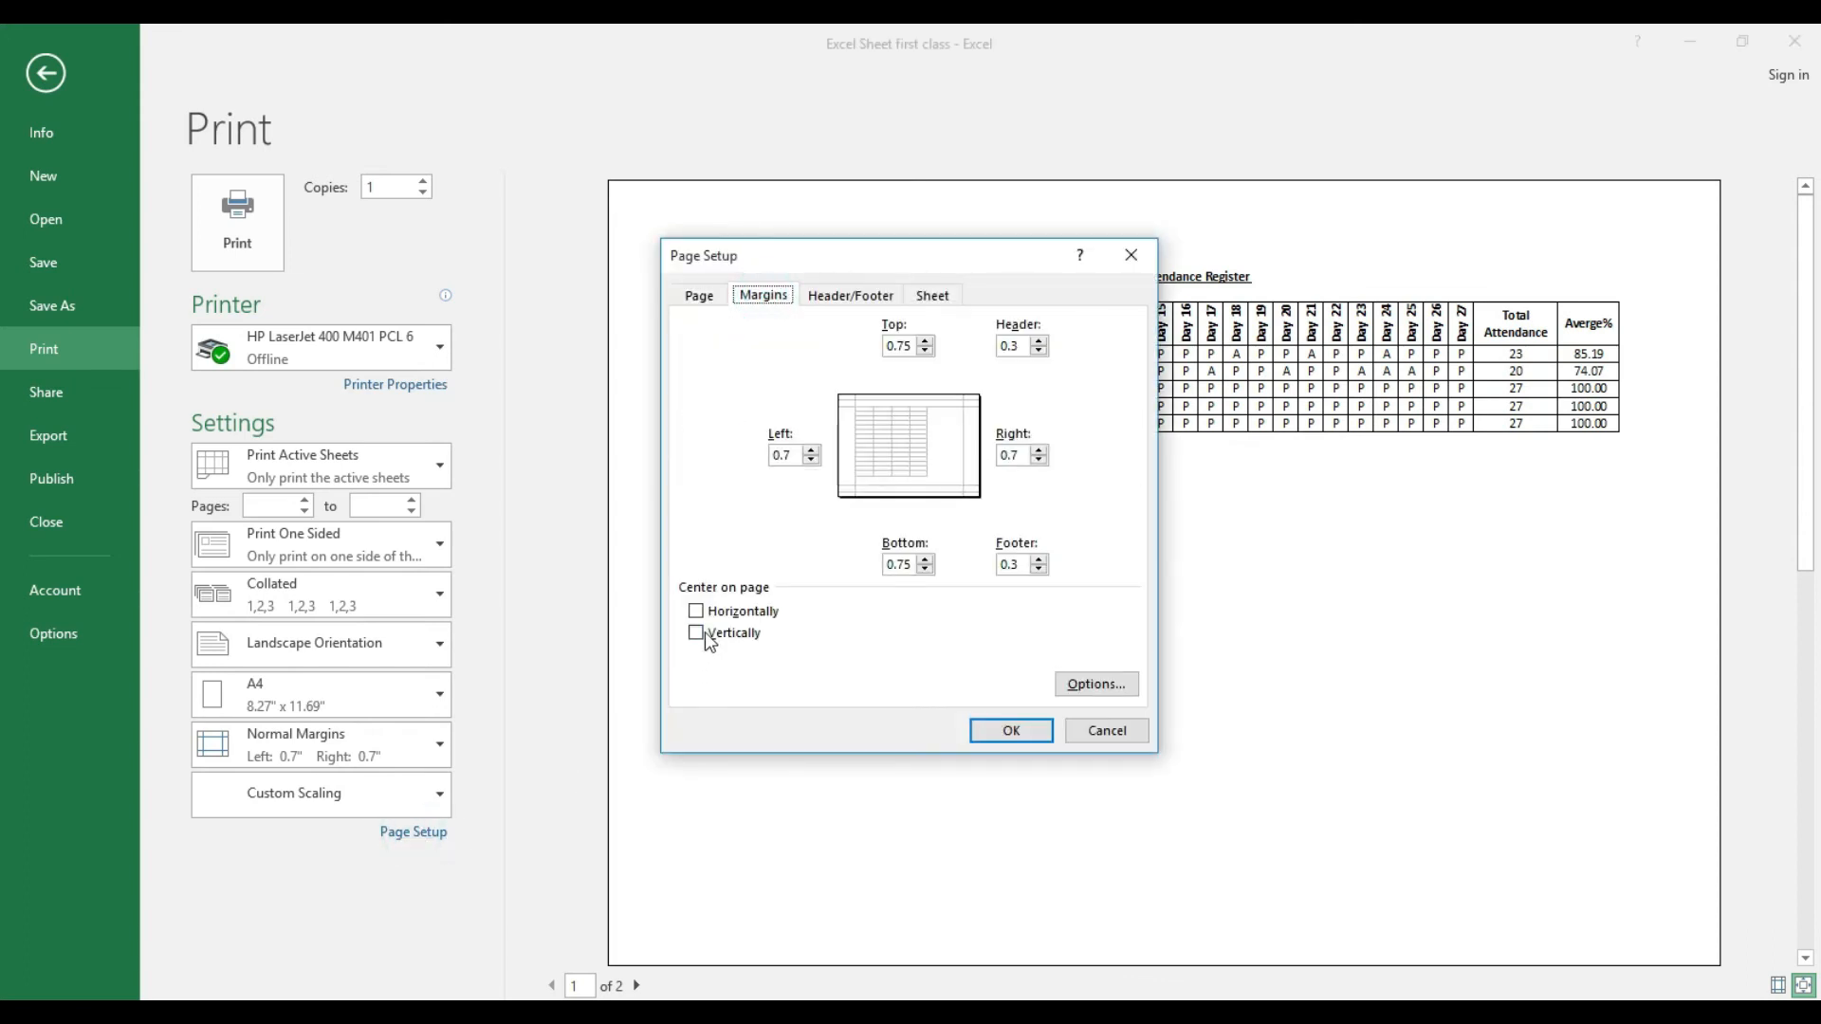
{"action": "left_click", "coordinate": [722, 615]}
{"action": "left_click", "coordinate": [1009, 736]}
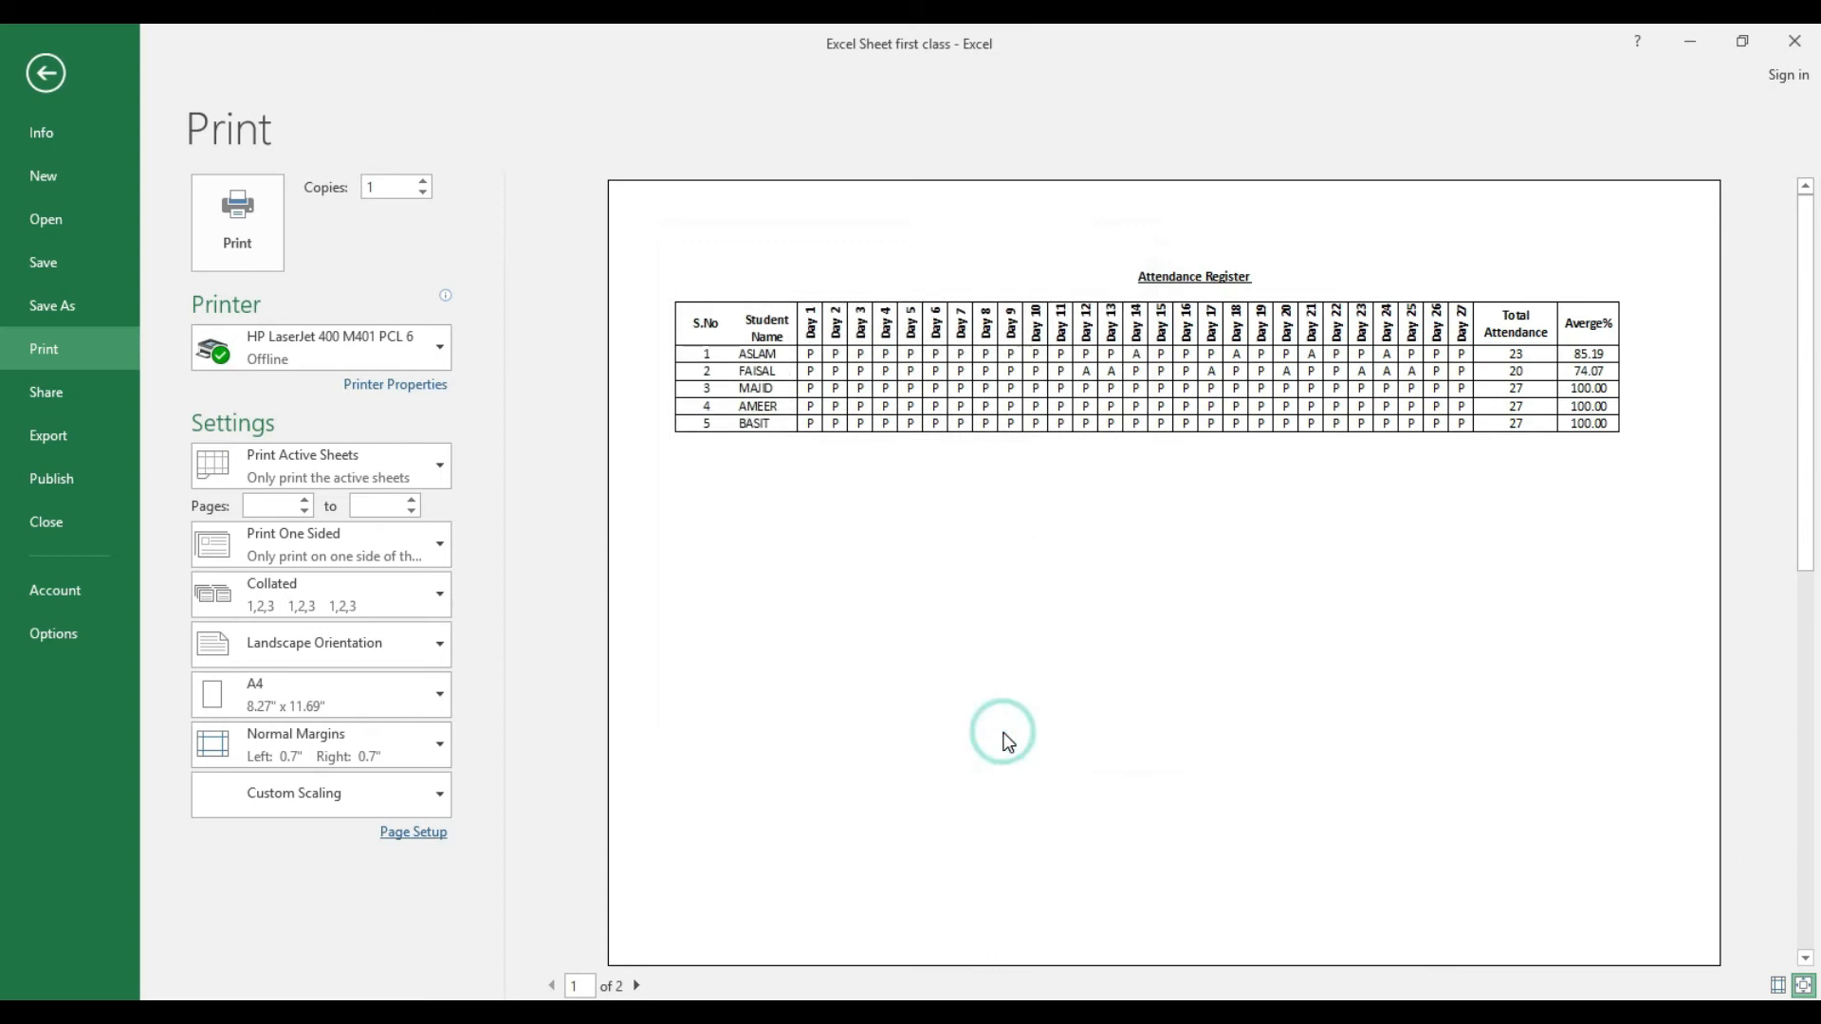
{"action": "left_click", "coordinate": [40, 81]}
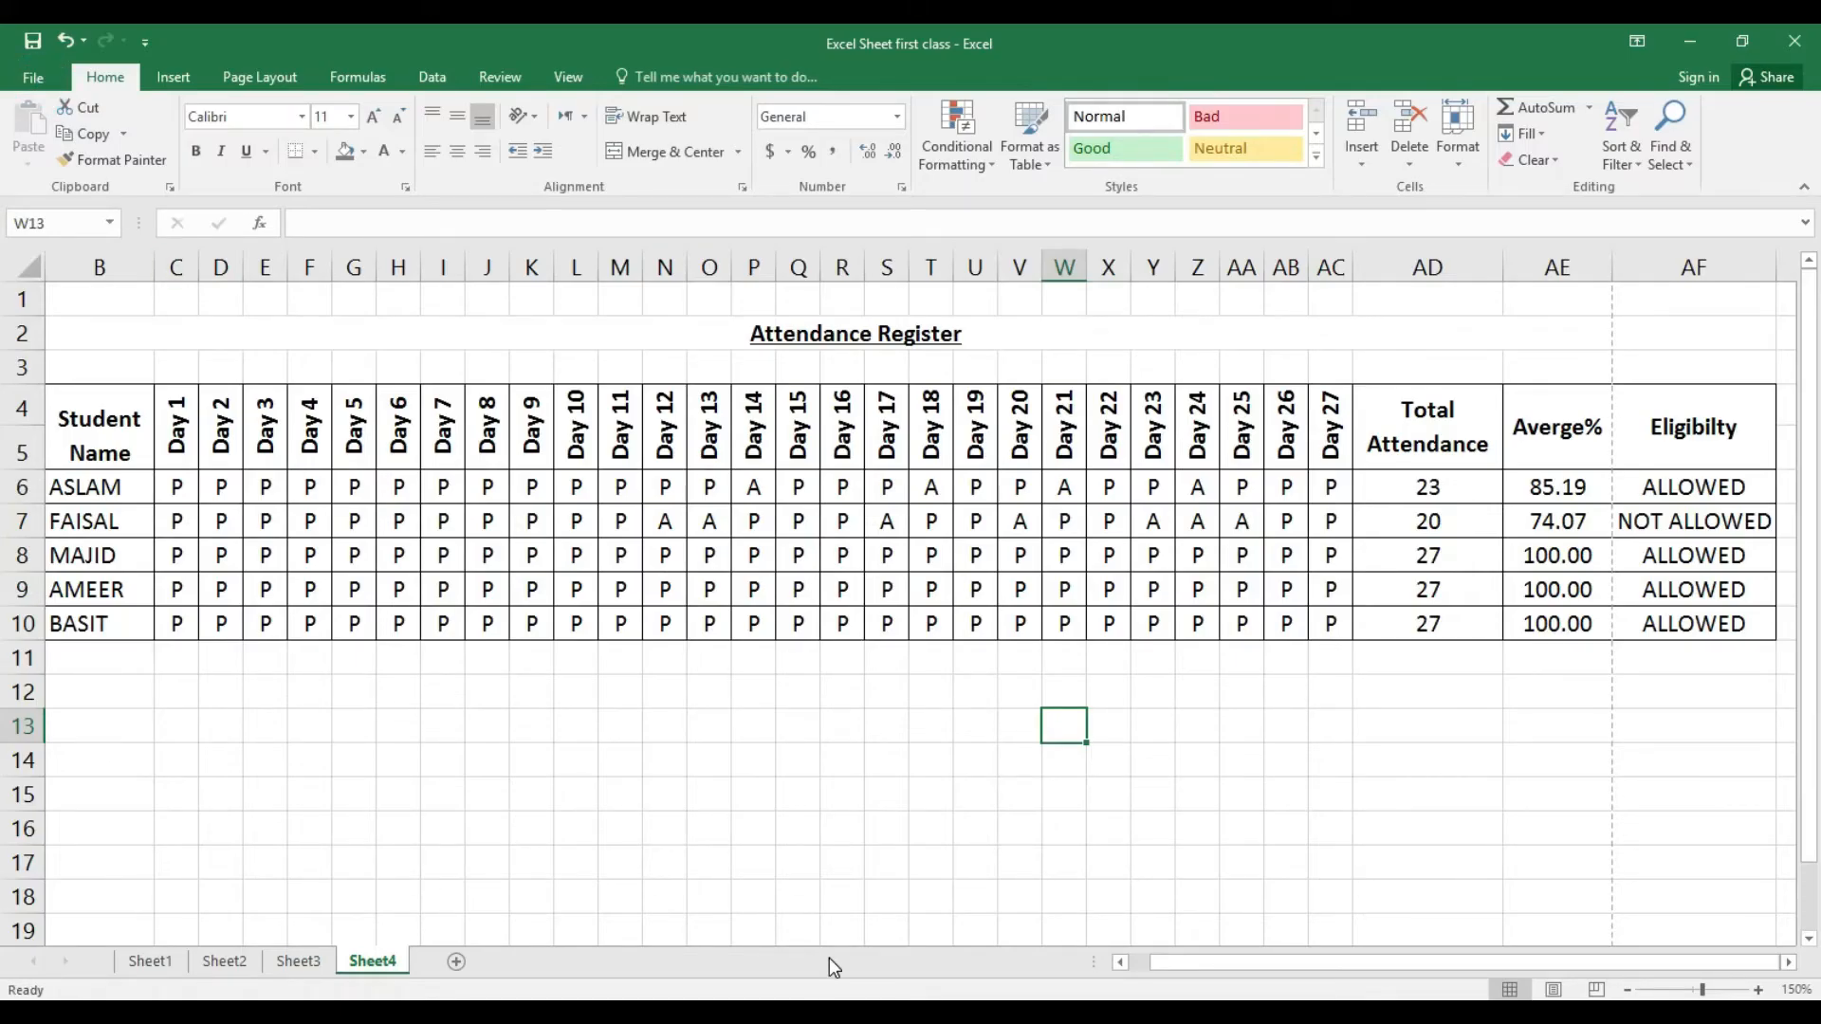
Switch to the Book1 workbook and choose landscape orientation and A4 paper for printing the college information on Sheet2.
{"action": "left_click", "coordinate": [895, 916]}
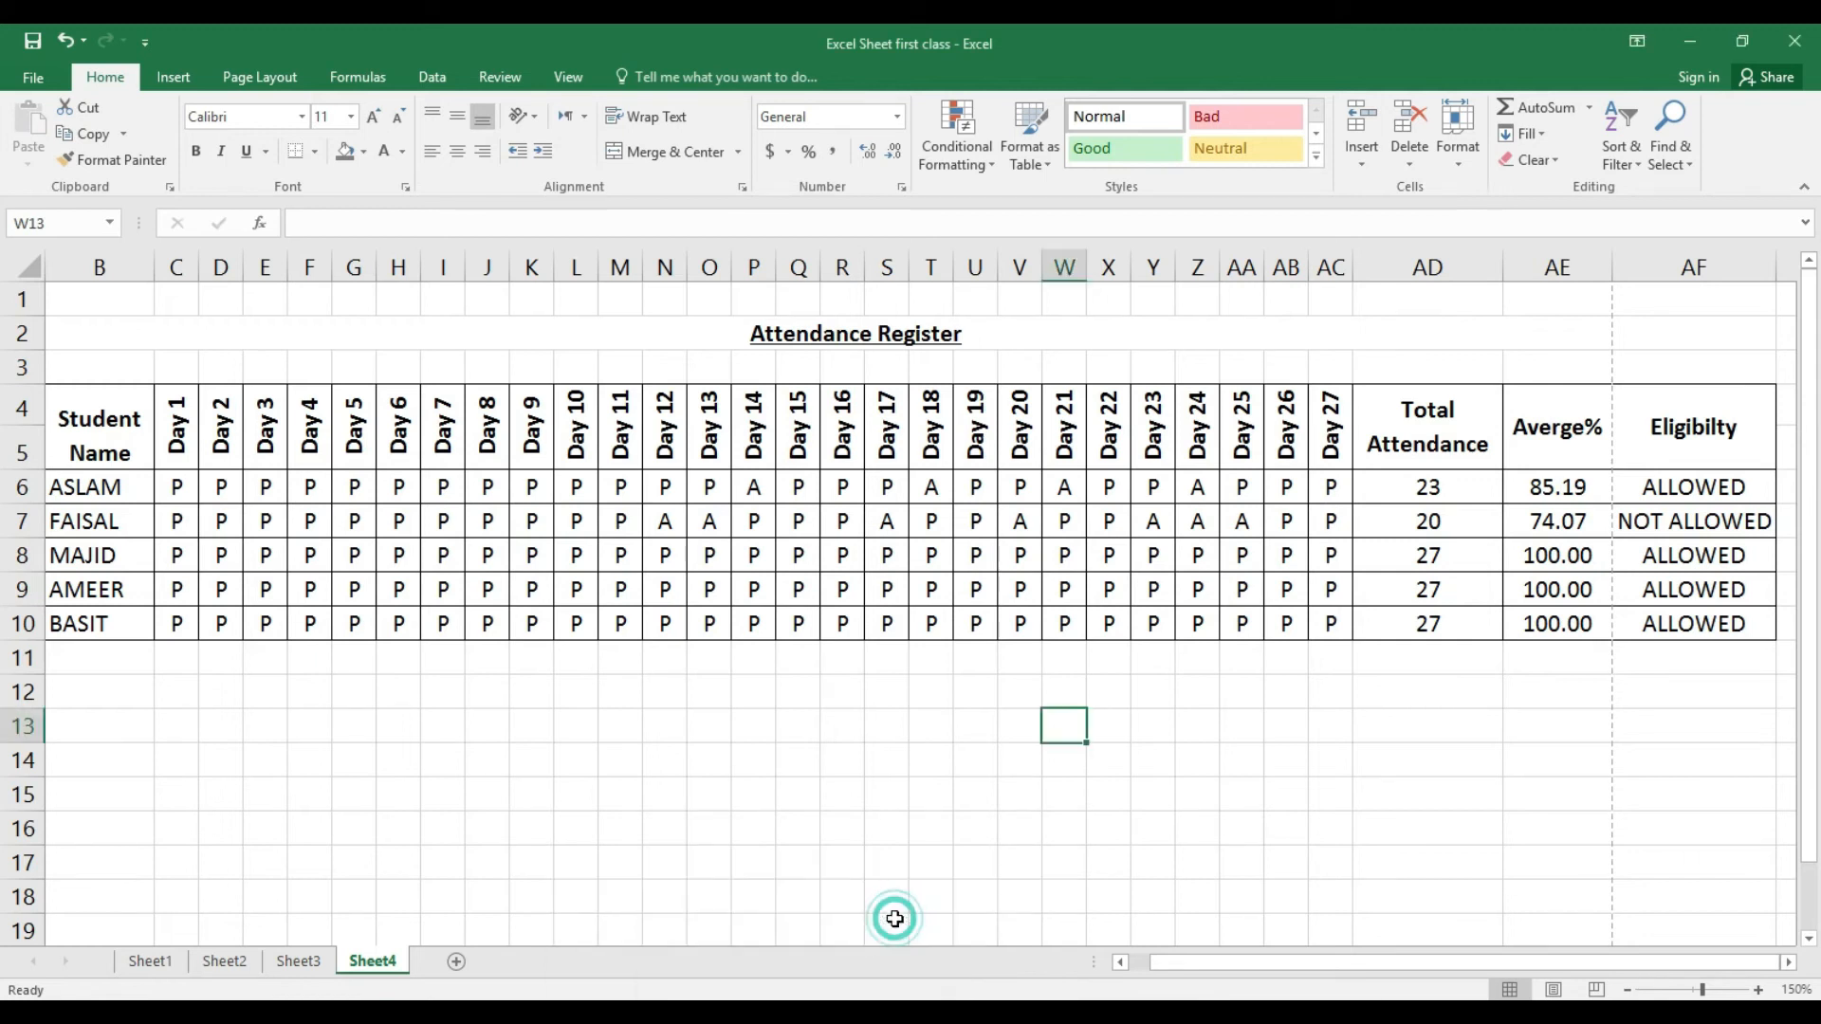
{"action": "mouse_move", "coordinate": [836, 996]}
{"action": "left_click", "coordinate": [737, 939]}
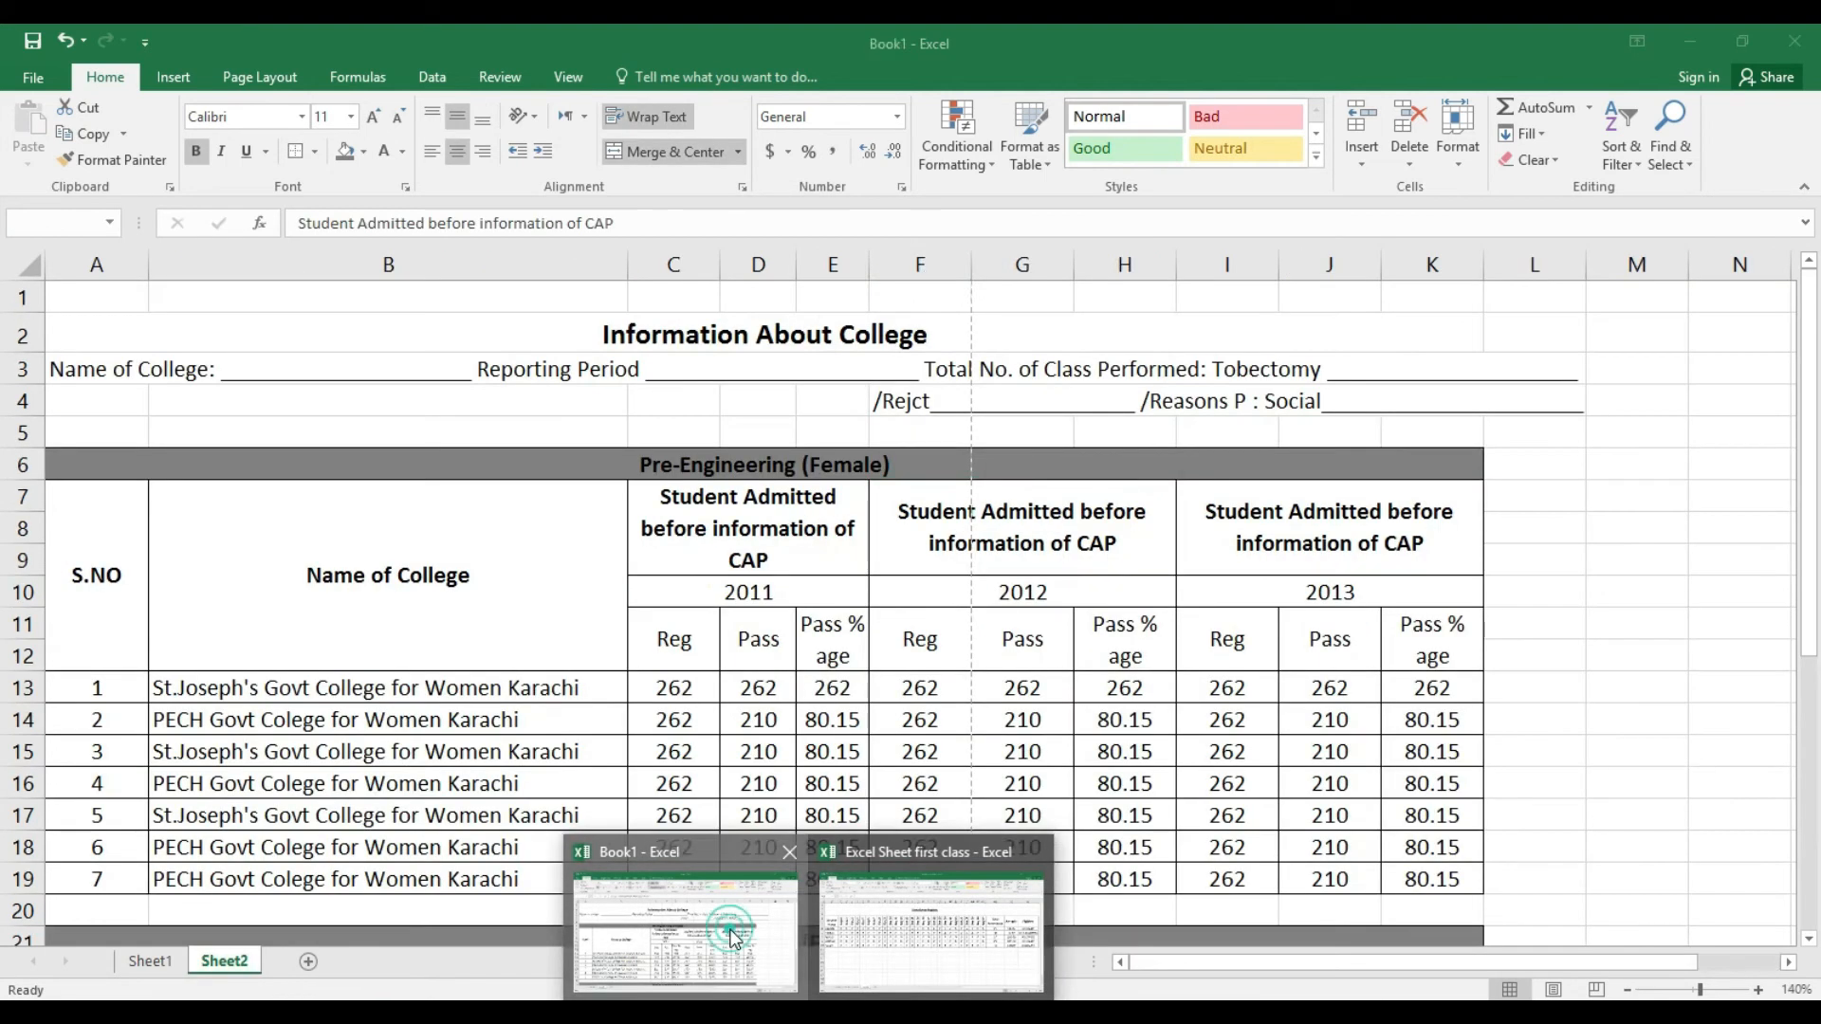
{"action": "left_click", "coordinate": [37, 80]}
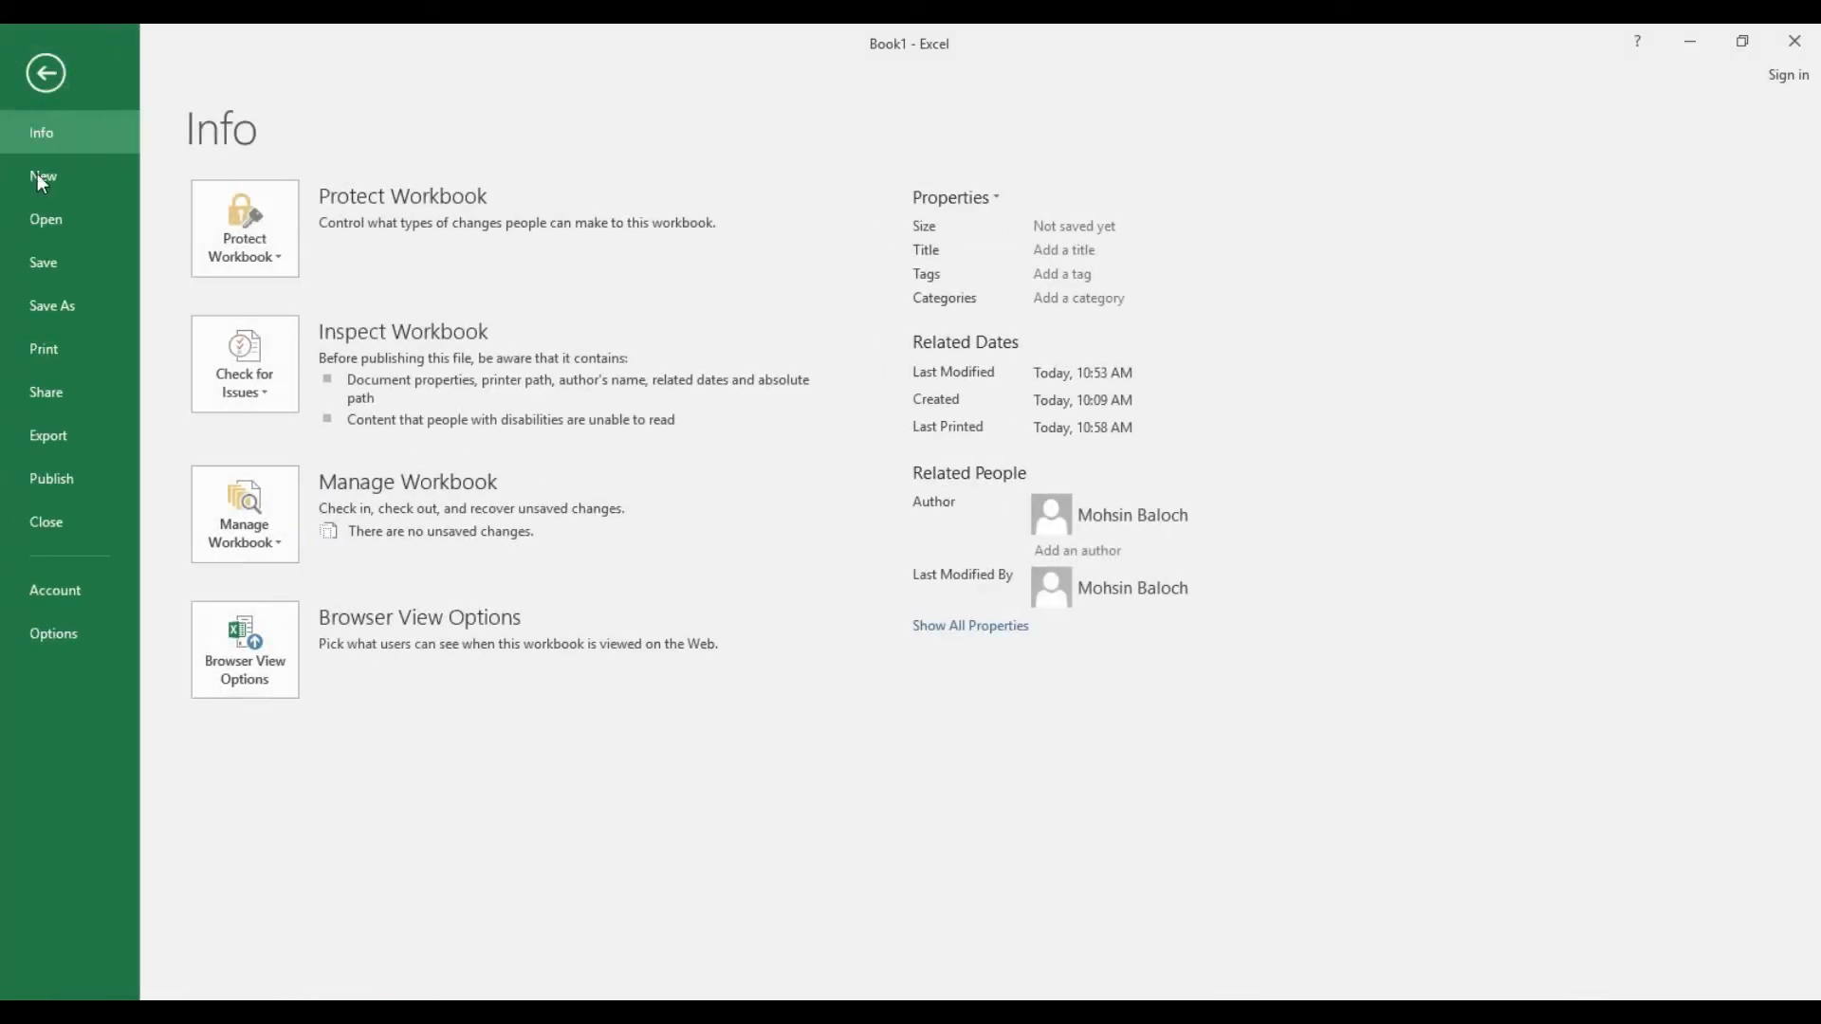
{"action": "left_click", "coordinate": [60, 357]}
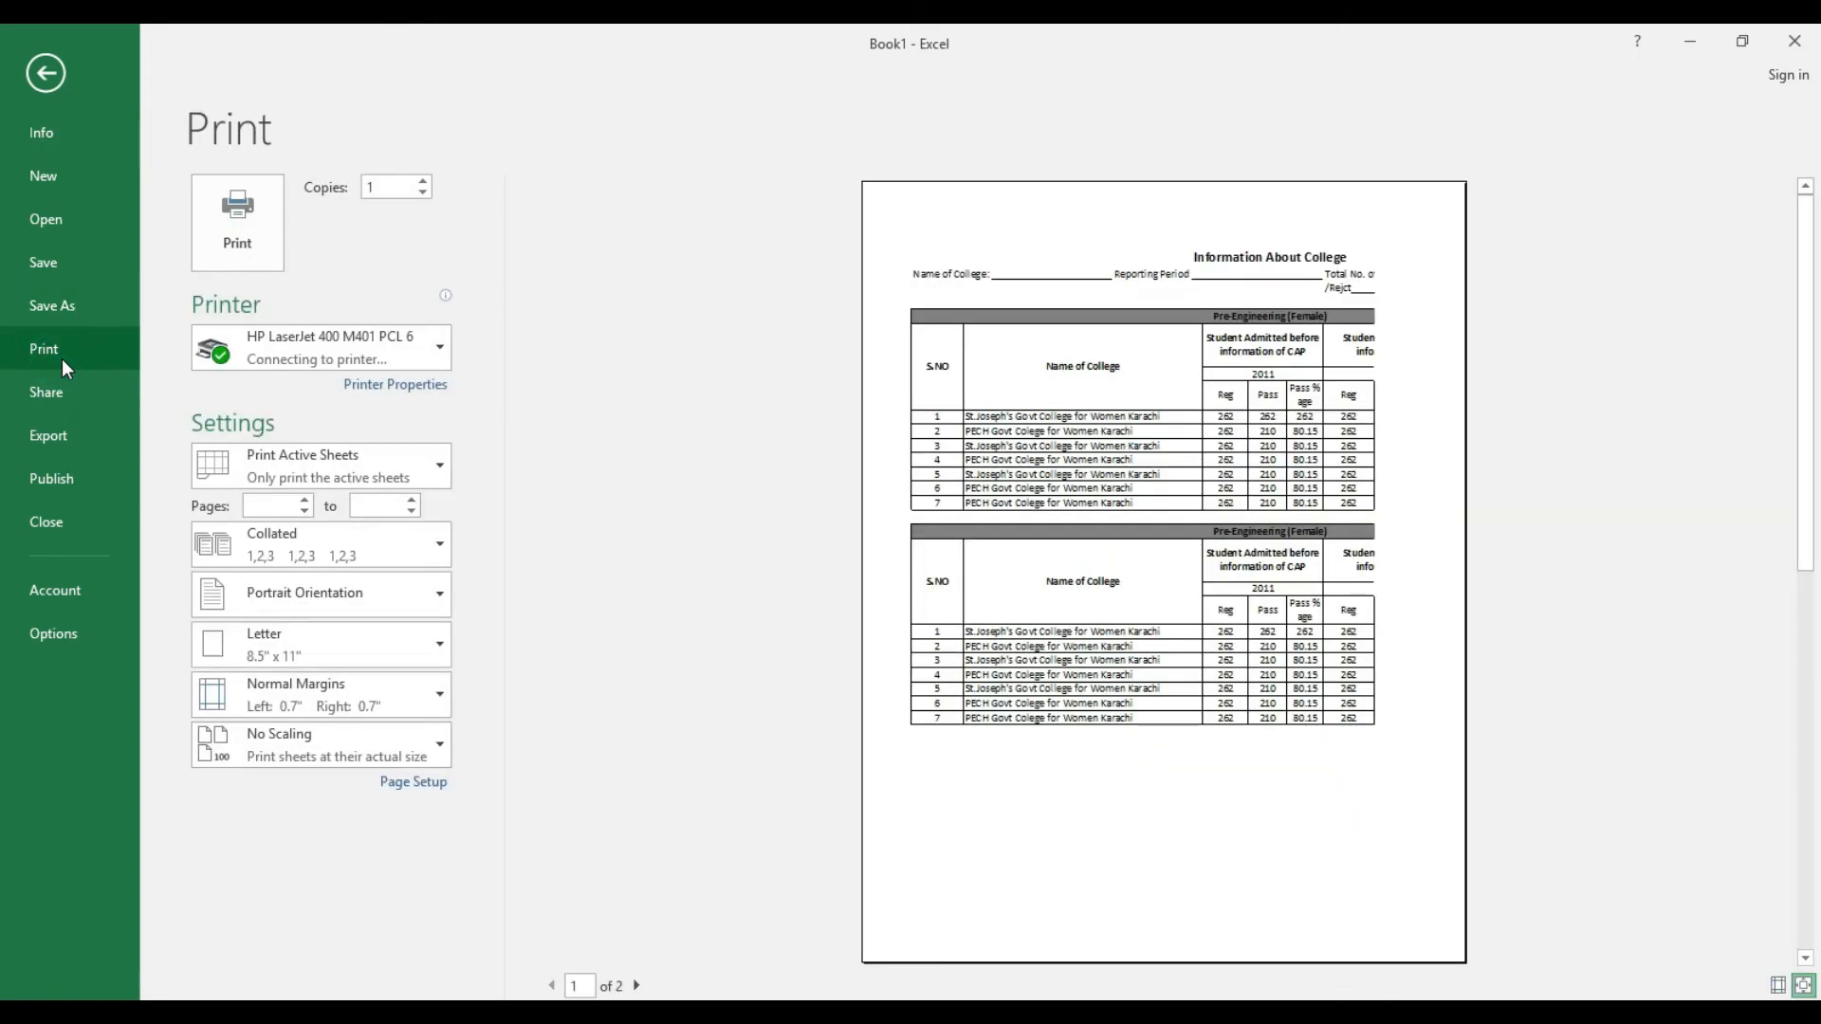
{"action": "left_click", "coordinate": [418, 833]}
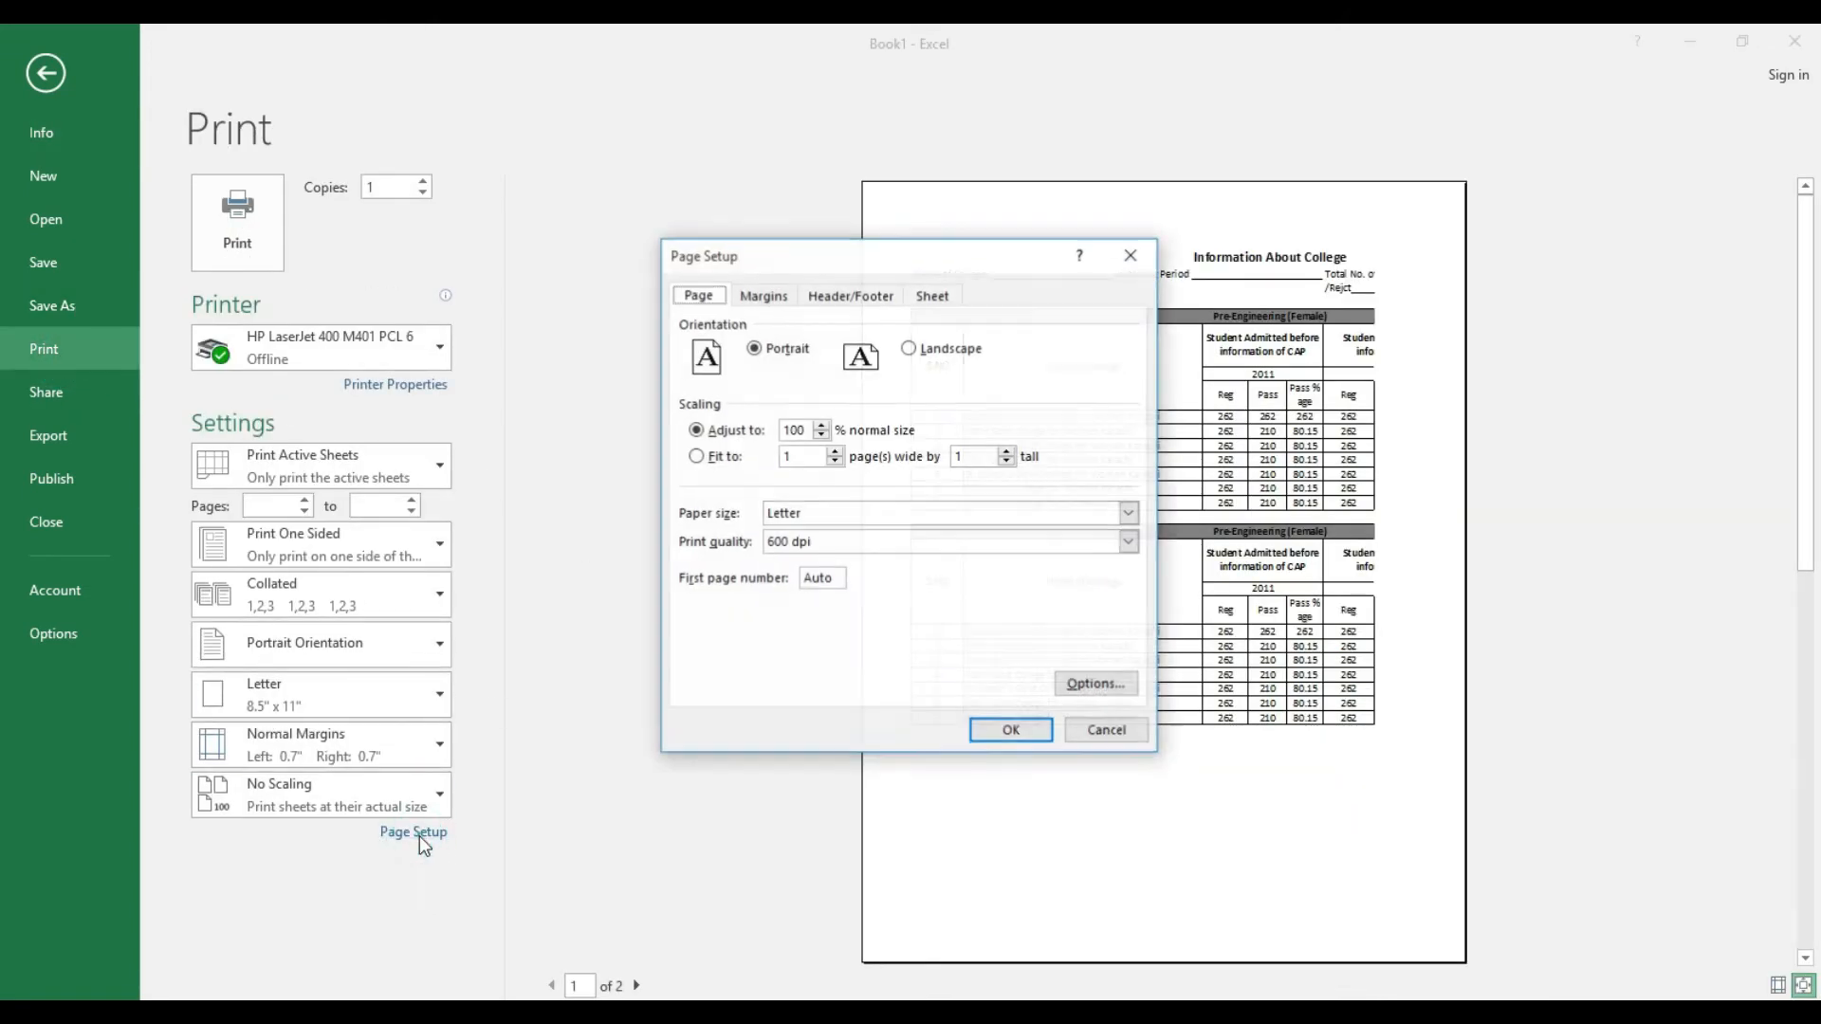
{"action": "left_click", "coordinate": [910, 349]}
{"action": "left_click", "coordinate": [1128, 513]}
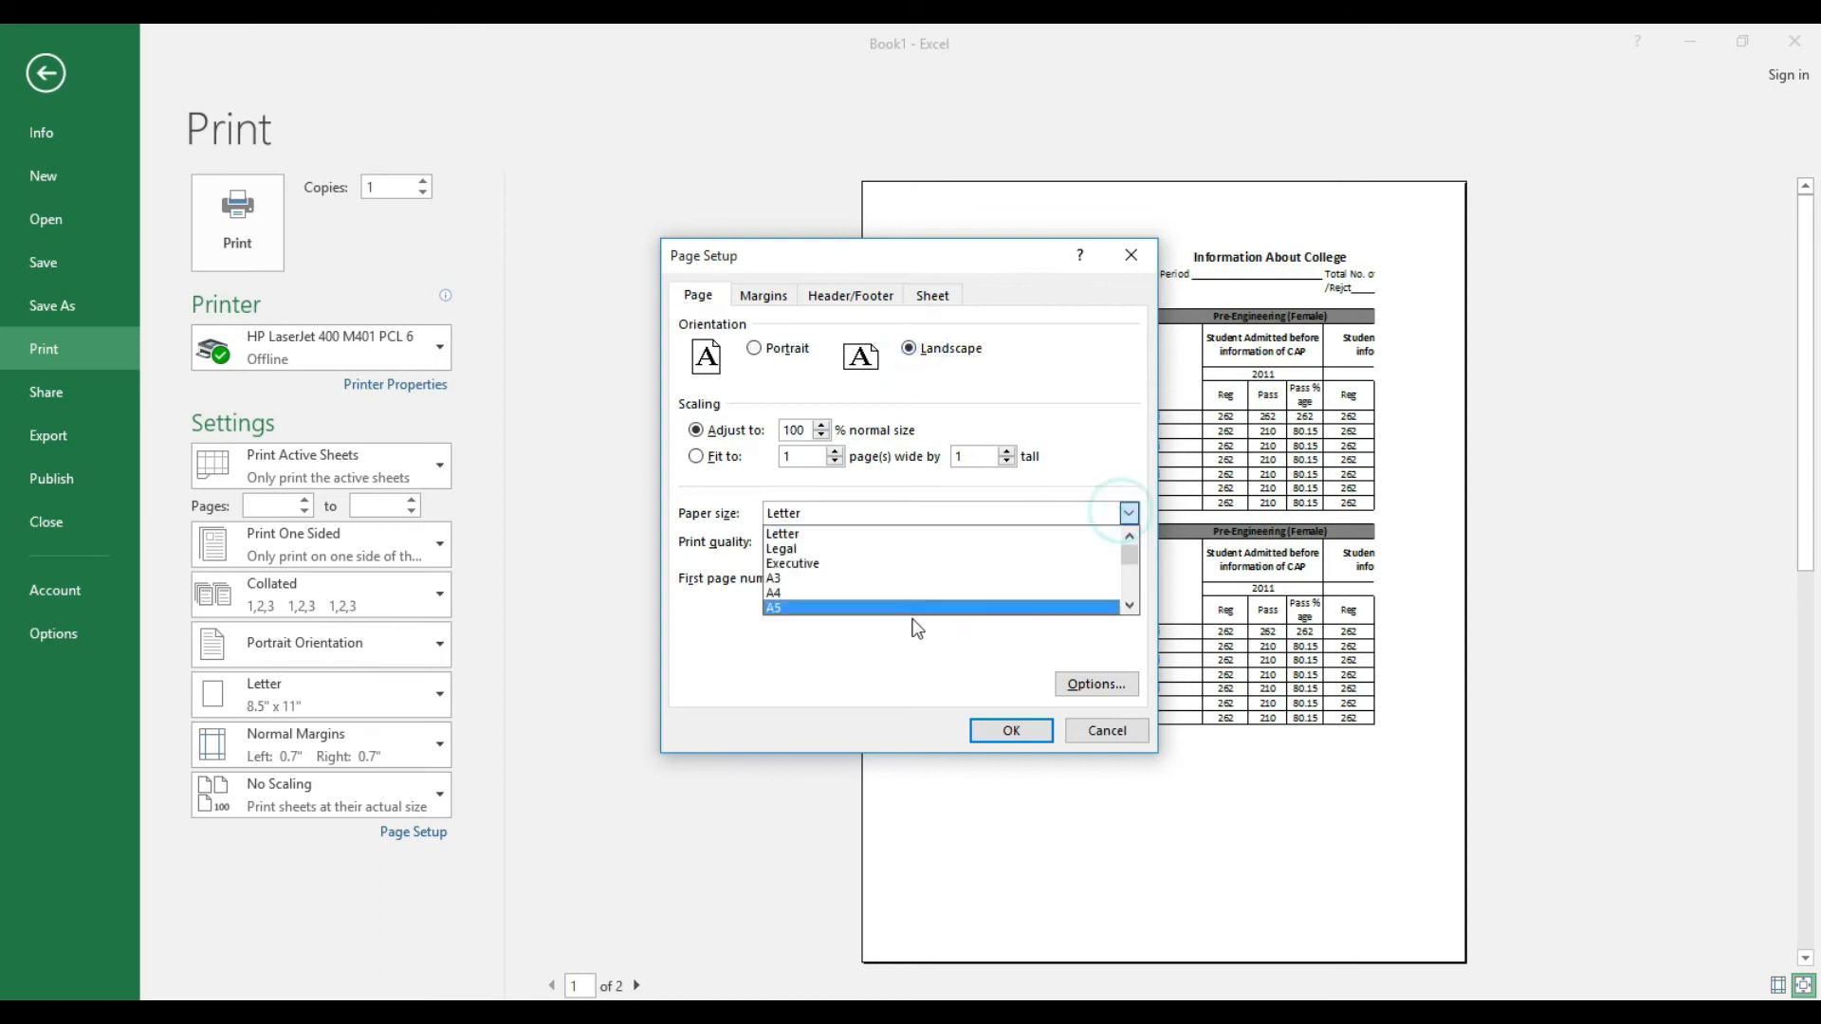
{"action": "left_click", "coordinate": [908, 595]}
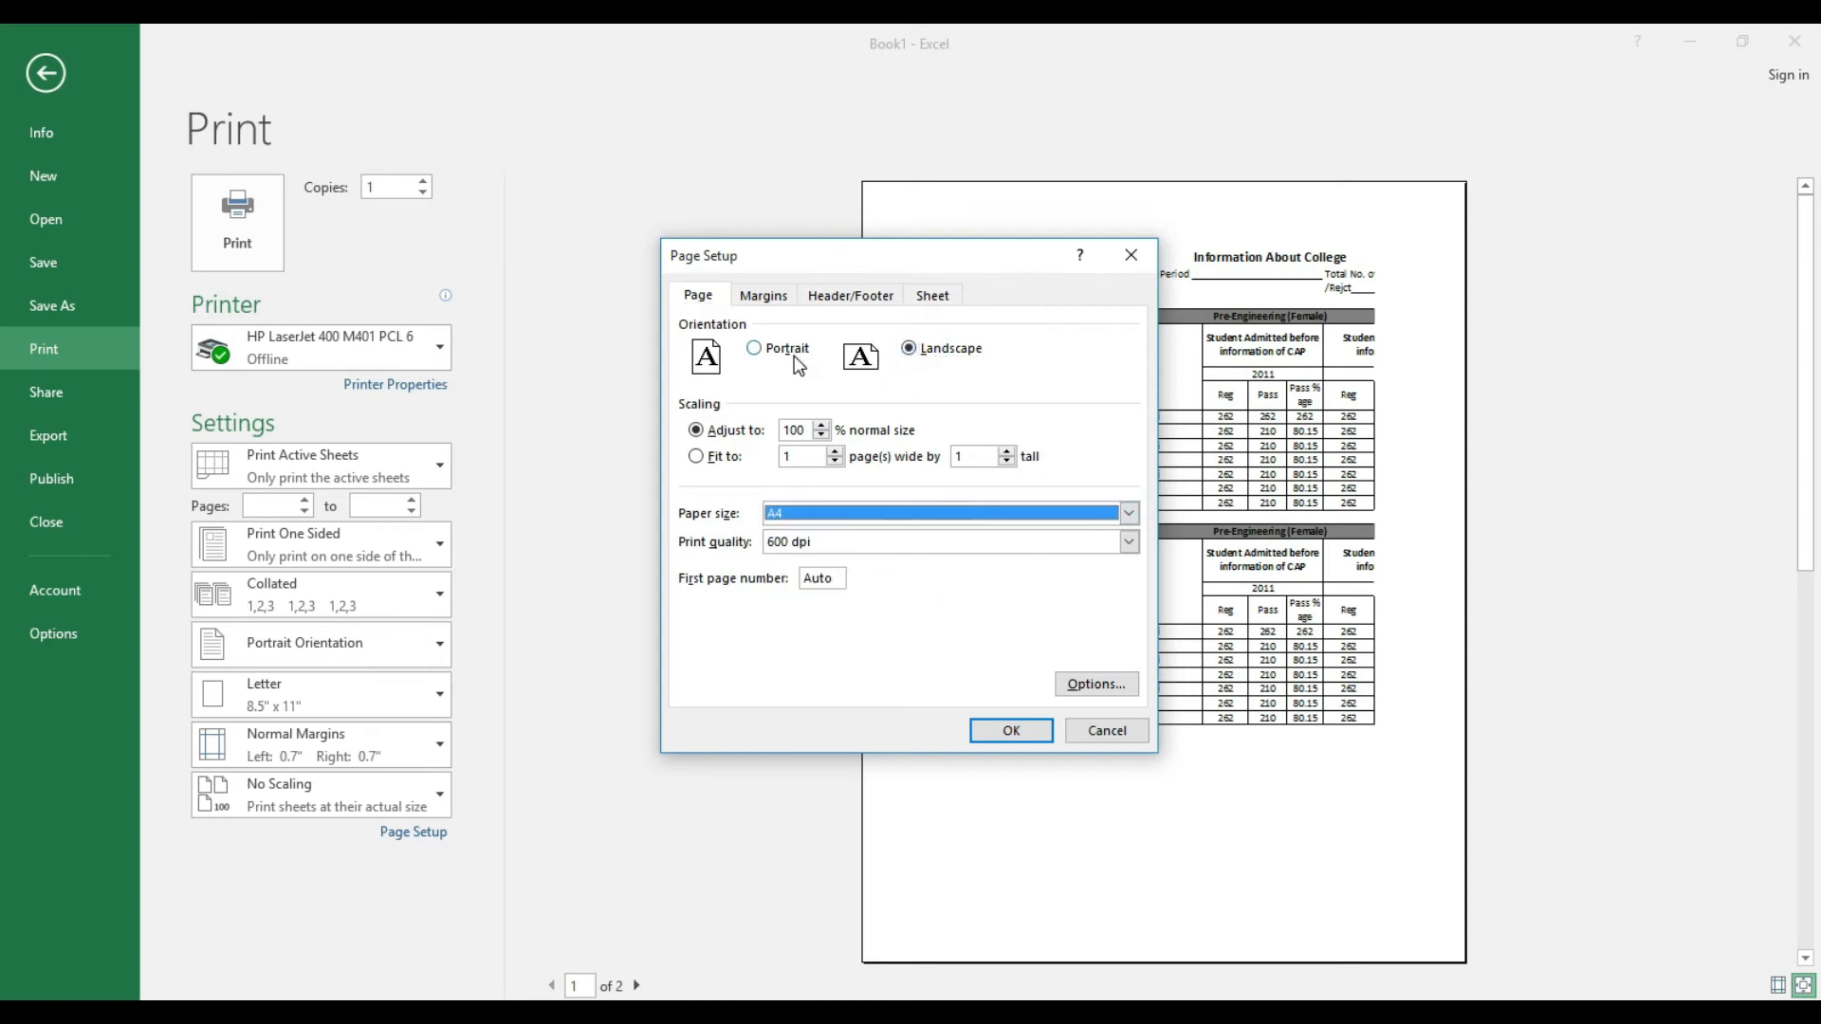
Center the college information sheet horizontally on the page, apply the page setup and return to the worksheet.
{"action": "left_click", "coordinate": [764, 297]}
{"action": "left_click", "coordinate": [743, 615]}
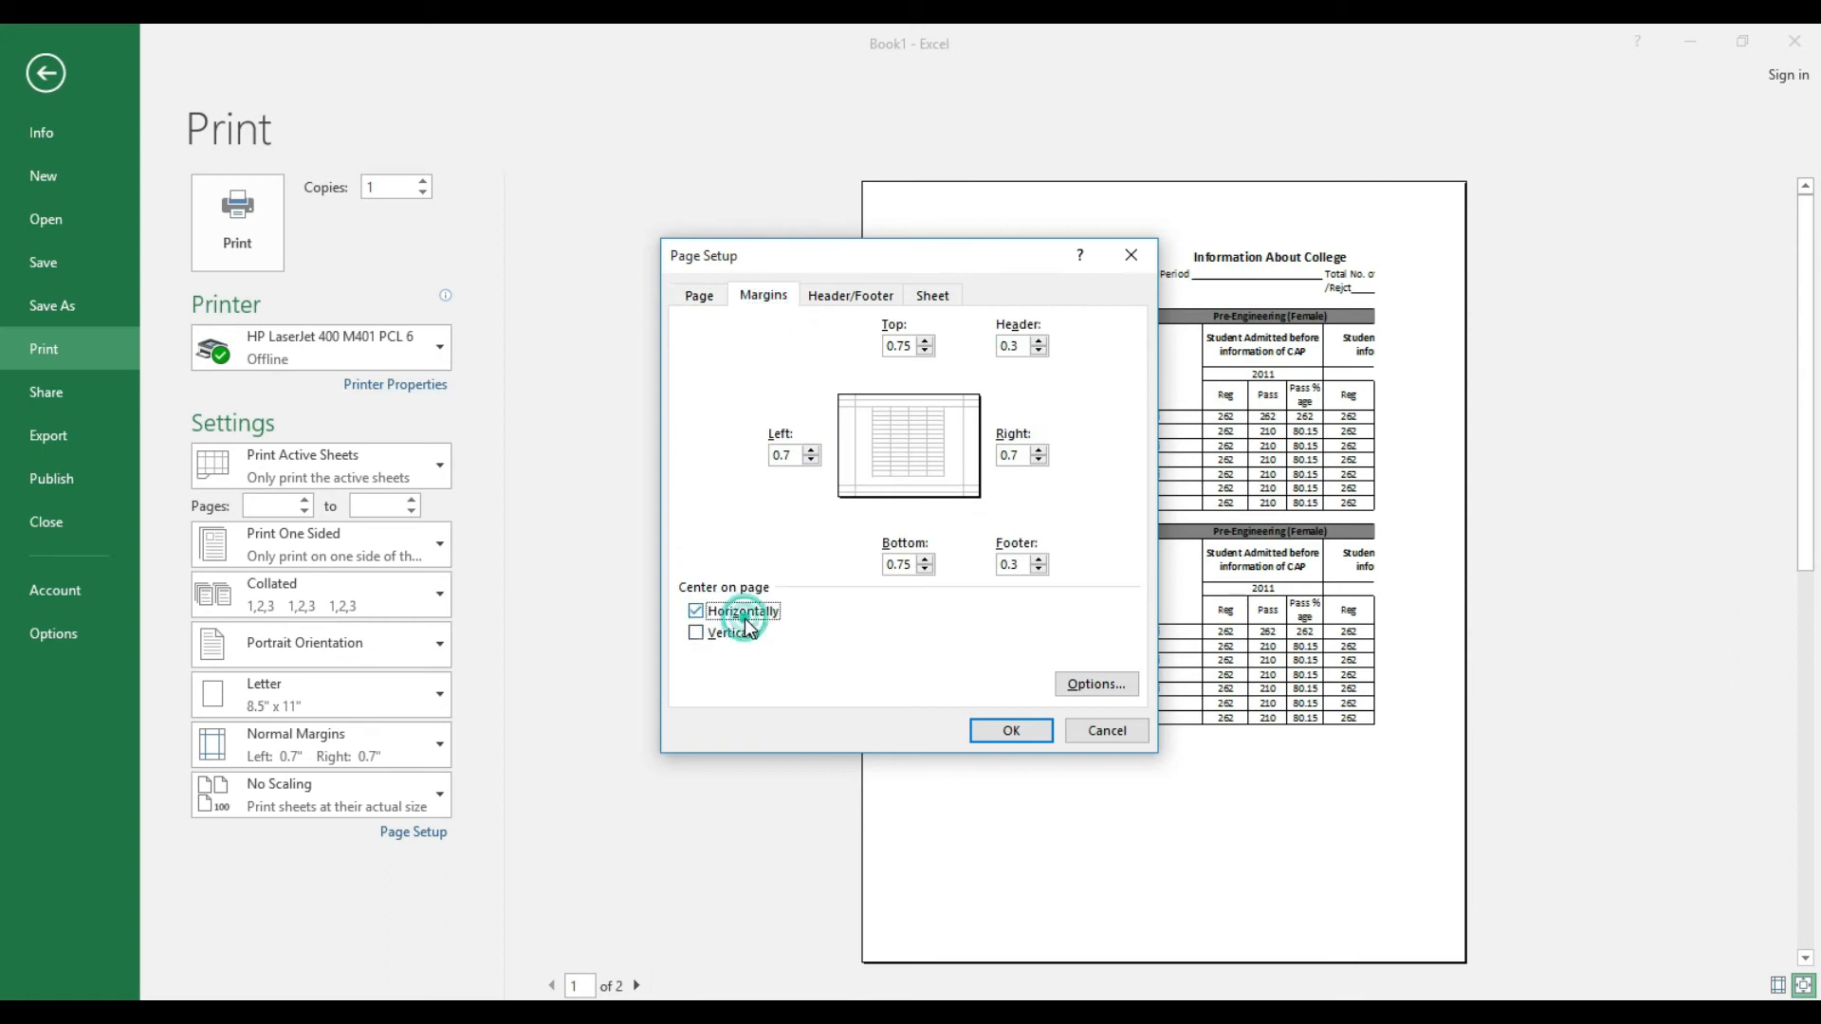
{"action": "left_click", "coordinate": [1005, 731]}
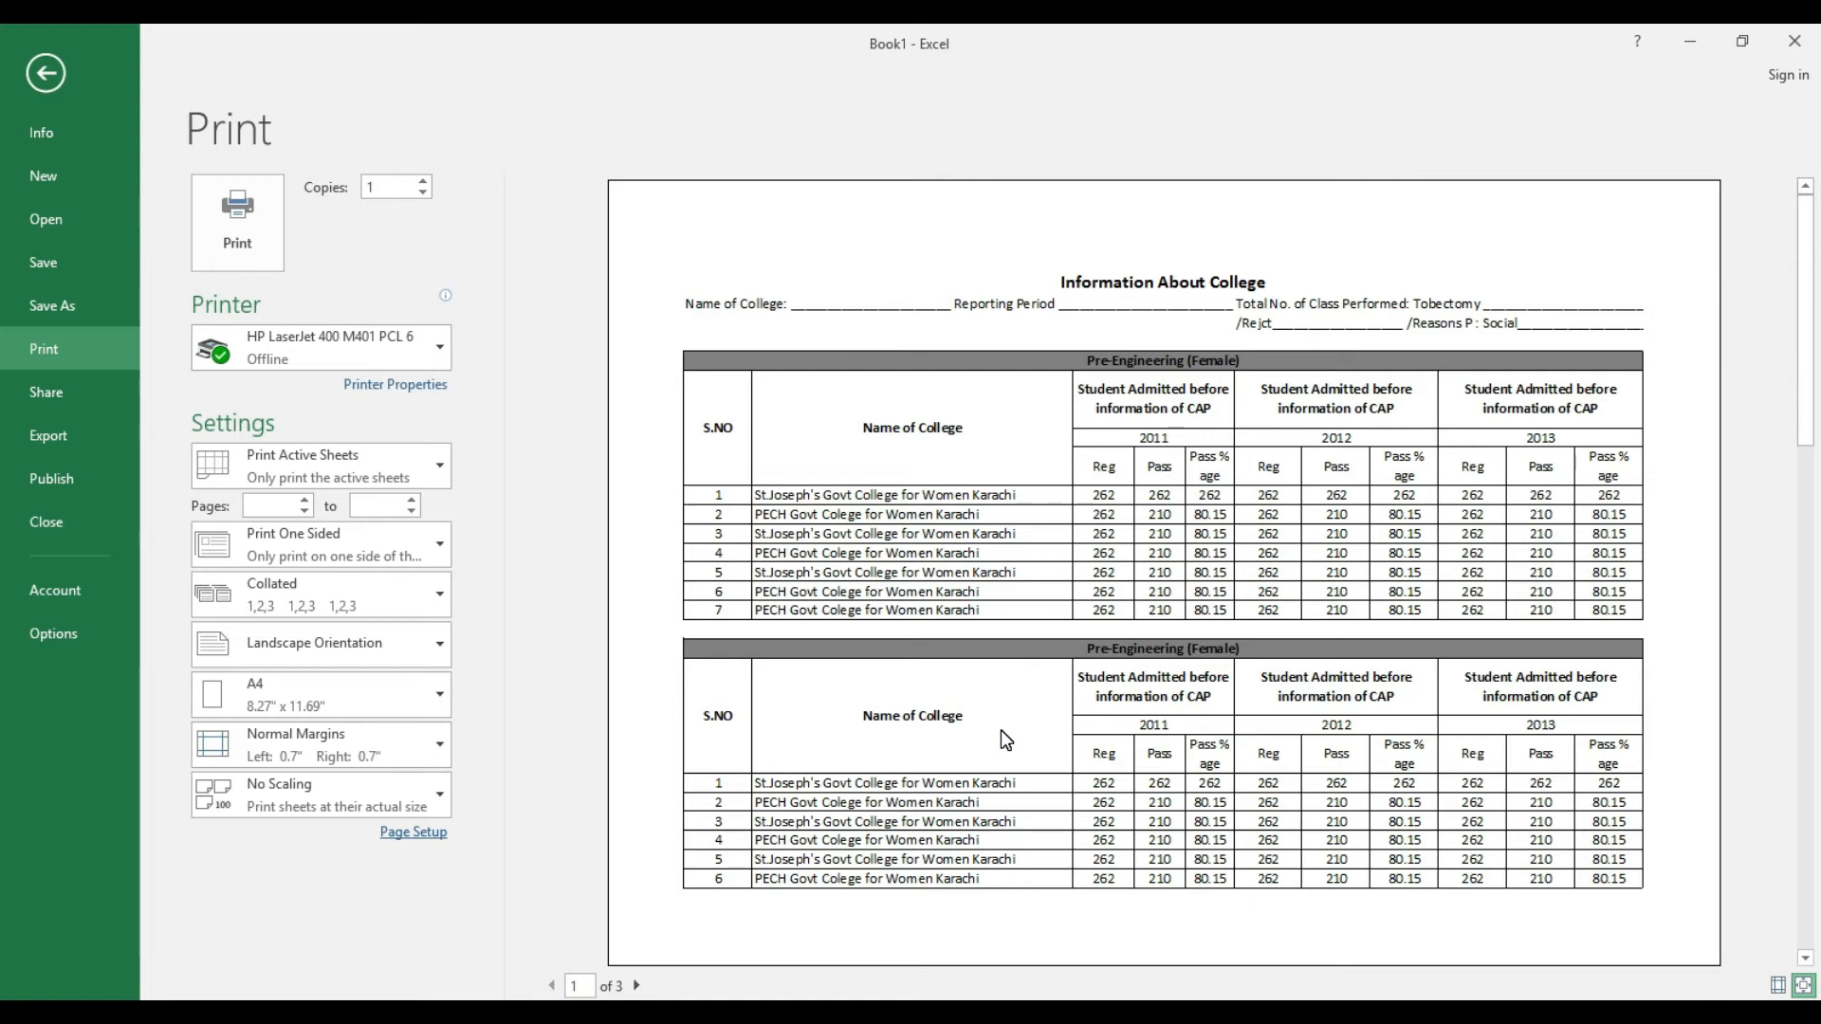
{"action": "left_click", "coordinate": [44, 75]}
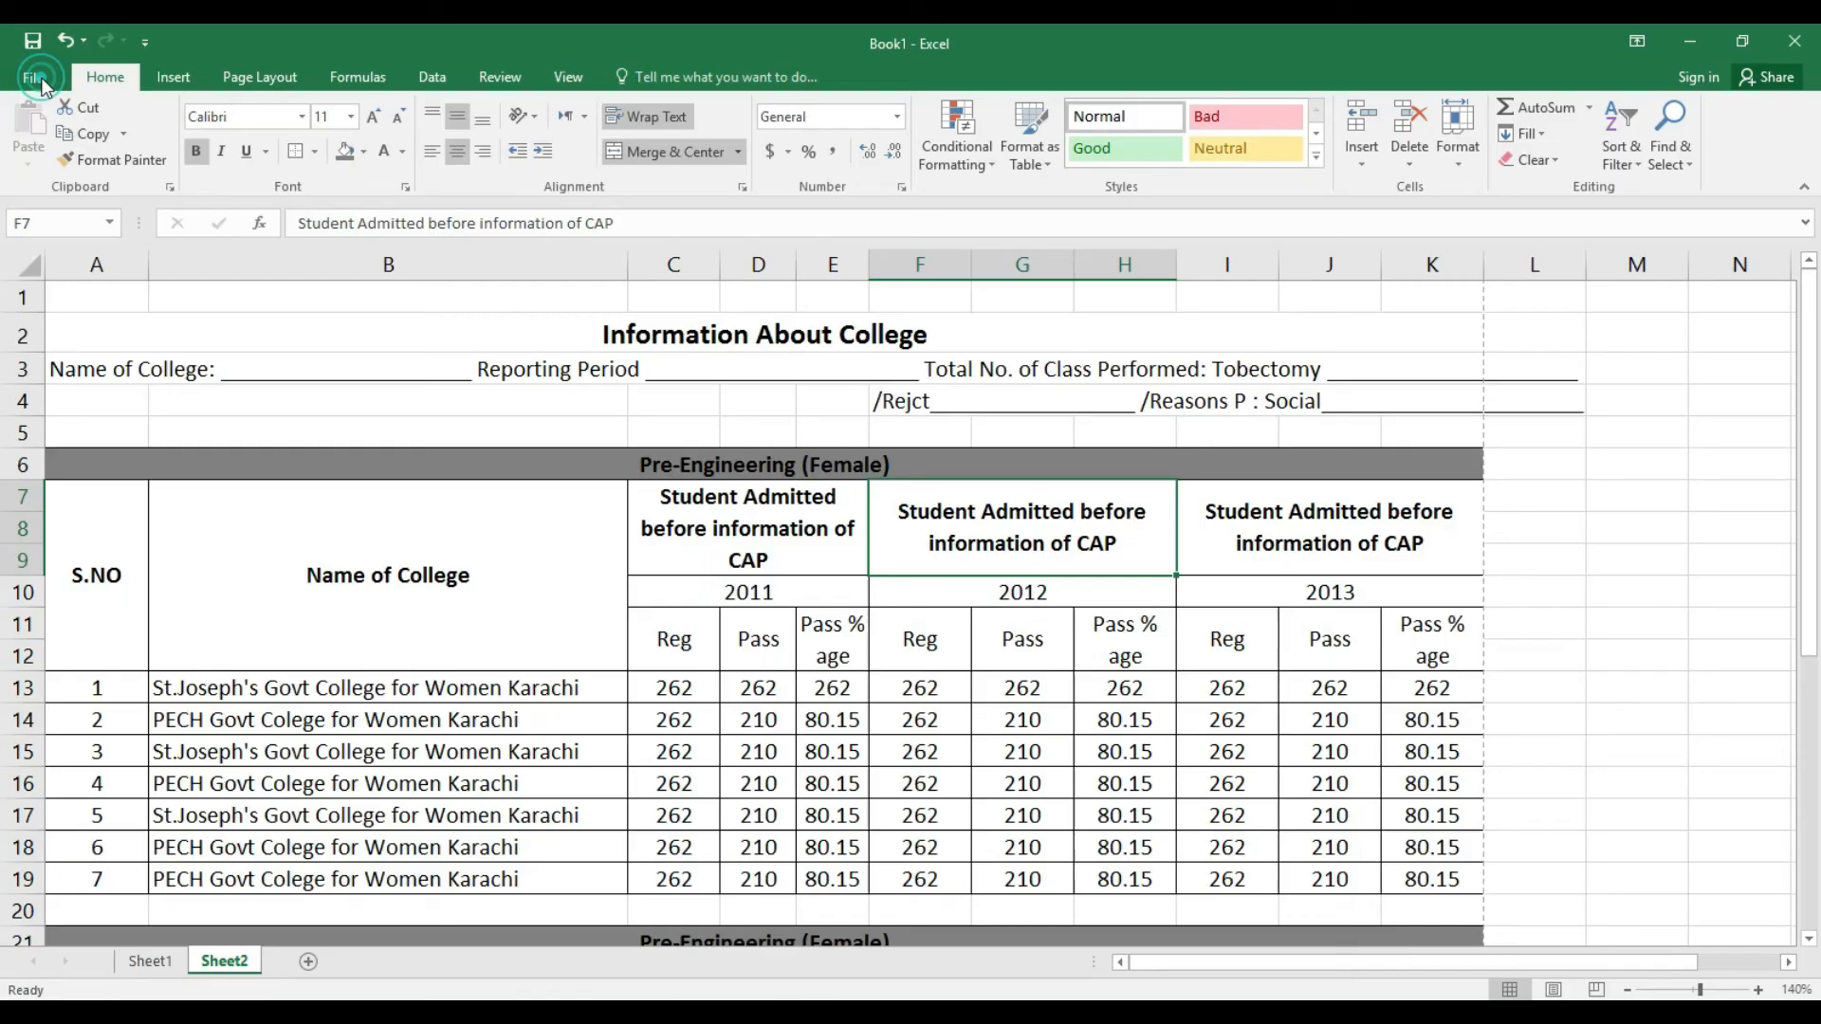
Choose landscape orientation and A4 paper for printing the Karachi towns report on Sheet1.
{"action": "left_click", "coordinate": [156, 959]}
{"action": "left_click", "coordinate": [44, 80]}
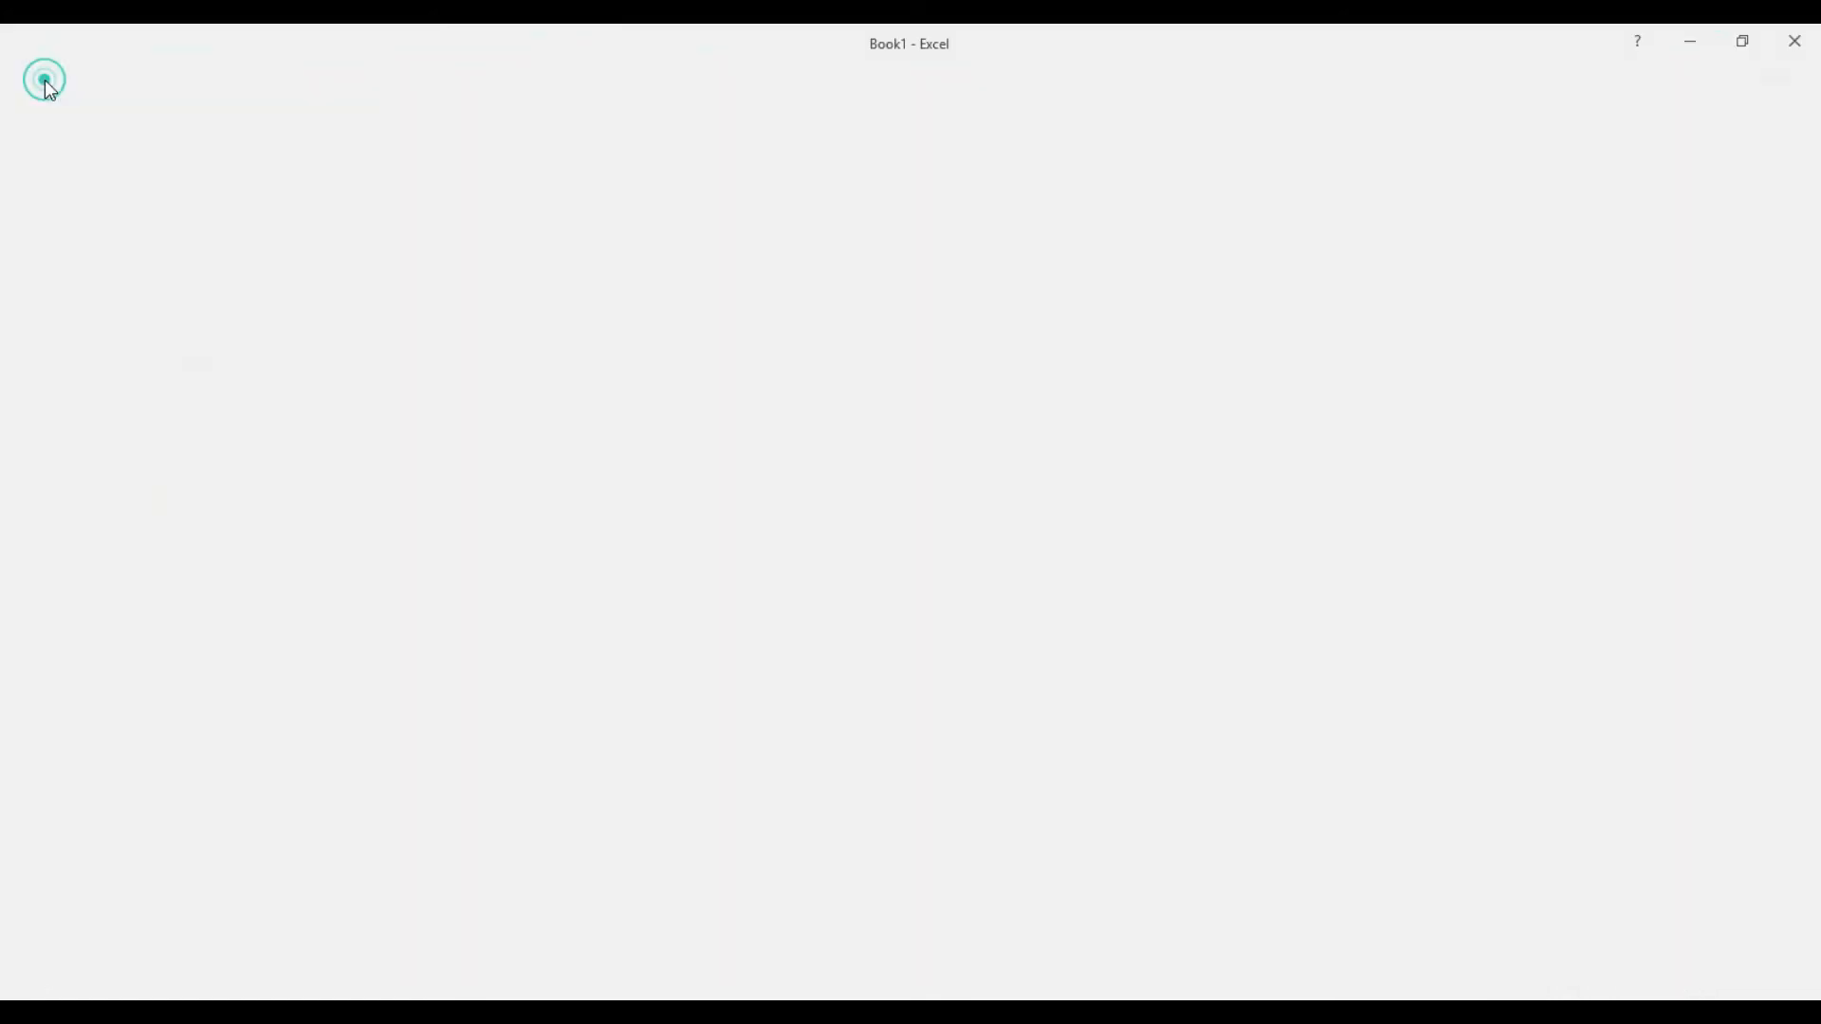
{"action": "left_click", "coordinate": [70, 346]}
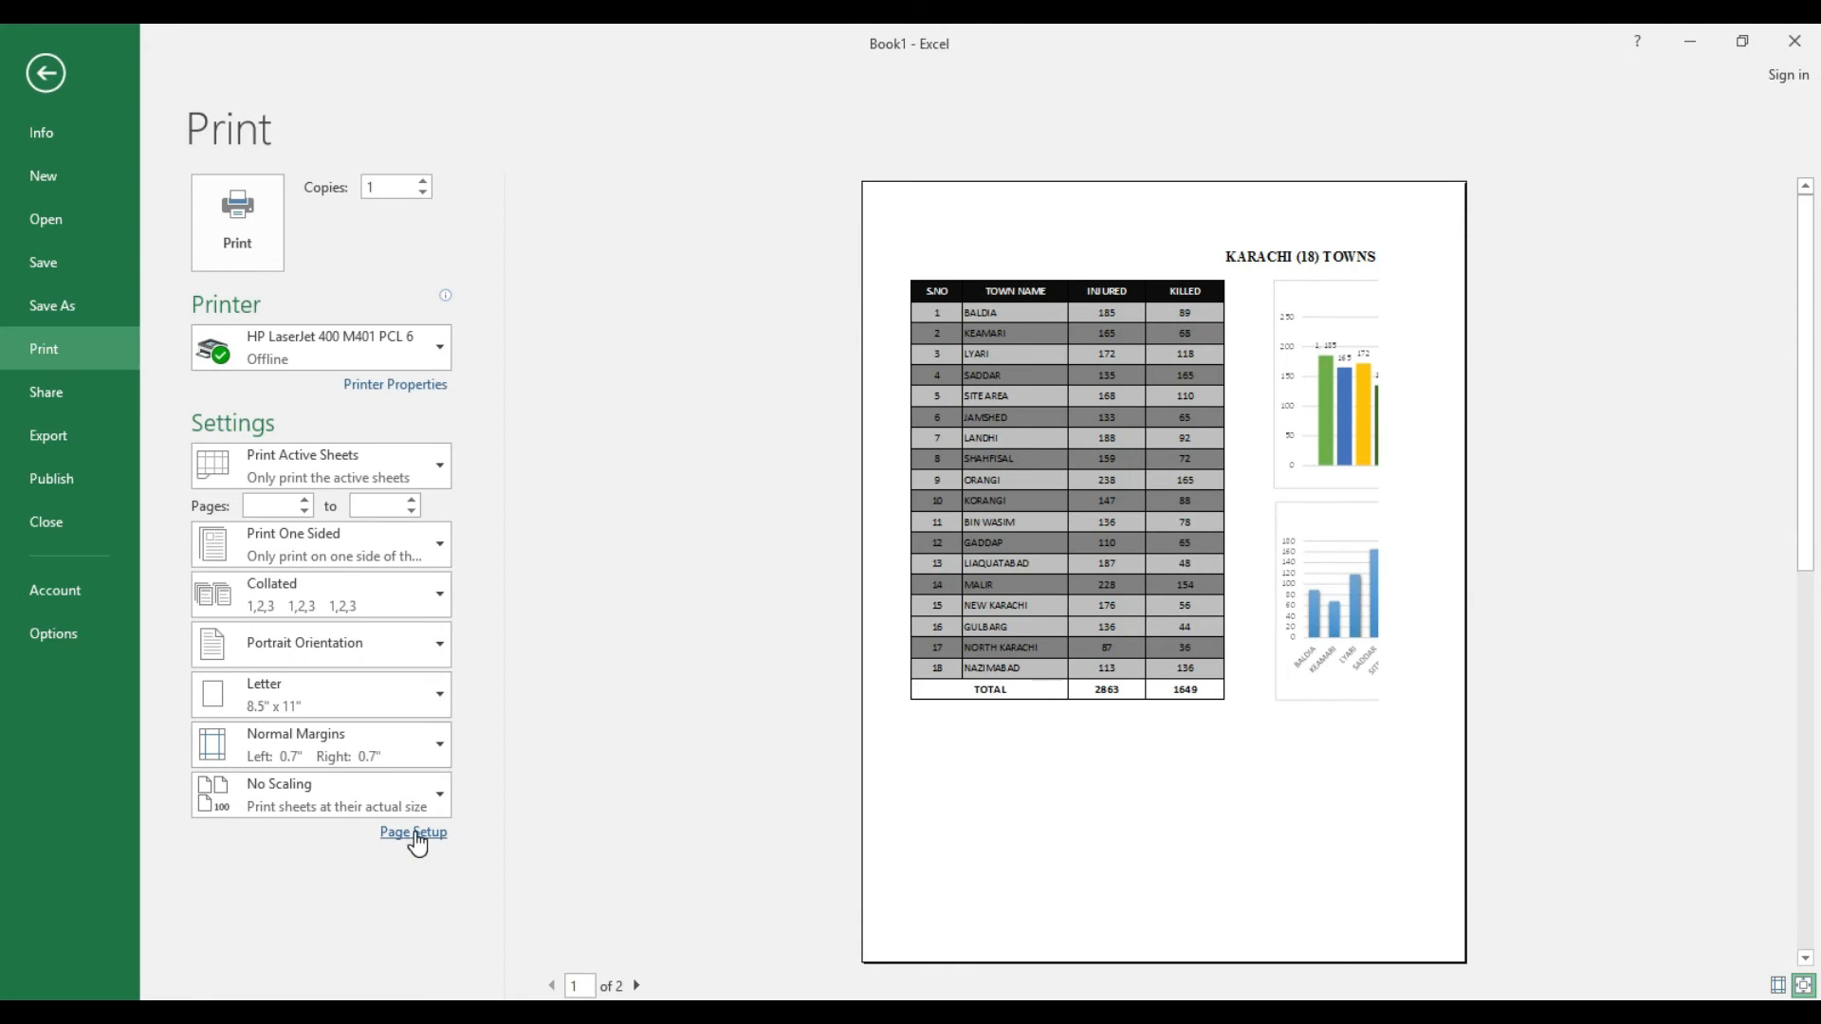
{"action": "left_click", "coordinate": [413, 832]}
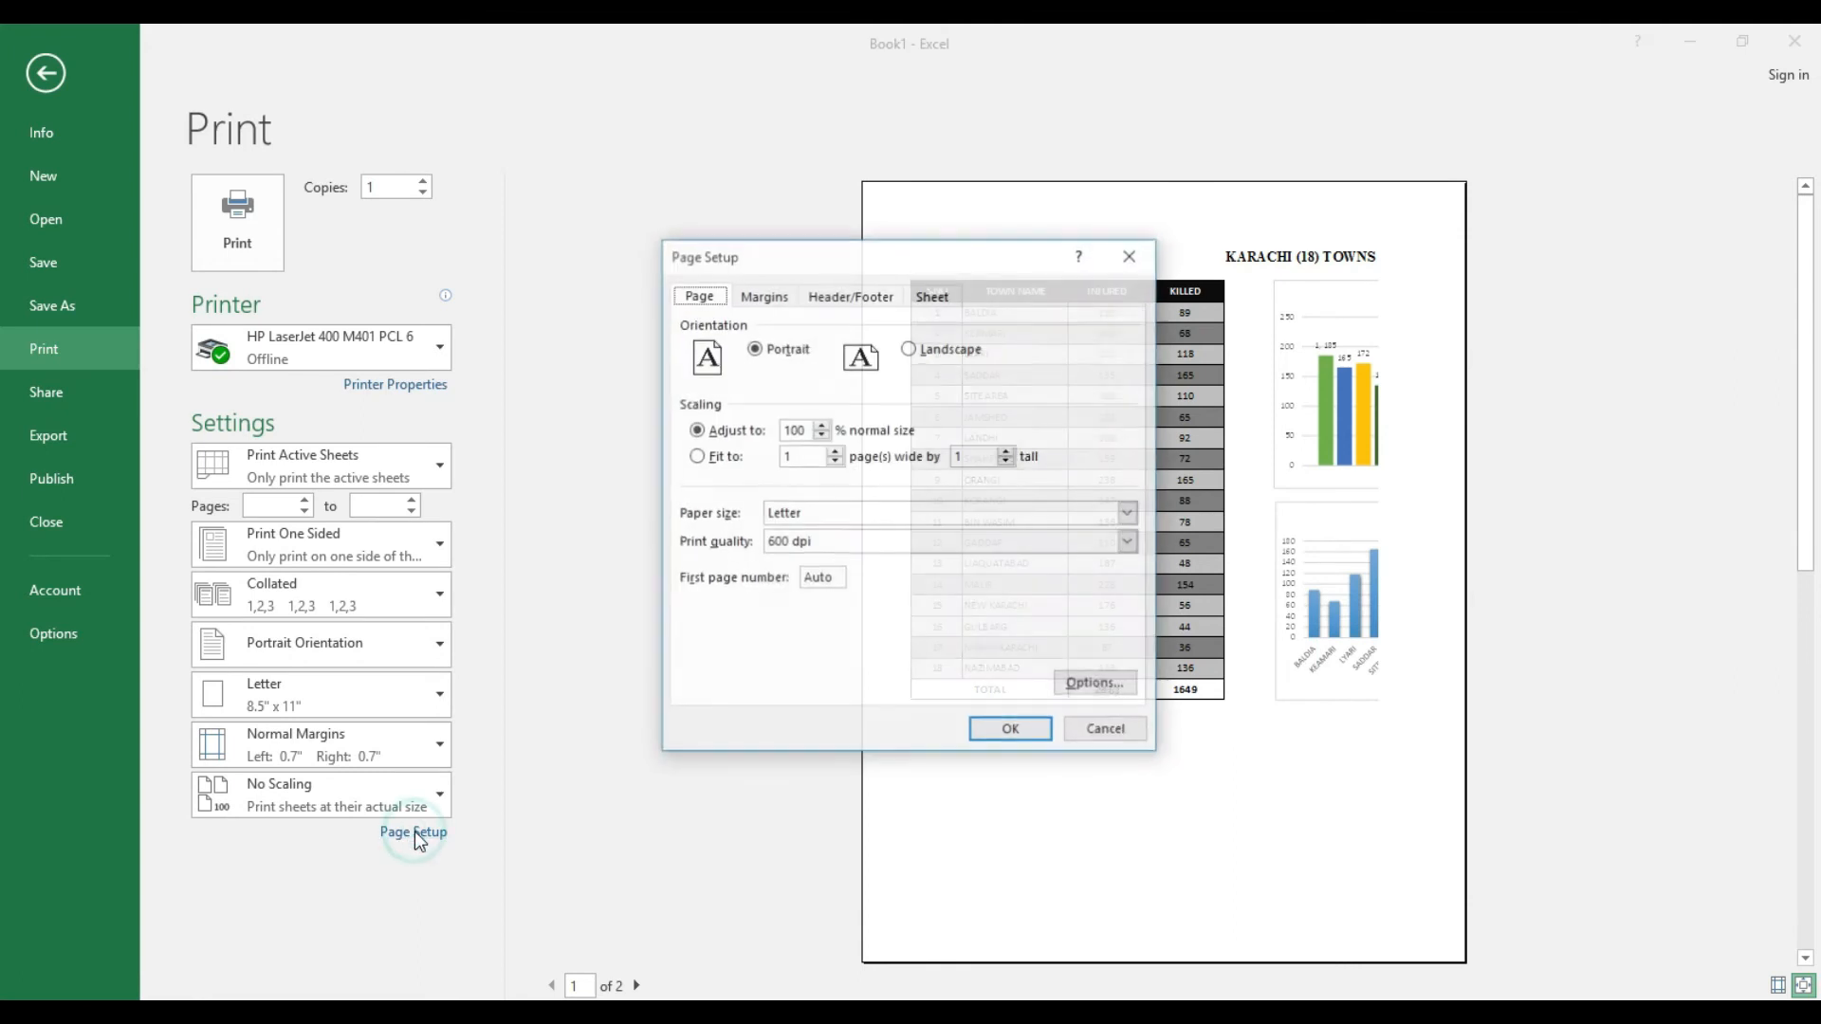
{"action": "left_click", "coordinate": [920, 349]}
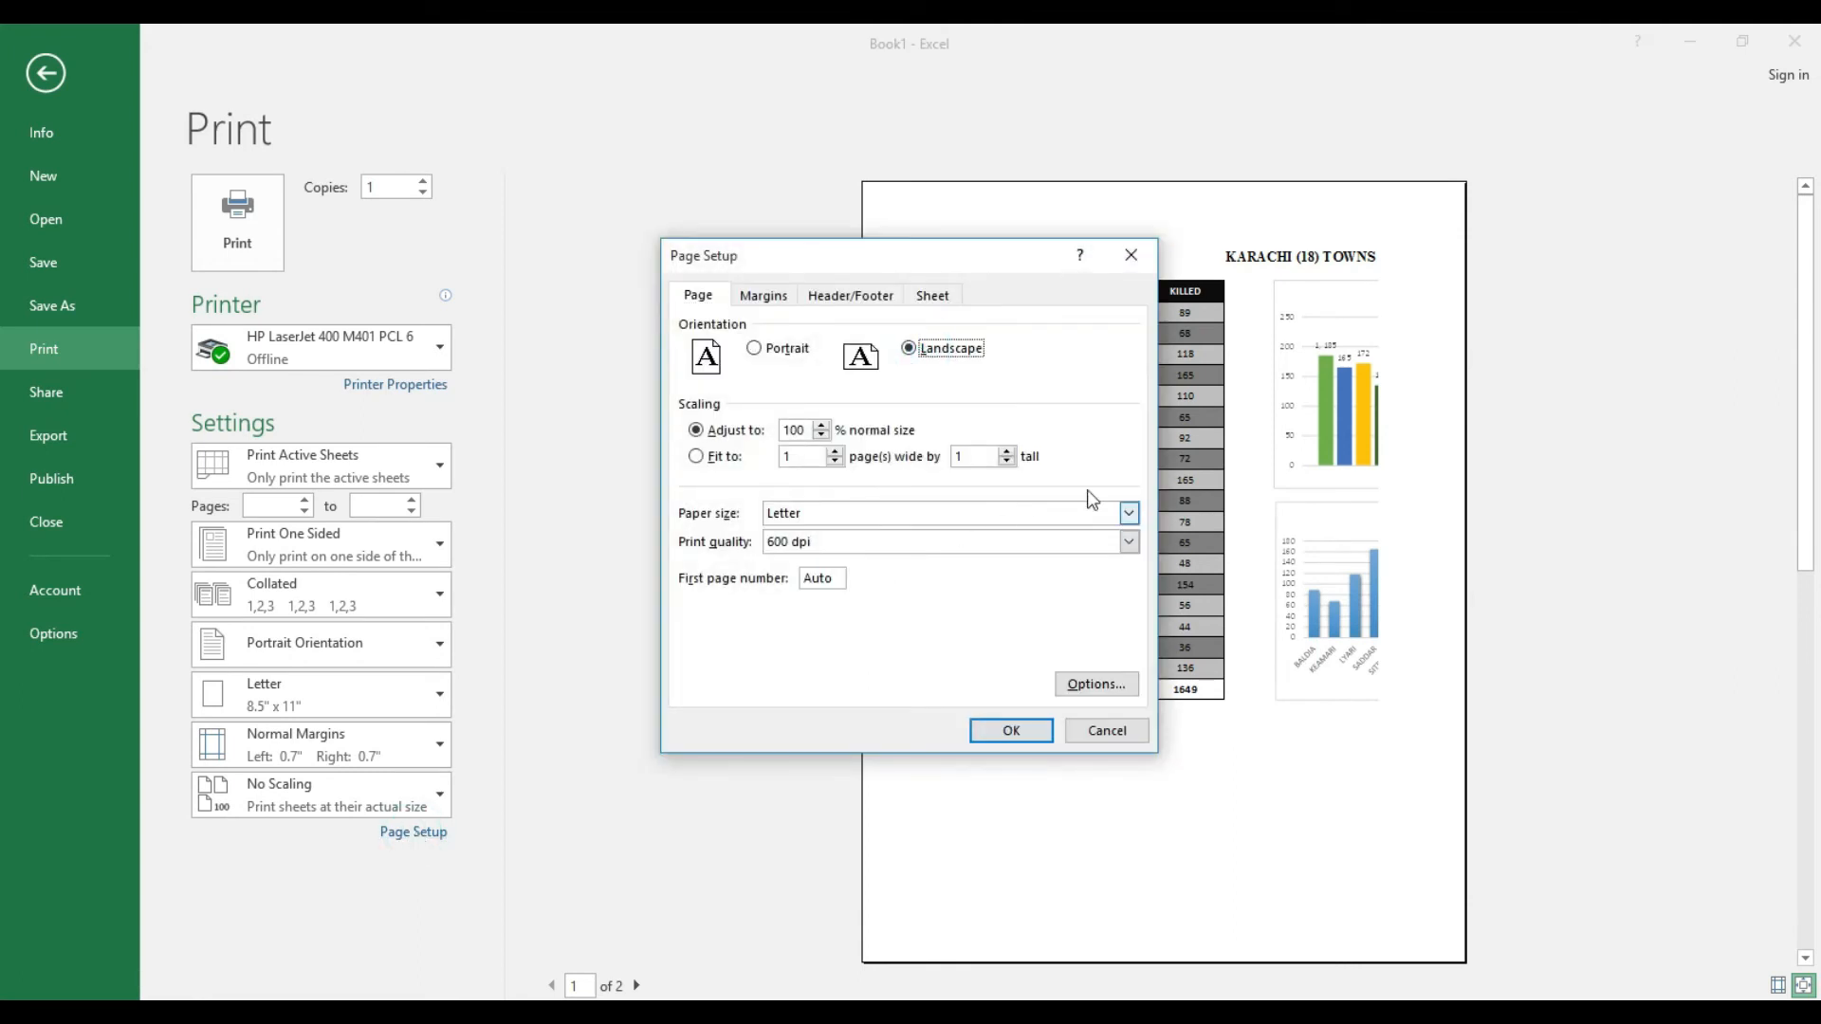
{"action": "left_click", "coordinate": [1129, 513]}
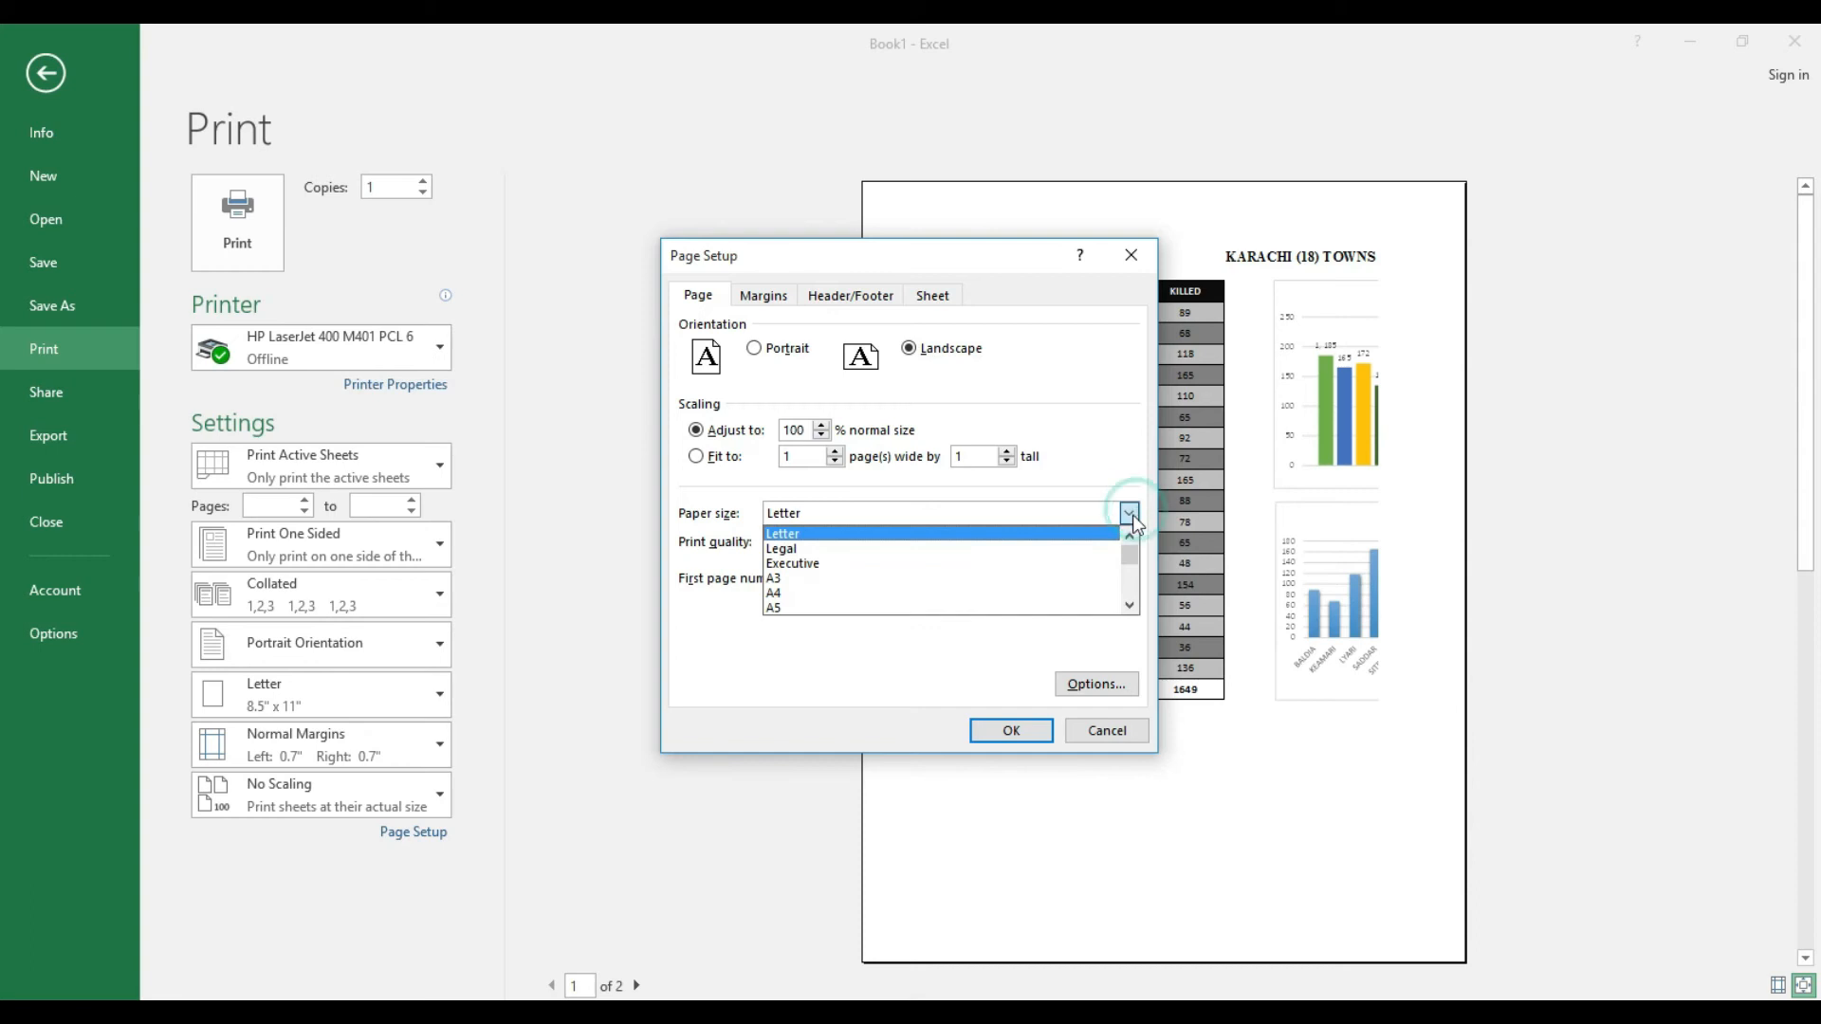
{"action": "left_click", "coordinate": [1032, 597]}
Center the Karachi towns report horizontally on the page, apply the page setup and return to the worksheet.
{"action": "left_click", "coordinate": [766, 301]}
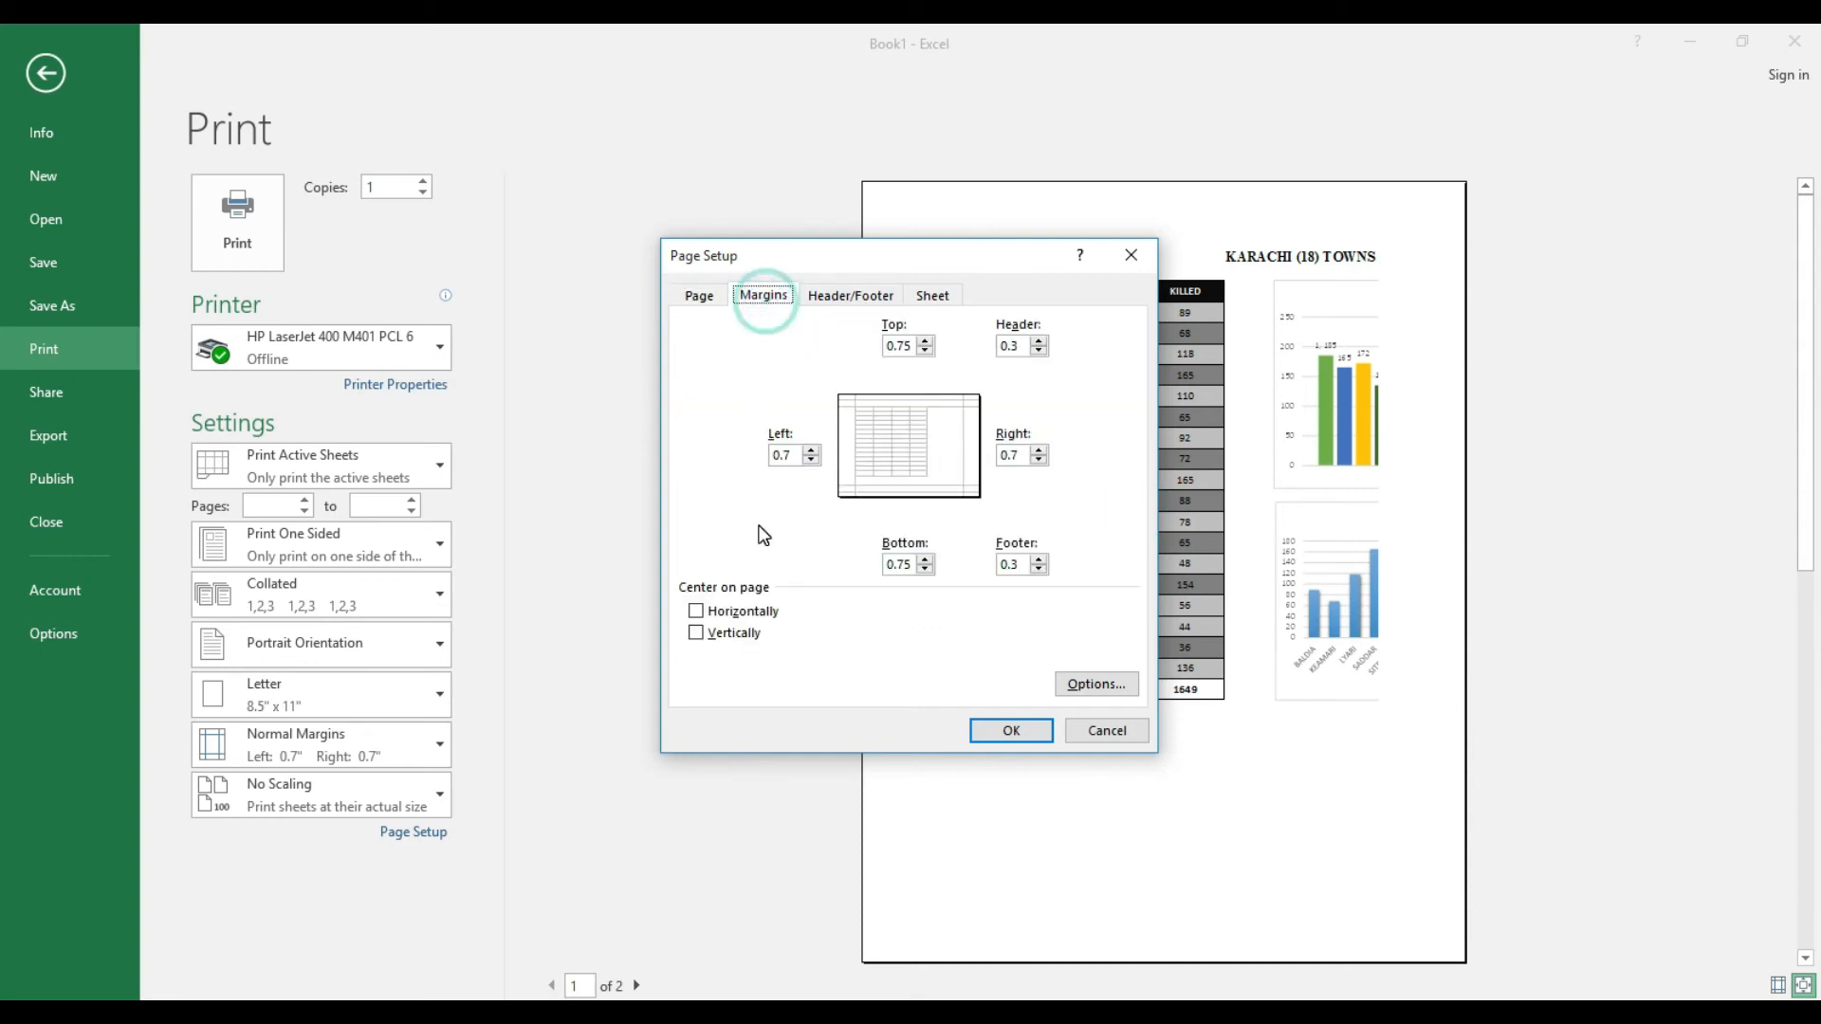
{"action": "left_click", "coordinate": [745, 610]}
{"action": "left_click", "coordinate": [1008, 730]}
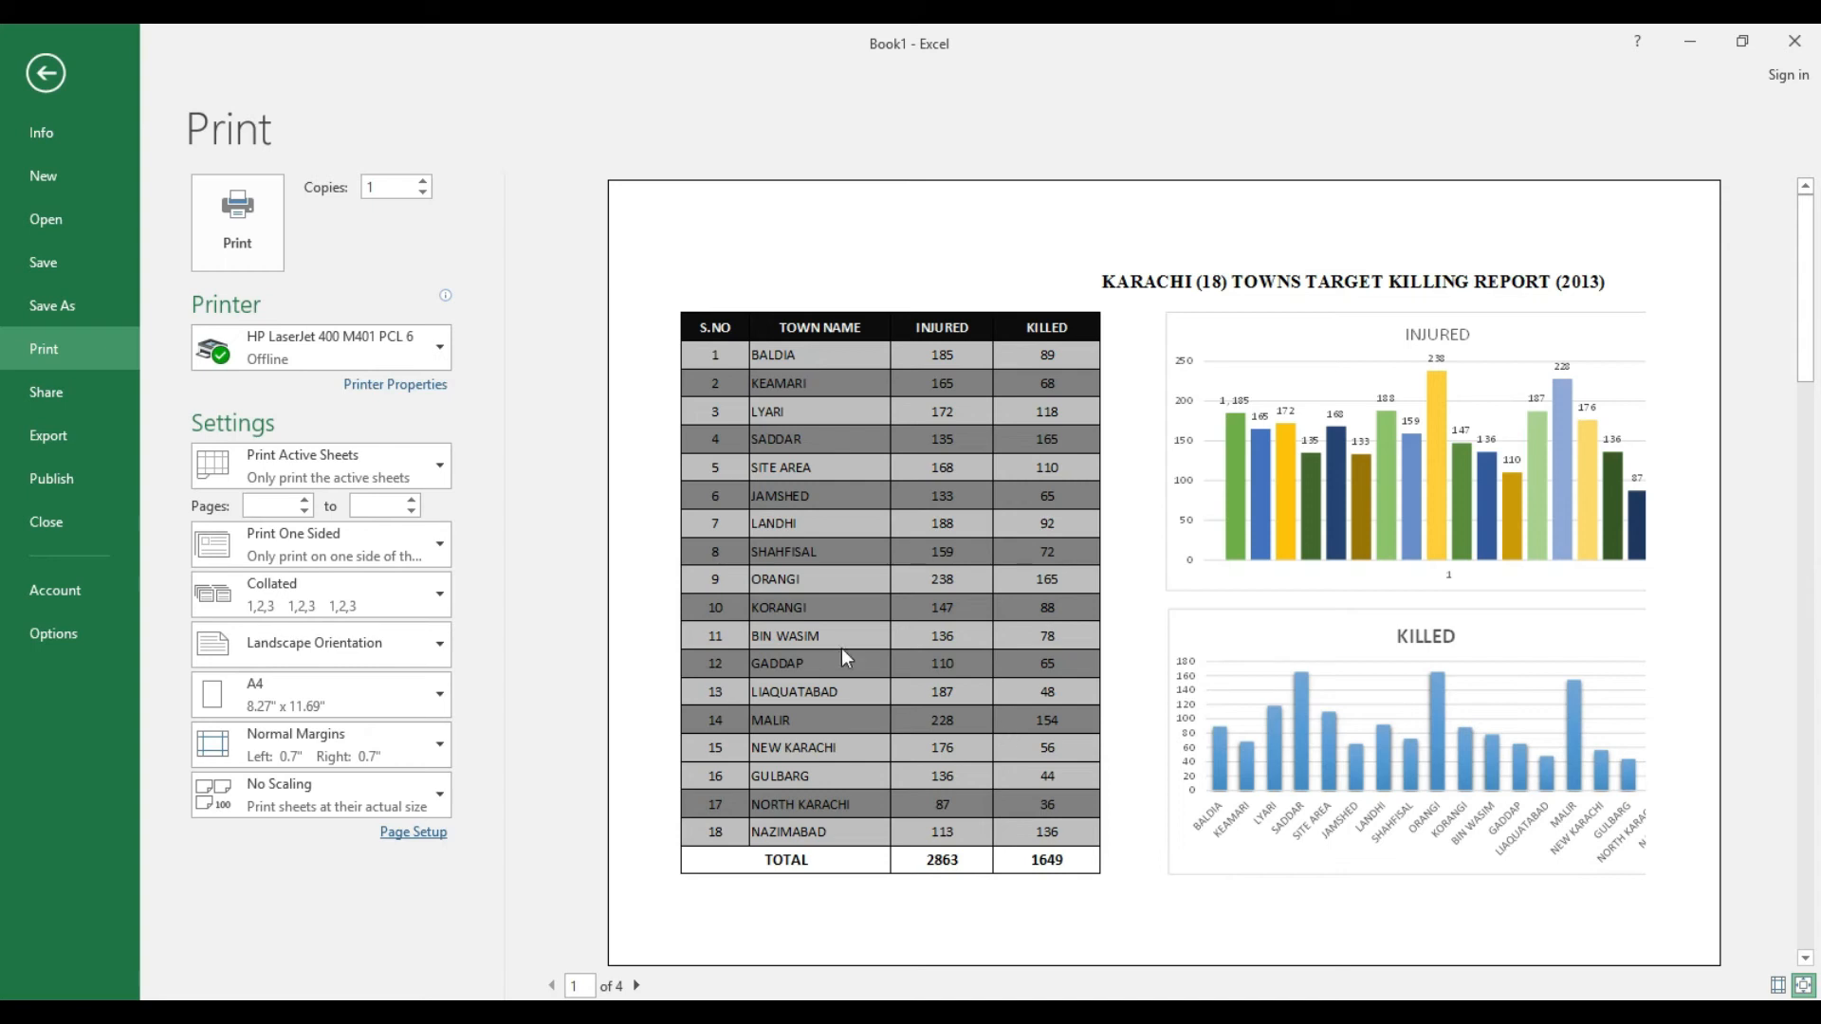
{"action": "left_click", "coordinate": [54, 85]}
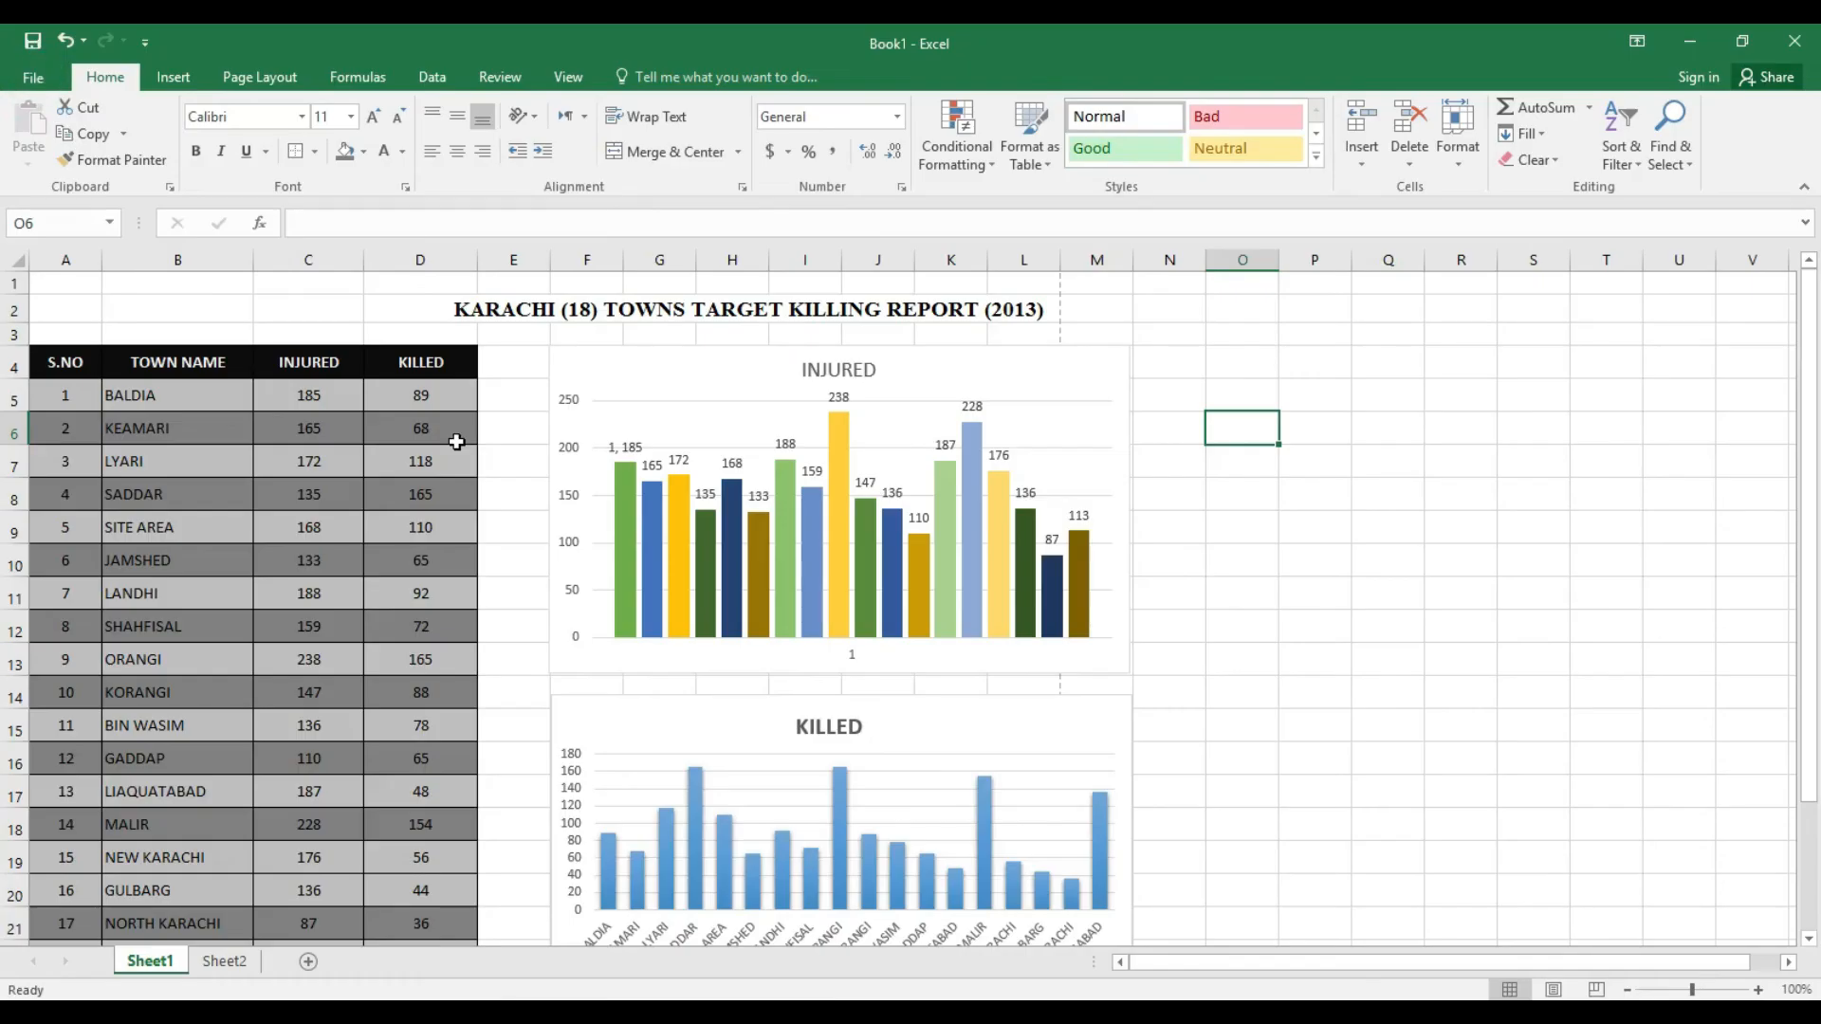
Switch between Sheet1 and Sheet2, and add a new blank worksheet after Sheet2.
{"action": "left_click", "coordinate": [216, 960]}
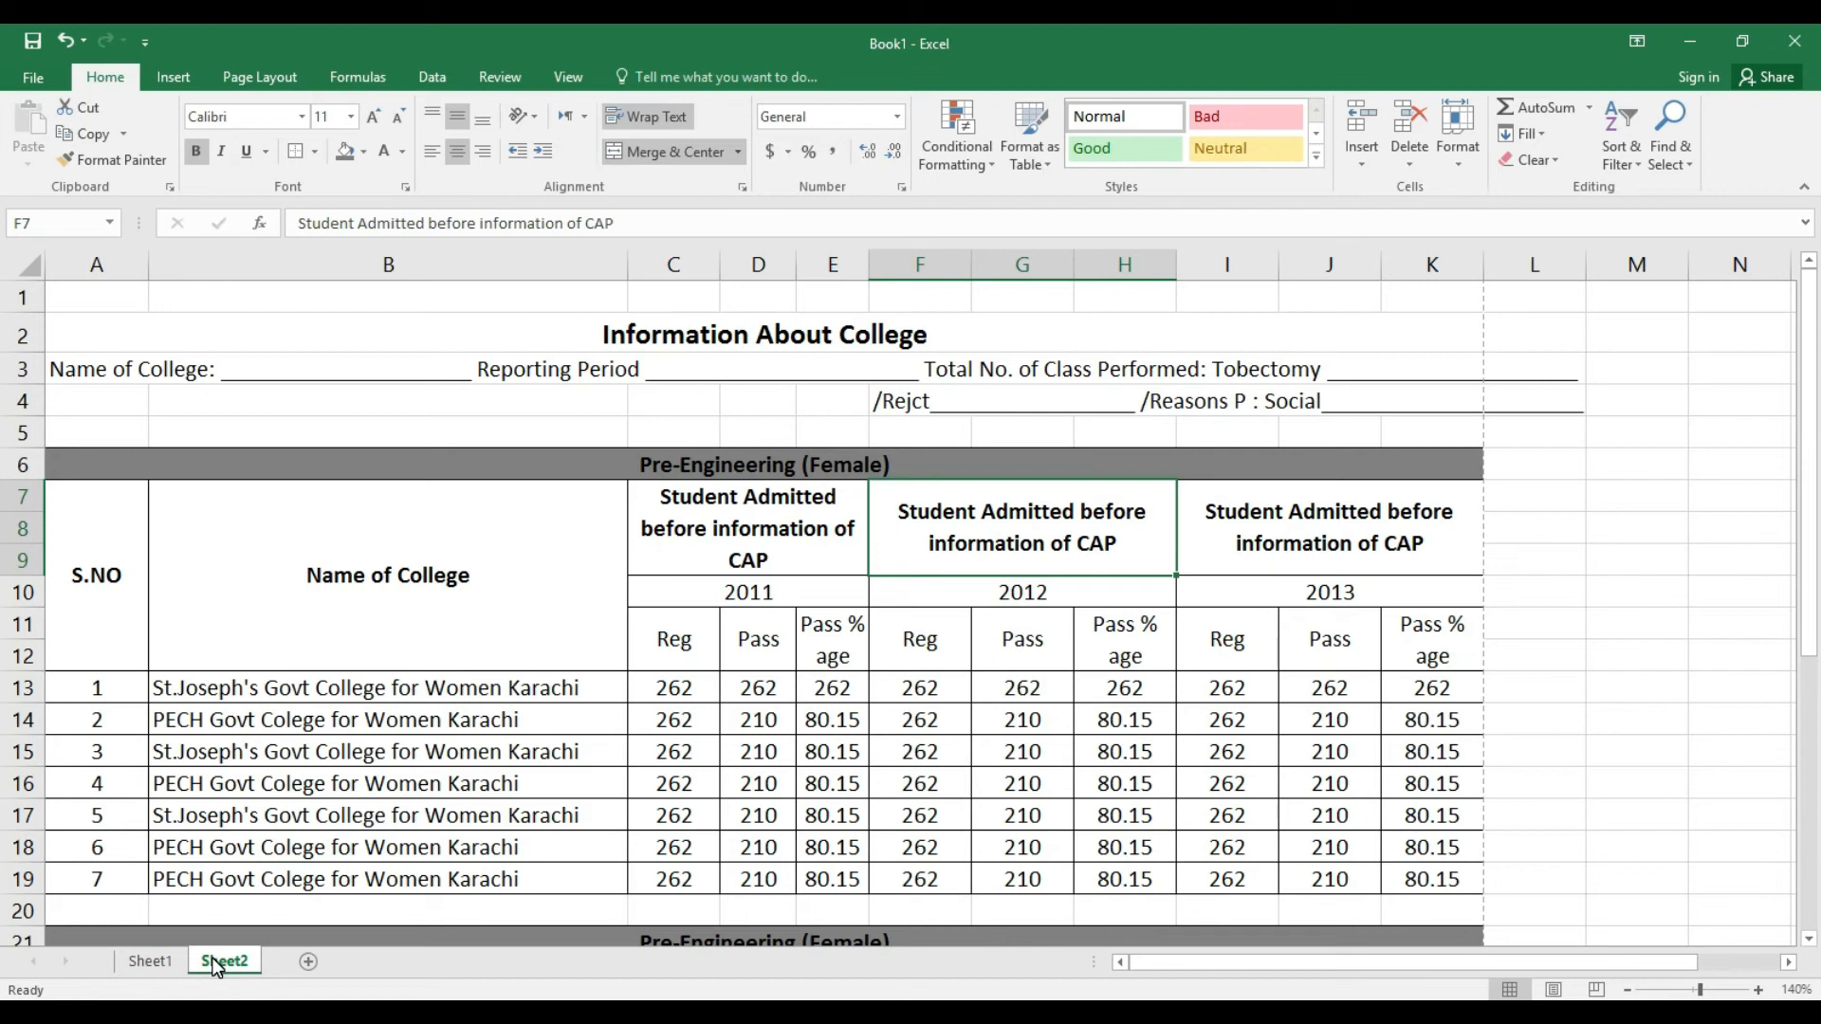
{"action": "left_click", "coordinate": [149, 960]}
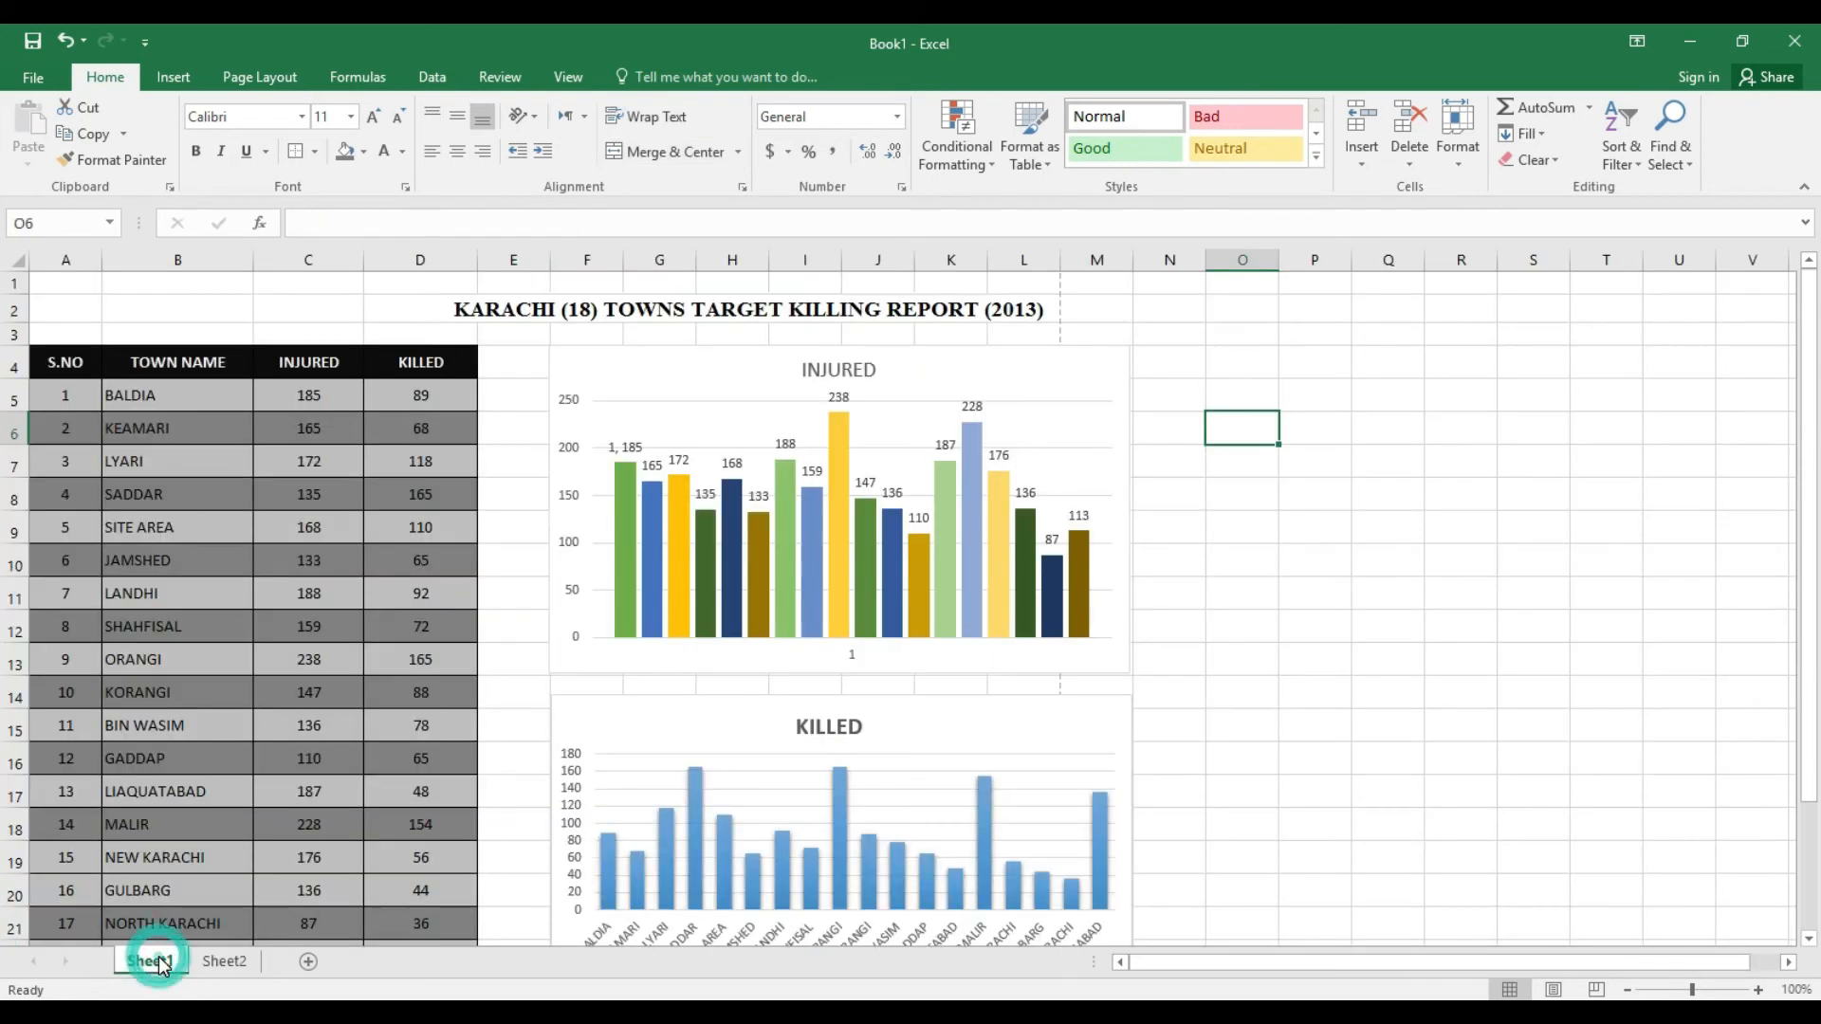
{"action": "left_click", "coordinate": [211, 962]}
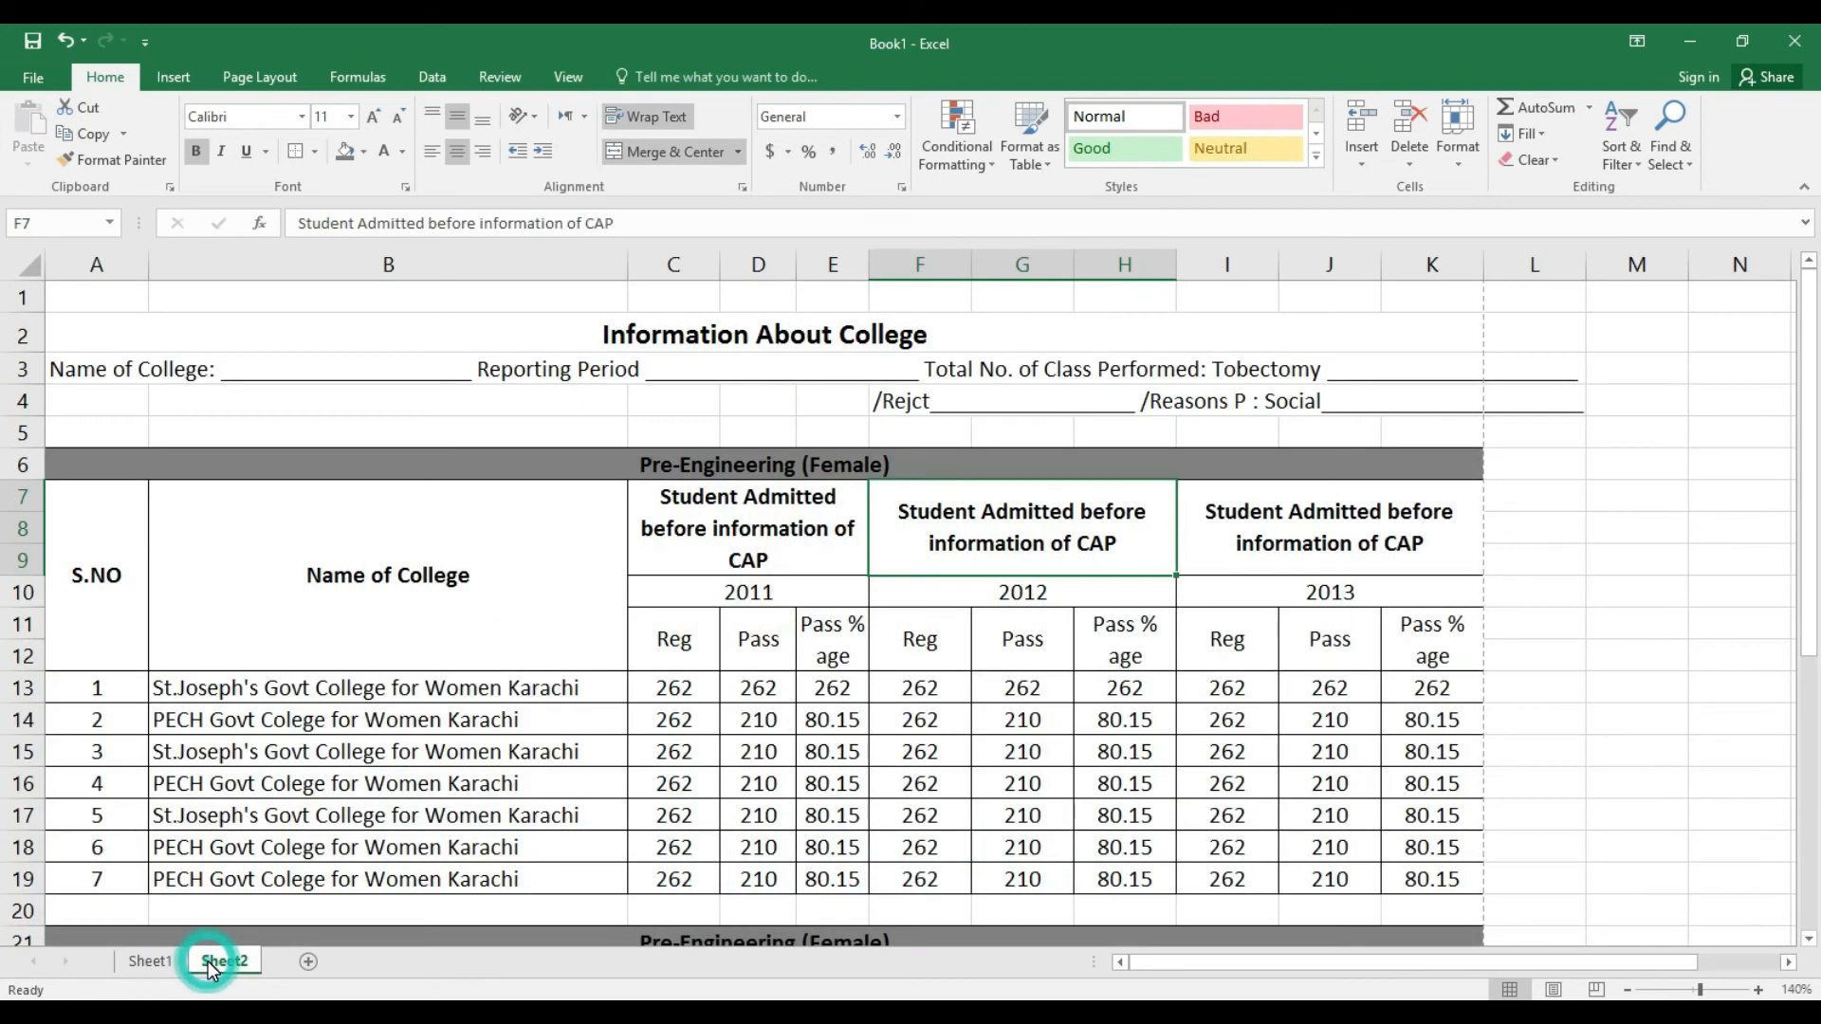
{"action": "left_click", "coordinate": [308, 962]}
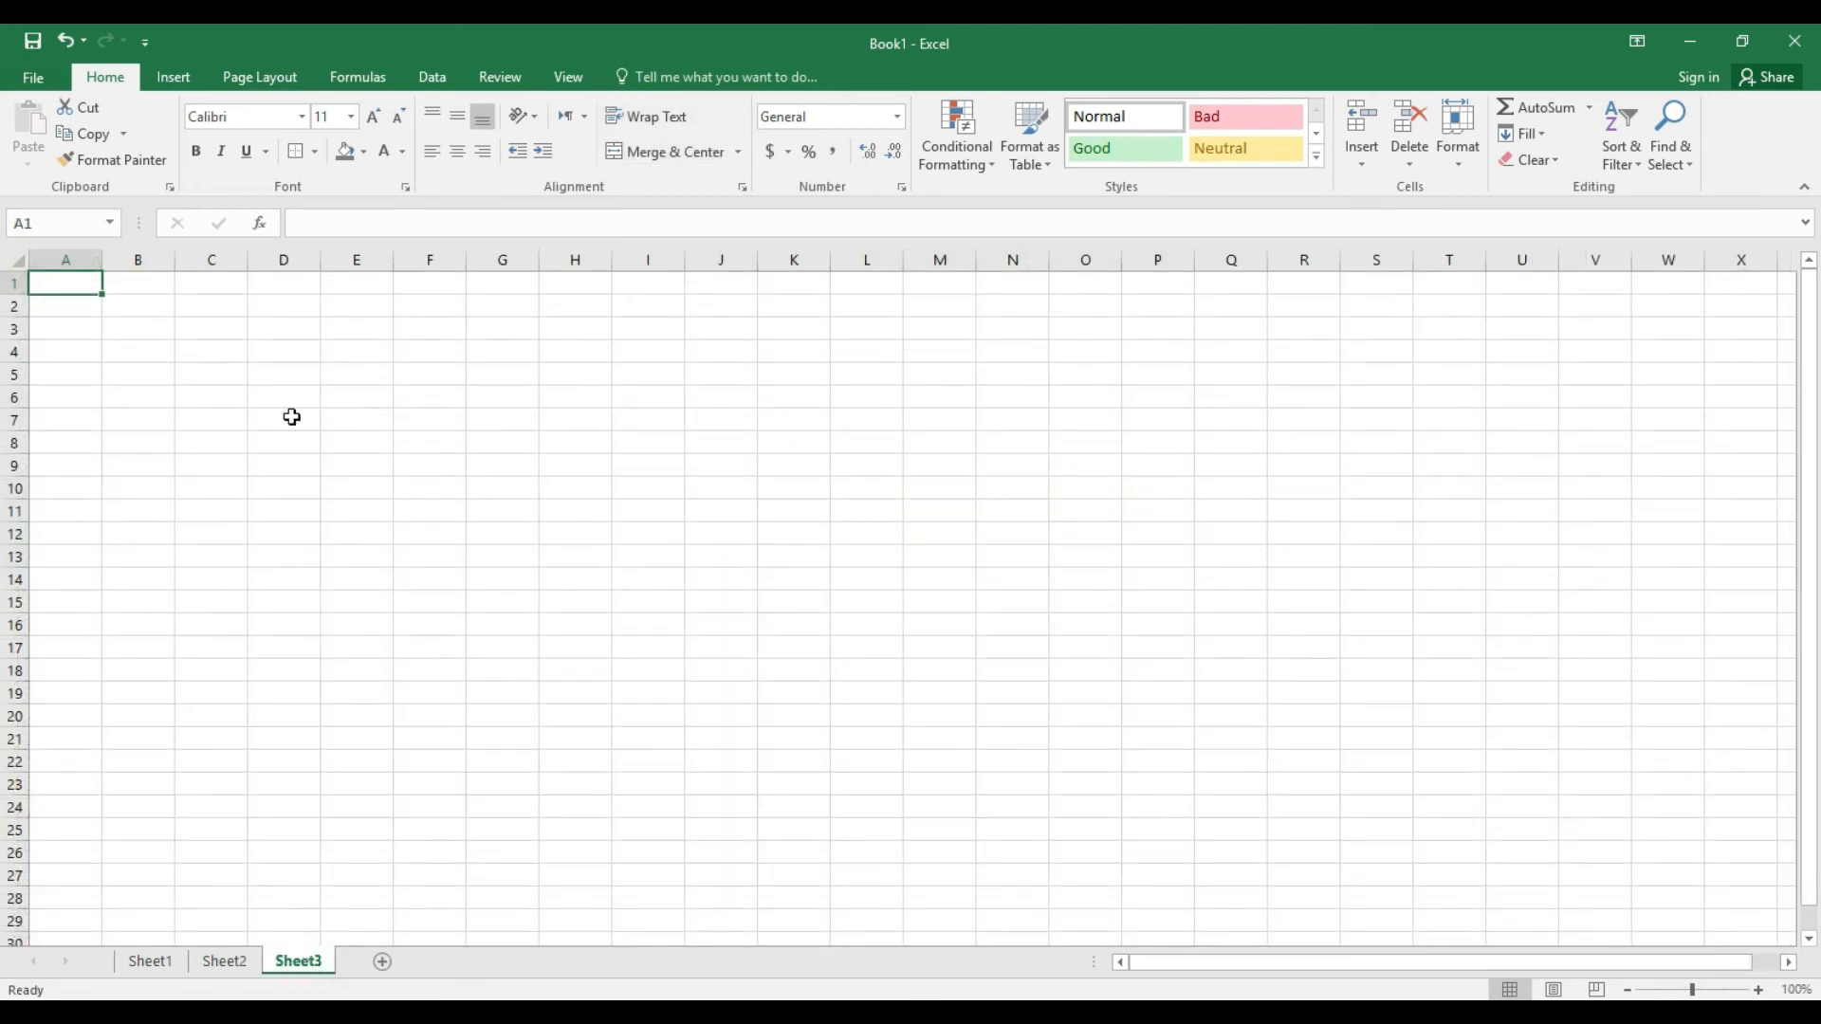
{"action": "left_click", "coordinate": [282, 416]}
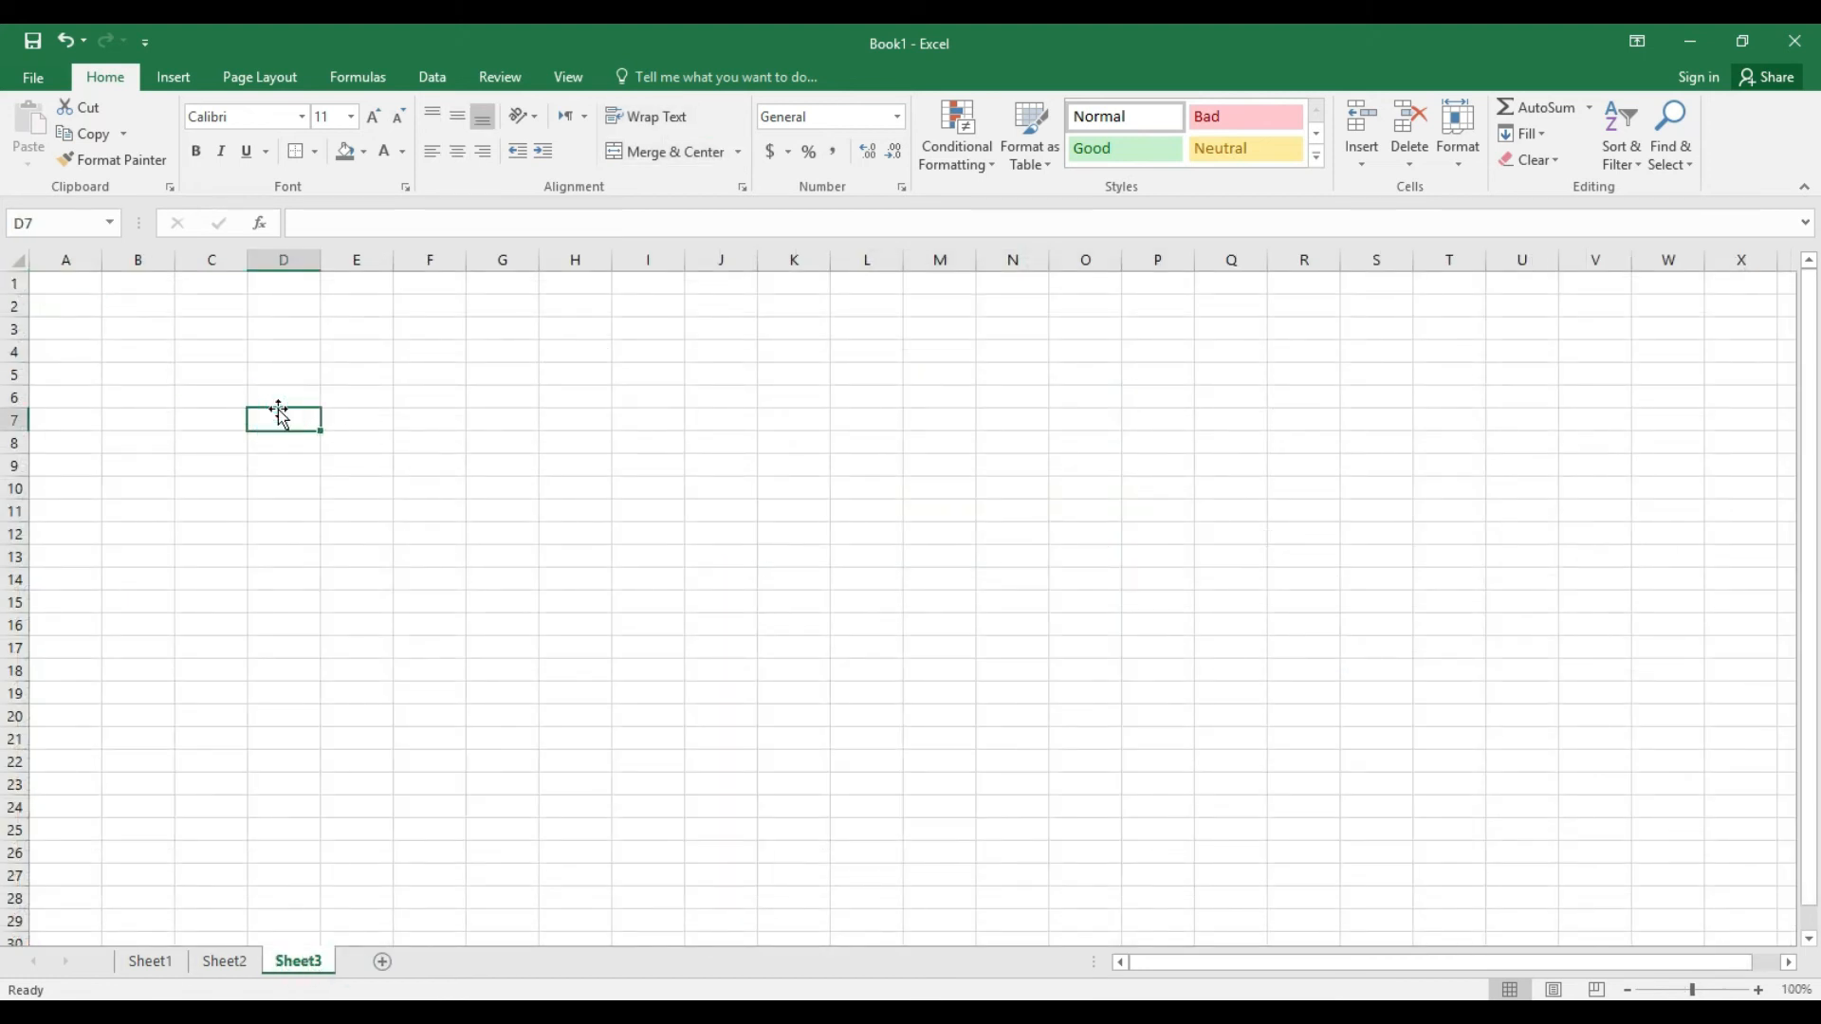
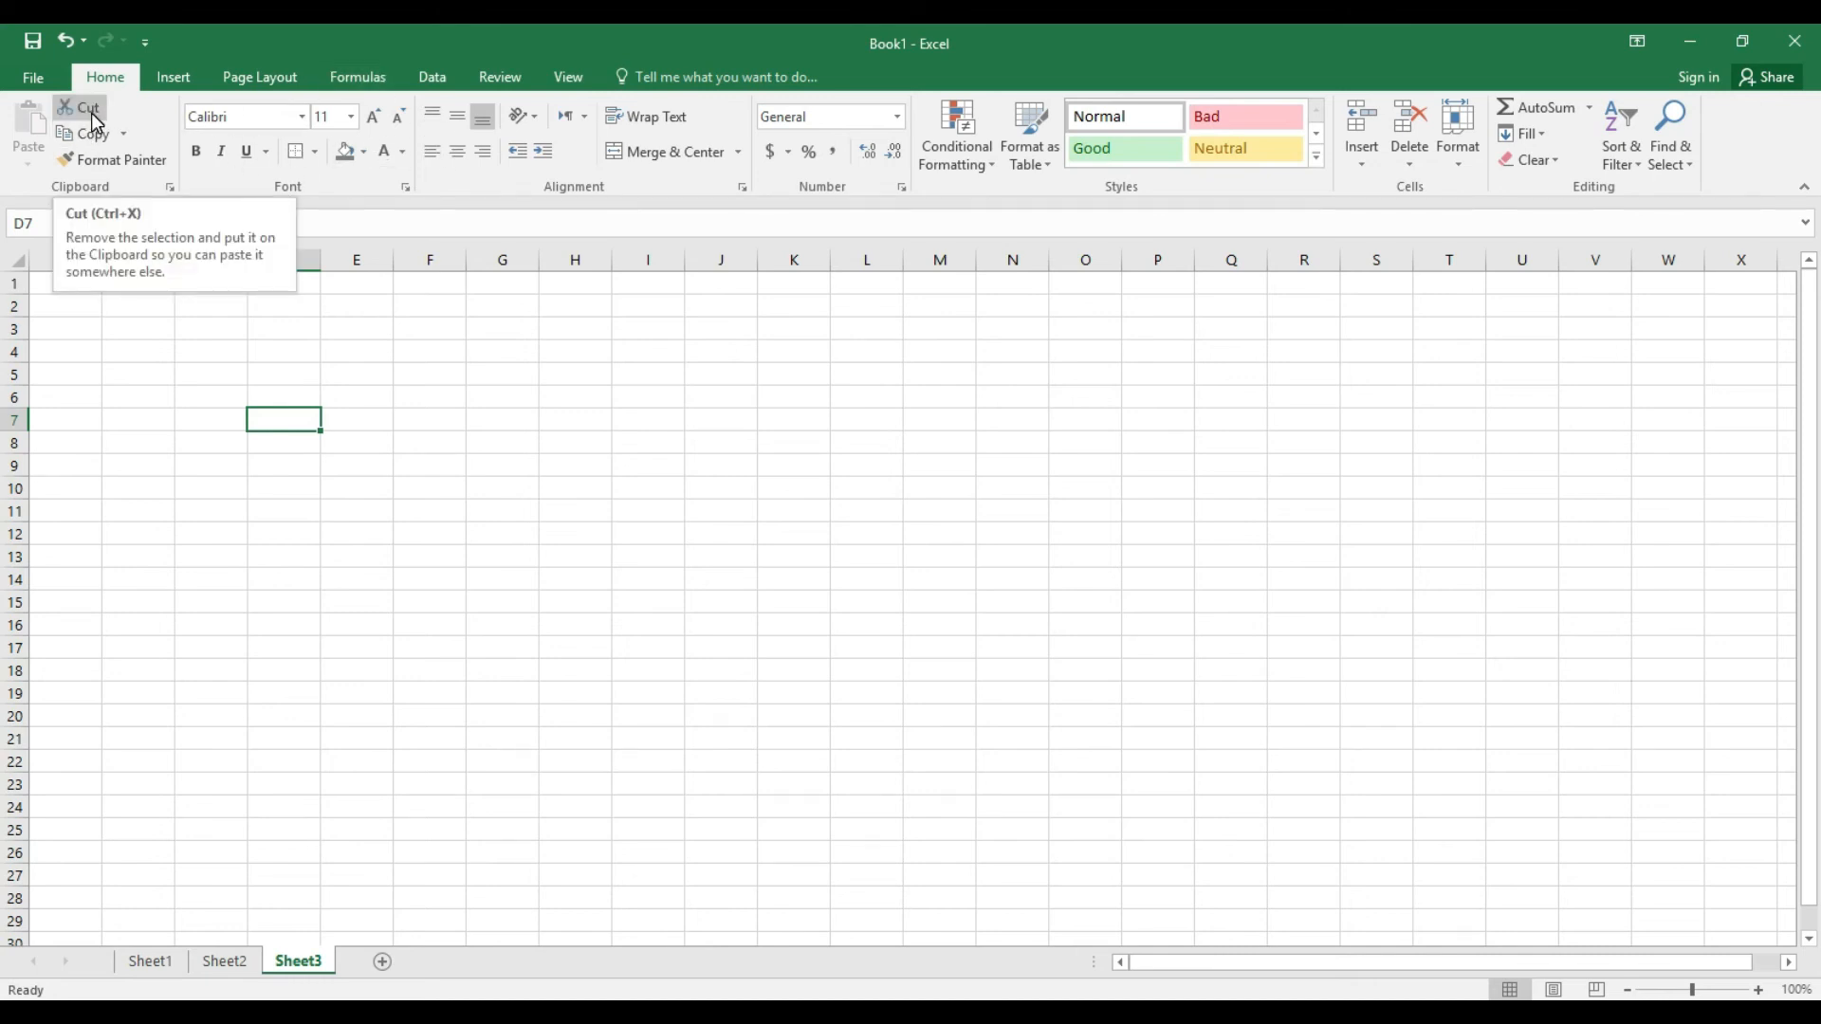
Enter 45 in cell F7 of Sheet3.
{"action": "left_click", "coordinate": [446, 427]}
{"action": "type", "text": "5"}
{"action": "key", "text": "Tab"}
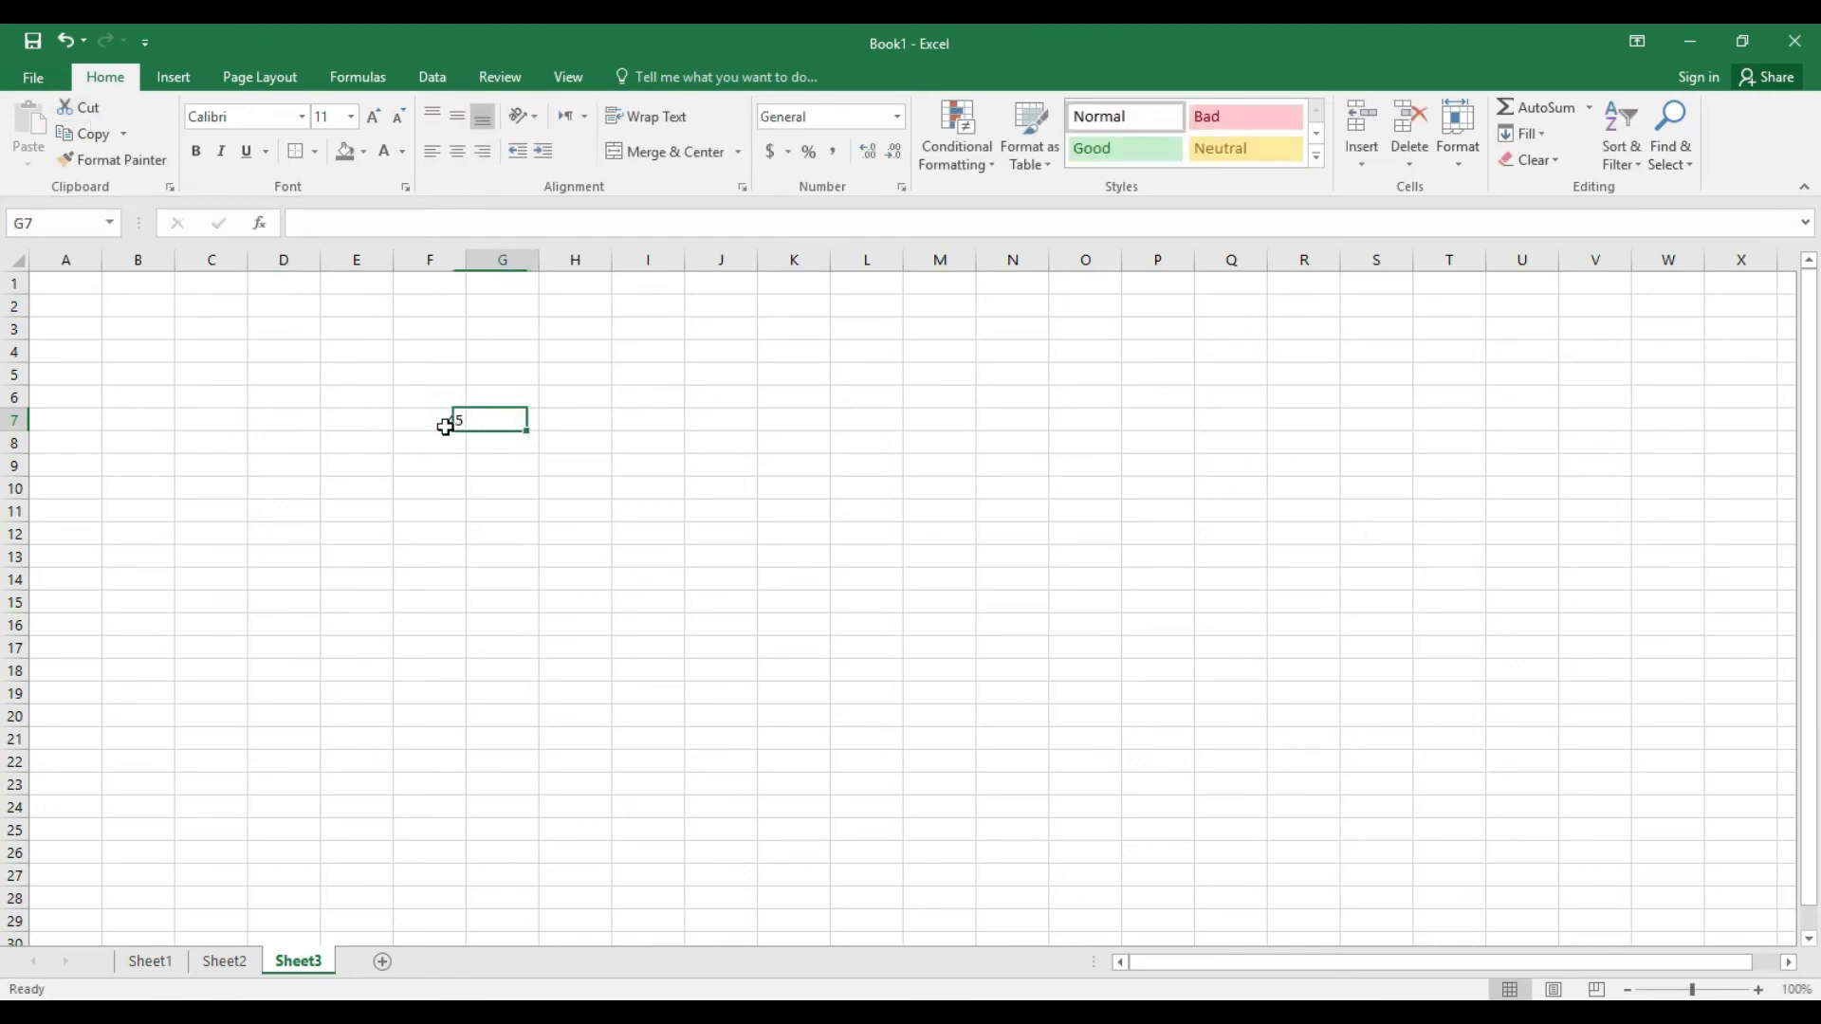
{"action": "left_click", "coordinate": [504, 461]}
Cut the number in cell F7 and paste it into cell J13.
{"action": "left_click", "coordinate": [434, 413]}
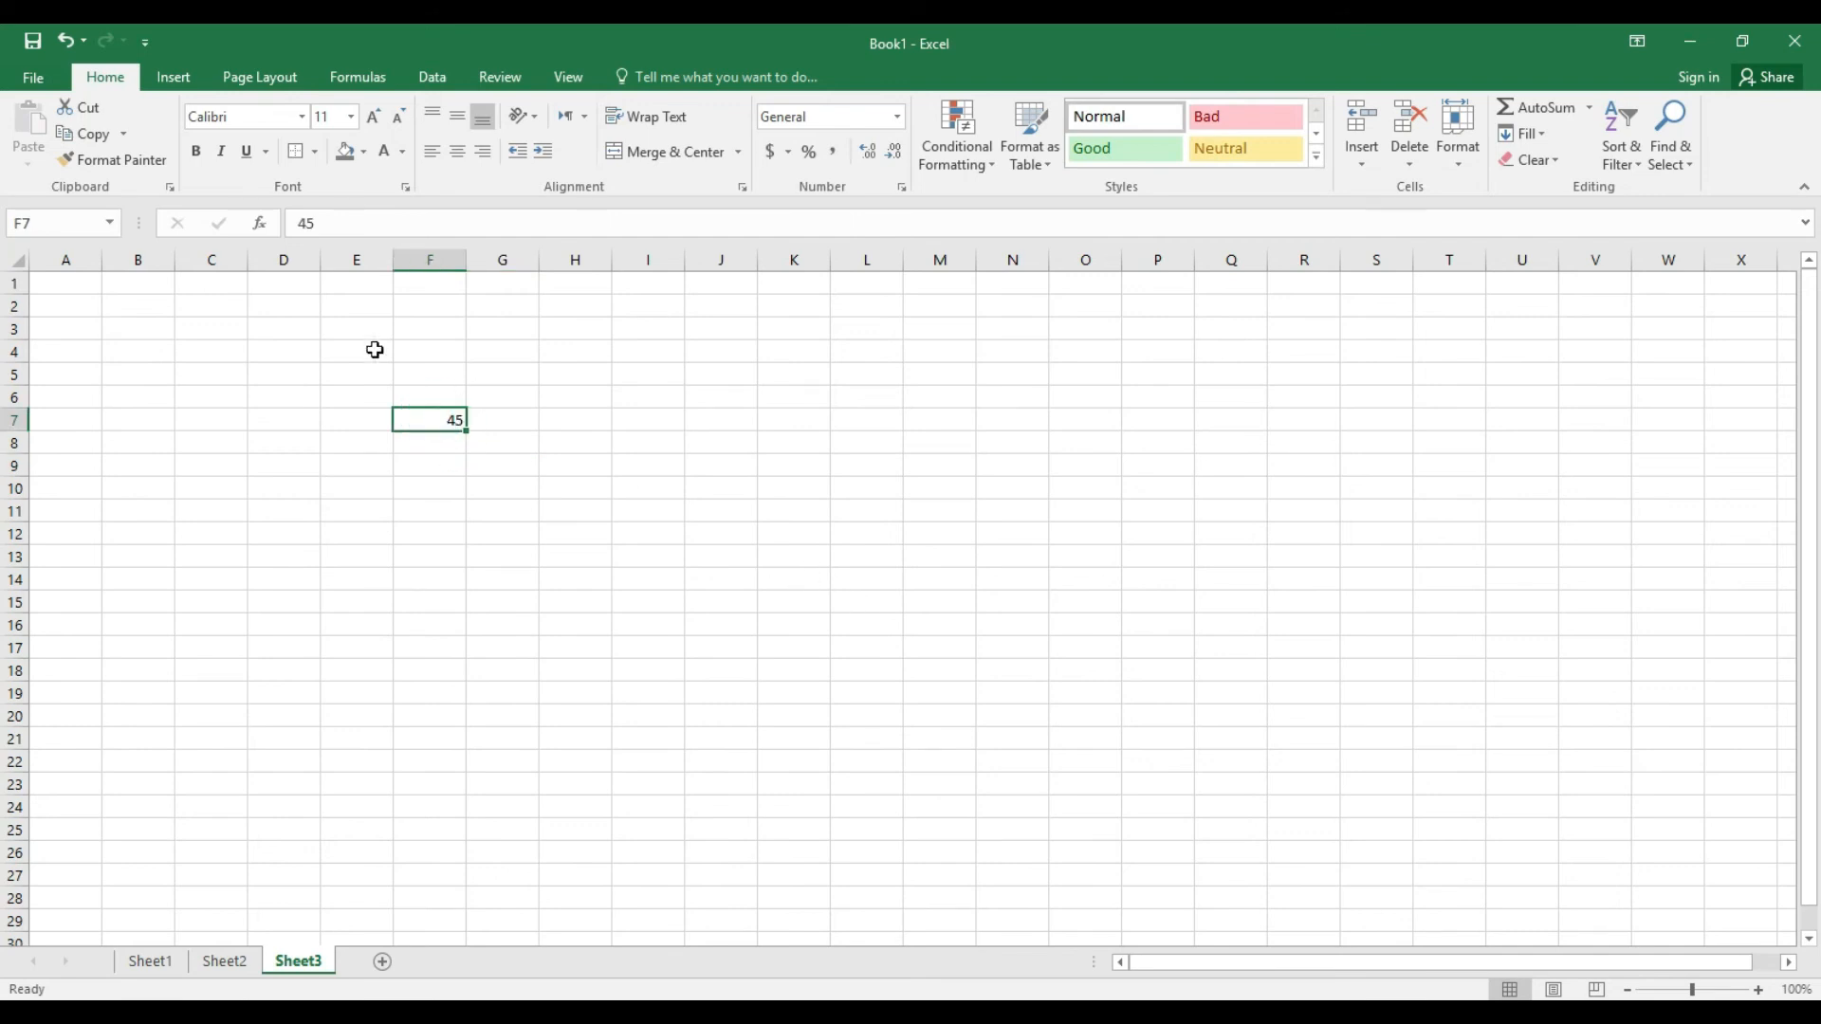
{"action": "left_click", "coordinate": [90, 133]}
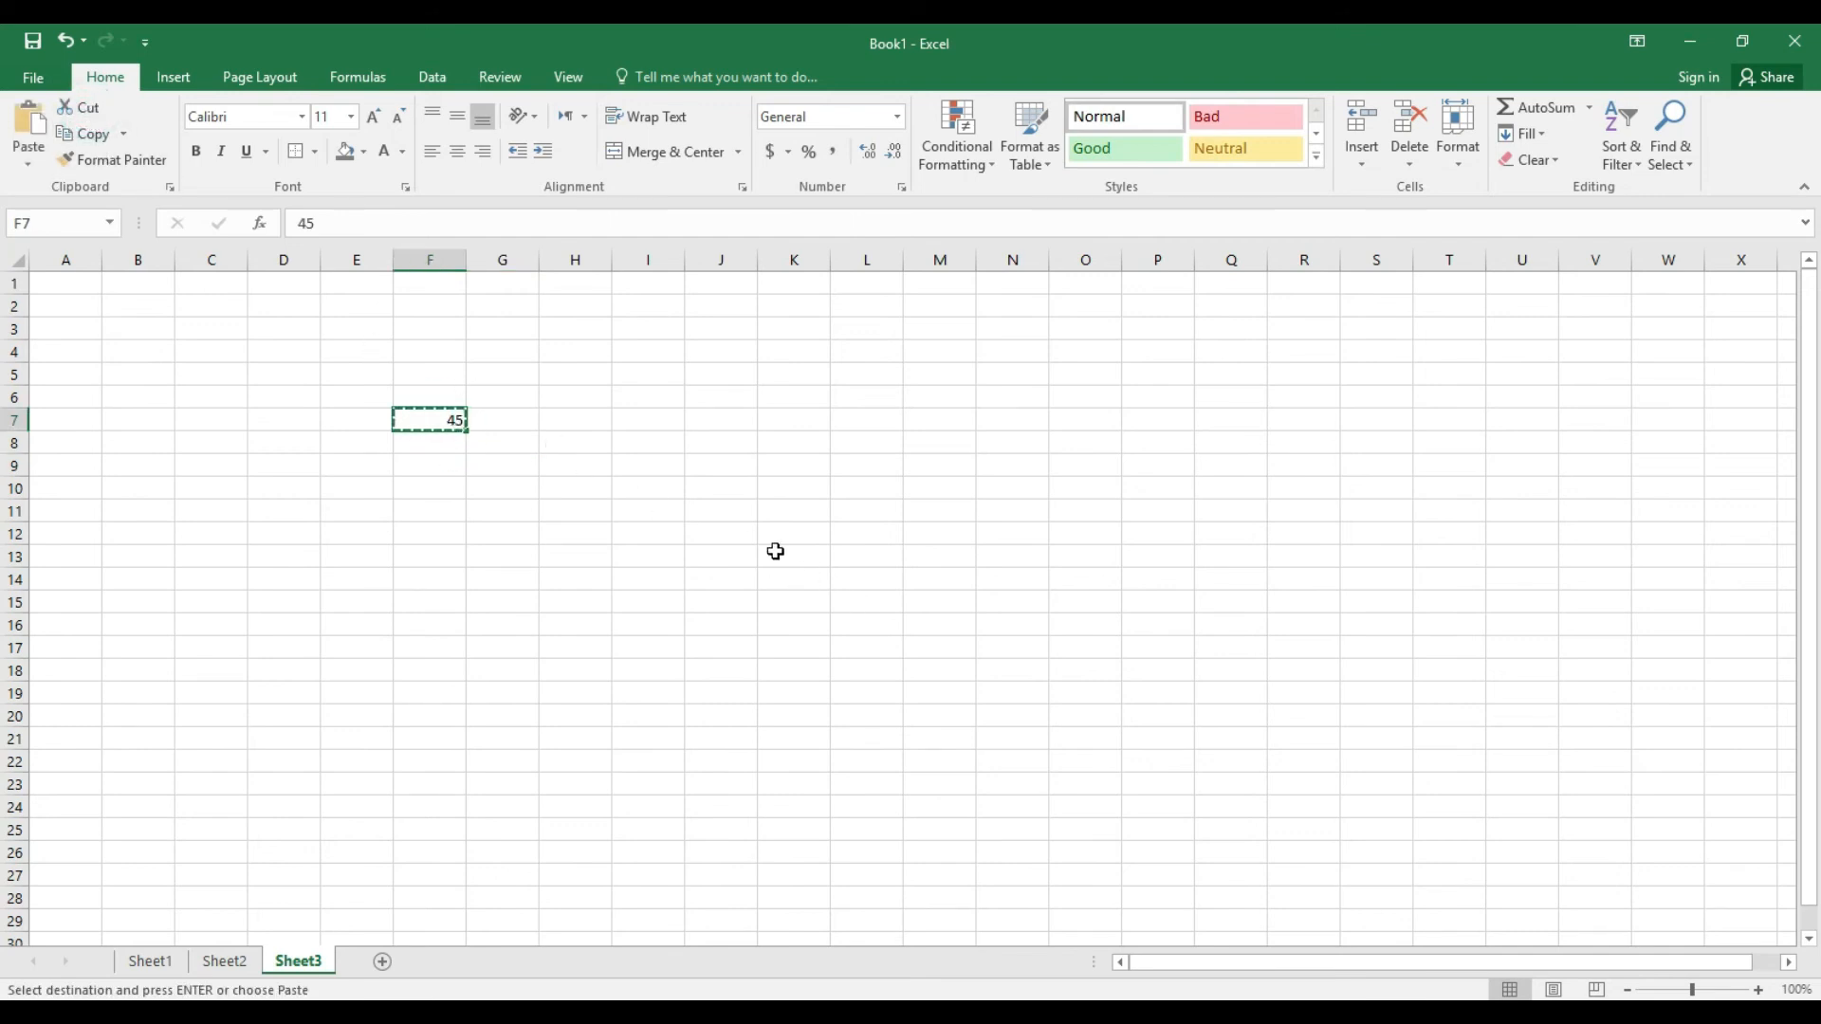
{"action": "left_click", "coordinate": [736, 553]}
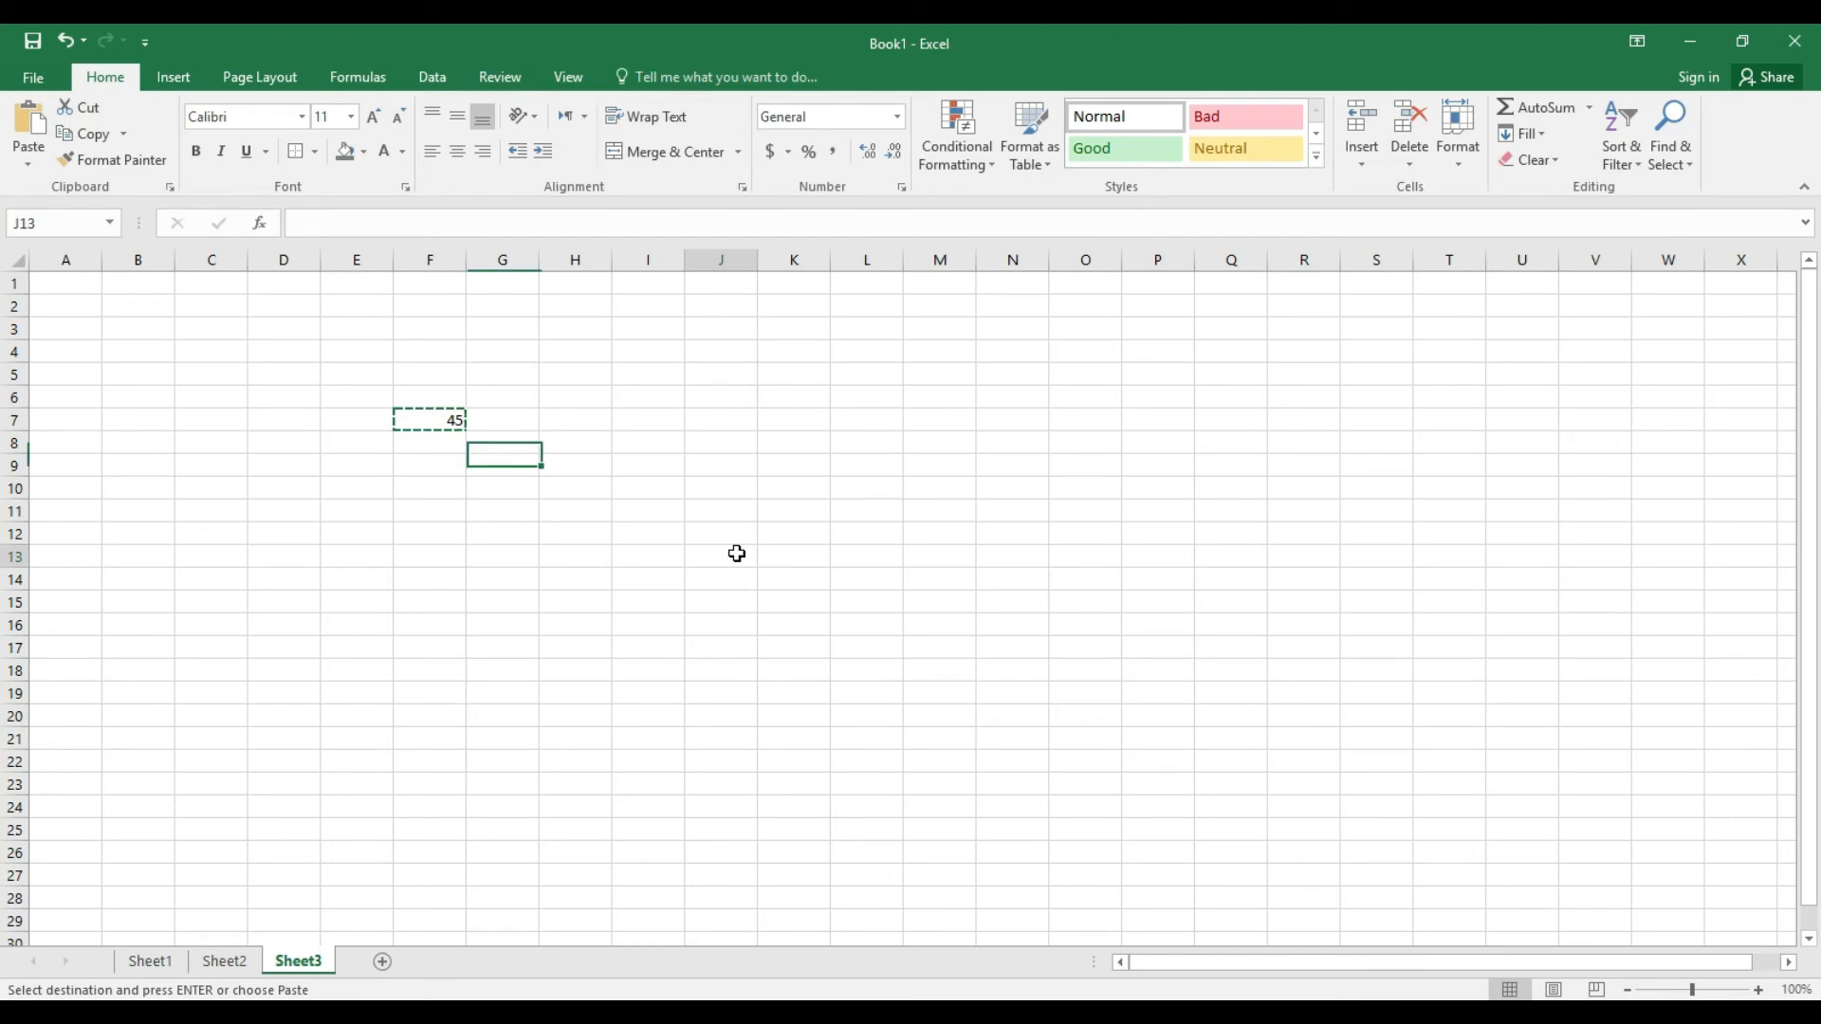
{"action": "left_click", "coordinate": [29, 128]}
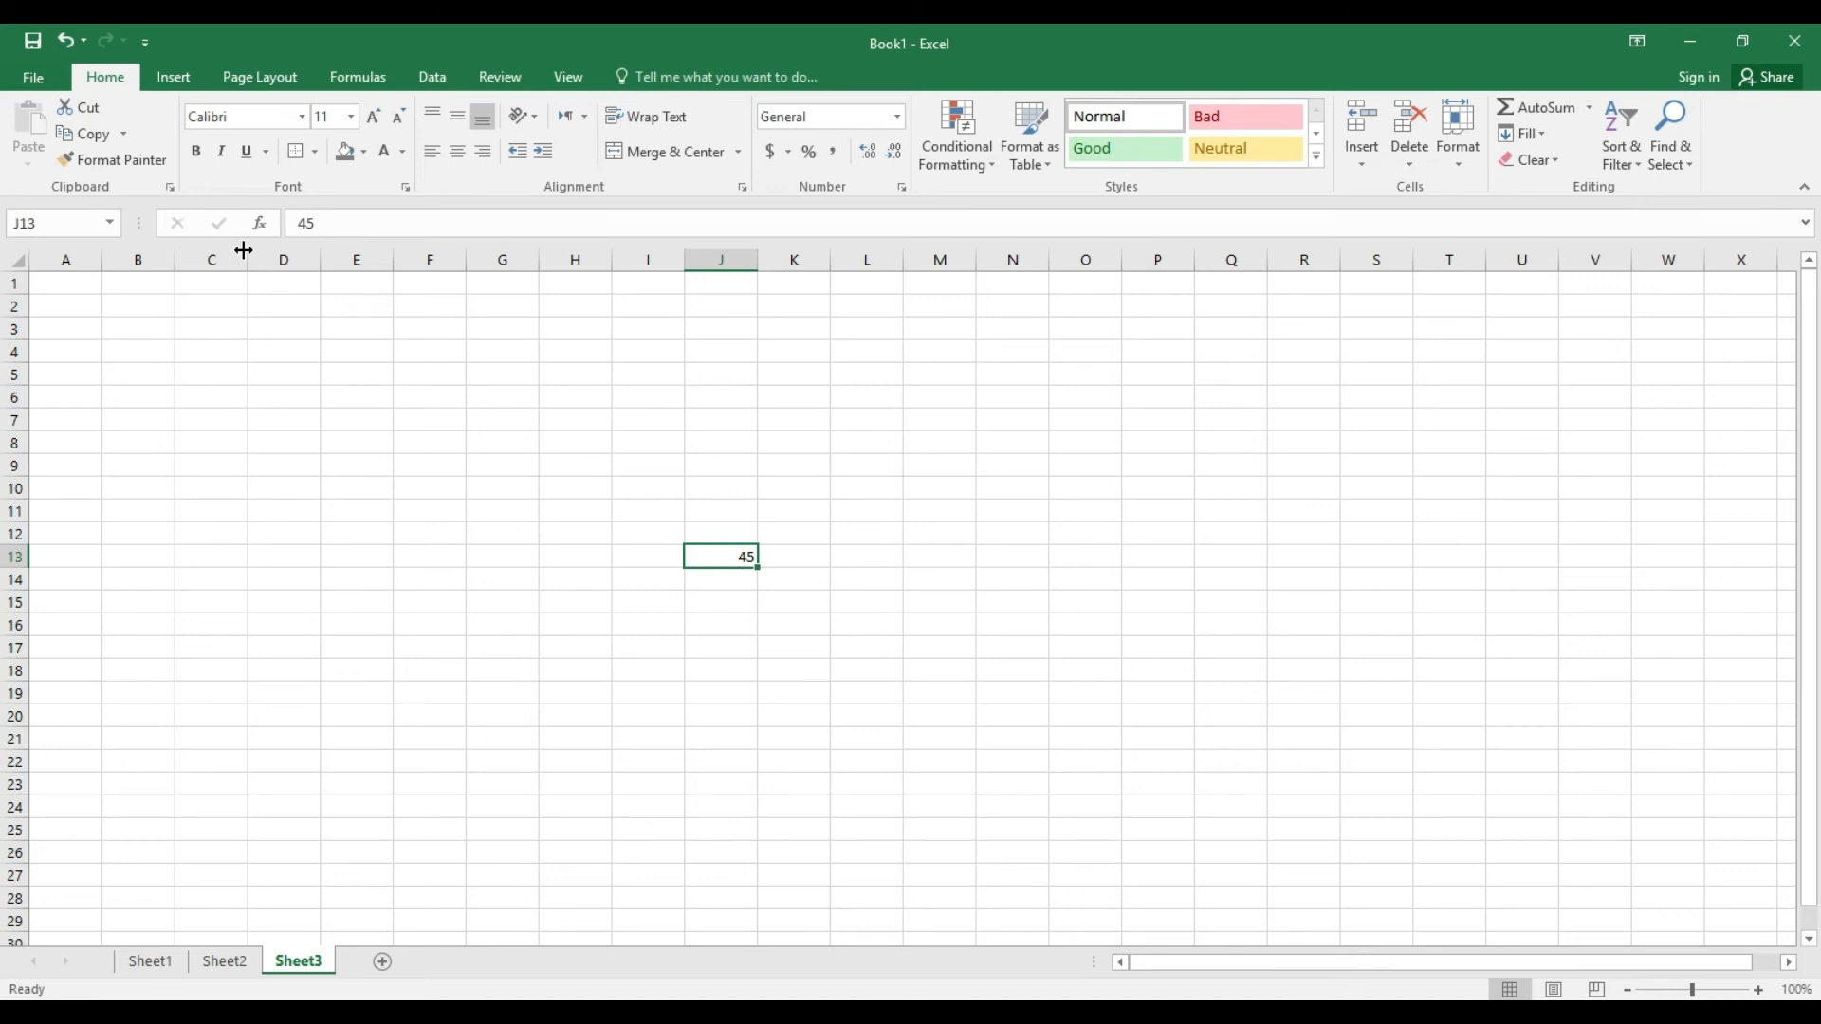
Copy the number in cell J13 and paste it into the whole range J15:N20.
{"action": "left_click", "coordinate": [88, 133]}
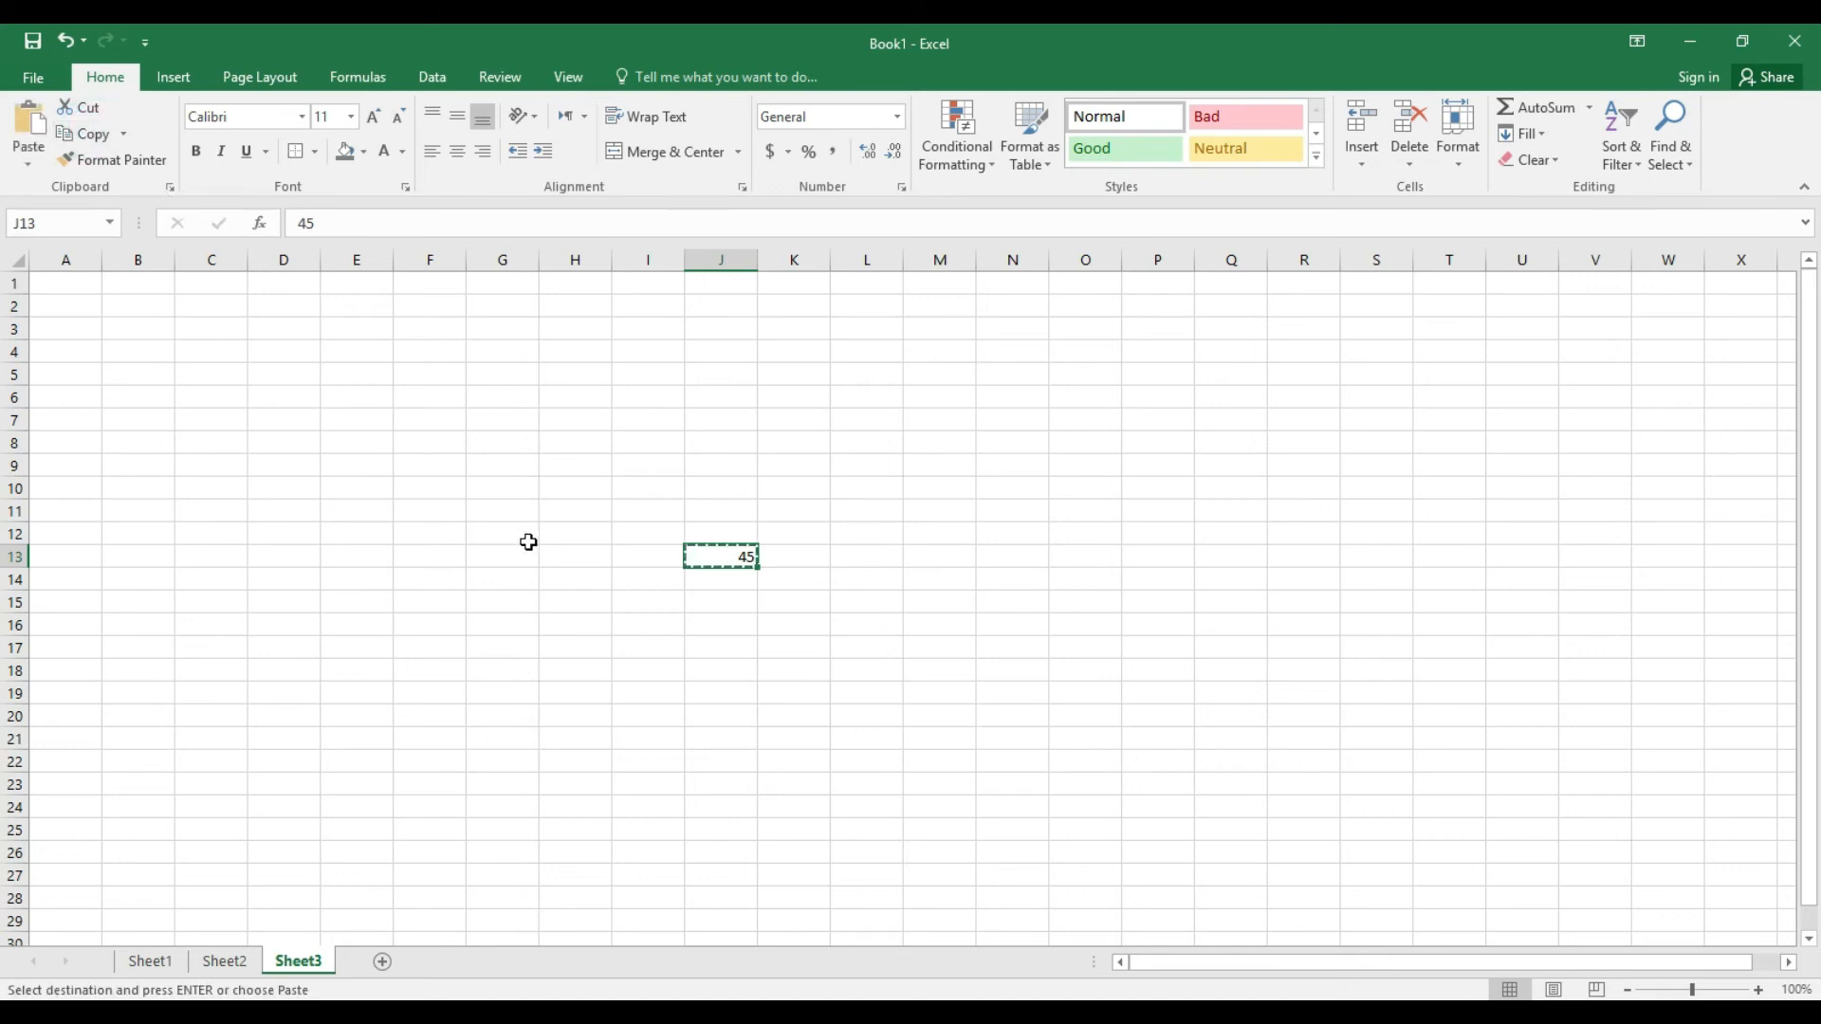
{"action": "left_click_drag", "start_coordinate": [742, 604], "coordinate": [1012, 720]}
{"action": "left_click", "coordinate": [21, 133]}
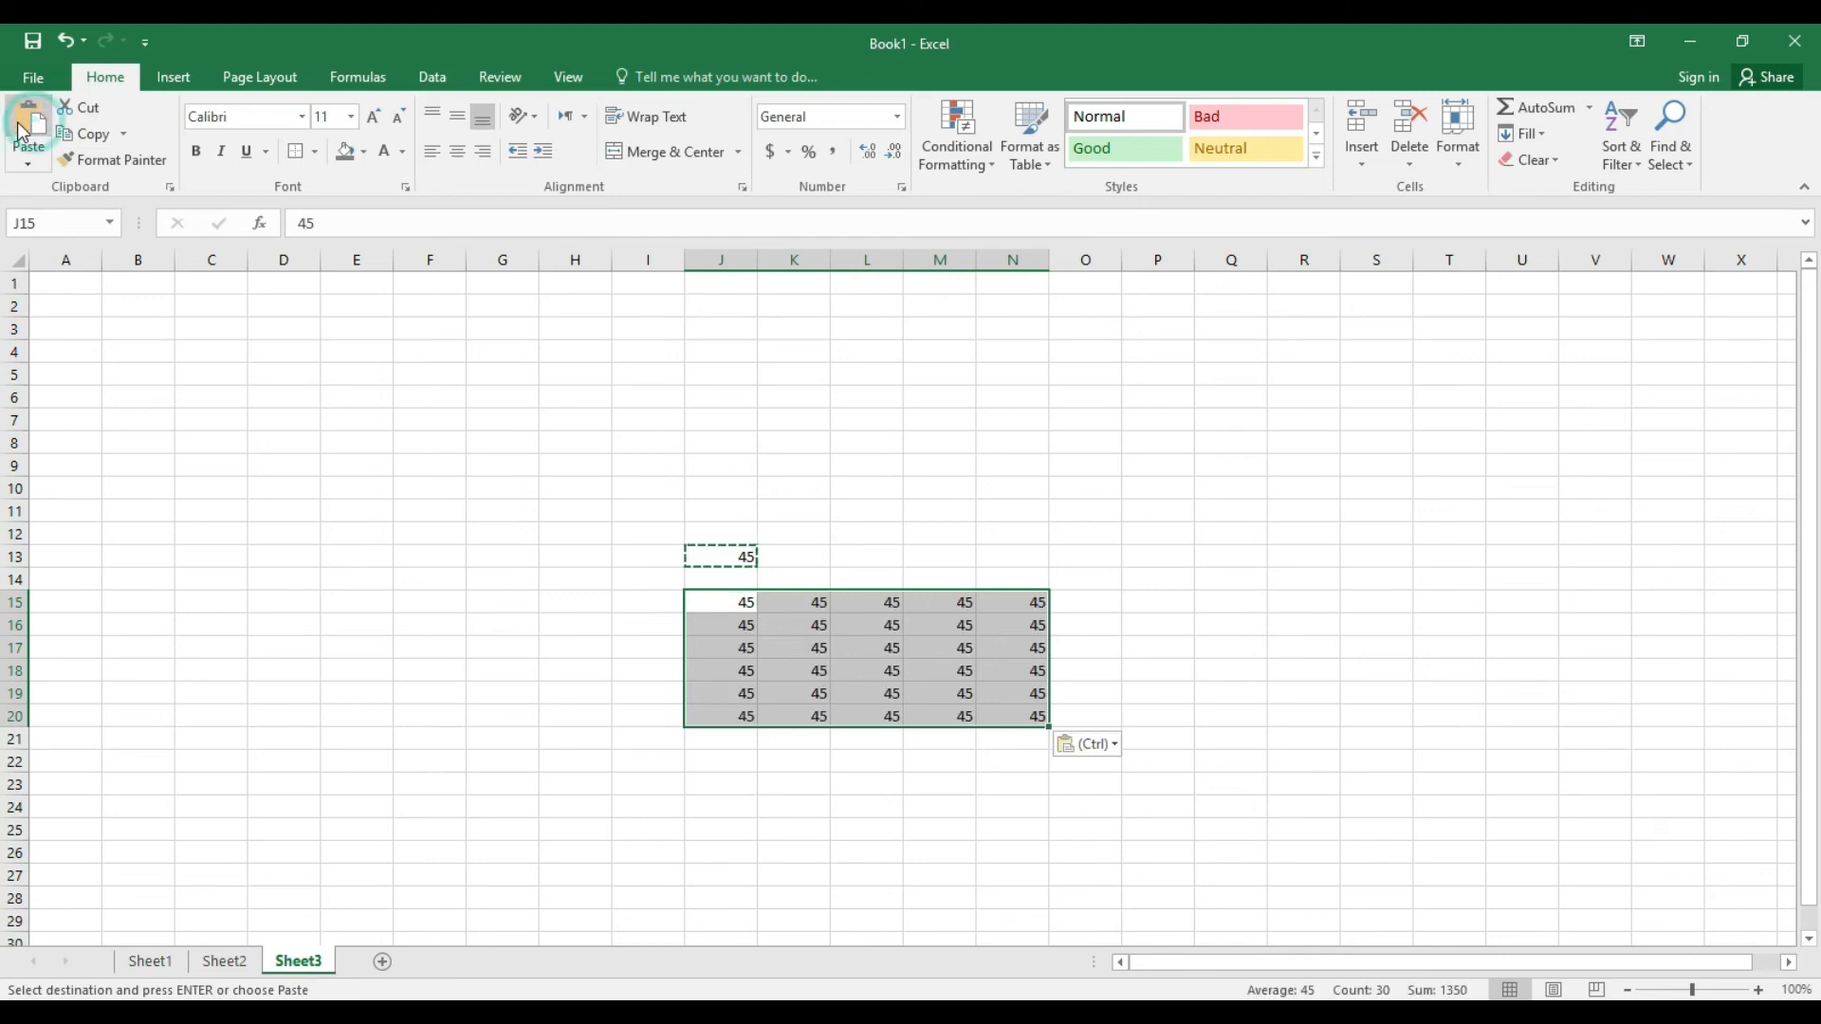
{"action": "left_click", "coordinate": [916, 508]}
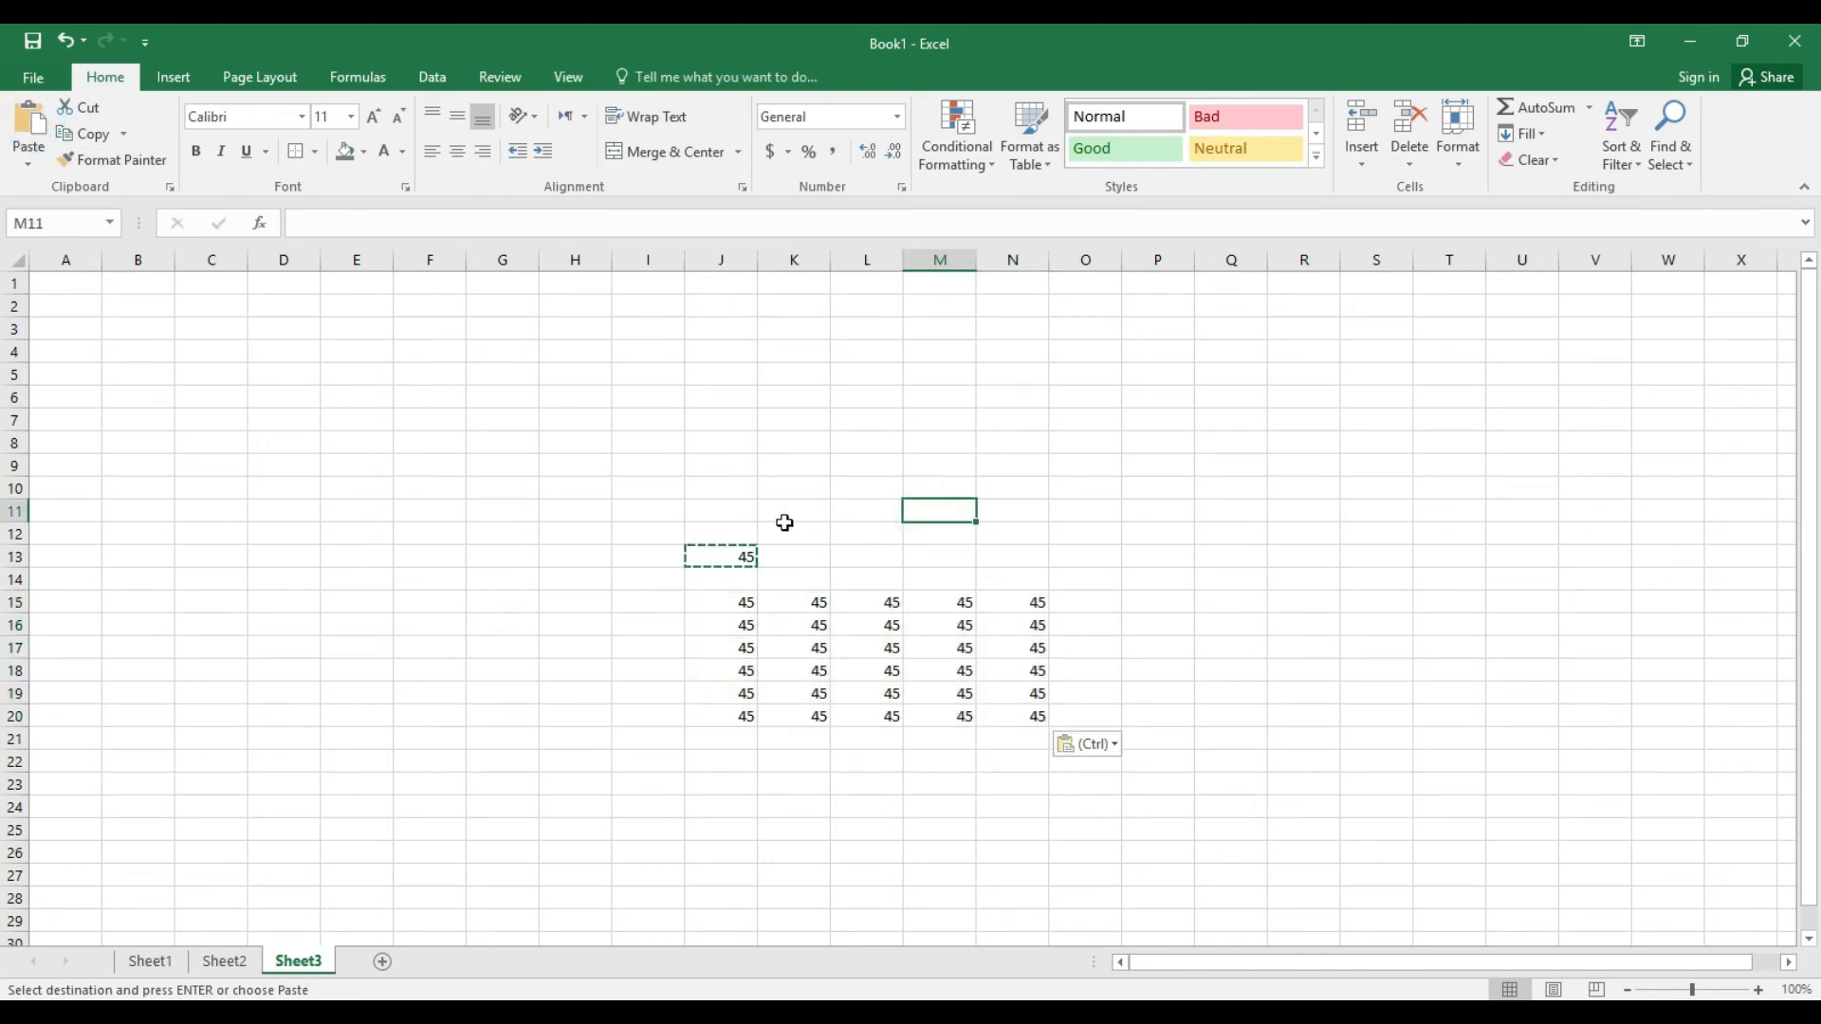
Enter P in cell F7 and fill it right through cell M7.
{"action": "left_click", "coordinate": [446, 419]}
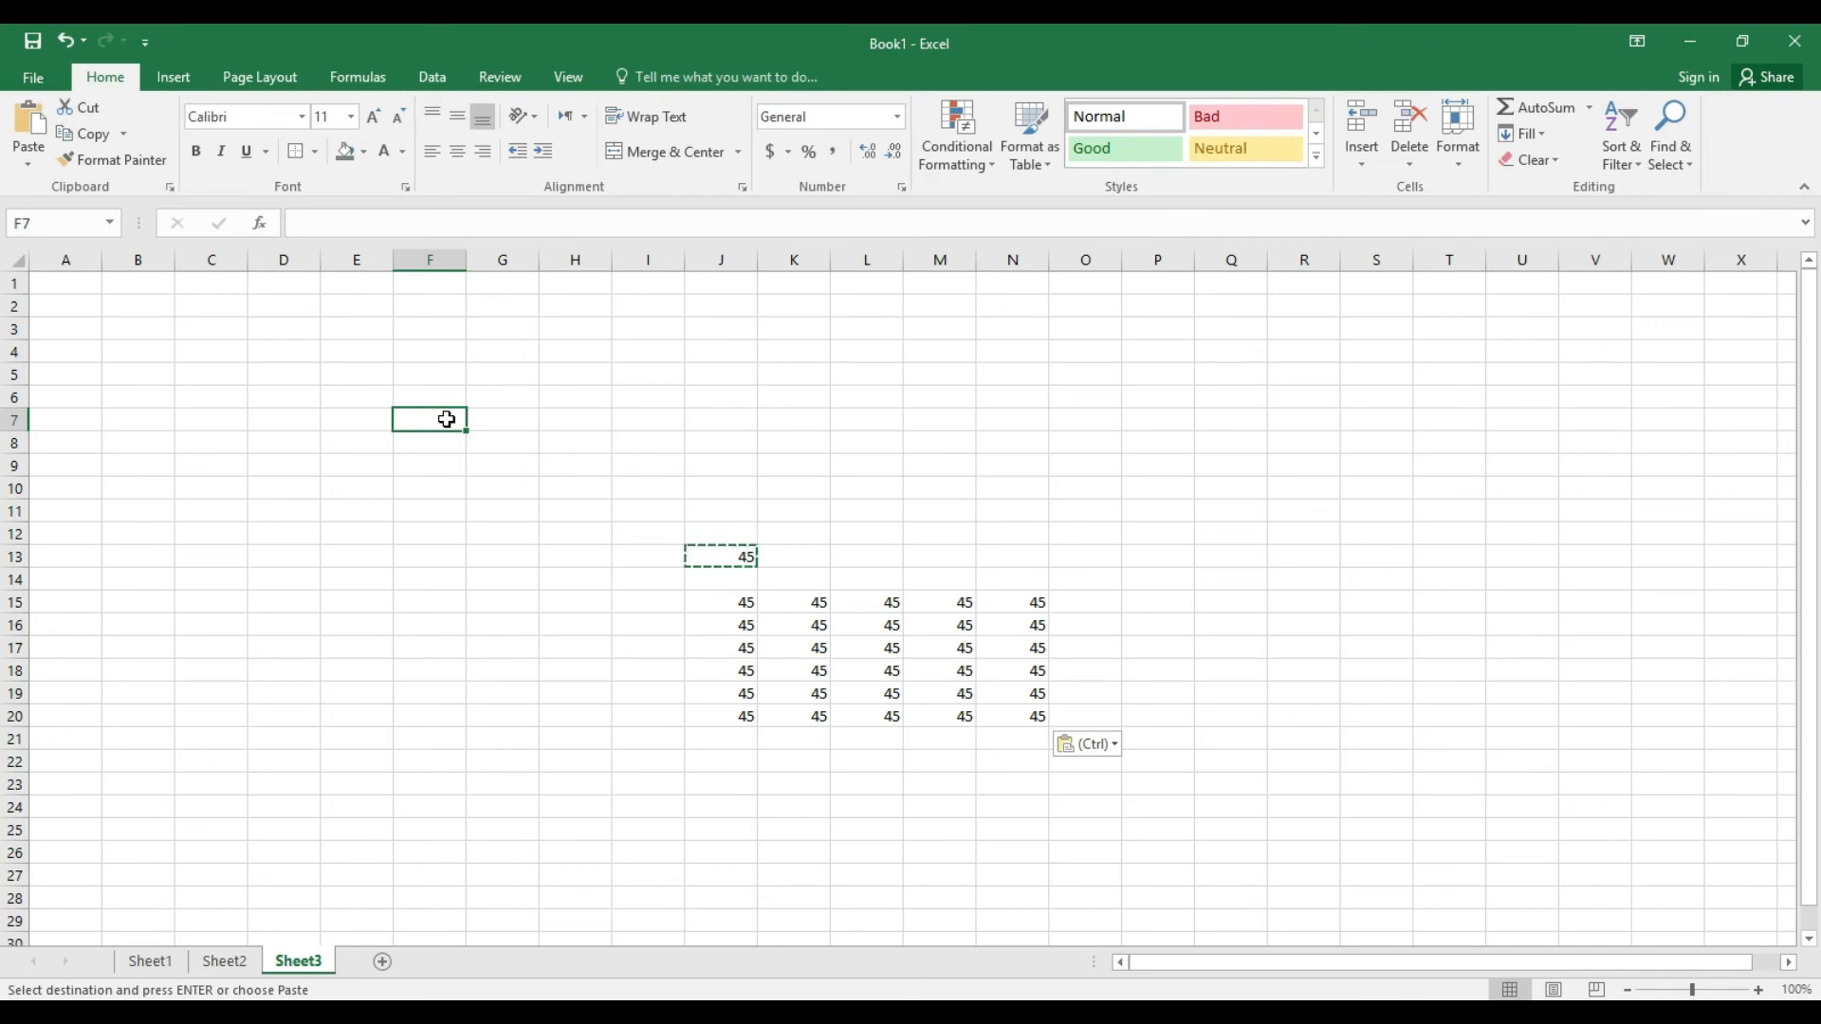
{"action": "type", "text": "P"}
{"action": "key", "text": "Tab"}
{"action": "left_click", "coordinate": [446, 419]}
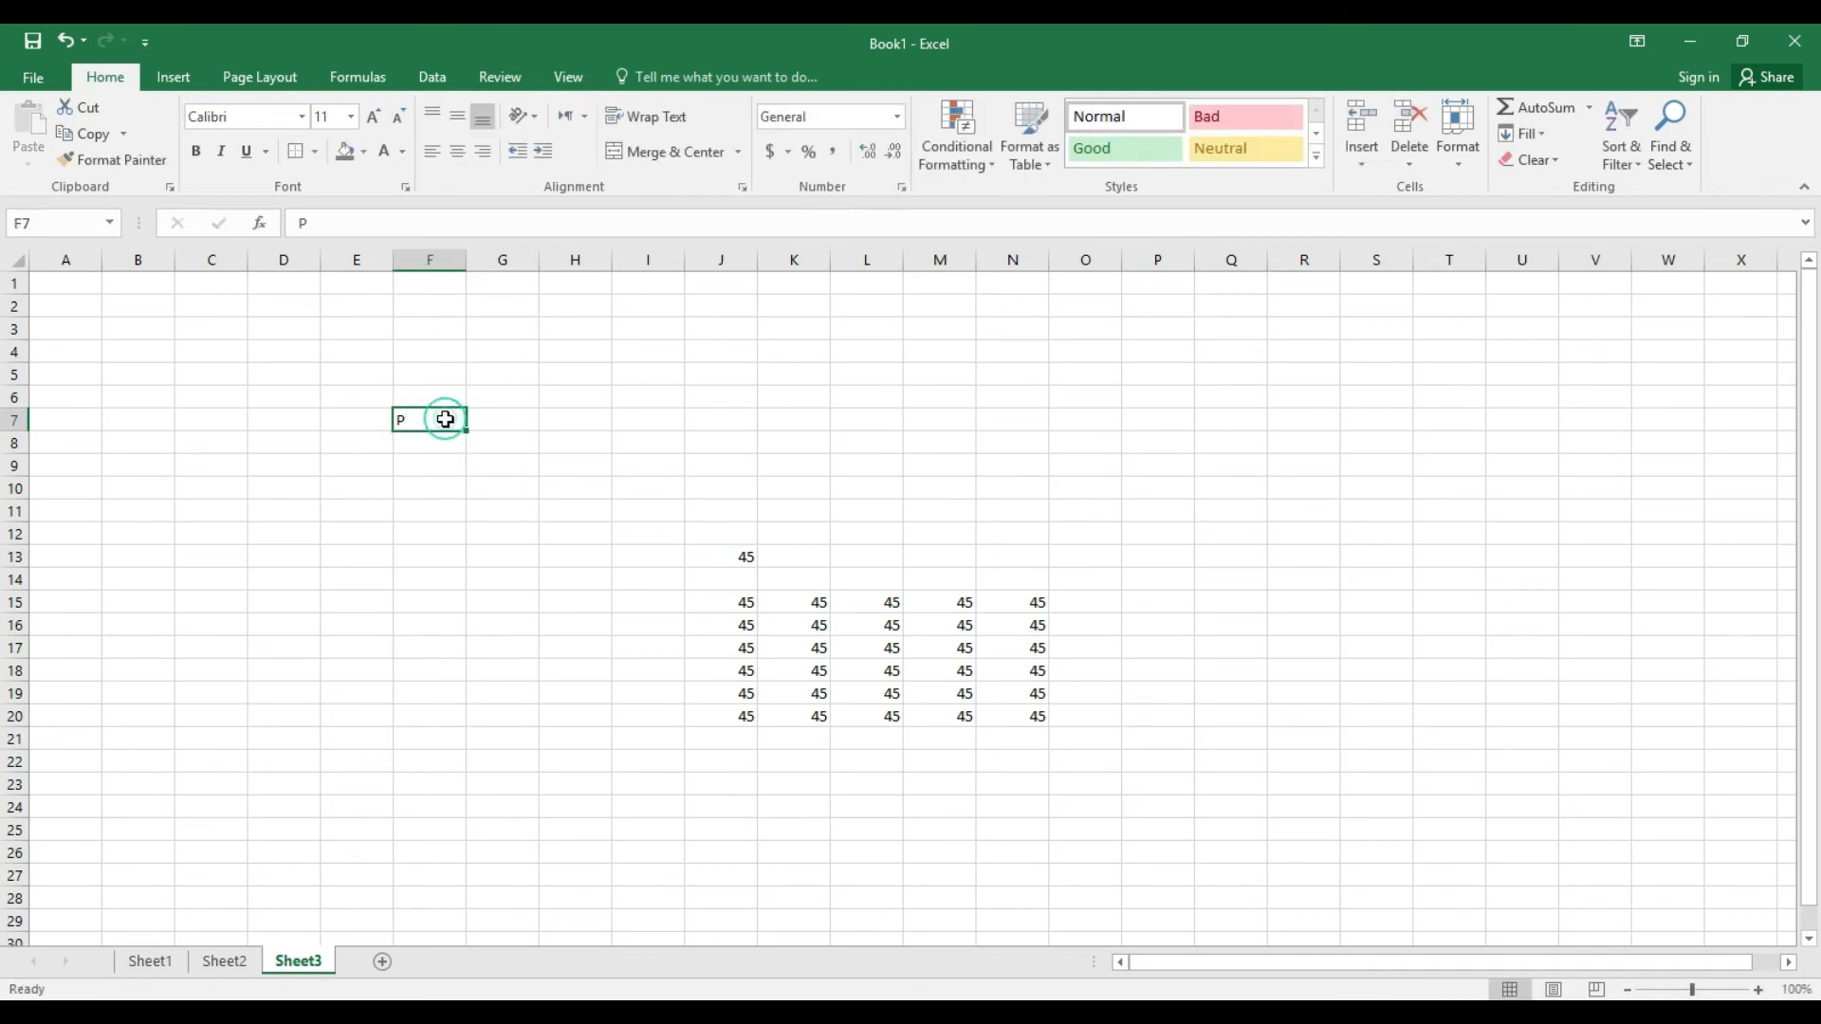
{"action": "left_click_drag", "start_coordinate": [447, 420], "coordinate": [966, 418]}
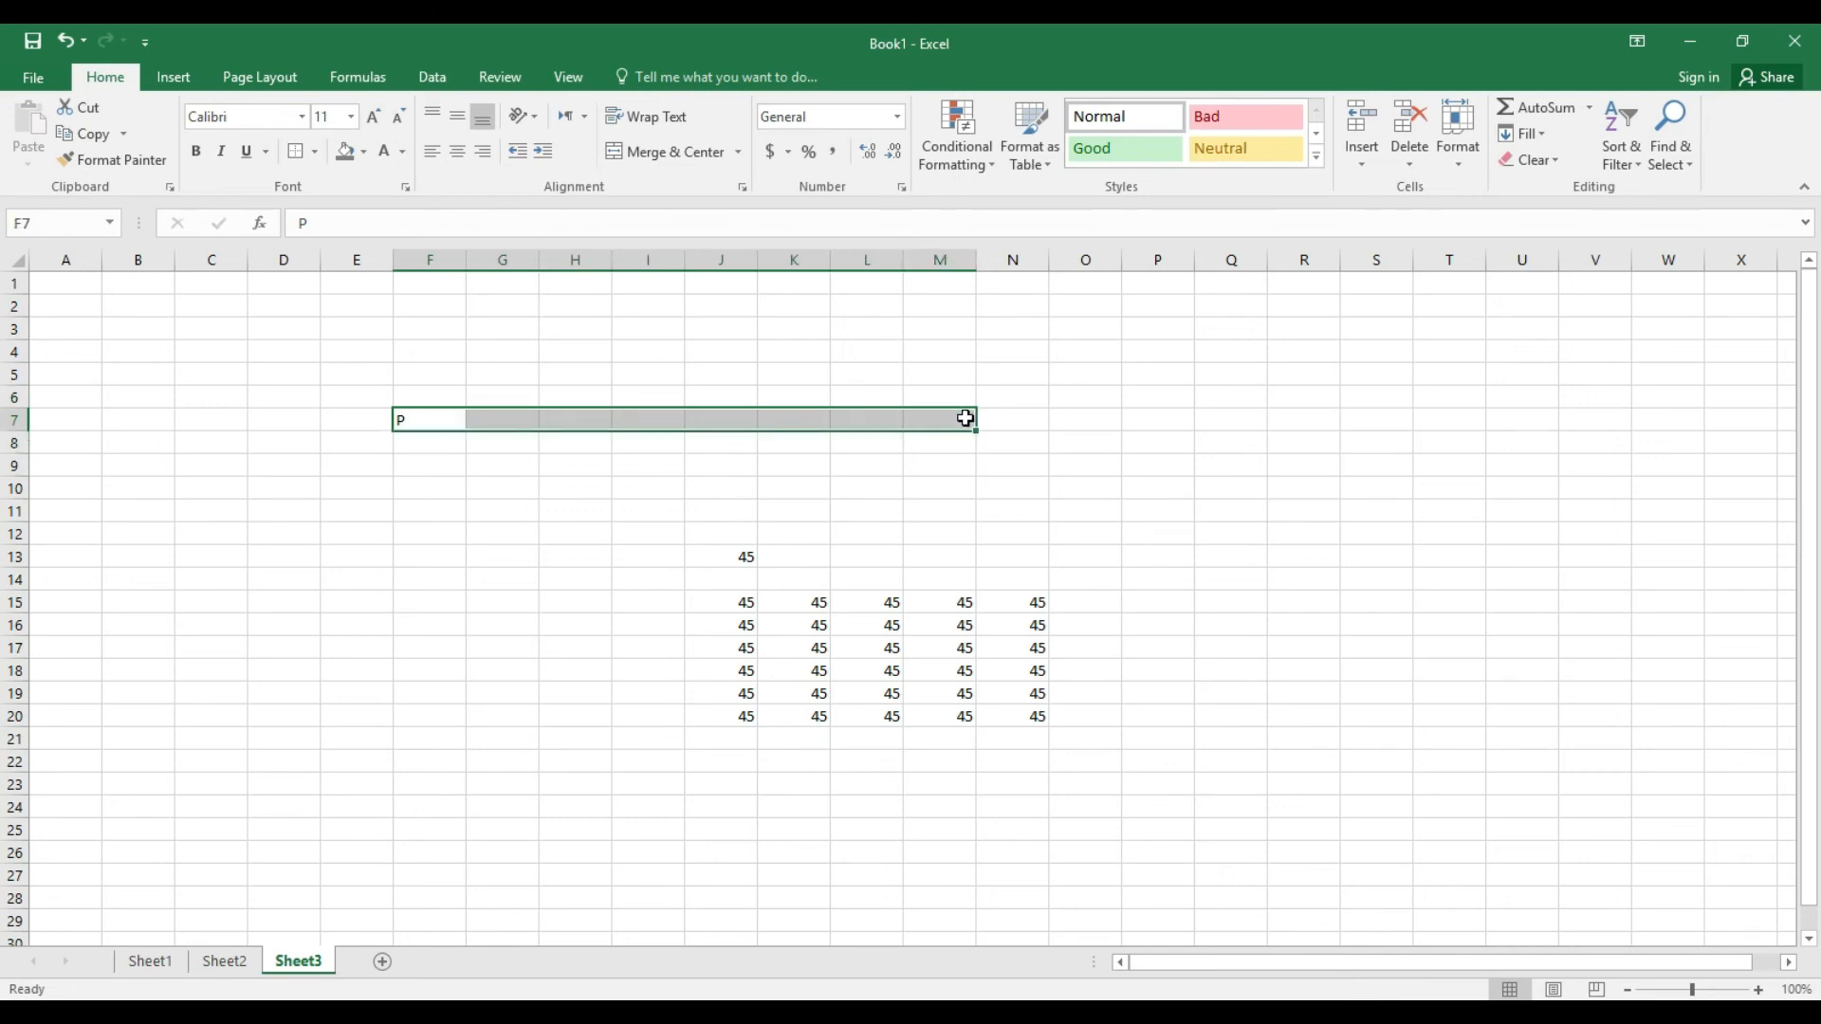
{"action": "key", "text": "ctrl+r"}
Fill the P entries in F7:I7 down to row 15 and display the available Fill options.
{"action": "left_click_drag", "start_coordinate": [426, 424], "coordinate": [664, 595]}
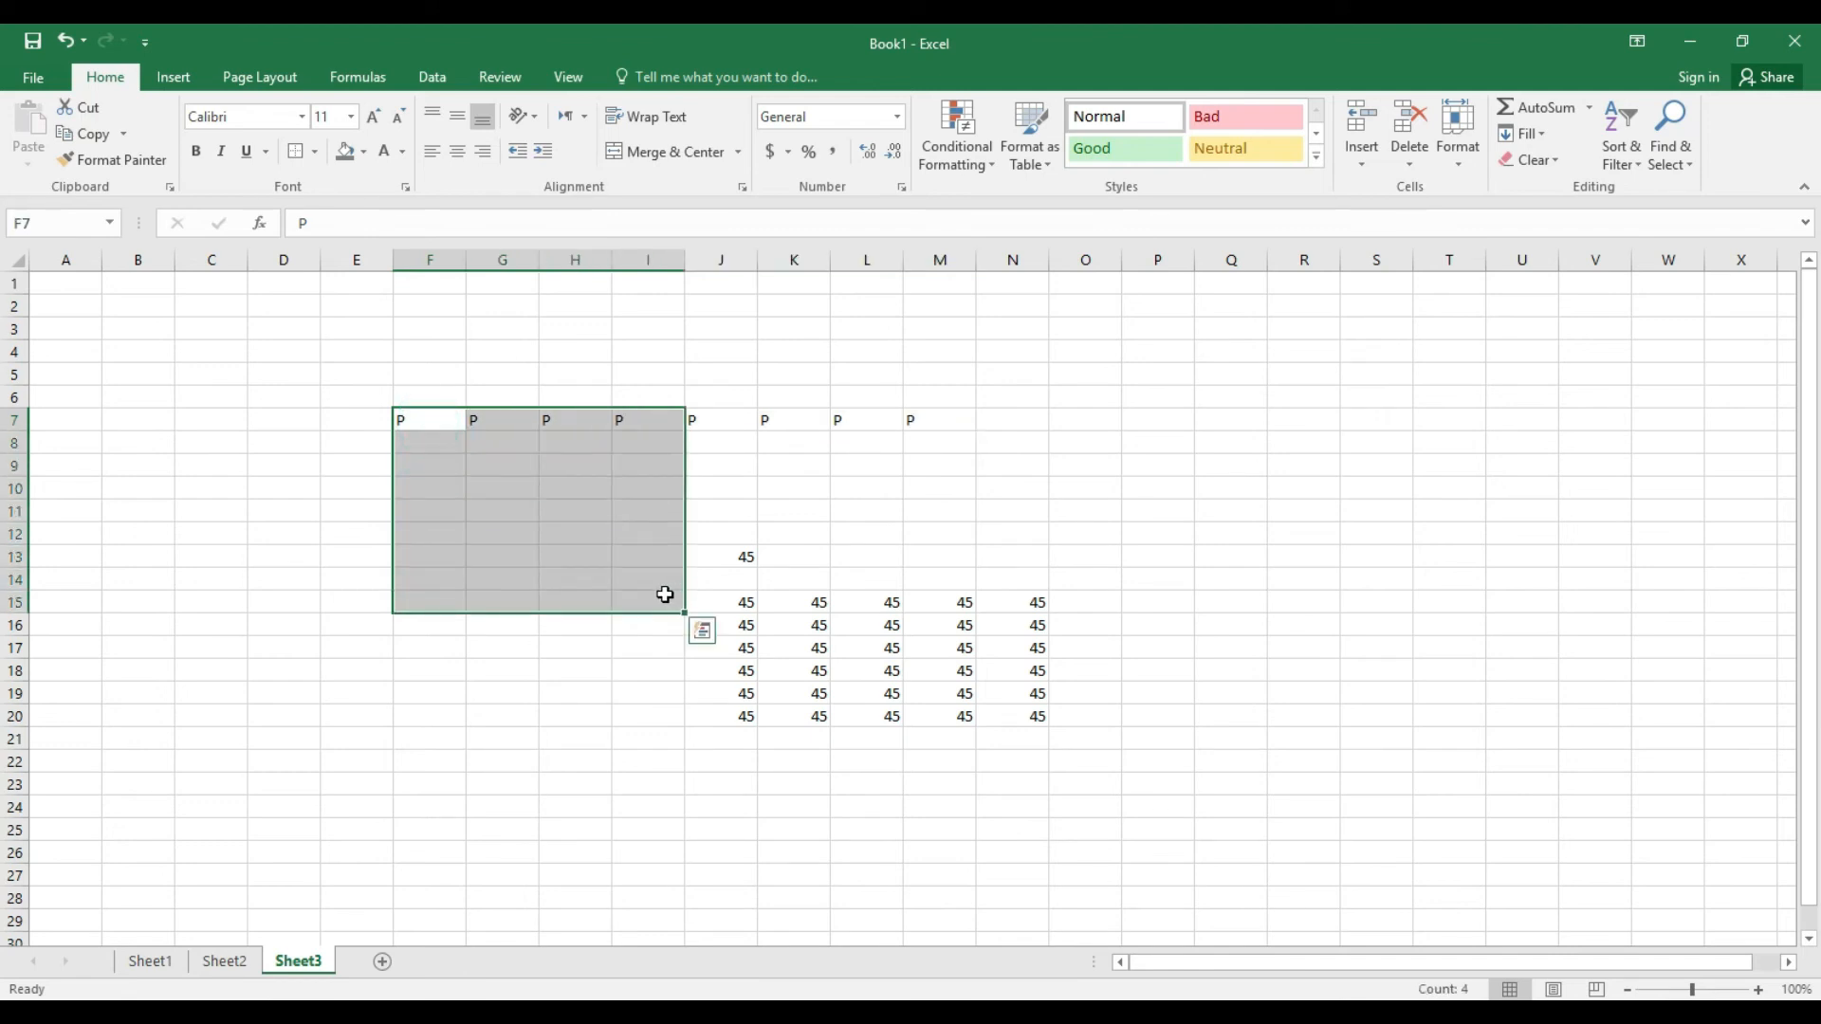
{"action": "key", "text": "ctrl+d"}
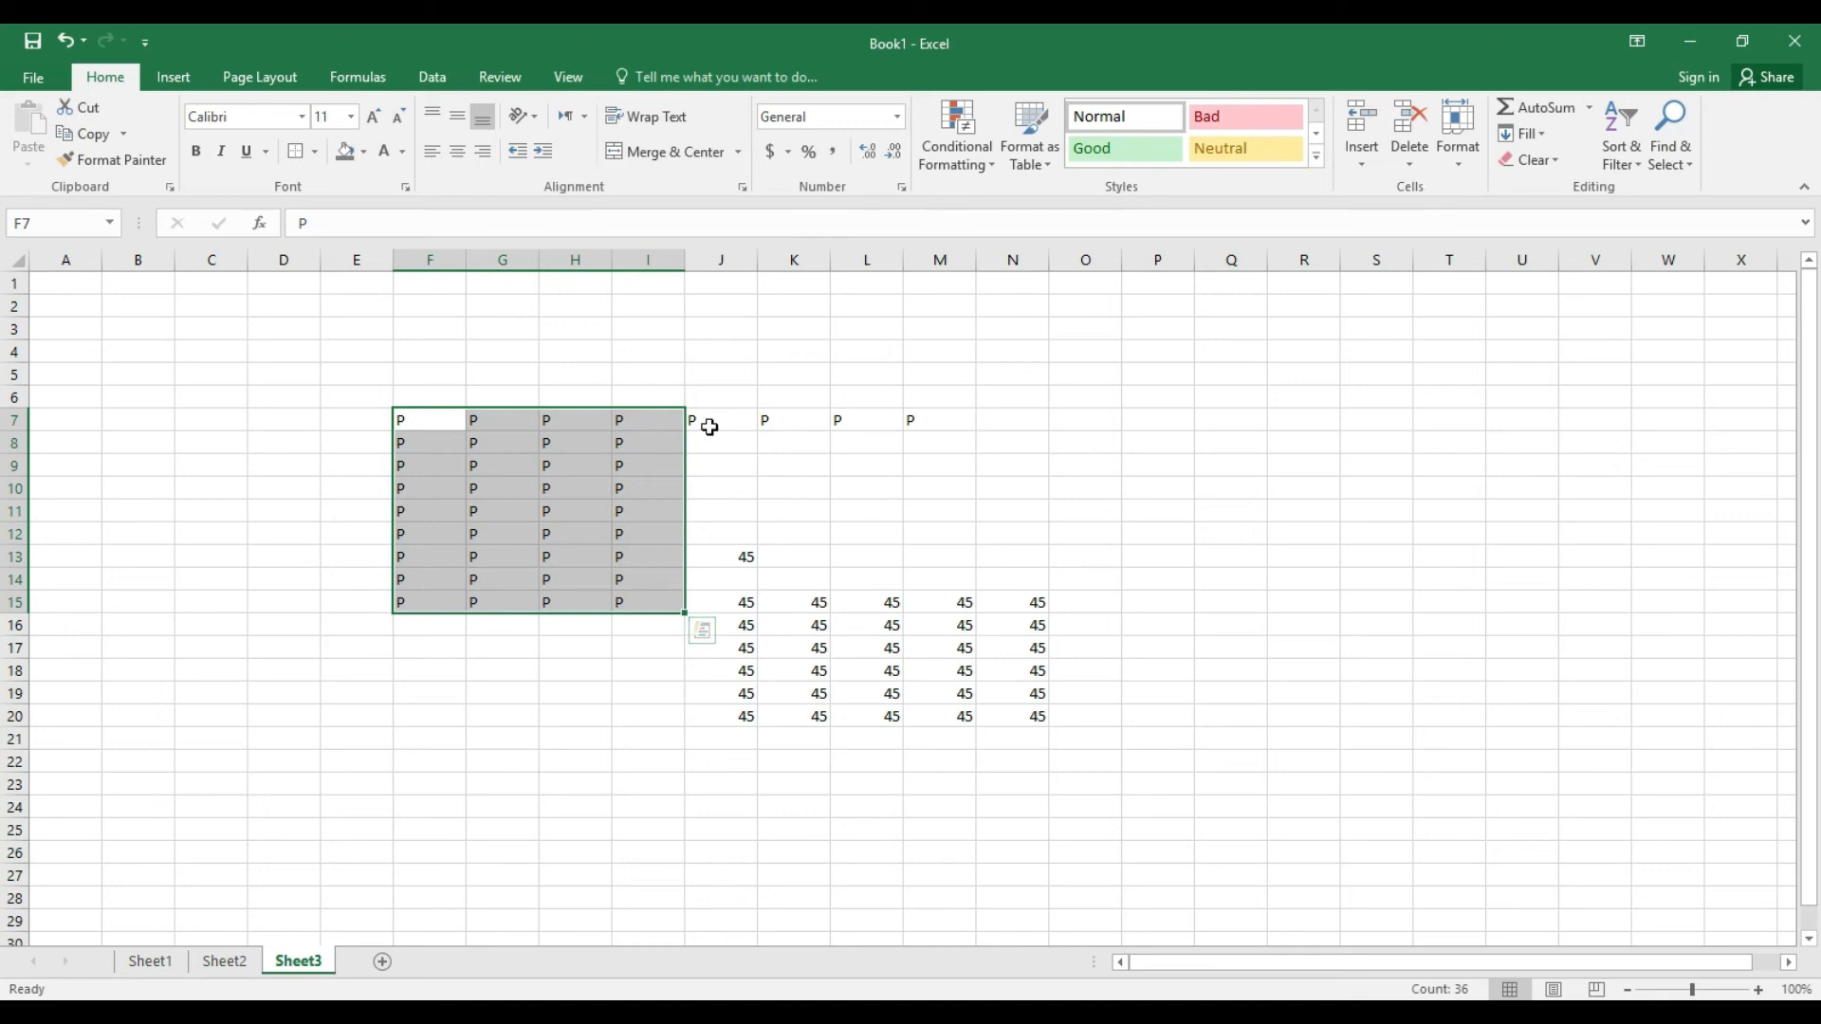
{"action": "left_click", "coordinate": [823, 512]}
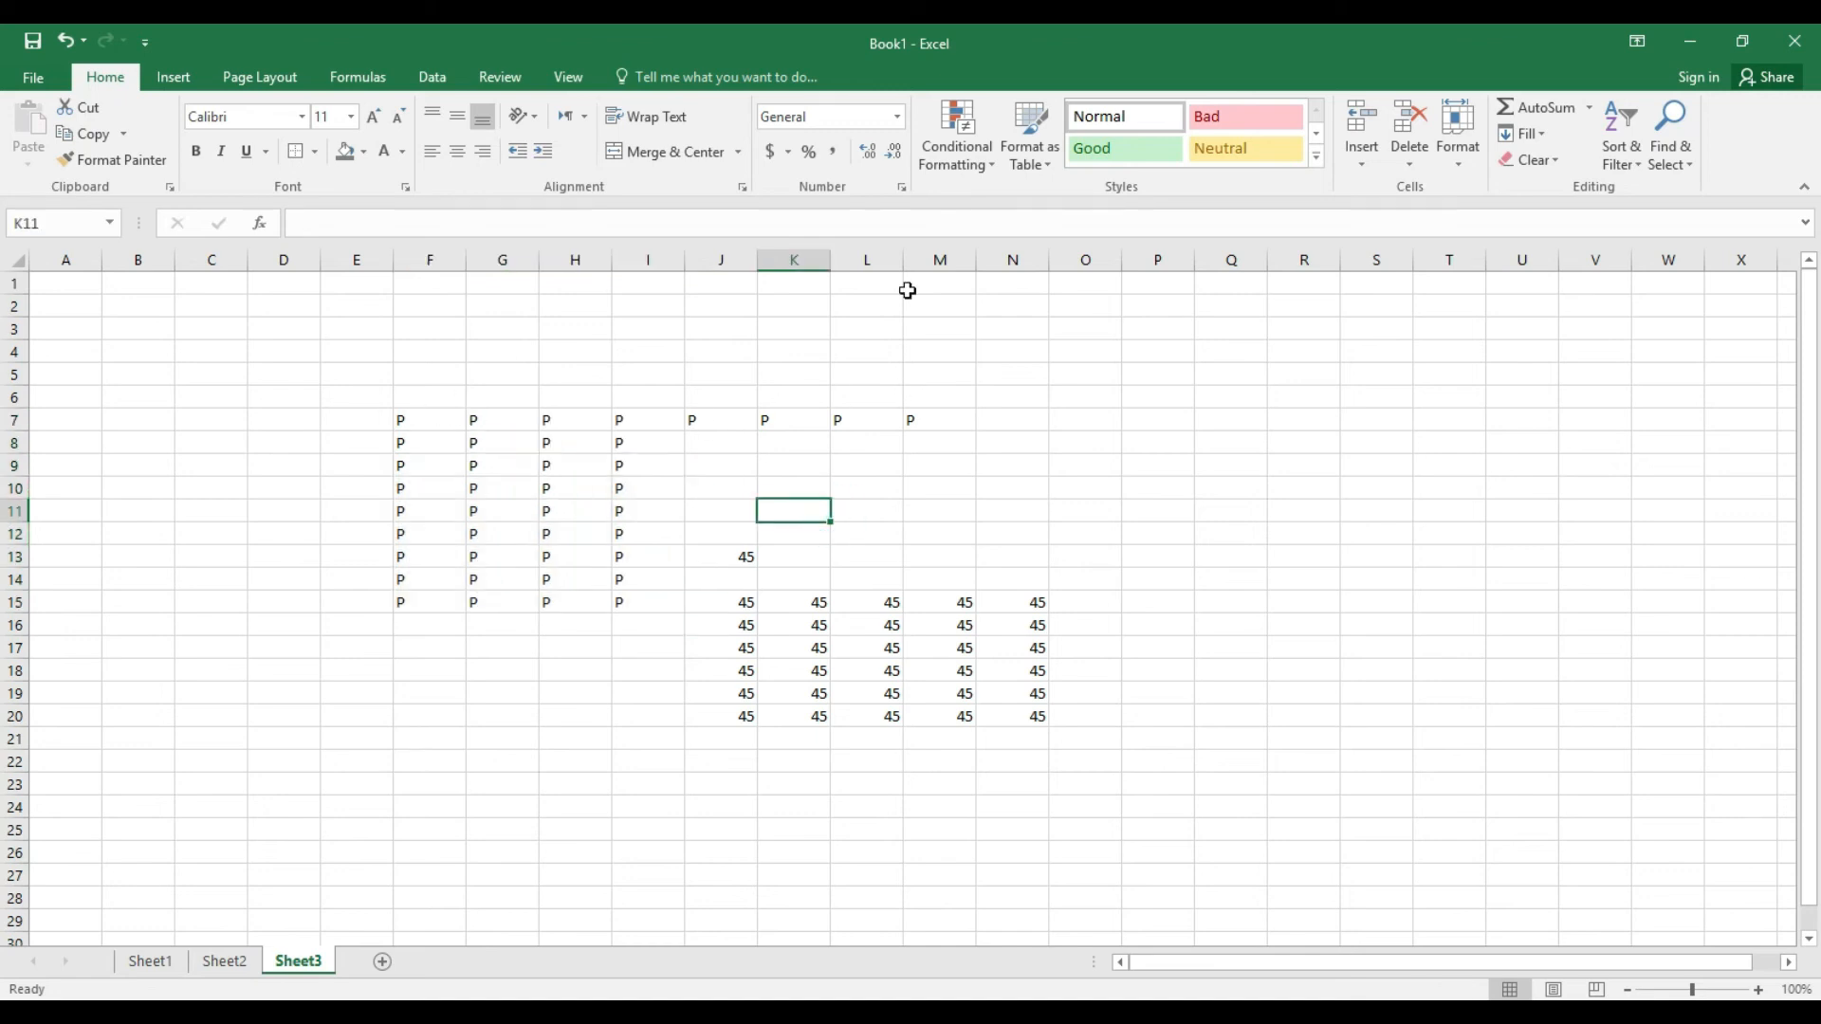
{"action": "left_click", "coordinate": [1522, 134]}
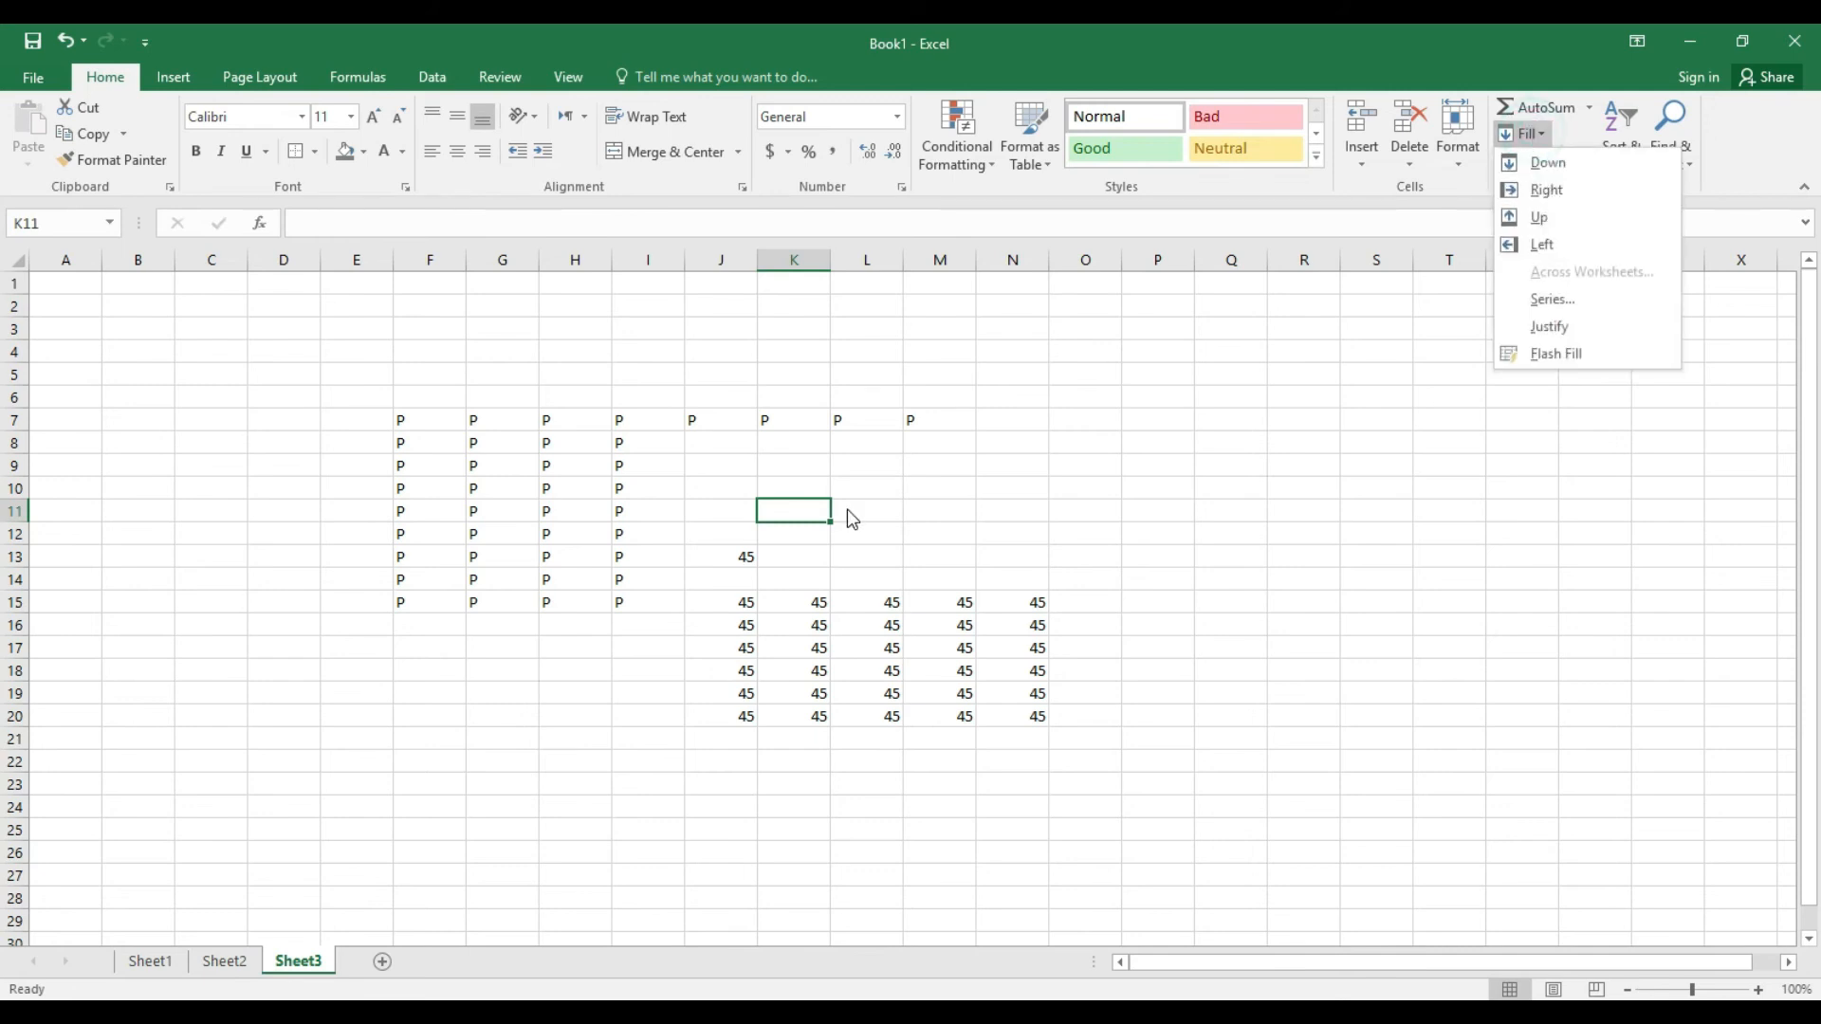
Clear all the sample entries by deleting the contents of range F6:O21.
{"action": "left_click", "coordinate": [700, 499]}
{"action": "mouse_move", "coordinate": [404, 404]}
{"action": "left_mouse_down"}
{"action": "mouse_move", "coordinate": [1037, 682]}
{"action": "mouse_move", "coordinate": [1083, 742]}
{"action": "left_mouse_up"}
{"action": "key", "text": "Delete"}
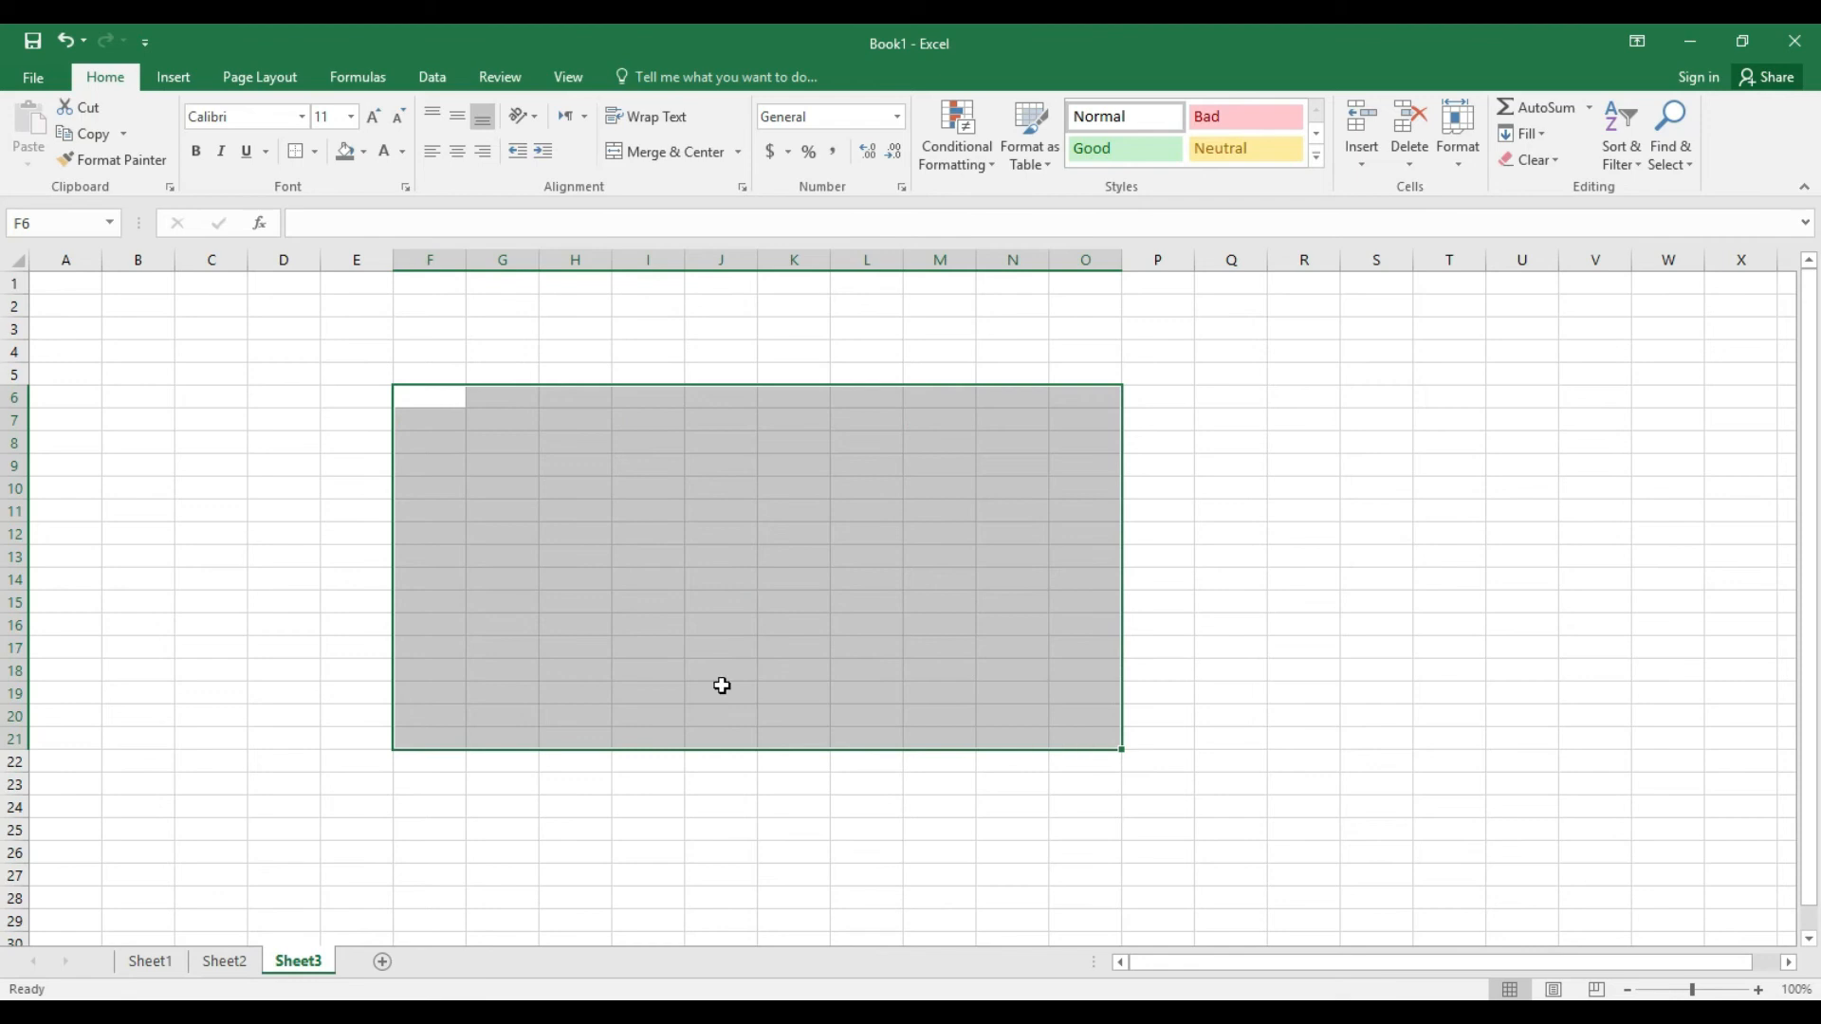
Enter 01 as a plain number in cell B6.
{"action": "left_click", "coordinate": [151, 396]}
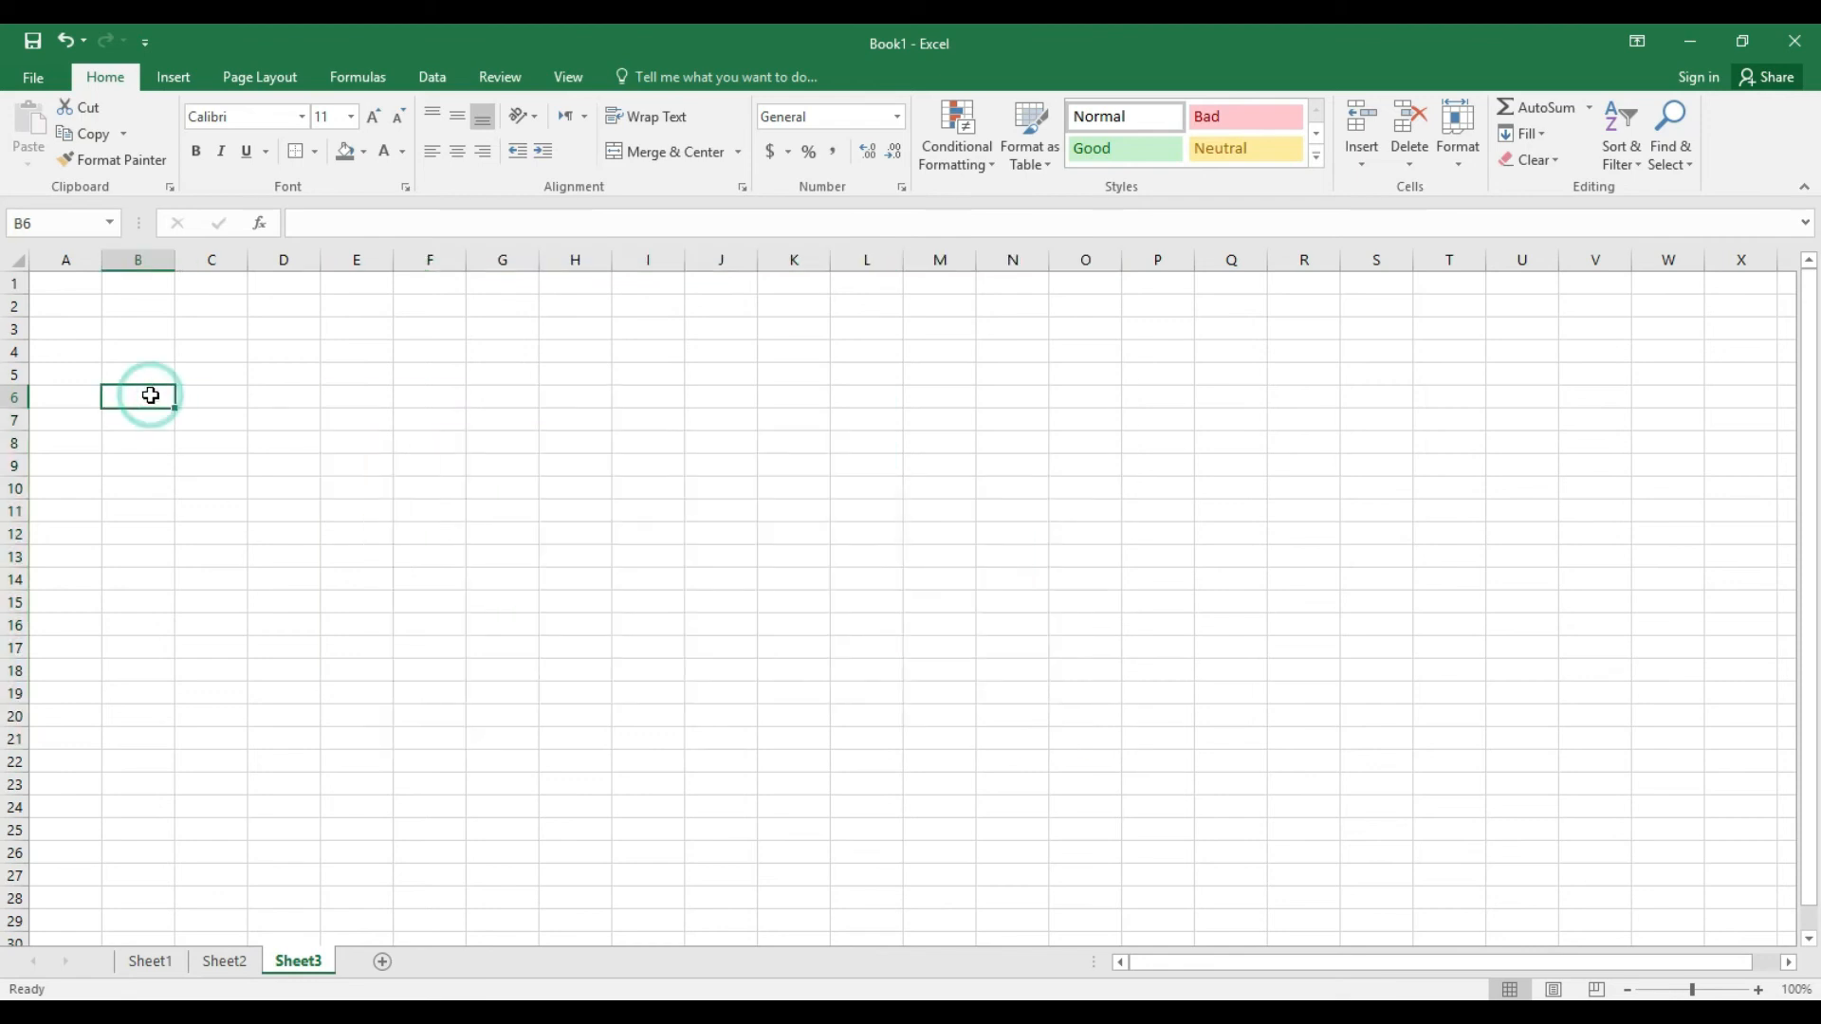
{"action": "type", "text": "01"}
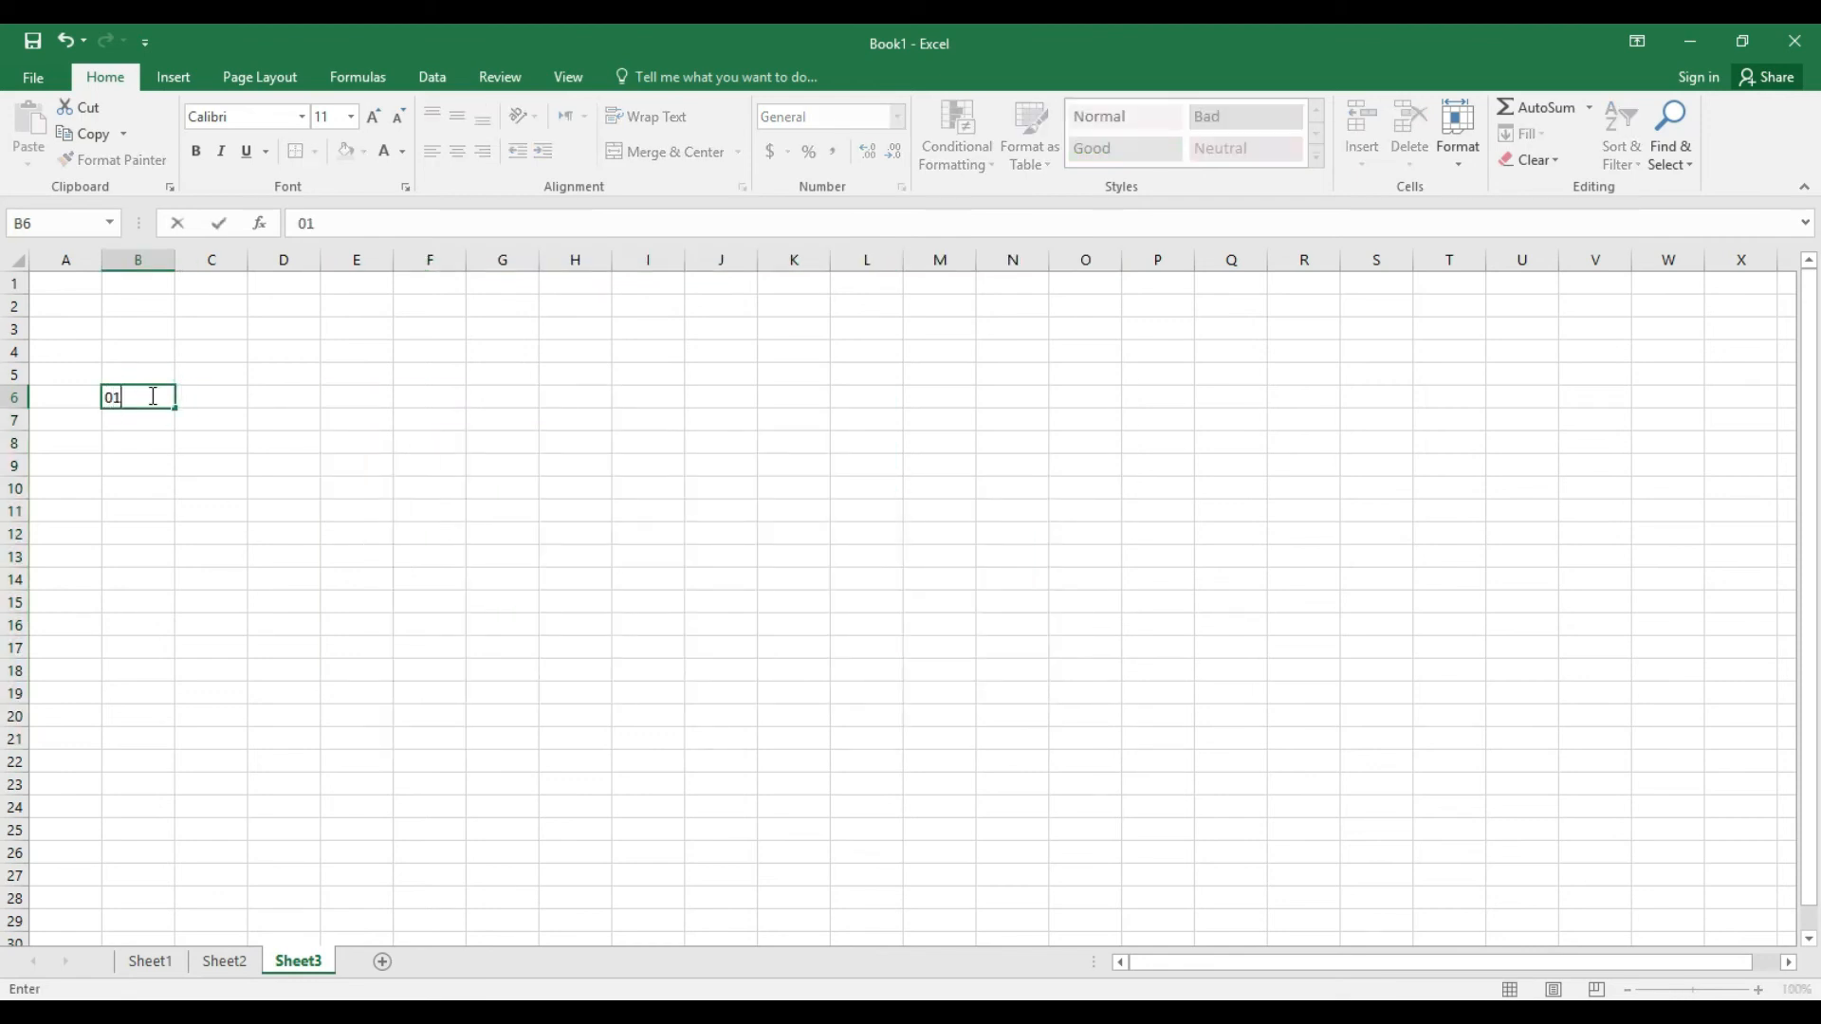
{"action": "key", "text": "Return"}
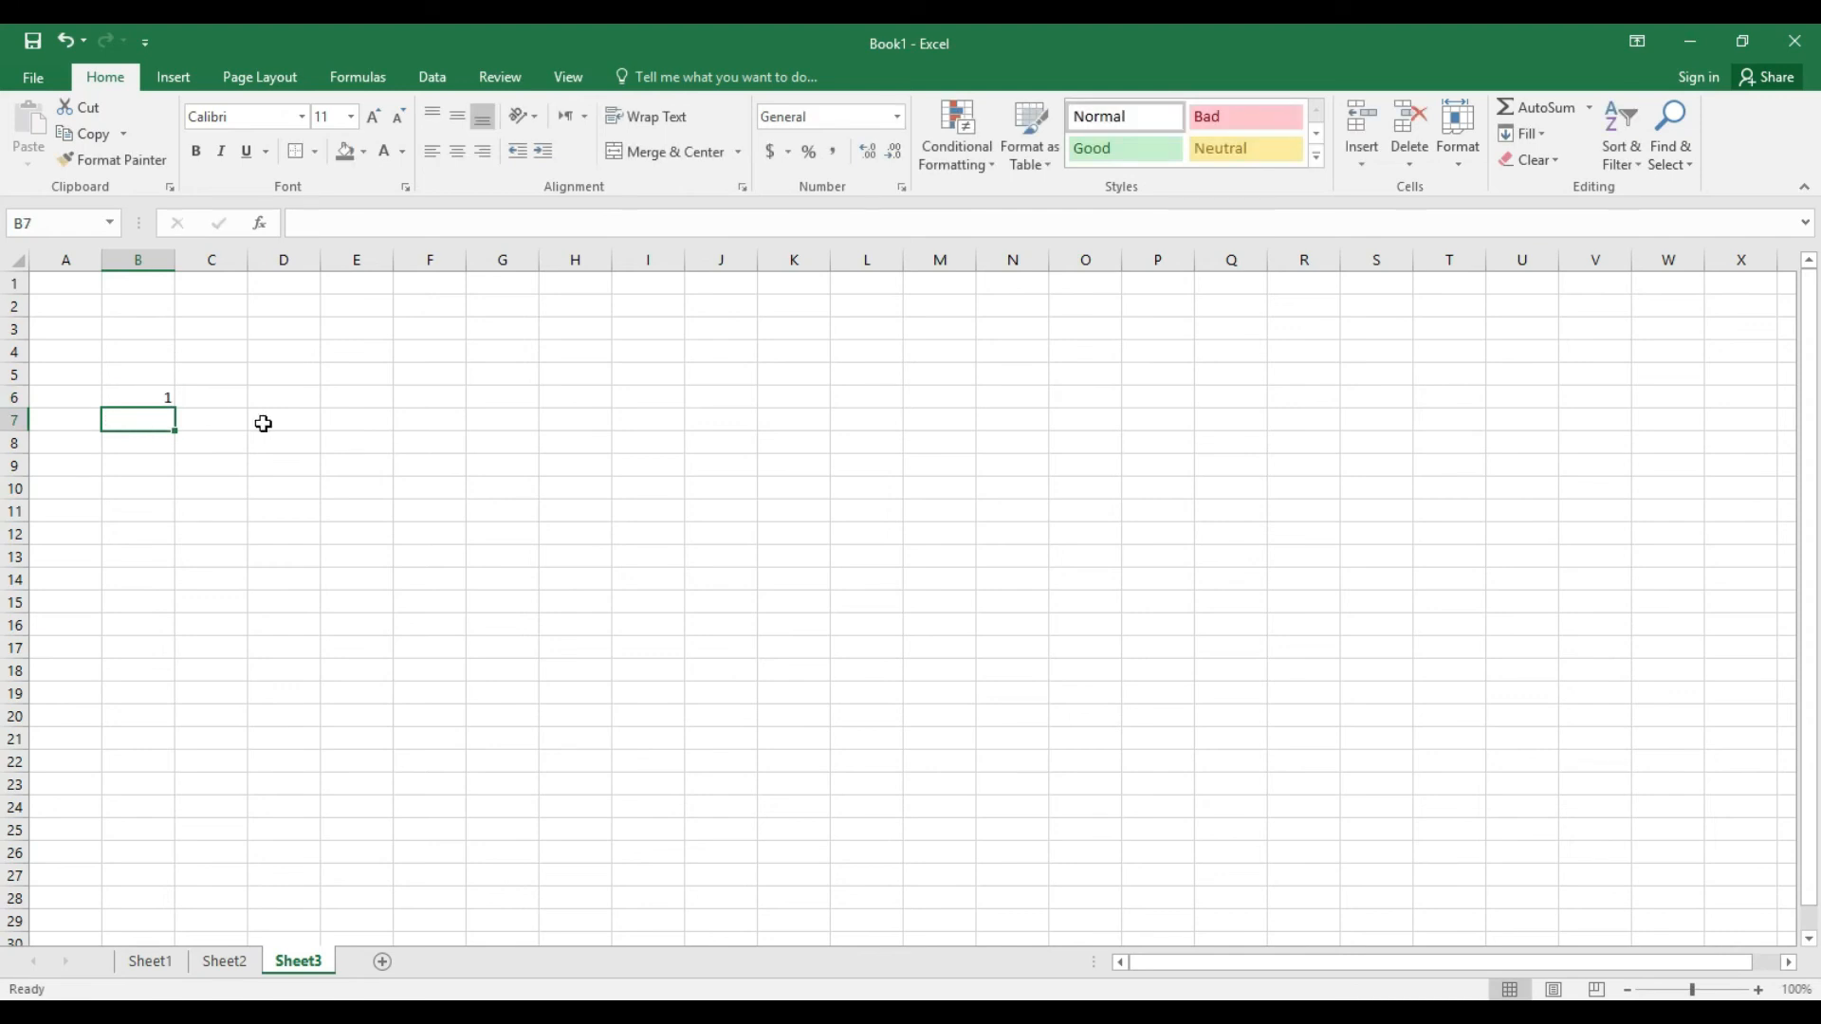
Replace the entry in cell B6 with the text '01, enter '02 in B7, and fill the series down to B21.
{"action": "left_click_drag", "start_coordinate": [167, 403], "coordinate": [257, 473]}
{"action": "left_click", "coordinate": [155, 399]}
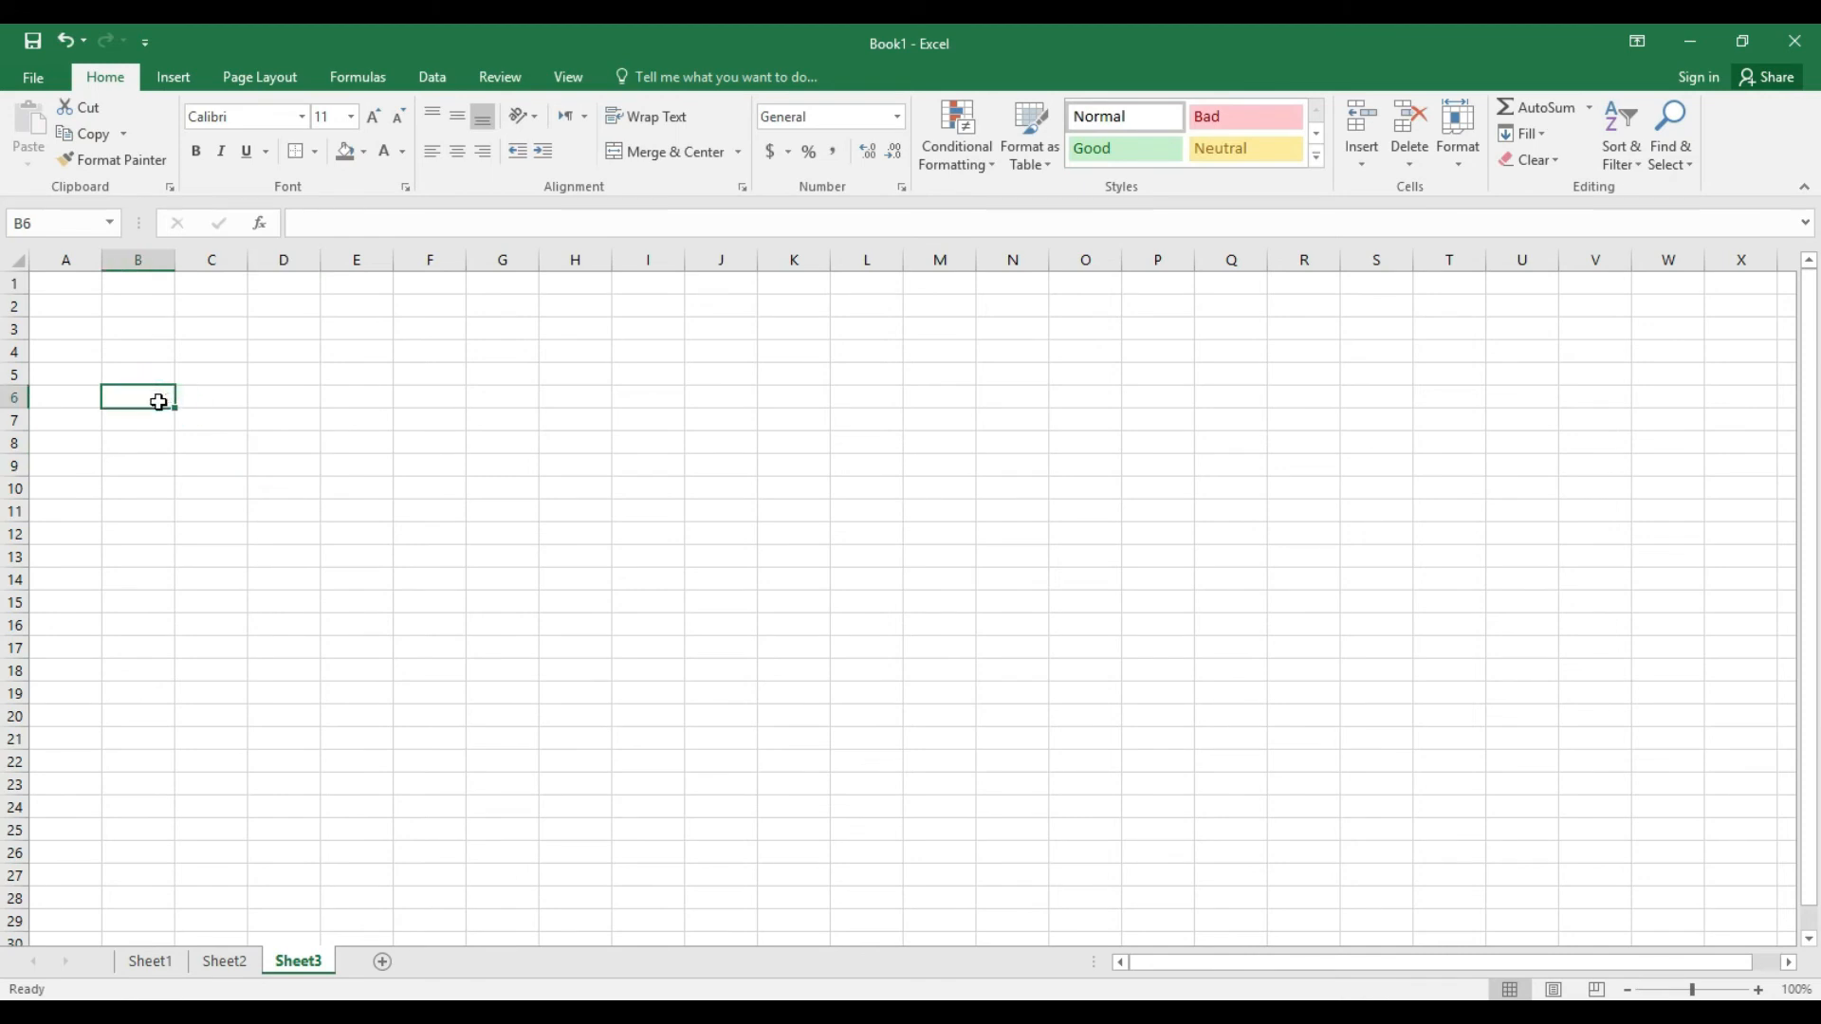
{"action": "type", "text": "'01"}
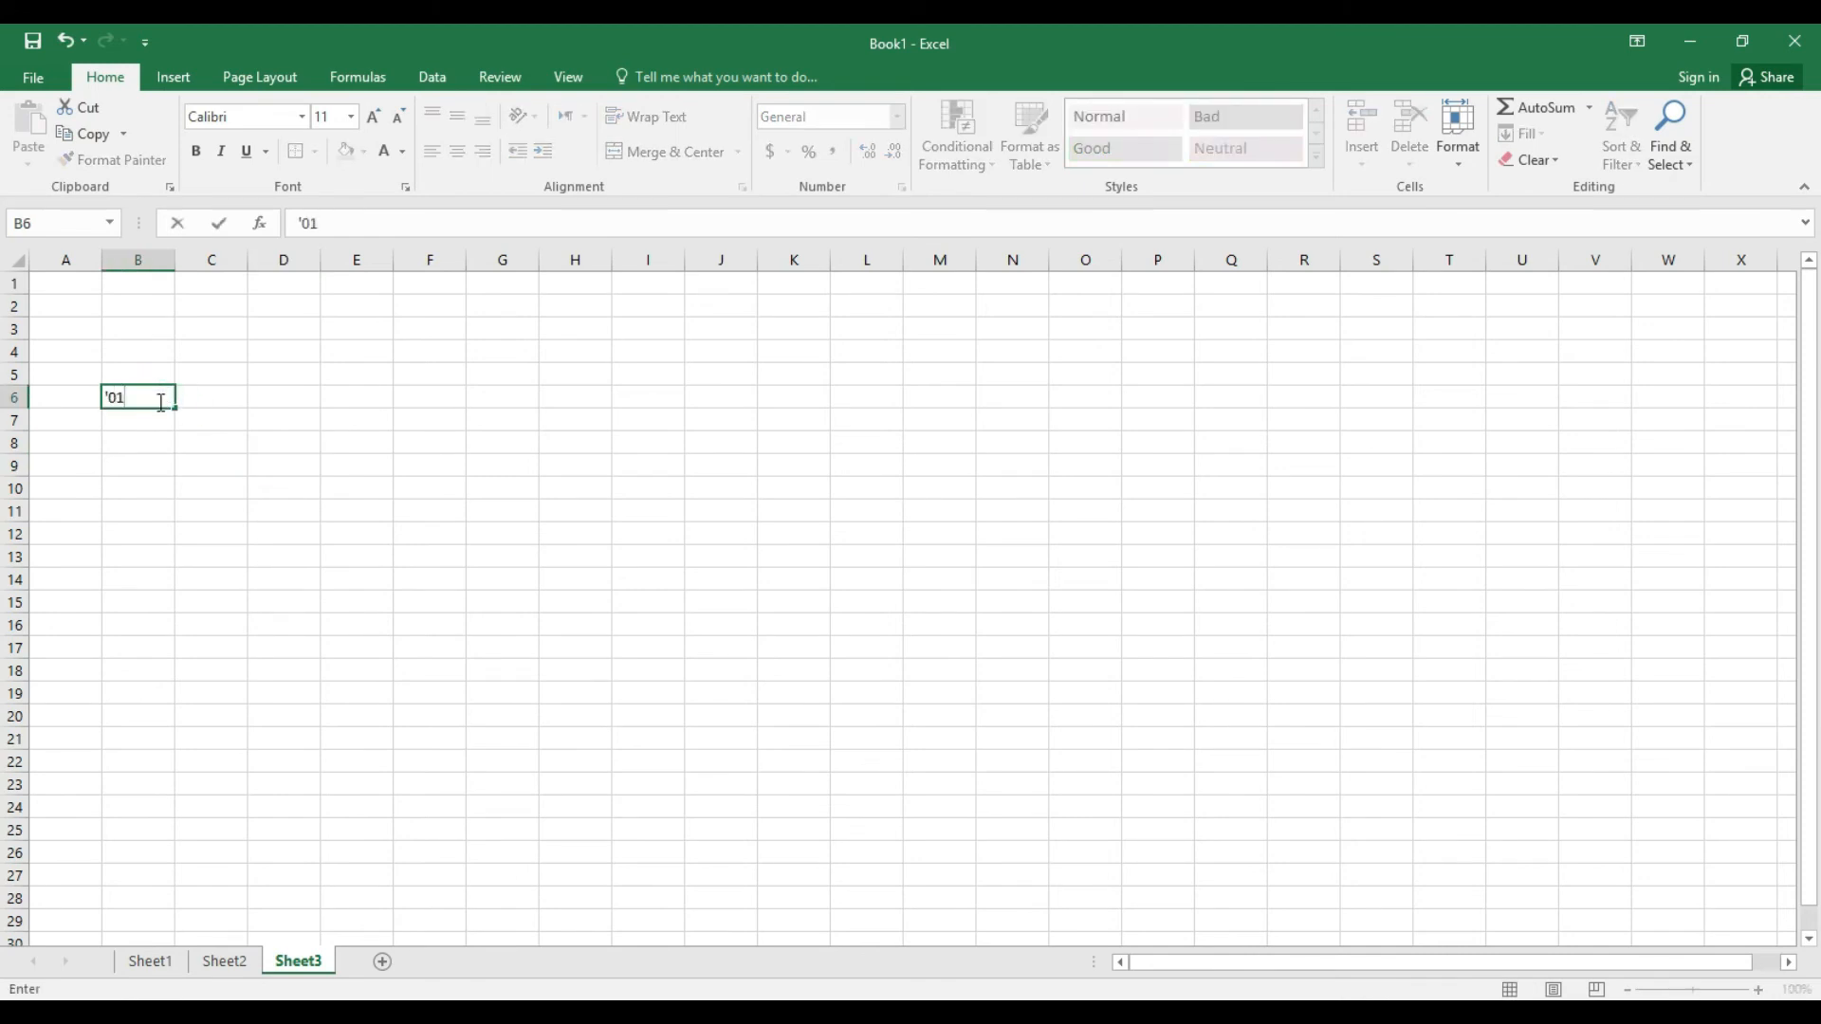
{"action": "key", "text": "Return"}
{"action": "type", "text": "'"}
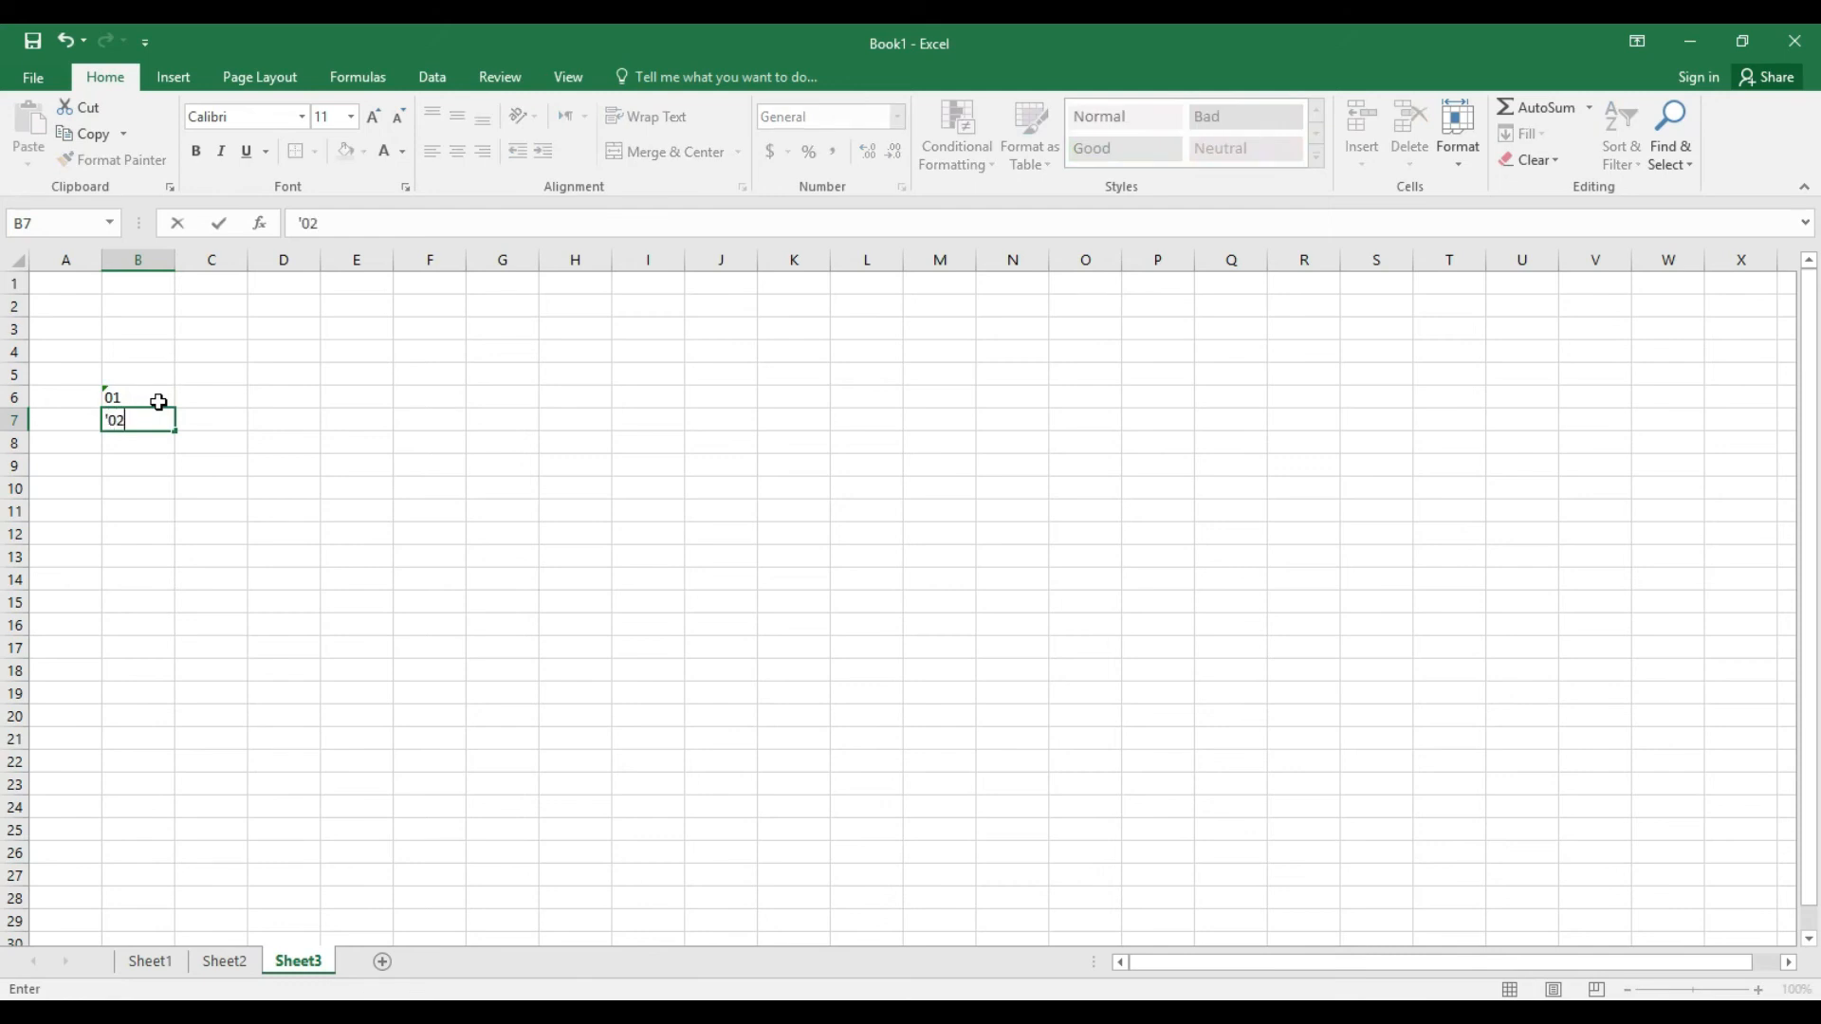
{"action": "type", "text": "02"}
{"action": "left_click", "coordinate": [235, 418]}
{"action": "left_click_drag", "start_coordinate": [144, 393], "coordinate": [168, 756]}
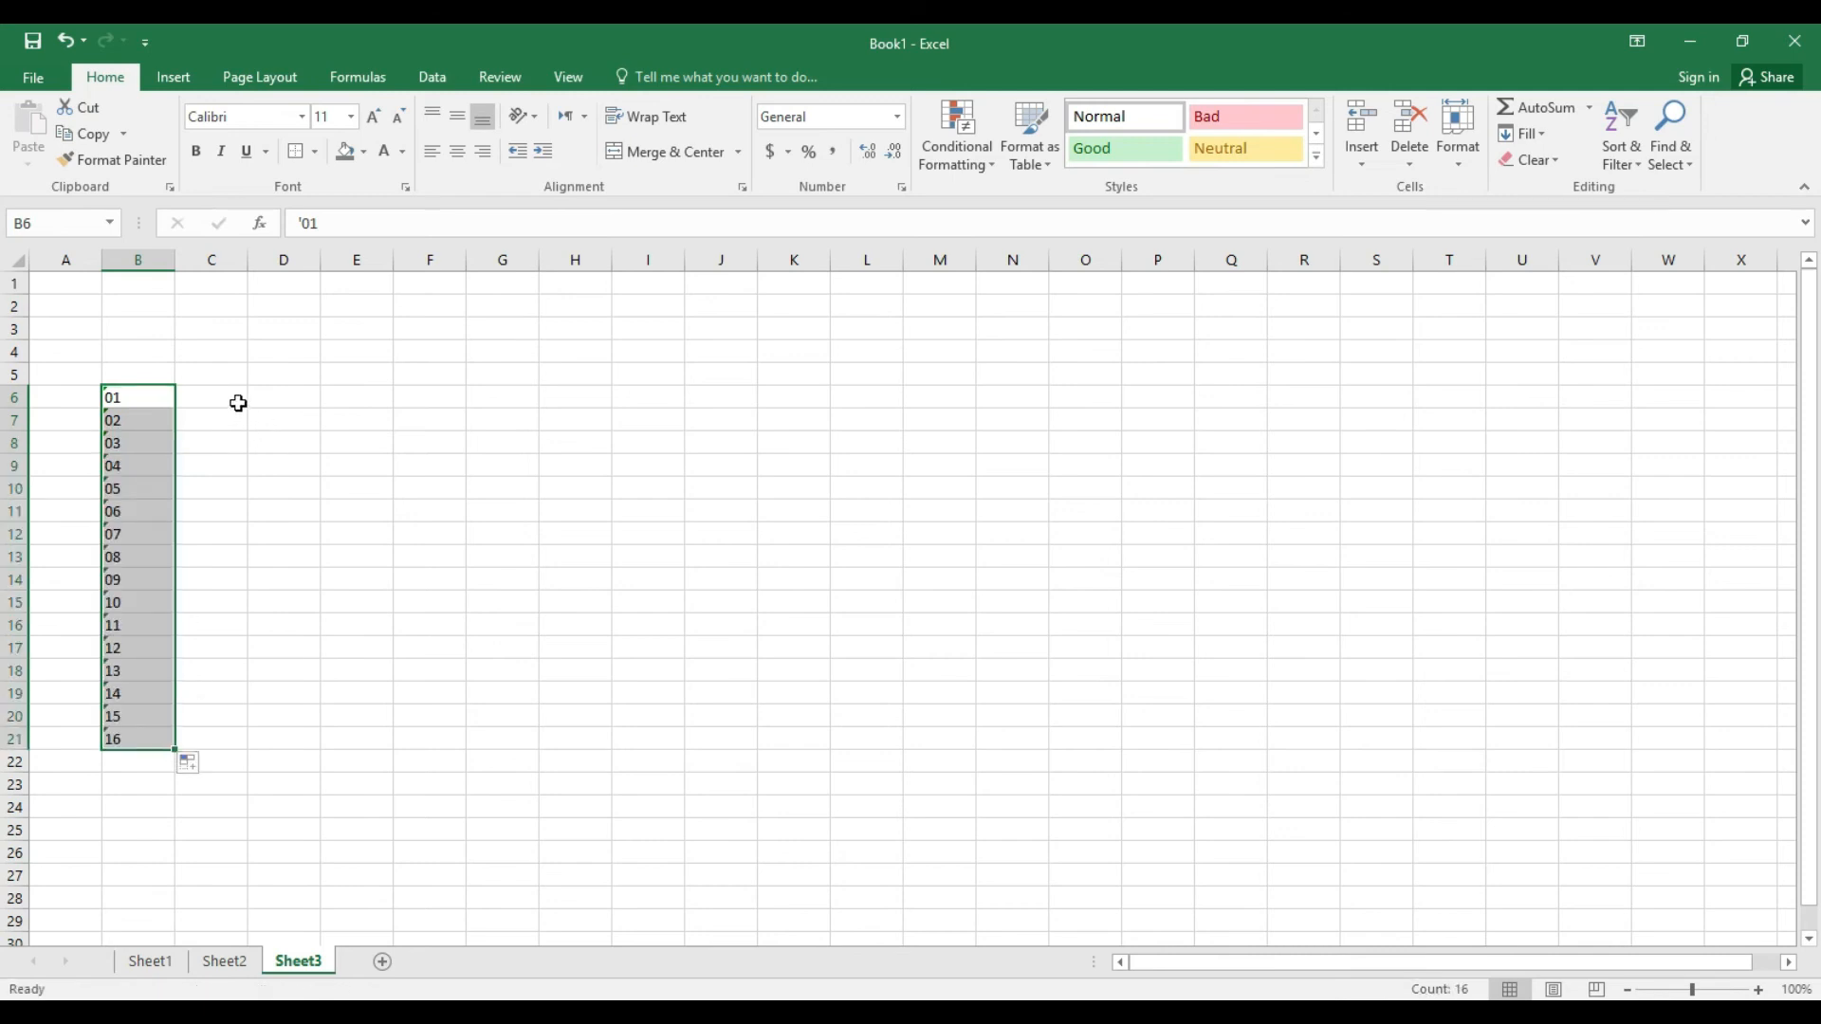
Enter sun in cell D6 and fill the abbreviated weekdays down to D12.
{"action": "left_click", "coordinate": [296, 397]}
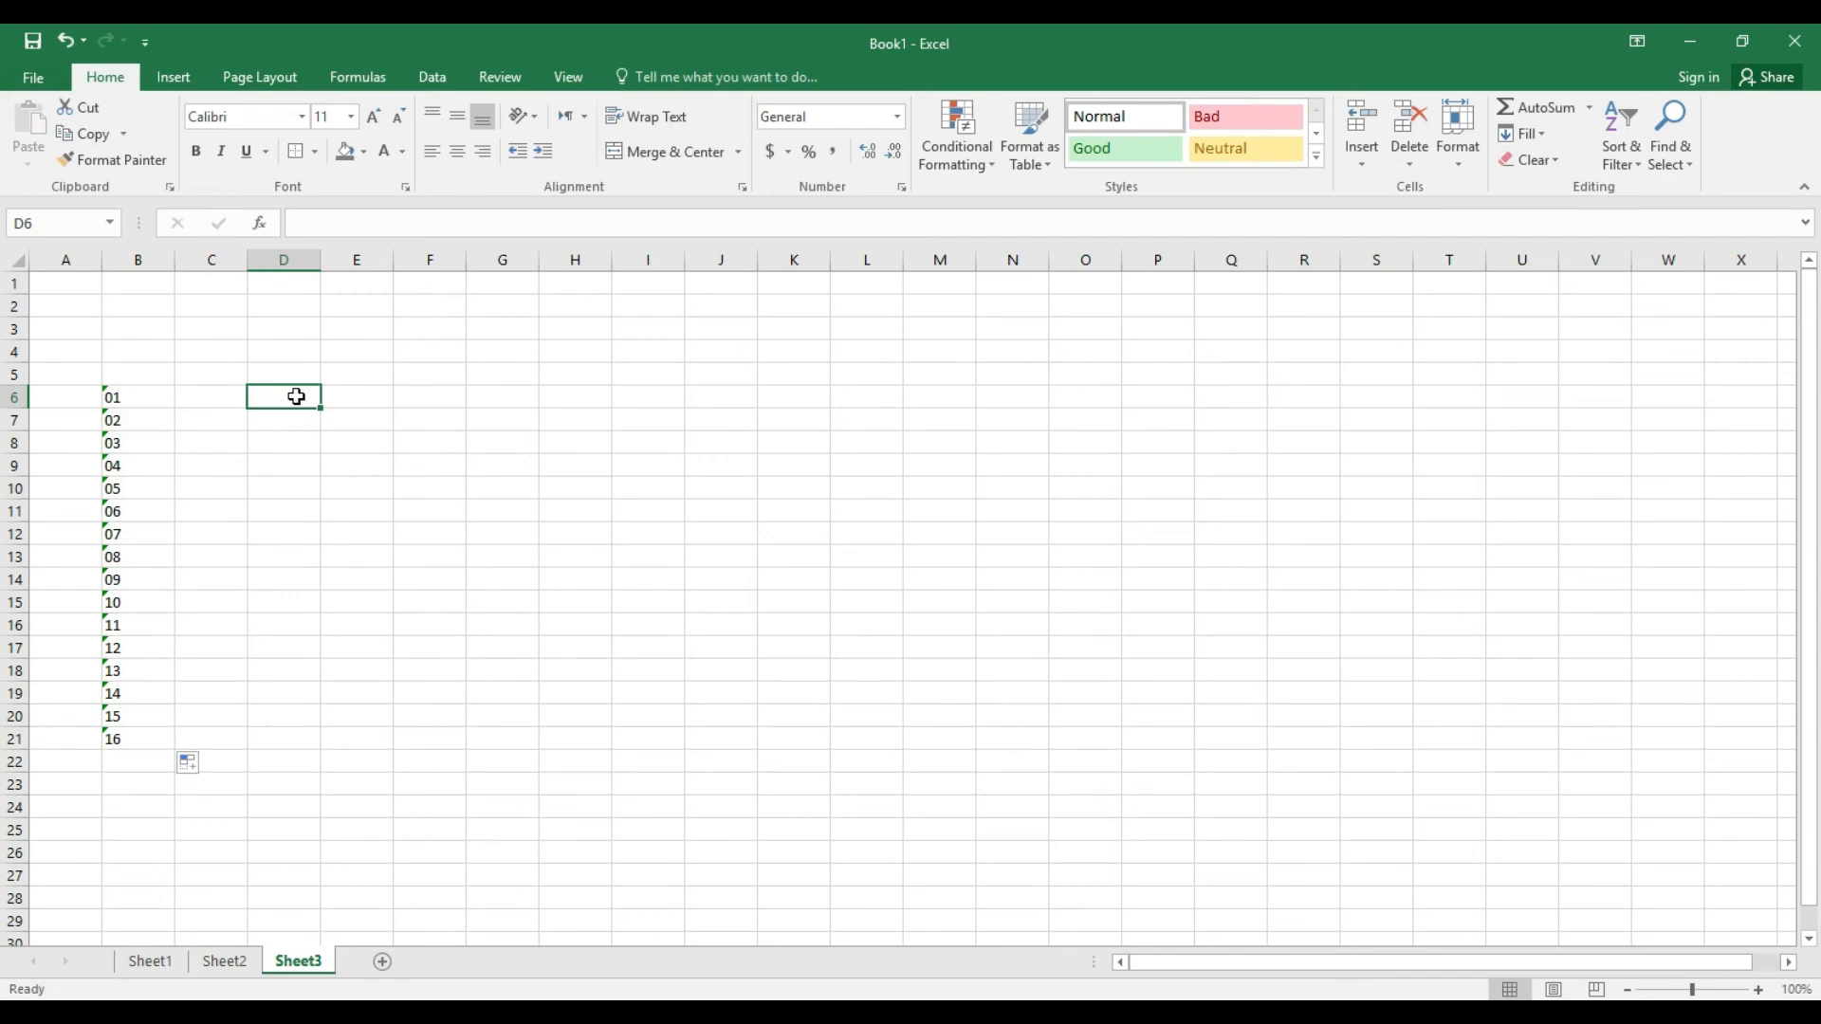
{"action": "type", "text": "s"}
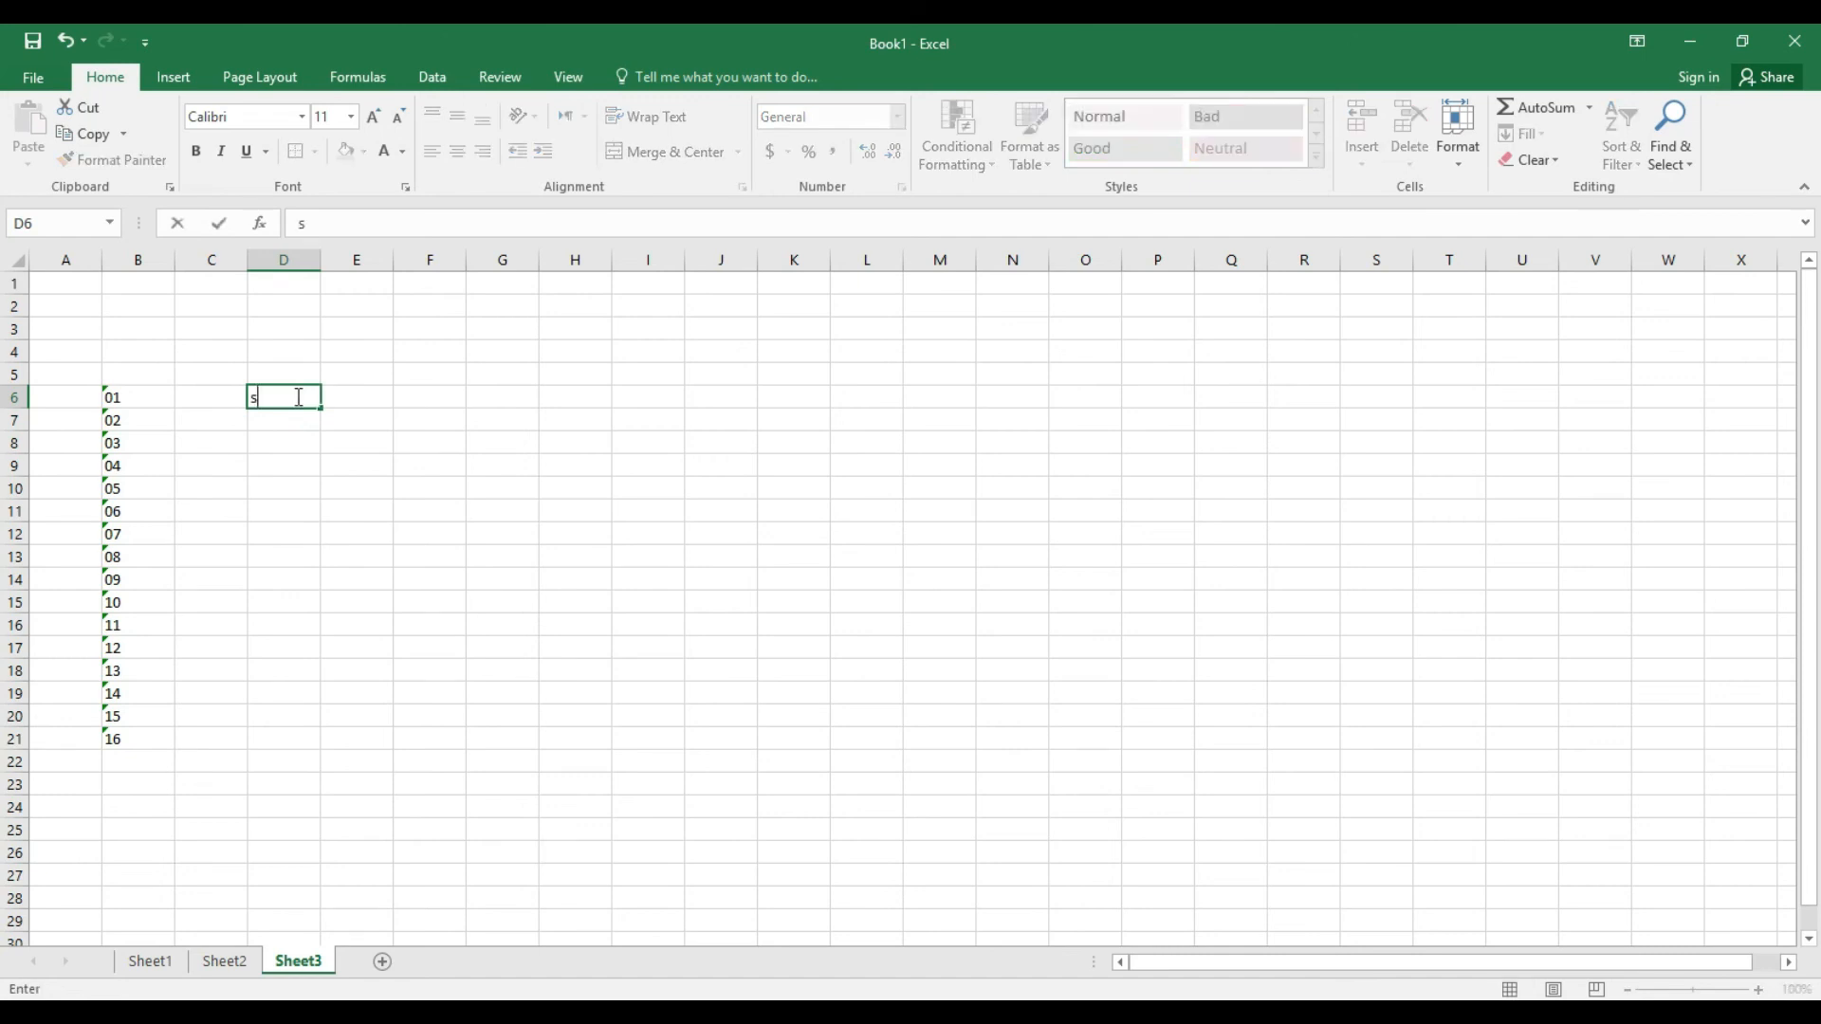
{"action": "key", "text": "Return"}
{"action": "left_click", "coordinate": [296, 396]}
{"action": "left_click_drag", "start_coordinate": [319, 407], "coordinate": [316, 548]}
{"action": "left_click", "coordinate": [471, 422]}
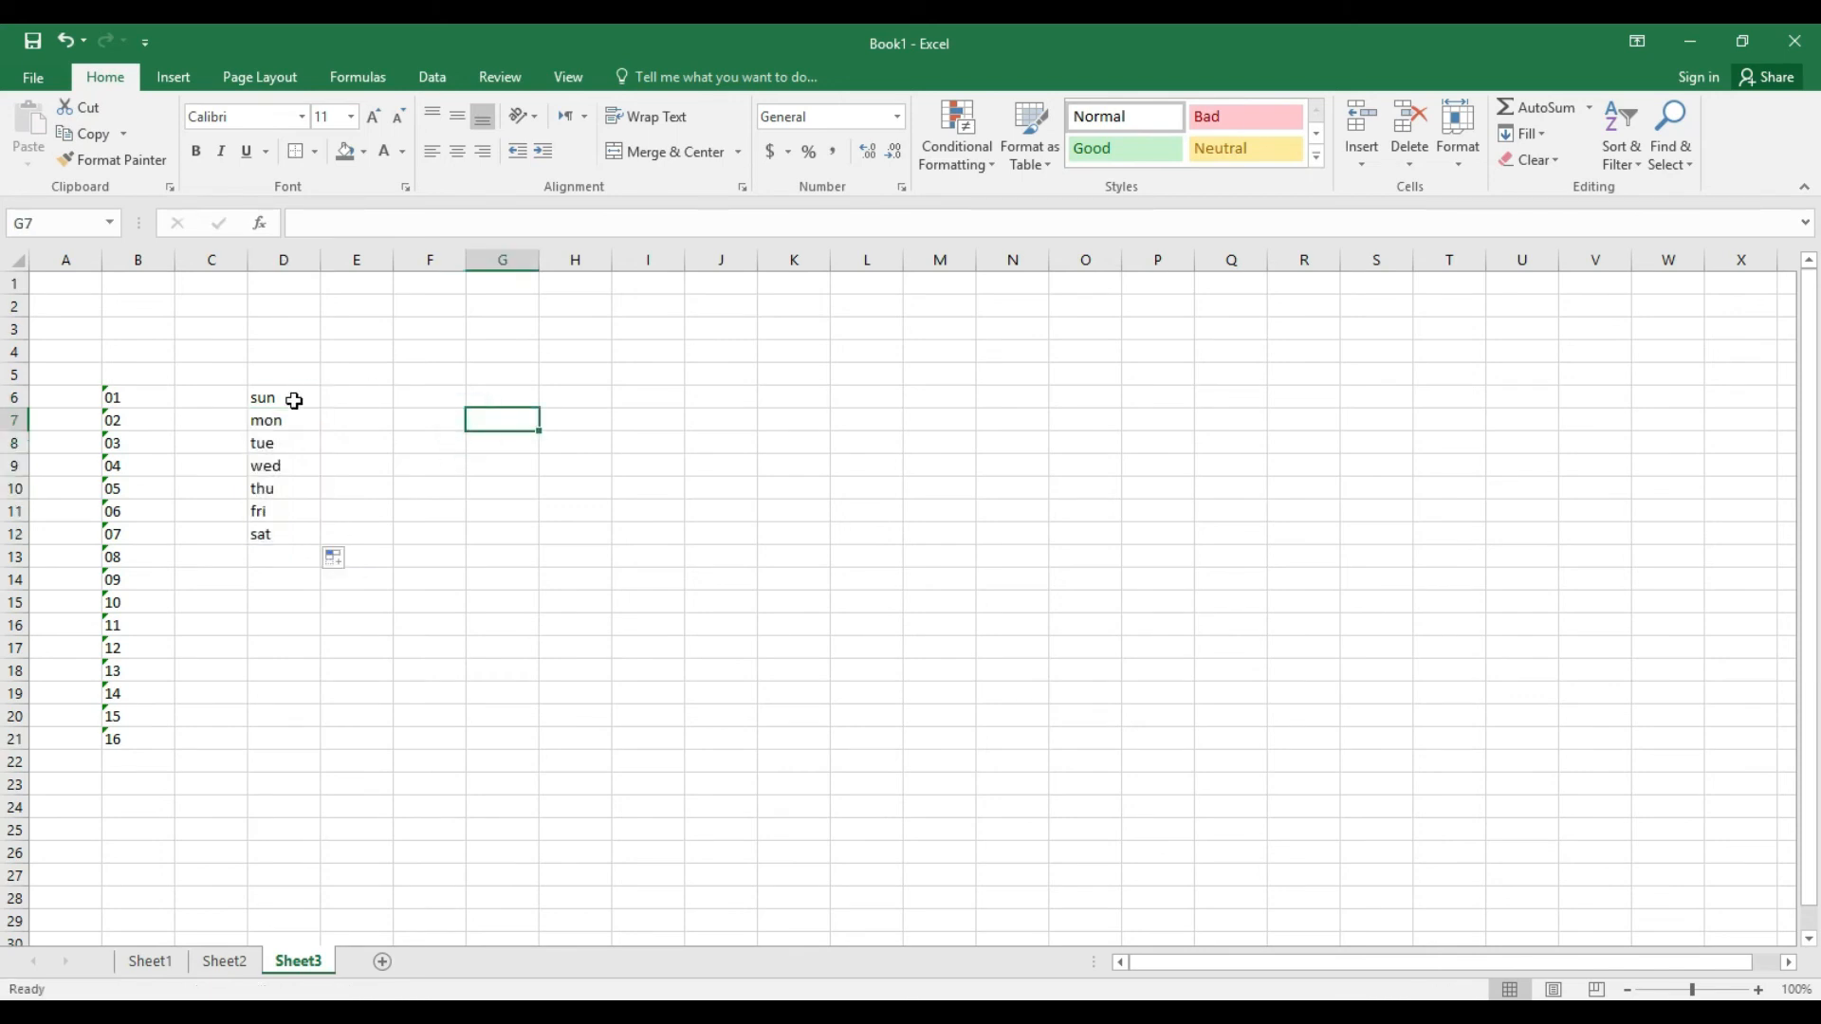
Enter SUNDAY in cell F6, fill the full weekday names down to F12, and widen column F to fit them.
{"action": "left_click", "coordinate": [425, 394]}
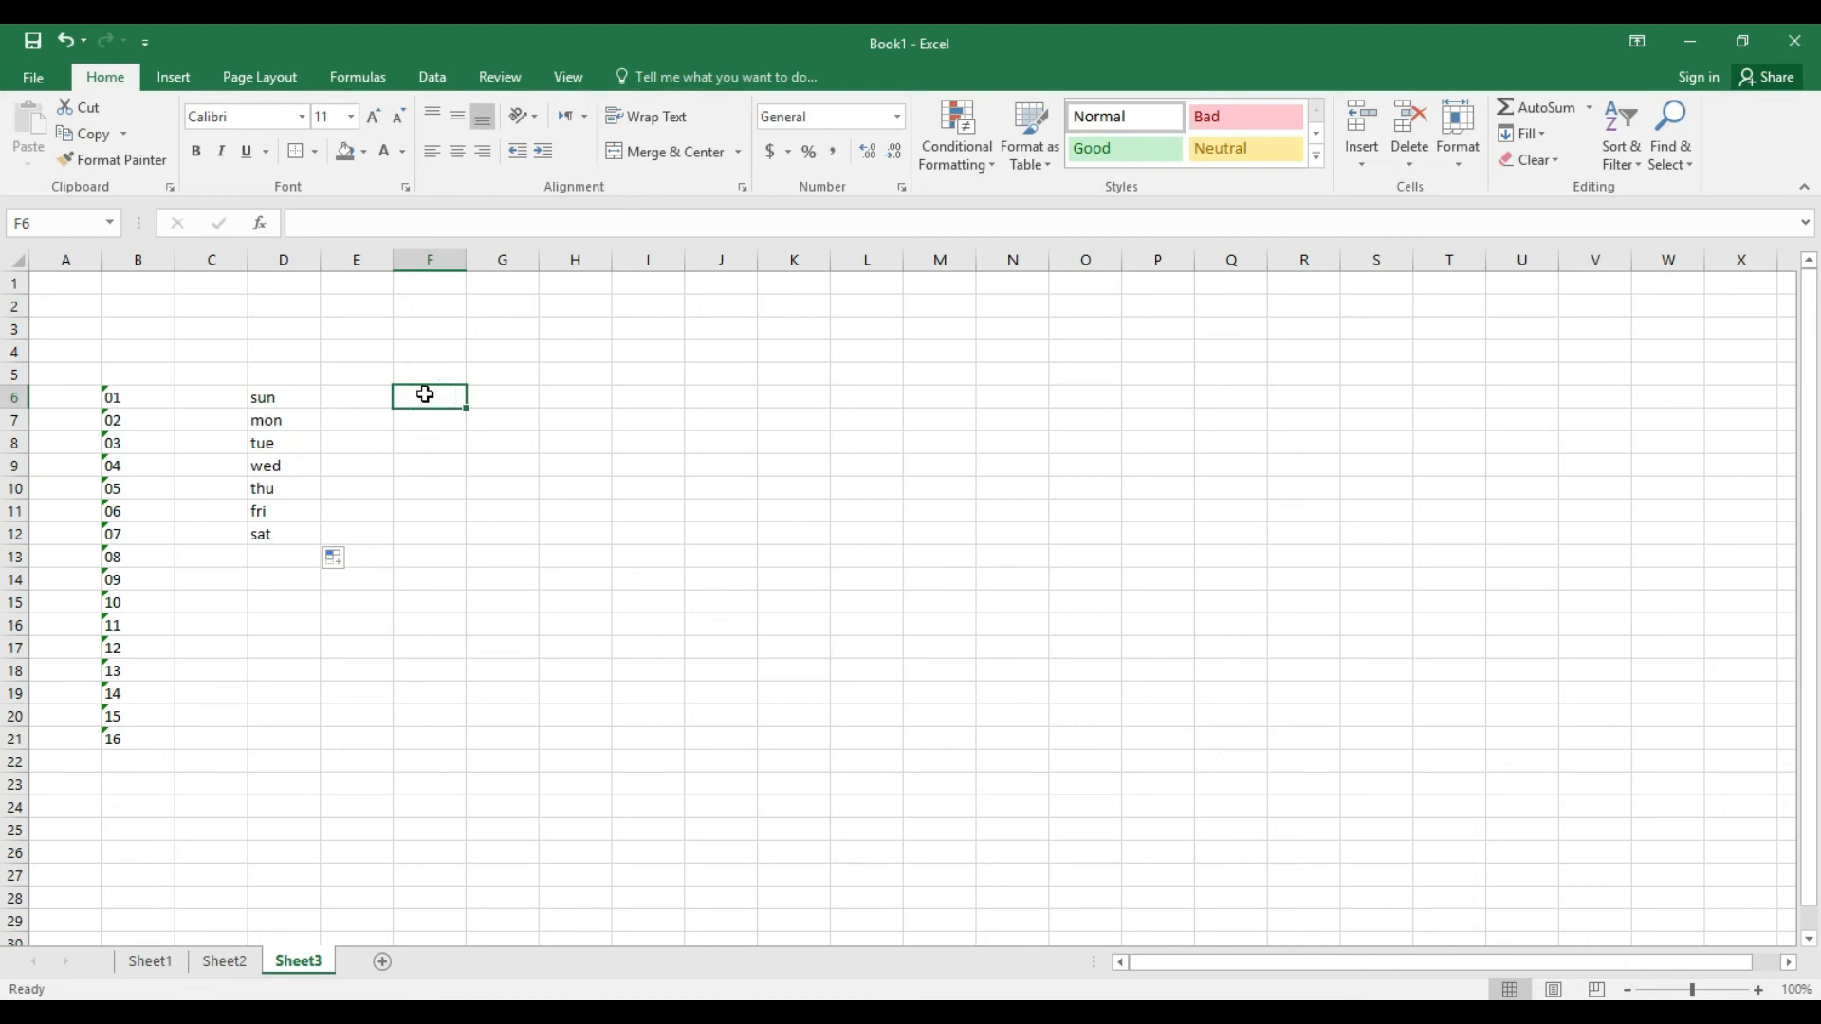
{"action": "type", "text": "s"}
{"action": "key", "text": "BackSpace"}
{"action": "key", "text": "BackSpace"}
{"action": "key", "text": "BackSpace"}
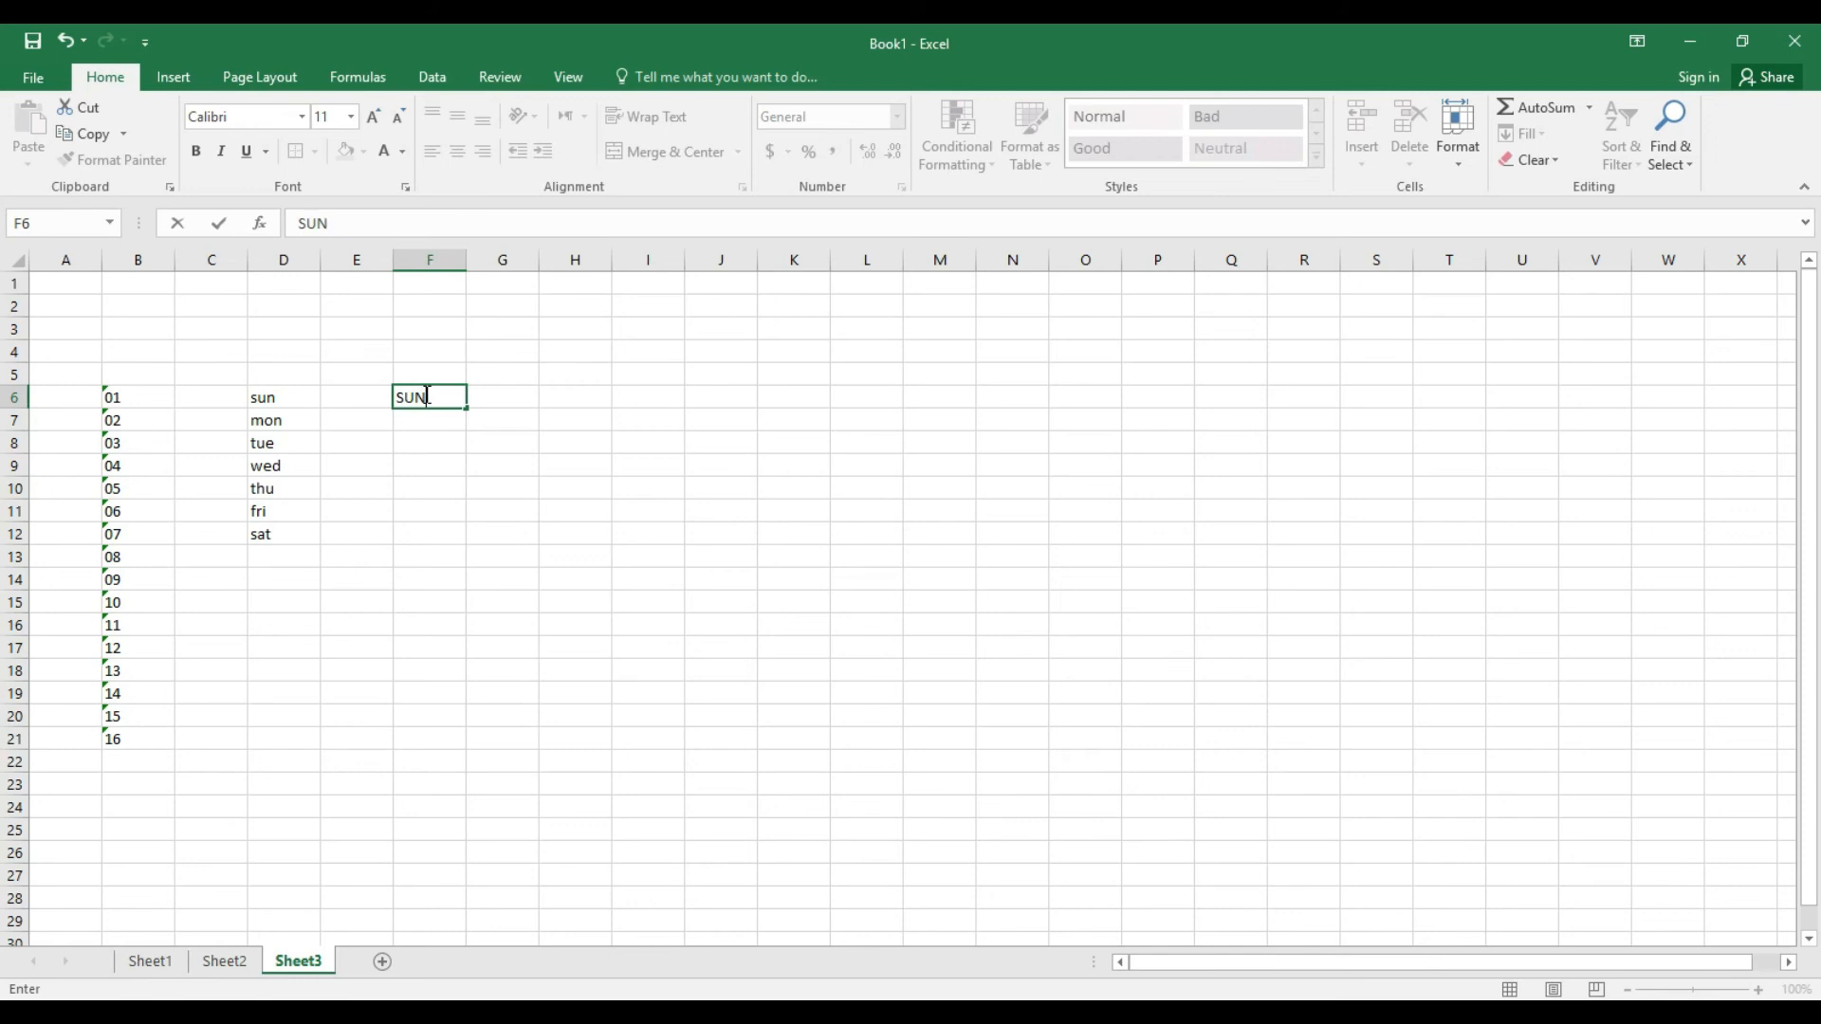
{"action": "left_click", "coordinate": [595, 474]}
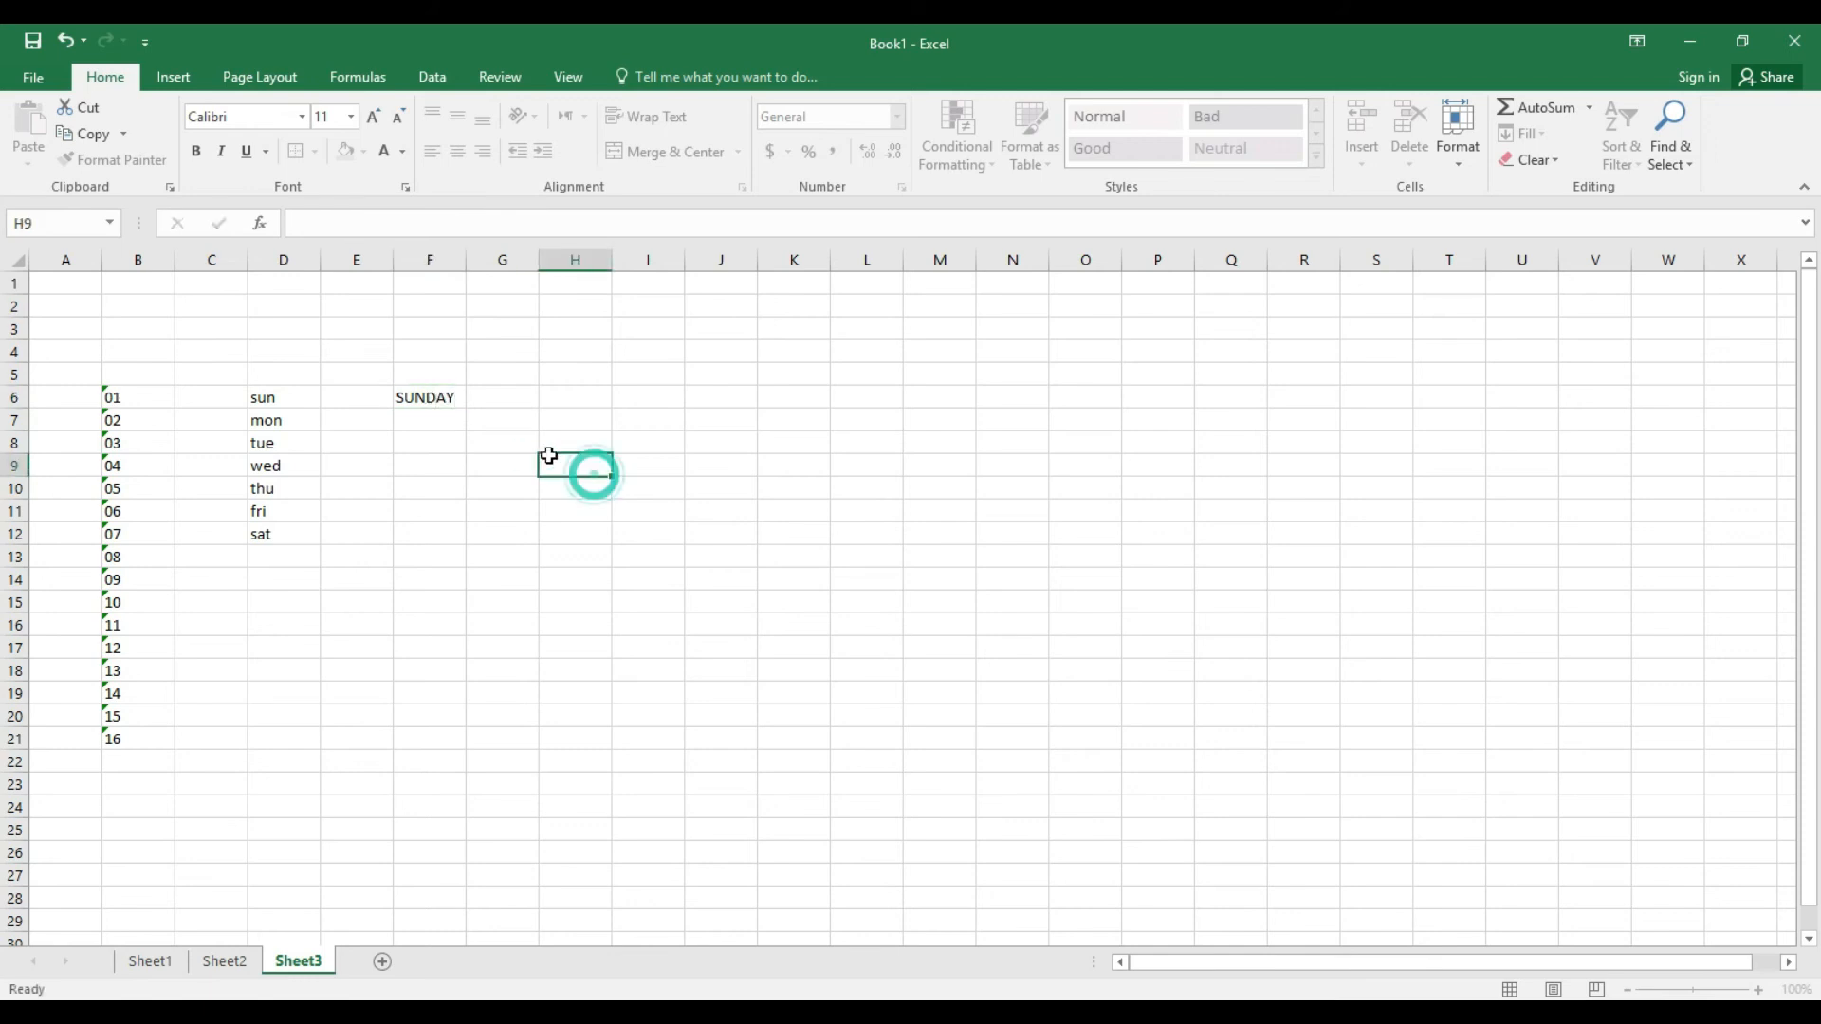
{"action": "left_click", "coordinate": [429, 395]}
{"action": "left_click_drag", "start_coordinate": [468, 407], "coordinate": [463, 545]}
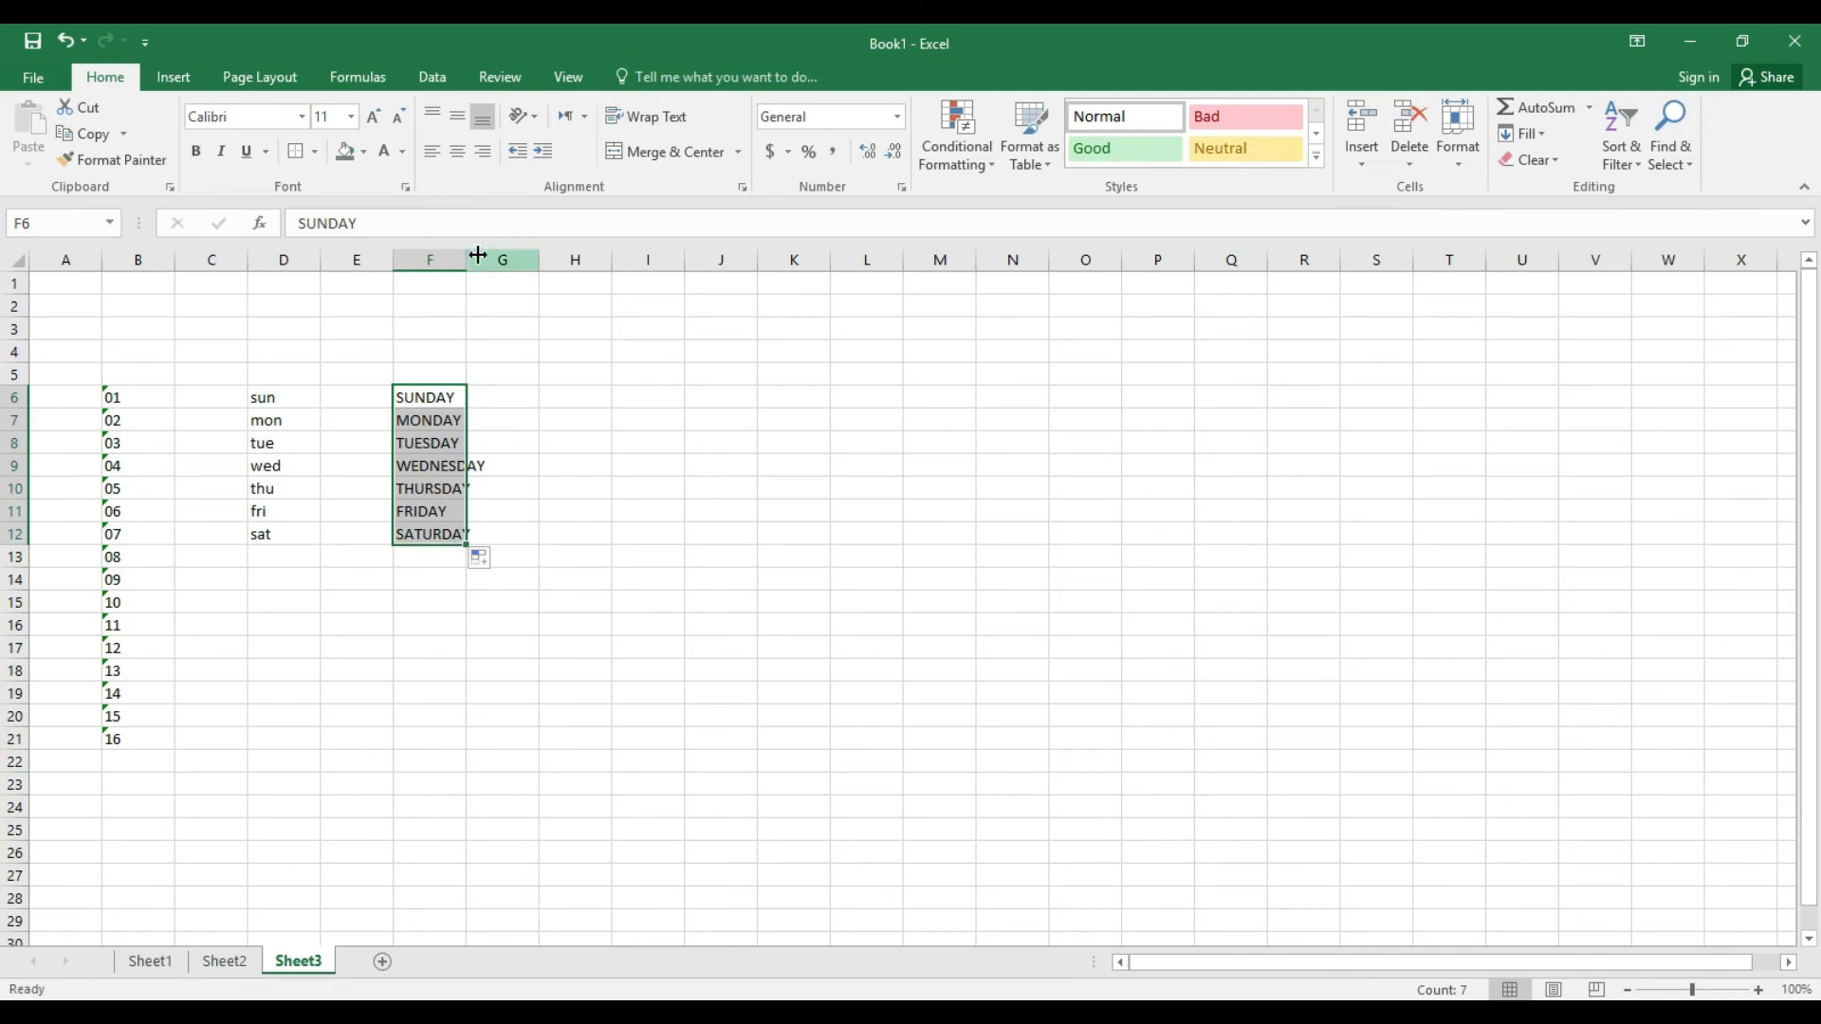
{"action": "left_click_drag", "start_coordinate": [467, 259], "coordinate": [496, 259]}
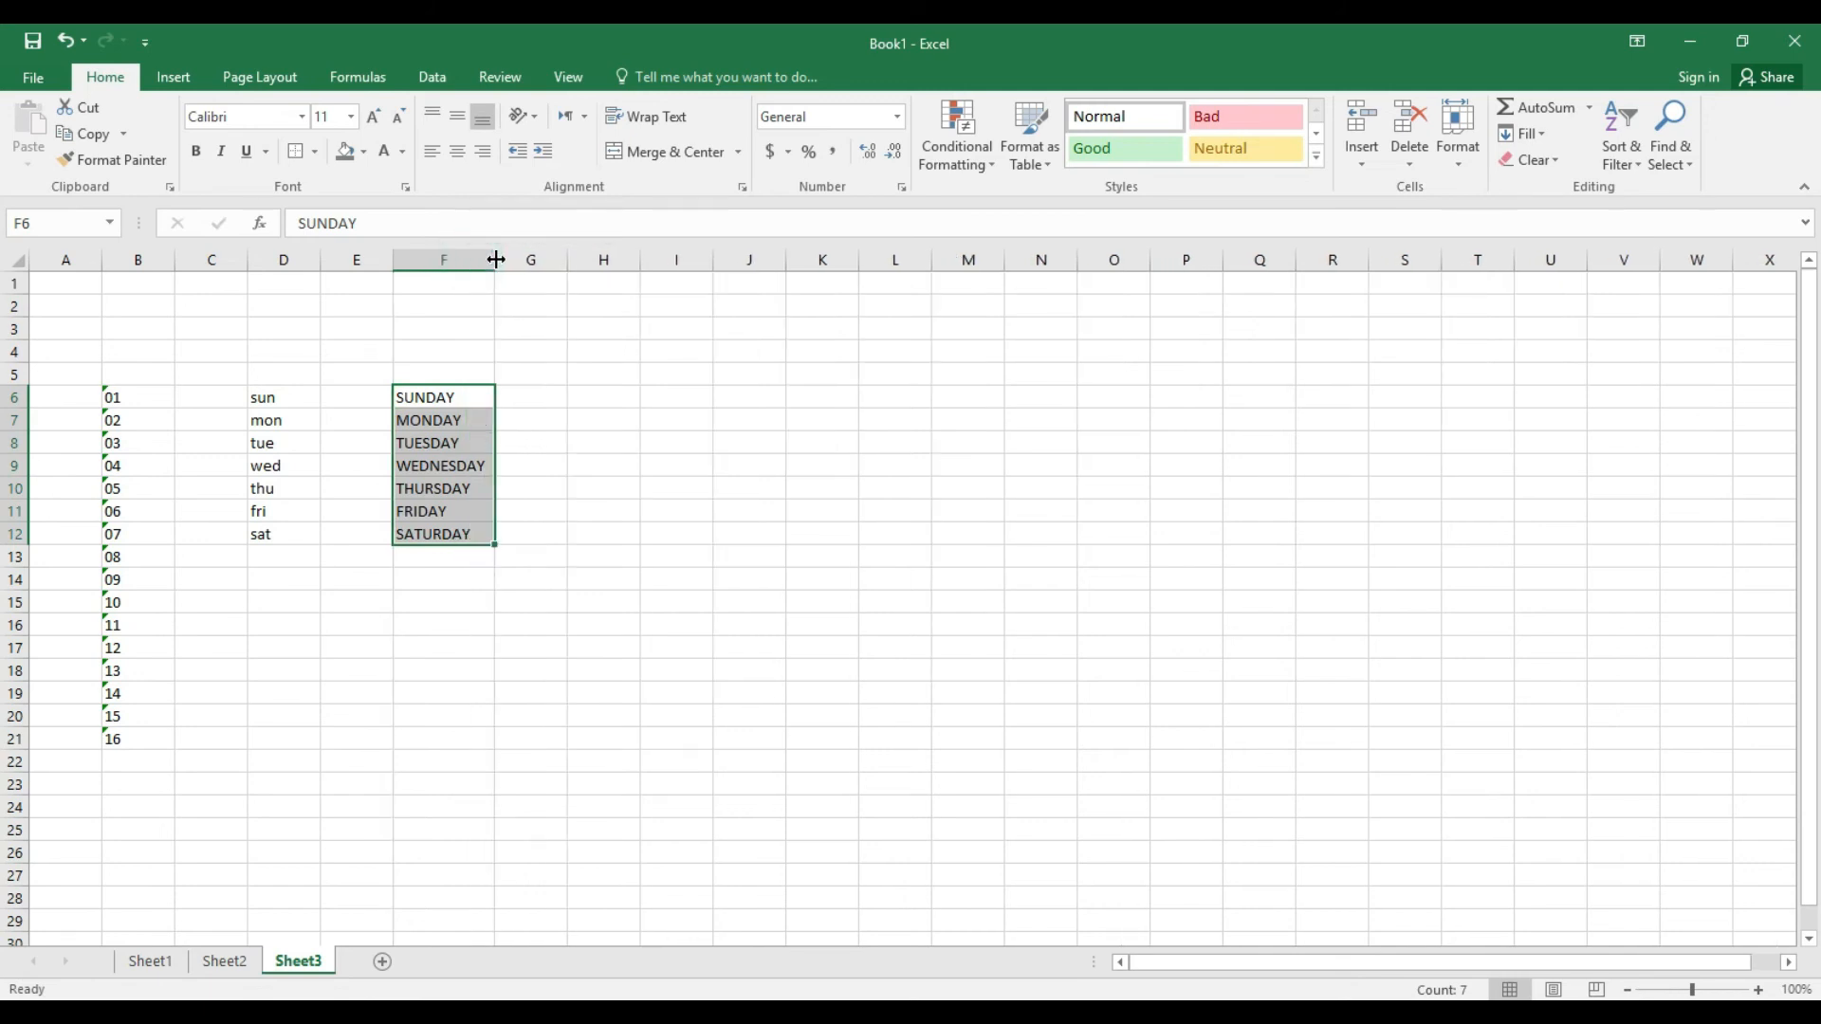
Widen column H slightly, enter JAN in cell H6, and fill the abbreviated months down to H17.
{"action": "left_click", "coordinate": [641, 510]}
{"action": "left_click_drag", "start_coordinate": [640, 259], "coordinate": [657, 259]}
{"action": "left_click", "coordinate": [613, 396]}
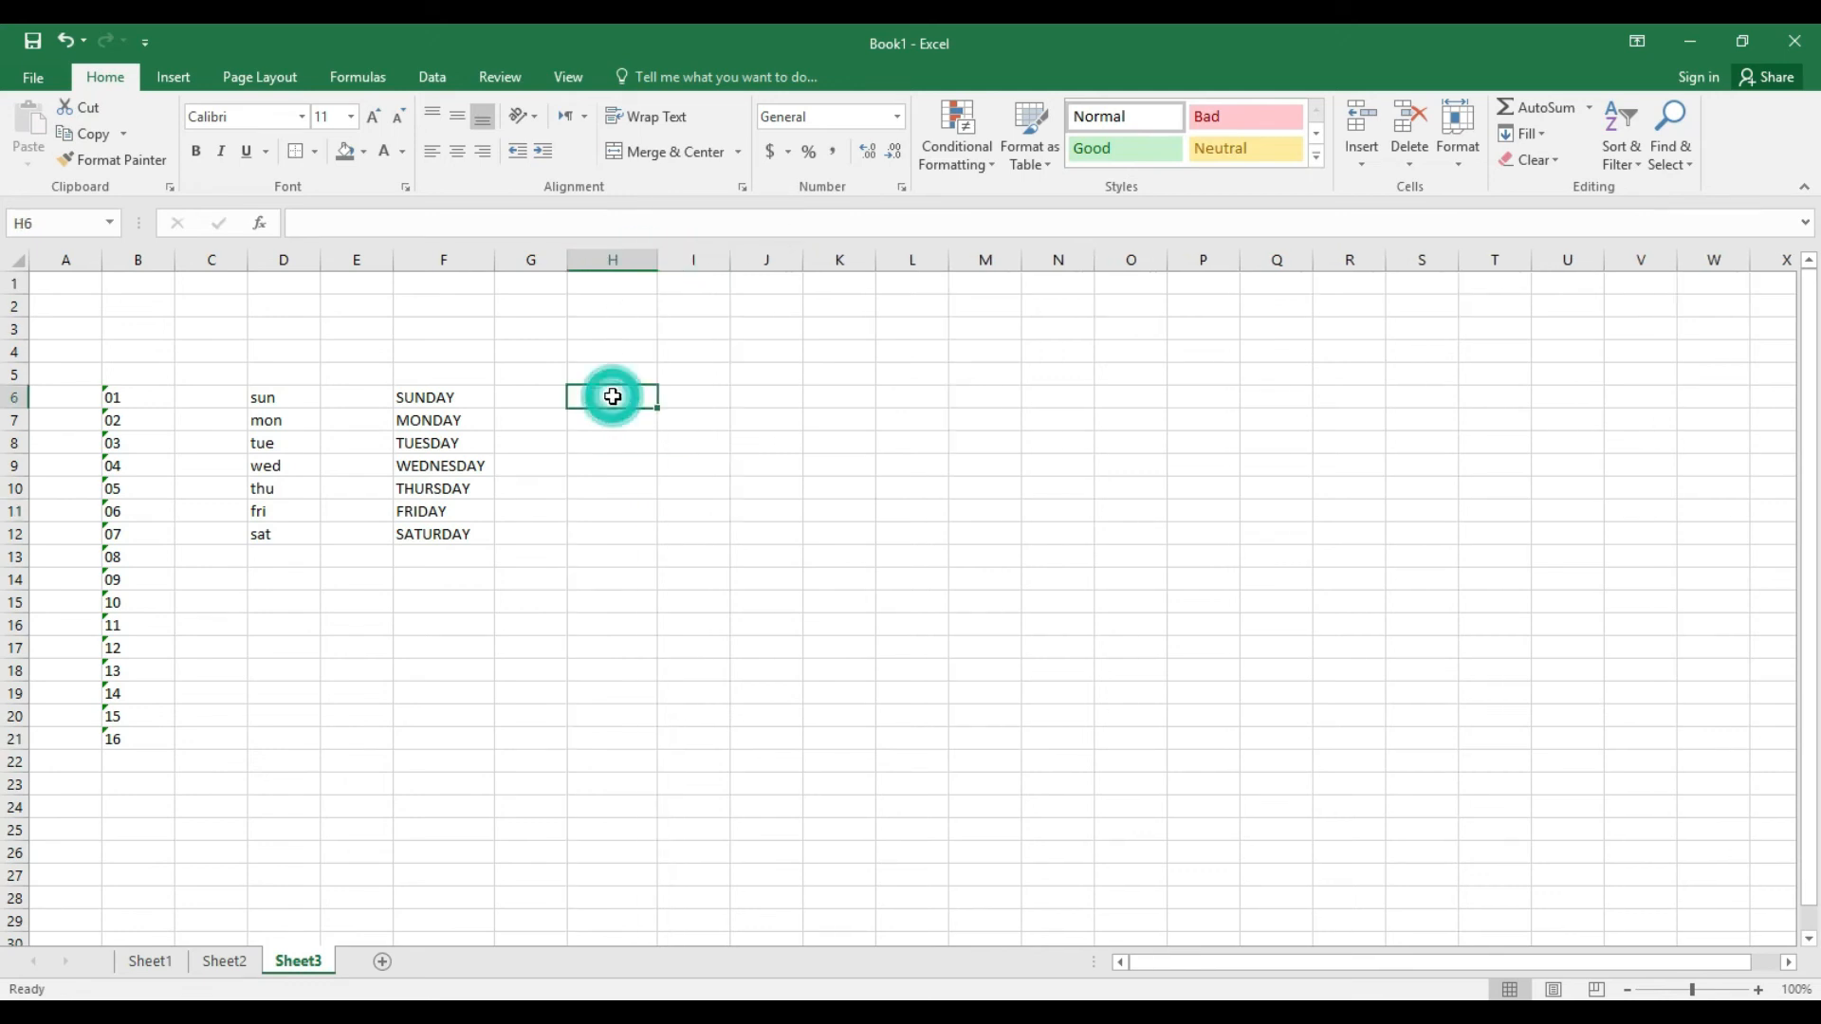
{"action": "type", "text": "jANU"}
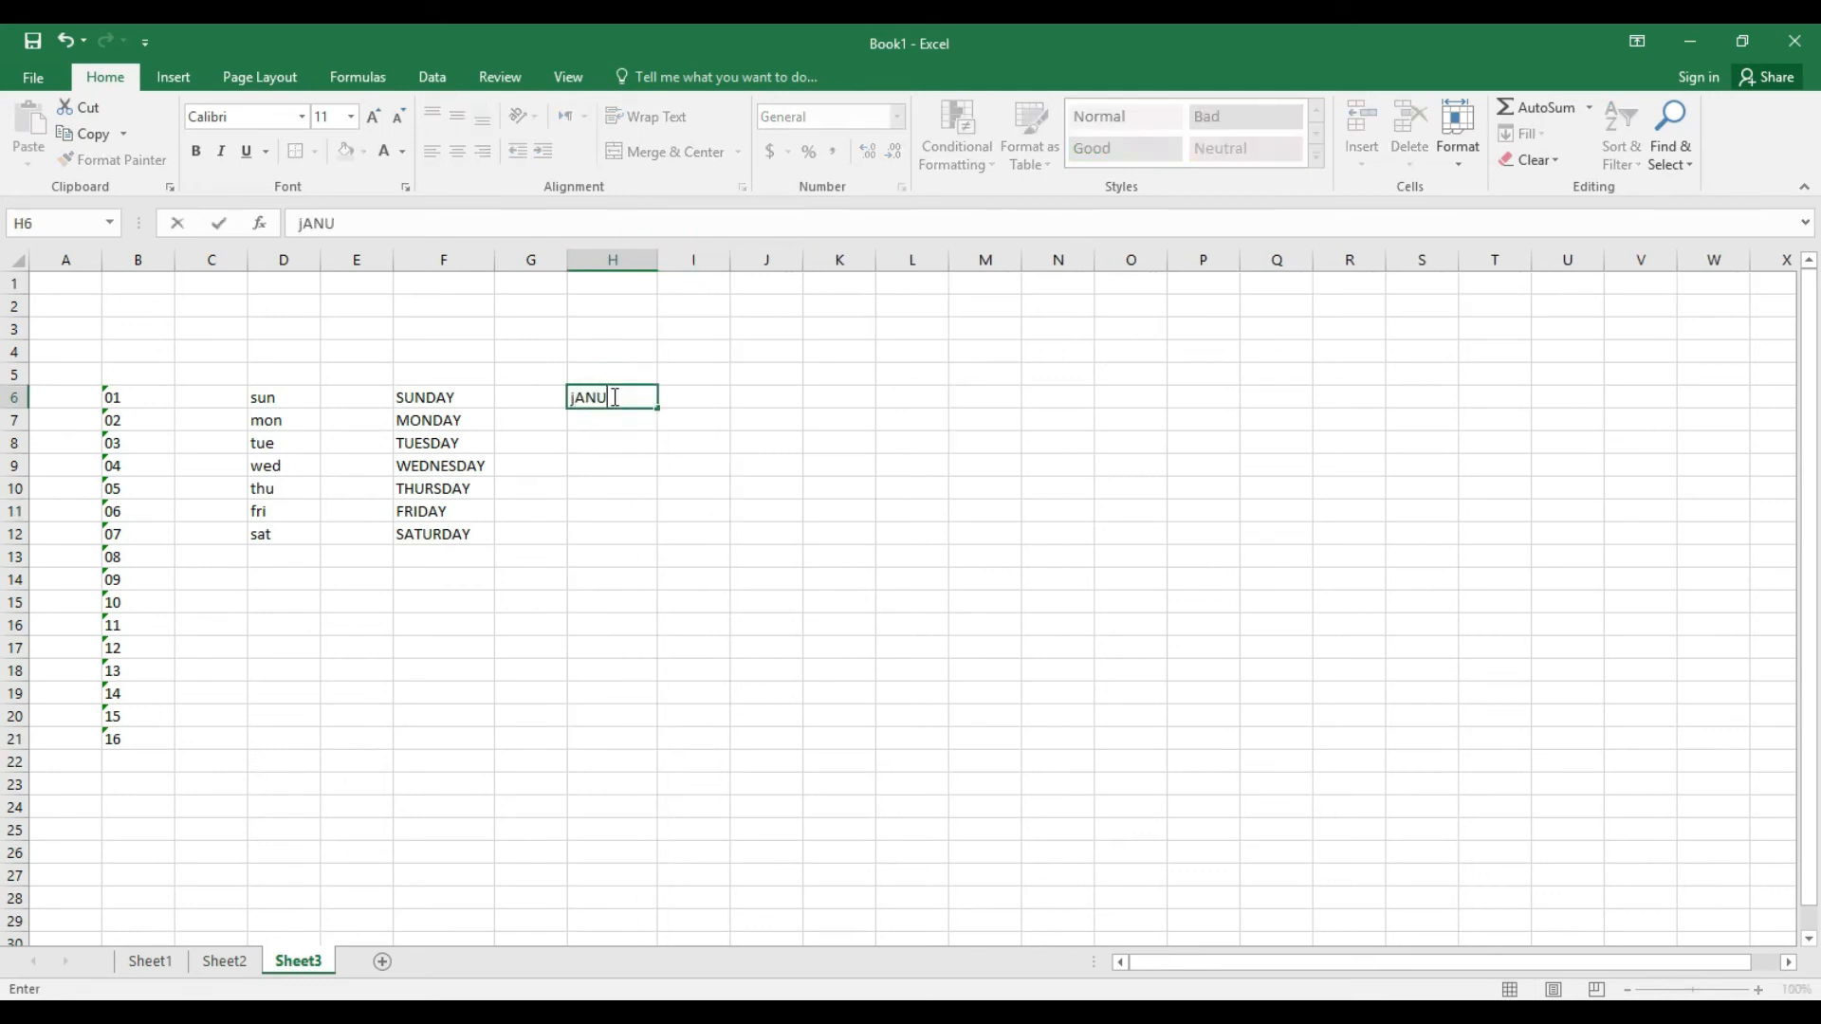
{"action": "key", "text": "BackSpace"}
{"action": "key", "text": "BackSpace"}
{"action": "left_click", "coordinate": [735, 467]}
{"action": "left_click", "coordinate": [628, 398]}
{"action": "left_click_drag", "start_coordinate": [659, 410], "coordinate": [649, 658]}
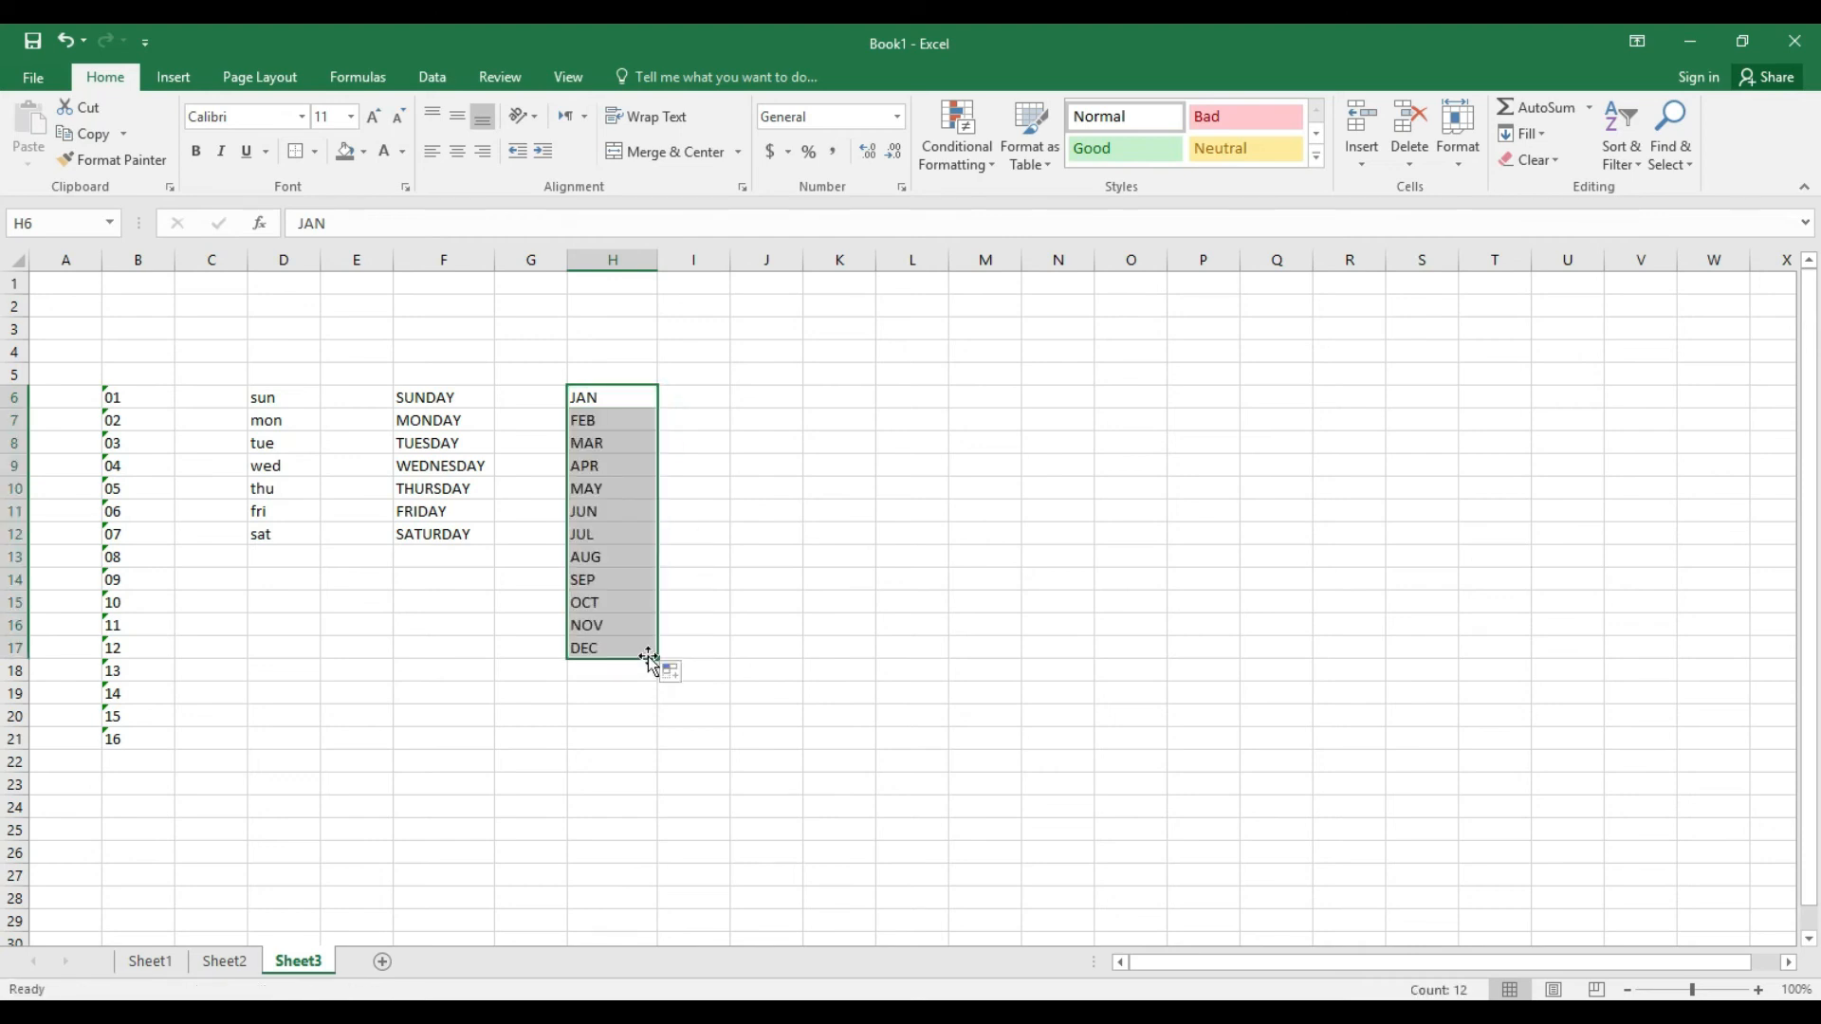
Widen column J, enter JANUARY in cell J6, and fill the full month names down to J17.
{"action": "left_click", "coordinate": [773, 402]}
{"action": "left_click_drag", "start_coordinate": [809, 259], "coordinate": [847, 259]}
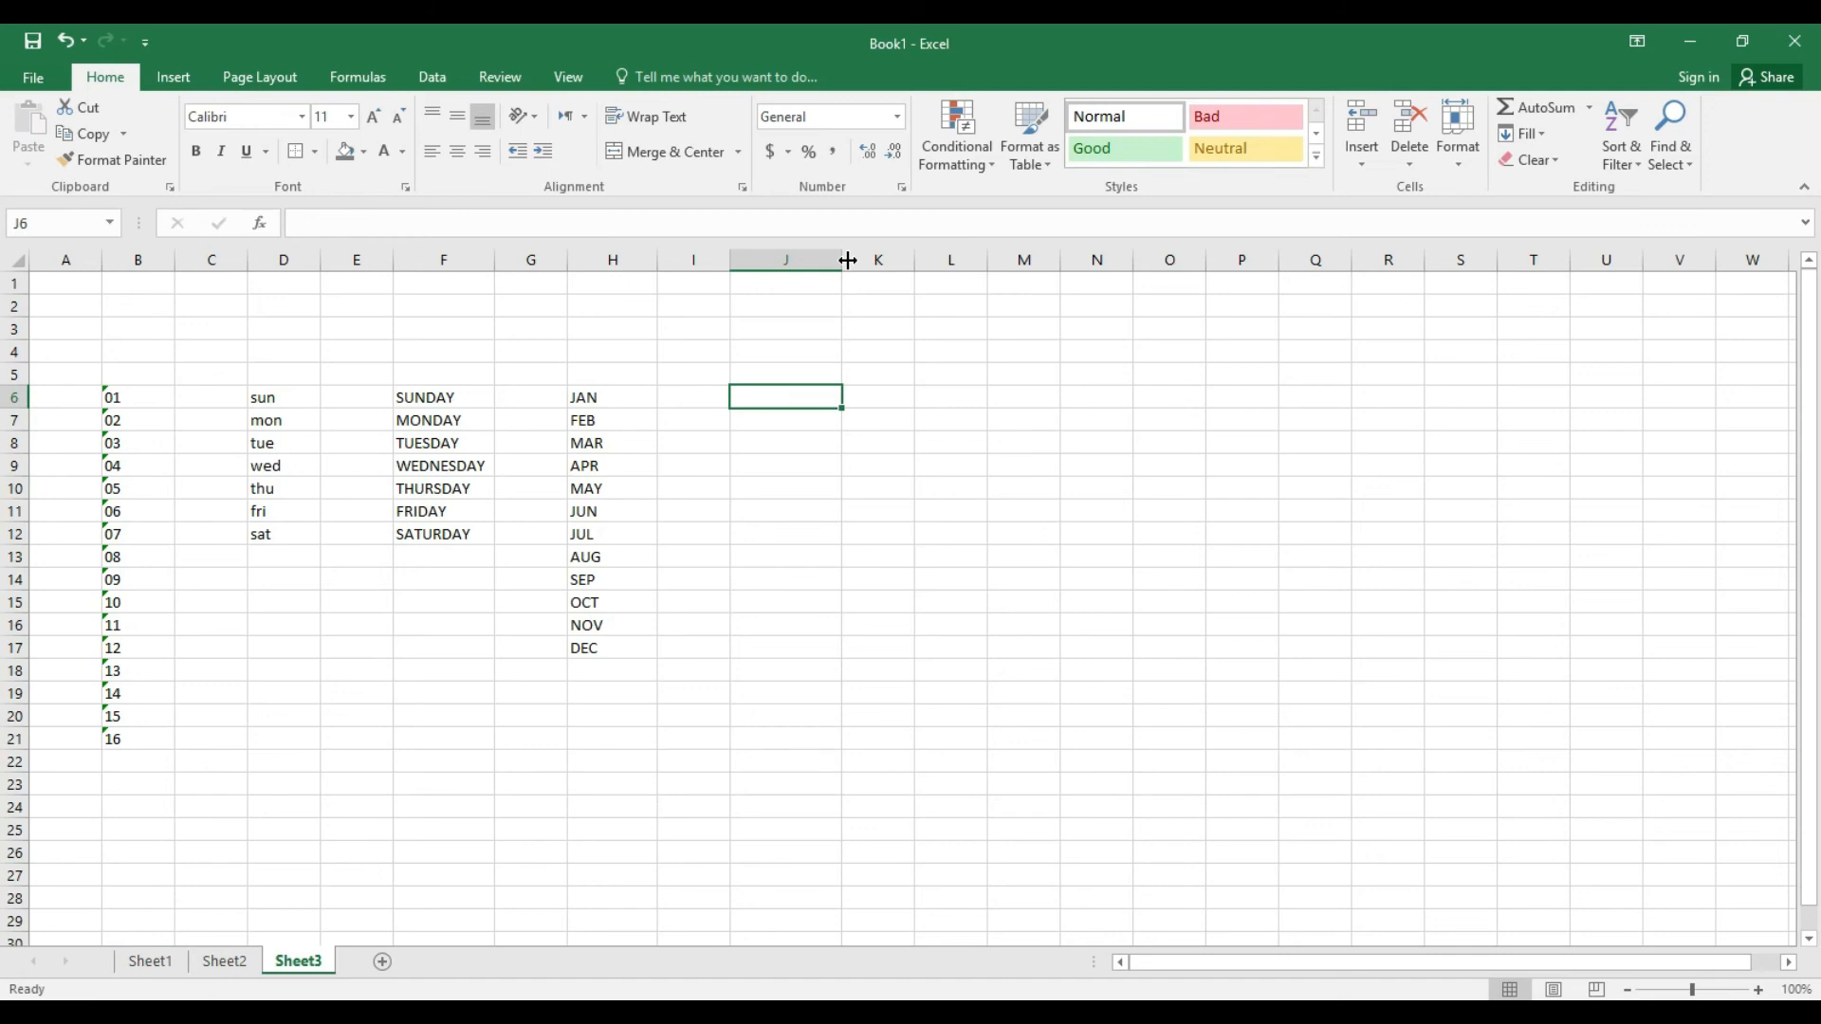
{"action": "type", "text": "JANUARY"}
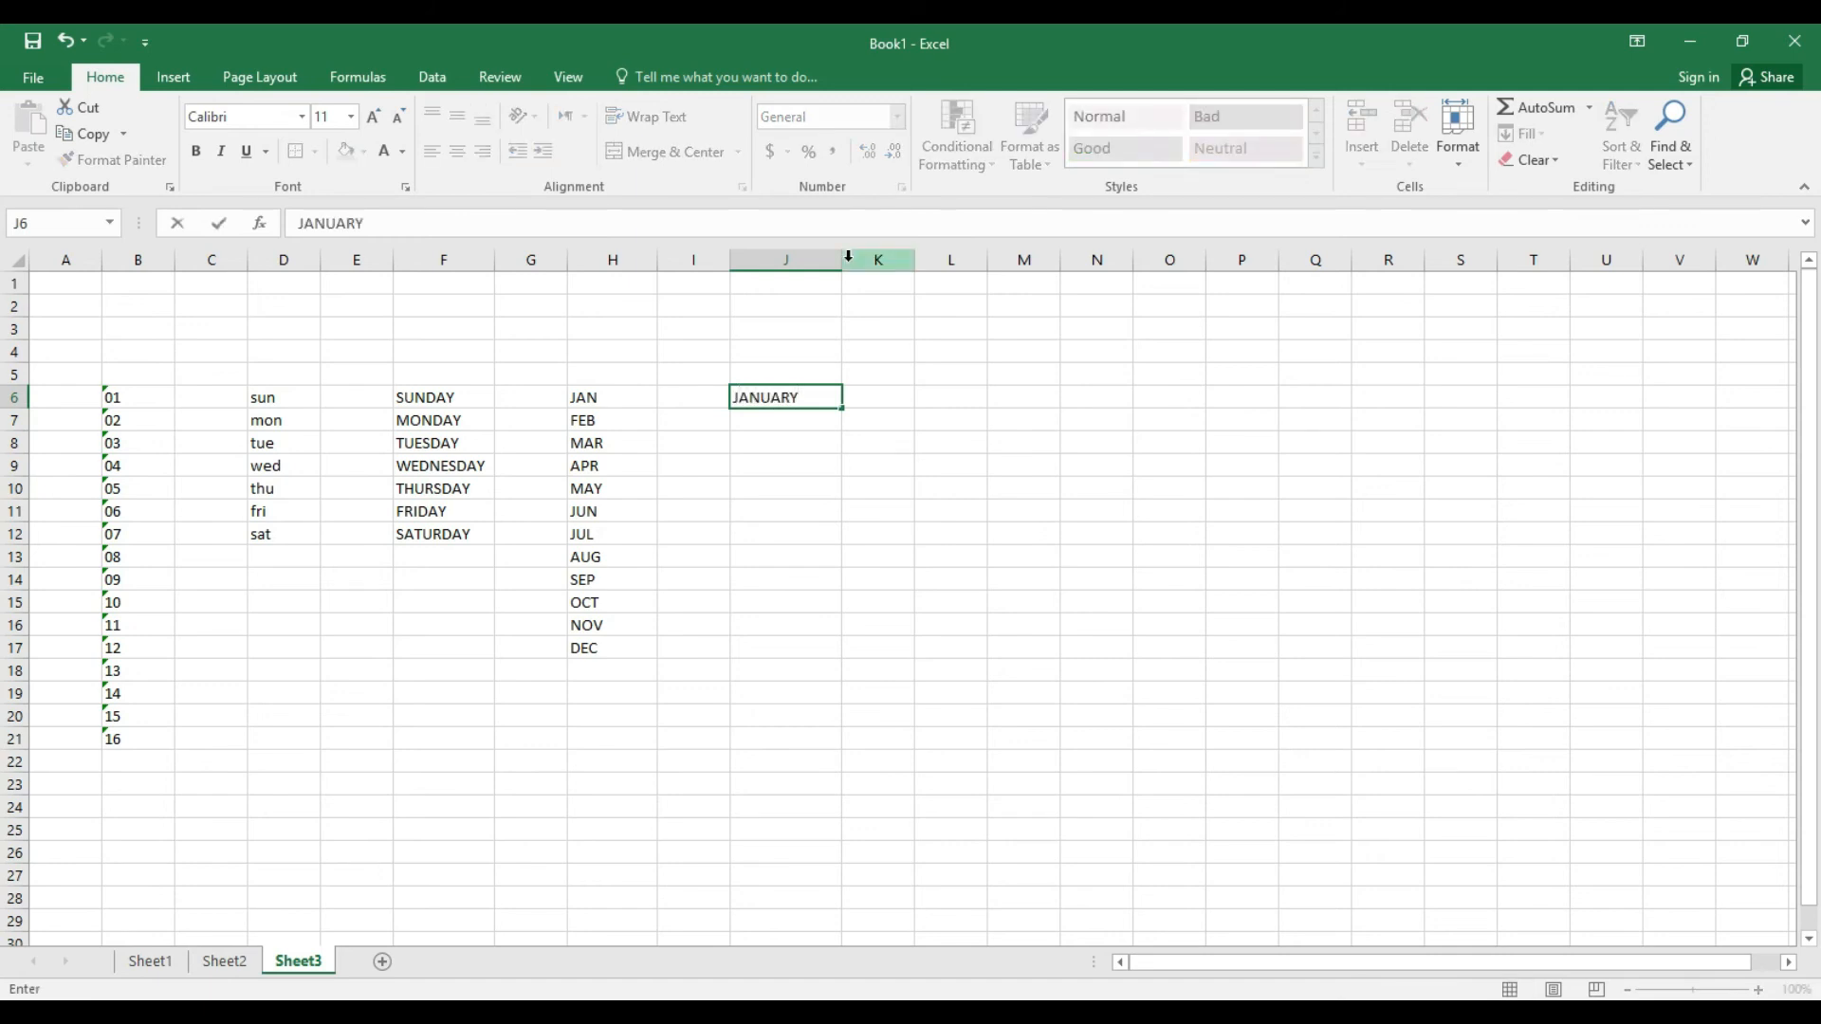
{"action": "left_click", "coordinate": [1183, 354]}
{"action": "left_click", "coordinate": [808, 398]}
{"action": "left_click_drag", "start_coordinate": [840, 407], "coordinate": [828, 666]}
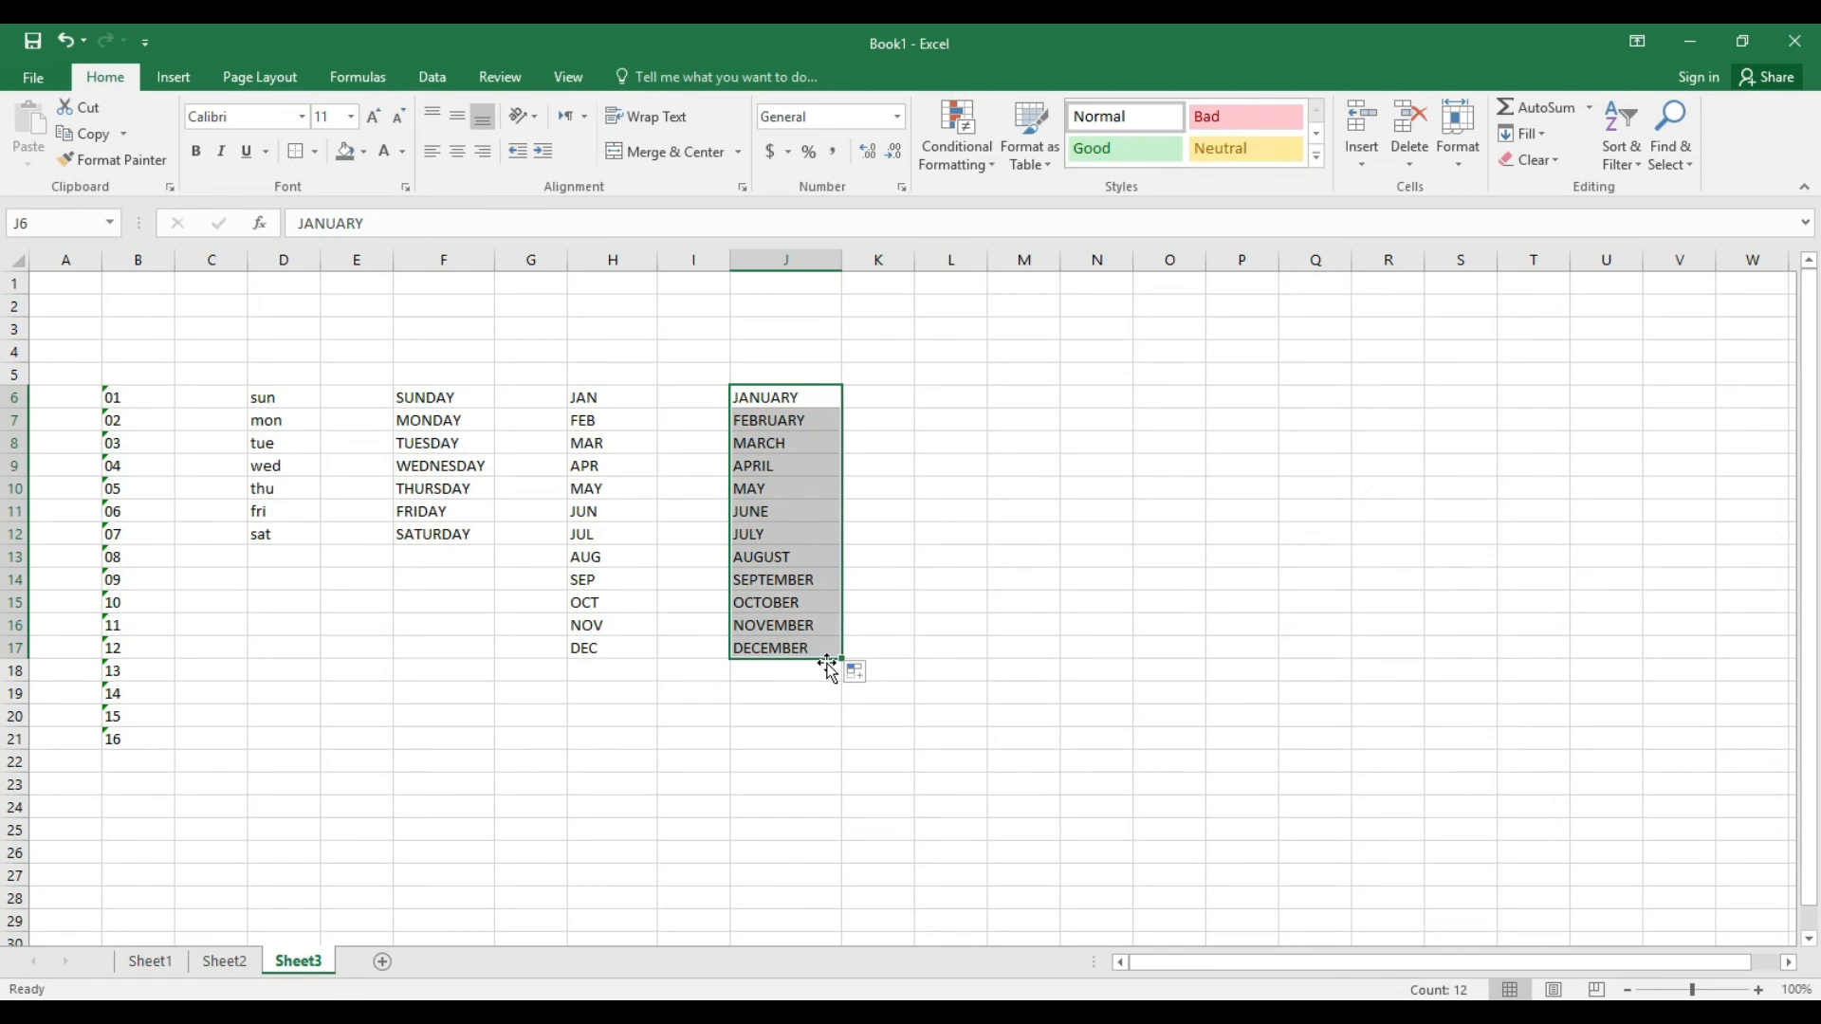
Enter 1 and 3 in cells L6 and L7 and fill the odd-number series down to L18.
{"action": "left_click", "coordinate": [972, 401]}
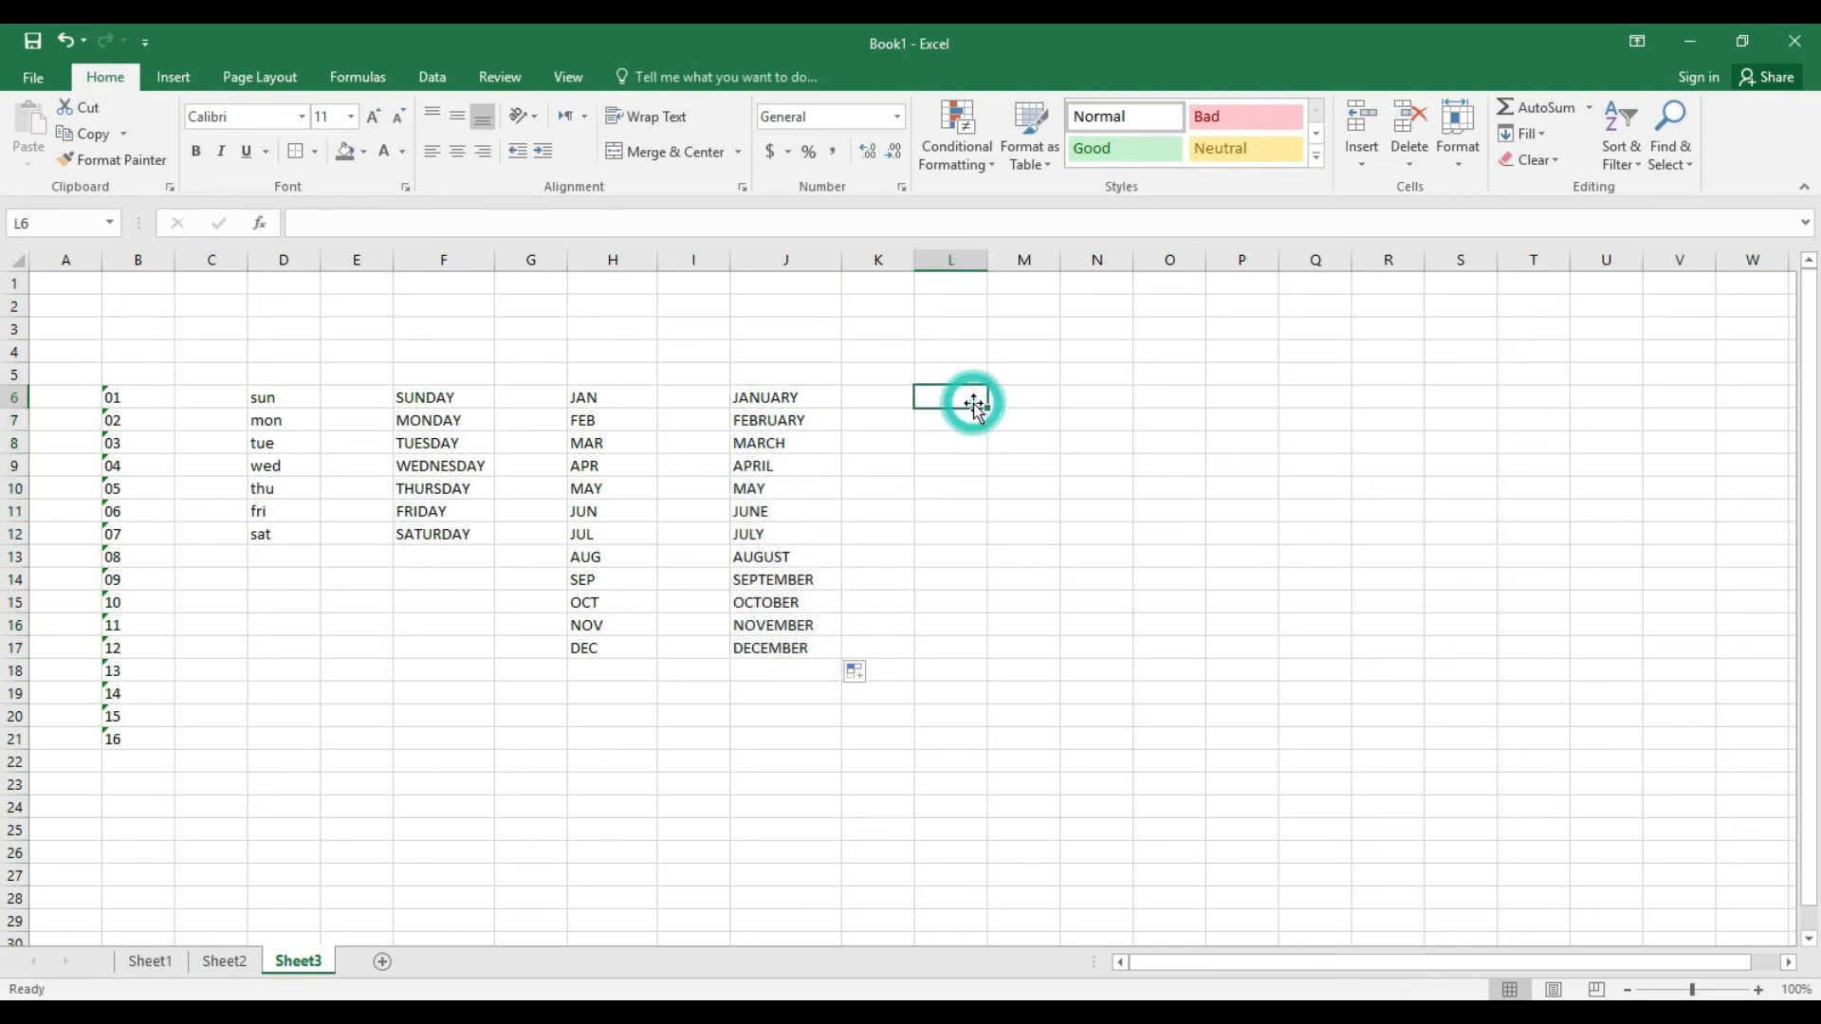
{"action": "type", "text": "1"}
{"action": "key", "text": "Return"}
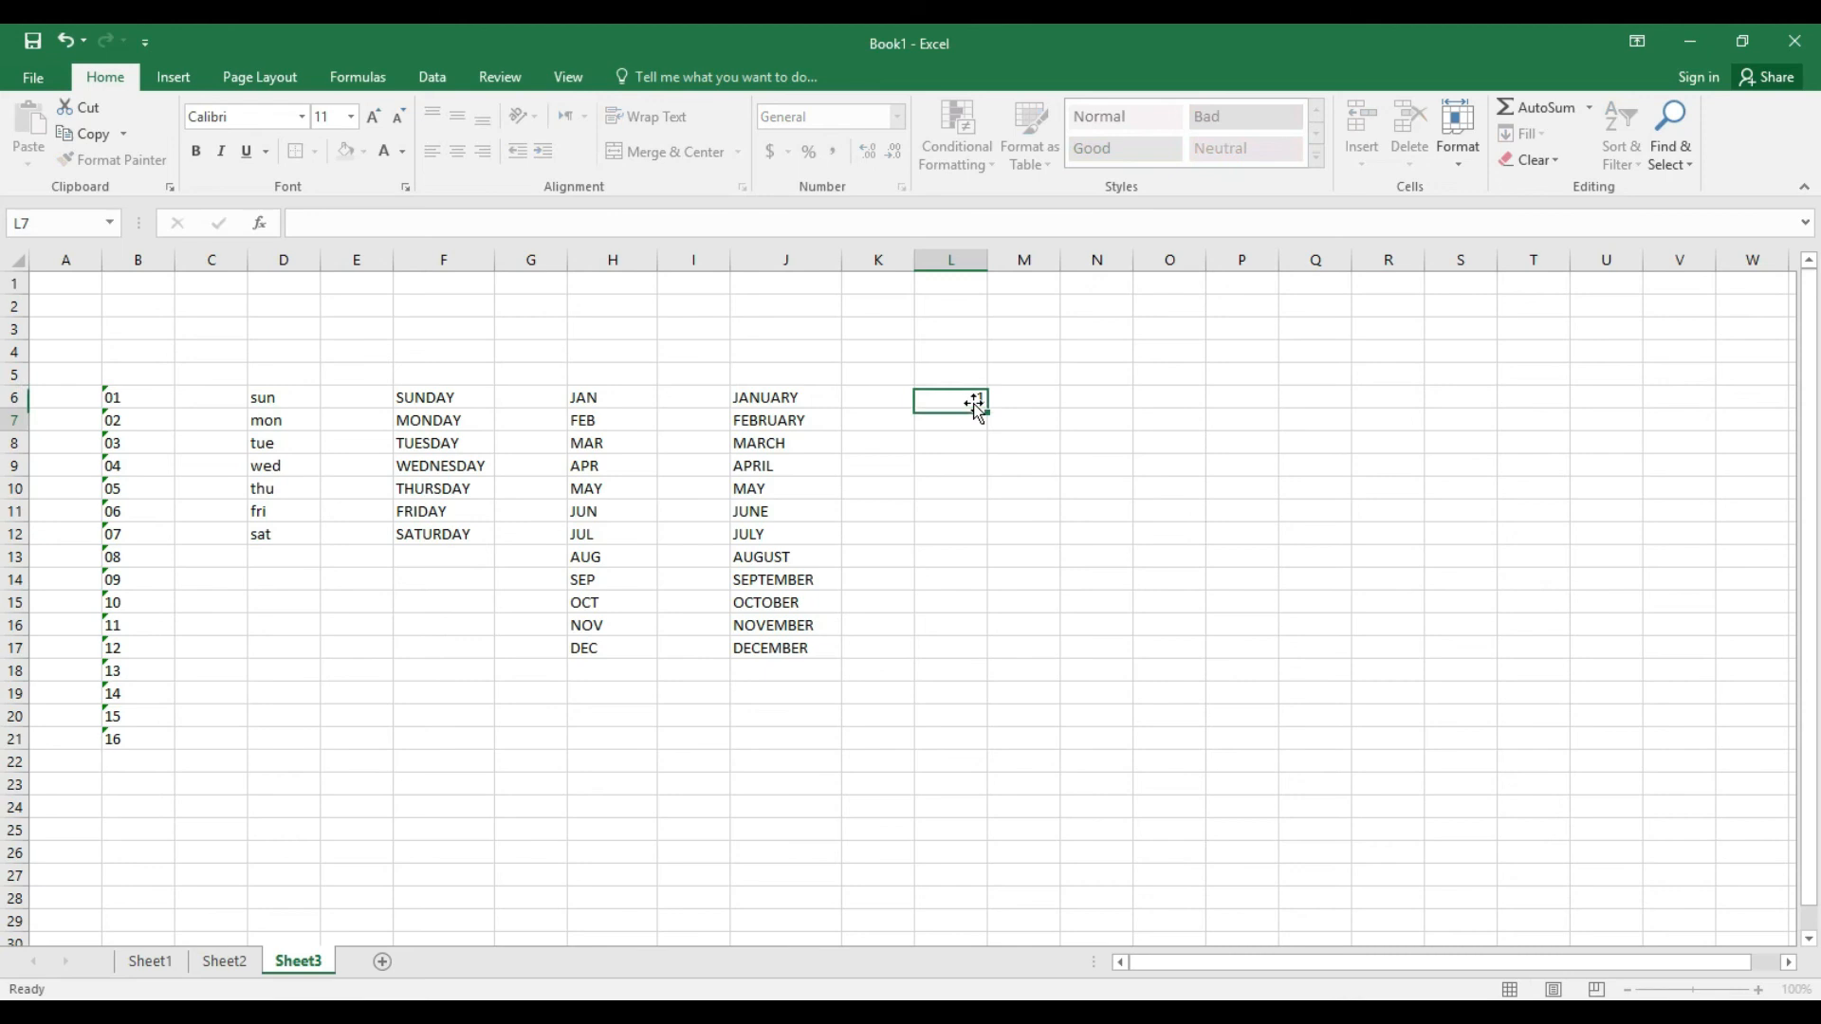
{"action": "type", "text": "3"}
{"action": "key", "text": "Return"}
{"action": "left_click_drag", "start_coordinate": [973, 403], "coordinate": [978, 686]}
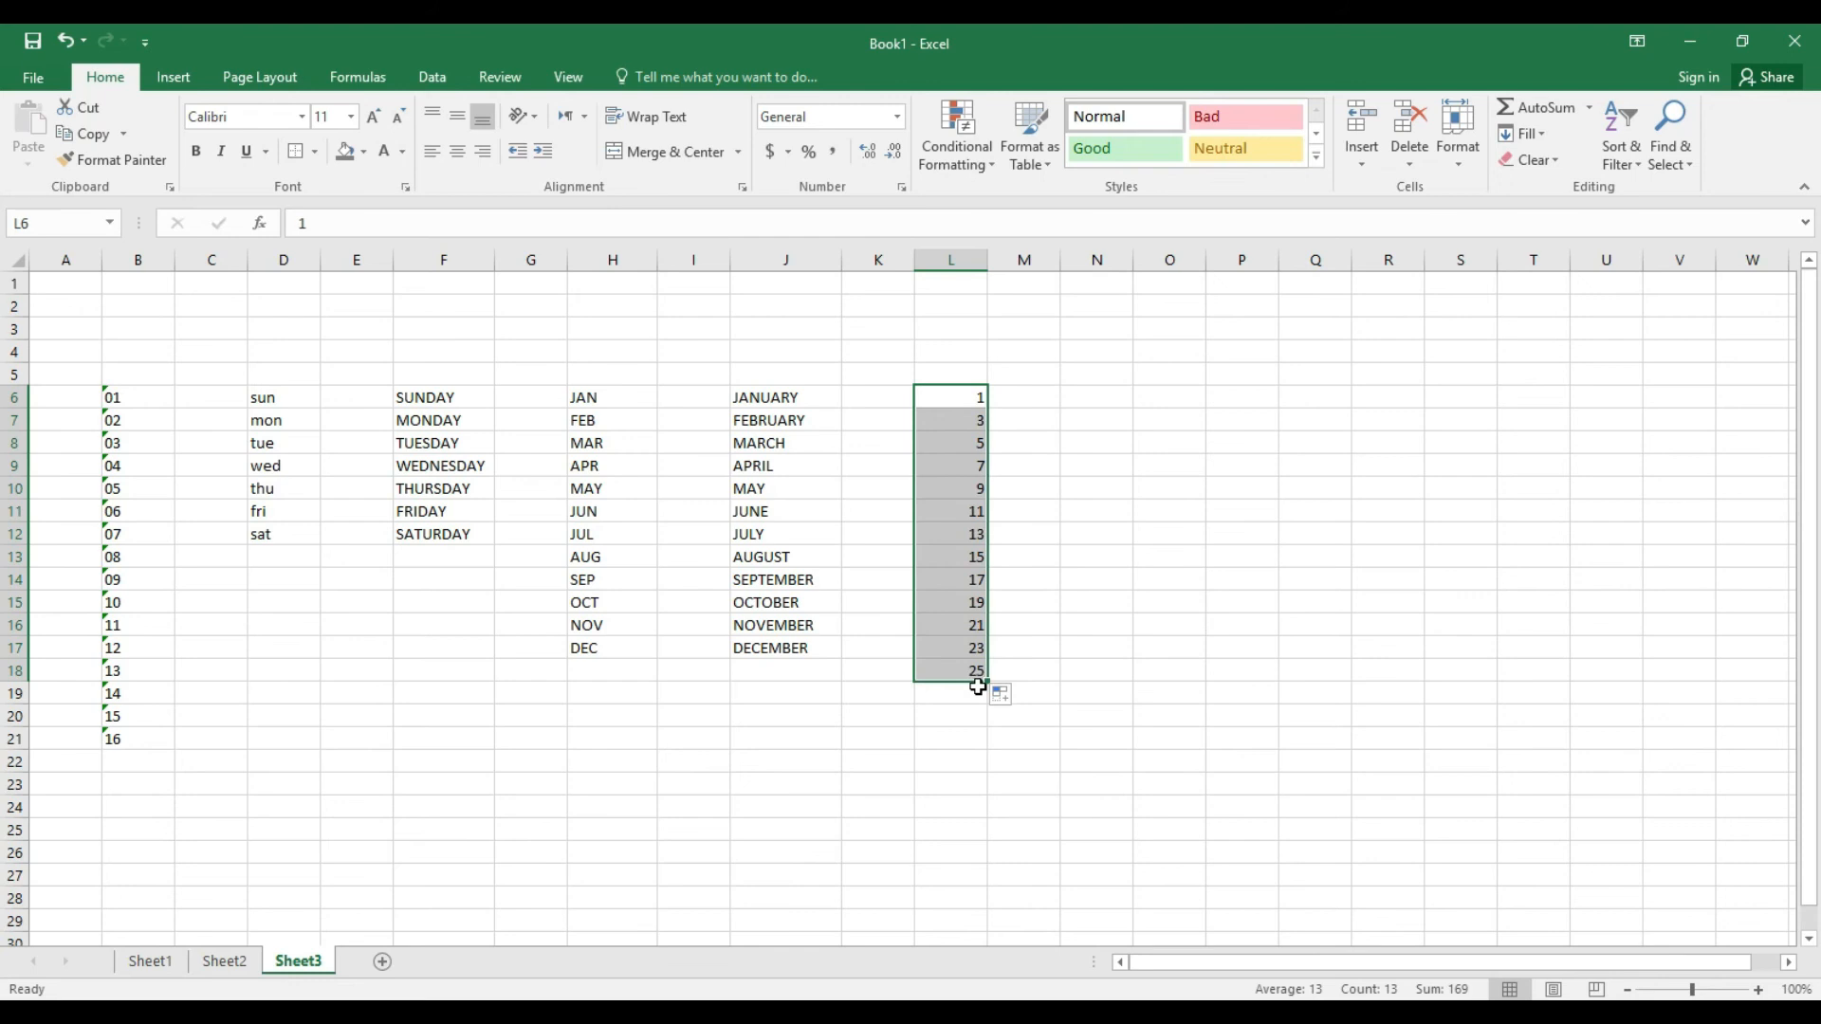
Enter 2 and 4 in cells N6 and N7 and fill the even-number series down to N15.
{"action": "left_click", "coordinate": [1087, 397]}
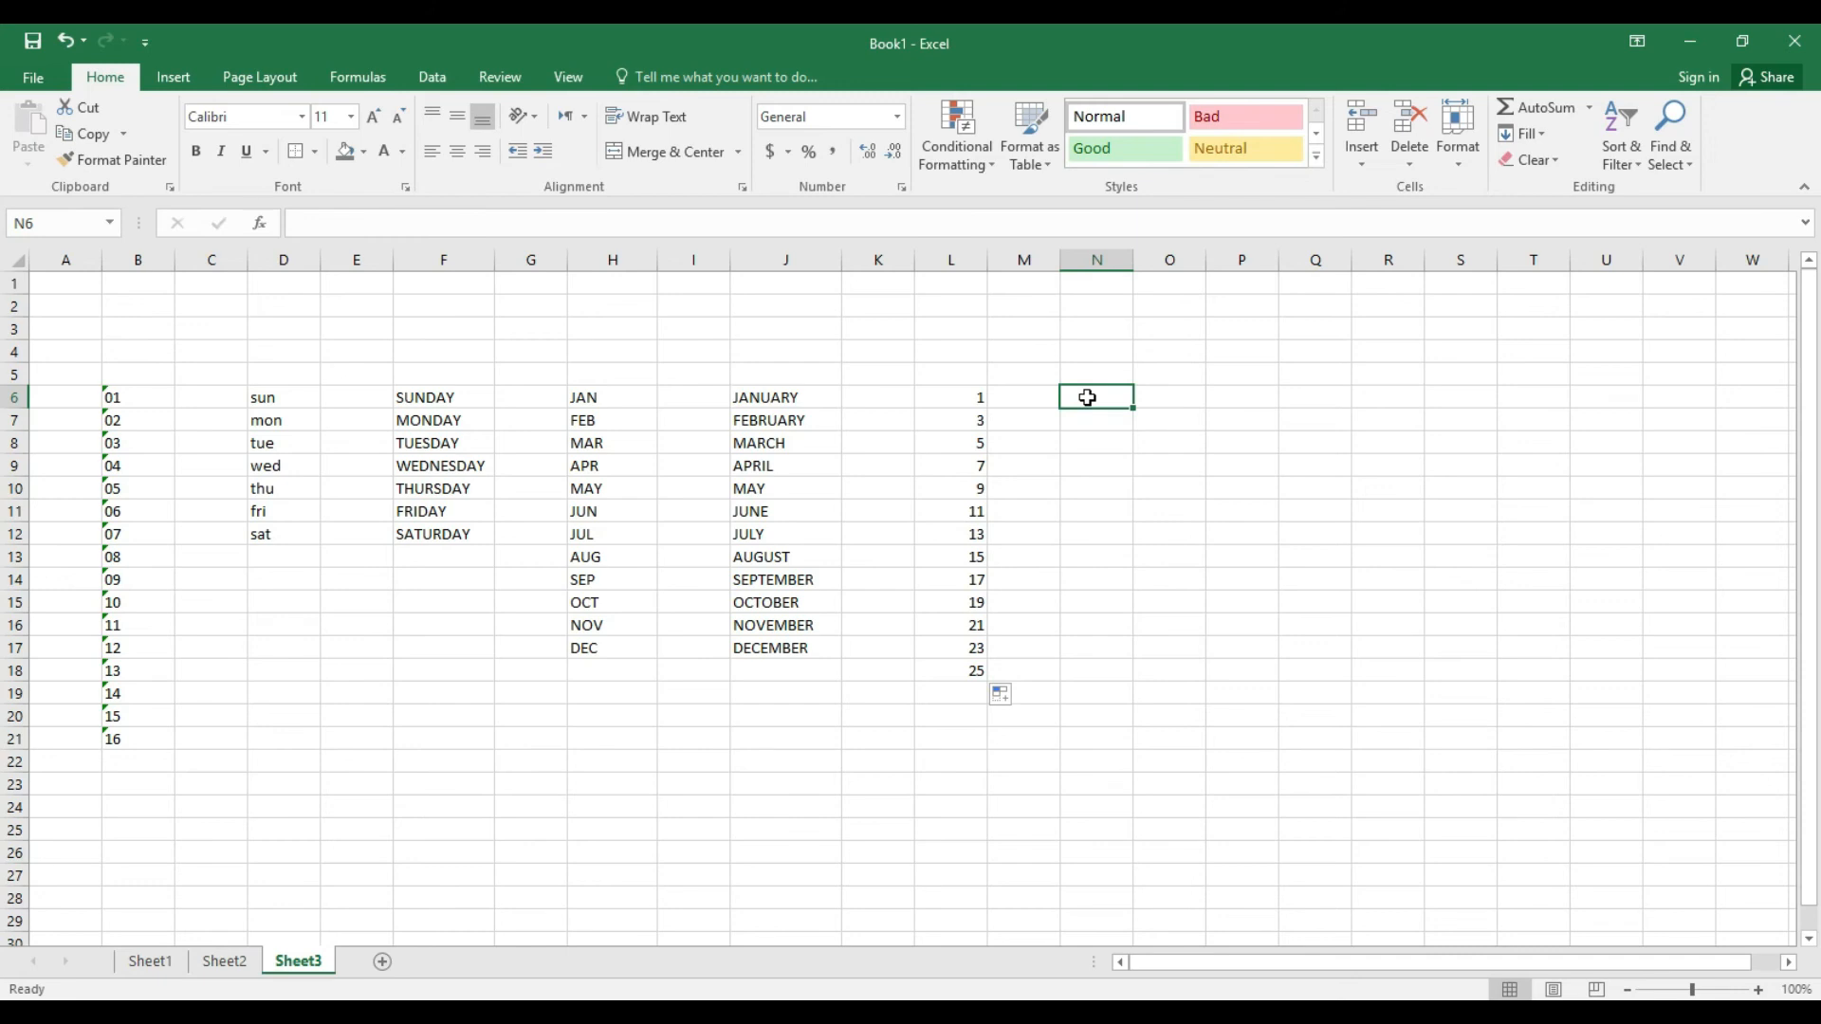
{"action": "type", "text": "2"}
{"action": "key", "text": "Return"}
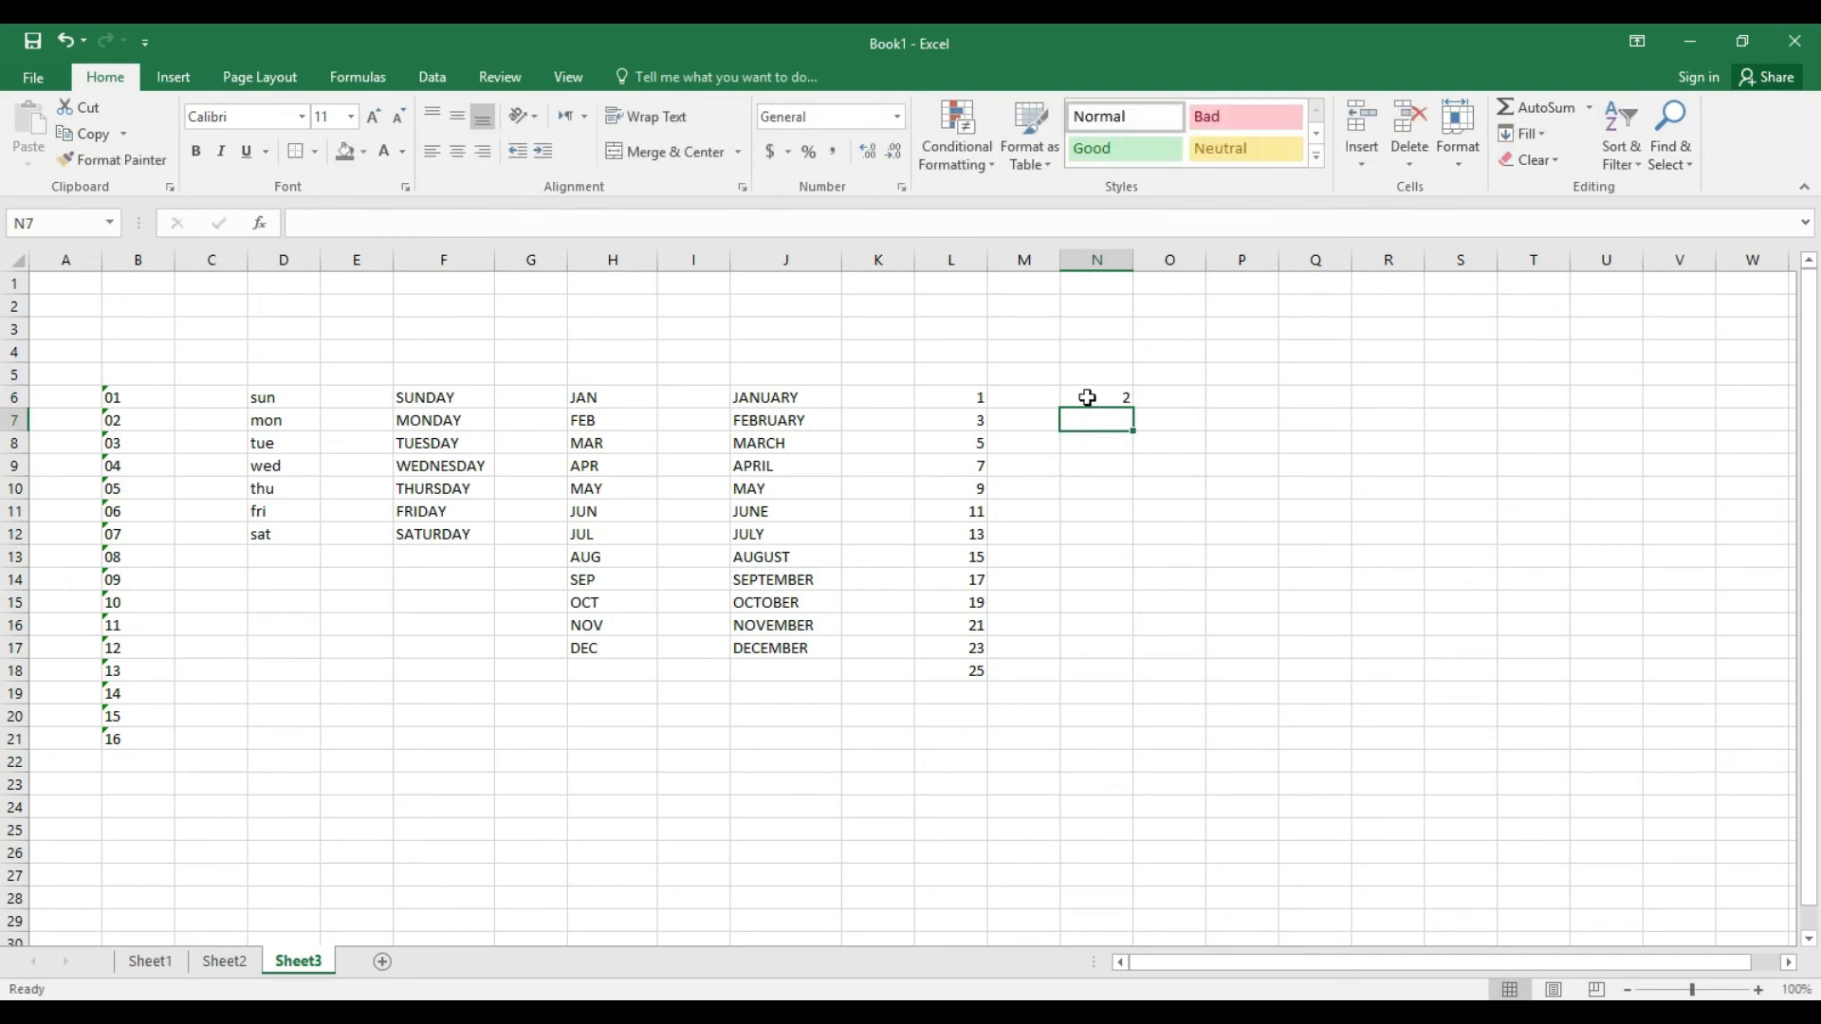
{"action": "type", "text": "4"}
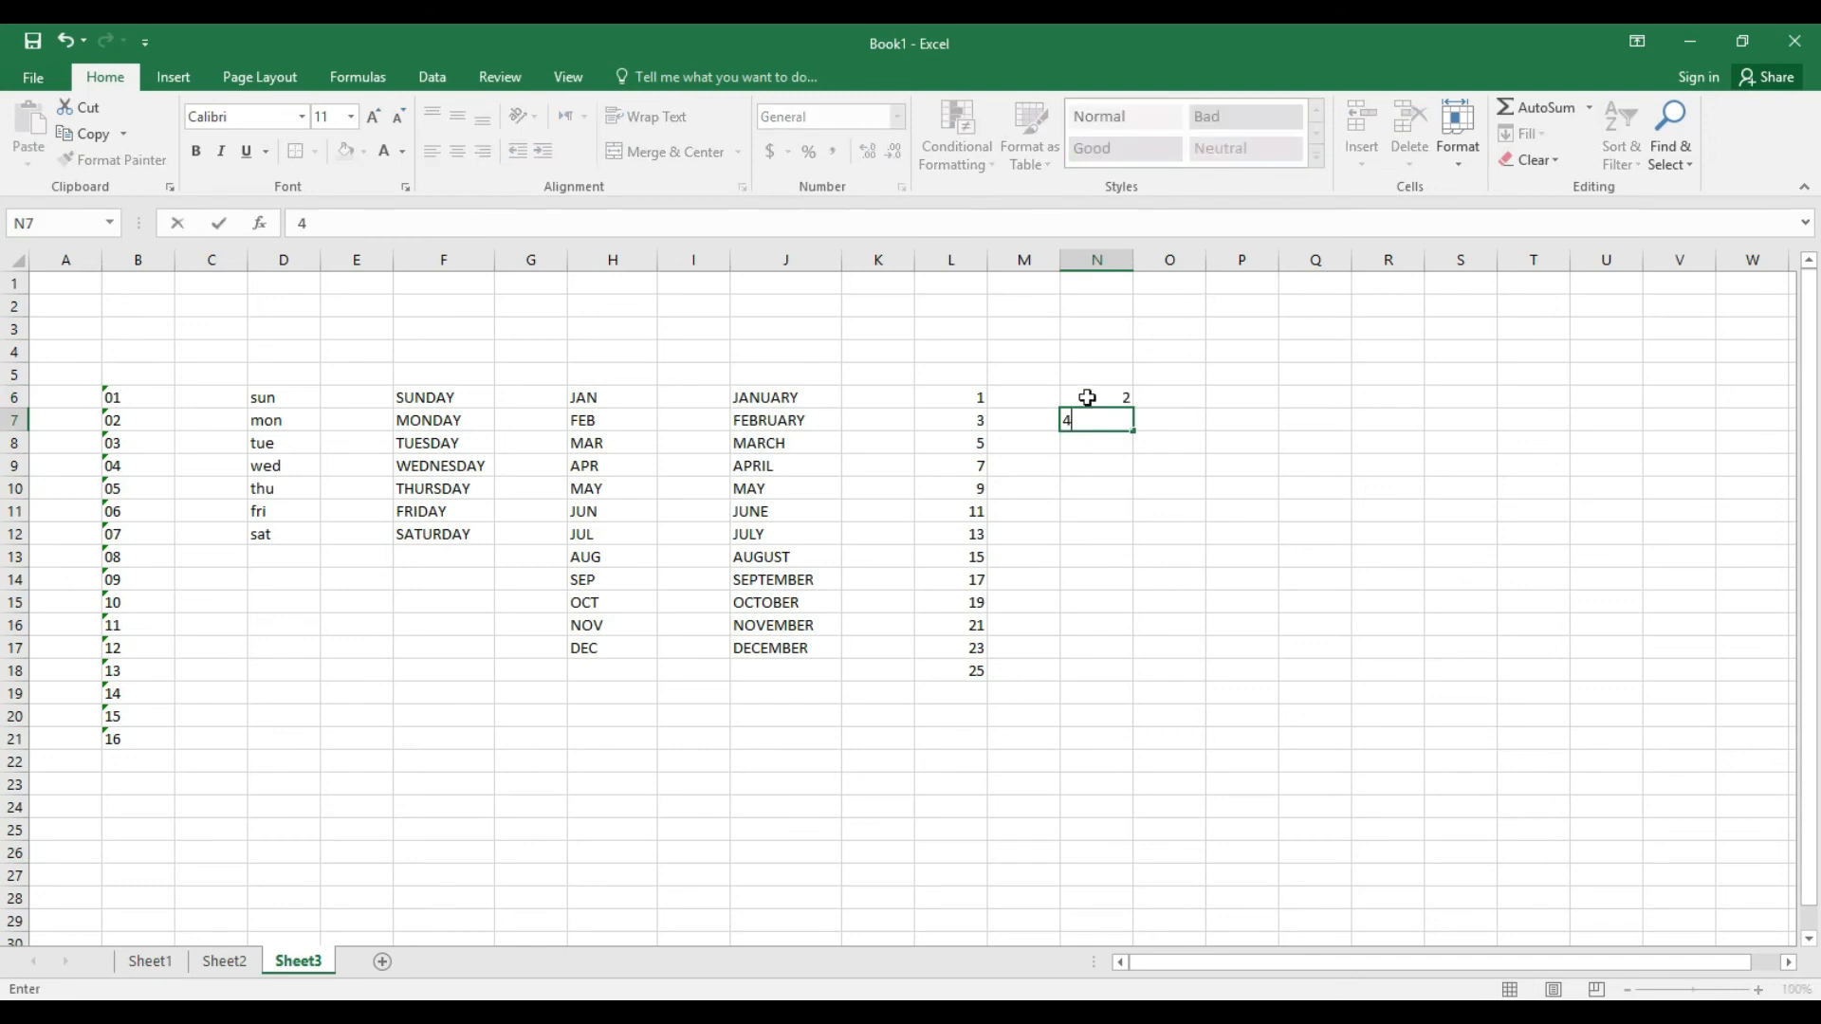
{"action": "left_click", "coordinate": [1221, 453]}
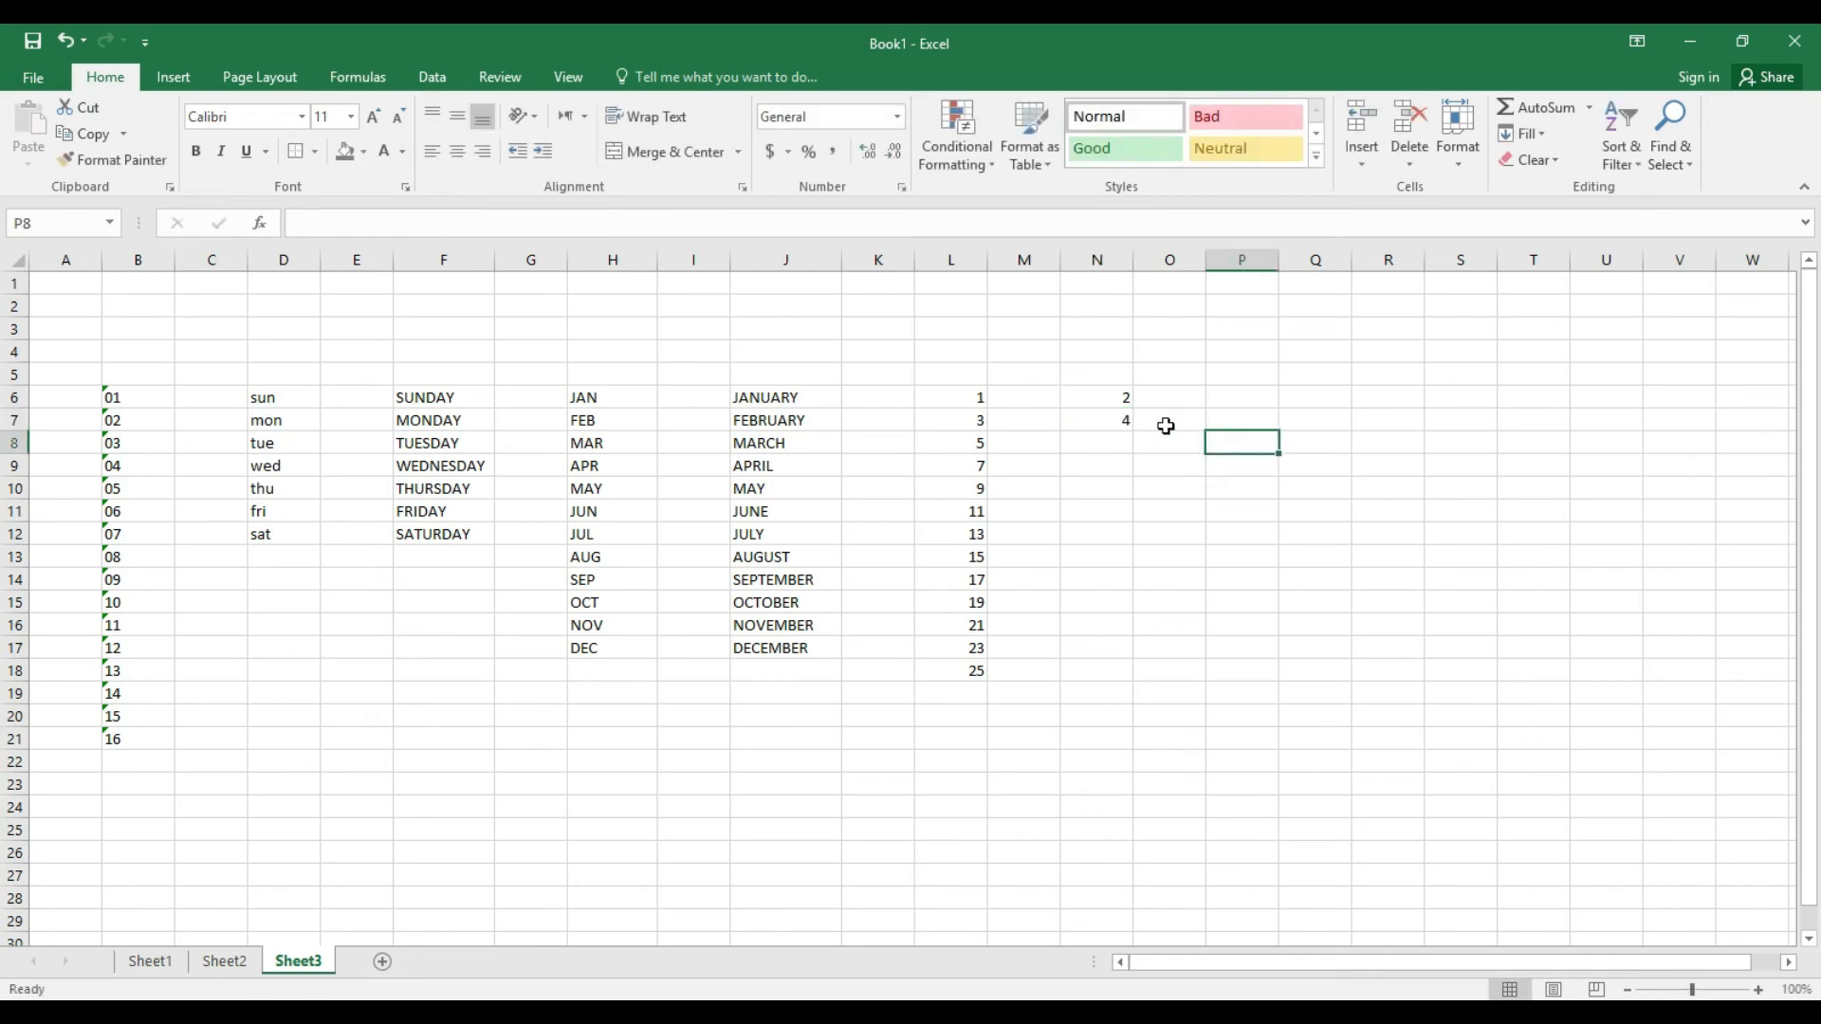
{"action": "left_click_drag", "start_coordinate": [1125, 399], "coordinate": [1132, 614]}
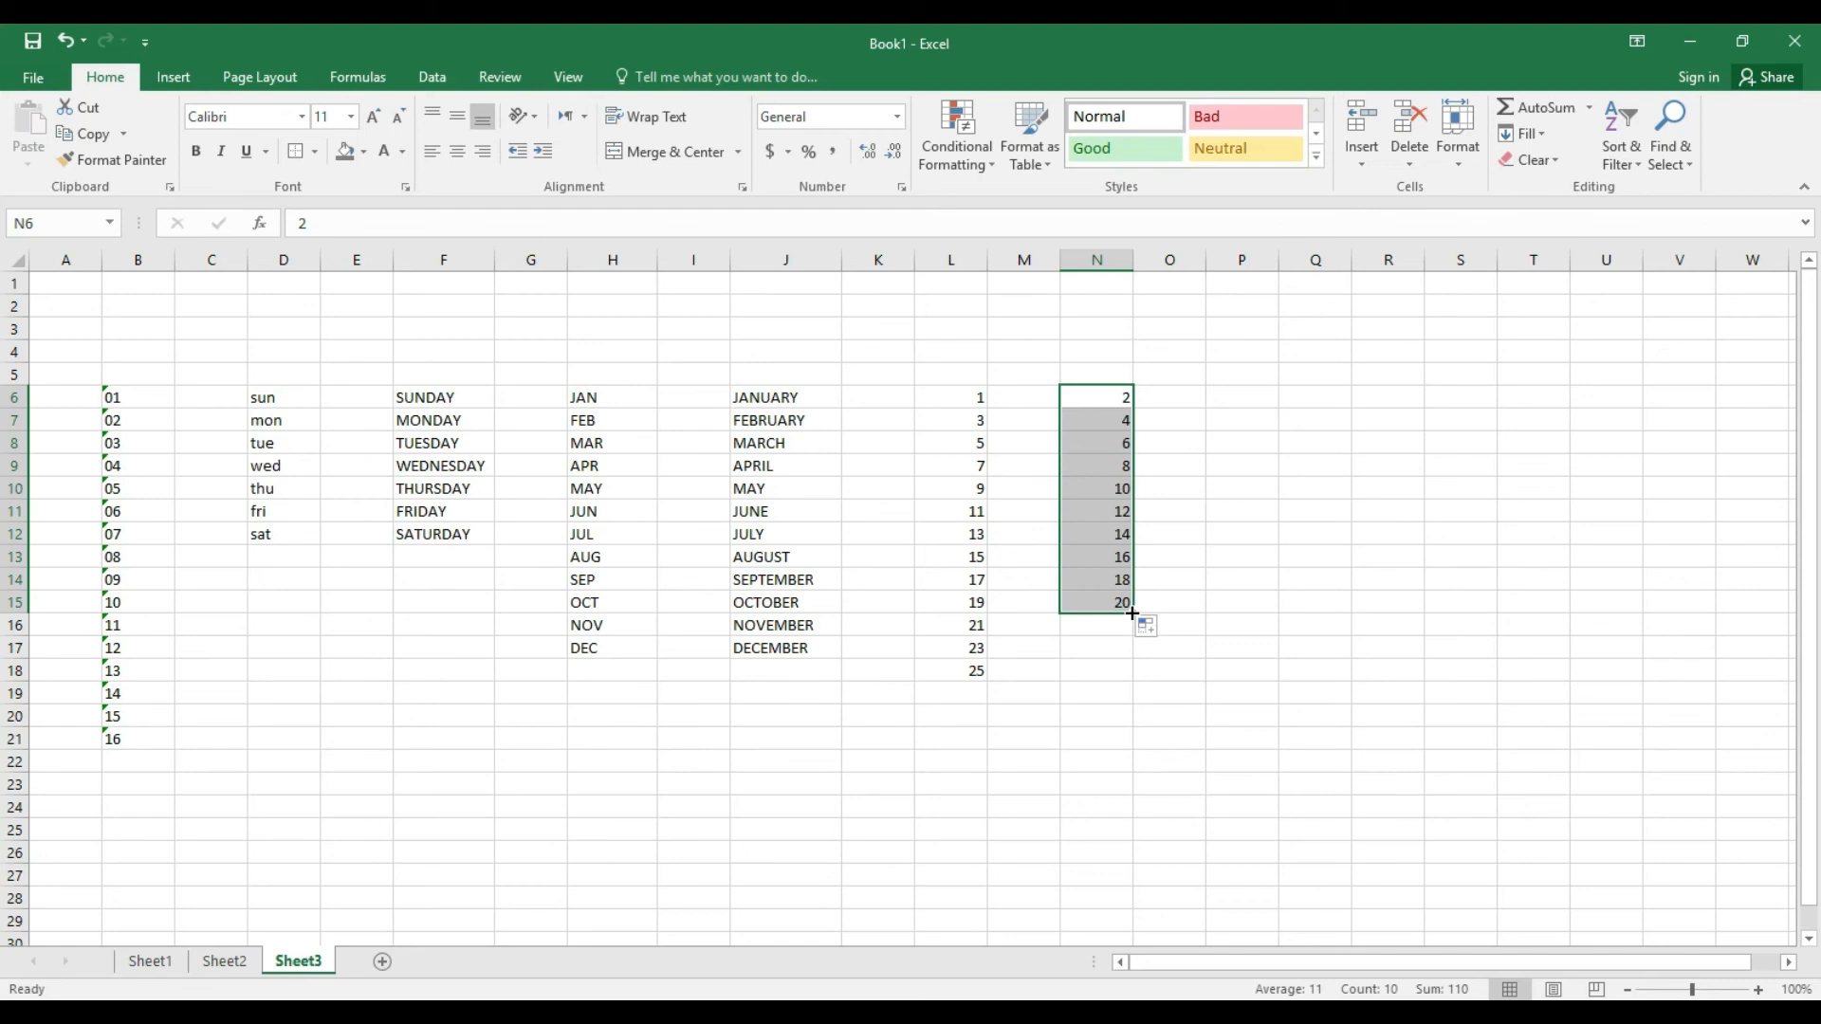
{"action": "left_click", "coordinate": [1209, 495]}
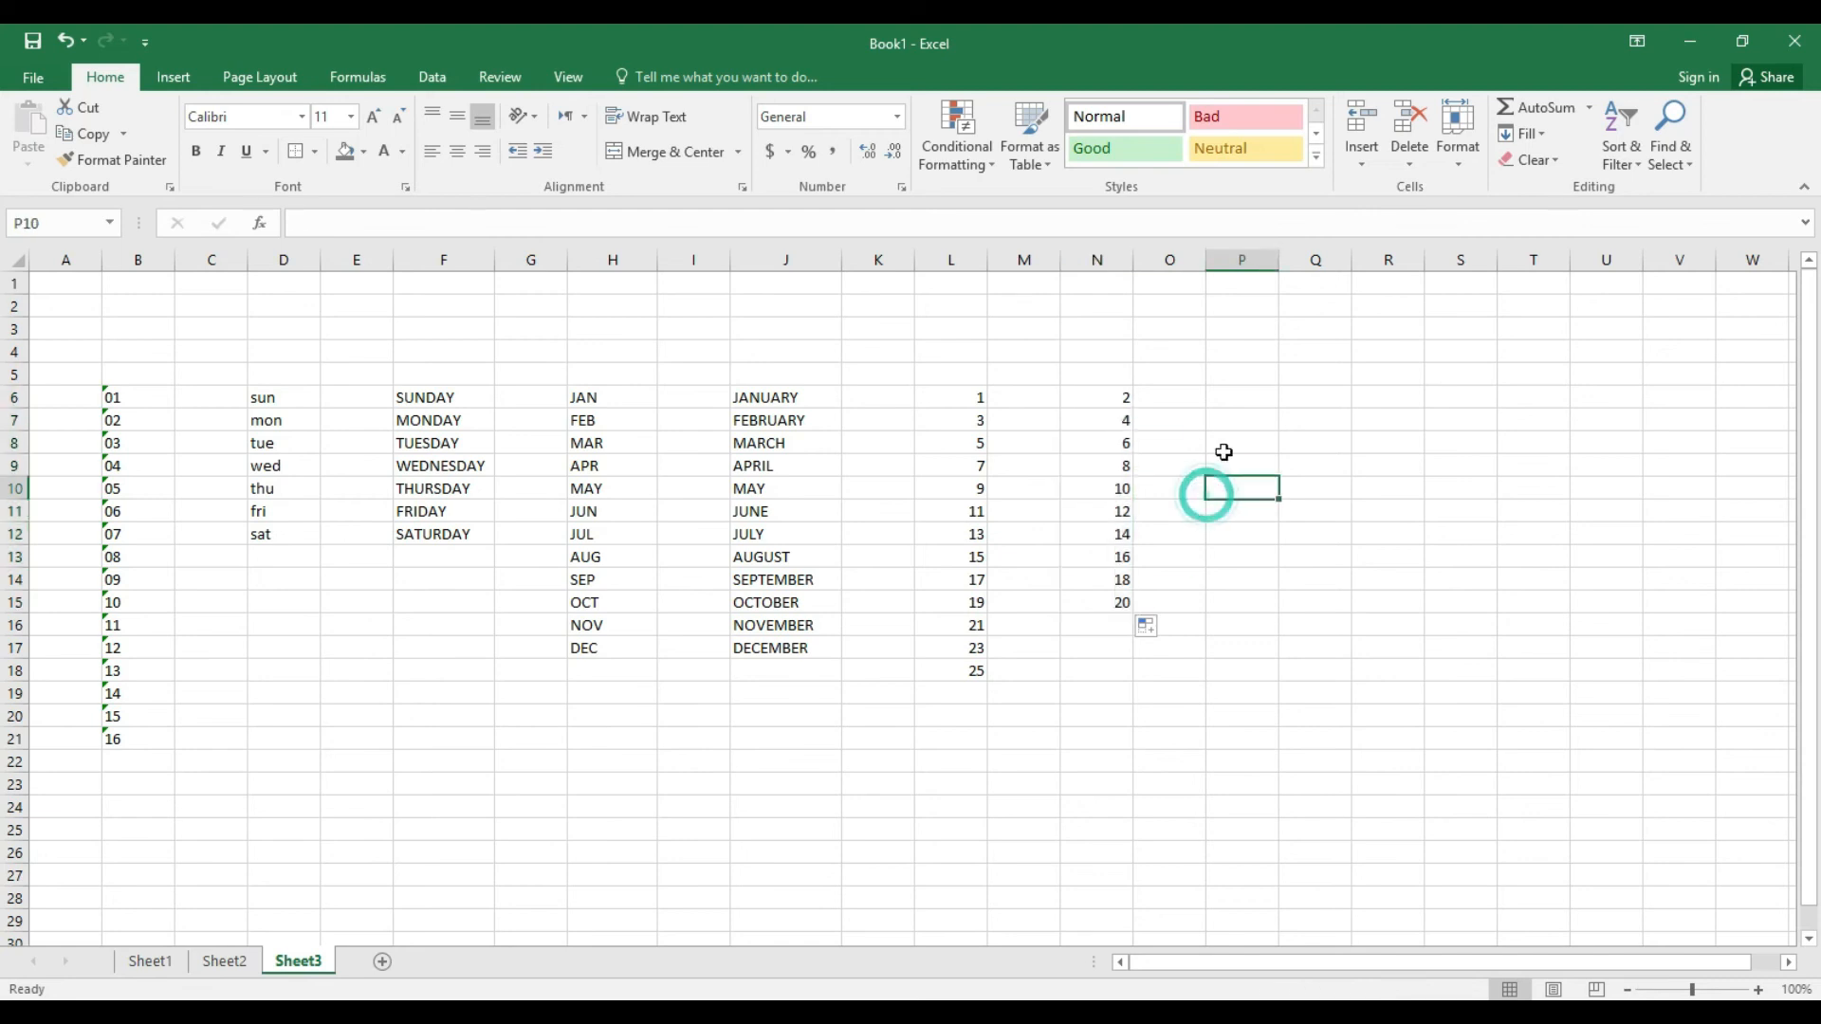
Clear all the sample series by deleting the contents of range A5:O22.
{"action": "left_click", "coordinate": [1248, 393]}
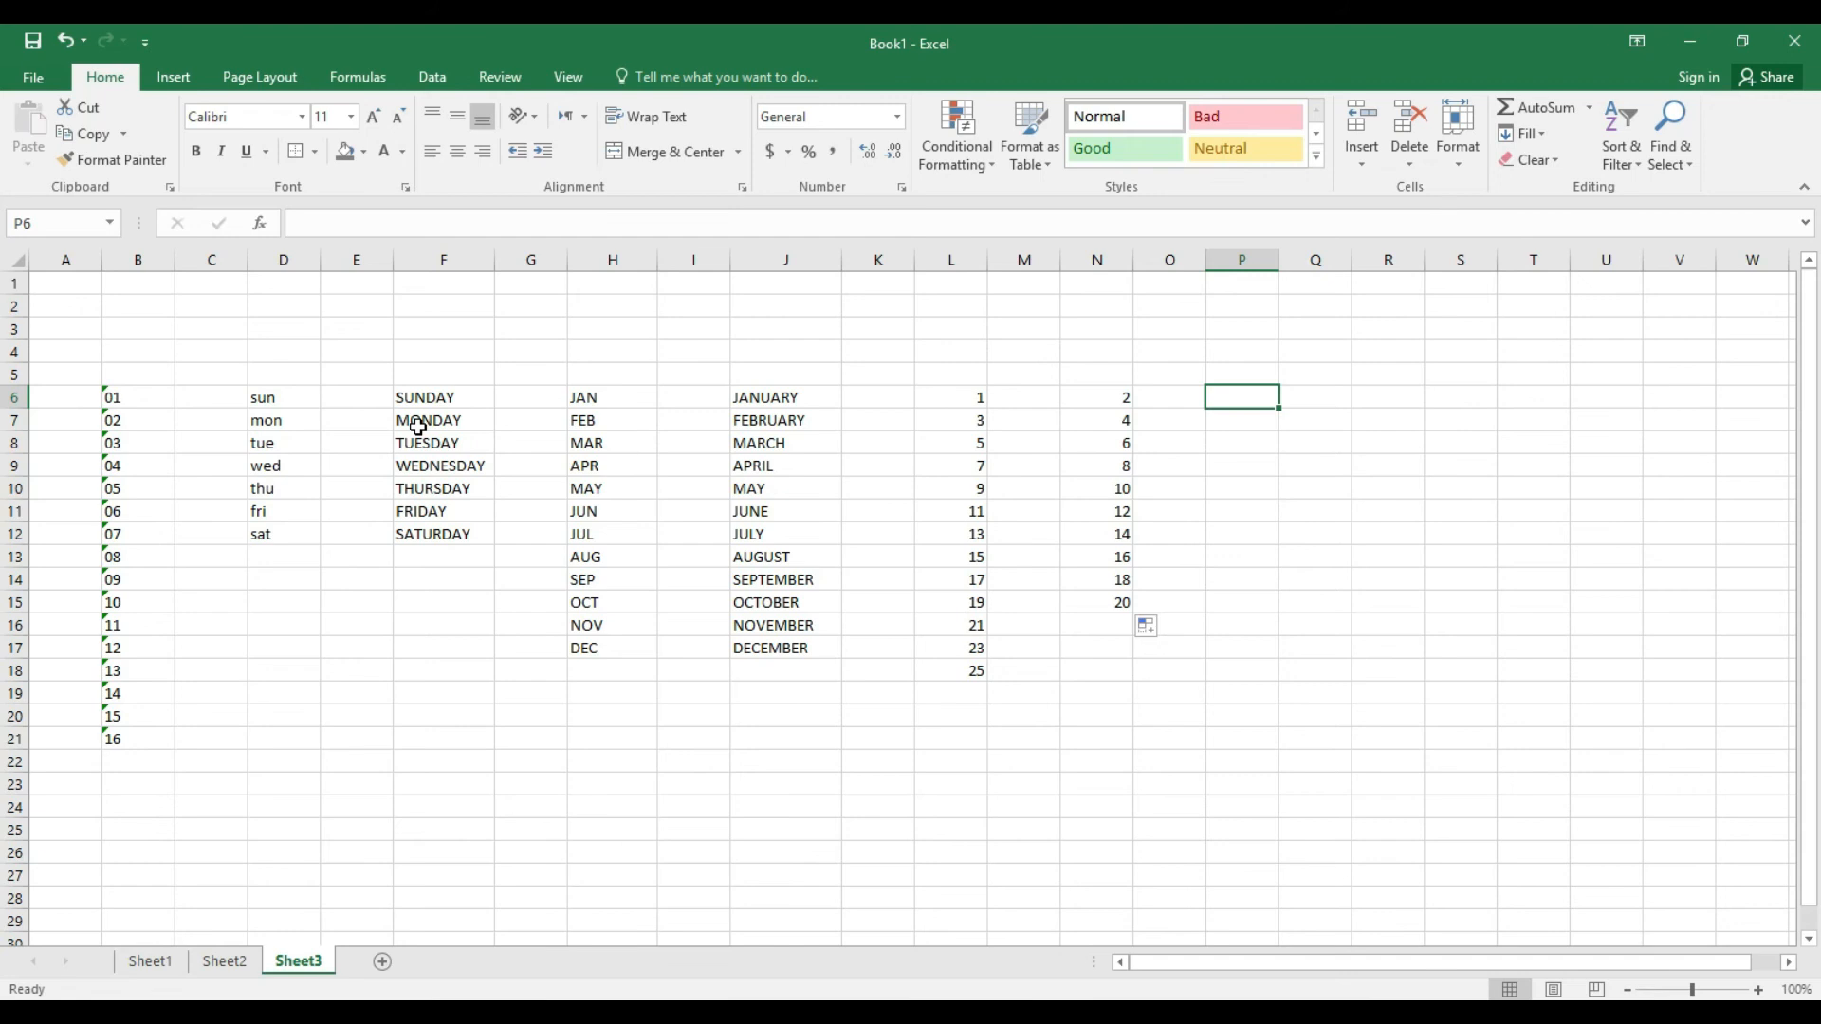
{"action": "left_click_drag", "start_coordinate": [95, 375], "coordinate": [1147, 759]}
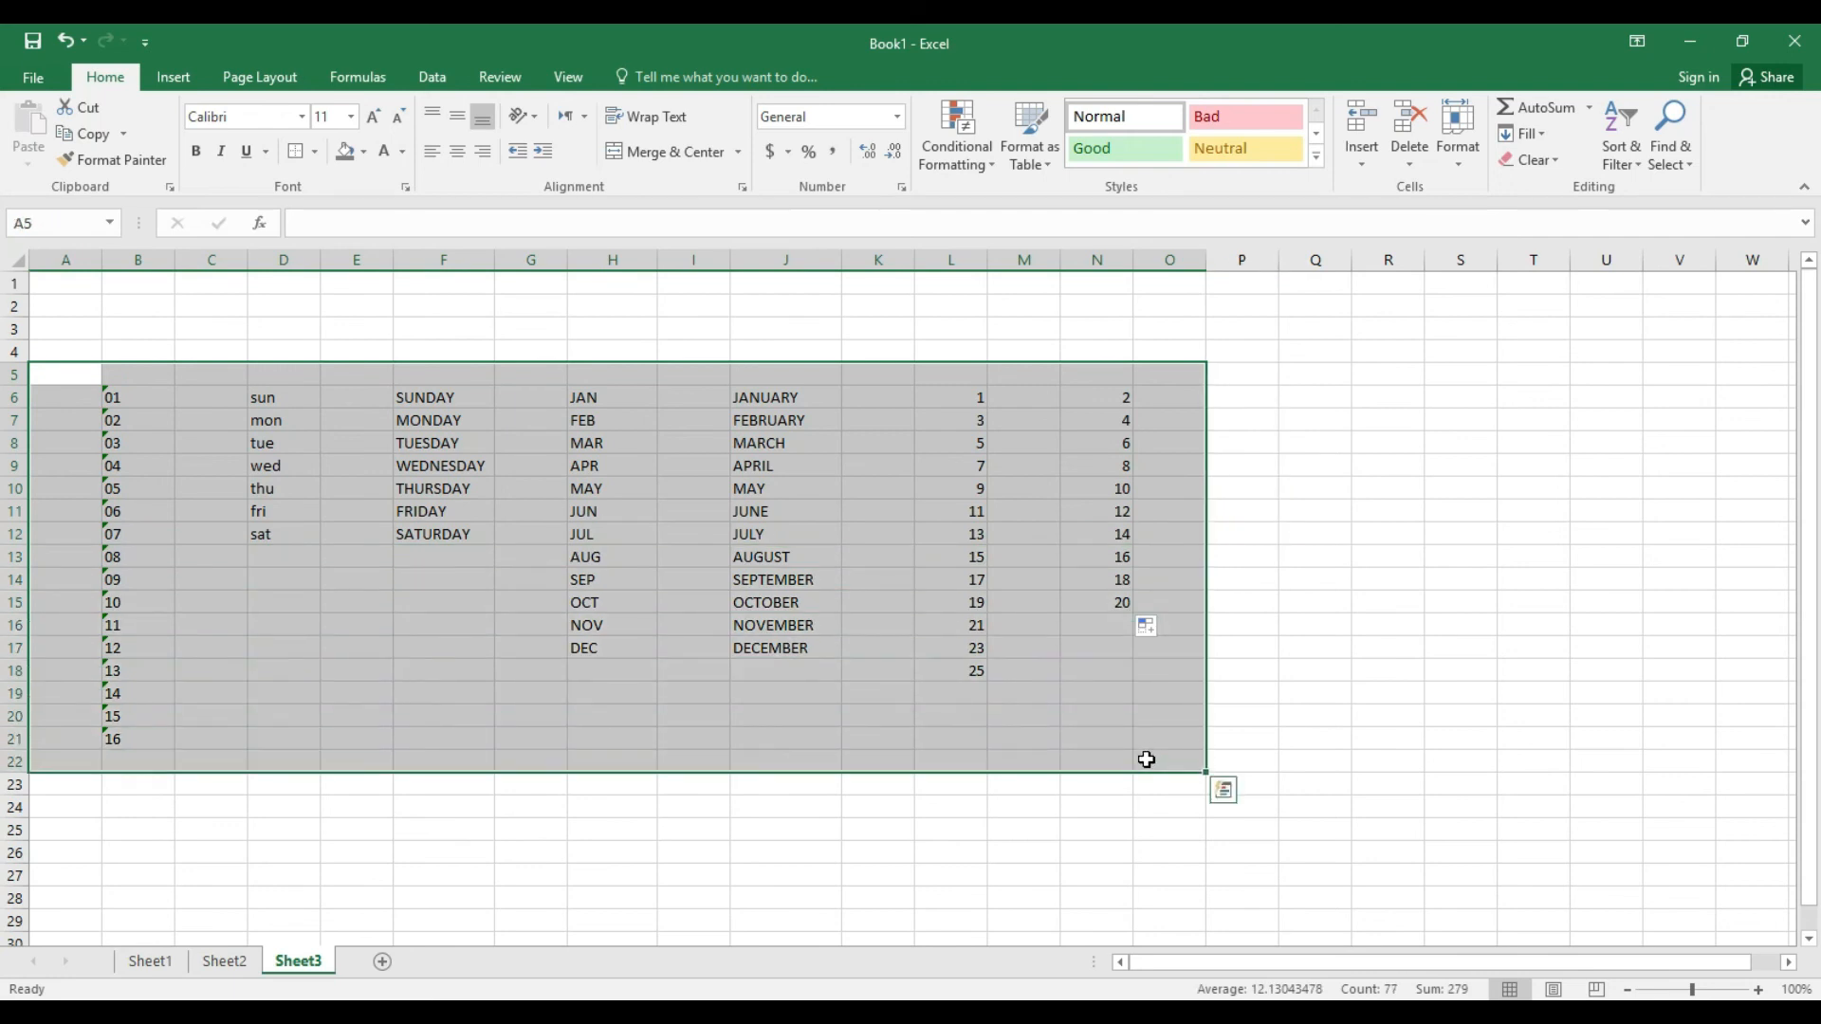
{"action": "key", "text": "Delete"}
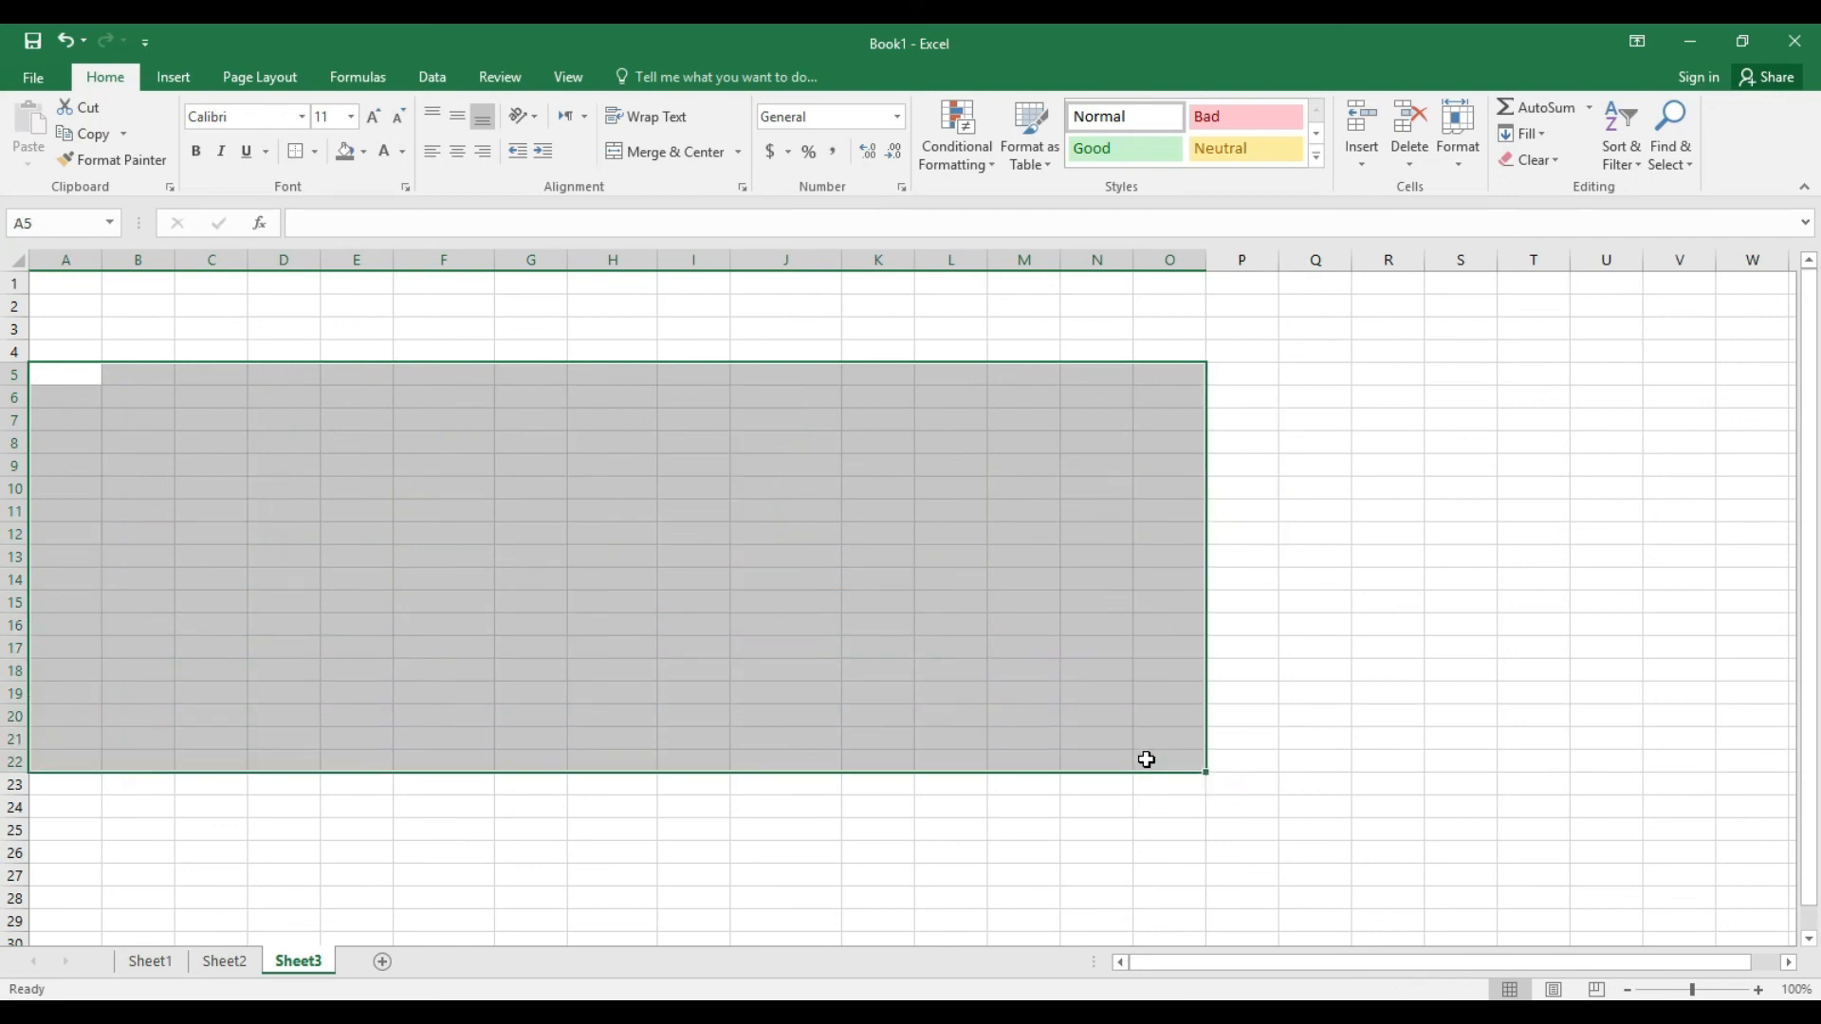
Set cell E8's font to Adobe Gothic Std B, and enter 34 in E8 and 67 in F8.
{"action": "left_click", "coordinate": [375, 436]}
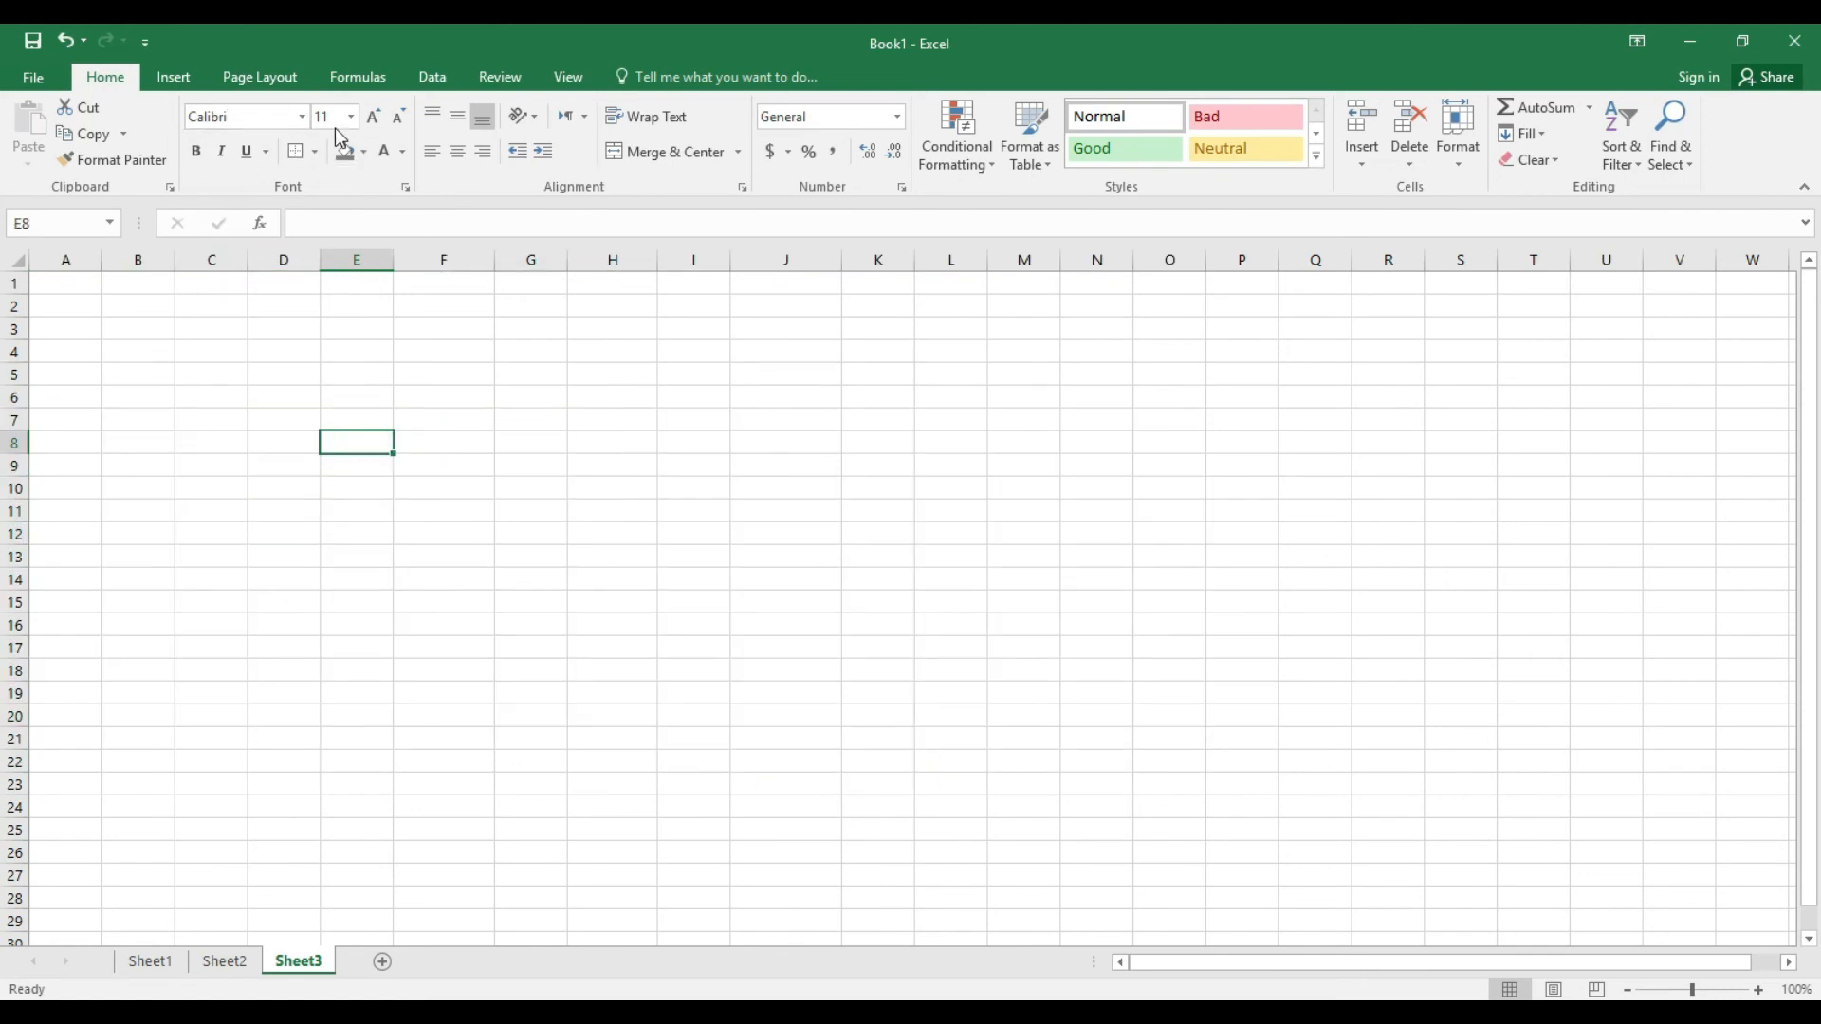
{"action": "left_click", "coordinate": [303, 117]}
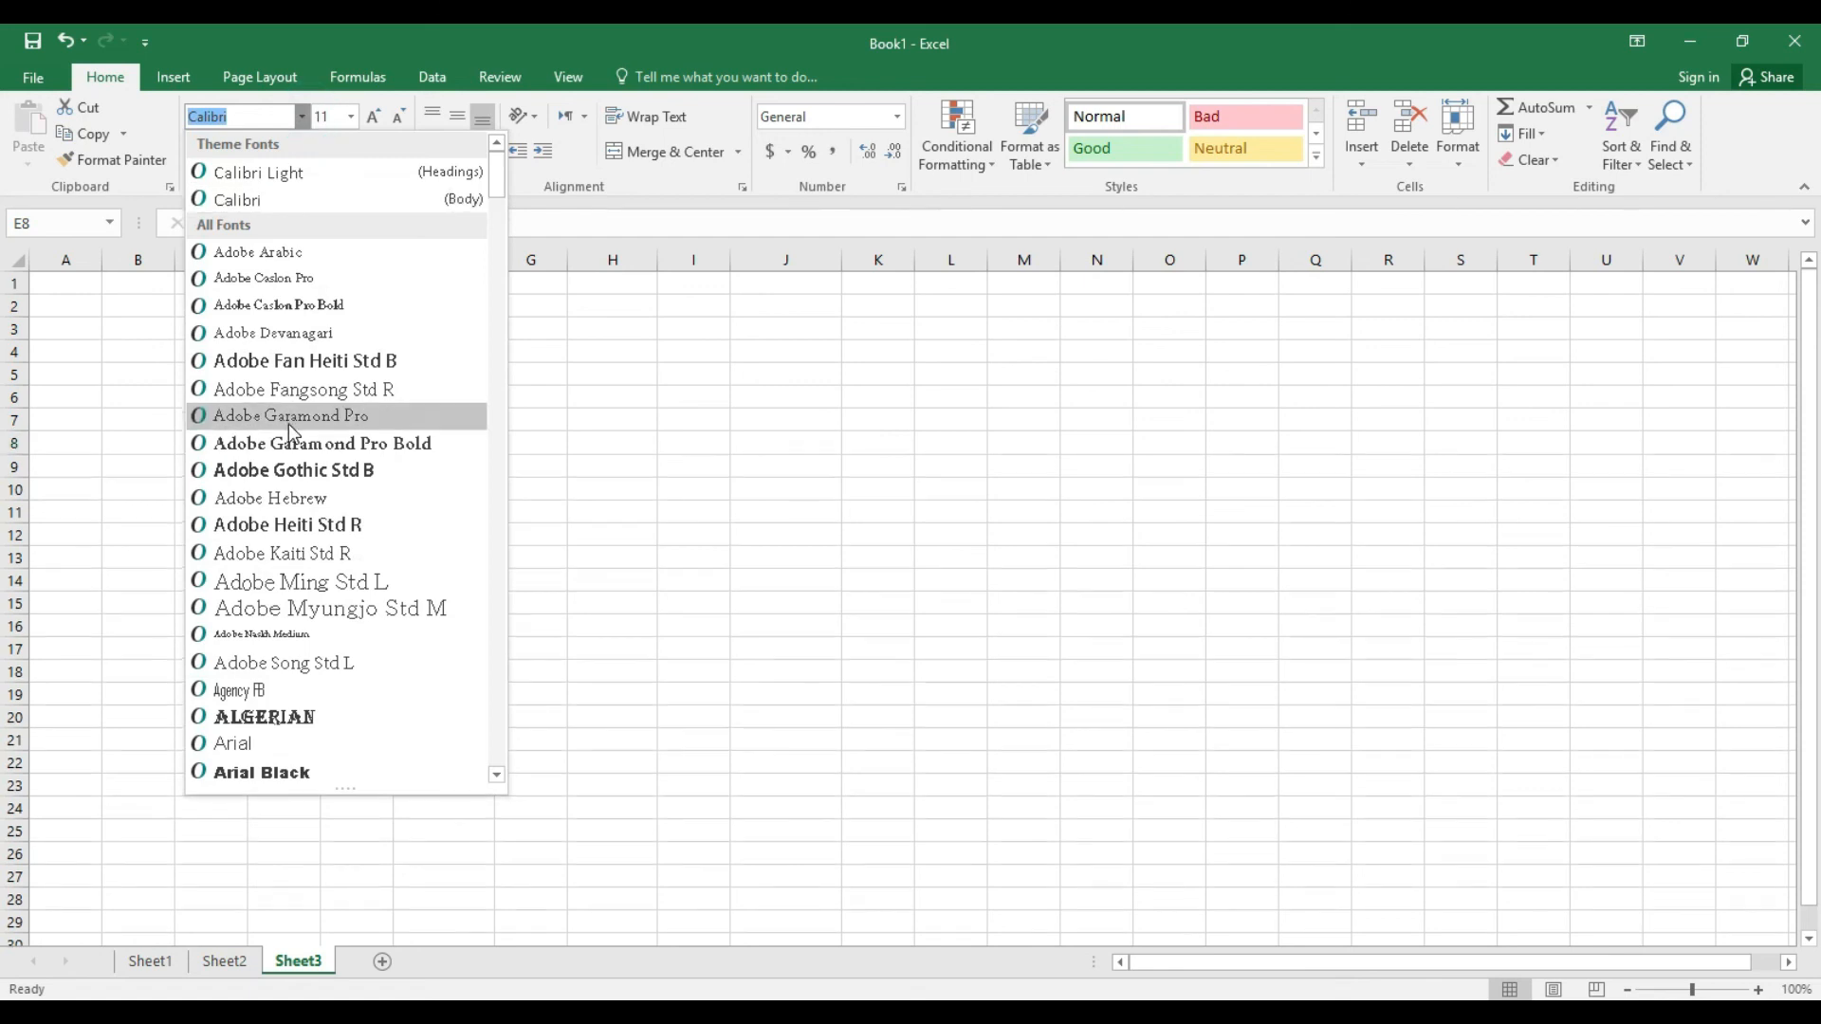
{"action": "left_click", "coordinate": [338, 467]}
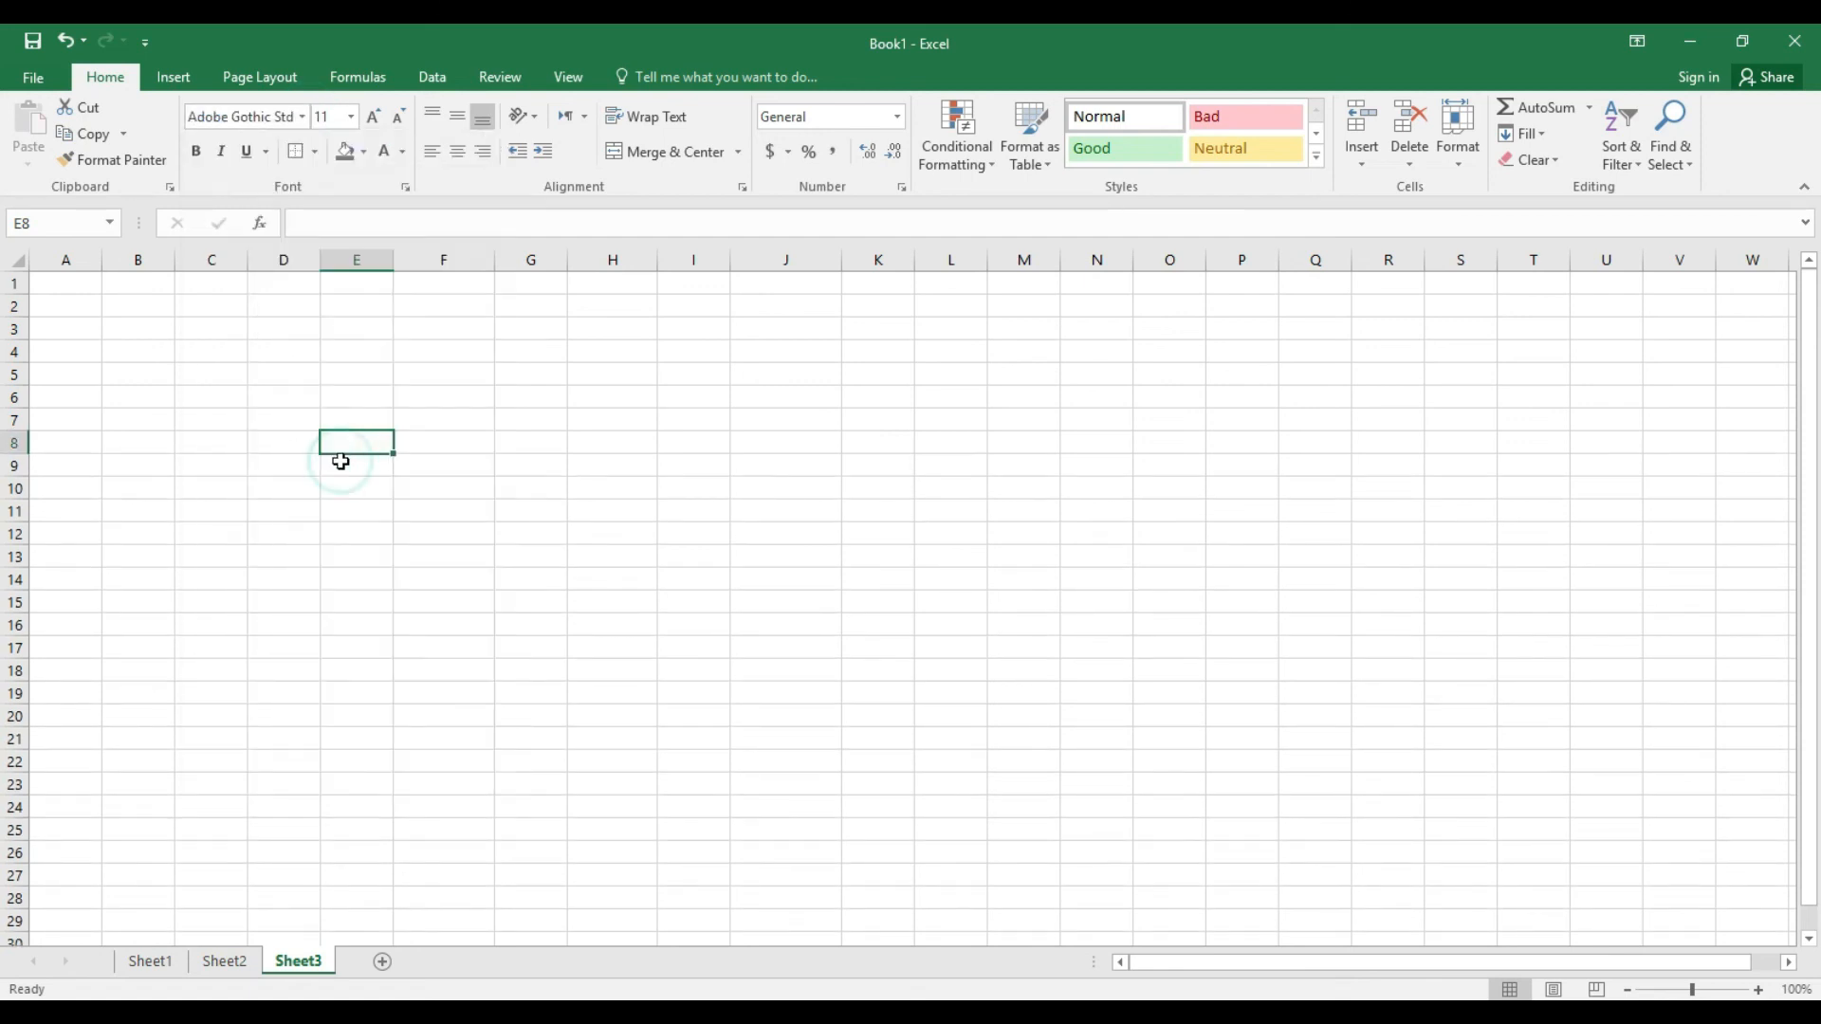
{"action": "type", "text": "34"}
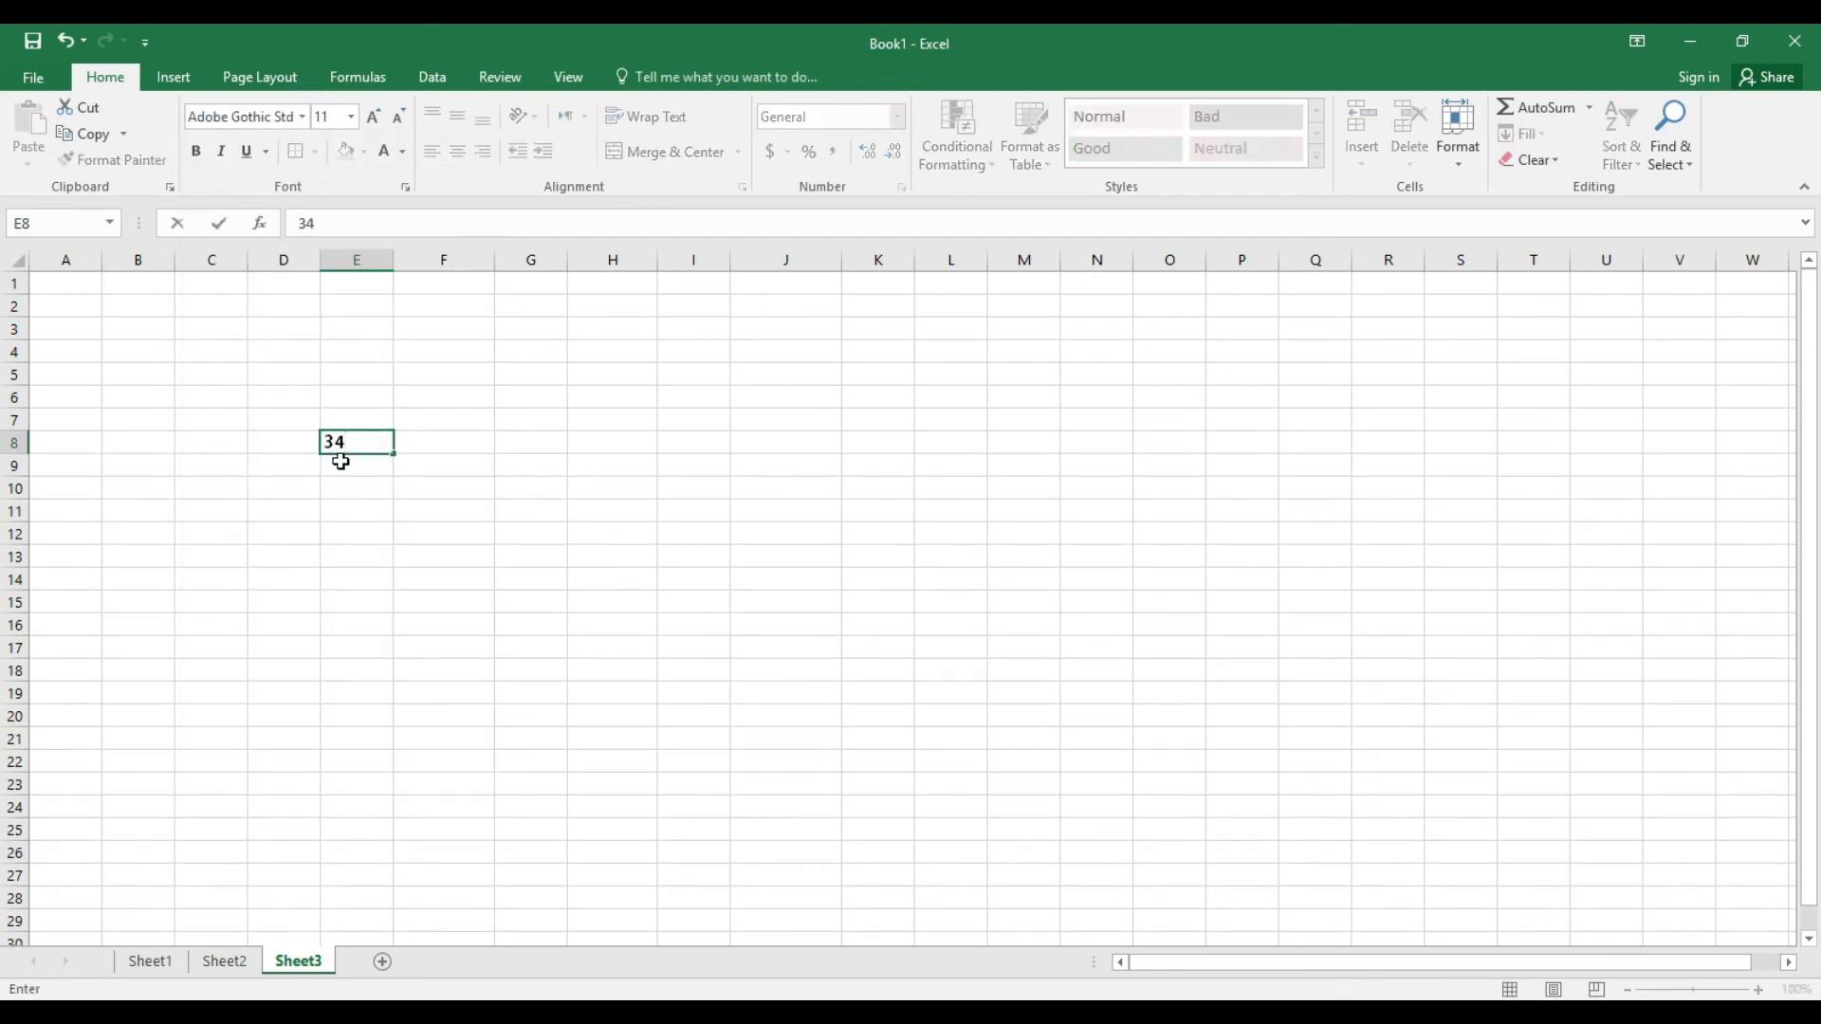
{"action": "left_click", "coordinate": [460, 440]}
{"action": "type", "text": "67"}
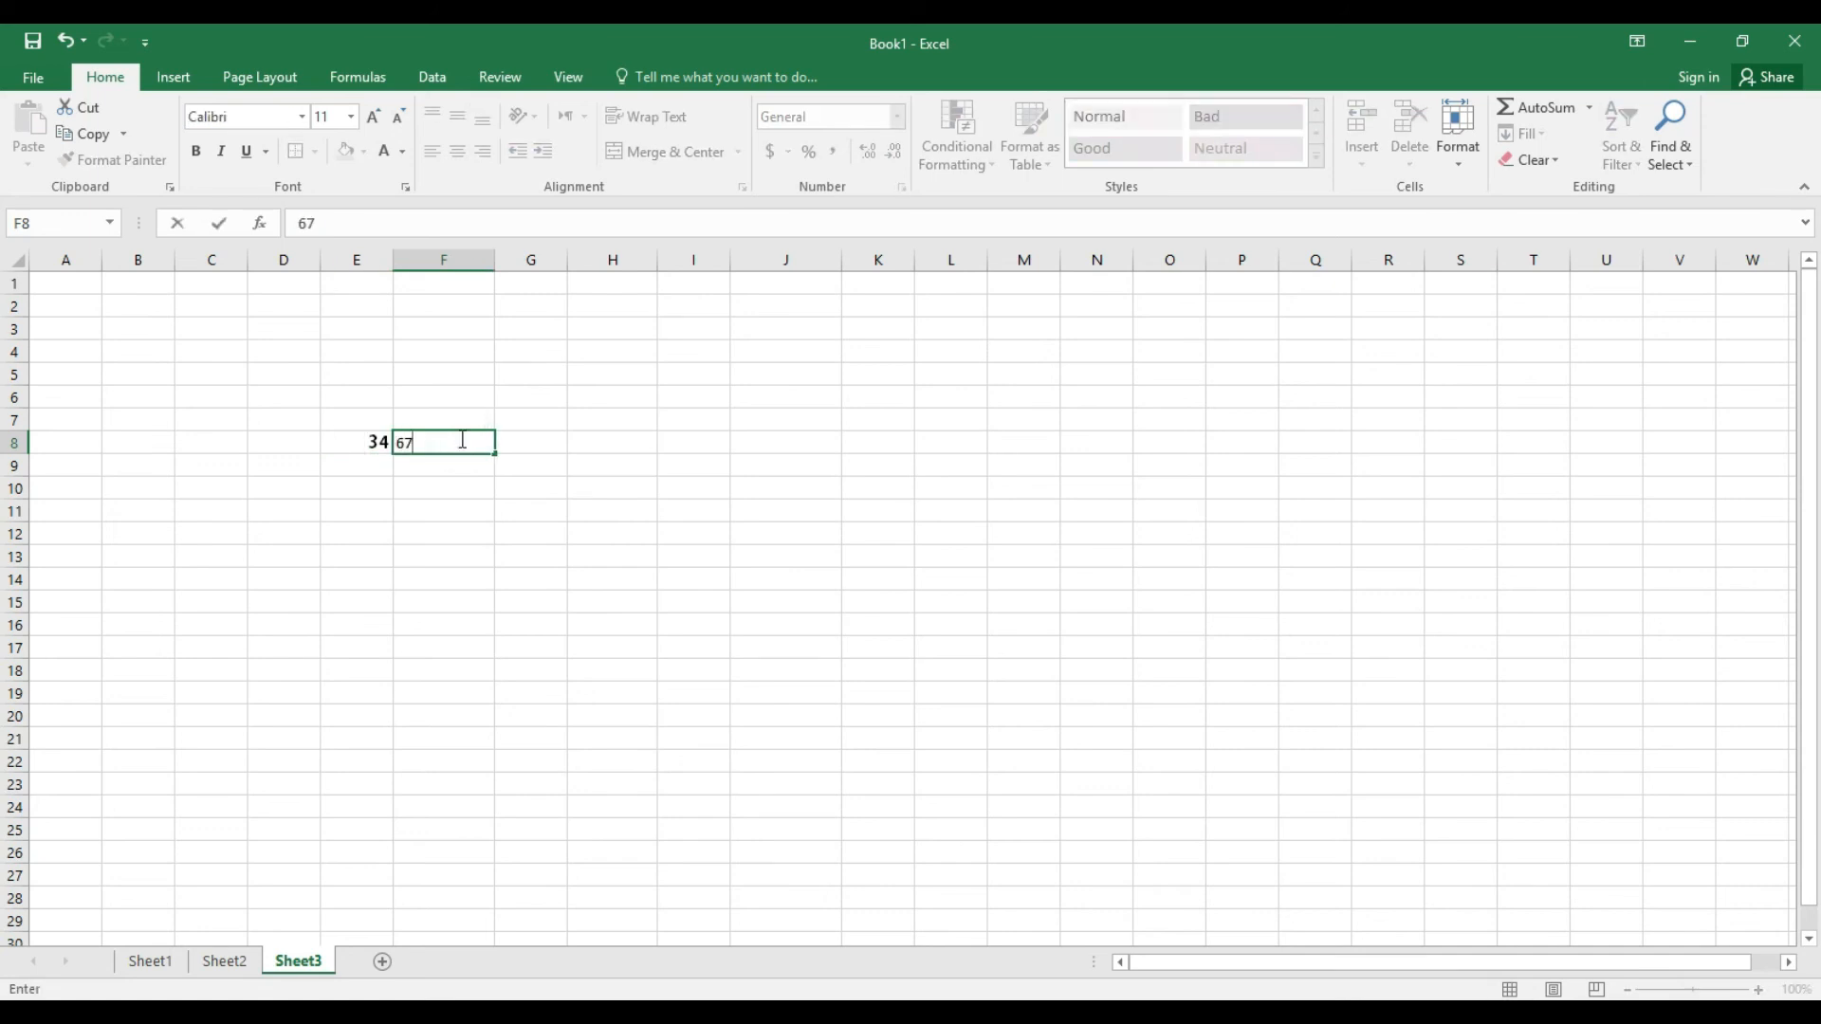
{"action": "left_click", "coordinate": [361, 465]}
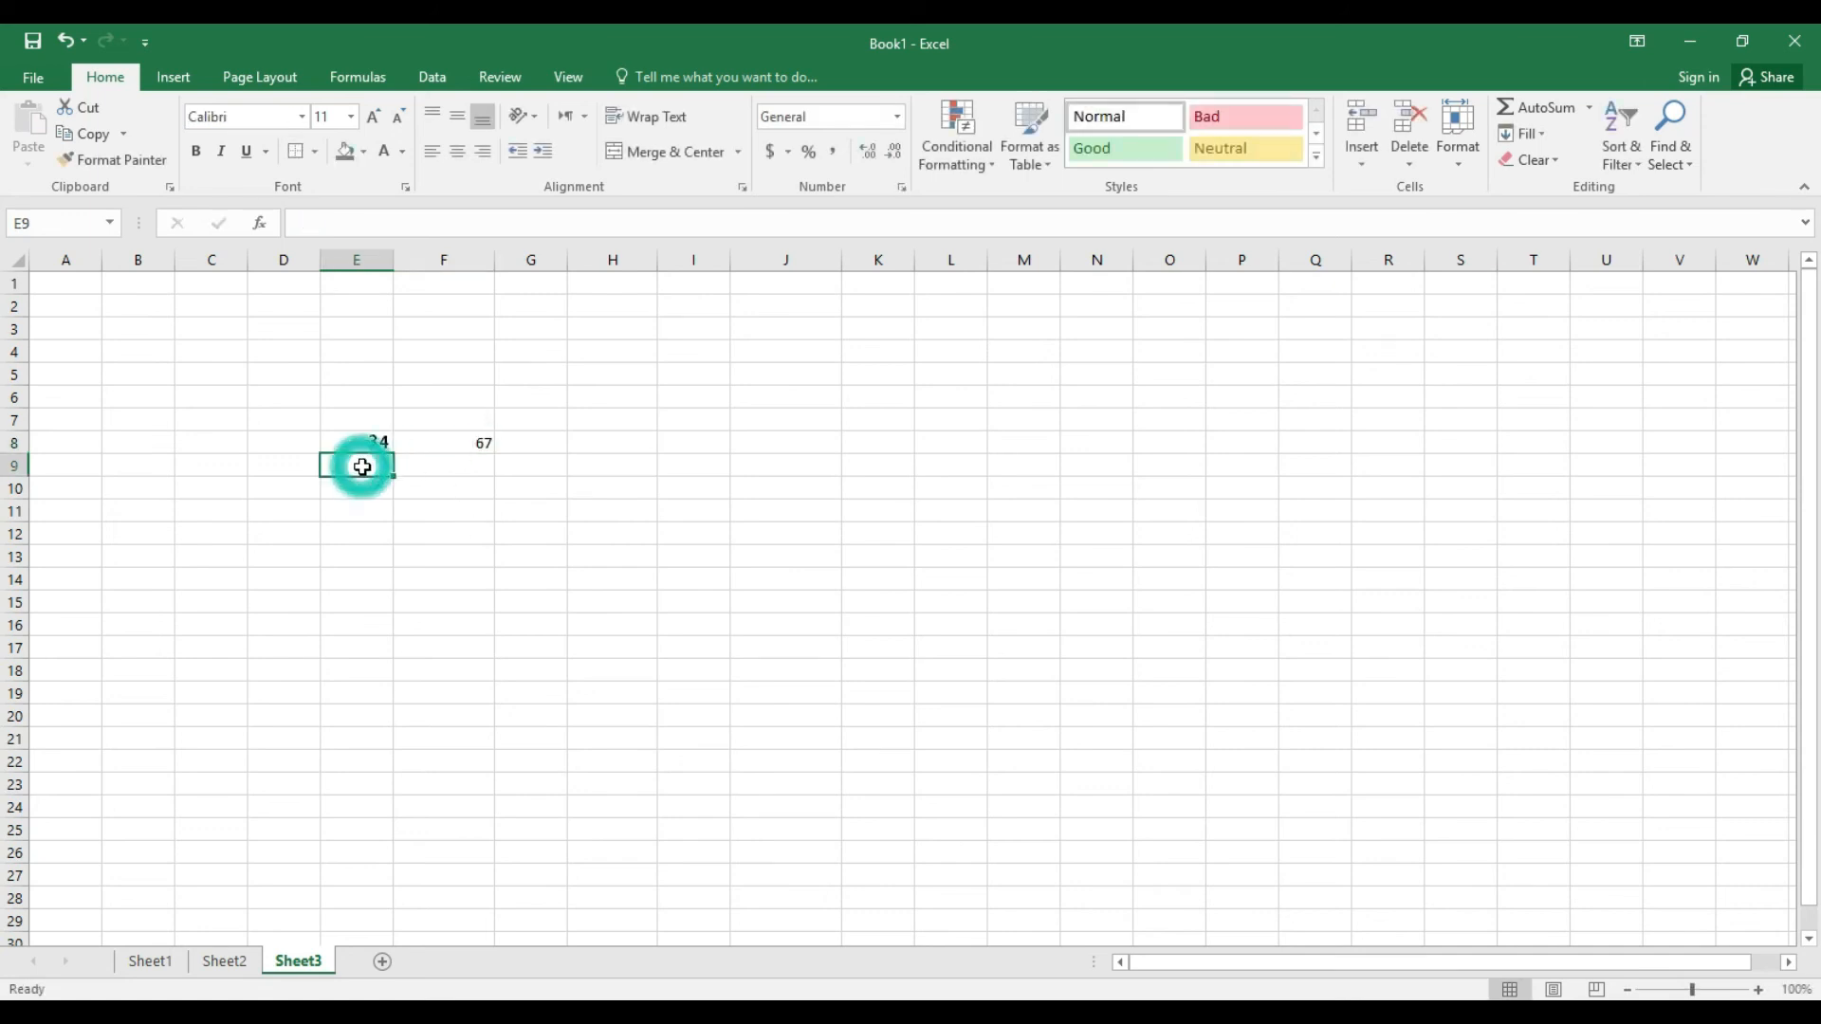
Try bold, italic and underline on range E8:F9, and remove the three styles again.
{"action": "left_click_drag", "start_coordinate": [357, 436], "coordinate": [476, 477]}
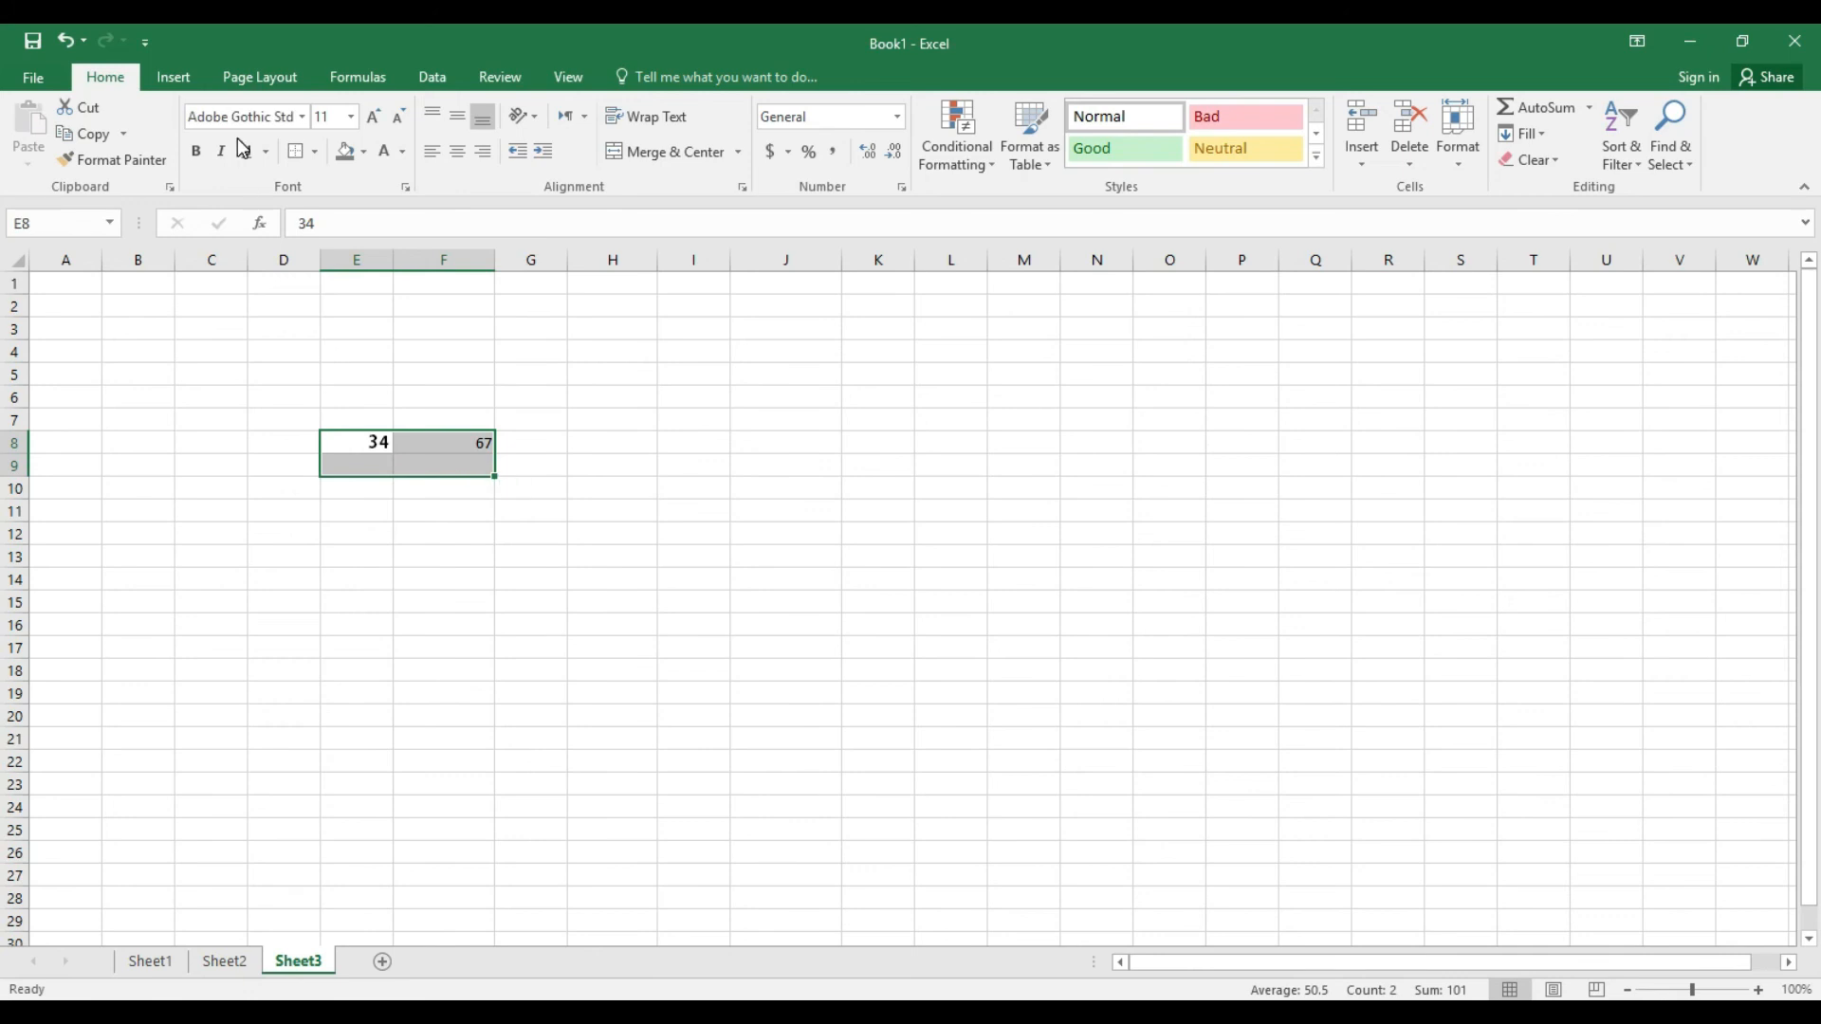
{"action": "left_click", "coordinate": [196, 155]}
{"action": "left_click", "coordinate": [221, 159]}
{"action": "left_click", "coordinate": [248, 156]}
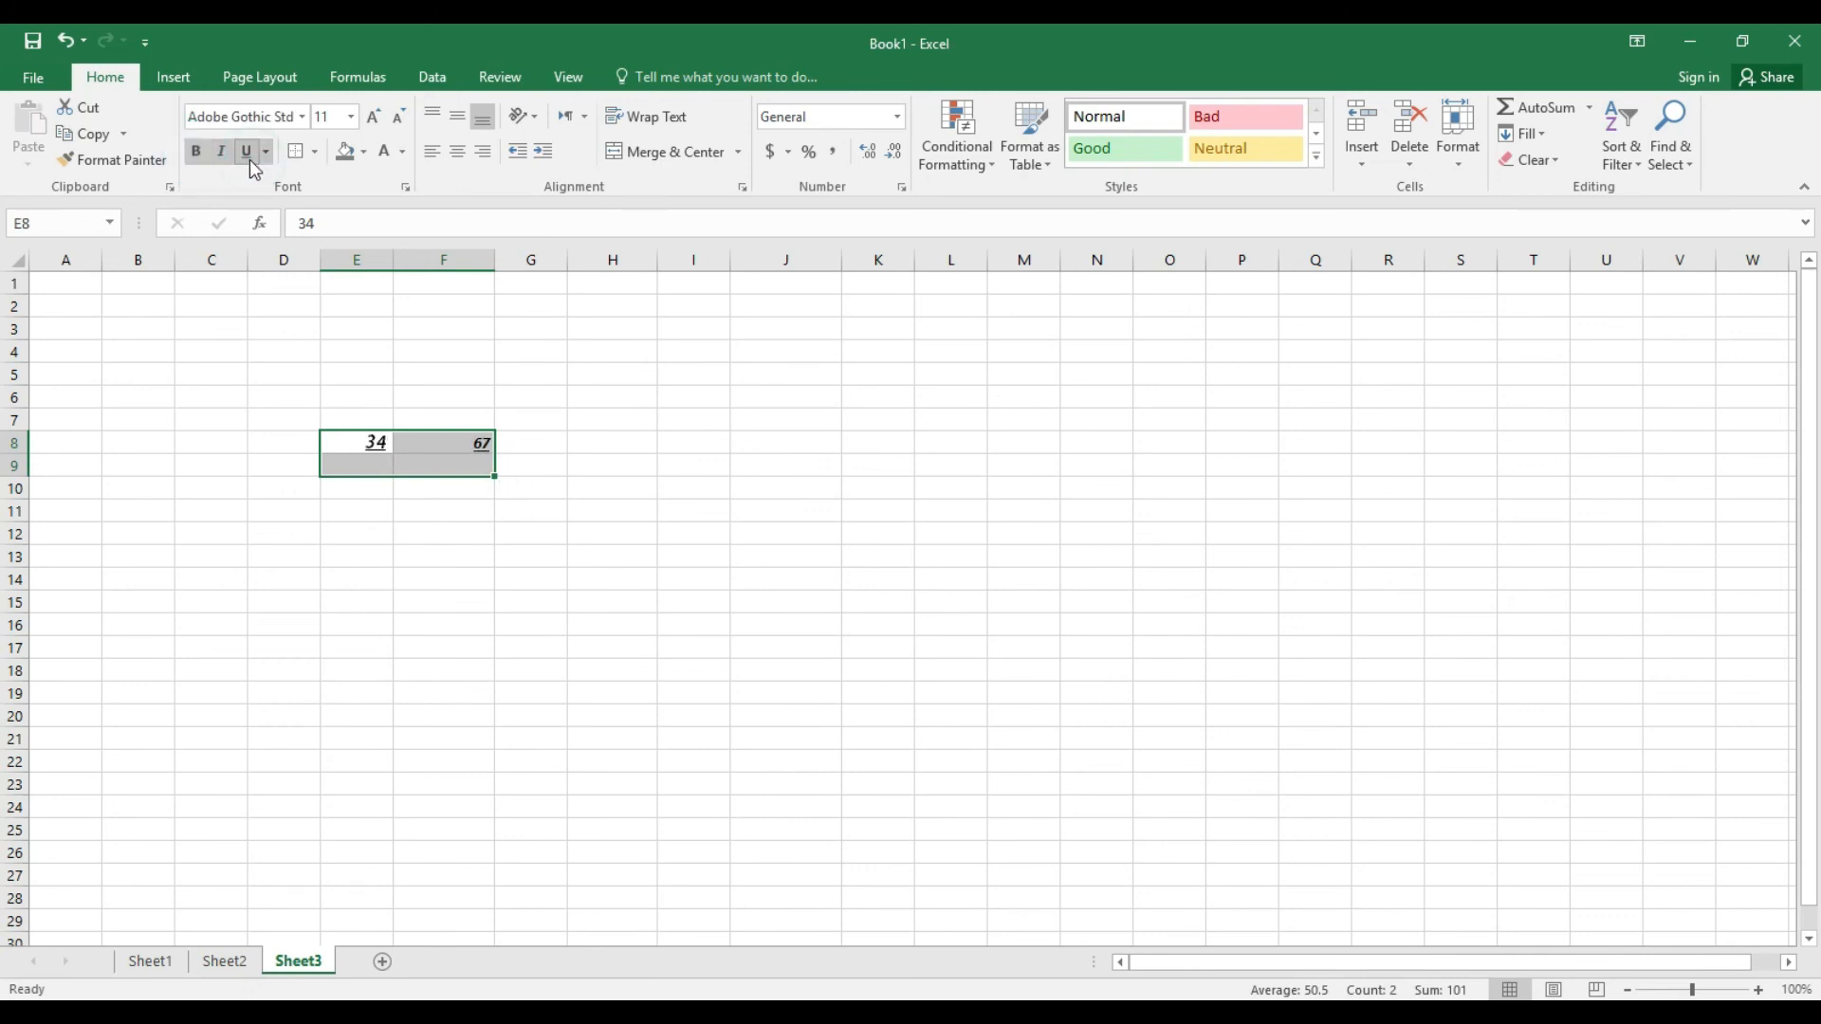
{"action": "left_click", "coordinate": [221, 153]}
{"action": "left_click", "coordinate": [196, 153]}
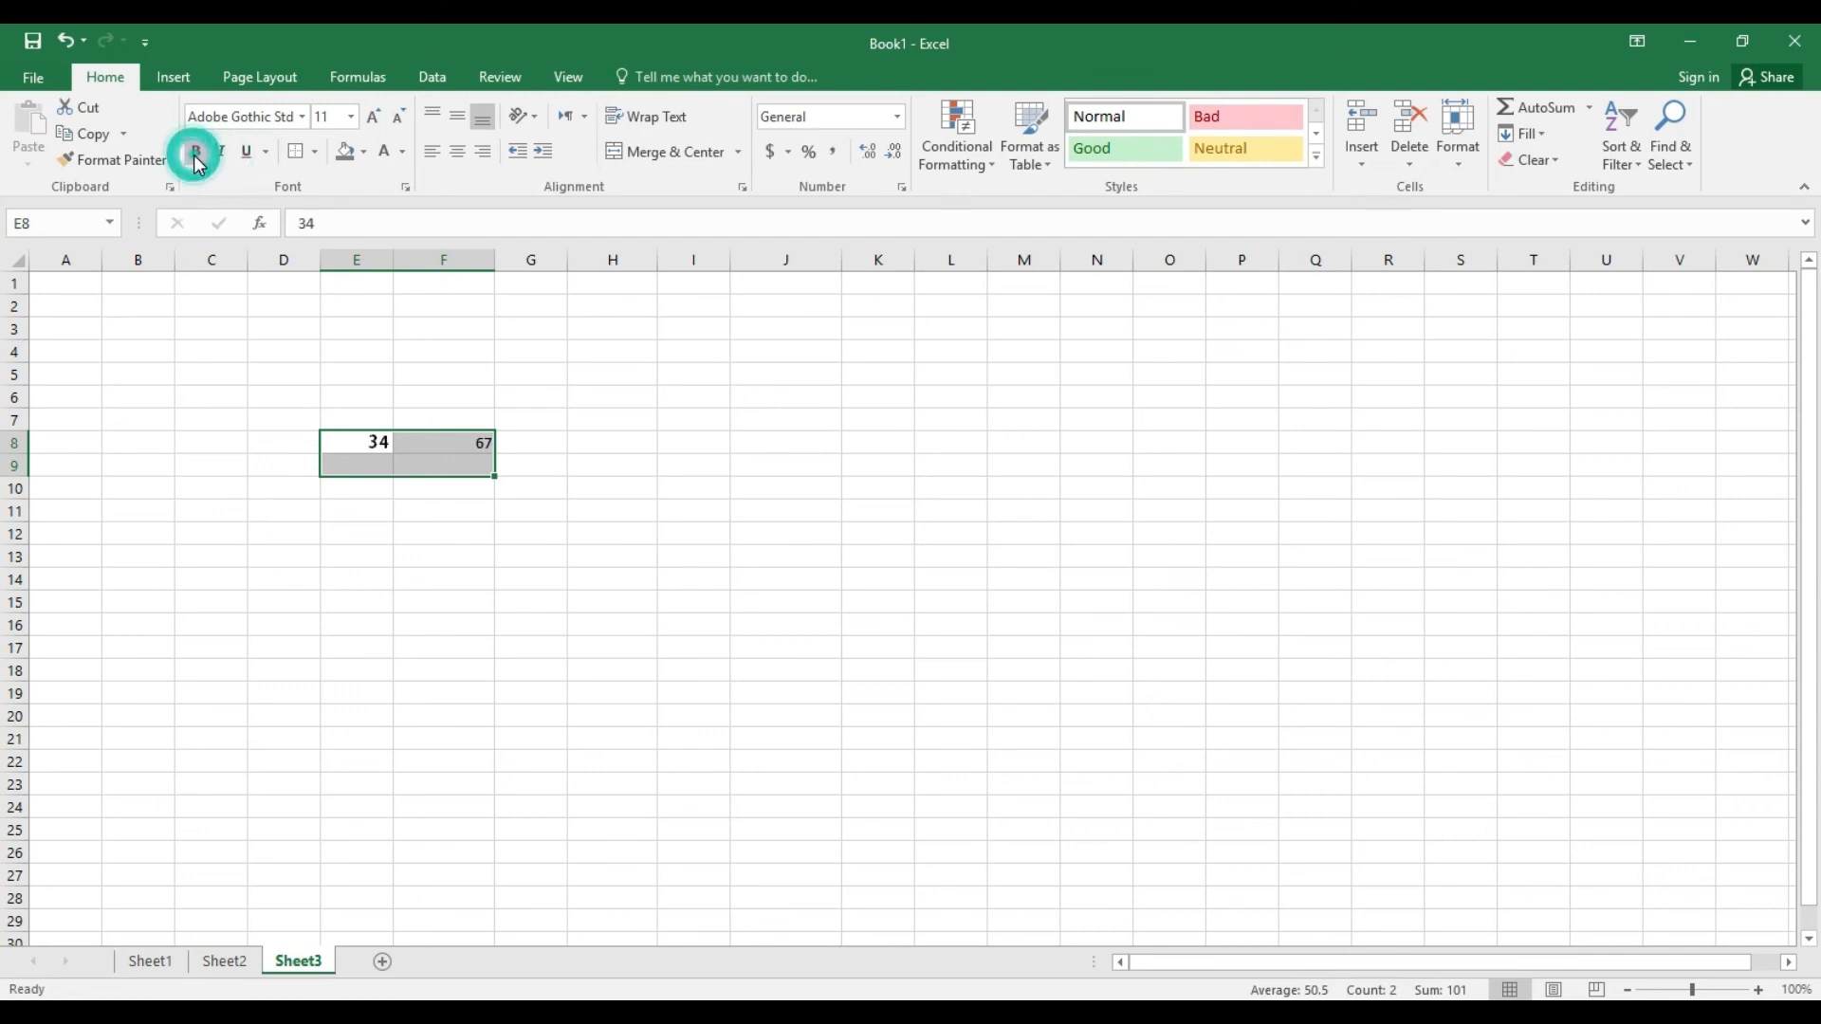
Check the print preview of the sheet without borders, and return to the worksheet.
{"action": "left_click", "coordinate": [317, 154]}
{"action": "left_click", "coordinate": [316, 154]}
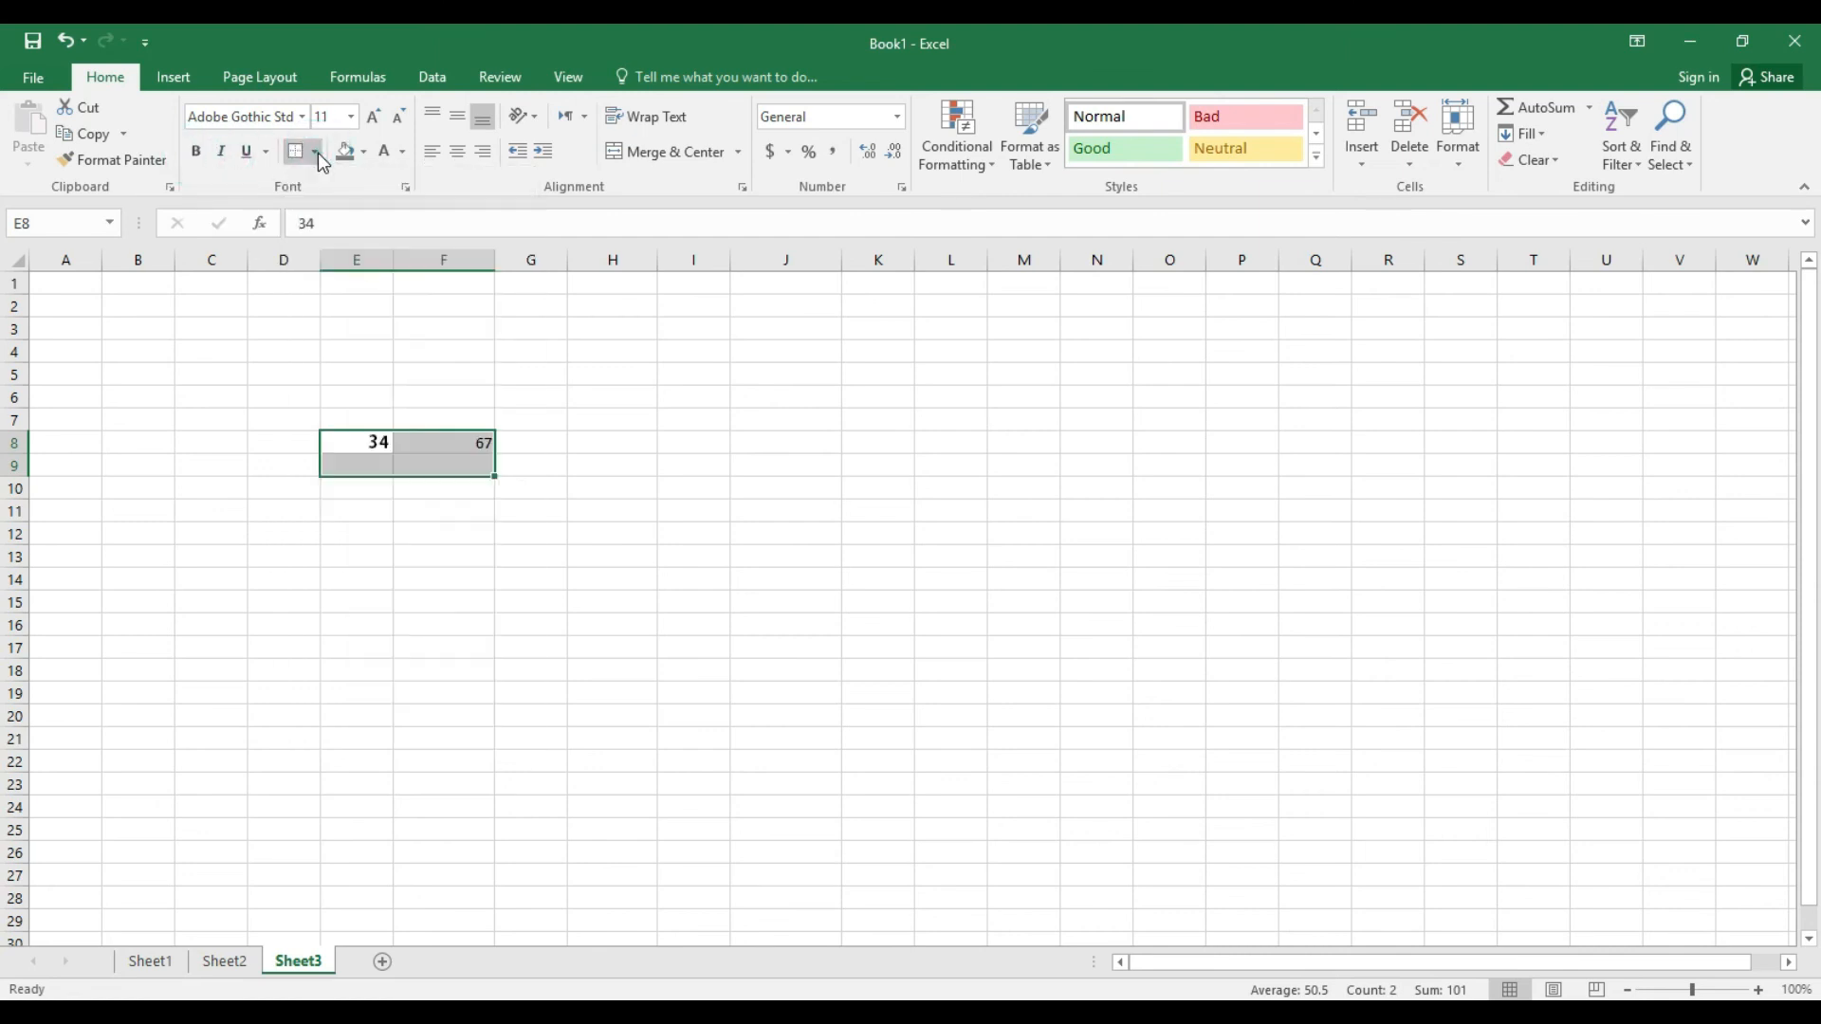
{"action": "left_click", "coordinate": [626, 510]}
{"action": "left_click_drag", "start_coordinate": [377, 399], "coordinate": [894, 543]}
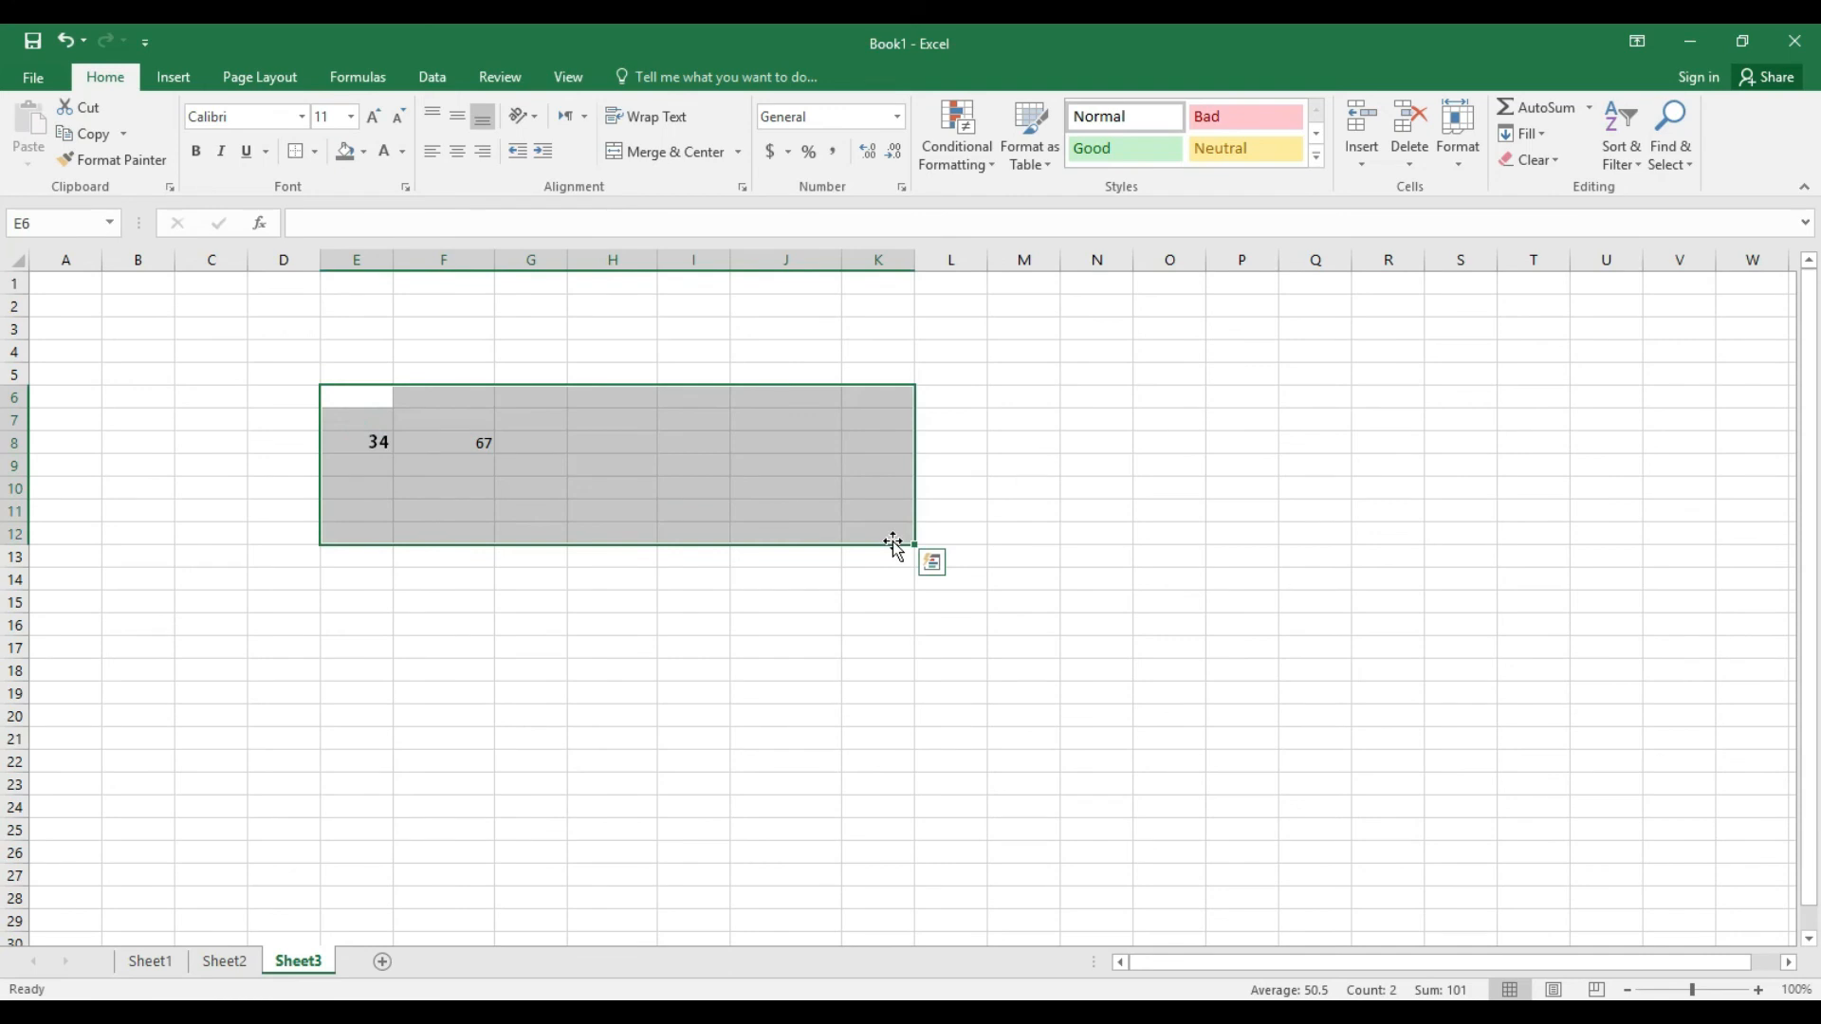
{"action": "key", "text": "ctrl+p"}
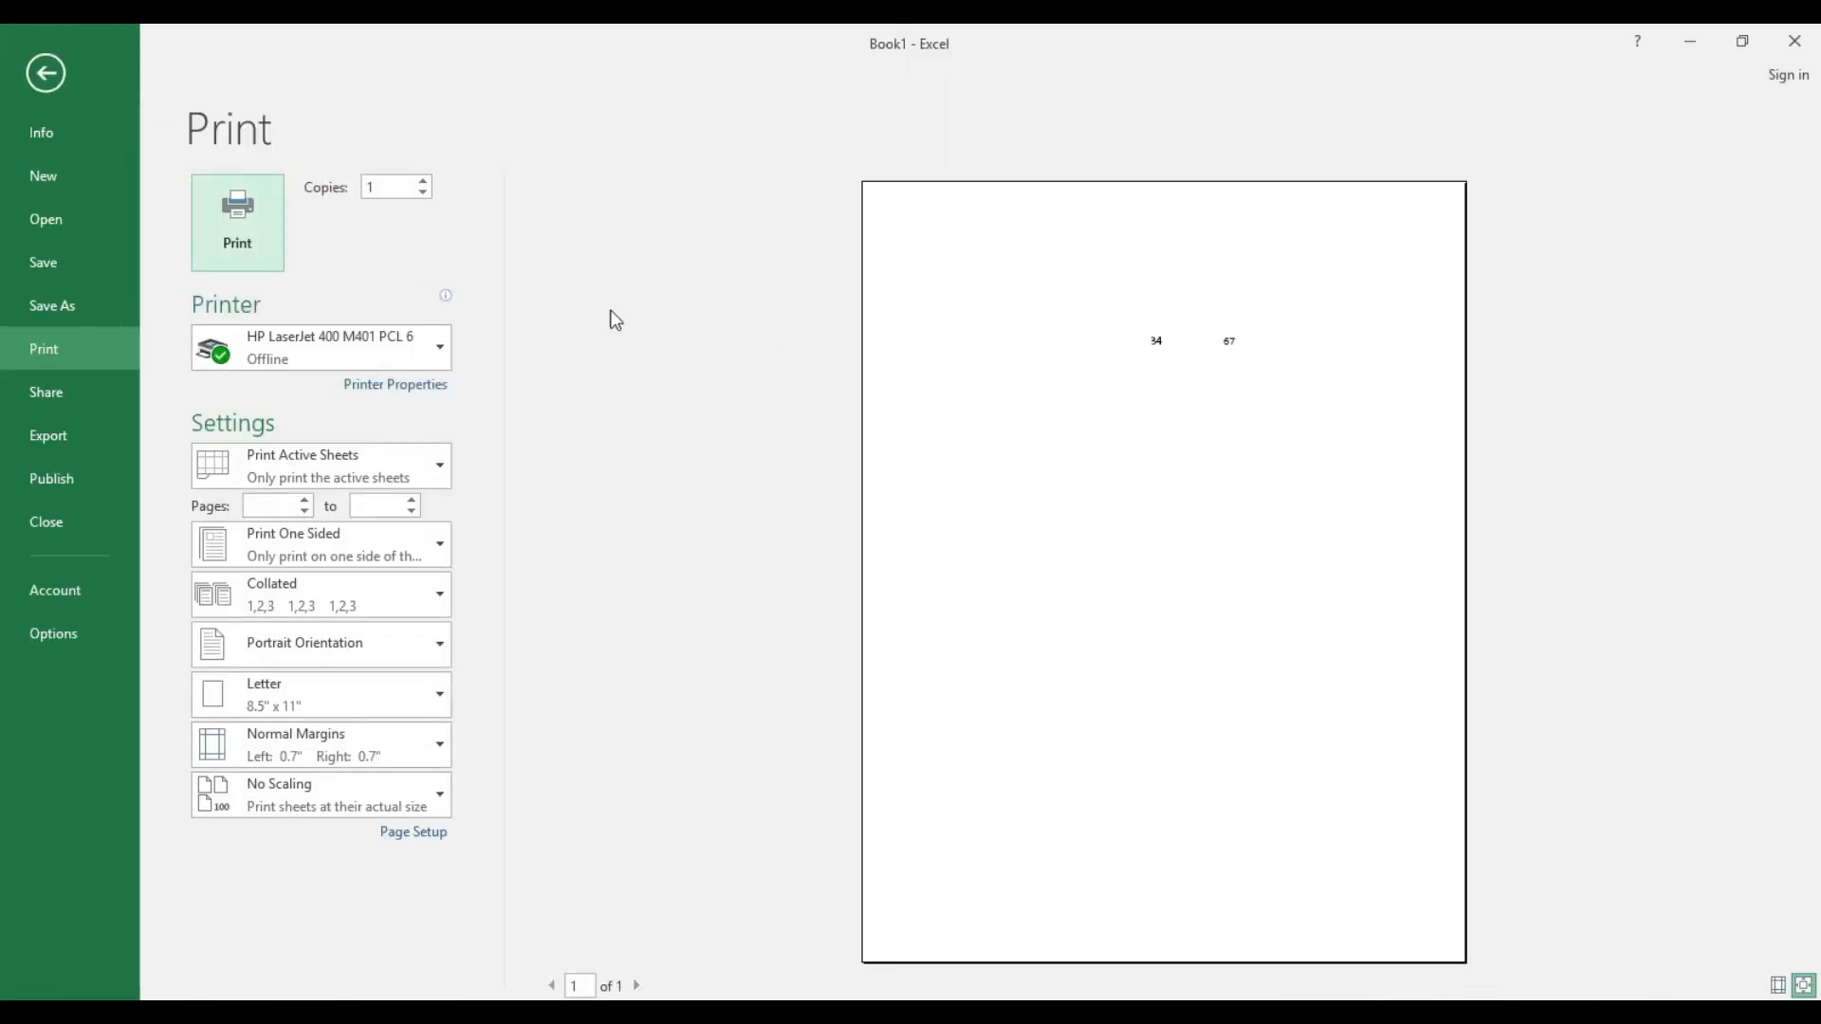
{"action": "left_click", "coordinate": [58, 84]}
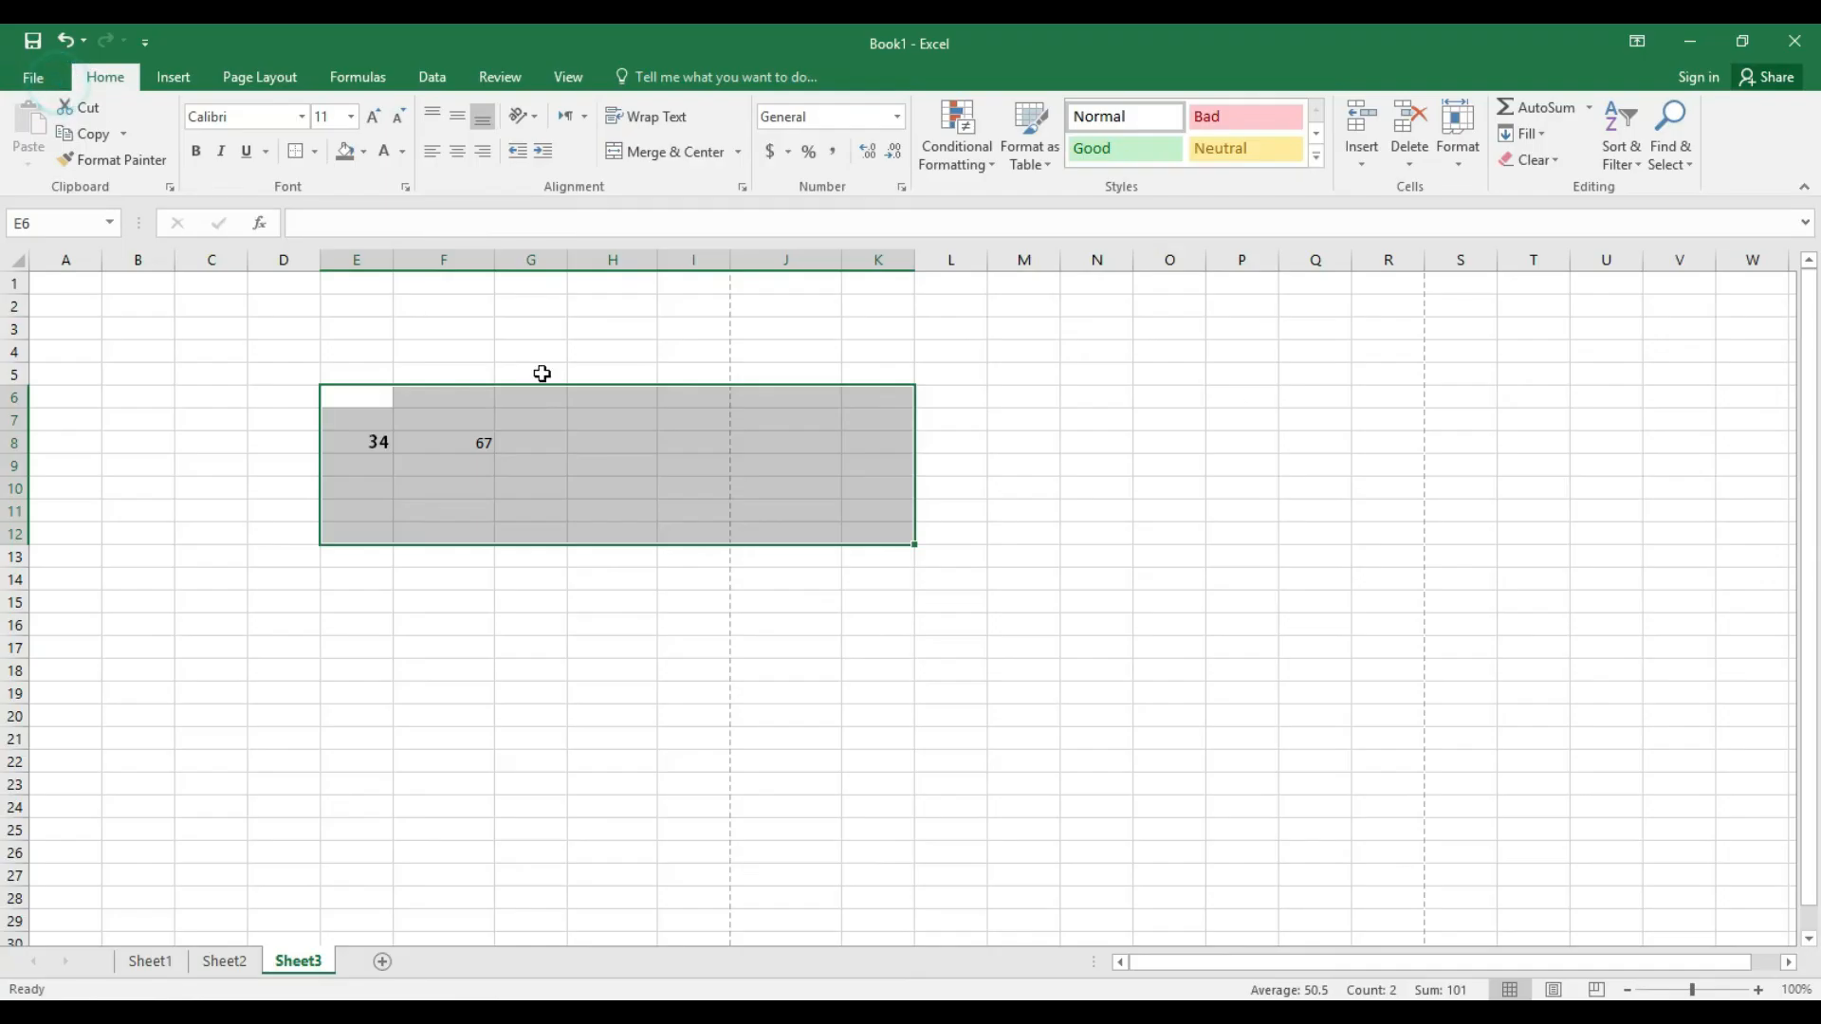
Apply a bottom border to range D6:J15.
{"action": "left_click", "coordinate": [443, 517]}
{"action": "left_click_drag", "start_coordinate": [288, 398], "coordinate": [802, 604]}
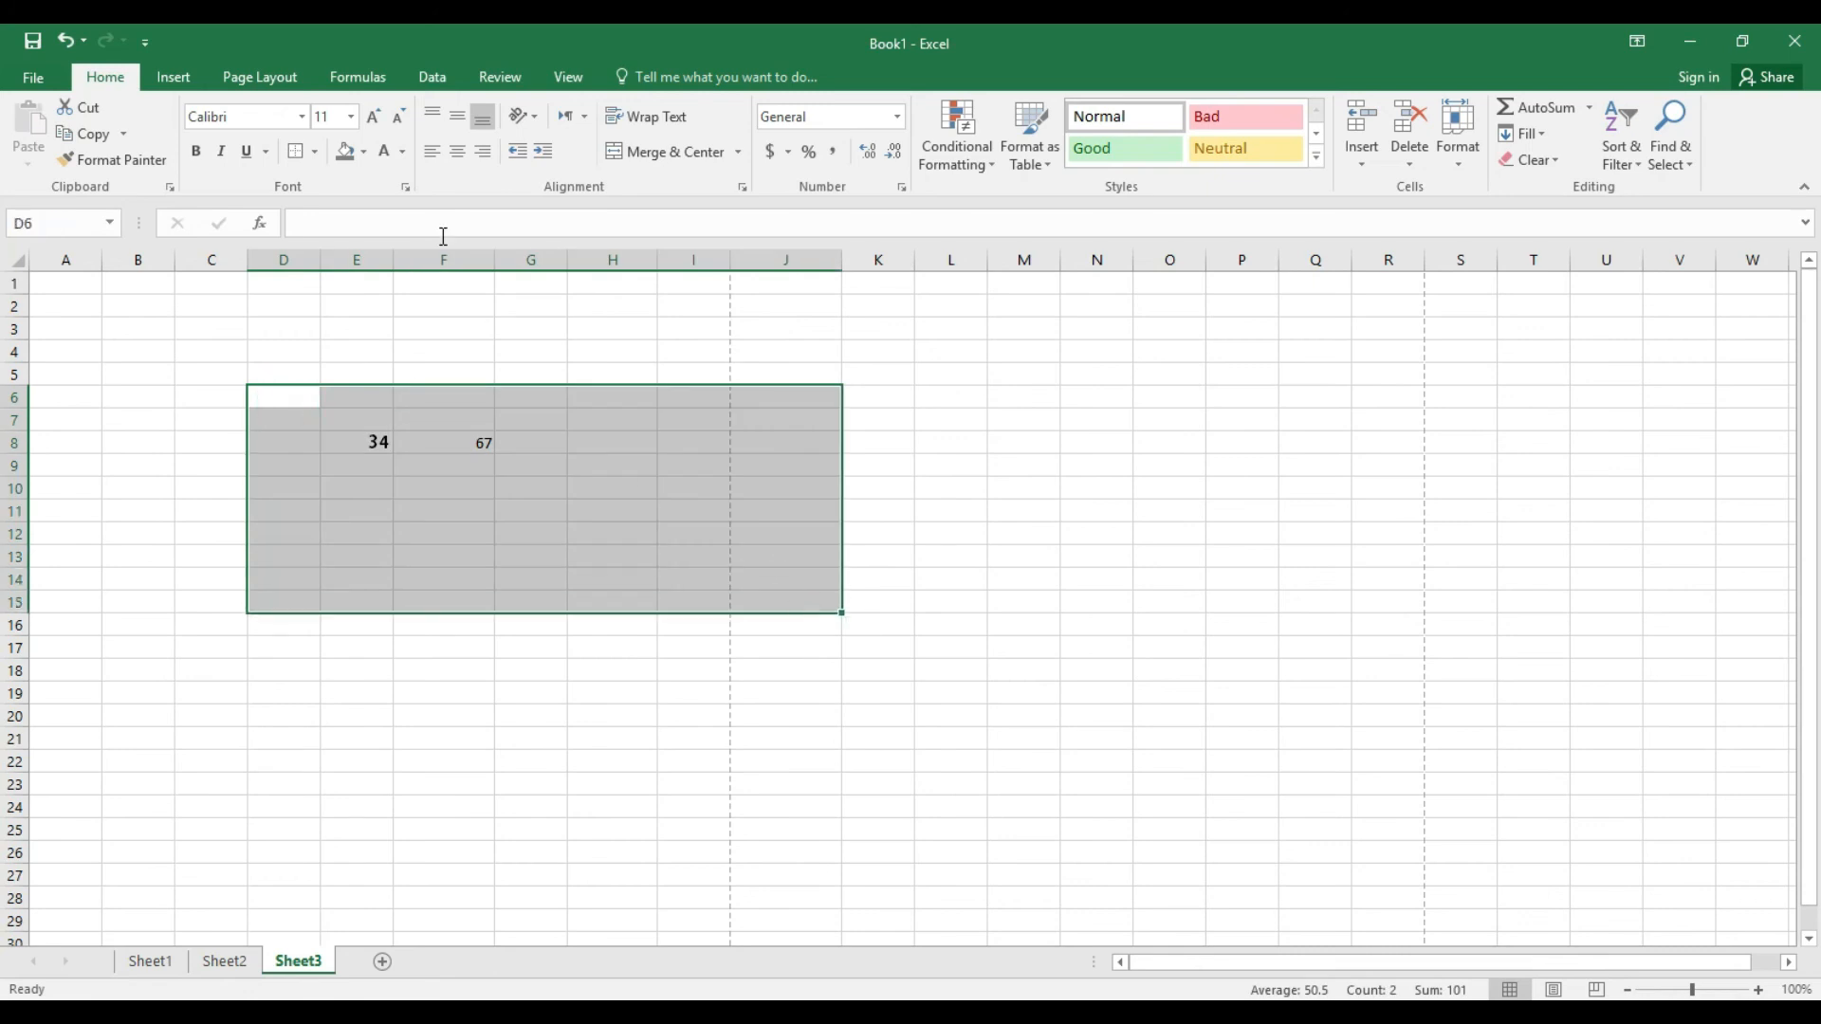
{"action": "left_click", "coordinate": [316, 155]}
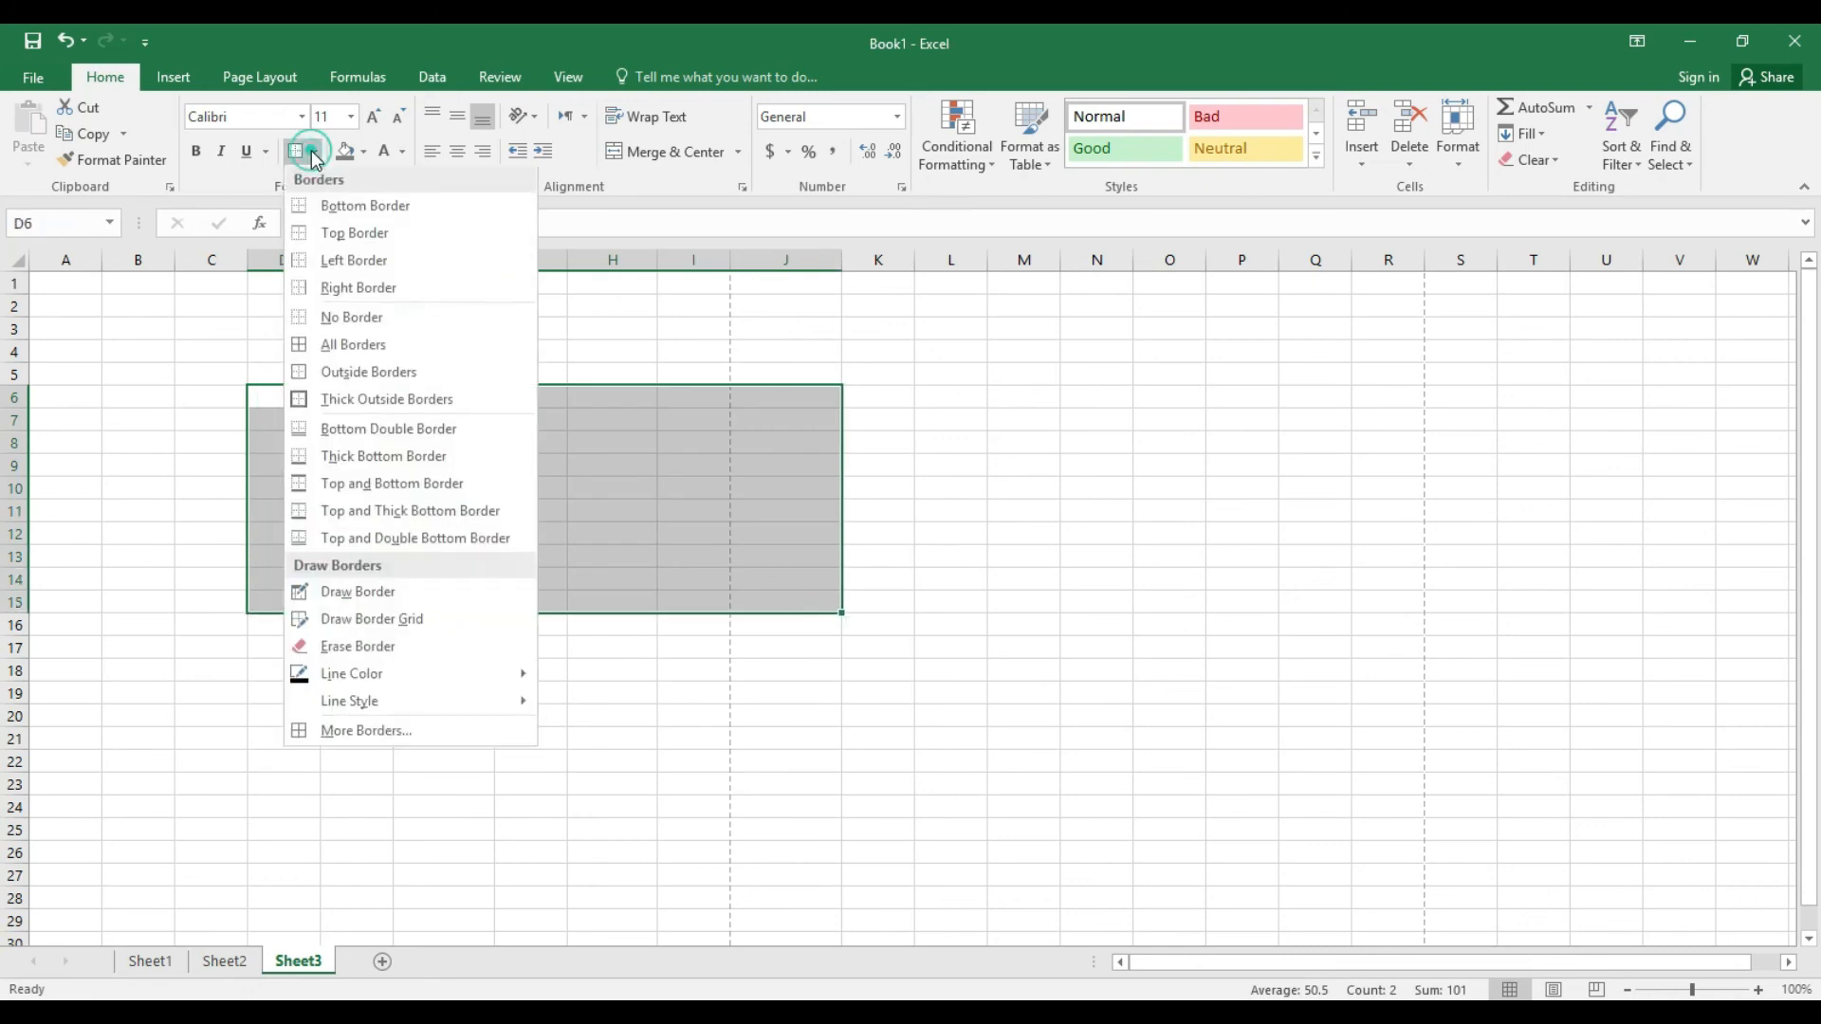
{"action": "left_click", "coordinate": [345, 205]}
{"action": "left_click", "coordinate": [607, 463]}
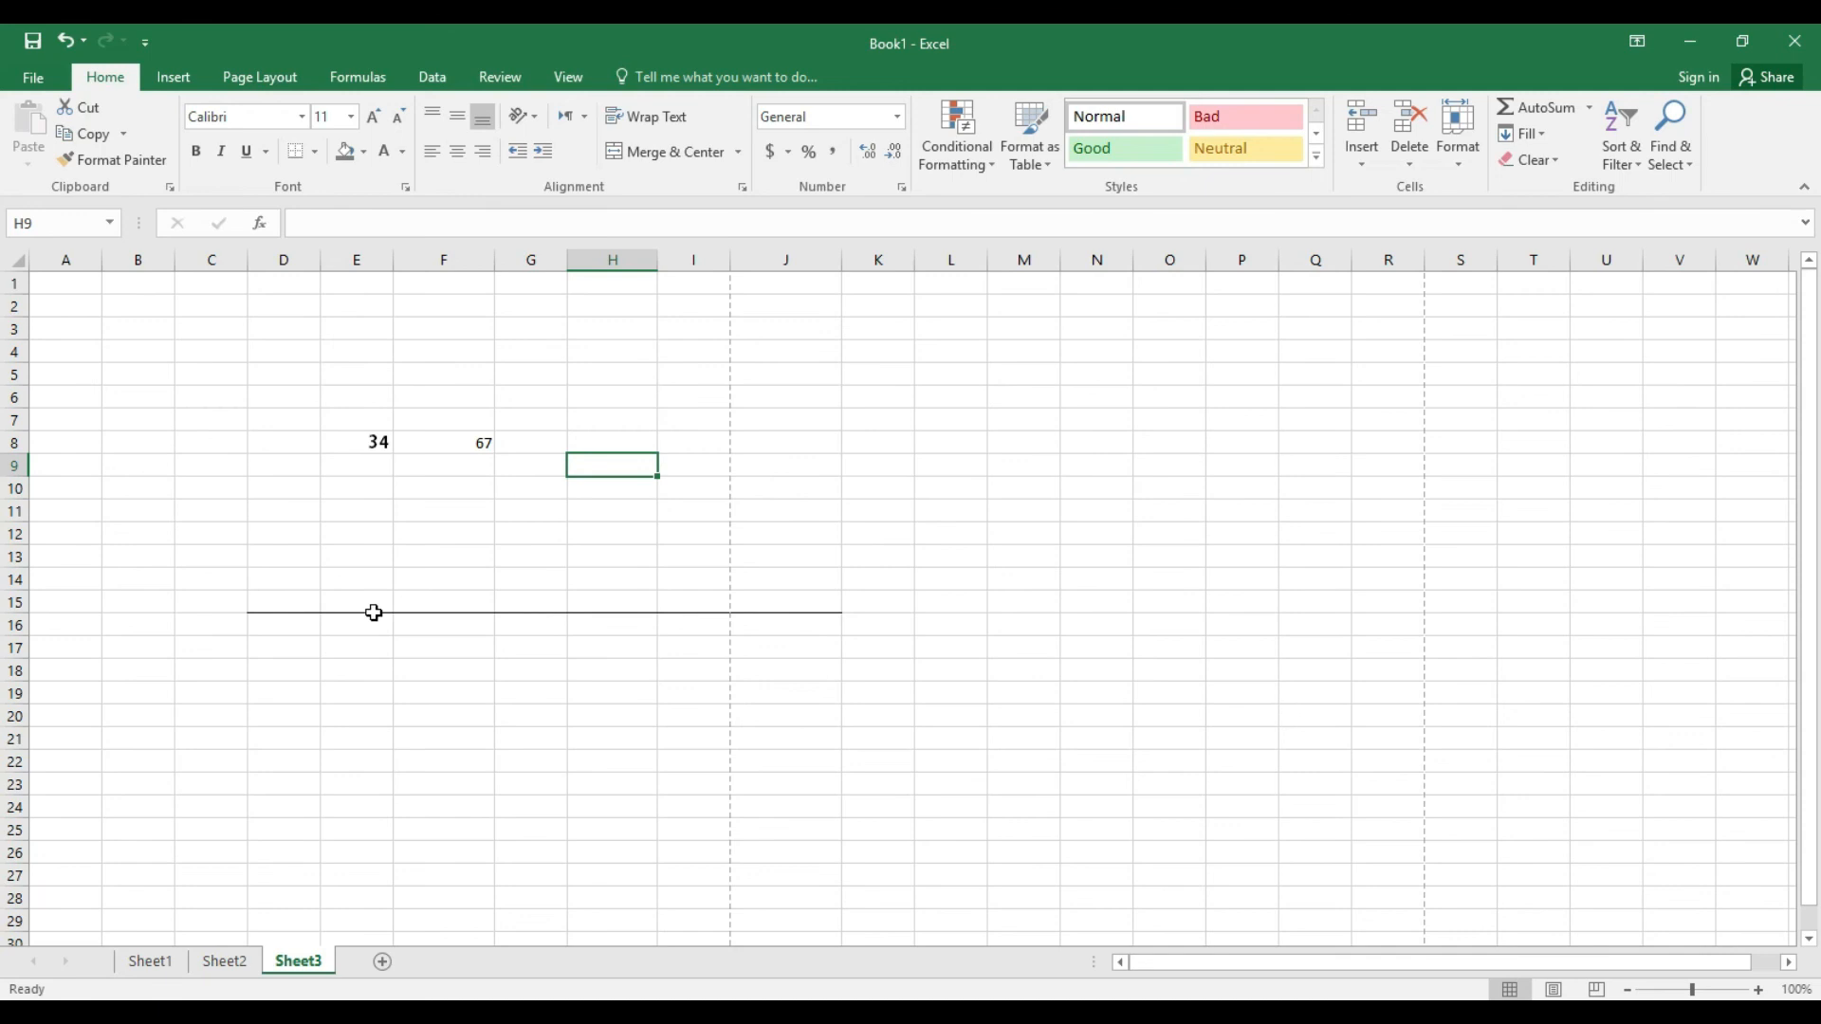
Add top, left and right borders to range D6:J15.
{"action": "left_click_drag", "start_coordinate": [293, 402], "coordinate": [811, 601]}
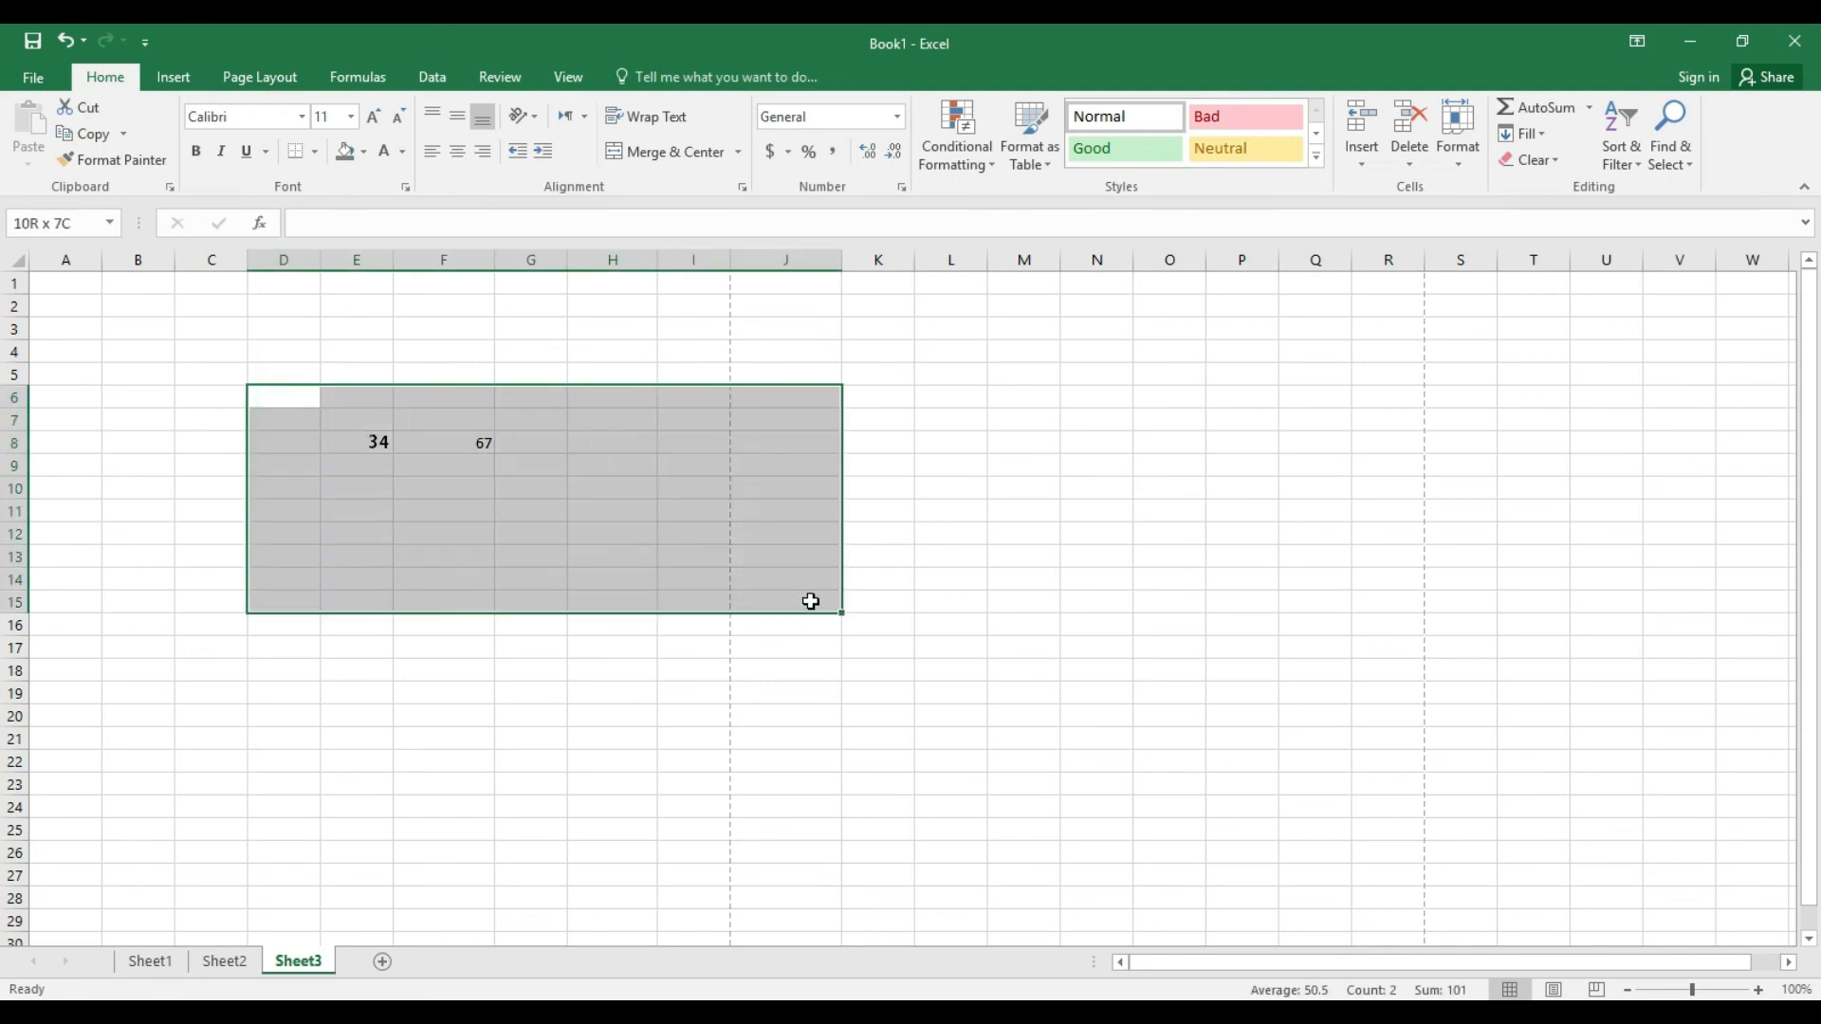
{"action": "left_click", "coordinate": [316, 157]}
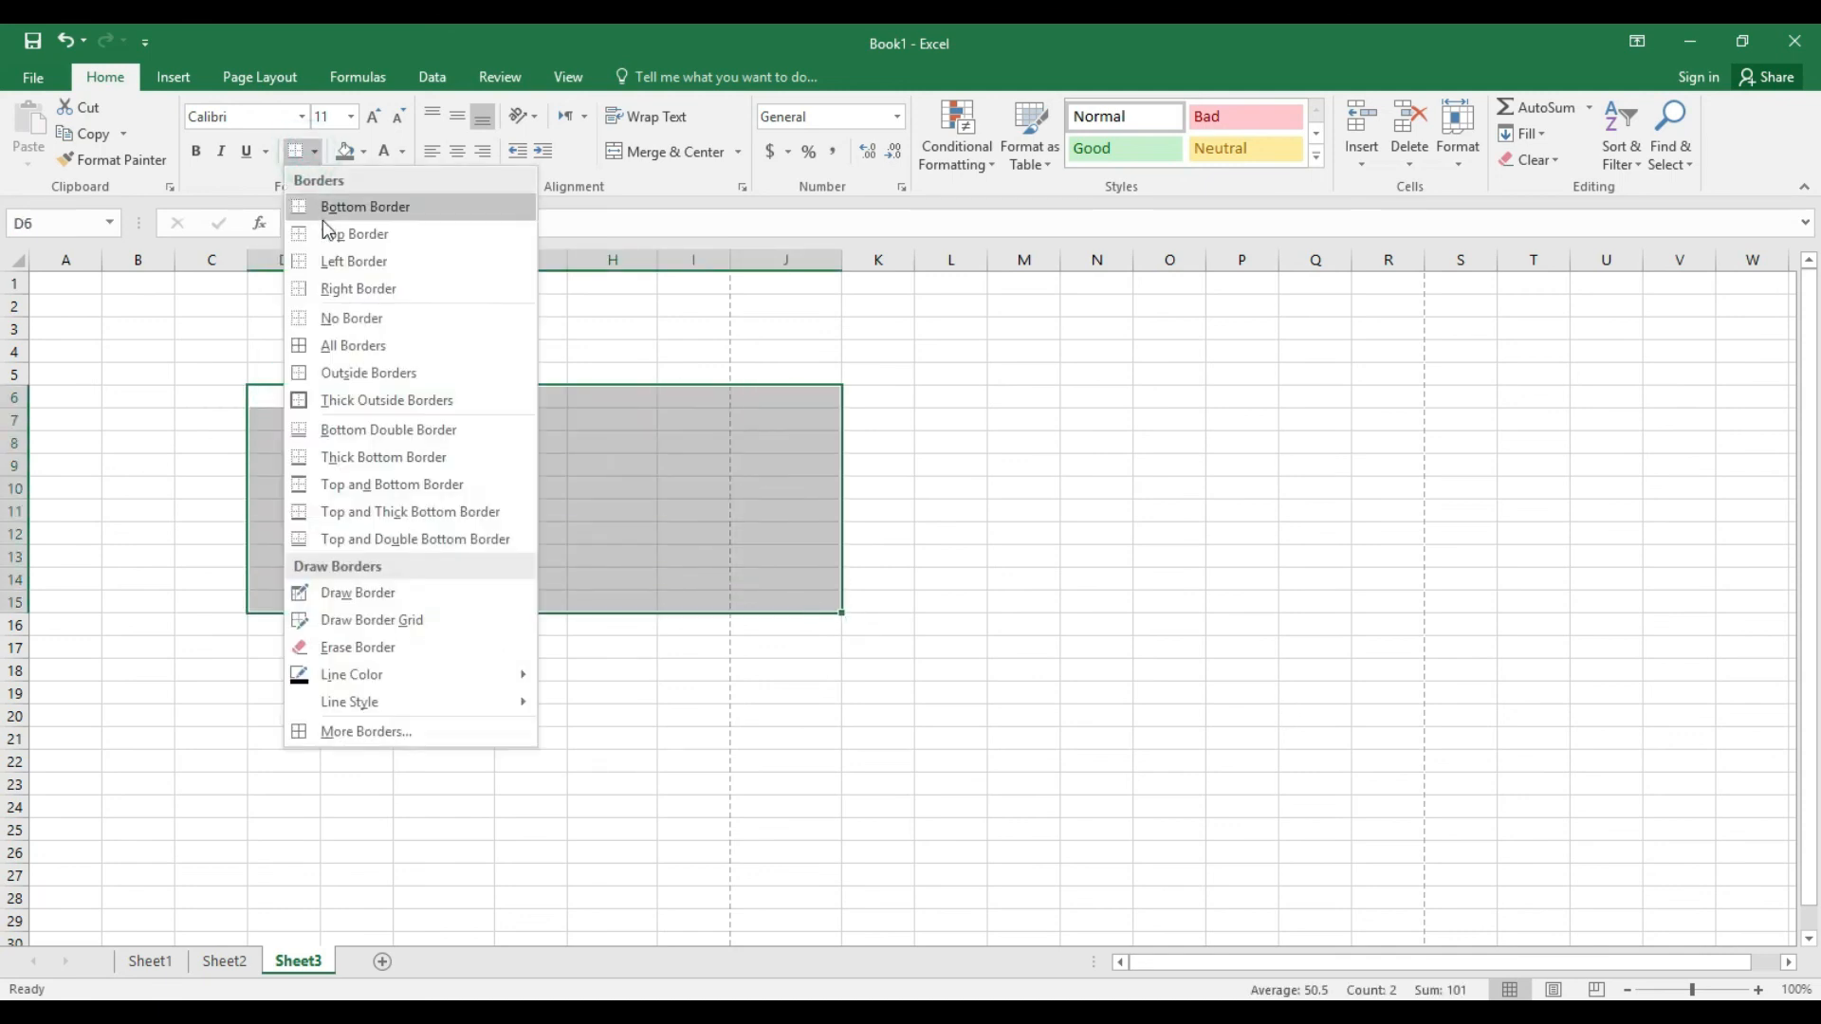
{"action": "left_click", "coordinate": [326, 229]}
{"action": "left_click", "coordinate": [316, 156]}
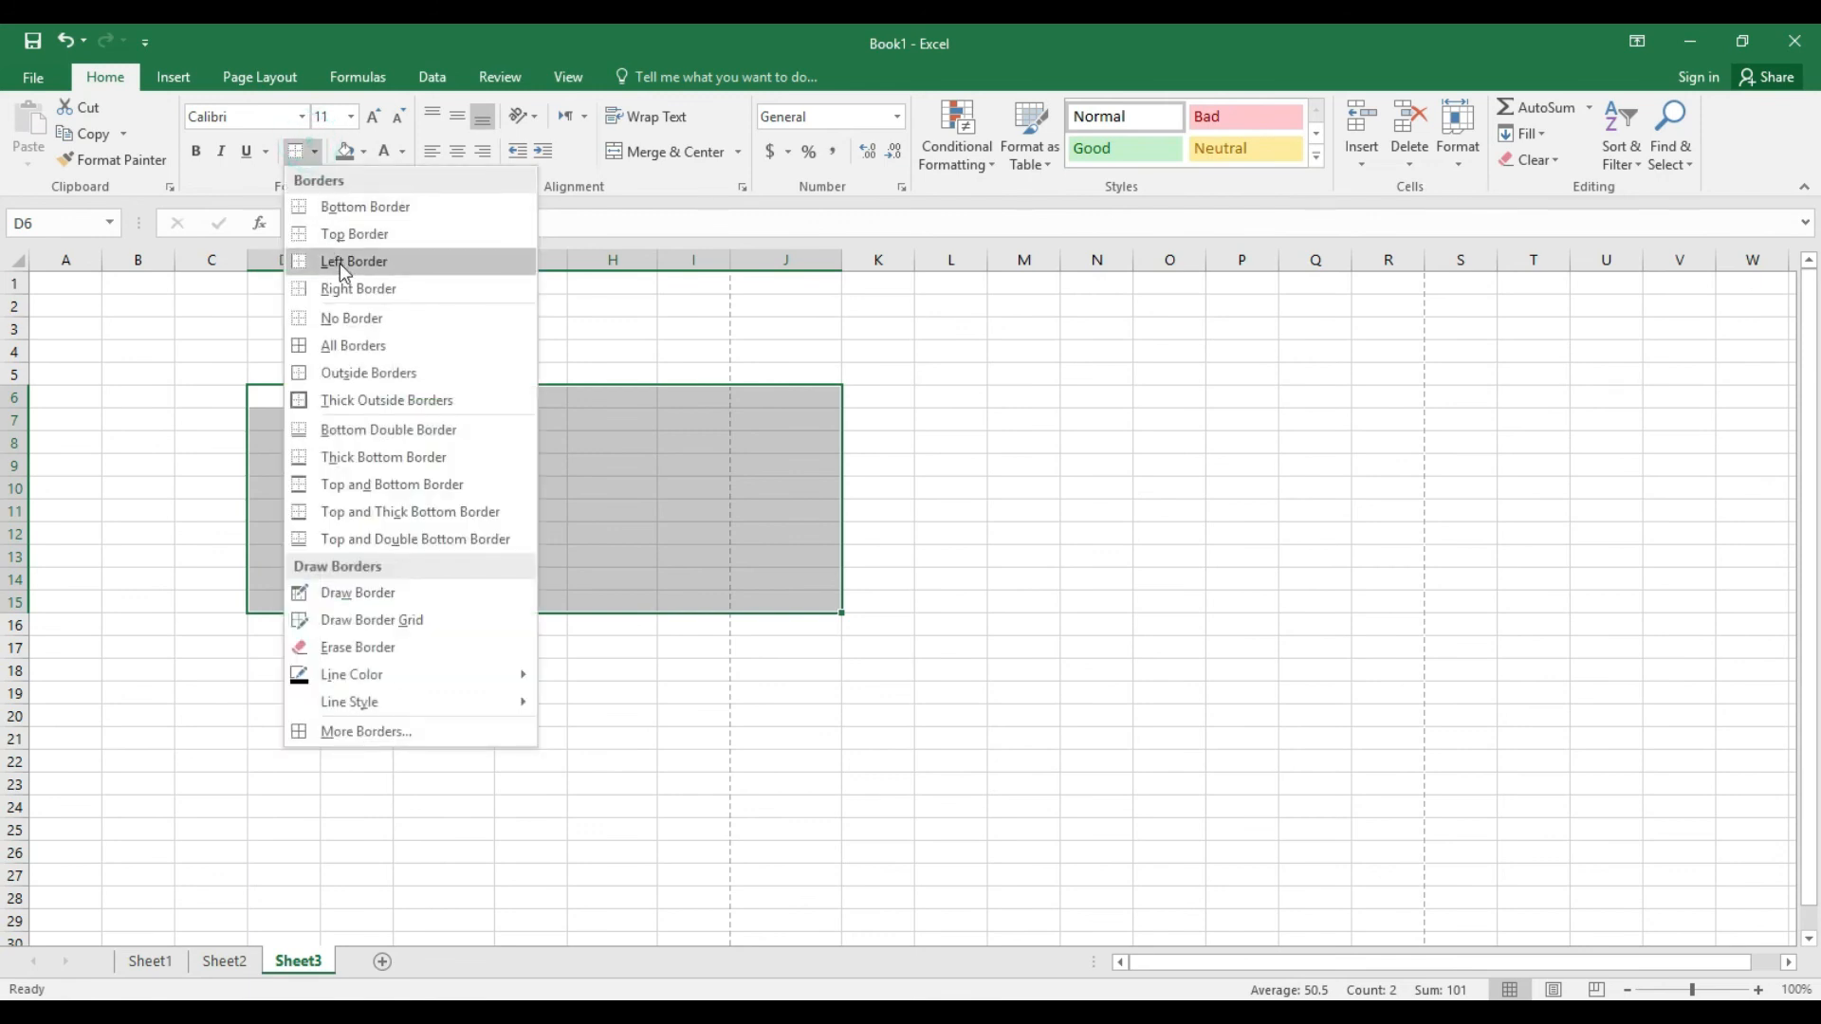
{"action": "left_click", "coordinate": [344, 260]}
{"action": "left_click", "coordinate": [317, 160]}
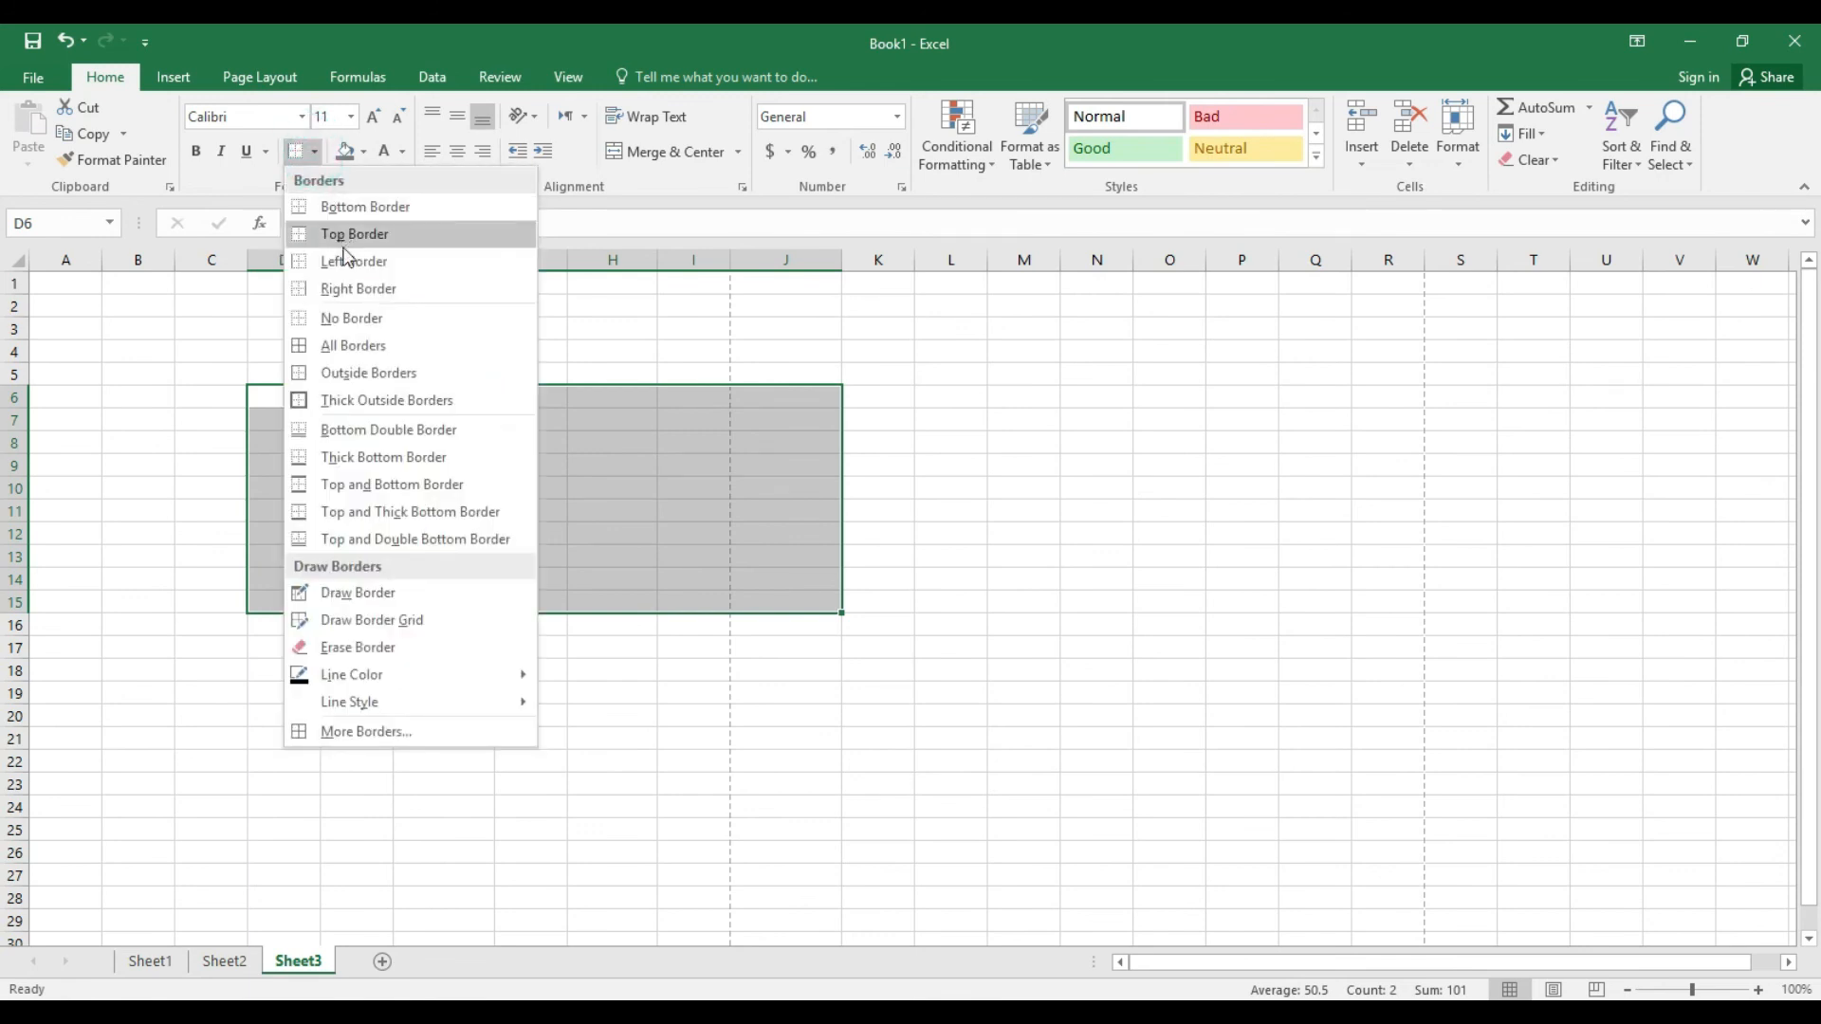
{"action": "left_click", "coordinate": [361, 288]}
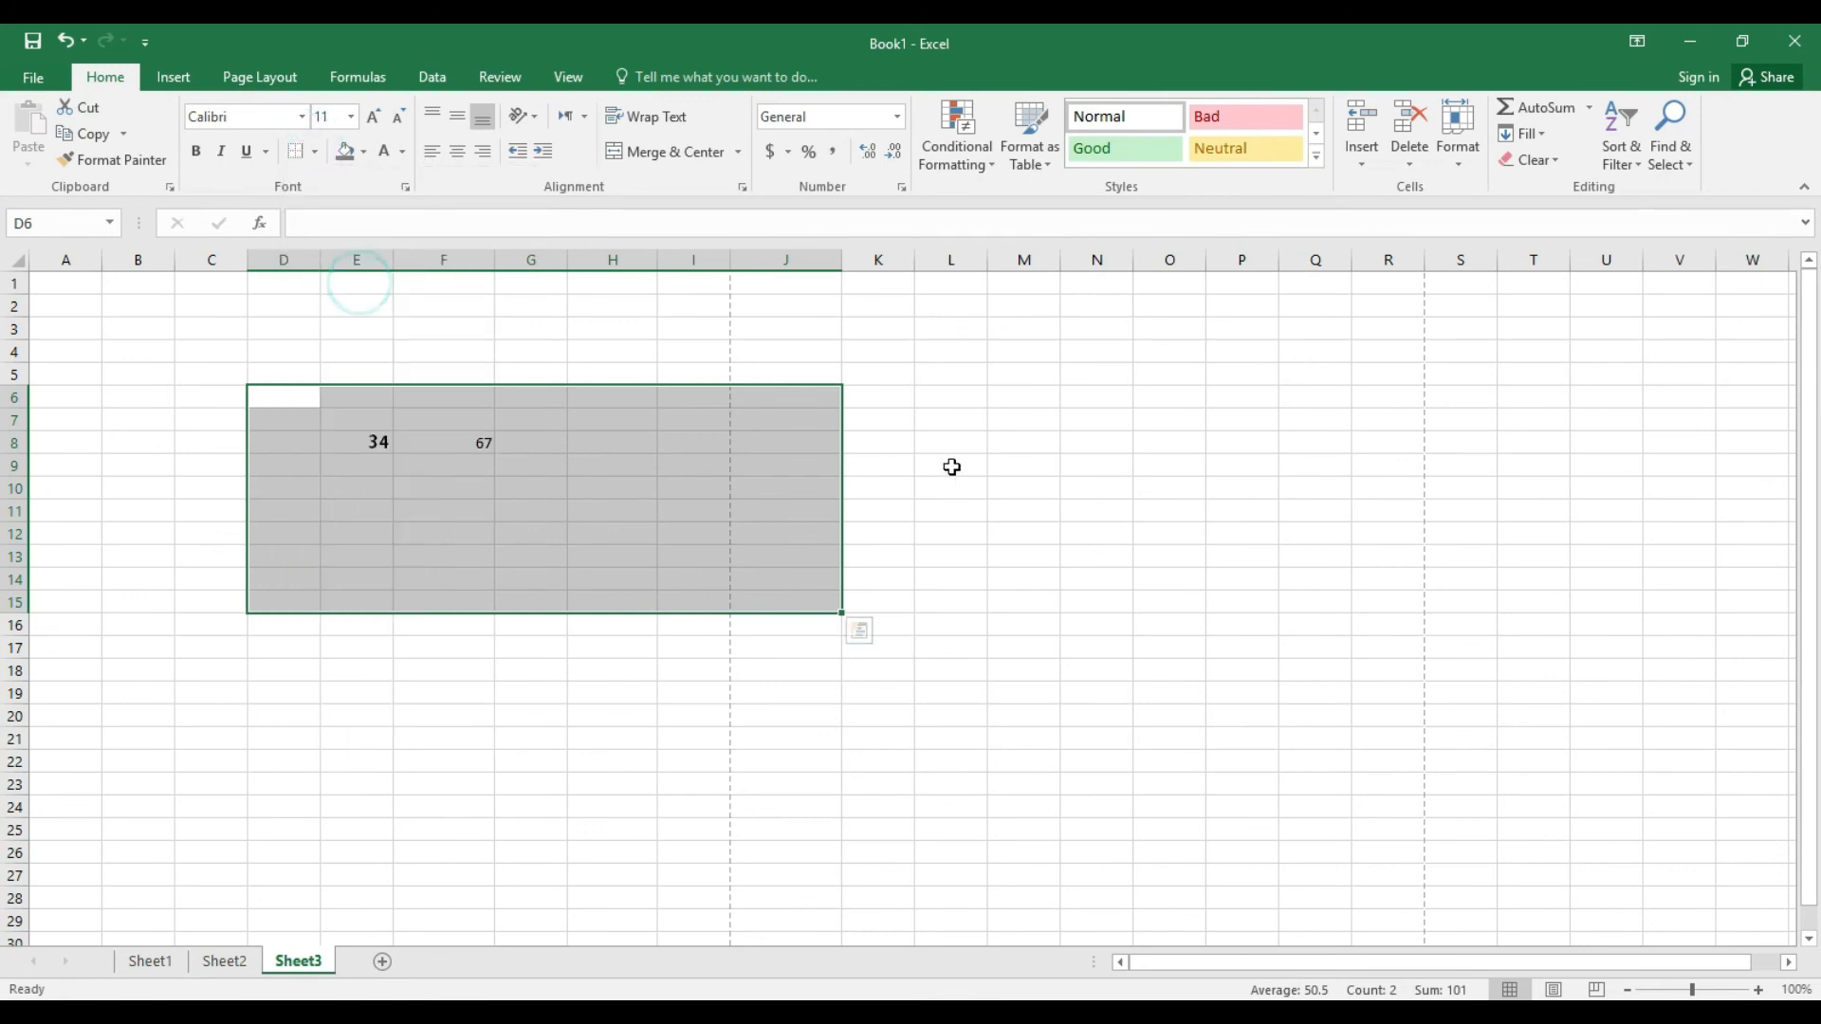
{"action": "left_click", "coordinate": [946, 464]}
Remove every border from range D6:J15 with the No Border option.
{"action": "left_click_drag", "start_coordinate": [273, 394], "coordinate": [798, 602]}
{"action": "left_click", "coordinate": [315, 152]}
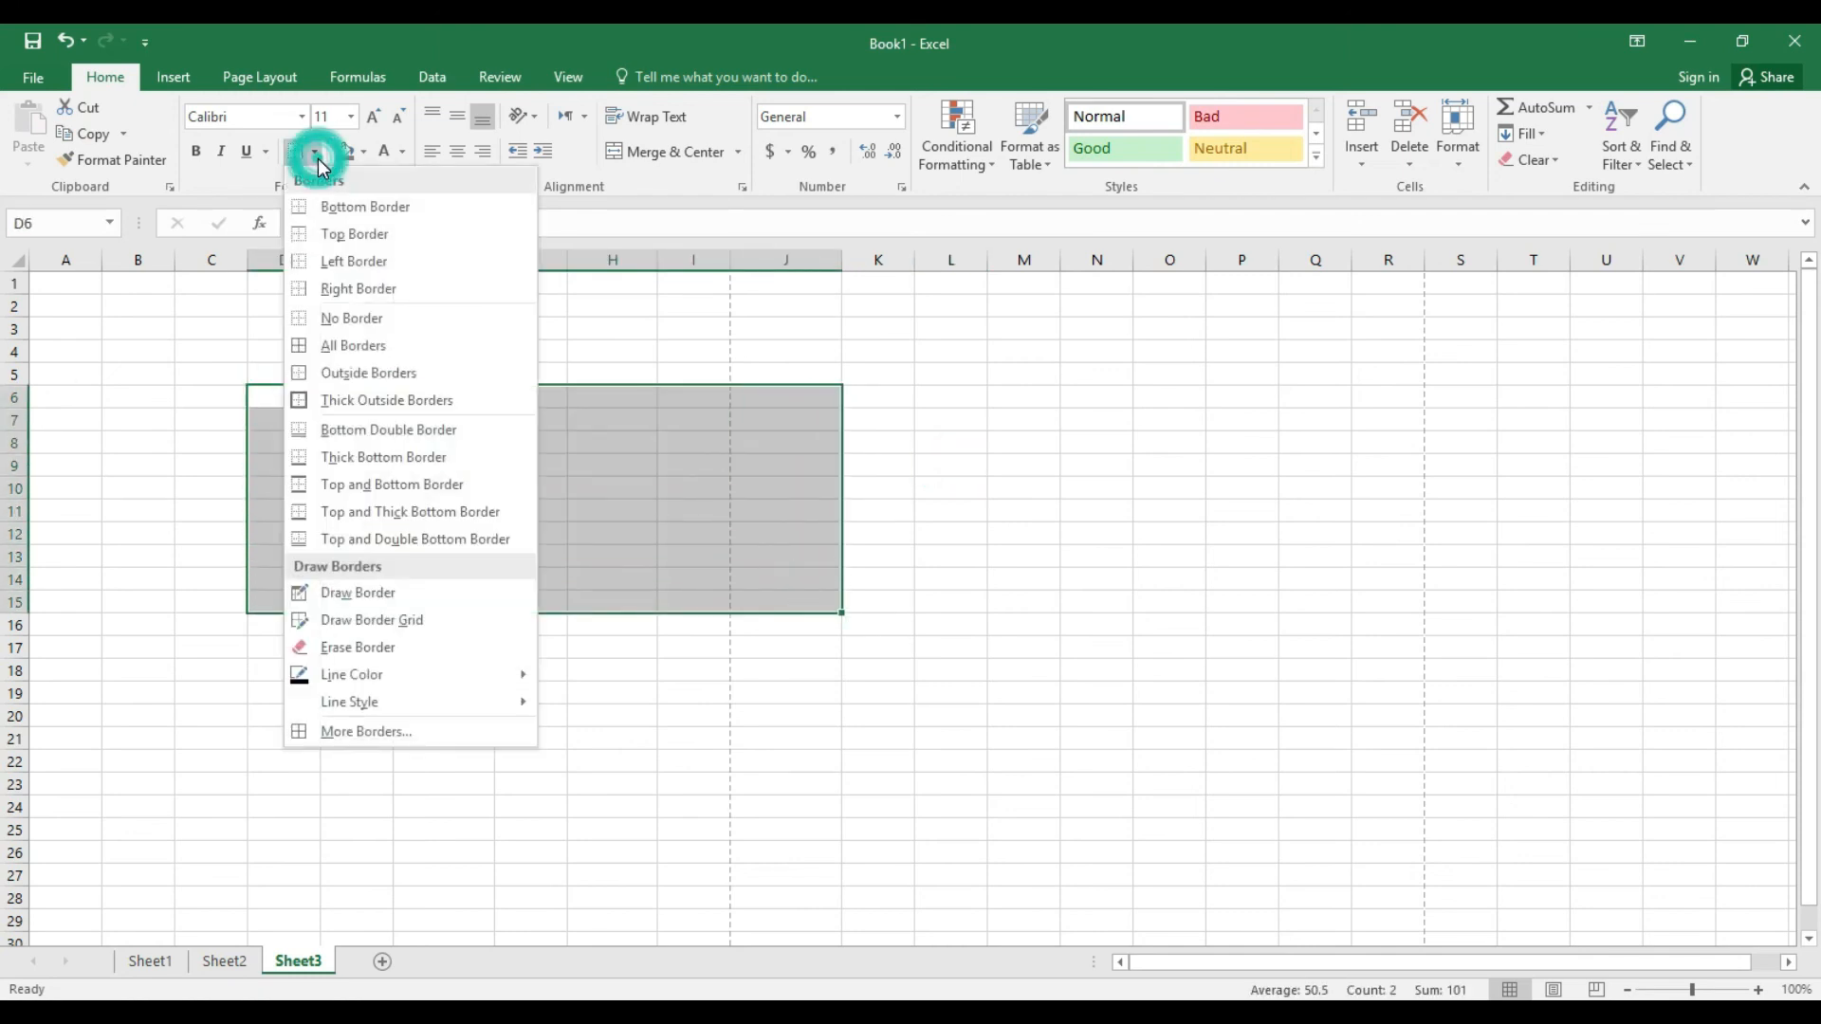
{"action": "left_click", "coordinate": [354, 325]}
{"action": "left_click", "coordinate": [870, 398]}
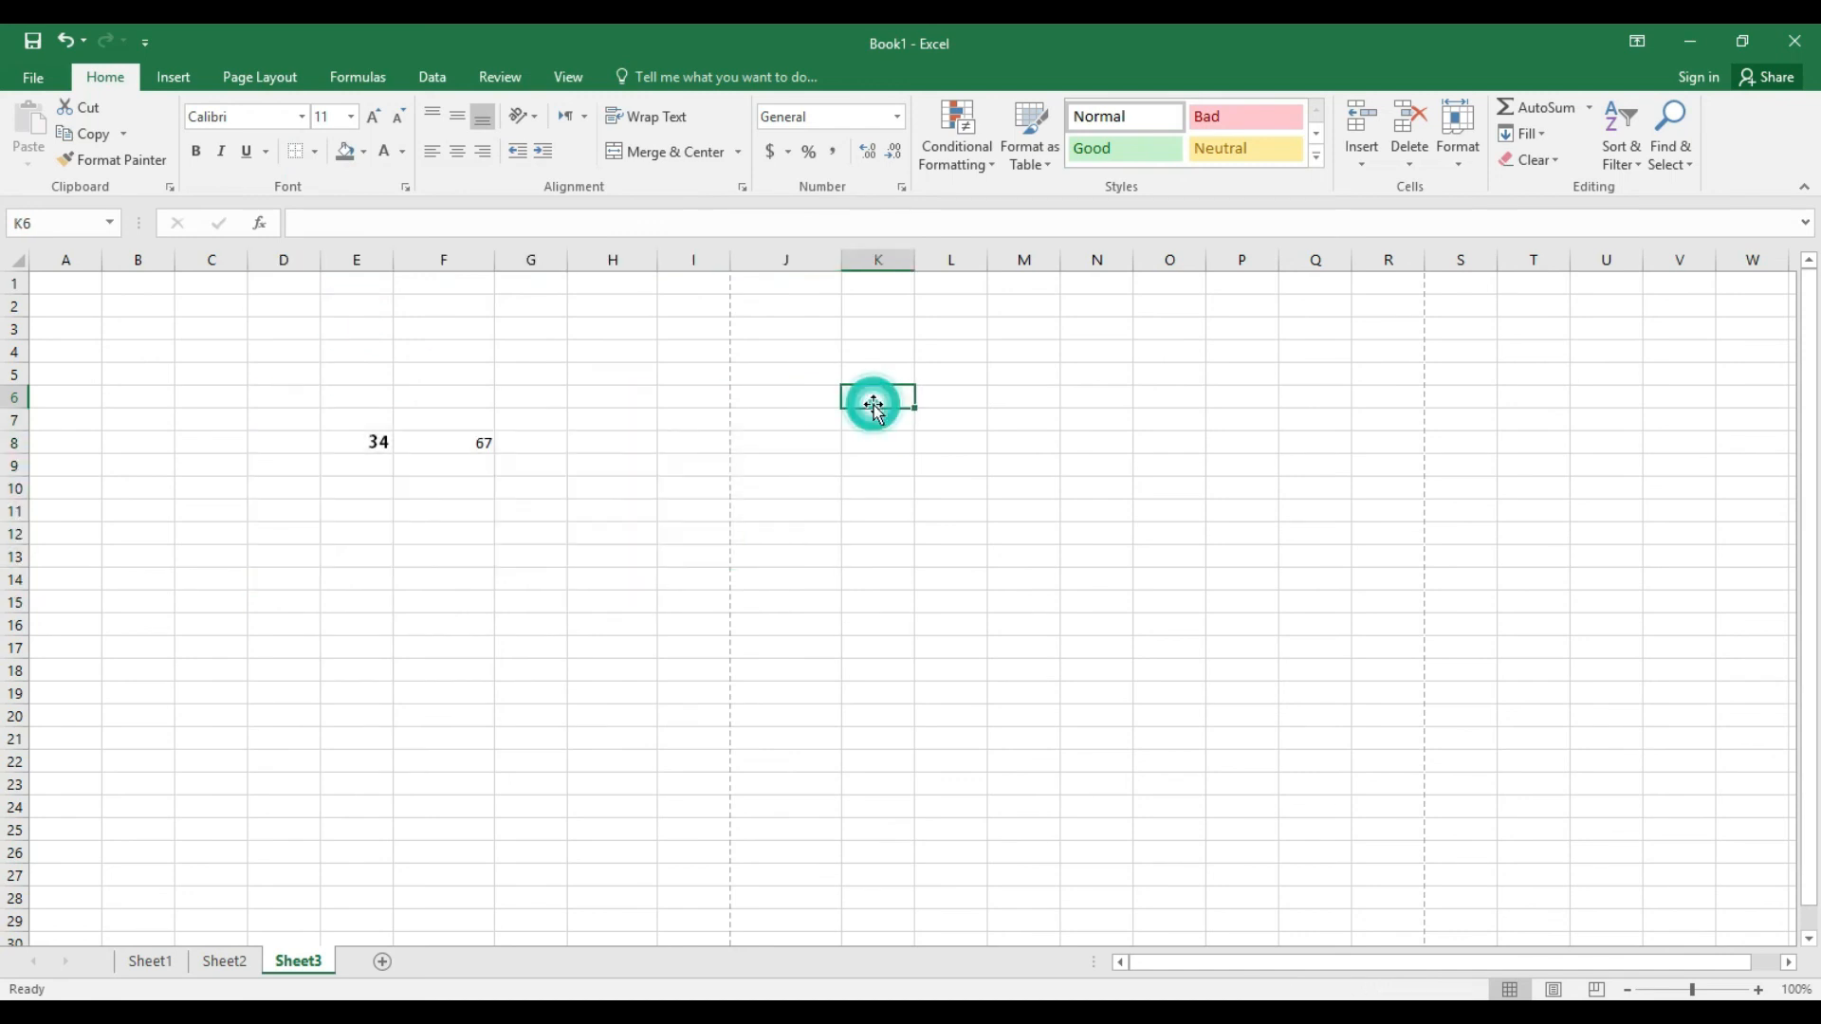
Apply All Borders to range D6:K18 to form a full grid.
{"action": "left_click_drag", "start_coordinate": [287, 391], "coordinate": [856, 659]}
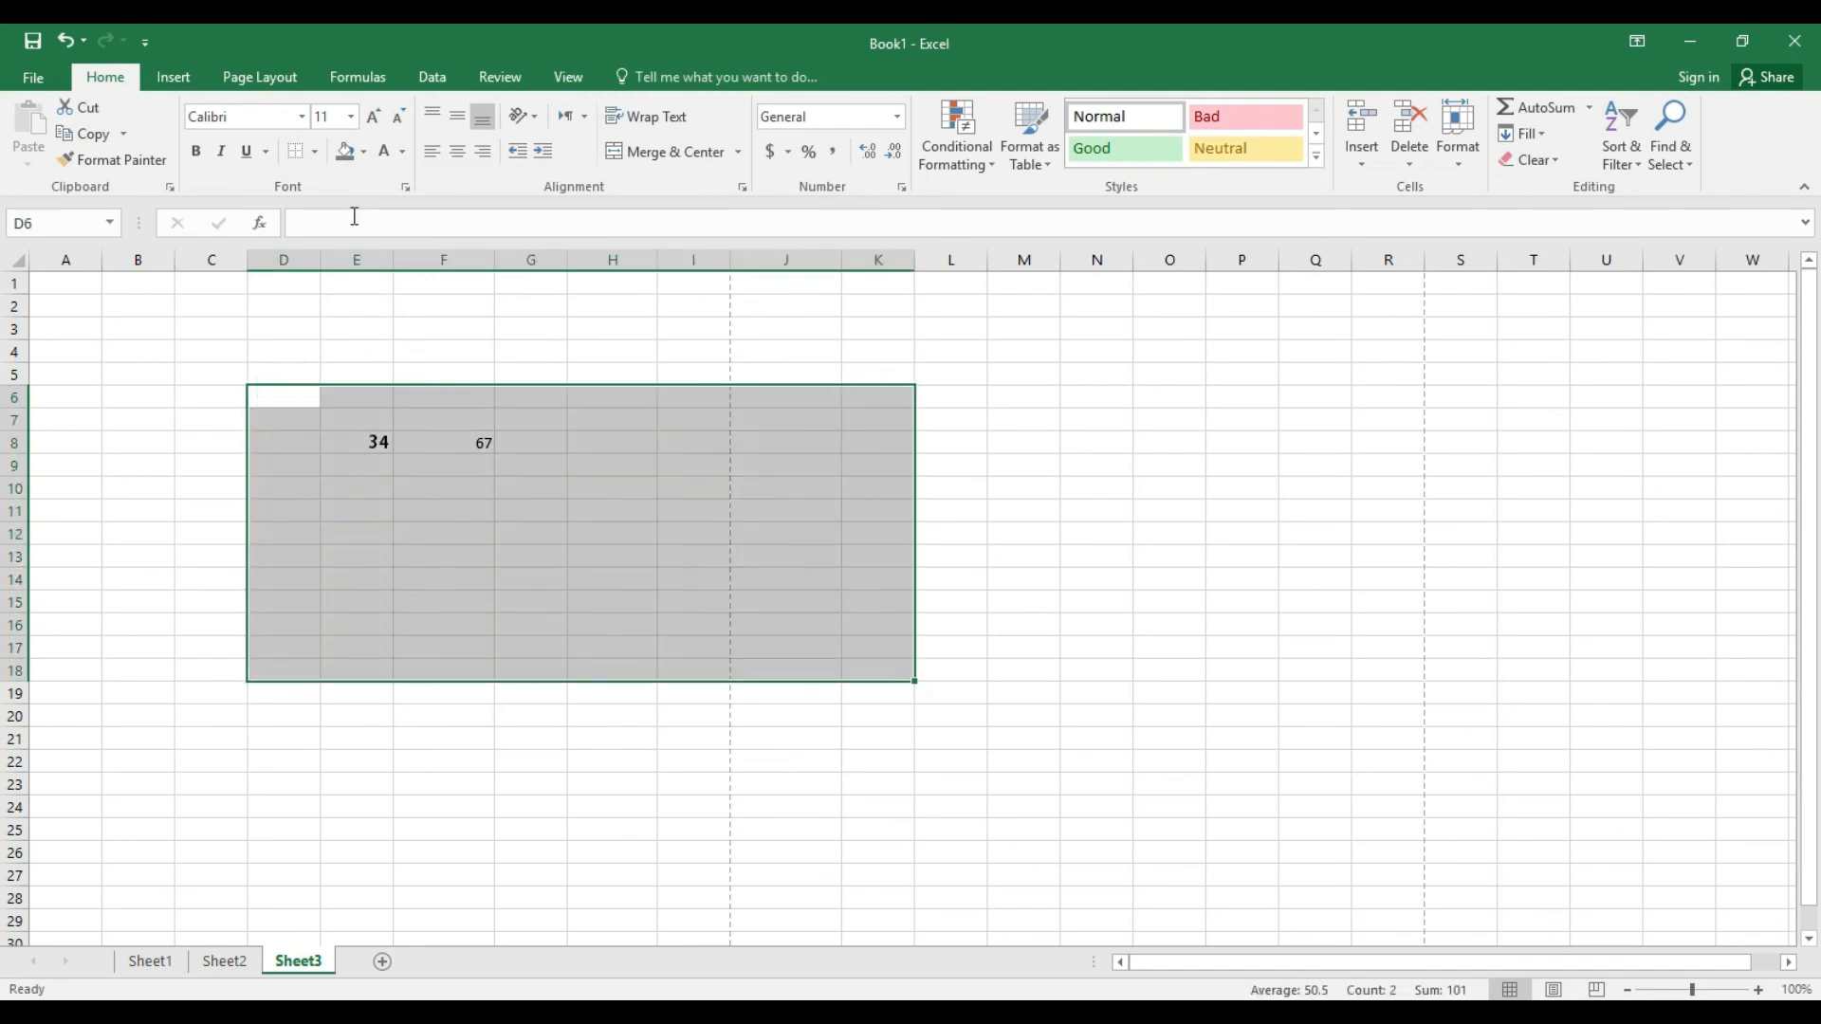
{"action": "left_click", "coordinate": [315, 153]}
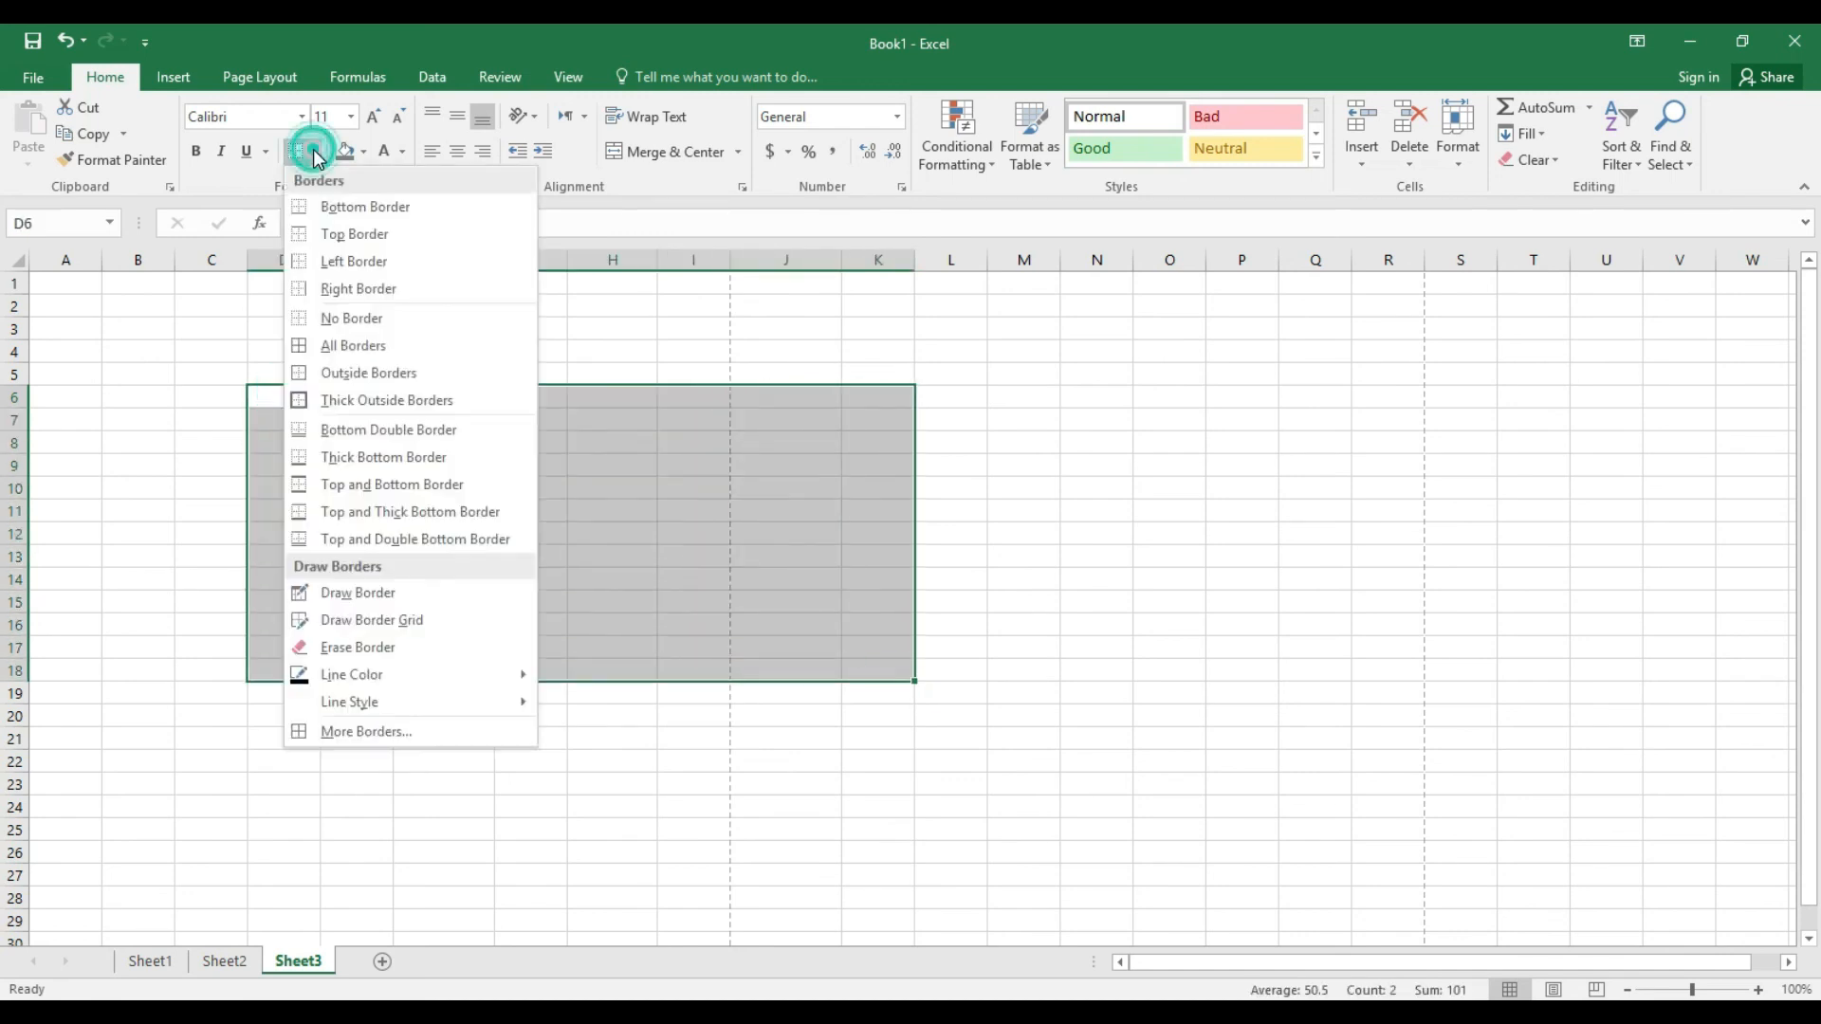
{"action": "left_click", "coordinate": [355, 347]}
{"action": "left_click", "coordinate": [935, 443]}
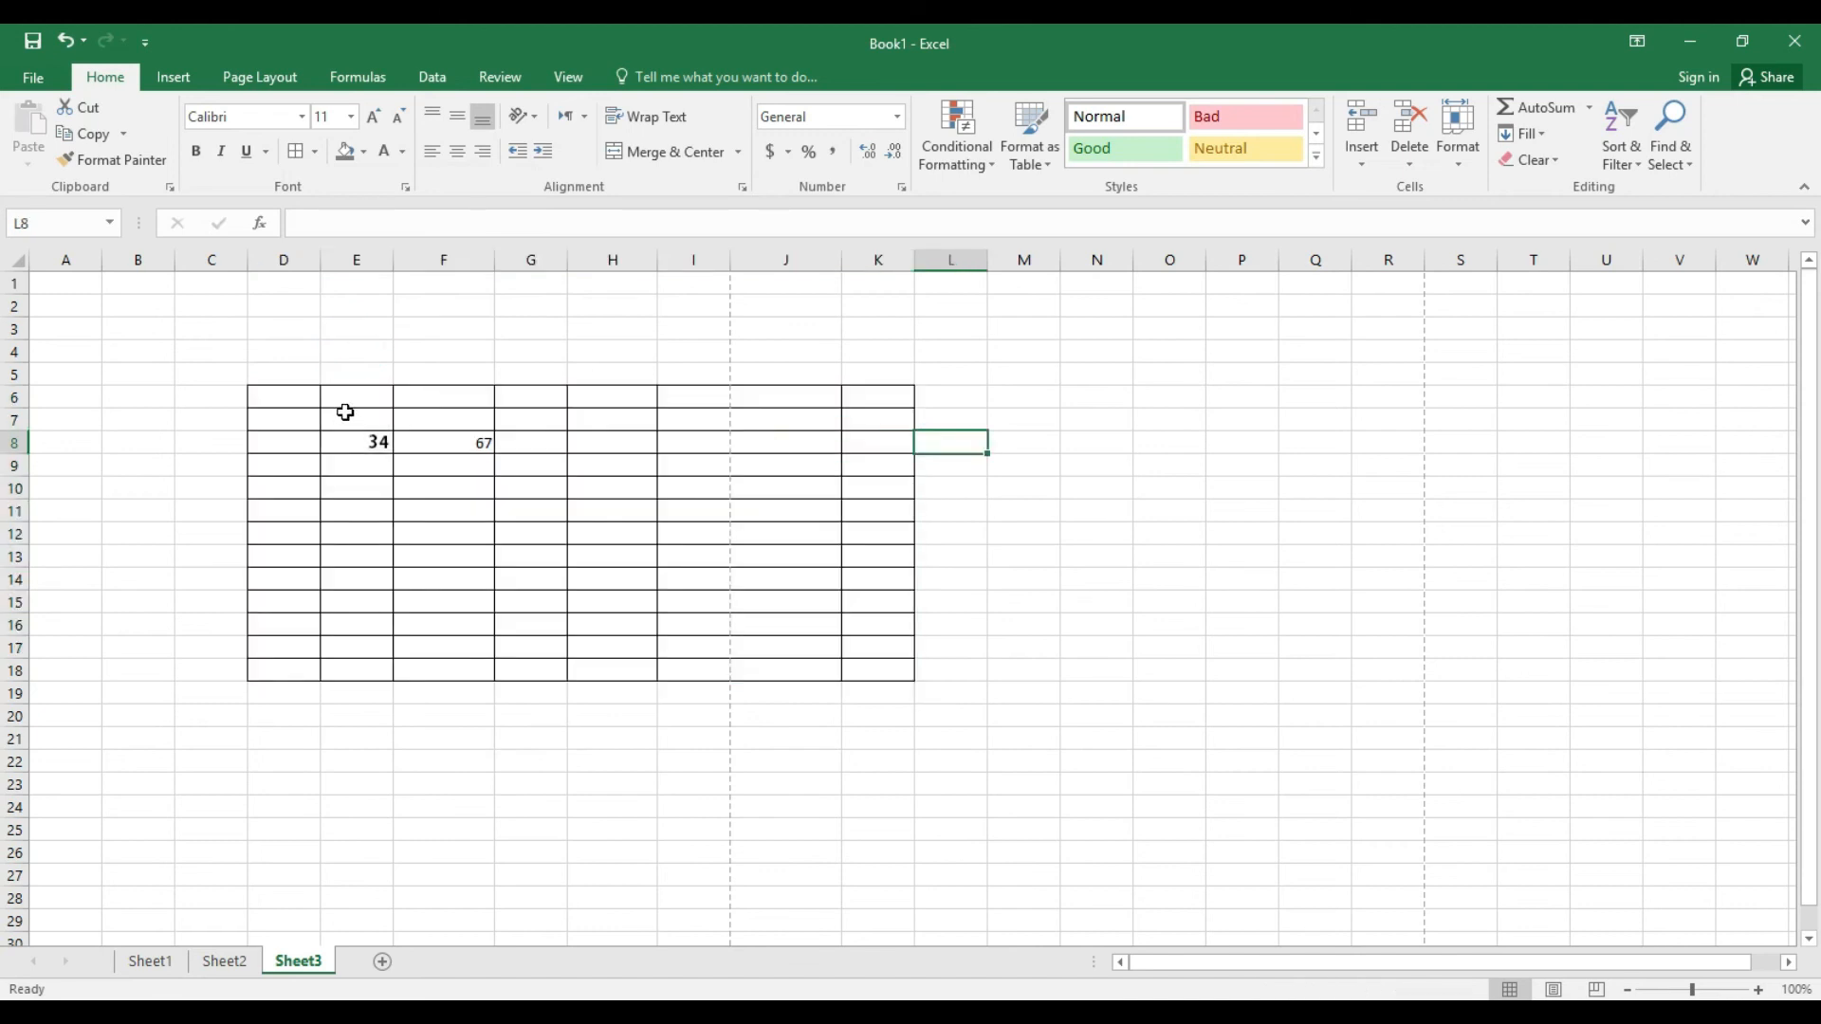
Apply Thick Outside Borders around the bordered grid in range D6:K18.
{"action": "left_click_drag", "start_coordinate": [302, 396], "coordinate": [901, 670]}
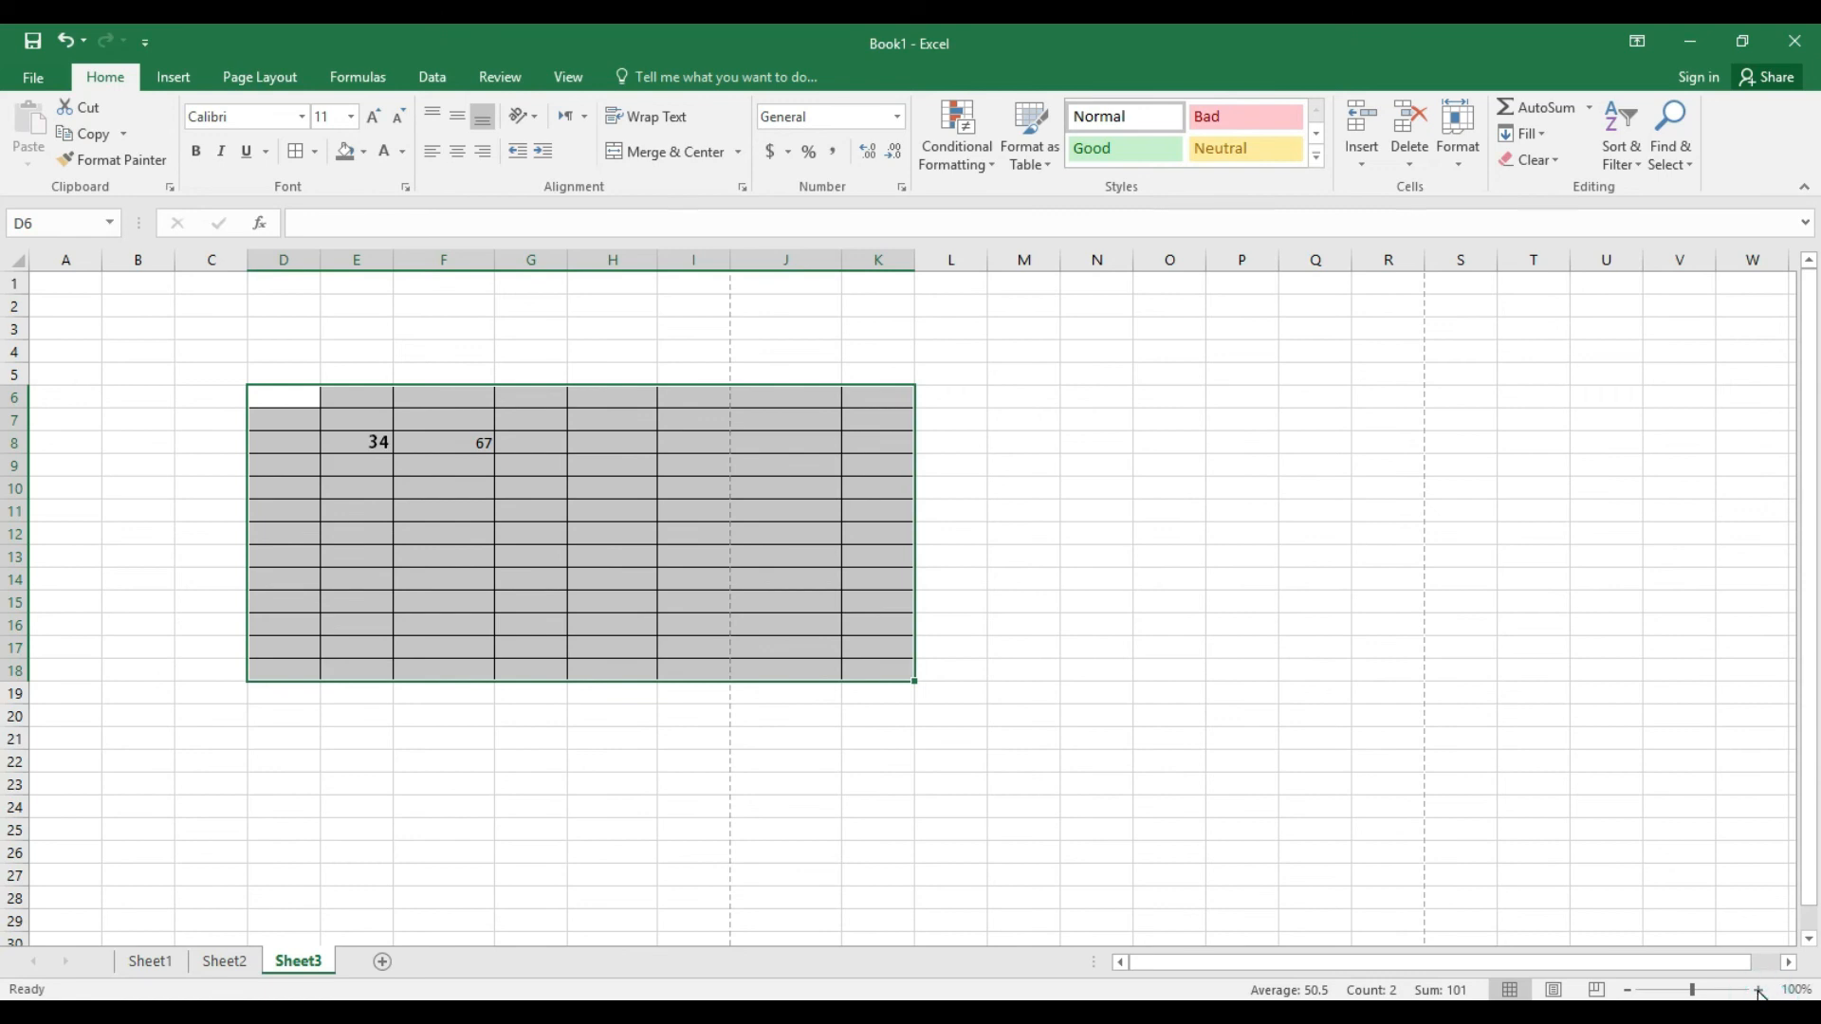
{"action": "left_click", "coordinate": [1758, 990]}
{"action": "left_click", "coordinate": [1759, 989]}
{"action": "left_click", "coordinate": [1758, 989]}
{"action": "left_click", "coordinate": [735, 530]}
{"action": "left_click_drag", "start_coordinate": [358, 438], "coordinate": [1167, 789]}
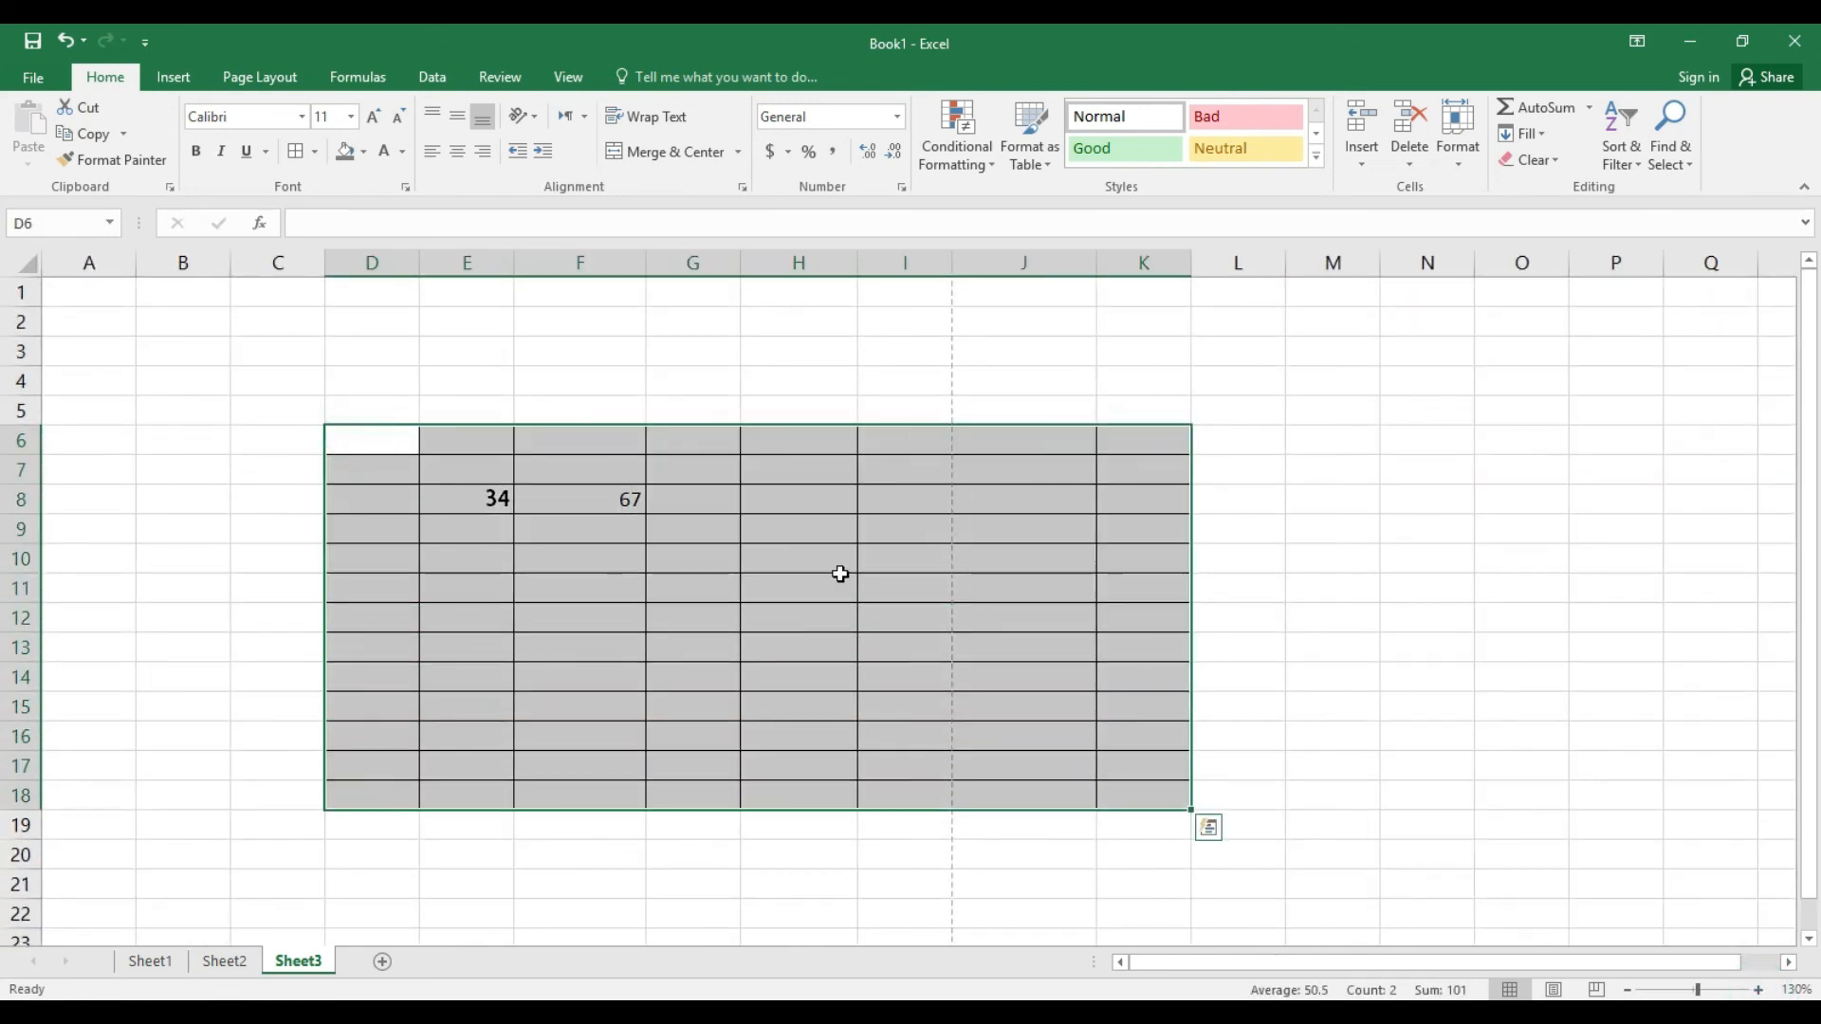
{"action": "left_click", "coordinate": [317, 159]}
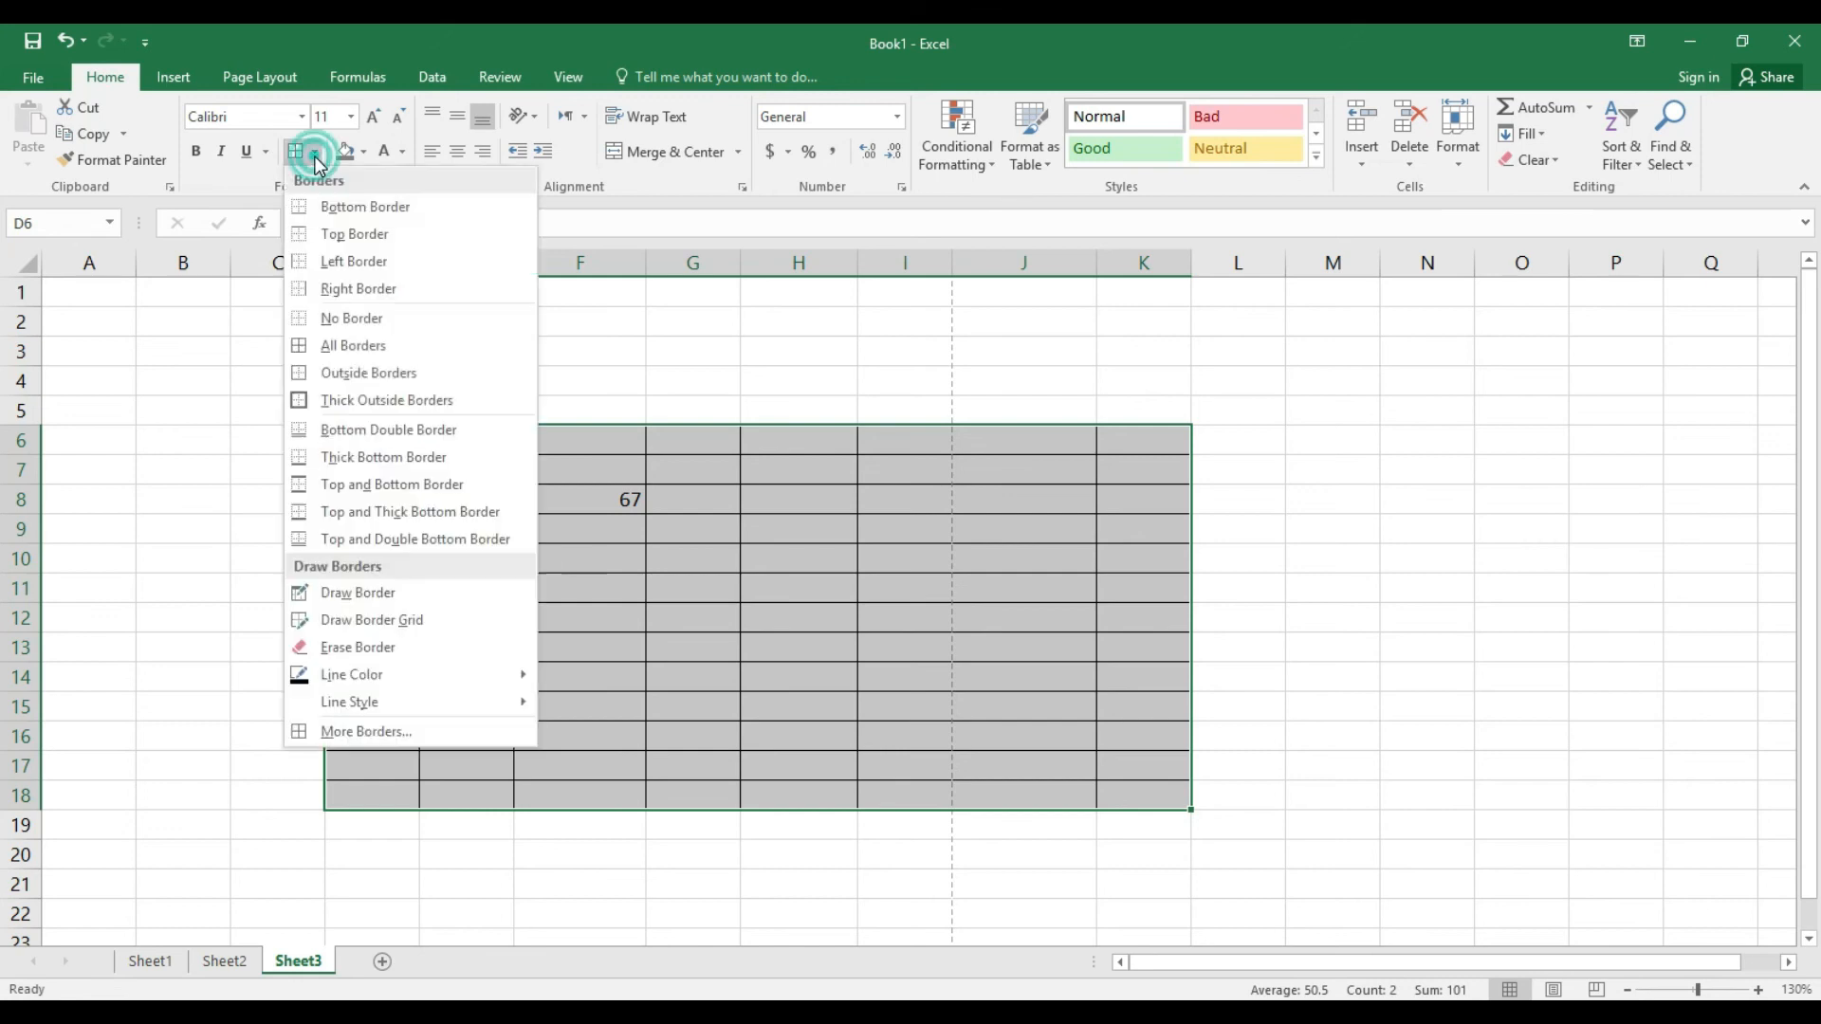
{"action": "left_click", "coordinate": [351, 396]}
{"action": "left_click", "coordinate": [804, 481]}
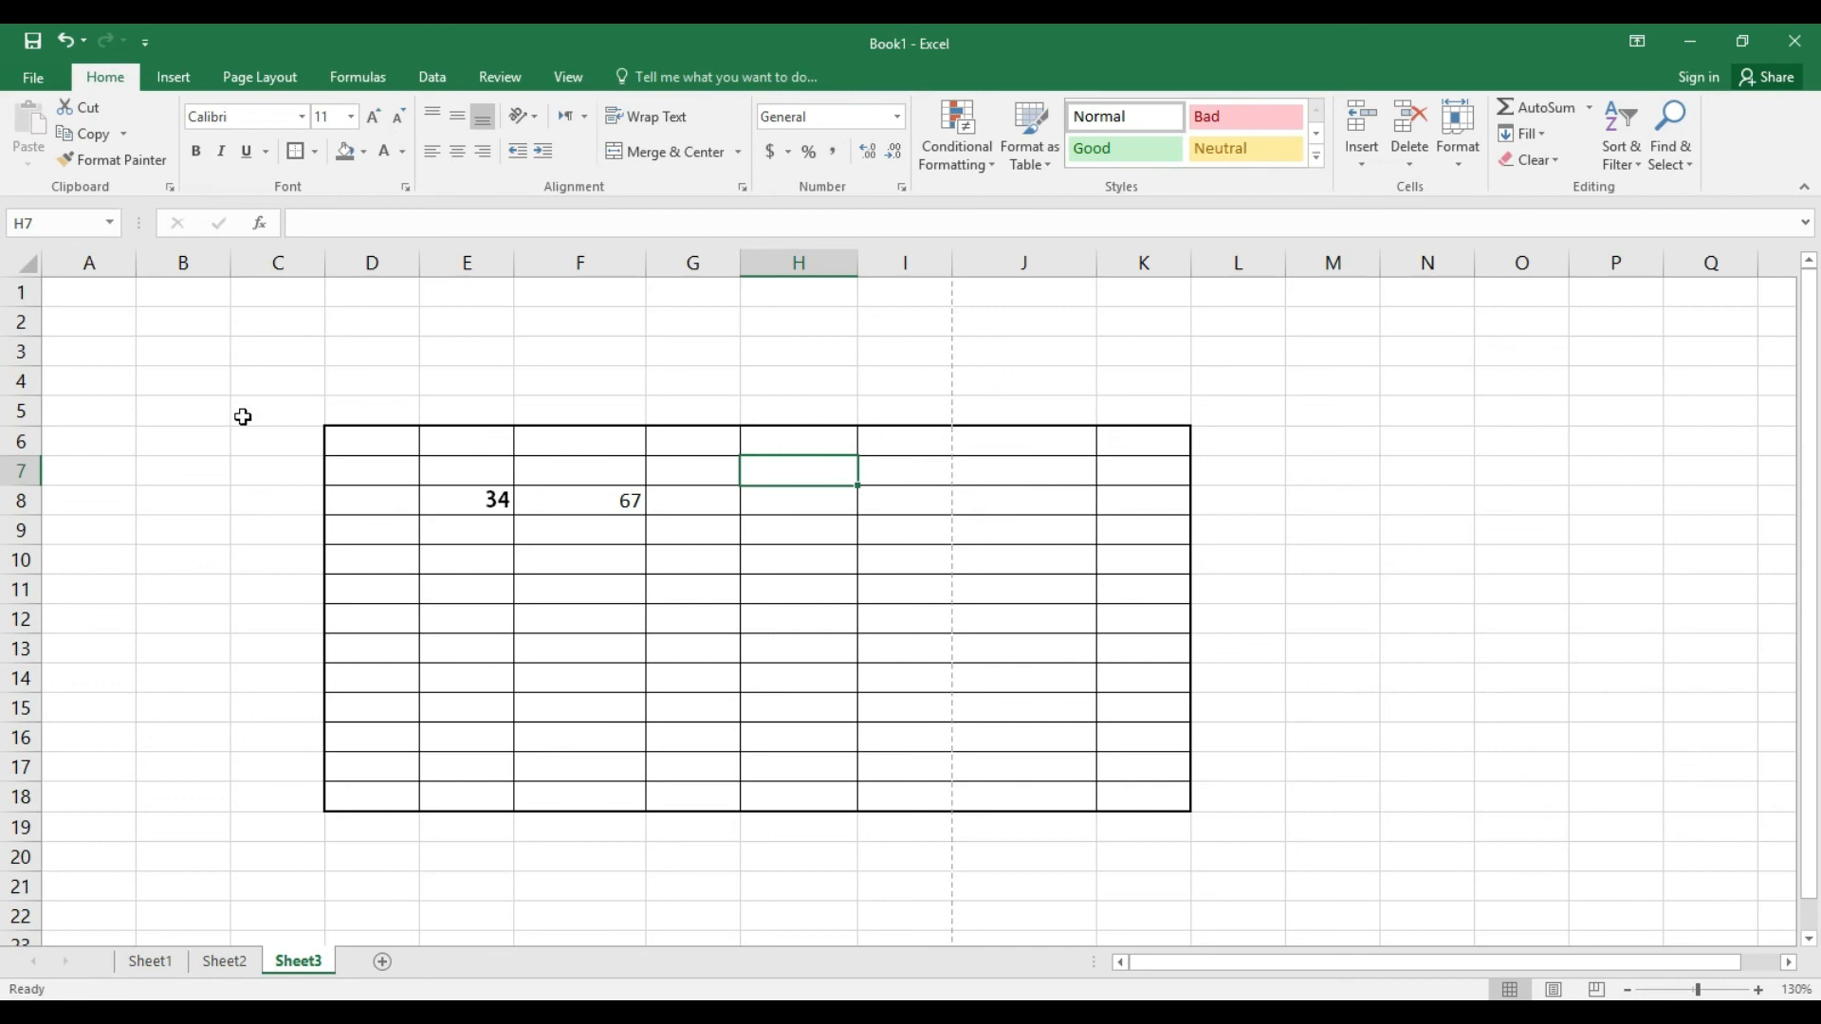
Apply a Thick Bottom Border to the grid in range D6:K18.
{"action": "mouse_move", "coordinate": [358, 433]}
{"action": "left_mouse_down"}
{"action": "mouse_move", "coordinate": [1093, 658]}
{"action": "mouse_move", "coordinate": [1138, 802]}
{"action": "left_mouse_up"}
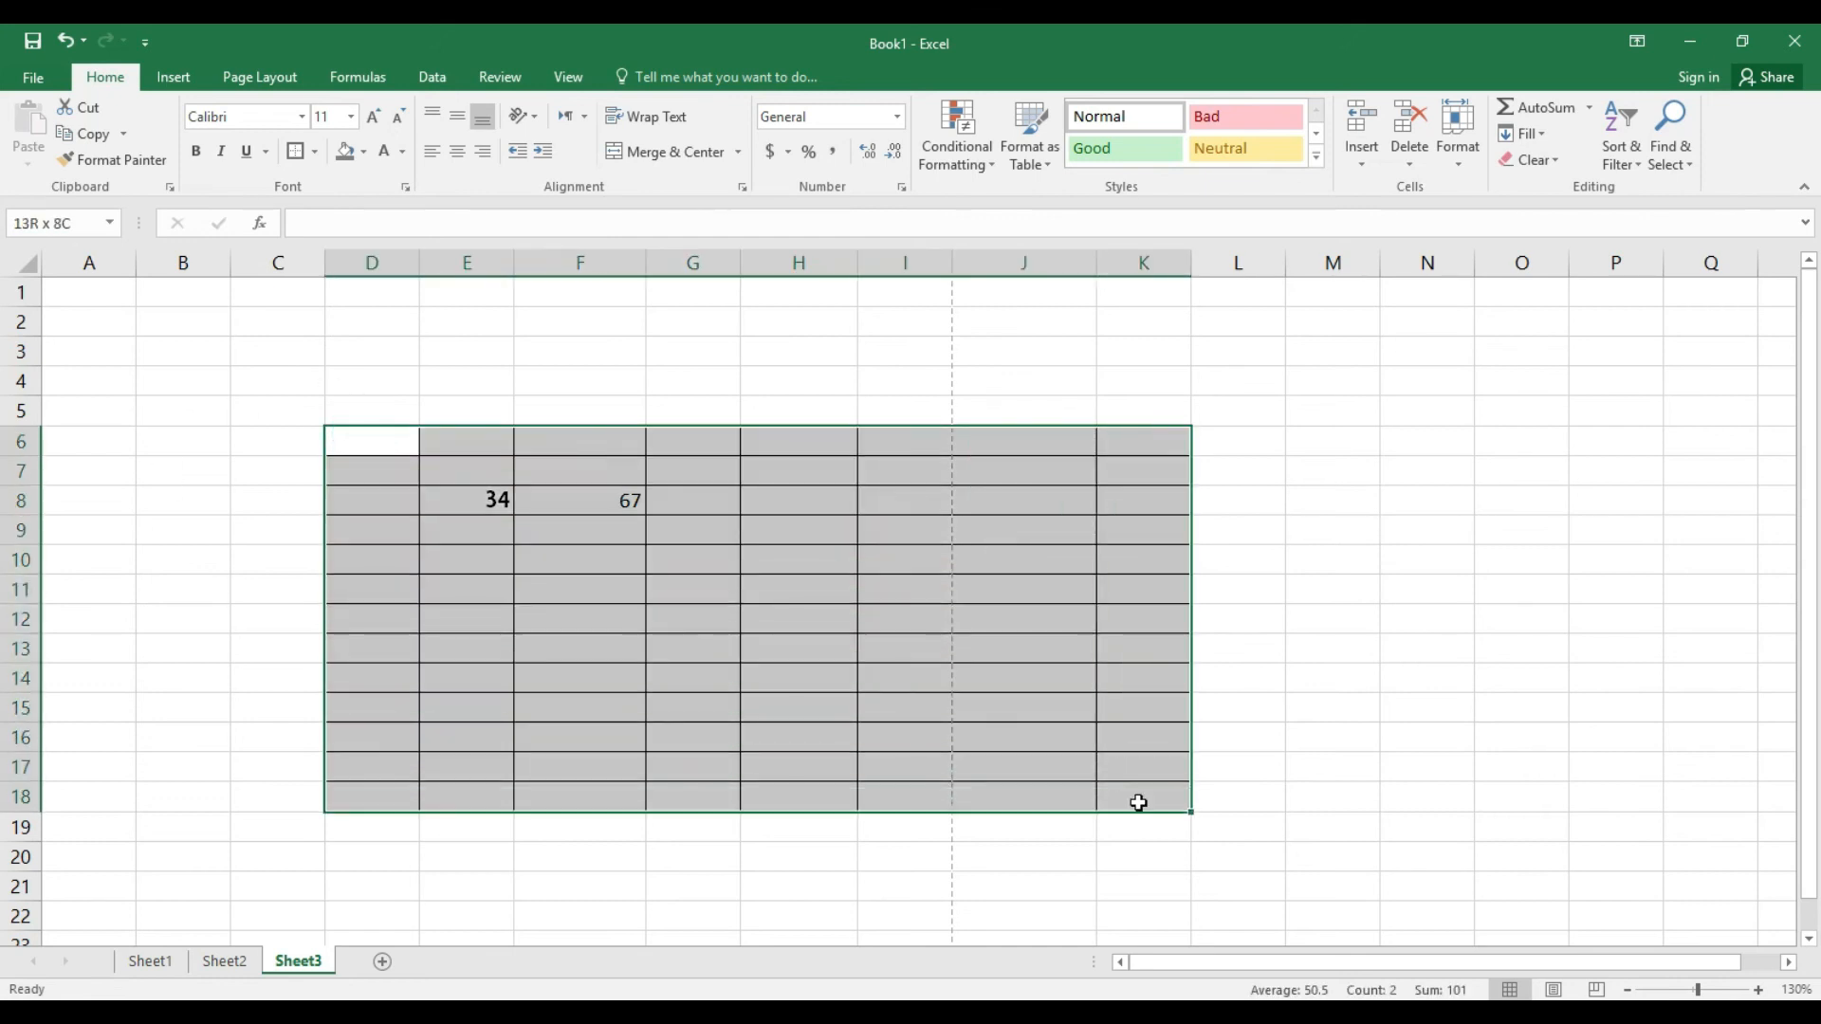
{"action": "left_click", "coordinate": [314, 157]}
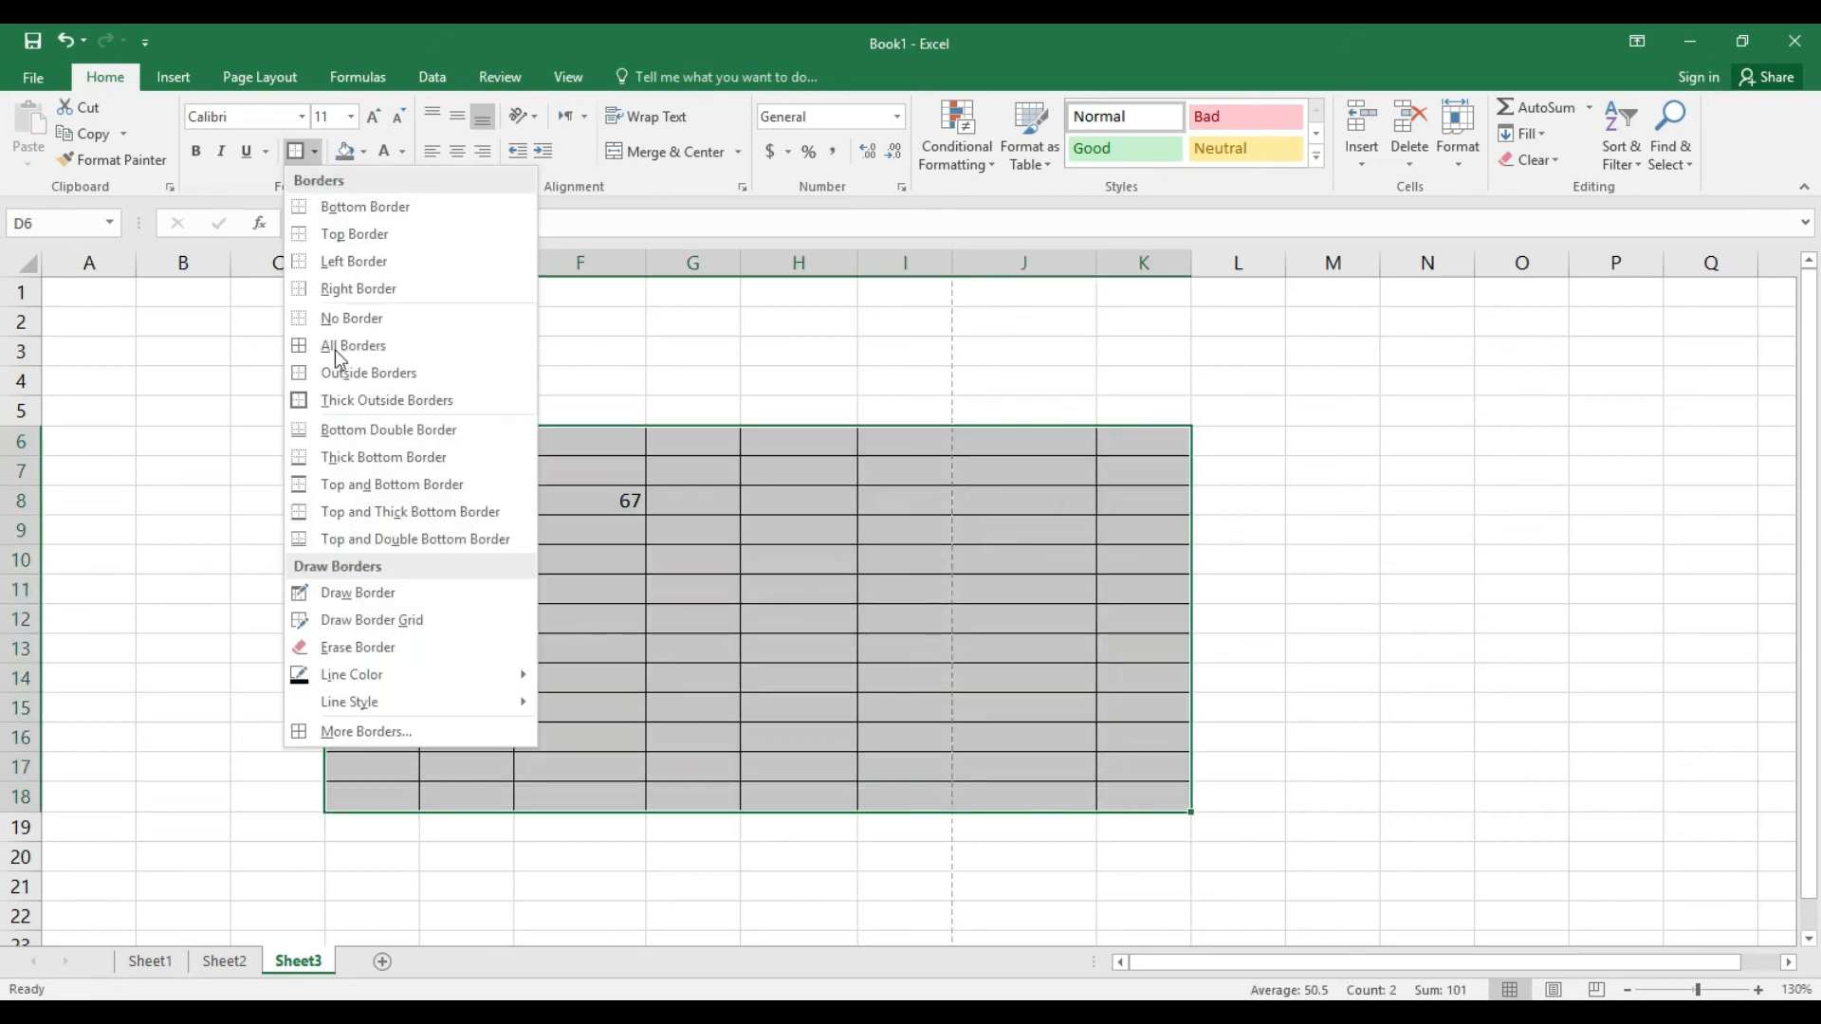
{"action": "left_click", "coordinate": [362, 457]}
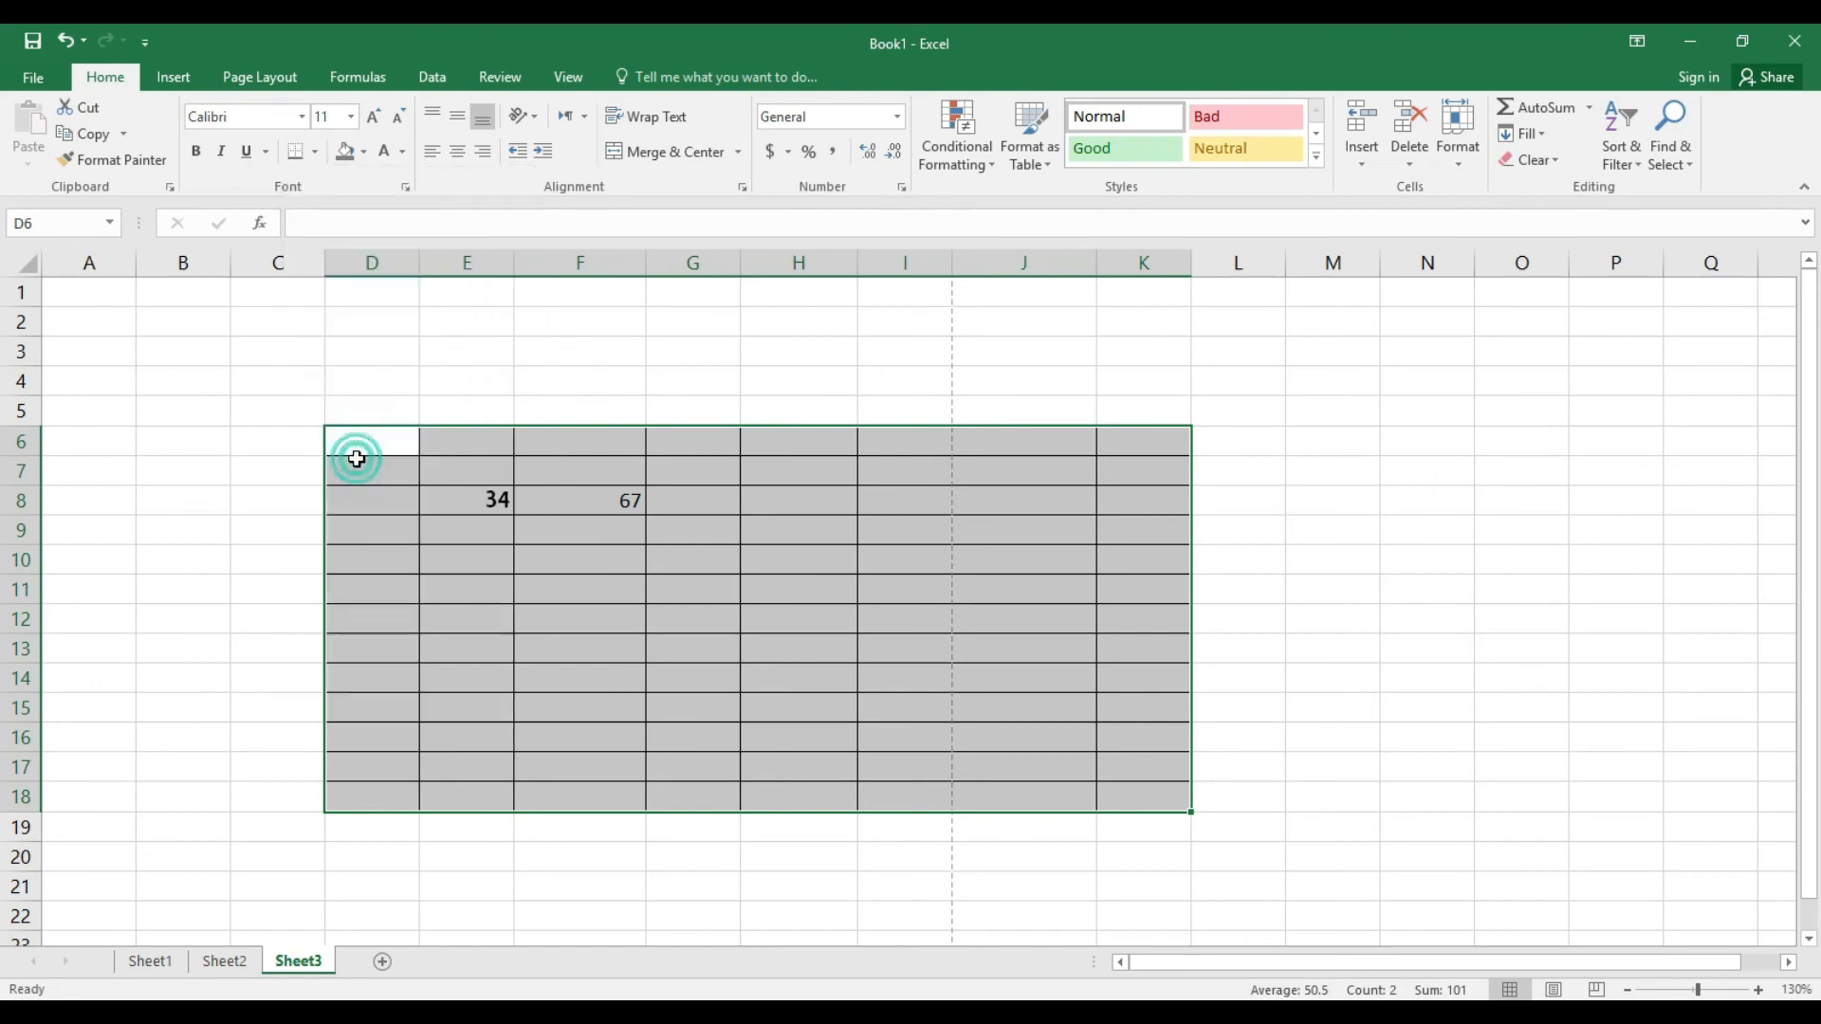
{"action": "left_click", "coordinate": [723, 537]}
Use Draw Border to outline range N6:Q16 and several smaller overlapping blocks inside and beside it.
{"action": "mouse_move", "coordinate": [388, 443]}
{"action": "left_mouse_down"}
{"action": "mouse_move", "coordinate": [914, 623]}
{"action": "mouse_move", "coordinate": [1138, 802]}
{"action": "left_mouse_up"}
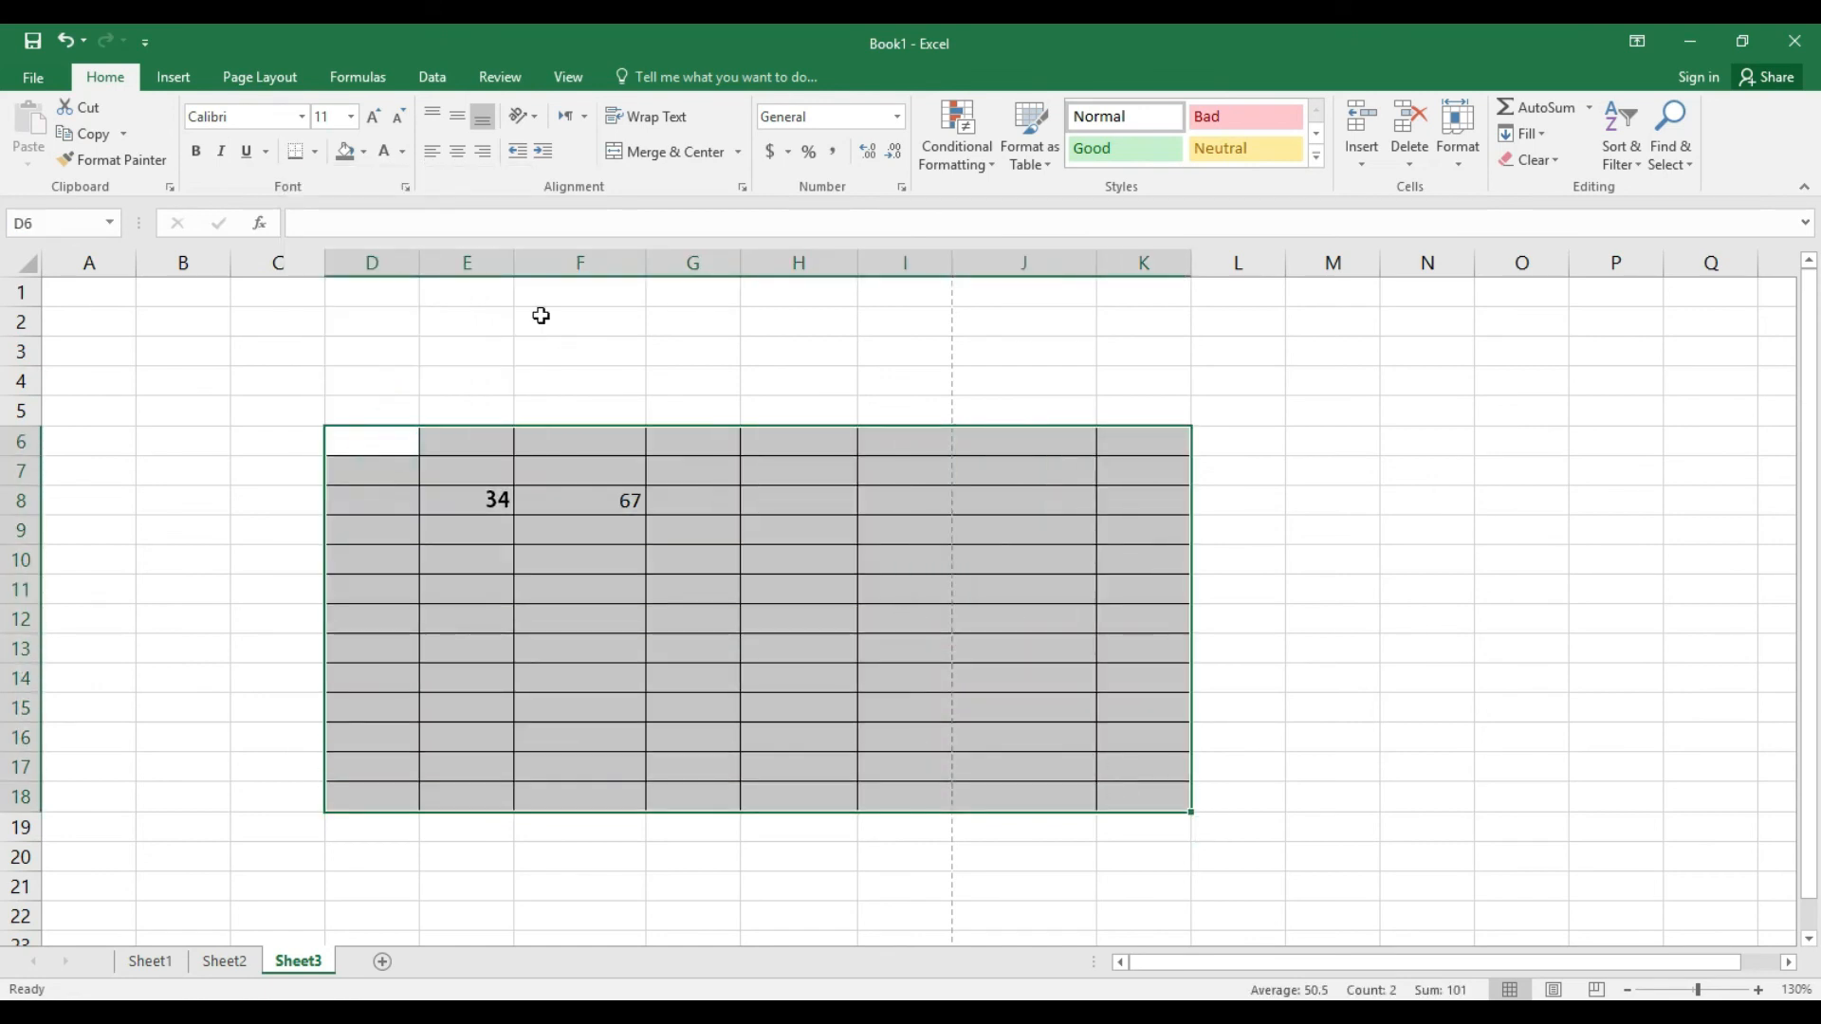
{"action": "left_click", "coordinate": [316, 154]}
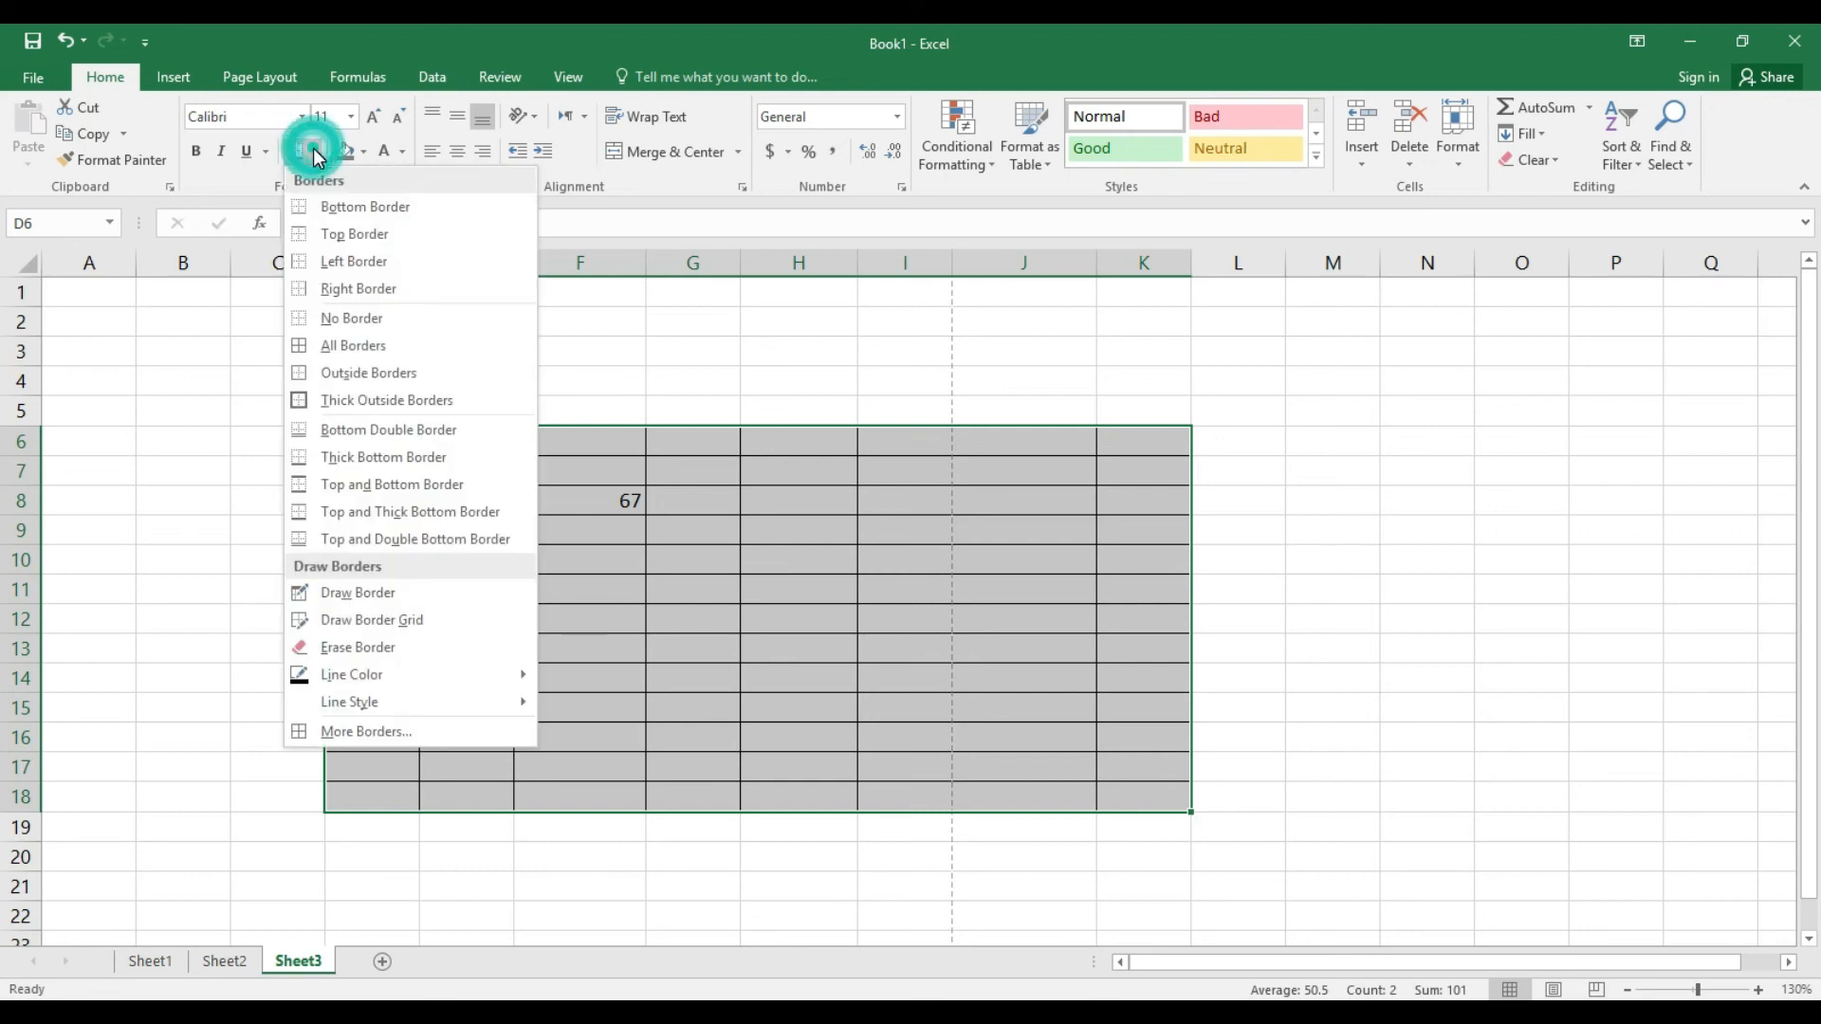
{"action": "left_click", "coordinate": [368, 593]}
{"action": "mouse_move", "coordinate": [1380, 427]}
{"action": "left_mouse_down"}
{"action": "mouse_move", "coordinate": [1622, 581]}
{"action": "mouse_move", "coordinate": [1684, 721]}
{"action": "left_mouse_up"}
{"action": "left_click_drag", "start_coordinate": [1486, 441], "coordinate": [1515, 706]}
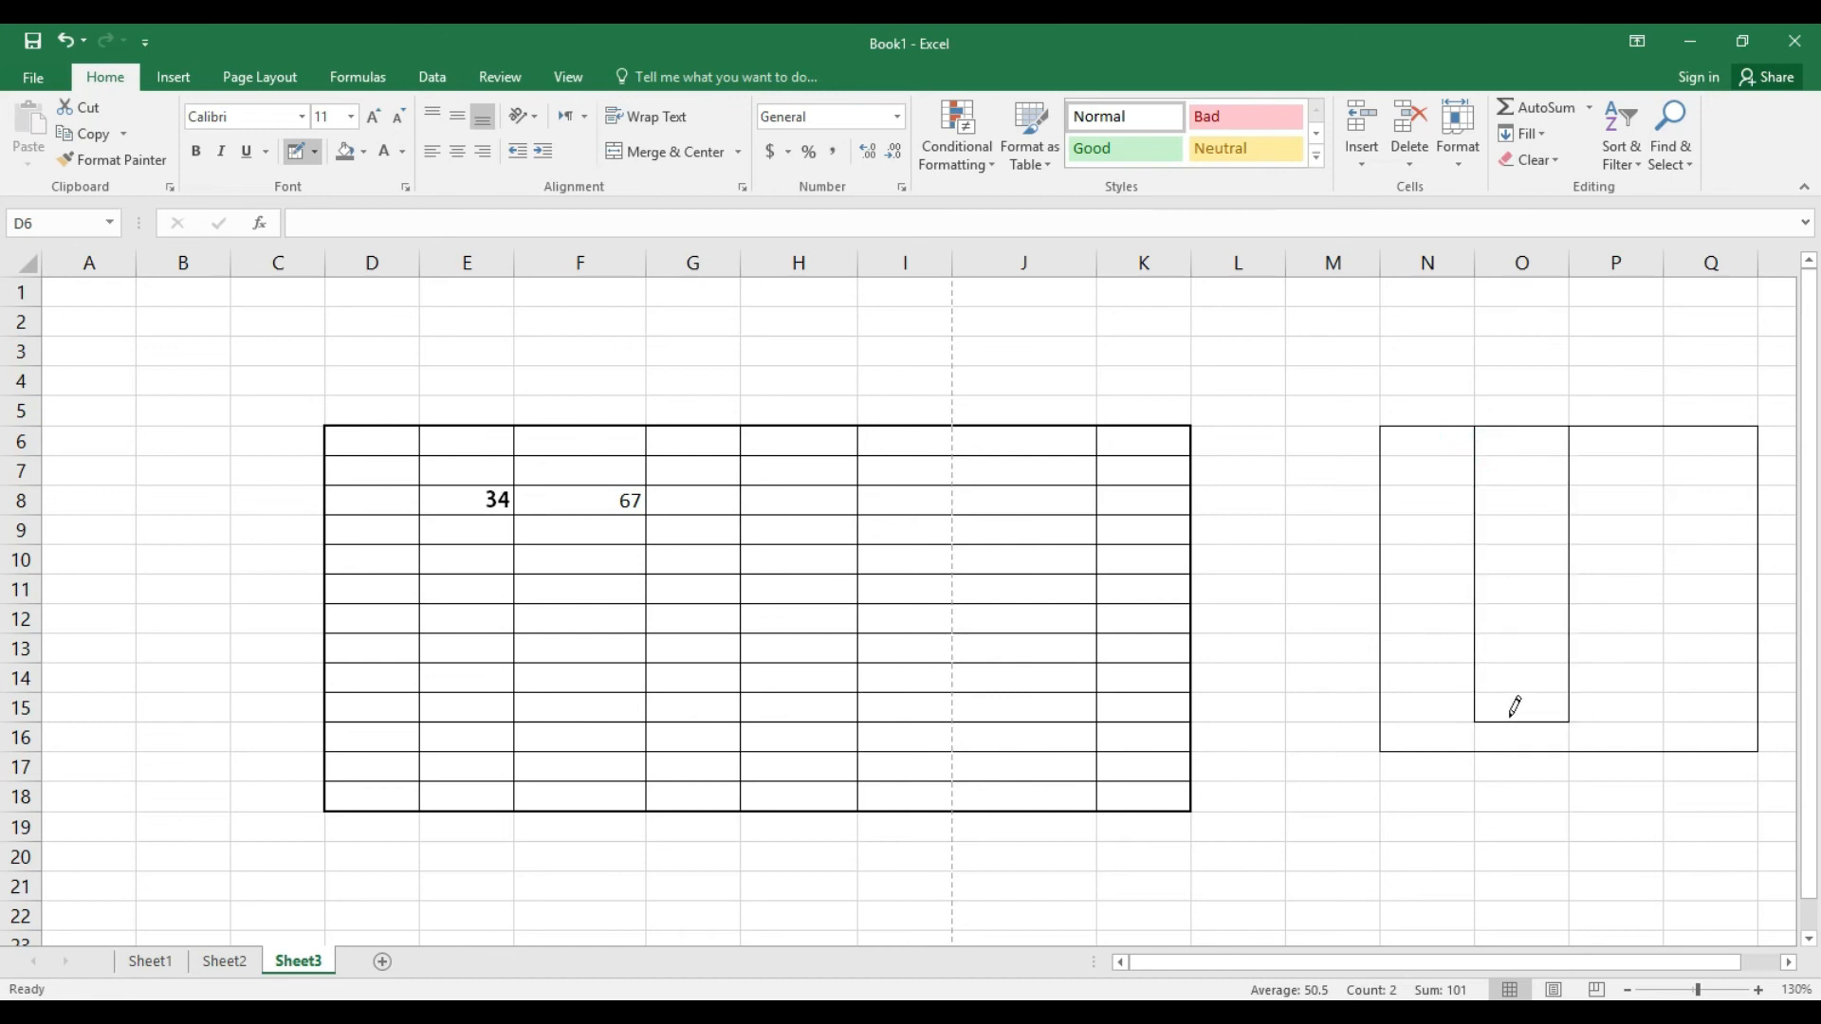
{"action": "left_click_drag", "start_coordinate": [1409, 466], "coordinate": [1637, 439]}
{"action": "left_click_drag", "start_coordinate": [1407, 441], "coordinate": [1662, 436]}
{"action": "left_click_drag", "start_coordinate": [1447, 593], "coordinate": [1665, 588]}
{"action": "left_click_drag", "start_coordinate": [1468, 546], "coordinate": [1789, 505]}
{"action": "left_click_drag", "start_coordinate": [1480, 552], "coordinate": [1791, 521]}
{"action": "mouse_move", "coordinate": [1407, 529]}
{"action": "left_mouse_down"}
{"action": "mouse_move", "coordinate": [1593, 683]}
{"action": "mouse_move", "coordinate": [1652, 652]}
{"action": "left_mouse_up"}
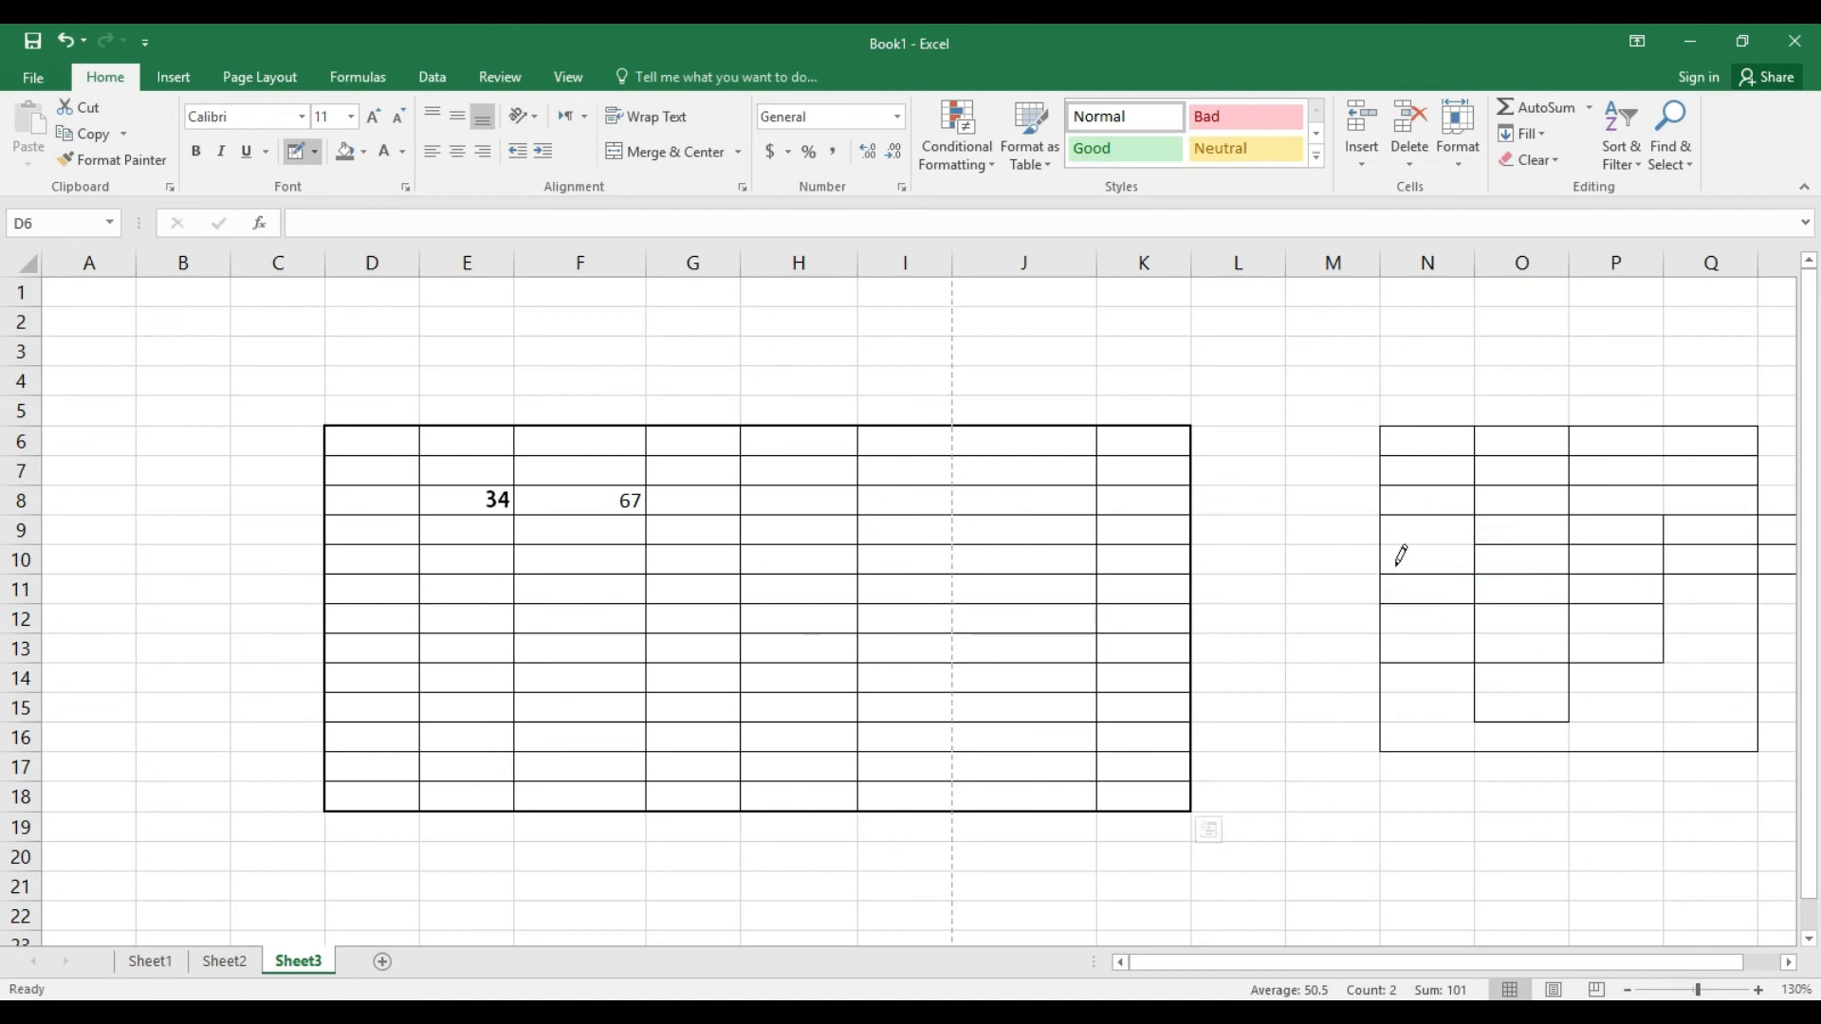
Use Draw Border Grid to cover the sheet with grid lines from column A to Q, down to row 19.
{"action": "left_click", "coordinate": [316, 153]}
{"action": "left_click", "coordinate": [364, 631]}
{"action": "mouse_move", "coordinate": [89, 343]}
{"action": "left_mouse_down"}
{"action": "mouse_move", "coordinate": [772, 556]}
{"action": "mouse_move", "coordinate": [1179, 658]}
{"action": "mouse_move", "coordinate": [1423, 764]}
{"action": "left_mouse_up"}
{"action": "left_click_drag", "start_coordinate": [446, 806], "coordinate": [1642, 821]}
{"action": "mouse_move", "coordinate": [1410, 537]}
{"action": "left_mouse_down"}
{"action": "mouse_move", "coordinate": [1651, 641]}
{"action": "mouse_move", "coordinate": [1713, 738]}
{"action": "left_mouse_up"}
{"action": "left_click_drag", "start_coordinate": [1467, 285], "coordinate": [1741, 509]}
{"action": "left_click_drag", "start_coordinate": [83, 275], "coordinate": [1339, 365]}
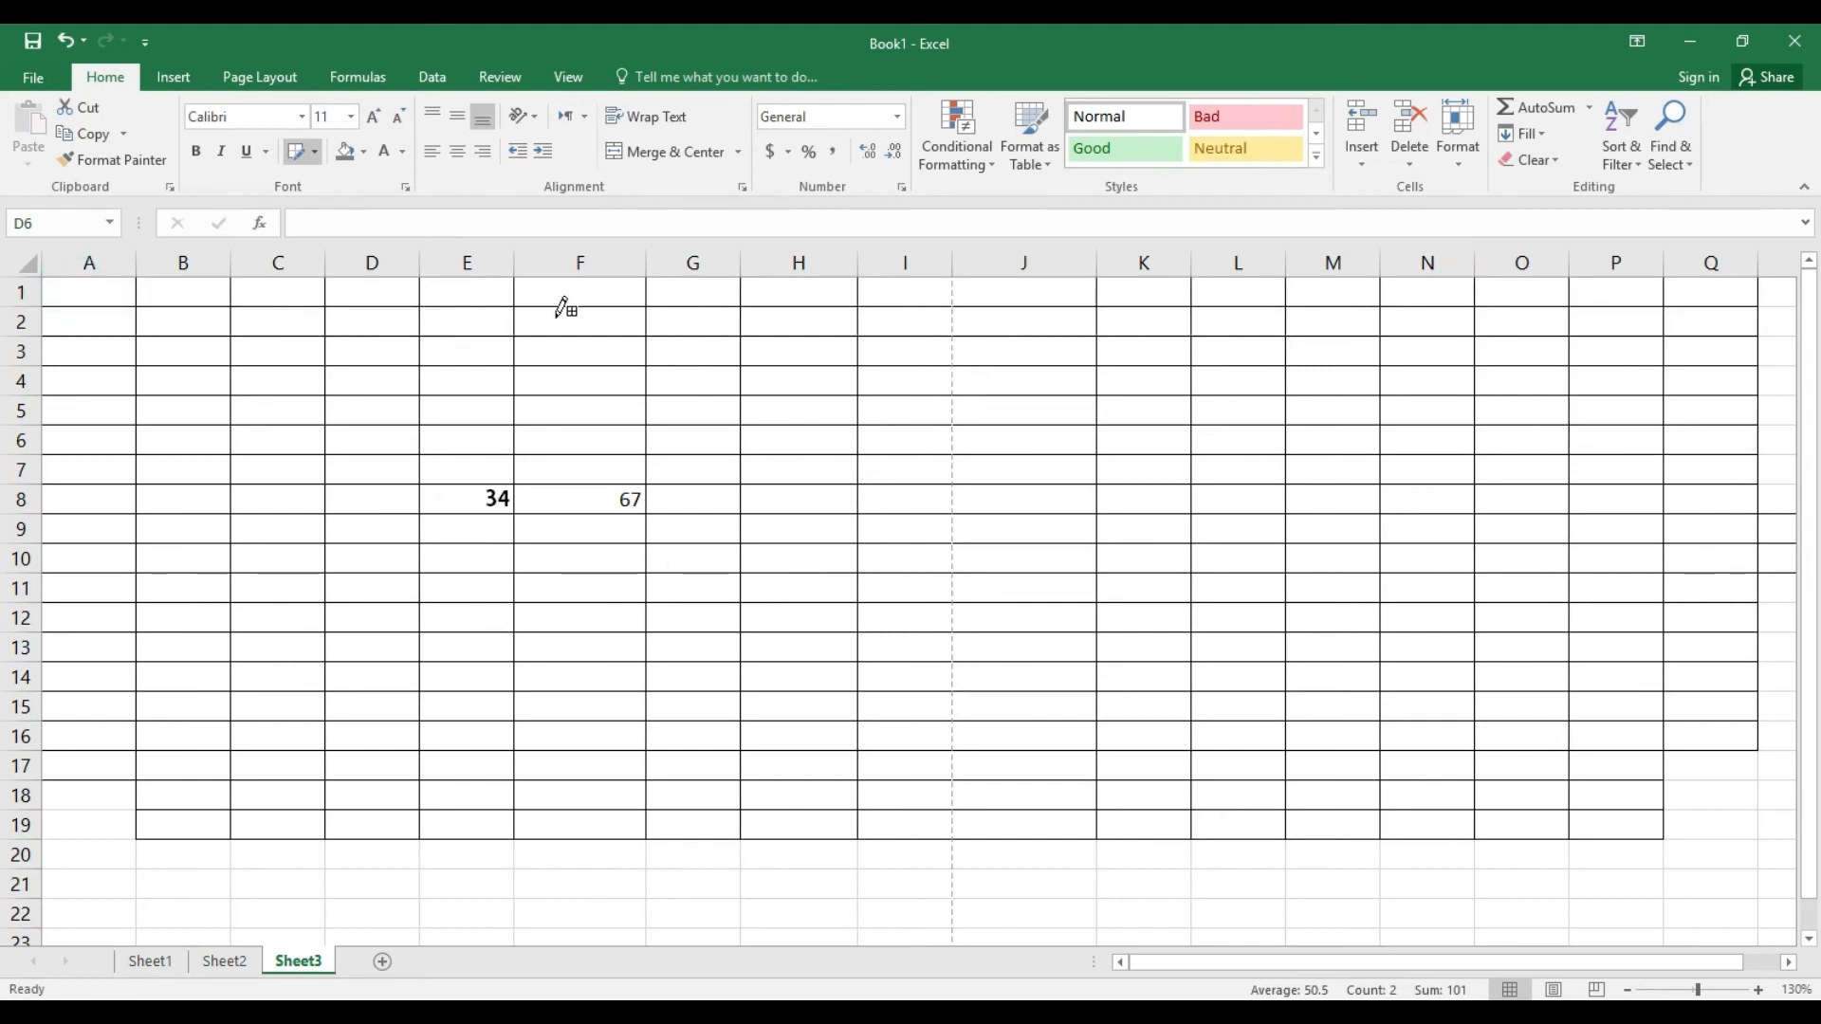
Erase all drawn borders across the sheet with Erase Border, then exit the eraser with cell K12 selected.
{"action": "left_click", "coordinate": [325, 155]}
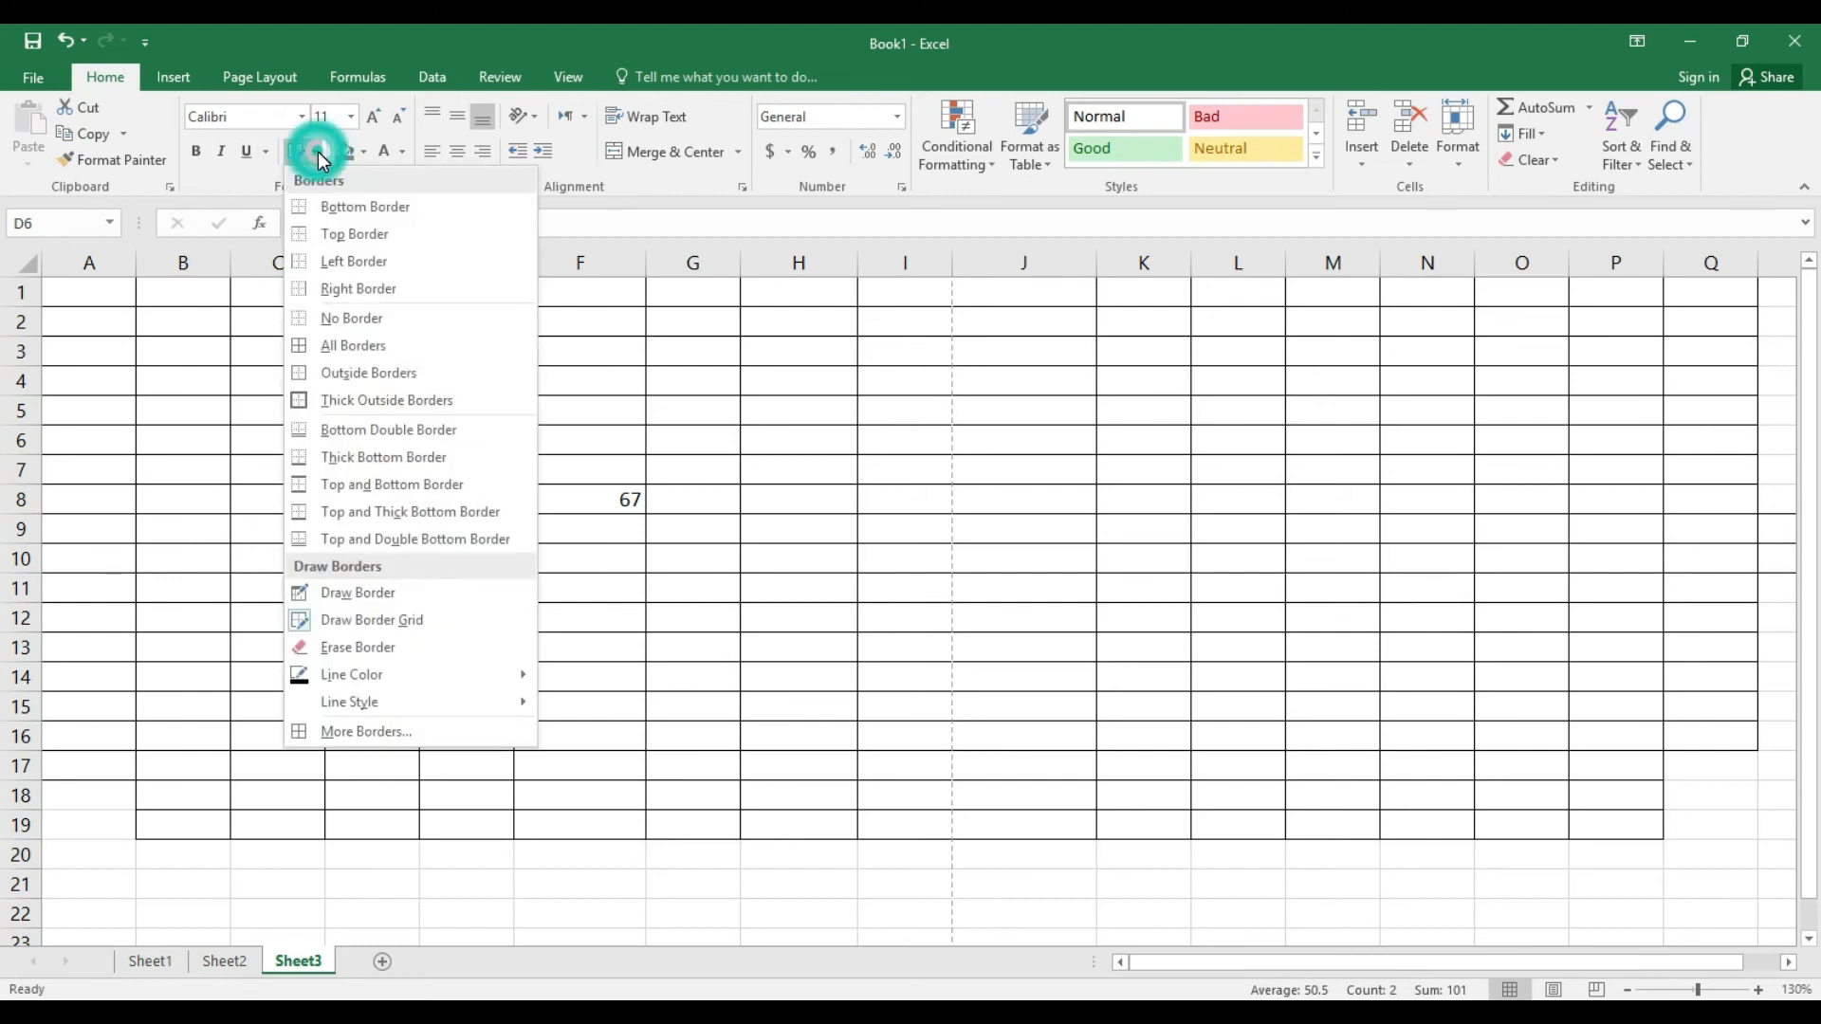
{"action": "left_click", "coordinate": [365, 645]}
{"action": "mouse_move", "coordinate": [790, 818]}
{"action": "left_mouse_down"}
{"action": "mouse_move", "coordinate": [373, 699]}
{"action": "mouse_move", "coordinate": [91, 582]}
{"action": "left_mouse_up"}
{"action": "left_click", "coordinate": [1013, 573]}
{"action": "left_click", "coordinate": [1017, 593]}
{"action": "left_click_drag", "start_coordinate": [1675, 804], "coordinate": [699, 528]}
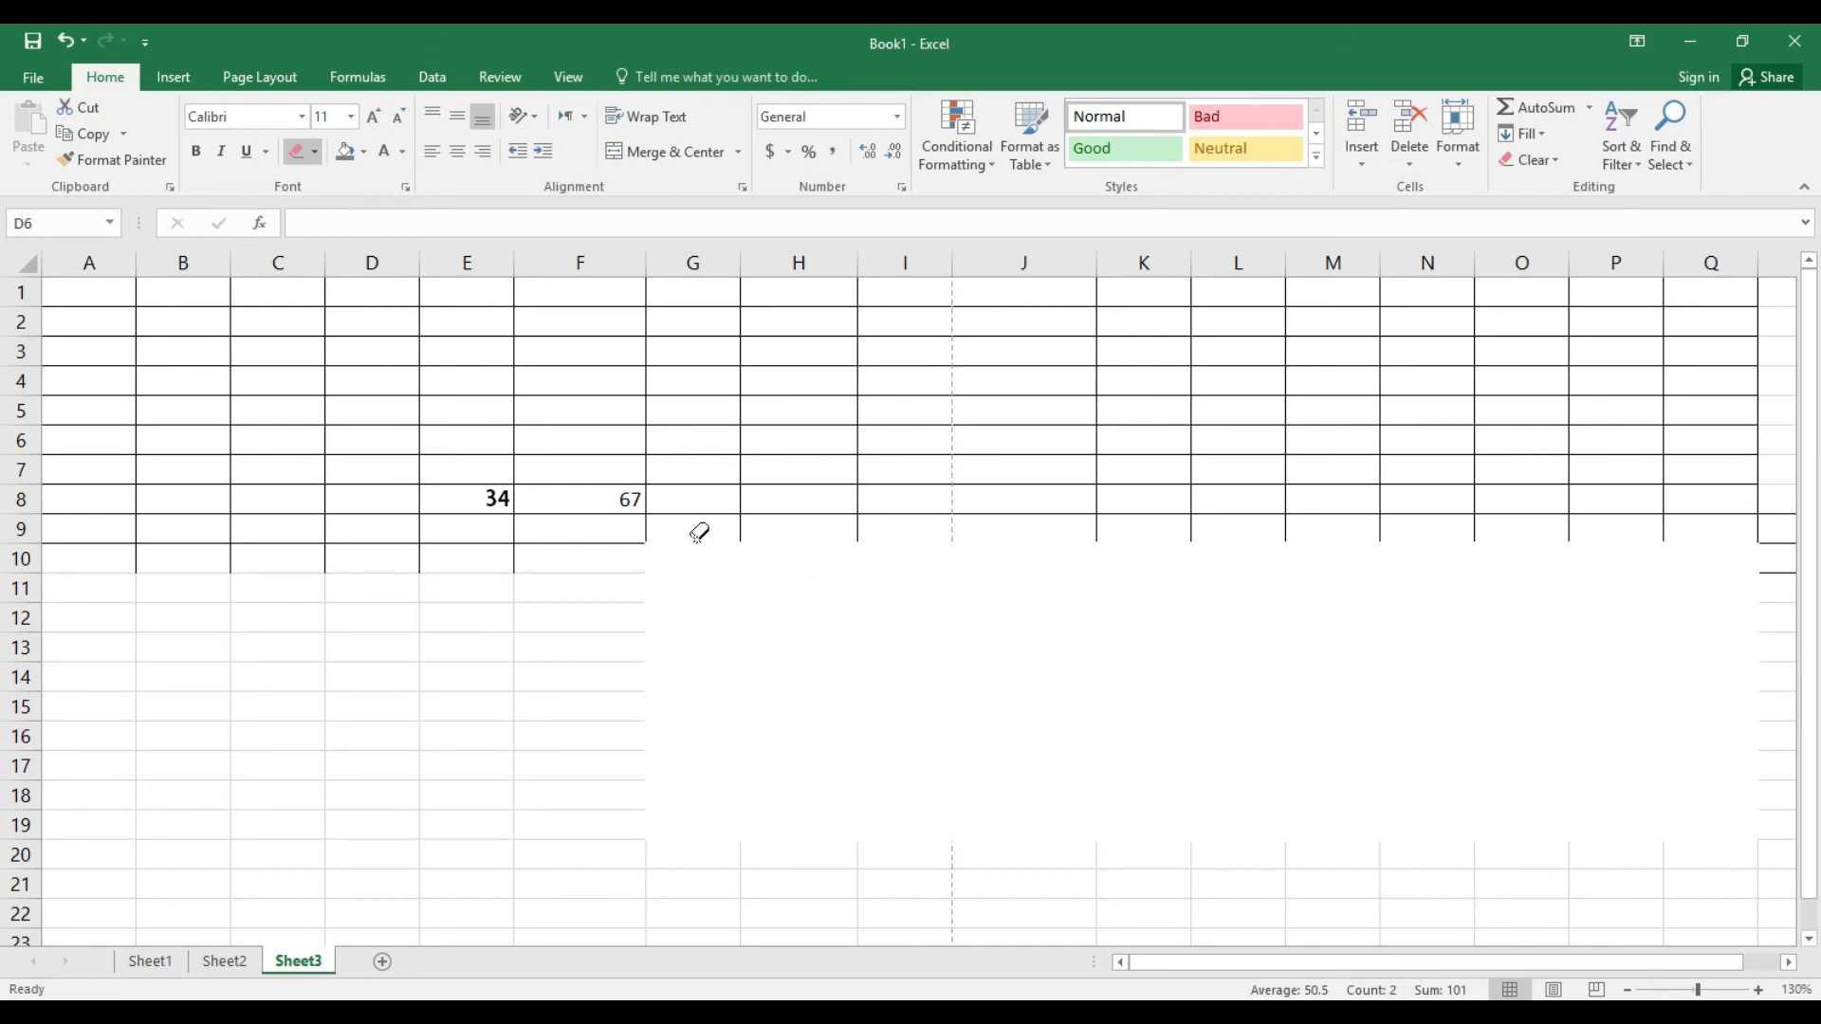
{"action": "mouse_move", "coordinate": [1757, 491]}
{"action": "left_mouse_down"}
{"action": "mouse_move", "coordinate": [1171, 325]}
{"action": "mouse_move", "coordinate": [374, 321]}
{"action": "mouse_move", "coordinate": [38, 277]}
{"action": "left_mouse_up"}
{"action": "mouse_move", "coordinate": [692, 513]}
{"action": "left_mouse_down"}
{"action": "mouse_move", "coordinate": [14, 451]}
{"action": "mouse_move", "coordinate": [593, 660]}
{"action": "mouse_move", "coordinate": [1439, 536]}
{"action": "mouse_move", "coordinate": [1782, 531]}
{"action": "mouse_move", "coordinate": [1747, 585]}
{"action": "left_mouse_up"}
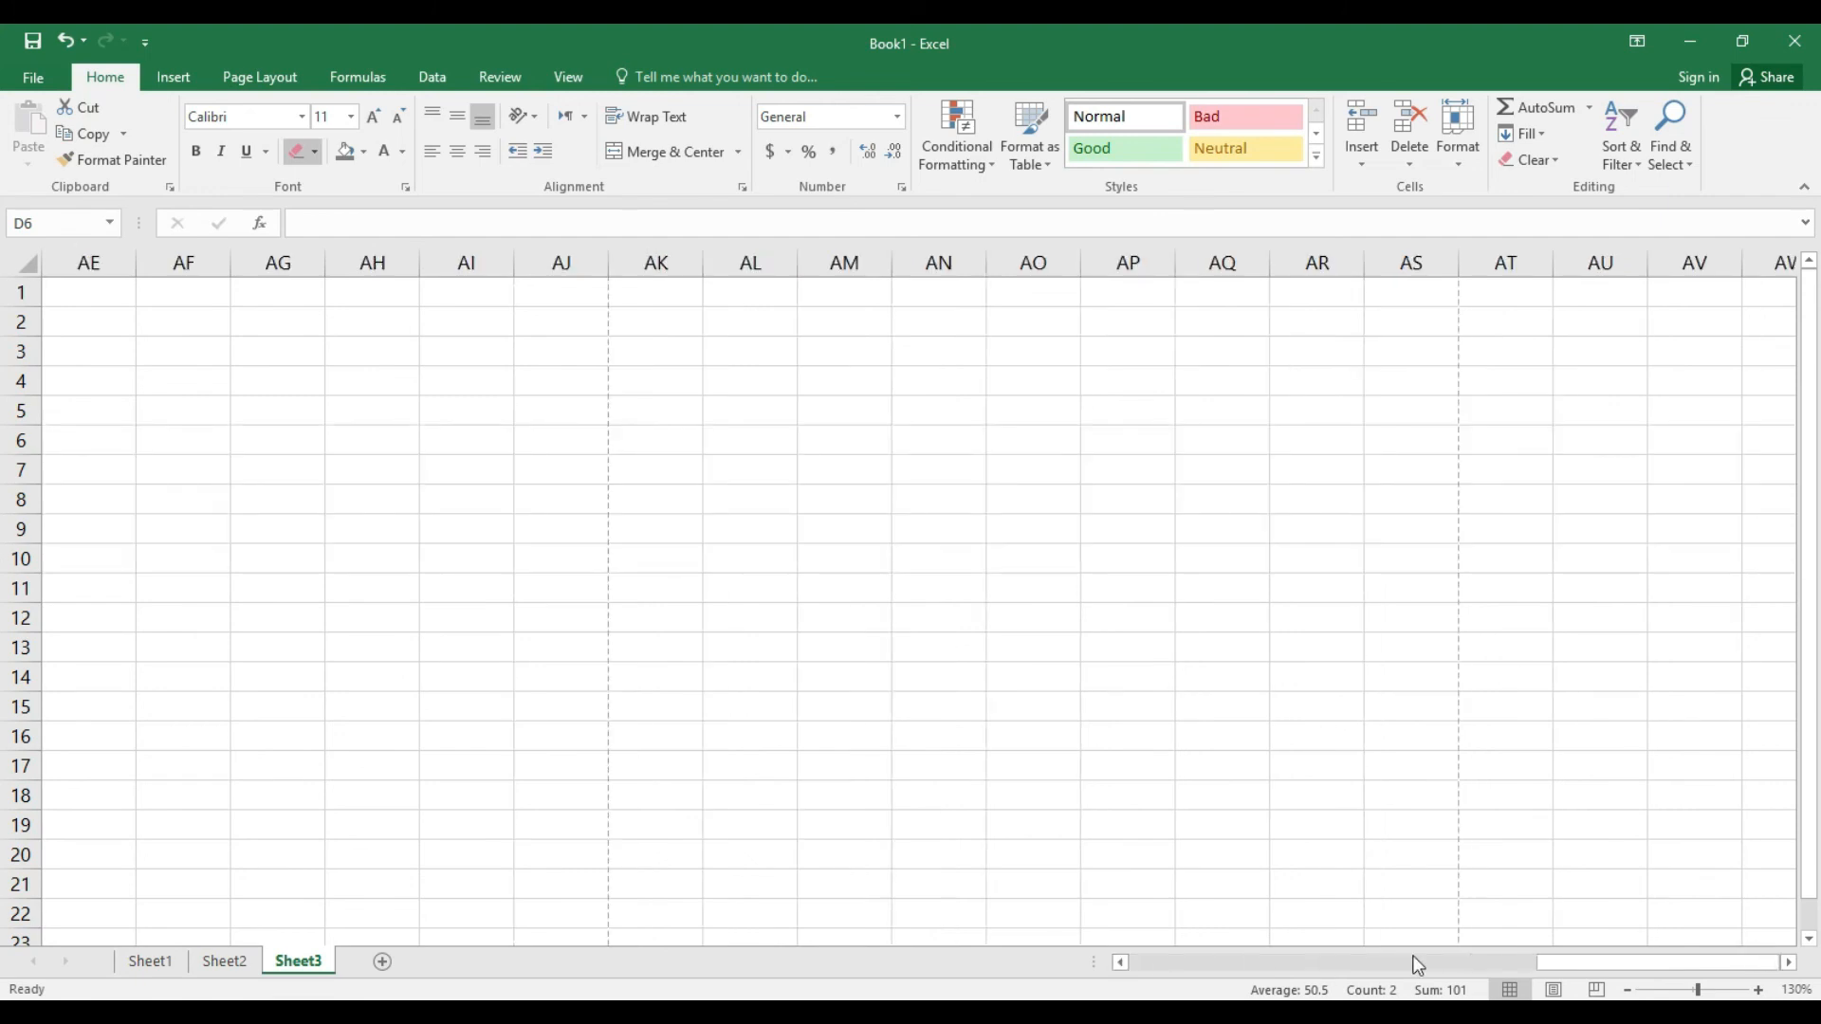
{"action": "left_click_drag", "start_coordinate": [1569, 969], "coordinate": [1117, 975]}
{"action": "left_click", "coordinate": [1117, 617]}
{"action": "key", "text": "Escape"}
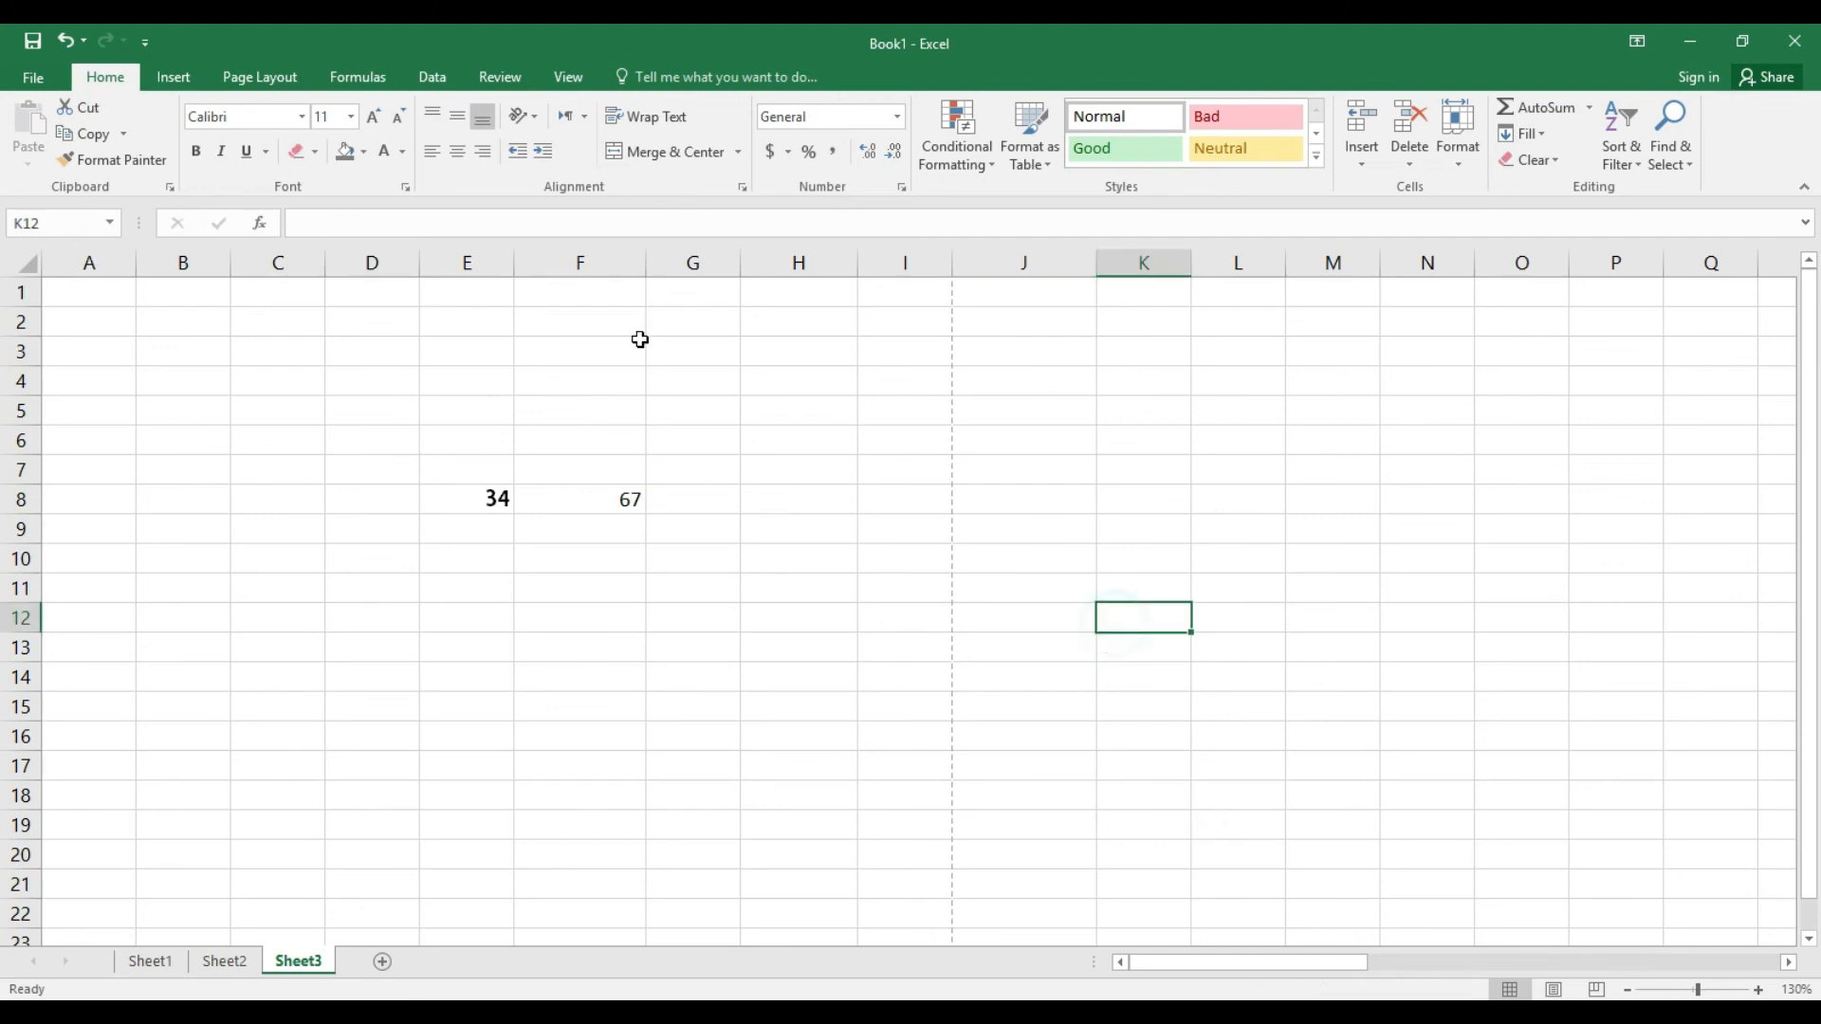
Set the border line color to standard red and draw a border grid over range C3:J15.
{"action": "left_click", "coordinate": [320, 155]}
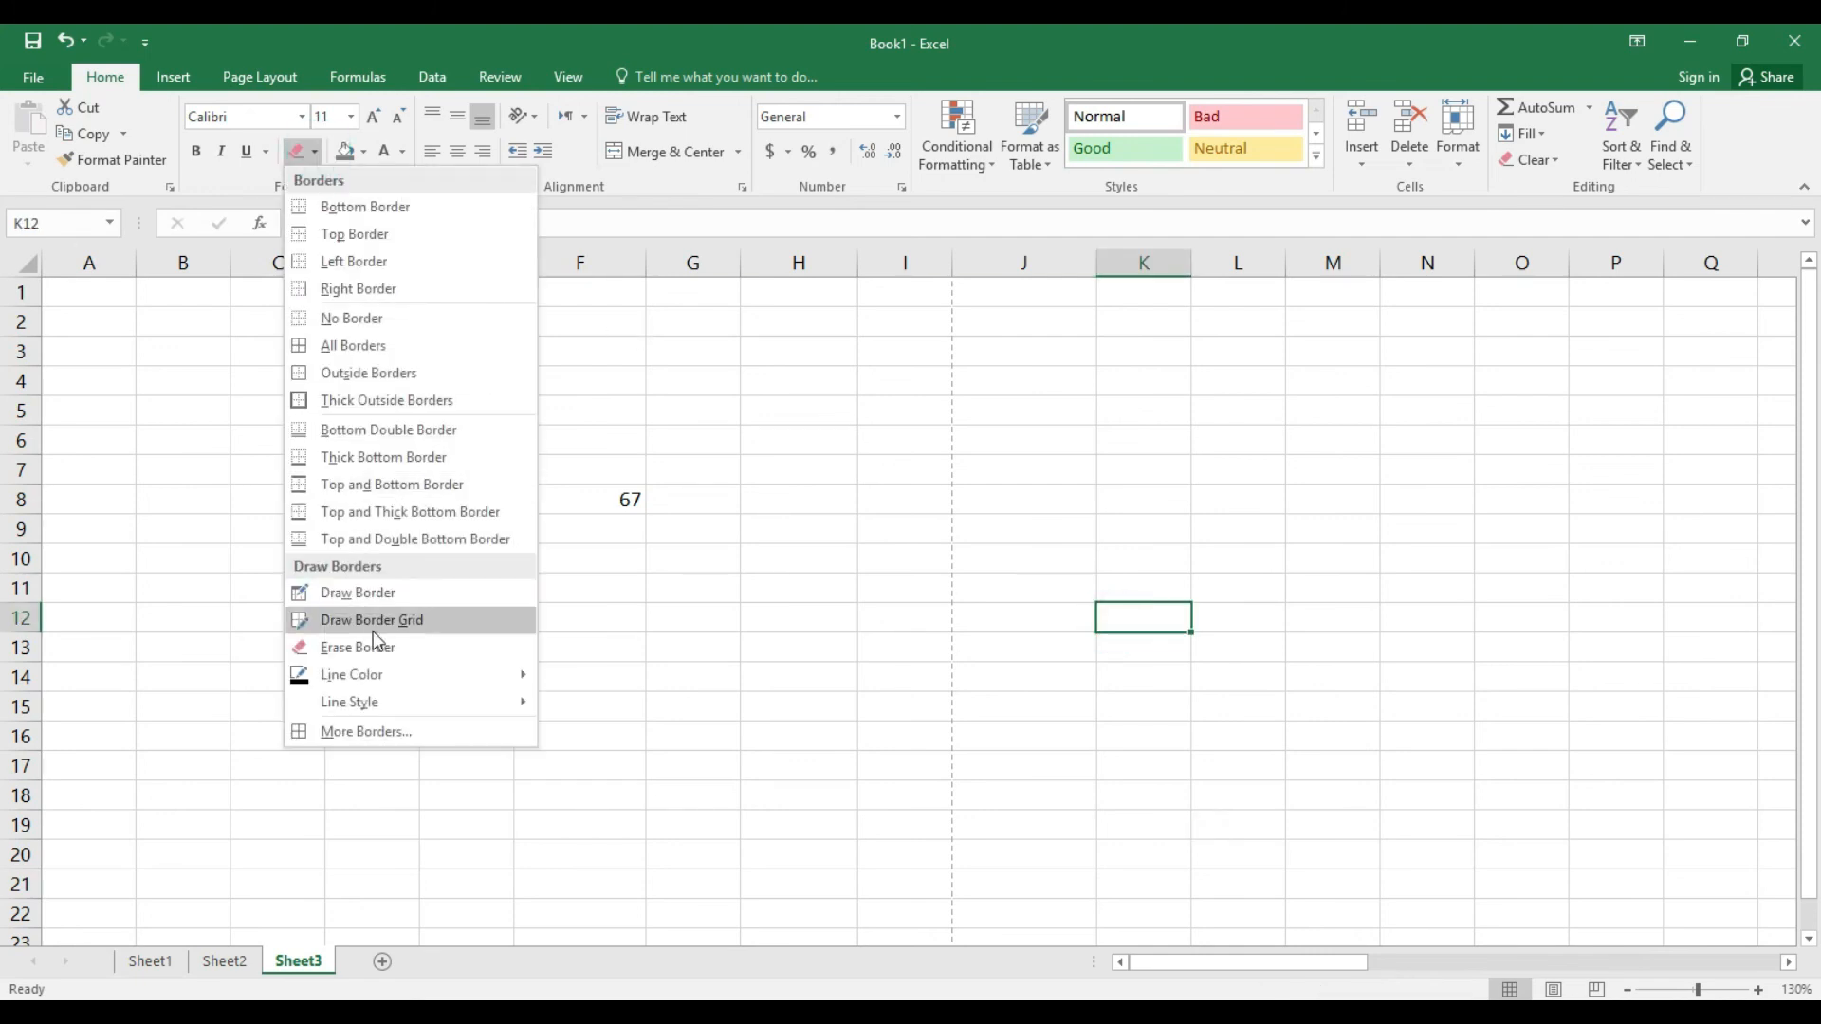
{"action": "mouse_move", "coordinate": [392, 679]}
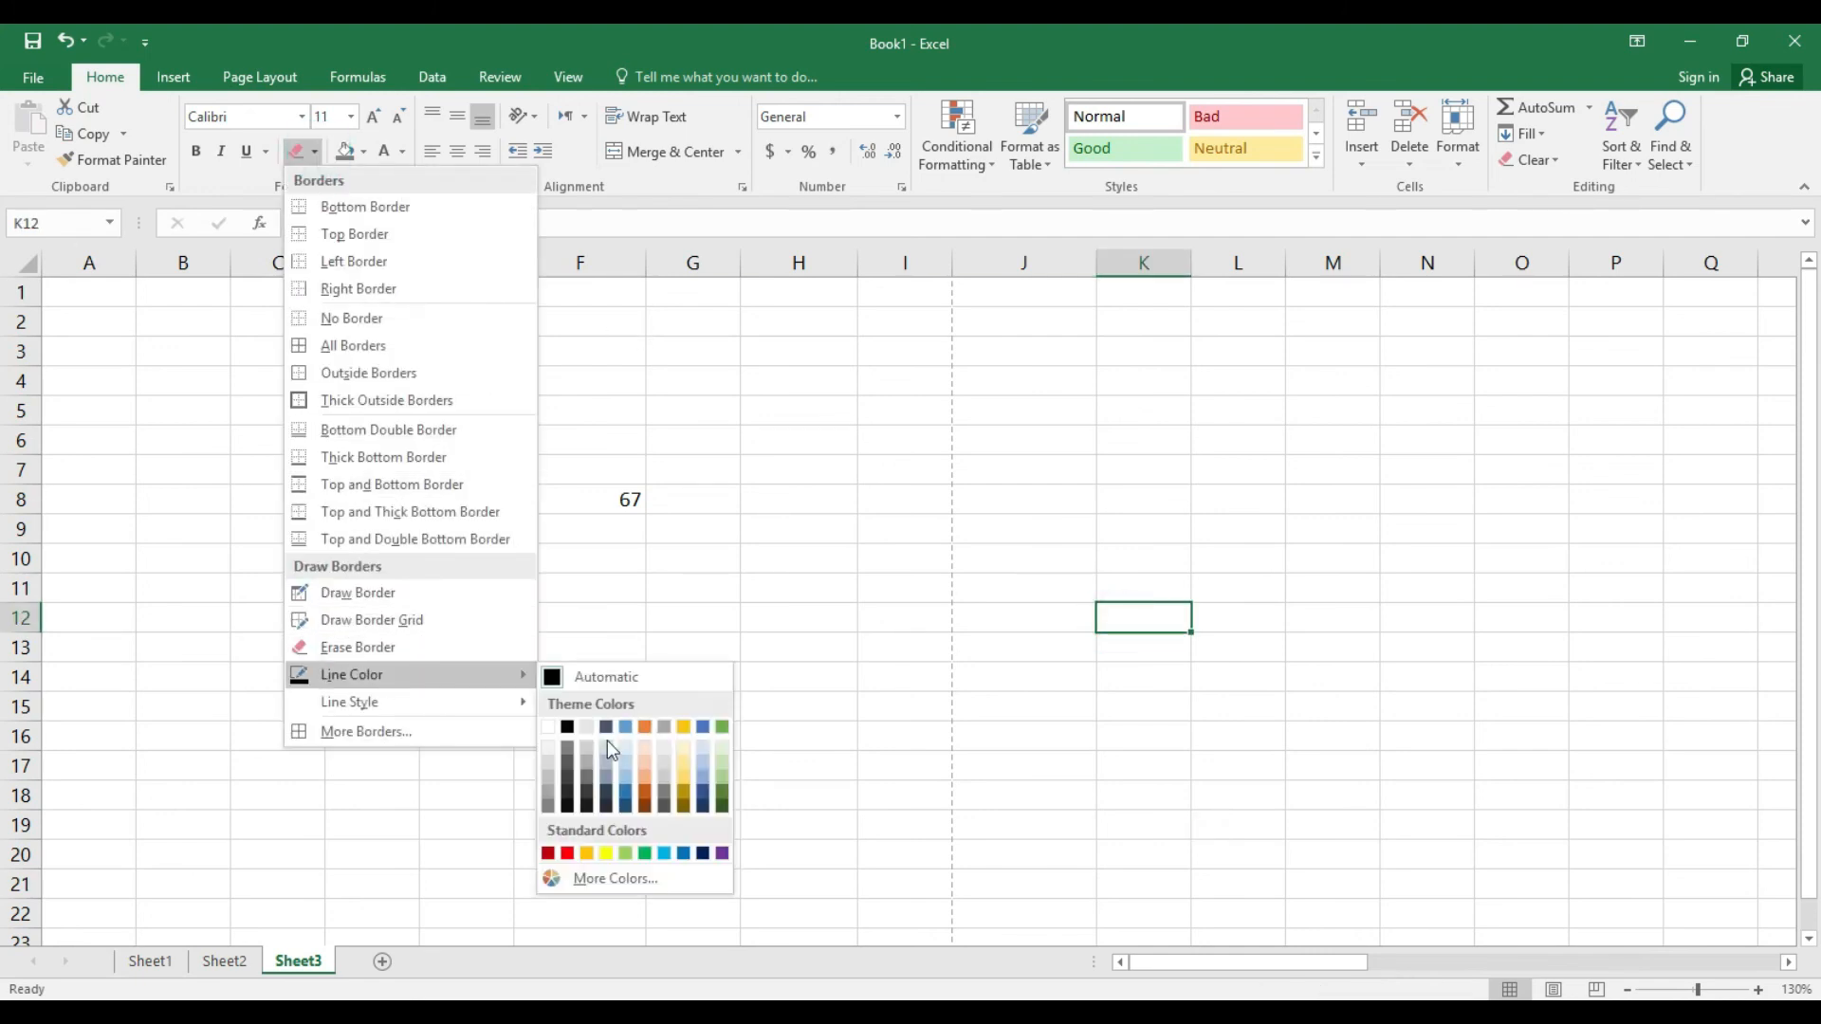
{"action": "left_click", "coordinate": [567, 853]}
{"action": "left_click_drag", "start_coordinate": [317, 346], "coordinate": [1018, 702]}
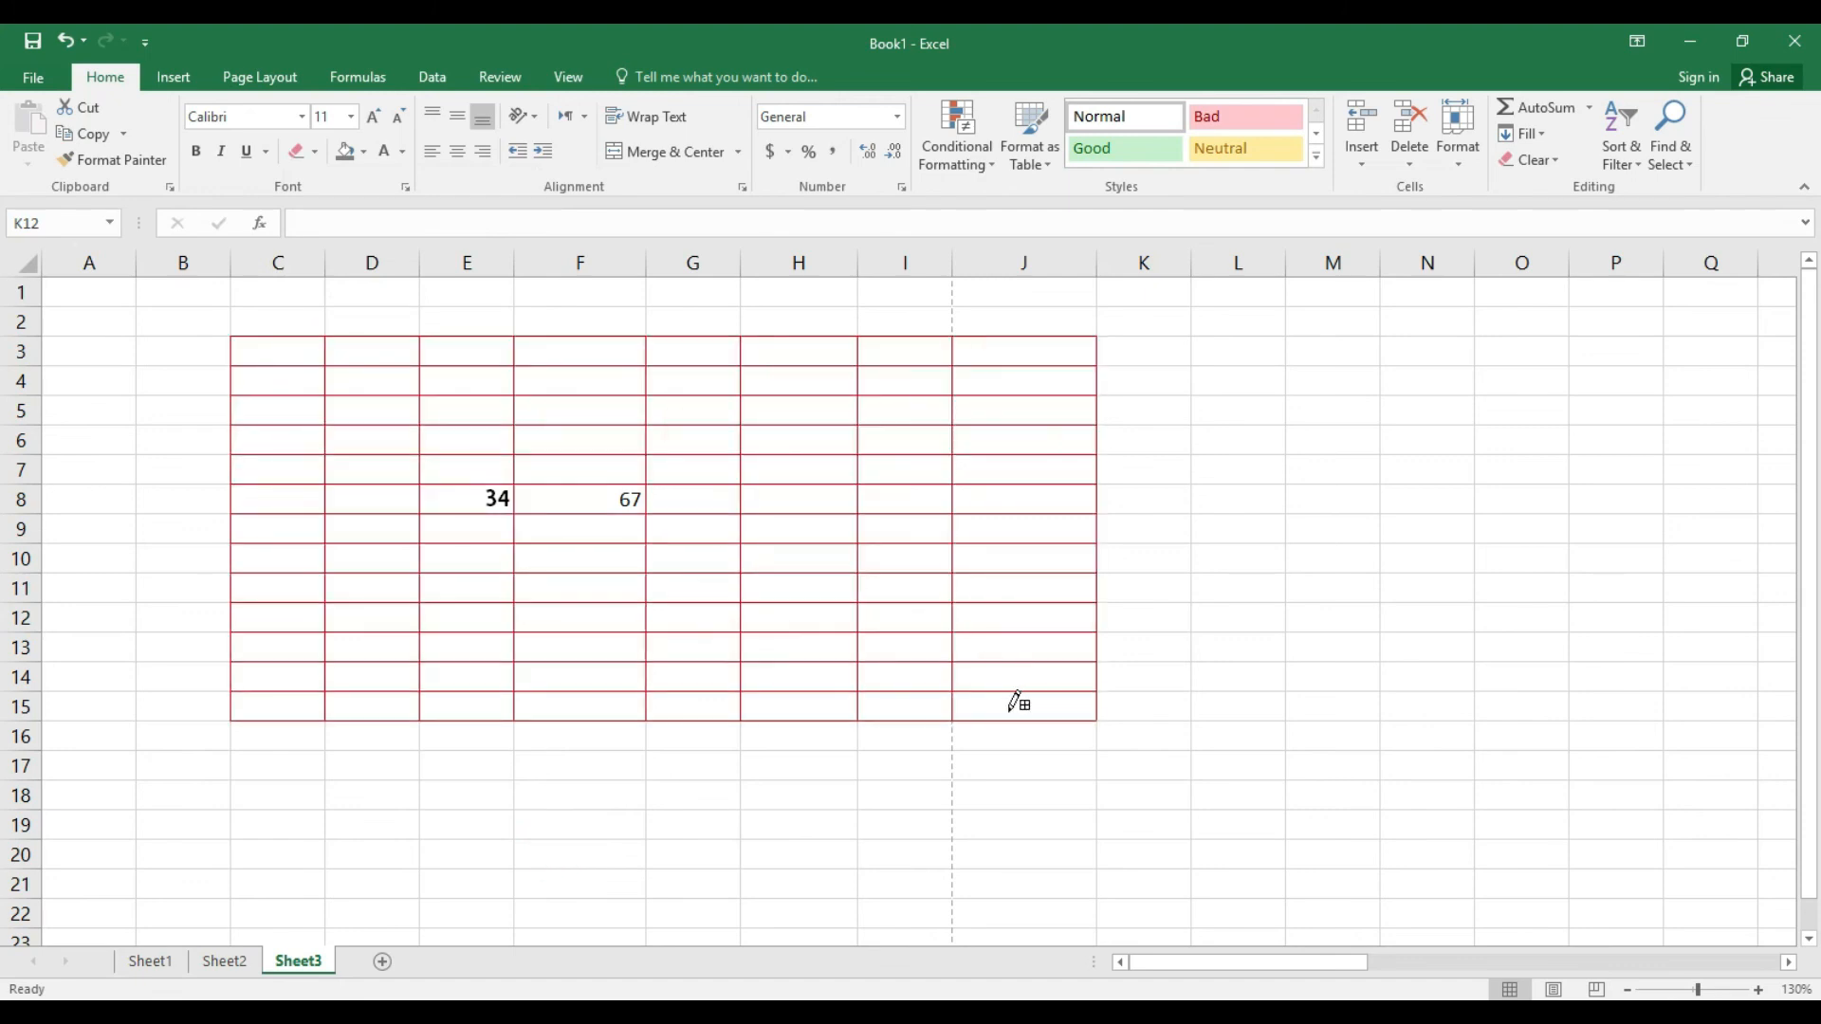
Set the border line color to light blue and draw border grids over C16:K20 and K2:N17.
{"action": "left_click", "coordinate": [315, 156]}
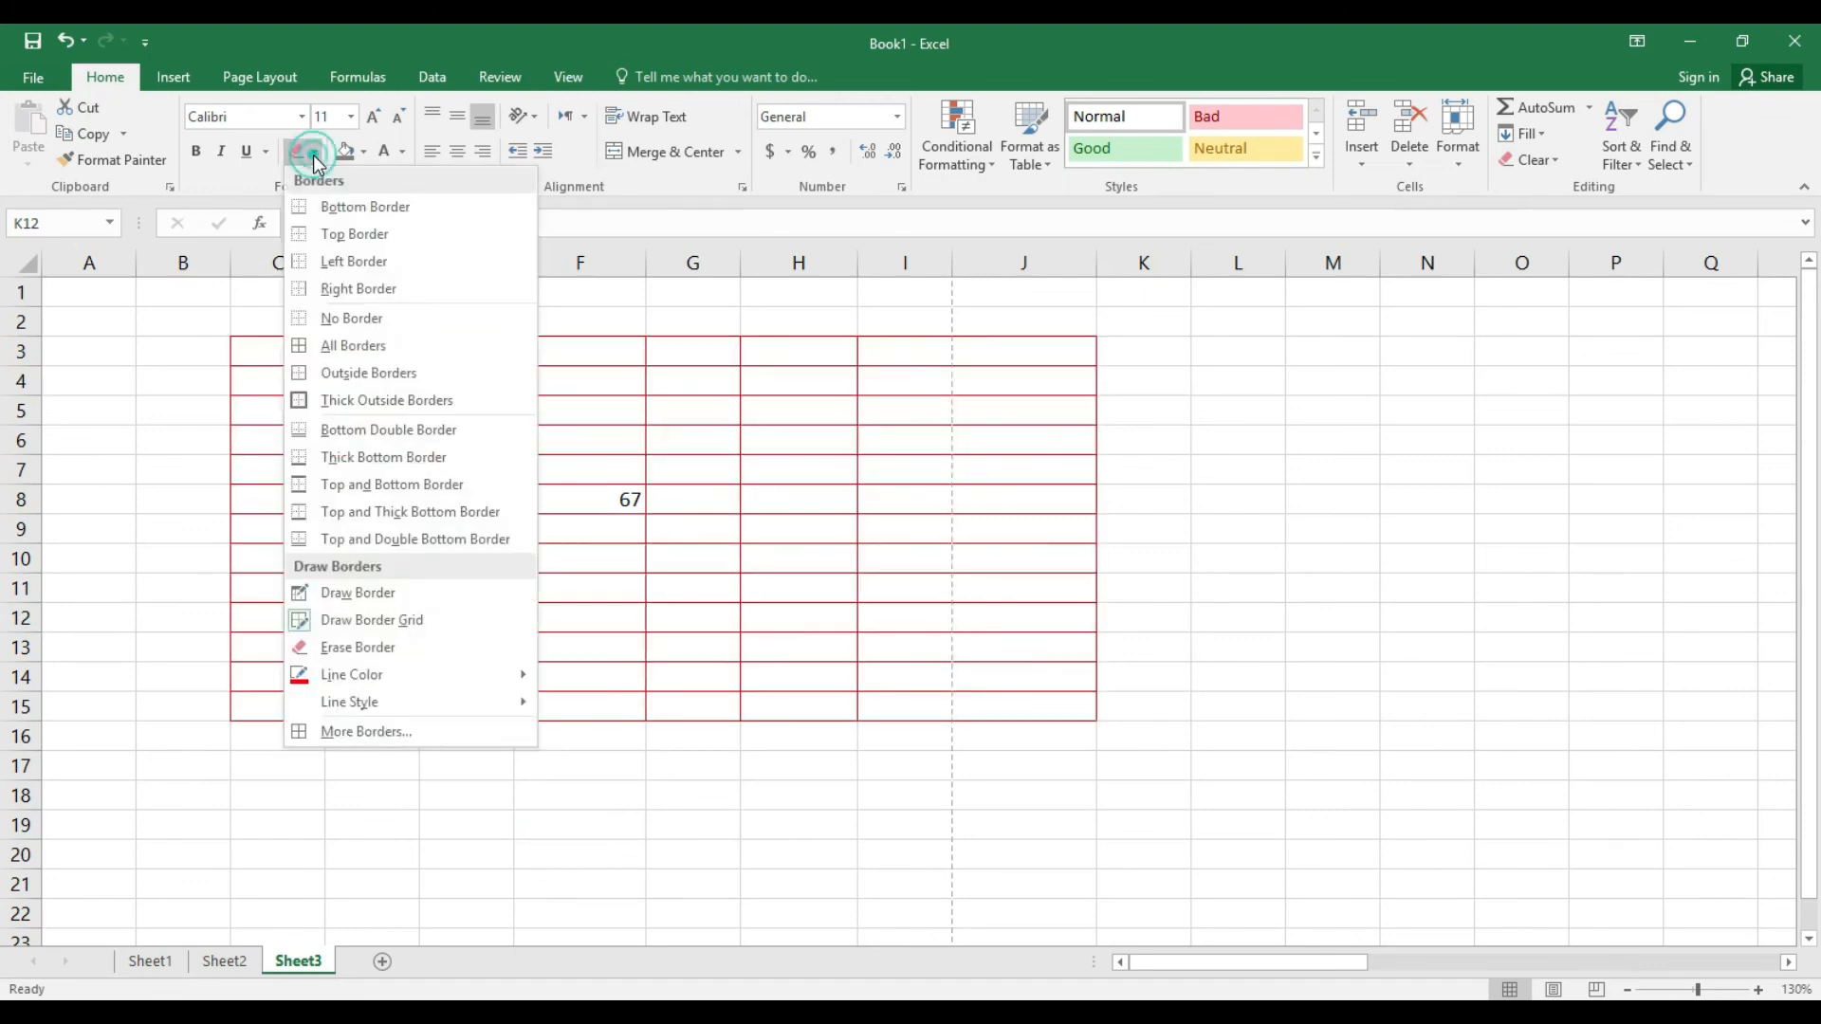
{"action": "mouse_move", "coordinate": [389, 684]}
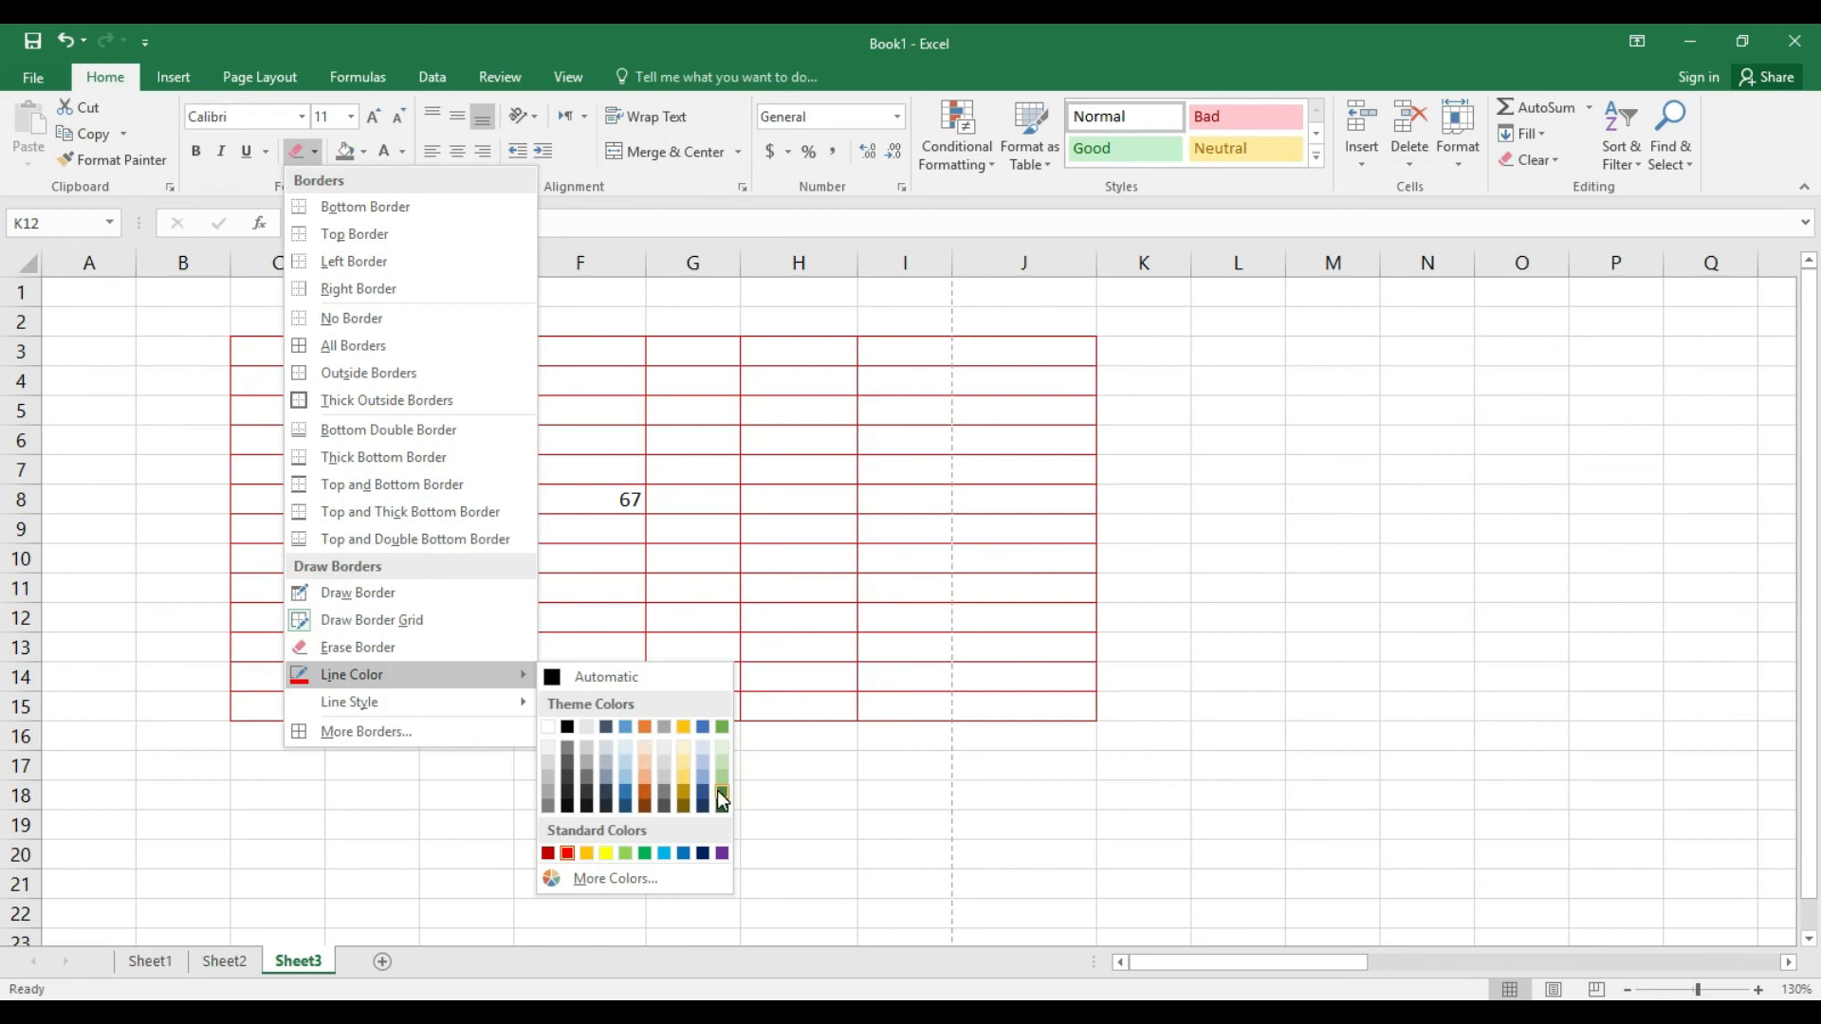
{"action": "left_click", "coordinate": [663, 852]}
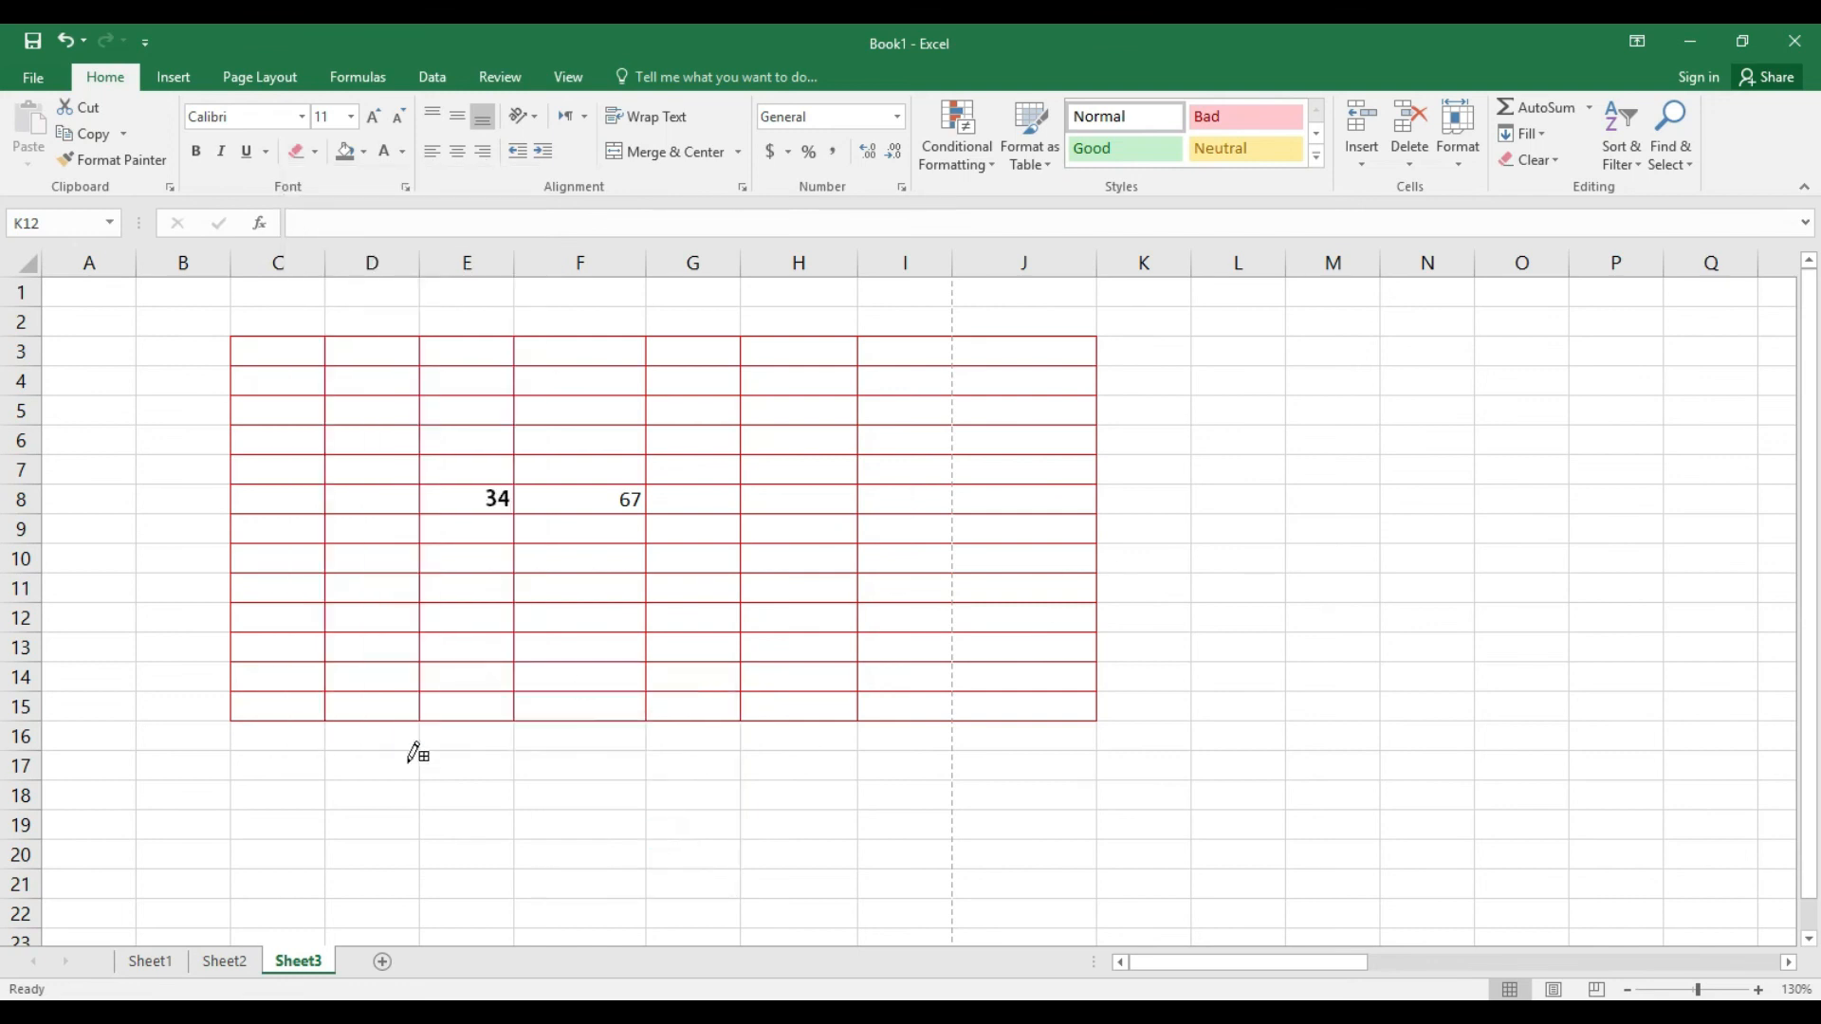
{"action": "mouse_move", "coordinate": [247, 714]}
{"action": "left_mouse_down"}
{"action": "mouse_move", "coordinate": [629, 833]}
{"action": "mouse_move", "coordinate": [1166, 821]}
{"action": "mouse_move", "coordinate": [1190, 858]}
{"action": "left_mouse_up"}
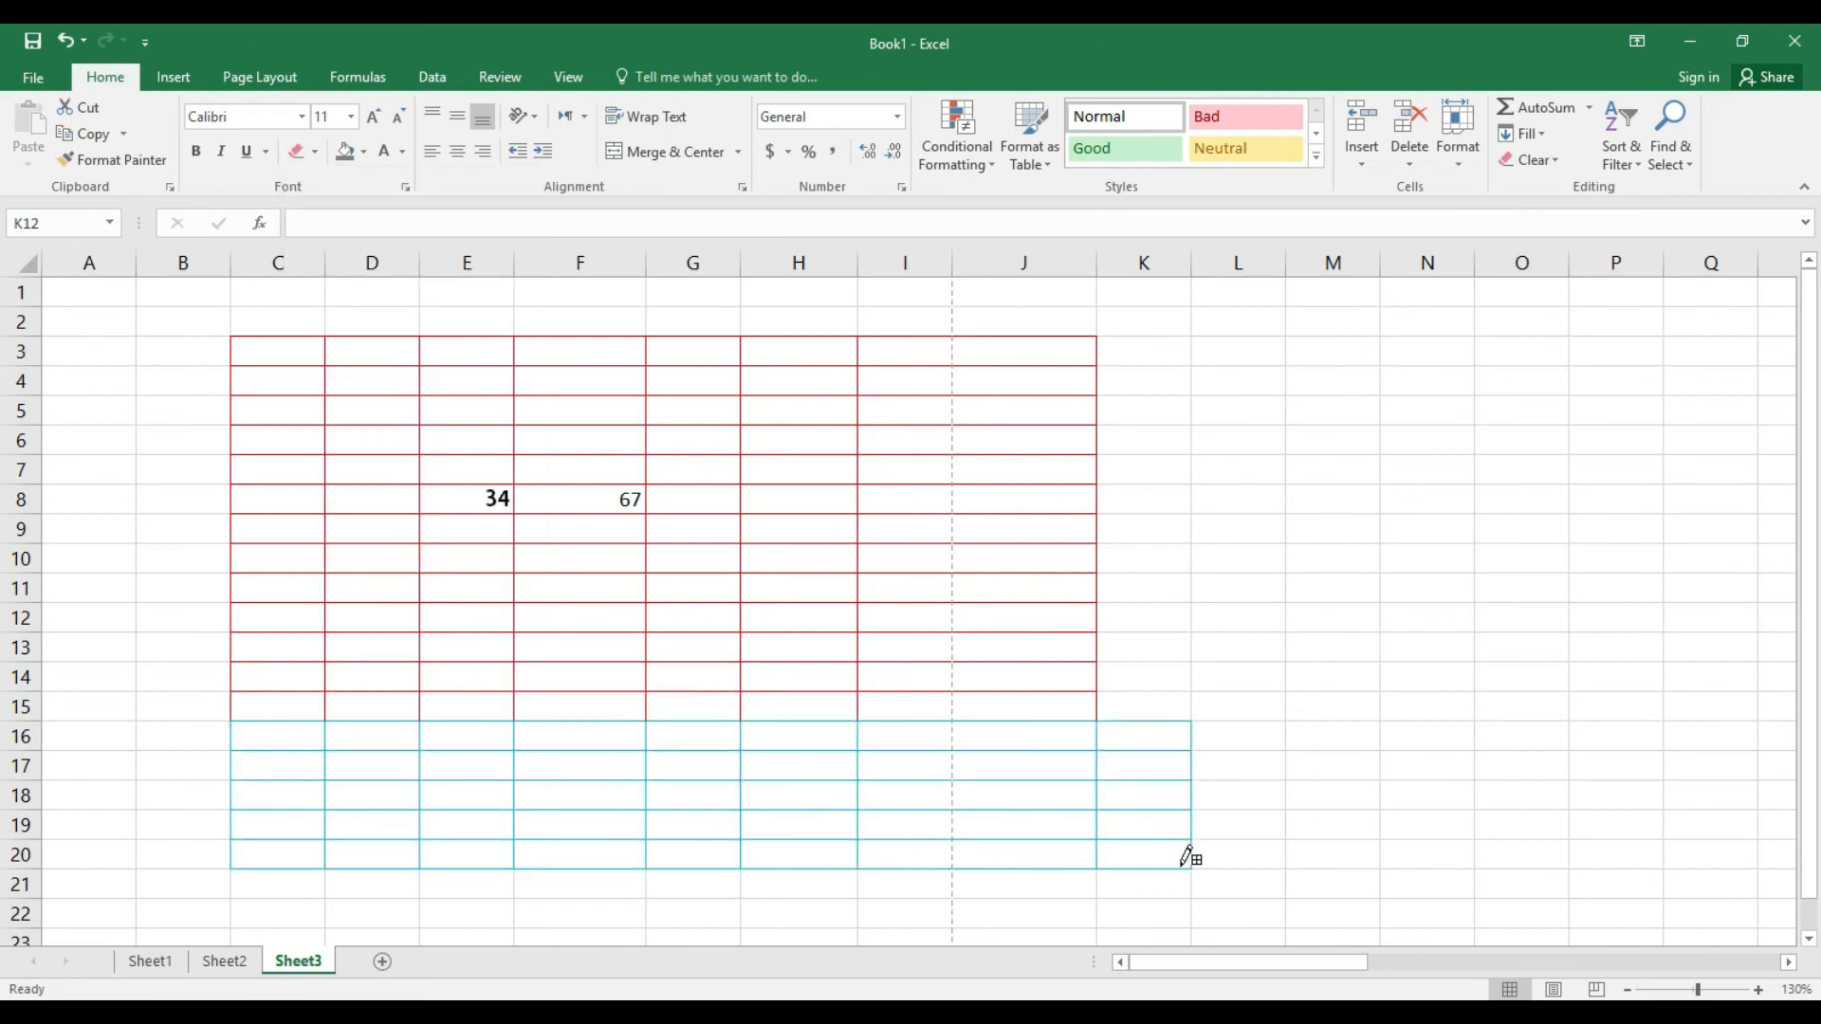
{"action": "left_click_drag", "start_coordinate": [1104, 320], "coordinate": [1443, 765]}
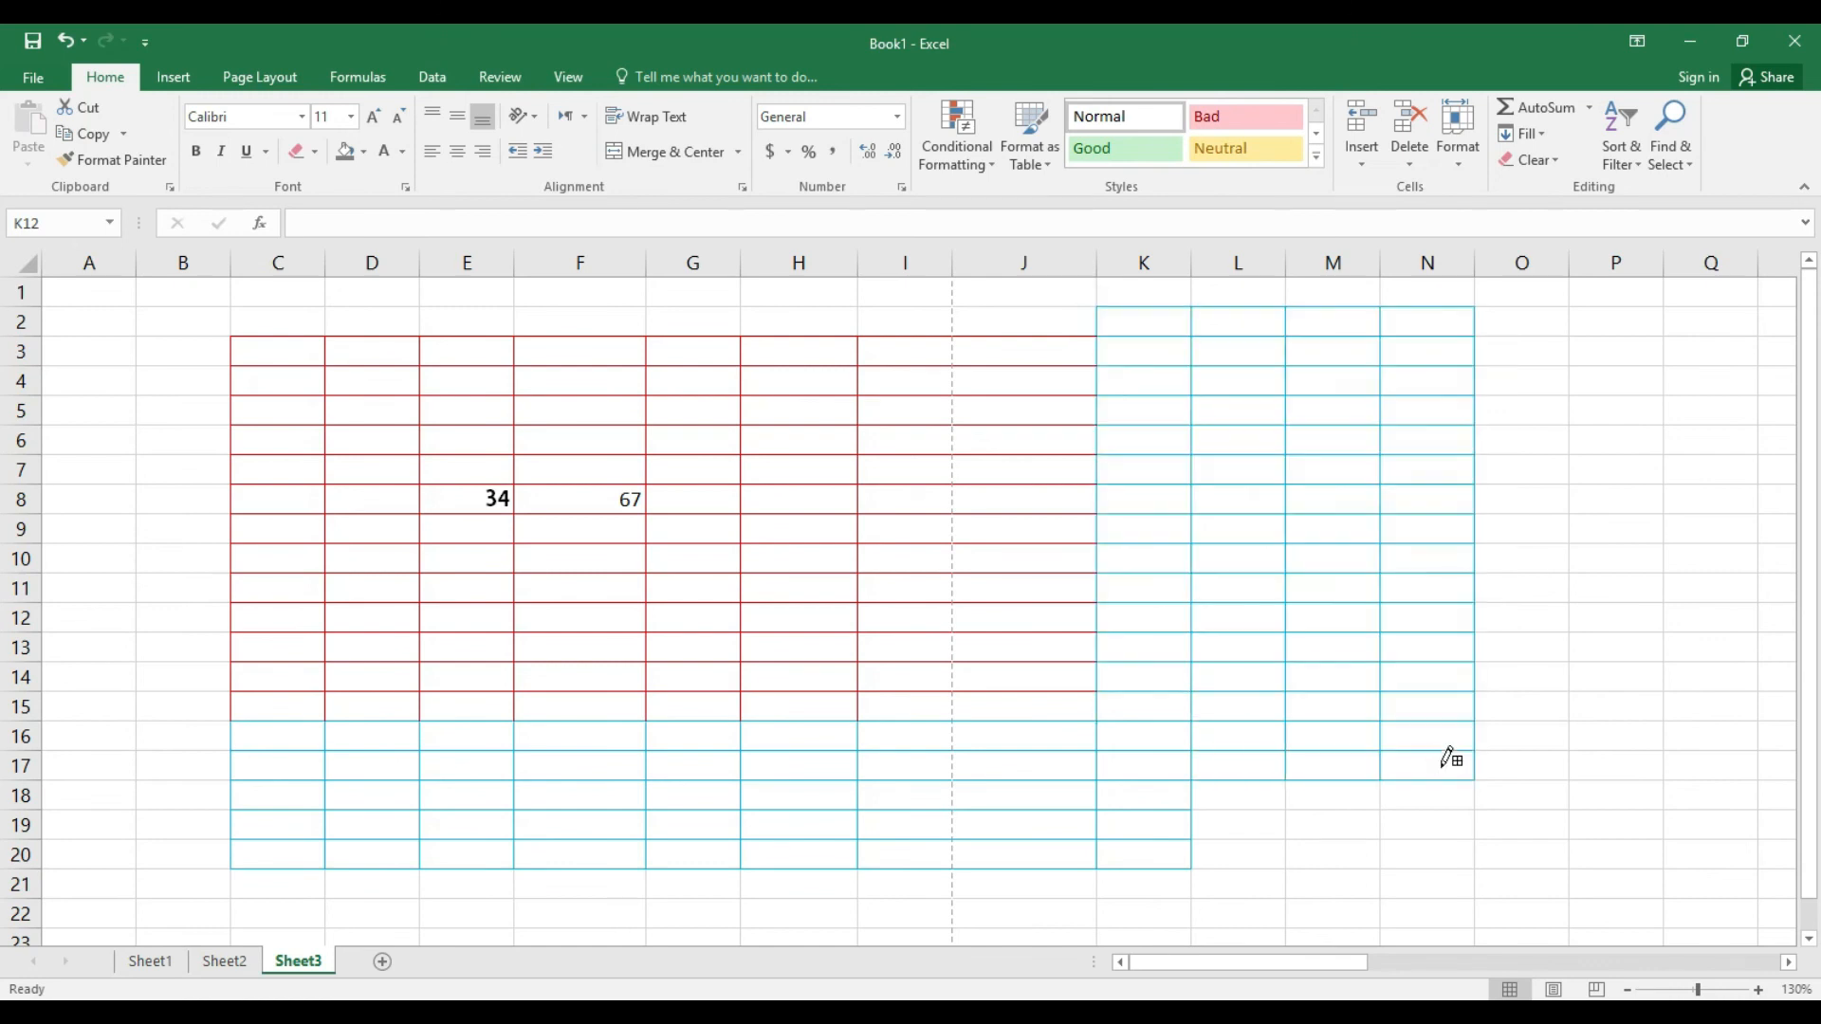
Set the border line color to black and redraw the border grid over range C3:K18.
{"action": "left_click", "coordinate": [315, 154]}
{"action": "mouse_move", "coordinate": [387, 682]}
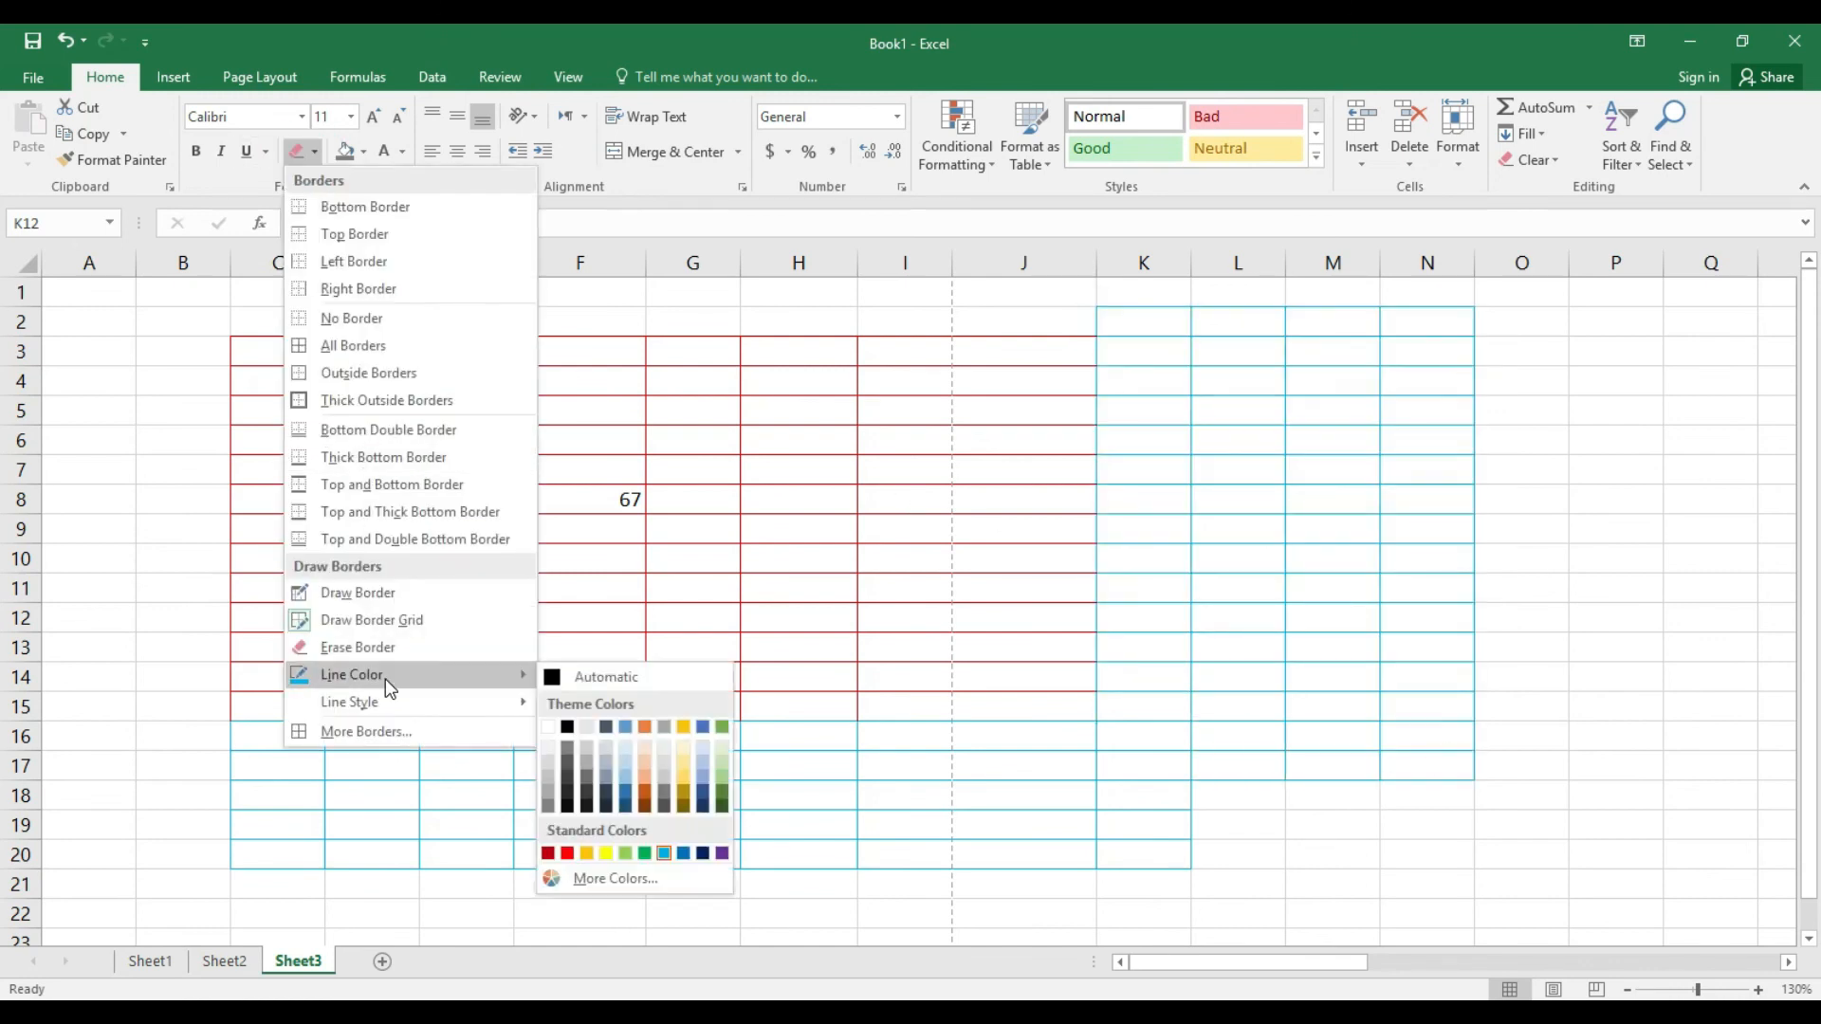
{"action": "left_click", "coordinate": [567, 727]}
{"action": "mouse_move", "coordinate": [406, 419]}
{"action": "left_mouse_down"}
{"action": "mouse_move", "coordinate": [1044, 670]}
{"action": "mouse_move", "coordinate": [1175, 772]}
{"action": "mouse_move", "coordinate": [1176, 794]}
{"action": "left_mouse_up"}
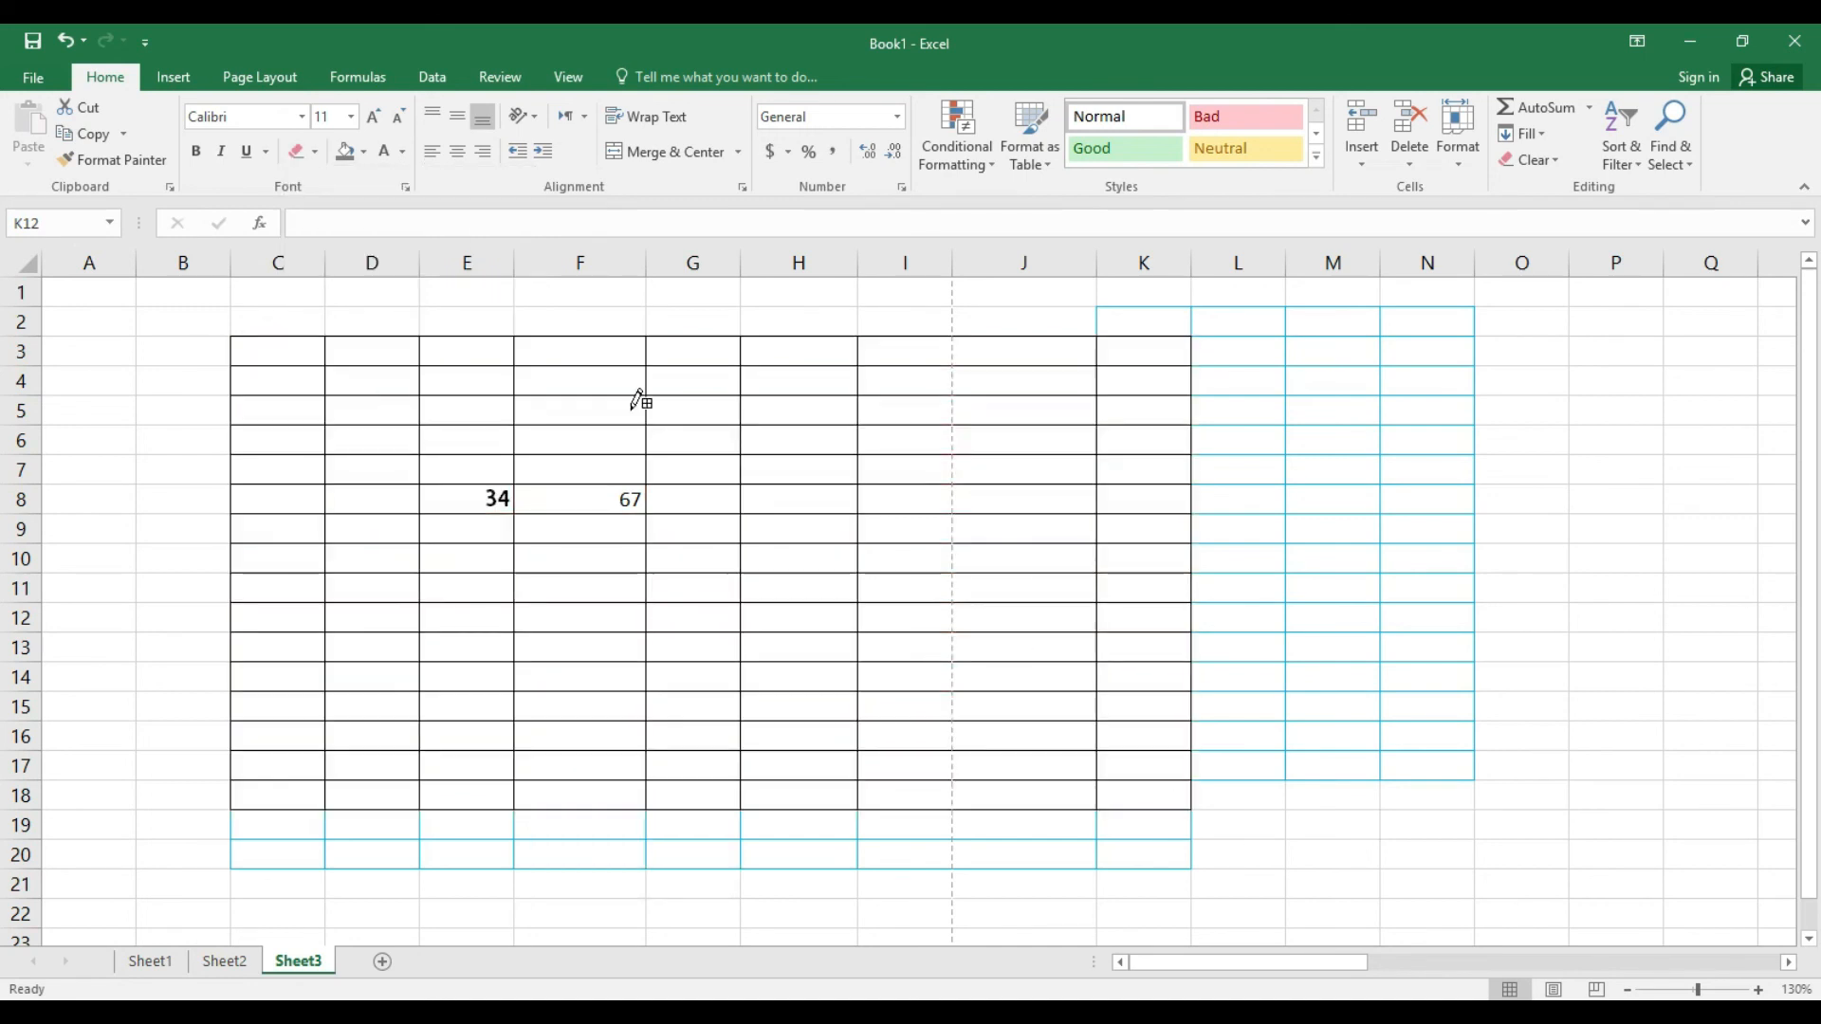
Choose the thin dash-dot-dot line style and redraw the border grid over range C3:K18.
{"action": "left_click", "coordinate": [320, 156]}
{"action": "mouse_move", "coordinate": [427, 702]}
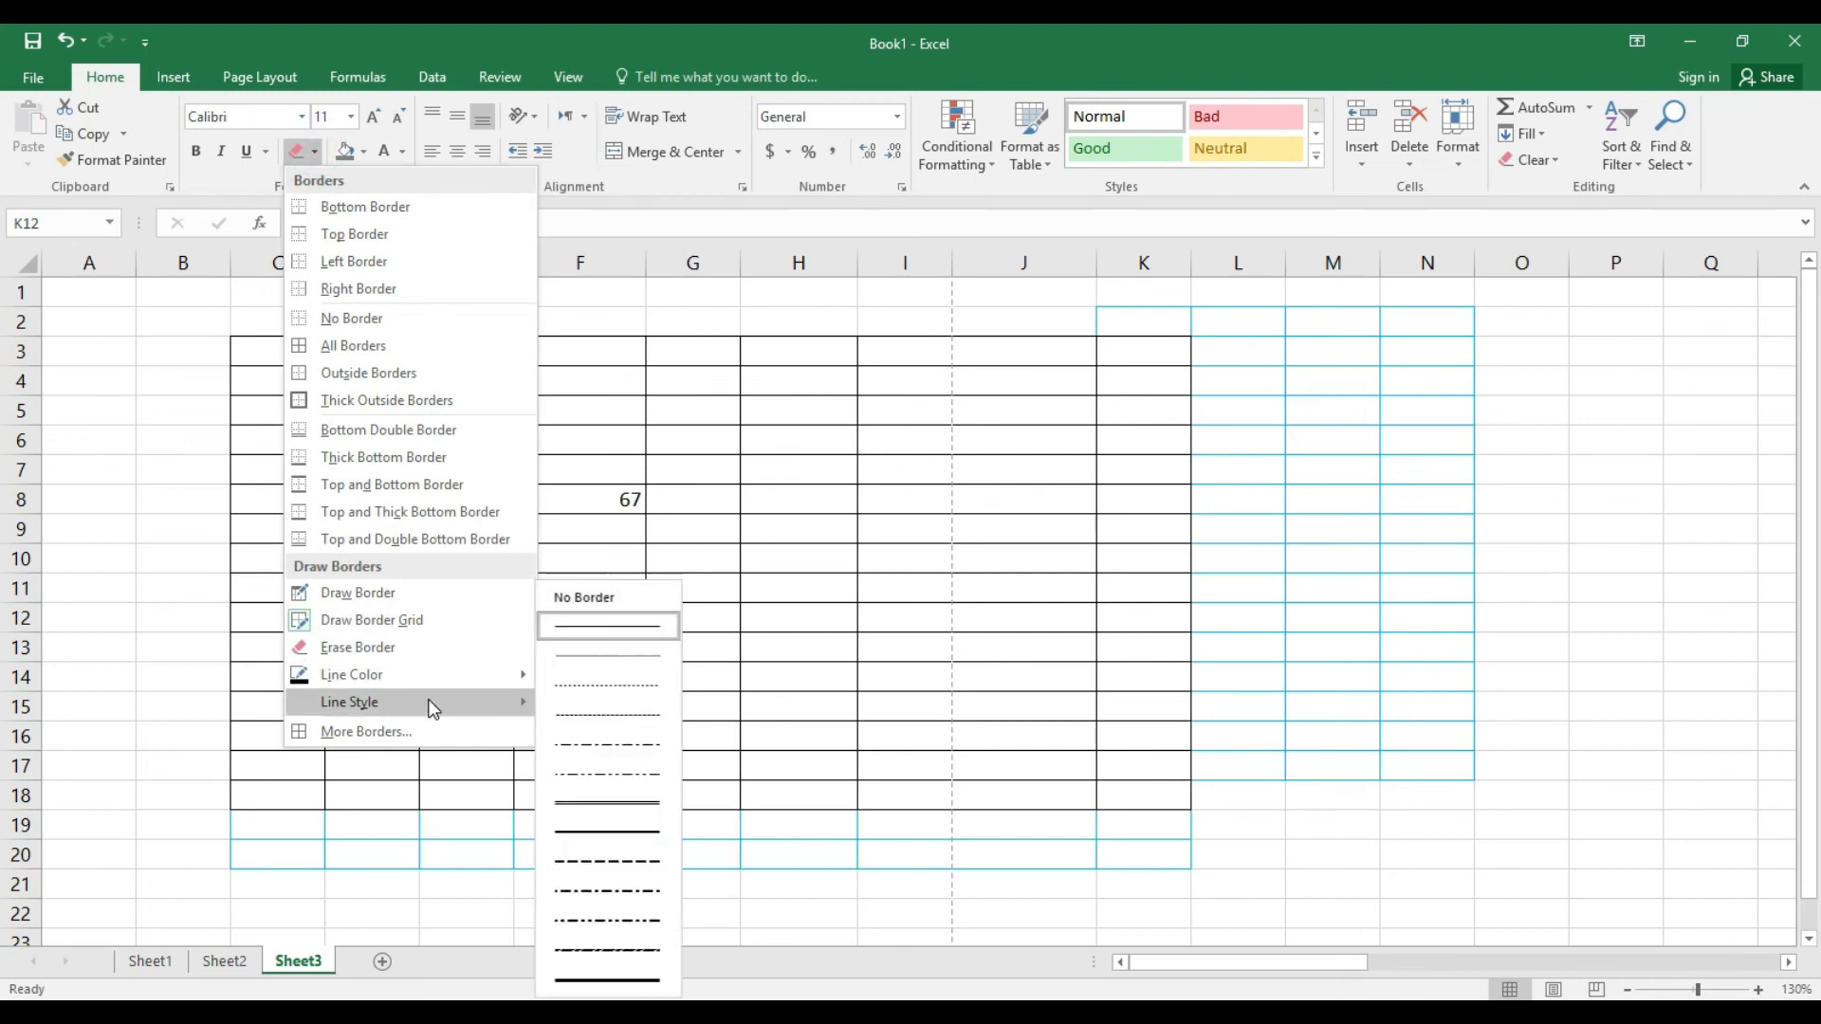
{"action": "left_click", "coordinate": [621, 775]}
{"action": "mouse_move", "coordinate": [247, 343]}
{"action": "left_mouse_down"}
{"action": "mouse_move", "coordinate": [598, 565]}
{"action": "mouse_move", "coordinate": [1024, 702]}
{"action": "left_mouse_up"}
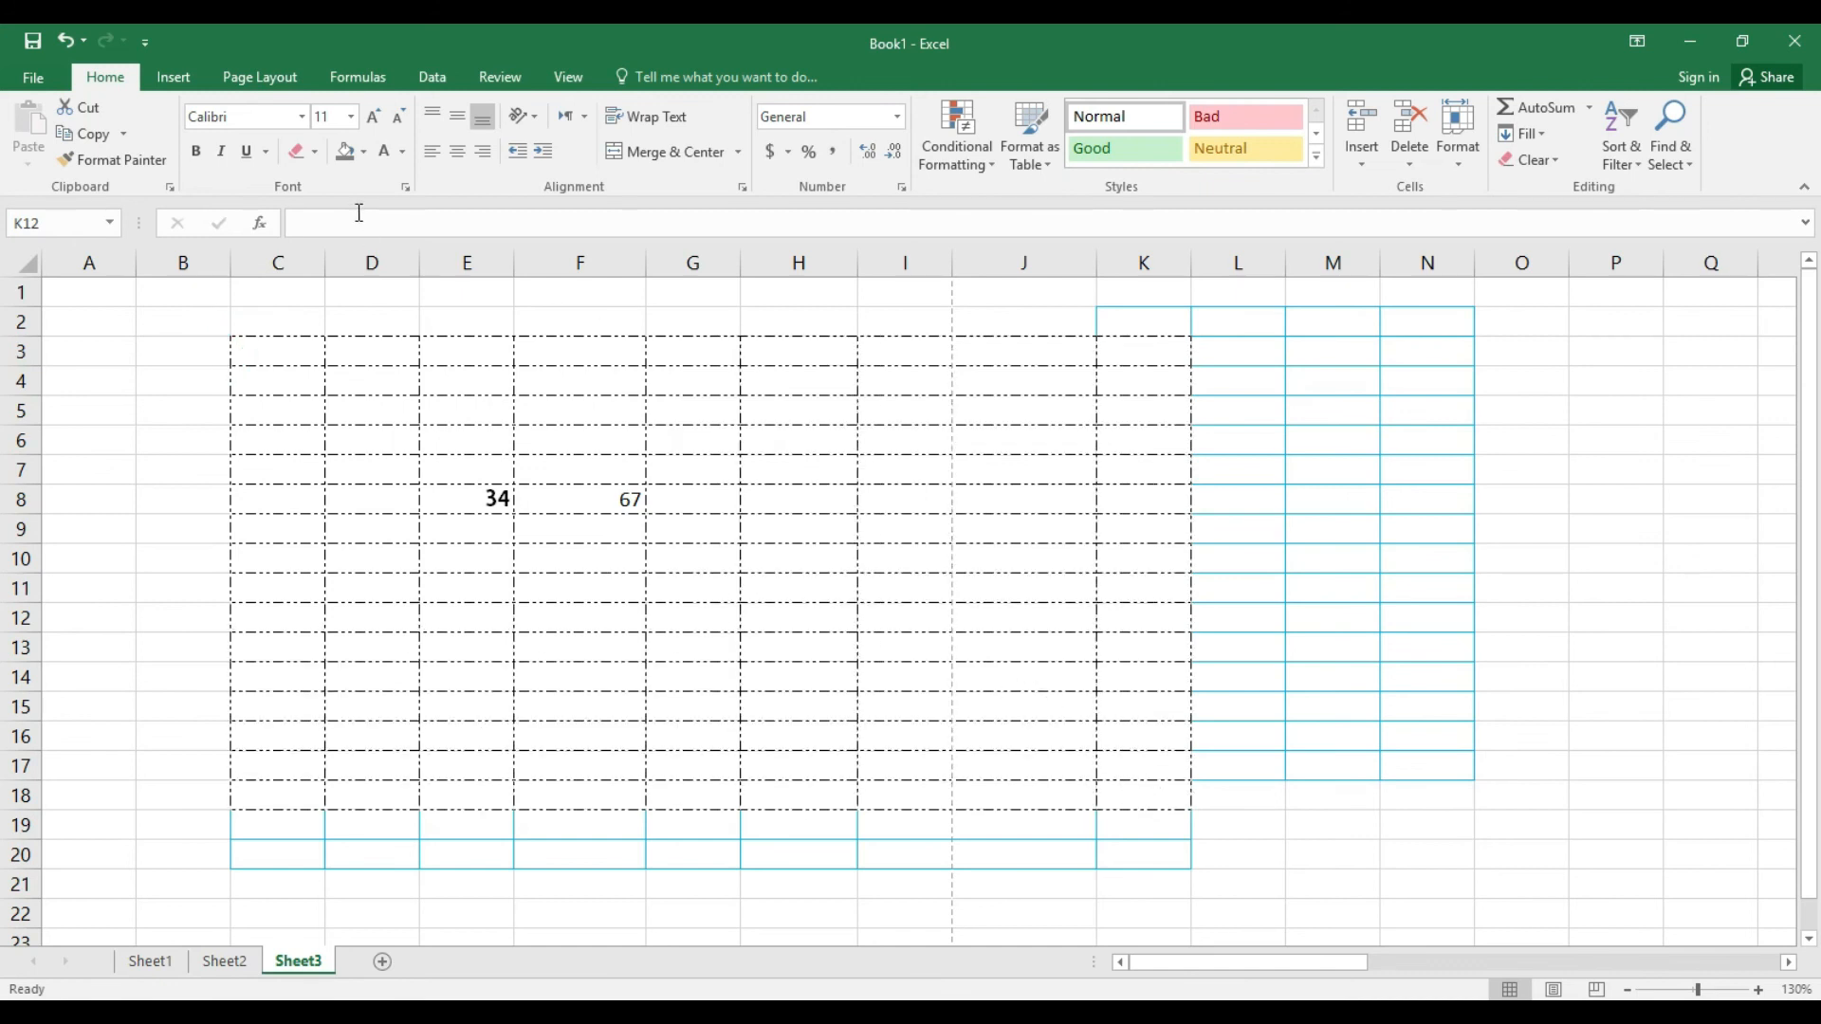
Choose the finest hairline line style and redraw the border grid over range C3:K17.
{"action": "left_click", "coordinate": [317, 154]}
{"action": "mouse_move", "coordinate": [510, 683]}
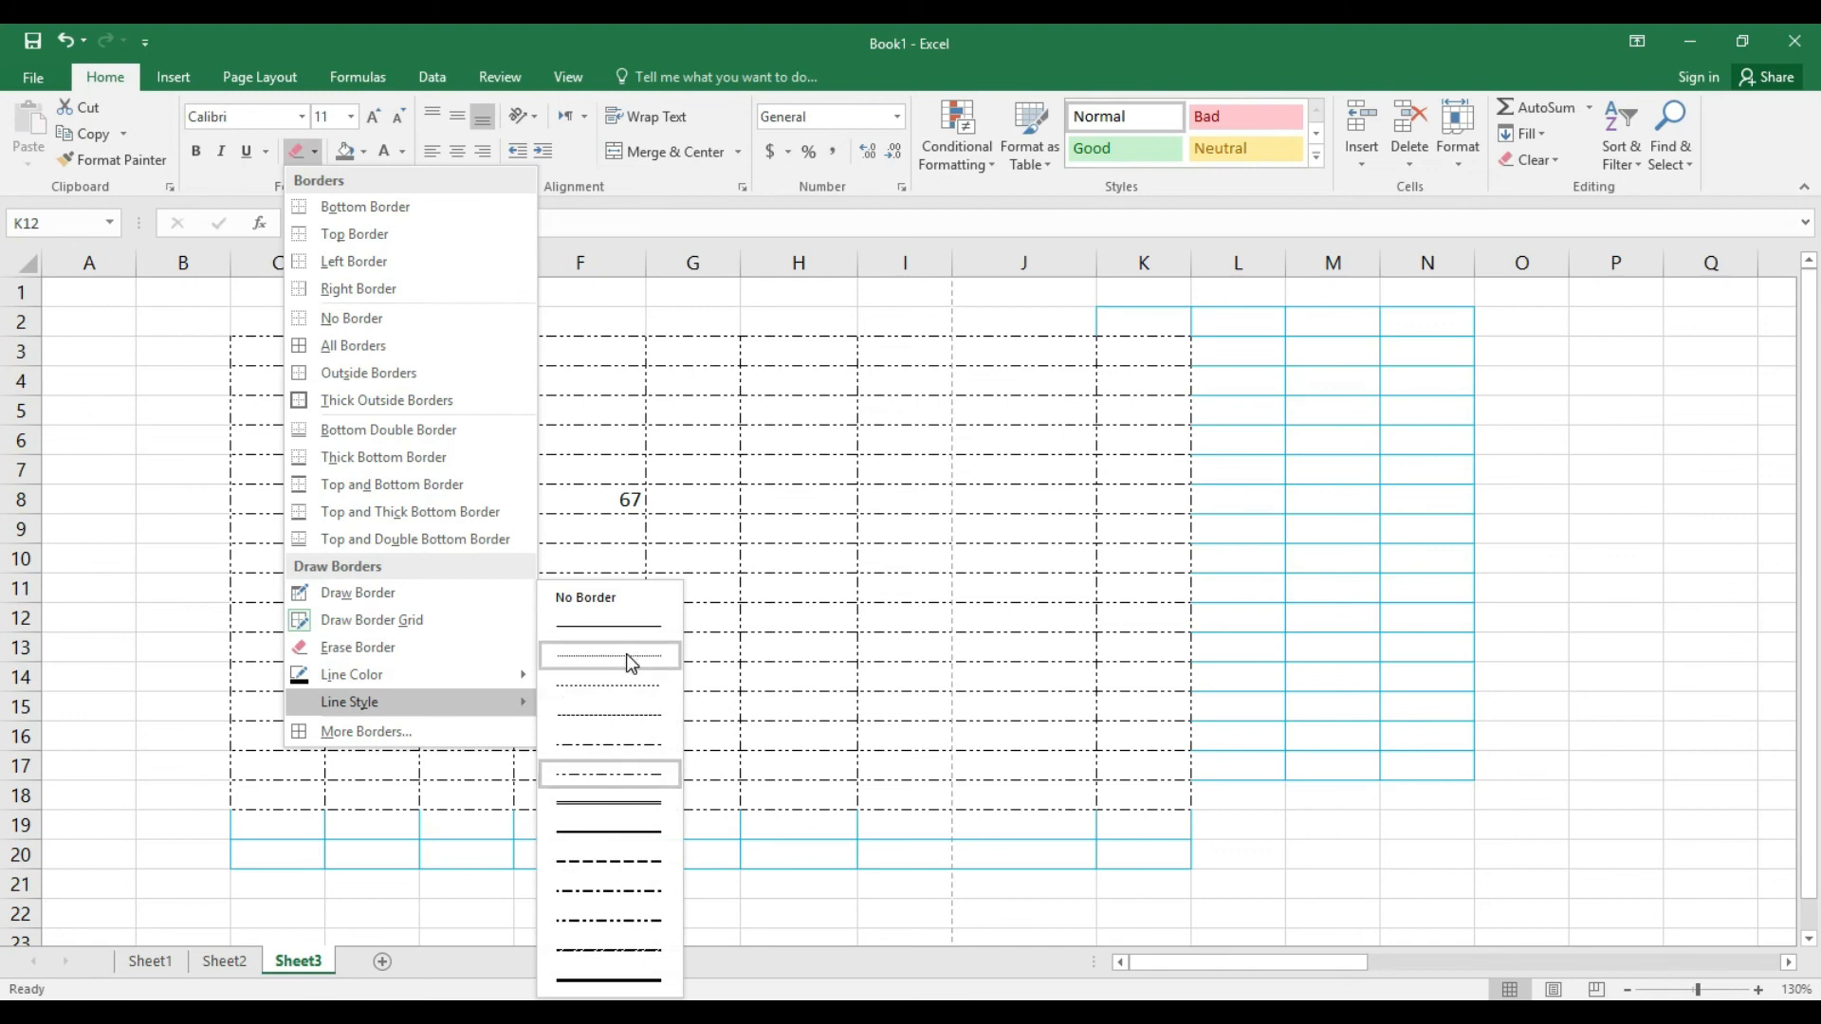
{"action": "left_click", "coordinate": [630, 660]}
{"action": "mouse_move", "coordinate": [276, 345]}
{"action": "left_mouse_down"}
{"action": "mouse_move", "coordinate": [720, 565]}
{"action": "mouse_move", "coordinate": [1108, 712]}
{"action": "mouse_move", "coordinate": [1158, 759]}
{"action": "left_mouse_up"}
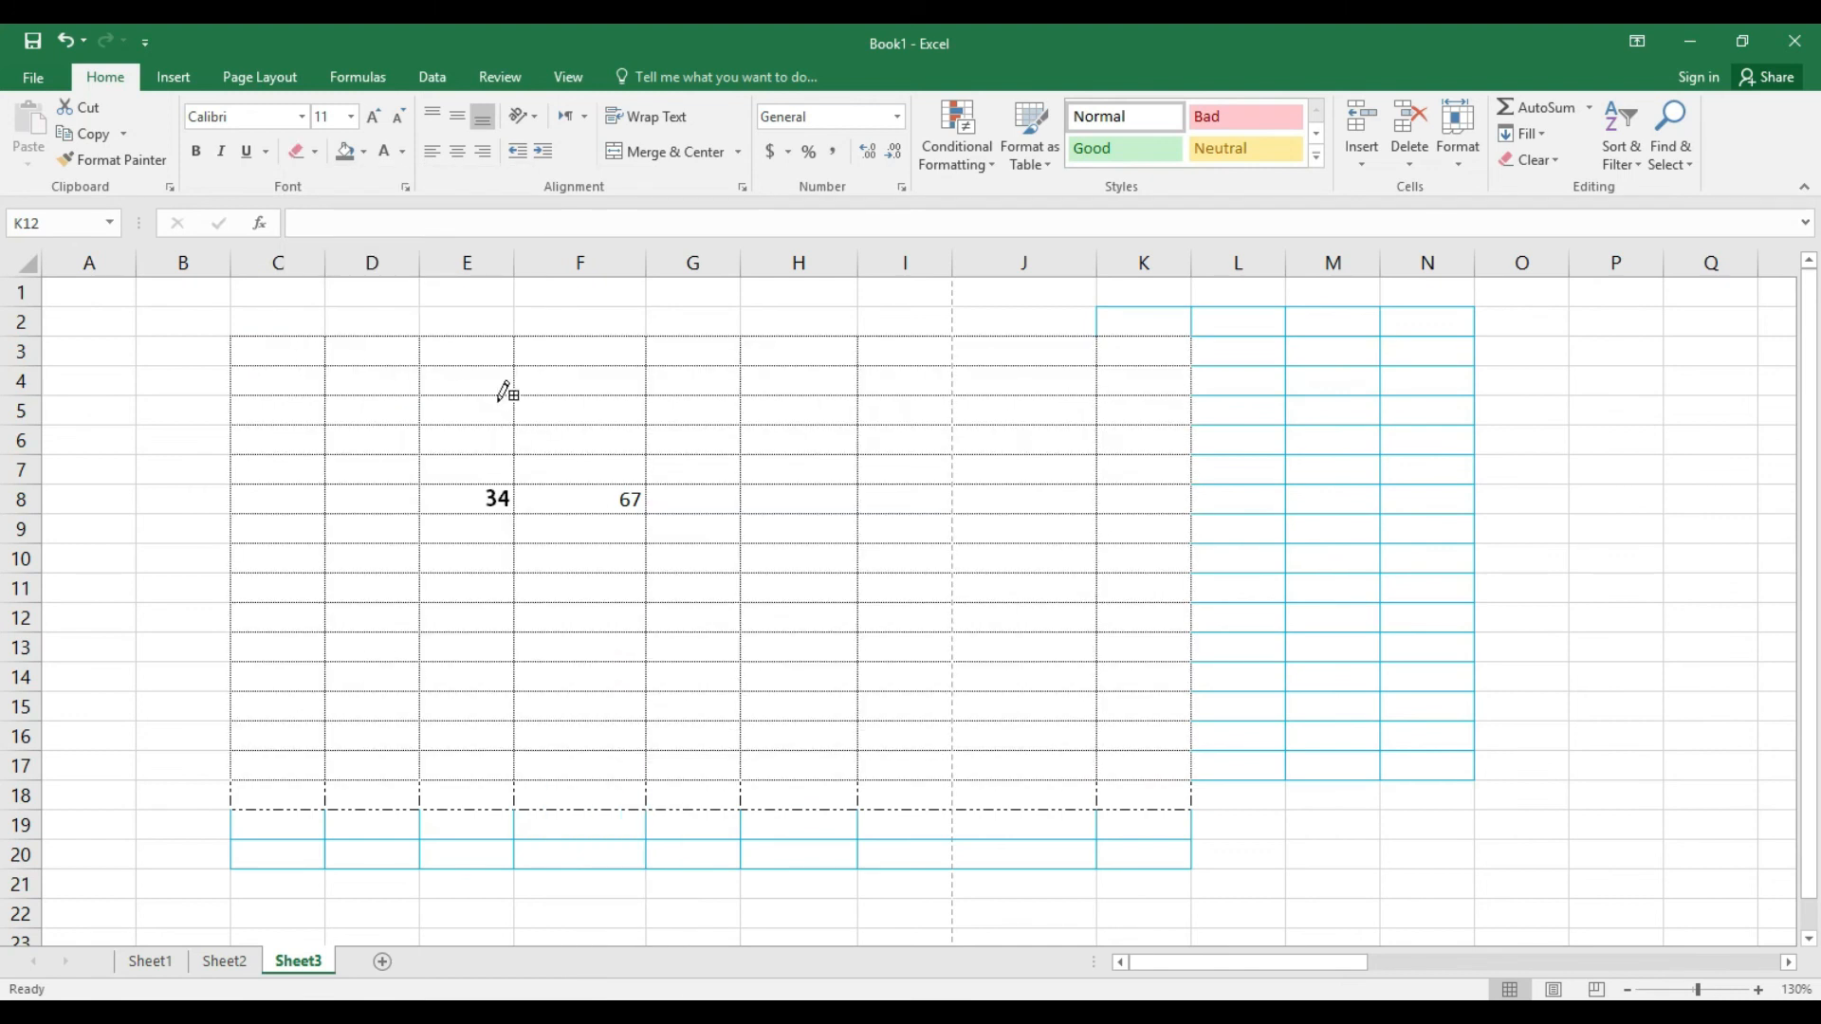
Choose the medium-thick solid line style and draw the border grid over range C3:L21.
{"action": "left_click", "coordinate": [316, 152]}
{"action": "mouse_move", "coordinate": [459, 703]}
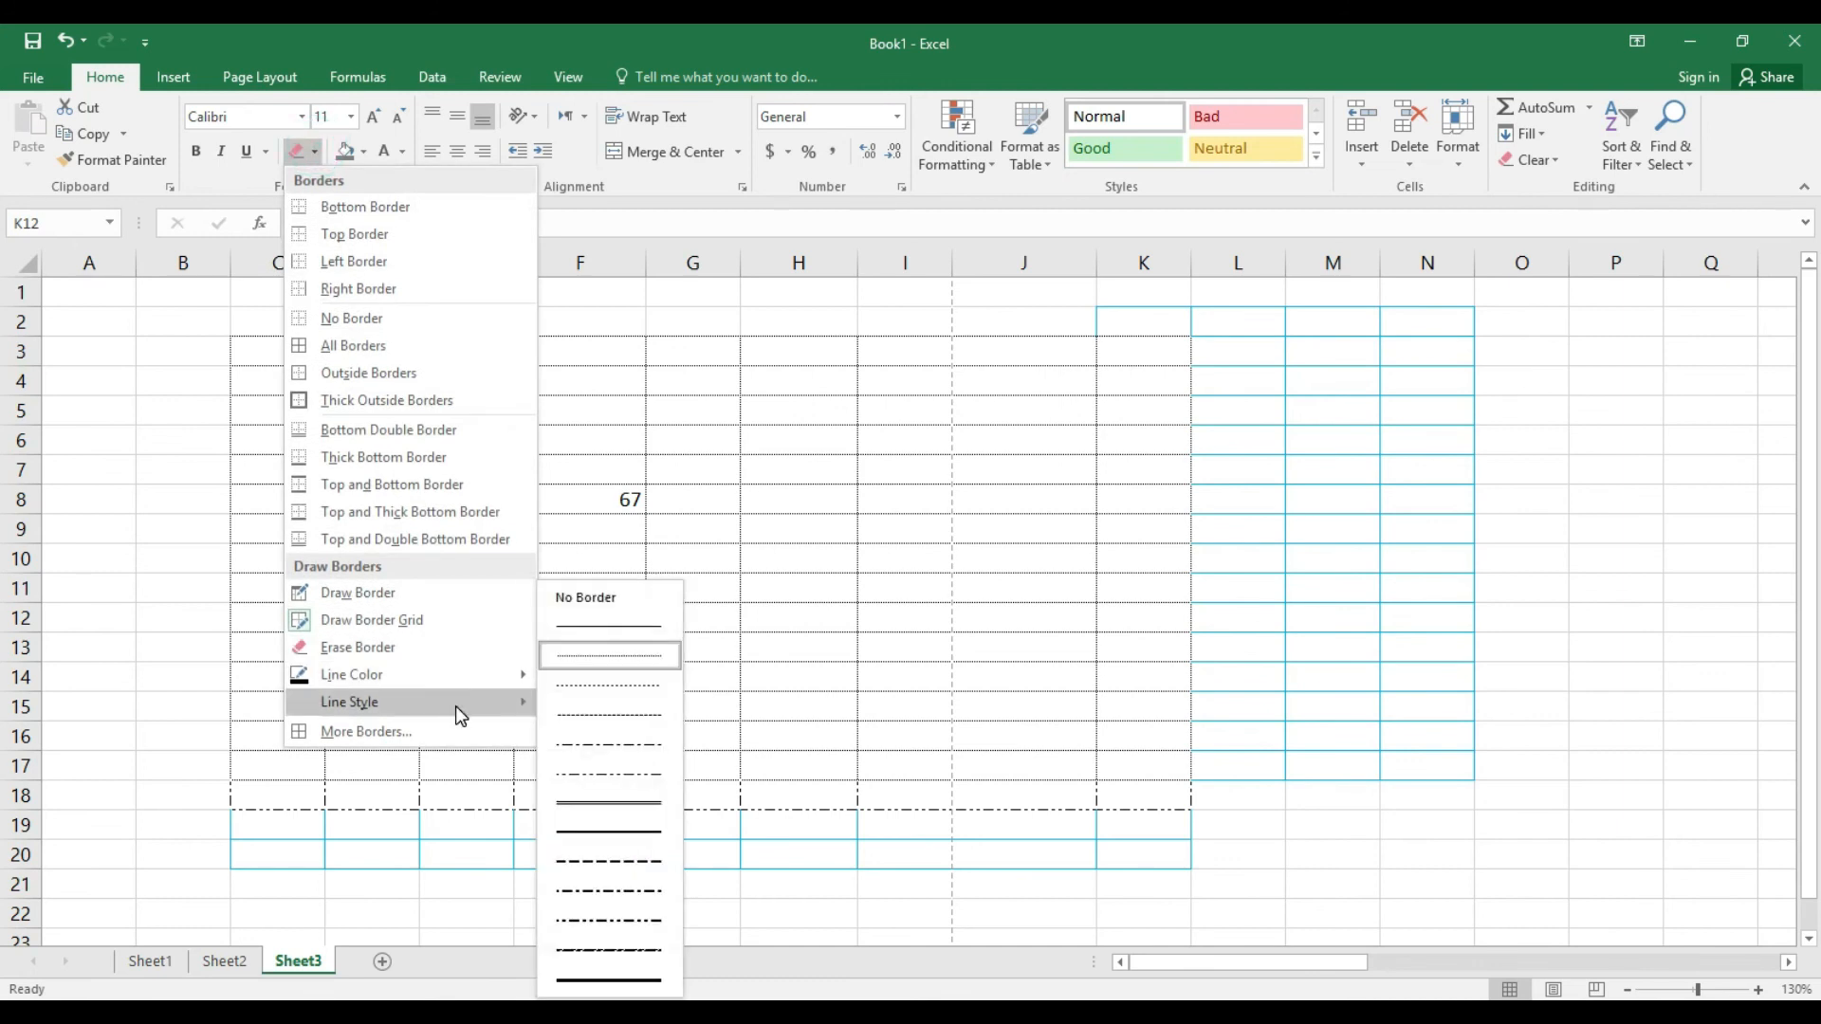
{"action": "left_click", "coordinate": [640, 834]}
{"action": "mouse_move", "coordinate": [240, 331]}
{"action": "left_mouse_down"}
{"action": "mouse_move", "coordinate": [1183, 801]}
{"action": "mouse_move", "coordinate": [1243, 866]}
{"action": "left_mouse_up"}
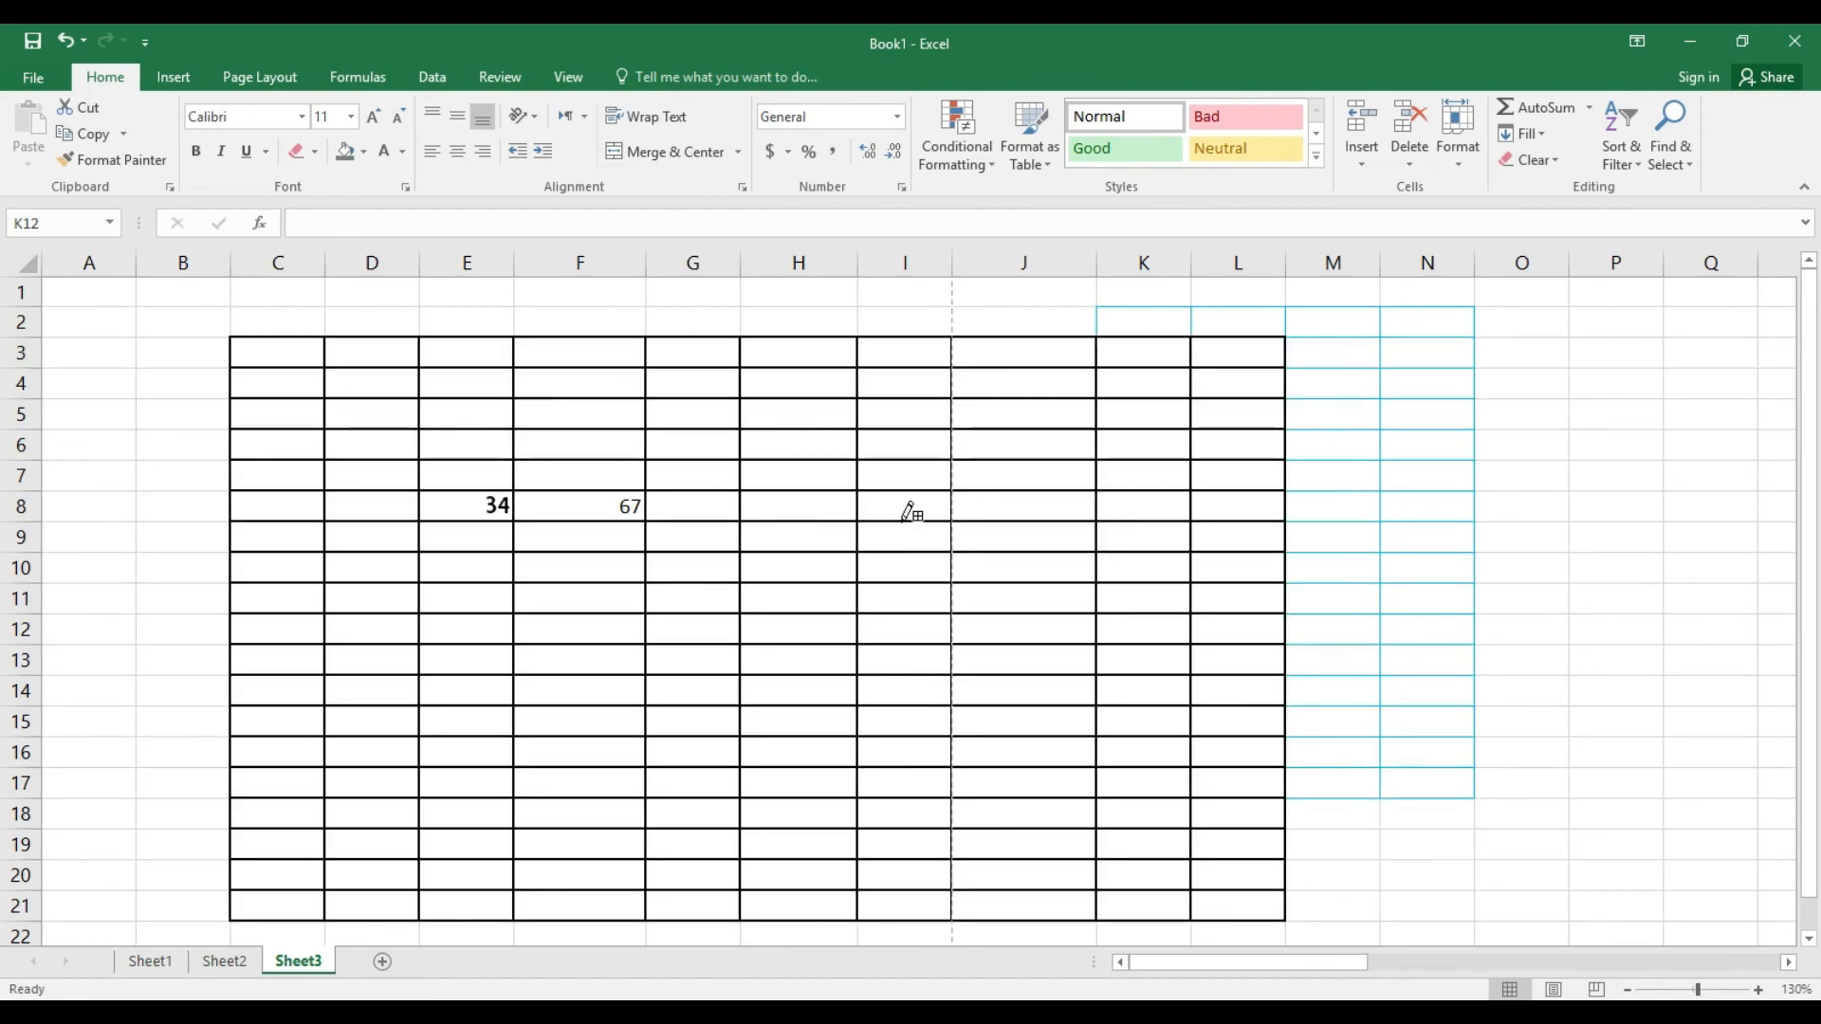
Choose the thin solid line style and redraw the border grid over range C3:L20.
{"action": "left_click", "coordinate": [314, 153]}
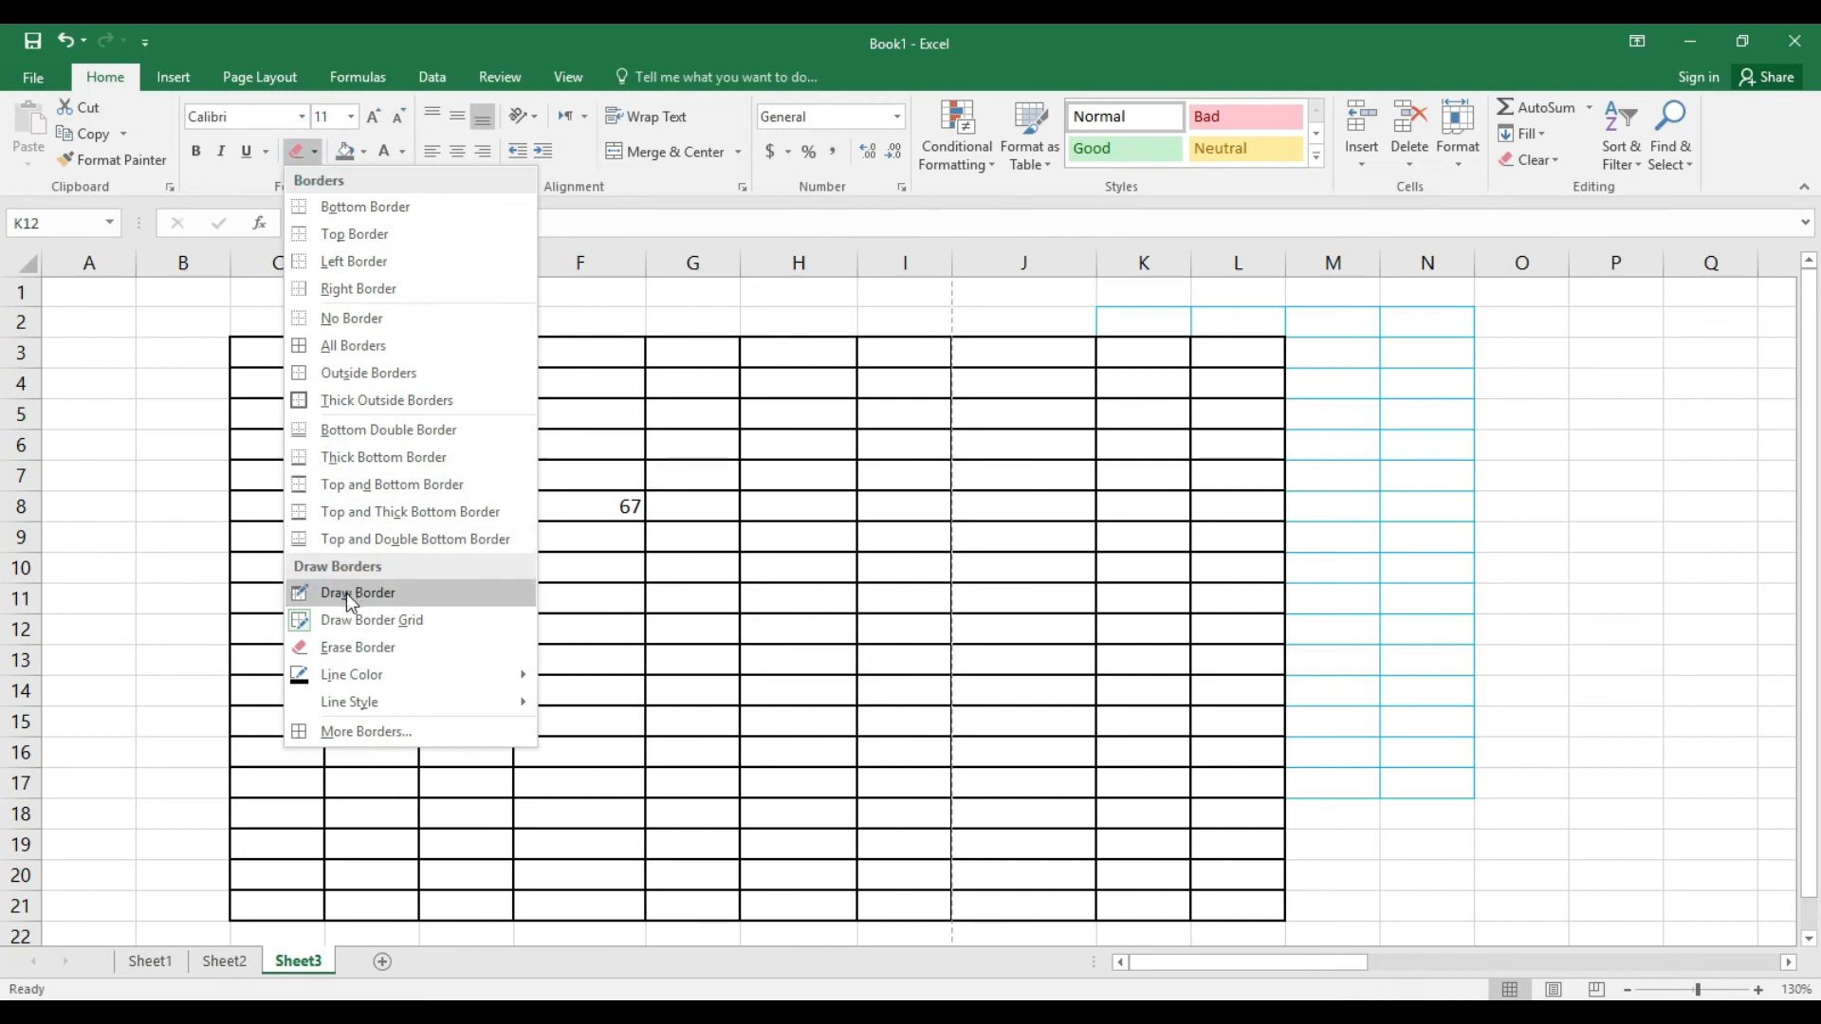
{"action": "mouse_move", "coordinate": [390, 702]}
{"action": "left_click", "coordinate": [618, 621]}
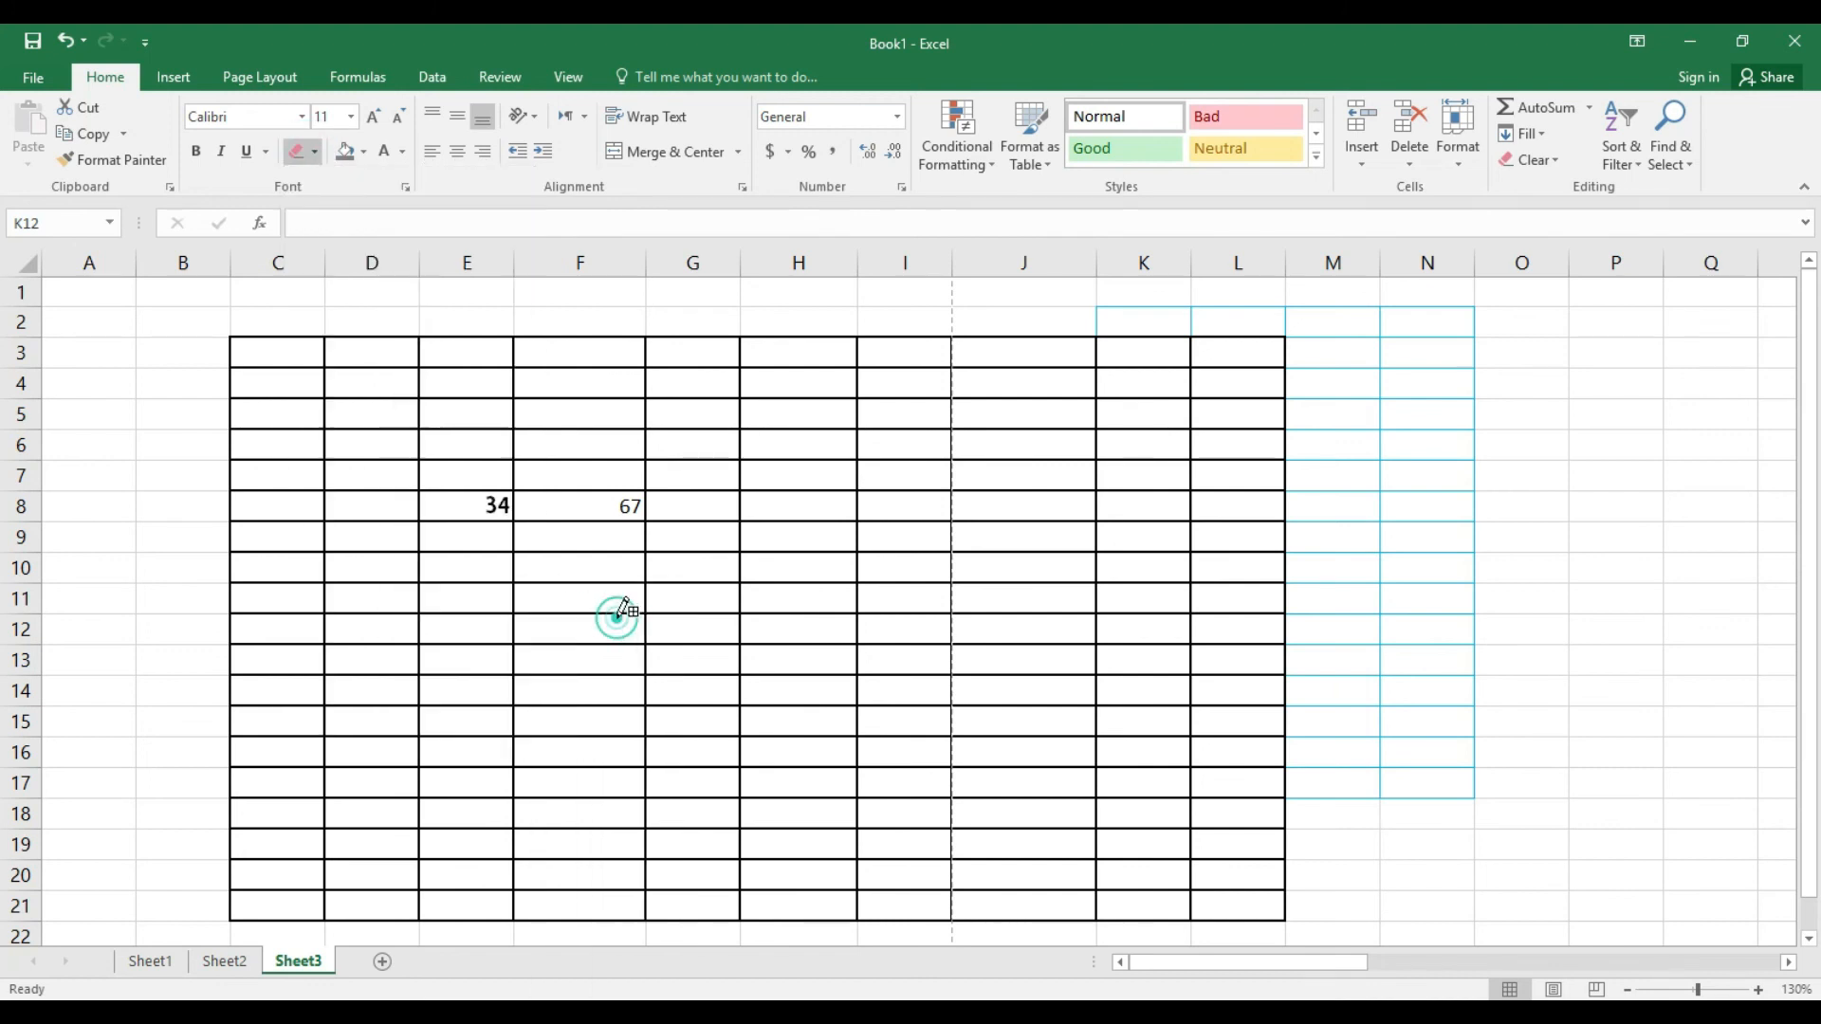
{"action": "left_click_drag", "start_coordinate": [690, 594], "coordinate": [1090, 782]}
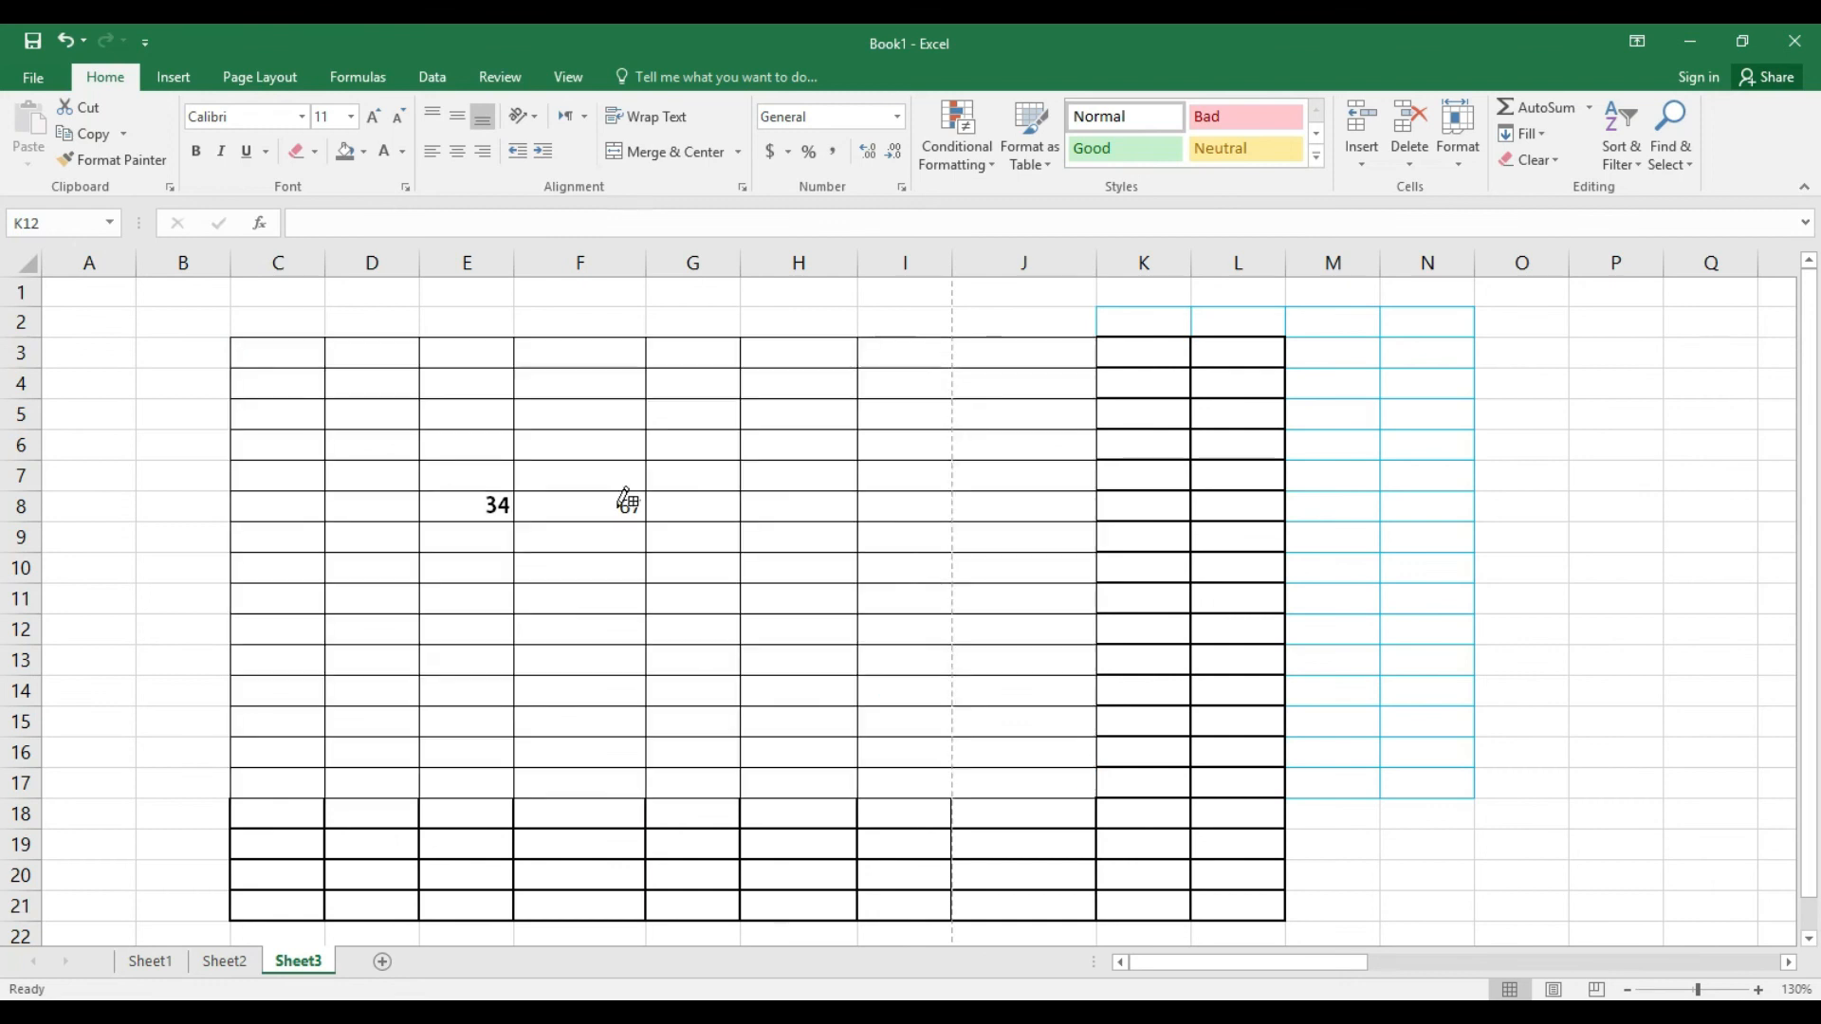
{"action": "mouse_move", "coordinate": [343, 377]}
{"action": "left_mouse_down"}
{"action": "mouse_move", "coordinate": [1129, 772]}
{"action": "mouse_move", "coordinate": [1264, 882]}
{"action": "left_mouse_up"}
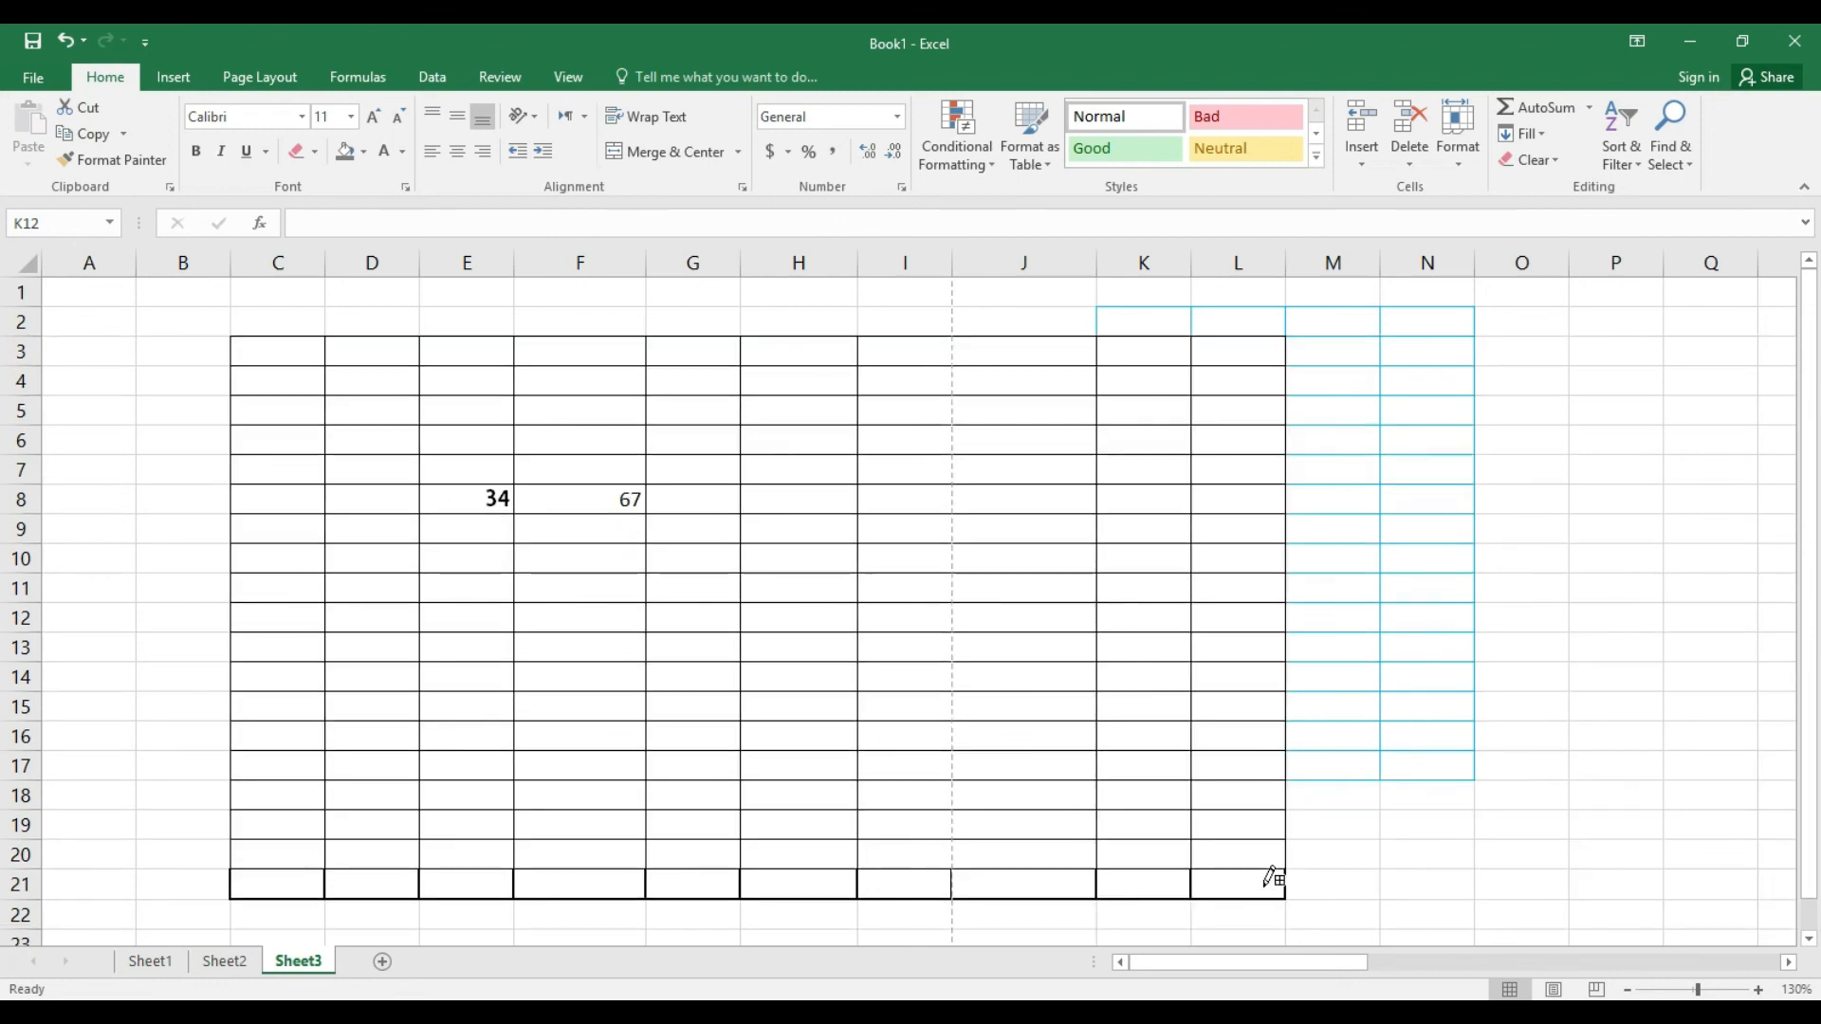
{"action": "left_click", "coordinate": [319, 154]}
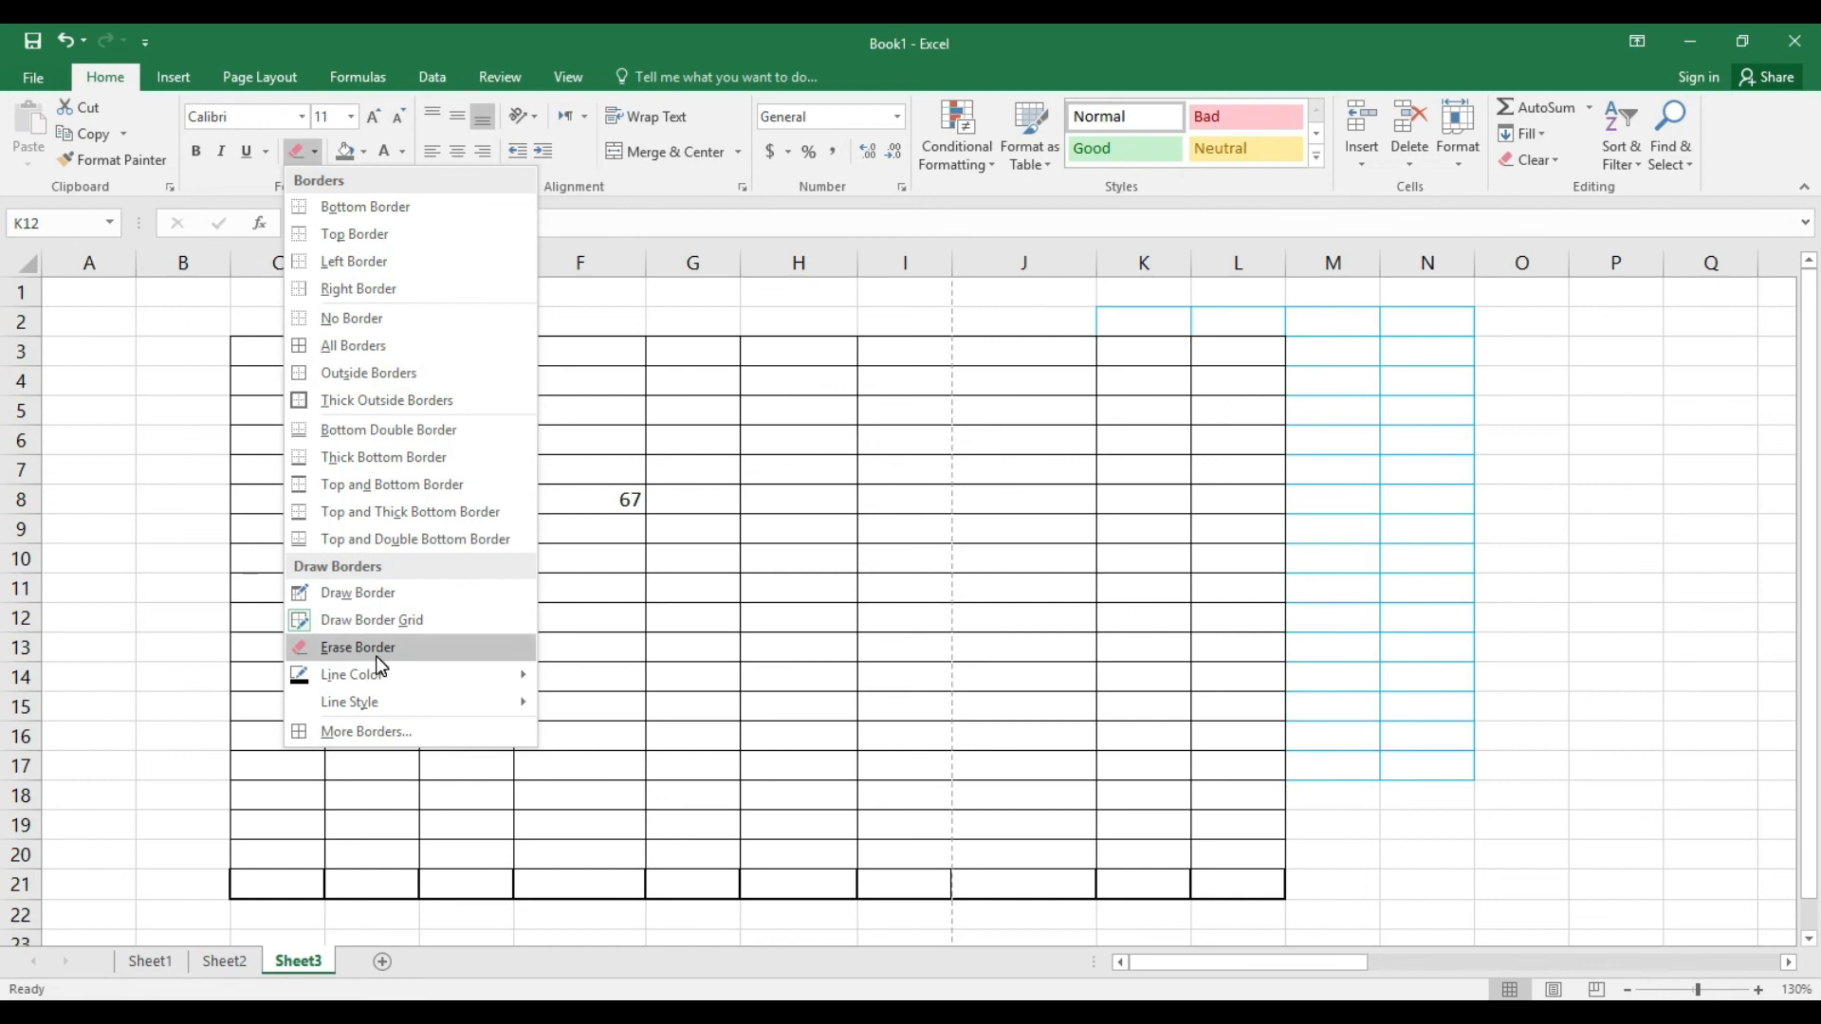
{"action": "left_click", "coordinate": [853, 451]}
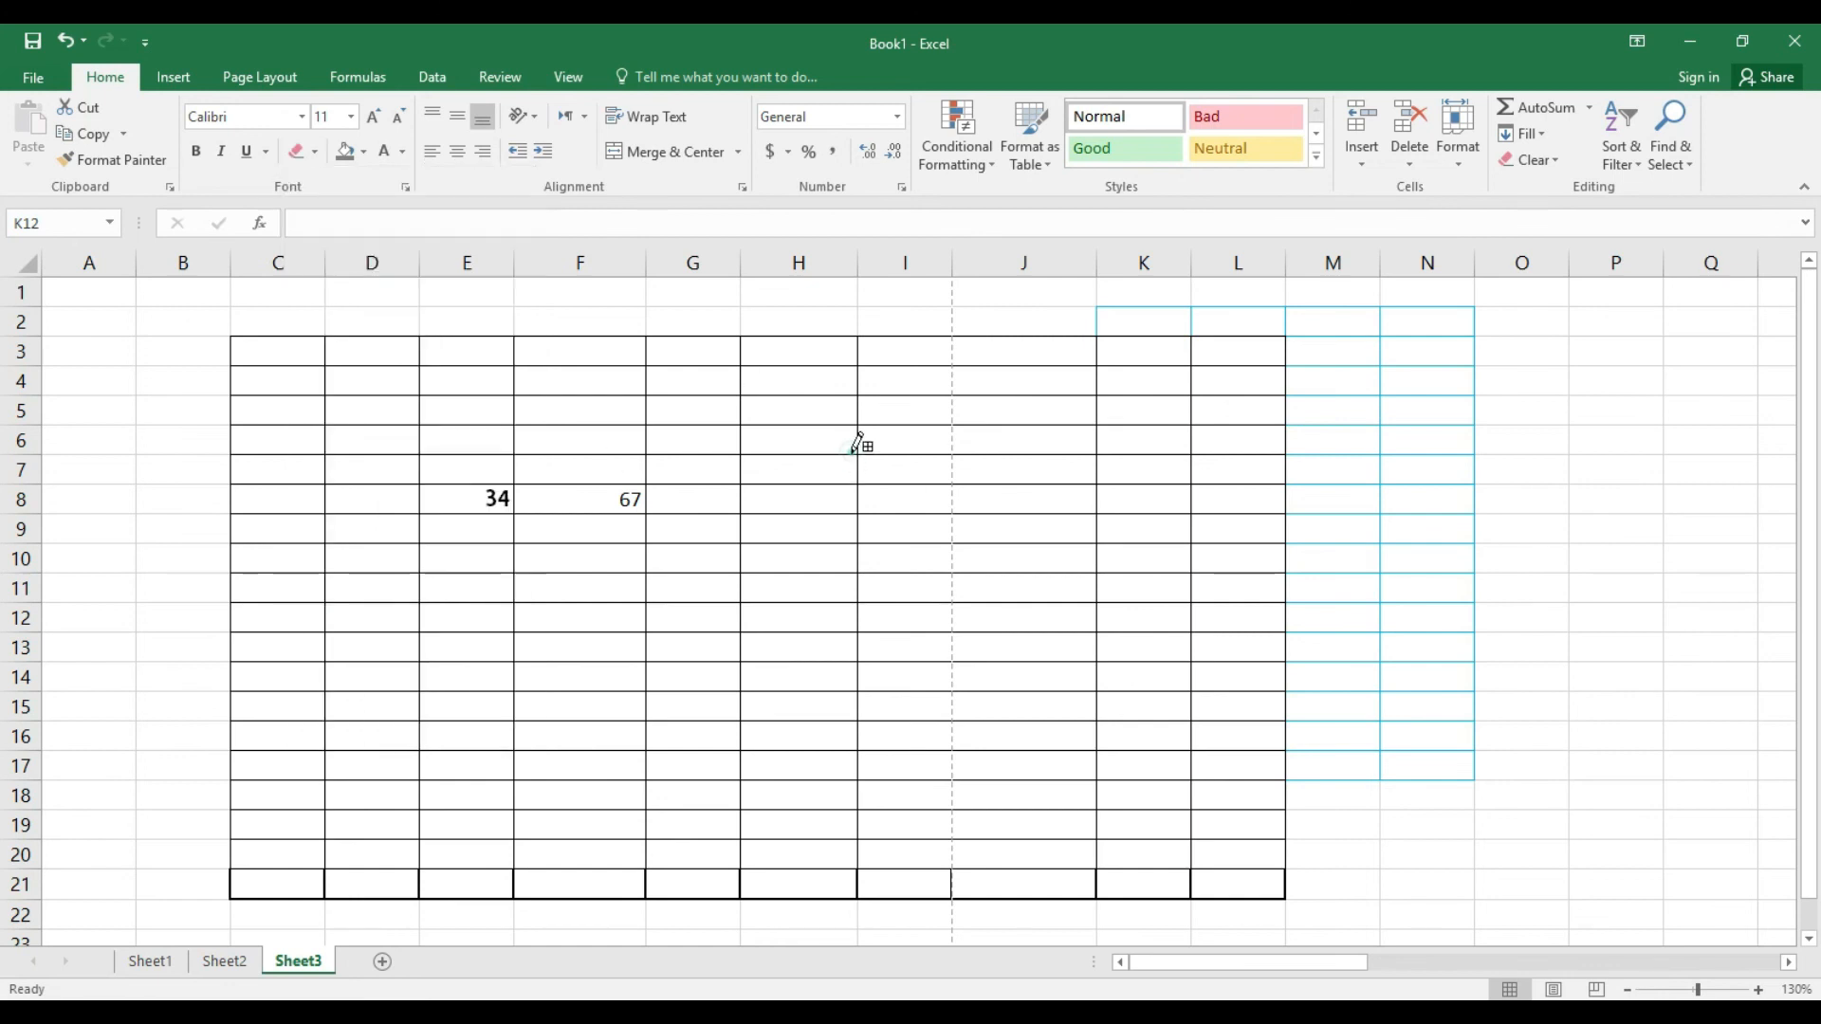
Leave border drawing mode, then merge and center range H8:J13 into one cell.
{"action": "left_click", "coordinate": [785, 520]}
{"action": "left_click_drag", "start_coordinate": [792, 527], "coordinate": [890, 540]}
{"action": "left_click_drag", "start_coordinate": [720, 440], "coordinate": [1127, 681]}
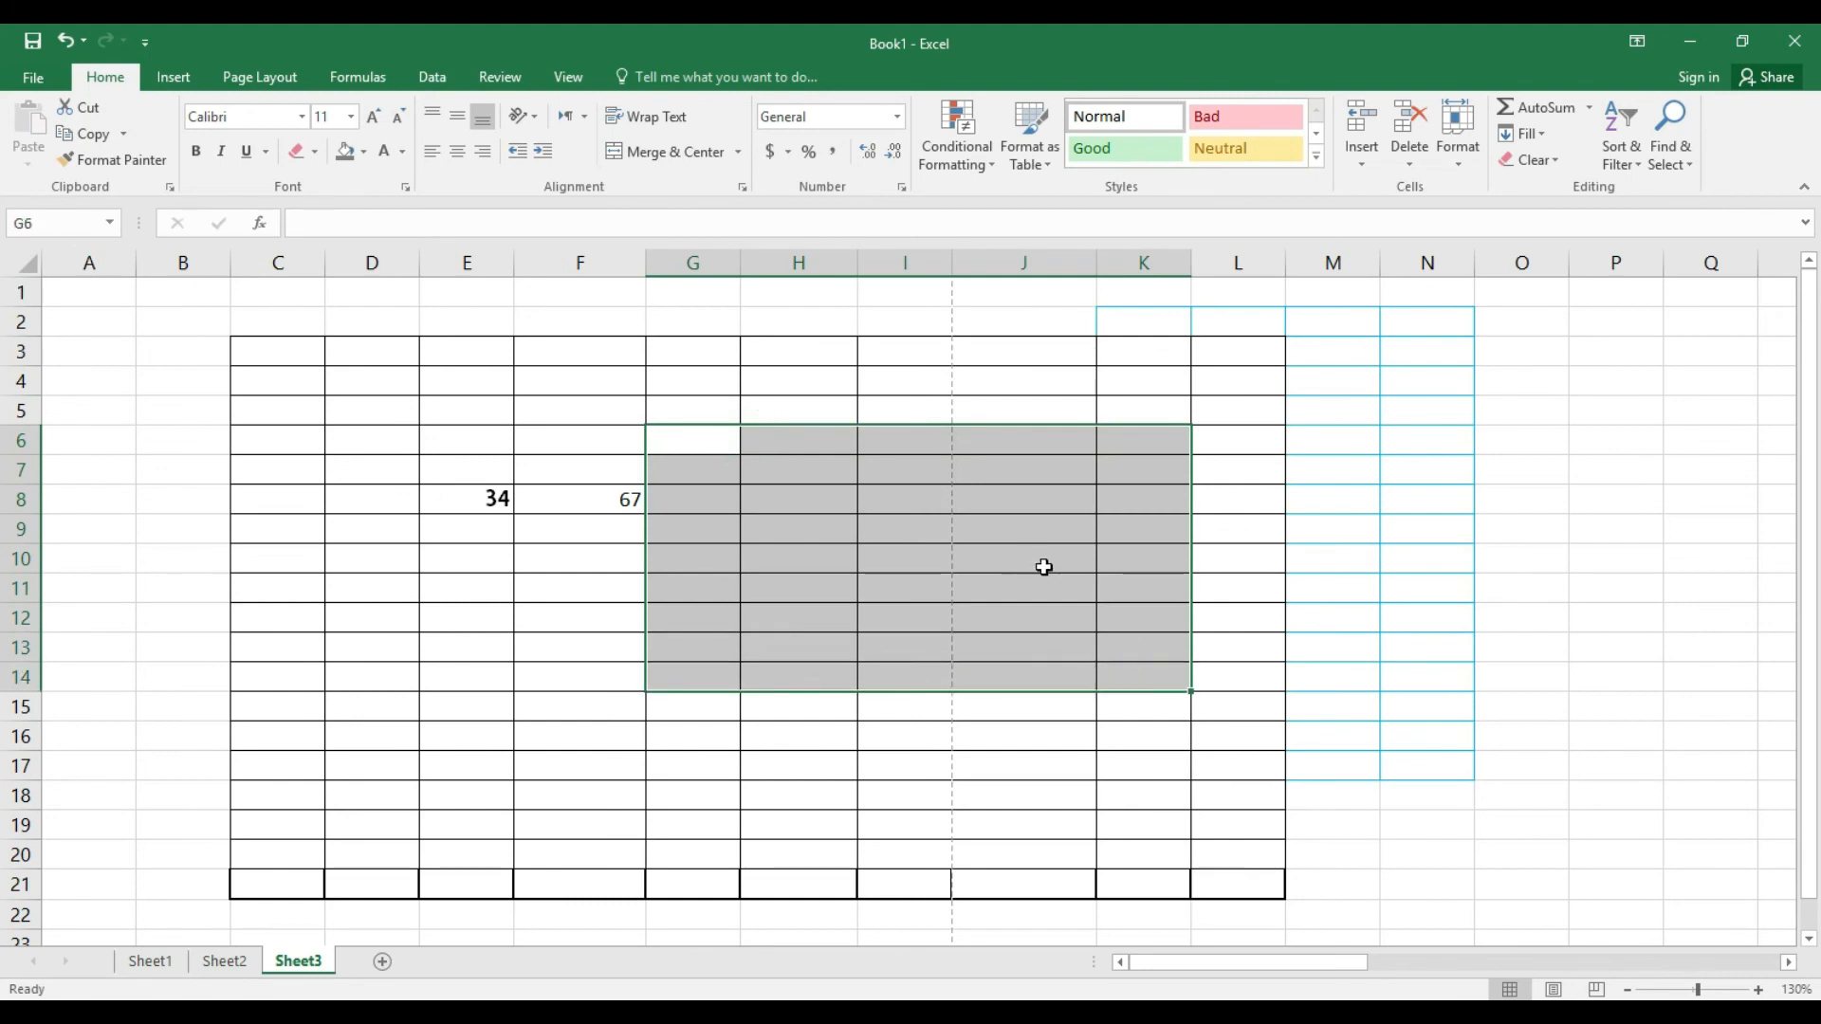
{"action": "left_click", "coordinate": [882, 512]}
{"action": "left_click_drag", "start_coordinate": [805, 487], "coordinate": [1062, 637]}
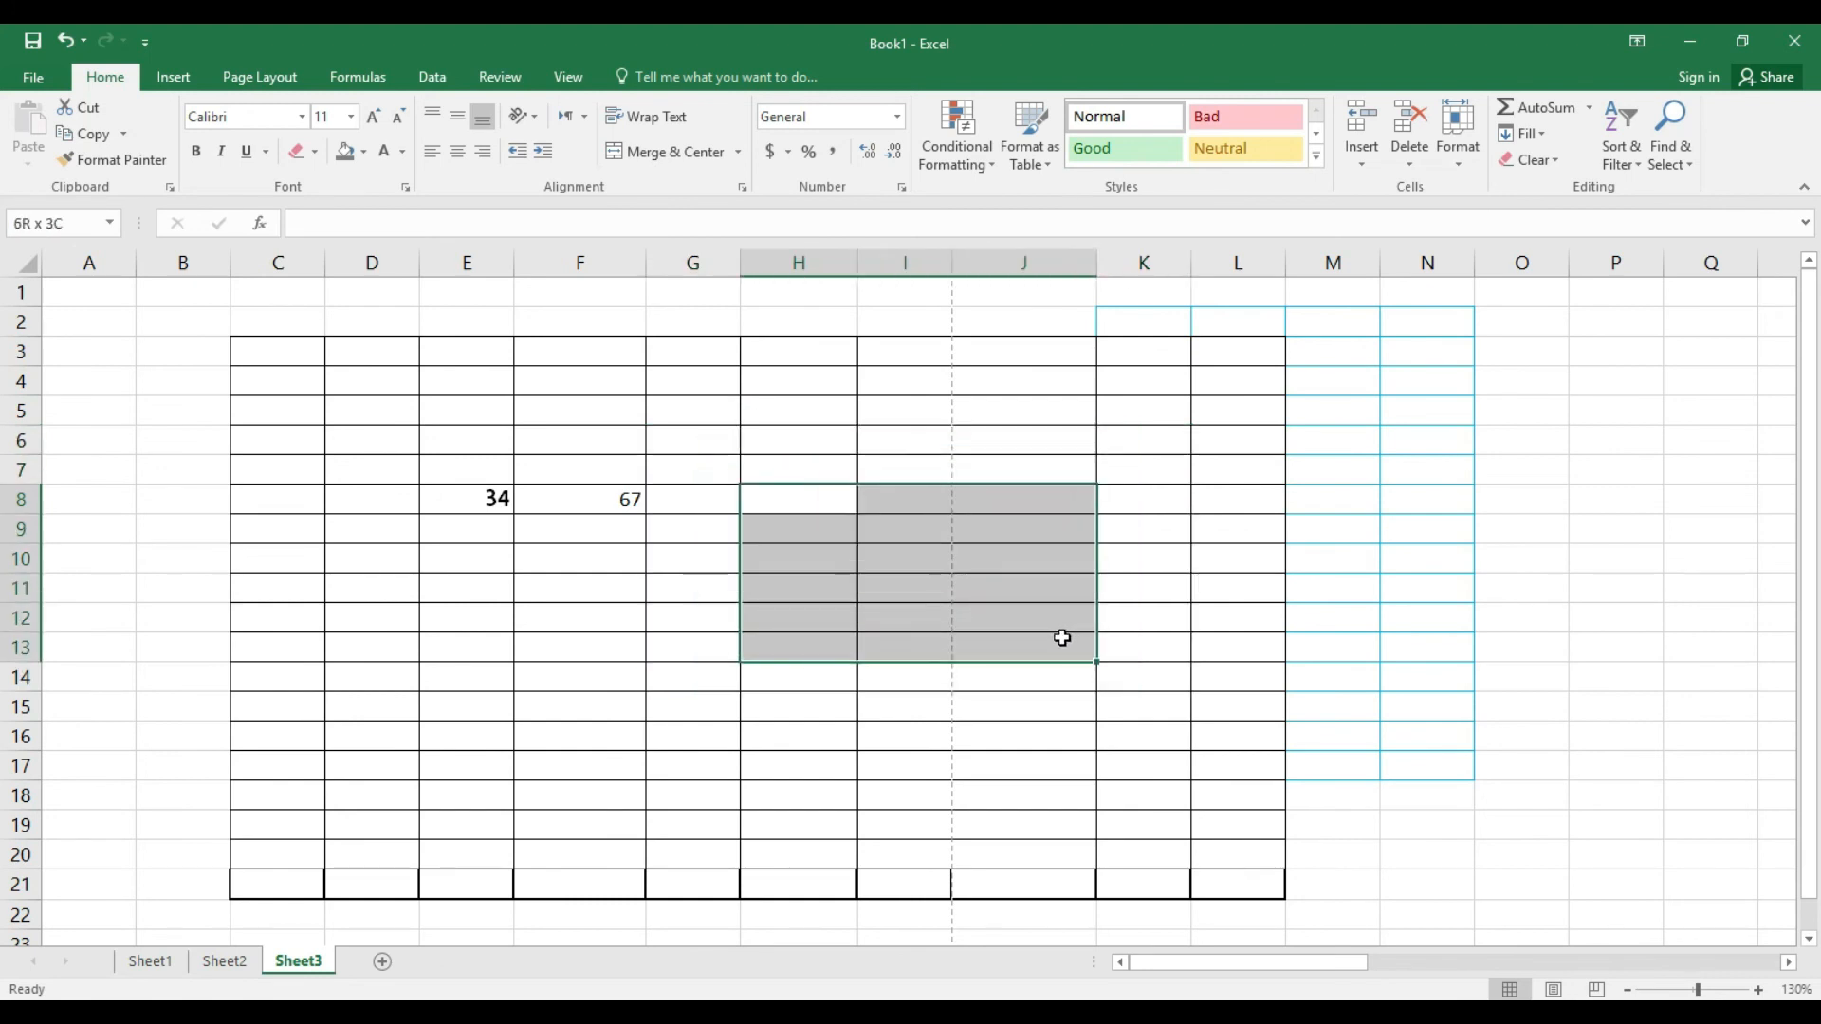
{"action": "left_click", "coordinate": [668, 153]}
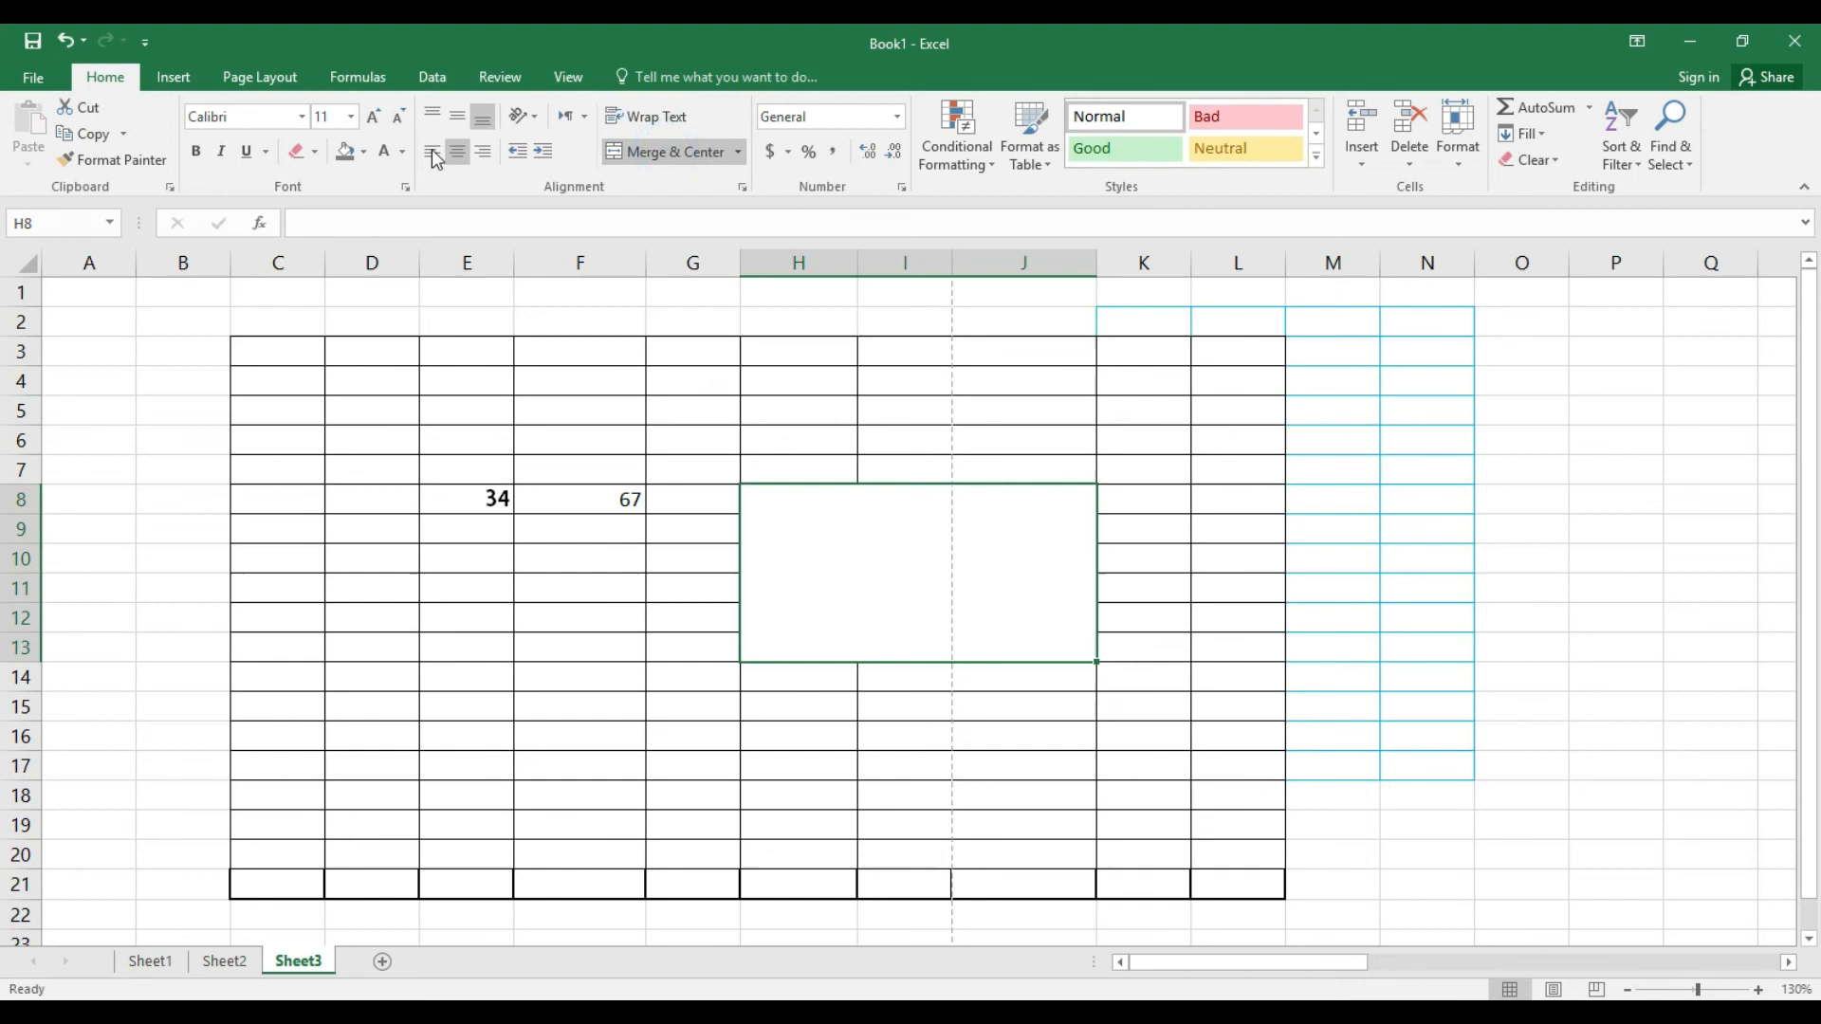
Add both diagonal borders to the merged cell H8:J13 so that they cross in an X.
{"action": "left_click", "coordinate": [316, 161]}
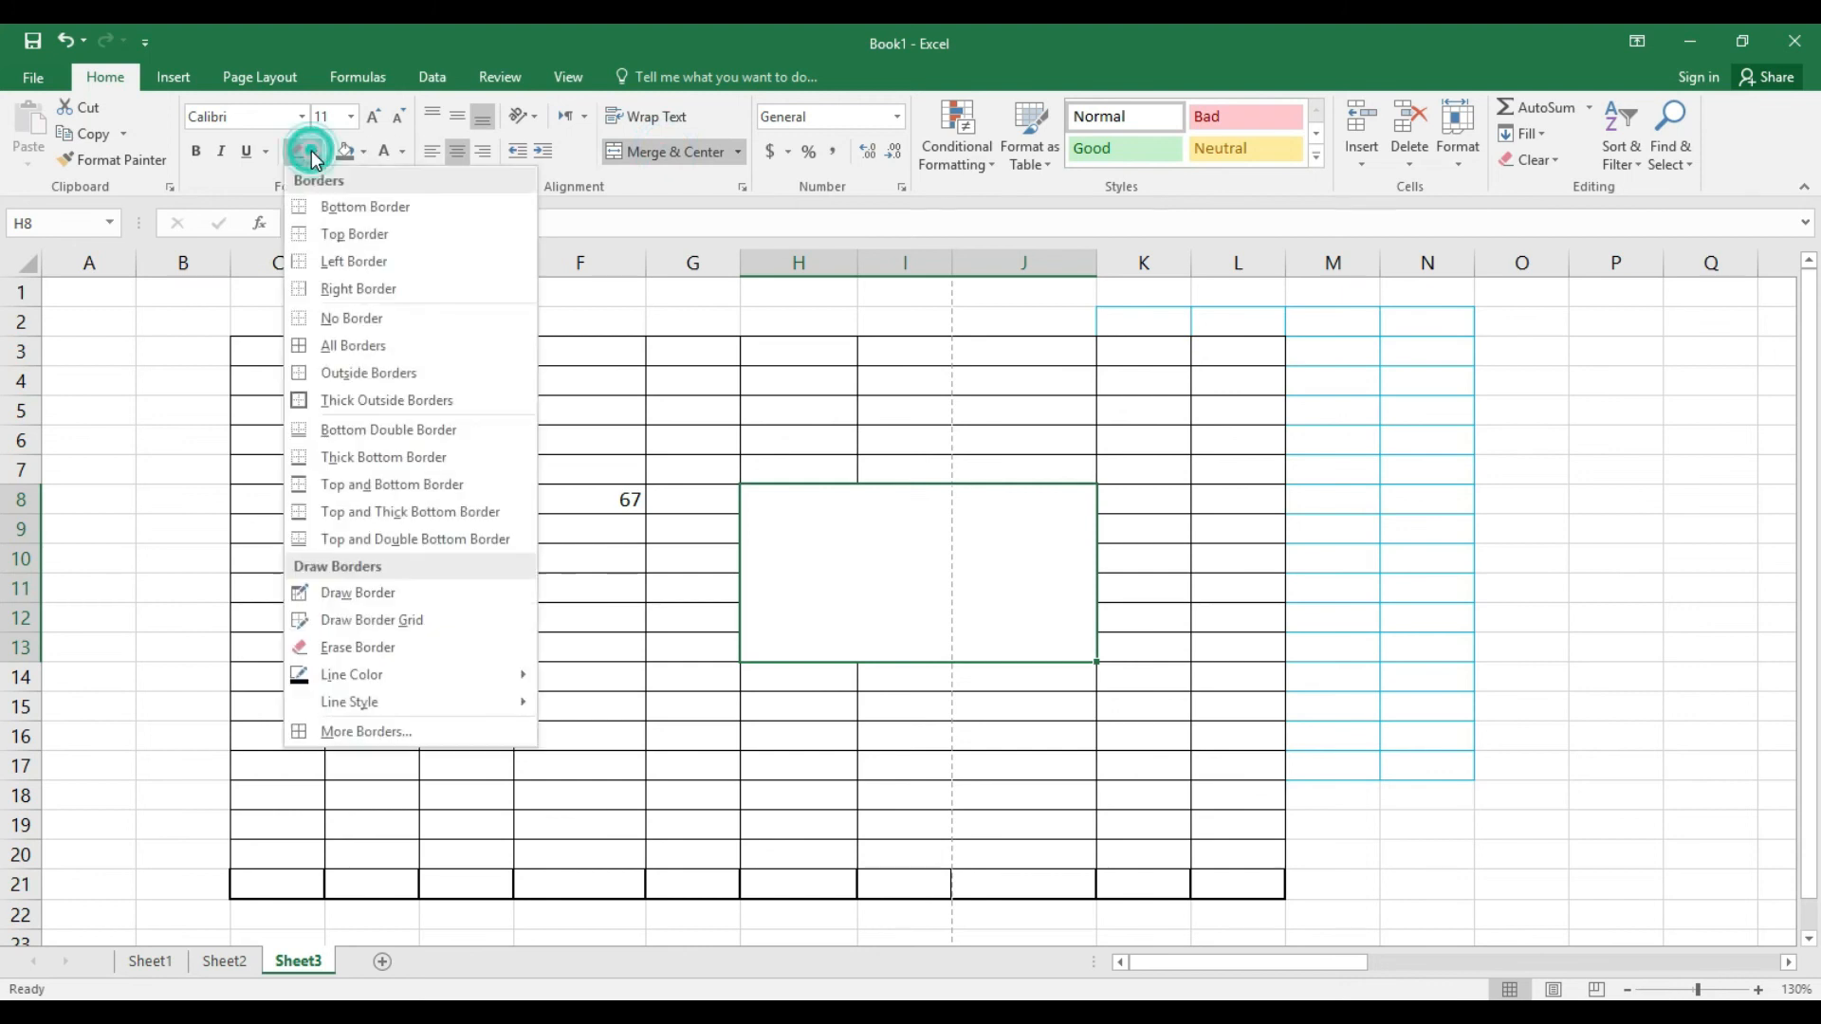
{"action": "left_click", "coordinate": [419, 735]}
{"action": "left_click", "coordinate": [1037, 555]}
{"action": "left_click", "coordinate": [819, 555]}
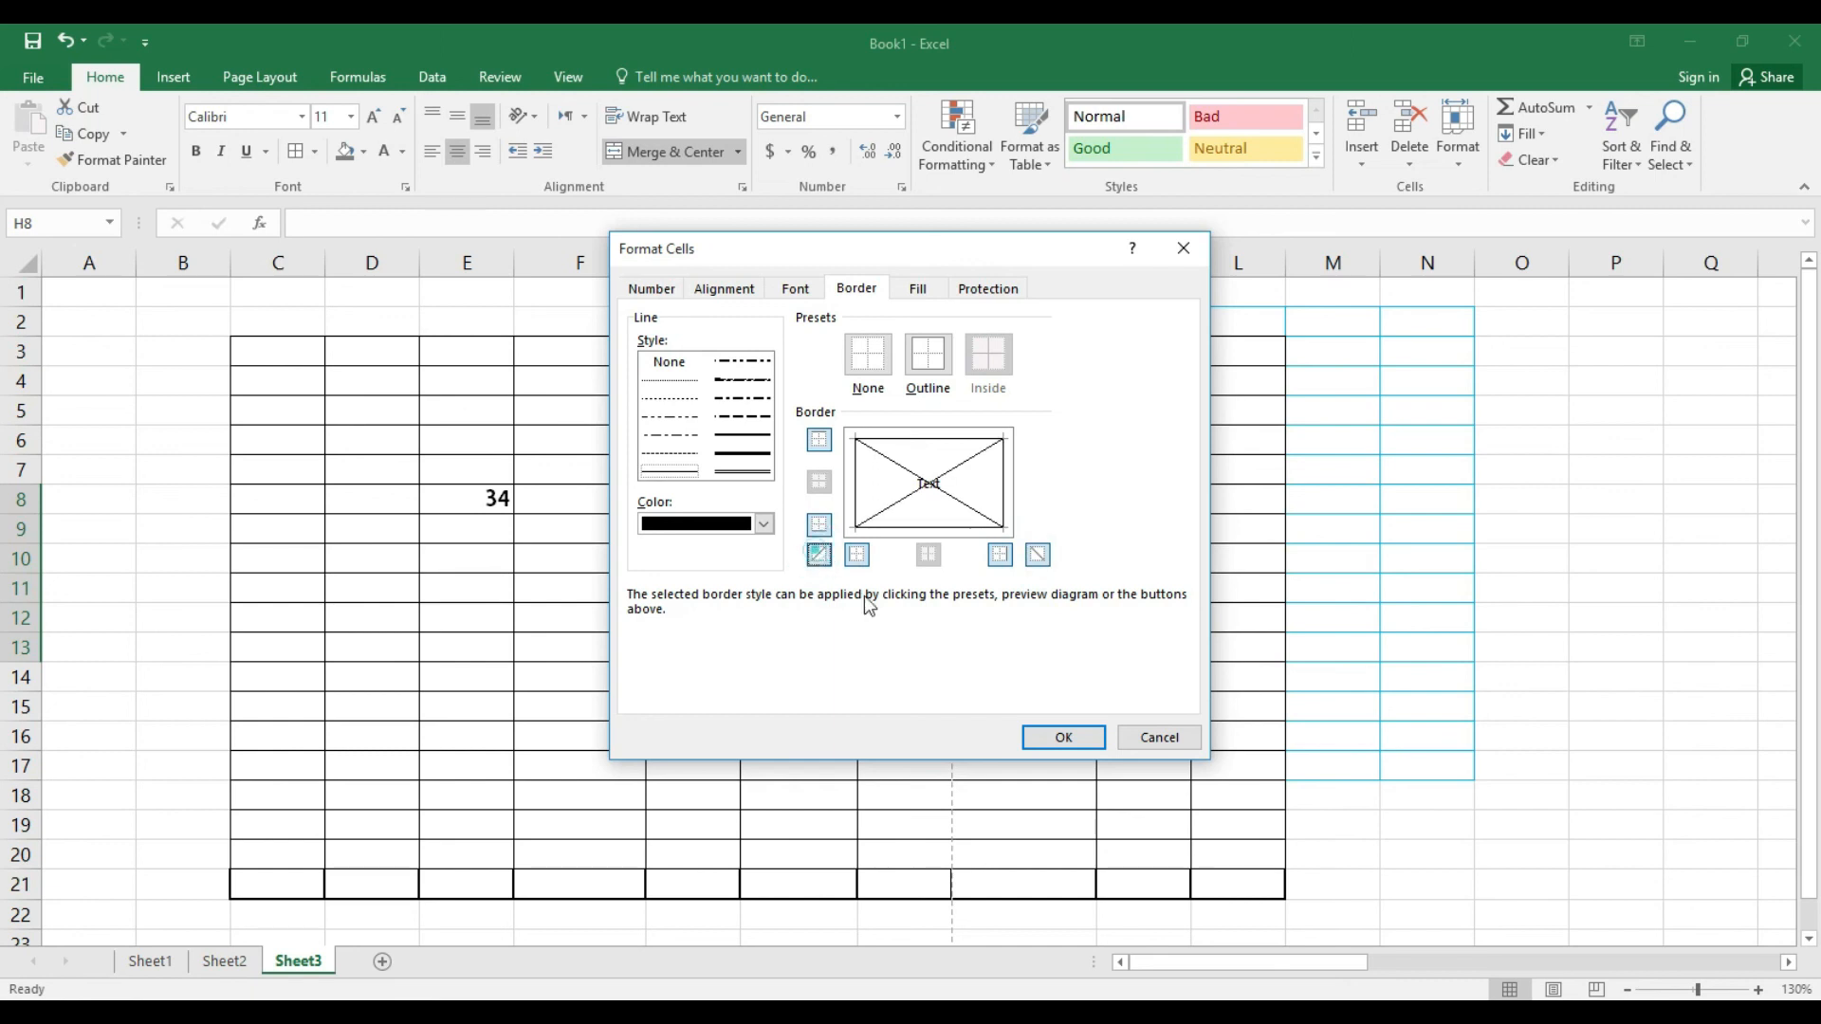
{"action": "left_click", "coordinate": [1079, 746]}
{"action": "left_click", "coordinate": [1213, 644]}
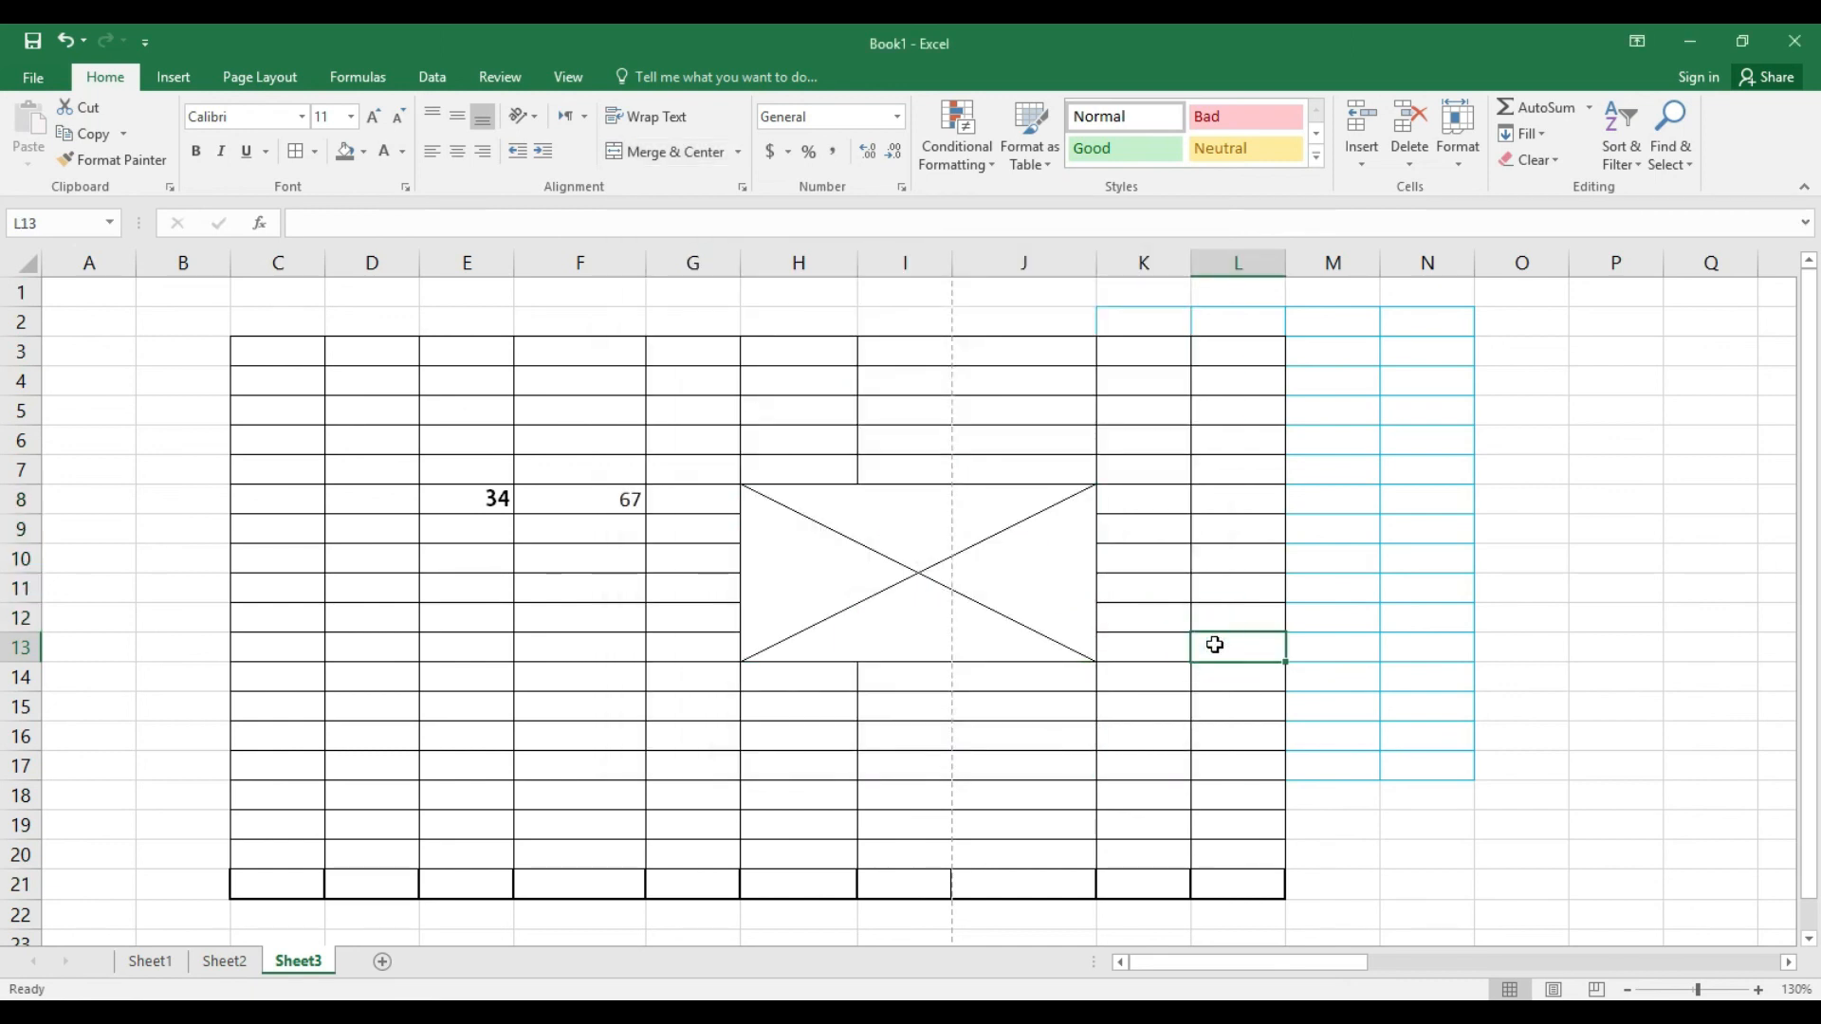
{"action": "left_click", "coordinate": [973, 506]}
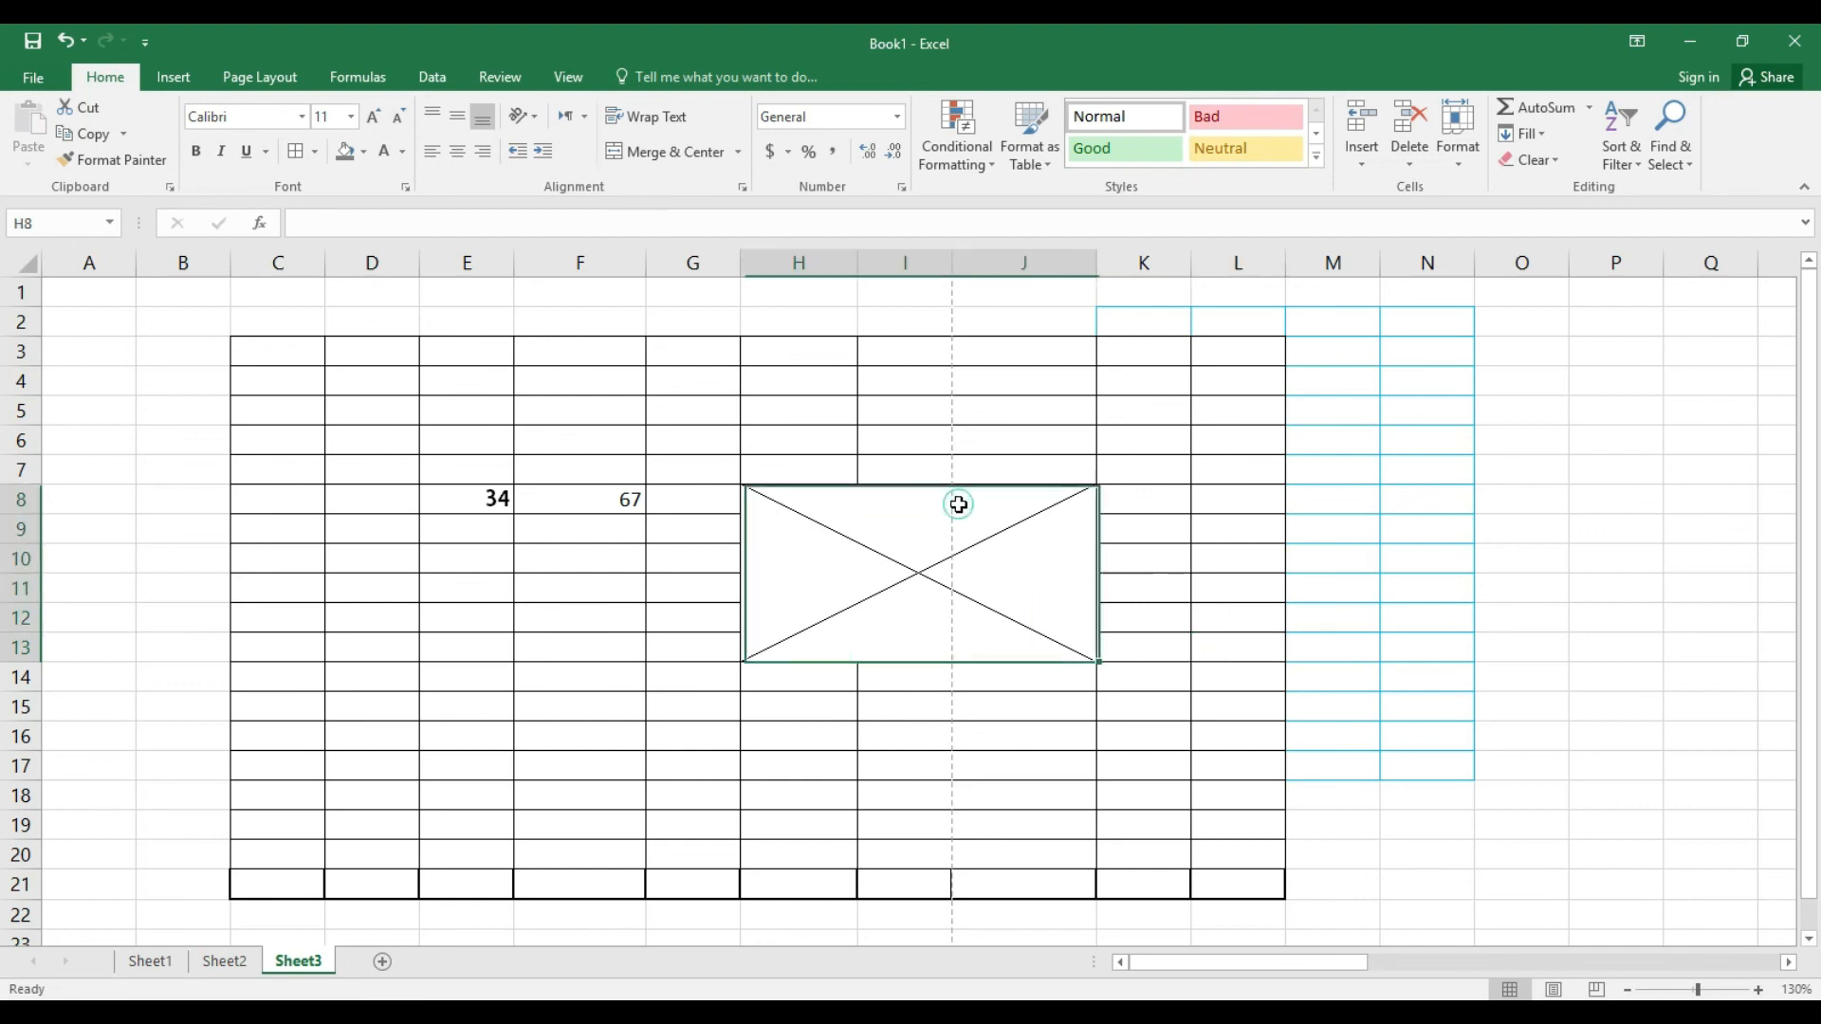
{"action": "left_click", "coordinate": [753, 448]}
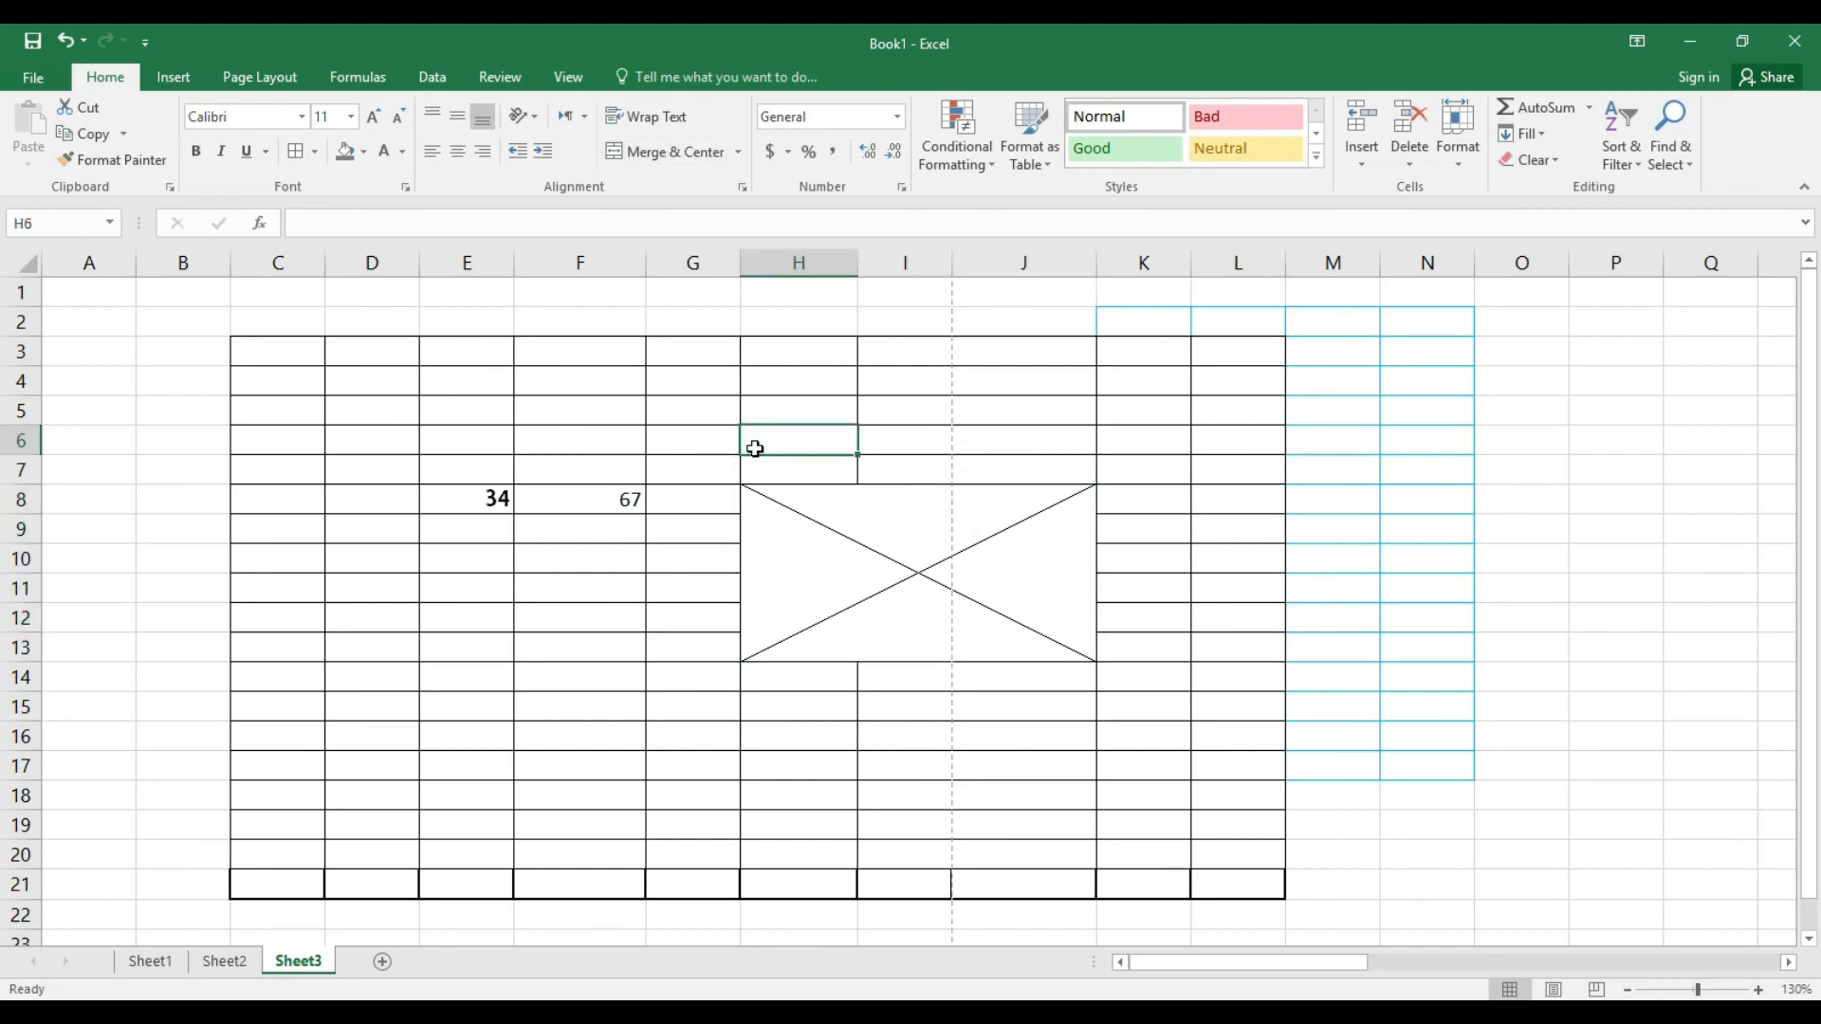
Fill cells E8:F8 with the standard blue color.
{"action": "left_click_drag", "start_coordinate": [488, 503], "coordinate": [580, 502]}
{"action": "left_click", "coordinate": [362, 154]}
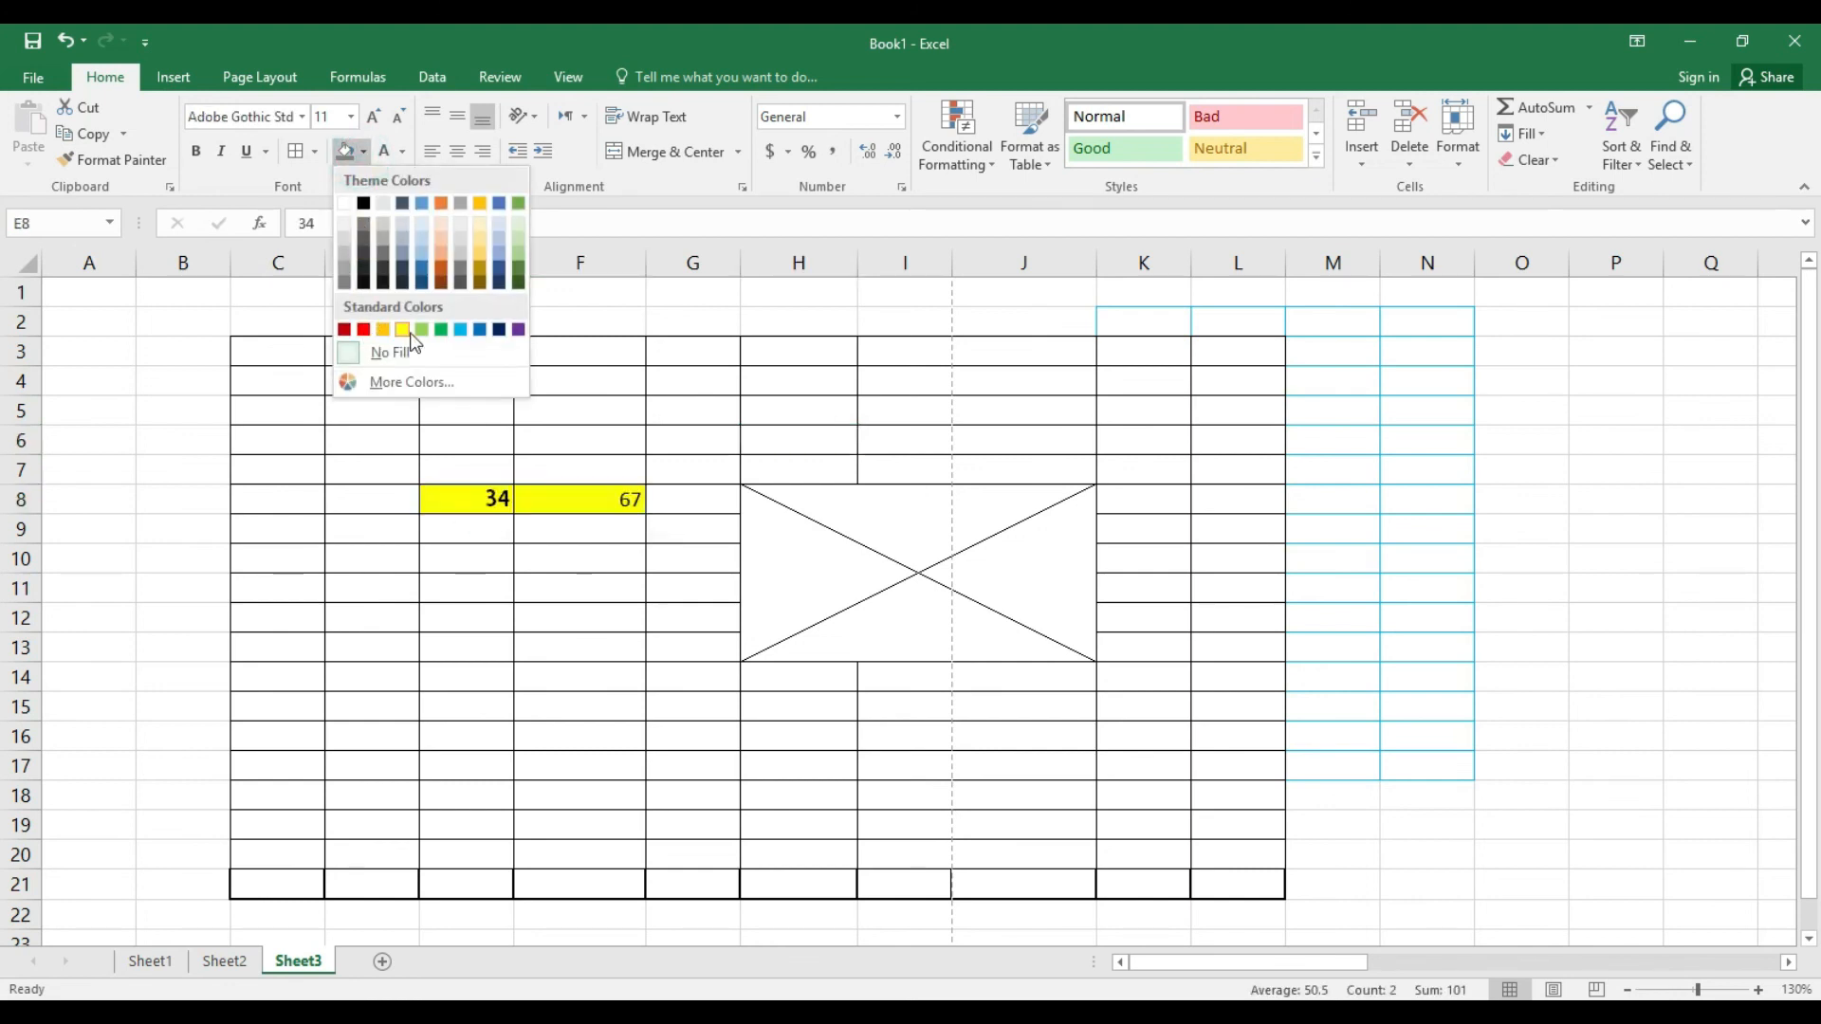
{"action": "left_click", "coordinate": [481, 332]}
{"action": "left_click", "coordinate": [532, 580]}
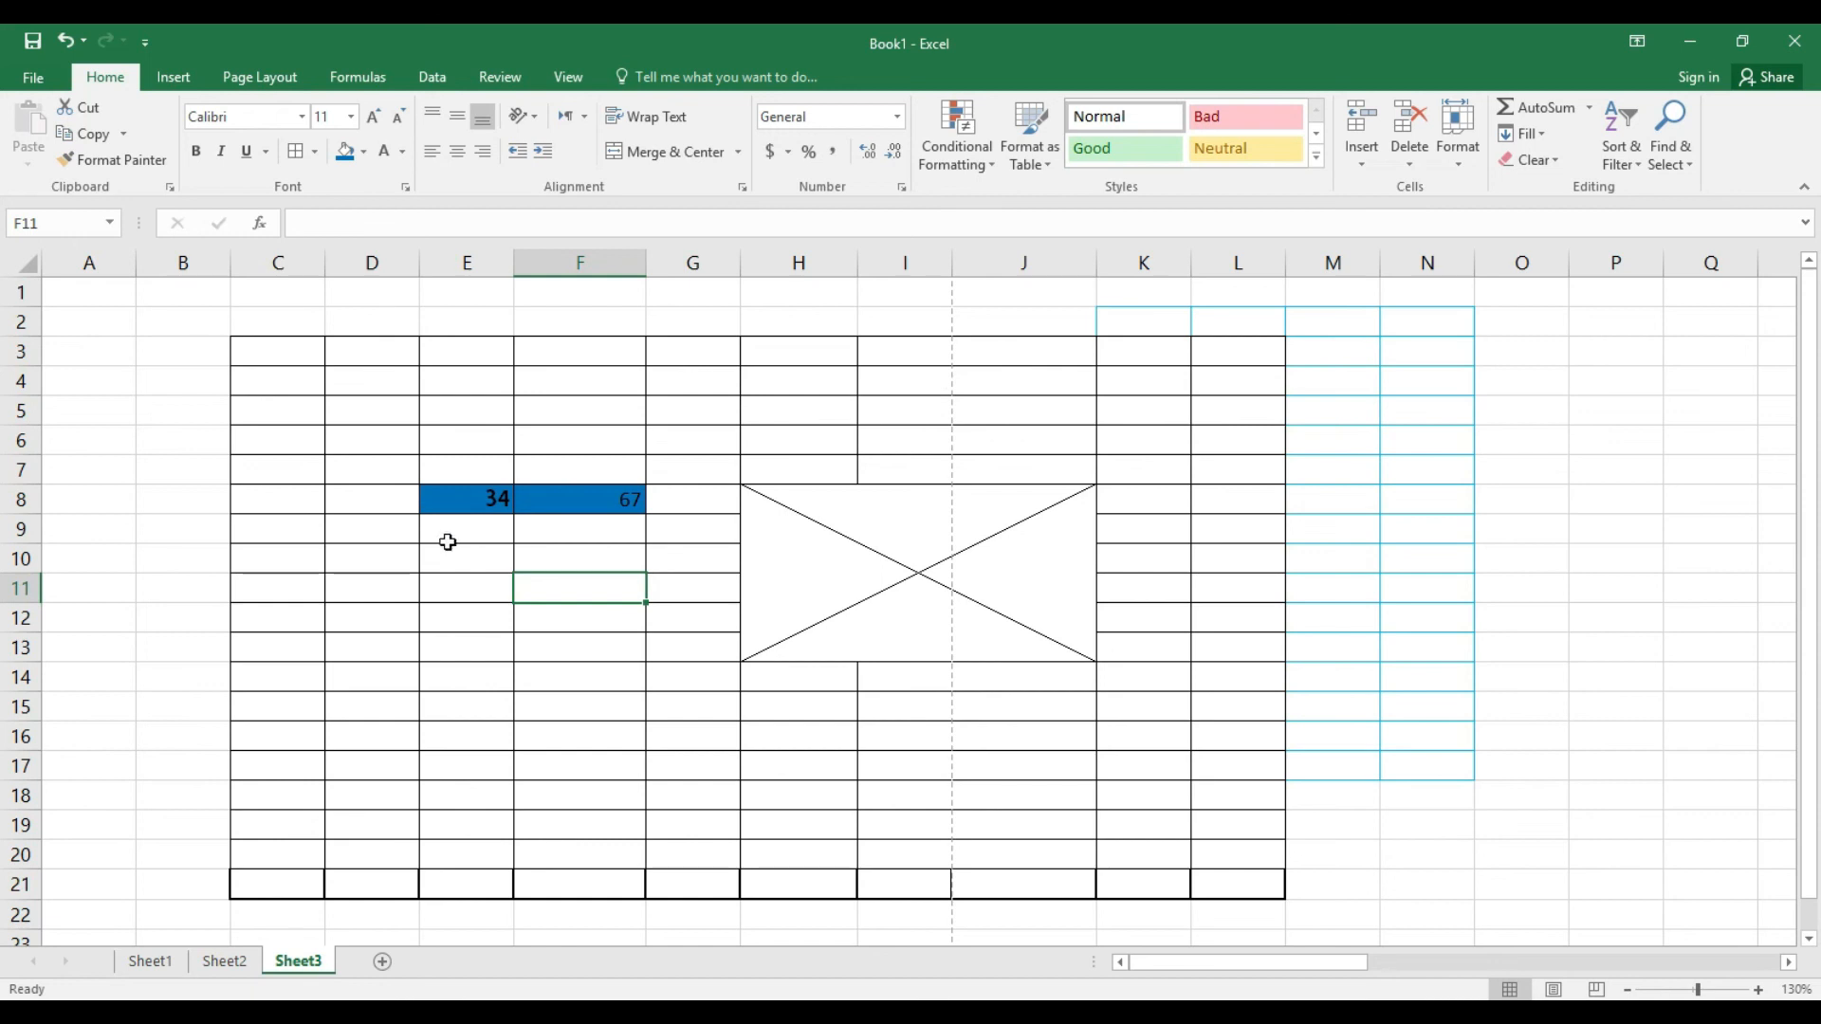
Enter 34 in cell G15, fill it right to L15, and fill that row down through row 21.
{"action": "left_click", "coordinate": [687, 709]}
{"action": "type", "text": "34"}
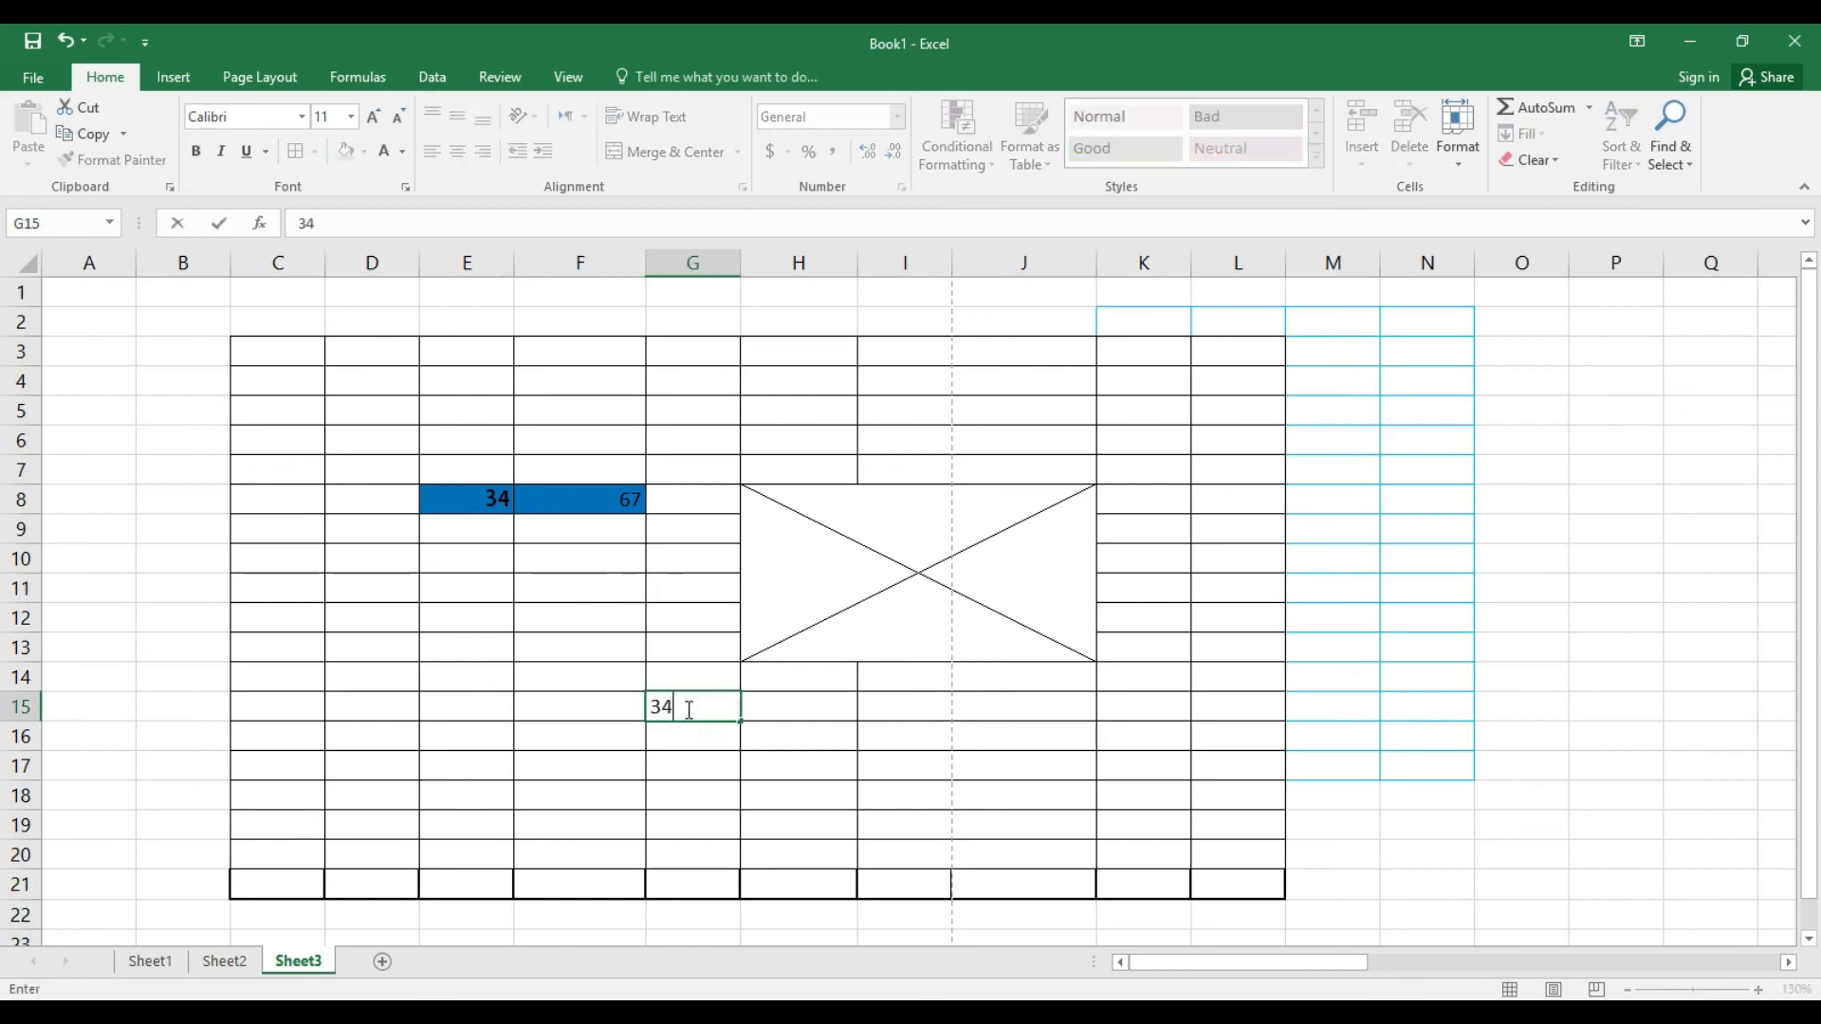
{"action": "key", "text": "Tab"}
{"action": "left_click_drag", "start_coordinate": [687, 709], "coordinate": [1244, 704]}
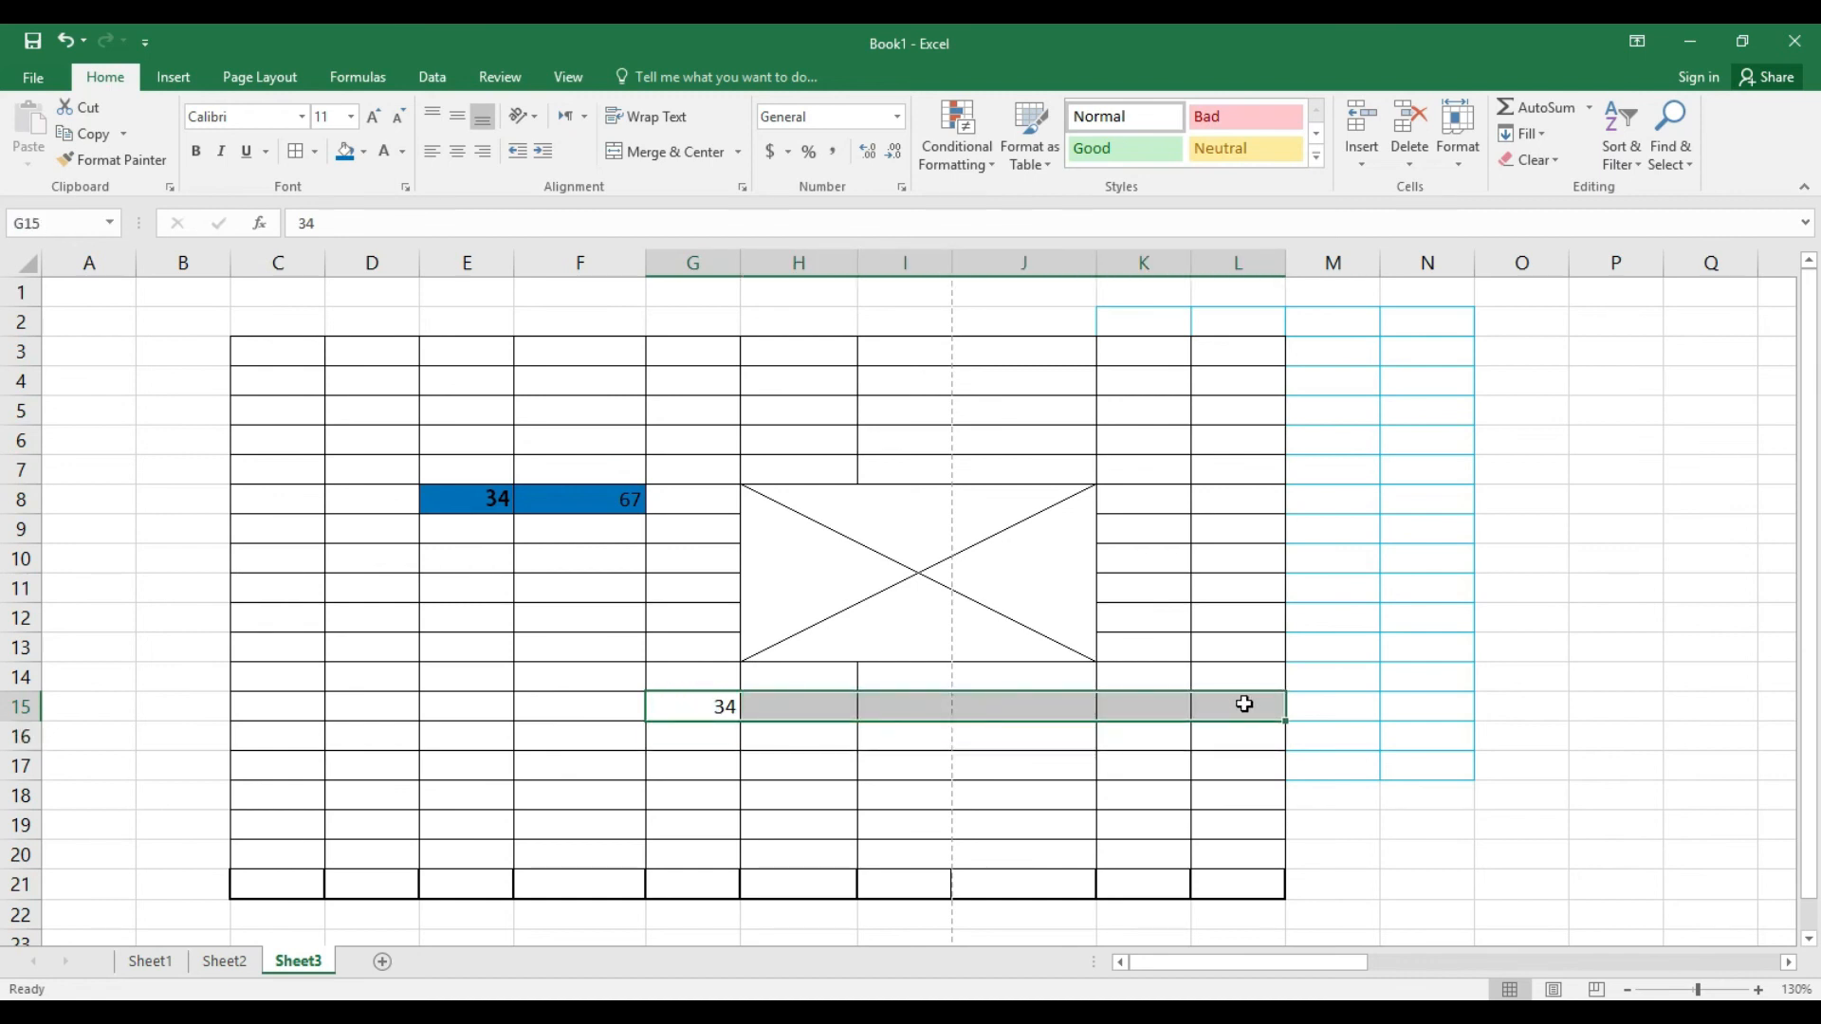
{"action": "key", "text": "ctrl+r"}
{"action": "left_click_drag", "start_coordinate": [699, 703], "coordinate": [1237, 888]}
{"action": "key", "text": "ctrl+d"}
{"action": "left_click", "coordinate": [1387, 844]}
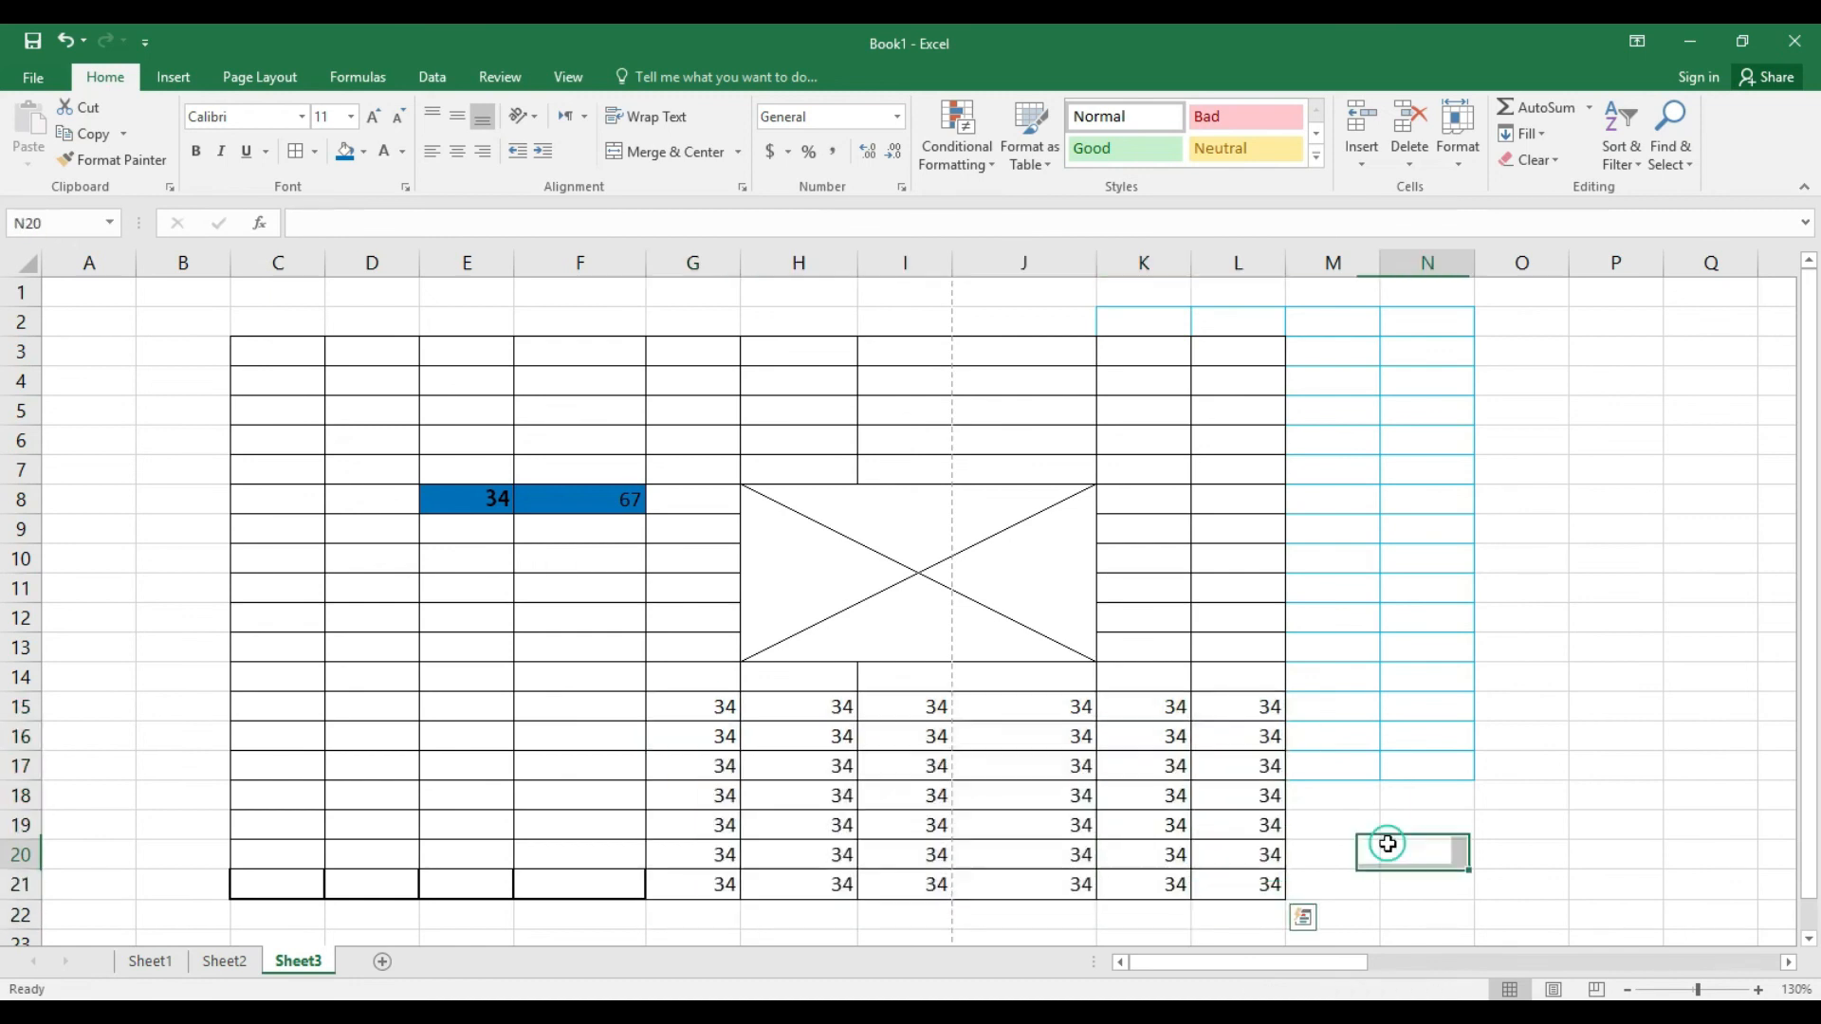
Fill cell G15 with blue and copy its formatting onto range G15:L21 with Format Painter.
{"action": "left_click", "coordinate": [704, 706]}
{"action": "left_click", "coordinate": [349, 151]}
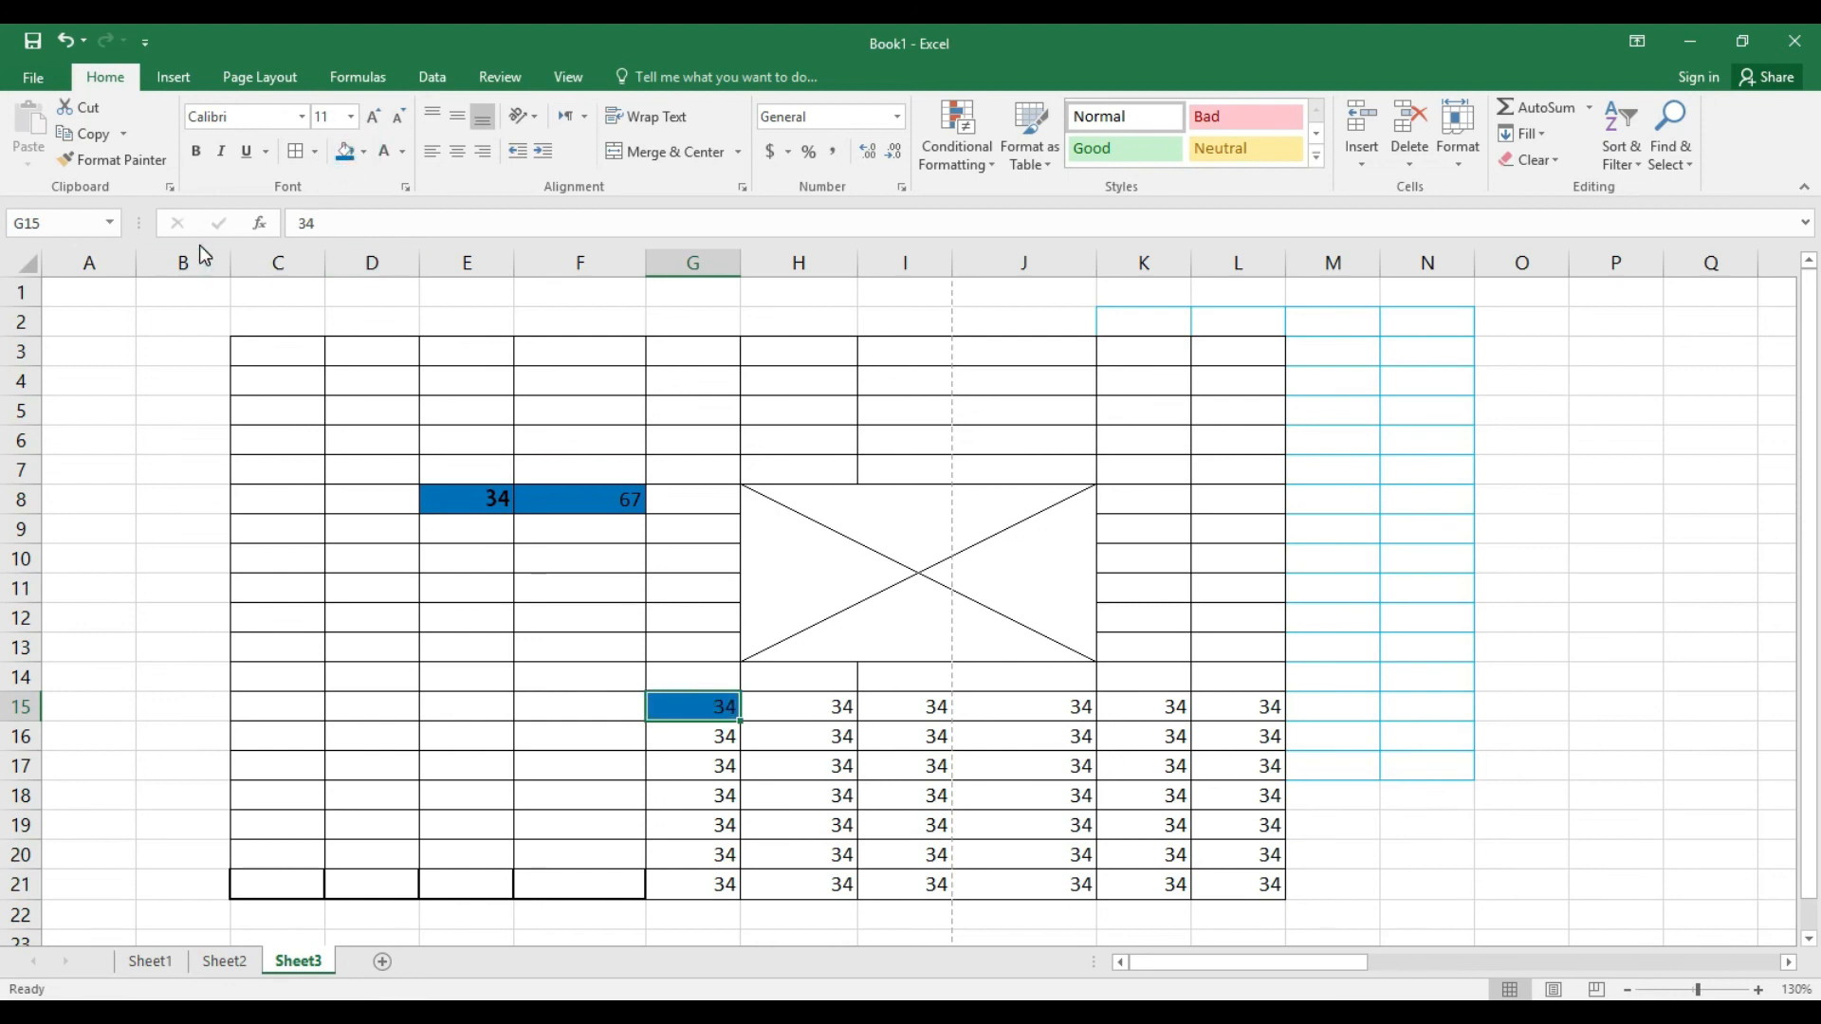
{"action": "left_click", "coordinate": [123, 161]}
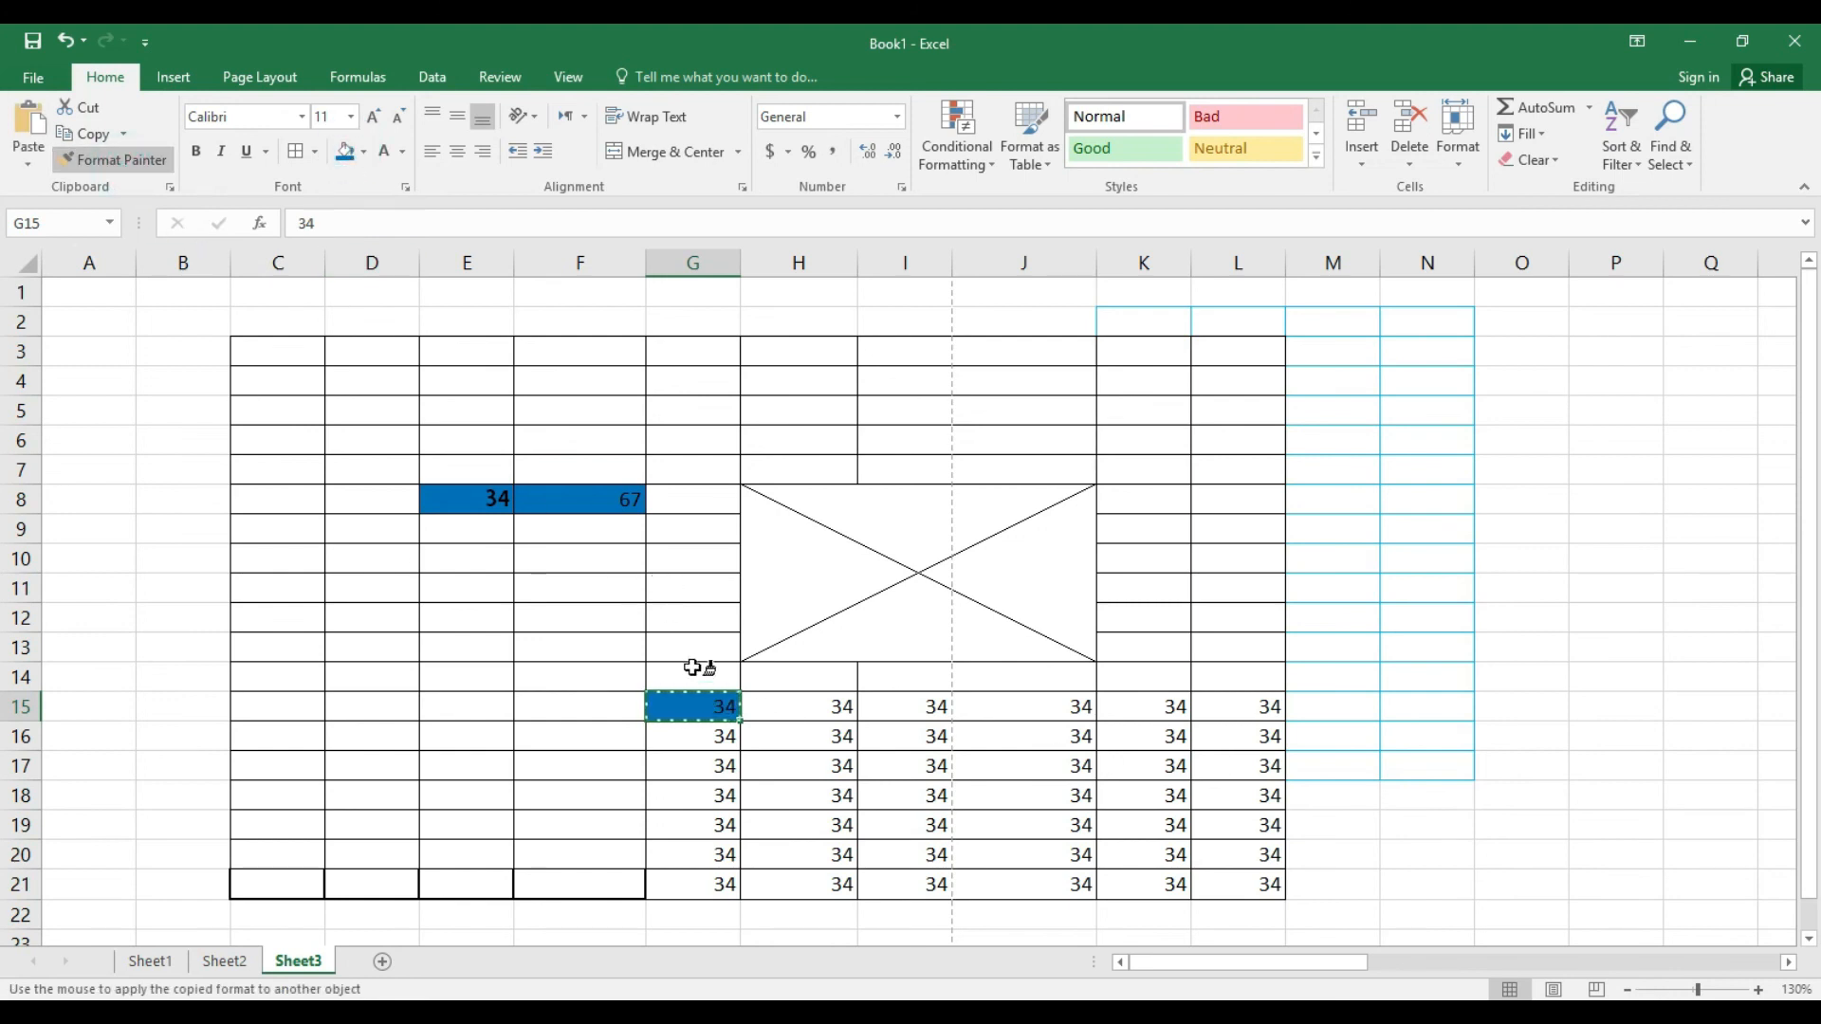
{"action": "mouse_move", "coordinate": [700, 703]}
{"action": "left_mouse_down"}
{"action": "mouse_move", "coordinate": [1021, 736]}
{"action": "mouse_move", "coordinate": [1198, 850]}
{"action": "mouse_move", "coordinate": [1222, 893]}
{"action": "left_mouse_up"}
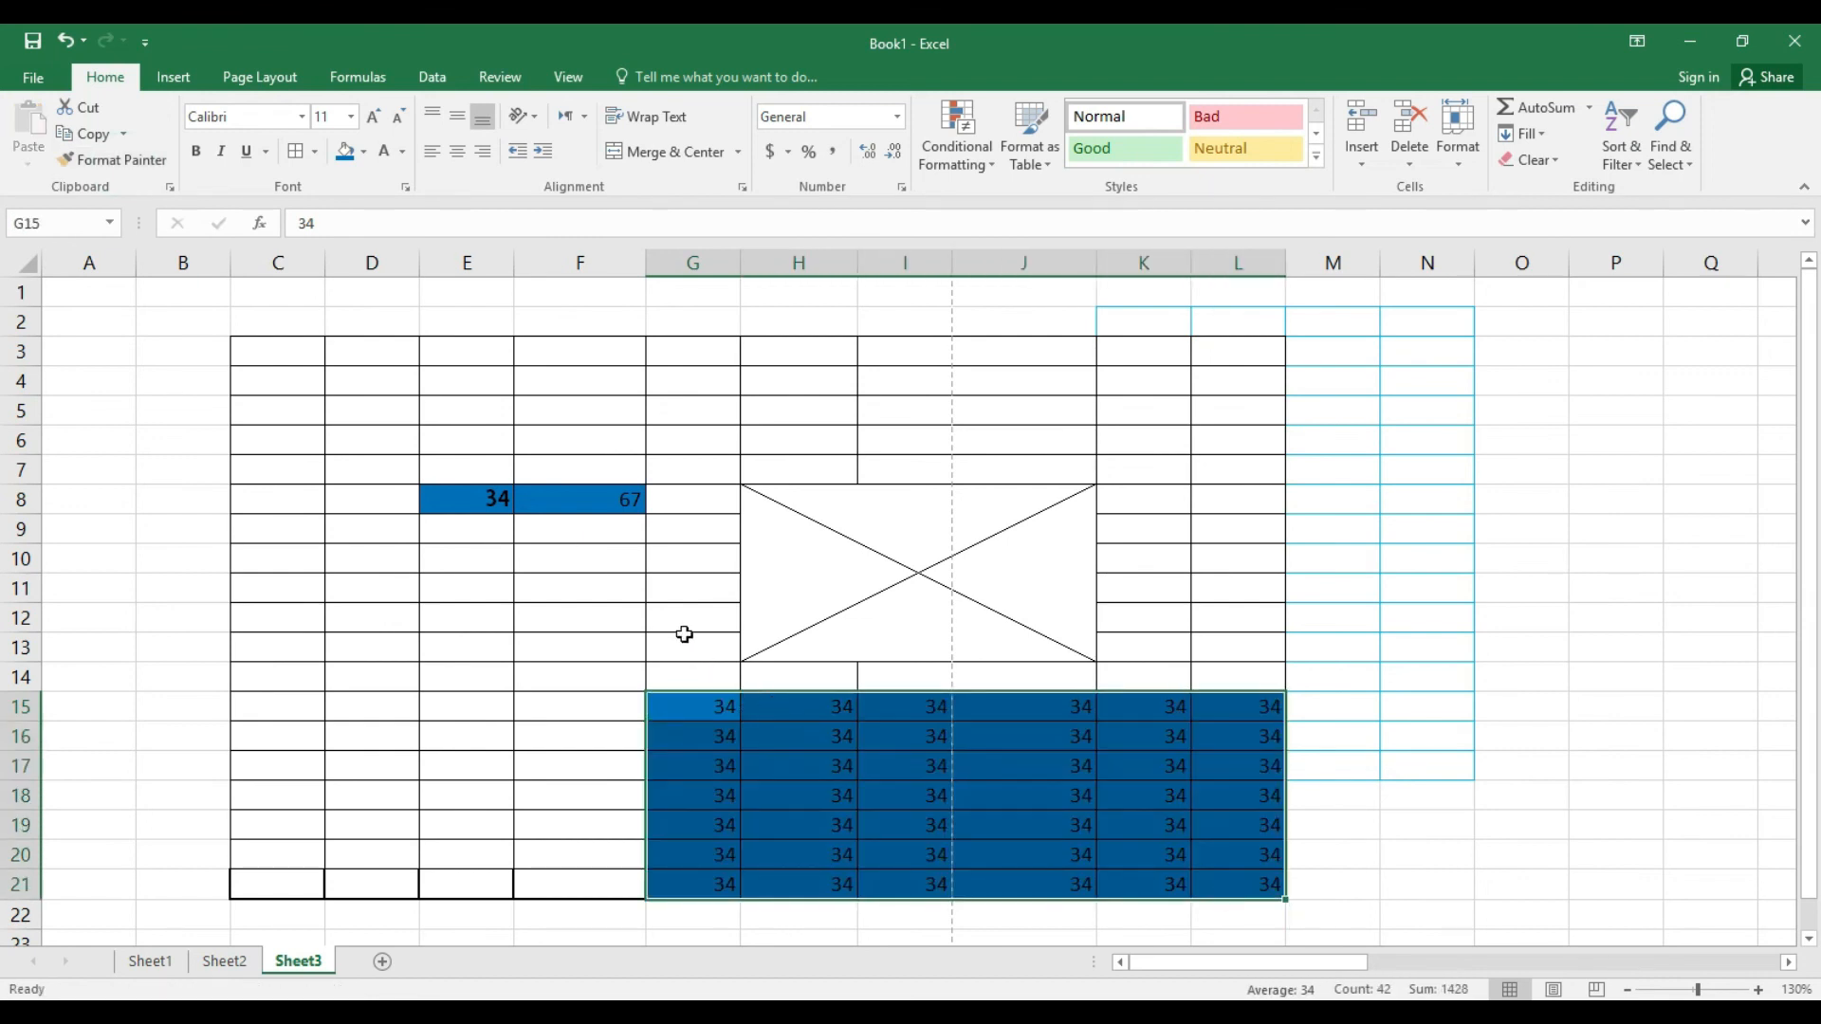
Copy the plain formatting of blank cell G12 onto range G15:L21 to remove the blue fill.
{"action": "left_click", "coordinate": [687, 625]}
{"action": "left_click", "coordinate": [124, 163]}
{"action": "mouse_move", "coordinate": [691, 701]}
{"action": "left_mouse_down"}
{"action": "mouse_move", "coordinate": [1043, 821]}
{"action": "mouse_move", "coordinate": [1215, 837]}
{"action": "mouse_move", "coordinate": [1224, 874]}
{"action": "left_mouse_up"}
{"action": "left_click", "coordinate": [797, 703]}
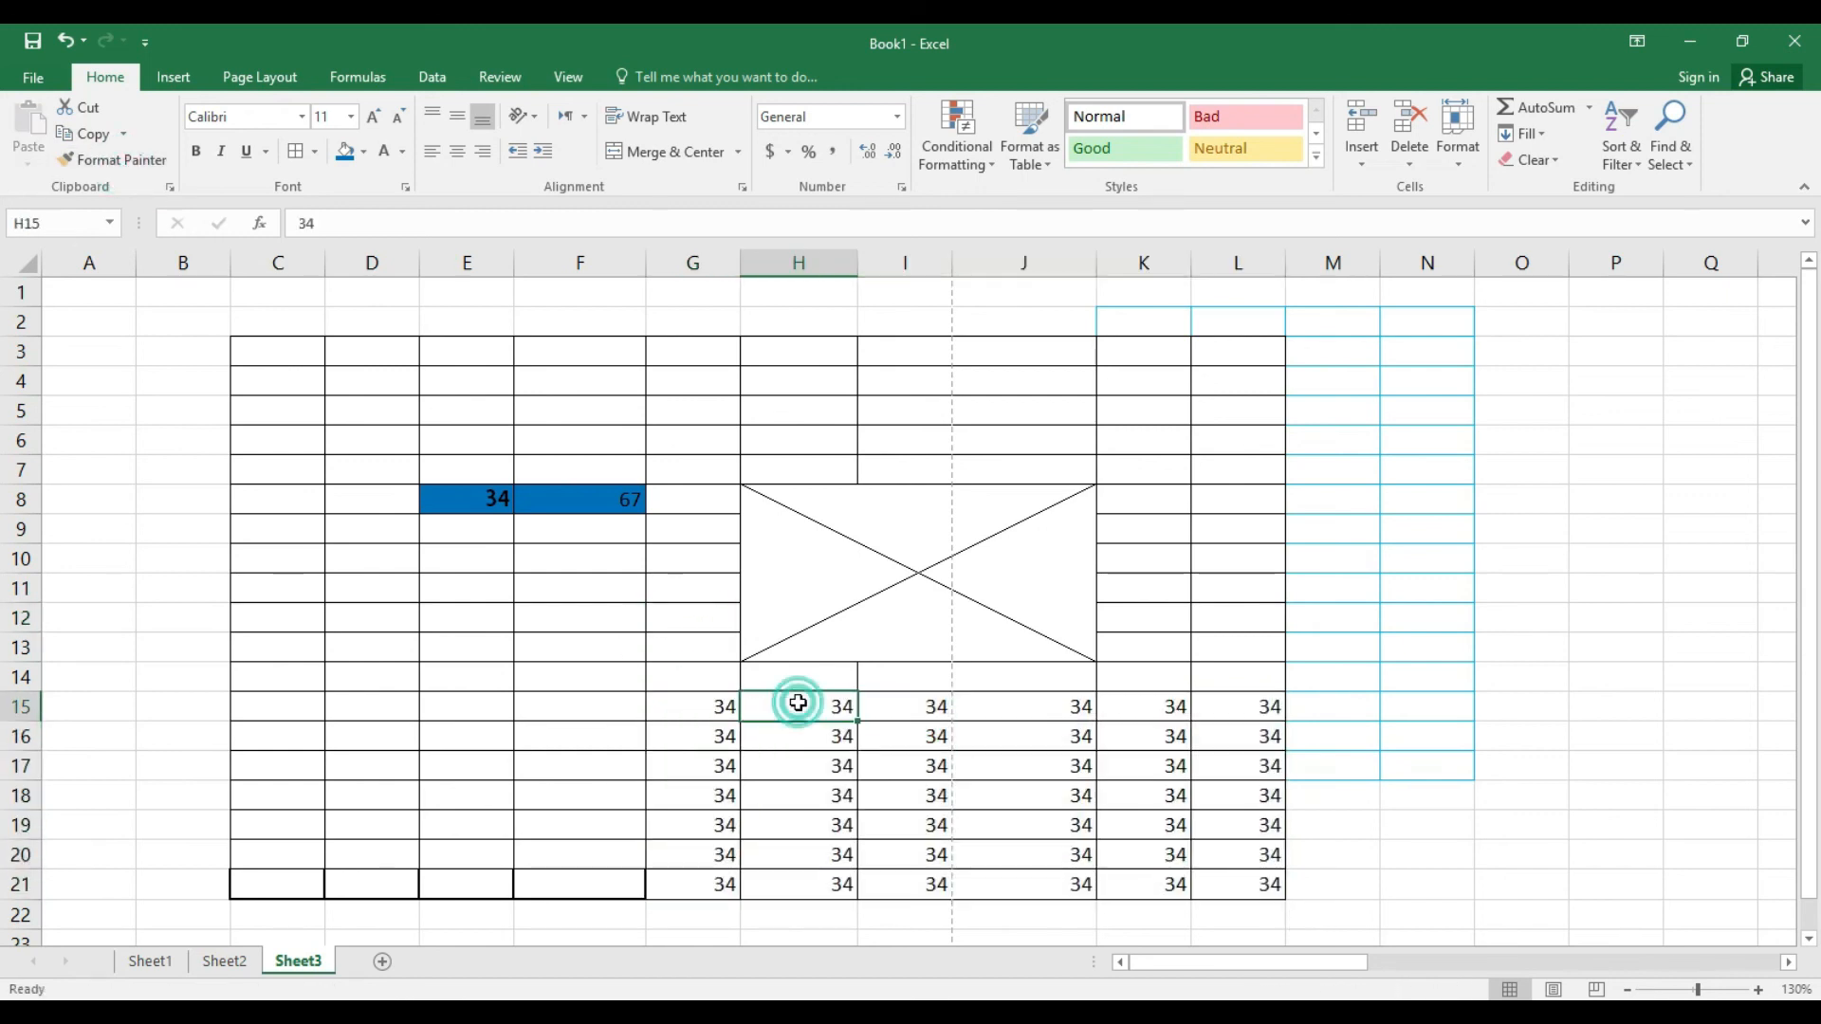
Copy the blue formatting of cell F8 onto range G15:G21 with Format Painter.
{"action": "left_click", "coordinate": [576, 509]}
{"action": "left_click", "coordinate": [142, 158]}
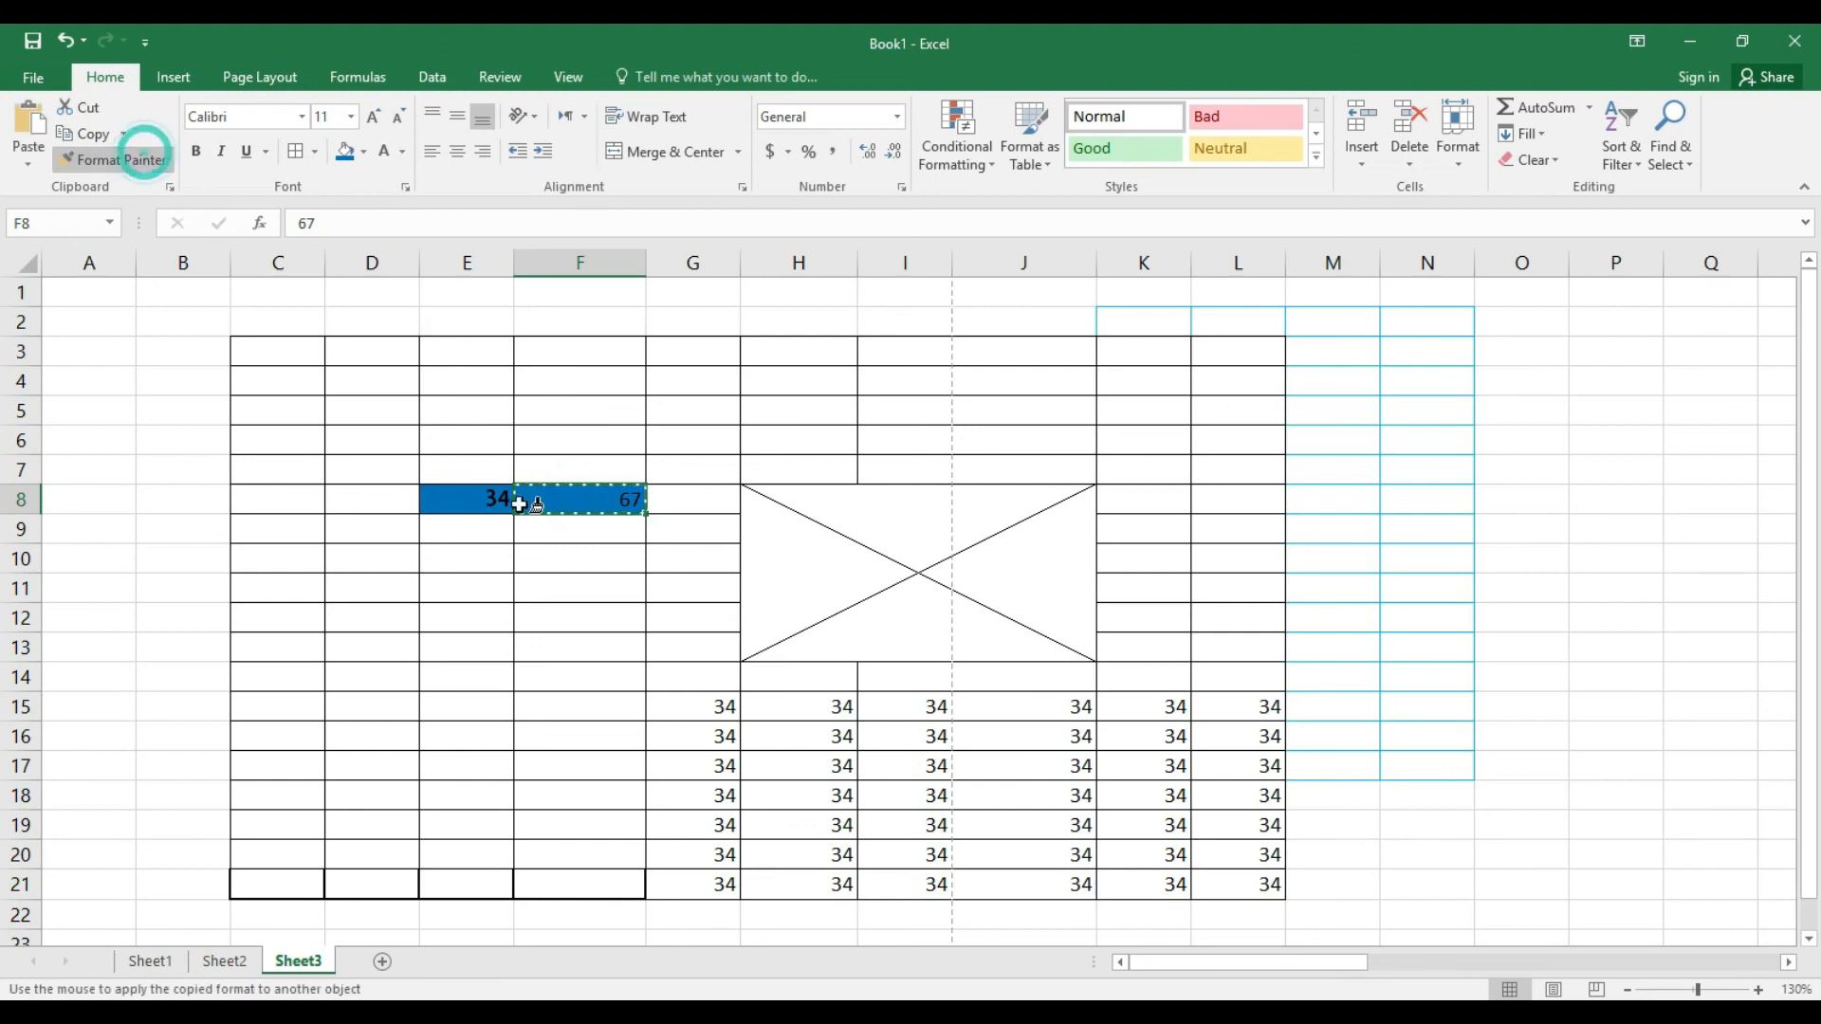
{"action": "left_click_drag", "start_coordinate": [691, 701], "coordinate": [694, 892]}
{"action": "left_click", "coordinate": [497, 642]}
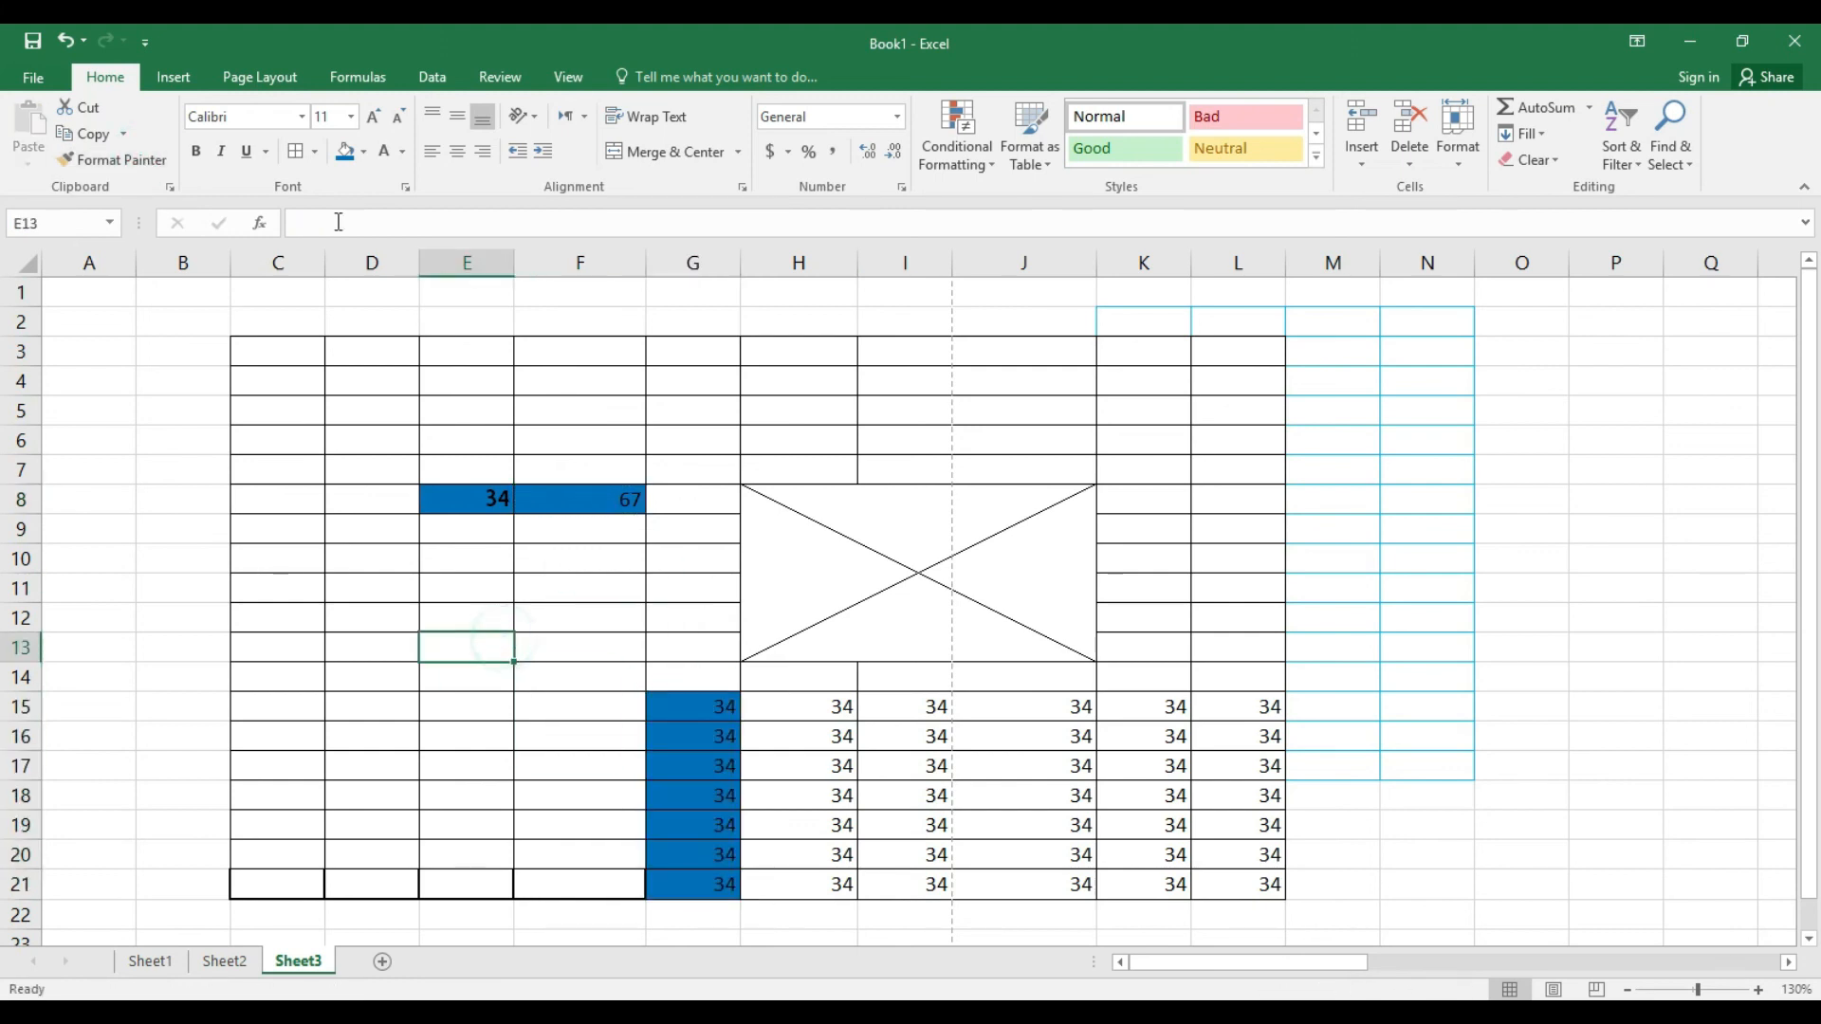
Fill cell E13 with standard red and copy its formatting onto range H15:H21.
{"action": "left_click", "coordinate": [363, 151]}
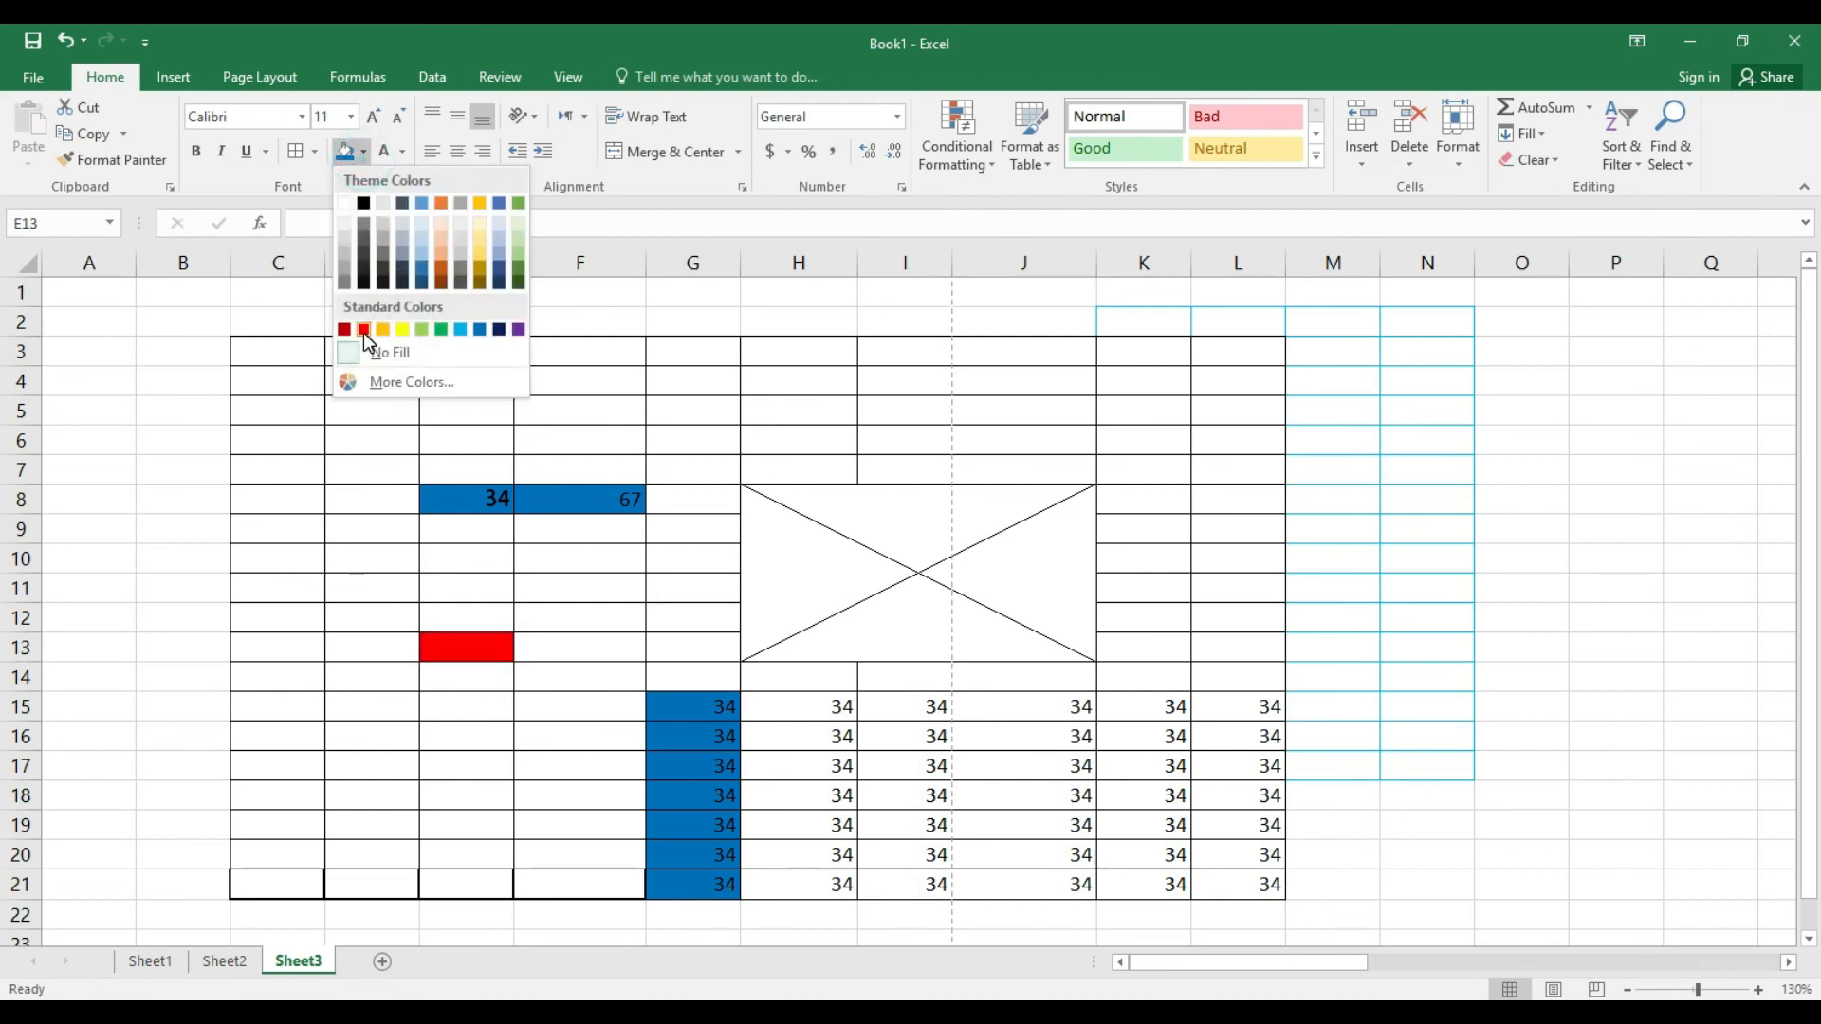
{"action": "left_click", "coordinate": [362, 332]}
{"action": "left_click", "coordinate": [466, 642]}
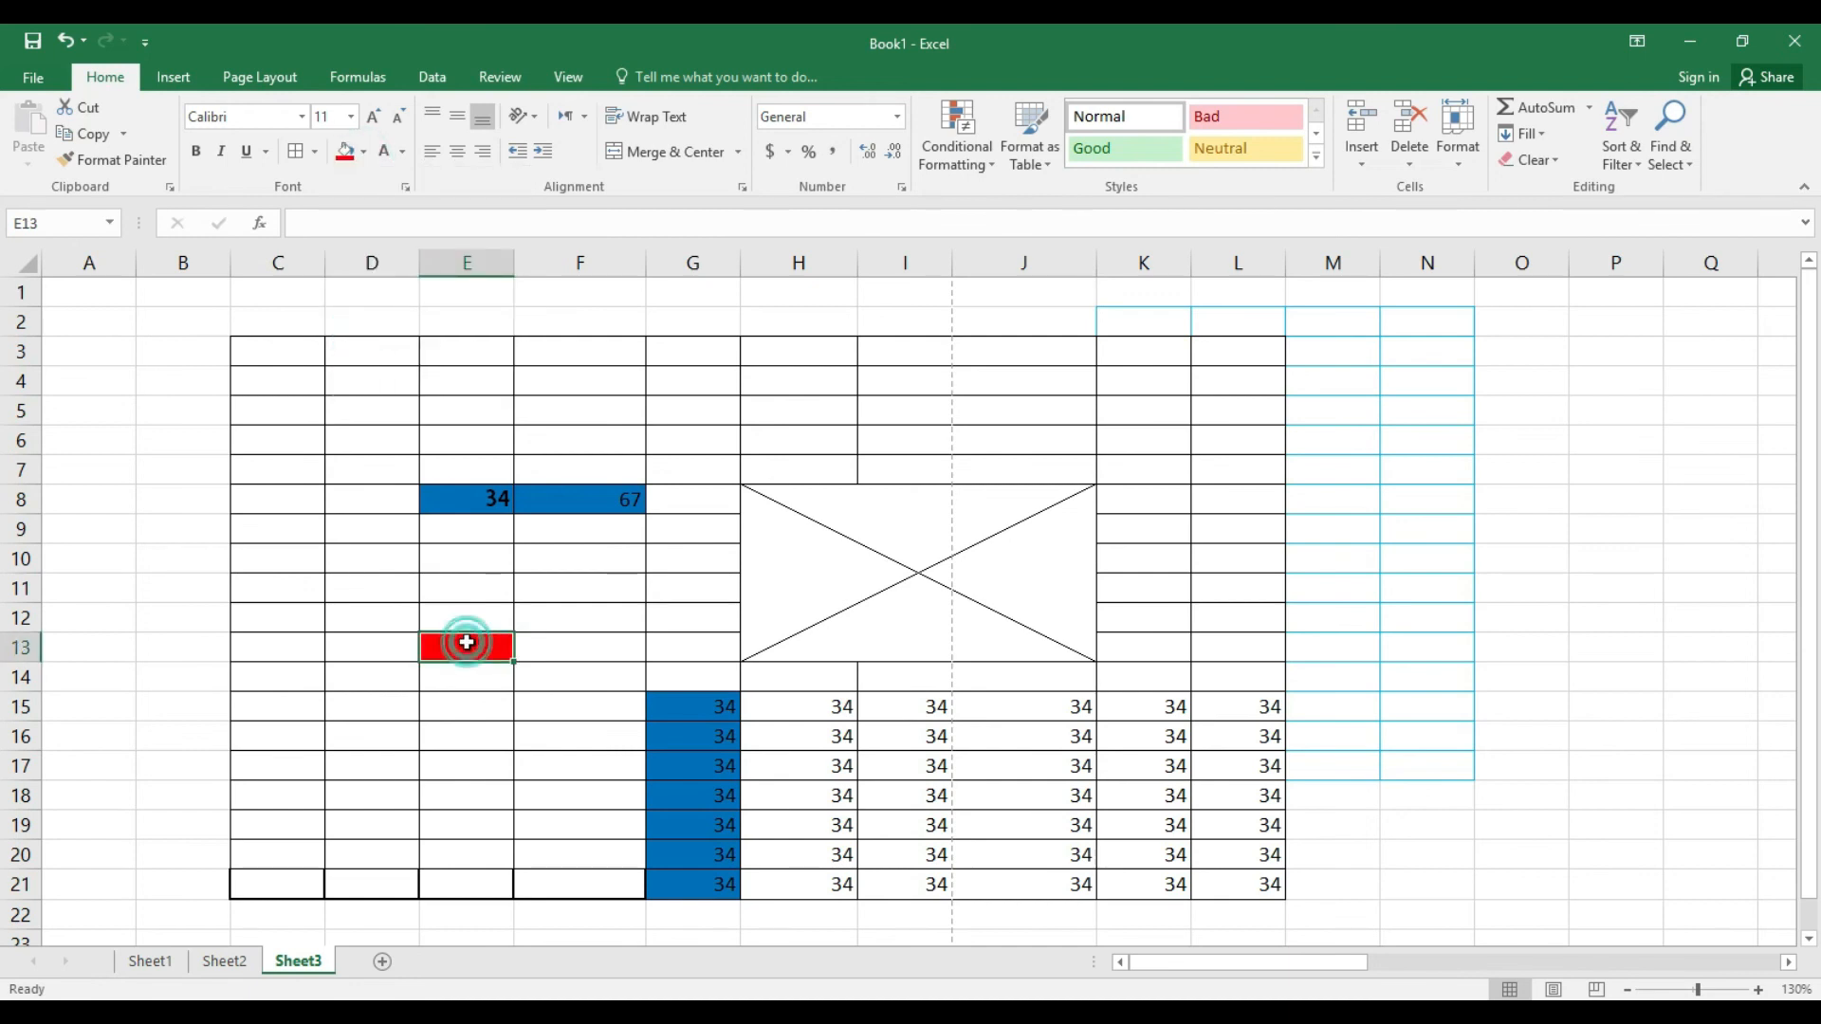
{"action": "left_click", "coordinate": [115, 157]}
{"action": "left_click_drag", "start_coordinate": [812, 707], "coordinate": [813, 878]}
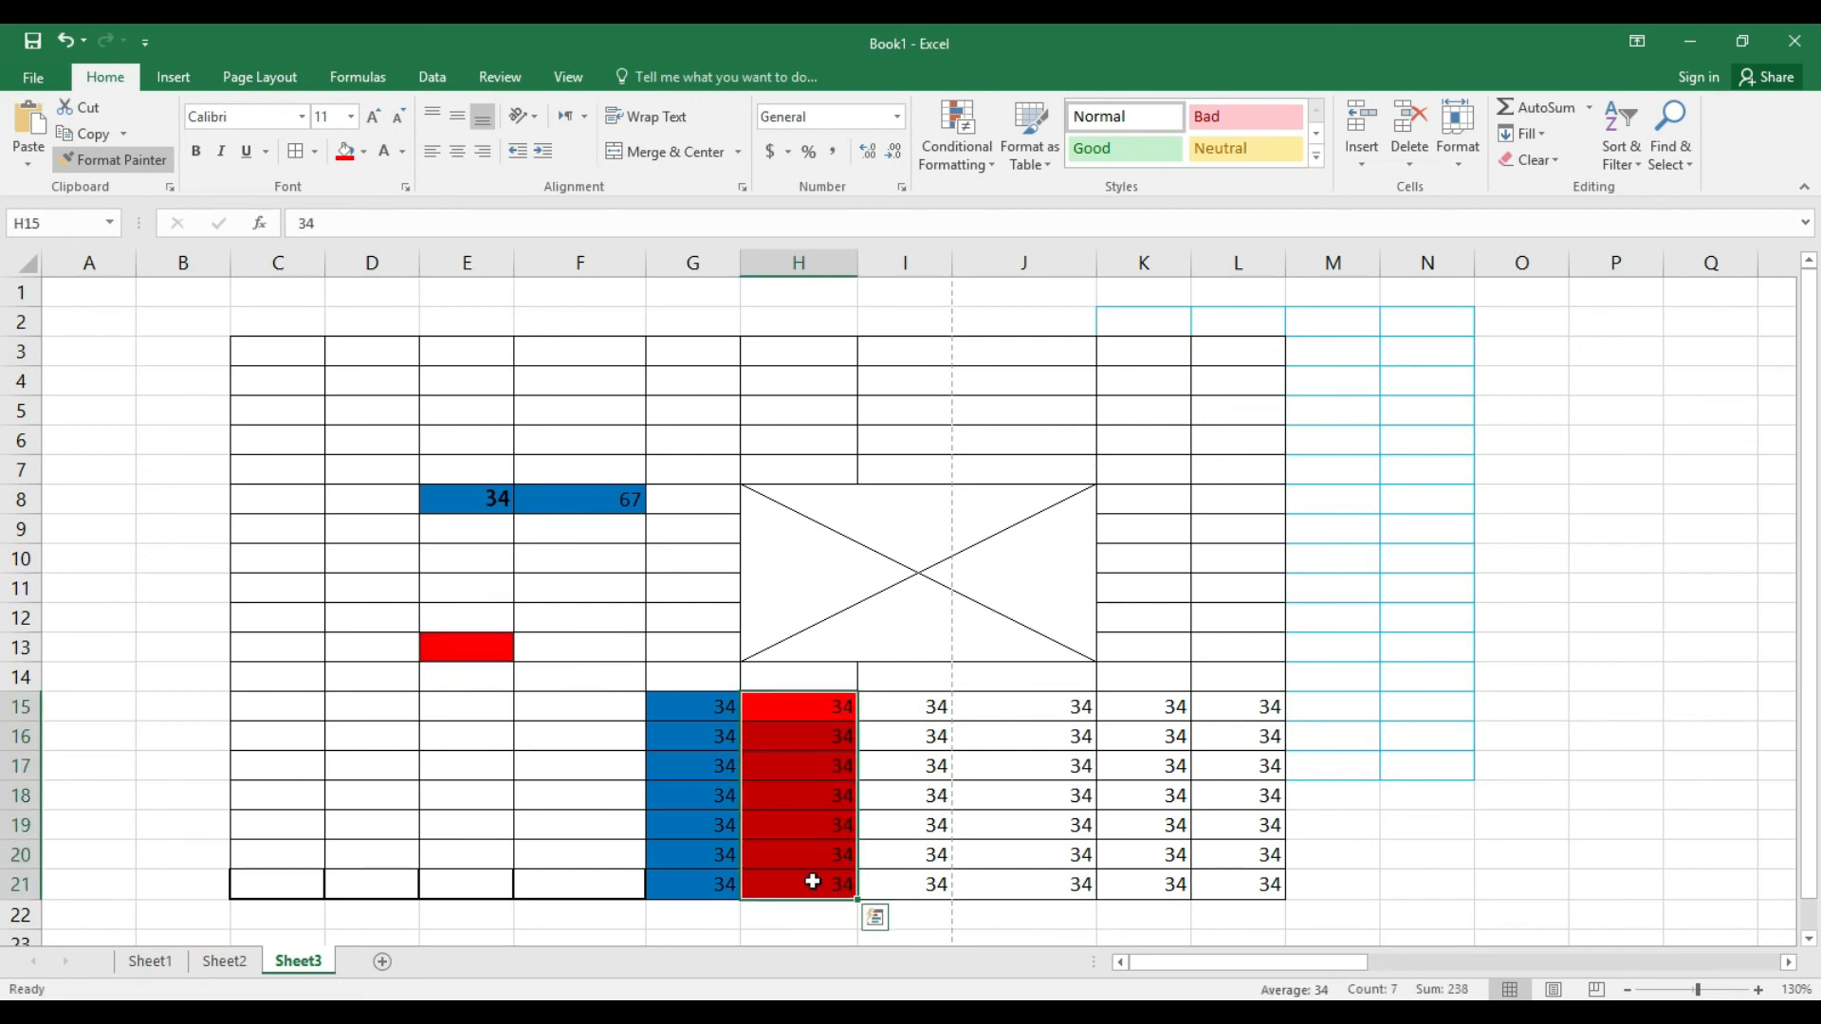
Copy the red formatting of cell E13 onto range J15:J21 with Format Painter.
{"action": "left_click_drag", "start_coordinate": [1013, 713], "coordinate": [1027, 751]}
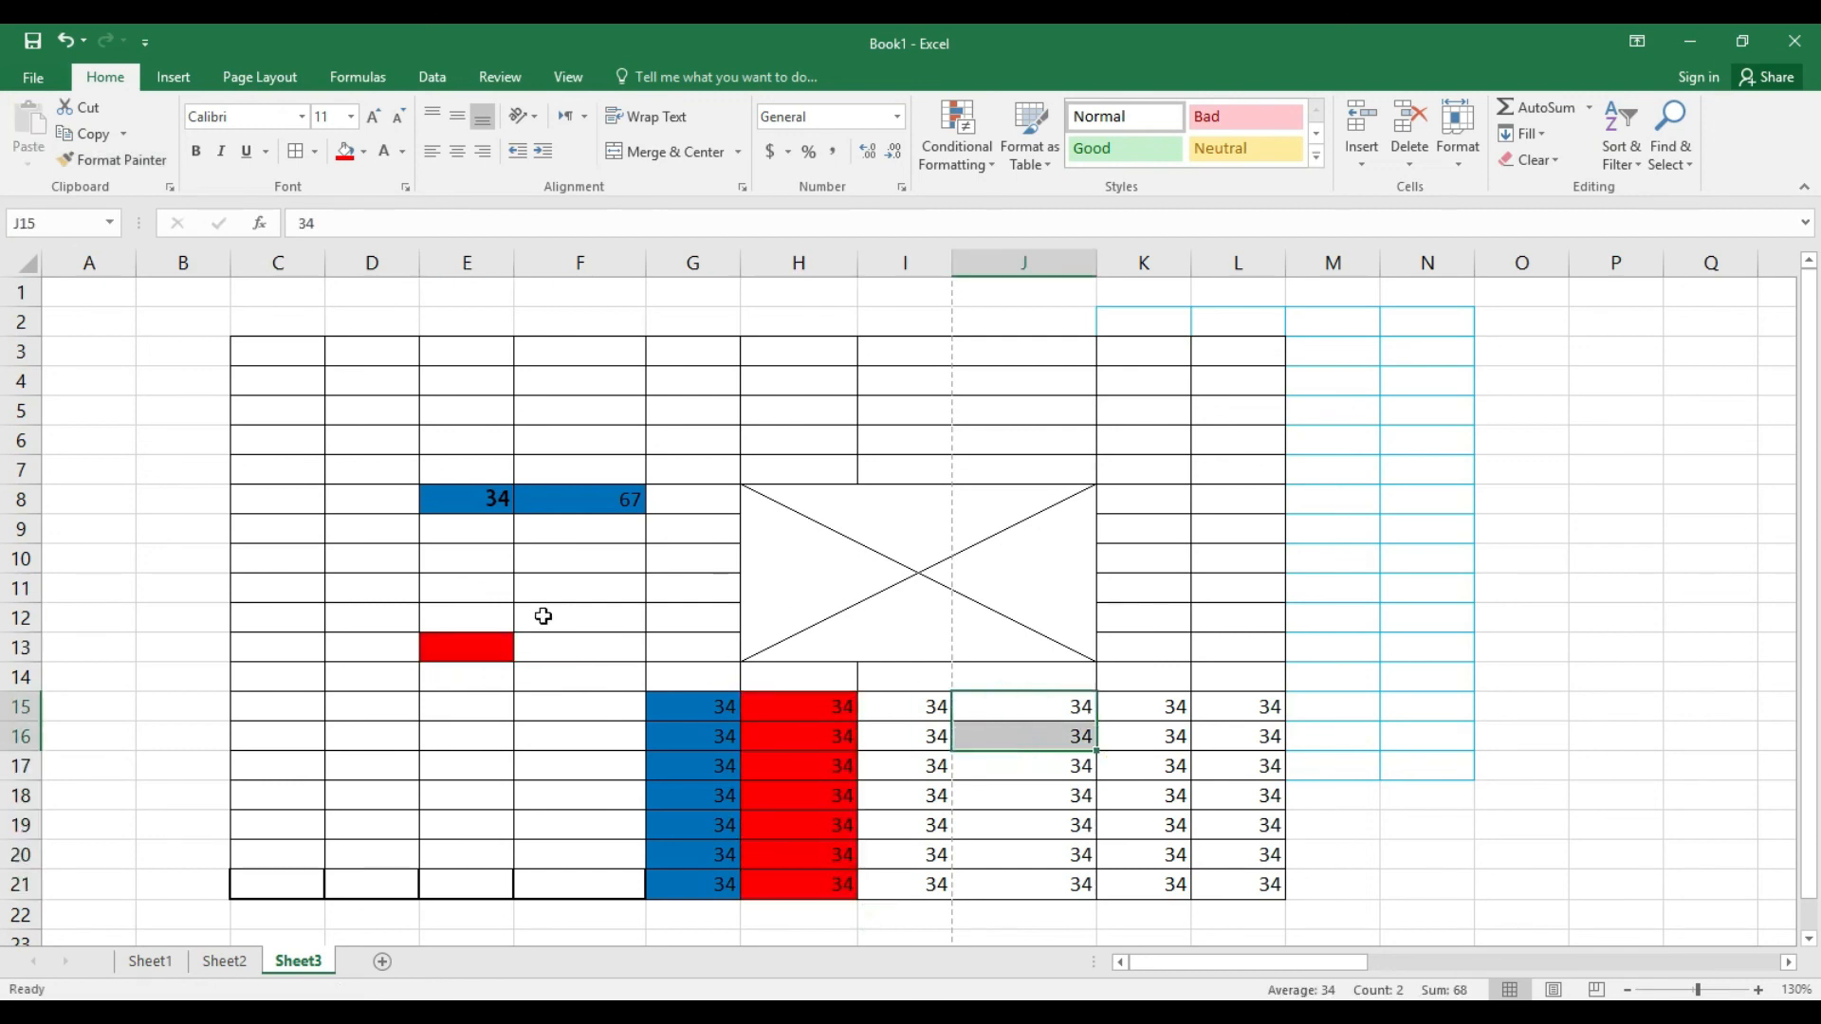
{"action": "left_click", "coordinate": [471, 645]}
{"action": "left_click", "coordinate": [104, 167]}
{"action": "left_click_drag", "start_coordinate": [996, 710], "coordinate": [1003, 887]}
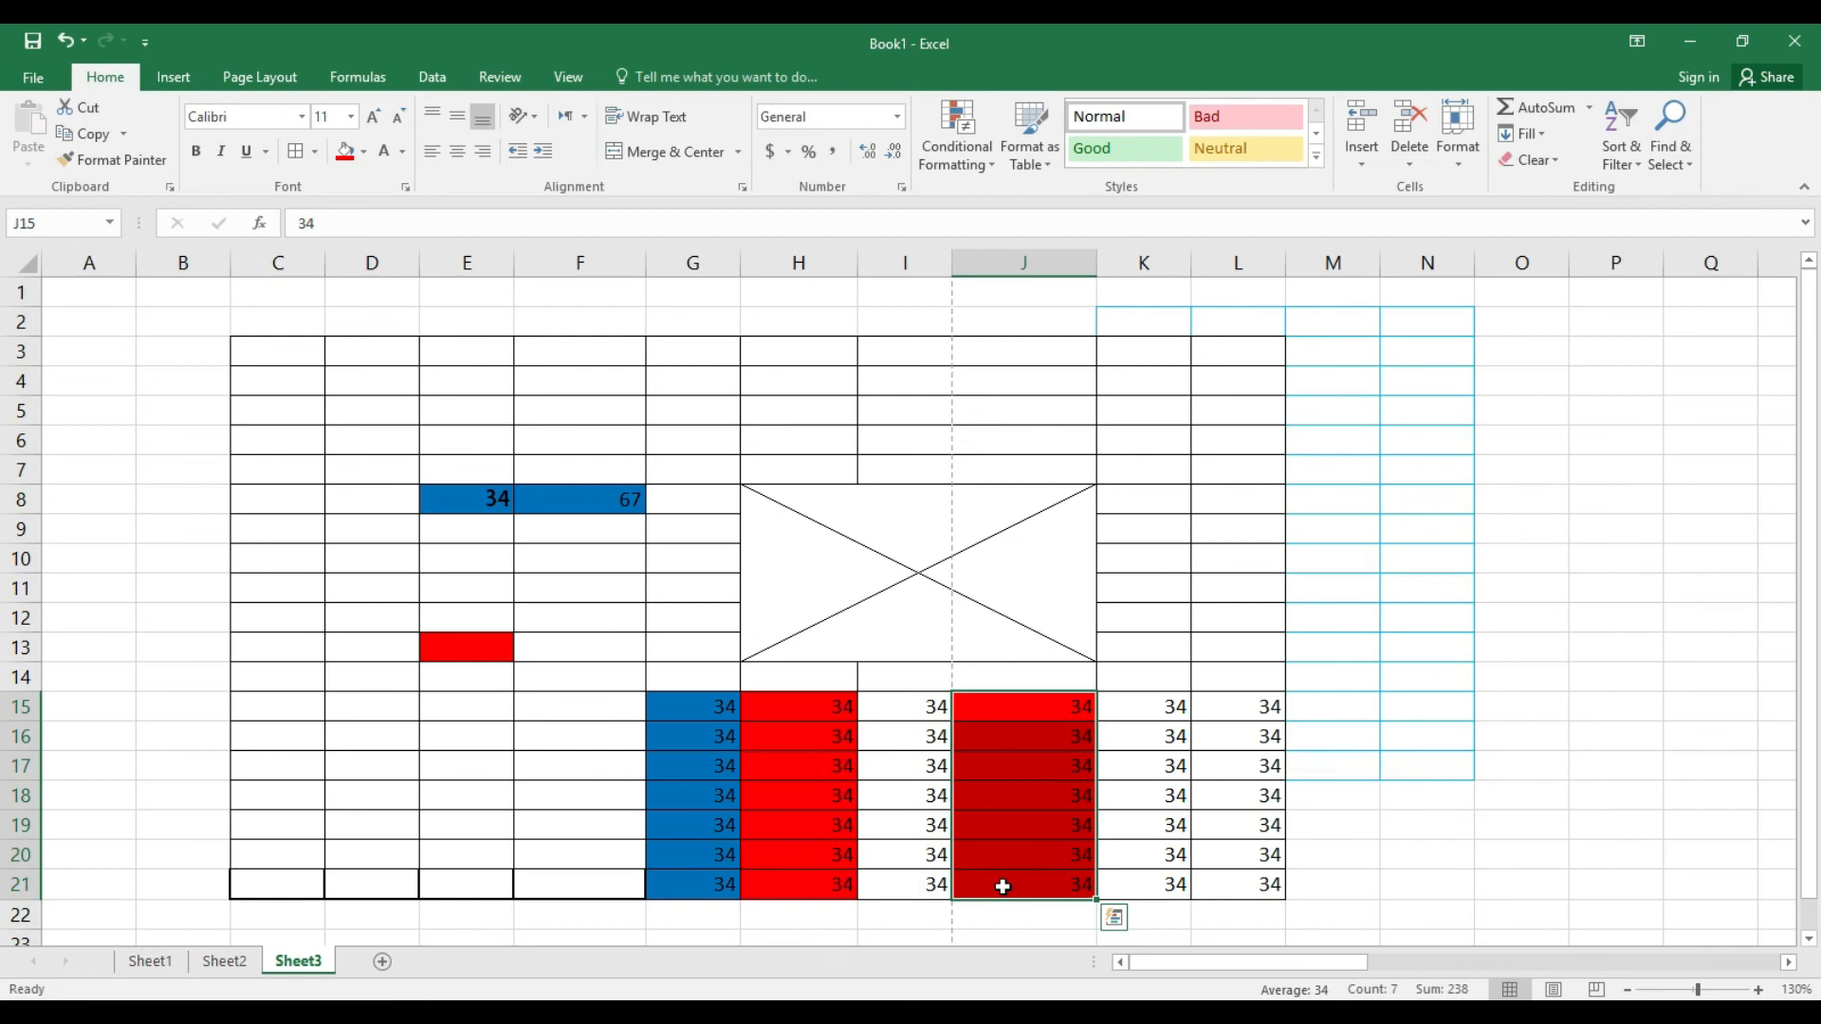
Copy the unfilled formatting of blank cell F15 onto range G15:K21 to clear the colored columns.
{"action": "left_click", "coordinate": [574, 704]}
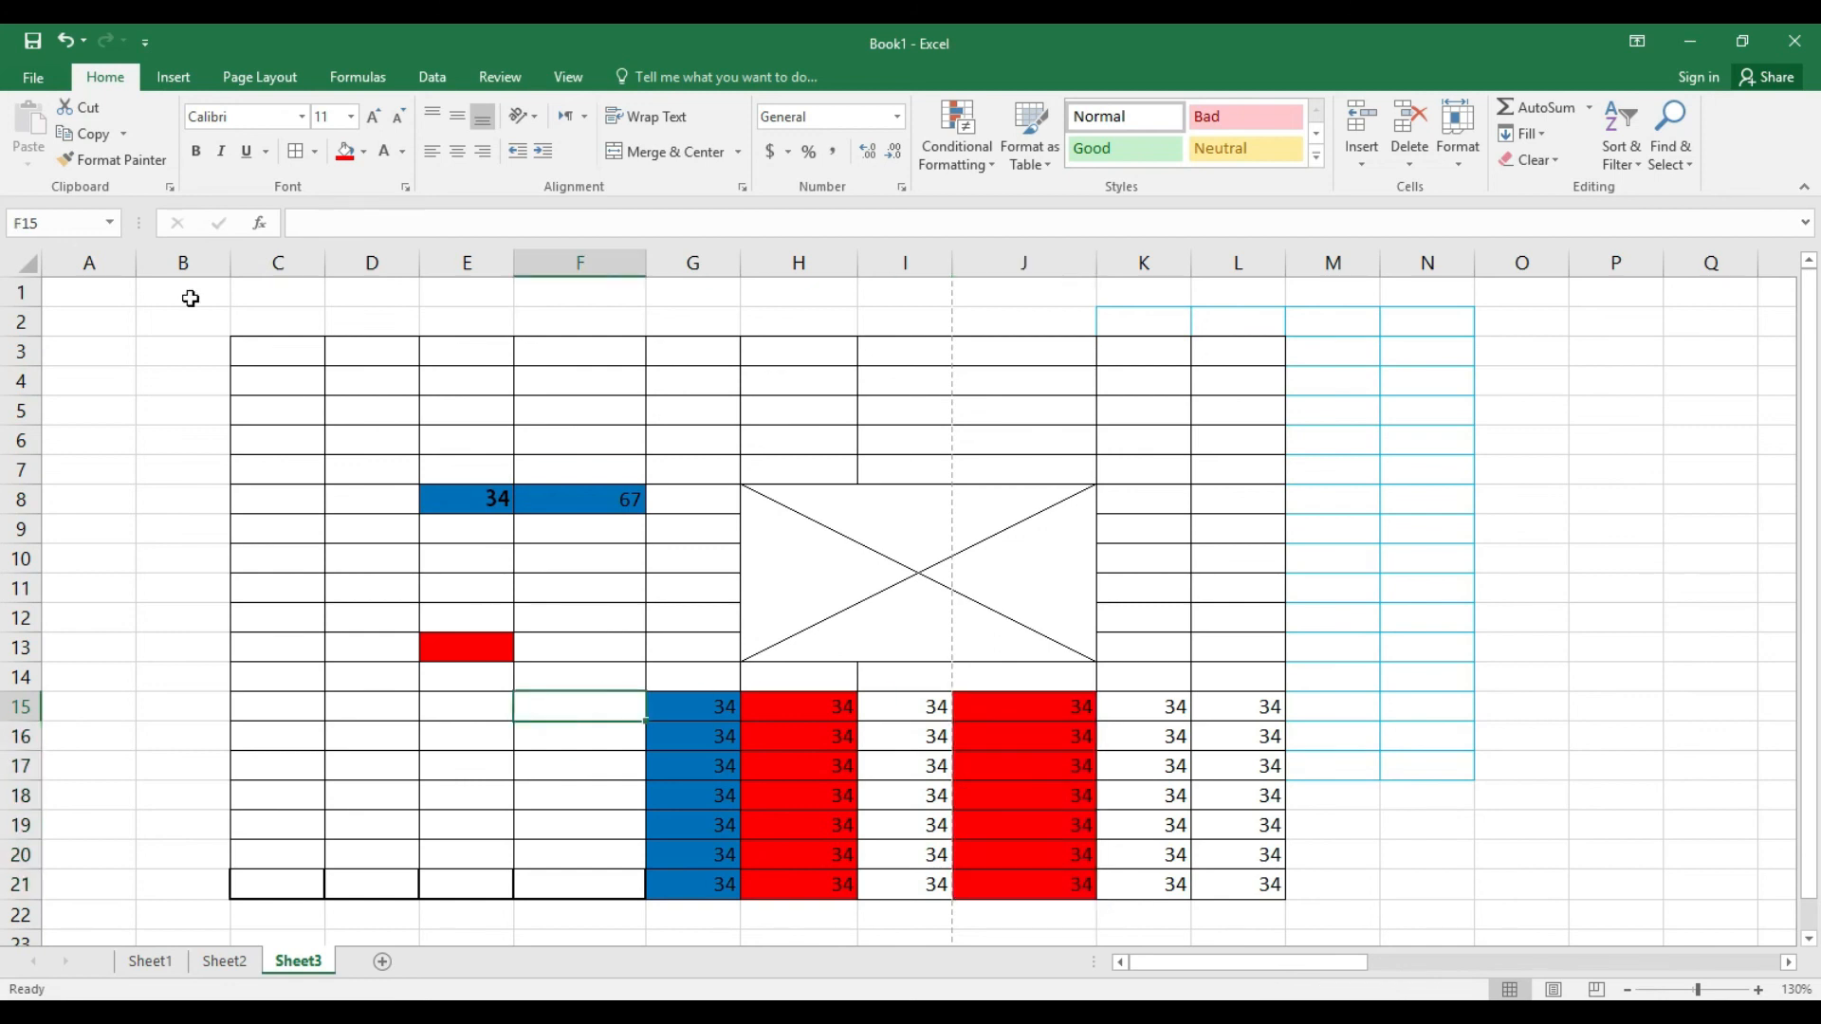
{"action": "left_click", "coordinate": [146, 158]}
{"action": "mouse_move", "coordinate": [663, 701]}
{"action": "left_mouse_down"}
{"action": "mouse_move", "coordinate": [1081, 844]}
{"action": "mouse_move", "coordinate": [1104, 901]}
{"action": "left_mouse_up"}
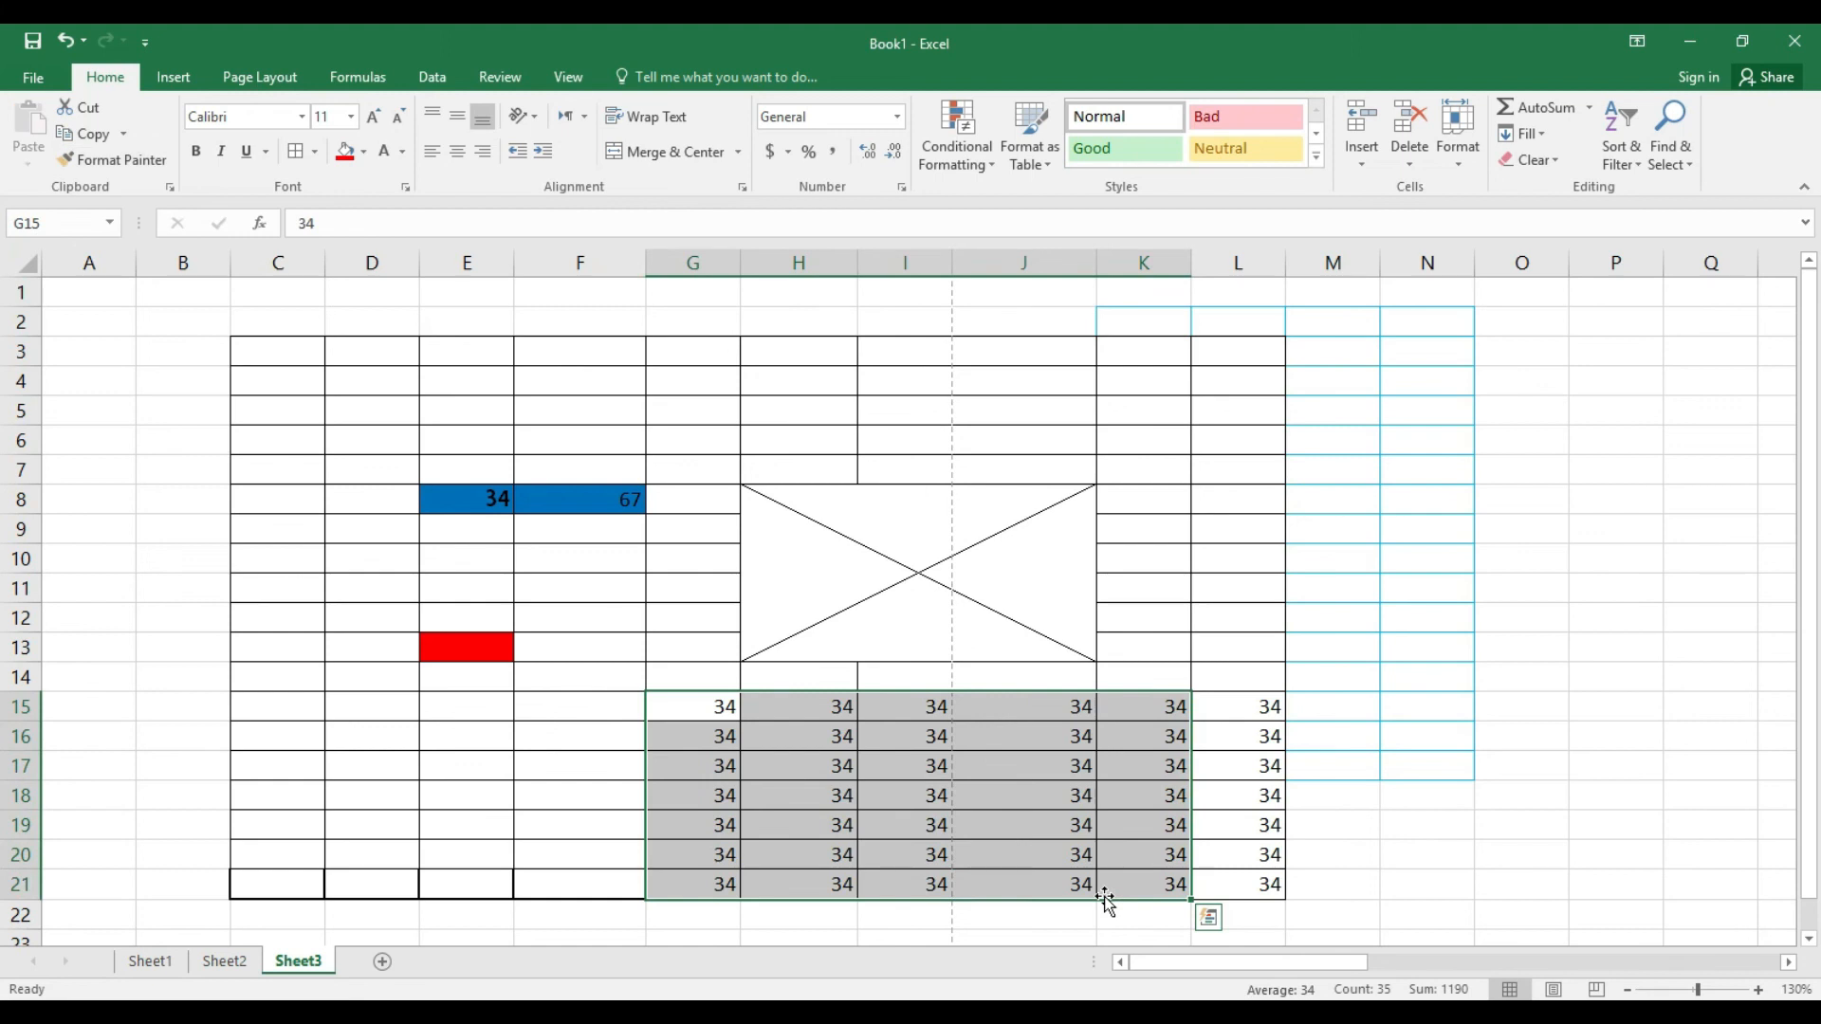
{"action": "left_click", "coordinate": [716, 676]}
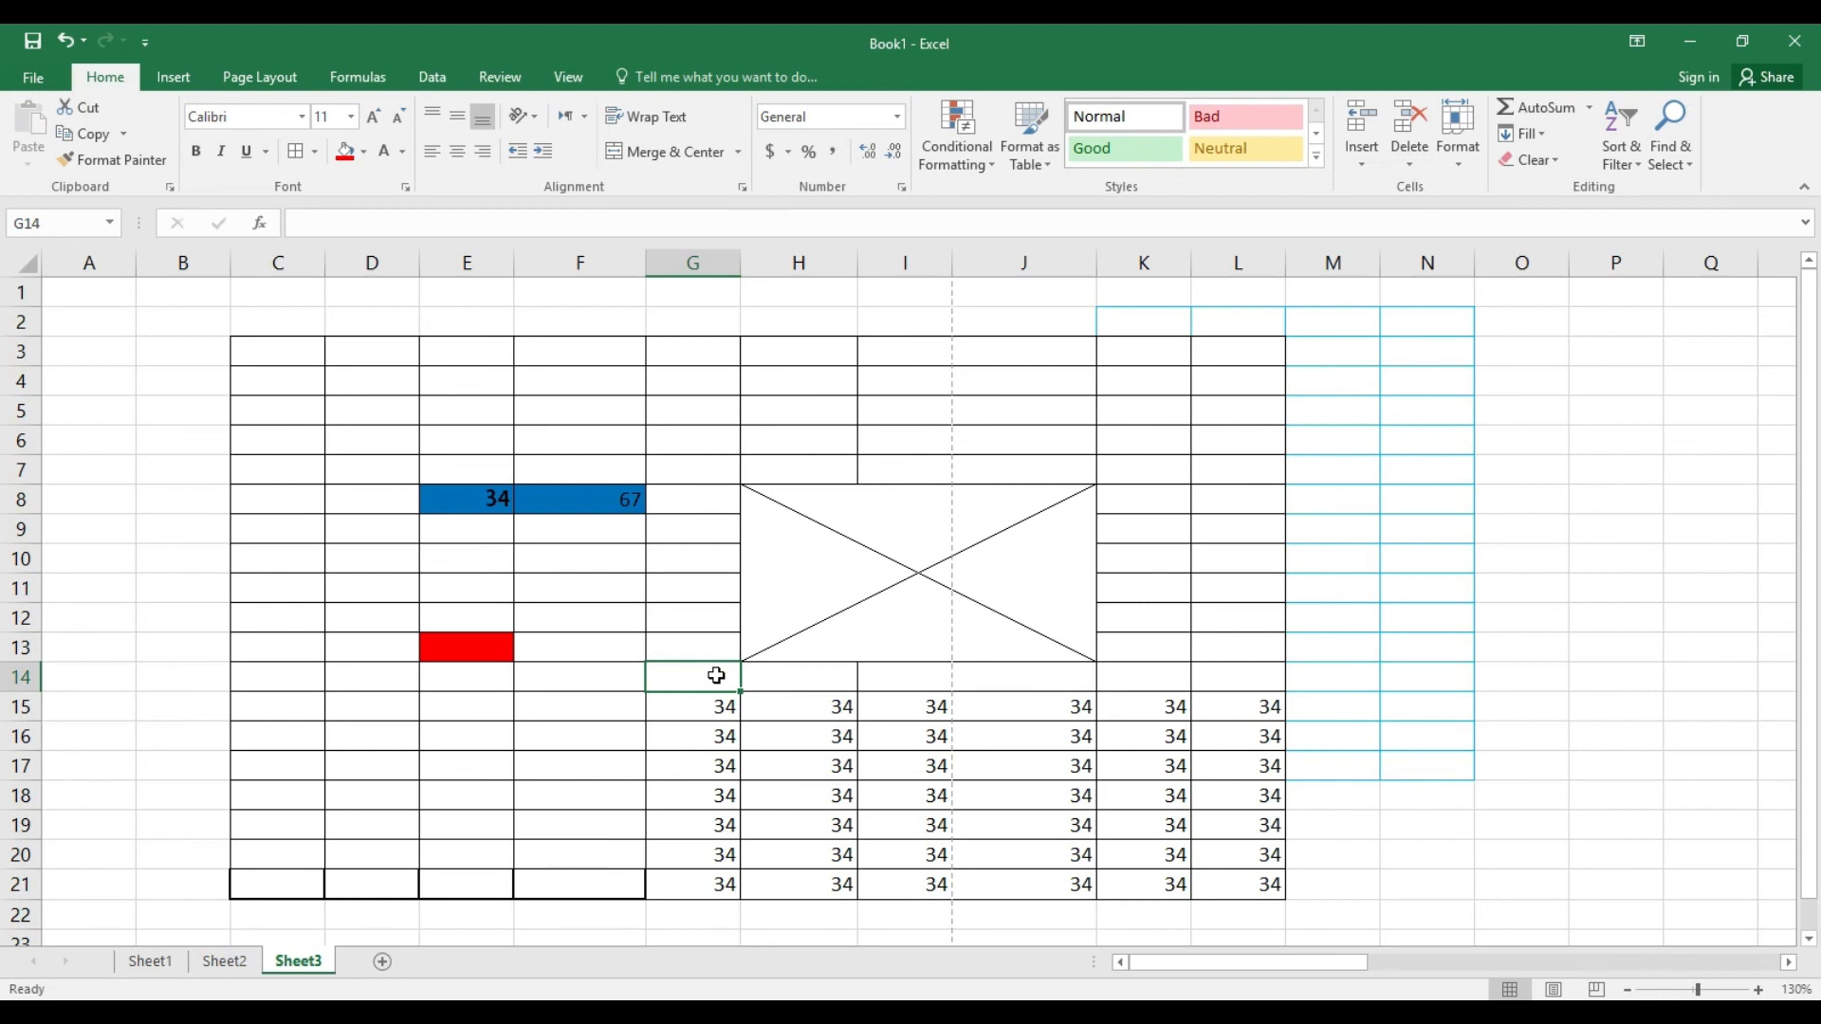
Increase and decrease the font size of E8:F9, settling on 12, and set the font color to red.
{"action": "left_click_drag", "start_coordinate": [483, 488], "coordinate": [580, 520]}
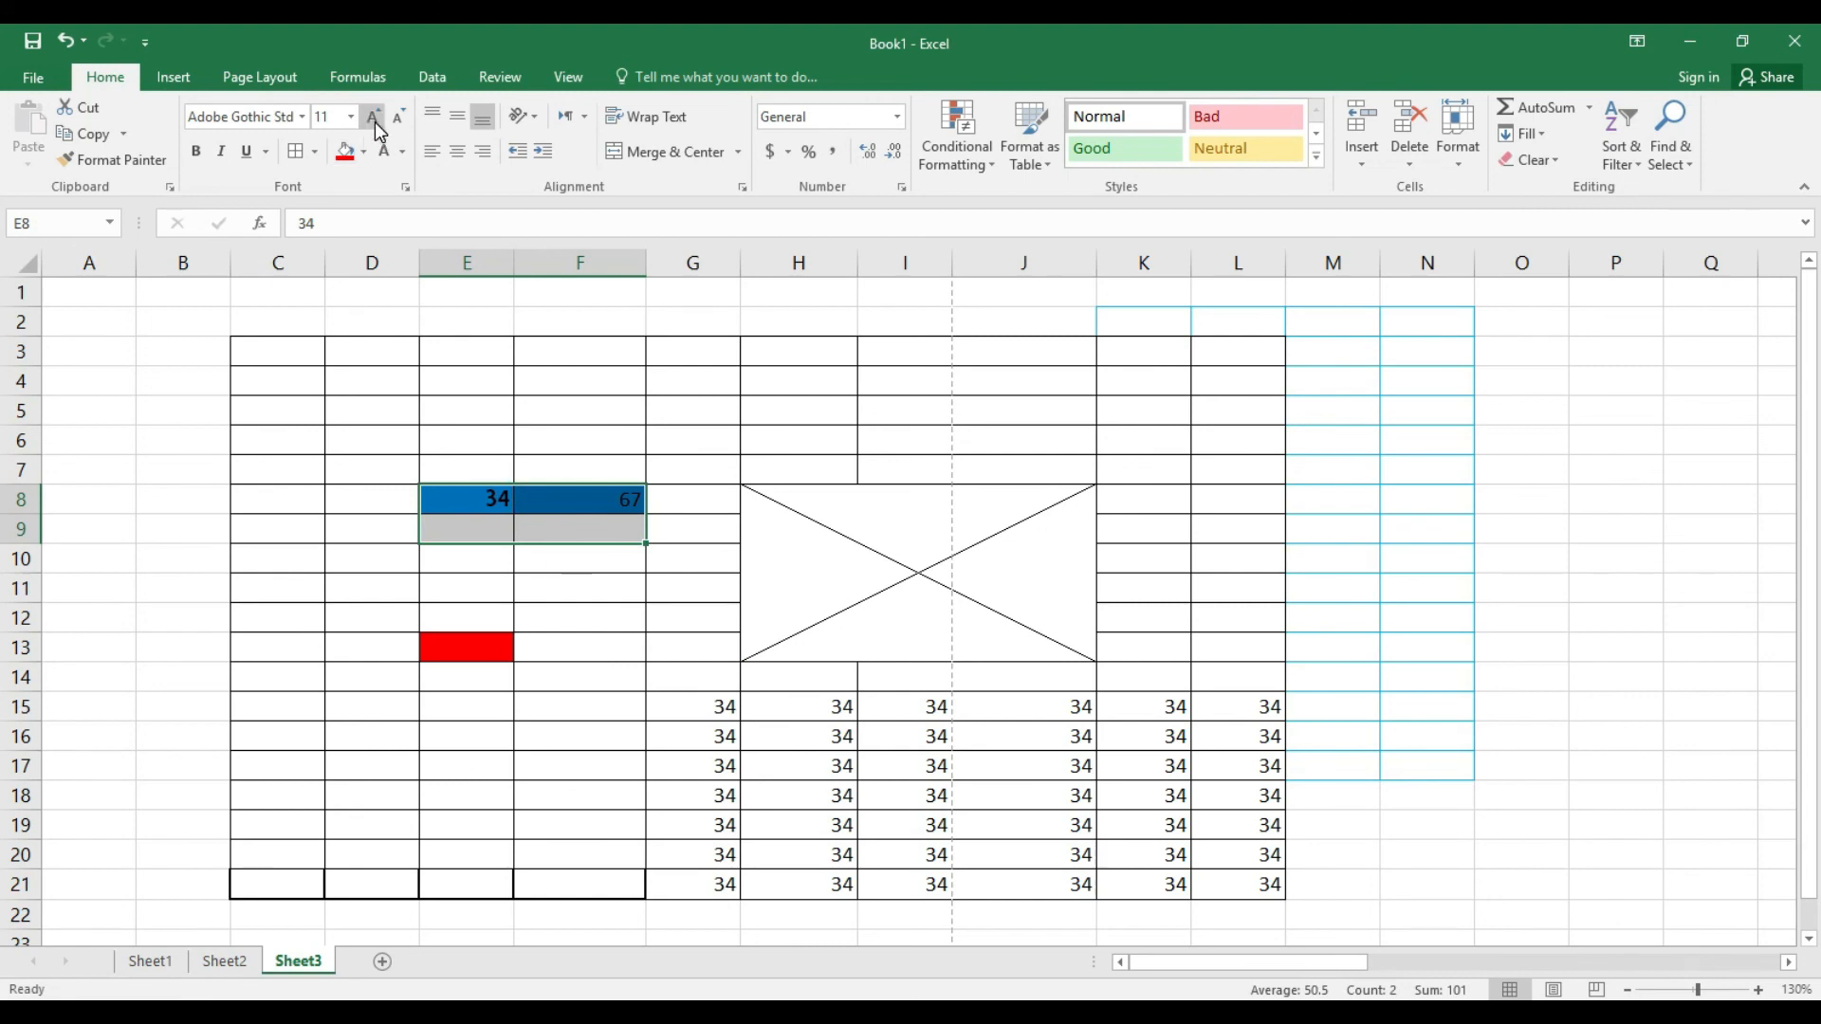
{"action": "left_click", "coordinate": [375, 122]}
{"action": "left_click", "coordinate": [375, 122]}
{"action": "left_click", "coordinate": [376, 123]}
{"action": "left_click", "coordinate": [376, 122]}
{"action": "left_click", "coordinate": [376, 122]}
{"action": "left_click", "coordinate": [376, 123]}
{"action": "left_click", "coordinate": [391, 123]}
{"action": "left_click", "coordinate": [398, 121]}
{"action": "left_click", "coordinate": [399, 121]}
{"action": "left_click", "coordinate": [399, 121]}
{"action": "left_click", "coordinate": [398, 122]}
{"action": "left_click", "coordinate": [402, 152]}
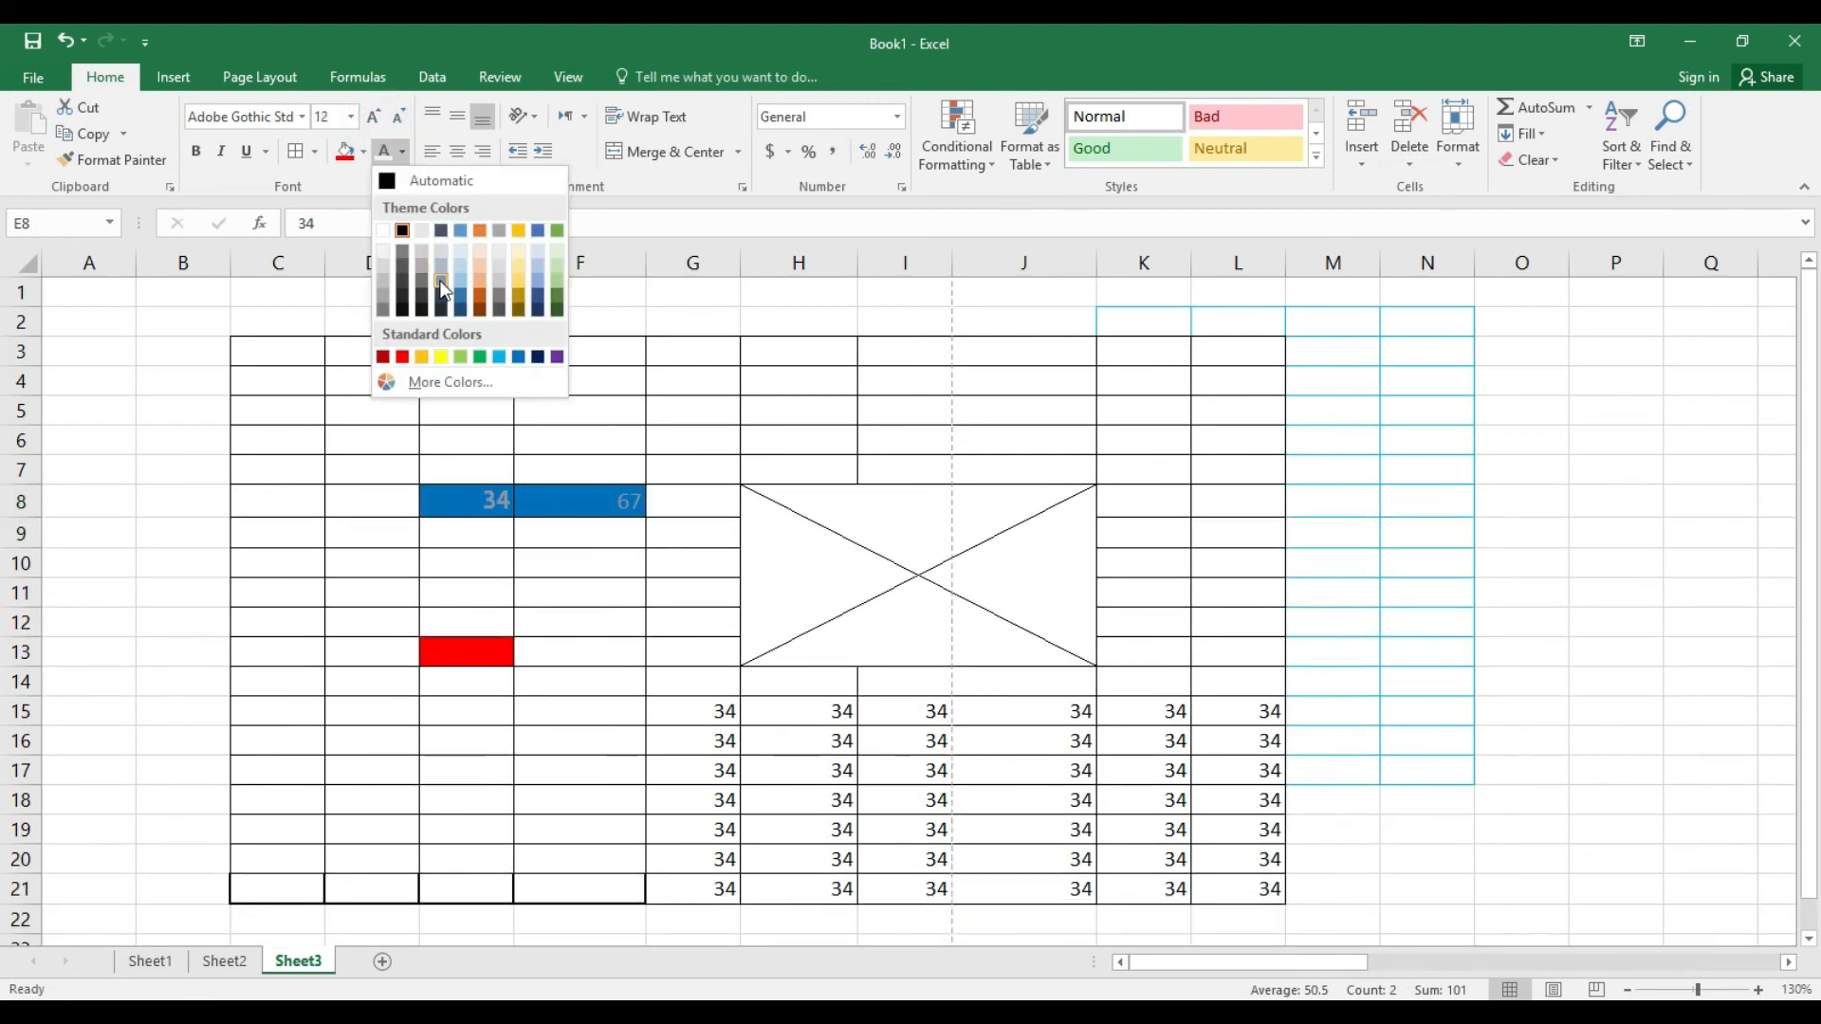
{"action": "left_click", "coordinate": [402, 357]}
Middle-align E8:F9 vertically and try center and left horizontal alignment, finishing with right alignment.
{"action": "left_click", "coordinate": [457, 121]}
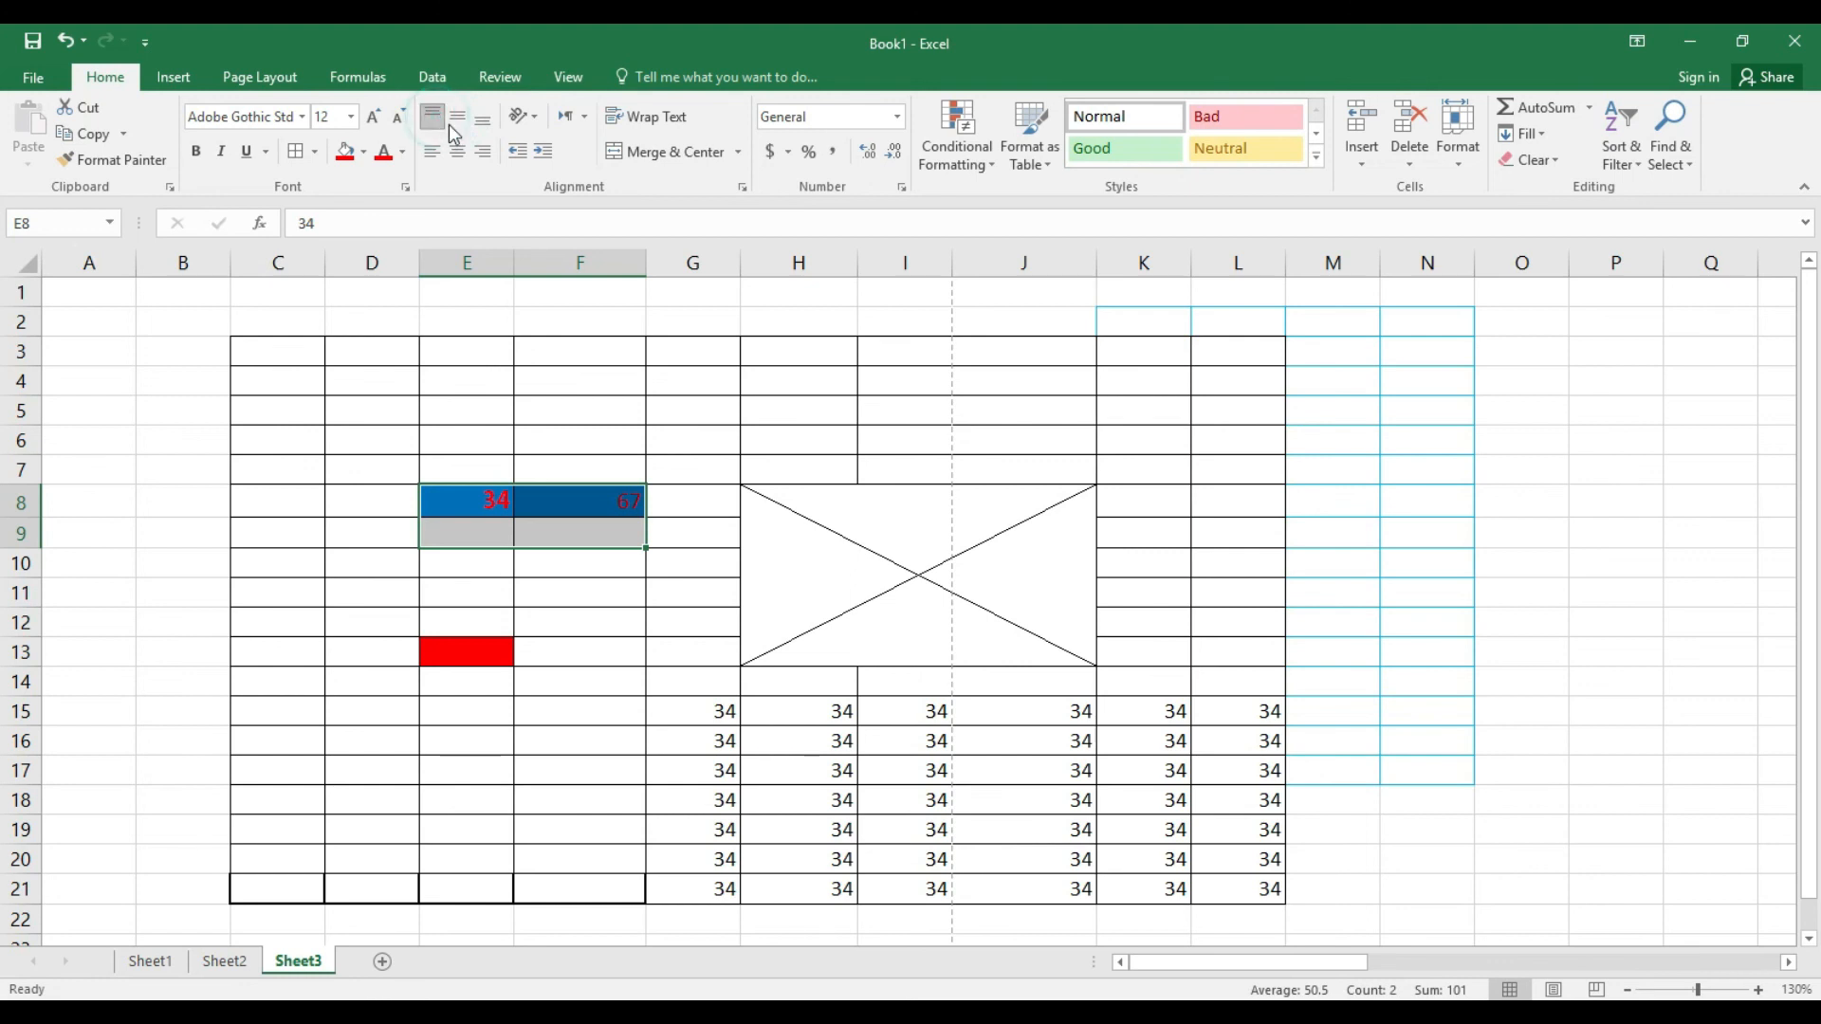
{"action": "left_click", "coordinate": [457, 117]}
{"action": "left_click", "coordinate": [457, 151]}
{"action": "left_click", "coordinate": [431, 152]}
{"action": "left_click", "coordinate": [457, 151]}
{"action": "left_click", "coordinate": [486, 151]}
Make row 8 taller, center the value in F8 vertically and horizontally, and reduce the row height again.
{"action": "left_click_drag", "start_coordinate": [33, 517], "coordinate": [57, 691]}
{"action": "left_click", "coordinate": [519, 574]}
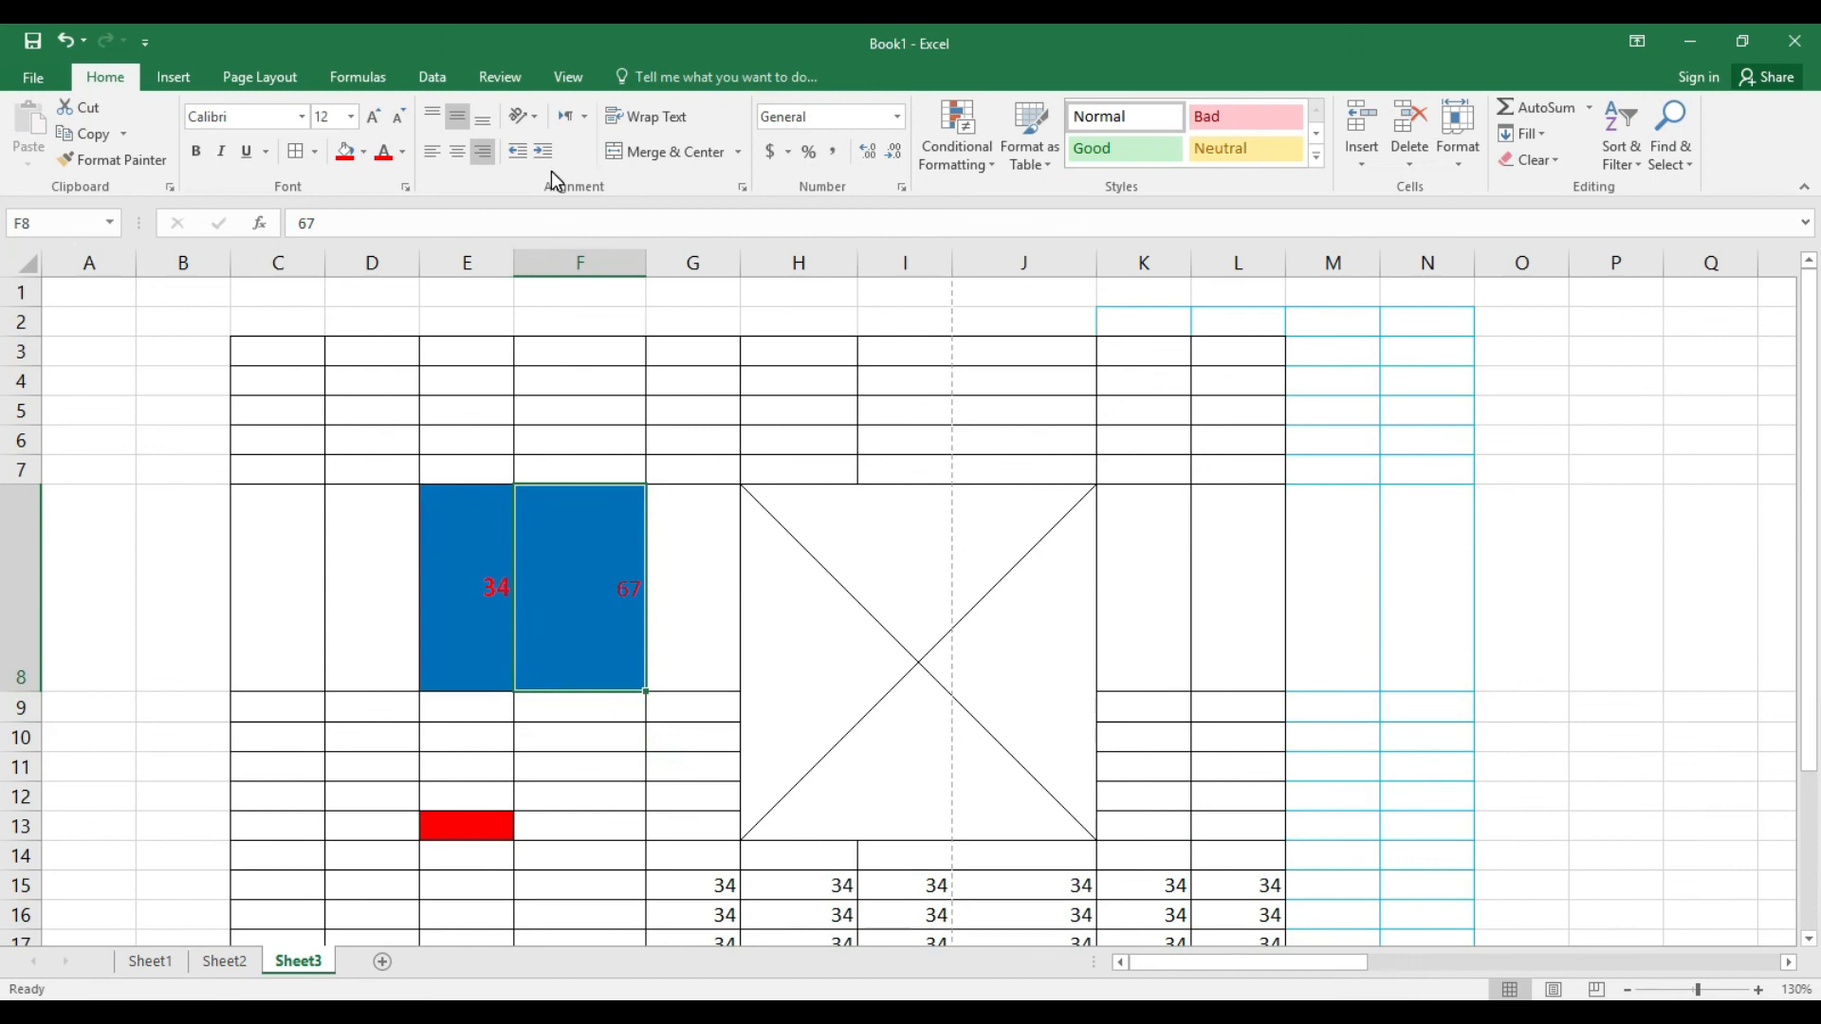
{"action": "left_click", "coordinate": [434, 115]}
{"action": "left_click", "coordinate": [460, 119]}
{"action": "left_click_drag", "start_coordinate": [33, 692], "coordinate": [40, 520]}
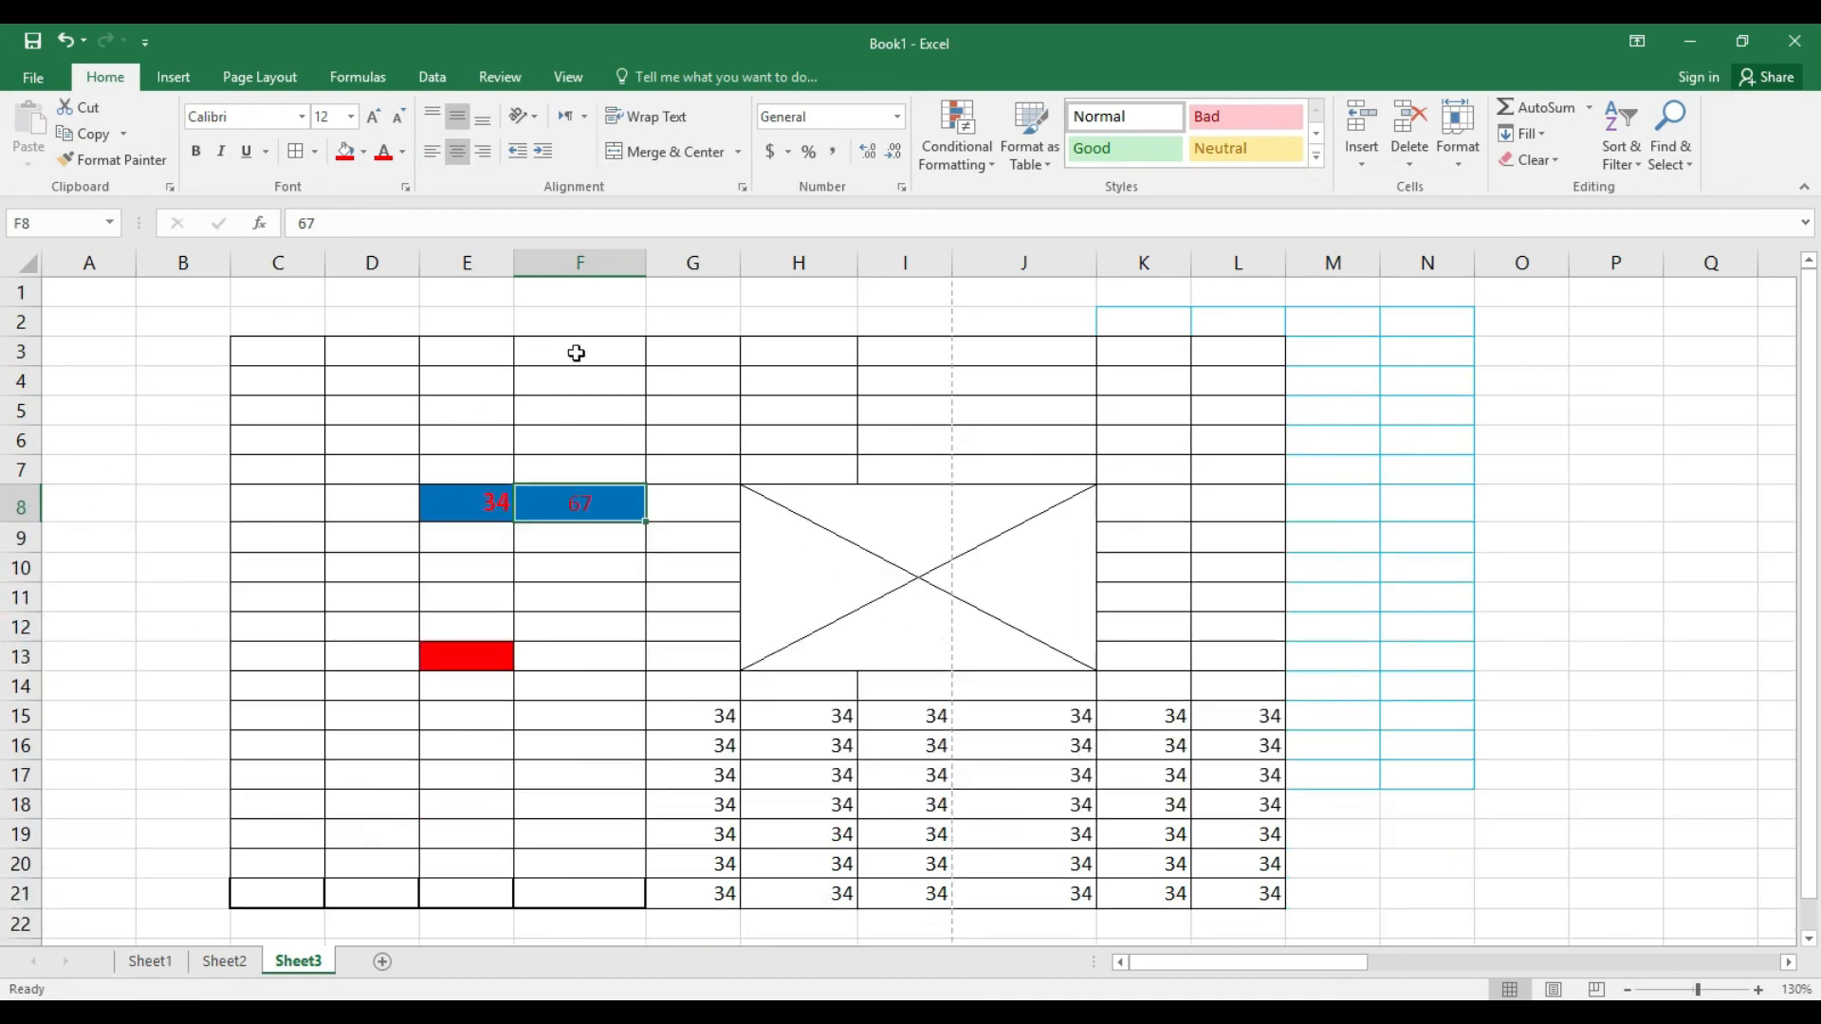
Merge and center range G3:J6, enter GO in it, and middle-align the text vertically.
{"action": "left_click_drag", "start_coordinate": [668, 350], "coordinate": [1003, 432]}
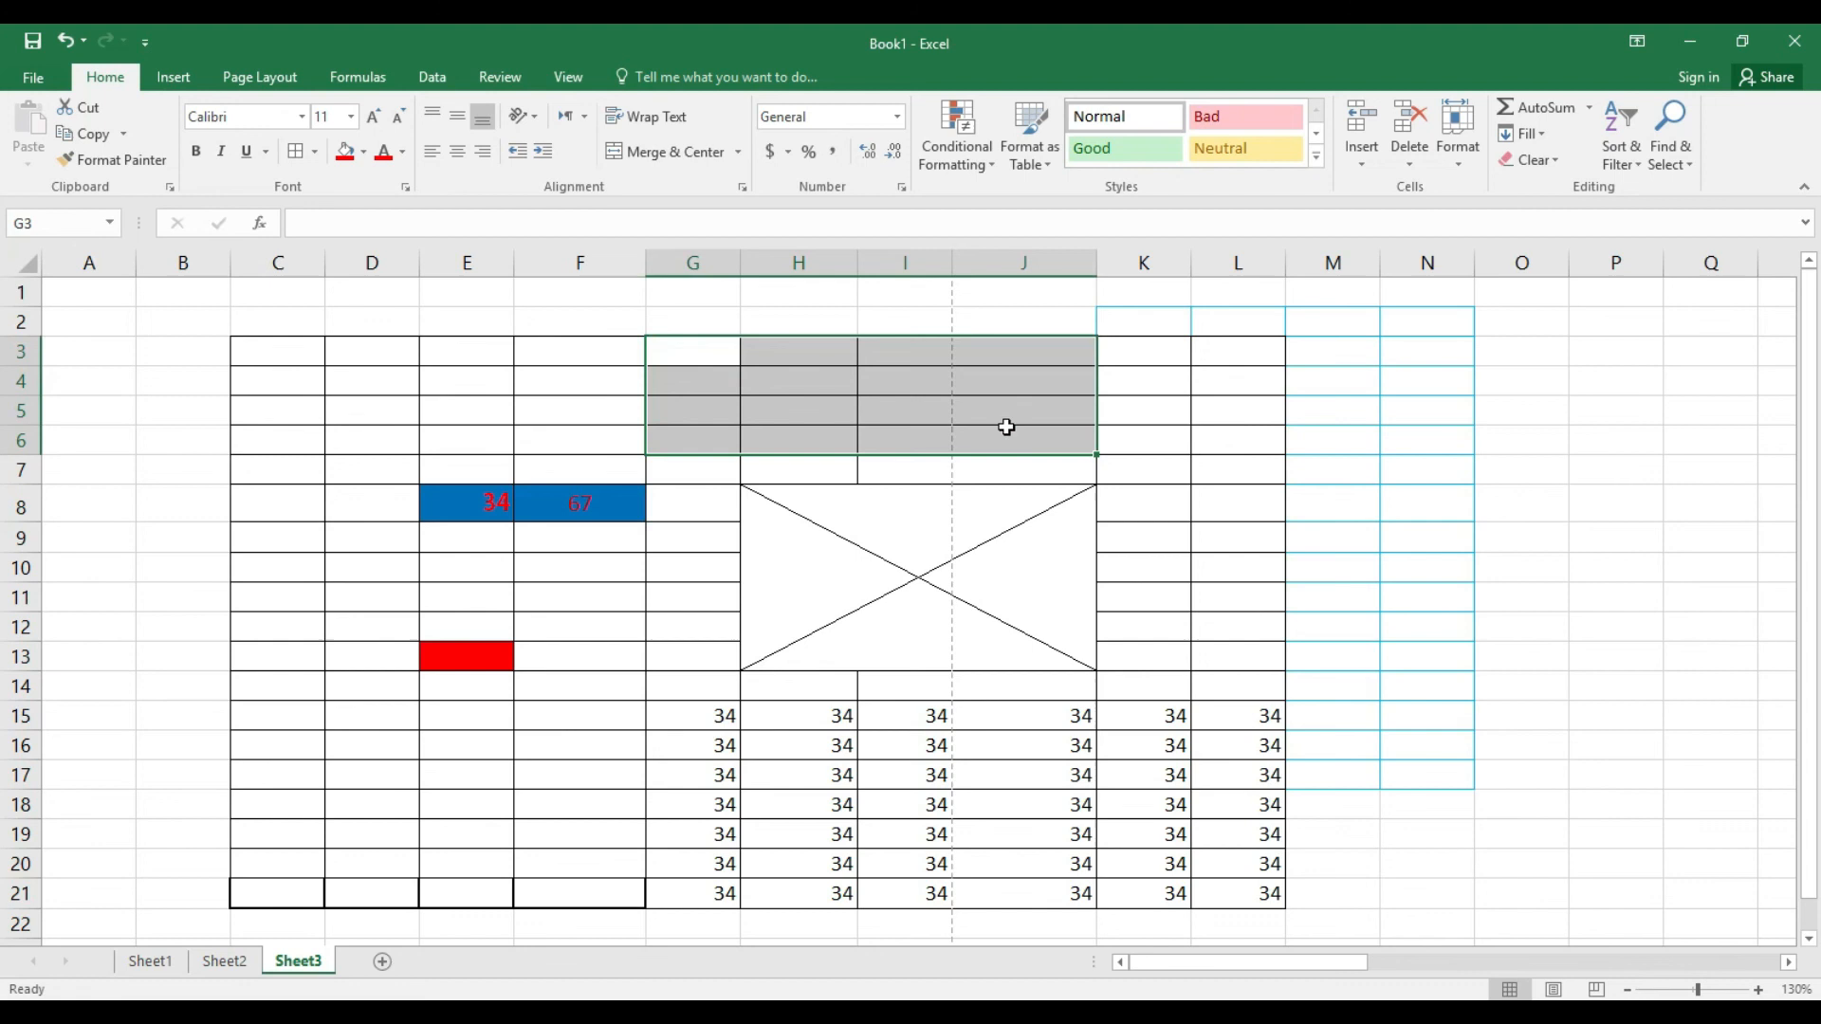
{"action": "left_click", "coordinate": [643, 151]}
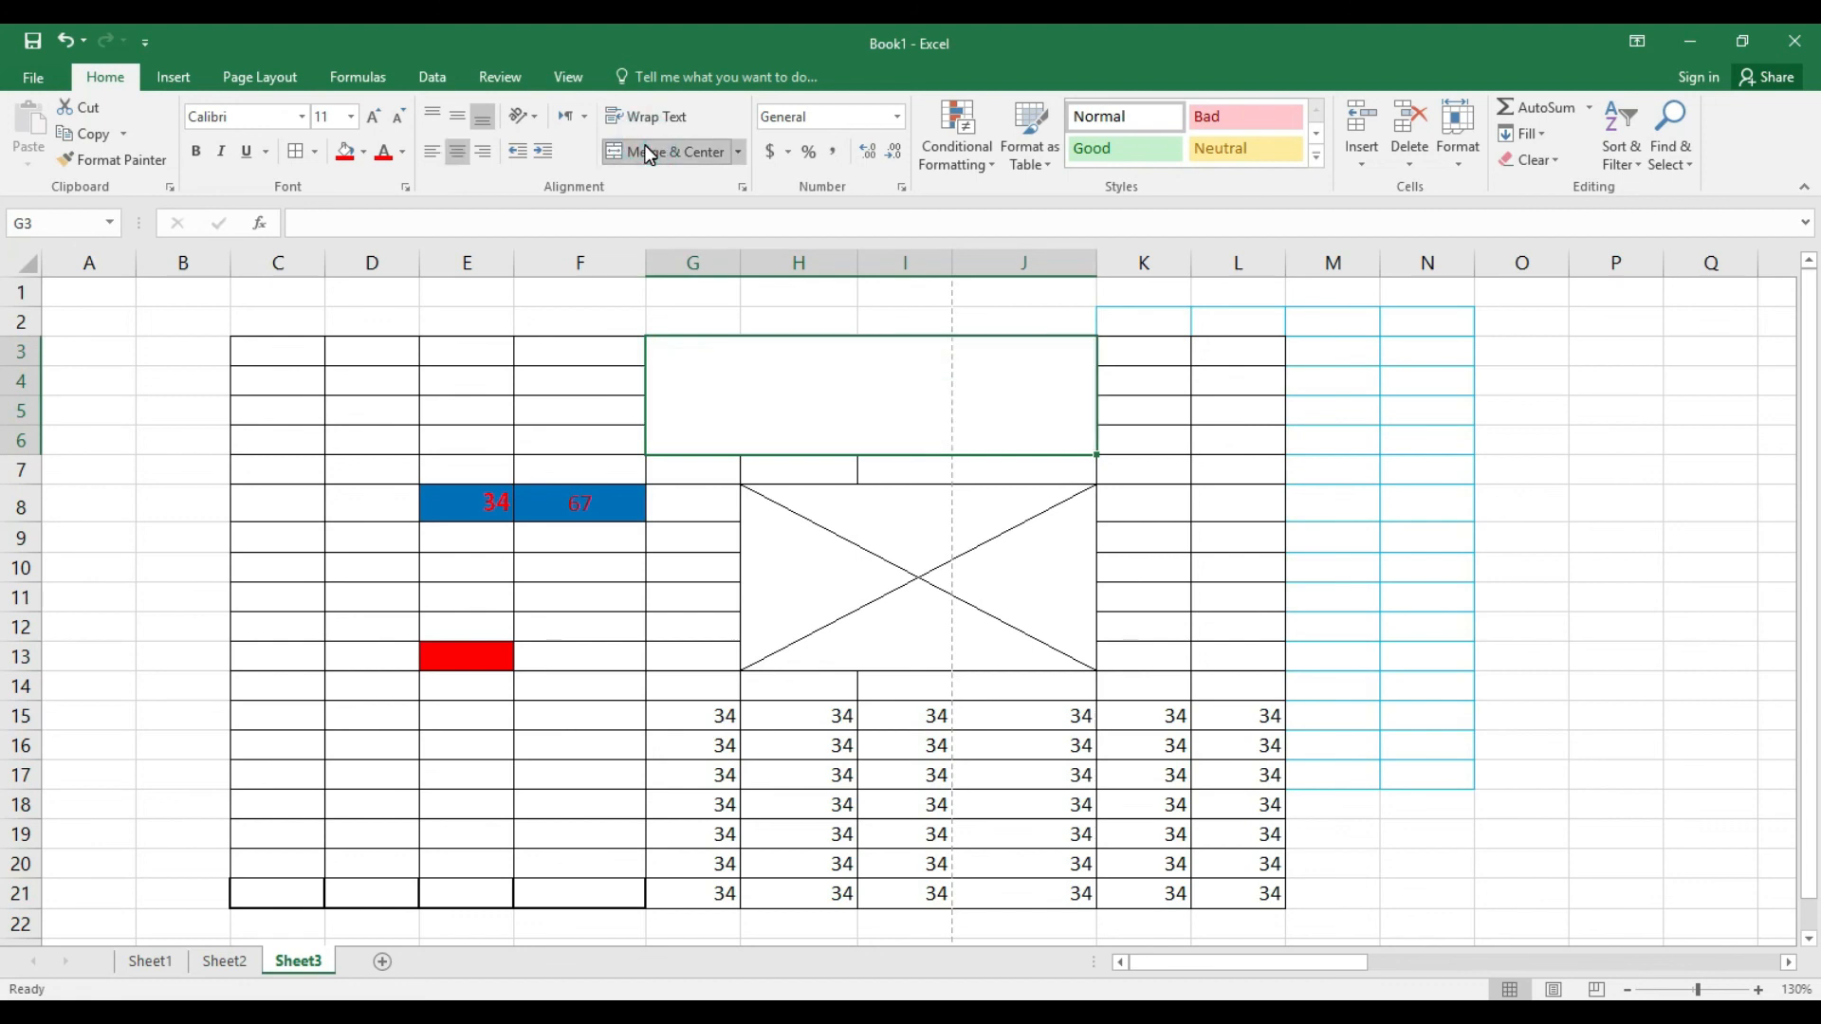
{"action": "type", "text": "GO"}
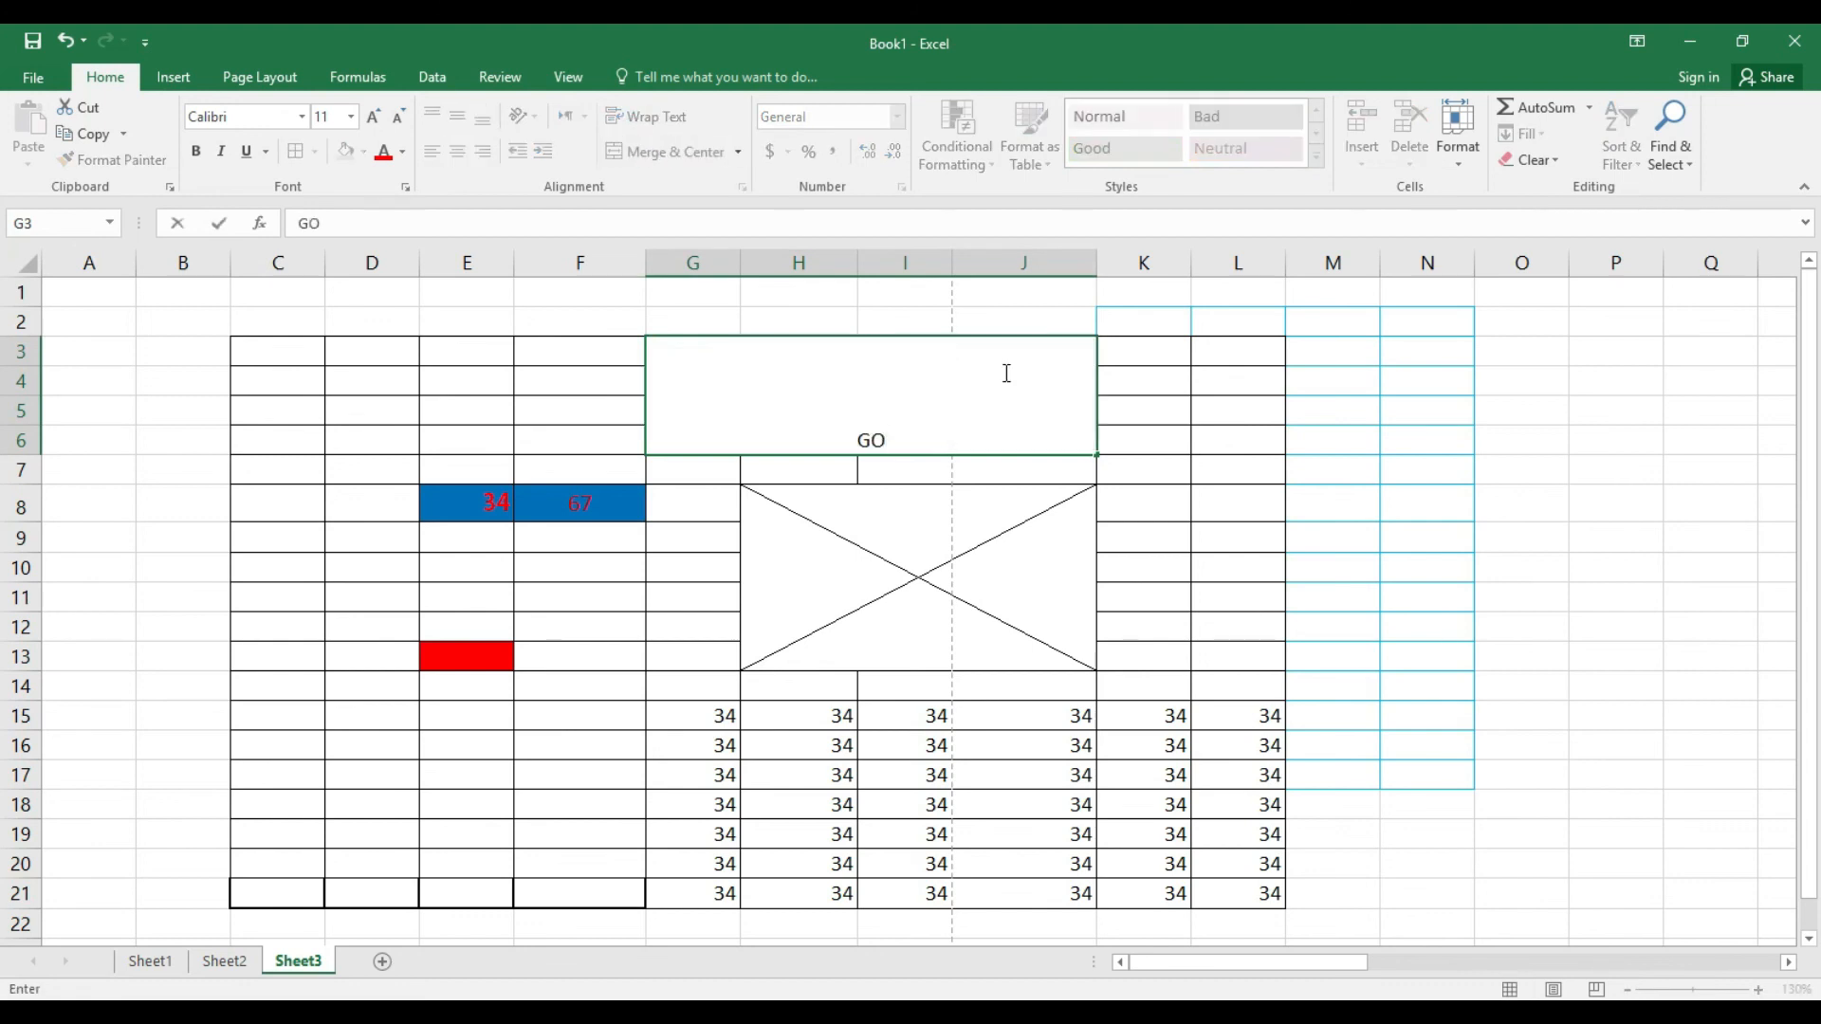
{"action": "left_click", "coordinate": [1239, 508]}
{"action": "left_click", "coordinate": [906, 418]}
{"action": "left_click", "coordinate": [456, 120]}
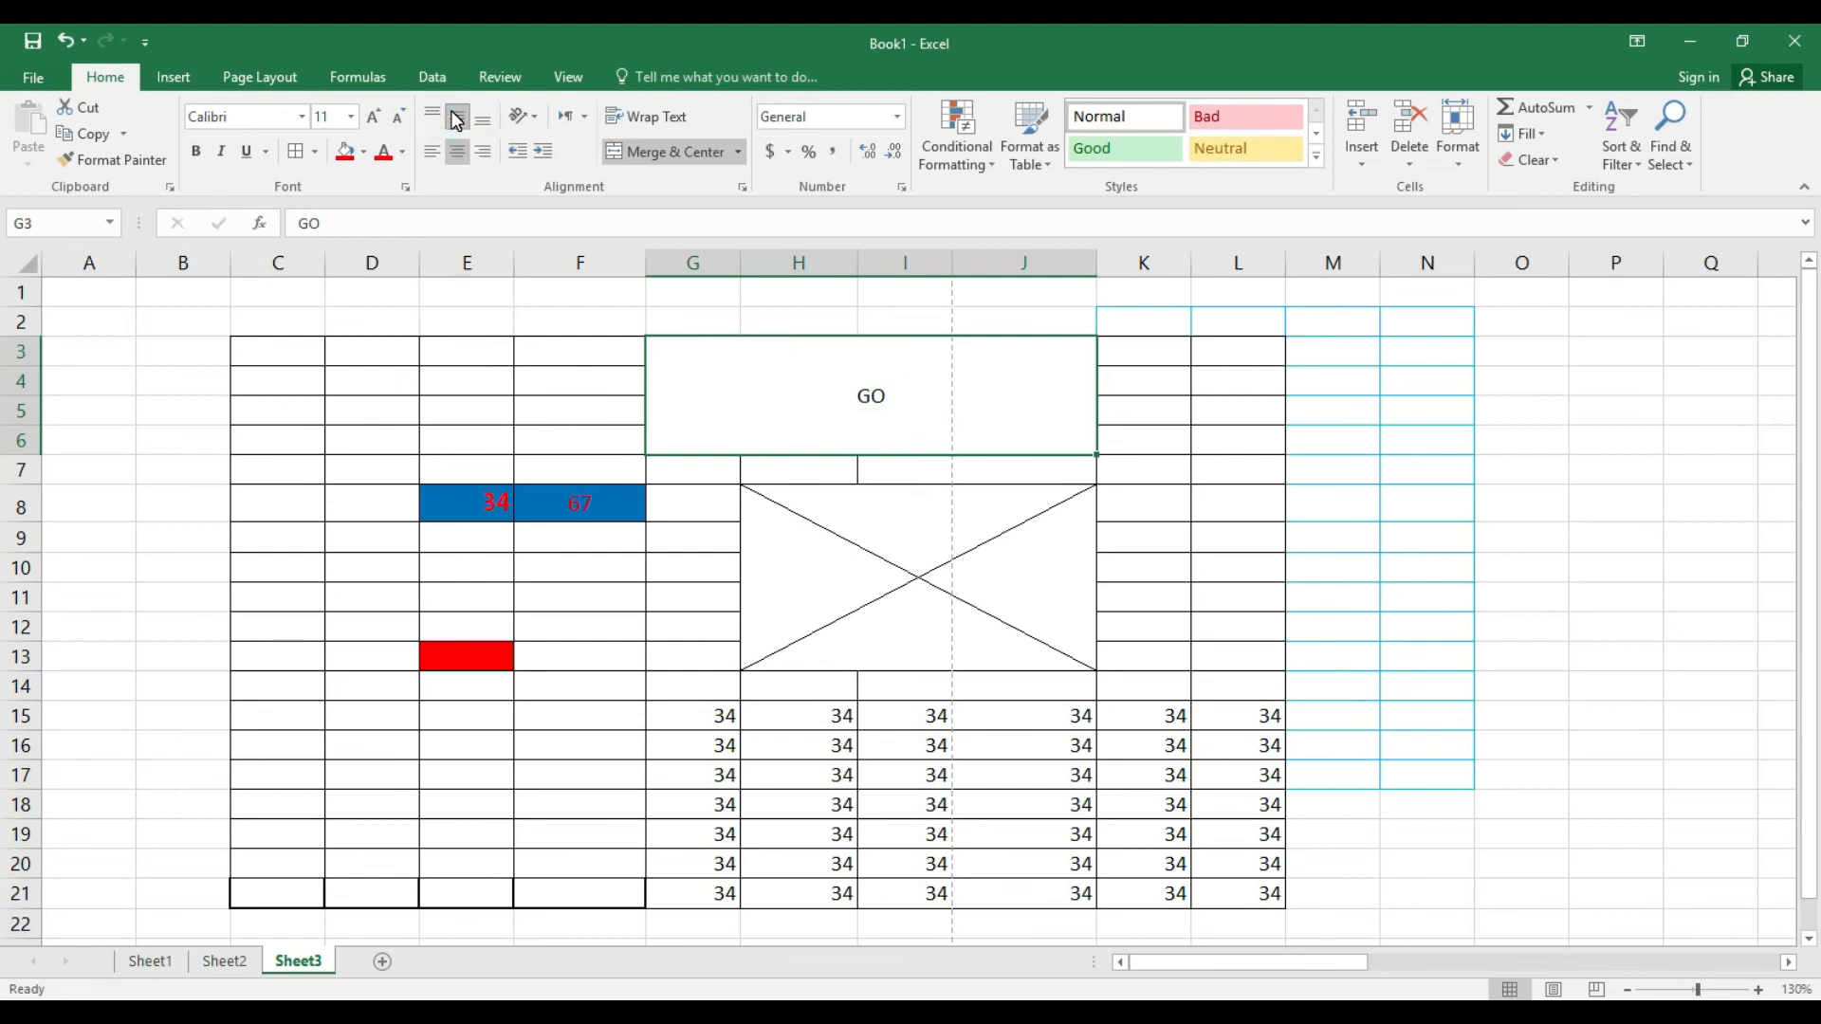
{"action": "left_click", "coordinate": [550, 374]}
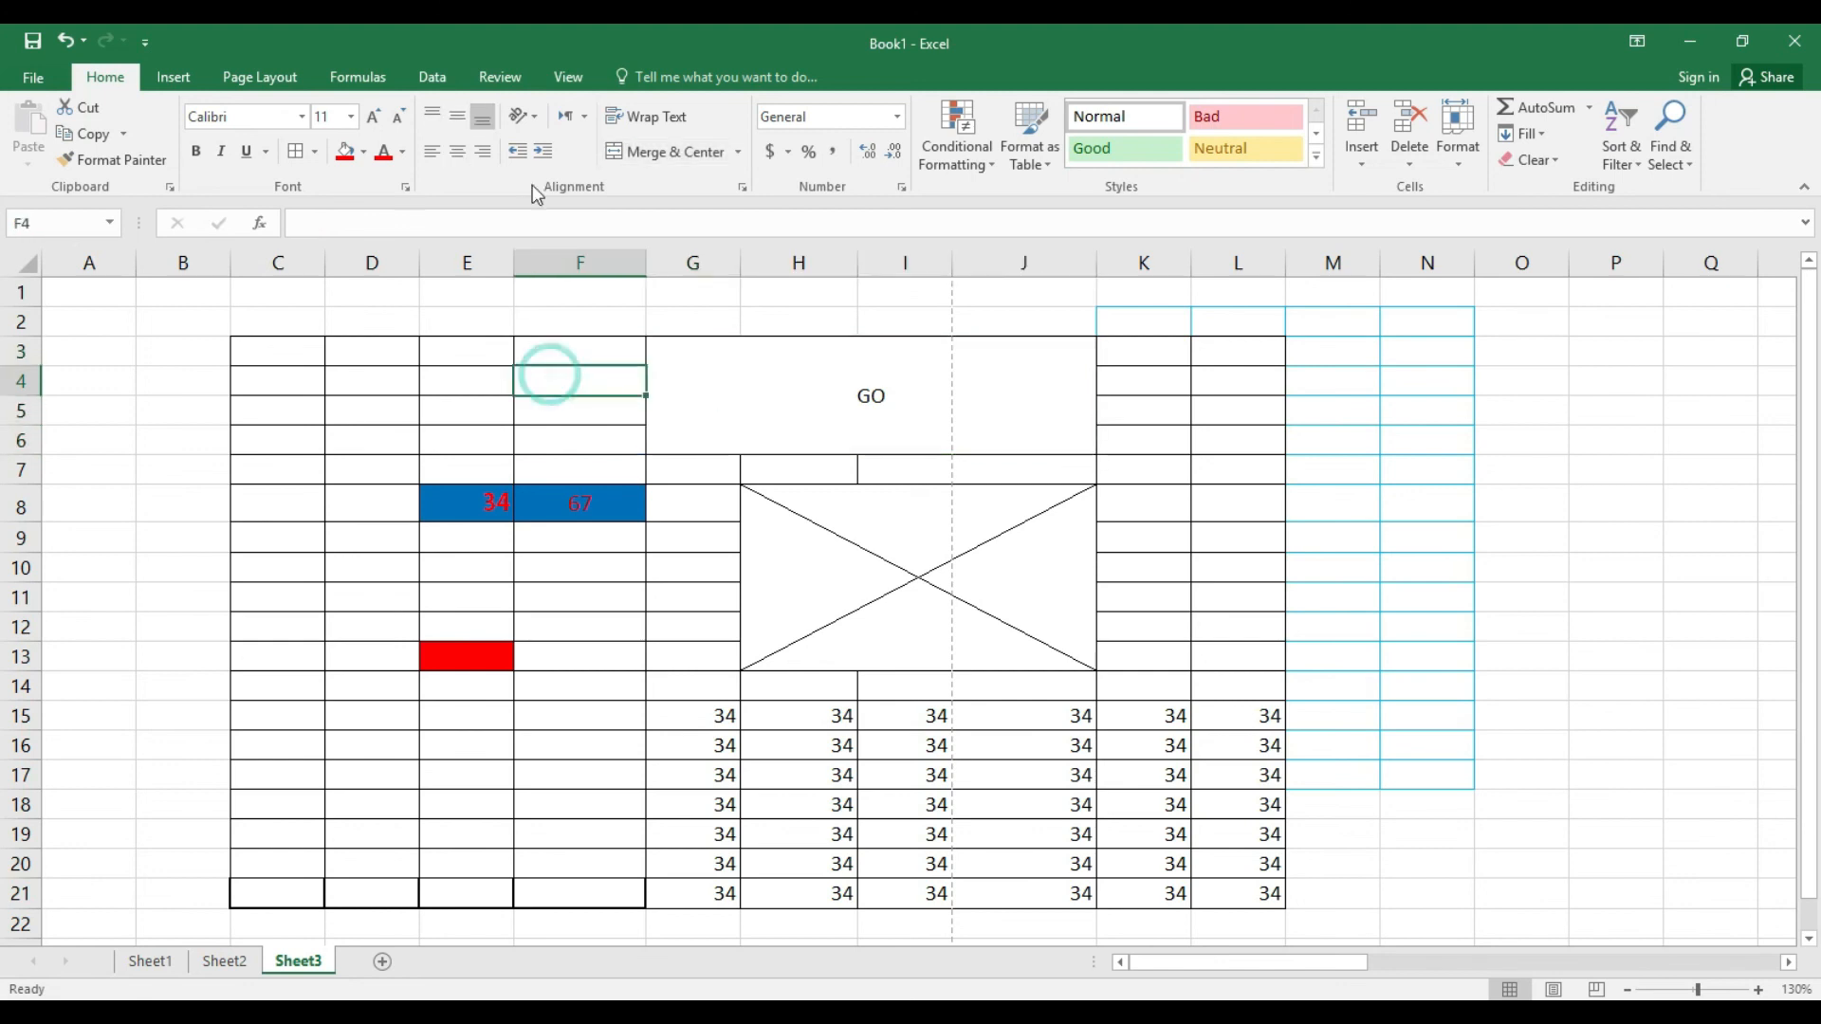
Rotate the GO text in merged range G3:J6 up, and change its orientation to rotated down.
{"action": "left_click", "coordinate": [782, 357]}
{"action": "left_click", "coordinate": [533, 118]}
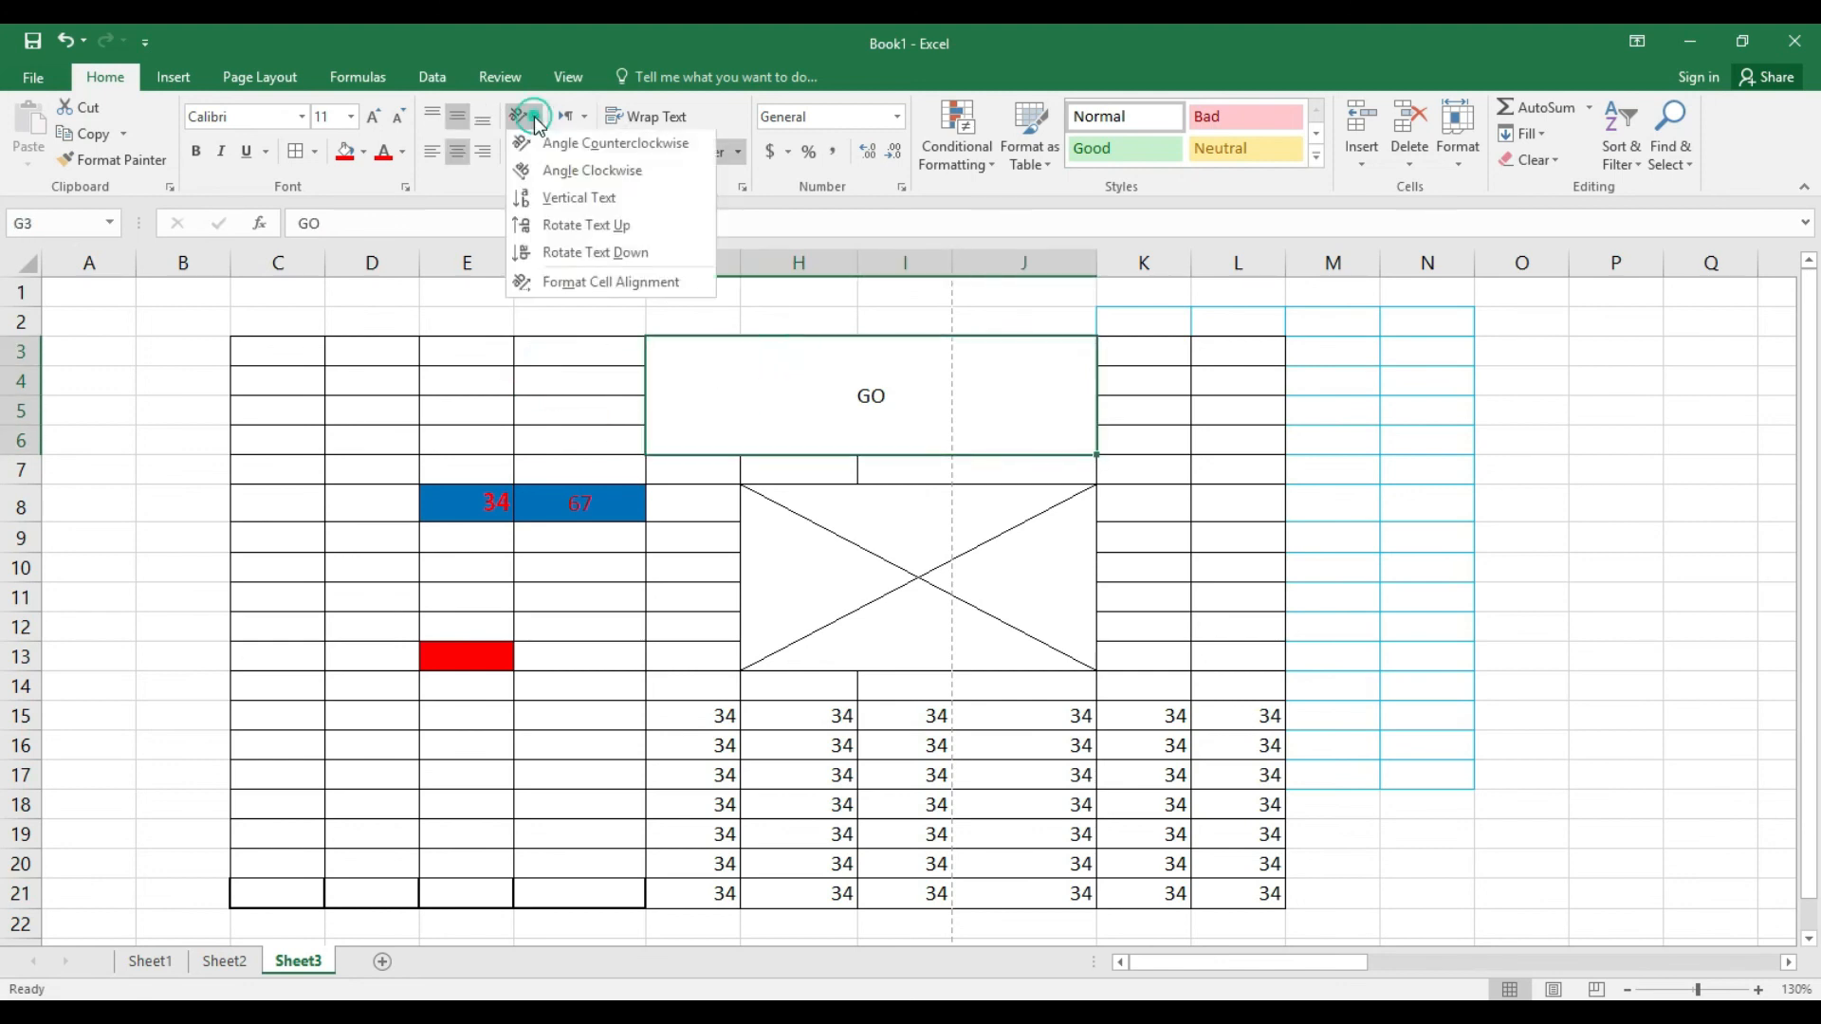
{"action": "left_click", "coordinate": [565, 229]}
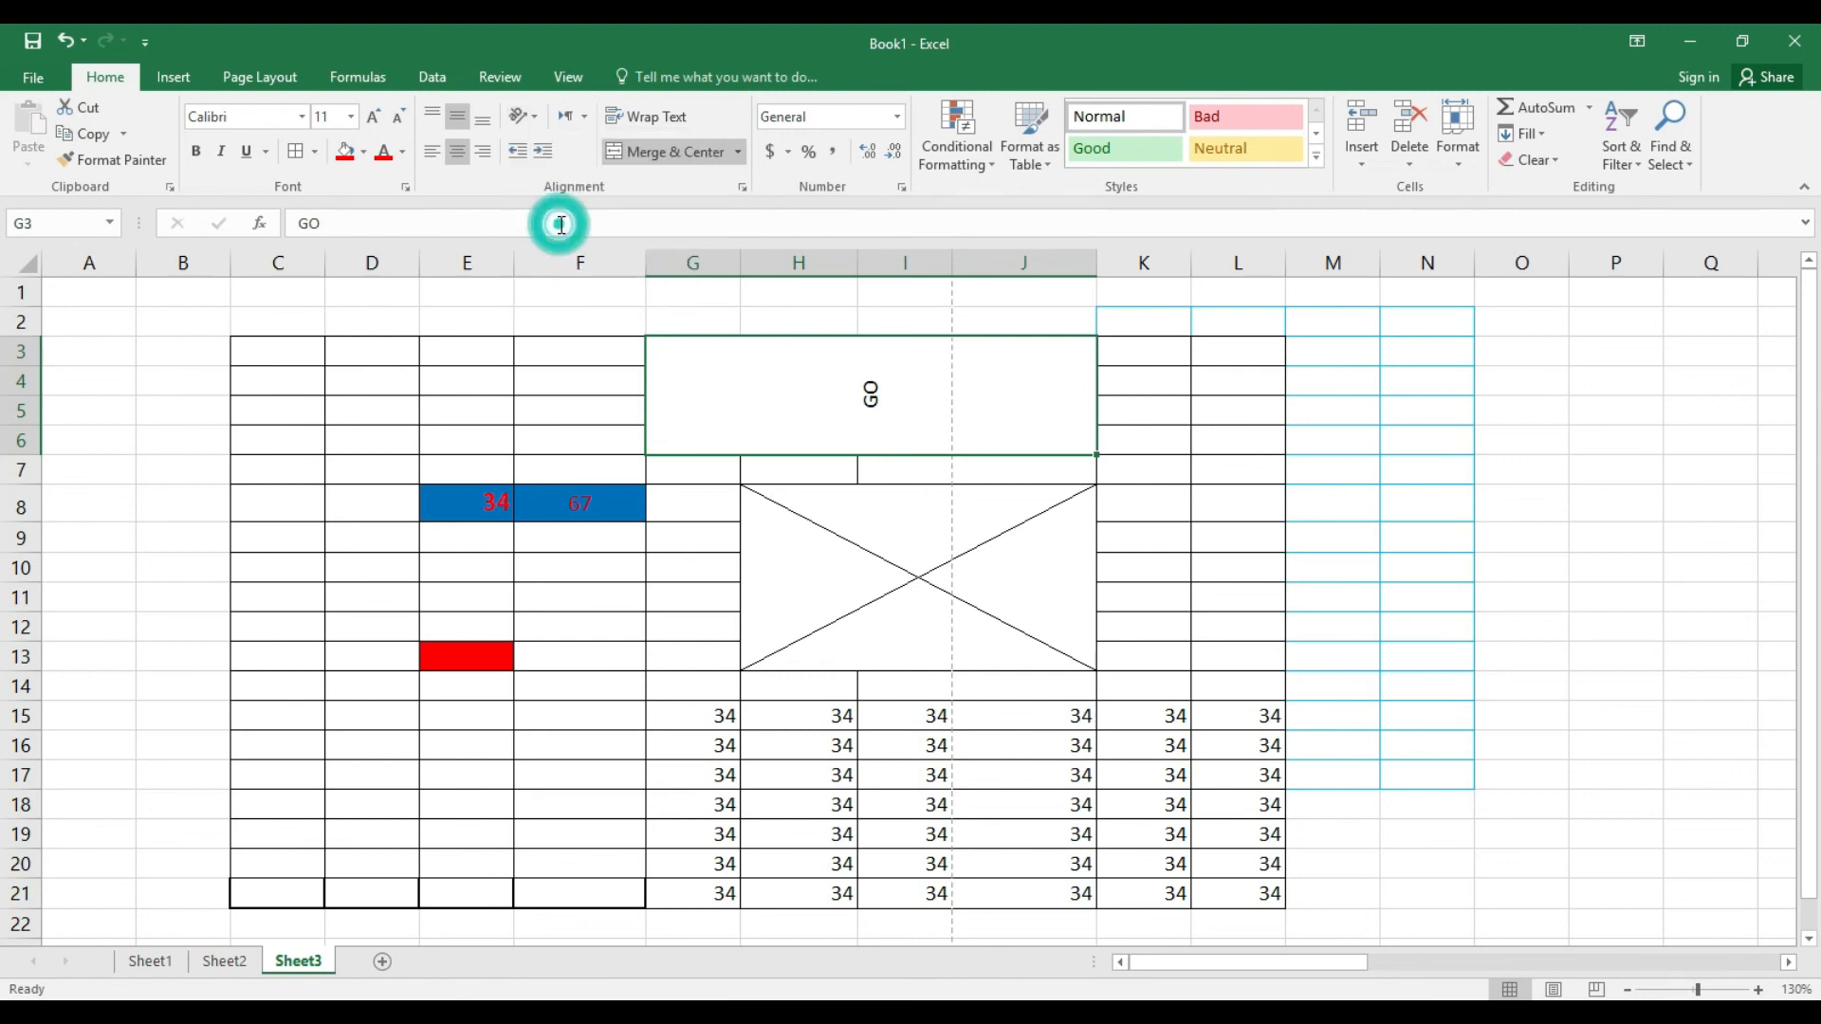
{"action": "left_click", "coordinate": [525, 118]}
{"action": "left_click", "coordinate": [560, 245]}
Set the orientation of the GO text to 43 degrees in the cell alignment settings.
{"action": "left_click", "coordinate": [533, 116]}
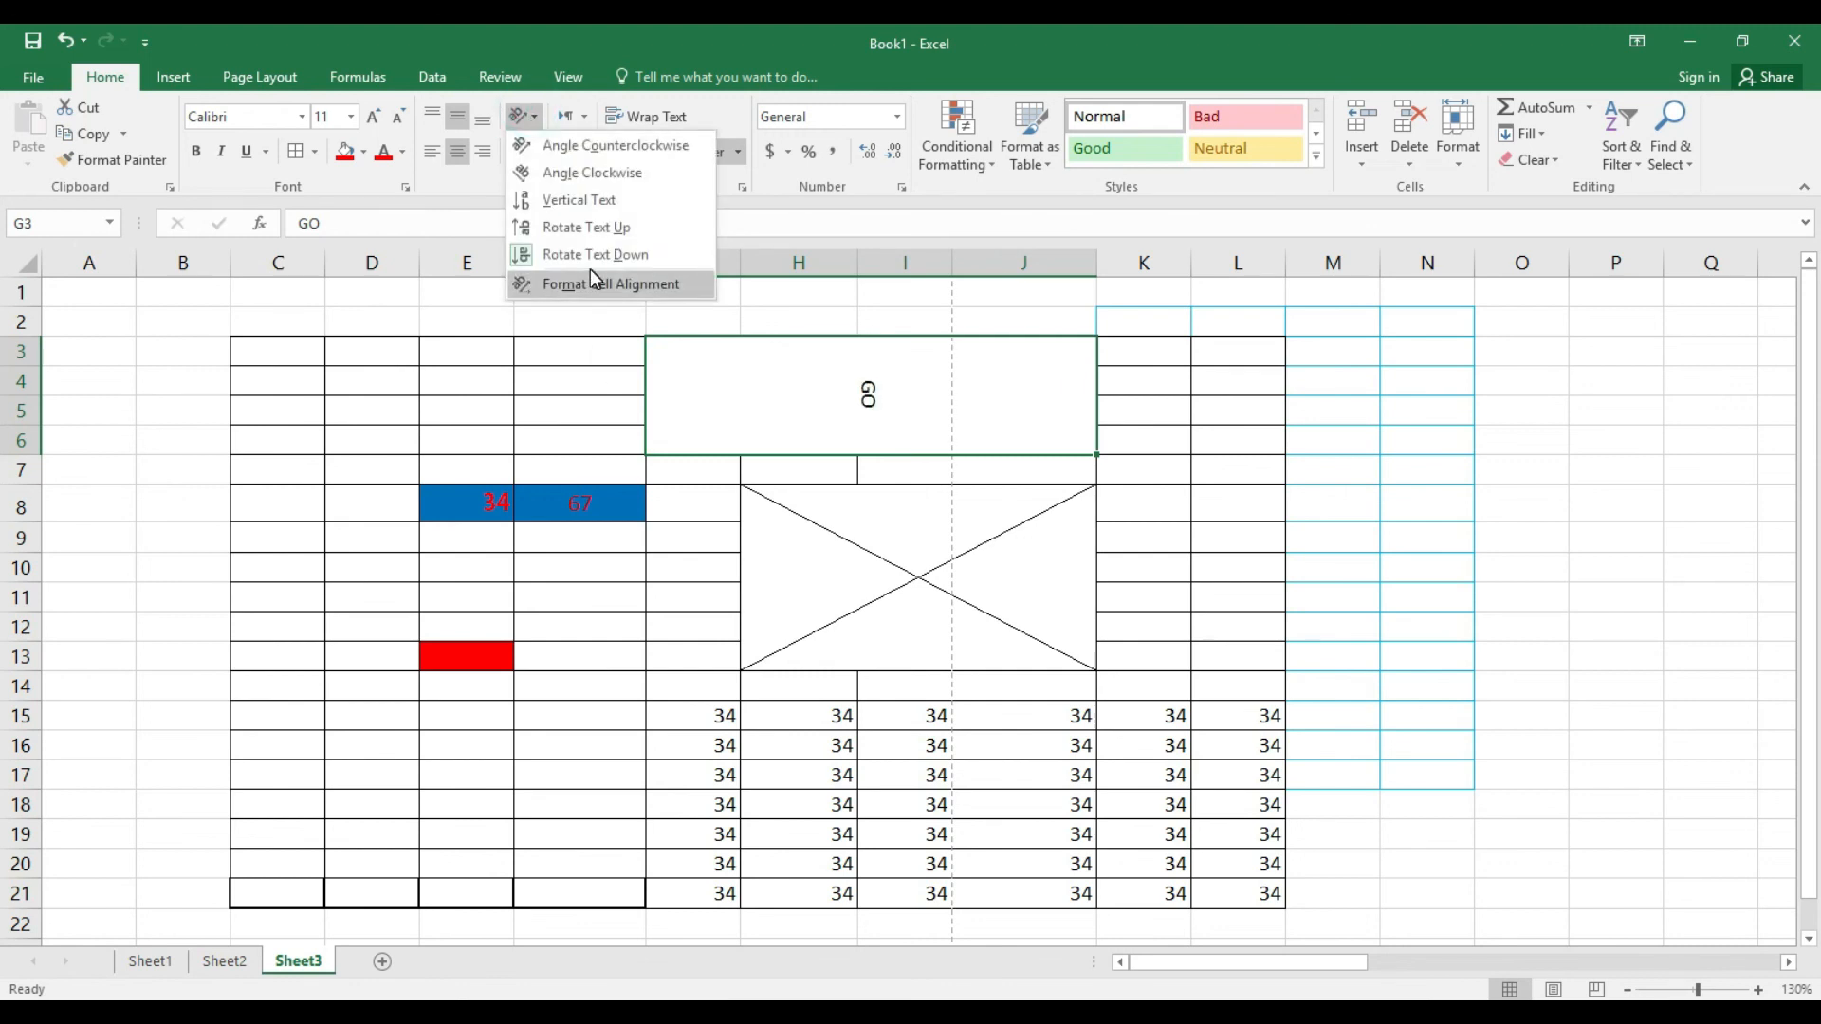
{"action": "left_click", "coordinate": [649, 297]}
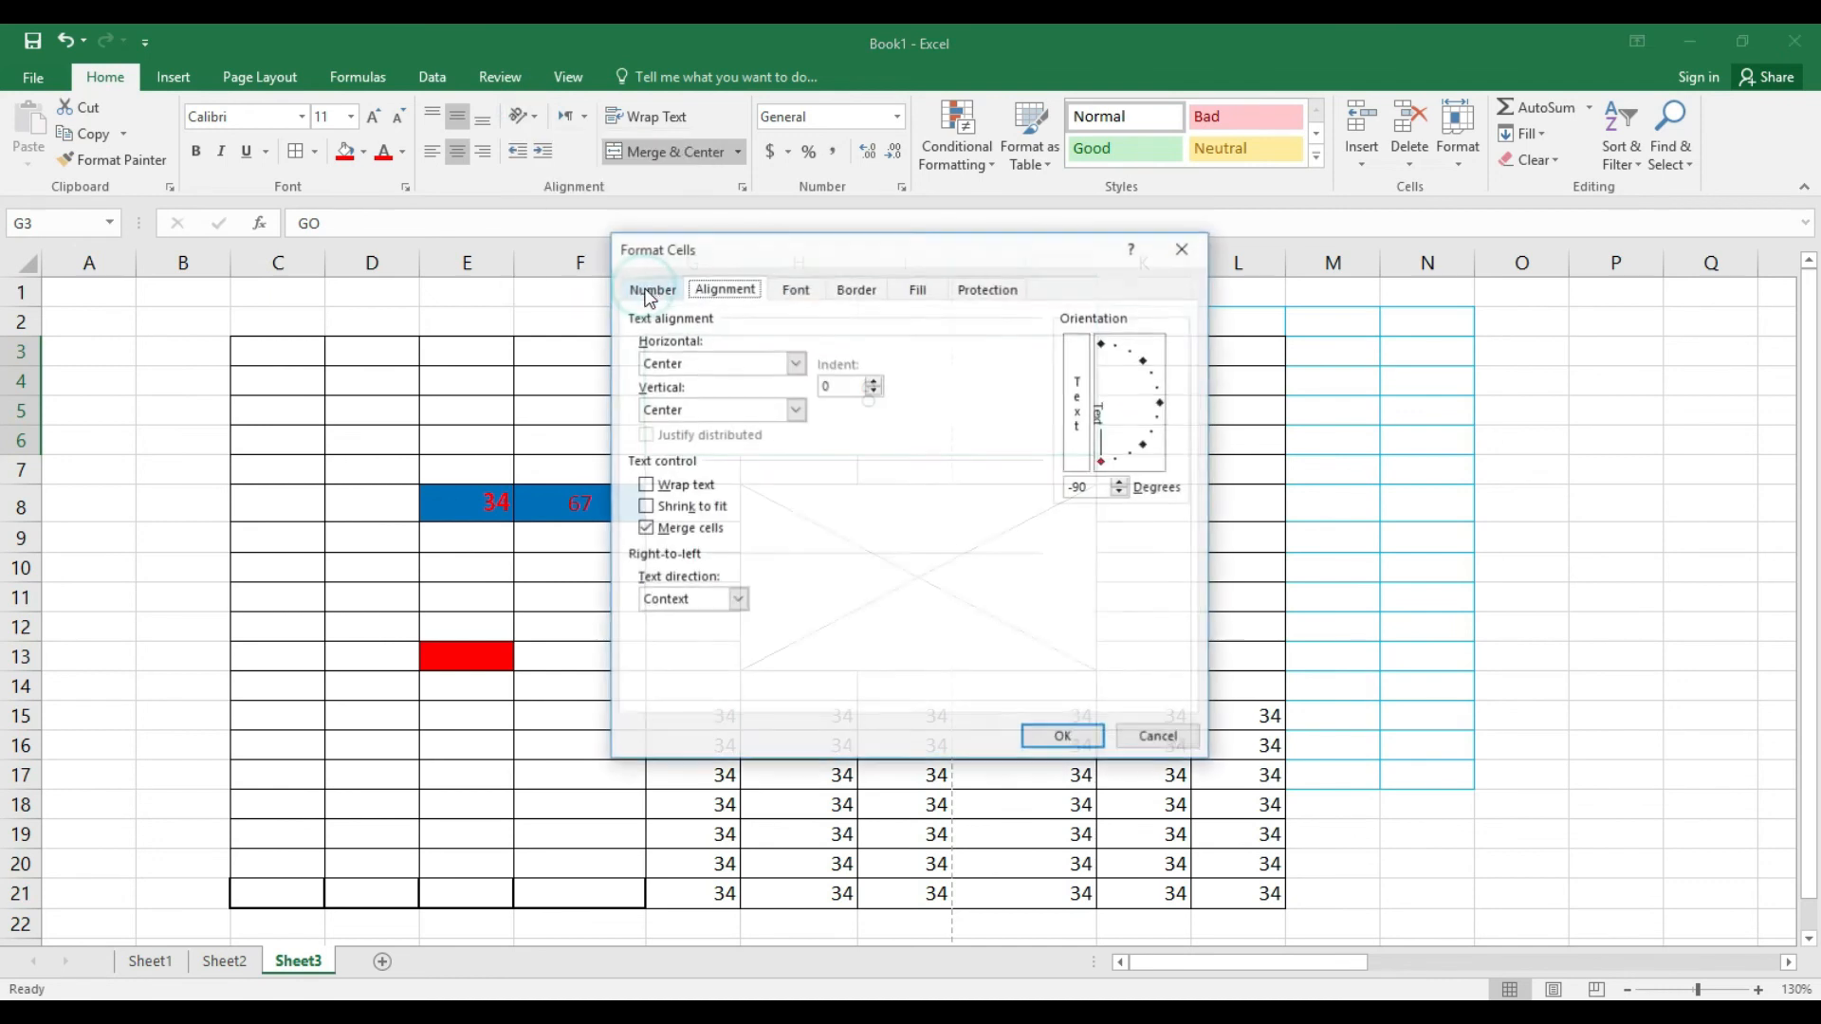
{"action": "left_click_drag", "start_coordinate": [1106, 451], "coordinate": [1168, 347]}
{"action": "left_click", "coordinate": [1056, 738]}
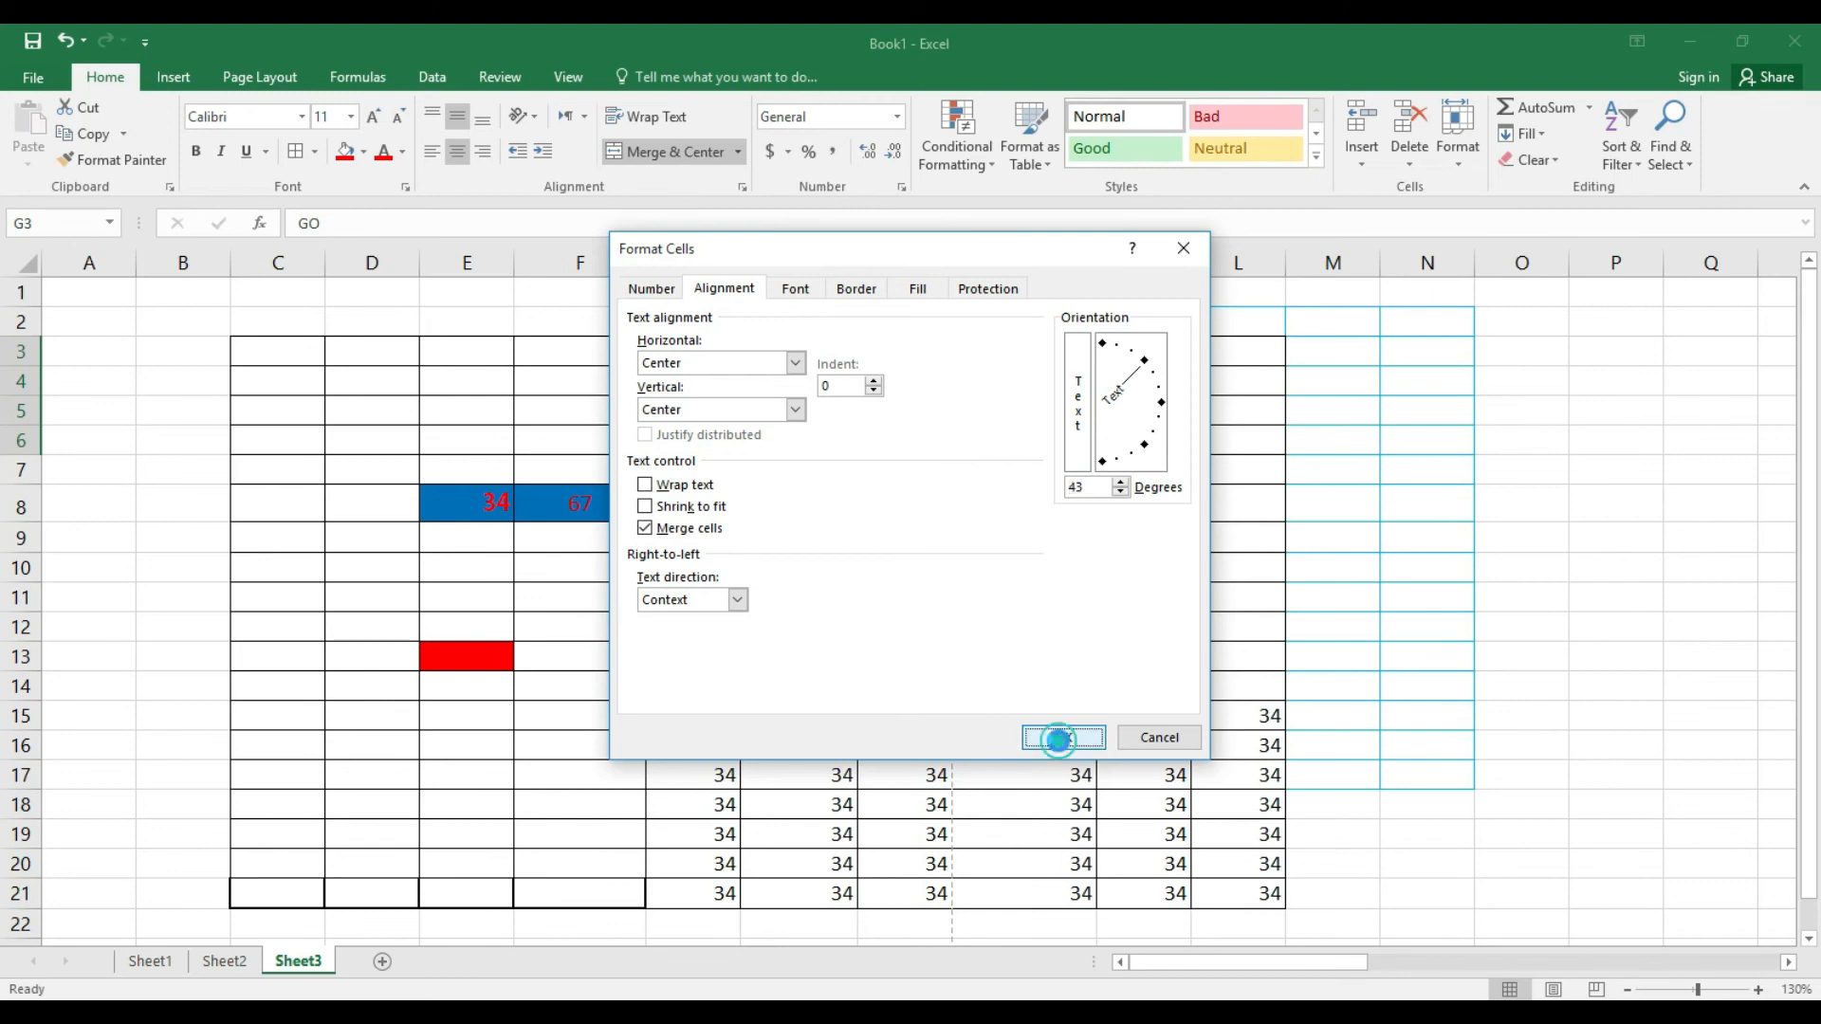
Increase the indent of the GO text repeatedly, and reduce it by a few levels.
{"action": "left_click", "coordinate": [554, 160]}
{"action": "left_click", "coordinate": [554, 159]}
{"action": "left_click", "coordinate": [554, 159]}
{"action": "left_click", "coordinate": [553, 157]}
{"action": "left_click", "coordinate": [552, 157]}
{"action": "left_click", "coordinate": [550, 156]}
{"action": "left_click", "coordinate": [547, 155]}
{"action": "left_click", "coordinate": [543, 154]}
{"action": "left_click", "coordinate": [518, 151]}
{"action": "left_click", "coordinate": [519, 152]}
{"action": "left_click", "coordinate": [520, 152]}
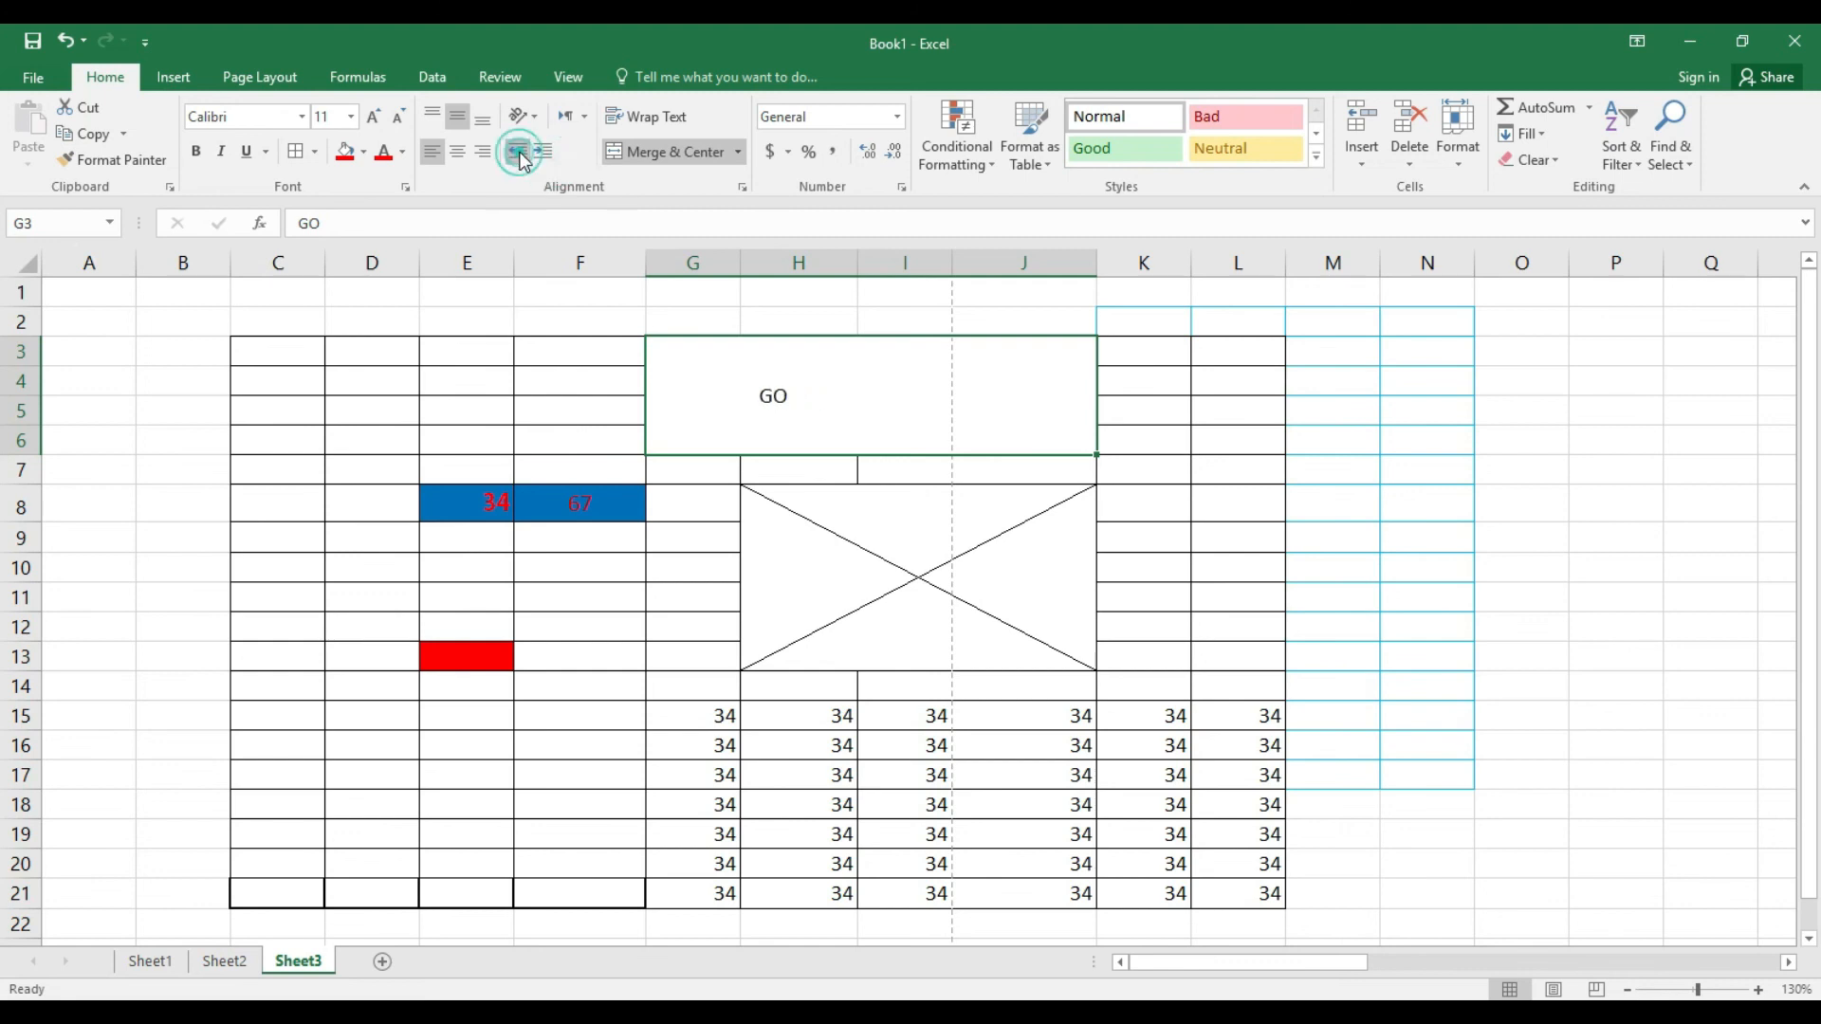
Try right-to-left text direction on the merged GO cell, finishing with left-to-right.
{"action": "left_click", "coordinate": [572, 116]}
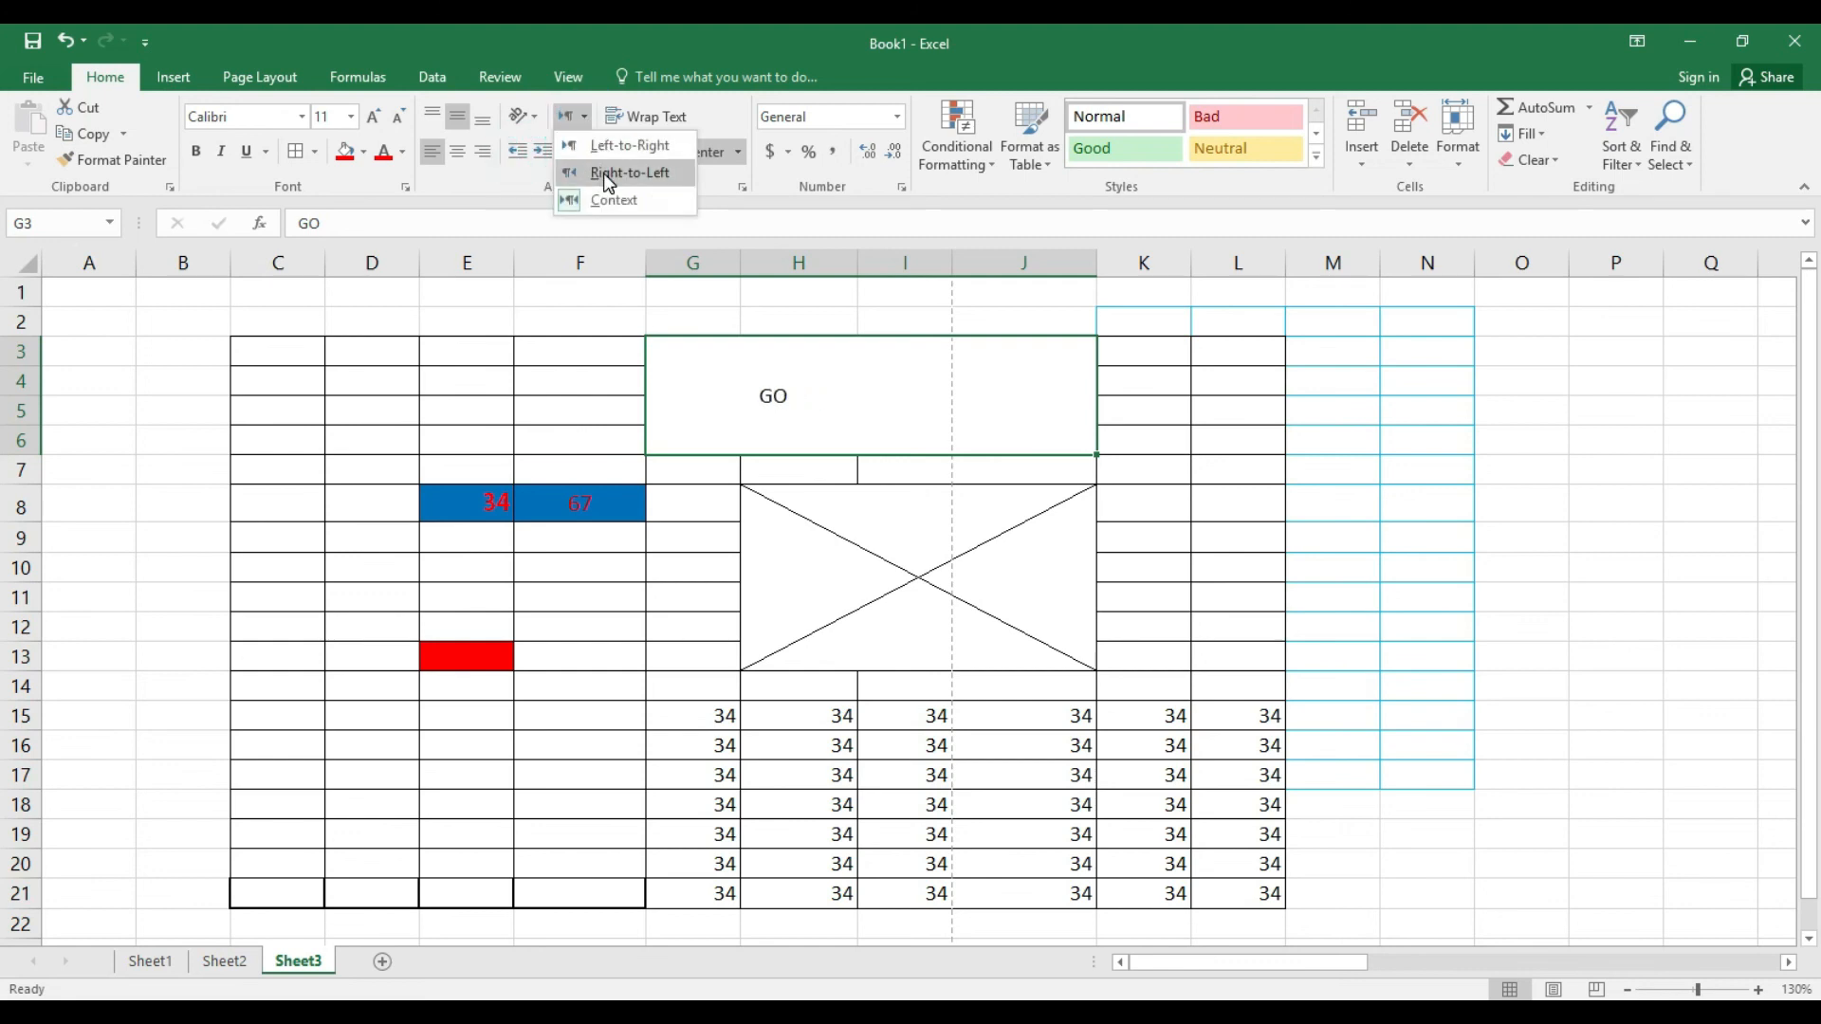
{"action": "left_click", "coordinate": [607, 173]}
{"action": "left_click", "coordinate": [580, 116]}
{"action": "left_click", "coordinate": [593, 150]}
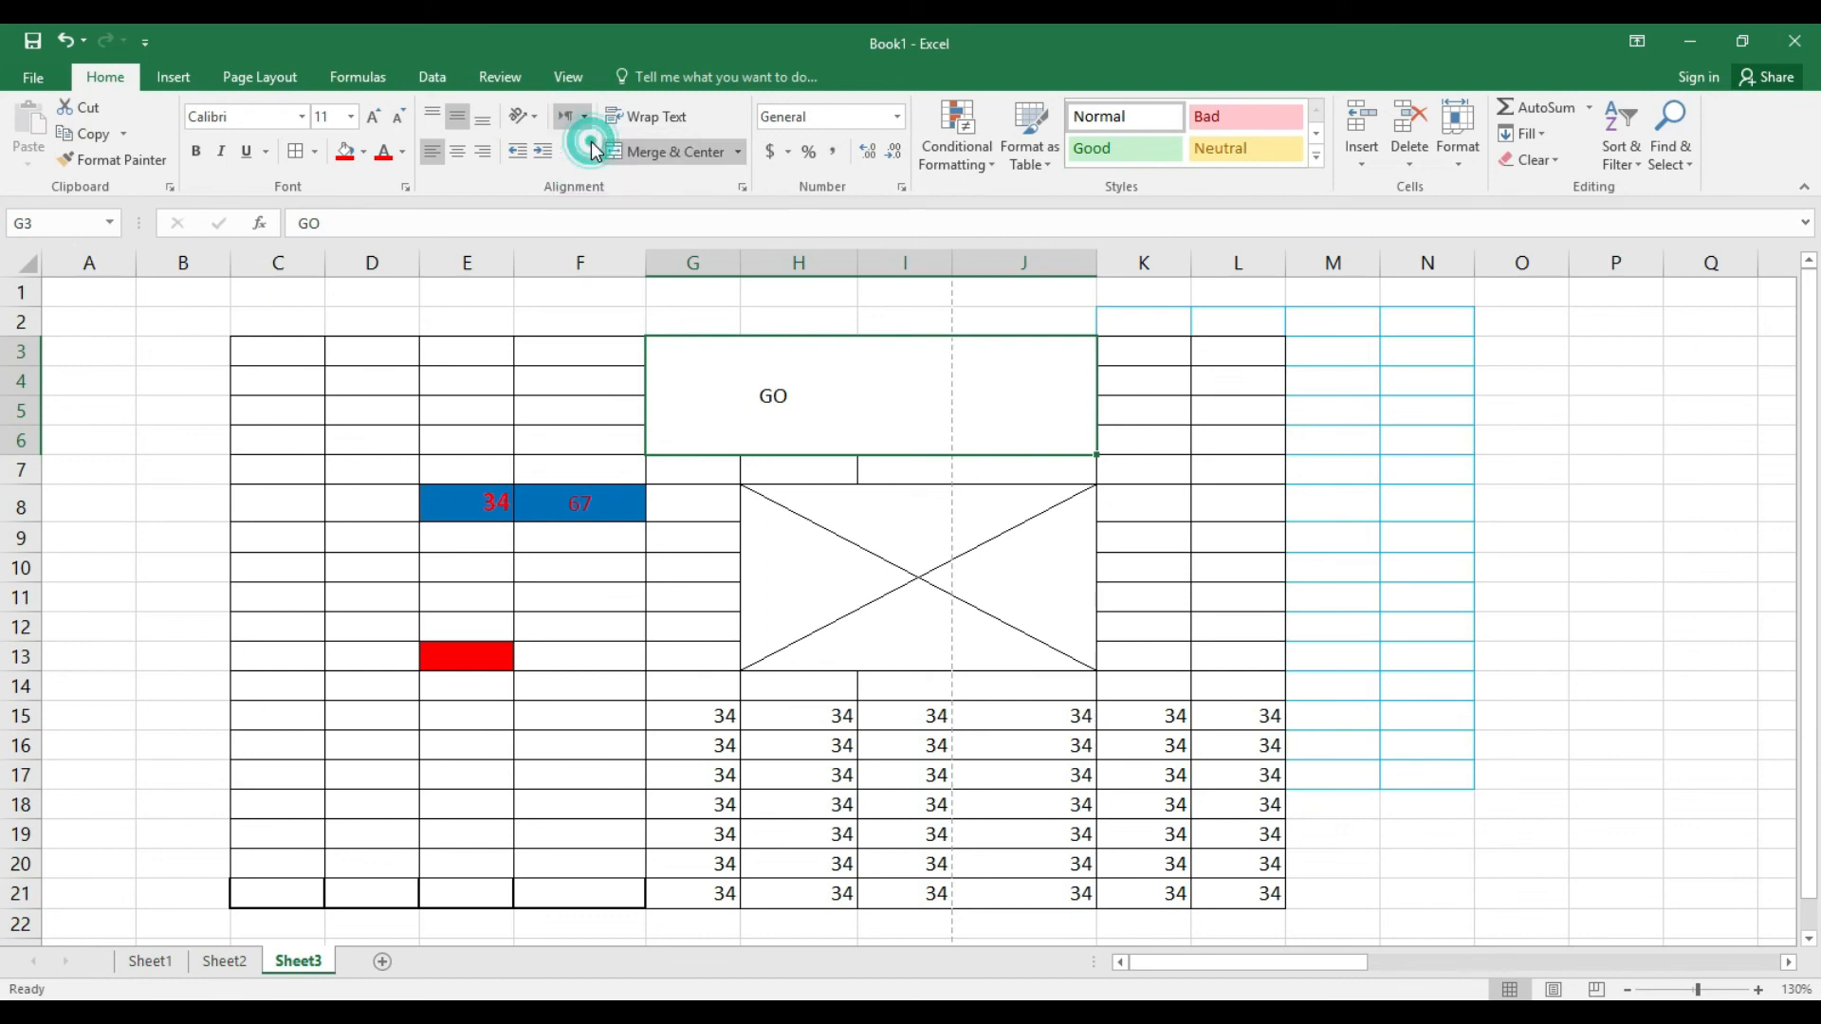
{"action": "left_click", "coordinate": [659, 120]}
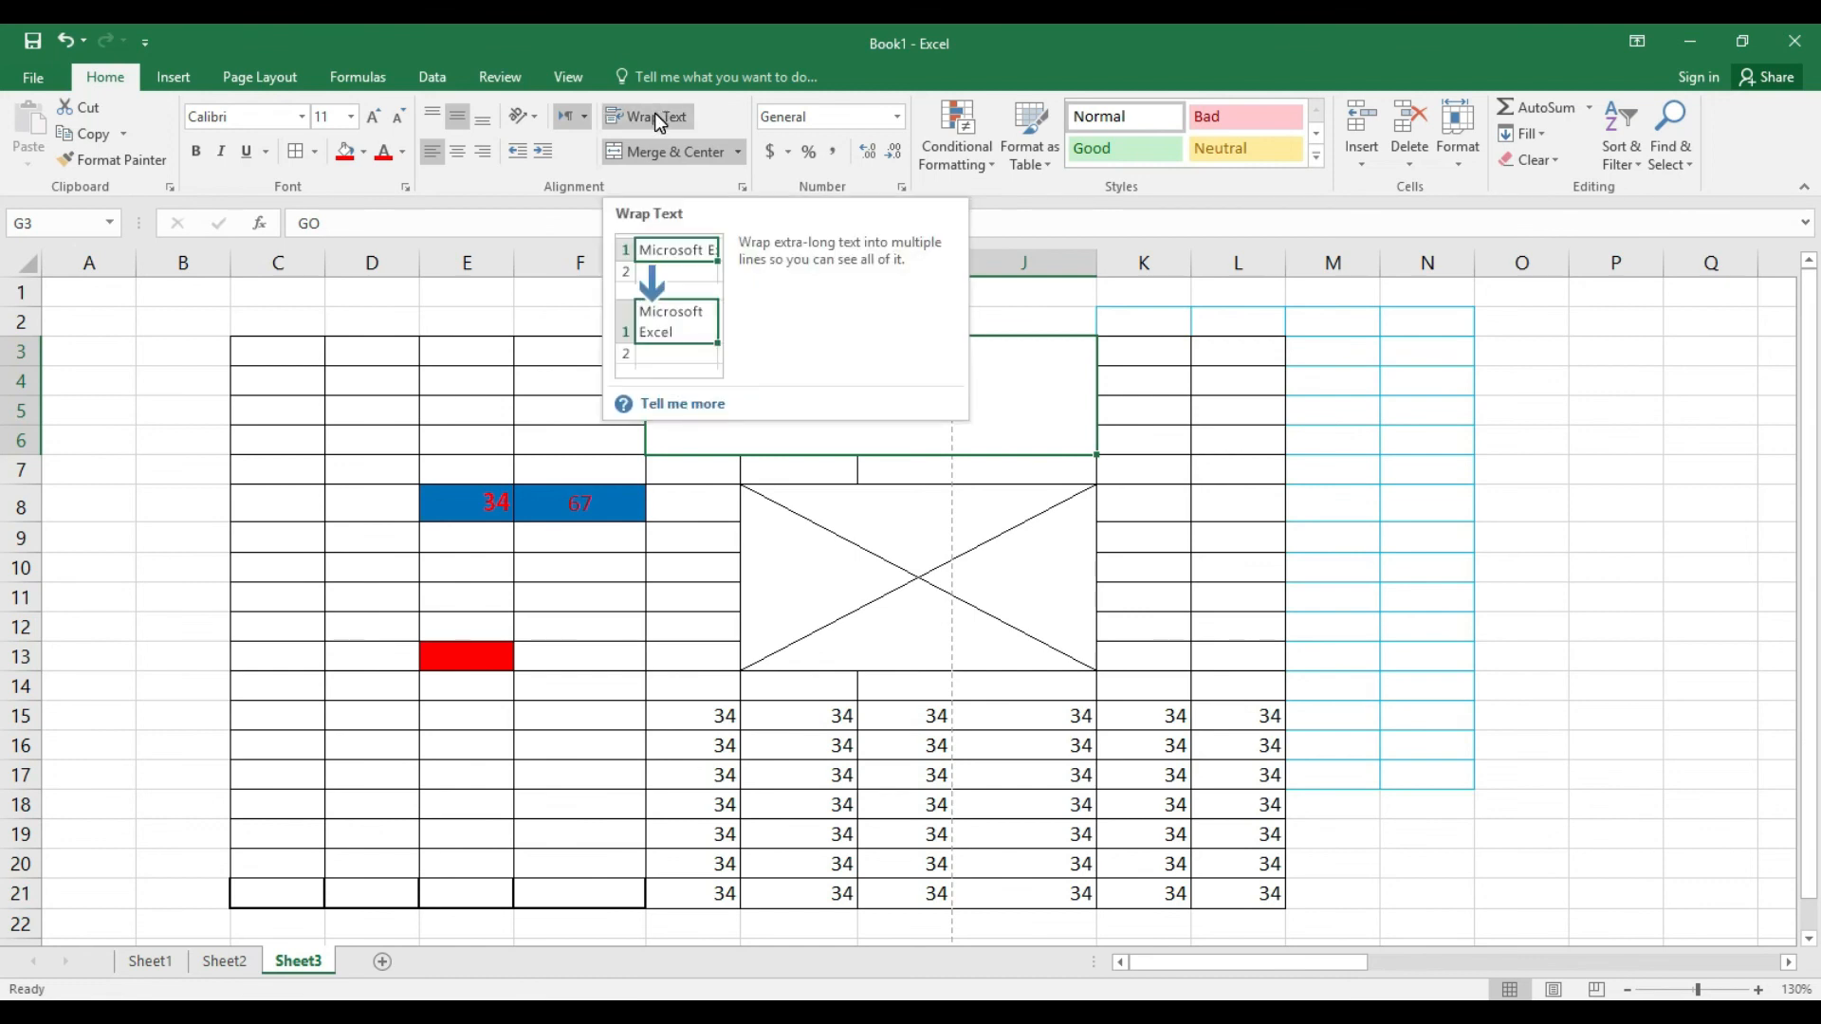
Merge and center range B17:F19 into a single cell.
{"action": "left_click", "coordinate": [833, 489]}
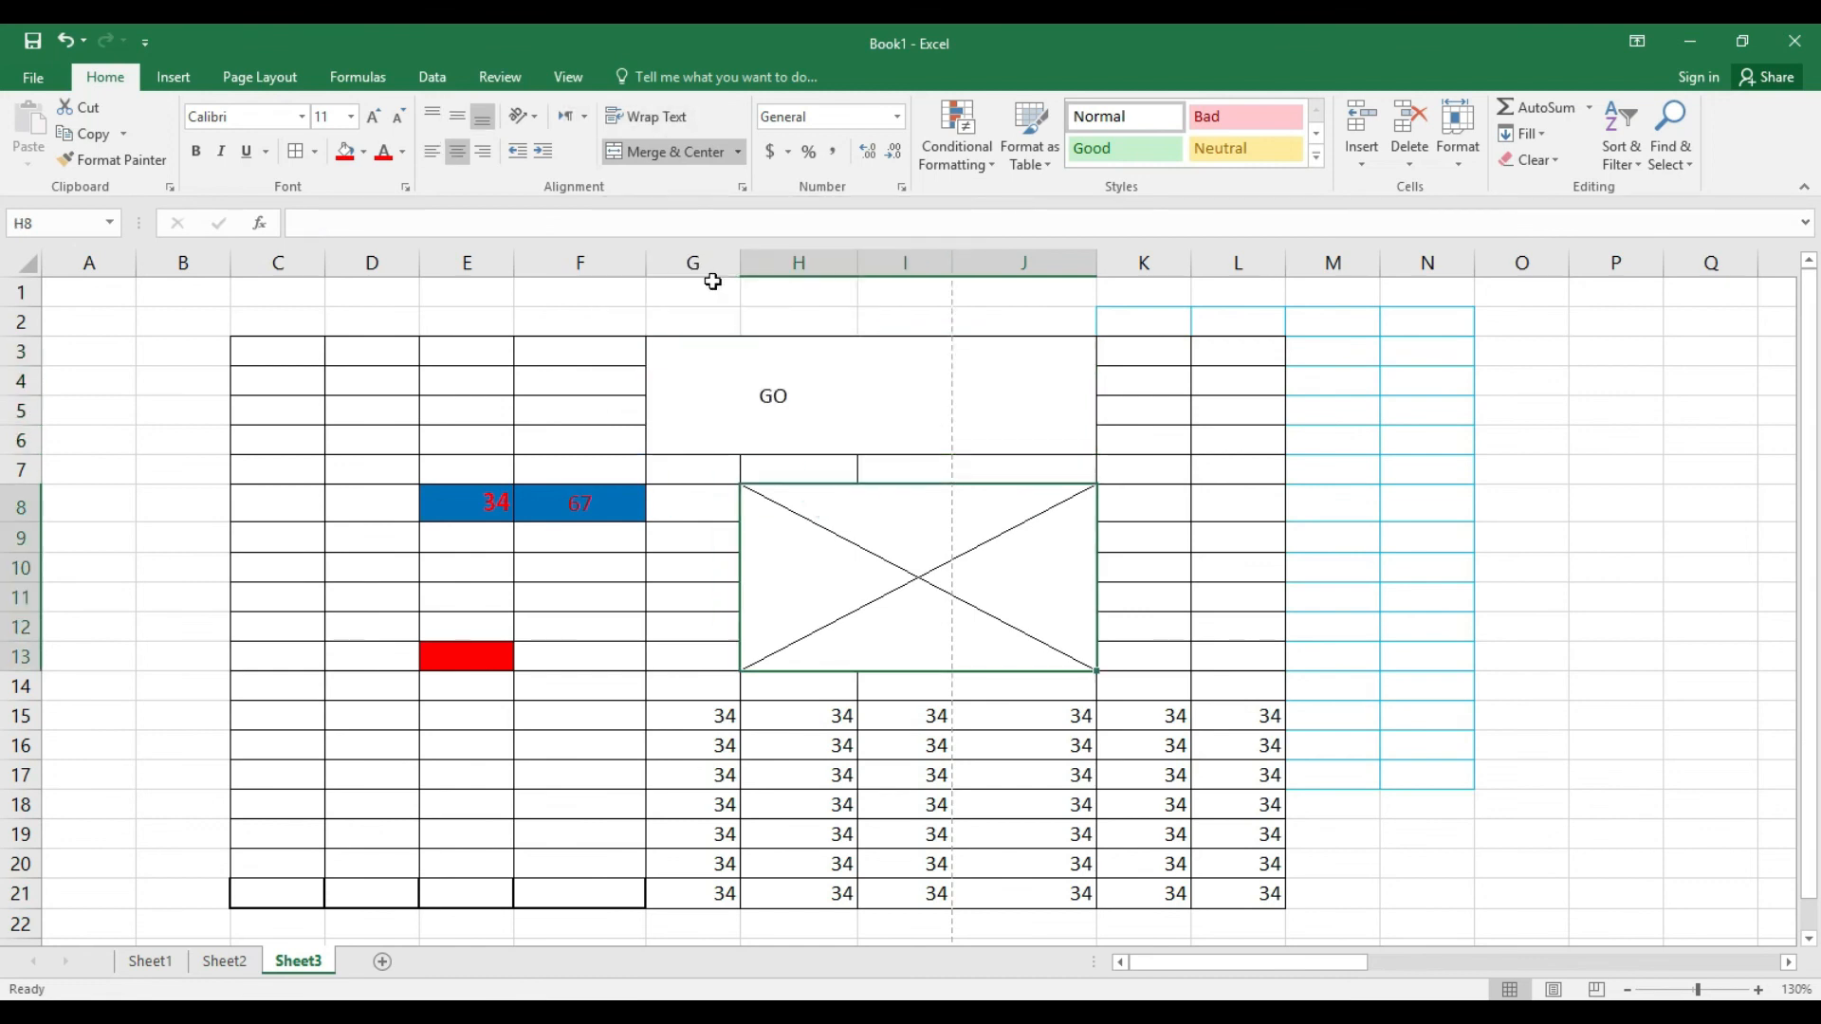
{"action": "left_click", "coordinate": [744, 152]}
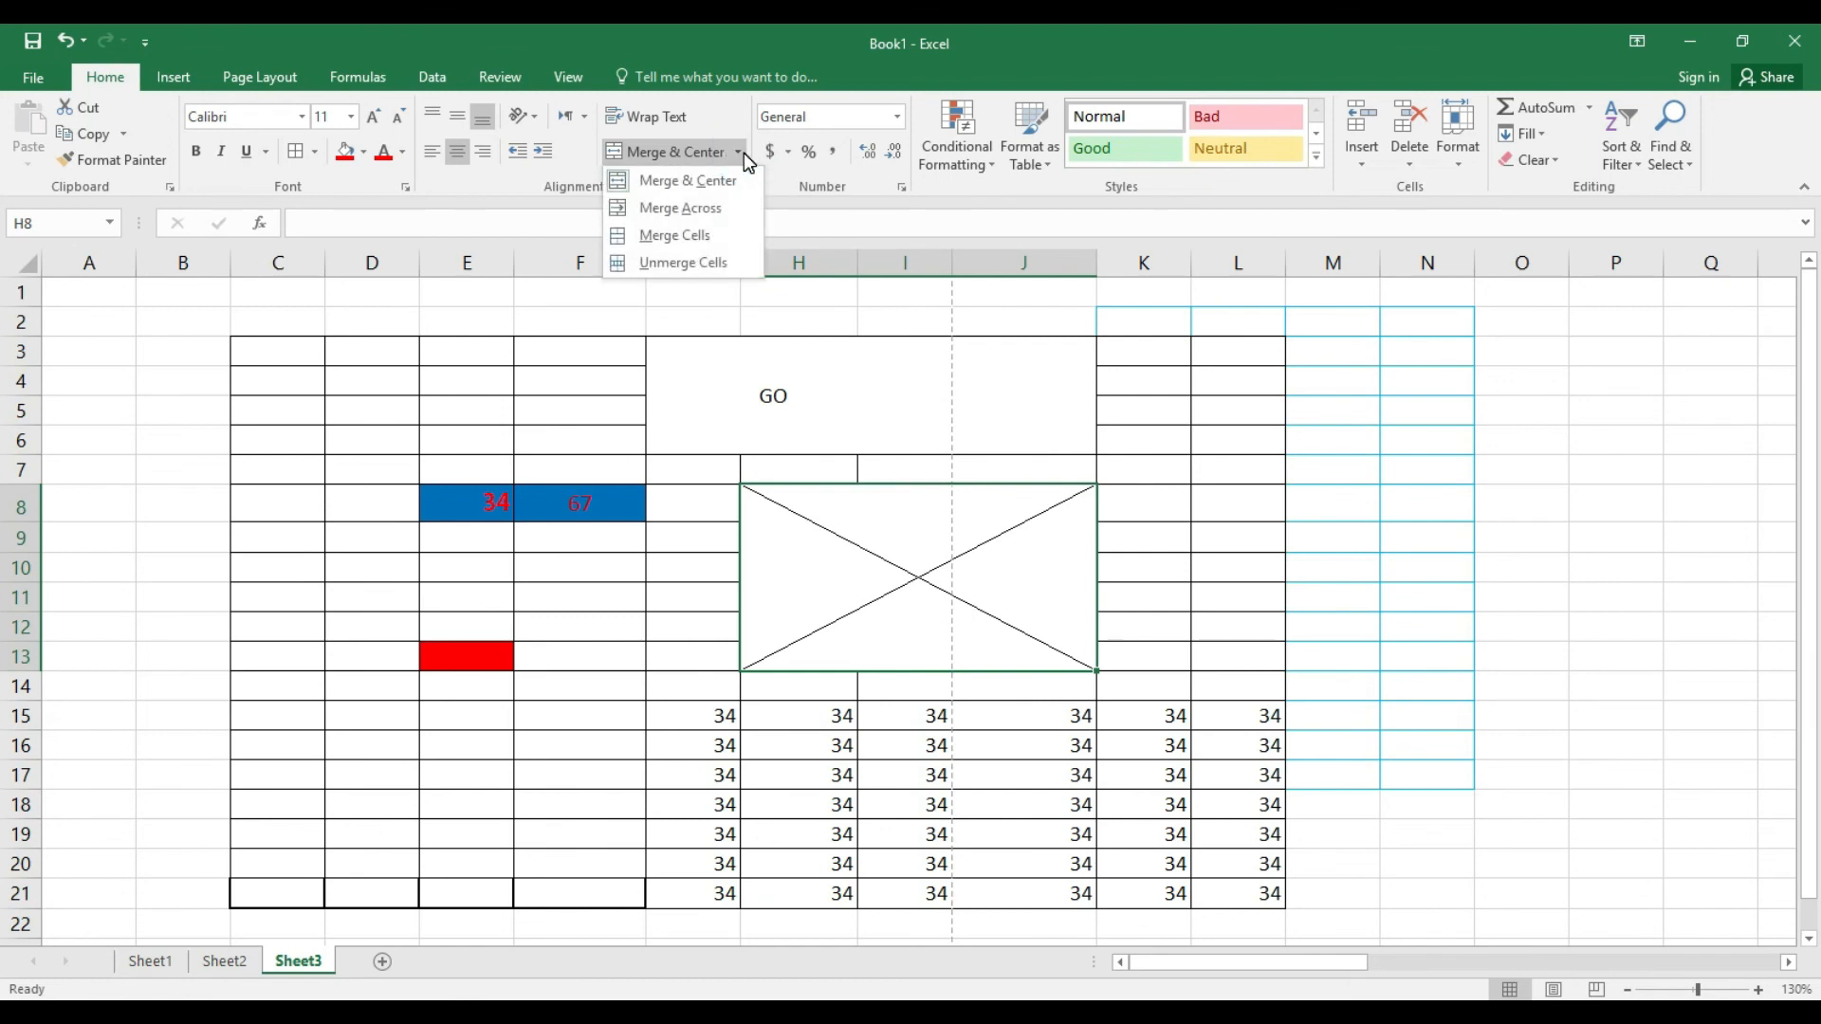
{"action": "left_click", "coordinate": [1271, 571]}
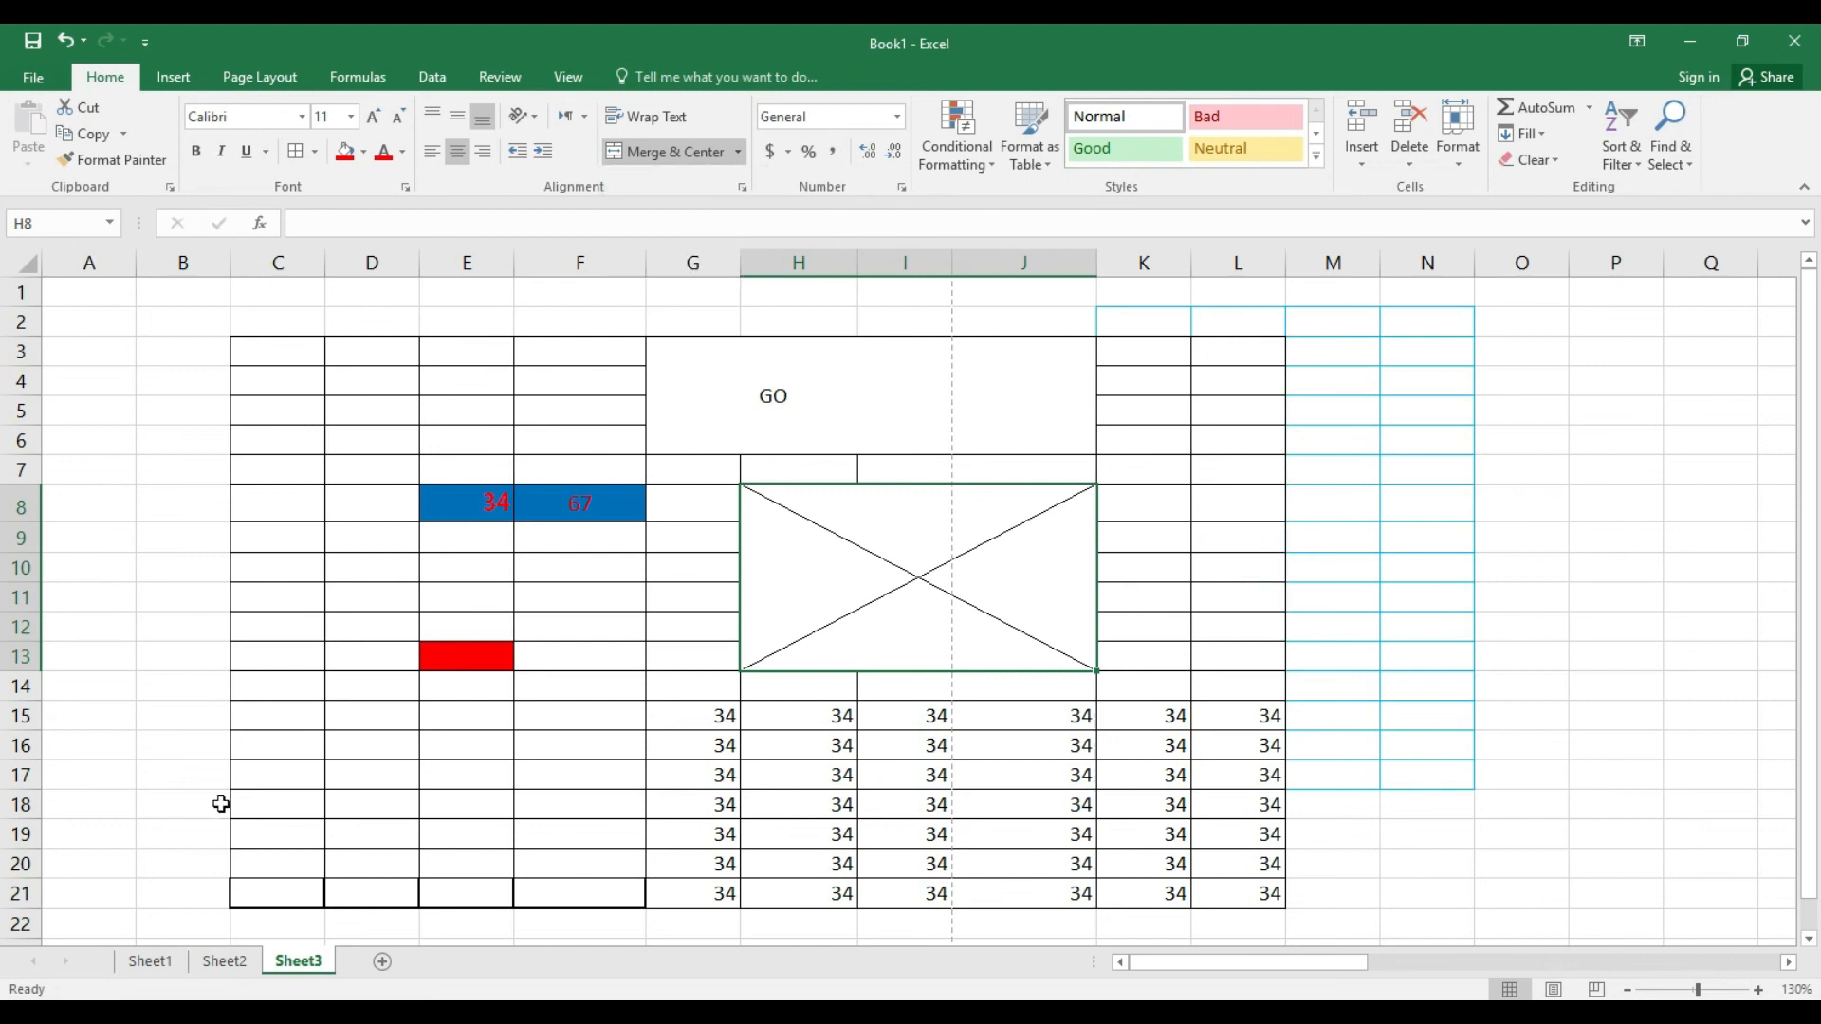
{"action": "mouse_move", "coordinate": [155, 762]}
{"action": "left_mouse_down"}
{"action": "mouse_move", "coordinate": [529, 771]}
{"action": "mouse_move", "coordinate": [556, 821]}
{"action": "left_mouse_up"}
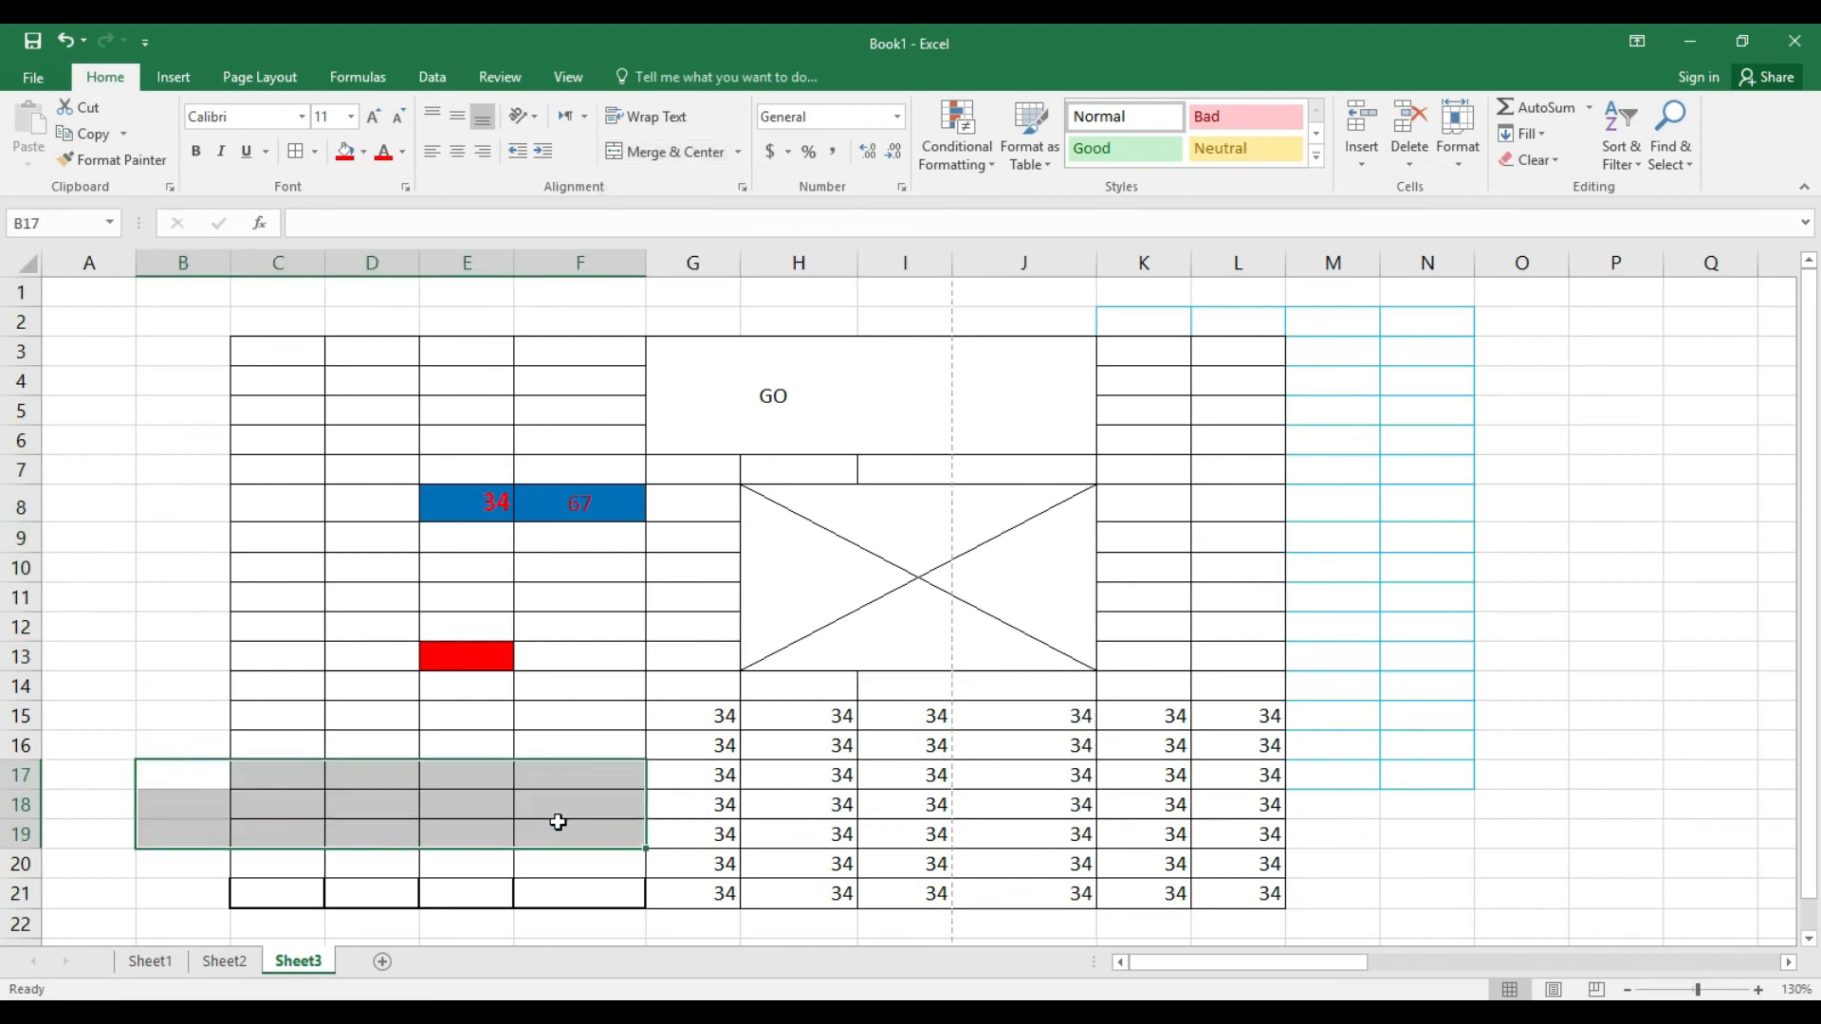
{"action": "left_click", "coordinate": [681, 153]}
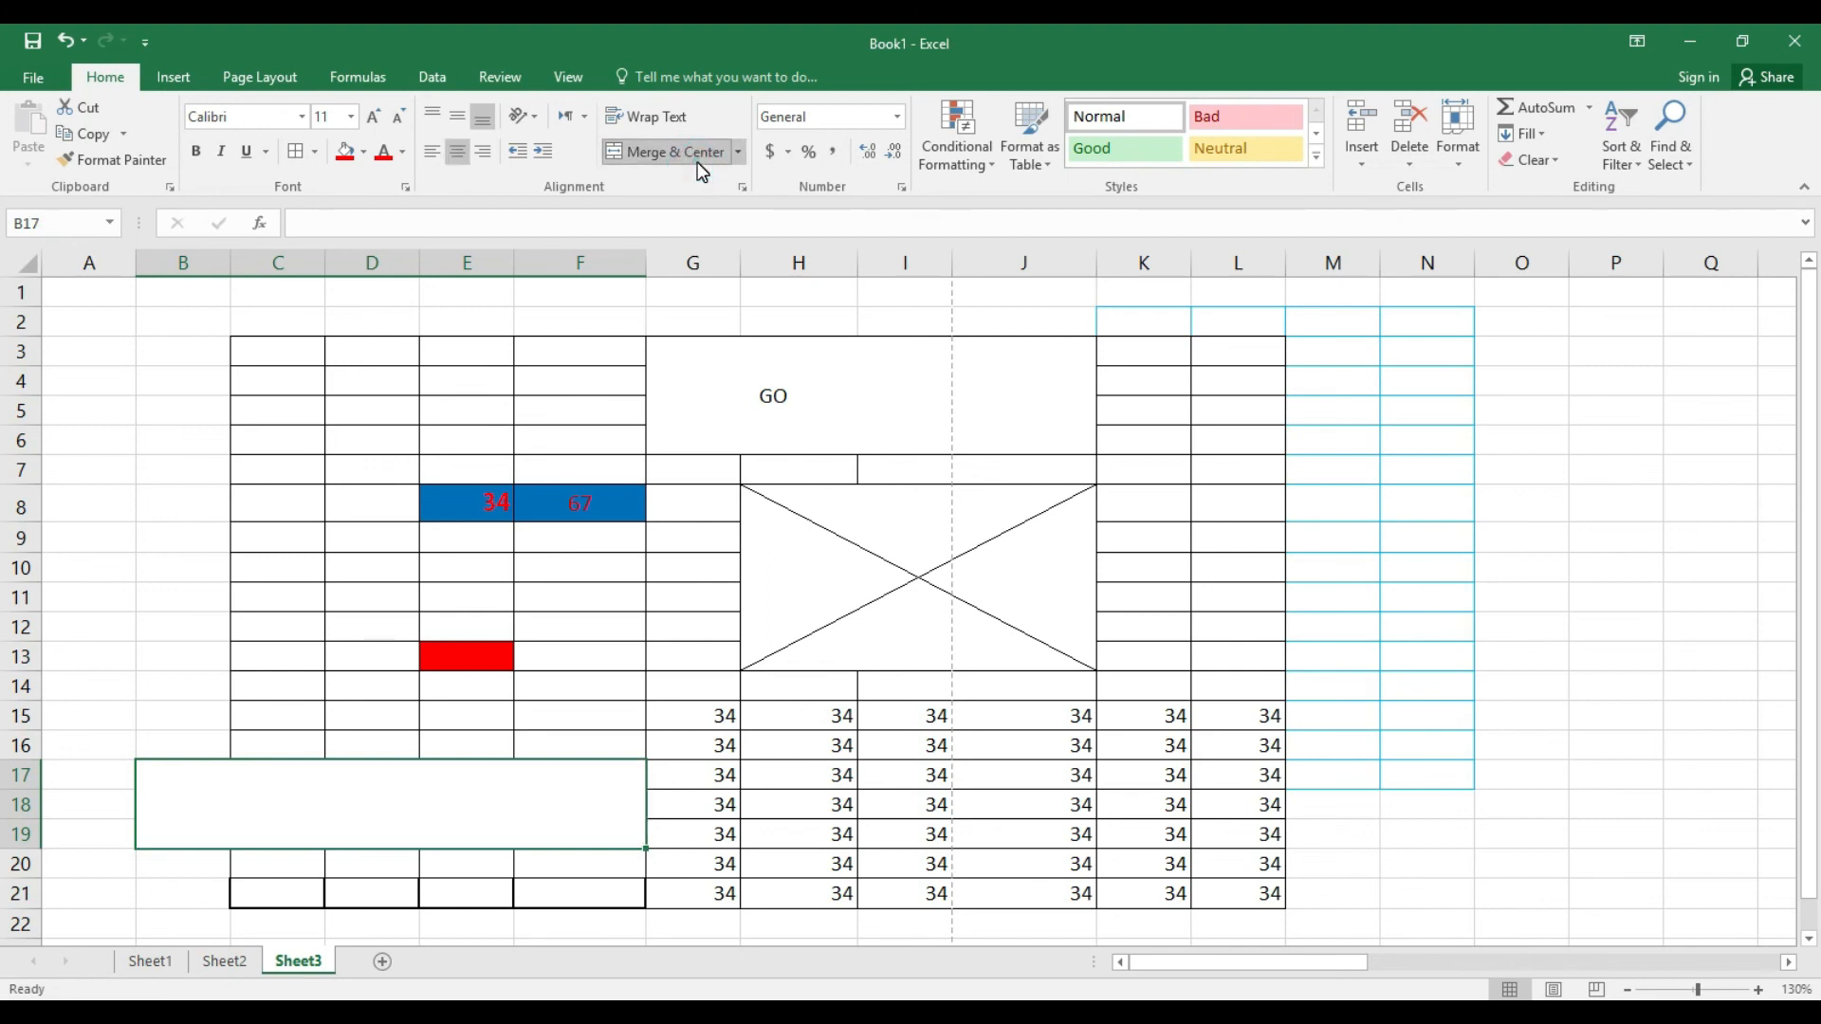
Merge range C3:F5 across so each row becomes its own merged cell, and check each merged row.
{"action": "left_click", "coordinate": [434, 353]}
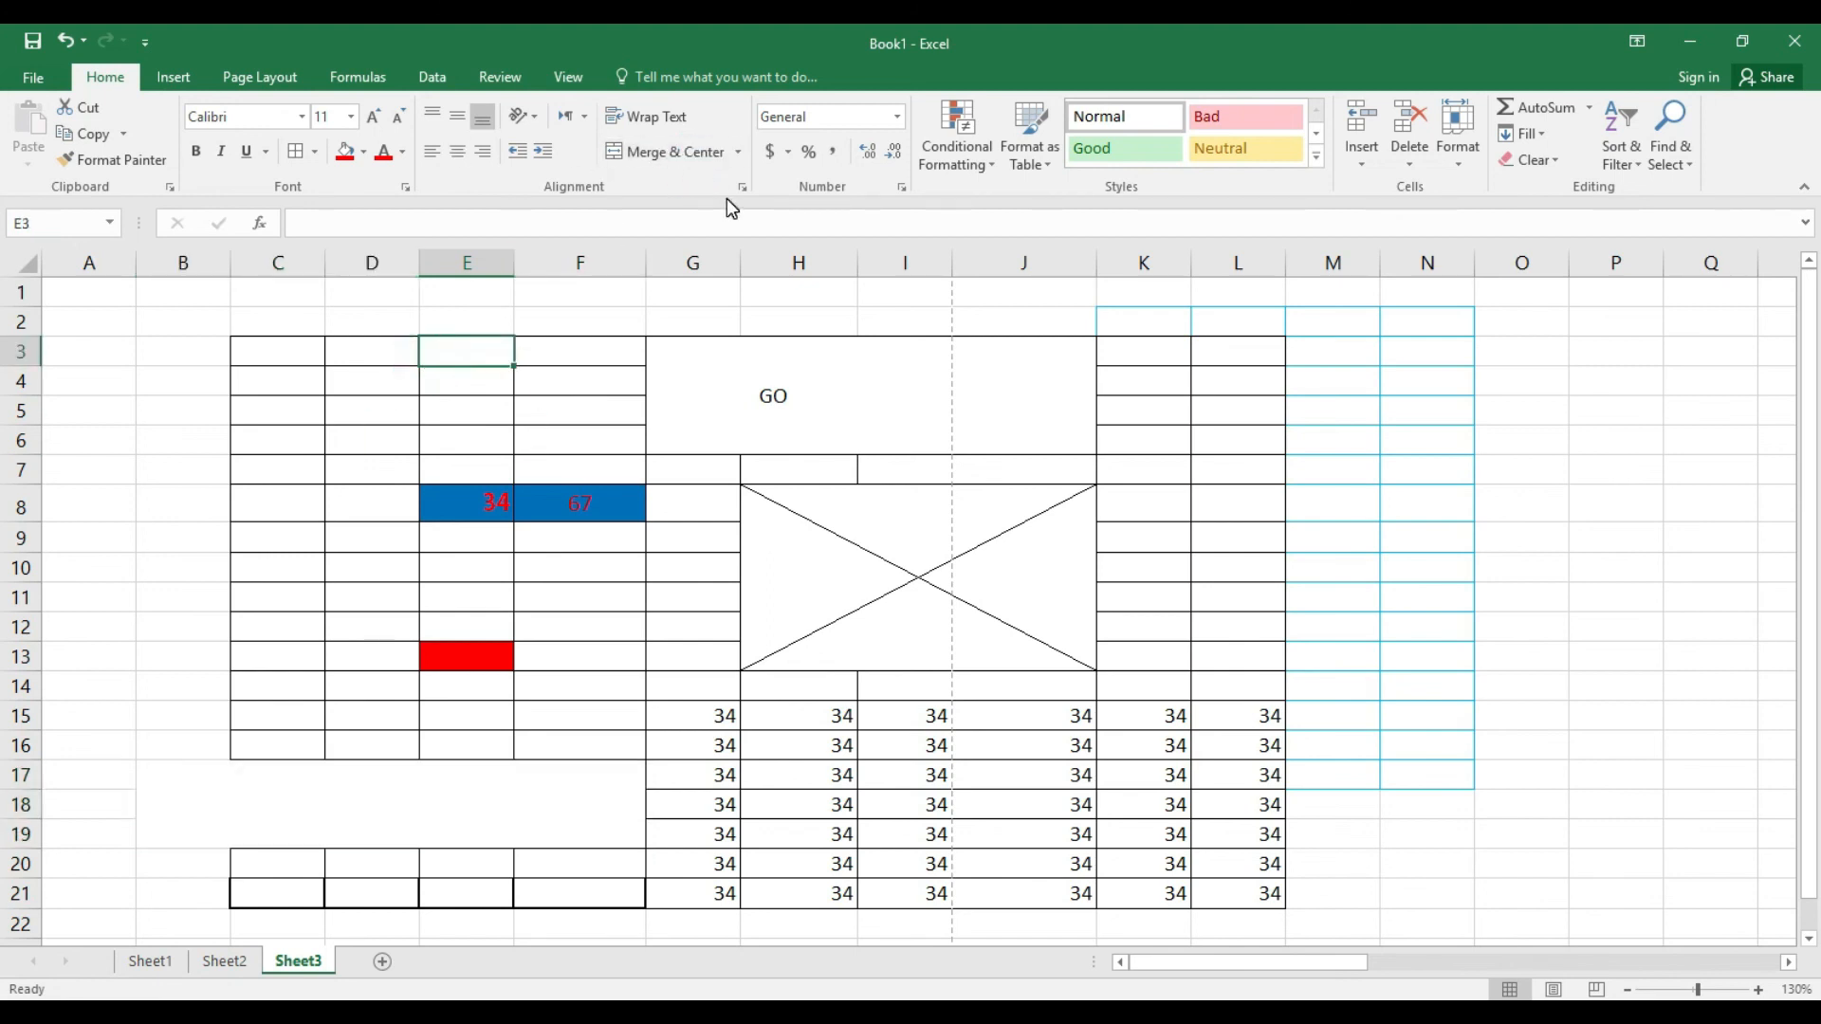
{"action": "left_click", "coordinate": [739, 154]}
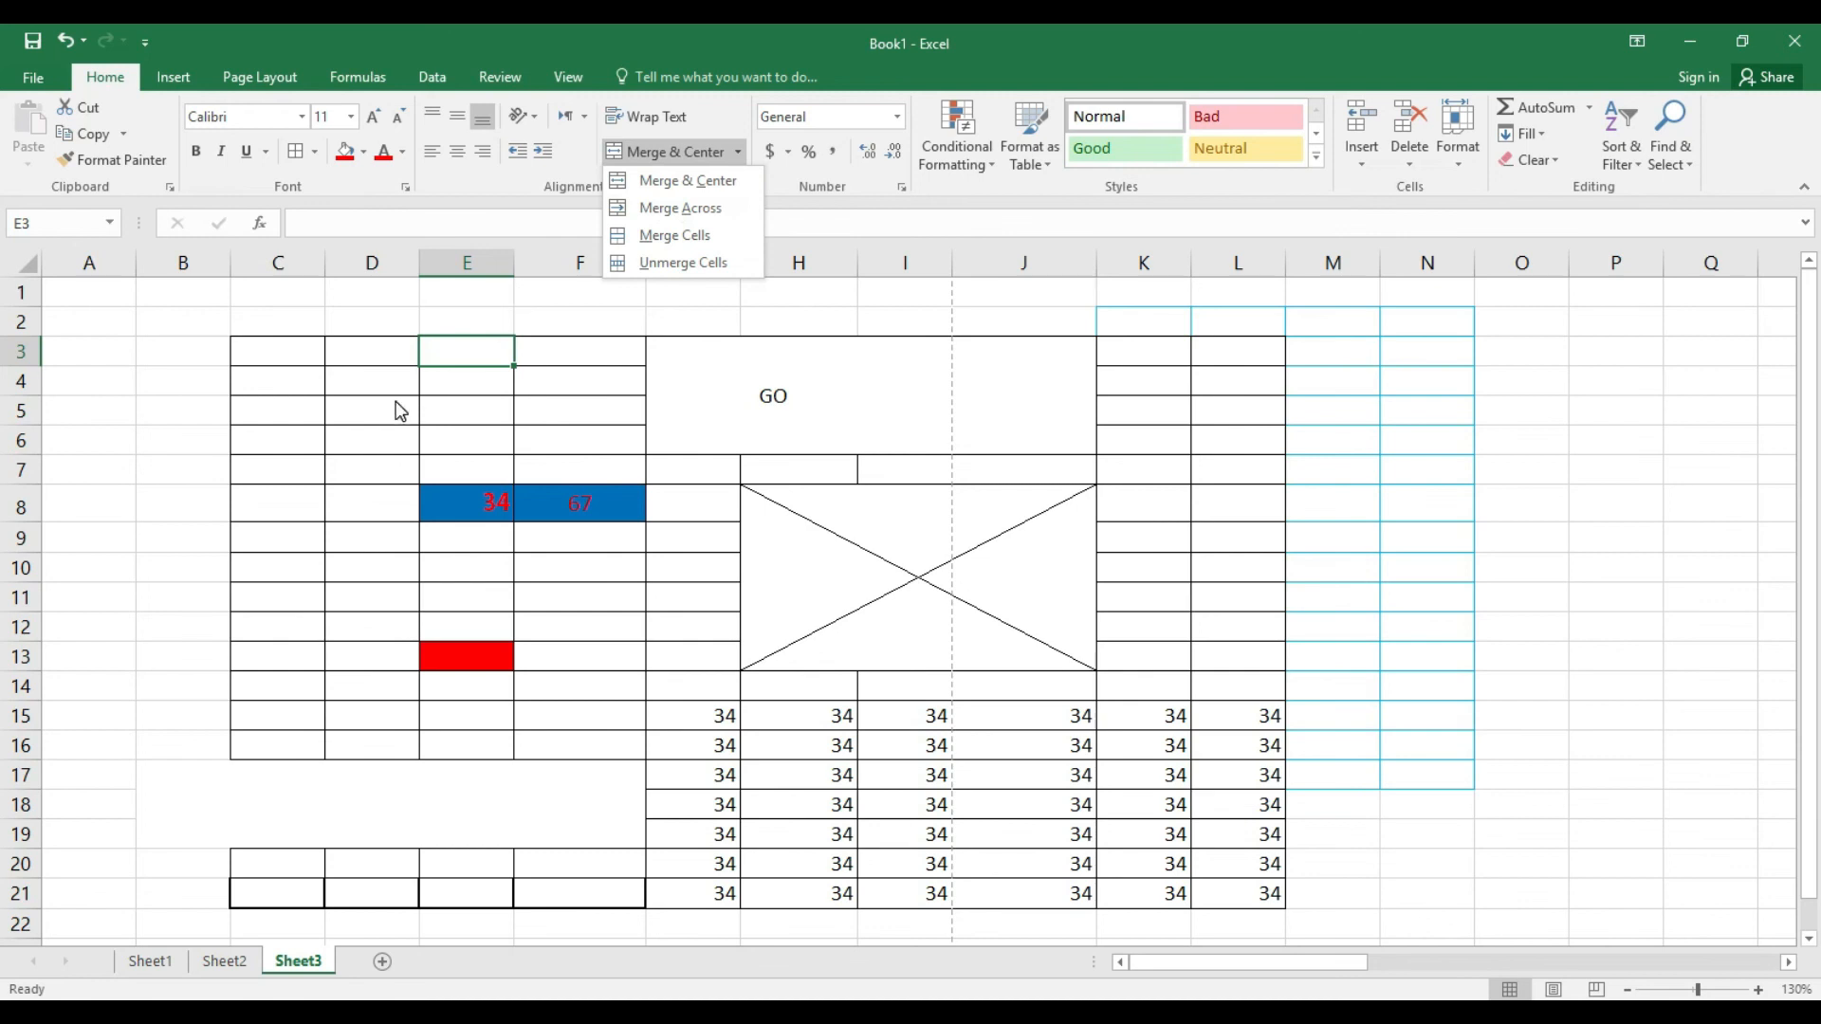
{"action": "left_click", "coordinate": [397, 406]}
{"action": "left_click_drag", "start_coordinate": [289, 356], "coordinate": [581, 407]}
{"action": "left_click", "coordinate": [738, 151]}
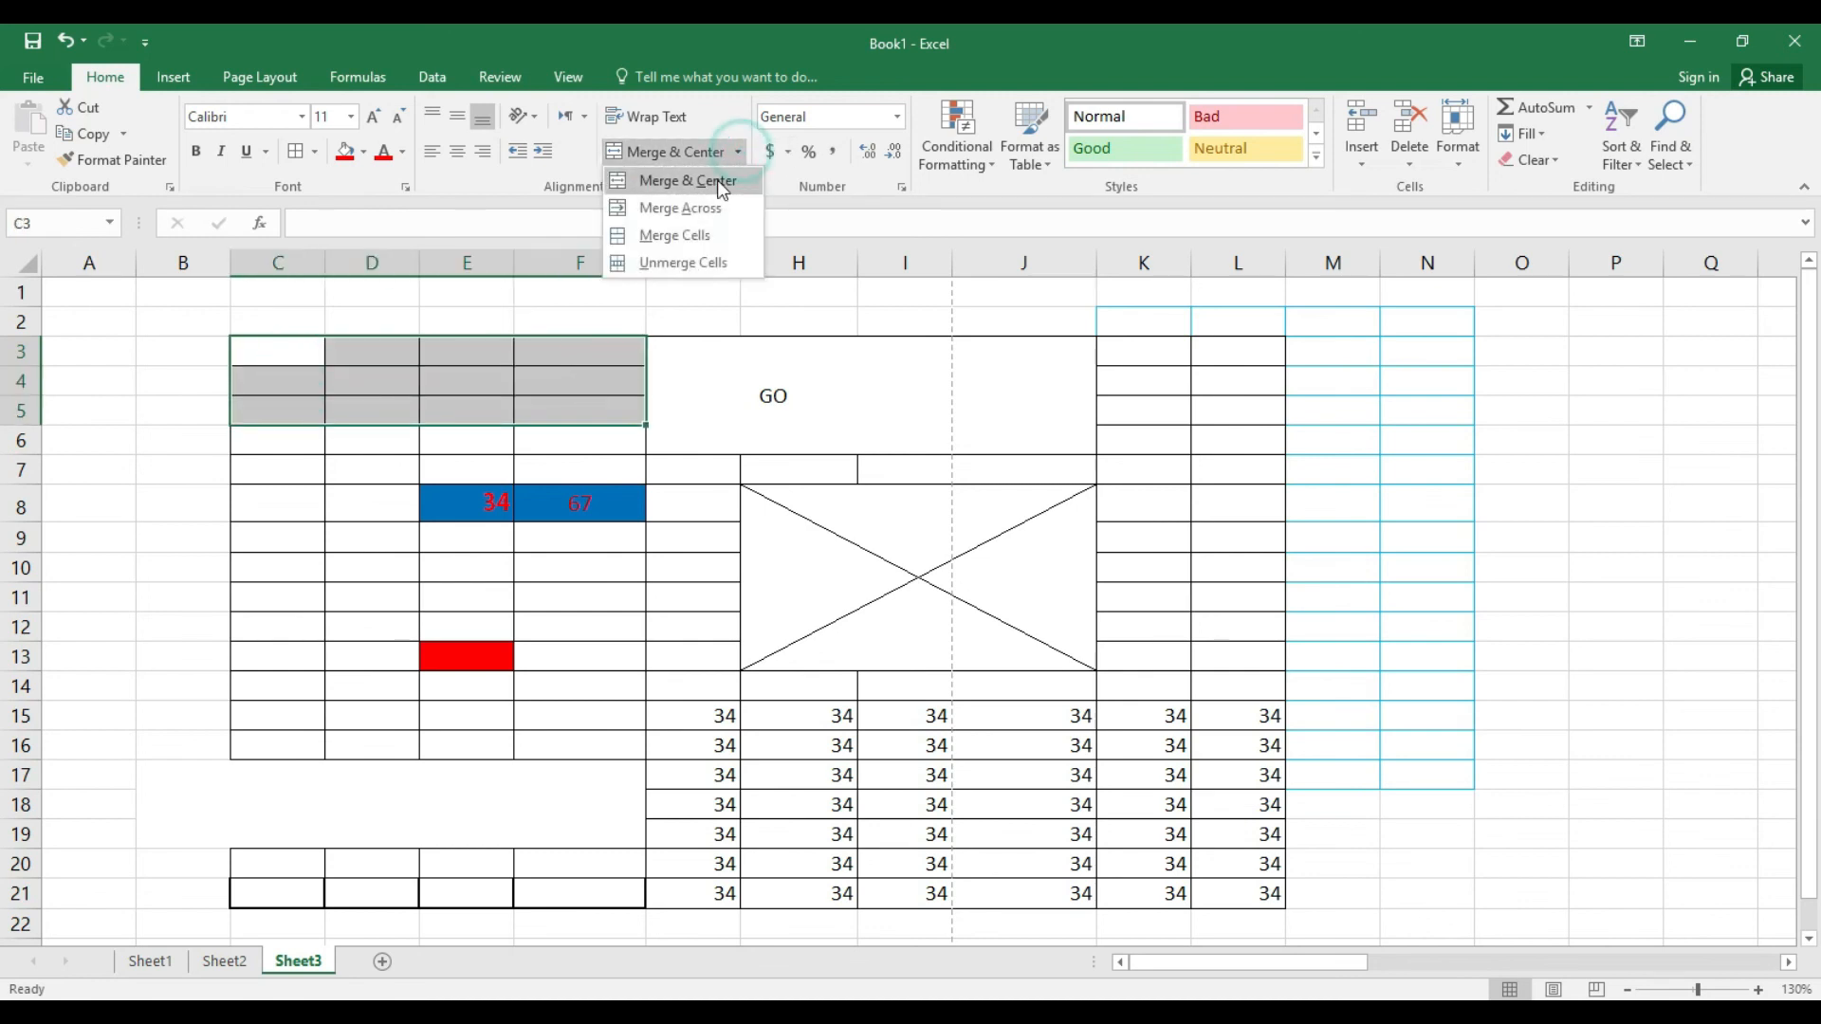
{"action": "left_click", "coordinate": [711, 208]}
{"action": "left_click", "coordinate": [428, 356]}
{"action": "left_click", "coordinate": [423, 378]}
{"action": "left_click", "coordinate": [423, 406]}
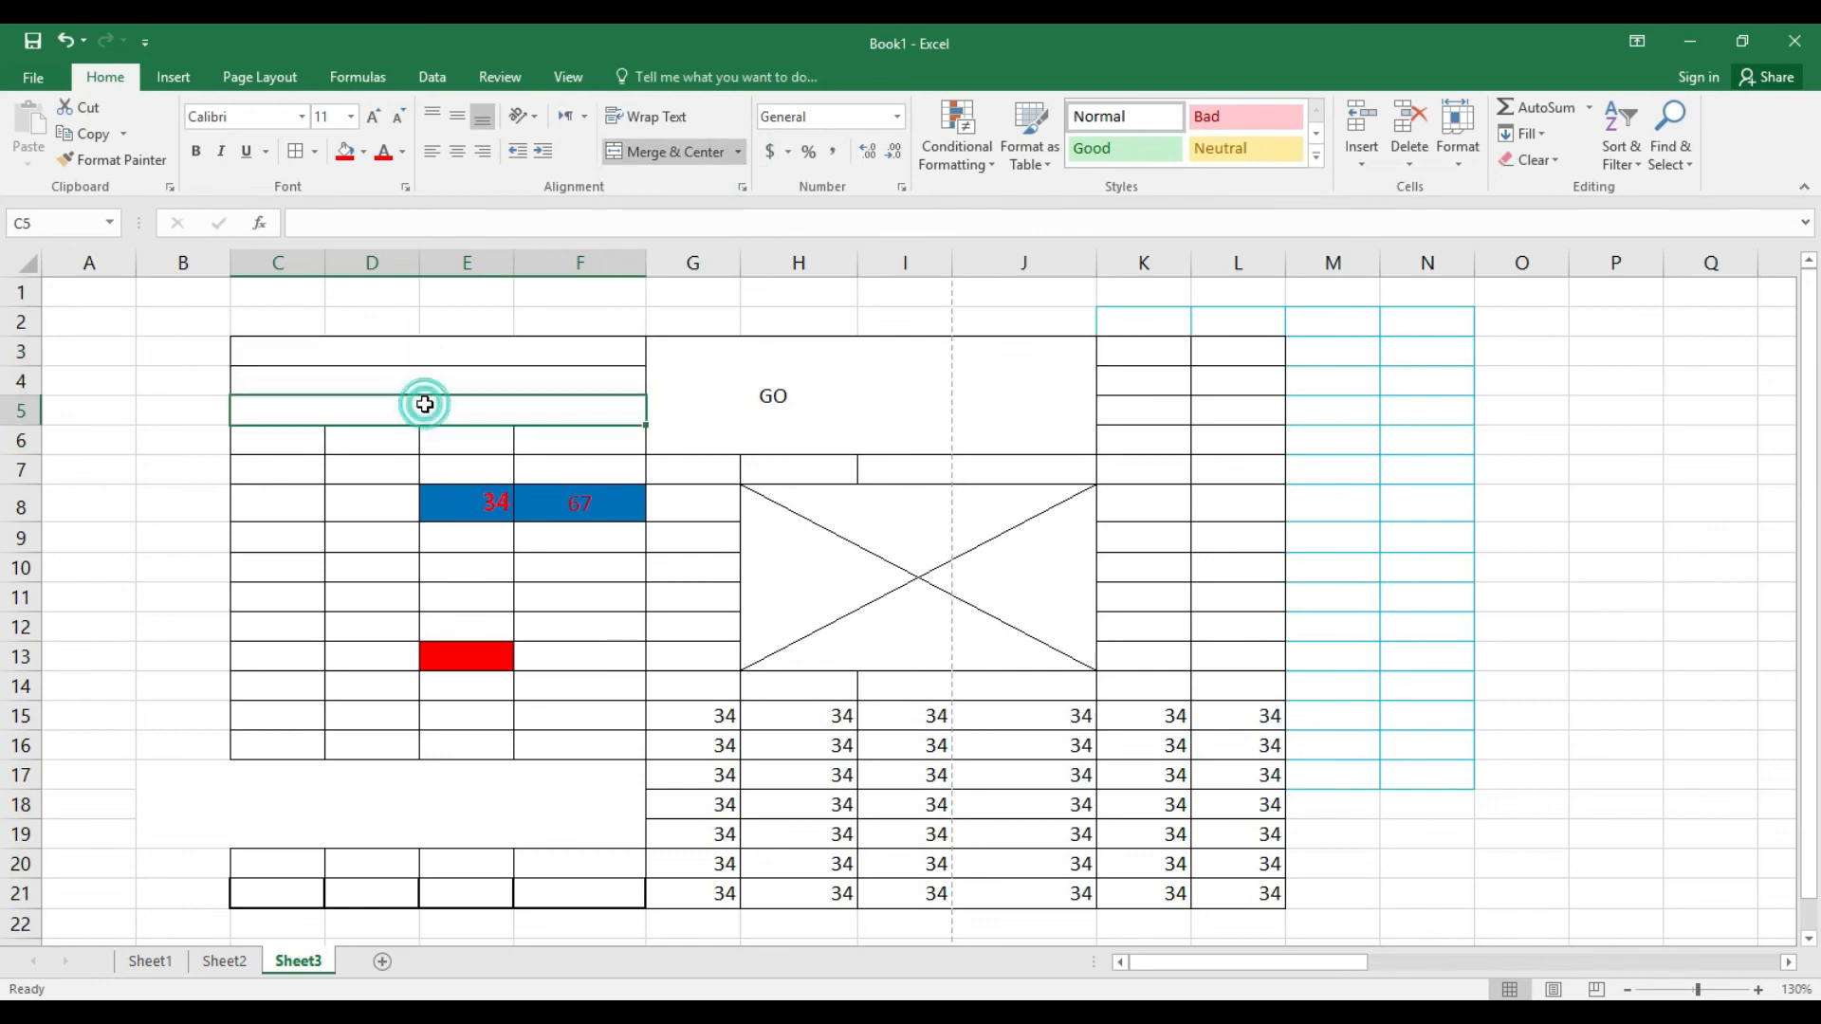
Merge cells K3:L3 with the Merge Cells option.
{"action": "left_click", "coordinate": [739, 152]}
{"action": "left_click", "coordinate": [1152, 359]}
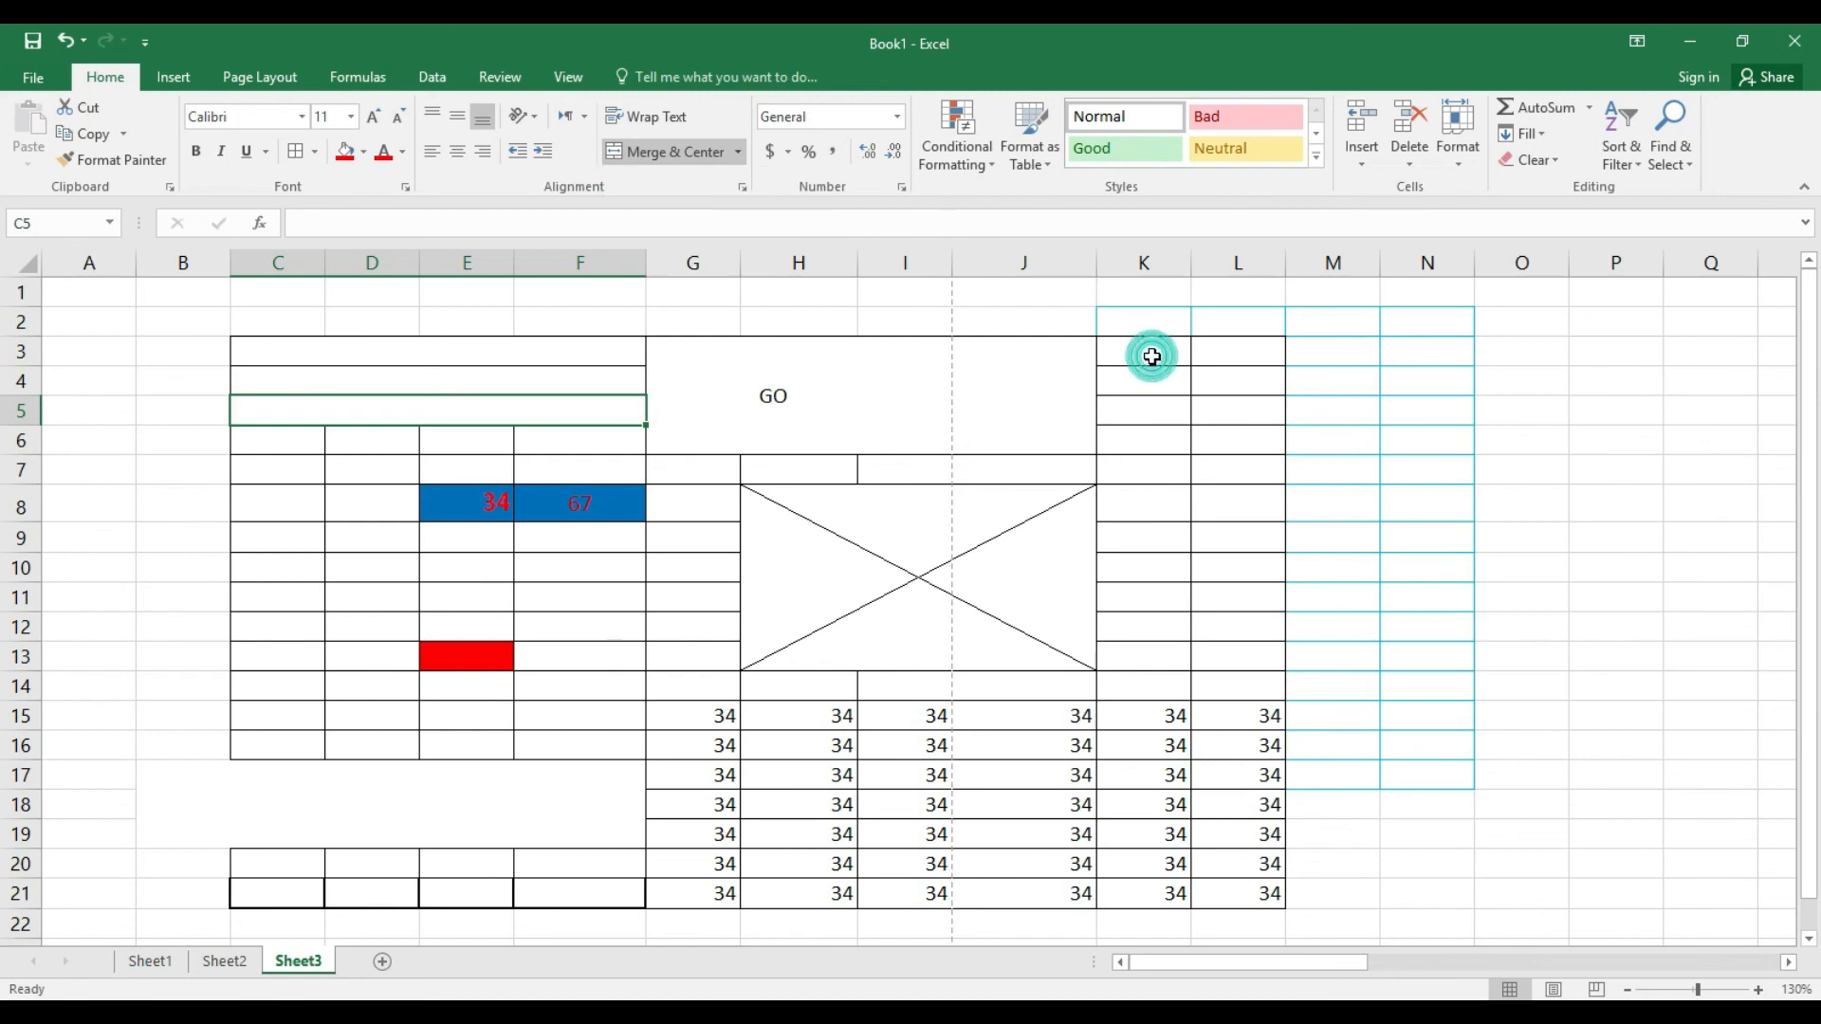
{"action": "left_click_drag", "start_coordinate": [1150, 354], "coordinate": [1207, 342]}
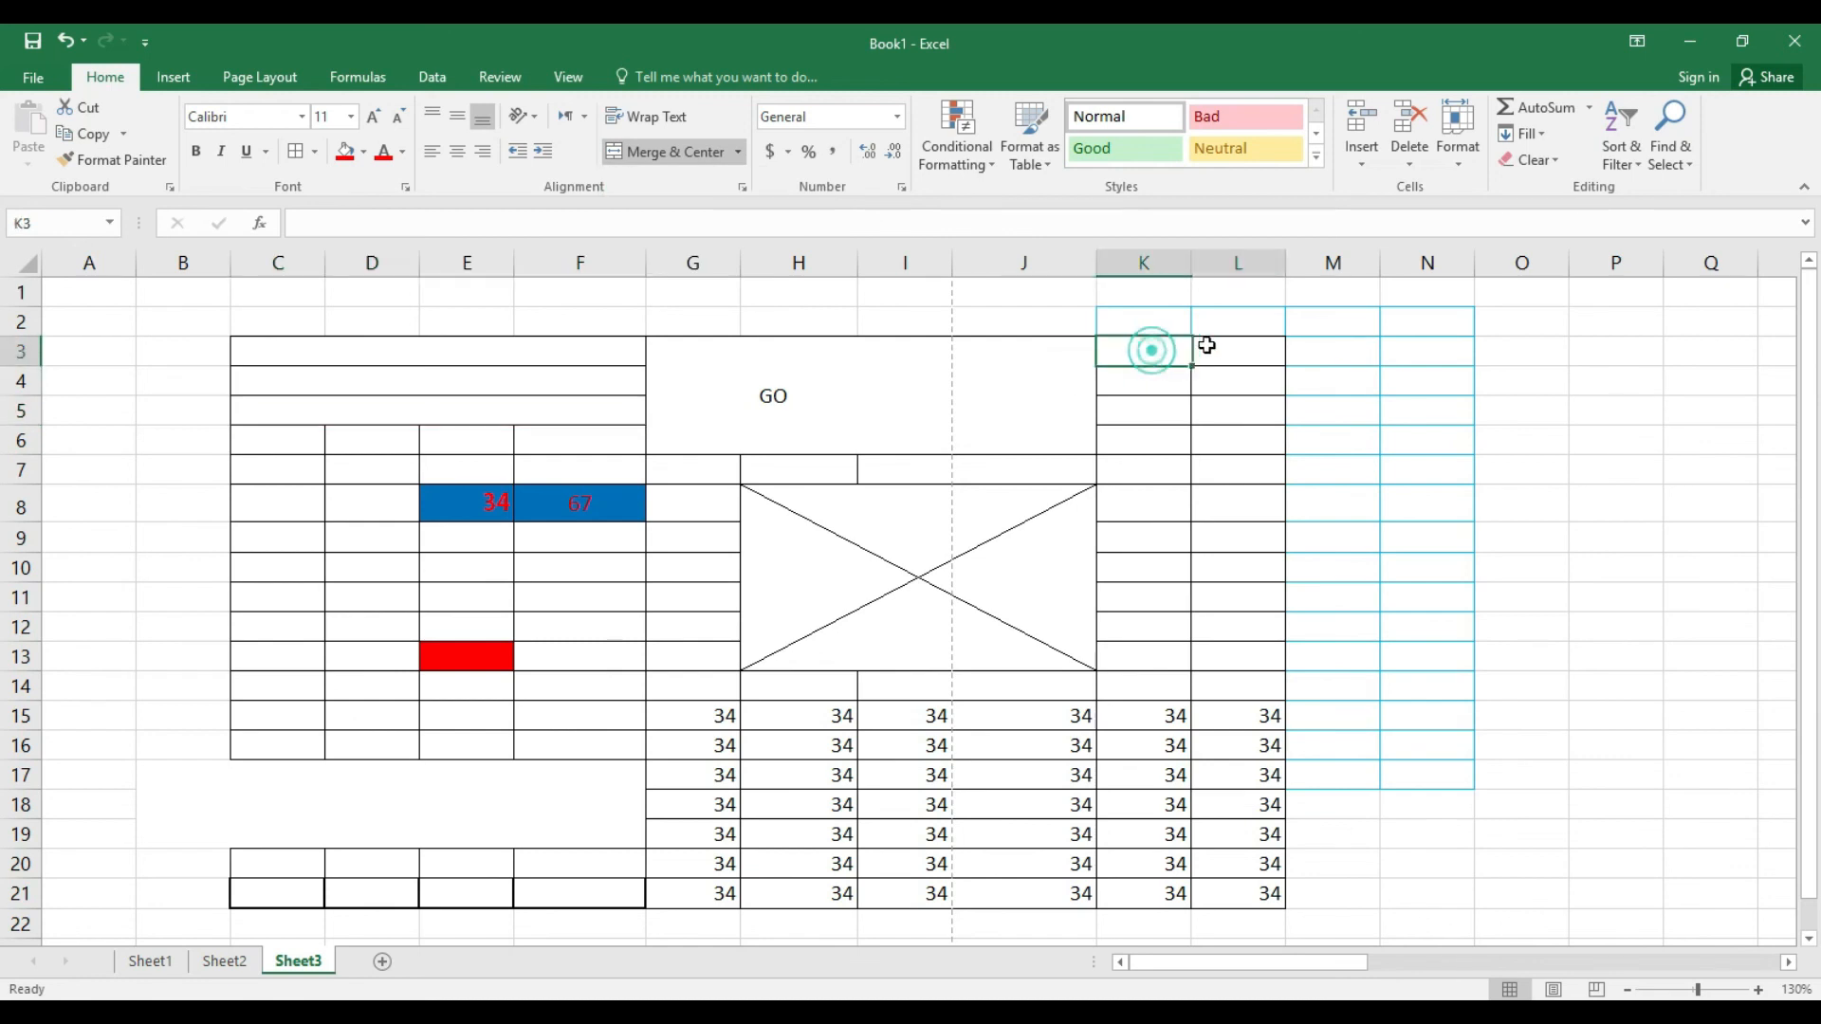
{"action": "left_click", "coordinate": [738, 152]}
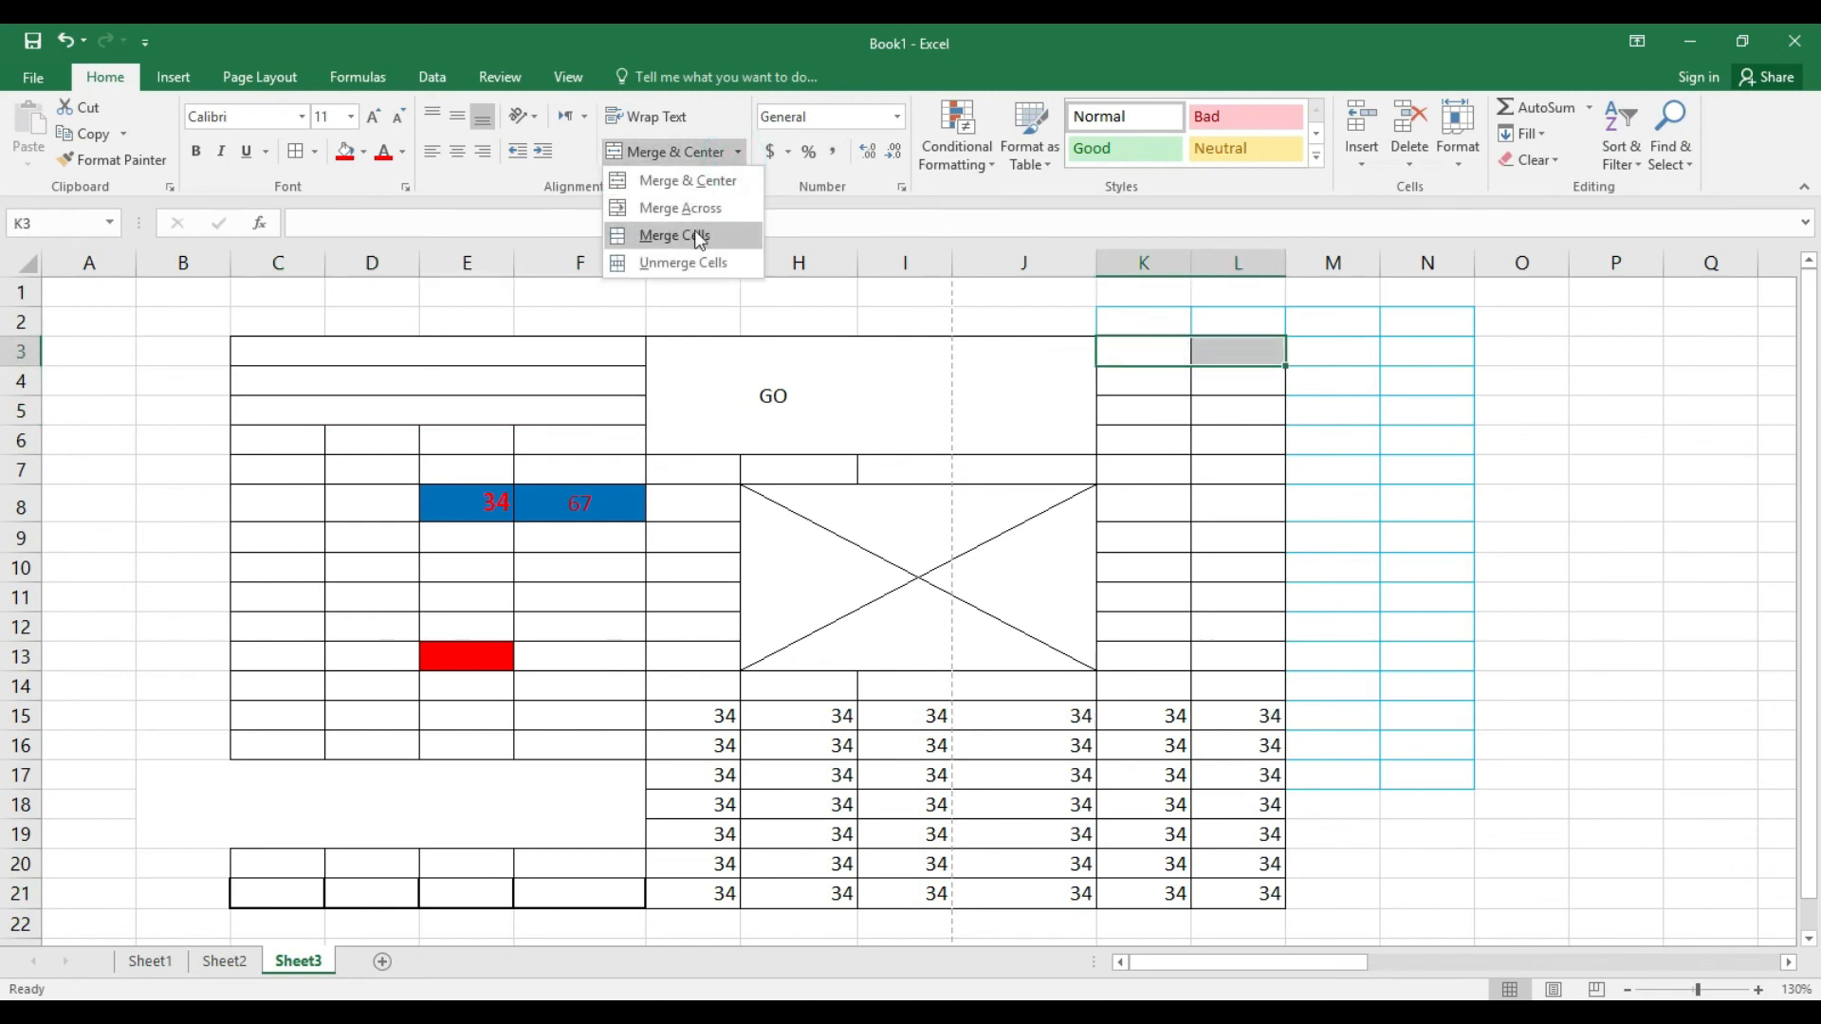
{"action": "left_click", "coordinate": [1257, 434]}
Unmerge the merged cell C3:F3.
{"action": "left_click_drag", "start_coordinate": [558, 359], "coordinate": [559, 365]}
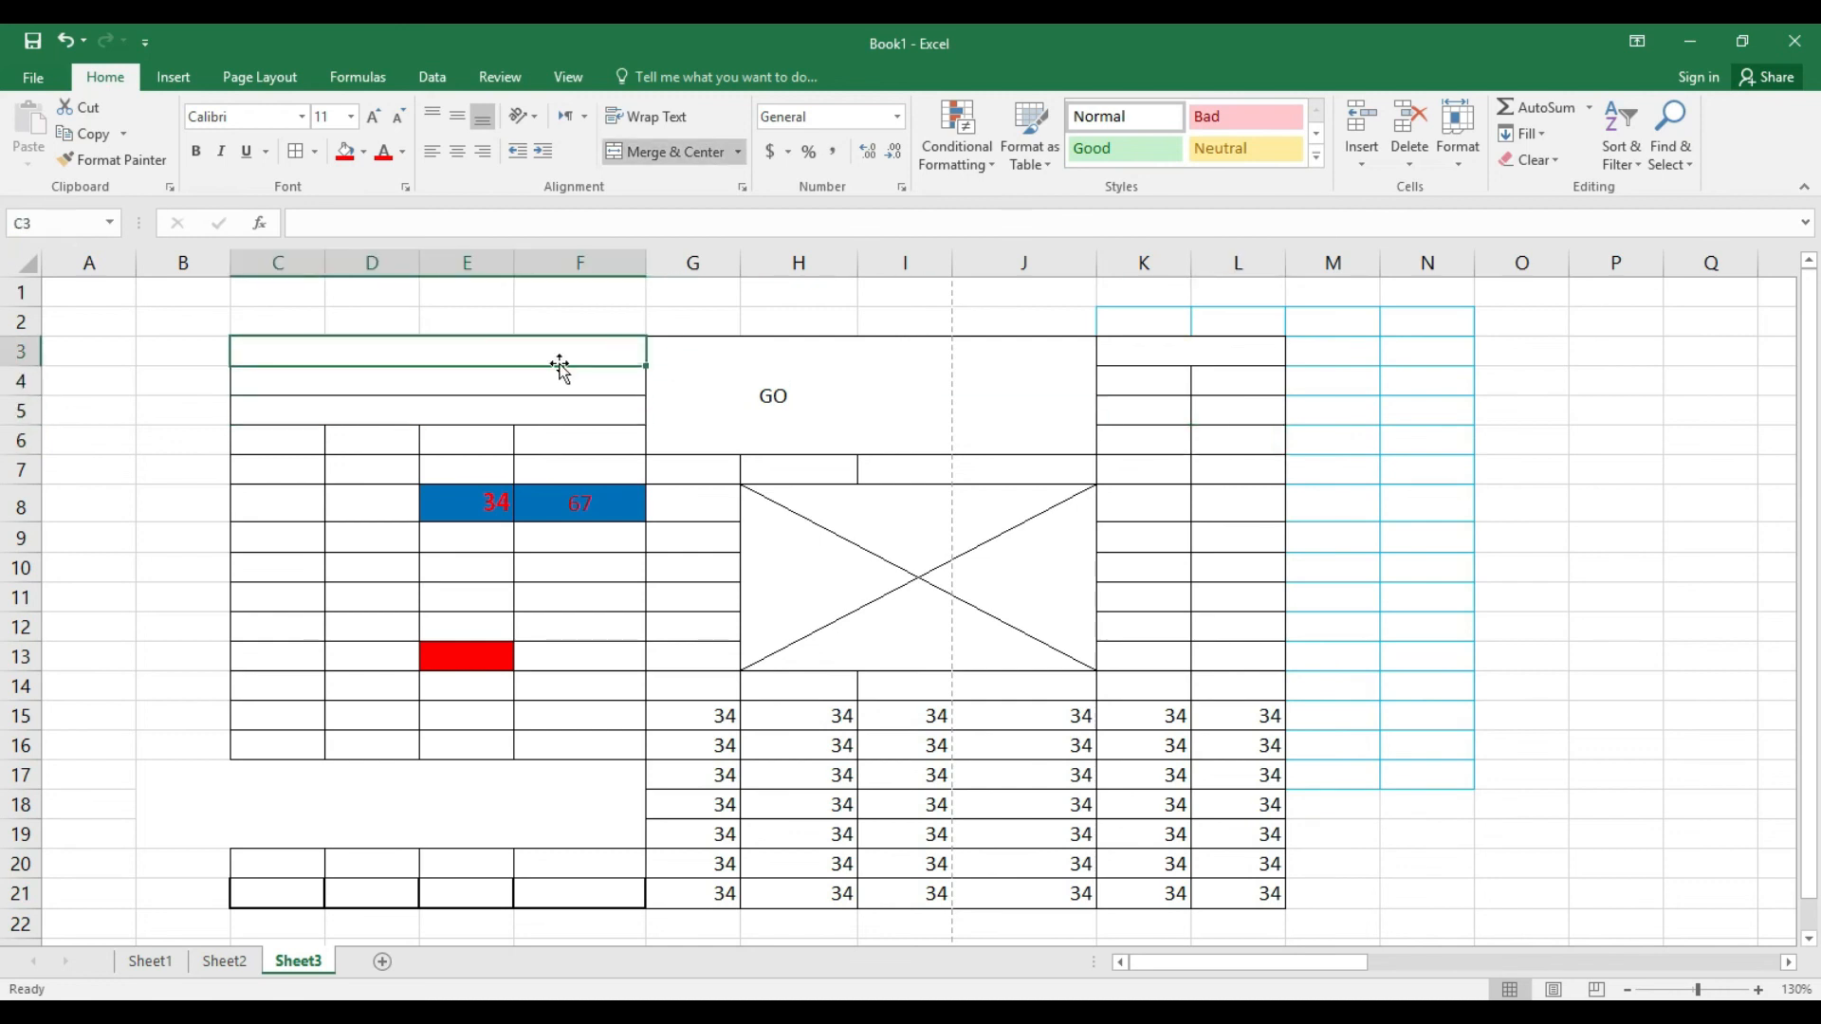
{"action": "left_click", "coordinate": [737, 152]}
{"action": "left_click", "coordinate": [710, 262]}
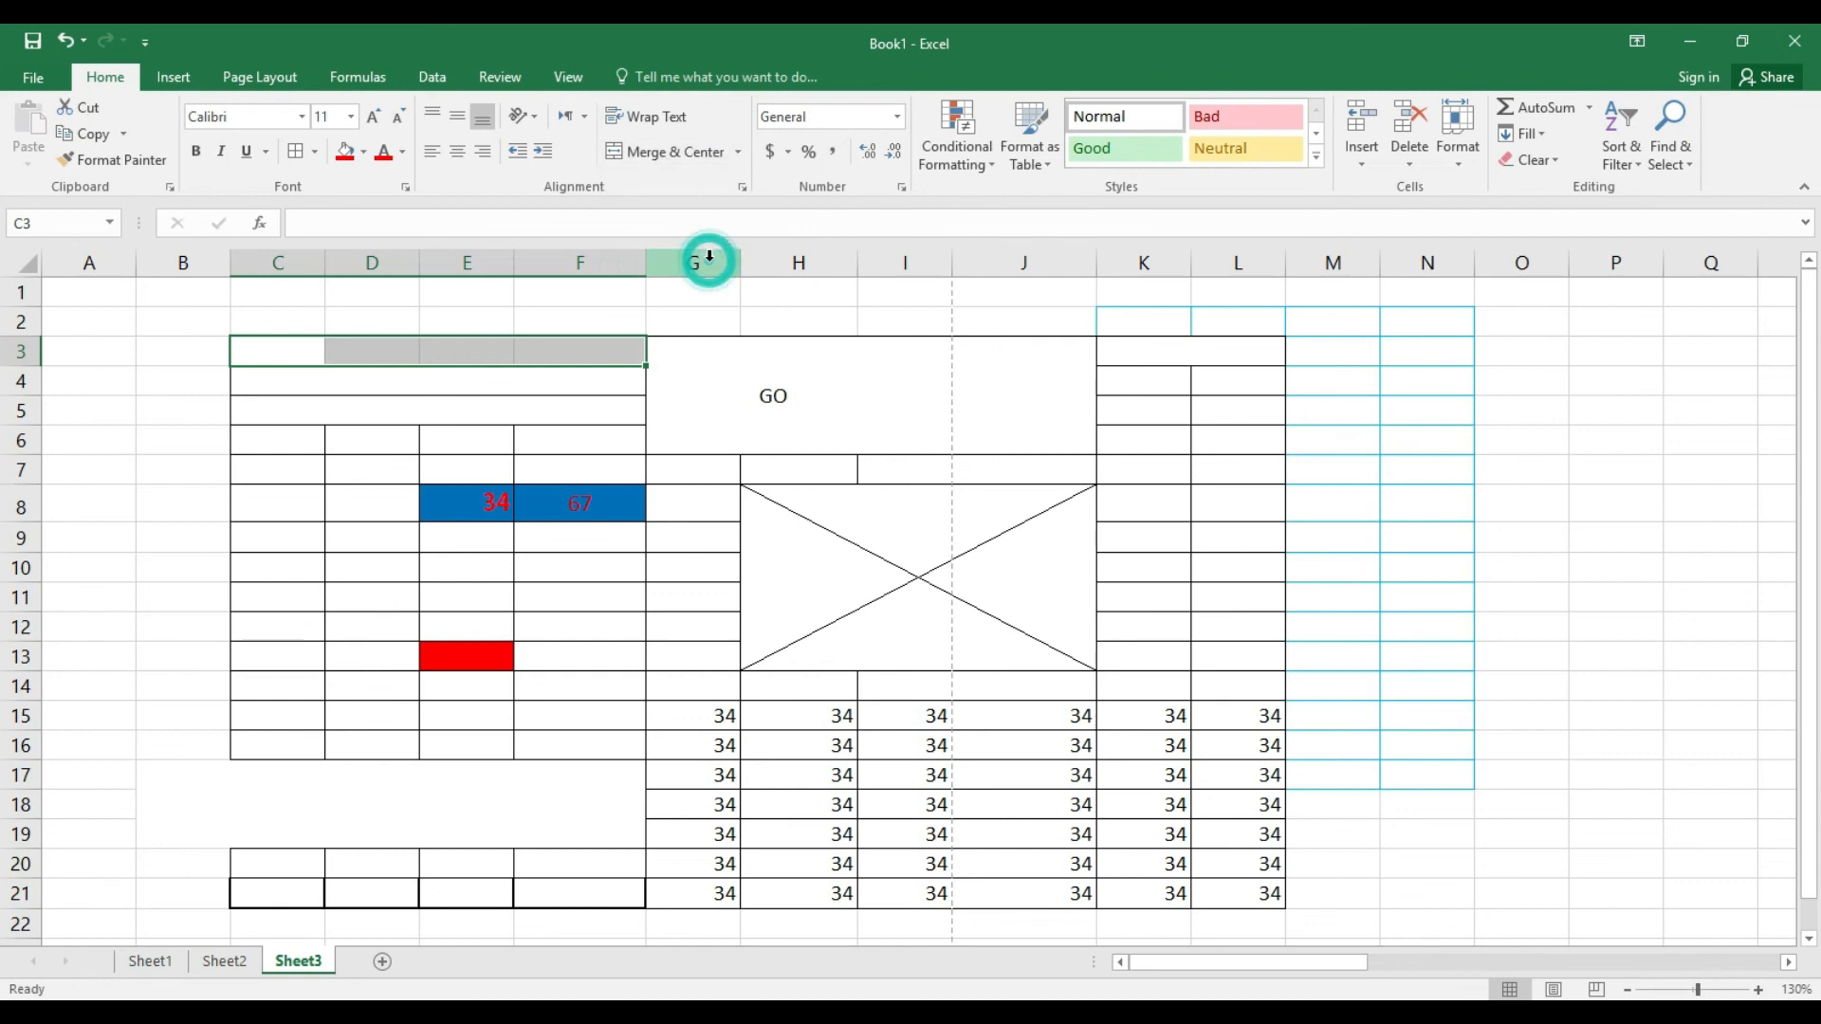
{"action": "left_click", "coordinate": [567, 435]}
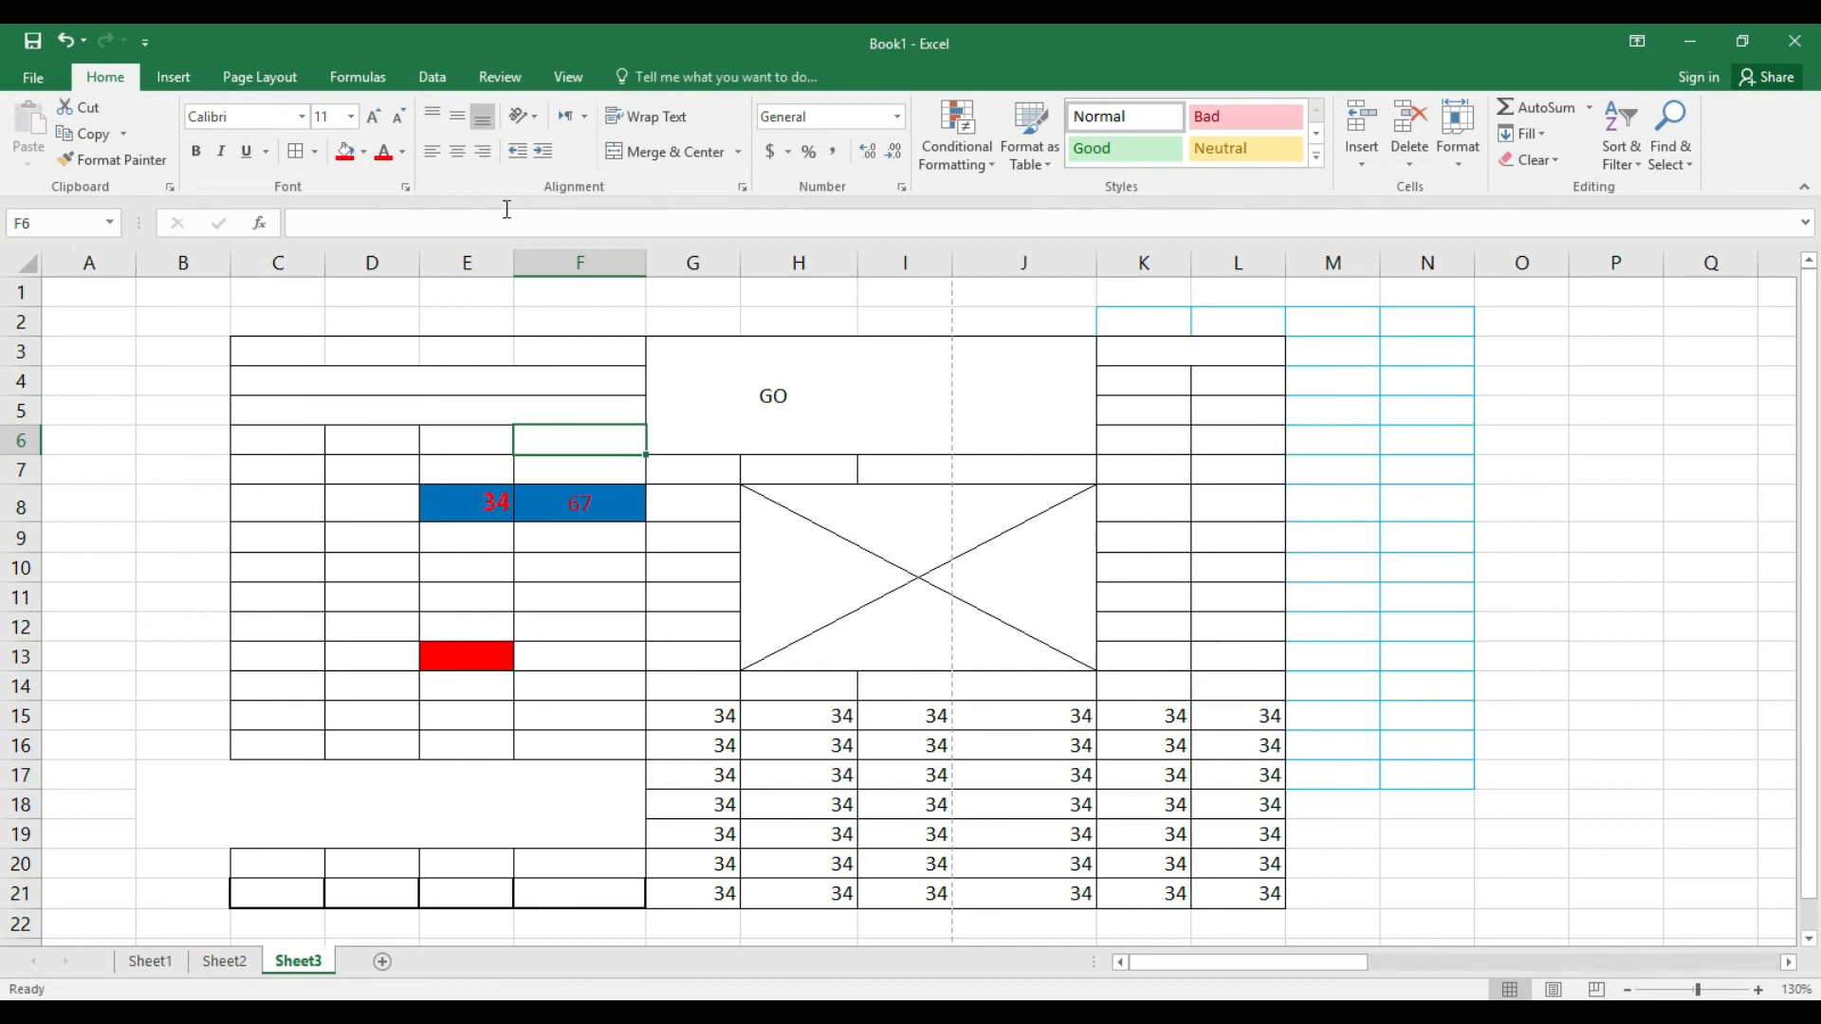
{"action": "left_click", "coordinate": [32, 80]}
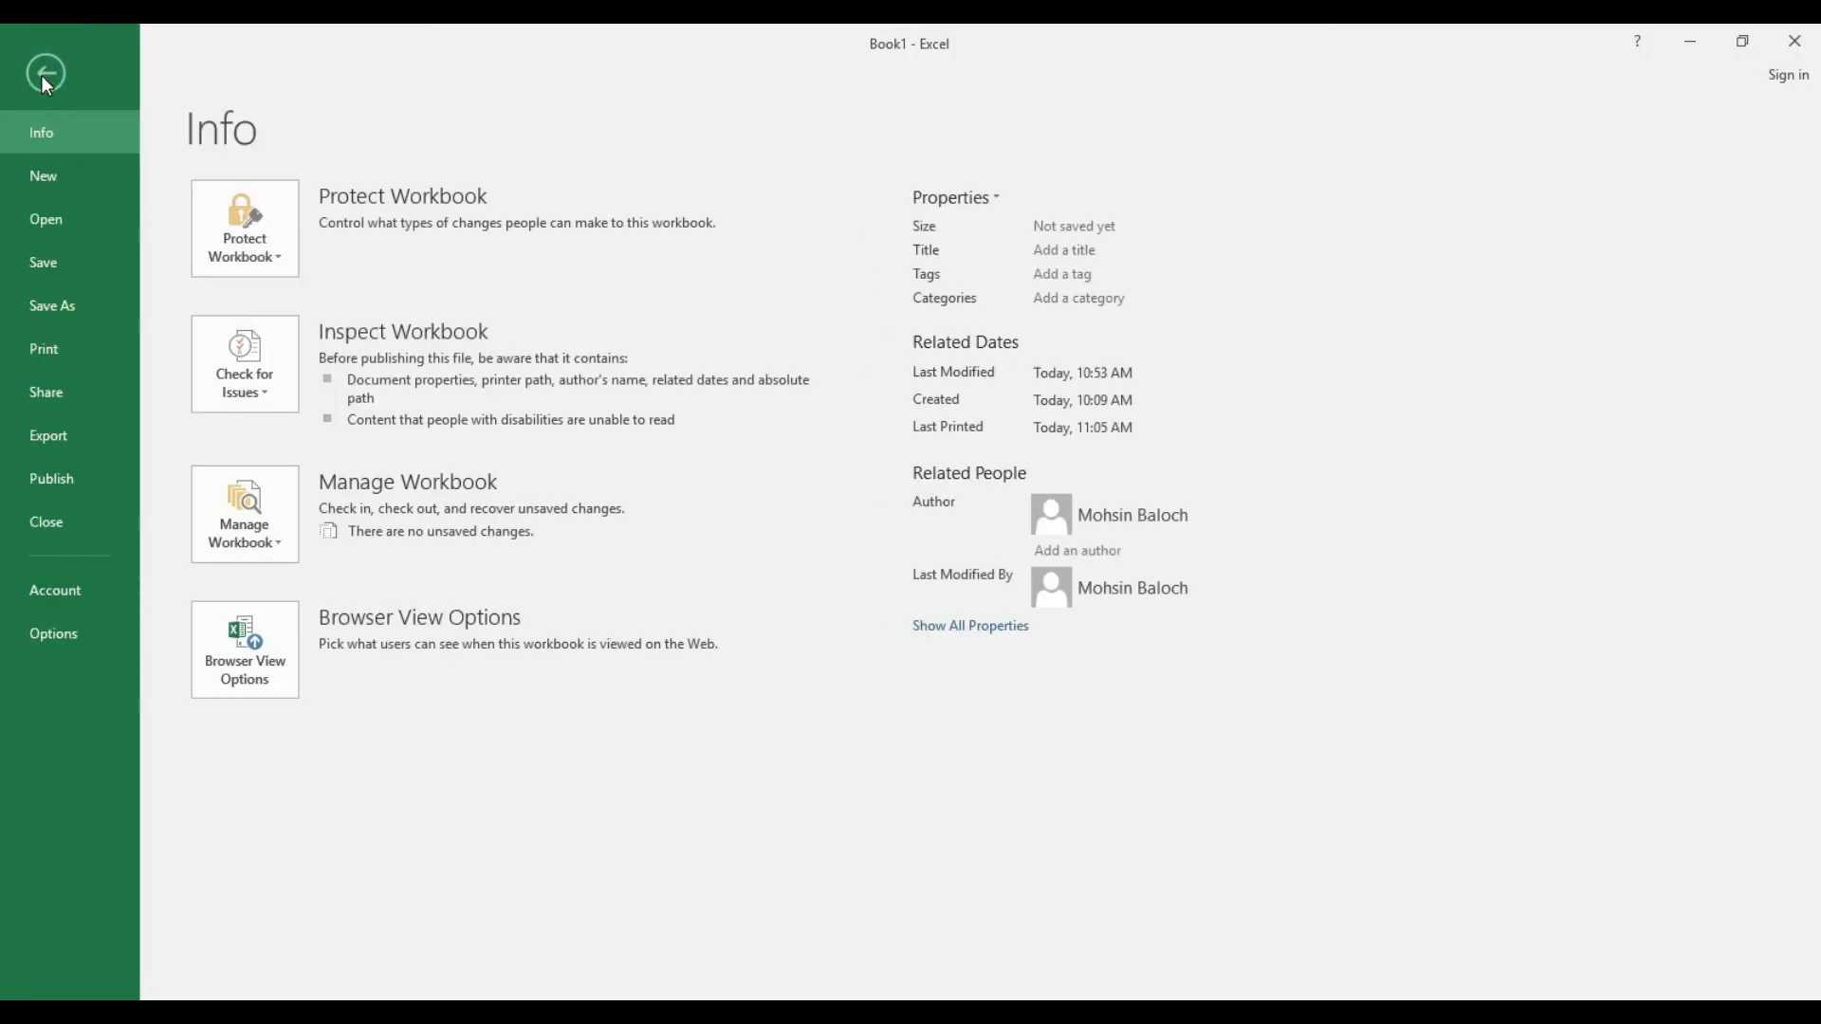
{"action": "left_click", "coordinate": [42, 76]}
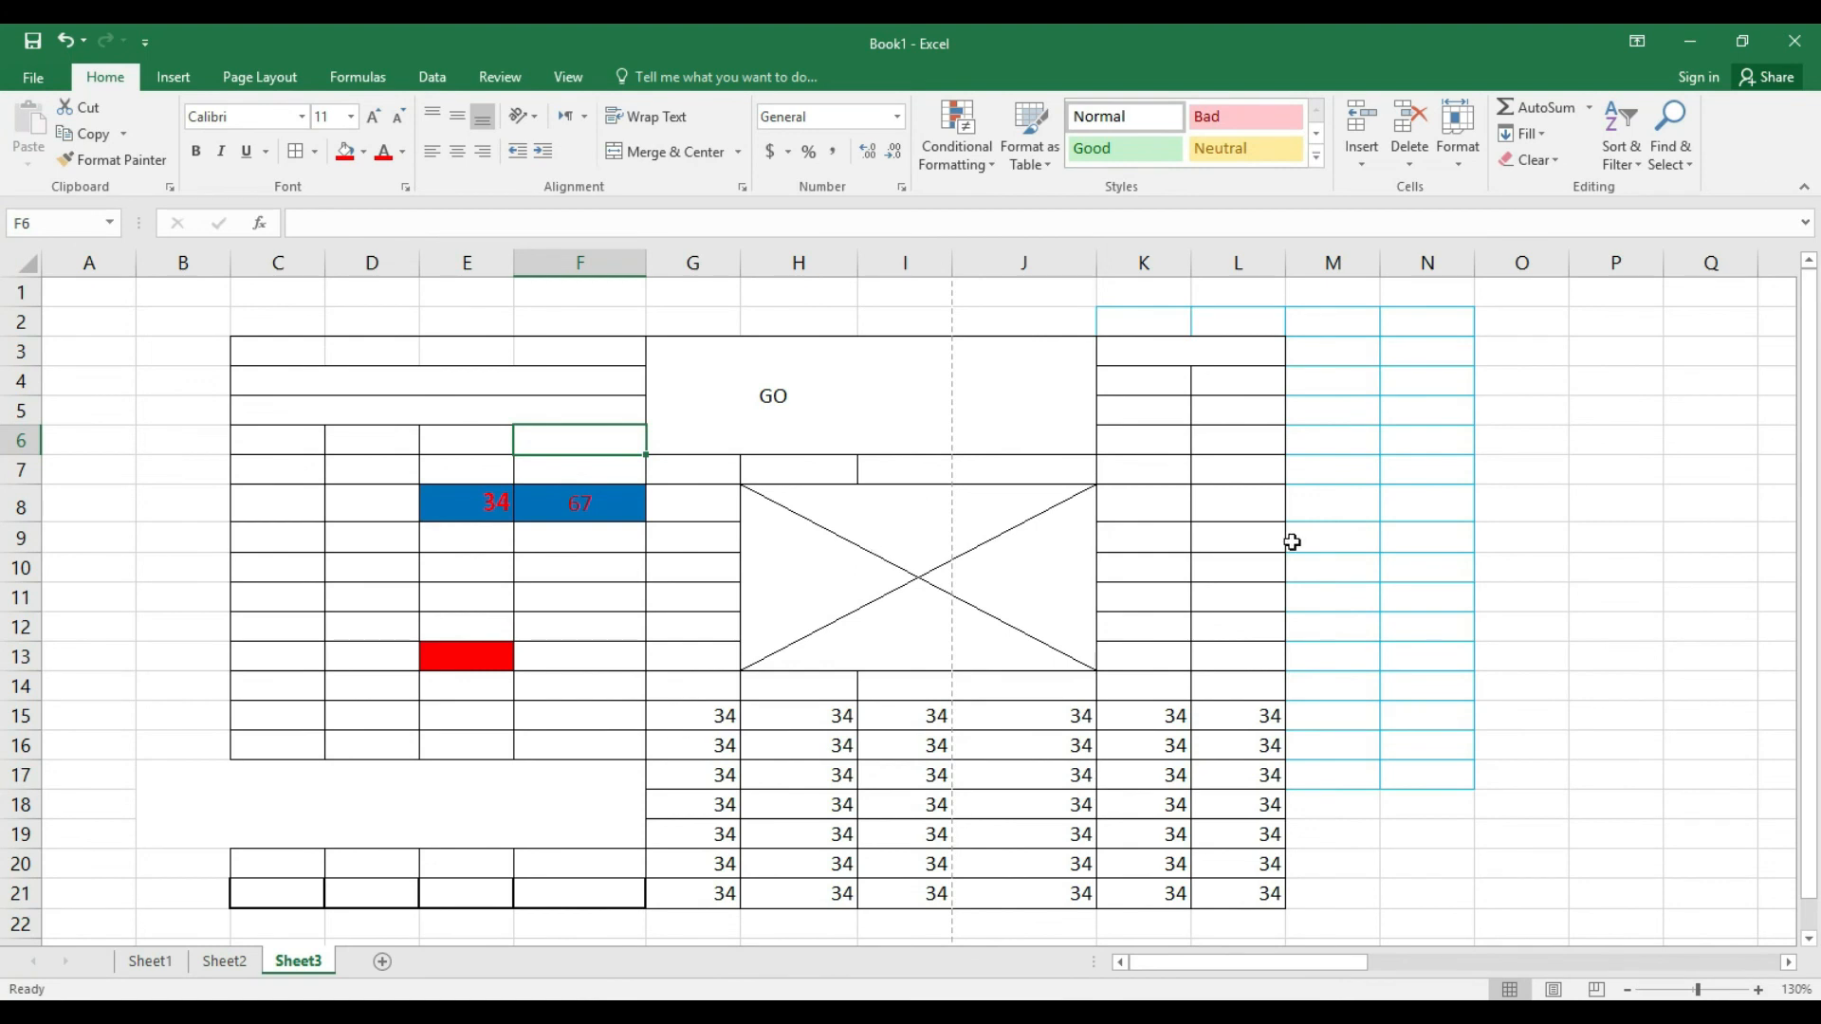